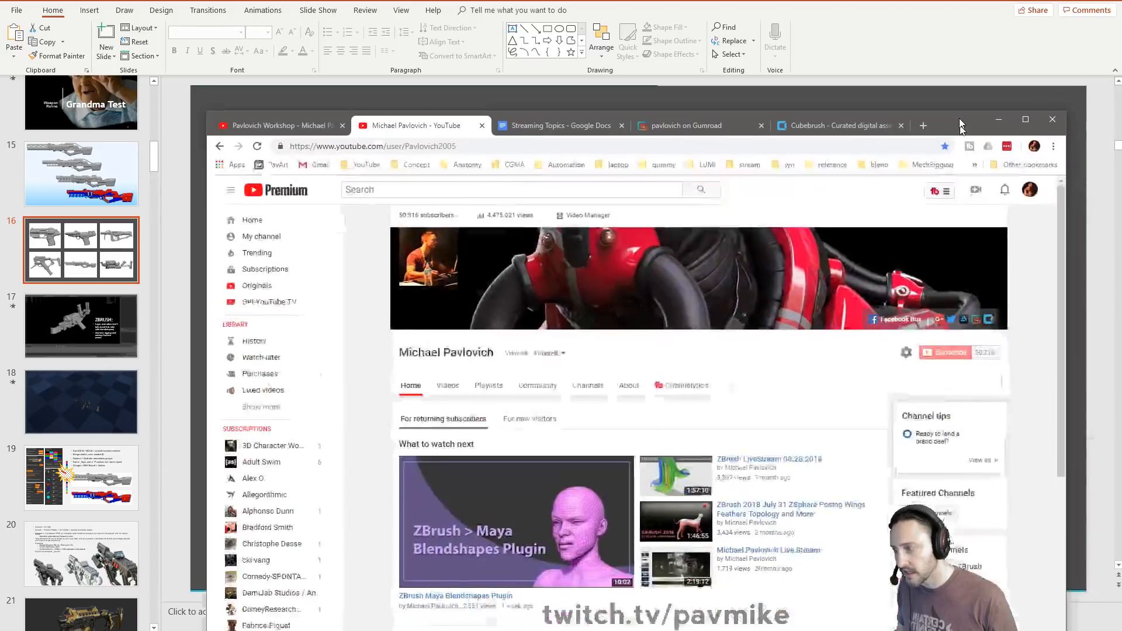
- Open the YouTube channel's playlists, look over the created playlists, and return to the presentation
click(484, 287)
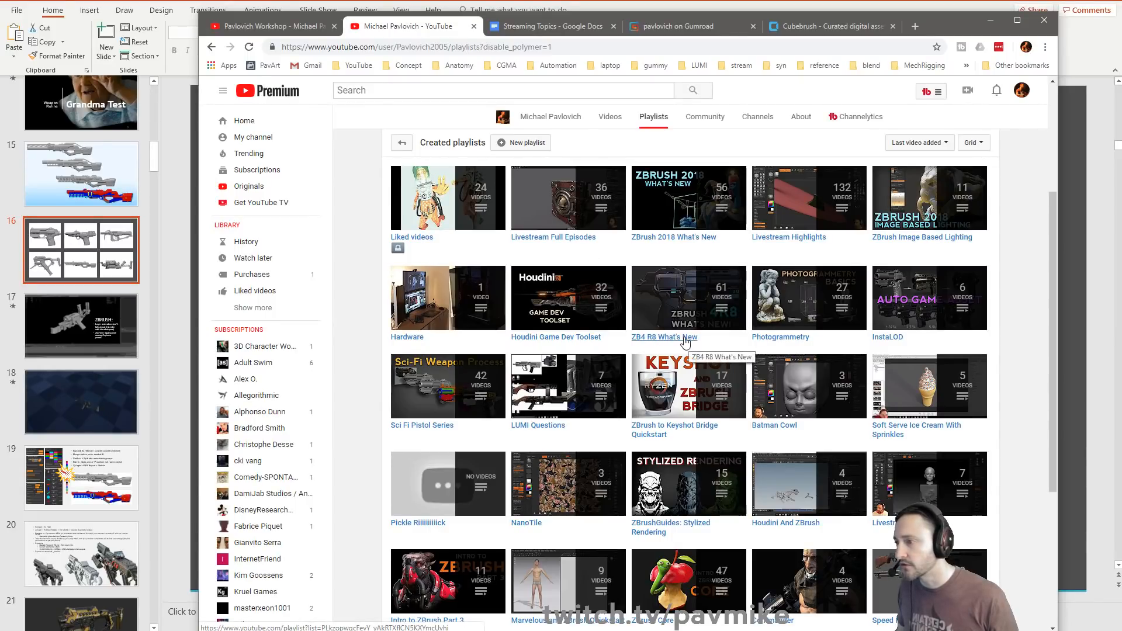
scroll(681, 341, down, 1)
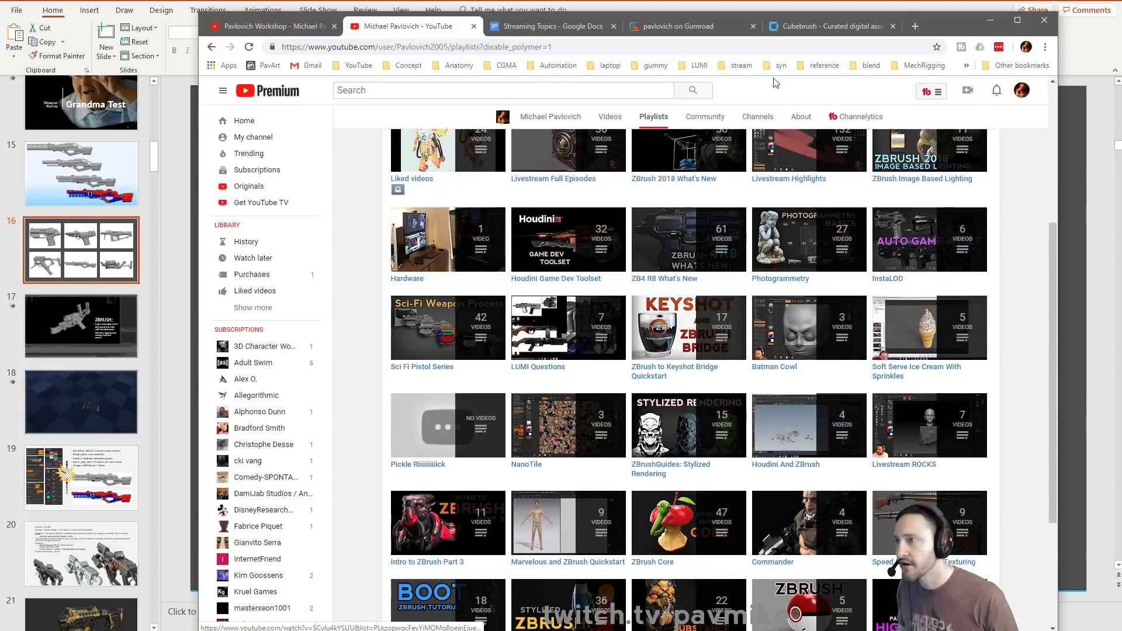
click(990, 20)
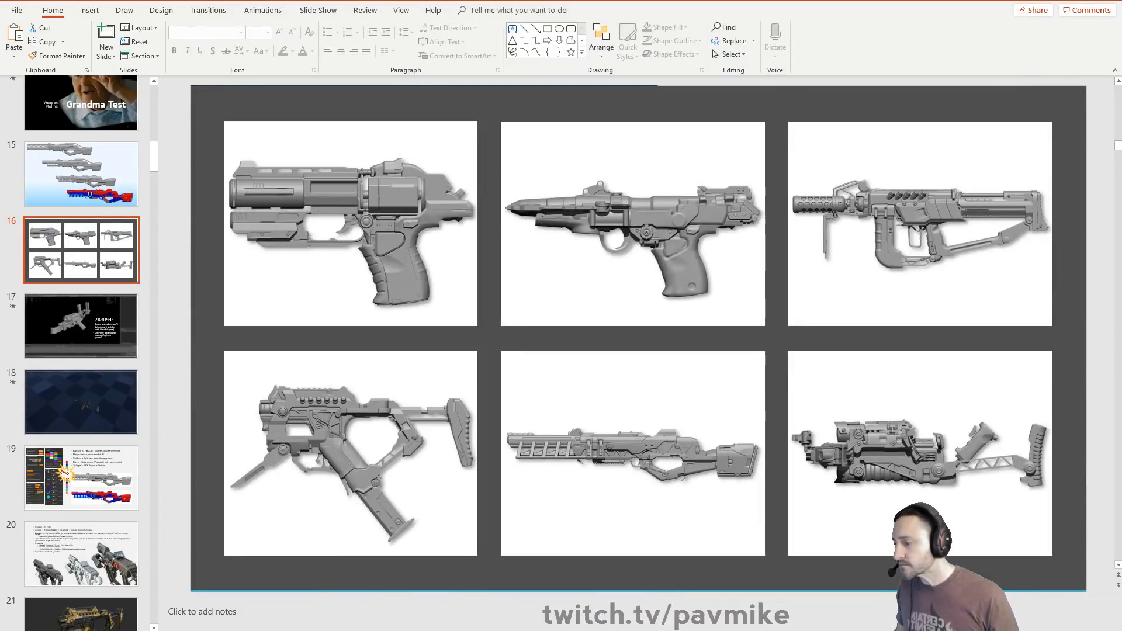
- Show slide 17 about ZBrush layer animation and play its embedded weapon animation video
scroll(93, 251, down, 3)
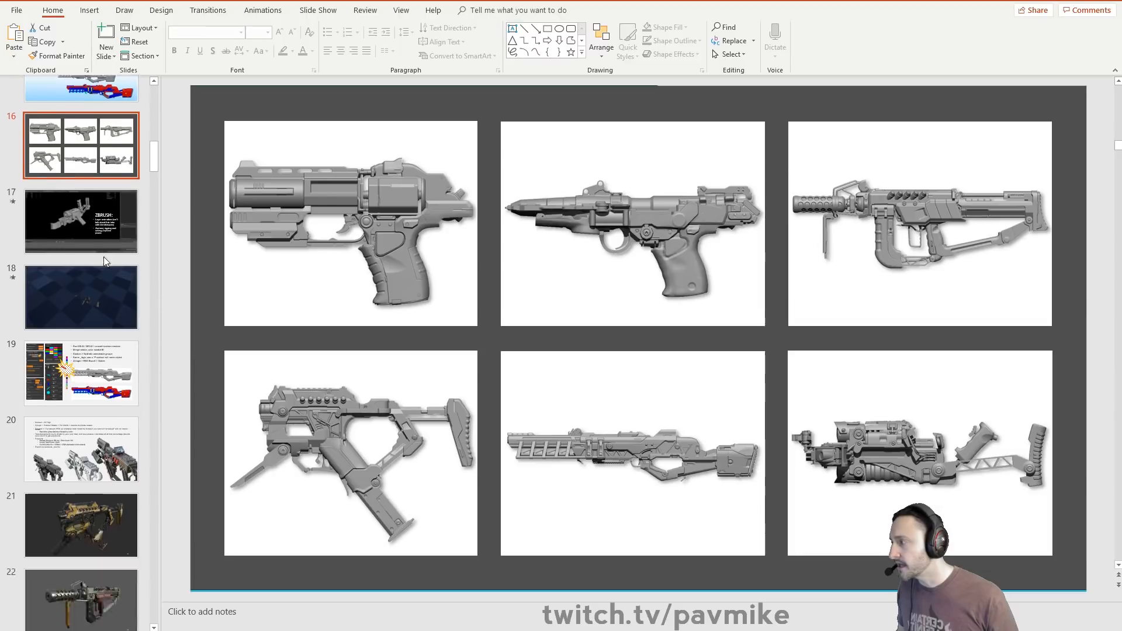
click(86, 139)
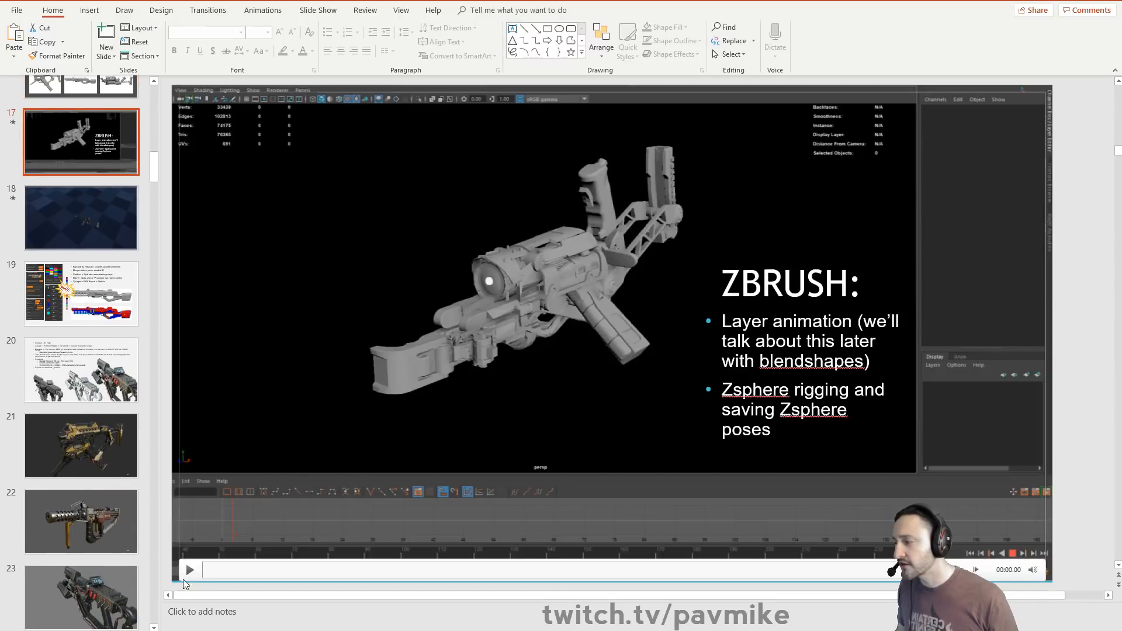
click(191, 570)
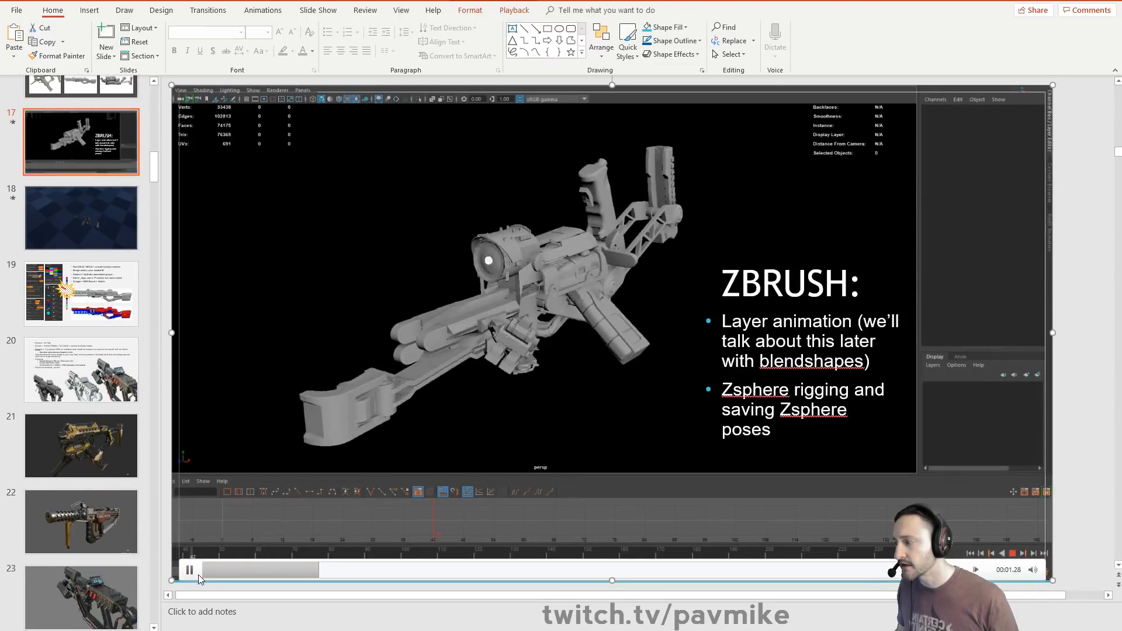
- Review the textured weapon renders on slides 25, 24 and 23
scroll(99, 240, down, 6)
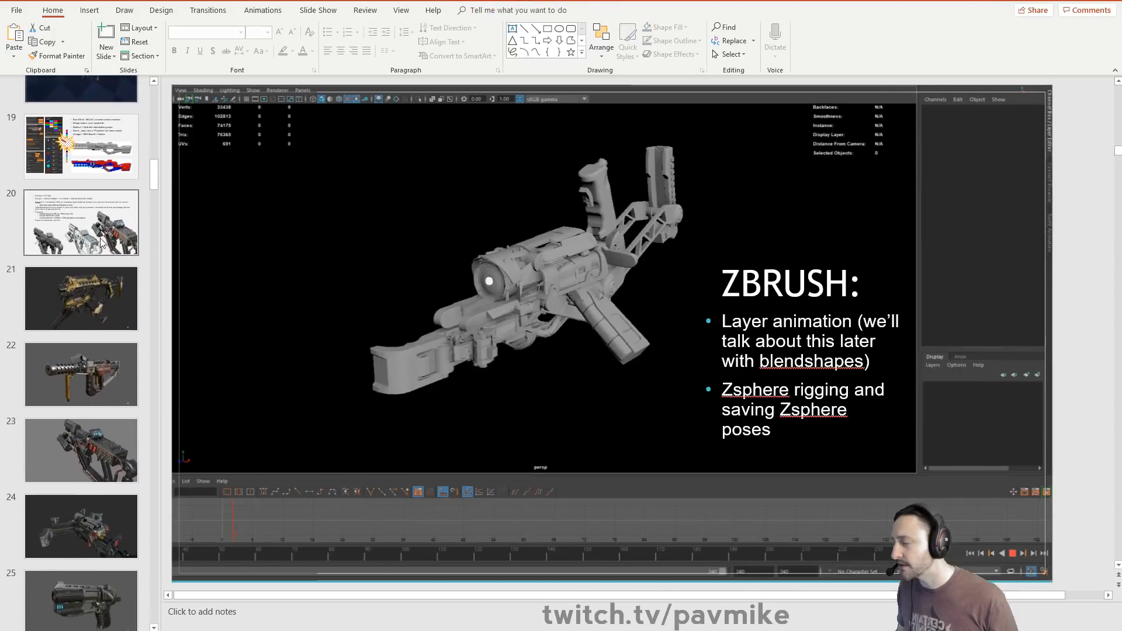
scroll(100, 243, down, 5)
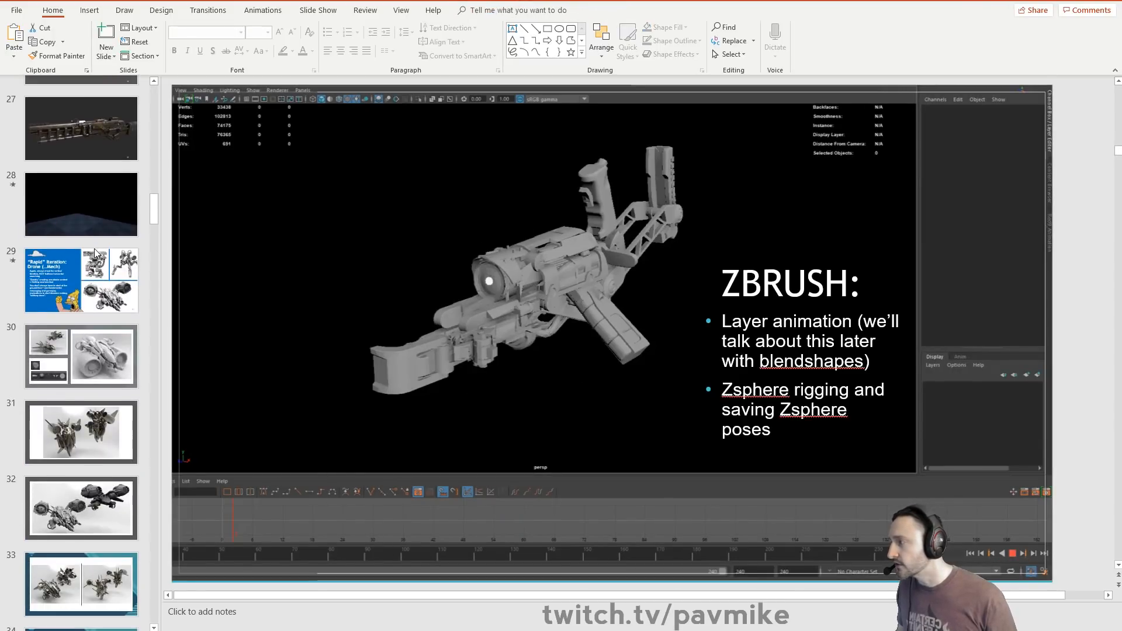
scroll(91, 135, up, 3)
click(84, 178)
click(90, 139)
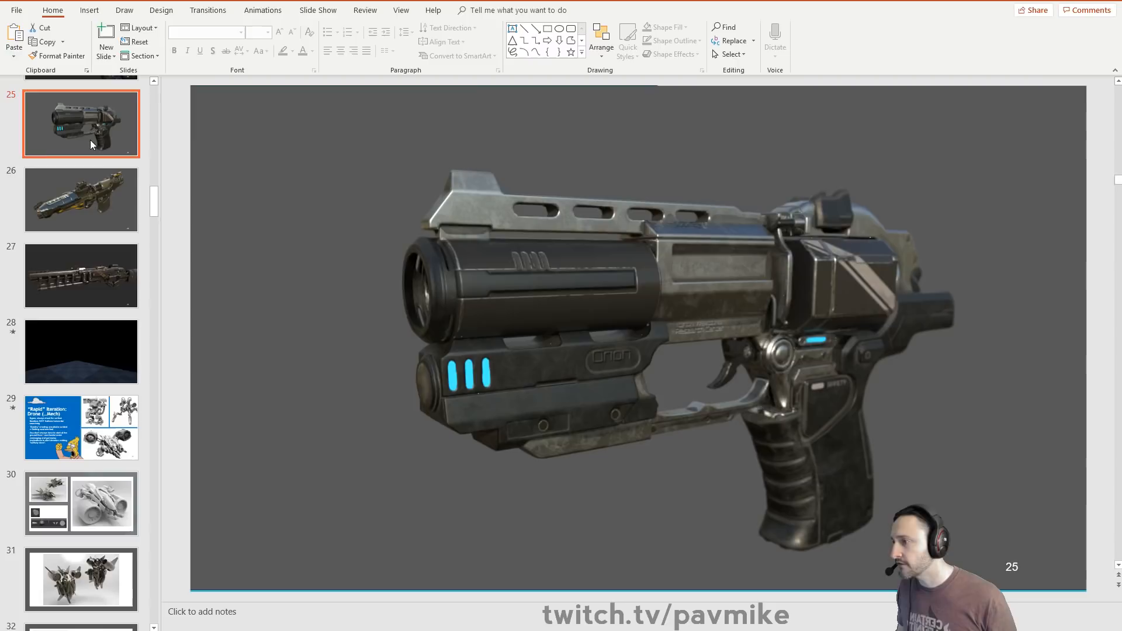
scroll(105, 196, up, 2)
click(105, 194)
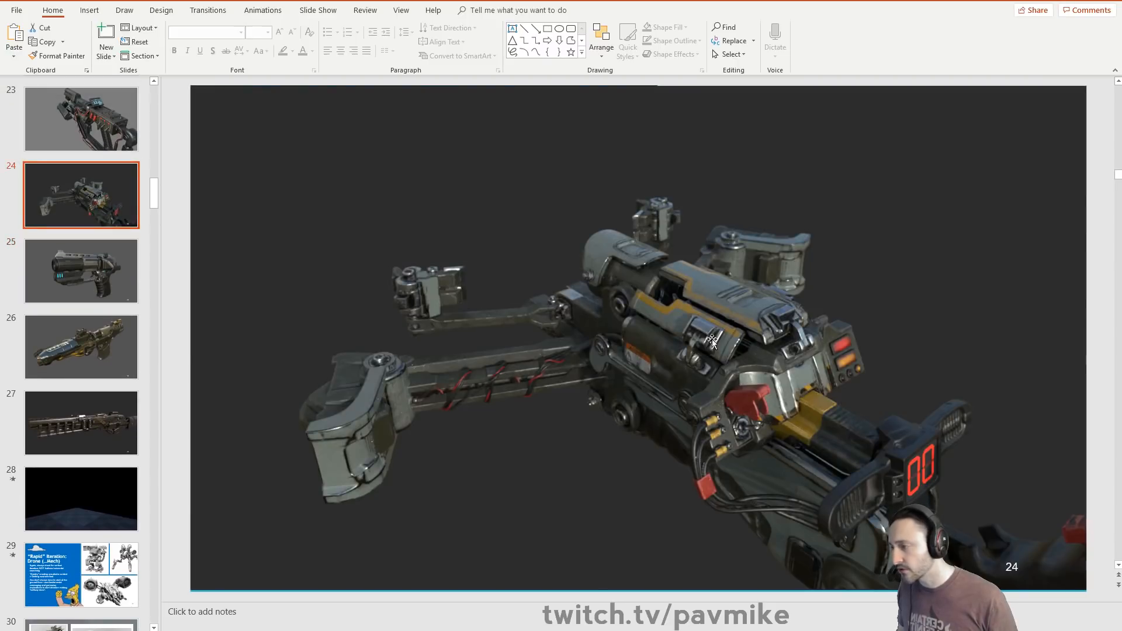
click(87, 120)
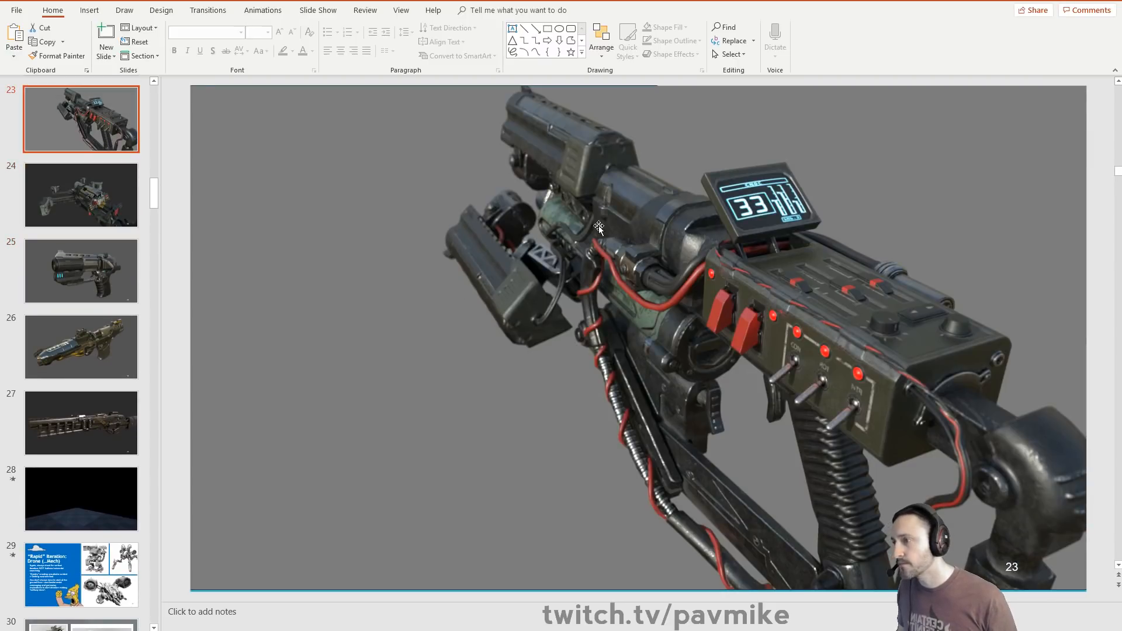
- Show the "Rapid" Iteration drone slide 29, the drone variations on slide 34 and the Walkin' Parts slide 35
scroll(90, 275, down, 5)
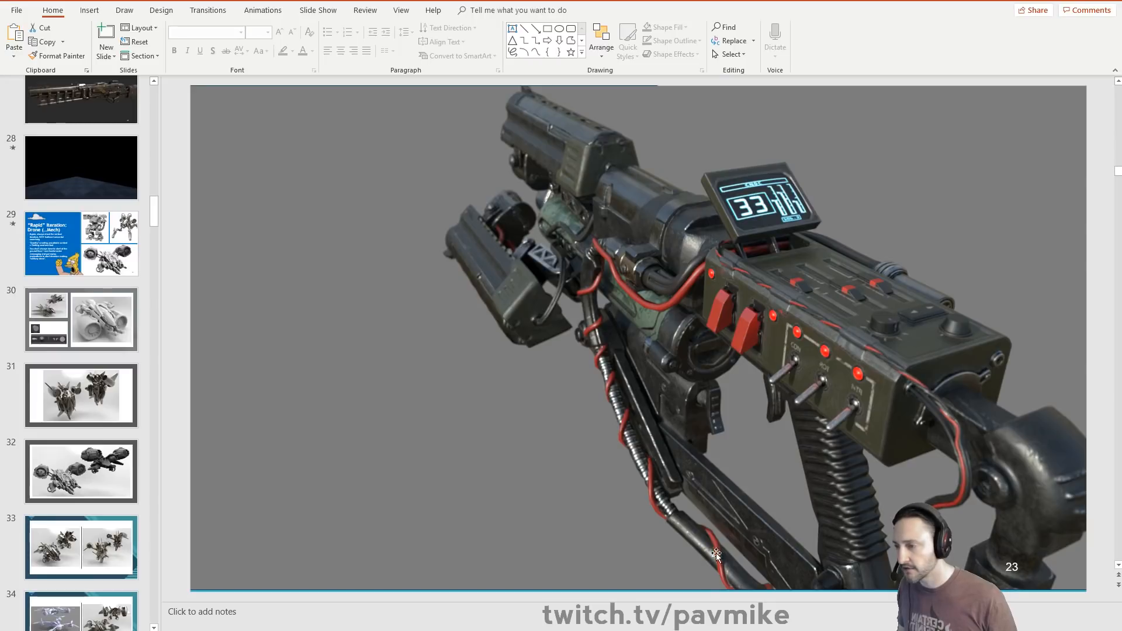
click(82, 250)
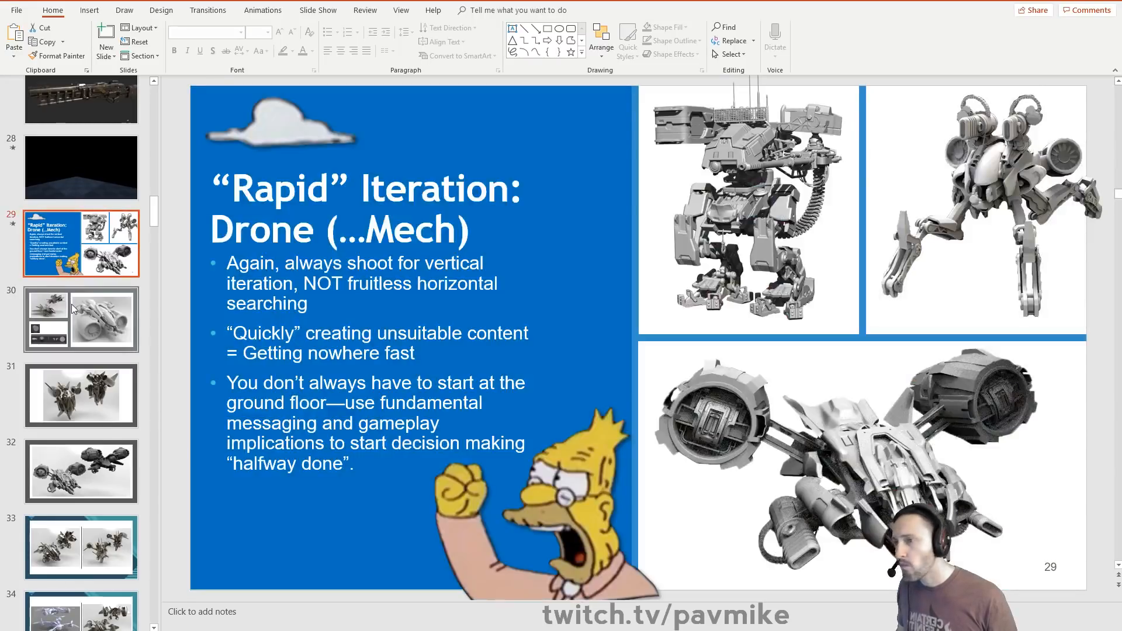
scroll(73, 310, down, 5)
click(101, 143)
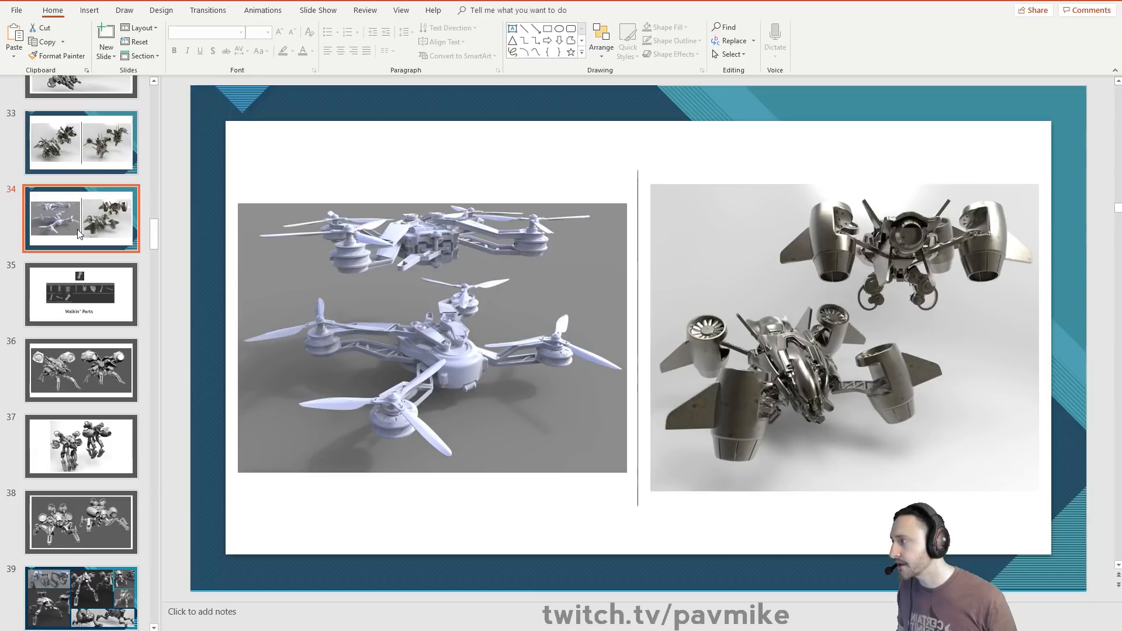
click(82, 295)
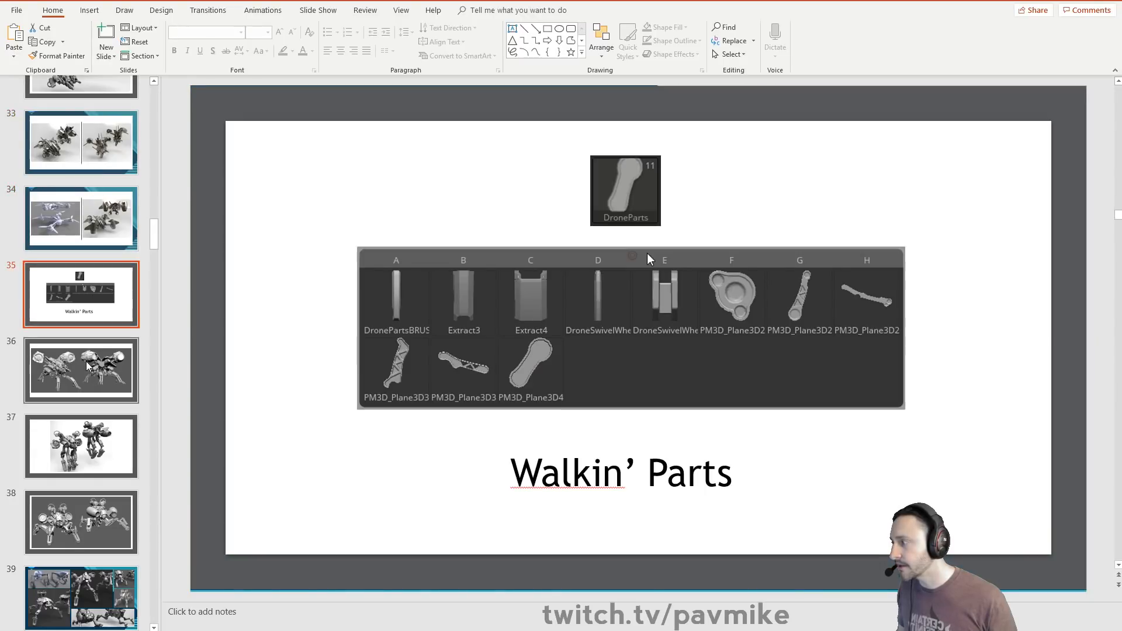
- Go through the walking and wheeled mech concept slides from 36 to 42 in order
click(85, 370)
scroll(85, 370, down, 3)
click(86, 290)
click(87, 372)
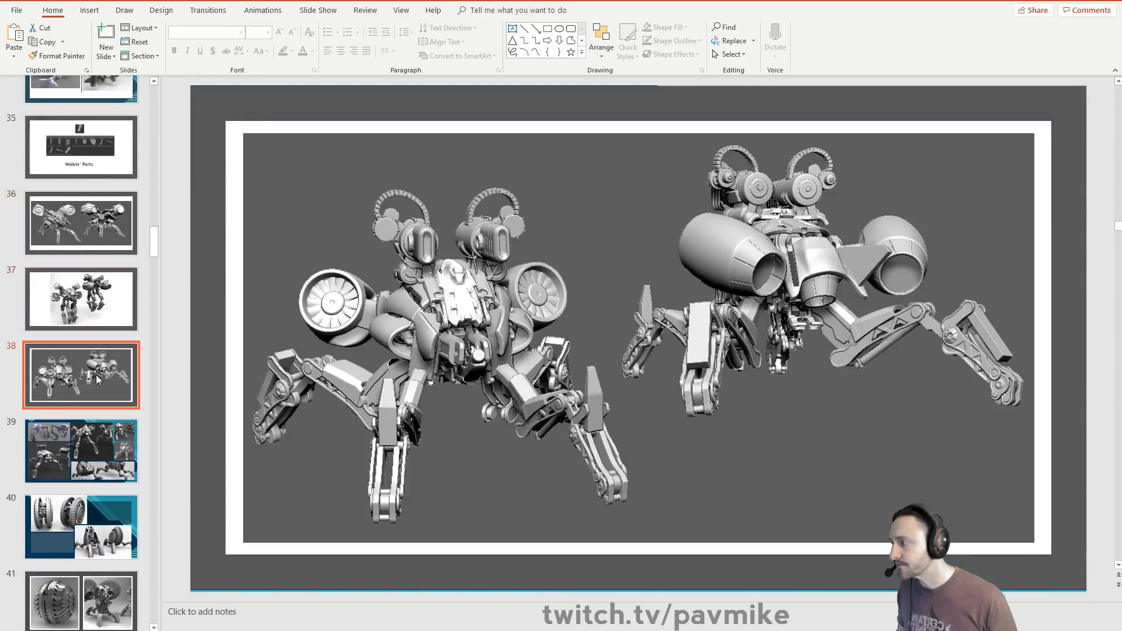
scroll(91, 303, down, 3)
click(92, 303)
click(104, 377)
scroll(102, 327, down, 3)
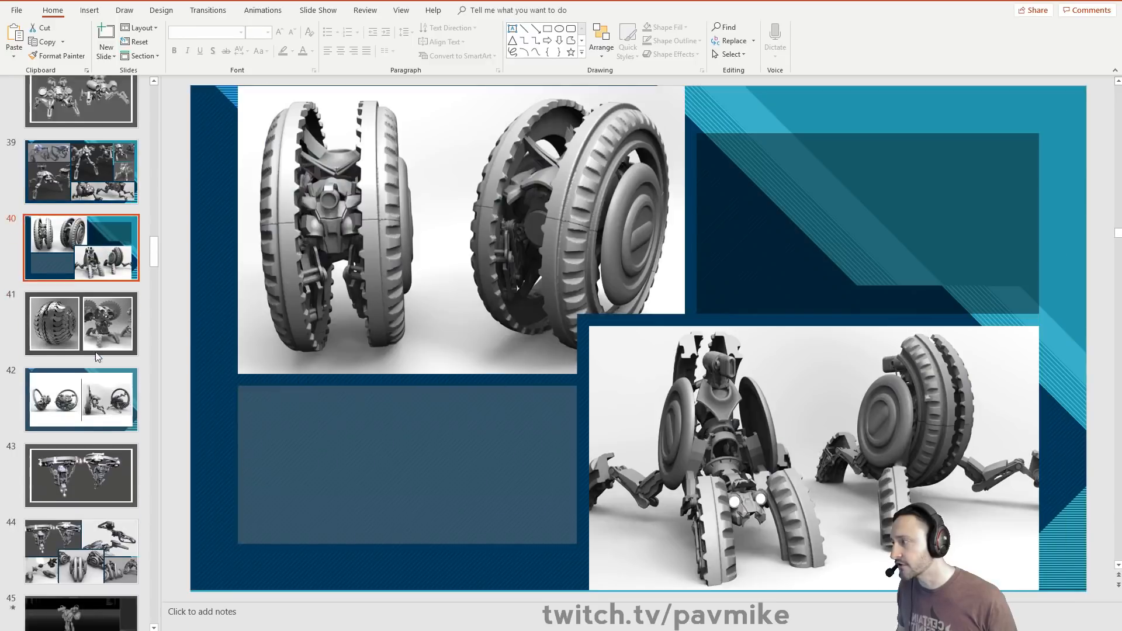
click(100, 272)
click(100, 346)
scroll(101, 346, down, 1)
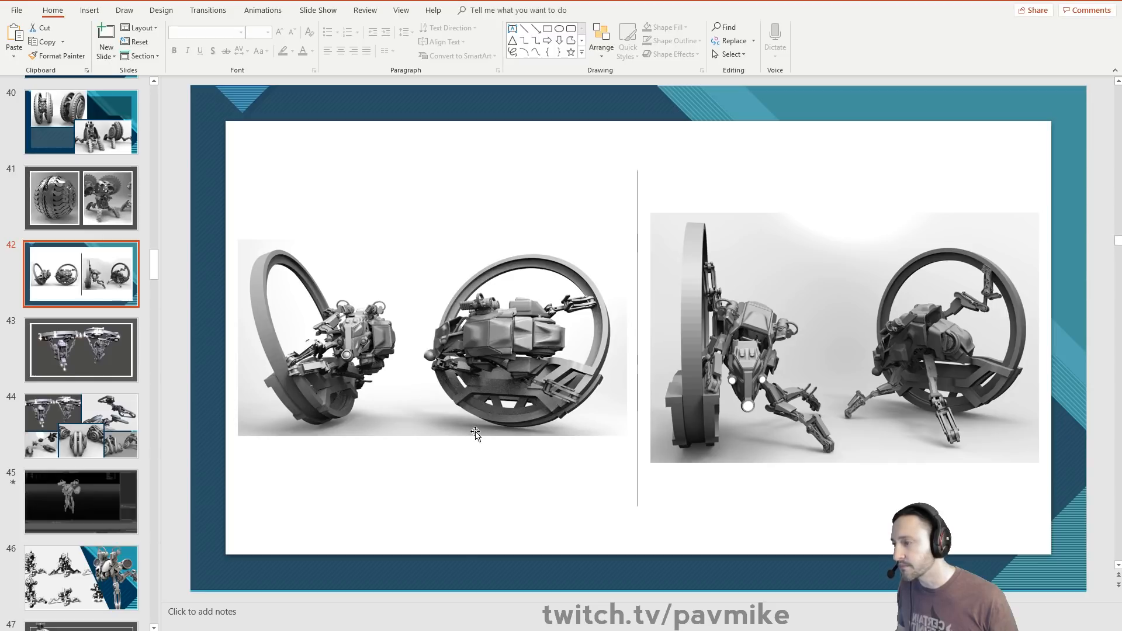
- Show slides 44 and 45, playing and pausing the mech animation video on slide 45
scroll(82, 351, down, 3)
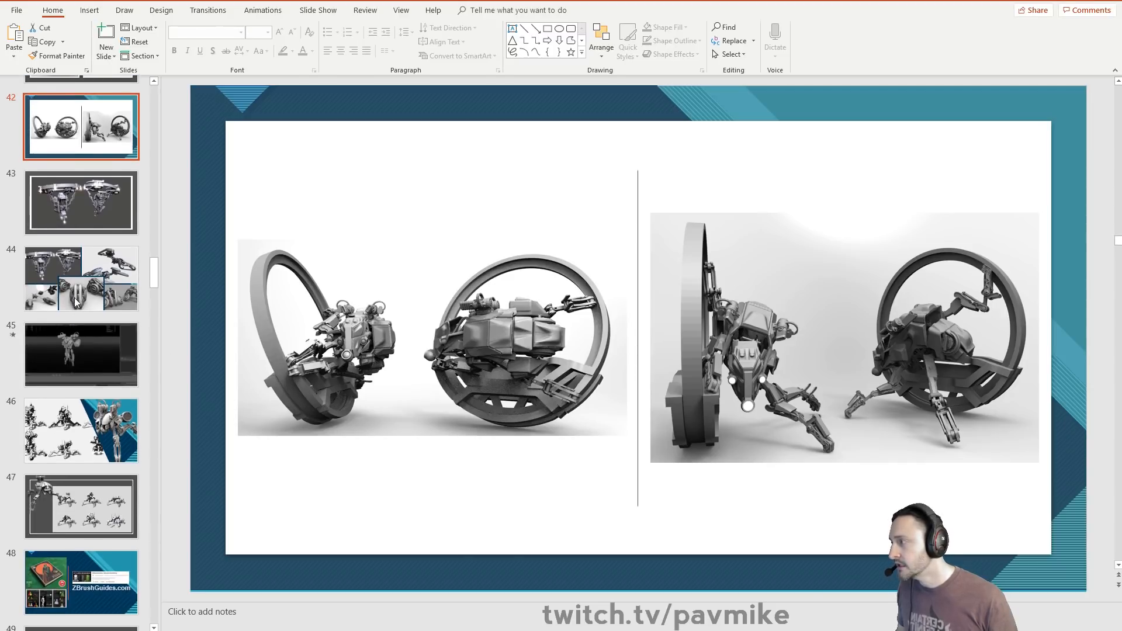
click(82, 279)
click(86, 346)
scroll(86, 345, down, 2)
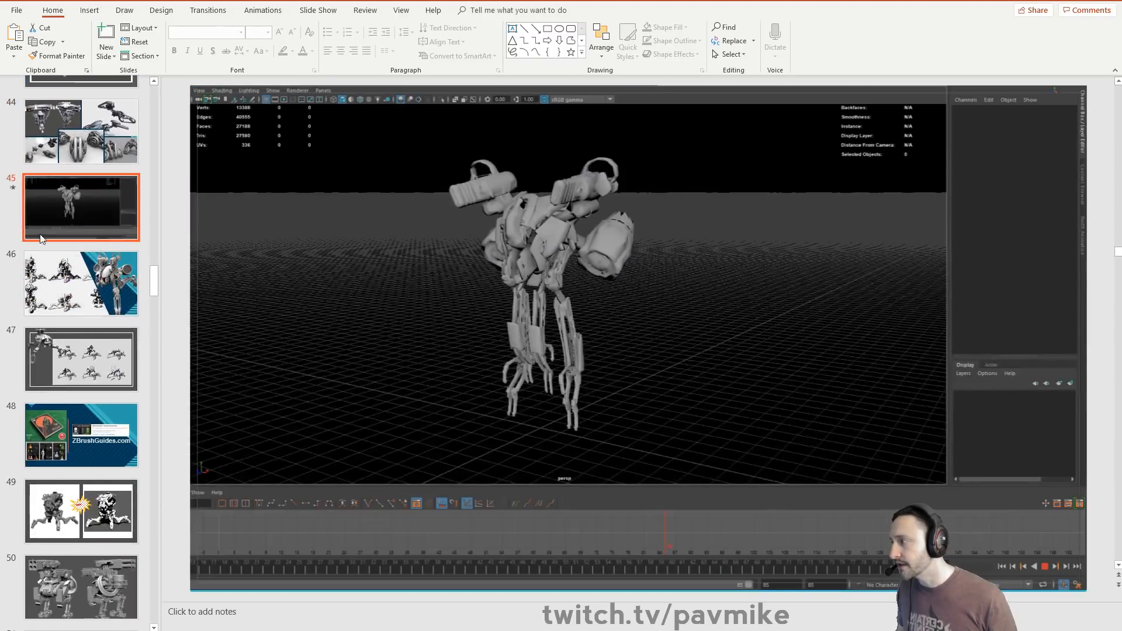
click(208, 582)
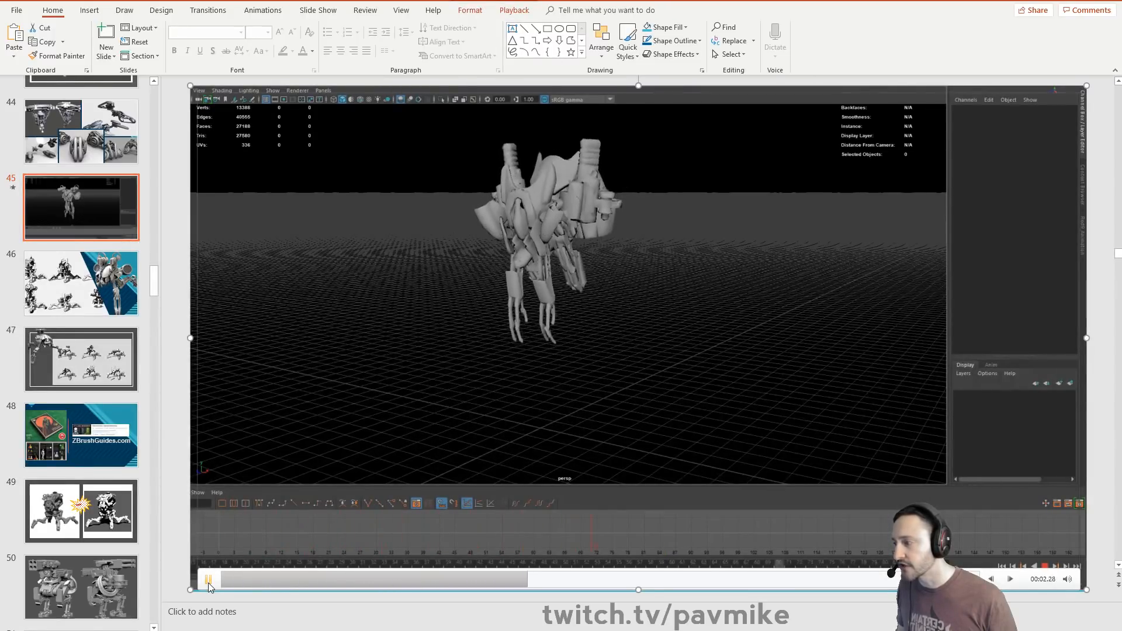
click(208, 582)
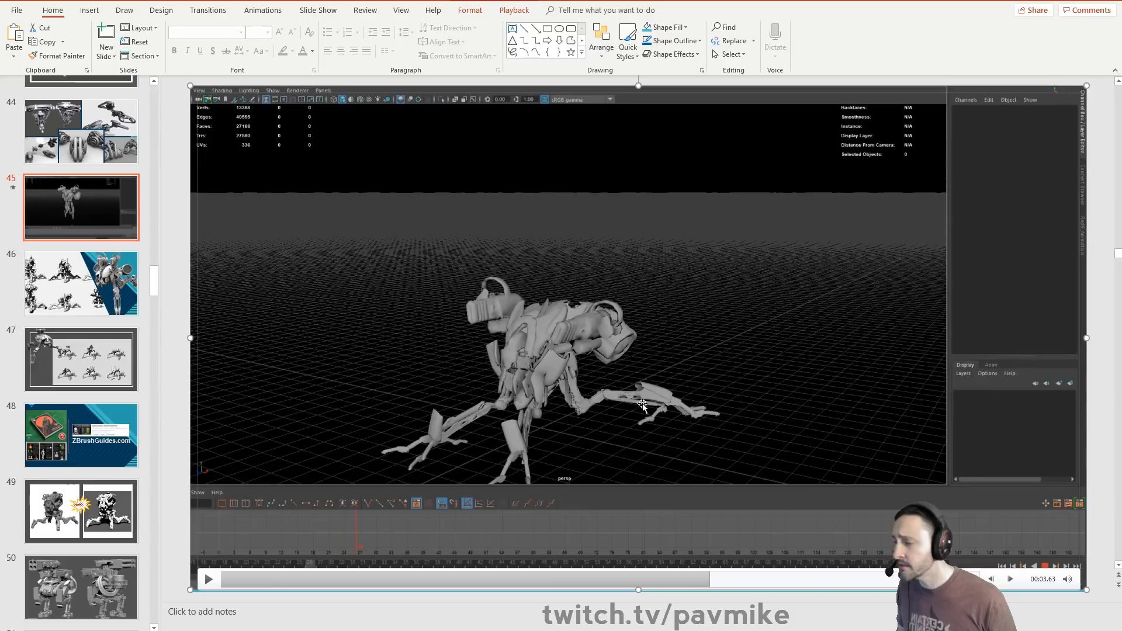
- Skip ahead to slide 48, which presents ZBrushGuides.com
scroll(77, 279, down, 2)
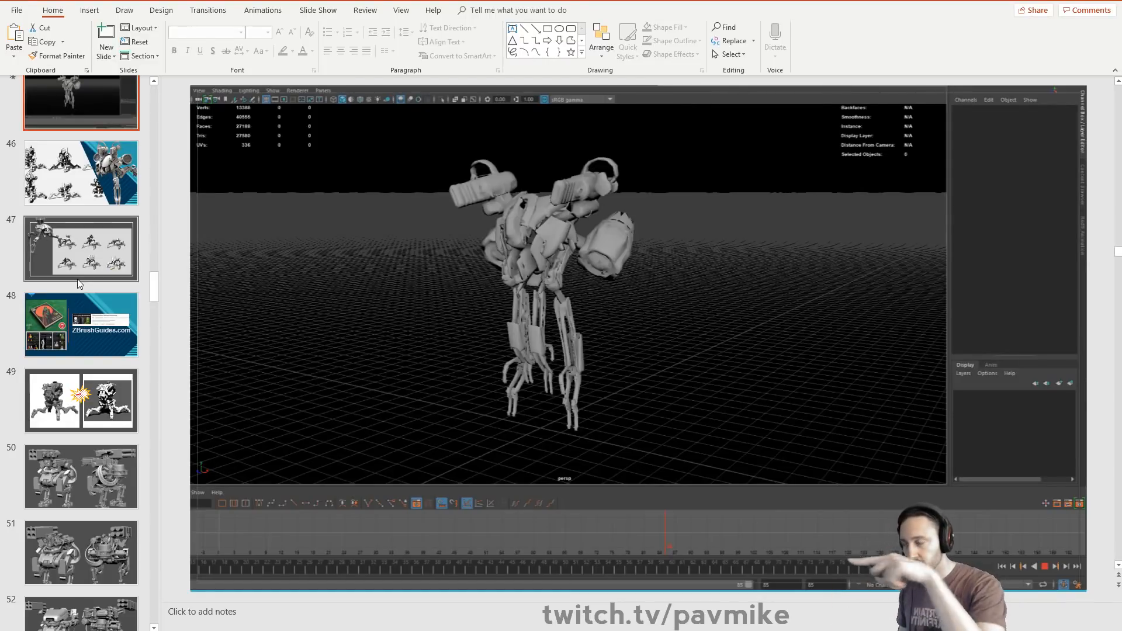
scroll(78, 279, down, 1)
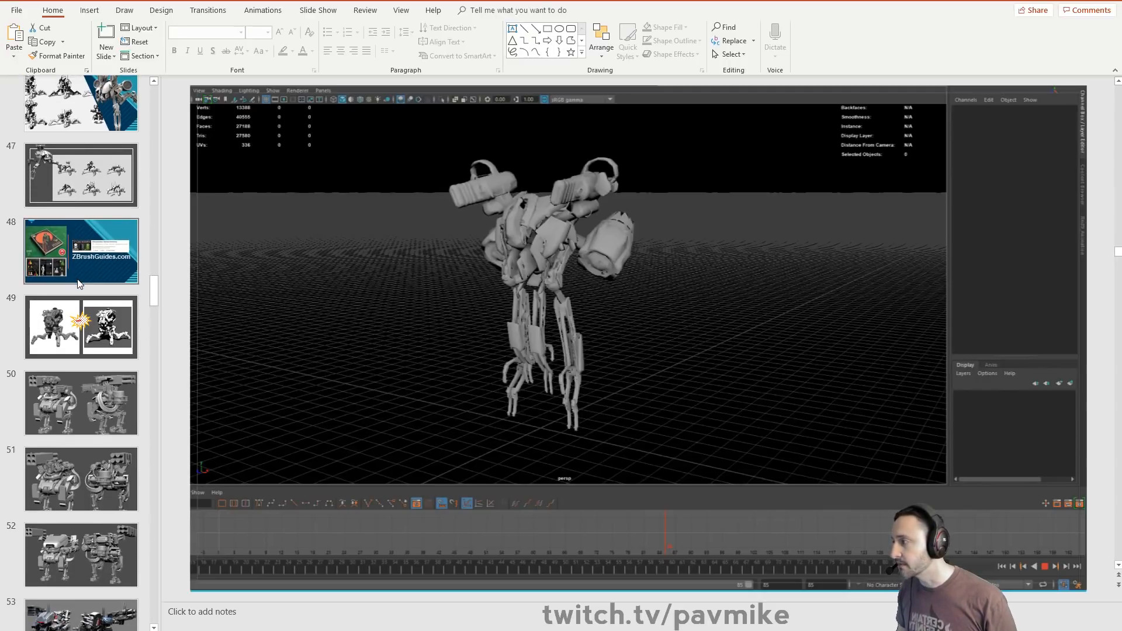
click(77, 279)
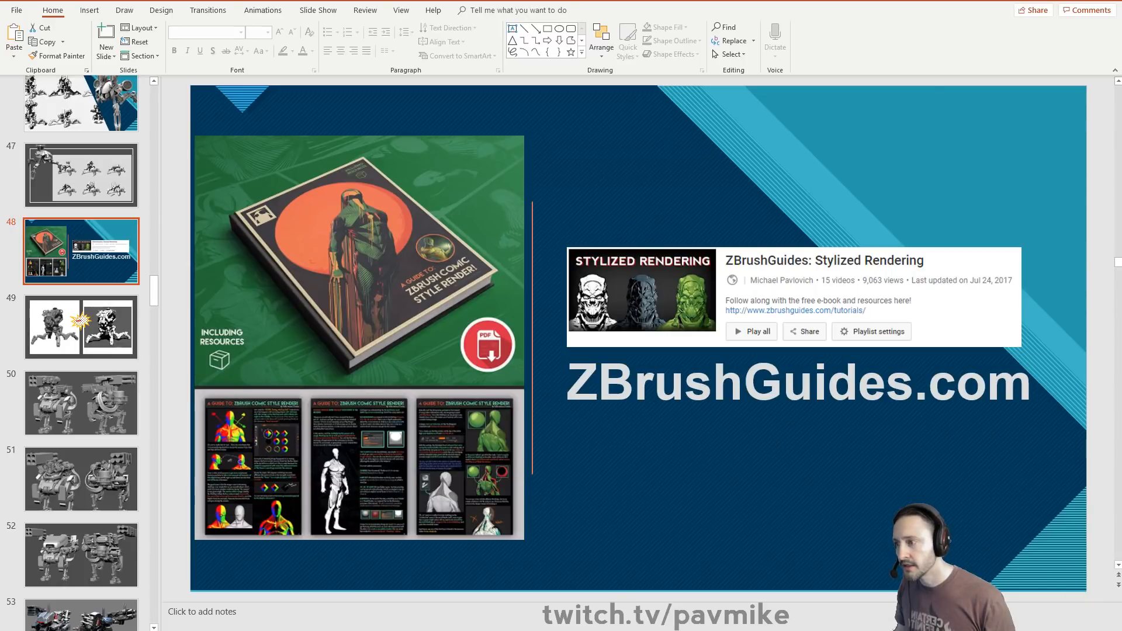
- Switch to the browser, reposition its window and open the eBooks page among the ZBrushGuides tutorials
key(alt+Tab)
drag(850, 41, 871, 0)
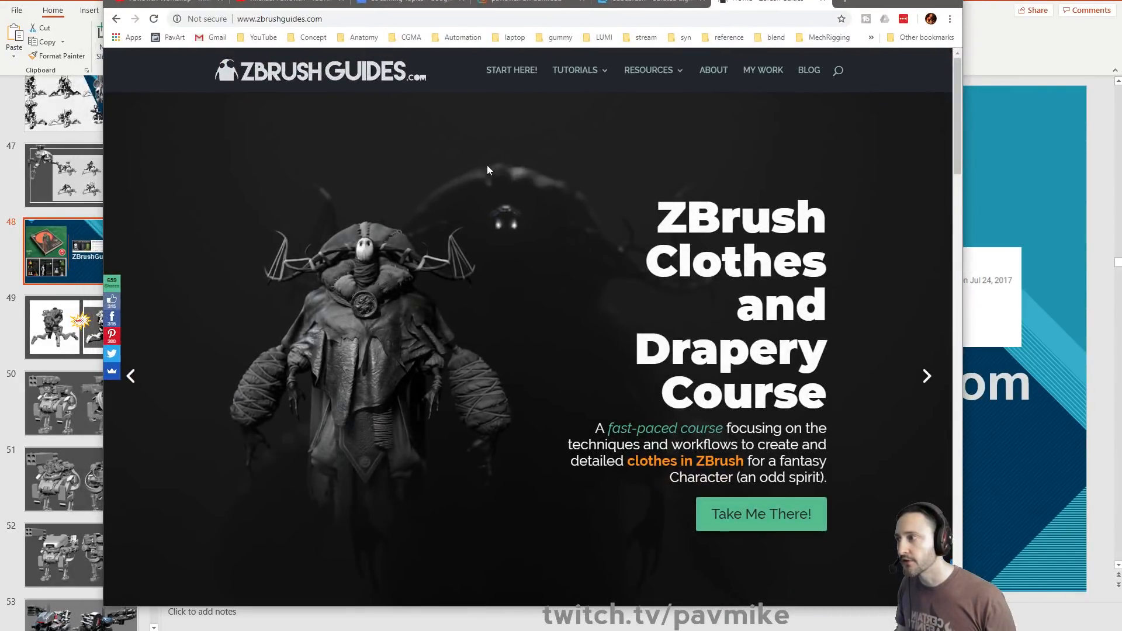
mouse_move(601, 74)
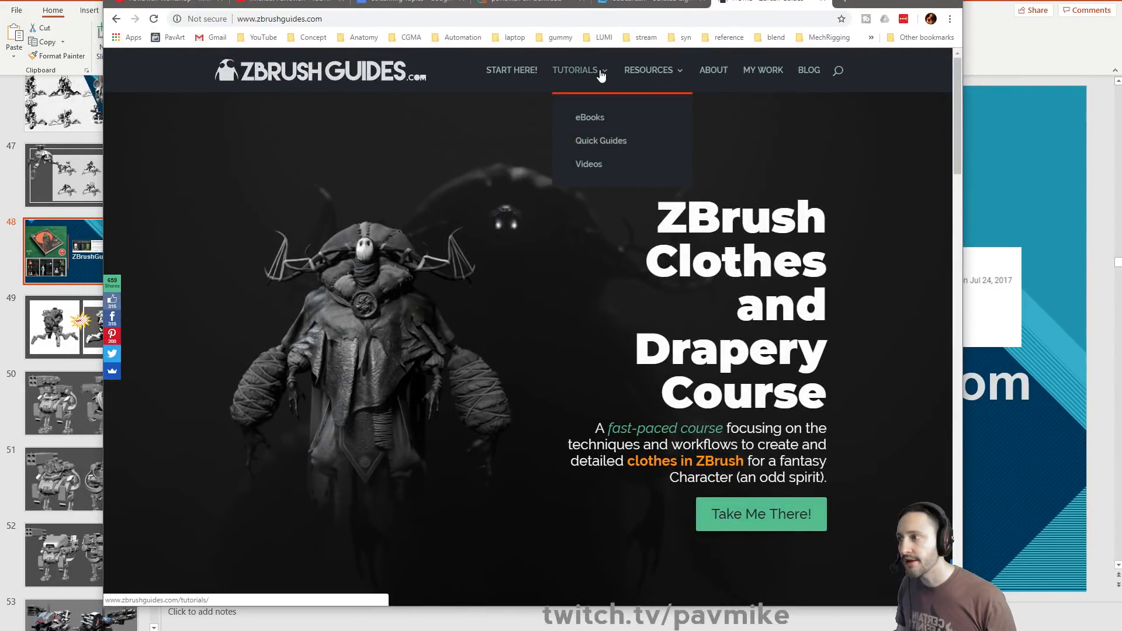
click(587, 117)
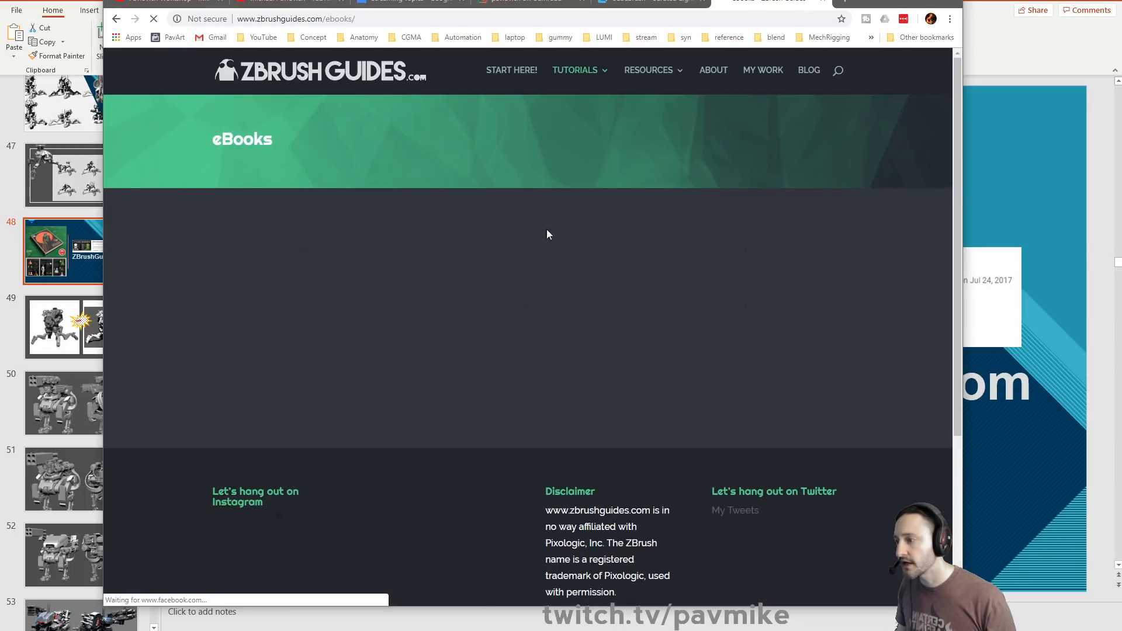
- Look through the eBooks for the ZBrush Comic Style Render guide, select the page address and return to the presentation
scroll(459, 398, down, 6)
scroll(458, 397, up, 7)
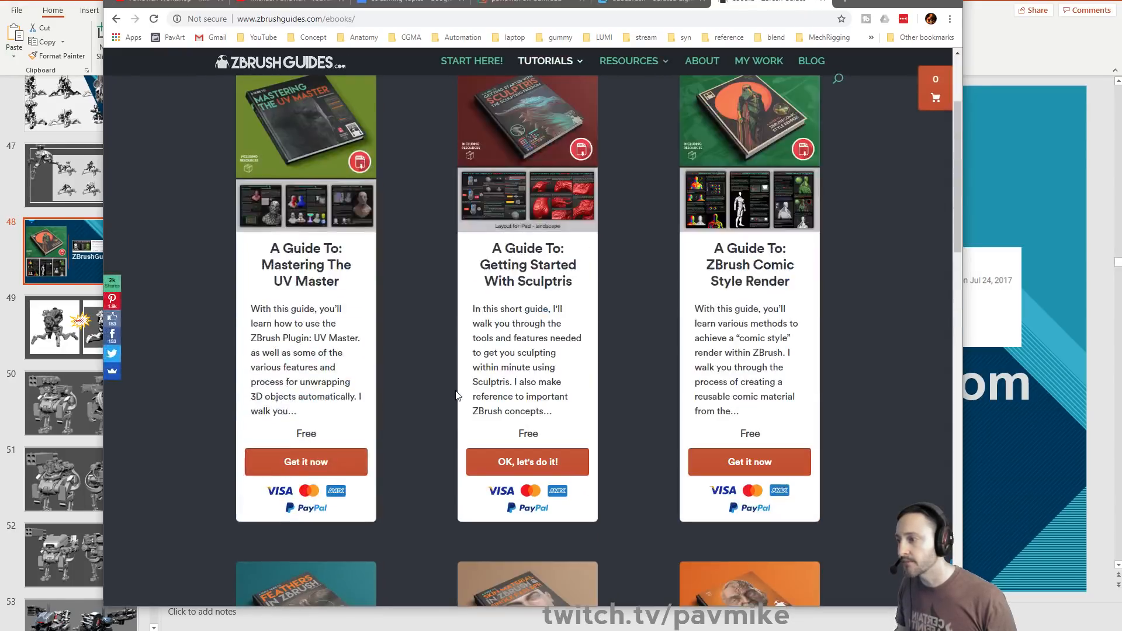
scroll(643, 374, up, 1)
scroll(778, 353, down, 1)
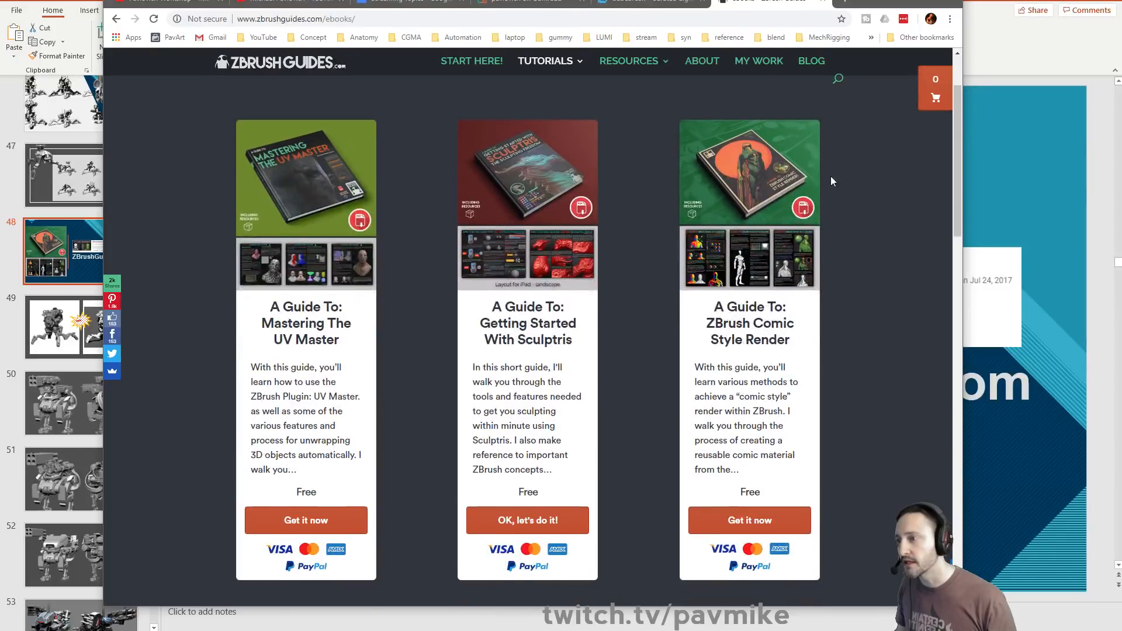
click(526, 19)
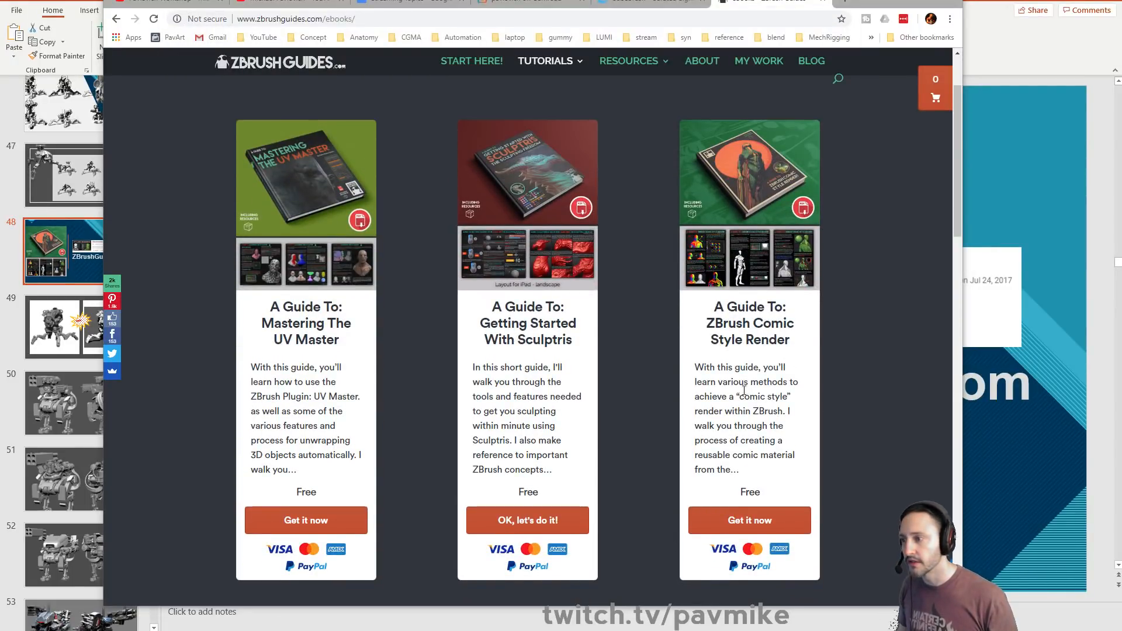
click(862, 1)
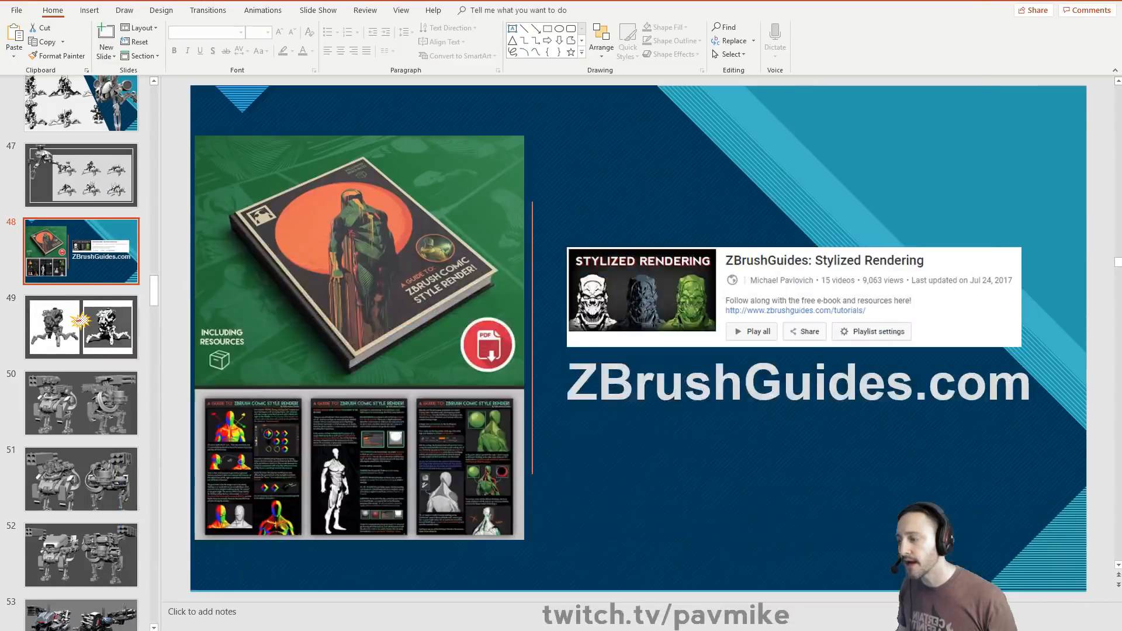
- Switch back to the browser's YouTube playlists and open the "ZBrushGuides: Stylized Rendering" playlist
key(alt+Tab)
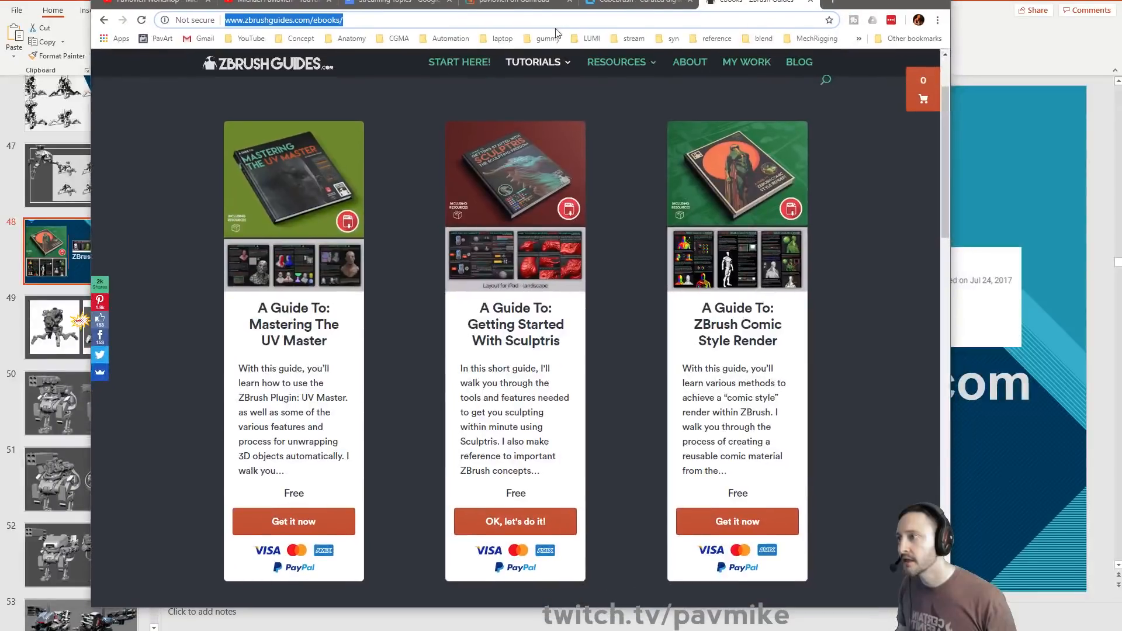
click(265, 2)
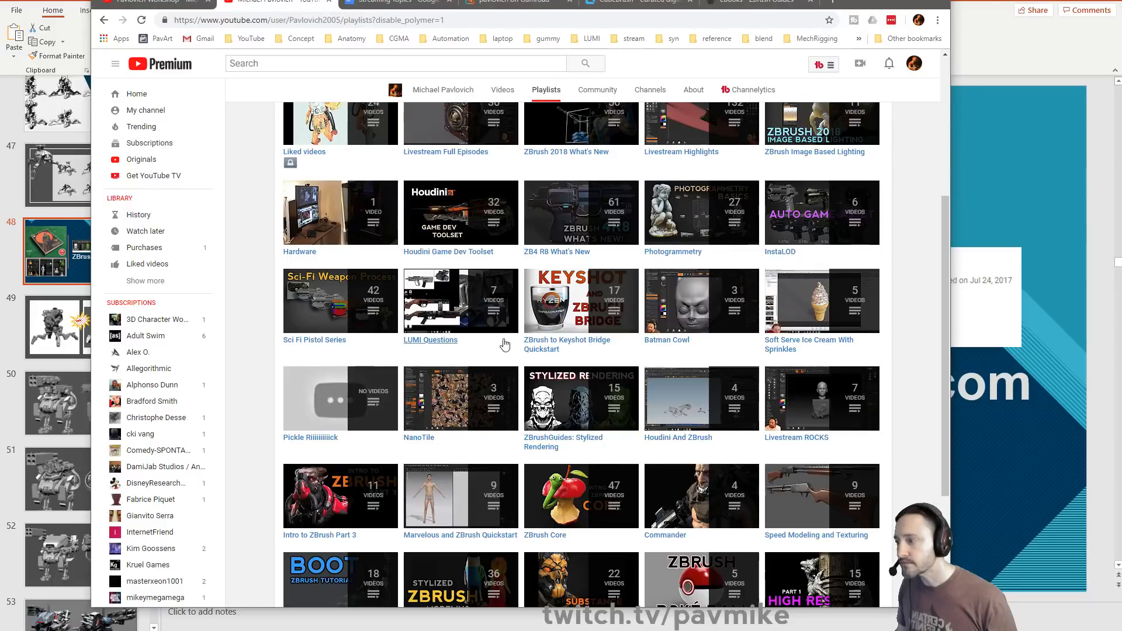
click(587, 444)
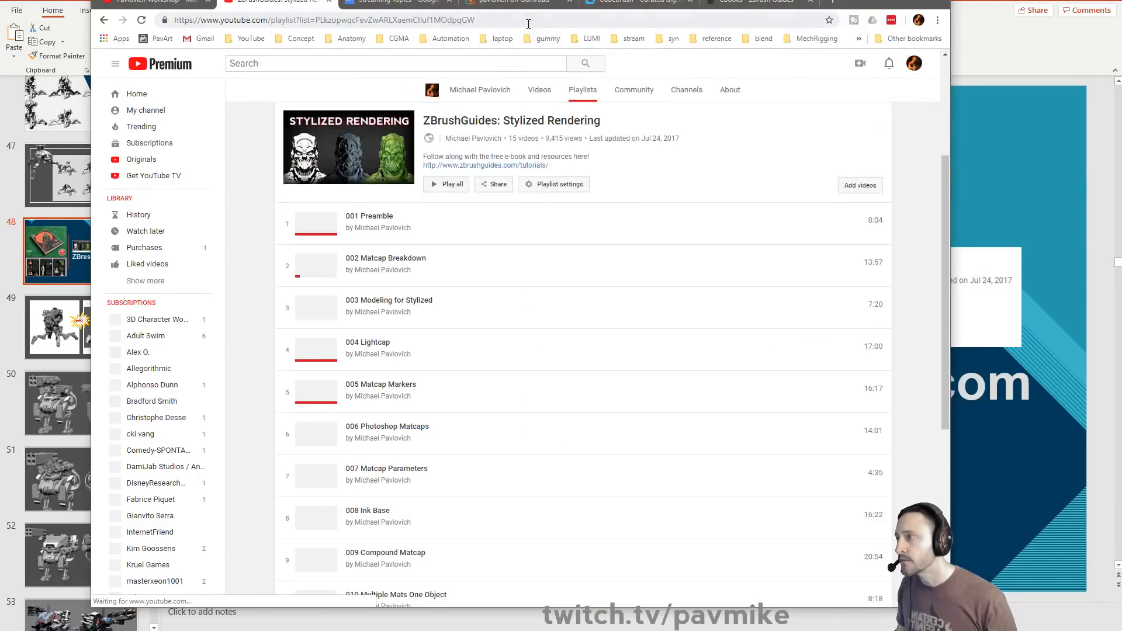
- Look through the videos of the "ZBrushGuides: Stylized Rendering" playlist, from 001 Preamble to 015 Custom Interface
click(529, 23)
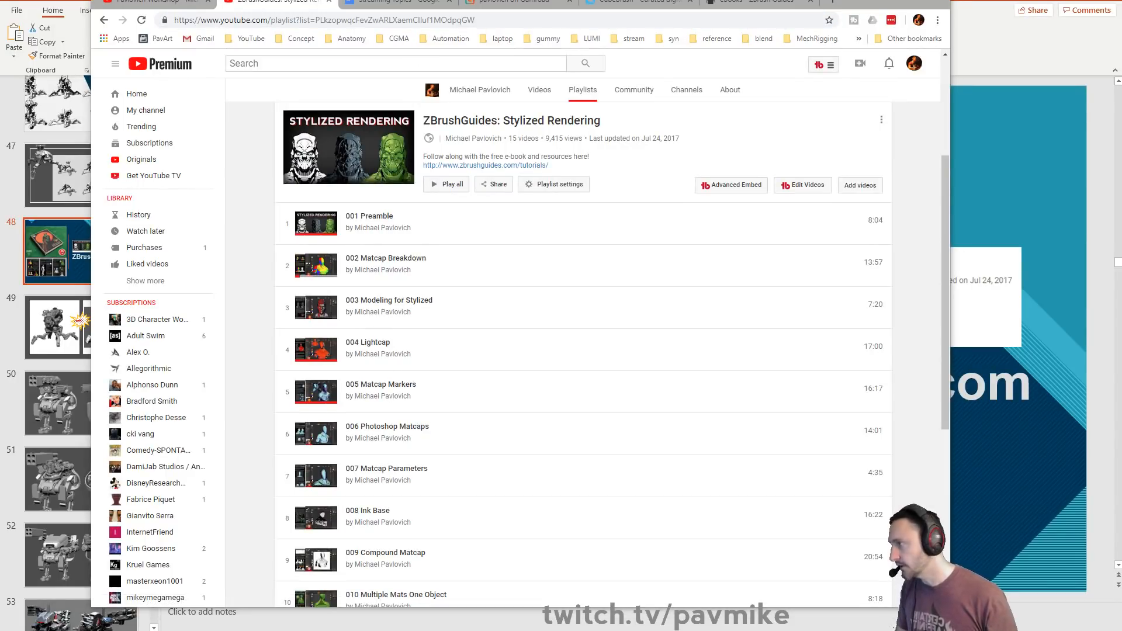
scroll(426, 251, down, 4)
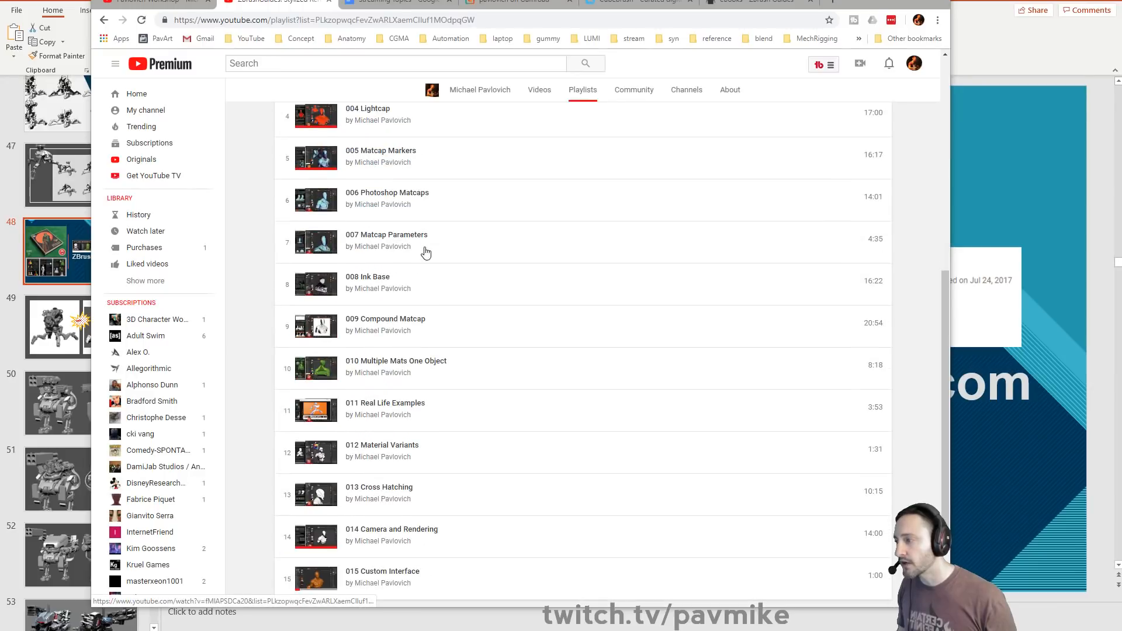
scroll(426, 253, down, 3)
scroll(426, 250, up, 7)
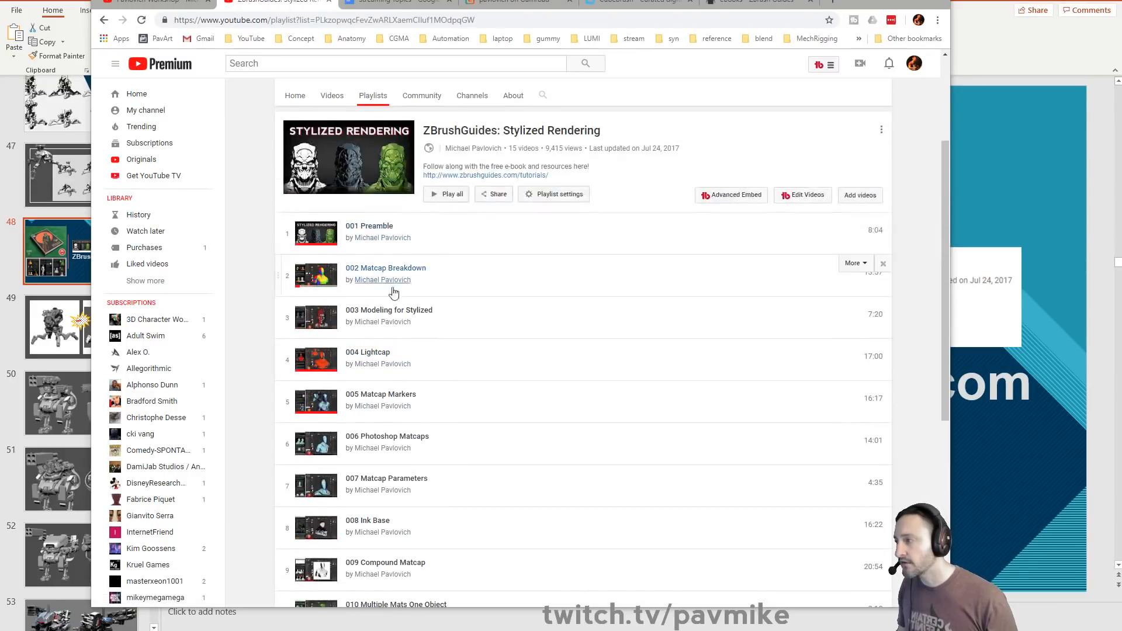
scroll(394, 292, down, 5)
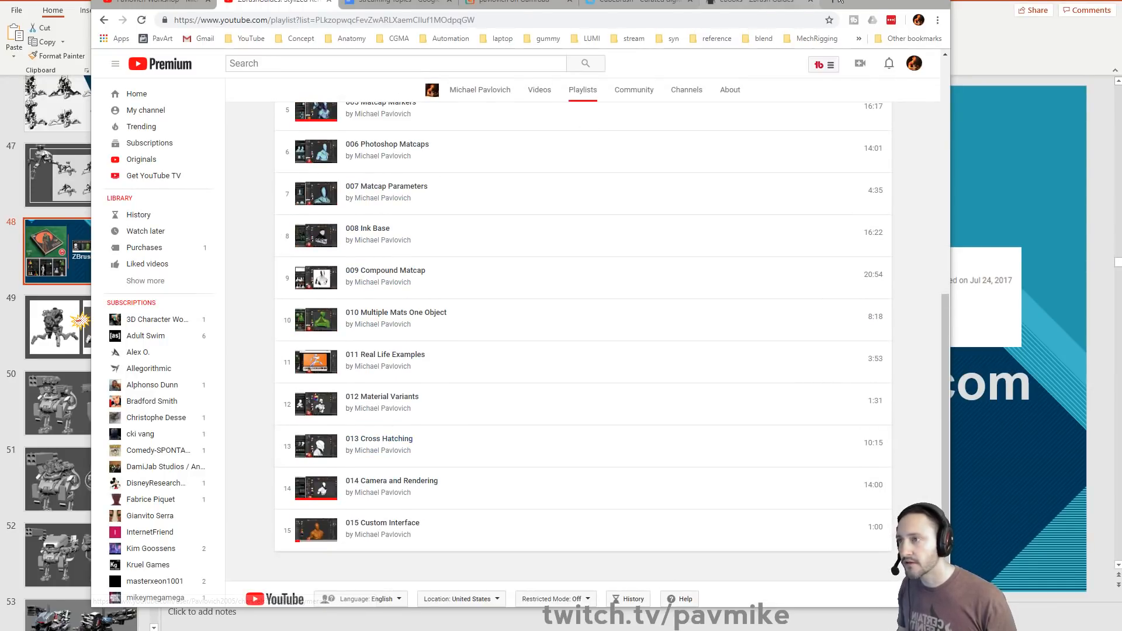
scroll(498, 368, up, 5)
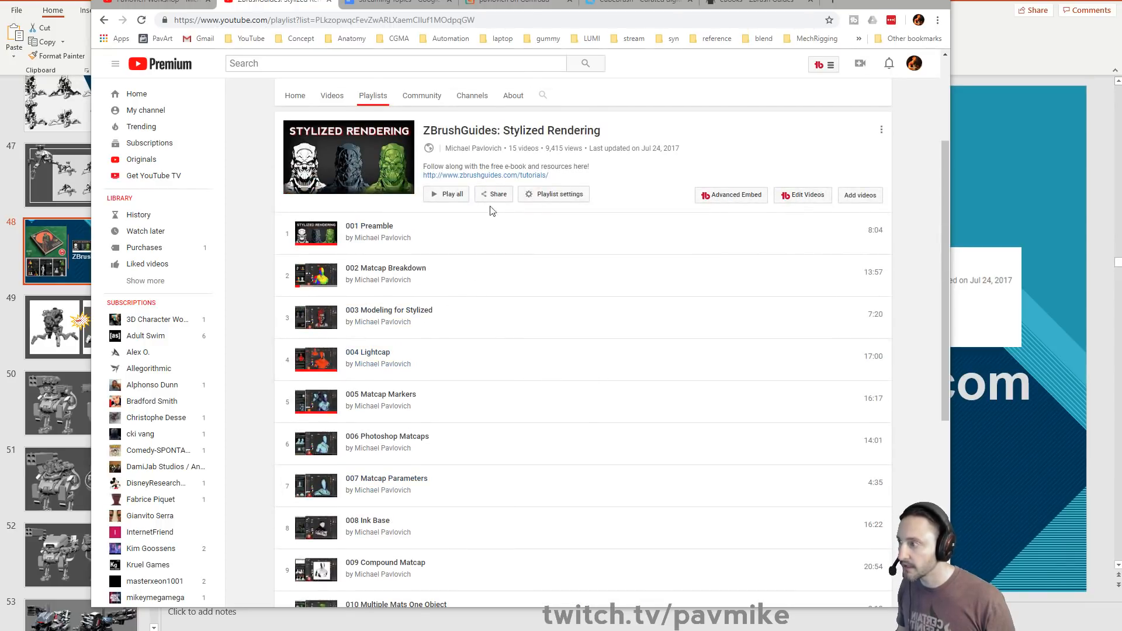
scroll(366, 281, down, 3)
scroll(484, 556, down, 4)
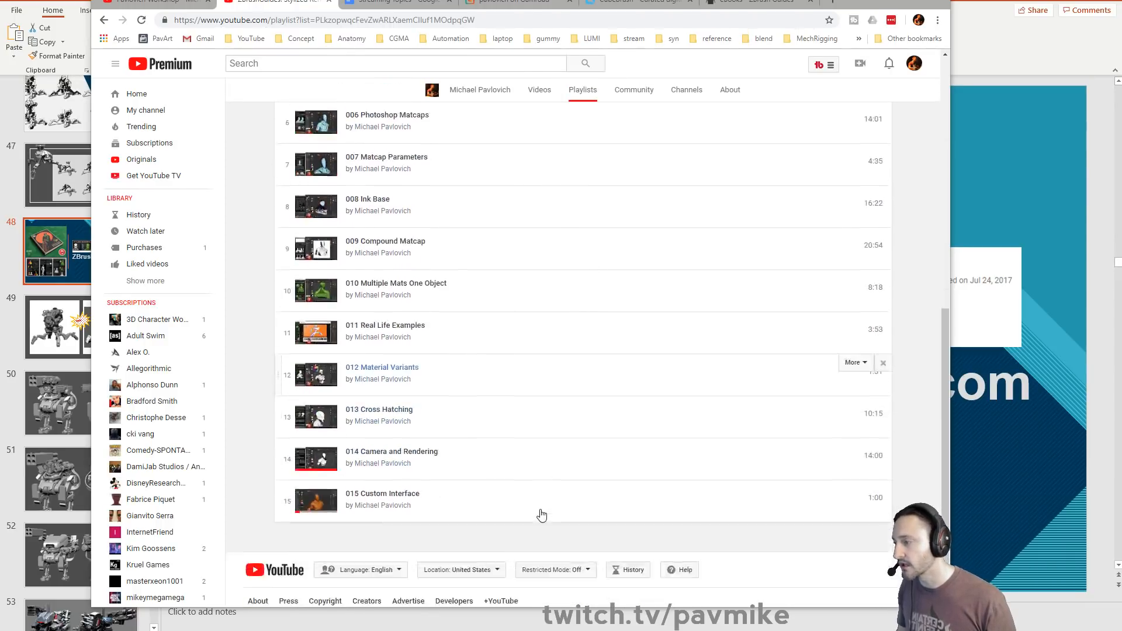
scroll(473, 263, up, 5)
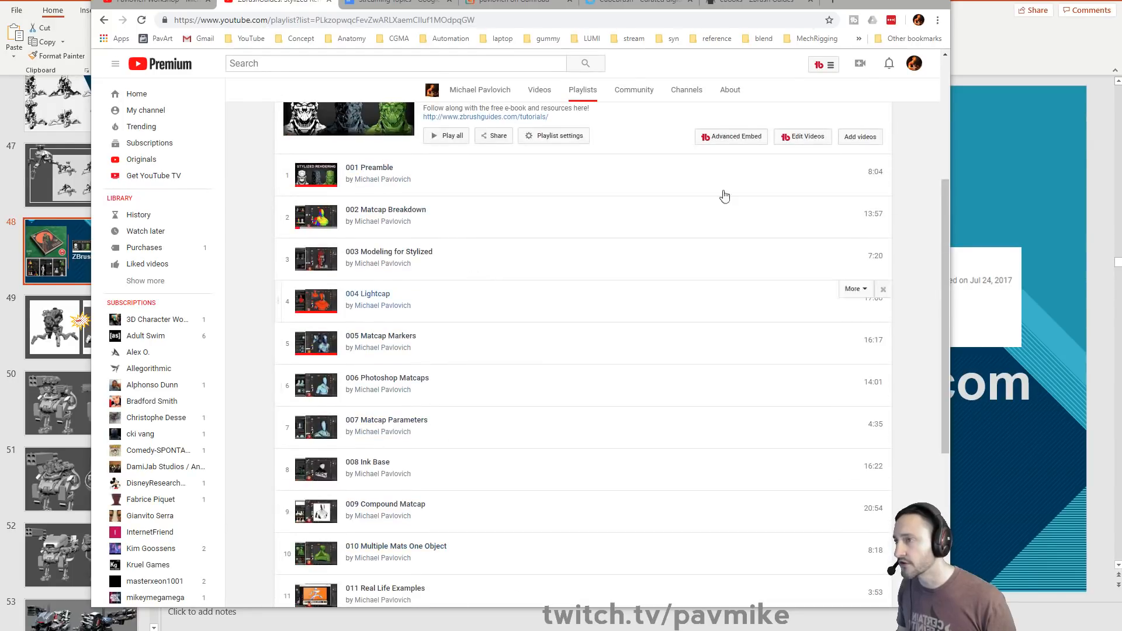
- Minimize the browser to return to the presentation and show slide 49, the Demo slide comparing two mech renders
click(875, 2)
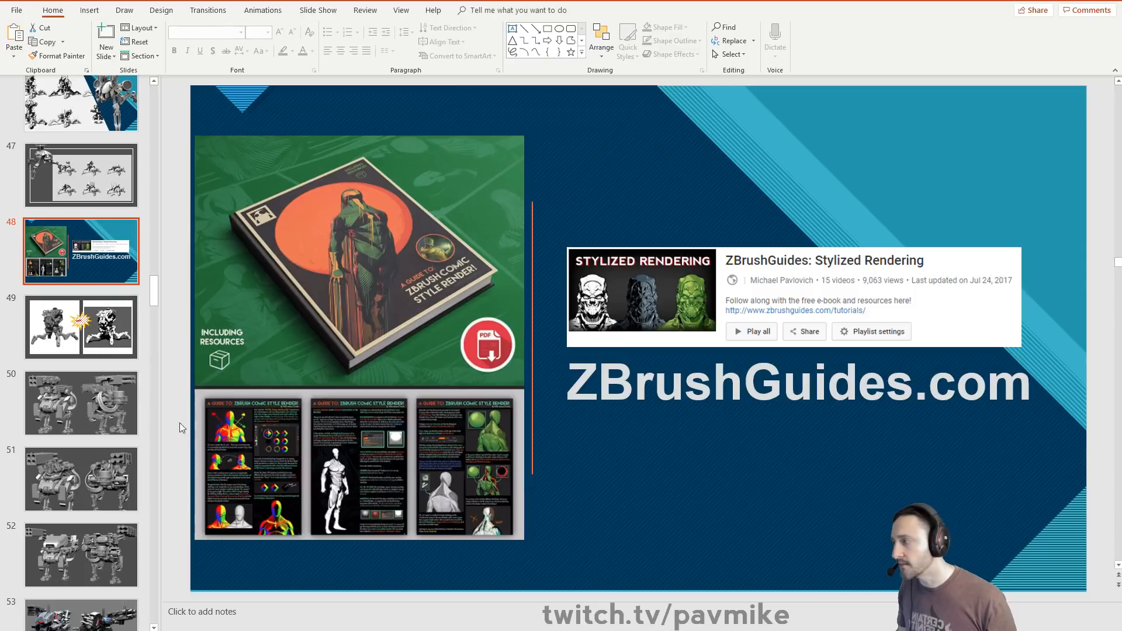
click(102, 348)
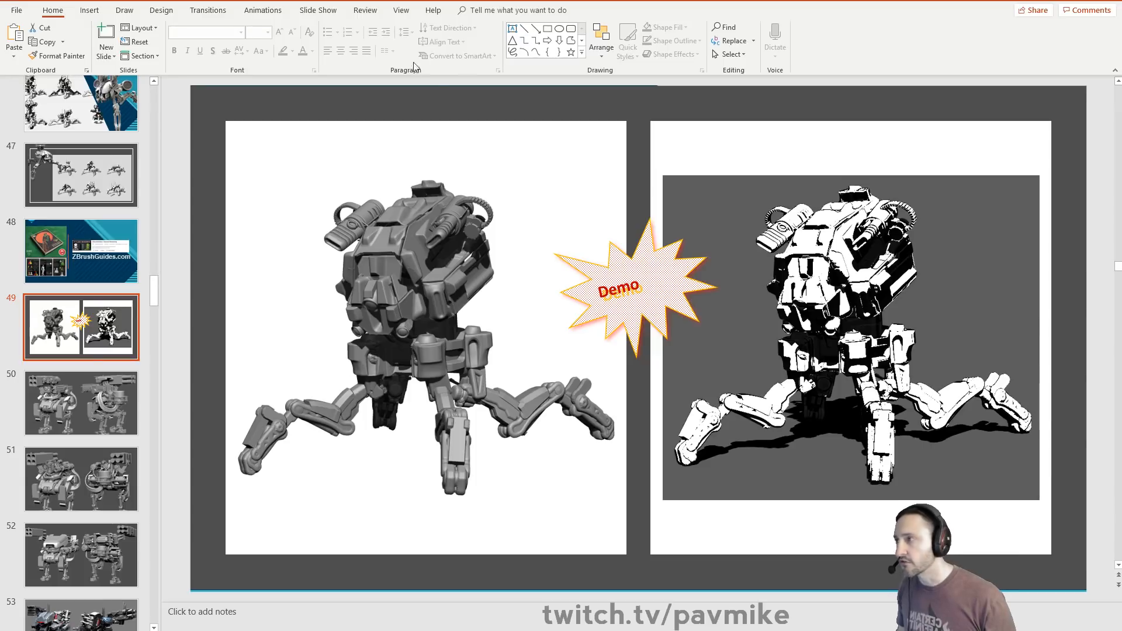
- Switch to ZBrush, draw the Crawley mech onto the canvas and put it into Edit mode
key(alt+Tab)
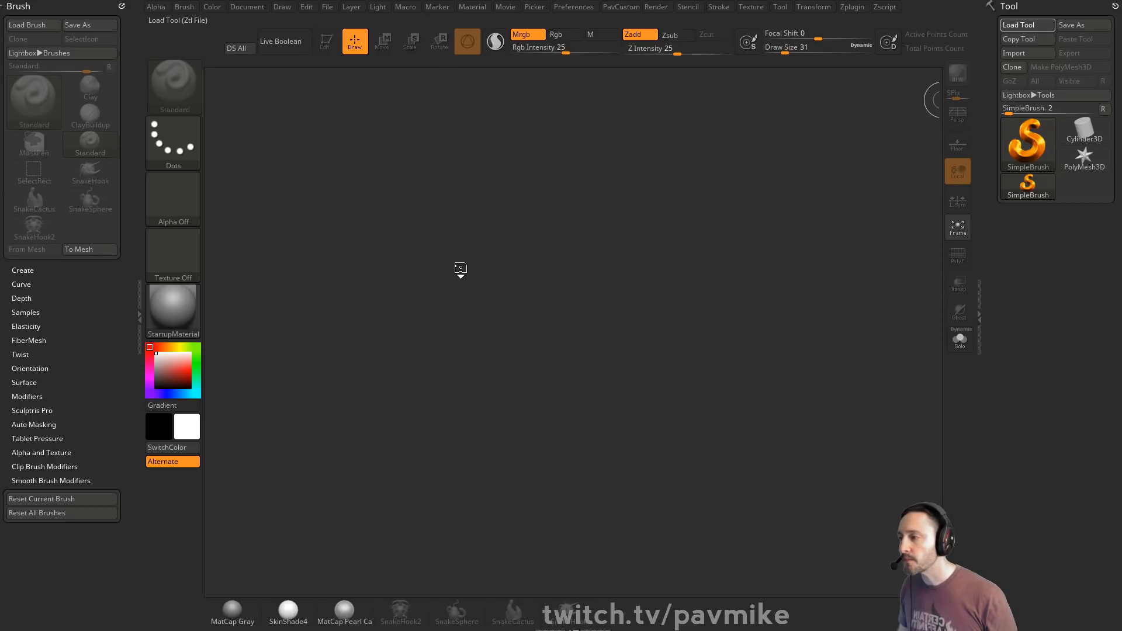
drag(459, 264, 514, 315)
click(325, 42)
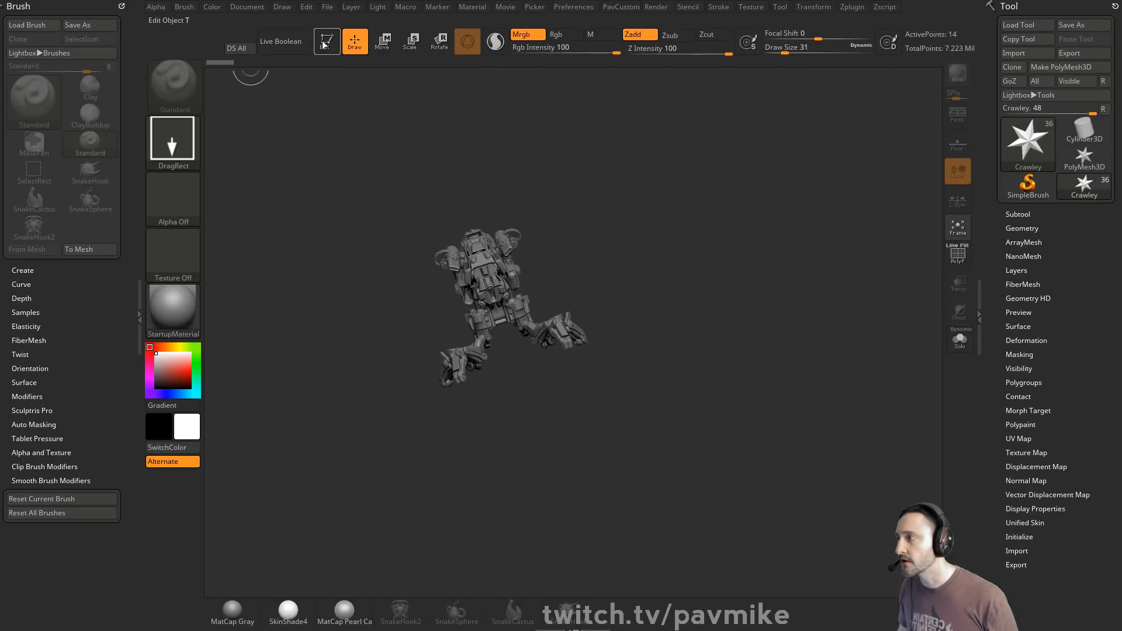
shift+drag(664, 275, 784, 304)
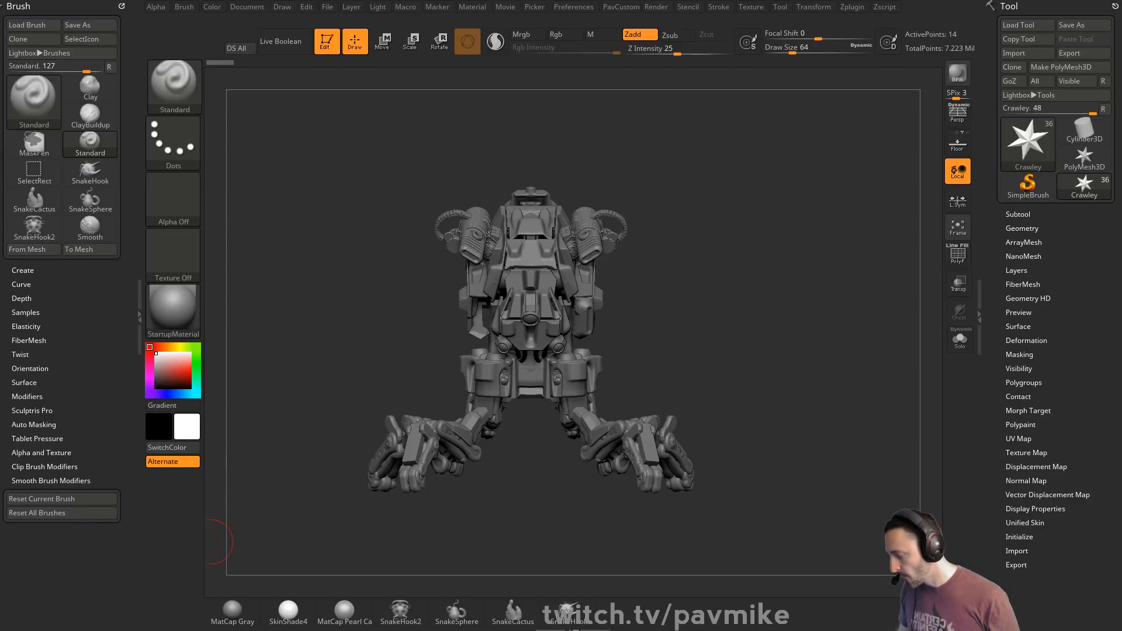
- Turn on perspective and the floor grid for the Crawley mech
drag(664, 323, 662, 310)
mouse_move(775, 300)
mouse_down()
mouse_move(809, 228)
mouse_move(714, 233)
mouse_up()
key(p)
click(282, 8)
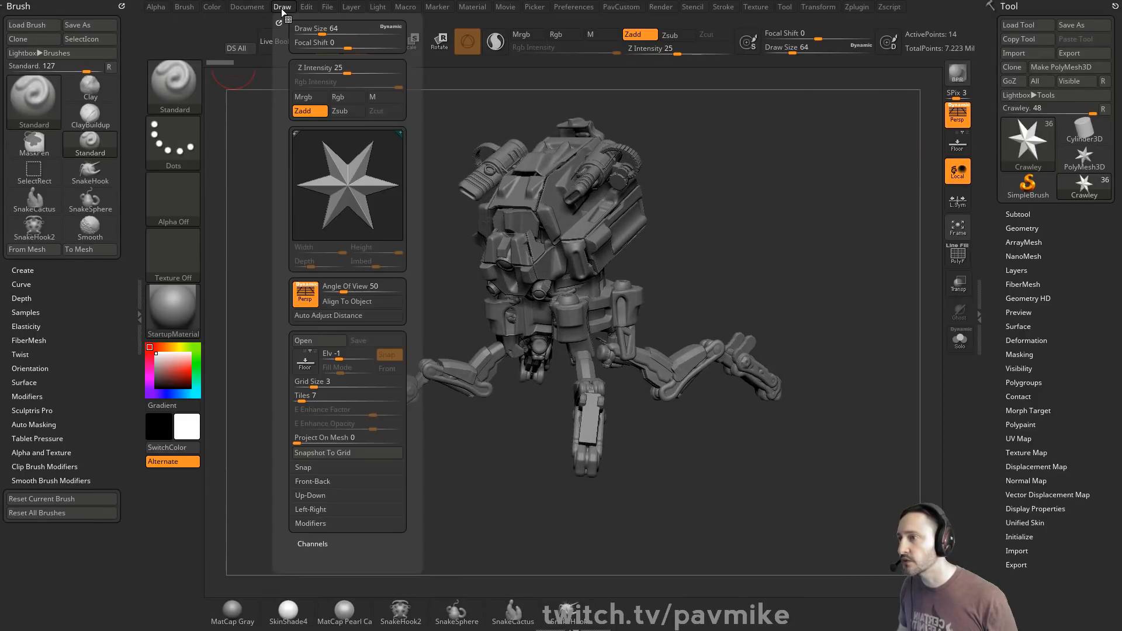
click(957, 143)
drag(913, 159, 749, 230)
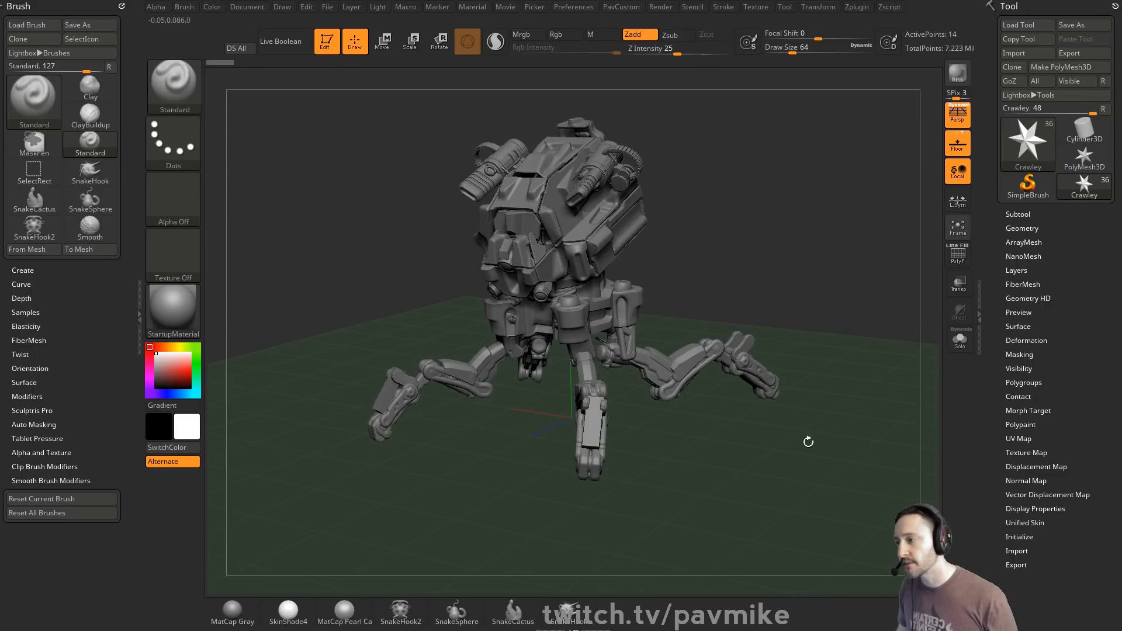
- Expand the Crawley tool's subtool list and inspect the mech from a three-quarter angle
click(1019, 214)
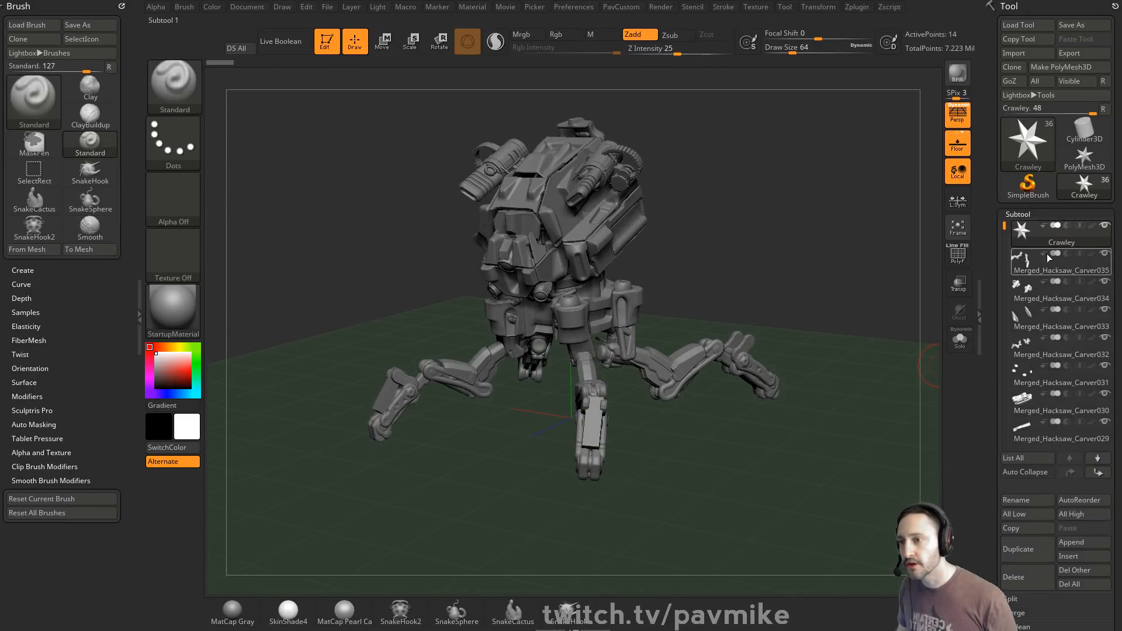
drag(755, 264, 915, 270)
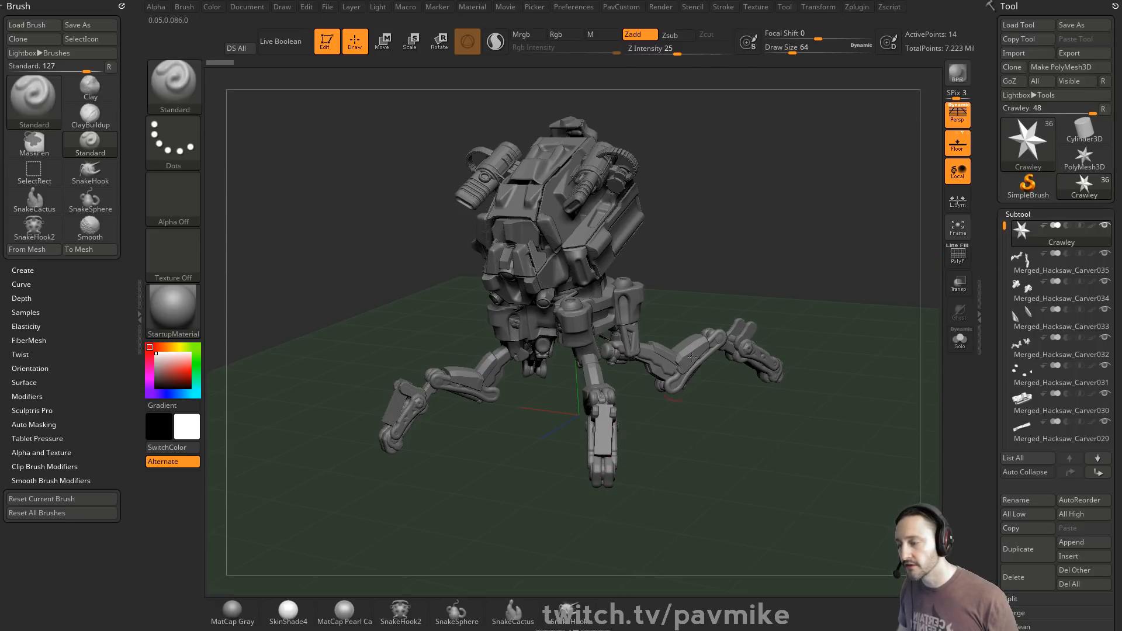
drag(751, 270, 744, 271)
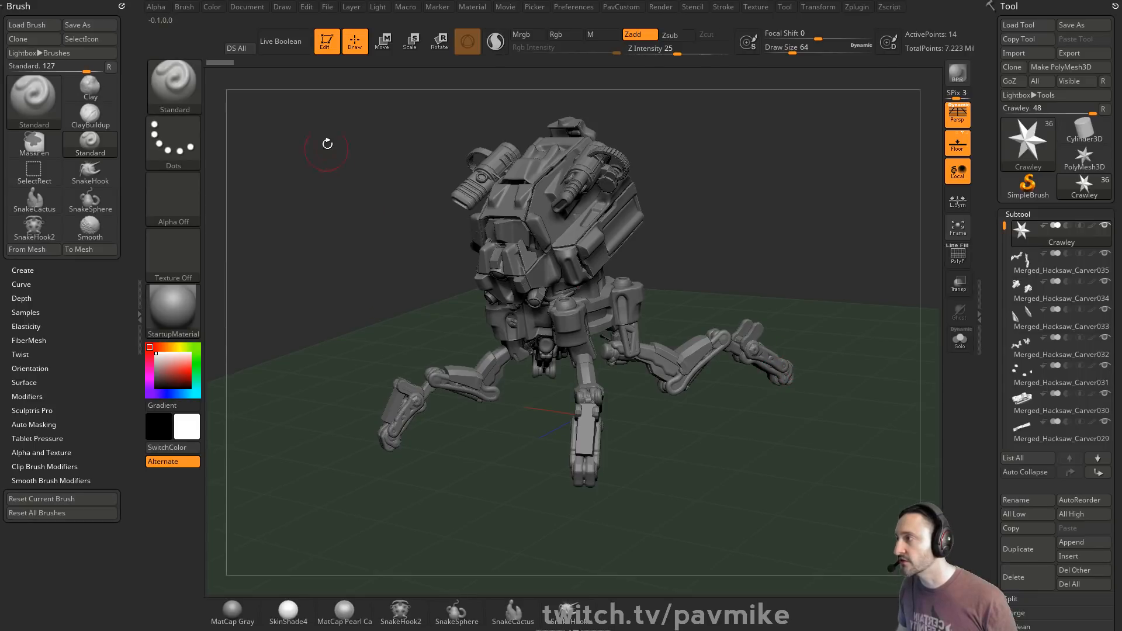
- Try a floor grid elevation of 0 and return it to -1
click(283, 7)
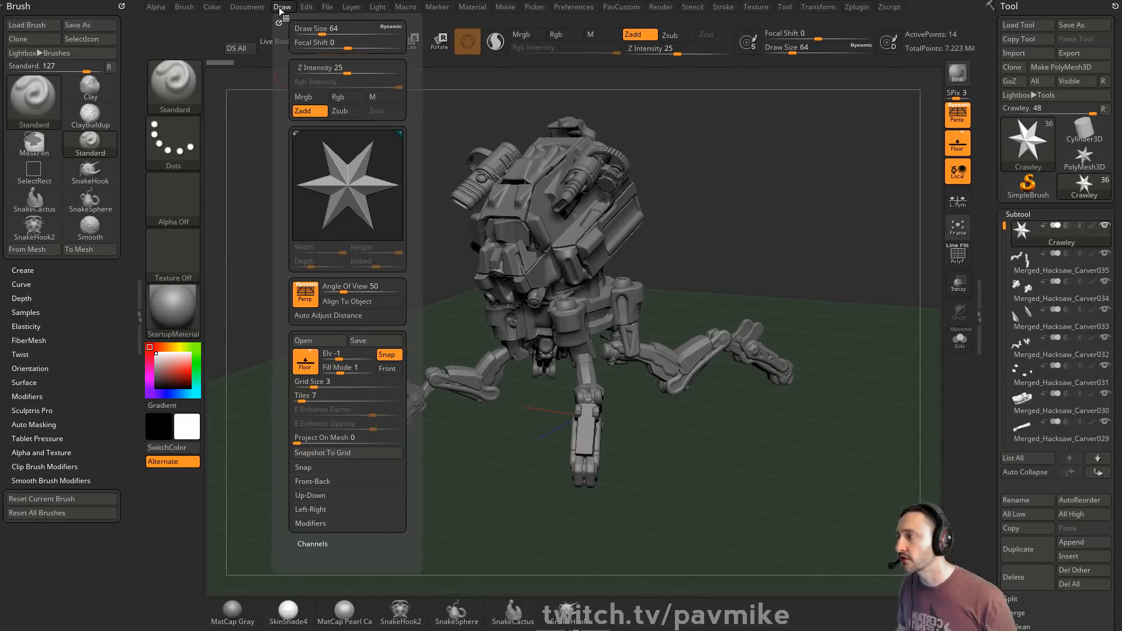
click(338, 361)
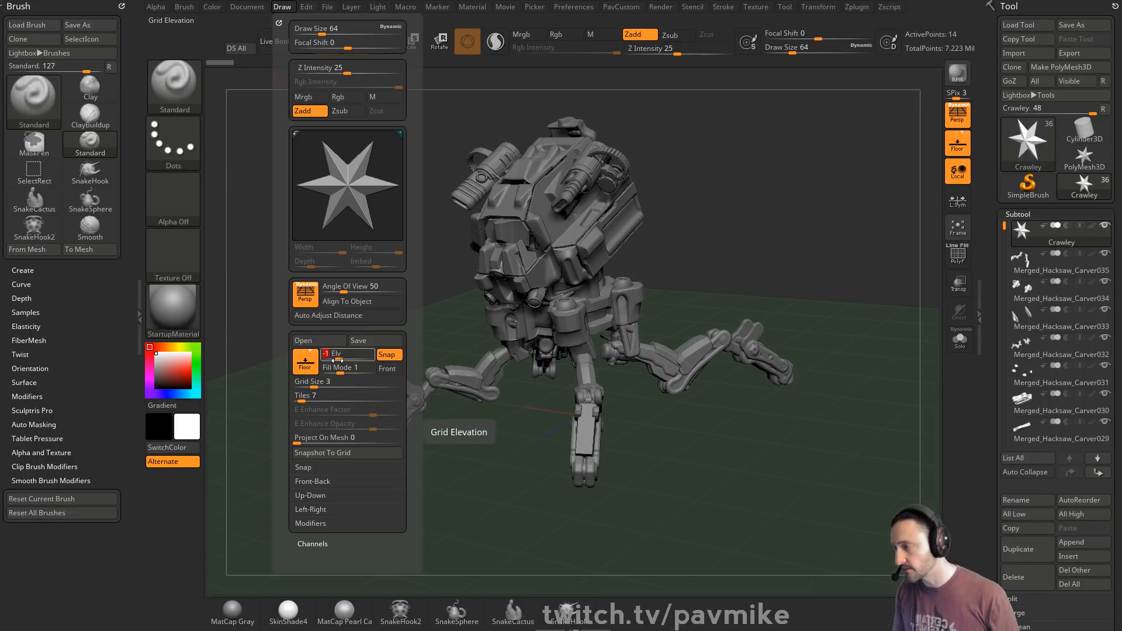
text(0)
key(Return)
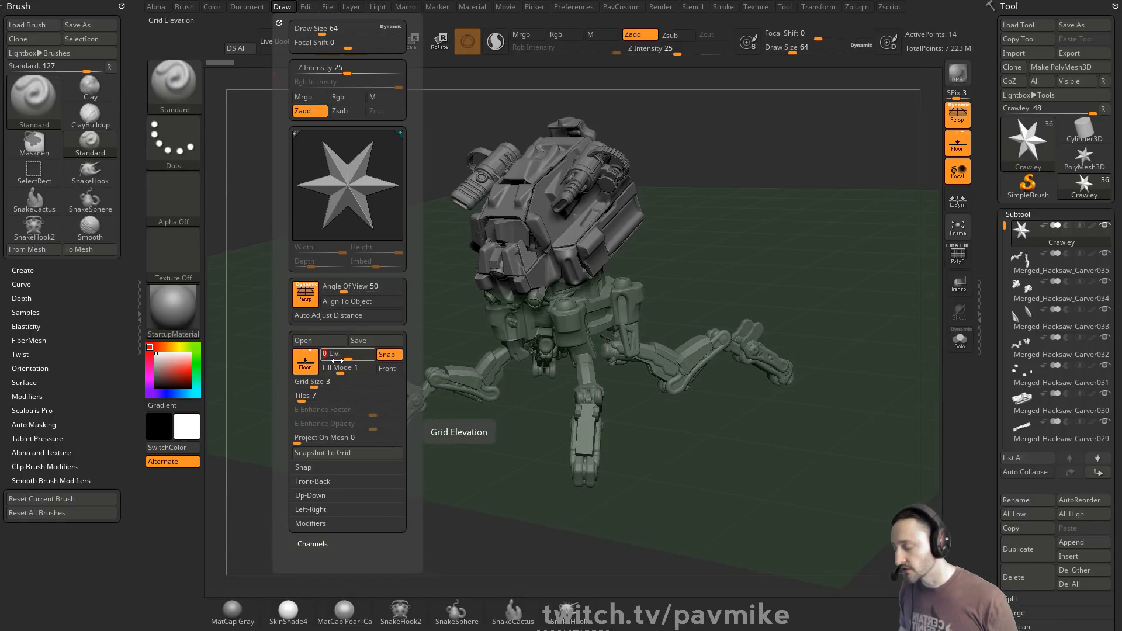
text(-1)
key(Return)
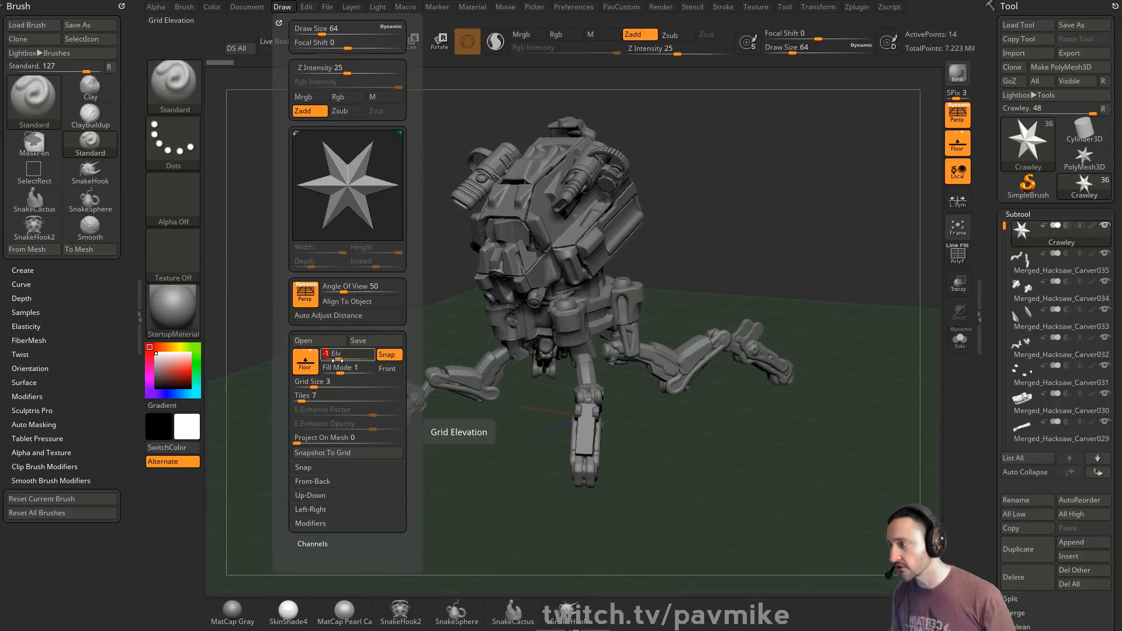
- Render the mech with BPR from a three-quarter view above the floor grid
shift+drag(684, 193, 747, 195)
mouse_move(818, 216)
mouse_down()
mouse_move(809, 232)
mouse_move(760, 237)
mouse_up()
click(283, 7)
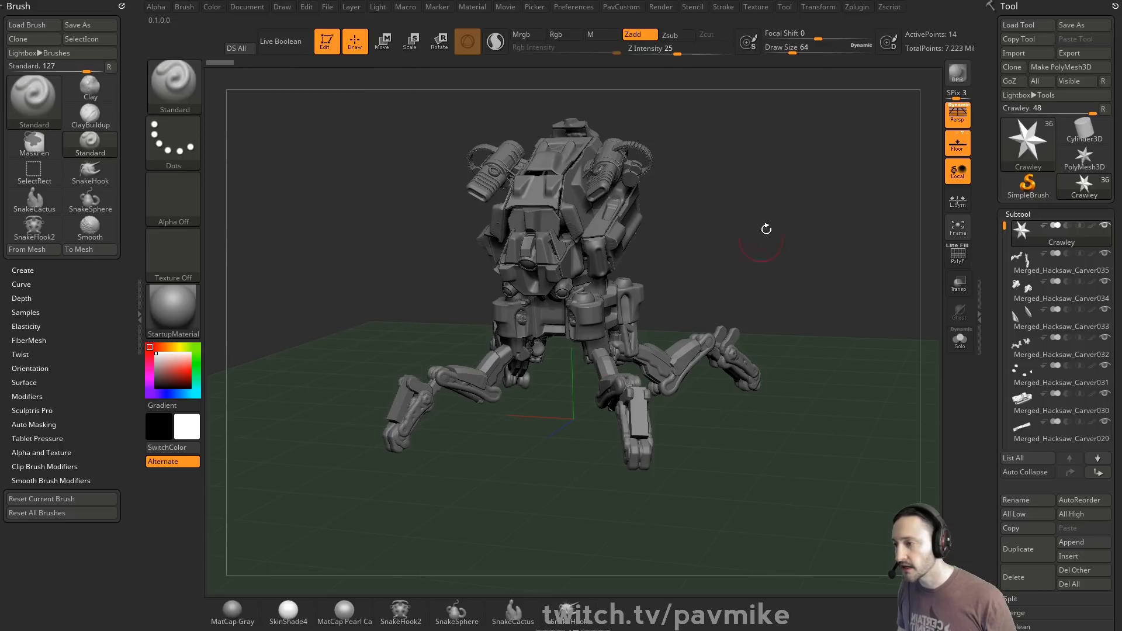
shift+drag(767, 230, 787, 254)
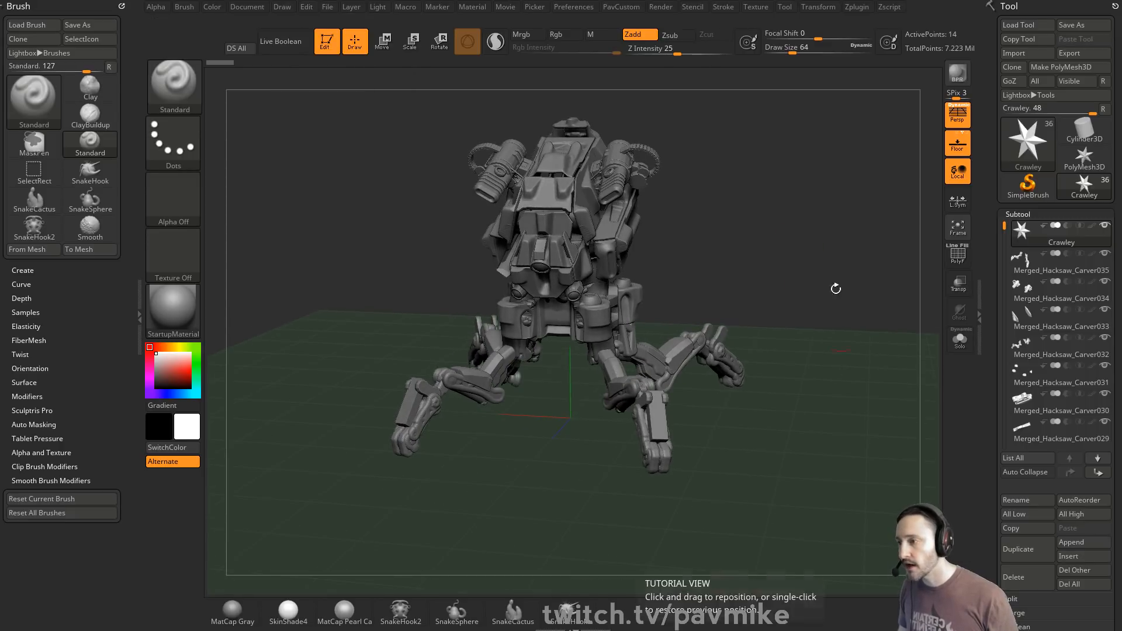
drag(834, 285, 805, 240)
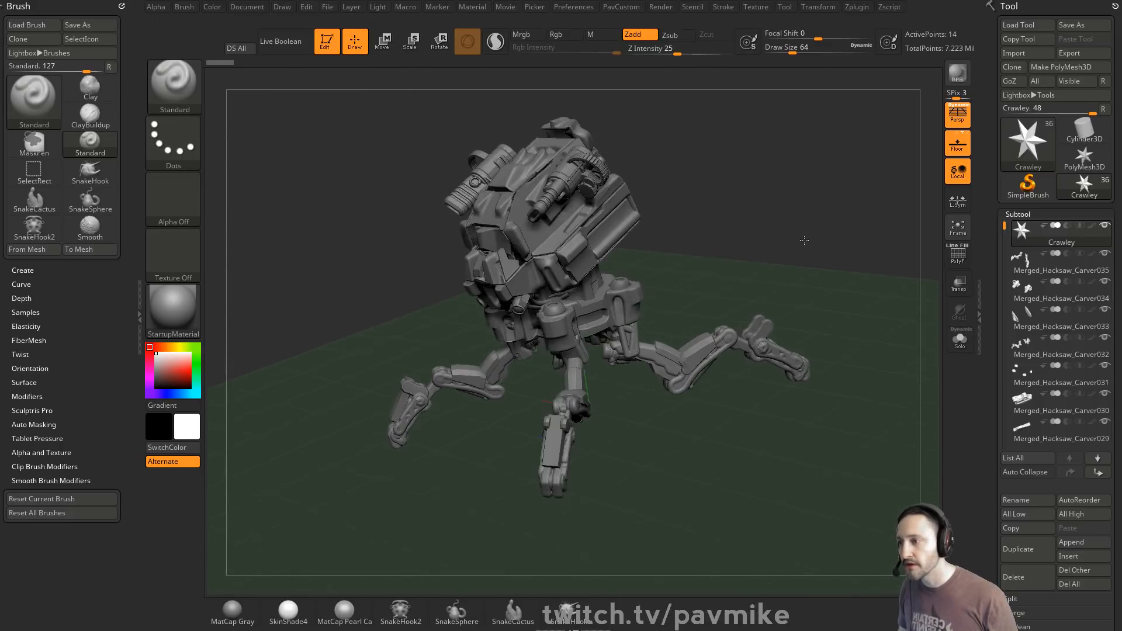
click(958, 78)
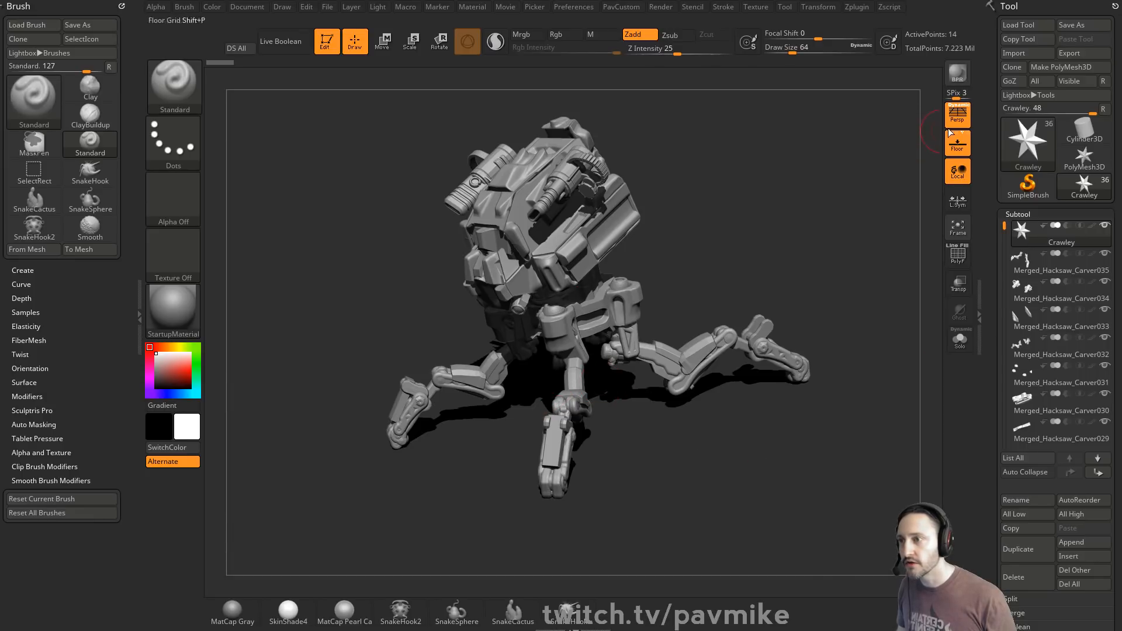
- Try a floor grid size of about 0.58, set it back to 3 and render the mech again with BPR
click(282, 7)
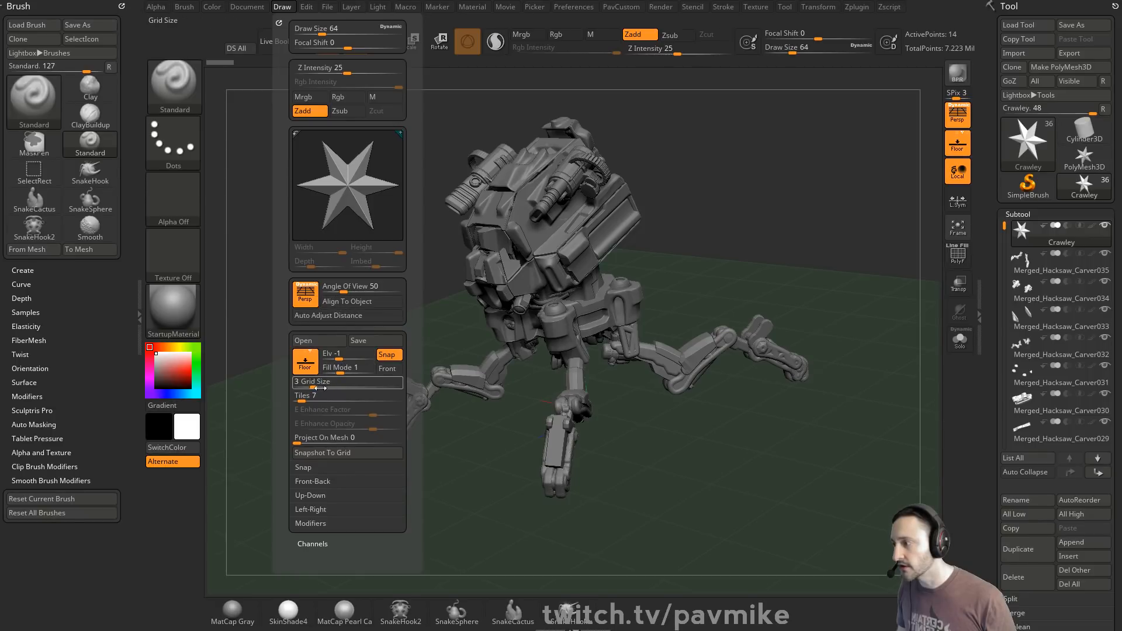
drag(315, 384, 304, 385)
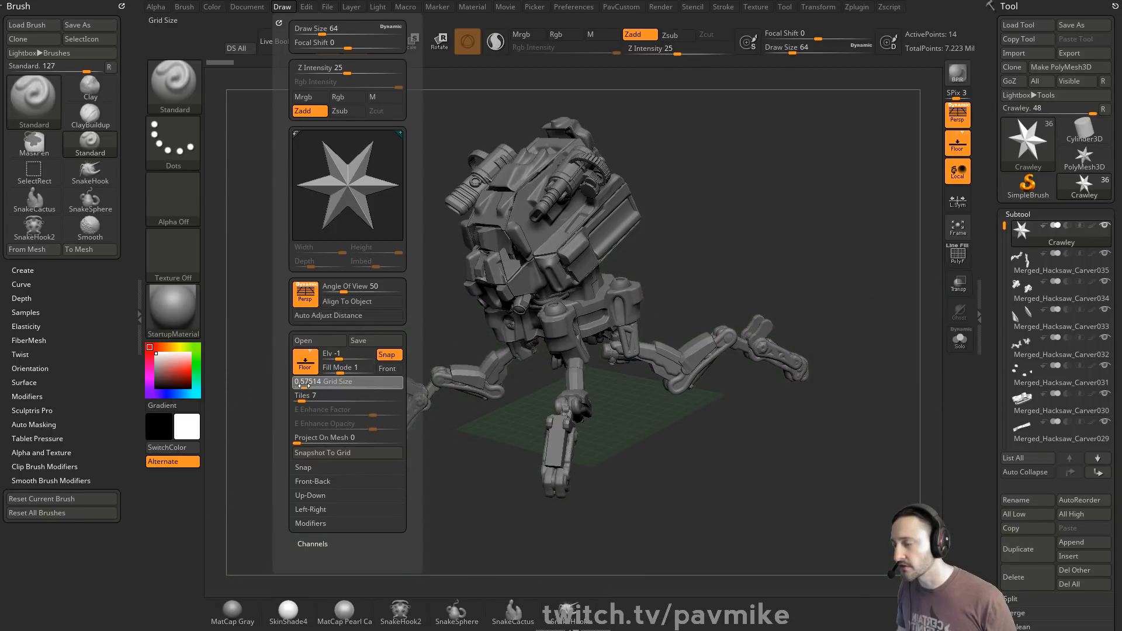
click(304, 386)
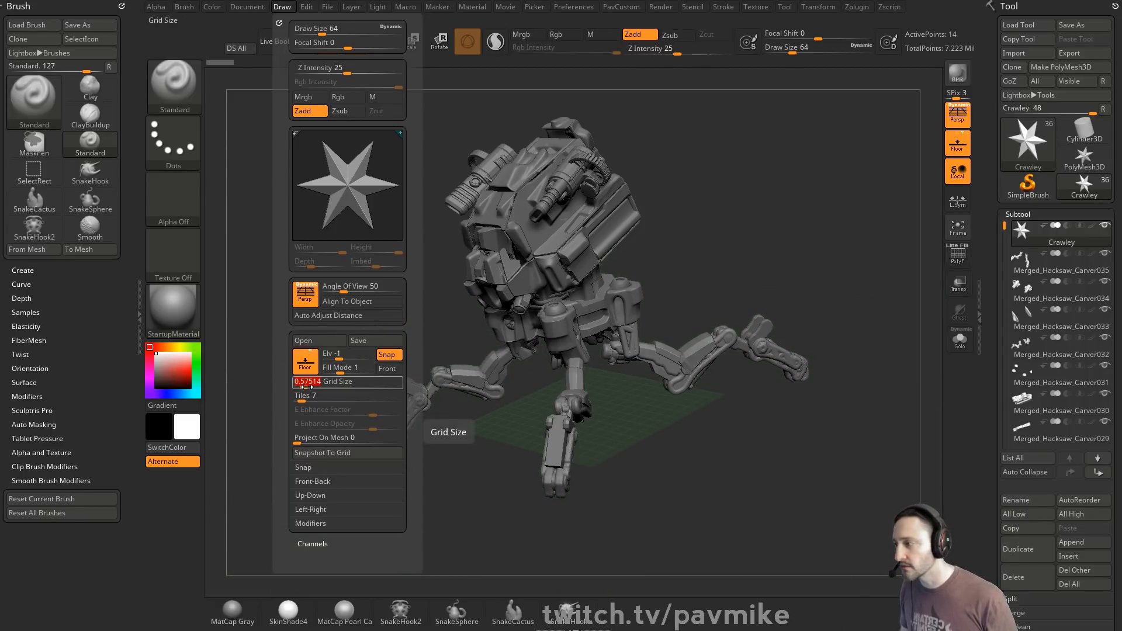
drag(303, 386, 316, 391)
click(315, 391)
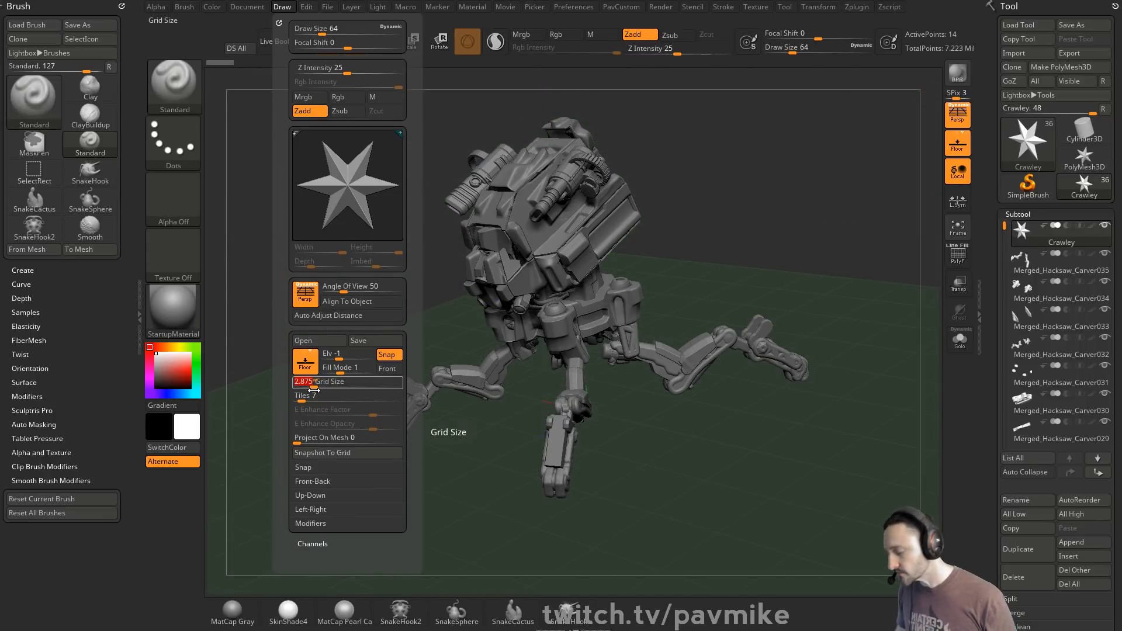
text(3)
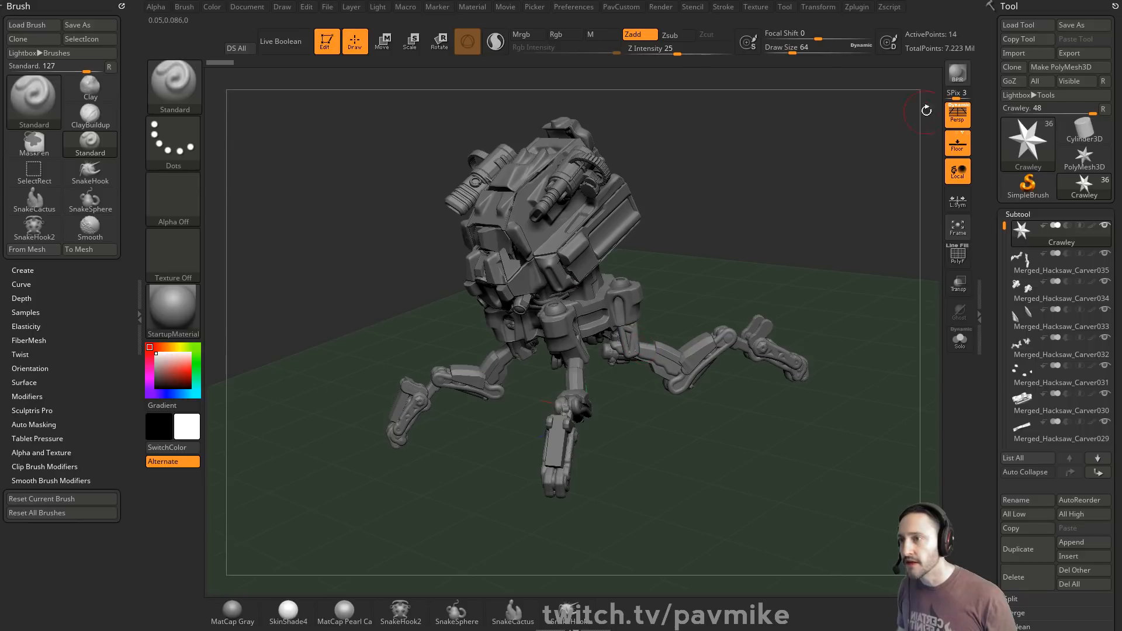
click(957, 75)
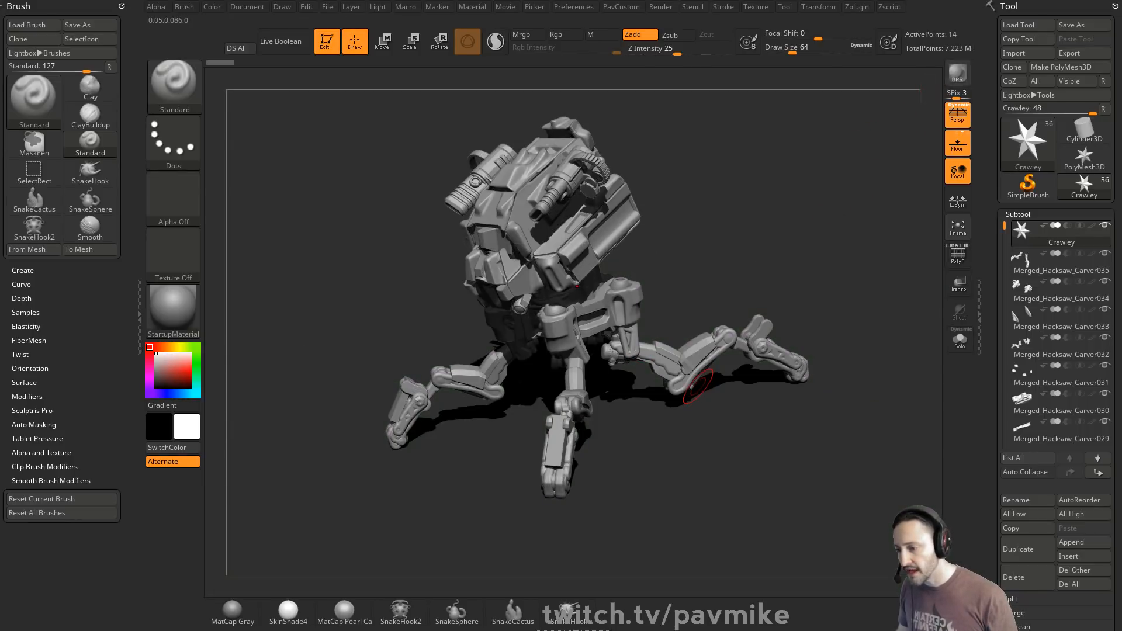
- Switch to the browser, go back to the channel's created playlists and open "ZBrush Image Based Lighting"
key(alt+Tab)
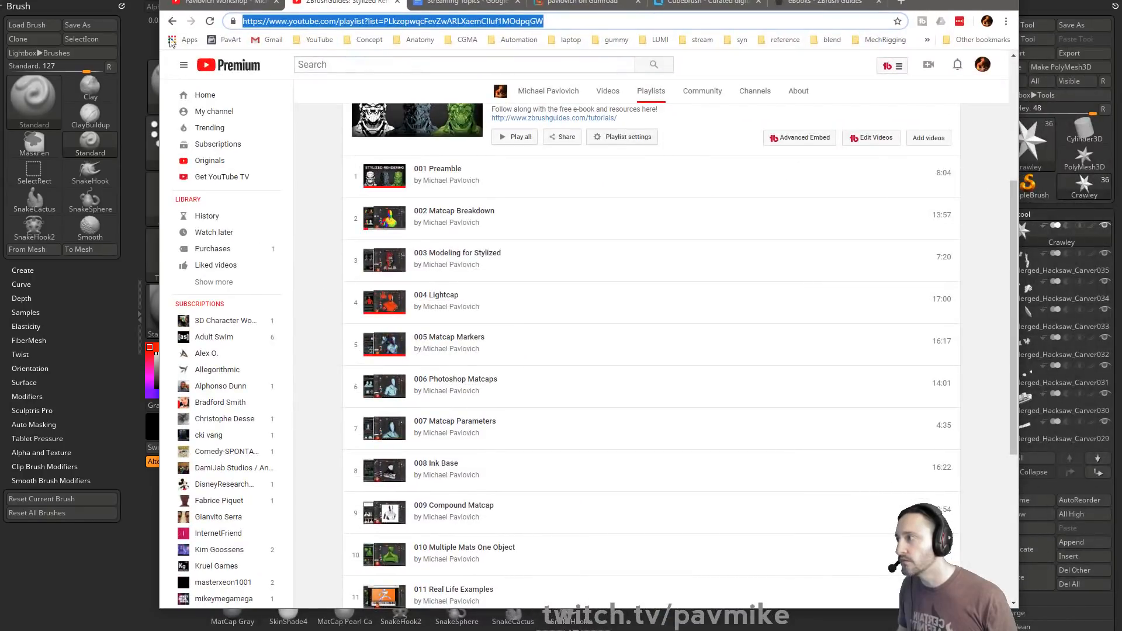
click(172, 22)
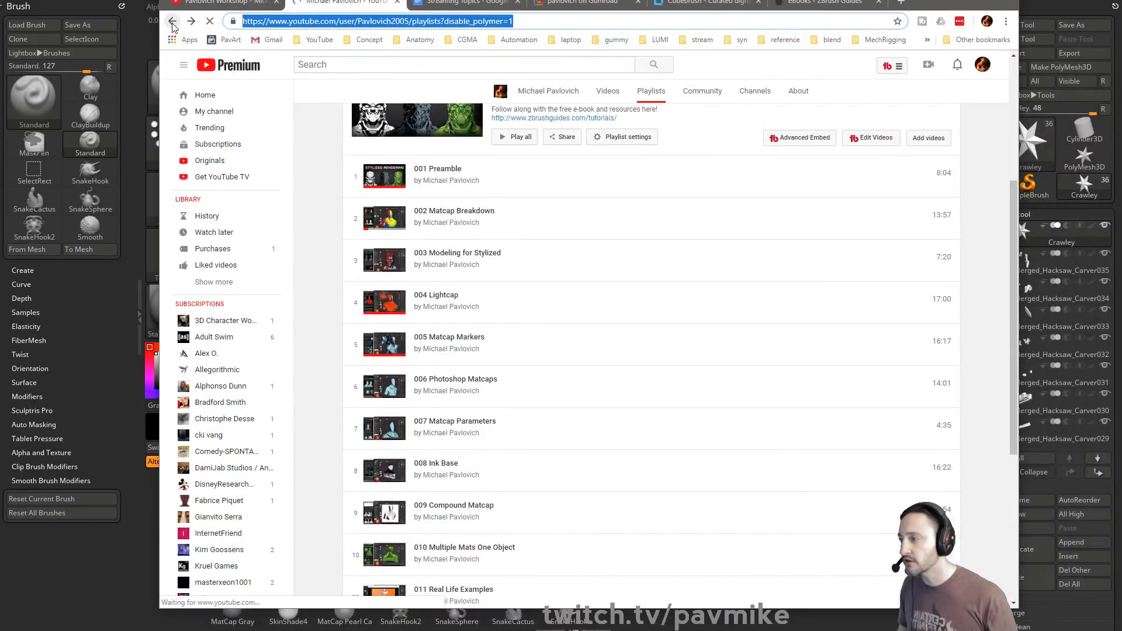
scroll(445, 436, up, 5)
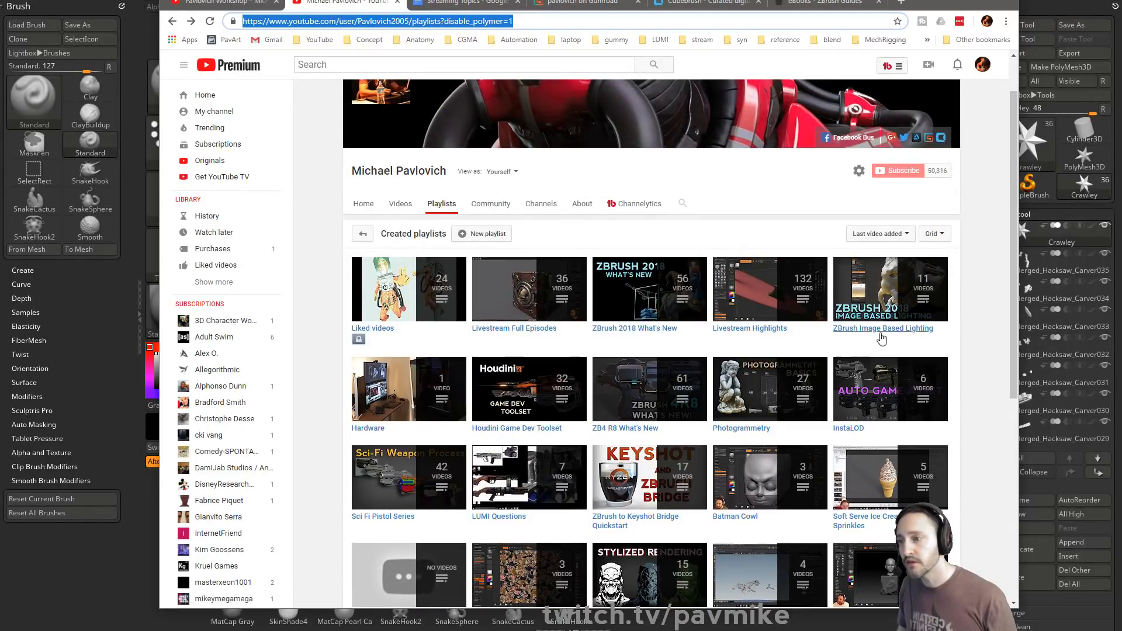
click(889, 332)
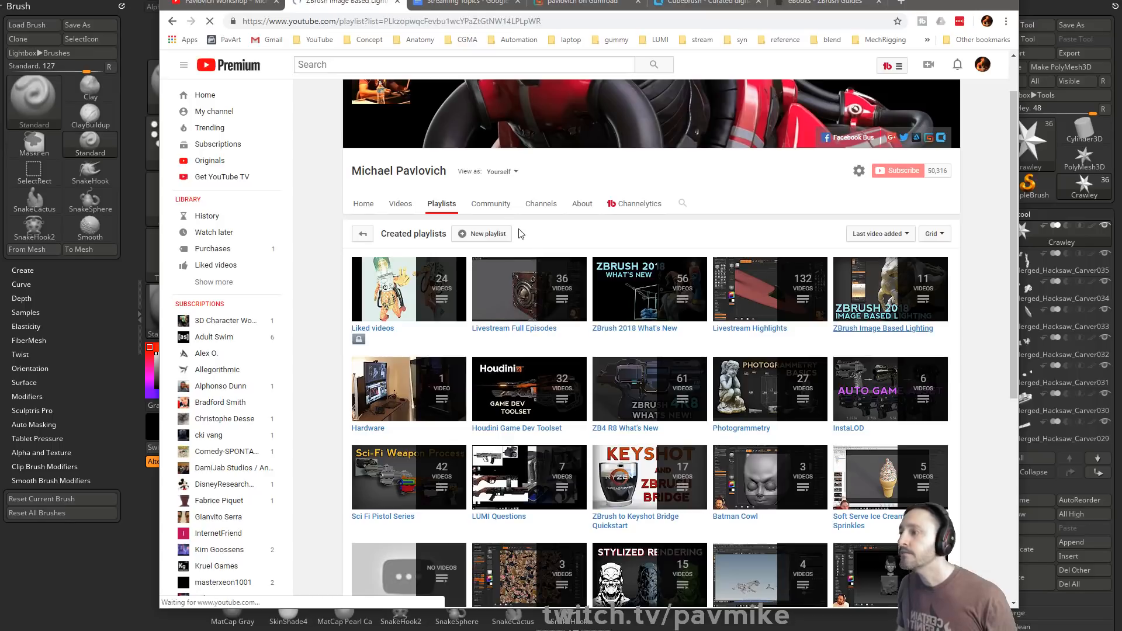
- Look through the video list of the ZBrush Image Based Lighting playlist and return to ZBrush
scroll(445, 216, down, 4)
scroll(450, 325, up, 7)
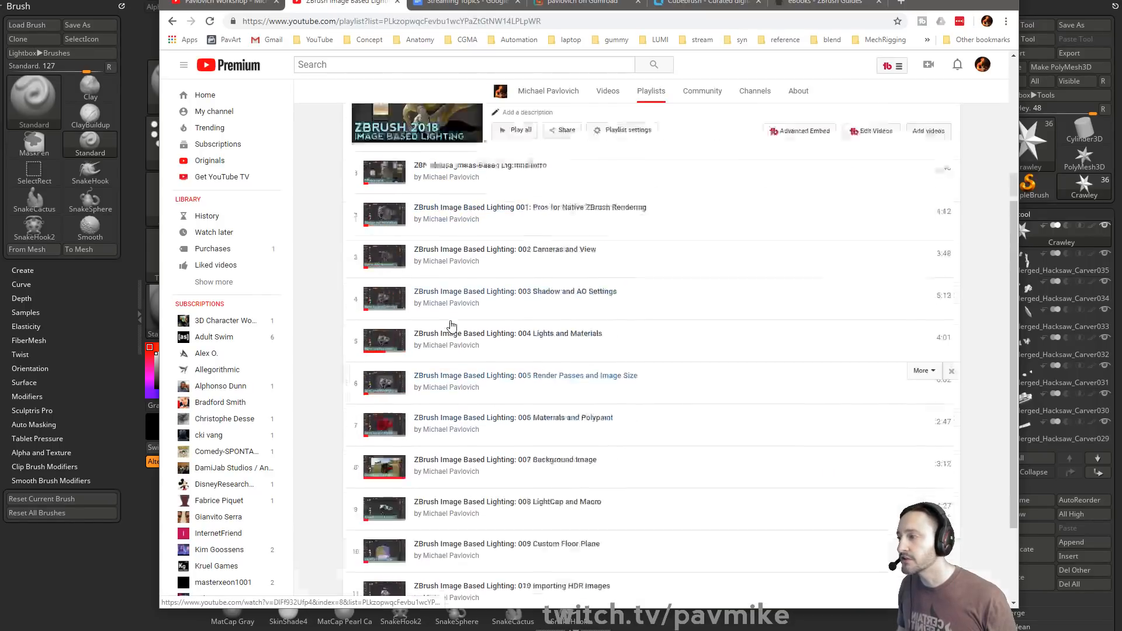
click(567, 21)
click(566, 21)
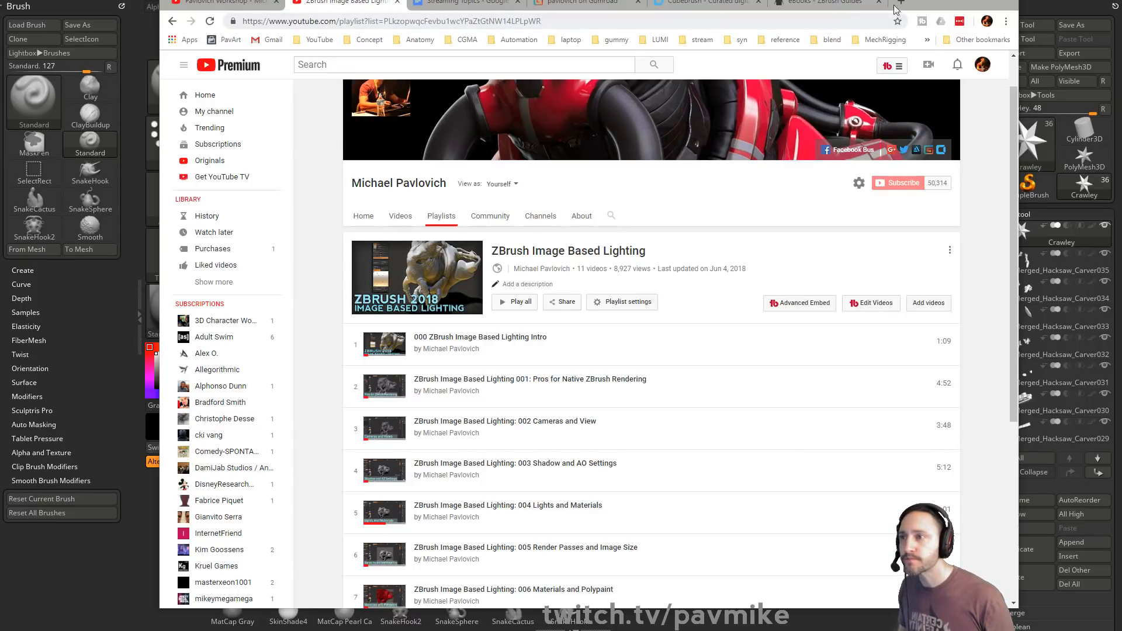
key(alt+Tab)
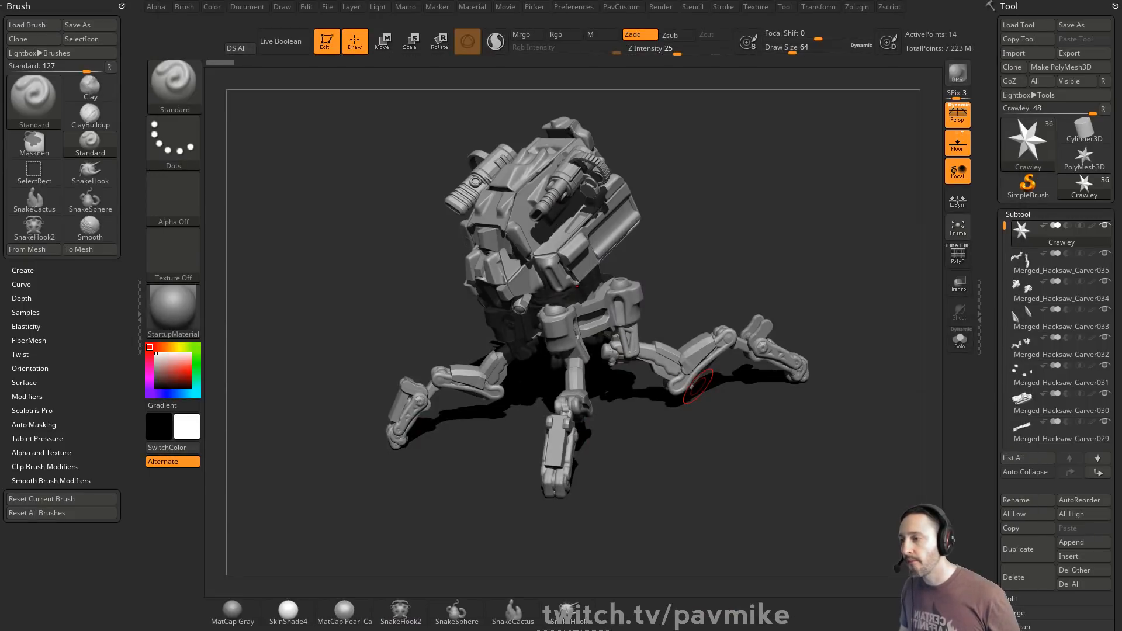
- Replace the docked Brush palette with the Material palette and expand its Modifiers and Wax Modifiers sections
click(167, 310)
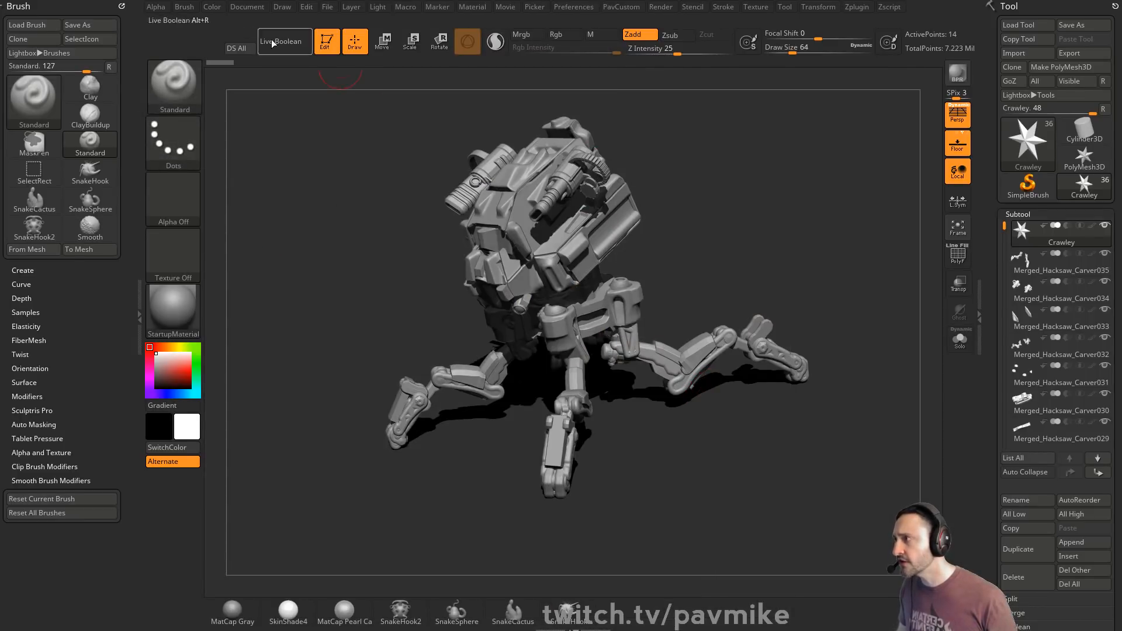
click(121, 6)
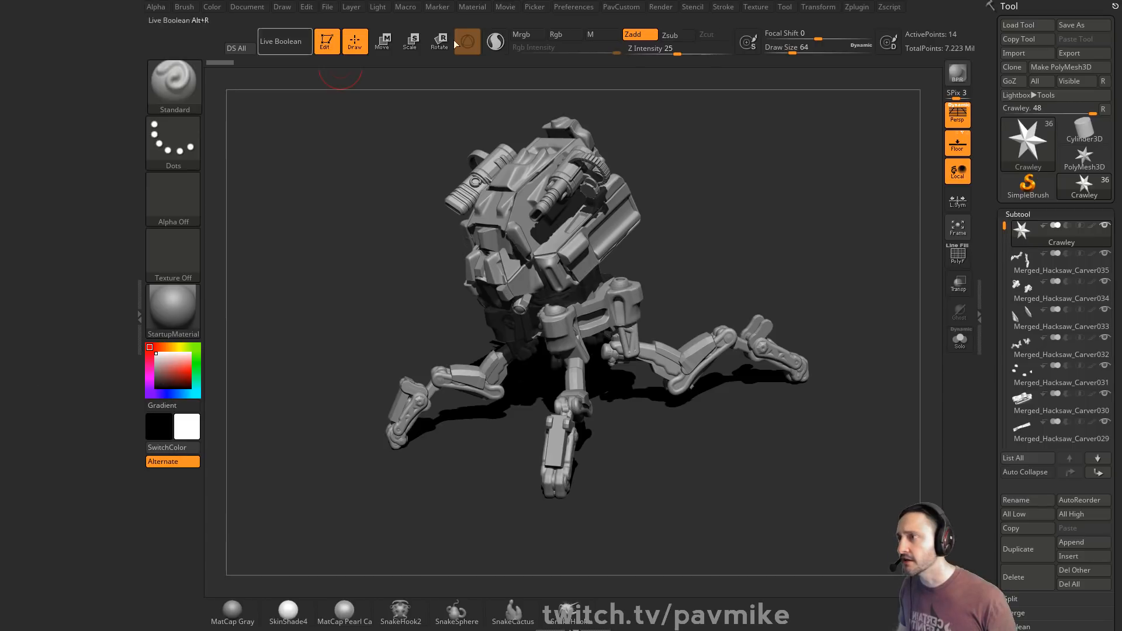
click(472, 6)
drag(465, 21, 37, 100)
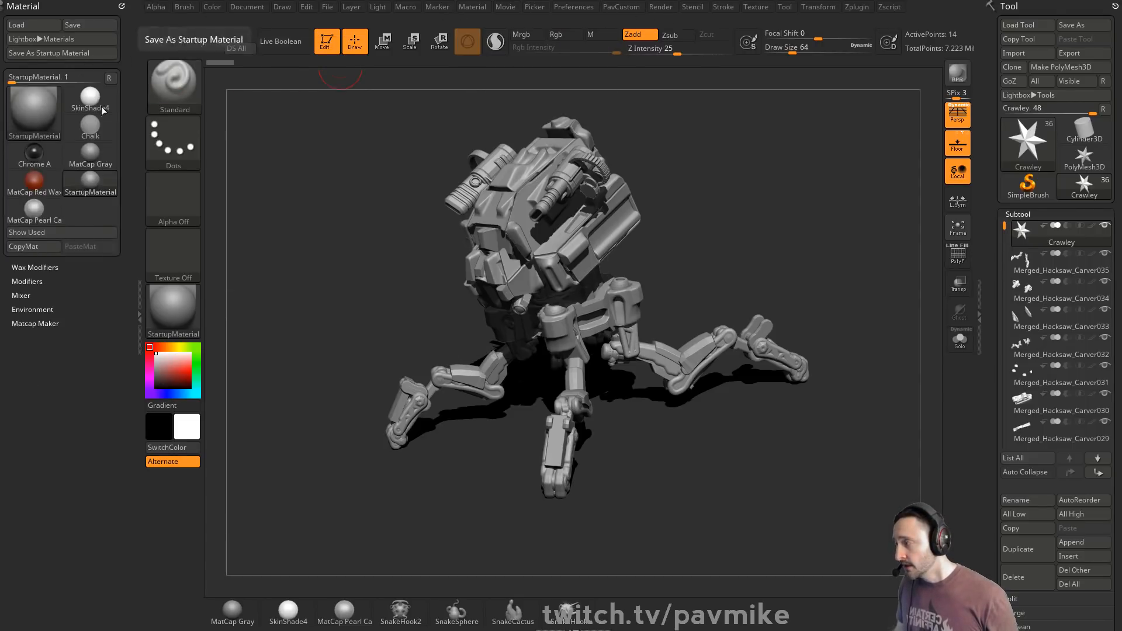
click(33, 283)
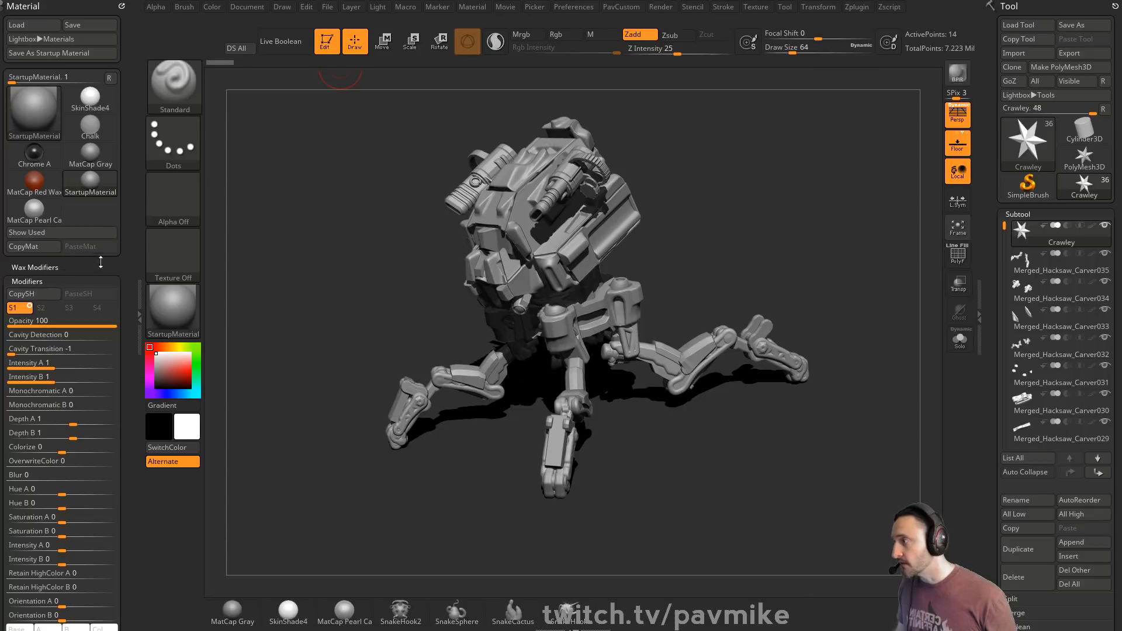
drag(125, 237, 126, 156)
click(38, 186)
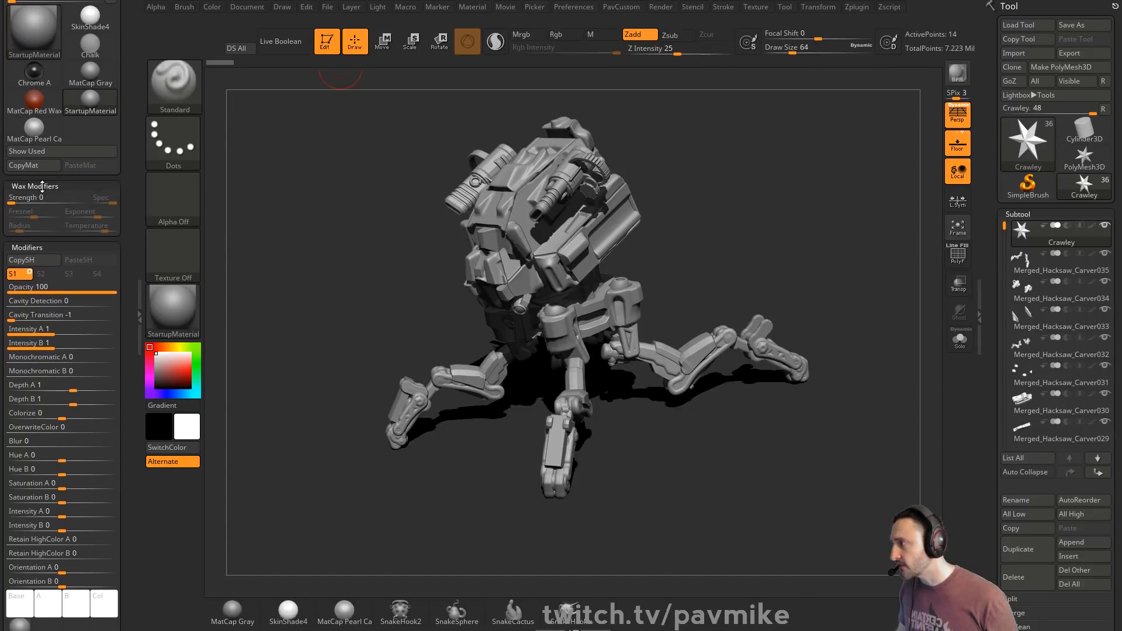
- Browse the material library, keep StartupMaterial active, and toggle polypaint for all subtools at once
click(164, 313)
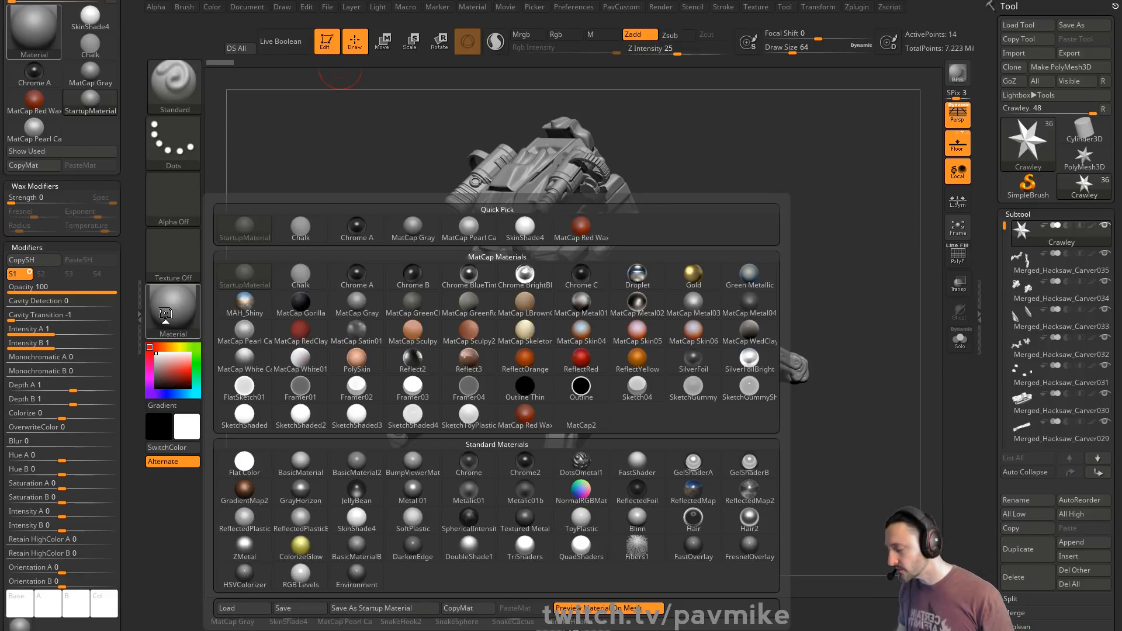
click(245, 275)
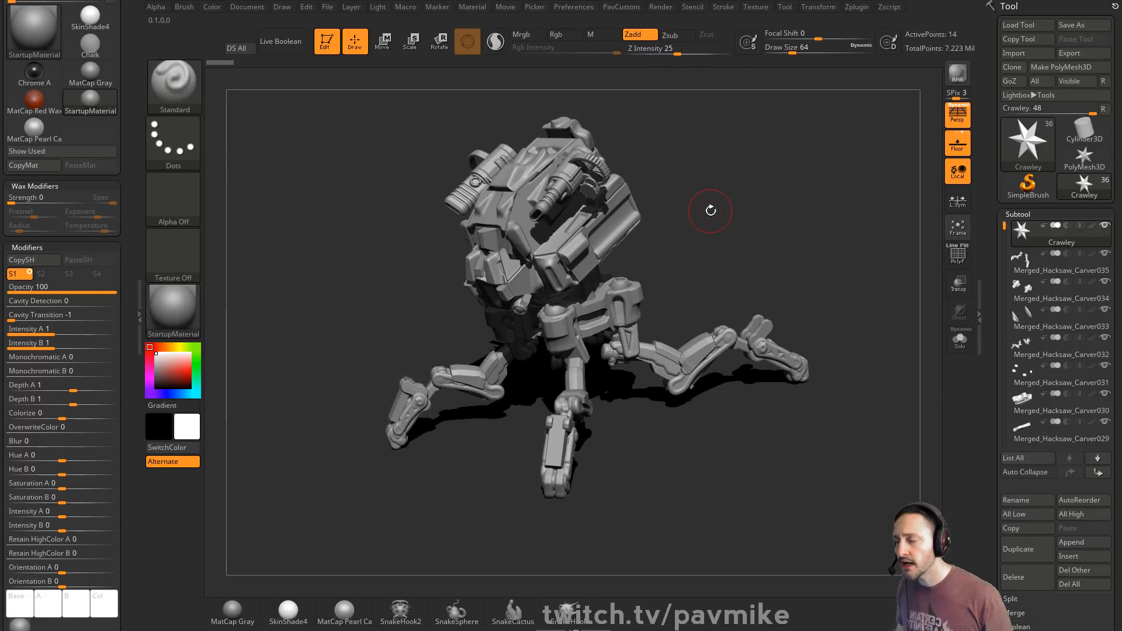
key(shift)
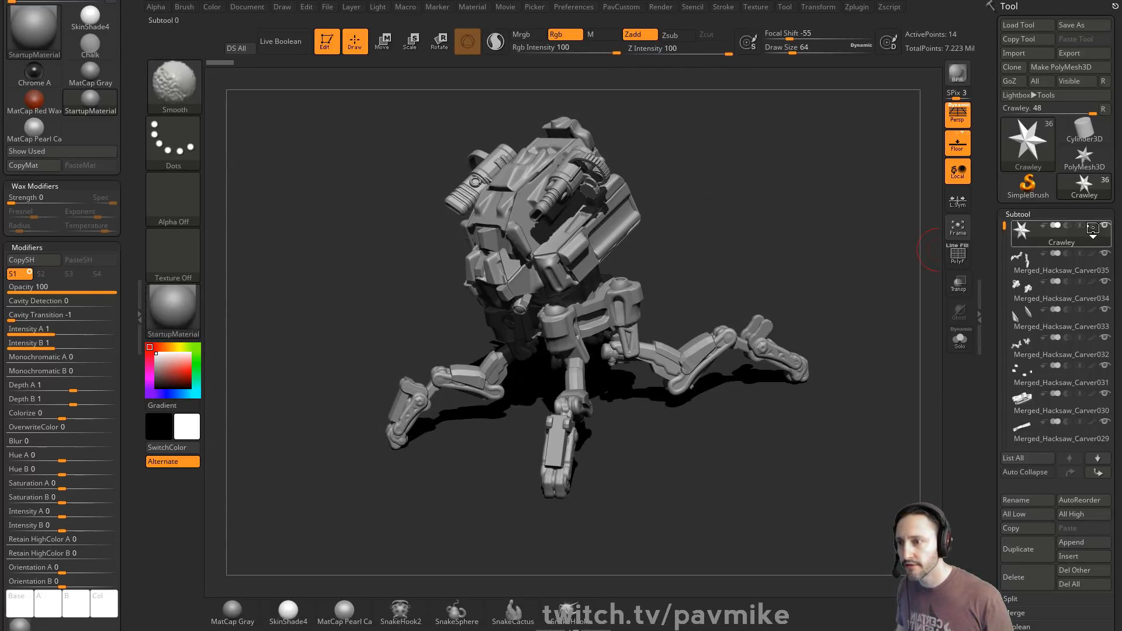
shift+click(1093, 227)
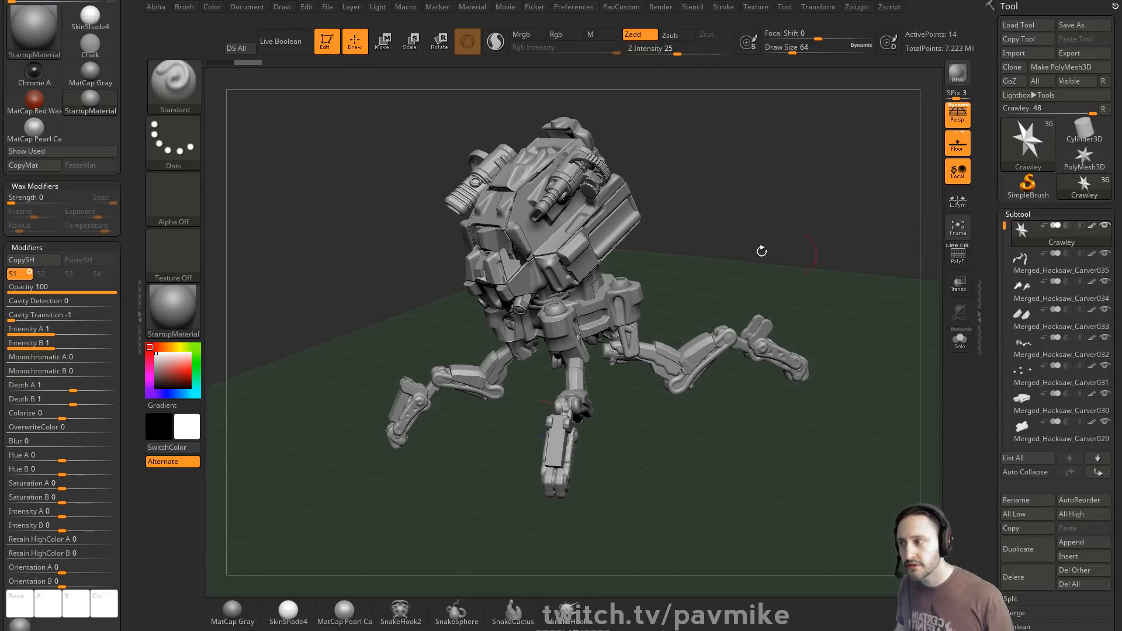
- Select the mech's side armour subtool and set the Standard brush to paint Rgb only, with Zadd off
alt+click(579, 235)
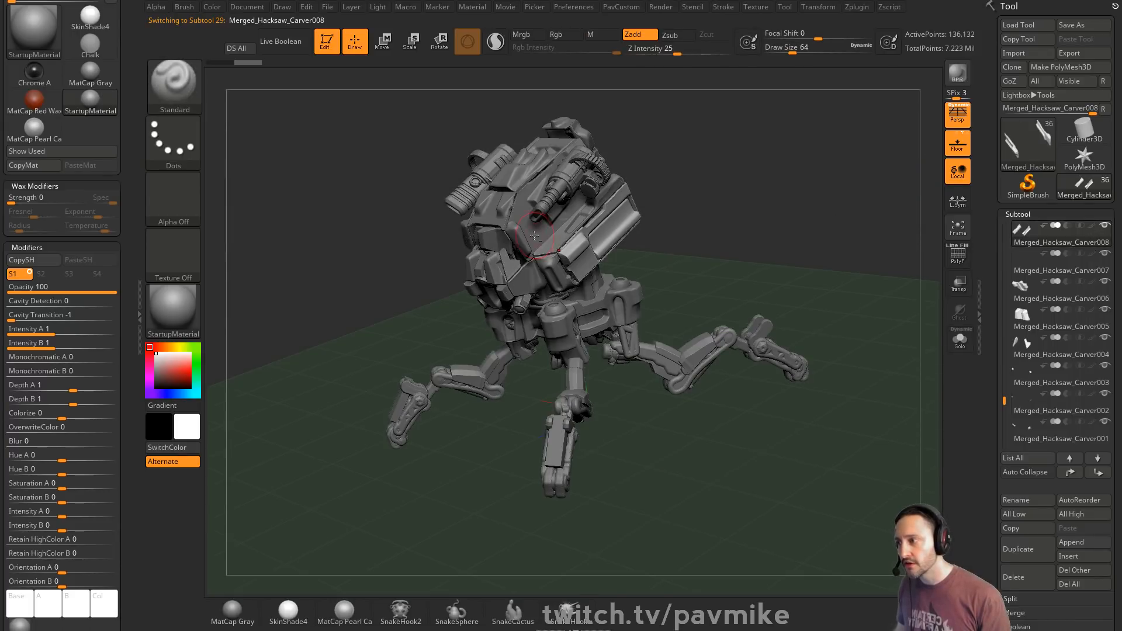
alt+click(586, 235)
key(2)
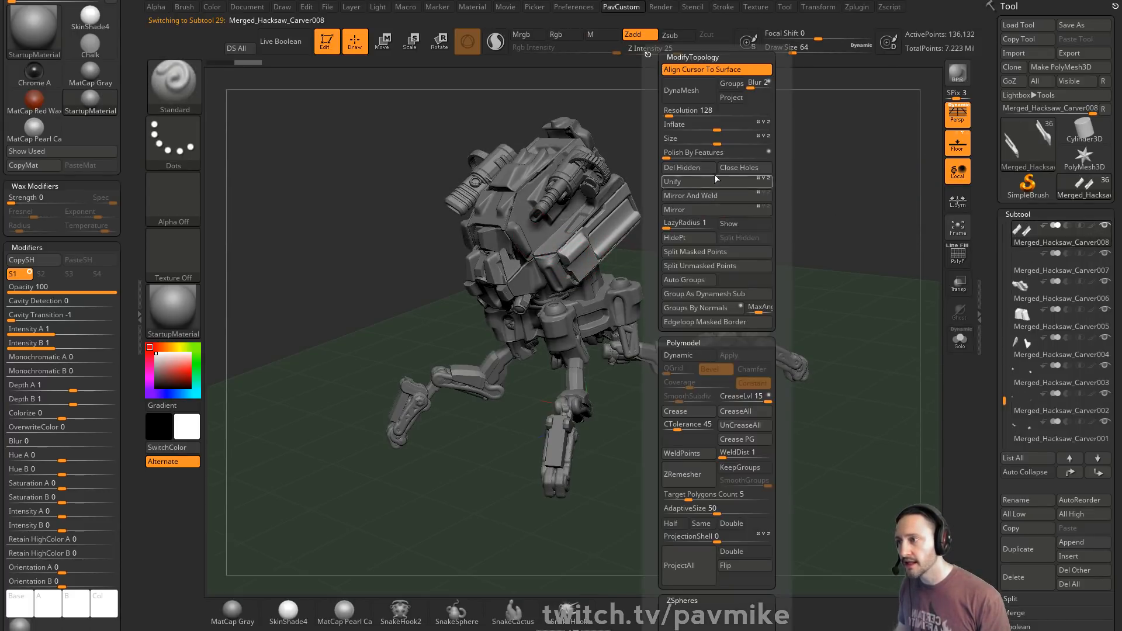
ctrl+right_drag(773, 205, 777, 257)
click(563, 37)
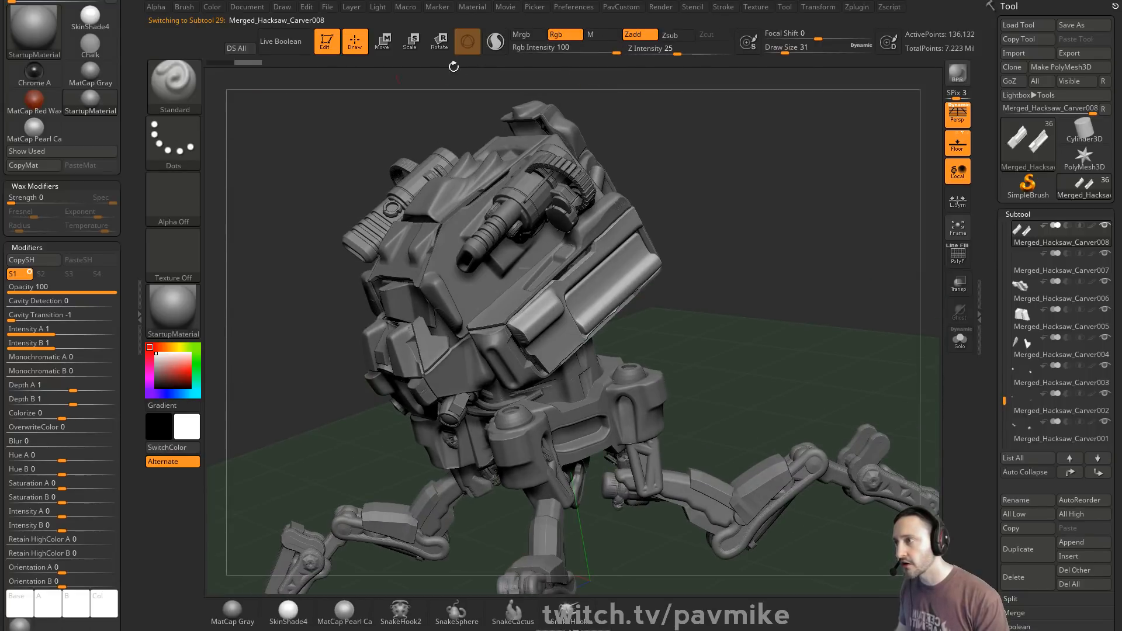
click(640, 35)
- Set the Standard brush to the DragDot stroke with the Alpha 10 star and a Focal Shift of -100
click(174, 143)
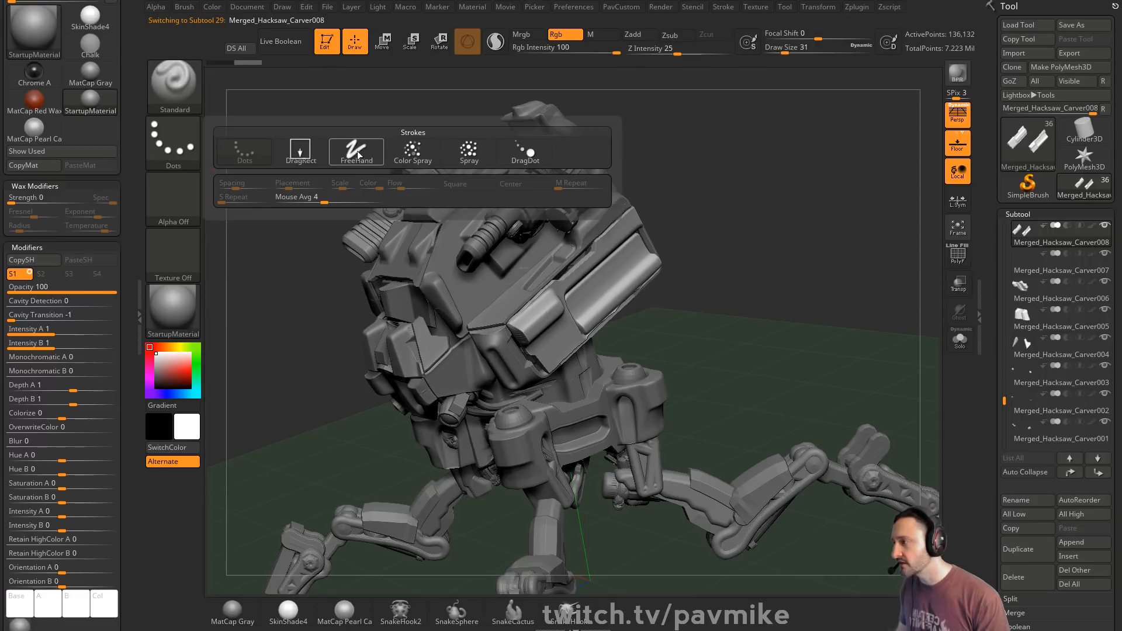
click(173, 143)
click(531, 154)
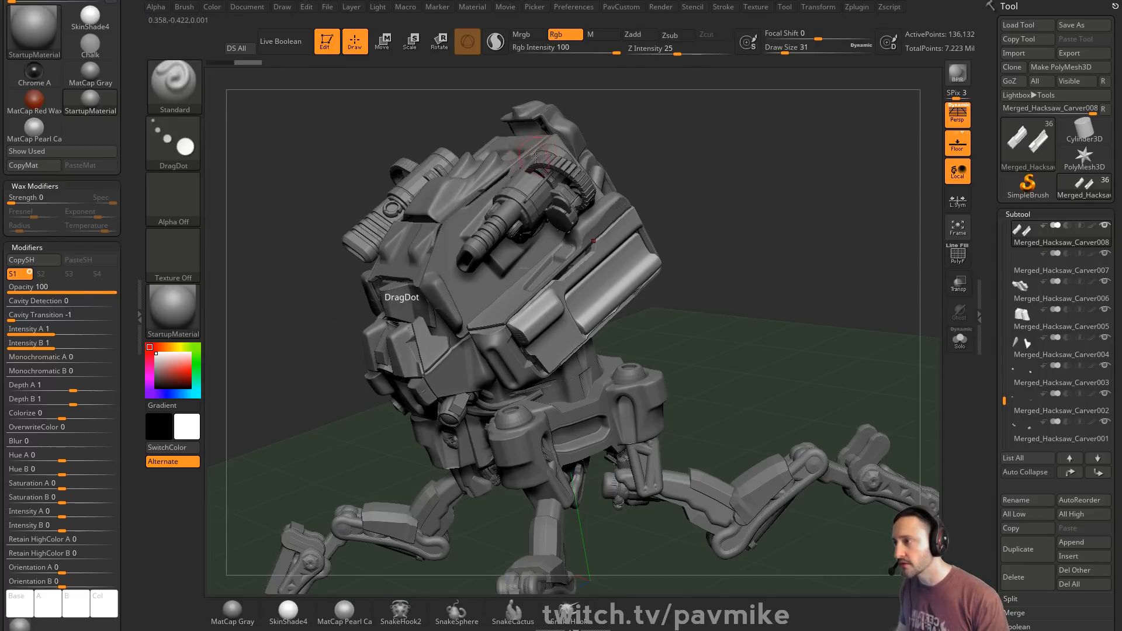
click(174, 199)
click(356, 283)
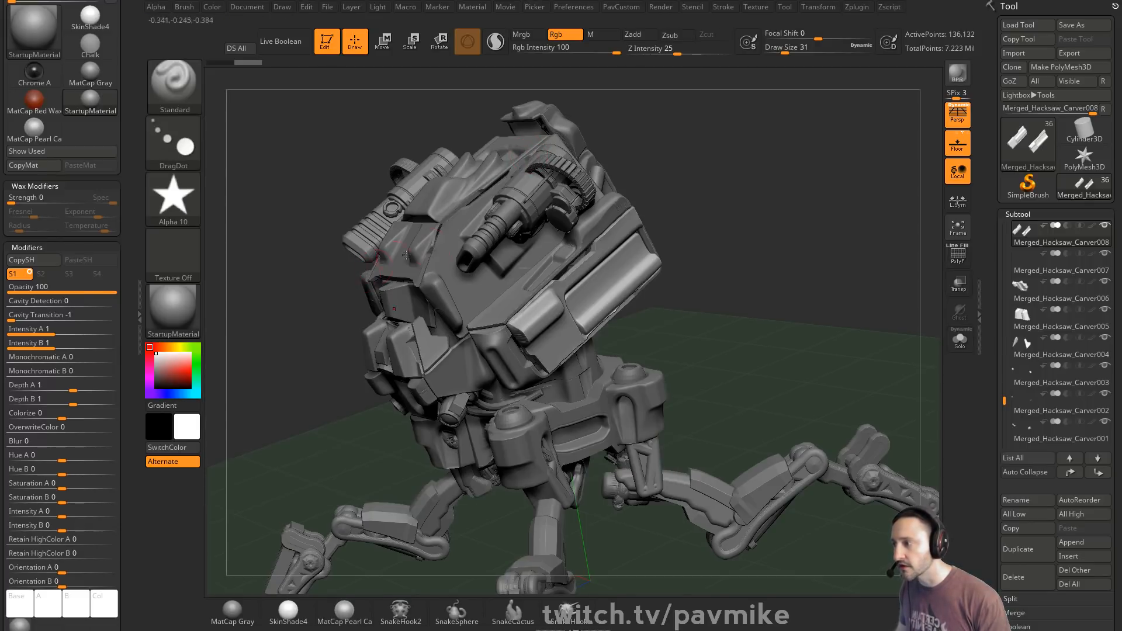
drag(801, 36, 760, 36)
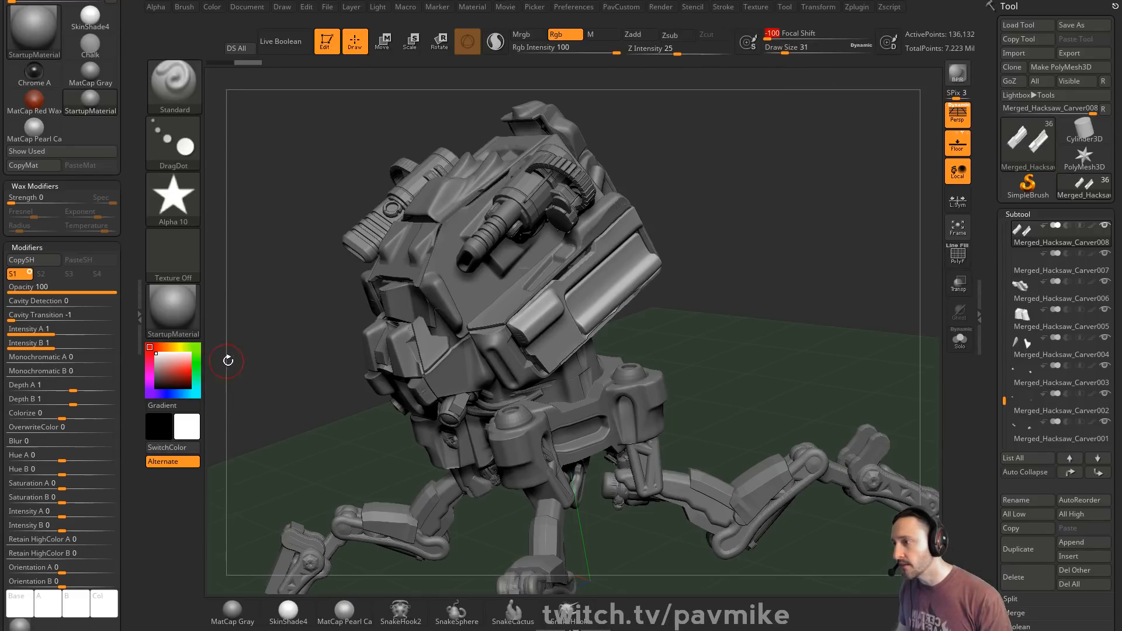
- Try several green shades and an orange as the main color on the whole mech
click(196, 370)
alt+drag(770, 235, 738, 251)
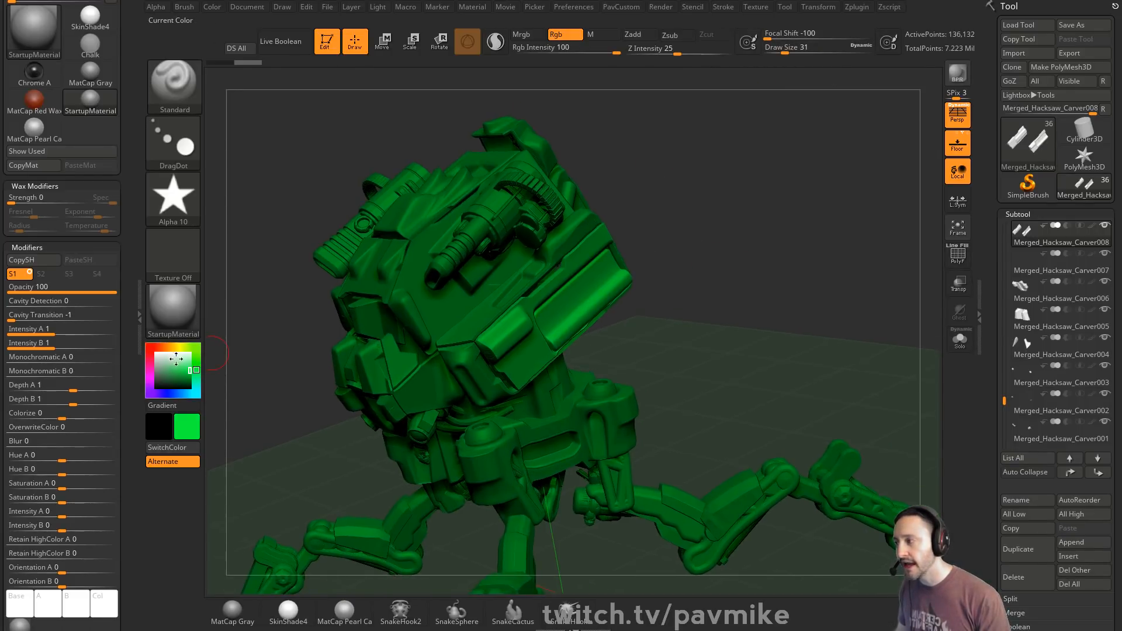
click(170, 380)
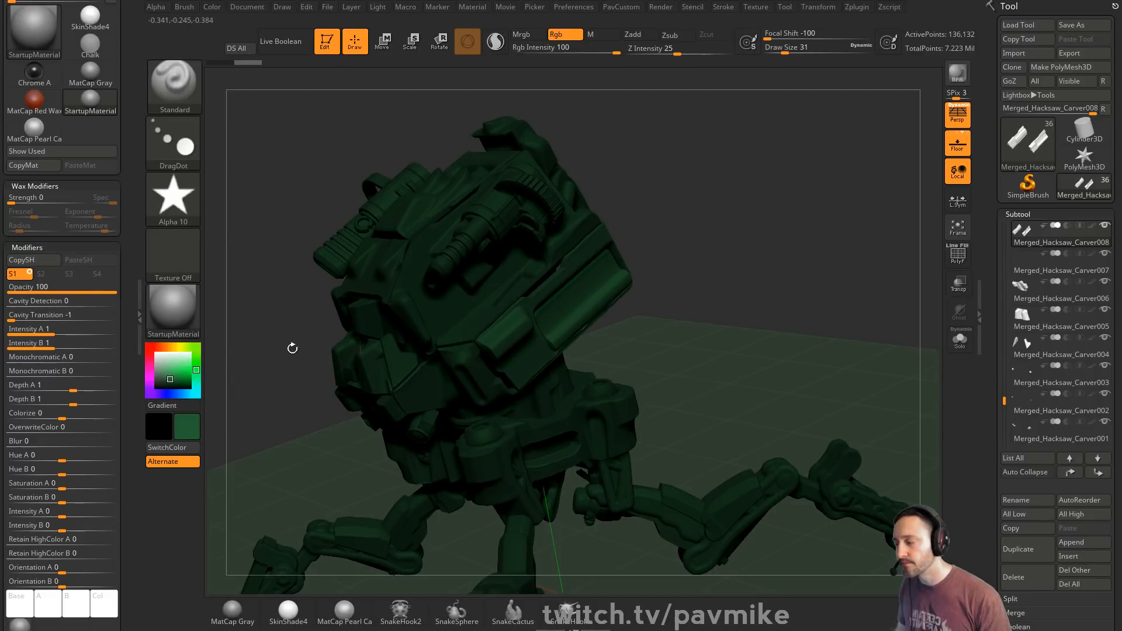
click(190, 380)
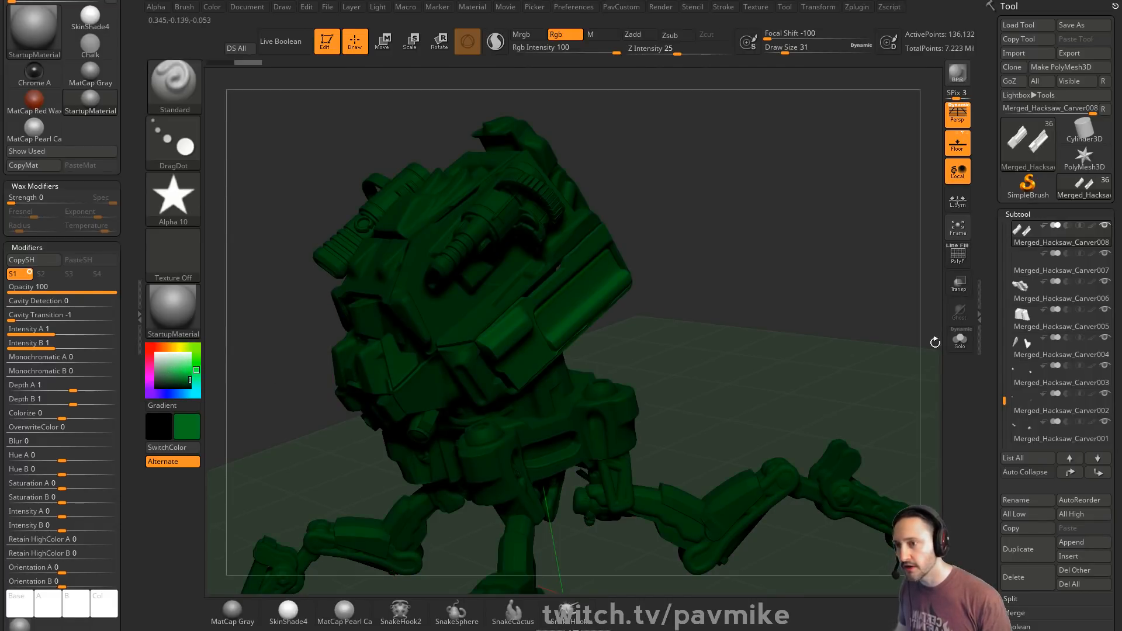
click(167, 349)
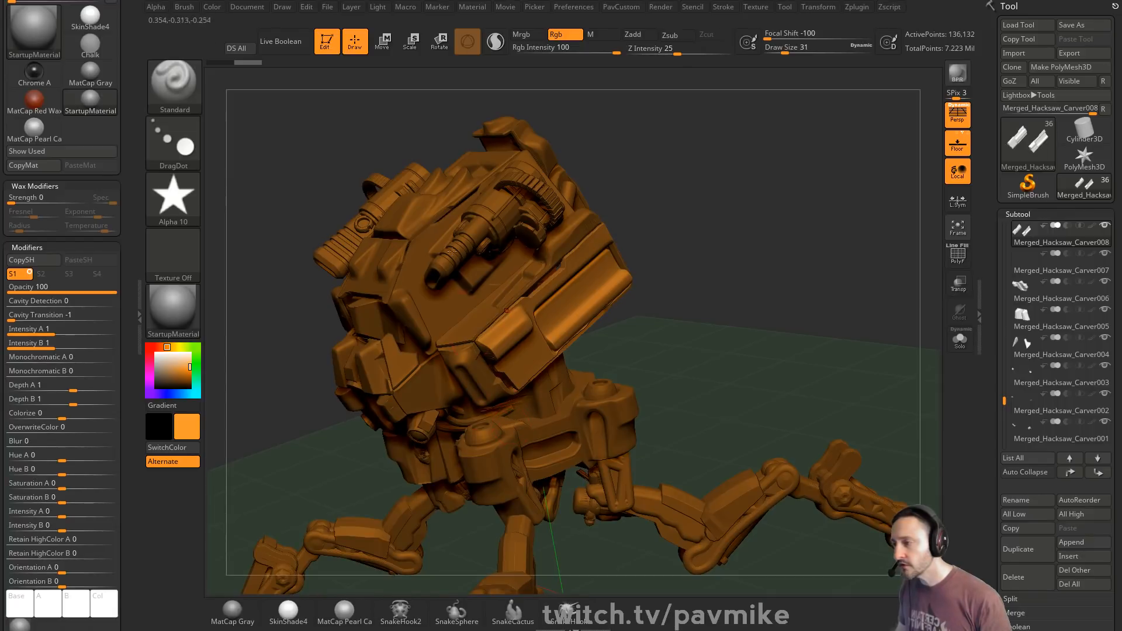
- Look over the MatCap materials, adjust the light placement and render the orange mech with BPR
click(183, 314)
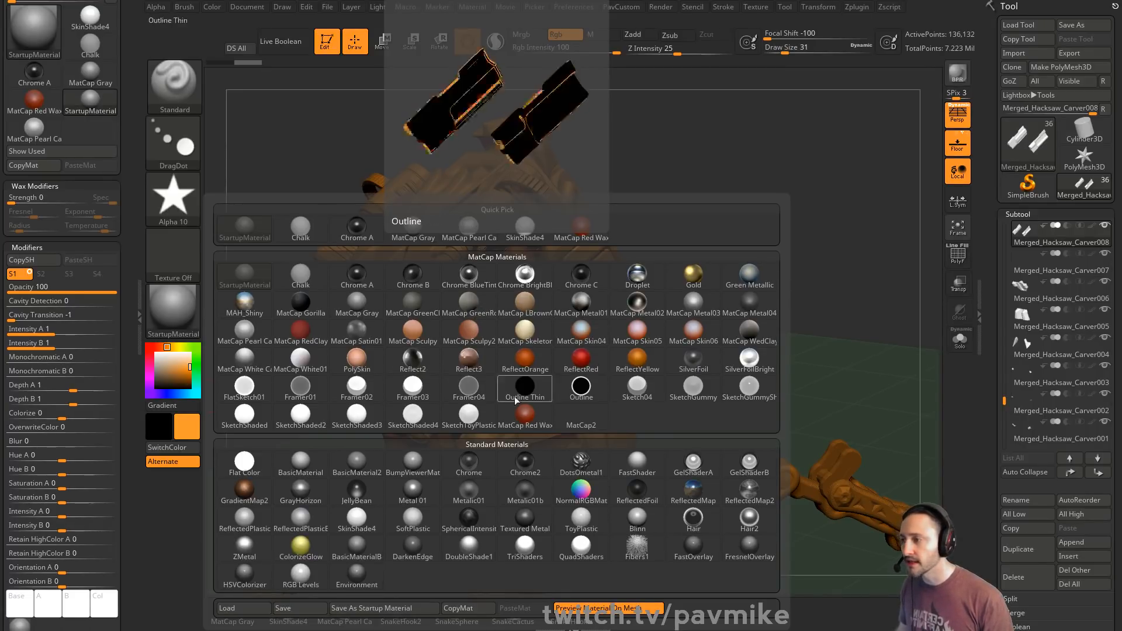
click(514, 300)
click(377, 9)
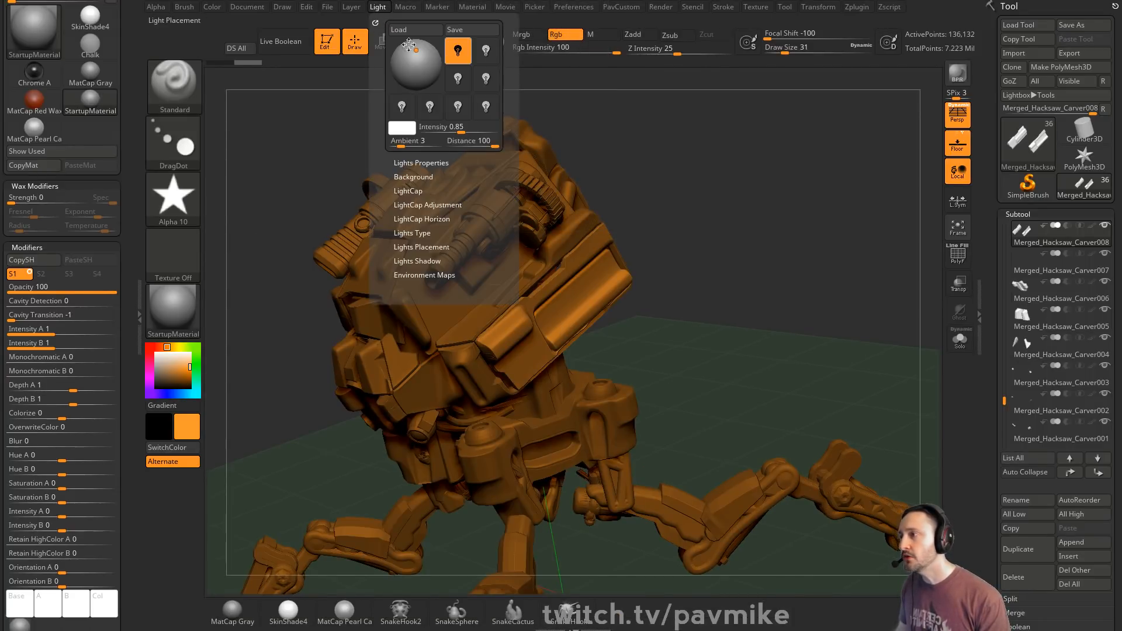
drag(419, 52, 416, 57)
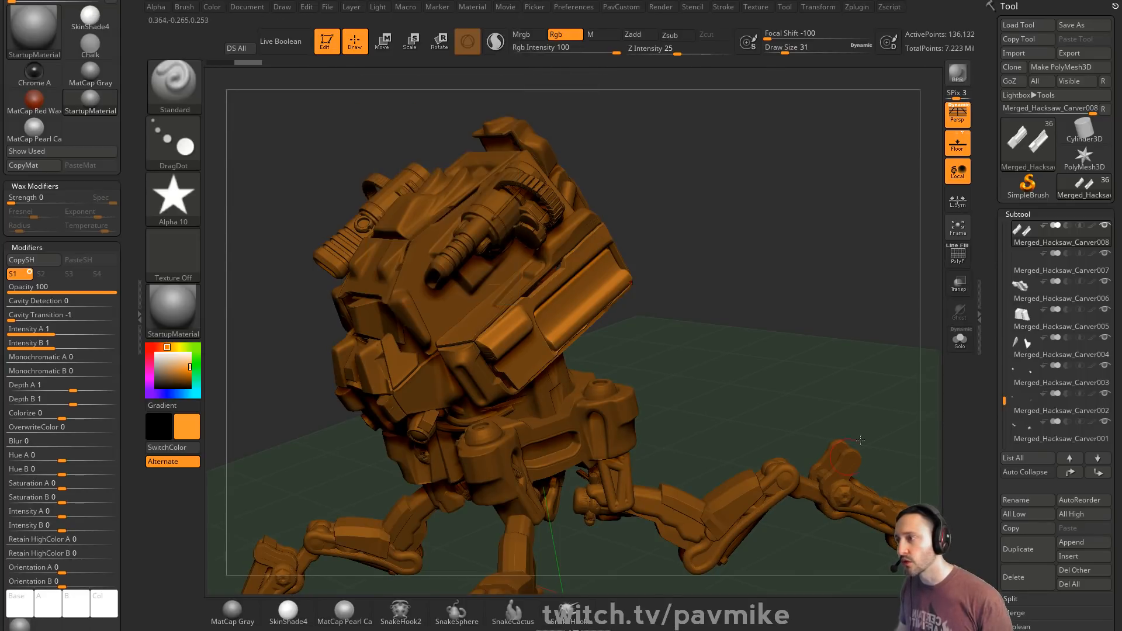
click(962, 77)
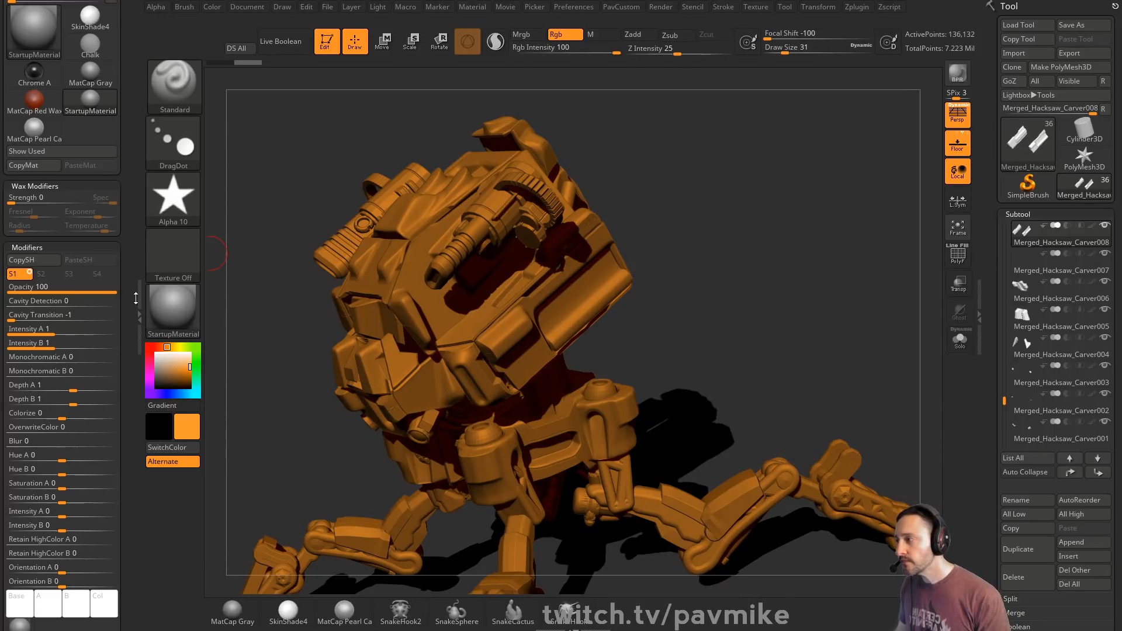
mouse_move(75, 23)
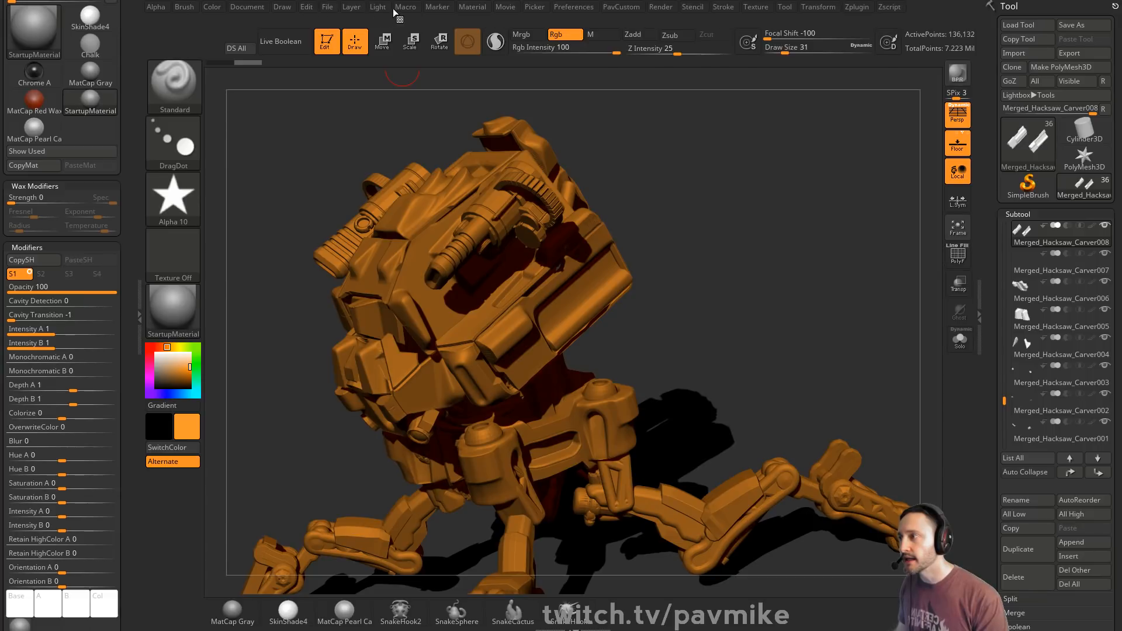
click(378, 6)
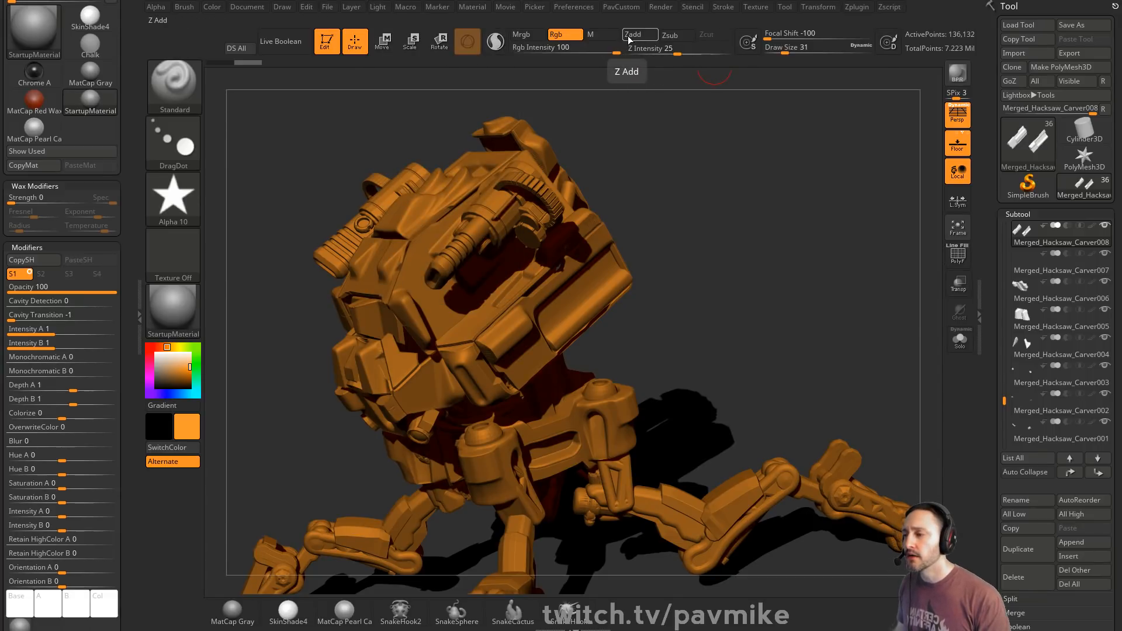
click(662, 8)
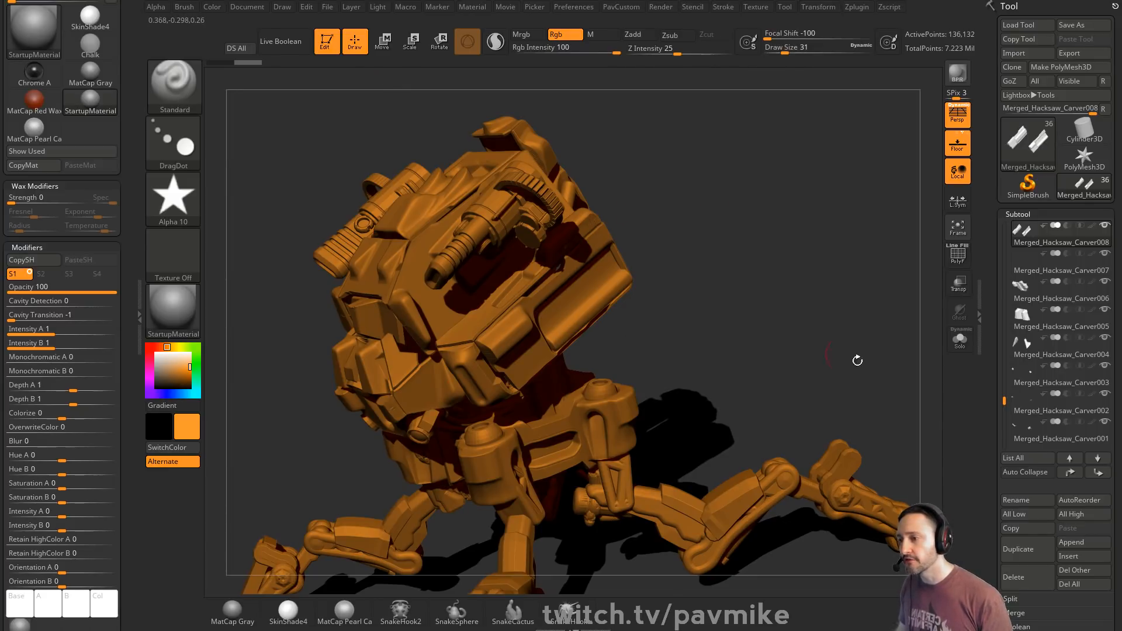
- Try the MatCap Metal01 material on the mech and view it from several angles
drag(791, 300, 584, 278)
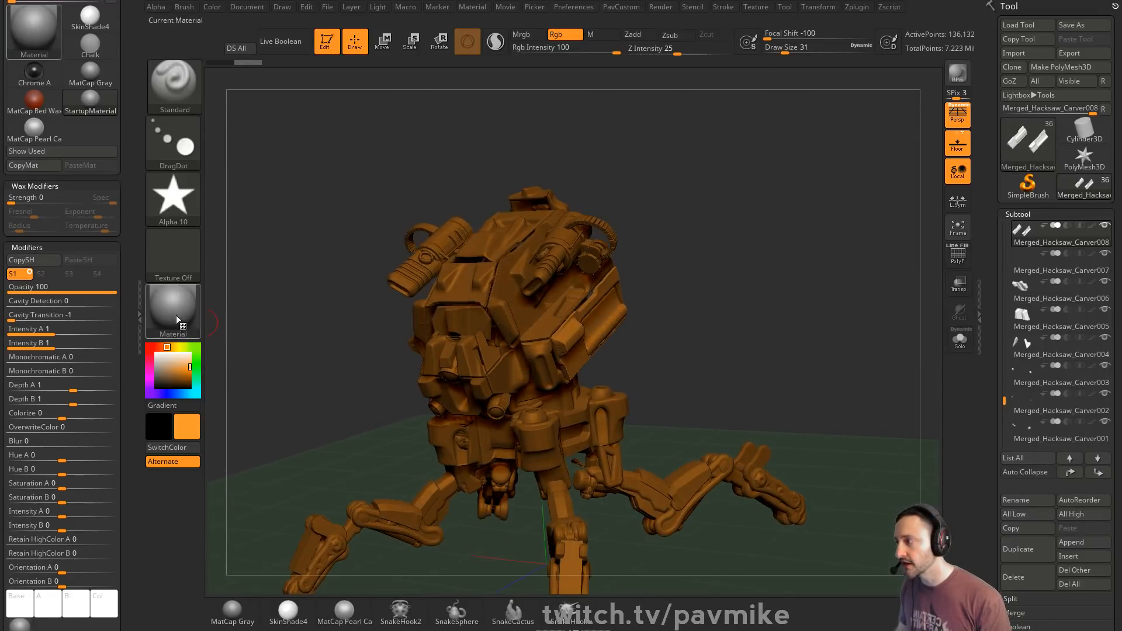
click(176, 313)
click(581, 305)
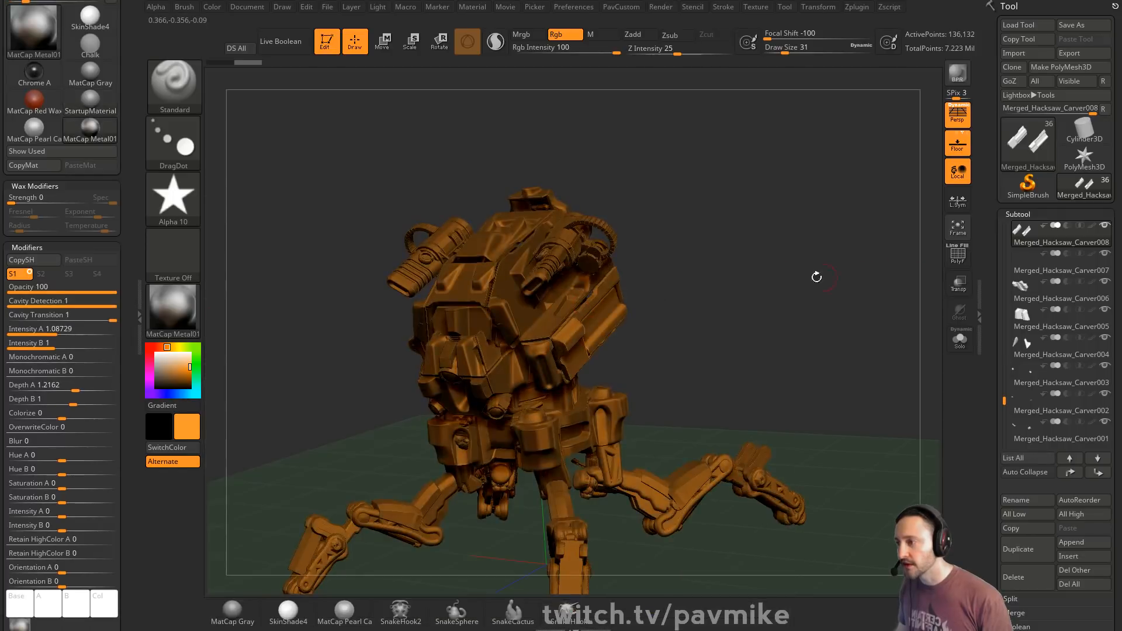
drag(817, 276, 725, 275)
- Apply the Droplet material to the mech and set the main color to white
click(176, 301)
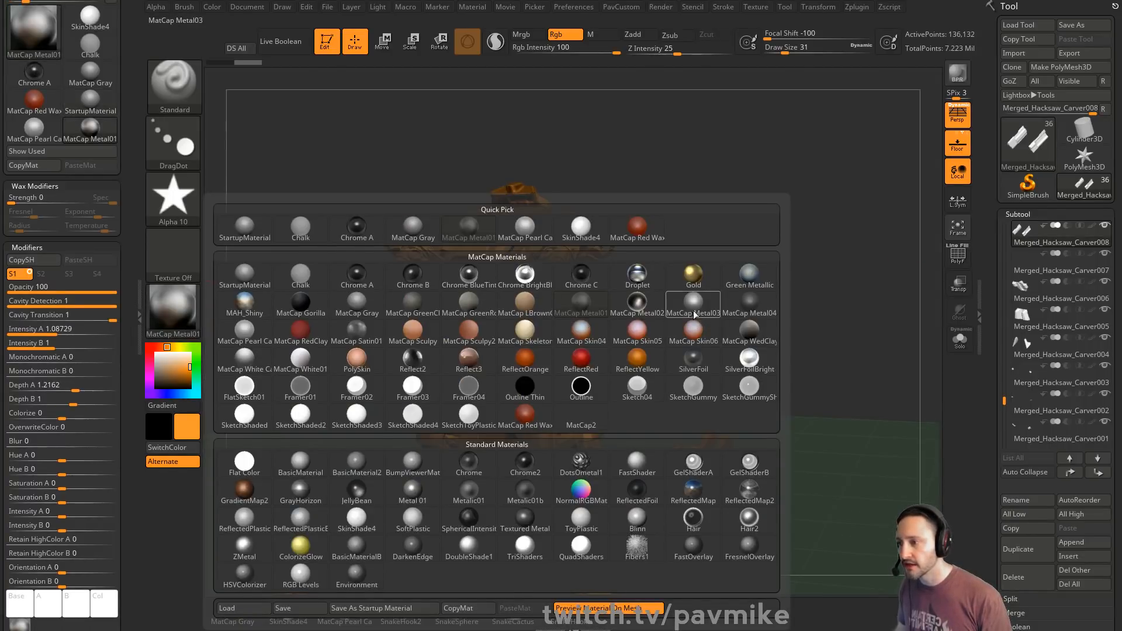
click(285, 463)
drag(852, 268, 745, 289)
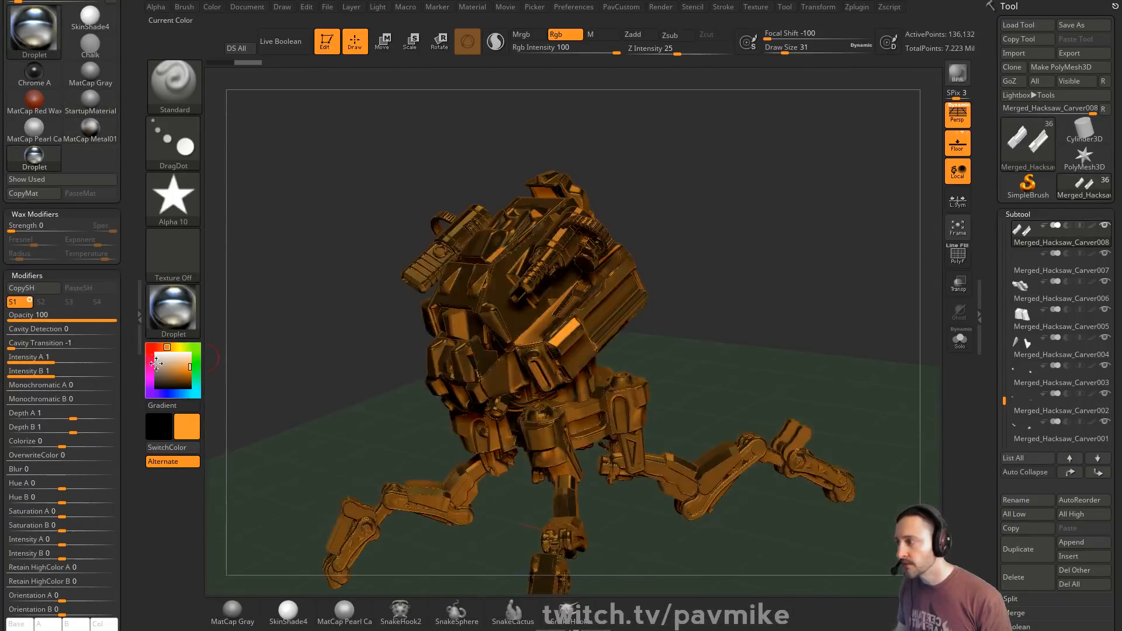
drag(158, 364, 151, 349)
drag(748, 244, 643, 251)
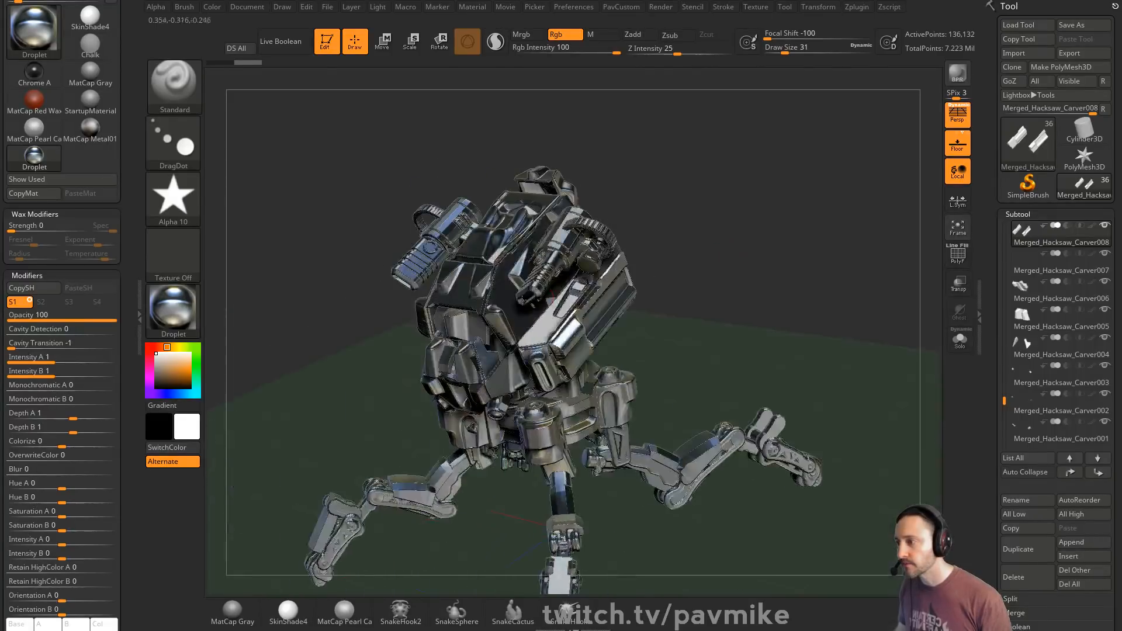
- Try the MatCap Gray, MatCap Red Wax and Green Metallic materials on the mech
click(176, 308)
mouse_move(561, 366)
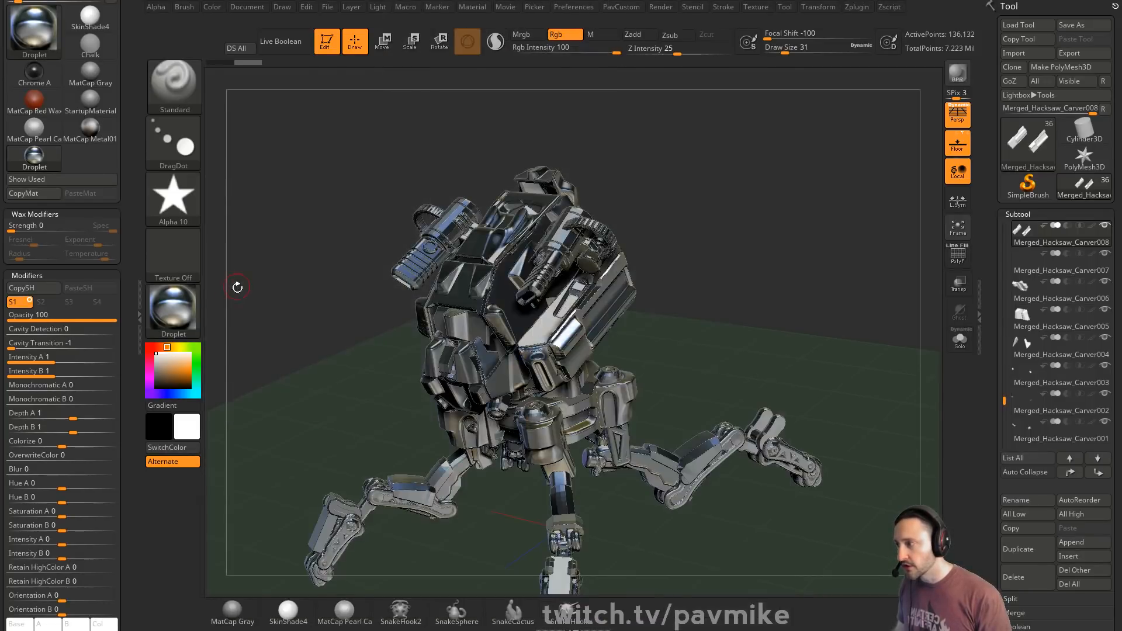
click(174, 309)
mouse_move(247, 273)
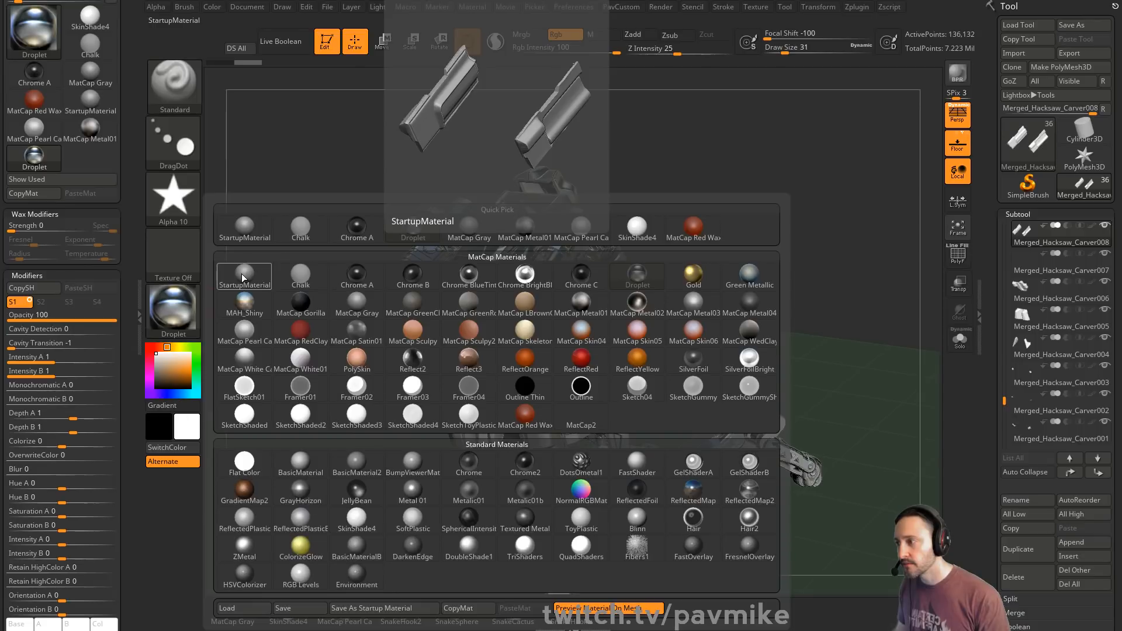
click(355, 307)
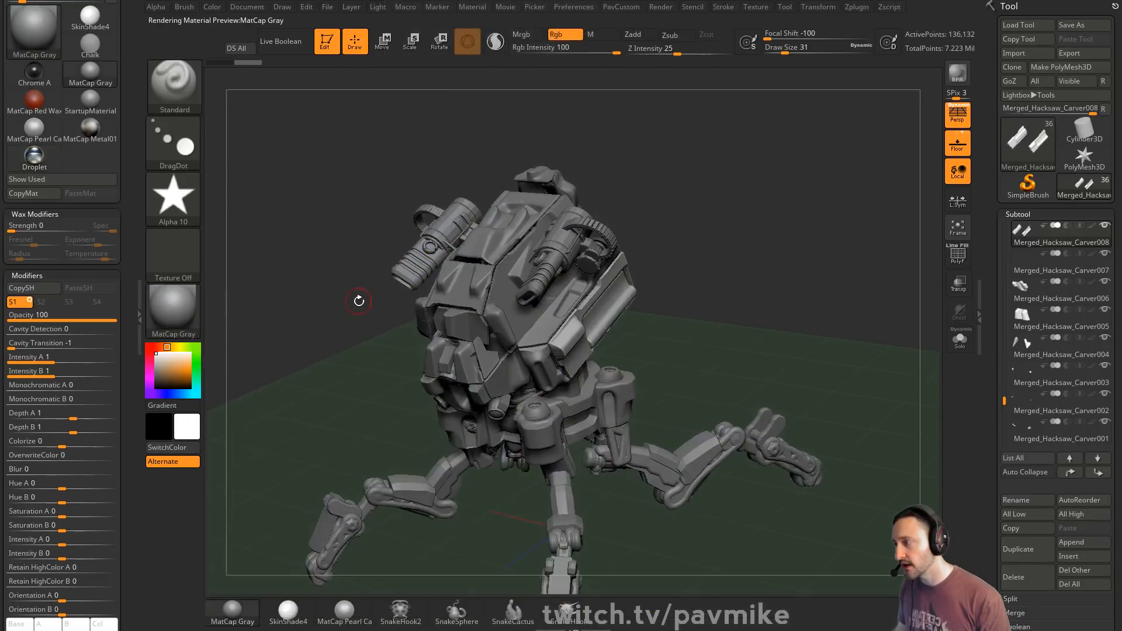
click(173, 310)
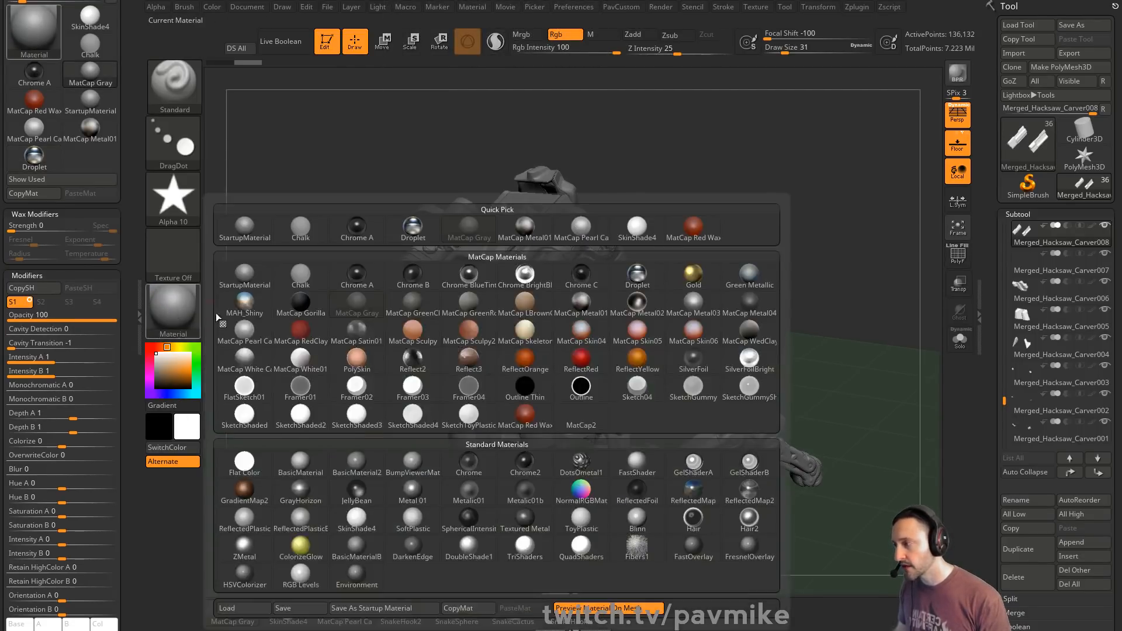
mouse_move(584, 363)
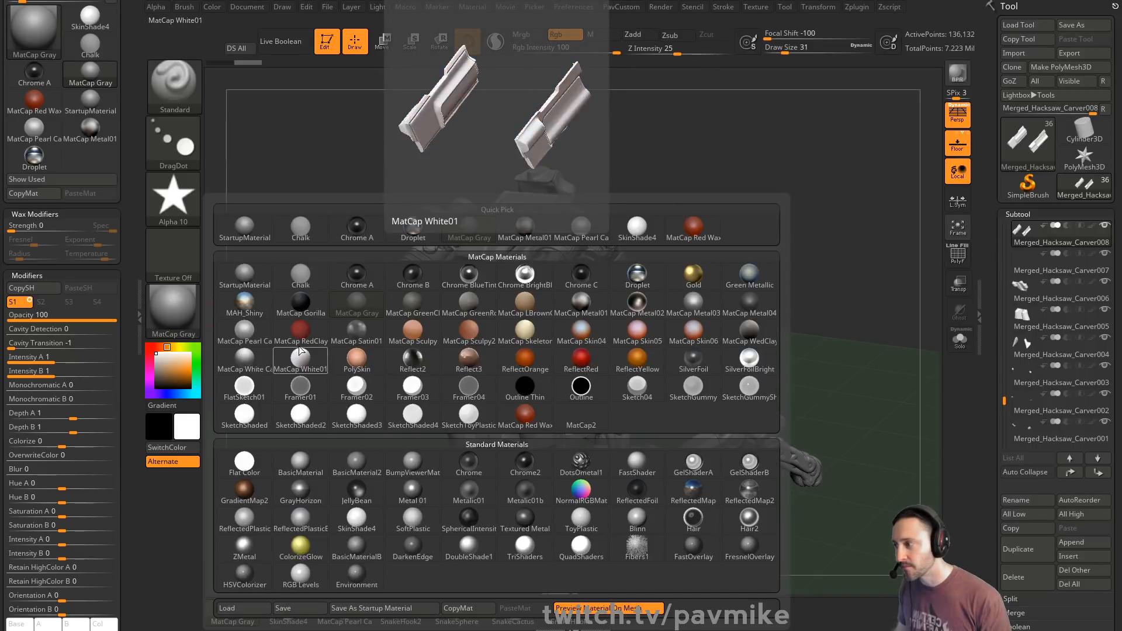
click(525, 417)
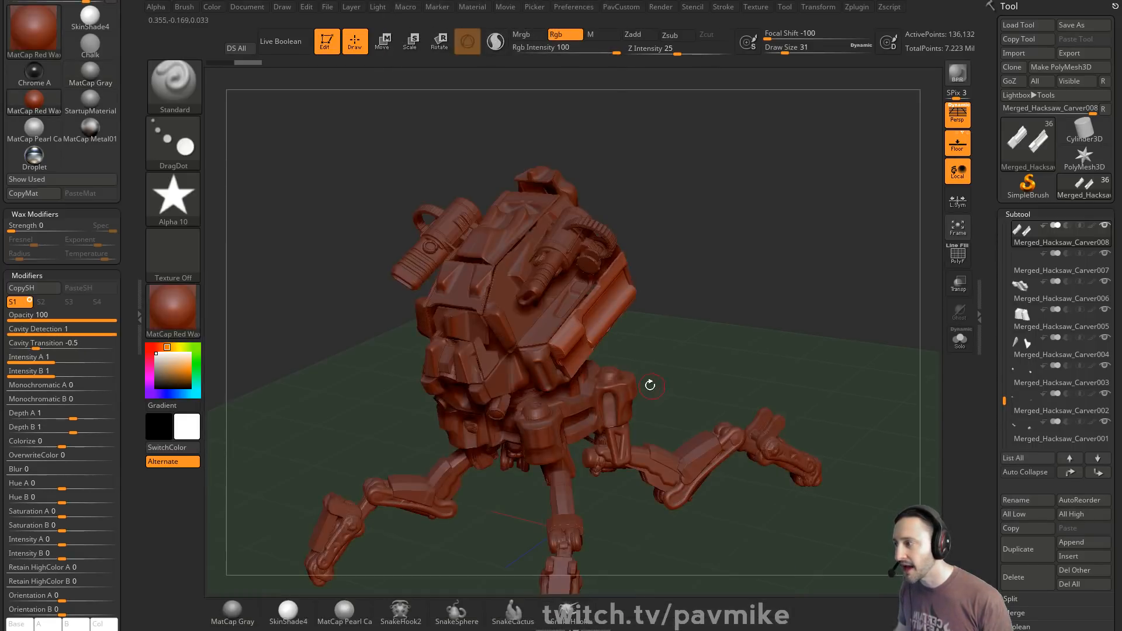
click(175, 308)
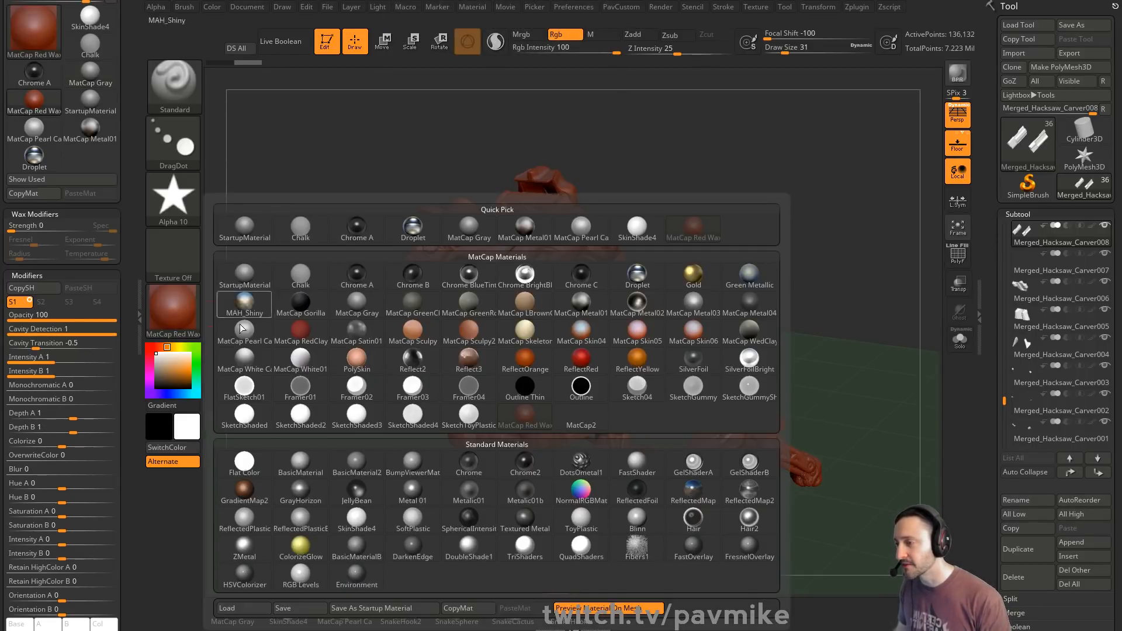
click(746, 273)
- Apply the MatCap Gray material to the mech and point out the Save As Startup Material option
click(169, 301)
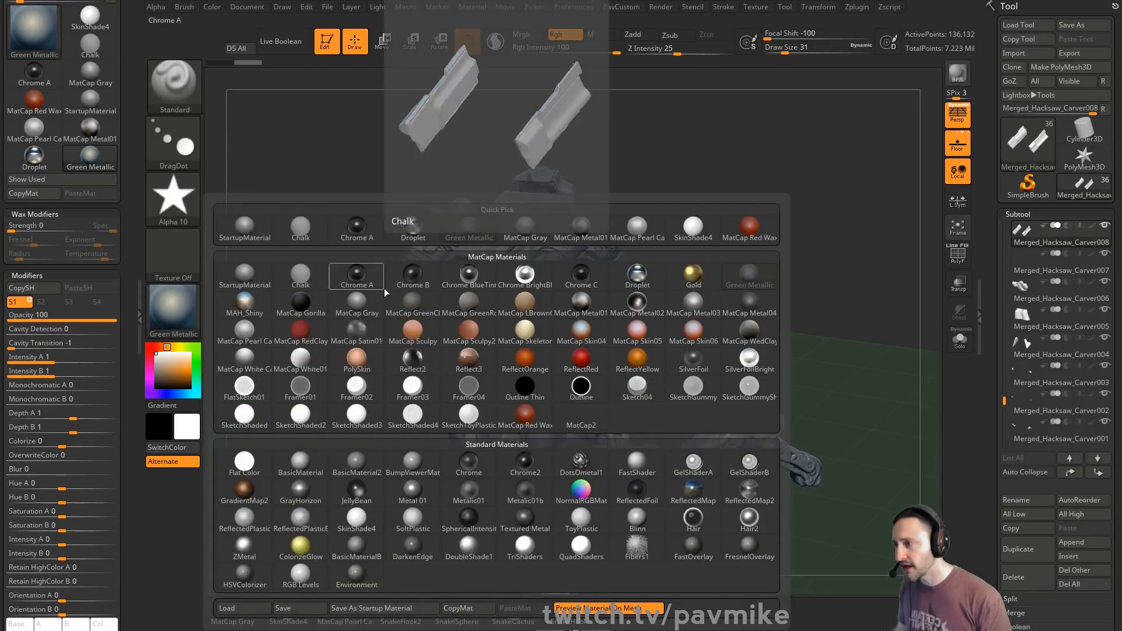
click(357, 304)
click(173, 311)
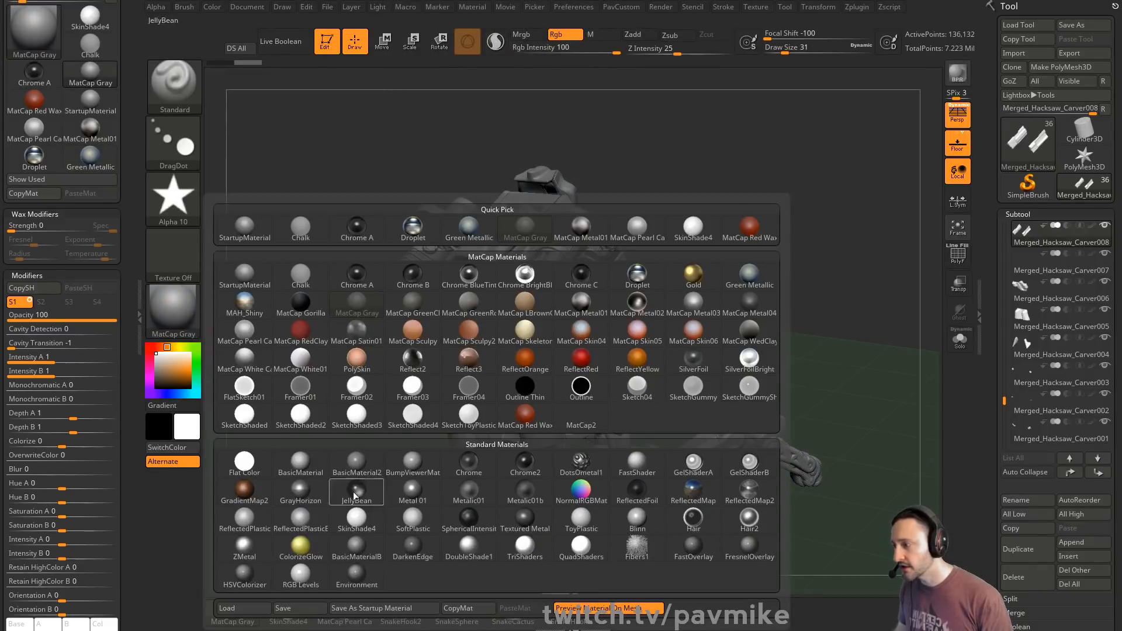
click(383, 609)
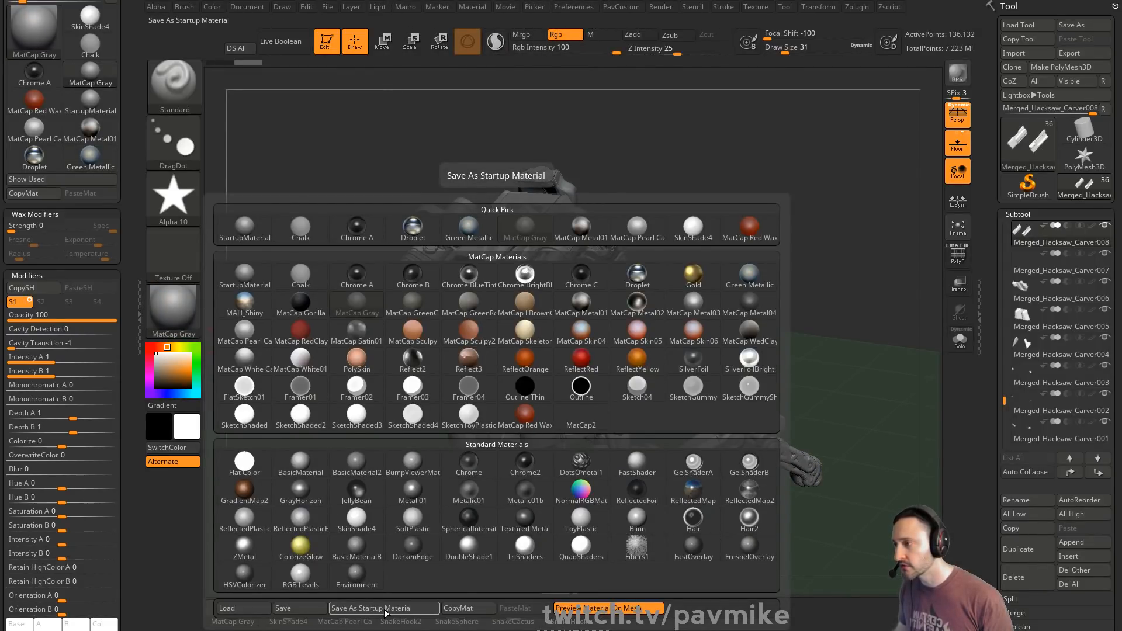
drag(798, 259, 757, 203)
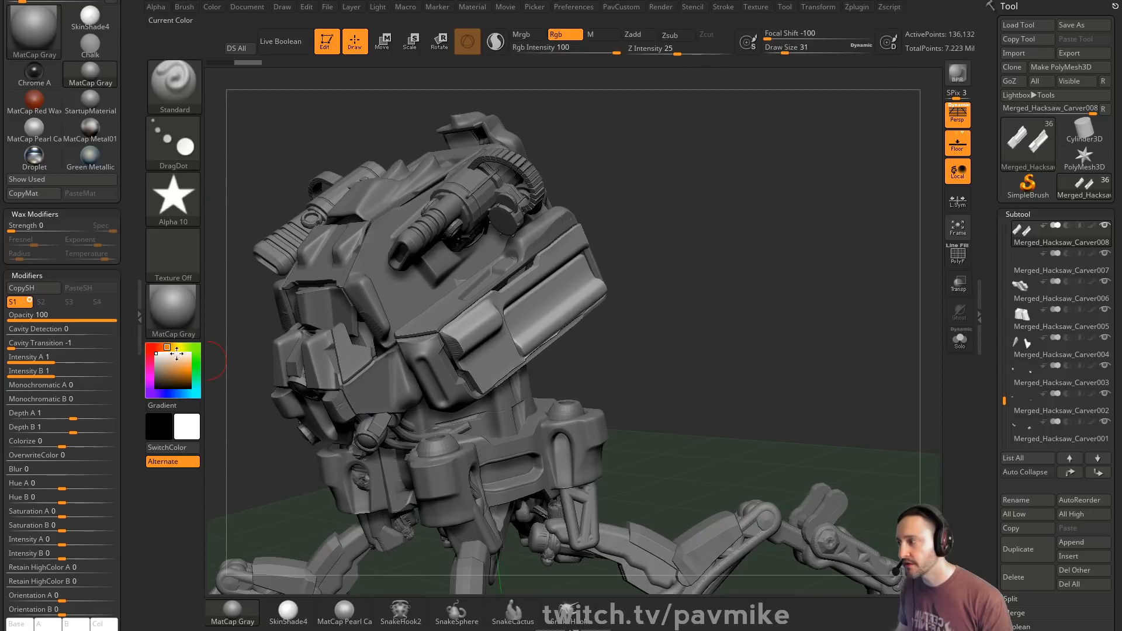
- Set the main color to red and stamp a star on the mech's side panel with the Alpha 10 star and DragDot stroke
click(151, 347)
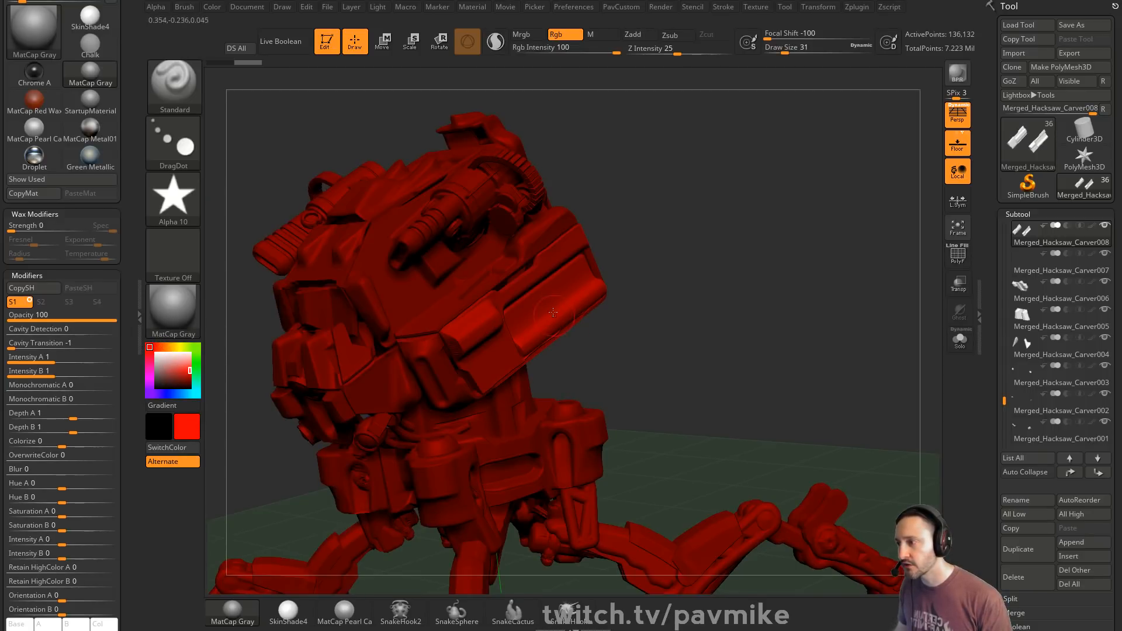
drag(707, 292, 701, 339)
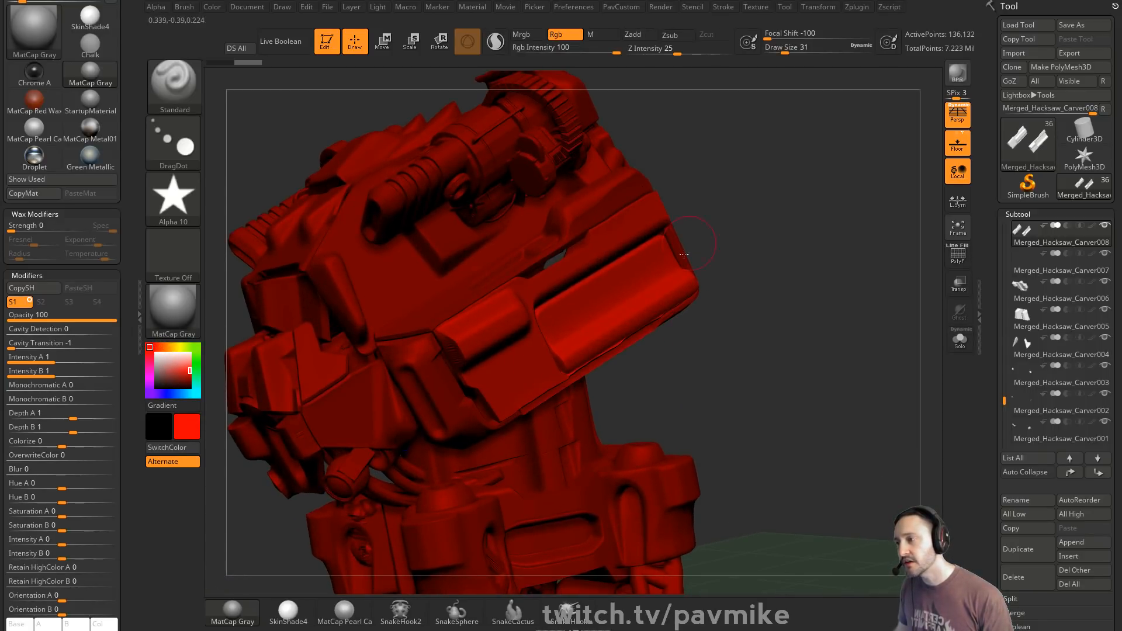
drag(662, 299, 769, 284)
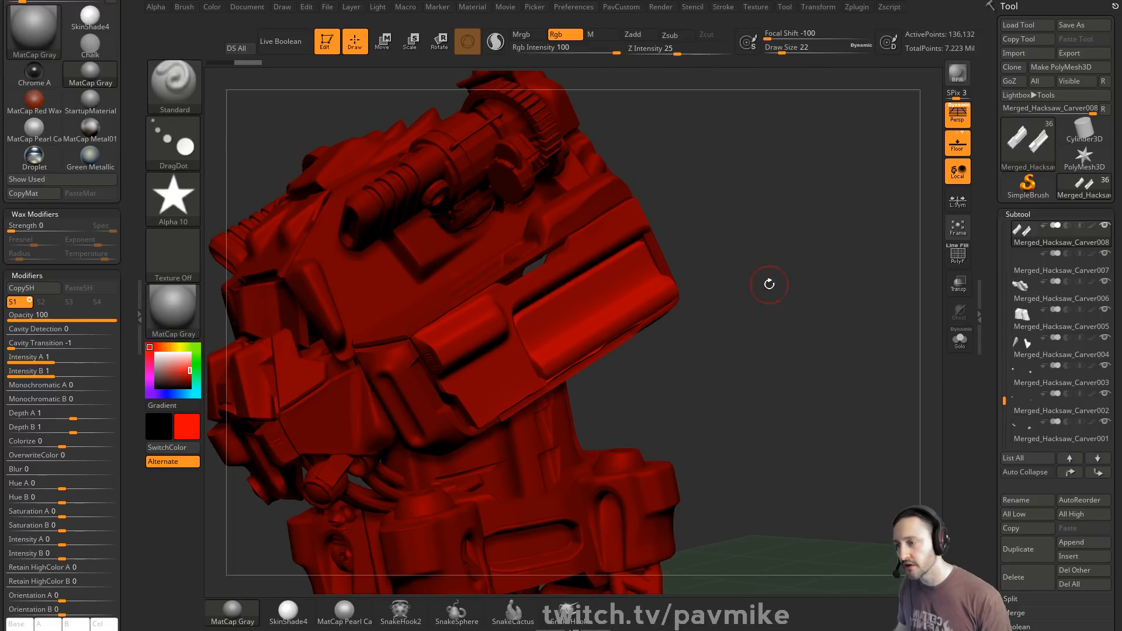
drag(558, 321, 562, 331)
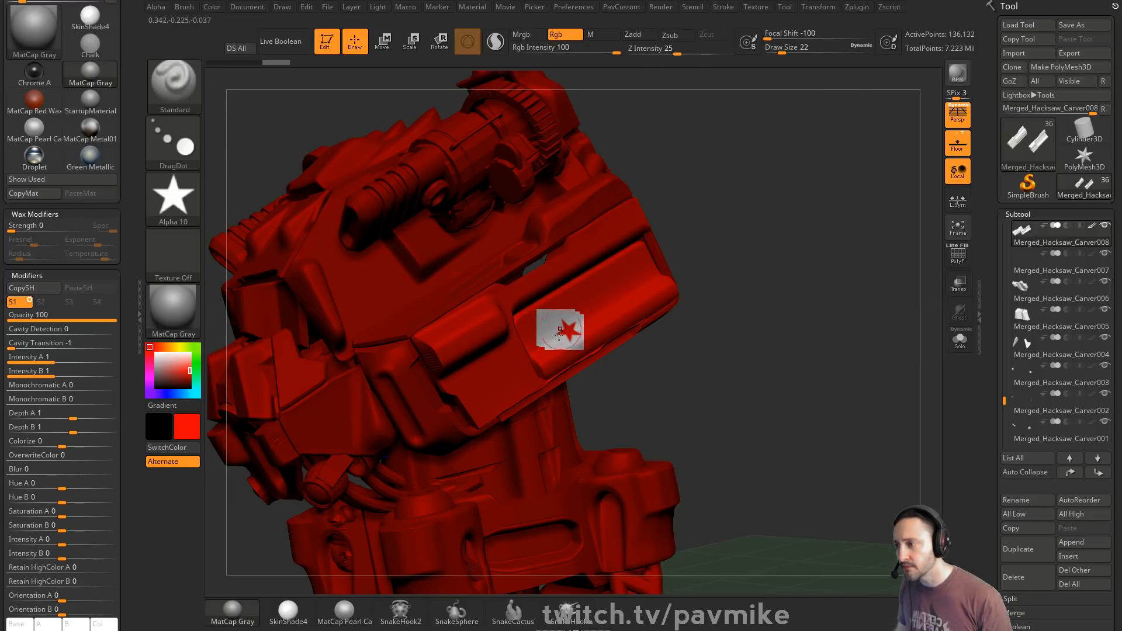
- Examine the Polypaint Colorize setting of the selected side panel subtool
drag(841, 275, 843, 243)
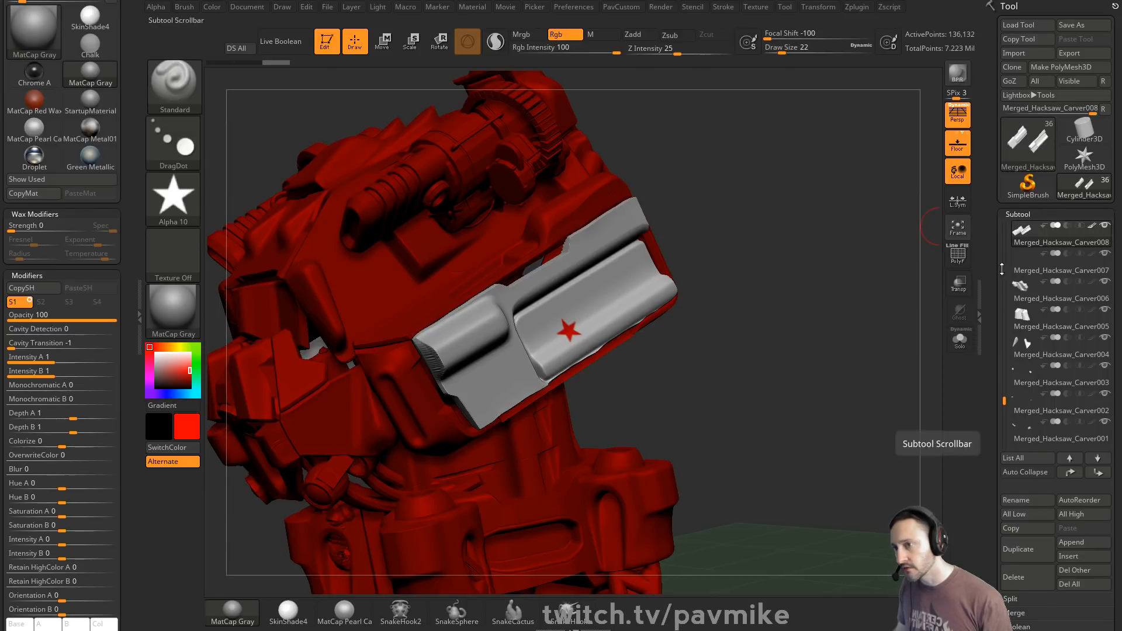
scroll(1022, 325, down, 10)
key(shift)
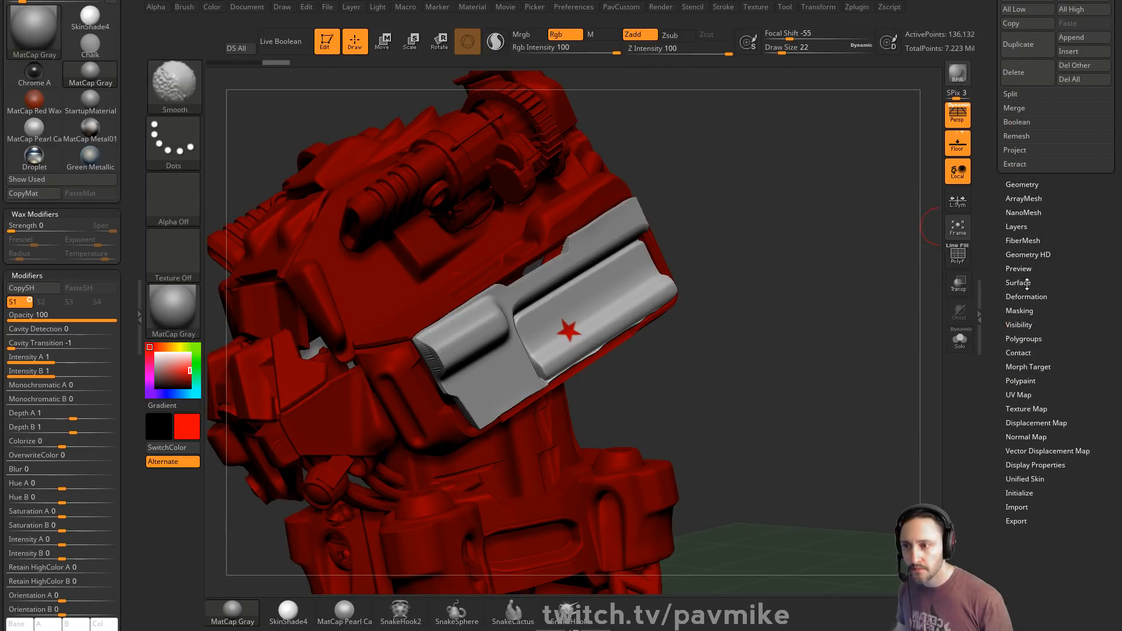
click(1022, 383)
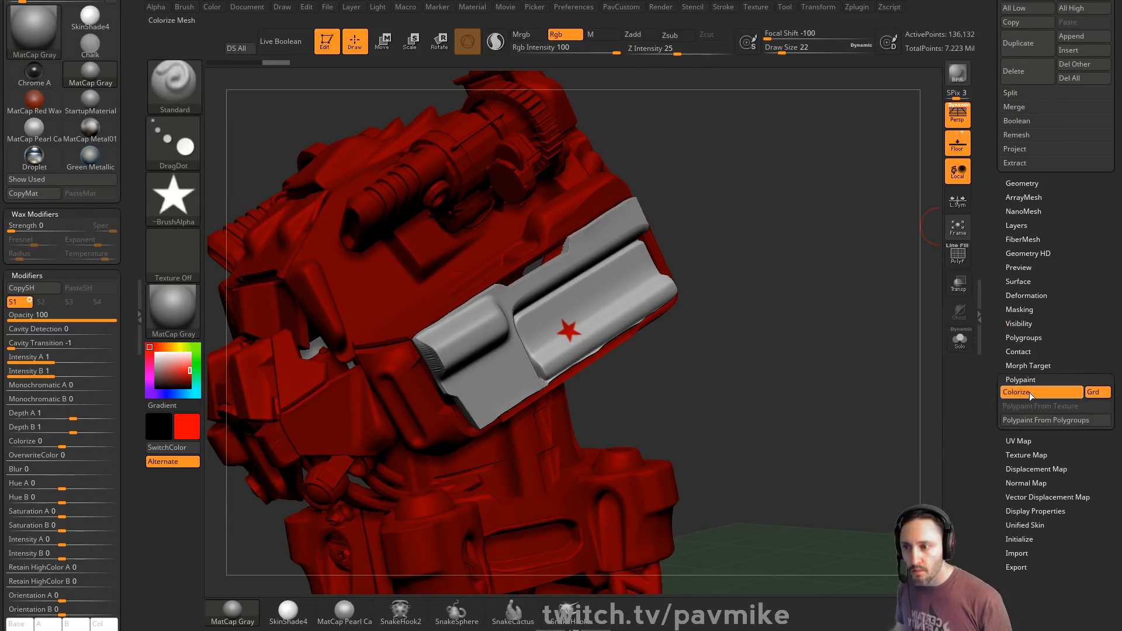
click(1021, 381)
scroll(1000, 341, up, 10)
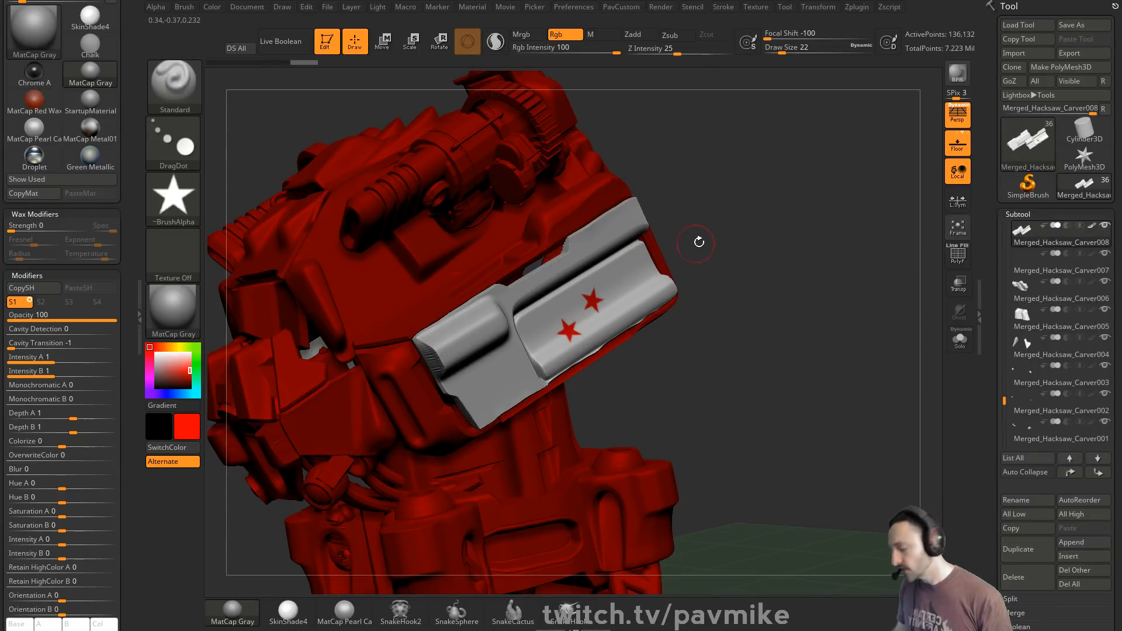
- Stamp three more red stars on the side panel, two along its recess and one on the upper ledge
drag(621, 276, 619, 283)
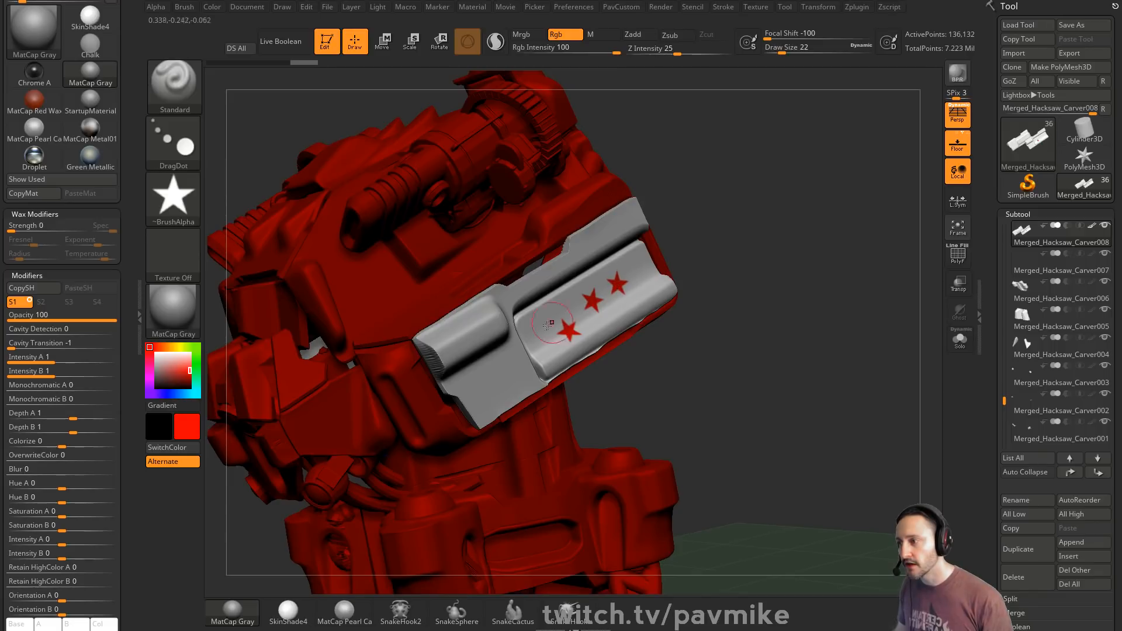
drag(547, 325, 539, 329)
drag(582, 245, 597, 237)
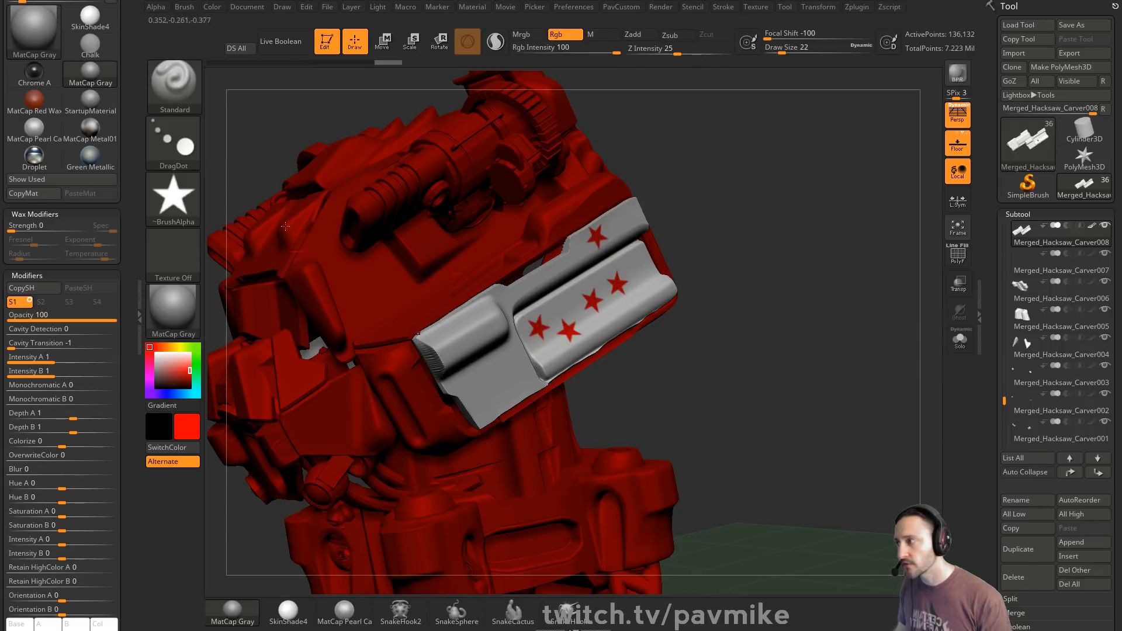
- Switch the stroke to DragRect and place two red stars of different sizes on the panel's lower front area
click(174, 143)
click(238, 159)
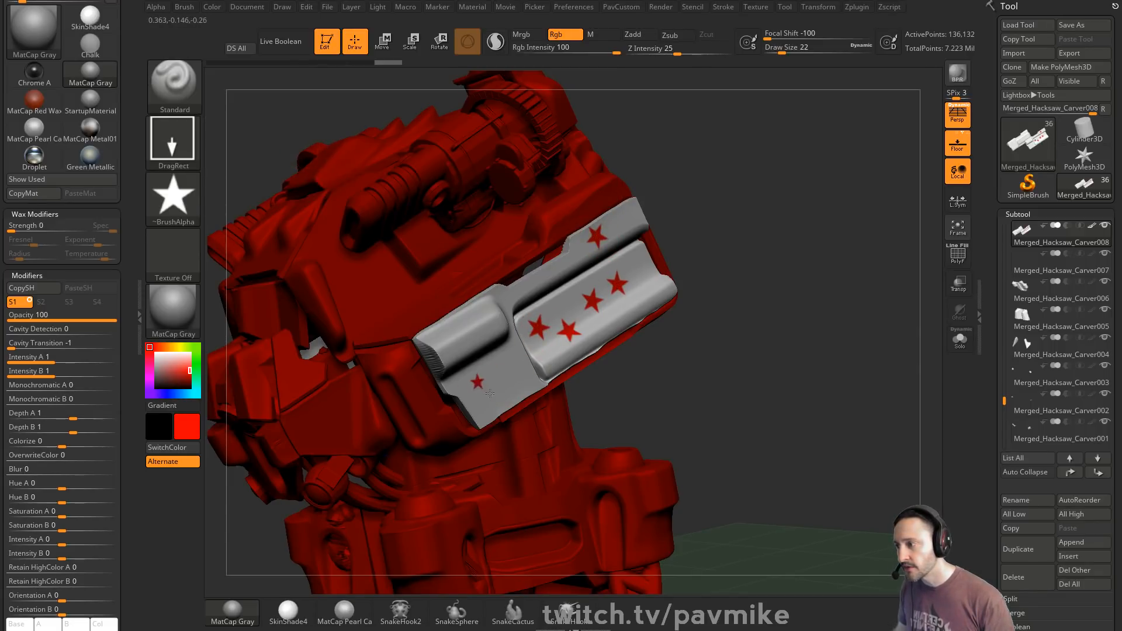
drag(490, 394, 507, 387)
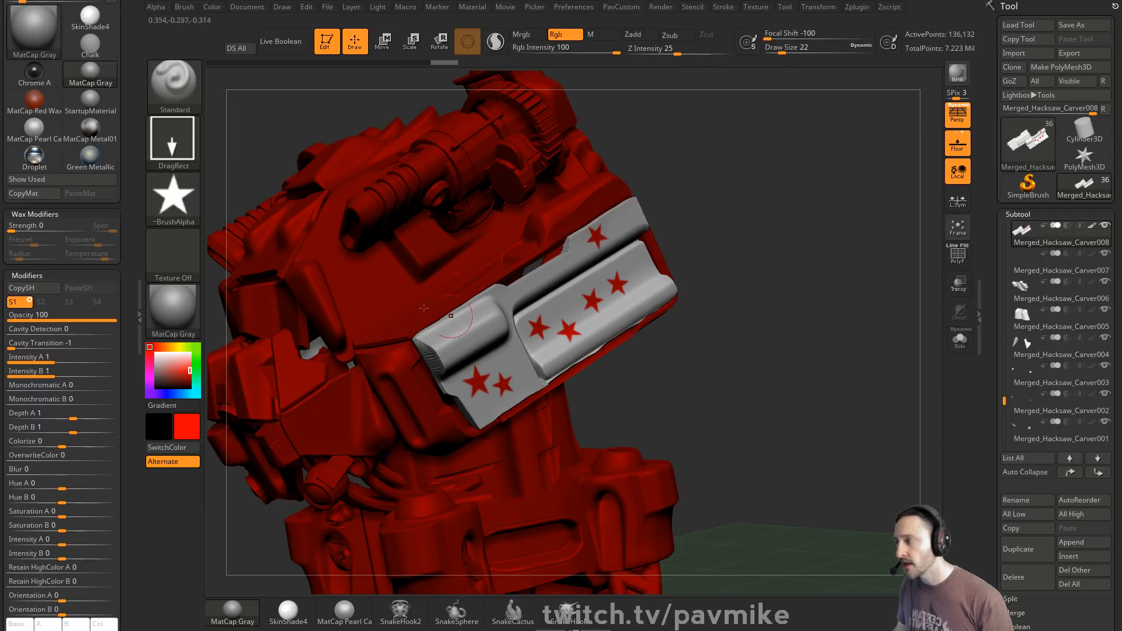
- Add a yellow star and a small green star to the front part of the side panel, changing the main color for each
click(180, 347)
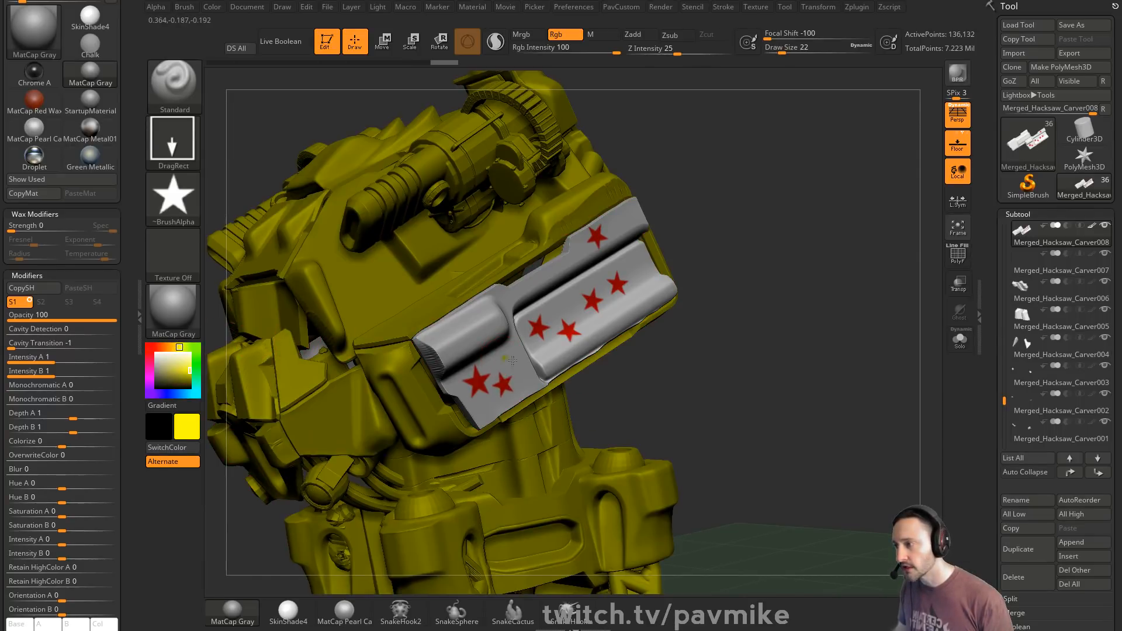
drag(522, 365, 526, 367)
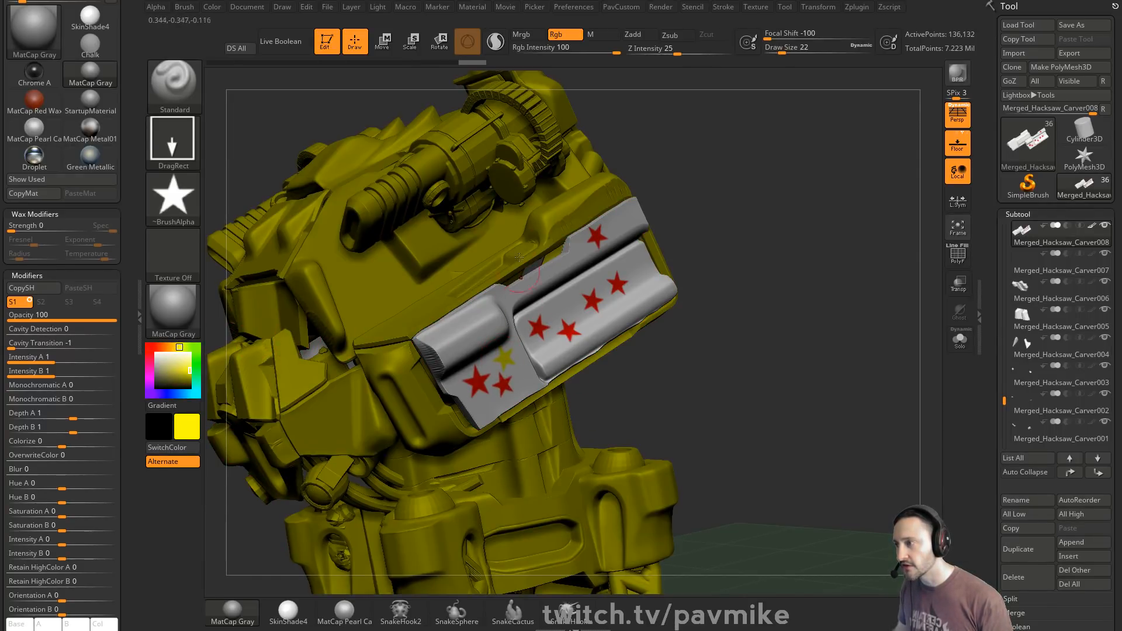
click(195, 363)
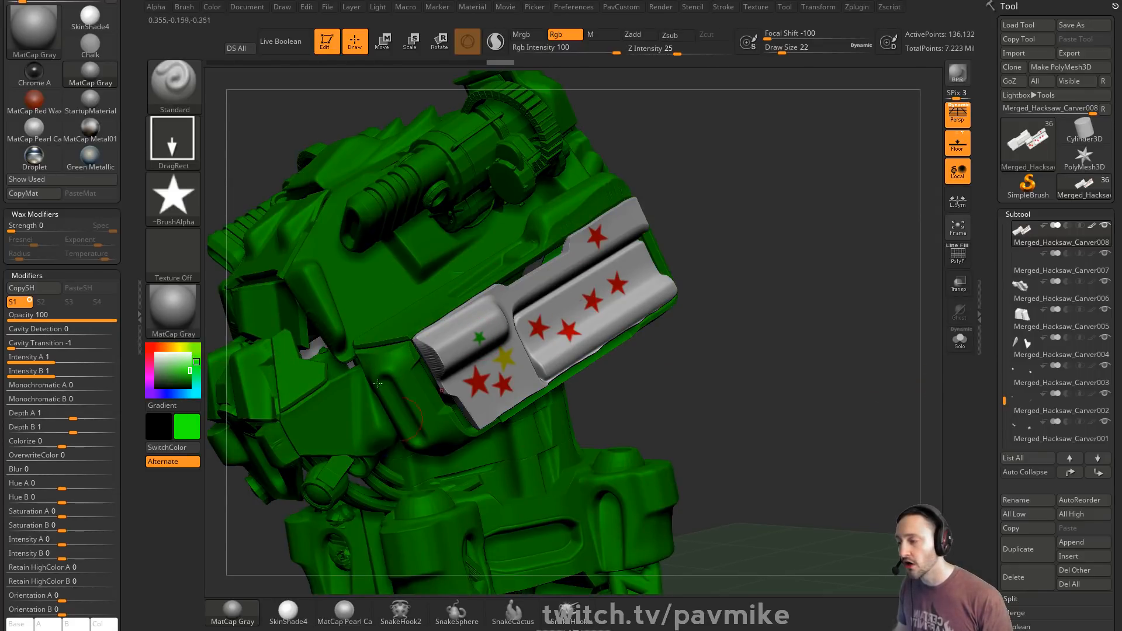
- Turn polypaint off and then on again for all subtools at once
key(shift)
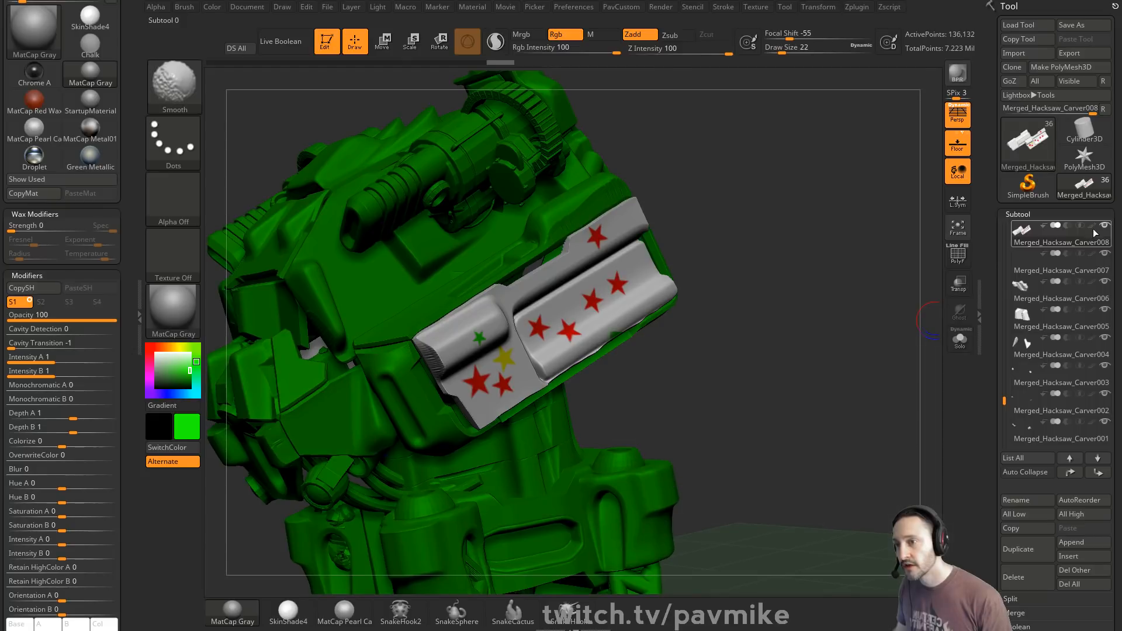
shift+click(1093, 228)
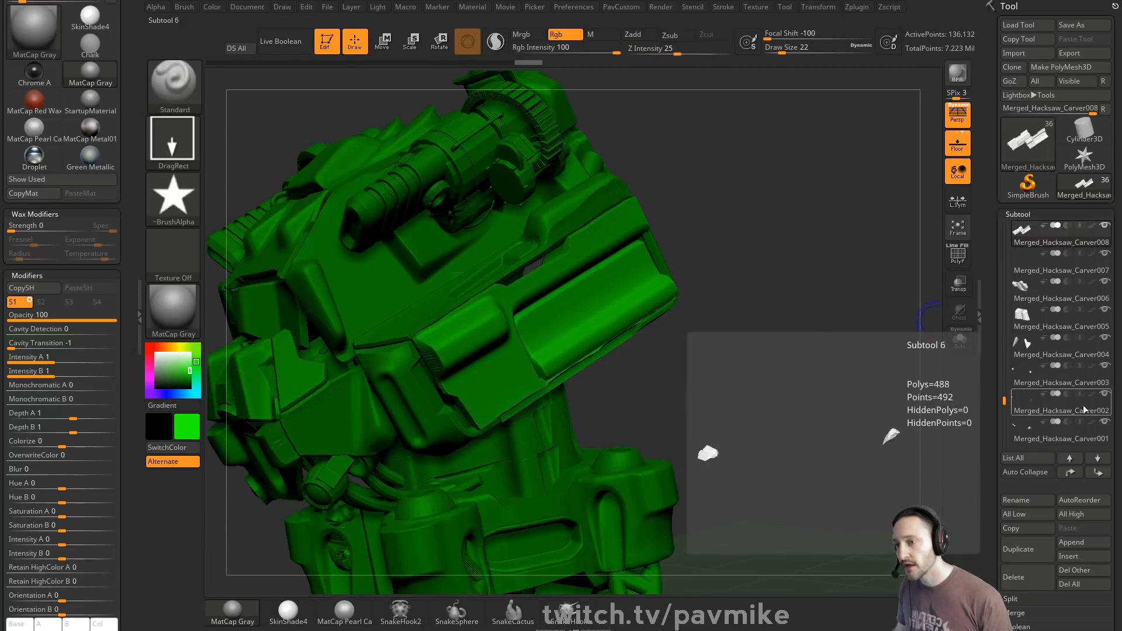
key(shift)
shift+click(1092, 226)
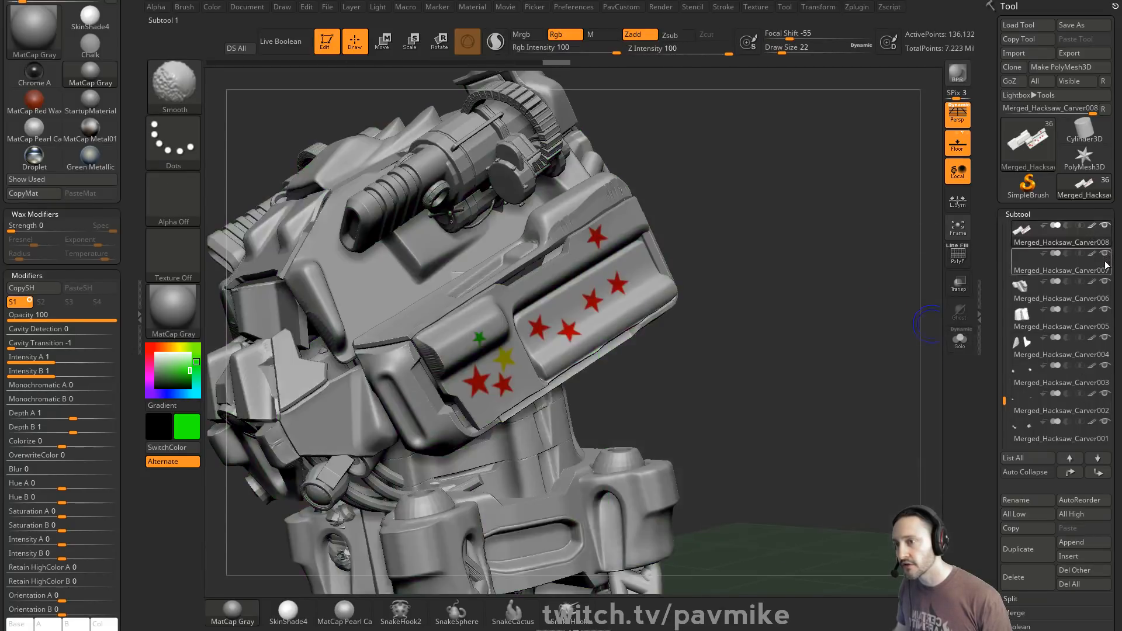
- Select the main body armor subtool and place two green stars side by side on it
mouse_move(810, 256)
mouse_down()
mouse_move(859, 251)
mouse_move(707, 226)
mouse_move(637, 249)
mouse_move(649, 252)
mouse_move(631, 351)
mouse_up()
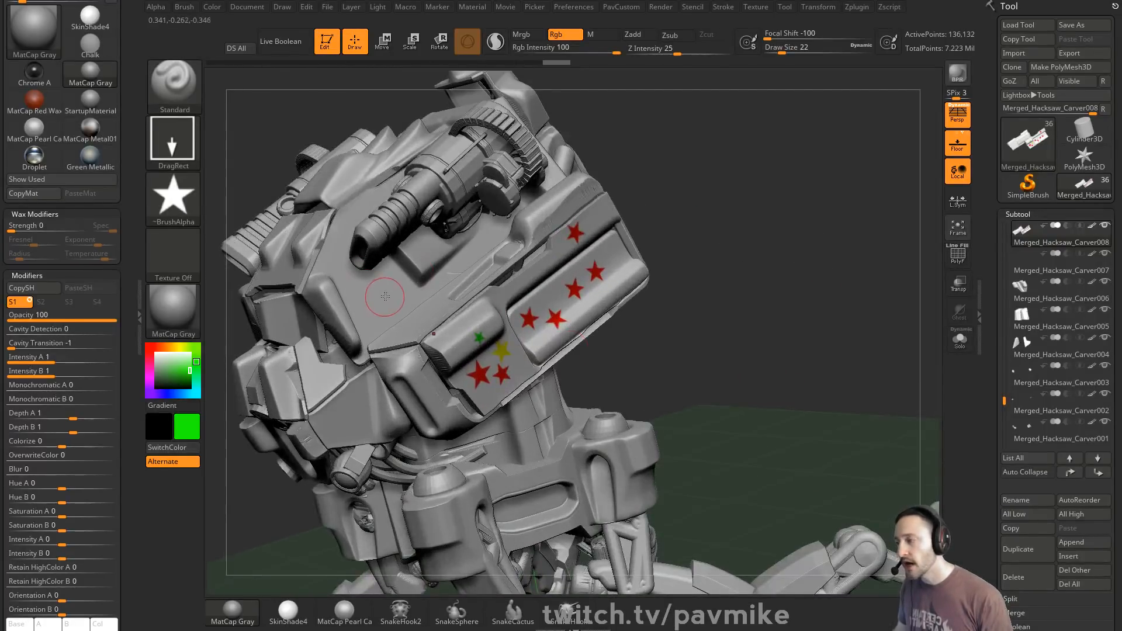
drag(810, 232, 359, 308)
alt+click(330, 313)
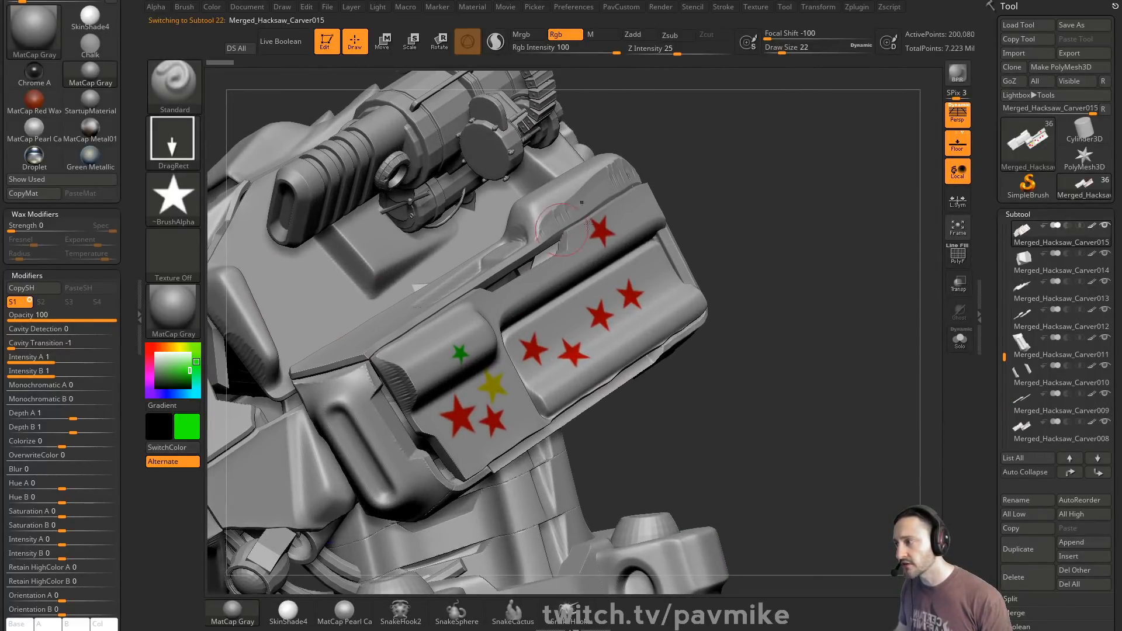
alt+drag(735, 175, 822, 201)
drag(378, 322, 437, 331)
- Switch the stroke to Dots, reduce the draw size to 18 and paint a green star stroke across the side panel's recess
click(170, 149)
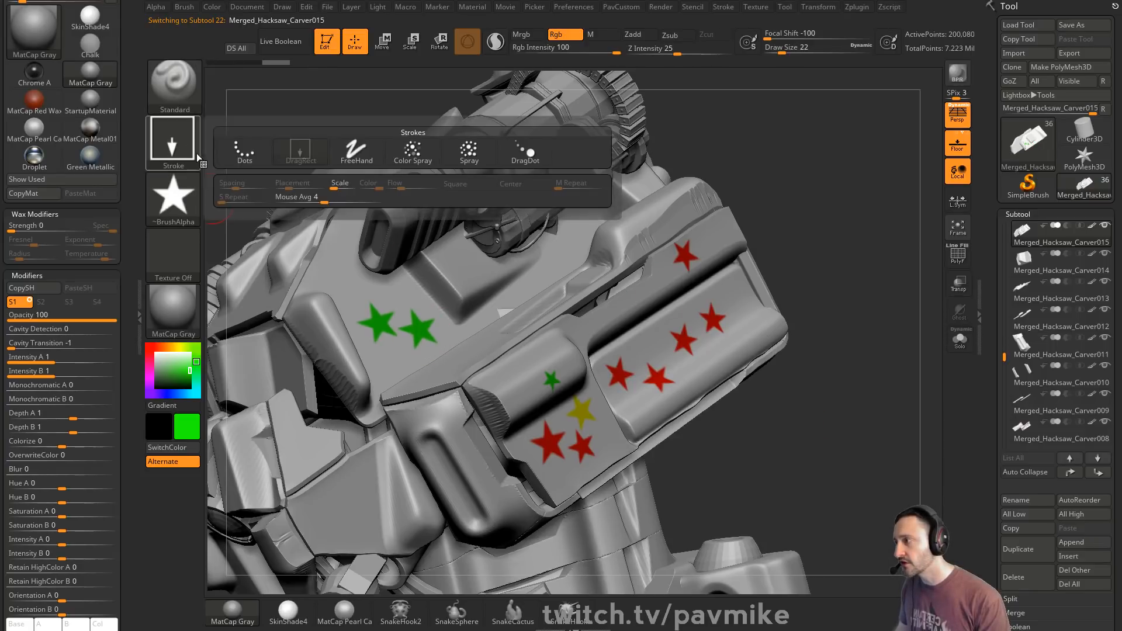
click(244, 154)
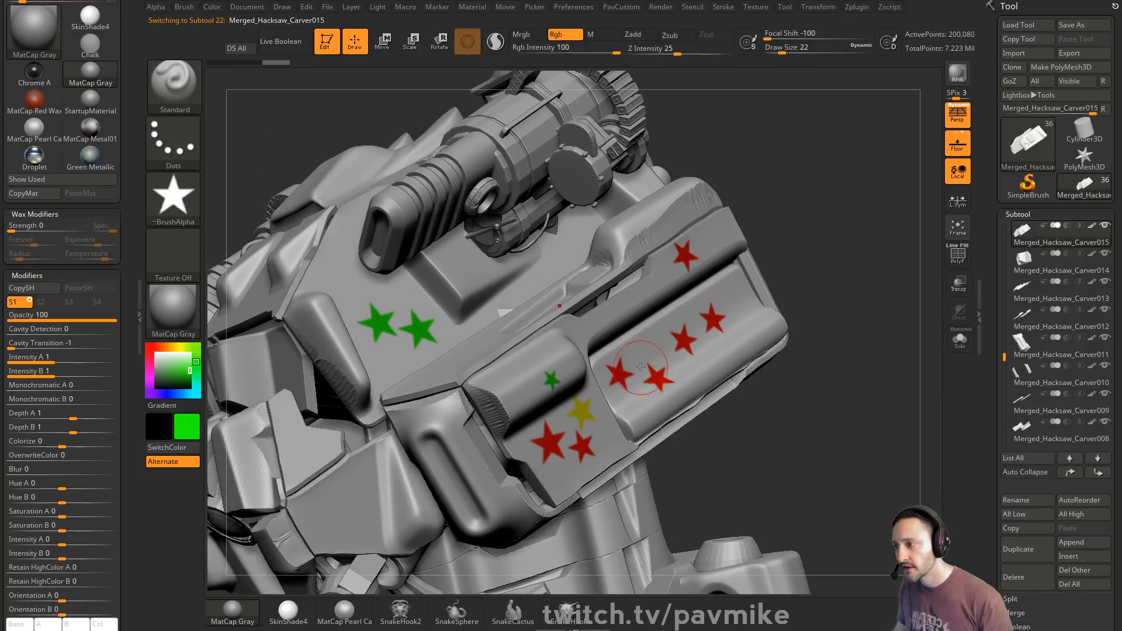
key(bracketleft)
alt+drag(892, 288, 831, 282)
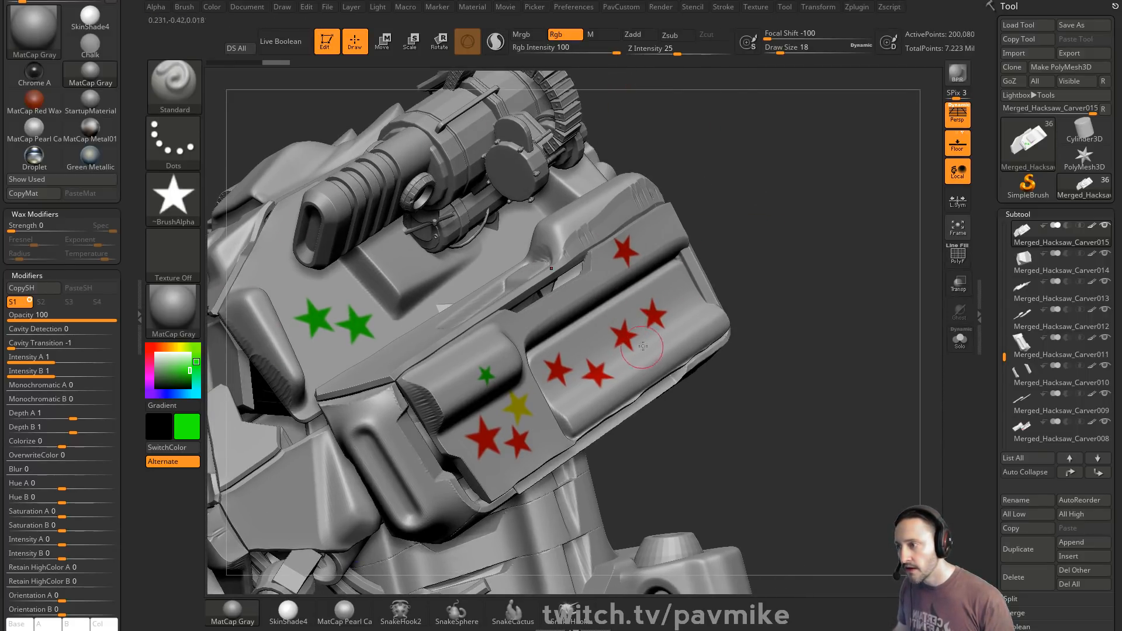
alt+click(608, 342)
drag(666, 304, 591, 343)
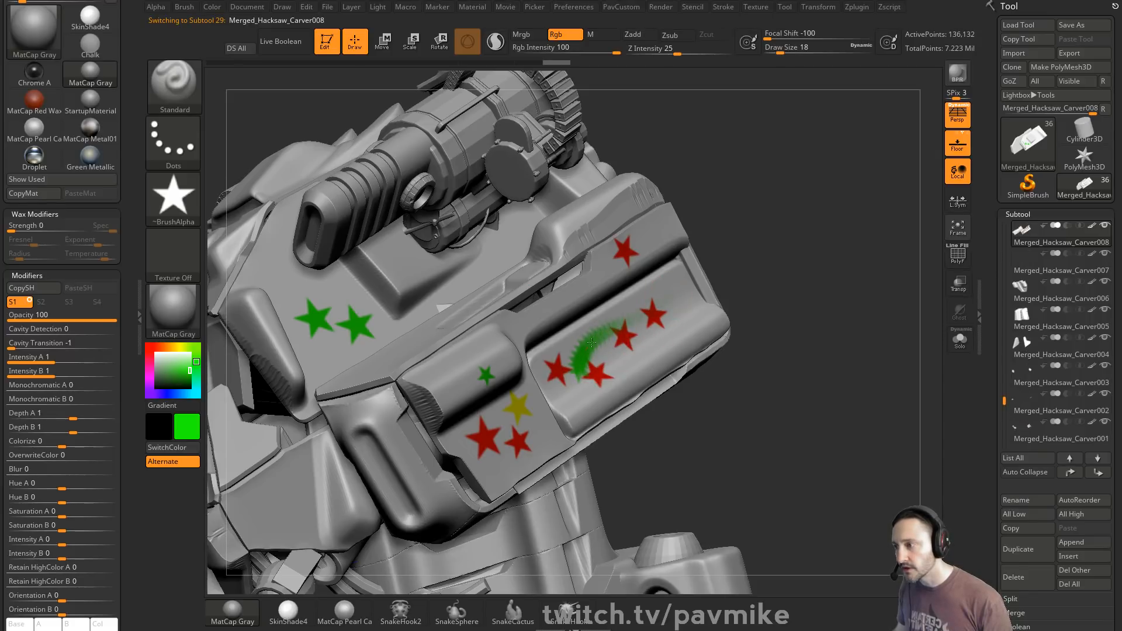
- Undo the last green stroke and repaint the green star stroke across the side panel's recess at draw size 13
key(ctrl+z)
key(bracketleft)
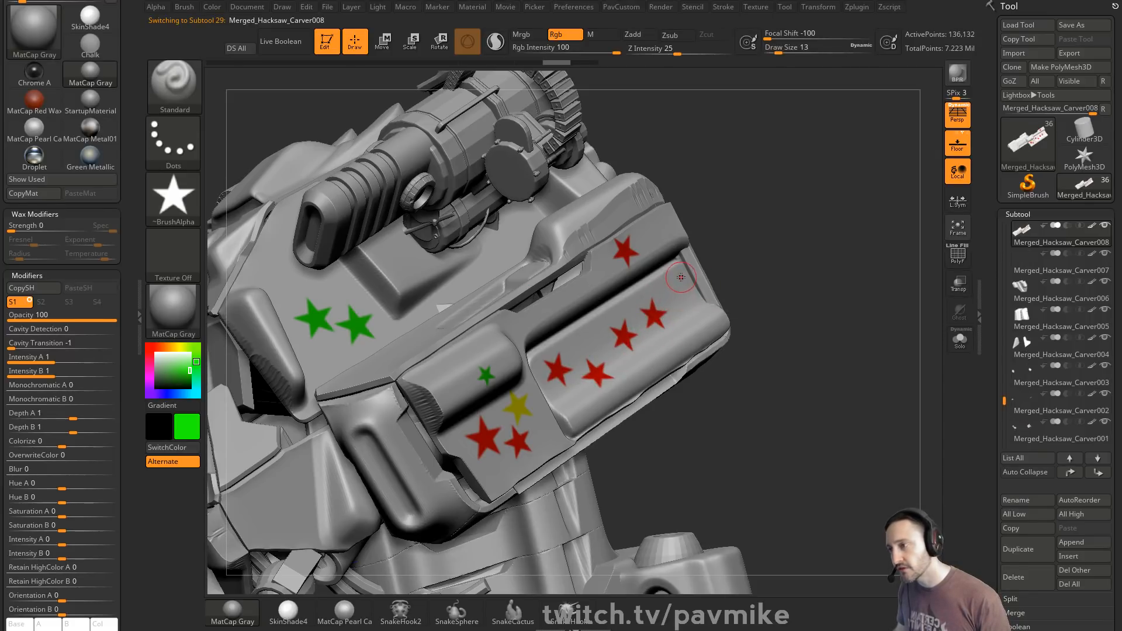
mouse_move(653, 318)
mouse_down()
mouse_move(588, 345)
mouse_move(575, 403)
mouse_up()
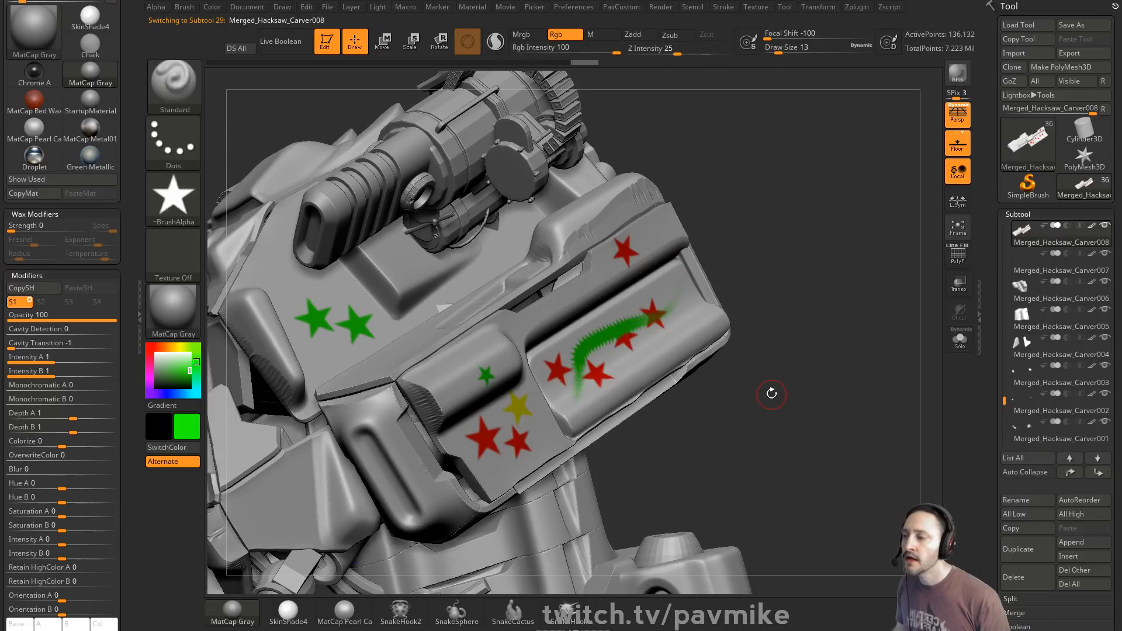
- Increase the Lazy Mouse LazyStep and paint spaced-out small green stars along the edge and front part of the side panel
click(725, 7)
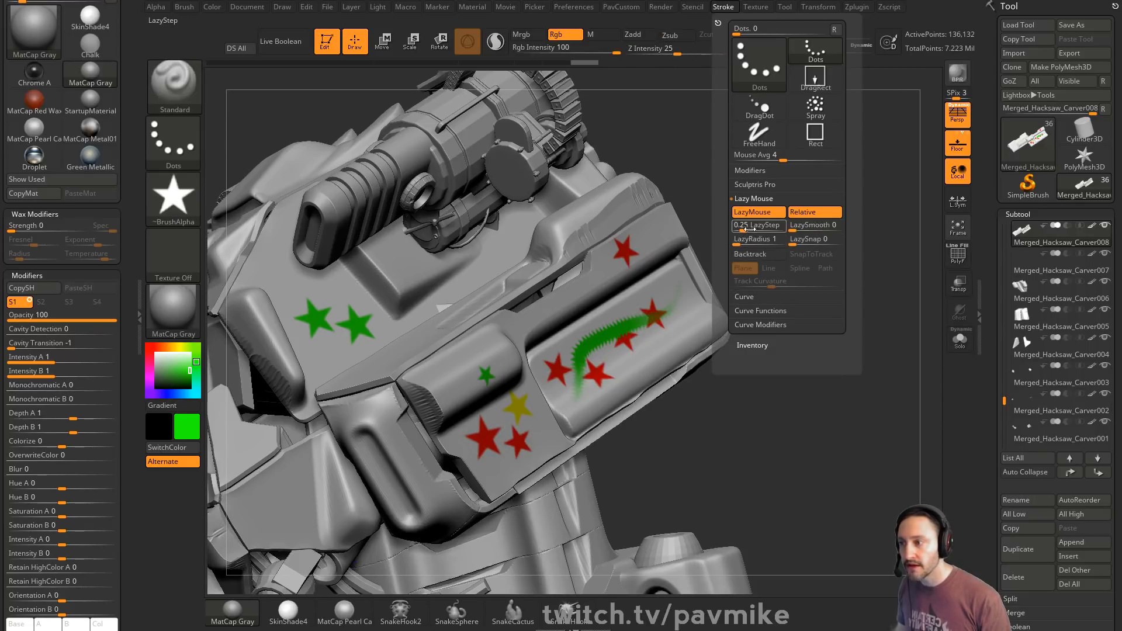
drag(761, 225, 769, 231)
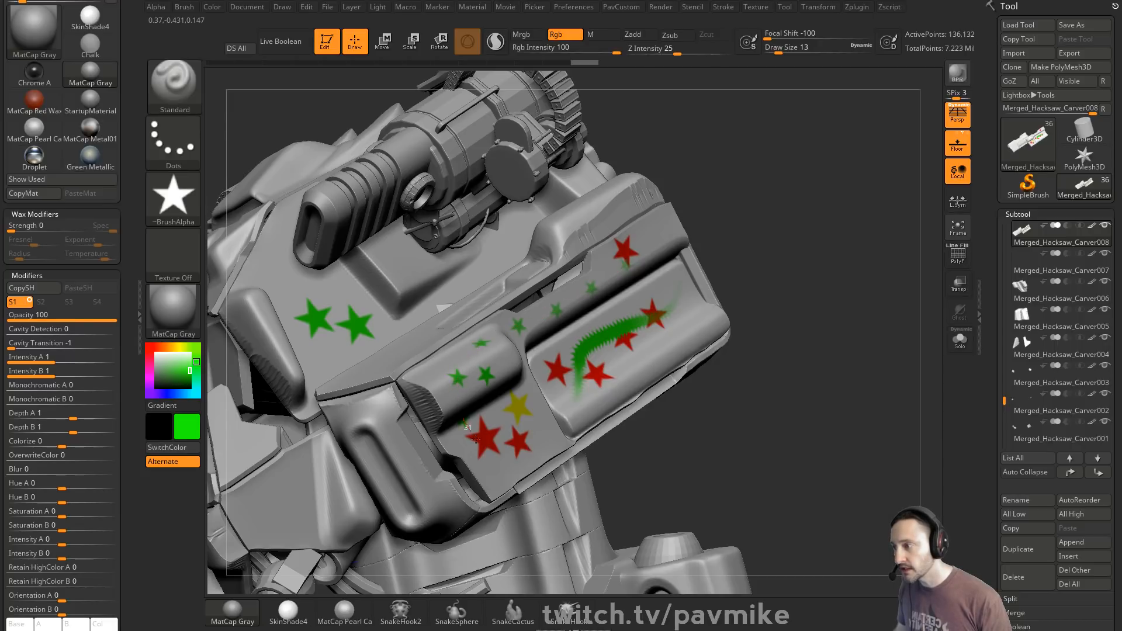
drag(529, 449, 531, 448)
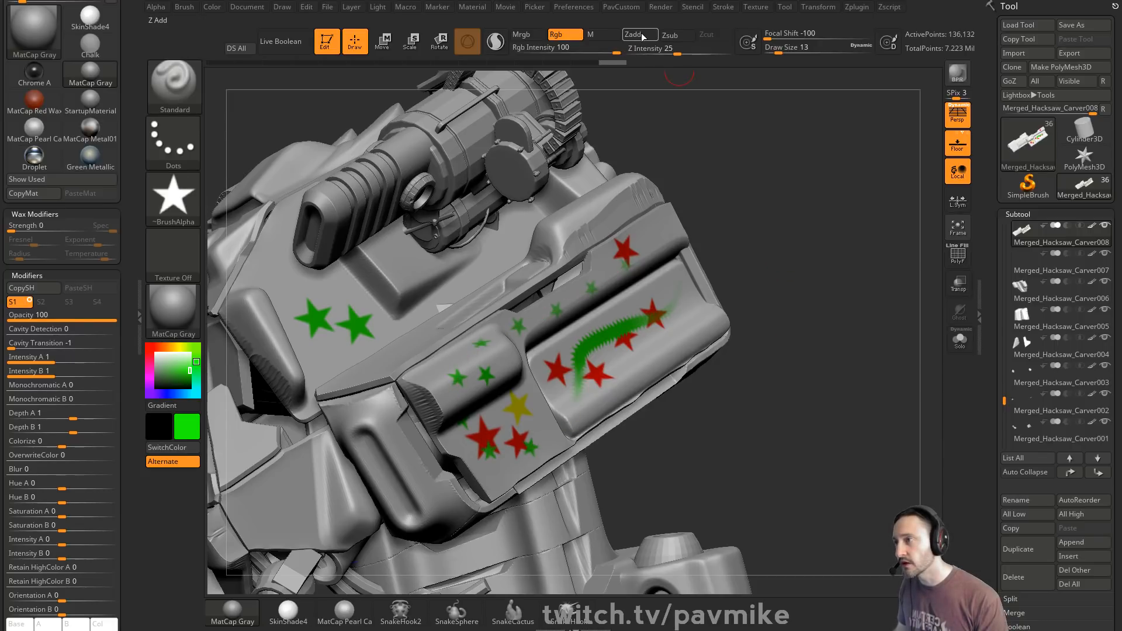
- Turn on Zadd and paint spaced green and black stars on the main body armor subtool
click(641, 36)
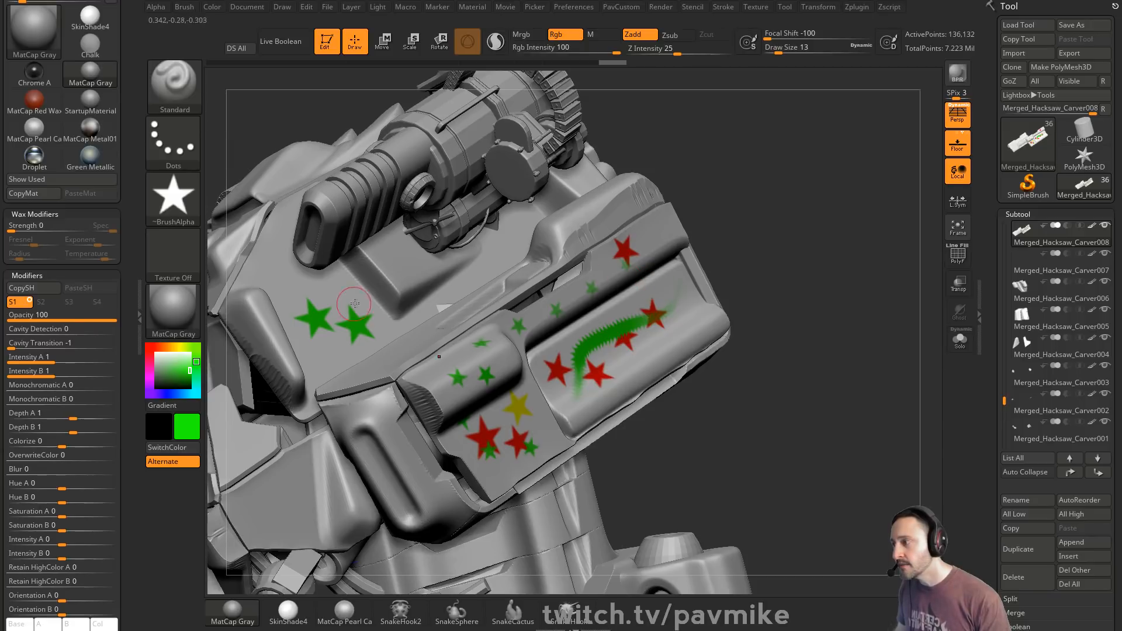
alt+click(488, 228)
drag(747, 157, 842, 175)
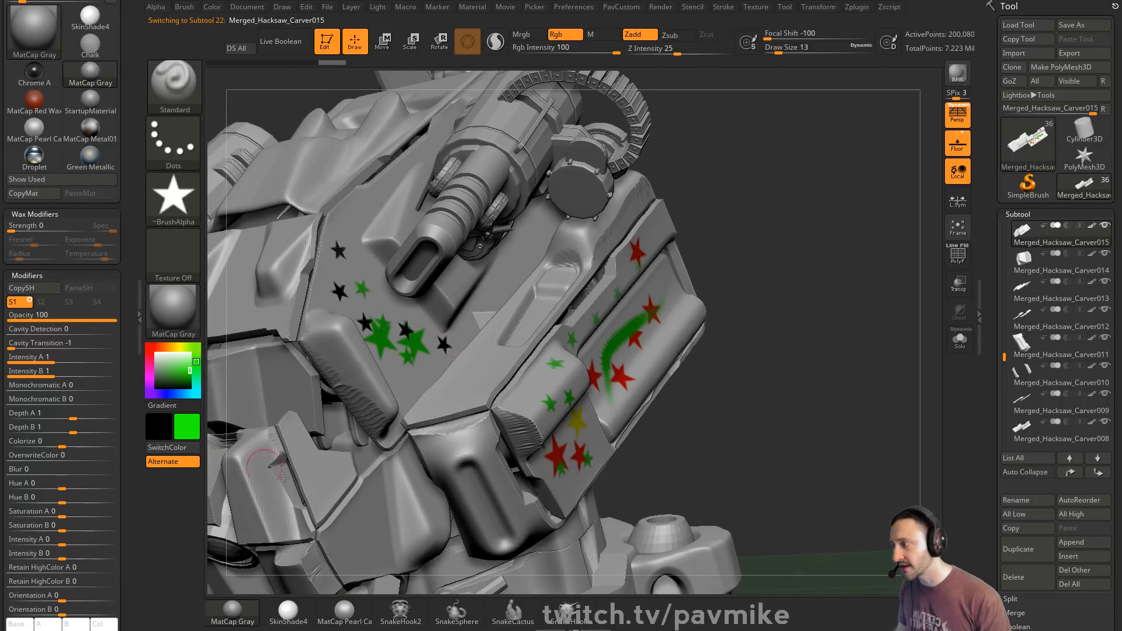
- Change the secondary color from black to magenta and paint a row of magenta stars across the main body armor
click(159, 426)
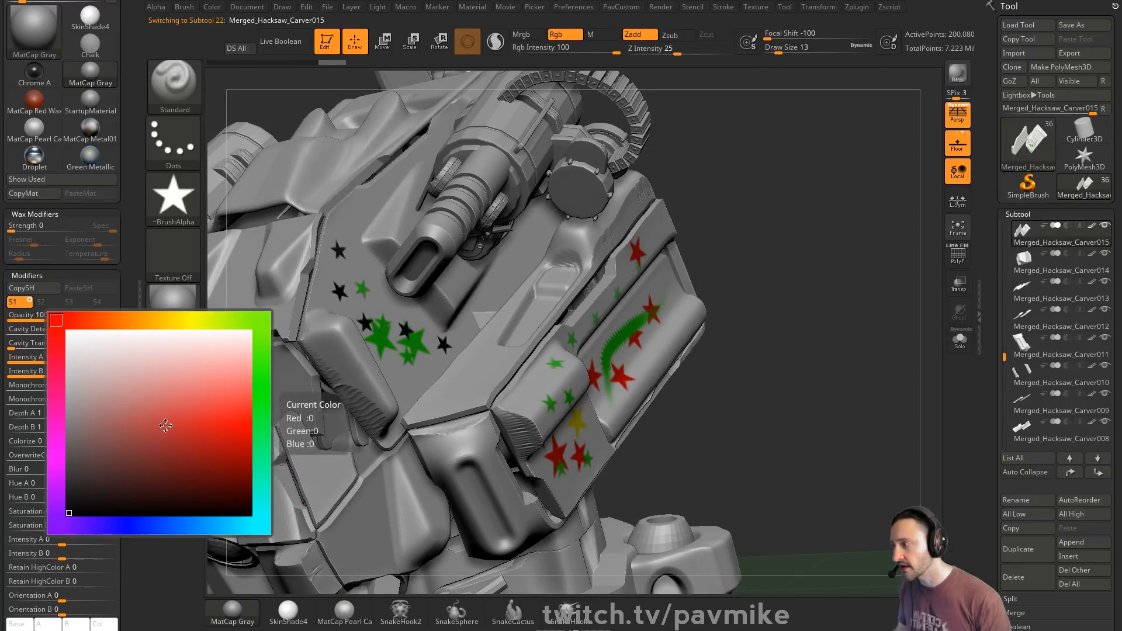
click(257, 526)
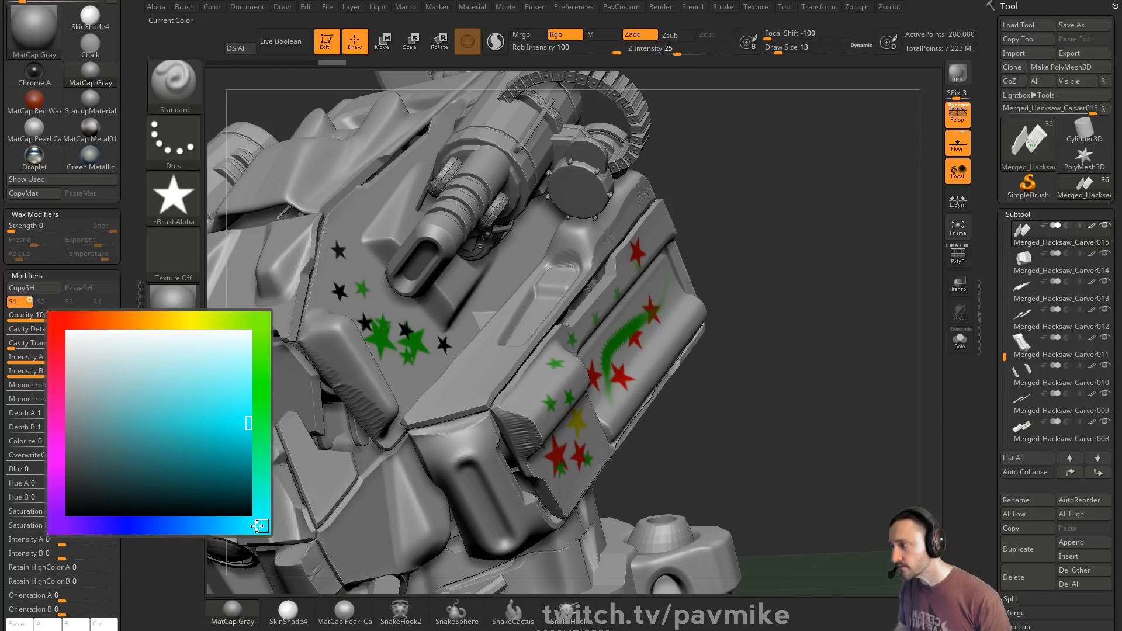
click(58, 440)
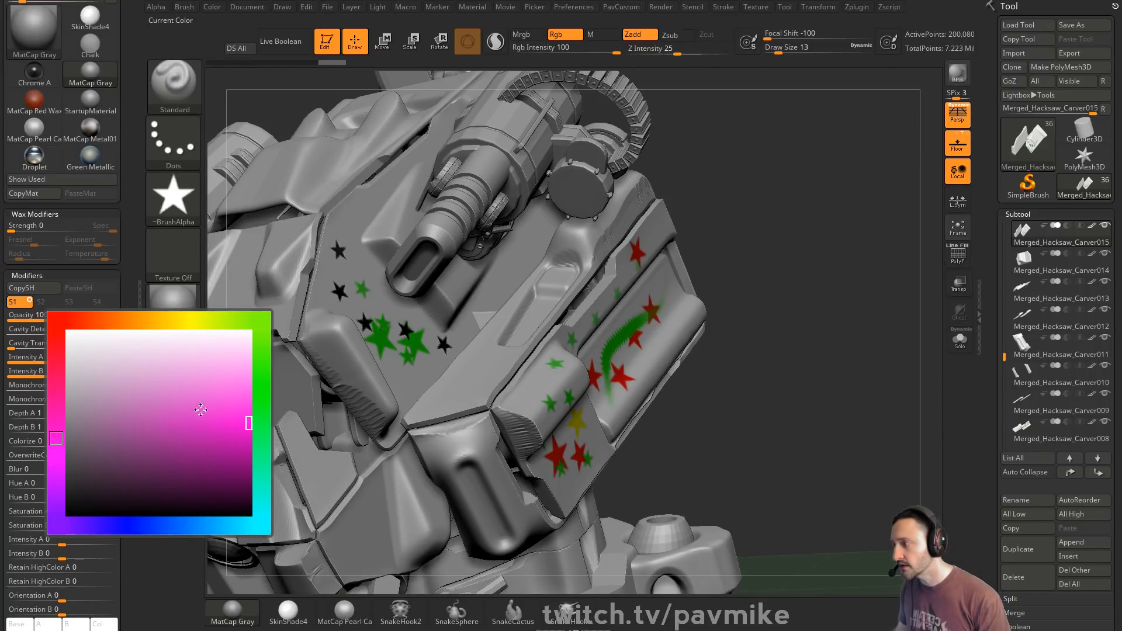
drag(343, 239, 344, 258)
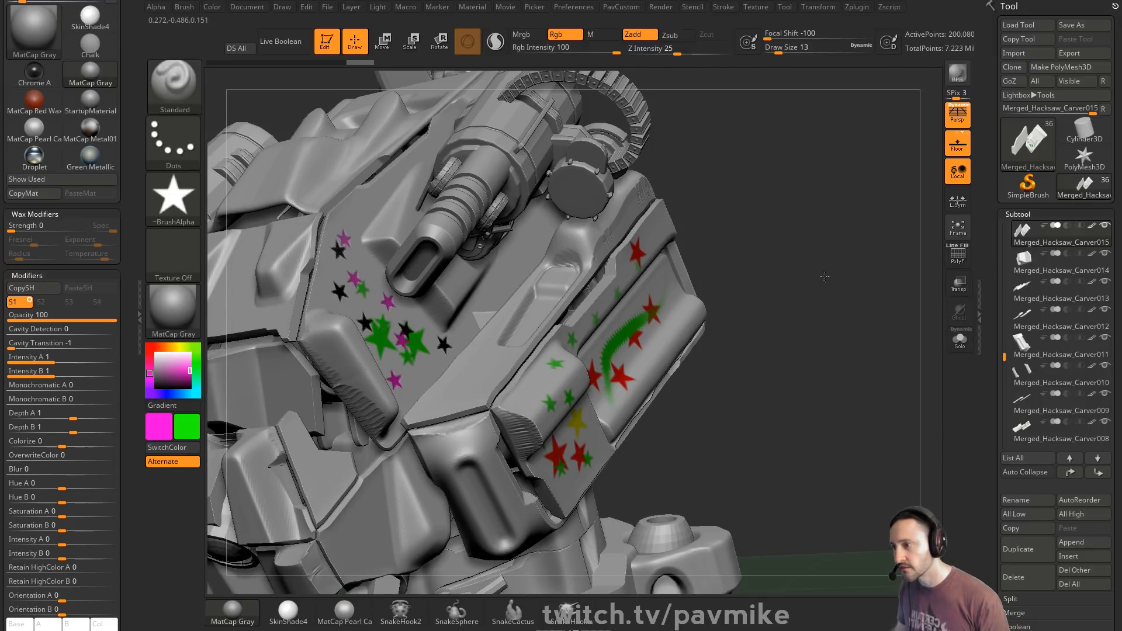
- Select the side panel subtool and paint a row of magenta stars along the outer edge of its recess
right_drag(684, 422, 637, 414)
alt+click(636, 415)
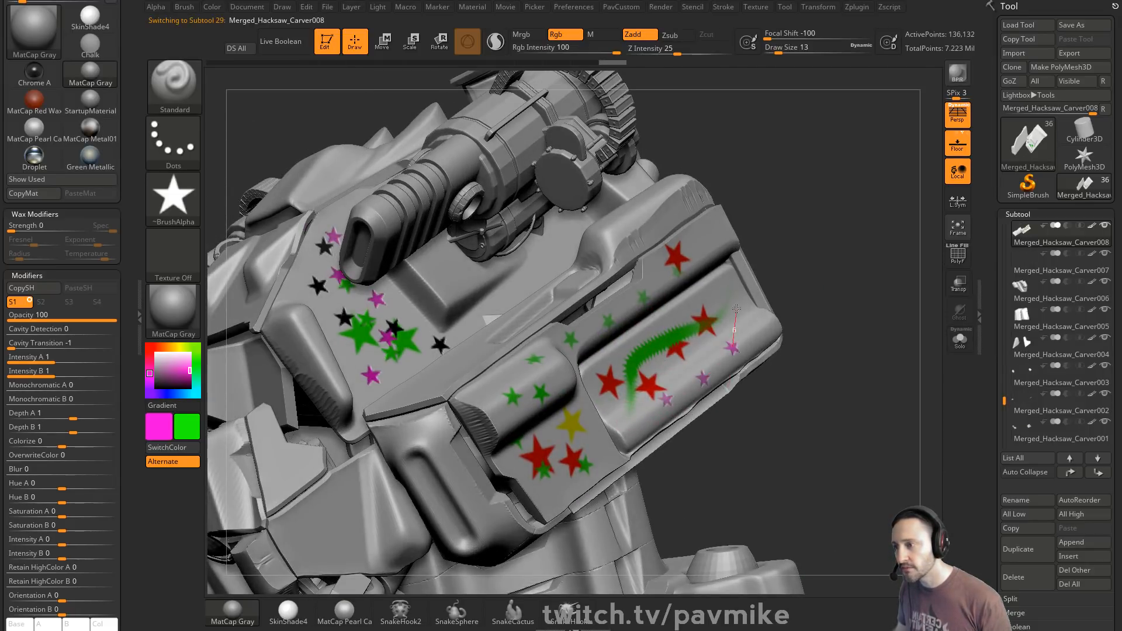
right_drag(731, 284, 797, 282)
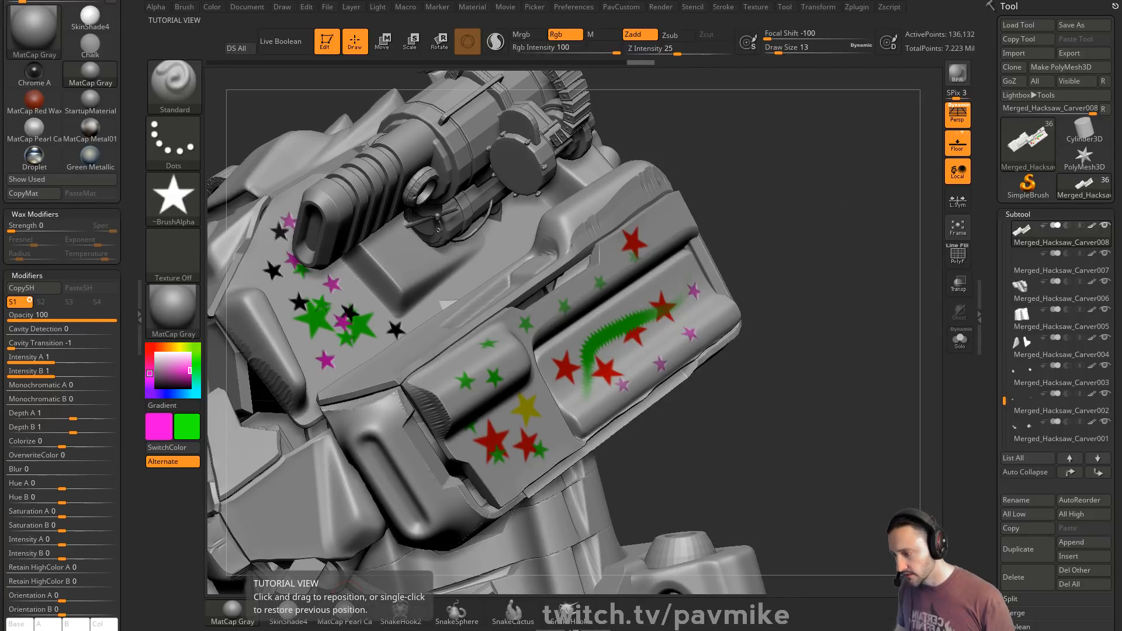
- Switch to the browser and search the YouTube channel for polypaint
drag(876, 630, 884, 22)
click(576, 240)
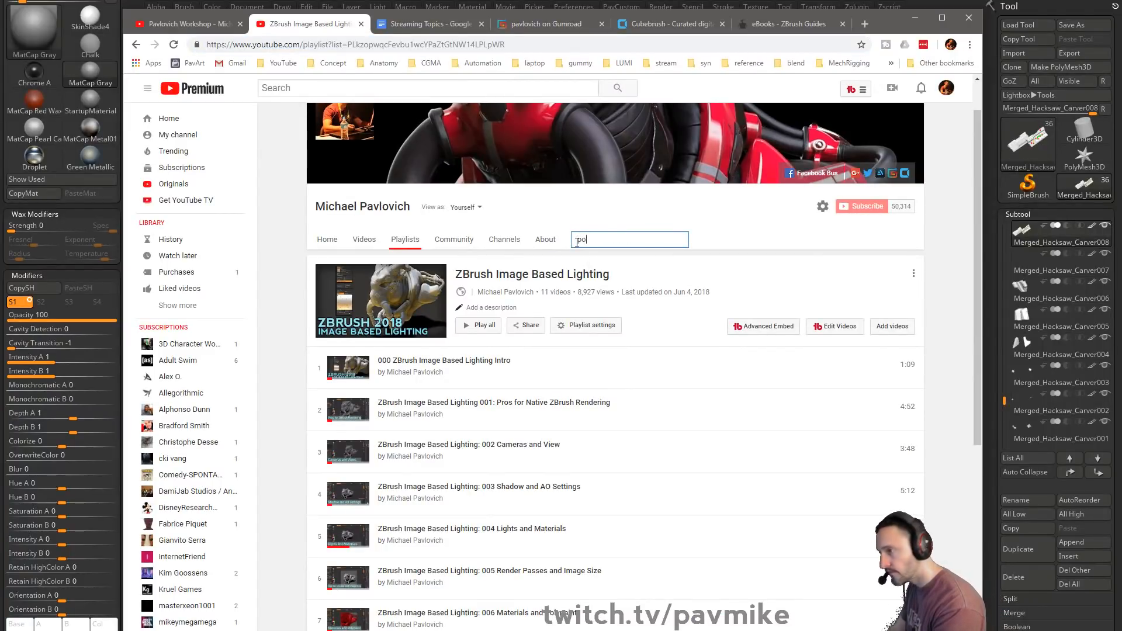
key(Return)
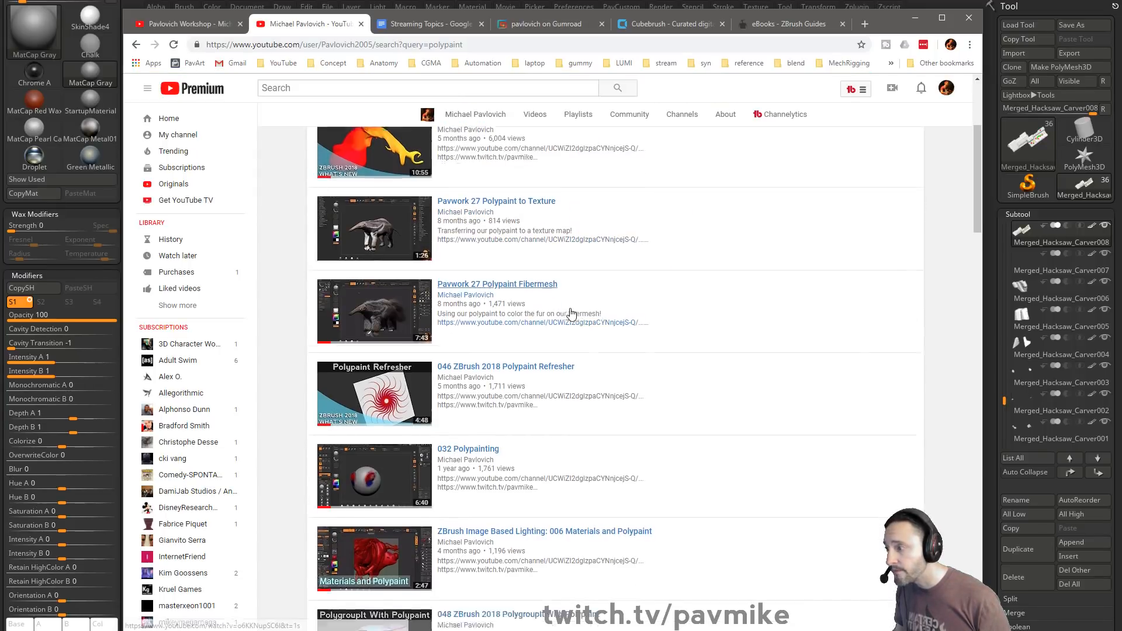
- Look through the channel's polypaint search results for related painting and texturing tutorials
scroll(567, 310, down, 5)
scroll(571, 313, down, 8)
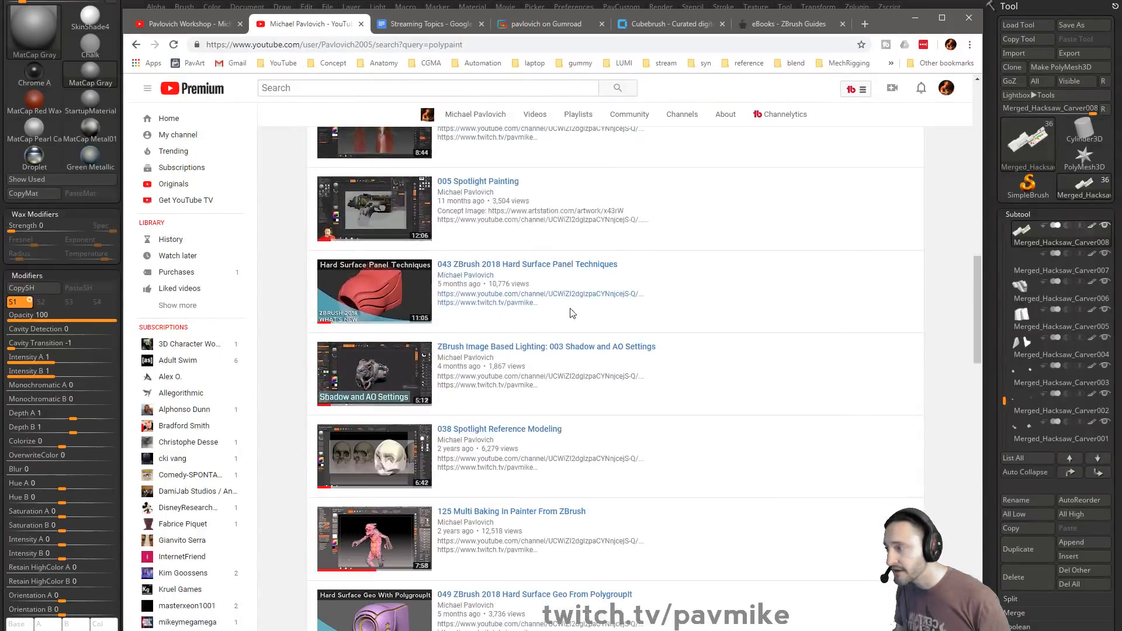
scroll(571, 314, down, 2)
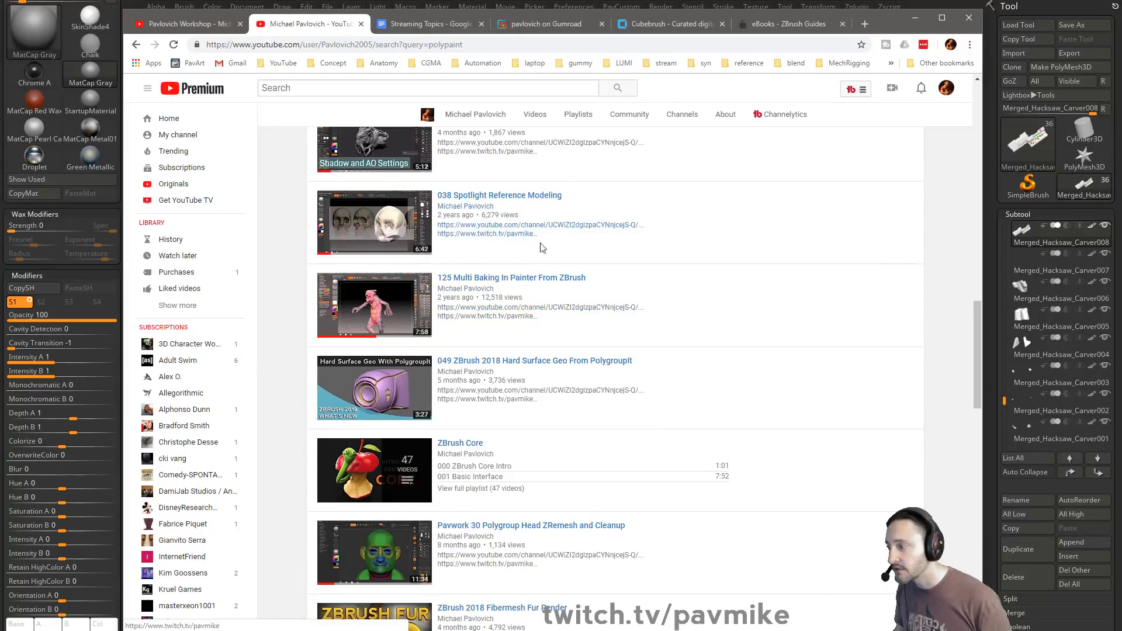
scroll(596, 459, down, 3)
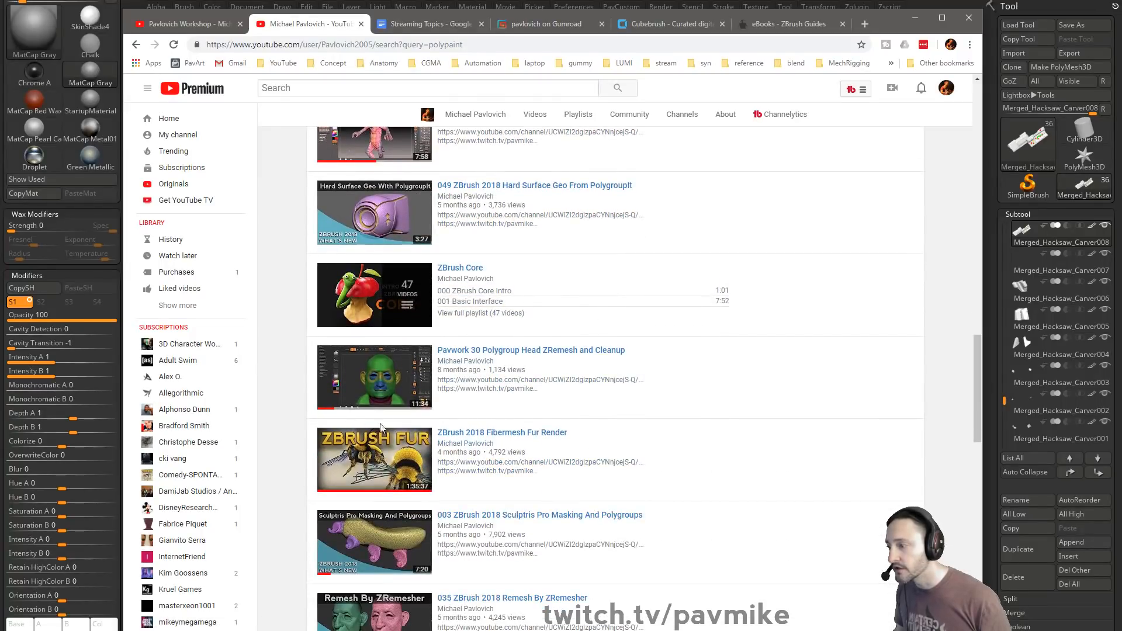
scroll(414, 403, down, 2)
scroll(425, 292, down, 12)
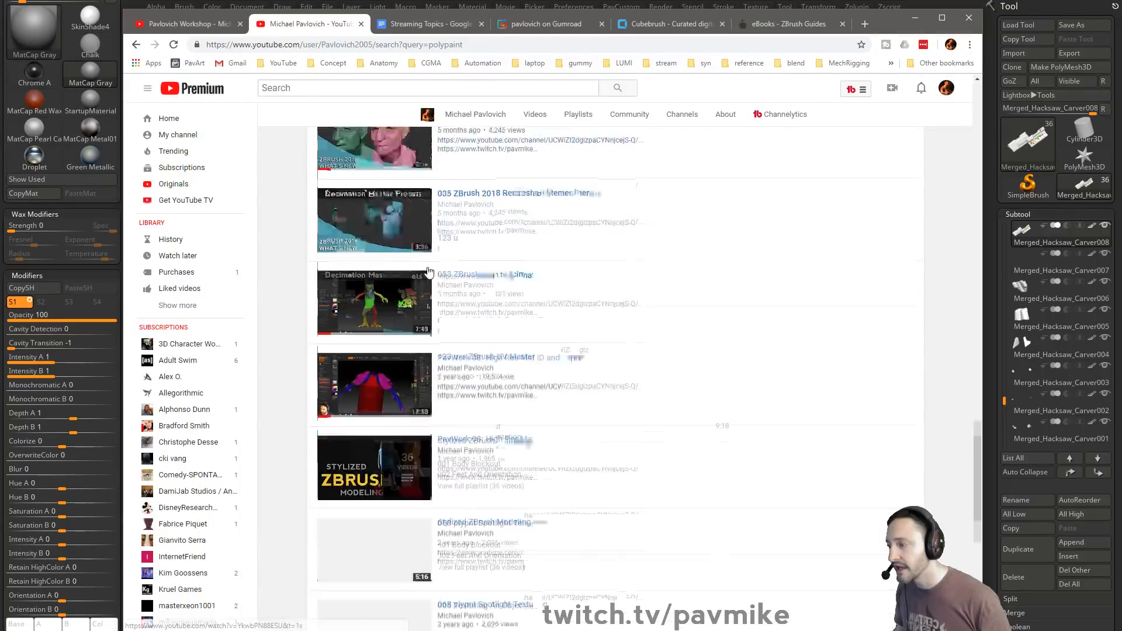
scroll(425, 322, down, 3)
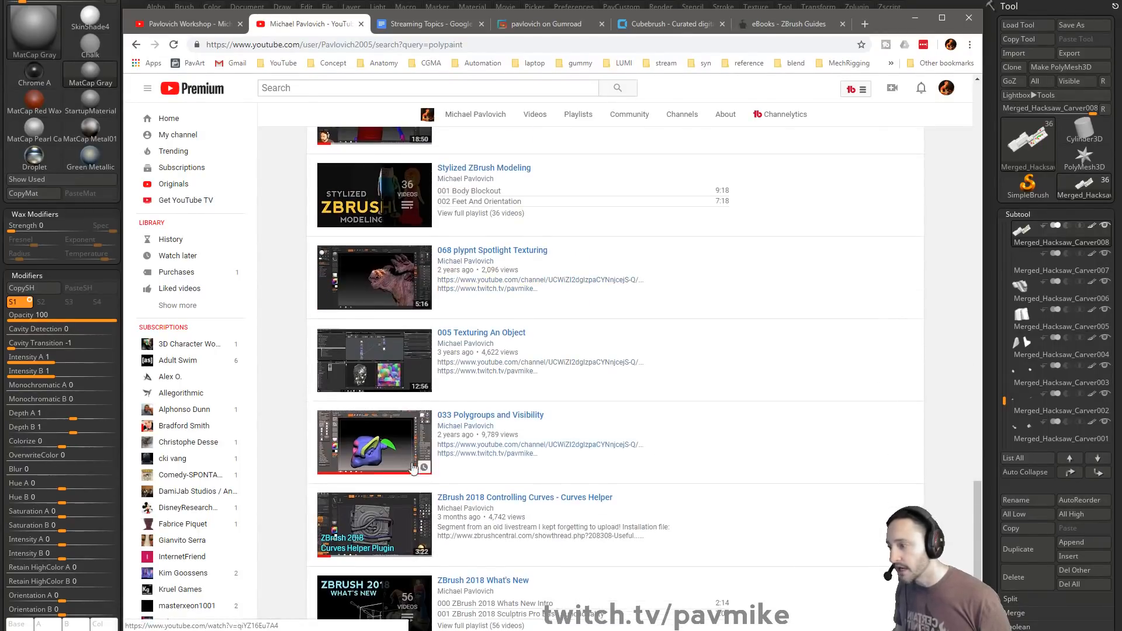
scroll(444, 445, up, 11)
scroll(445, 449, up, 8)
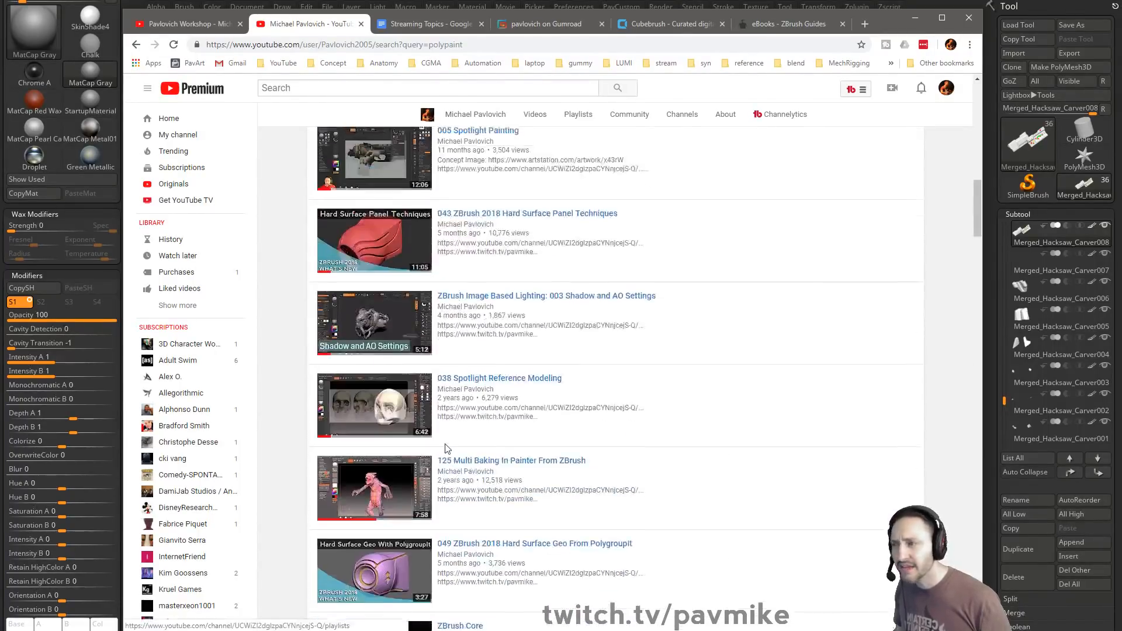
scroll(445, 449, up, 6)
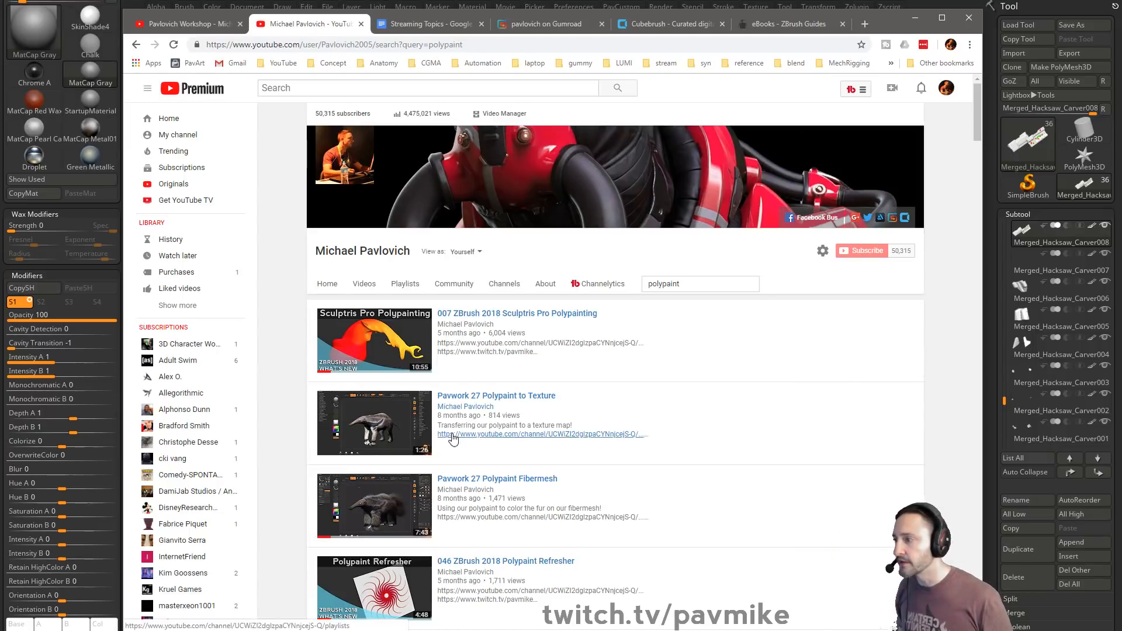
- Return to ZBrush and show the texture map creation options for the side panel subtool
click(915, 18)
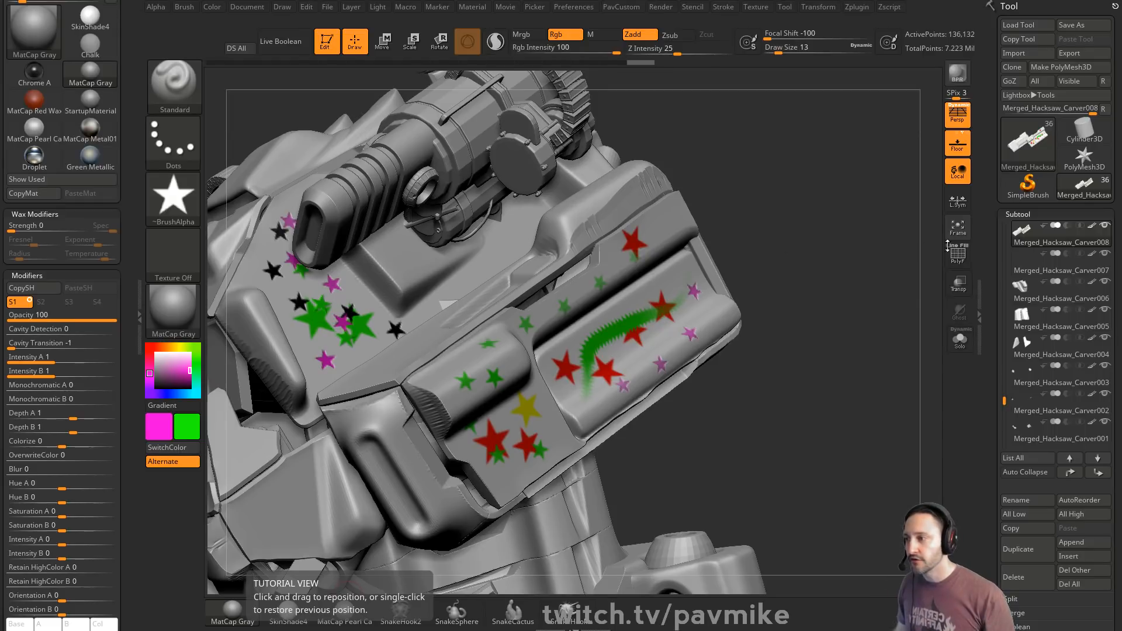
drag(994, 318, 997, 173)
click(1040, 259)
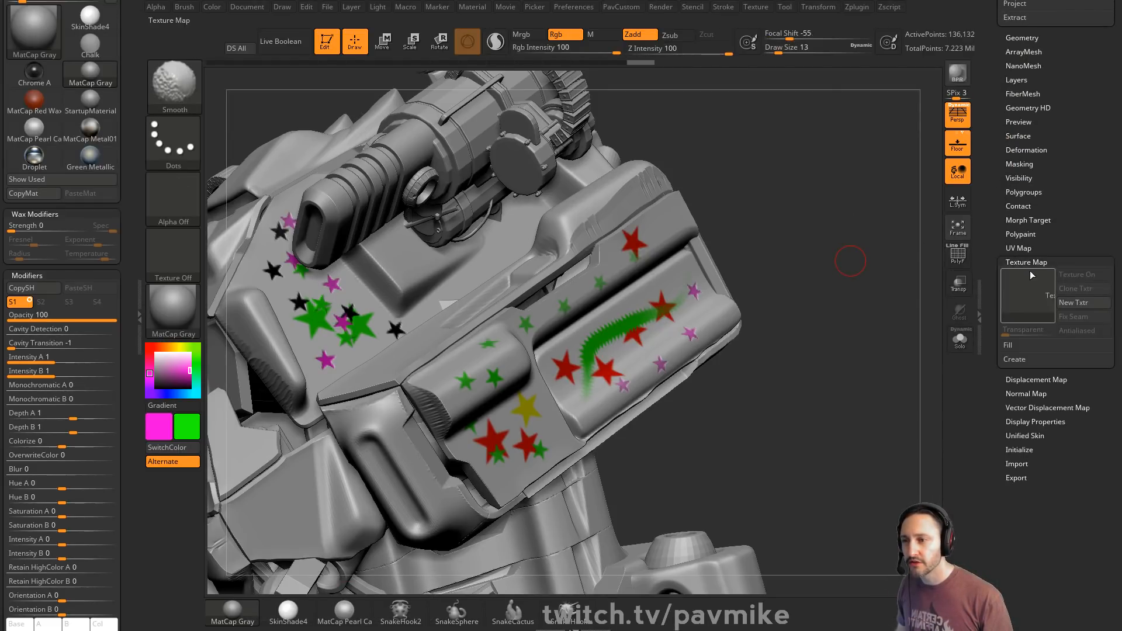
click(1017, 359)
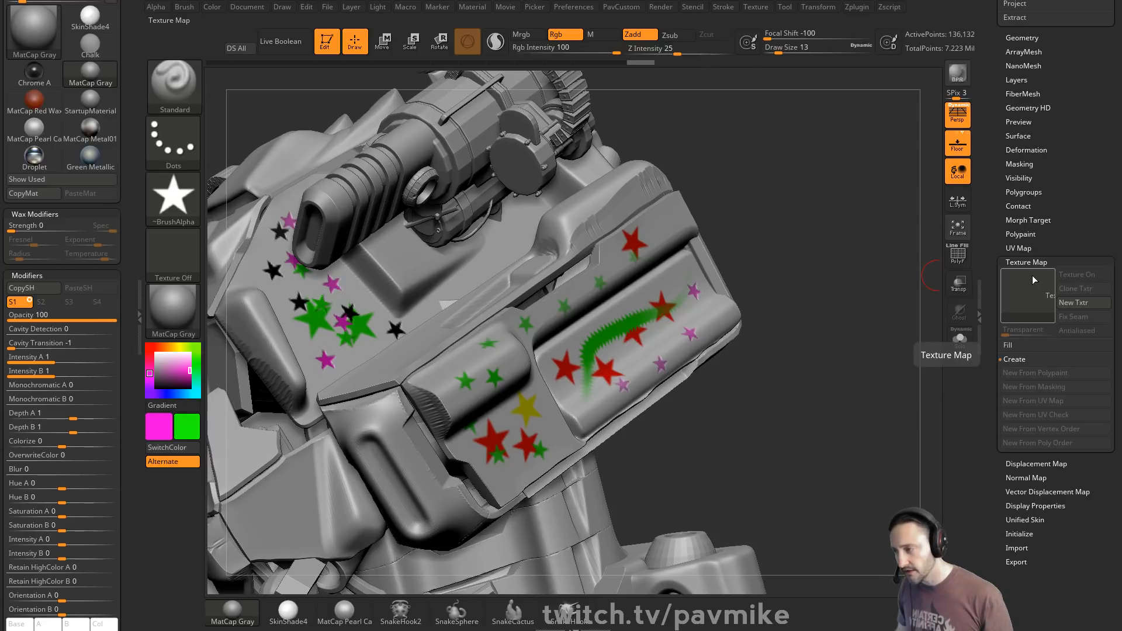
drag(768, 192, 820, 202)
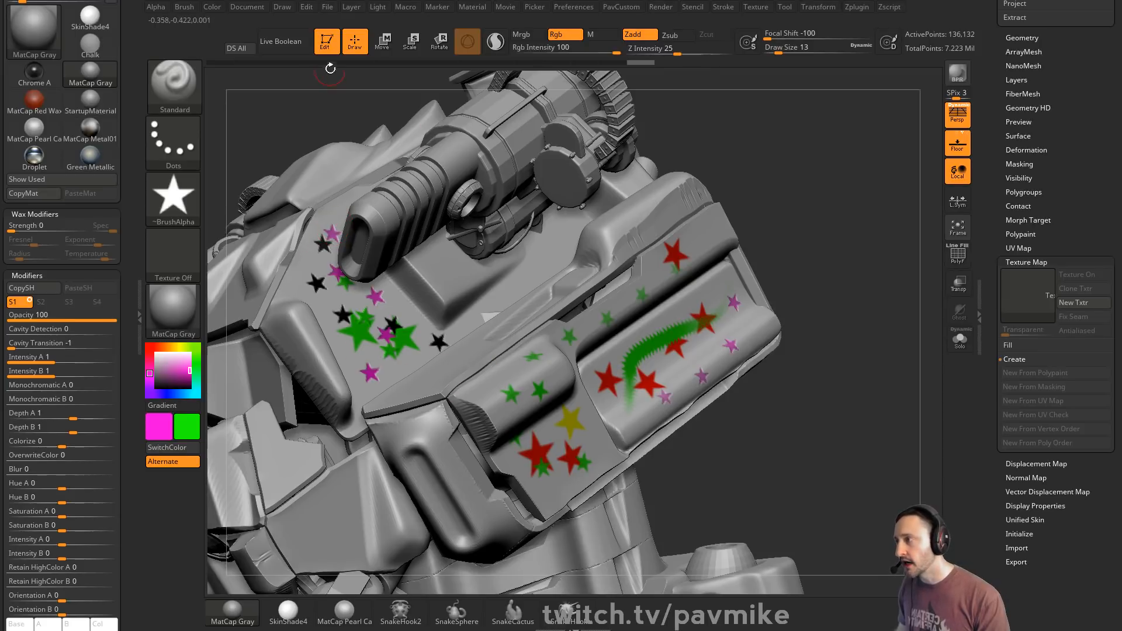
- Clear the canvas, draw a Cylinder3D in the middle and make it an editable PolyMesh3D
click(326, 41)
key(ctrl+n)
drag(1001, 170, 1002, 526)
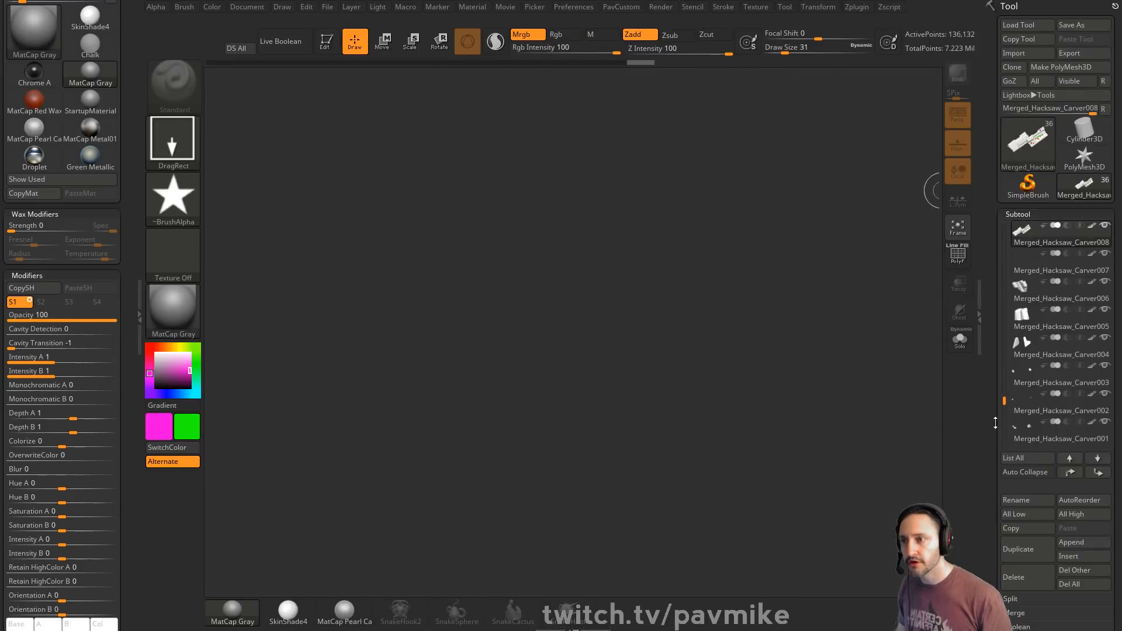
click(1028, 184)
click(1035, 149)
click(804, 252)
drag(528, 345, 438, 258)
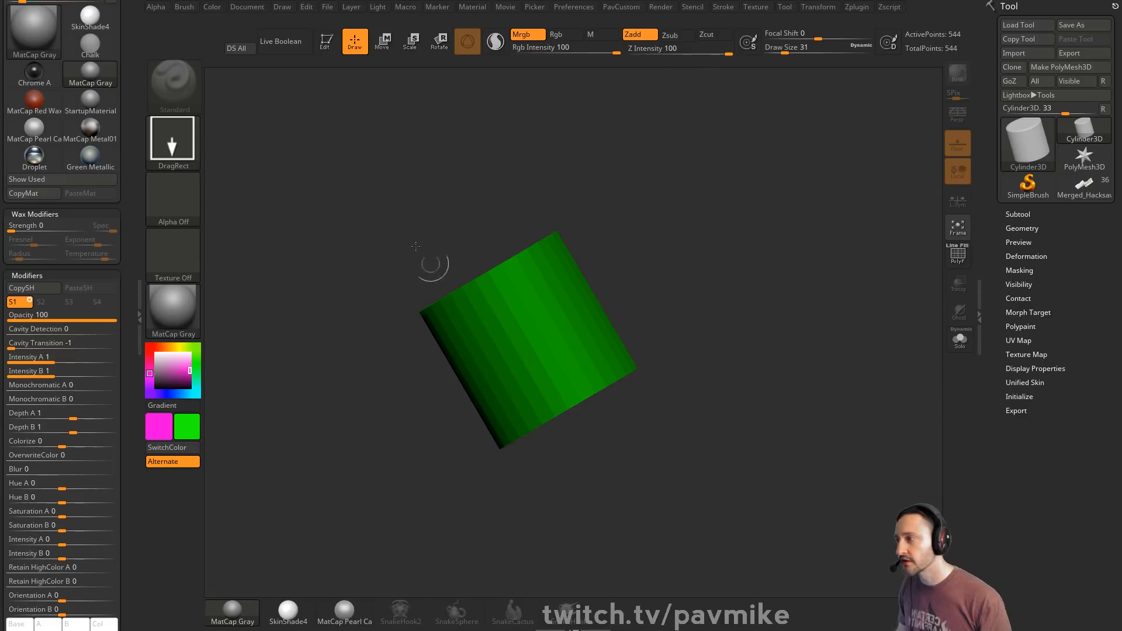
click(325, 41)
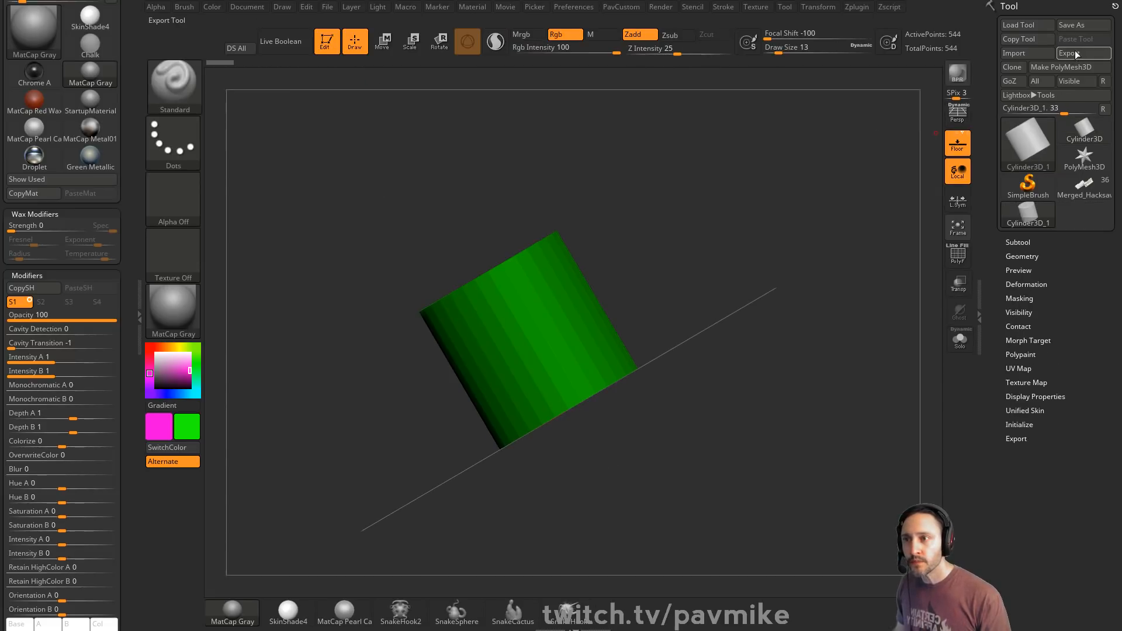
click(1065, 68)
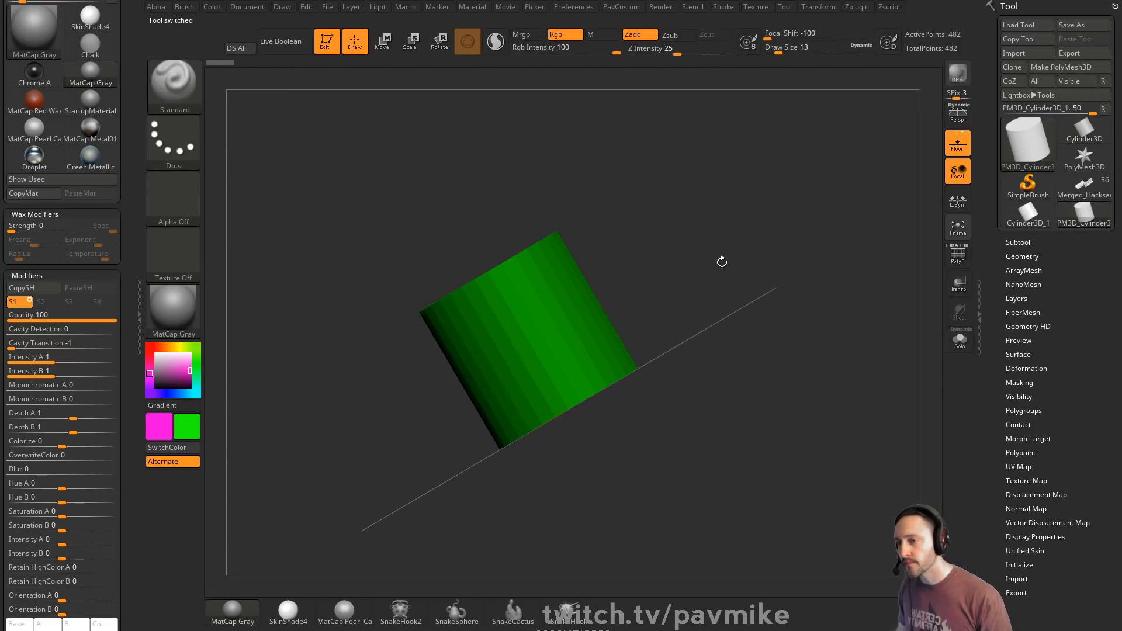
- Turn on polypaint for the cylinder subtool, set the draw size to 87 and briefly show its polyframe
click(1009, 242)
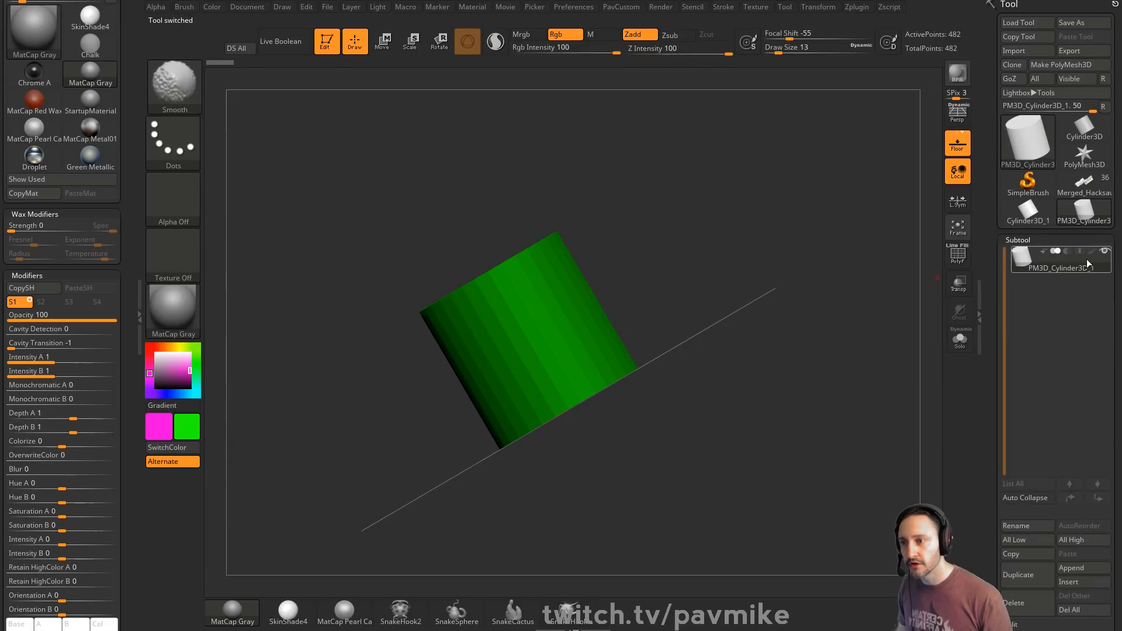
mouse_move(731, 293)
mouse_down()
mouse_move(760, 304)
mouse_move(807, 265)
mouse_move(714, 246)
mouse_move(764, 276)
mouse_move(821, 274)
mouse_up()
key(s)
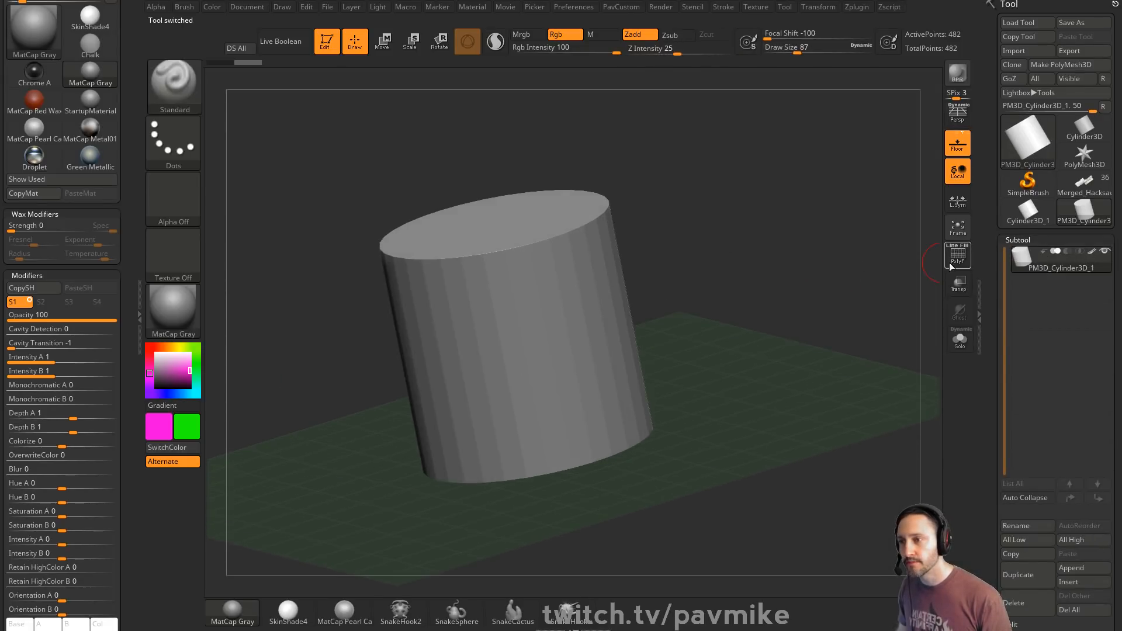
click(966, 259)
click(966, 259)
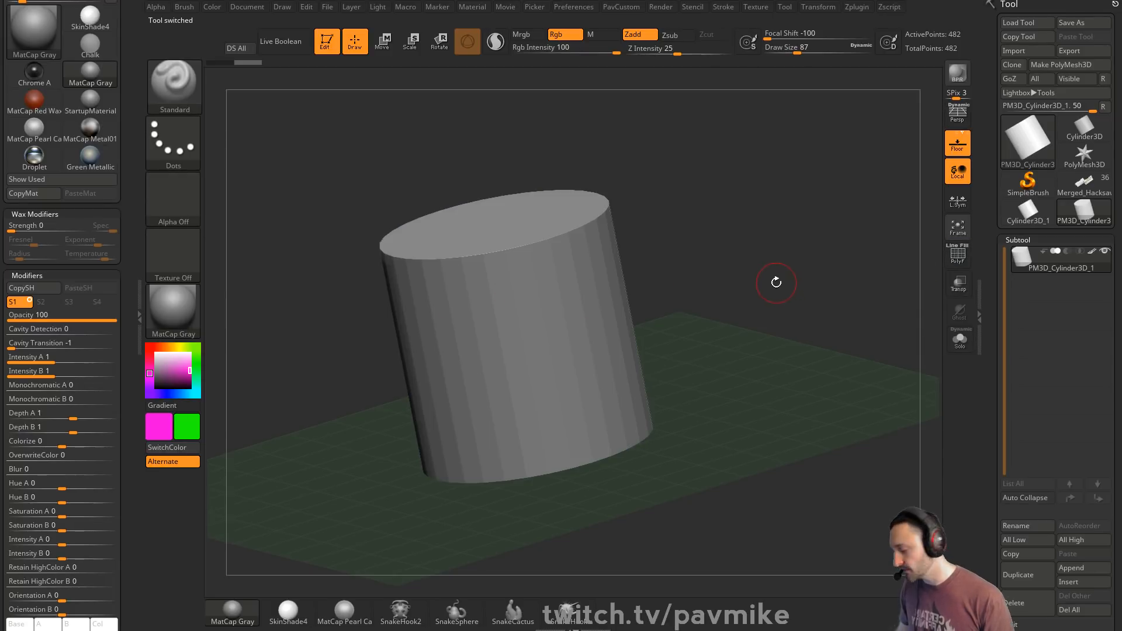
- Sculpt raised Standard brush strokes on the cylinder's side with Rgb off, and turn Rgb back on
click(564, 35)
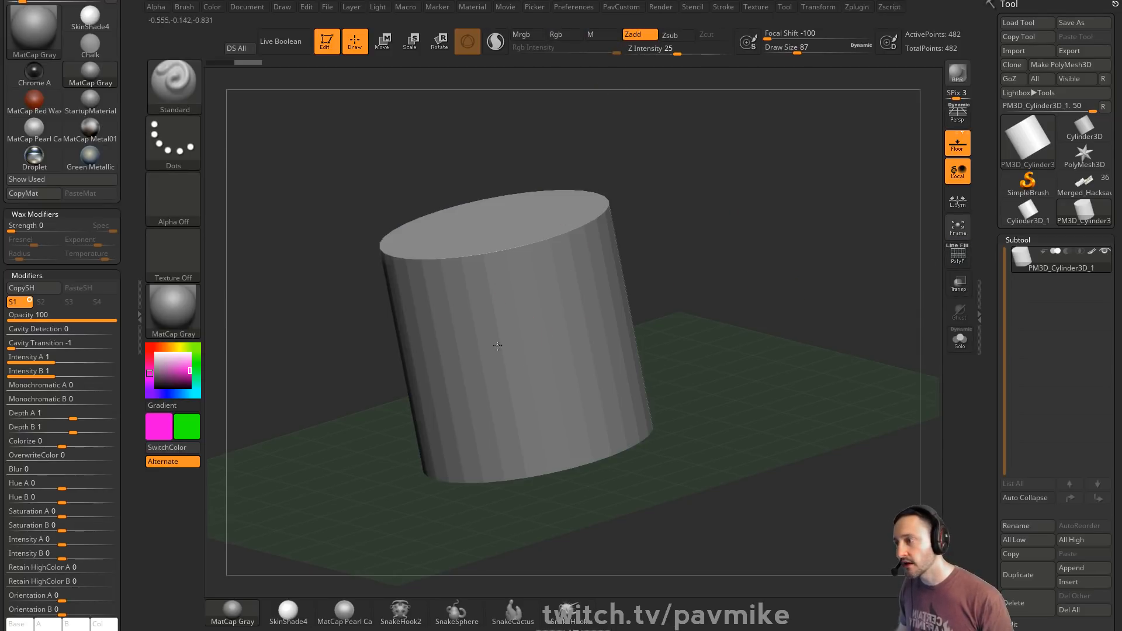
click(564, 34)
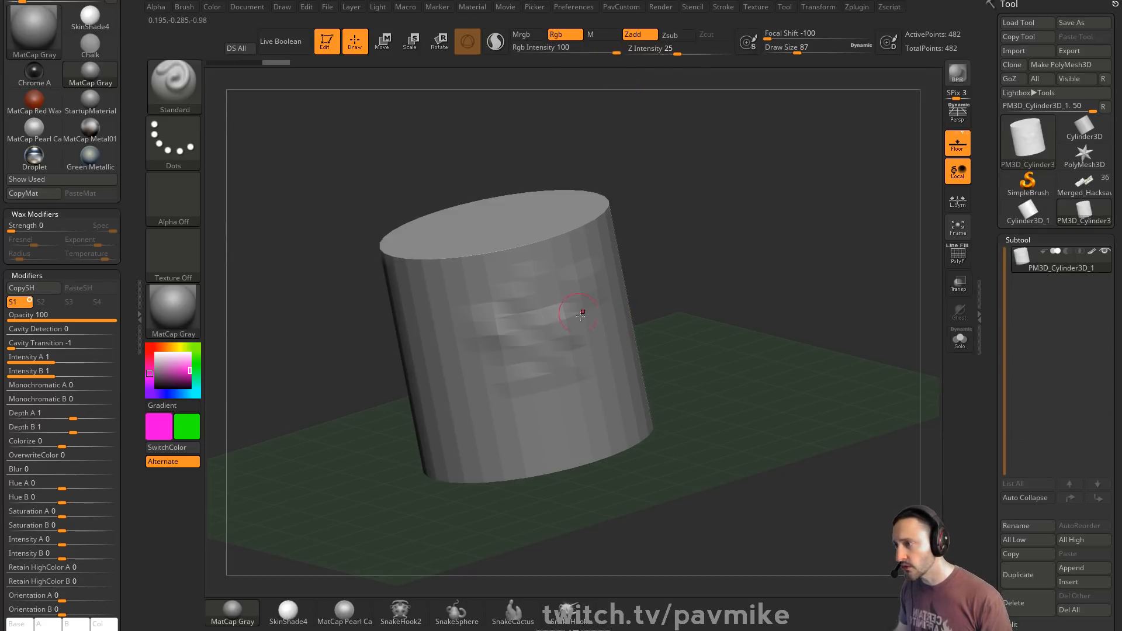
- Paint raised green strokes on the cylinder's sculpted side, switching to a brighter green and a draw size of 149
drag(580, 310, 557, 335)
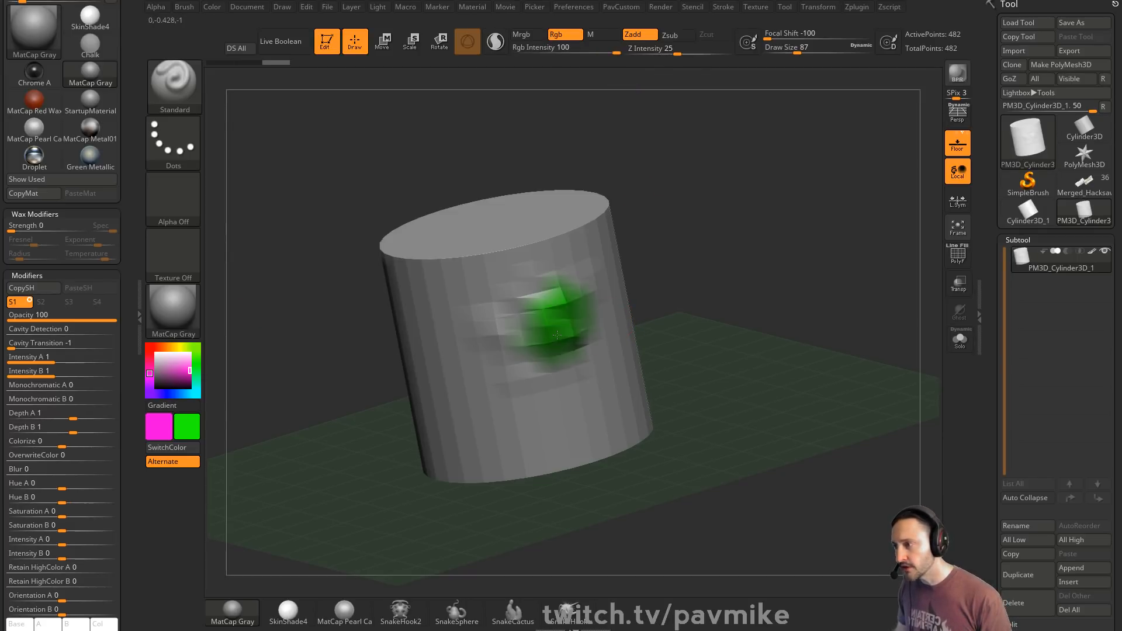
click(192, 425)
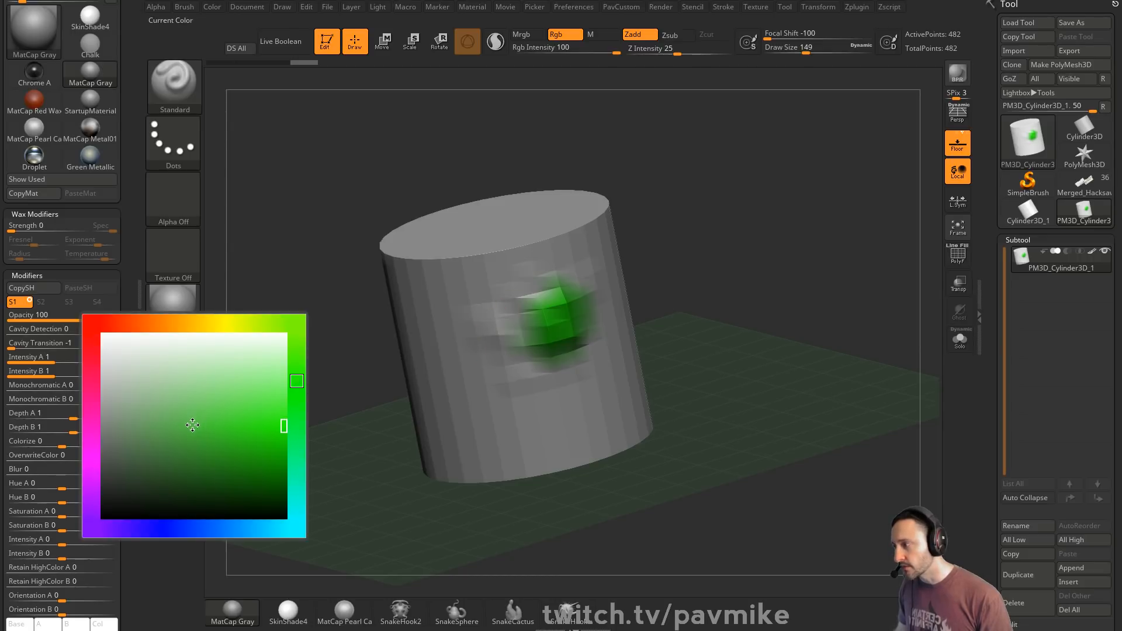
click(280, 409)
mouse_move(570, 328)
mouse_down()
mouse_move(574, 342)
mouse_move(532, 362)
mouse_move(529, 316)
mouse_up()
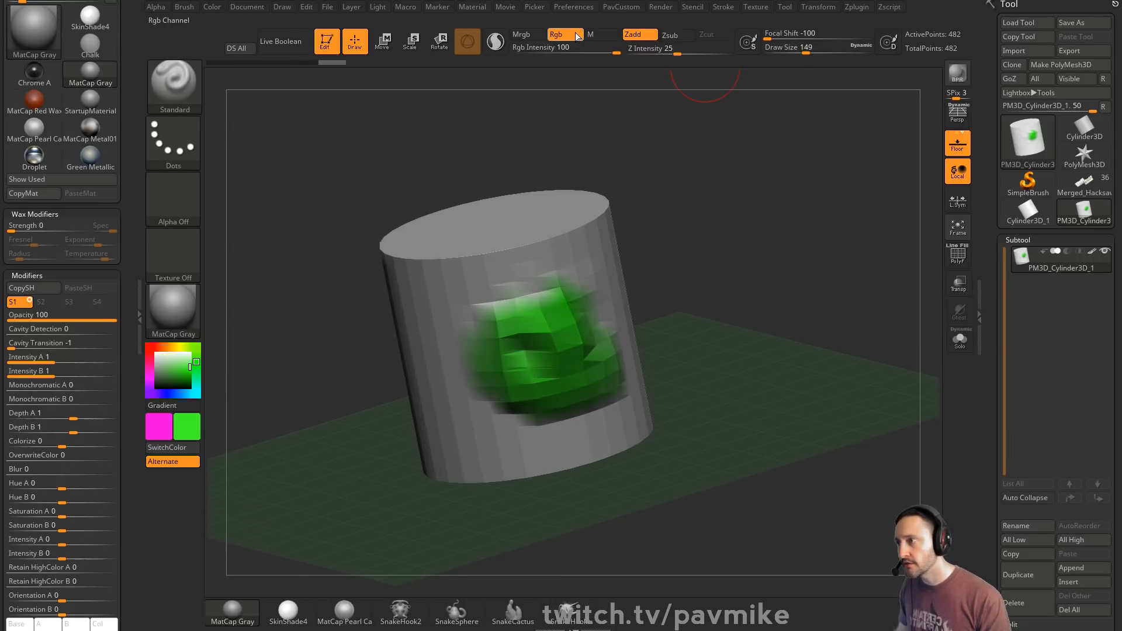
- Turn Zadd off and polypaint flat green patches around the cylinder's side, reducing the draw size to 120
click(627, 37)
drag(818, 275, 754, 258)
mouse_move(679, 263)
mouse_down()
mouse_move(678, 289)
mouse_move(699, 293)
mouse_up()
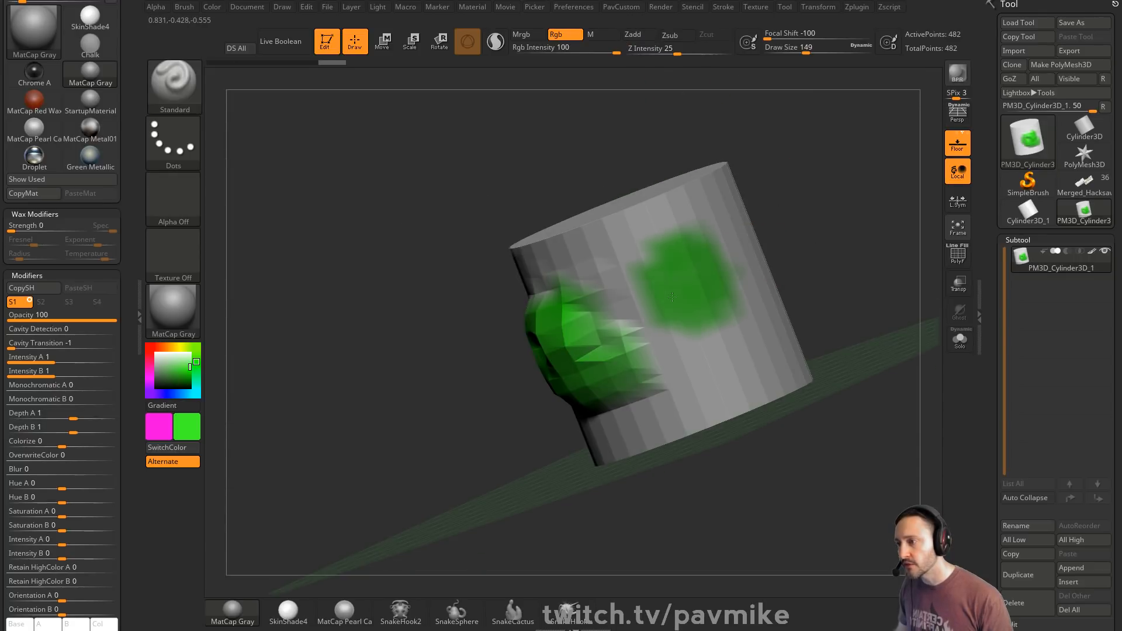
alt+drag(823, 218, 643, 257)
mouse_move(597, 293)
mouse_down()
mouse_move(608, 295)
mouse_move(605, 283)
mouse_up()
alt+drag(787, 220, 648, 275)
key(s)
mouse_move(570, 325)
mouse_down()
mouse_move(555, 324)
mouse_move(562, 289)
mouse_up()
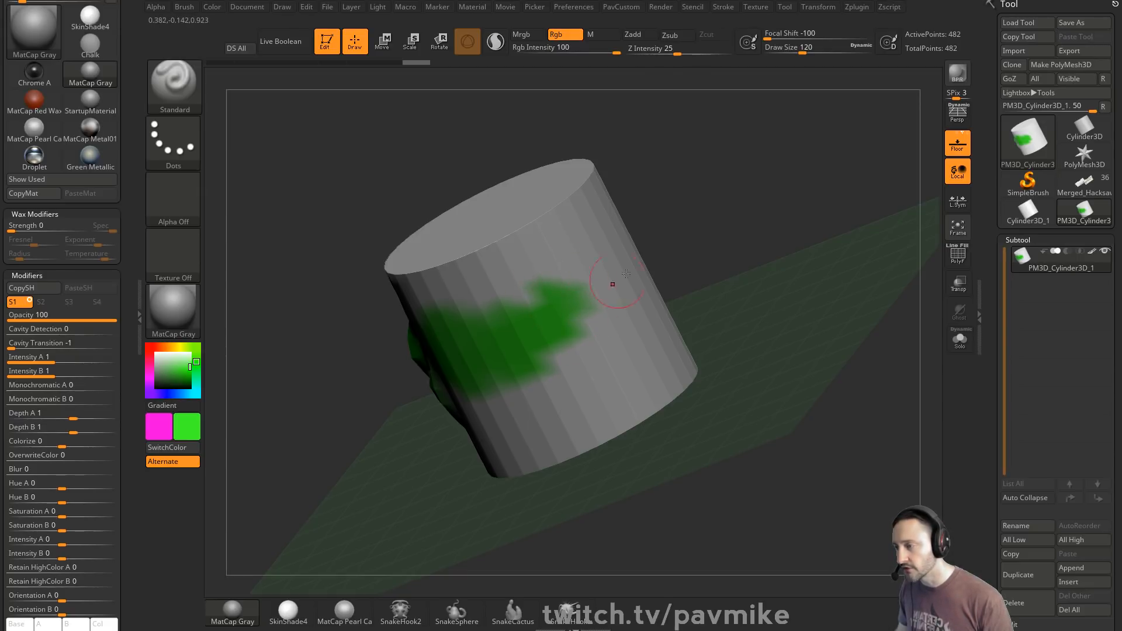
- Subdivide the cylinder to SDiv 5
drag(673, 222, 702, 238)
key(ctrl+d)
key(ctrl+d)
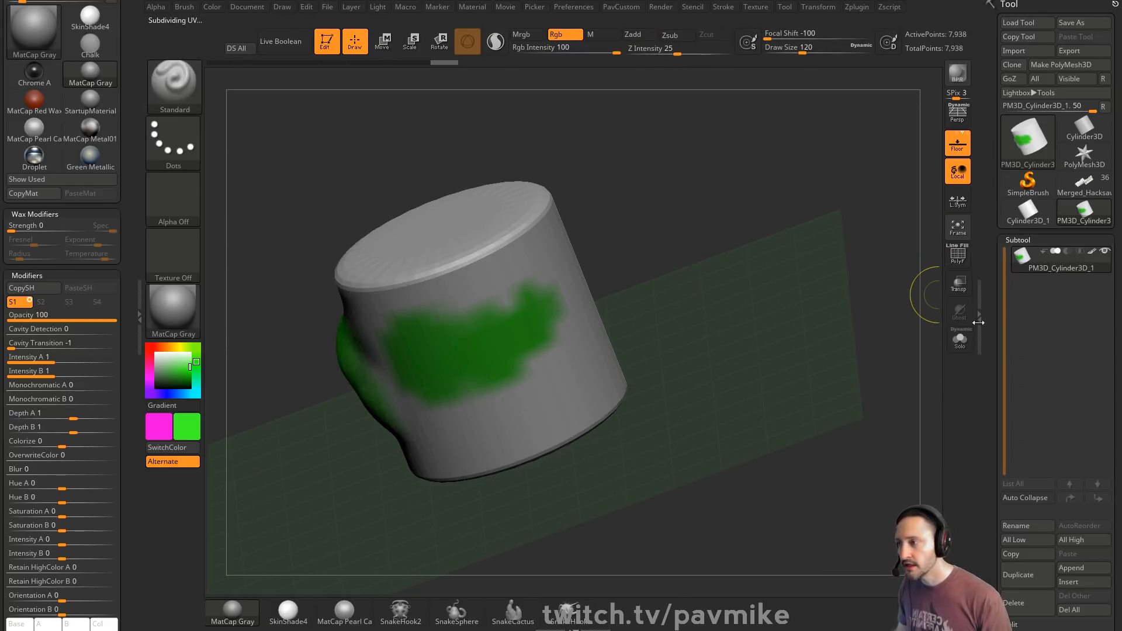
scroll(992, 237, down, 8)
key(ctrl+d)
key(ctrl+d)
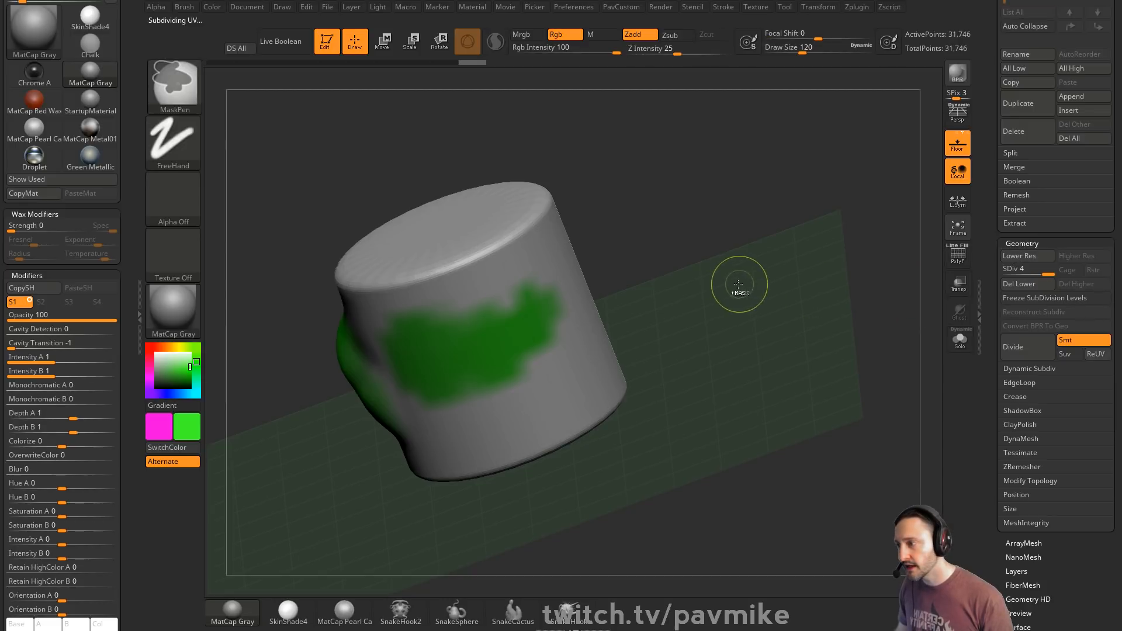
- Paint a curved green stroke and a separate green dot on the cylinder's unpainted side with draw size 49
drag(608, 278, 564, 325)
mouse_move(563, 381)
mouse_down()
mouse_move(632, 331)
mouse_move(551, 391)
mouse_up()
key(s)
drag(601, 309, 597, 309)
click(595, 295)
drag(679, 248, 658, 279)
key(bracketleft)
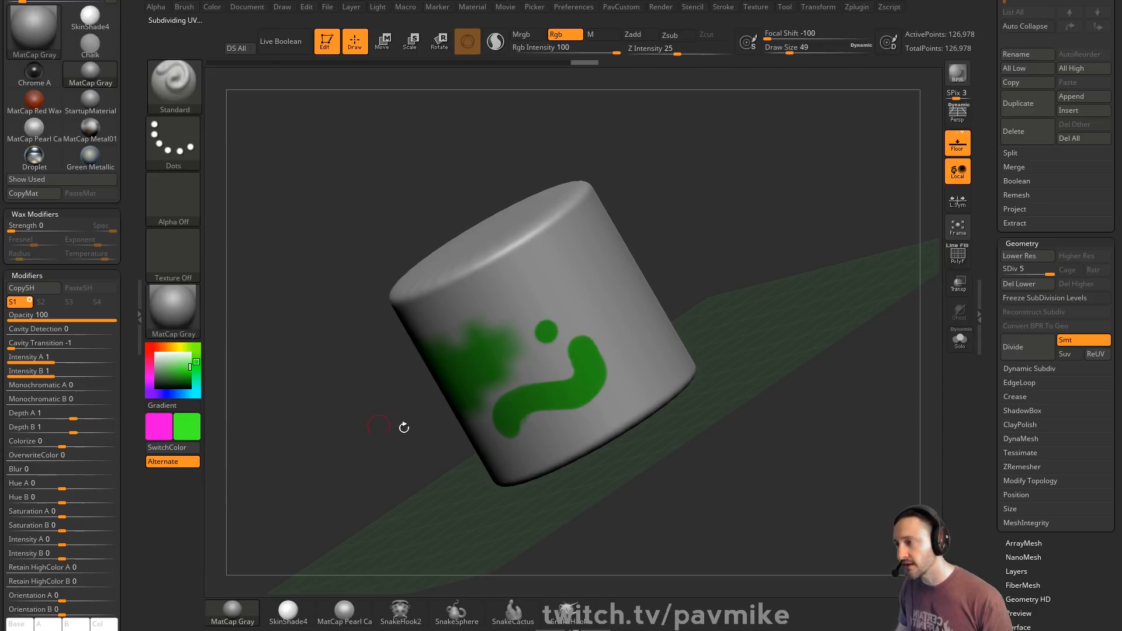
- Sample orange from the interface as the current color and paint an orange spot above the green dot
key(c)
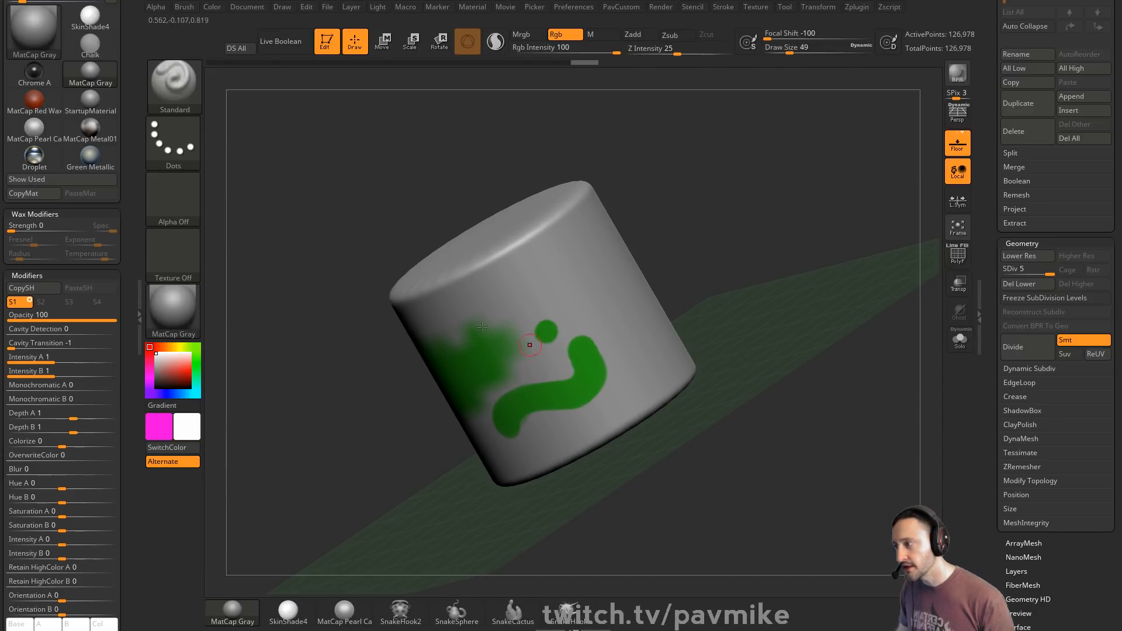
key(c)
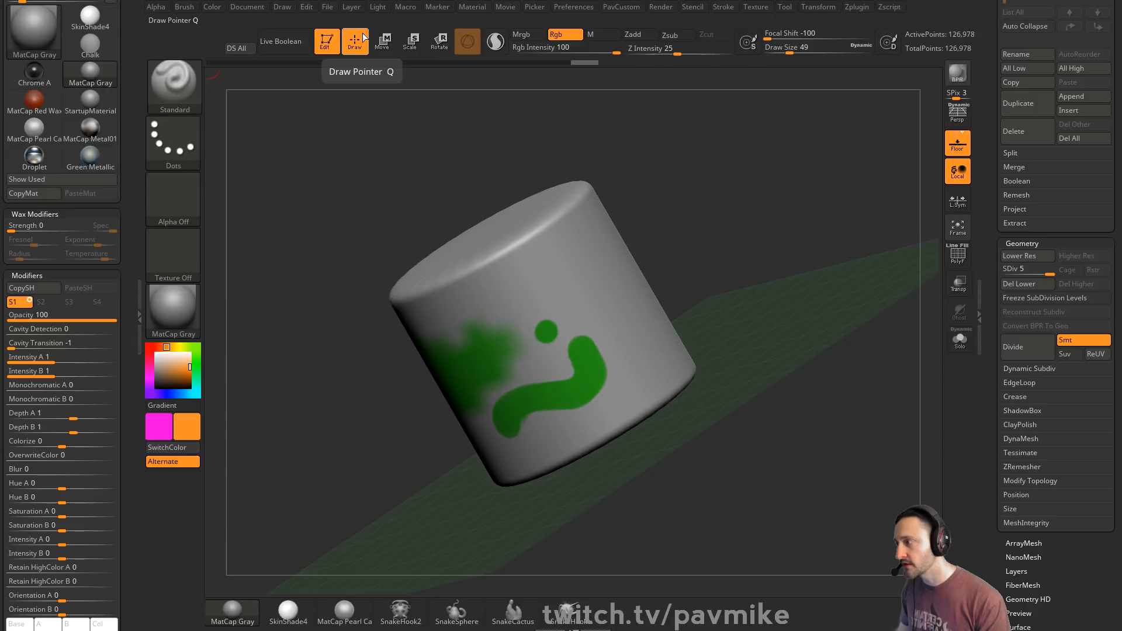
drag(591, 276, 581, 293)
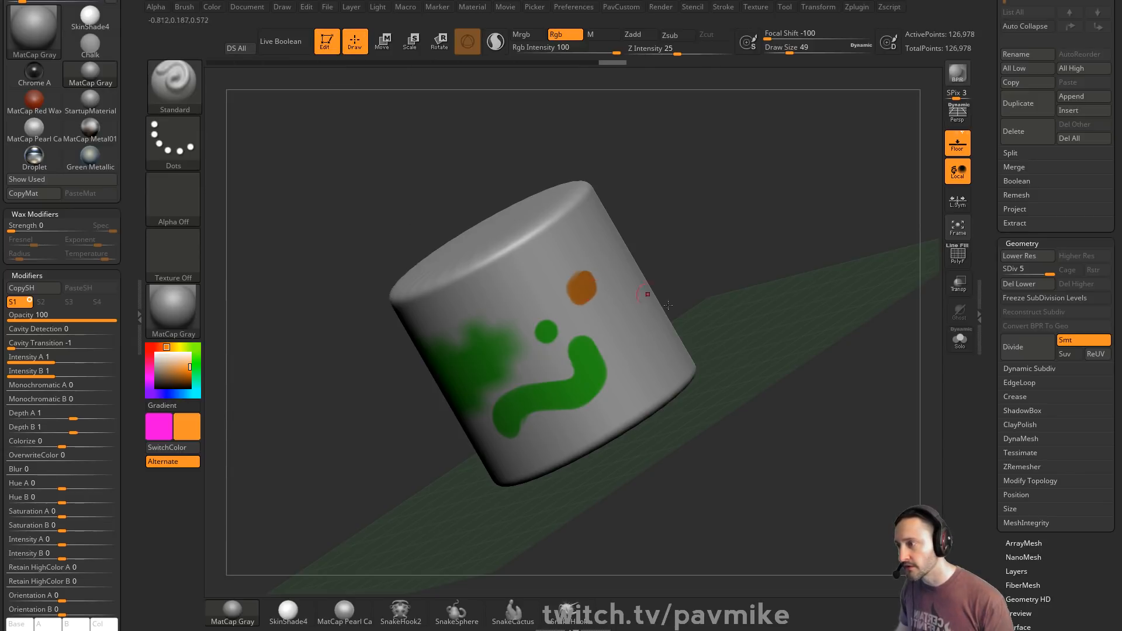
- Sample white as the current color and paint a white dot at each end of the curved green stroke
key(c)
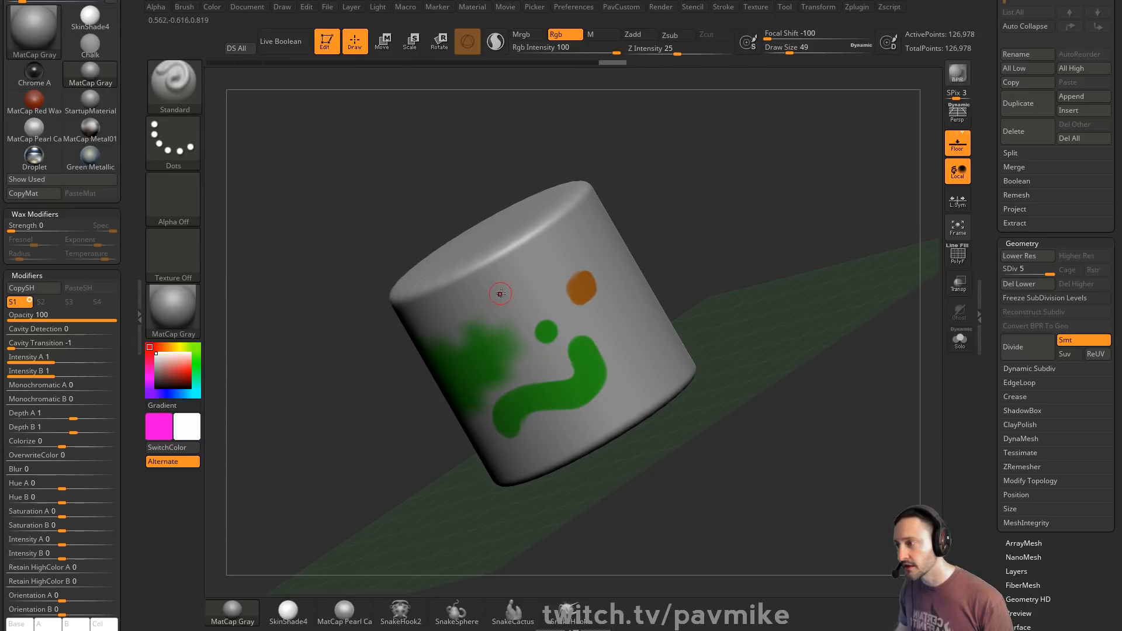
click(583, 353)
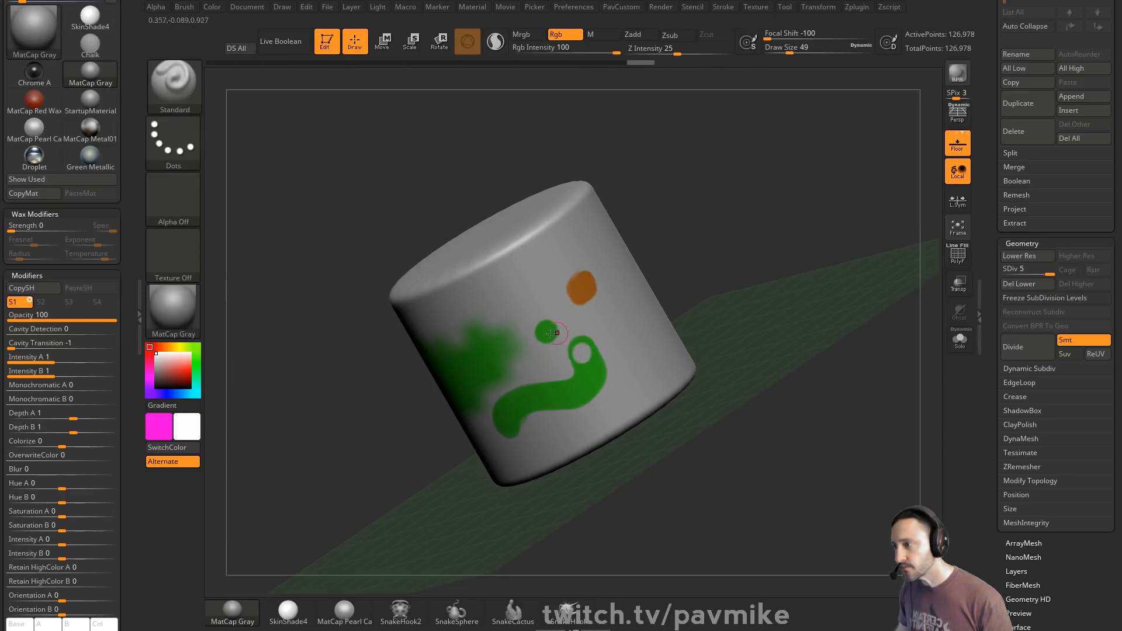
click(507, 418)
mouse_move(690, 246)
mouse_down()
mouse_move(731, 231)
mouse_move(699, 251)
mouse_move(695, 273)
mouse_up()
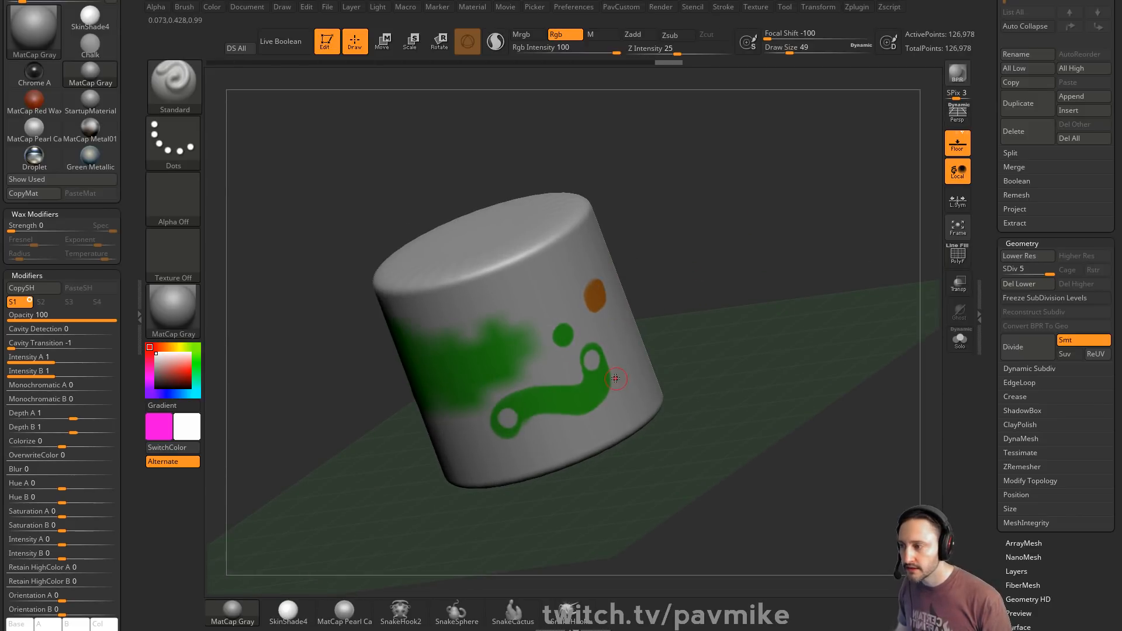
click(859, 7)
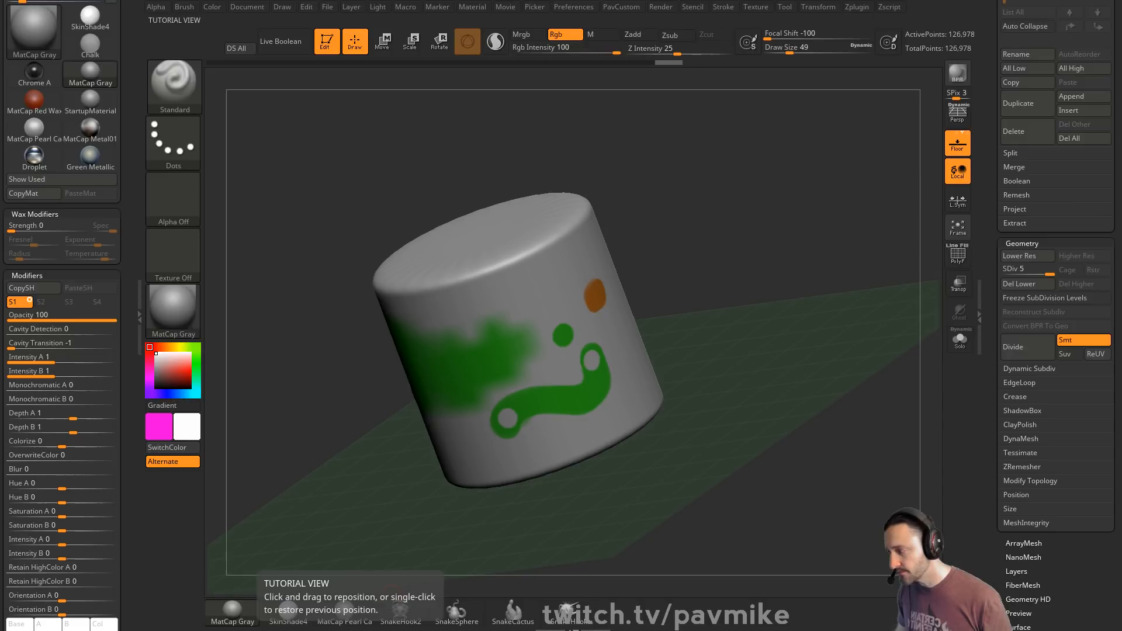
- Switch to the web browser and open the "ZBrush 2018 What's New" playlist from the YouTube channel's playlists
key(alt+Tab)
click(206, 31)
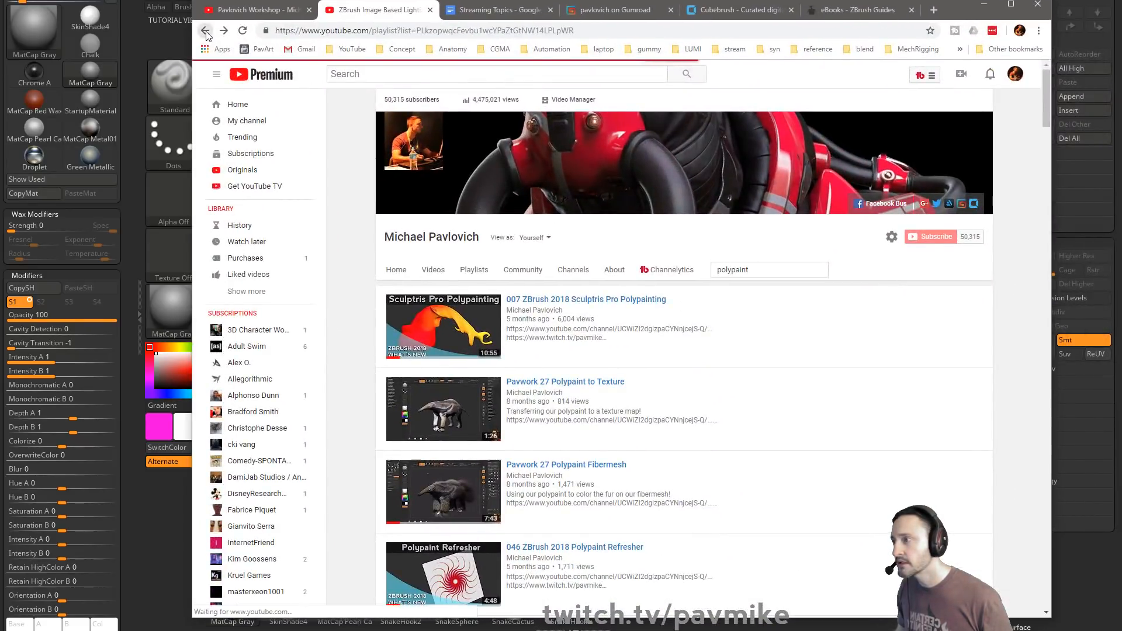
click(474, 250)
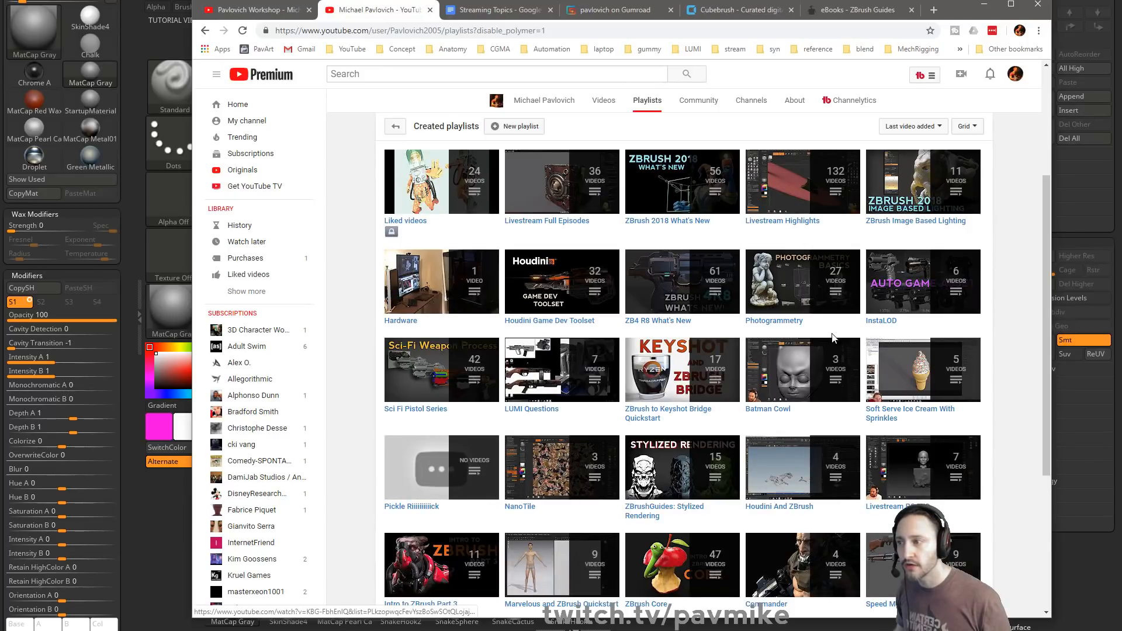
click(672, 223)
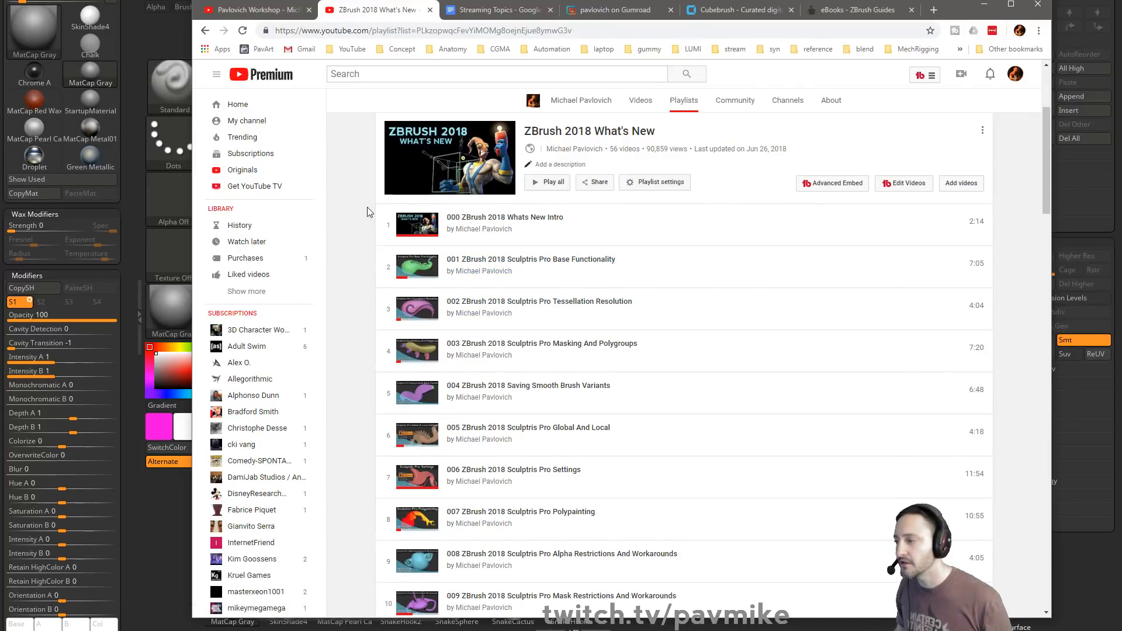
- Look through the playlist for the polypaint and PolygroupIt videos and return to ZBrush
scroll(363, 205, down, 11)
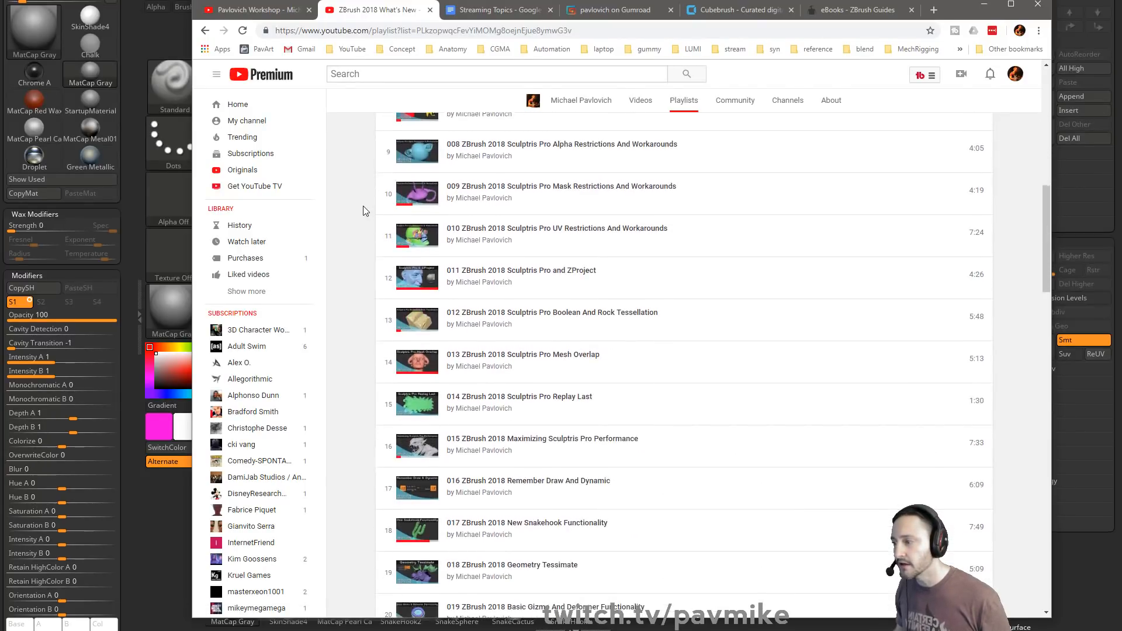
scroll(463, 220, down, 12)
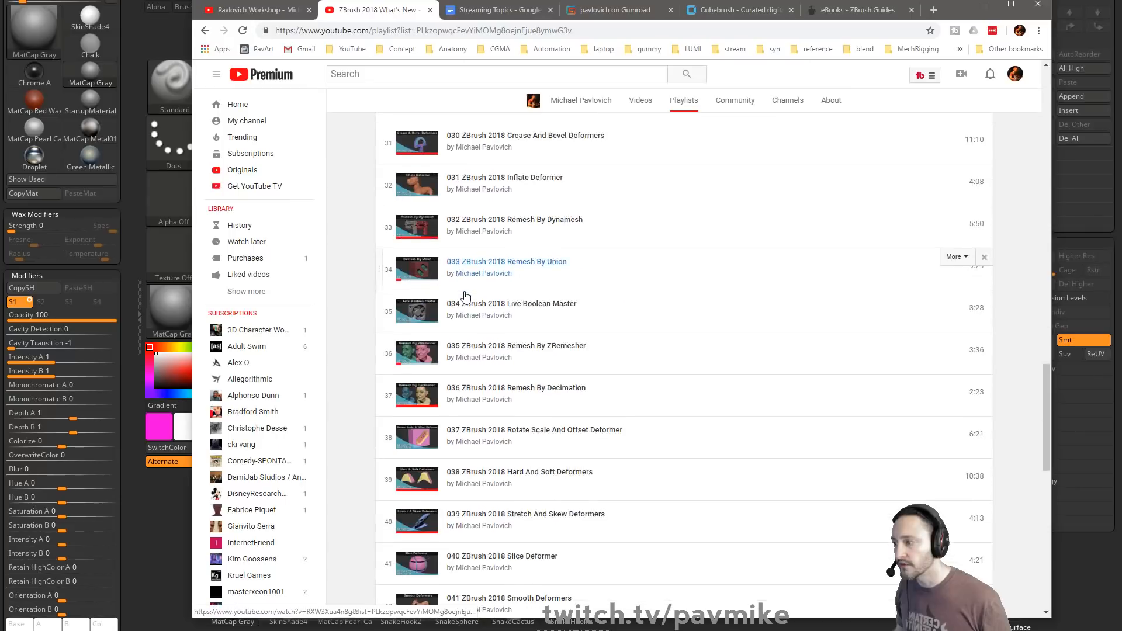
scroll(466, 297, down, 10)
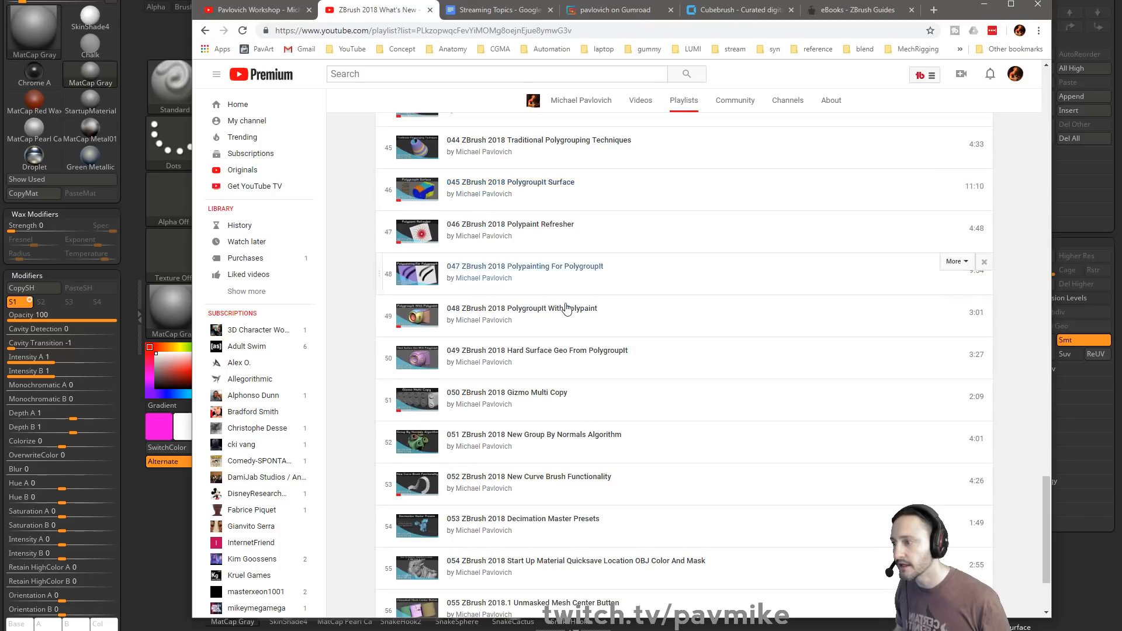
scroll(569, 308, down, 3)
scroll(584, 234, up, 5)
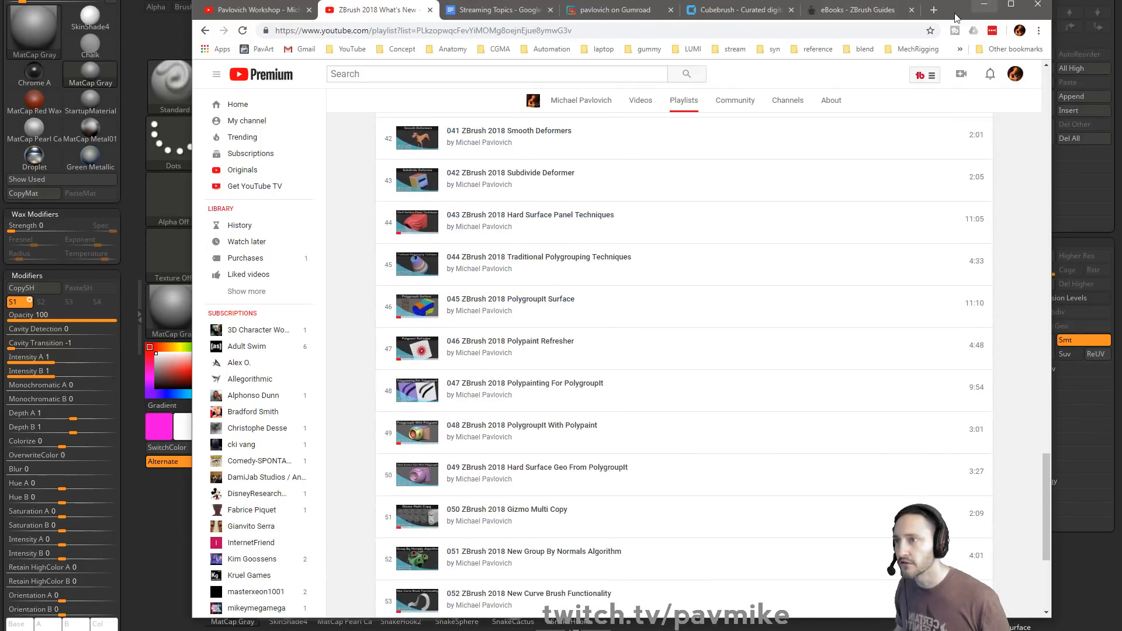
click(984, 4)
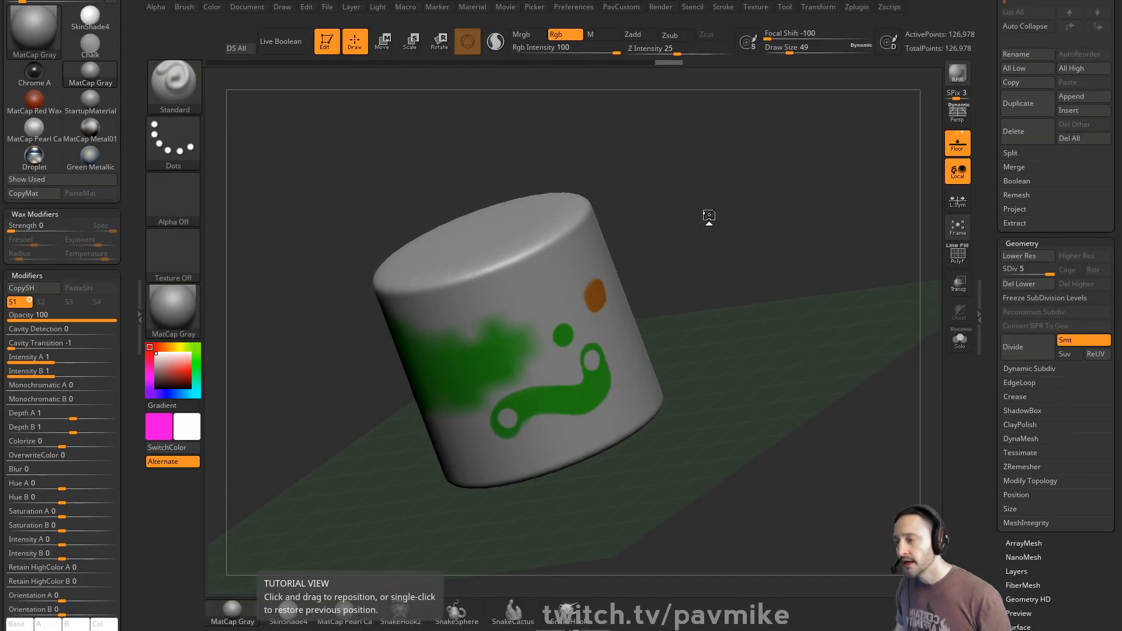
- Apply the Droplet MatCap material to the painted cylinder
mouse_move(701, 238)
mouse_down()
mouse_move(787, 241)
mouse_move(707, 234)
mouse_move(723, 241)
mouse_up()
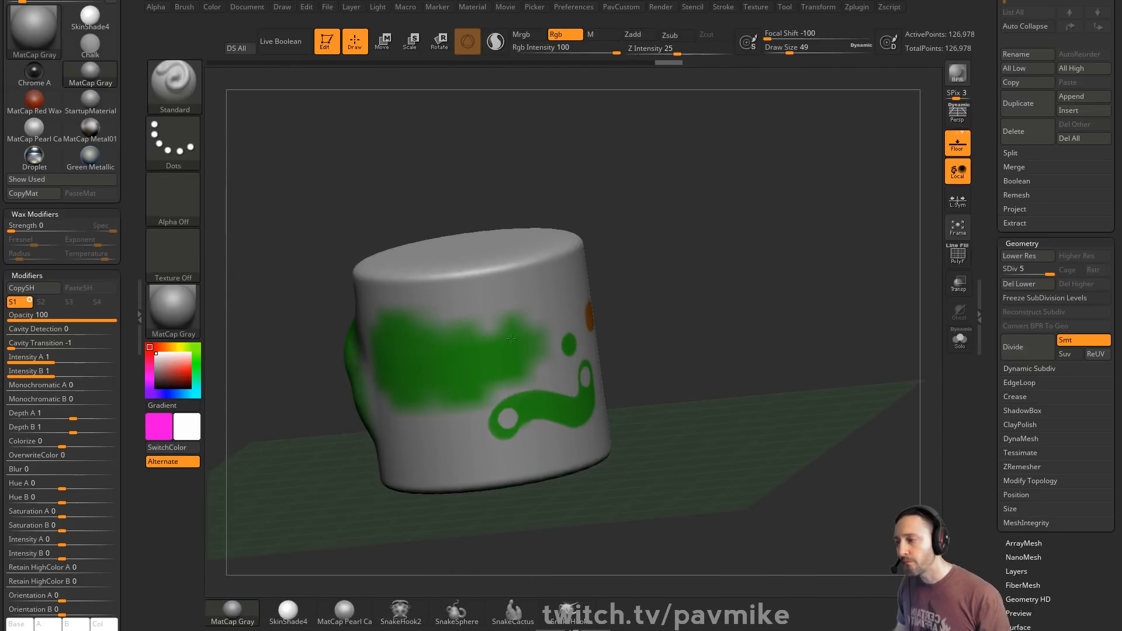
drag(643, 272, 679, 258)
drag(601, 84, 627, 133)
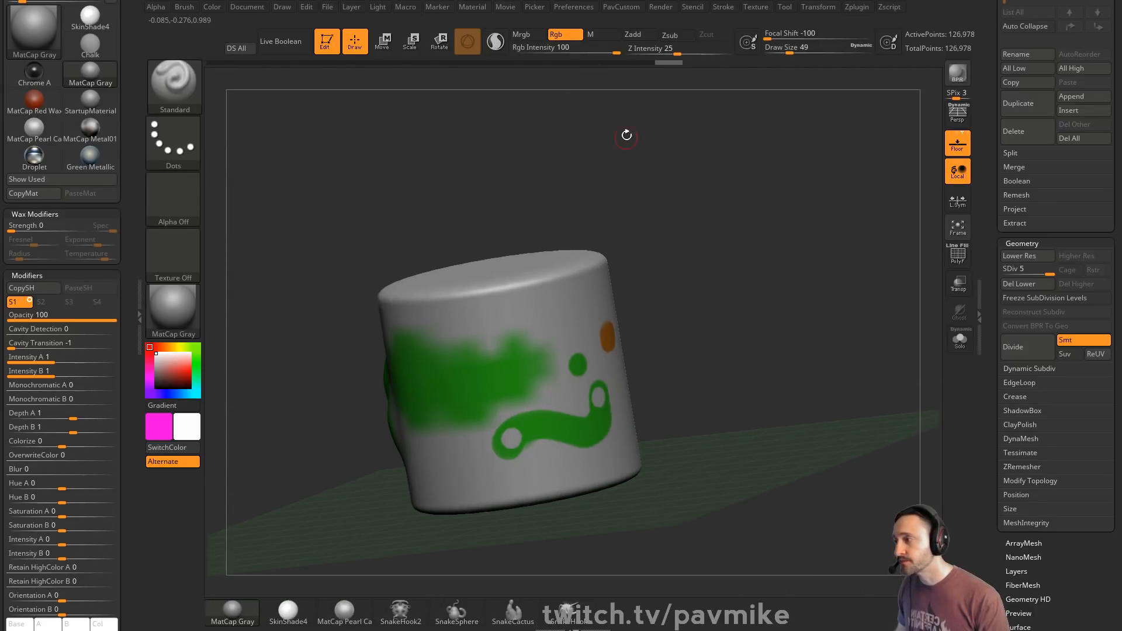
drag(979, 129, 990, 187)
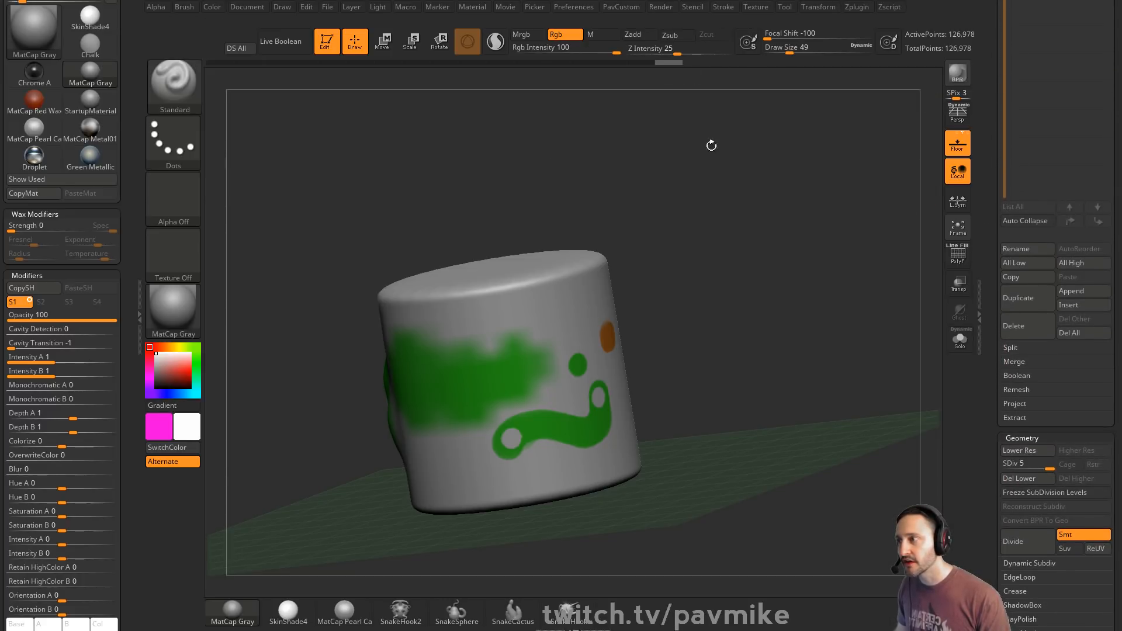
click(175, 312)
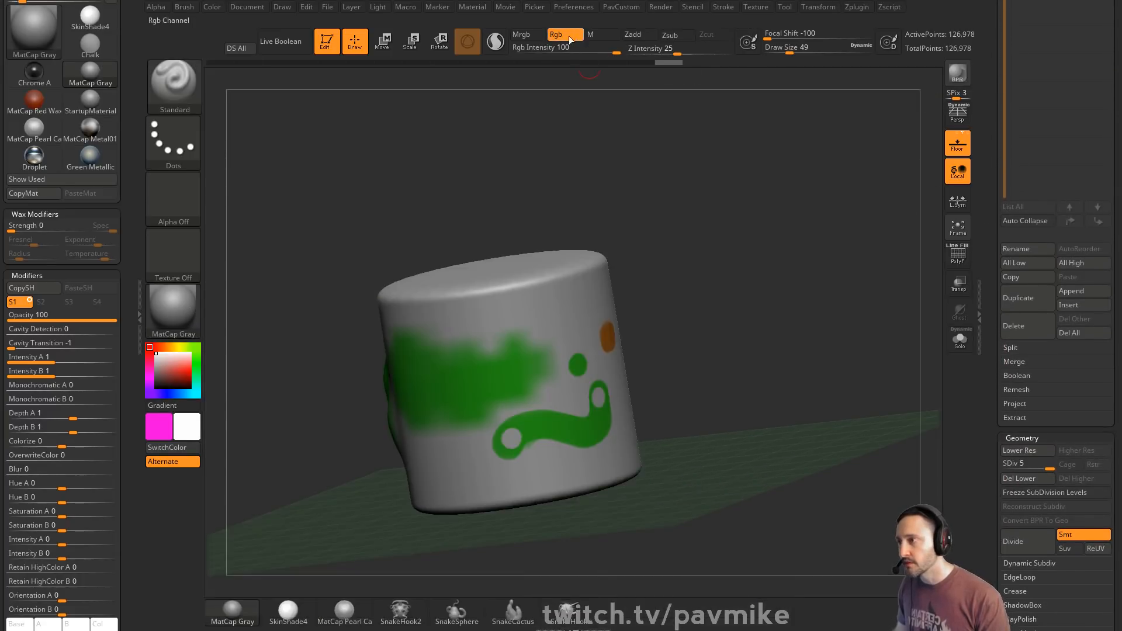
click(185, 300)
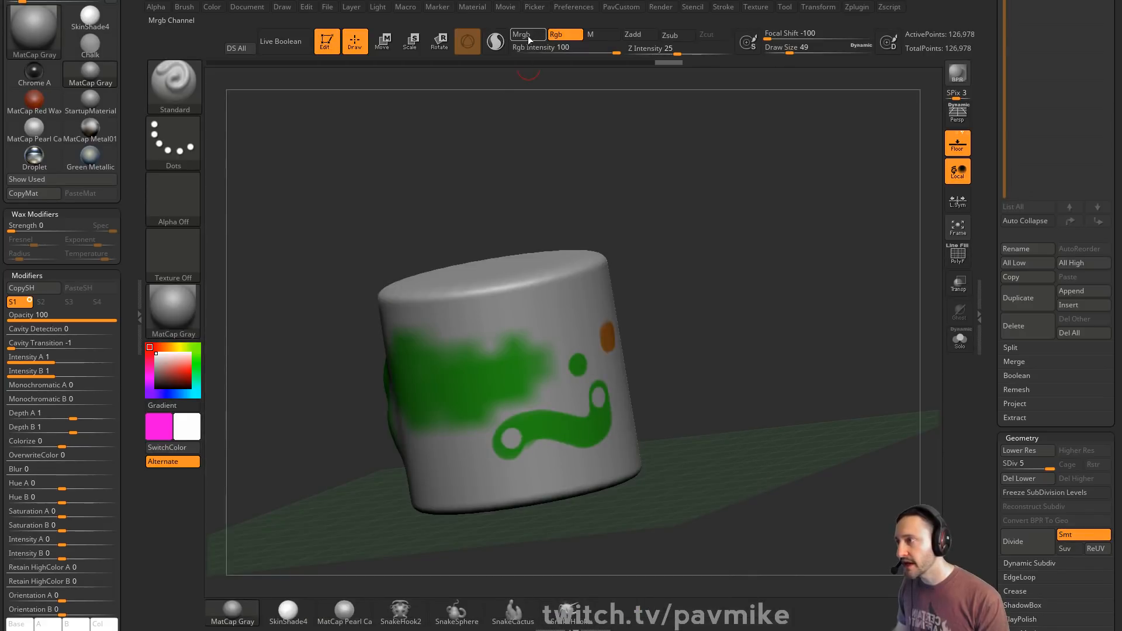
click(175, 310)
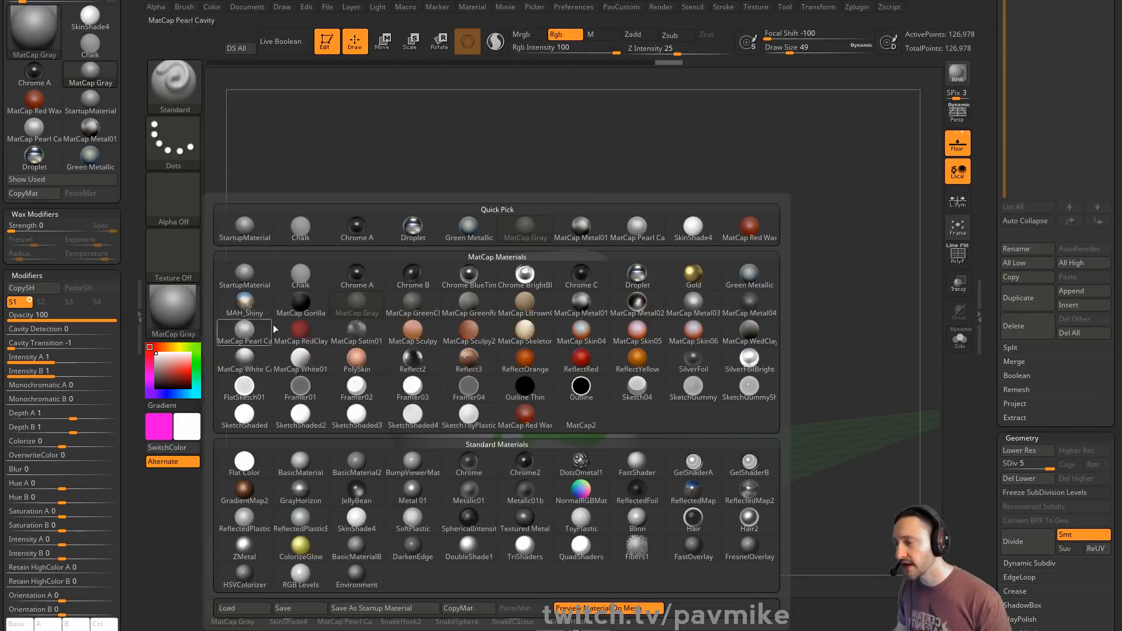
click(619, 309)
drag(740, 290, 707, 268)
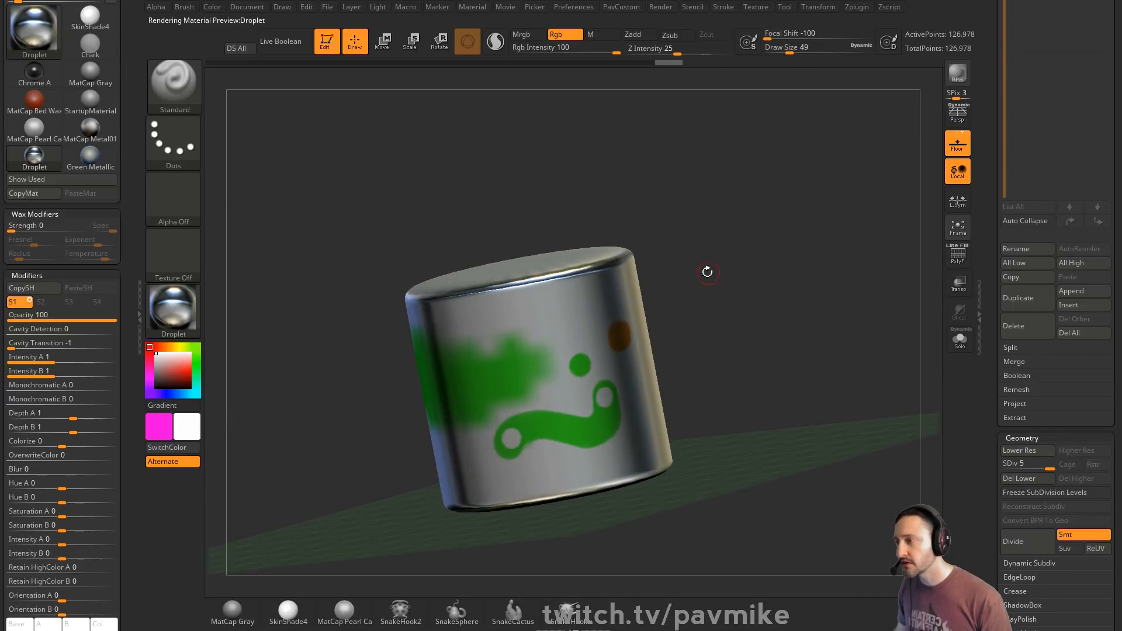
- Choose red (R 233, G 0, B 0), set Rgb Intensity to 21 and fill the cylinder with it twice
click(212, 7)
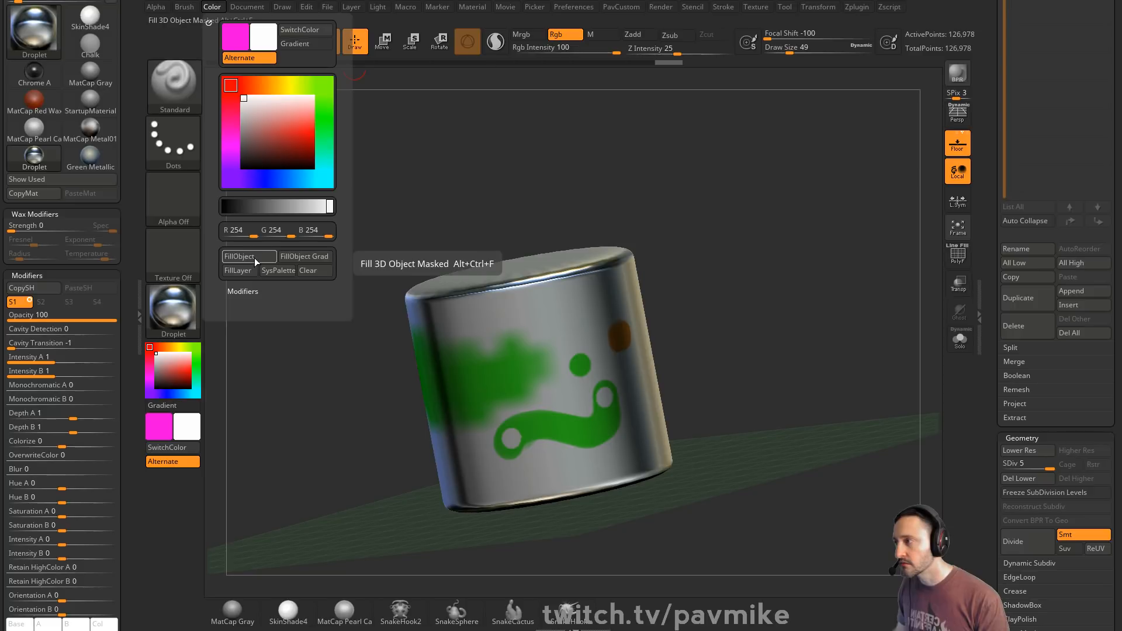
click(314, 136)
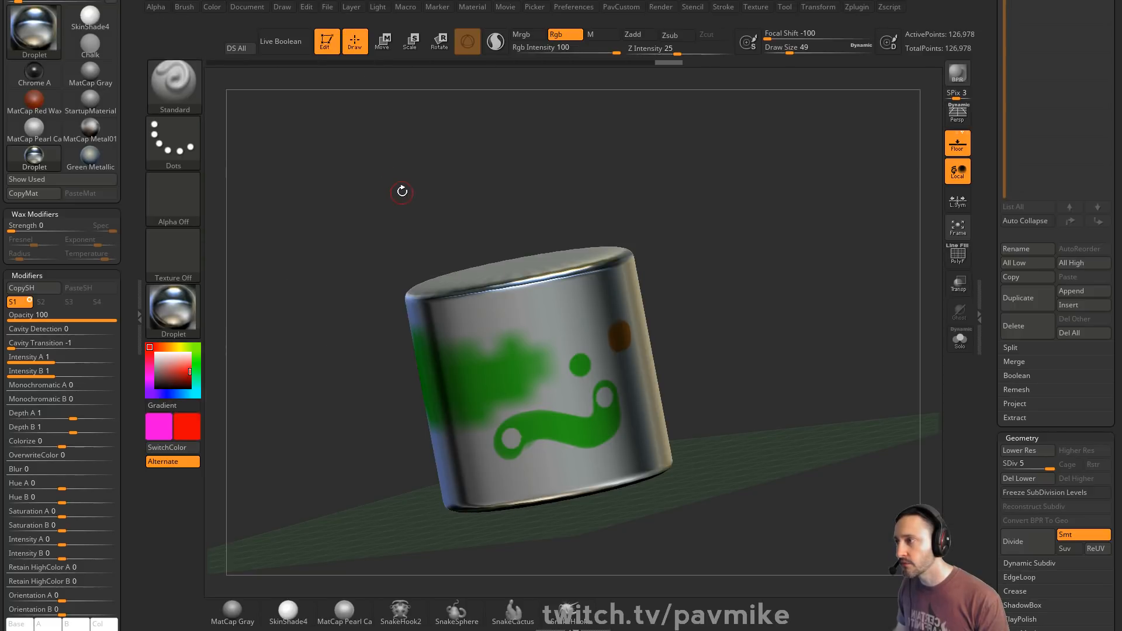
drag(596, 46, 561, 49)
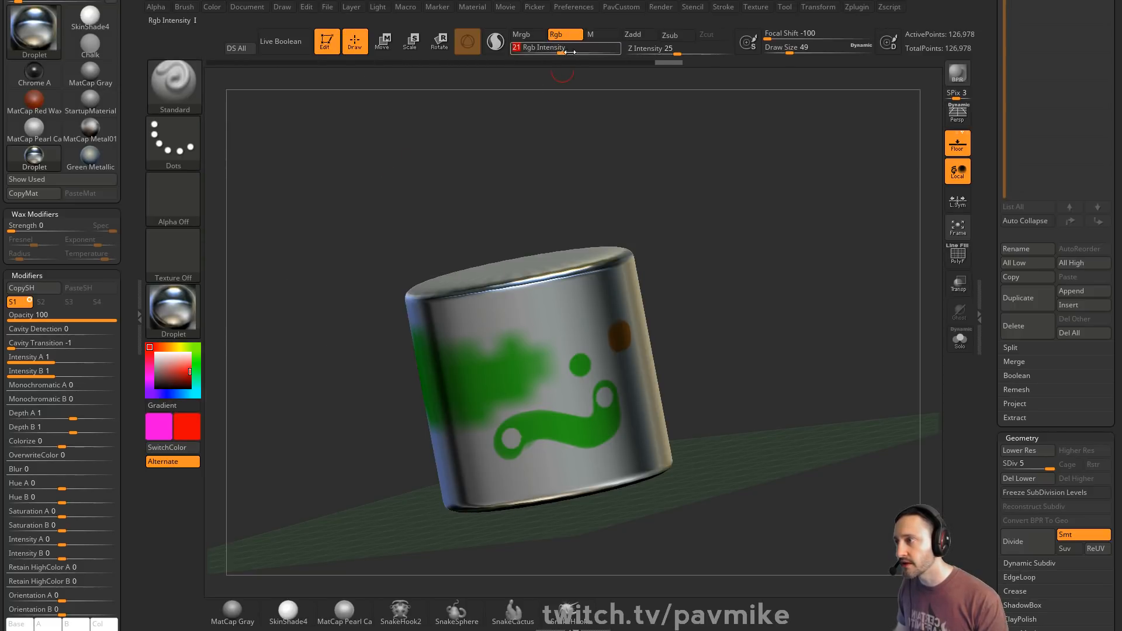
click(212, 7)
click(253, 256)
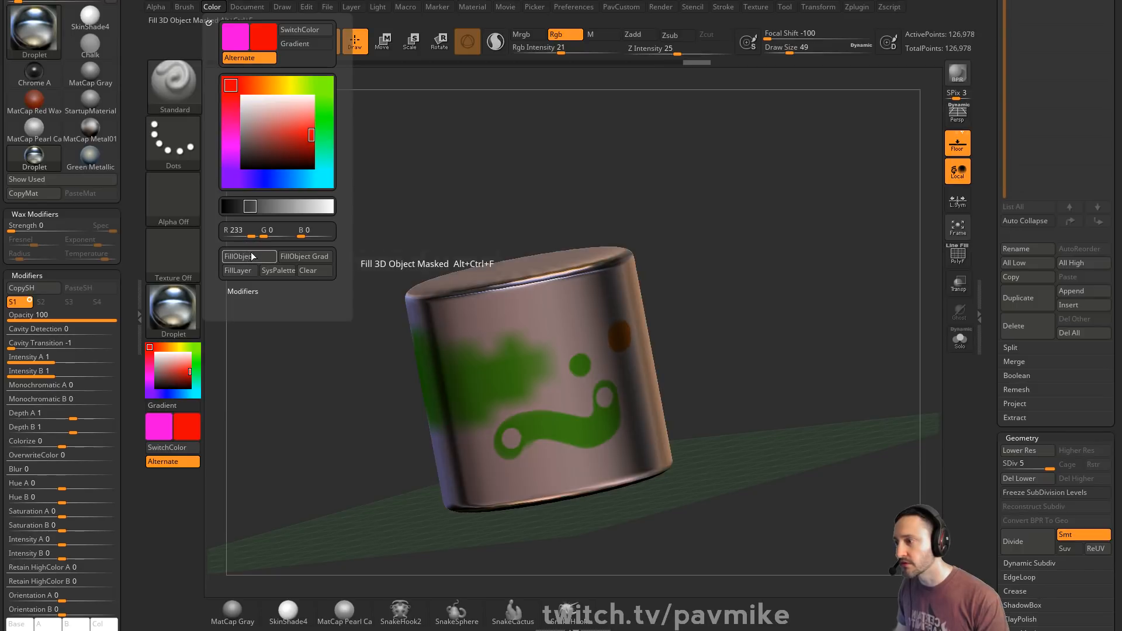
click(253, 257)
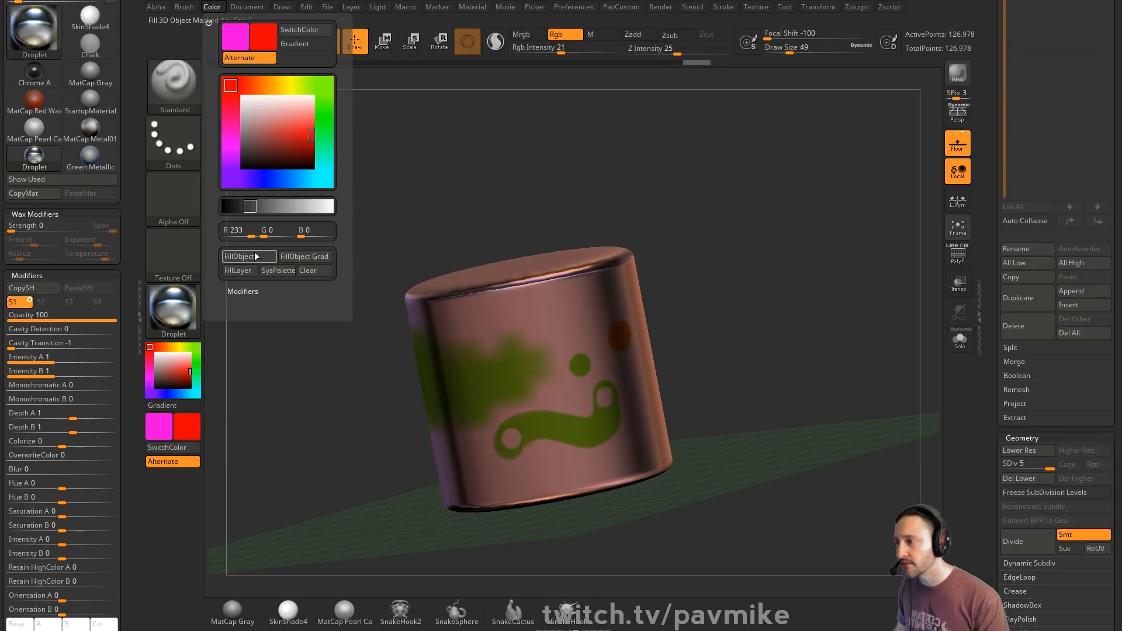
- Choose white (R 255, G 255, B 255) as the active color and fill the cylinder with it twice
click(244, 99)
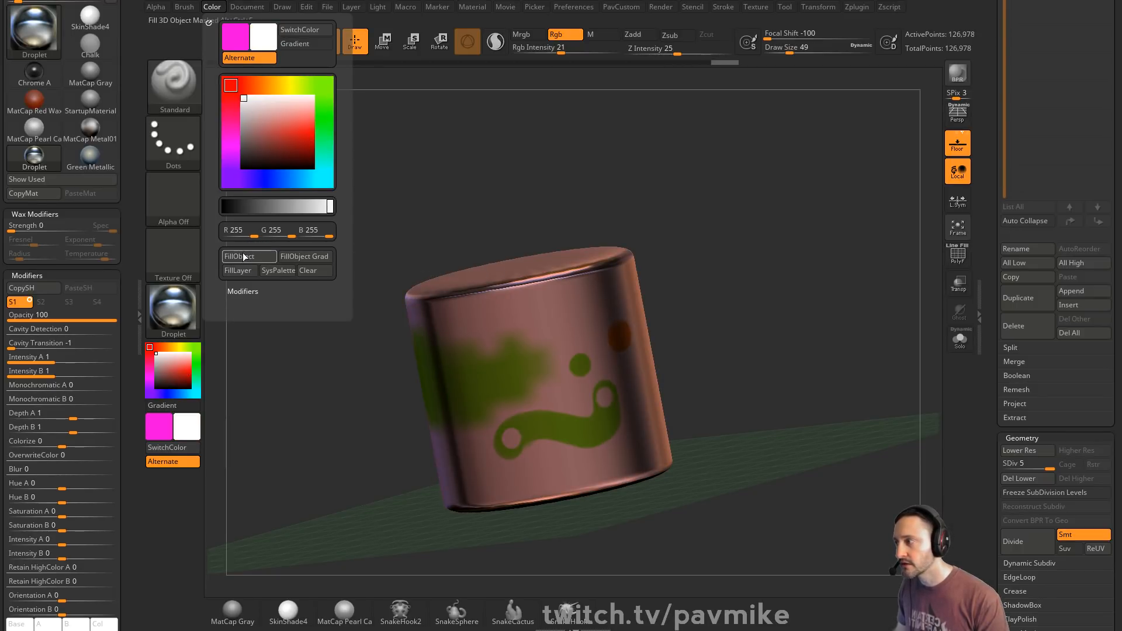
click(247, 257)
click(252, 257)
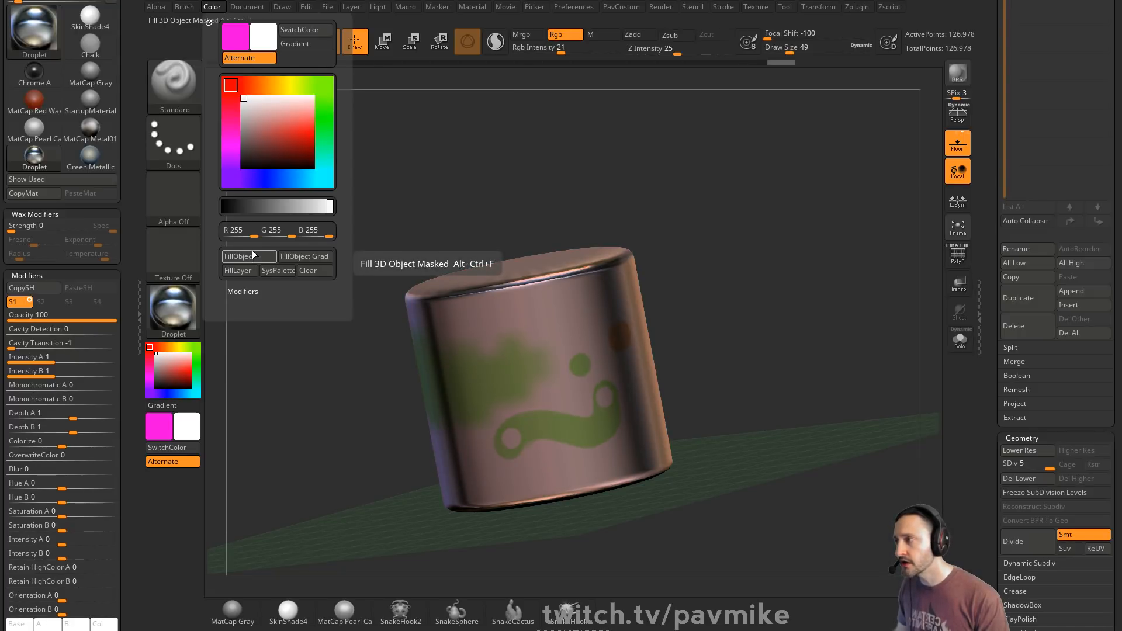
- Switch to material-only painting and fill the whole cylinder with the Droplet material
click(592, 34)
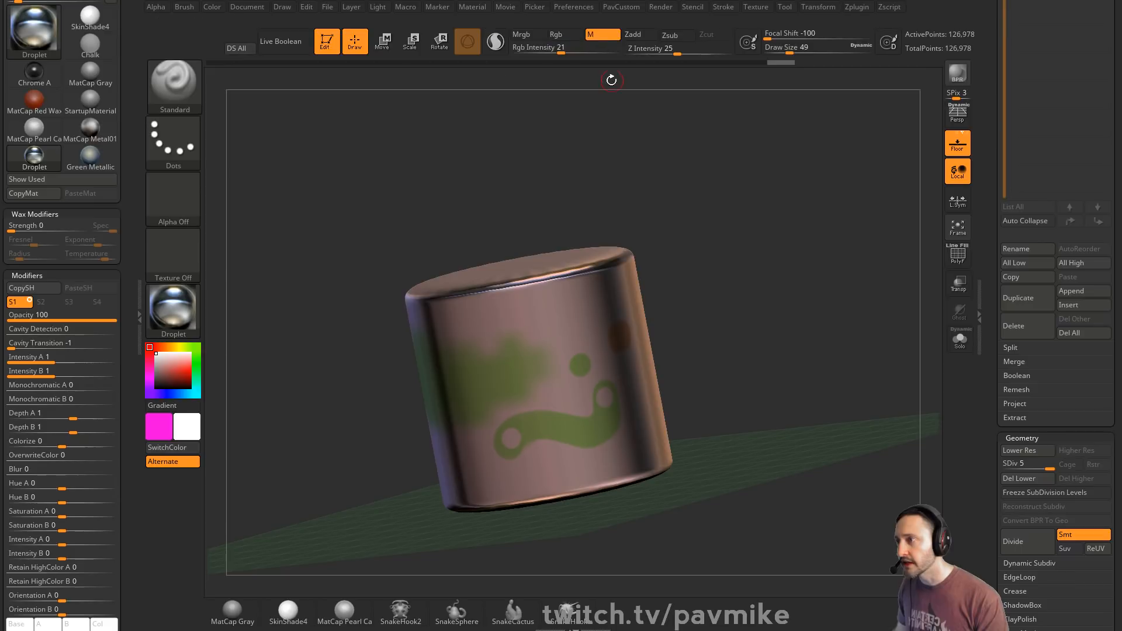
click(211, 7)
click(253, 259)
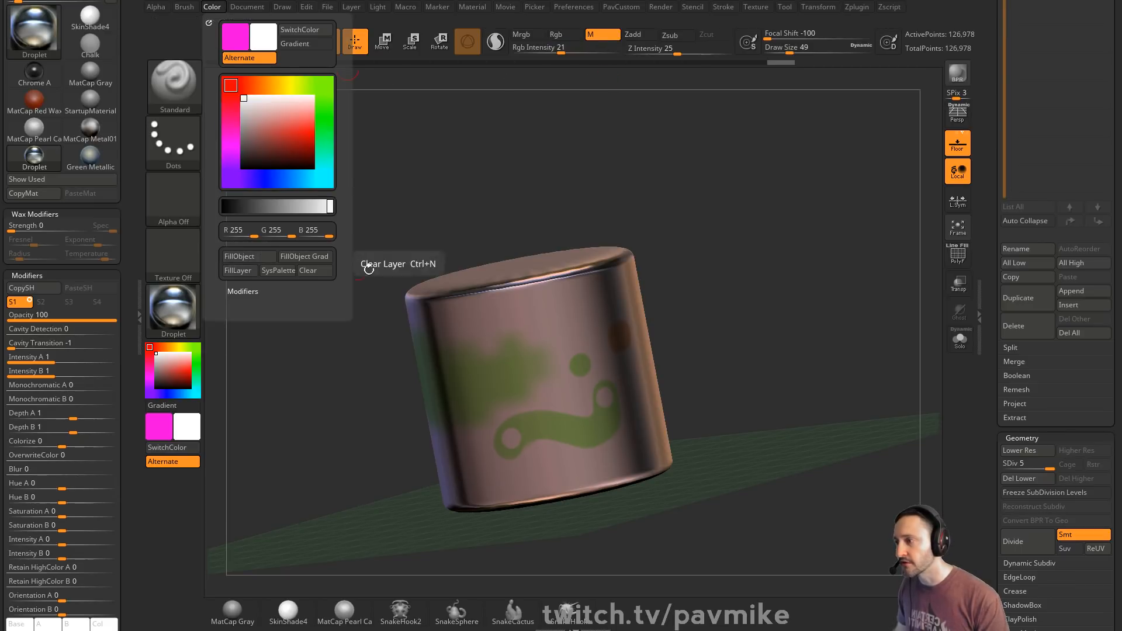
- Select the PolySkin material, replace it with MatCap Skin04, and turn off the cylinder subtool's polypaint
click(188, 311)
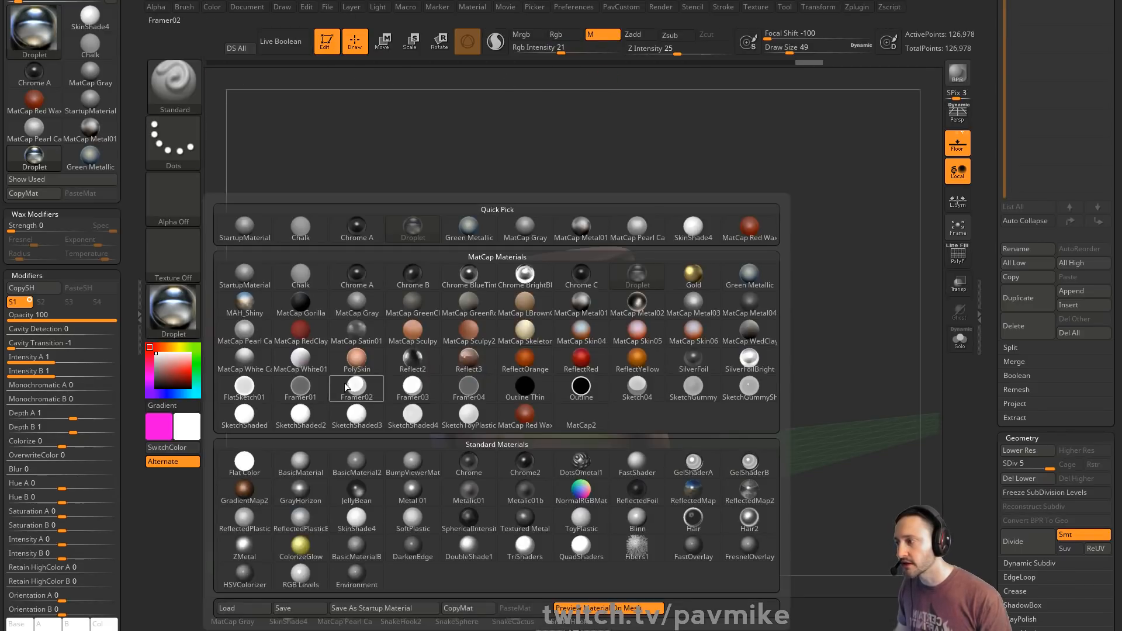
click(356, 376)
click(192, 311)
click(560, 407)
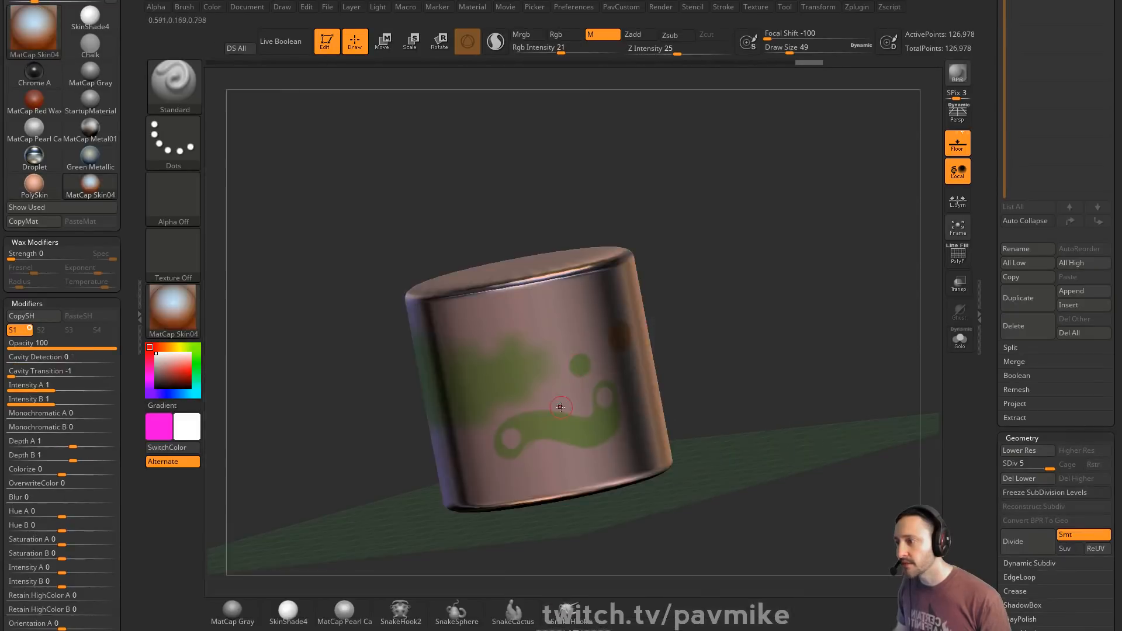
drag(986, 192, 986, 365)
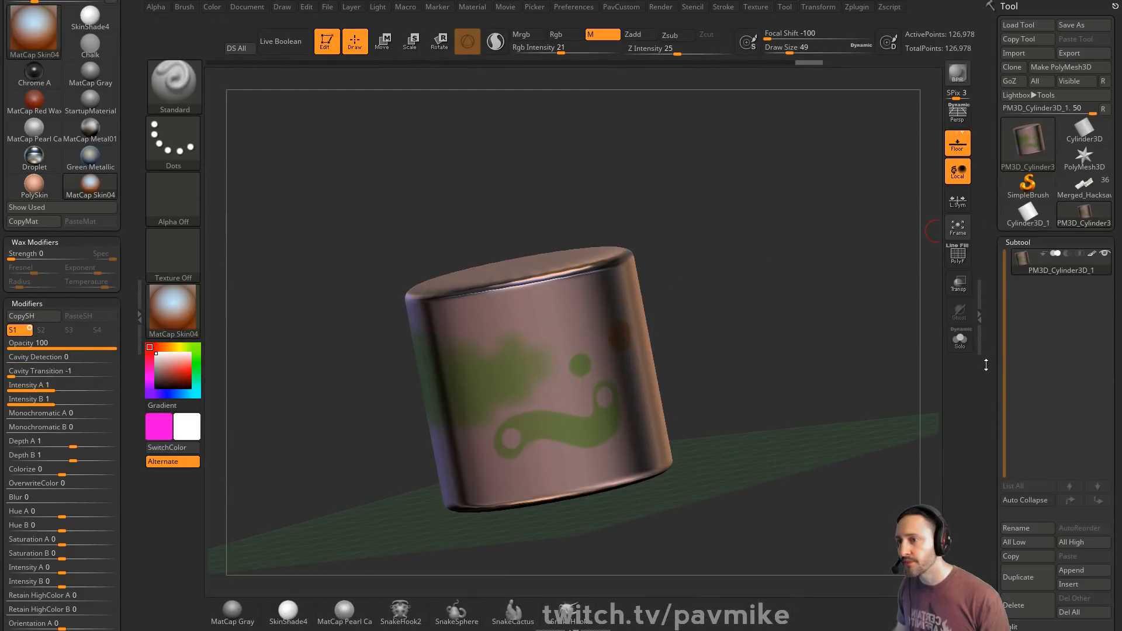
click(1092, 253)
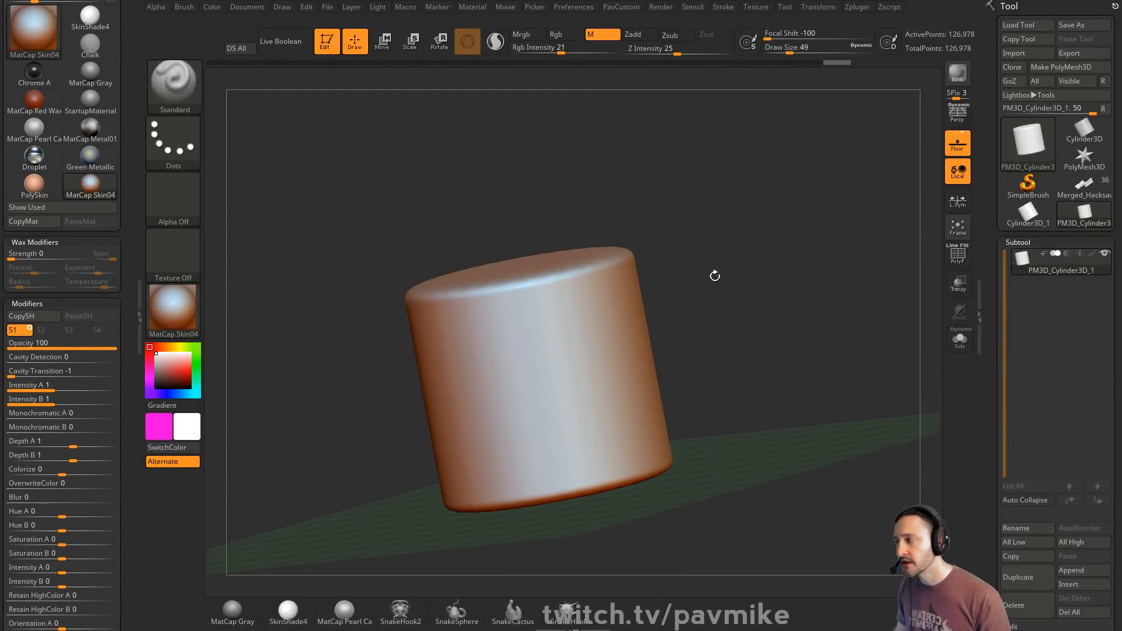
- Preview the Chrome B material in cyan and then green on the cylinder, and turn the subtool's polypaint back on
click(162, 315)
click(433, 277)
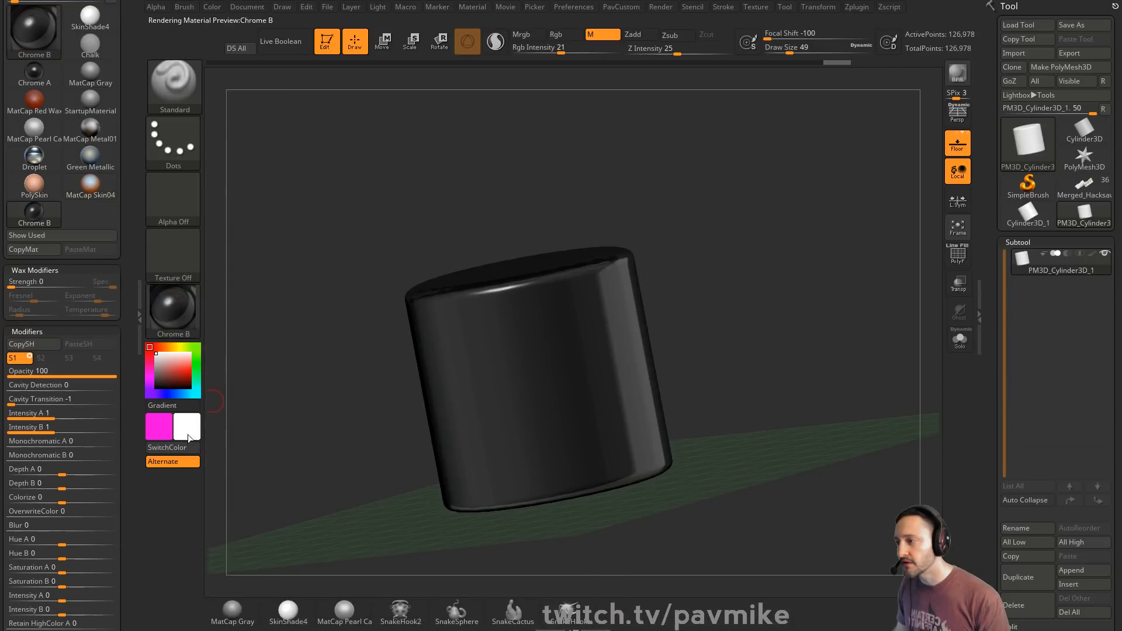
click(190, 369)
click(197, 394)
drag(185, 369, 190, 368)
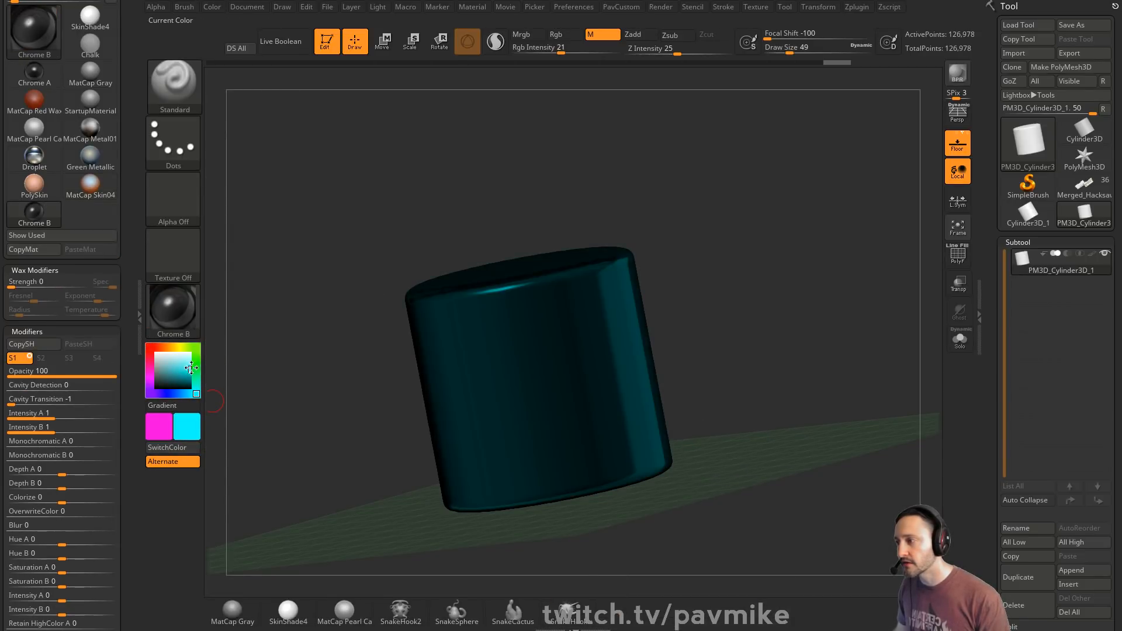
click(197, 348)
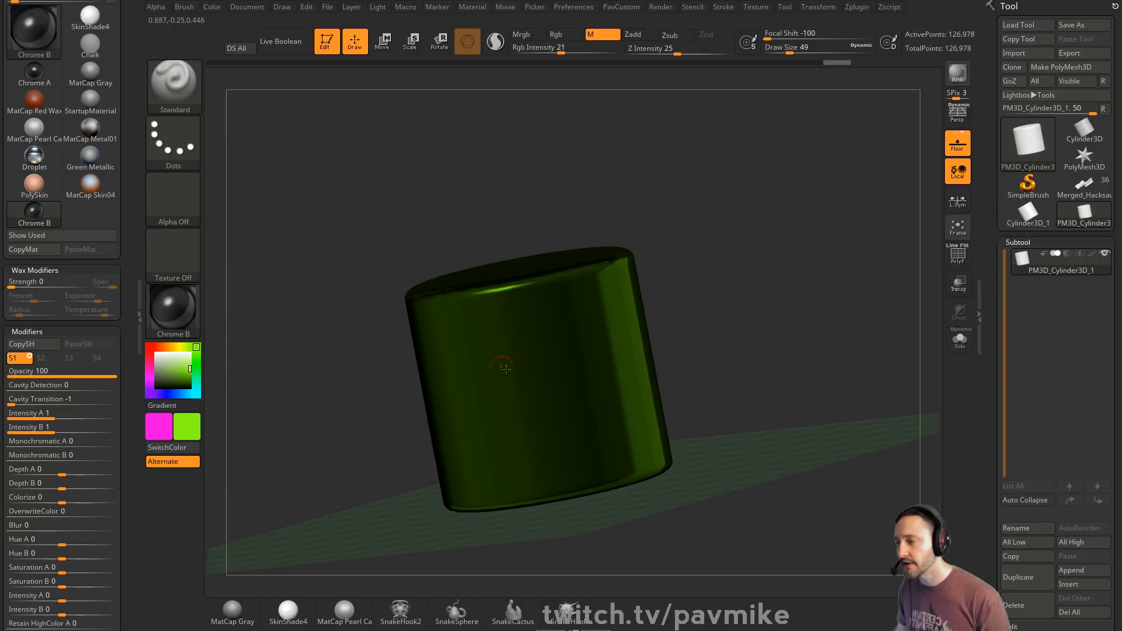
drag(701, 374, 802, 252)
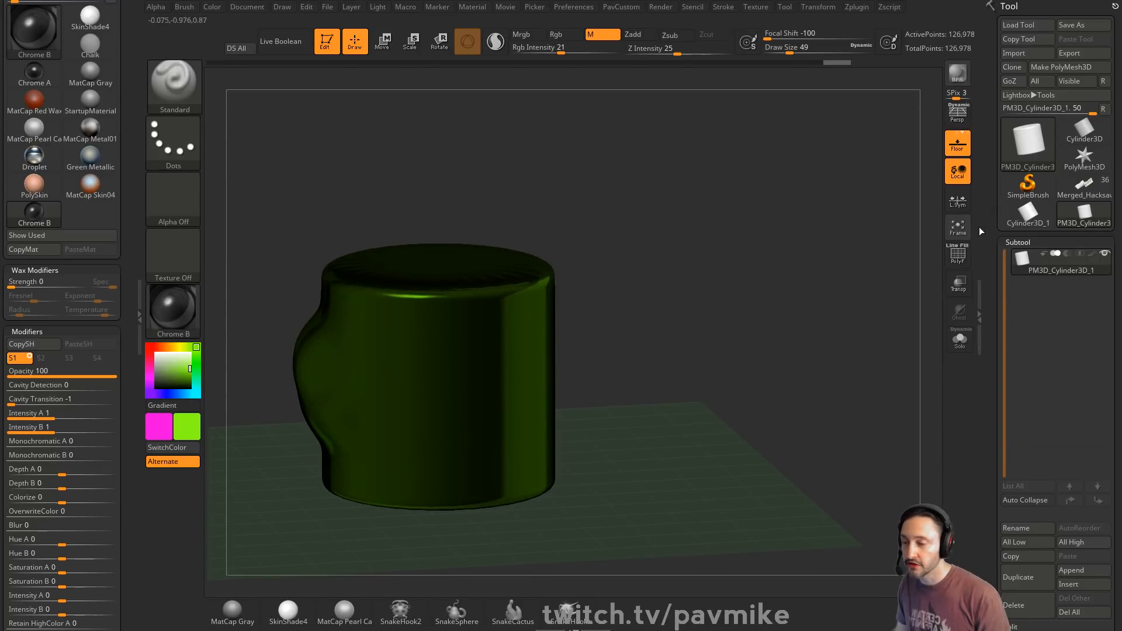
click(1093, 255)
mouse_move(661, 263)
mouse_down()
mouse_move(769, 263)
mouse_move(727, 259)
mouse_up()
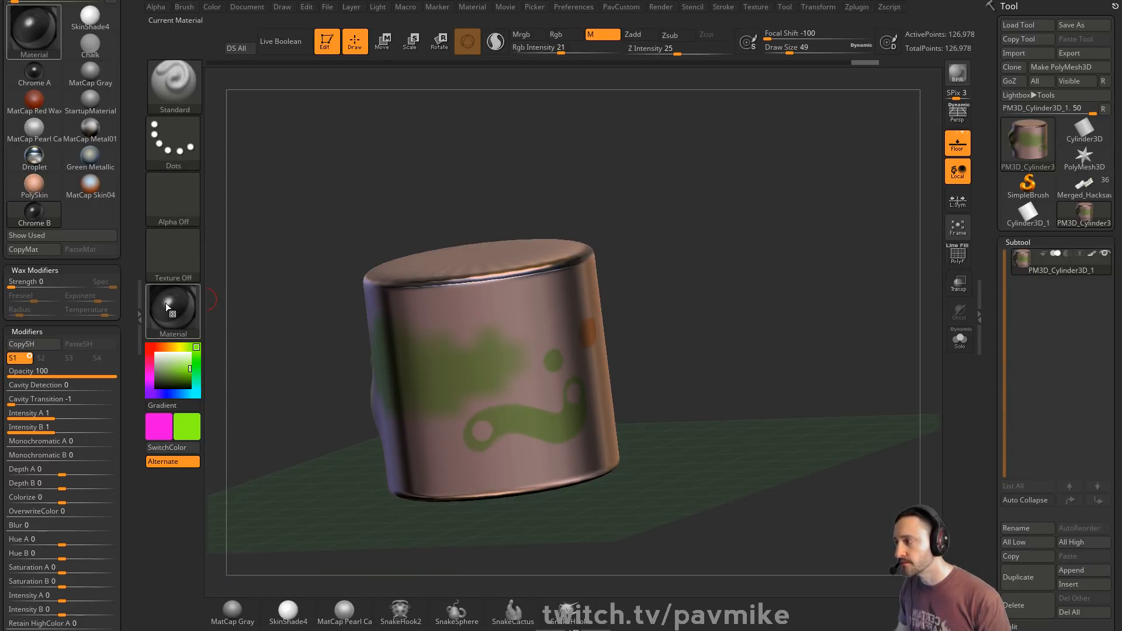
- Choose PolySkin and white, and paint a large material patch across the cylinder's upper front at Draw Size 59
click(186, 313)
click(356, 358)
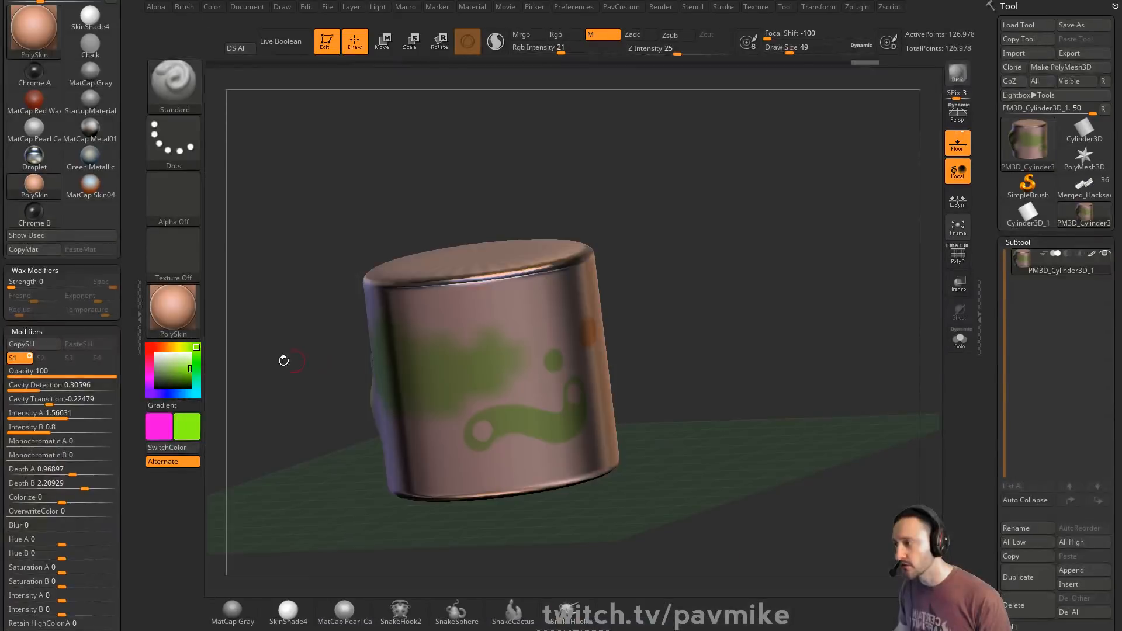
click(156, 354)
mouse_move(497, 319)
mouse_down()
mouse_move(485, 333)
mouse_move(503, 301)
mouse_up()
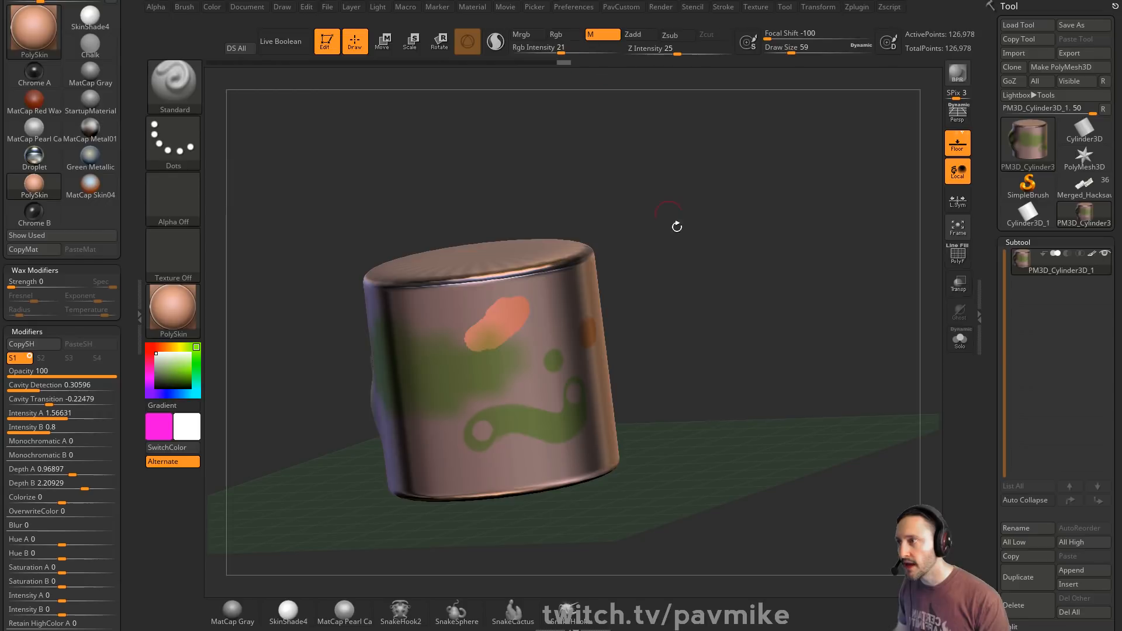
drag(676, 227, 662, 241)
mouse_move(528, 324)
mouse_down()
mouse_move(553, 319)
mouse_move(563, 335)
mouse_move(524, 401)
mouse_move(569, 335)
mouse_up()
- Paint a large rounded patch of the ReflectRed material beside the PolySkin patch
click(173, 310)
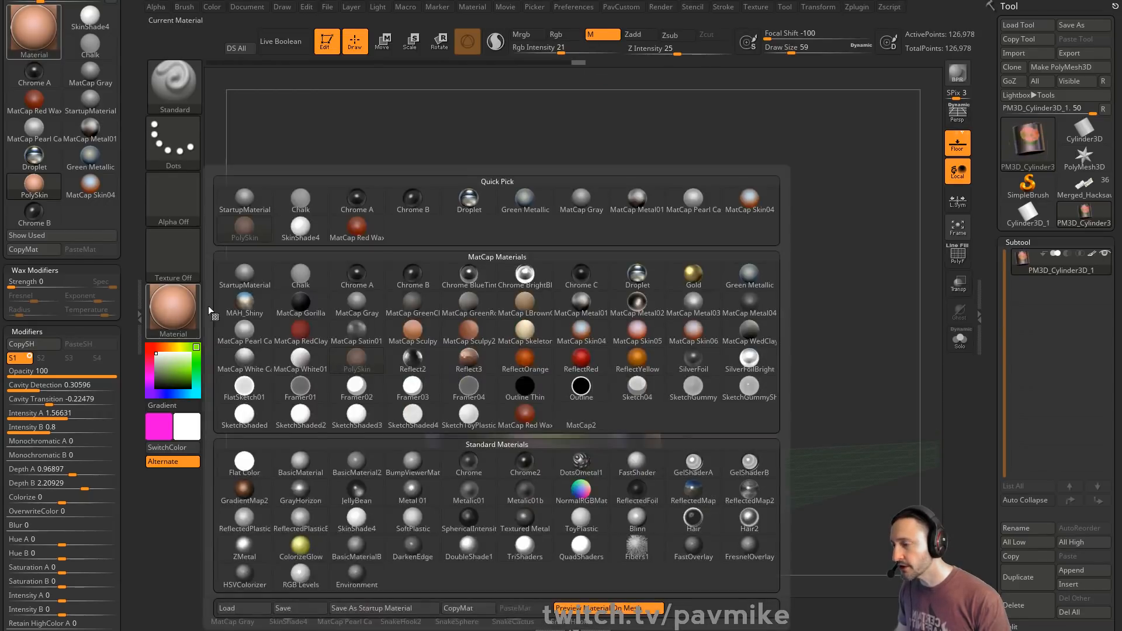
click(637, 362)
mouse_move(655, 351)
mouse_down()
mouse_move(534, 329)
mouse_move(462, 374)
mouse_move(433, 333)
mouse_move(456, 403)
mouse_move(421, 363)
mouse_up()
drag(639, 296, 860, 220)
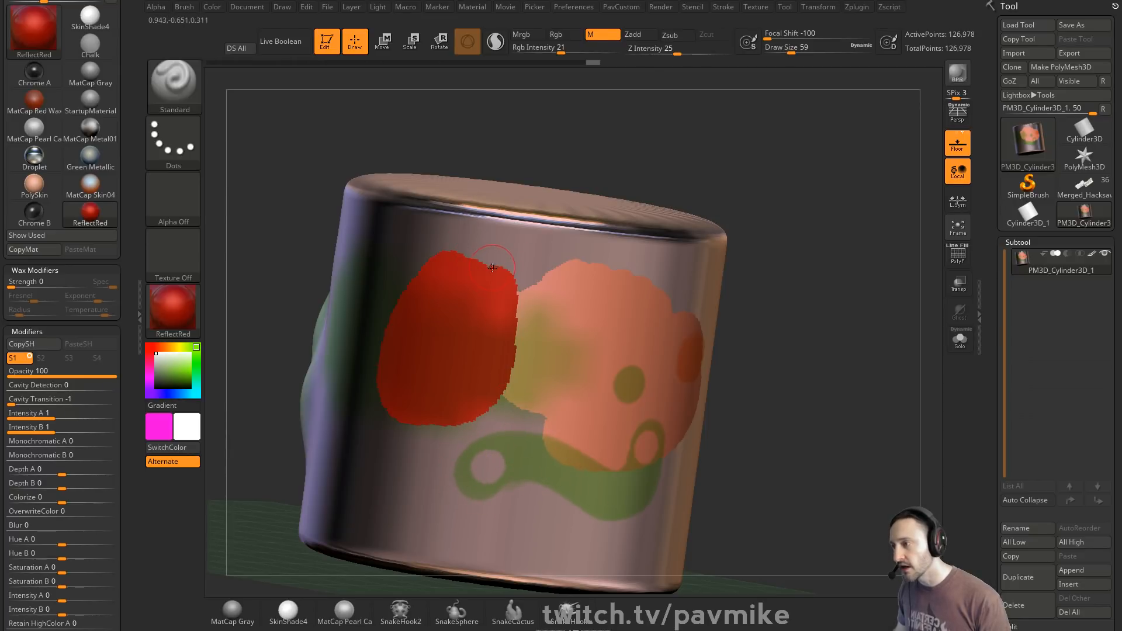
- Hide the floor grid and make a BPR render of the cylinder with its material patches
drag(842, 275, 829, 217)
click(957, 144)
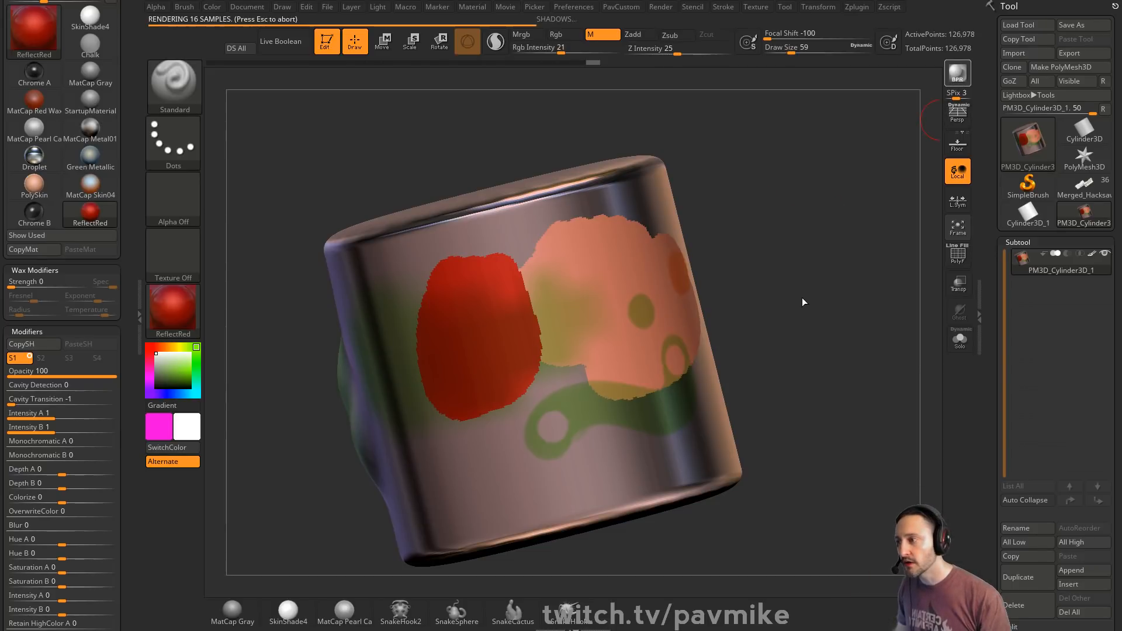
- Set Materials Blend-Radius to 1 in the render properties and render the cylinder with BPR
click(668, 9)
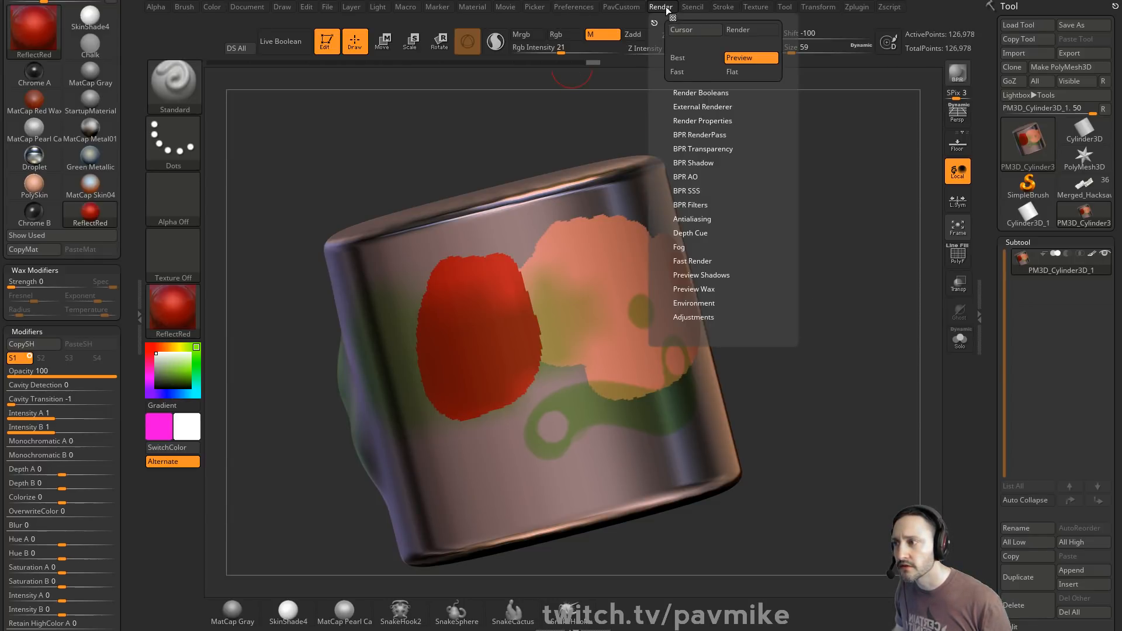
key(shift)
click(690, 120)
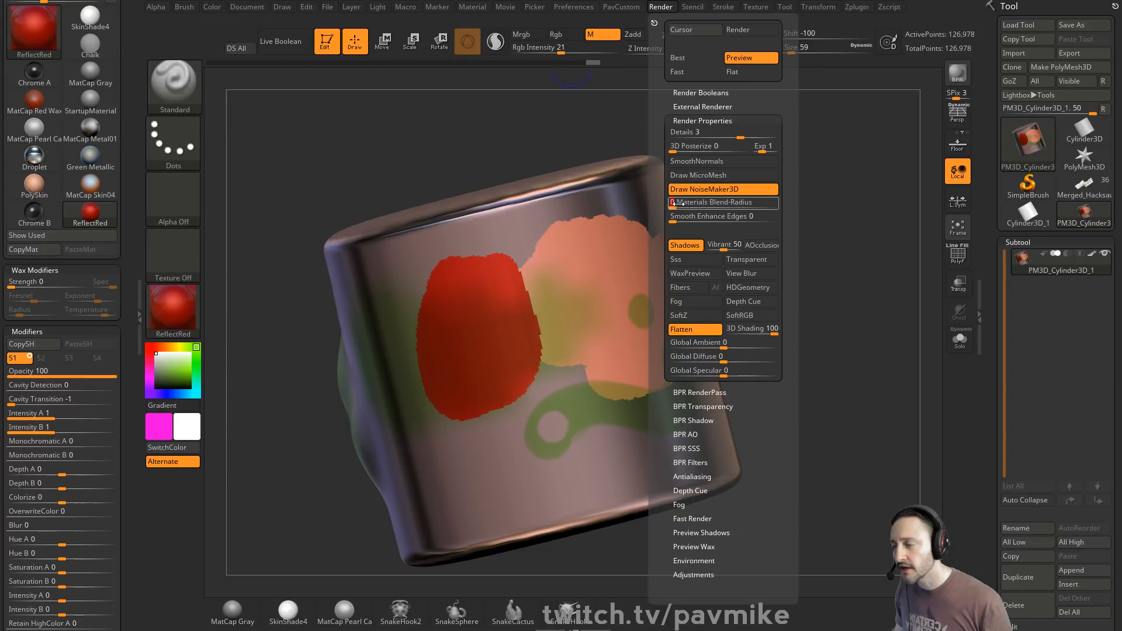
key(ctrl)
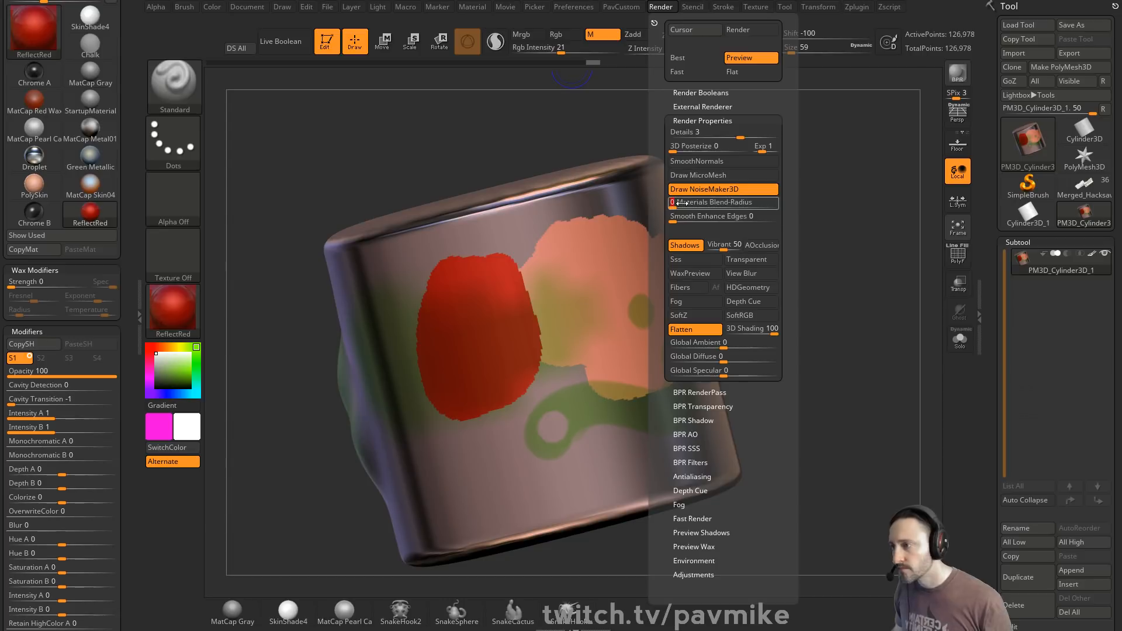
click(683, 202)
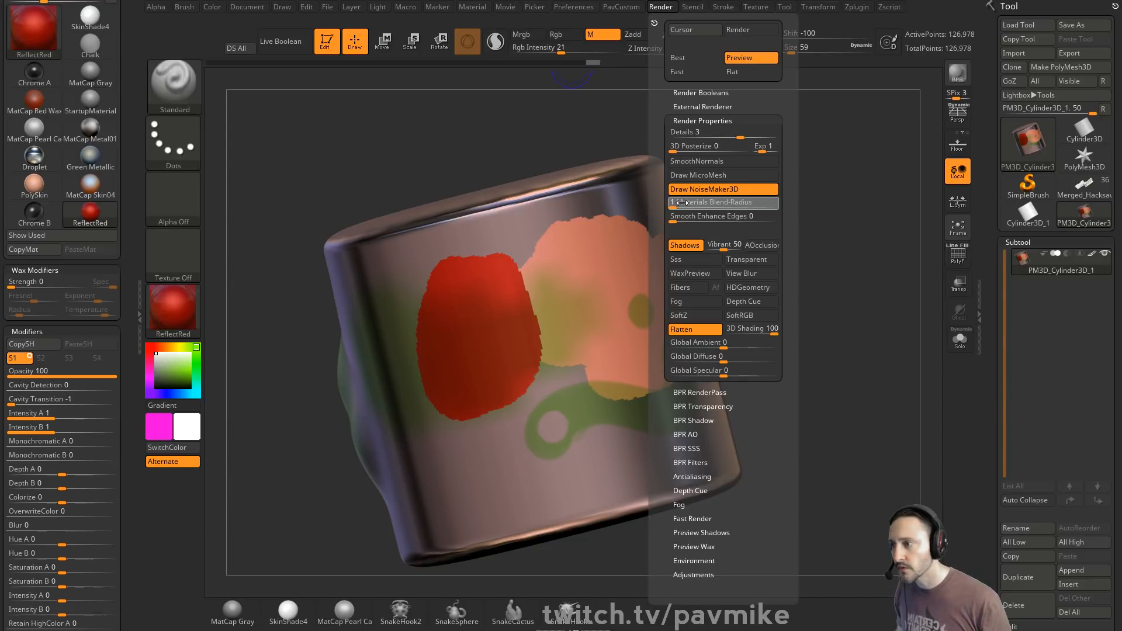
drag(864, 143, 859, 243)
key(shift+r)
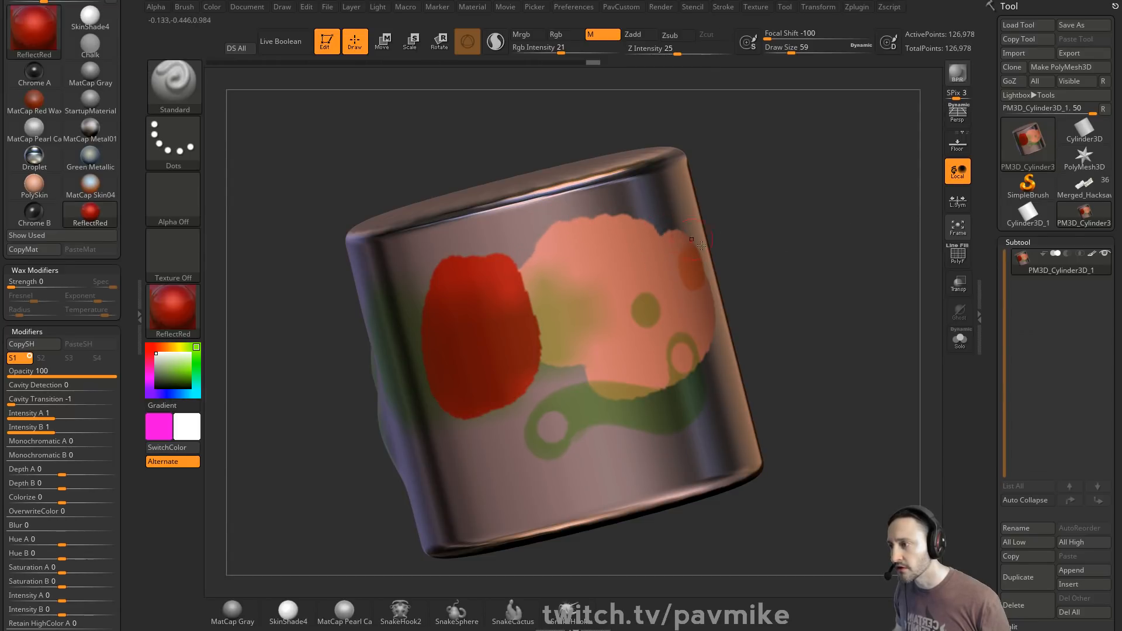
- Raise Materials Blend-Radius to 5 and render the cylinder with BPR
drag(802, 258, 796, 256)
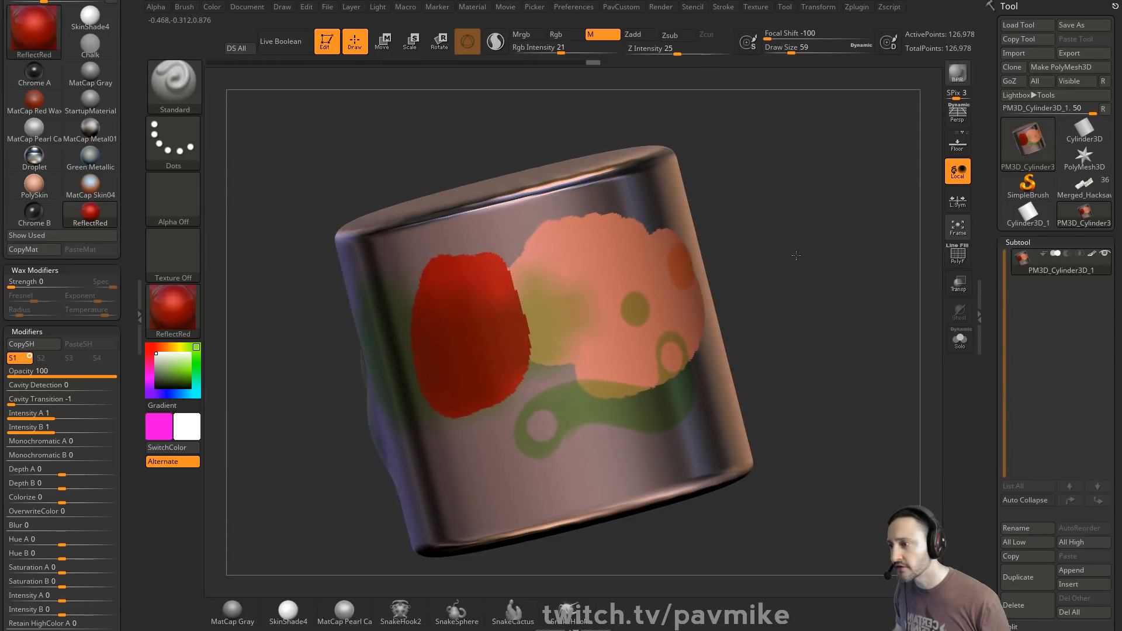
click(655, 7)
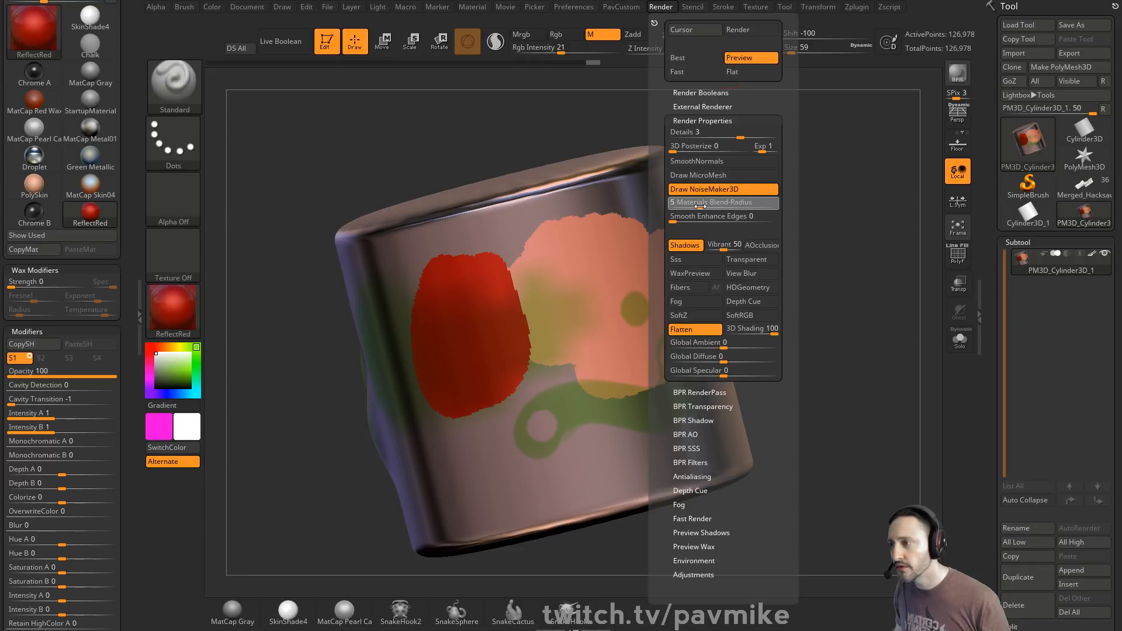
drag(749, 146, 834, 231)
key(shift+r)
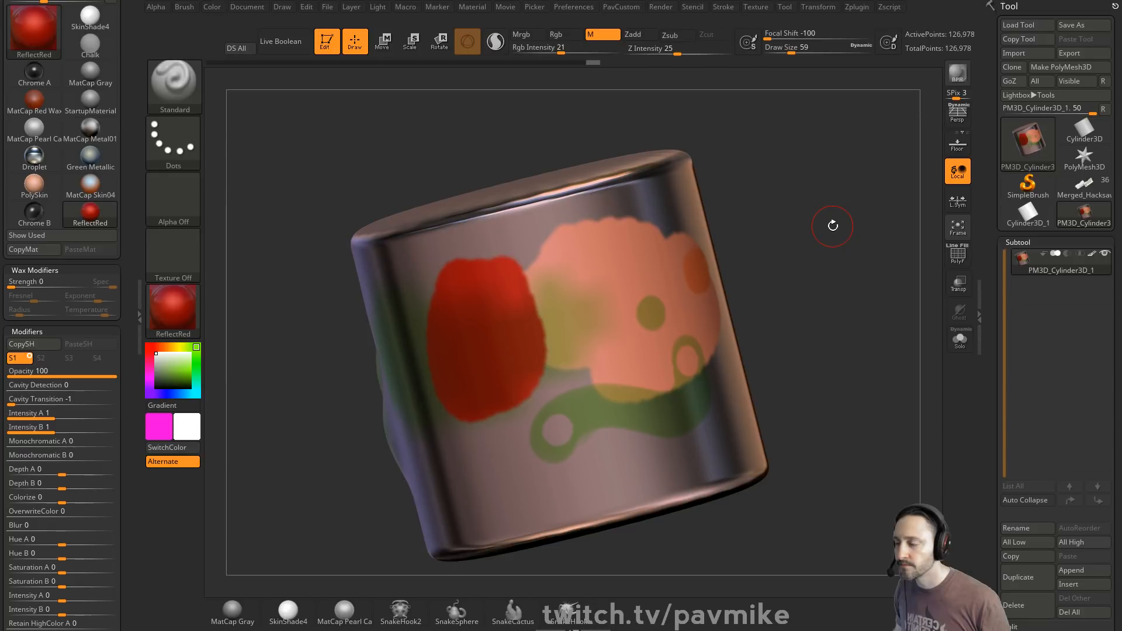
- Subdivide the painted cylinder by one more level
drag(821, 222, 914, 266)
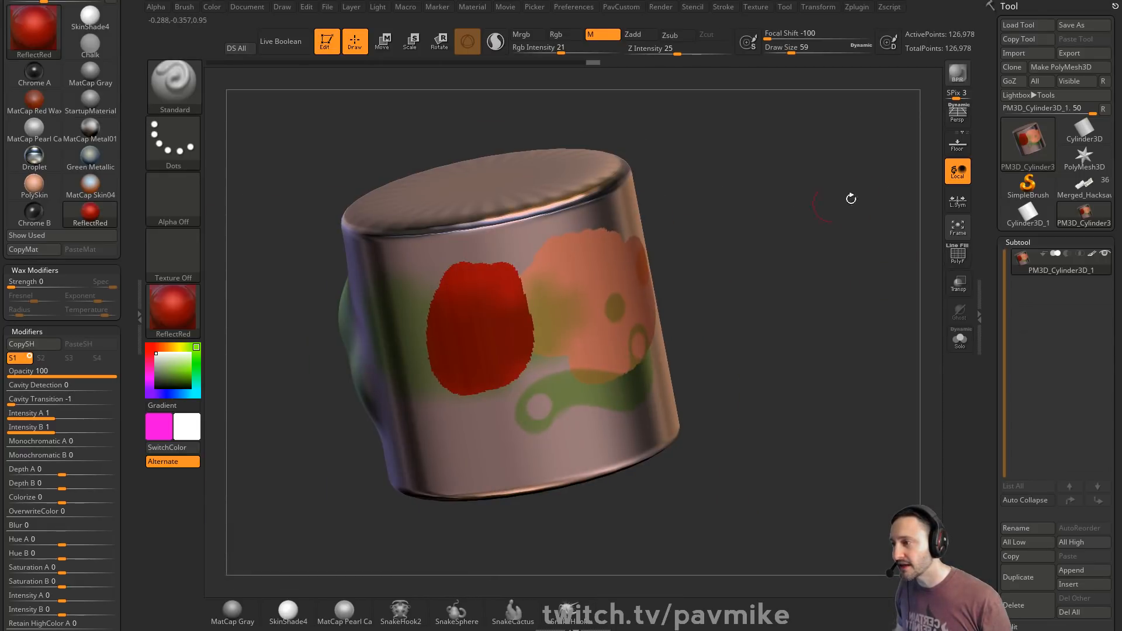
mouse_move(851, 198)
alt+mouse_down()
mouse_move(827, 185)
mouse_move(837, 210)
alt+mouse_up()
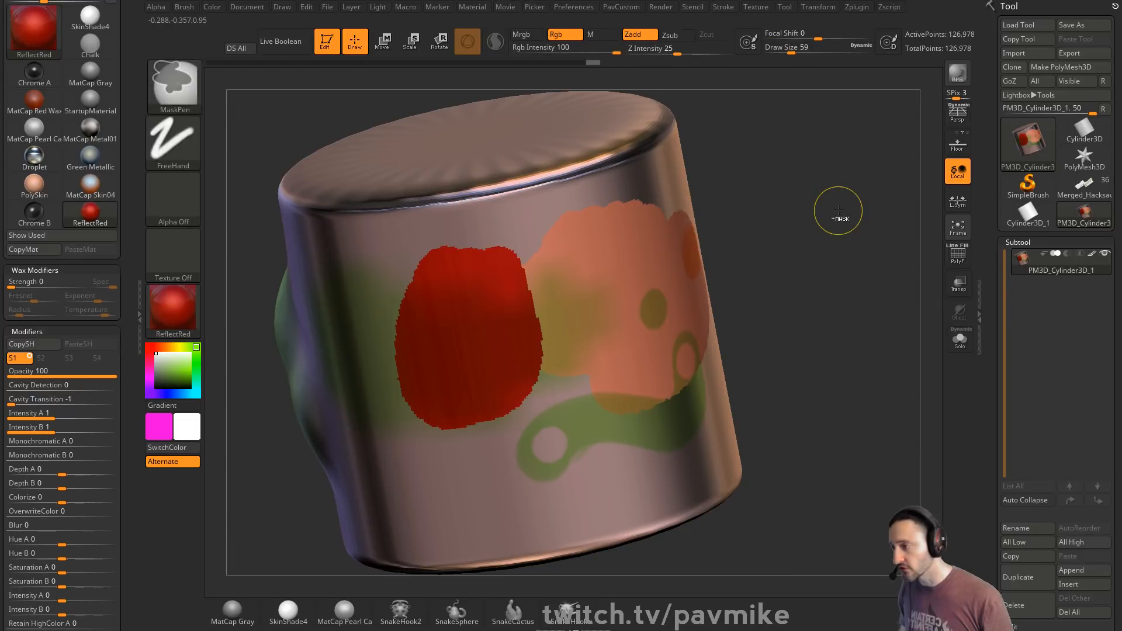
key(ctrl+d)
drag(798, 244, 657, 240)
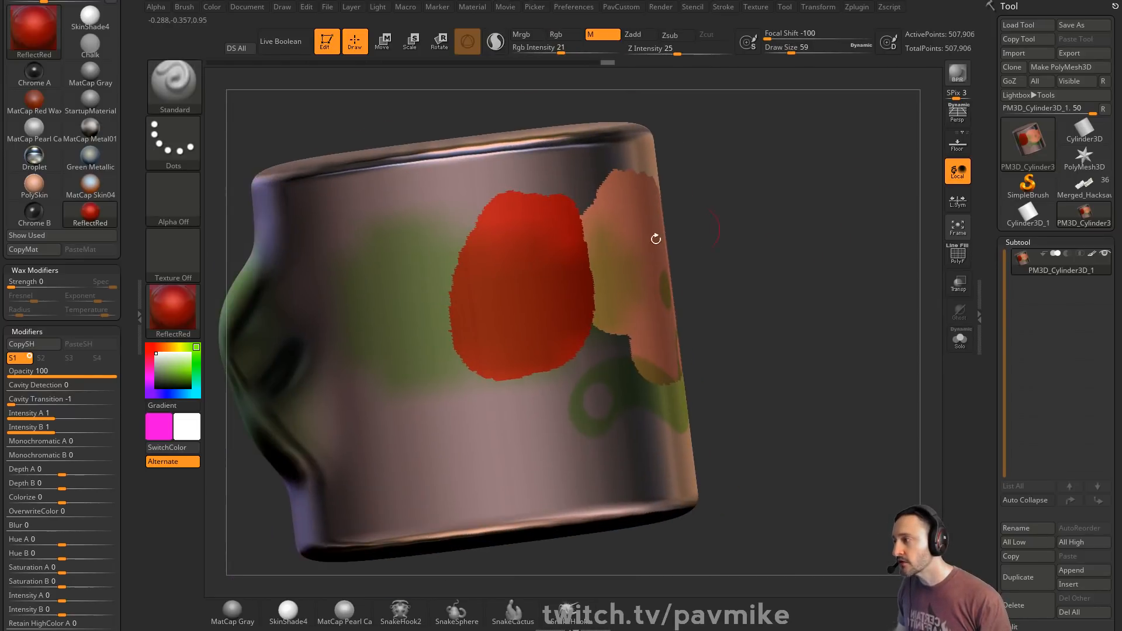
- Paint a short stroke of the MatCap GreenClay material below the red patch at Draw Size 44
click(176, 304)
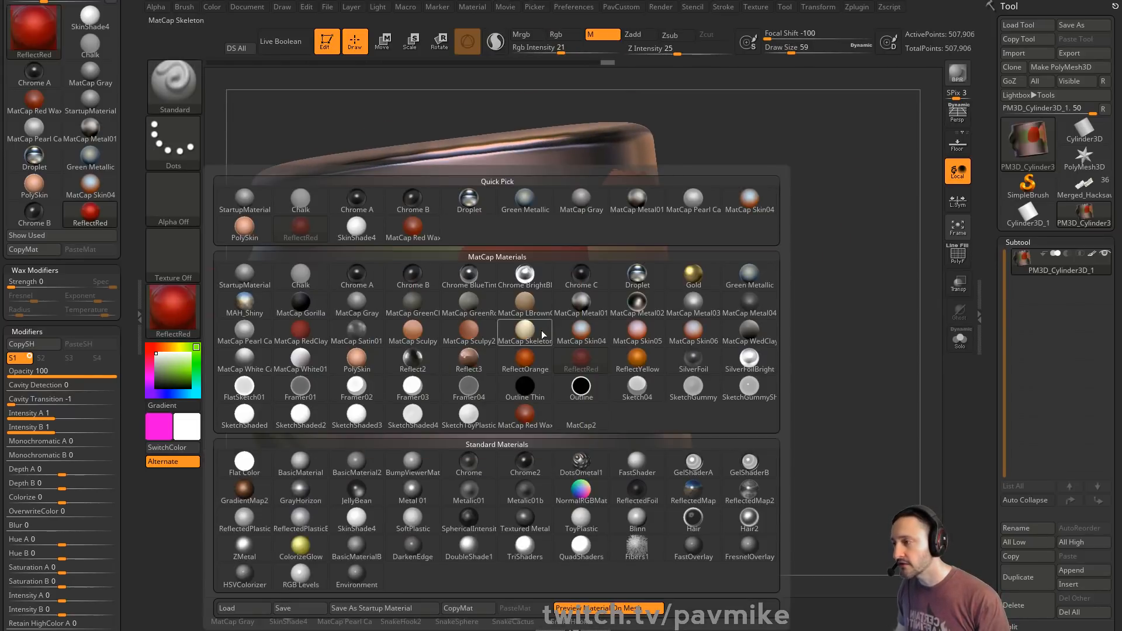
click(420, 307)
drag(433, 411, 460, 432)
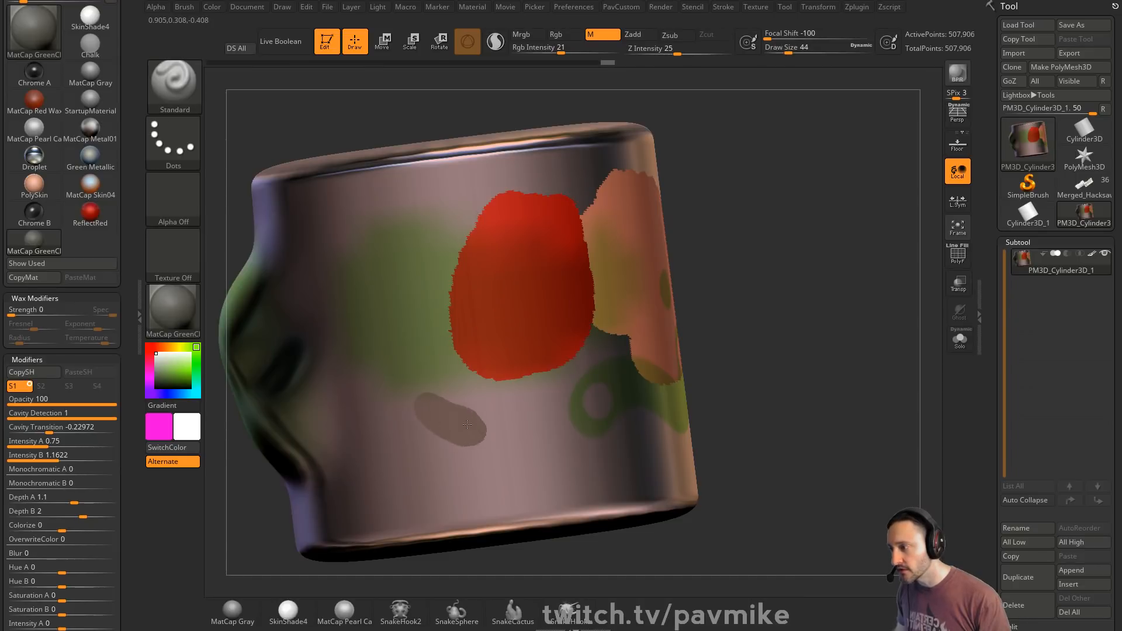
- Subdivide the cylinder once more and paint a second GreenClay stroke beside the first one
key(ctrl+d)
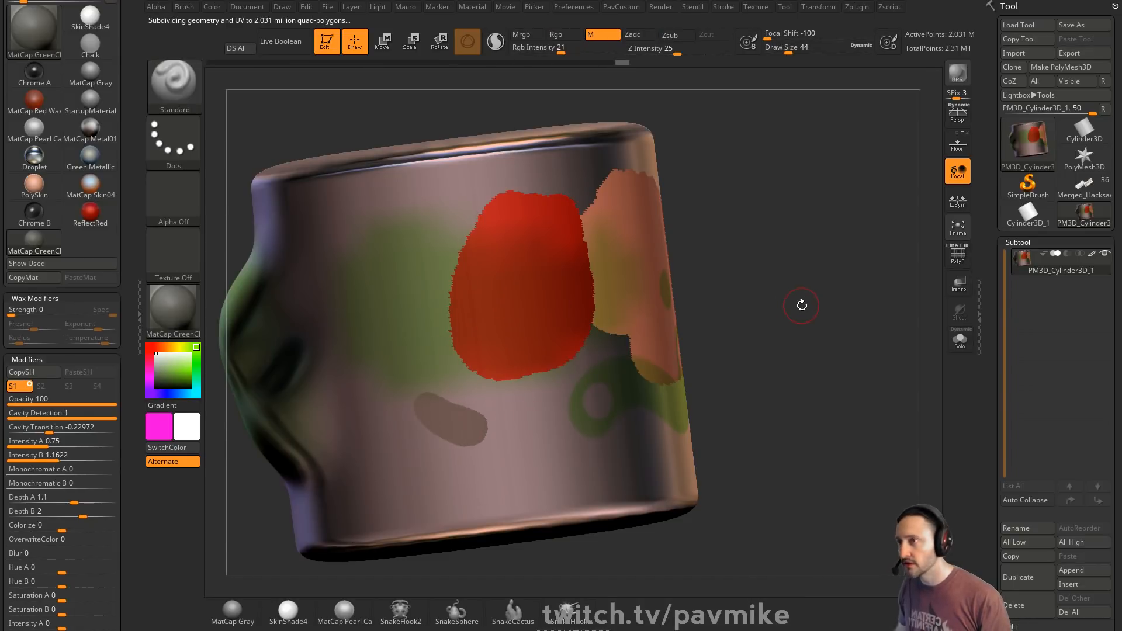
mouse_move(800, 303)
mouse_down()
mouse_move(529, 388)
mouse_move(579, 419)
mouse_move(532, 404)
mouse_up()
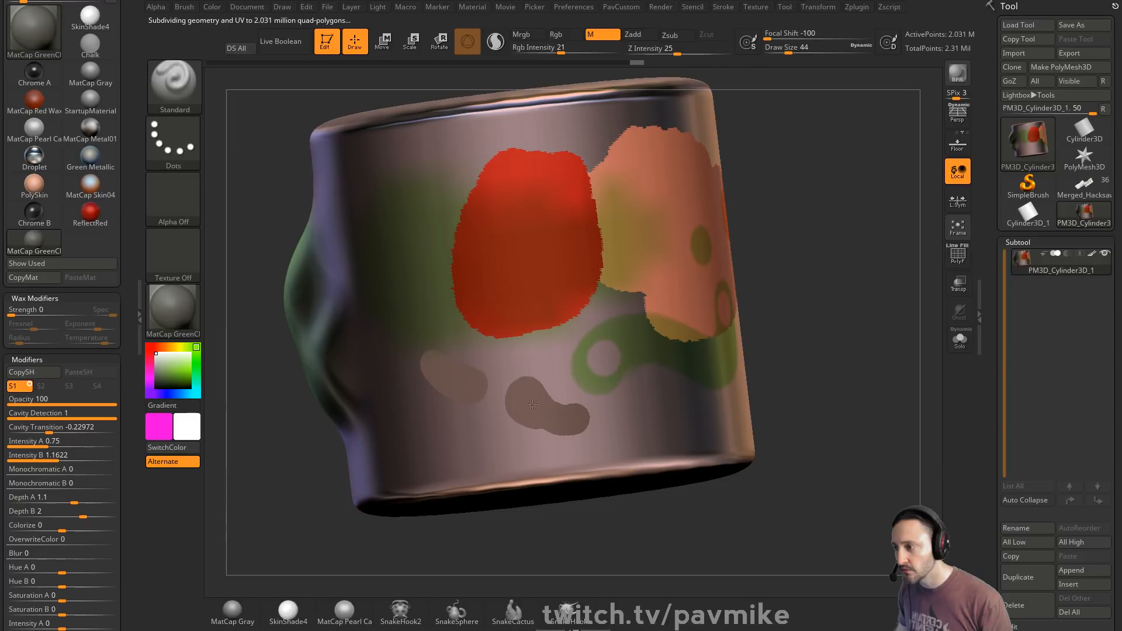
- Paint a MatCap Gorilla stroke below the red patch at Draw Size 39 and render the cylinder
click(168, 313)
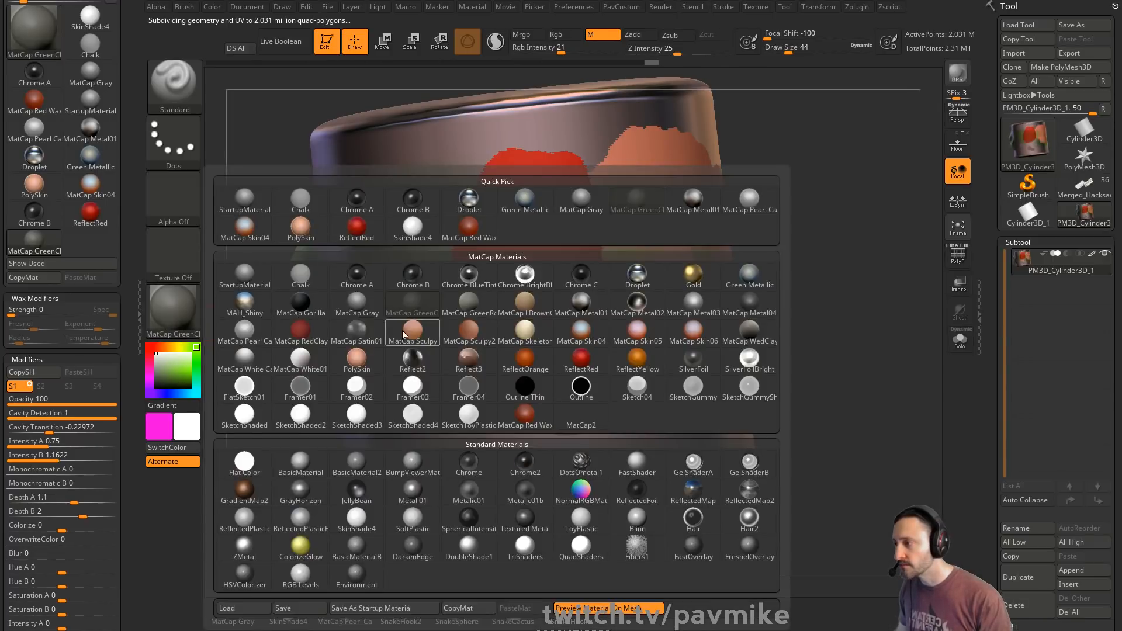
click(309, 300)
key(s)
mouse_move(553, 360)
mouse_down()
mouse_move(523, 358)
mouse_move(492, 334)
mouse_up()
ctrl+right_drag(922, 300, 882, 303)
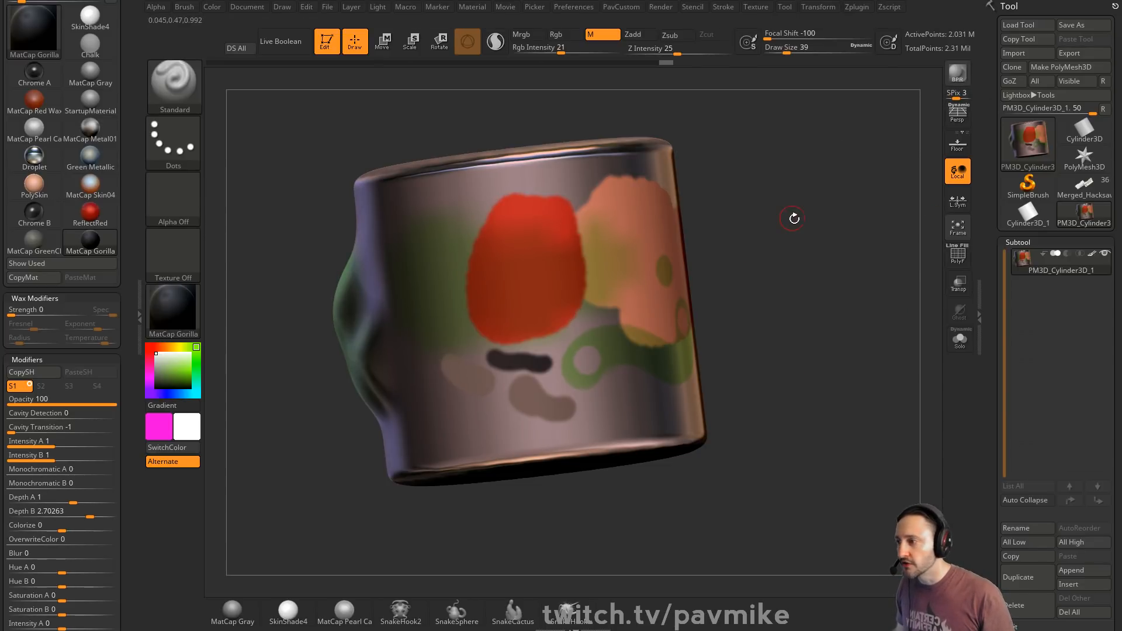
- Sample colours from several painted spots on the cylinder
drag(794, 218, 576, 347)
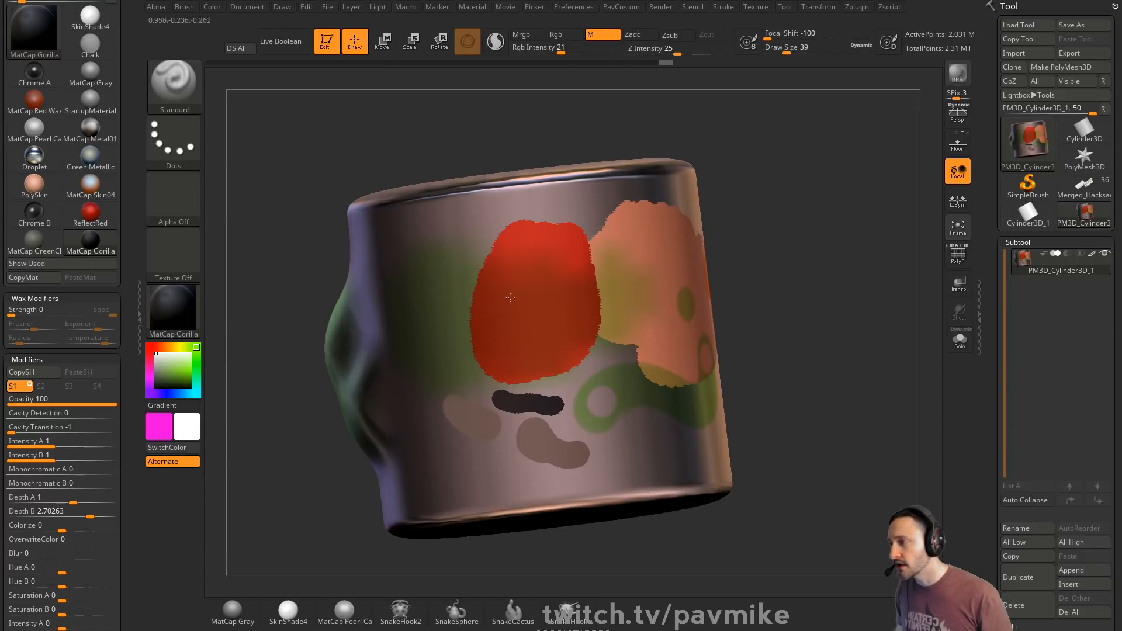
key(c)
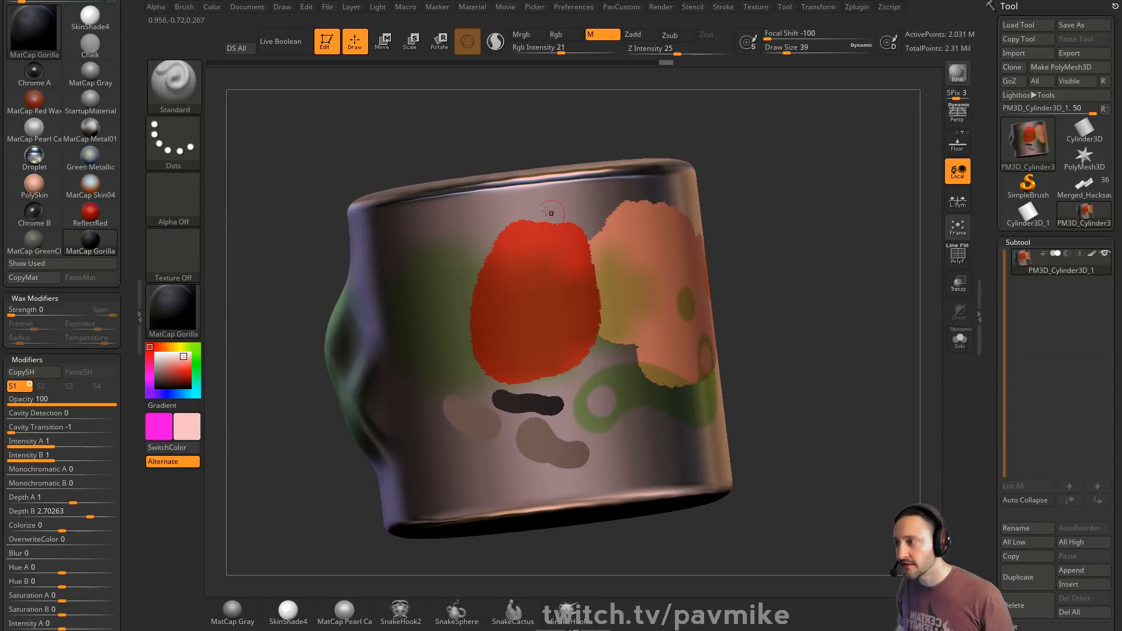
key(c)
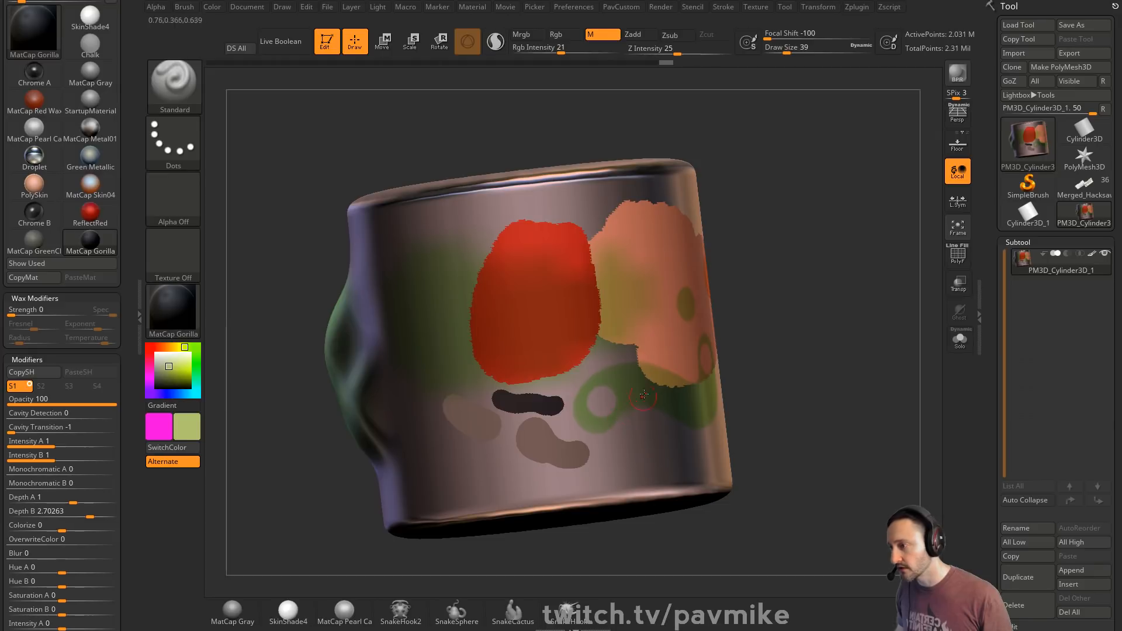
key(c)
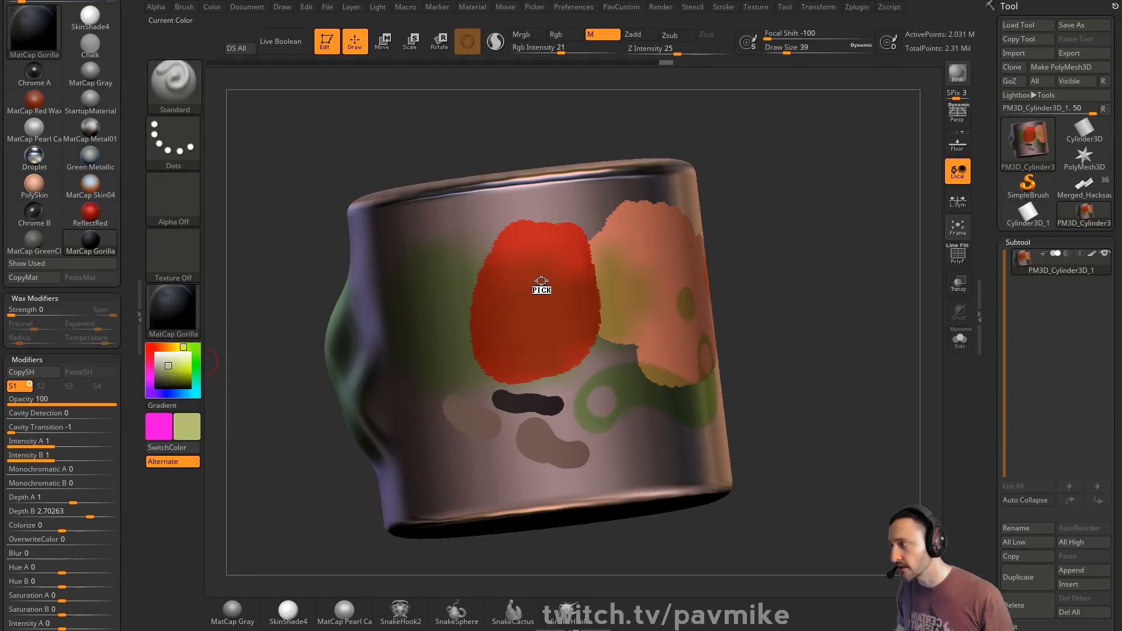
key(c)
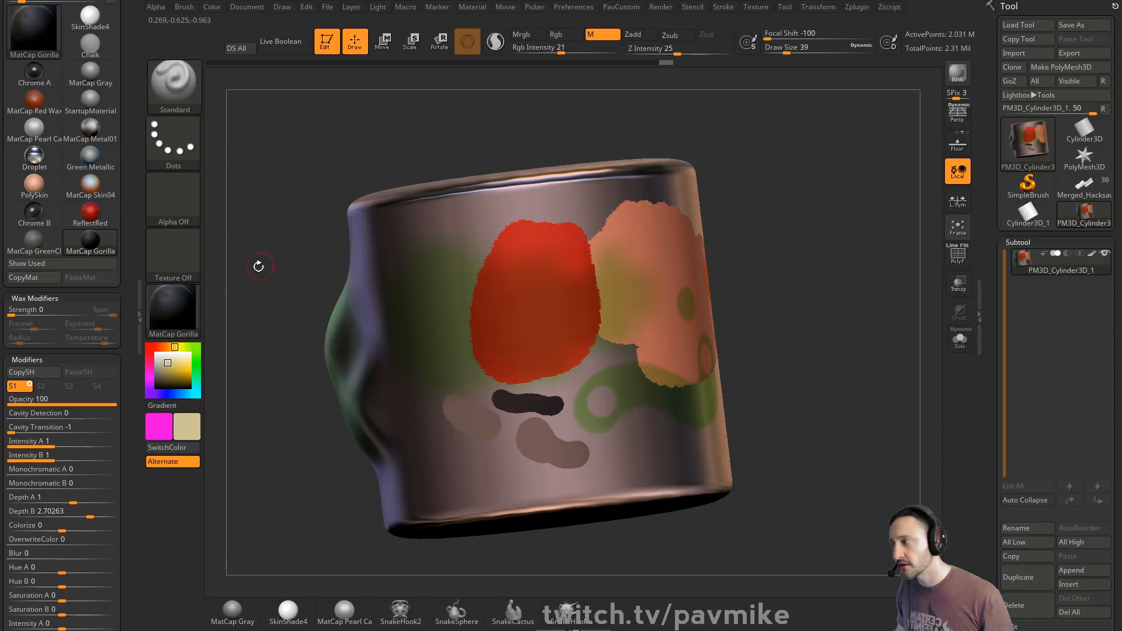
- Pick the PolySkin material and the Droplet material directly from the cylinder's surface
mouse_move(170, 307)
mouse_down()
mouse_move(239, 316)
mouse_move(414, 259)
mouse_move(542, 264)
mouse_move(539, 302)
mouse_move(656, 247)
mouse_up()
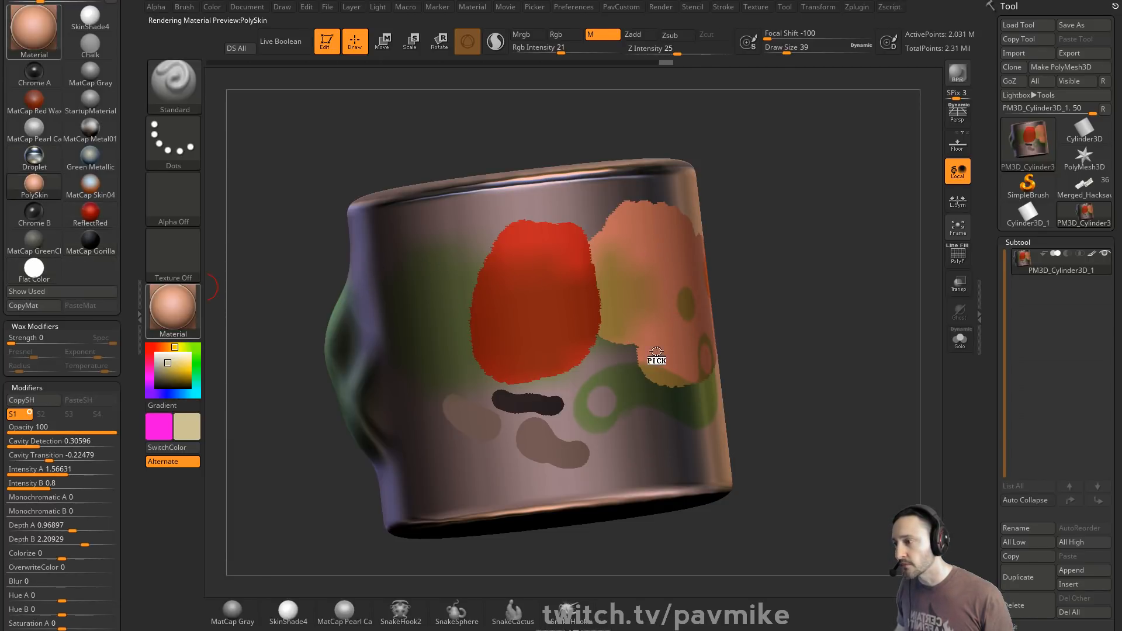
drag(657, 353, 654, 468)
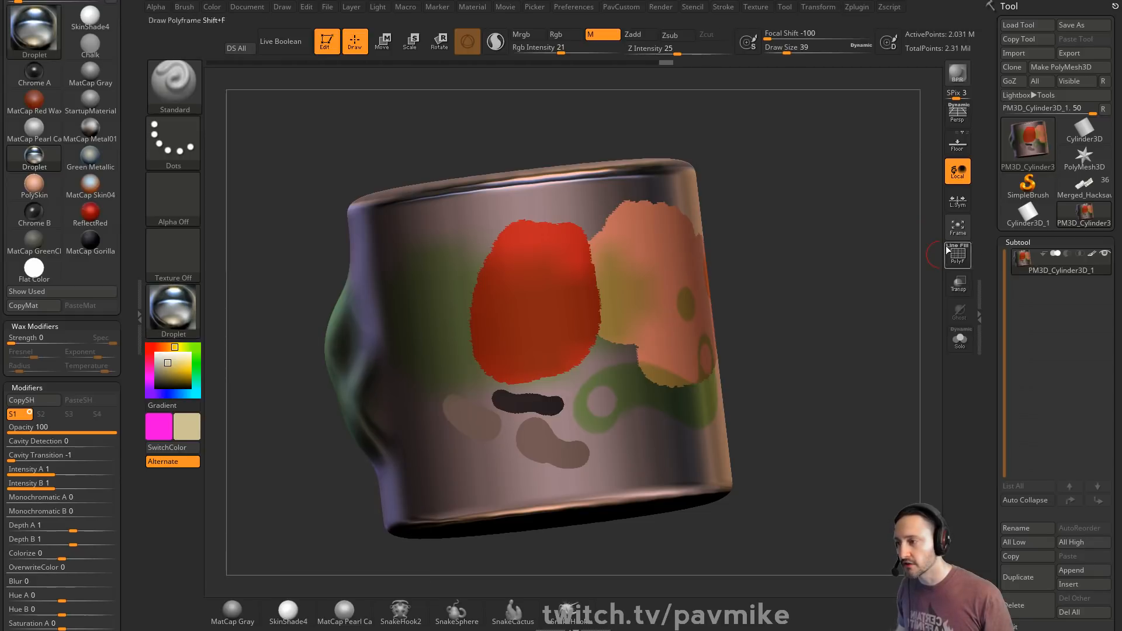
- Turn off the cylinder subtool's polypaint so it takes the current colour and Droplet material
drag(830, 351, 850, 183)
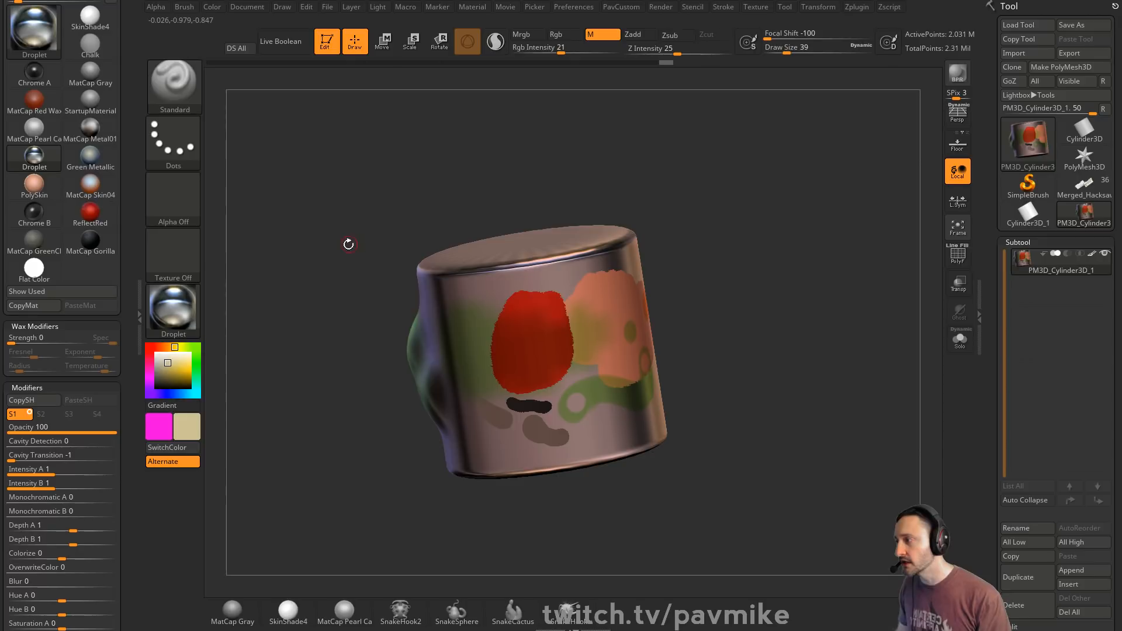
click(173, 316)
click(589, 295)
click(1092, 253)
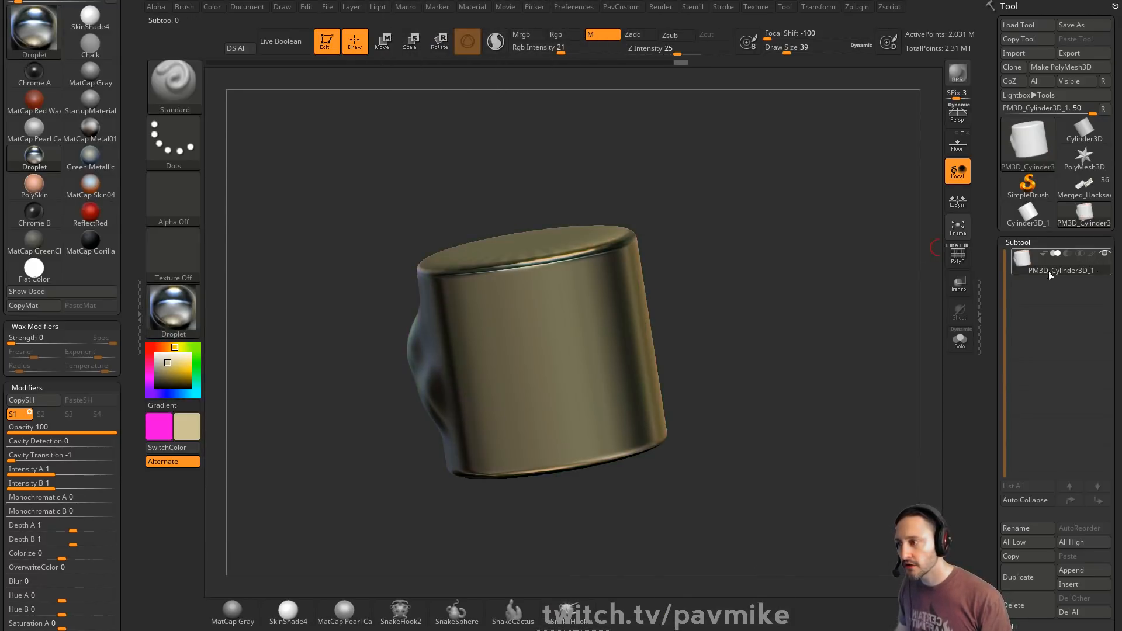
- Switch to the Merged_Hacksaw robot tool and frame the whole model
click(1096, 199)
drag(894, 296, 856, 307)
key(f)
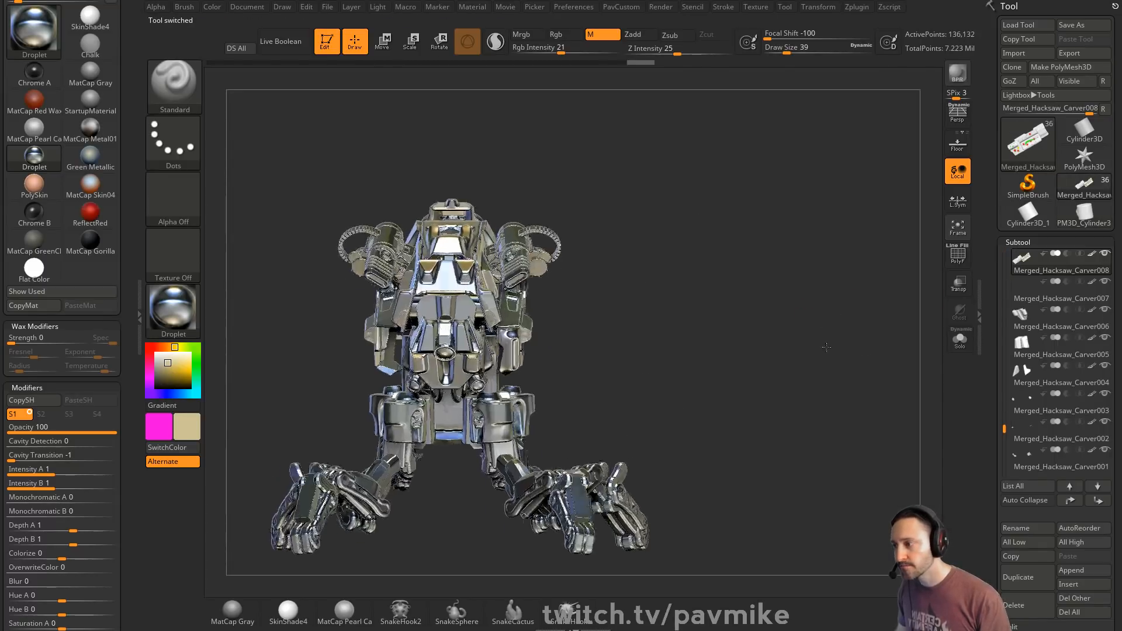
mouse_move(826, 348)
mouse_down()
mouse_move(865, 316)
mouse_move(929, 295)
mouse_up()
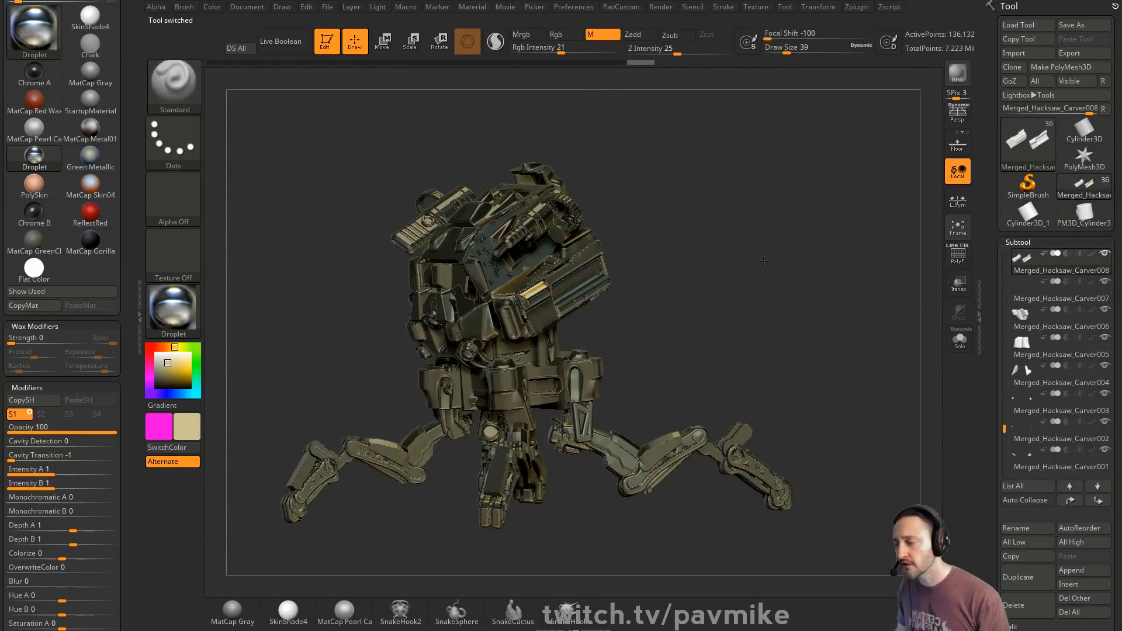
mouse_move(806, 290)
mouse_down()
mouse_move(759, 275)
mouse_move(689, 293)
mouse_up()
- Set the colour to white and render the robot with StartupMaterial
drag(168, 358, 155, 353)
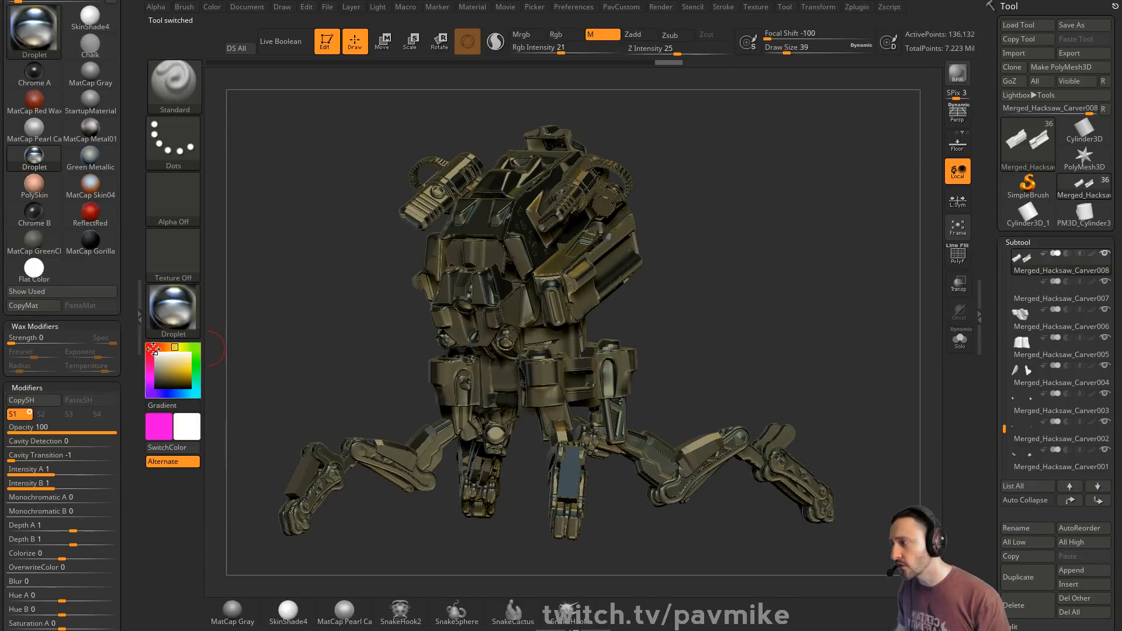
click(173, 308)
click(245, 275)
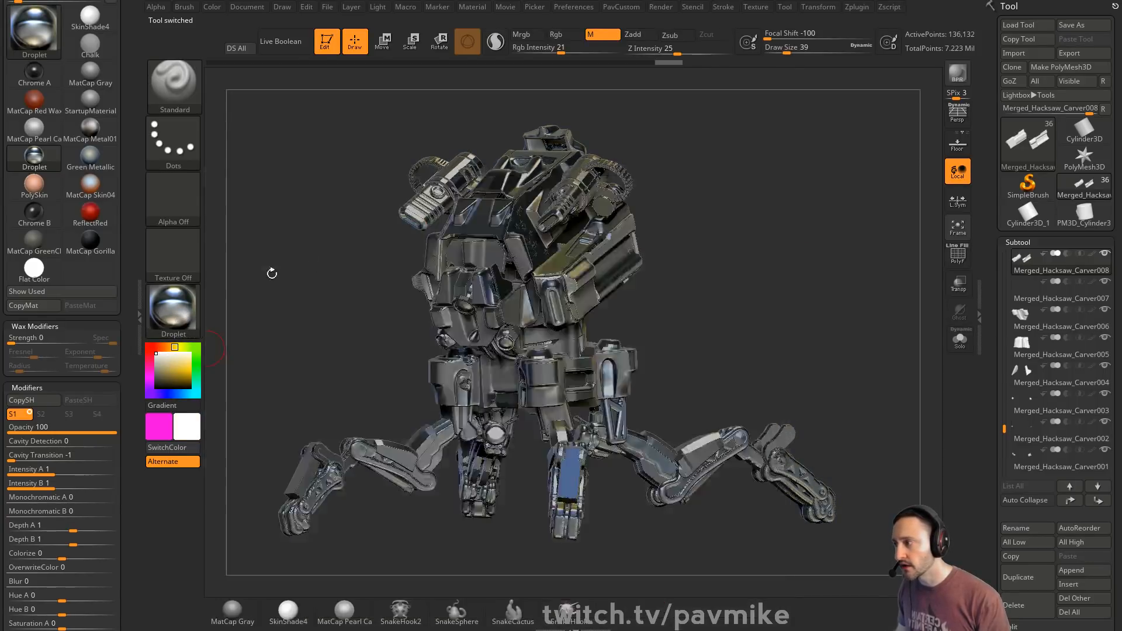
drag(834, 240, 801, 280)
key(shift+r)
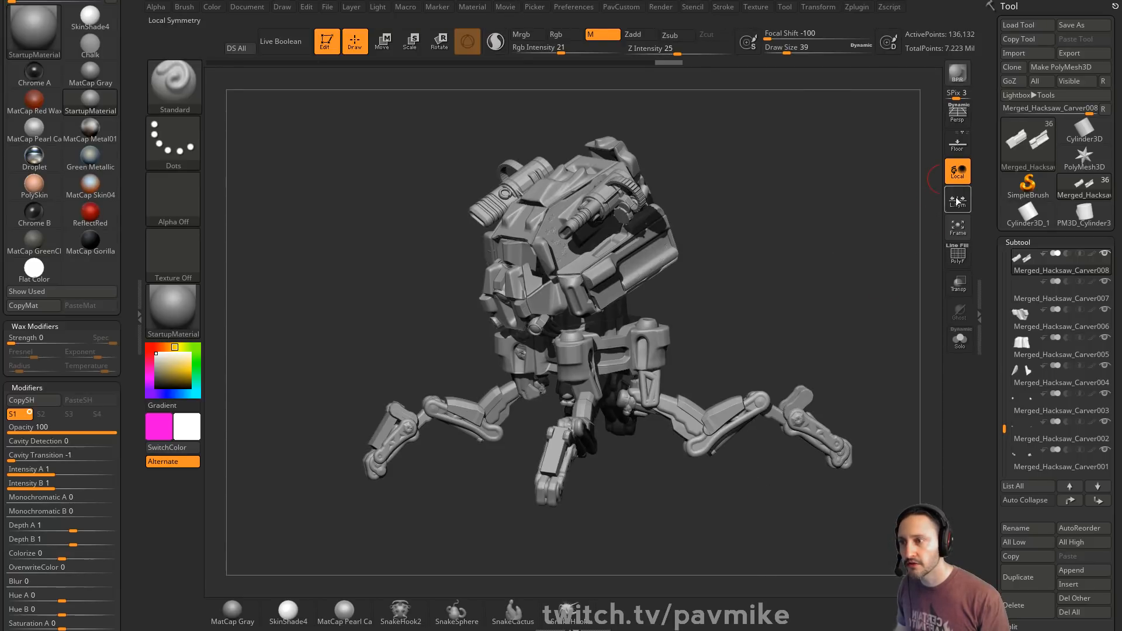
- Turn on the floor grid beneath the robot
click(958, 143)
drag(751, 286, 825, 270)
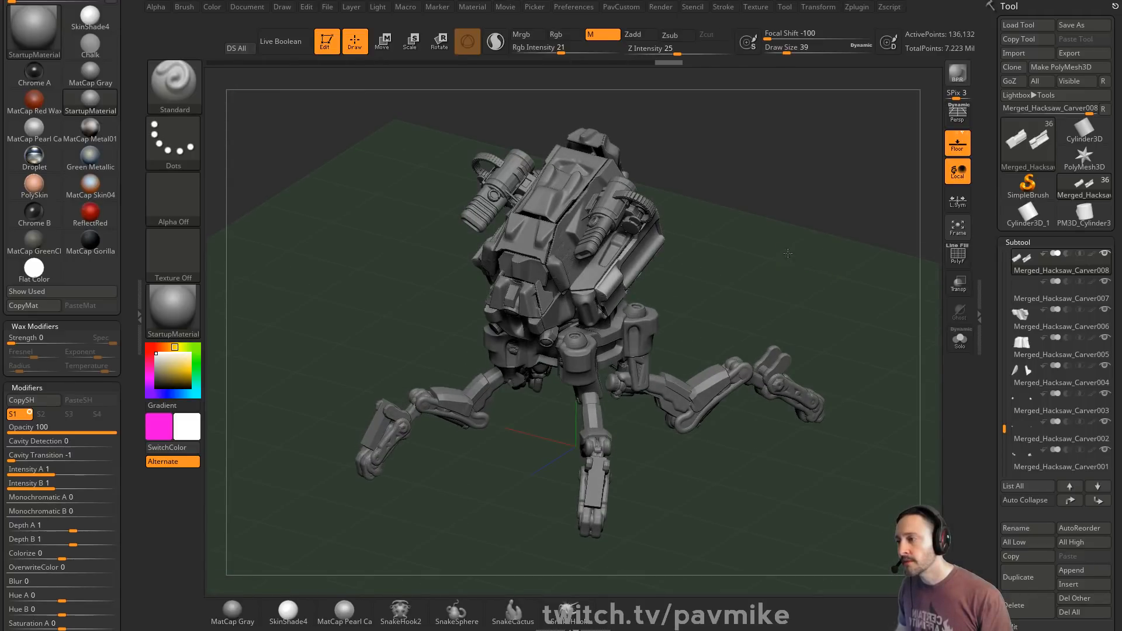
drag(788, 254, 793, 266)
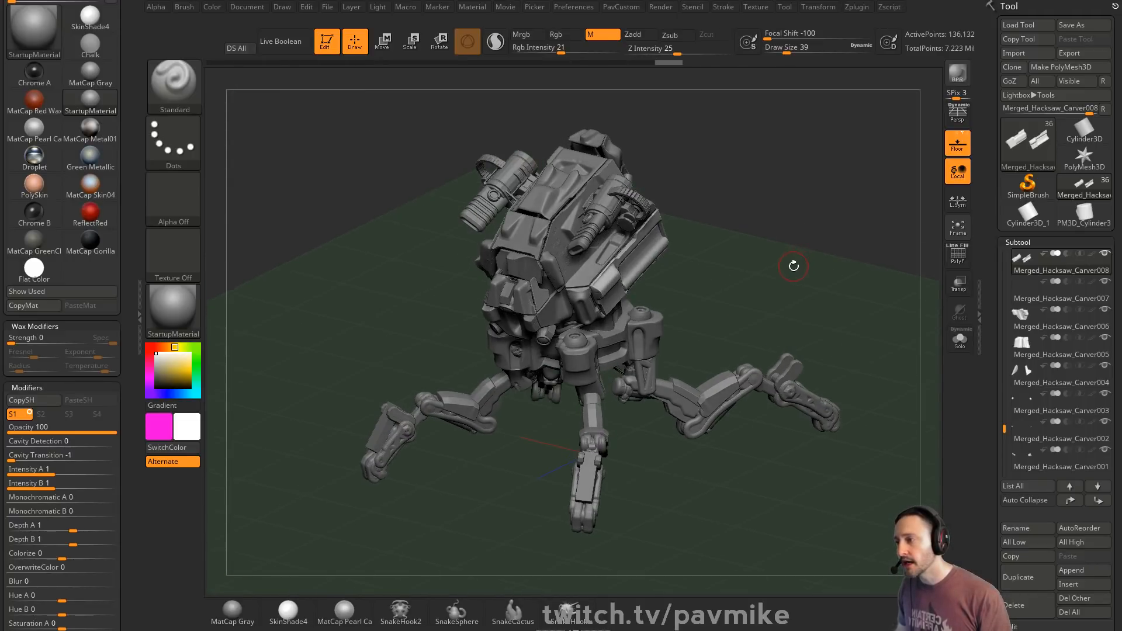
- Set Intensity A to 0.95389 in StartupMaterial's modifiers
click(135, 170)
mouse_move(122, 33)
mouse_down()
mouse_move(125, 133)
mouse_move(128, 30)
mouse_up()
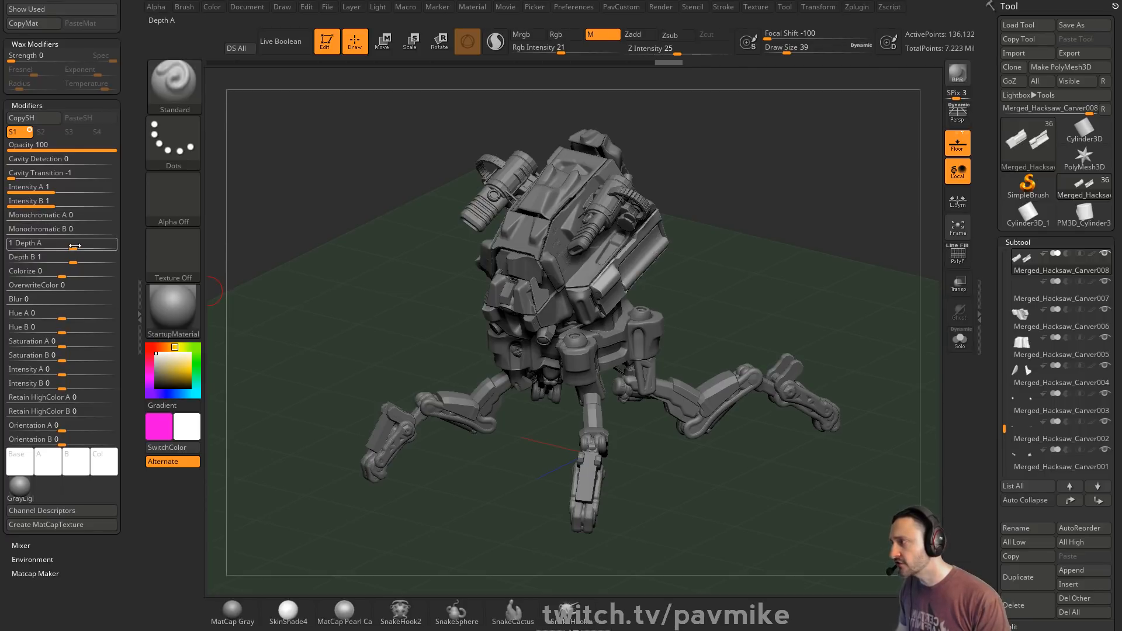
mouse_move(59, 188)
mouse_down()
mouse_move(73, 191)
mouse_move(62, 190)
mouse_up()
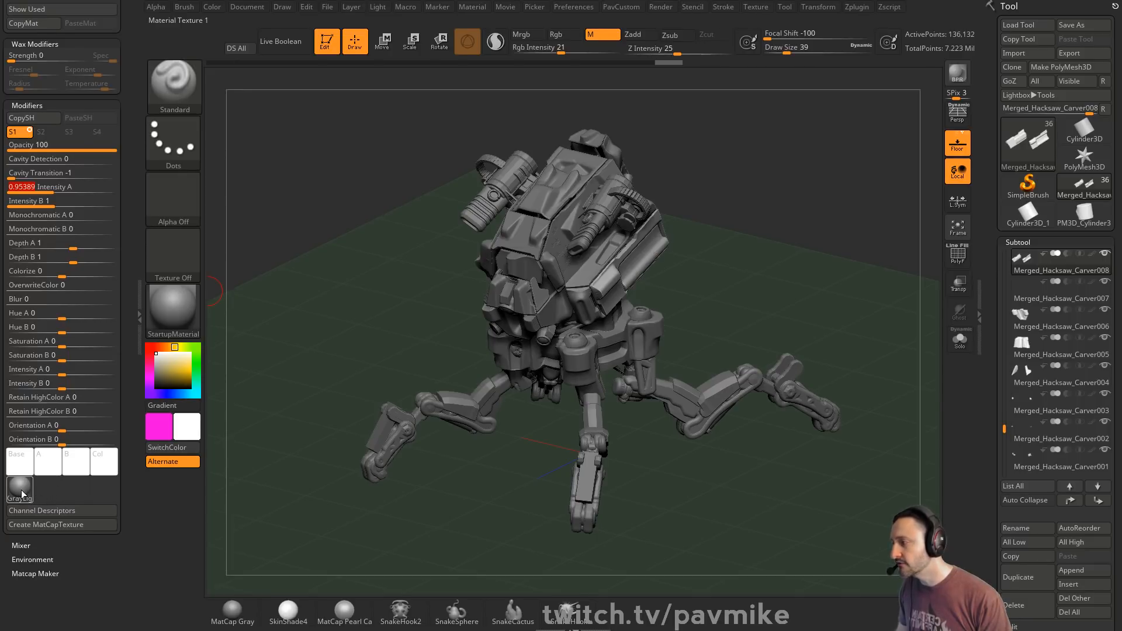
- Give the robot the MatCap Red Wax material with Intensity A at 1.30812 and Intensity B at 0.76362
click(173, 310)
click(525, 415)
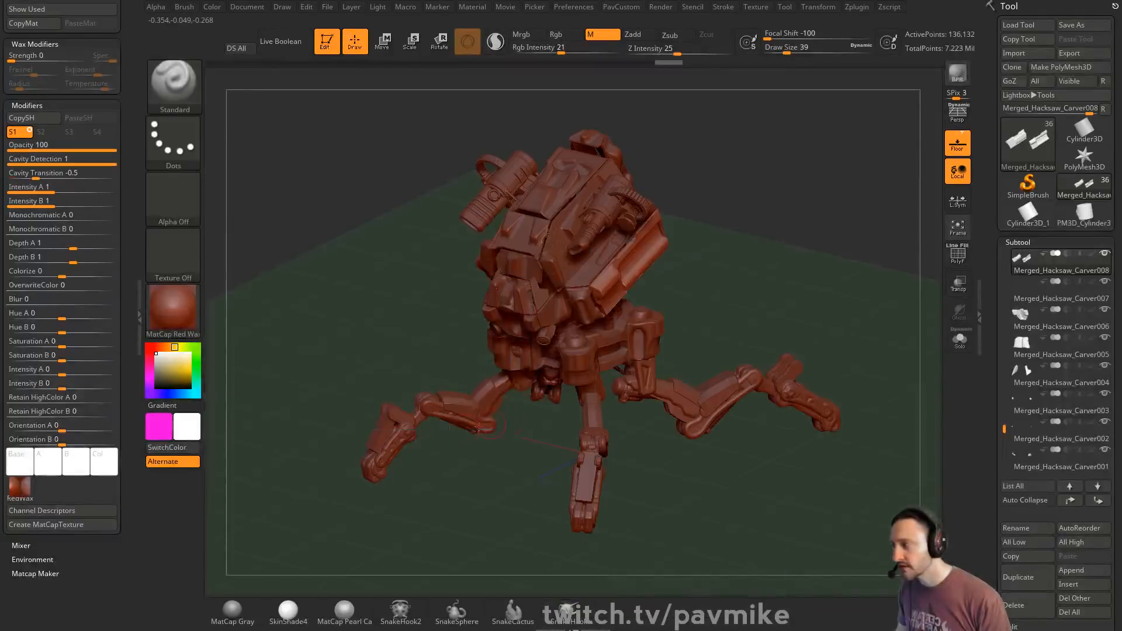
mouse_move(16, 494)
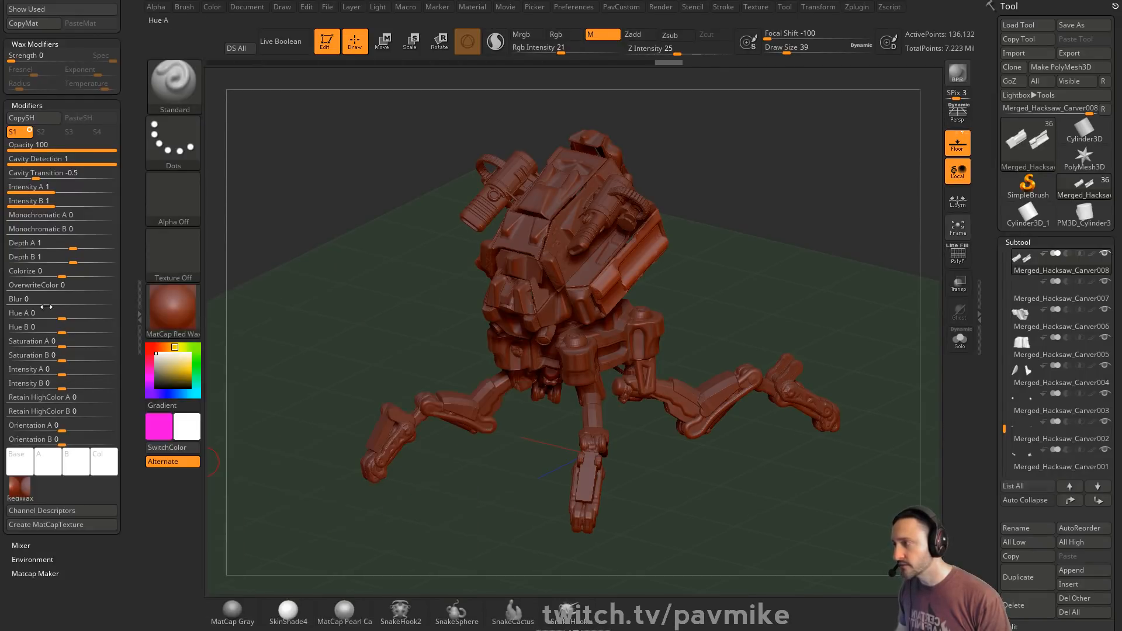
mouse_move(58, 191)
mouse_down()
mouse_move(50, 202)
mouse_move(64, 188)
mouse_up()
drag(731, 269, 752, 183)
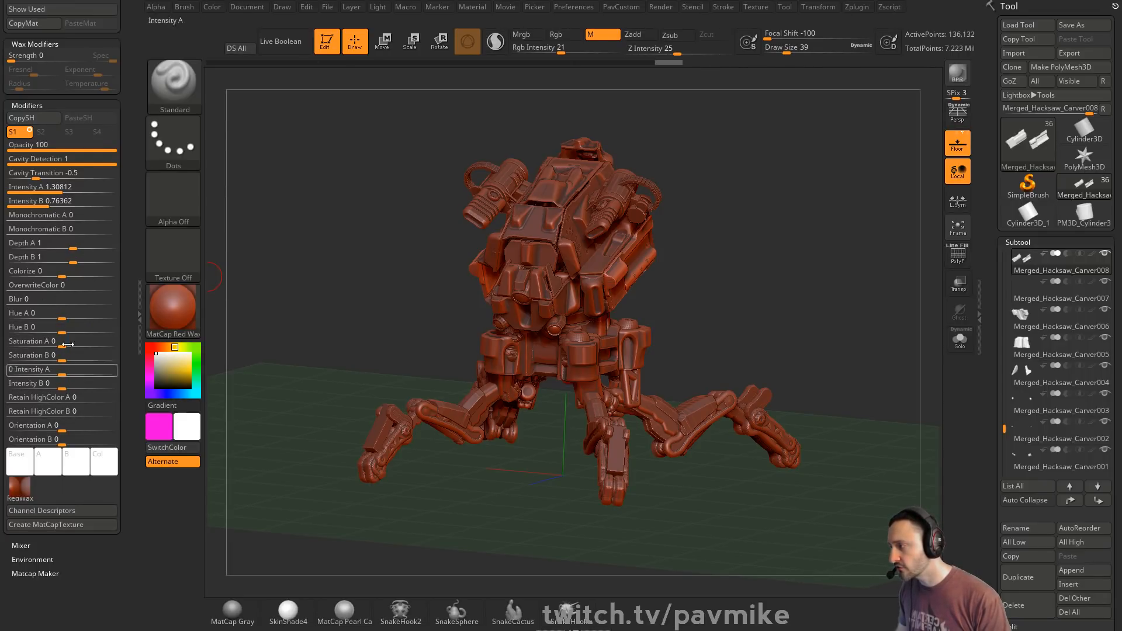
- Try Texture 10 as the MatCap Red Wax material's texture on the robot
click(25, 494)
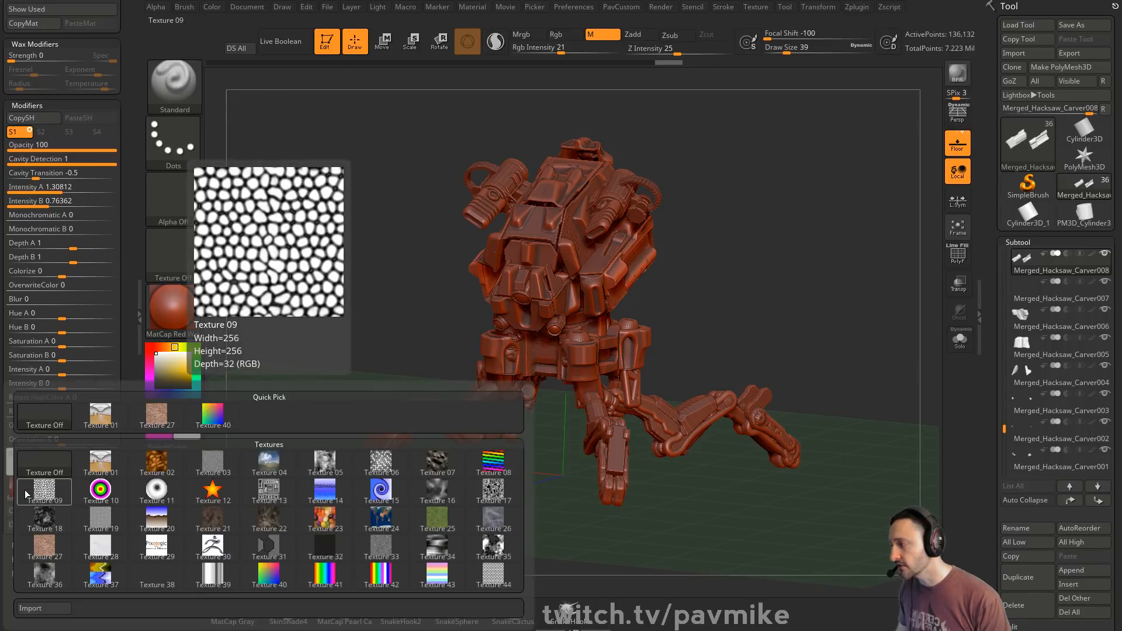
click(26, 490)
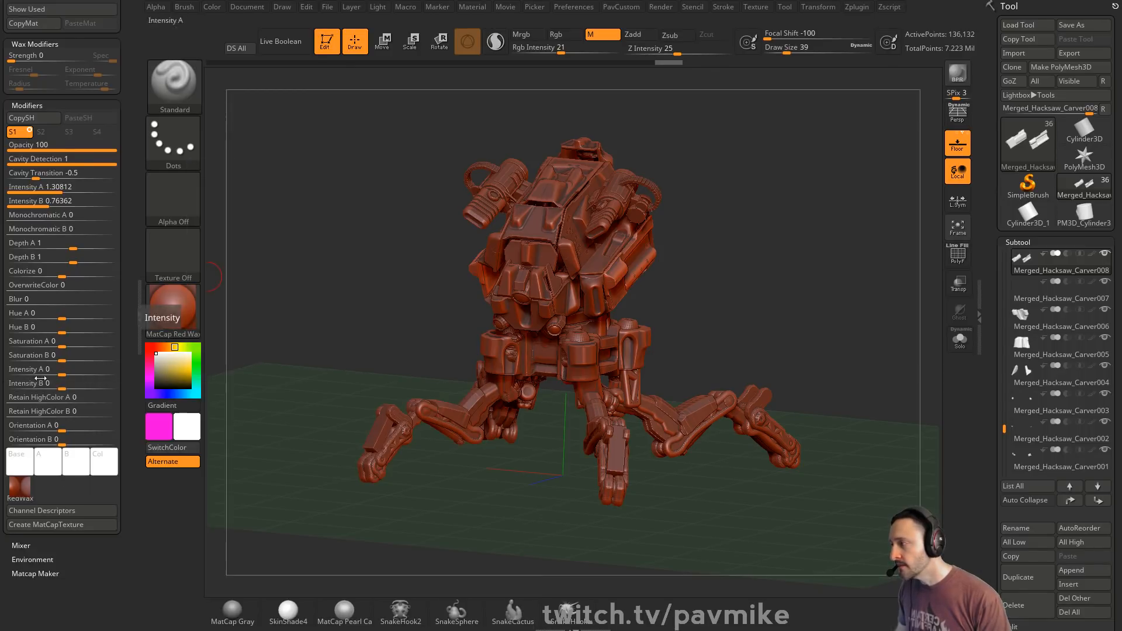
click(24, 494)
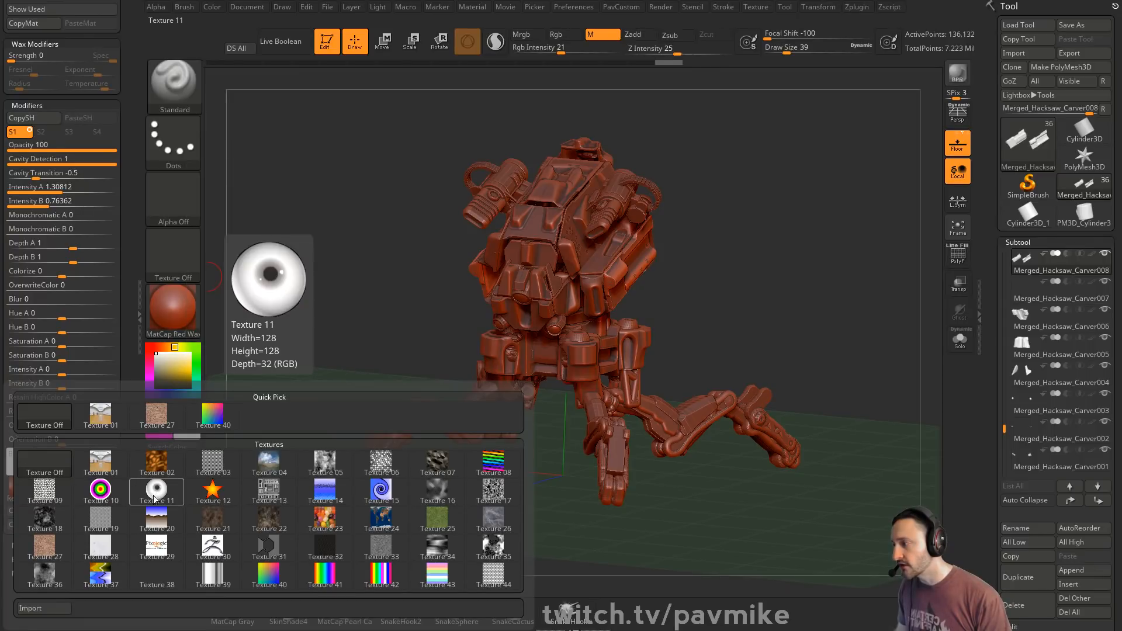
click(108, 496)
drag(746, 253, 792, 251)
- Try Texture 11 and Texture 09 as the Red Wax material's texture
click(27, 485)
click(156, 496)
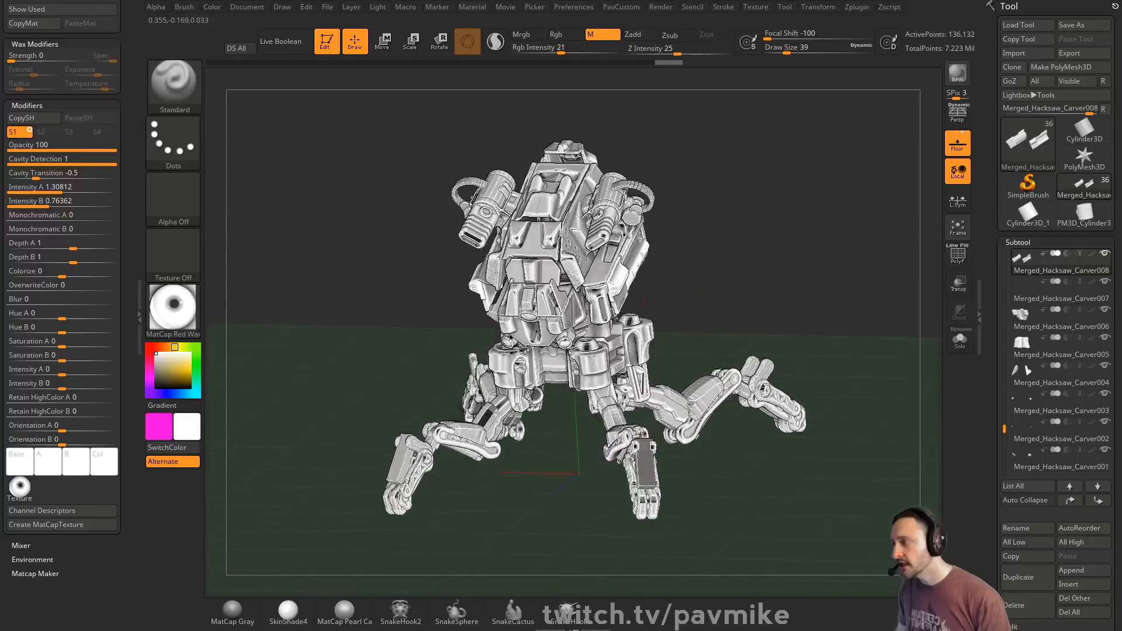
click(22, 489)
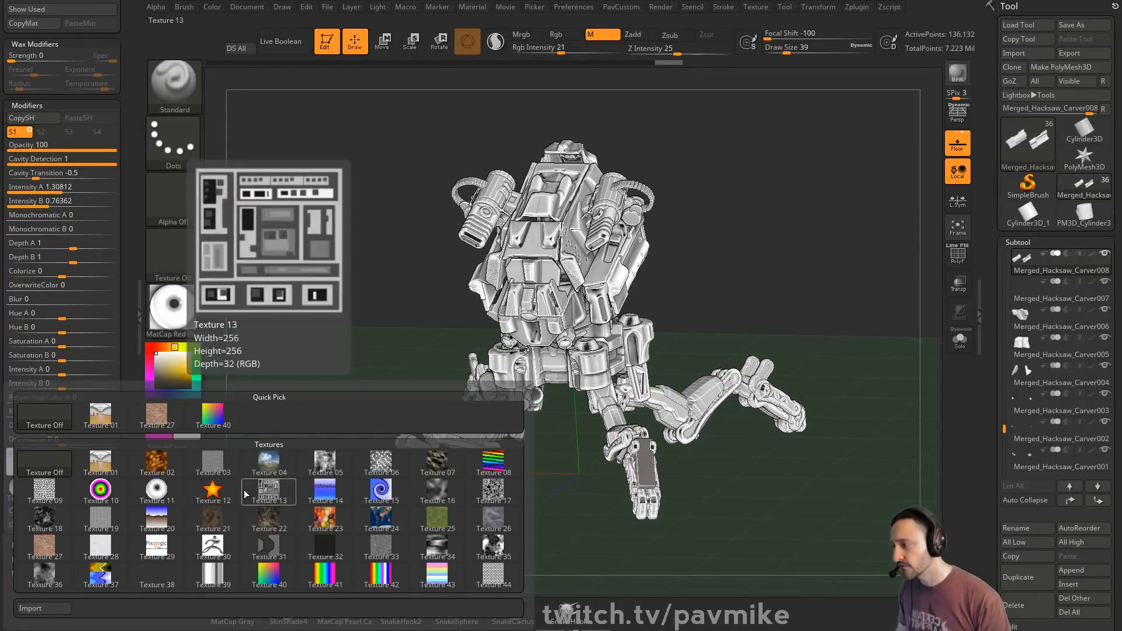
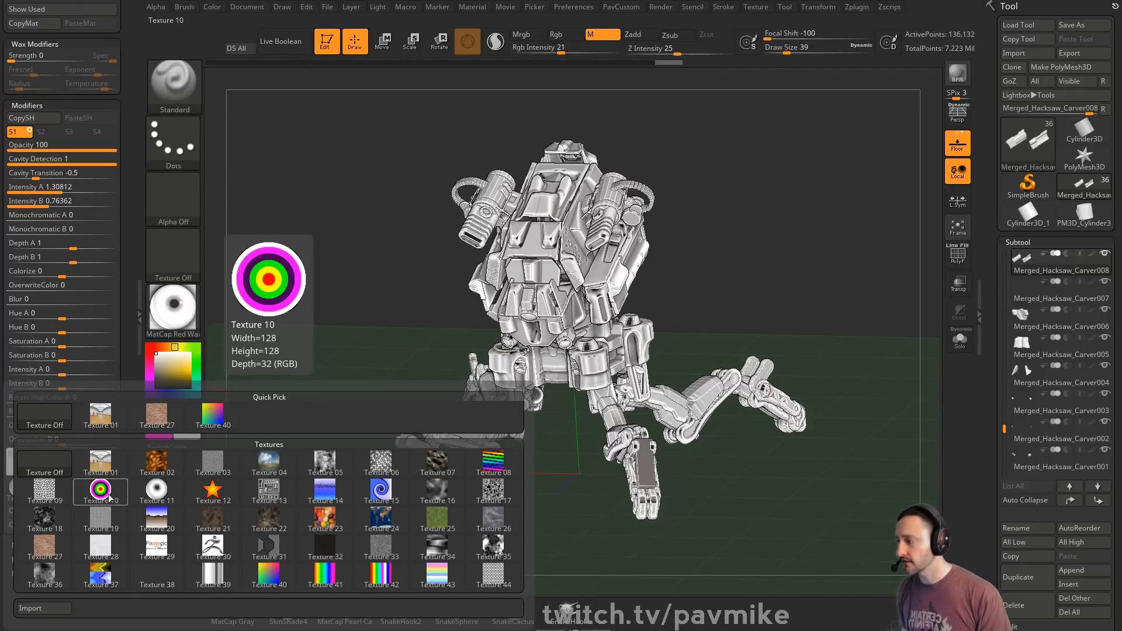
click(44, 490)
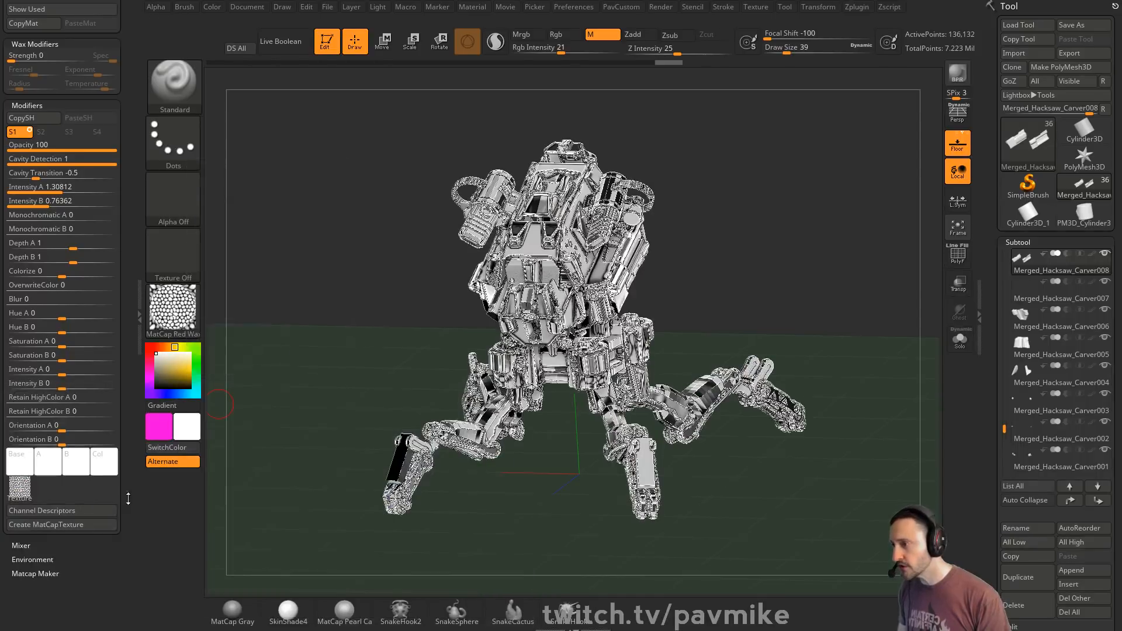
- Try the blue spiral Texture 15 and the ringed Texture 10 as the Red Wax material's texture
click(19, 484)
click(381, 492)
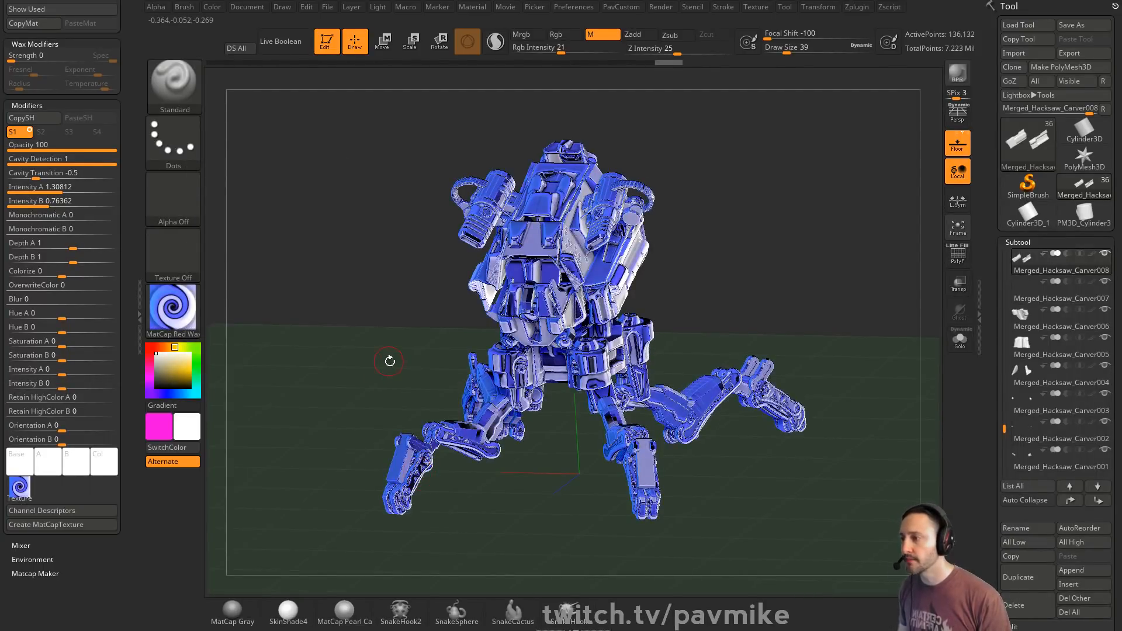
drag(390, 361, 276, 374)
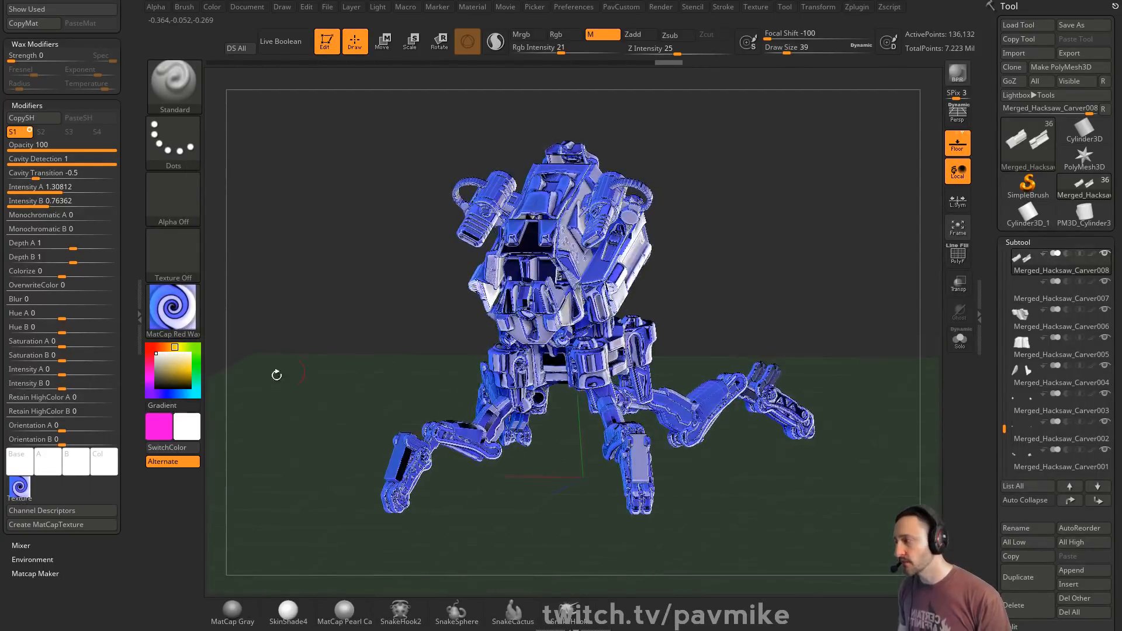
click(20, 487)
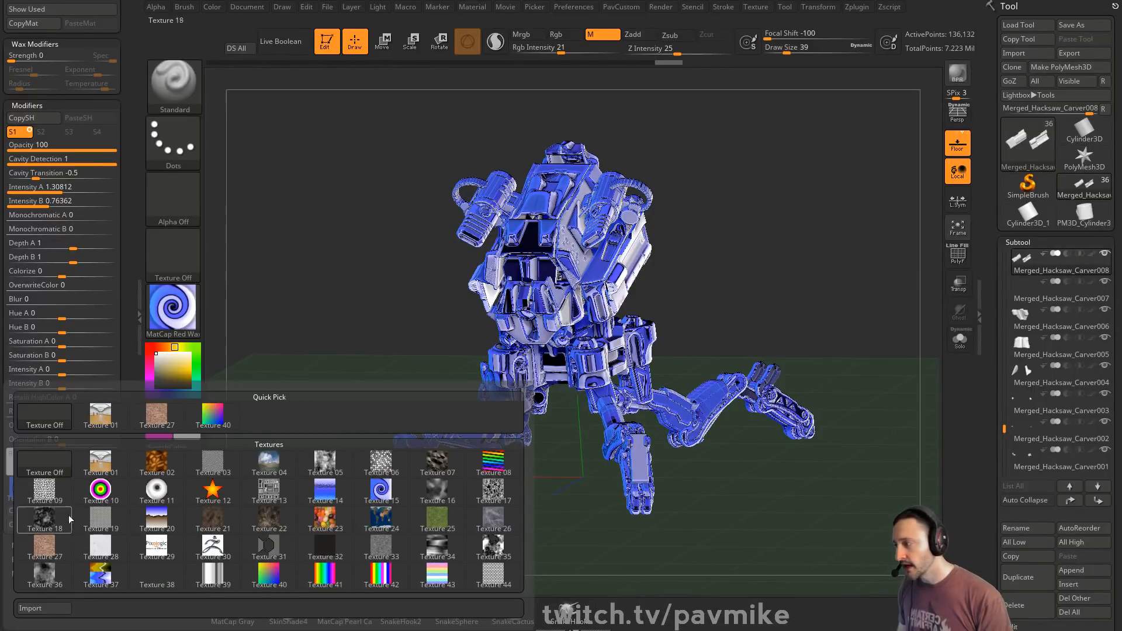
click(101, 490)
- Replace the Red Wax material's texture with the rainbow-striped Texture 42
click(16, 494)
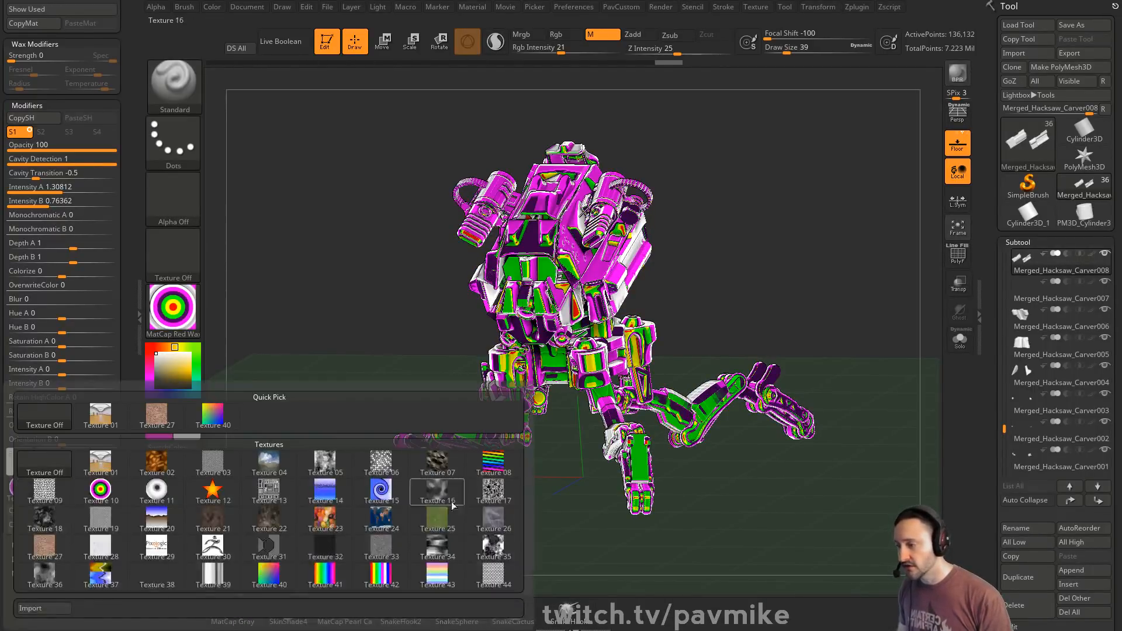
click(368, 583)
mouse_move(347, 385)
mouse_down()
mouse_move(380, 377)
mouse_move(330, 380)
mouse_move(351, 380)
mouse_up()
click(15, 495)
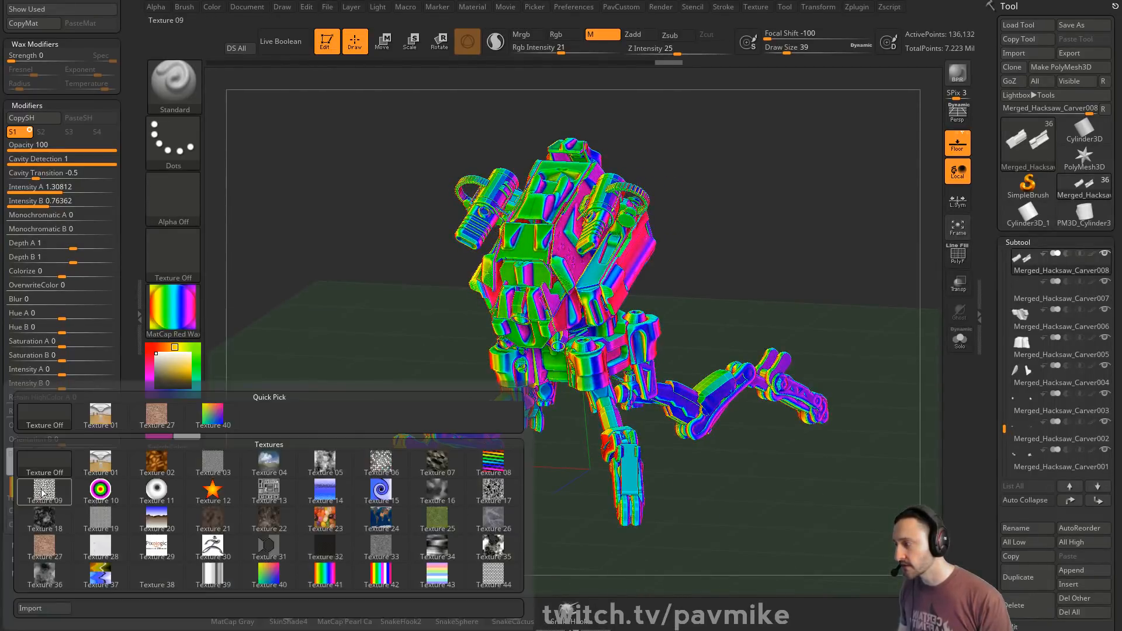
click(109, 500)
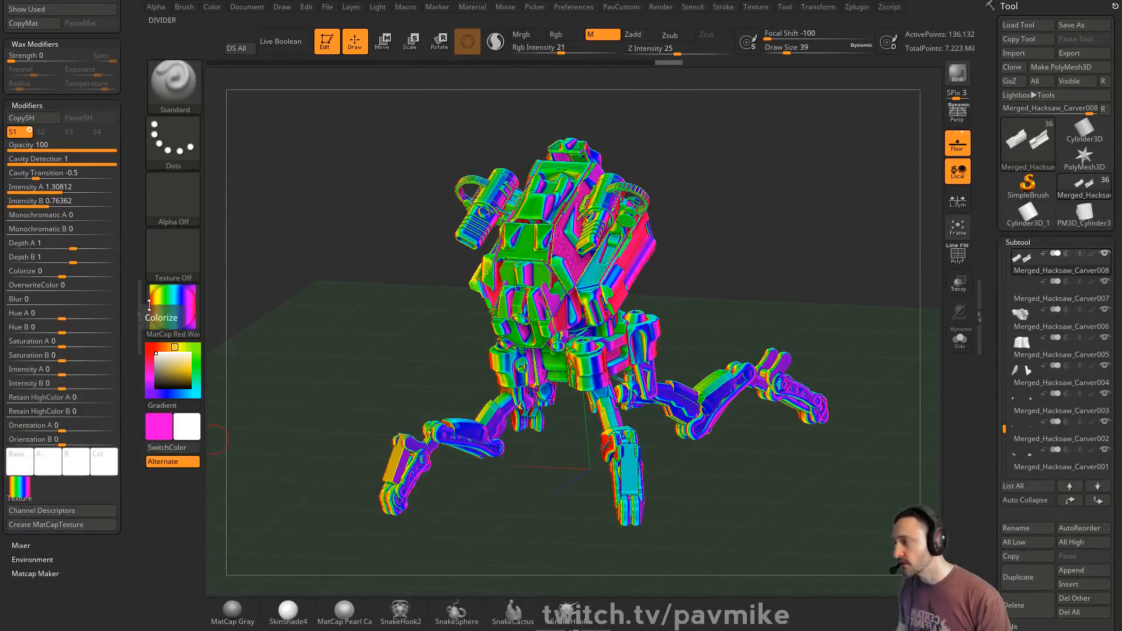
scroll(126, 401, up, 5)
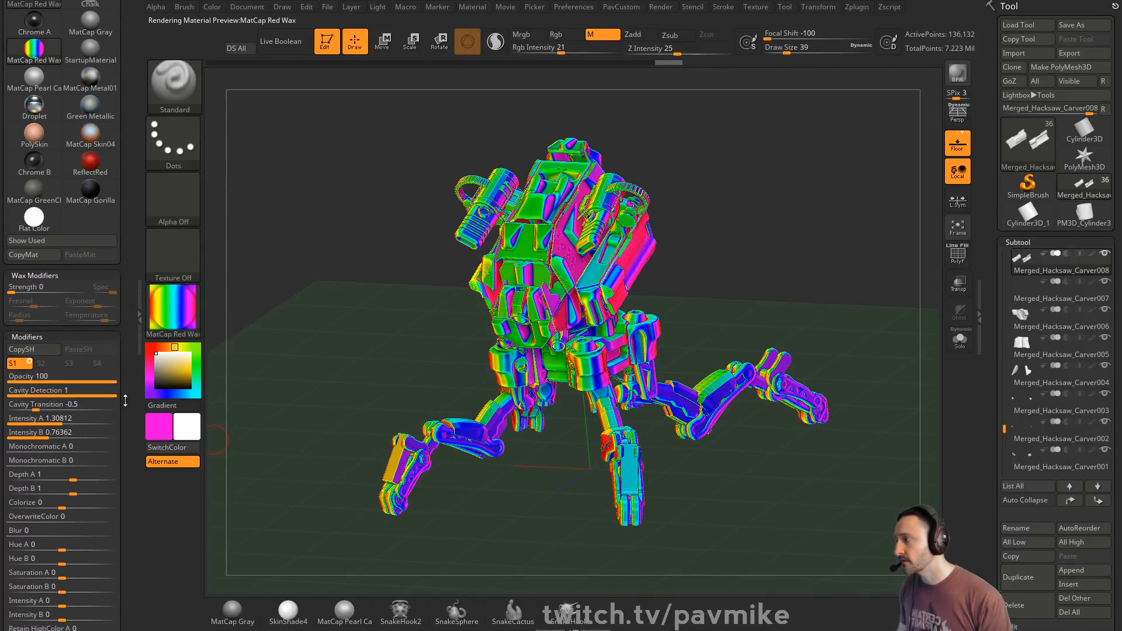
- Open the LightCap settings of the lights and examine the LightCap preview and its controls
scroll(125, 401, up, 3)
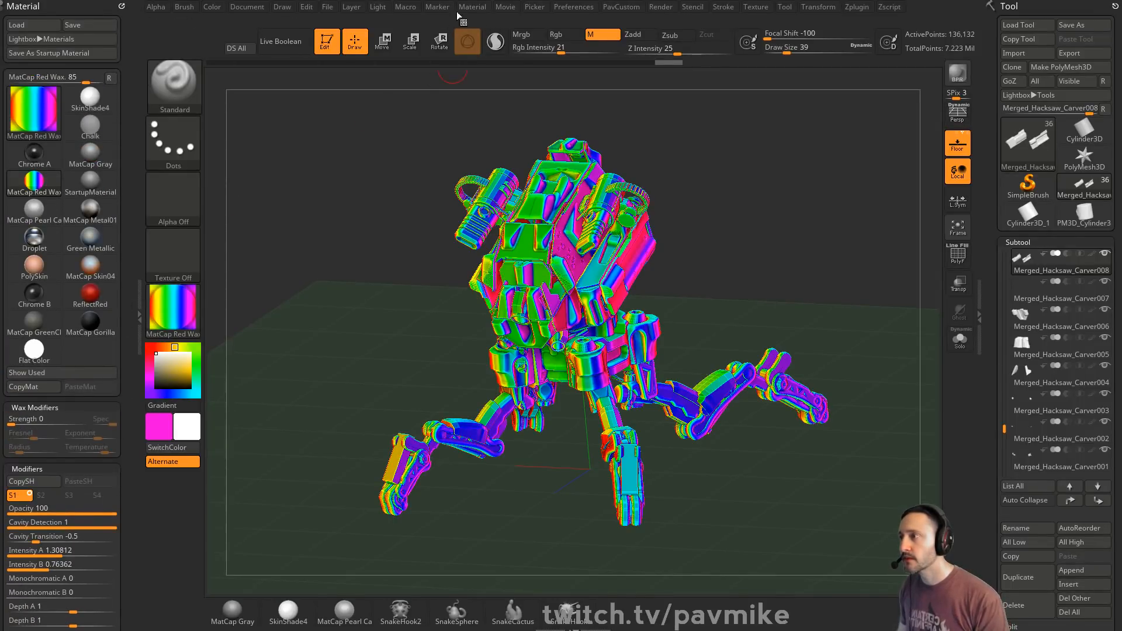
click(374, 8)
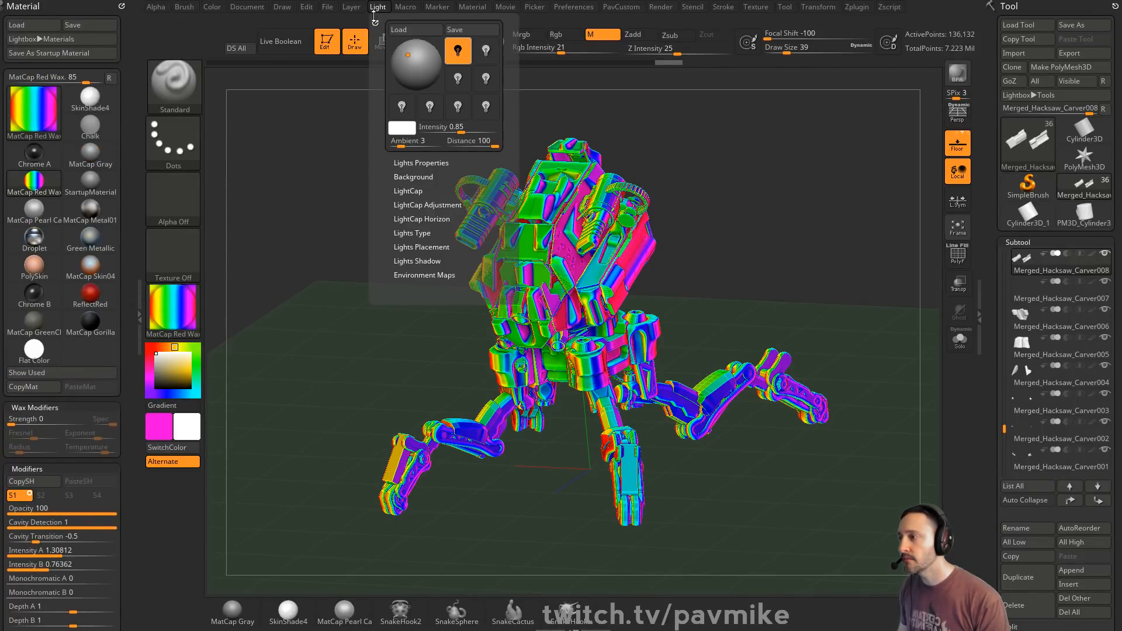
click(419, 191)
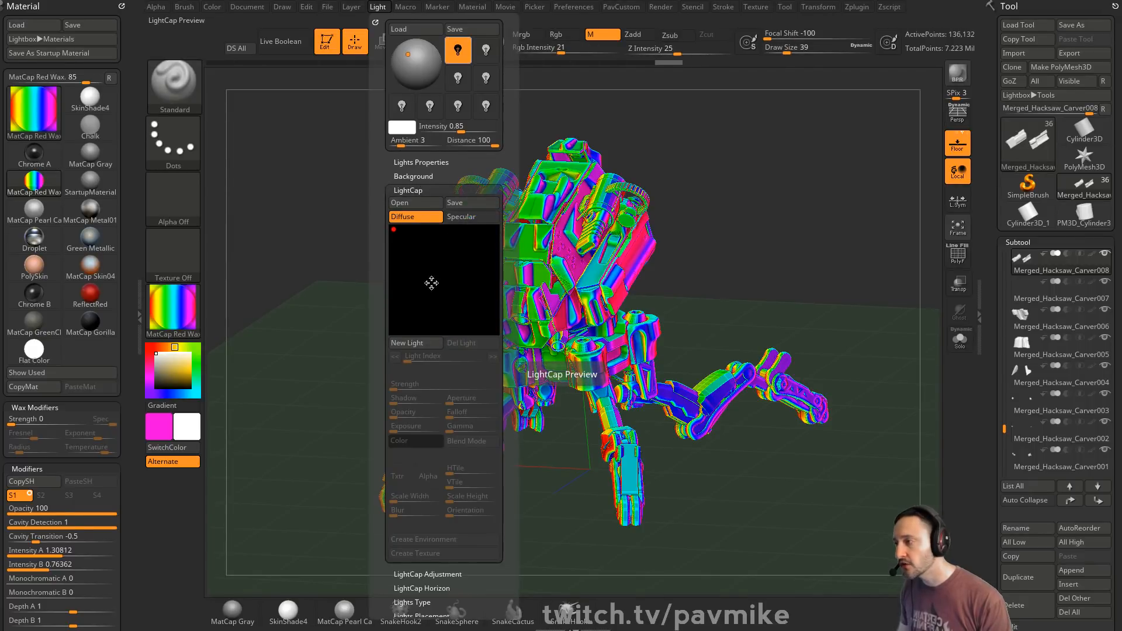
mouse_move(376, 325)
mouse_down()
mouse_move(383, 258)
mouse_move(380, 326)
mouse_up()
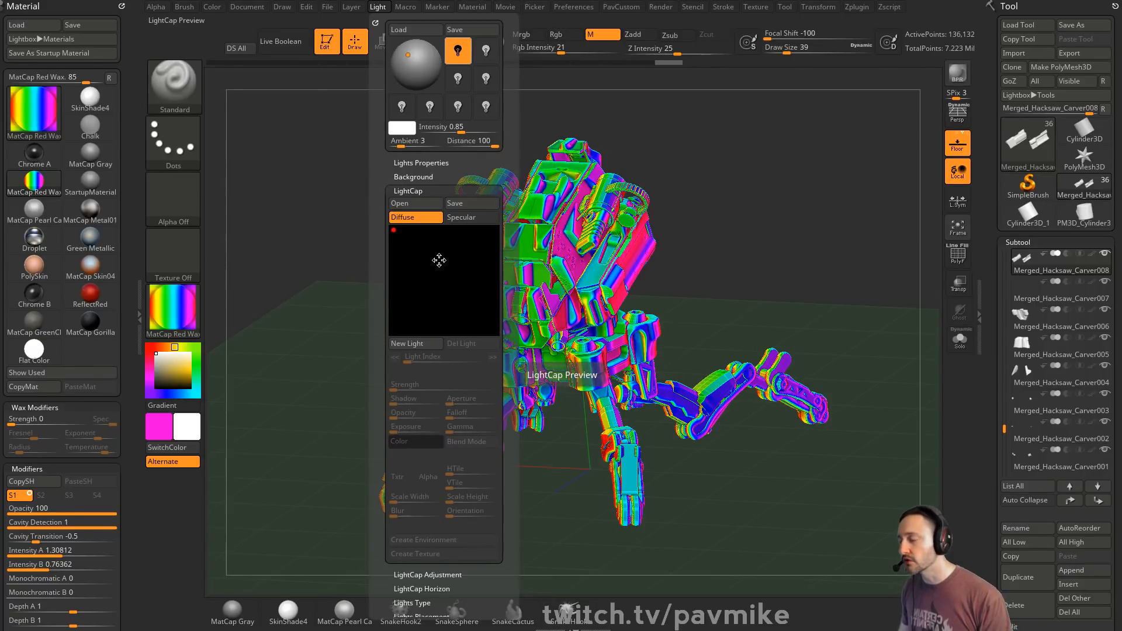
shift+drag(760, 234, 446, 269)
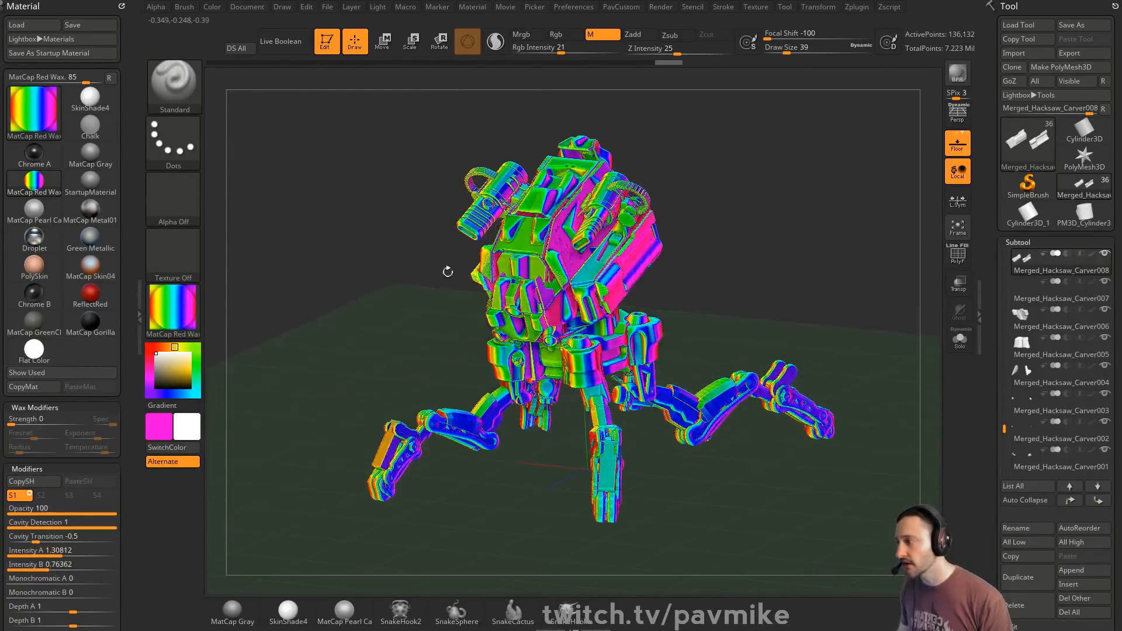
- Try StartupMaterial on the robot and replace it with the standard BasicMaterial
click(199, 327)
click(245, 274)
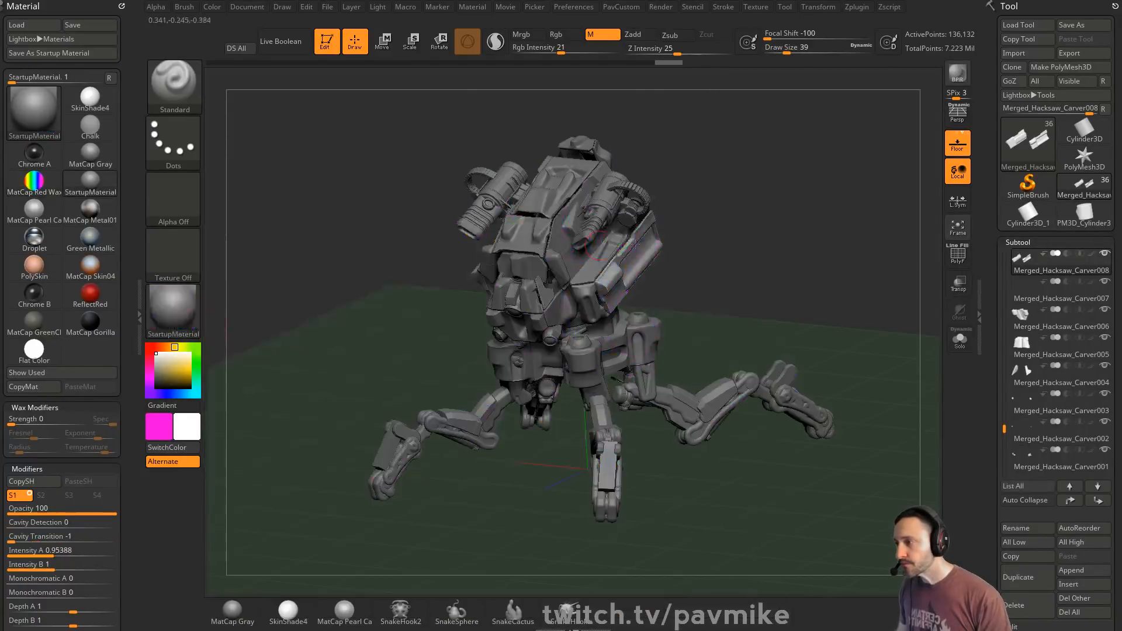
click(186, 311)
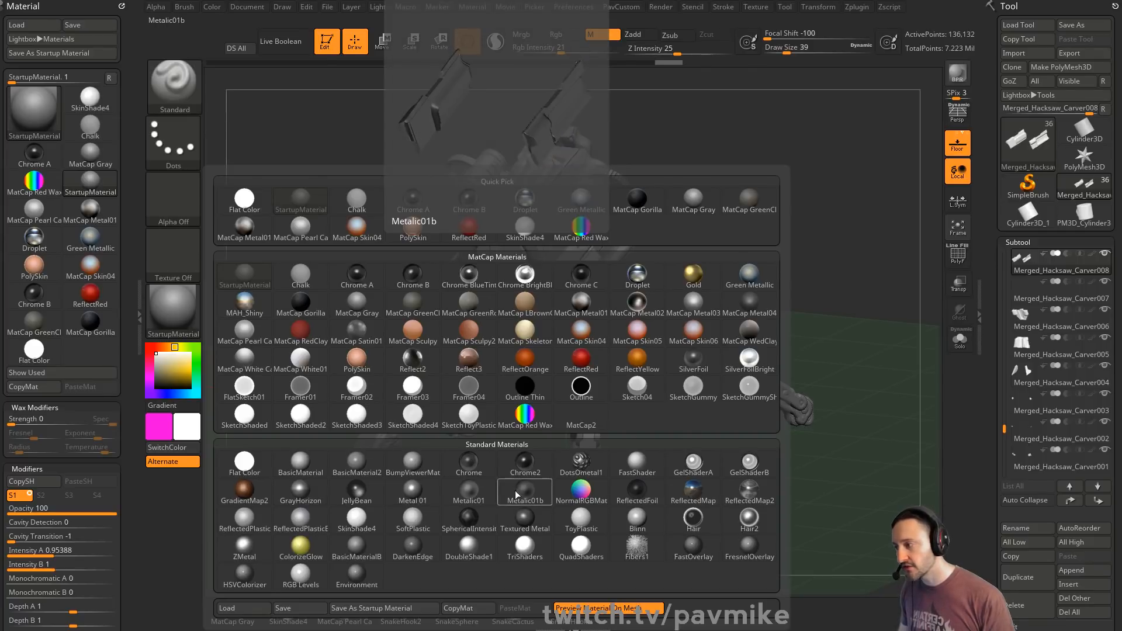
click(308, 466)
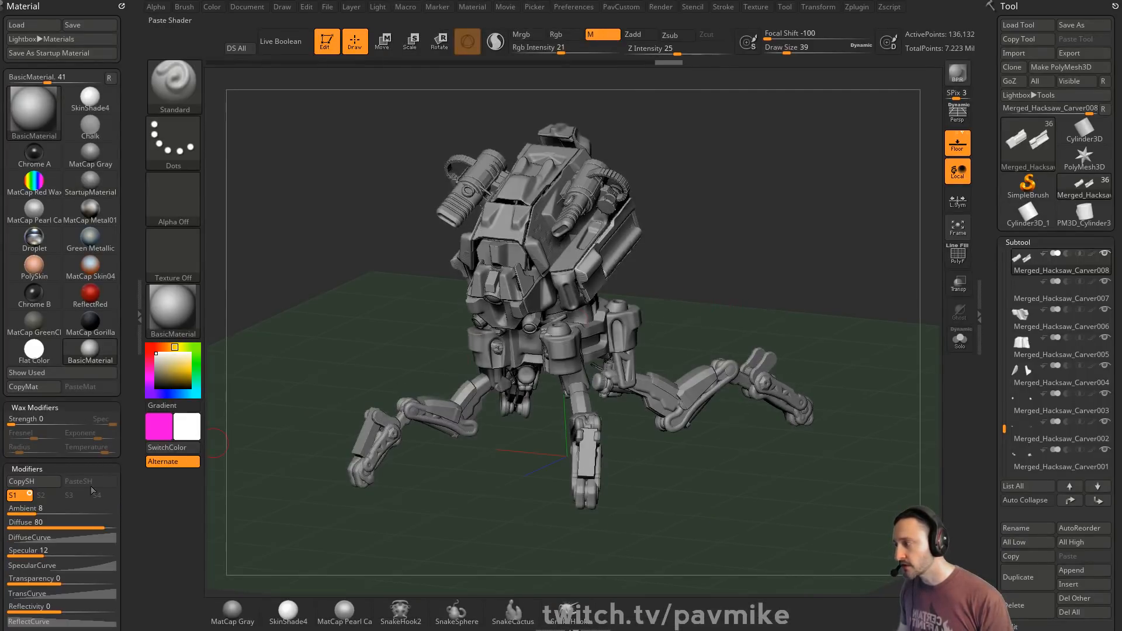
- Set BasicMaterial's Diffuse to 100, Specular to 78 and PhongBlinn Specular to about 0.00012
drag(128, 440, 128, 64)
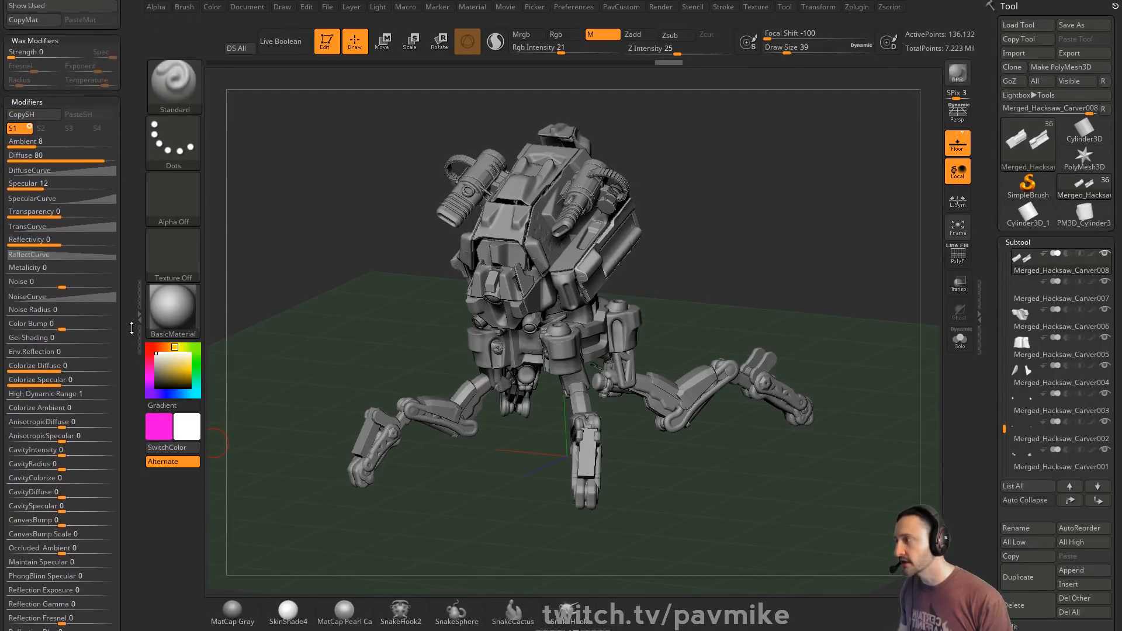
drag(107, 145, 122, 146)
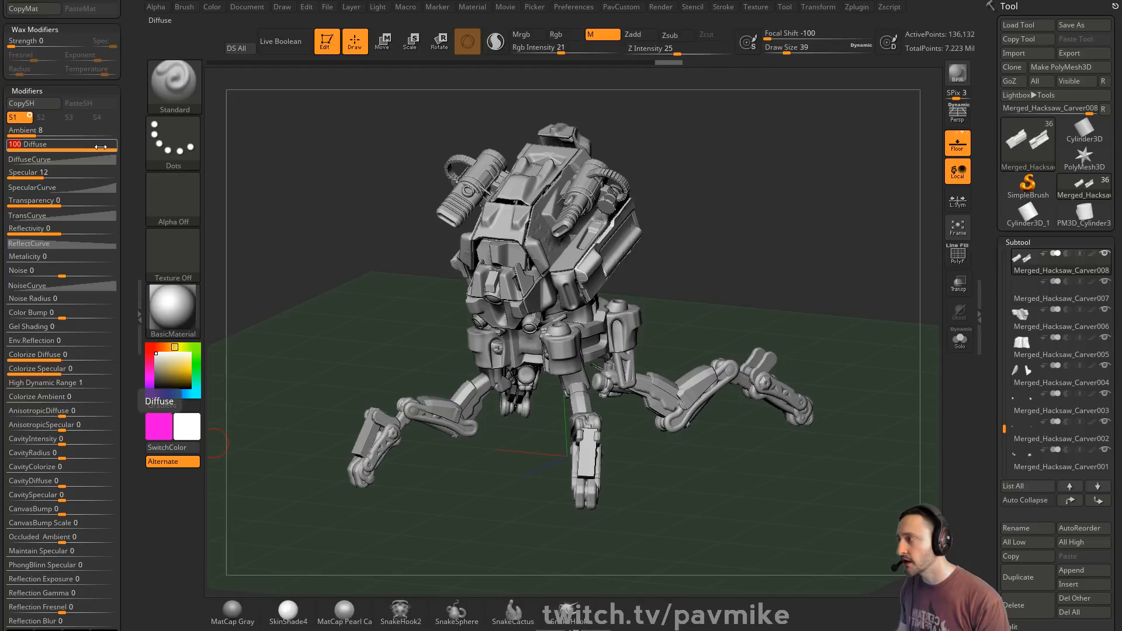
drag(70, 176, 102, 169)
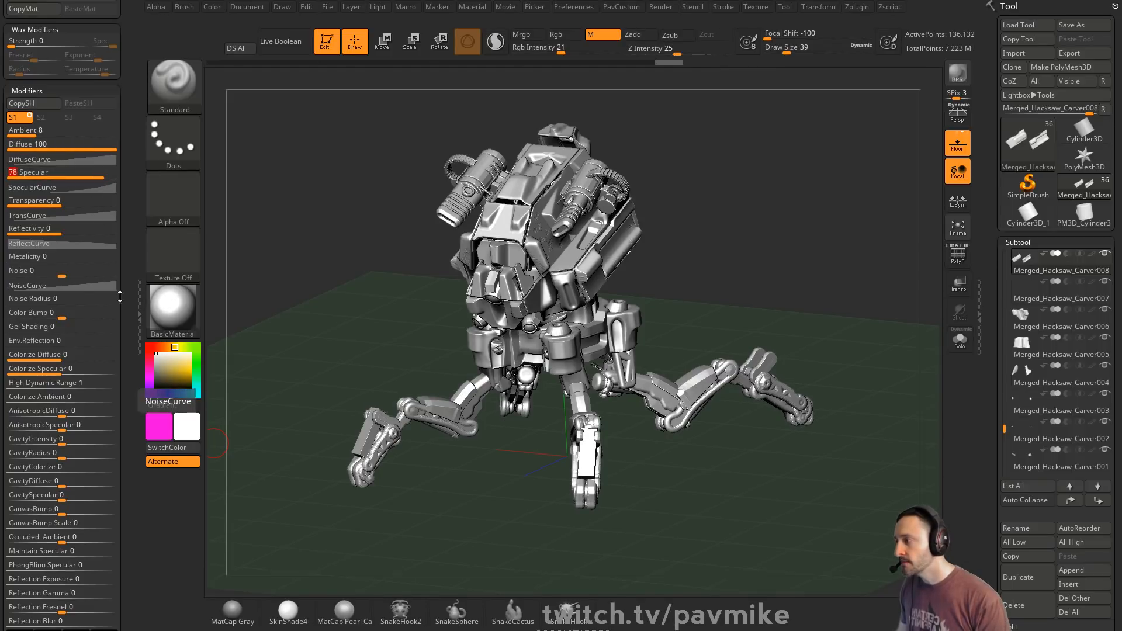
scroll(97, 402, down, 2)
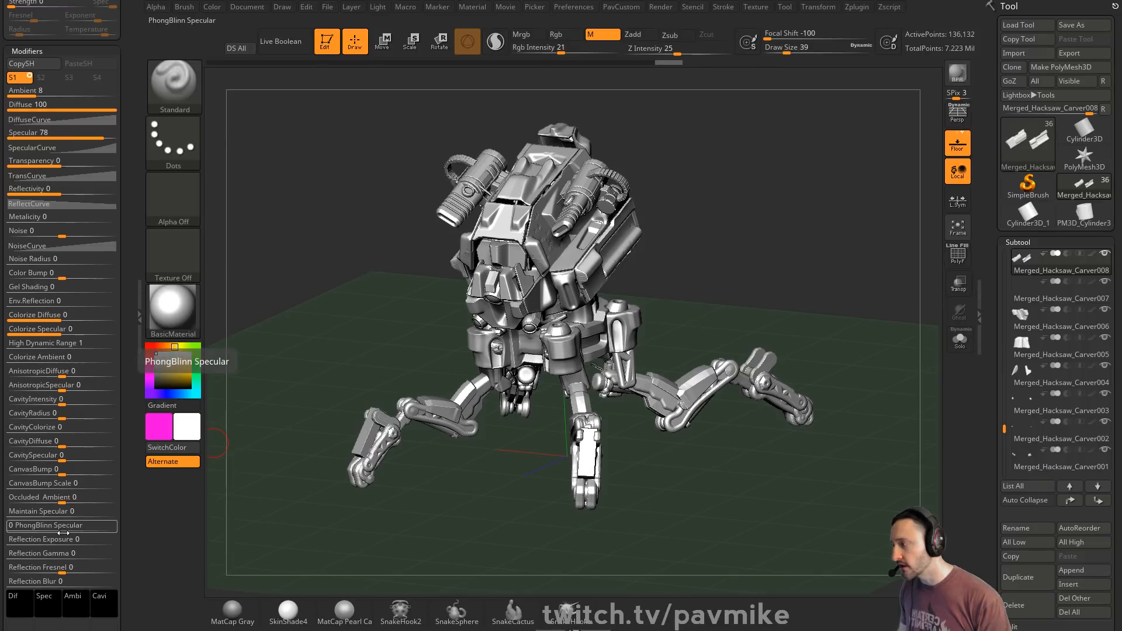
mouse_move(26, 527)
mouse_down()
mouse_move(86, 527)
mouse_move(8, 525)
mouse_up()
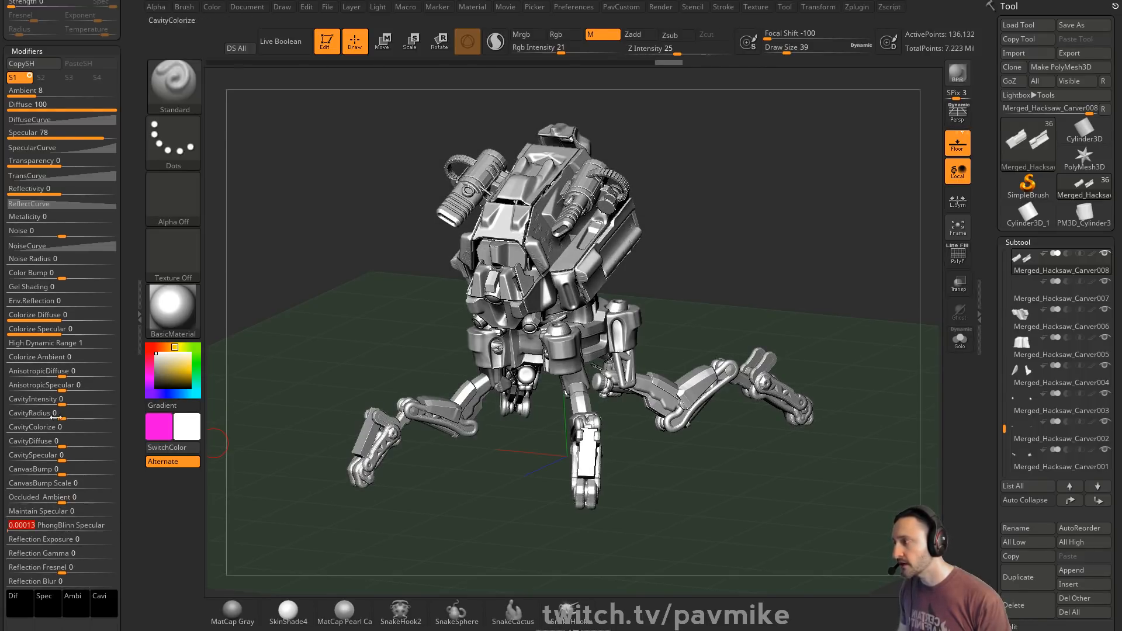
- Reshape BasicMaterial's specular curve so it stays low and rises steeply only near its end, and check the robot's highlights
click(76, 150)
drag(96, 199, 111, 240)
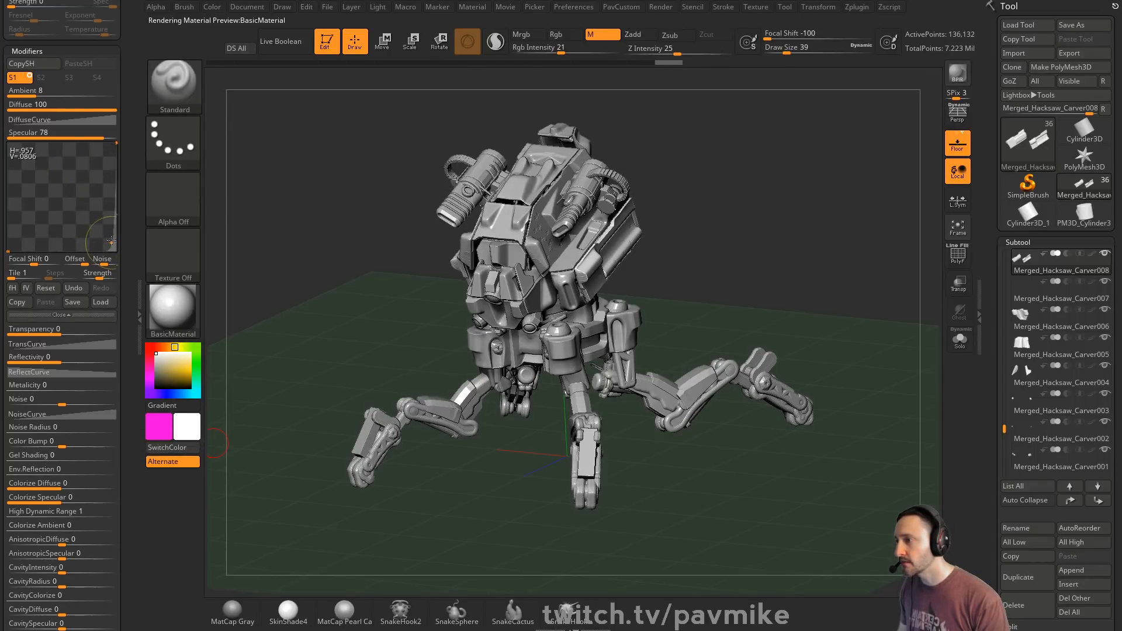
drag(750, 228, 634, 239)
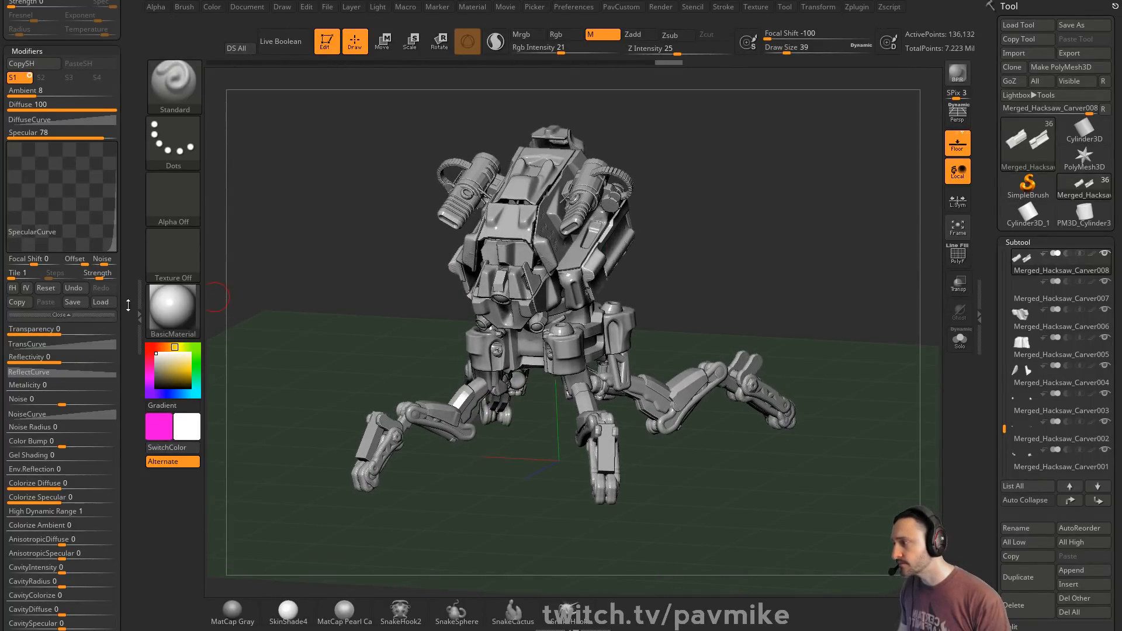
- Assign the sky image Texture 04 as BasicMaterial's texture and set Reflectivity to 100
drag(130, 347, 130, 198)
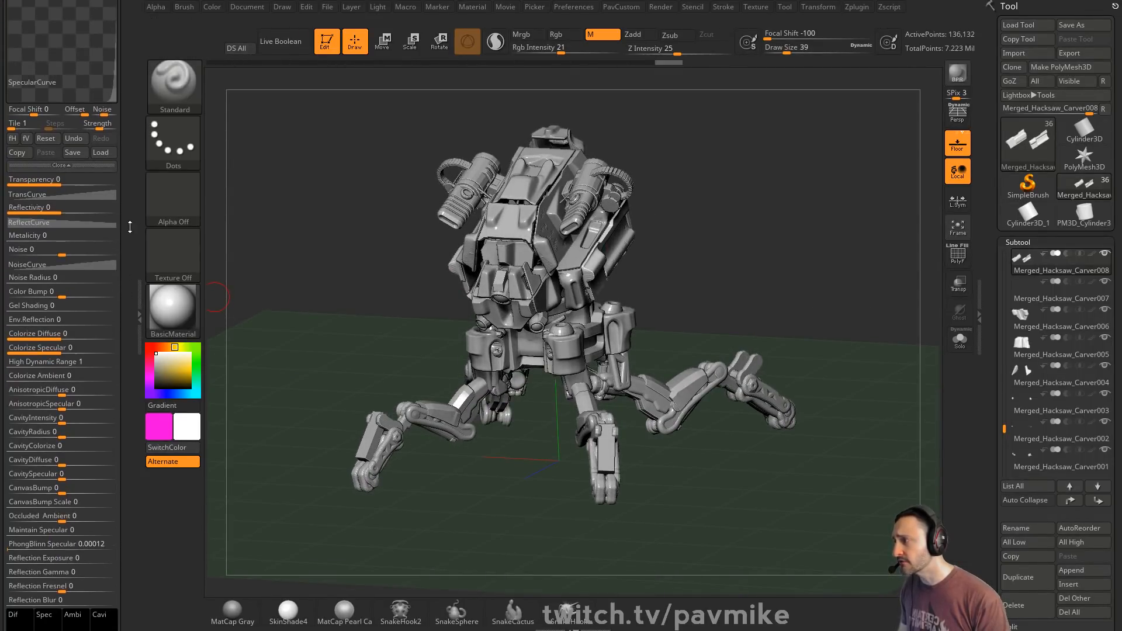
drag(133, 294, 133, 157)
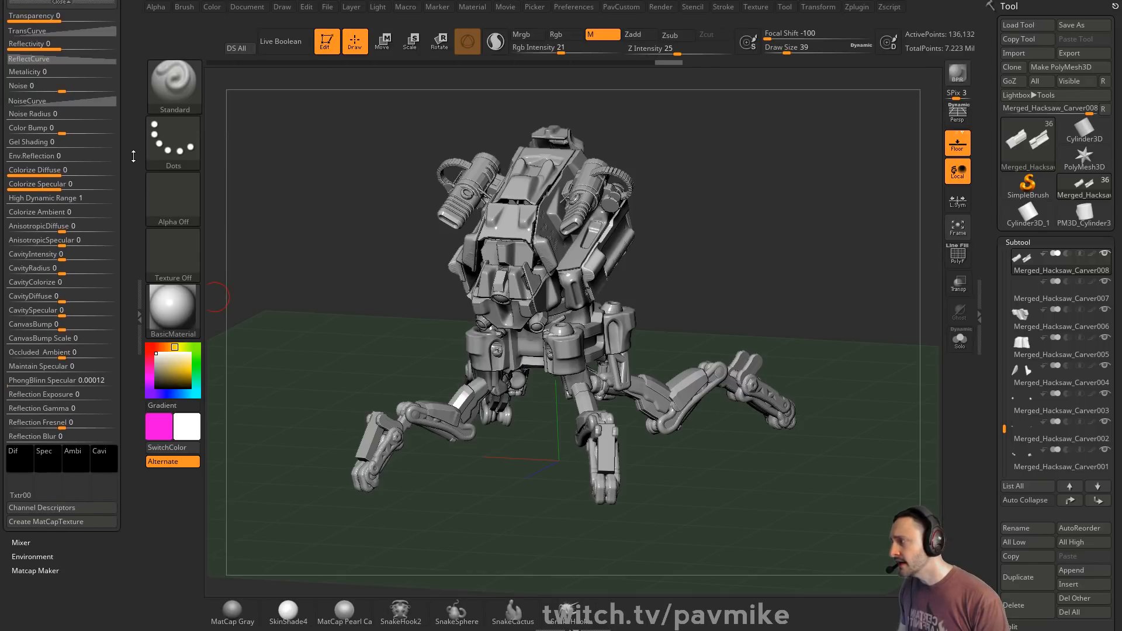
click(29, 496)
click(45, 490)
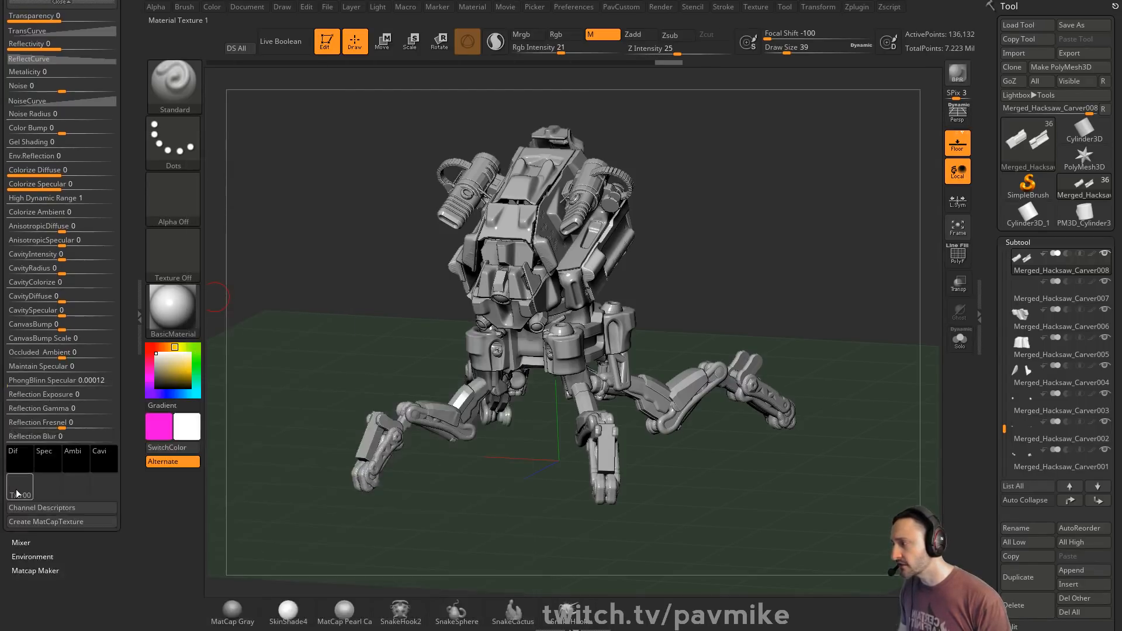
click(27, 491)
click(266, 464)
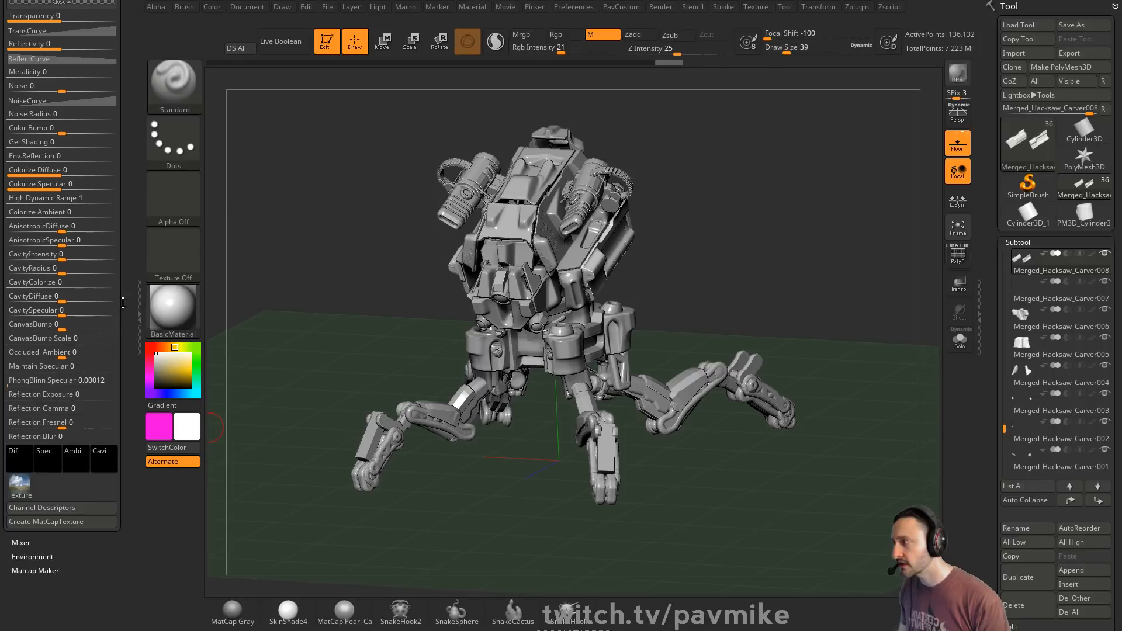
drag(123, 302, 123, 360)
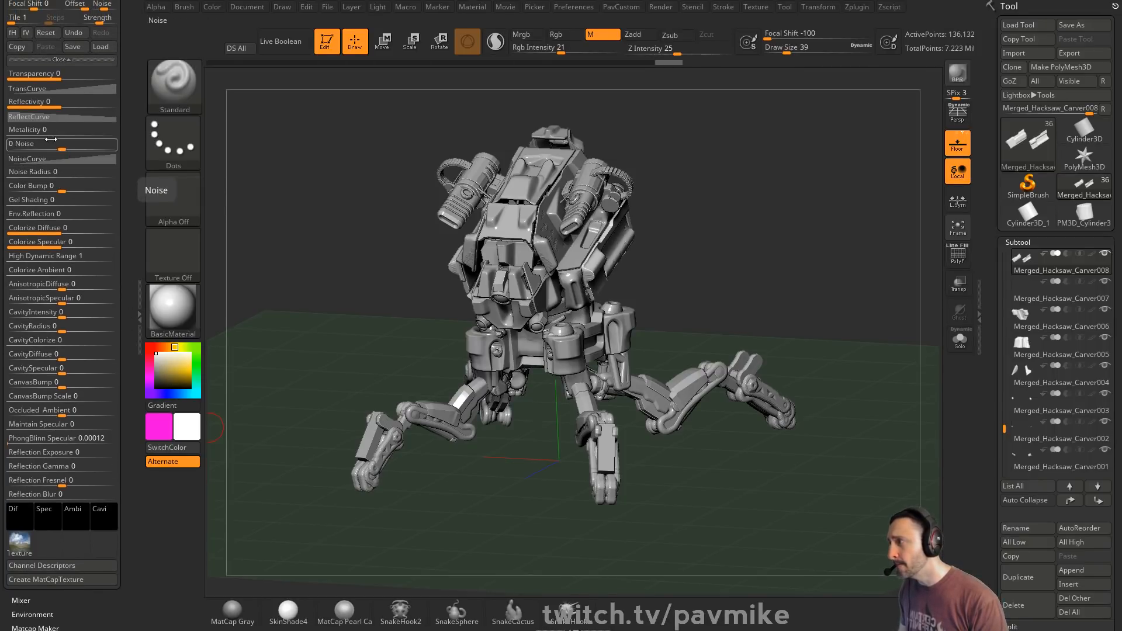
drag(41, 103, 119, 103)
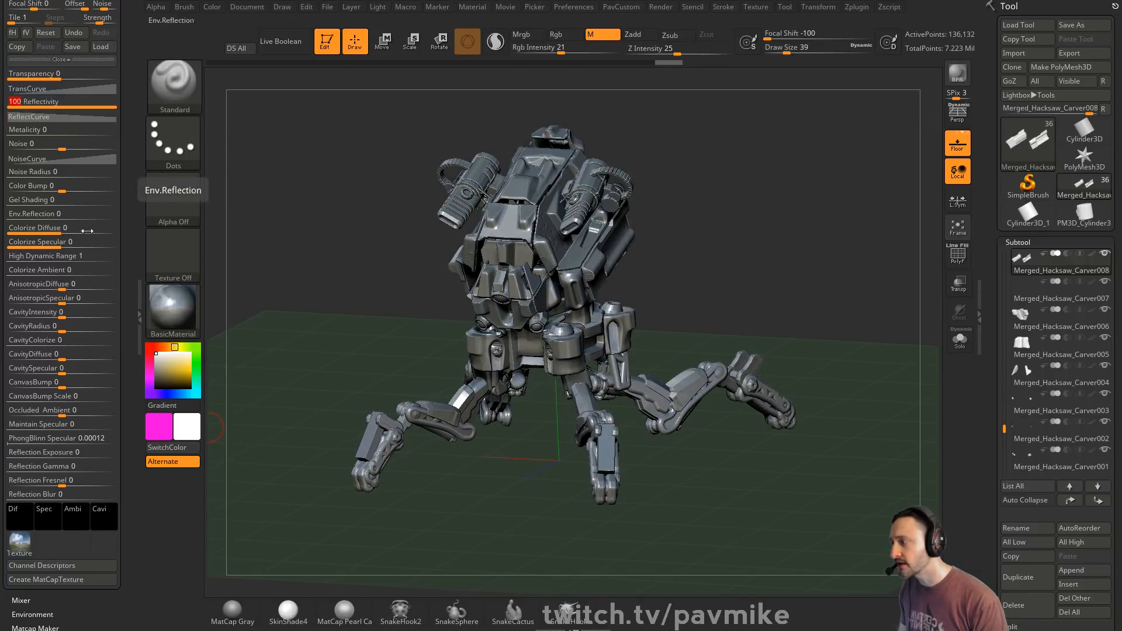
- Try the star Texture 12 and the blue Texture 24 as BasicMaterial's reflected texture and view the robot from another angle
click(23, 542)
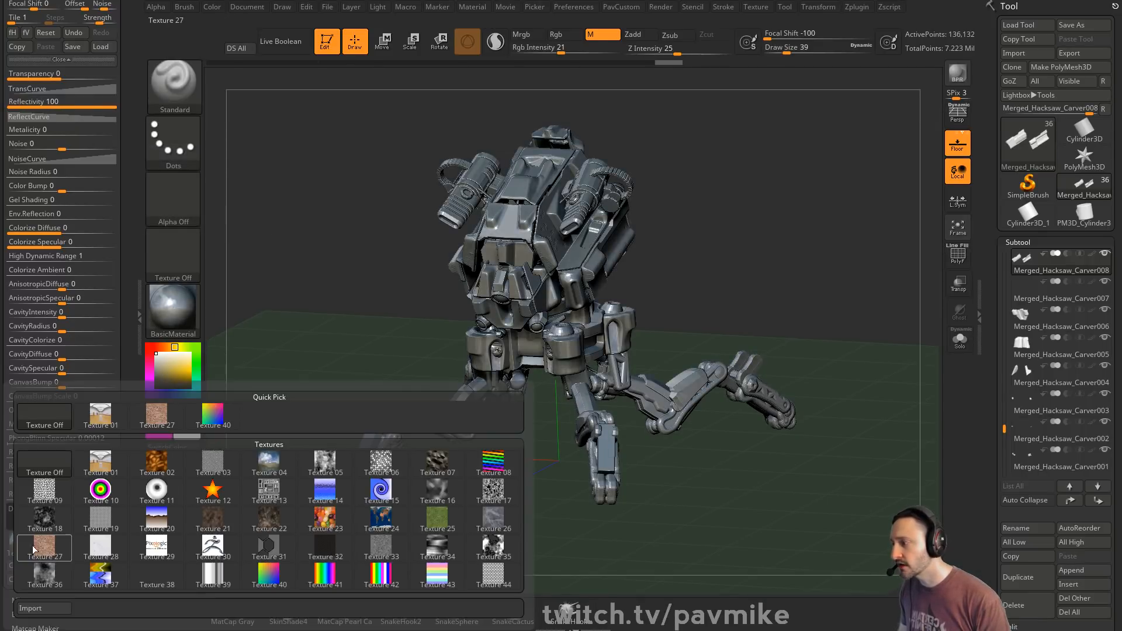
click(210, 495)
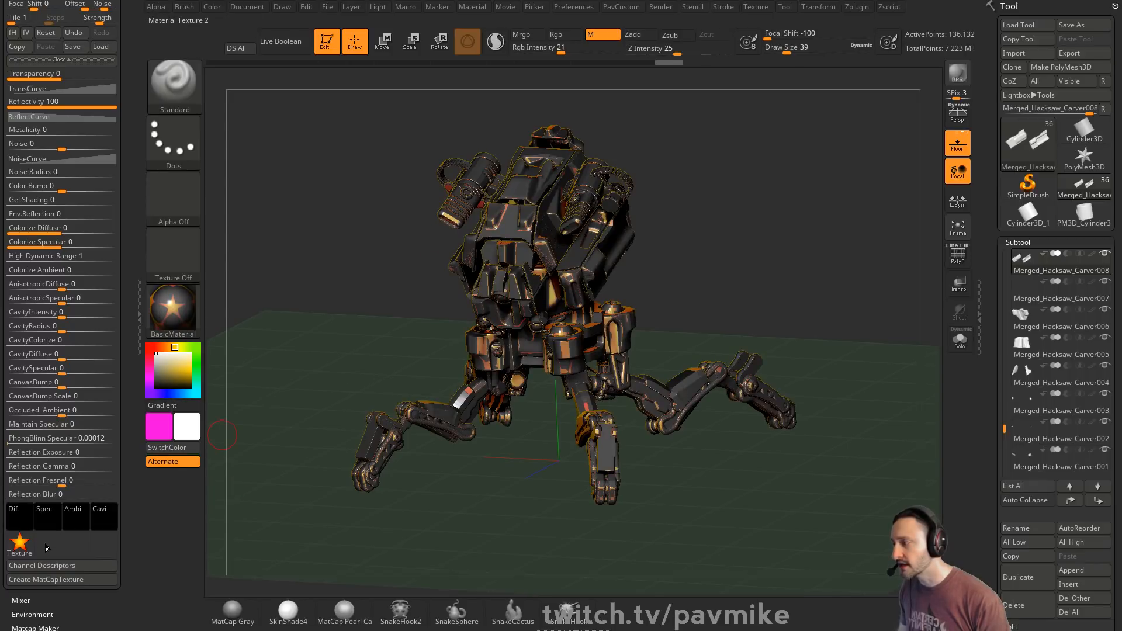
click(21, 543)
click(100, 493)
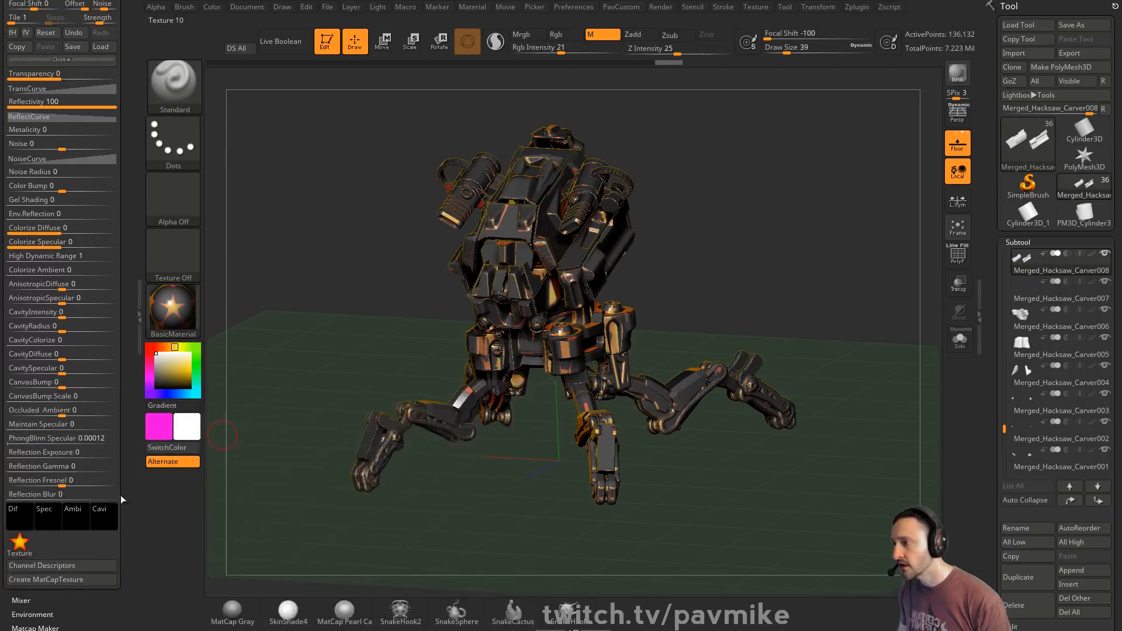
click(21, 543)
click(402, 520)
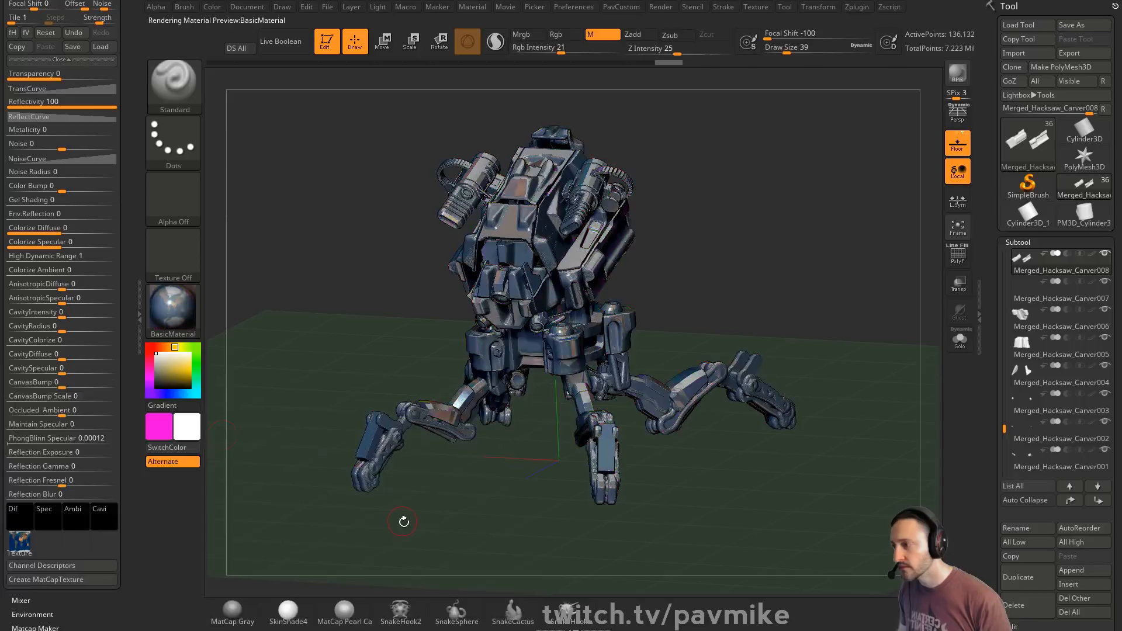
drag(395, 350, 334, 354)
- Restore Texture 04 as BasicMaterial's texture and set Reflectivity to 0
click(20, 542)
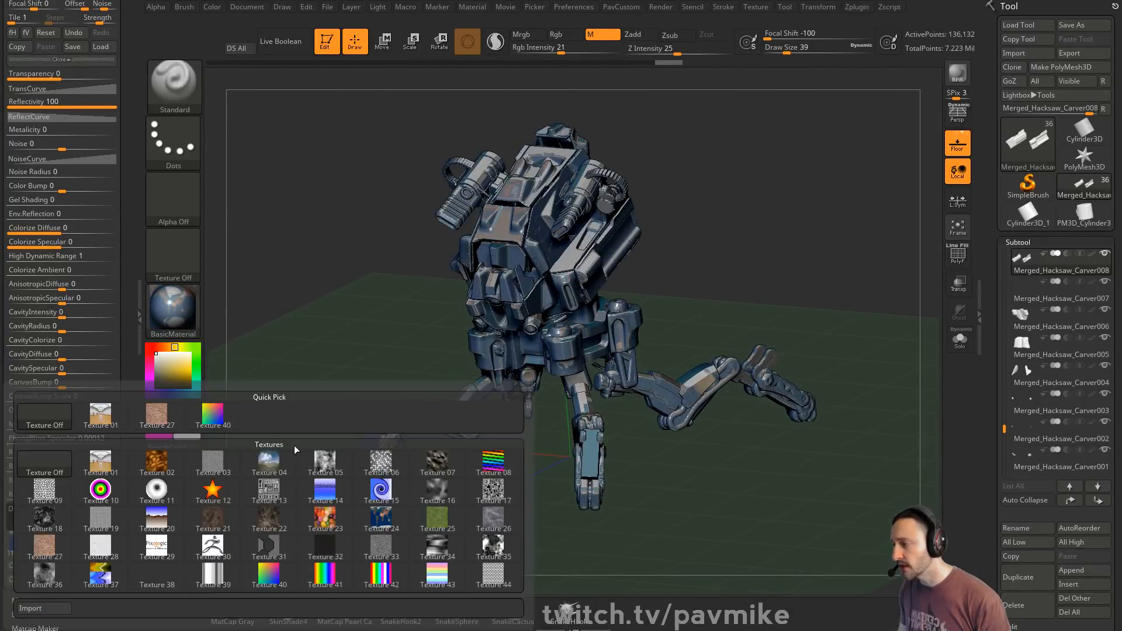
click(273, 459)
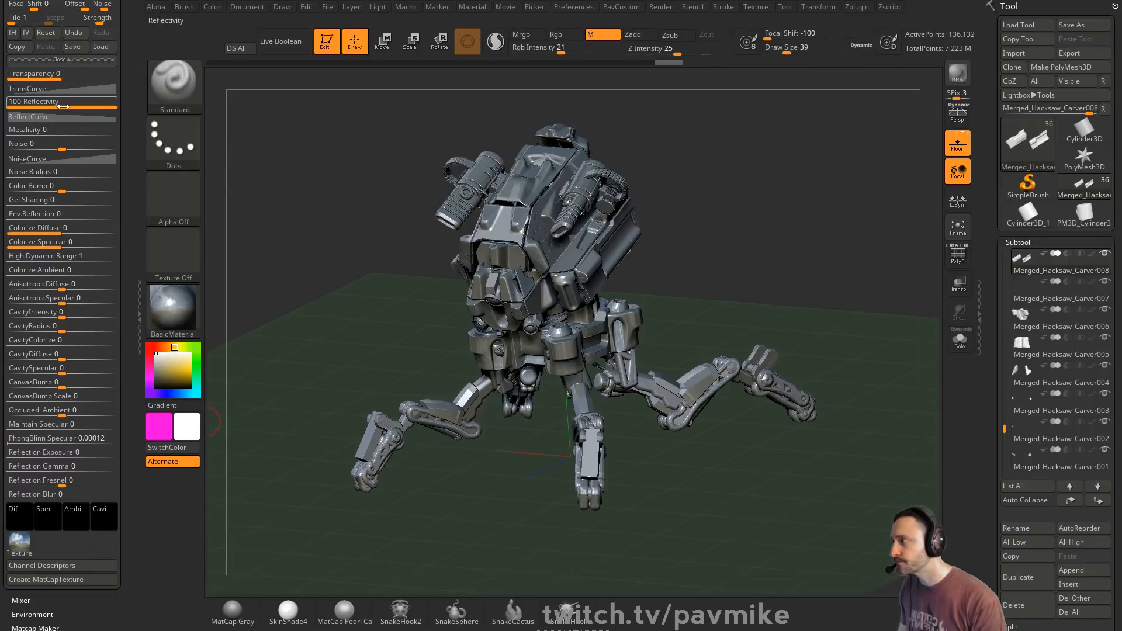
drag(88, 103, 64, 103)
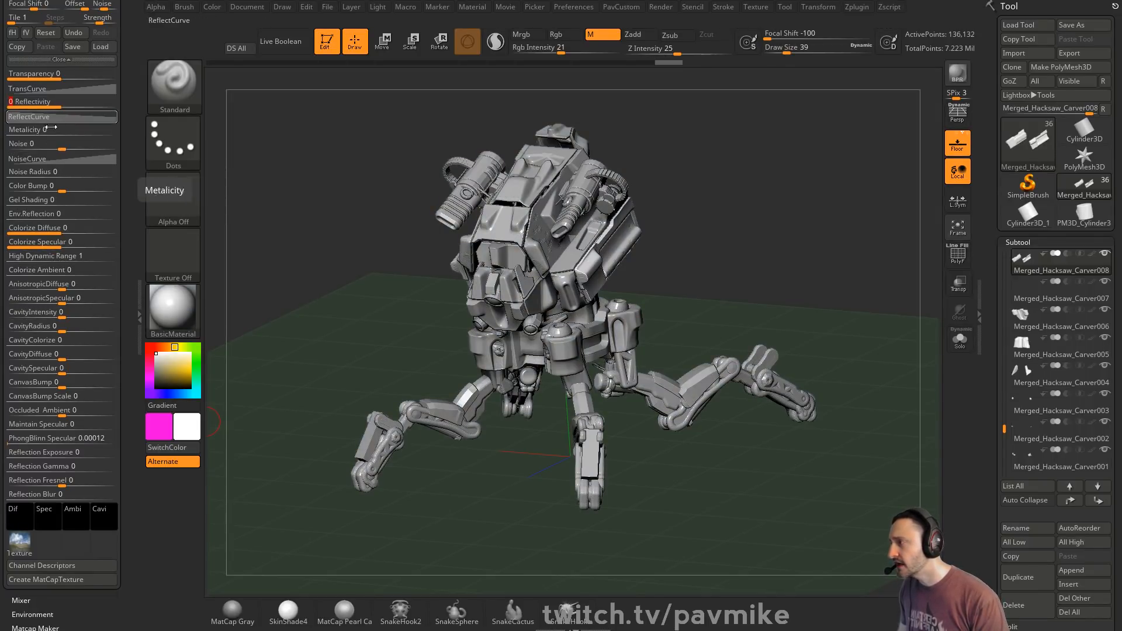
- Set BasicMaterial's diffuse colour to bright red and try adjusting Colorize Diffuse
click(22, 516)
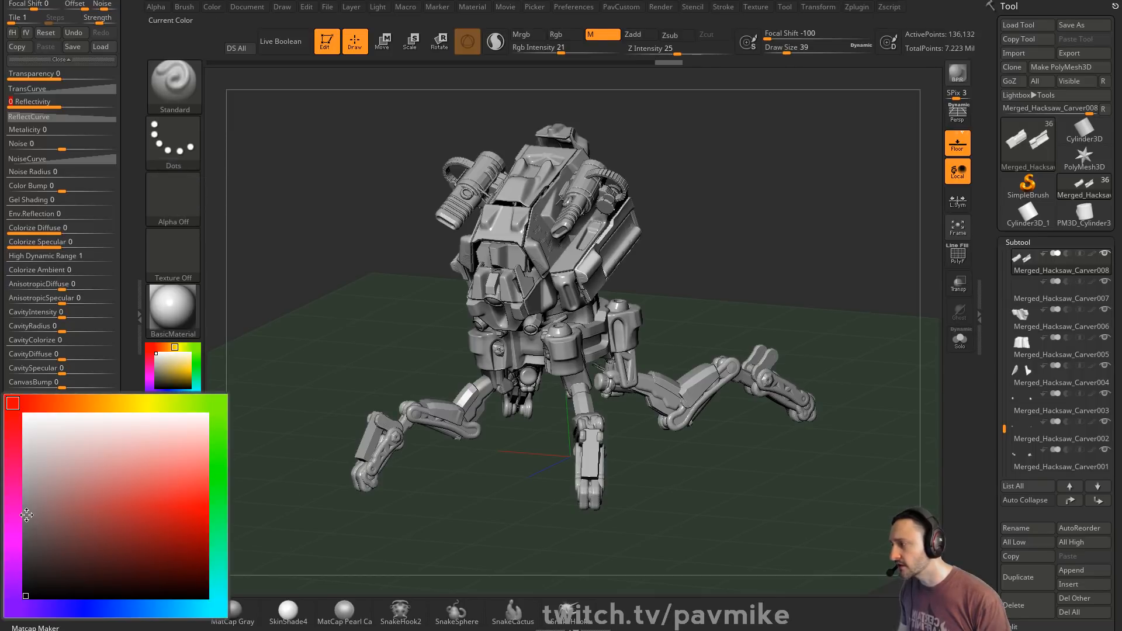
click(207, 504)
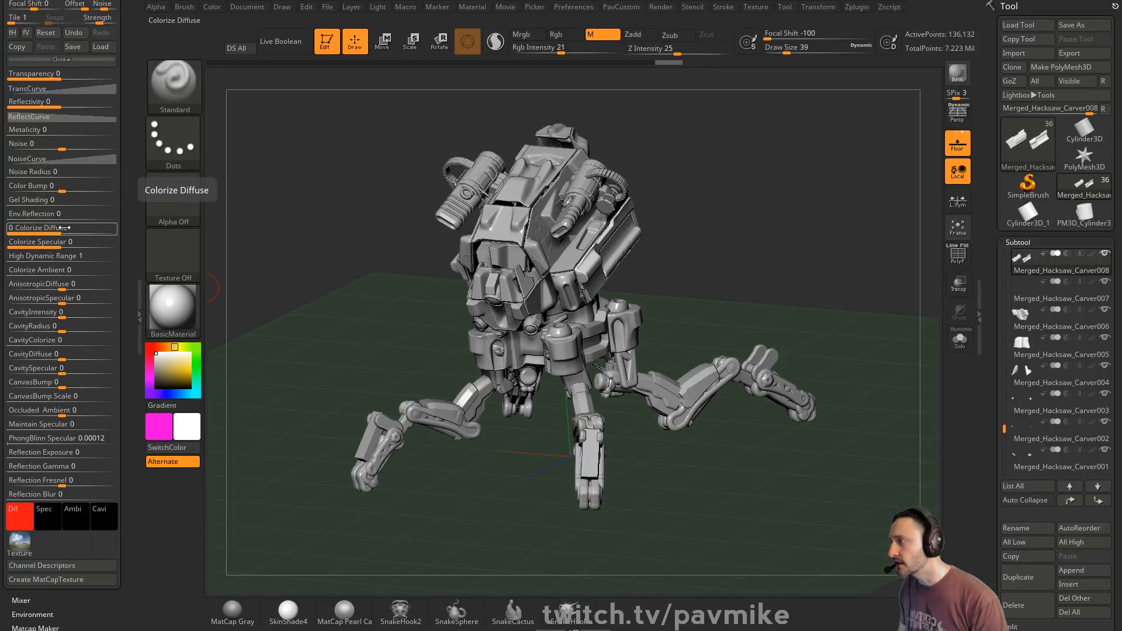
mouse_move(58, 230)
mouse_down()
mouse_move(109, 231)
mouse_move(62, 228)
mouse_up()
scroll(1, 129, up, 5)
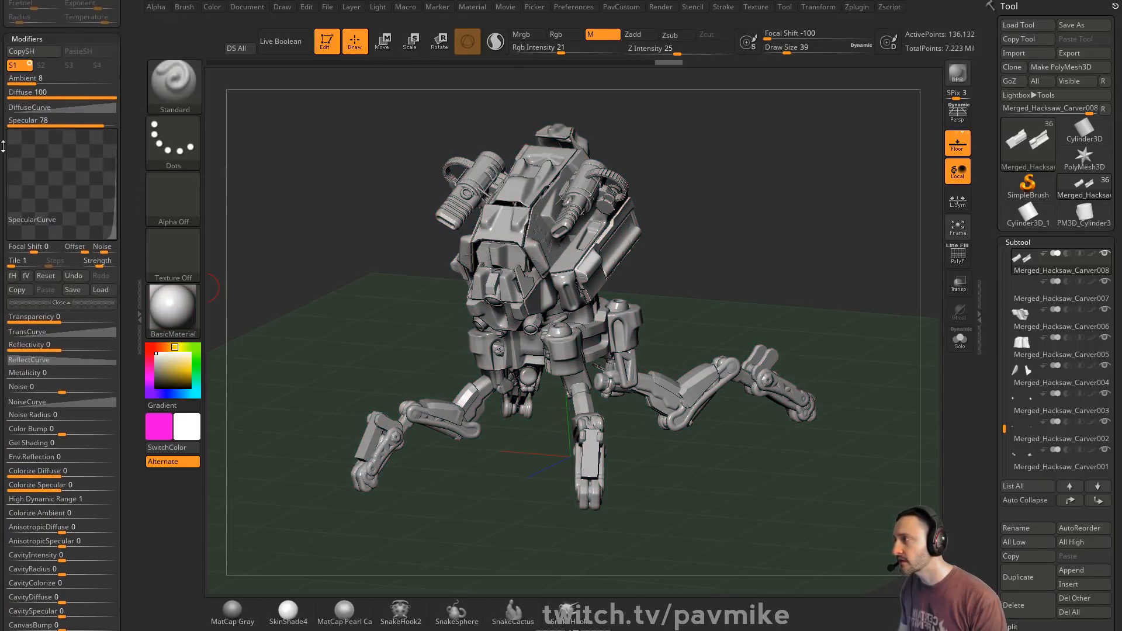
- Apply the QuadShaders material to the robot, turning off shaders S2, S3 and S4 and selecting S1
click(180, 297)
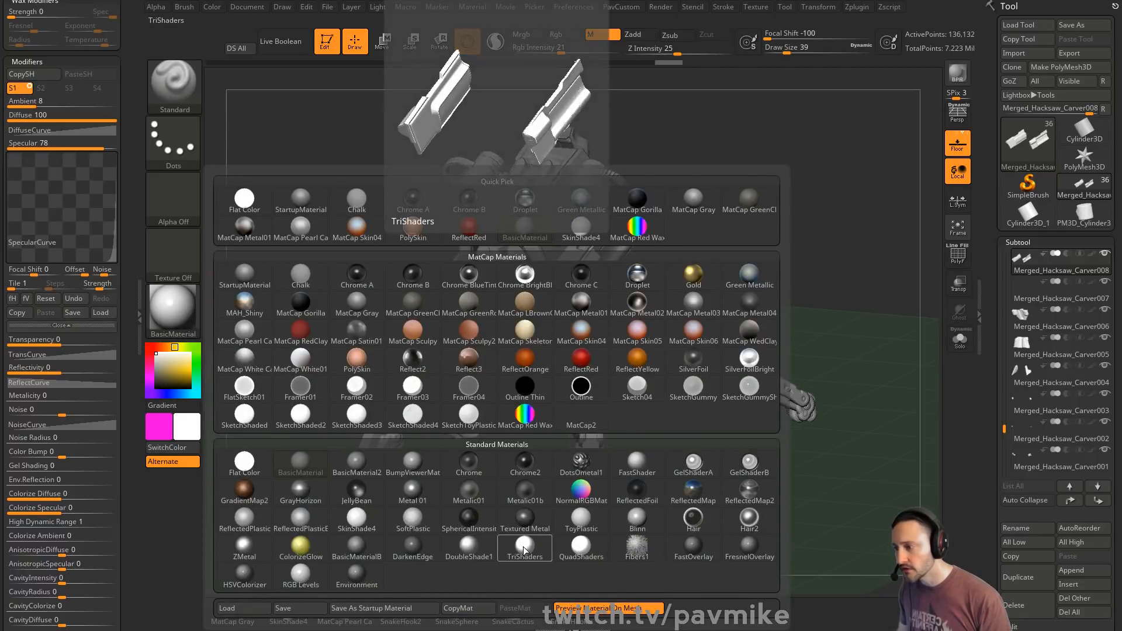
click(584, 554)
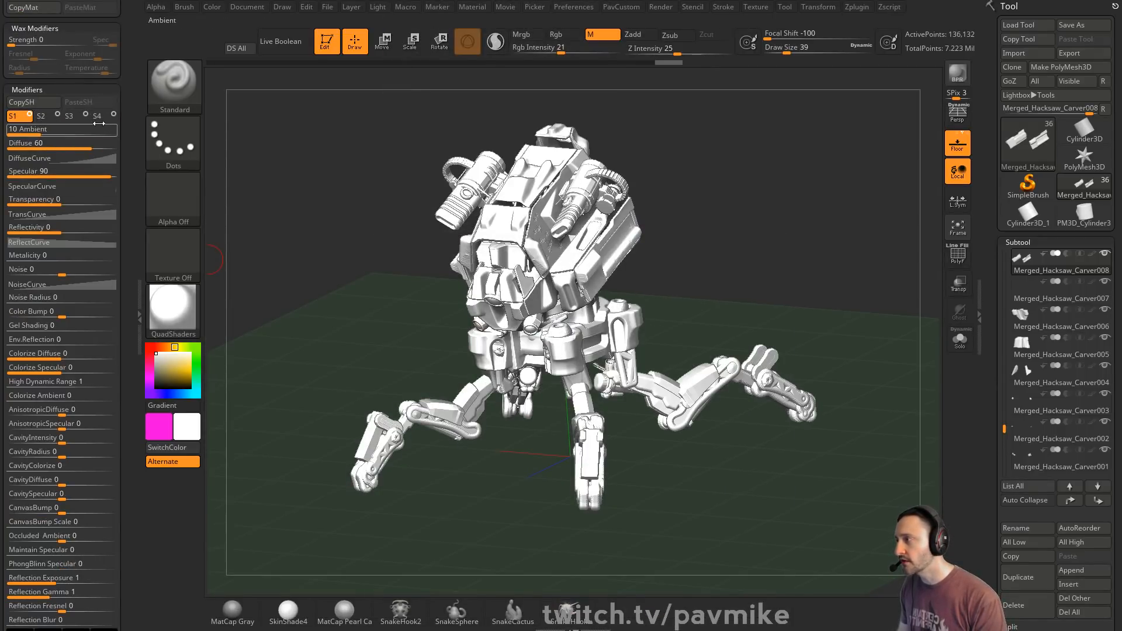
click(48, 117)
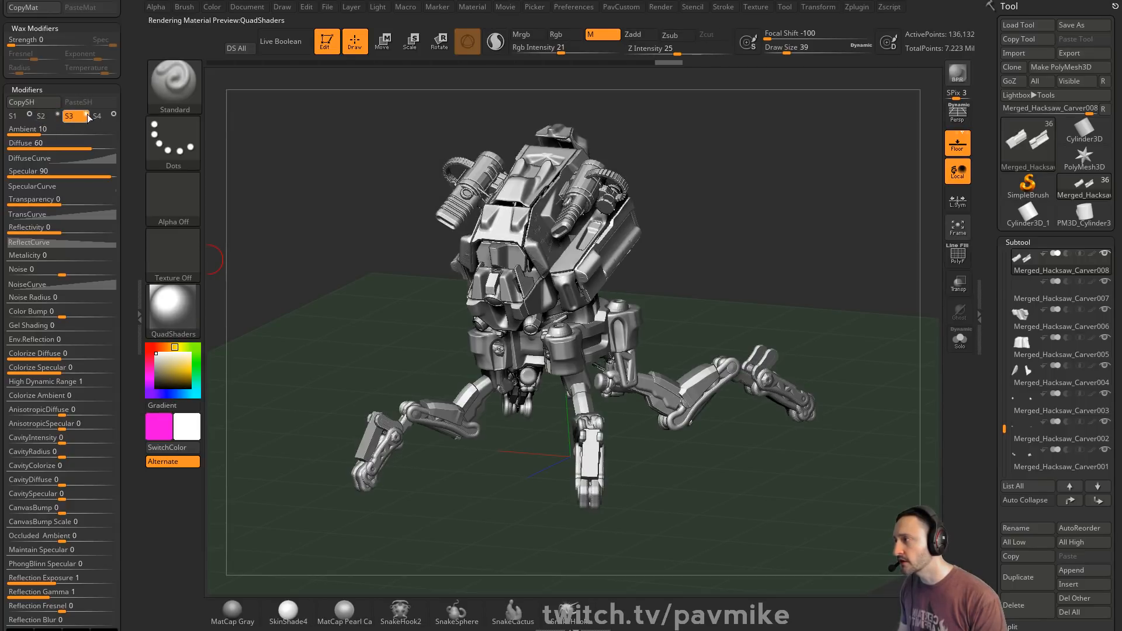
click(106, 117)
click(12, 116)
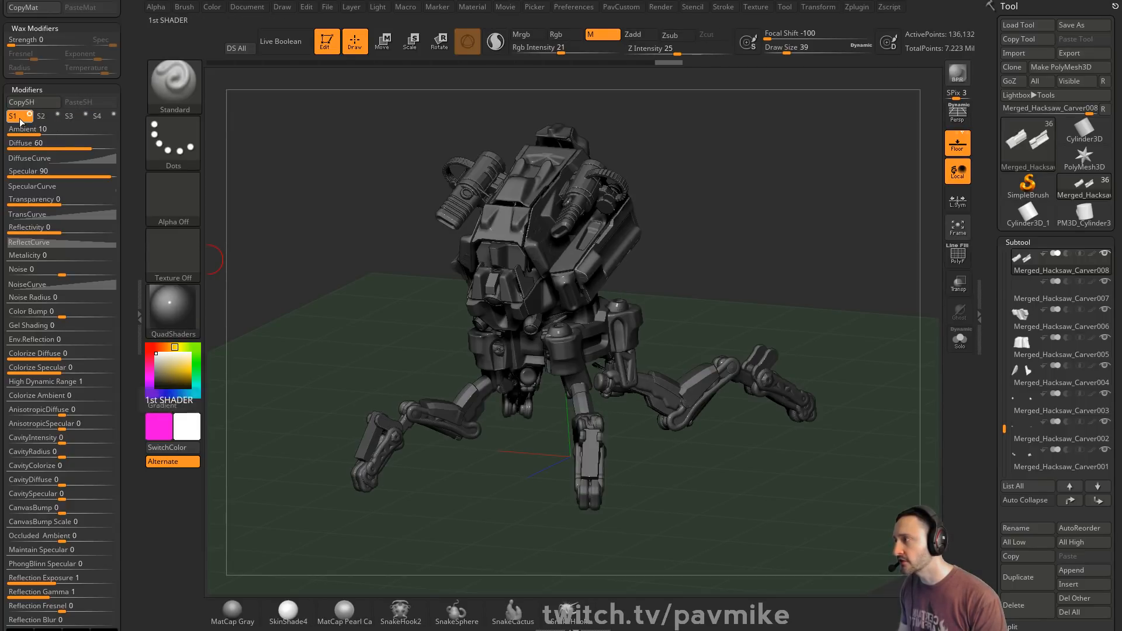
- Set shader S1's Diffuse to 100 and Specular to 46, and reshape its specular curve into a gradual concave falloff
drag(99, 146, 123, 150)
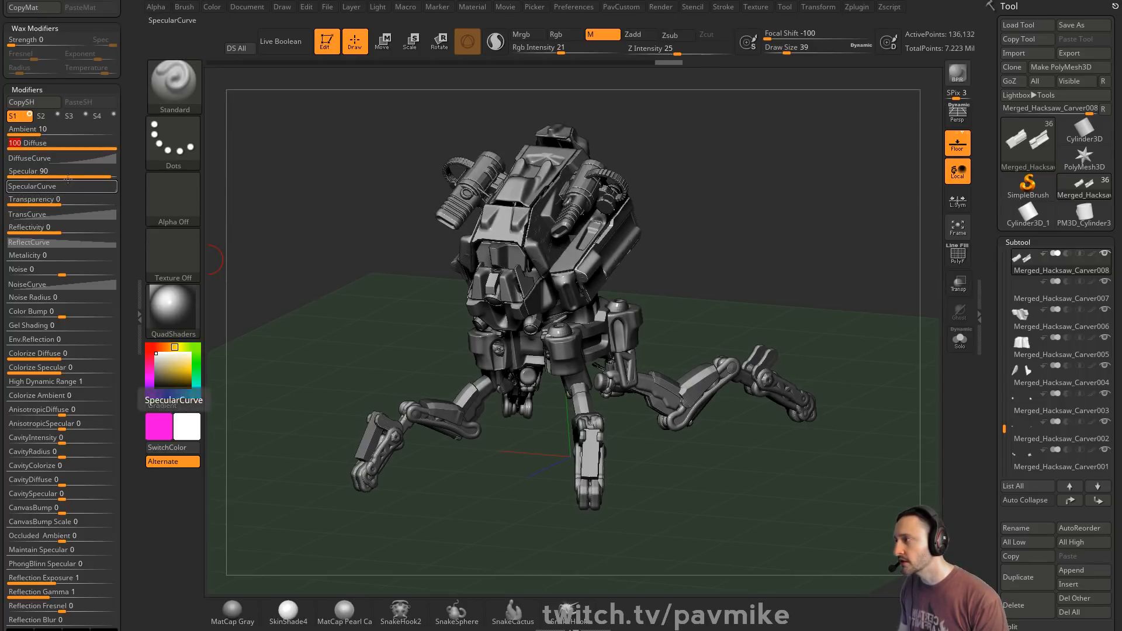
drag(101, 177, 64, 177)
click(70, 186)
drag(114, 288, 86, 267)
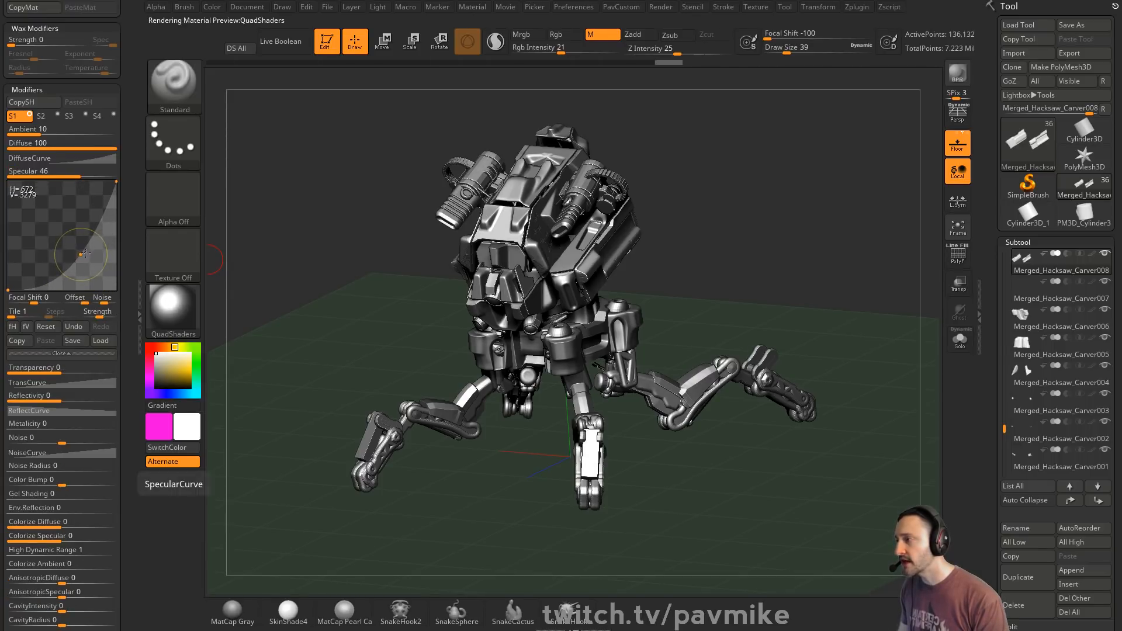
- Turn on shader S2 of QuadShaders and set its mixer blend mode to Screen
click(59, 117)
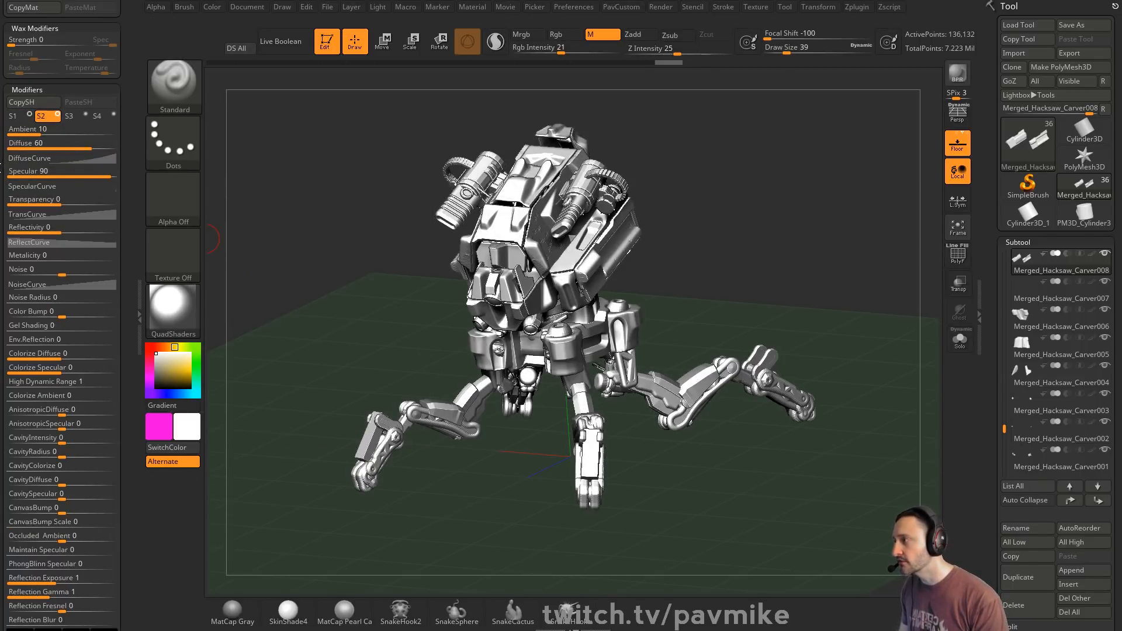
drag(3, 291, 8, 77)
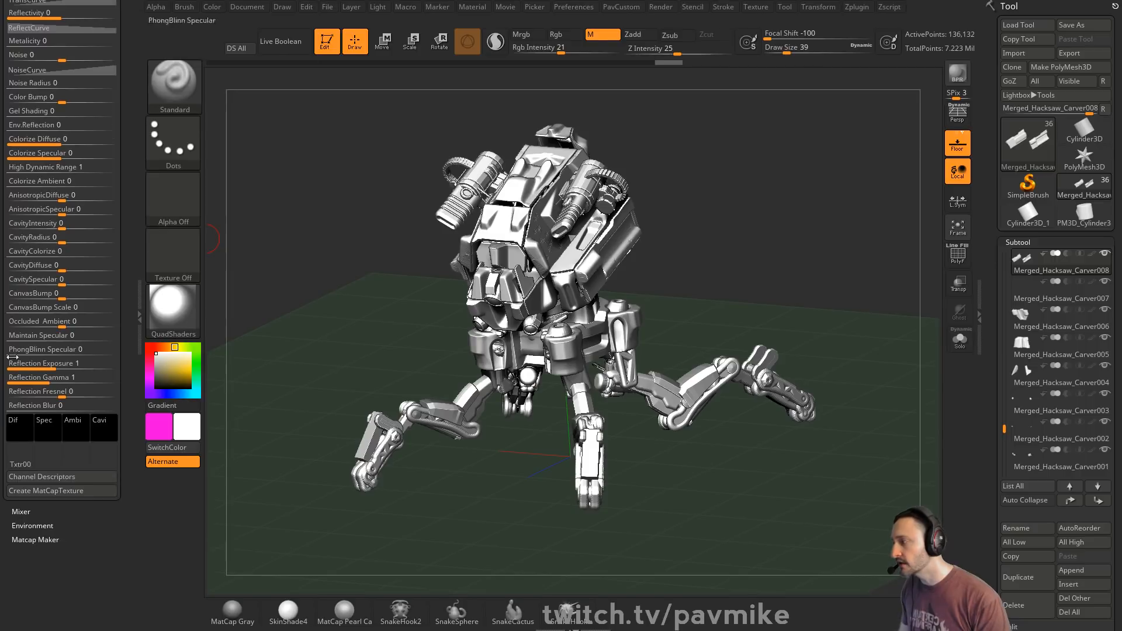
click(22, 511)
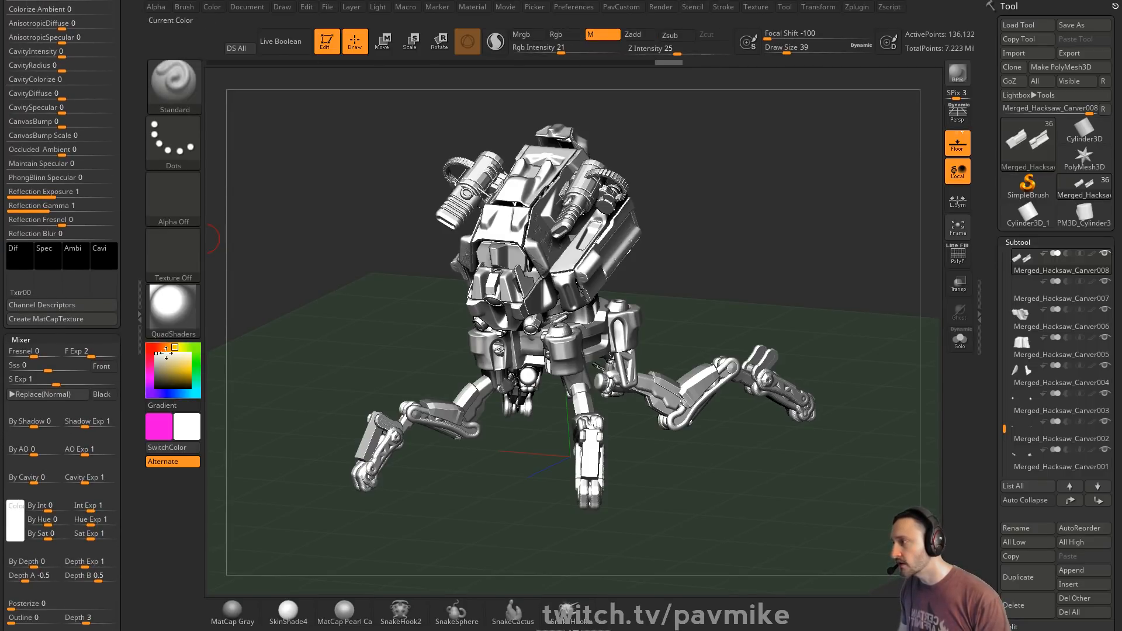
click(46, 398)
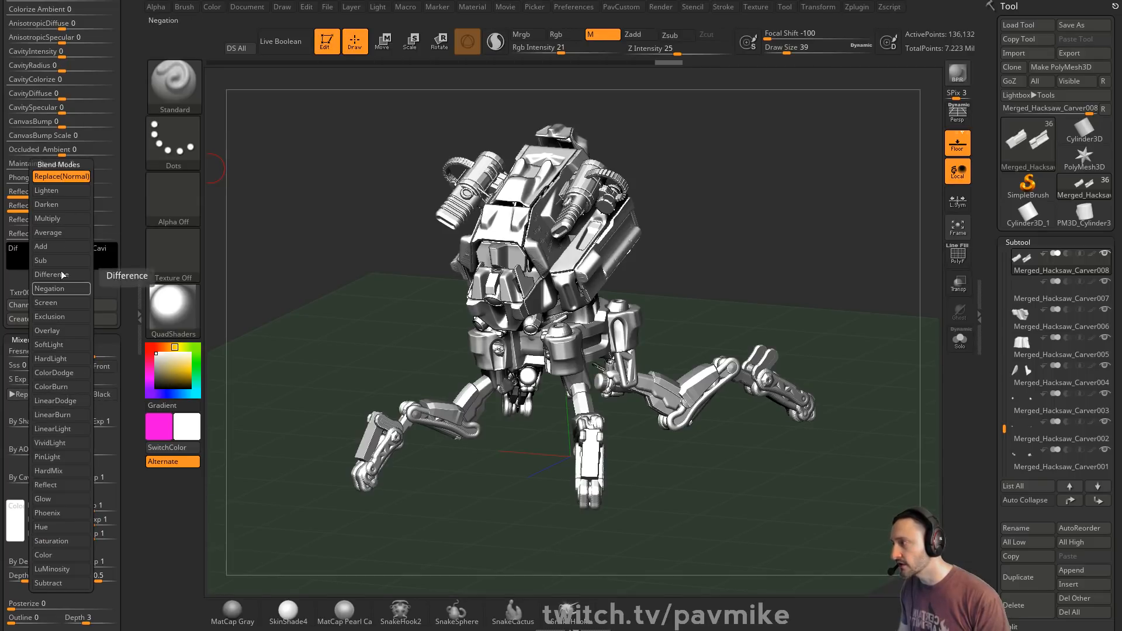
click(58, 303)
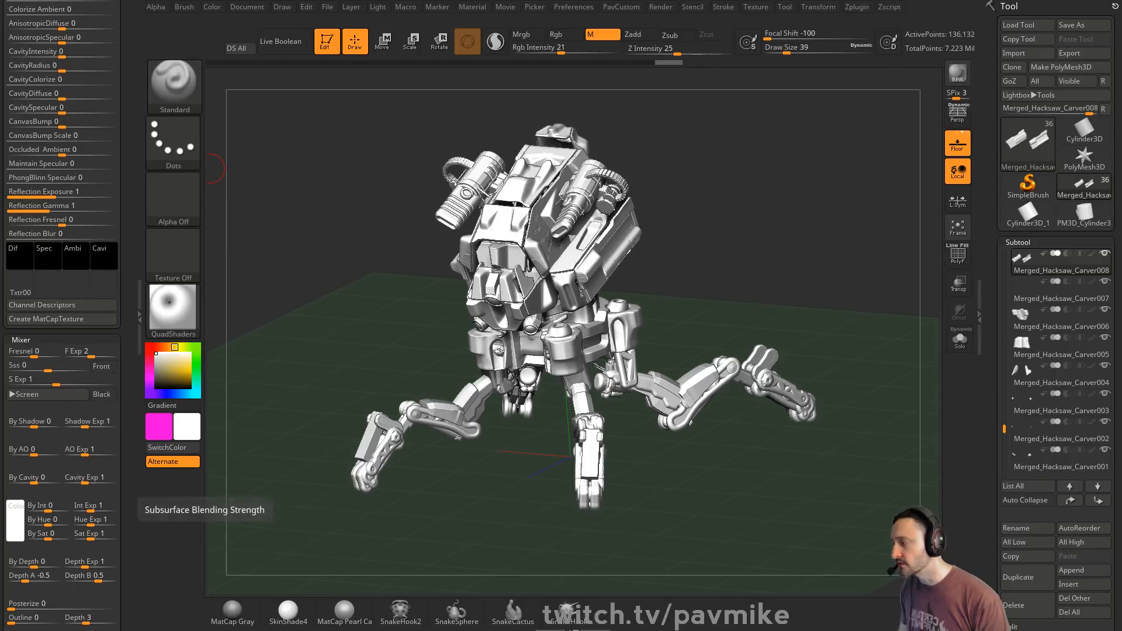
- Assign the cloudy sky image as shader S2's texture and raise its Reflectivity to 100
scroll(2, 529, up, 10)
scroll(2, 529, down, 10)
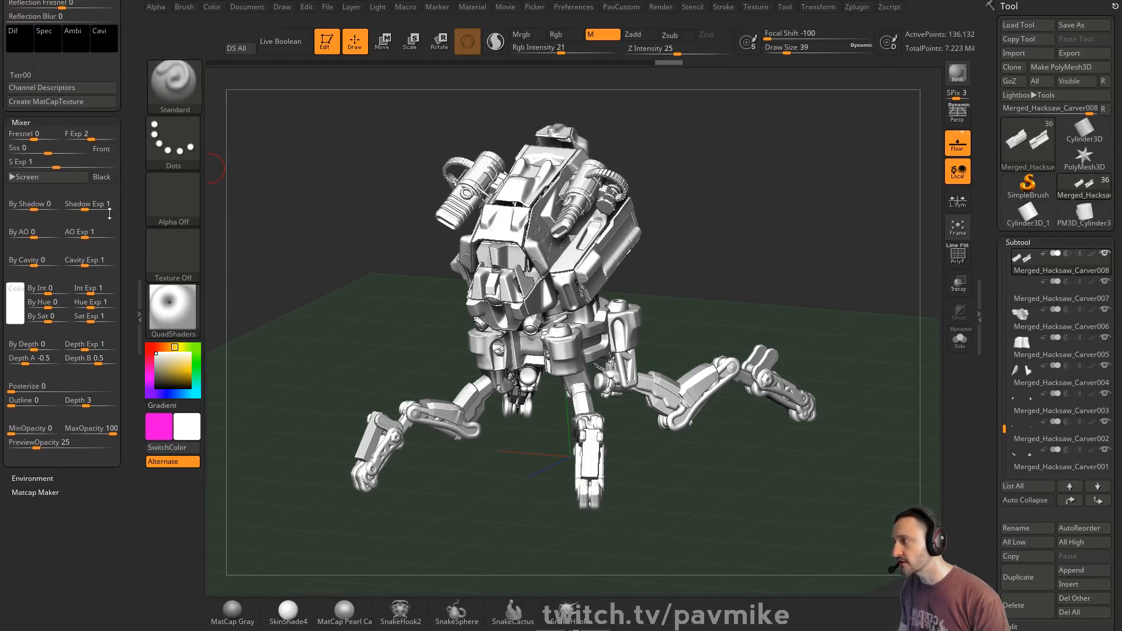
scroll(130, 314, up, 10)
scroll(130, 314, up, 3)
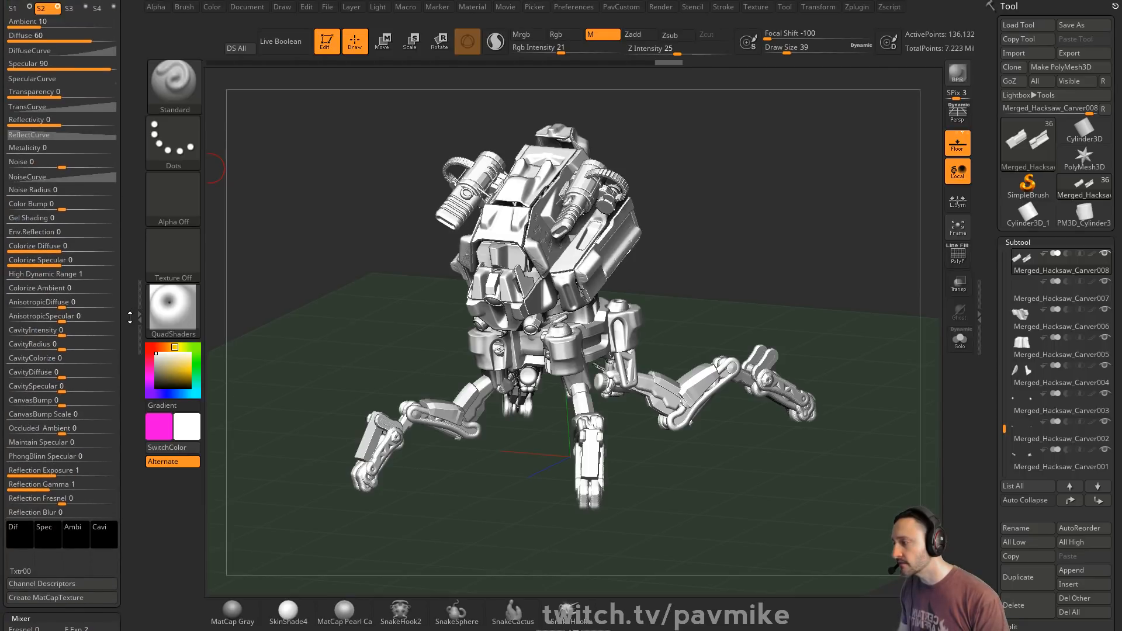
scroll(131, 316, up, 7)
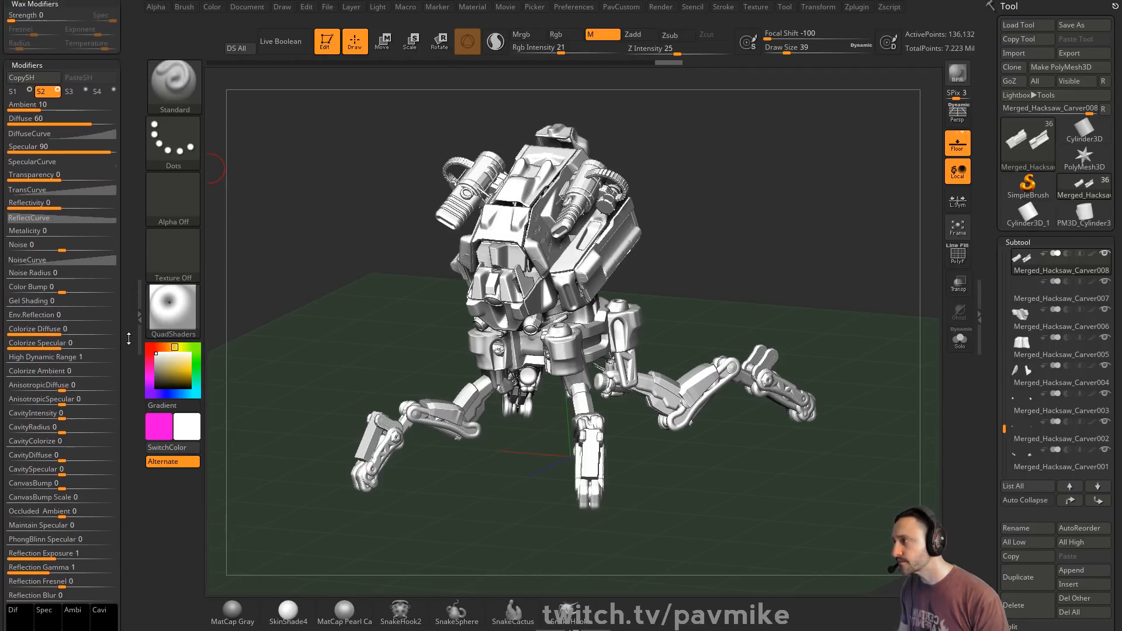
scroll(64, 315, down, 7)
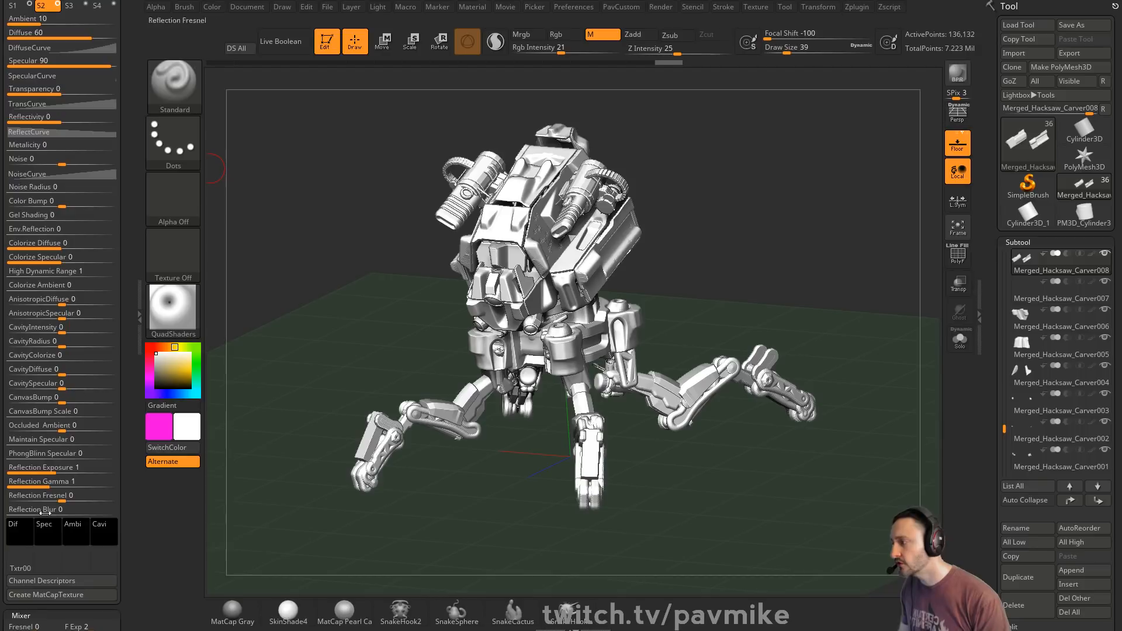
click(23, 549)
click(325, 521)
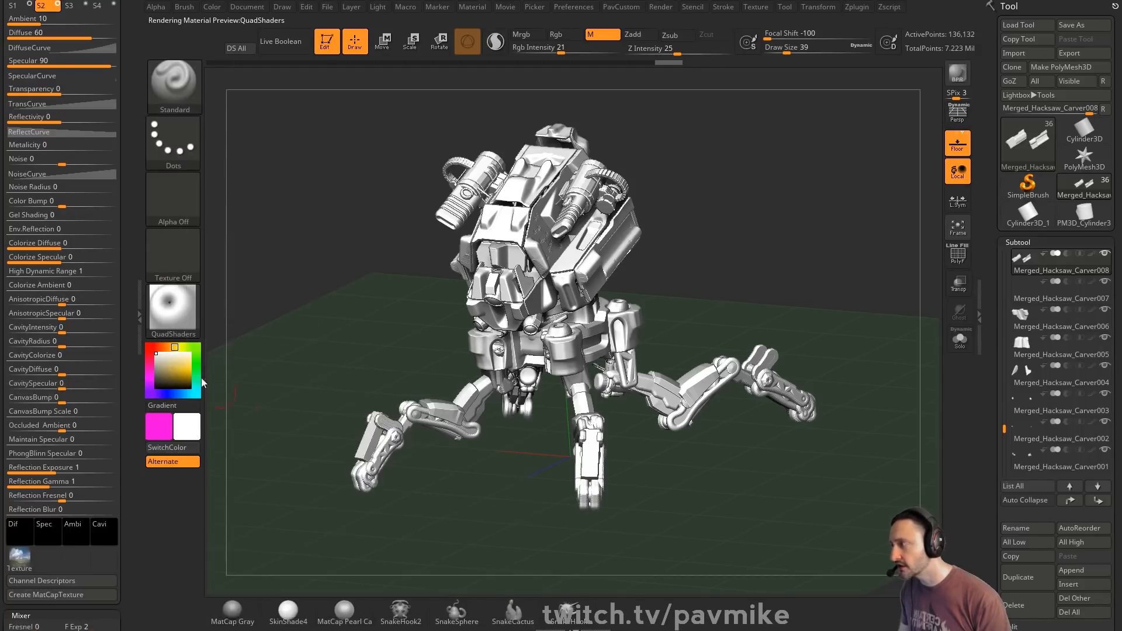
drag(51, 116, 128, 111)
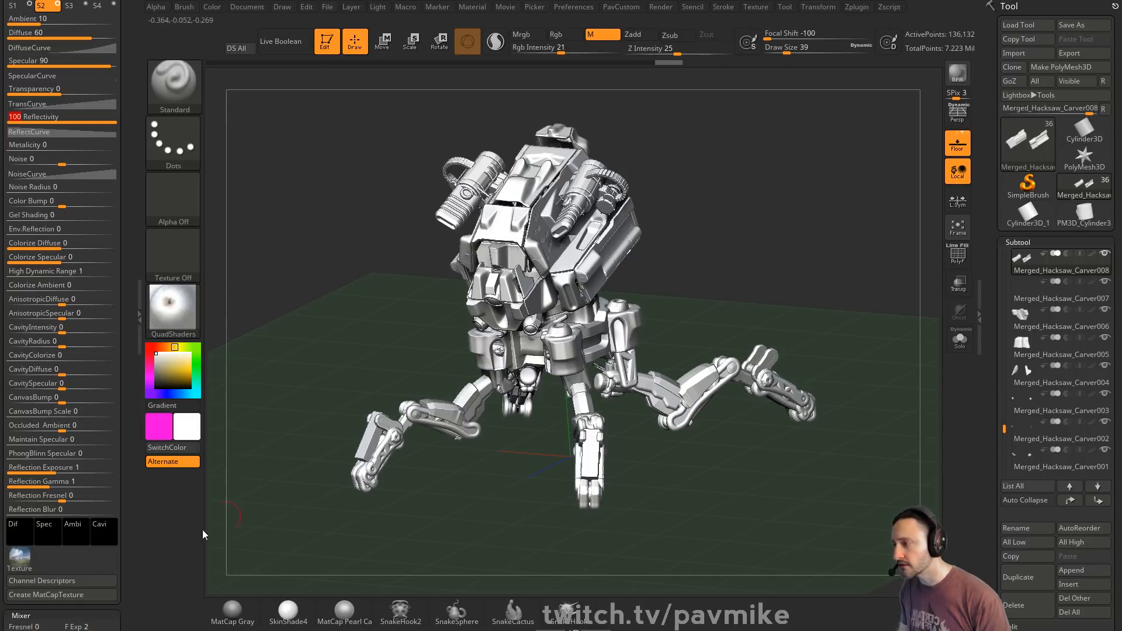
- Set shader S2's diffuse colour to bright blue and raise Colorize Diffuse to 100
drag(14, 535, 115, 577)
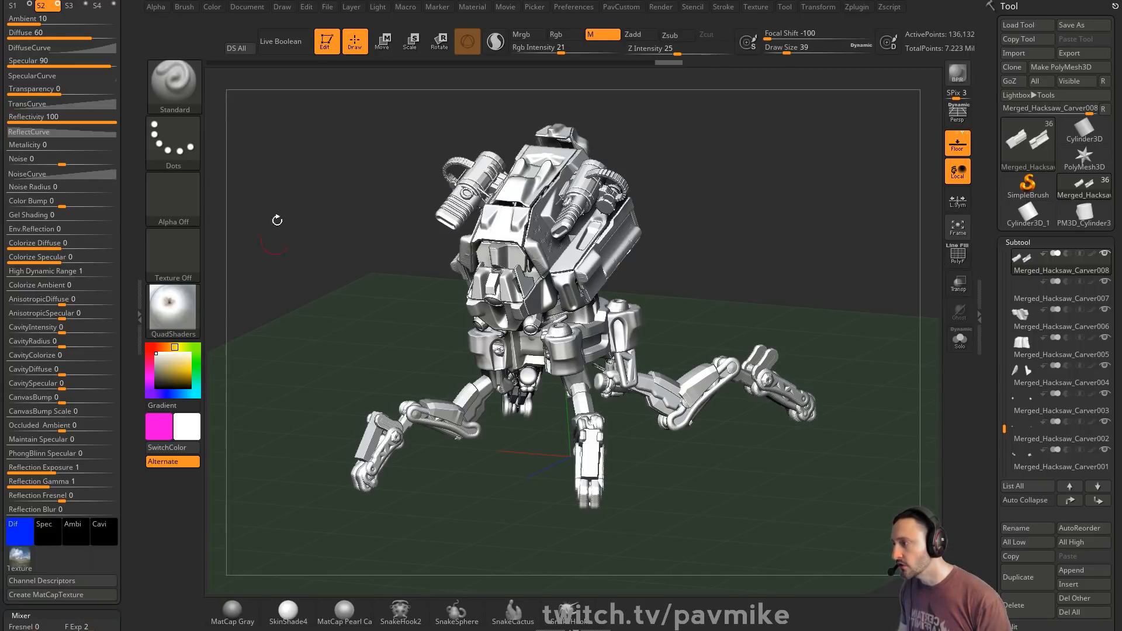
scroll(129, 314, up, 2)
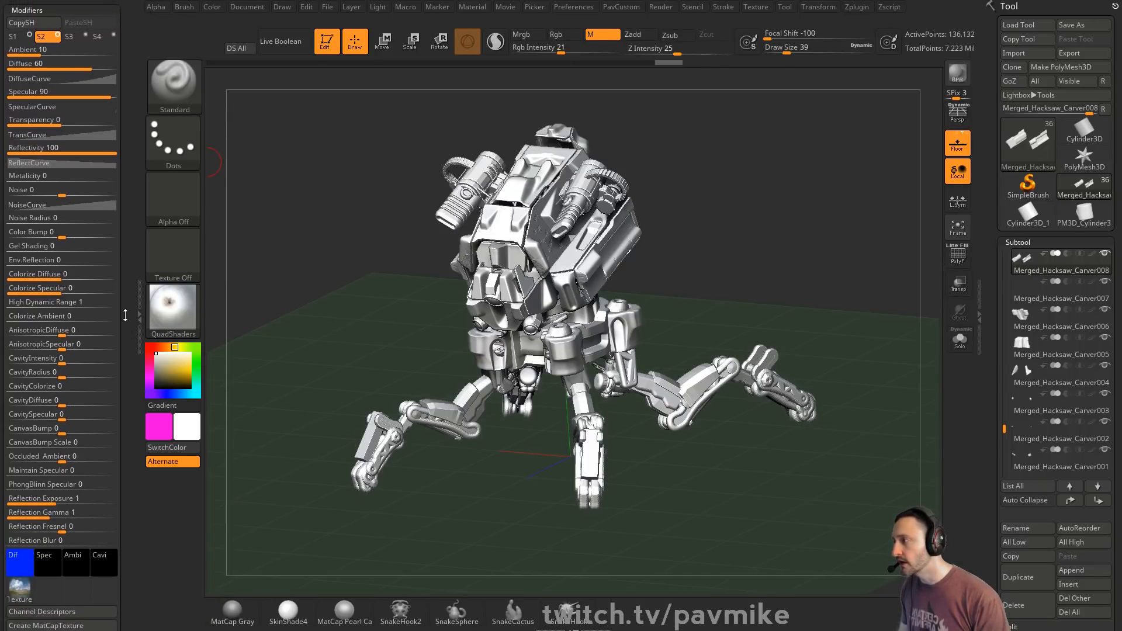
drag(35, 274, 113, 273)
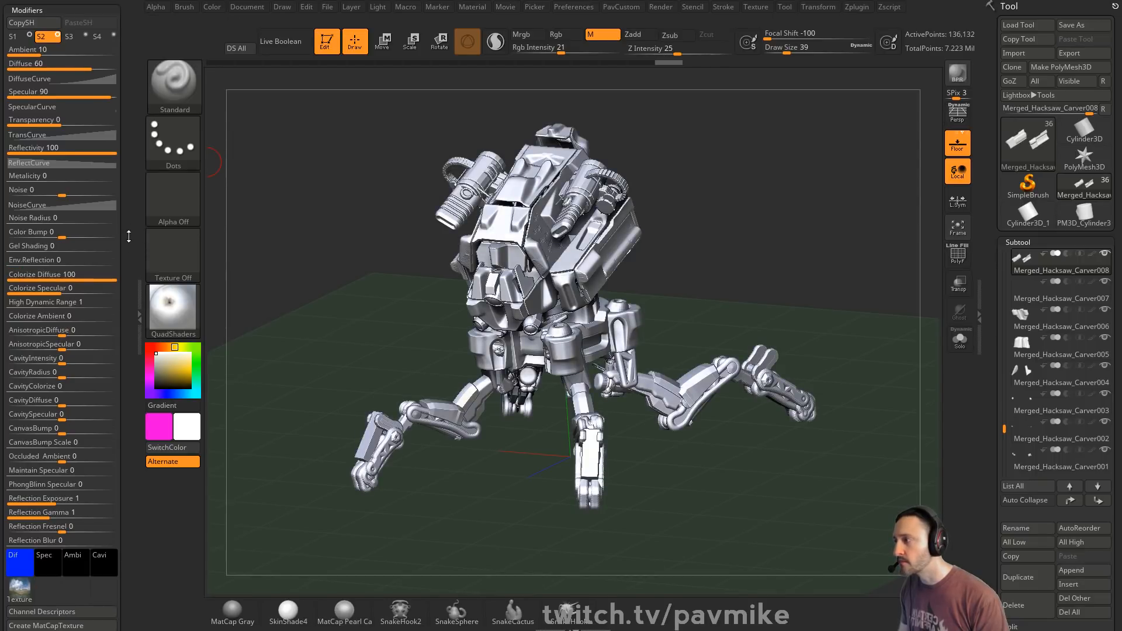
- Toggle shader S2 off and on to compare its effect on the robot, and check shader S1's settings
scroll(131, 246, up, 5)
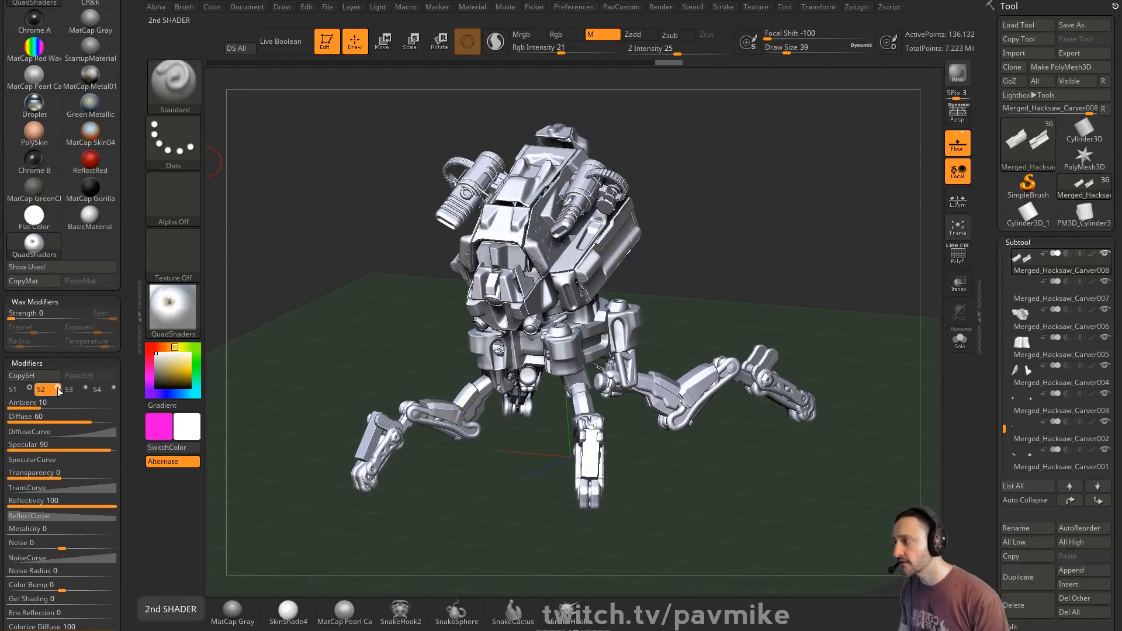
click(58, 389)
click(59, 390)
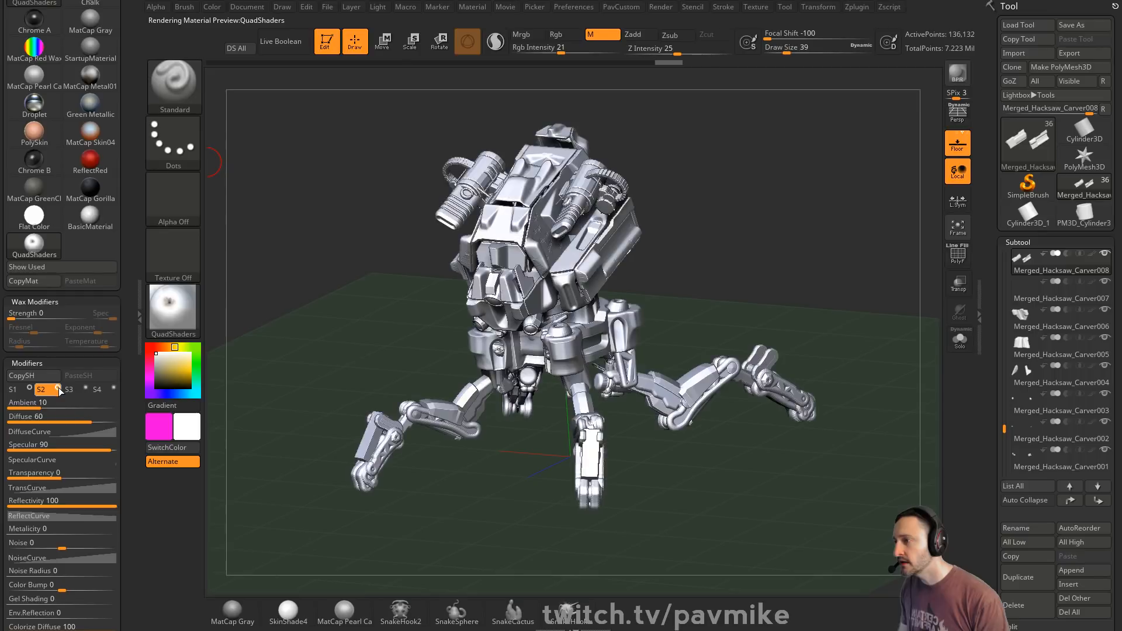
click(59, 390)
click(60, 390)
click(60, 390)
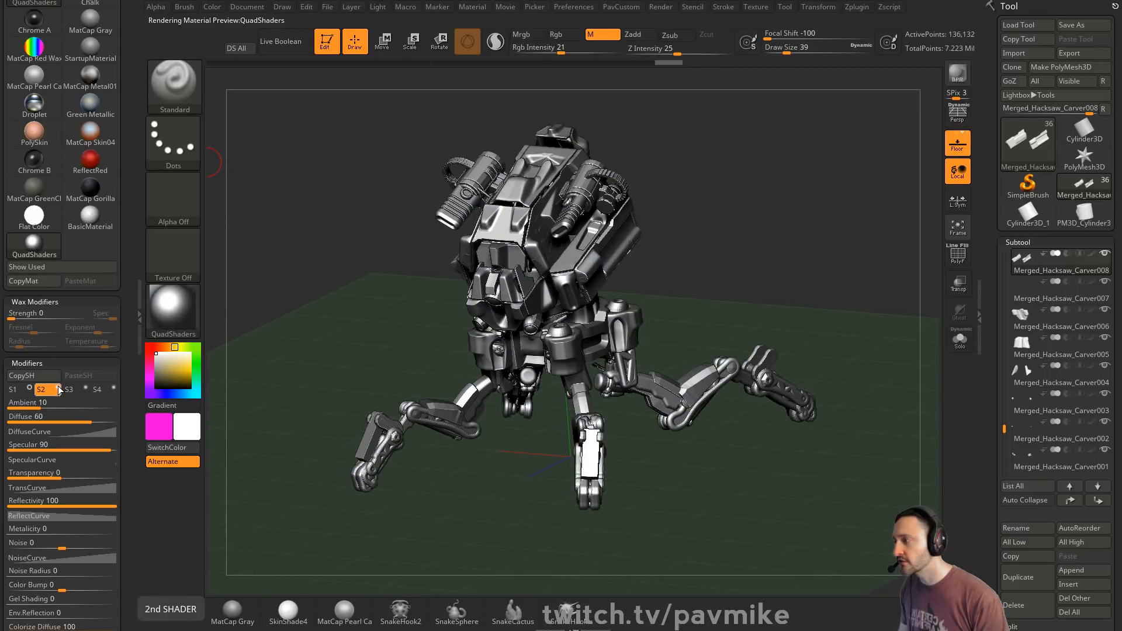
click(58, 387)
click(16, 391)
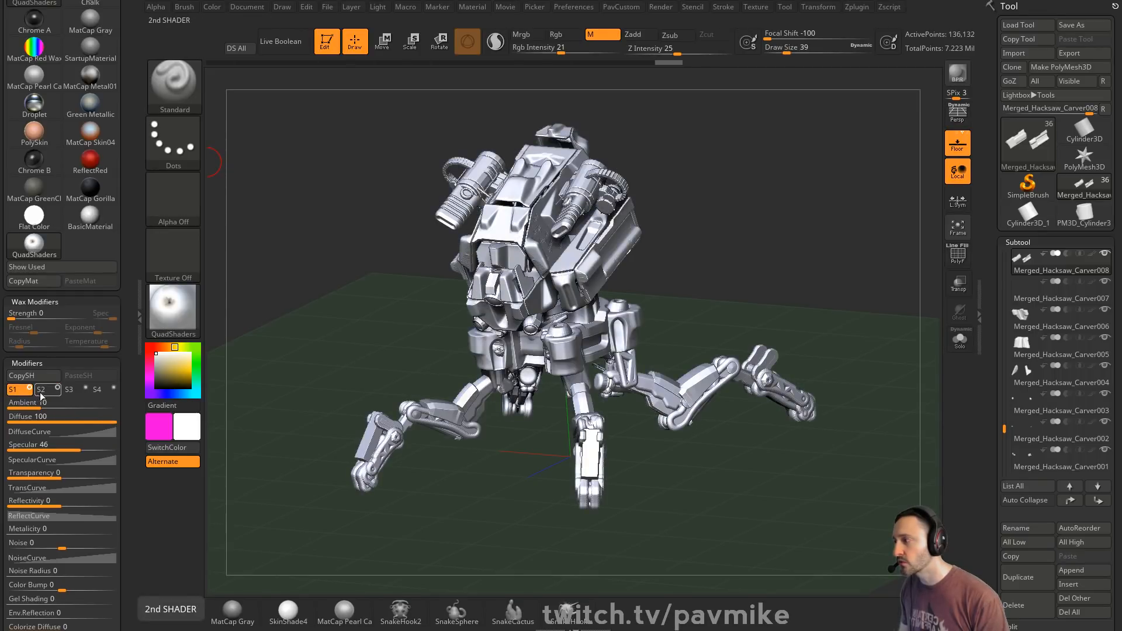
- Try the Difference blend mode for shader S2, and set its blend mode to Add
scroll(132, 210, down, 10)
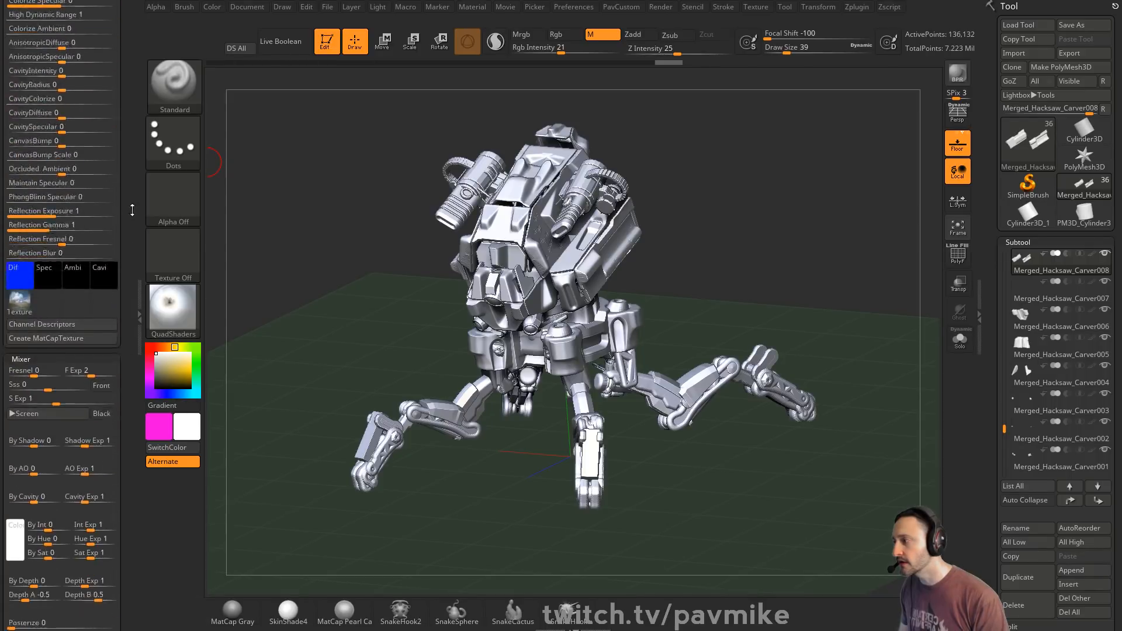
scroll(132, 210, down, 3)
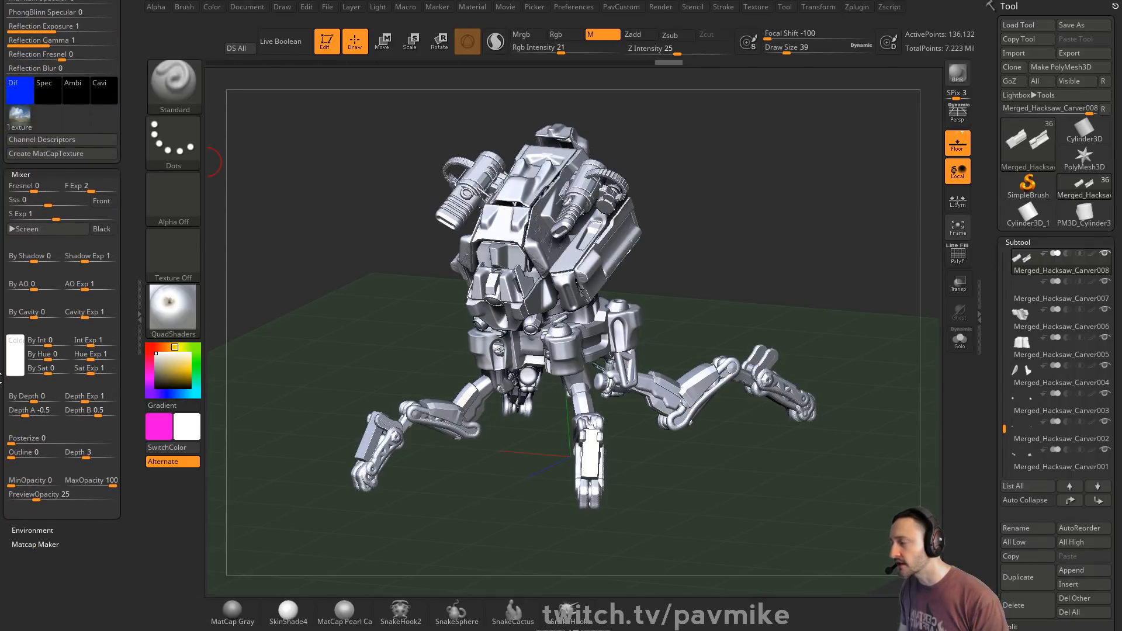
click(44, 230)
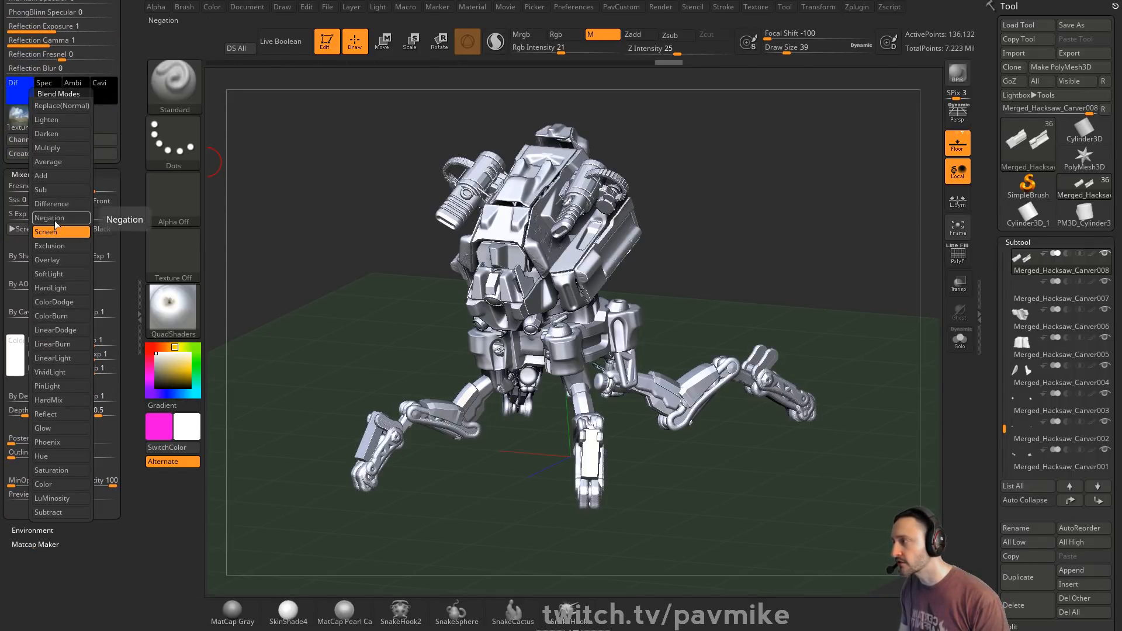
click(55, 203)
click(47, 227)
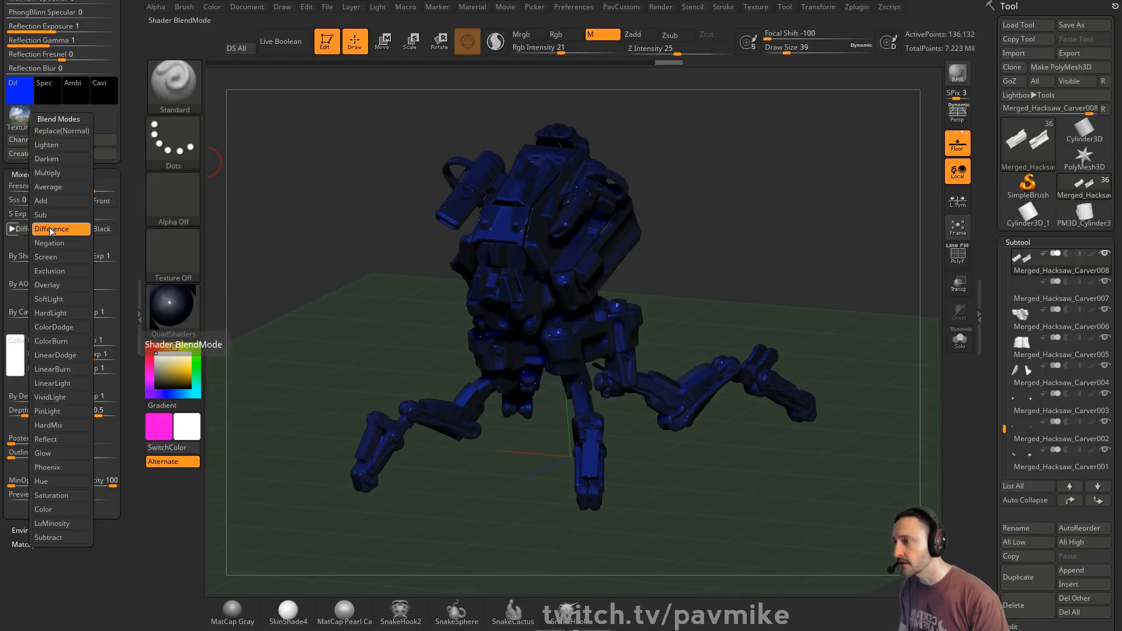
click(57, 200)
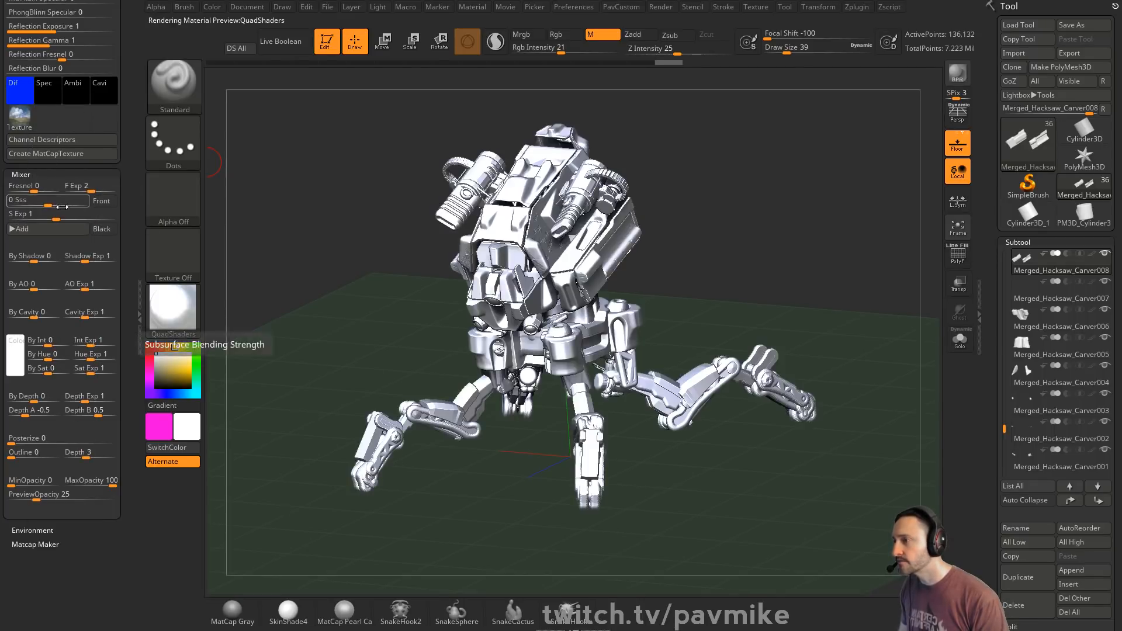
- Tilt the robot view, bring up the Light settings and reposition the main light to shine from the upper left front
drag(129, 219, 133, 255)
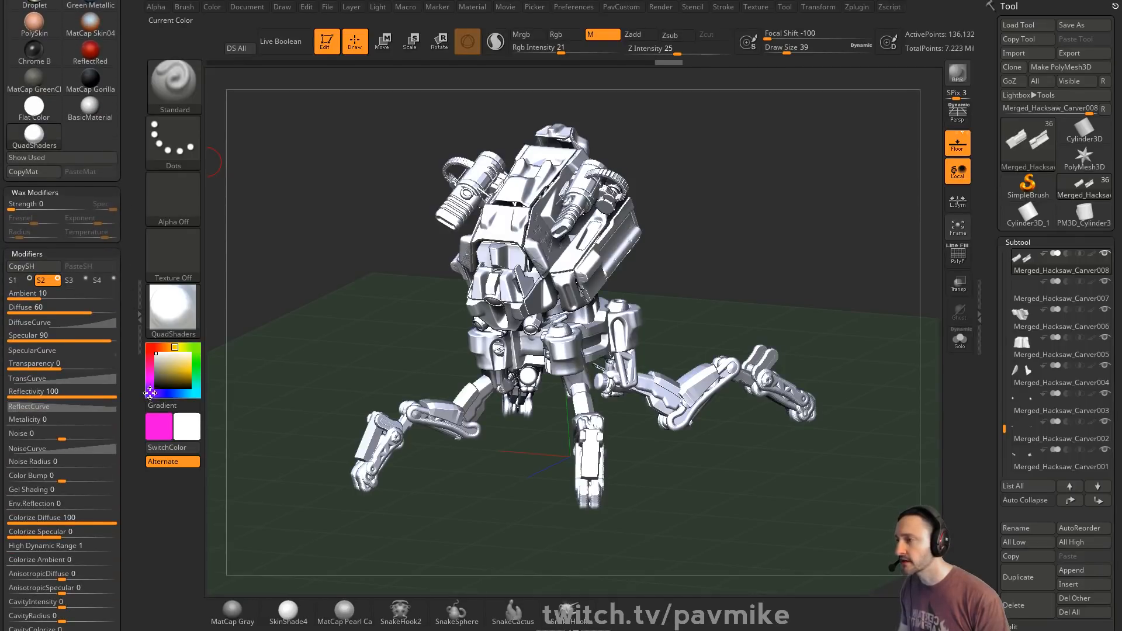
drag(331, 228, 216, 252)
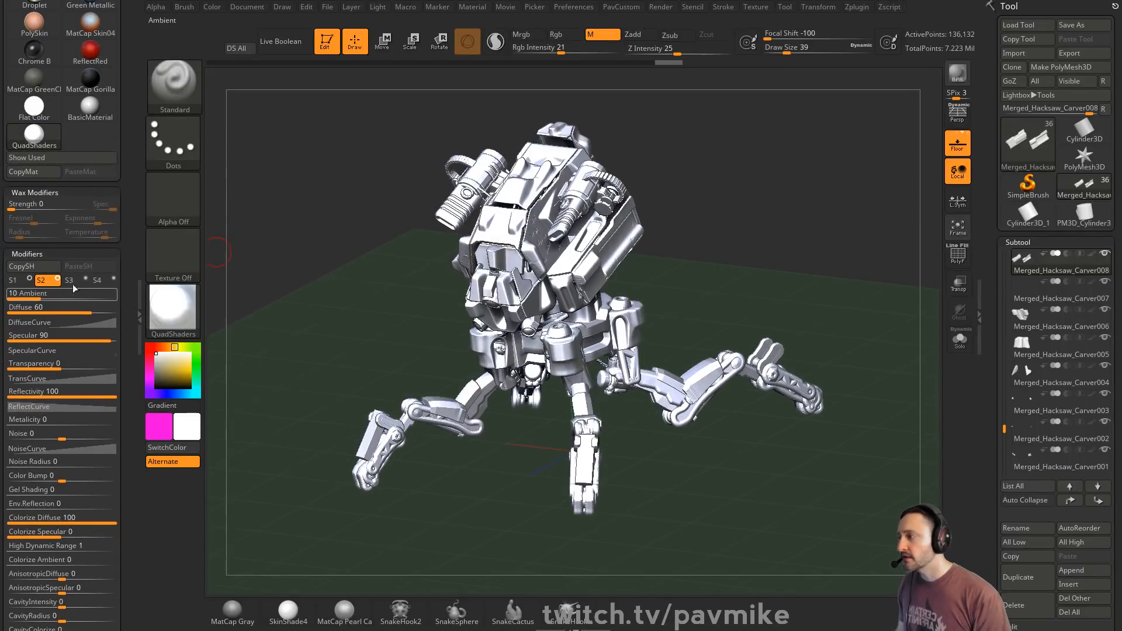
click(377, 10)
click(372, 21)
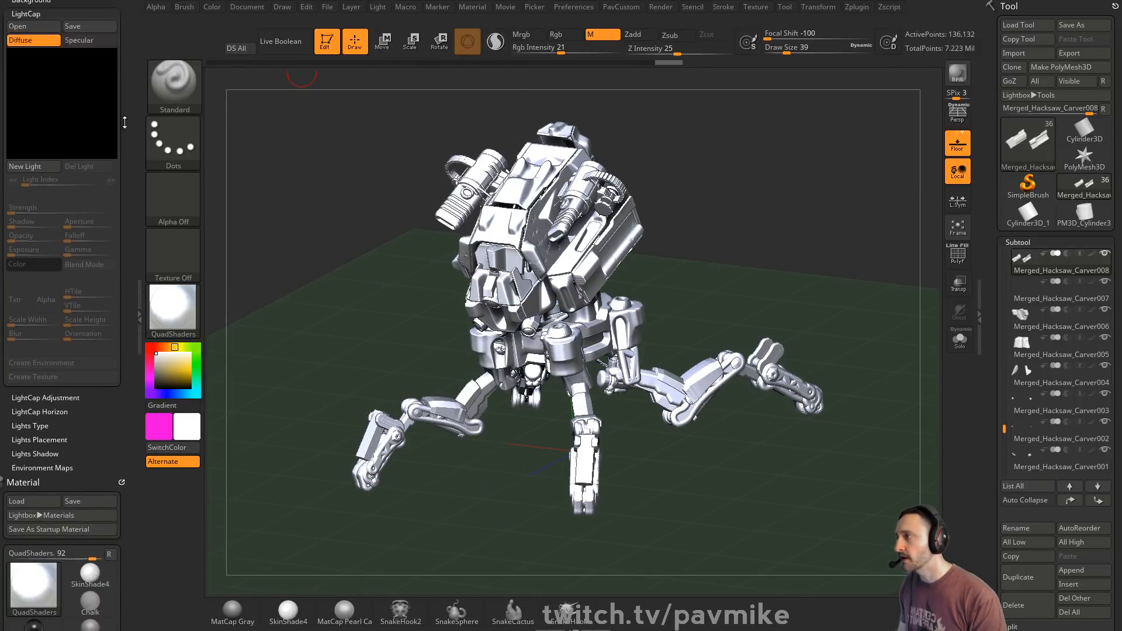
click(39, 59)
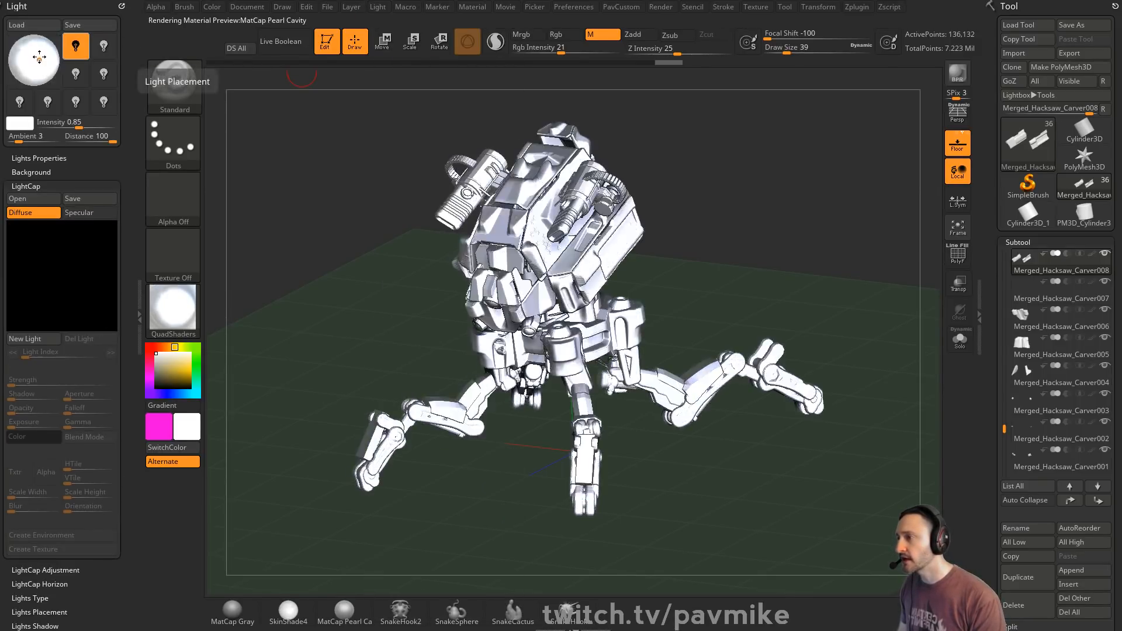
mouse_move(39, 59)
mouse_down()
mouse_move(22, 49)
mouse_move(48, 55)
mouse_move(26, 49)
mouse_up()
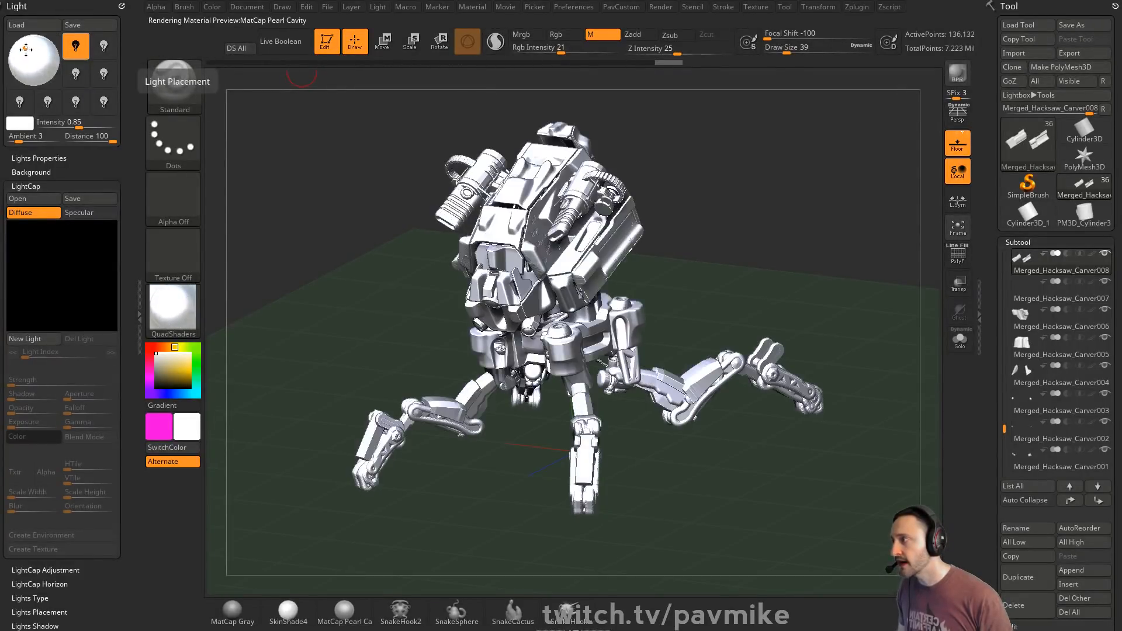
click(25, 49)
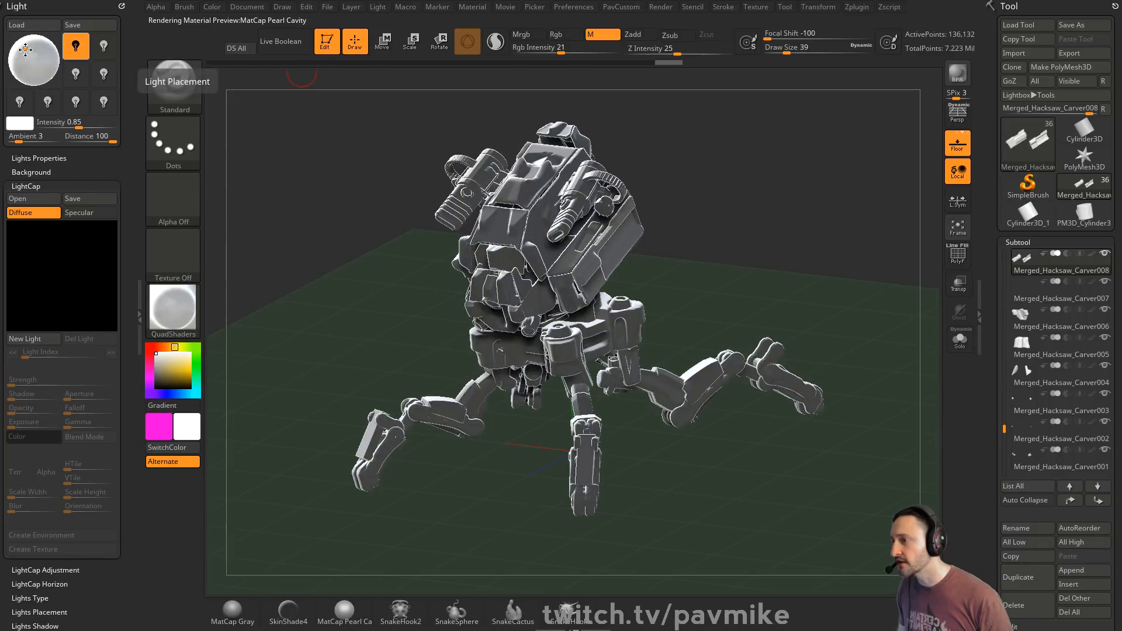
drag(25, 49, 22, 52)
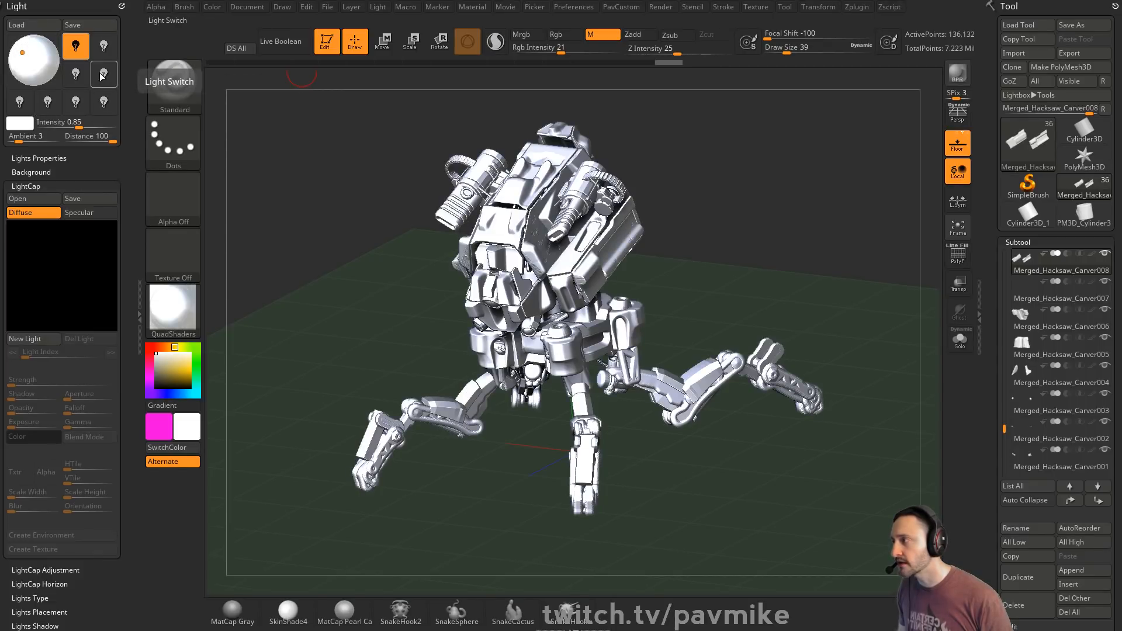
- Switch on the second light and place it at the lower right of the light placement sphere
click(105, 51)
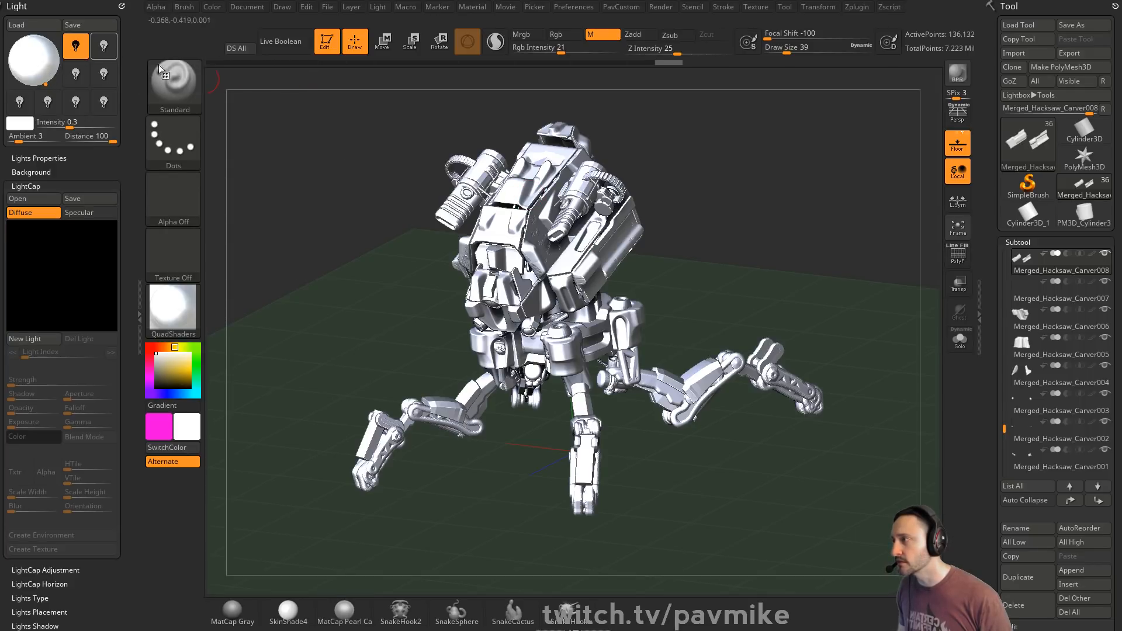
click(111, 50)
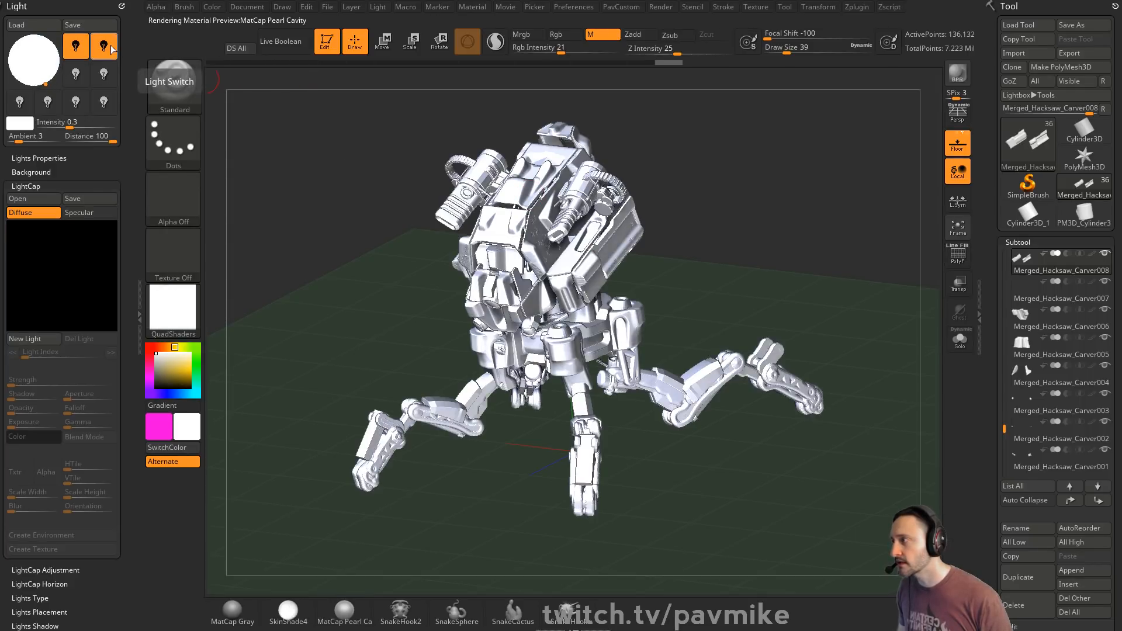
click(50, 75)
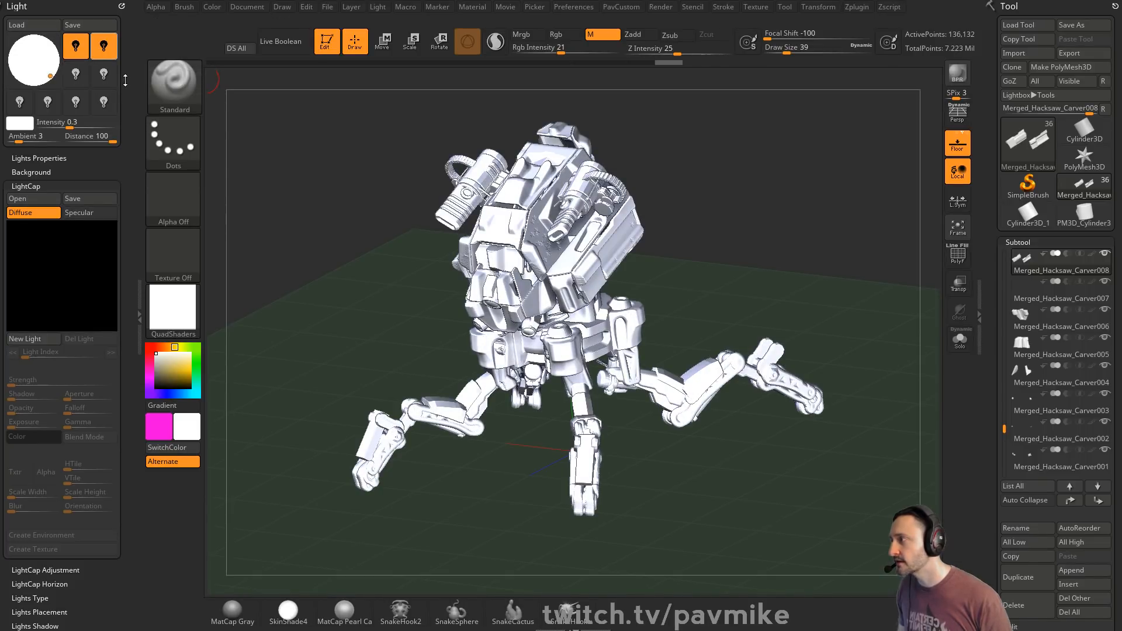
- Show the Lights Properties, check the light Background settings, and collapse the Background and LightCap sections
click(38, 133)
scroll(87, 100, down, 3)
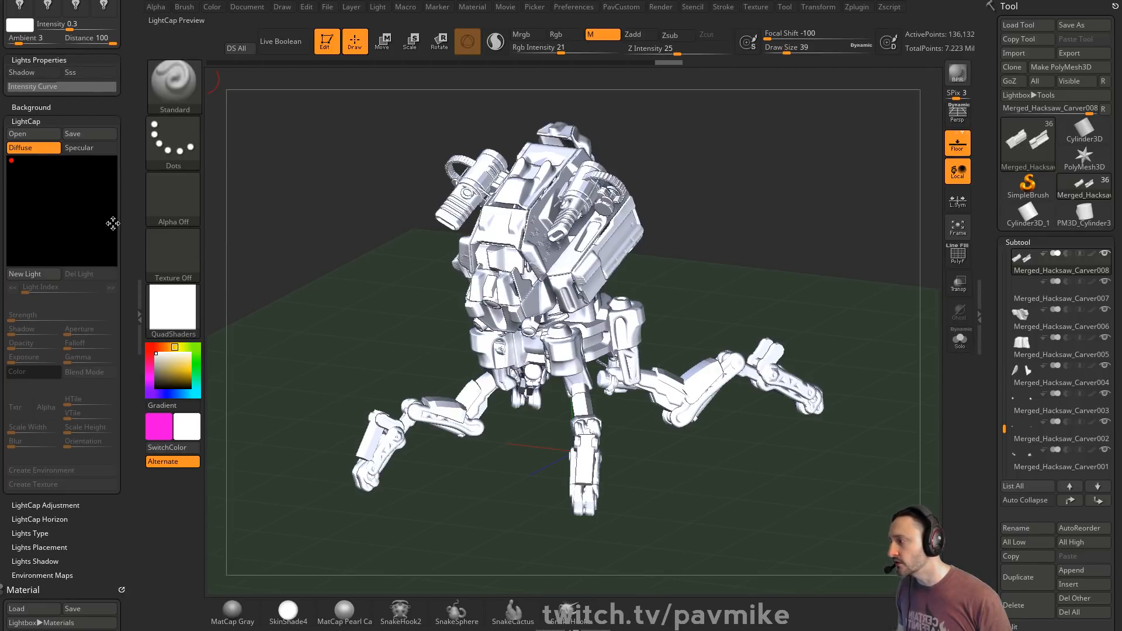
click(33, 108)
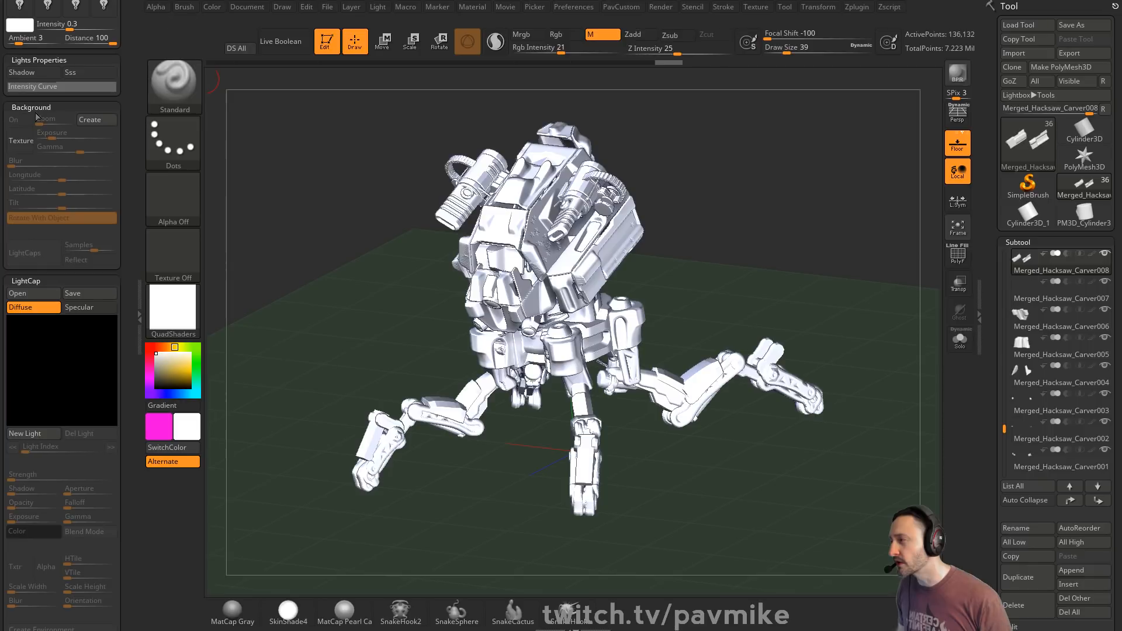
shift+click(35, 109)
shift+click(26, 121)
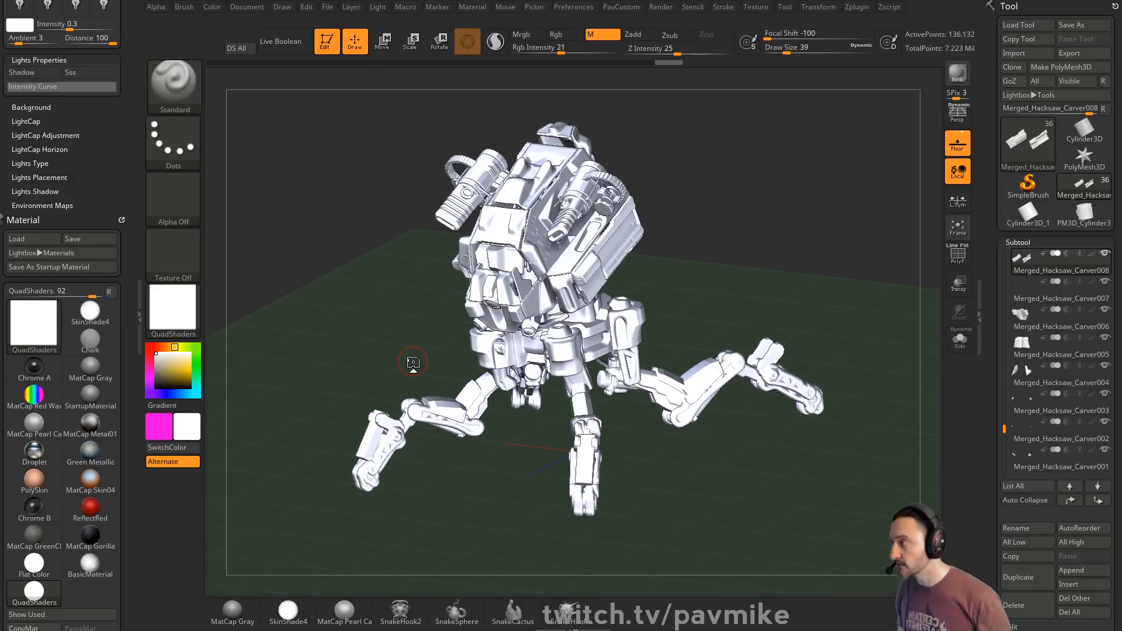
drag(121, 126, 123, 206)
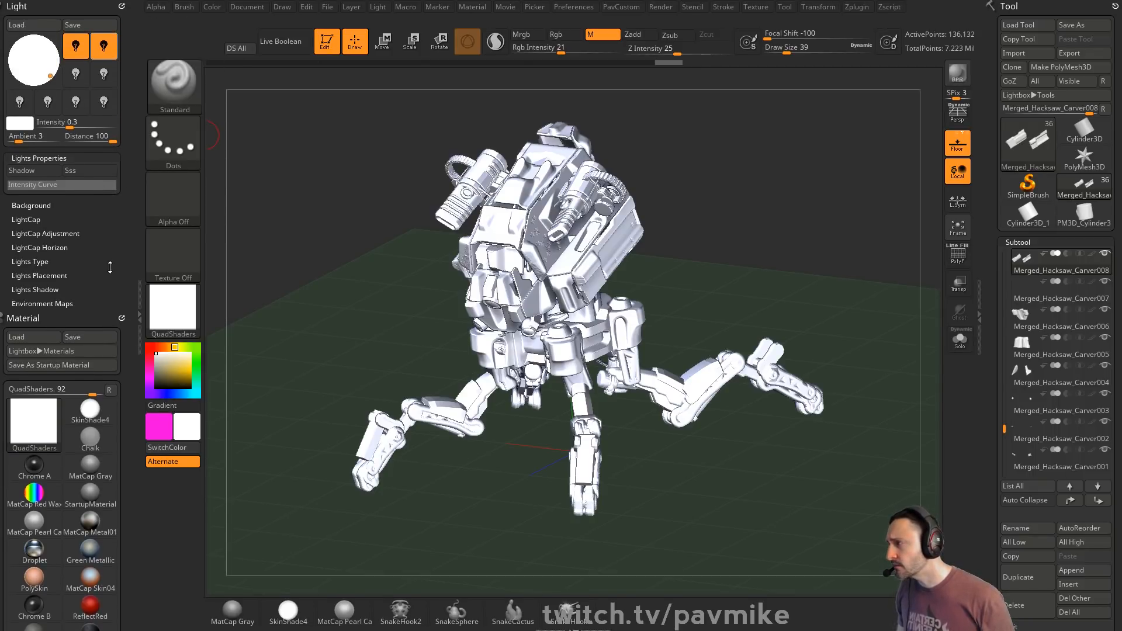
- Colour the second light blue with an intensity of about 0.08, and render the robot with BPR
click(19, 123)
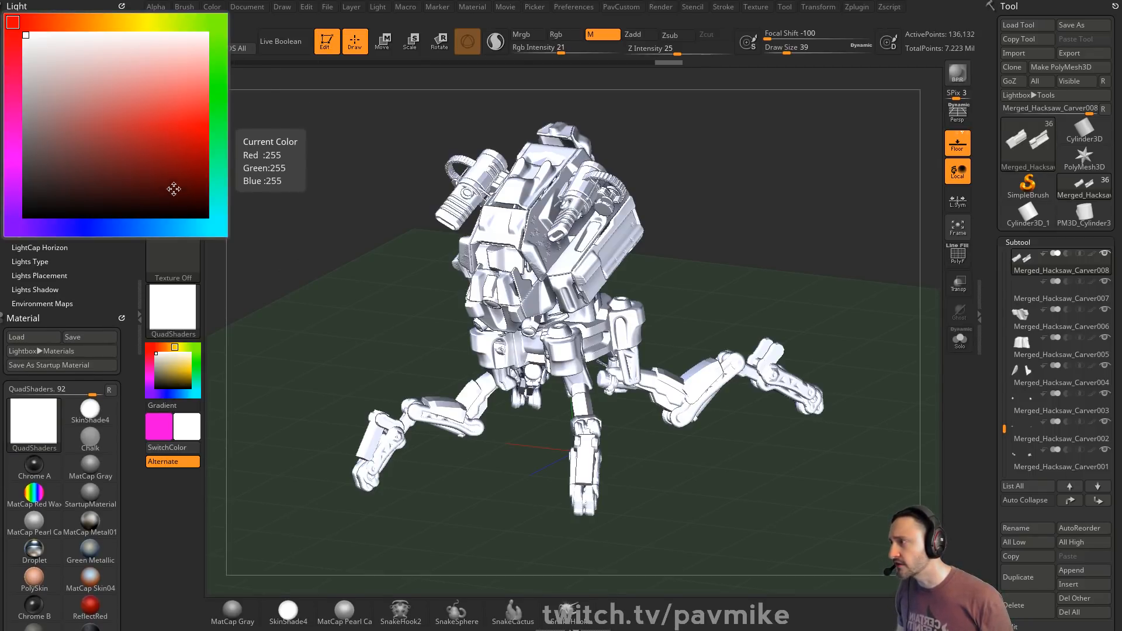
click(103, 223)
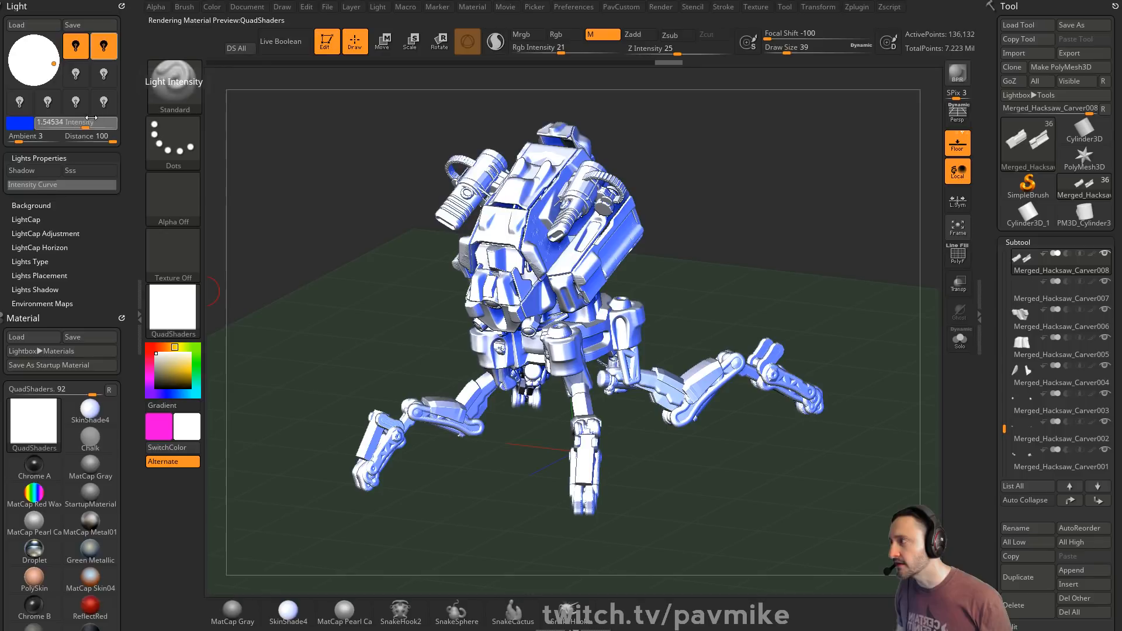
mouse_move(71, 122)
mouse_down()
mouse_move(101, 126)
mouse_move(57, 130)
mouse_up()
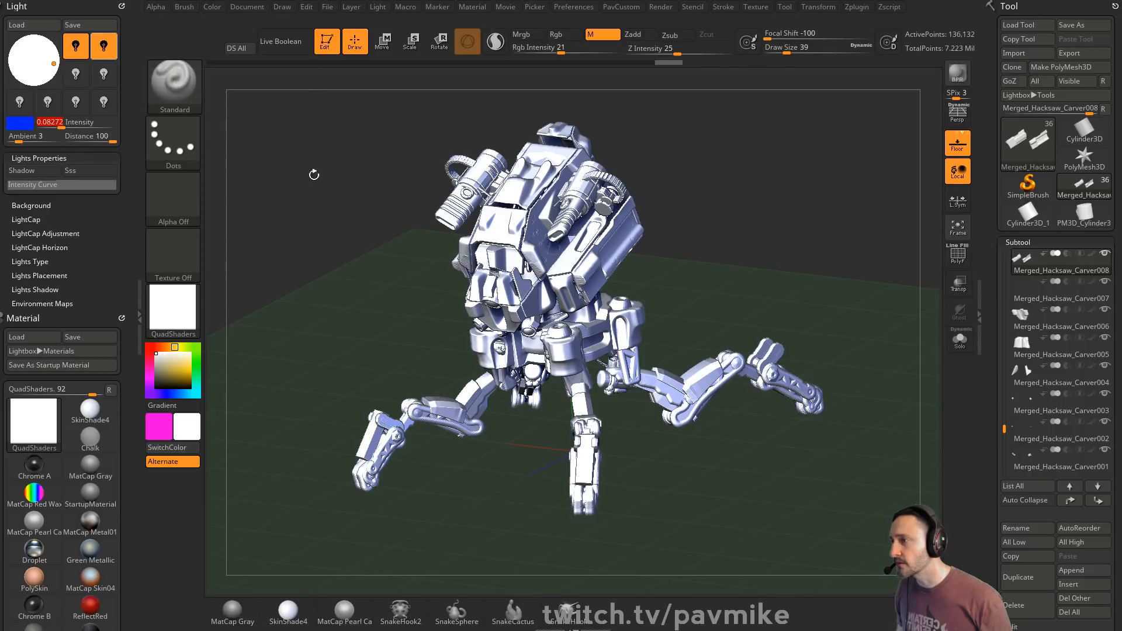
click(958, 73)
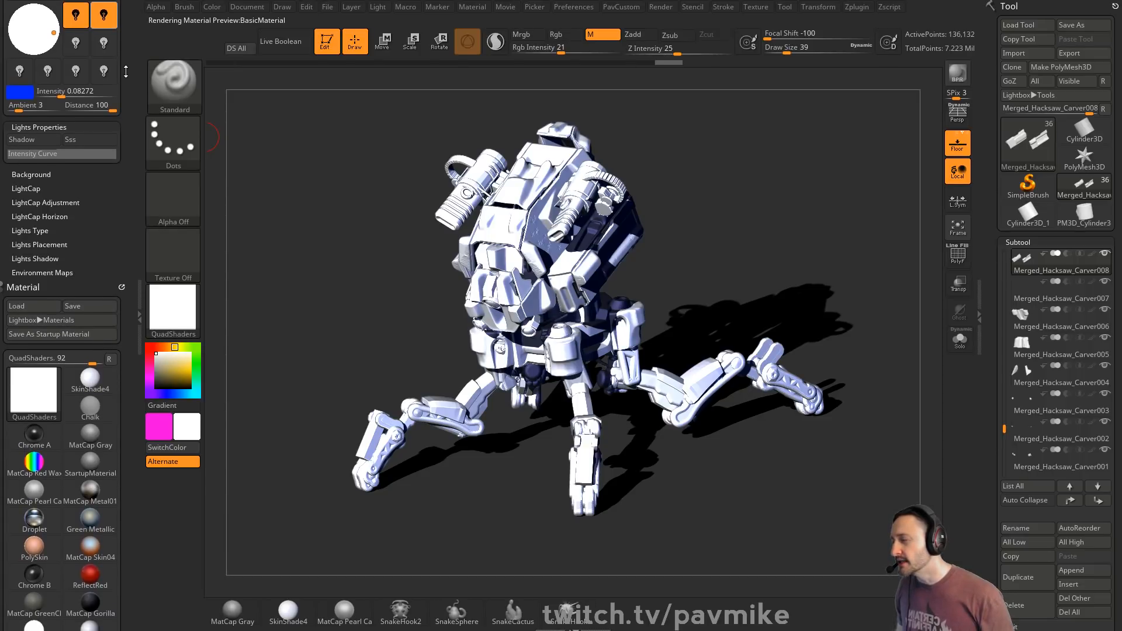
- Remove the Light and Material palettes from the tray and dock the Render palette in their place
click(121, 6)
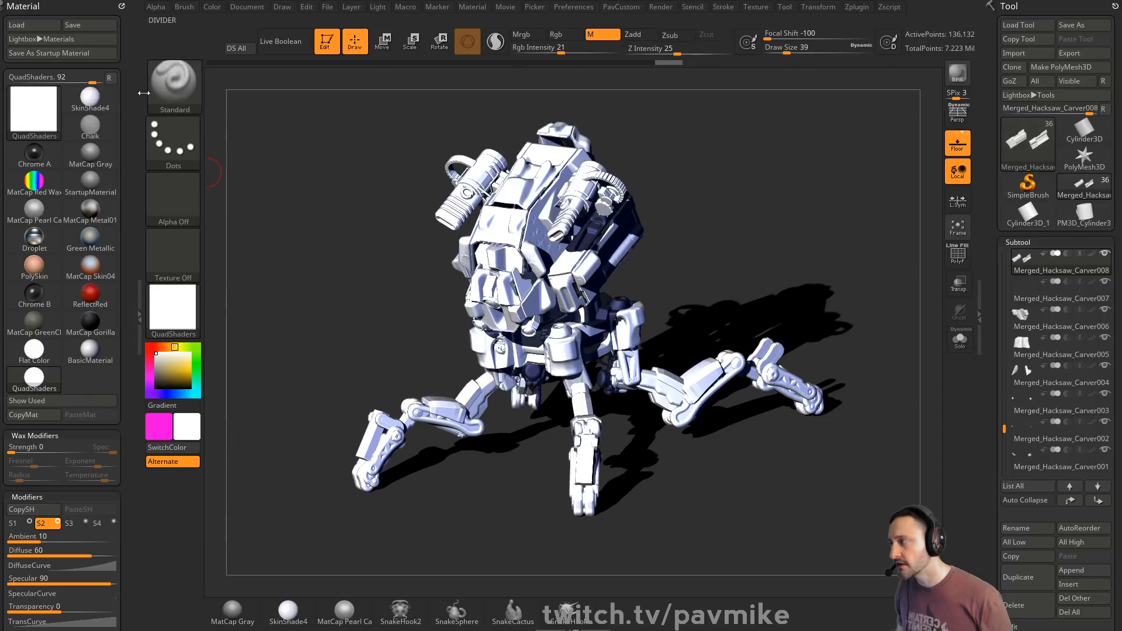
click(123, 7)
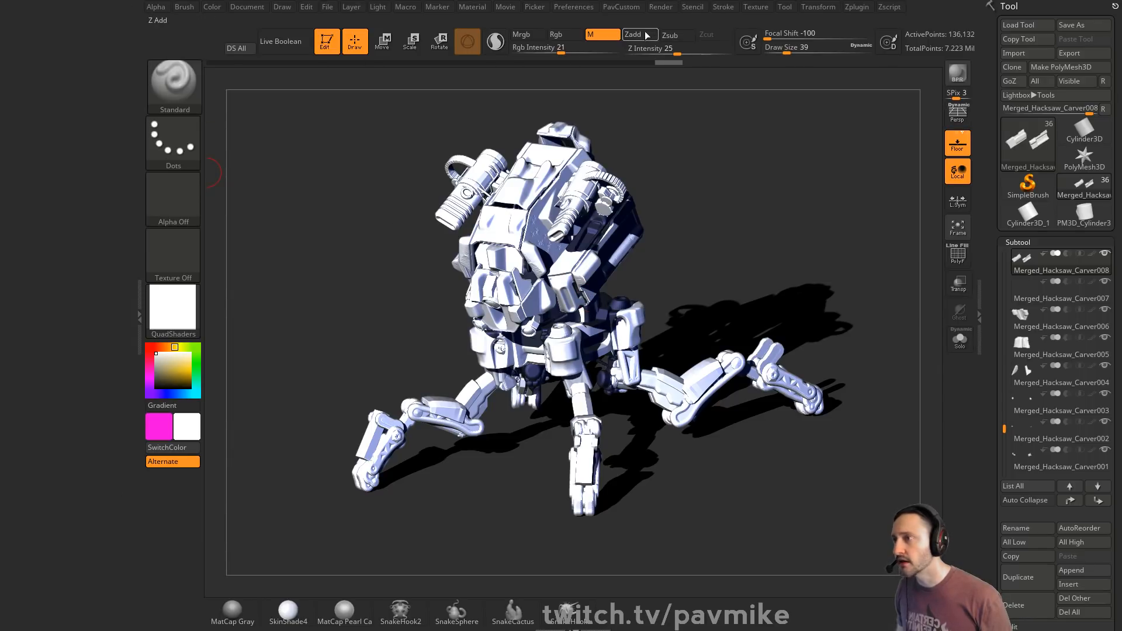
click(661, 7)
drag(654, 23, 95, 150)
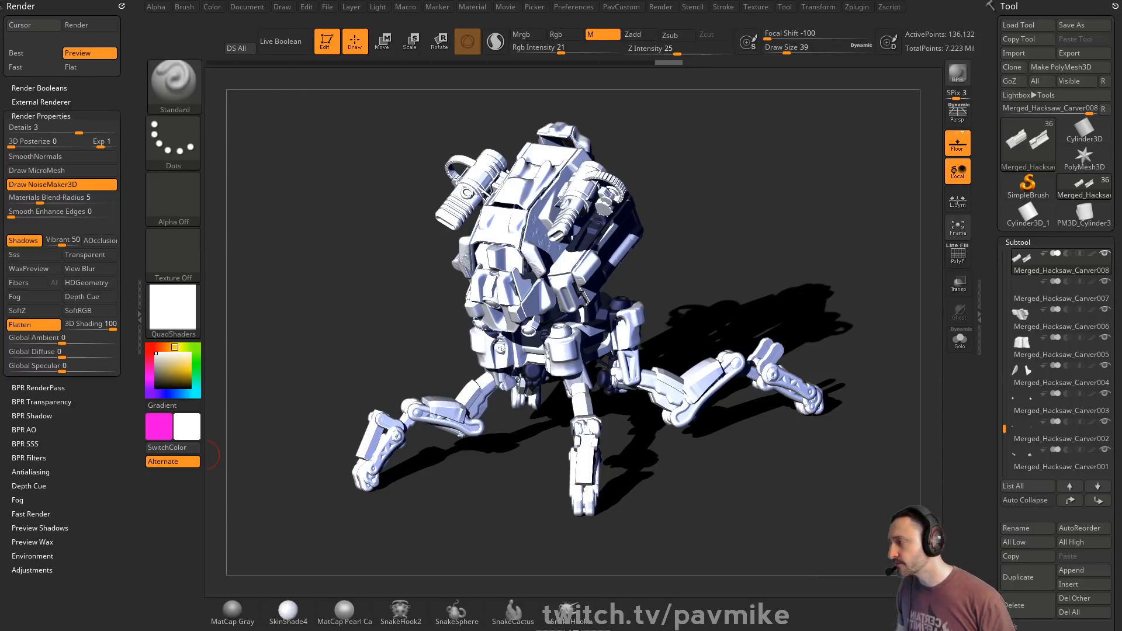
- Show the BPR render passes, preview the Shaded pass and its image export dialog, and cancel the export
click(58, 388)
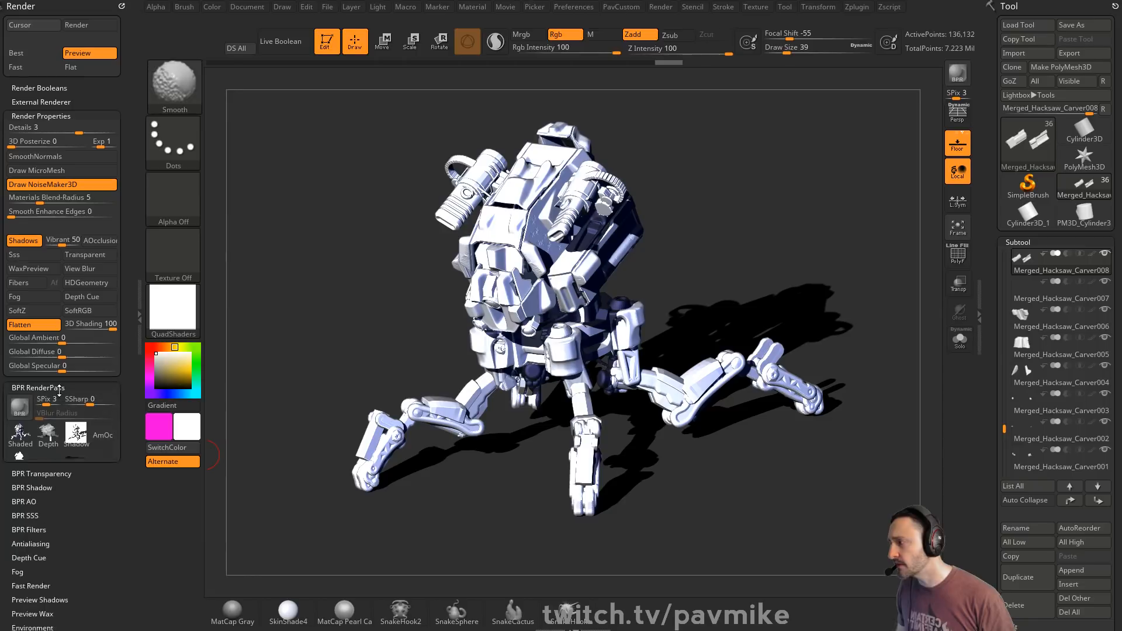
drag(116, 374, 117, 269)
mouse_move(11, 250)
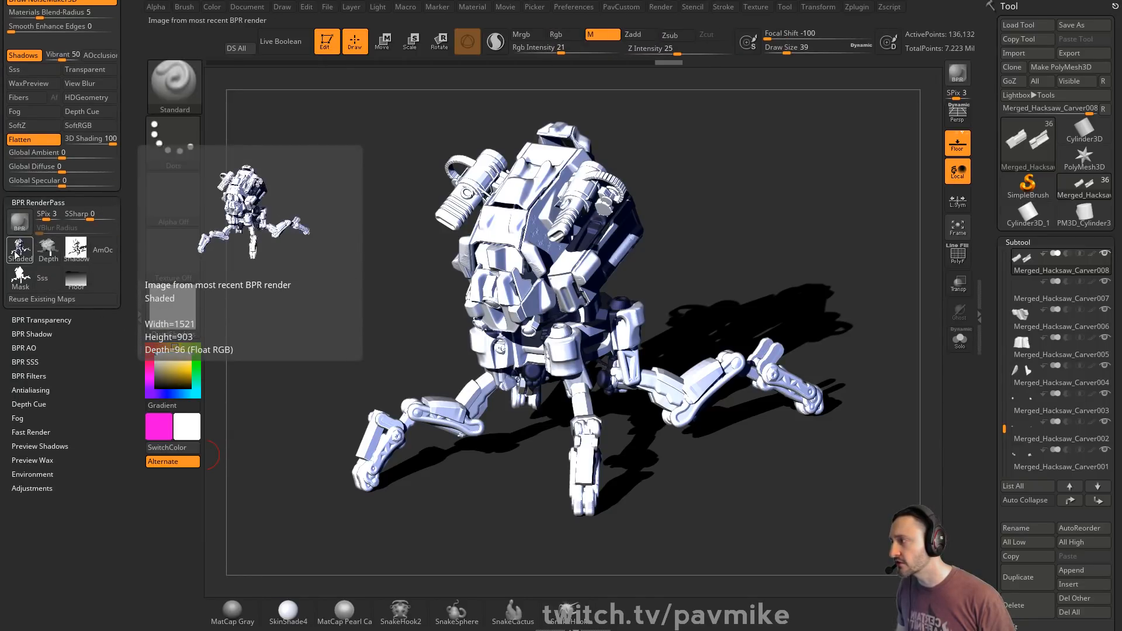
click(14, 250)
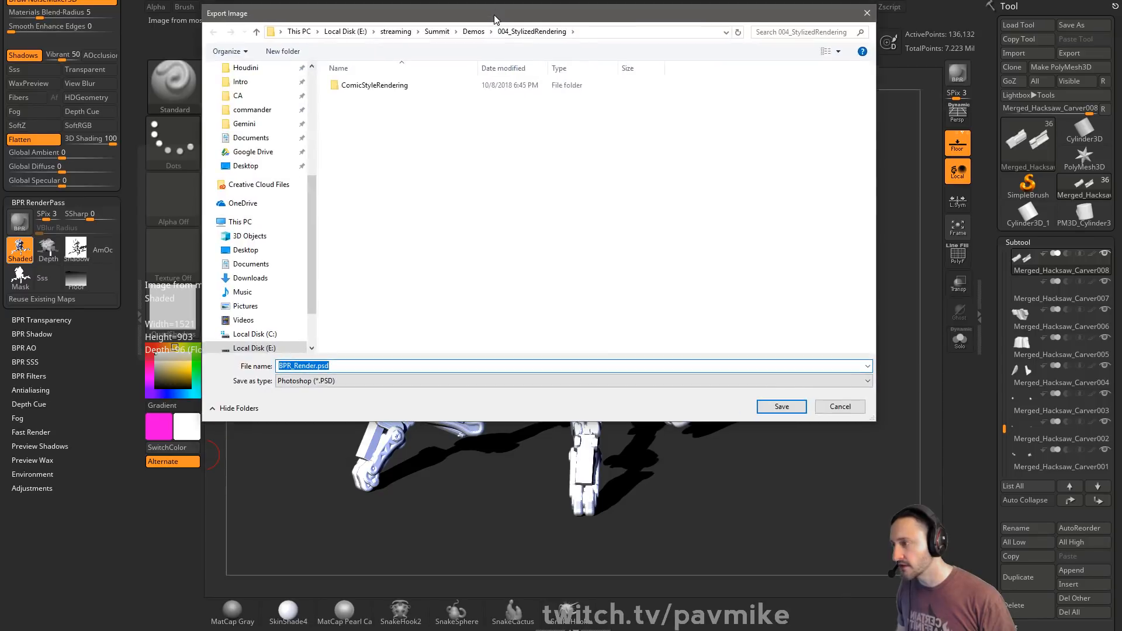
drag(498, 24, 494, 63)
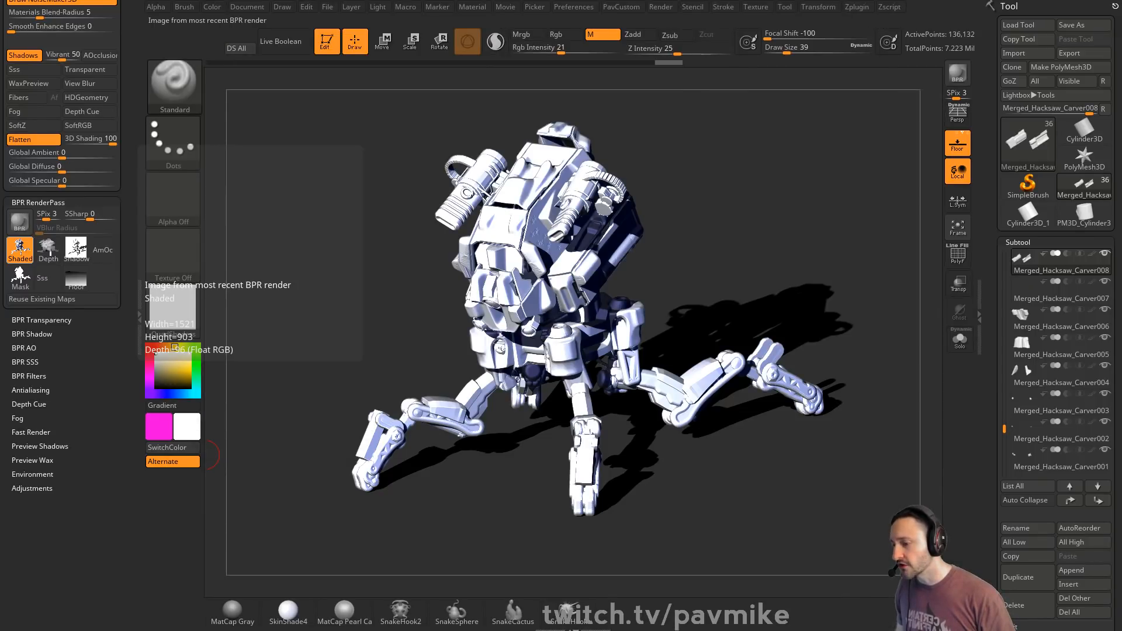
mouse_move(48, 250)
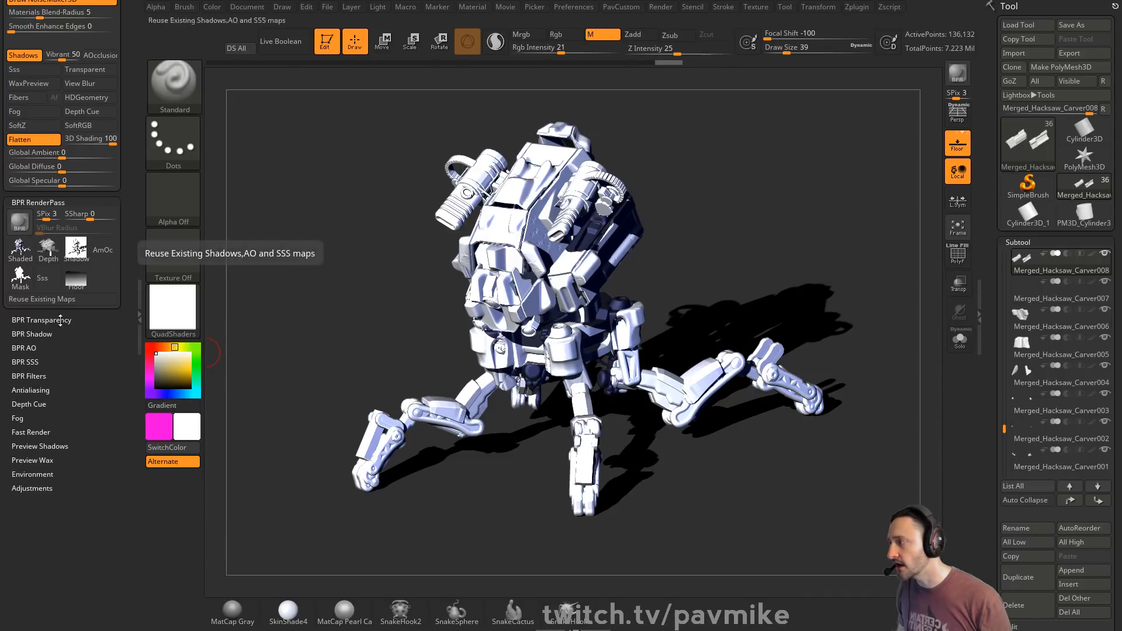
- Enable ambient occlusion for rendering and set the Blur in the BPR AO settings to 1
click(99, 56)
scroll(77, 77, up, 3)
scroll(70, 292, down, 2)
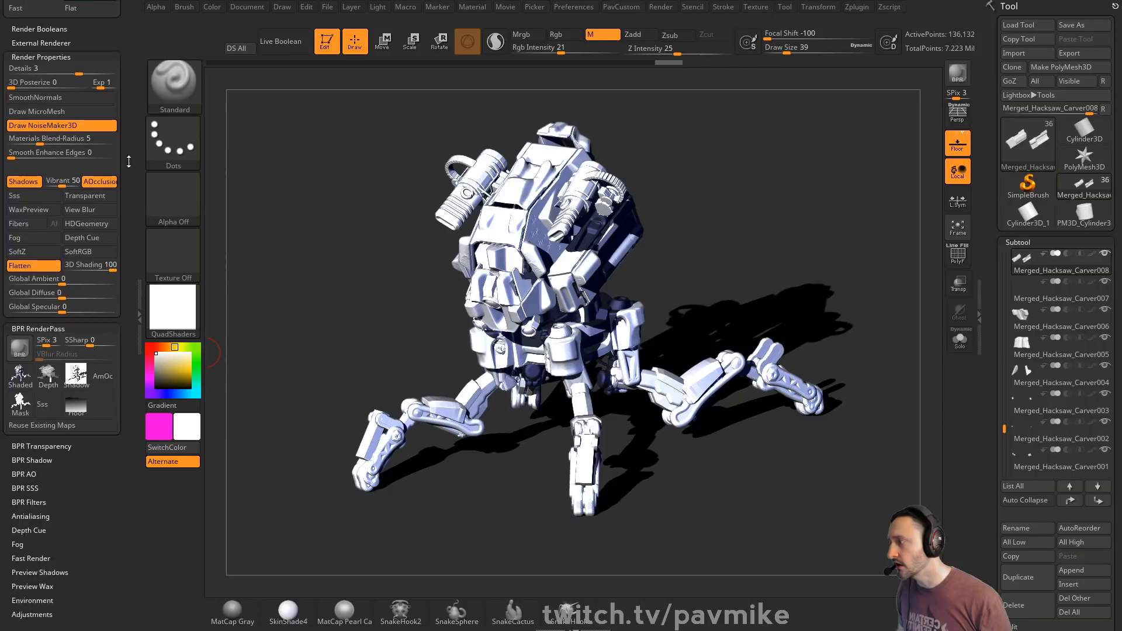
key(shift)
click(32, 398)
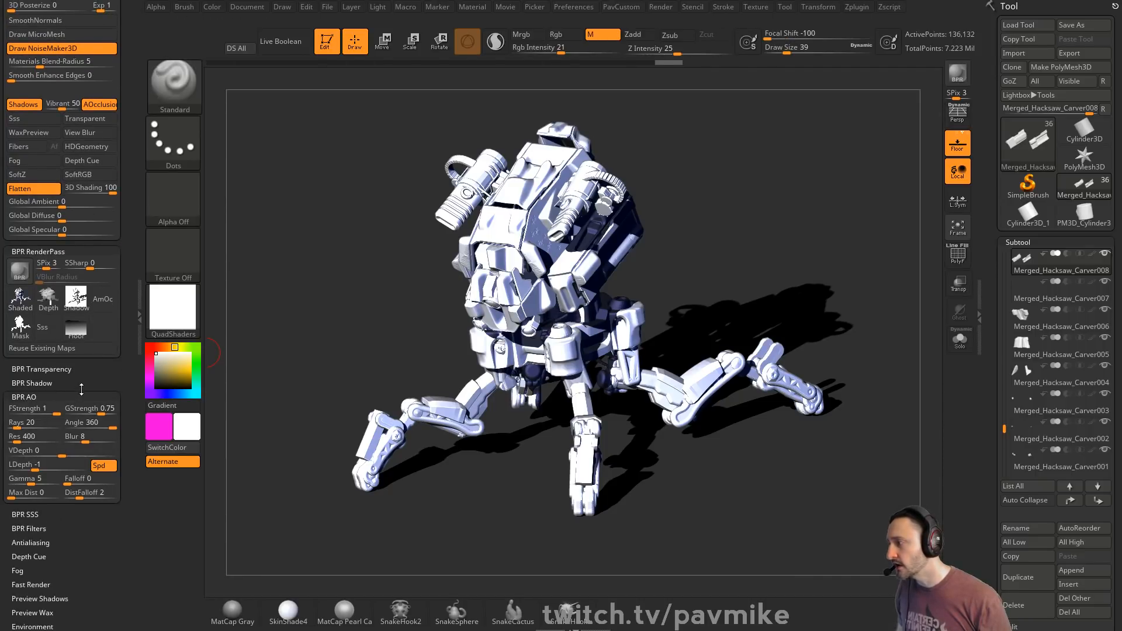
scroll(59, 403, down, 1)
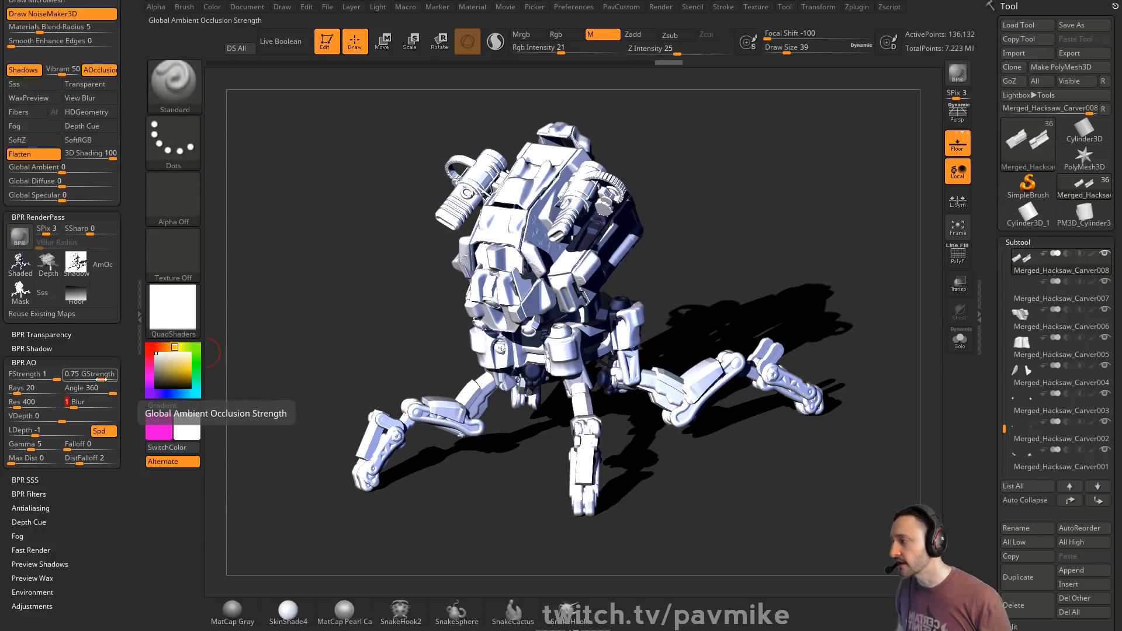
- Render the robot with BPR and ambient occlusion from slightly turned views, and check the resulting AO pass
drag(856, 188, 890, 130)
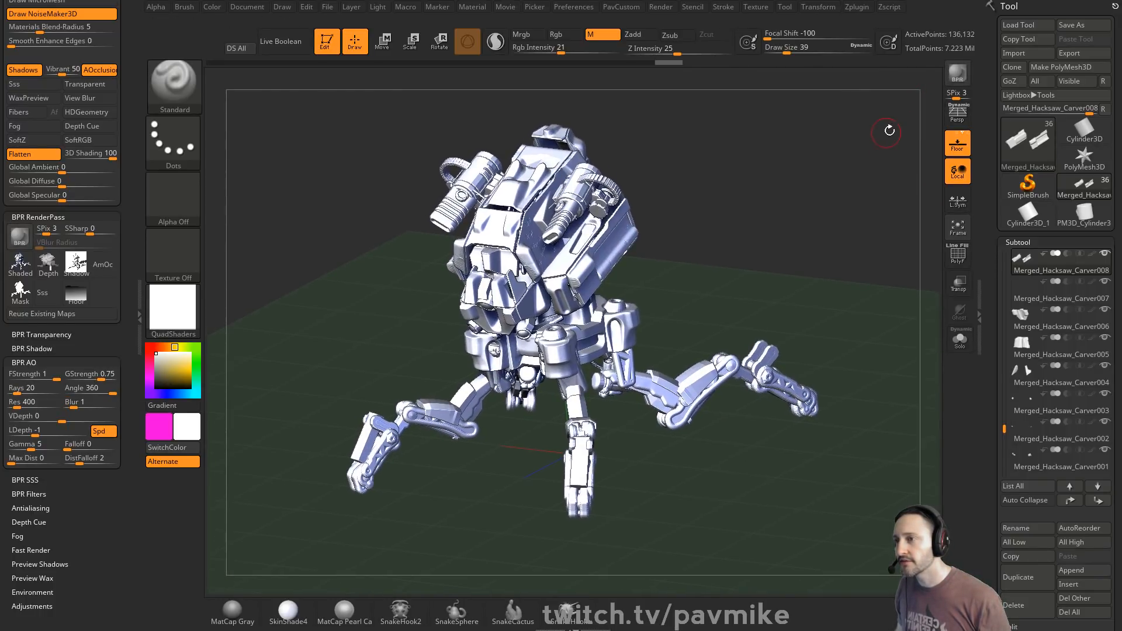
click(962, 83)
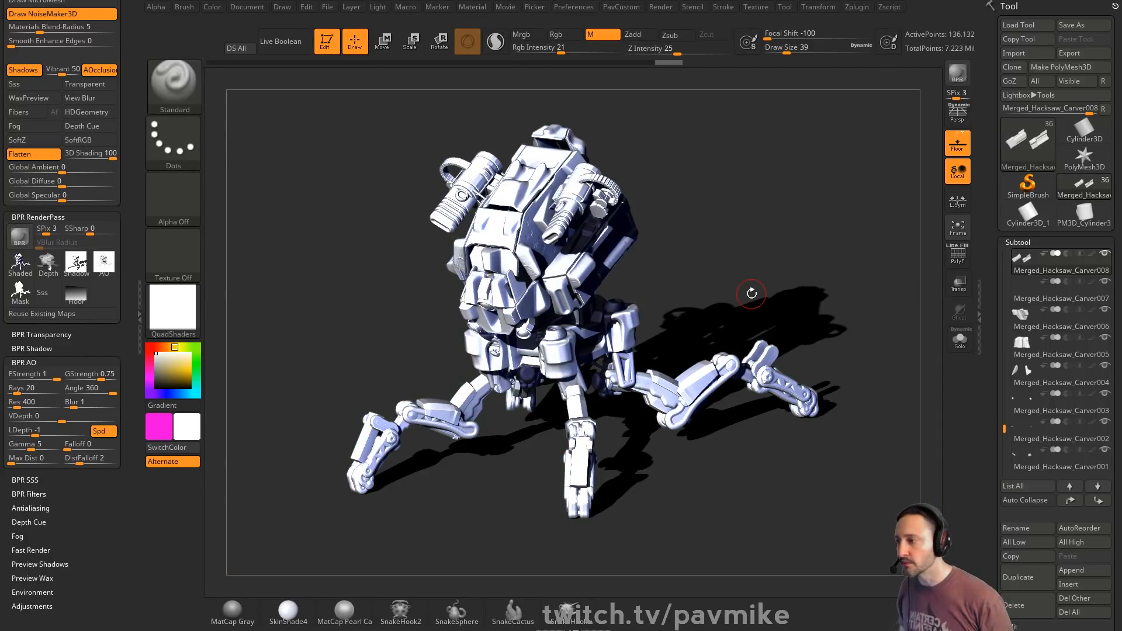
key(shift+r)
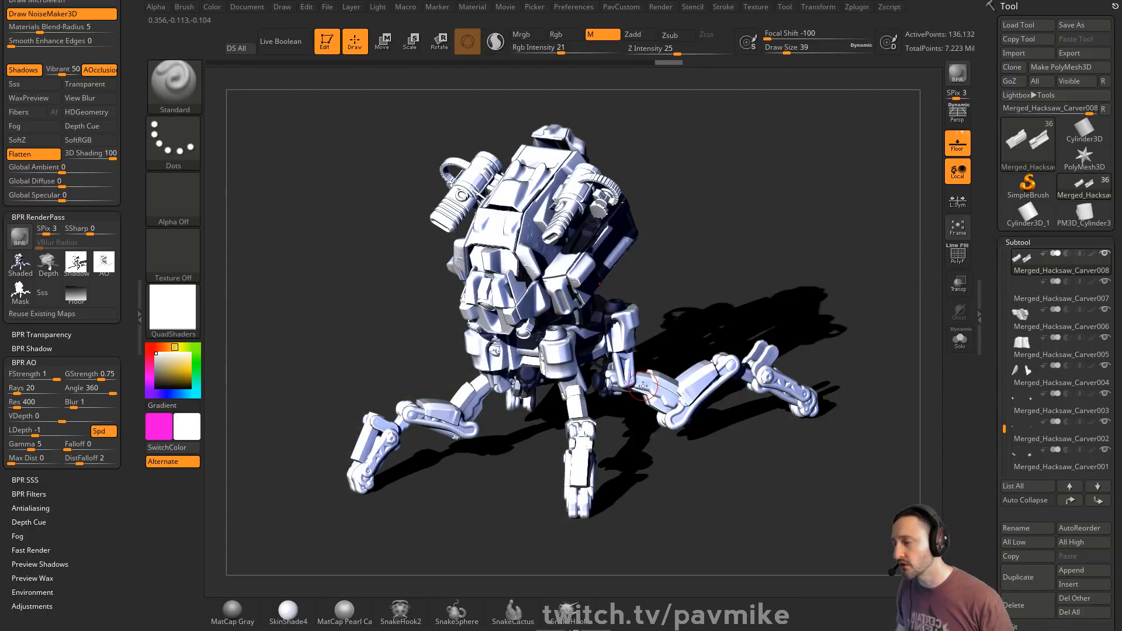
mouse_move(780, 229)
mouse_down()
mouse_move(758, 227)
mouse_move(770, 229)
mouse_up()
key(shift+r)
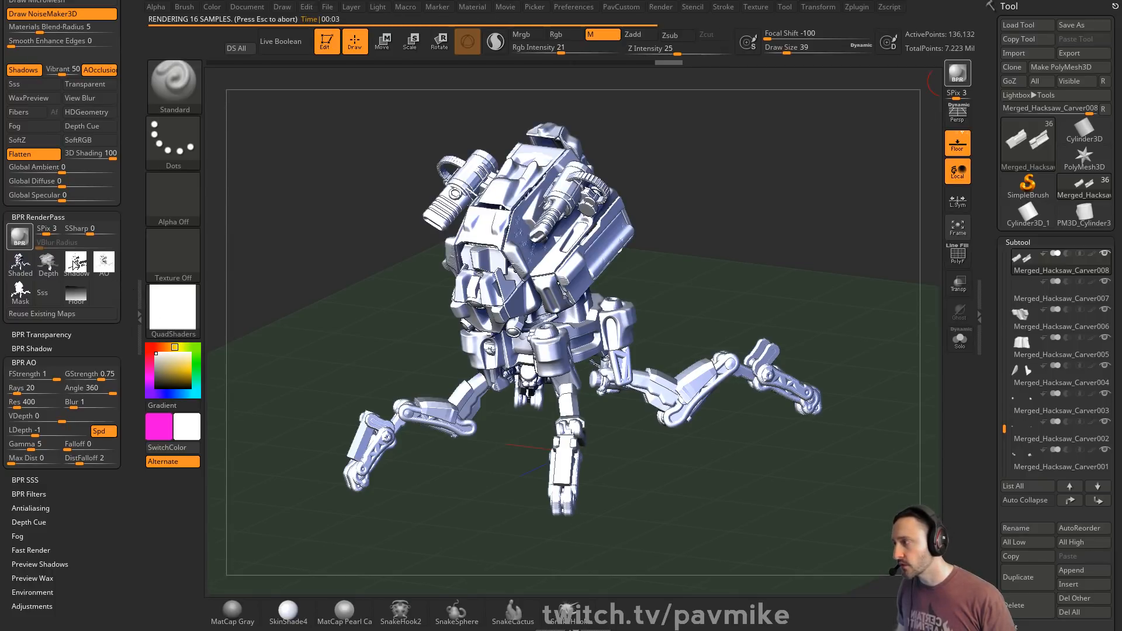
mouse_move(107, 266)
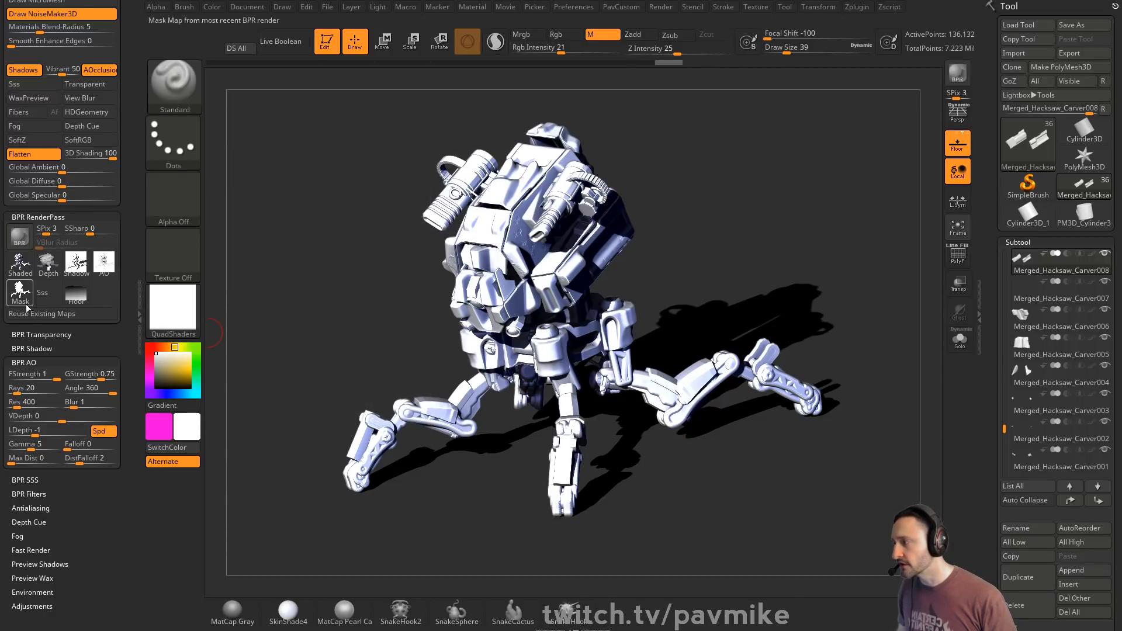
- Show the BPR Shadow settings and review them alongside the rendered passes
click(50, 348)
drag(114, 324, 124, 250)
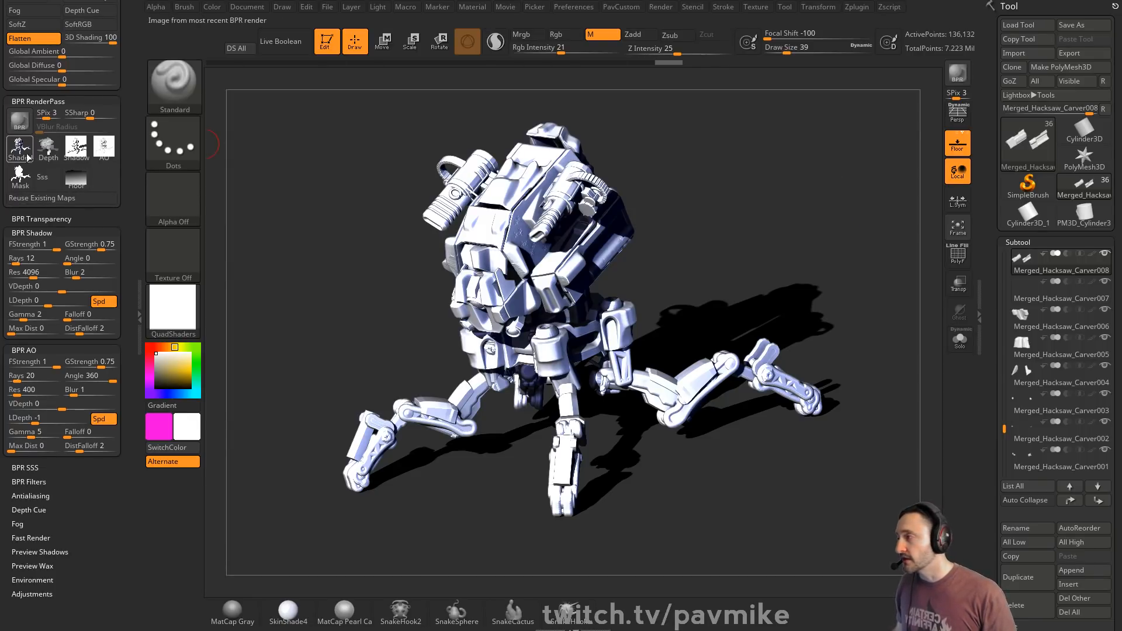
mouse_move(13, 150)
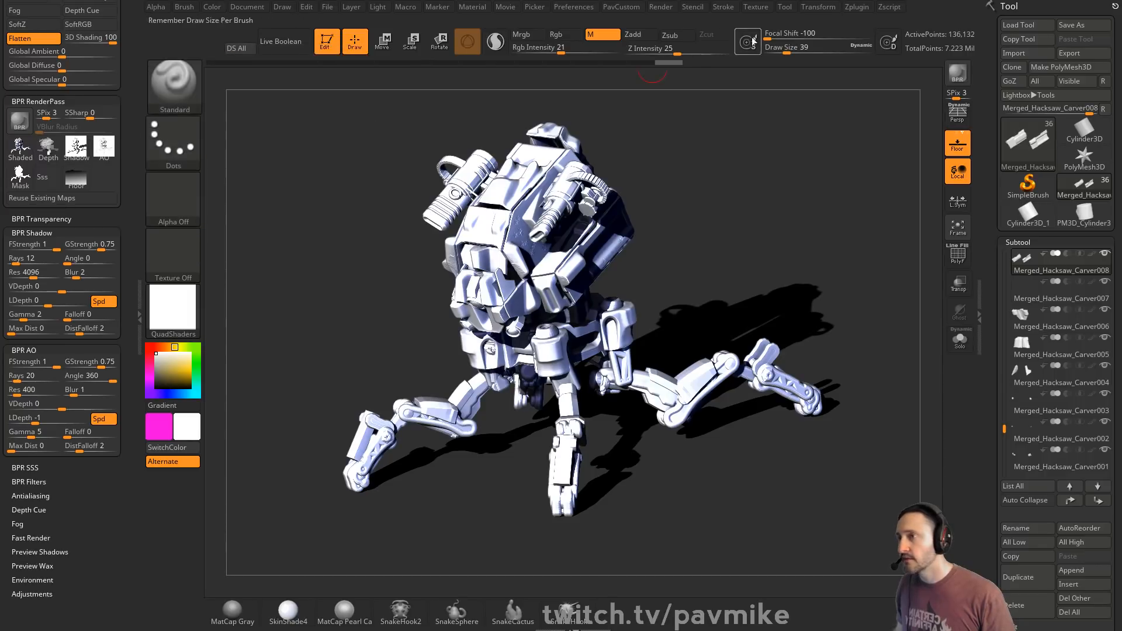
- Show the ZBrush To Photoshop plugin's options, page through its information window to the troubleshooting page, and close it
click(857, 7)
click(892, 409)
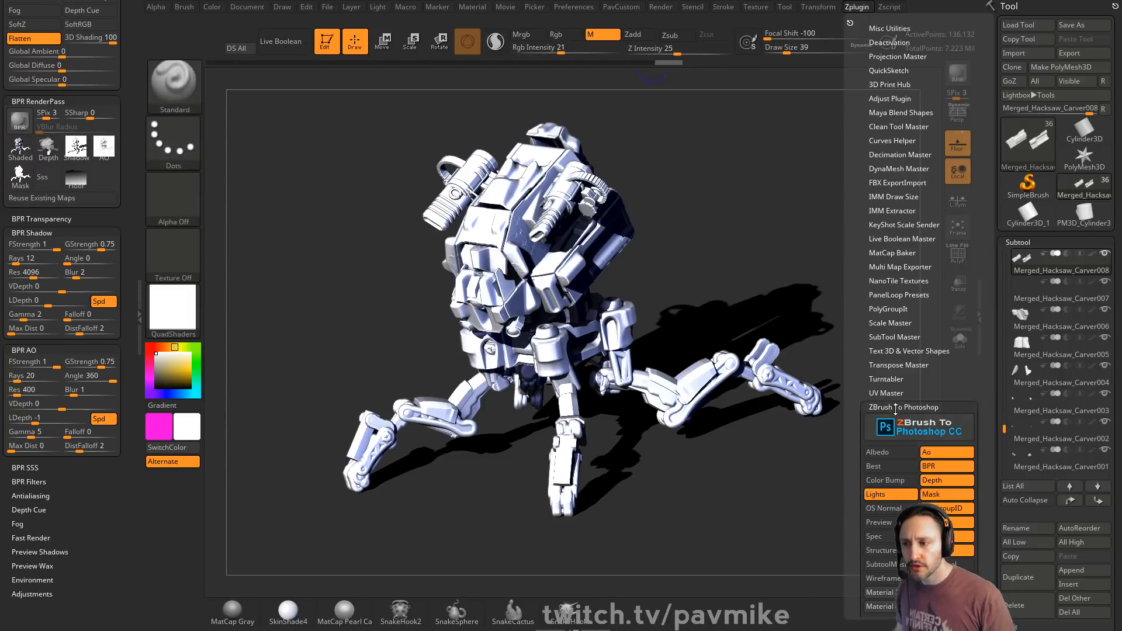
click(901, 422)
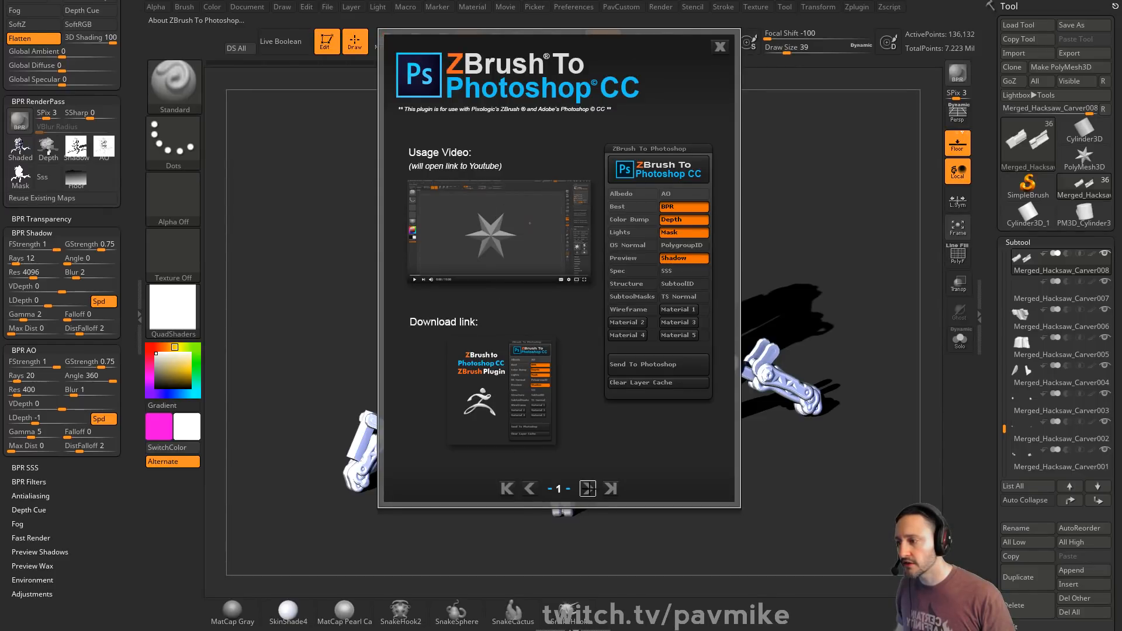
click(587, 488)
click(587, 488)
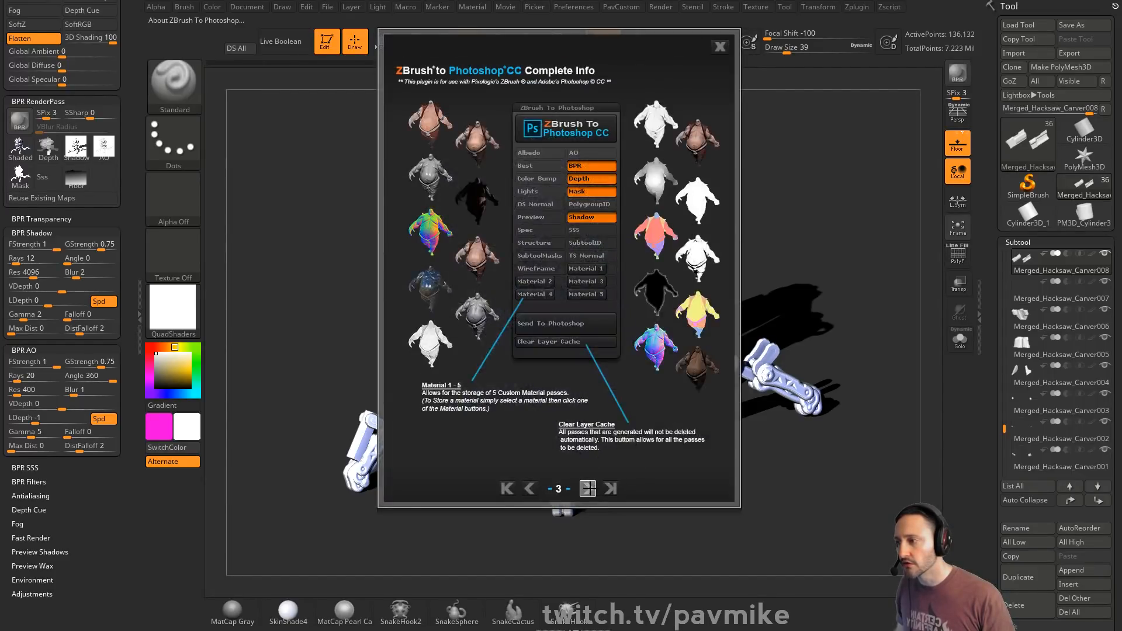
click(588, 489)
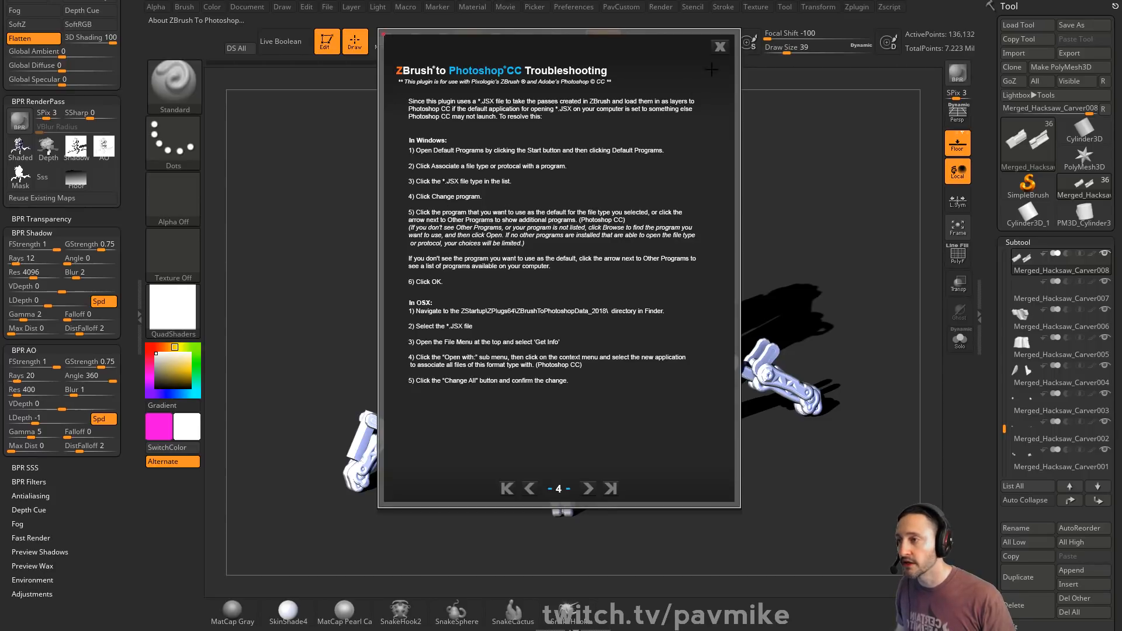
click(720, 47)
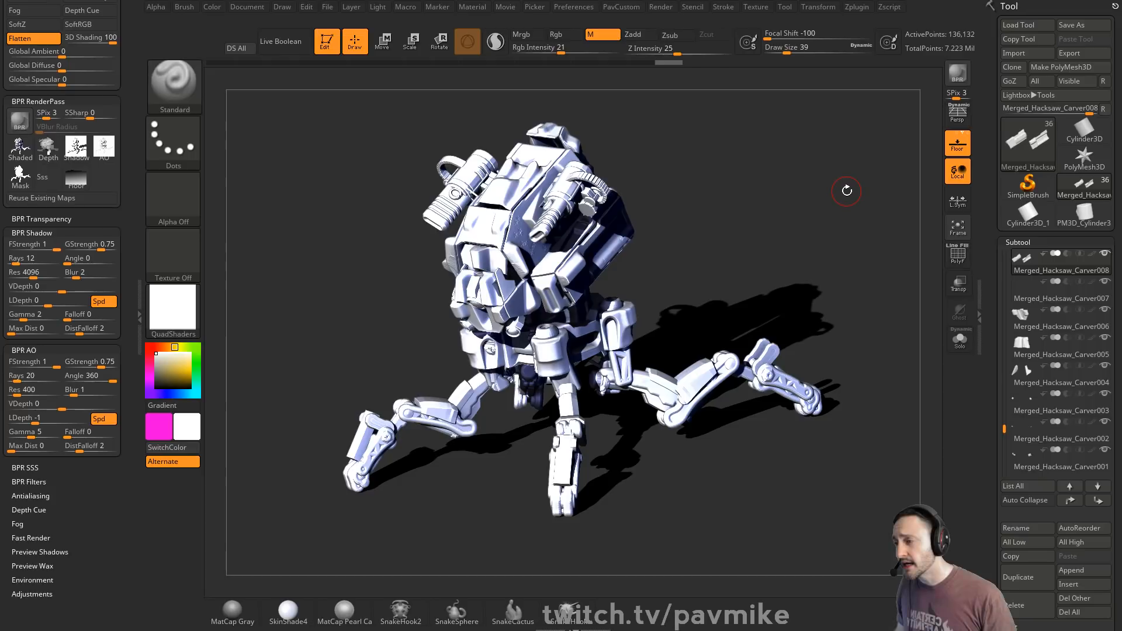
- Enable the first BPR filter with its Noise type and render the mech with BPR
drag(128, 80, 96, 430)
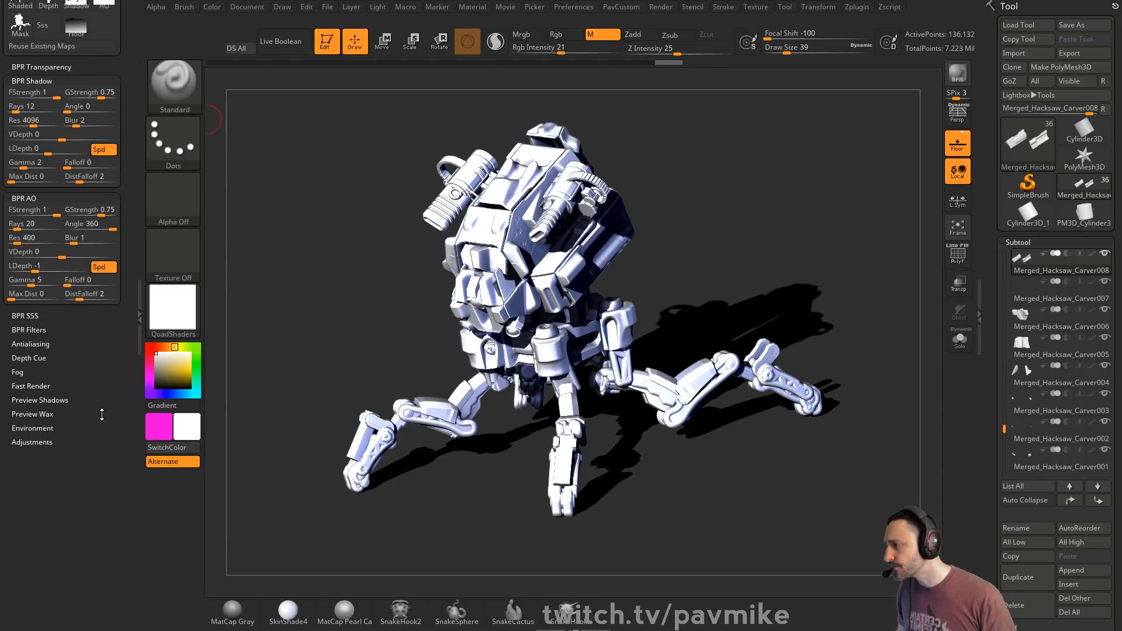
shift+click(90, 347)
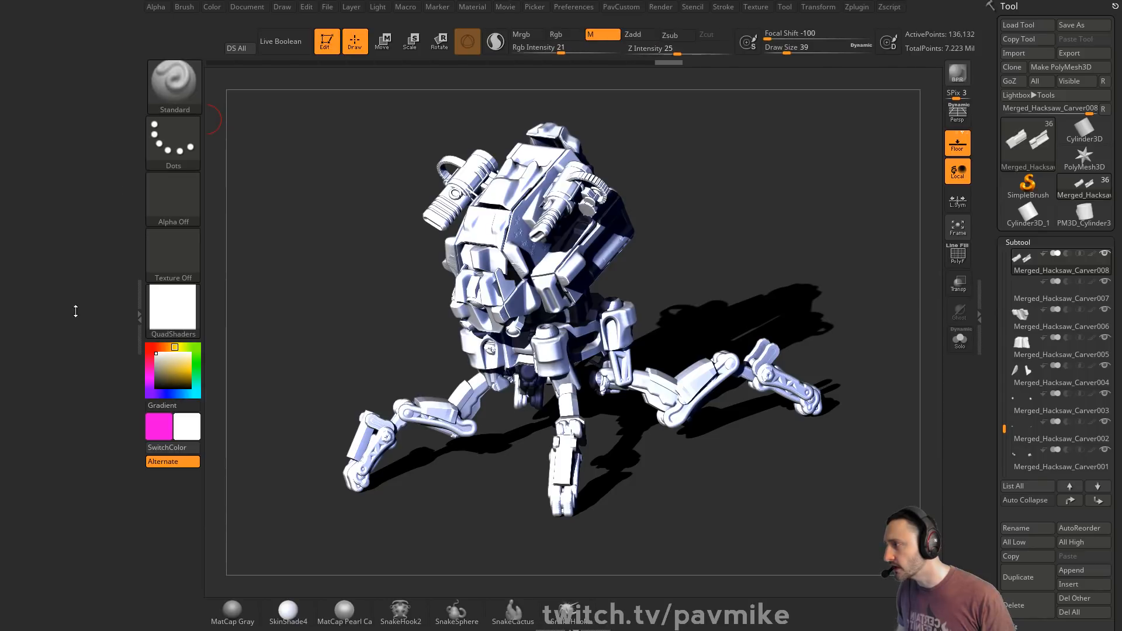
drag(76, 311, 104, 486)
shift+click(29, 200)
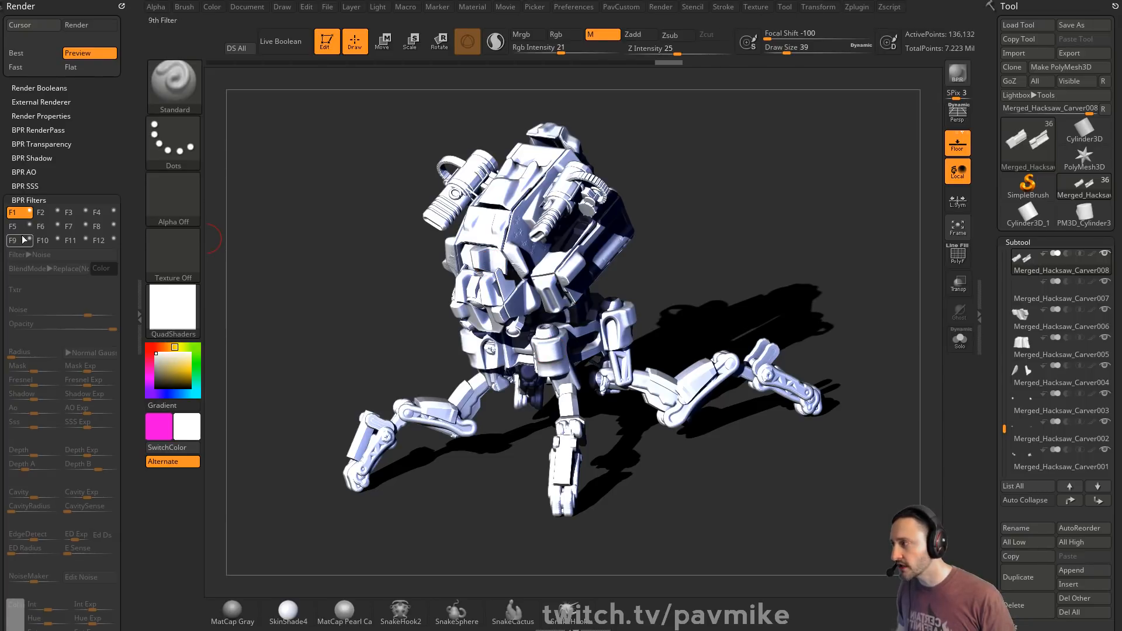
drag(98, 211, 97, 85)
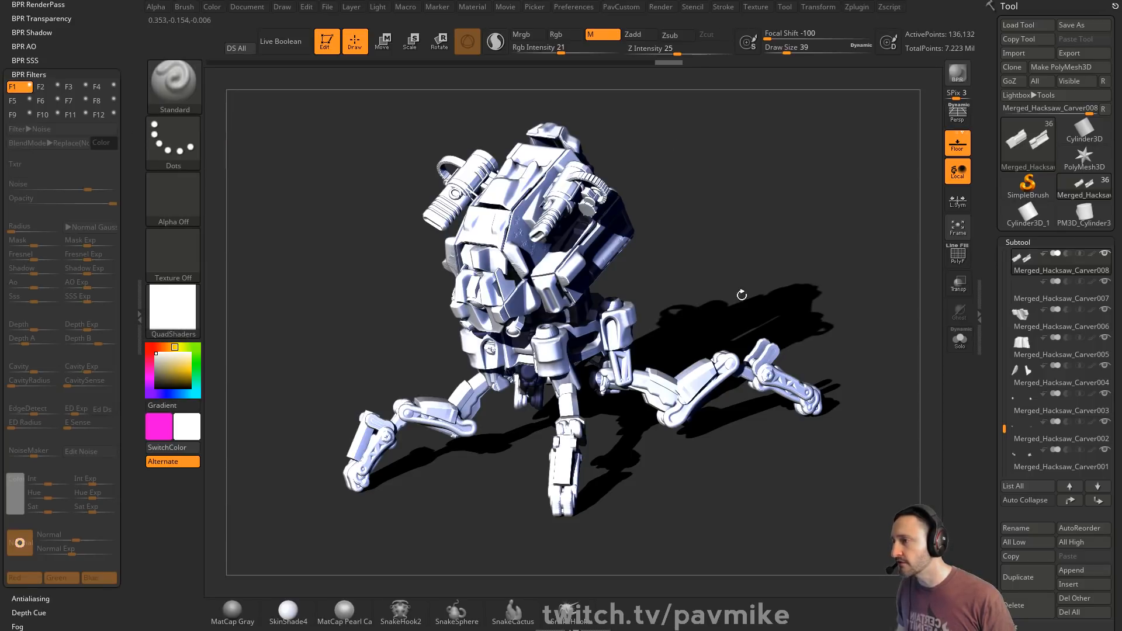
mouse_move(818, 204)
mouse_down()
mouse_move(806, 210)
mouse_move(842, 279)
mouse_up()
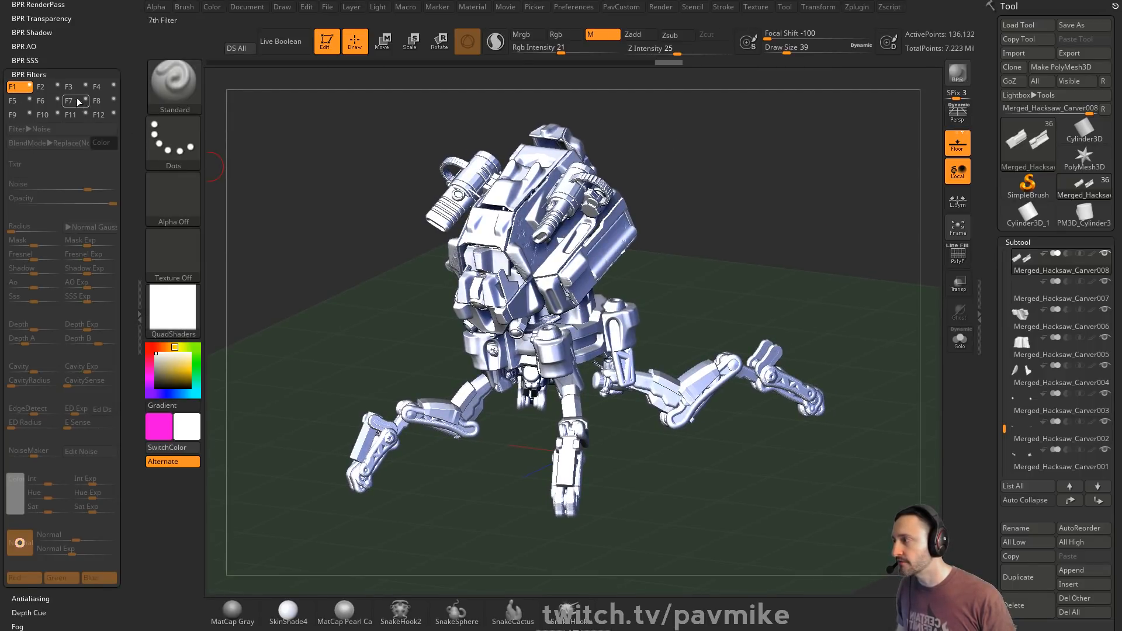
click(29, 86)
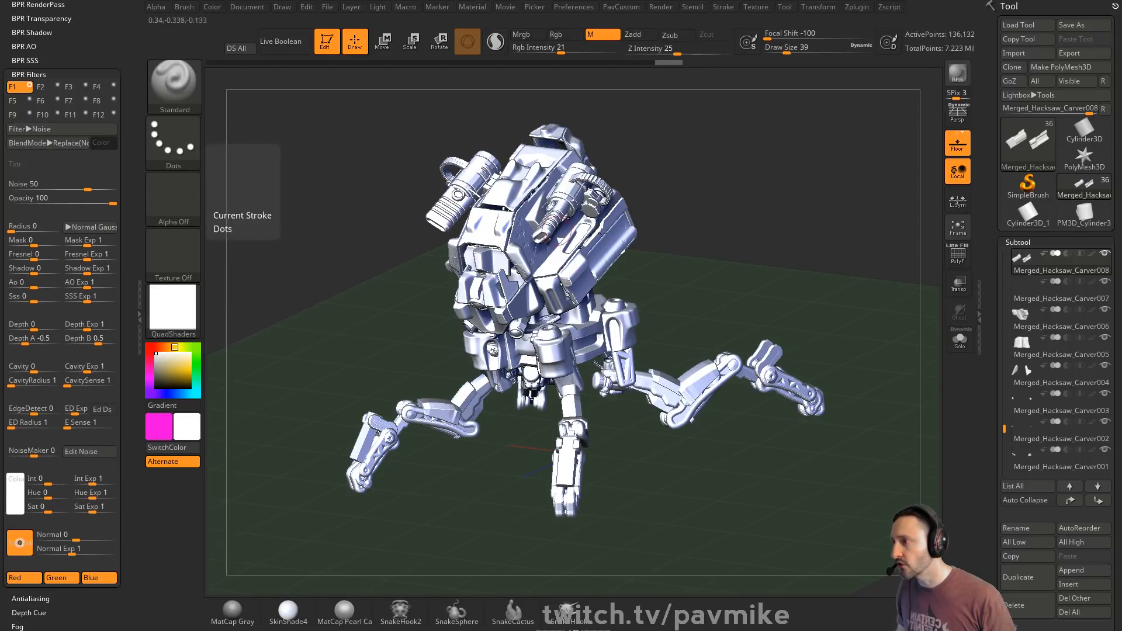
drag(760, 193, 783, 204)
click(957, 73)
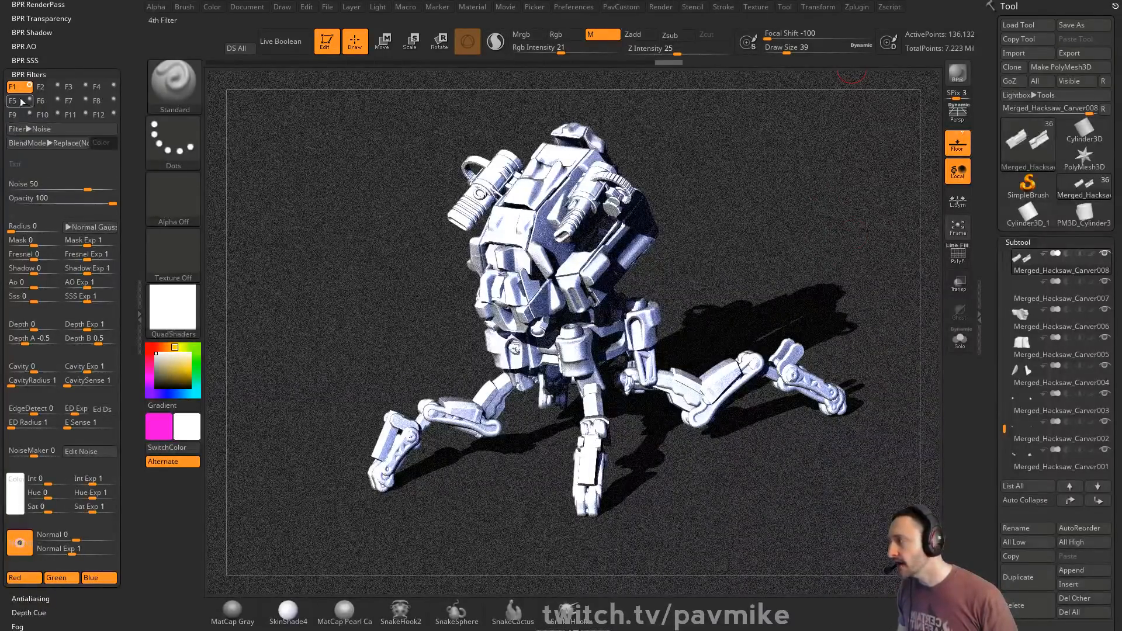
- Try Multiply blending on the noise filter, and replace it with a Blur filter in Lighten blend mode
click(78, 147)
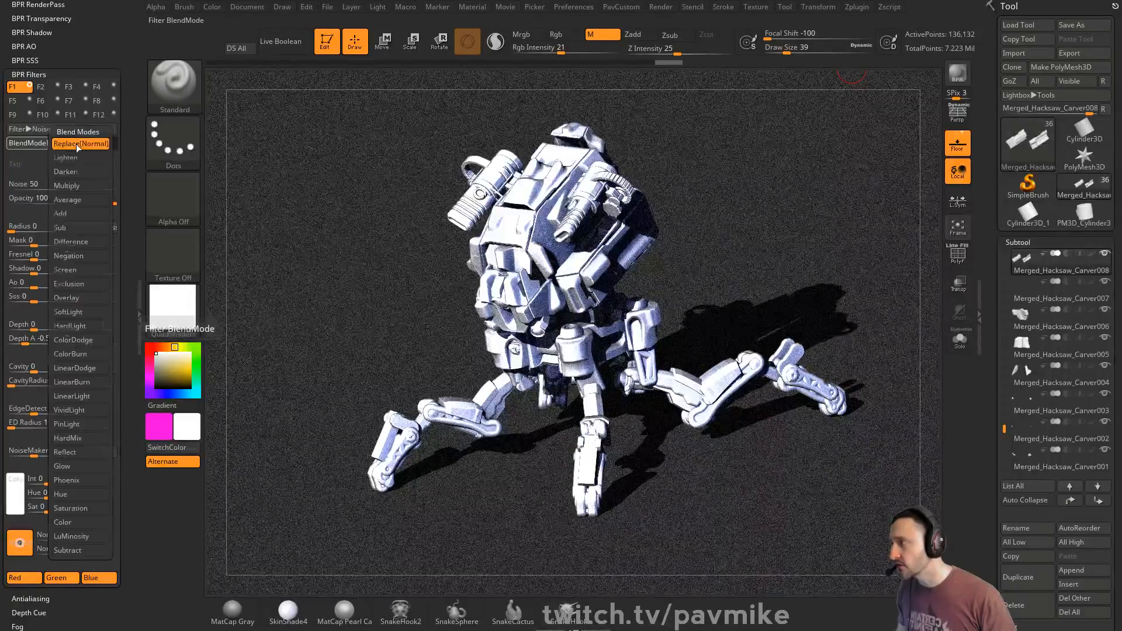
click(73, 186)
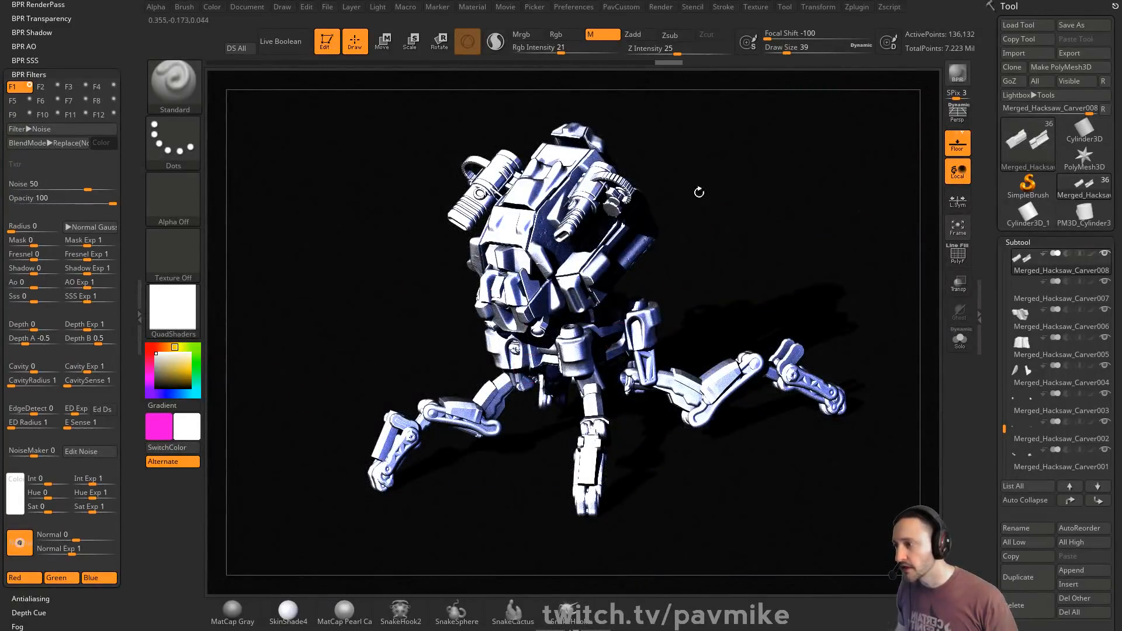
click(54, 131)
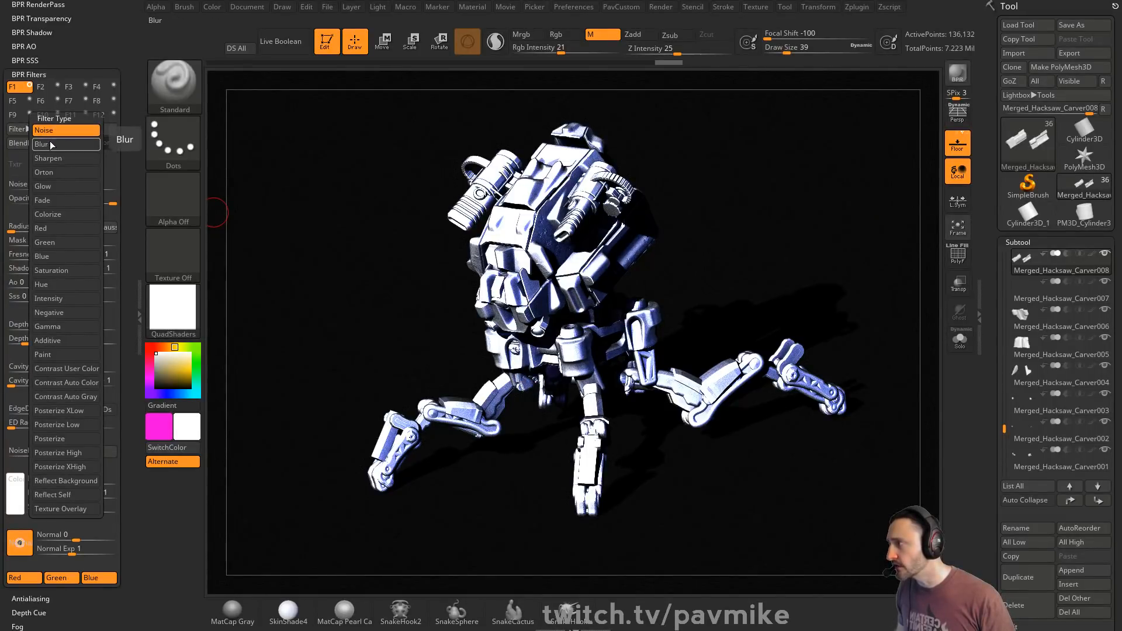
click(51, 143)
click(60, 143)
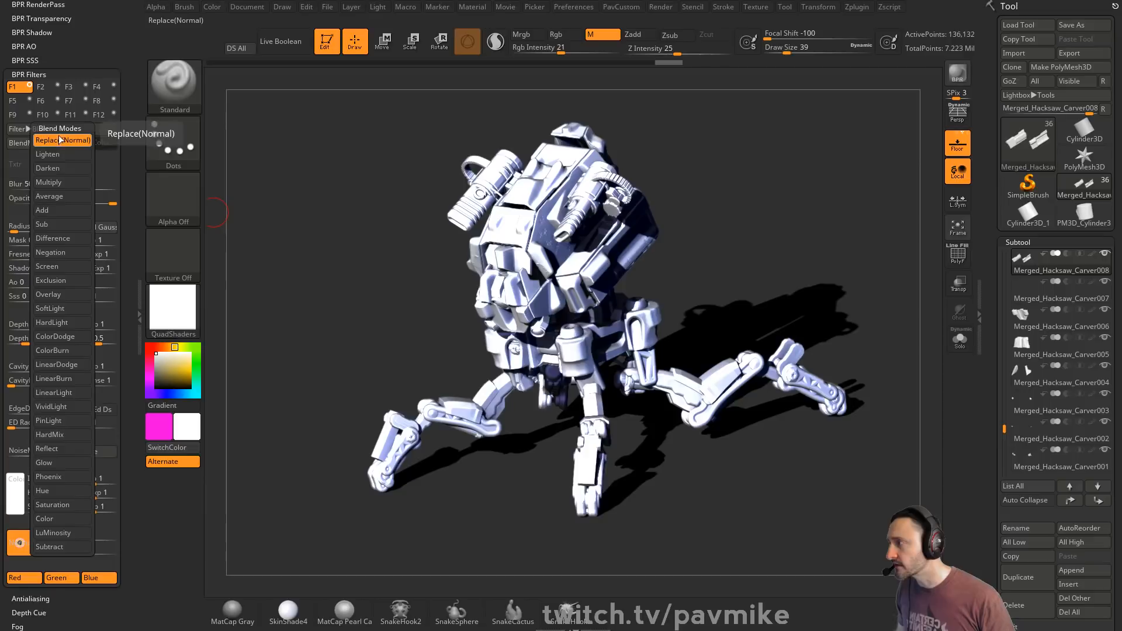
click(61, 157)
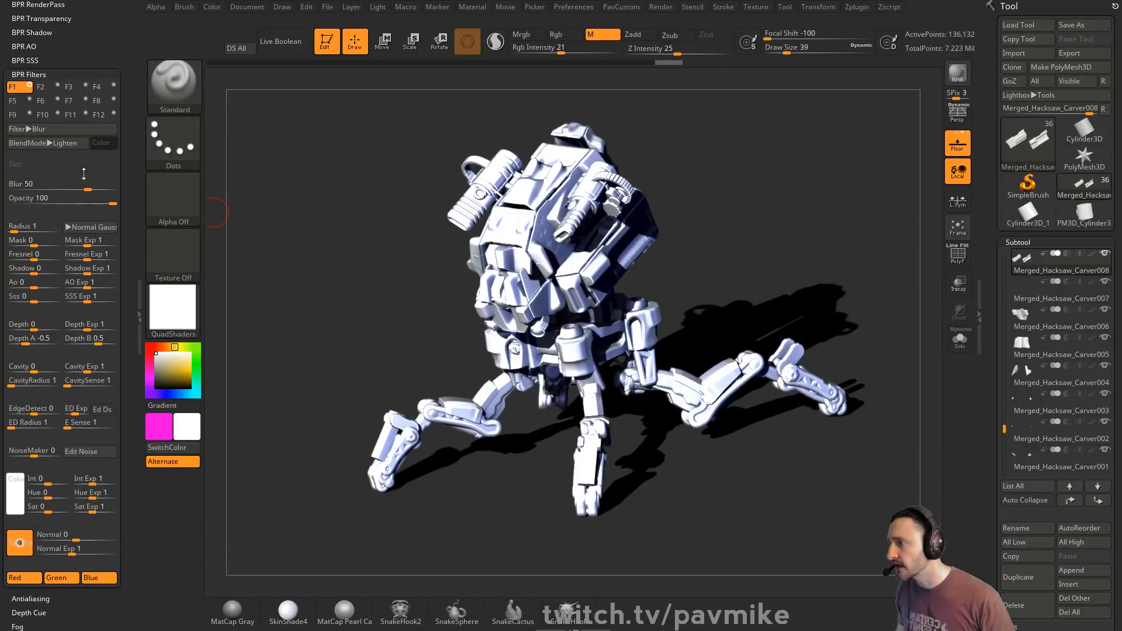
click(953, 75)
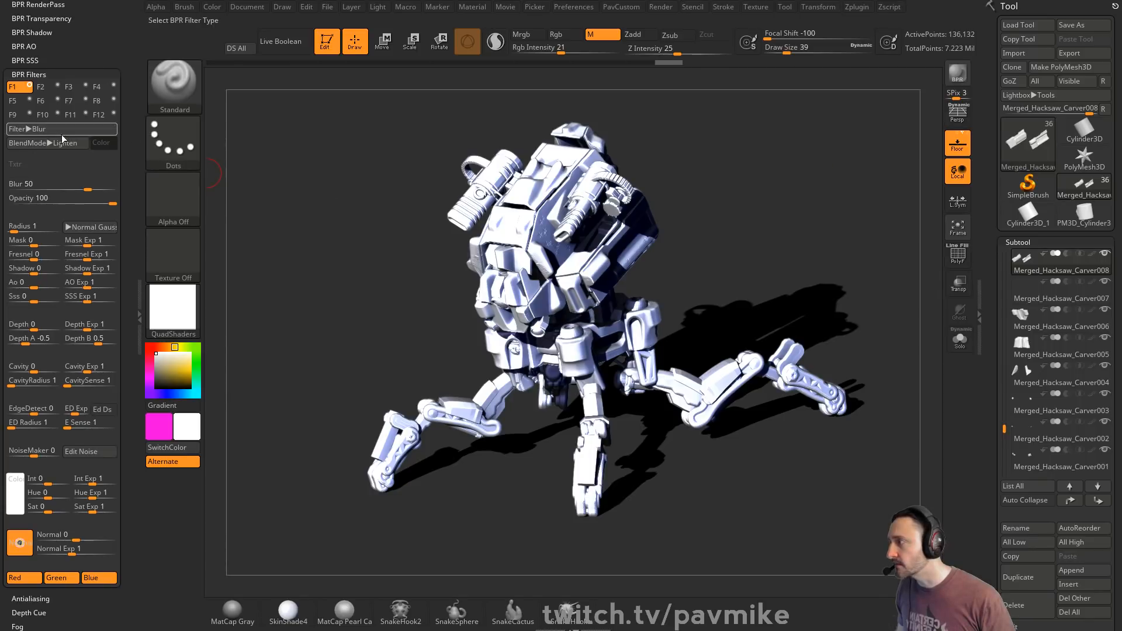
- Set the first filter's Blur strength to 100 and its Shadow modulation to 1, and render the mech again from a slightly changed angle
click(93, 186)
text(100)
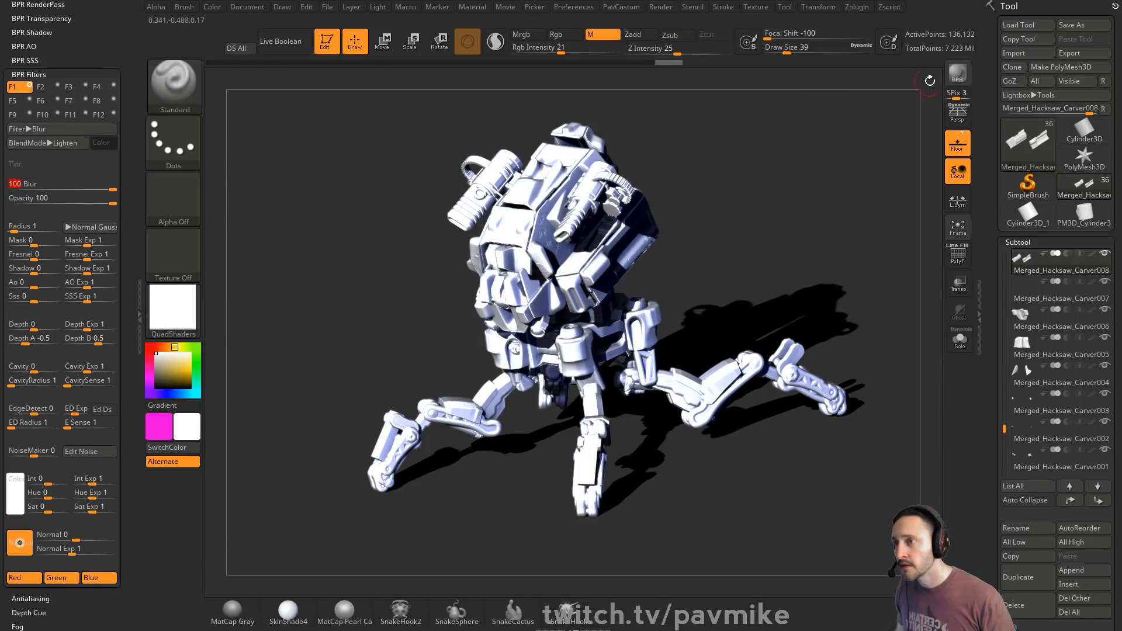
key(Return)
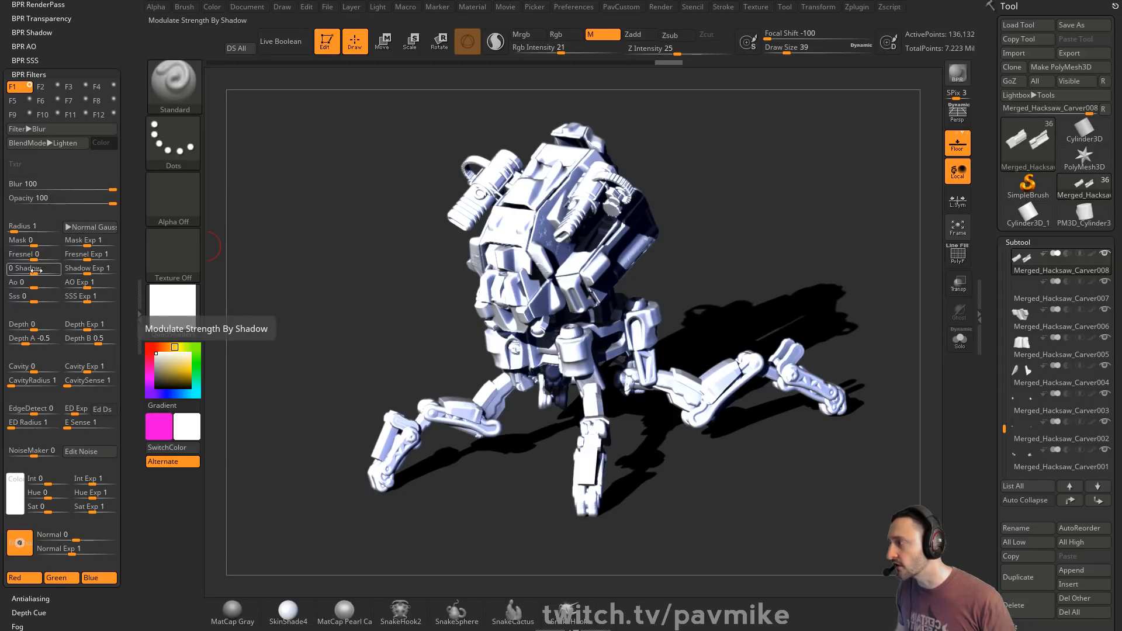
drag(32, 271, 63, 273)
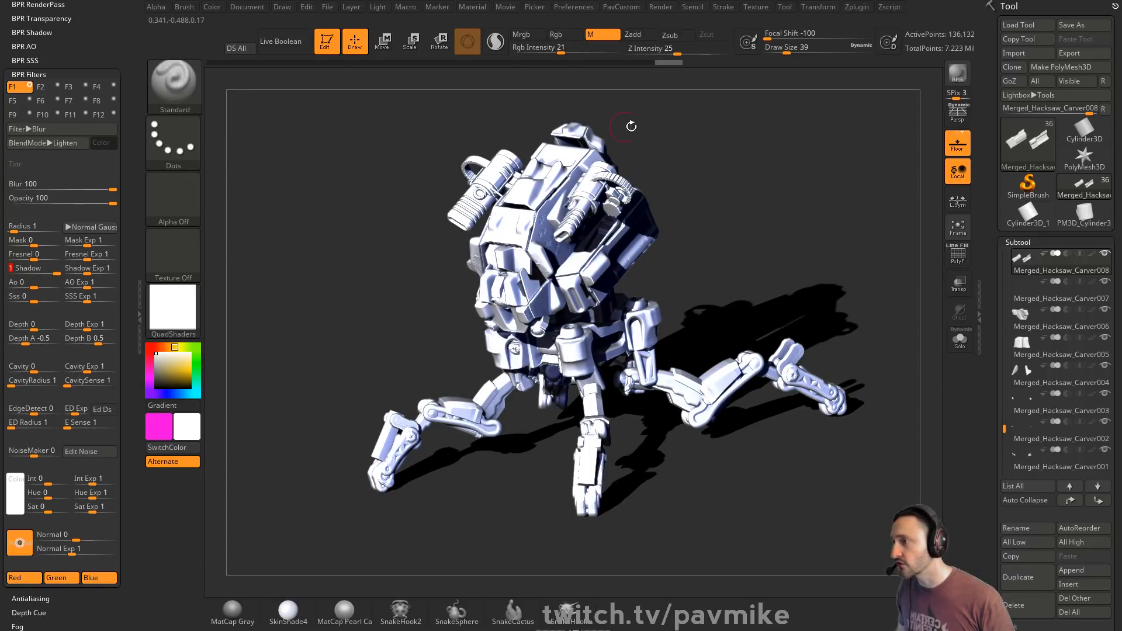
drag(775, 251, 757, 219)
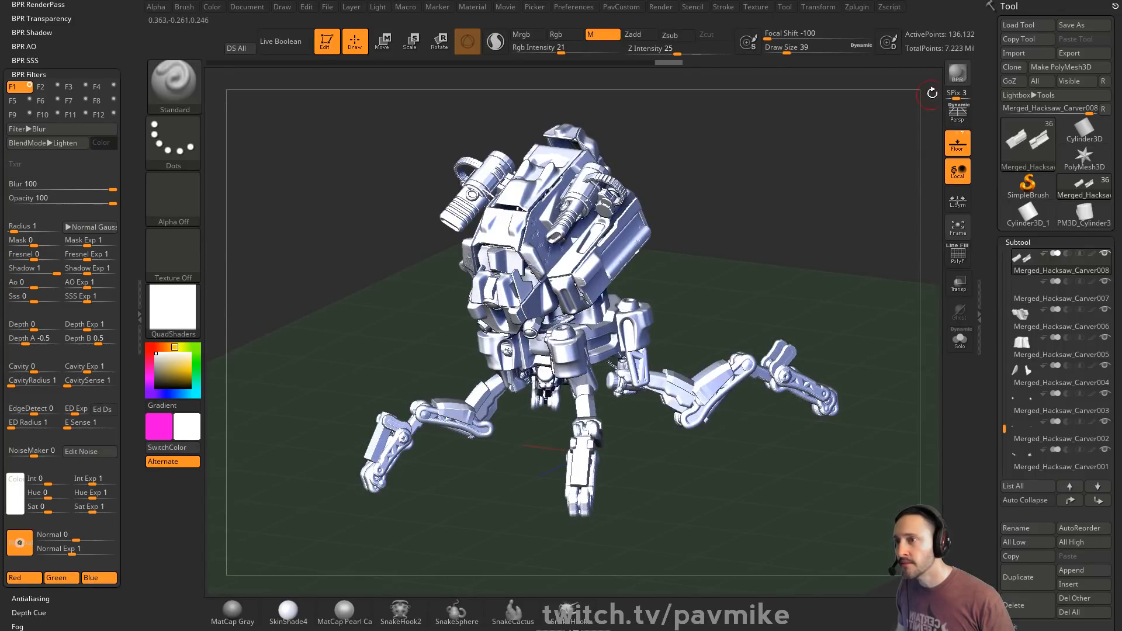
key(shift+r)
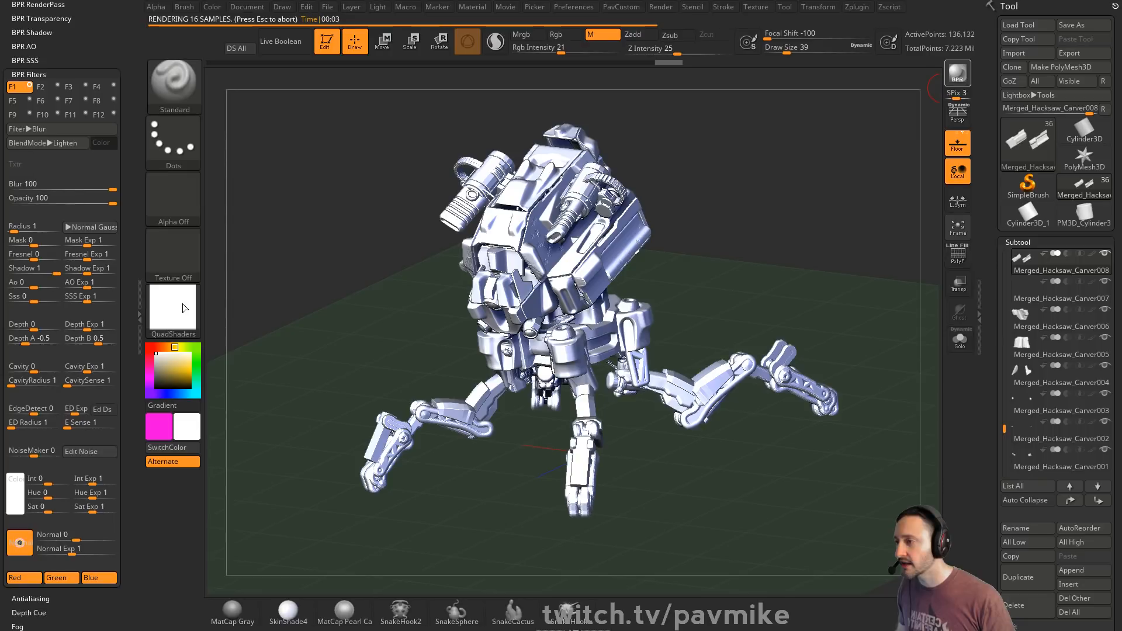
- Enable the second BPR filter, set its type to Noise, and render the mech again
click(43, 88)
click(56, 87)
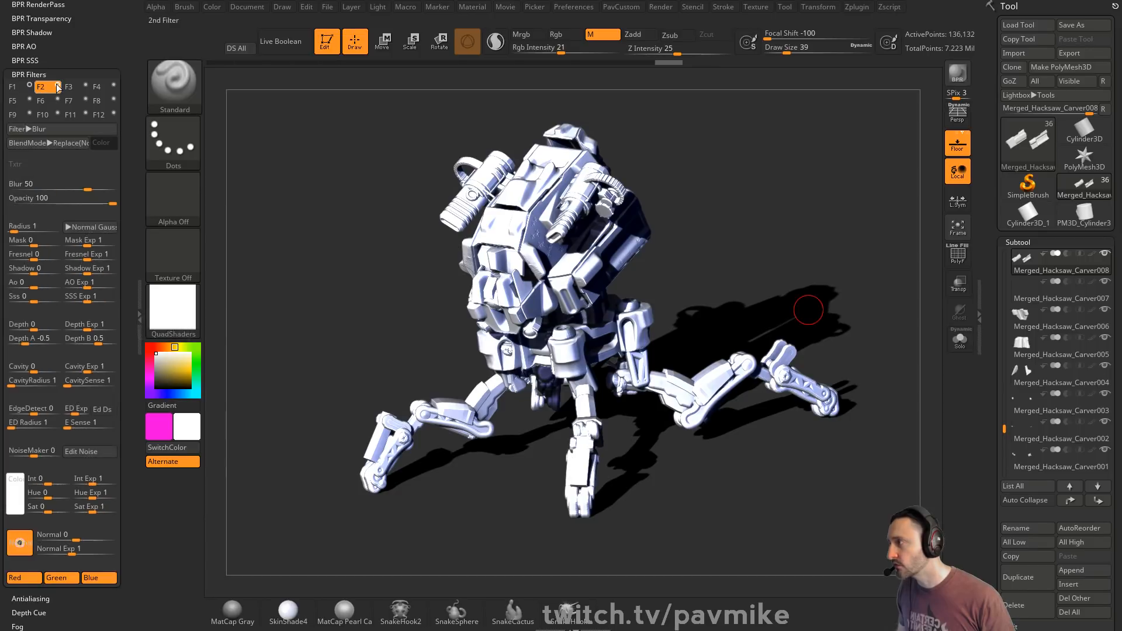
click(44, 131)
click(67, 124)
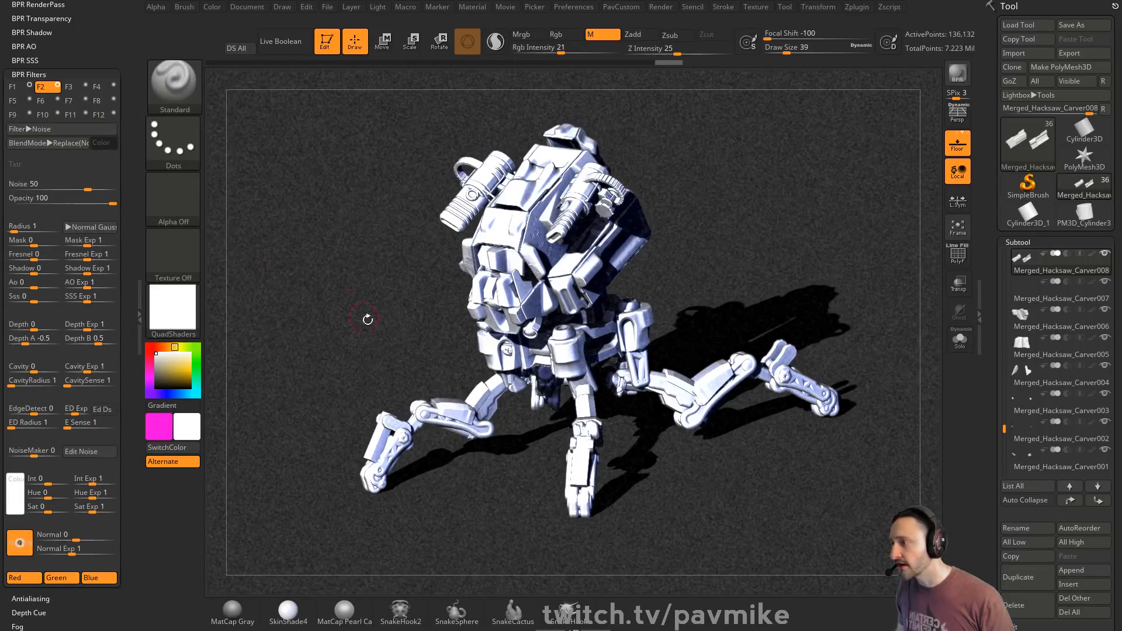
drag(727, 156, 874, 140)
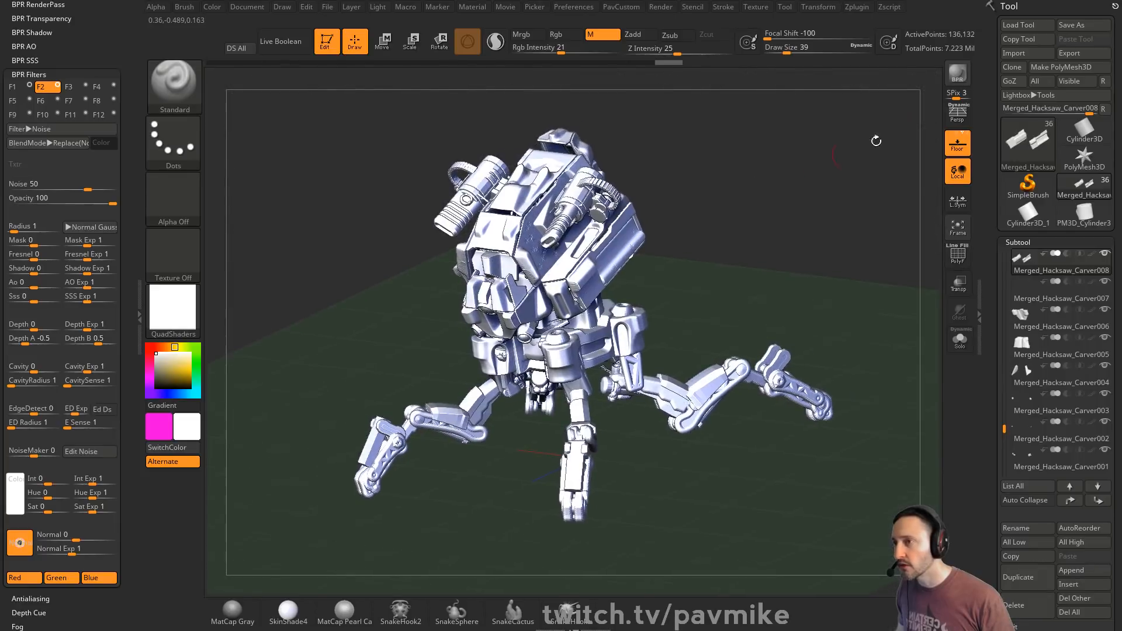
click(957, 89)
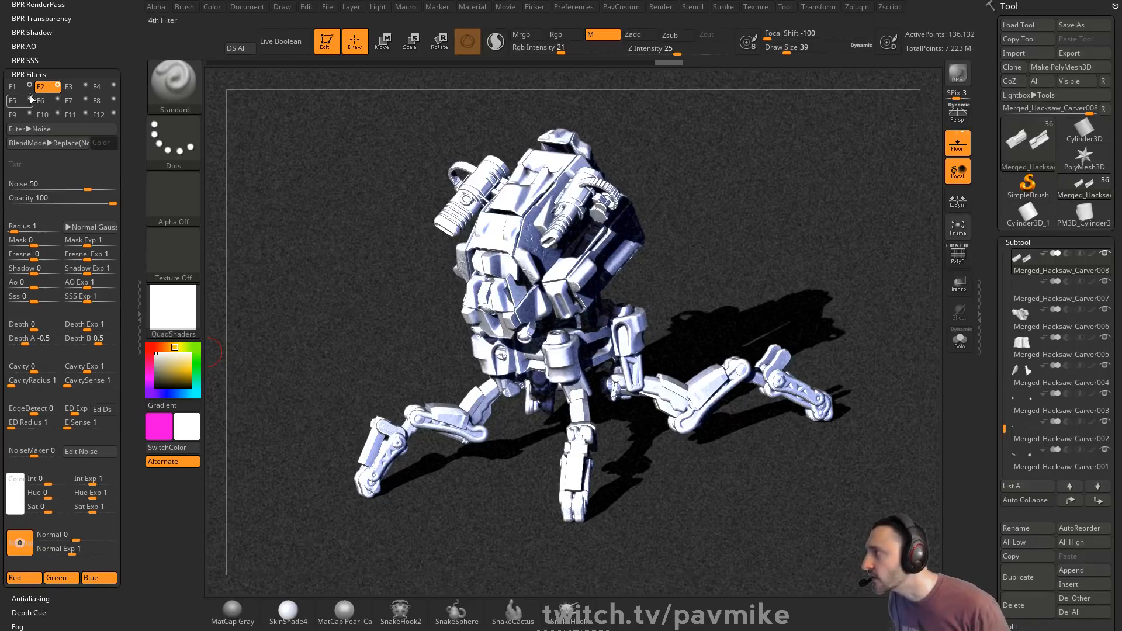
- Set the first filter's Shadow modulation to -1 and render the mech again
click(12, 87)
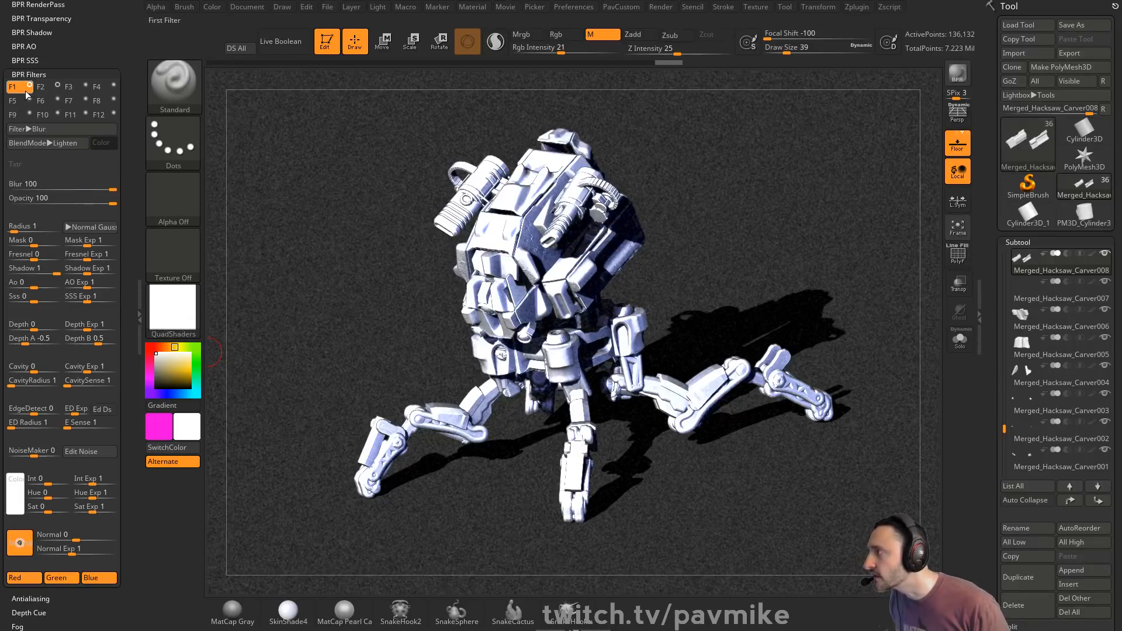
click(29, 268)
text(-1)
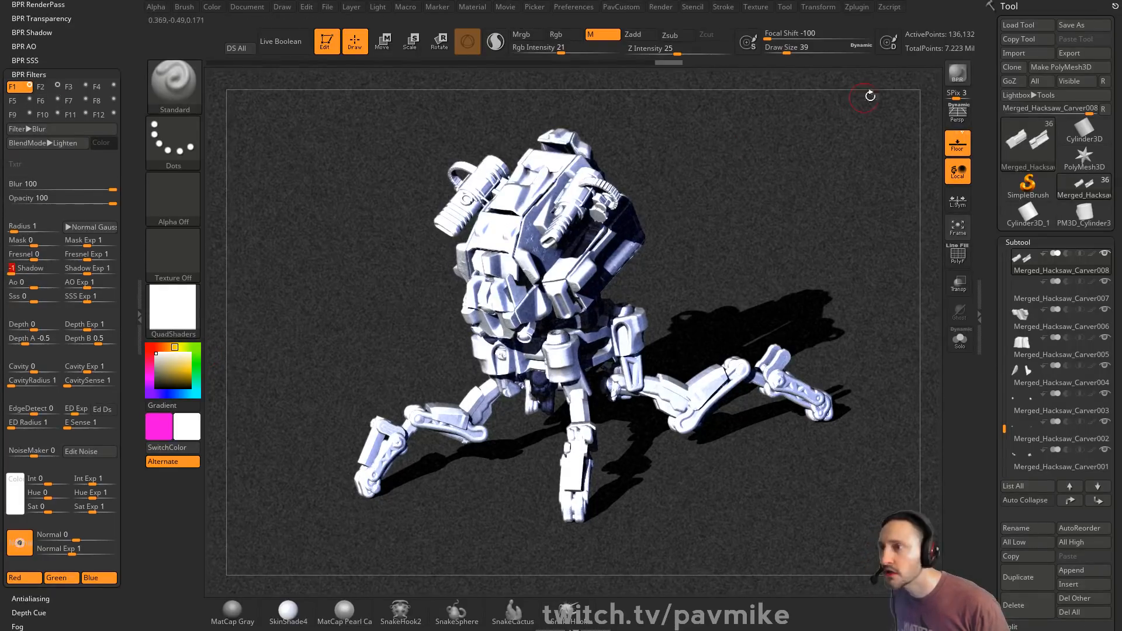
click(958, 76)
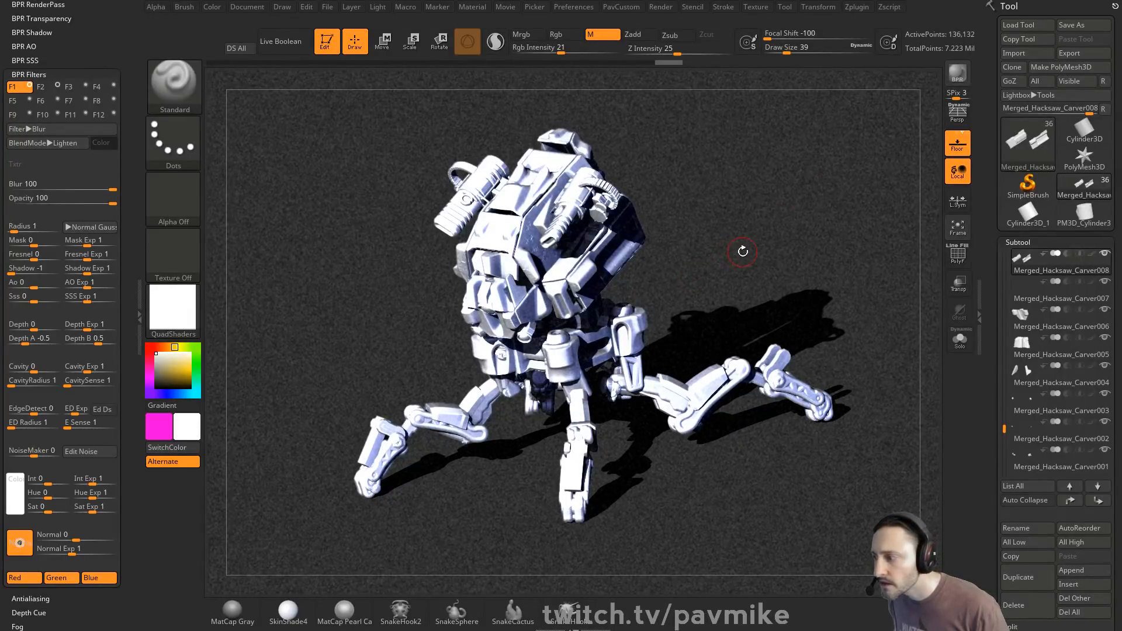
- Enable the third BPR filter as Sharpen at strength 100, trying Shadow modulation at -1 before setting it to 1
click(69, 87)
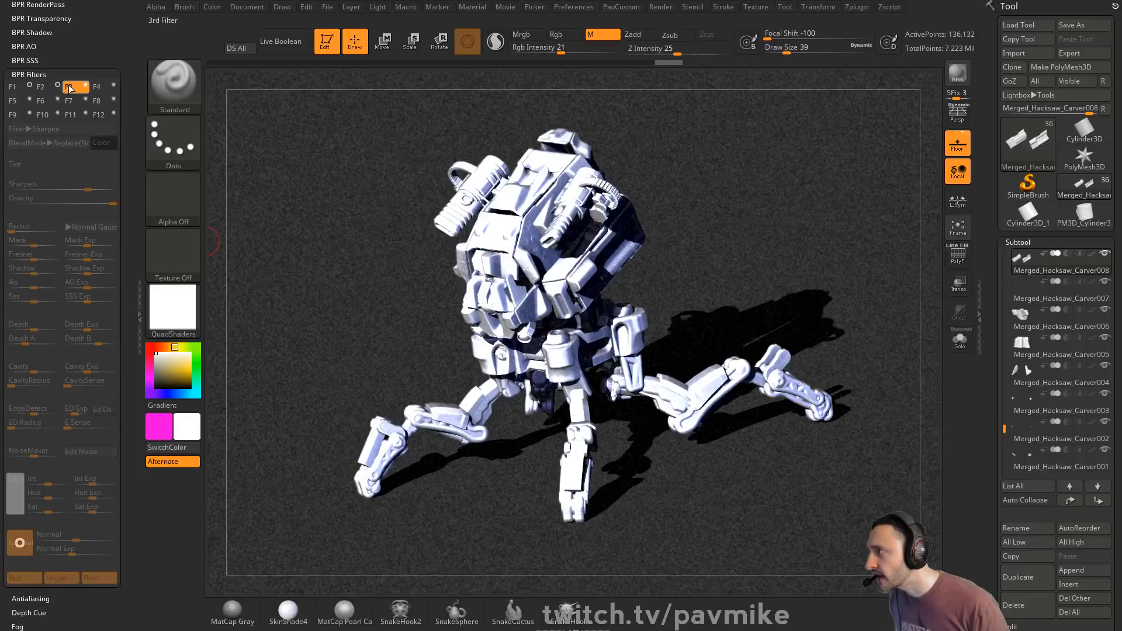
click(86, 85)
click(23, 129)
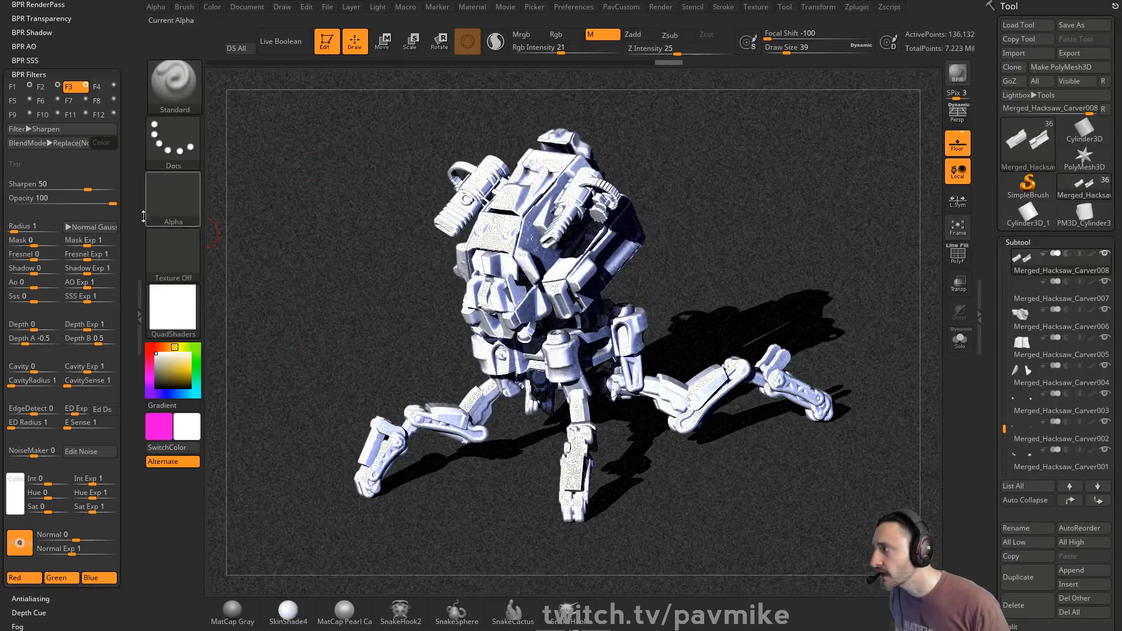
drag(87, 188, 129, 186)
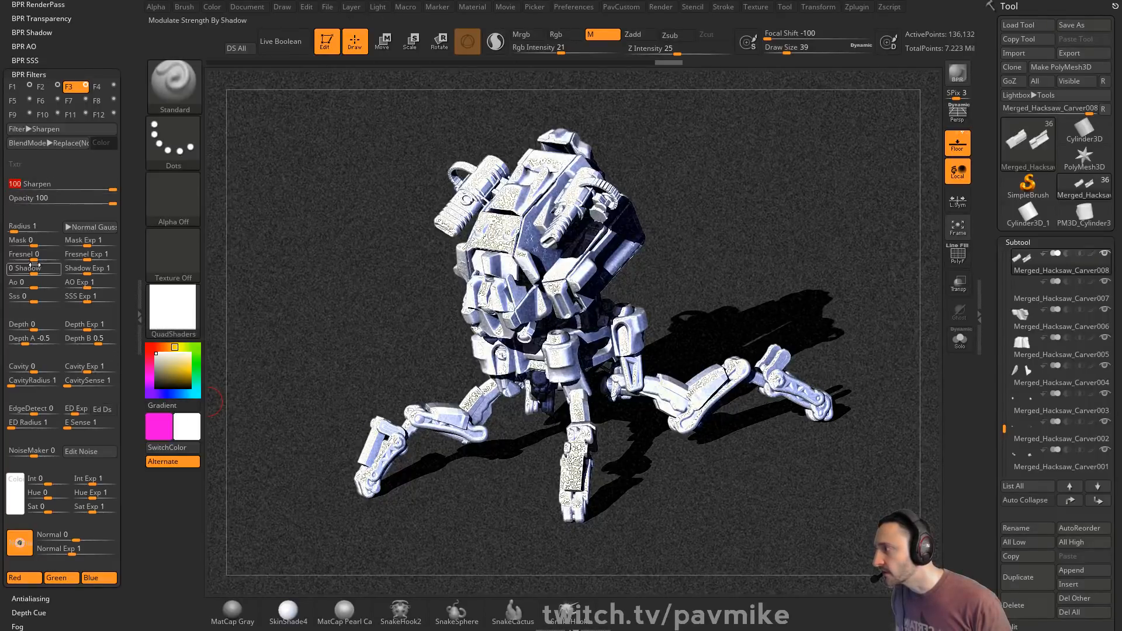
mouse_move(35, 267)
mouse_down()
mouse_move(54, 272)
mouse_move(12, 271)
mouse_up()
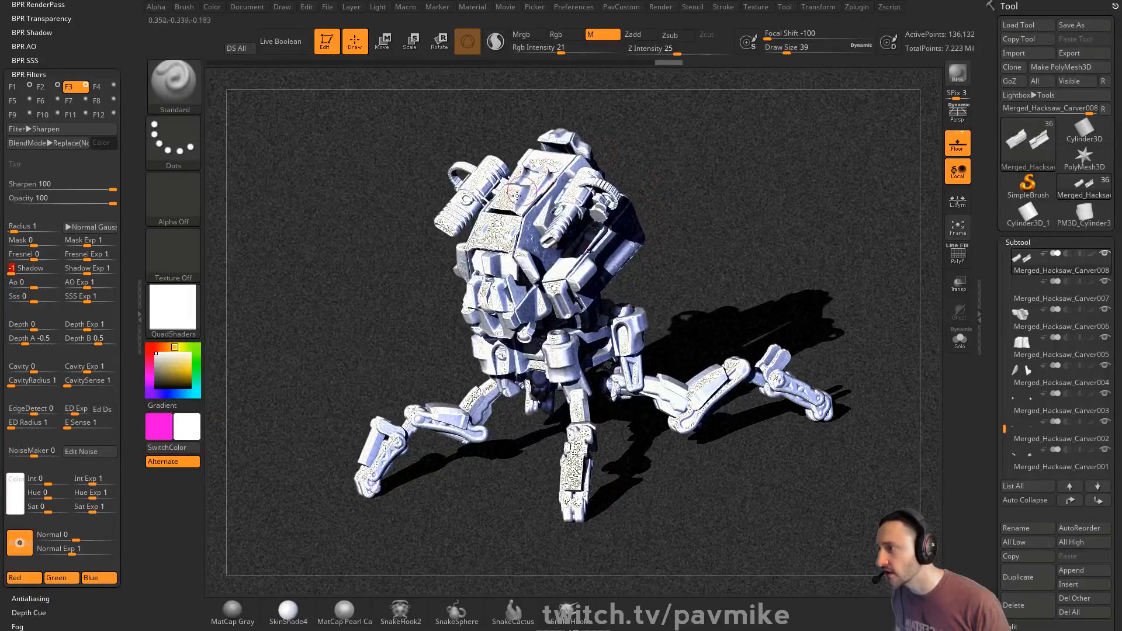
drag(53, 267, 69, 268)
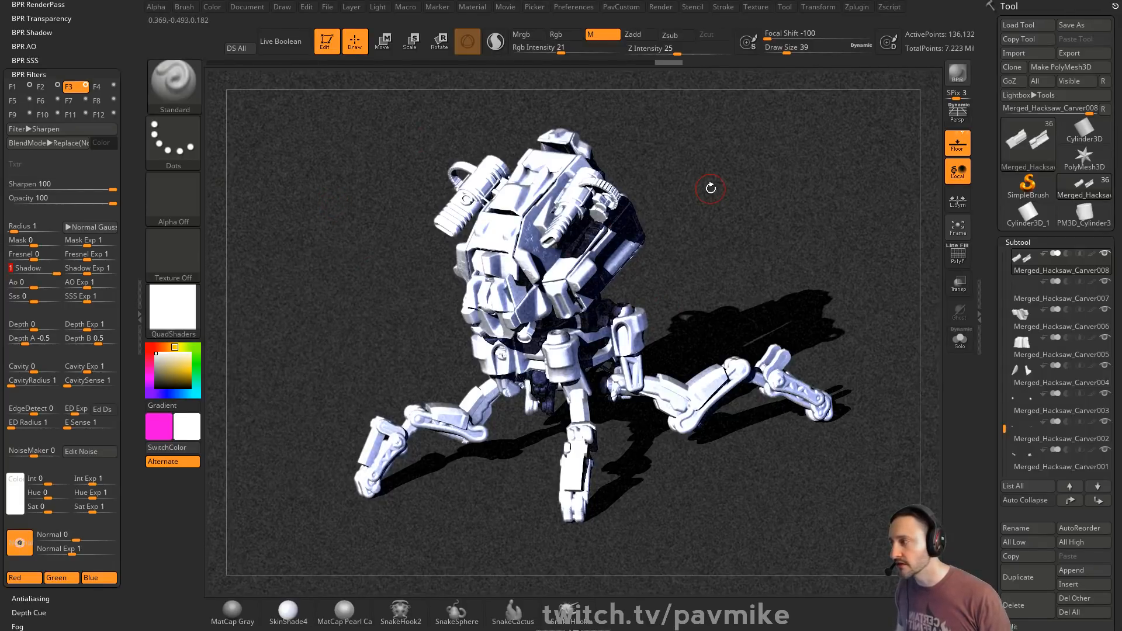
- Change the third BPR filter's type to Posterize and return to the live model view
click(41, 129)
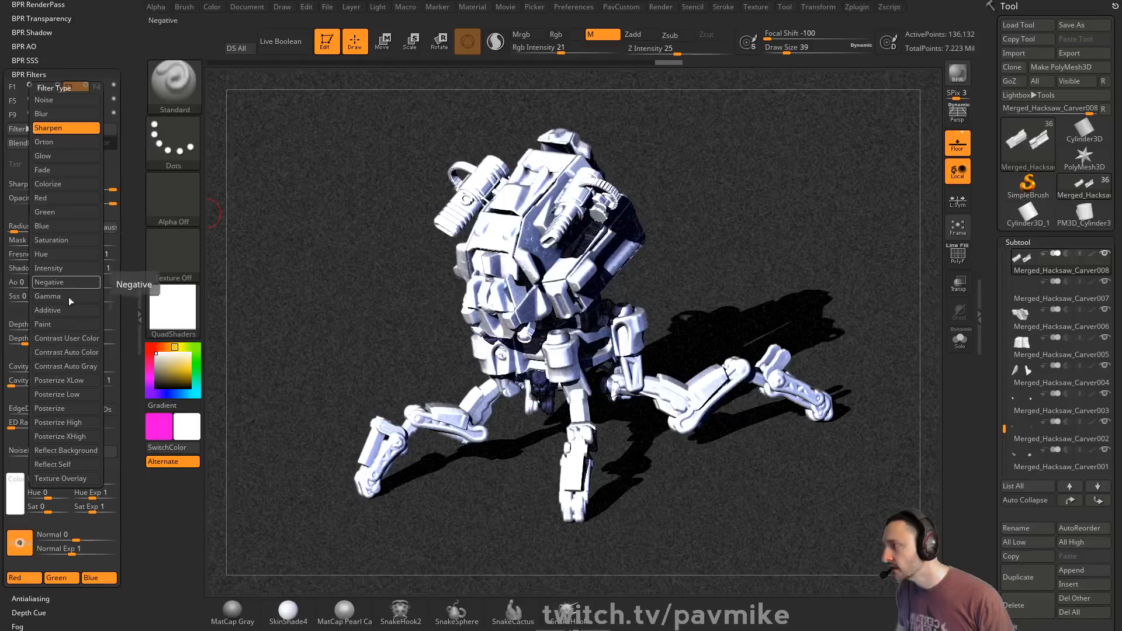
click(90, 396)
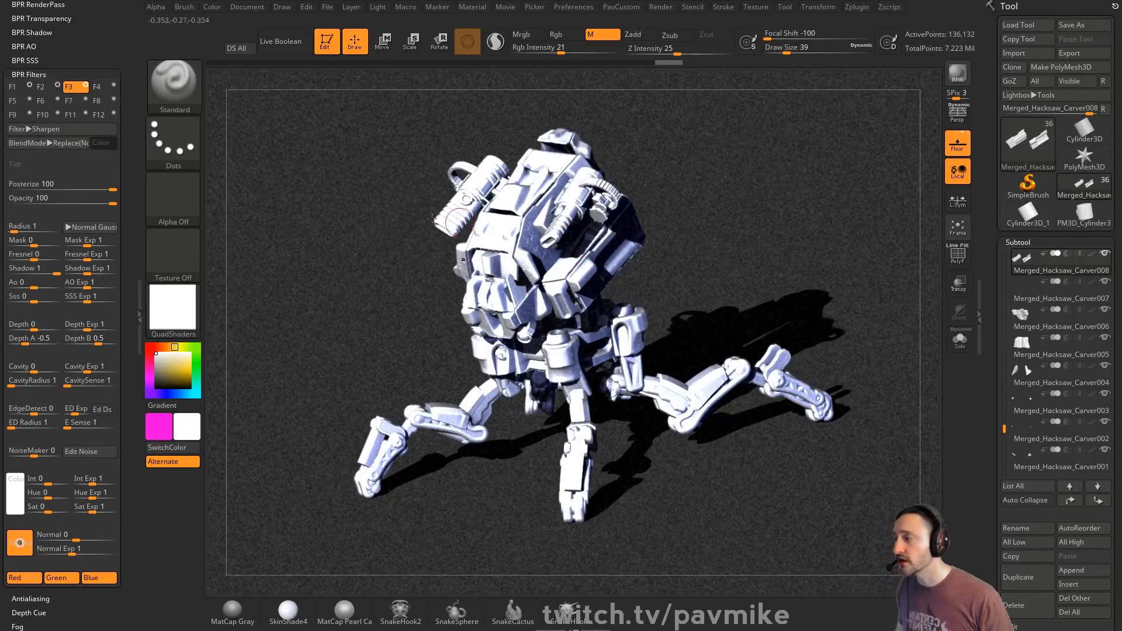
click(724, 175)
drag(724, 174, 655, 175)
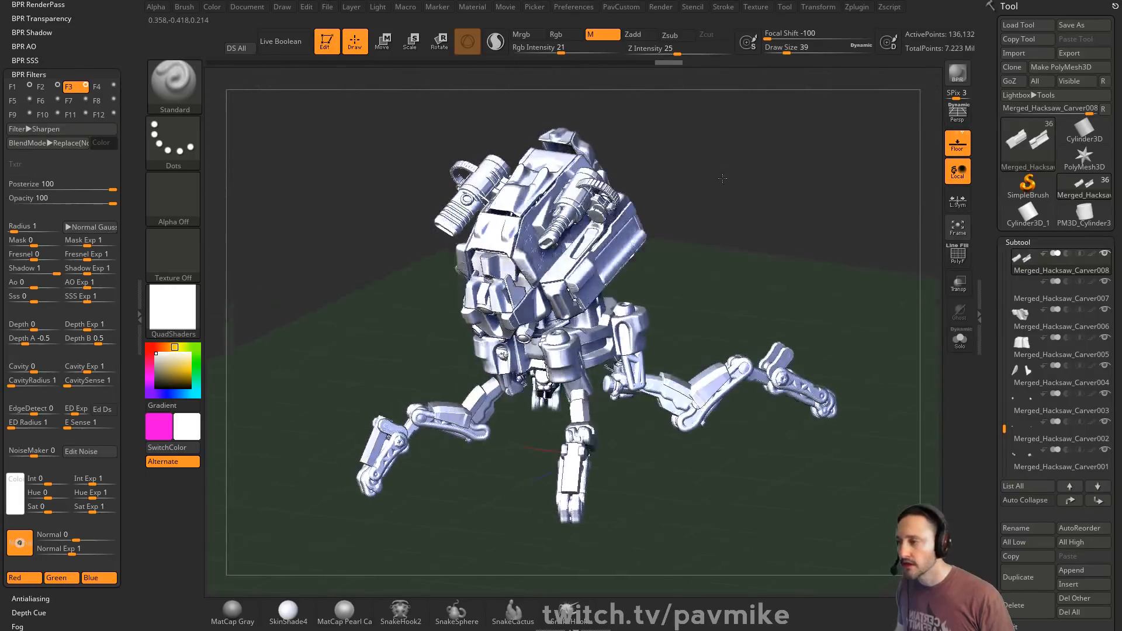
- Swap the render settings for the material settings and turn off the second shader of the QuadShaders material
drag(135, 141, 124, 249)
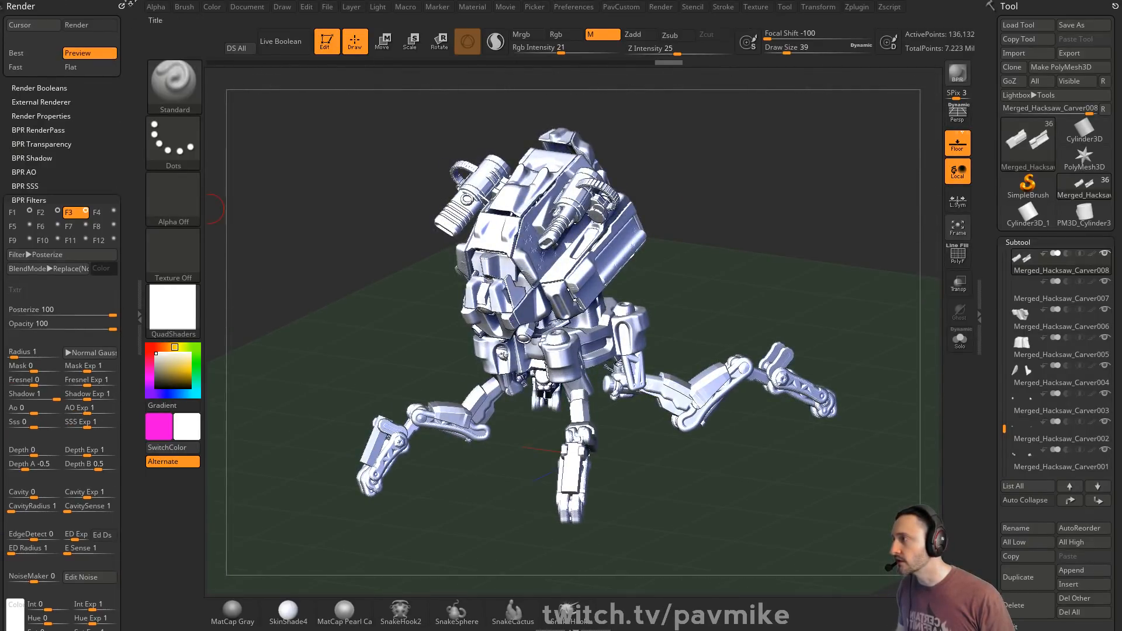
click(119, 6)
click(472, 7)
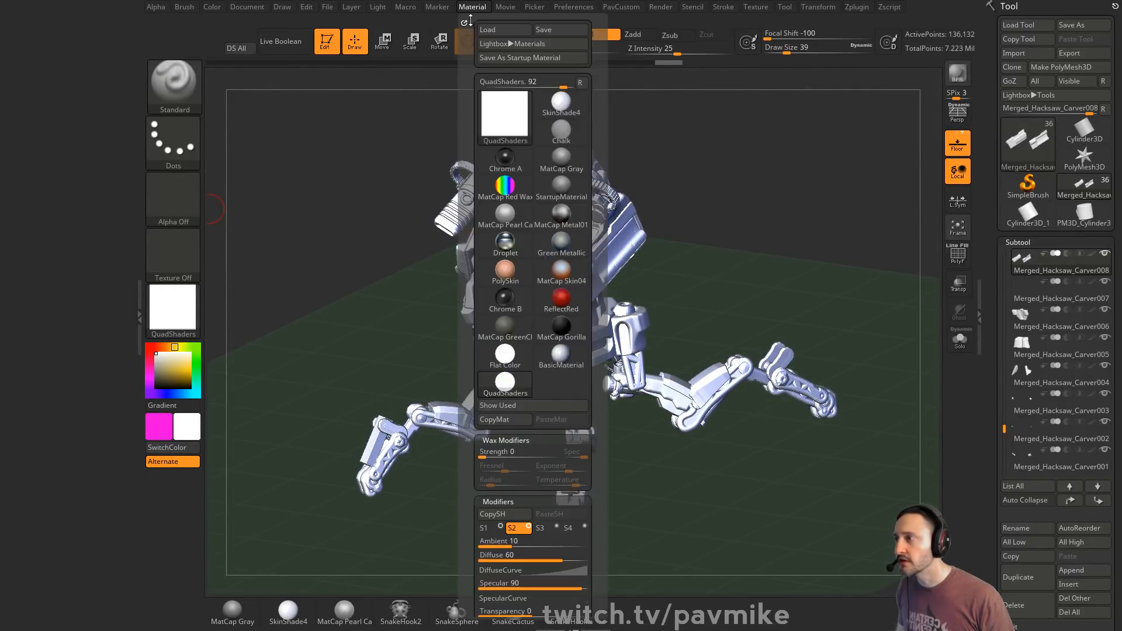
drag(248, 87, 134, 176)
click(56, 69)
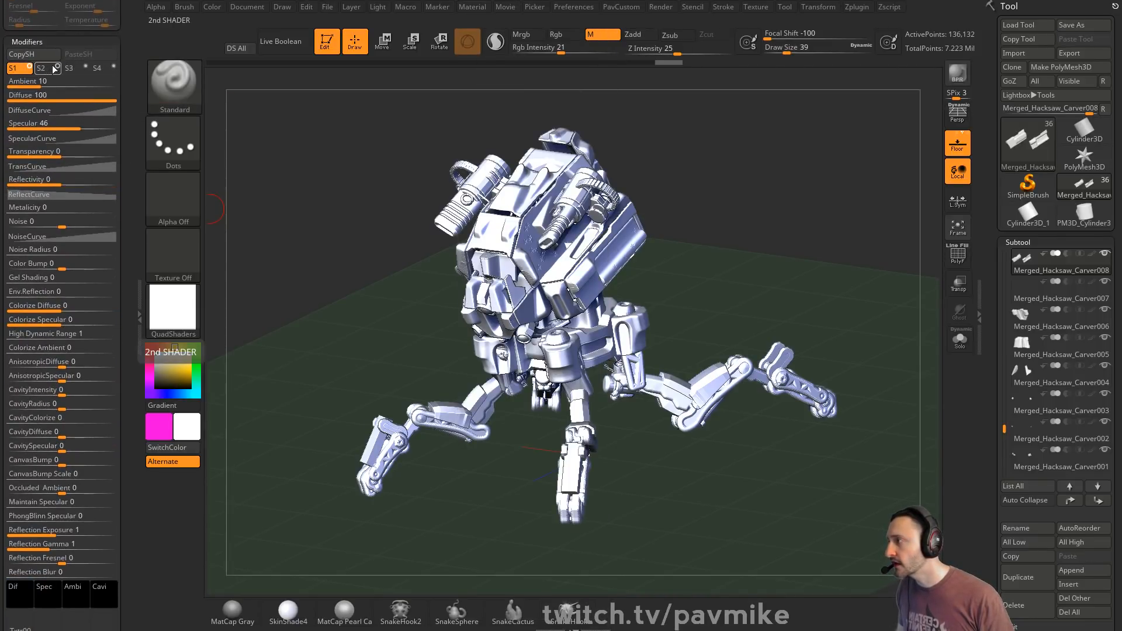
drag(777, 253, 359, 140)
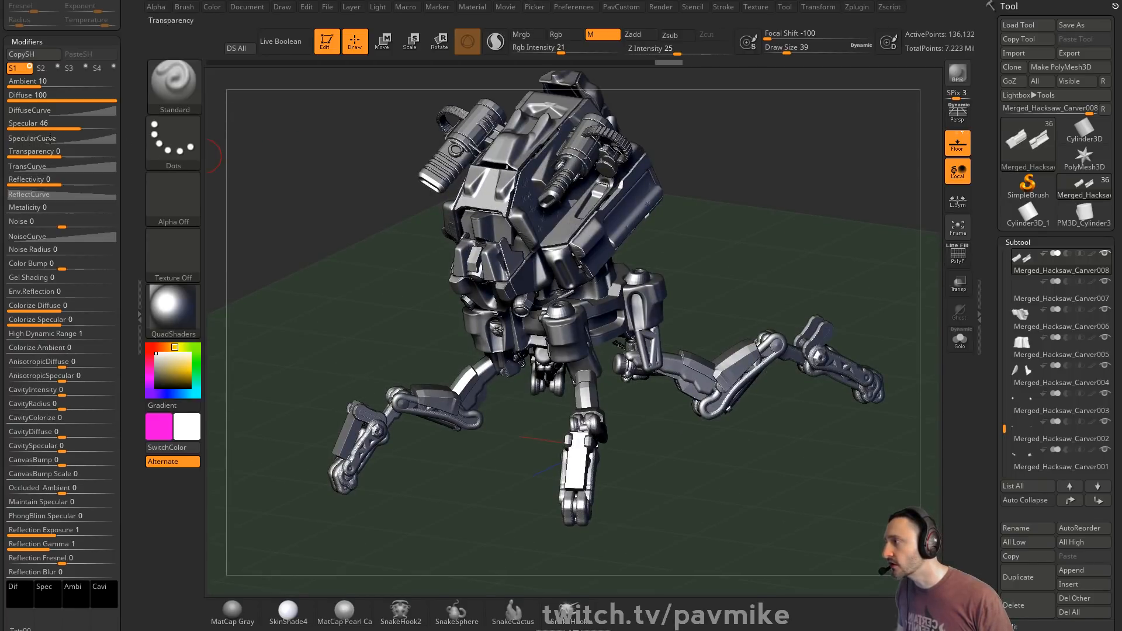
- Expand the first shader's diffuse curve, setting its Focal Shift to -29 and steps Strength to 2
click(48, 110)
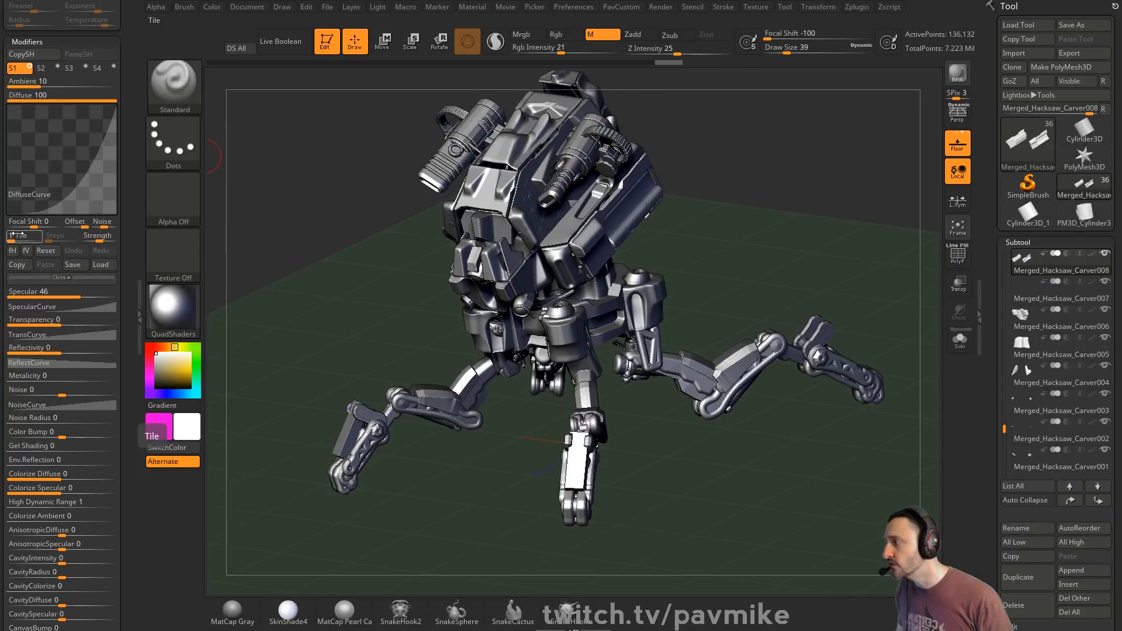
mouse_move(34, 223)
mouse_down()
mouse_move(21, 227)
mouse_move(85, 224)
mouse_up()
drag(18, 237, 9, 237)
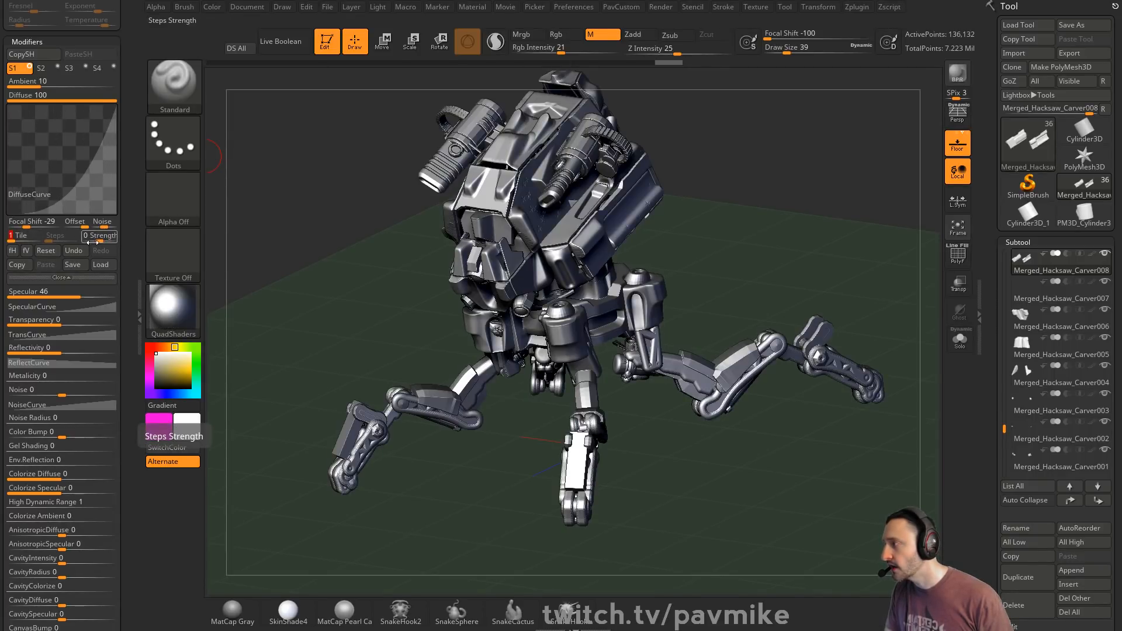
drag(10, 237, 9, 237)
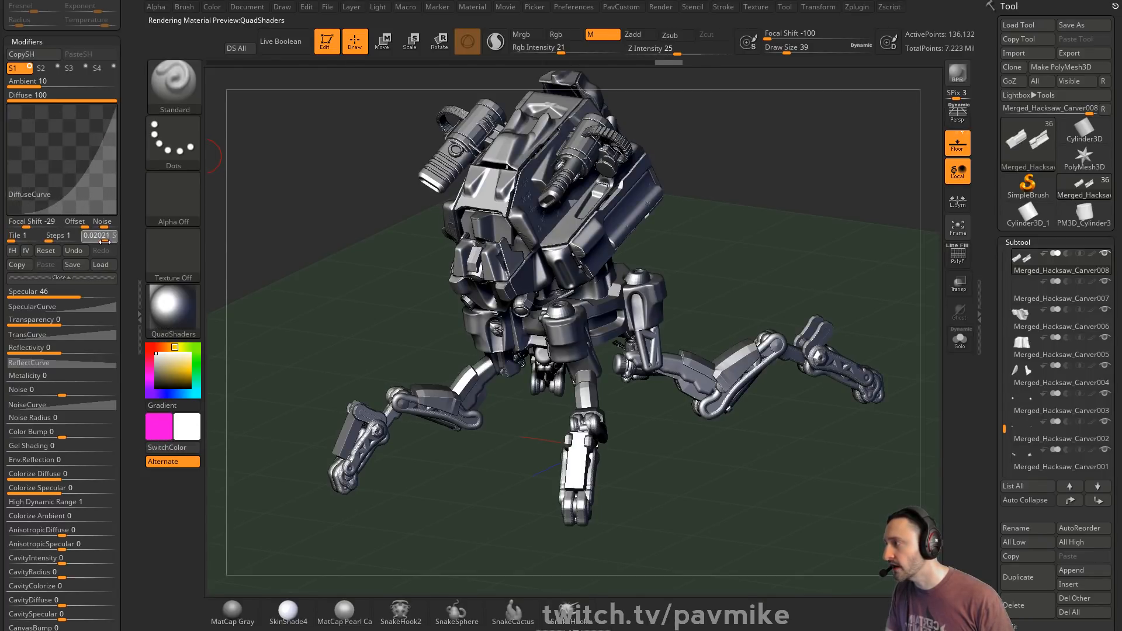
text(2 Strength)
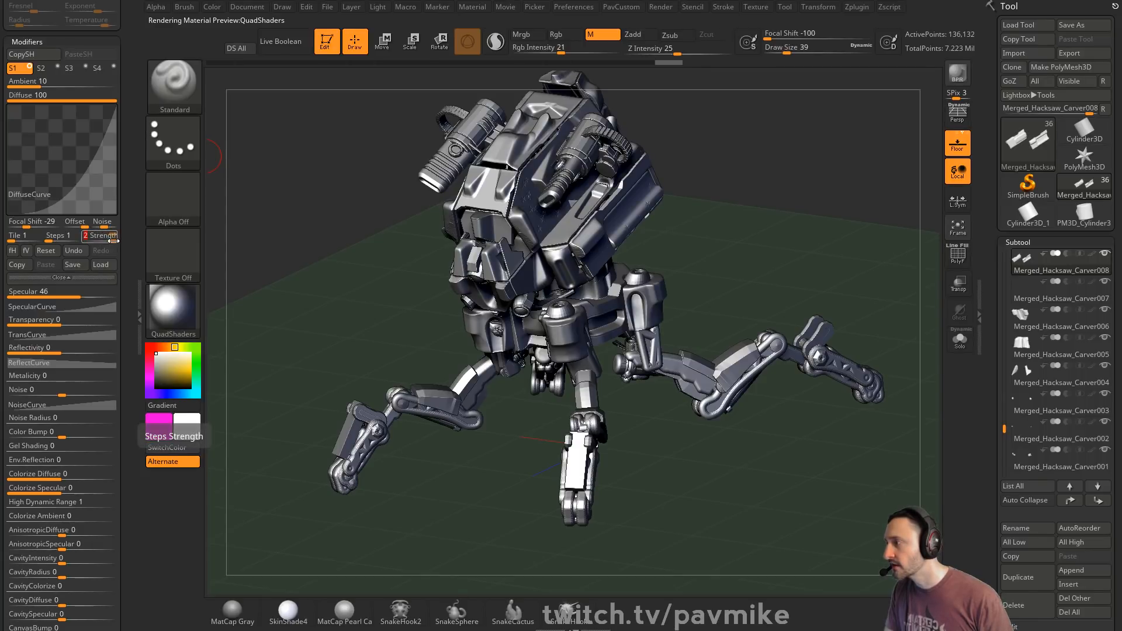
- Raise the diffuse curve's Steps to about 2.96 and make a BPR render of the mech
click(51, 240)
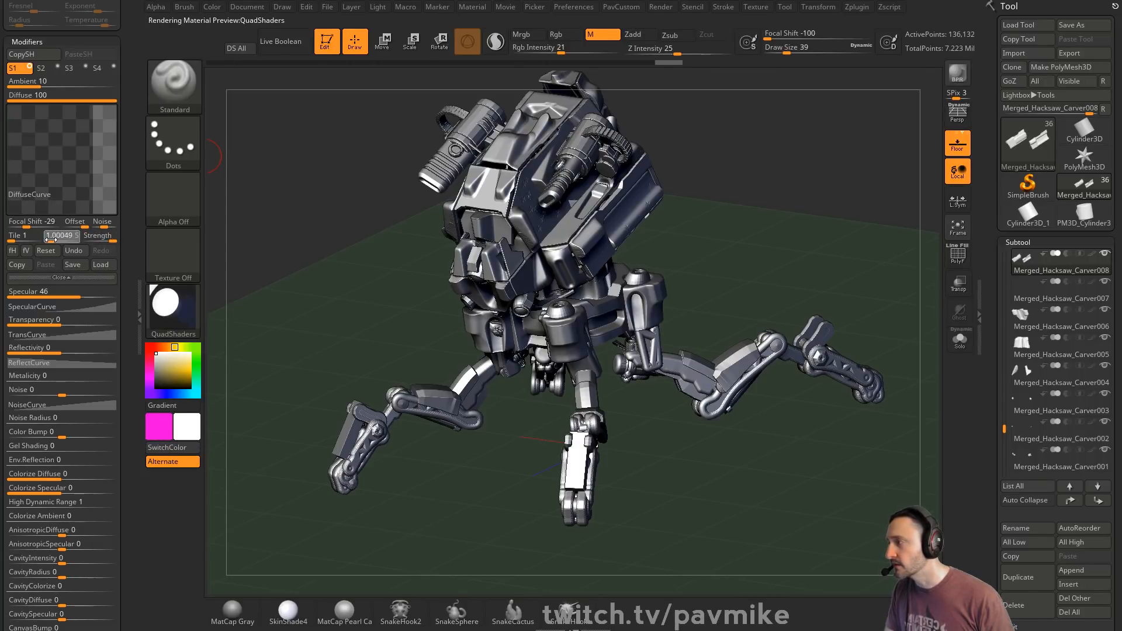
key(Return)
drag(53, 238, 59, 238)
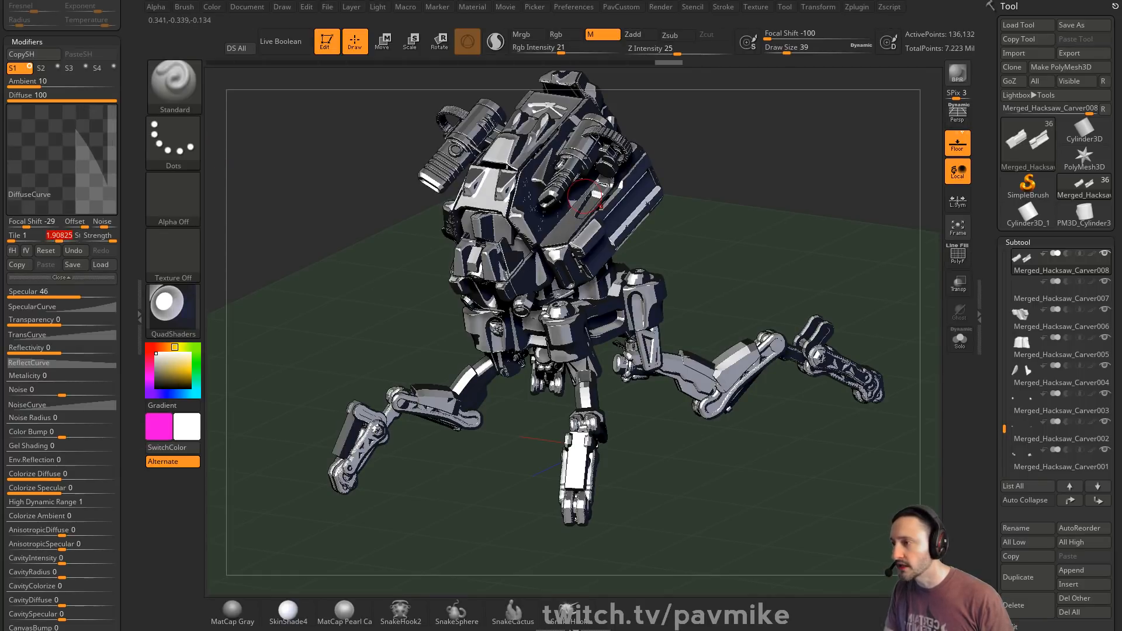
drag(59, 237, 58, 238)
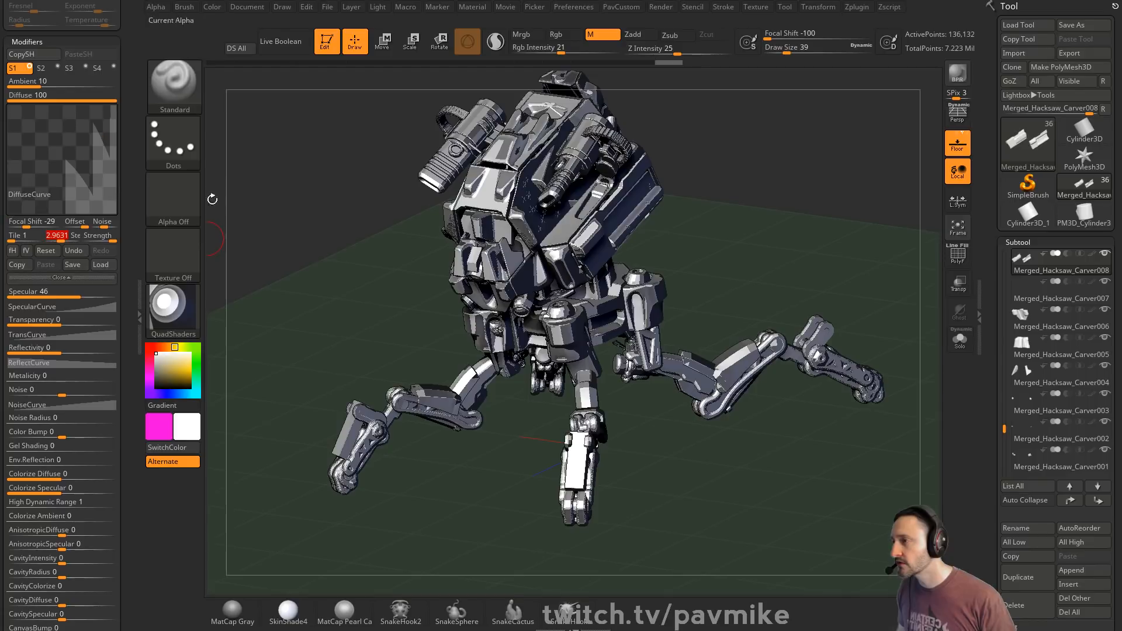
alt+drag(716, 193, 709, 214)
click(956, 74)
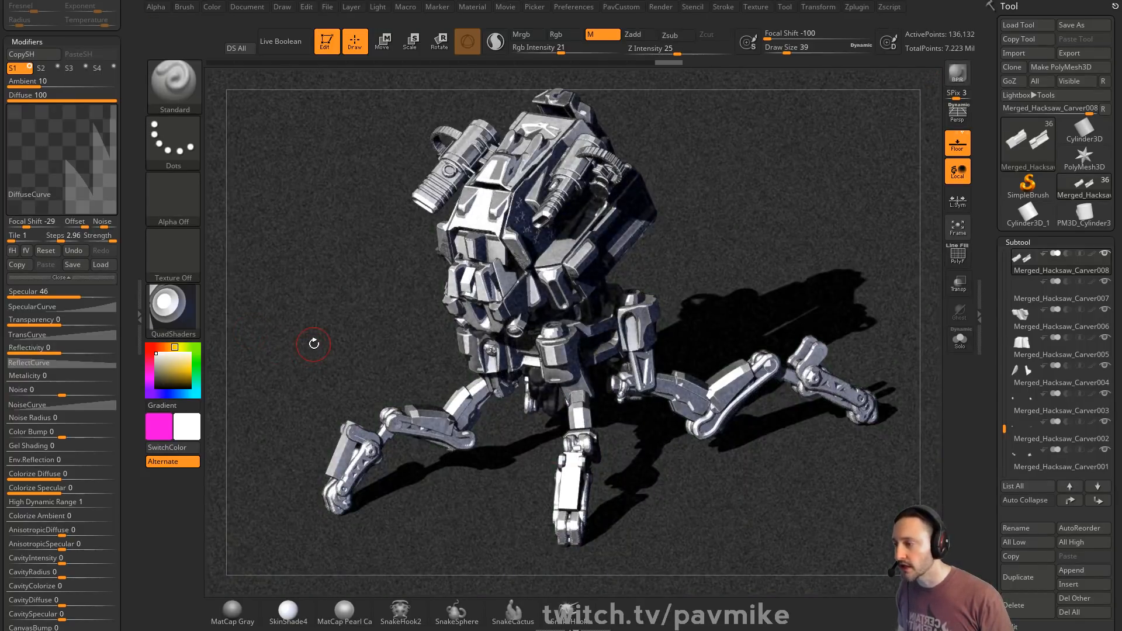
- Close the mech session and switch from the PowerPoint presentation back to ZBrush
key(alt+F4)
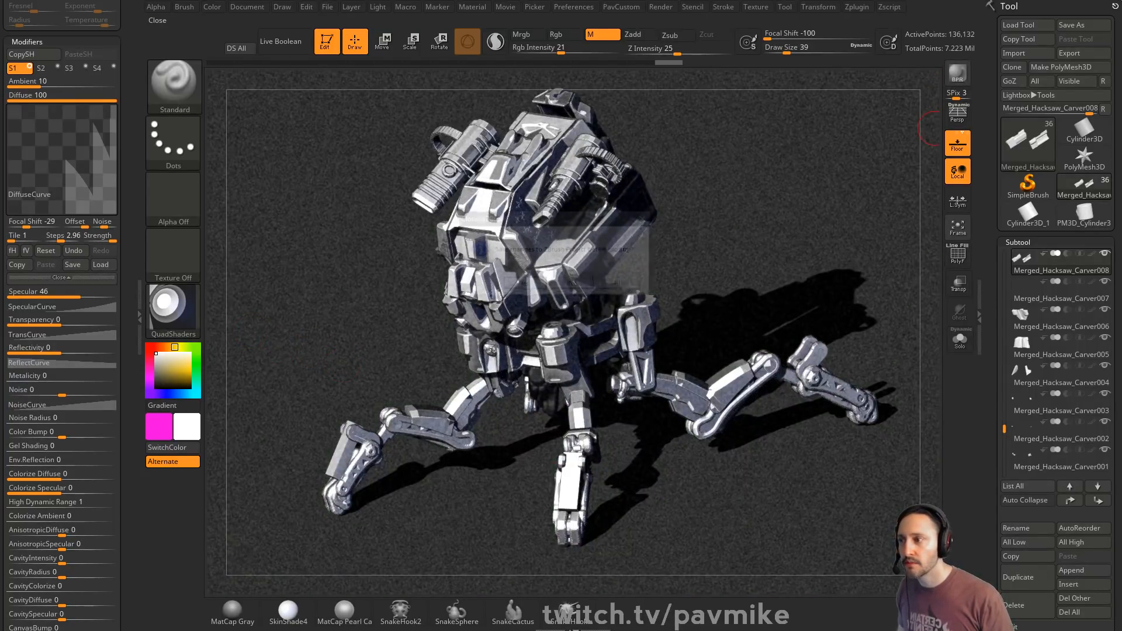
click(574, 285)
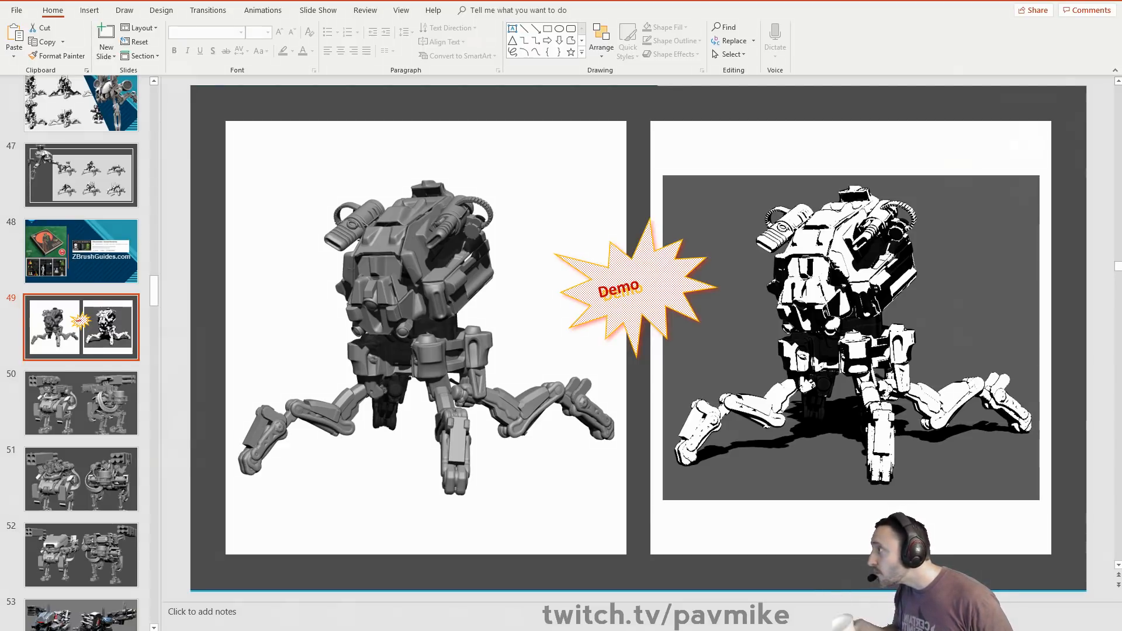
key(alt+Tab)
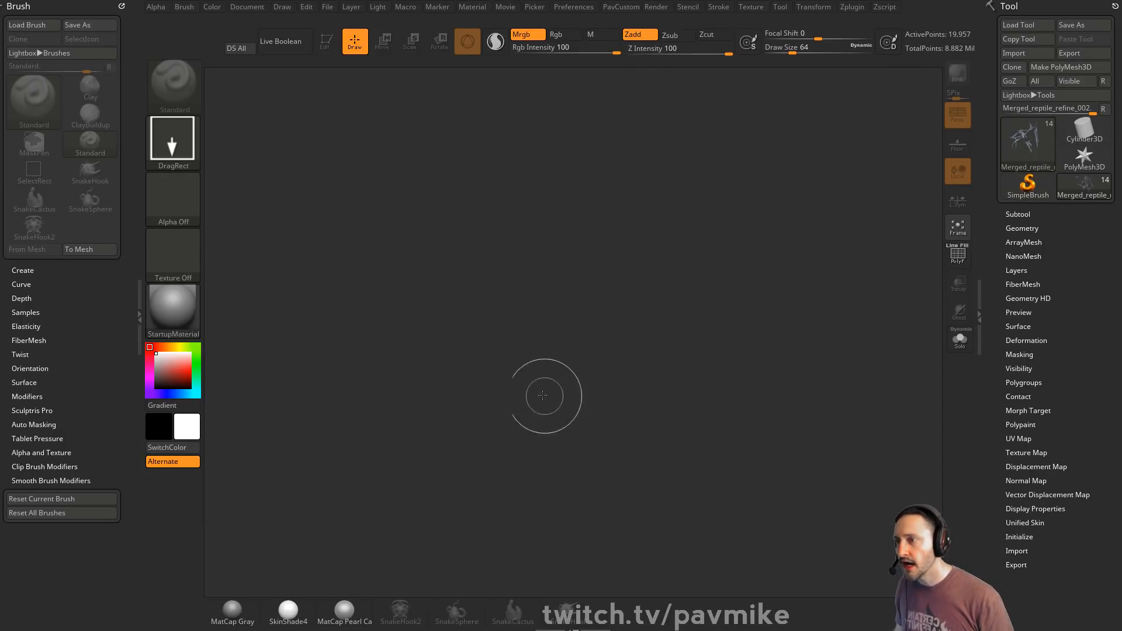
- Draw the reptile bust tool onto the empty canvas, enter Edit mode and straighten it to a front view
drag(544, 393, 564, 438)
click(324, 52)
click(323, 52)
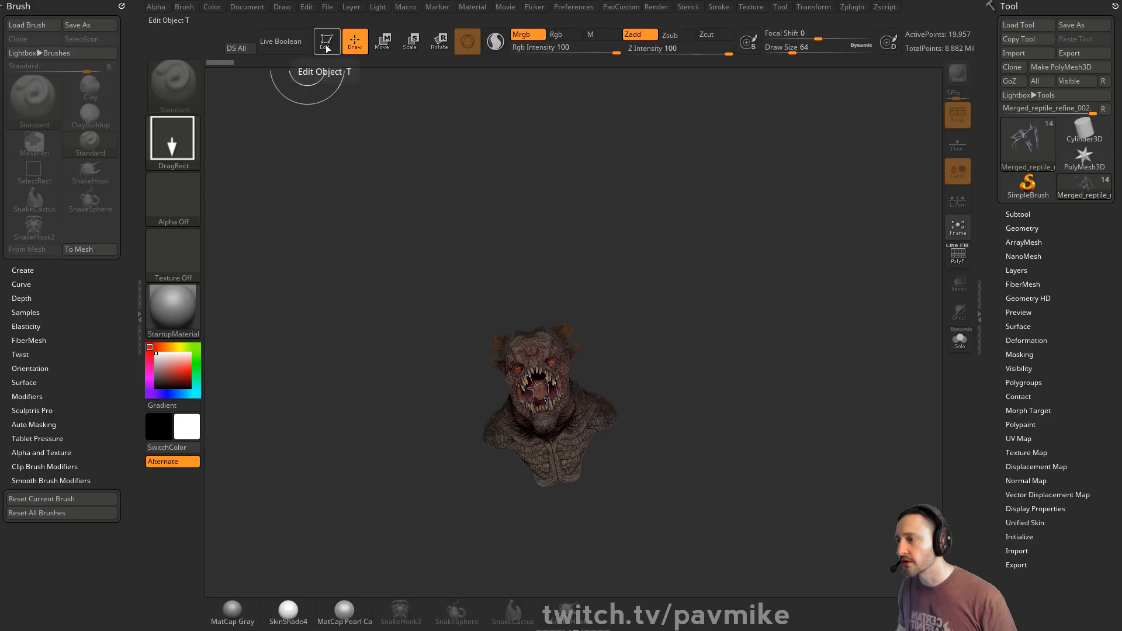
shift+drag(864, 259, 847, 290)
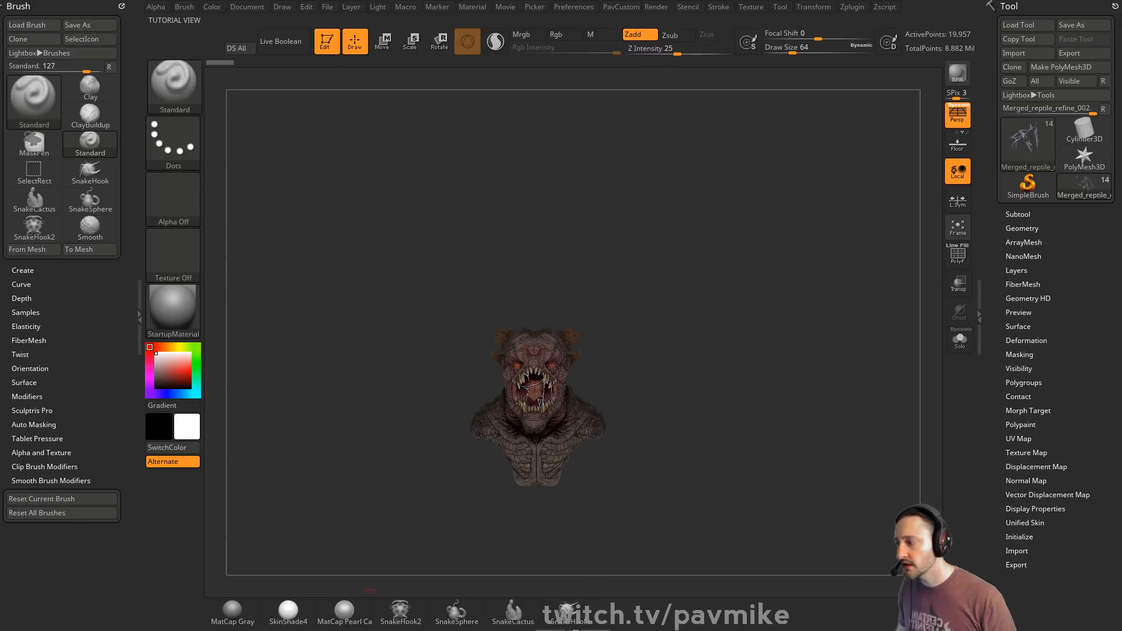
- Choose the SkinShade4 material and expand the bust's subtool list
click(295, 608)
mouse_move(777, 356)
mouse_down()
mouse_move(714, 359)
mouse_move(764, 388)
mouse_move(780, 308)
mouse_move(756, 260)
mouse_move(787, 241)
mouse_move(771, 235)
mouse_up()
key(shift)
click(1034, 214)
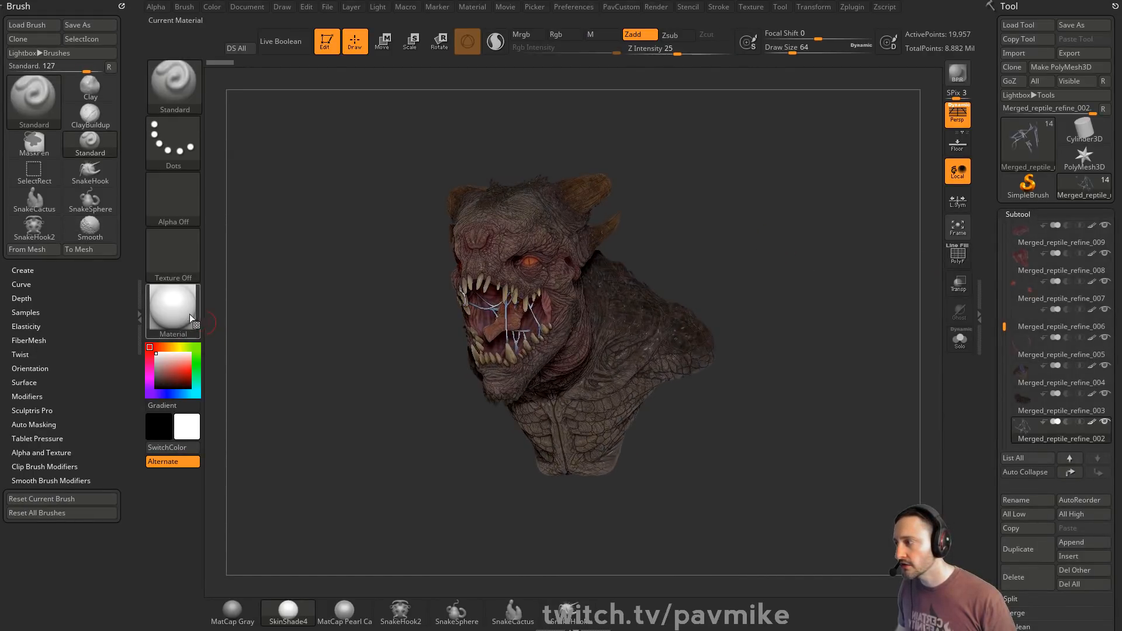
- Sample the materials applied to the creature's head and make a BPR render of the bust
drag(173, 310, 539, 236)
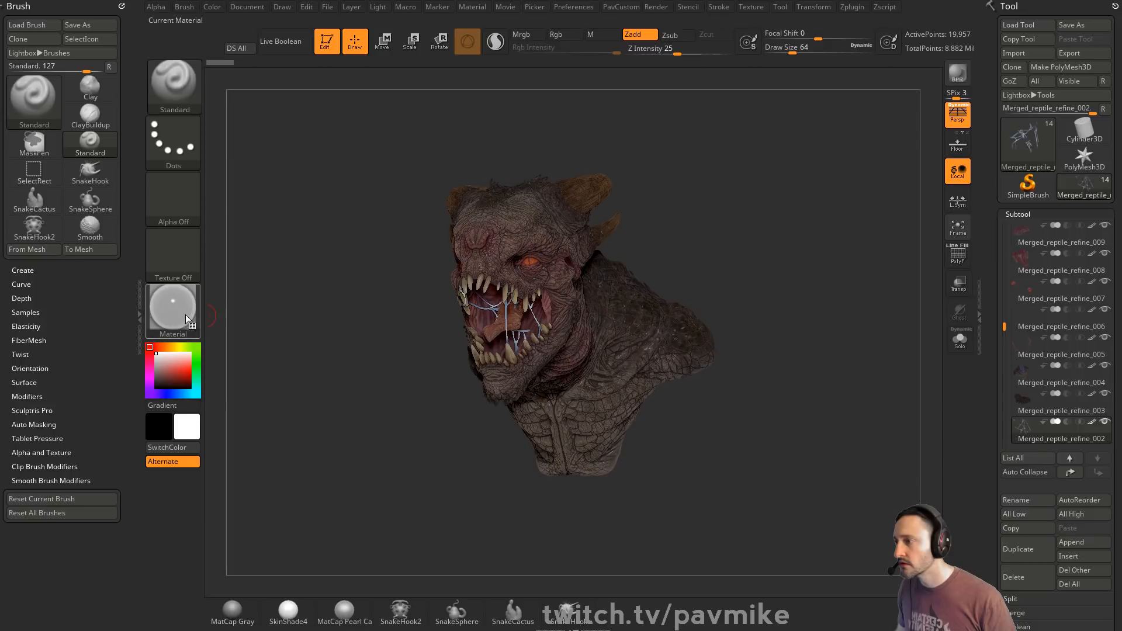
drag(184, 314, 513, 208)
alt+drag(774, 216, 854, 233)
key(shift+r)
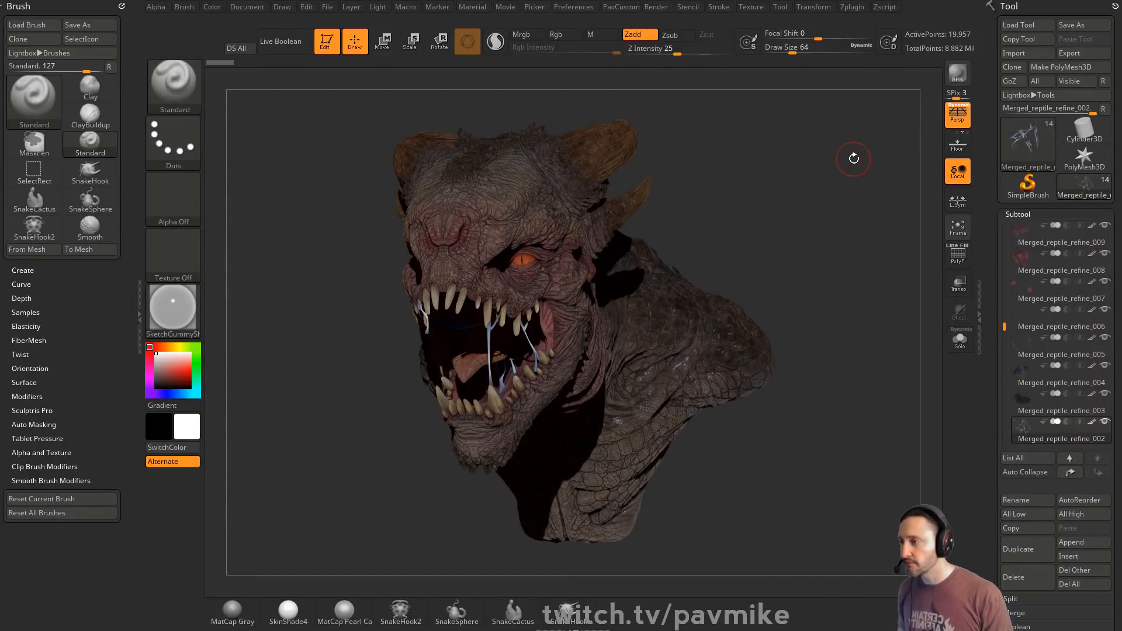
- Reselect the SkinShade4 material and expand the SubTool Master plugin's options
click(288, 611)
drag(772, 230, 787, 228)
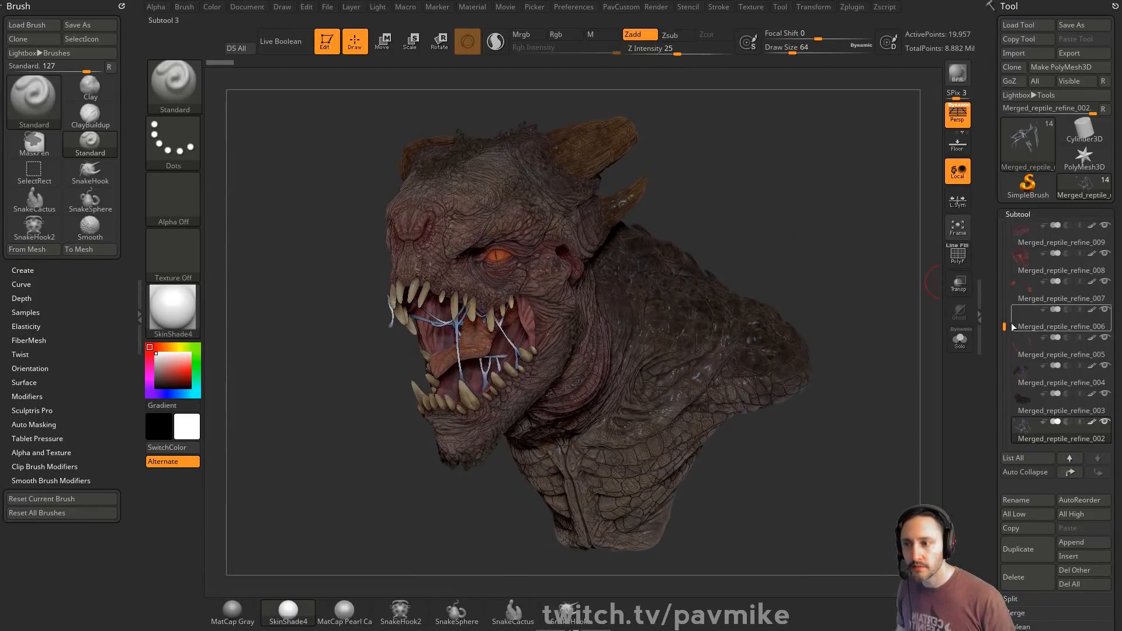
drag(1005, 327, 1005, 219)
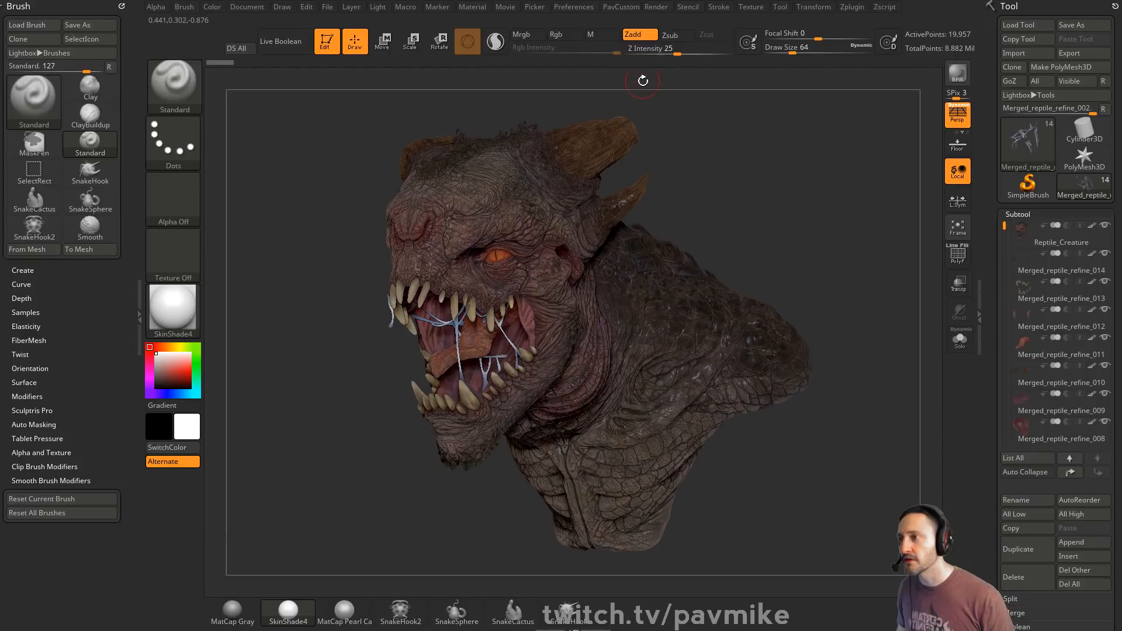
click(122, 5)
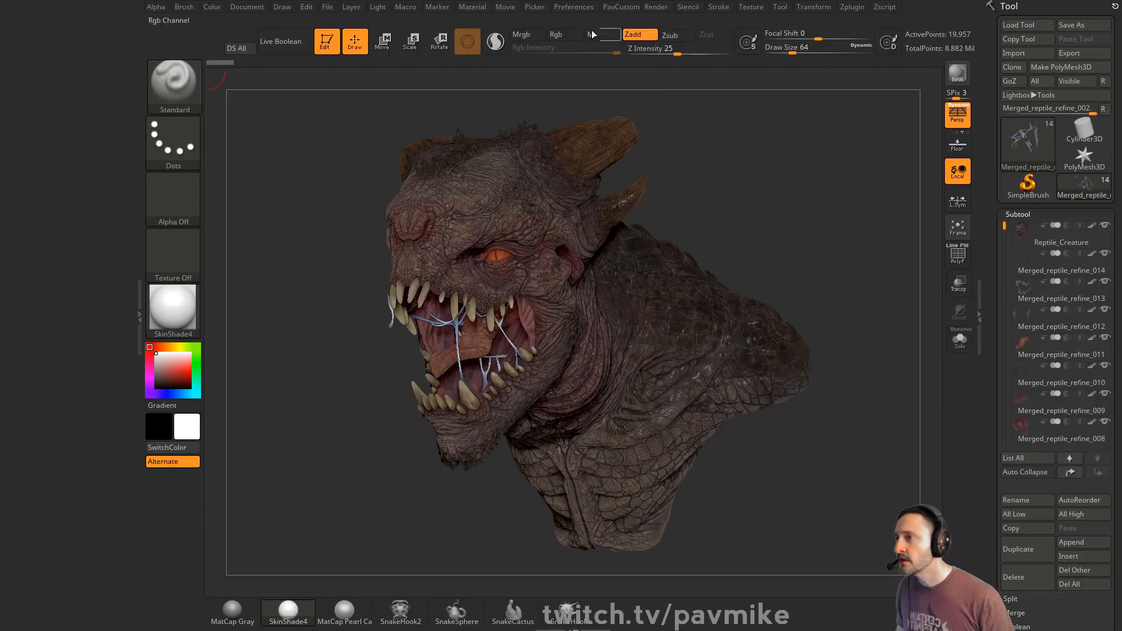
click(857, 6)
drag(382, 134, 72, 139)
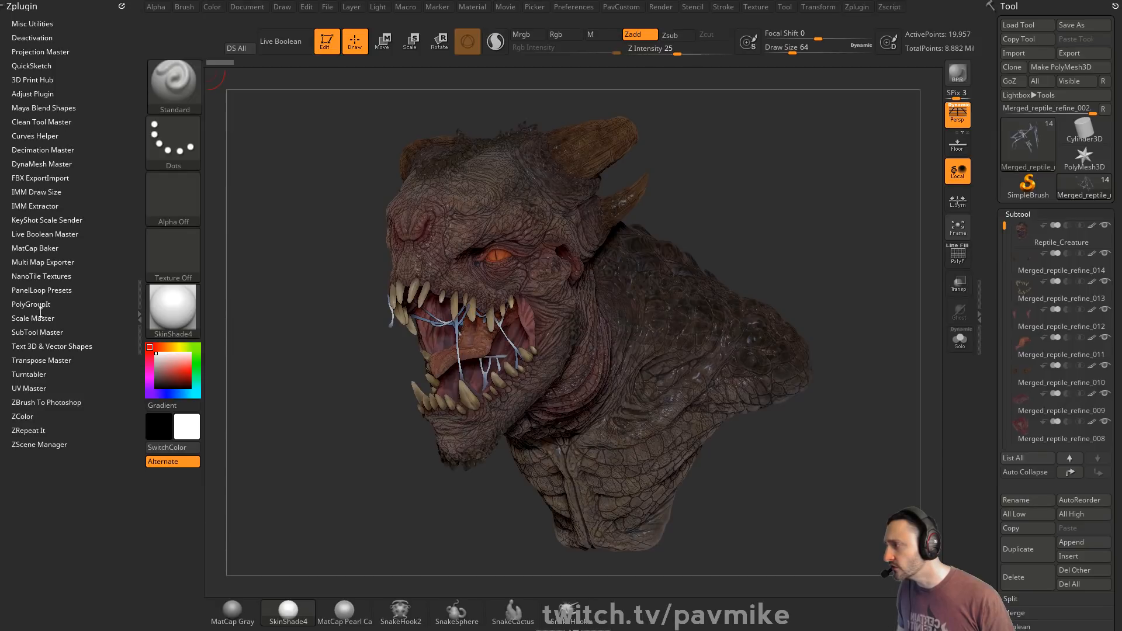
click(37, 332)
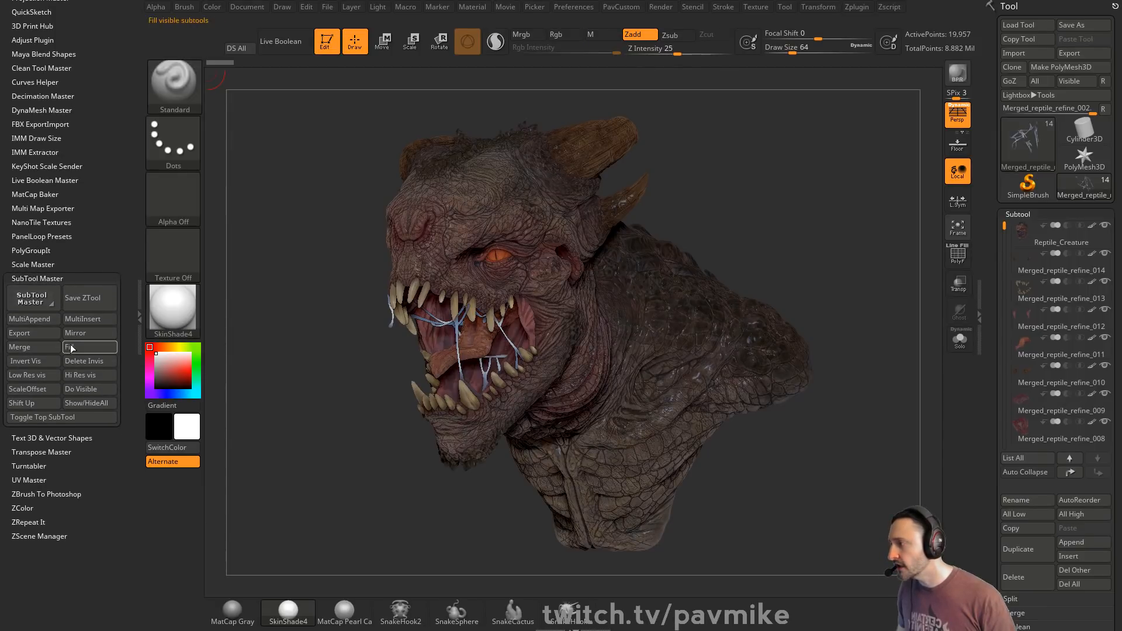
- Fill all visible subtools with the current material, using the Material option only
click(85, 348)
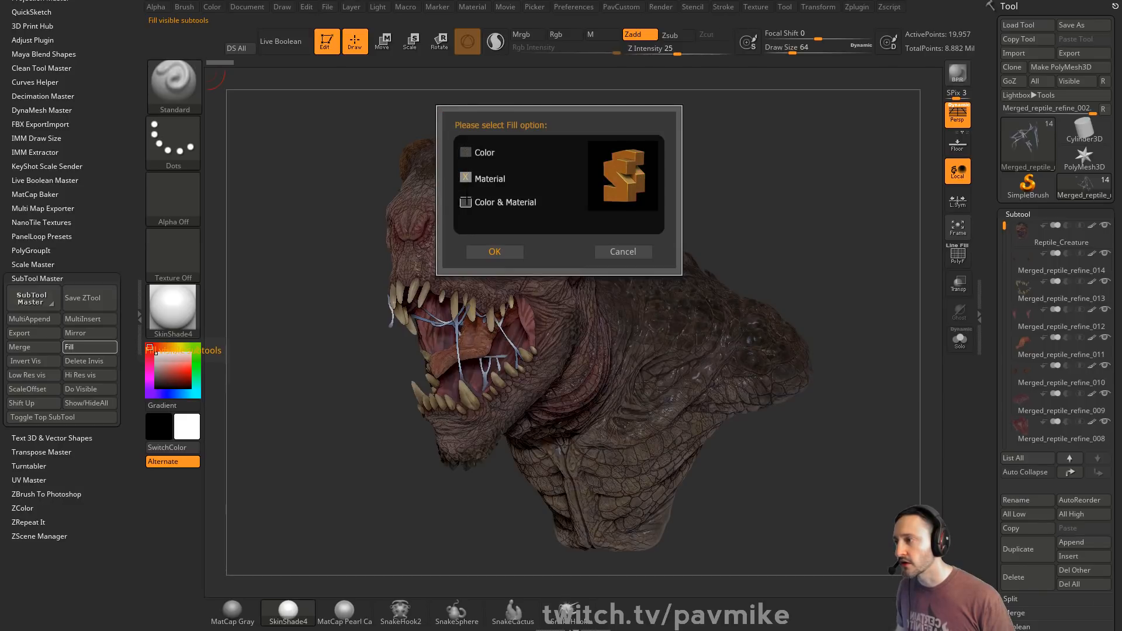
click(465, 202)
click(465, 202)
click(466, 178)
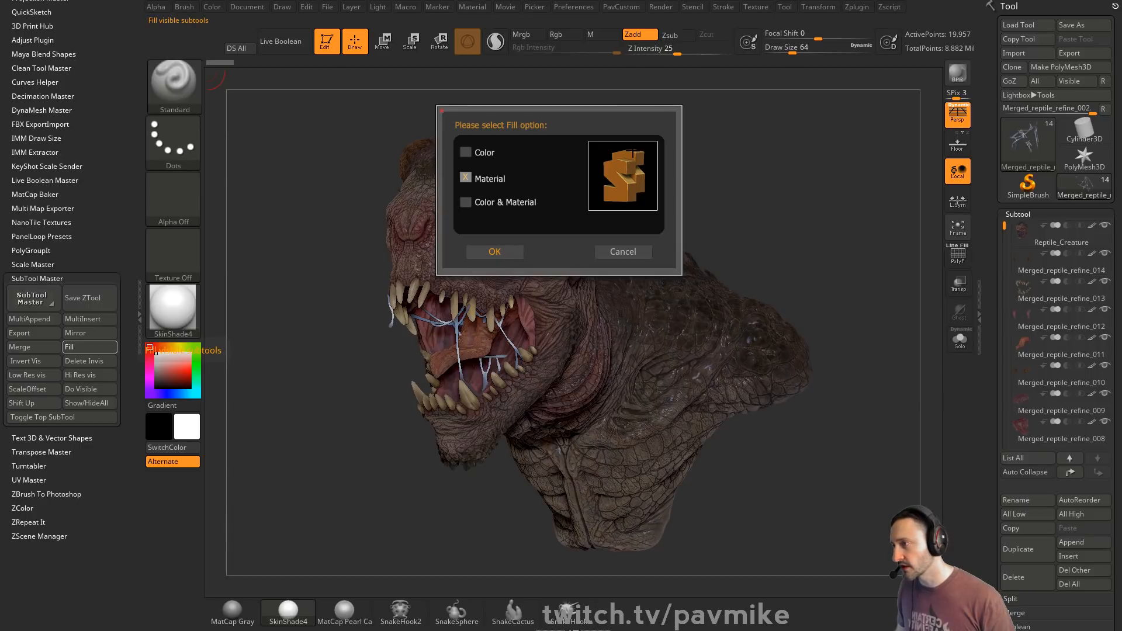
click(499, 252)
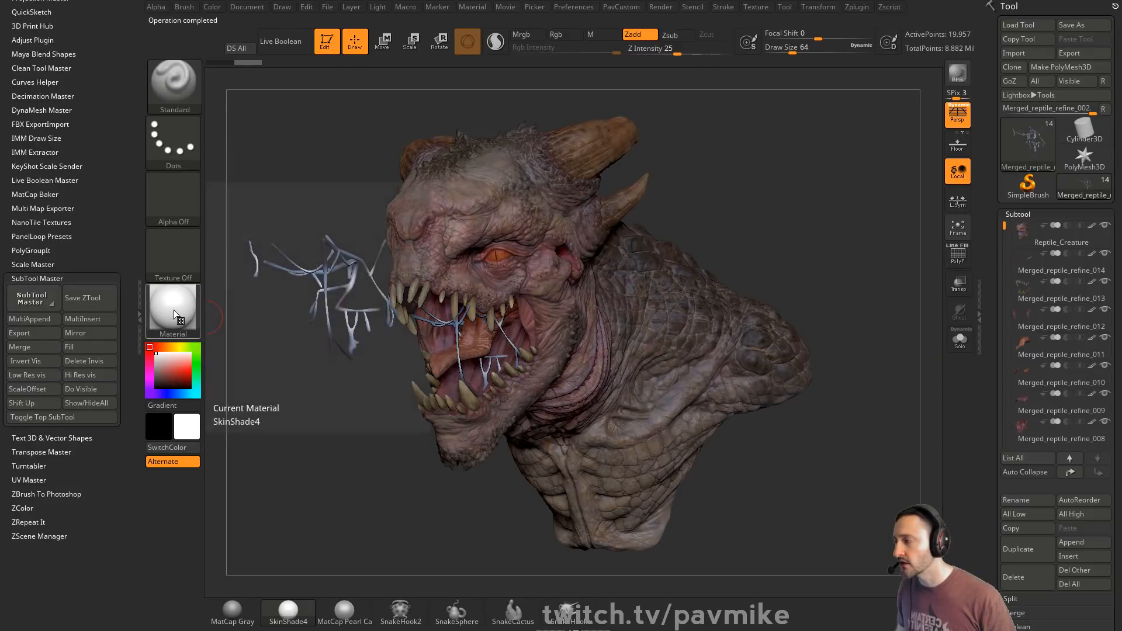
- Expand the SkinShade4 material's modifiers and set Diffuse to 100
drag(110, 179, 110, 233)
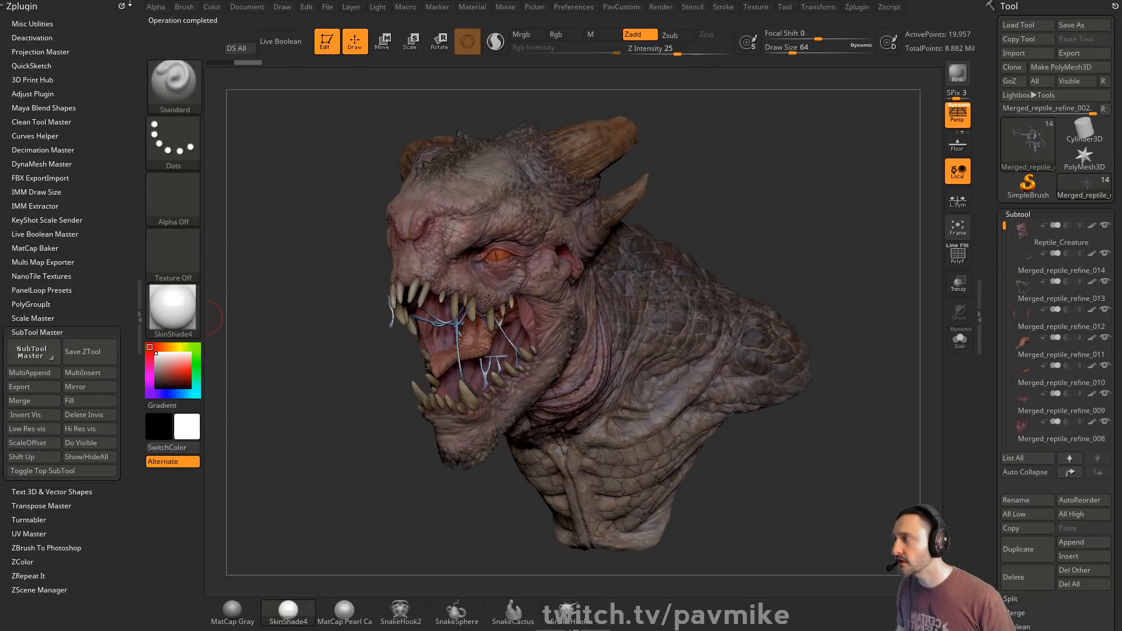
click(122, 7)
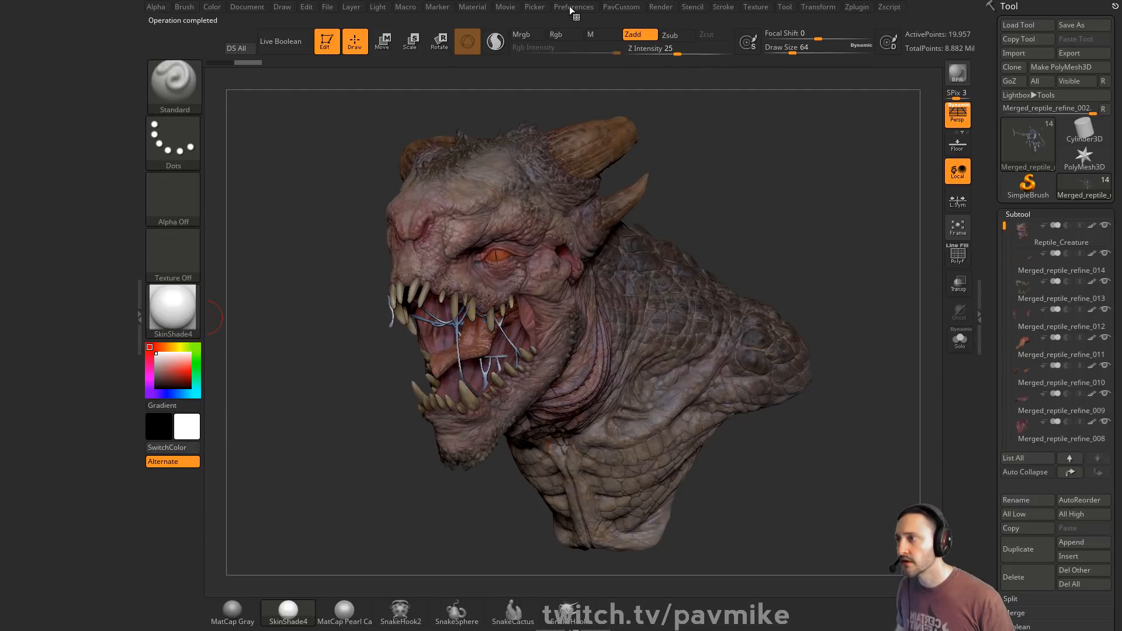
click(466, 12)
click(471, 19)
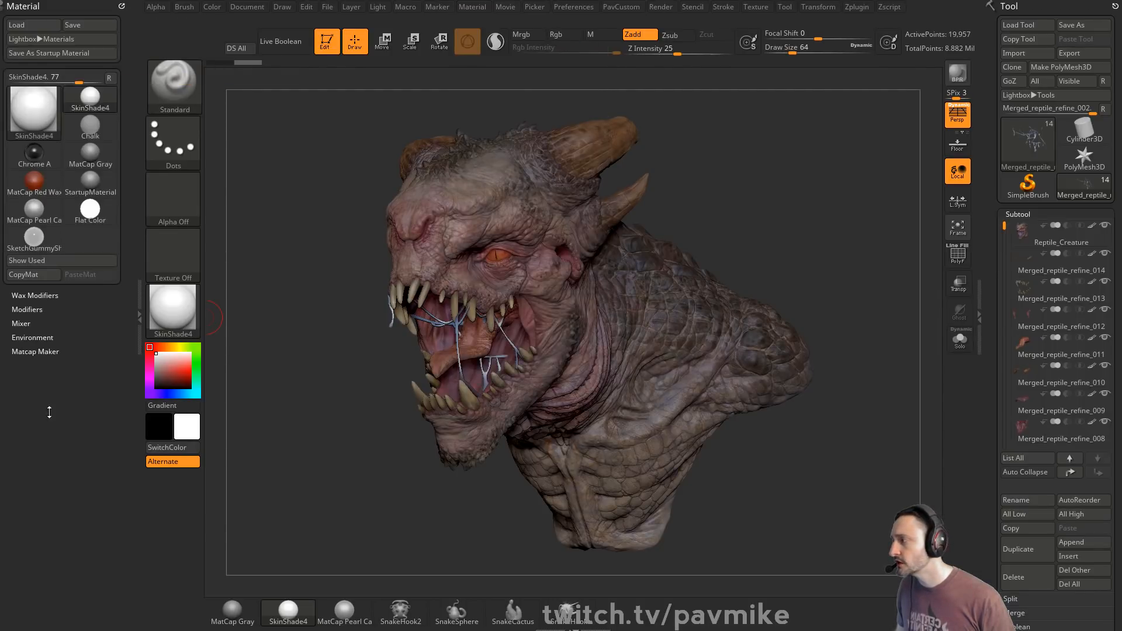
click(36, 311)
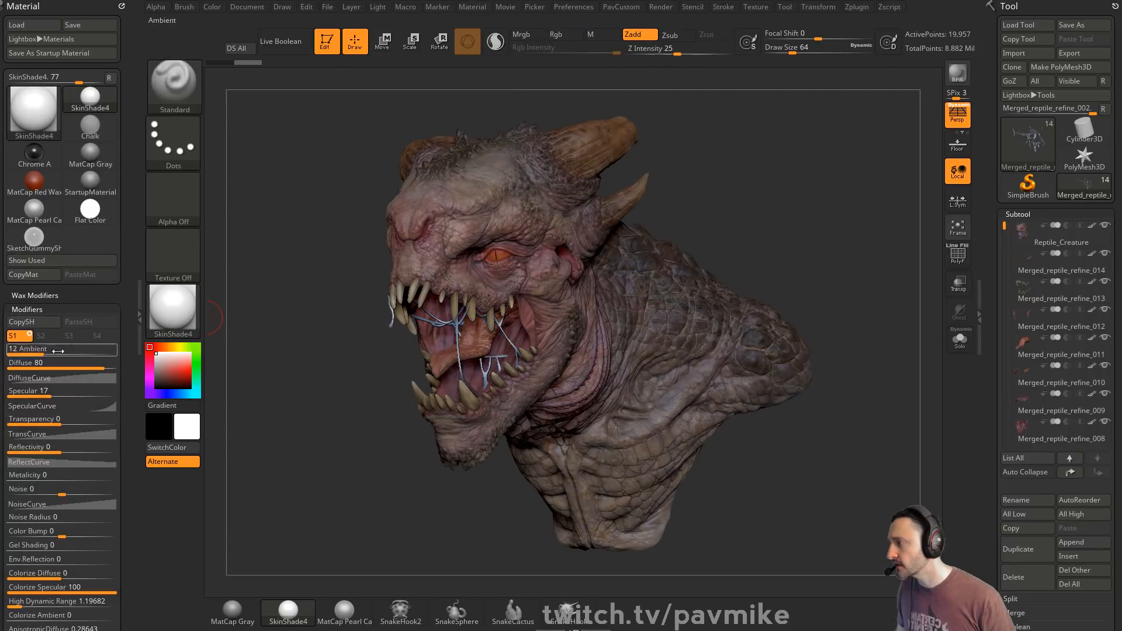
drag(104, 365, 120, 366)
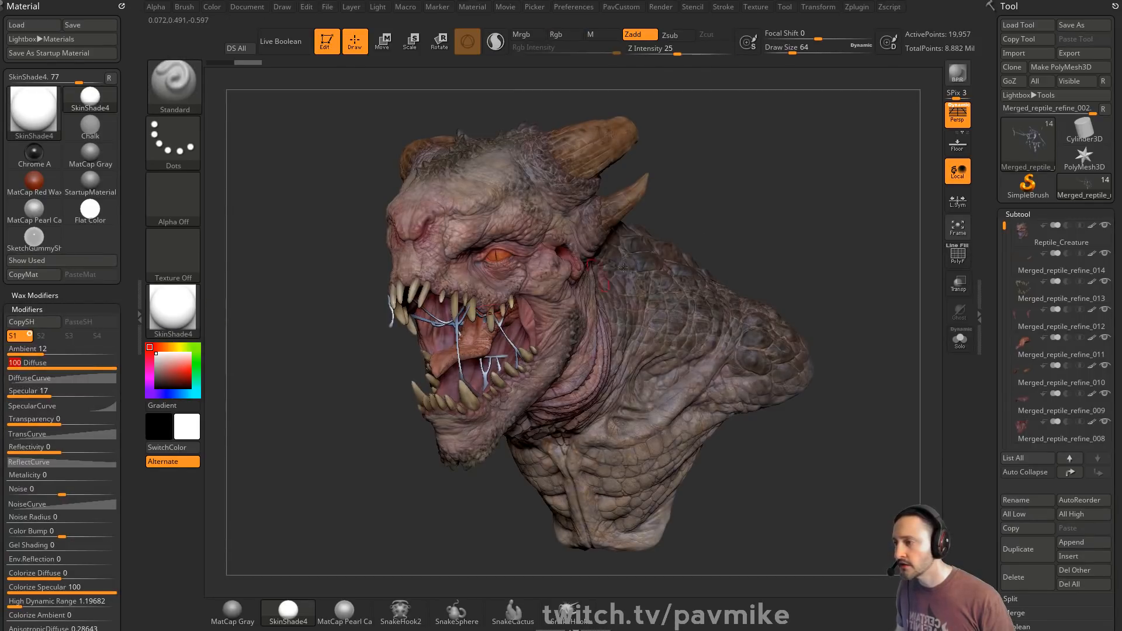
- Reduce the brush Draw Size to 27 and make the creature's neck and shoulder subtool active
drag(767, 193, 305, 281)
key(s)
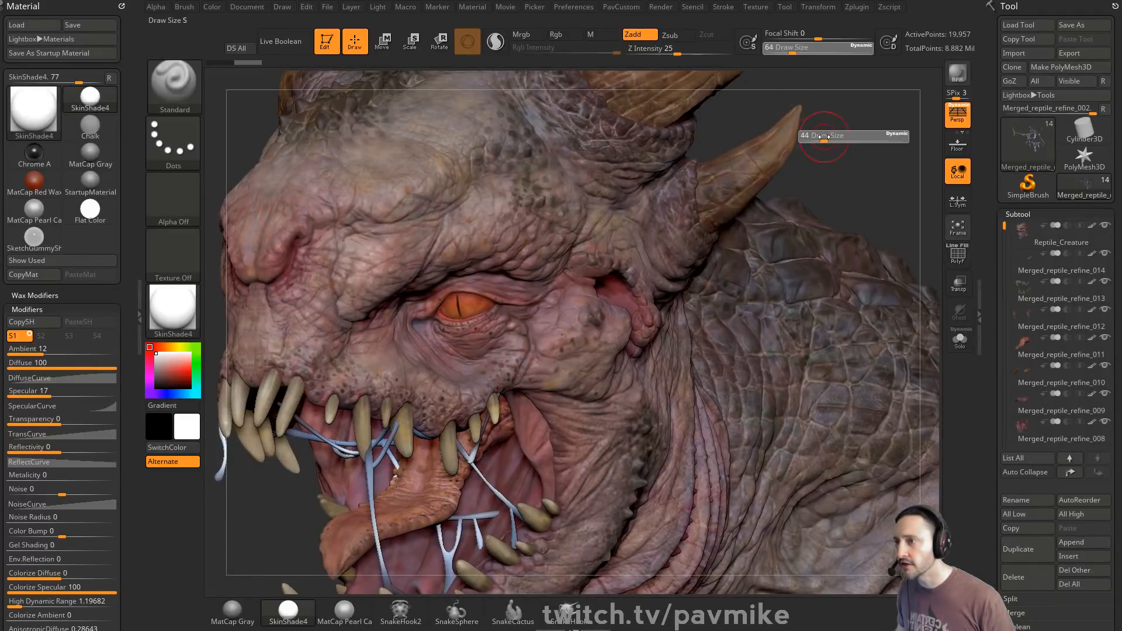
mouse_move(828, 137)
mouse_down()
mouse_move(836, 193)
mouse_move(798, 261)
mouse_up()
alt+click(798, 262)
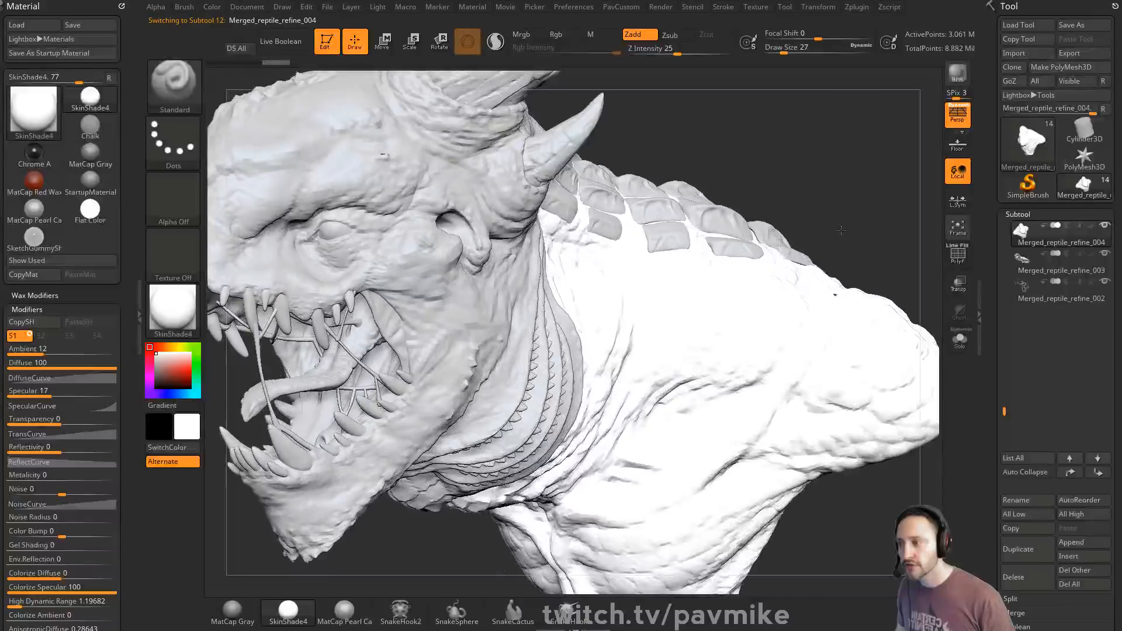
- Switch the material to StartupMaterial and mask the neck and shoulder subtool by cavity
click(173, 316)
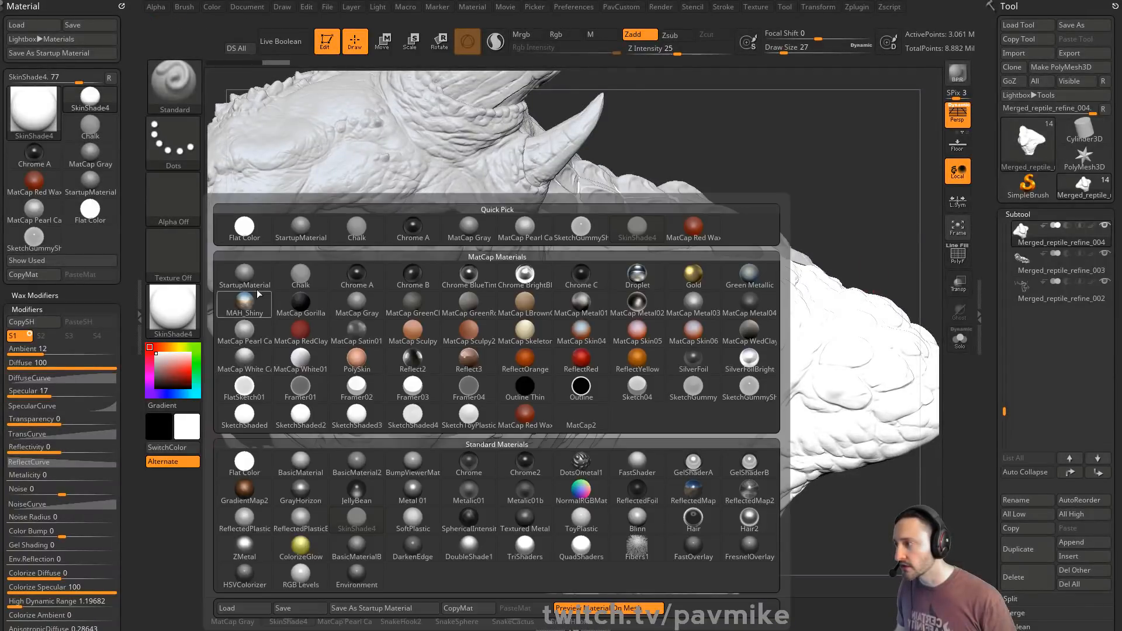
click(244, 275)
drag(991, 372, 988, 236)
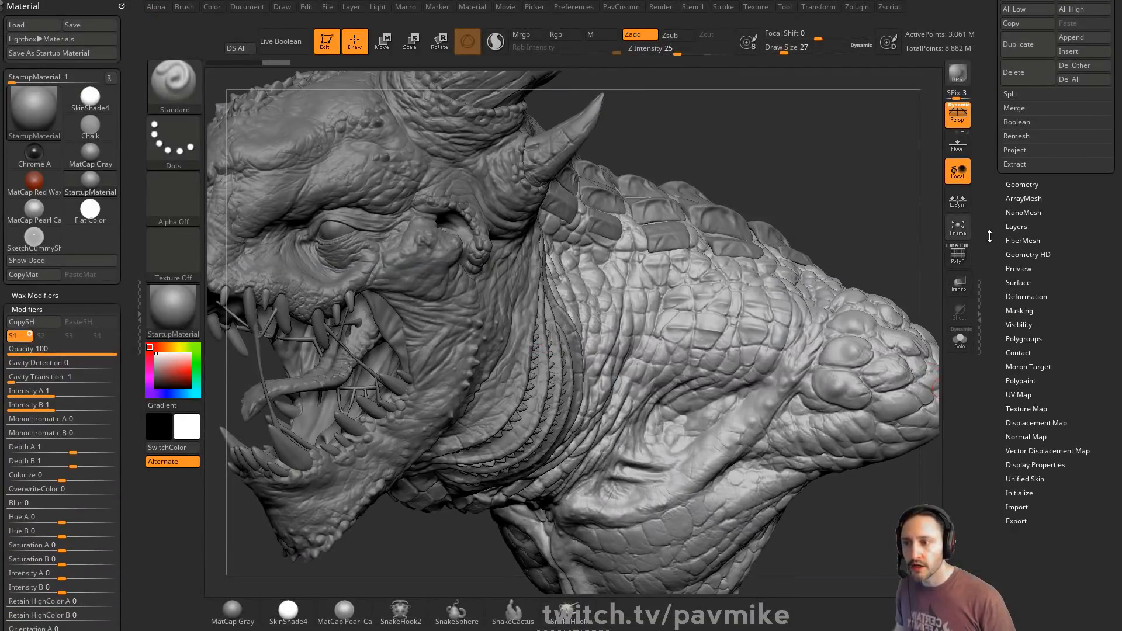
key(shift)
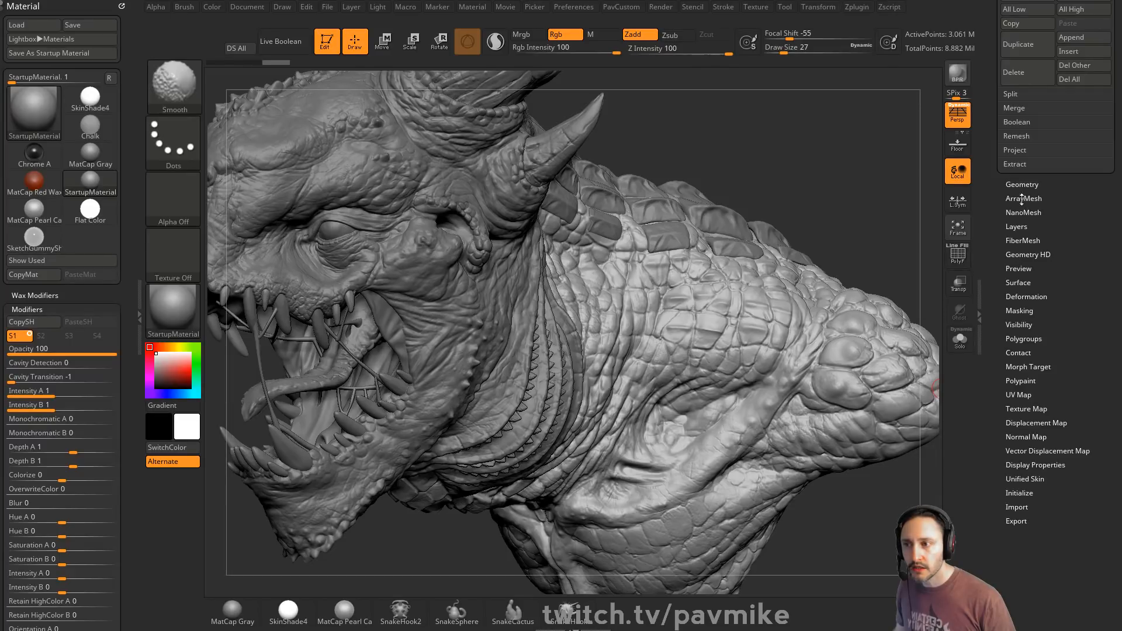
click(1020, 310)
drag(986, 369, 984, 256)
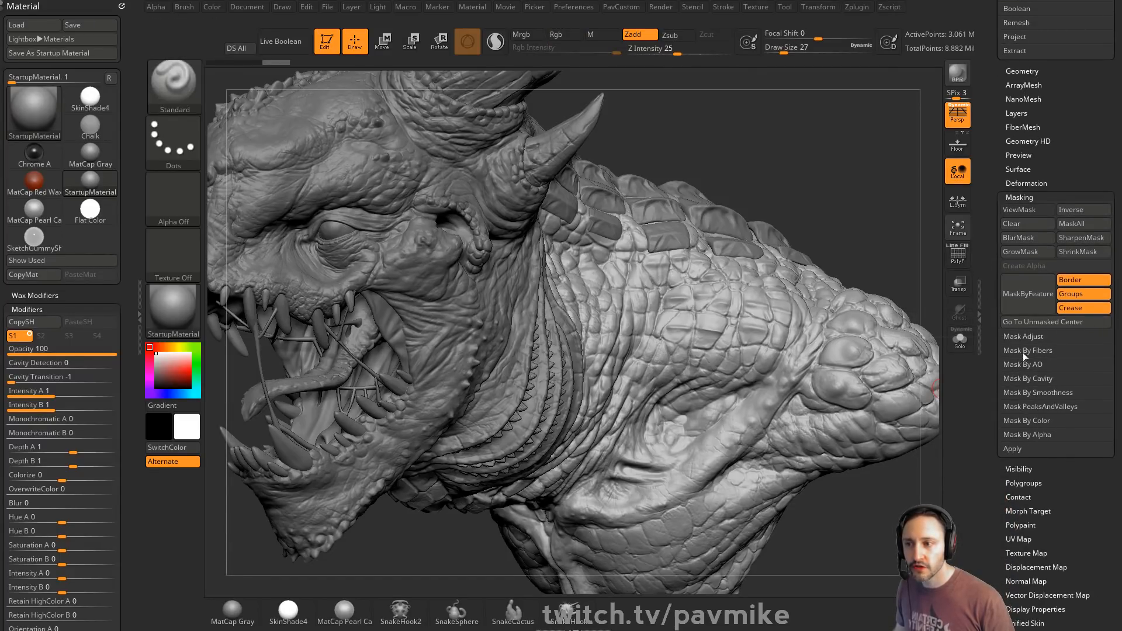
click(1029, 380)
drag(999, 386, 1004, 316)
click(1021, 323)
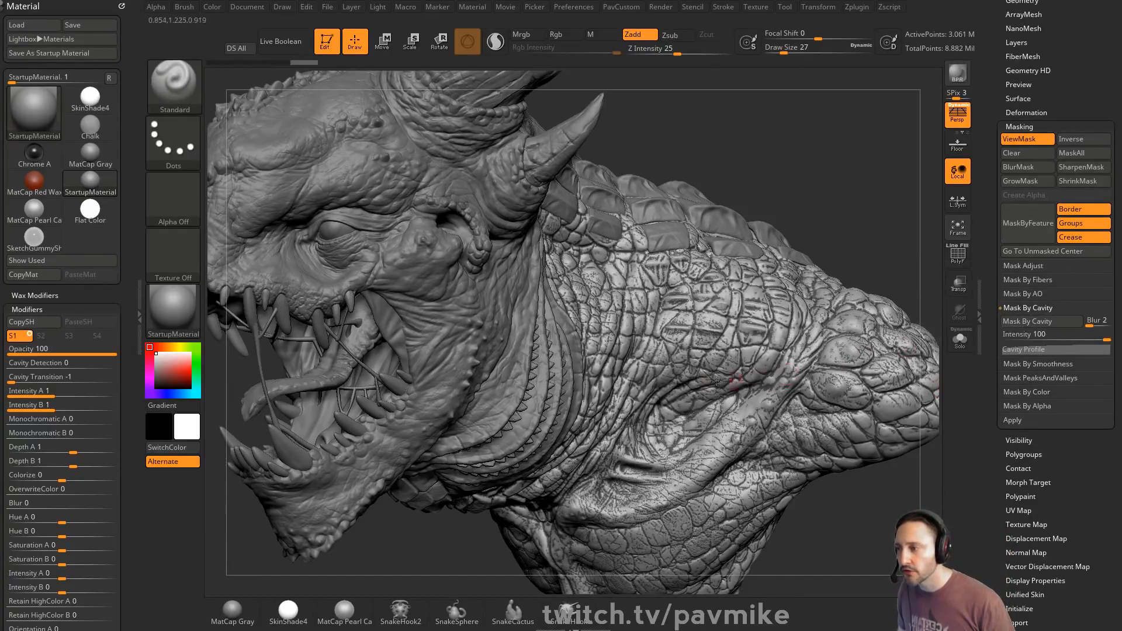
- Lower the bulge of the Cavity Profile curve into a gentler arc and reapply Mask By Cavity
mouse_move(845, 164)
mouse_down()
mouse_move(829, 163)
mouse_move(809, 219)
mouse_up()
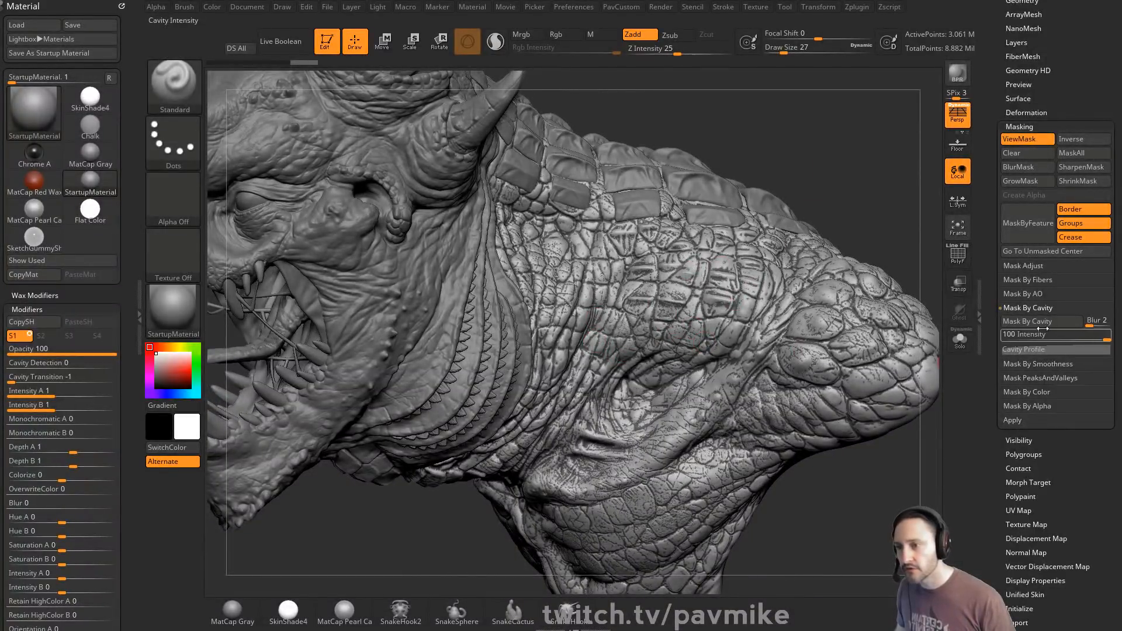
click(1059, 351)
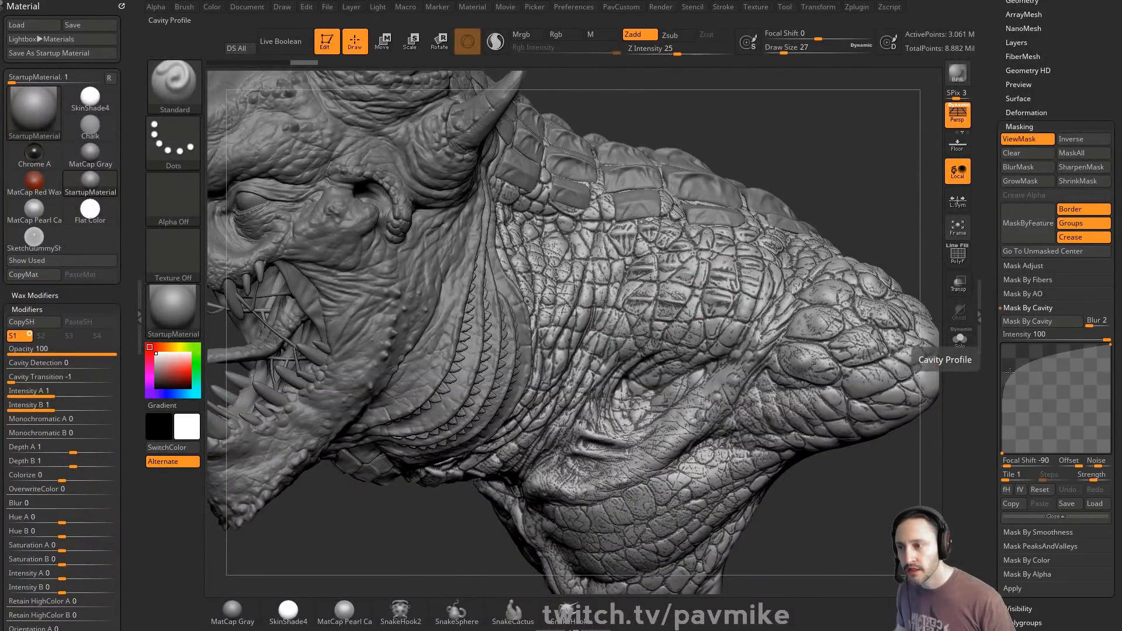
drag(1011, 372, 1035, 381)
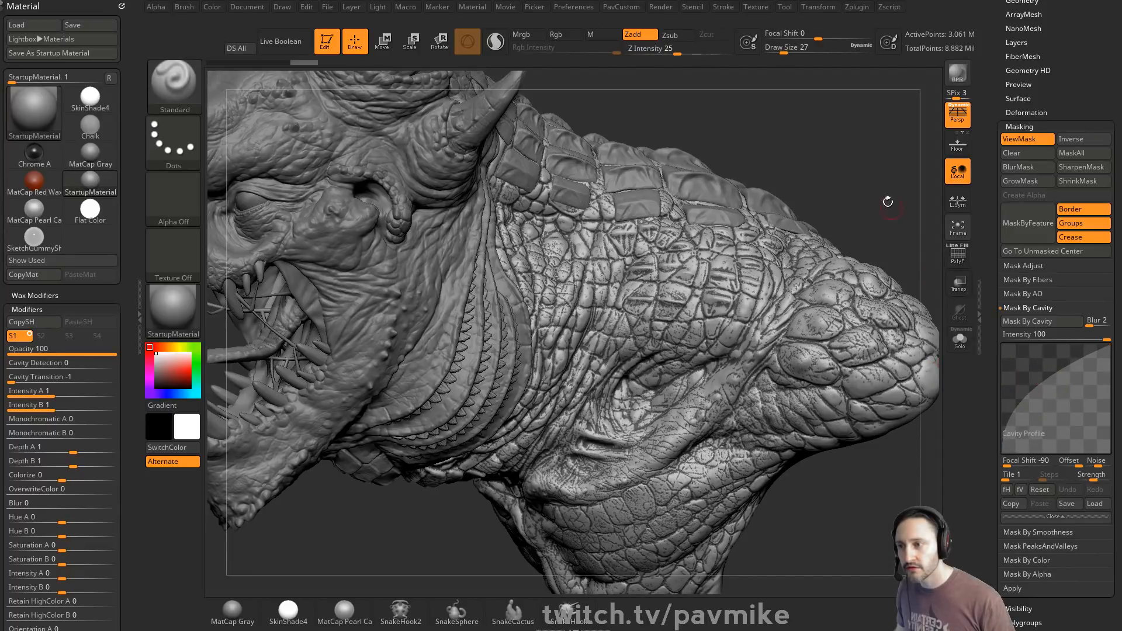
click(1030, 321)
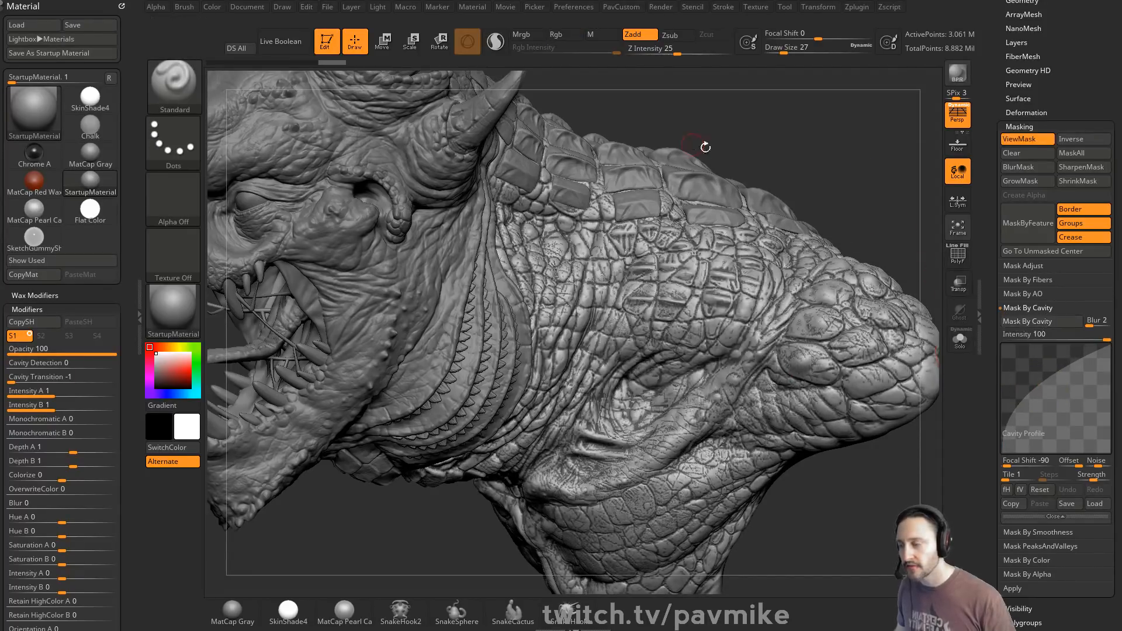
- Open the Mask Adjust profile curve and try Focal Shift values of -42, -62 and 56 on it
click(1022, 265)
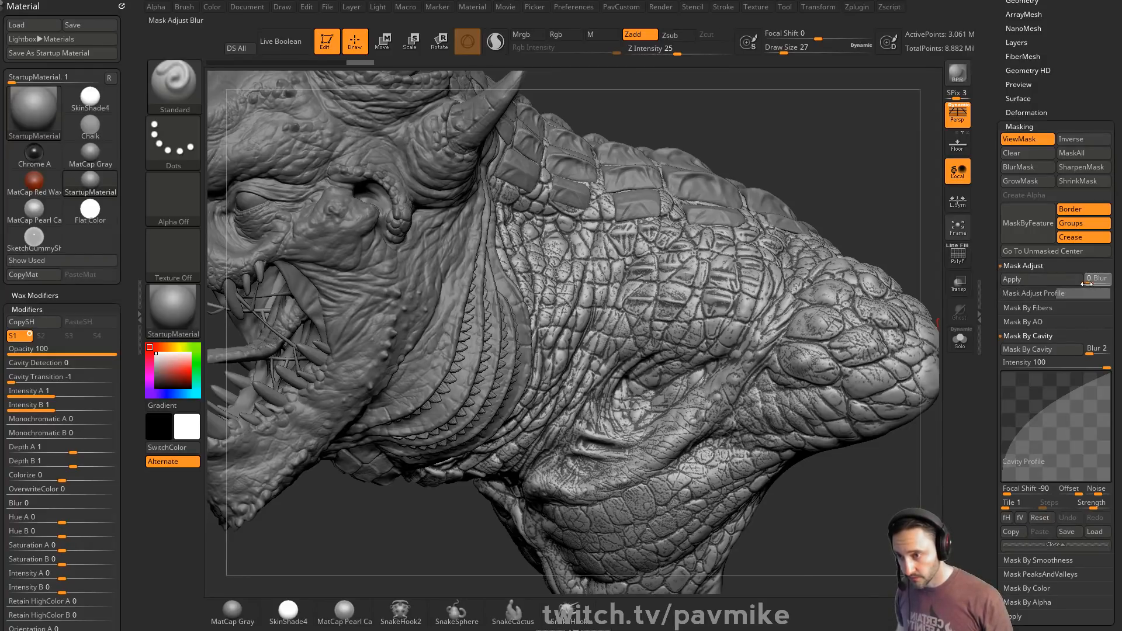
click(1046, 294)
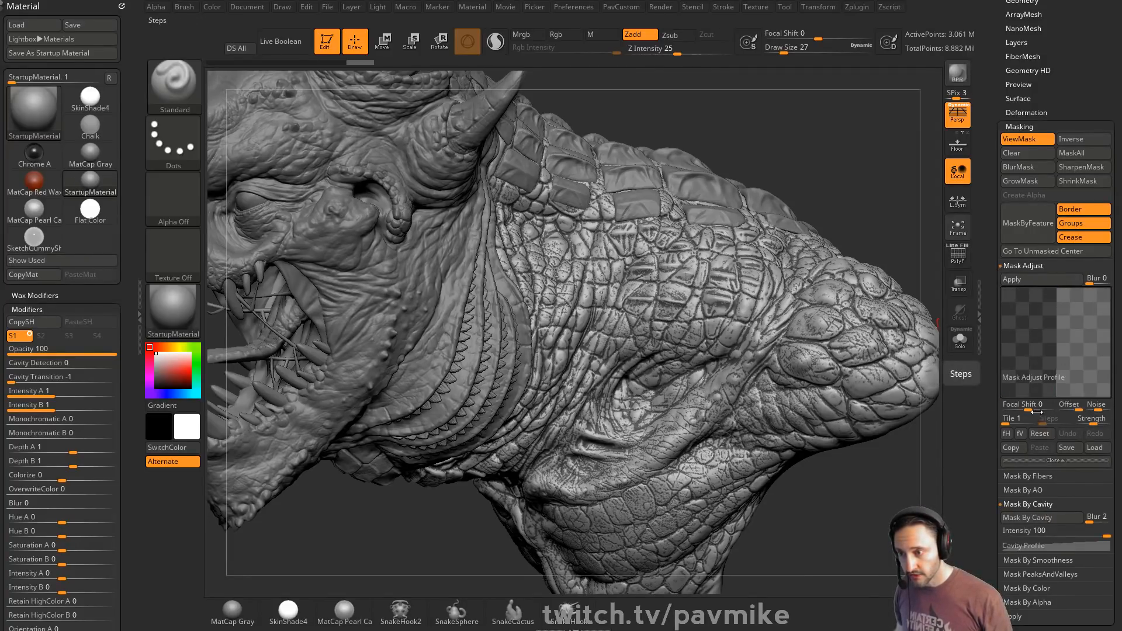
drag(1028, 411, 1018, 411)
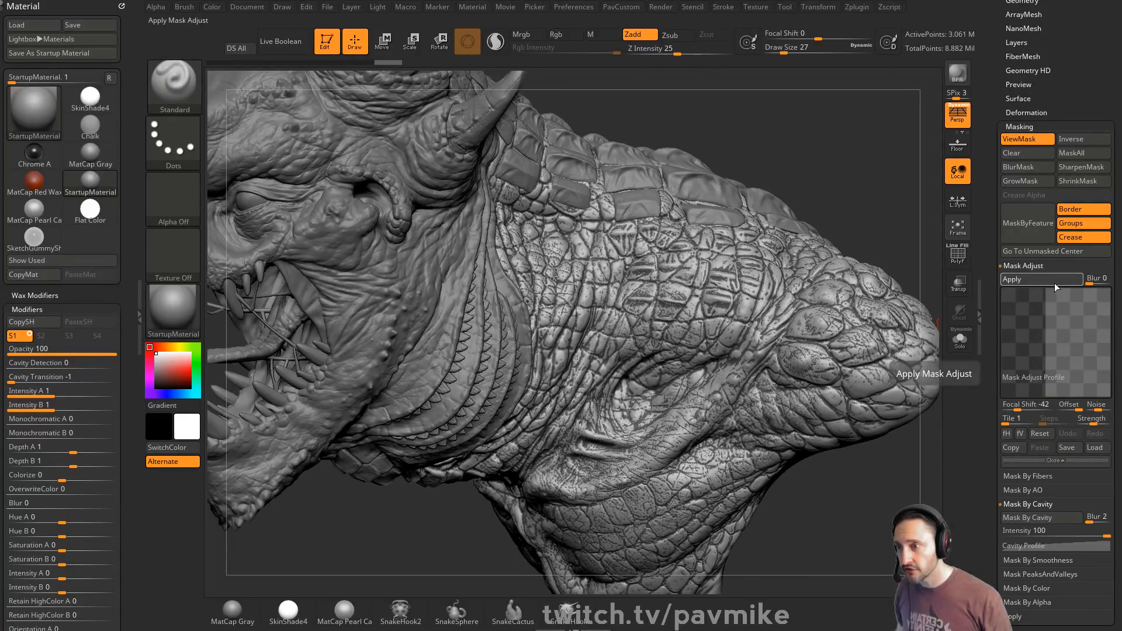
drag(1018, 411, 1013, 411)
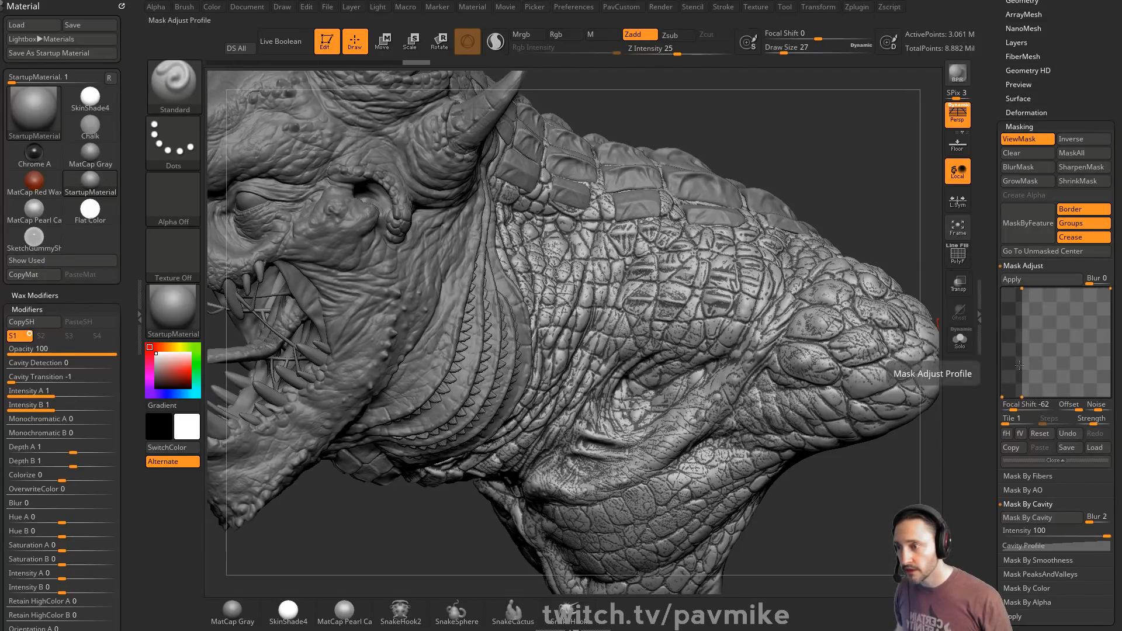
drag(1031, 402, 1052, 402)
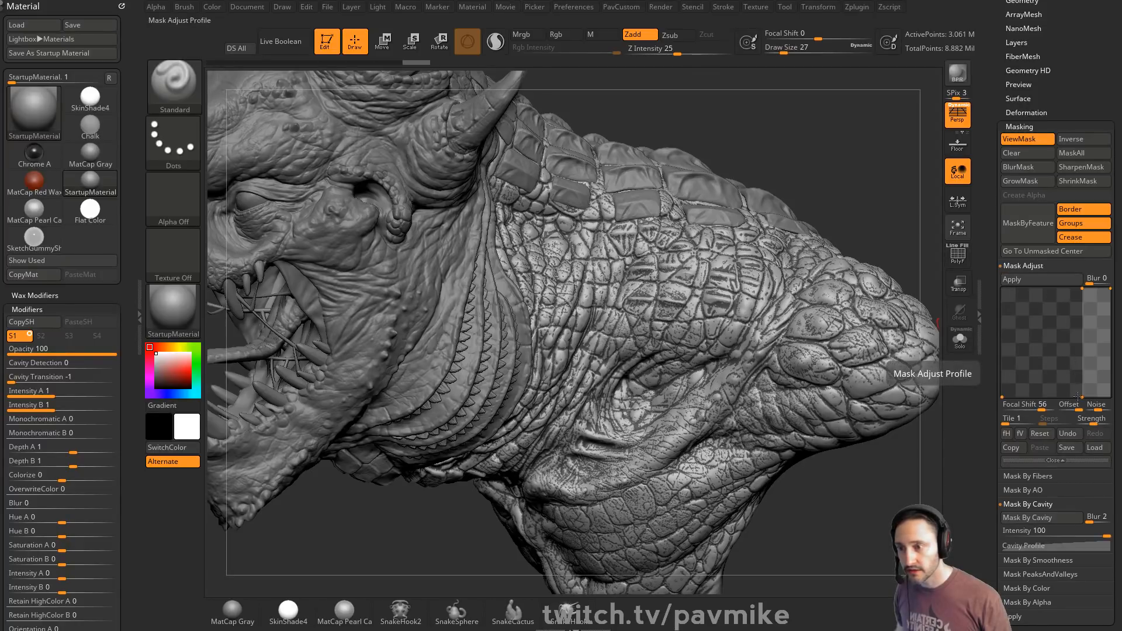
- Reset the Mask Adjust profile, bend it upward into a convex curve, and apply it to the mask
click(1040, 433)
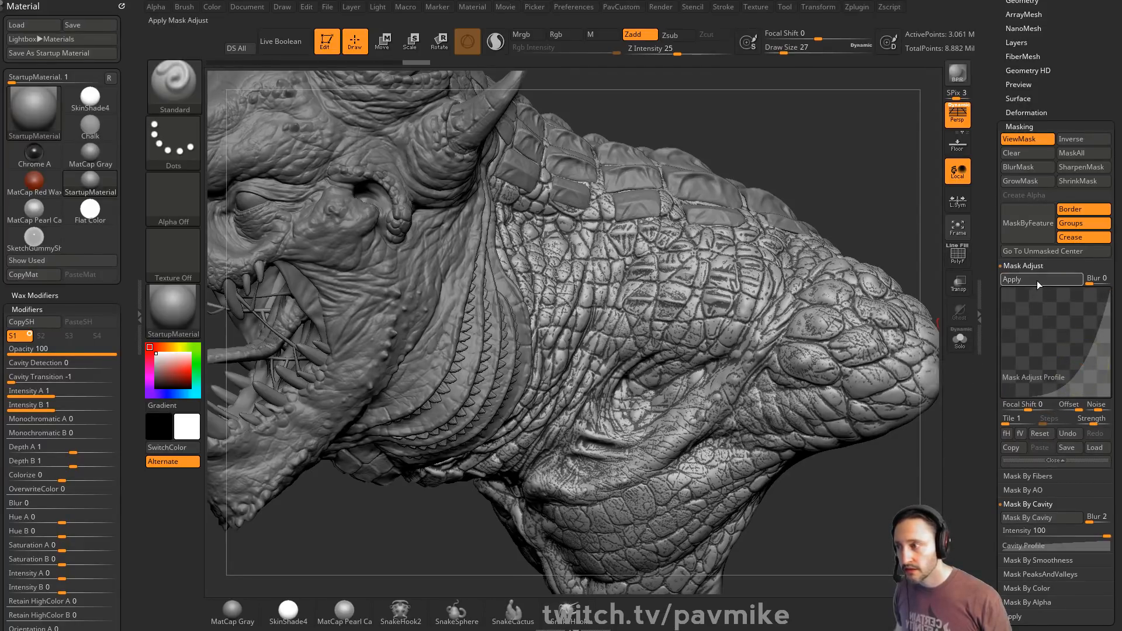
drag(1073, 372, 1036, 323)
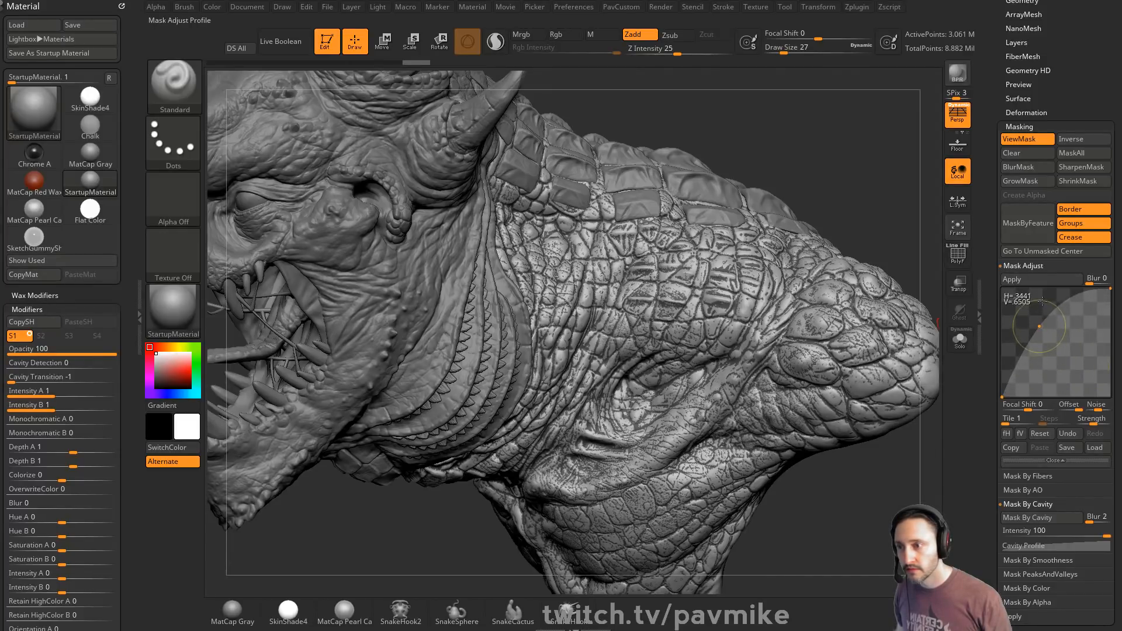
click(1049, 280)
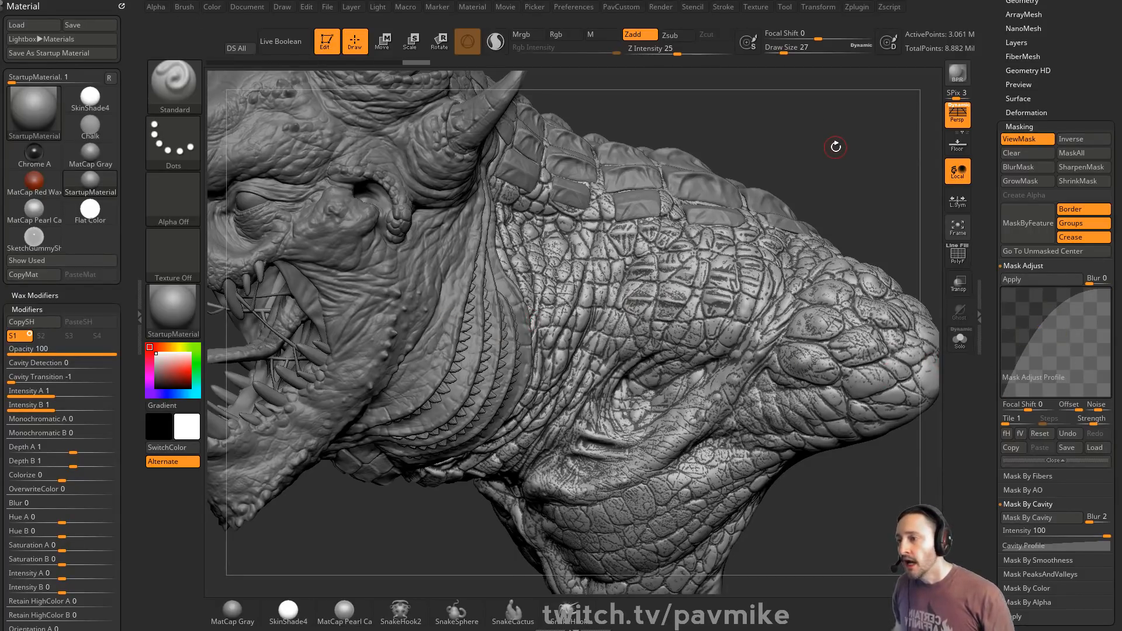
- Set the brush Draw Size to 77 and hide the mask display on the neck and shoulder subtool
key(s)
drag(835, 161, 846, 164)
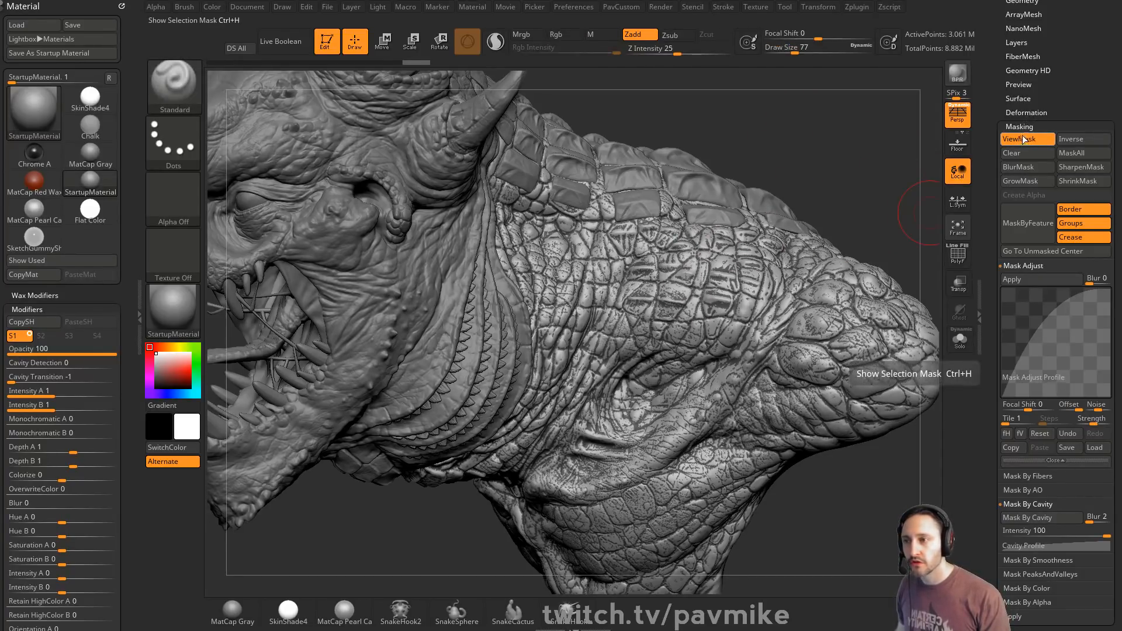
key(ctrl+h)
drag(840, 183, 652, 254)
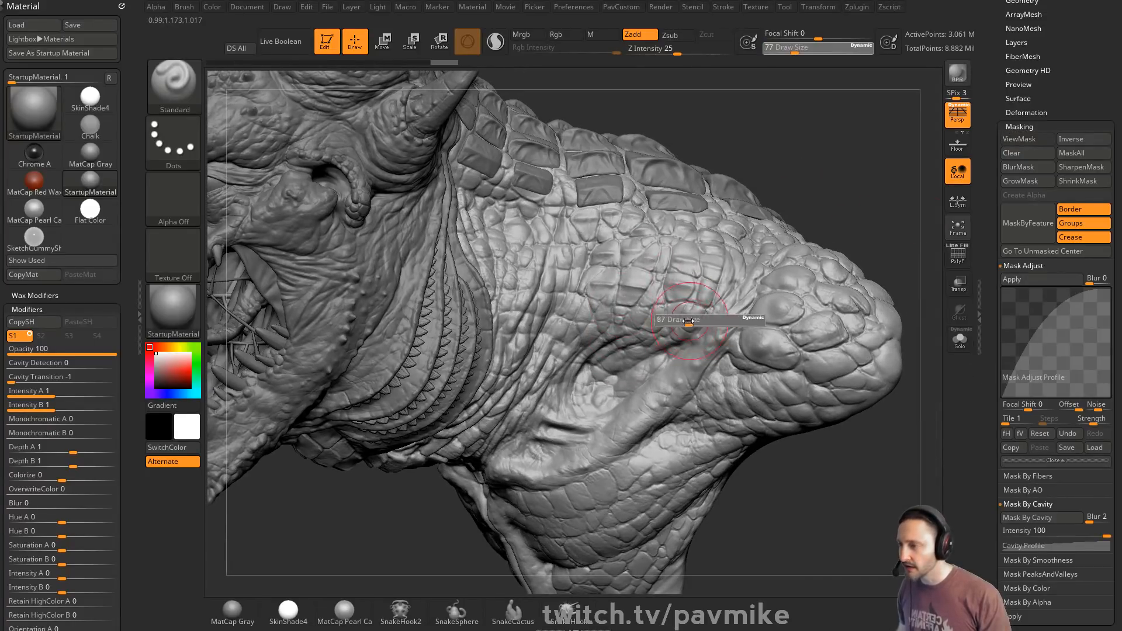
- Try sculpting over the masked shoulder scales using the Clay brush with Rgb off, and undo the strokes
alt+click(283, 228)
alt+click(644, 267)
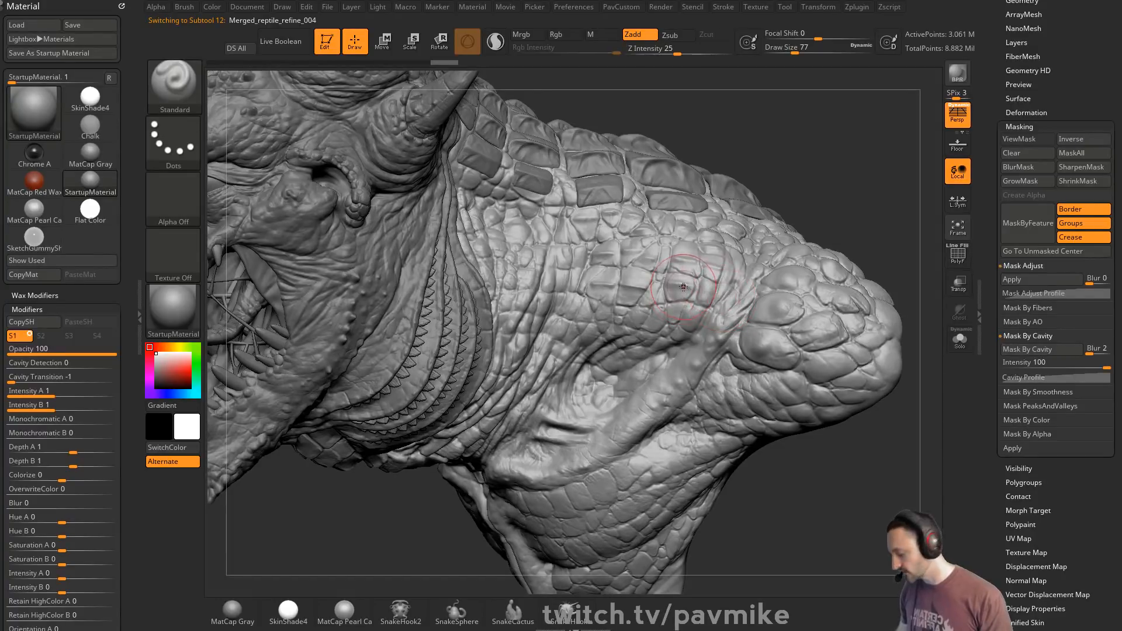
key(b)
key(c)
key(l)
click(575, 29)
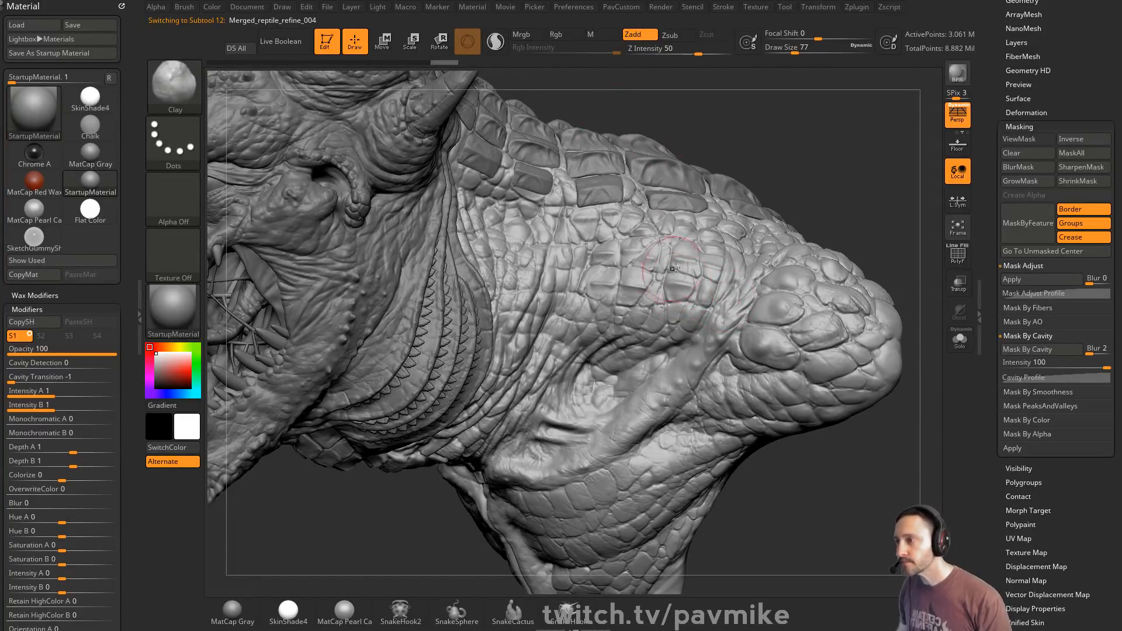
drag(649, 251, 620, 327)
drag(573, 234, 649, 316)
drag(619, 257, 714, 351)
mouse_move(830, 159)
mouse_down()
mouse_move(874, 456)
mouse_move(872, 170)
mouse_move(862, 201)
mouse_up()
key(ctrl)
key(ctrl+z)
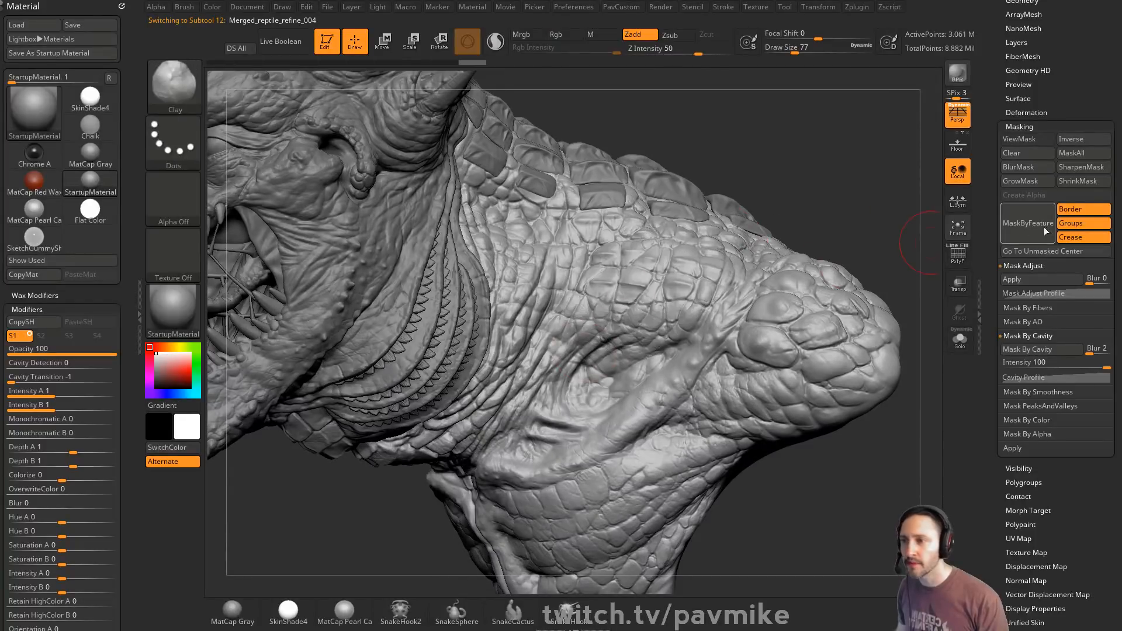
- Reduce the Draw Size to 59 and turn on polypaint display for the Merged_reptile_refine_004 subtool
click(1019, 138)
click(1026, 142)
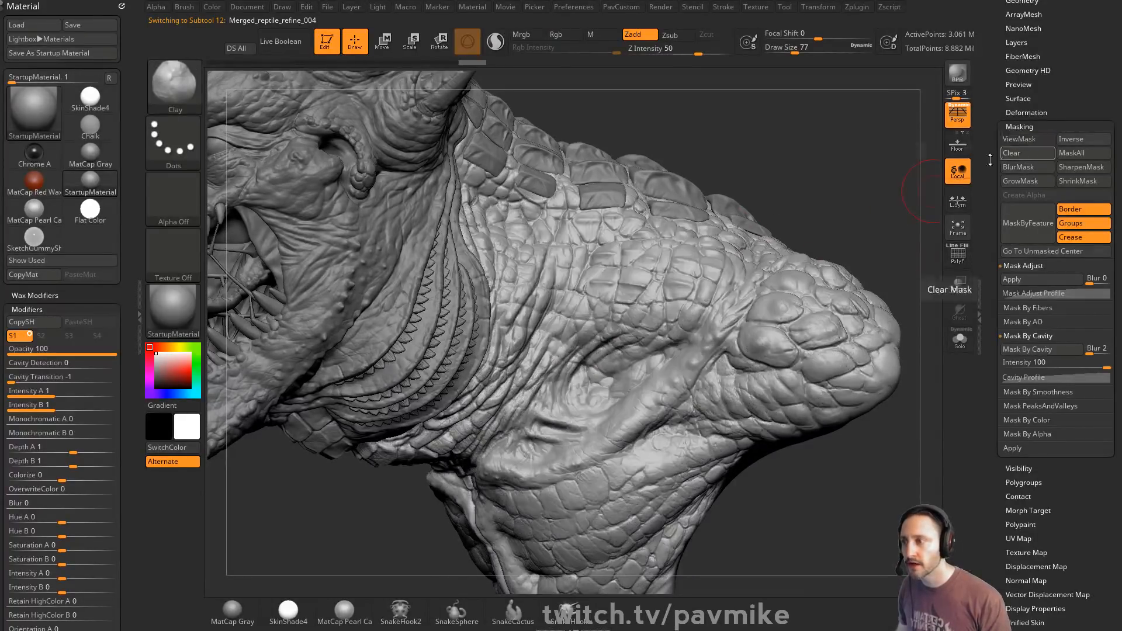
drag(877, 174, 797, 165)
key(bracketleft)
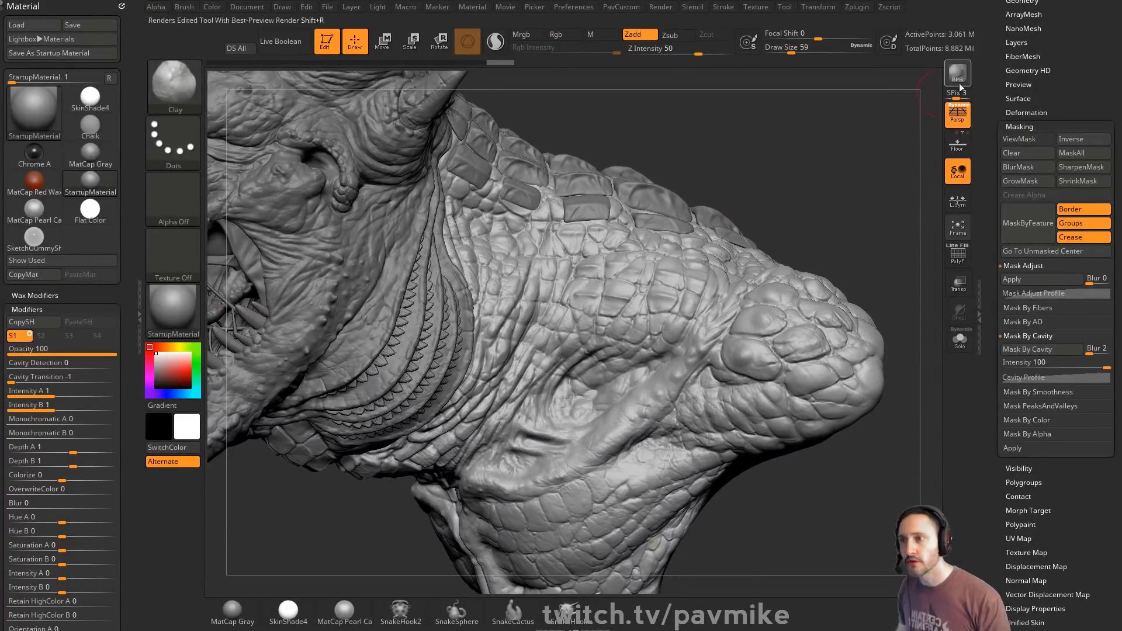
scroll(1052, 292, up, 10)
click(1092, 226)
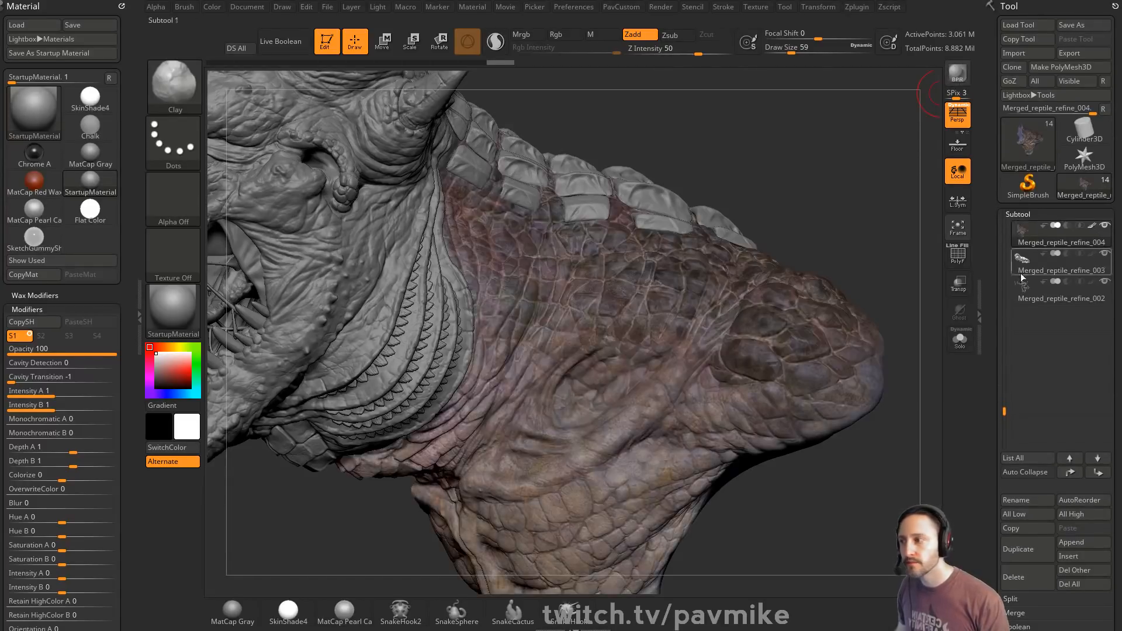
drag(850, 188, 594, 276)
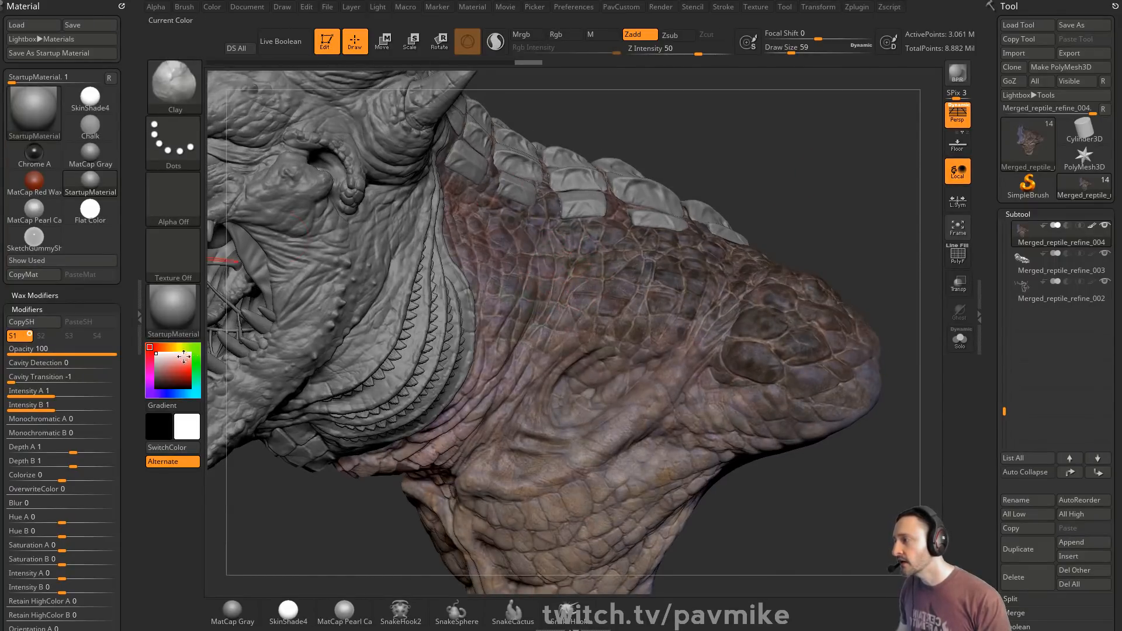
- Choose red as the current color, try a Clay stroke over the shoulder scales, and undo it
click(188, 371)
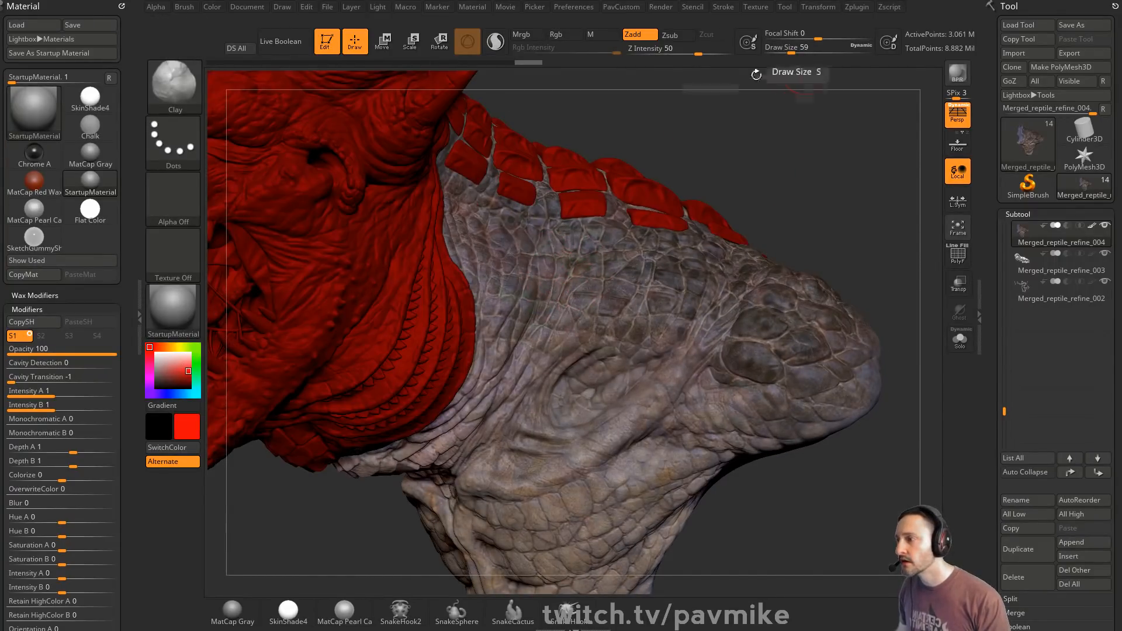
mouse_move(592, 289)
mouse_down()
mouse_move(614, 275)
mouse_move(586, 289)
mouse_move(579, 274)
mouse_move(564, 319)
mouse_move(649, 298)
mouse_move(666, 327)
mouse_up()
key(ctrl)
key(ctrl+z)
- Paint a red test patch through the cavity mask with Rgb on and Zadd off, and undo it
click(564, 34)
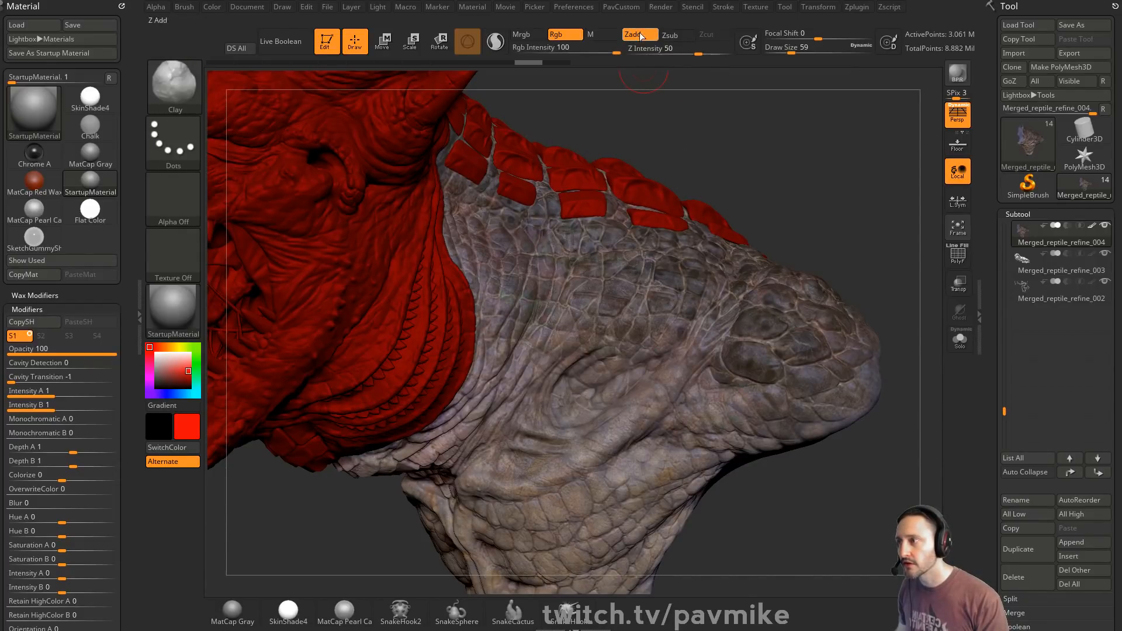
click(638, 34)
mouse_move(593, 308)
mouse_down()
mouse_move(589, 342)
mouse_move(576, 286)
mouse_move(588, 262)
mouse_up()
mouse_move(620, 324)
mouse_down()
mouse_move(684, 319)
mouse_move(667, 272)
mouse_up()
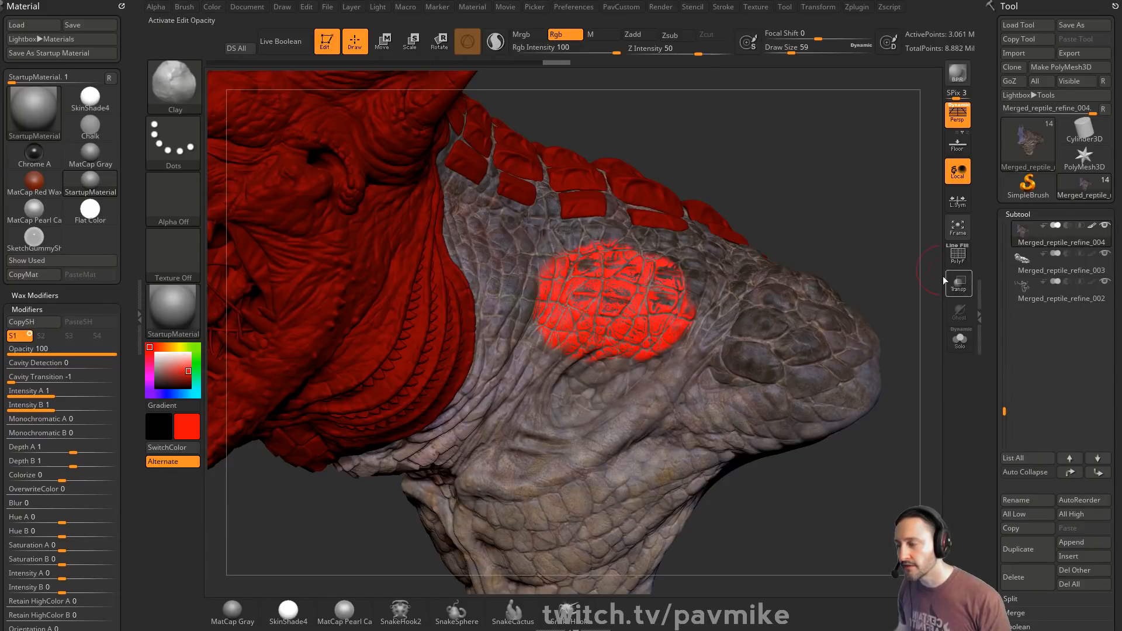
key(ctrl+z)
key(ctrl+z)
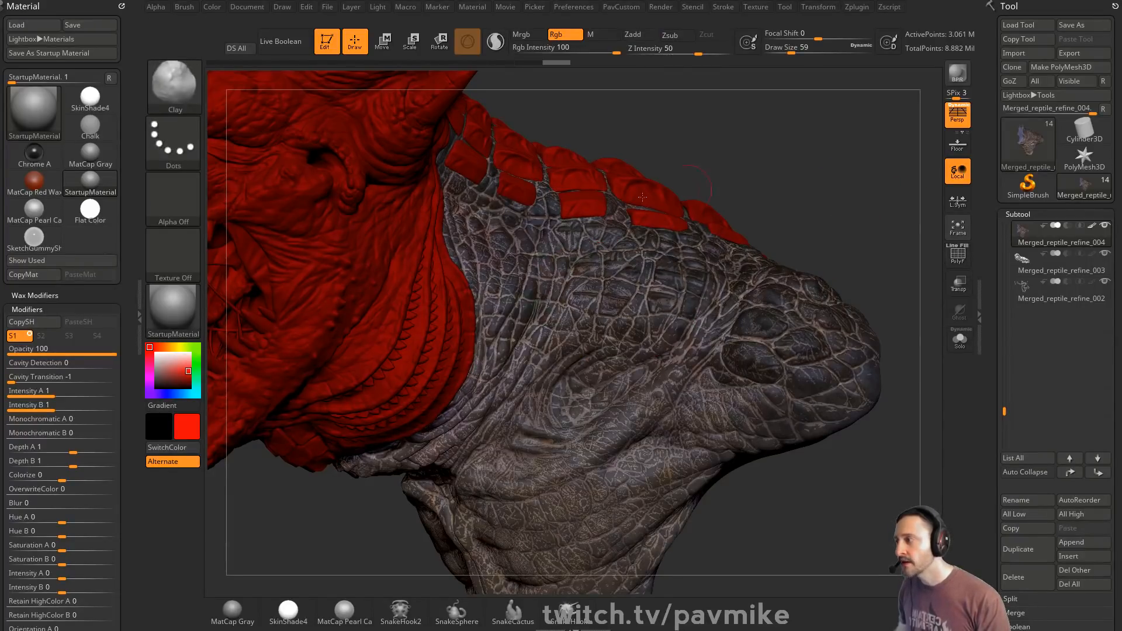
- Switch to the Standard brush, set it to paint color only with Zadd off, and lower Rgb Intensity to 15
key(b)
key(s)
key(t)
click(557, 34)
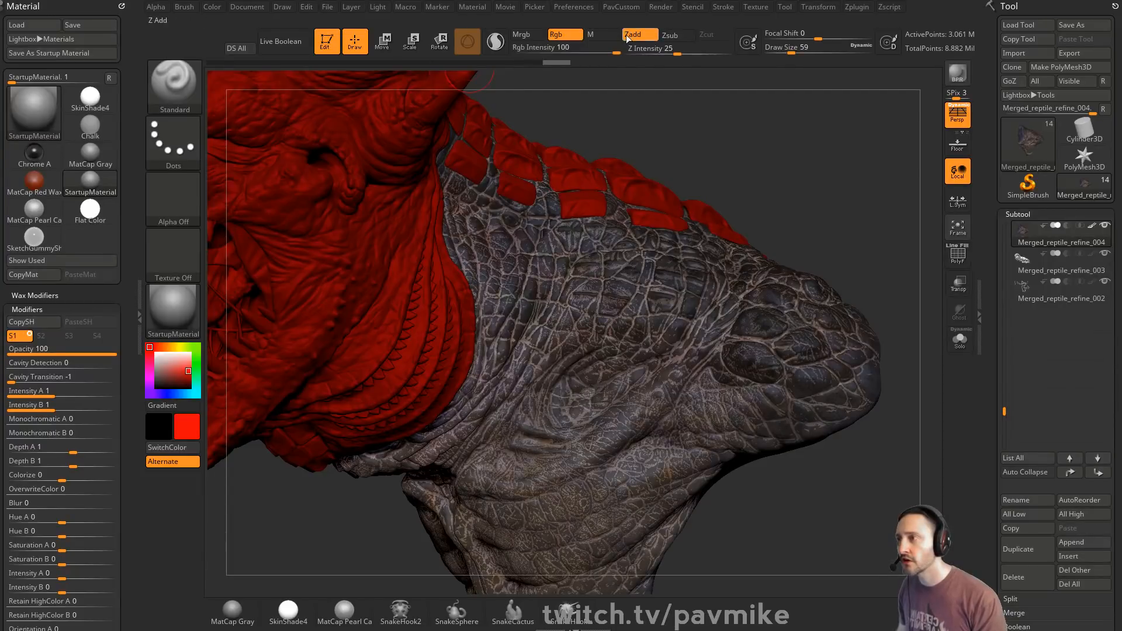
click(633, 34)
drag(578, 51, 555, 52)
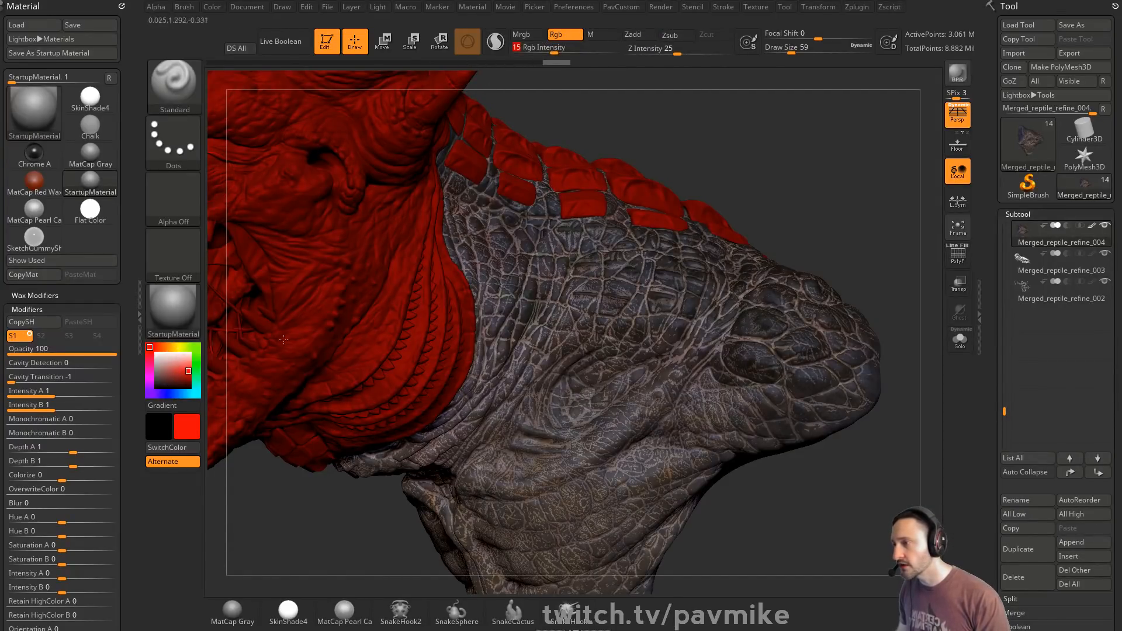
- Sample a skin color from the model and set the current color to a pale beige
key(c)
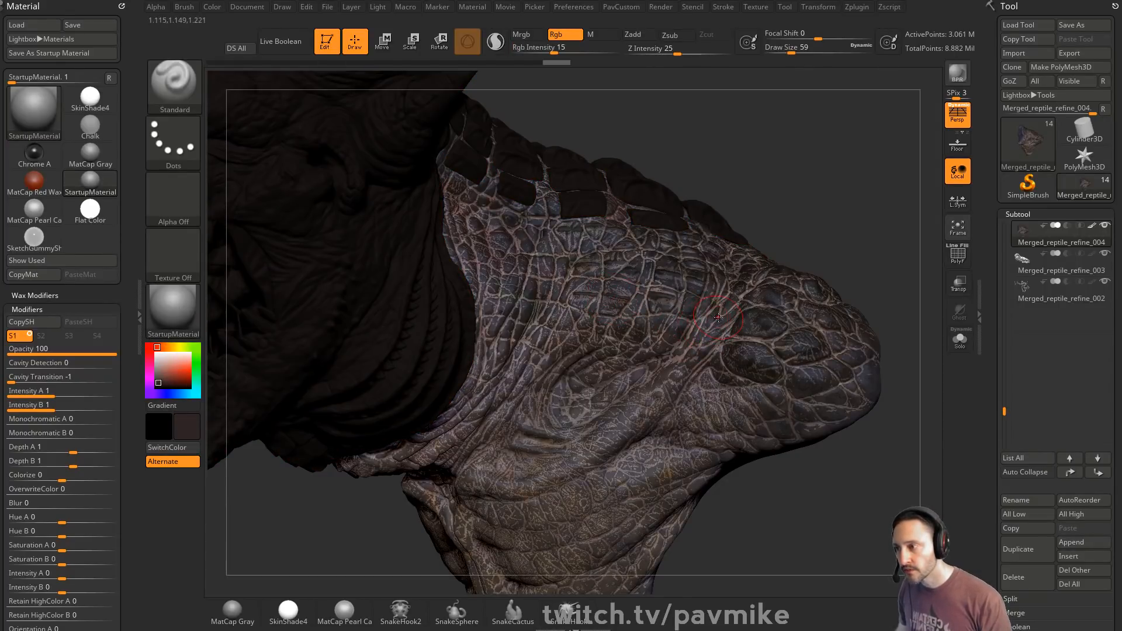
key(c)
click(160, 363)
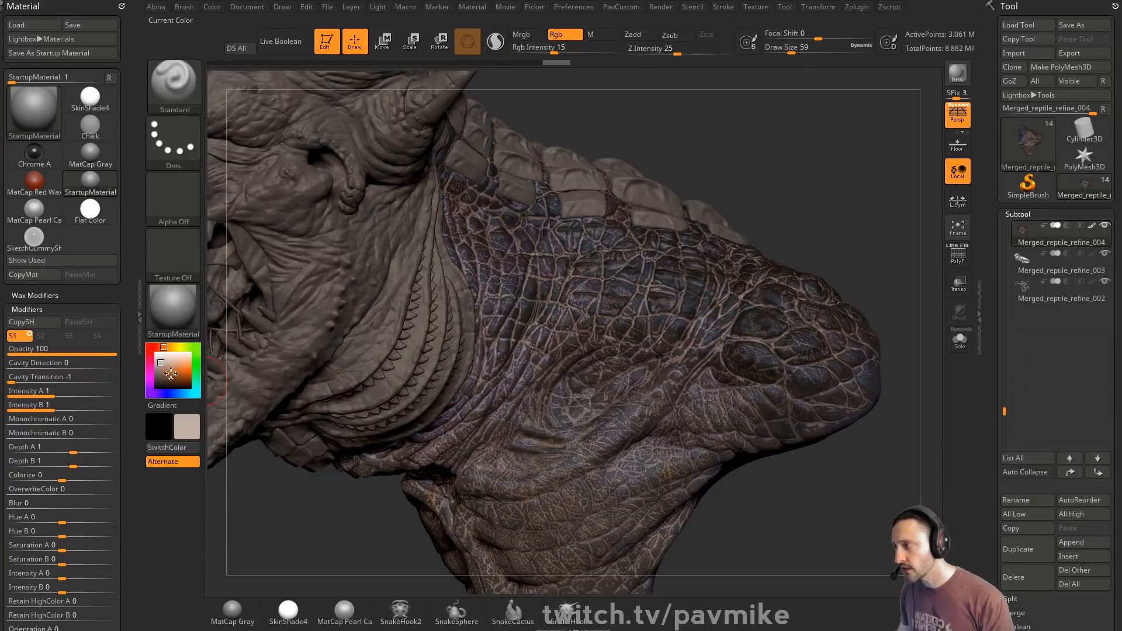
scroll(987, 257, down, 10)
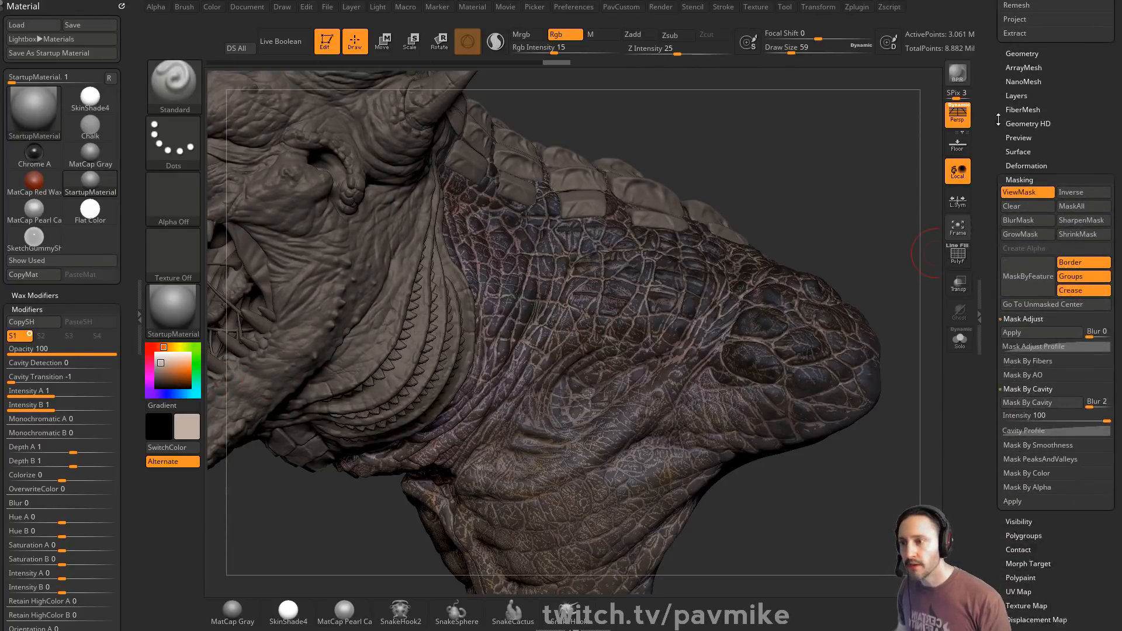
- Invert the cavity mask on the reptile's body, switch off the mask display, and inspect the shoulder skin without the overlay
ctrl+click(879, 194)
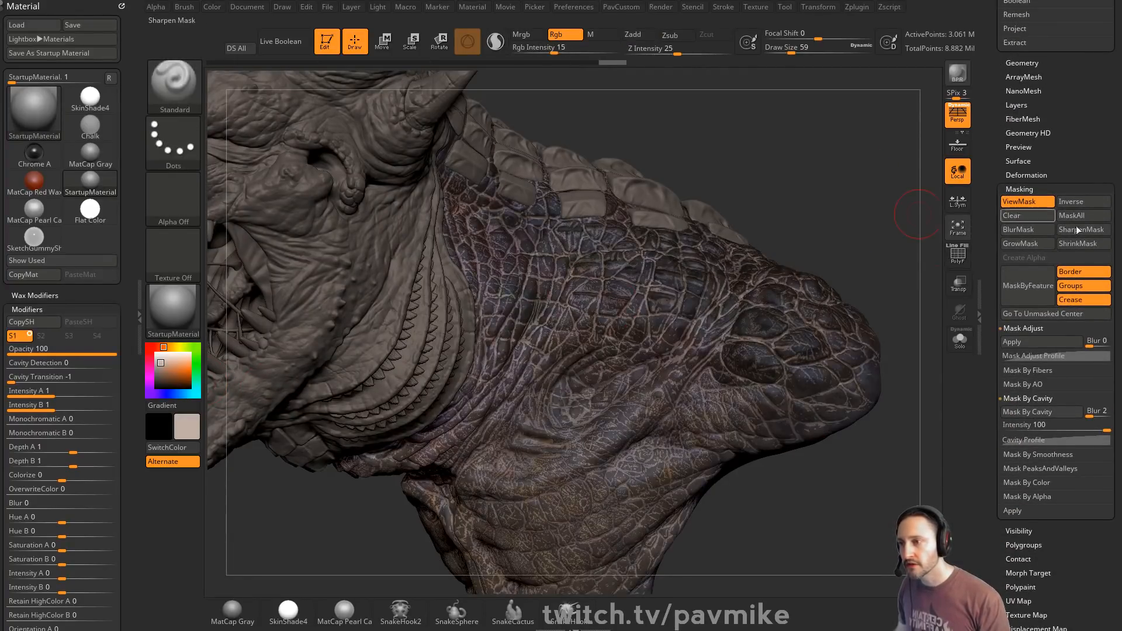
click(1023, 203)
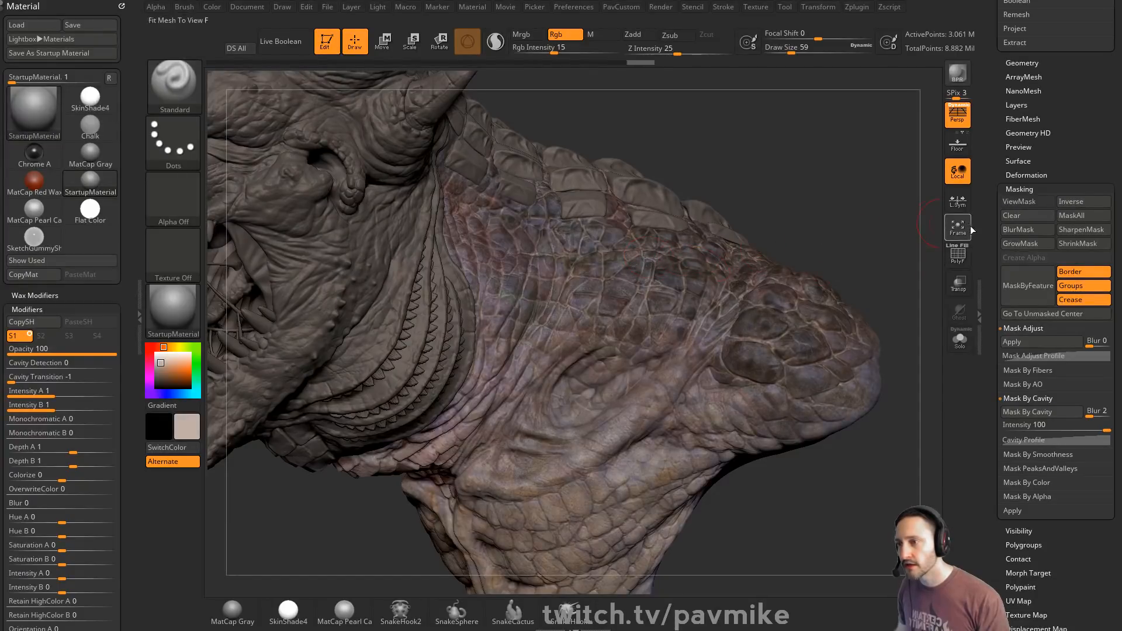
ctrl+click(872, 217)
ctrl+click(879, 221)
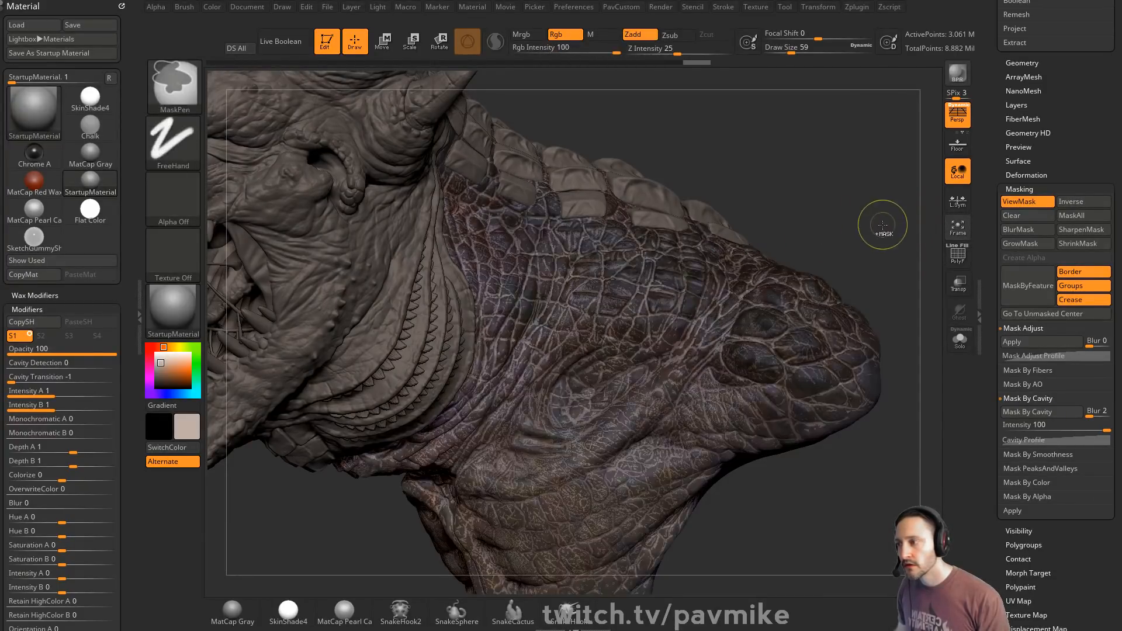
click(1022, 201)
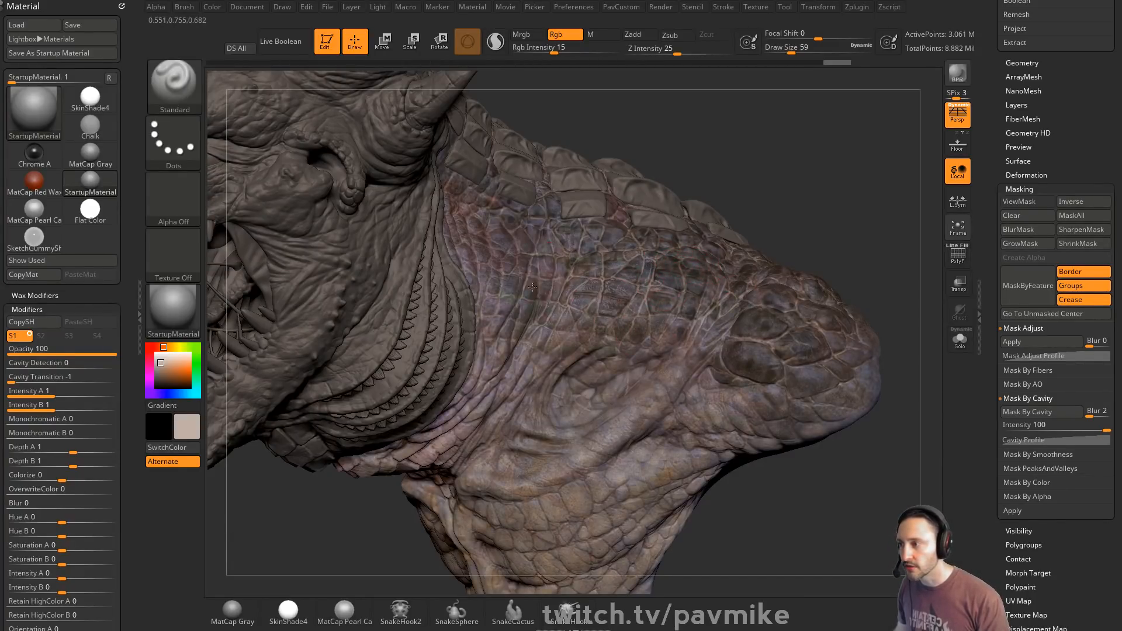
right_drag(481, 251, 835, 170)
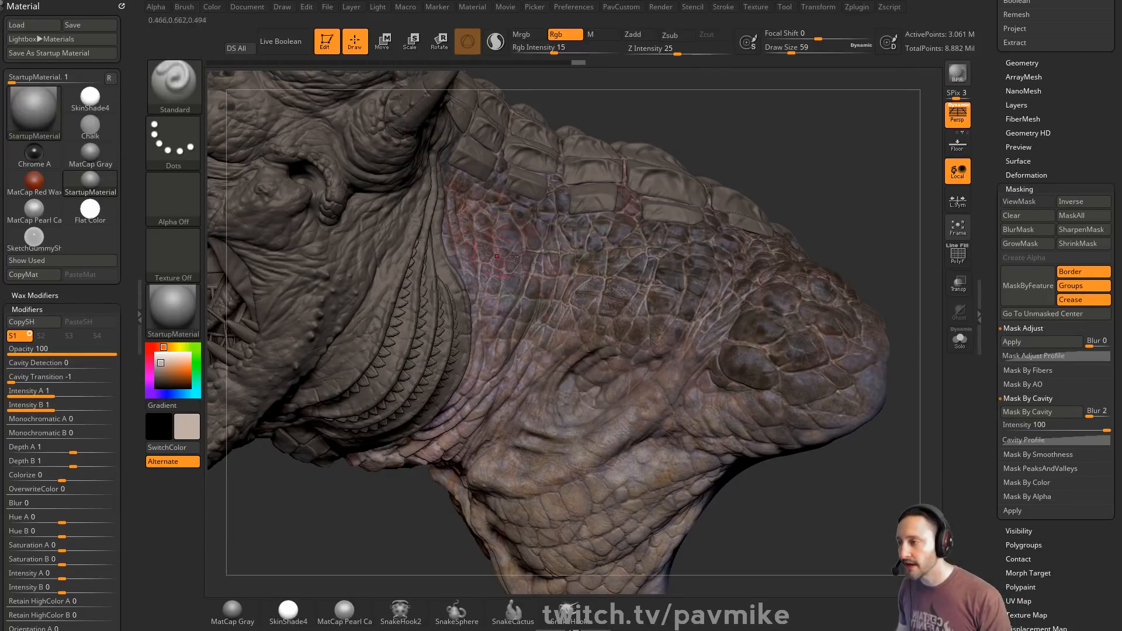
right_drag(841, 223, 852, 210)
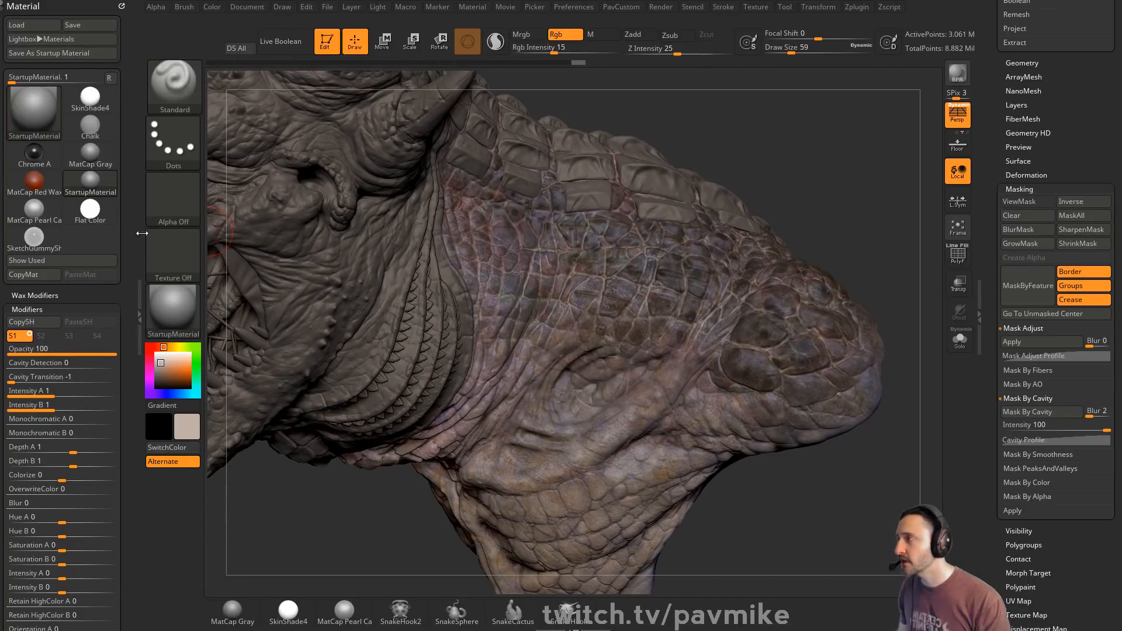
- Dock the Brush palette in the tray beside the canvas and expand its Alpha and Texture settings
click(210, 8)
click(184, 8)
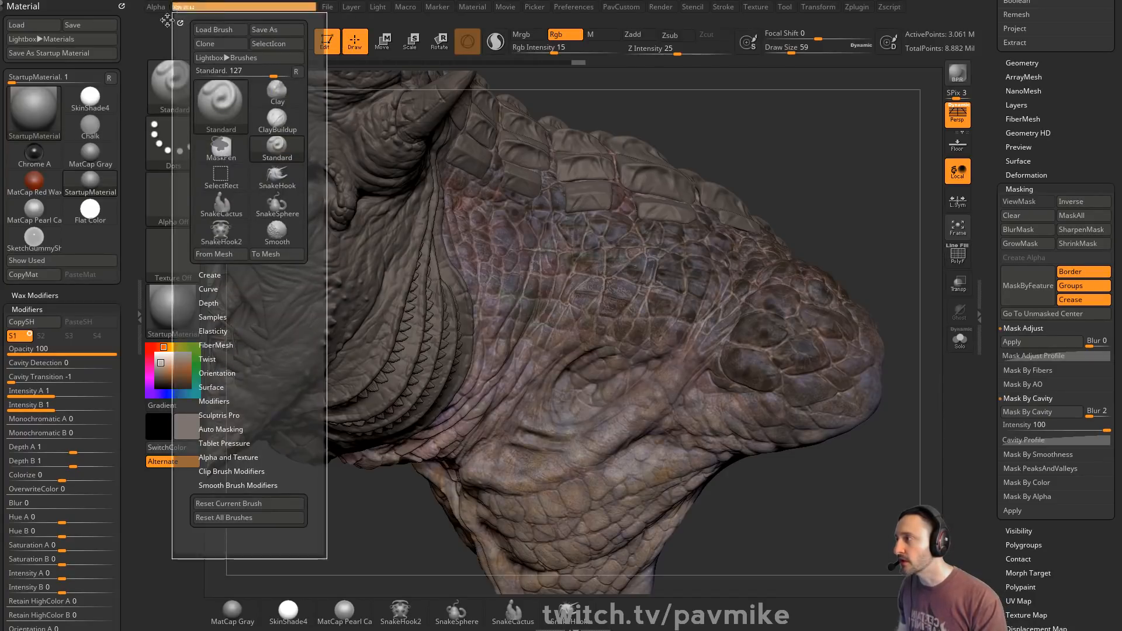
drag(188, 18, 121, 200)
scroll(35, 416, down, 2)
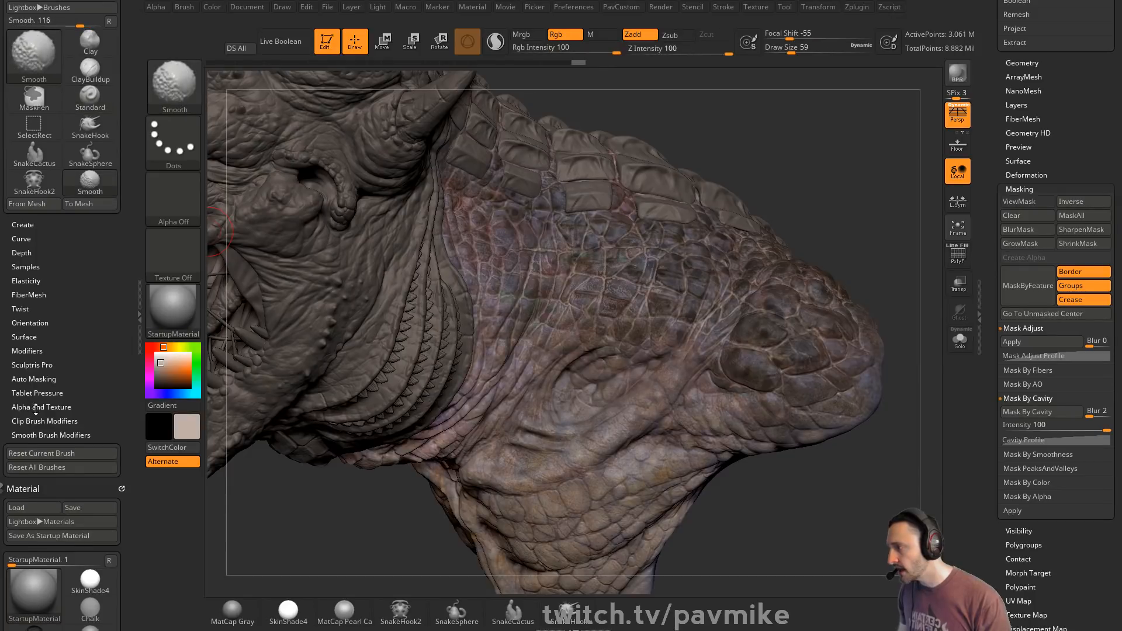
click(33, 407)
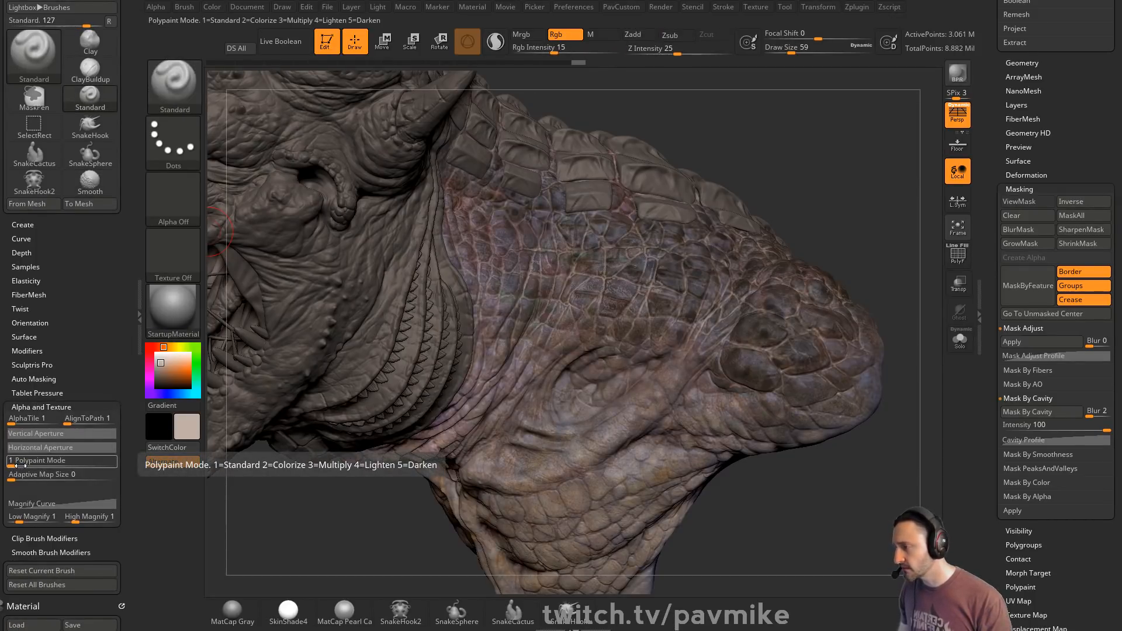
- Try Polypaint Mode 3 (Multiply) on the Standard brush, choose orange as the current color, and set the mode back to 1
drag(21, 463, 53, 463)
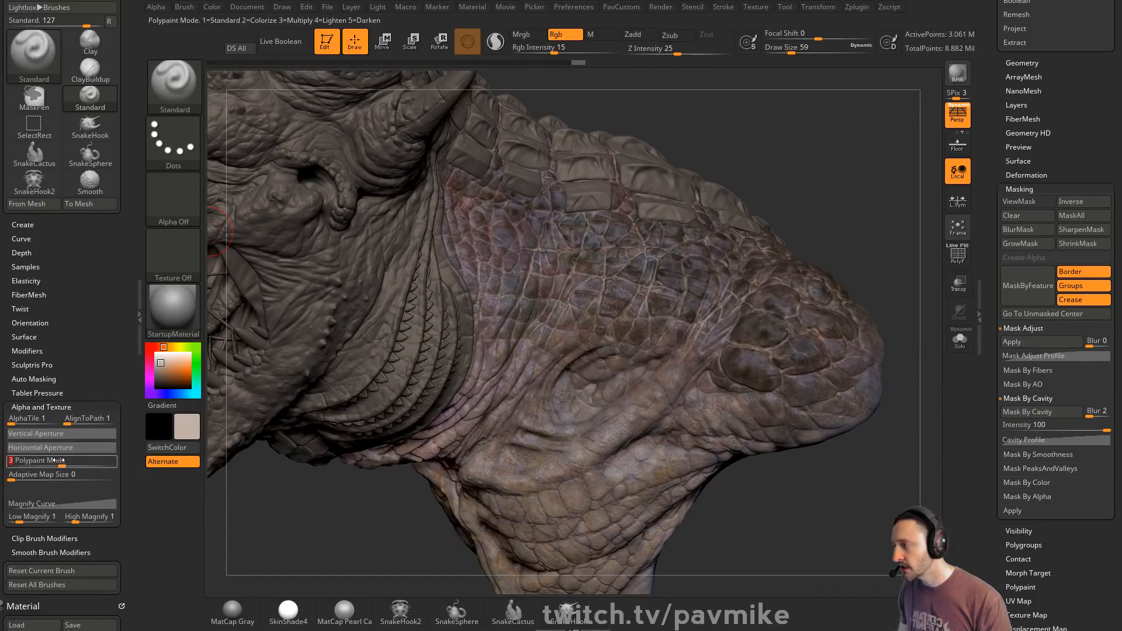
click(191, 374)
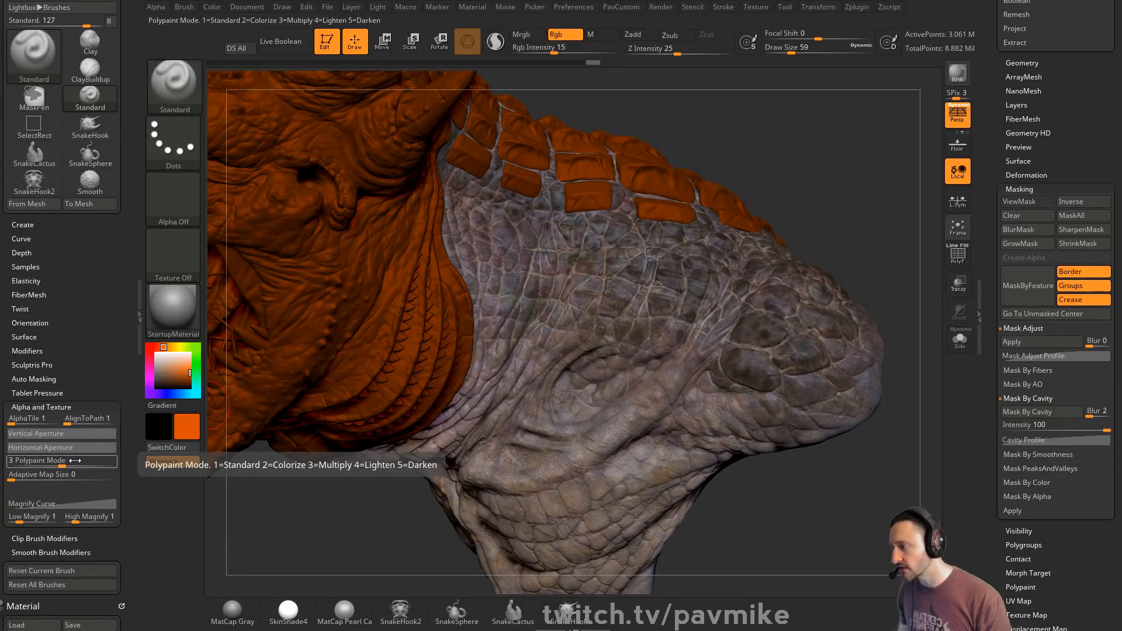
drag(66, 461, 11, 461)
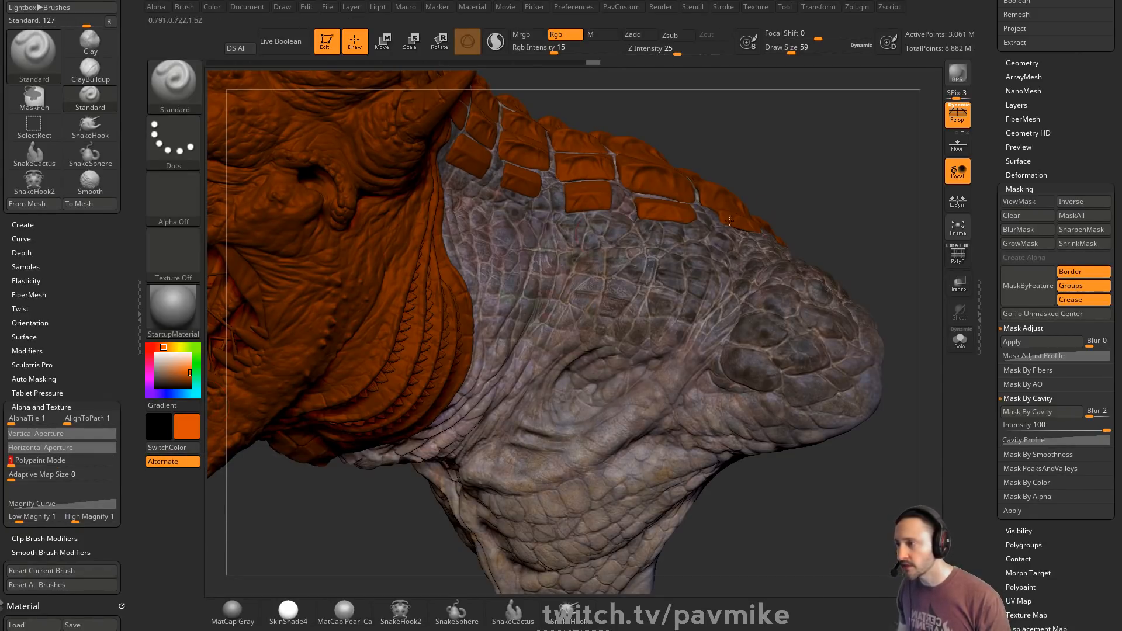
- Turn on the polypaint display for all subtools of the reptile bust at once
mouse_move(861, 211)
mouse_down()
mouse_move(836, 245)
mouse_move(852, 241)
mouse_up()
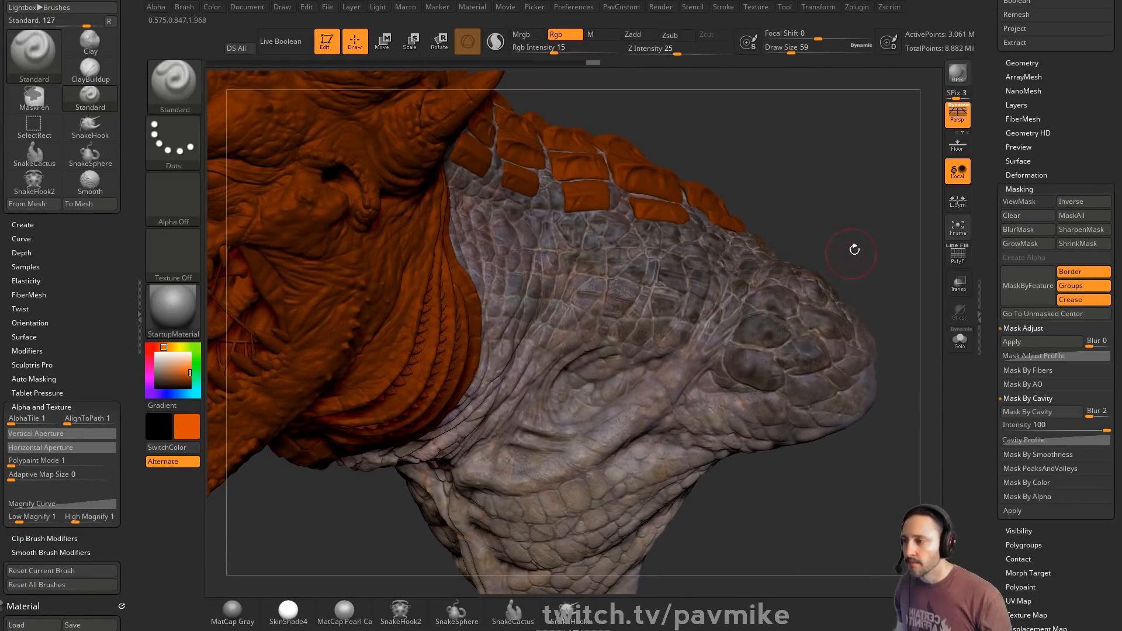
drag(994, 193, 983, 362)
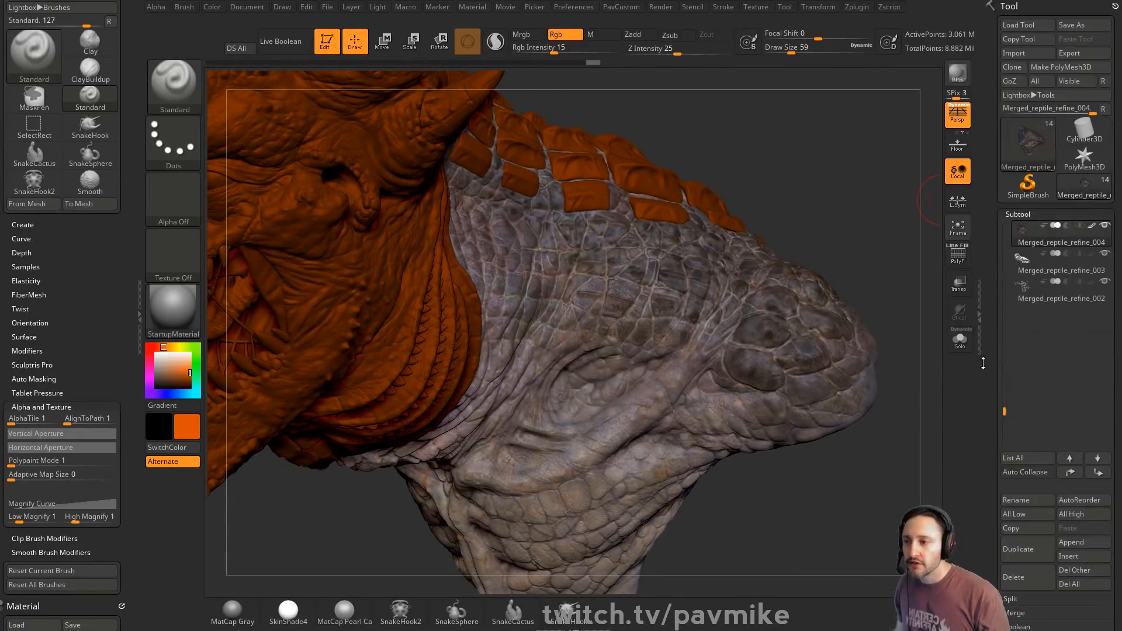
shift+click(1092, 226)
shift+click(1092, 227)
mouse_move(815, 181)
alt+mouse_down()
mouse_move(752, 162)
mouse_move(797, 186)
mouse_move(790, 175)
alt+mouse_up()
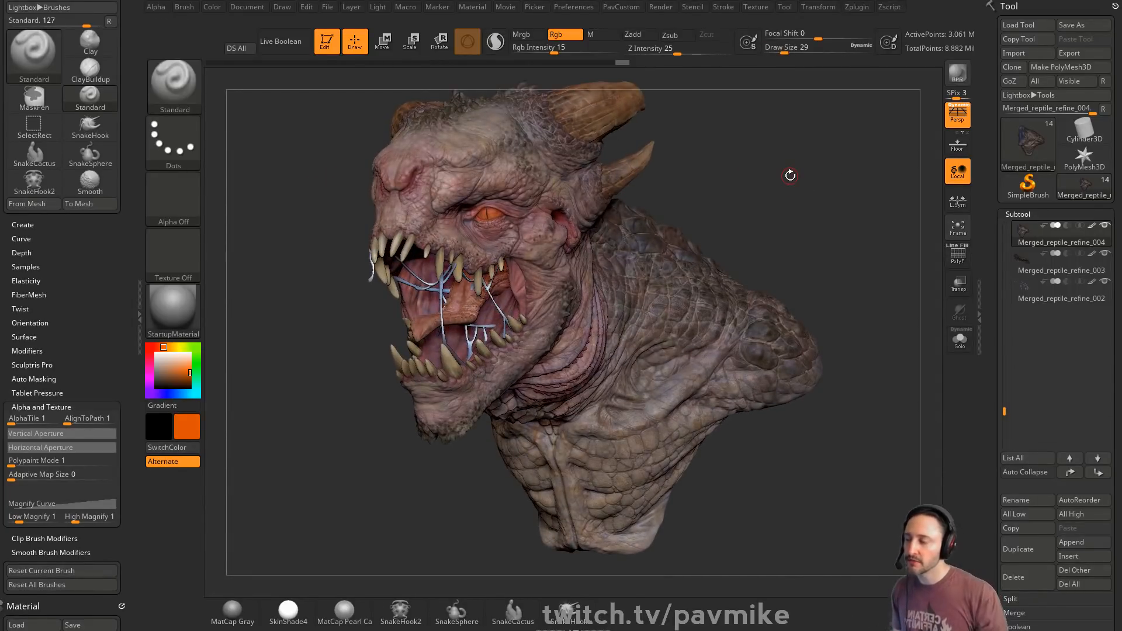
- Turn on the floor grid, angle the view on the whole bust, and render it with BPR shadows
drag(776, 113, 798, 150)
drag(839, 268, 873, 179)
click(958, 143)
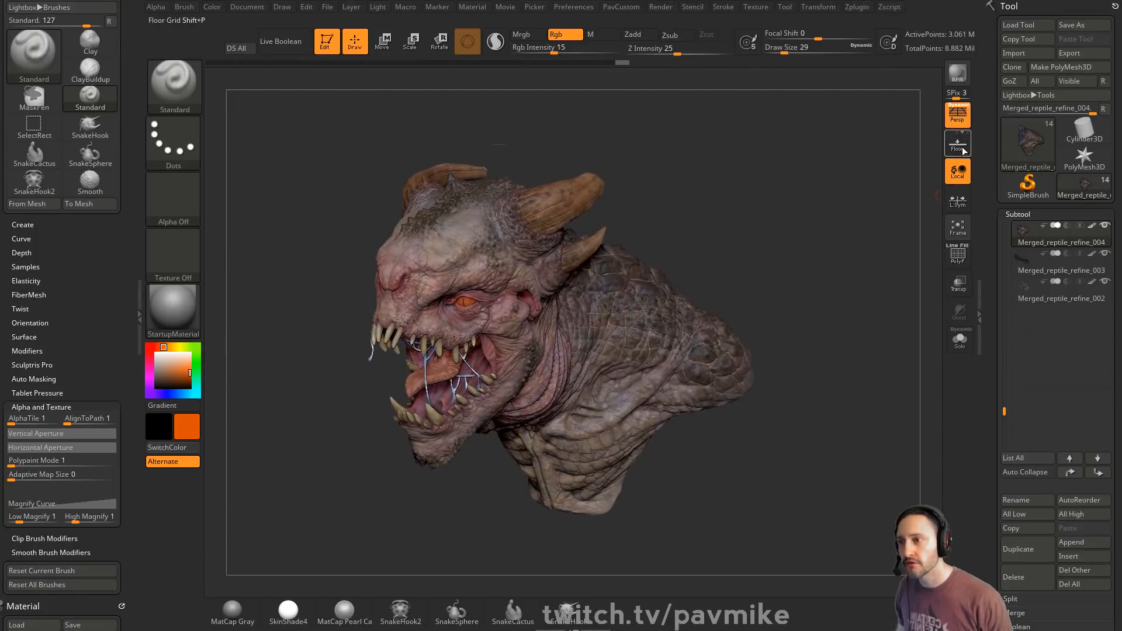
drag(793, 225, 792, 138)
click(953, 74)
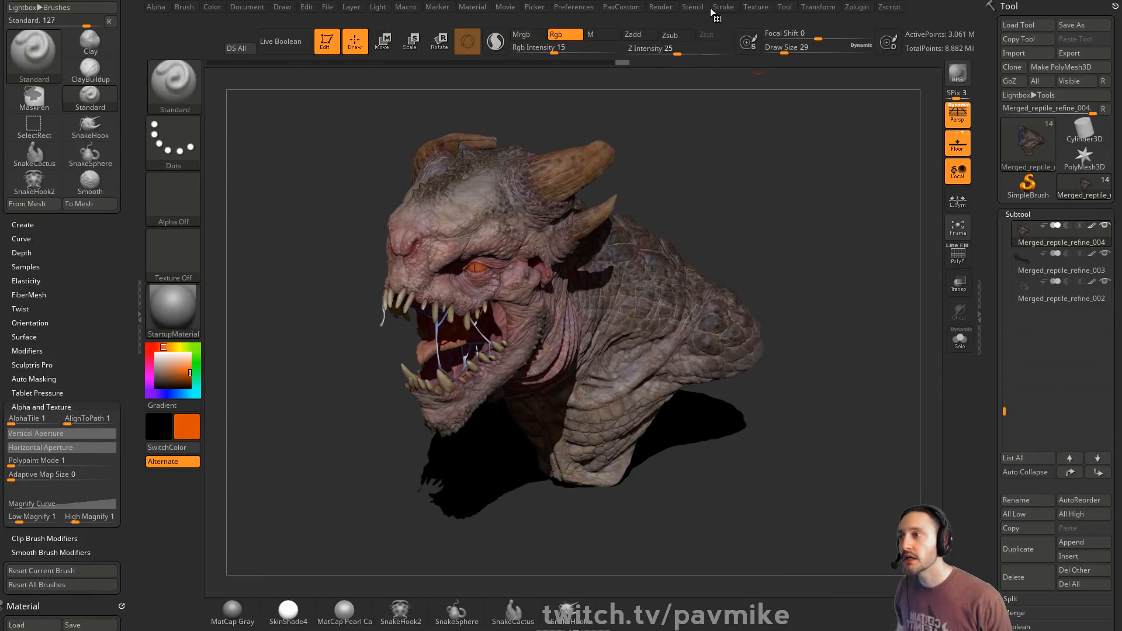
- Check the KeyShot option in the external renderer settings and start a render of the bust
click(661, 7)
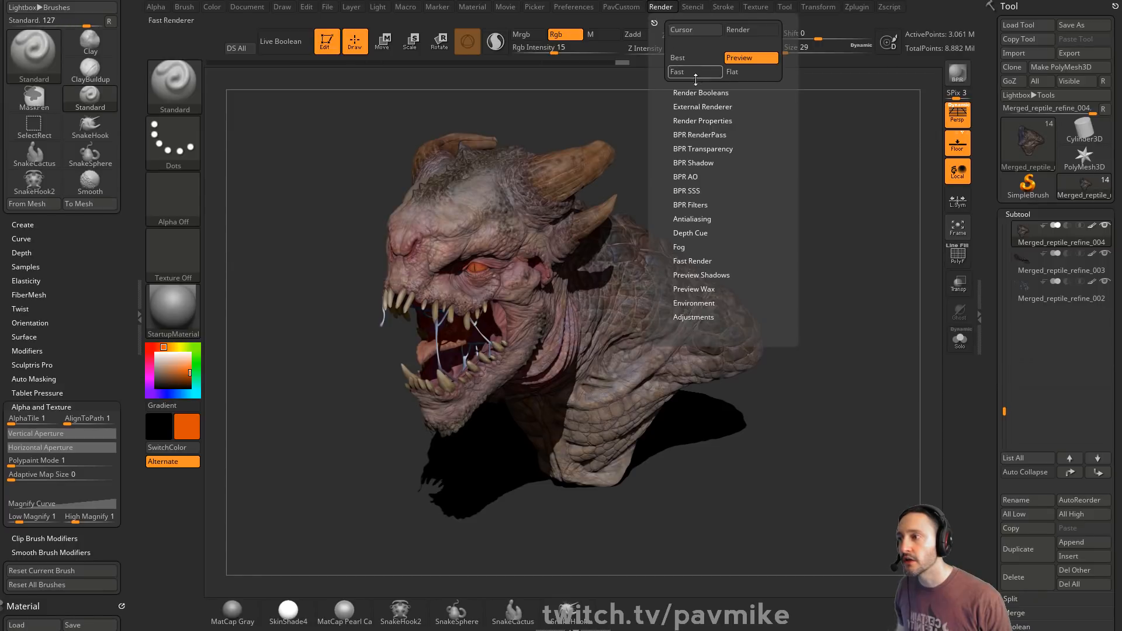
click(711, 106)
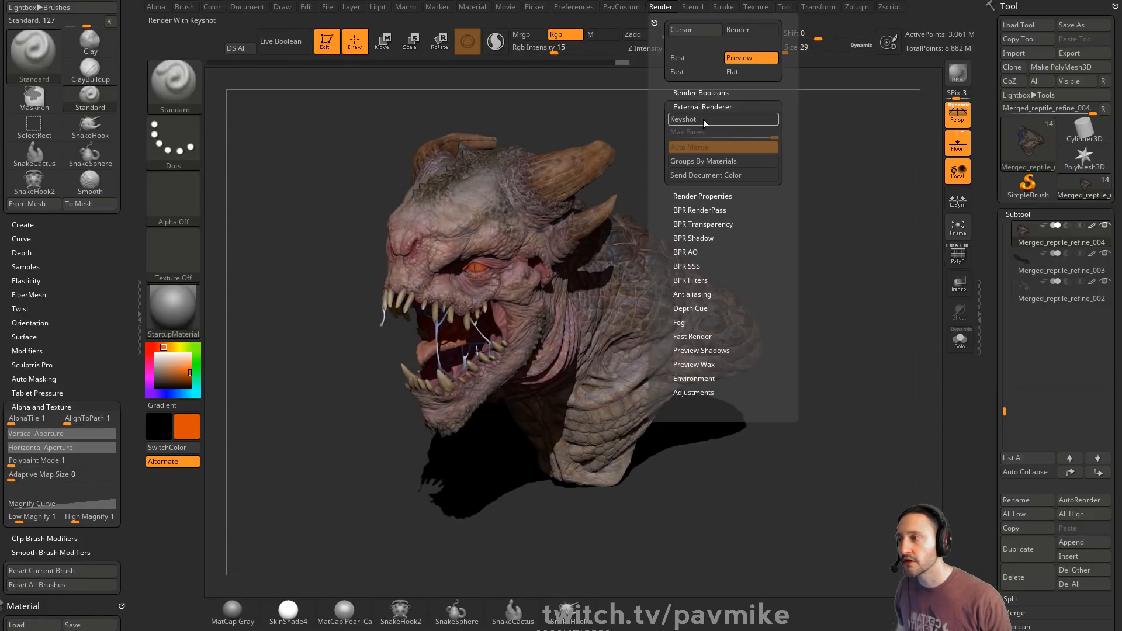
click(710, 120)
click(953, 73)
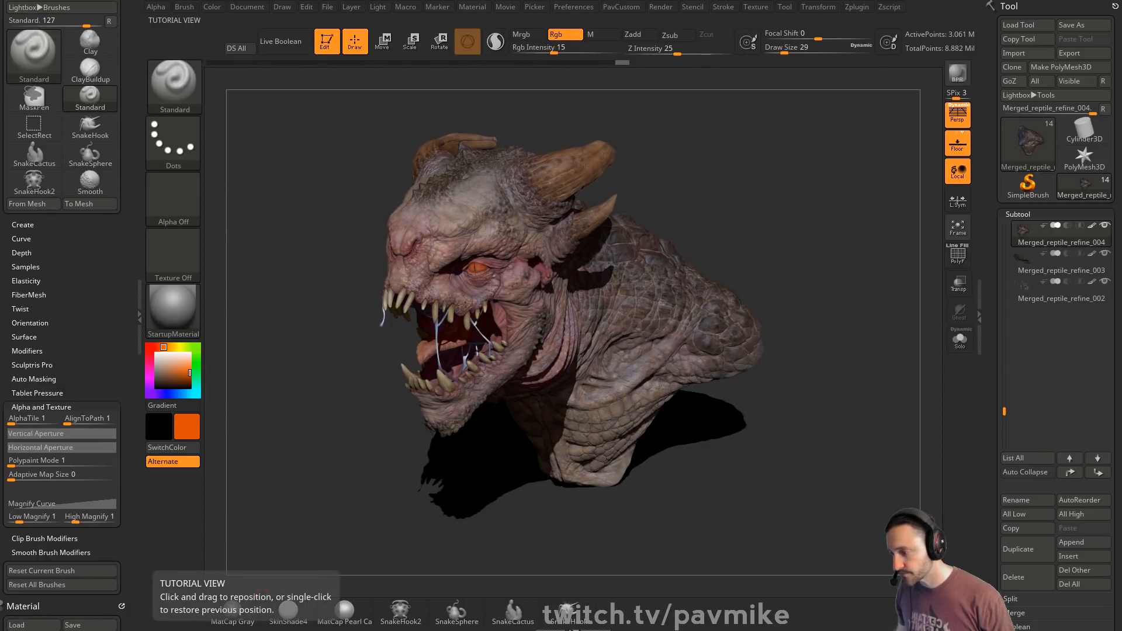
- Switch to YouTube in the browser, open the ZBrush to Keyshot Bridge Quickstart playlist, and bring up the Pavlovich Workshop playlist
key(alt+Tab)
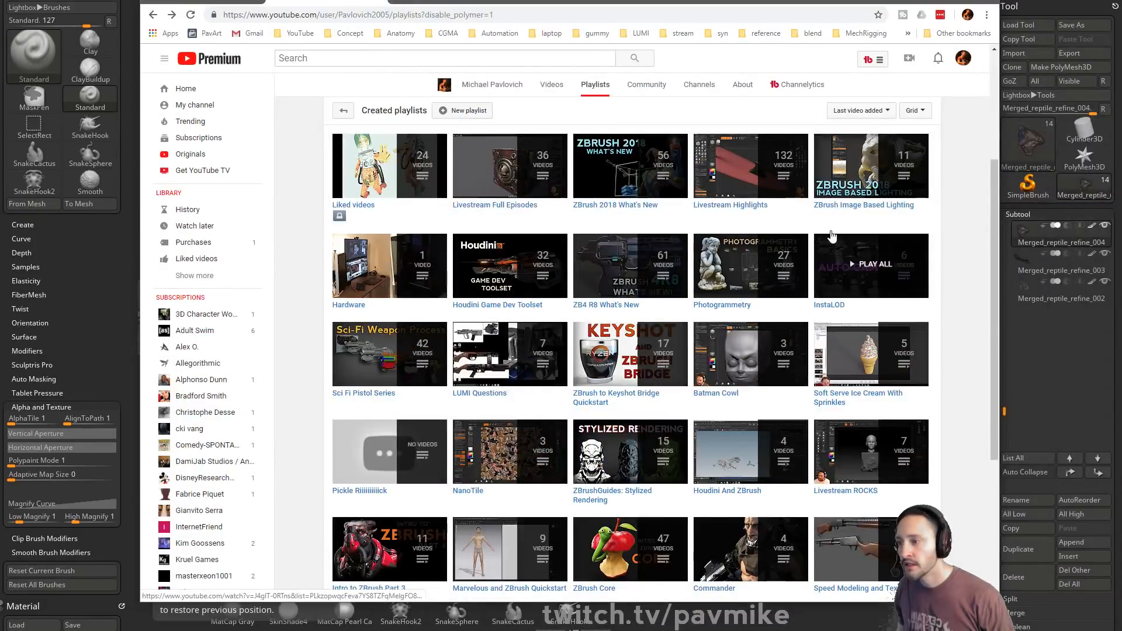
click(618, 401)
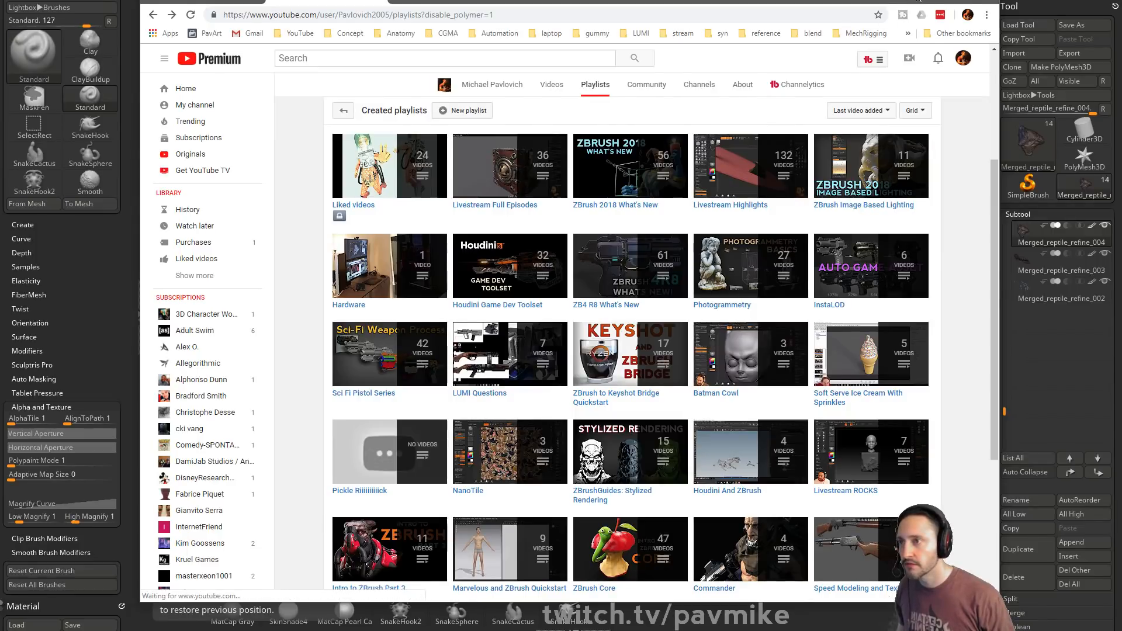
key(alt+Tab)
key(alt+Tab)
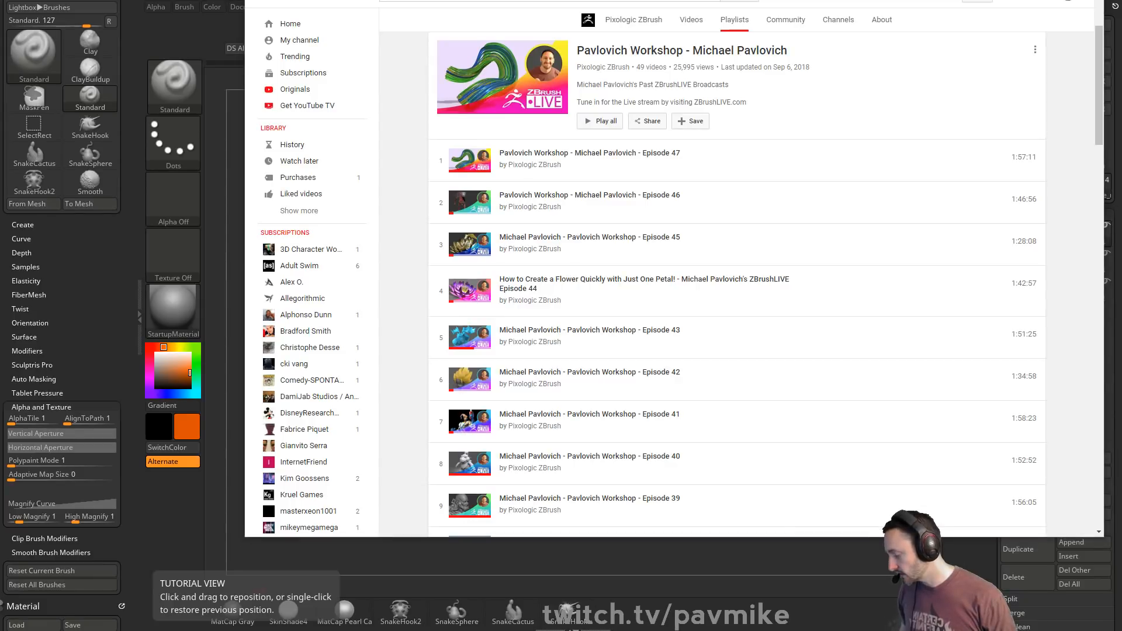
key(alt+Left)
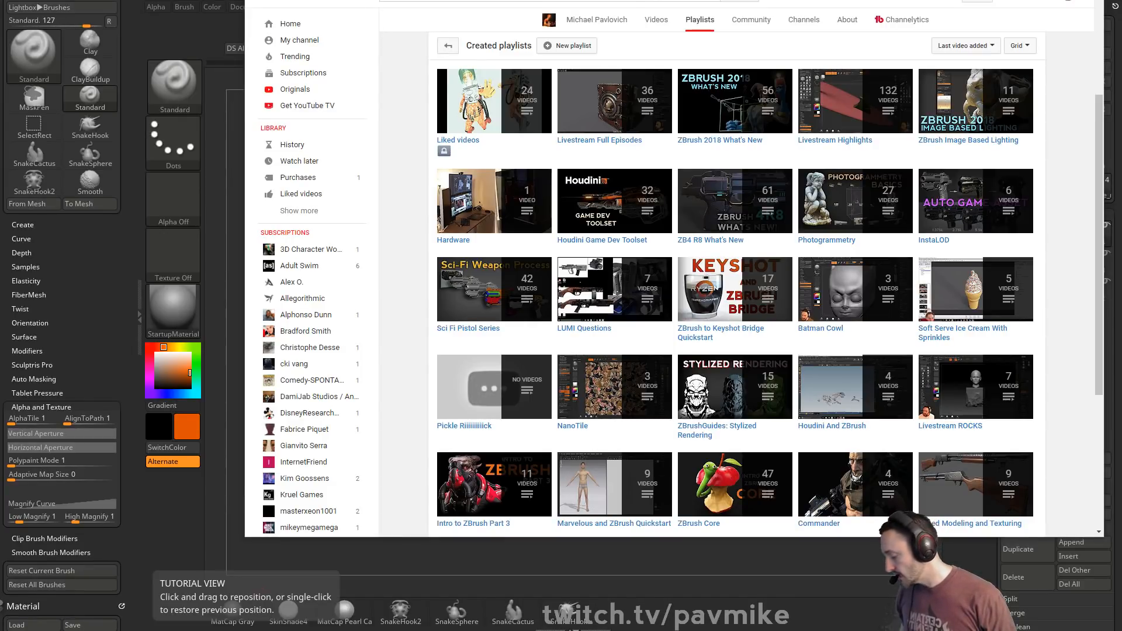
key(ctrl+Tab)
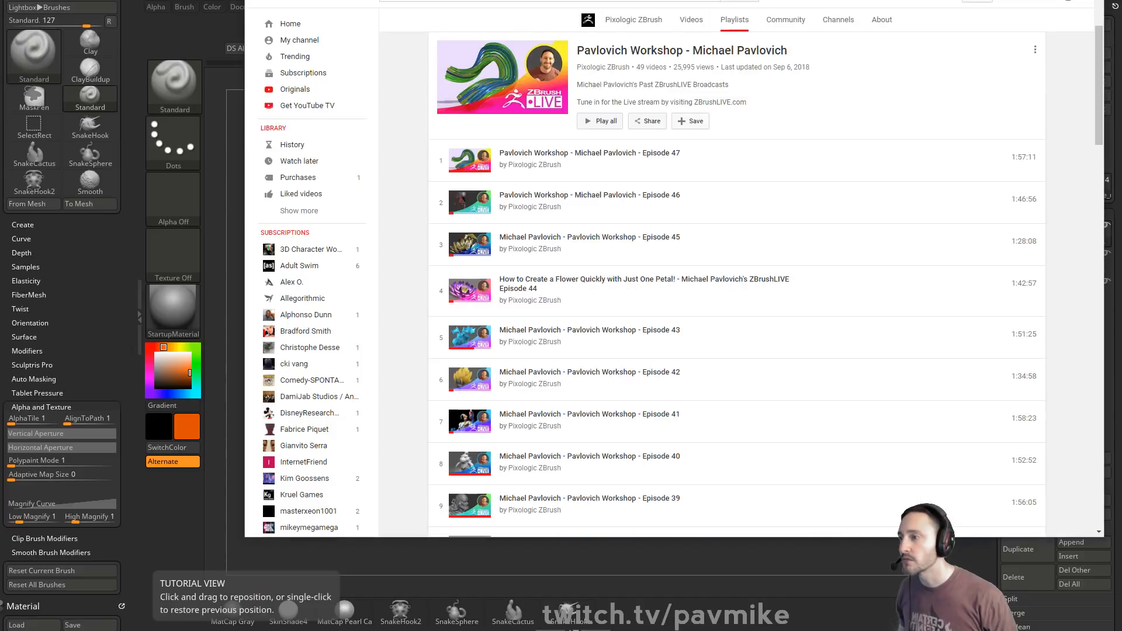
- Look through the Pavlovich Workshop playlist and open Episode 29
scroll(424, 241, down, 9)
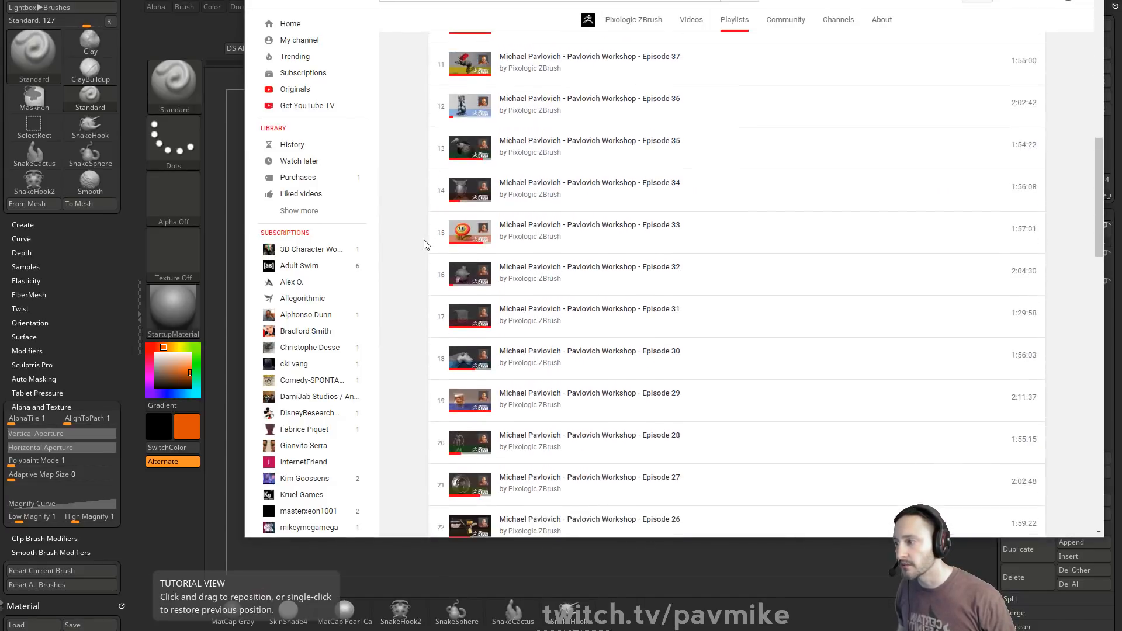
scroll(425, 245, down, 6)
scroll(424, 244, down, 6)
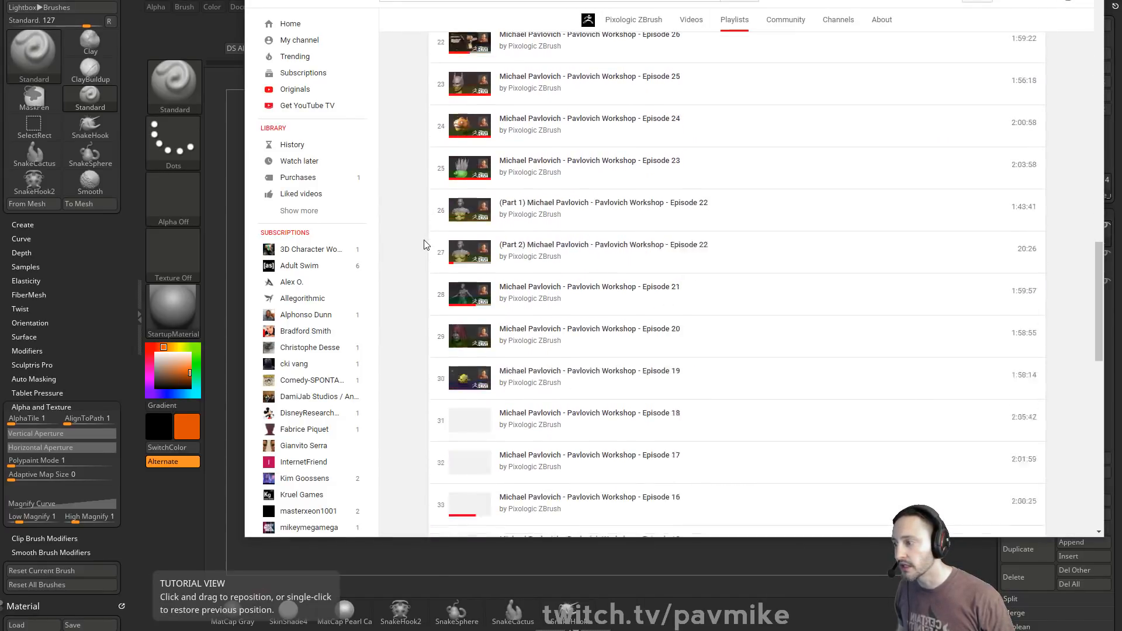
scroll(424, 244, up, 5)
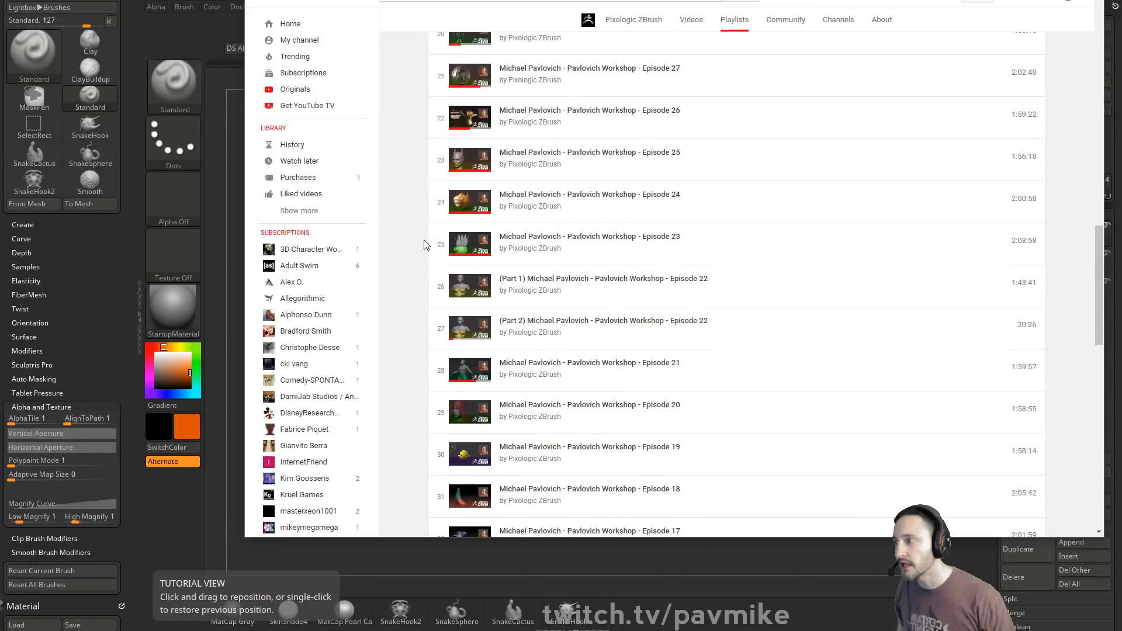
scroll(402, 243, up, 6)
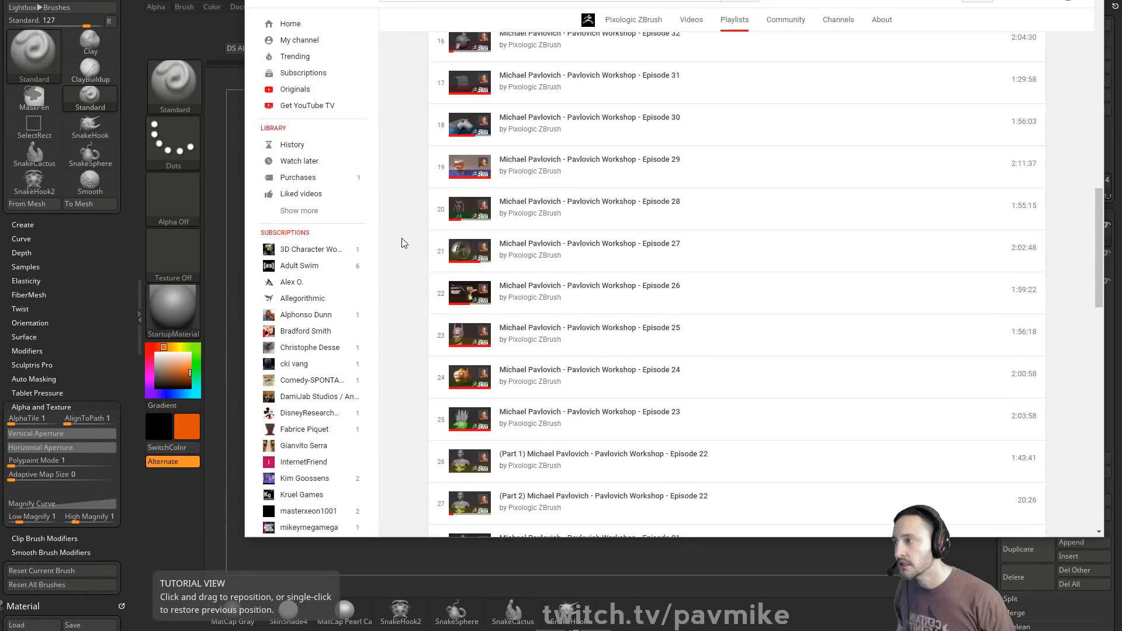
scroll(402, 238, down, 18)
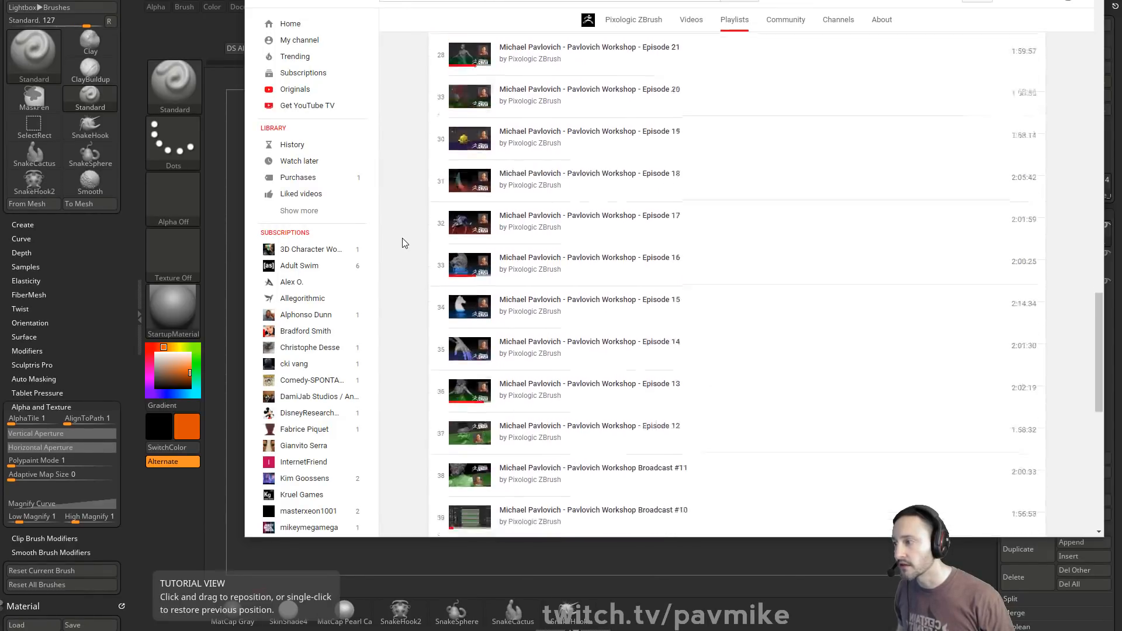
scroll(404, 237, up, 11)
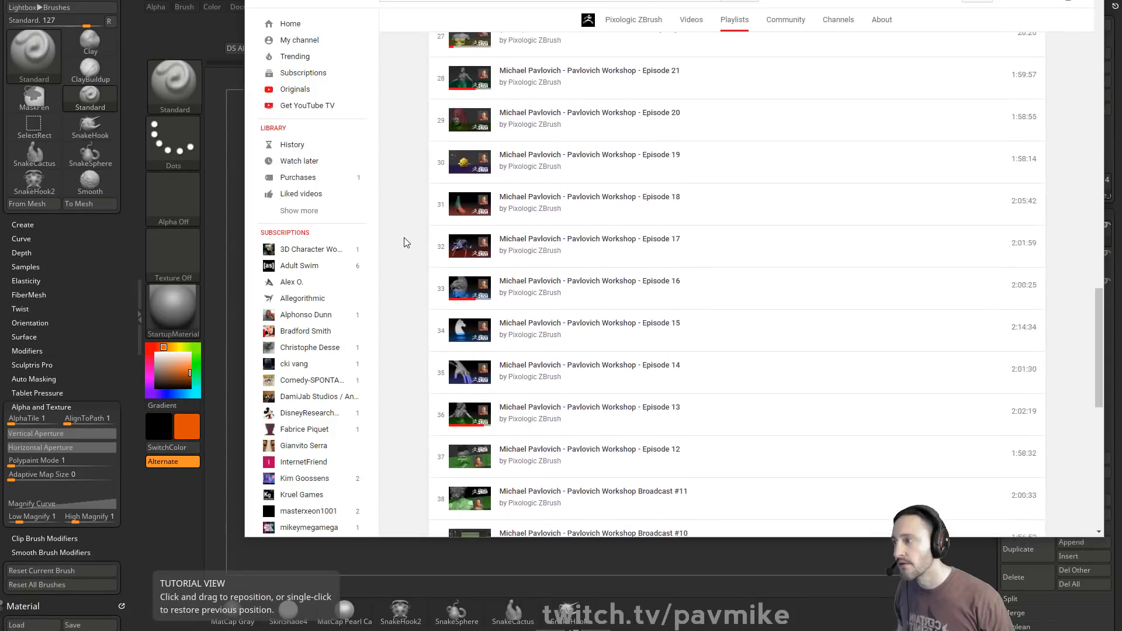
scroll(405, 237, up, 6)
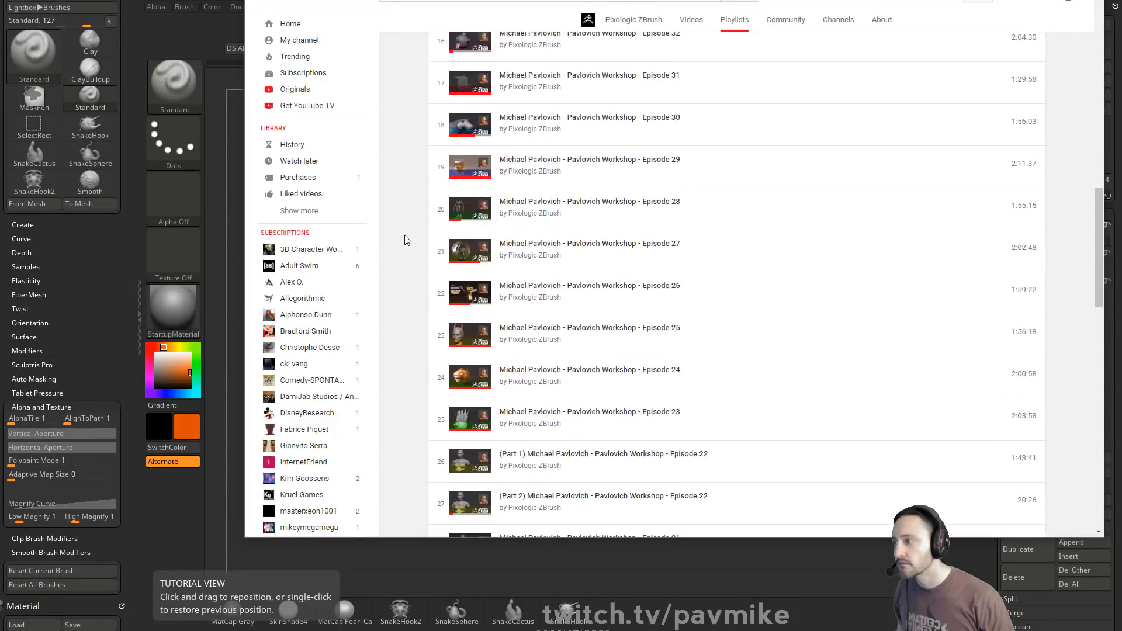
scroll(404, 237, up, 7)
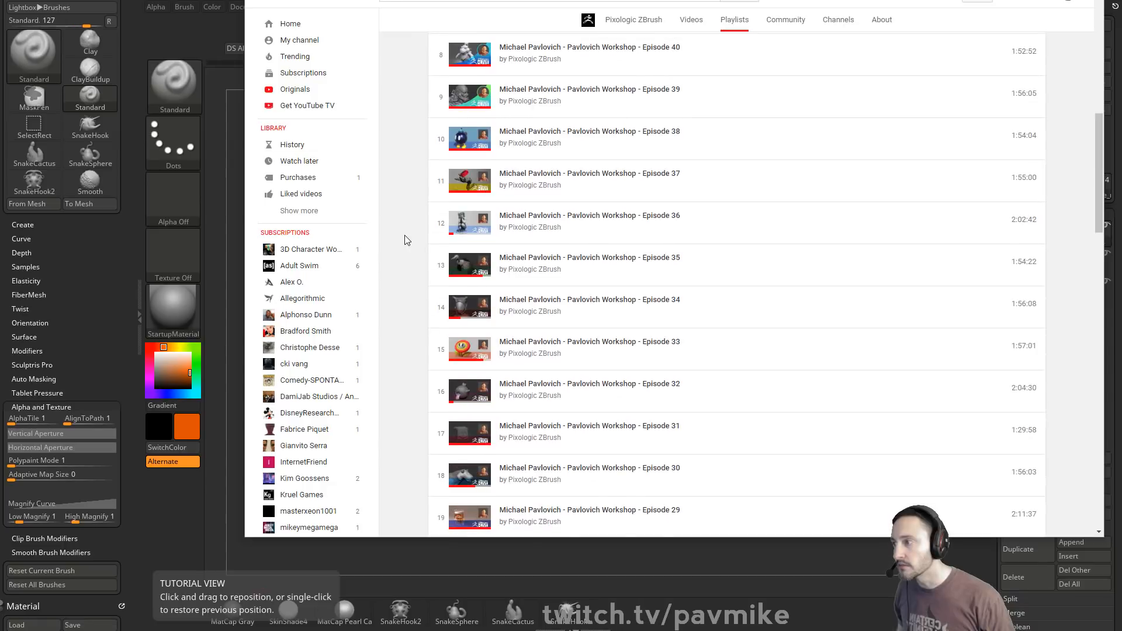
scroll(405, 235, up, 4)
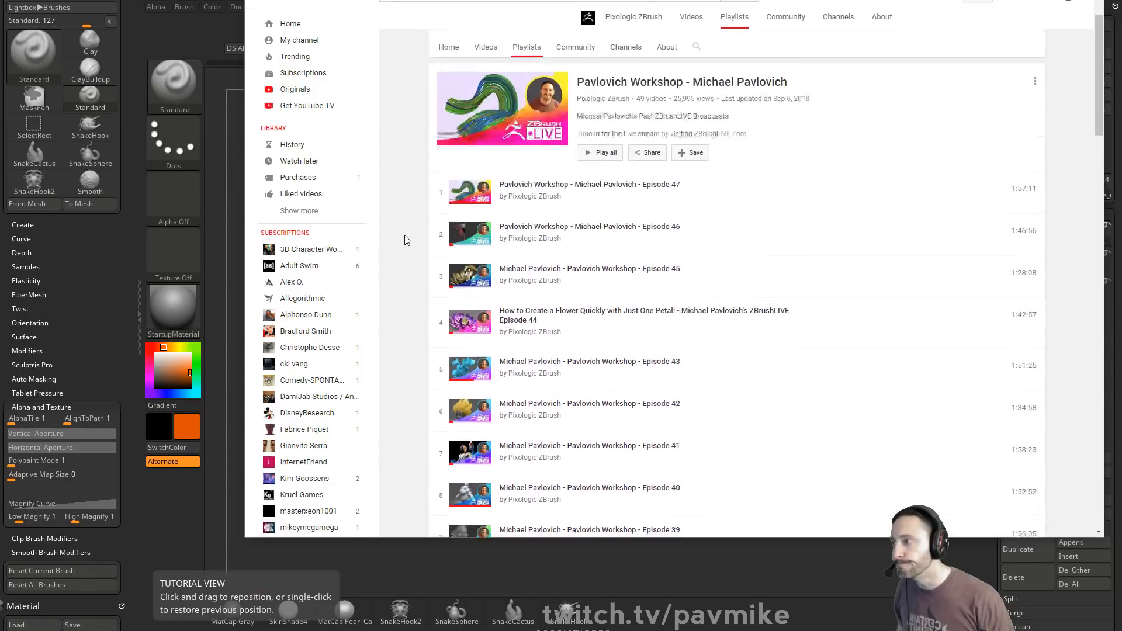
scroll(405, 234, down, 7)
scroll(406, 233, down, 6)
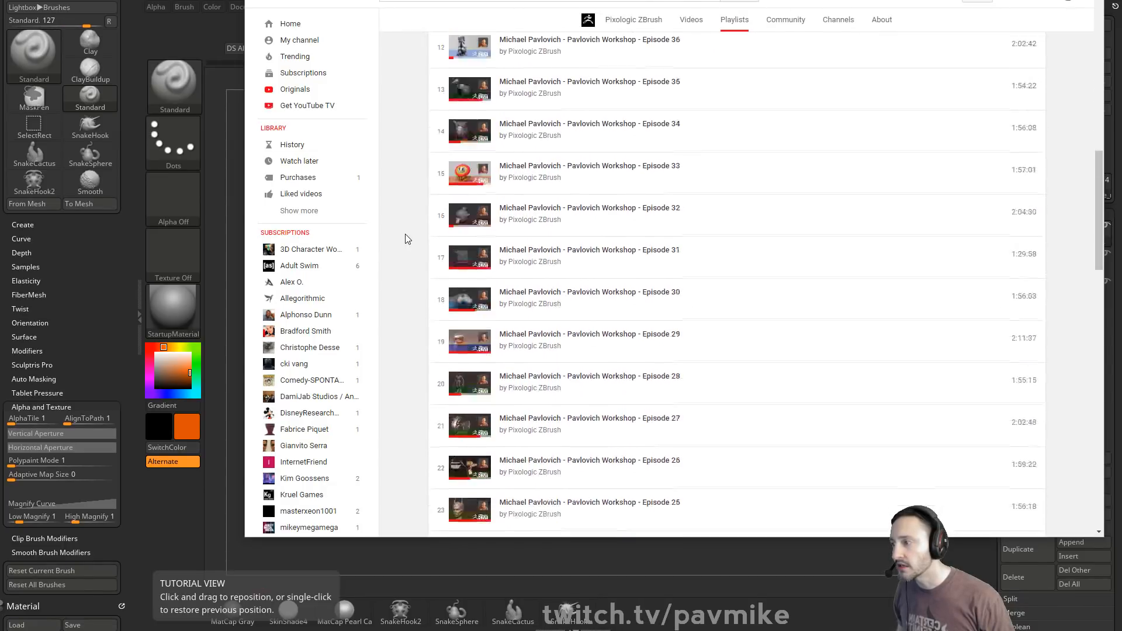
click(550, 163)
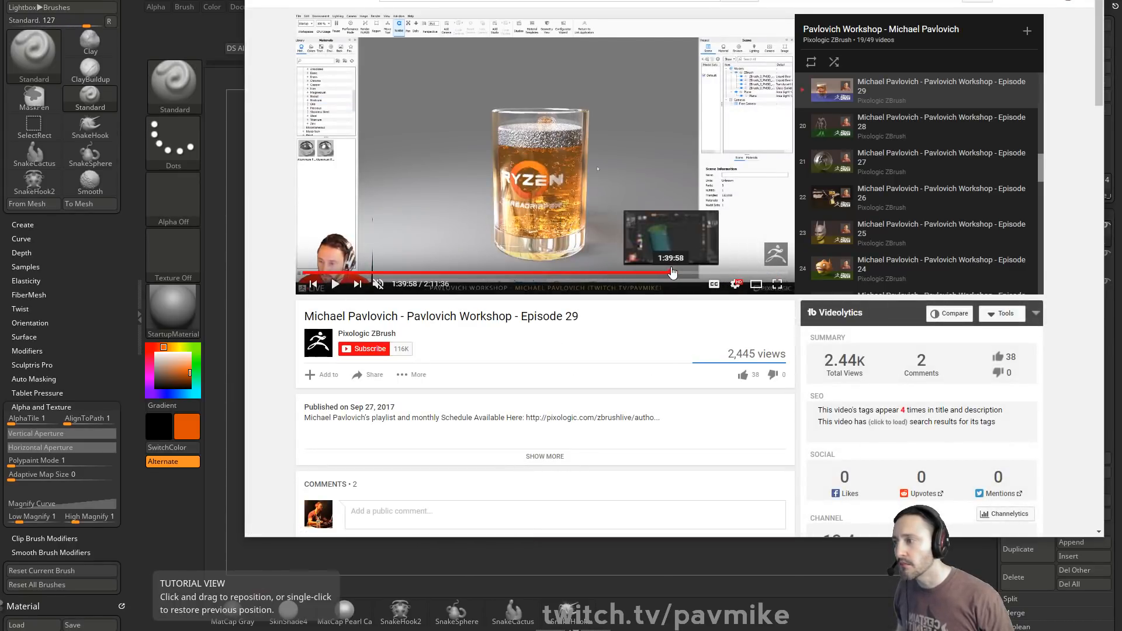
- Skim the KeyShot rendering part of Episode 29 towards the end and pause on the finished Ryzen beer glass
click(699, 272)
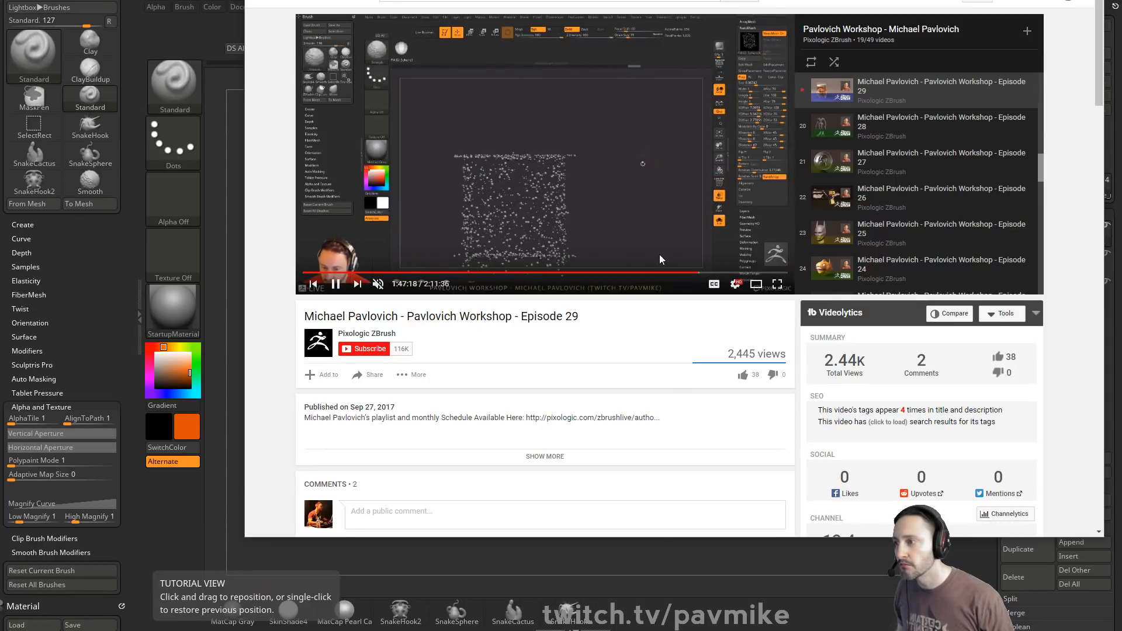
click(708, 273)
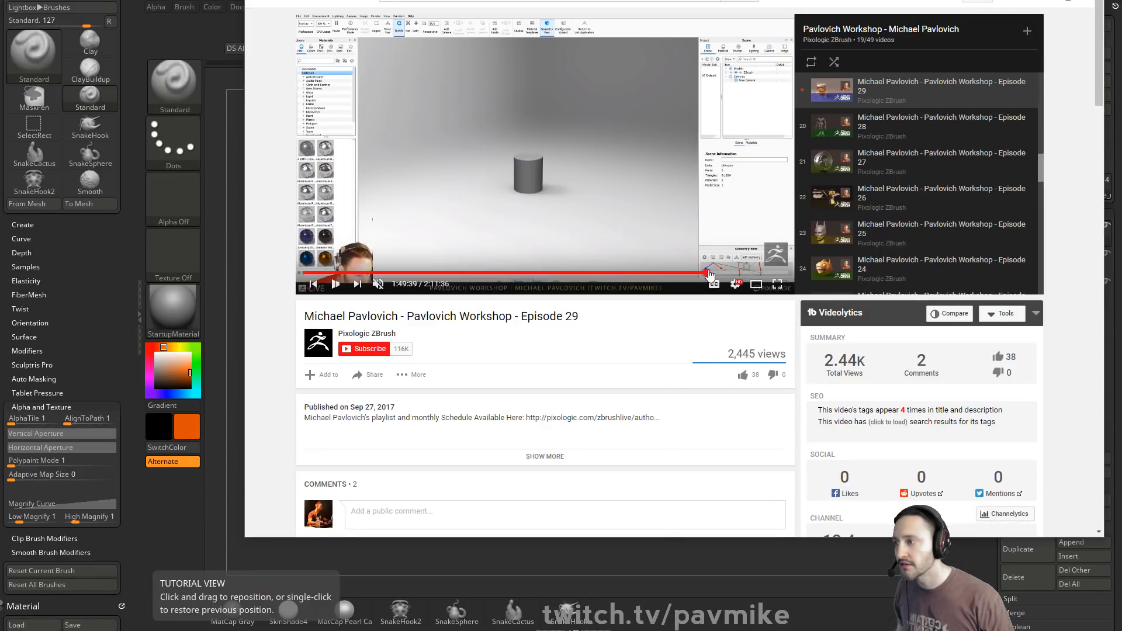
click(738, 273)
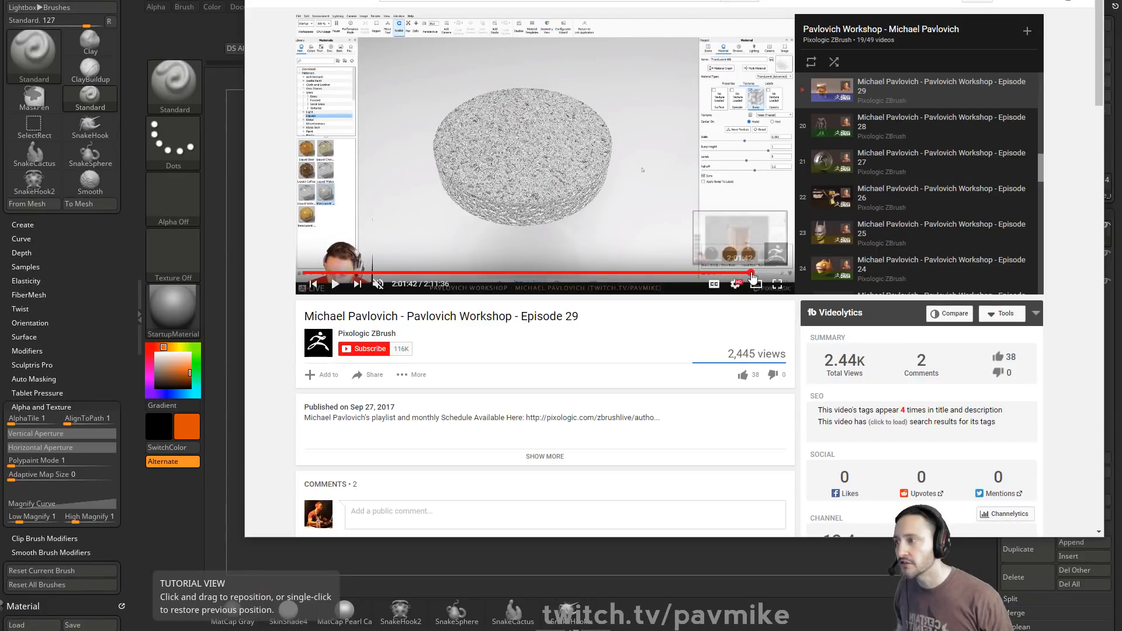
click(762, 273)
click(767, 273)
click(772, 273)
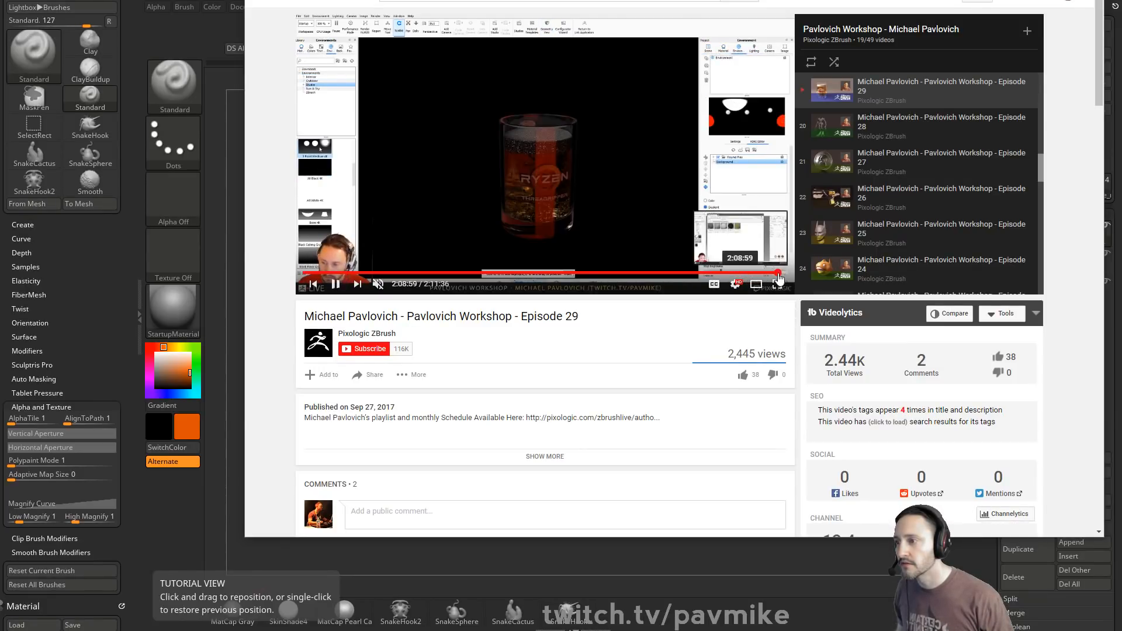
click(780, 273)
click(781, 273)
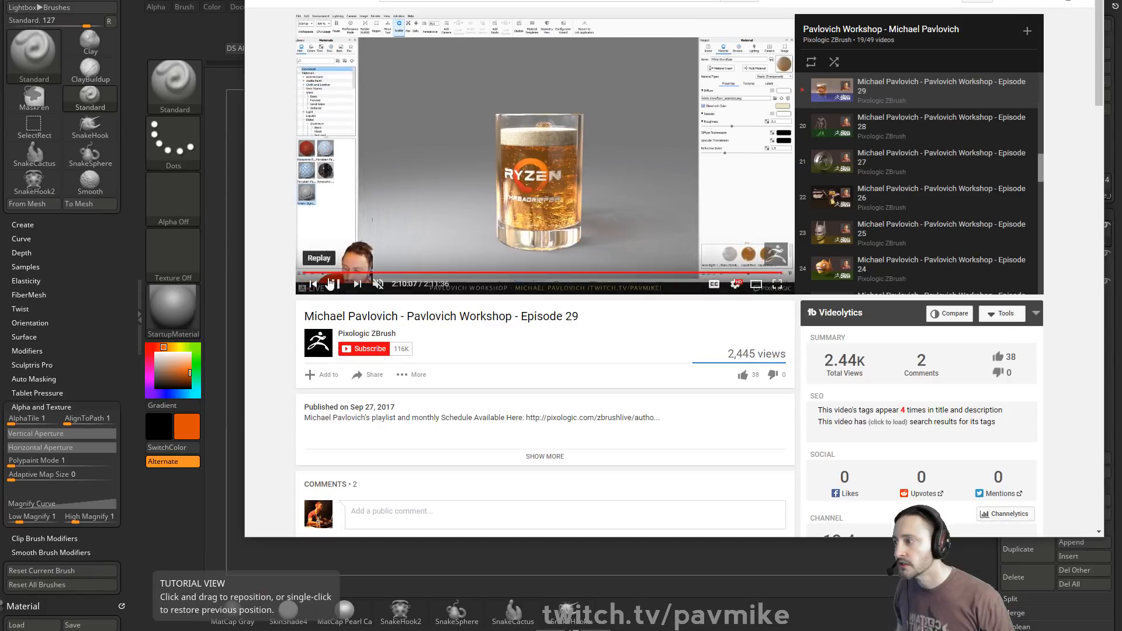
click(331, 283)
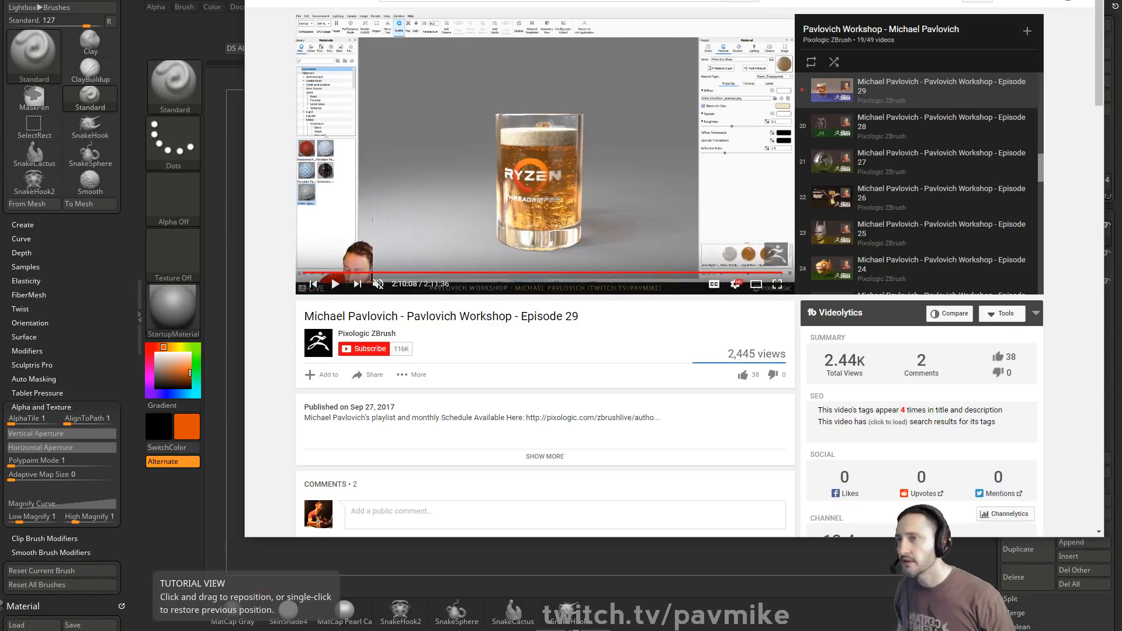
- Switch back to ZBrush, adjust the view of the reptile bust, and set the draw size to 74
drag(1006, 0, 1121, 630)
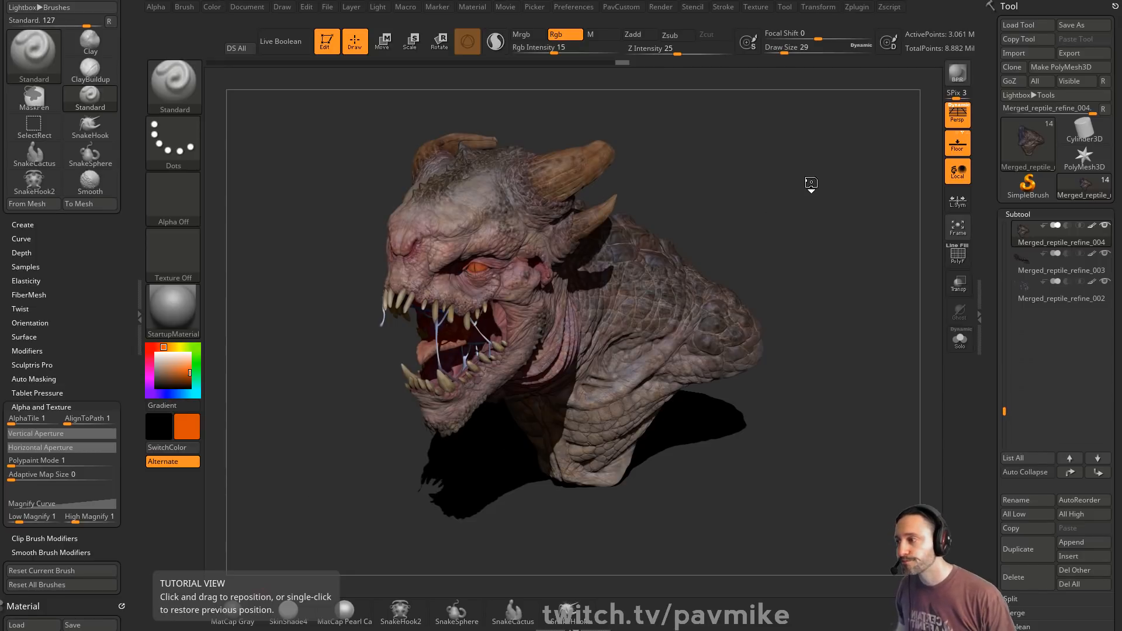
drag(849, 295, 826, 222)
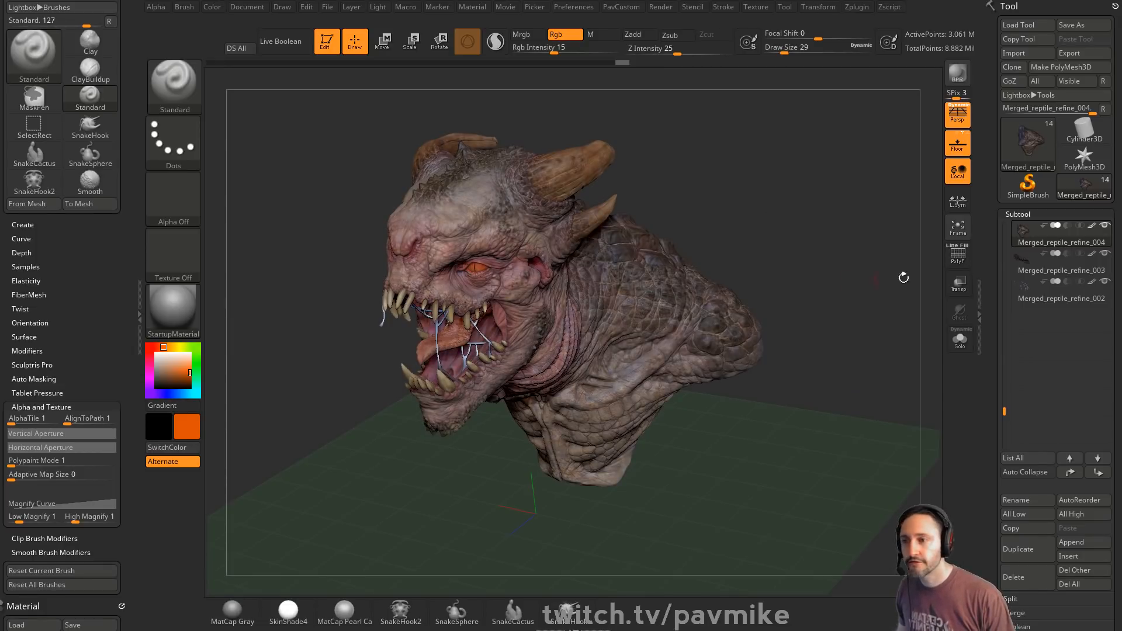
mouse_move(769, 215)
mouse_down()
mouse_move(799, 190)
mouse_move(763, 191)
mouse_up()
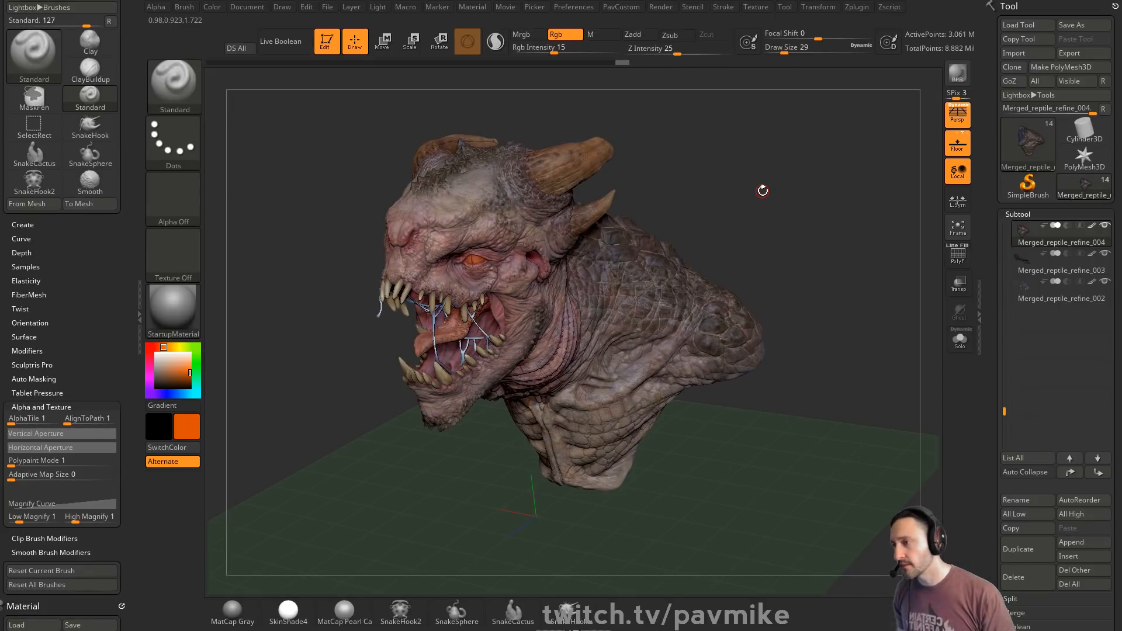
key(s)
drag(756, 209, 765, 209)
- Examine the multithreading test and optimizer options in the Performance preferences
click(571, 8)
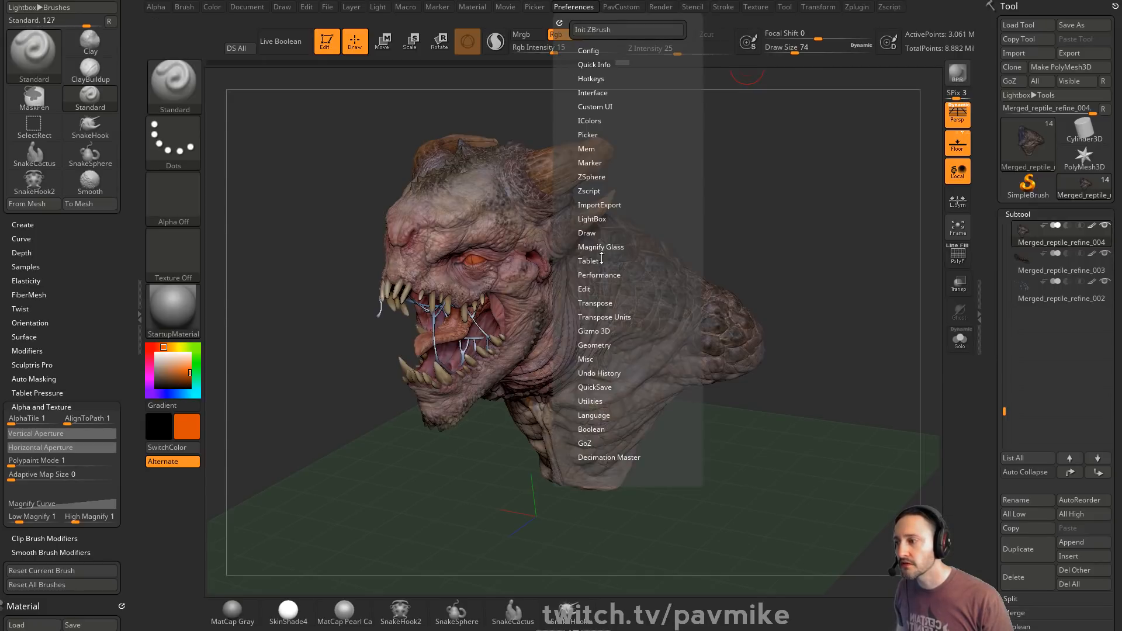
click(596, 275)
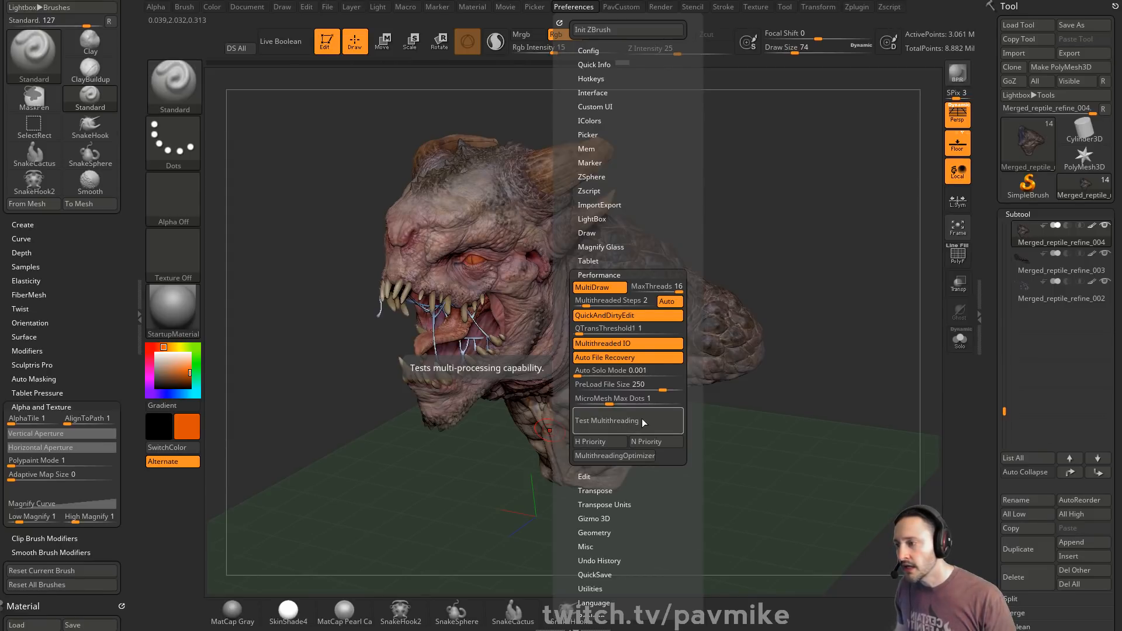
click(625, 460)
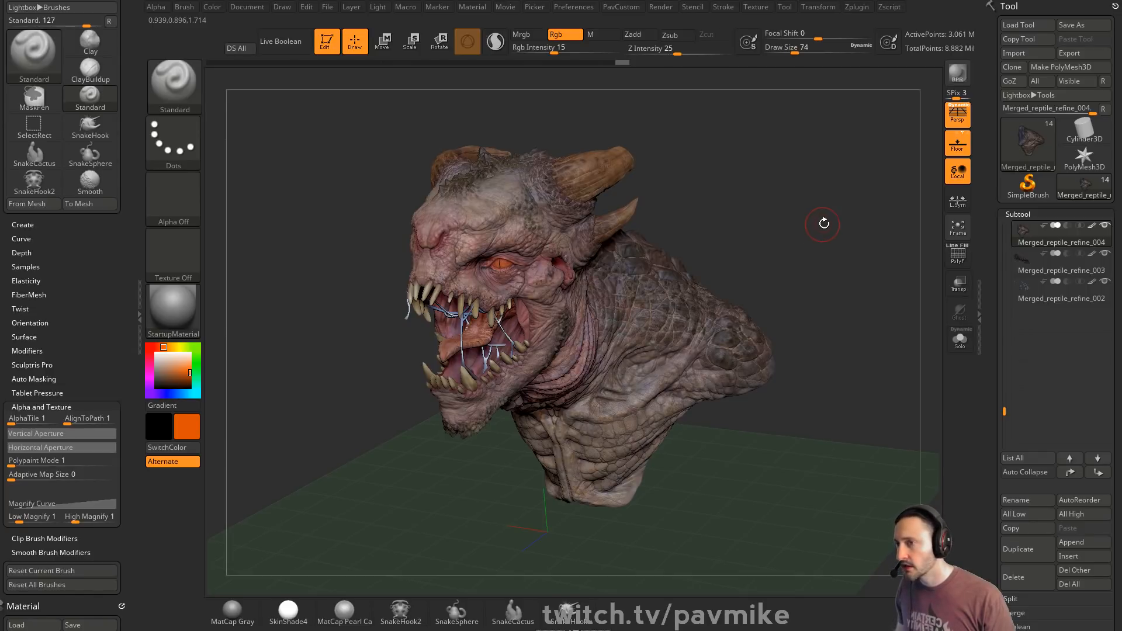
- Switch from the bust to the SimpleBrush, load the Crawley mech tool, and place it on the canvas in Edit mode
click(1028, 186)
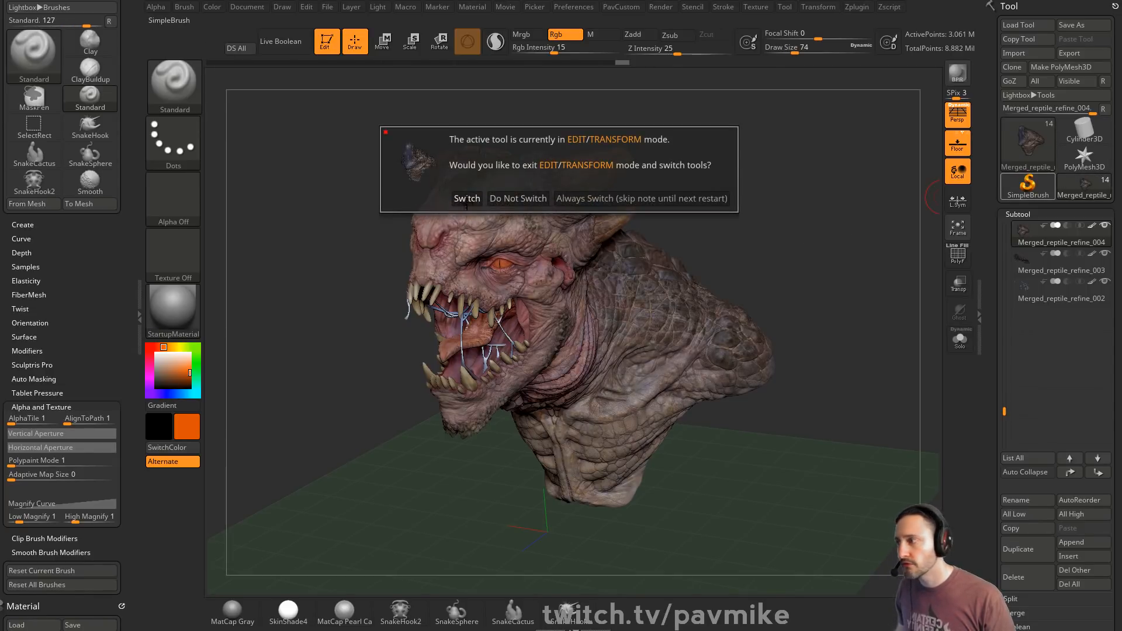
click(466, 200)
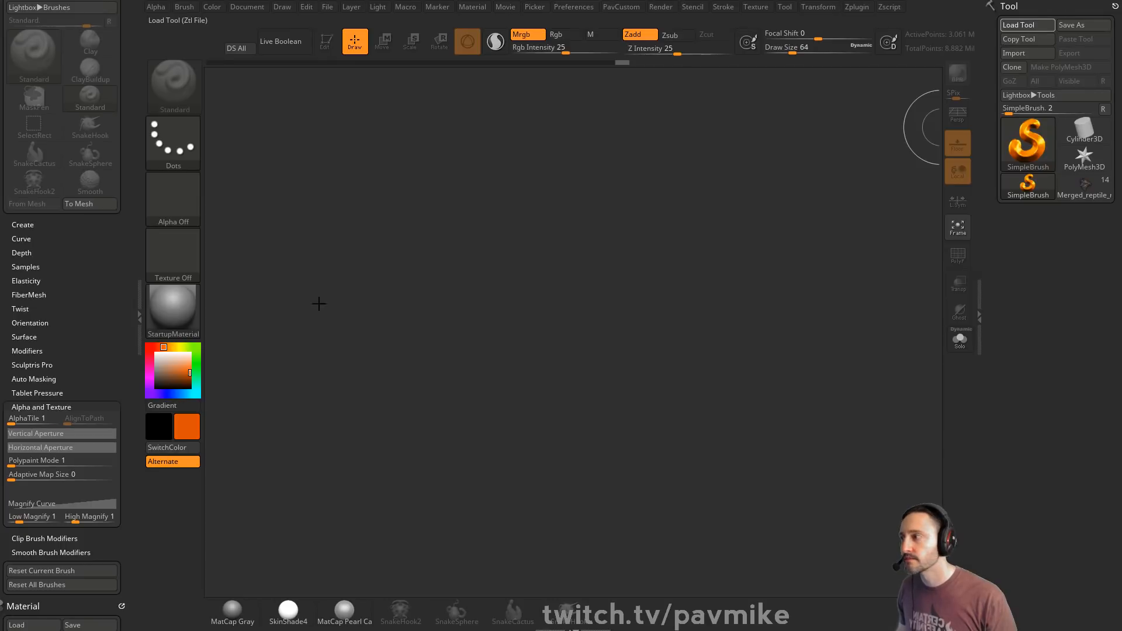
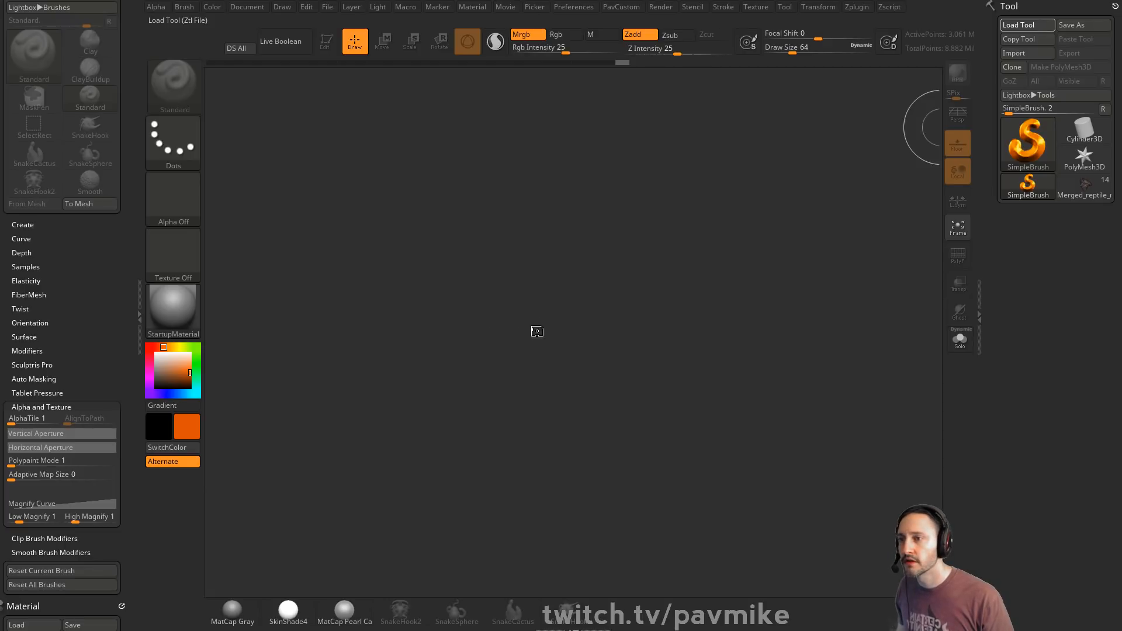
drag(510, 328, 530, 413)
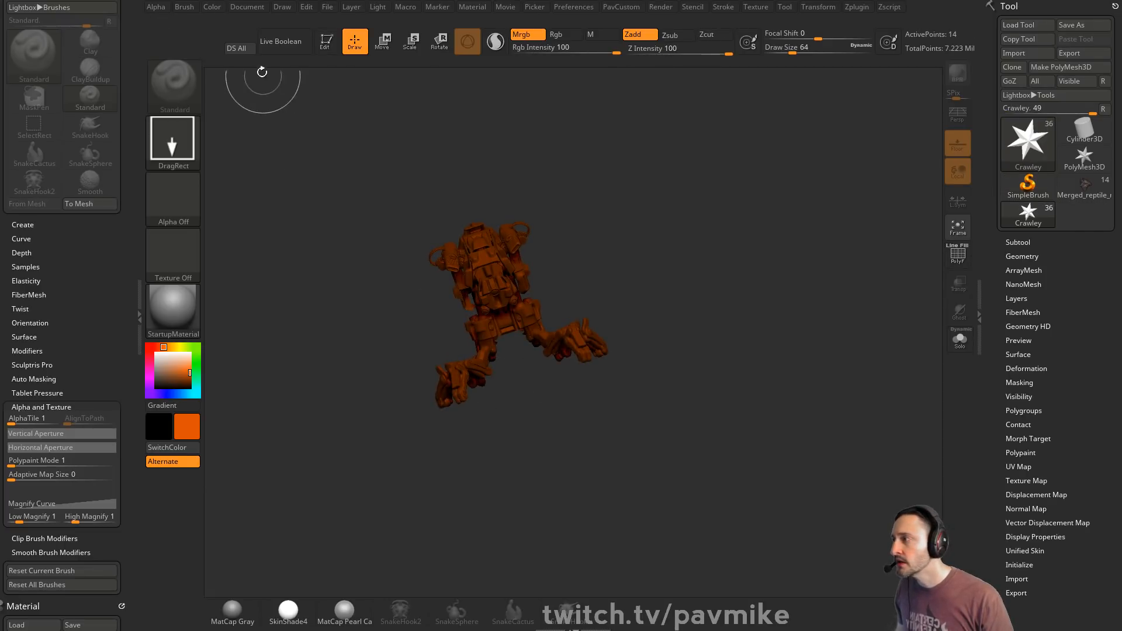
click(335, 48)
shift+drag(634, 279, 661, 283)
- Set the active color to white, frame the whole mech at an angle, and set the draw size to 39
click(188, 323)
drag(169, 365, 154, 352)
mouse_move(739, 188)
alt+mouse_down()
mouse_move(801, 236)
mouse_move(824, 236)
mouse_move(874, 203)
mouse_move(831, 248)
alt+mouse_up()
key(s)
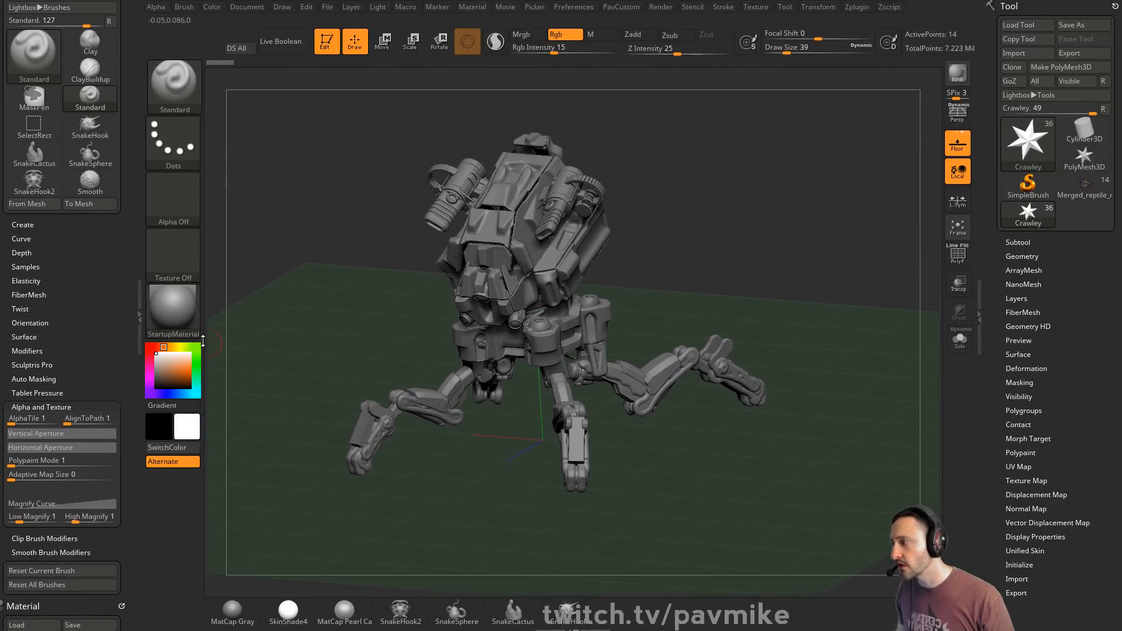
- Apply the Outline MatCap material to the Crawley mech
click(173, 310)
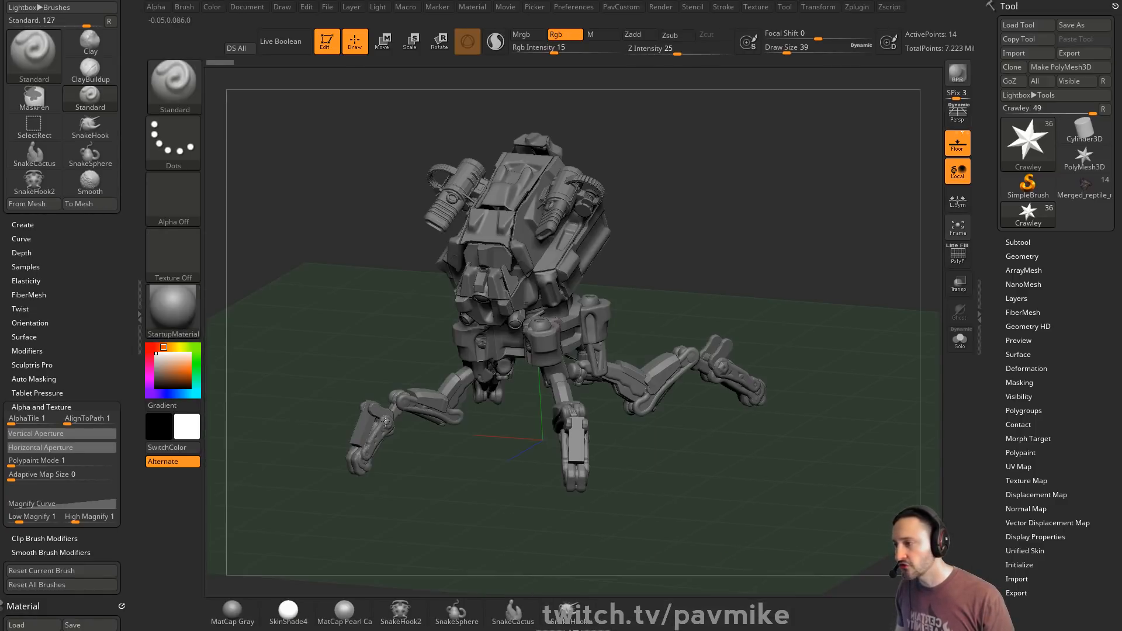
click(173, 310)
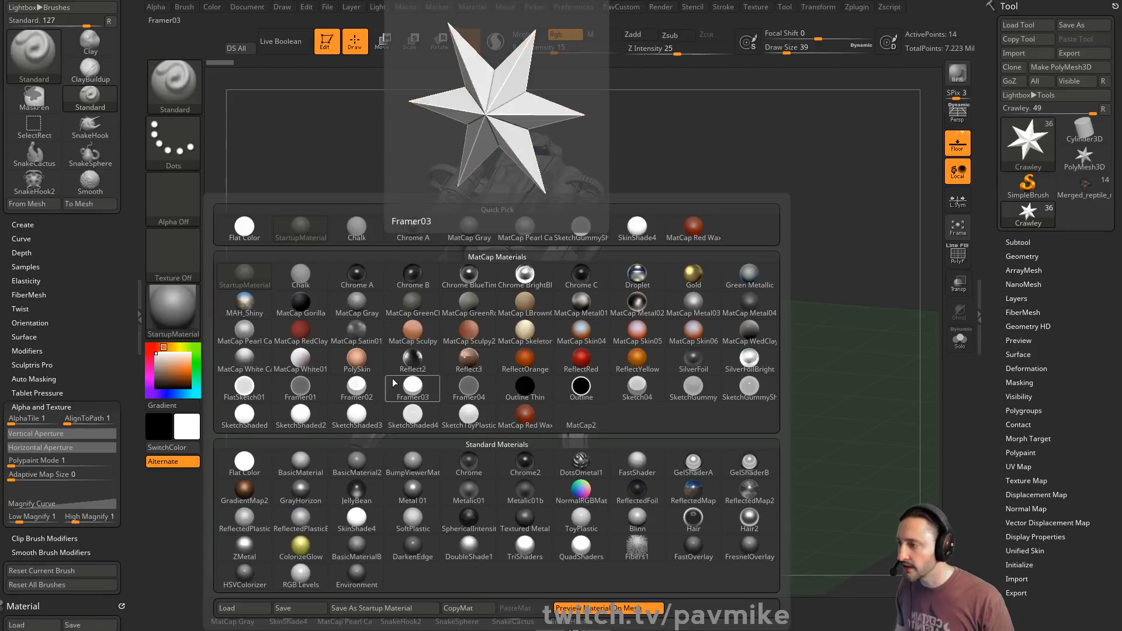
click(581, 386)
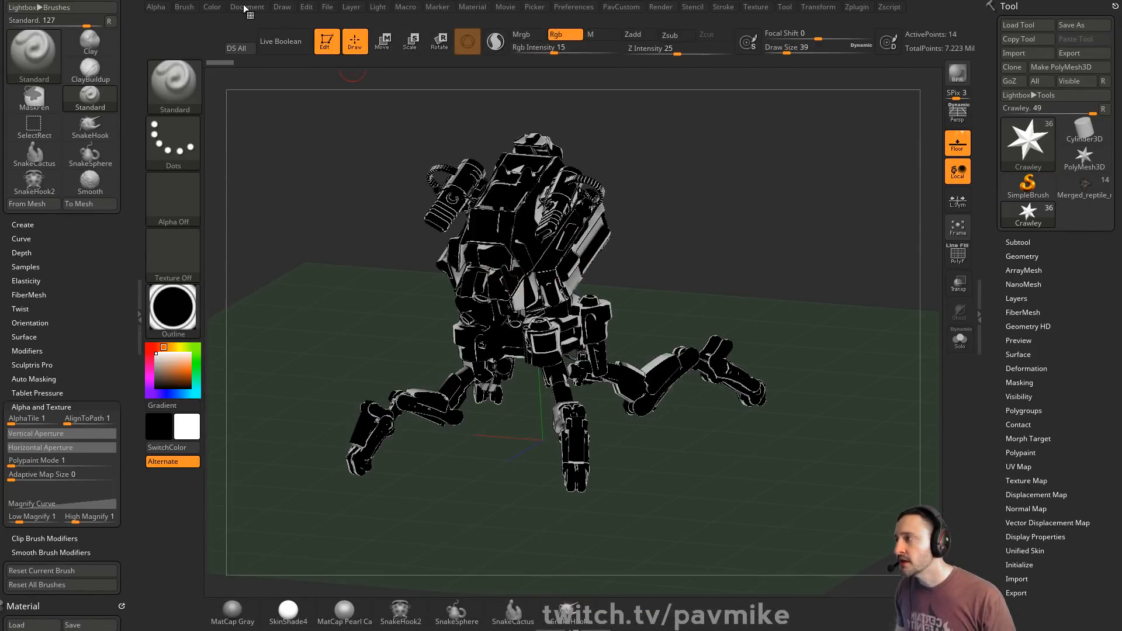
key(comma)
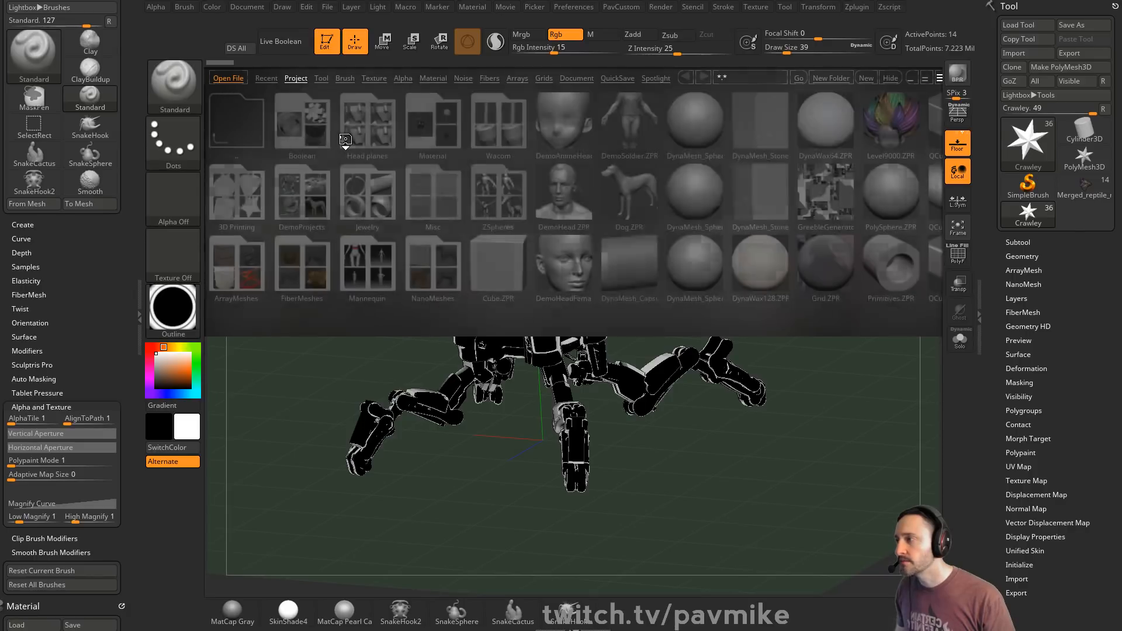
key(comma)
click(172, 307)
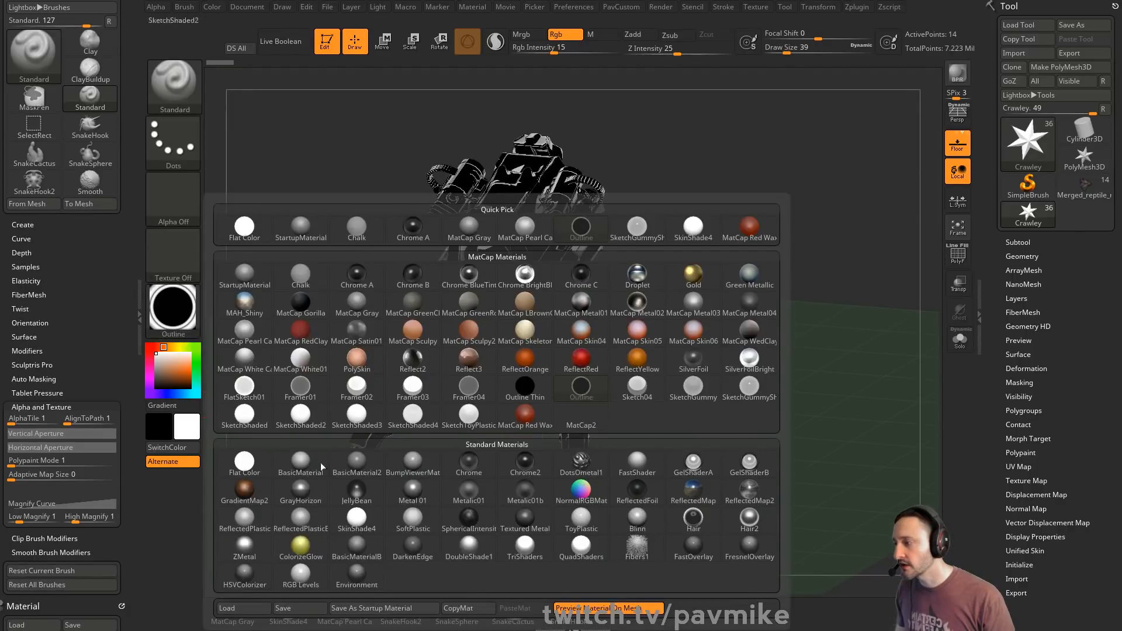
click(244, 608)
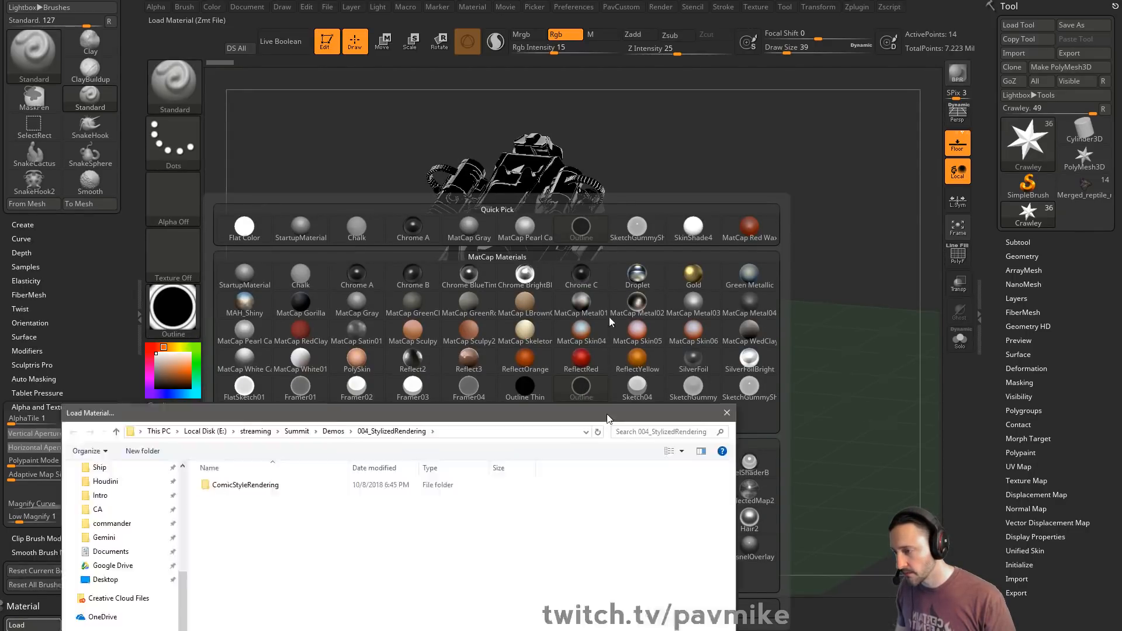
key(Escape)
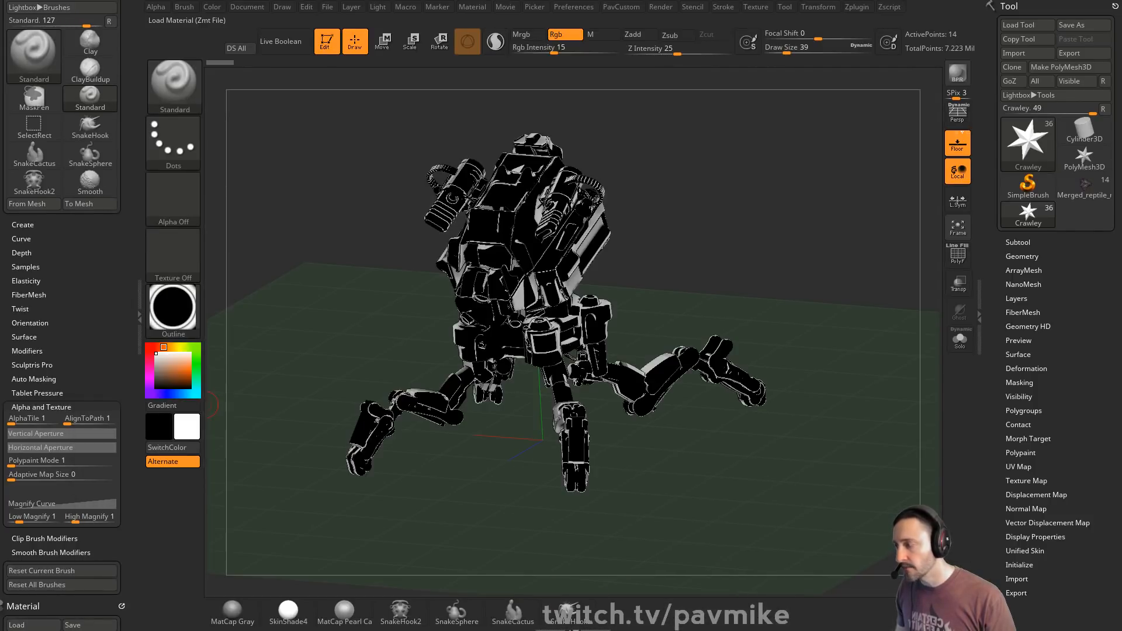
- Open the ComicStyleRendering folder among the Lightbox materials
key(comma)
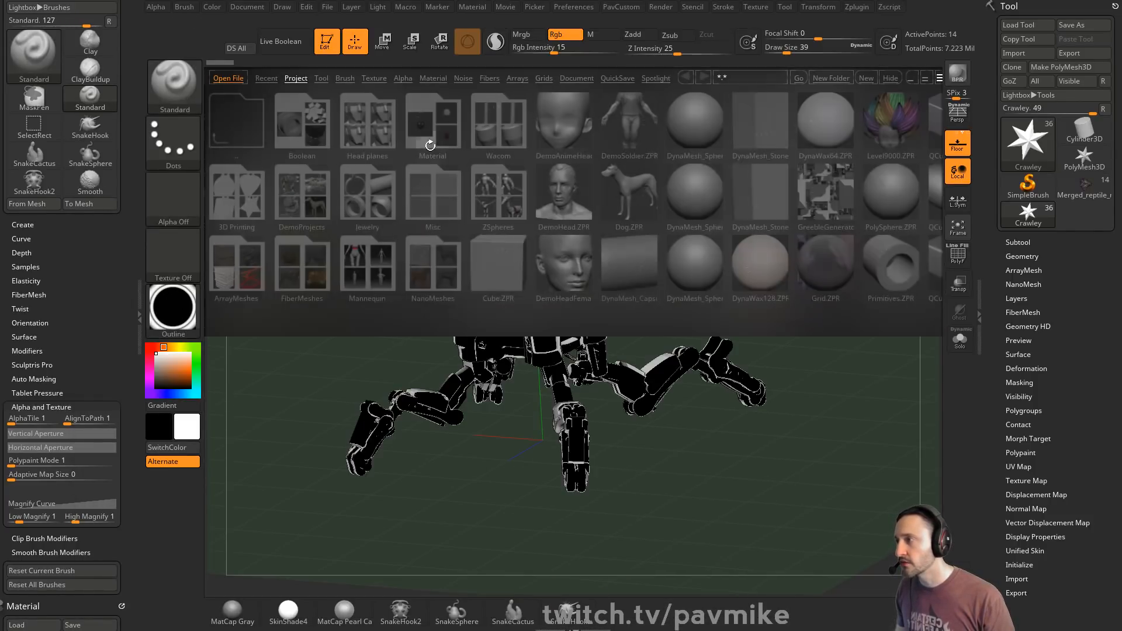
click(440, 78)
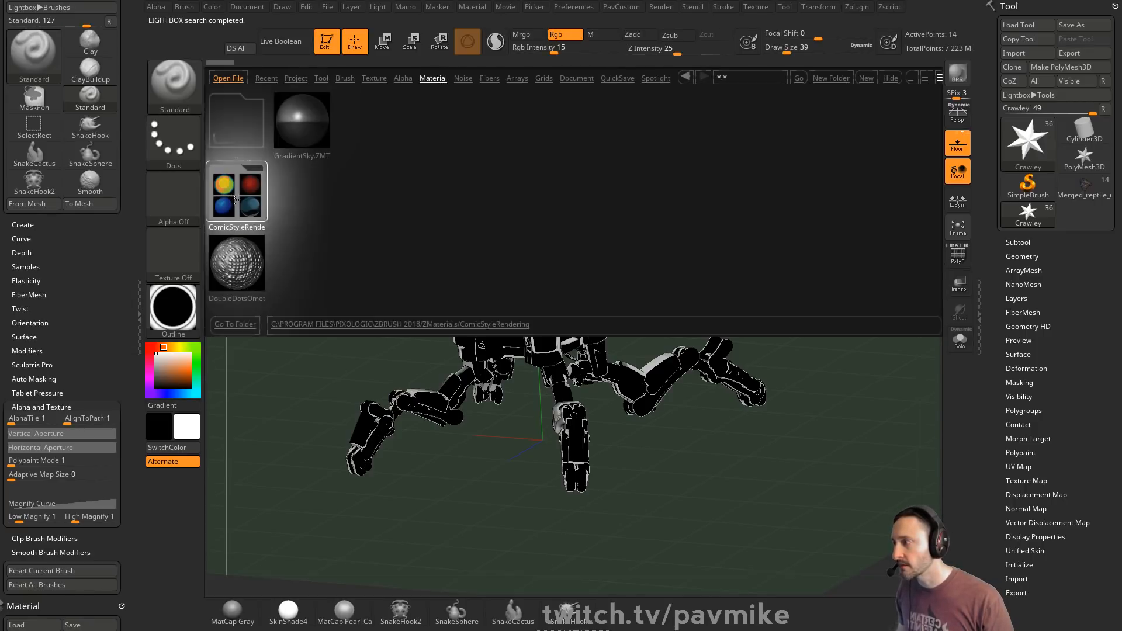
double_click(234, 200)
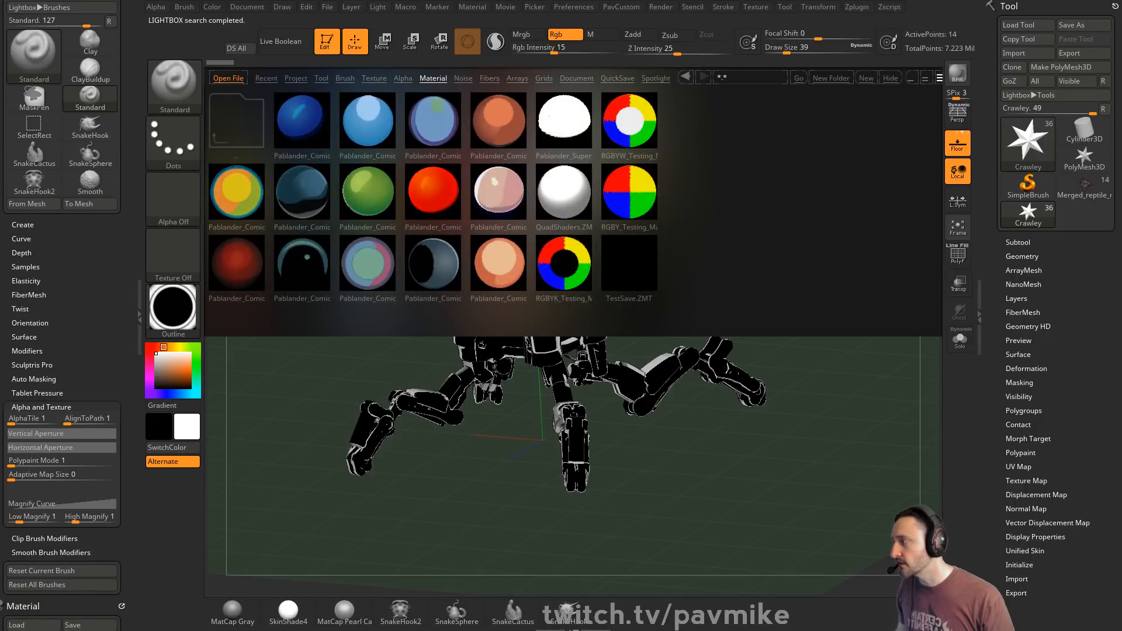
- Show in File Explorer where the comic materials are stored, under ZBrush 2018 > ZMaterials > ComicStyleRendering, and close the window
key(super+e)
drag(1051, 116, 702, 65)
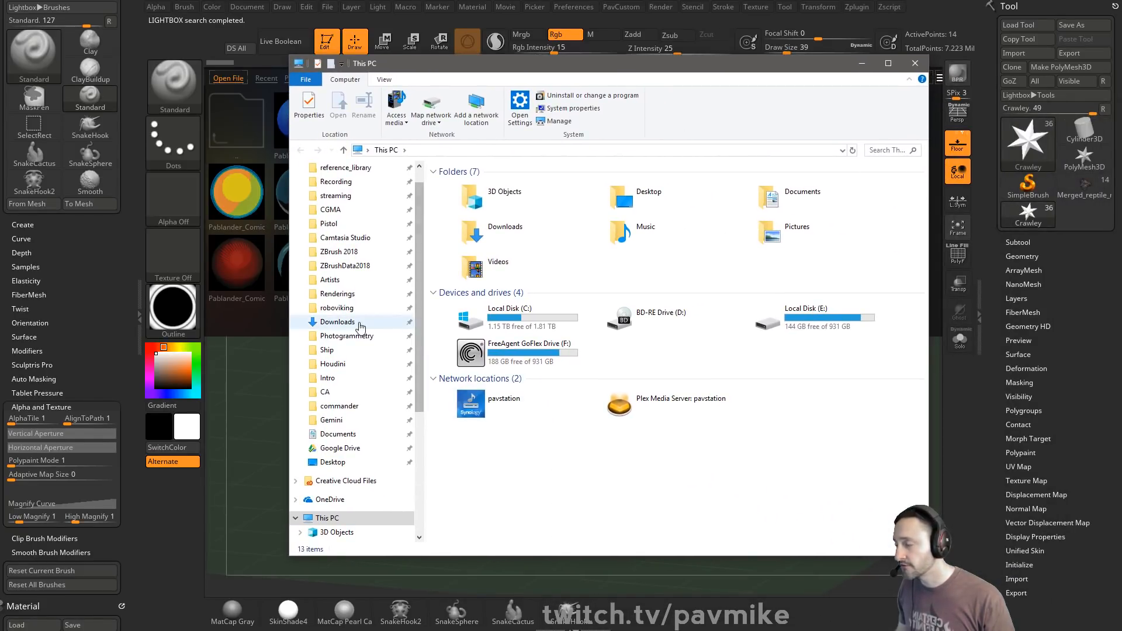
scroll(358, 324, up, 1)
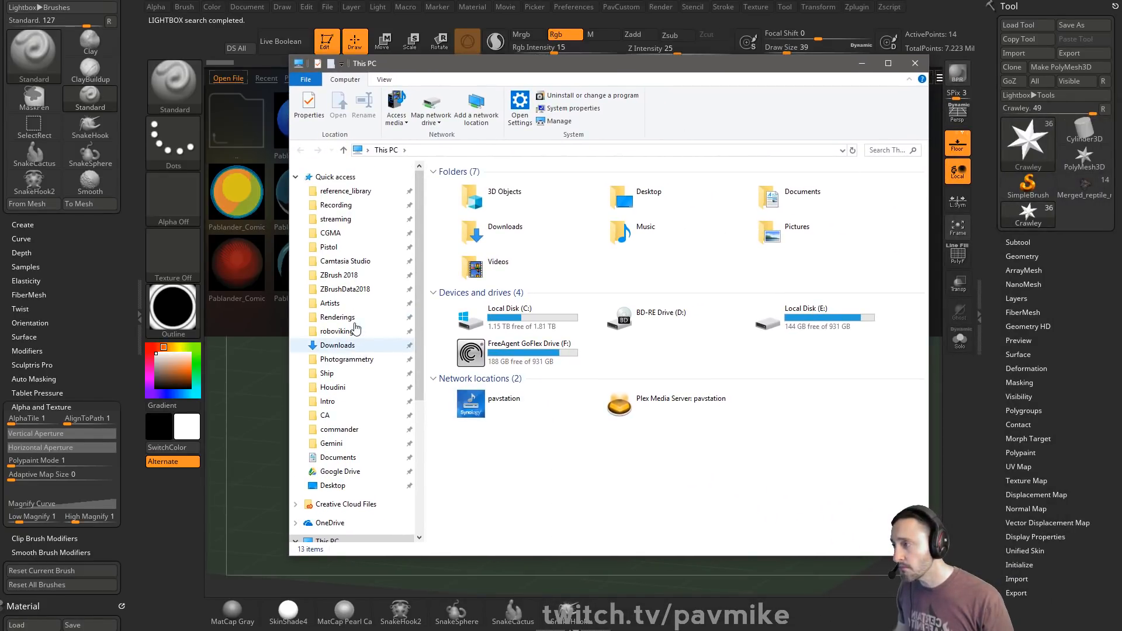
click(348, 275)
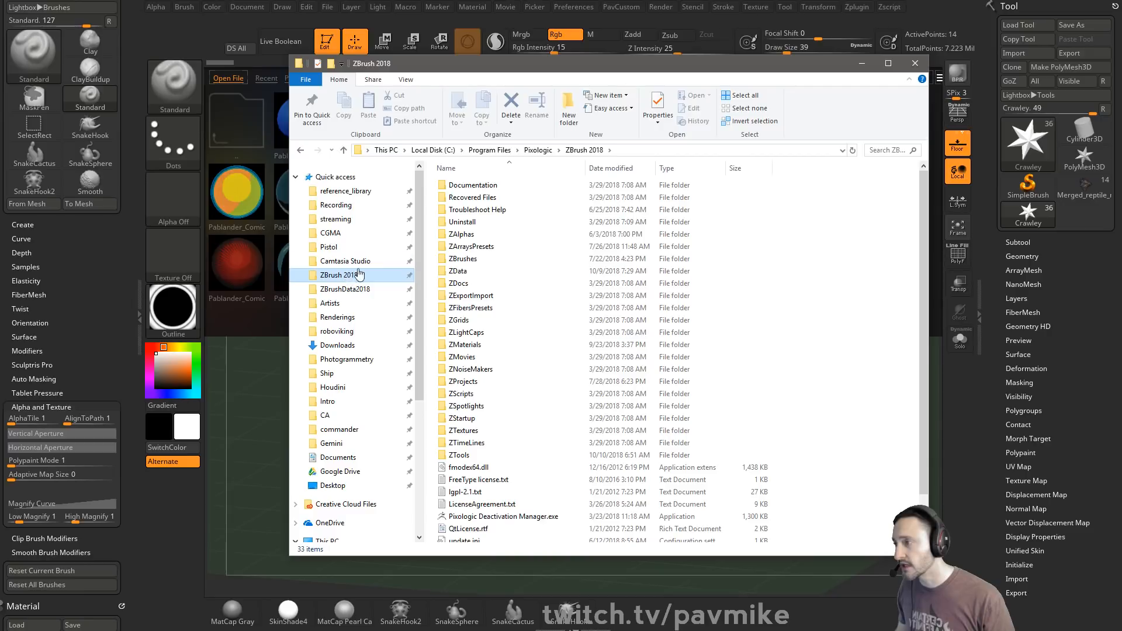
double_click(478, 345)
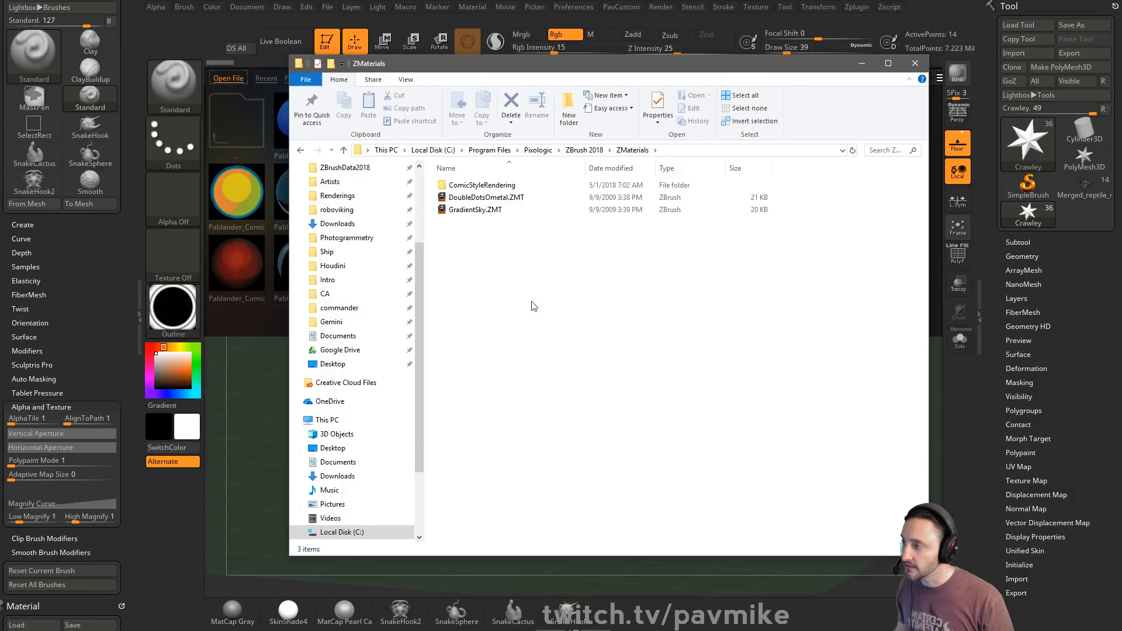
double_click(471, 186)
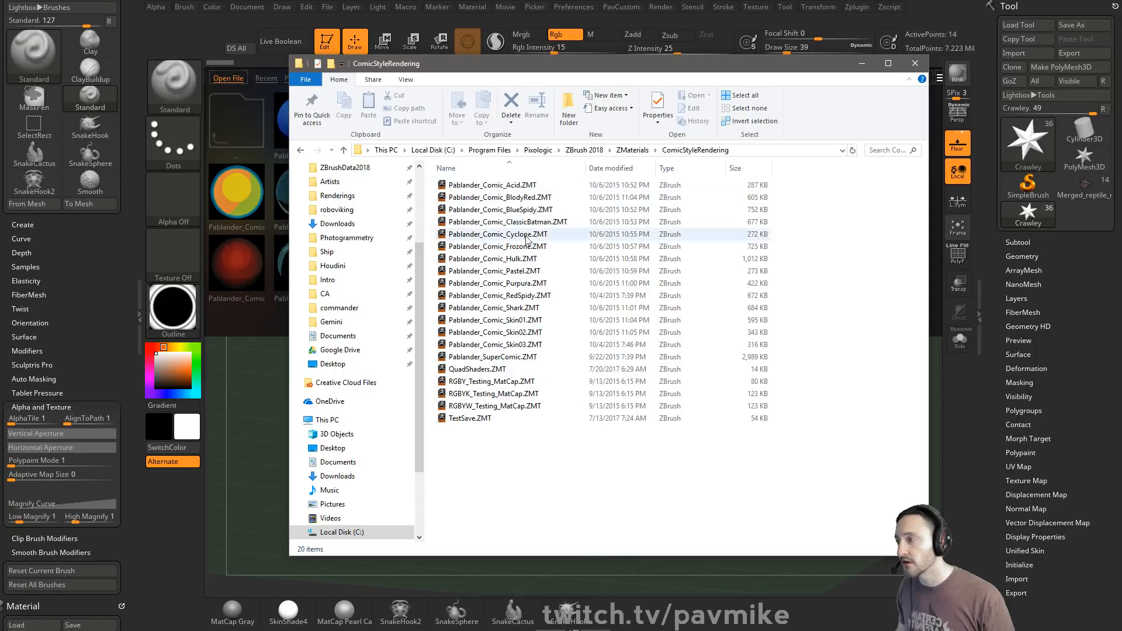
click(916, 64)
- Load the Pablander_SuperComic material onto the mech and run a BPR render
double_click(389, 141)
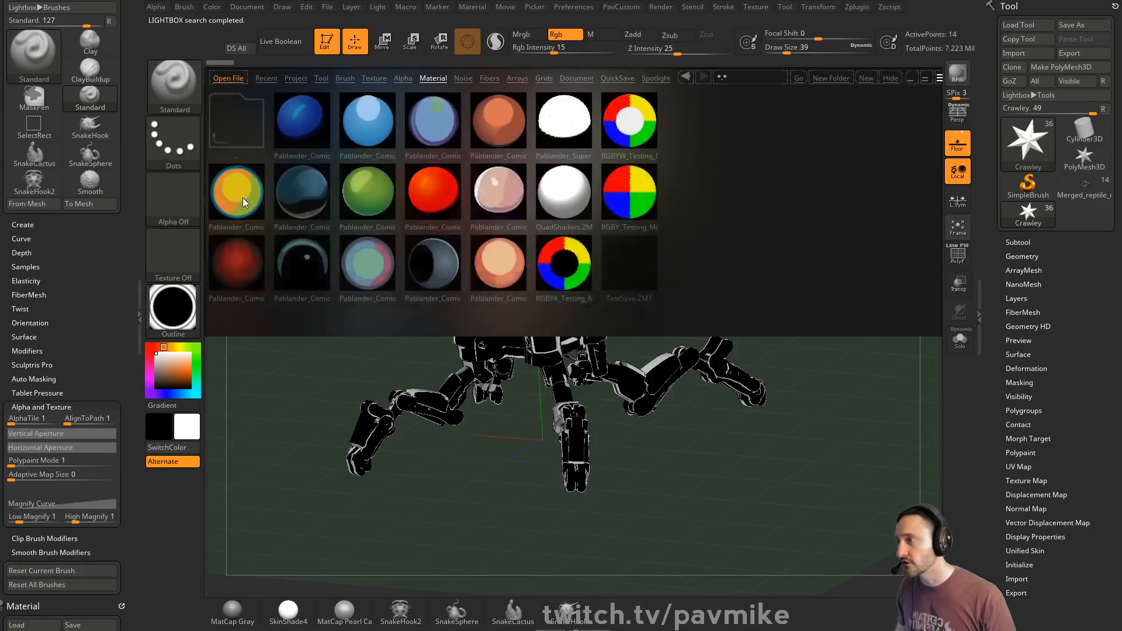
double_click(579, 124)
click(895, 80)
mouse_move(790, 246)
mouse_down()
mouse_move(760, 210)
mouse_move(789, 245)
mouse_up()
click(957, 81)
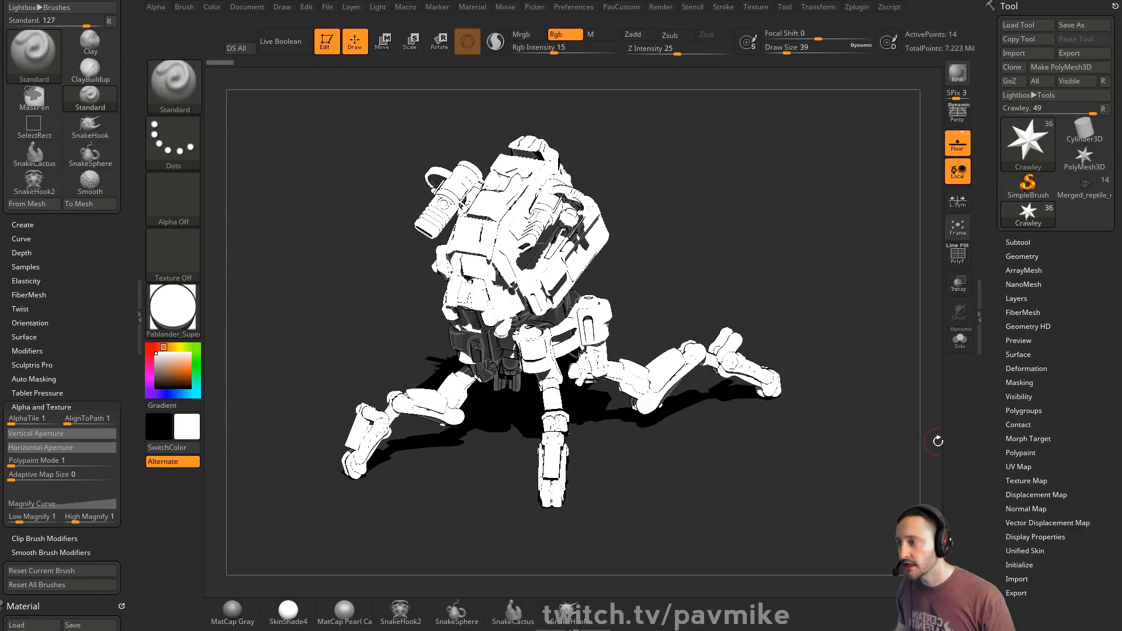
- Dock the Material palette in the tray with the SuperComic material's shader modifiers in view
drag(102, 338, 103, 326)
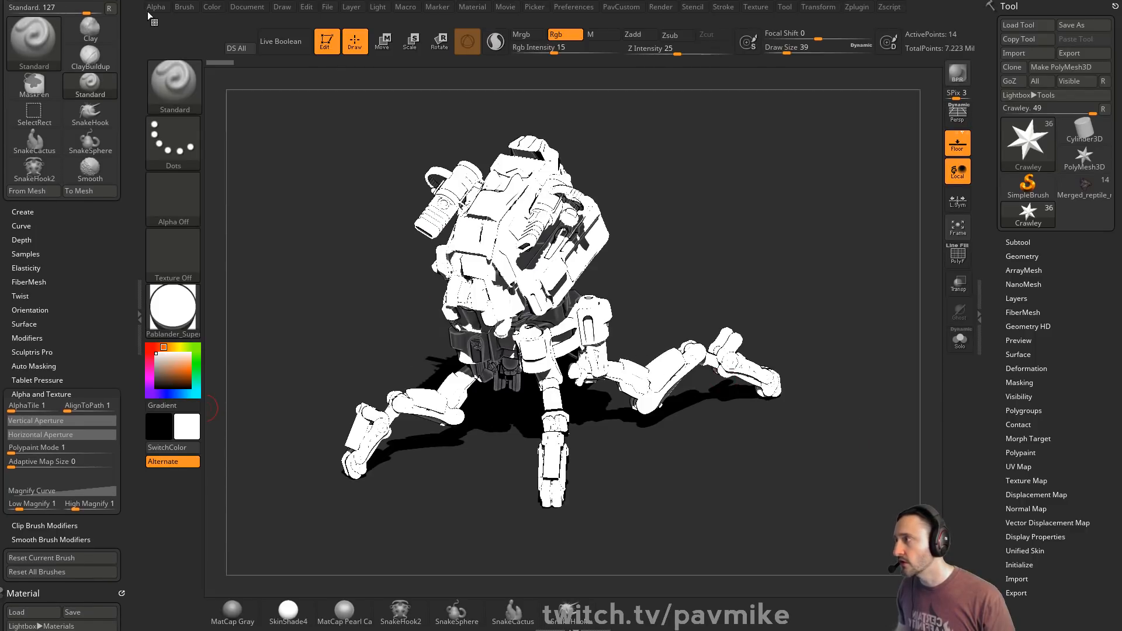
drag(149, 17, 155, 112)
click(470, 7)
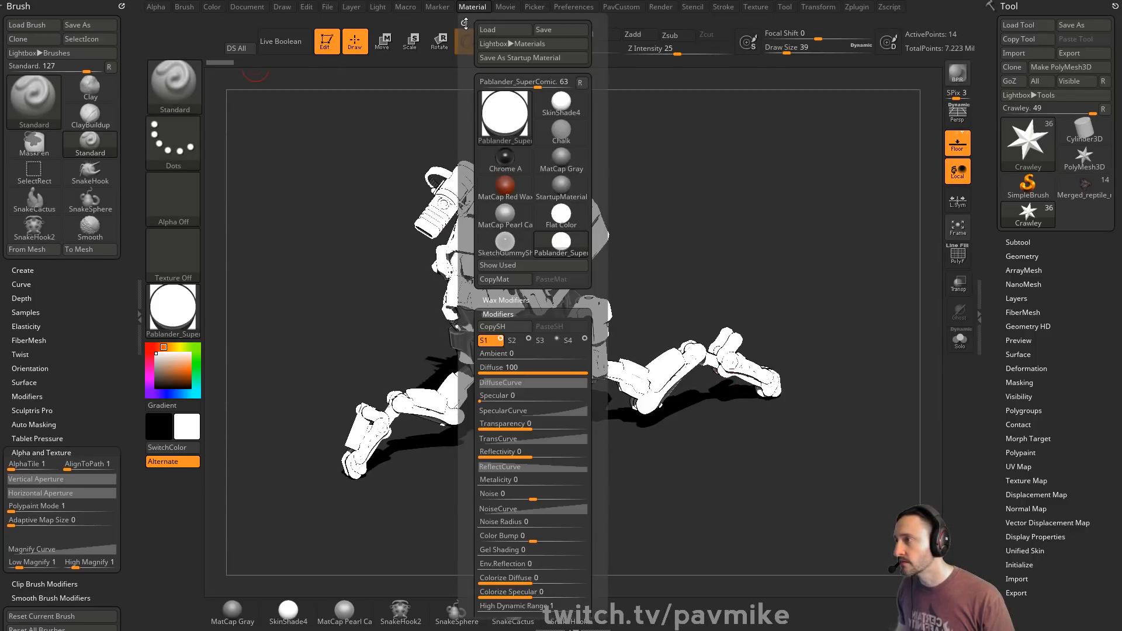
mouse_move(466, 22)
mouse_down()
mouse_move(251, 57)
mouse_move(80, 116)
mouse_up()
scroll(58, 222, down, 3)
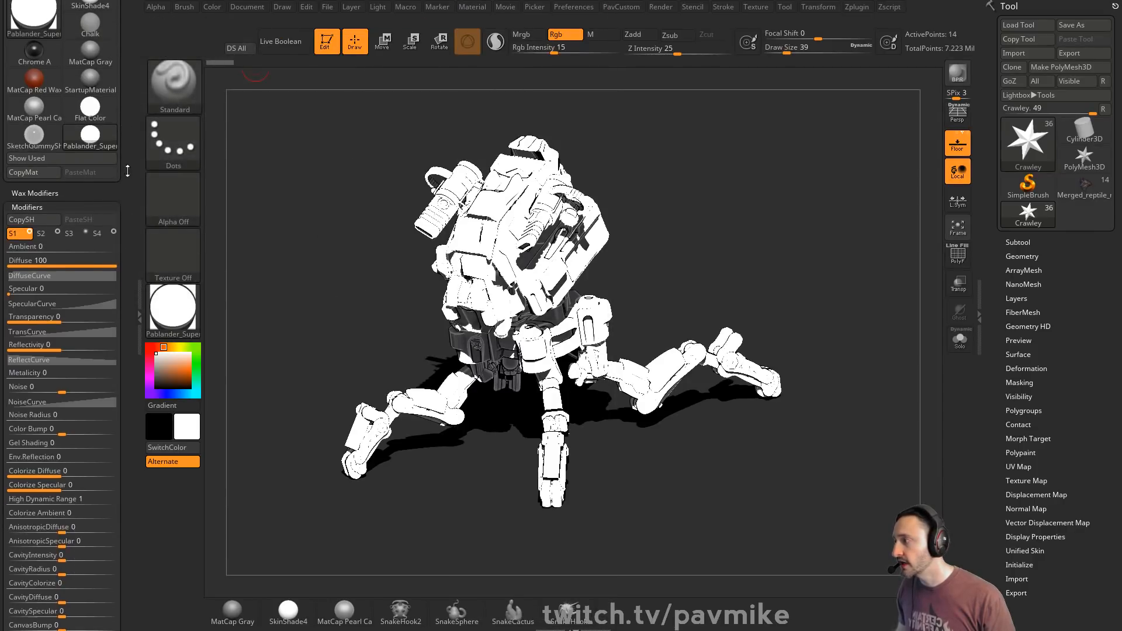
- Check the SuperComic material's second shader, enable its third shader, and render the mech with BPR from a slightly different angle
click(51, 232)
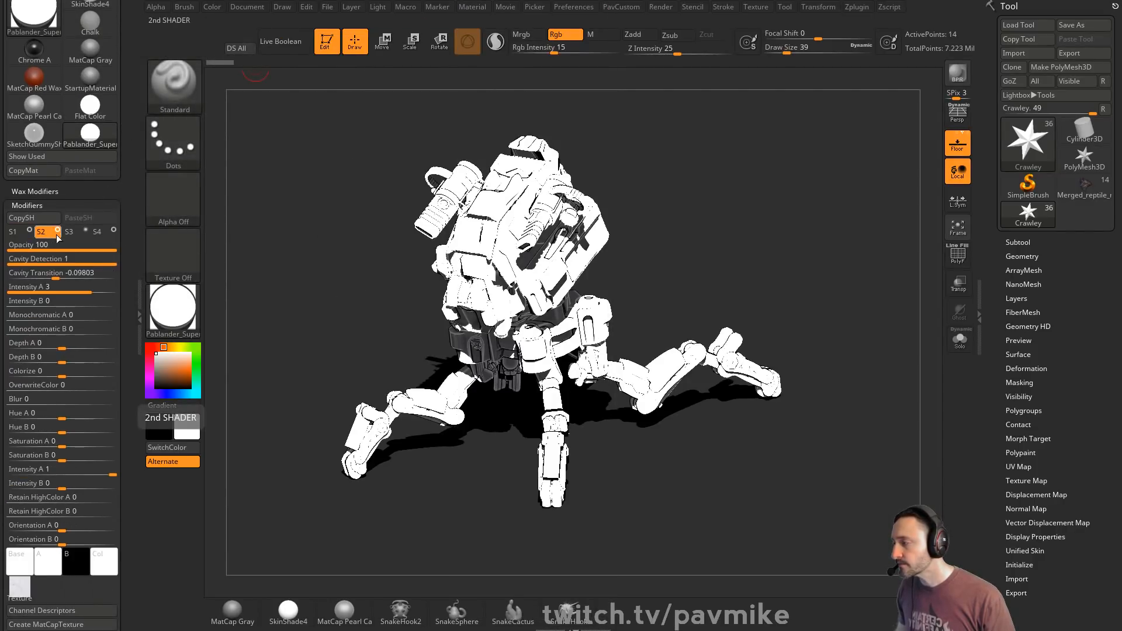
click(75, 232)
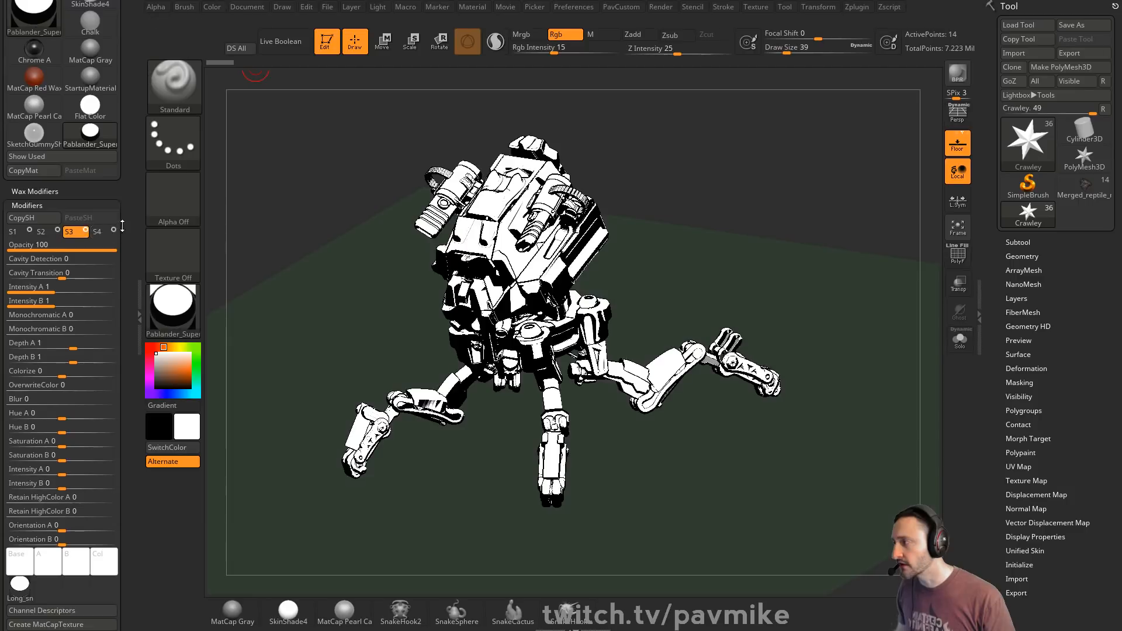
drag(683, 242, 731, 261)
click(956, 73)
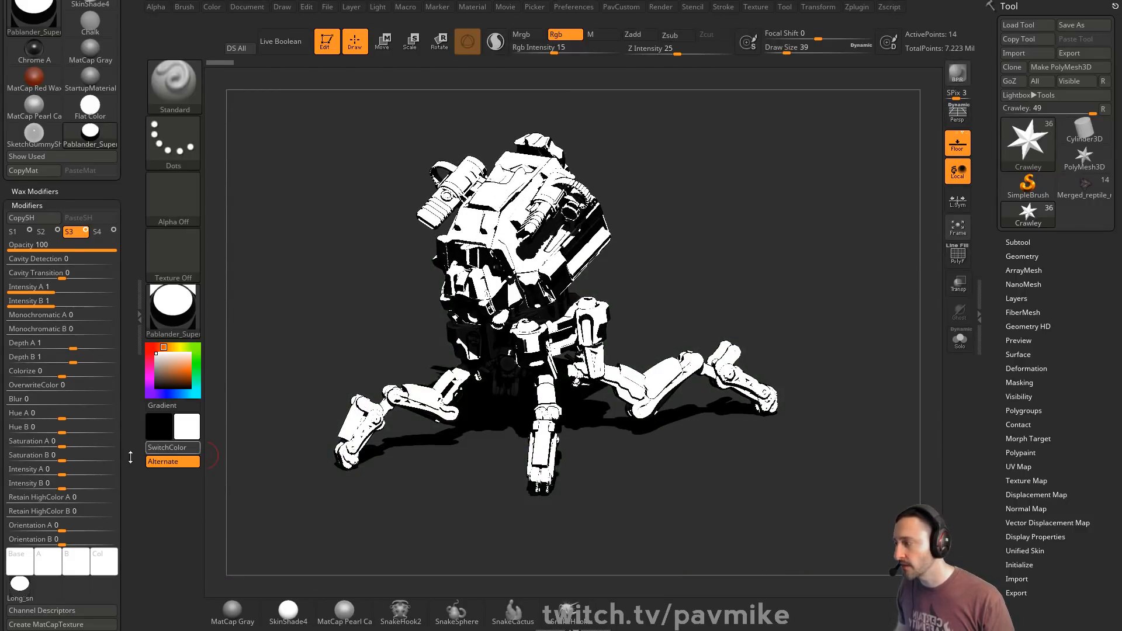
- Switch to the PowerPoint presentation and view the Crawley comparison on slide 49 and the six mech variations on slide 47
key(alt+Tab)
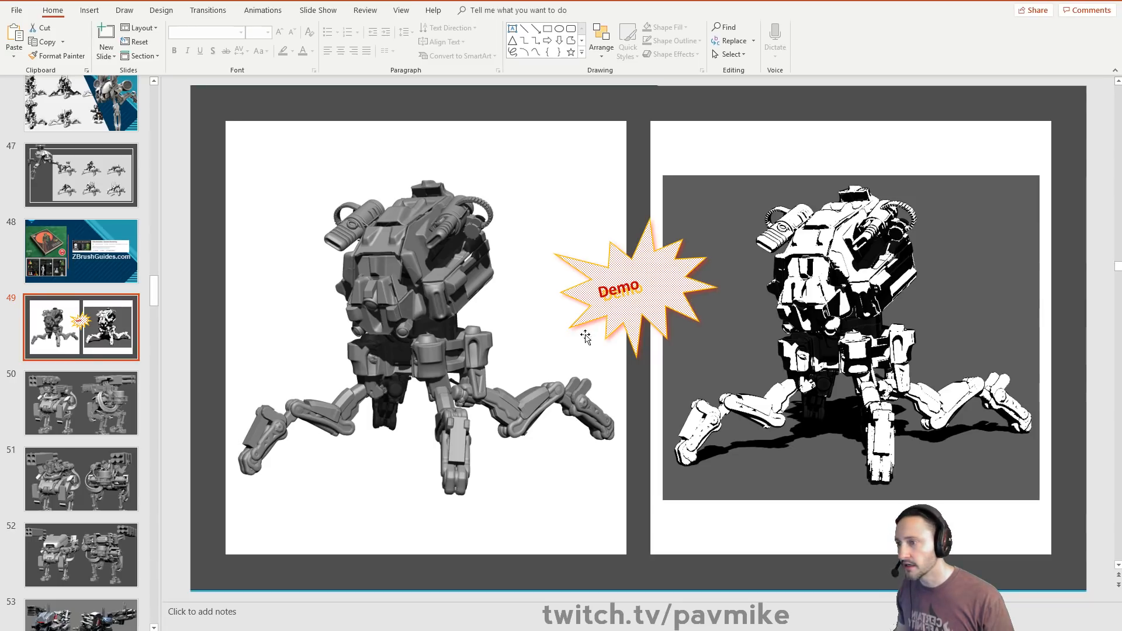
key(Page_Up)
key(Page_Up)
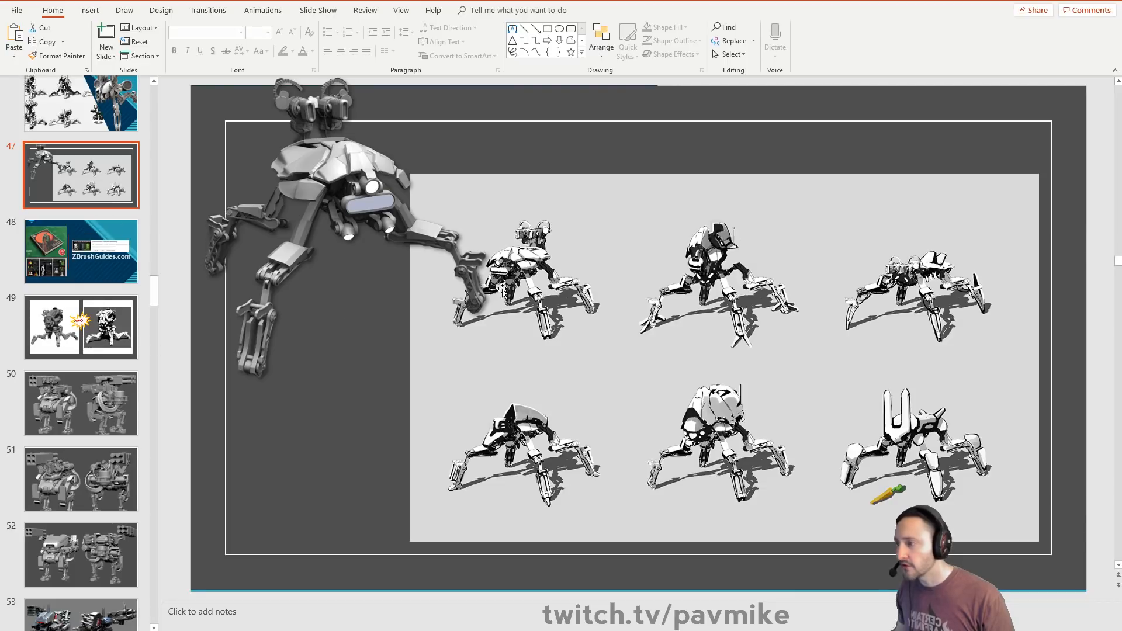
- Switch back to ZBrush, turn off the SuperComic material's third shader, and reposition the mech in view
key(alt+Tab)
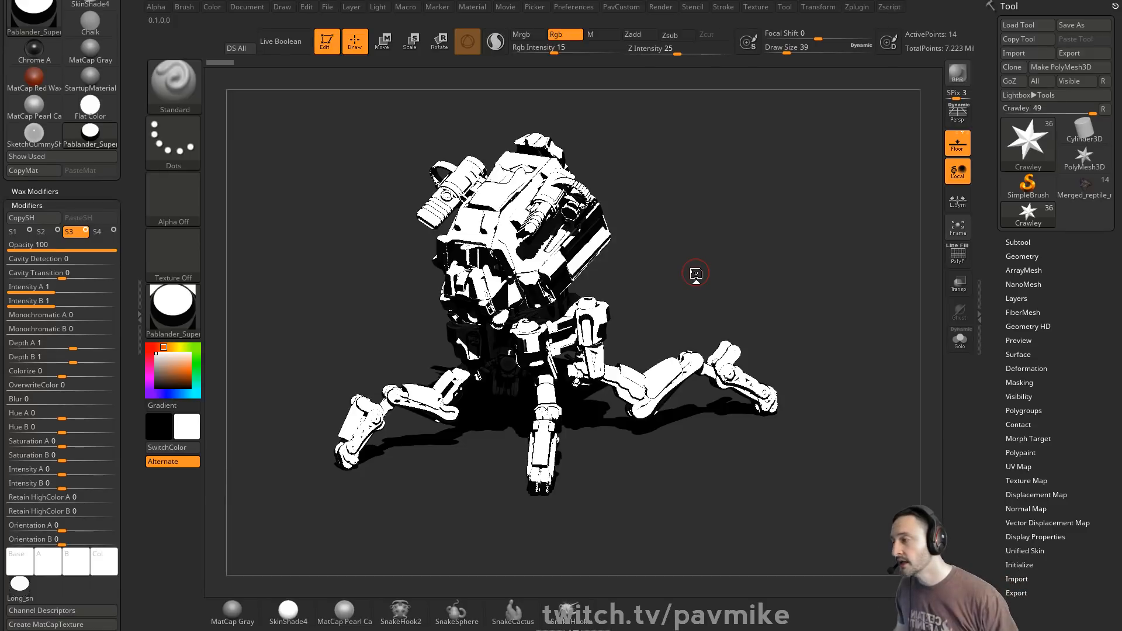
click(86, 230)
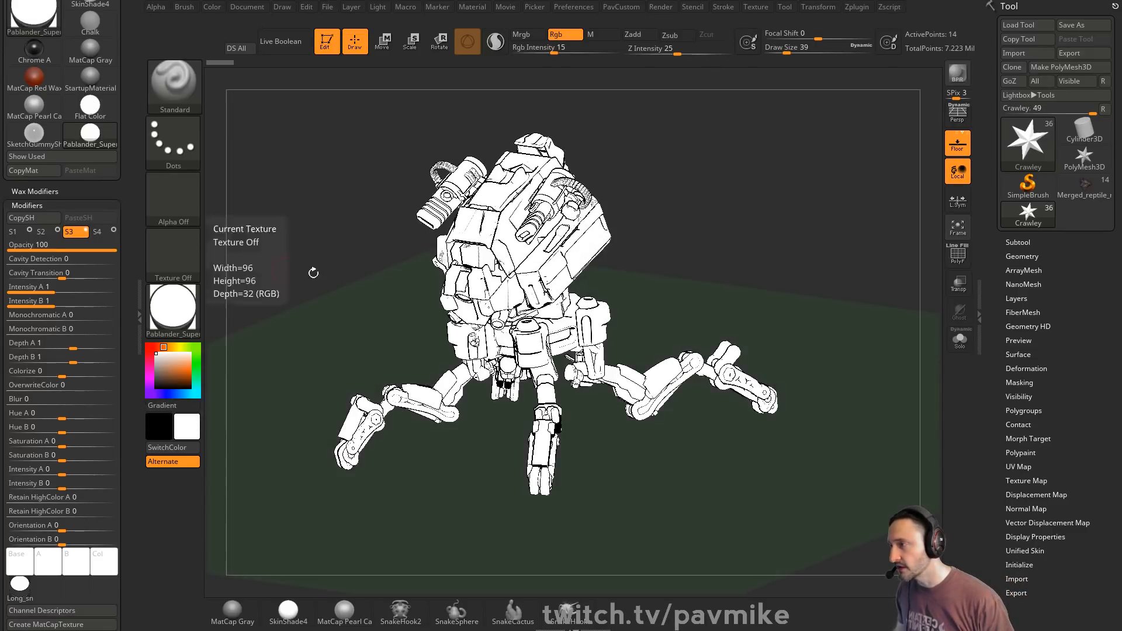
drag(313, 272, 204, 401)
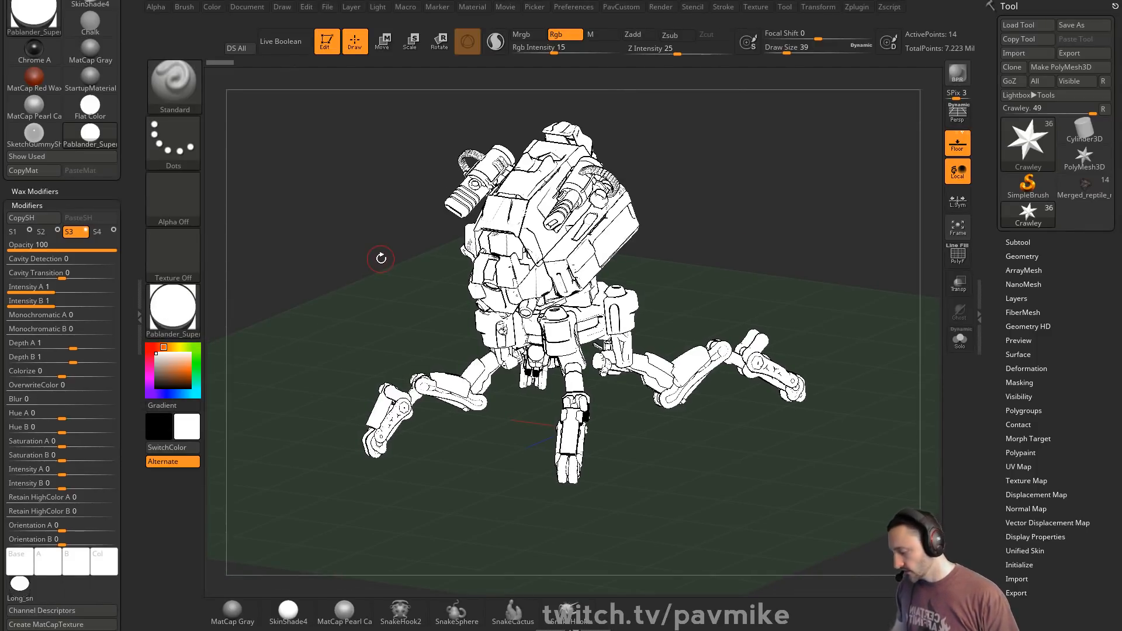
- Load the Pablander_Comic_ClassicBatman material onto the mech and run a BPR render
key(comma)
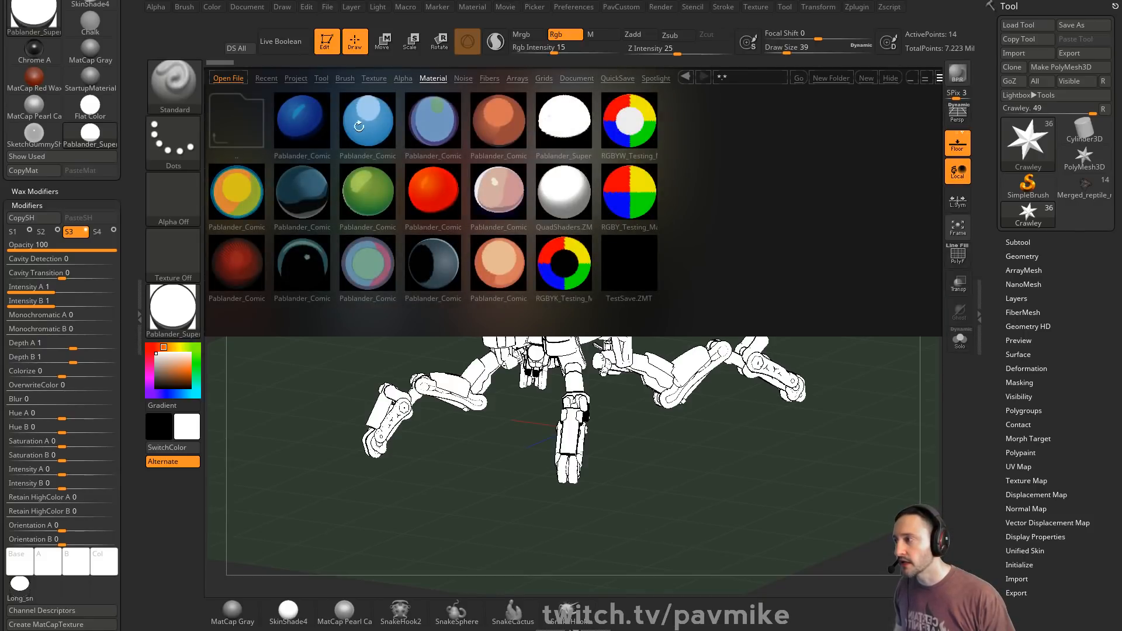
double_click(309, 188)
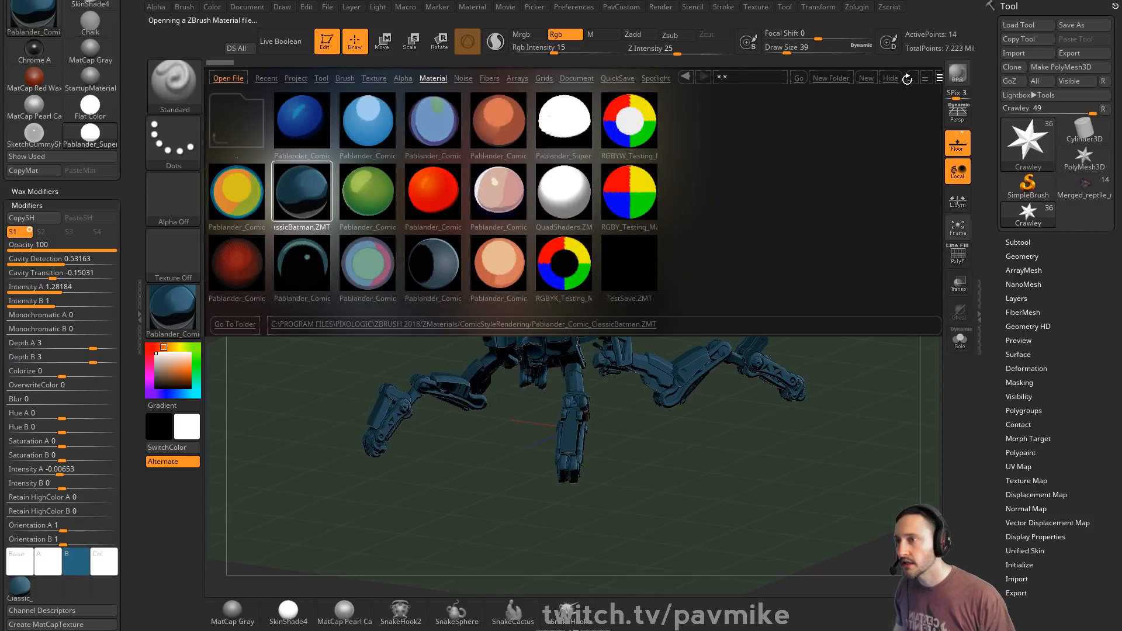
click(892, 79)
mouse_move(837, 203)
mouse_down()
mouse_move(865, 178)
mouse_move(842, 200)
mouse_up()
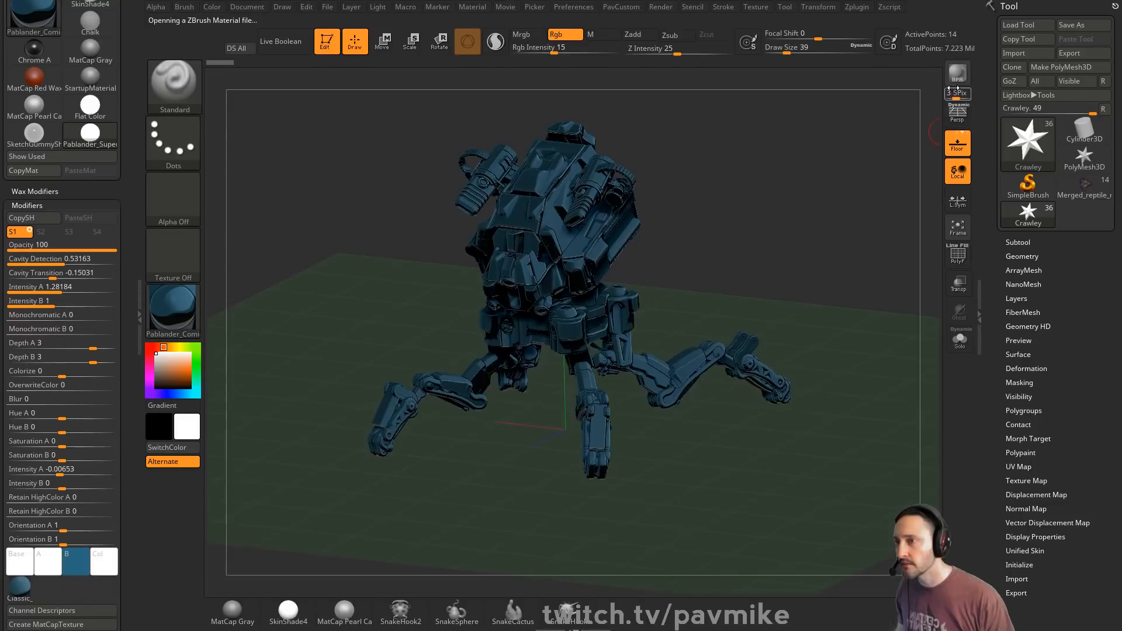
click(957, 73)
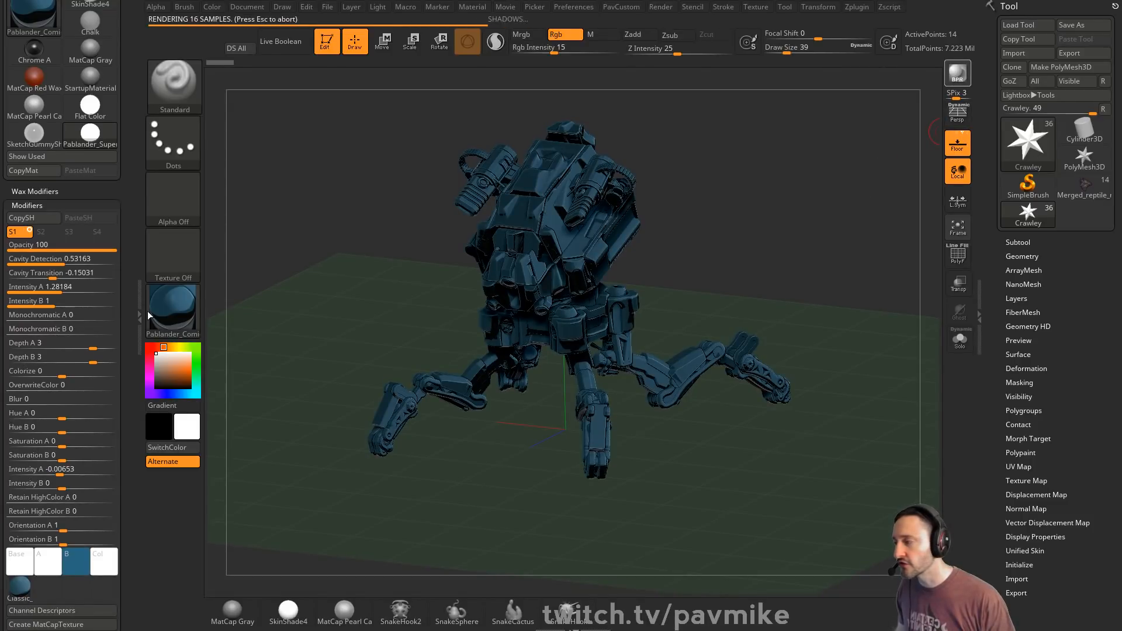
- Replace the mech's material with the green Pablander_Comic_Hulk and run a BPR render
click(185, 313)
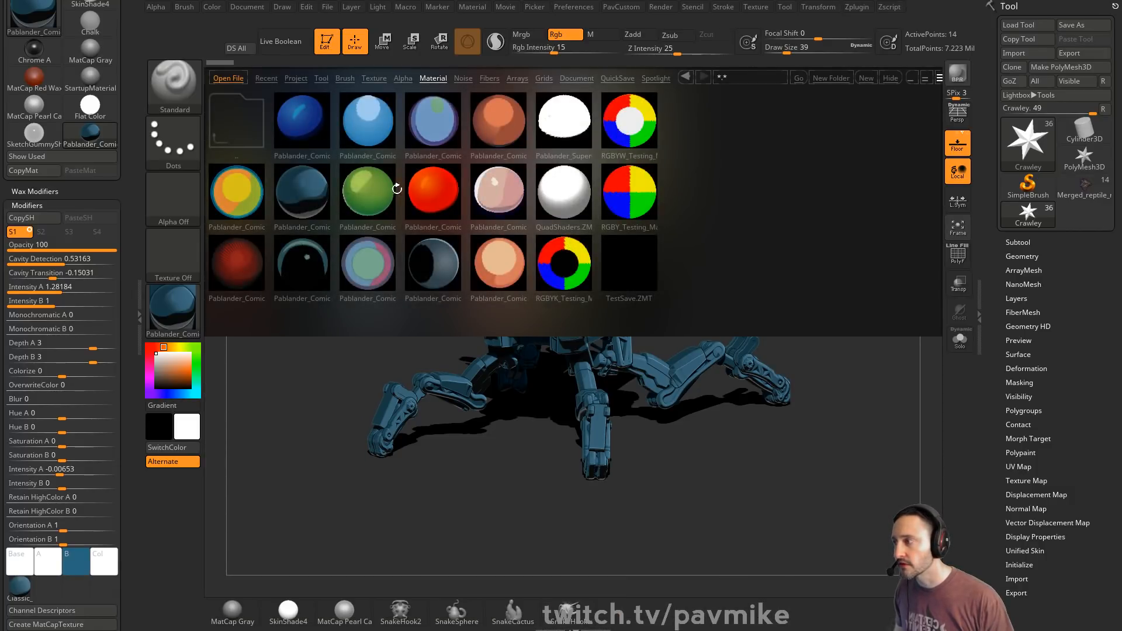
double_click(377, 181)
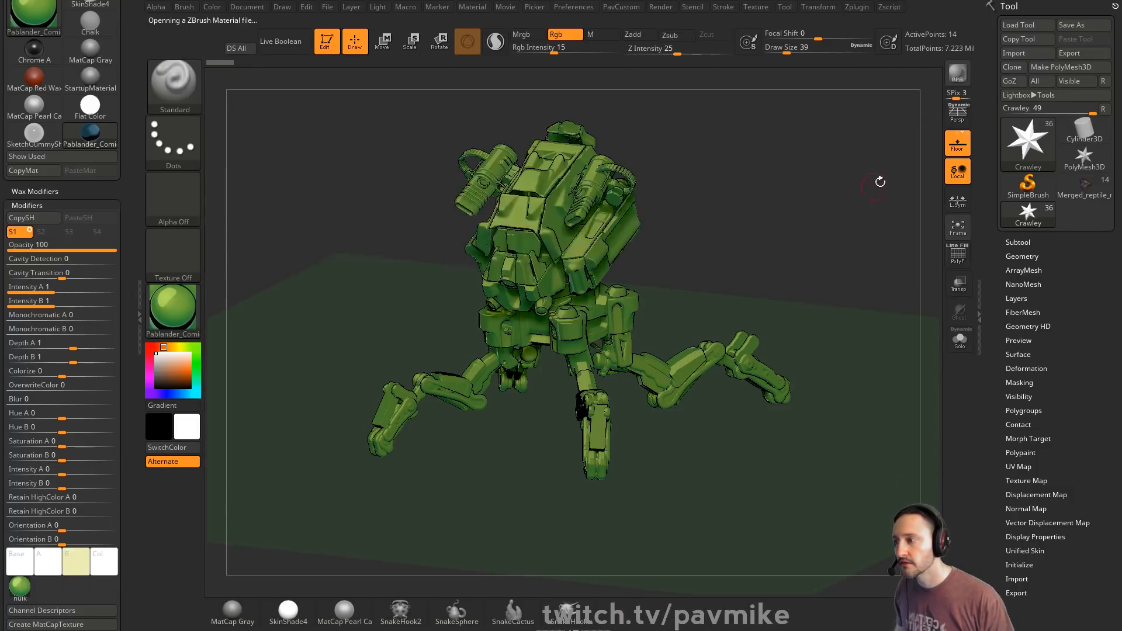
key(shift+r)
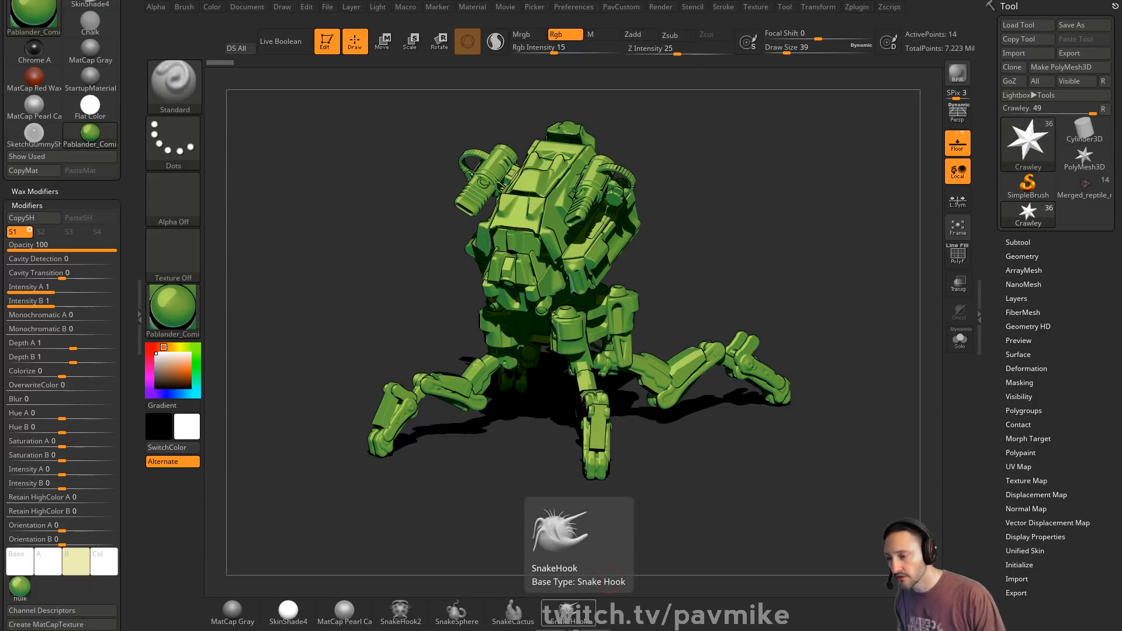
- Switch to the browser and go from the workshop playlist to the Pixologic ZBrush channel's created playlists
key(alt+Tab)
scroll(622, 223, down, 1)
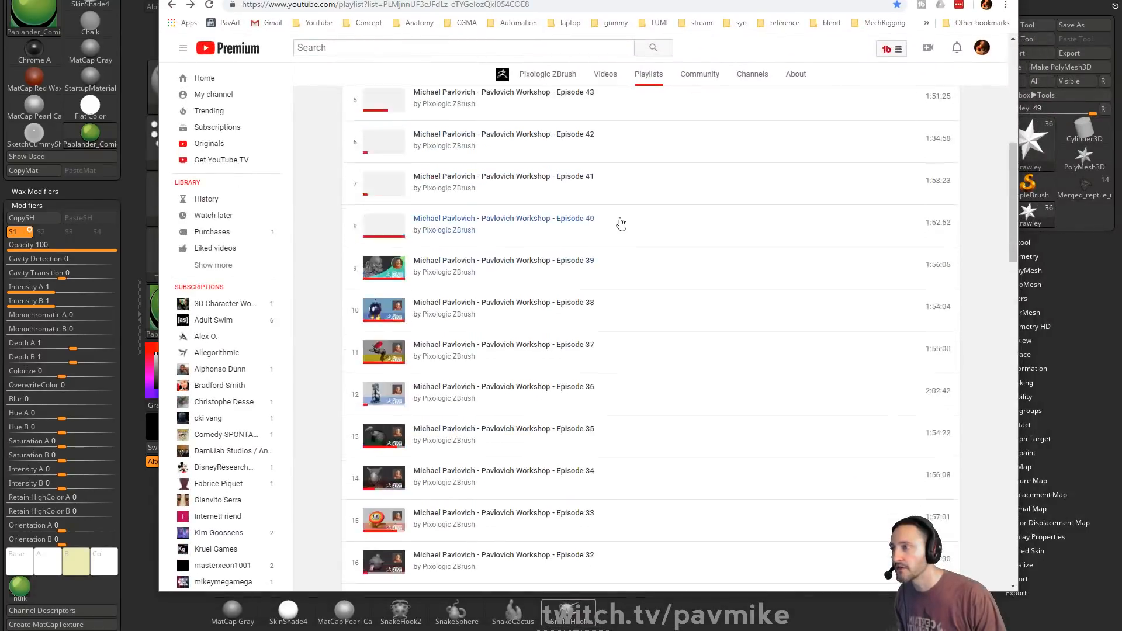
scroll(622, 224, up, 8)
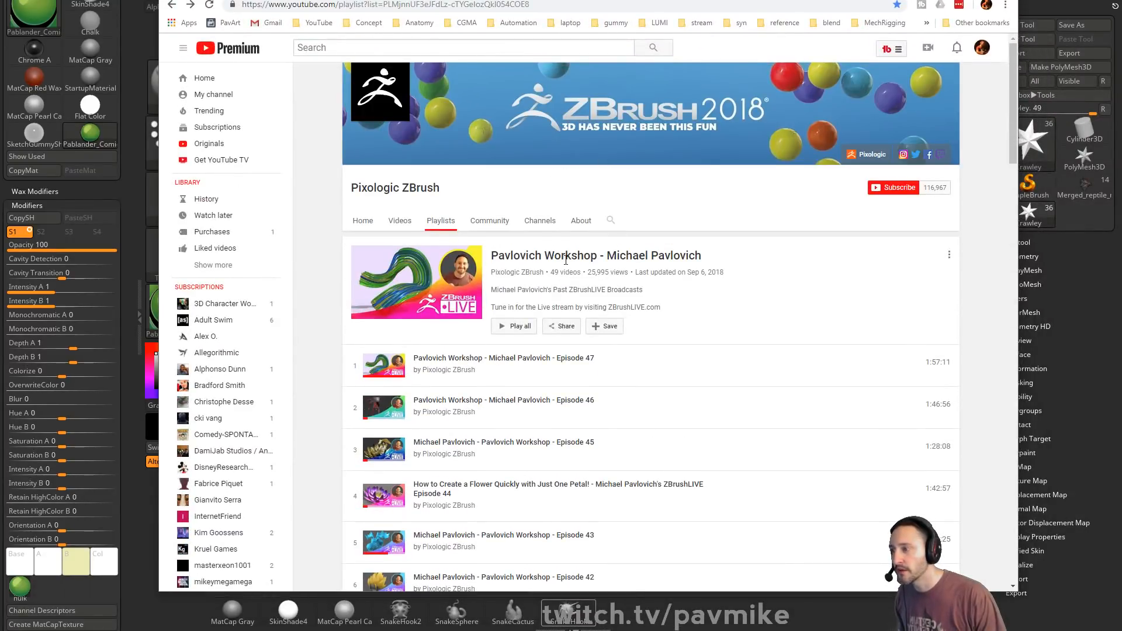
click(401, 193)
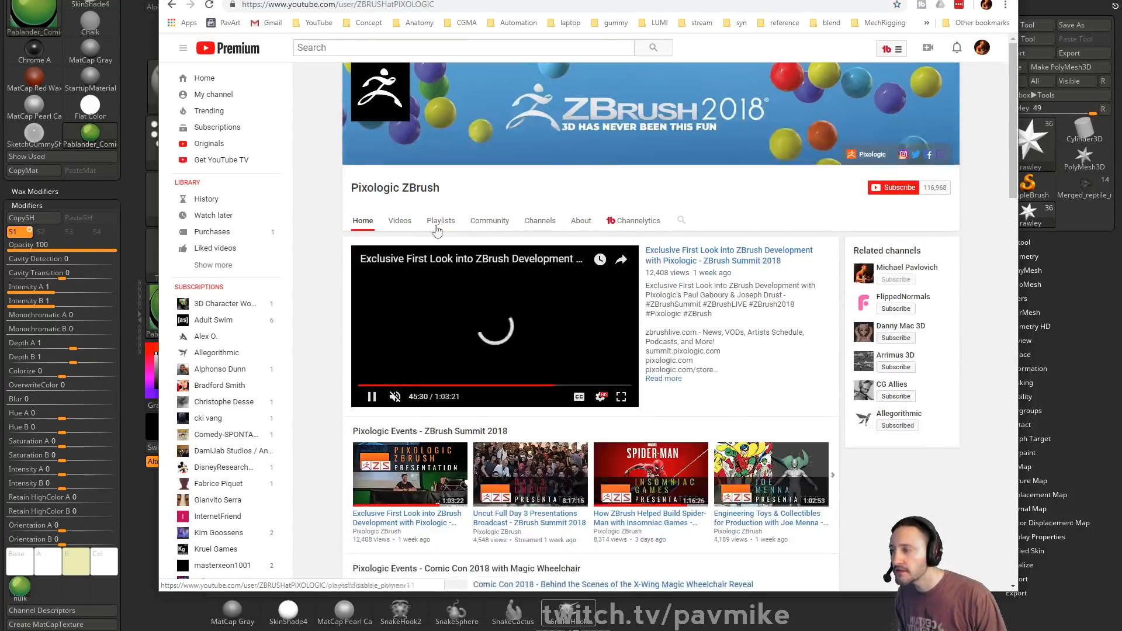
click(441, 221)
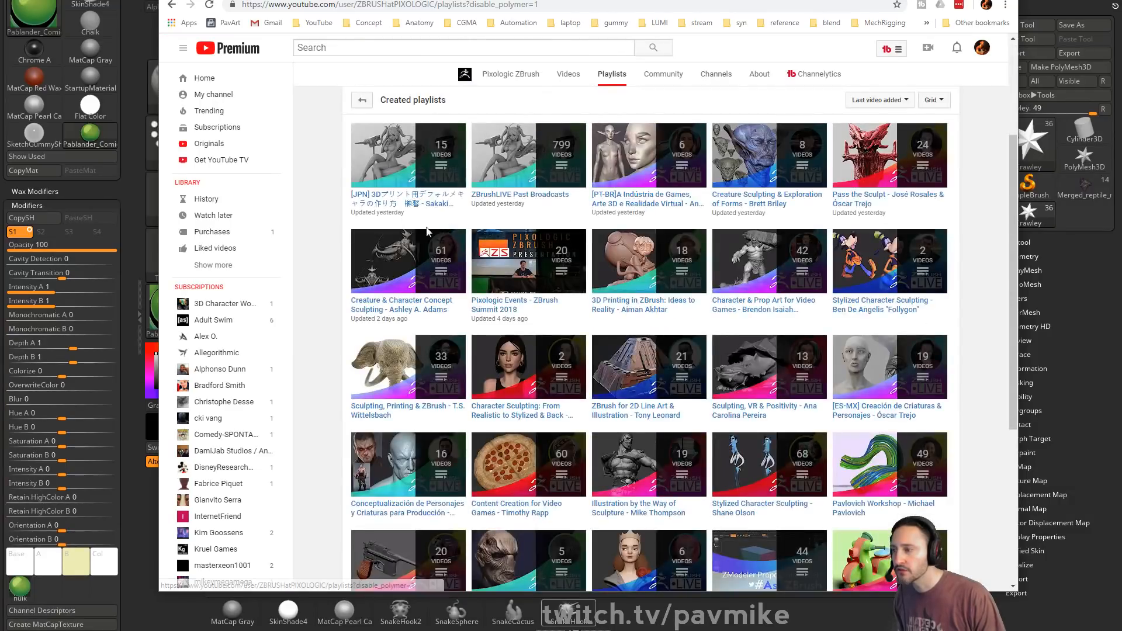
- Browse the Pixologic ZBrush created playlists, load more of them, and minimize the browser
scroll(444, 227, down, 4)
scroll(724, 195, up, 4)
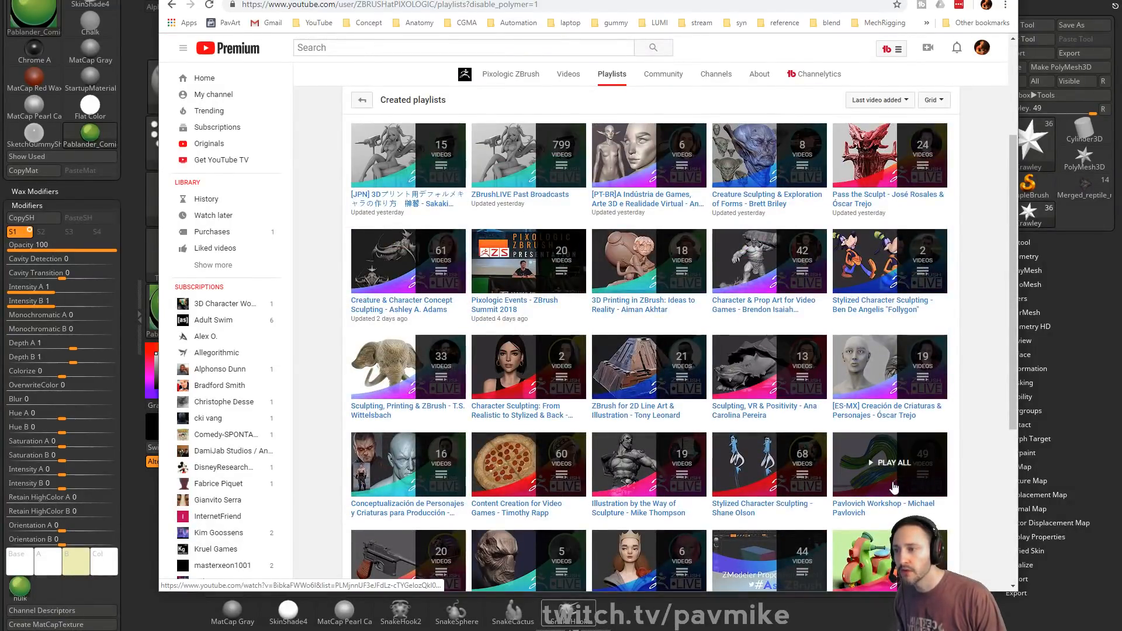
scroll(895, 486, up, 1)
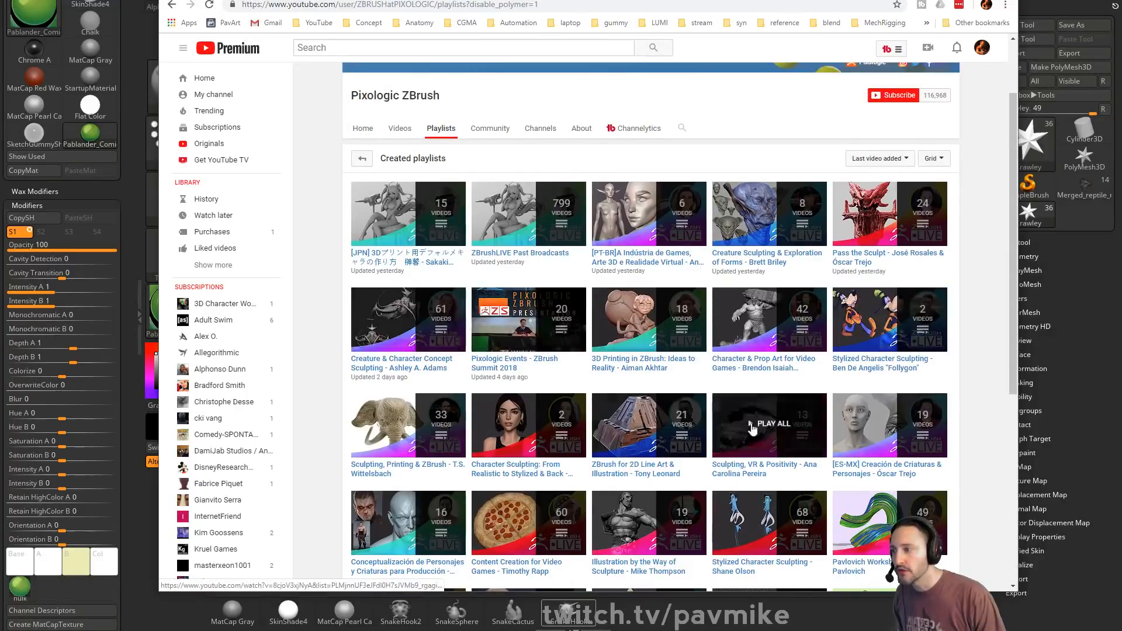
scroll(752, 428, down, 5)
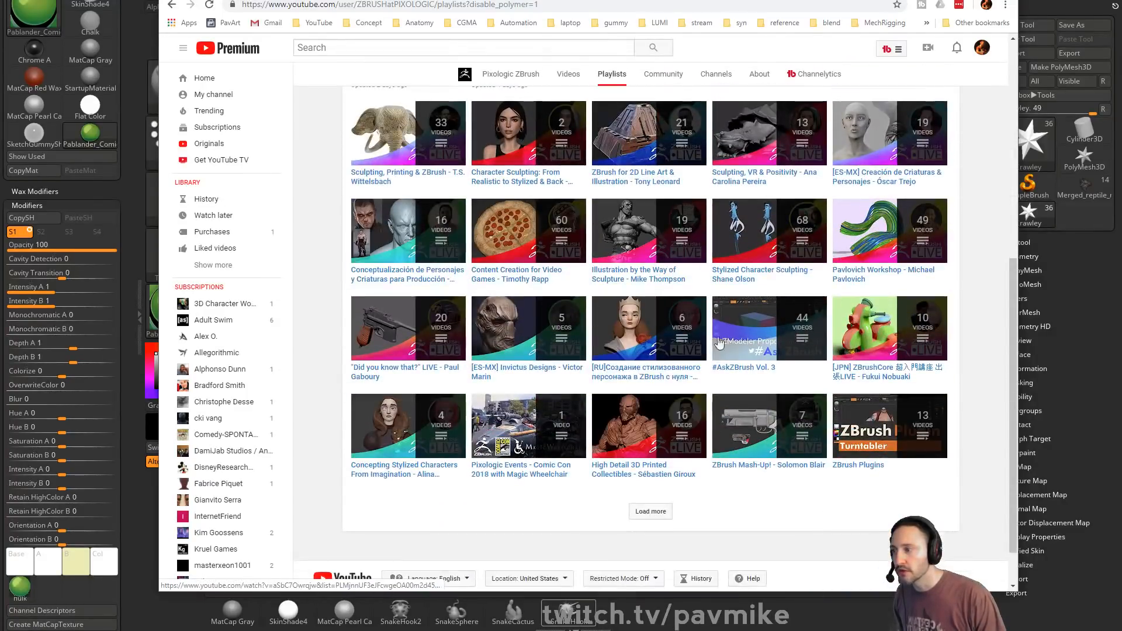
click(650, 512)
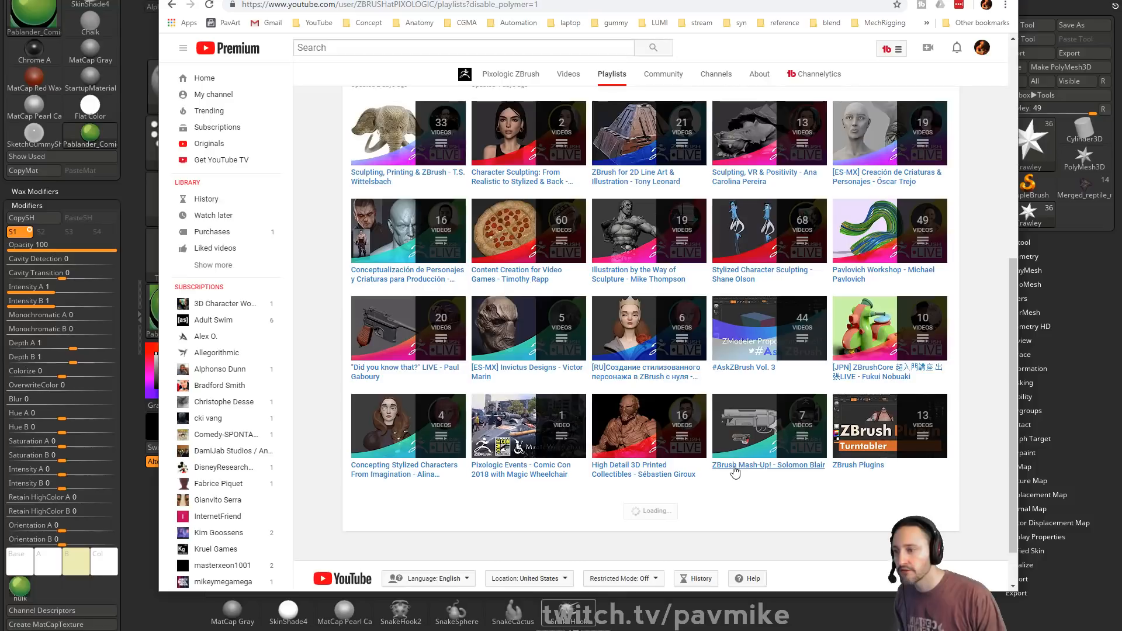
scroll(738, 469, down, 10)
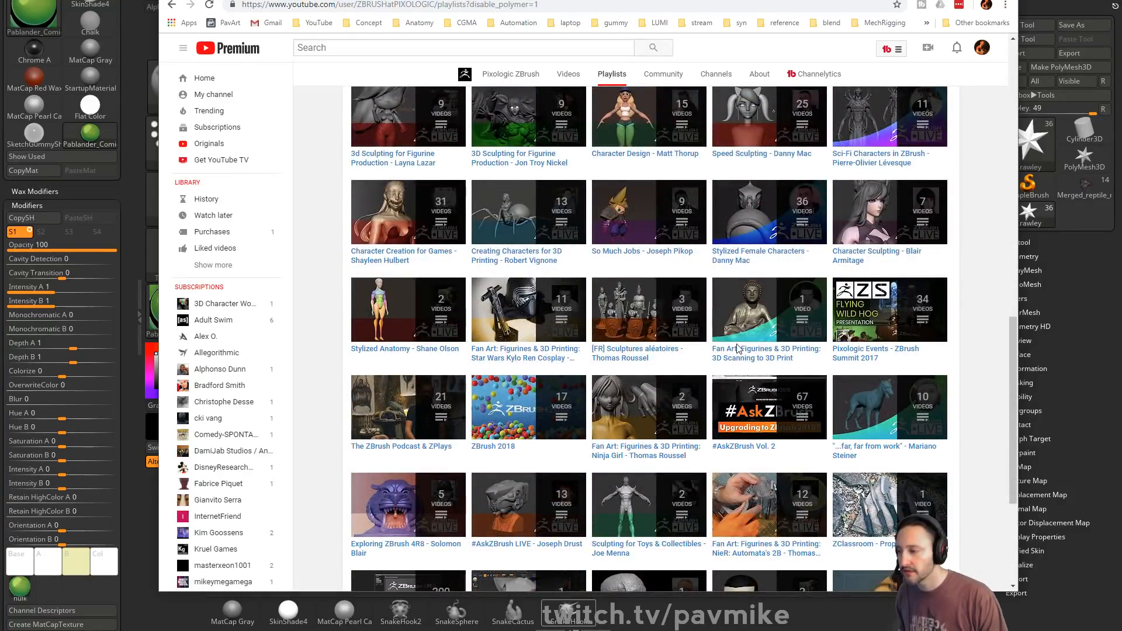
scroll(738, 349, up, 10)
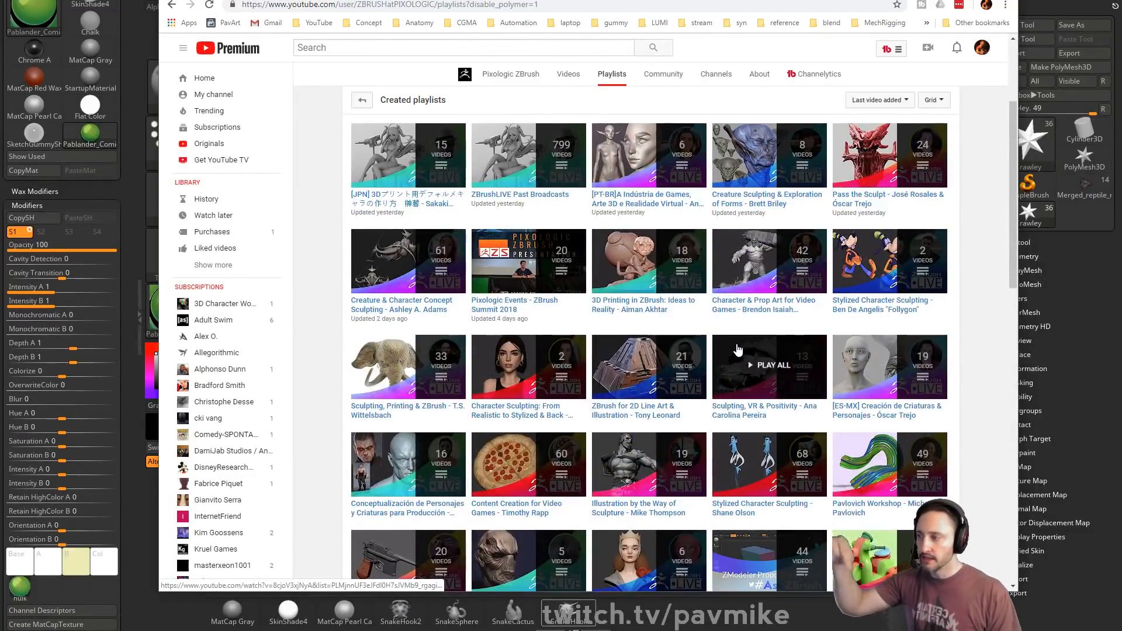
scroll(635, 270, up, 3)
scroll(636, 269, down, 5)
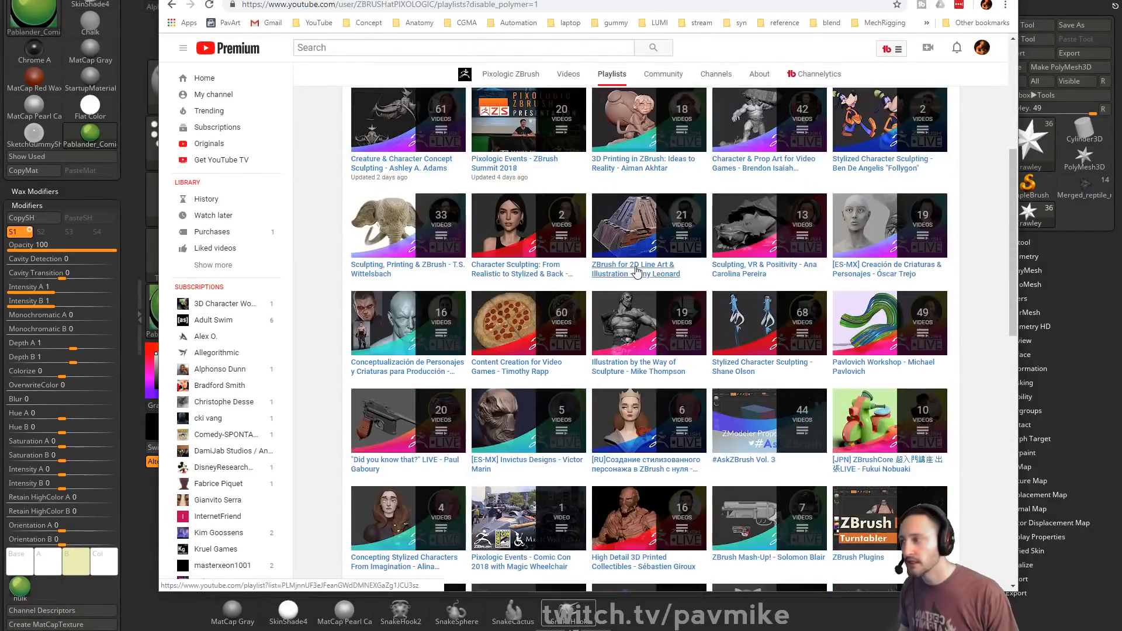
scroll(635, 272, down, 1)
scroll(635, 271, up, 4)
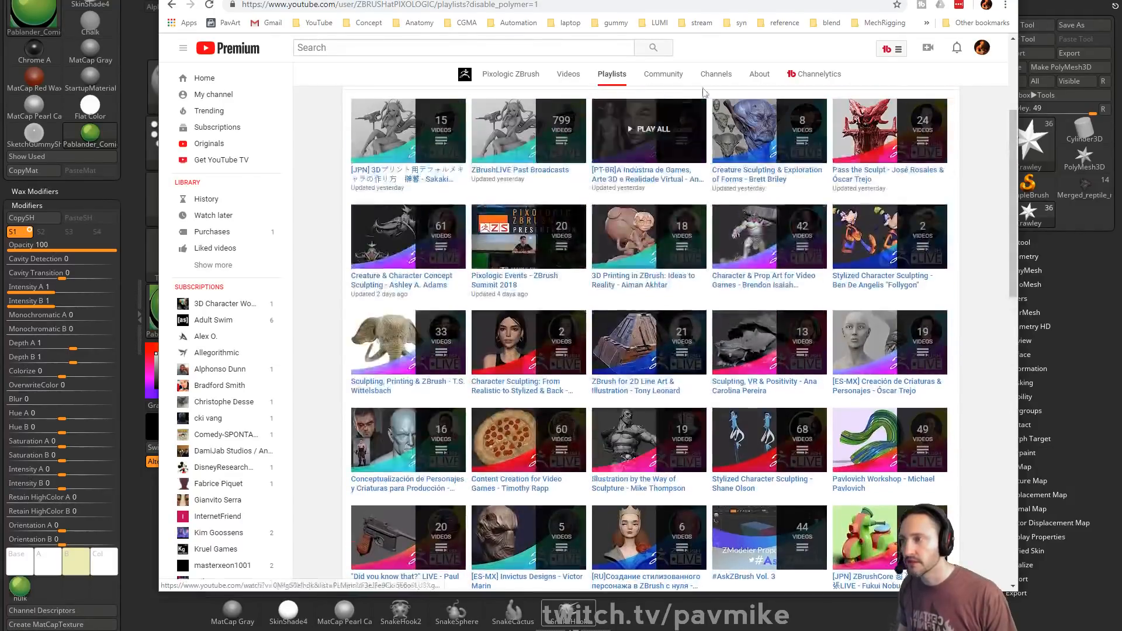
key(super+Down)
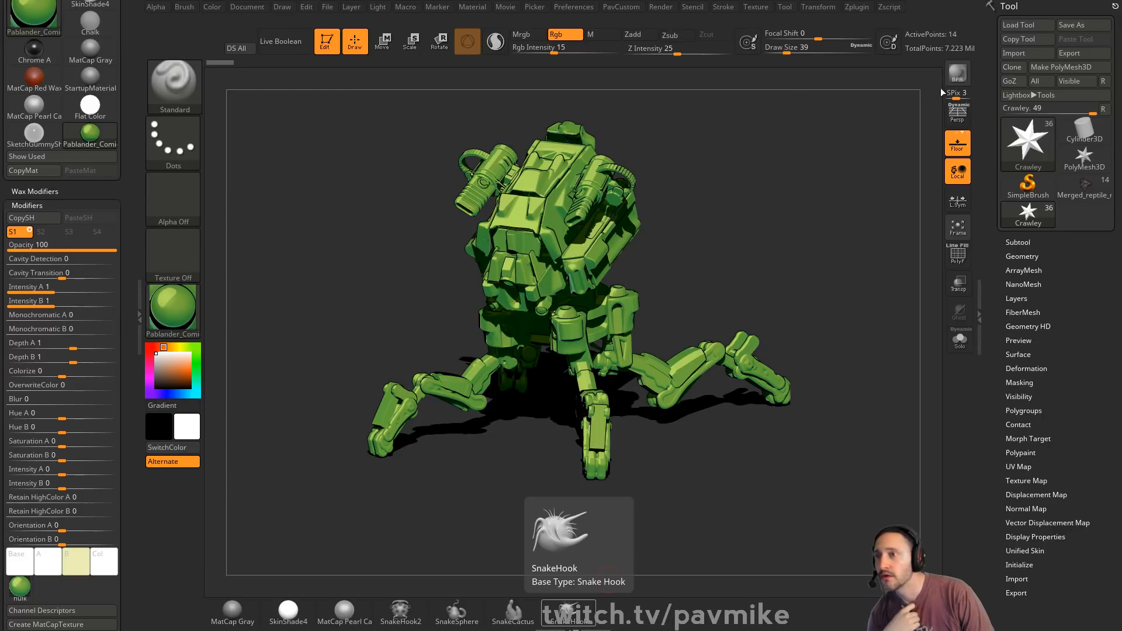
- Switch to the PowerPoint presentation and view the mech renders on slides 50 through 53
key(alt+Tab)
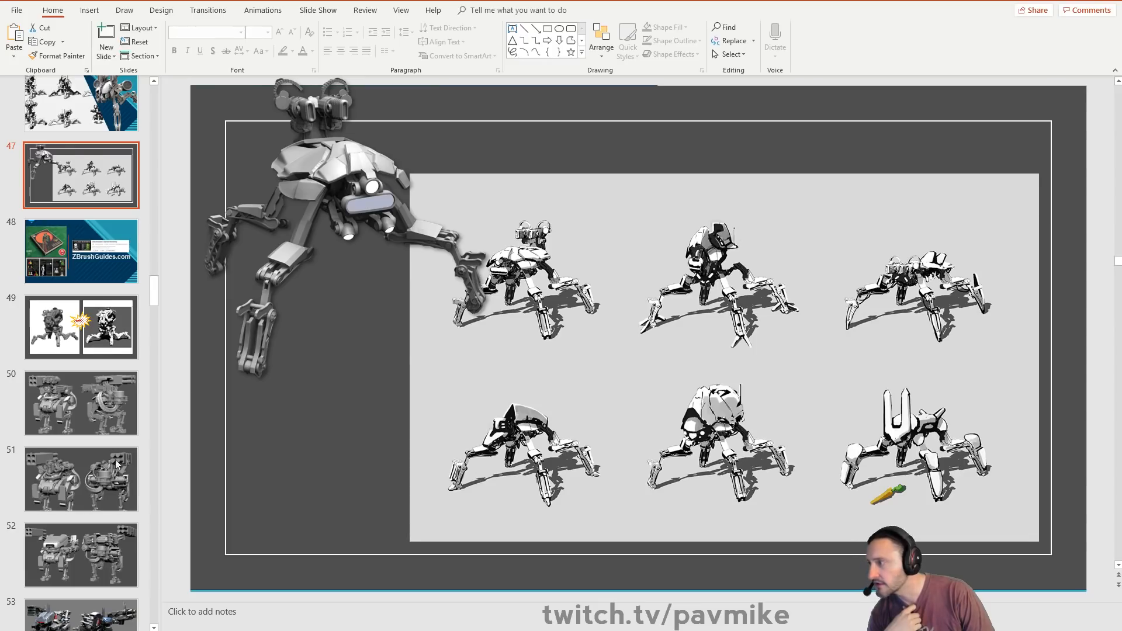
scroll(76, 293, down, 5)
click(74, 230)
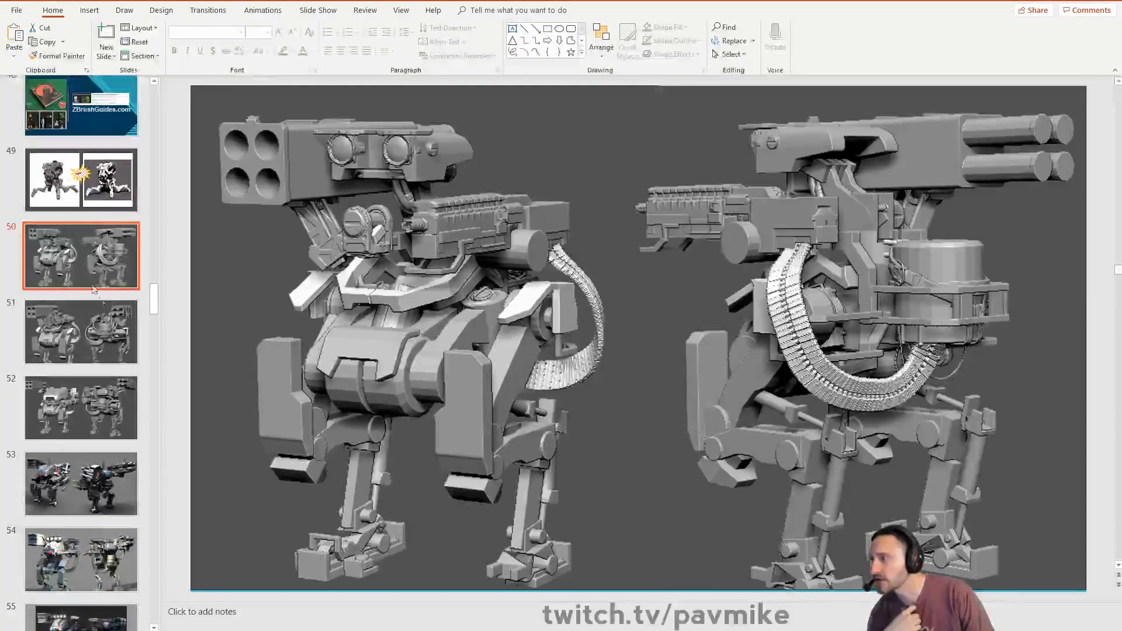
click(100, 306)
scroll(100, 333, down, 2)
click(106, 305)
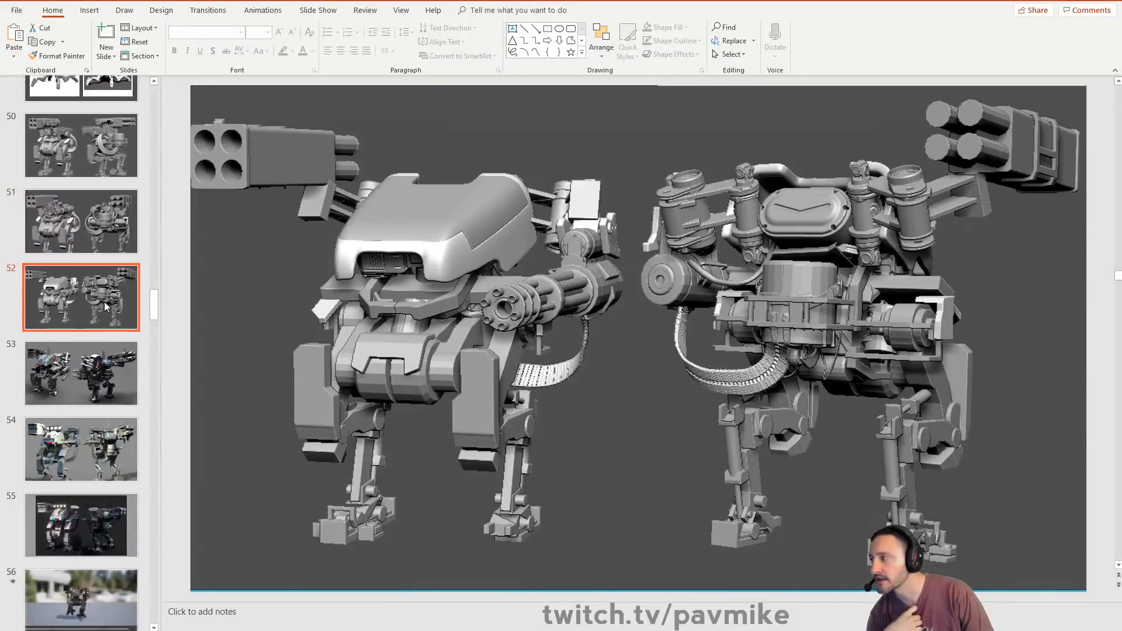
scroll(105, 306, down, 2)
click(105, 305)
scroll(105, 306, down, 2)
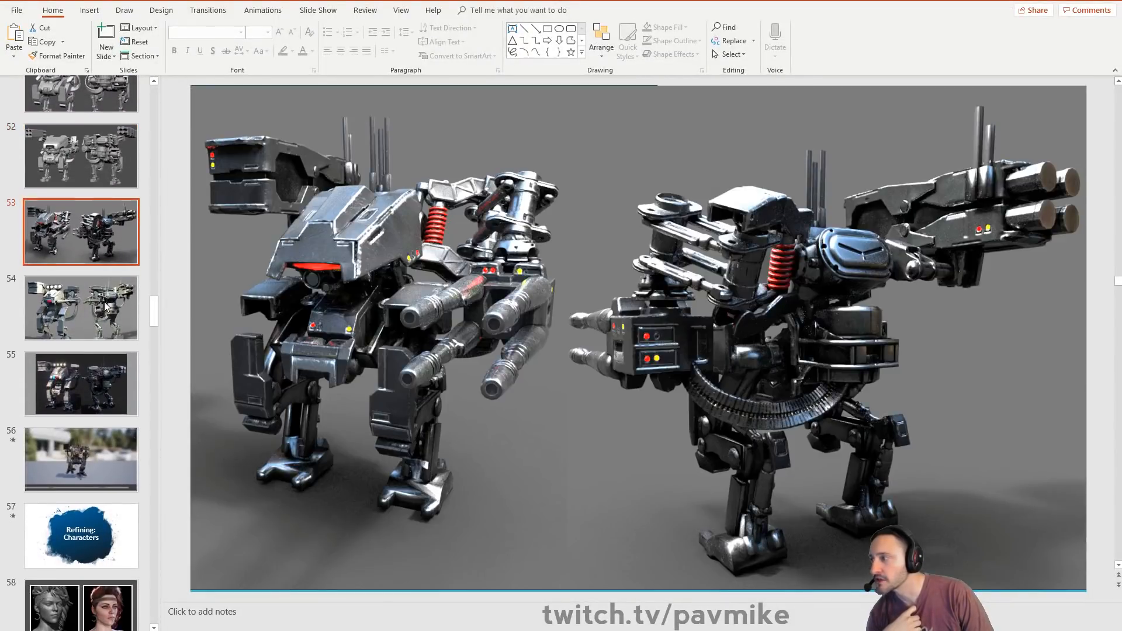
- View the textured mechs on slides 54 and 55 and play the walking-mech video on slide 56
click(105, 306)
scroll(105, 306, down, 2)
click(105, 306)
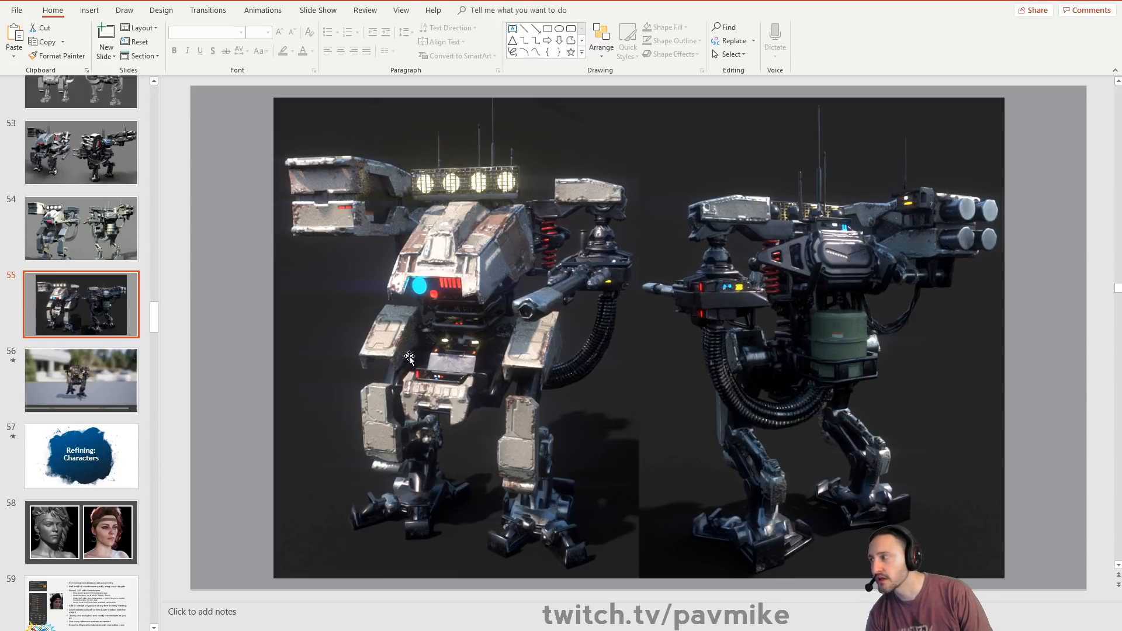
key(Down)
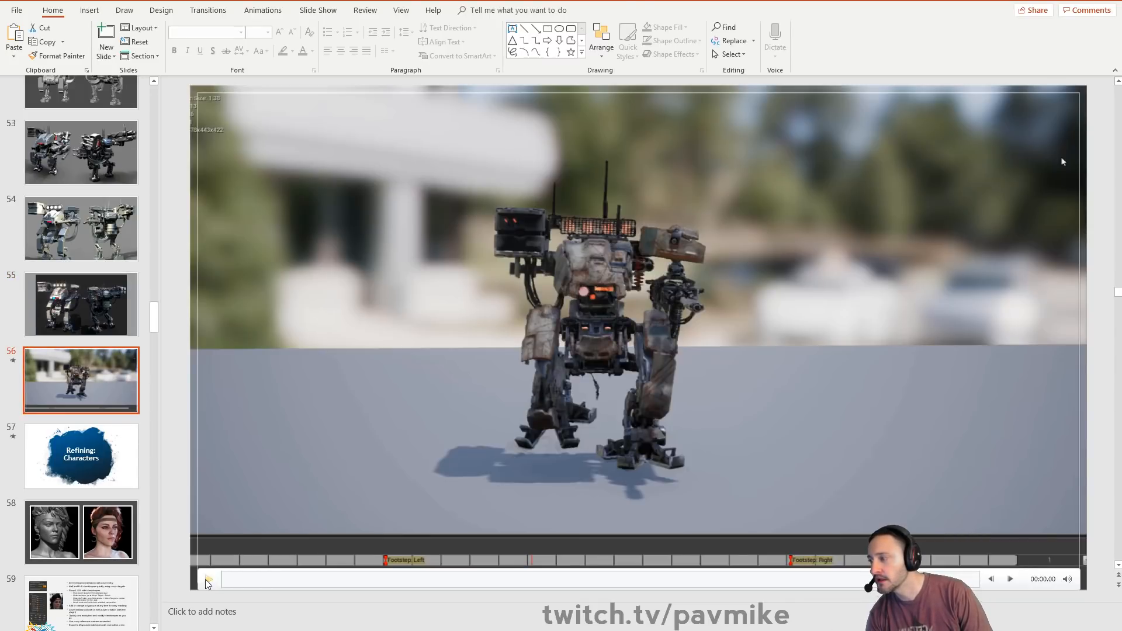
click(208, 580)
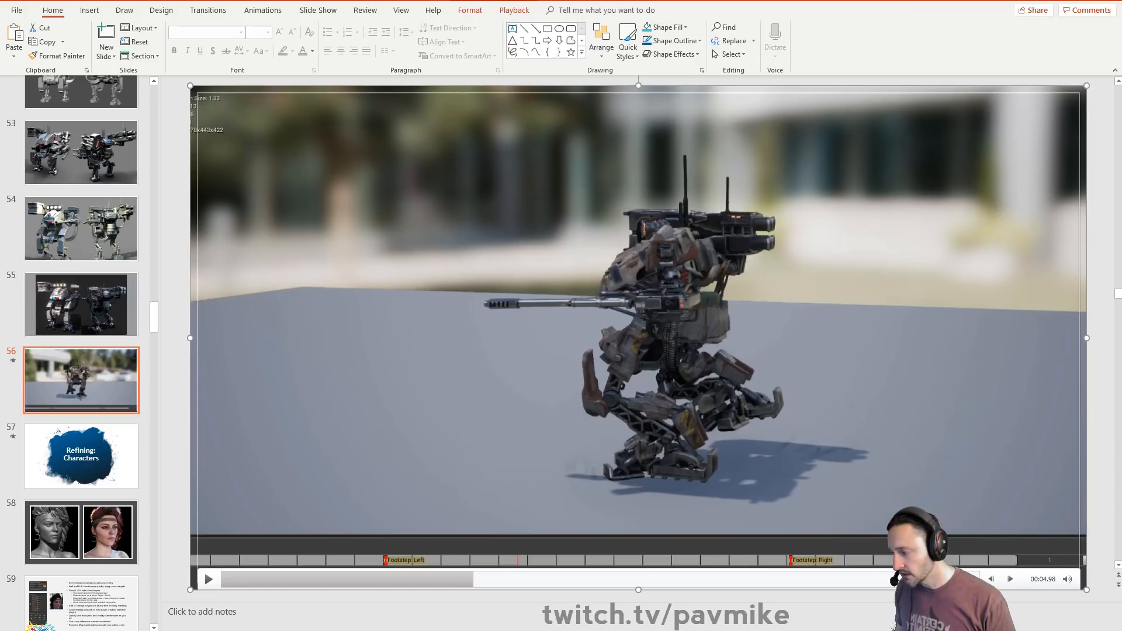
- Switch to the browser, open the Livestream Highlights playlist, and load its remaining videos down to the end of the list
key(alt+Tab)
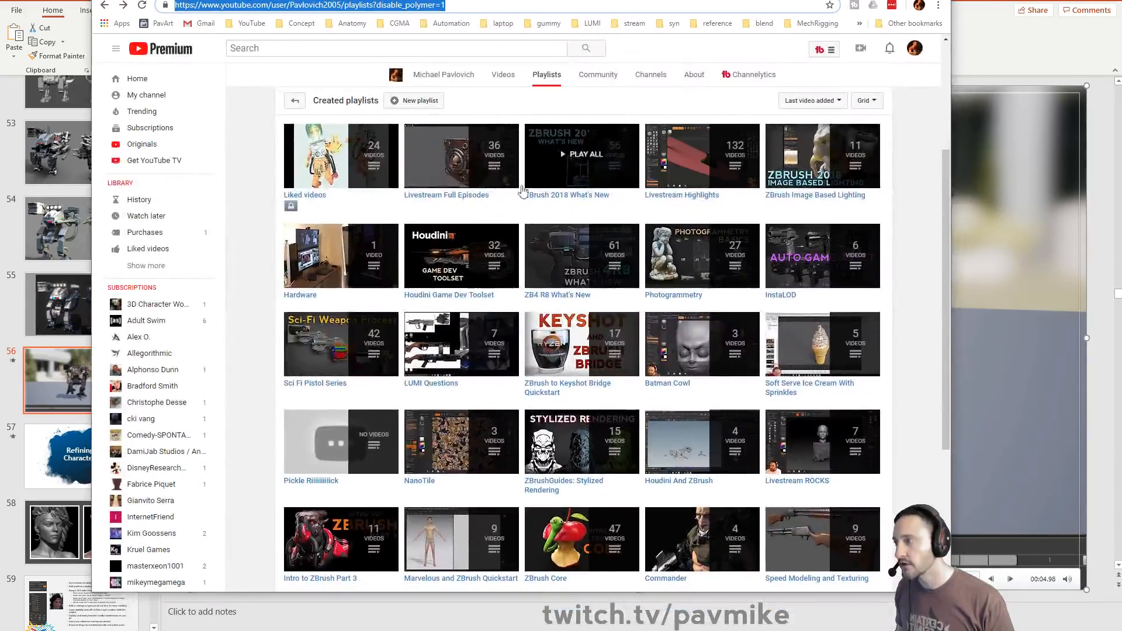
click(675, 198)
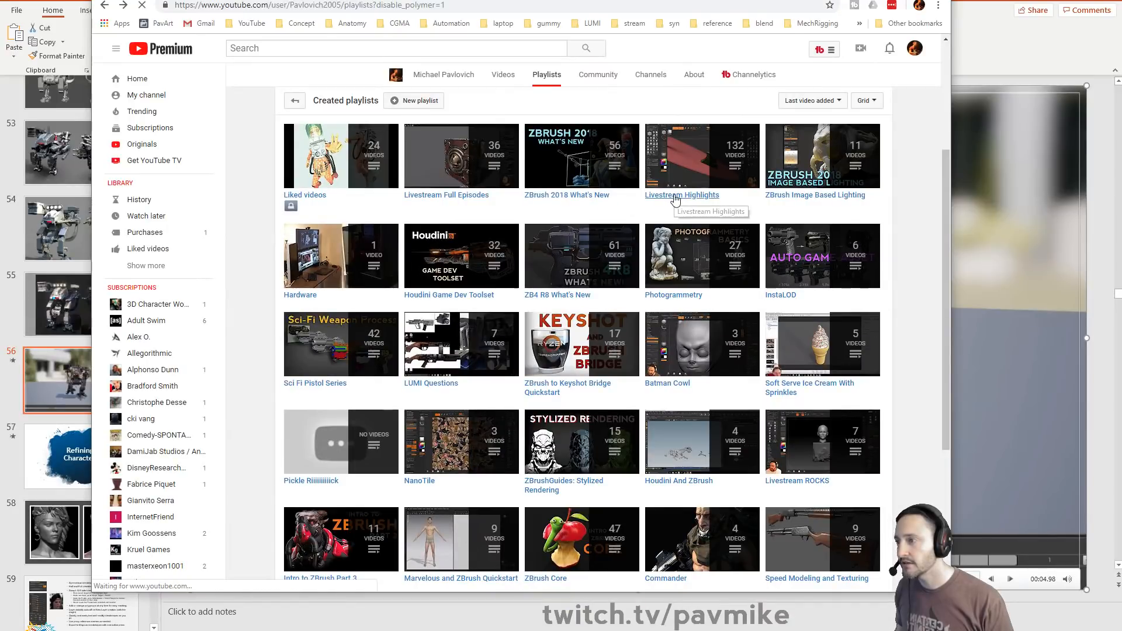
scroll(478, 286, down, 20)
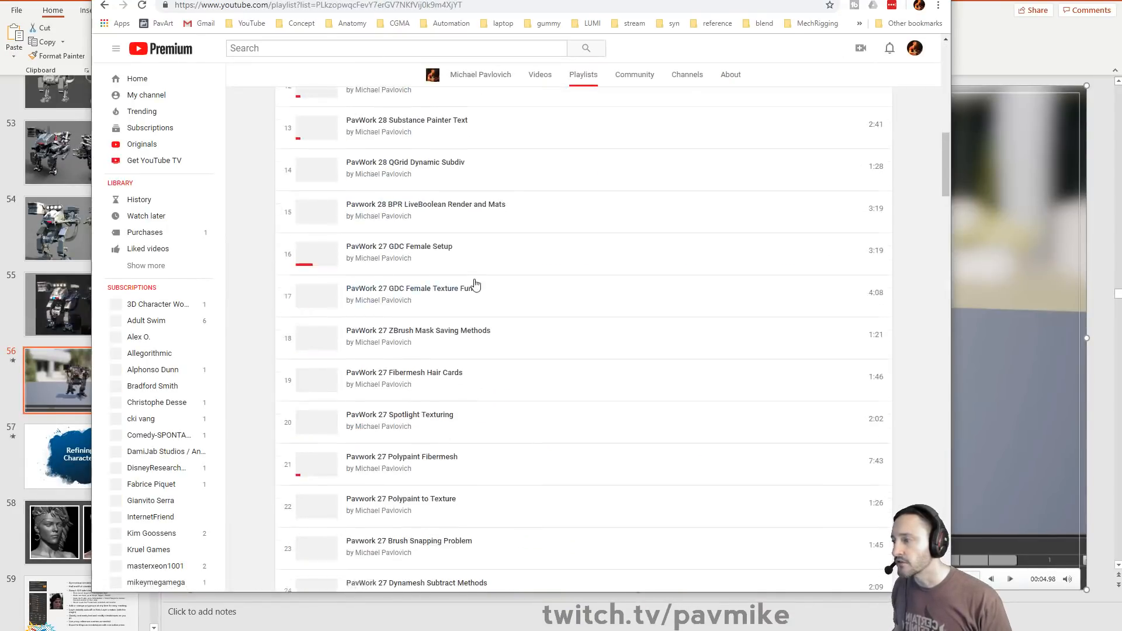
scroll(491, 307, down, 20)
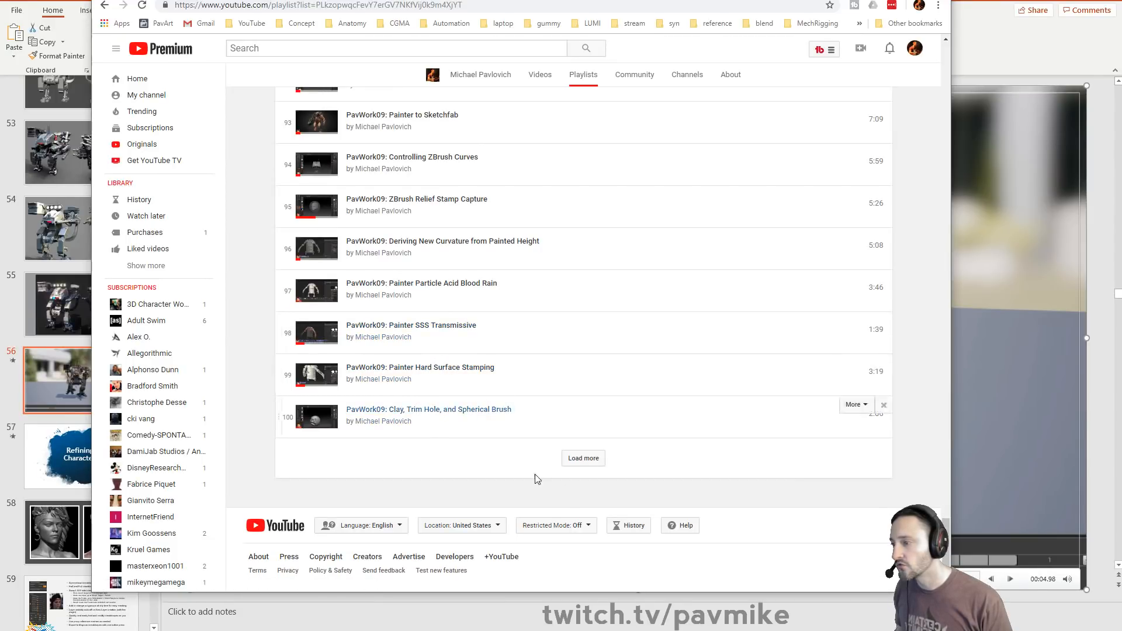
click(582, 458)
scroll(514, 409, down, 15)
scroll(521, 414, down, 7)
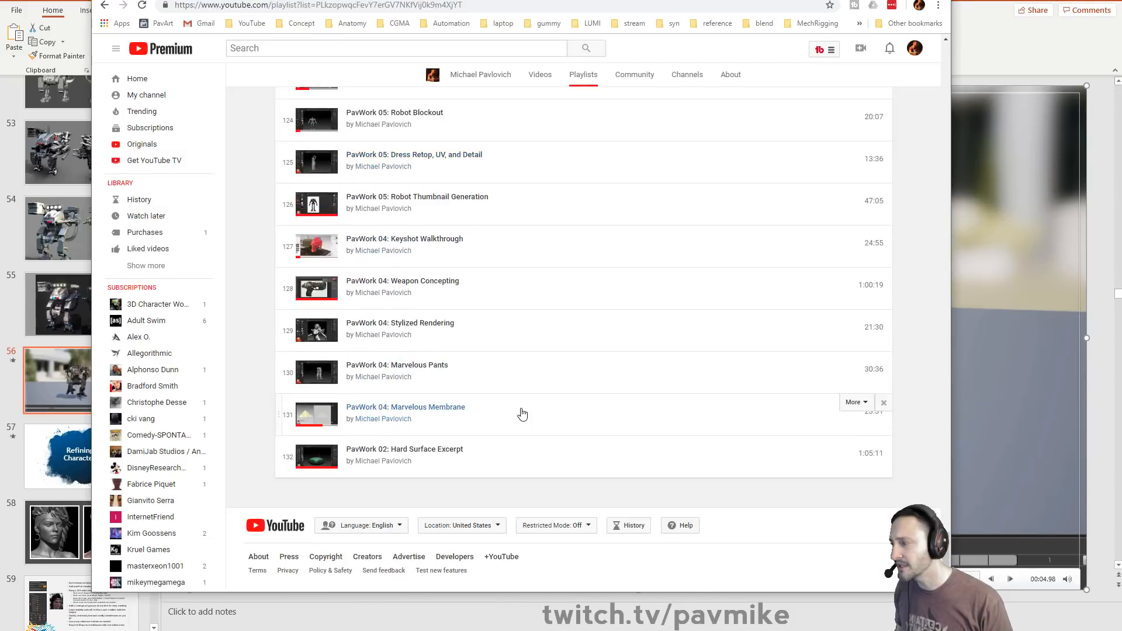
- Open the "PavWork 02: Hard Surface Excerpt" video, pause it, and select its web address
click(444, 454)
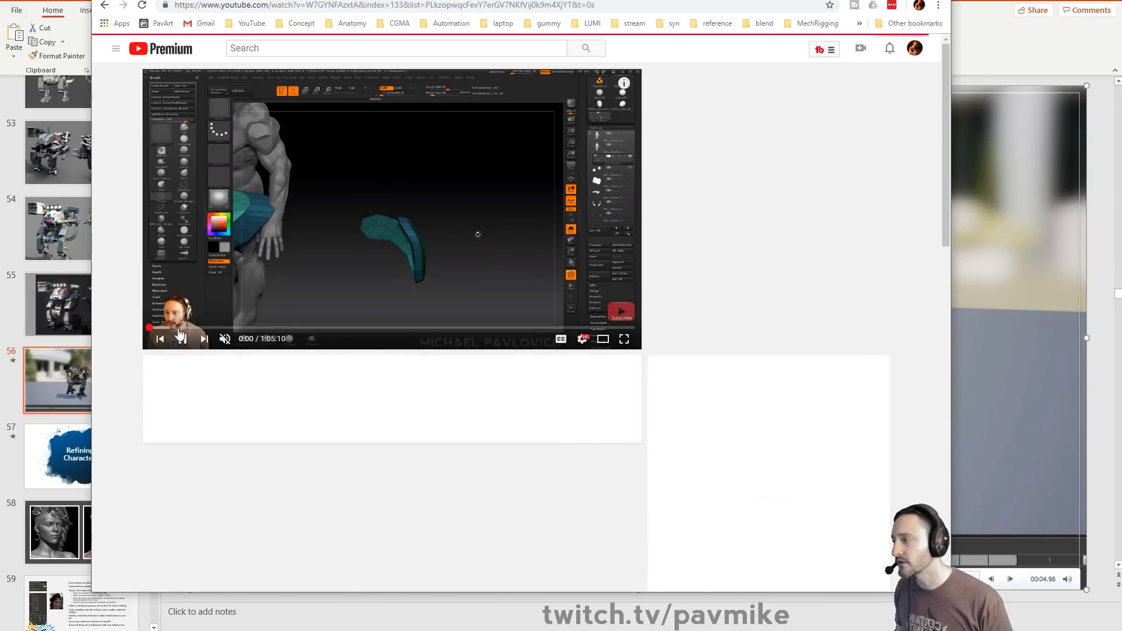
click(491, 228)
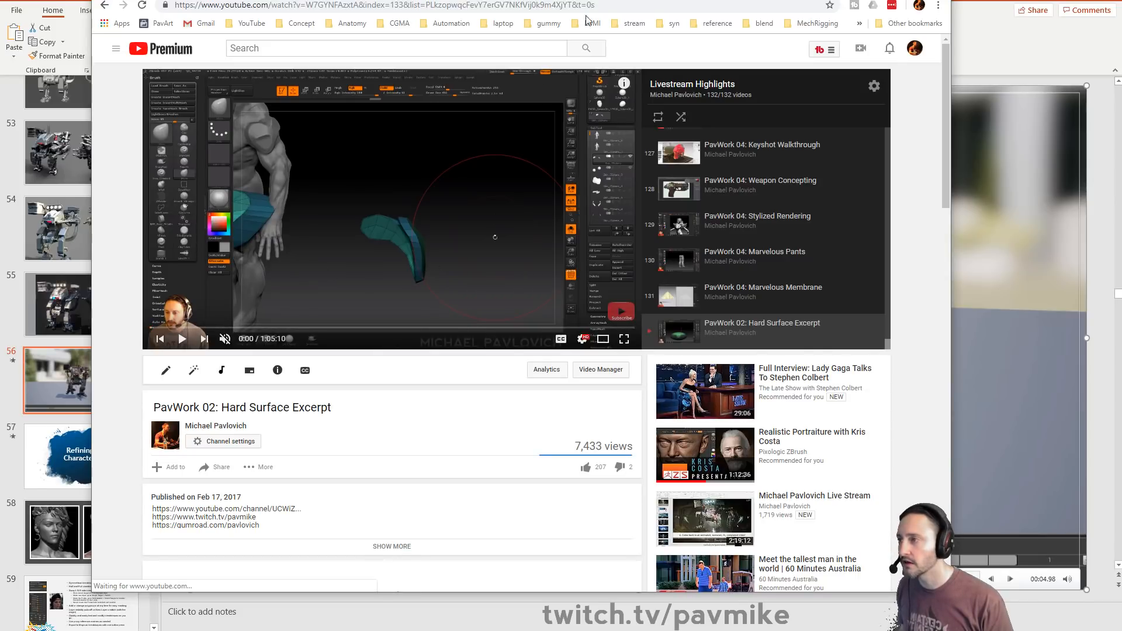
click(611, 6)
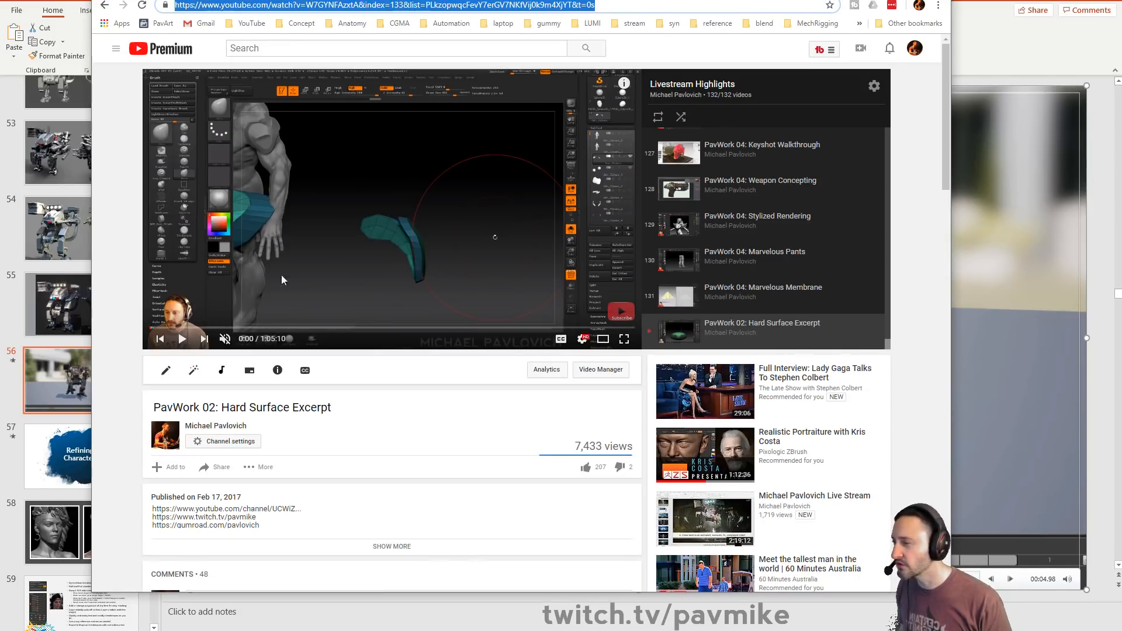
key(alt+Tab)
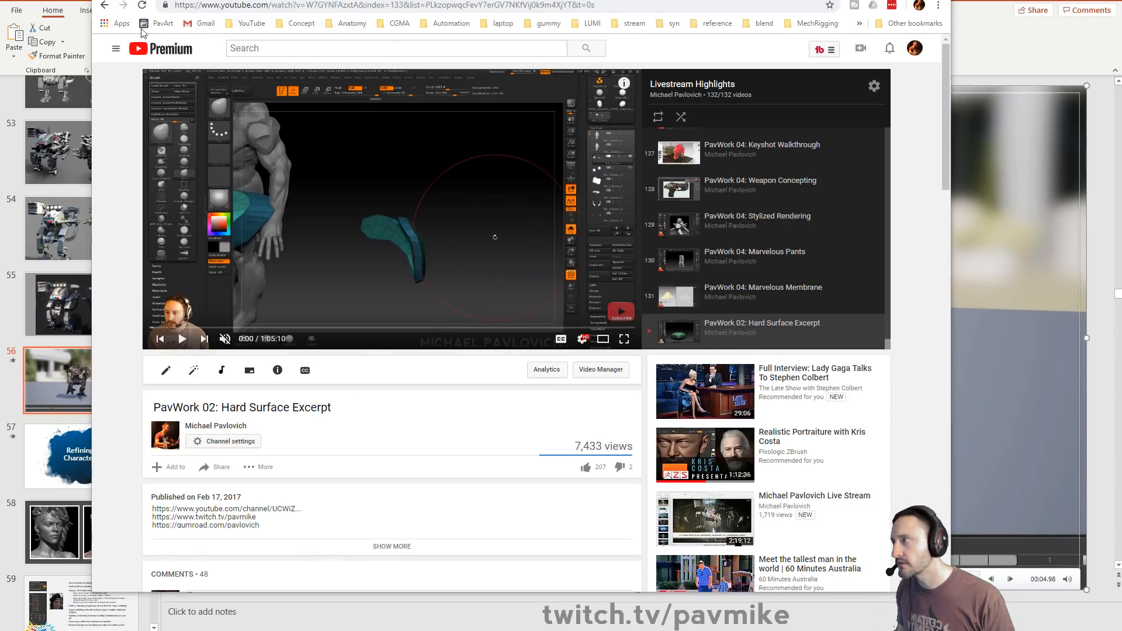
- Return to the channel's created playlists, load and look through the remaining ones, and switch back to PowerPoint
click(120, 17)
click(104, 5)
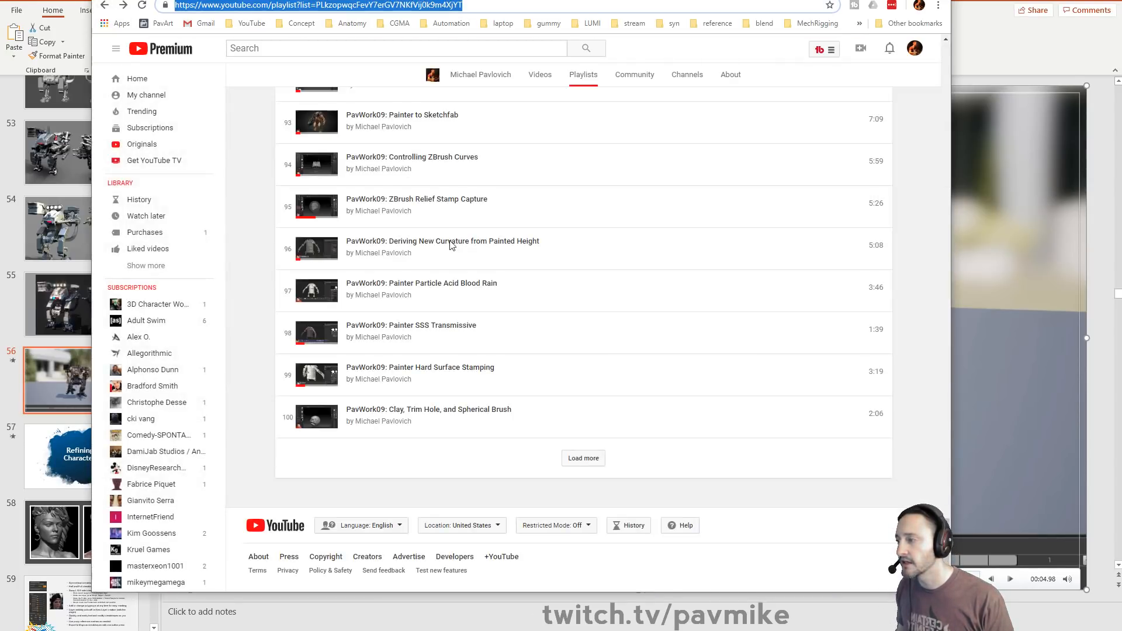
click(104, 4)
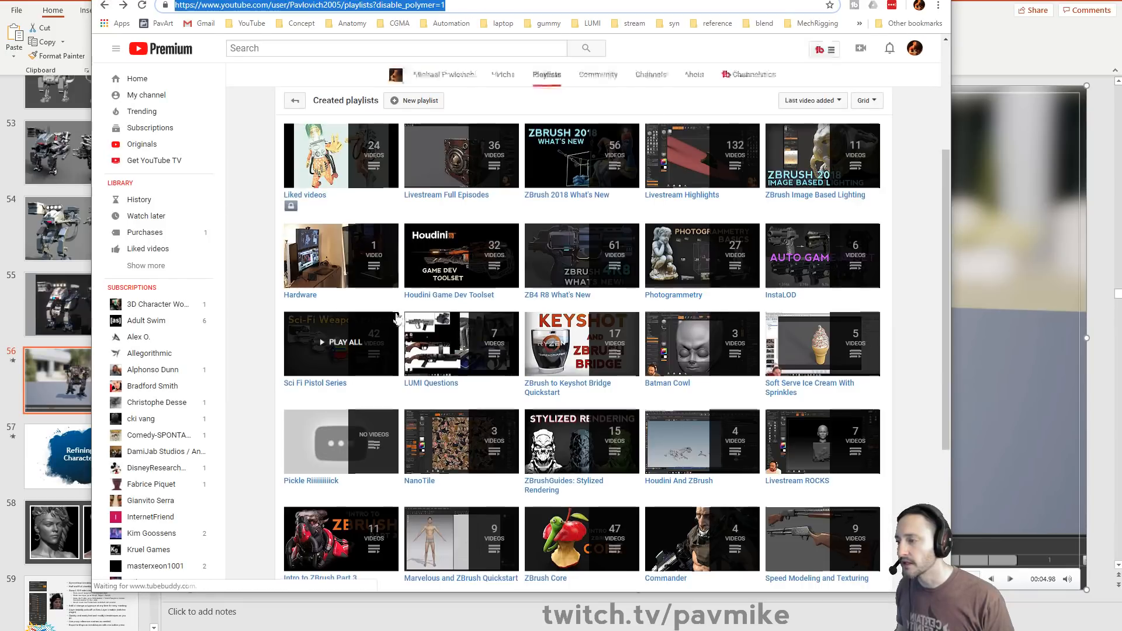
scroll(409, 304, down, 6)
click(582, 458)
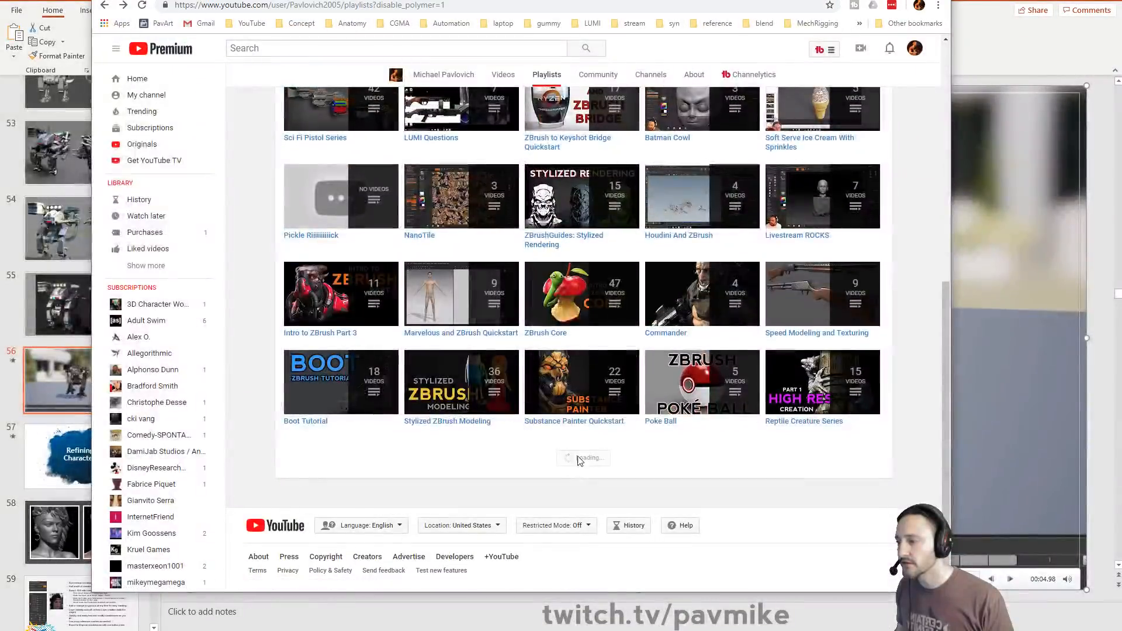
scroll(597, 447, down, 3)
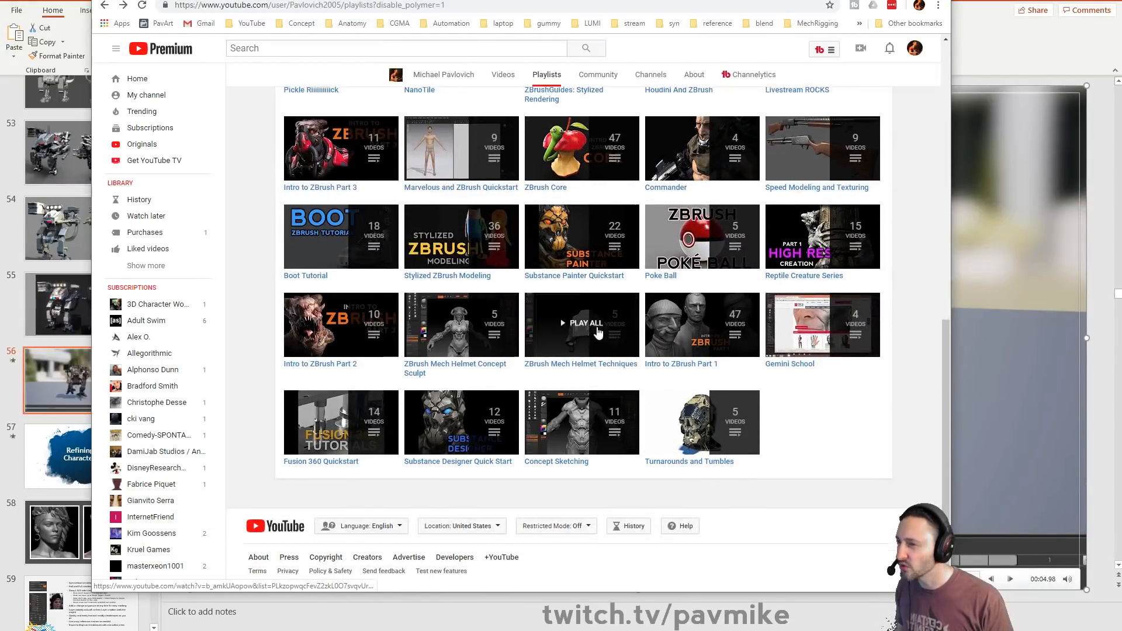
scroll(597, 330, up, 7)
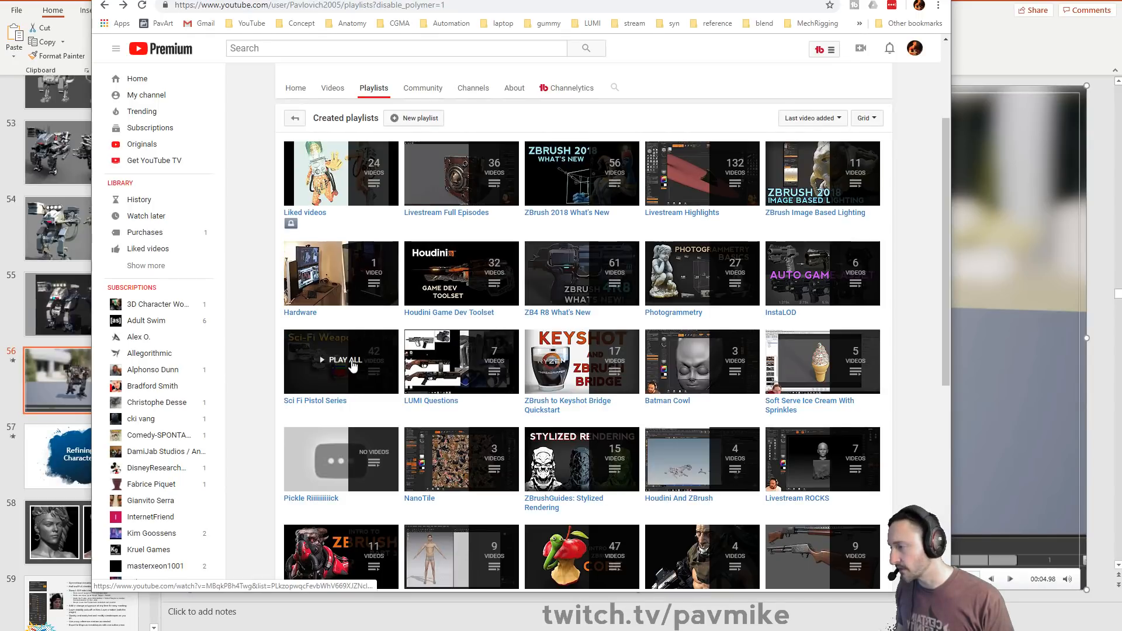
key(alt+Tab)
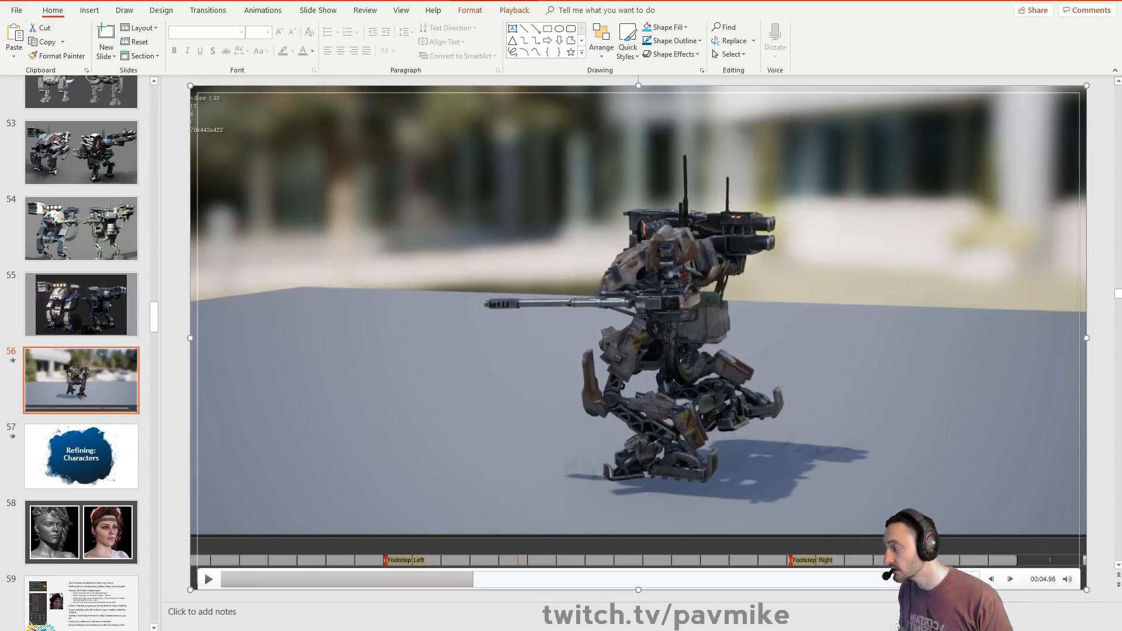
- Switch to ZBrush and apply the StartupMaterial to the Crawley mech
key(alt+Tab)
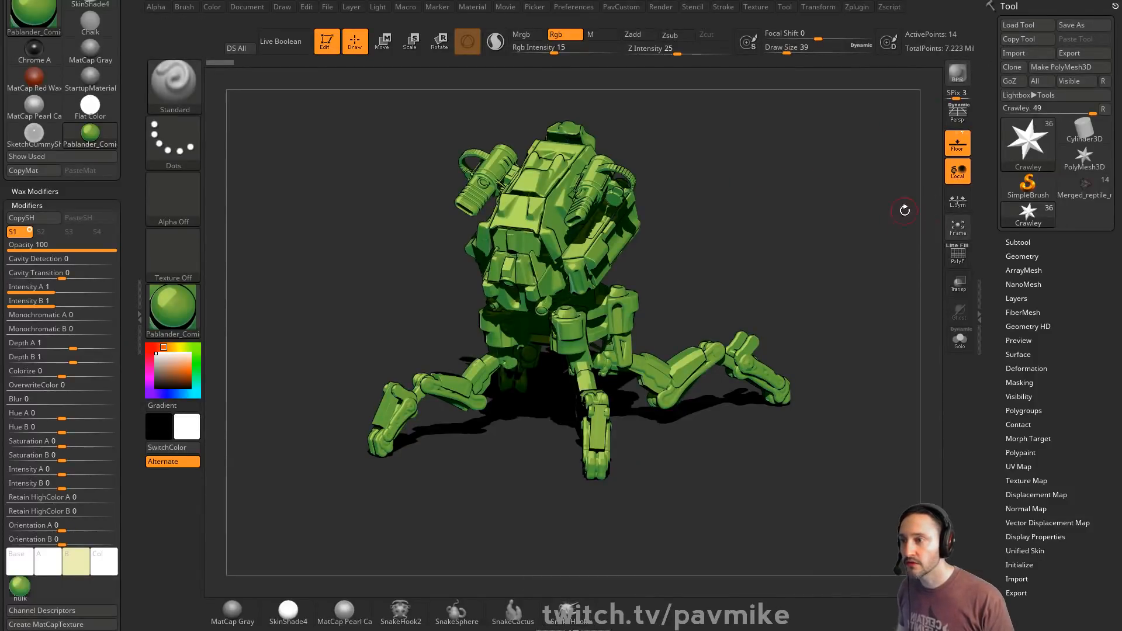
click(173, 310)
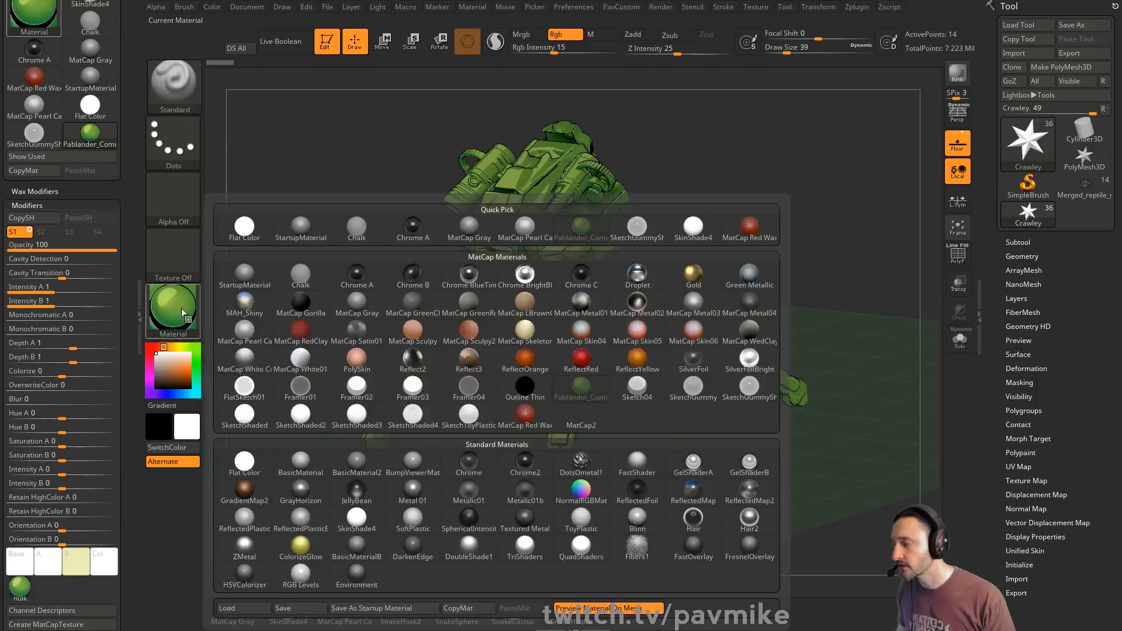
click(244, 292)
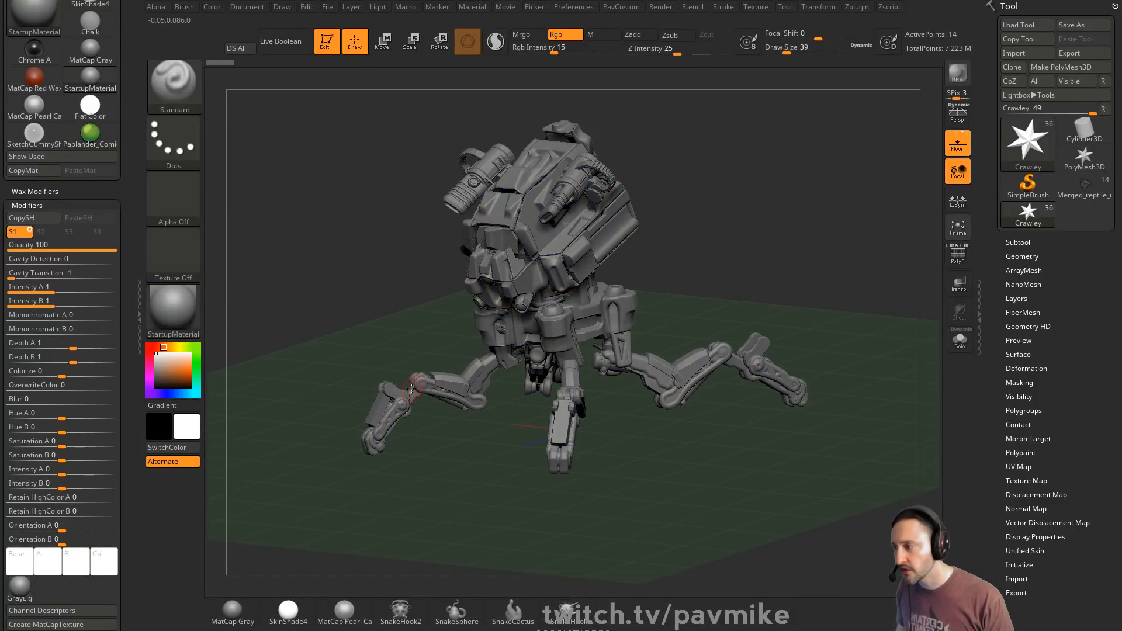
- Hide the floor grid and set the draw size to 31 while inspecting the mech's body and legs
alt+drag(785, 251, 802, 300)
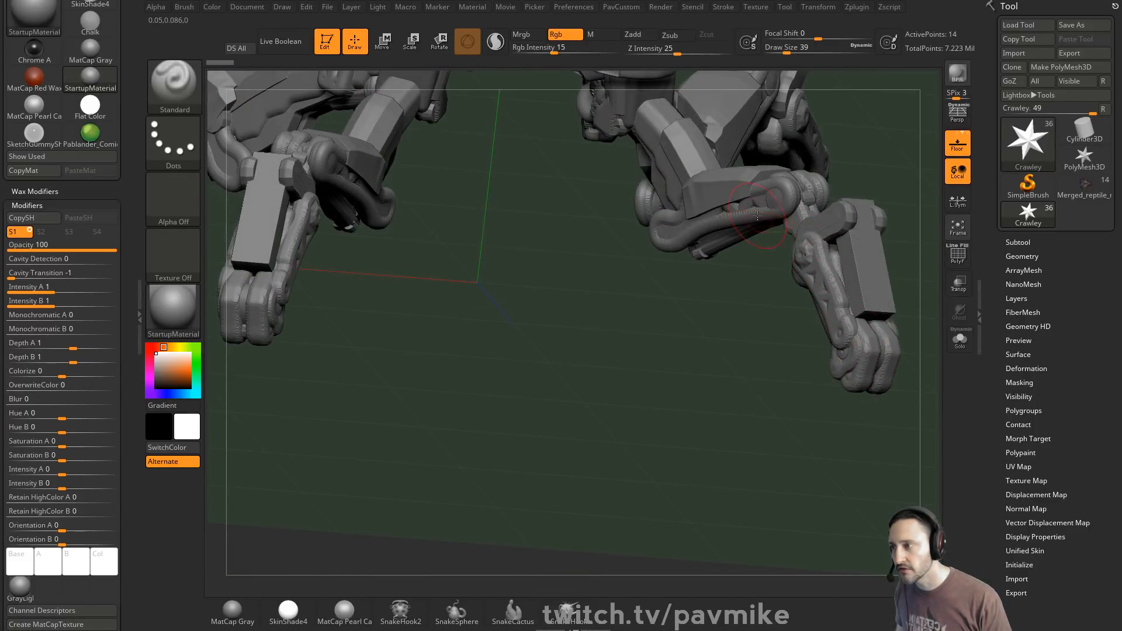
mouse_move(691, 302)
mouse_down()
mouse_move(804, 345)
mouse_move(846, 152)
mouse_move(820, 127)
mouse_move(802, 285)
mouse_up()
key(s)
click(801, 350)
click(957, 143)
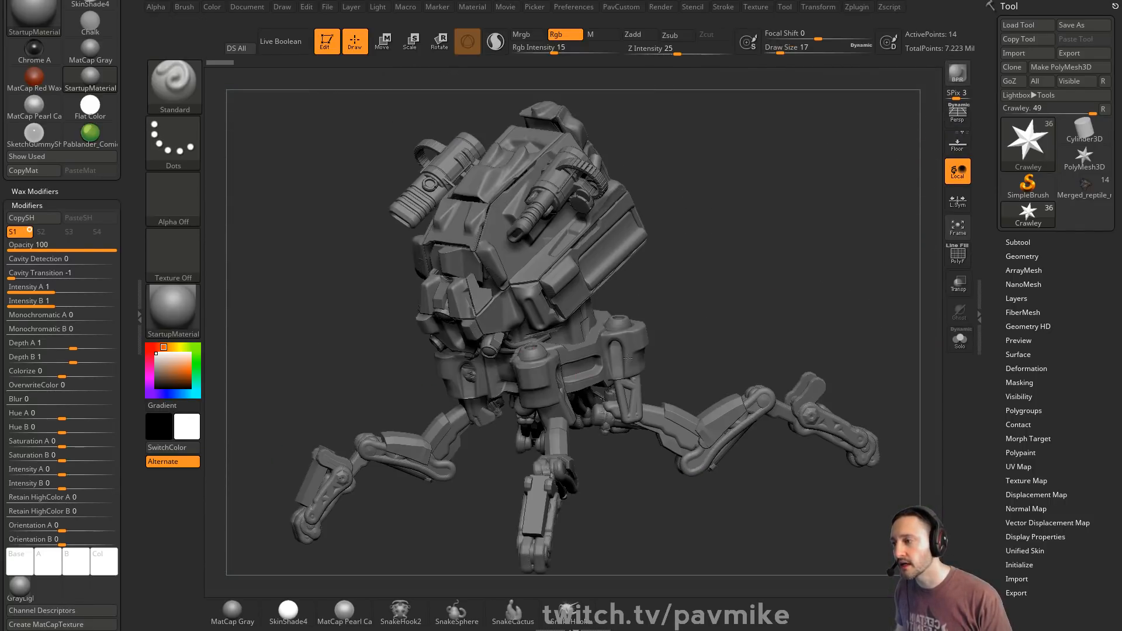
mouse_move(722, 243)
mouse_down()
mouse_move(822, 236)
mouse_move(769, 265)
mouse_move(750, 244)
mouse_up()
key(s)
click(770, 273)
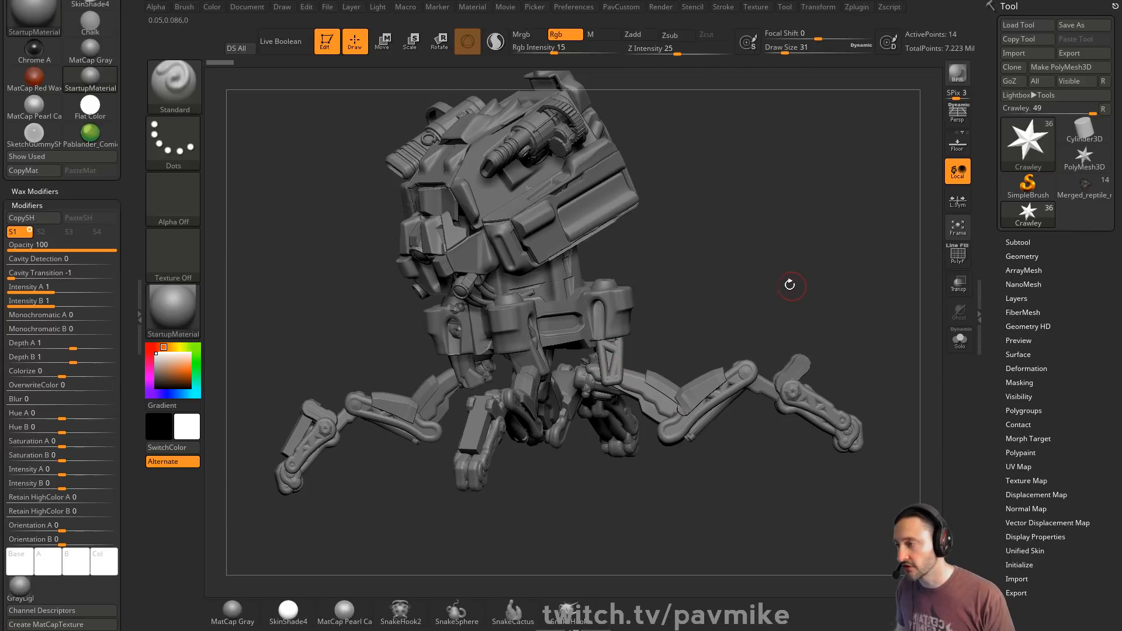
- Select the Merged_Hacksaw_Carver008 subtool and toggle its polyframe on and off
shift+drag(792, 280, 912, 302)
key(Up)
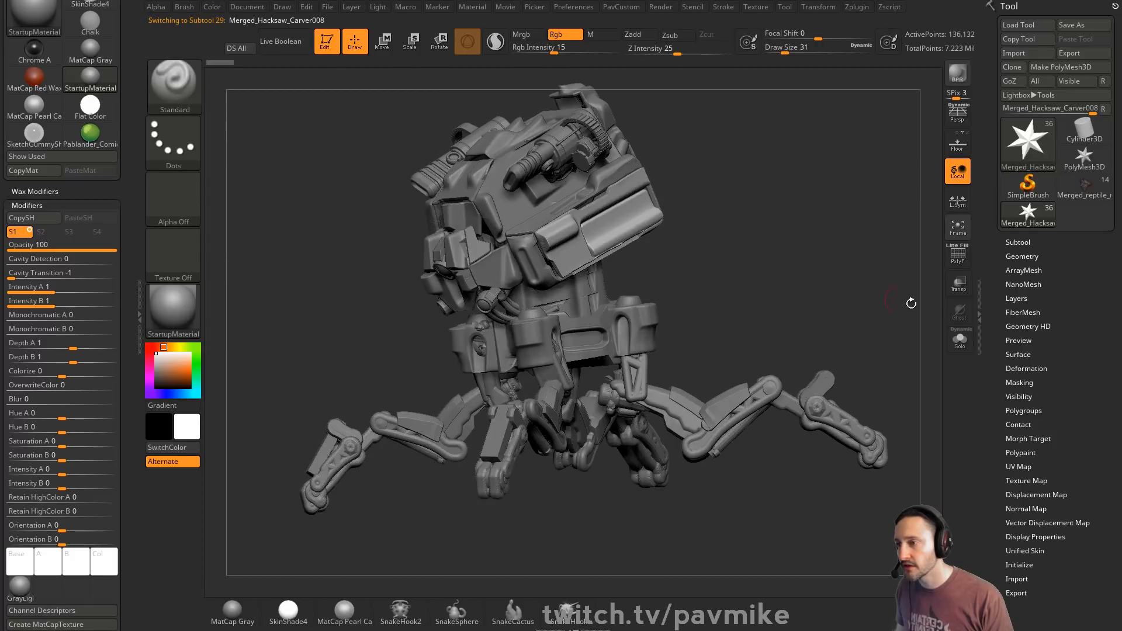
click(959, 256)
click(959, 256)
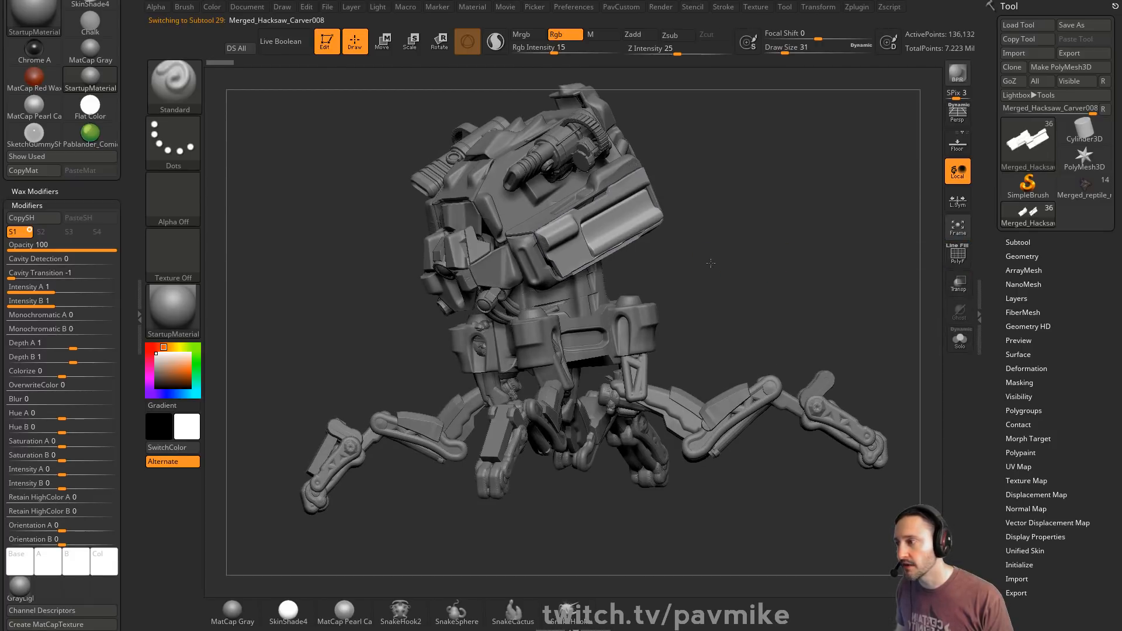
- Select the hip platform subtool Merged_Hacksaw_Carver030, isolate it with Solo, and inspect it from above and the side
drag(818, 275, 720, 279)
alt+click(647, 283)
drag(845, 299, 754, 331)
alt+click(755, 332)
drag(808, 293, 846, 307)
click(952, 345)
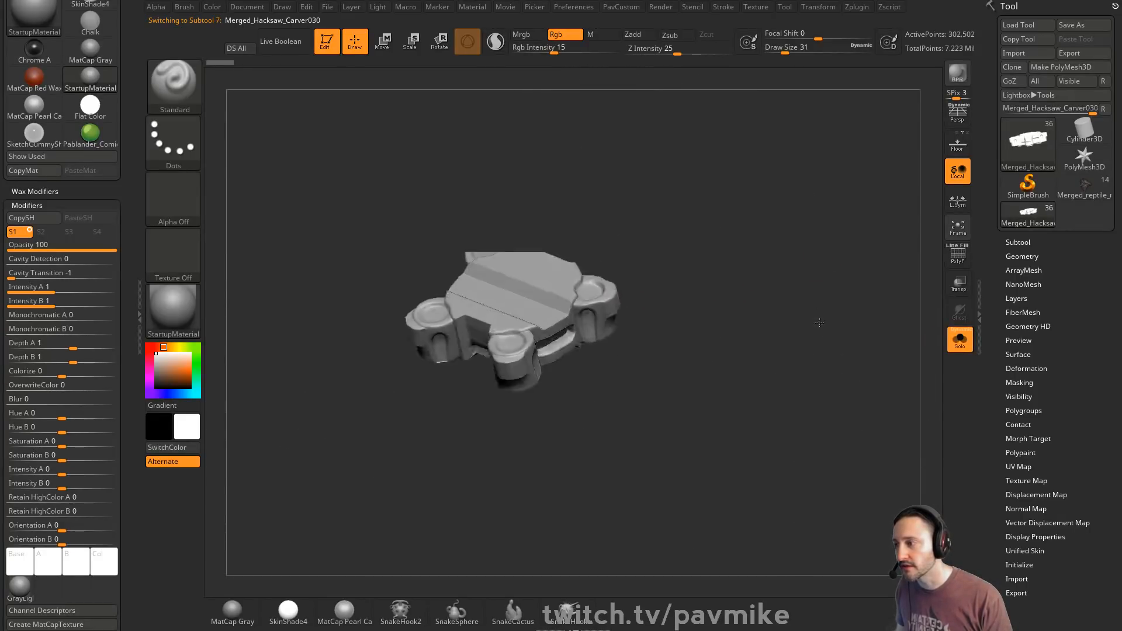
drag(819, 362, 809, 321)
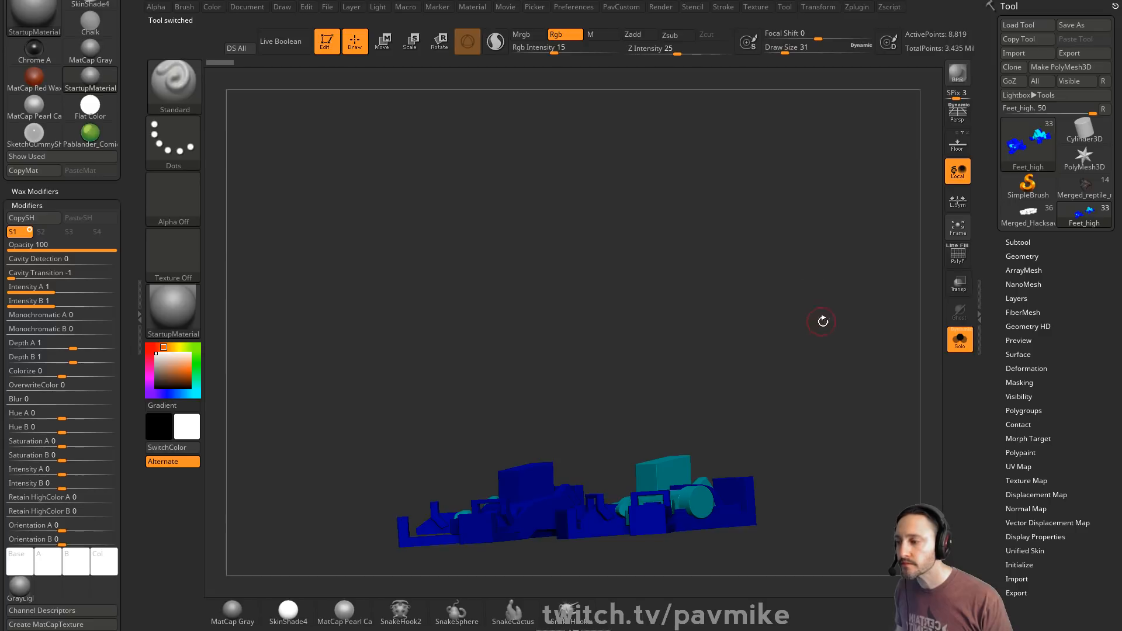
- Turn off Solo on the Feet_high tool, expand its subtool list, and frame the whole colored mech
click(960, 339)
click(1018, 242)
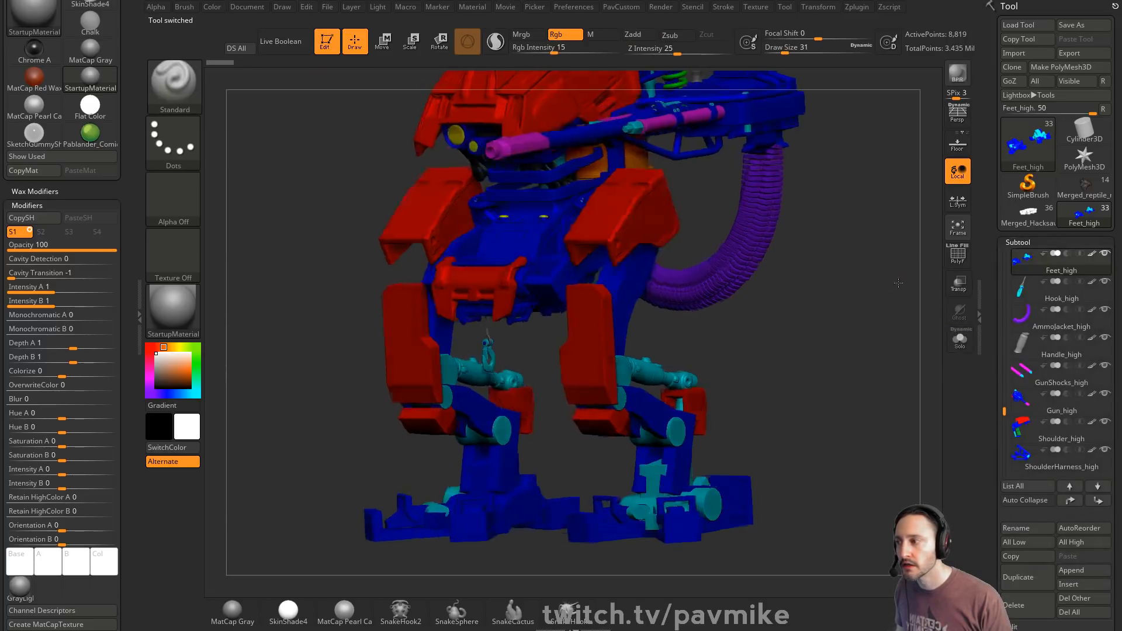
drag(898, 283, 842, 307)
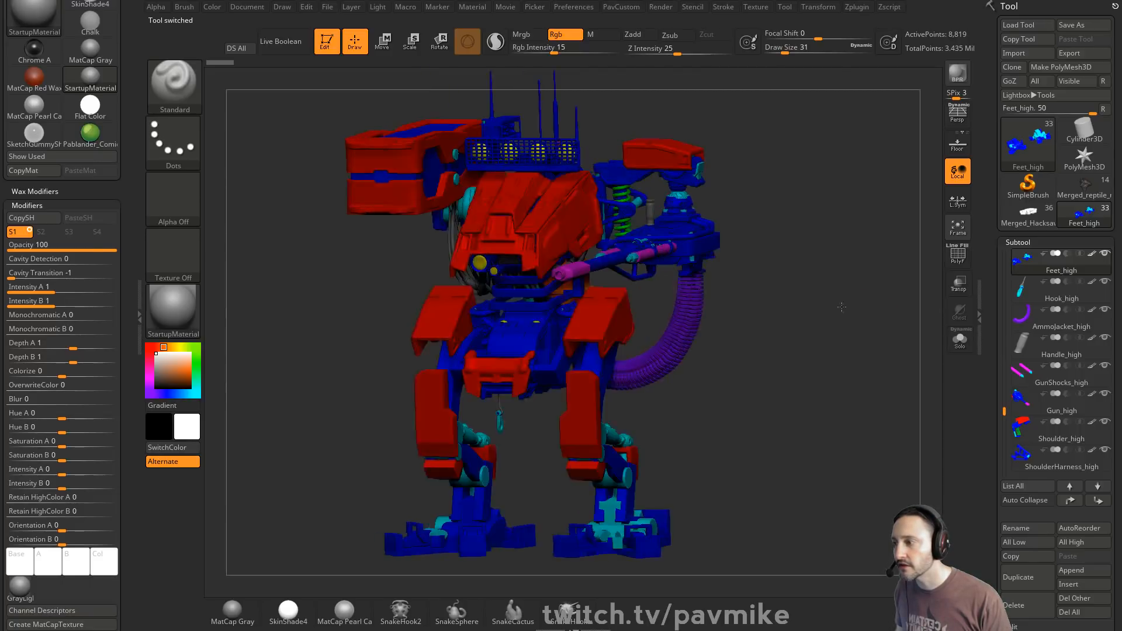
mouse_move(853, 288)
ctrl+right_down()
mouse_move(883, 365)
mouse_move(900, 354)
mouse_move(854, 307)
ctrl+right_up()
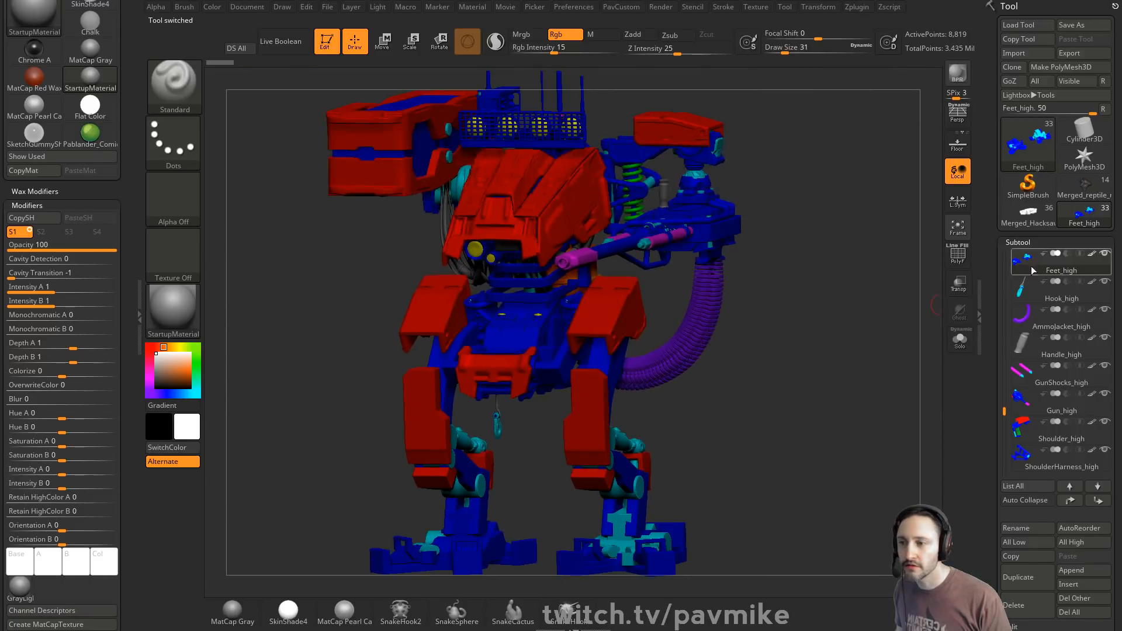
- Turn off polypaint on all subtools of the mech and inspect the grey model from the side
key(shift+f)
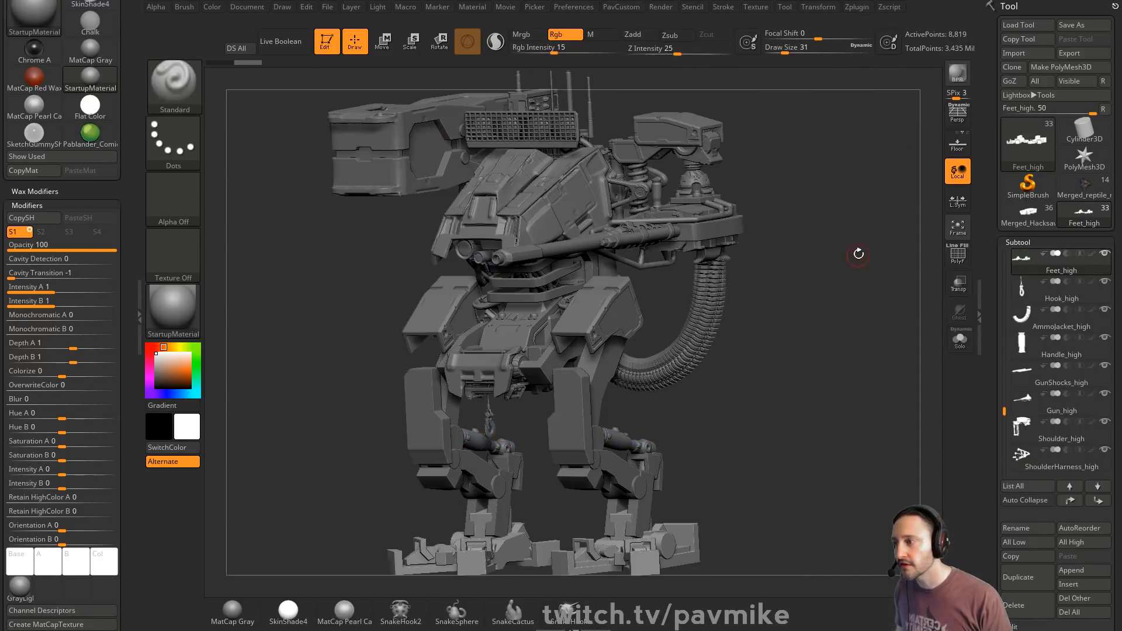
drag(859, 253, 865, 298)
ctrl+right_drag(865, 298, 865, 340)
drag(864, 339, 890, 332)
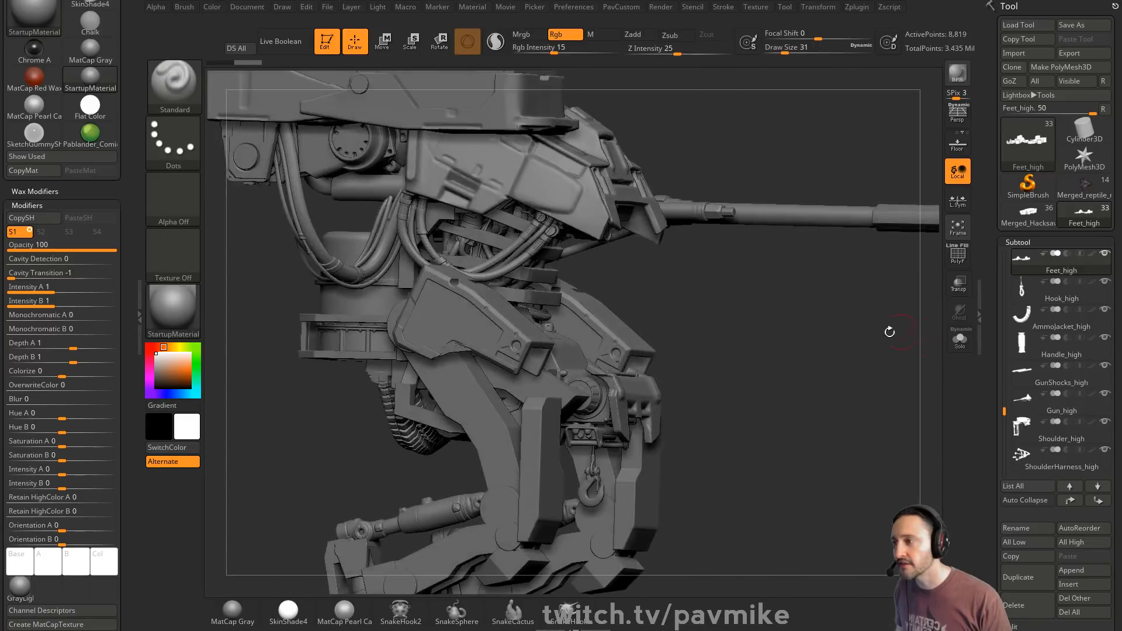
- Set the draw size to 35, examine the mech's upper body, and select the Head_high subtool
text(s35)
key(Return)
mouse_move(821, 350)
mouse_down()
mouse_move(805, 401)
mouse_move(823, 408)
mouse_move(814, 389)
mouse_move(835, 356)
mouse_move(875, 371)
mouse_move(877, 395)
mouse_move(880, 295)
mouse_up()
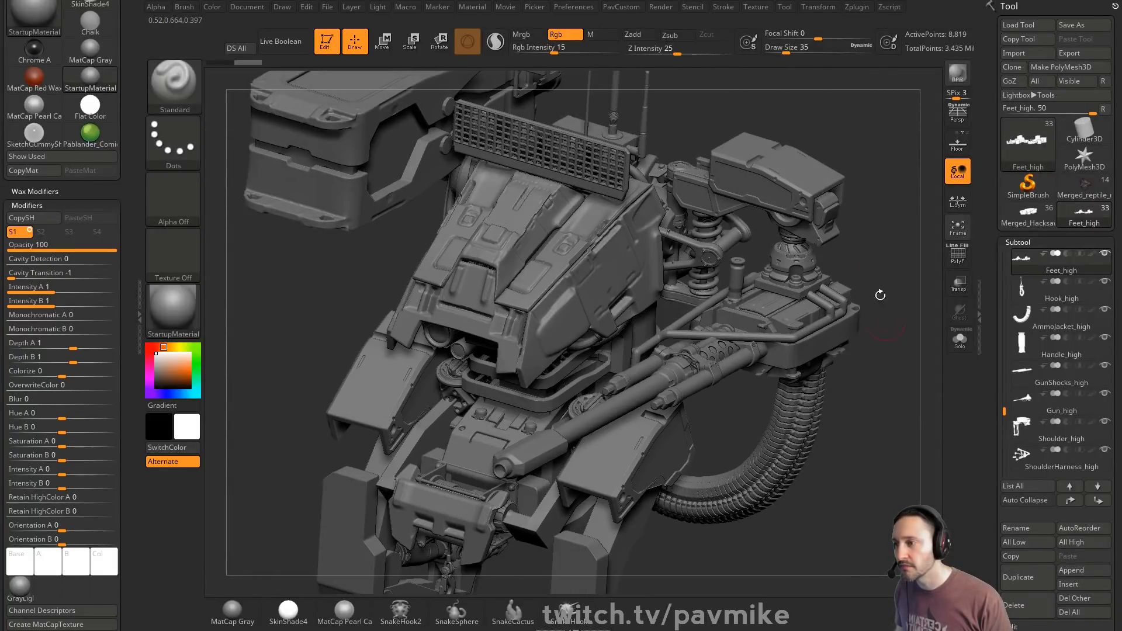
alt+click(513, 246)
drag(840, 109, 871, 196)
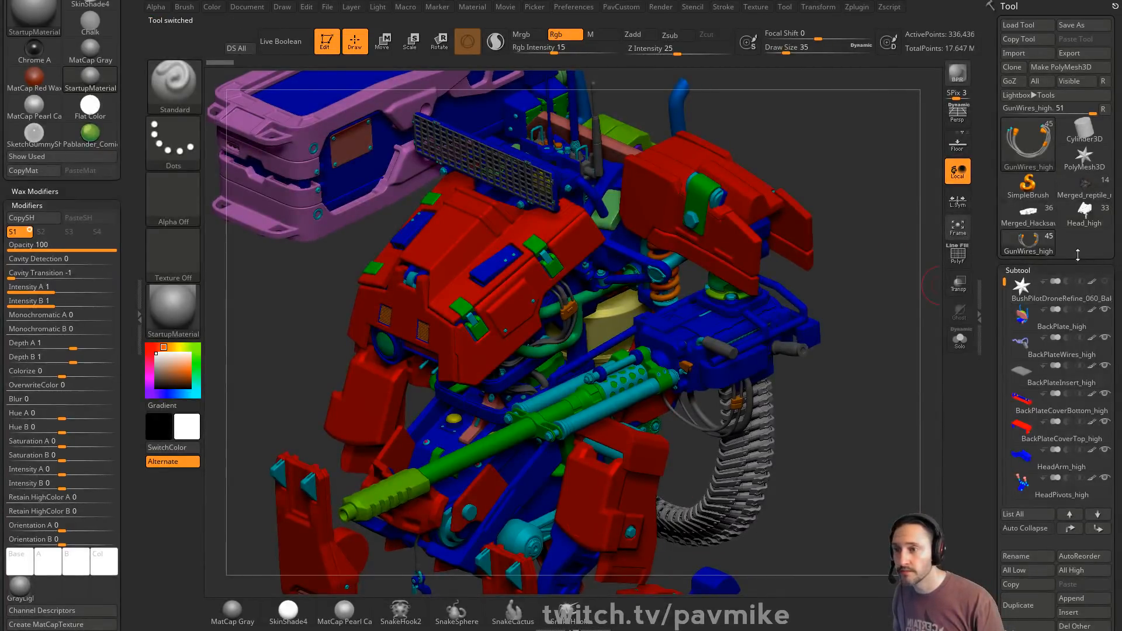
- Turn off polypaint on all subtools of the GunWires_high mech to view it in plain grey
shift+click(1092, 281)
drag(884, 339, 878, 345)
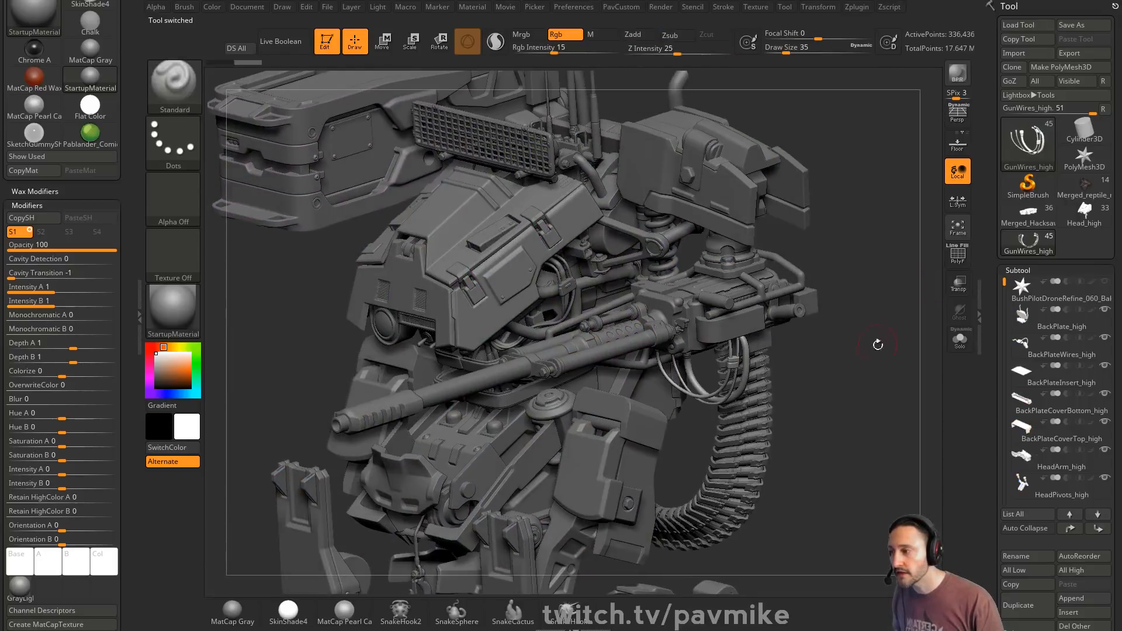
mouse_move(880, 398)
mouse_down()
mouse_move(892, 391)
mouse_move(888, 406)
mouse_up()
- Select the ArmorLower_high subtool, inspect the leg armor with polyframe on, and turn polyframe off
alt+click(670, 434)
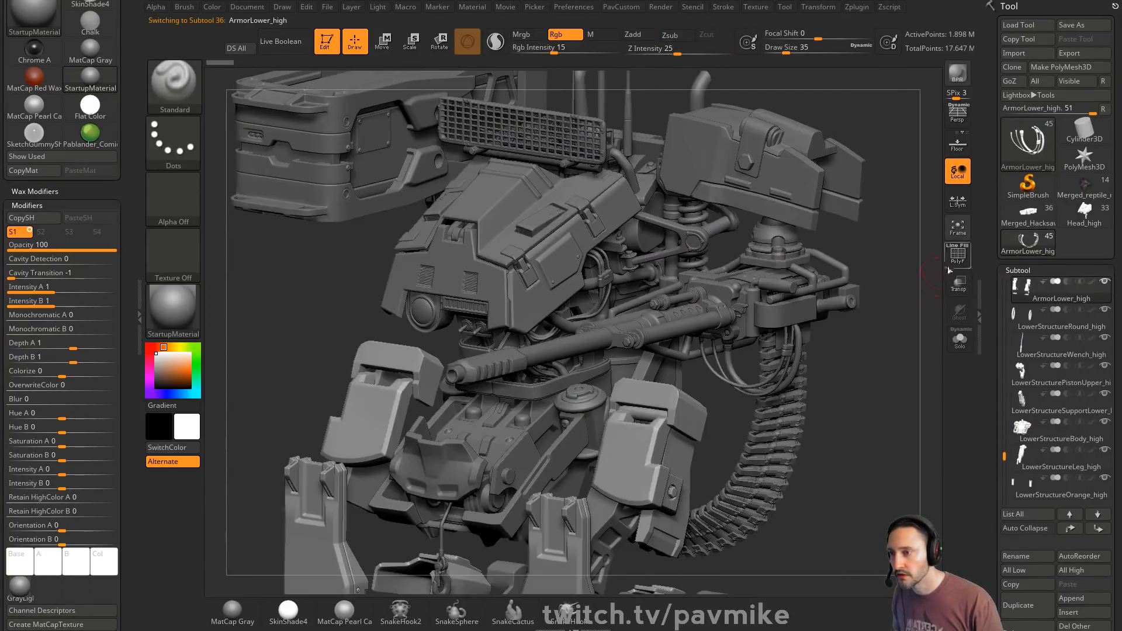
key(shift+f)
alt+drag(868, 503, 875, 369)
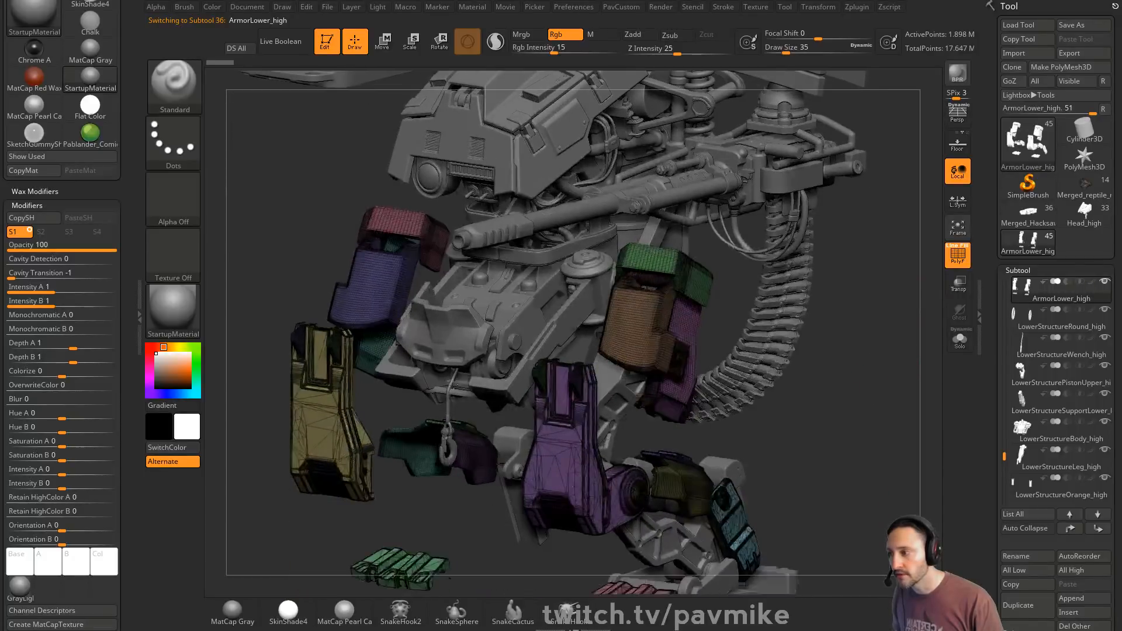
mouse_move(862, 321)
alt+mouse_down()
mouse_move(858, 392)
mouse_move(862, 370)
mouse_move(884, 361)
alt+mouse_up()
key(shift+f)
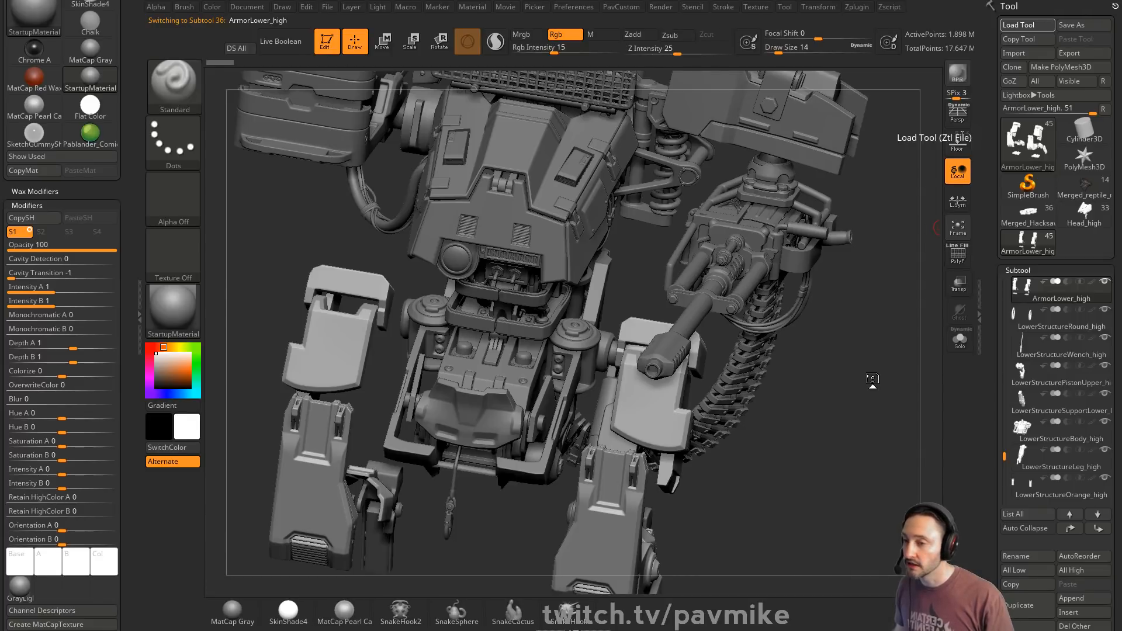
- Bring up the mech working file with the test1 subtools and inspect its head, gun and leg armor
key(ctrl+d)
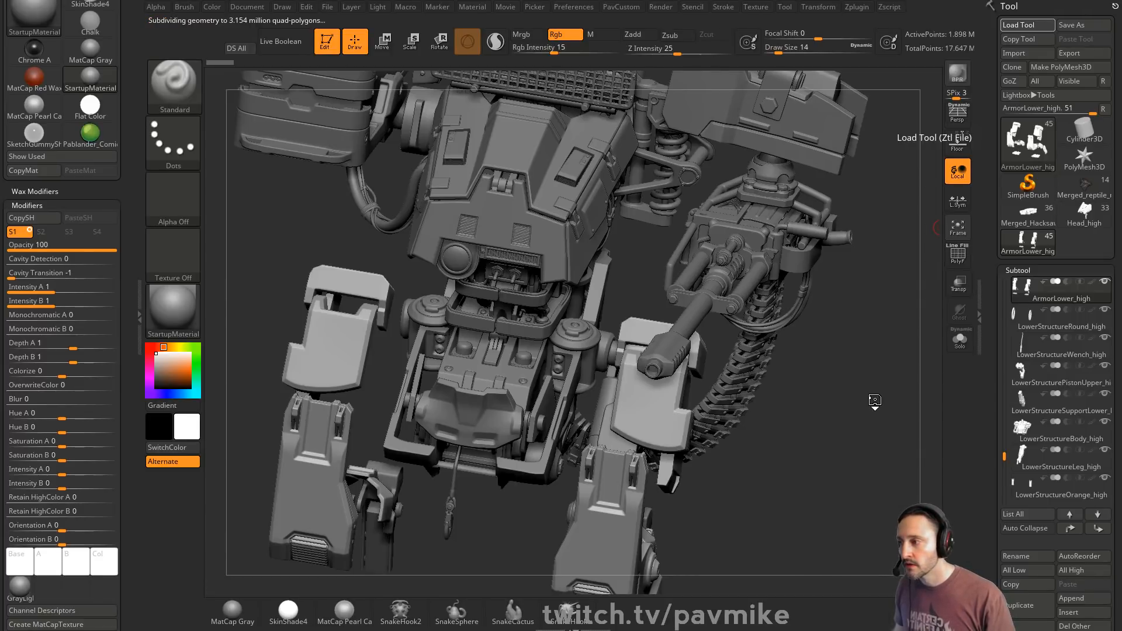
scroll(988, 362, down, 5)
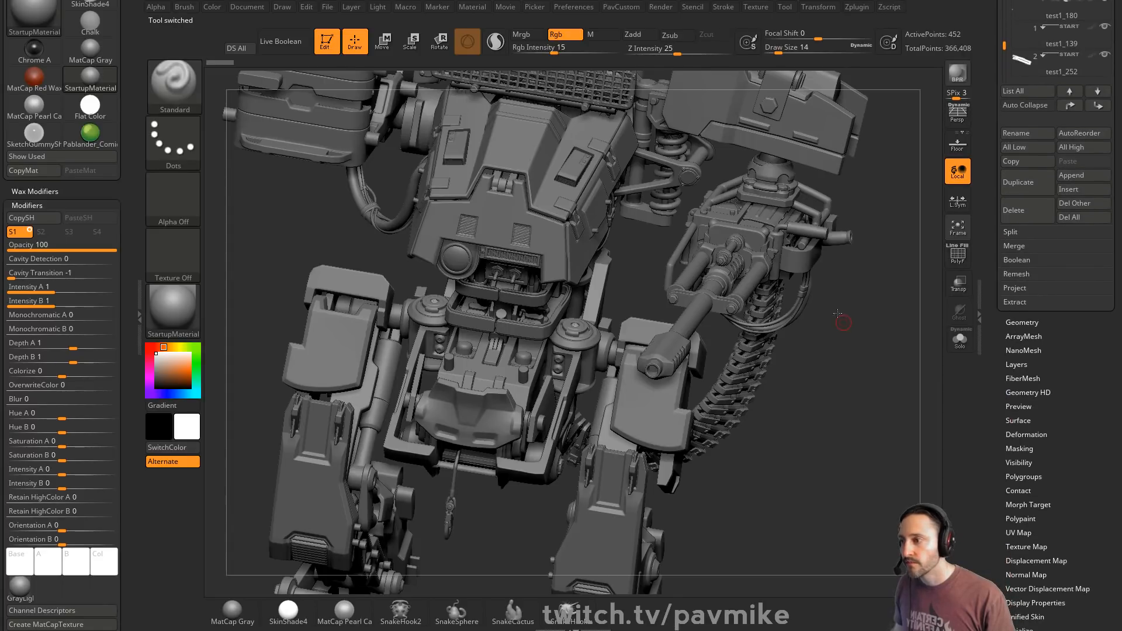
key(ctrl+d)
drag(841, 319, 504, 206)
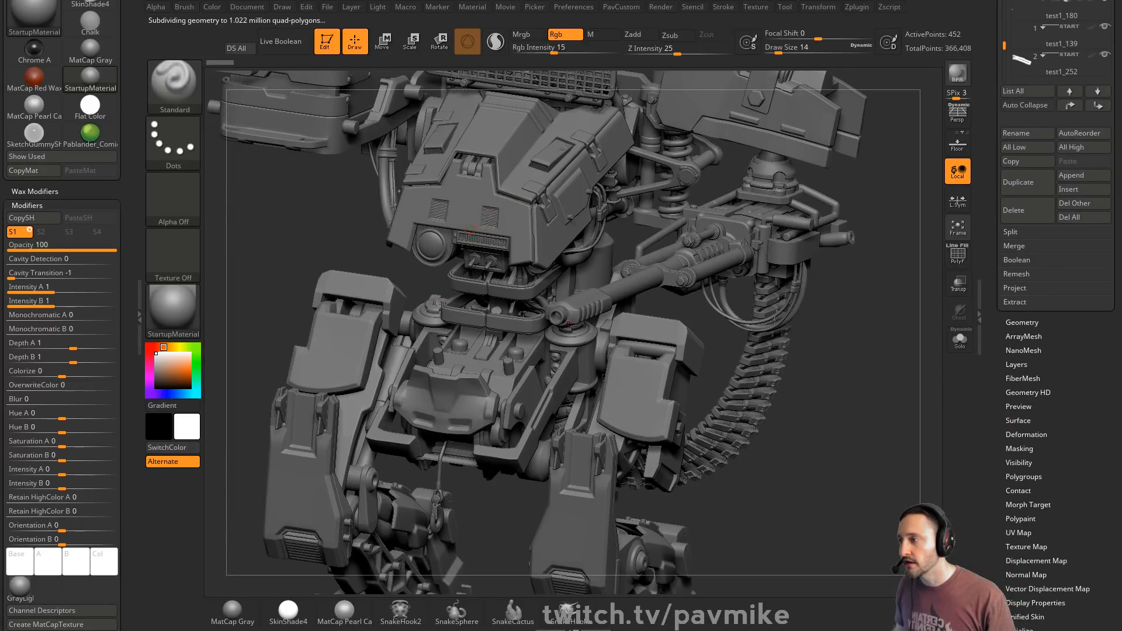
drag(878, 325, 875, 355)
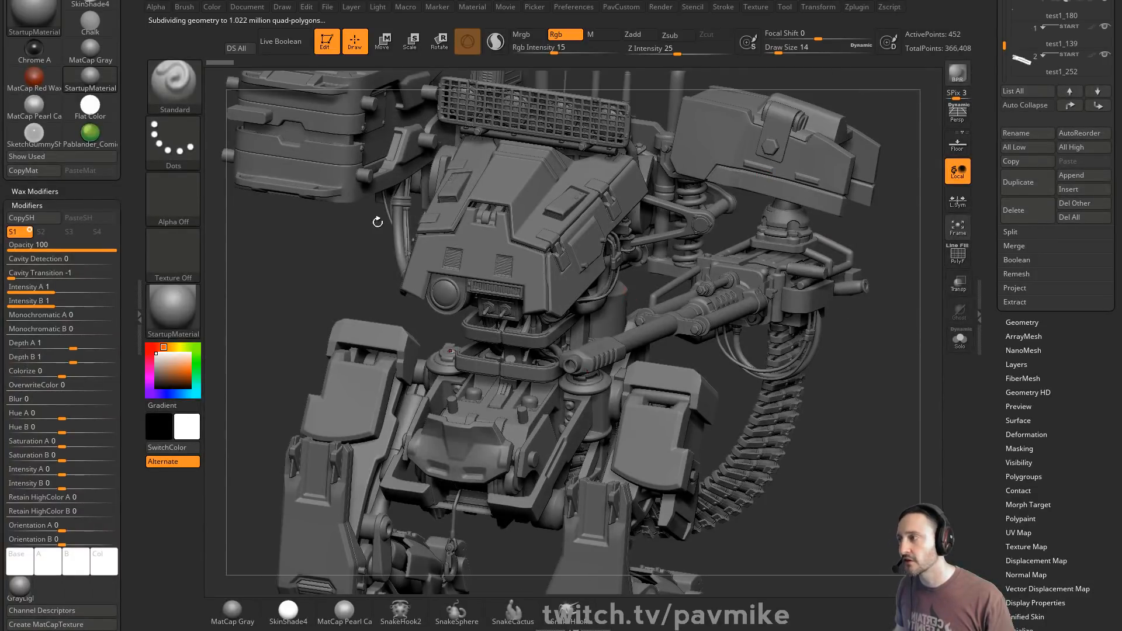
- Toggle Live Boolean on and off to compare the mech with and without its boolean cuts, leaving it off
click(282, 47)
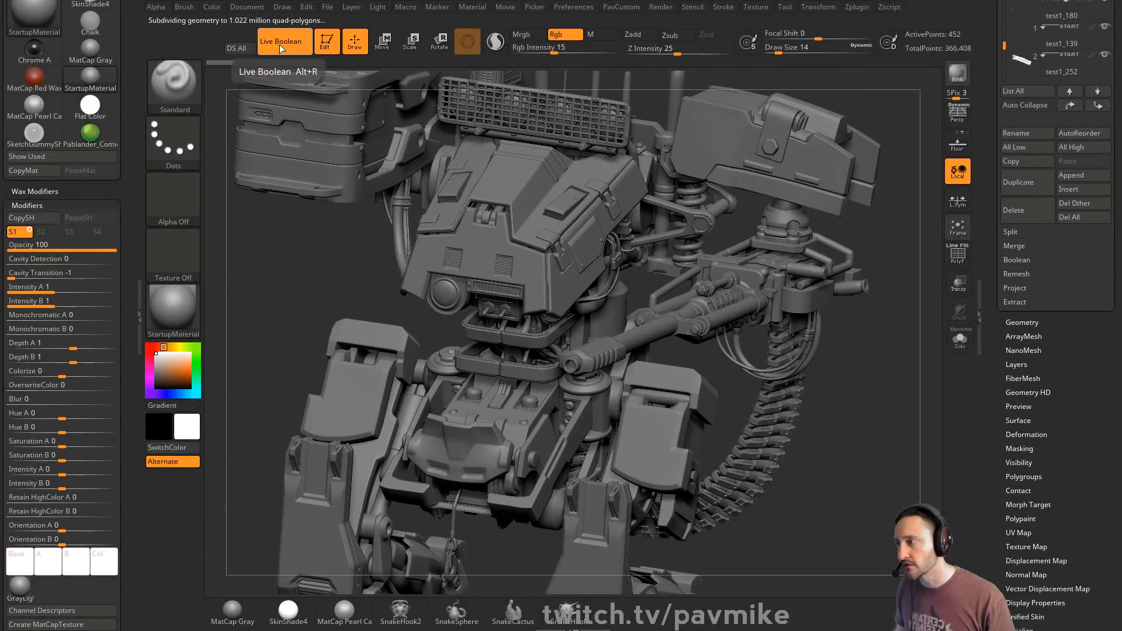
click(281, 47)
click(281, 47)
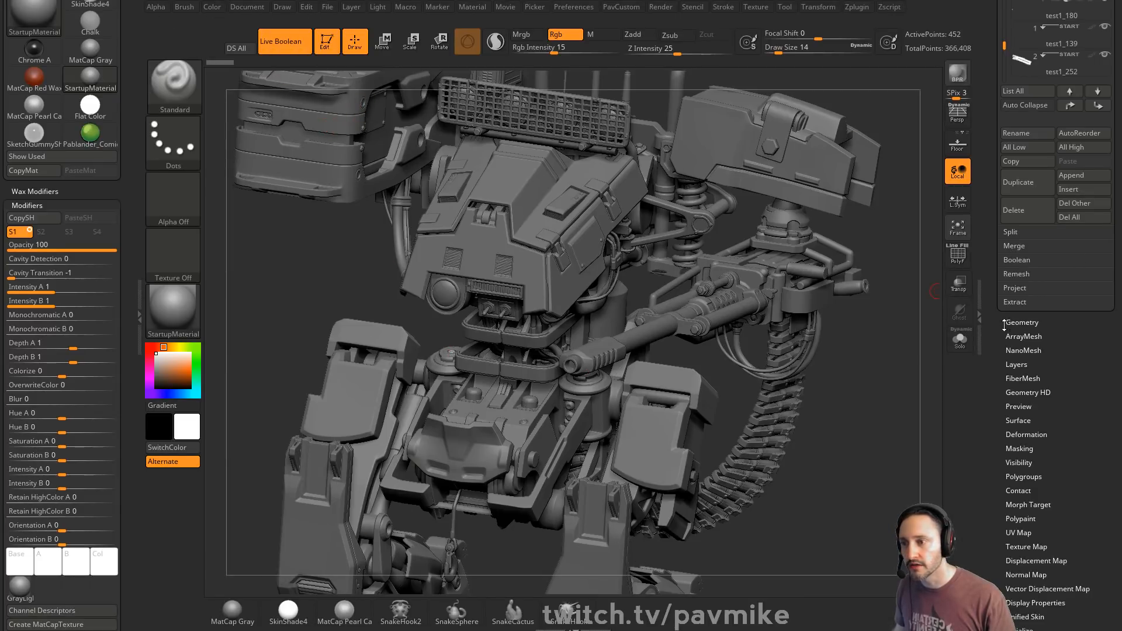
scroll(1005, 325, up, 5)
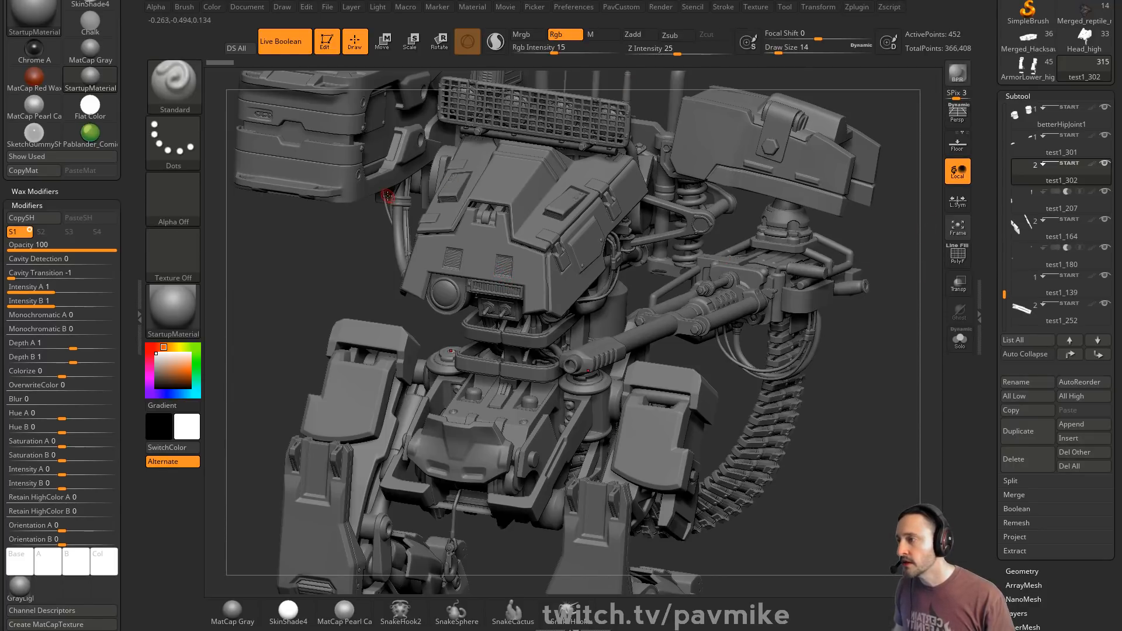
click(286, 53)
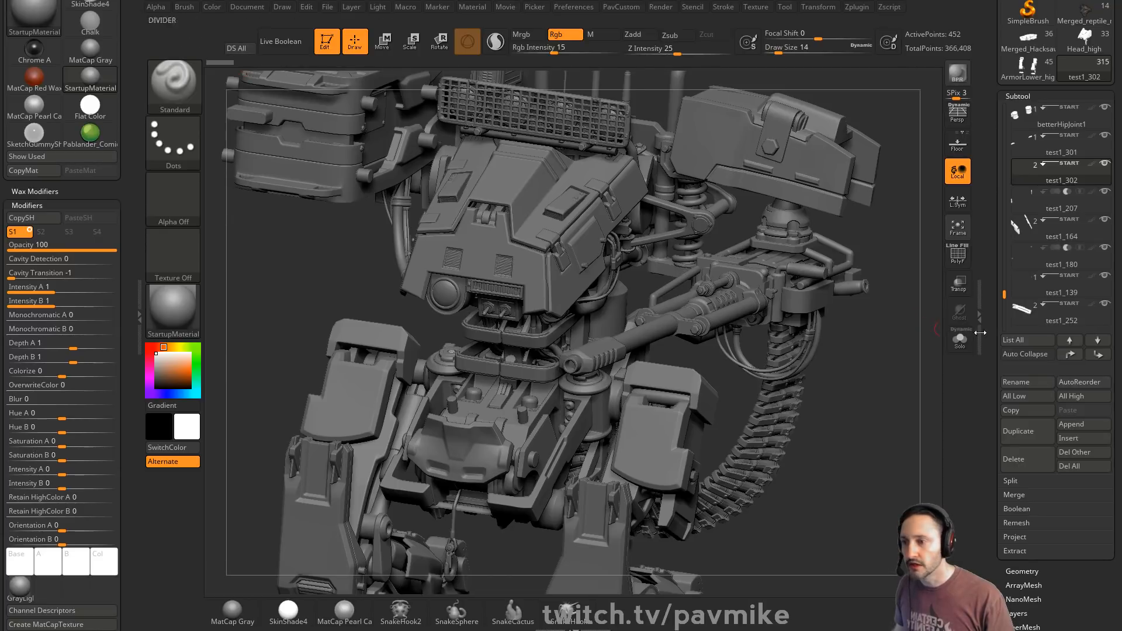
- Merge the visible subtools into a new tool and inspect the merged mech with polyframe on
scroll(986, 245, down, 4)
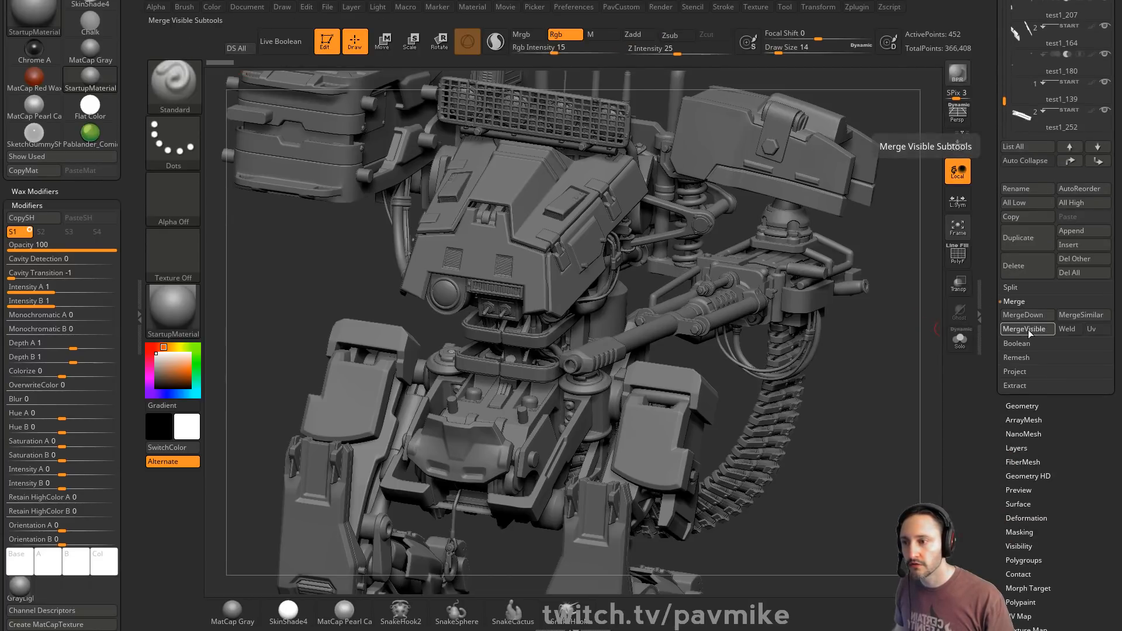
scroll(1017, 316, up, 8)
click(1085, 240)
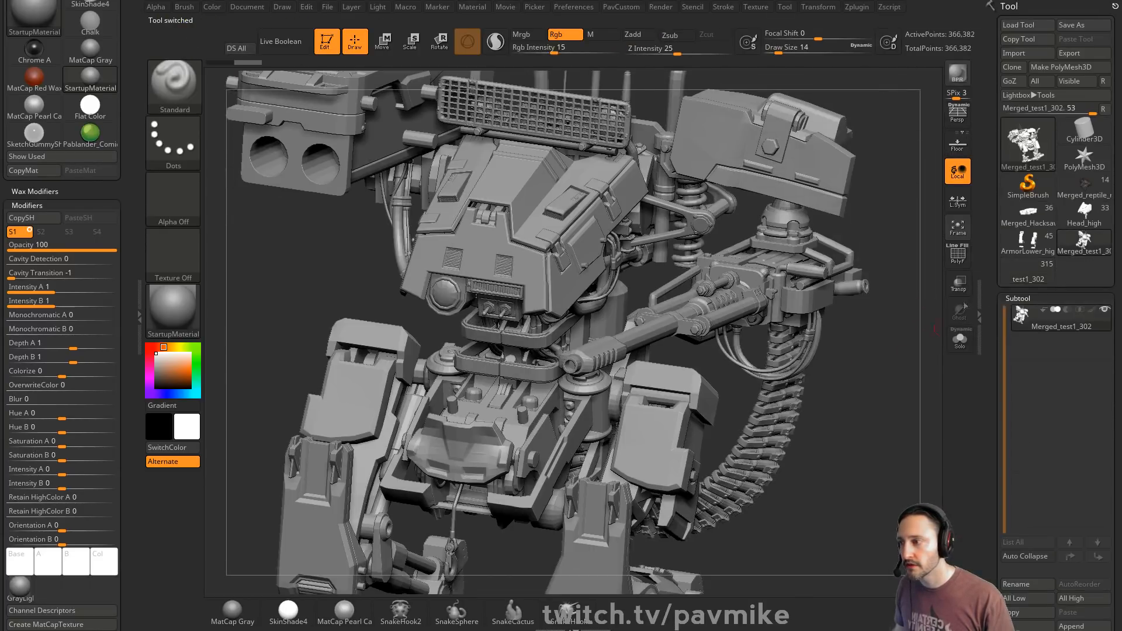
key(shift+f)
drag(871, 353, 852, 341)
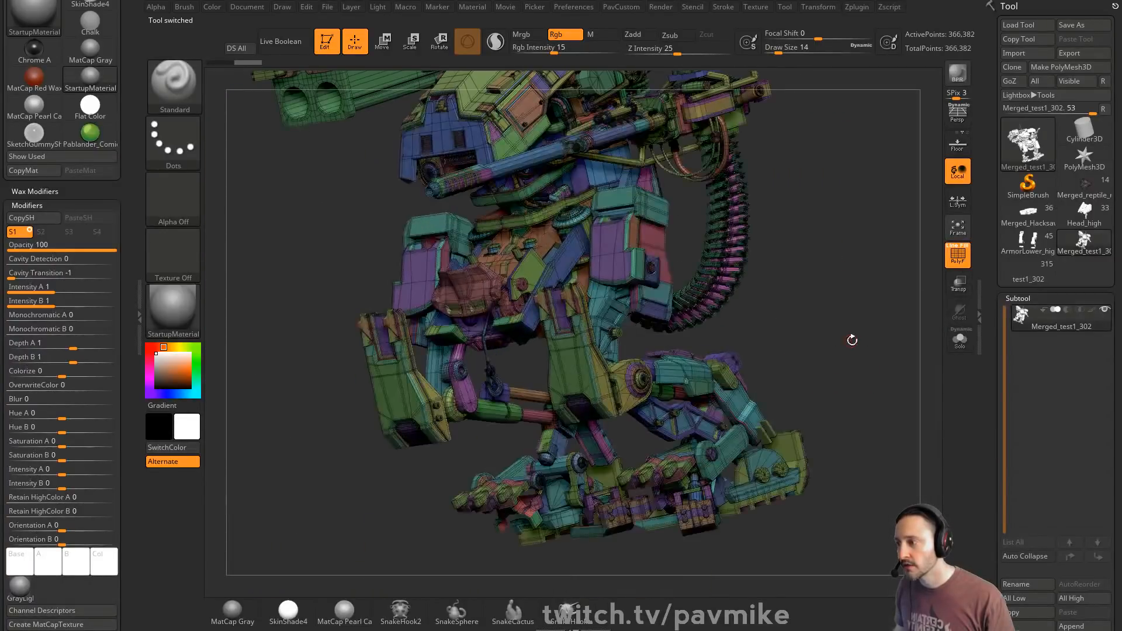
- Switch to PowerPoint, view the "Refining: Characters" slide, and go to the grey drone mech renders on slide 70
click(385, 630)
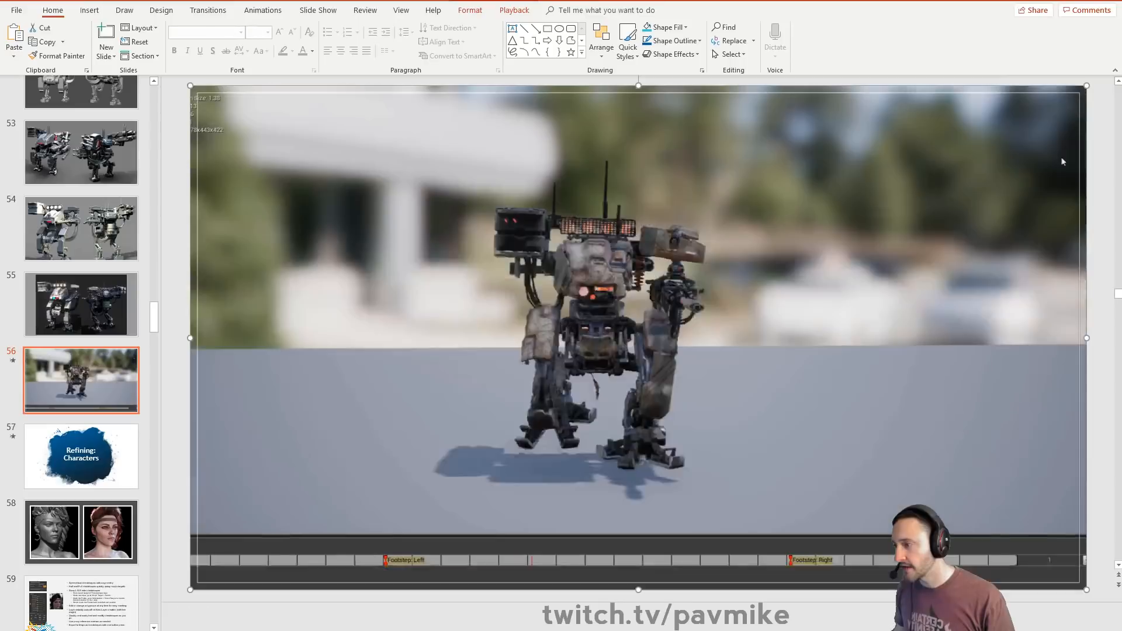
click(94, 443)
scroll(117, 396, down, 13)
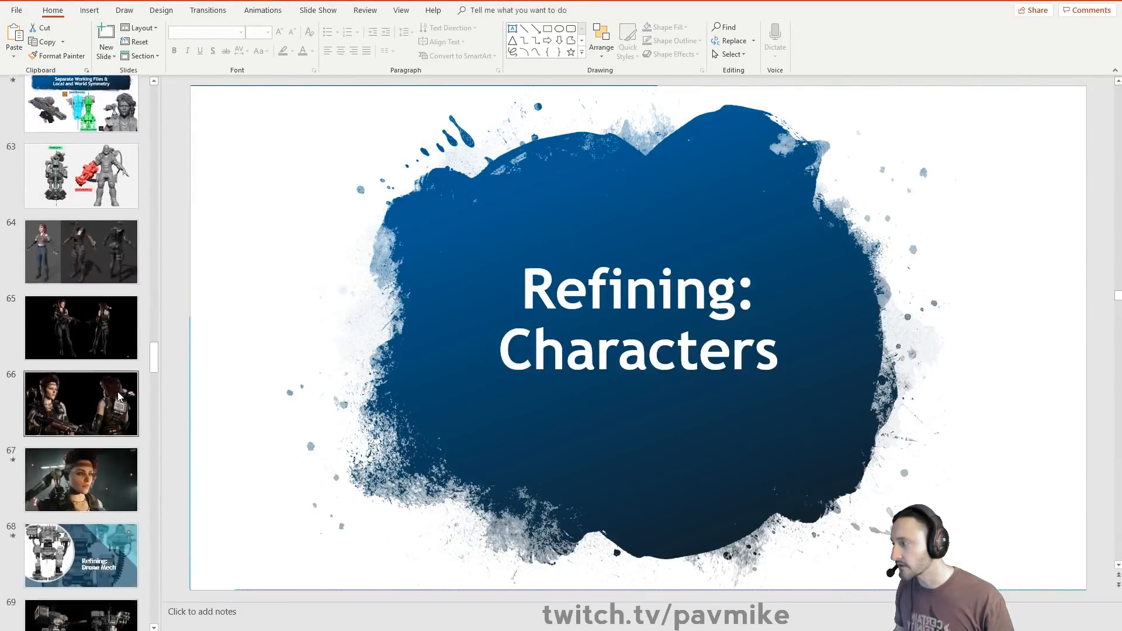
scroll(118, 392, down, 1)
click(114, 360)
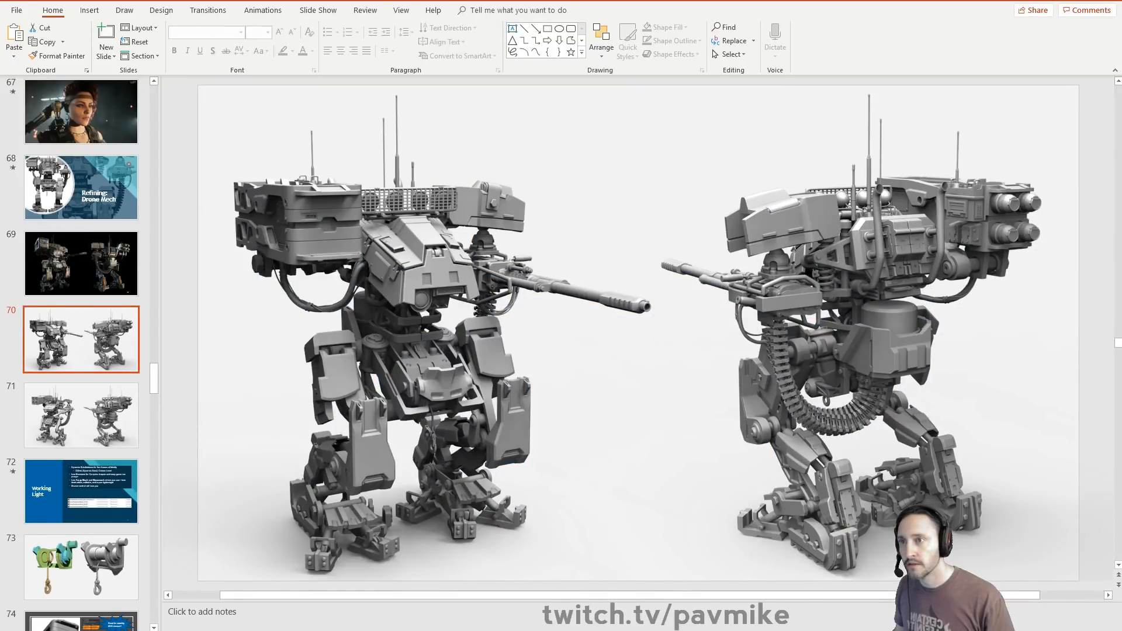
- Switch to ZBrush and look at BushPilotDroneRefine_058_StartGroups.ZTL in the Mech folder among the tools available to load
key(alt+Tab)
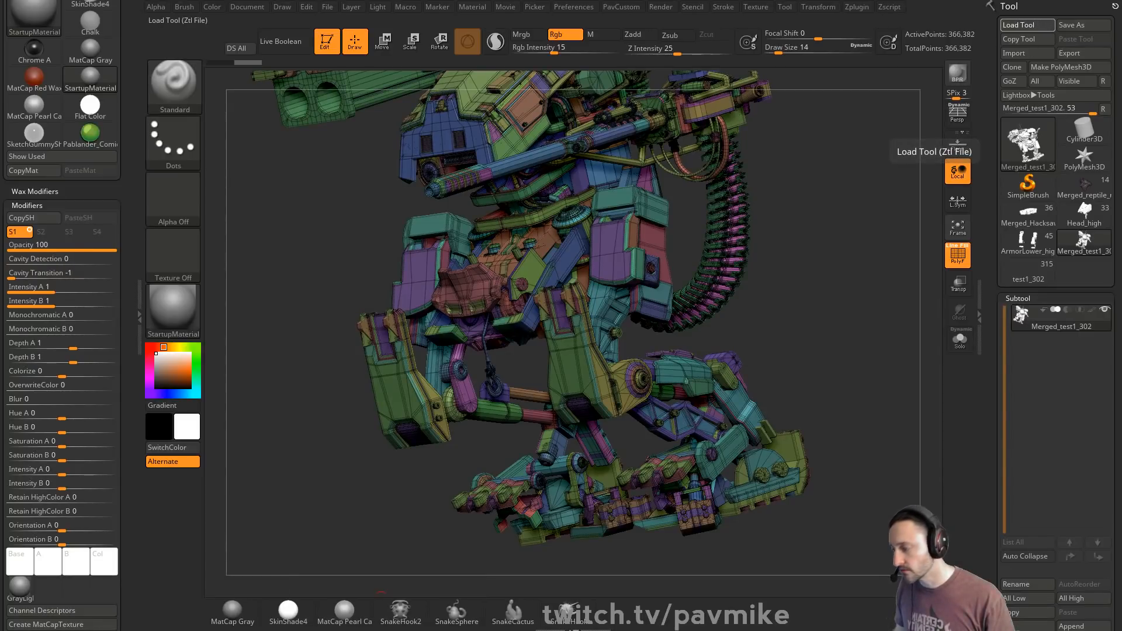
click(1028, 25)
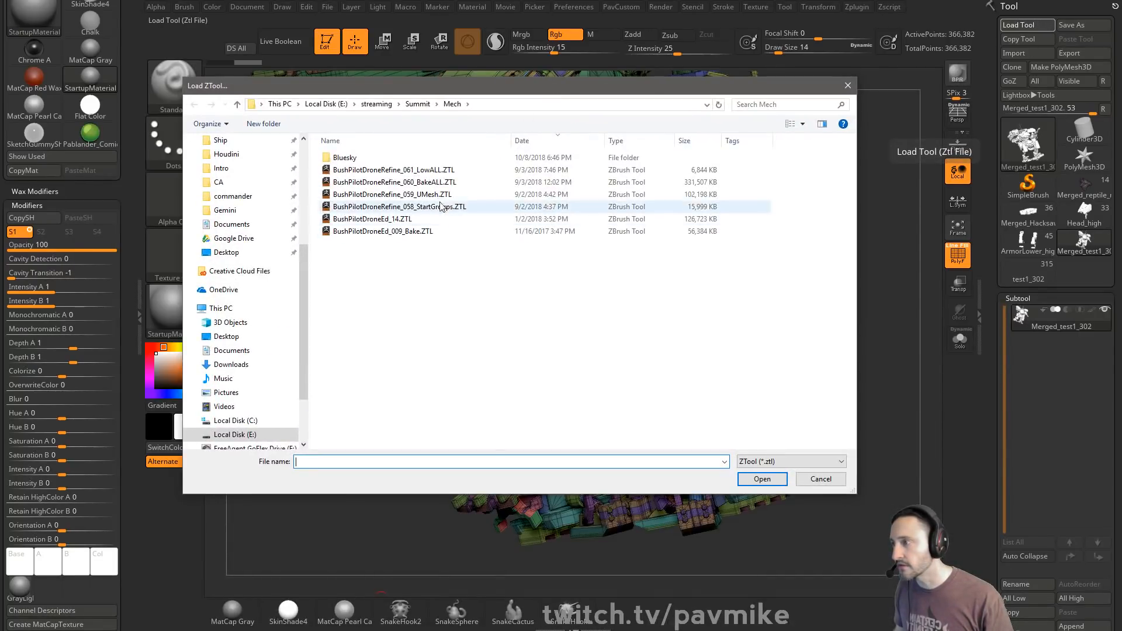
click(411, 210)
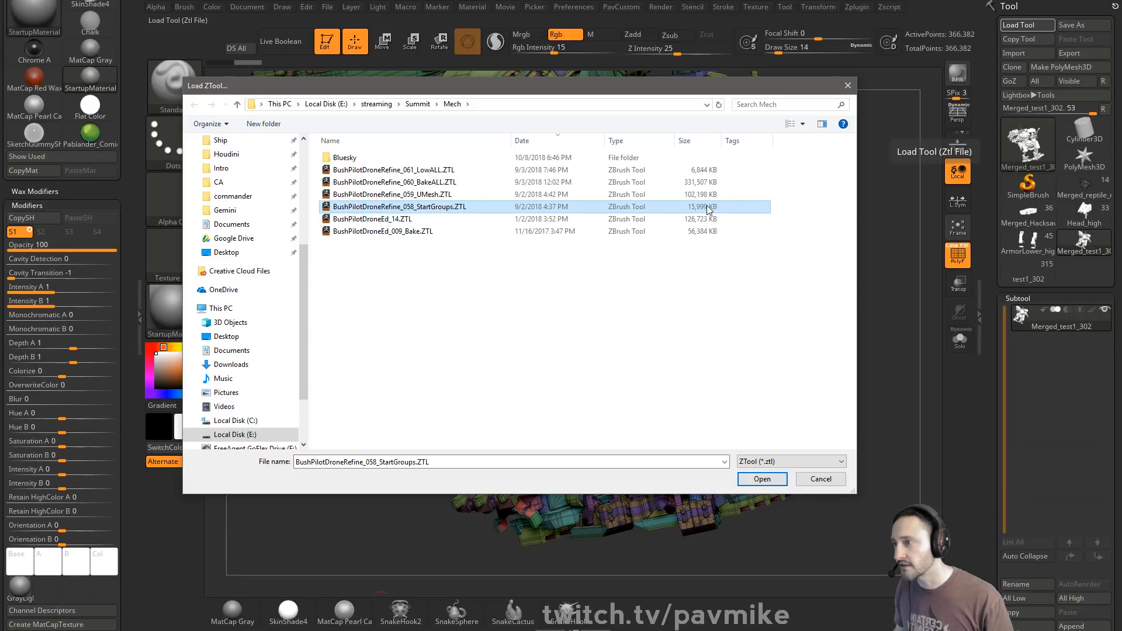
key(Return)
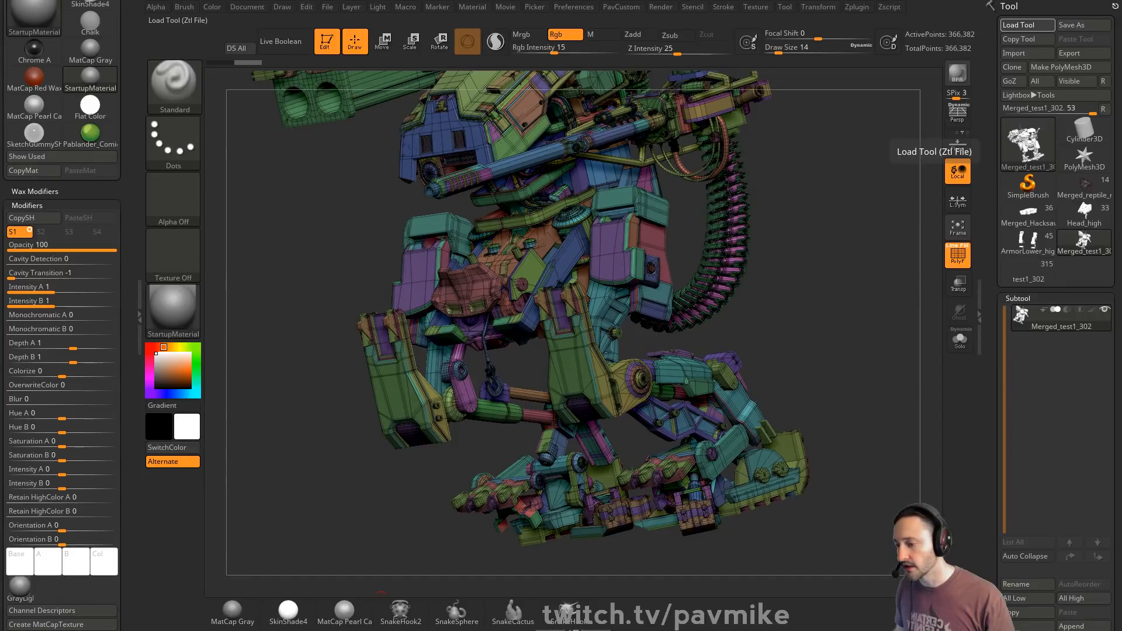
- Turn off the polyframe display on the merged mech and bring the whole model into view
drag(867, 264, 837, 388)
drag(792, 242, 778, 178)
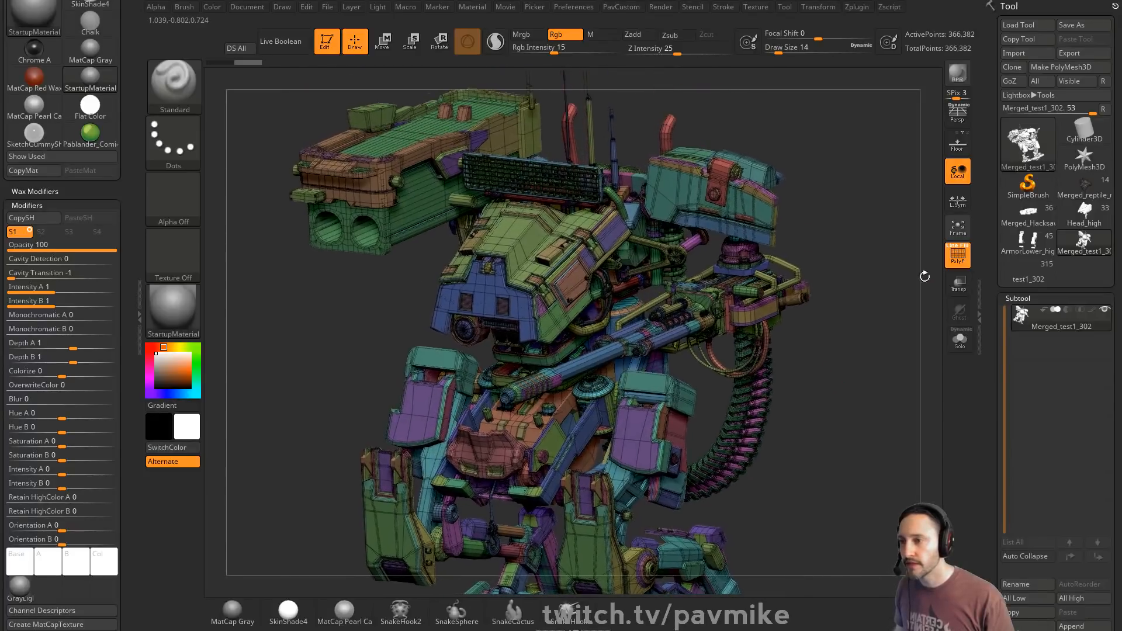
click(958, 254)
drag(897, 339, 793, 321)
drag(779, 404, 336, 250)
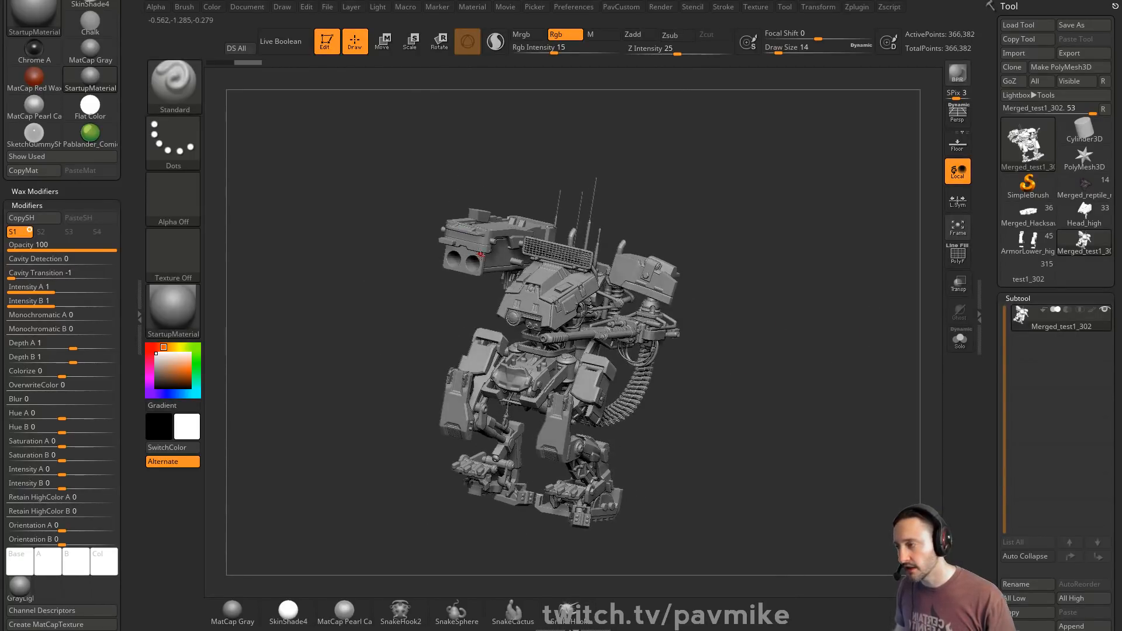
- Inspect the merged mech's gun, back pipes and ammo belt links up close
mouse_move(823, 277)
mouse_down()
mouse_move(781, 321)
mouse_move(754, 303)
mouse_move(814, 418)
mouse_up()
key(s)
mouse_move(848, 355)
mouse_down()
mouse_move(809, 488)
mouse_move(905, 453)
mouse_move(844, 433)
mouse_move(833, 375)
mouse_move(553, 420)
mouse_up()
key(s)
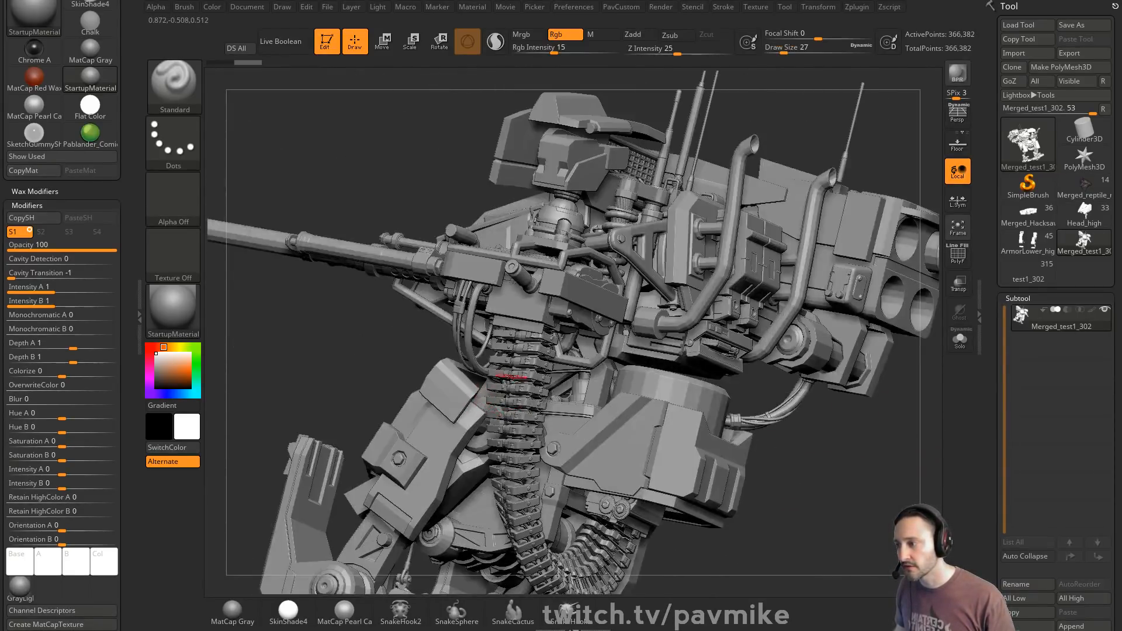
mouse_move(859, 442)
mouse_down()
mouse_move(864, 393)
mouse_move(707, 386)
mouse_move(770, 444)
mouse_move(752, 413)
mouse_move(296, 381)
mouse_move(506, 194)
mouse_up()
key(s)
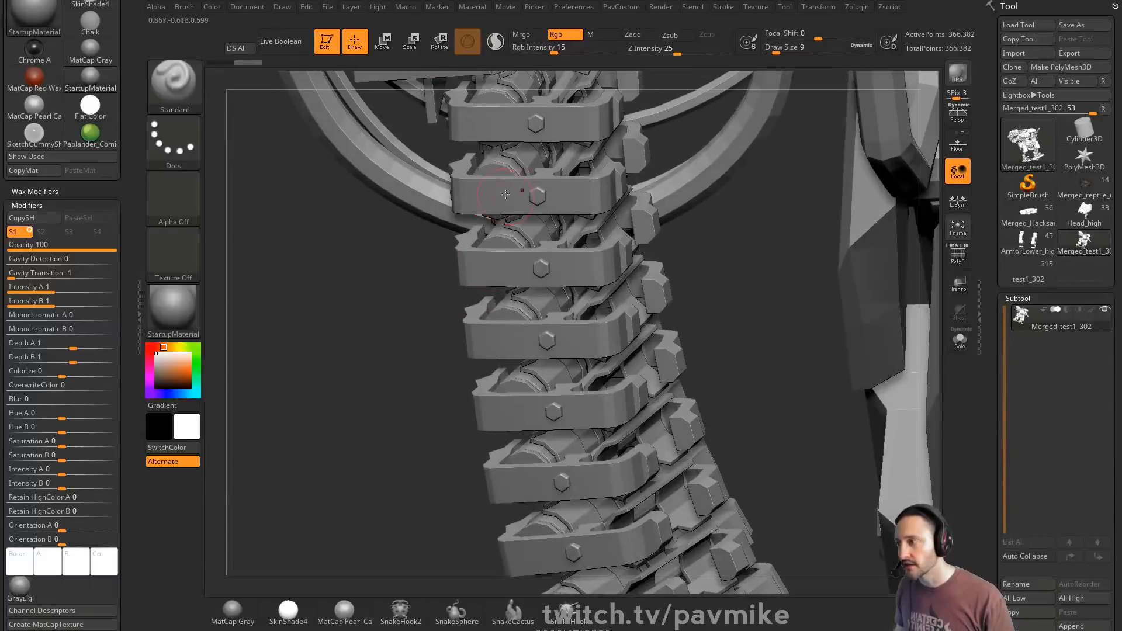
drag(307, 381, 856, 209)
drag(432, 386, 410, 380)
drag(498, 210, 673, 321)
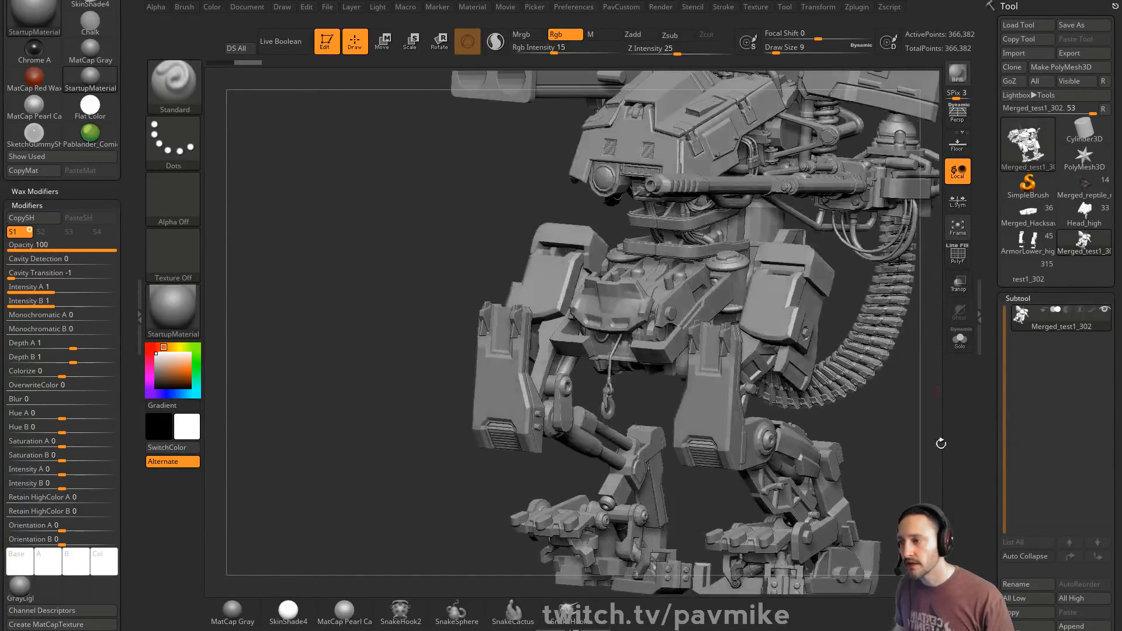
- Inspect the mech's rear hatch and cables, and review the whole framed model from the front and side
key(s)
mouse_move(842, 433)
mouse_down()
mouse_move(864, 432)
mouse_move(884, 388)
mouse_move(779, 413)
mouse_move(766, 402)
mouse_move(670, 519)
mouse_up()
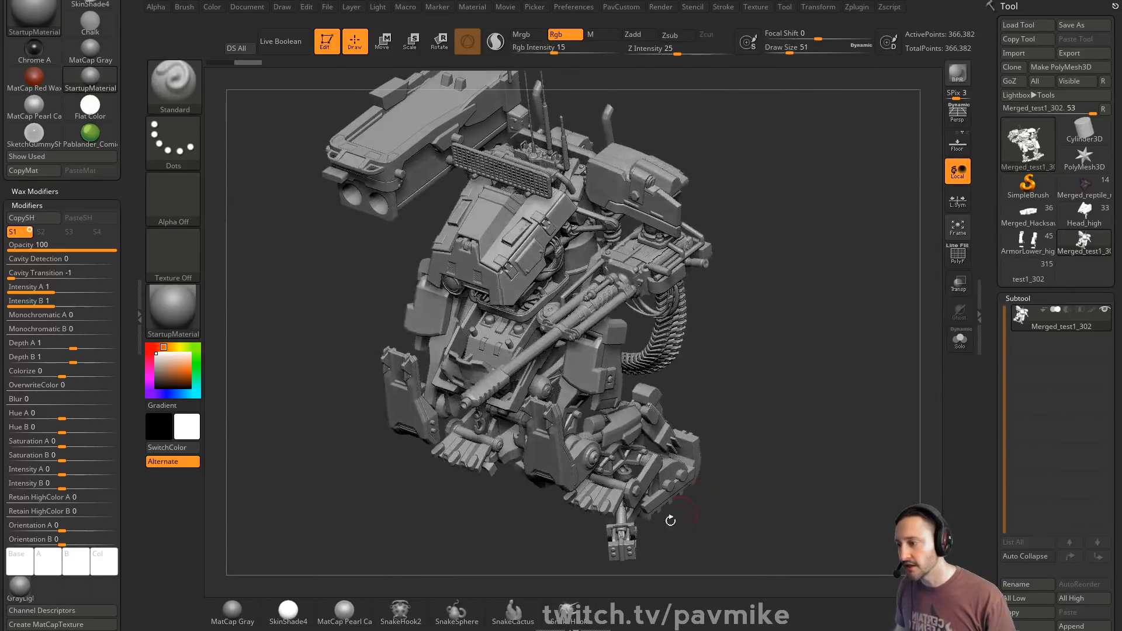
mouse_move(880, 411)
mouse_down()
mouse_move(845, 378)
mouse_move(809, 372)
mouse_move(934, 430)
mouse_move(853, 384)
mouse_move(865, 409)
mouse_move(855, 419)
mouse_move(841, 398)
mouse_move(858, 432)
mouse_move(571, 499)
mouse_move(875, 626)
mouse_move(593, 441)
mouse_up()
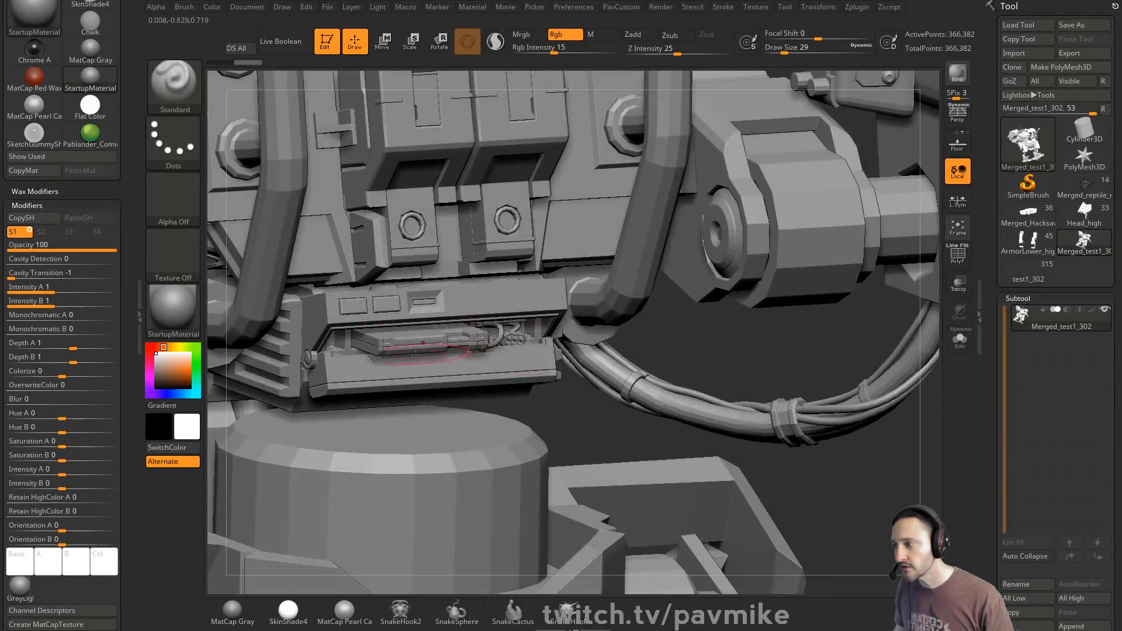
key(f)
mouse_move(742, 341)
mouse_down()
mouse_move(810, 389)
mouse_move(849, 328)
mouse_move(823, 342)
mouse_up()
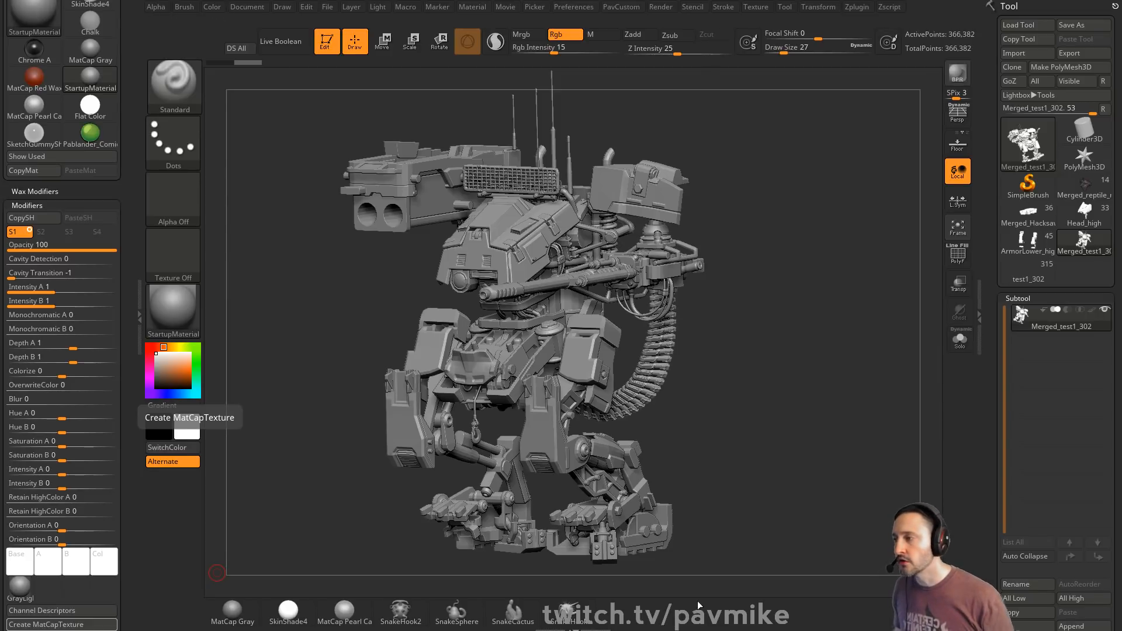
drag(836, 236, 839, 243)
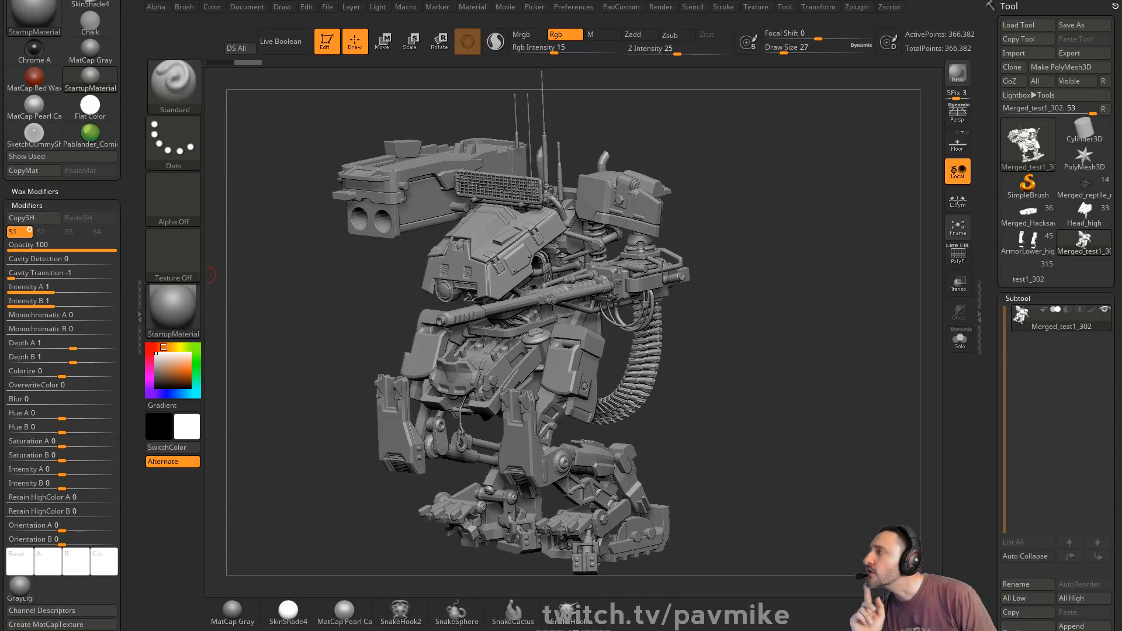
drag(798, 379, 462, 447)
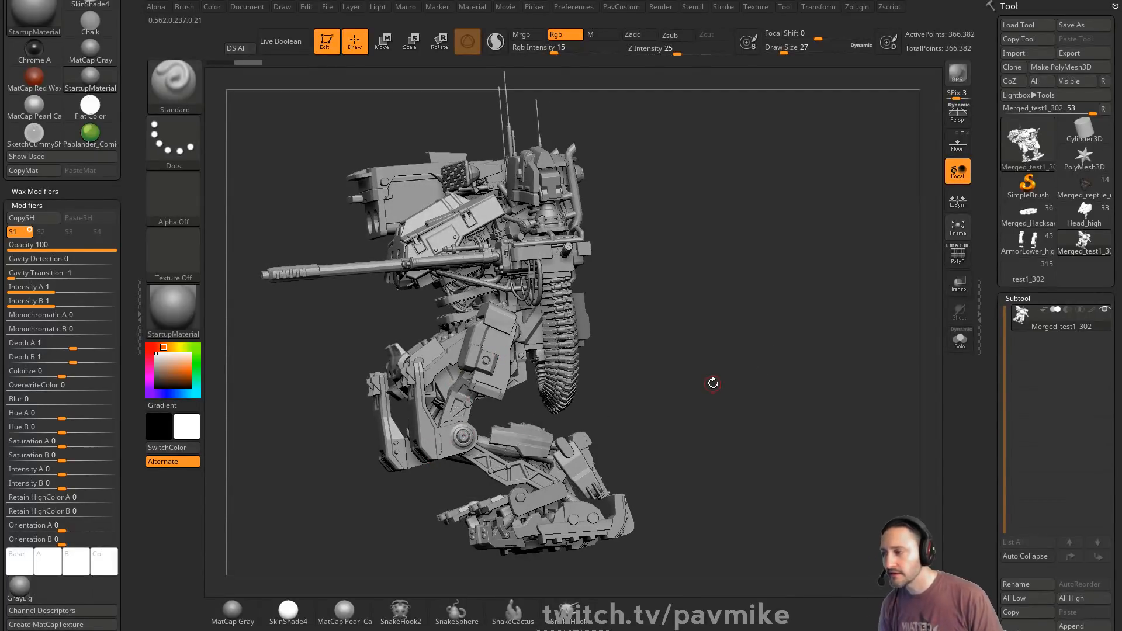
key(s)
drag(739, 331, 935, 316)
- Make the unmerged test1_302 tool active and quit ZBrush
click(1020, 279)
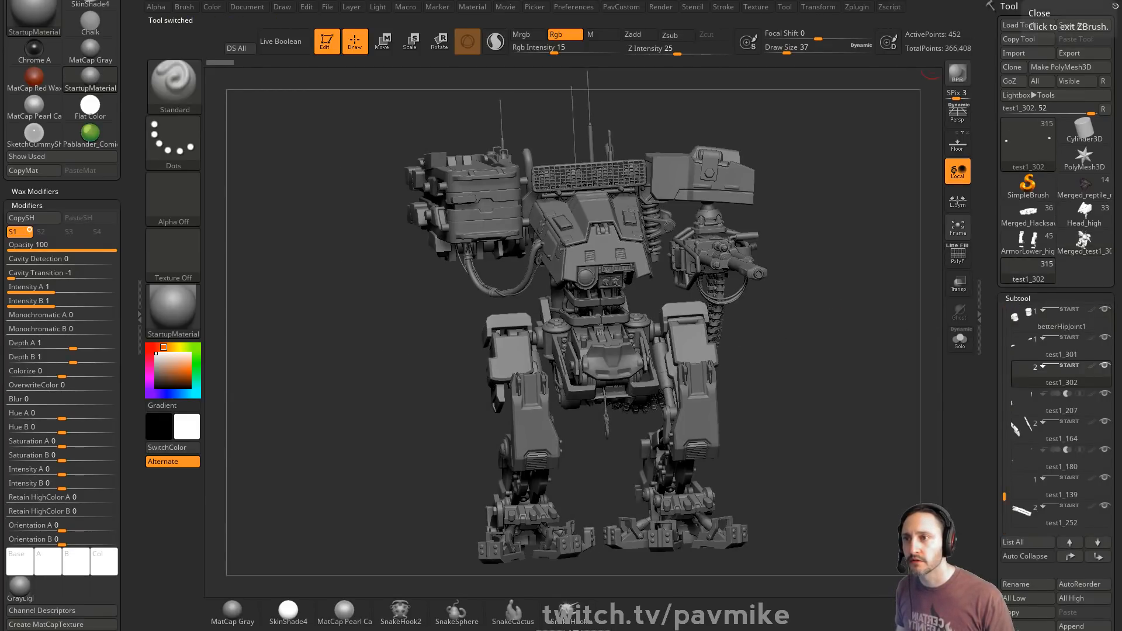
click(1114, 3)
click(576, 283)
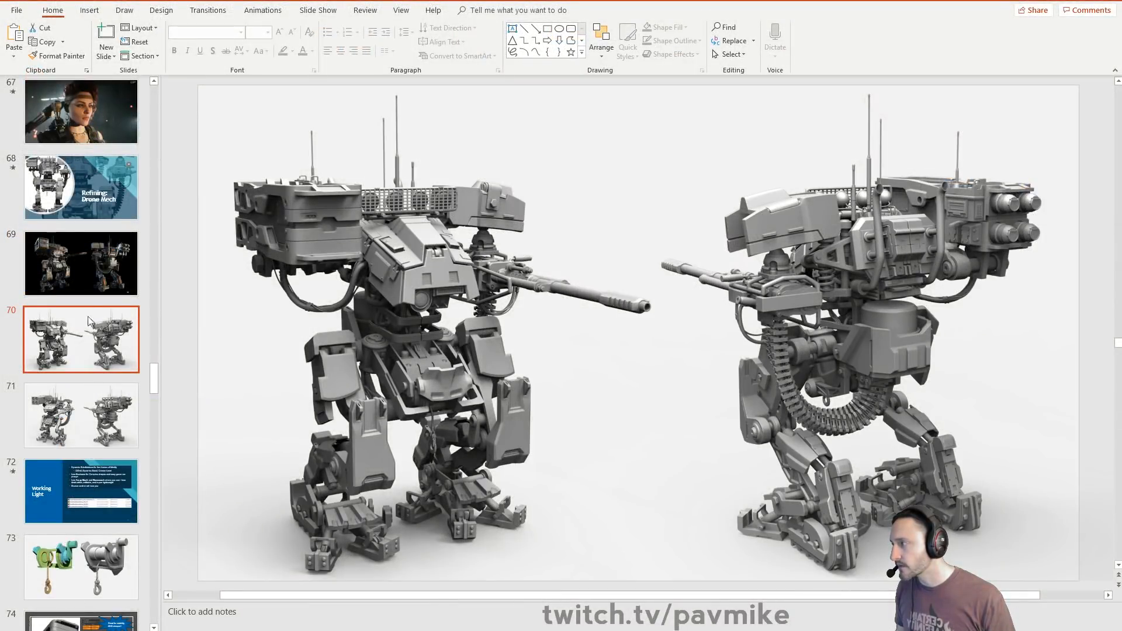
- In PowerPoint, go back to the early grey mech concepts and view slides 50, 51 and 52
drag(152, 376, 153, 337)
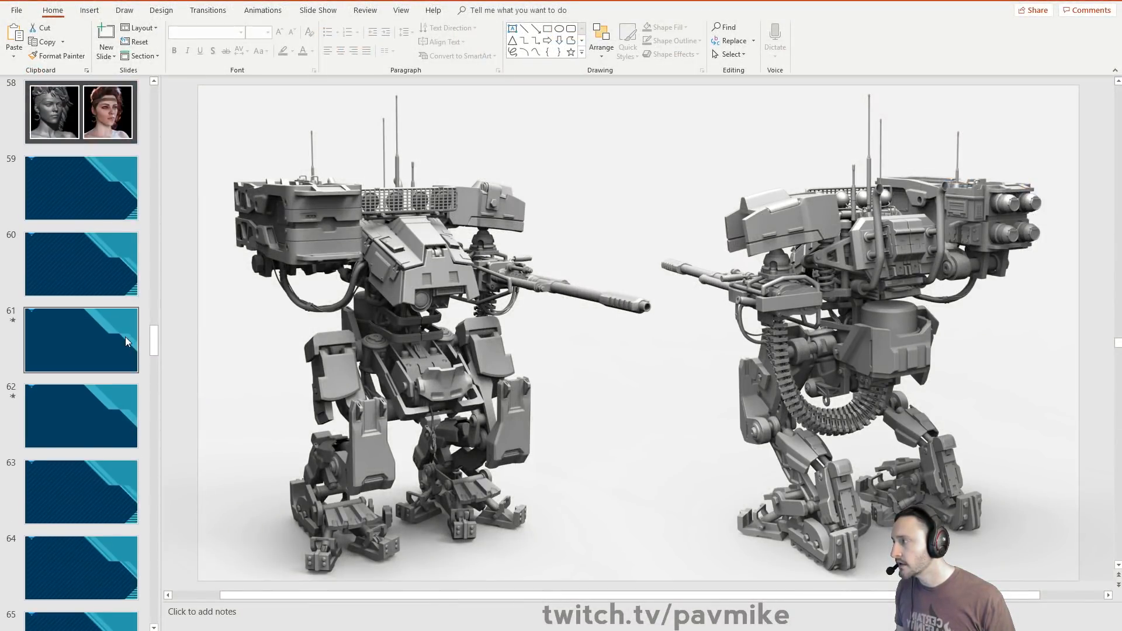
scroll(105, 342, up, 10)
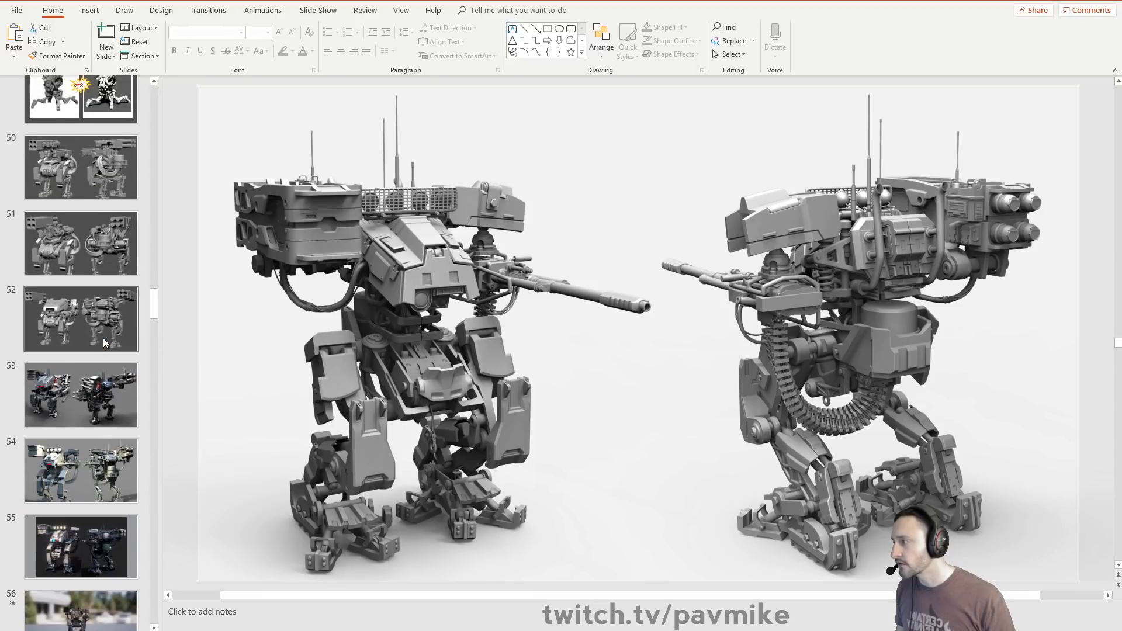
click(84, 255)
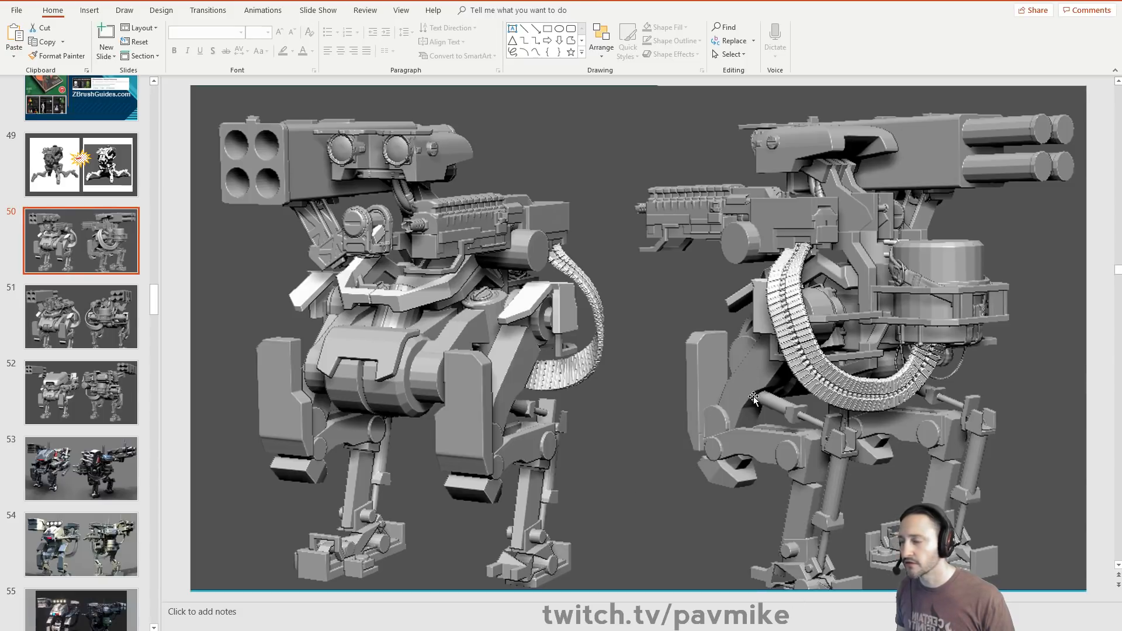
click(101, 316)
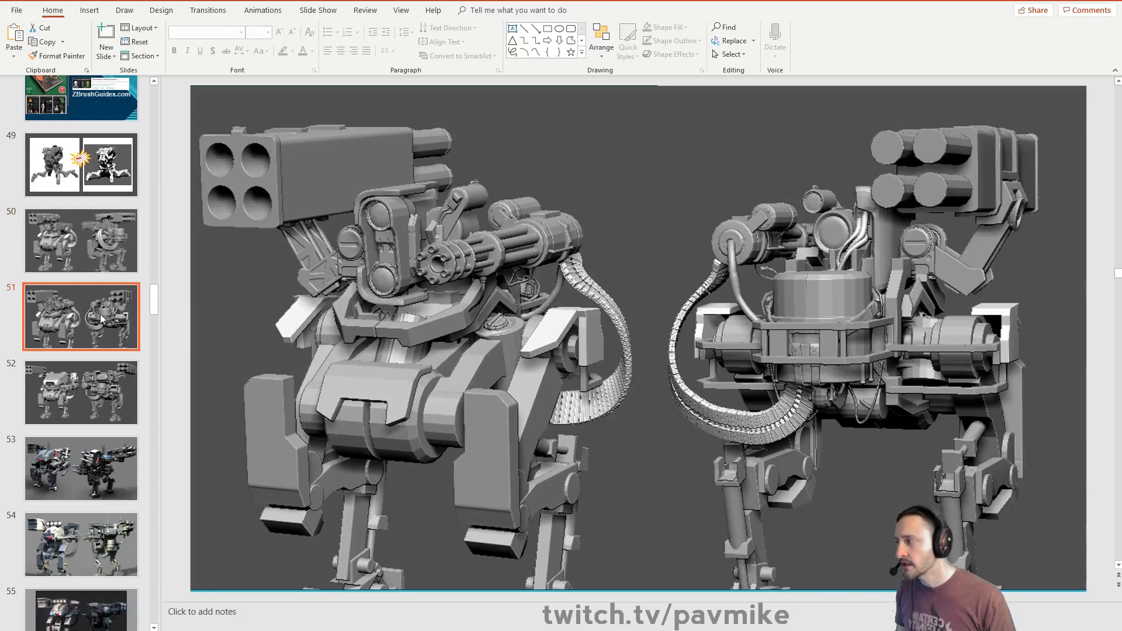
scroll(680, 448, down, 3)
scroll(680, 447, up, 2)
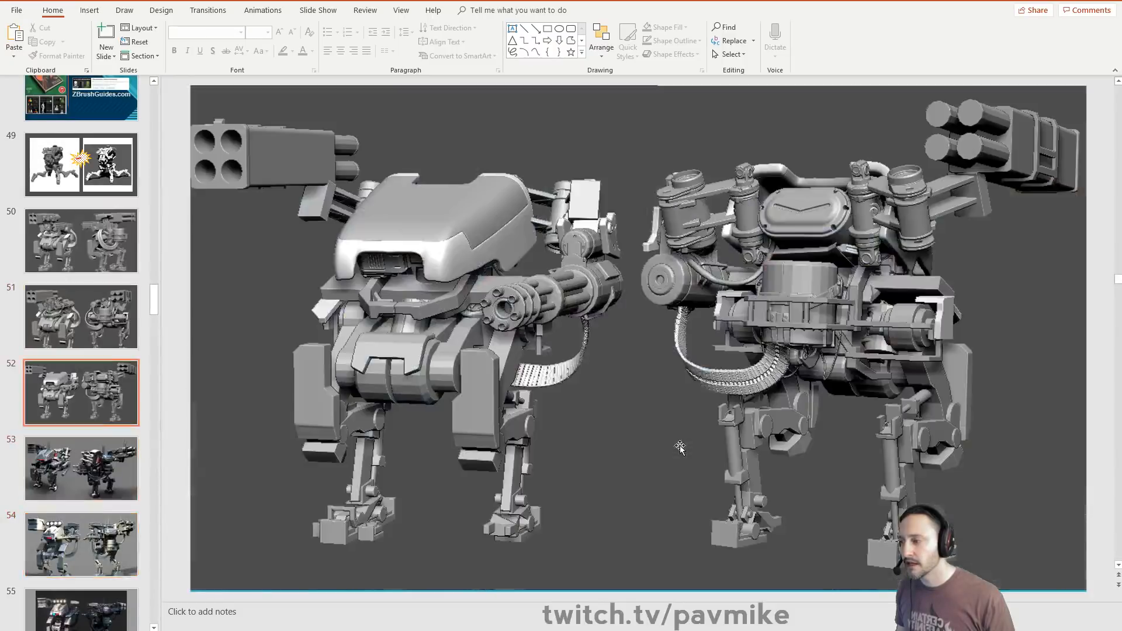
scroll(680, 447, up, 5)
scroll(675, 448, down, 5)
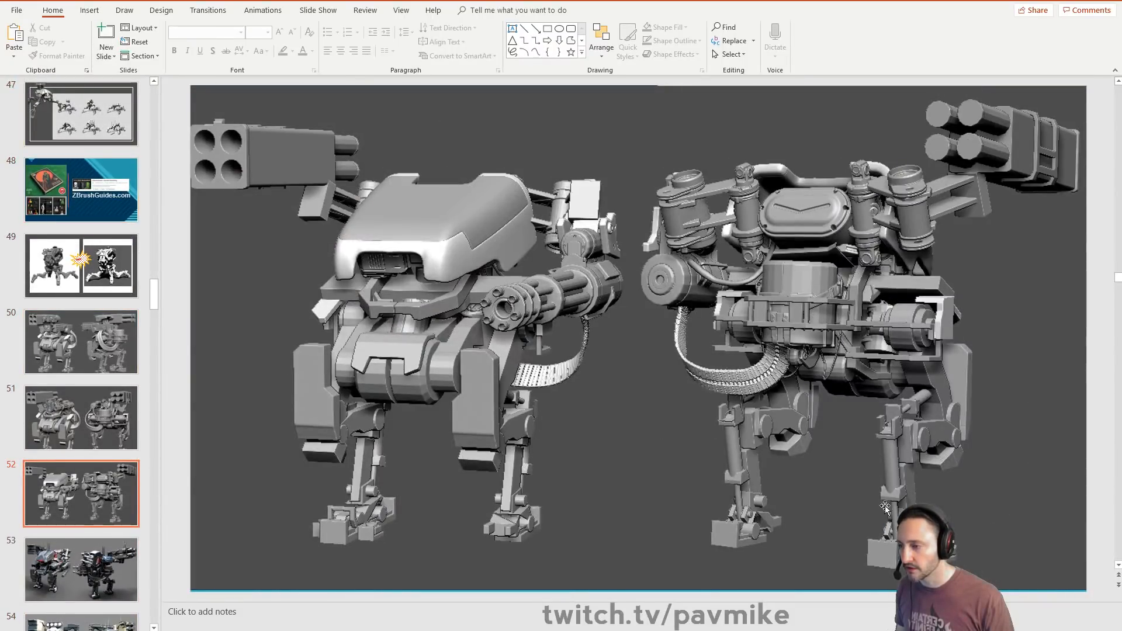
- Go through slides 50 to 52 again to compare the successive grey mech variations
click(82, 341)
click(76, 412)
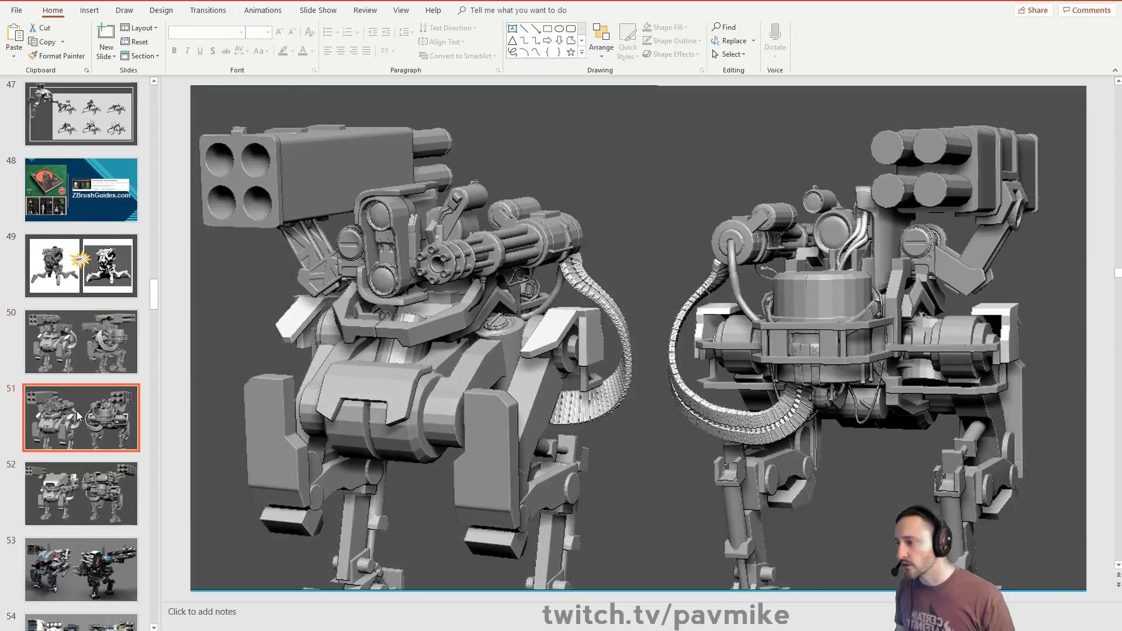
scroll(76, 411, down, 1)
click(77, 410)
scroll(79, 412, down, 1)
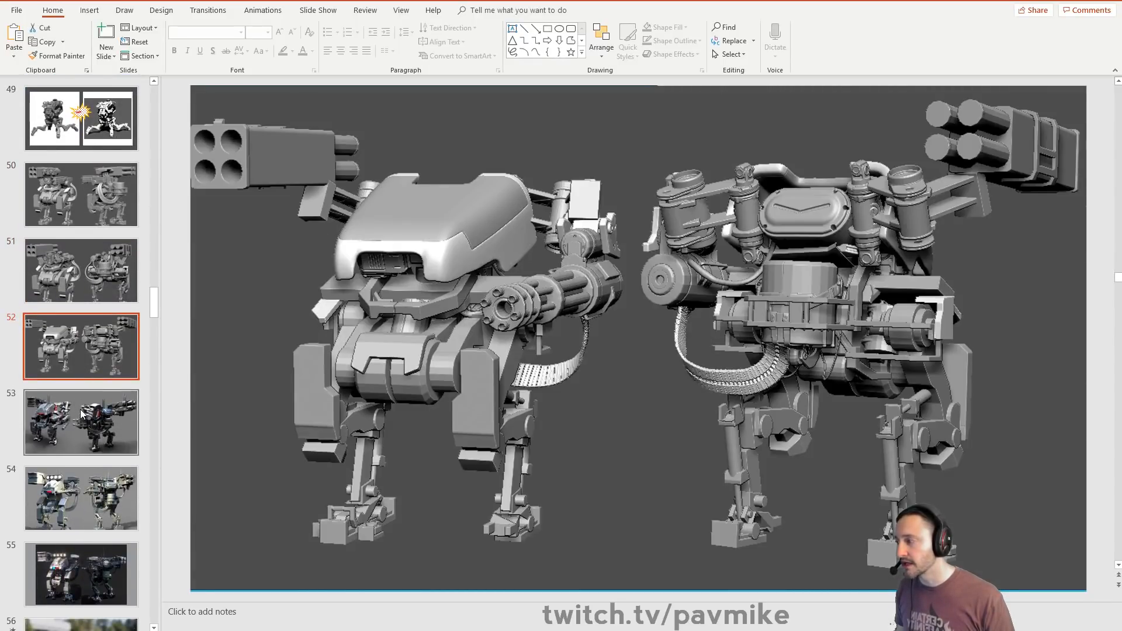
- Review the rendered mech versions through slide 55 and play the walking mech video on slide 56
scroll(678, 504, down, 2)
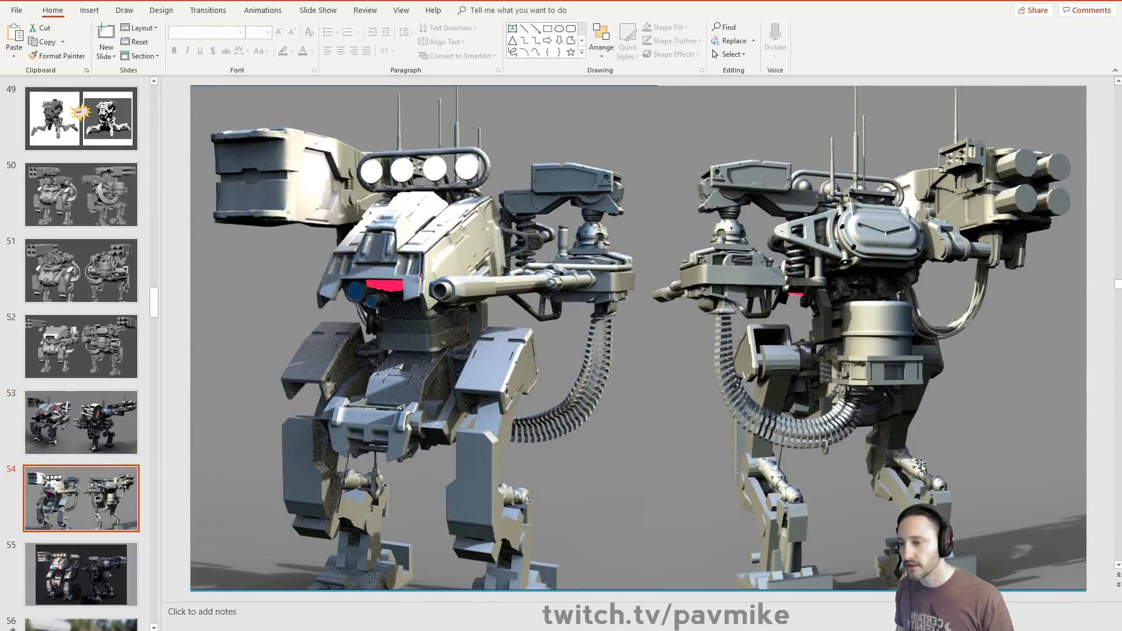
scroll(96, 424, down, 2)
click(86, 447)
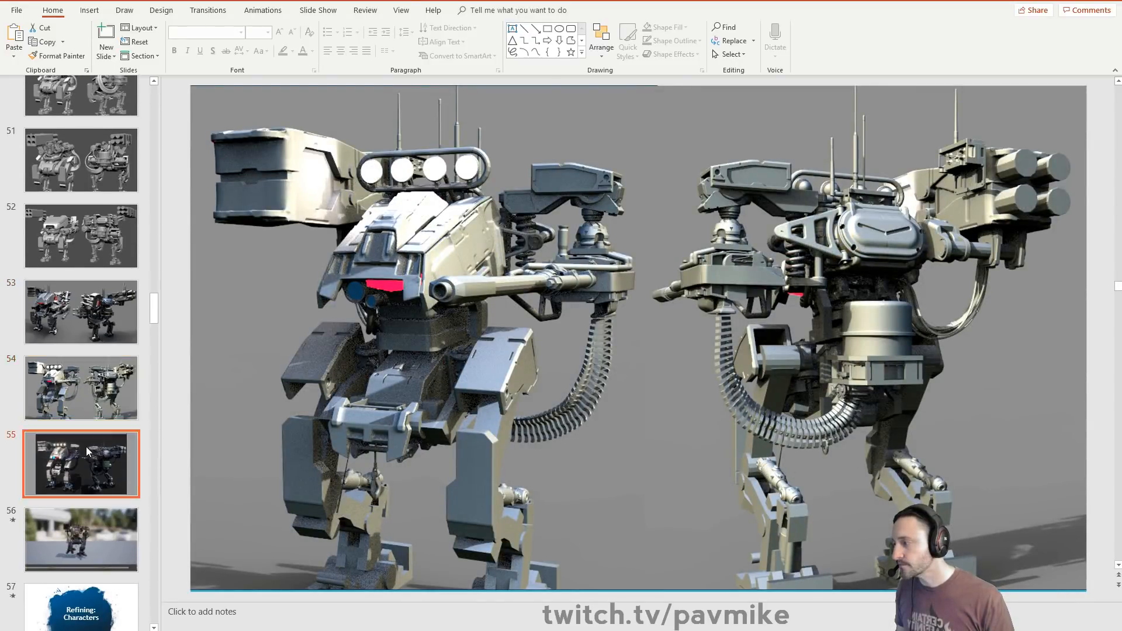
click(90, 515)
click(233, 587)
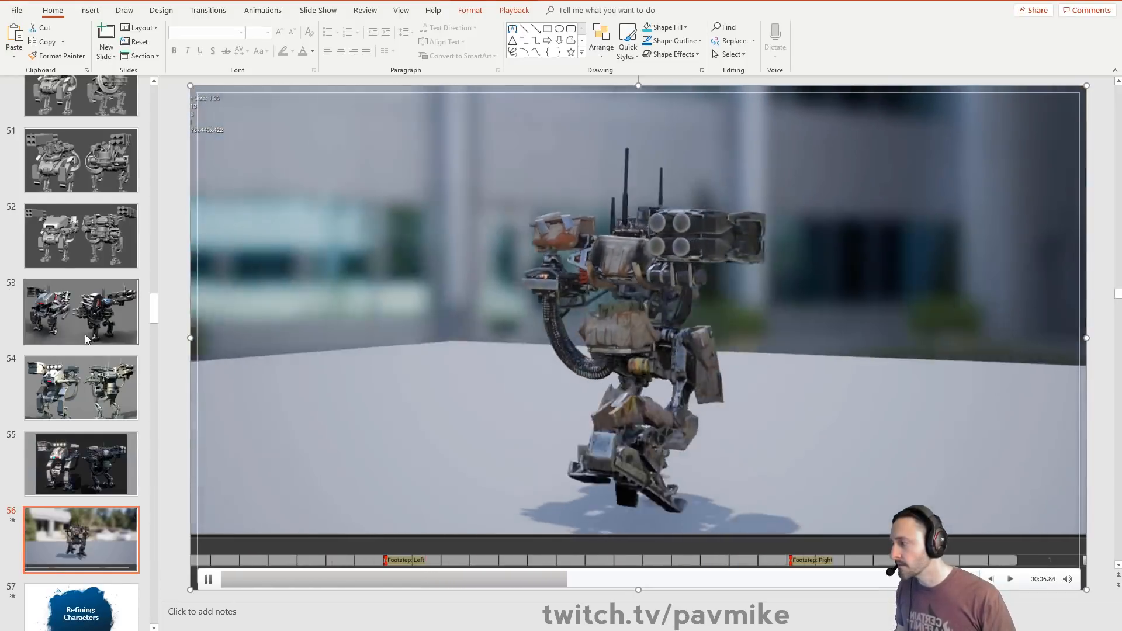
- Move on to the "Refining: Characters" title on slide 57
scroll(86, 339, down, 3)
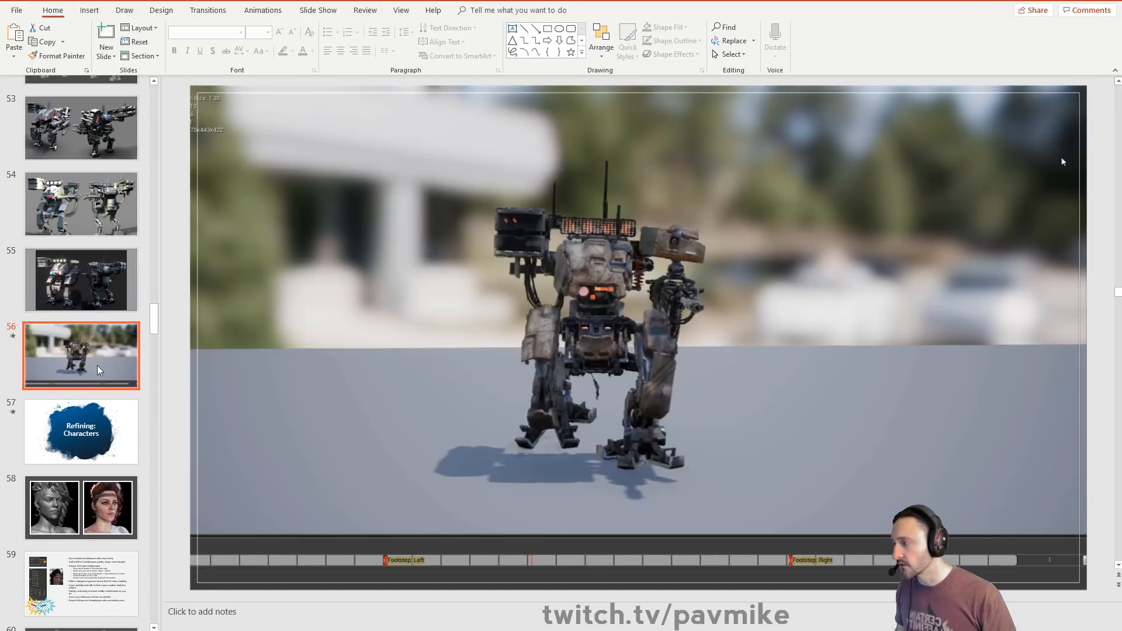
click(100, 427)
scroll(98, 393, down, 2)
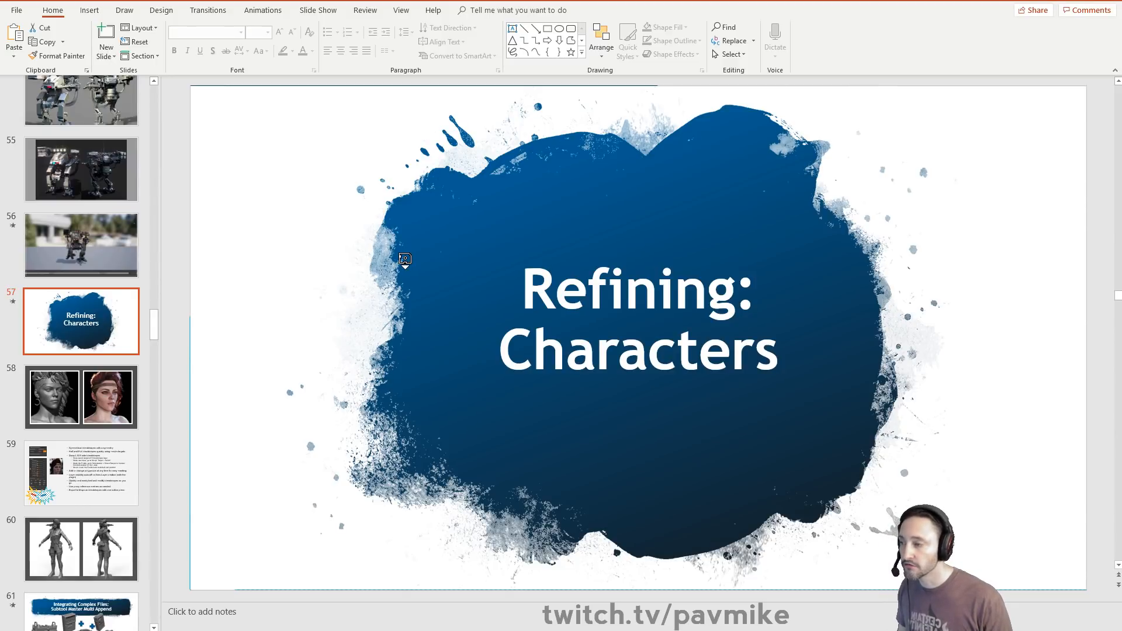
- Switch to the fresh ZBrush session and hide Lightbox
key(alt+Tab)
key(comma)
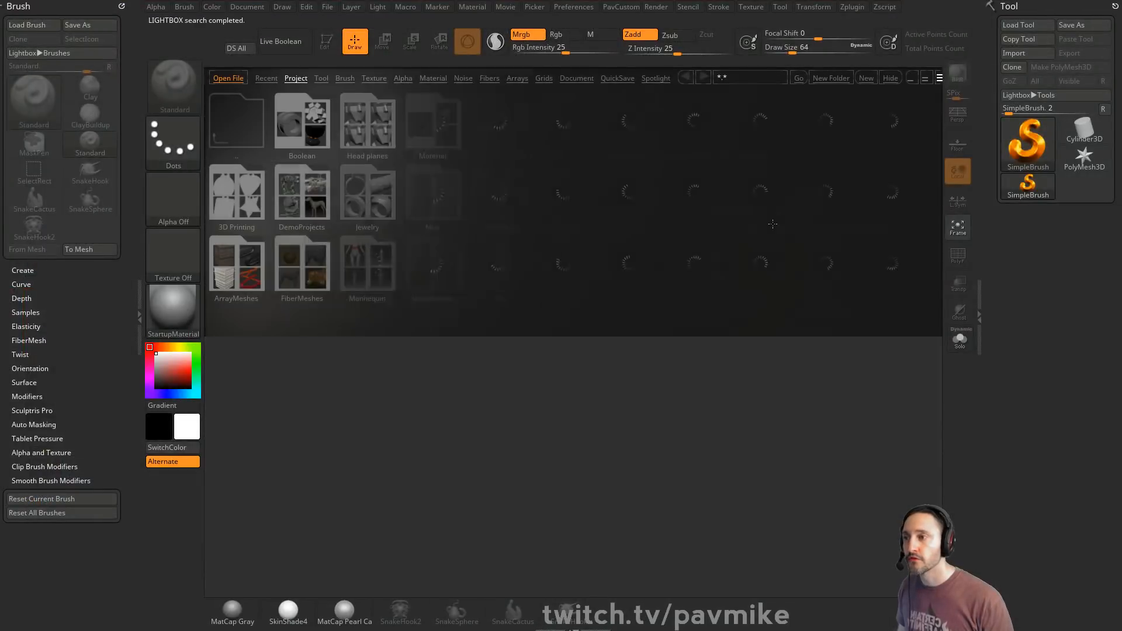
key(comma)
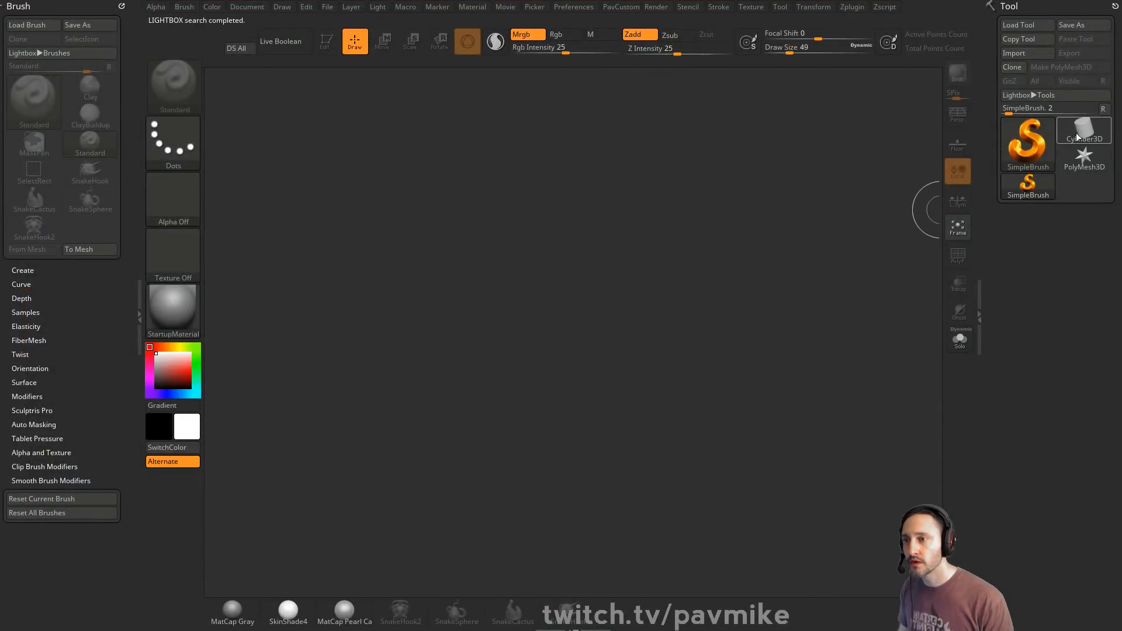
- Draw a Cylinder3D on the canvas in edit mode and convert it to a PolyMesh3D
click(1079, 137)
drag(526, 327, 612, 162)
key(t)
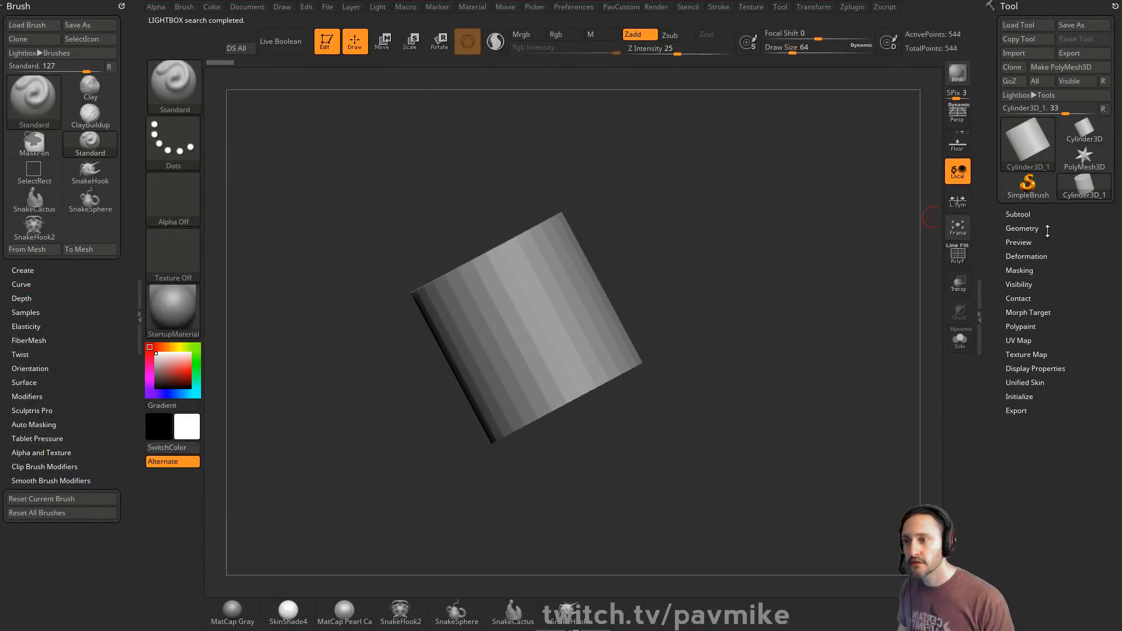
click(1061, 67)
- Crease the cylinder's hard edges and smooth it with dynamic subdivision applied as real geometry
key(space)
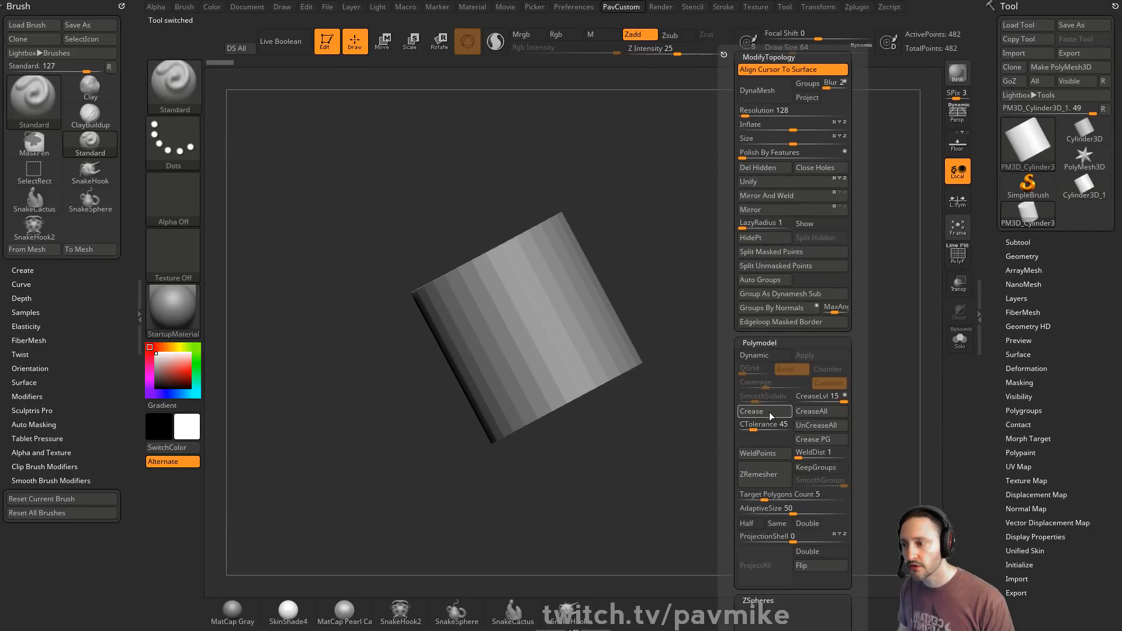
click(762, 358)
drag(764, 365, 721, 308)
key(space)
click(784, 364)
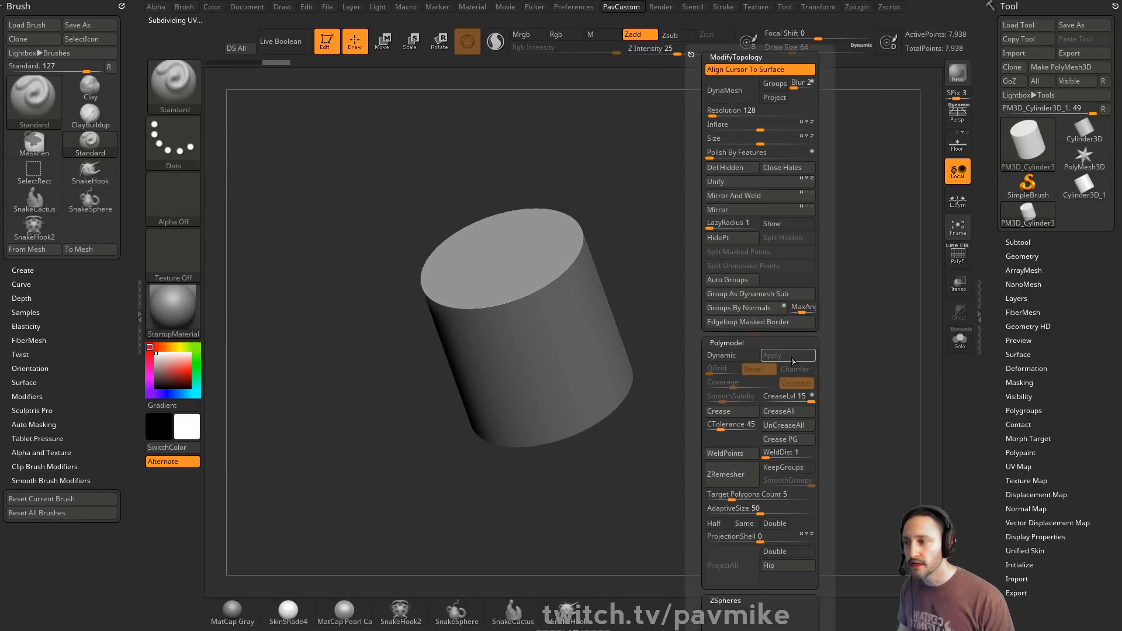
- Convert the cylinder to a DynaMesh at resolution 152, declining to freeze its subdivision levels
click(711, 116)
text(80)
key(Return)
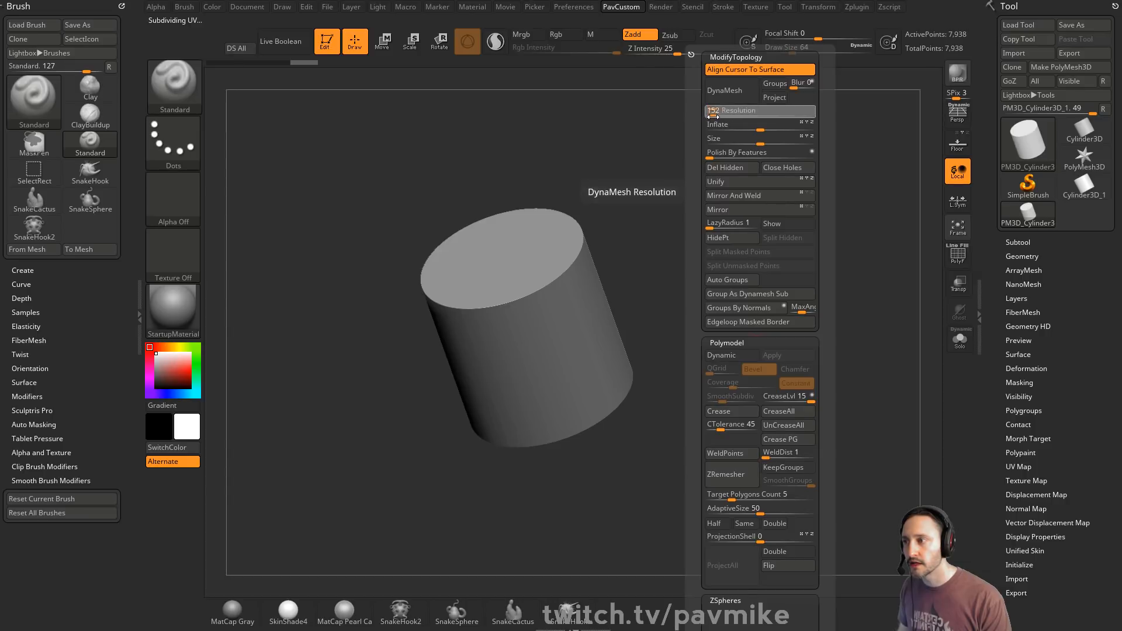
click(725, 91)
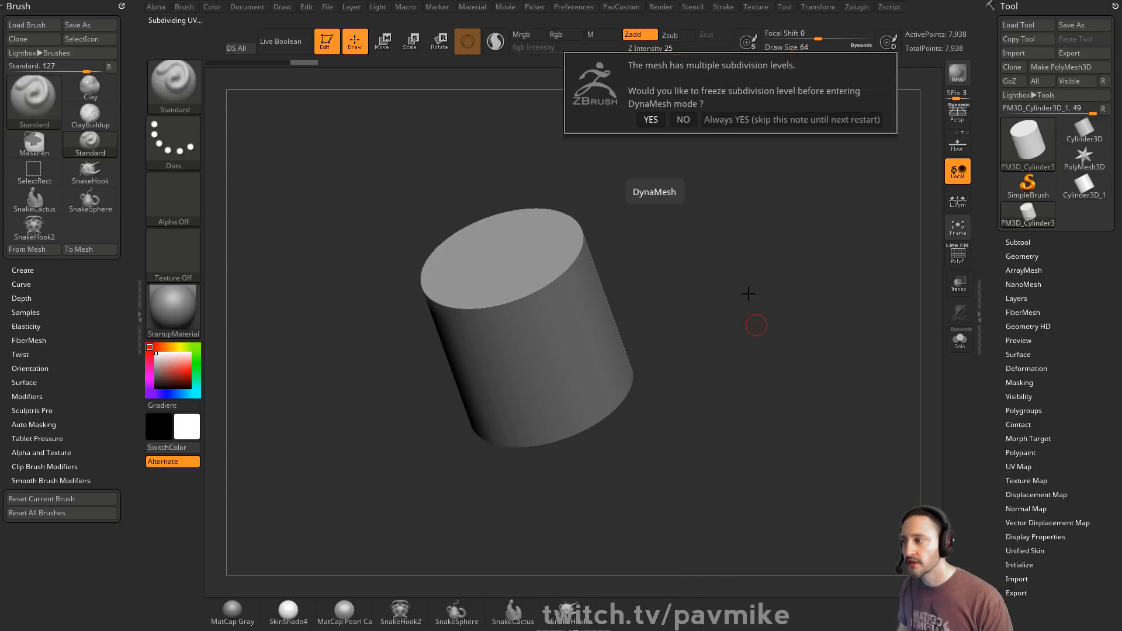
click(684, 119)
- Try test strokes on the cylinder with the Standard and DamStandard brushes and undo them
mouse_move(747, 298)
mouse_down()
mouse_move(774, 253)
mouse_move(792, 269)
mouse_up()
key(s)
click(587, 305)
mouse_move(578, 292)
mouse_down()
mouse_move(544, 342)
mouse_move(631, 339)
mouse_move(556, 336)
mouse_move(602, 365)
mouse_up()
key(ctrl+z)
key(b)
key(d)
key(s)
key(b)
key(s)
key(t)
key(ctrl+z)
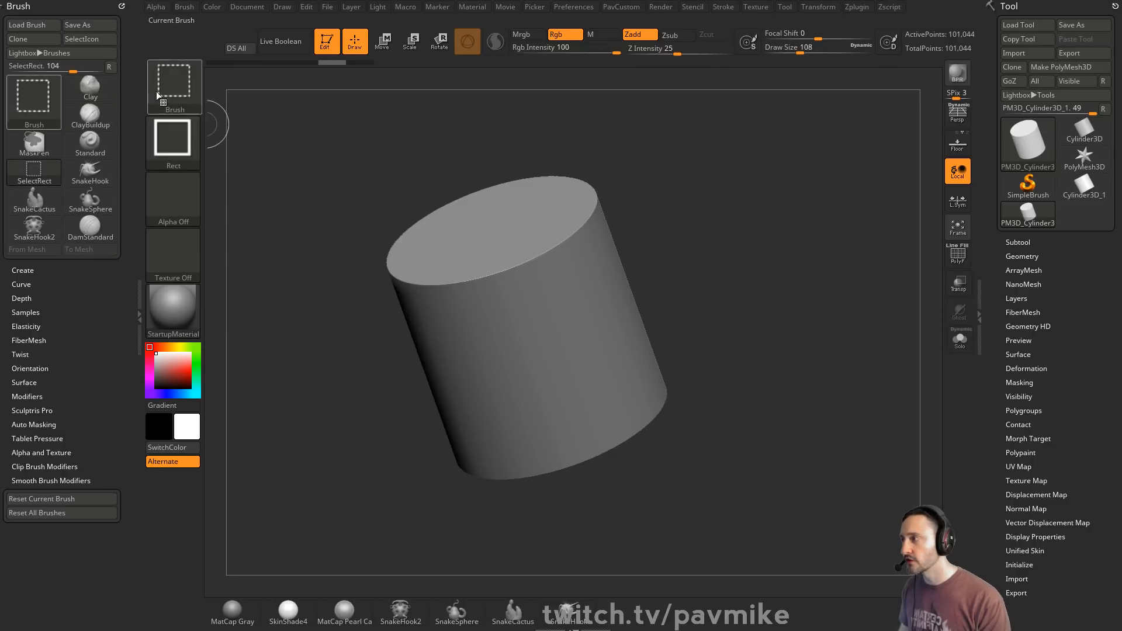
- Choose the Clay brush and set up radial symmetry with eight points around the cylinder's axis
click(158, 95)
key(b)
key(c)
key(l)
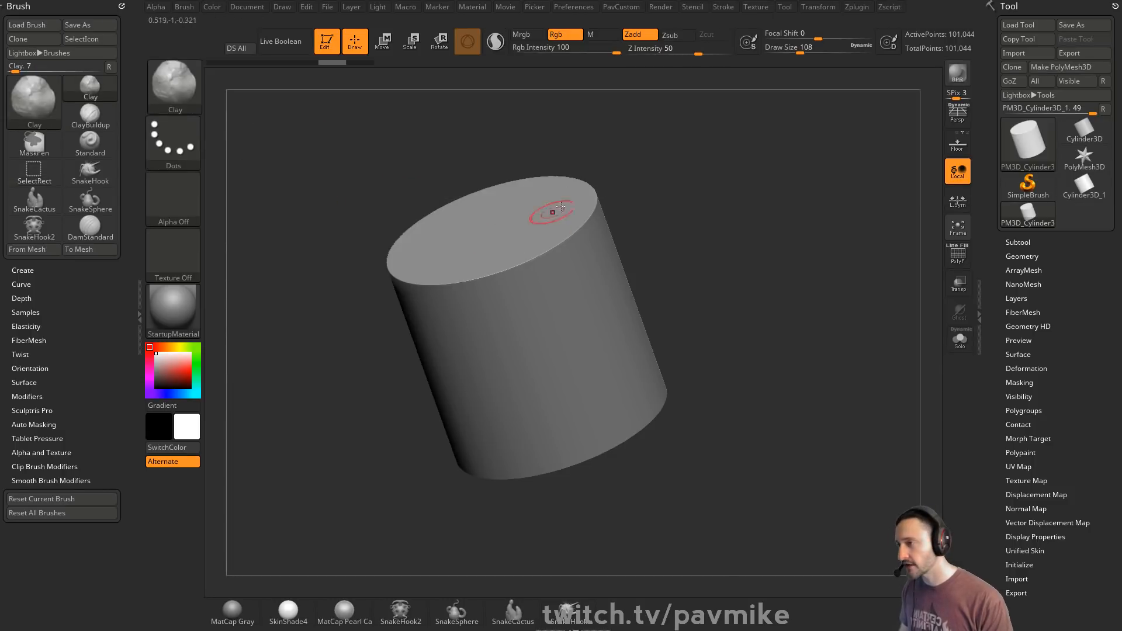
click(840, 8)
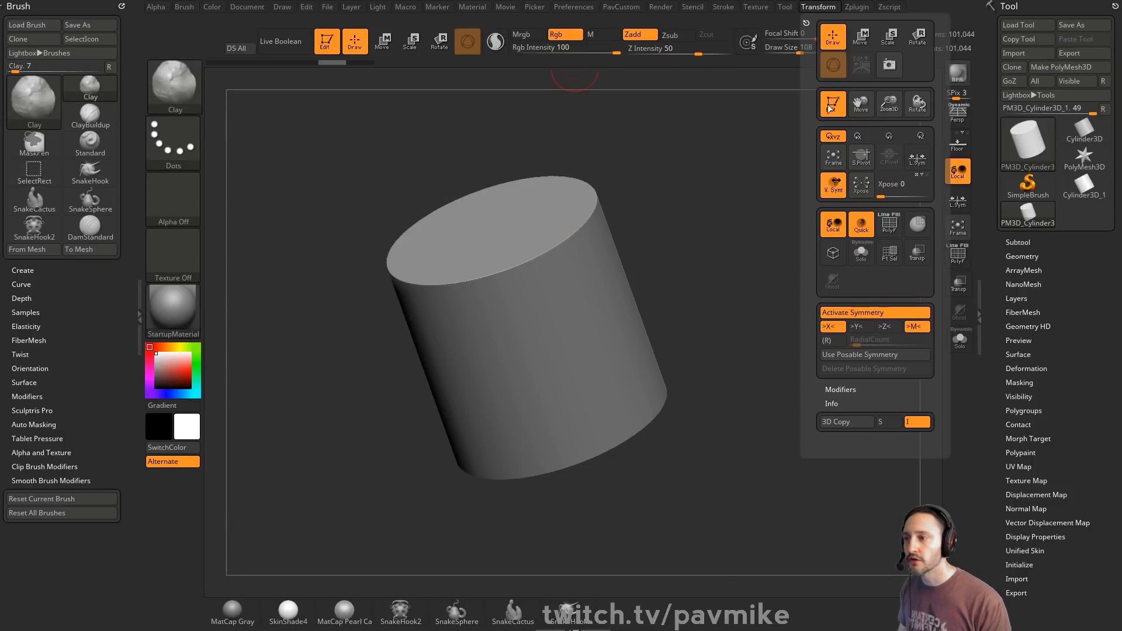
mouse_move(746, 305)
shift+mouse_down()
mouse_move(711, 228)
mouse_move(664, 210)
shift+mouse_up()
- Try clipping angled notches into the cylinder's end rim with the ClipCurve brush and undo them
key(ctrl+shift)
click(174, 87)
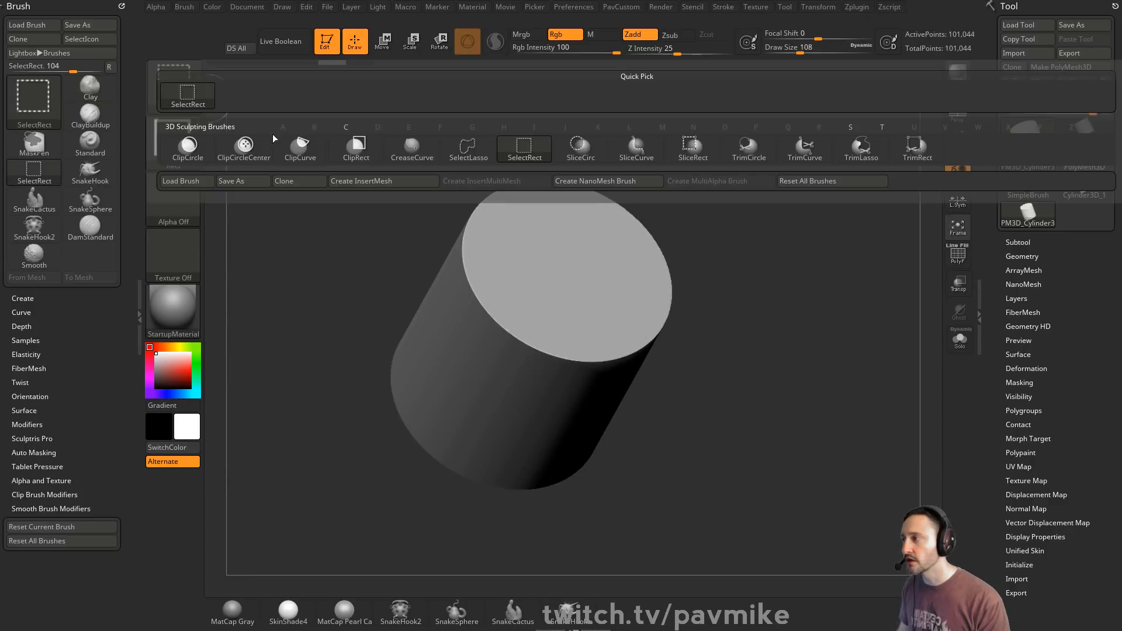
click(356, 150)
mouse_move(634, 142)
ctrl+shift+mouse_down()
mouse_move(621, 202)
mouse_move(730, 222)
ctrl+shift+mouse_up()
mouse_move(856, 296)
mouse_down()
mouse_move(862, 224)
mouse_move(822, 201)
mouse_up()
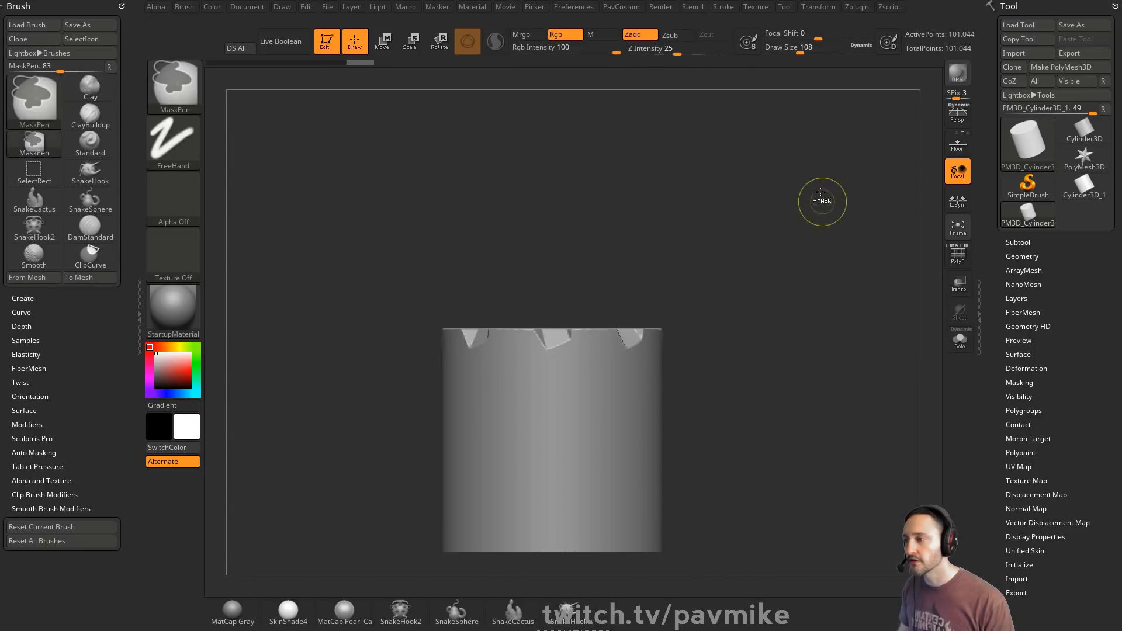
key(ctrl+z)
key(ctrl+z)
- Mask the lower half of the cylinder and choose the ClipCircle brush while facing its circular end
mouse_move(765, 504)
ctrl+mouse_down()
mouse_move(502, 423)
mouse_move(365, 303)
ctrl+mouse_up()
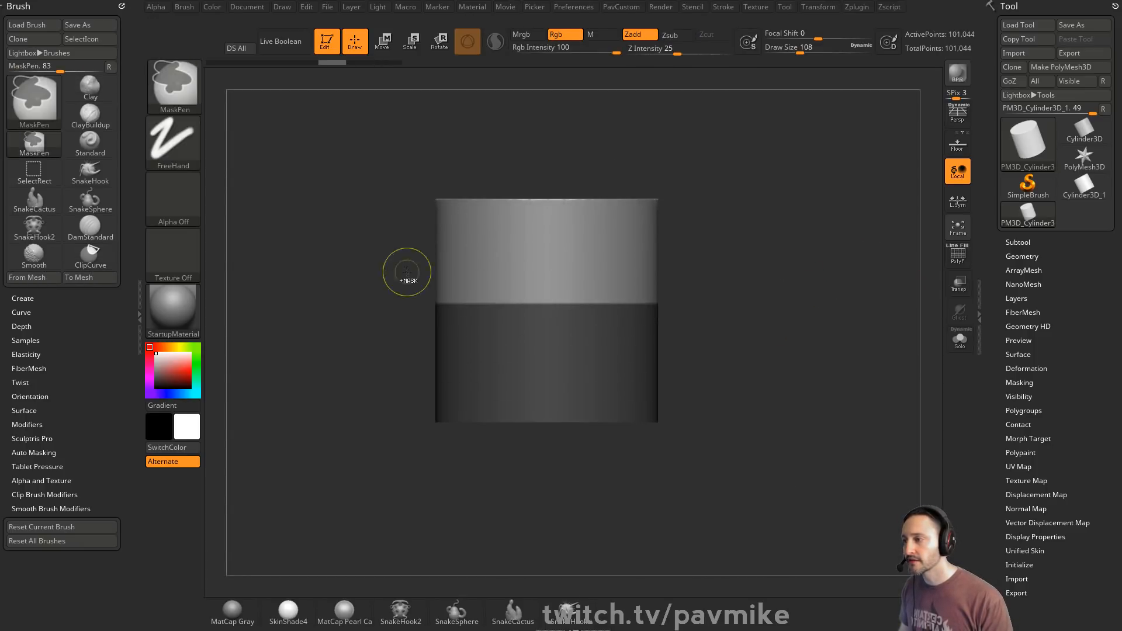
shift+drag(786, 222, 771, 425)
ctrl+shift+click(176, 88)
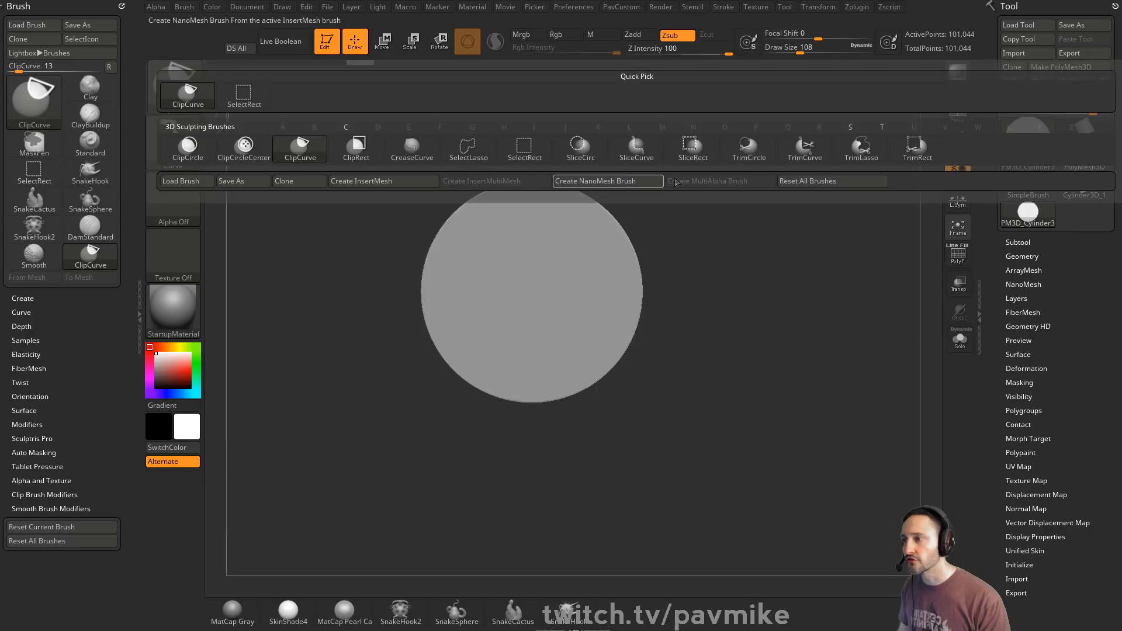
click(188, 147)
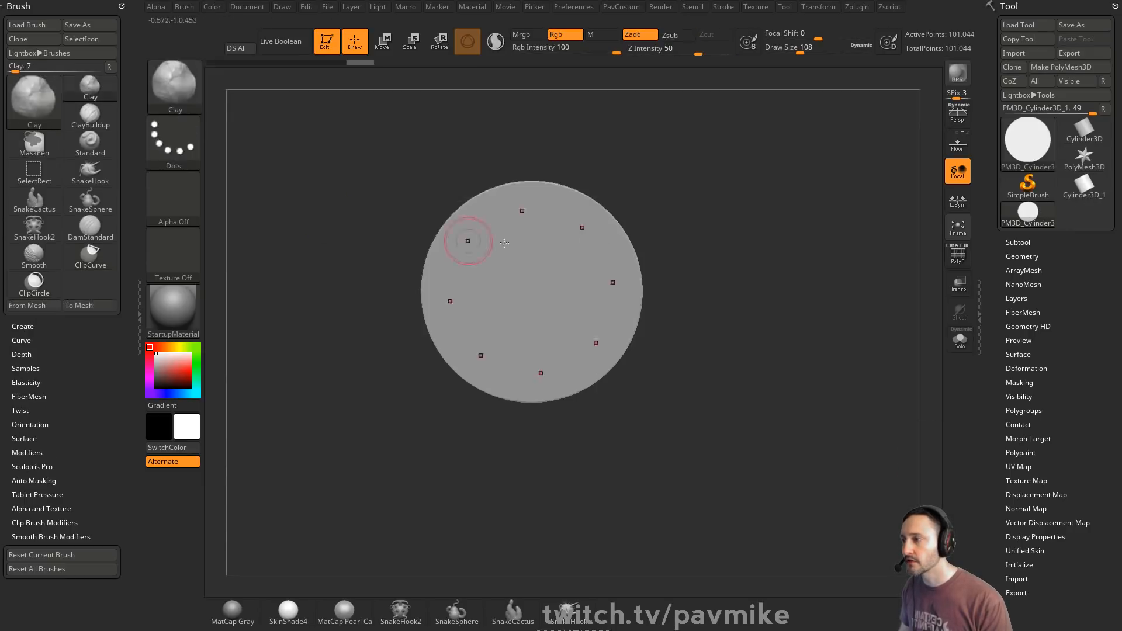
- Try clipping circles around the cylinder's rim with ClipCircle and undo the attempts
ctrl+shift+drag(628, 223, 628, 222)
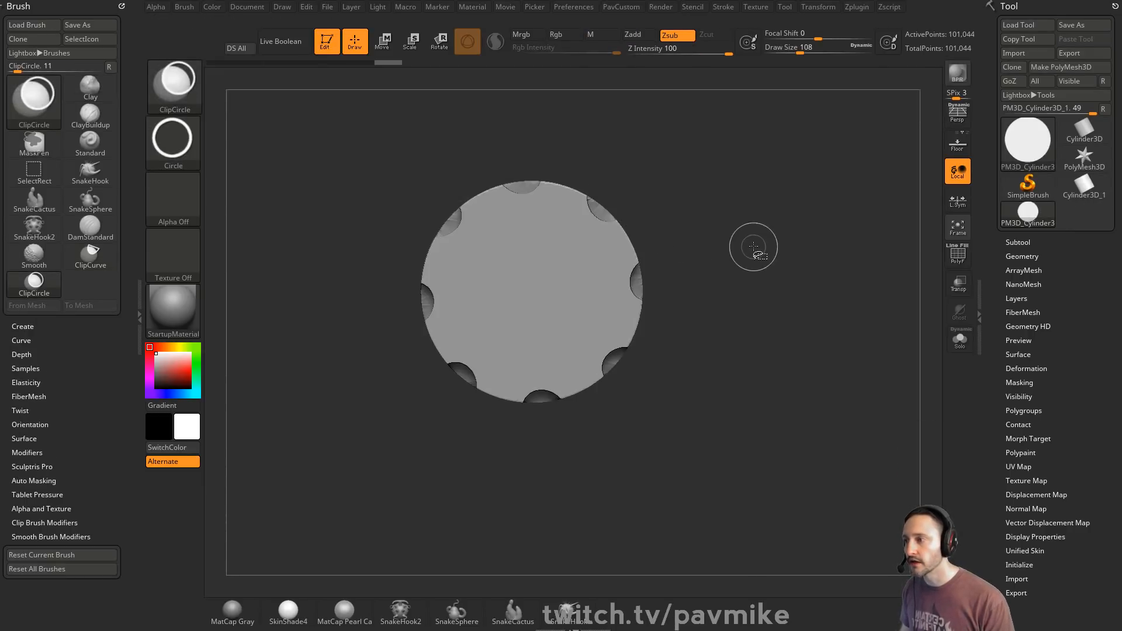
drag(749, 223, 724, 263)
key(ctrl+z)
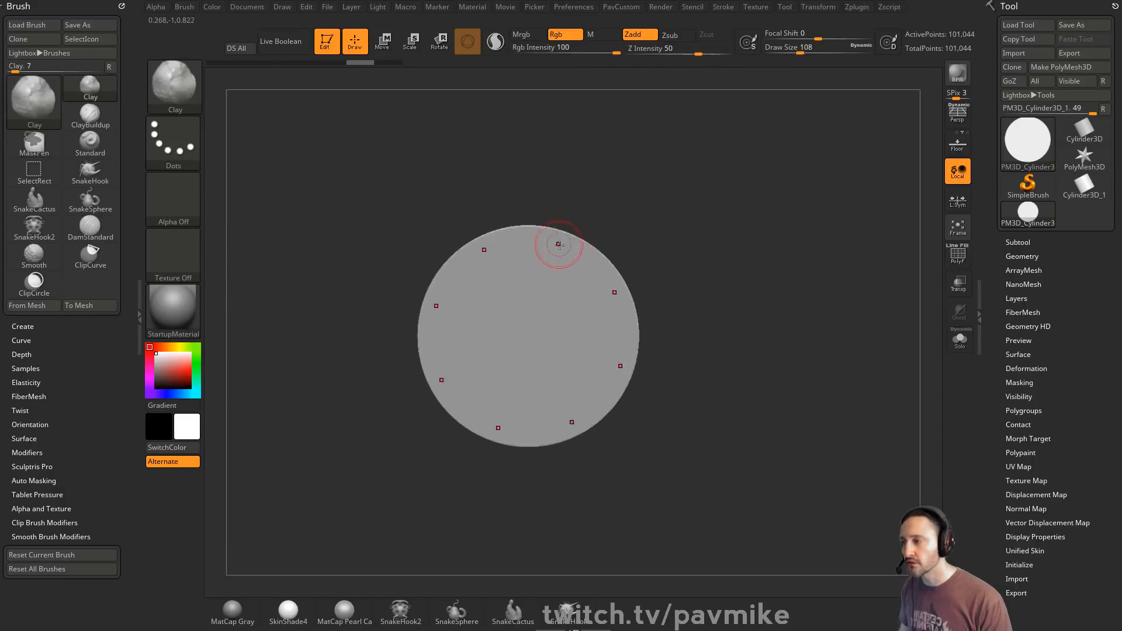
mouse_move(675, 185)
mouse_down()
mouse_move(731, 218)
mouse_move(714, 211)
mouse_move(723, 228)
mouse_move(663, 193)
mouse_up()
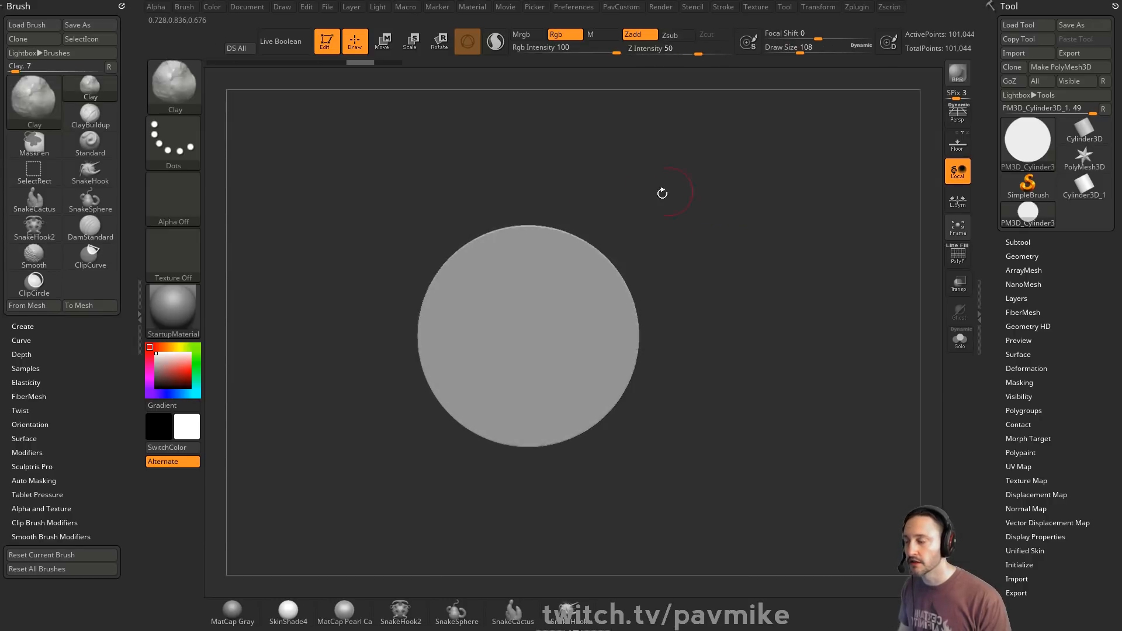
mouse_move(605, 220)
ctrl+shift+mouse_down()
mouse_move(646, 256)
mouse_move(600, 258)
ctrl+shift+mouse_up()
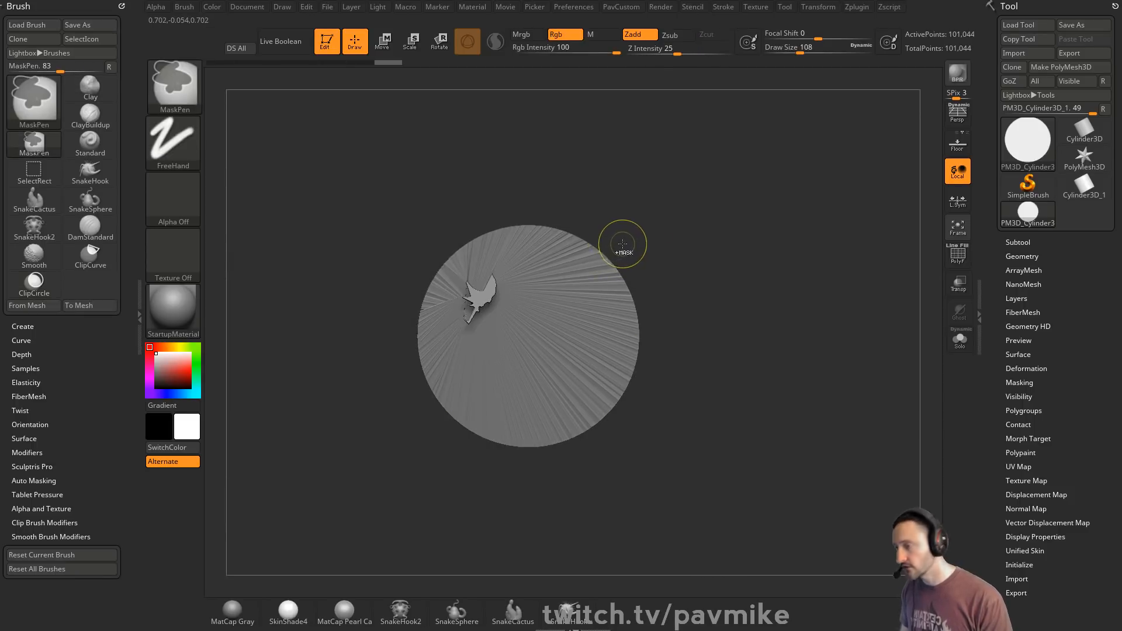
key(ctrl+z)
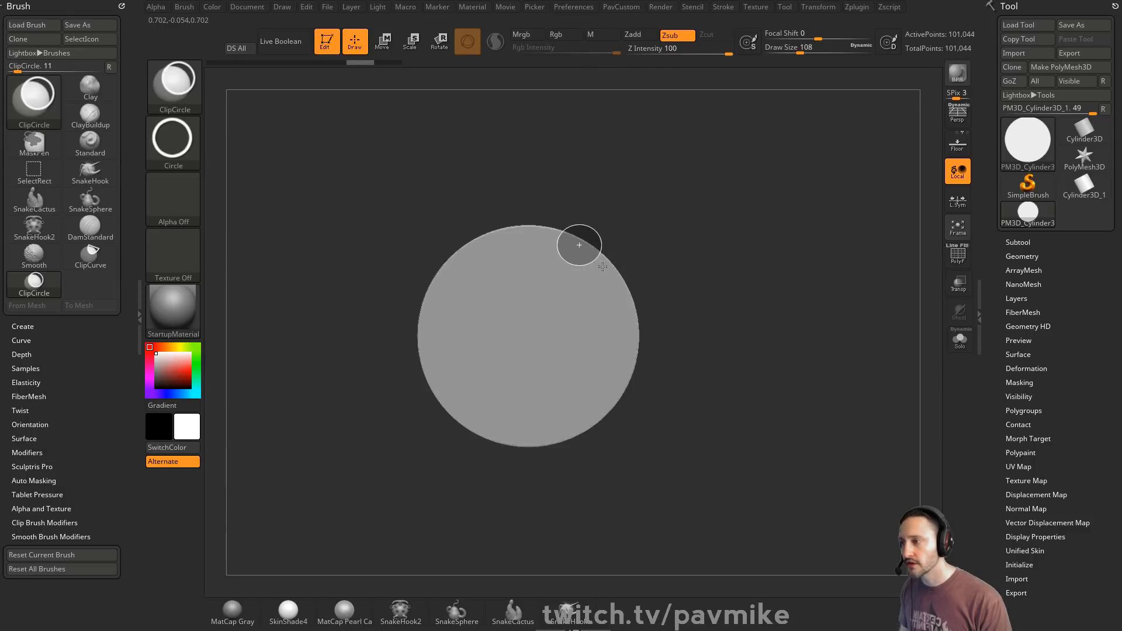
key(ctrl+z)
- Clip eight rounded lobes around the unmasked half of the cylinder with ClipCircle, clear the mask and update the DynaMesh
drag(644, 221, 594, 252)
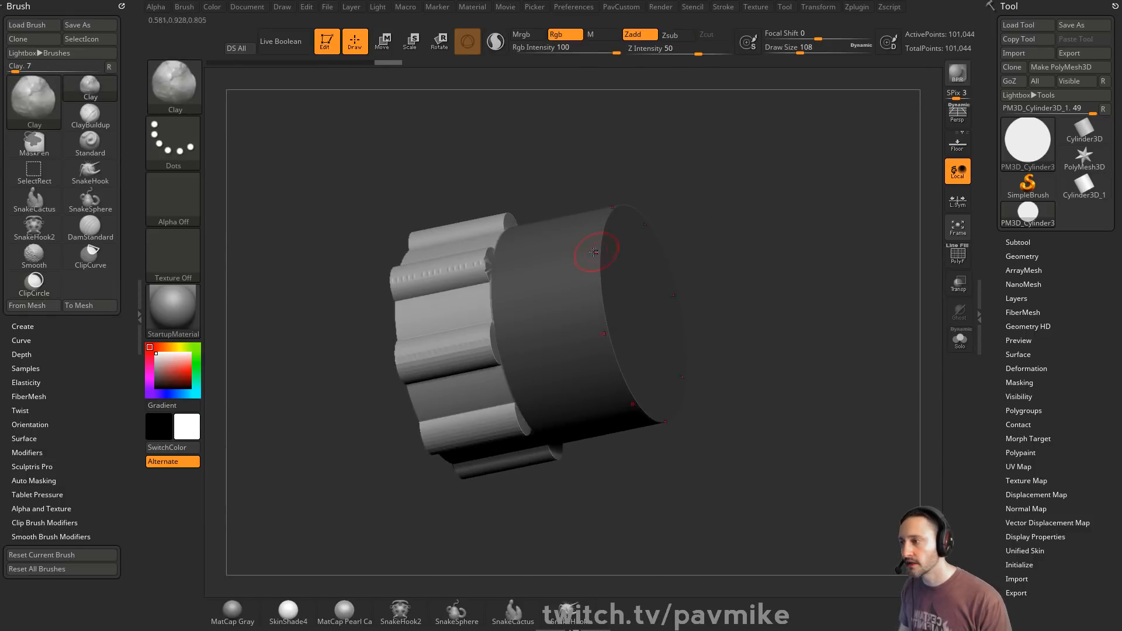
mouse_move(633, 184)
mouse_down()
mouse_move(660, 193)
mouse_move(726, 184)
mouse_up()
mouse_move(792, 231)
mouse_down()
mouse_move(737, 244)
mouse_move(720, 209)
mouse_up()
- Try a Clay dab on one lobe at draw size 80 and undo it
key([)
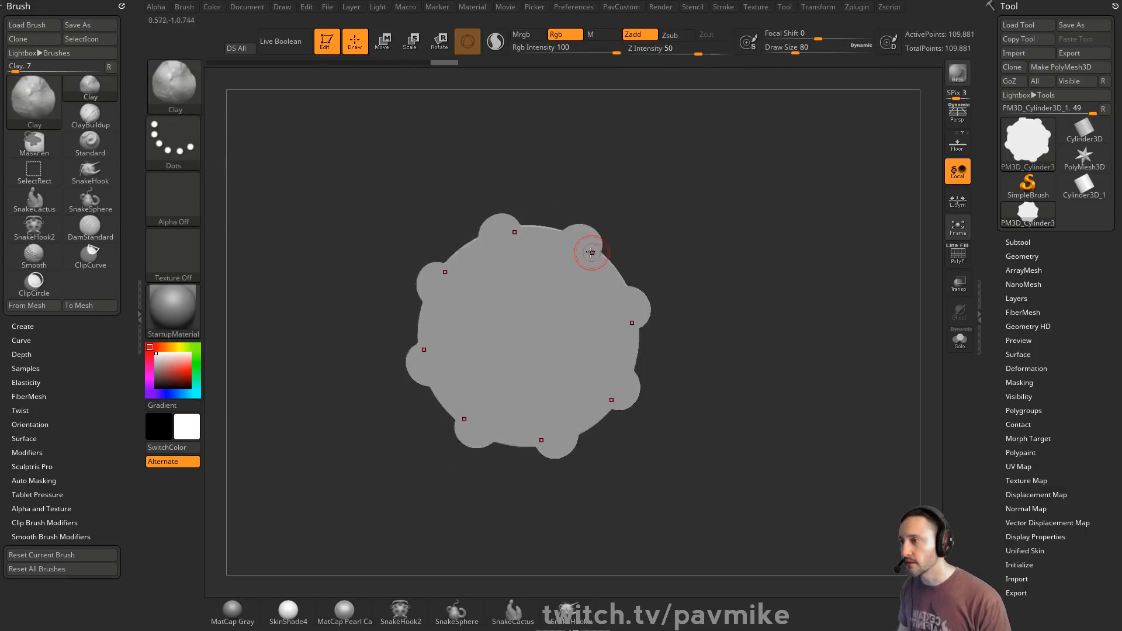
click(584, 245)
key(ctrl+z)
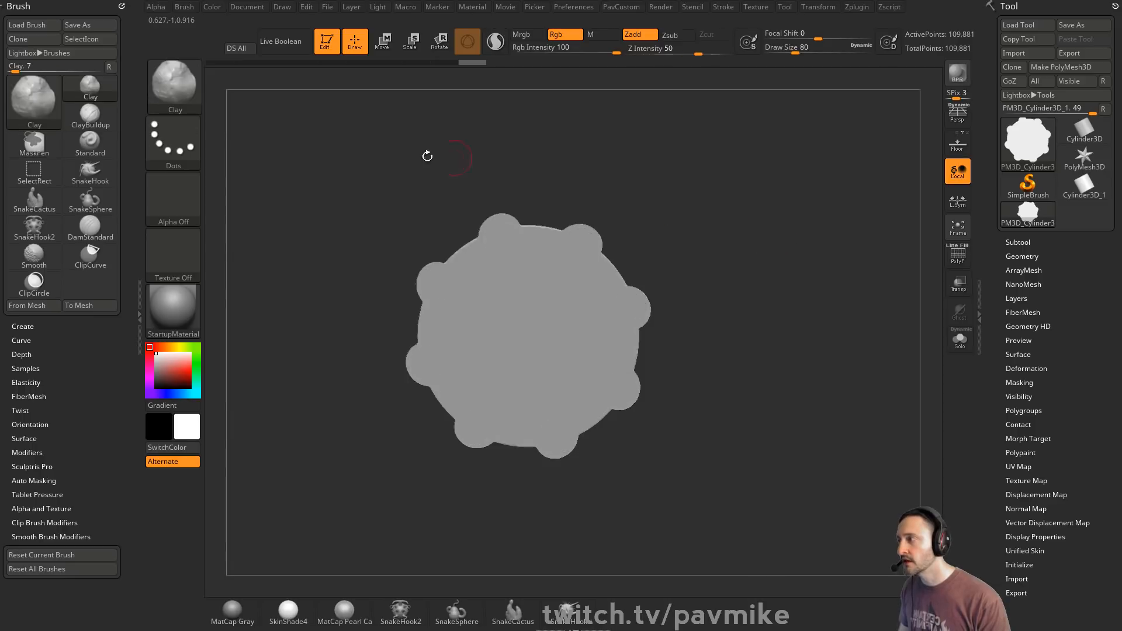
- Clone the Standard brush and give the copy the DragDot stroke
click(175, 88)
click(187, 345)
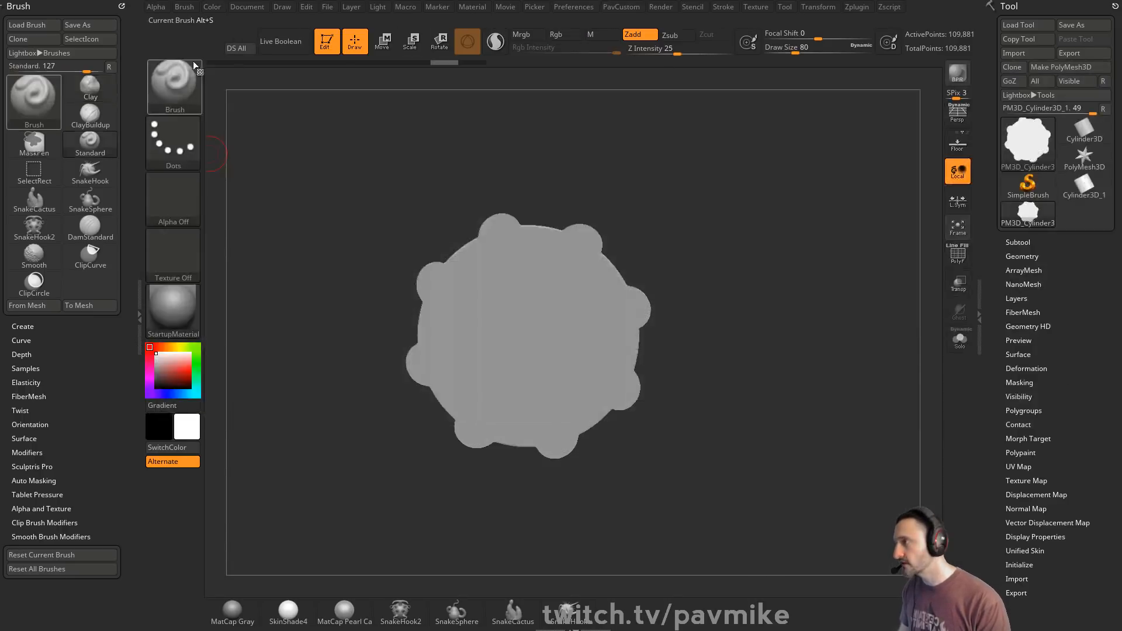
click(175, 88)
click(295, 406)
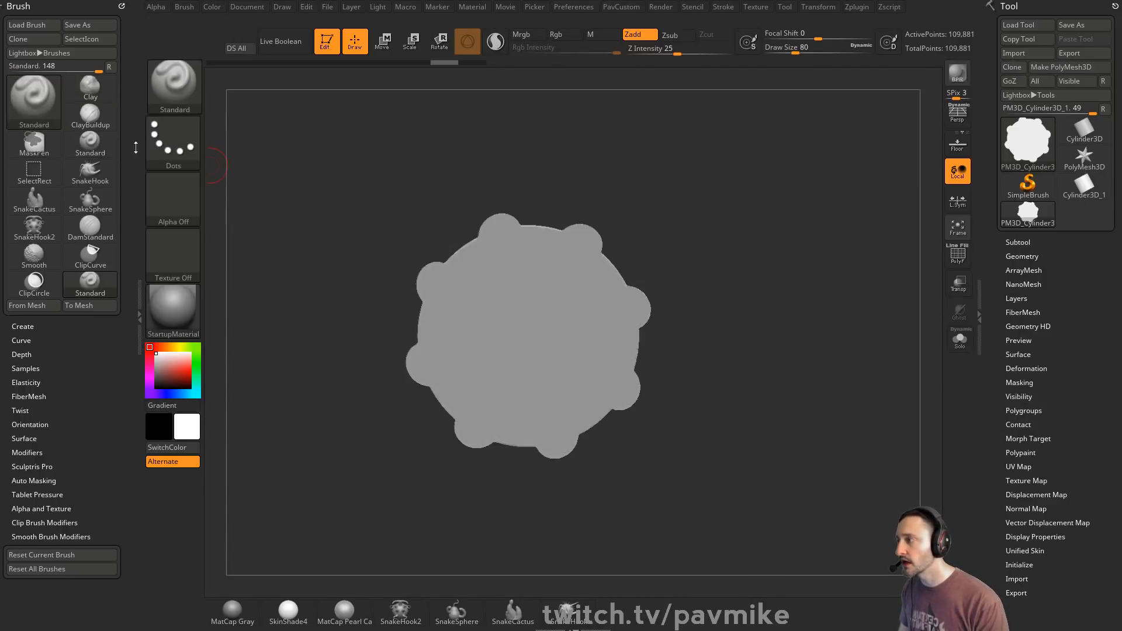
click(174, 140)
click(525, 151)
- Load Alpha 06 into the cloned brush and set Z Intensity to 46 and the draw size to 94
click(174, 199)
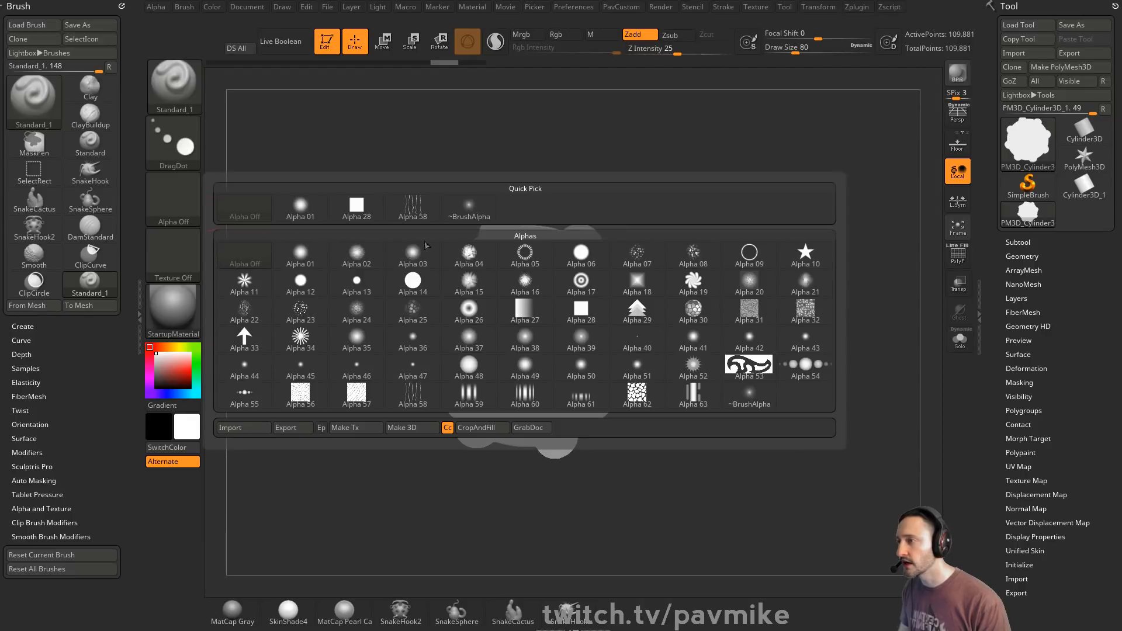
click(625, 257)
mouse_move(817, 36)
mouse_down()
mouse_move(794, 33)
mouse_move(818, 34)
mouse_up()
click(697, 50)
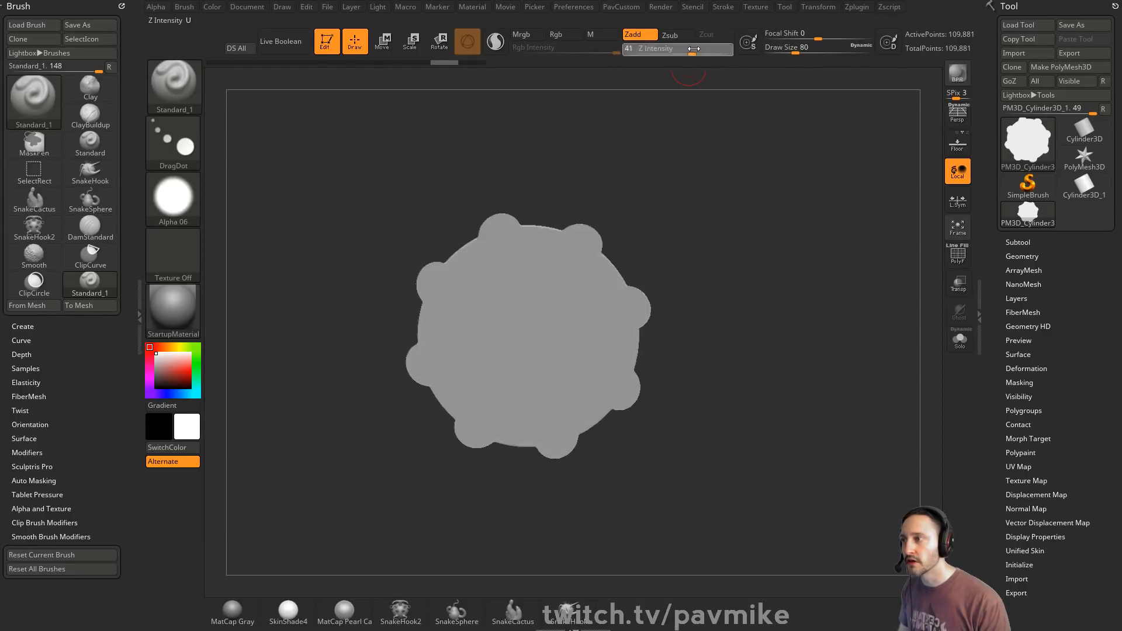
key(s)
- Try stamping round dents into the ends of the lobes and undo them
drag(571, 252, 574, 252)
drag(579, 246, 580, 246)
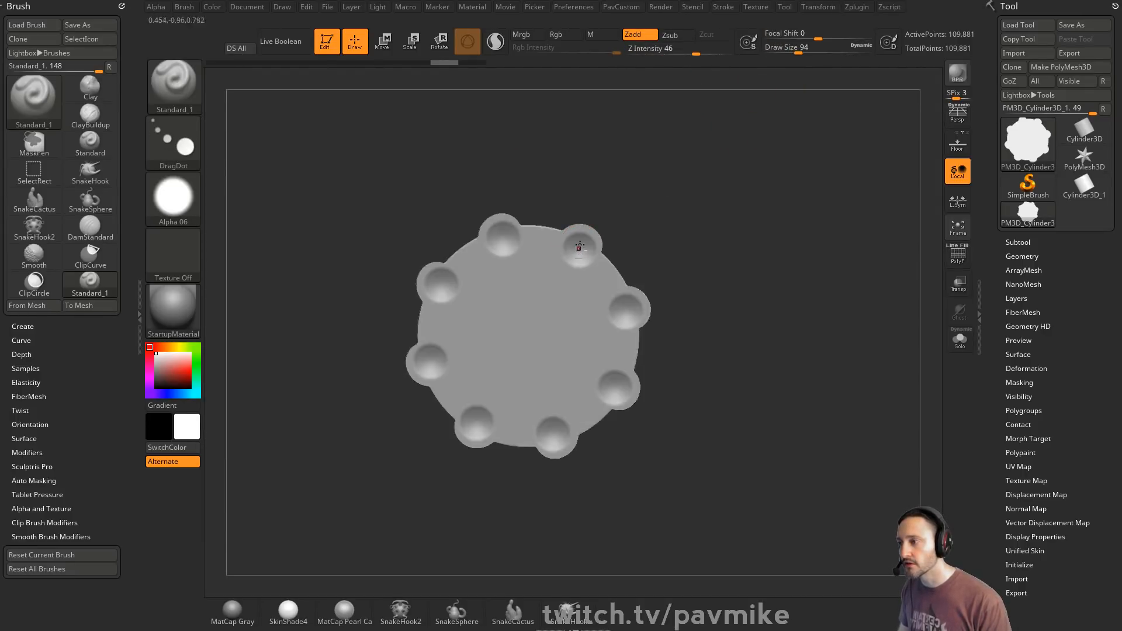
key(ctrl+z)
click(579, 247)
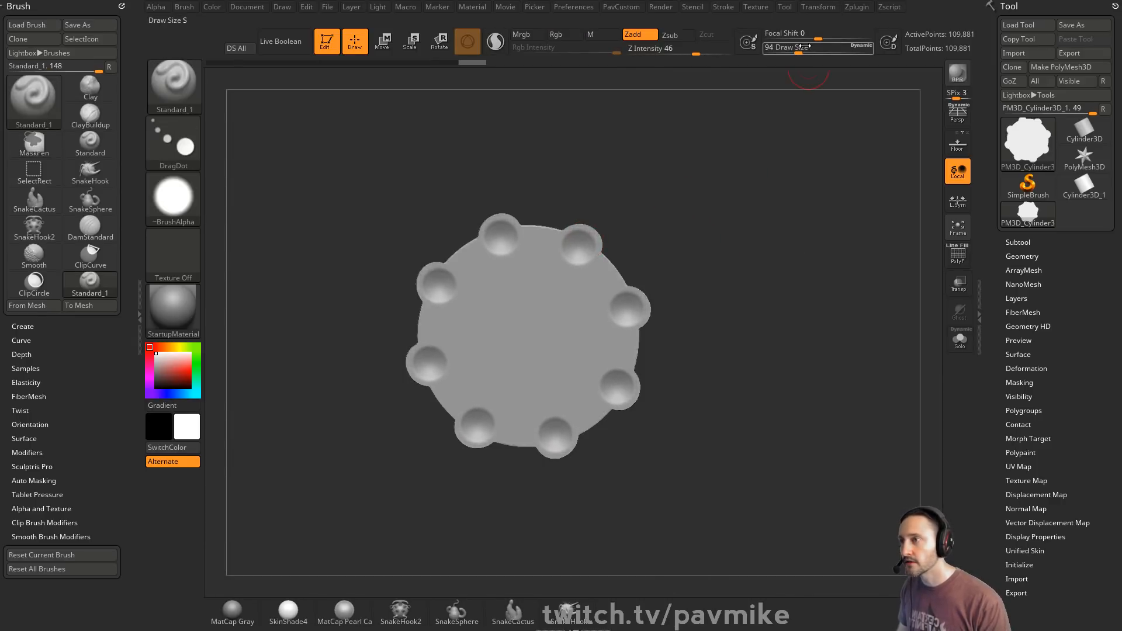
key(ctrl+z)
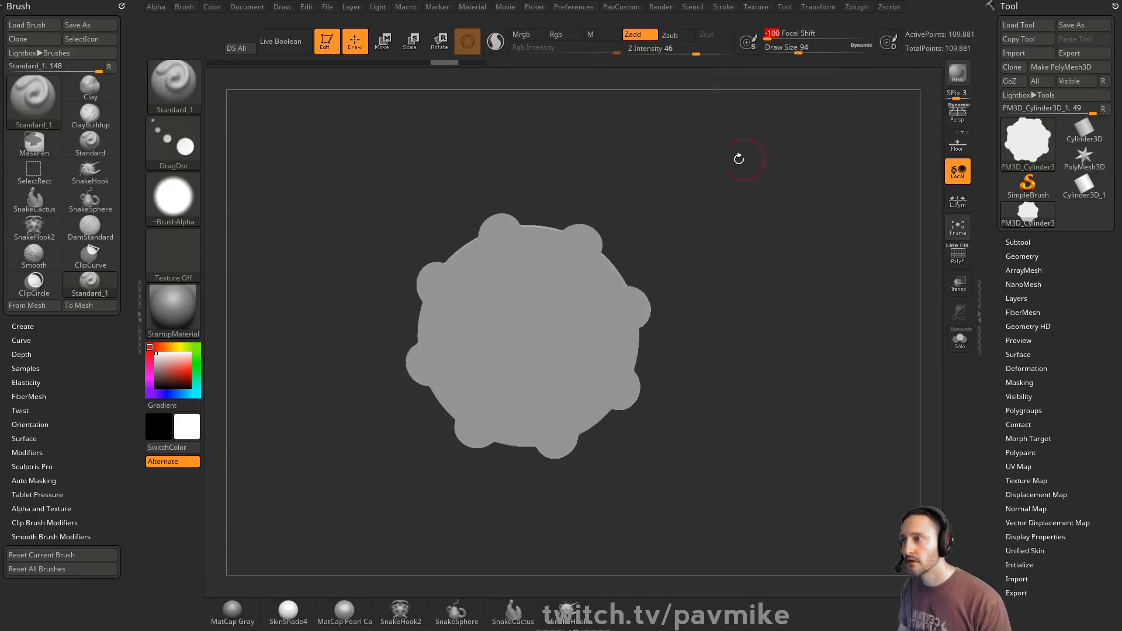
- Stamp crisp circular recesses into the ends of the lobes with Focal Shift at -100, undoing the misplaced stamps
drag(658, 206, 698, 195)
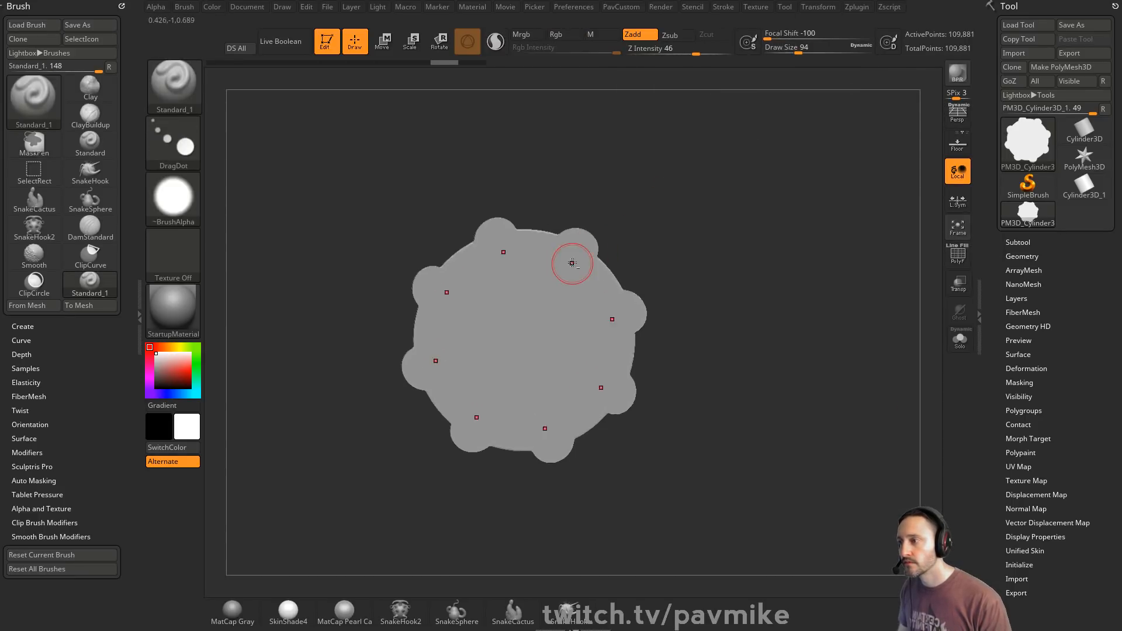
mouse_move(572, 263)
mouse_down()
mouse_move(577, 248)
mouse_move(561, 283)
mouse_move(593, 281)
mouse_up()
key(ctrl+z)
key(ctrl+z)
key(ctrl+z)
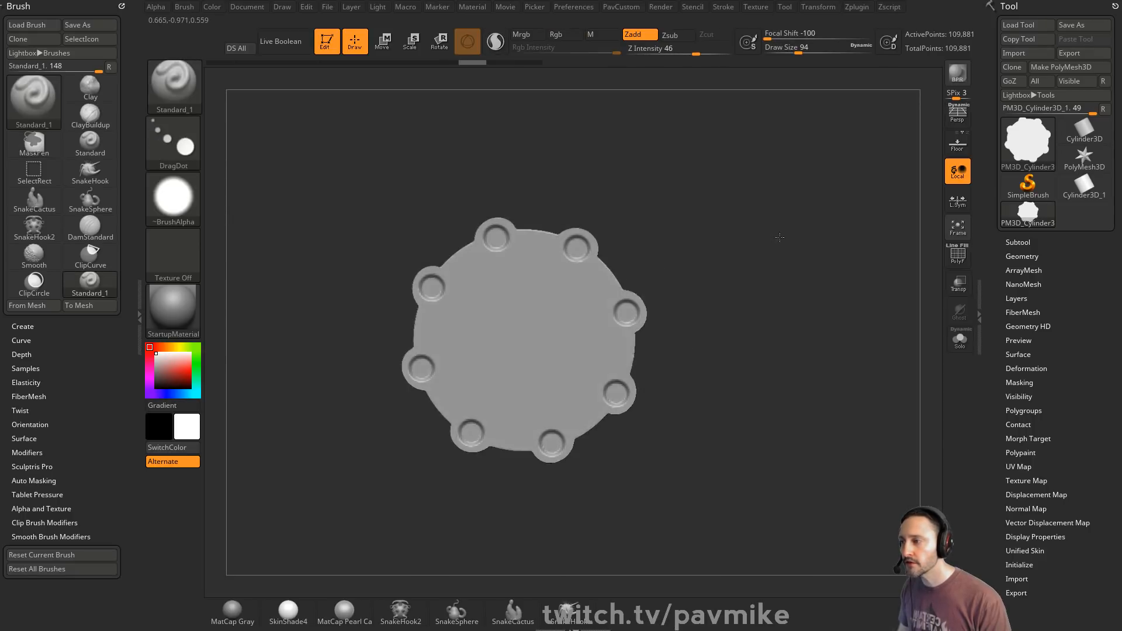
- Choose the IMM Ind. Parts brush with the Philips Type01 screw head as the insert part
key(b)
key(i)
click(745, 367)
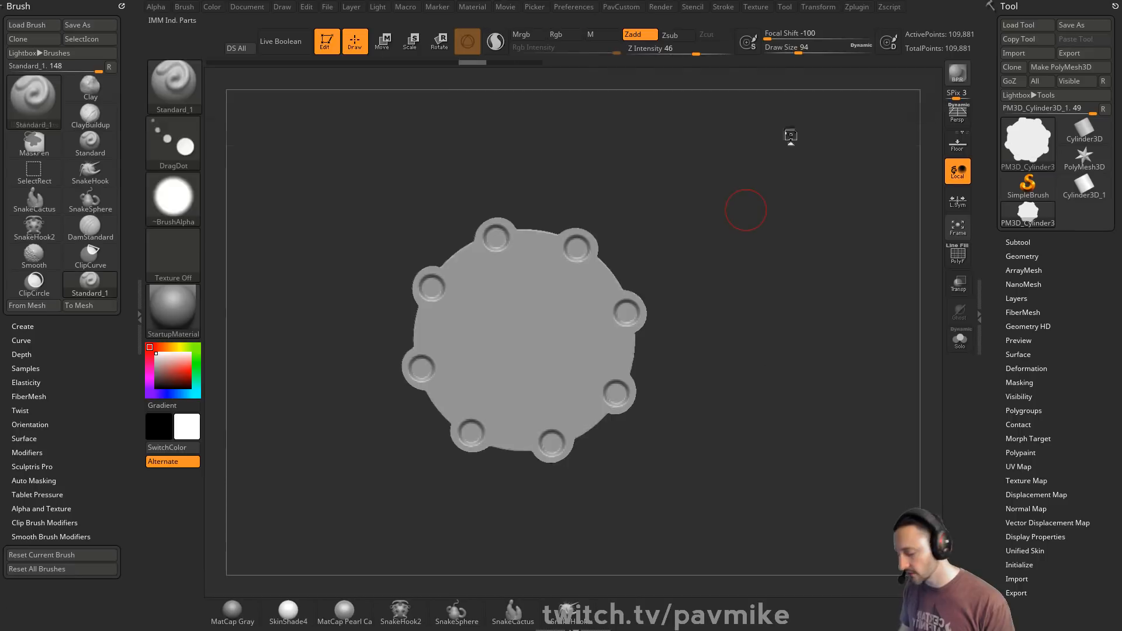
key(m)
click(700, 175)
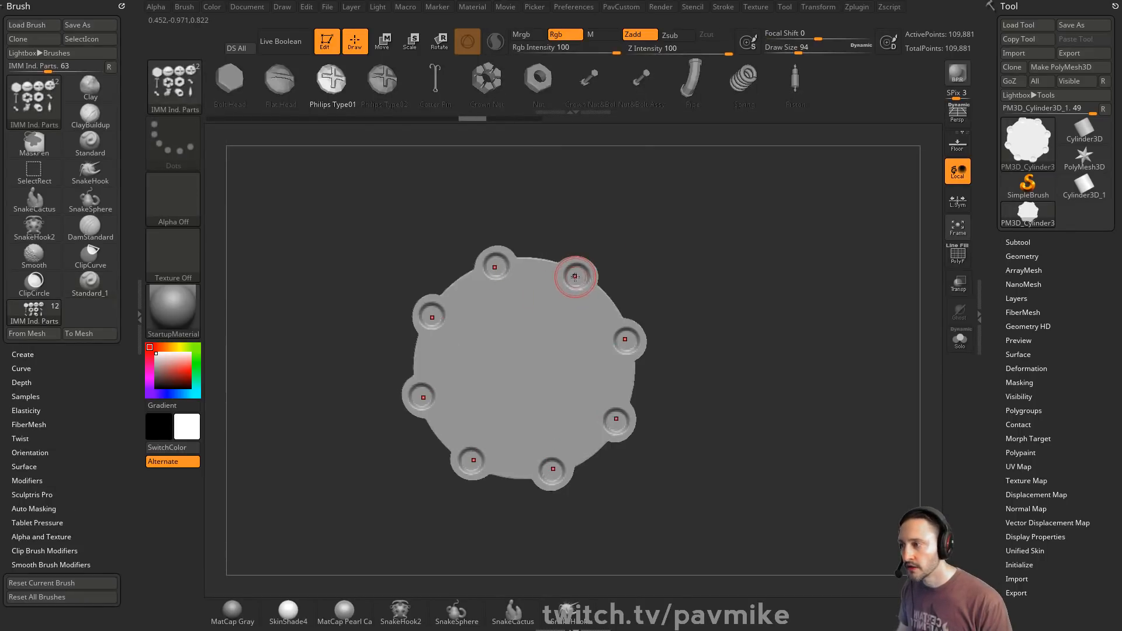
- Insert the Philips screws into the eight lobe recesses and scale them to fit
click(575, 277)
key(w)
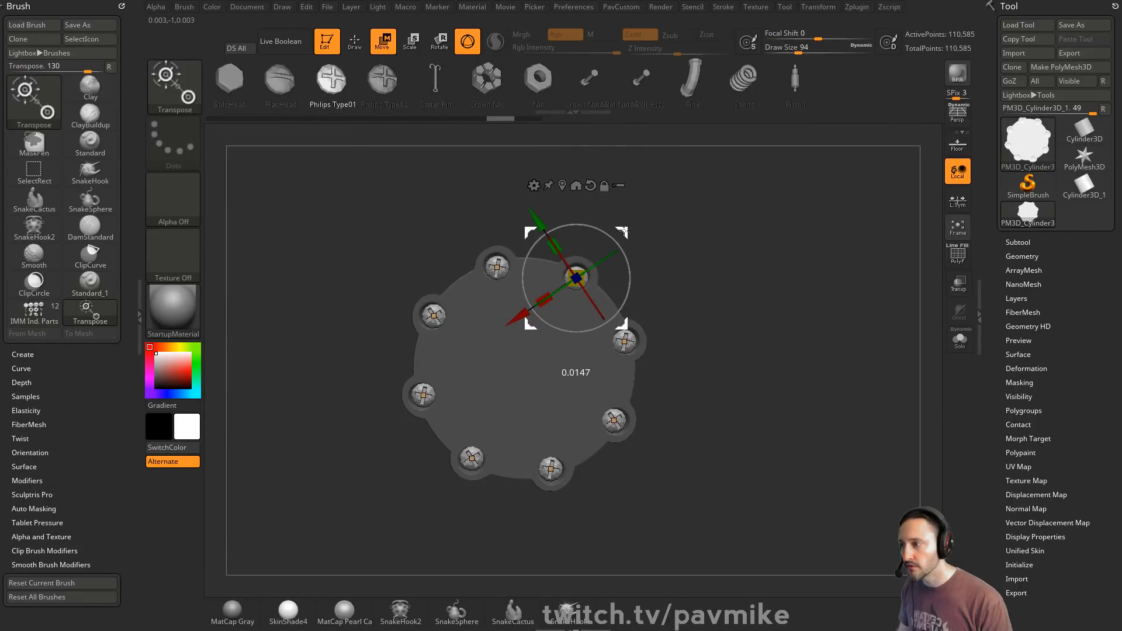
drag(623, 231, 625, 229)
key(q)
- Split the screws into their own subtool and make the lobed cylinder body the active subtool
key(2)
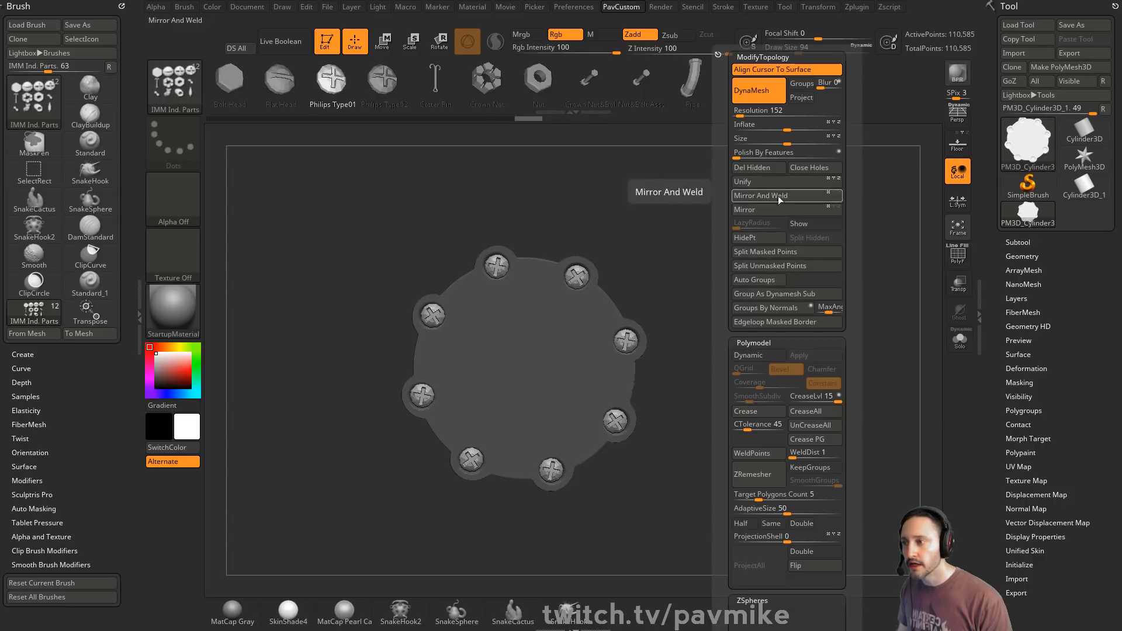
click(779, 242)
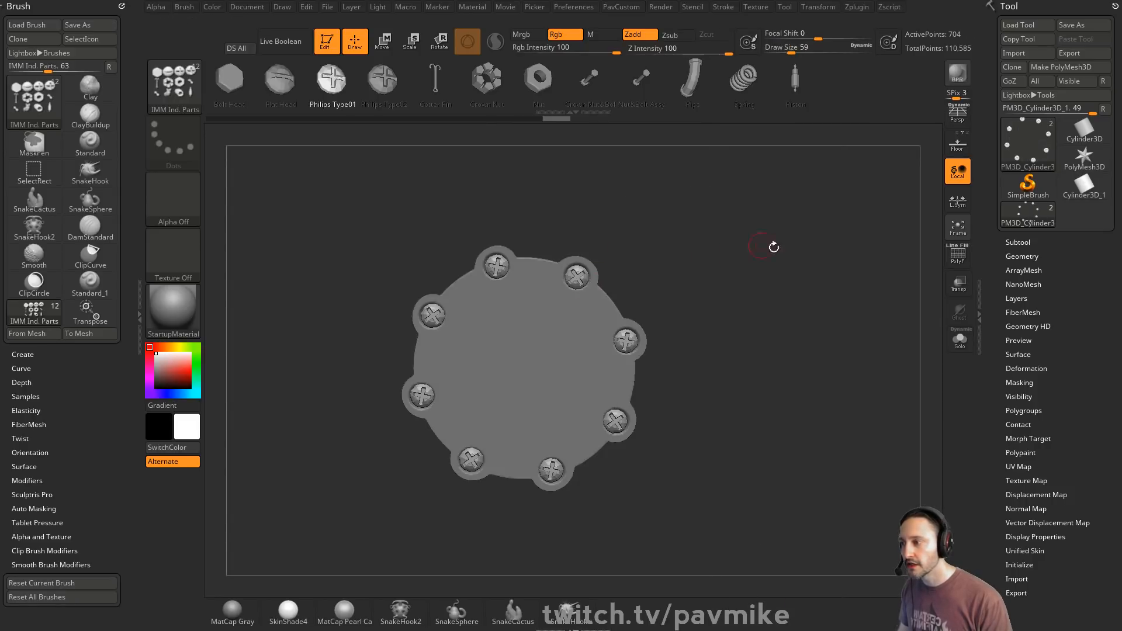
mouse_move(774, 247)
mouse_down()
mouse_move(730, 258)
mouse_move(772, 241)
mouse_move(715, 239)
mouse_move(783, 225)
mouse_move(719, 205)
mouse_up()
alt+click(603, 304)
key(s)
key(s)
- Clip the upper corner of the cylinder's plain end diagonally in side view with the ClipCurve brush
key(ctrl+shift)
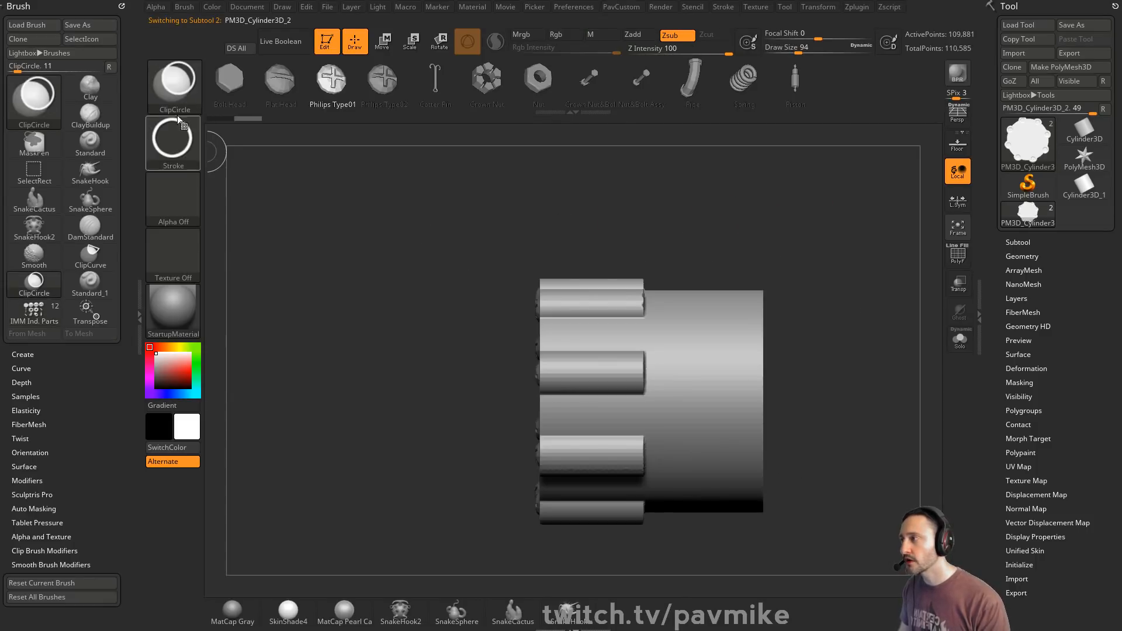
click(177, 113)
mouse_move(640, 157)
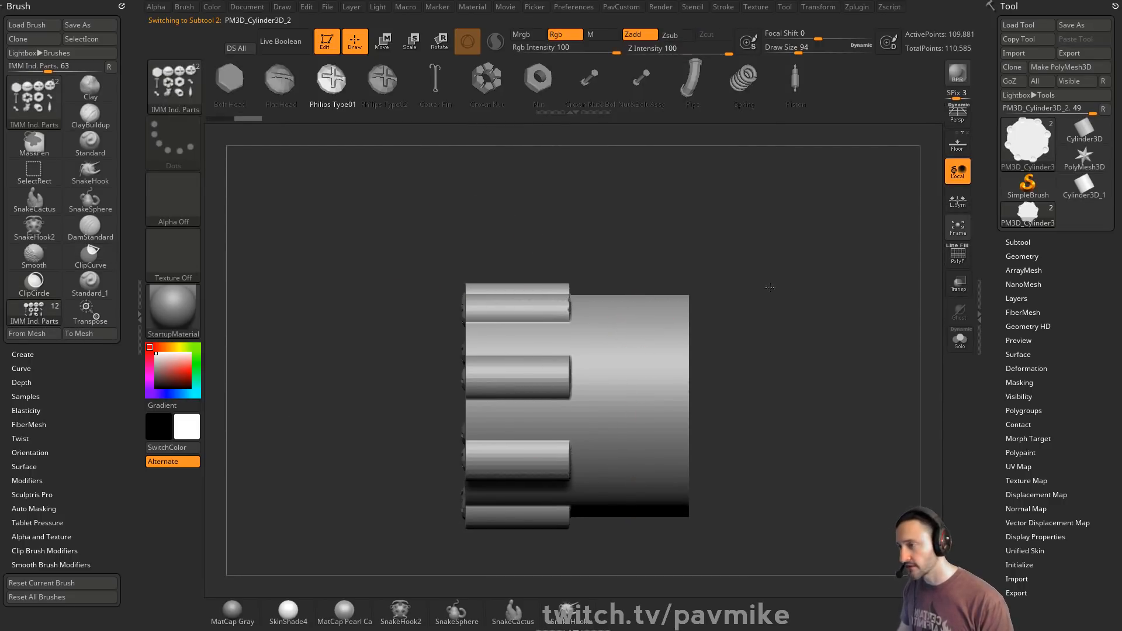
ctrl+shift+drag(517, 202, 551, 350)
mouse_move(804, 298)
mouse_down()
mouse_move(777, 312)
mouse_move(814, 296)
mouse_move(802, 295)
mouse_up()
ctrl+shift+drag(489, 247, 709, 514)
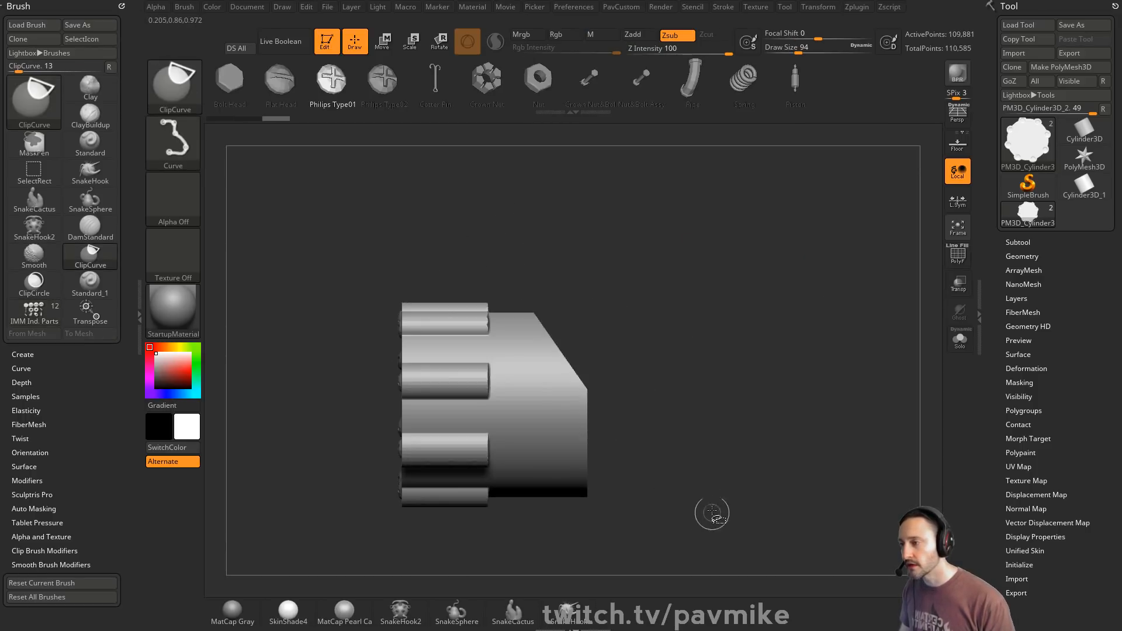
- Undo the diagonal corner clip and try straight vertical ClipCurve cuts across the lobed section, undoing each one
key(ctrl+z)
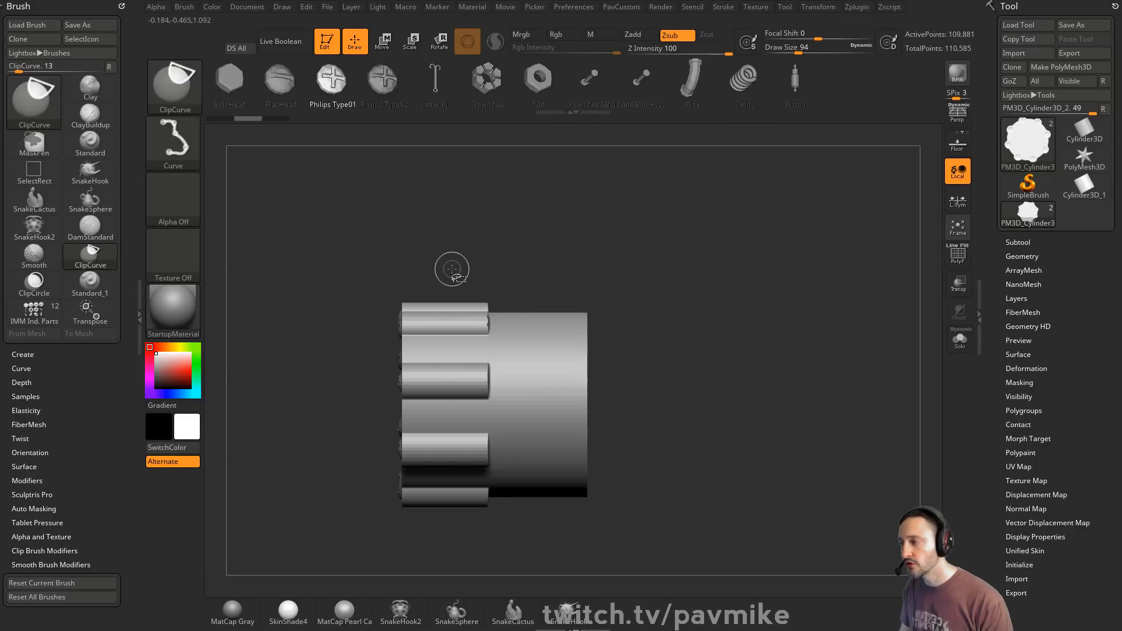
ctrl+shift+drag(460, 216, 462, 590)
mouse_move(741, 305)
mouse_down()
mouse_move(790, 321)
mouse_move(743, 315)
mouse_up()
key(ctrl+z)
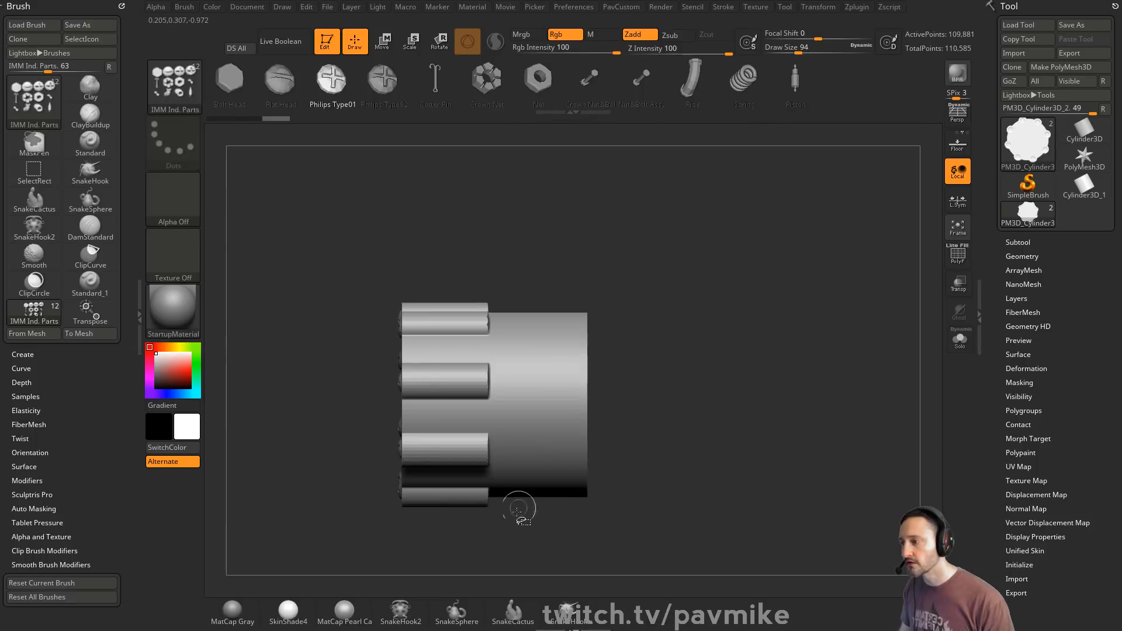
ctrl+shift+drag(466, 559, 470, 138)
key(ctrl+z)
- Try a vertical ClipCurve cut through the plain section behind the lobes, inspect it and undo it
ctrl+shift+drag(514, 527, 515, 175)
drag(719, 327, 681, 298)
ctrl+drag(737, 224, 814, 371)
alt+drag(760, 307, 788, 253)
key(ctrl+z)
key(ctrl+z)
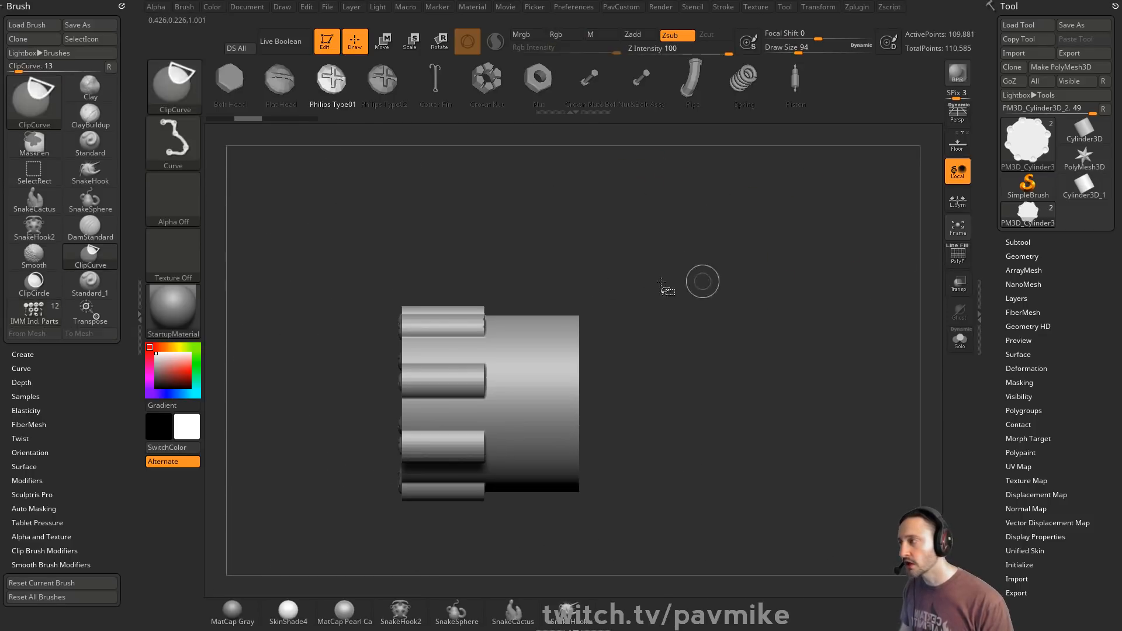
- Trim off the lobed end of the cylinder with a straight vertical TrimCurve cut behind the lobes
ctrl+shift+click(198, 97)
click(810, 150)
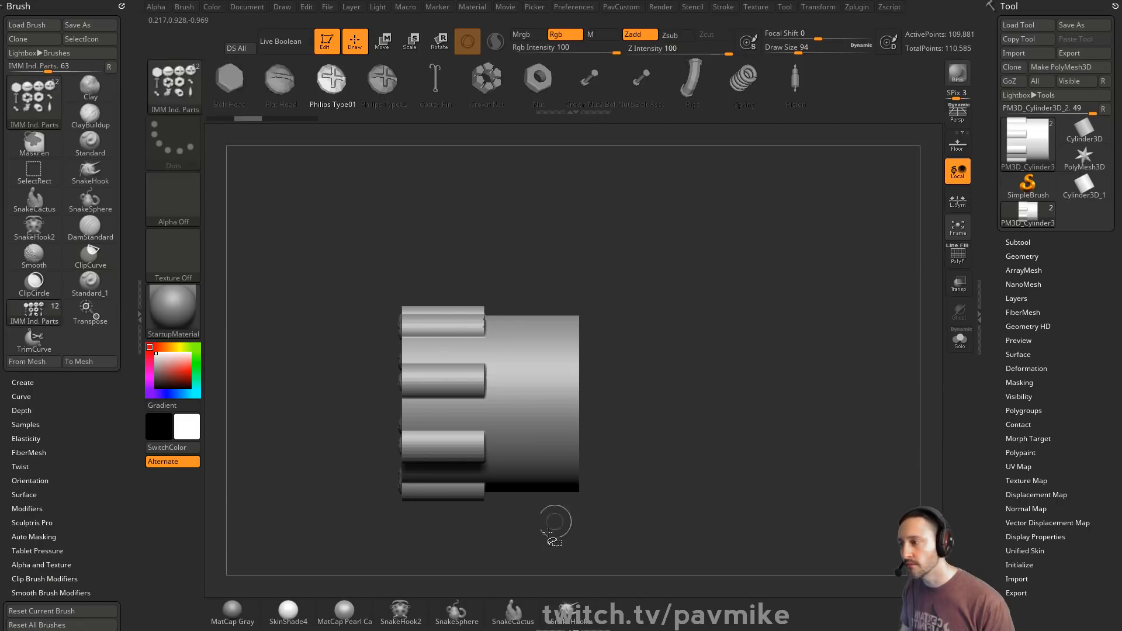
ctrl+shift+drag(513, 127, 513, 565)
mouse_move(764, 326)
mouse_down()
mouse_move(819, 331)
mouse_move(801, 319)
mouse_up()
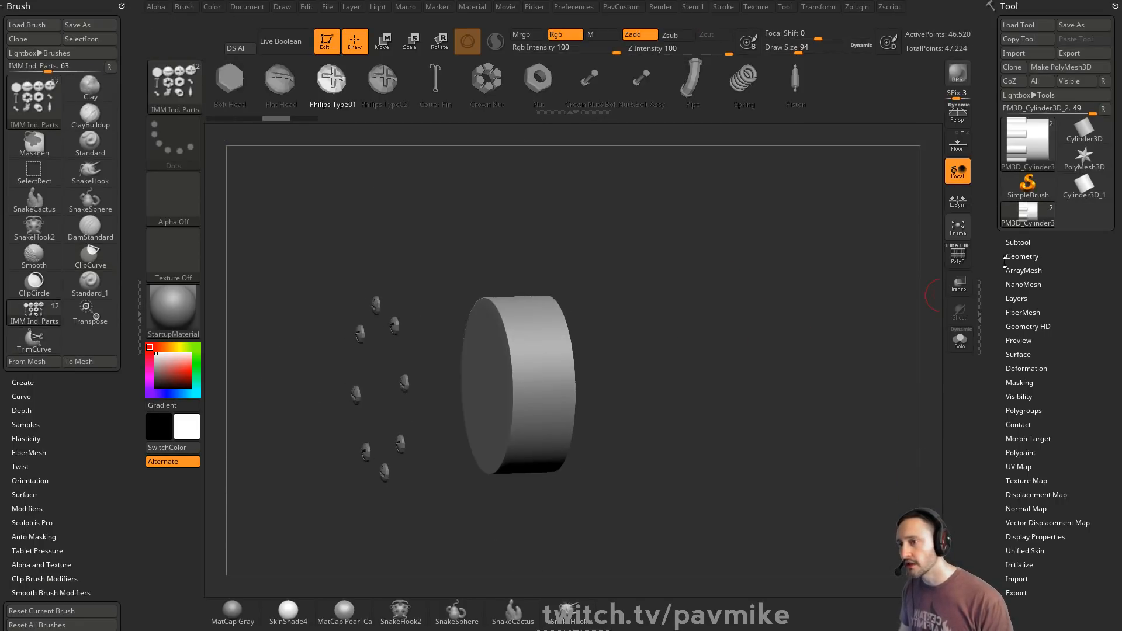
- Turn on the polyframe display, inspect the capped face of the trimmed cylinder and undo the trim
click(958, 256)
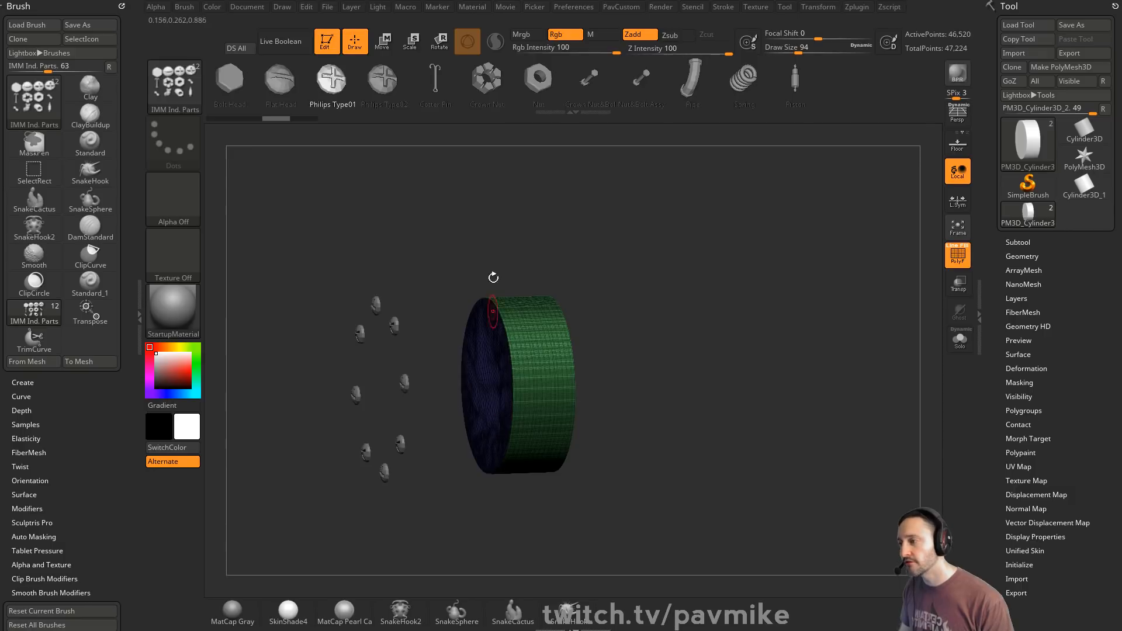
mouse_move(493, 278)
mouse_down()
mouse_move(728, 292)
mouse_move(660, 280)
mouse_move(702, 288)
mouse_up()
key(ctrl)
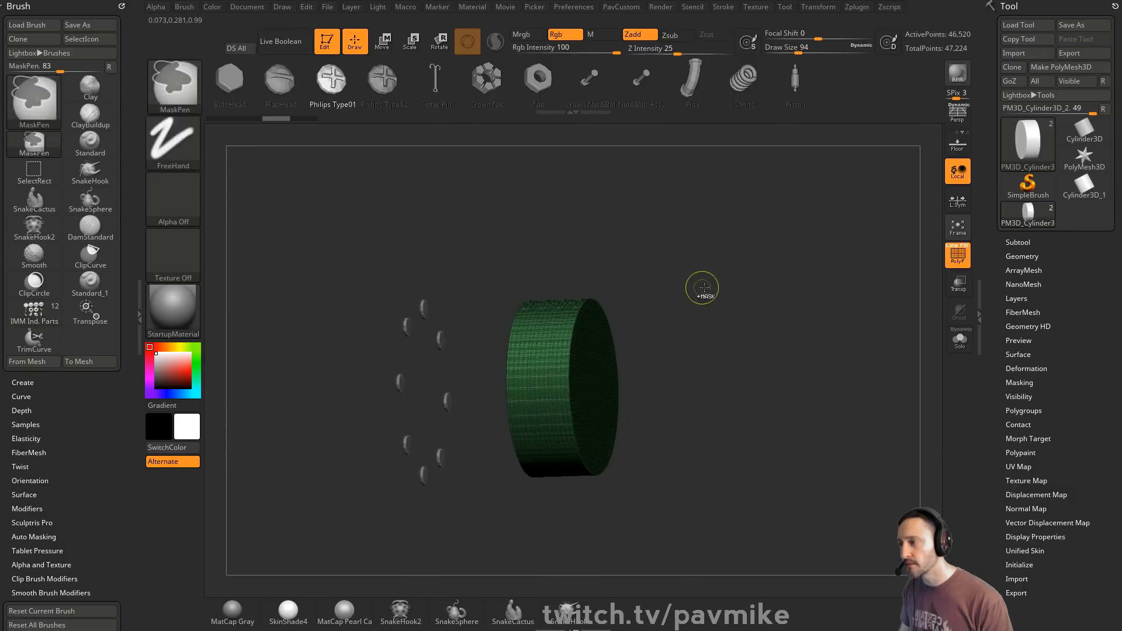
key(ctrl+z)
- Slice the cylinder vertically behind the lobes with the SliceCurve brush and isolate the plain-end piece
key(ctrl+shift+b)
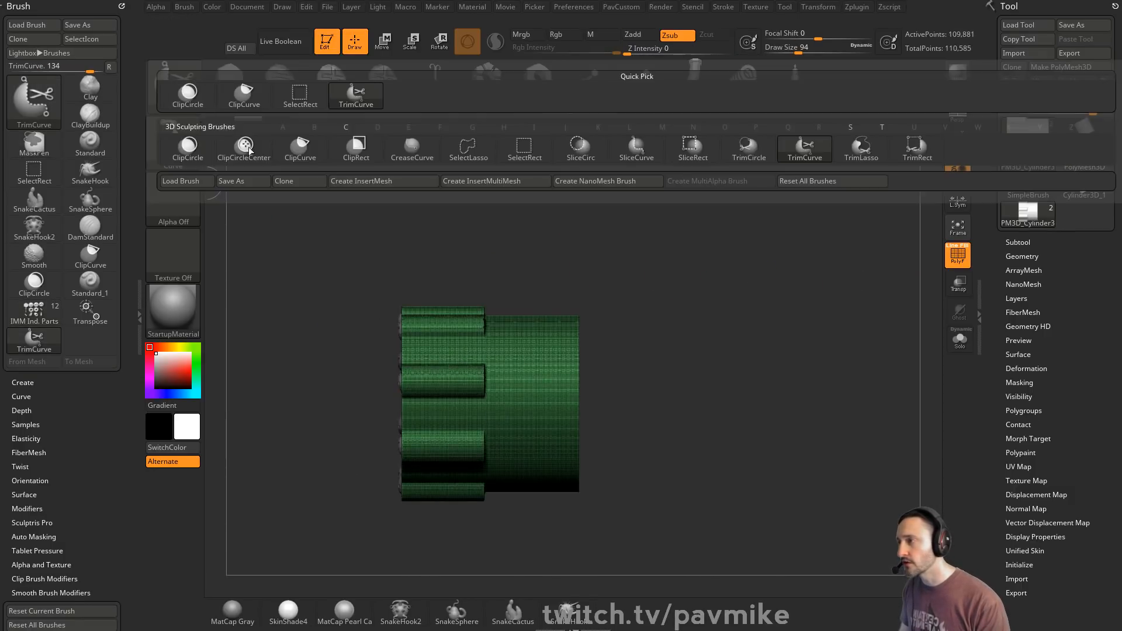
click(633, 147)
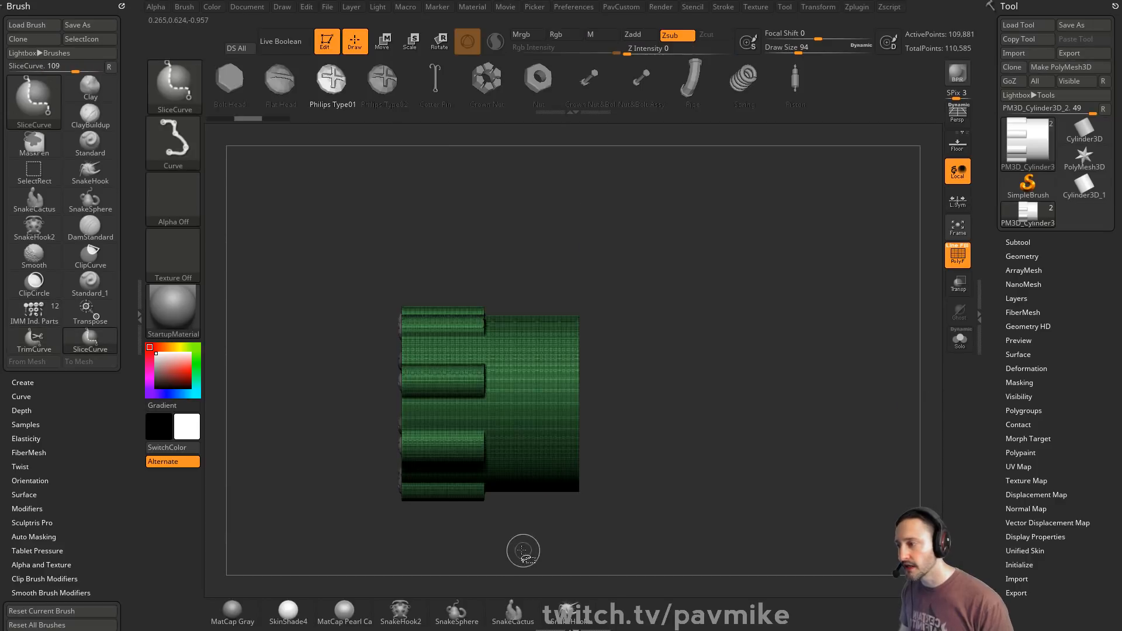
drag(521, 550, 521, 193)
ctrl+shift+click(702, 297)
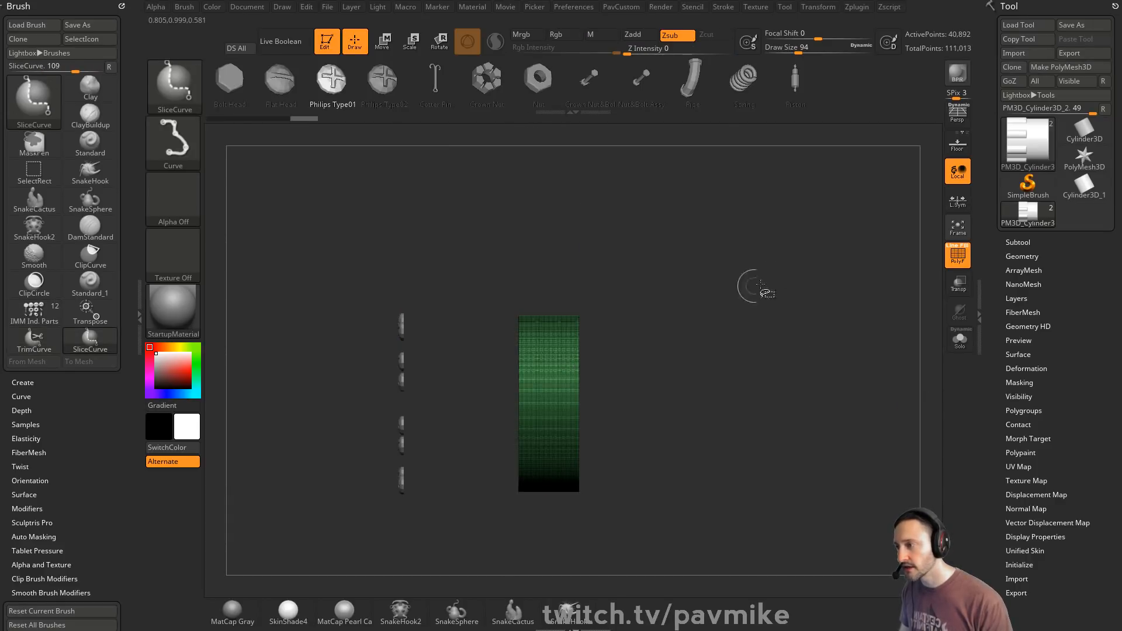
- Close the holes of the isolated plain-end piece, inspect it and undo back to the whole cylinder
key(space)
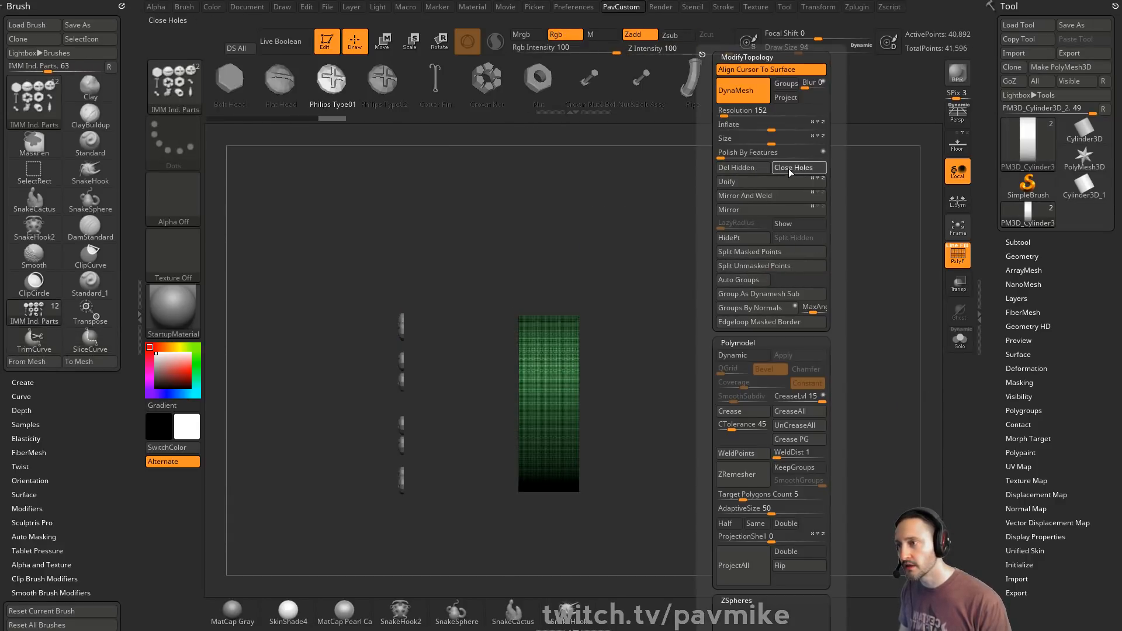
click(754, 174)
mouse_move(707, 253)
mouse_down()
mouse_move(669, 286)
mouse_move(729, 248)
mouse_move(798, 246)
mouse_move(794, 267)
mouse_up()
key(ctrl)
key(ctrl+z)
key(ctrl+z)
- Try a diagonal ClipCurve cut across the plain end of the cylinder and inspect the result
key(b)
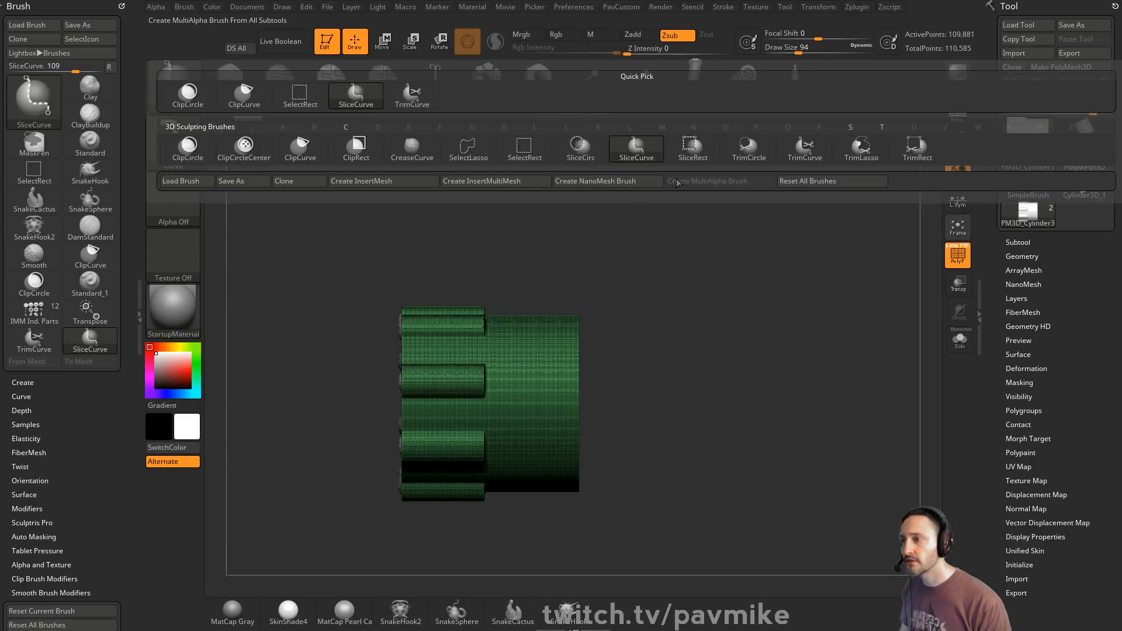
click(300, 148)
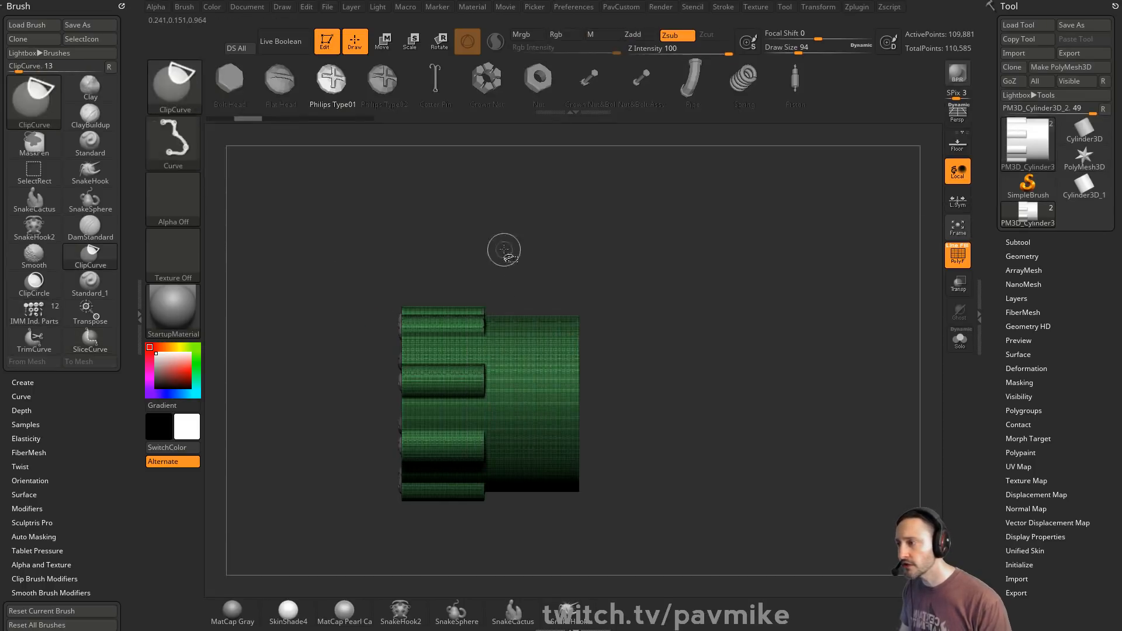
mouse_move(505, 251)
ctrl+shift+mouse_down()
mouse_move(519, 401)
mouse_move(635, 467)
ctrl+shift+mouse_up()
mouse_move(803, 345)
mouse_down()
mouse_move(777, 350)
mouse_move(816, 345)
mouse_move(801, 375)
mouse_move(805, 284)
mouse_up()
mouse_move(605, 418)
mouse_down()
mouse_move(792, 281)
mouse_move(770, 293)
mouse_up()
- Cut the upper part of the plain end away with a bent TrimCurve line and inspect the cut
ctrl+shift+click(175, 103)
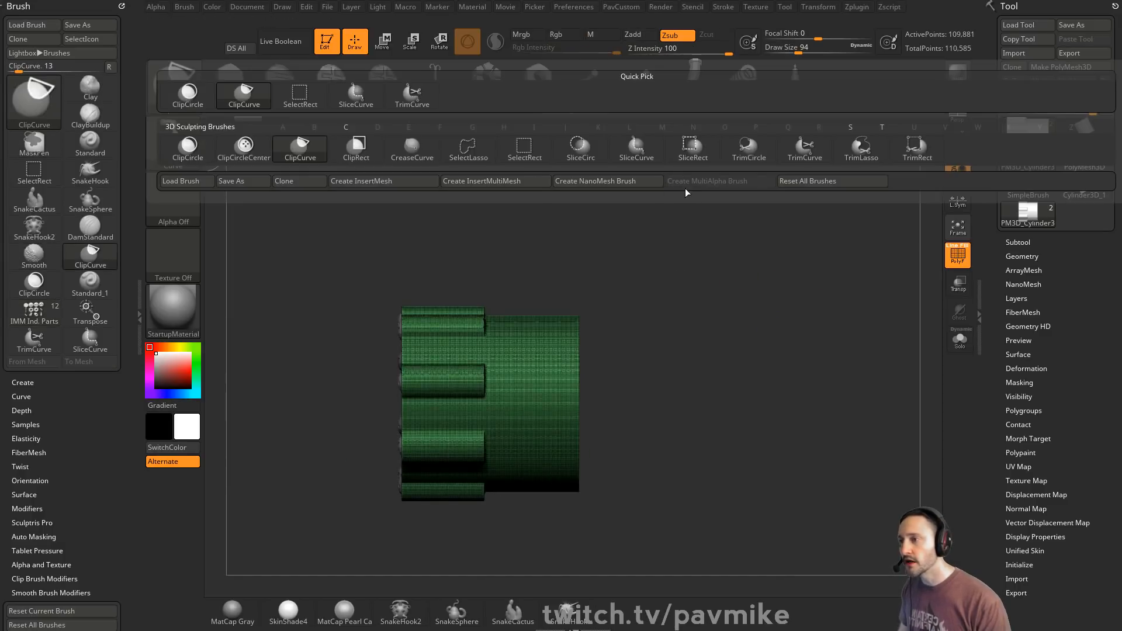
click(785, 166)
mouse_move(519, 248)
ctrl+shift+mouse_down()
mouse_move(522, 420)
mouse_move(620, 514)
ctrl+shift+mouse_up()
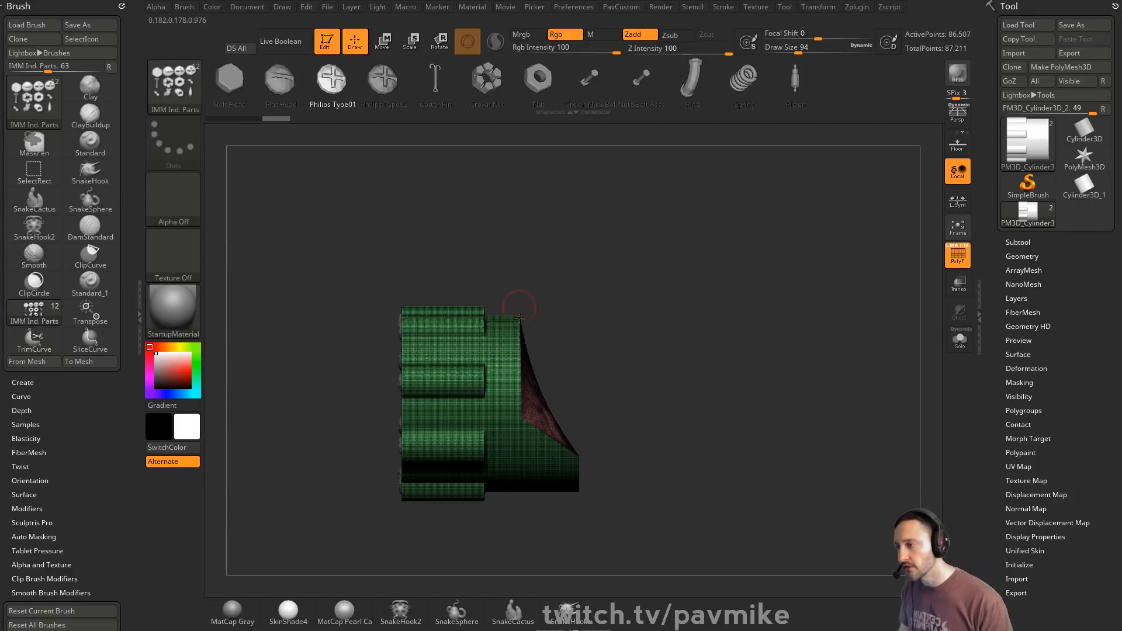
mouse_move(727, 349)
mouse_down()
mouse_move(722, 330)
mouse_move(748, 297)
mouse_up()
key(ctrl+shift)
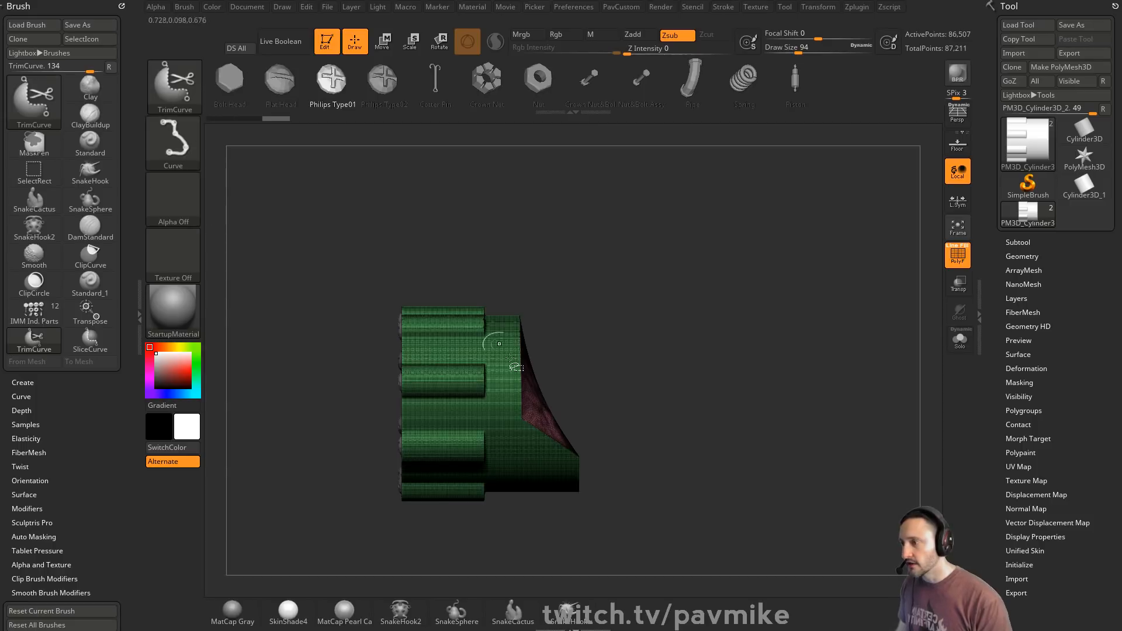
- Try a bent ClipCurve cut following the stepped edge of the trimmed end
ctrl+shift+click(166, 91)
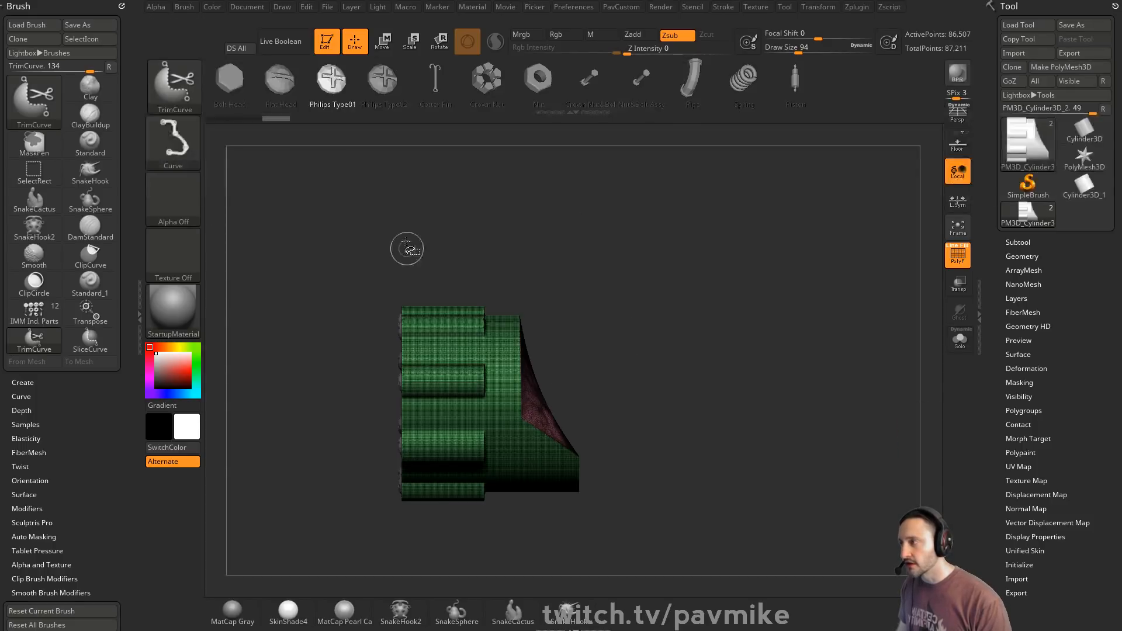
ctrl+shift+click(175, 88)
ctrl+shift+click(300, 150)
mouse_move(513, 214)
ctrl+shift+mouse_down()
mouse_move(534, 431)
mouse_move(522, 419)
ctrl+shift+mouse_up()
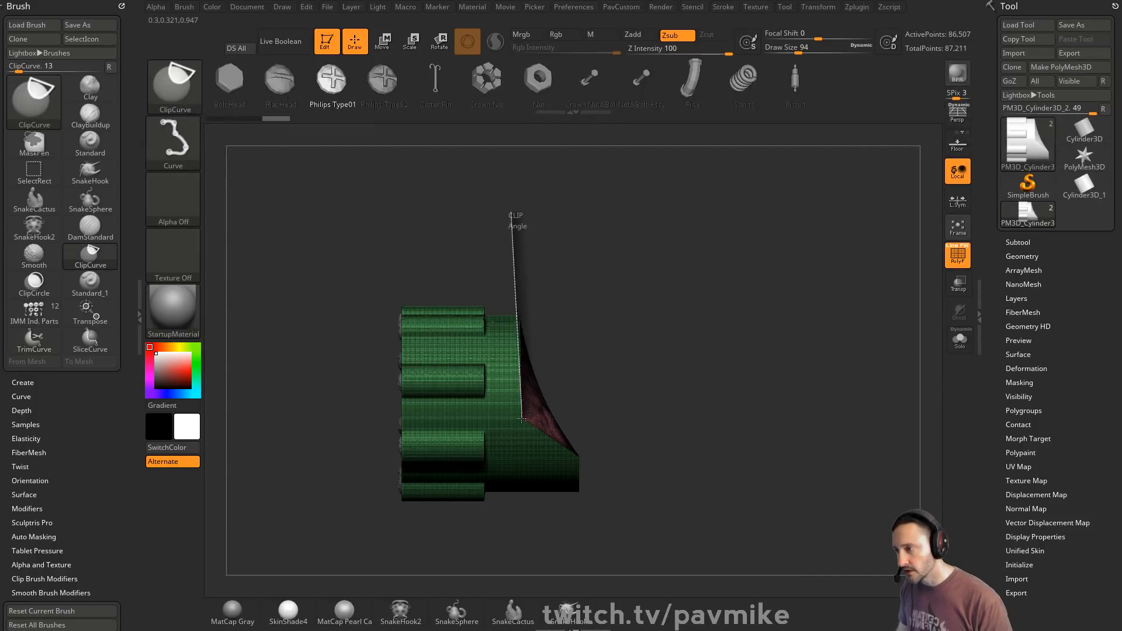
ctrl+shift+drag(568, 449, 570, 450)
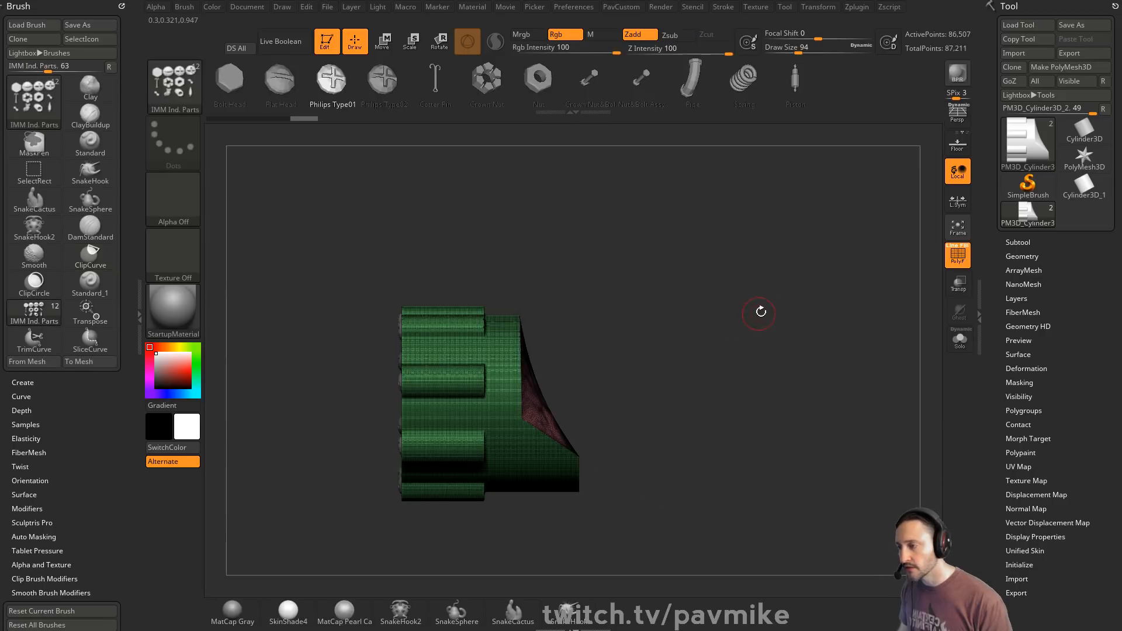
- Slice the restored cylinder's plain end with a bent SliceCurve line and isolate the lobed piece
ctrl+shift+click(187, 104)
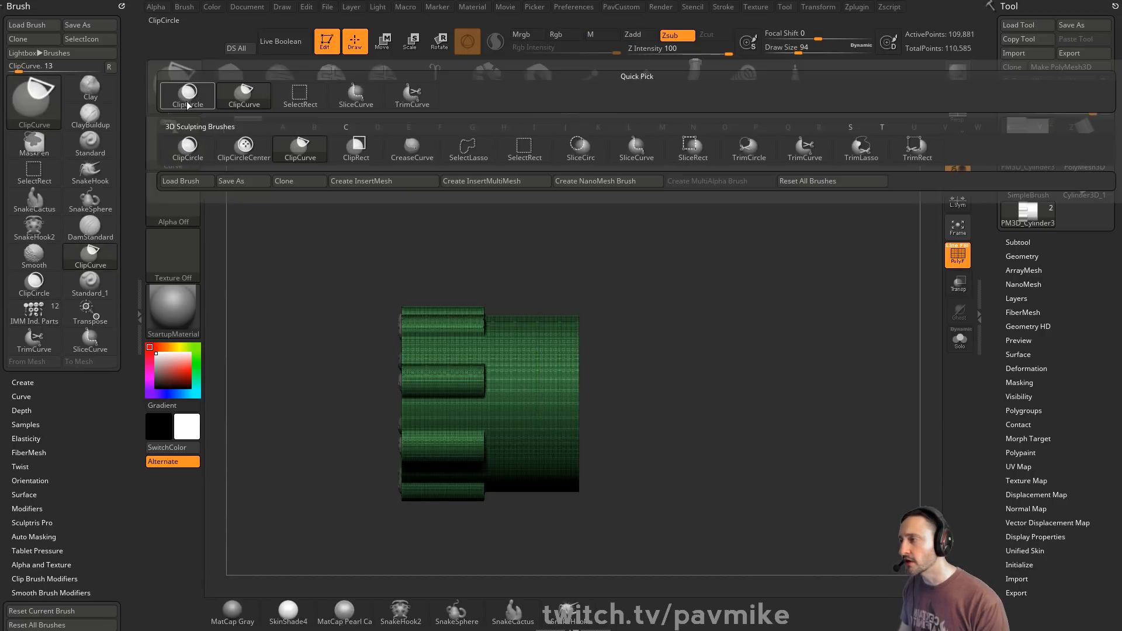
click(637, 148)
mouse_move(523, 235)
ctrl+shift+mouse_down()
mouse_move(523, 403)
mouse_move(718, 529)
ctrl+shift+mouse_up()
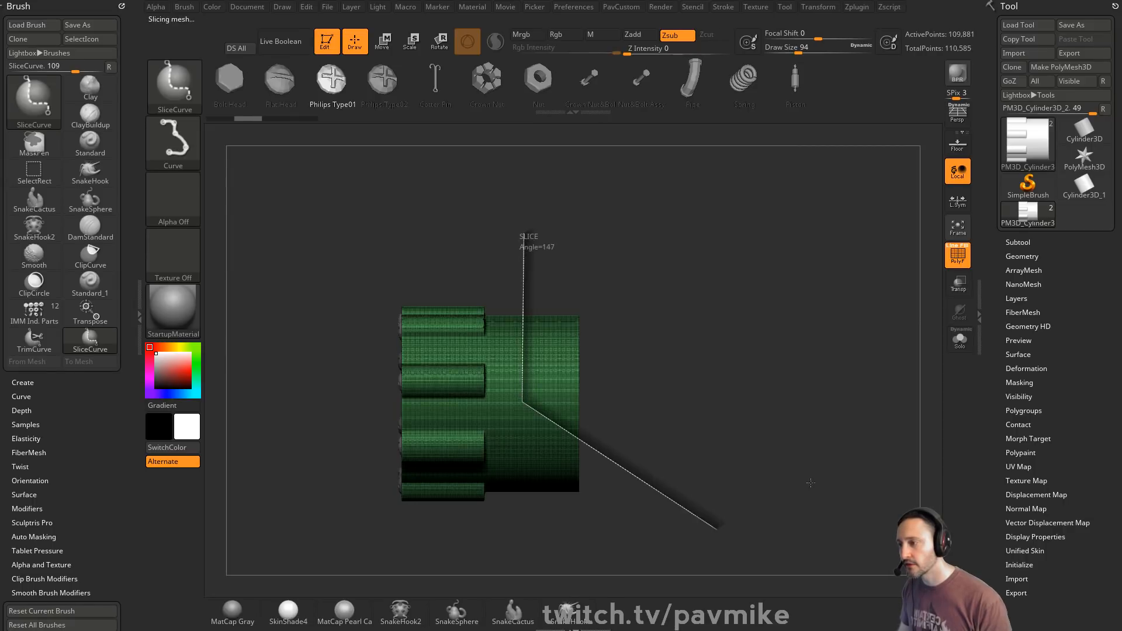
ctrl+shift+click(513, 359)
- Close the holes of the isolated lobed piece, inspect the cap from several angles and undo the slice
key(space)
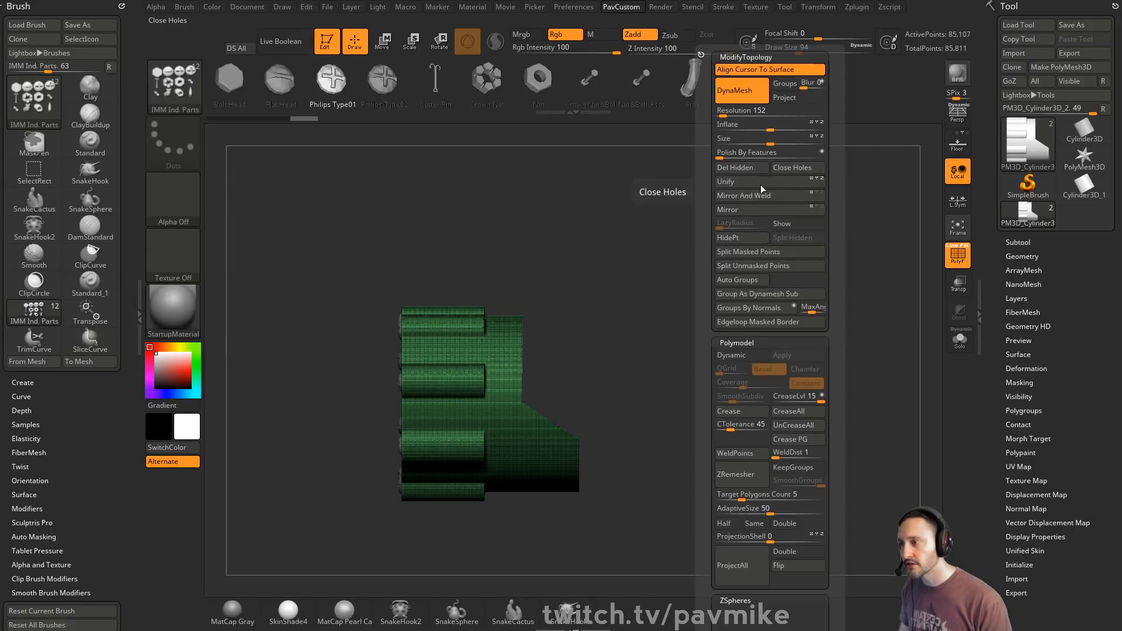
click(792, 168)
drag(549, 289, 577, 333)
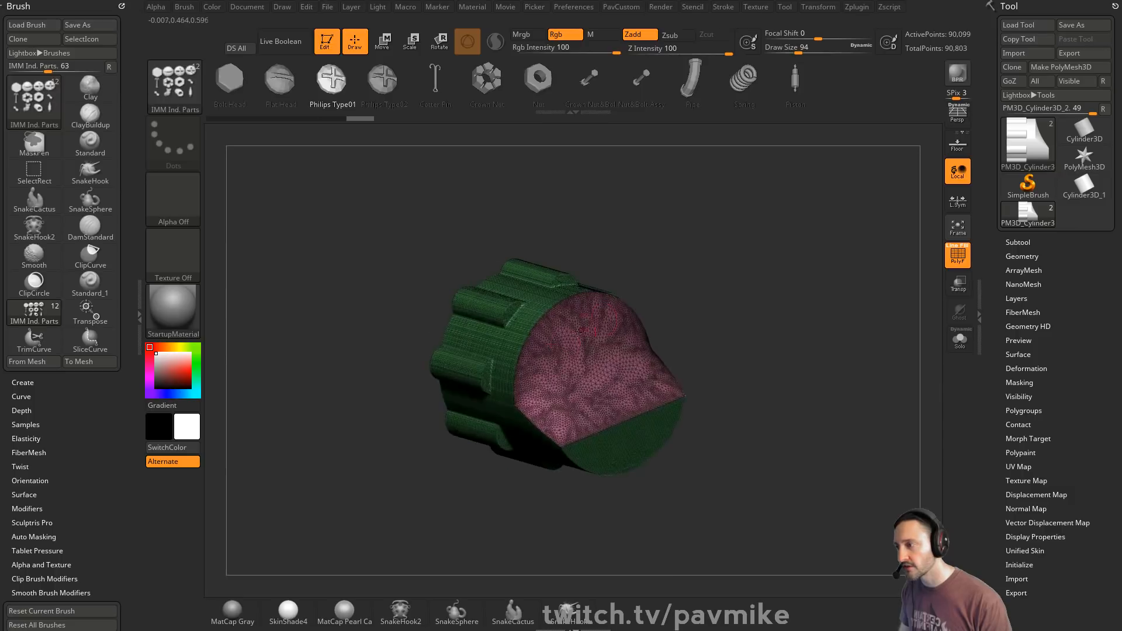
drag(564, 381, 742, 295)
key(ctrl+z)
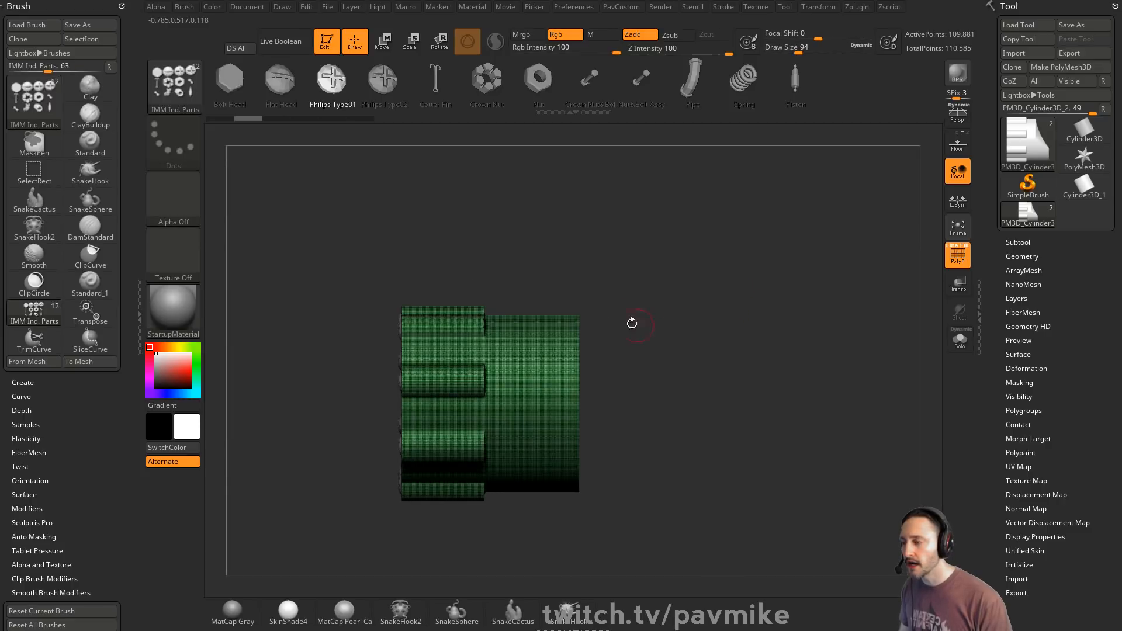
- Give the cylinder body a new polygroup and slice its plain section along a slightly tilted vertical line with SliceCurve
drag(663, 414, 611, 419)
shift+drag(773, 314, 782, 280)
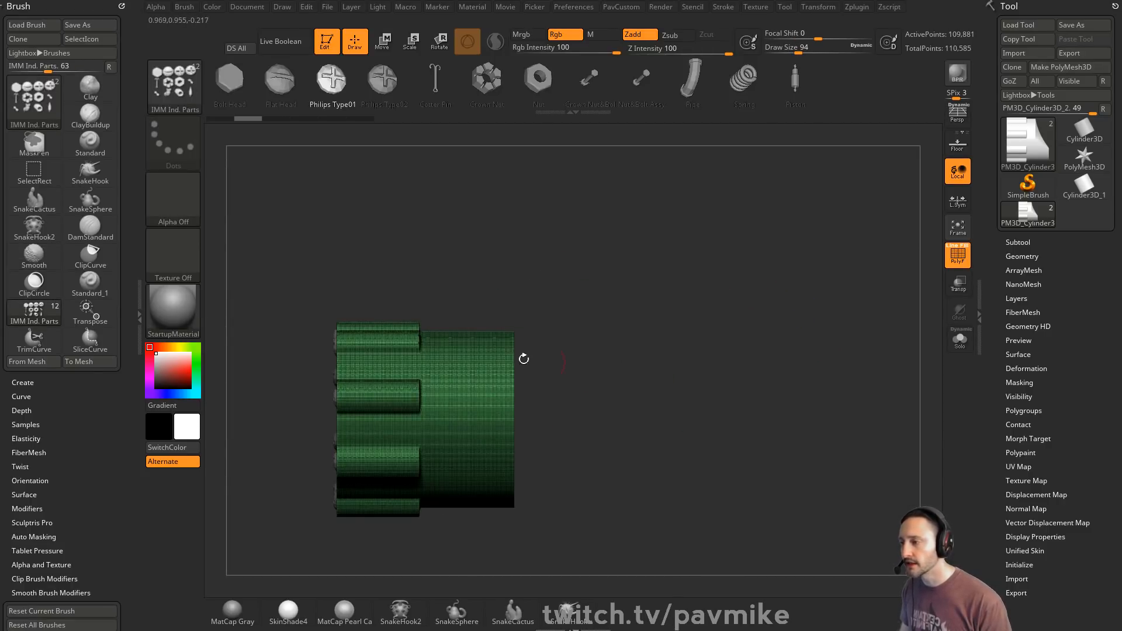
alt+drag(645, 283, 626, 357)
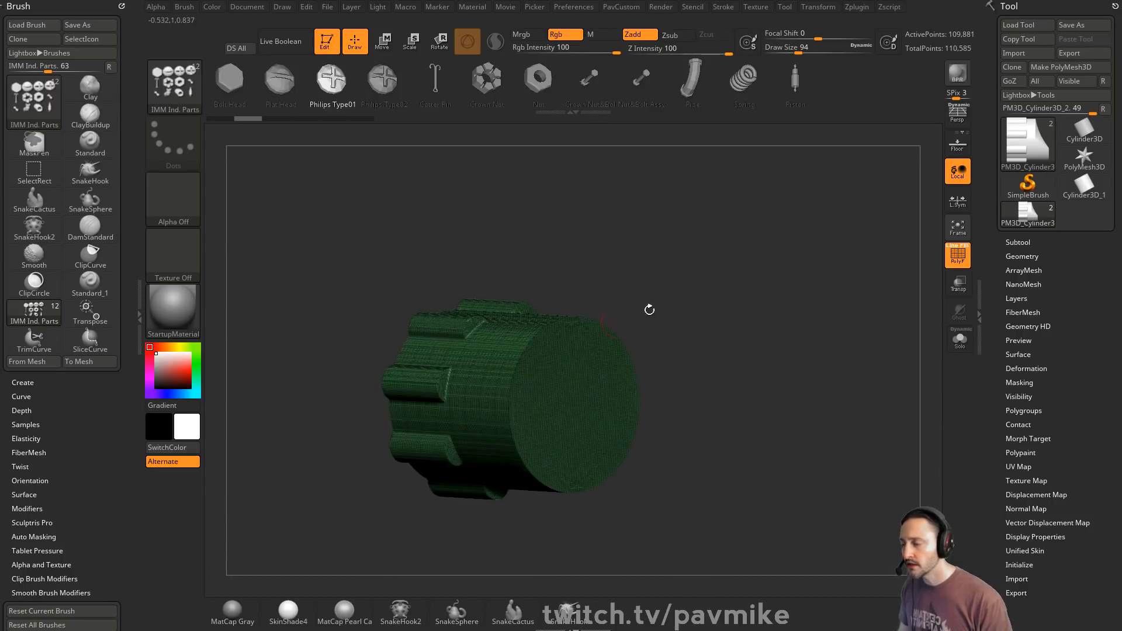
shift+drag(650, 310, 704, 305)
key(ctrl+shift)
click(178, 106)
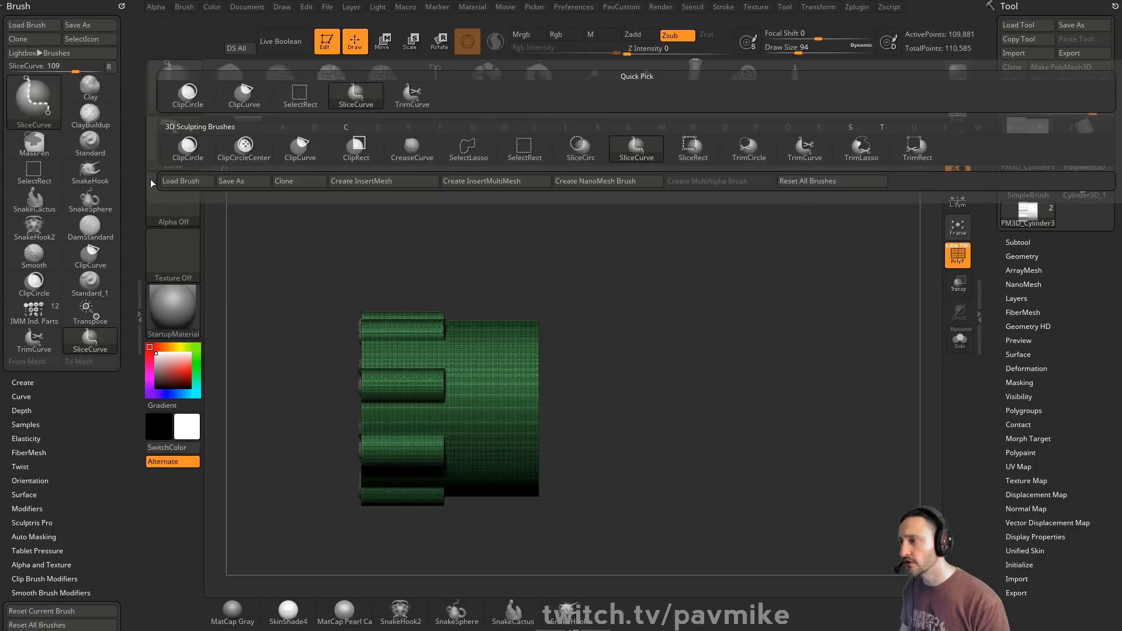
click(150, 179)
mouse_move(687, 268)
mouse_down()
mouse_move(801, 278)
mouse_move(577, 301)
mouse_up()
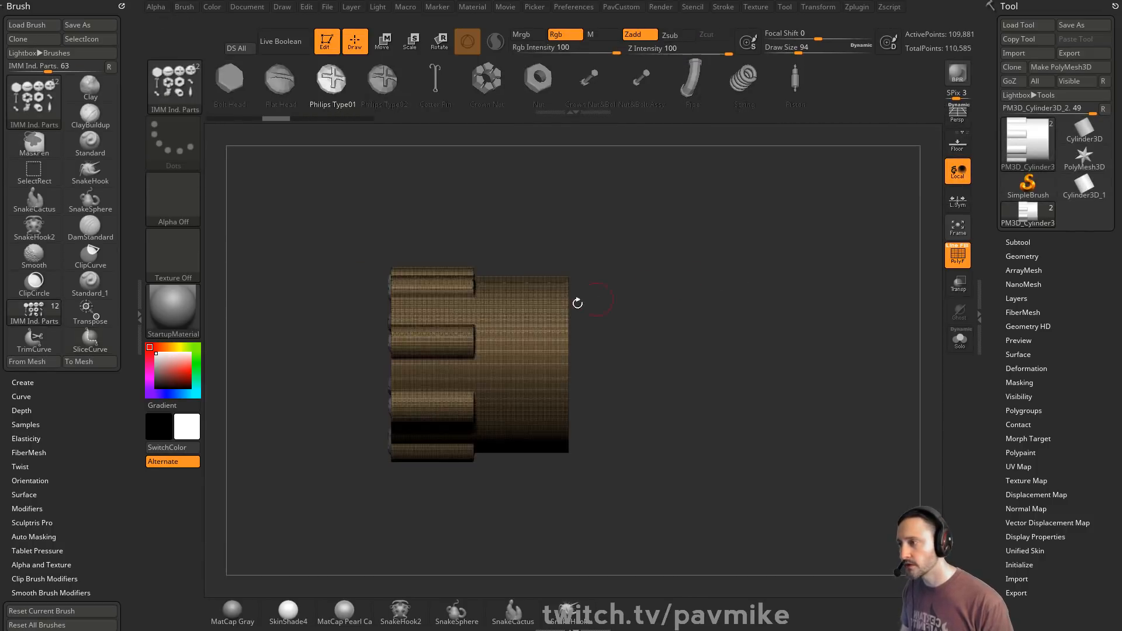
key(ctrl+shift)
ctrl+shift+drag(512, 221, 527, 576)
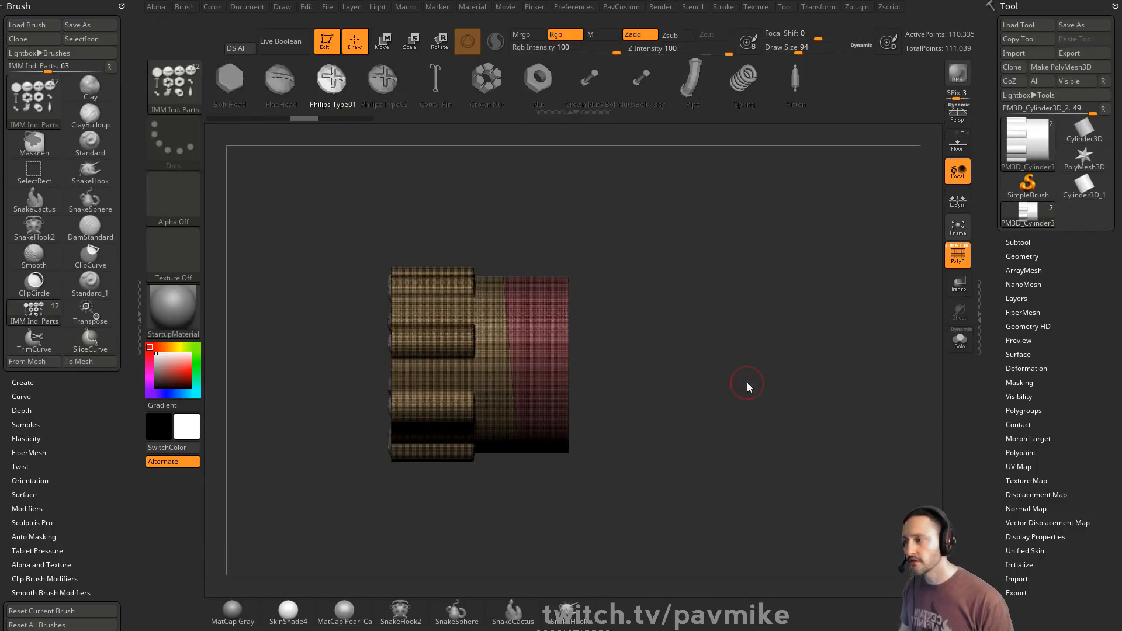
- Rebuild the sliced body as separate closed pieces using DynaMesh with Groups at resolution 152, and inspect the plain-end piece
key(2)
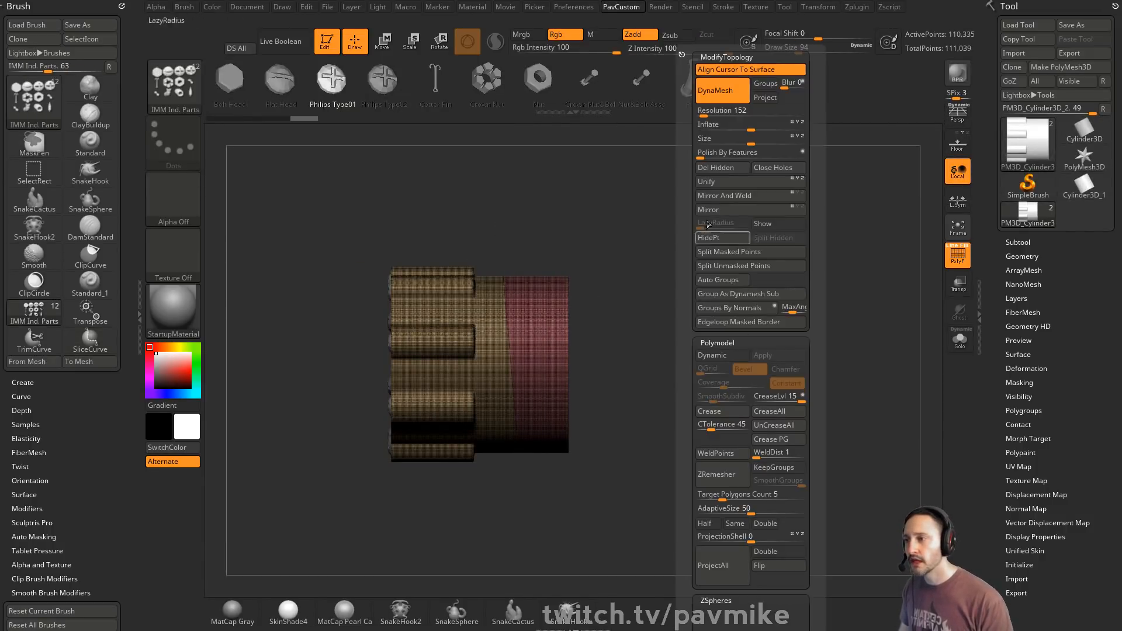
click(770, 74)
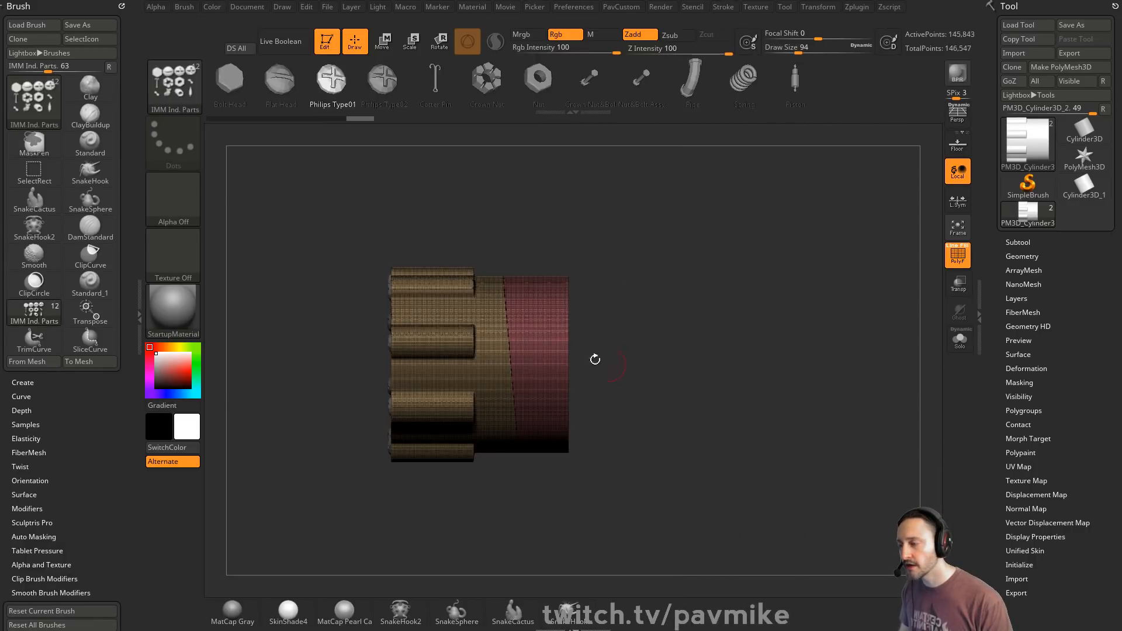
drag(595, 359, 517, 336)
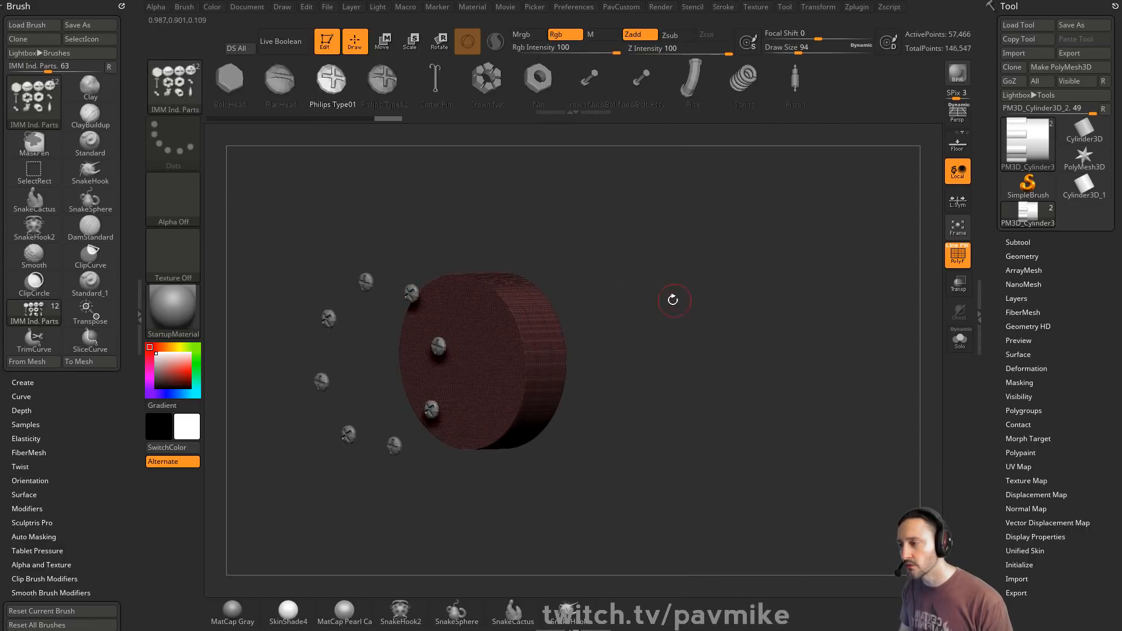
ctrl+shift+click(673, 300)
mouse_move(636, 250)
shift+mouse_down()
mouse_move(647, 301)
mouse_move(570, 332)
mouse_move(638, 284)
mouse_move(704, 279)
shift+mouse_up()
- Isolate the plain-end piece and slice it in half along a horizontal line with SliceCurve, restoring the full model's visibility
ctrl+shift+click(559, 318)
ctrl+shift+click(682, 294)
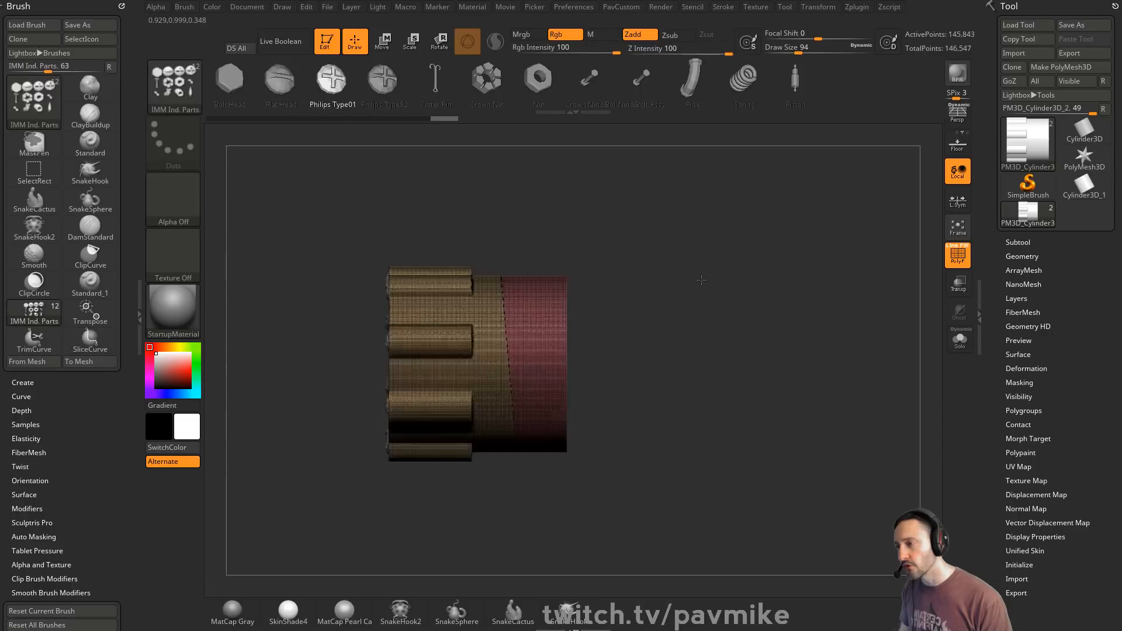
ctrl+shift+click(549, 304)
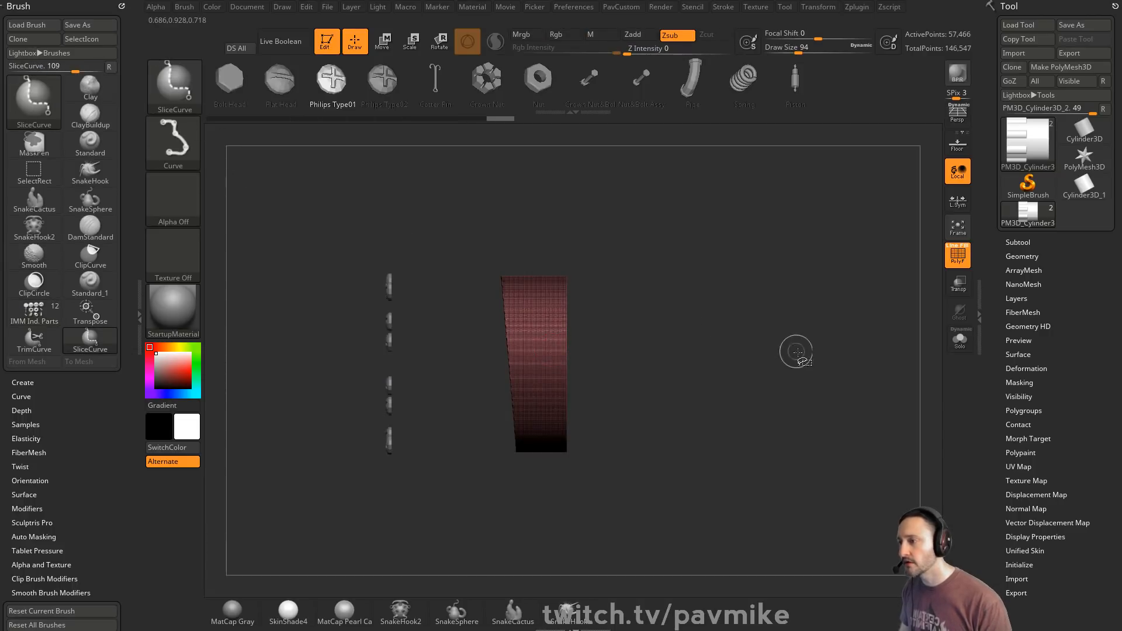
ctrl+shift+drag(797, 352, 308, 363)
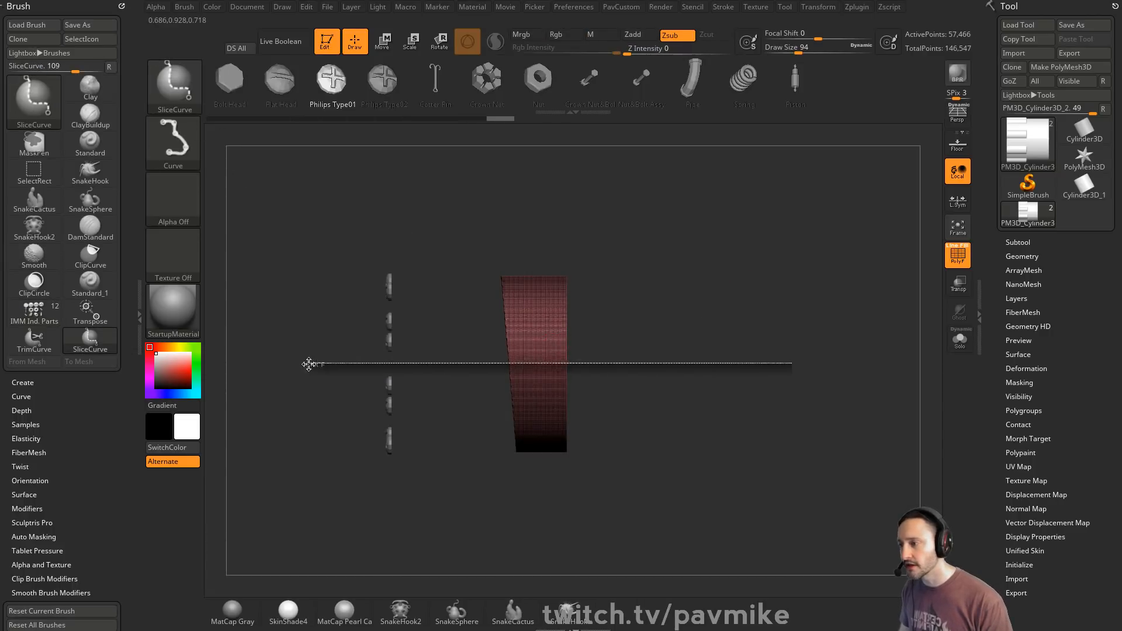
ctrl+shift+click(691, 314)
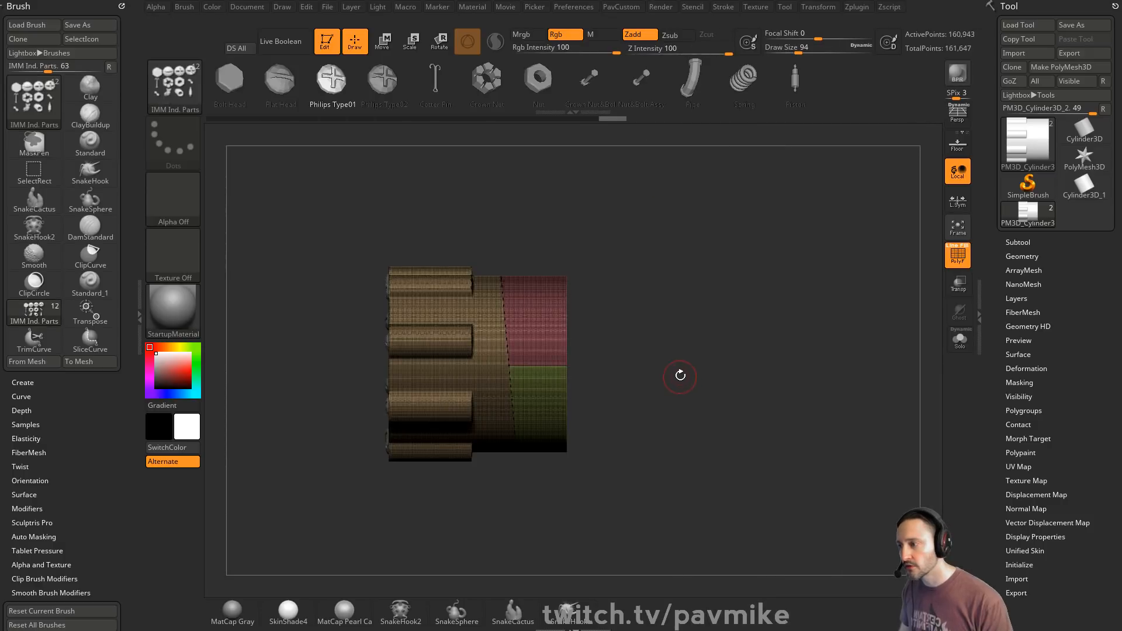
- Isolate the upper and lower halves of the sliced plain end in turn to check their separate polygroups
ctrl+shift+click(557, 344)
ctrl+shift+click(662, 349)
ctrl+shift+click(536, 412)
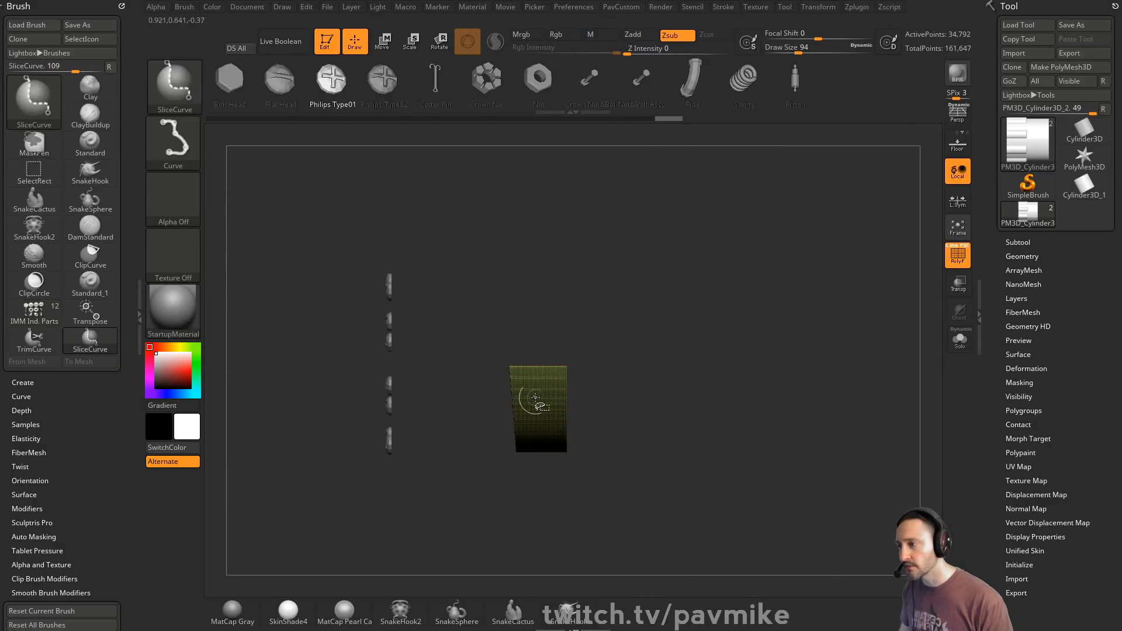
ctrl+shift+click(655, 369)
- Delete the upper half of the plain end, close holes and fuse the remaining pieces using DynaMesh with Groups off
ctrl+shift+click(573, 318)
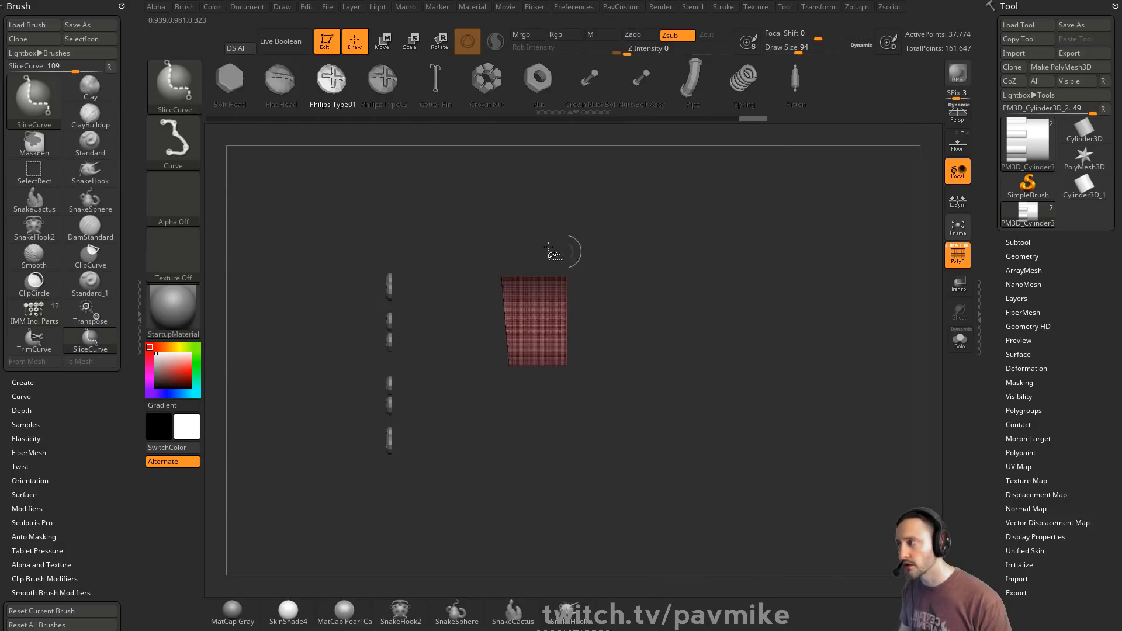
mouse_move(705, 227)
ctrl+shift+mouse_down()
mouse_move(749, 300)
mouse_move(752, 281)
mouse_move(773, 290)
ctrl+shift+mouse_up()
key(space)
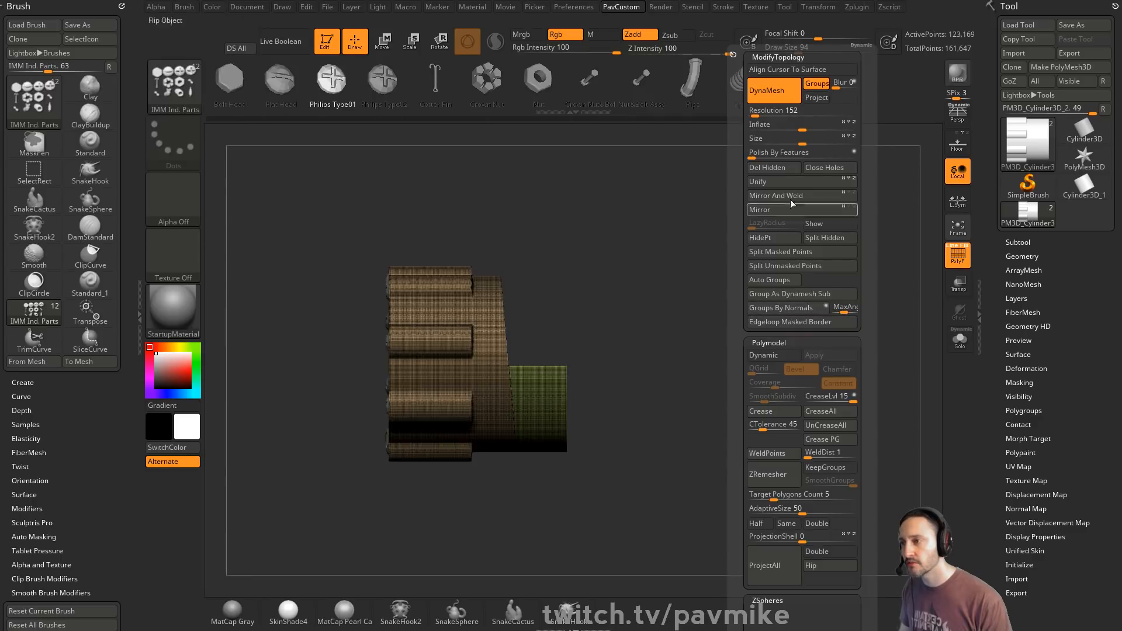
click(784, 170)
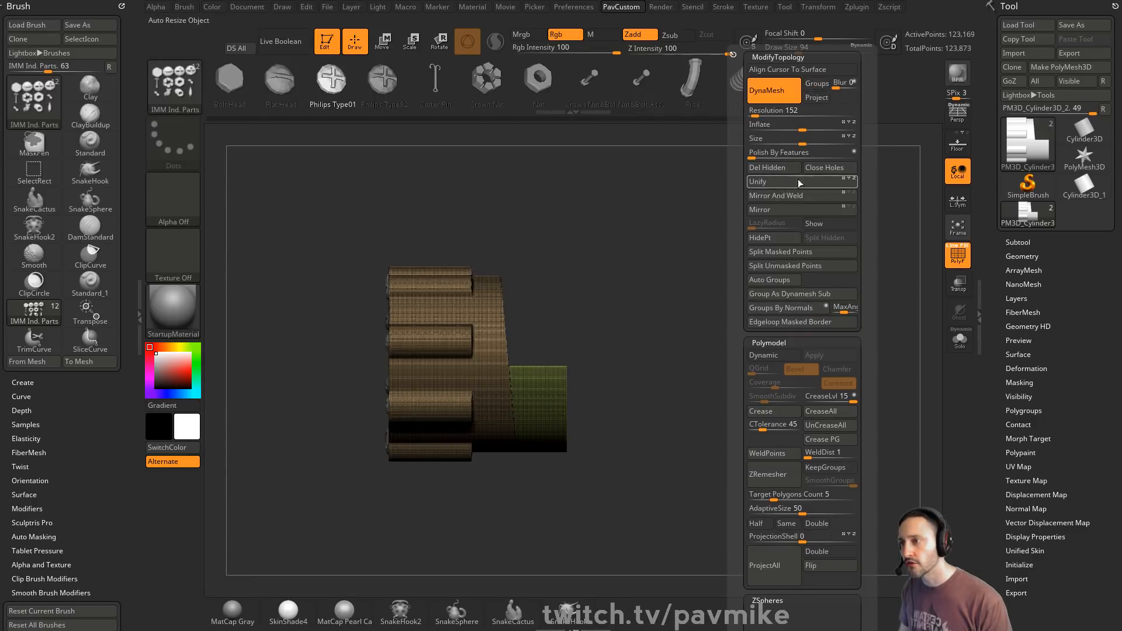
click(820, 170)
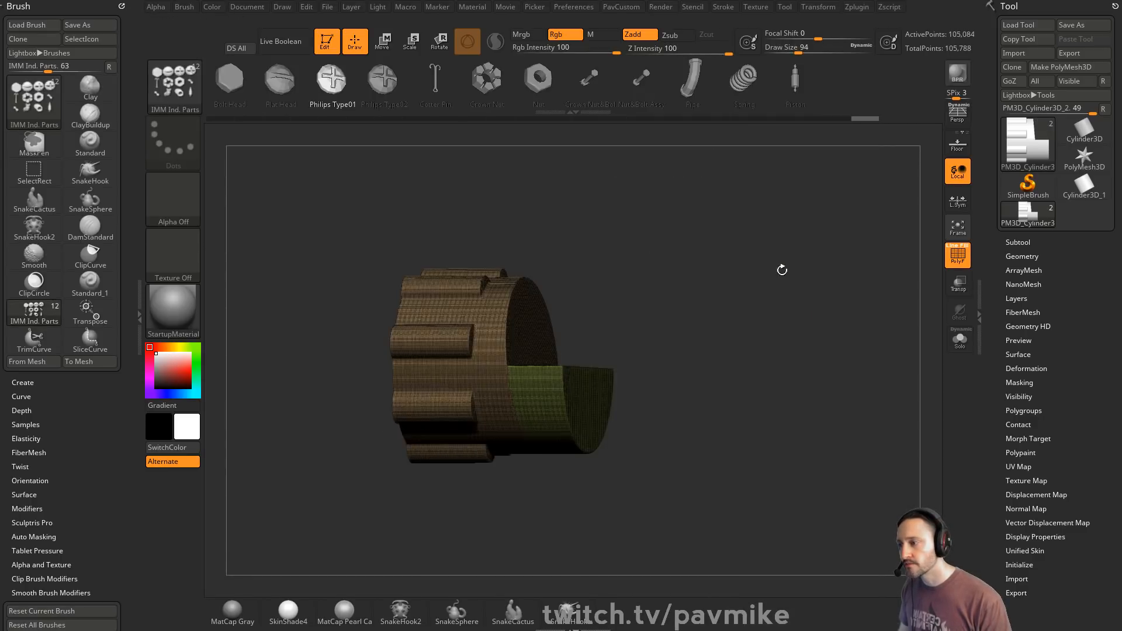
- Hide the polyframe display and examine the stepped cylinder body from several angles
click(952, 256)
drag(726, 319, 577, 216)
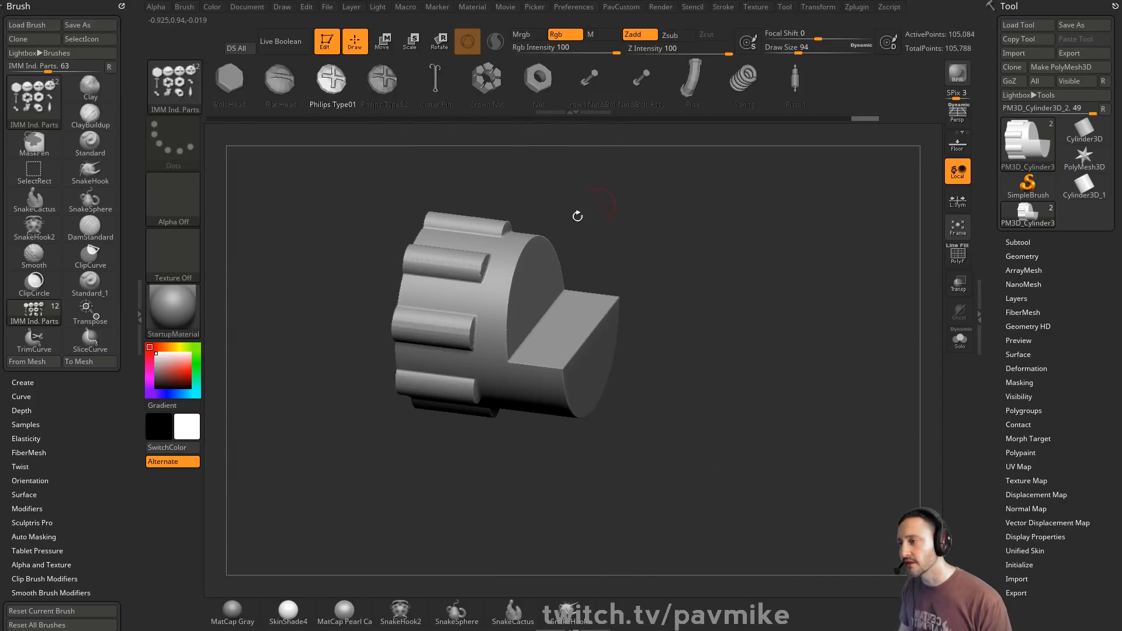
key(s)
mouse_move(799, 306)
alt+mouse_down()
mouse_move(771, 345)
mouse_move(751, 341)
alt+mouse_up()
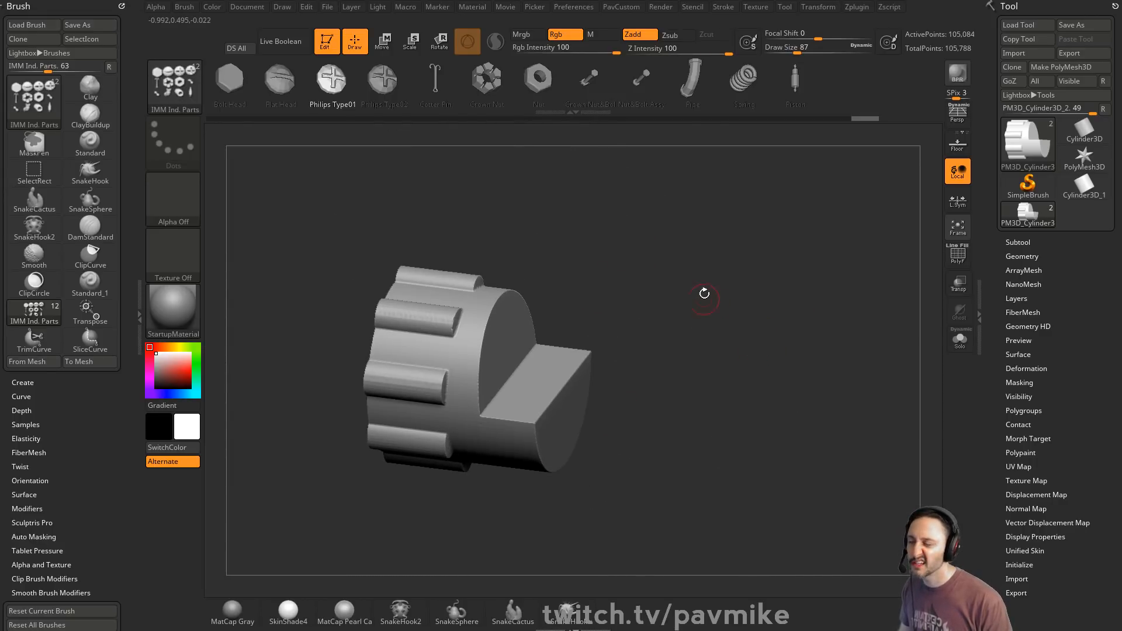
drag(704, 294, 787, 305)
- Choose the Cylinder32 primitive from the IMM_Base_Primitives brush and face the body's plain end straight on
key(m)
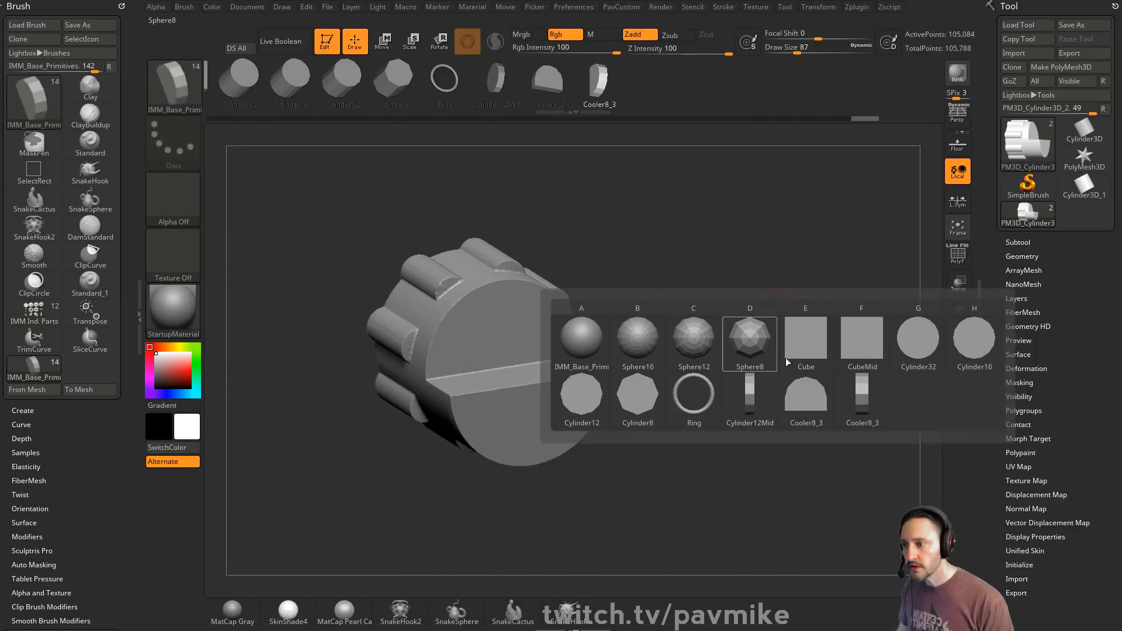
click(909, 354)
shift+drag(909, 354, 821, 294)
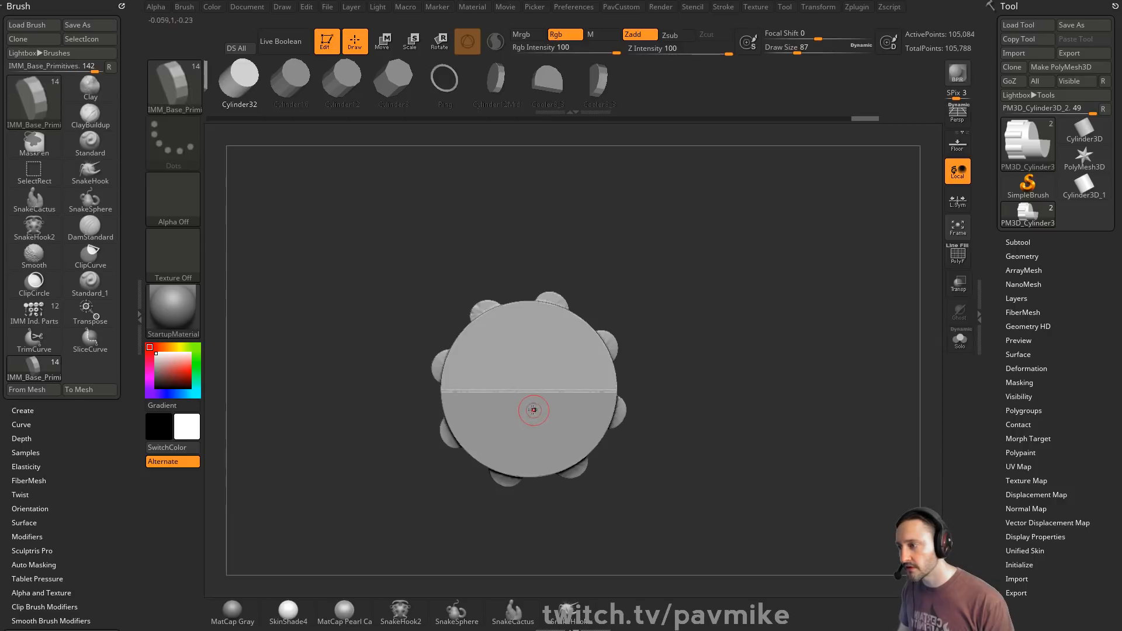
- Try inserting Cylinder32 near the centre of the plain end twice, undoing each attempt
drag(533, 410, 707, 355)
key(ctrl+z)
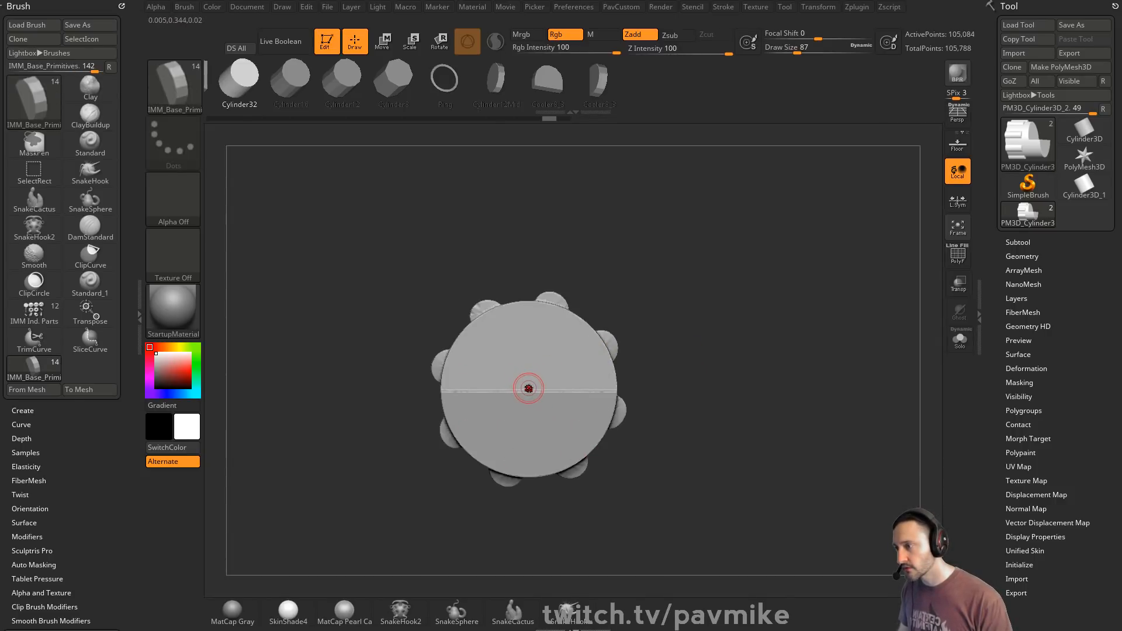
drag(529, 388, 523, 410)
key(ctrl+z)
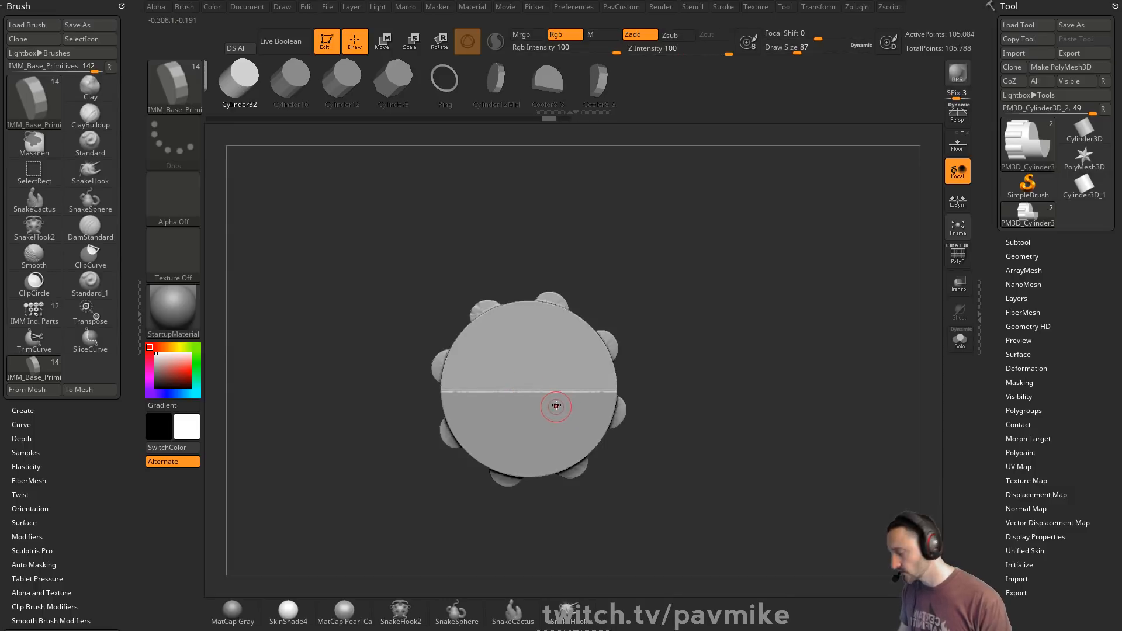
- Switch off the eightfold radial symmetry and insert a single Cylinder32 near the centre of the plain end
click(825, 7)
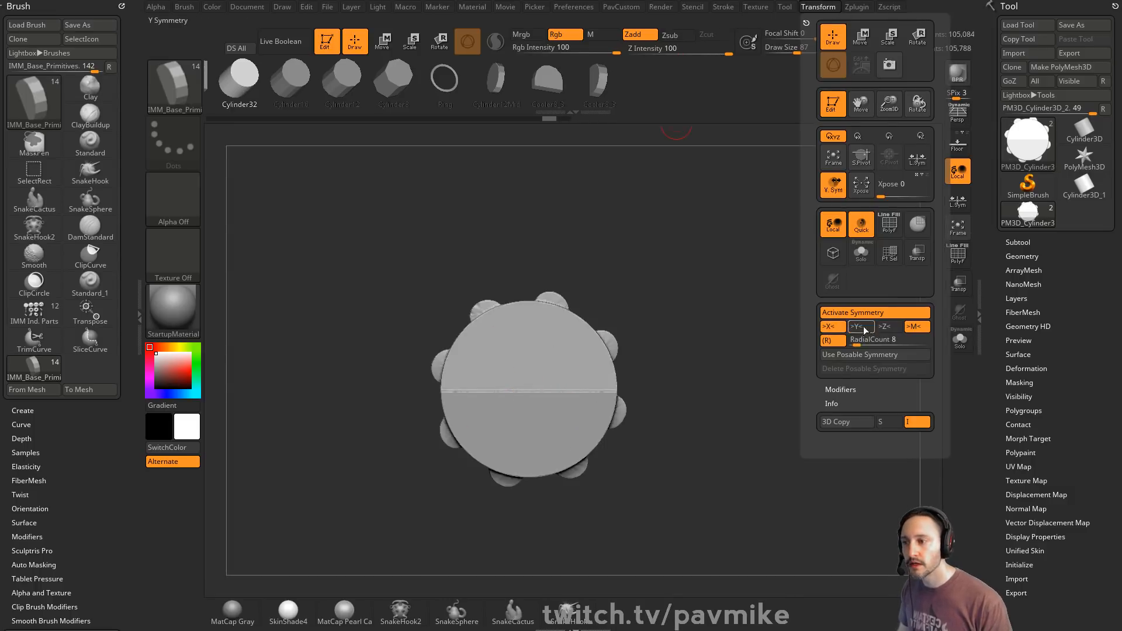
click(818, 7)
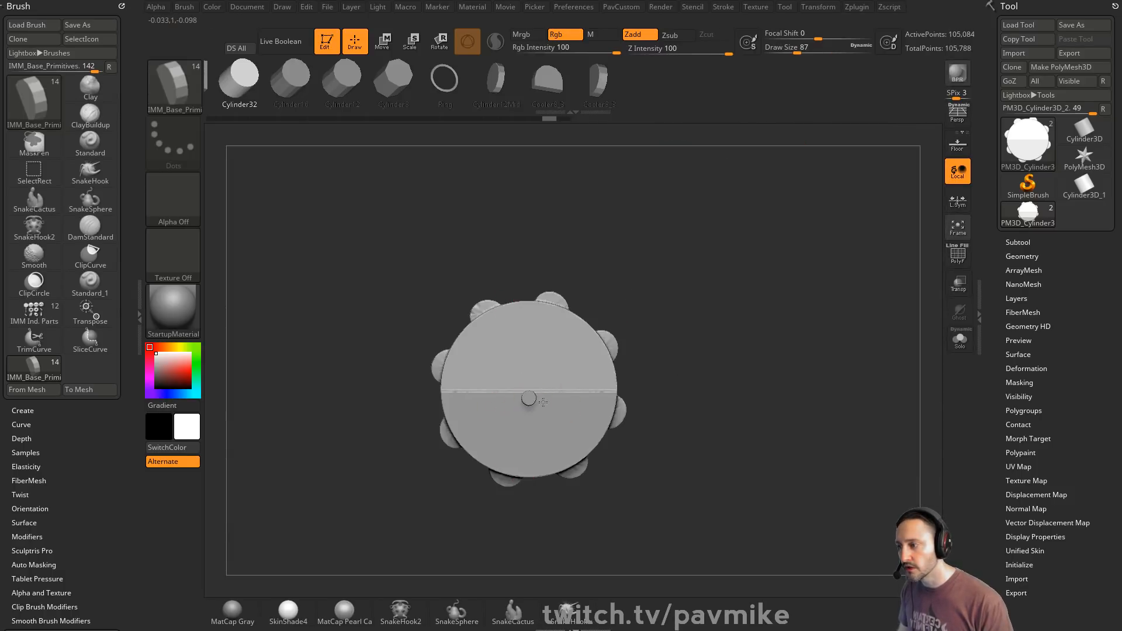
drag(543, 402, 581, 349)
- Switch to the Move gizmo and centre it on the newly inserted cylinder
key(w)
alt+click(546, 304)
alt+click(518, 303)
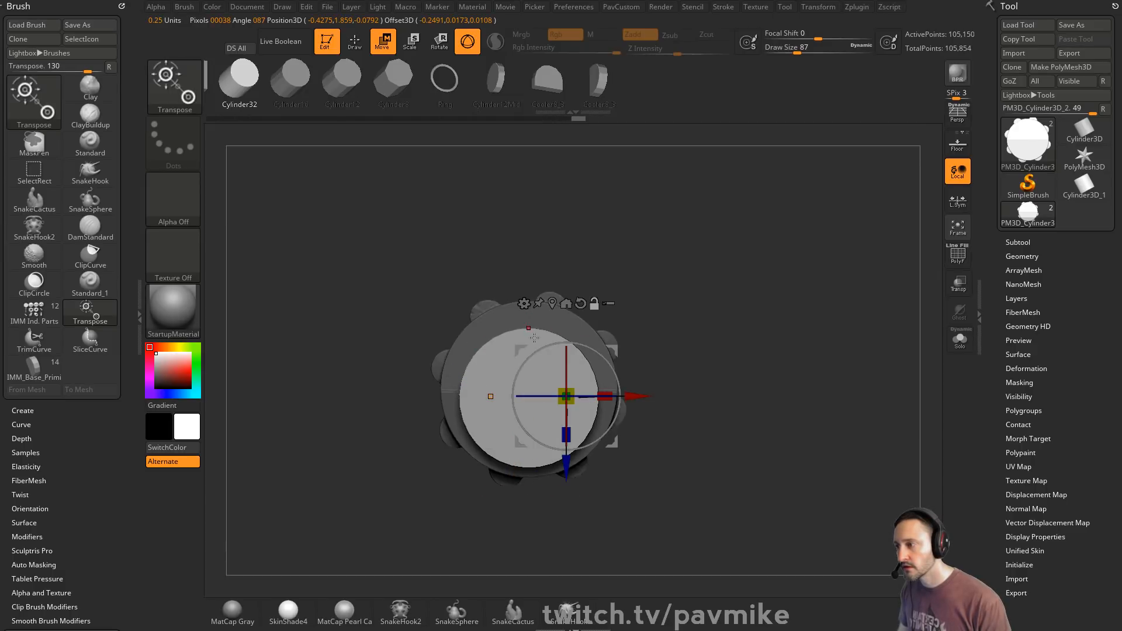
click(552, 303)
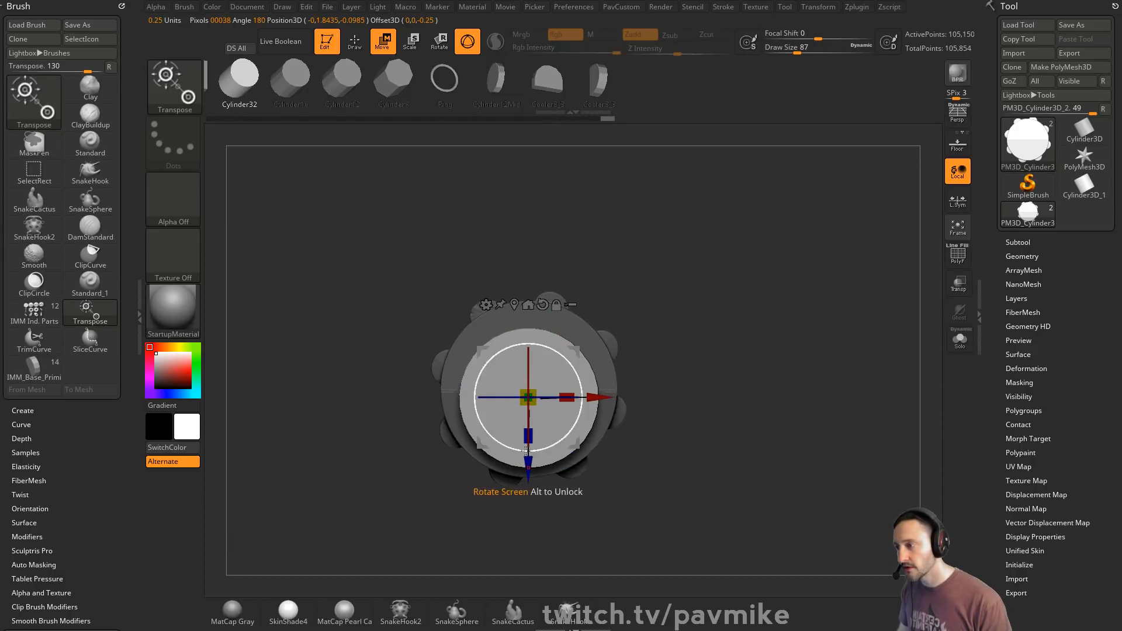
- Split the unmasked cylinder off the masked knob into its own subtool using Split Unmasked Points
key(q)
drag(694, 313, 751, 287)
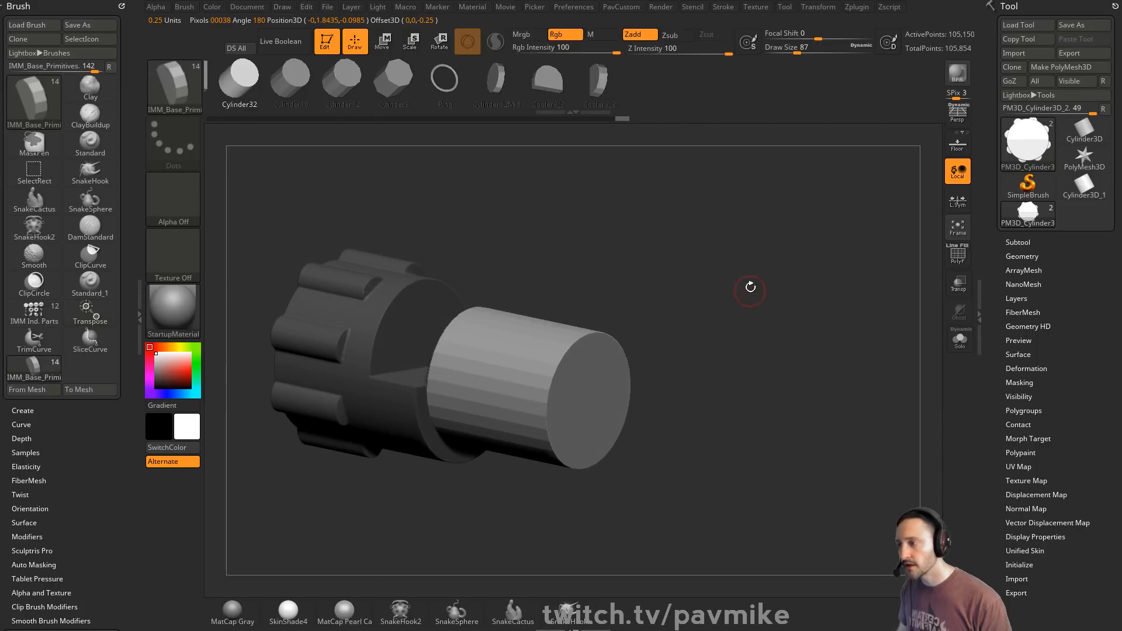
key(space)
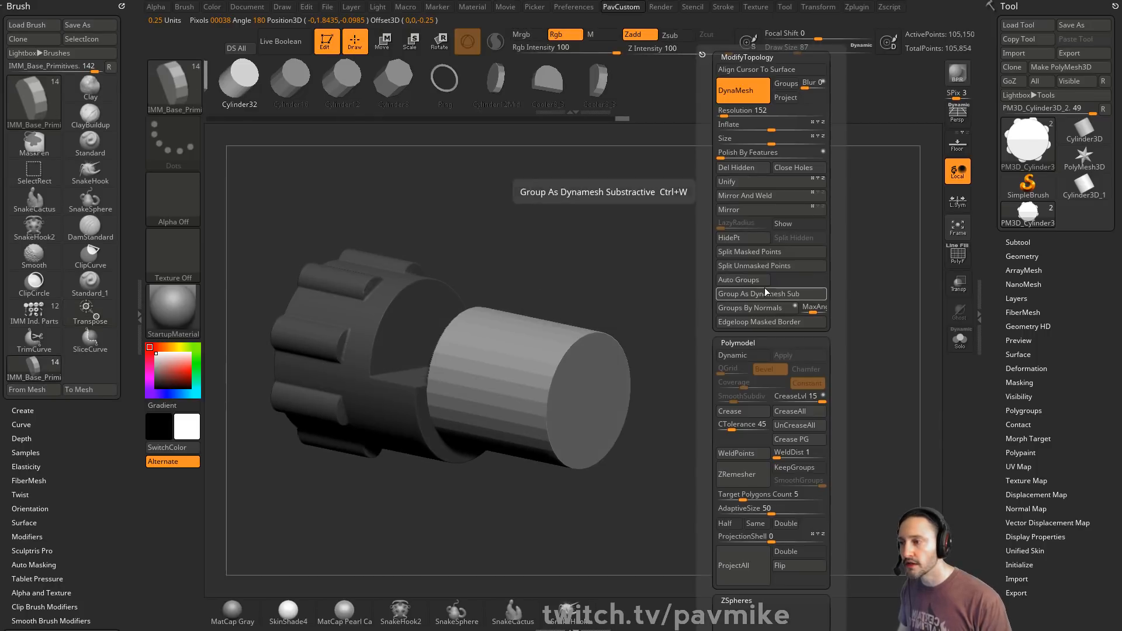
click(770, 255)
click(962, 257)
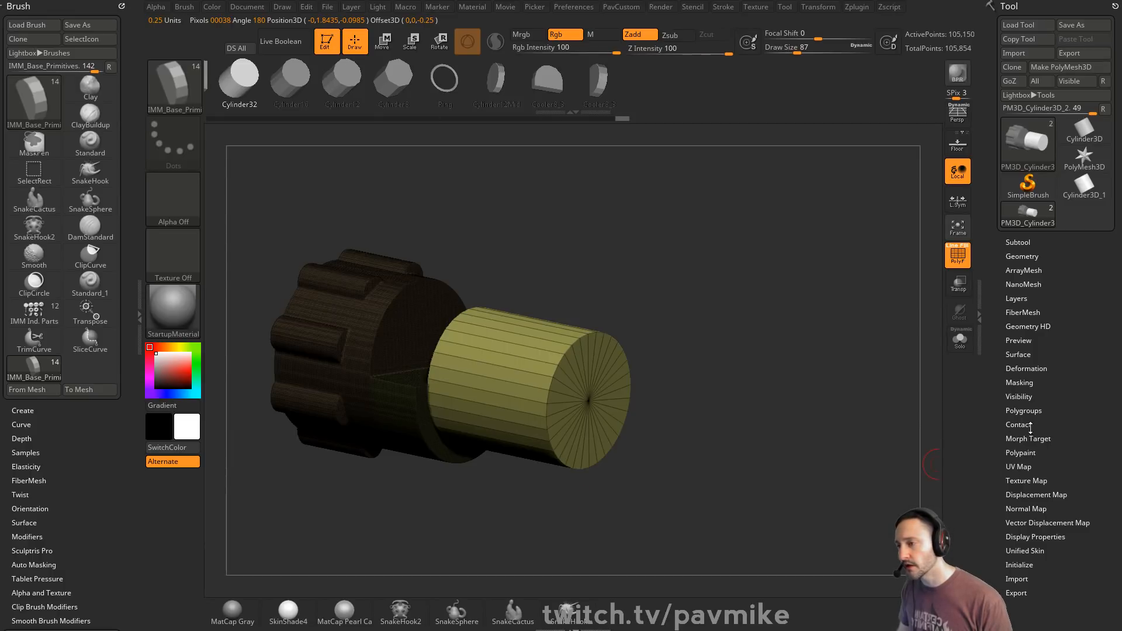
right_drag(554, 409, 719, 378)
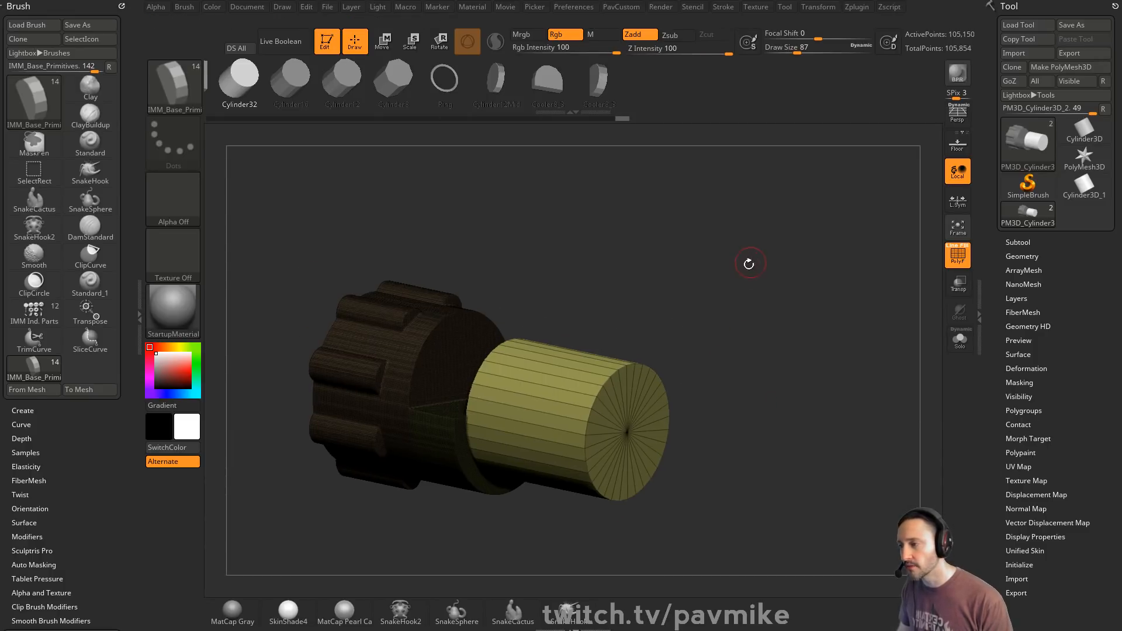
shift+click(1034, 241)
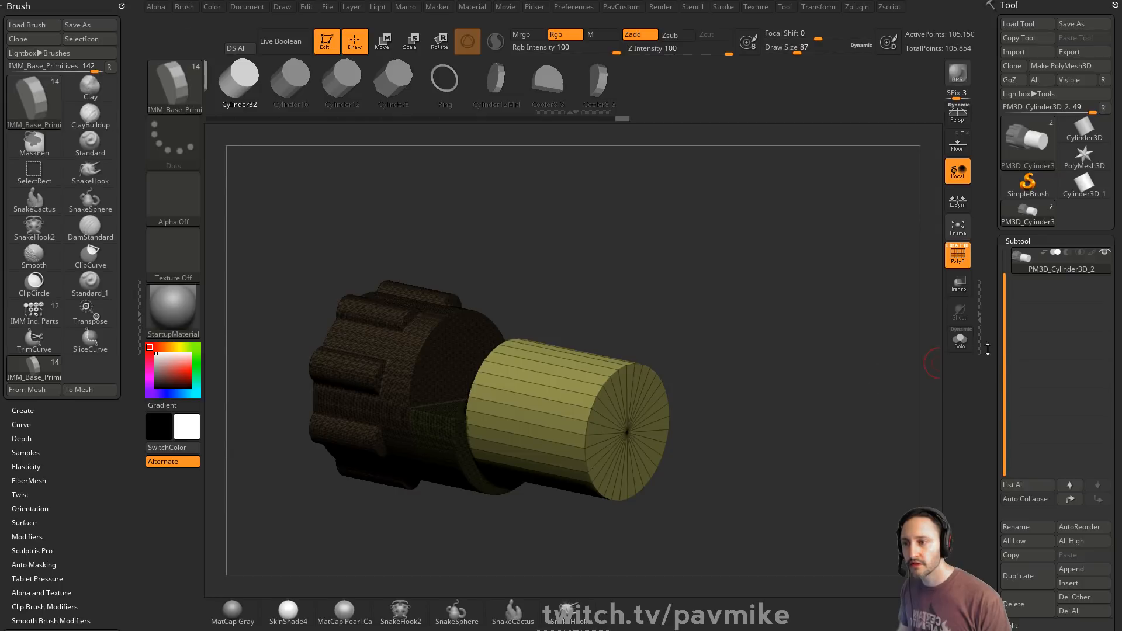
key(2)
click(822, 267)
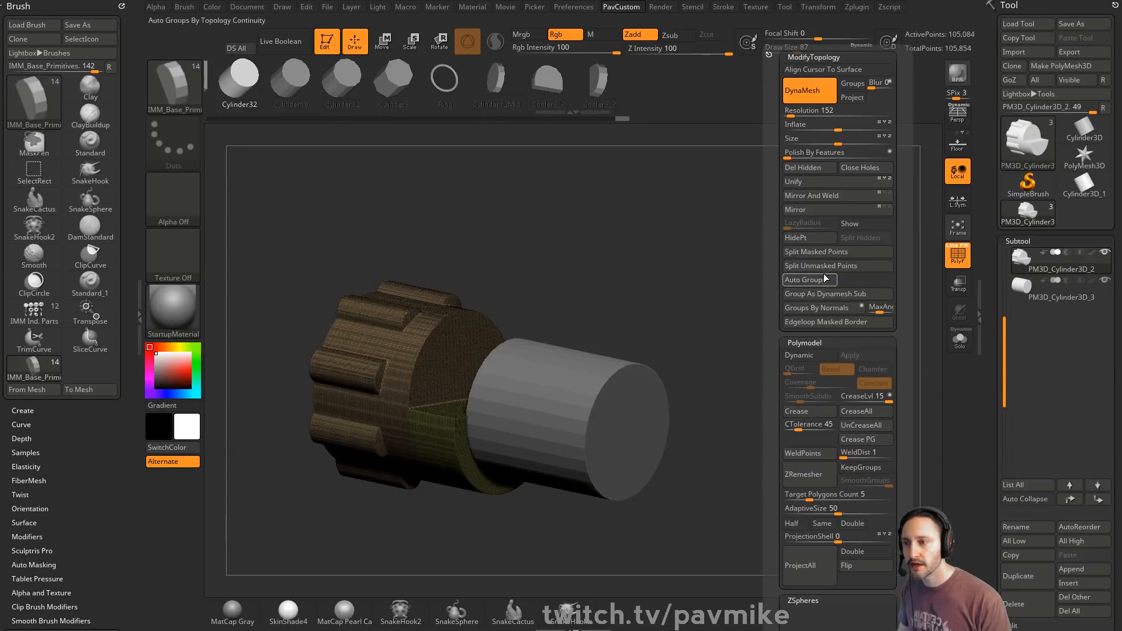
- Set the cylinder subtool to subtract with Live Boolean on, and slide it along its axis into the knob
click(1067, 298)
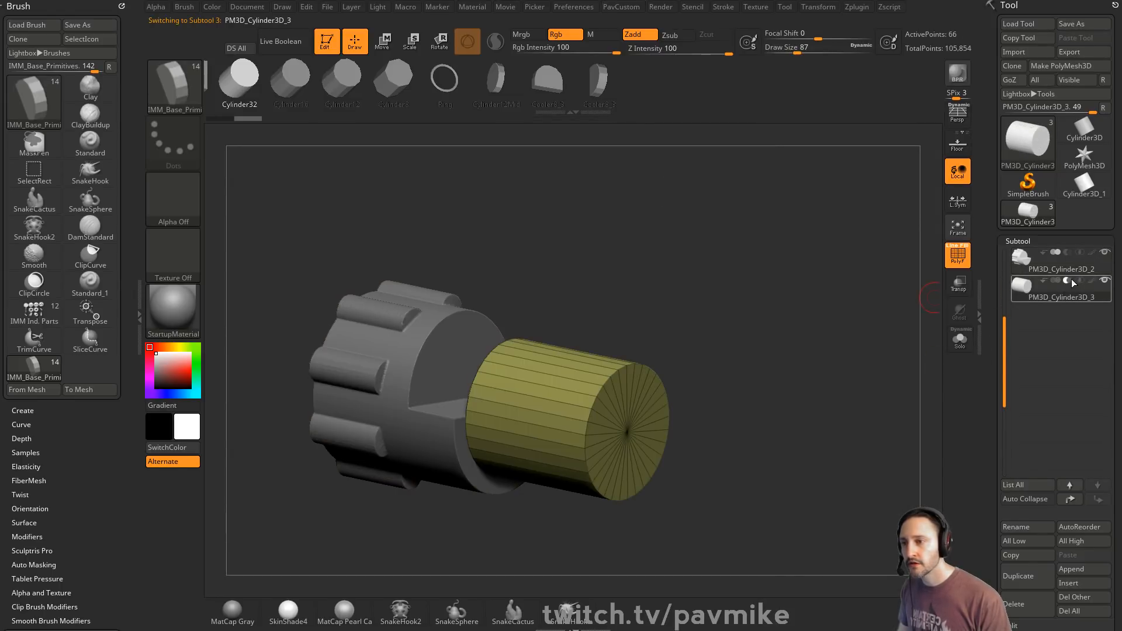
click(282, 40)
shift+drag(644, 275, 727, 289)
key(w)
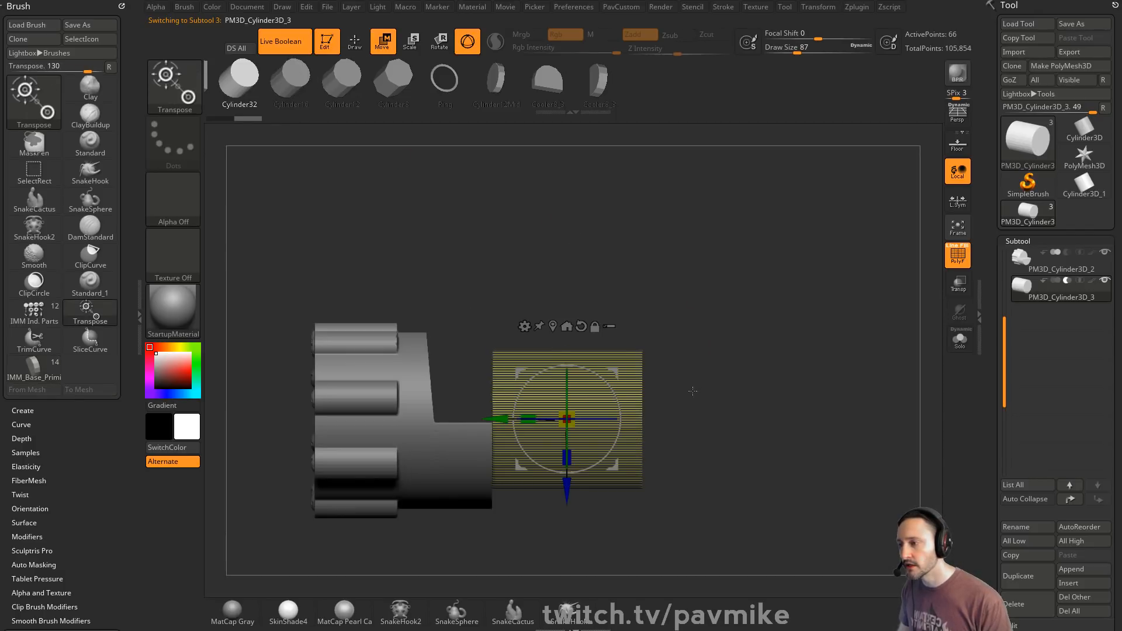
drag(496, 419, 423, 420)
key(q)
drag(739, 311, 739, 319)
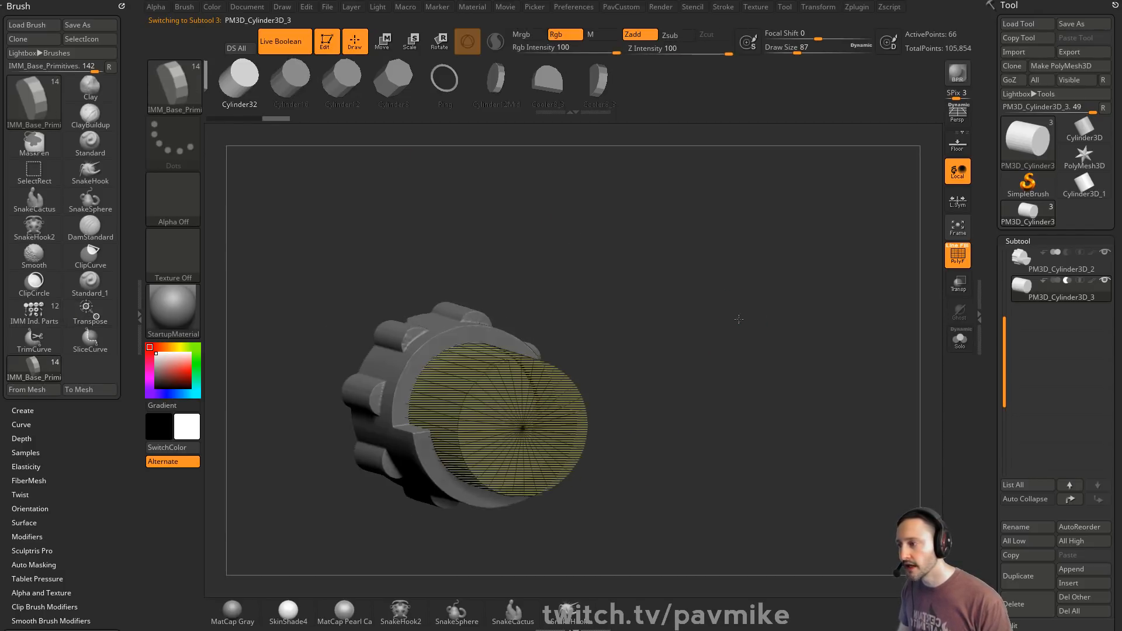
- Hide the polyframe and reposition the subtracting cylinder along Y and Z to refine the hollow in the knob
click(958, 255)
drag(818, 275, 739, 308)
key(w)
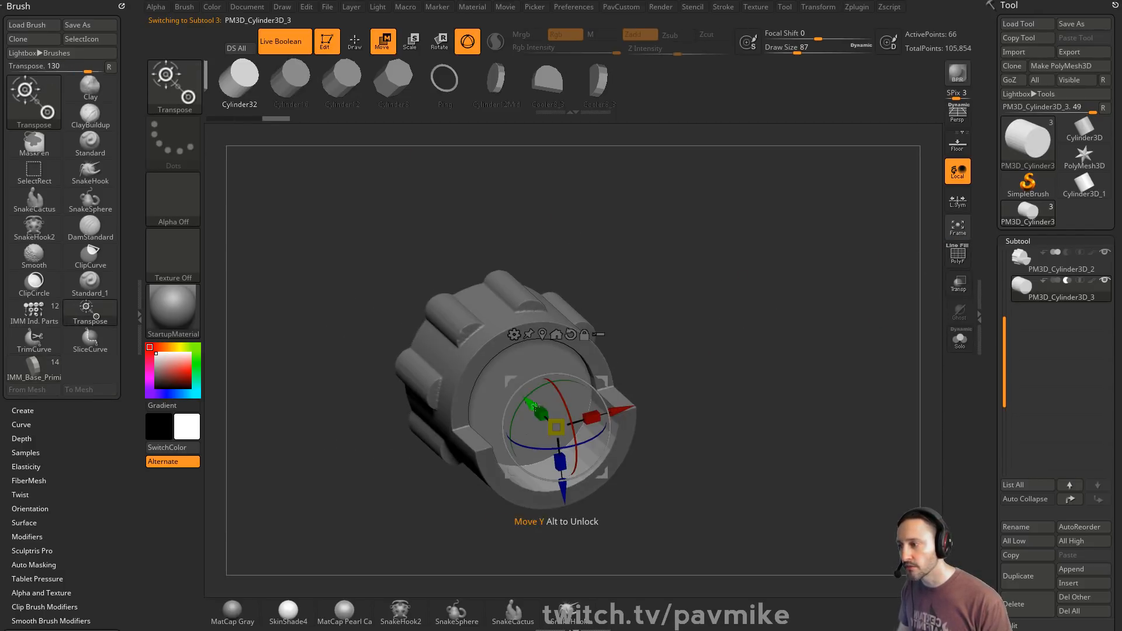
mouse_move(535, 407)
mouse_down()
mouse_move(518, 390)
mouse_move(542, 413)
mouse_move(521, 394)
mouse_up()
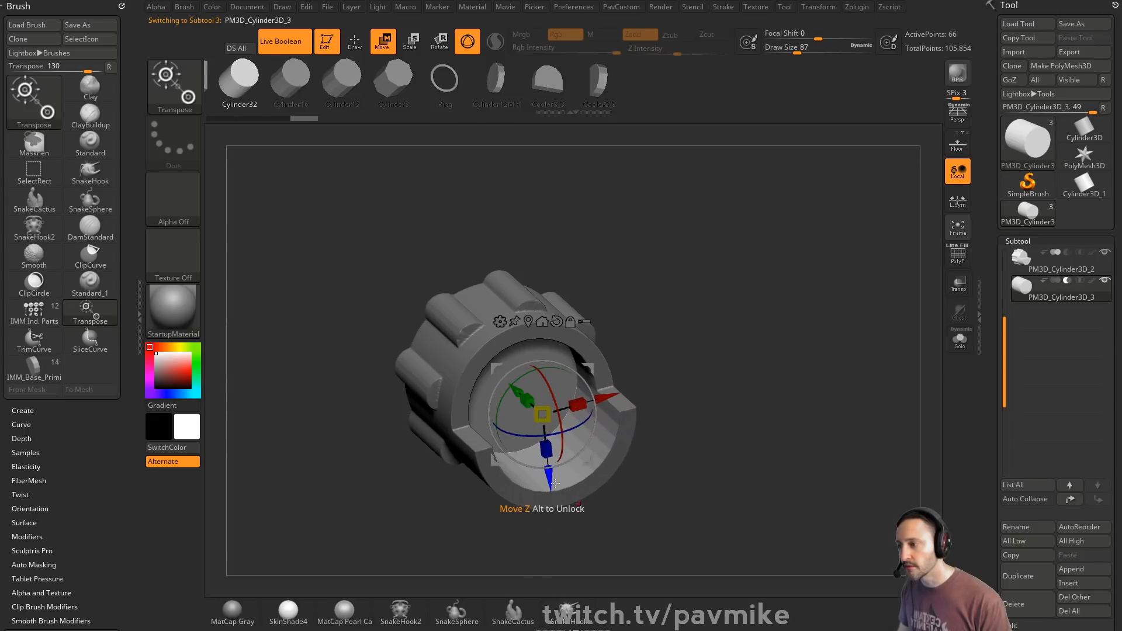
mouse_move(555, 483)
mouse_down()
mouse_move(528, 439)
mouse_move(550, 506)
mouse_move(530, 453)
mouse_up()
key(q)
mouse_move(727, 321)
mouse_down()
mouse_move(695, 295)
mouse_move(740, 329)
mouse_up()
- Smooth the subtracting cylinder with dynamic subdivision and open the subtool Boolean options
key(2)
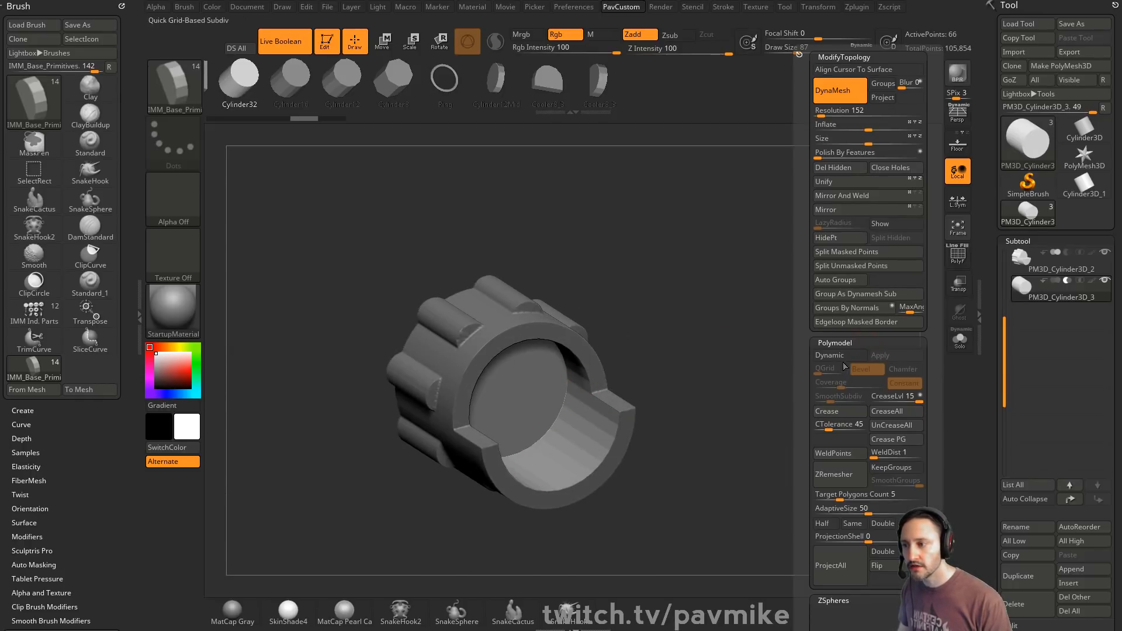
drag(810, 342, 802, 310)
key(d)
click(608, 199)
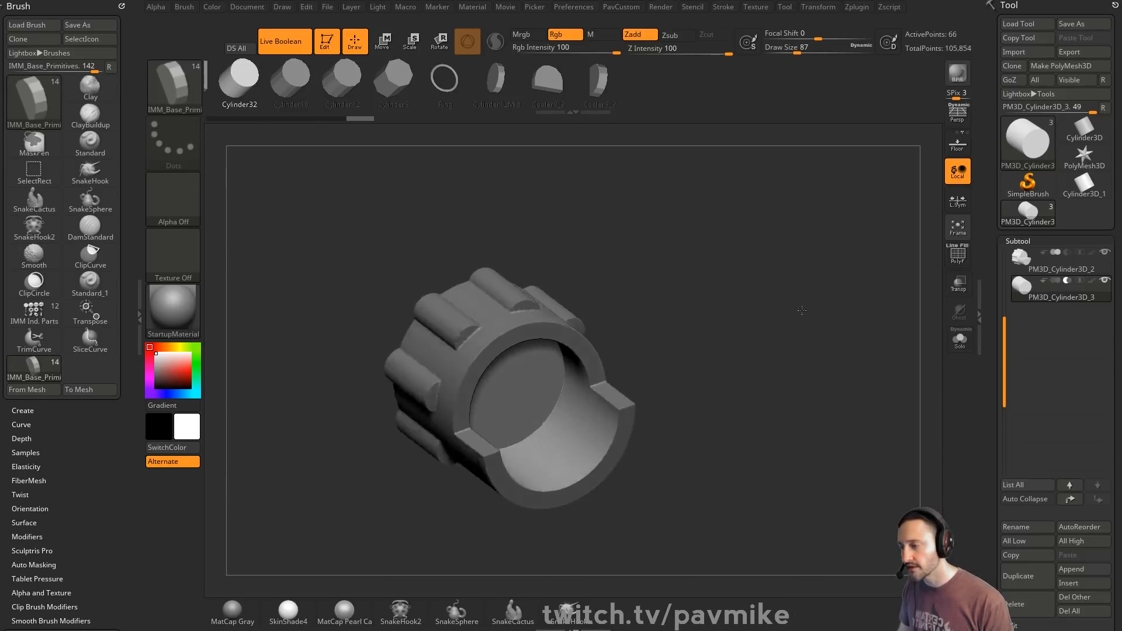
scroll(1032, 305, down, 5)
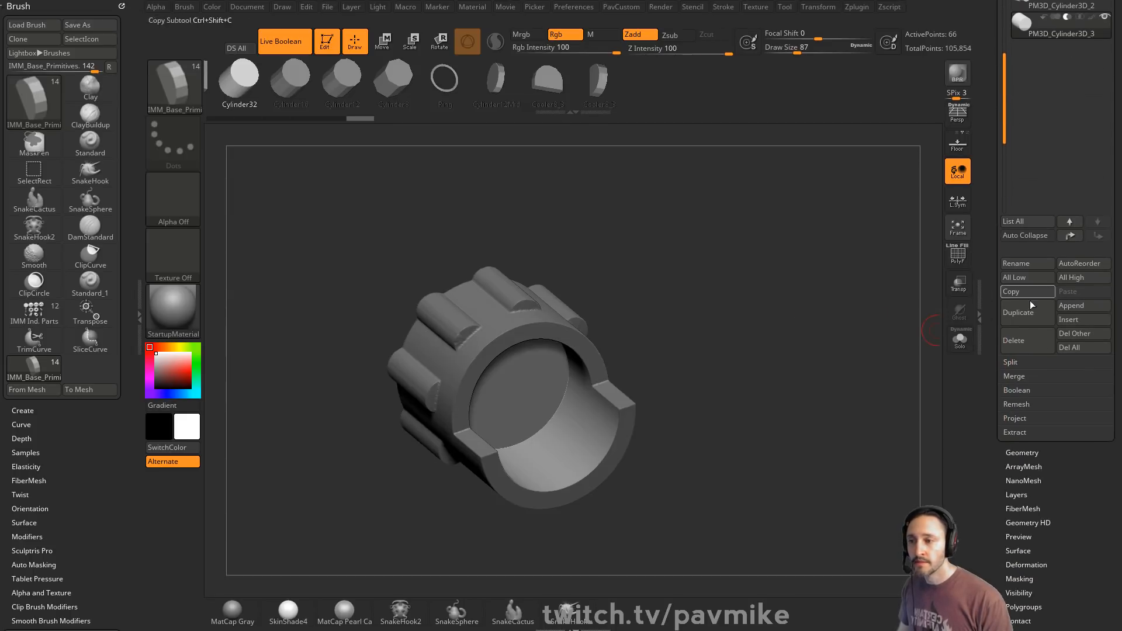
click(1017, 389)
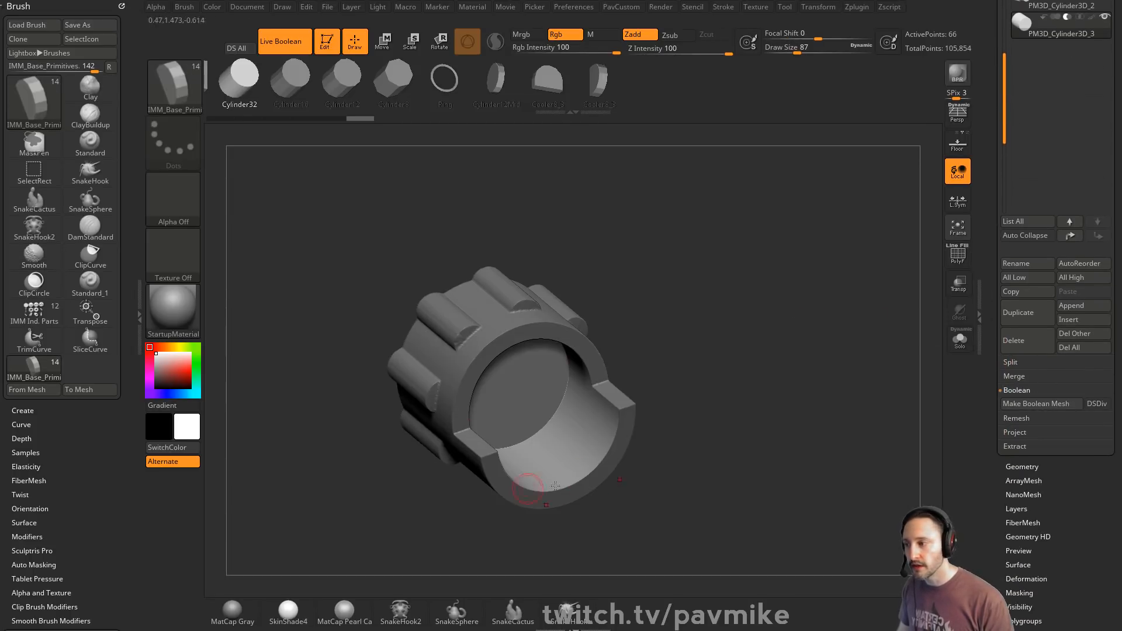
drag(993, 346, 995, 456)
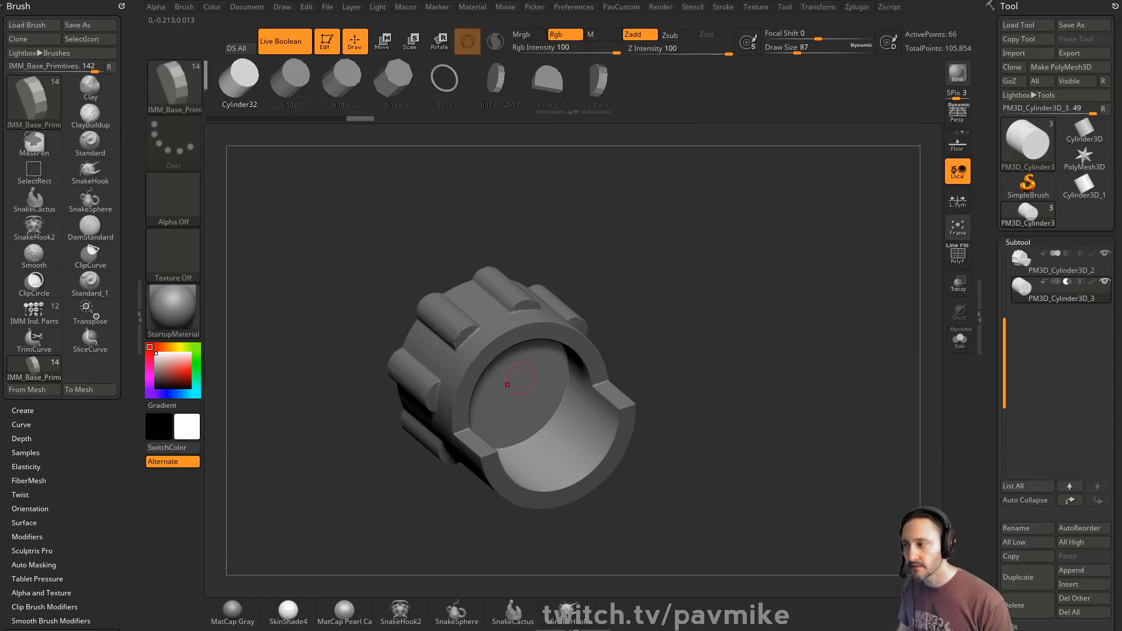
- Turn off Live Boolean and merge the knob subtool down with the cylinder
click(281, 41)
click(1050, 269)
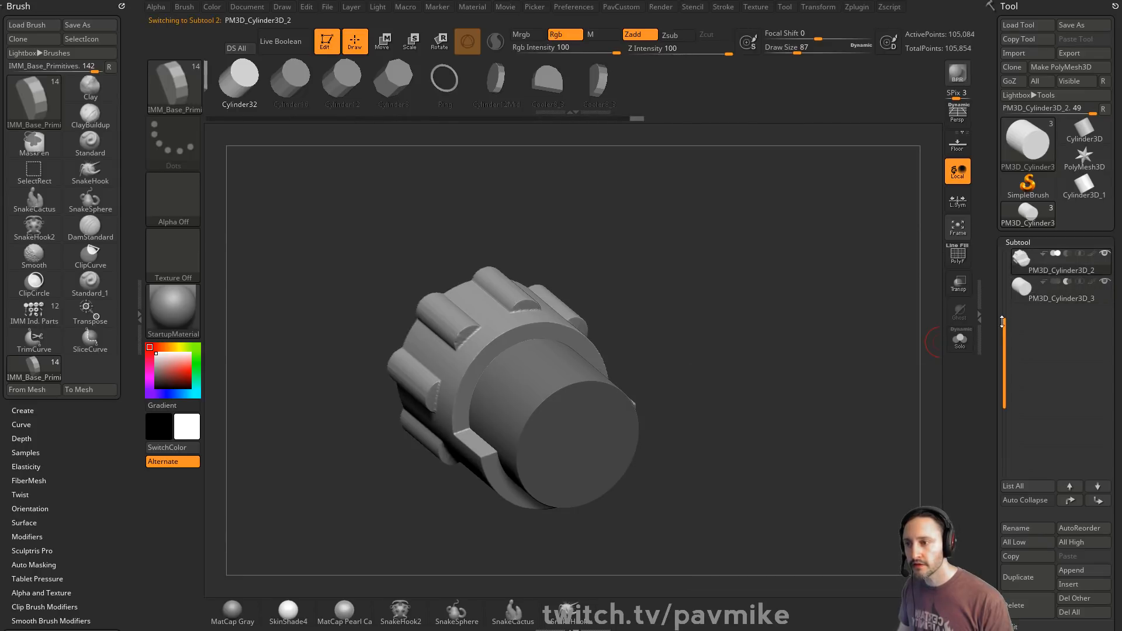
scroll(1023, 443, down, 5)
click(1016, 463)
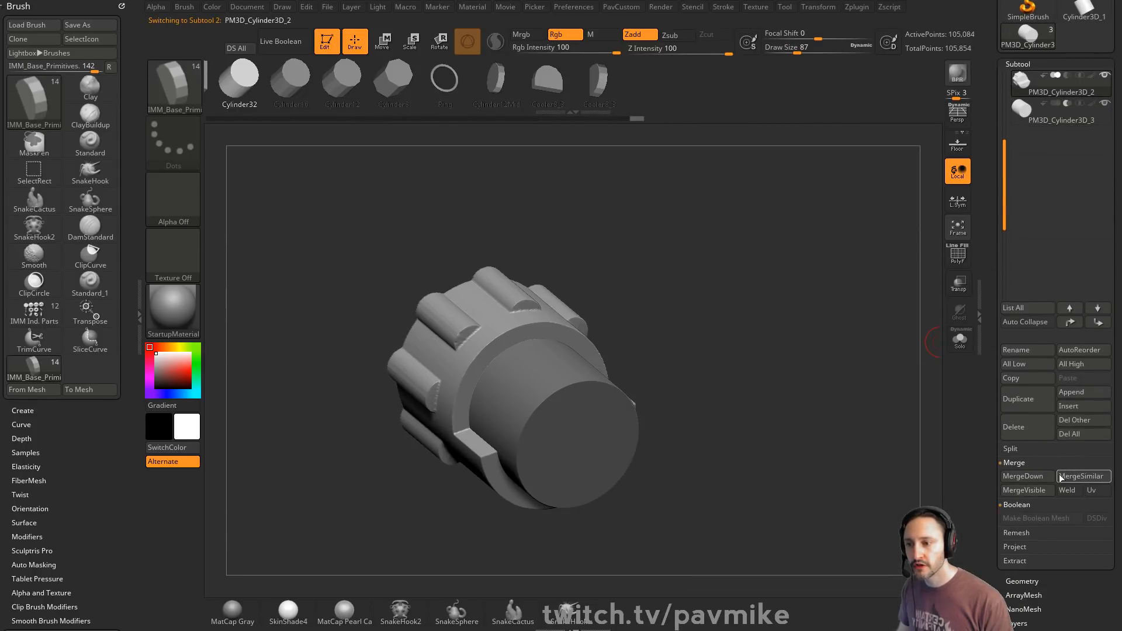
click(1042, 475)
click(921, 503)
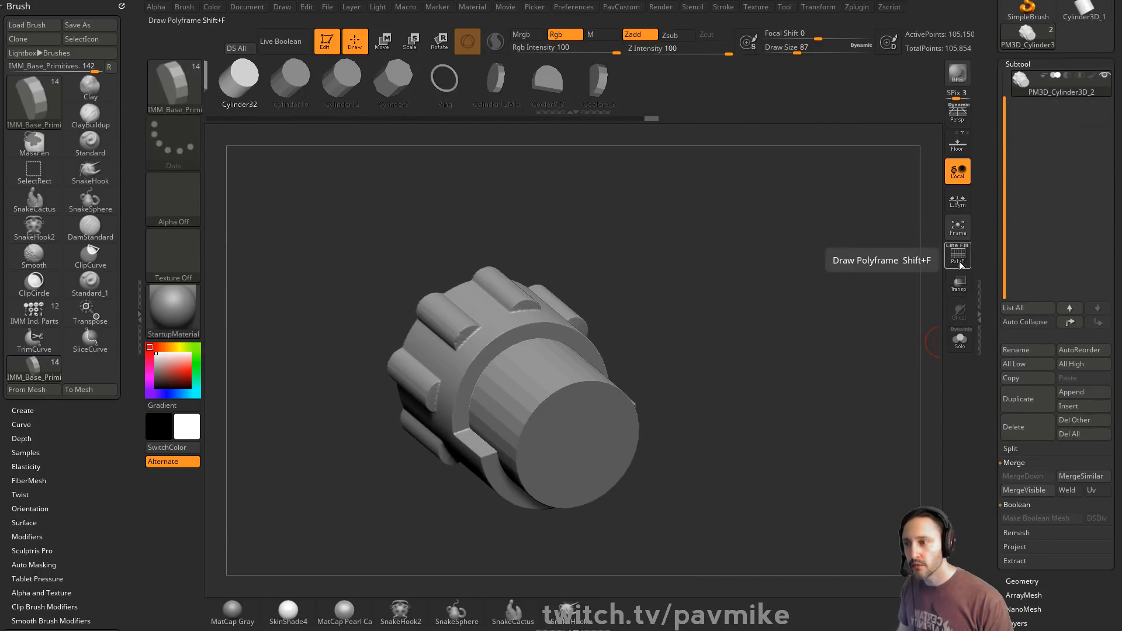
- Try DynaMesh on the merged mesh to cut the unsmoothed cylinder out of the knob, and undo it
click(958, 255)
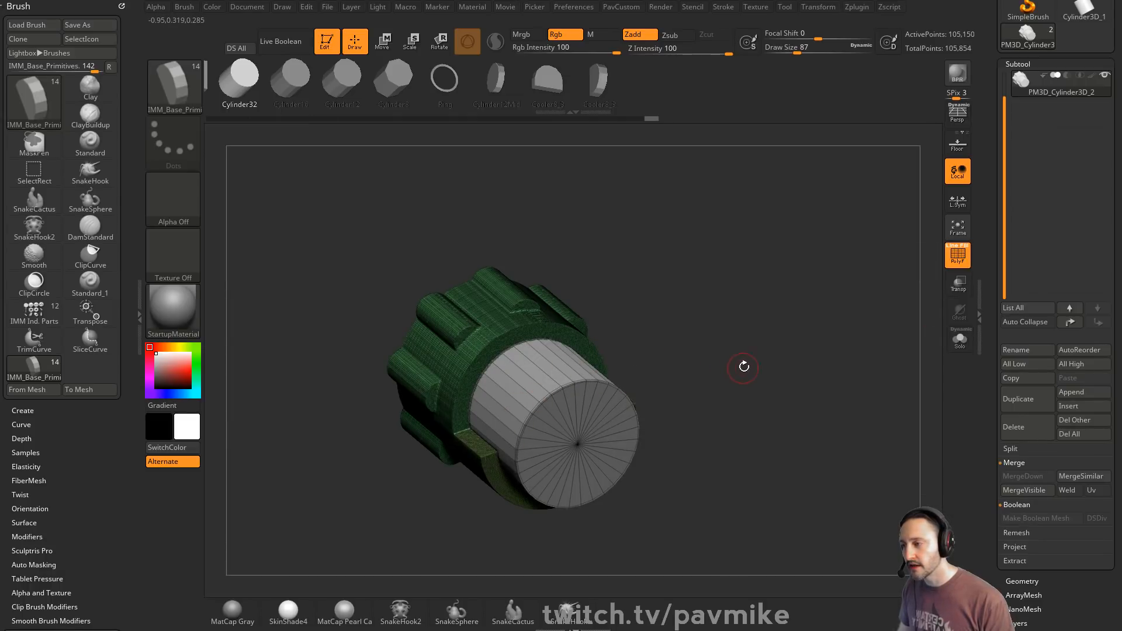
click(948, 266)
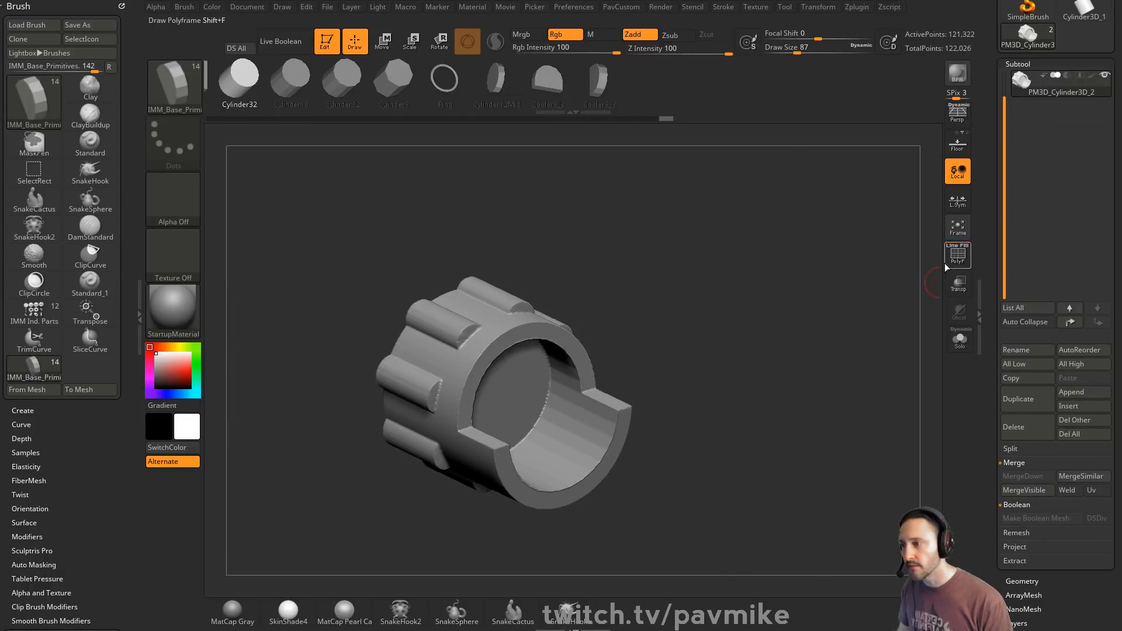
drag(930, 280, 646, 394)
key(ctrl)
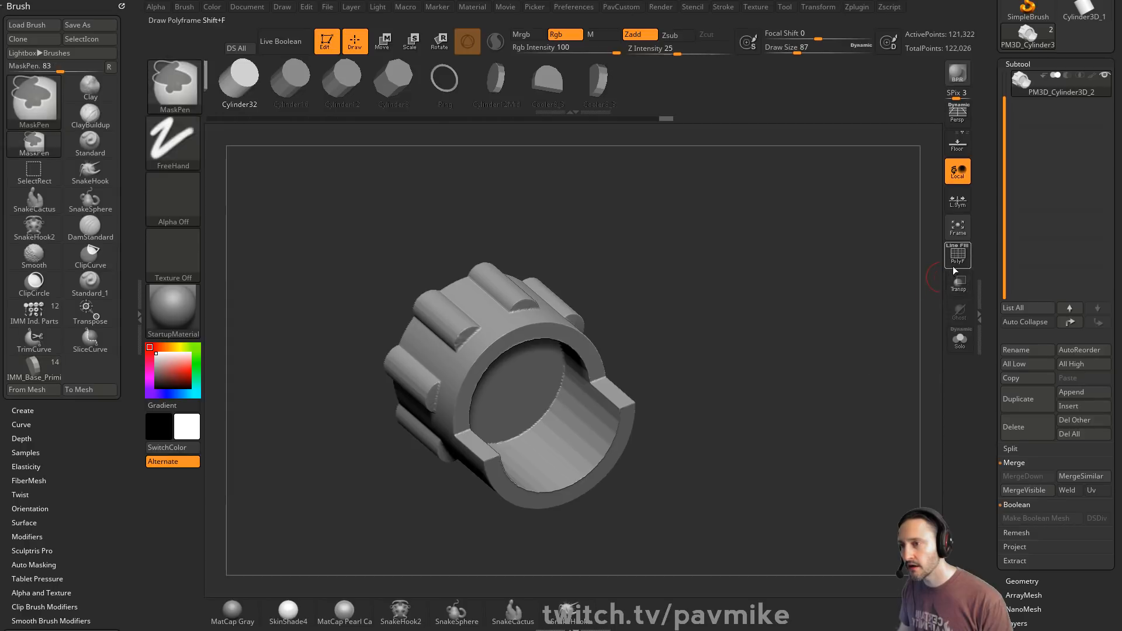
key(ctrl+z)
- Isolate the cylinder with the polyframe shown, split off the hidden knob, and place the cylinder subtool below it
click(954, 265)
drag(826, 303, 783, 316)
ctrl+shift+click(608, 380)
key(2)
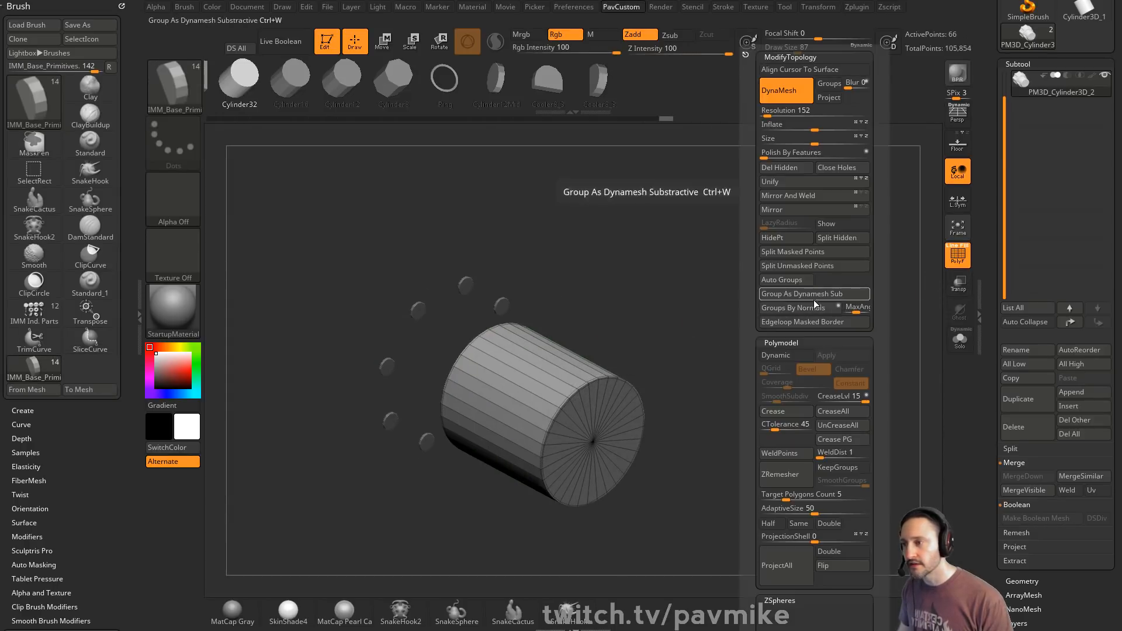
click(826, 238)
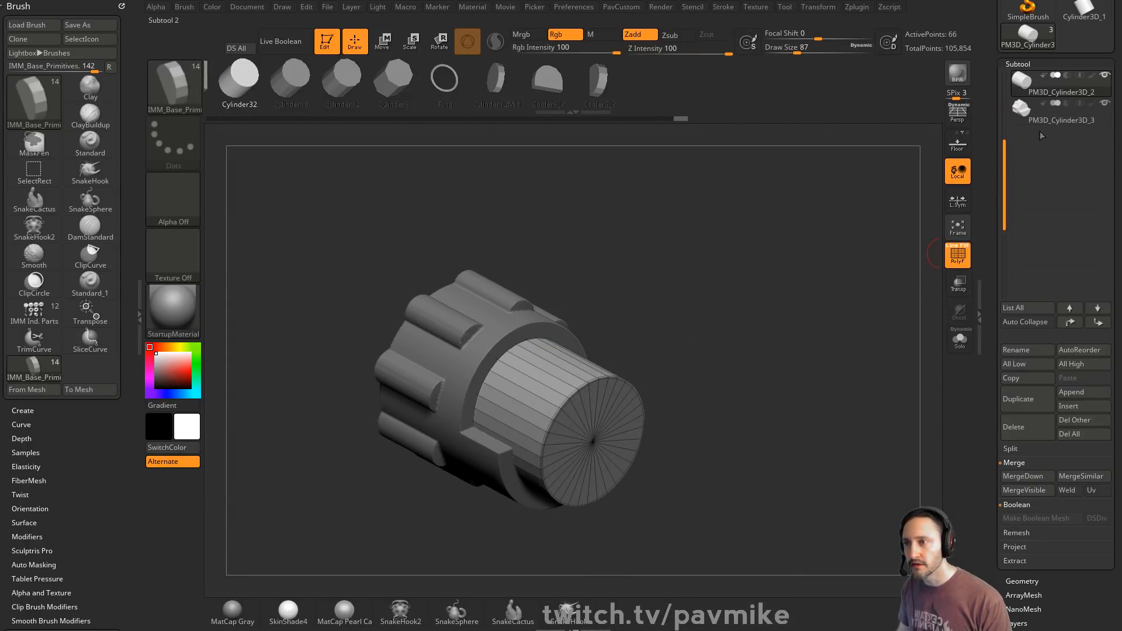
click(1100, 323)
- Turn on dynamic subdivision for the cylinder and apply it to the mesh
key(2)
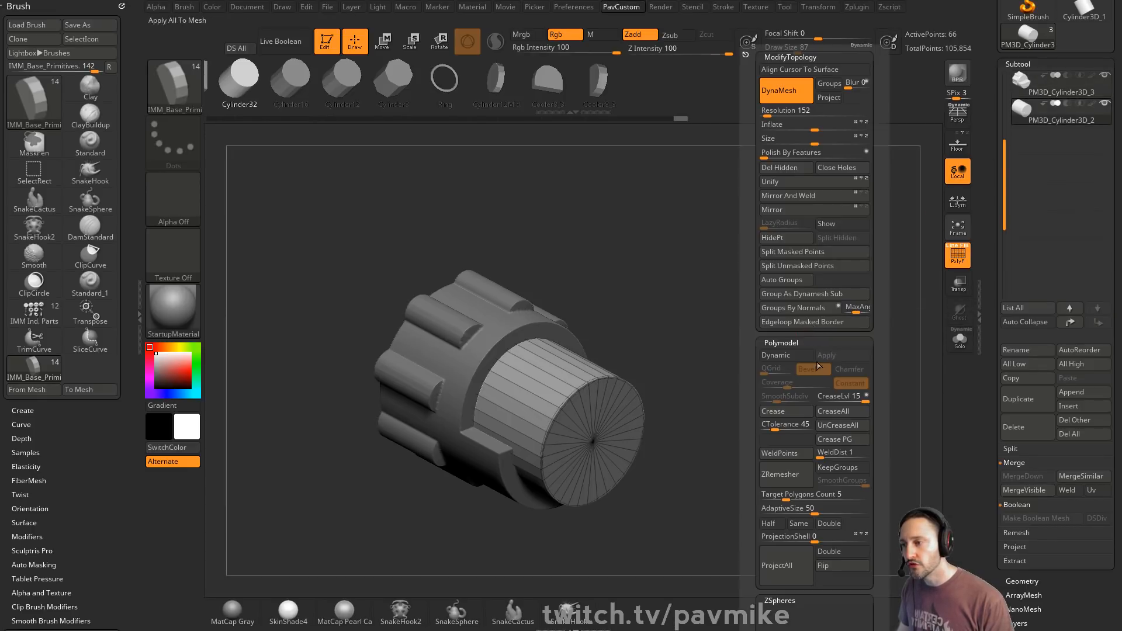
click(805, 361)
key(2)
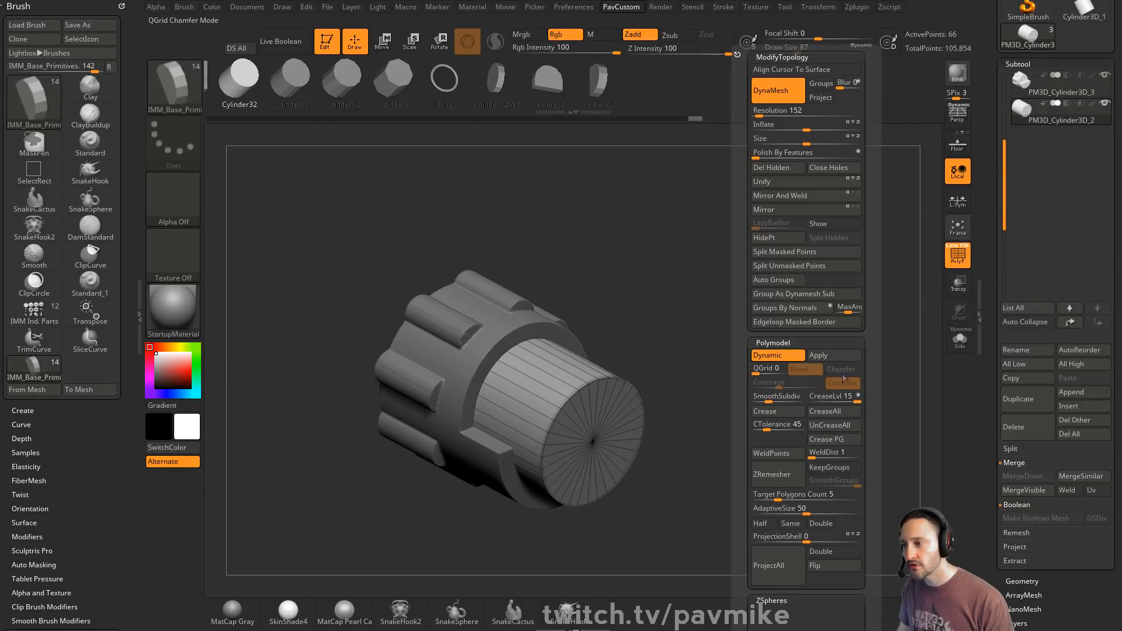
click(833, 356)
- Merge the knob down with the subdivided cylinder and run DynaMesh on the result
click(1064, 92)
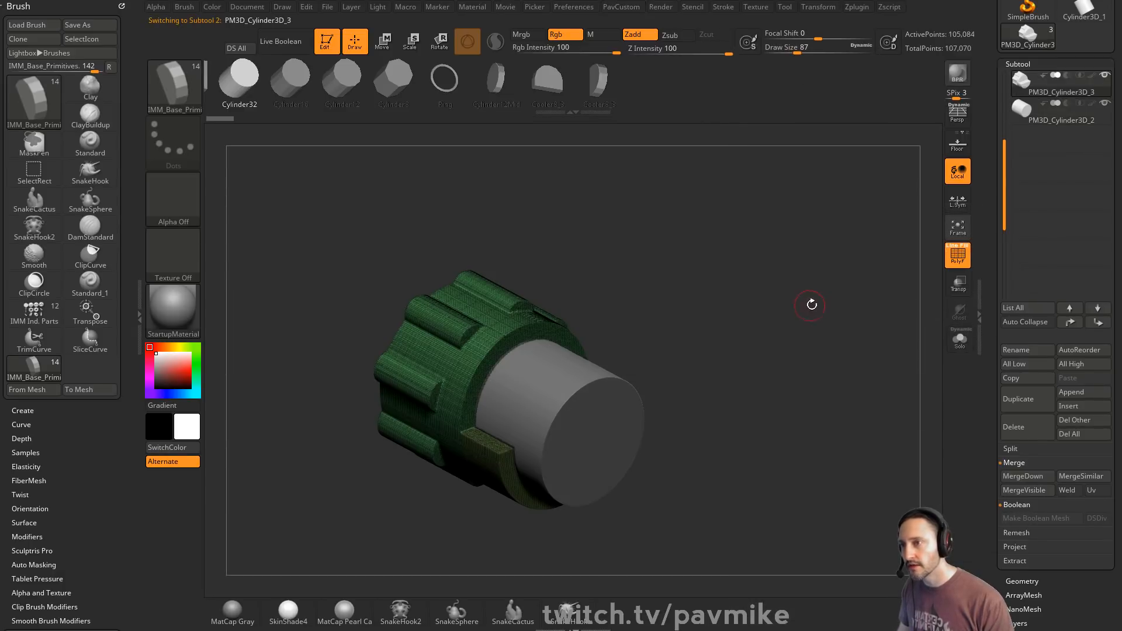
key(ctrl+m)
ctrl+drag(794, 253, 841, 344)
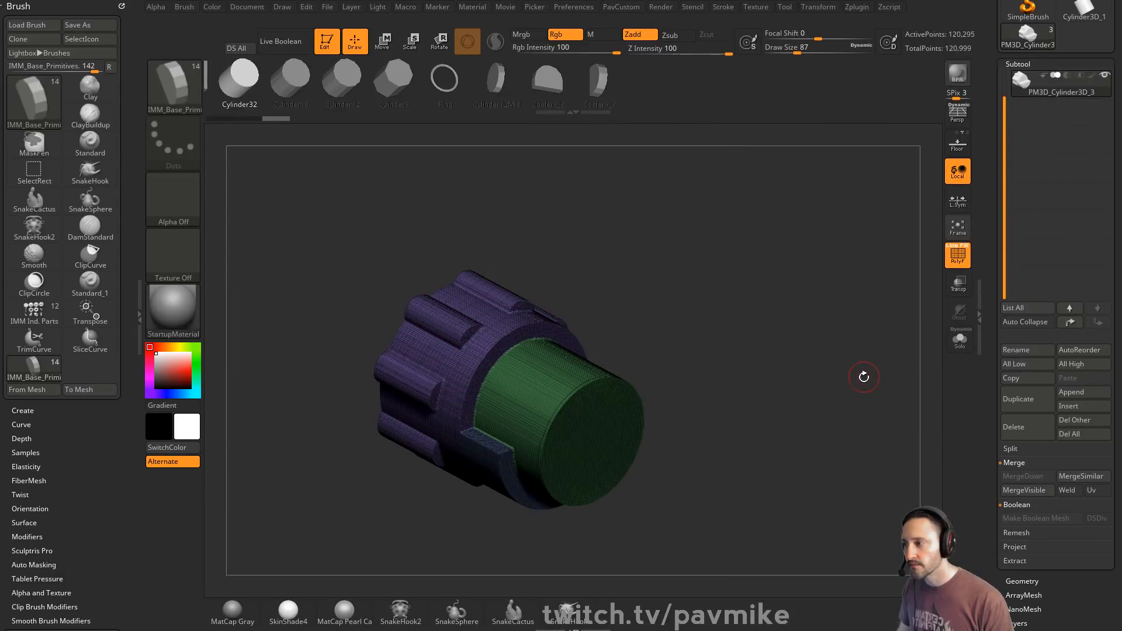
- Try splitting the cylinder from the knob and rerunning DynaMesh on the merged mesh, undoing both attempts
ctrl+shift+click(581, 388)
key(2)
click(840, 238)
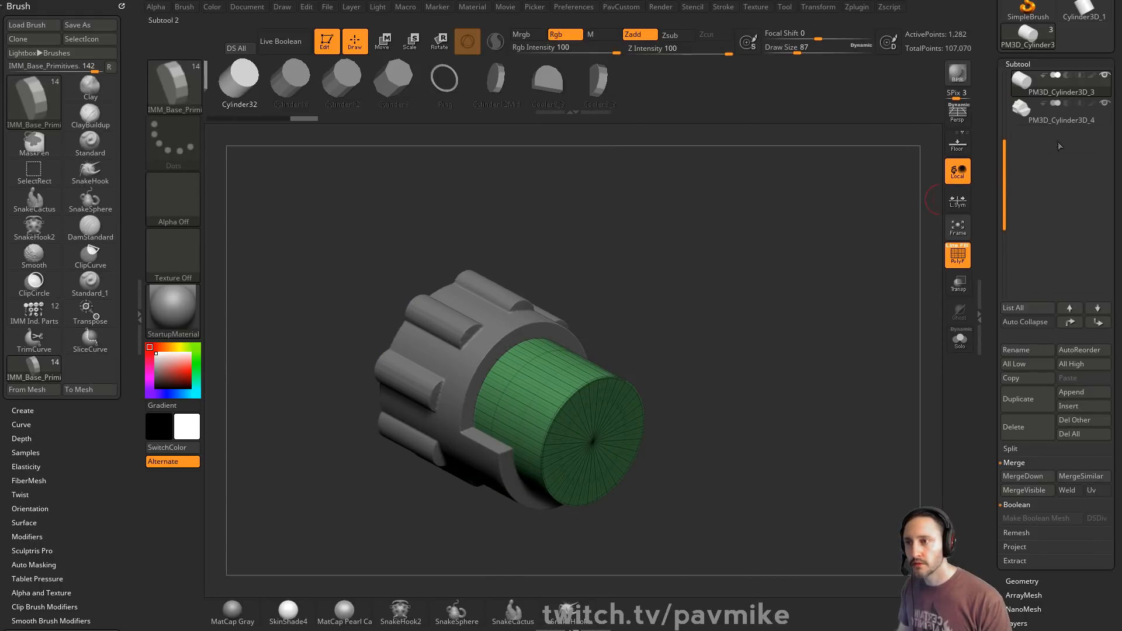
key(ctrl+z)
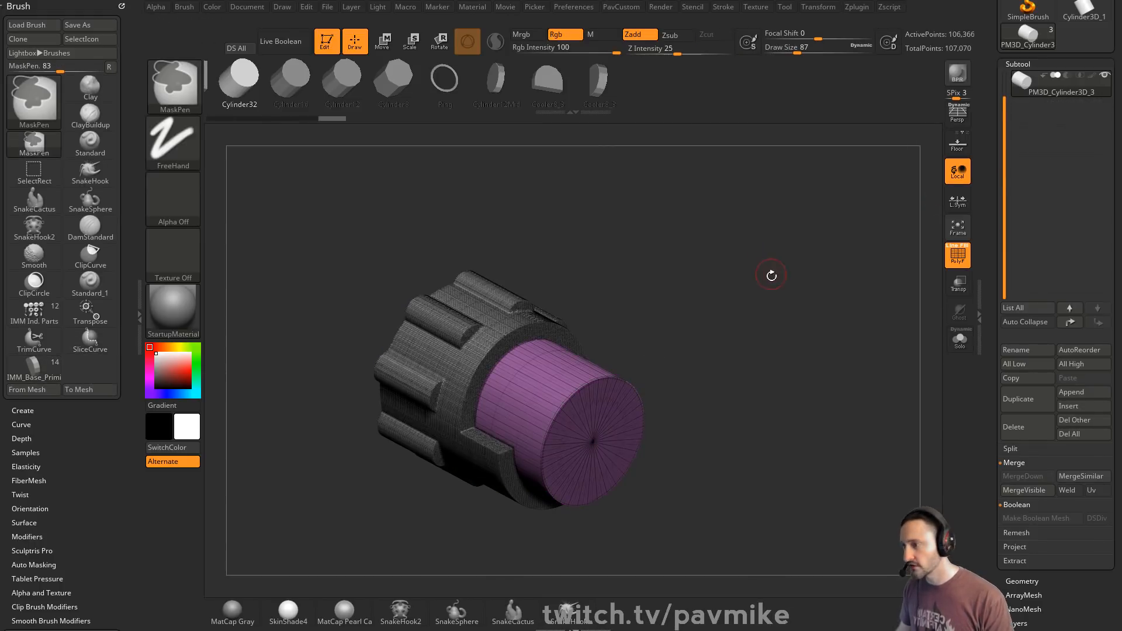
ctrl+drag(776, 238, 877, 383)
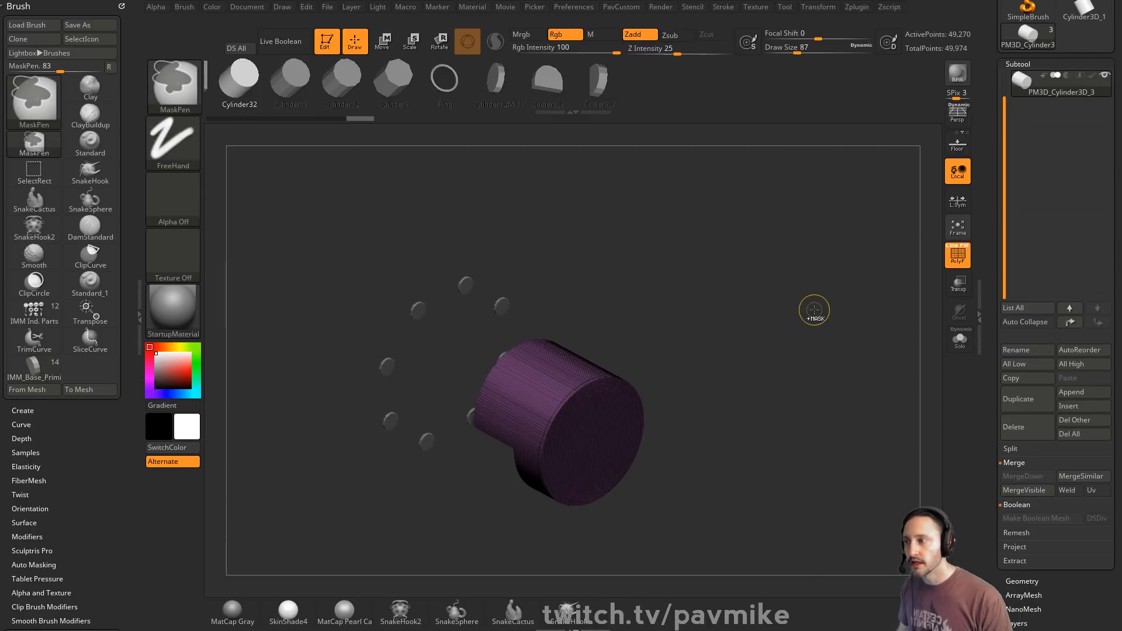
key(ctrl+z)
- Split the subdivided cylinder into its own subtool, order it below the knob, and set it to subtract
ctrl+shift+click(568, 392)
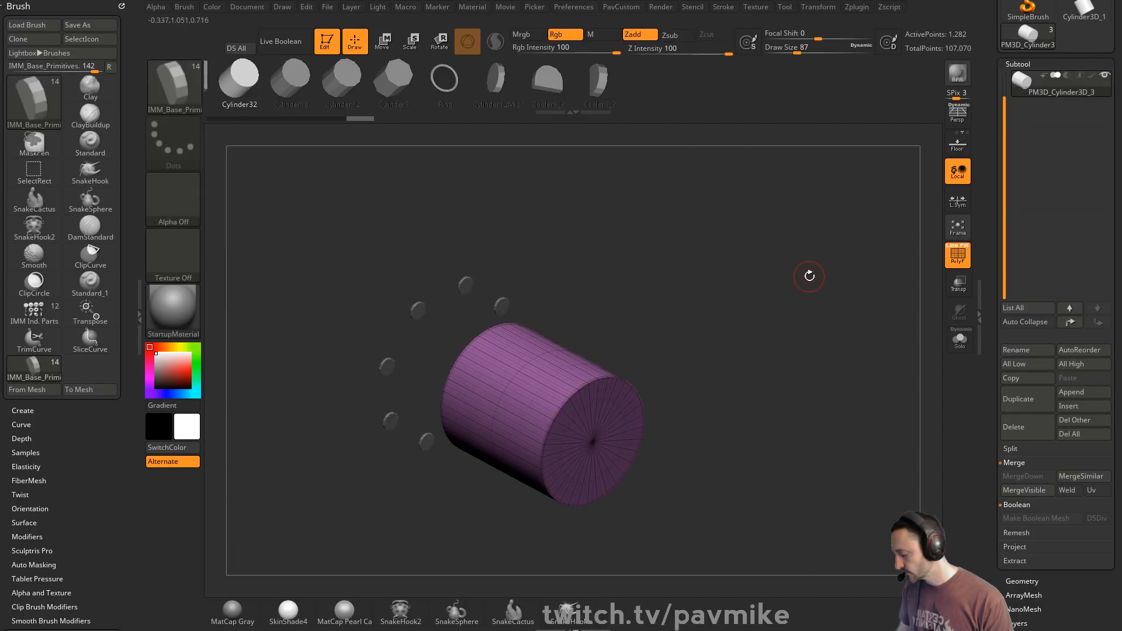
click(832, 240)
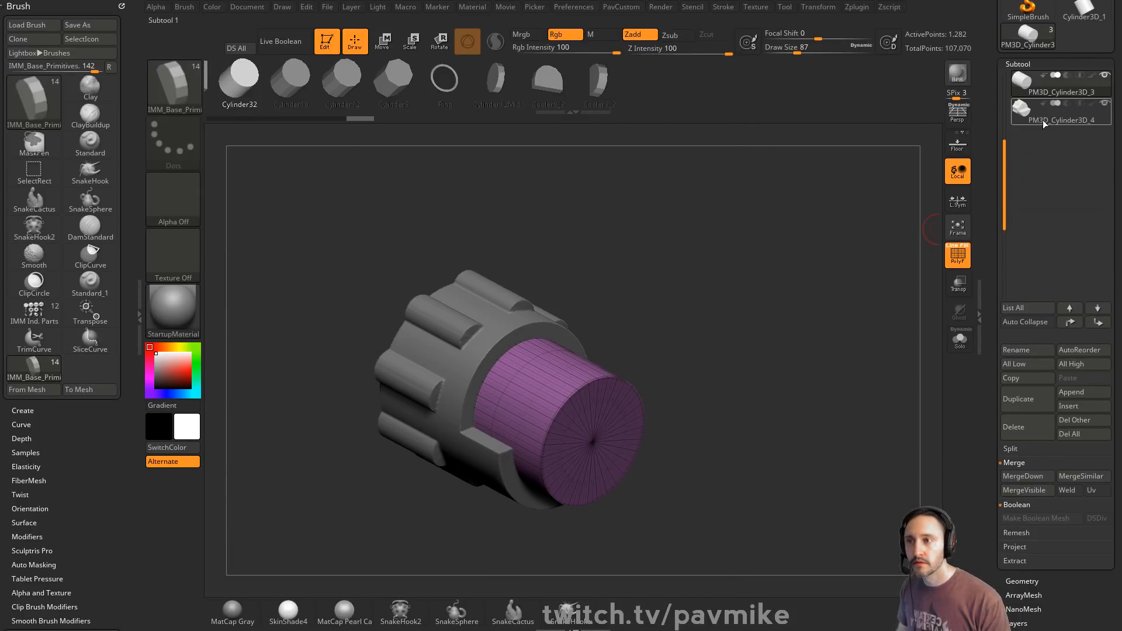
click(1043, 120)
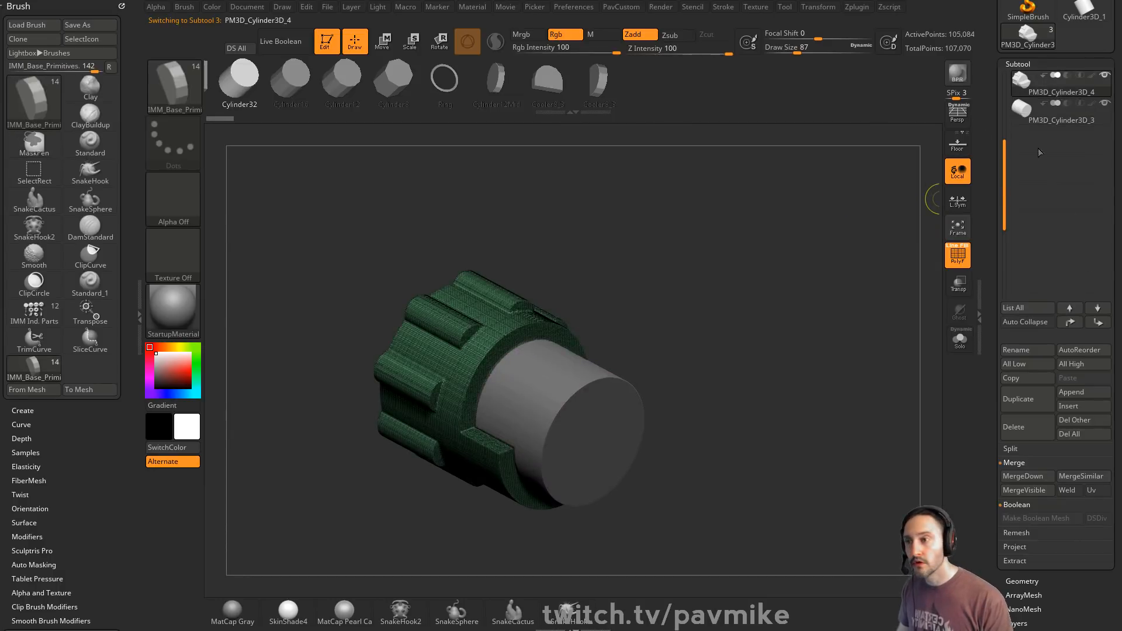
click(1063, 120)
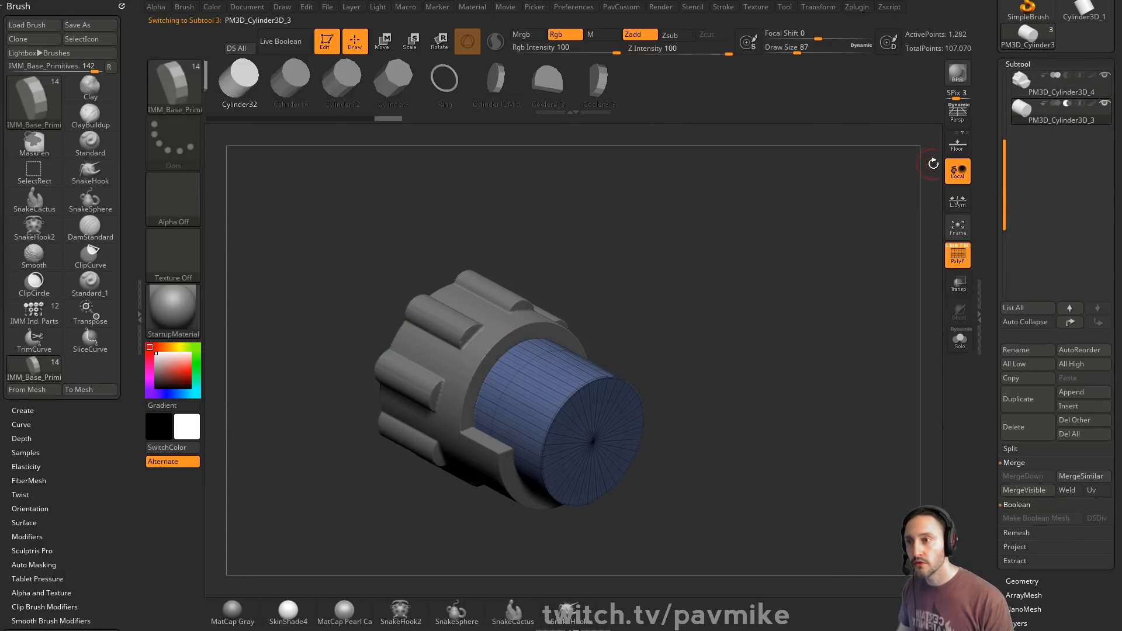
- Merge the knob down with the subtracting cylinder, run DynaMesh to hollow it out, and turn off the polygon frame display
click(1038, 90)
ctrl+click(790, 243)
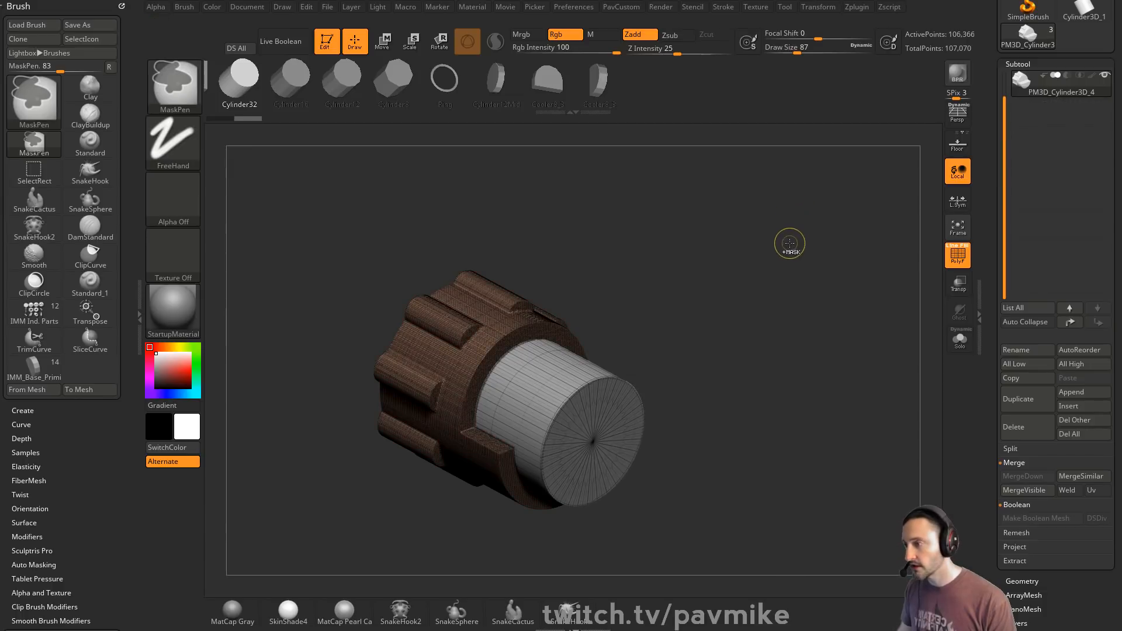
ctrl+drag(780, 217, 858, 323)
click(958, 255)
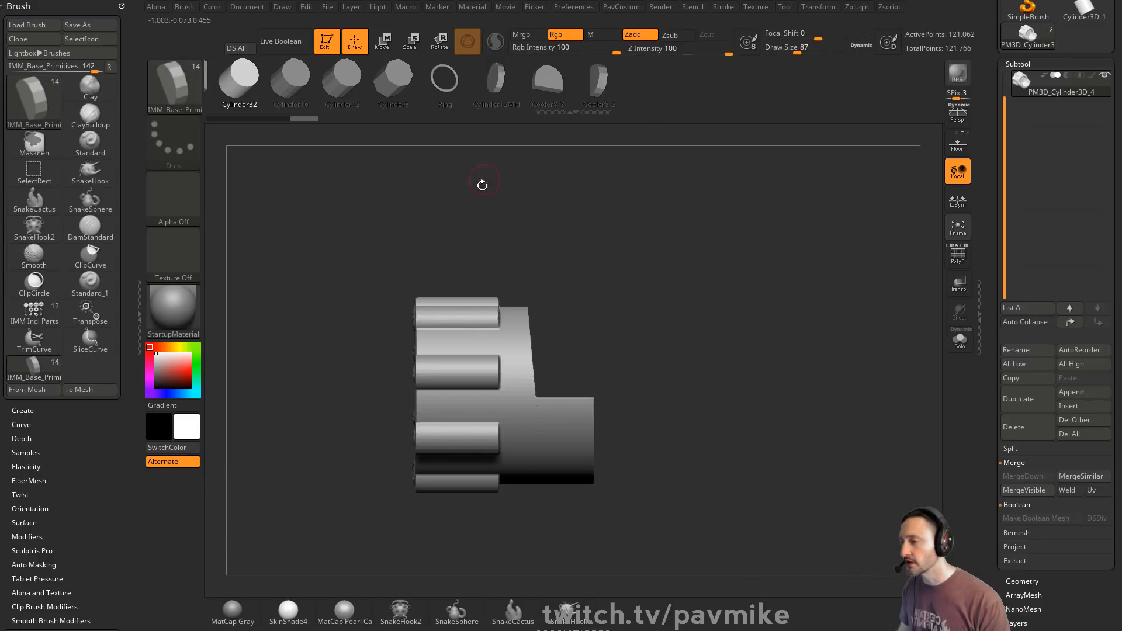
mouse_move(482, 185)
shift+mouse_down()
mouse_move(491, 426)
mouse_move(767, 286)
mouse_move(784, 288)
mouse_move(788, 303)
mouse_move(778, 266)
shift+mouse_up()
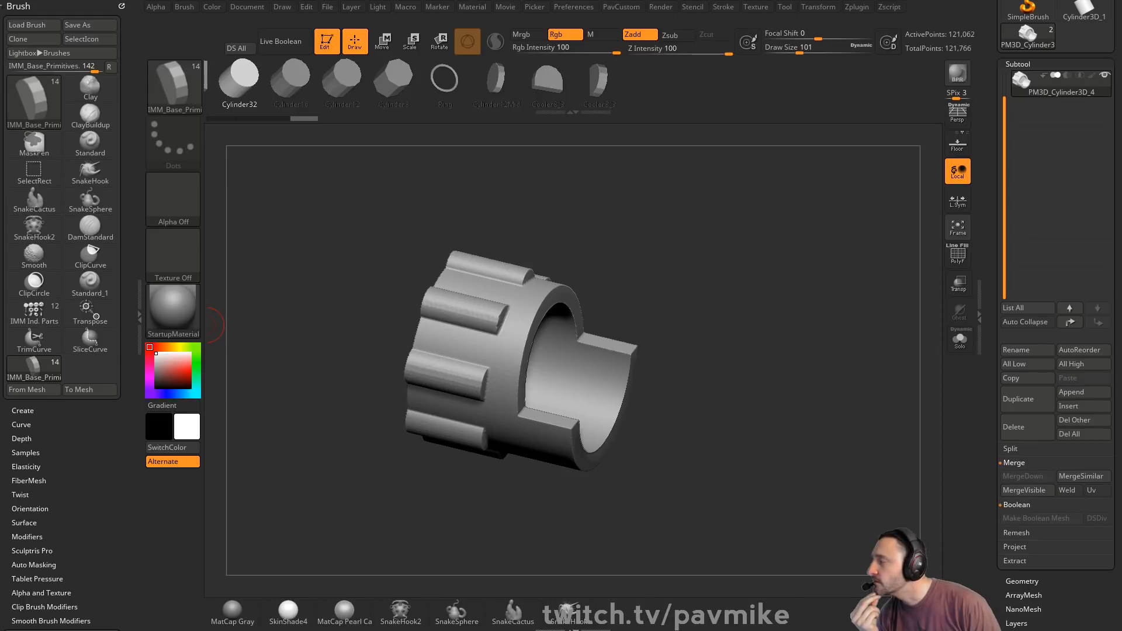
- Assign BasicMaterial to the hollowed knob
click(162, 304)
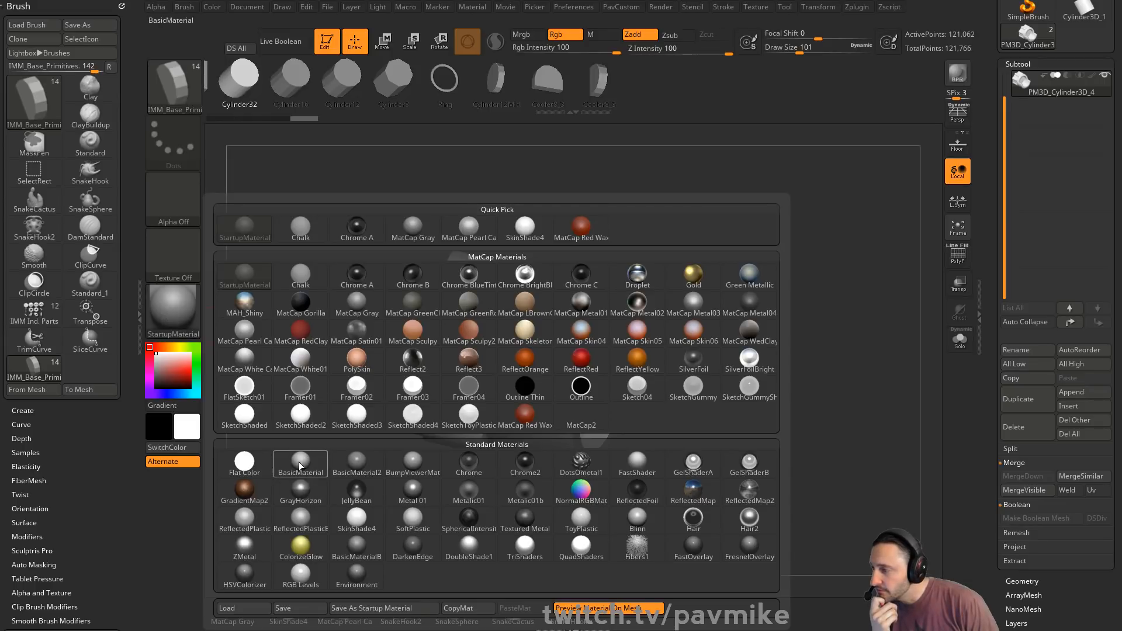
mouse_move(299, 464)
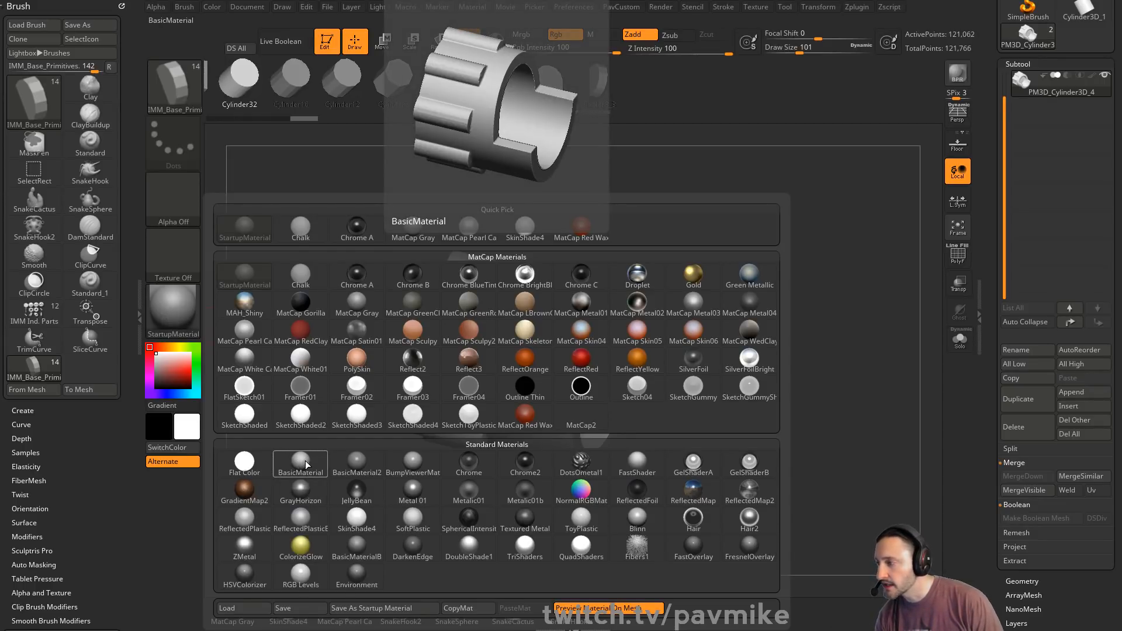
click(305, 460)
click(180, 314)
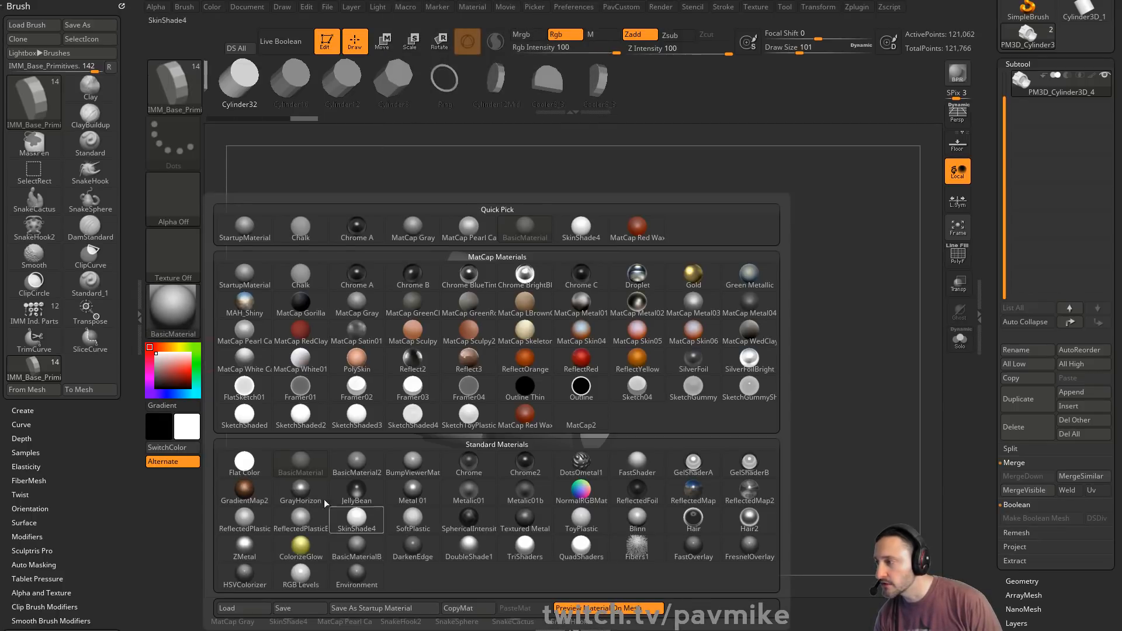
mouse_move(313, 463)
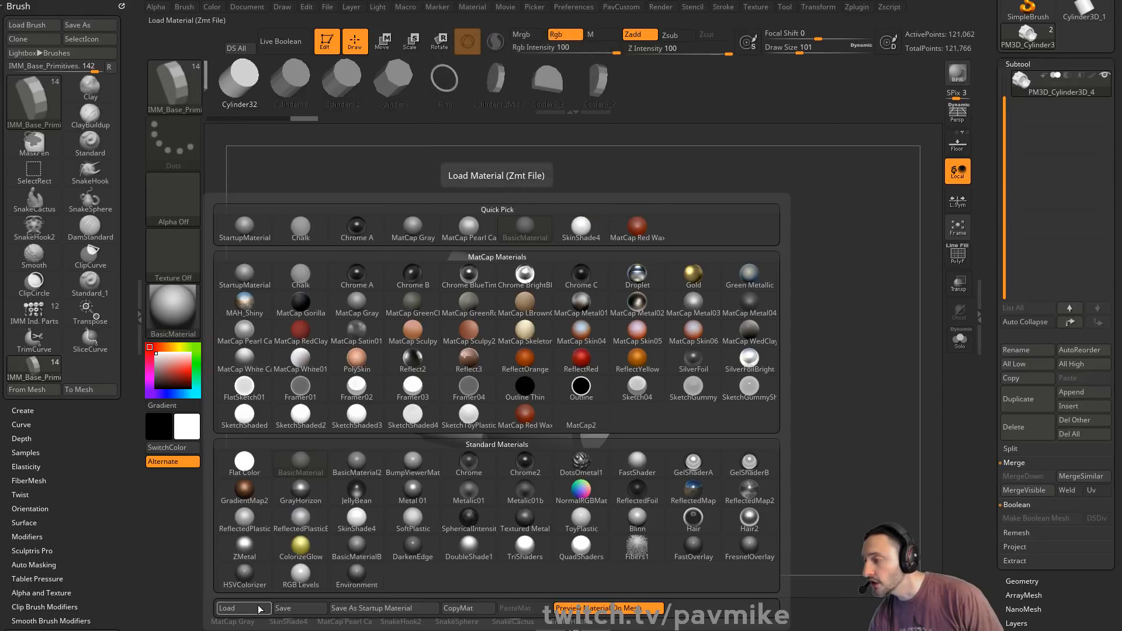
click(313, 469)
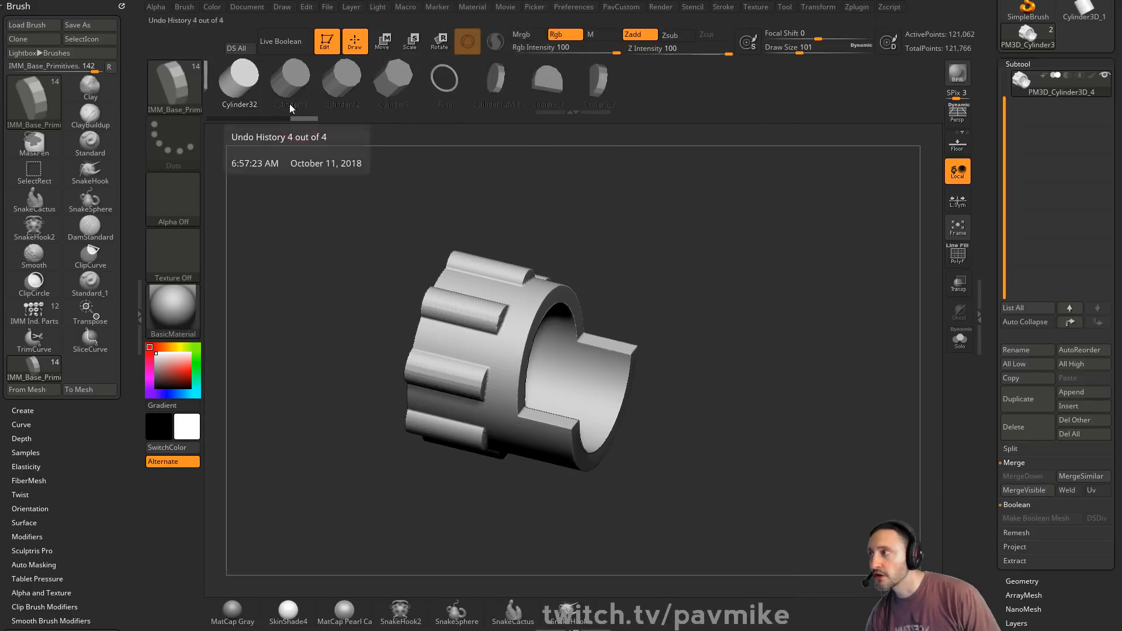
click(247, 6)
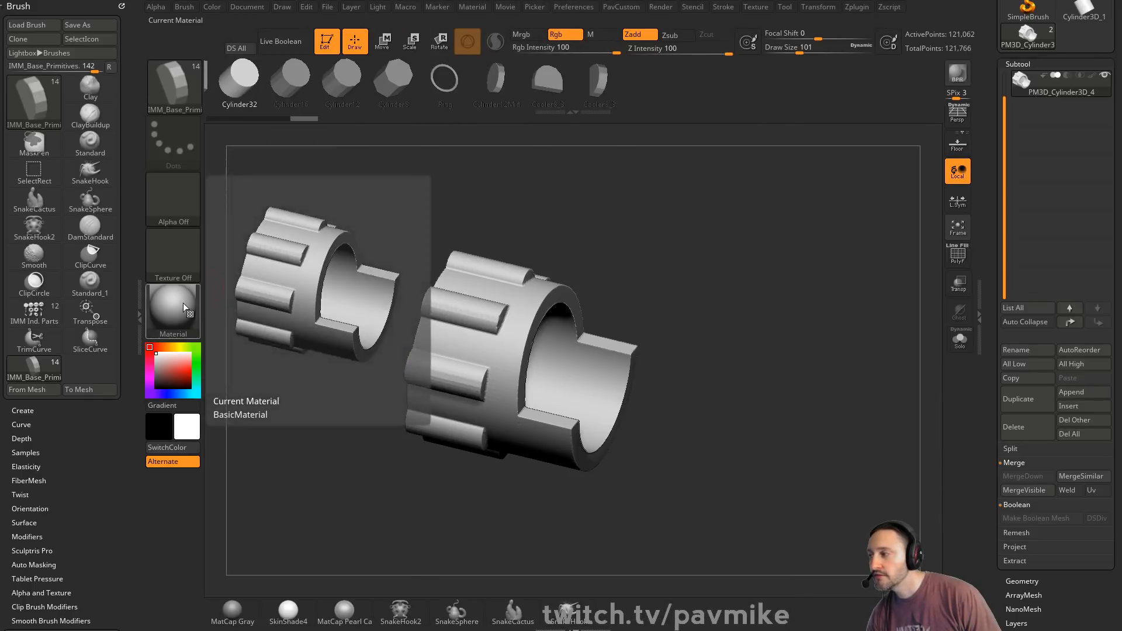
click(173, 310)
mouse_move(453, 518)
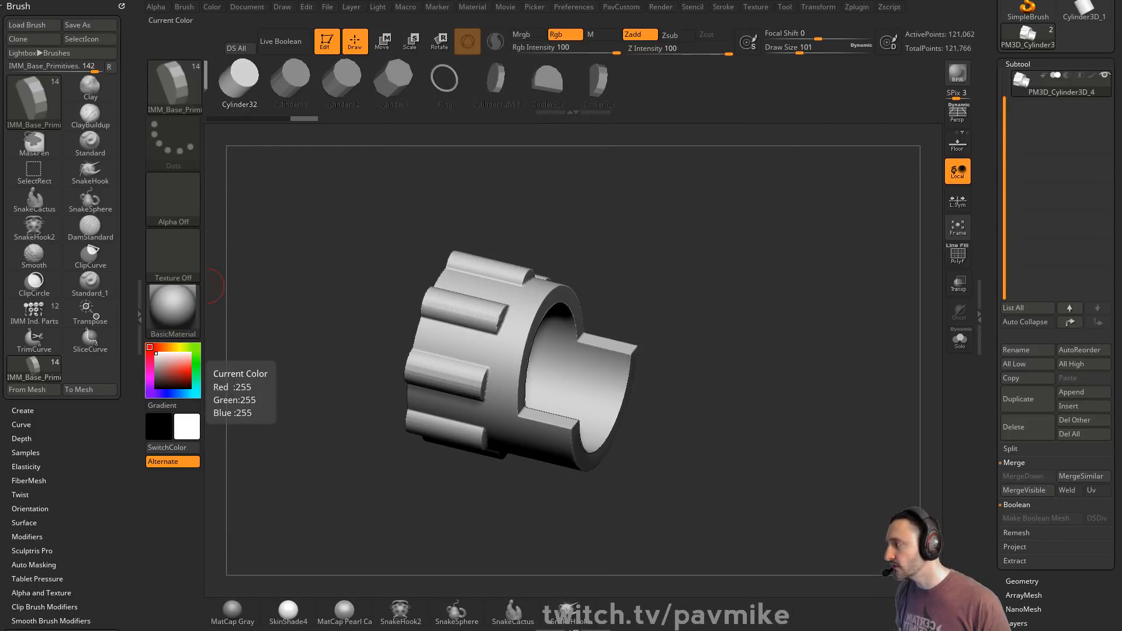
- Open the ZBrush 2018 program folder in File Explorer and look through its ZBrushes and ZStartup BrushPresets folders
key(super+e)
scroll(350, 269, up, 1)
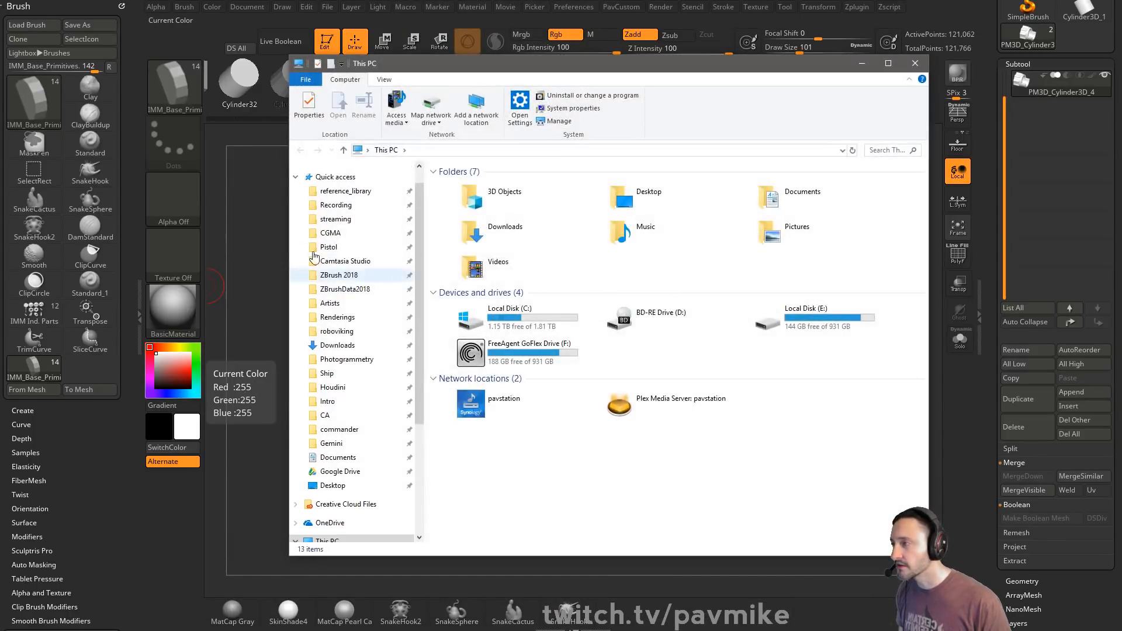
click(365, 277)
double_click(493, 260)
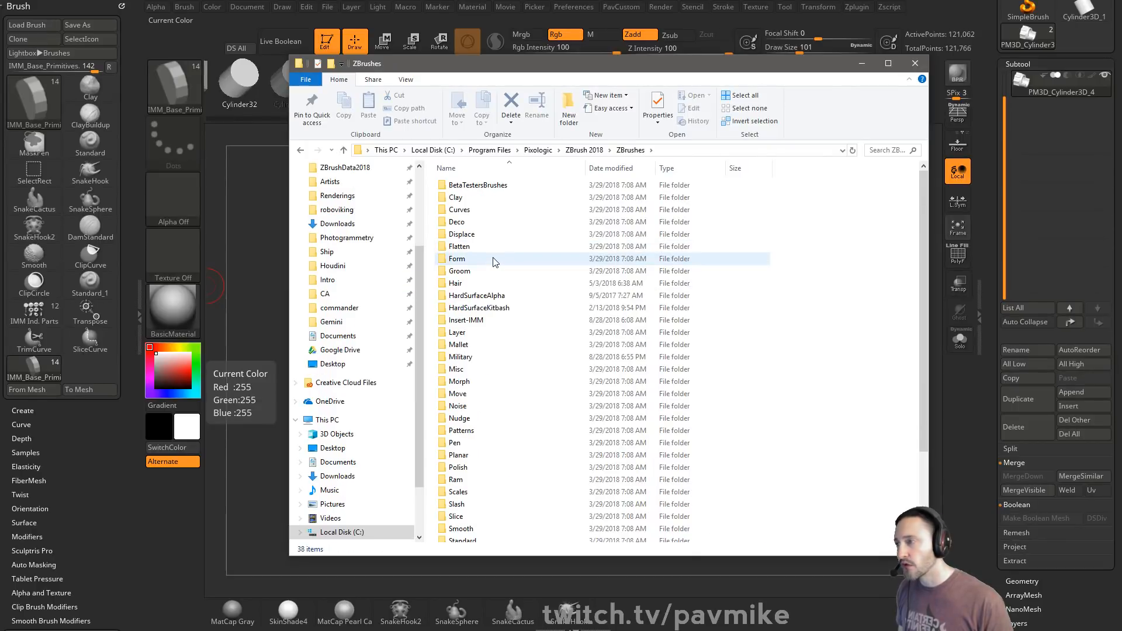
key(BackSpace)
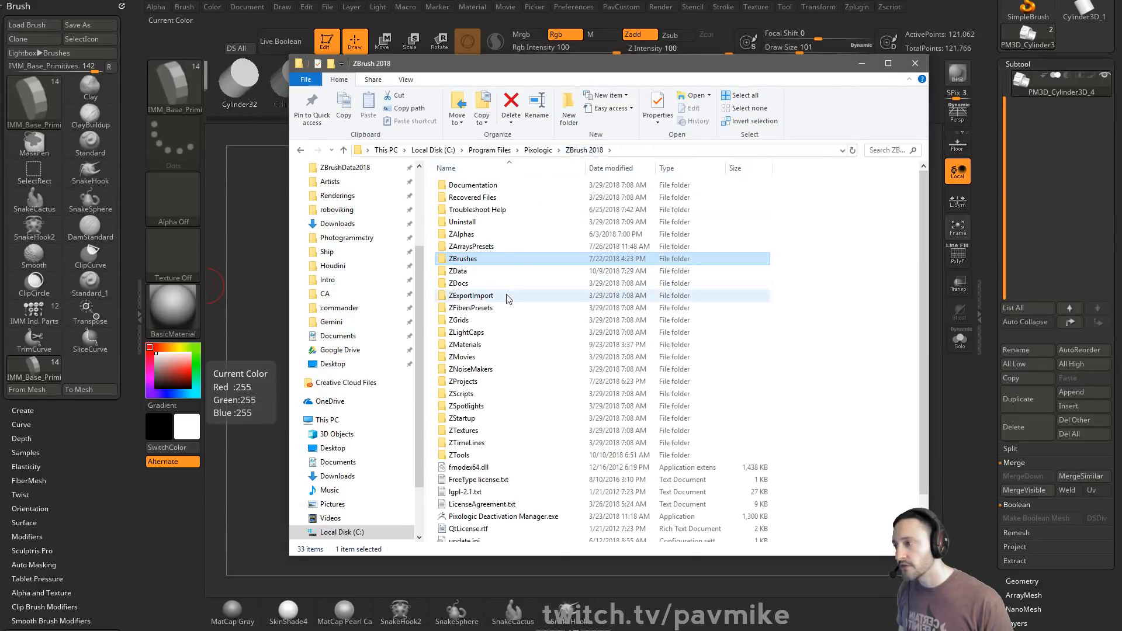
double_click(491, 418)
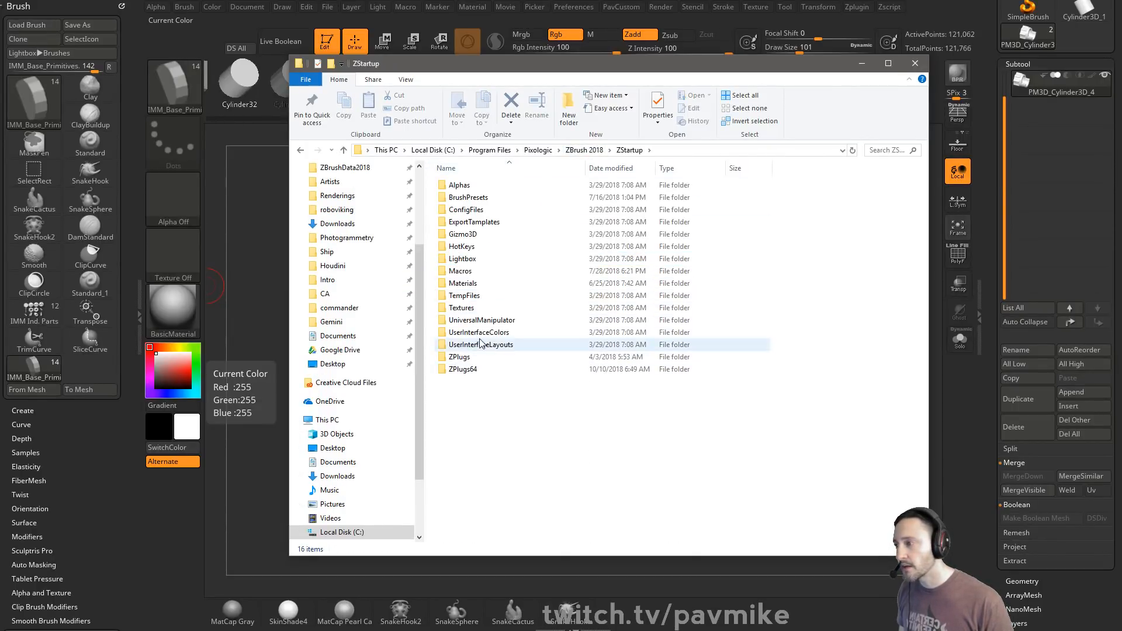
double_click(468, 197)
click(466, 199)
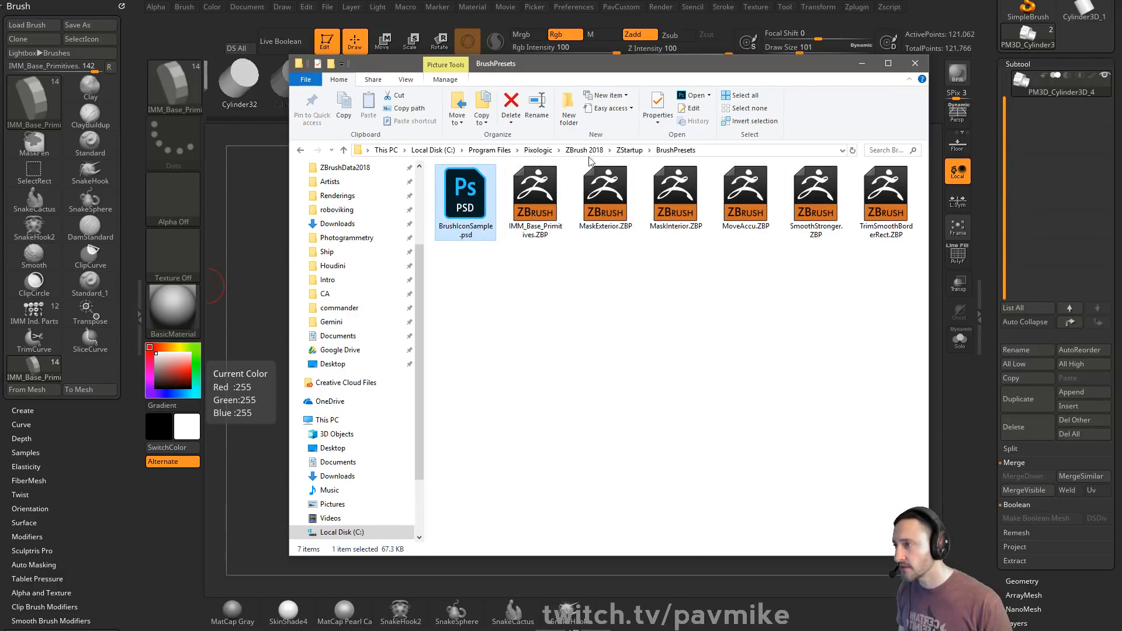
- Examine the brush files in the ZData BrushPresets folder of ZBrush 2018 and close the file browser
click(624, 152)
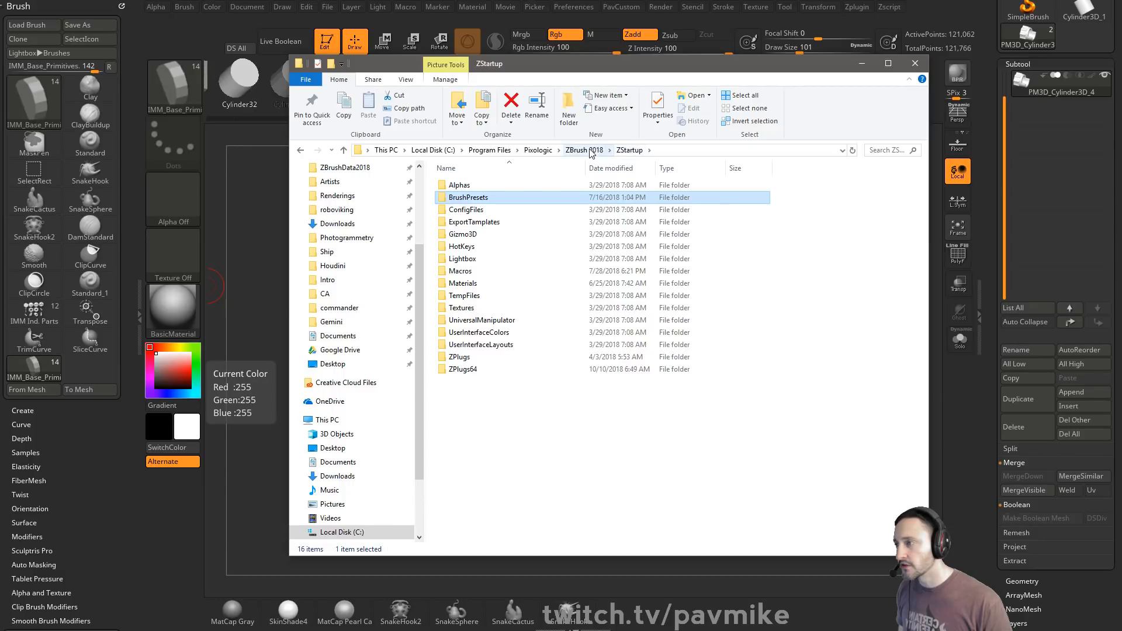
click(590, 151)
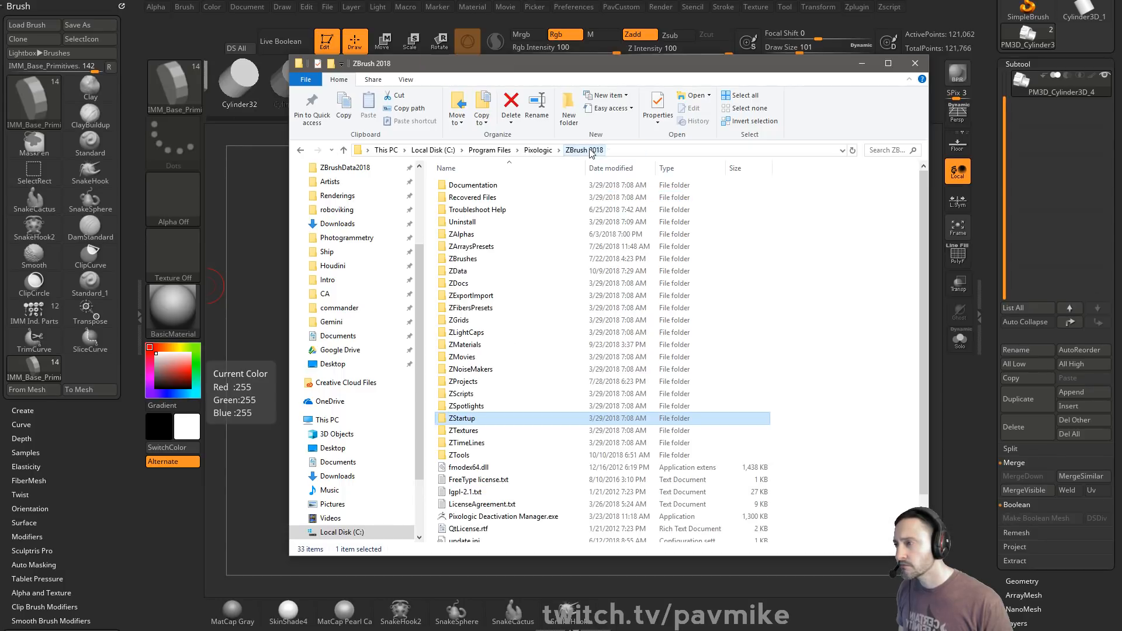
double_click(478, 275)
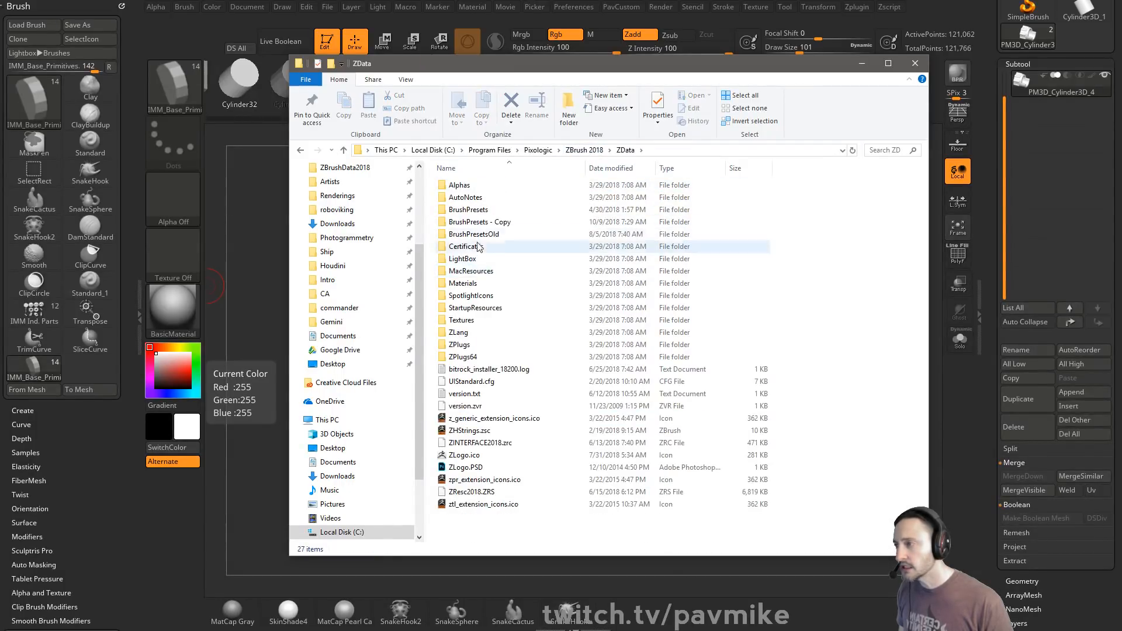
double_click(486, 216)
click(625, 150)
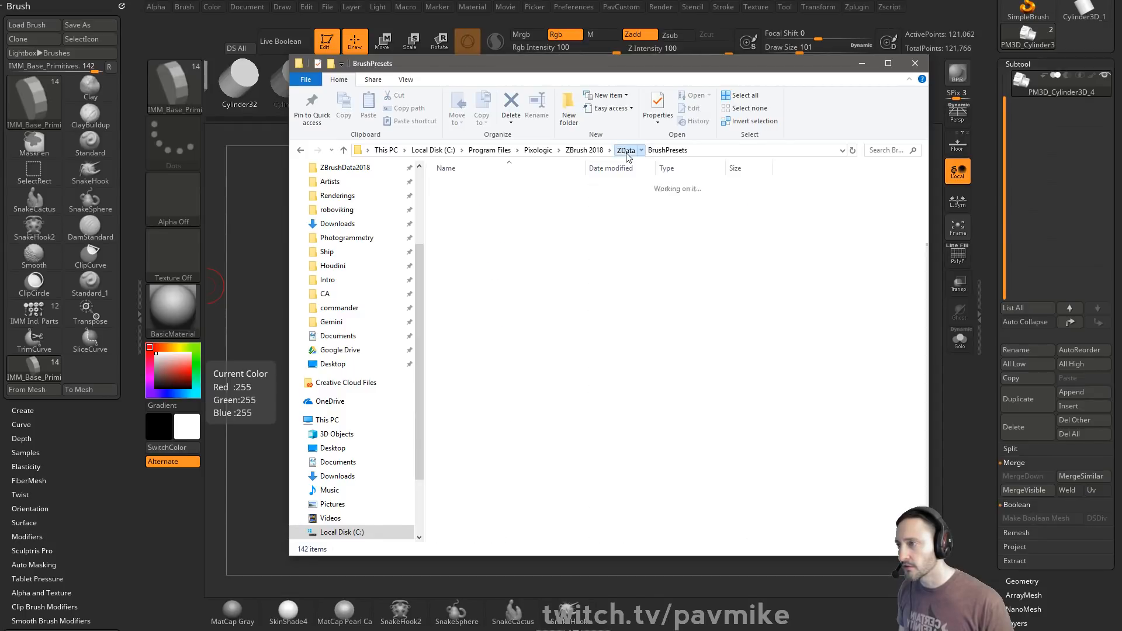
click(523, 223)
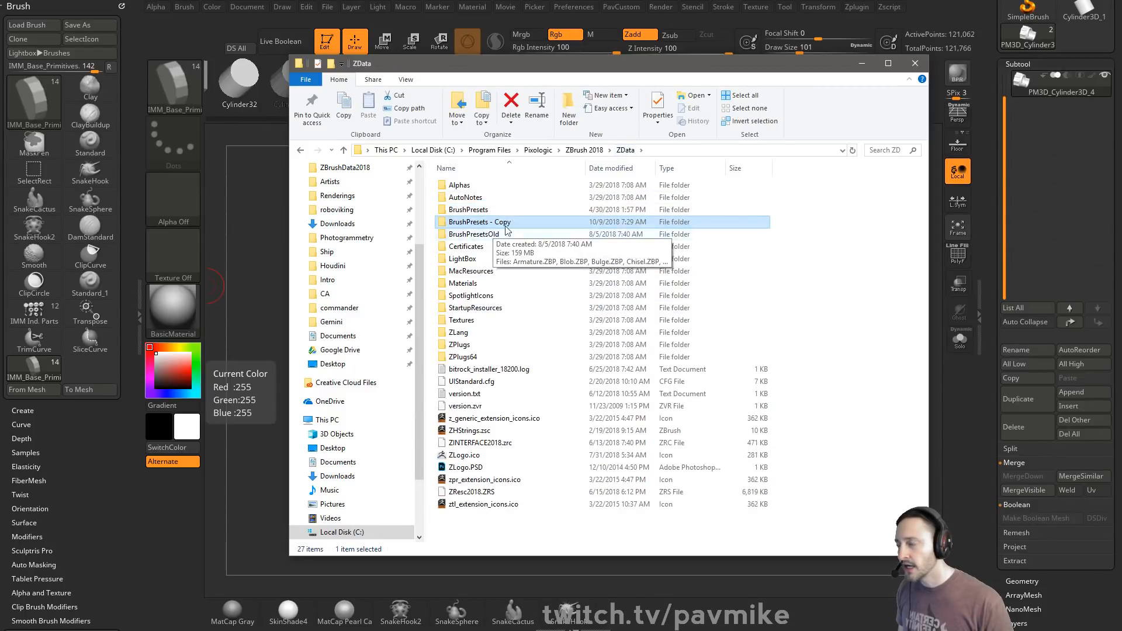
double_click(496, 210)
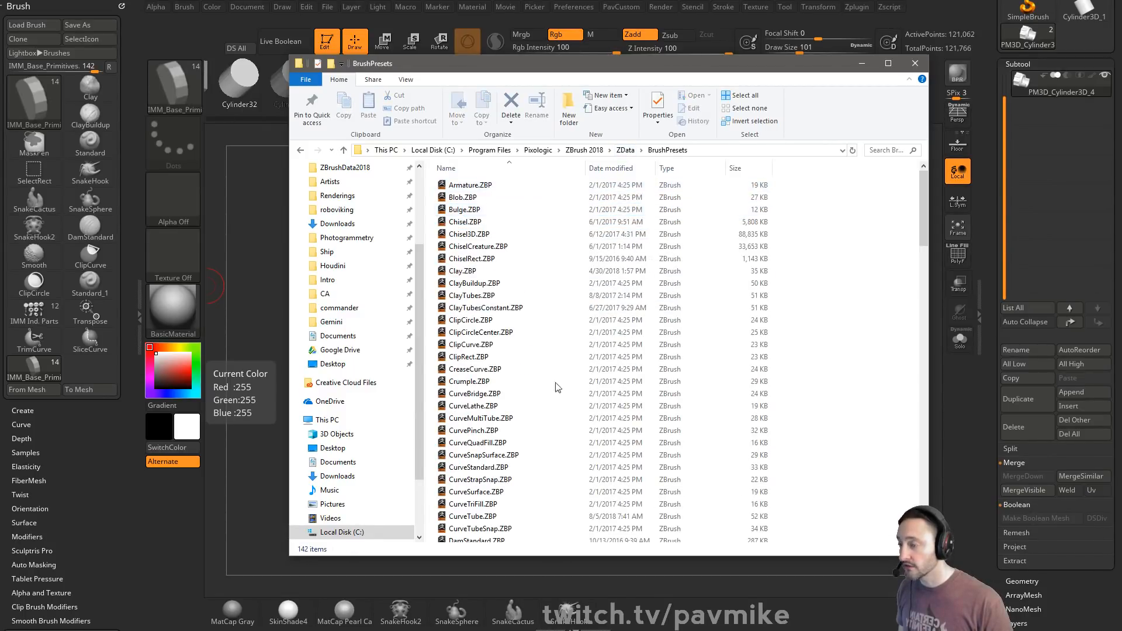
scroll(535, 292, down, 10)
scroll(539, 300, up, 10)
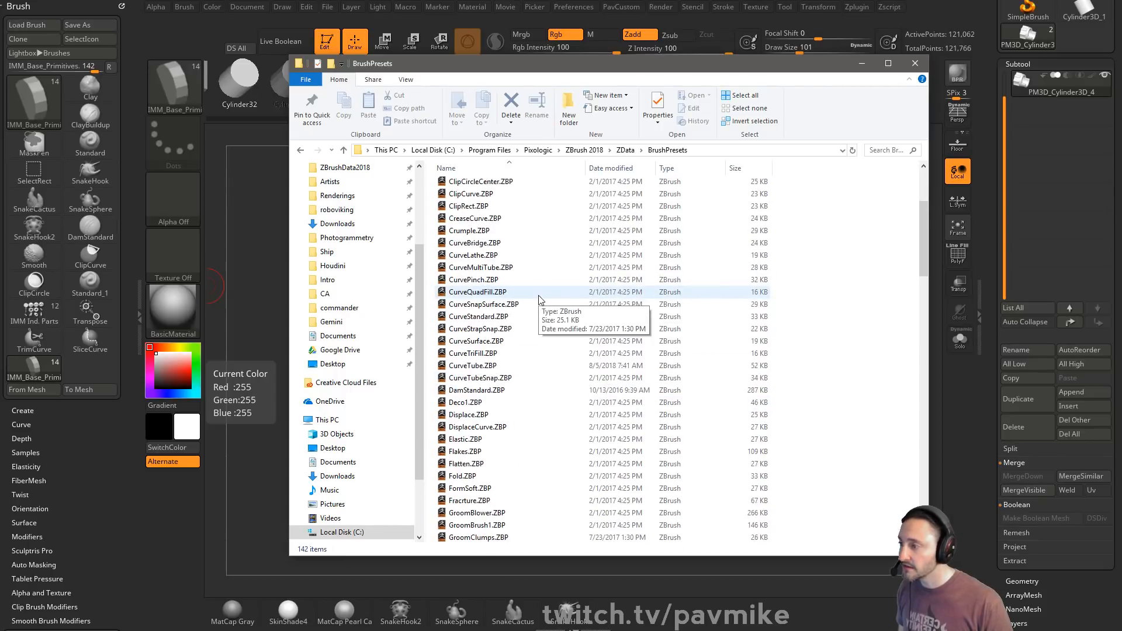
click(629, 151)
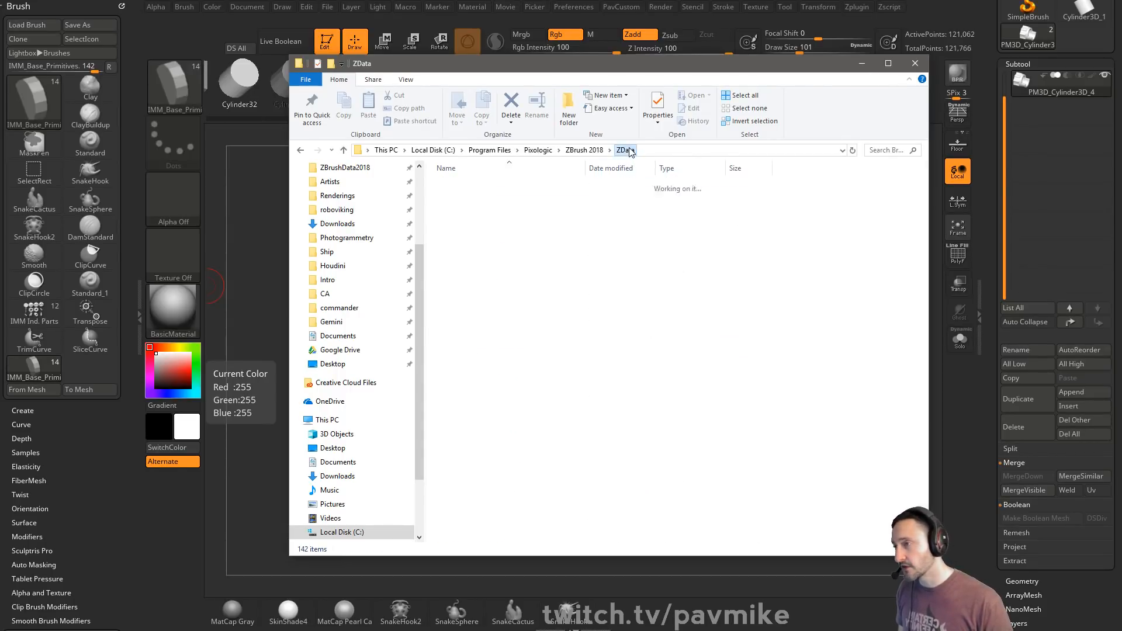
click(599, 151)
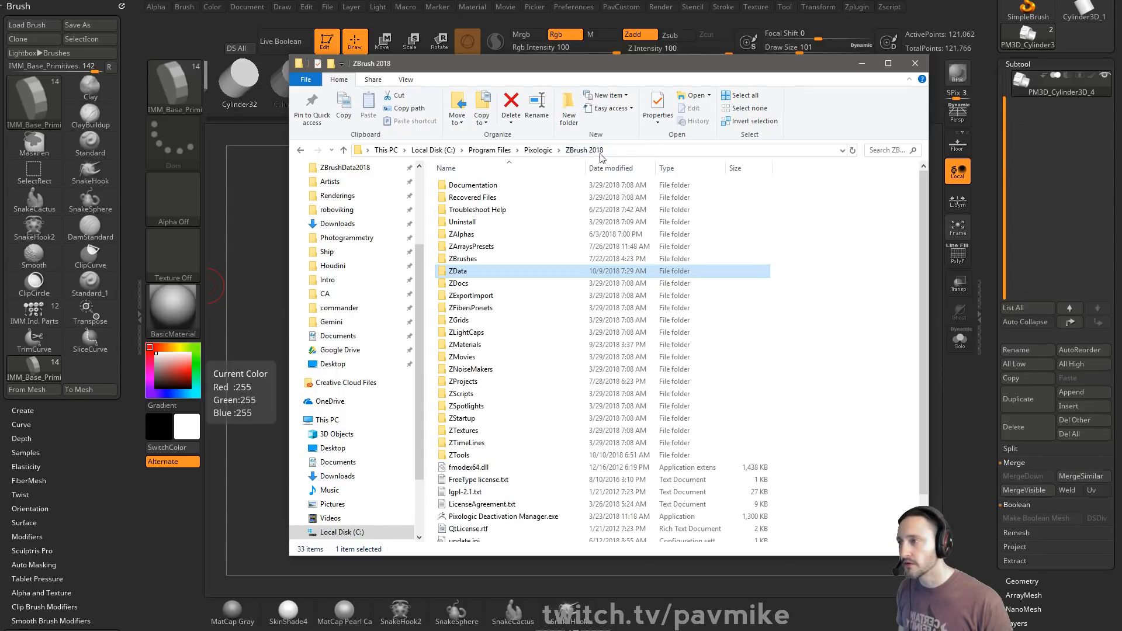
click(915, 64)
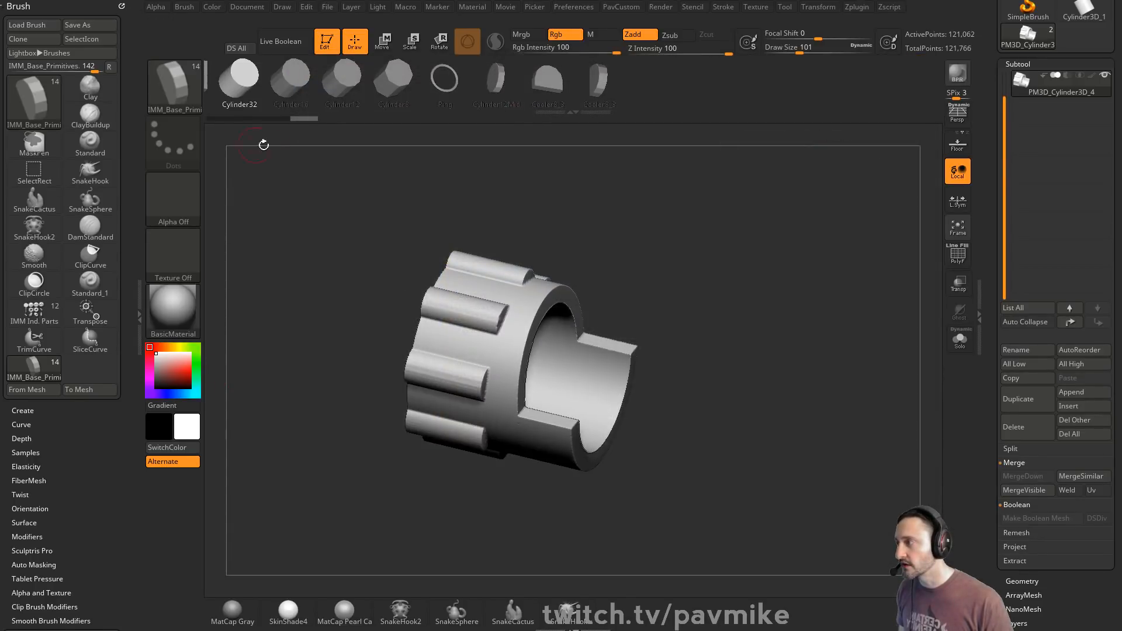
key(b)
key(Escape)
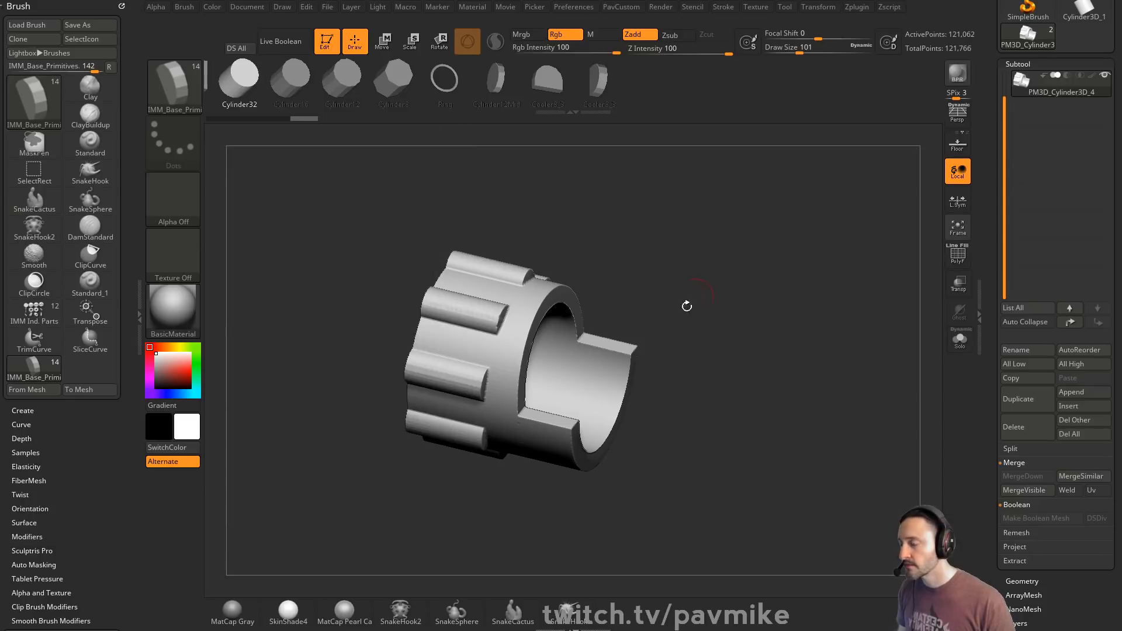
drag(631, 249, 700, 203)
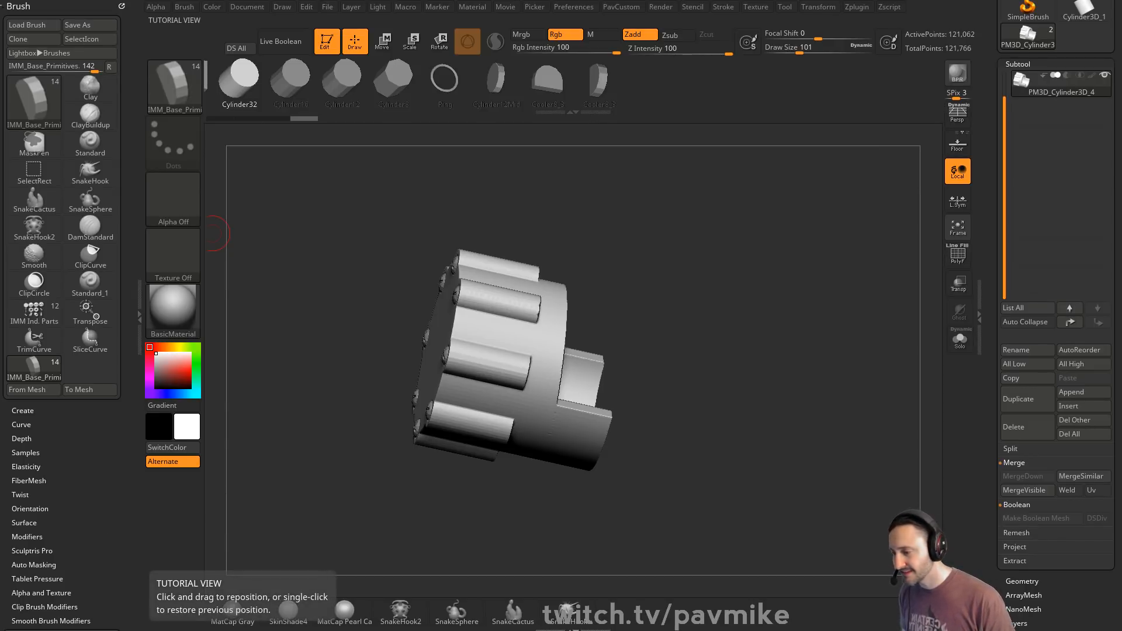
- Switch to the web browser, search Google for "did you know that zbrush hd geo", and show only video results
key(alt+Tab)
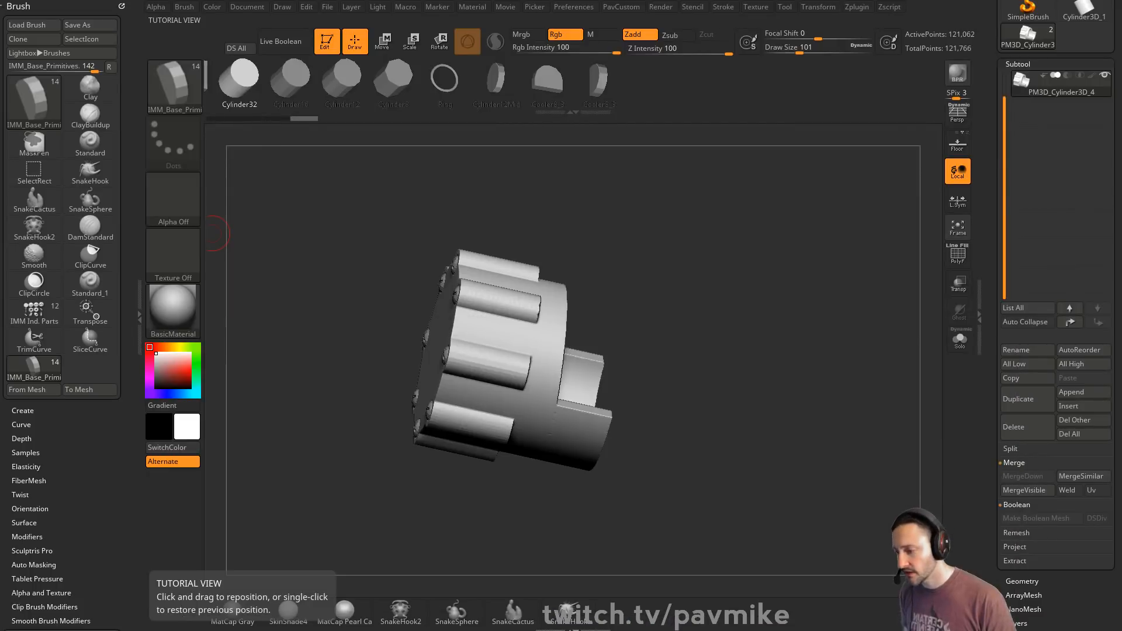
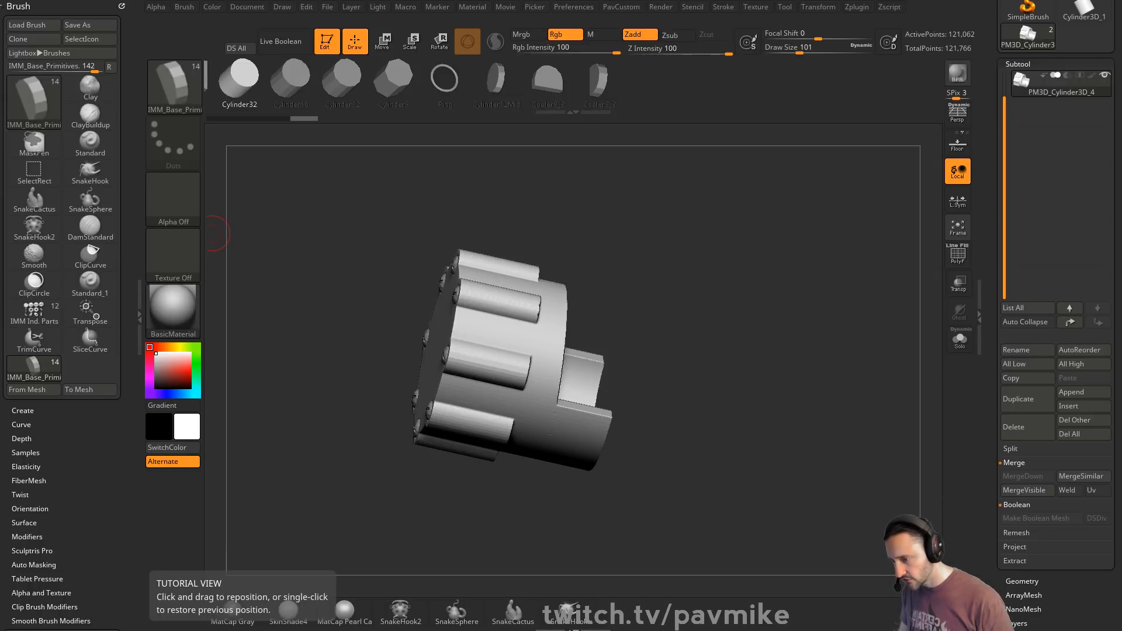
key(alt+Tab)
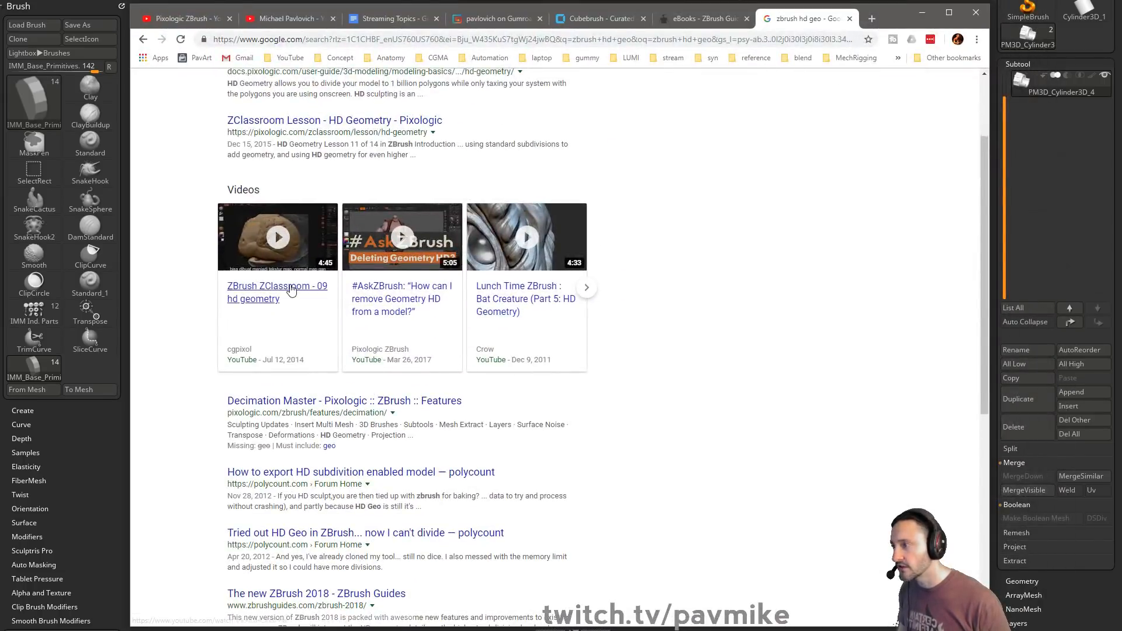
scroll(206, 330, up, 3)
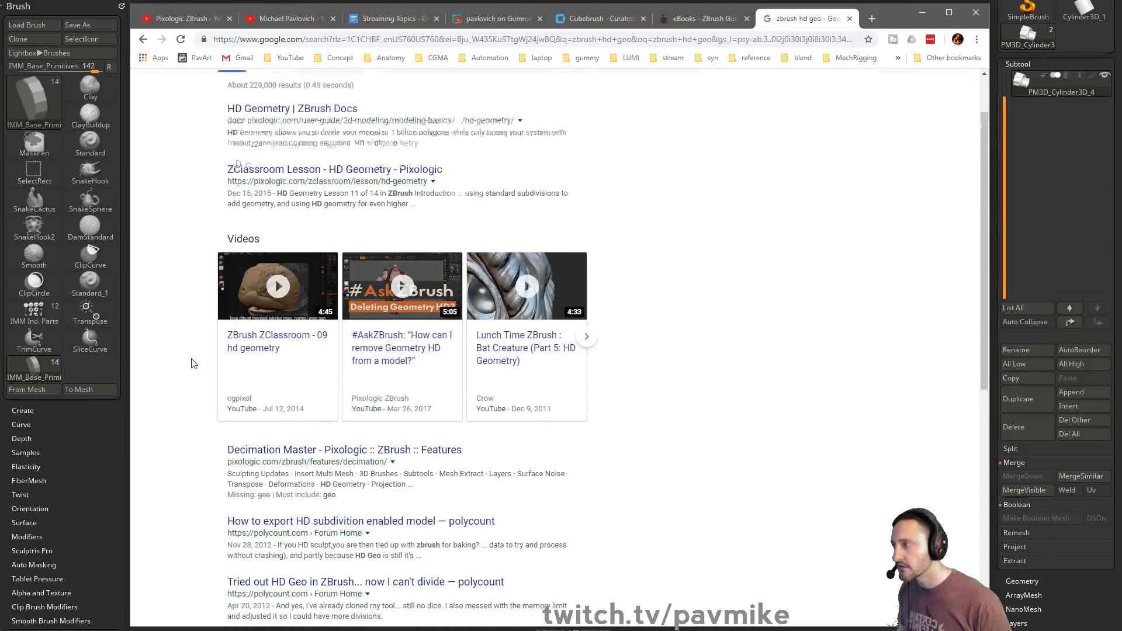
click(229, 93)
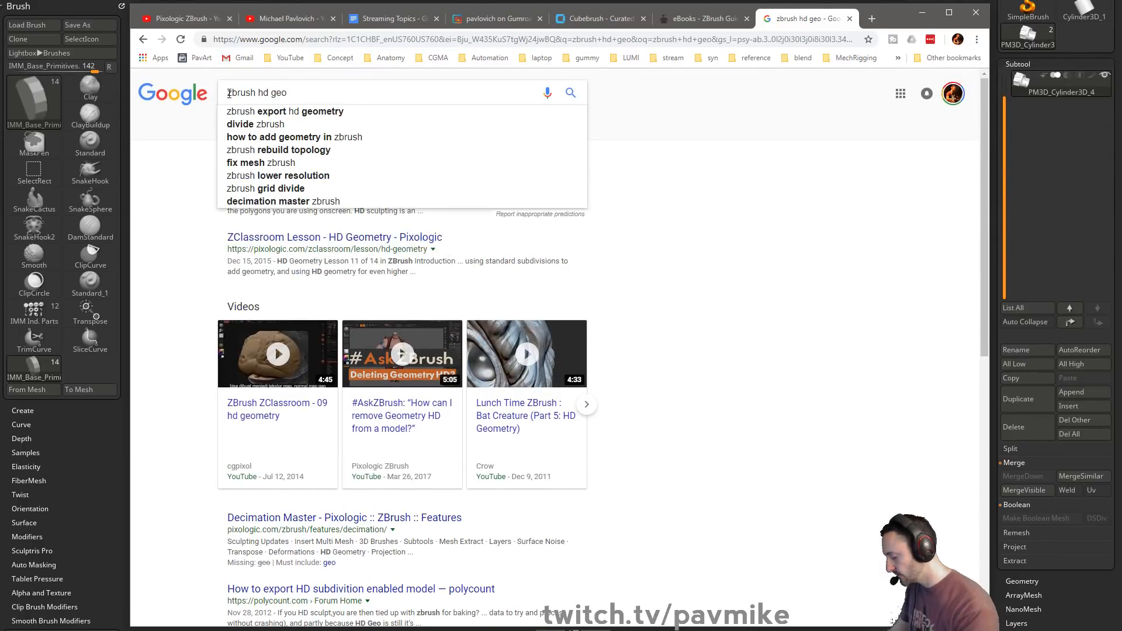
text(did you know that)
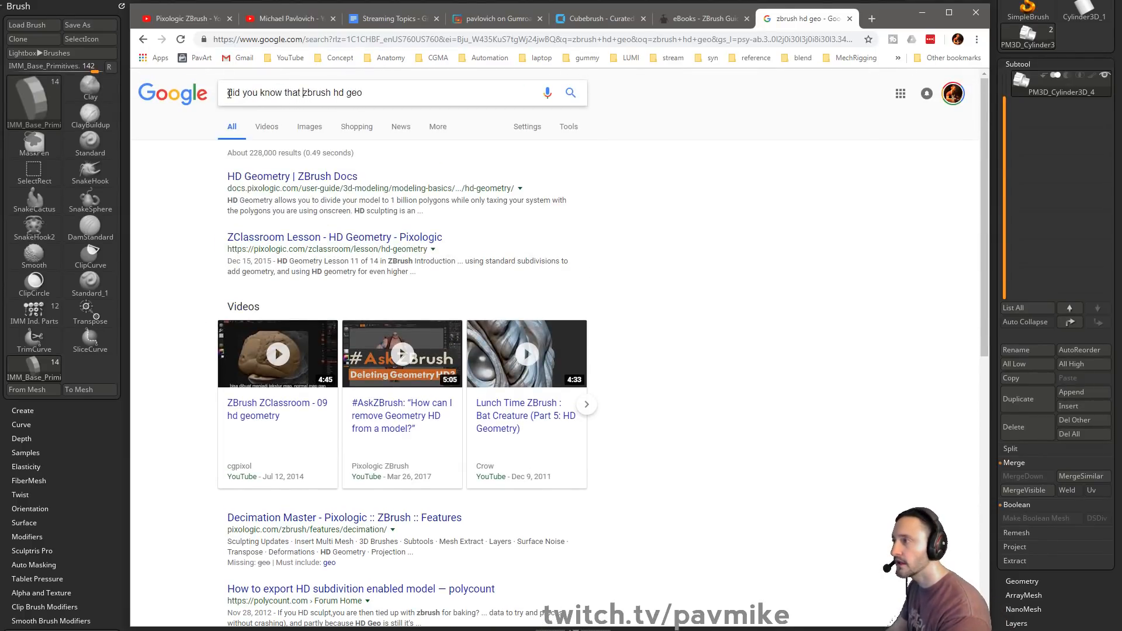
key(Return)
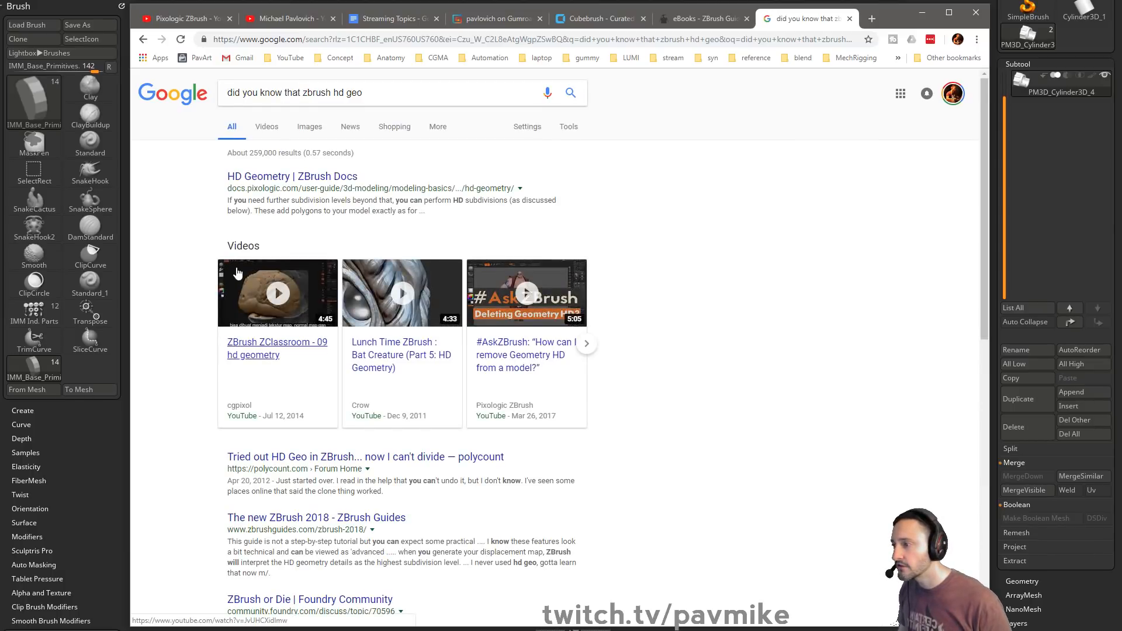
click(267, 127)
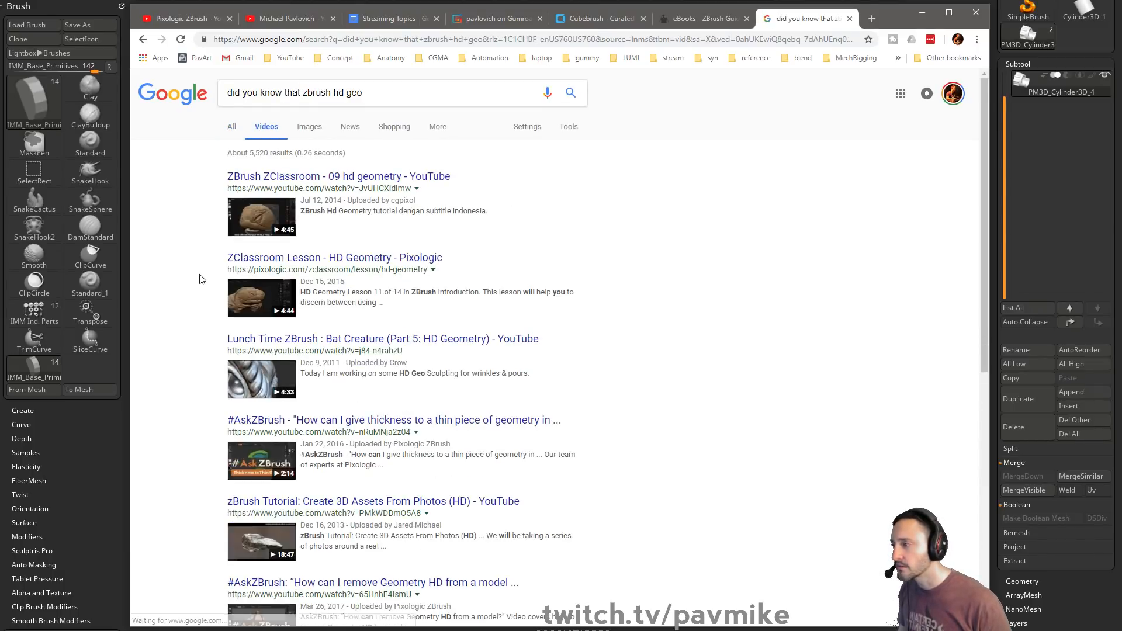
- Look over the video results and refine the Google search to "did you know that zbrush hd geo livestream"
scroll(207, 314, down, 2)
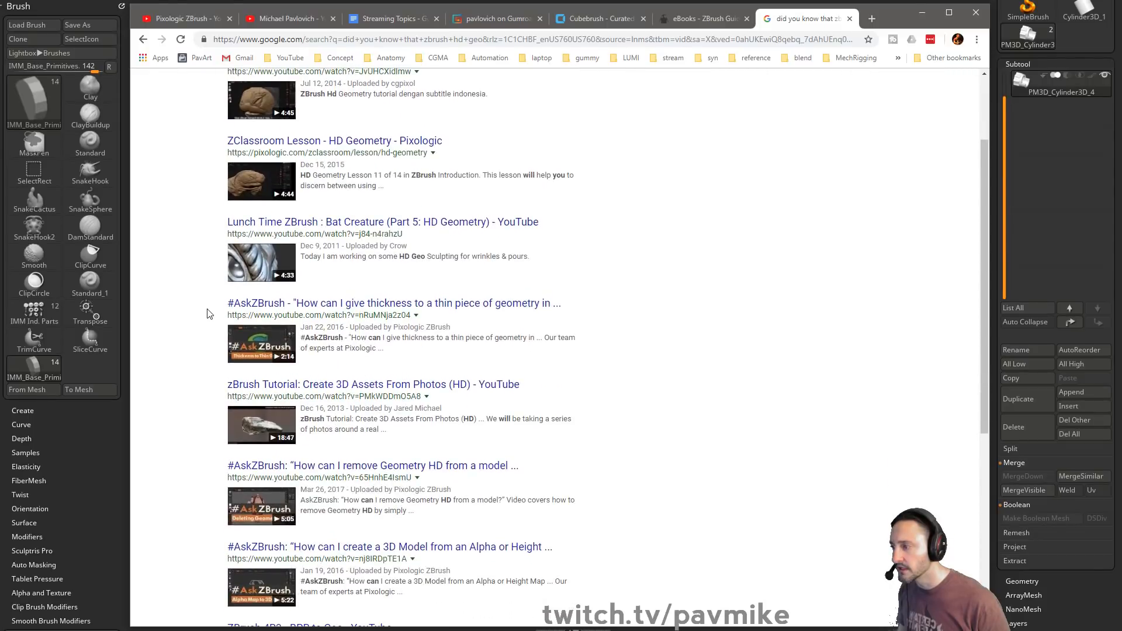
scroll(207, 314, up, 2)
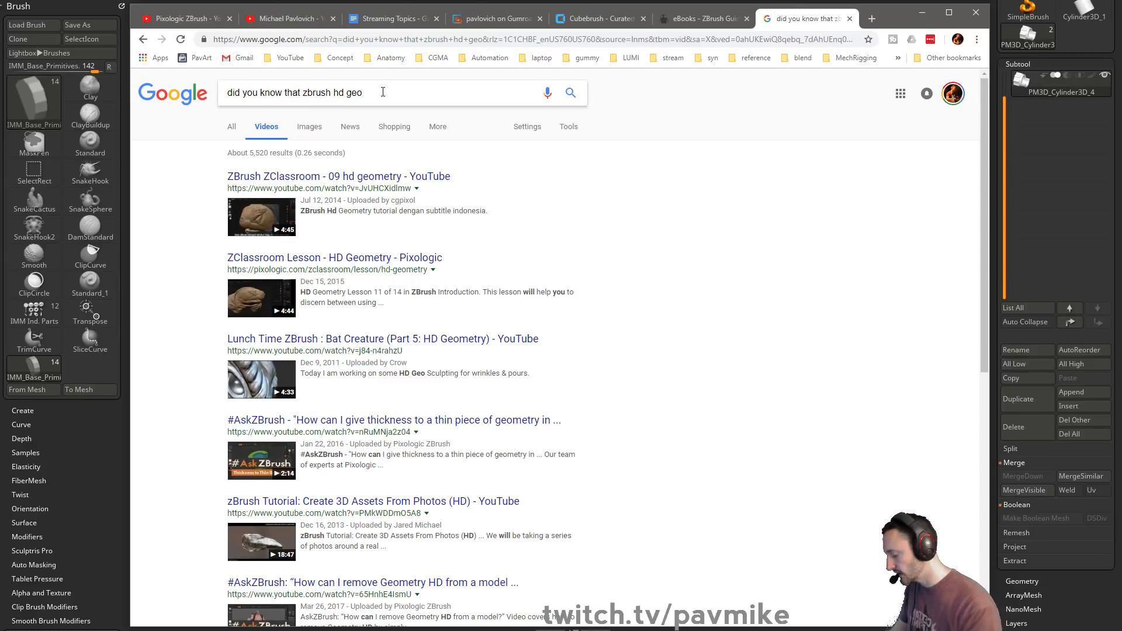
text(vestream)
key(Return)
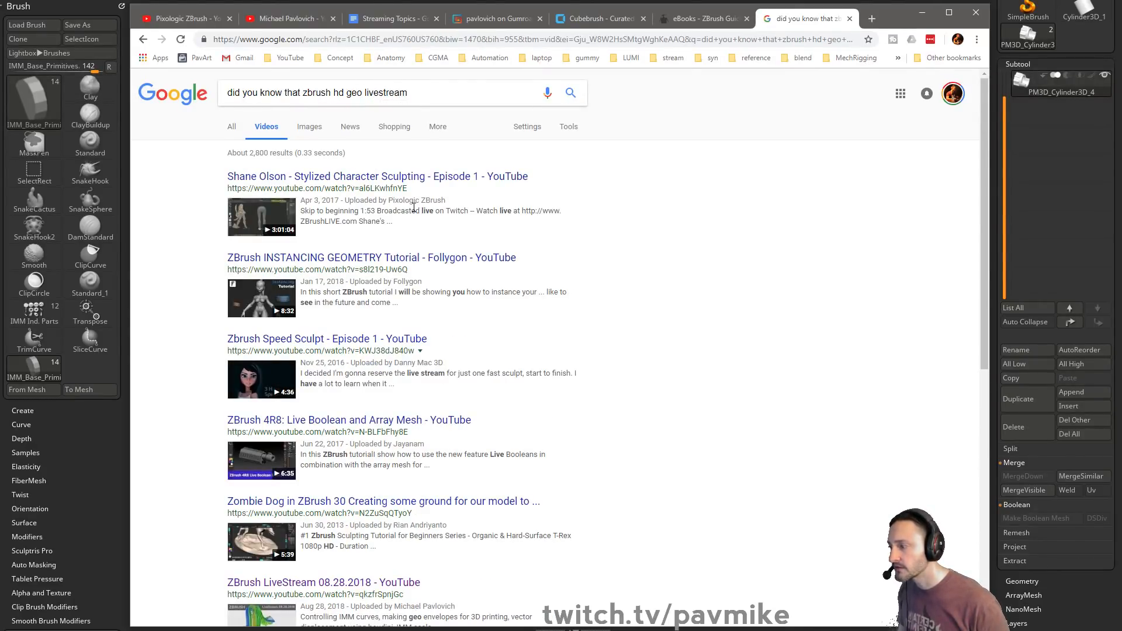
- Remove "did you know that" from the search query and close the Google results page
click(301, 92)
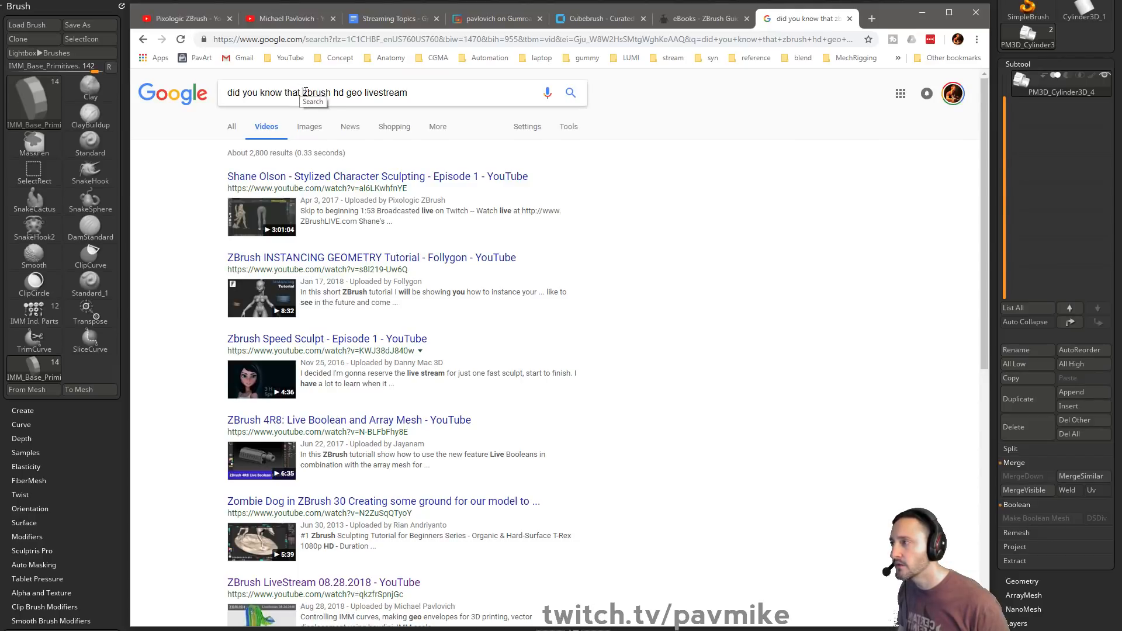
drag(305, 93, 137, 89)
key(BackSpace)
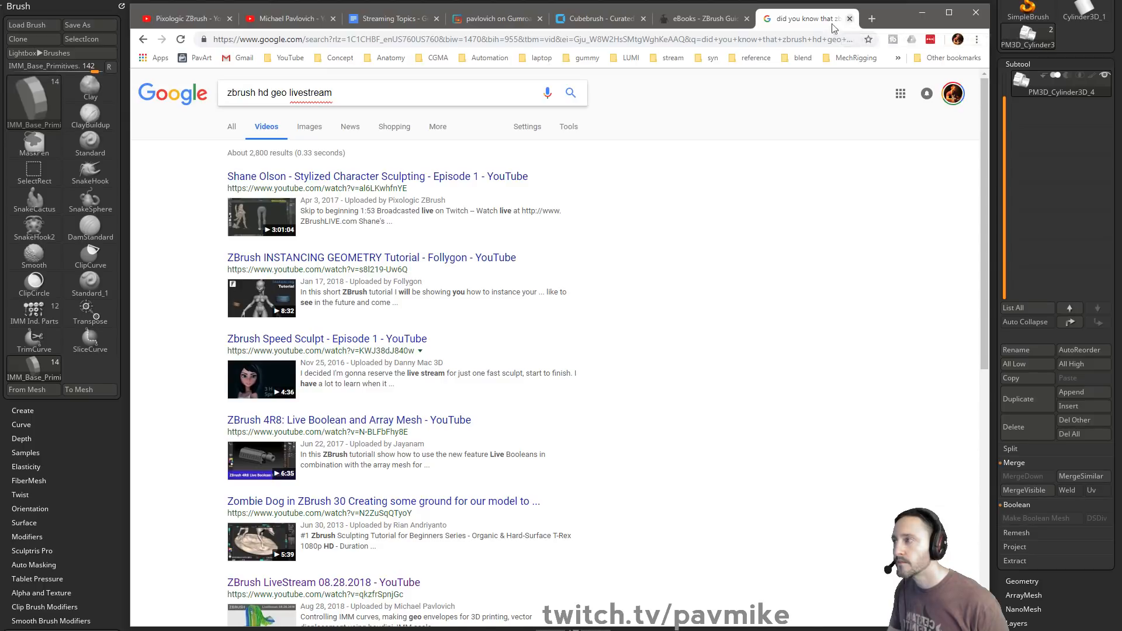
click(850, 18)
- Browse the Pixologic ZBrush channel's YouTube playlists, load more of them, and return to ZBrush
click(214, 19)
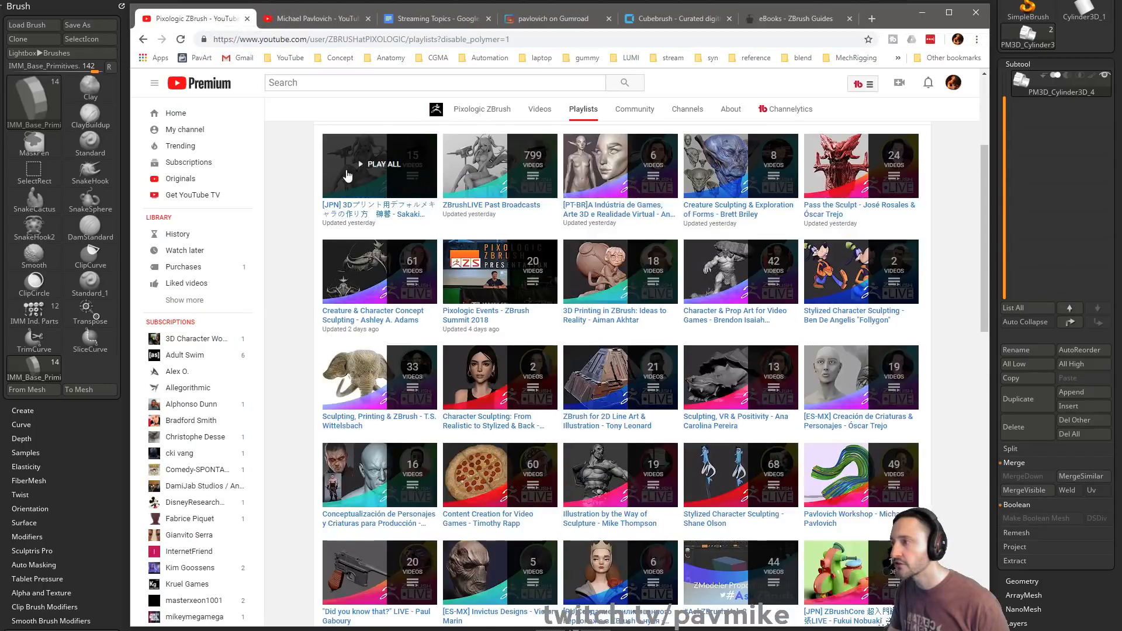
scroll(446, 204, up, 3)
scroll(442, 257, down, 15)
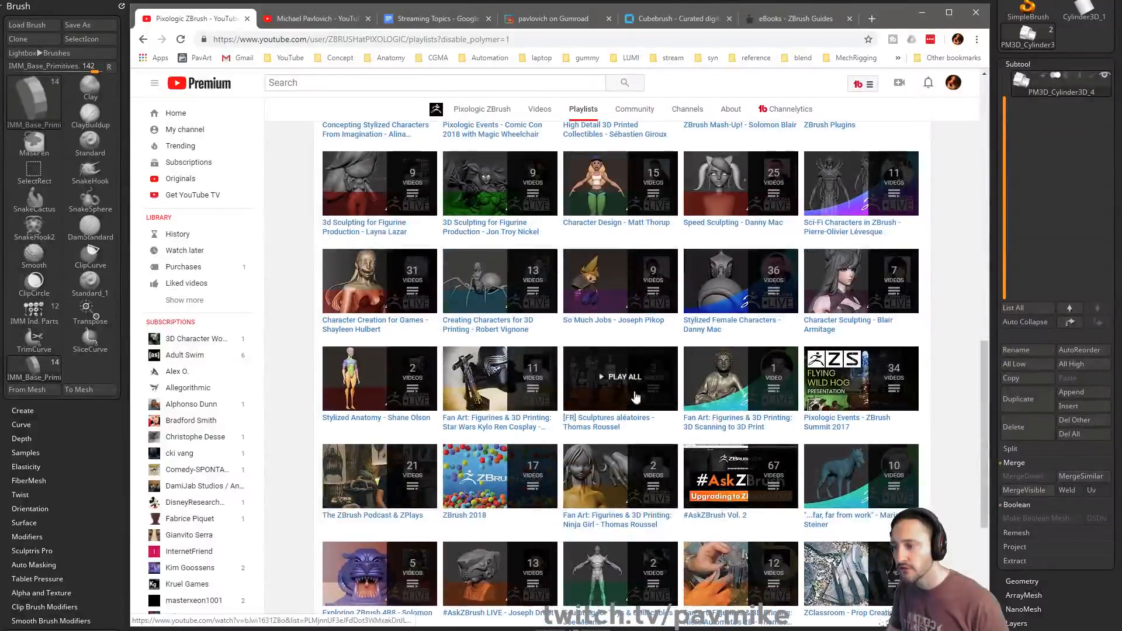
scroll(584, 329, down, 5)
click(630, 523)
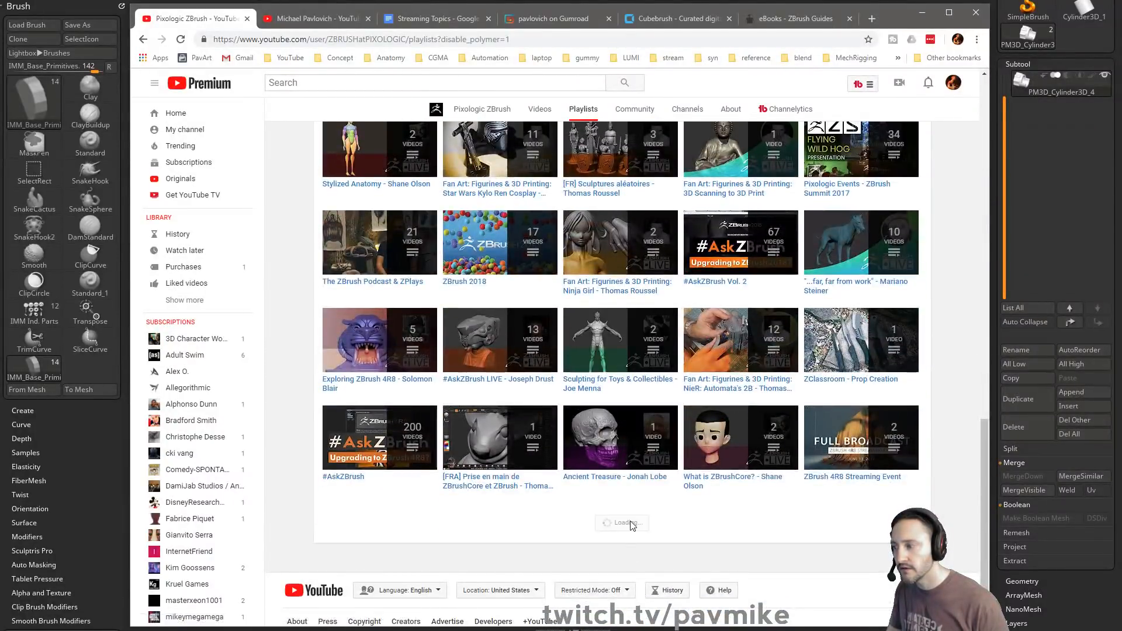
scroll(670, 408, down, 6)
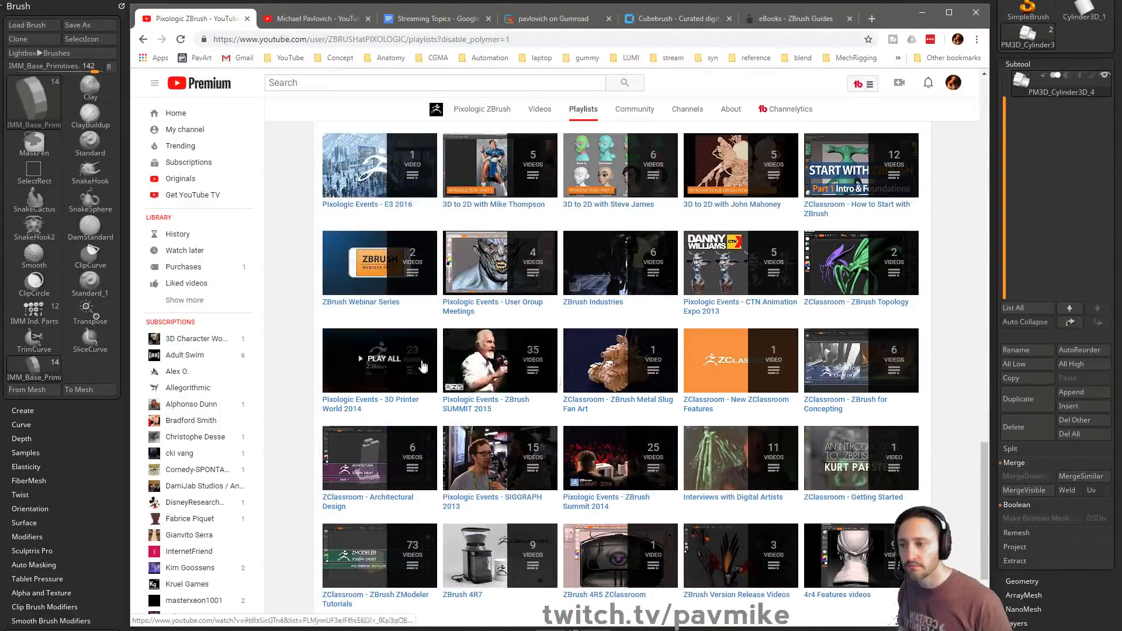
key(alt+Tab)
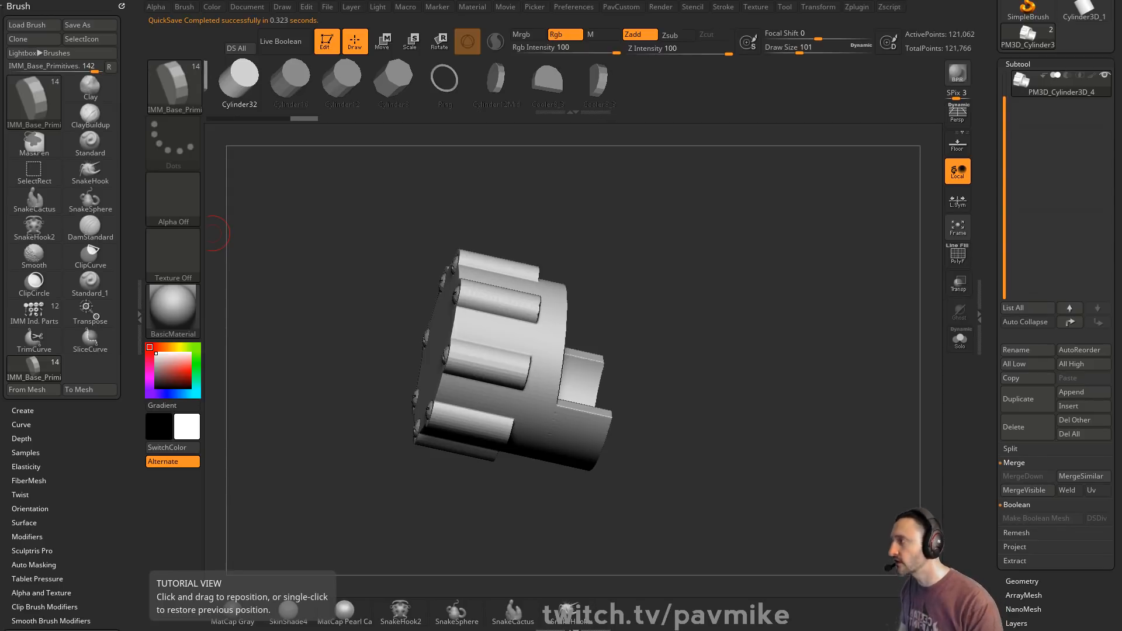
- Show the polyframe on the hollowed knob, enable Groups in the DynaMesh settings, and switch DynaMesh off
shift+drag(672, 258, 644, 362)
key(shift+f)
key(2)
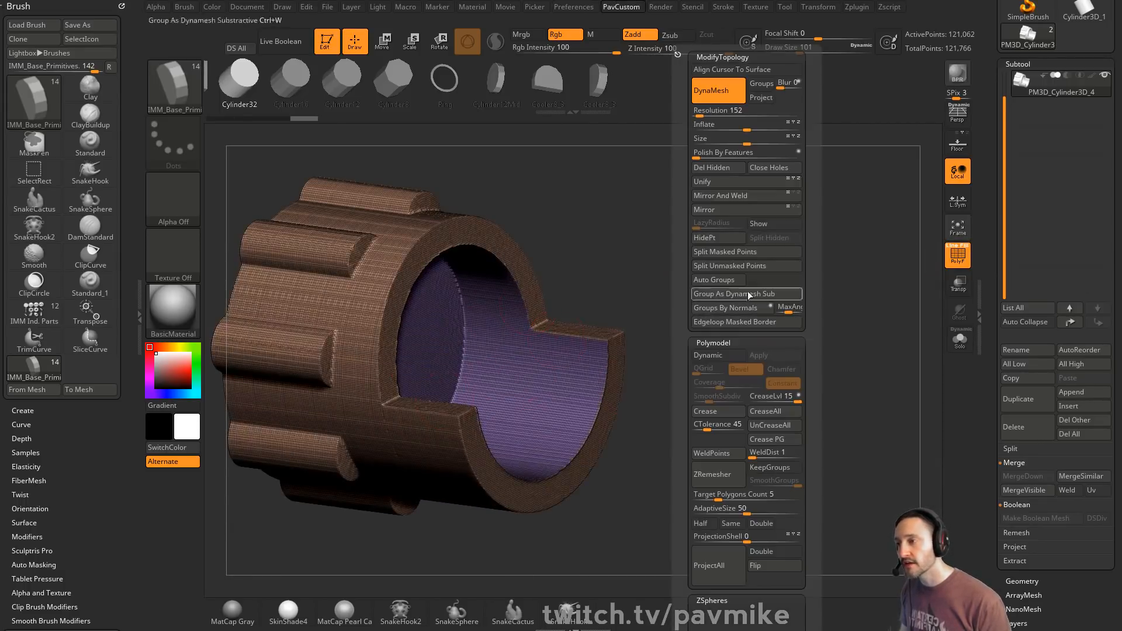
click(765, 84)
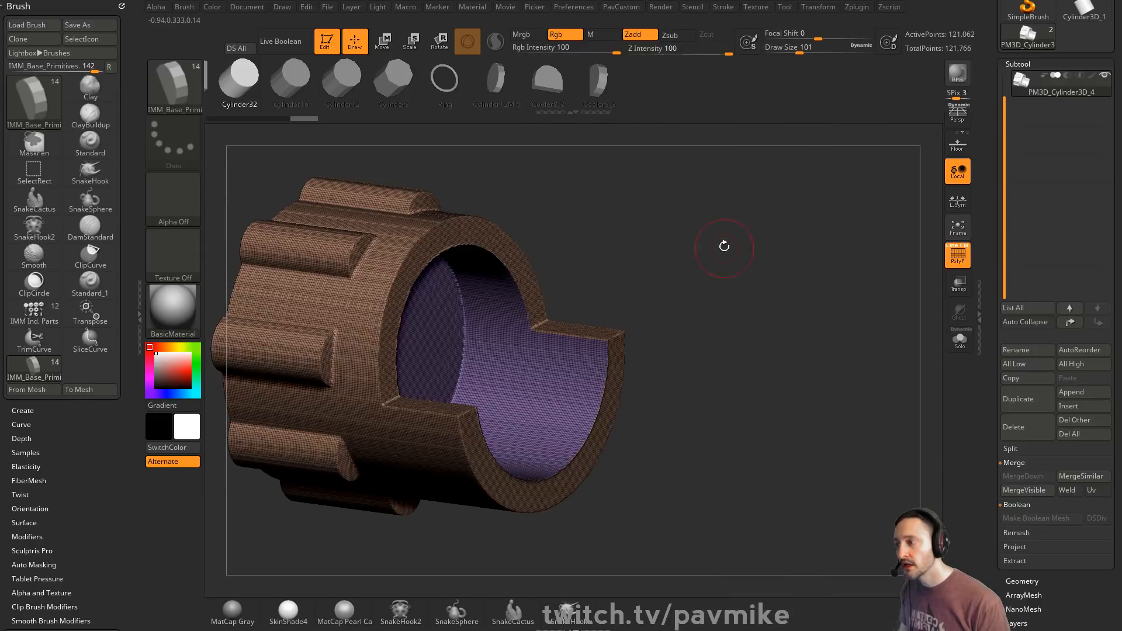
key(2)
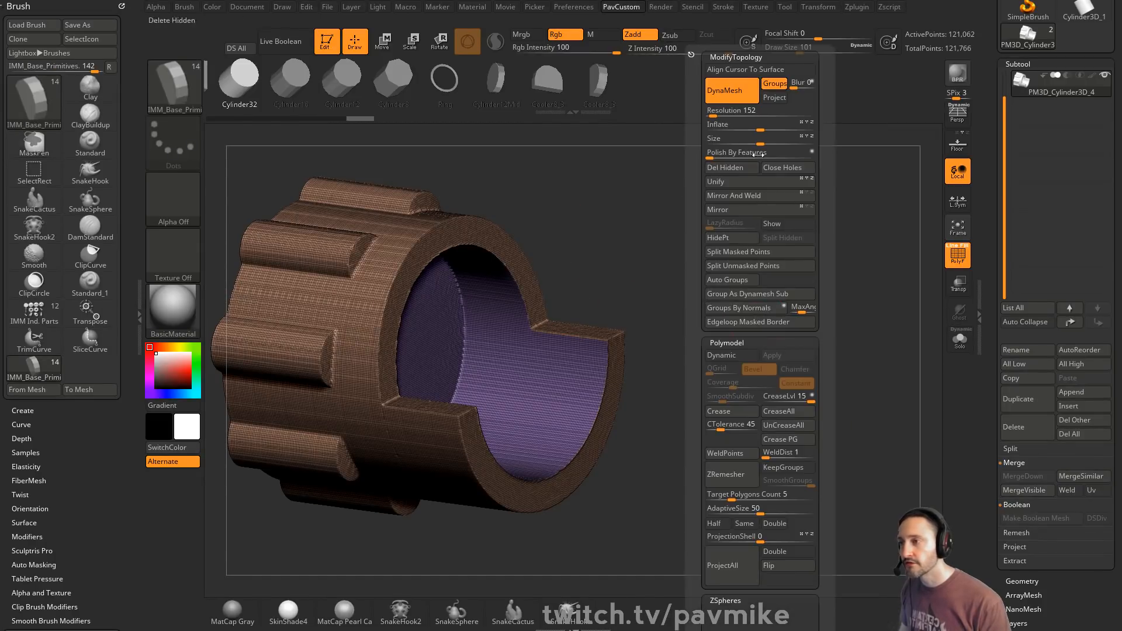
click(732, 103)
- Solo the knob, regroup it as one polygroup, and slice the end of its protruding lip into a separate polygroup with SliceCurve
drag(622, 319, 960, 314)
mouse_move(835, 315)
mouse_down()
mouse_move(849, 325)
mouse_move(800, 323)
mouse_up()
click(959, 340)
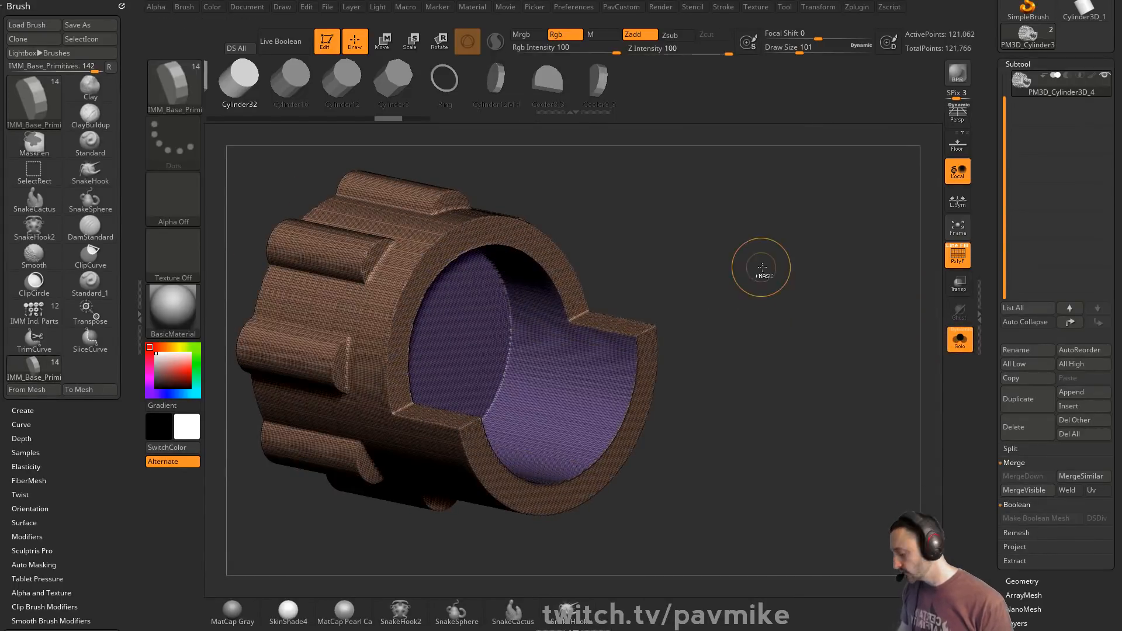
mouse_move(767, 266)
ctrl+mouse_down()
mouse_move(752, 288)
mouse_move(777, 291)
ctrl+mouse_up()
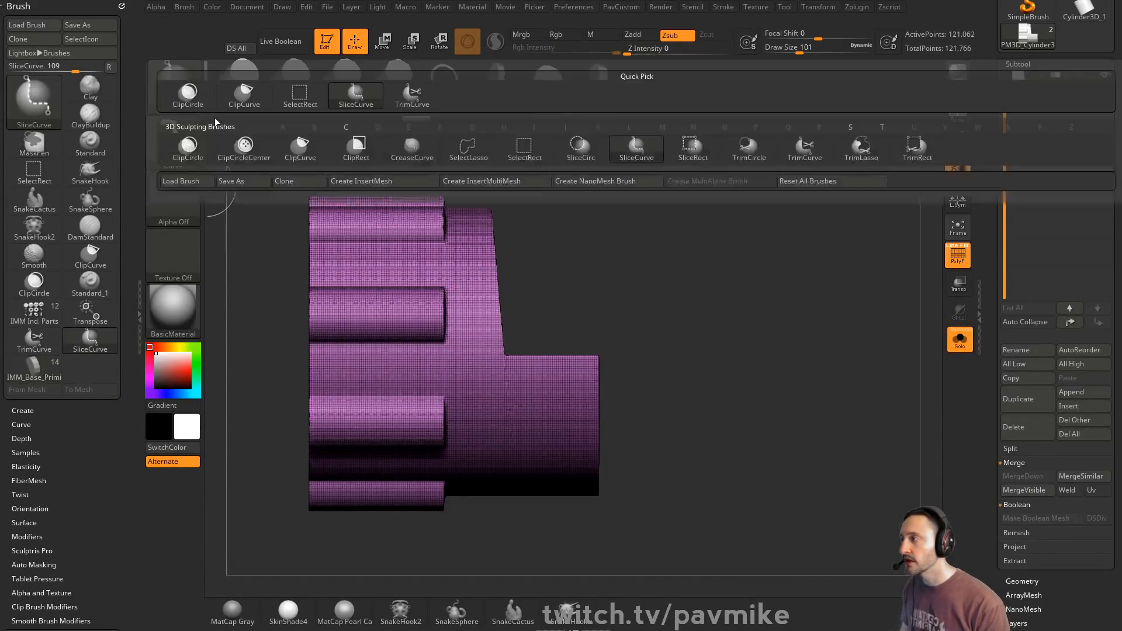
ctrl+shift+drag(560, 235, 564, 592)
drag(754, 298, 759, 292)
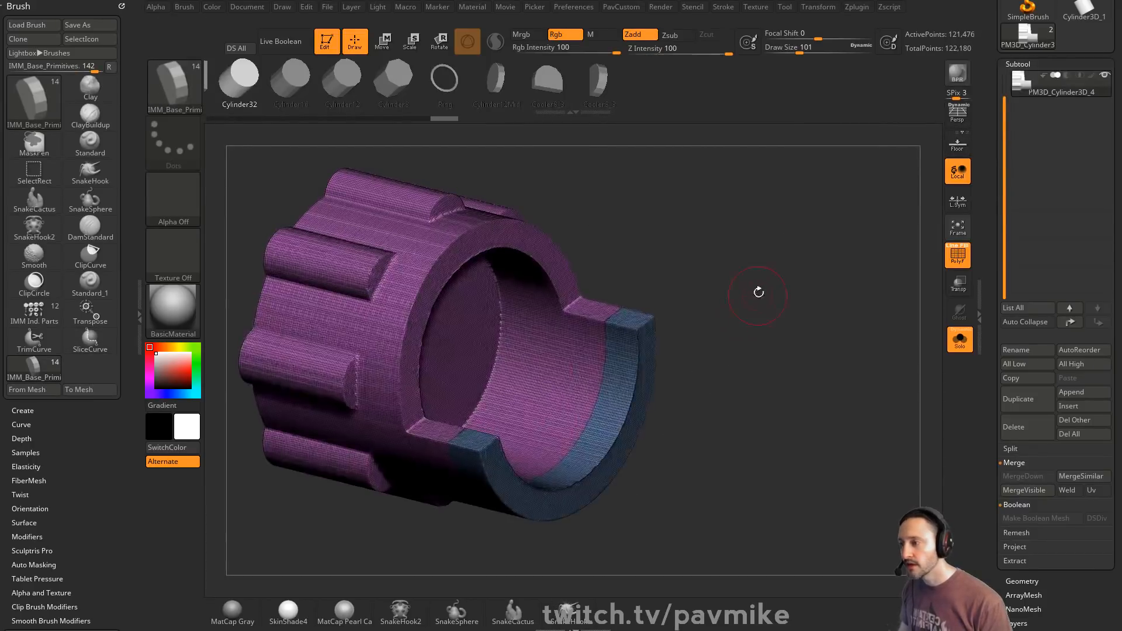
- Apply DynaMesh to the knob with Groups enabled at resolution 152 and isolate the sliced lip end to inspect it
key(5)
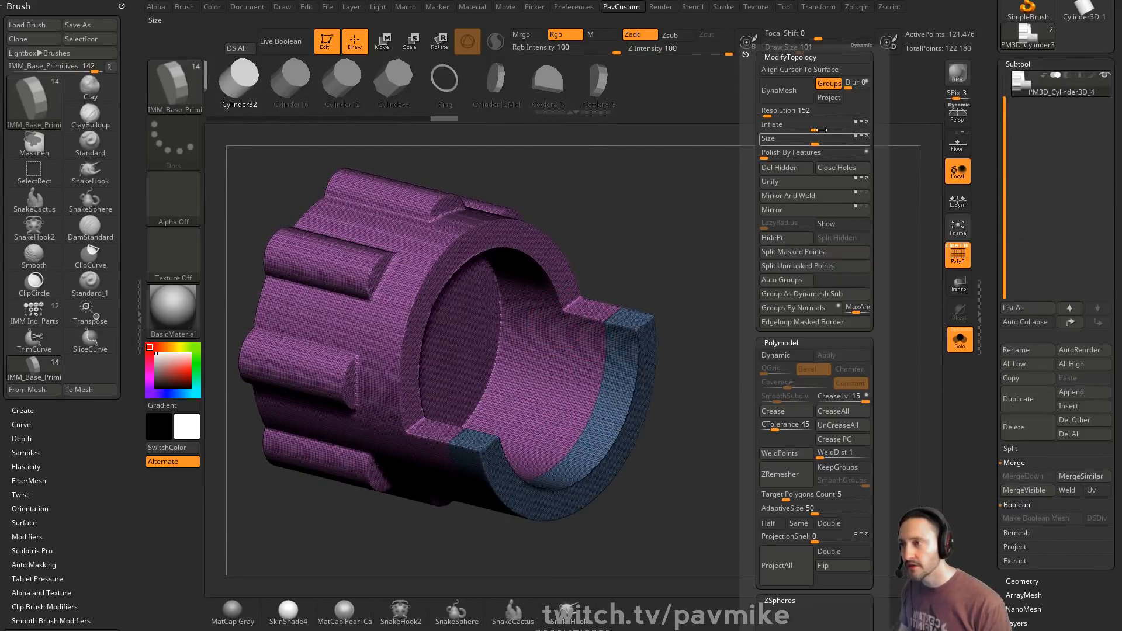
click(826, 86)
click(827, 88)
click(817, 98)
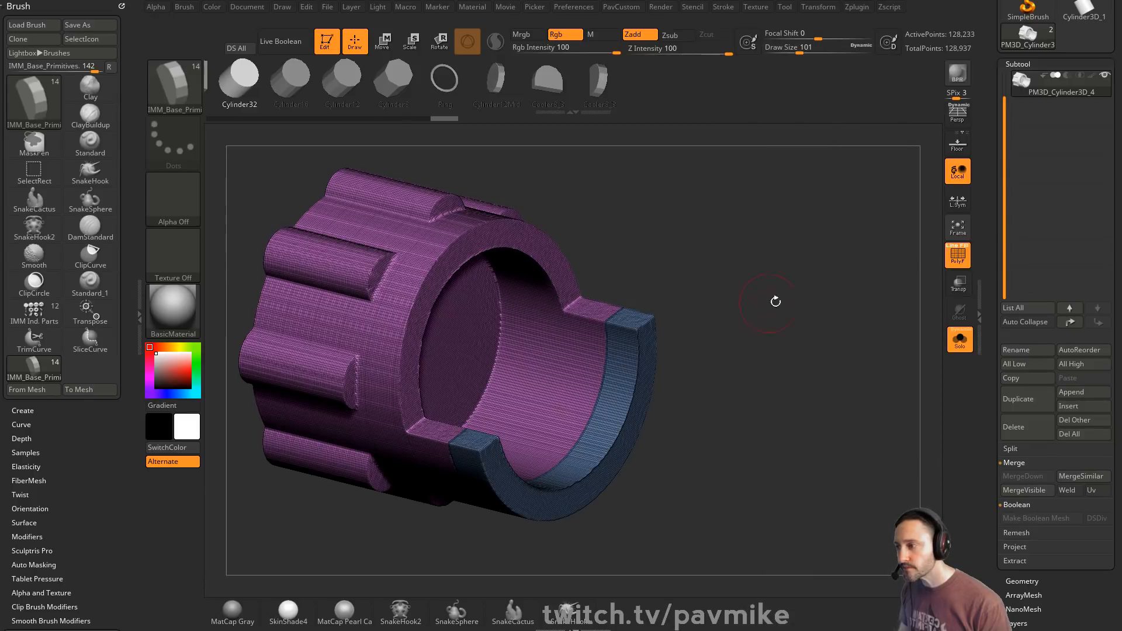
drag(777, 301, 664, 321)
ctrl+shift+click(602, 351)
mouse_move(747, 267)
mouse_down()
mouse_move(792, 283)
mouse_move(792, 269)
mouse_up()
ctrl+shift+click(808, 285)
- Bevel the inner edge of the lip's end using the TrimDynamic brush at draw size 116
key(b)
key(t)
key(d)
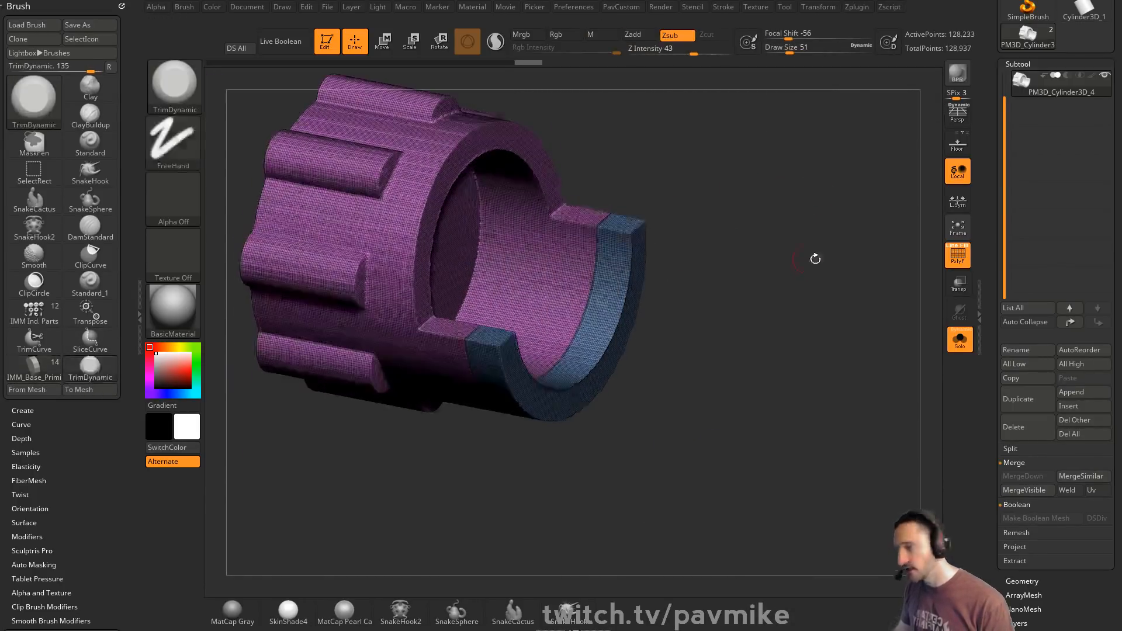
key(])
shift+drag(629, 237, 592, 336)
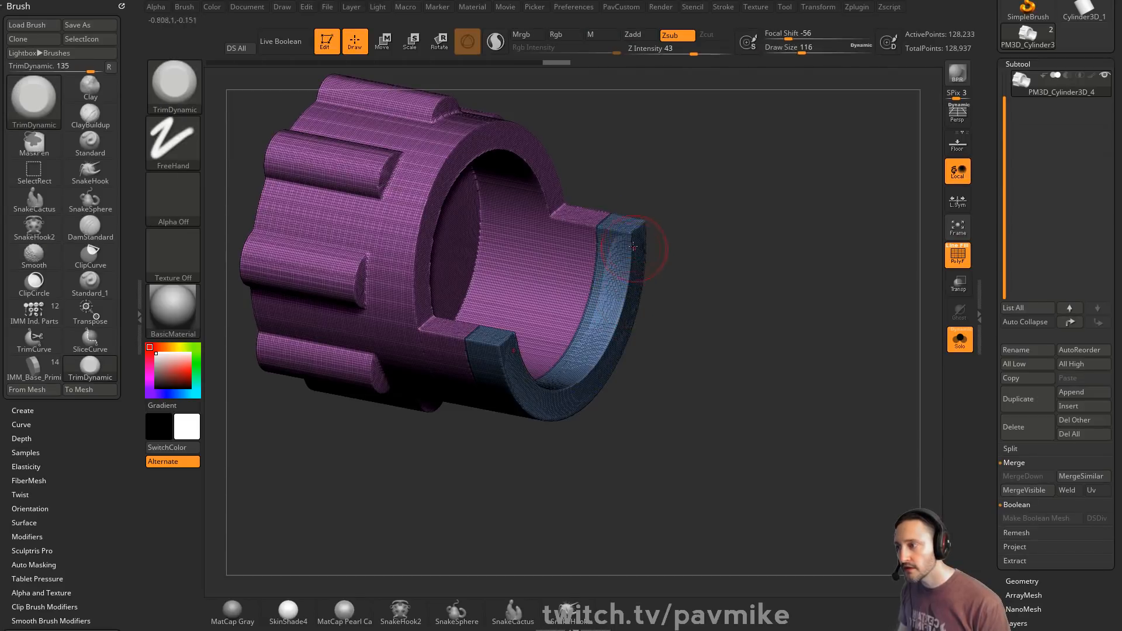
mouse_move(630, 231)
mouse_down()
mouse_move(627, 287)
mouse_move(570, 391)
mouse_move(654, 231)
mouse_up()
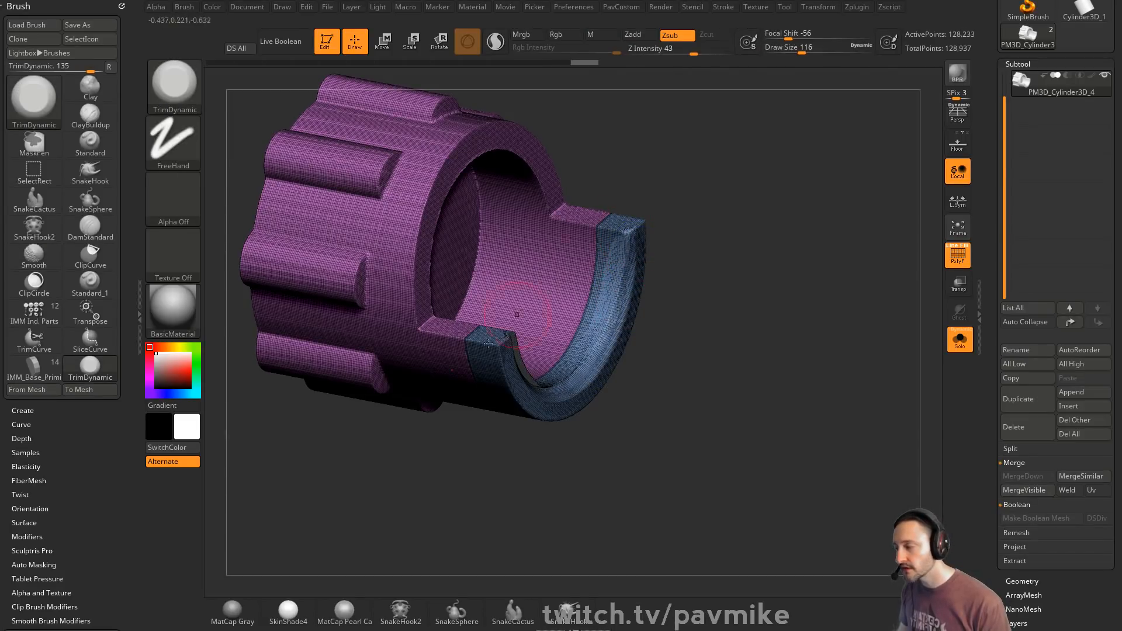
- Try SnakeSphere strokes on the upper end of the knob's lip and undo them
click(445, 612)
key(ctrl+z)
key(s)
drag(640, 269, 637, 269)
mouse_move(617, 287)
mouse_down()
mouse_move(631, 289)
mouse_move(622, 295)
mouse_up()
key(ctrl+z)
key(ctrl+z)
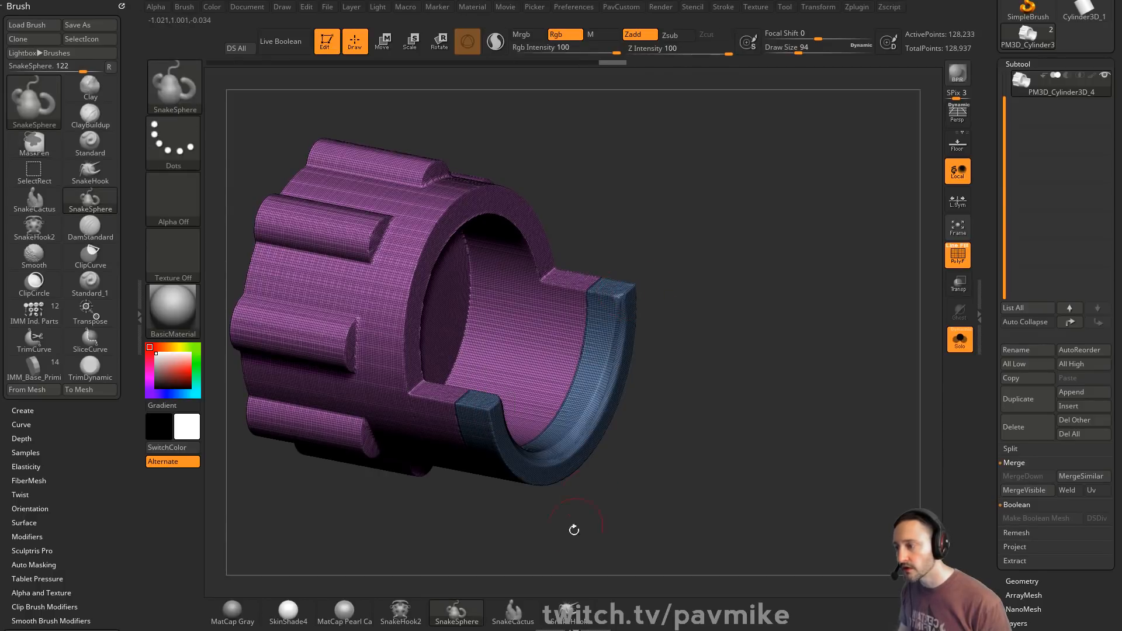
- Try placing SnakeSphere spheres on the lip's flat end faces at draw size 74 and undo them
key(ctrl)
mouse_move(684, 281)
mouse_down()
mouse_move(647, 298)
mouse_move(622, 286)
mouse_up()
key(ctrl+z)
key(ctrl+z)
click(617, 286)
drag(659, 234, 635, 289)
key(s)
click(609, 285)
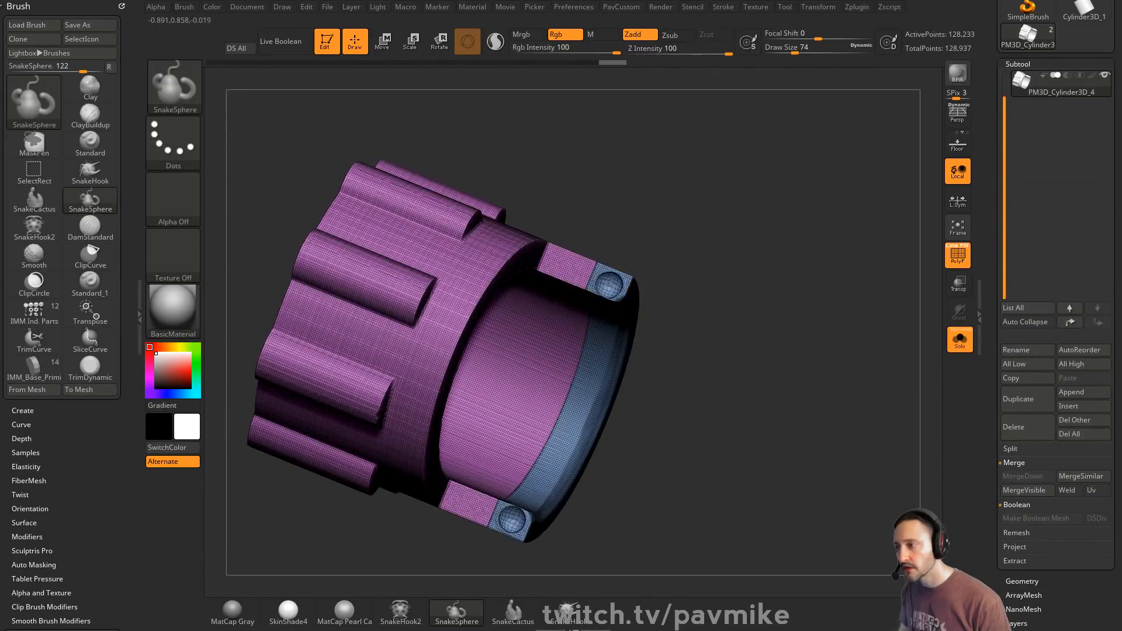
key(ctrl+z)
- Try the SnakeCactus brush on the lip's end faces, hide the polyframe, and undo the strokes
click(513, 612)
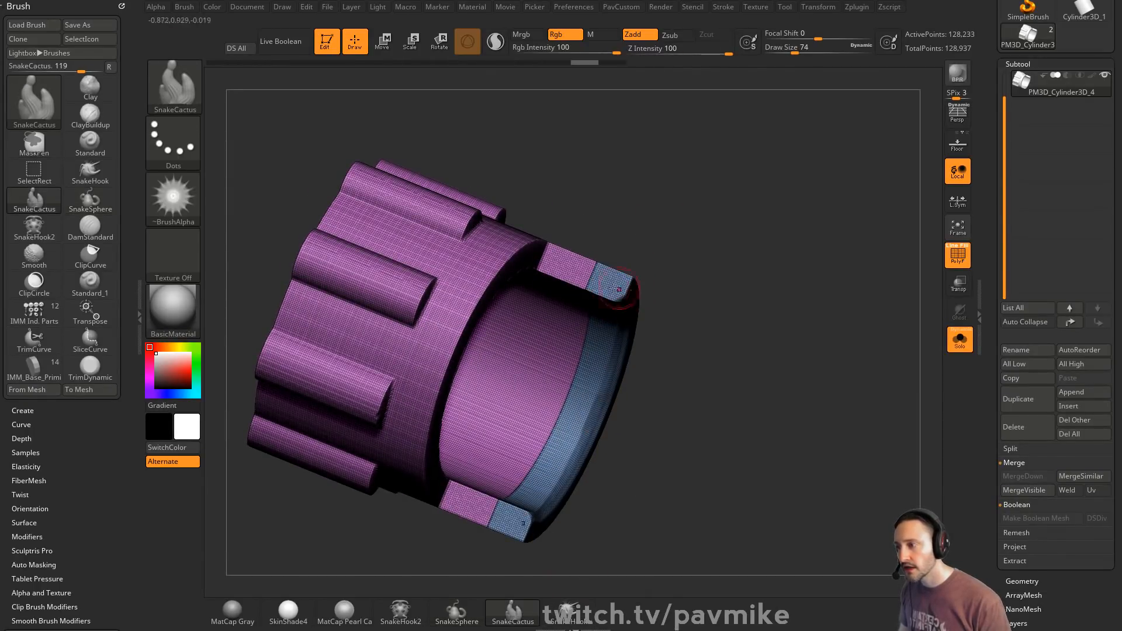
drag(664, 253, 684, 211)
key(ctrl+z)
click(615, 293)
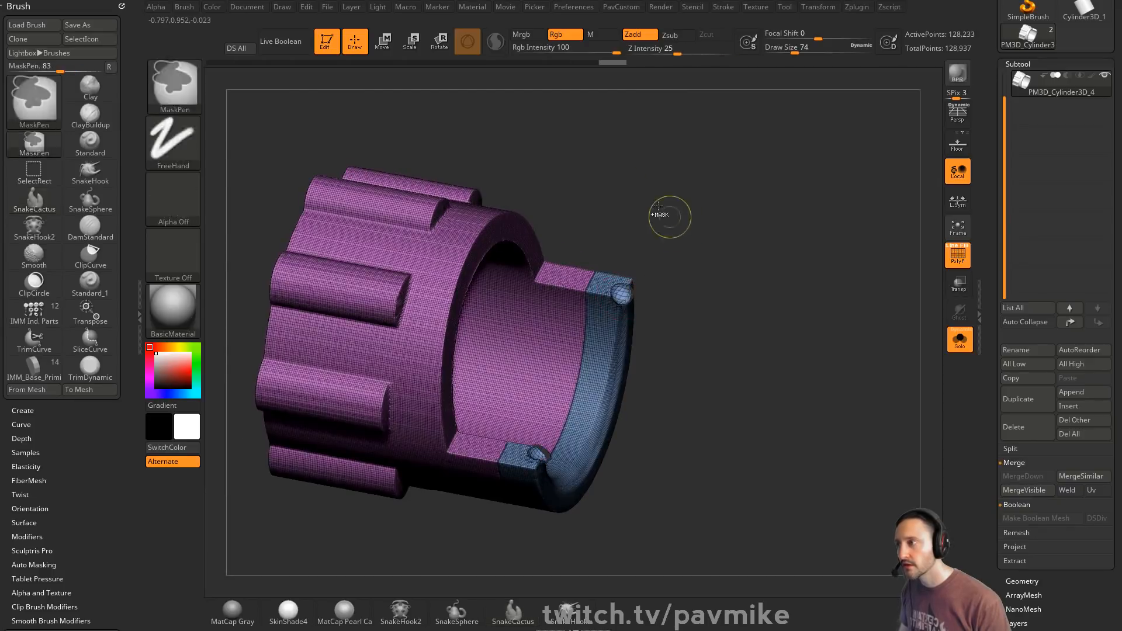
key(ctrl+z)
drag(631, 284, 741, 155)
key(shift+f)
key(ctrl+z)
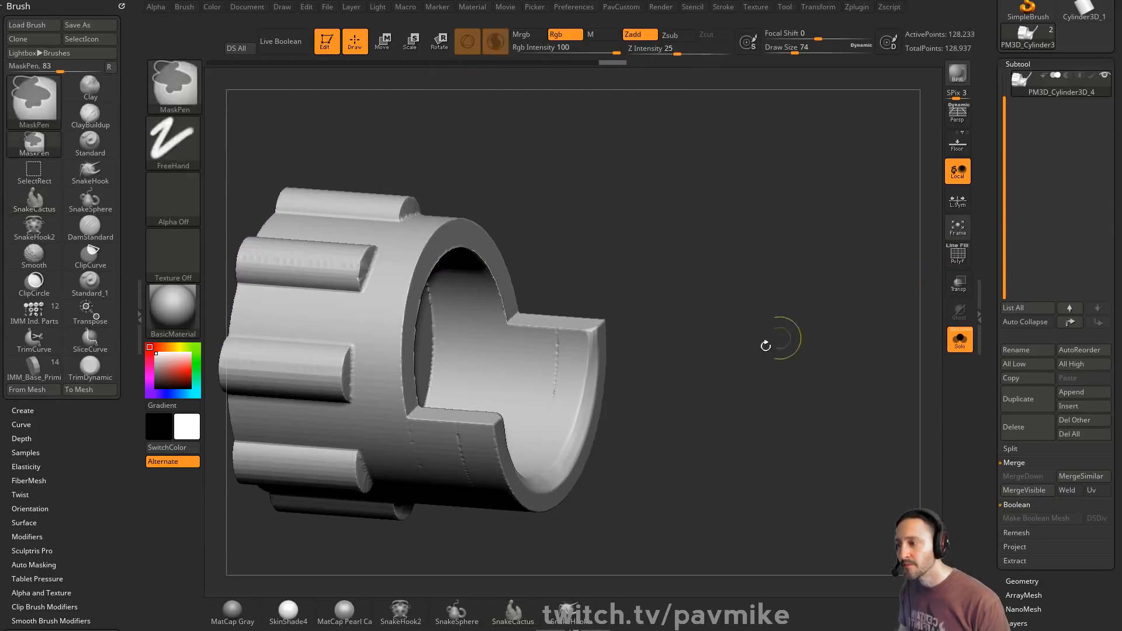
- Pull a pair of long tendrils out of the lip's end faces with the SnakeSphere brush at draw size 74
click(521, 611)
click(457, 611)
drag(609, 326, 708, 230)
key(ctrl+z)
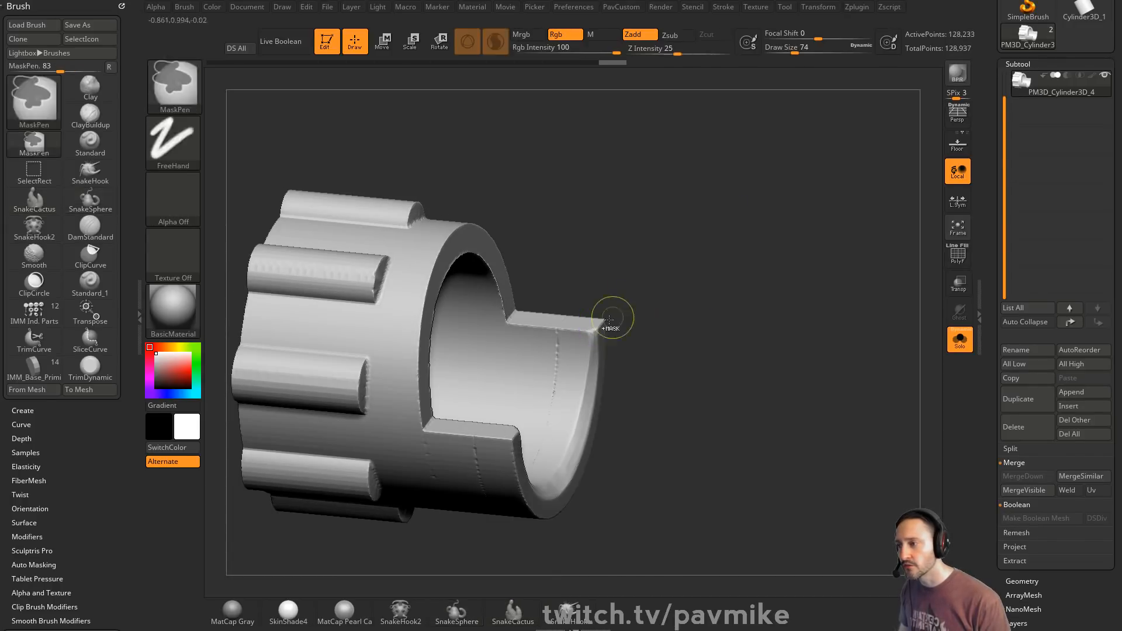
drag(593, 329, 646, 281)
mouse_move(827, 283)
mouse_down()
mouse_move(643, 281)
mouse_move(812, 278)
mouse_move(816, 292)
mouse_up()
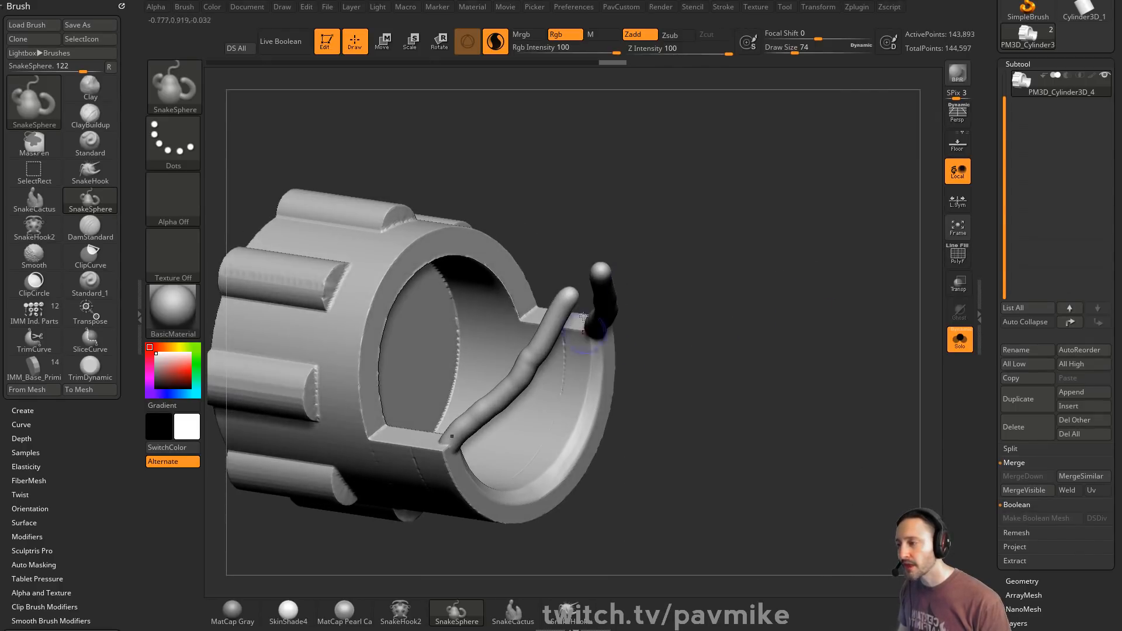
- Show the polyframe, remesh the knob with DynaMesh, and isolate each polygroup in turn before showing everything again
key(shift+f)
ctrl+drag(720, 351, 862, 378)
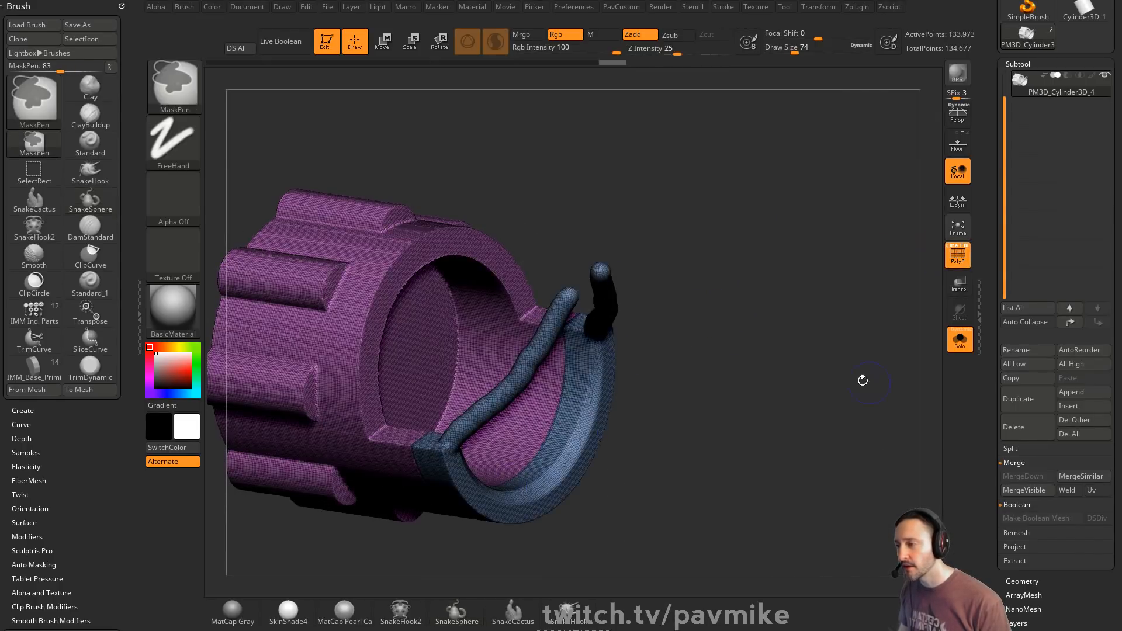
drag(736, 331, 777, 321)
ctrl+shift+click(561, 314)
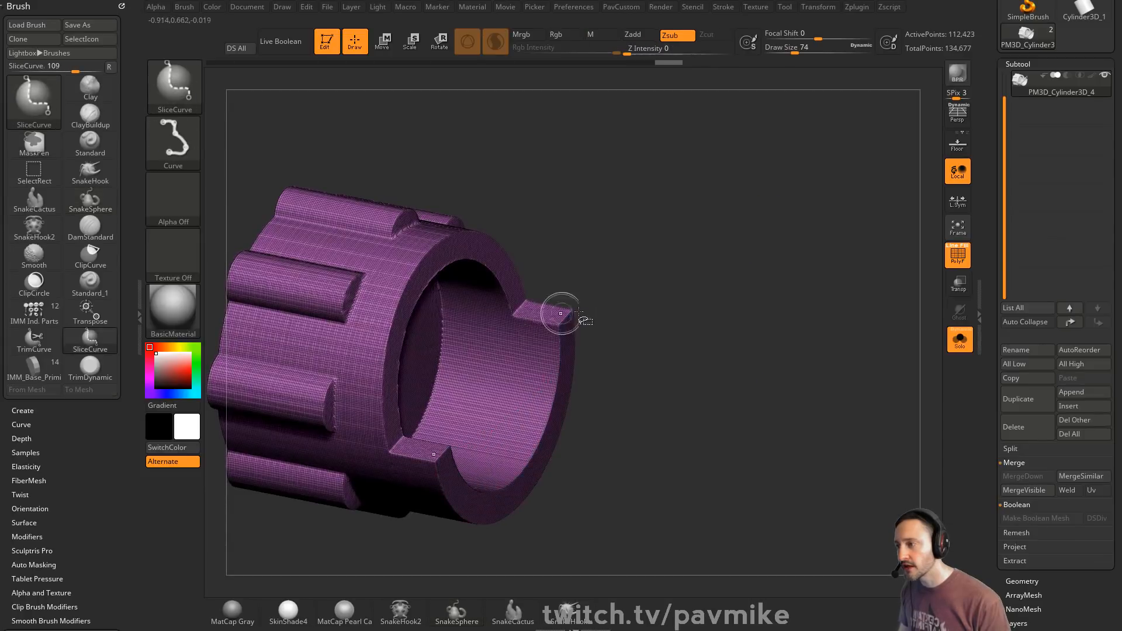
ctrl+shift+click(651, 329)
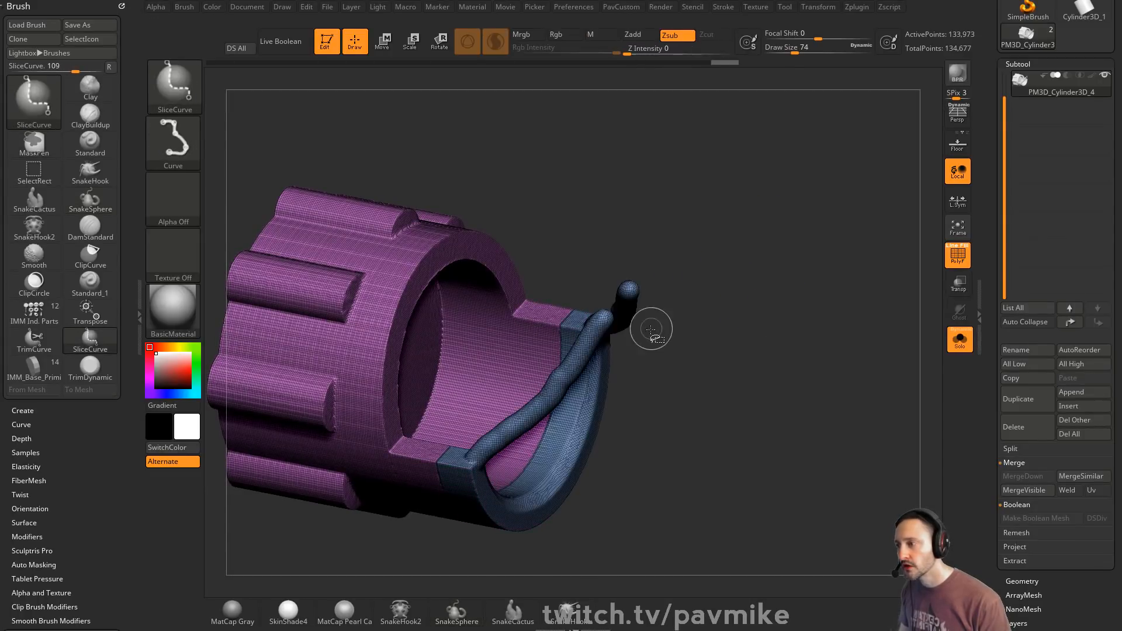
ctrl+shift+click(589, 335)
ctrl+shift+click(729, 331)
- Mask a round spot on the knob's side near the lip and turn it into its own polygroup
mouse_move(759, 348)
mouse_down()
mouse_move(728, 202)
mouse_move(758, 340)
mouse_move(803, 250)
mouse_move(772, 263)
mouse_move(750, 250)
mouse_up()
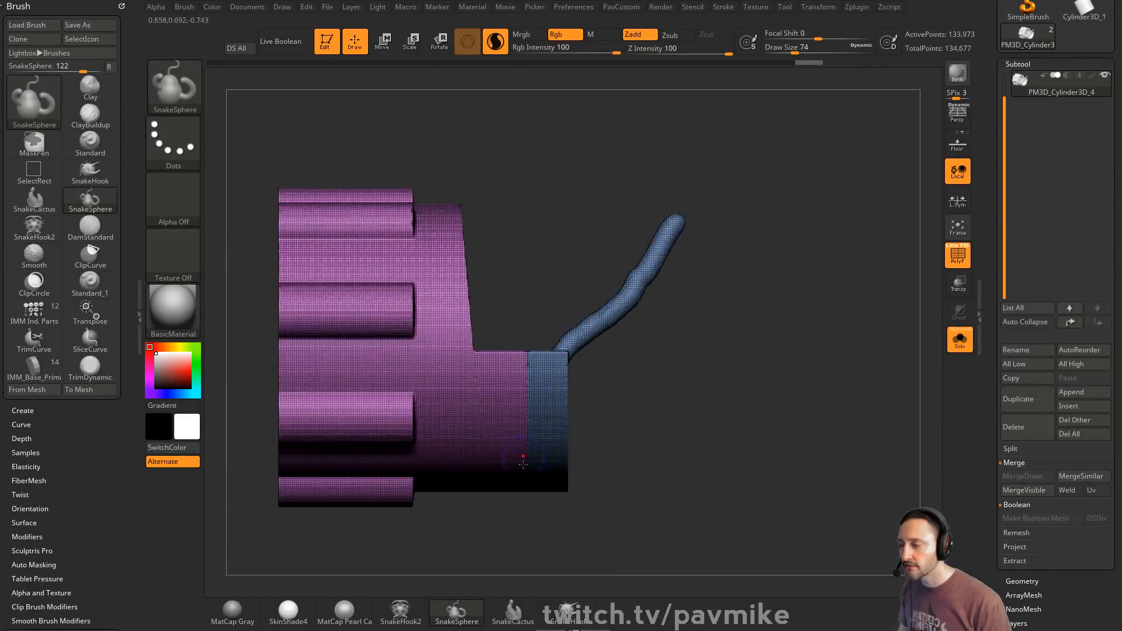
drag(534, 481, 468, 409)
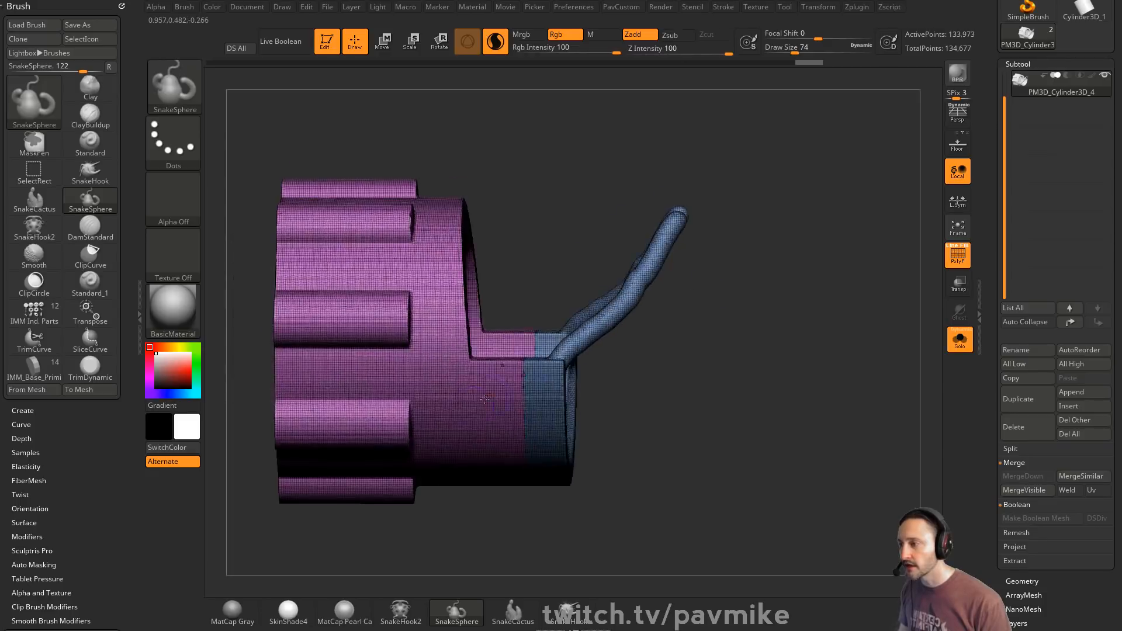
ctrl+click(450, 400)
mouse_move(673, 380)
mouse_down()
mouse_move(643, 328)
mouse_move(691, 345)
mouse_move(752, 304)
mouse_up()
key(ctrl+w)
- Remesh the knob using DynaMesh with Groups at resolution 152 and isolate the round spot's polygroup
key(2)
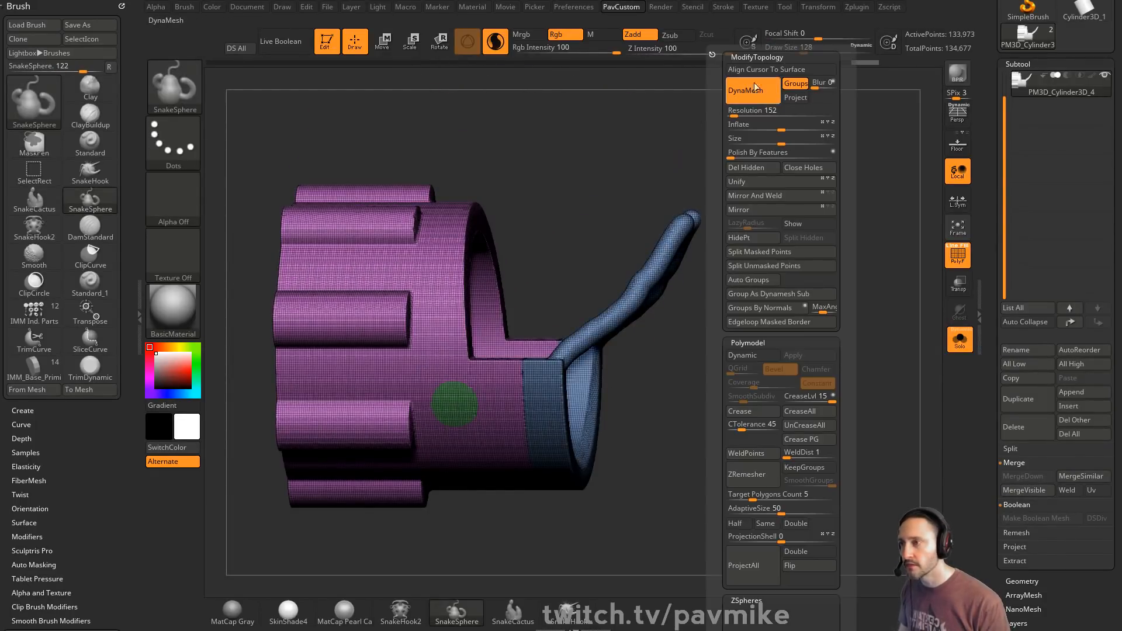
ctrl+drag(773, 162, 822, 341)
ctrl+shift+click(456, 403)
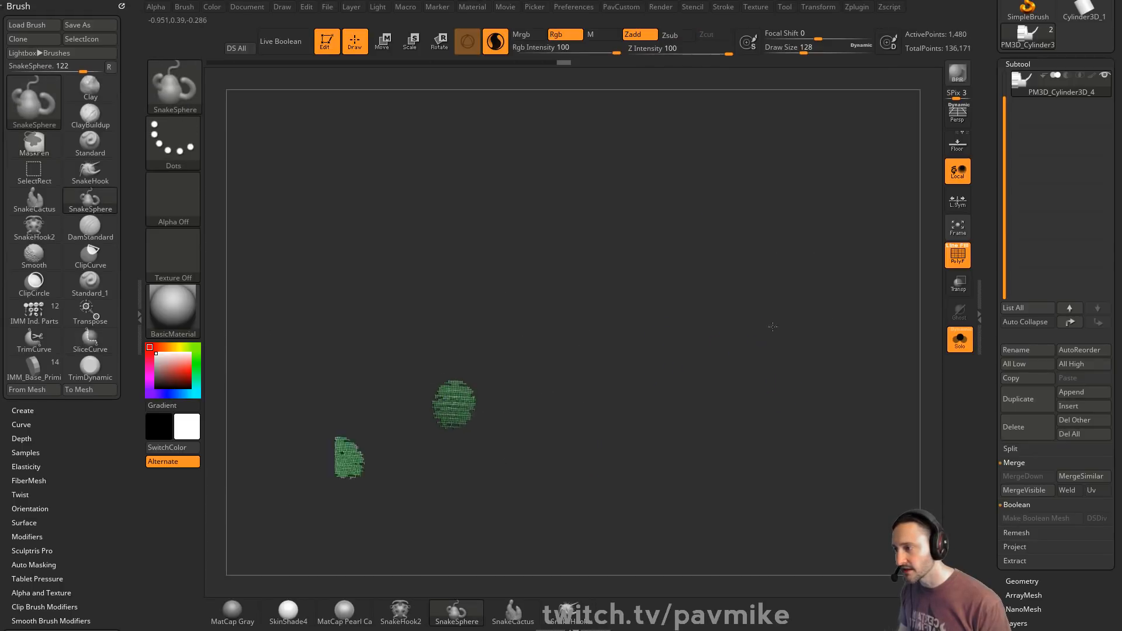
- Show the whole knob again and isolate the purple polygroup of its main body
ctrl+shift+click(777, 335)
drag(774, 321, 426, 333)
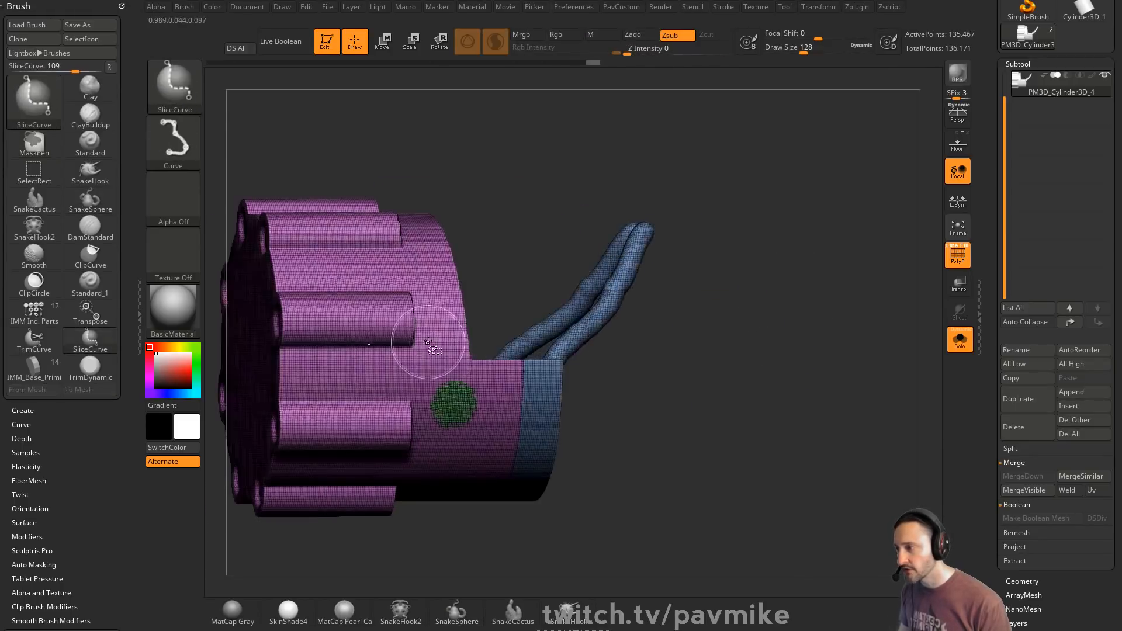
key(ctrl+z)
key(ctrl+shift+z)
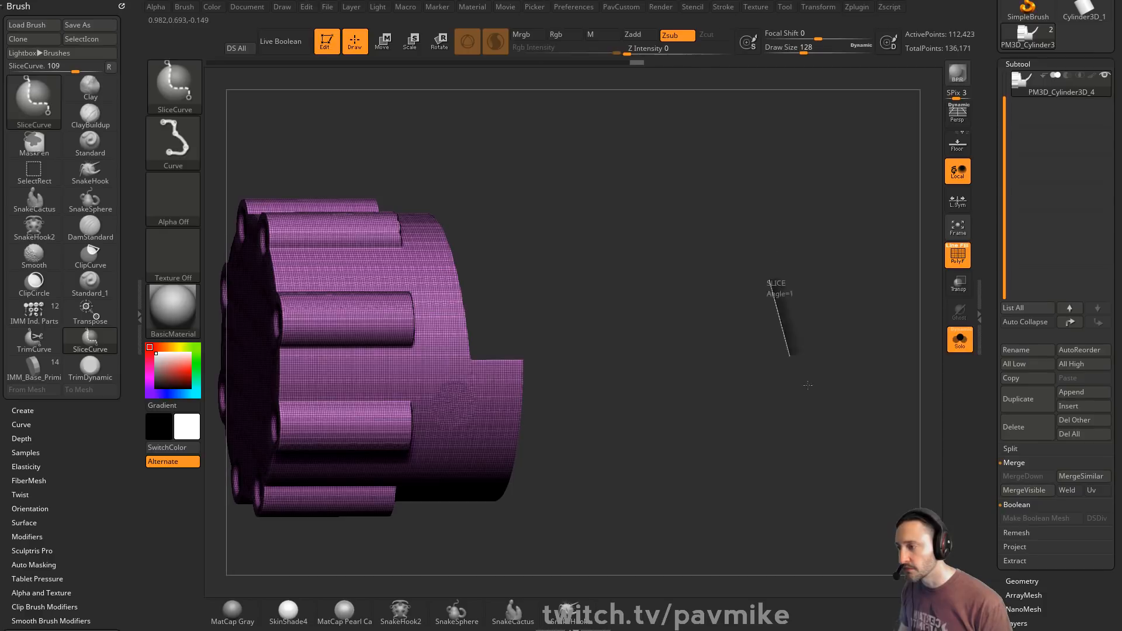
- Switch the selection brush to SelectRect, show all of the knob's polygroups again, and set the draw size to 54
key(b)
key(s)
key(r)
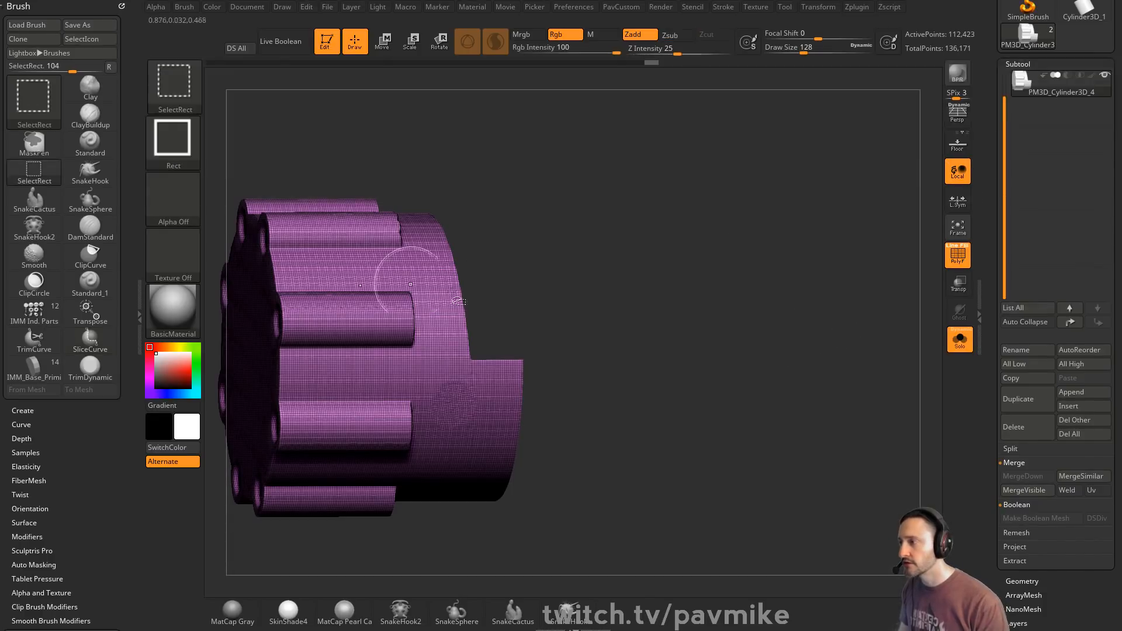
ctrl+shift+drag(795, 336, 812, 338)
ctrl+shift+click(812, 336)
drag(814, 293, 818, 307)
key(s)
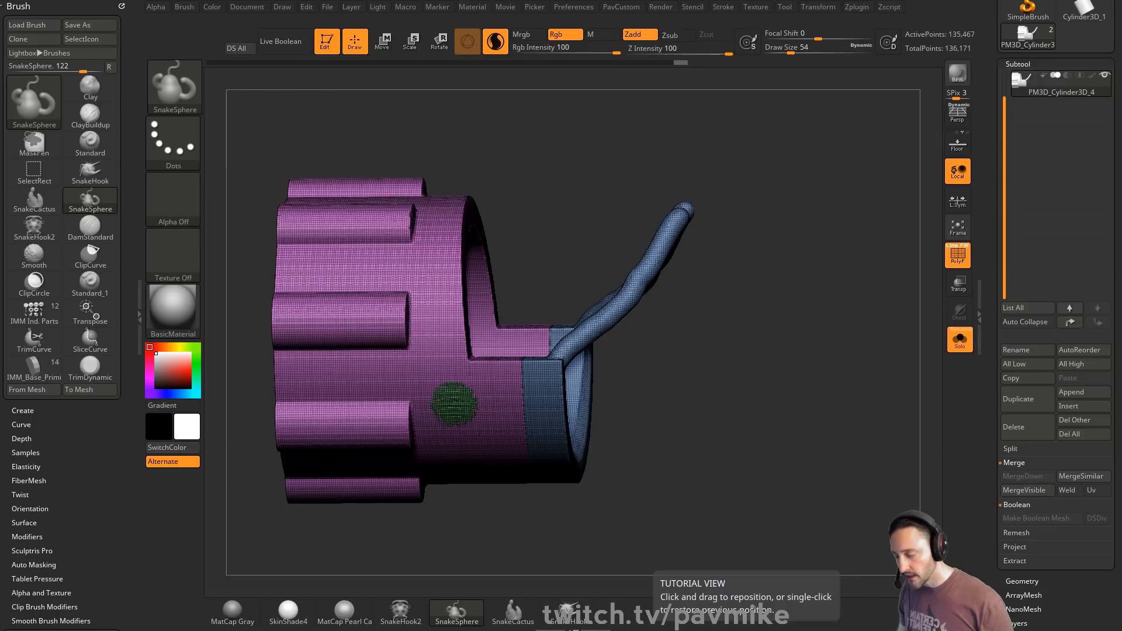
- Switch to the browser and view the ZBRUSH 2018 and Mecha solid proto artworks in the ArtStation portfolio
key(alt+Tab)
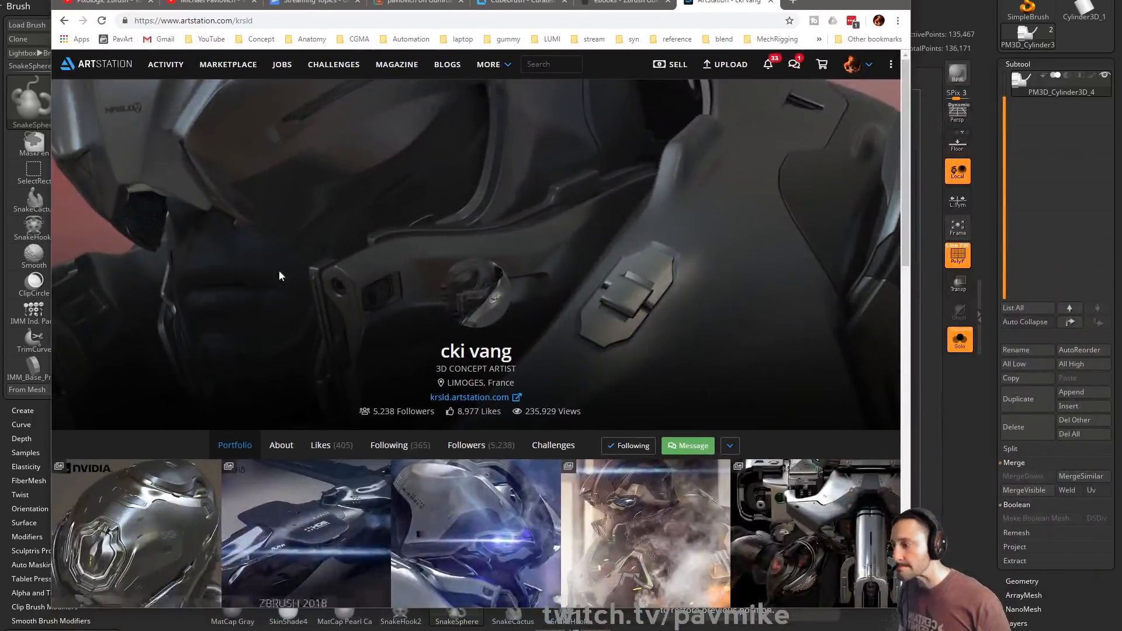
scroll(279, 270, down, 4)
click(281, 278)
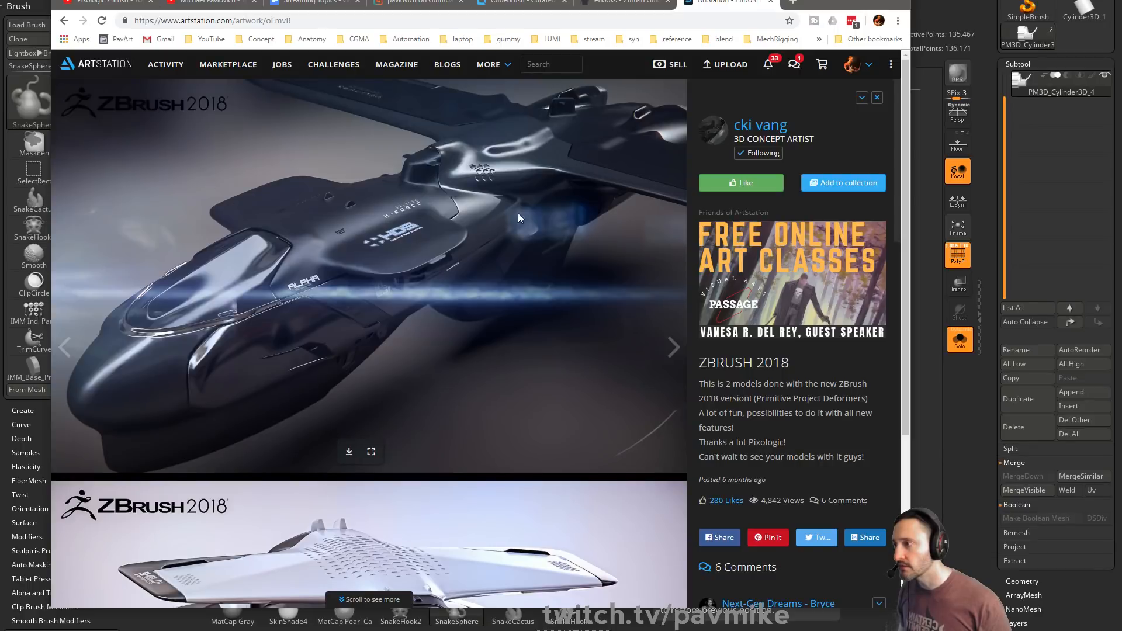
scroll(523, 215, down, 4)
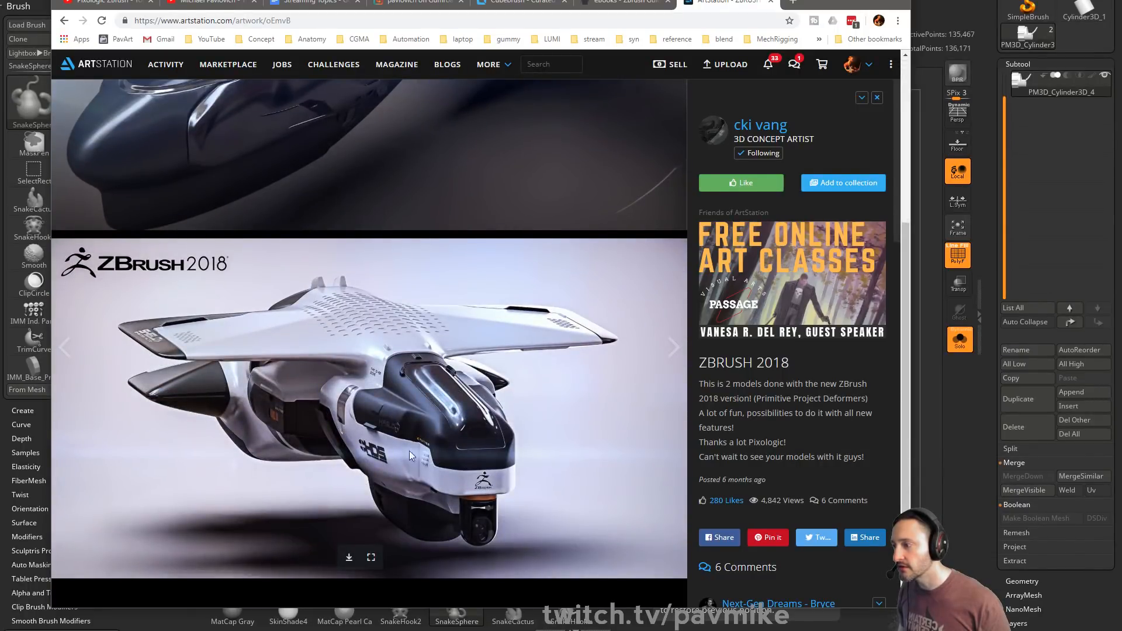
click(65, 21)
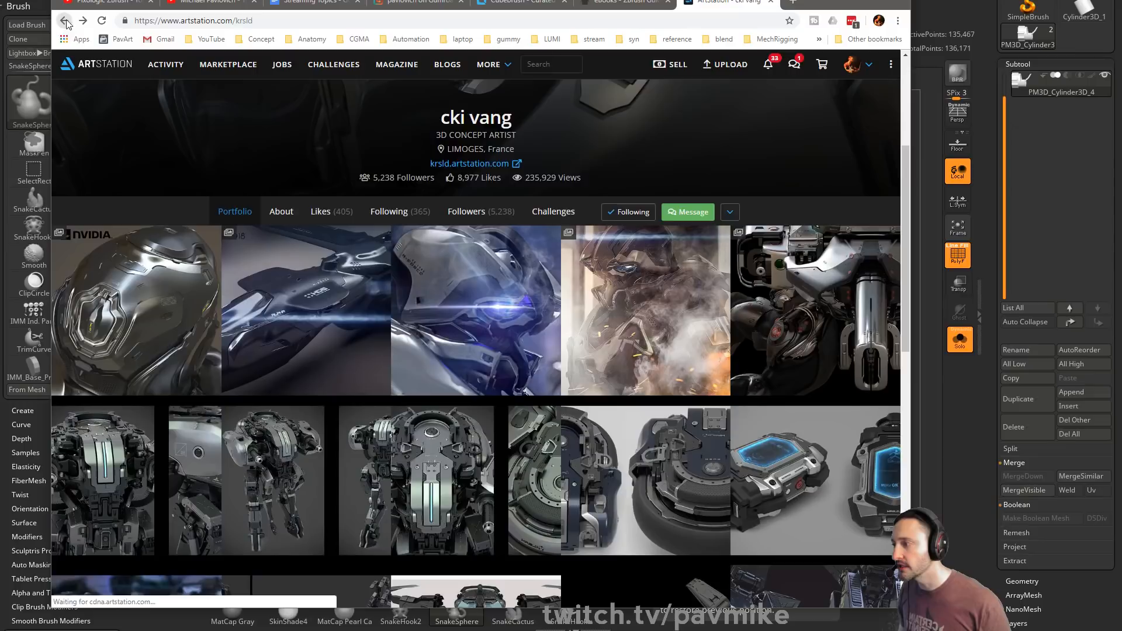
scroll(344, 310, down, 3)
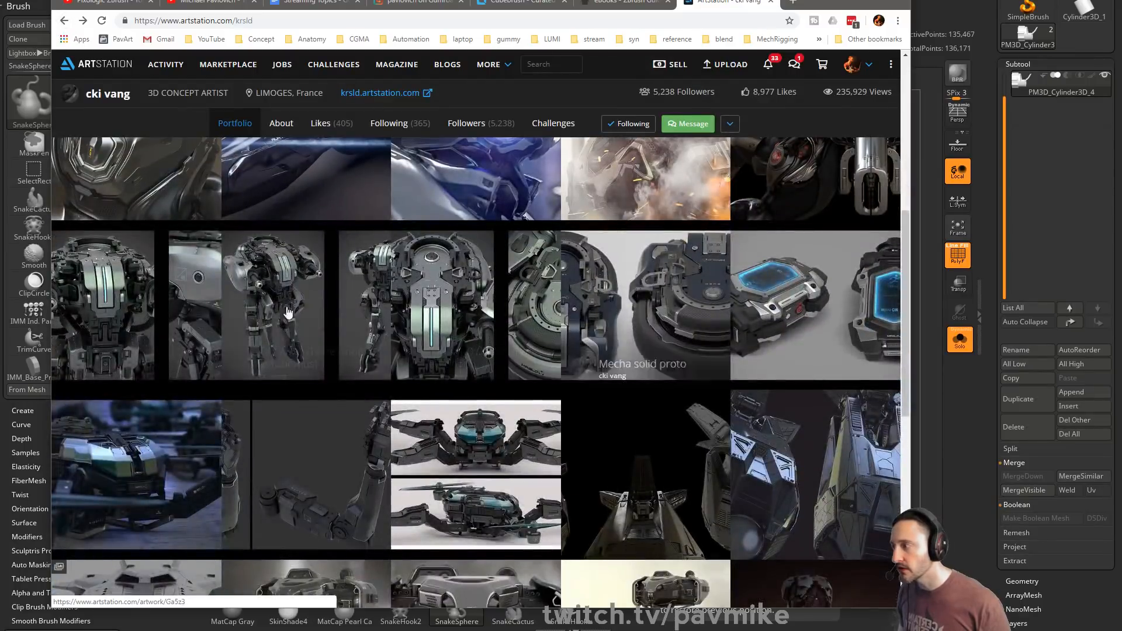
click(612, 277)
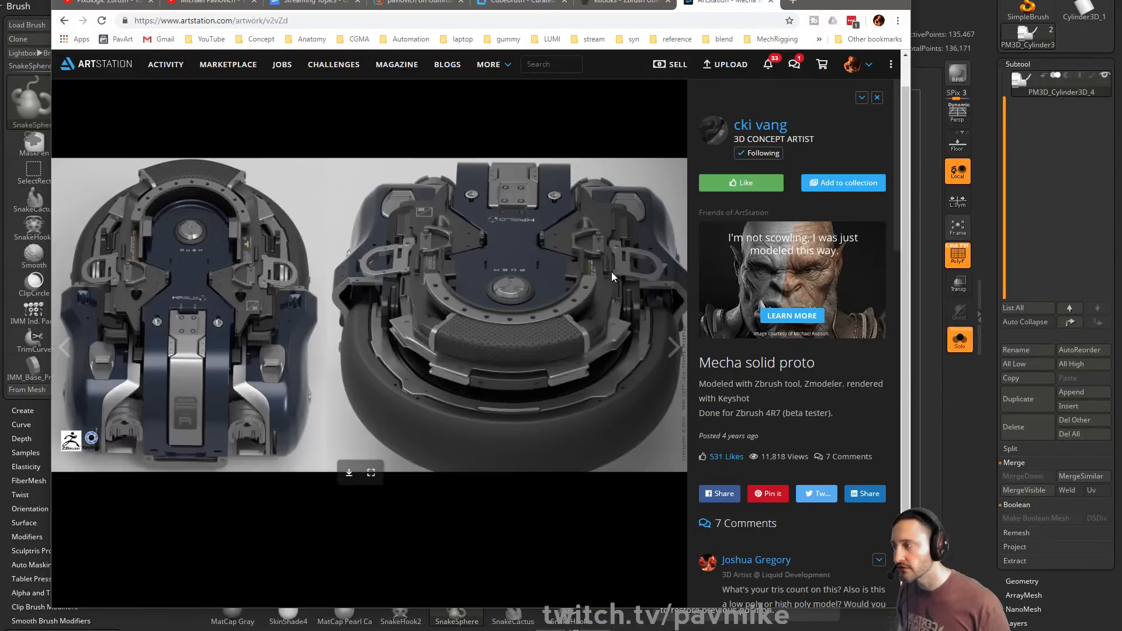
click(64, 21)
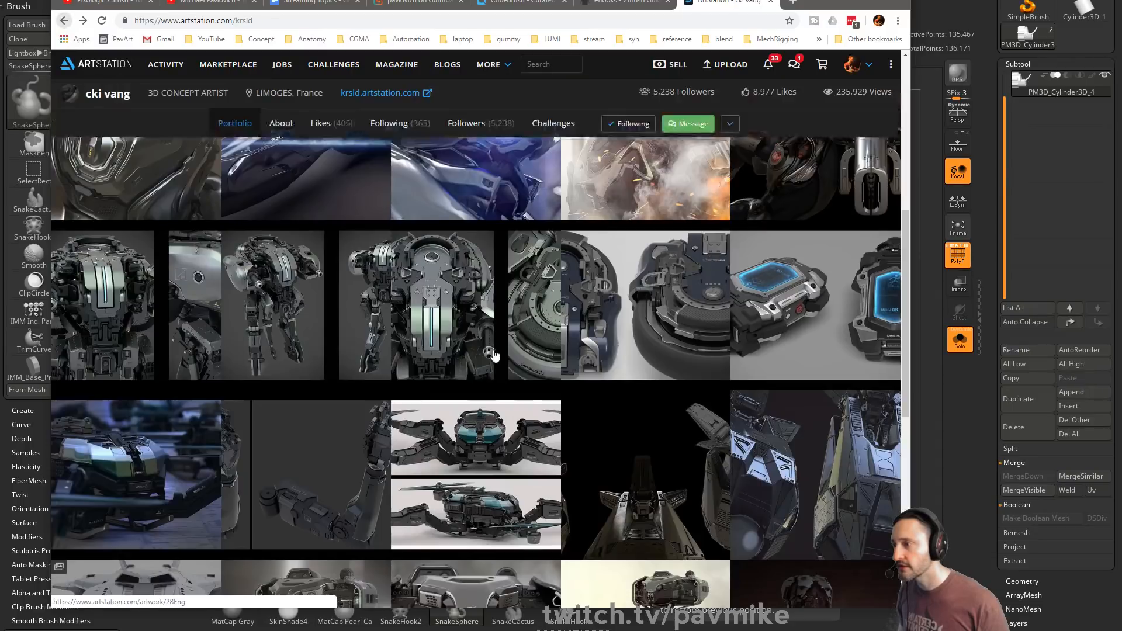
- Browse the rest of the ArtStation portfolio, examine the Guardian 2.0 renders, and return to ZBrush
scroll(551, 339, down, 4)
scroll(551, 338, down, 3)
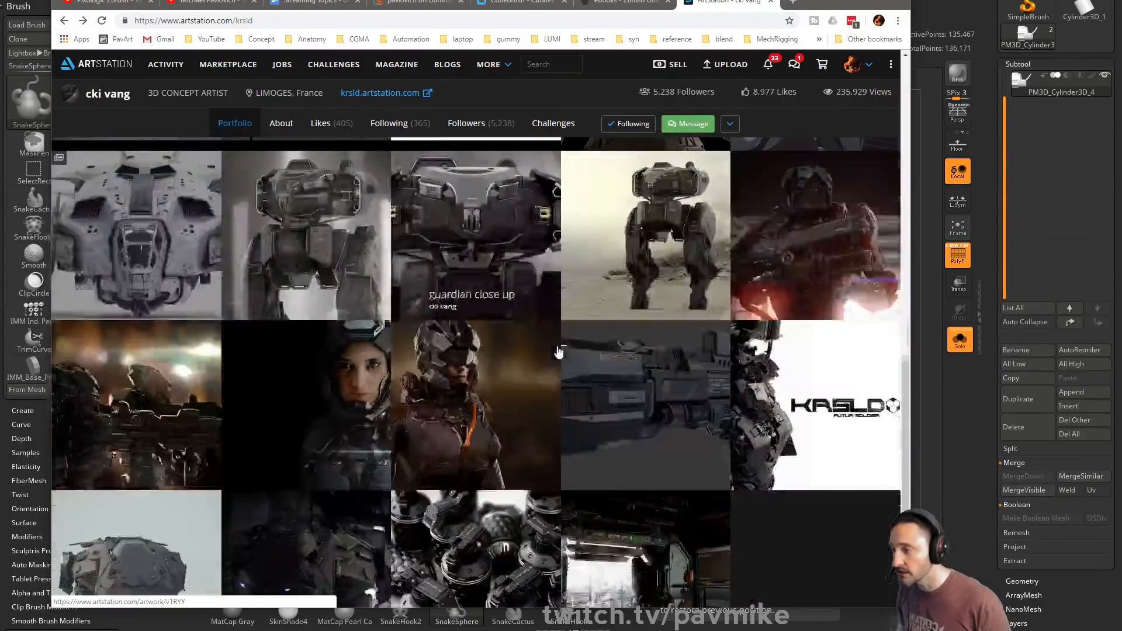
scroll(557, 351, down, 2)
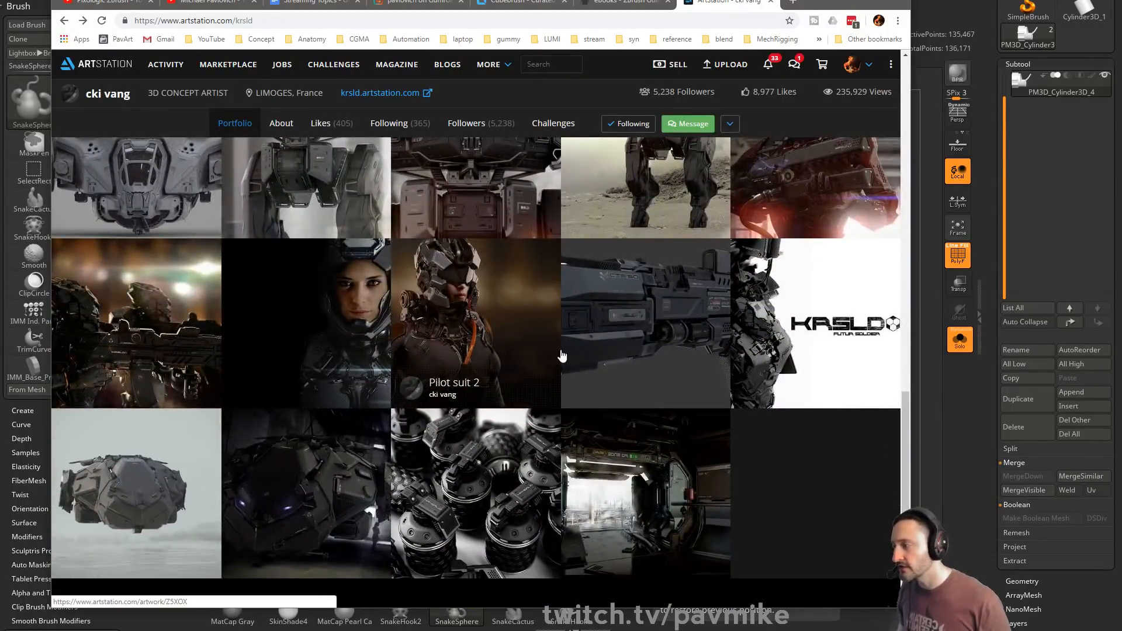
scroll(563, 356, up, 10)
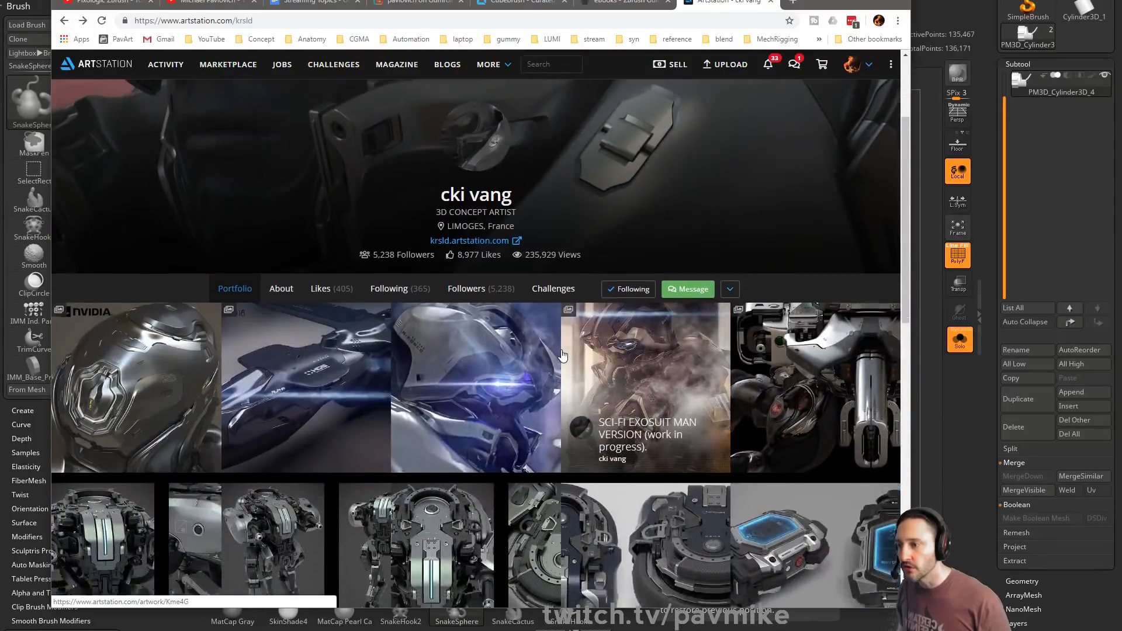
click(560, 355)
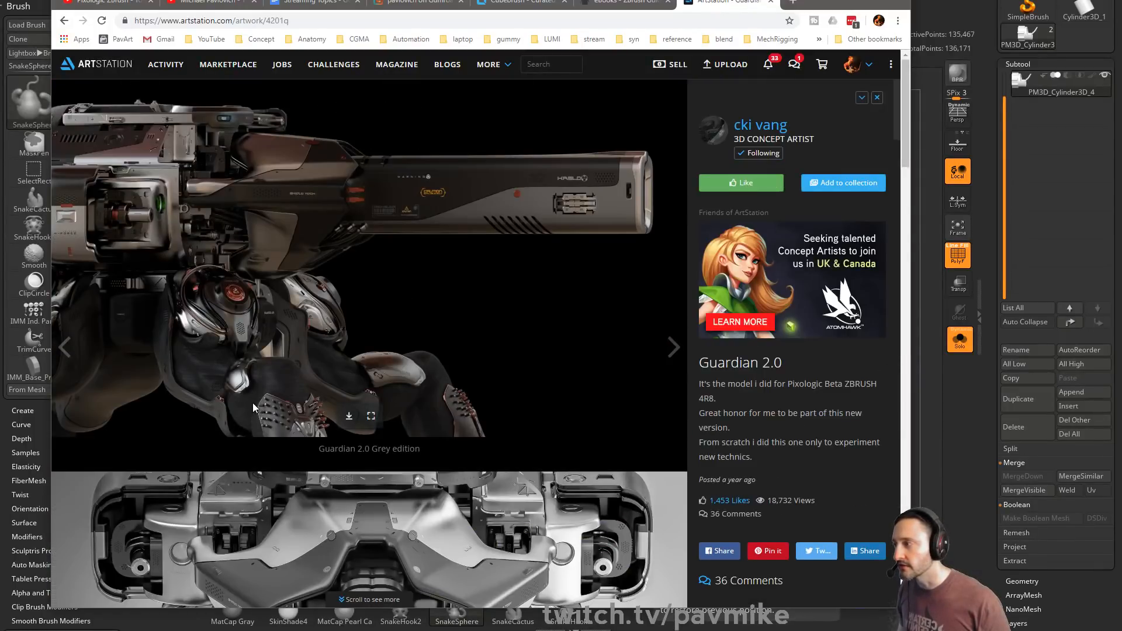
scroll(533, 257, down, 5)
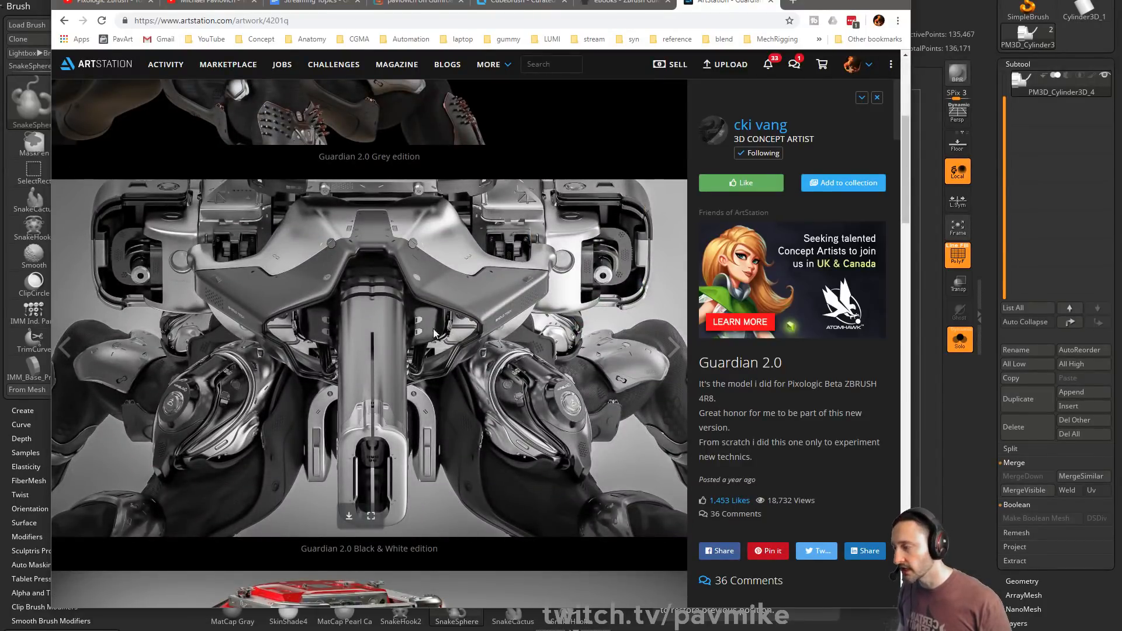
scroll(504, 385, down, 6)
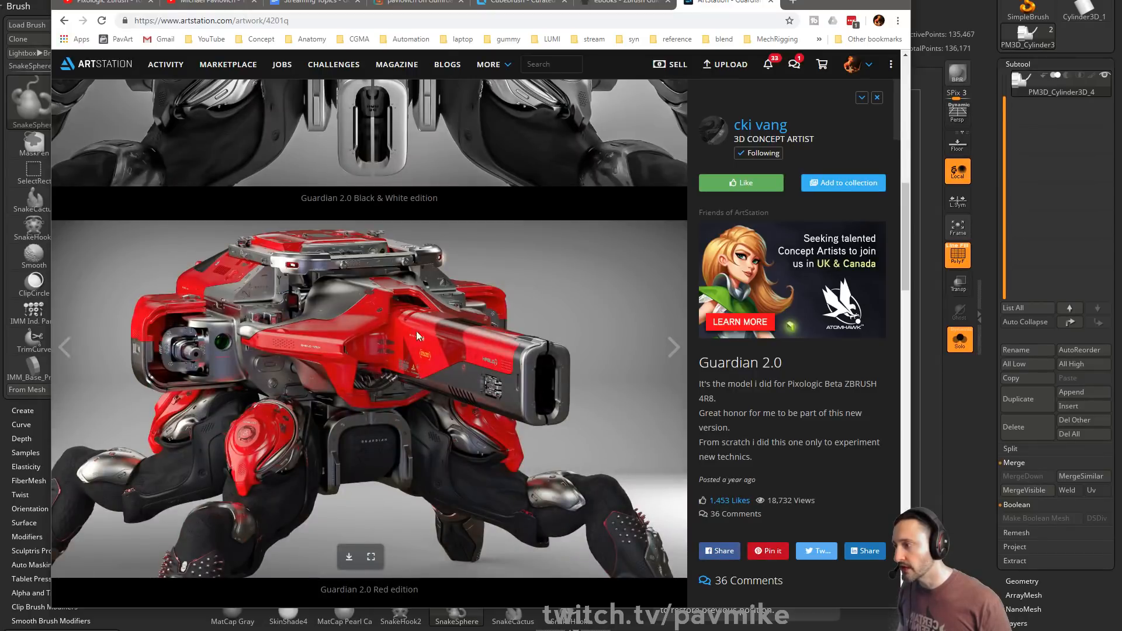
scroll(462, 407, down, 18)
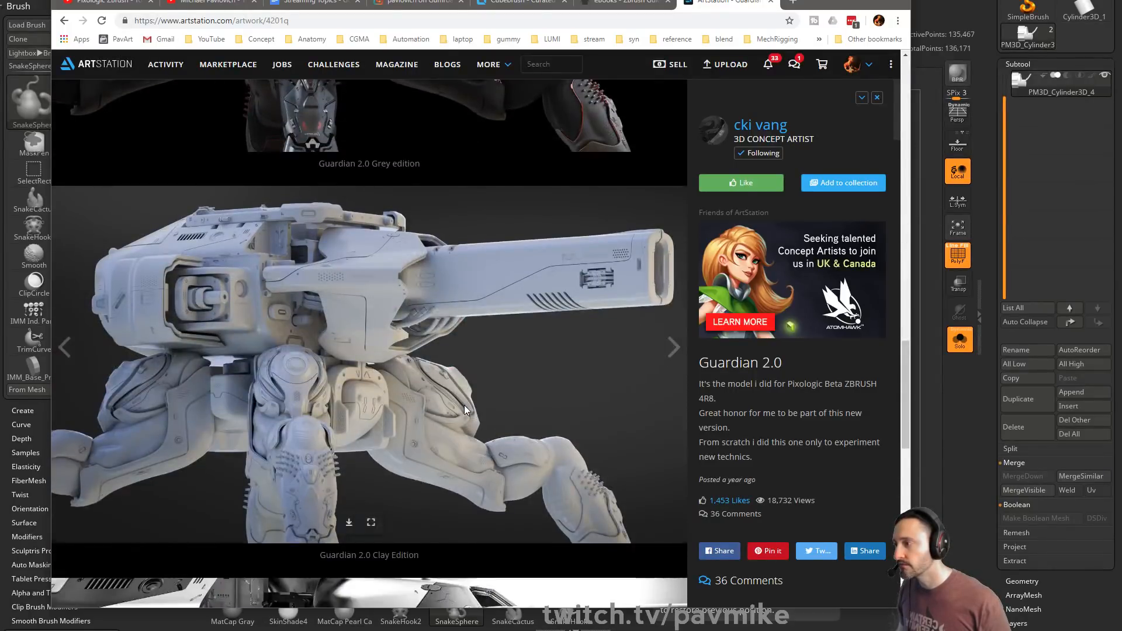
scroll(467, 405, up, 15)
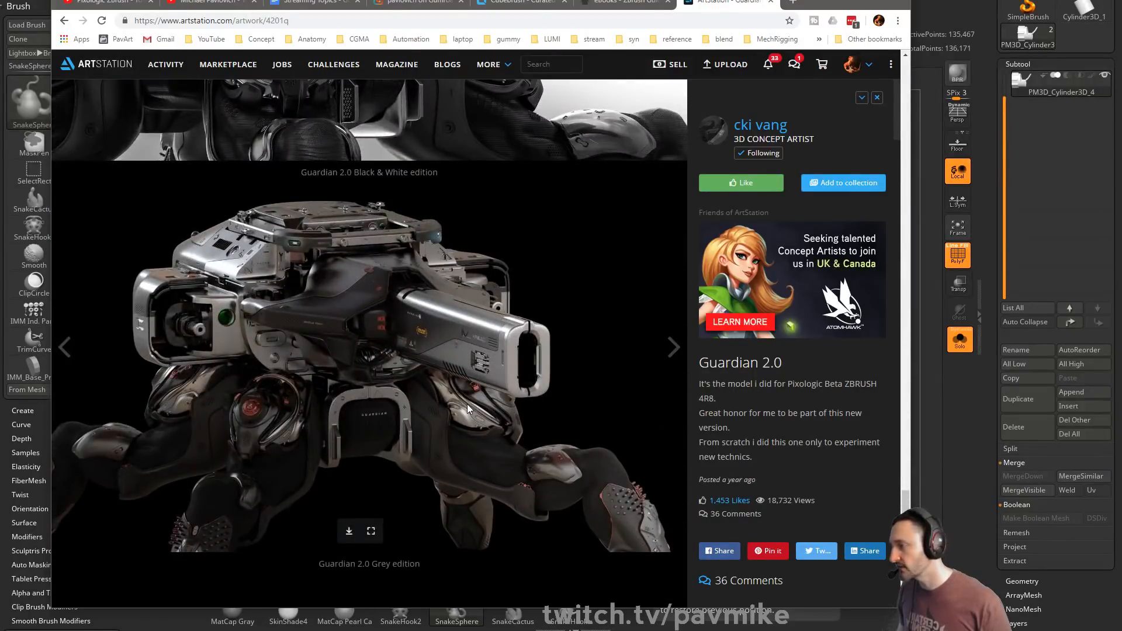
key(super+Down)
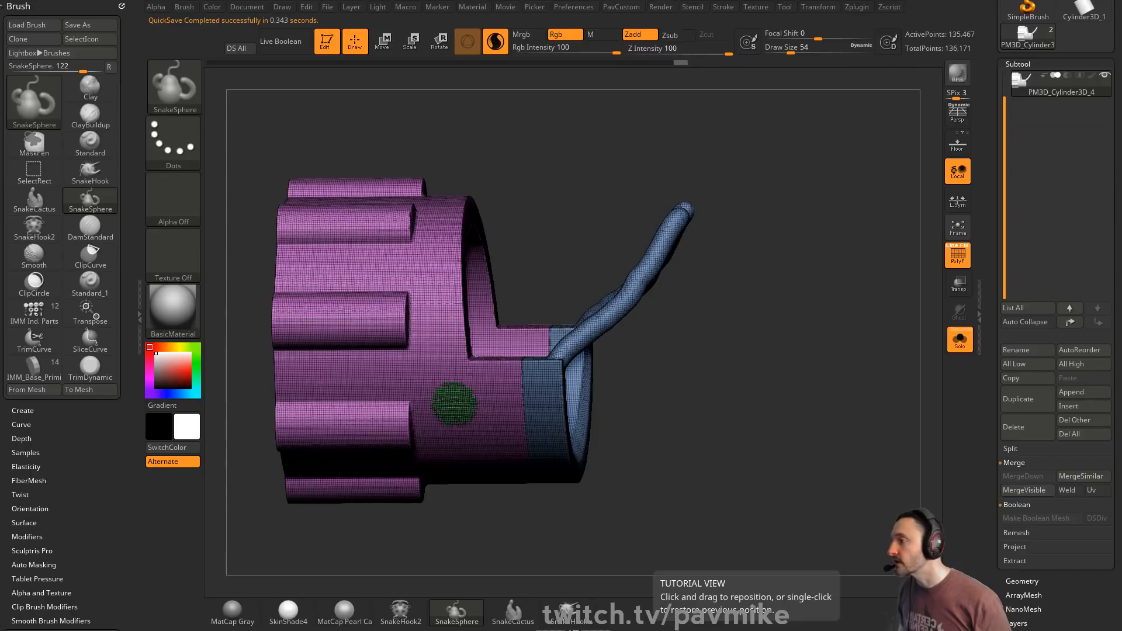
- Clear the canvas, draw a new Cylinder3D in edit mode, and convert it to a PolyMesh3D
click(334, 50)
key(ctrl+n)
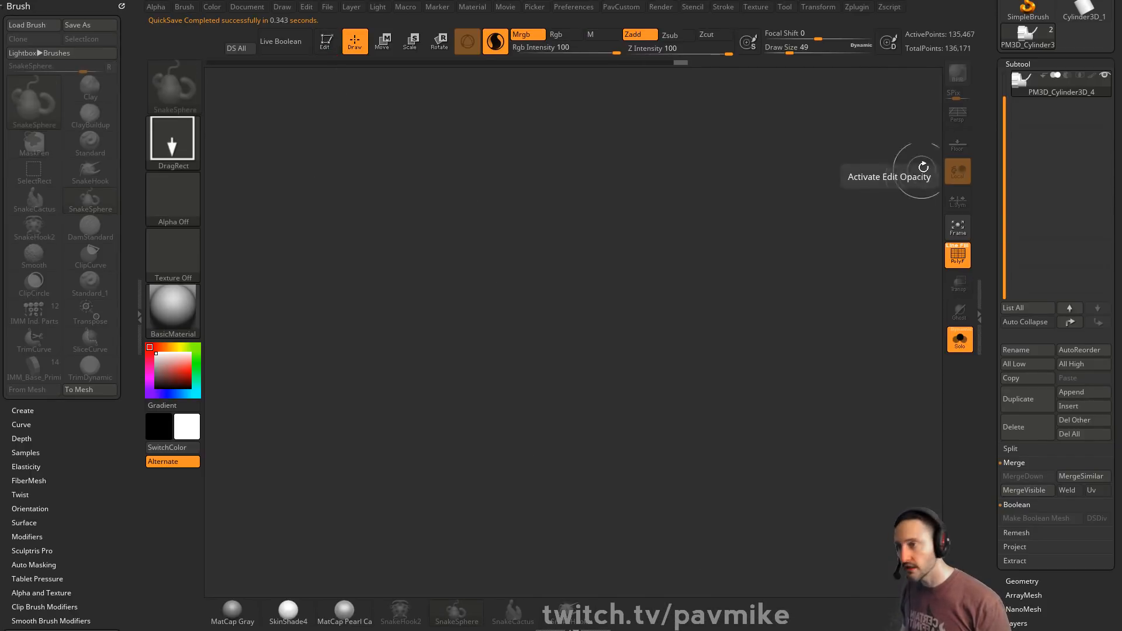
scroll(1026, 167, up, 5)
click(1084, 129)
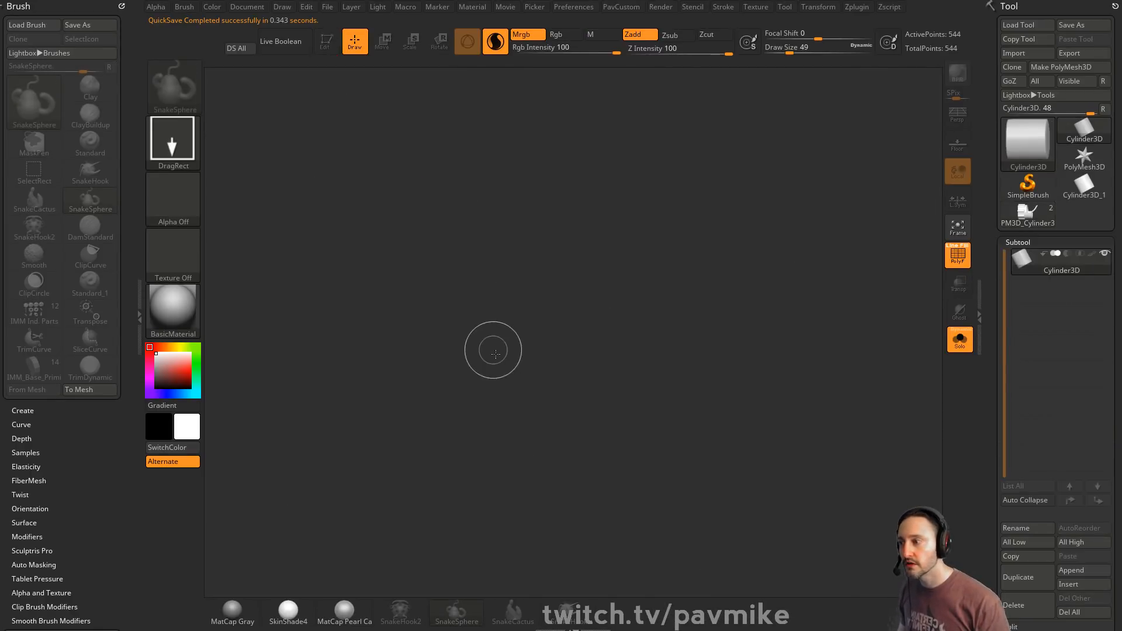
drag(496, 354, 351, 113)
key(t)
click(1070, 67)
drag(760, 293, 651, 247)
- Inset the cylinder's cap with the ZModeler brush's polygon Inset action, targeting Flat Island
key(b)
key(z)
key(m)
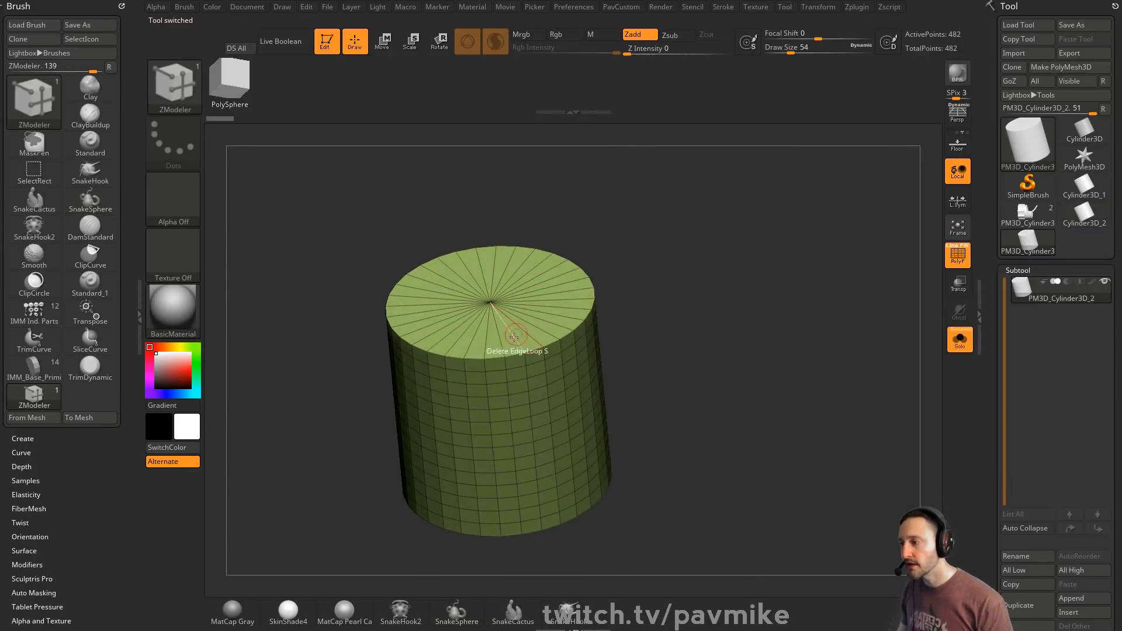
key(space)
click(491, 211)
click(502, 369)
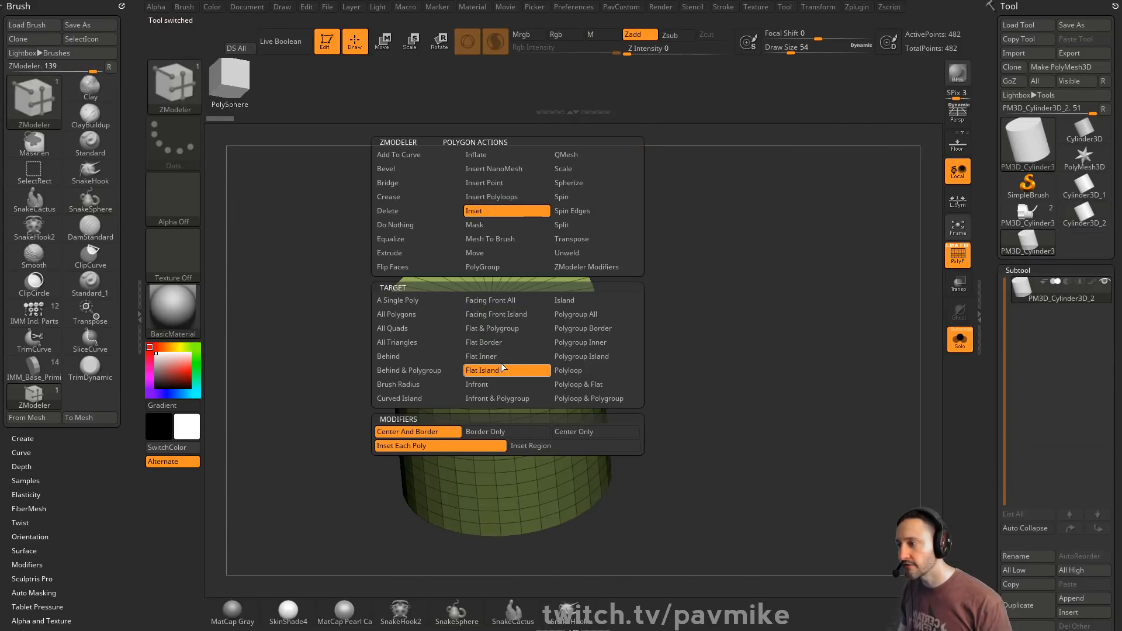
drag(513, 338, 504, 325)
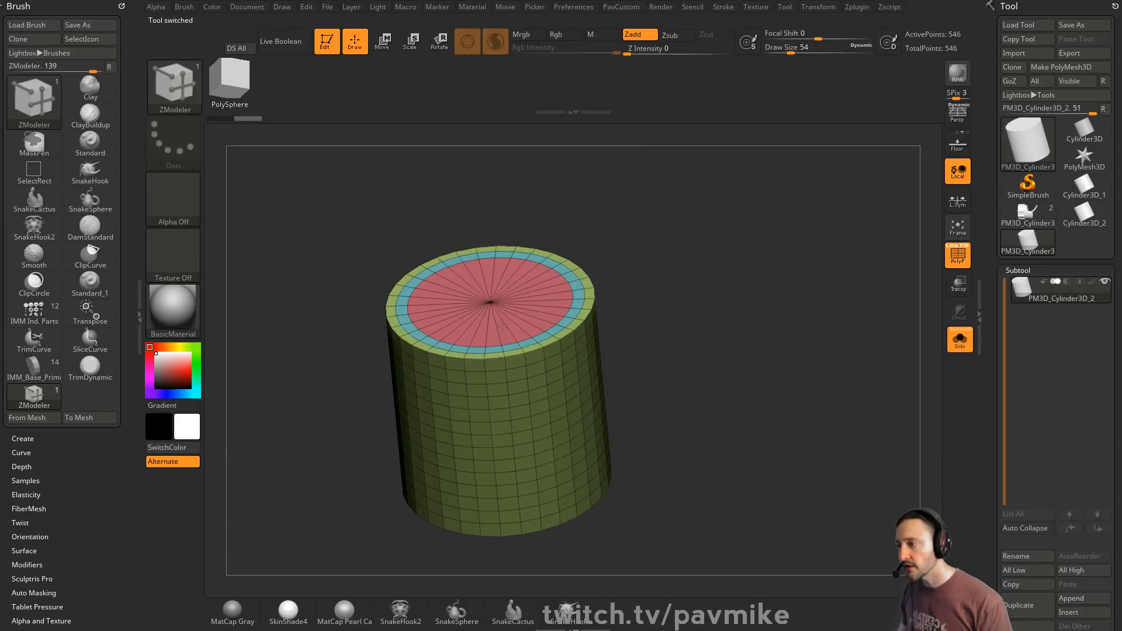
- Inset the cap's centre a second time and raise the inner disc so the ring around it slopes
key(ctrl)
key(space)
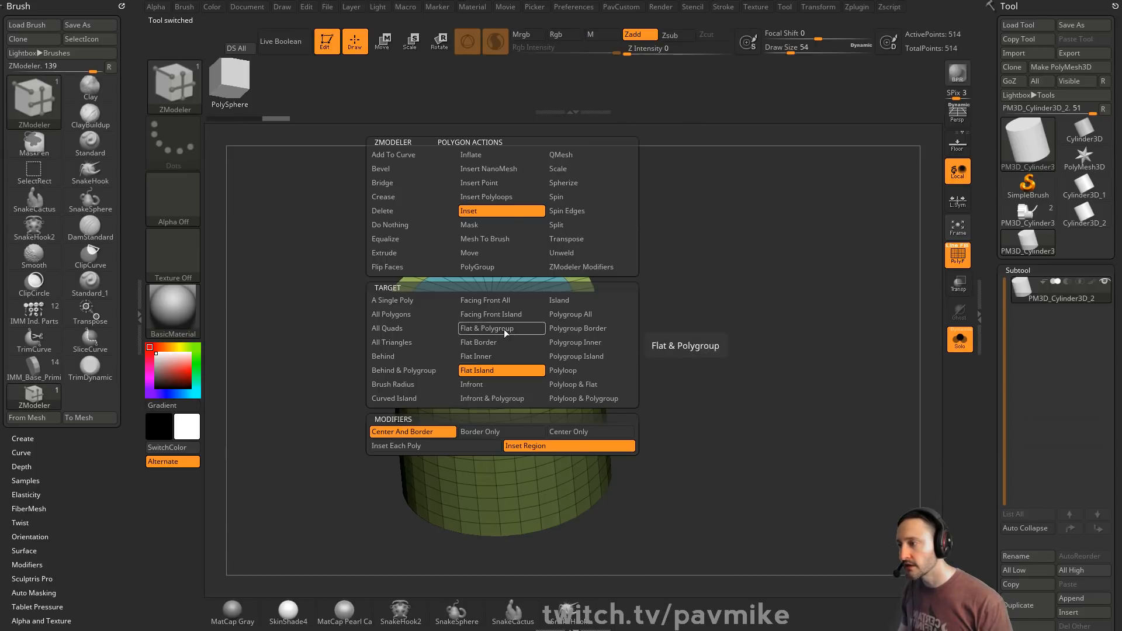
click(576, 328)
drag(497, 343, 501, 307)
key(space)
click(574, 306)
- Crease the cylinder's hard edges, smooth it with dynamic subdivision, and check the shape without the polyframe
key(2)
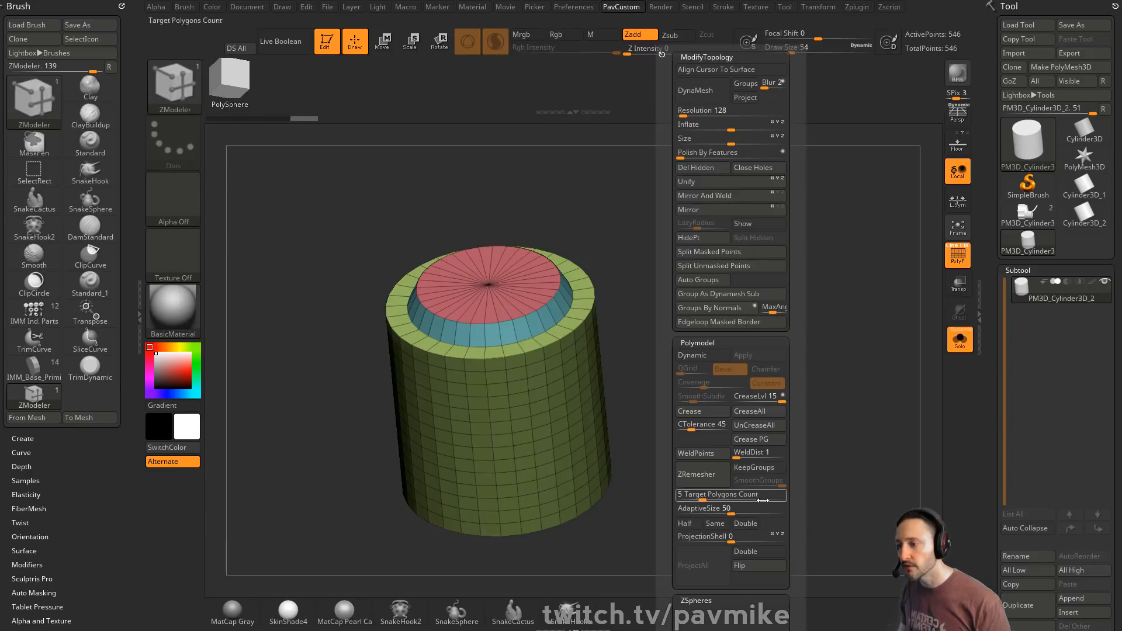
click(701, 412)
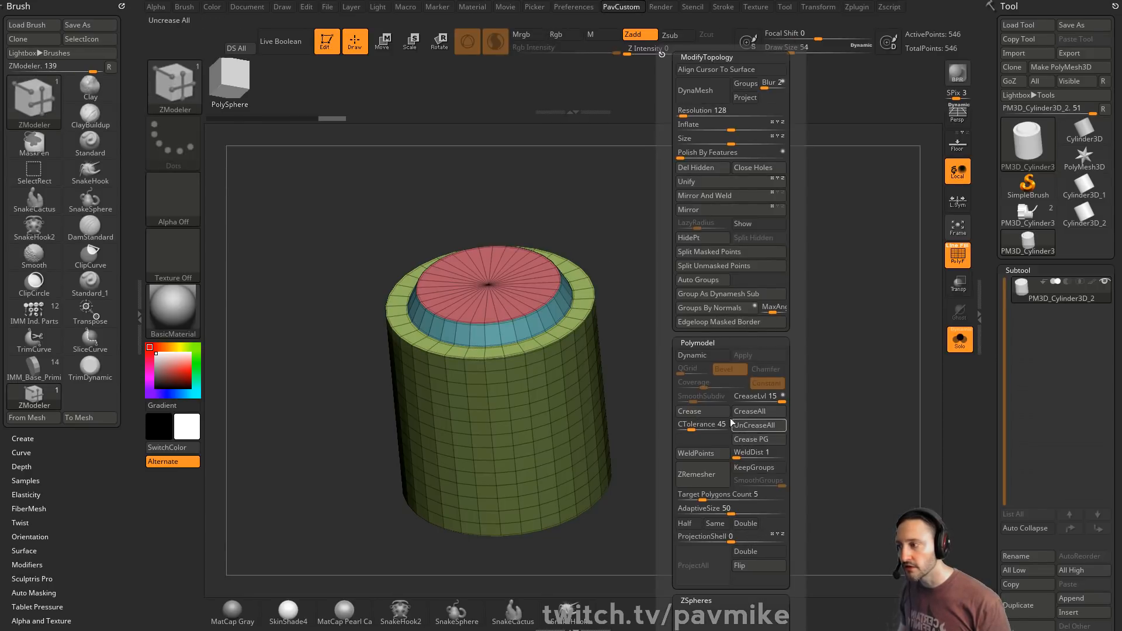
key(2)
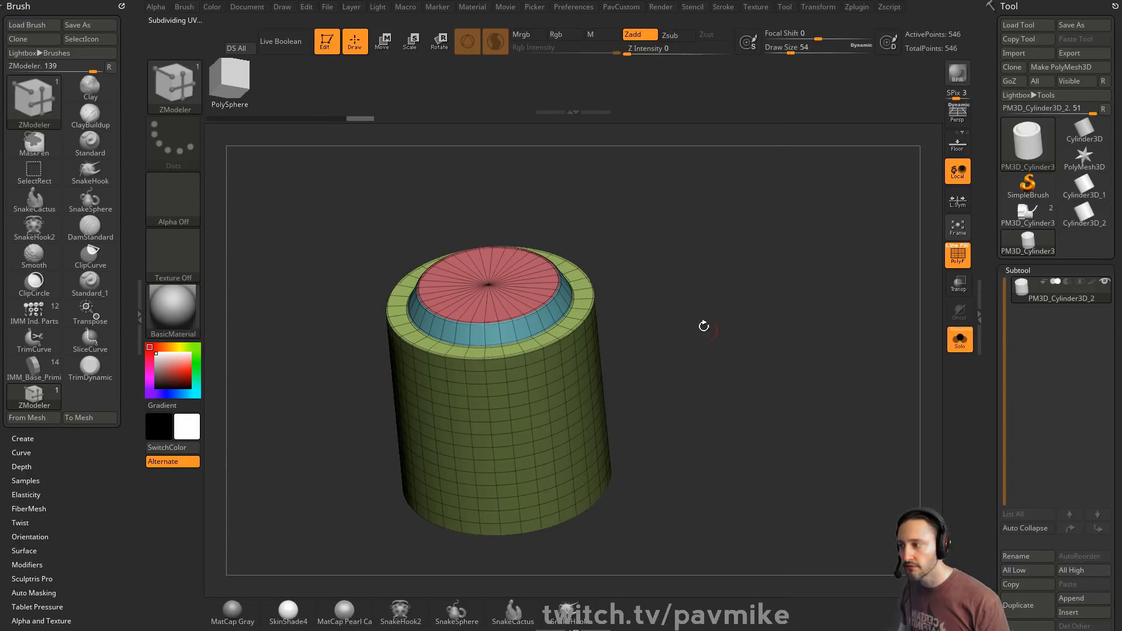
key(shift+f)
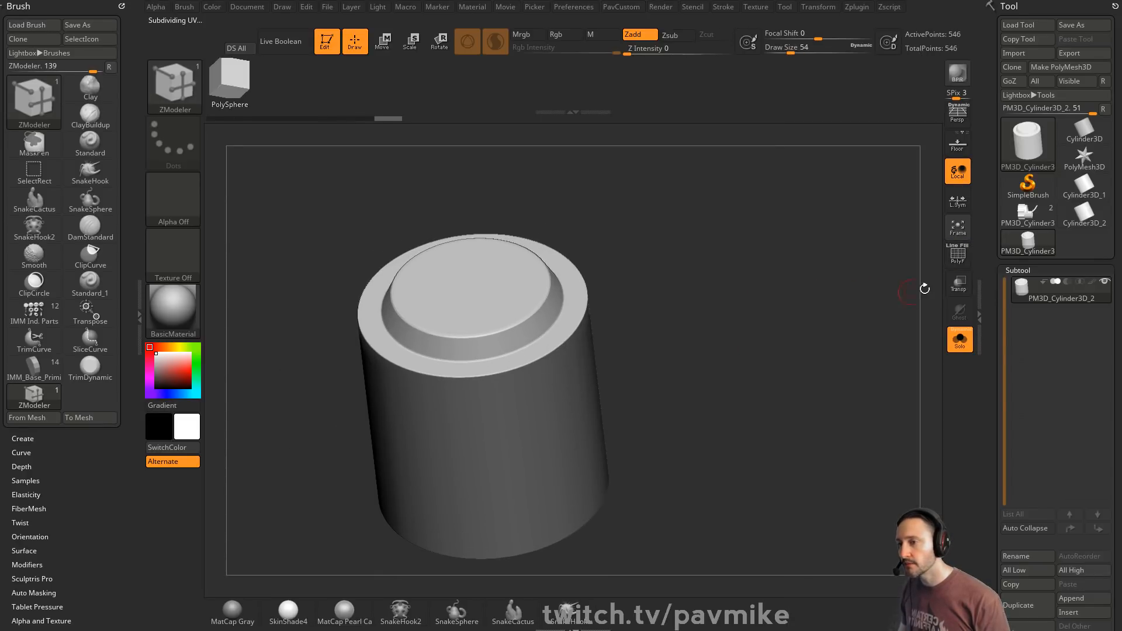
key(shift+f)
drag(629, 281, 743, 263)
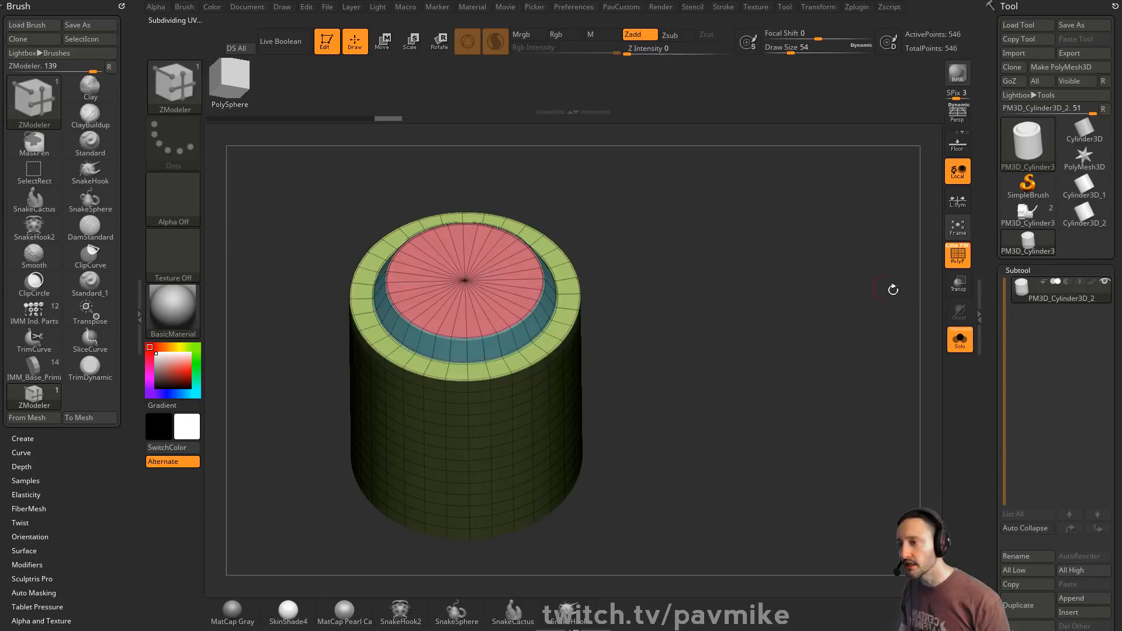
- Inset the raised centre disc with the ZModeler polygon Inset action, leaving a narrow border ring
key(space)
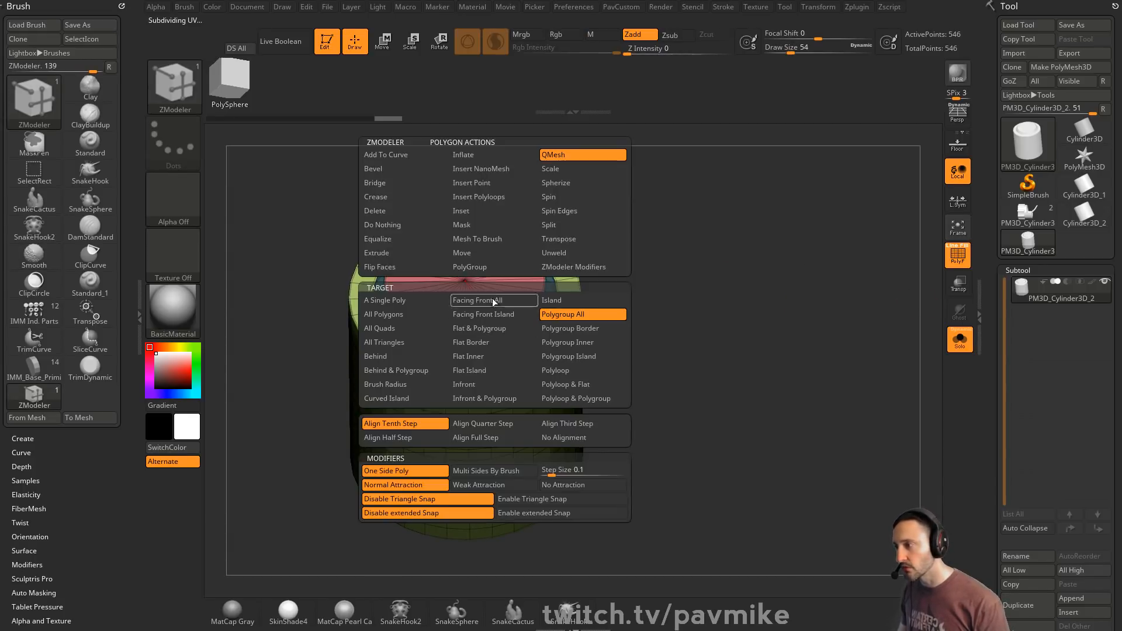
click(490, 213)
drag(468, 274, 472, 319)
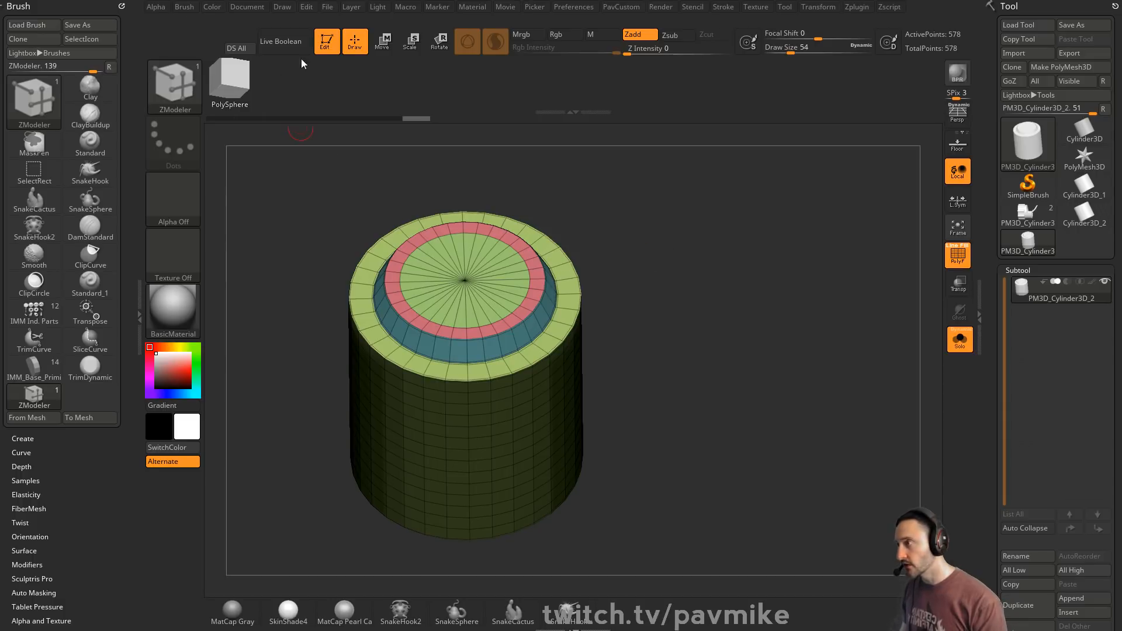
- Clear the canvas and place a PolyMesh3D star on it in Edit mode
key(ctrl+n)
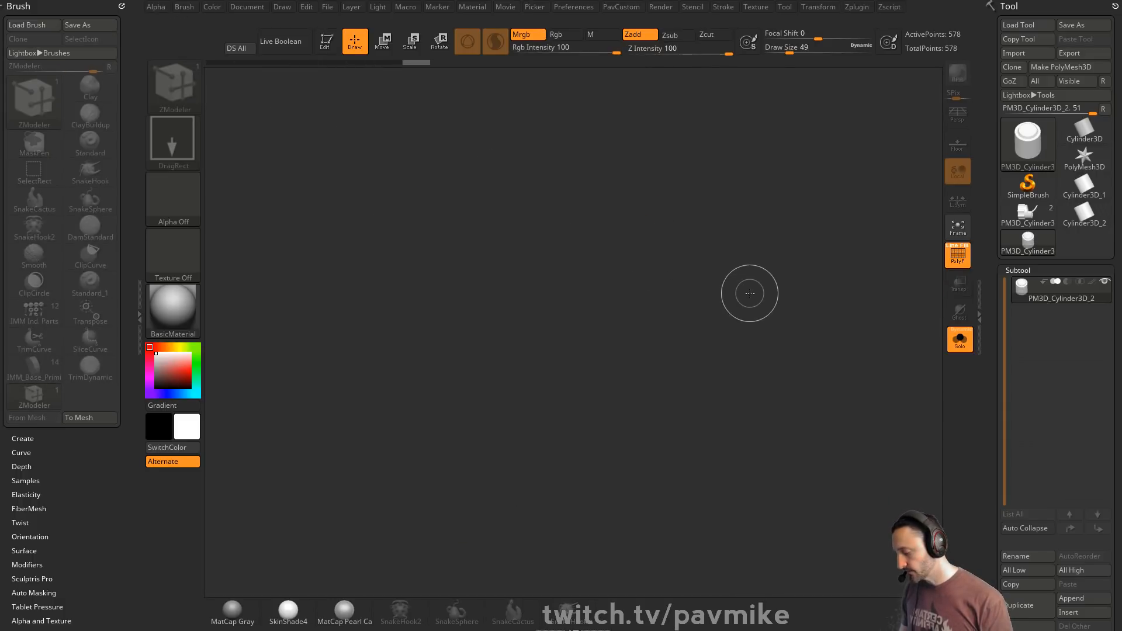
click(1084, 162)
drag(490, 316, 513, 401)
key(t)
key(comma)
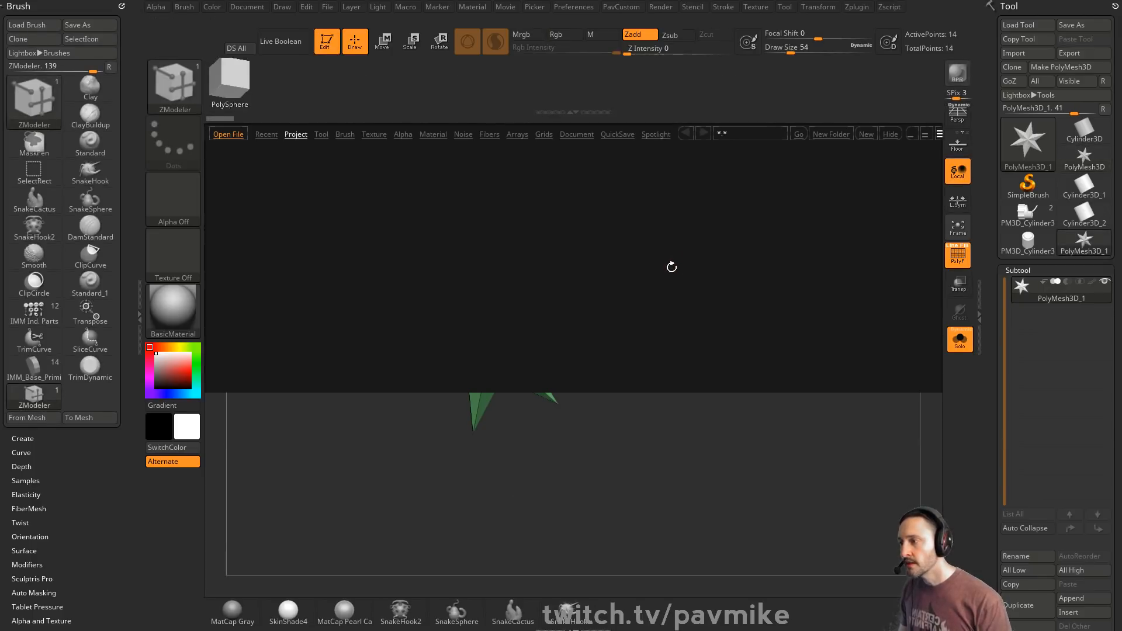
key(comma)
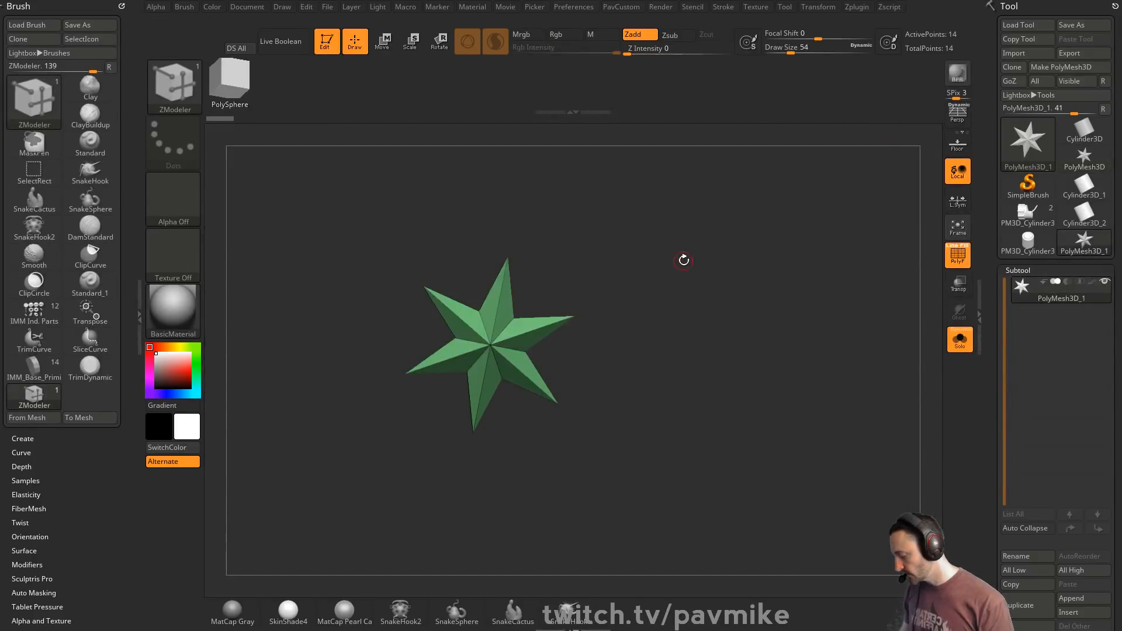
- Select the IMM Boolean brush and choose its PortAccess mesh
key(b)
key(i)
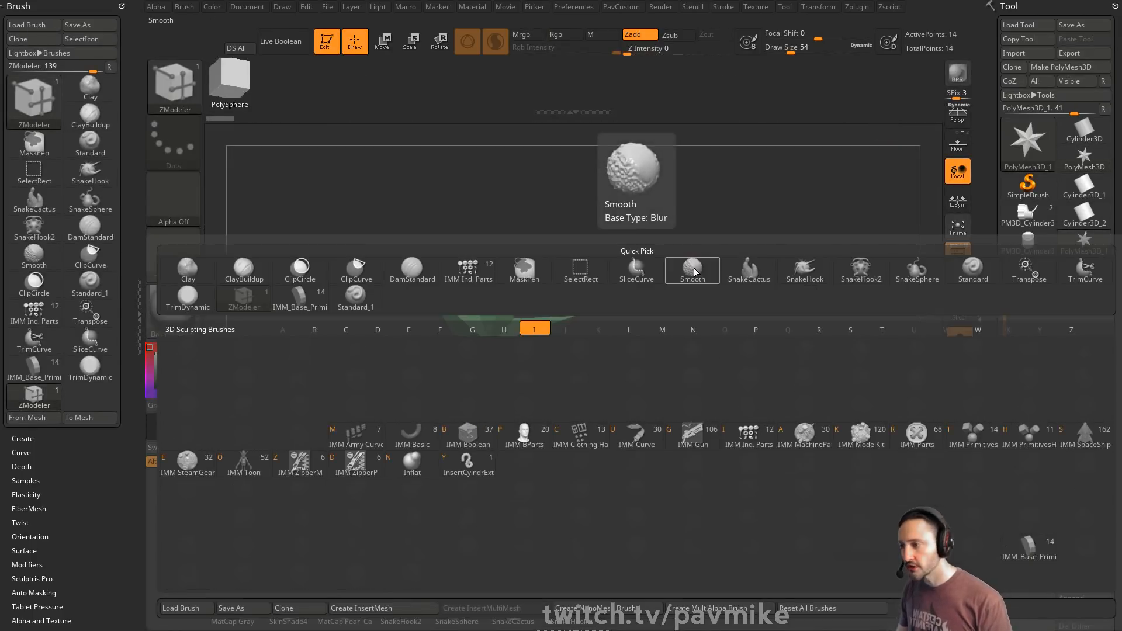
click(467, 439)
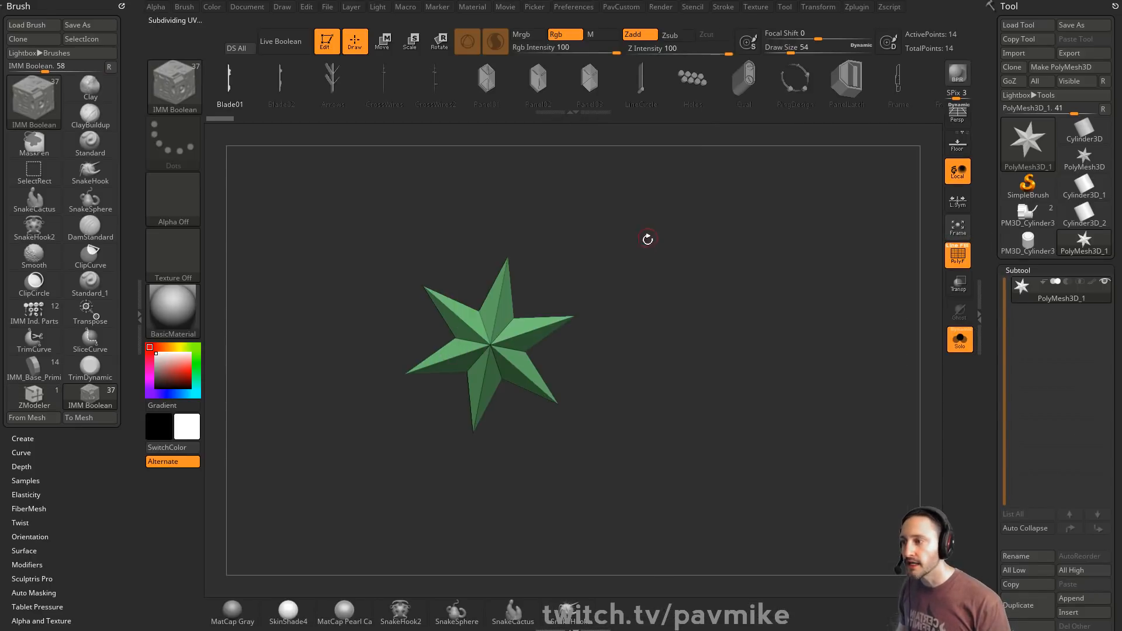
key(m)
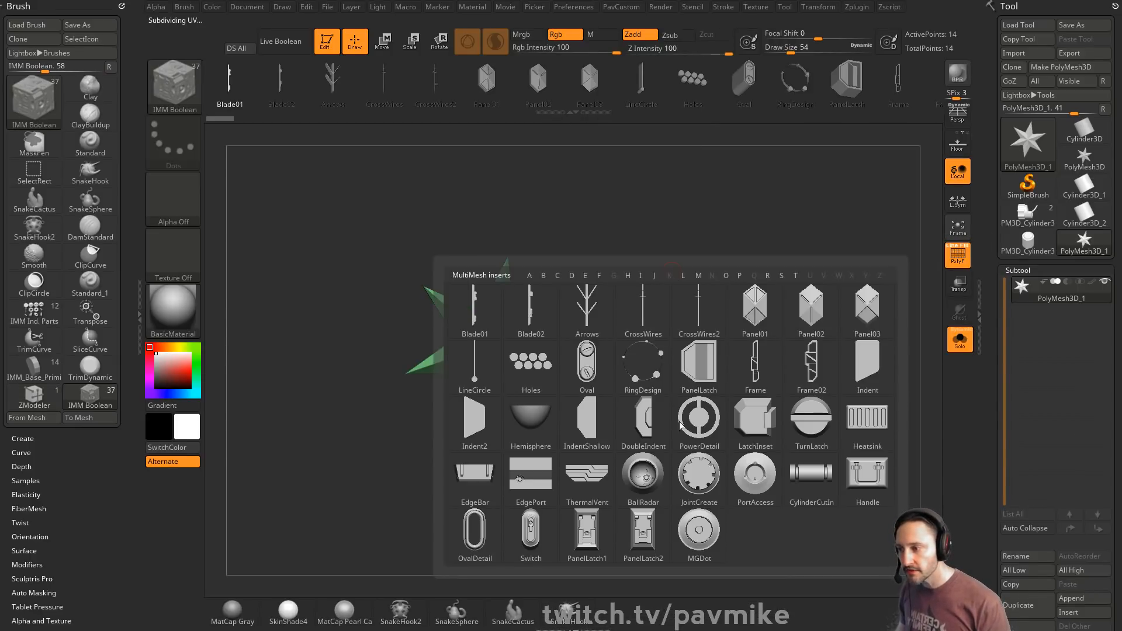
mouse_move(763, 481)
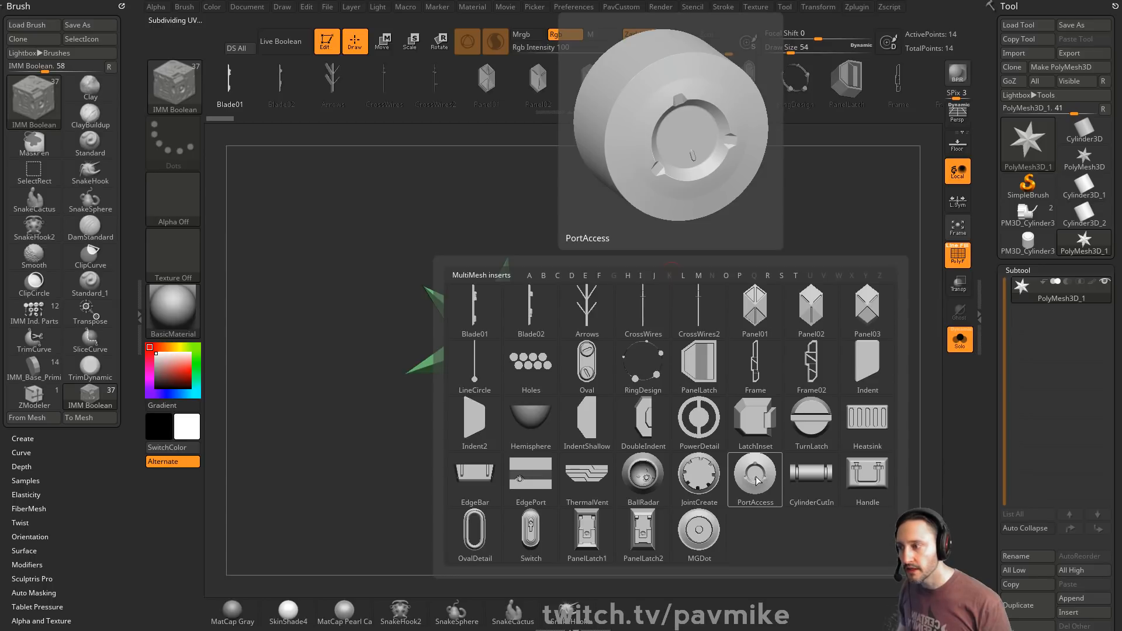
click(757, 478)
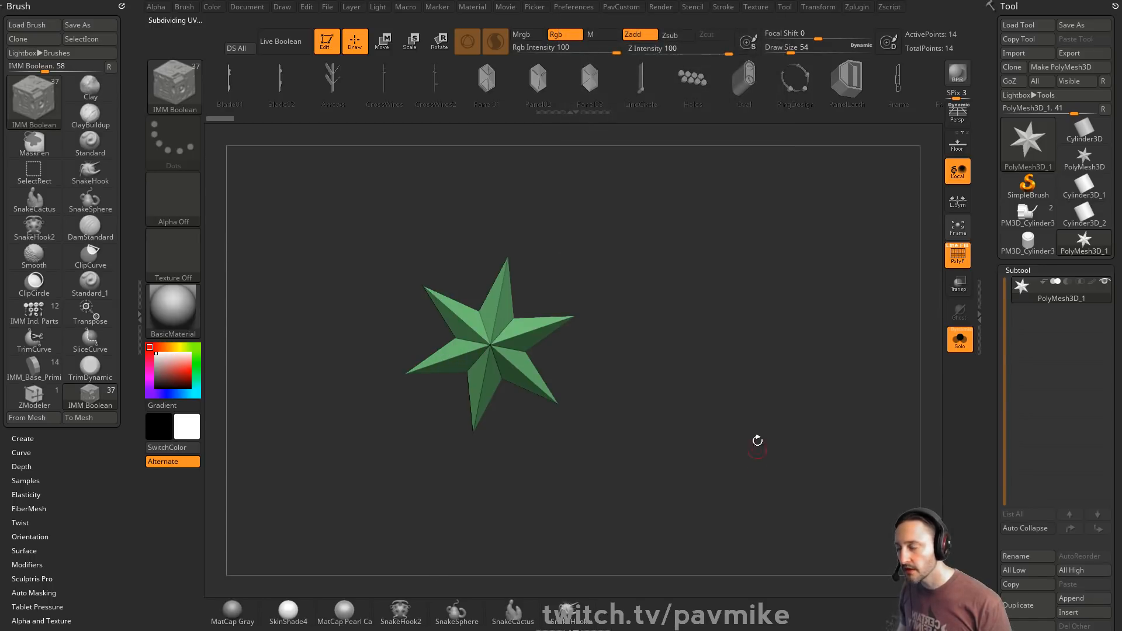
- Replace the star with the IMM Boolean brush's PortAccess mesh and face it front-on in Draw mode
key(w)
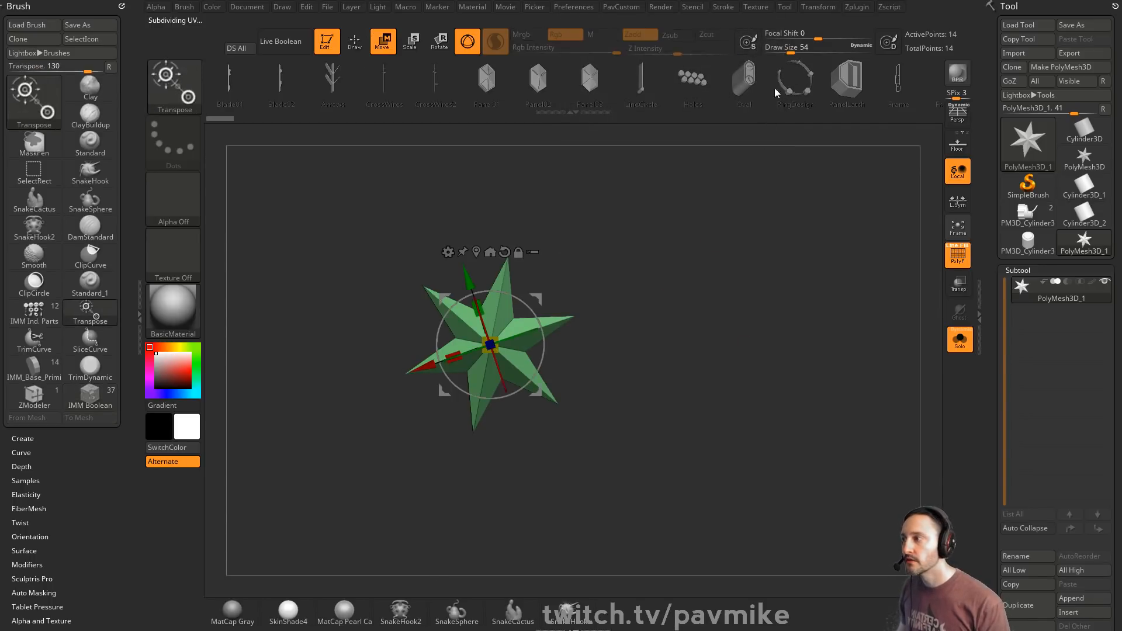
drag(774, 87, 546, 102)
drag(819, 88, 598, 86)
drag(858, 96, 549, 92)
drag(875, 98, 529, 88)
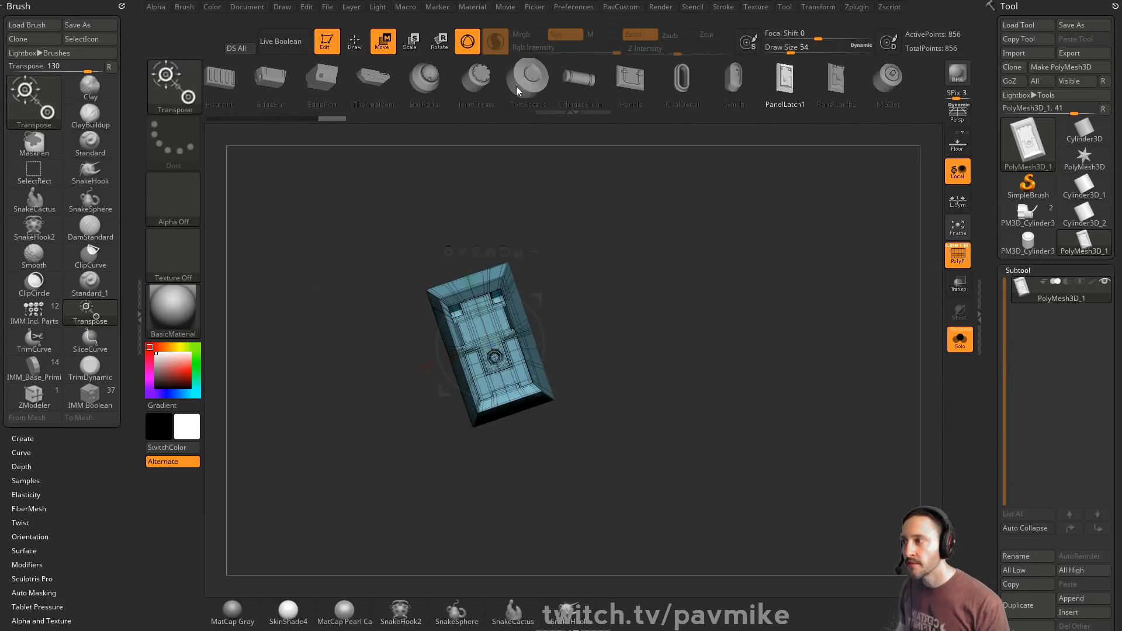
shift+drag(719, 252, 762, 267)
key(q)
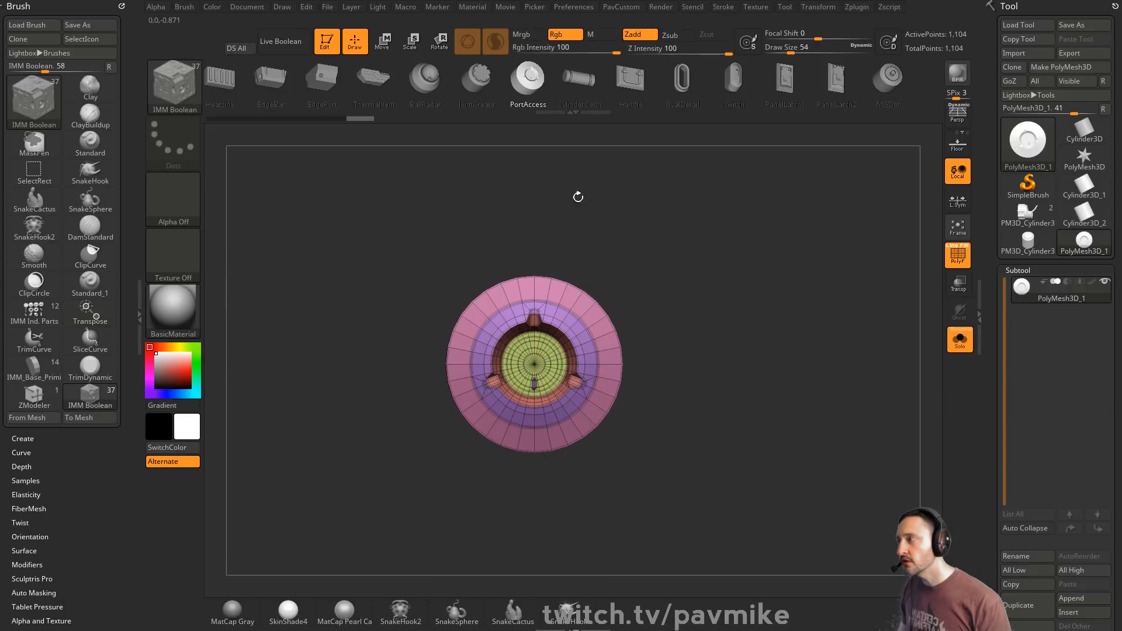
- Extract all meshes of the IMM Boolean brush to subtools with the IMM Extractor plugin
click(857, 7)
click(893, 211)
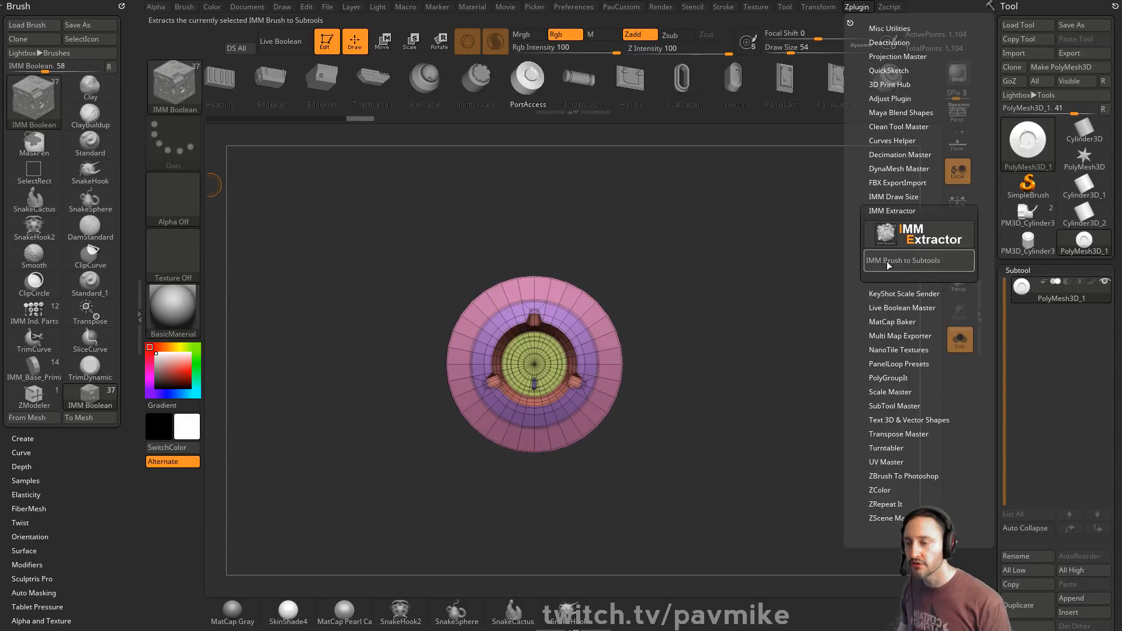
click(909, 263)
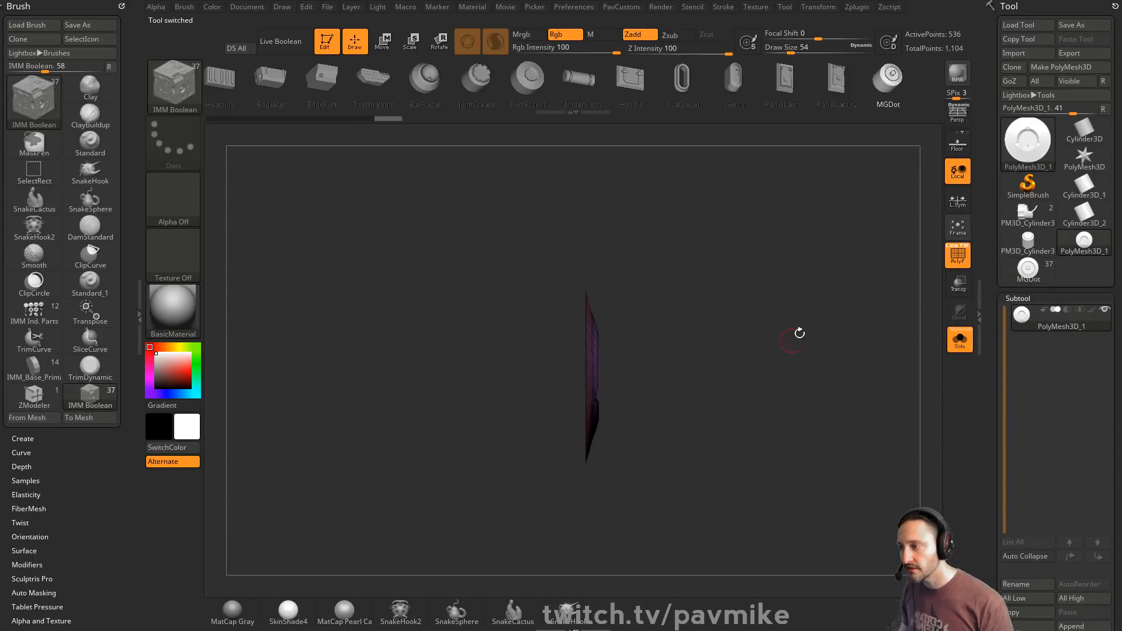
- Delete the hidden body of the PortAccess mesh, keeping only its front relief shell
drag(754, 331, 759, 331)
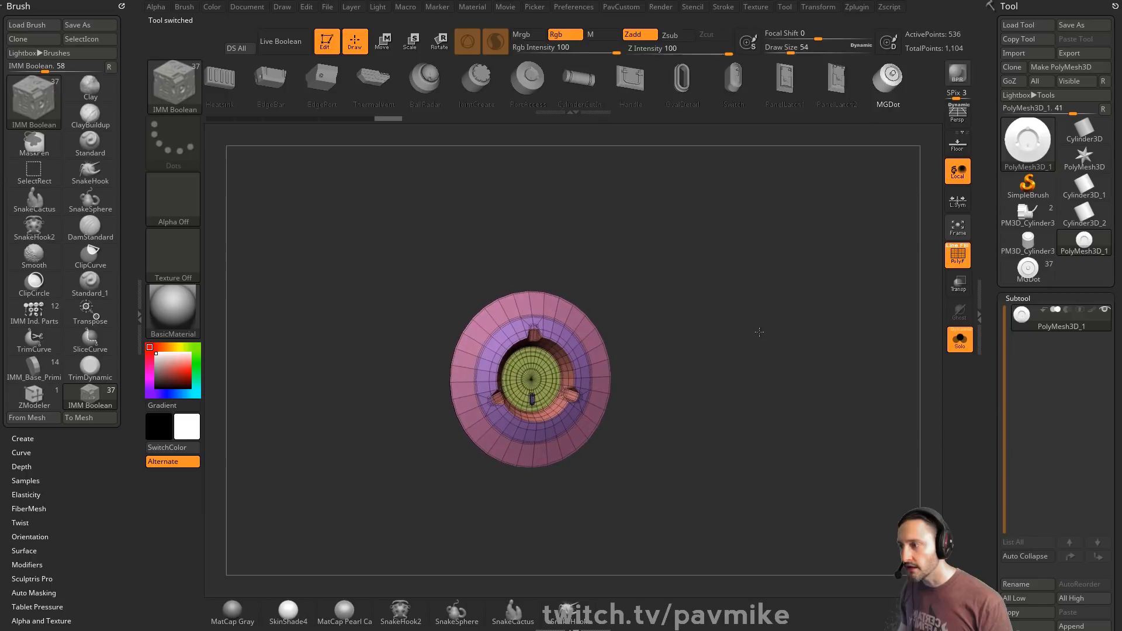
key(2)
click(783, 189)
mouse_move(633, 263)
mouse_down()
mouse_move(711, 301)
mouse_move(784, 275)
mouse_move(862, 277)
mouse_move(776, 272)
mouse_up()
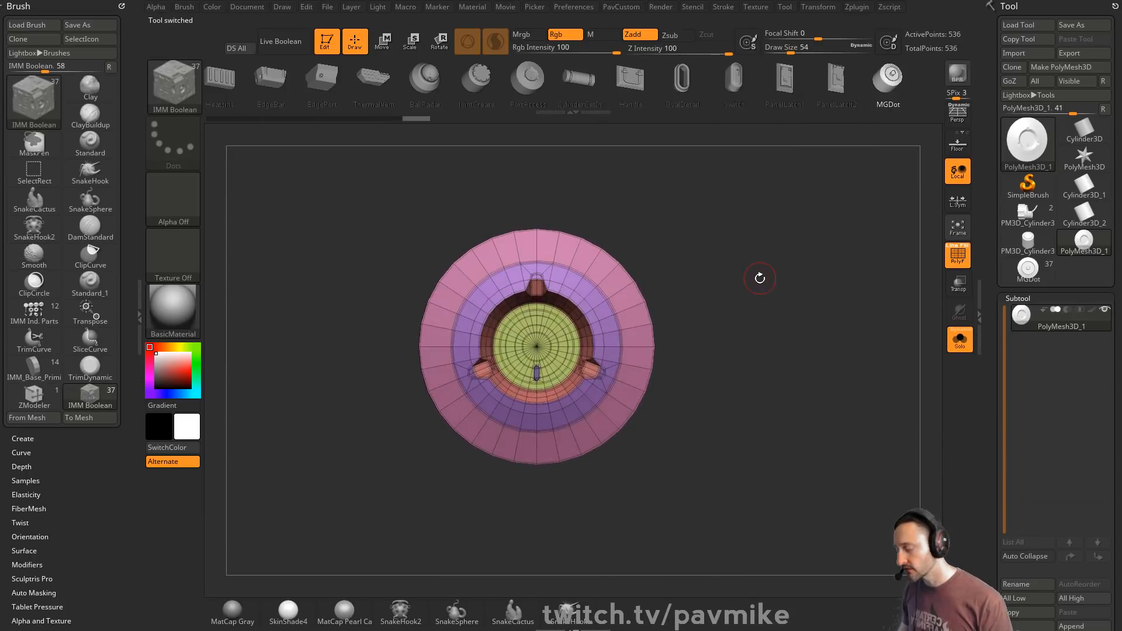
- Create a new InsertMesh brush from the trimmed PortAccess shell instead of appending it to the current brush
key(b)
click(362, 608)
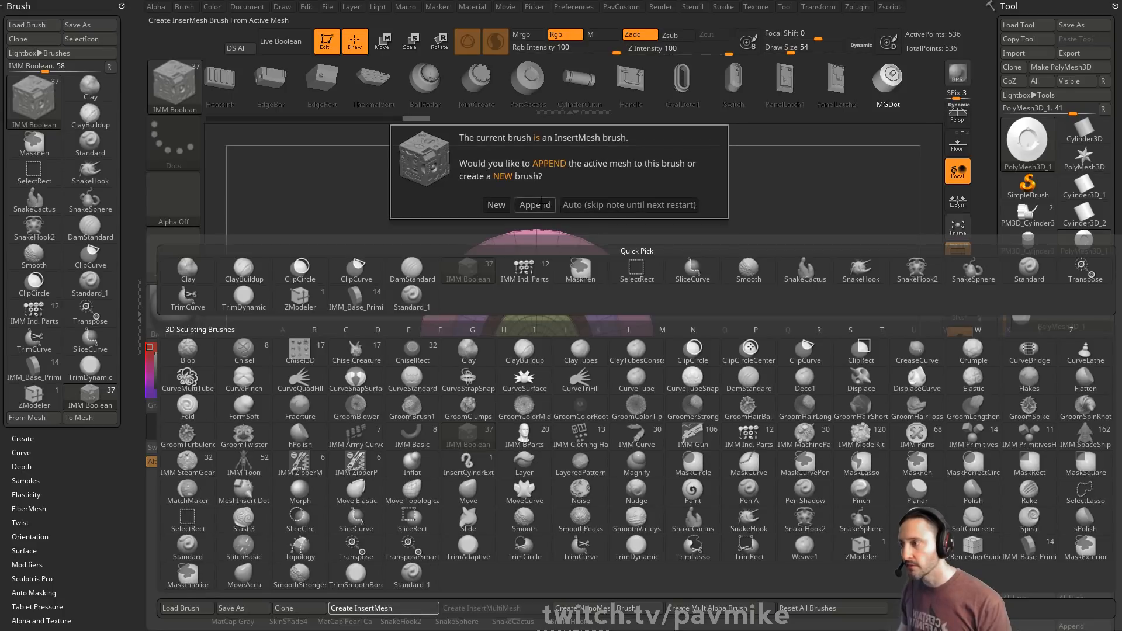
click(497, 205)
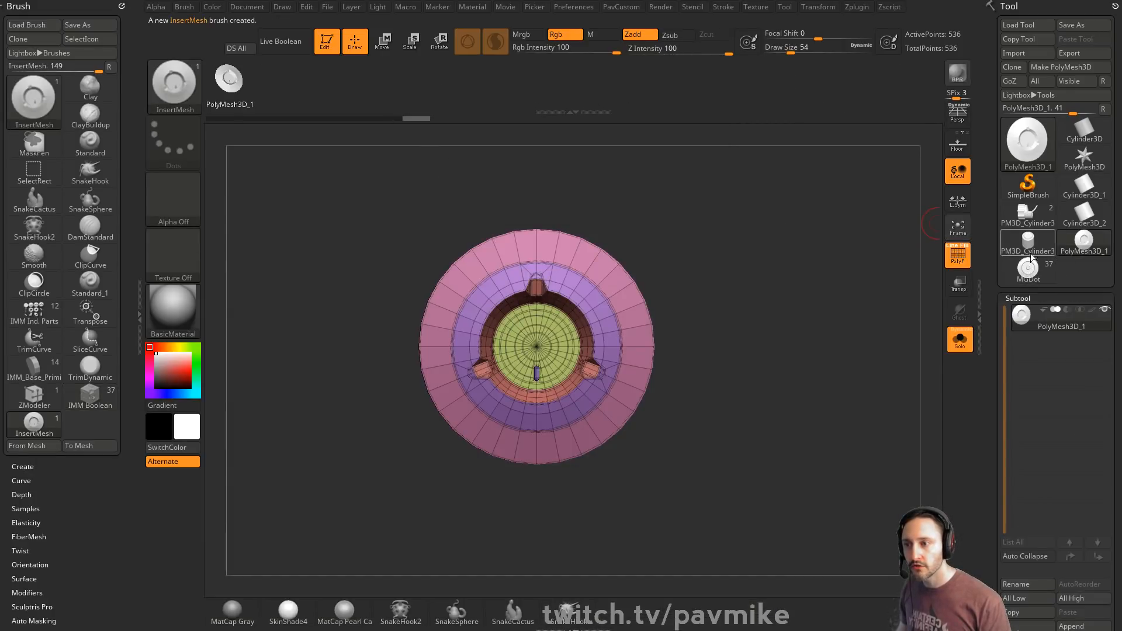
- Switch to the inset cylinder, isolate the cap's centre disc, assign it its own polygroup, and unhide the rest
click(1031, 258)
drag(826, 326, 829, 358)
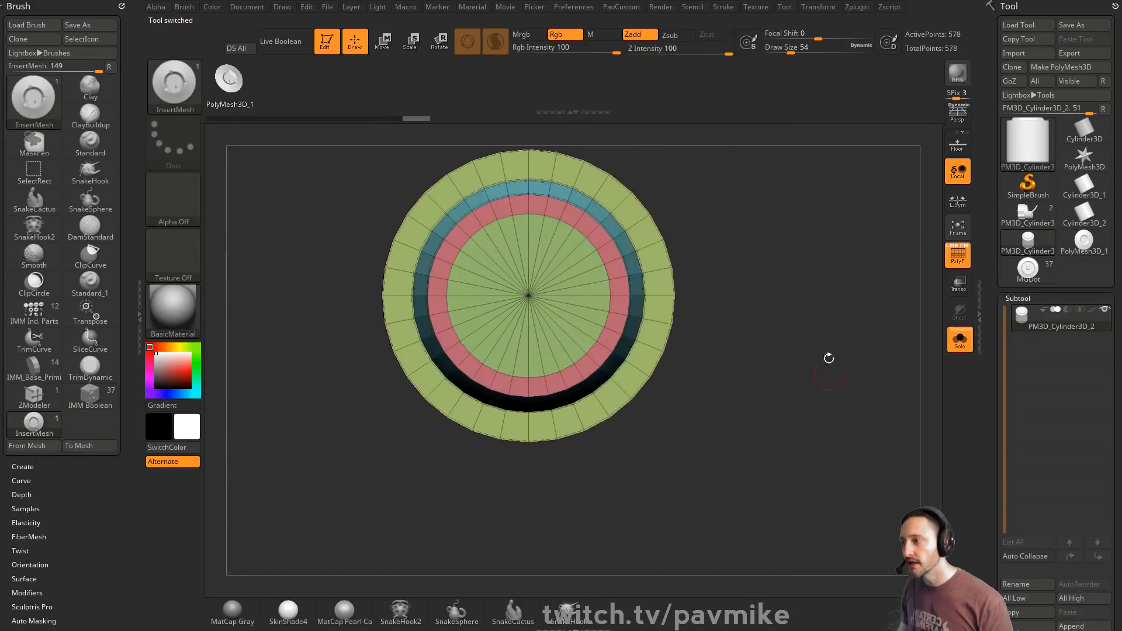
alt+drag(795, 260, 799, 315)
key(2)
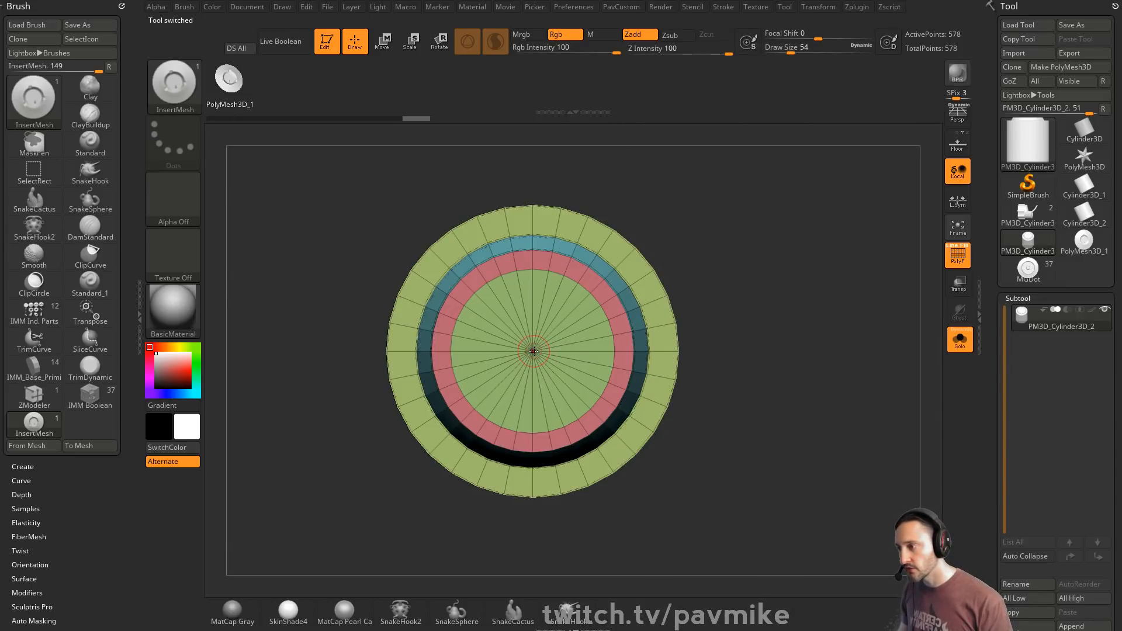
ctrl+shift+click(533, 351)
drag(760, 286, 792, 275)
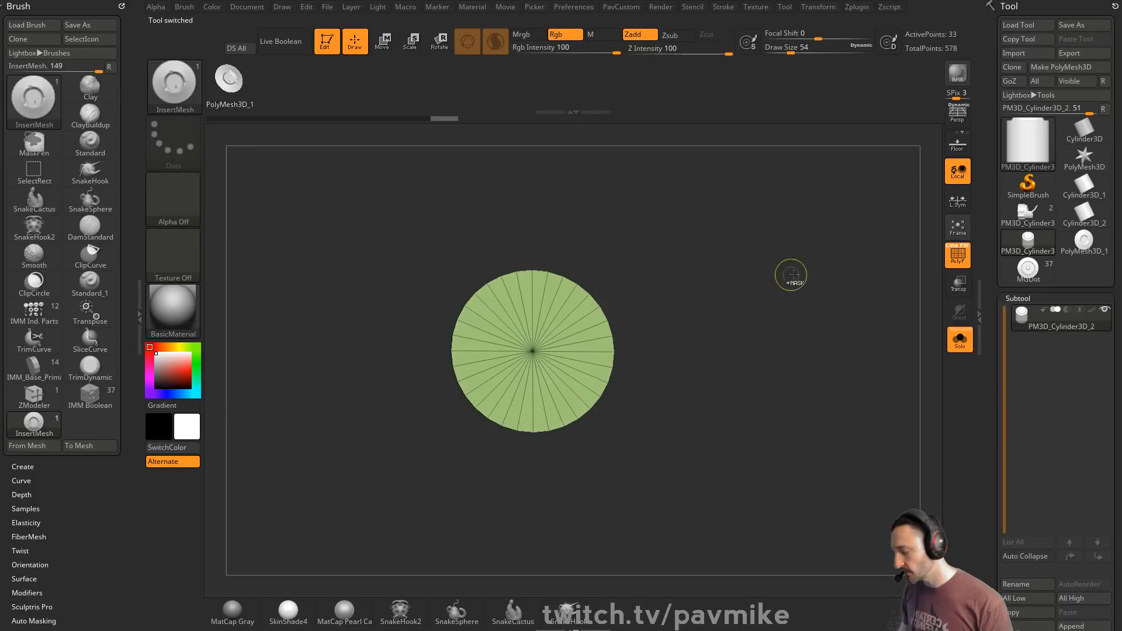
key(ctrl+w)
ctrl+shift+click(809, 282)
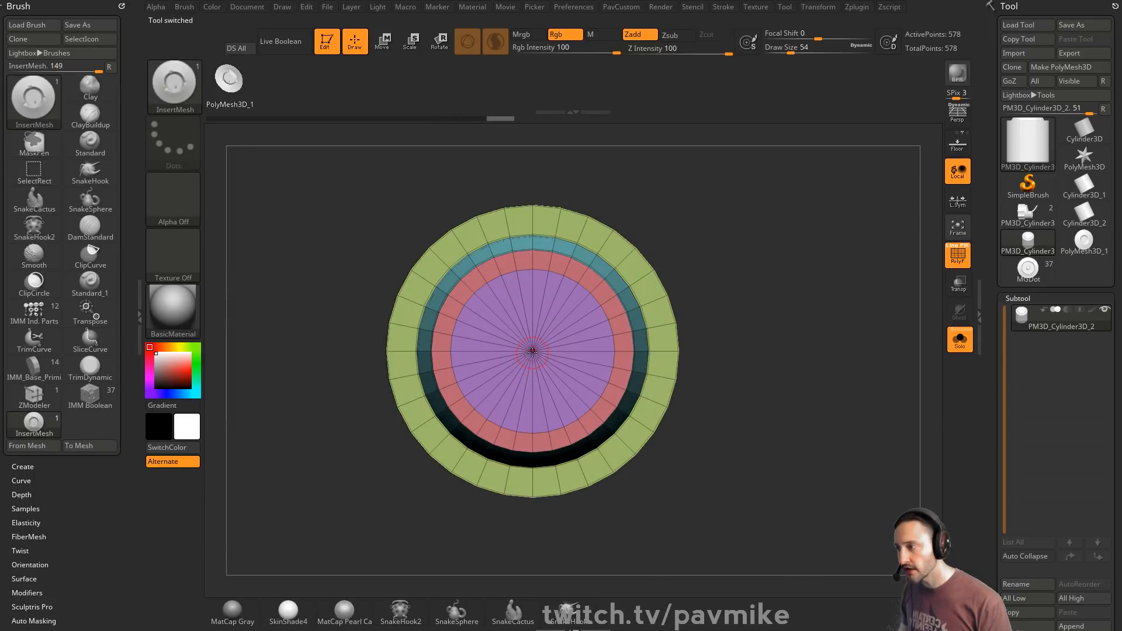
- Insert the PortAccess shell at the cap's centre, clear the mask to weld it in, and inspect it without the polyframe
drag(532, 351, 562, 351)
mouse_move(785, 331)
mouse_down()
mouse_move(809, 275)
mouse_move(840, 332)
mouse_up()
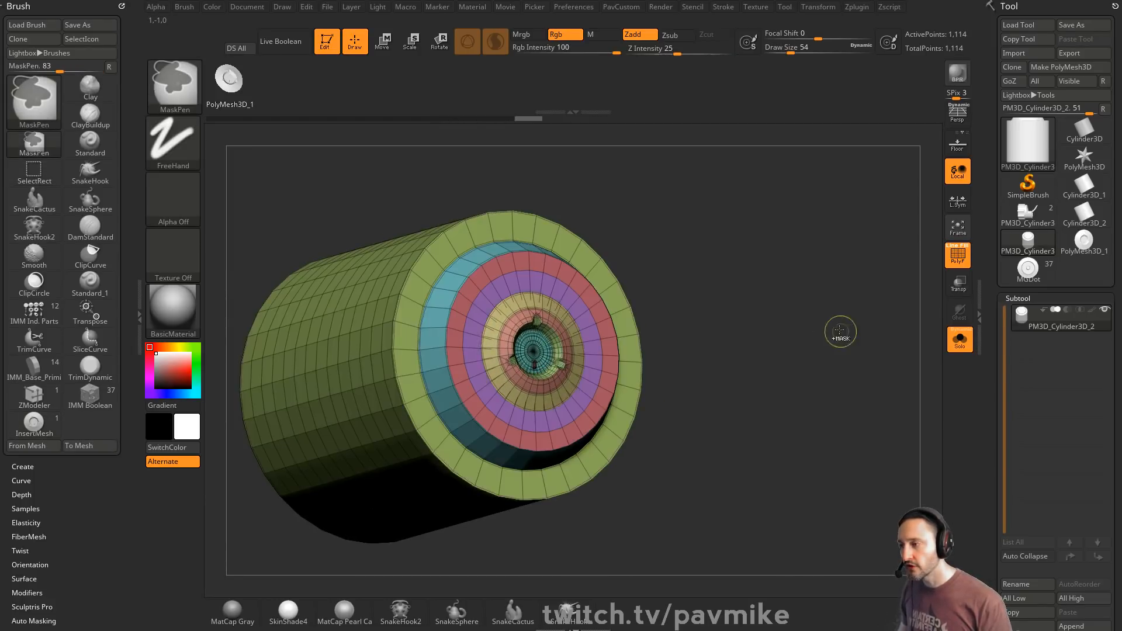
ctrl+drag(839, 279, 873, 399)
mouse_move(845, 340)
mouse_down()
mouse_move(843, 310)
mouse_move(883, 265)
mouse_move(867, 293)
mouse_move(940, 275)
mouse_up()
click(958, 255)
drag(840, 291, 838, 302)
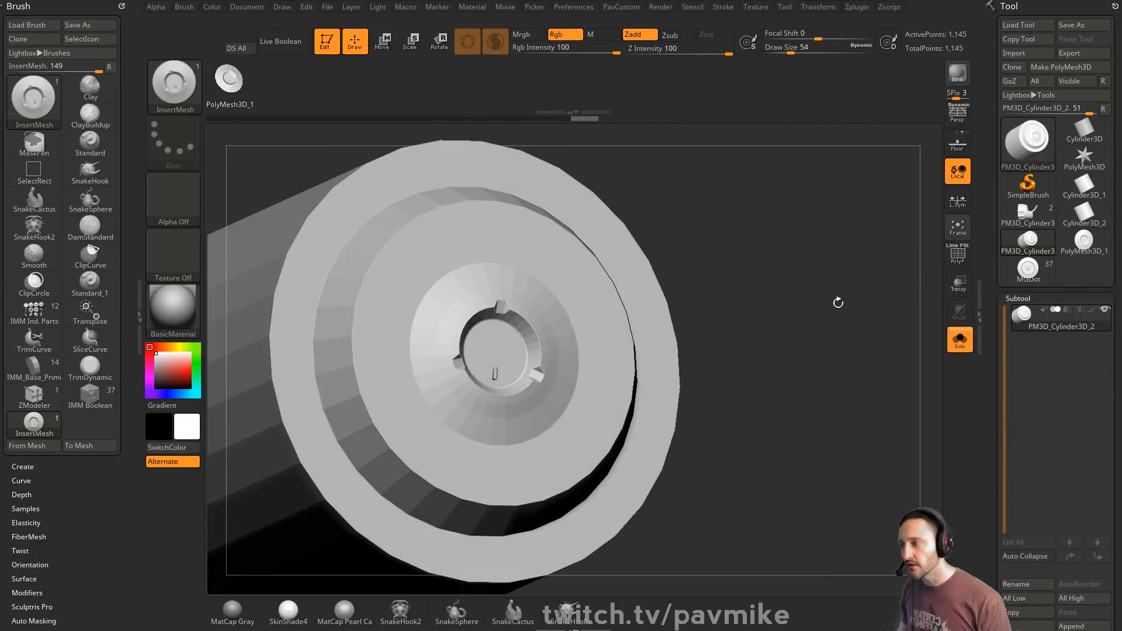
- Crease the cap's edges, smooth the welded cylinder with dynamic subdivision, and inspect it with and without the polyframe
click(958, 256)
key(q)
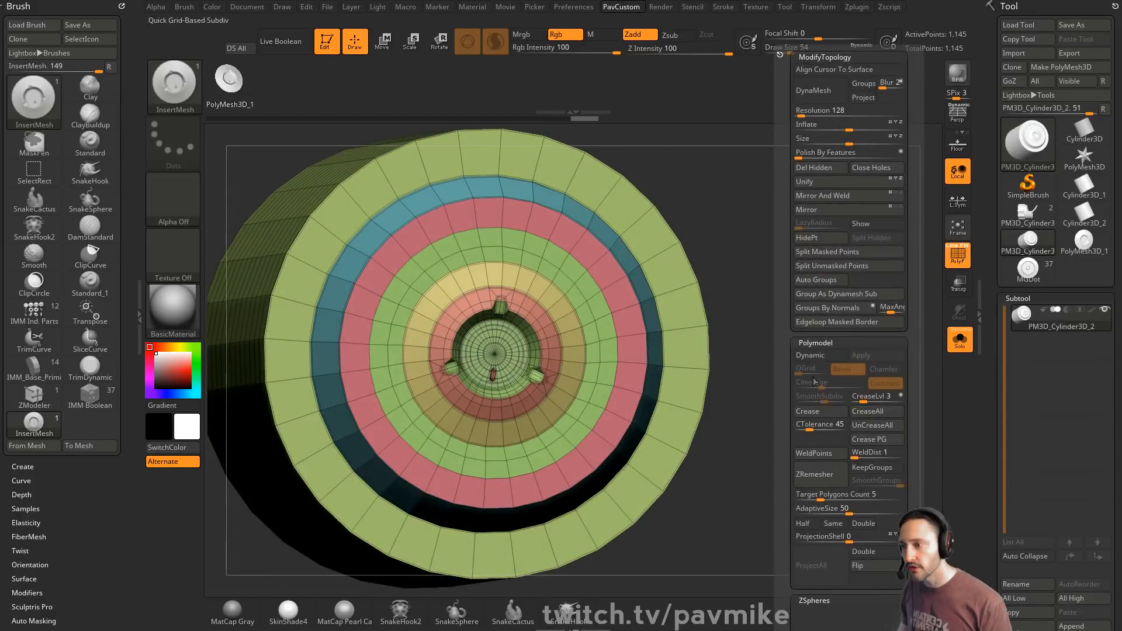
click(815, 413)
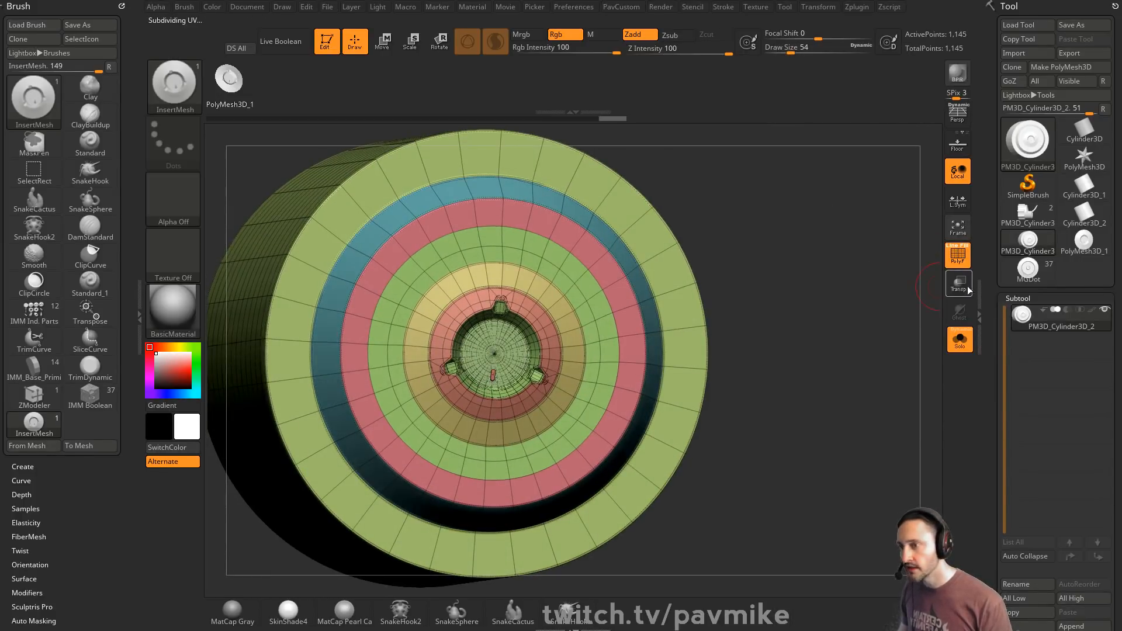
key(d)
key(shift+f)
drag(869, 286, 846, 281)
click(947, 260)
- Undo the raised PortAccess insert and try an inverted insert at the cap's centre
key(ctrl)
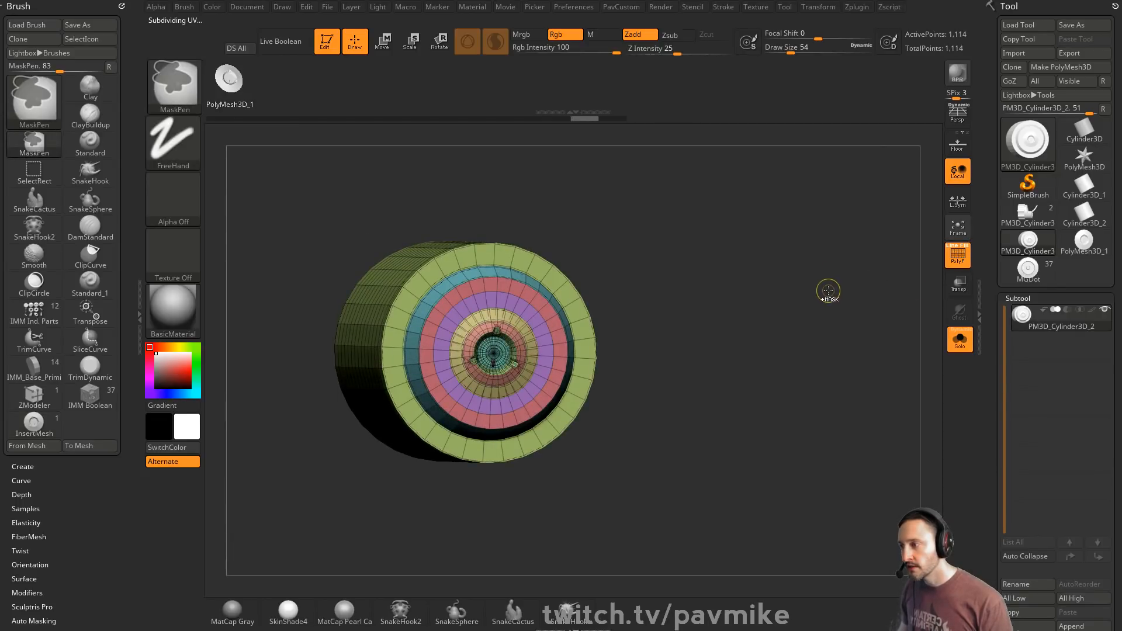
key(ctrl+z)
shift+drag(816, 275, 640, 333)
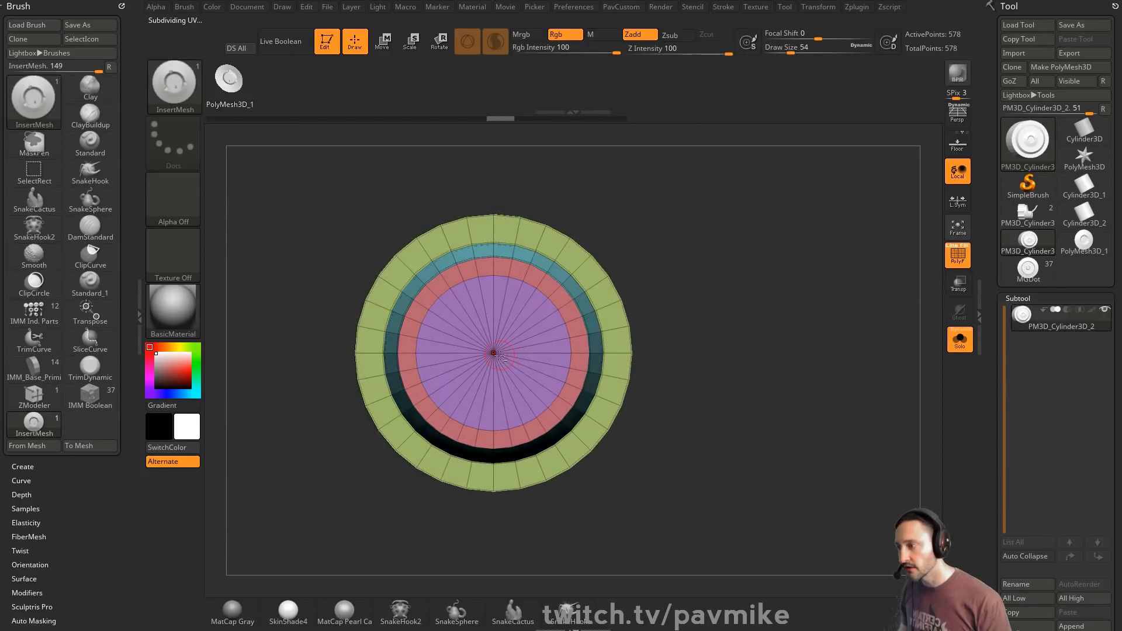
ctrl+right_drag(493, 353, 498, 382)
key(ctrl+shift+z)
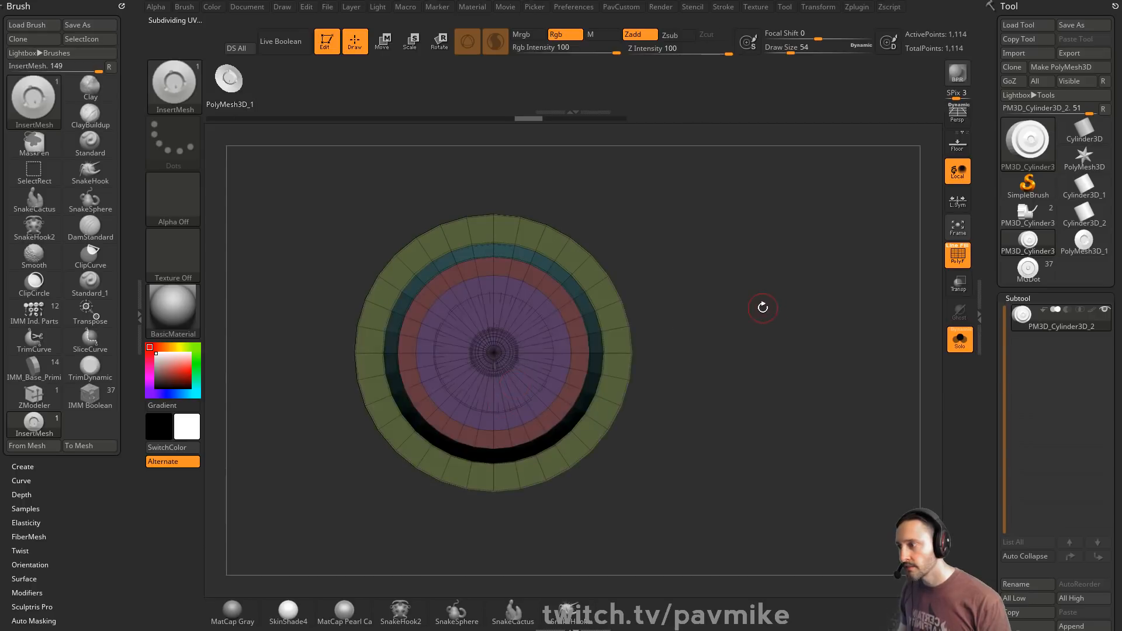
key(ctrl+z)
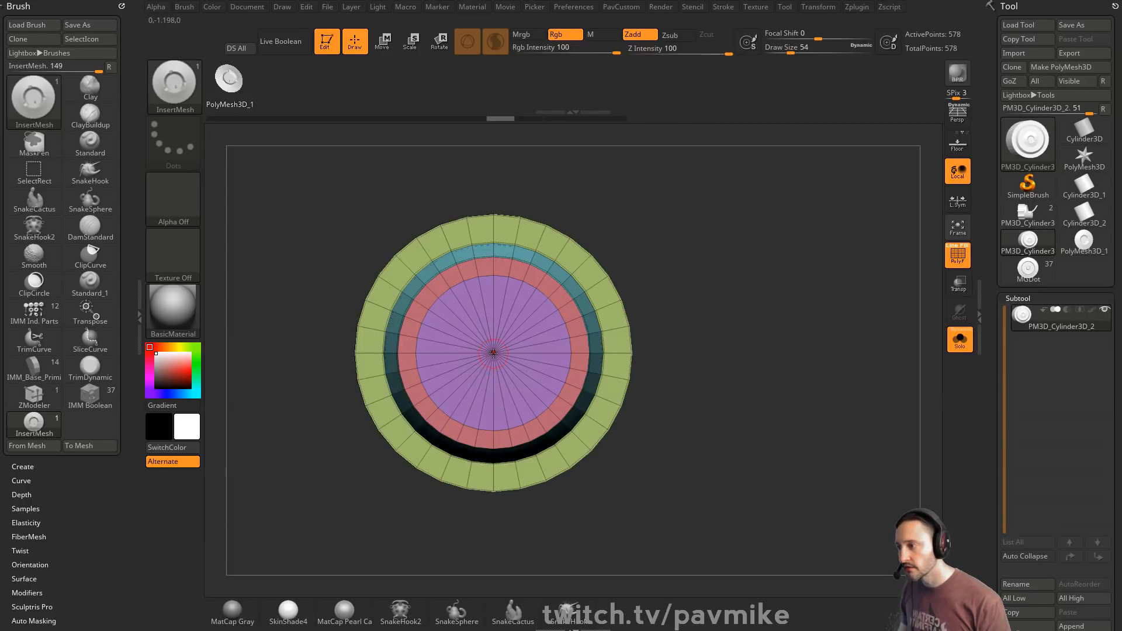
- Insert the PortAccess shell inverted at the cap's centre and clear the mask to weld it into a recess
ctrl+right_drag(494, 353, 490, 398)
drag(492, 416, 493, 416)
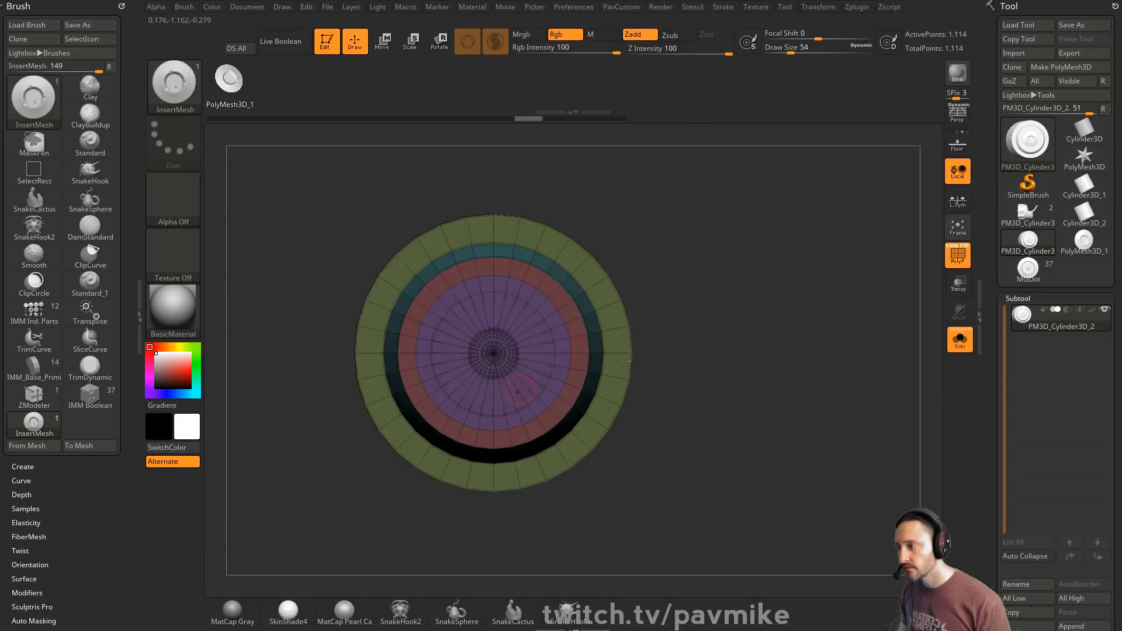
drag(798, 328, 837, 323)
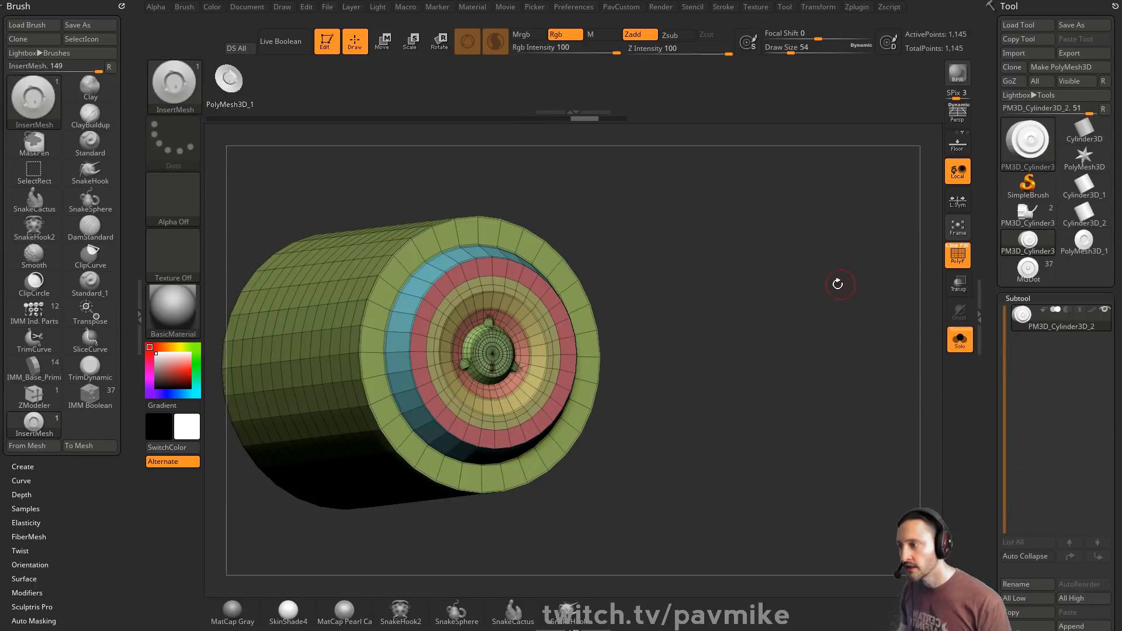
drag(838, 284, 889, 338)
- Crease the recessed cap's edges and smooth the cylinder with dynamic subdivision, with the polyframe hidden
key(shift+f)
key(space)
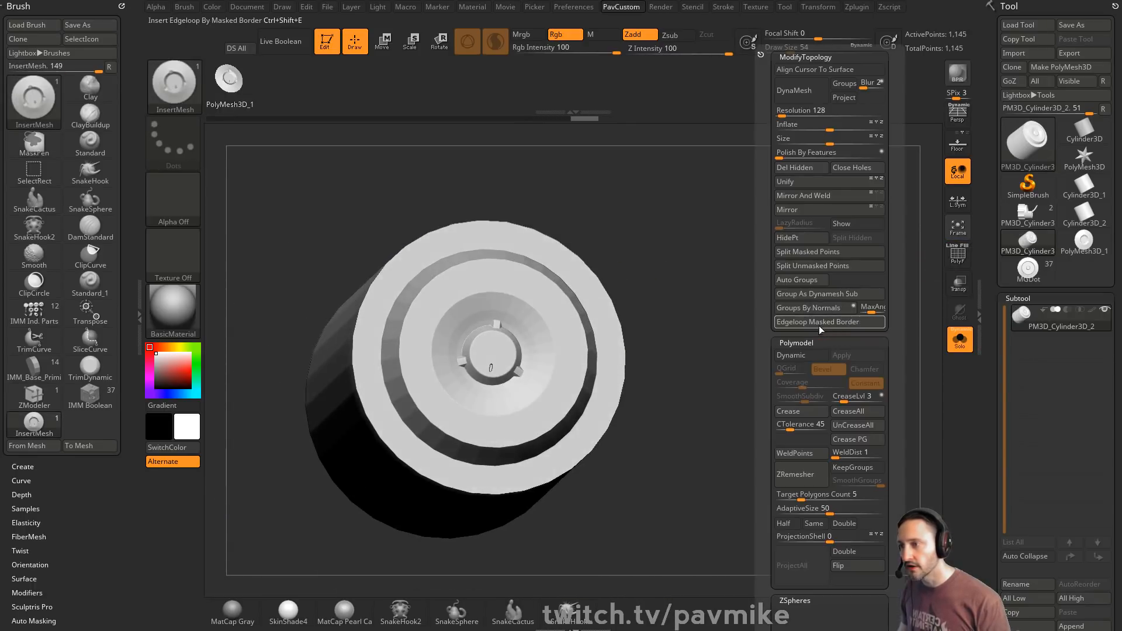
click(791, 355)
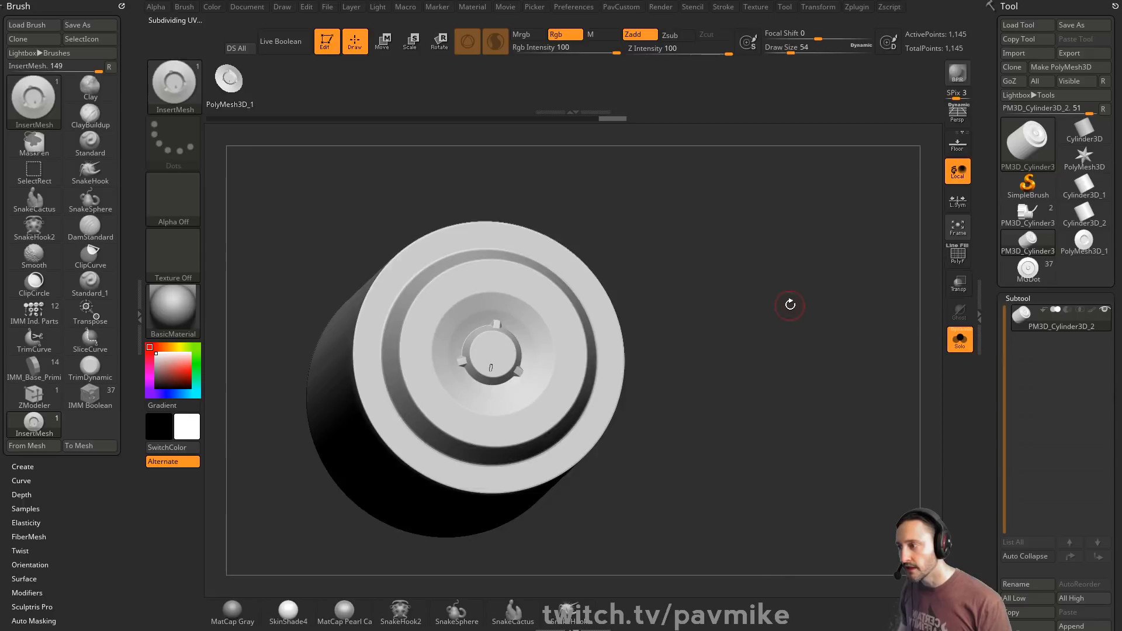
- Show the polyframe on the cylinder's side, set the draw size to 163, and clear the mask there
mouse_move(792, 303)
mouse_down()
mouse_move(784, 331)
mouse_move(841, 280)
mouse_move(818, 299)
mouse_move(855, 293)
mouse_move(814, 308)
mouse_move(834, 291)
mouse_move(801, 283)
mouse_move(819, 308)
mouse_move(498, 339)
mouse_up()
key(shift+f)
key(s)
key(ctrl)
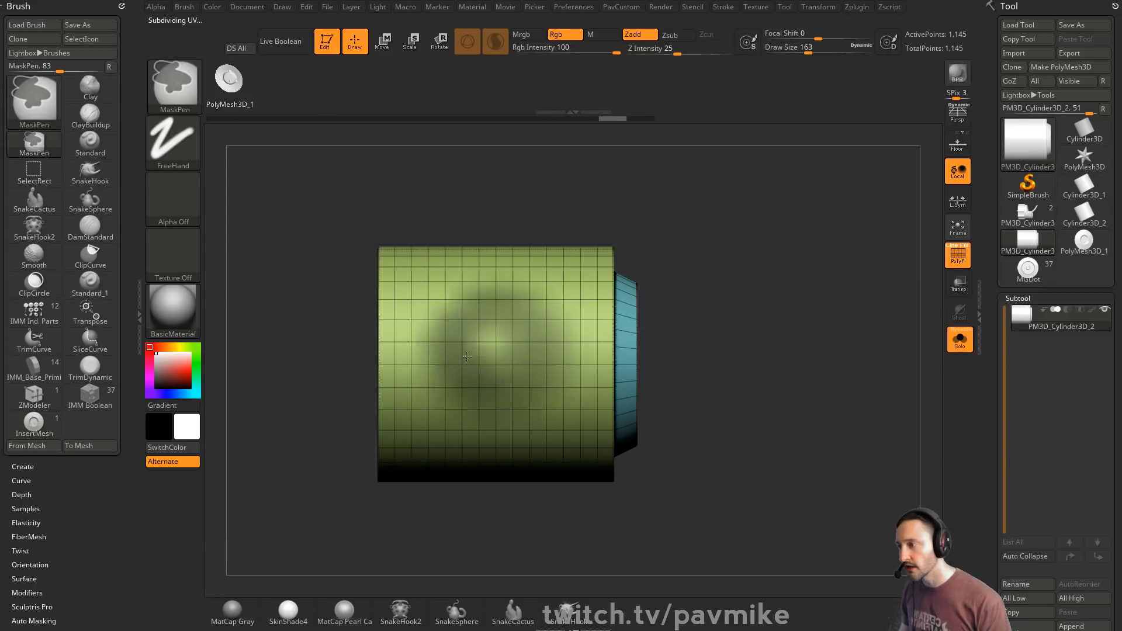
ctrl+drag(769, 260, 816, 318)
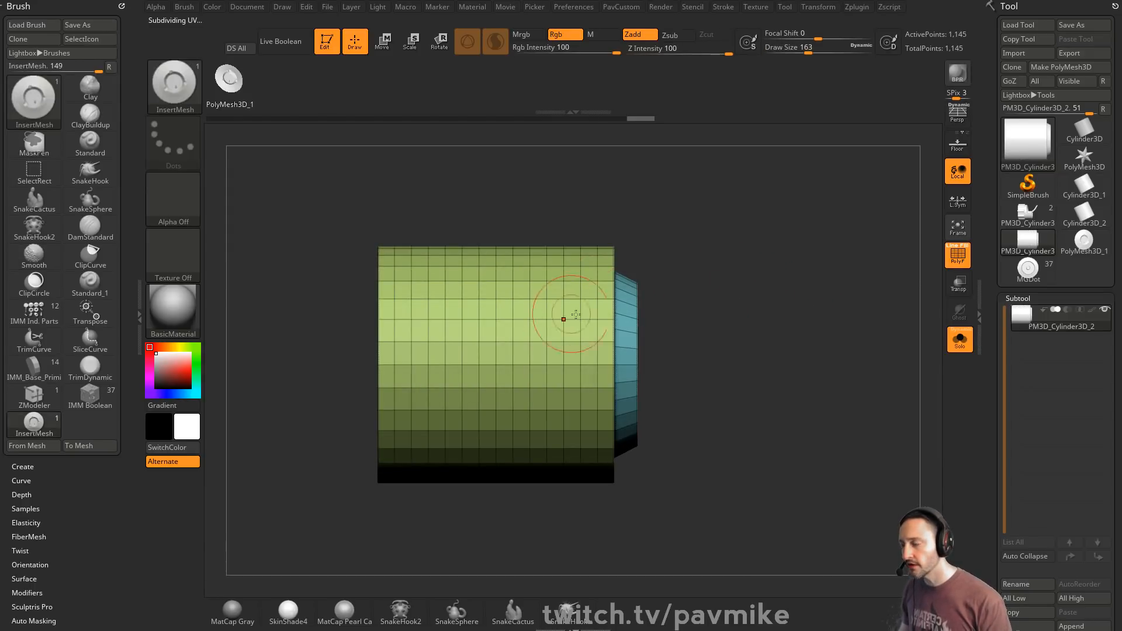
- Paint a mask patch on the middle of the cylinder's side and turn it into its own polygroup
key(ctrl)
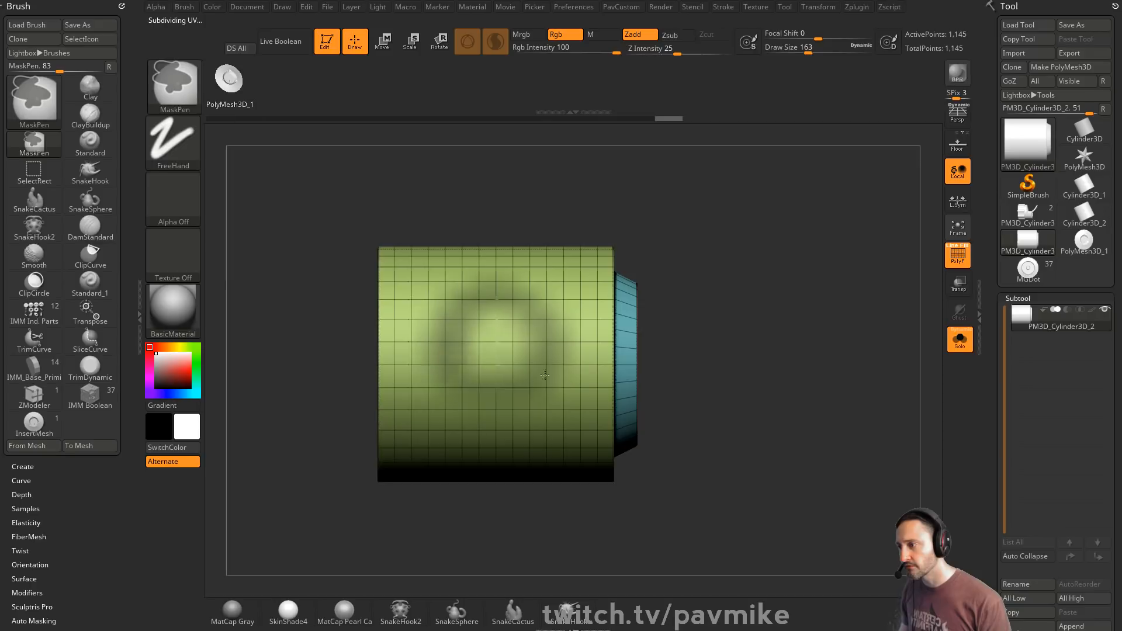
ctrl+drag(777, 261, 772, 261)
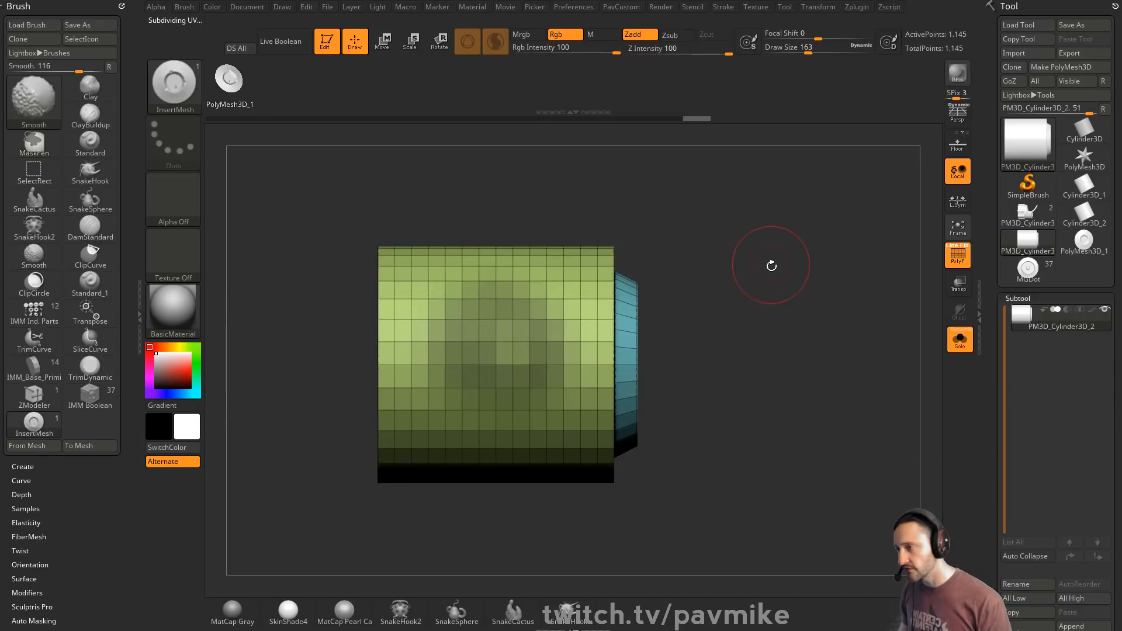
drag(822, 304, 744, 286)
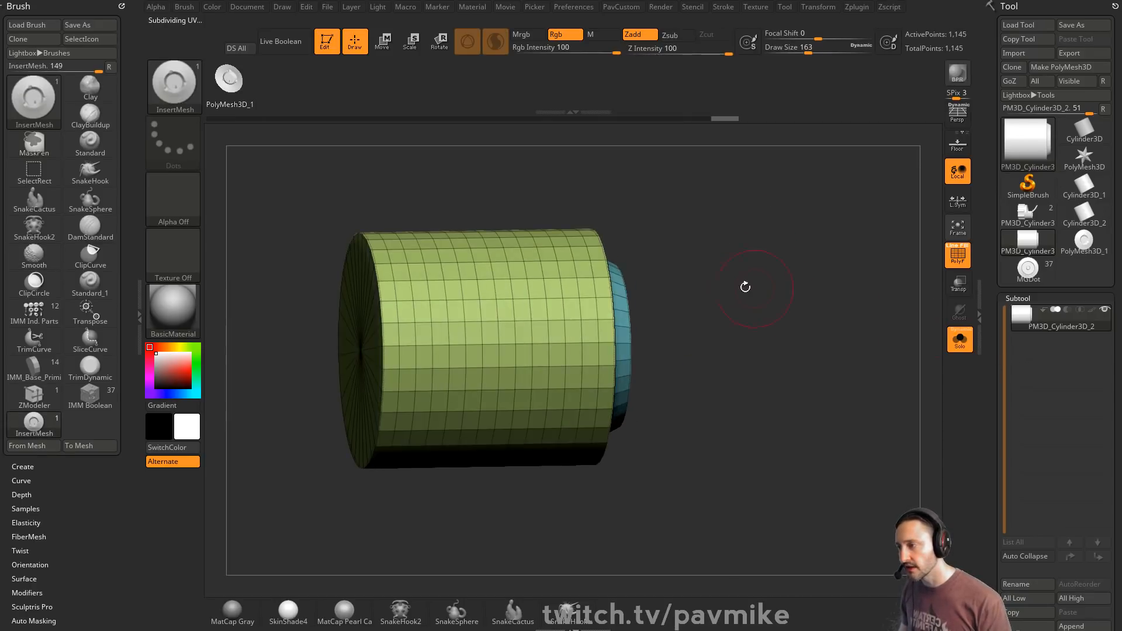
ctrl+drag(473, 375, 436, 336)
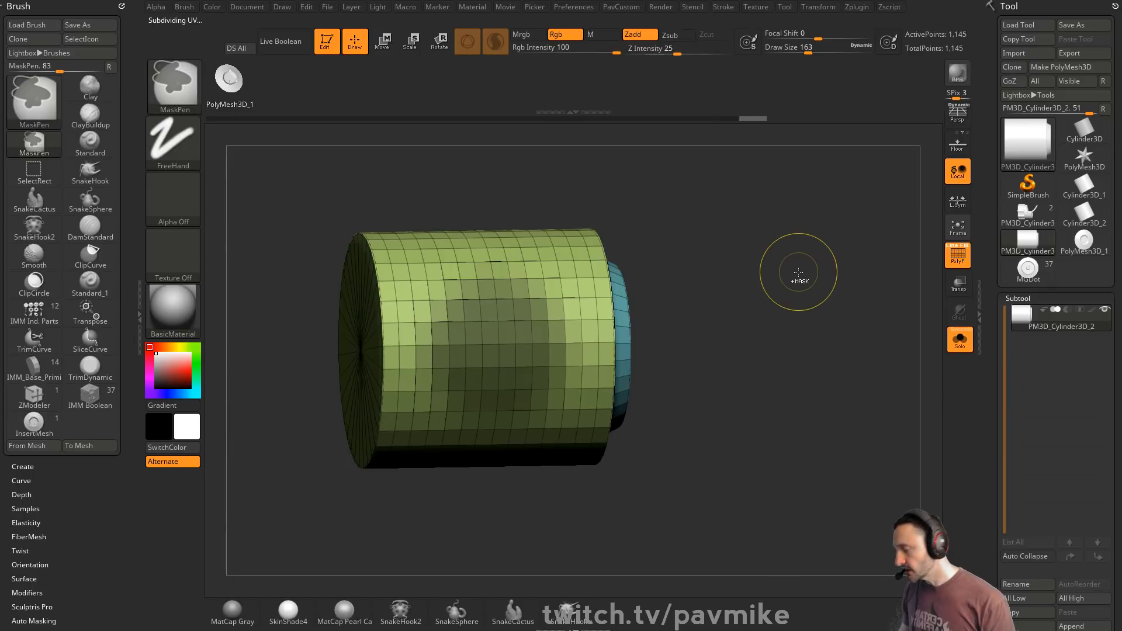
key(ctrl+w)
- Try inserting the PortAccess shell on the side polygroup and moving it outward, and undo the move
mouse_move(796, 276)
shift+mouse_down()
mouse_move(684, 280)
mouse_move(757, 238)
mouse_move(773, 378)
mouse_move(742, 325)
mouse_move(724, 323)
mouse_move(801, 328)
shift+mouse_up()
click(498, 345)
ctrl+click(772, 378)
key(ctrl+z)
key(w)
drag(570, 351, 661, 350)
key(ctrl+z)
key(ctrl+z)
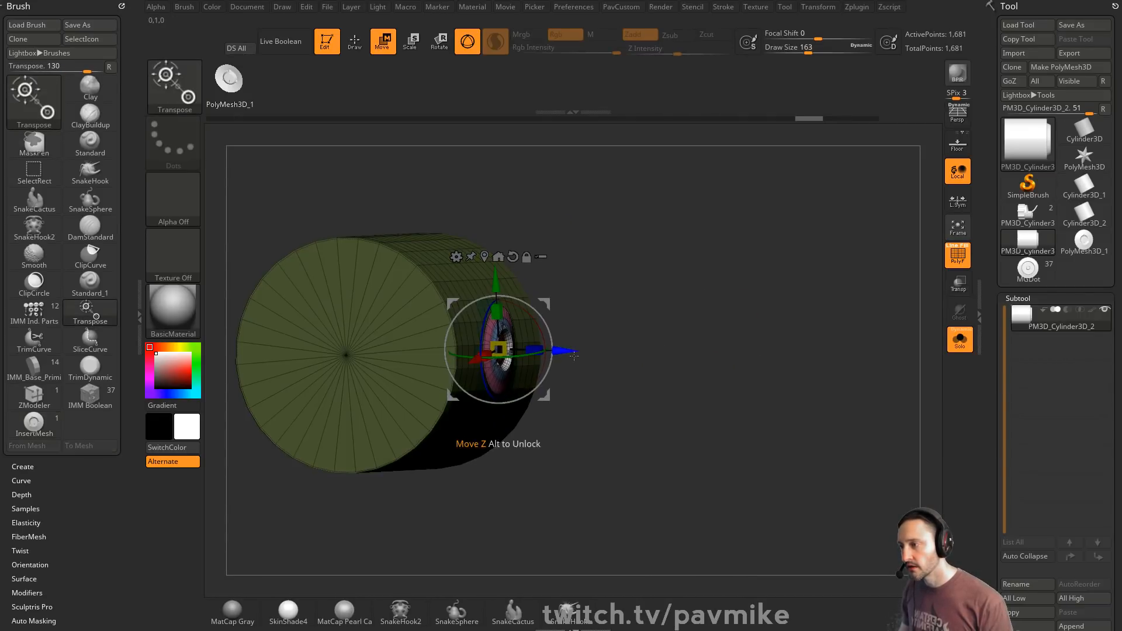
- Try moving the inserted shell outward along Z and clearing the mask, and undo back to the bare side patch
drag(563, 351, 645, 351)
ctrl+drag(783, 264, 794, 358)
key(ctrl+z)
key(ctrl+z)
key(ctrl+z)
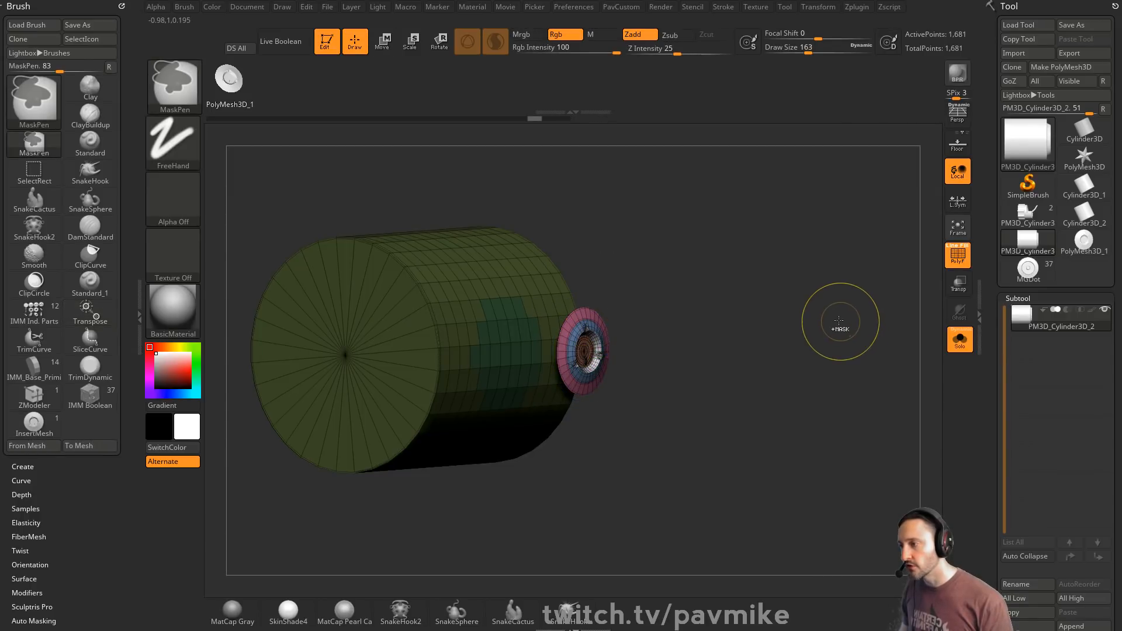
key(ctrl+z)
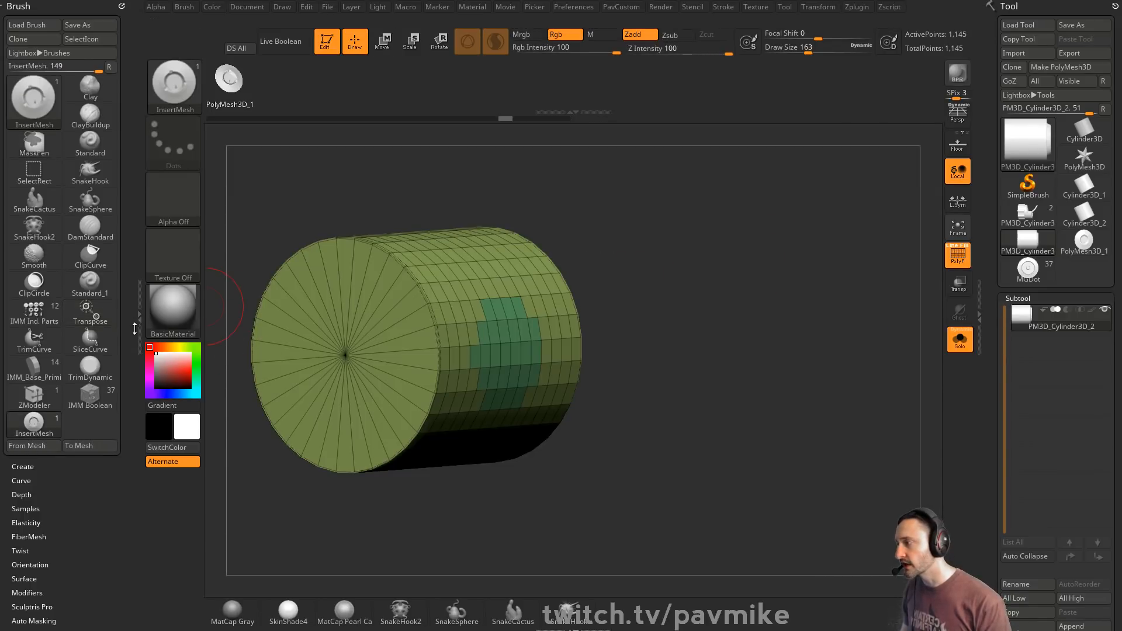
- Set the InsertMesh brush's Projection Strength to 100
scroll(70, 438, down, 4)
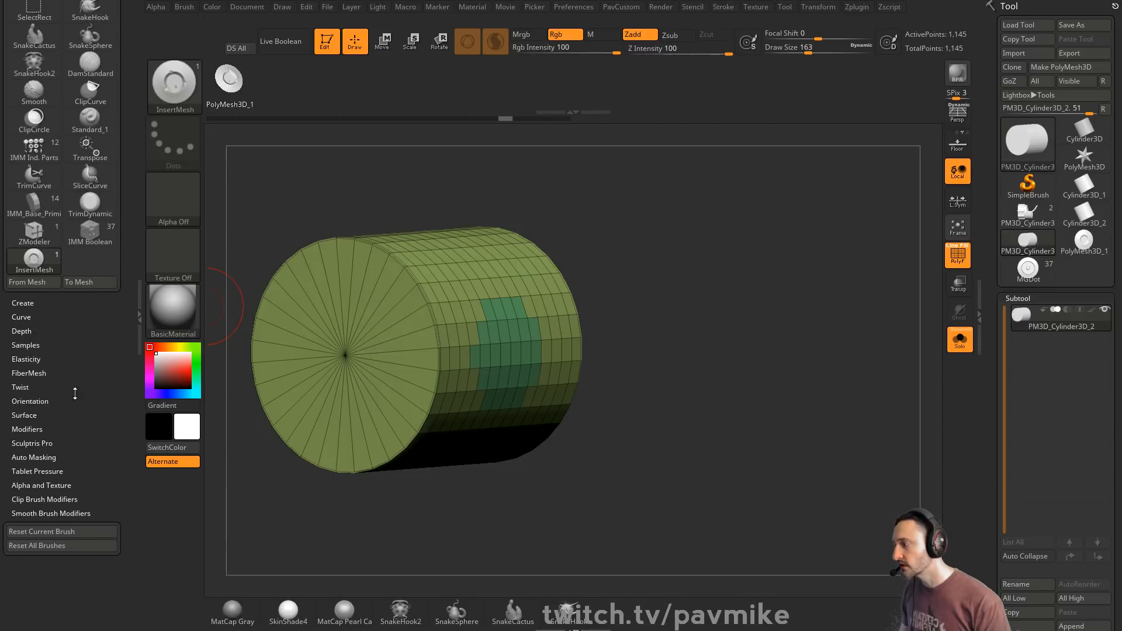
key(shift)
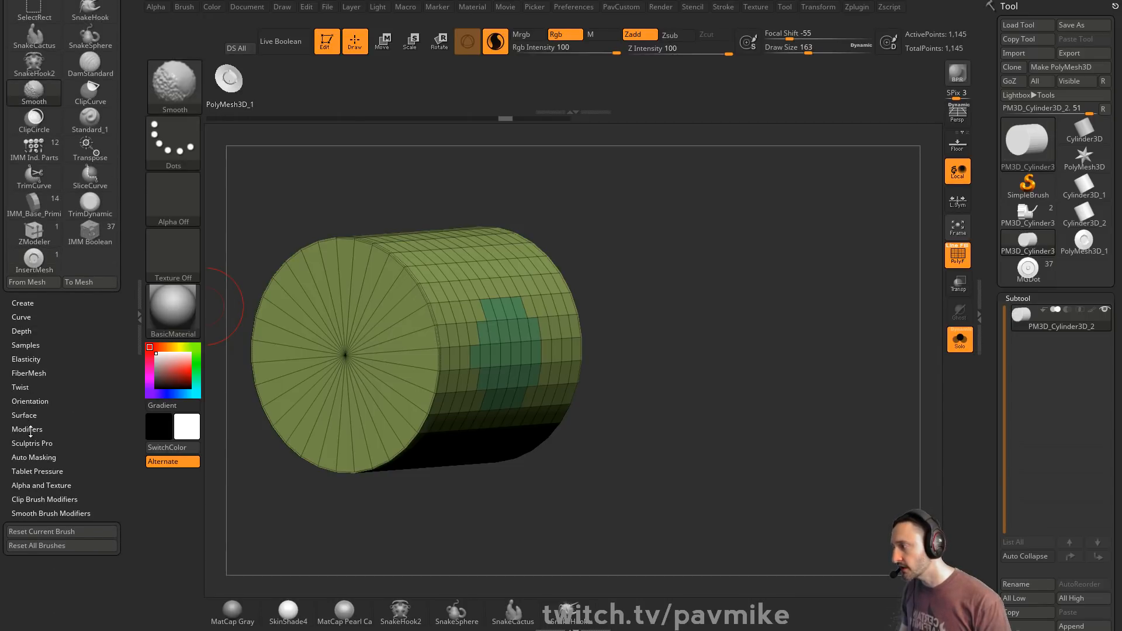
click(27, 429)
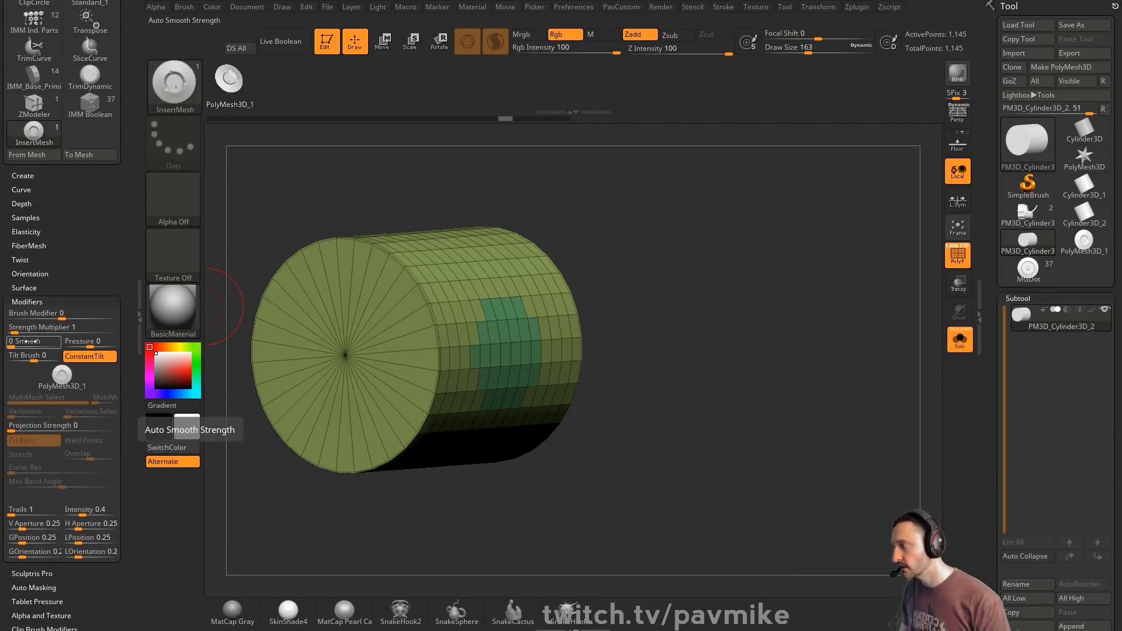
drag(36, 426, 128, 422)
- Insert the PortAccess shell at the centre of the side patch and clear the mask
shift+drag(662, 297, 590, 304)
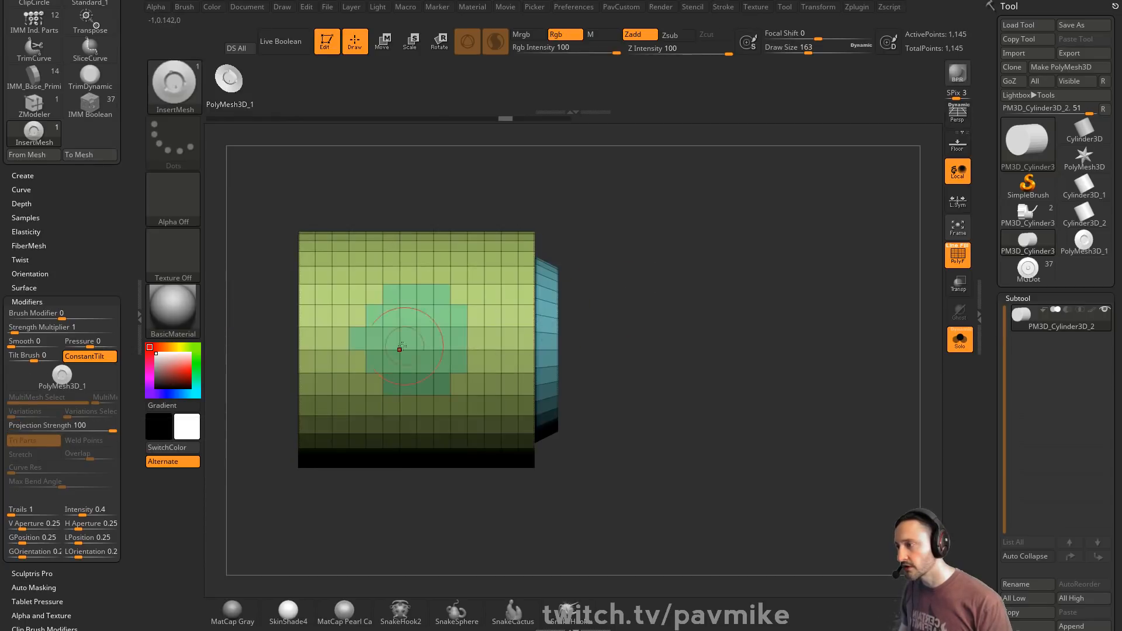
drag(414, 333, 428, 353)
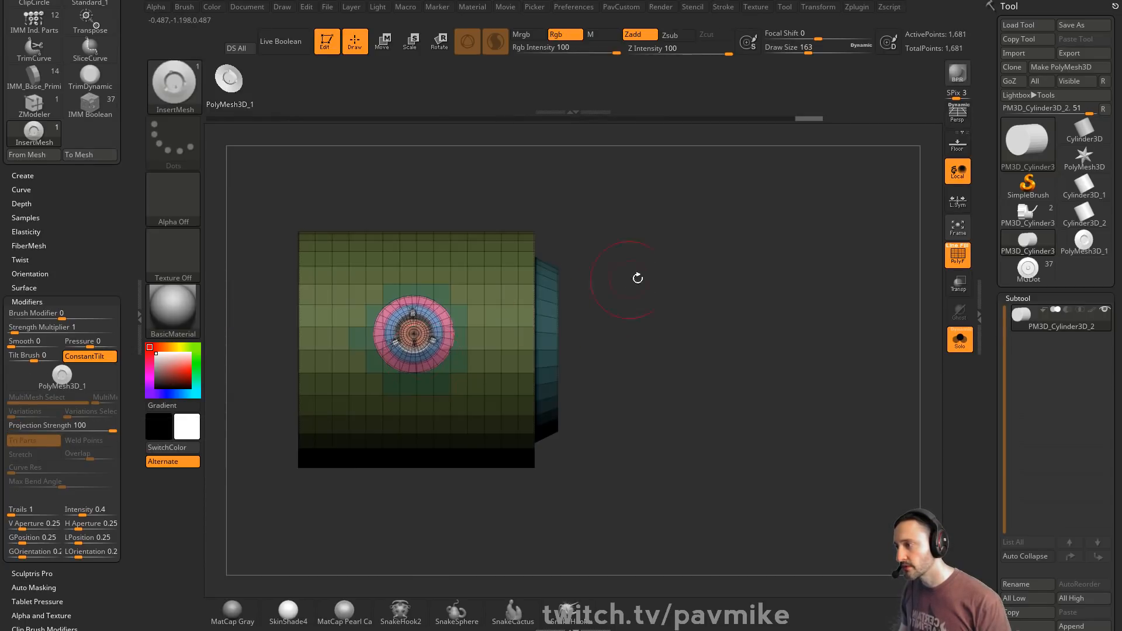
drag(637, 278, 695, 312)
ctrl+drag(721, 363, 723, 296)
drag(709, 343, 683, 325)
key(ctrl+z)
drag(663, 330, 607, 326)
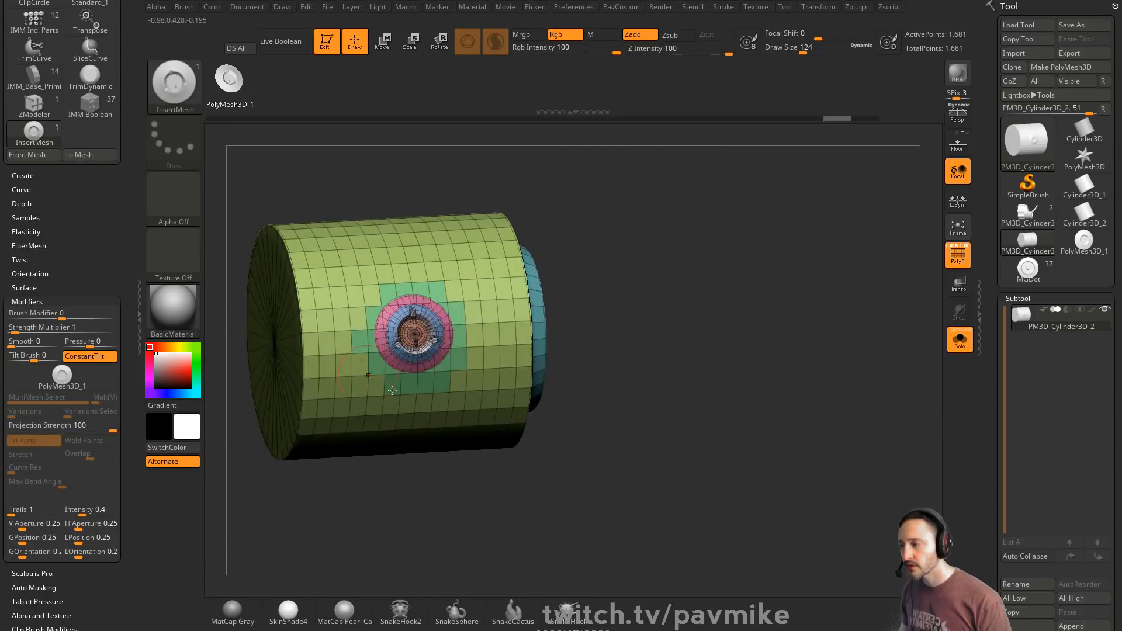
- Expand the Geometry settings and weld the inserted shell to the side patch
drag(1058, 363, 1046, 205)
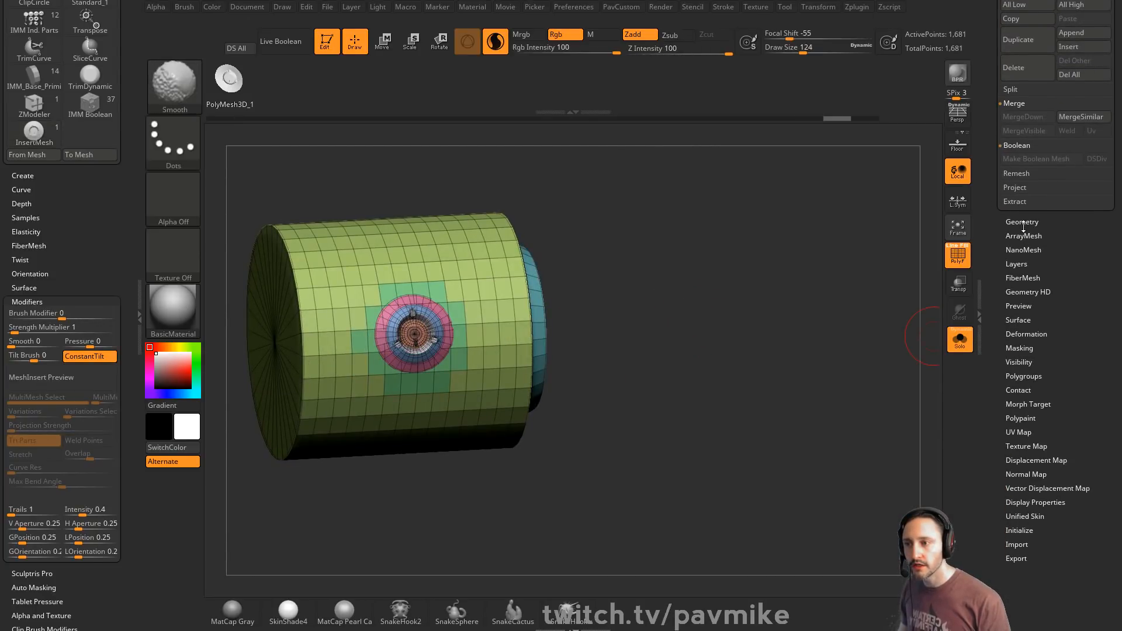
shift+click(1023, 223)
click(1022, 313)
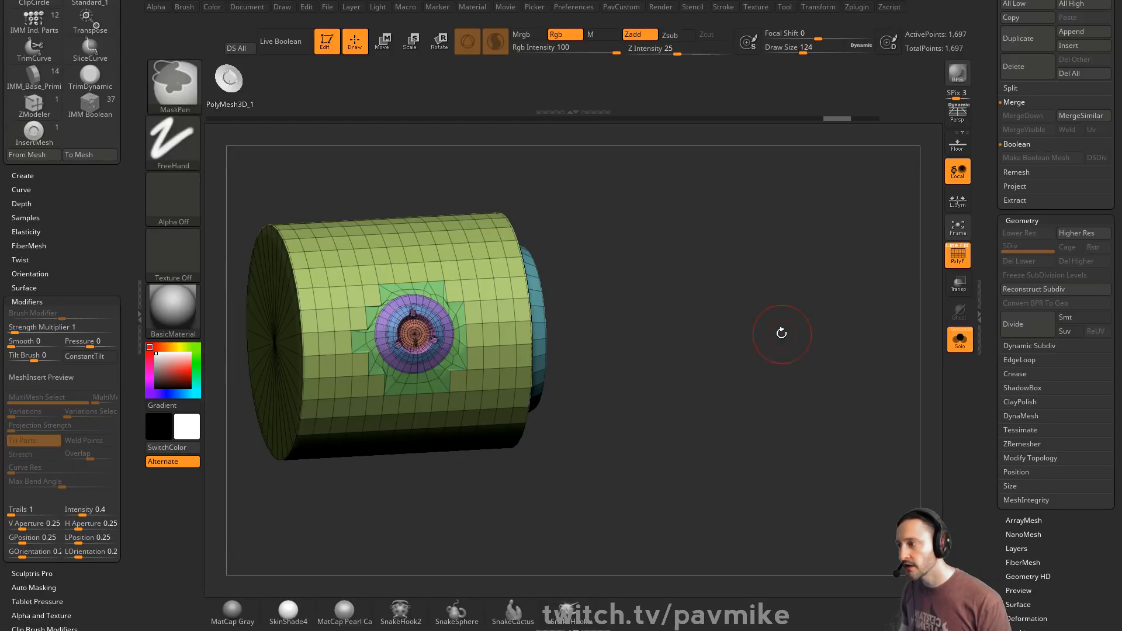
- Try smoothing the polygons around the welded shell at draw size 65, and undo back to the bare side patch
alt+drag(615, 241, 608, 281)
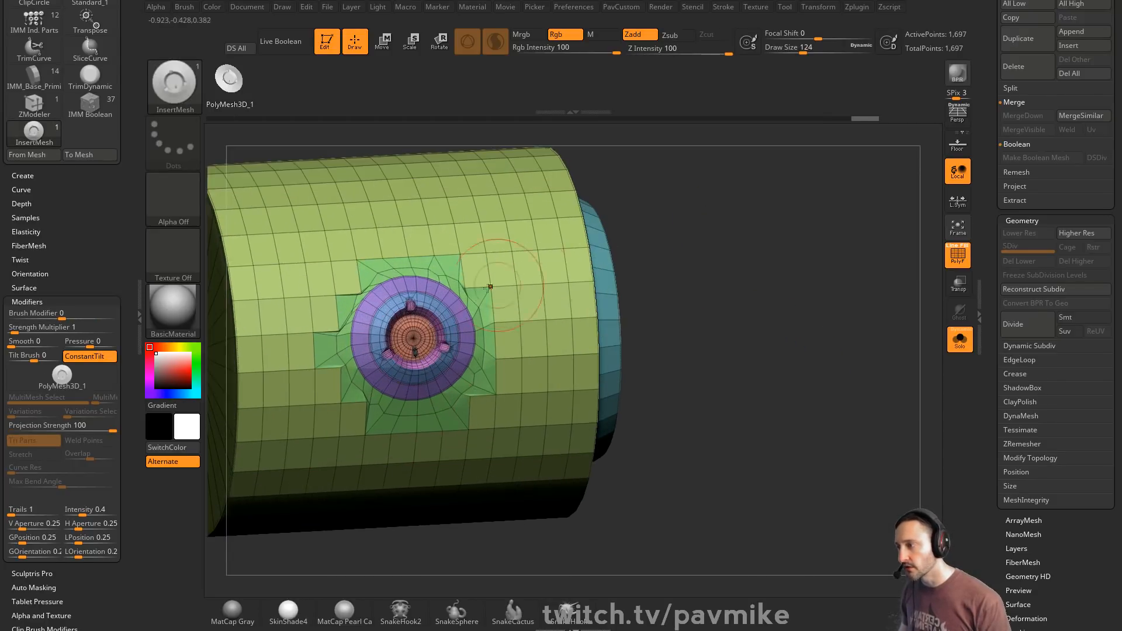
key(s)
mouse_move(489, 286)
mouse_down()
mouse_move(461, 287)
mouse_move(472, 423)
mouse_move(449, 416)
mouse_up()
key(ctrl+z)
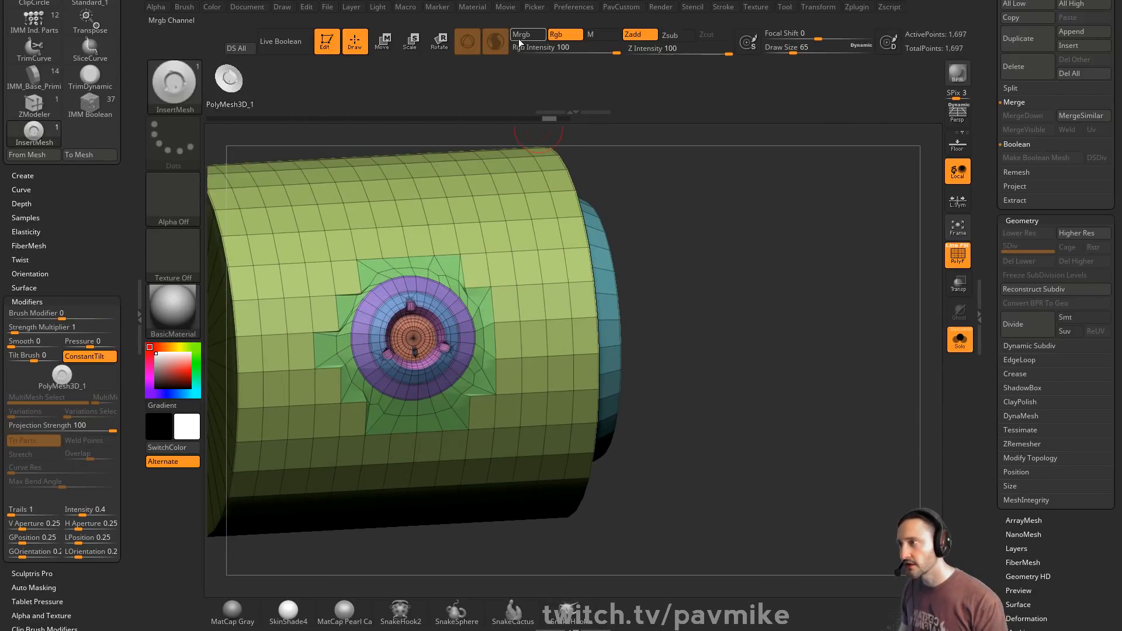
click(496, 41)
mouse_move(609, 195)
mouse_down()
mouse_move(517, 285)
mouse_move(516, 353)
mouse_up()
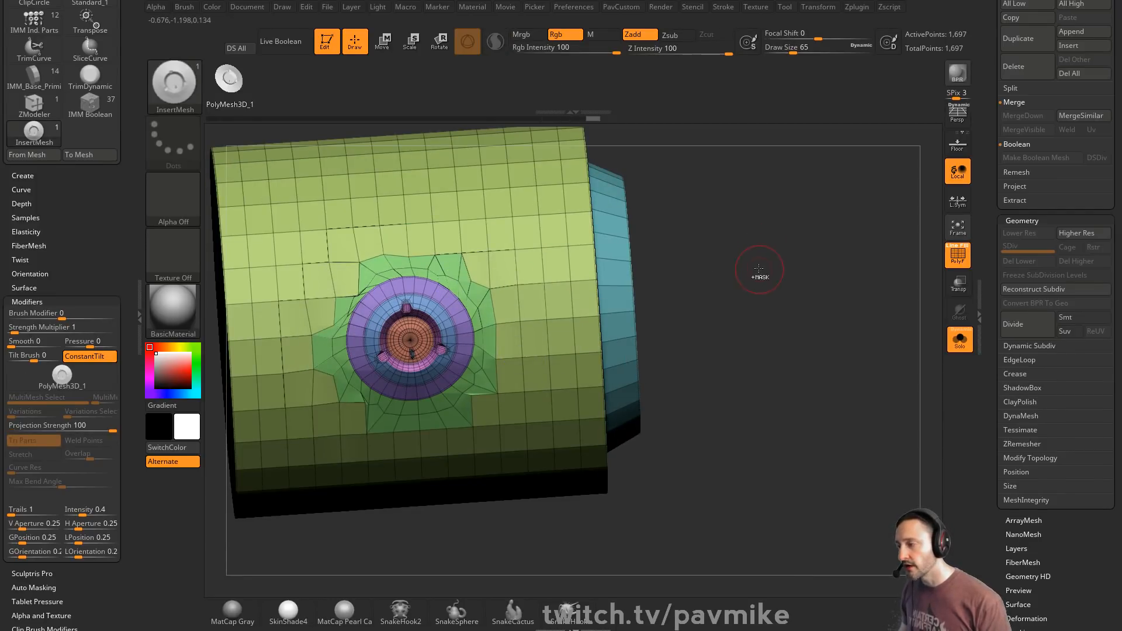
key(ctrl+z)
key(ctrl+z)
key(ctrl+z)
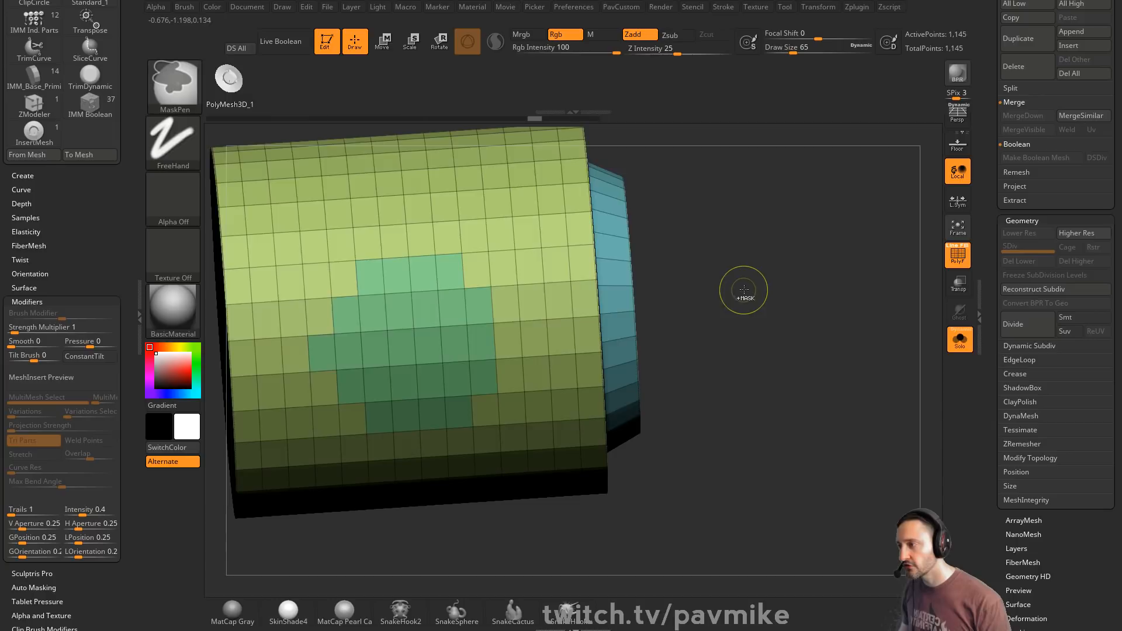
- Regroup the side patch and round it with ZModeler's Spherize polygon action targeting Polygroup Border
key(ctrl+w)
drag(767, 282, 818, 267)
key(b)
key(z)
key(m)
key(space)
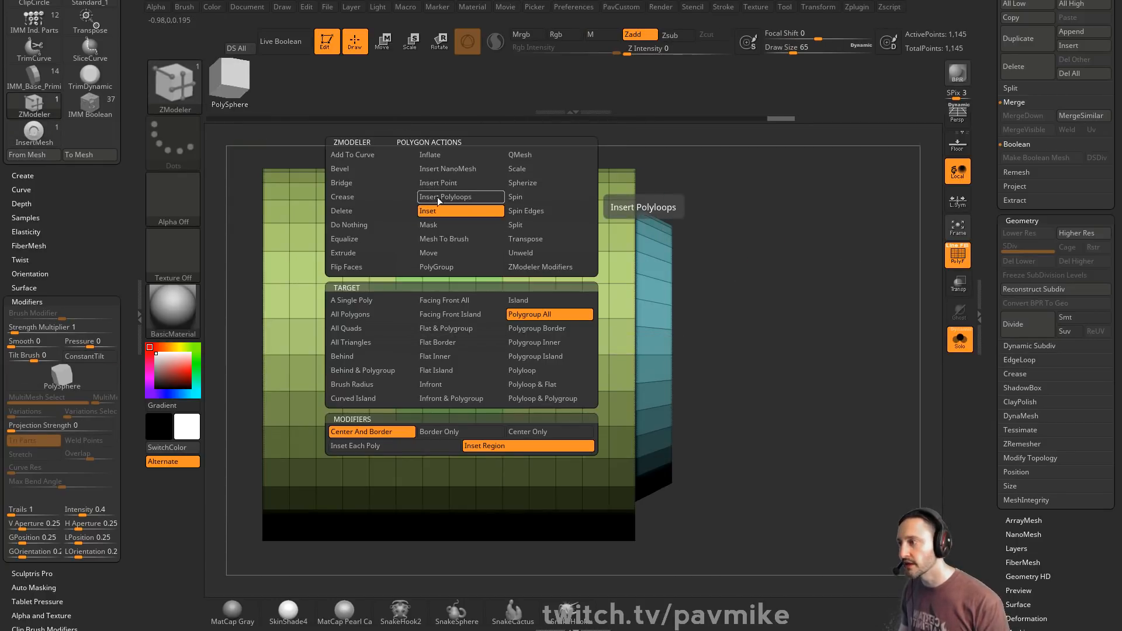
click(527, 184)
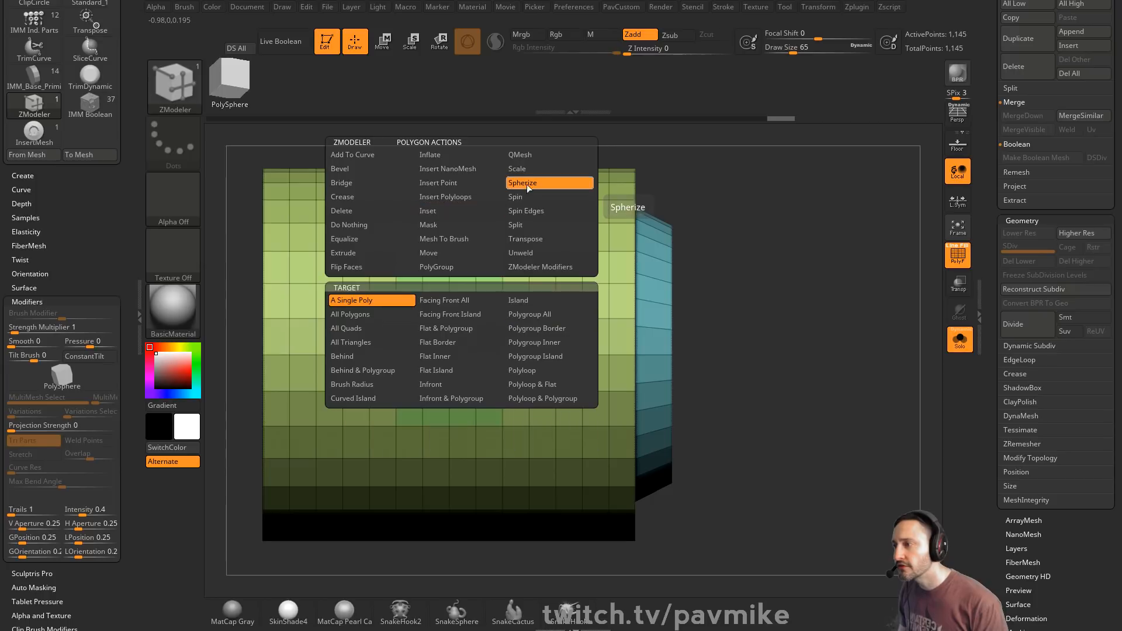
click(553, 328)
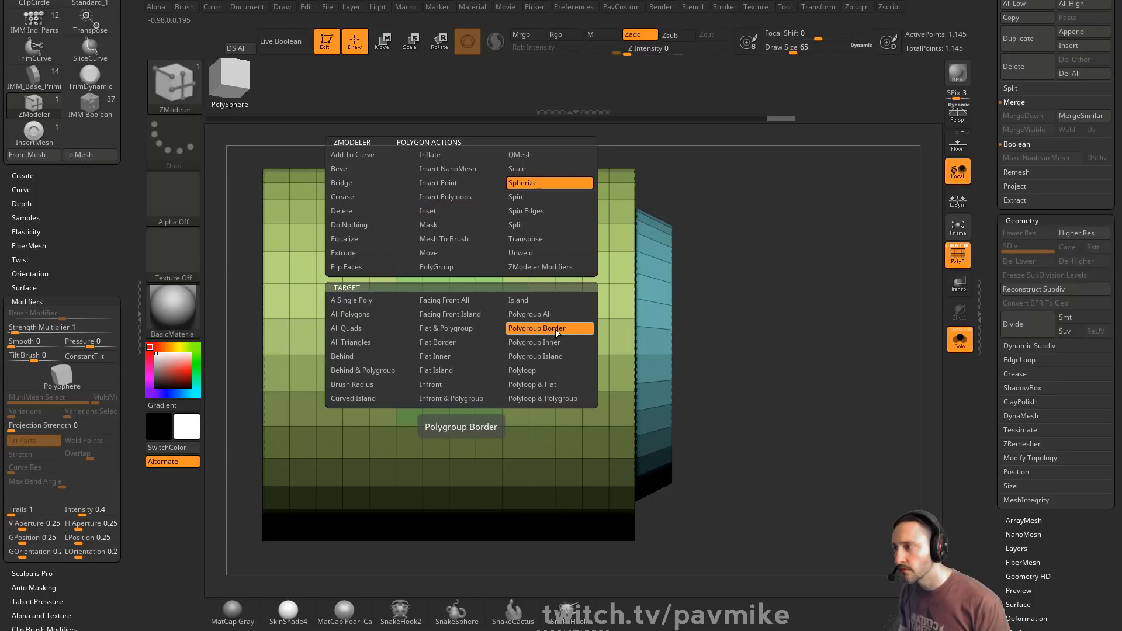
drag(456, 327, 458, 266)
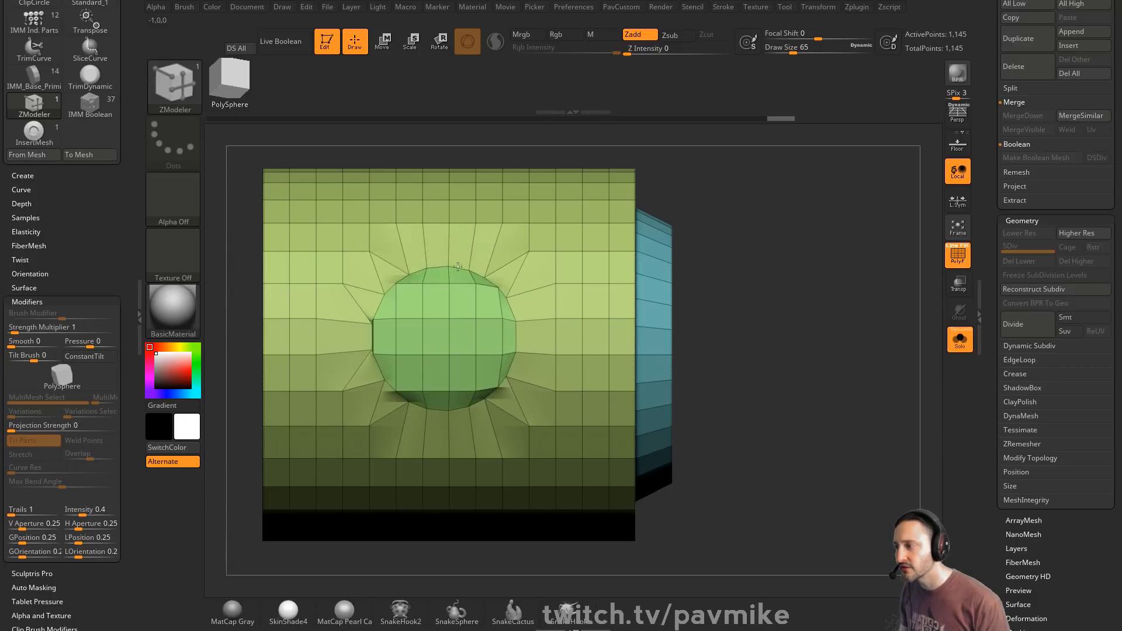
- Undo the spherized patch and its polygroup to restore the cylinder's plain side
drag(703, 237, 579, 308)
key(ctrl+z)
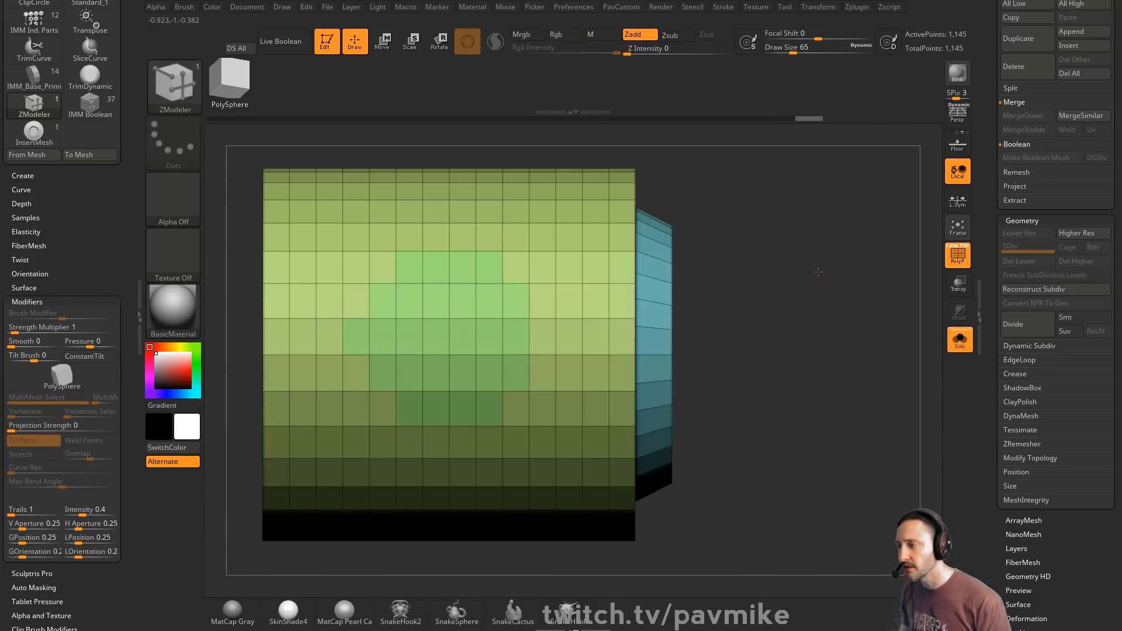
key(ctrl+z)
key(ctrl+z)
key(ctrl+z)
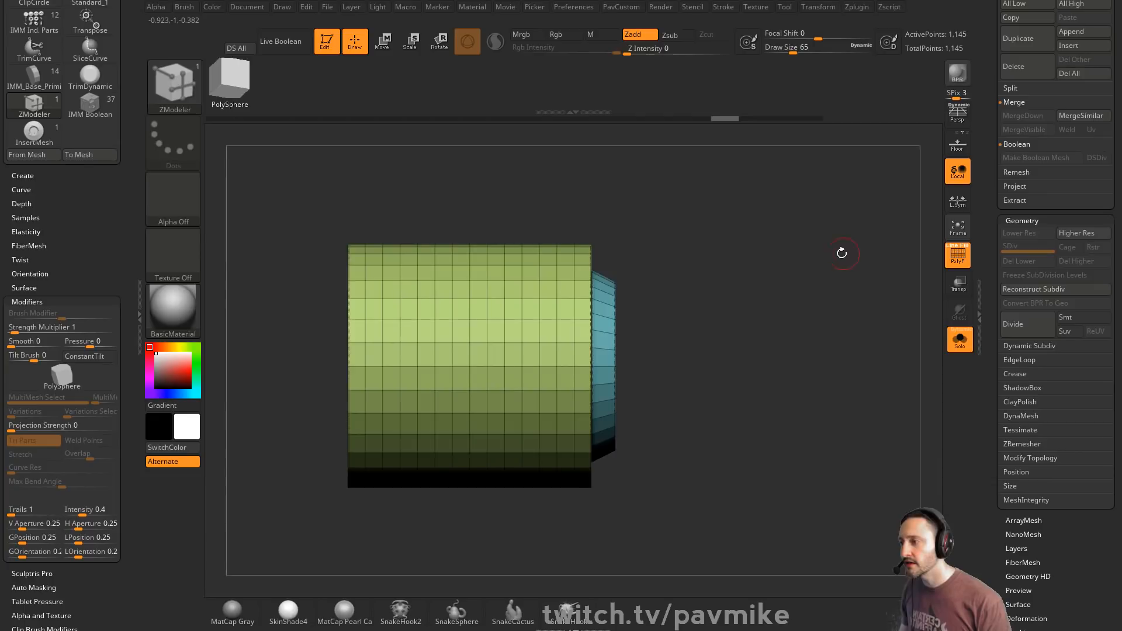
- Slice a circular polygroup into the middle of the cylinder's side with the SliceCirc brush
click(178, 96)
click(580, 146)
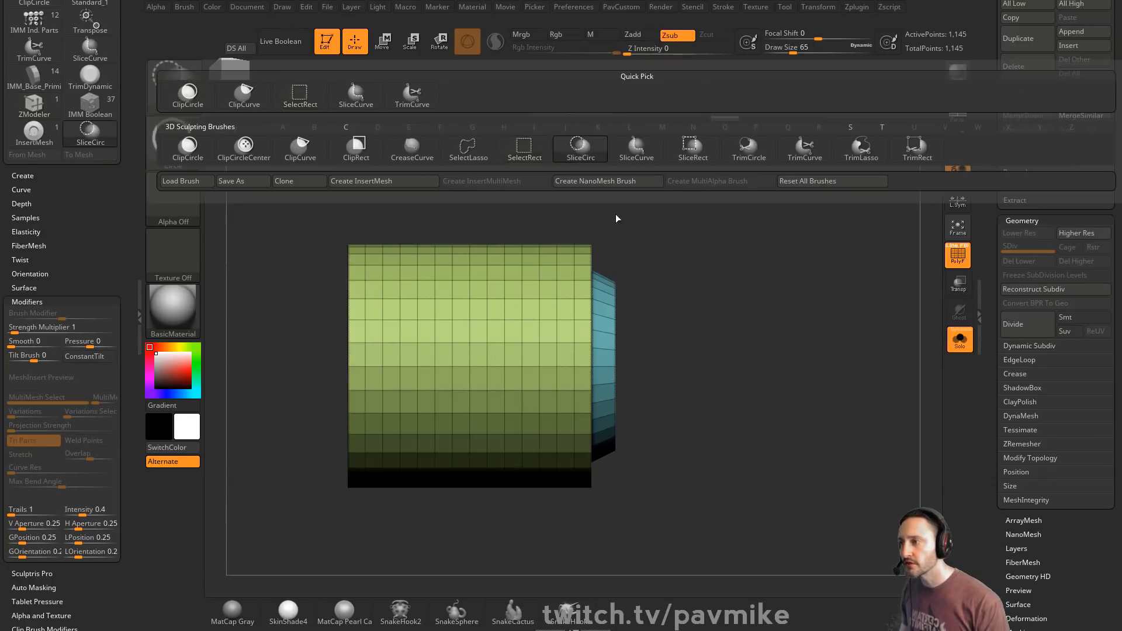
mouse_move(696, 328)
ctrl+shift+mouse_down()
mouse_move(771, 391)
mouse_move(540, 435)
ctrl+shift+mouse_up()
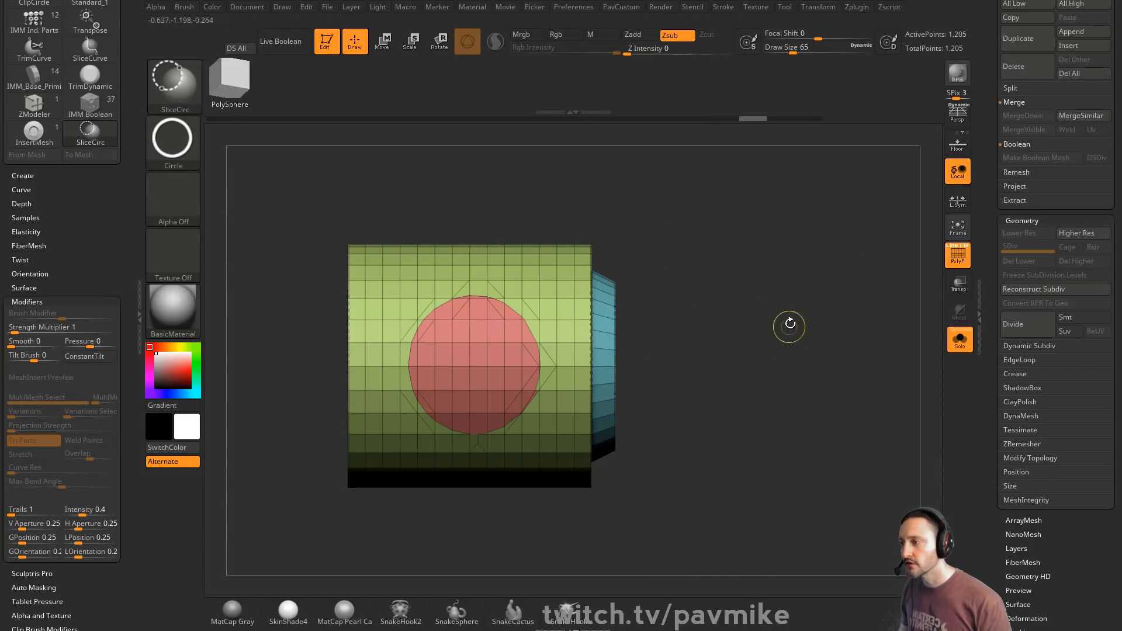
mouse_move(789, 324)
mouse_down()
mouse_move(900, 316)
mouse_move(747, 303)
mouse_move(764, 246)
mouse_up()
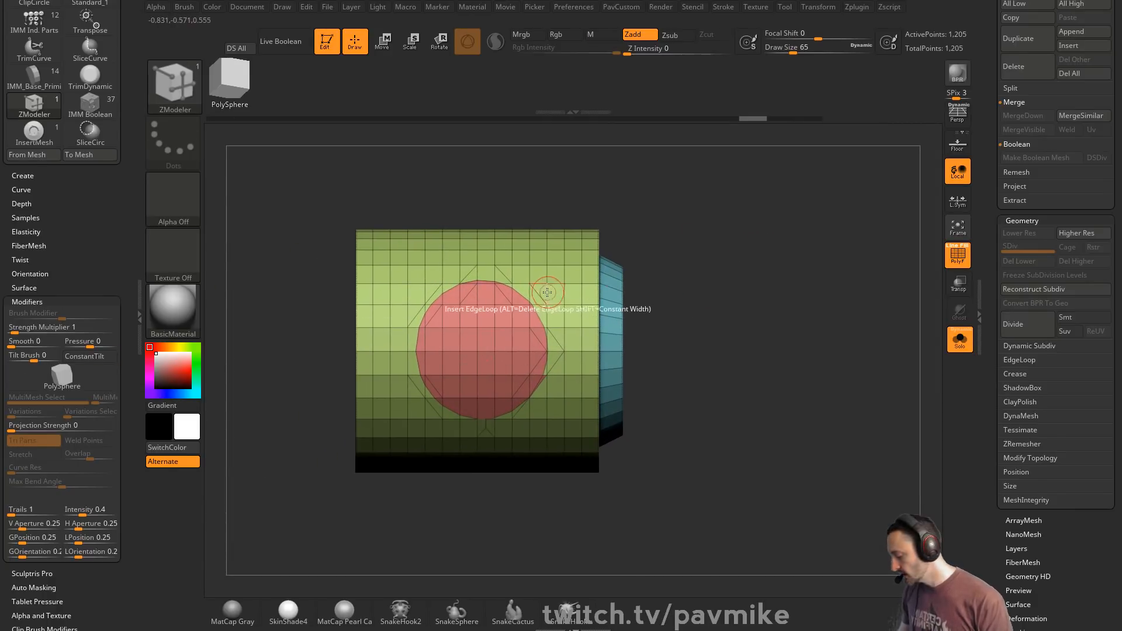
- Insert the PortAccess shell at the sliced circle's centre, clear the mask to weld it, and hide the polyframe
key(b)
click(377, 577)
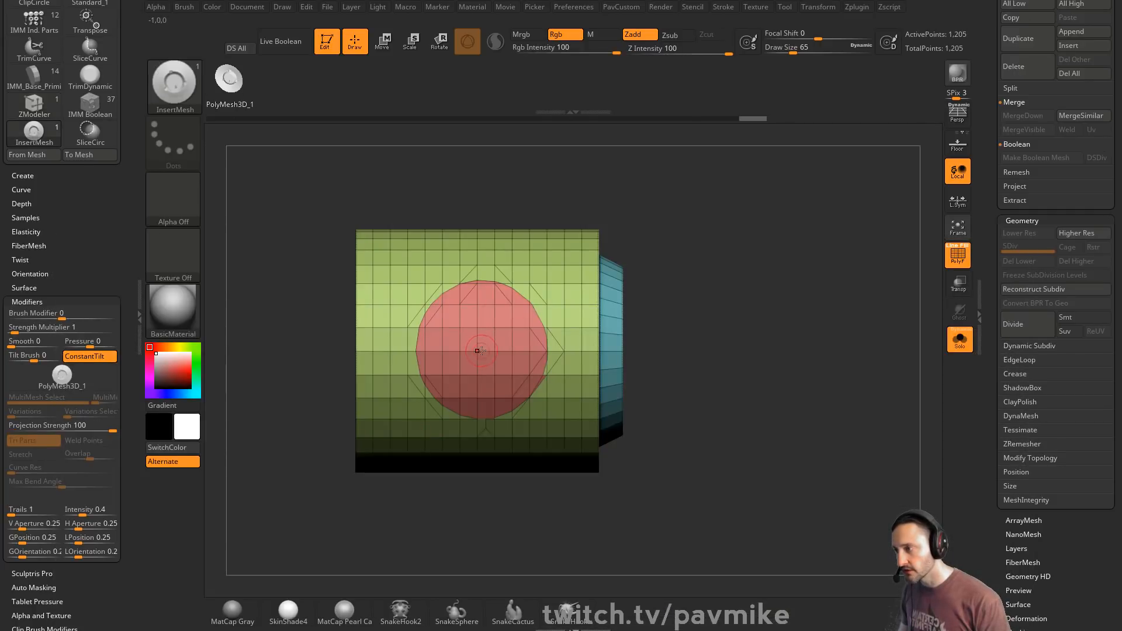
drag(481, 351, 504, 369)
drag(735, 299, 766, 305)
ctrl+drag(764, 229, 811, 325)
key(shift+f)
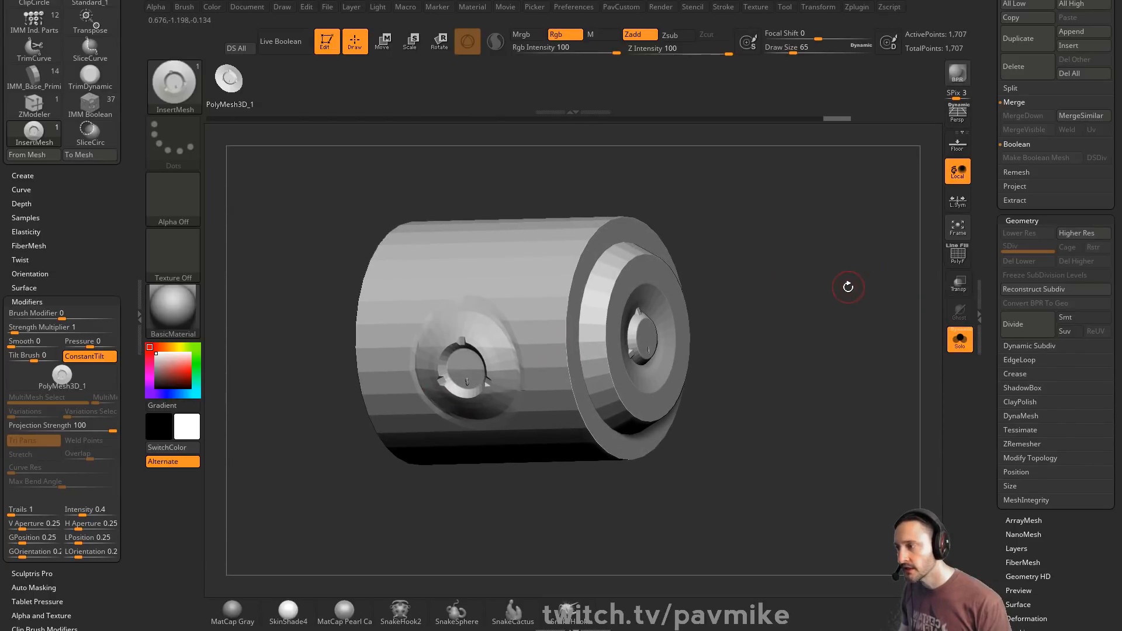
drag(848, 287, 783, 310)
- Undo the weld, move the inserted shell outward along Z, and weld it to the cylinder's side again
key(ctrl+z)
key(ctrl+z)
key(w)
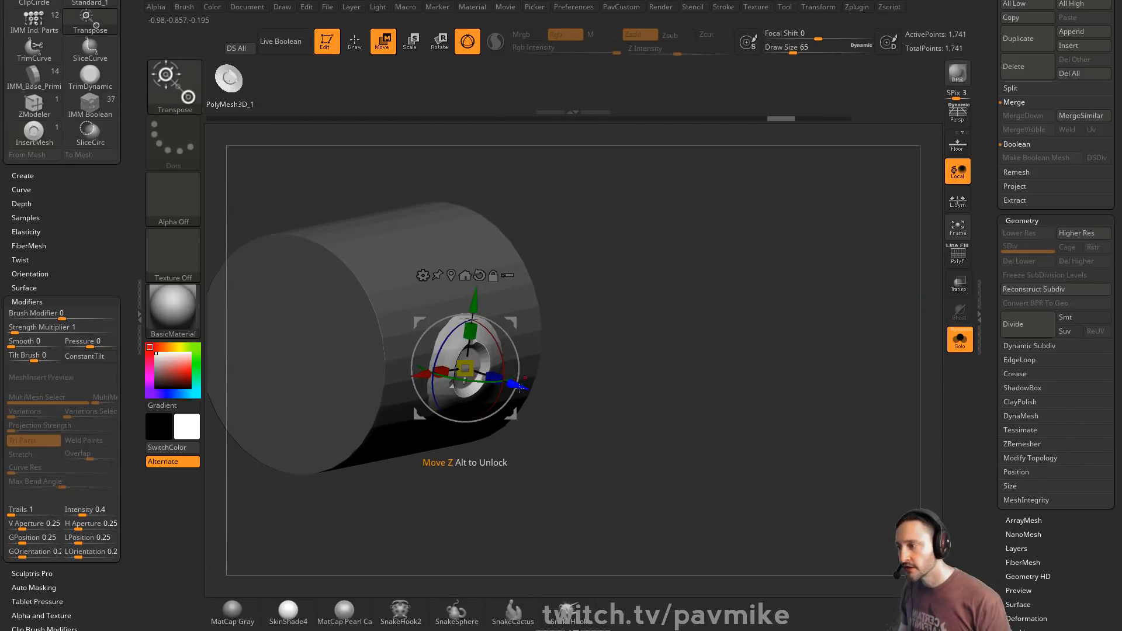
key(q)
mouse_move(848, 263)
mouse_down()
mouse_move(782, 243)
mouse_move(815, 244)
mouse_up()
- Preview the welded shell from several angles with dynamic subdivision, and turn the subdivision off
key(2)
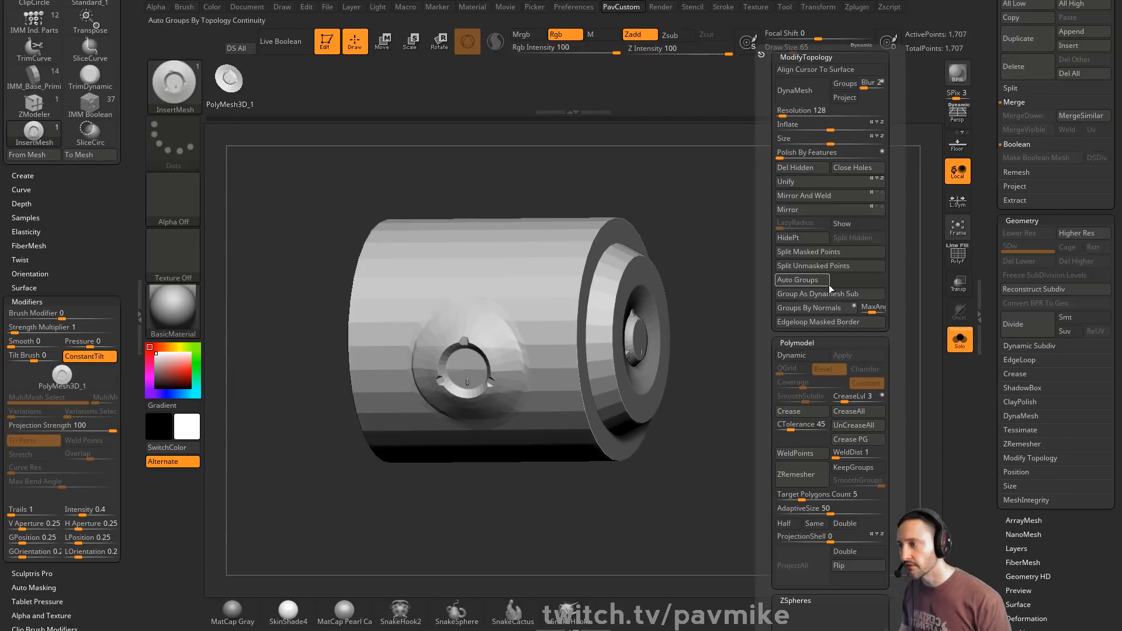
click(801, 355)
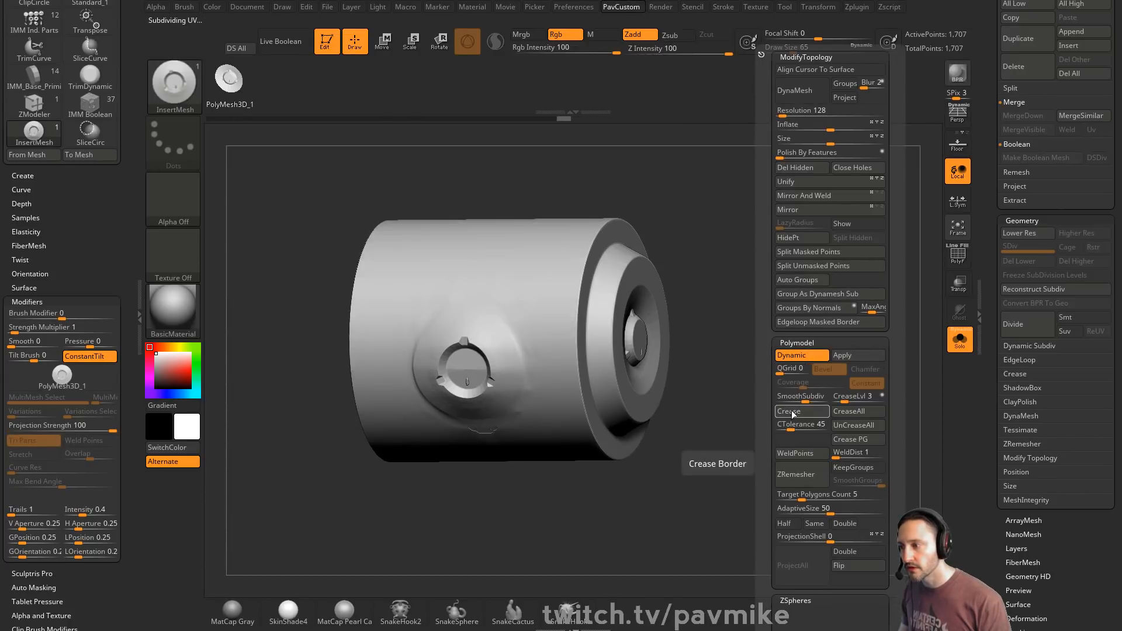
drag(759, 351, 534, 381)
drag(528, 332, 468, 383)
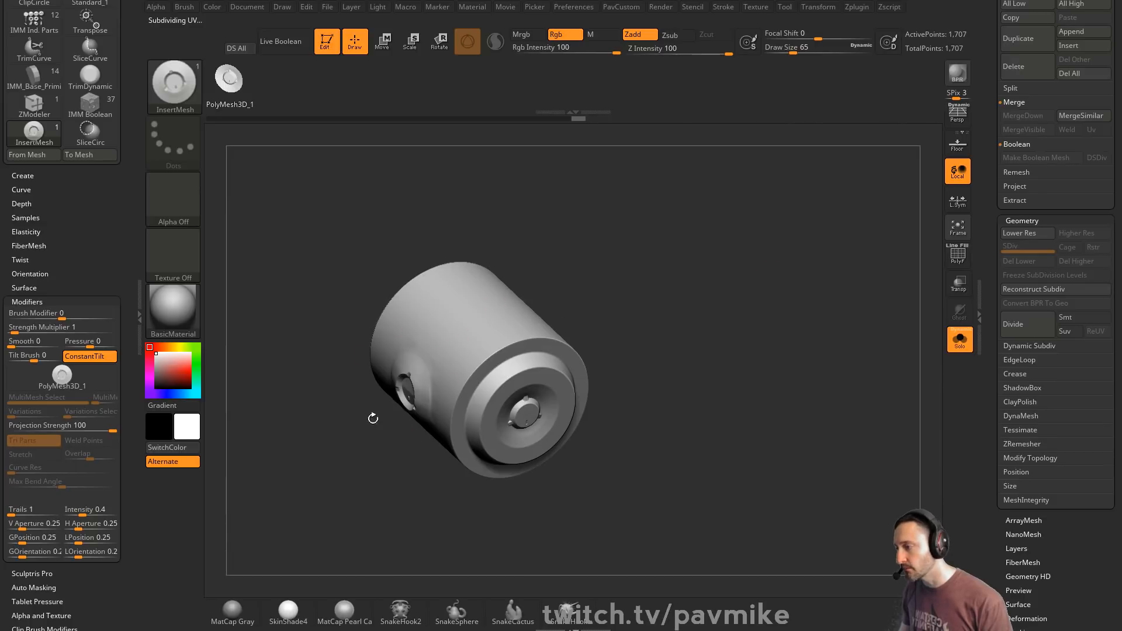
drag(537, 345, 617, 358)
drag(419, 393, 789, 283)
key(shift+d)
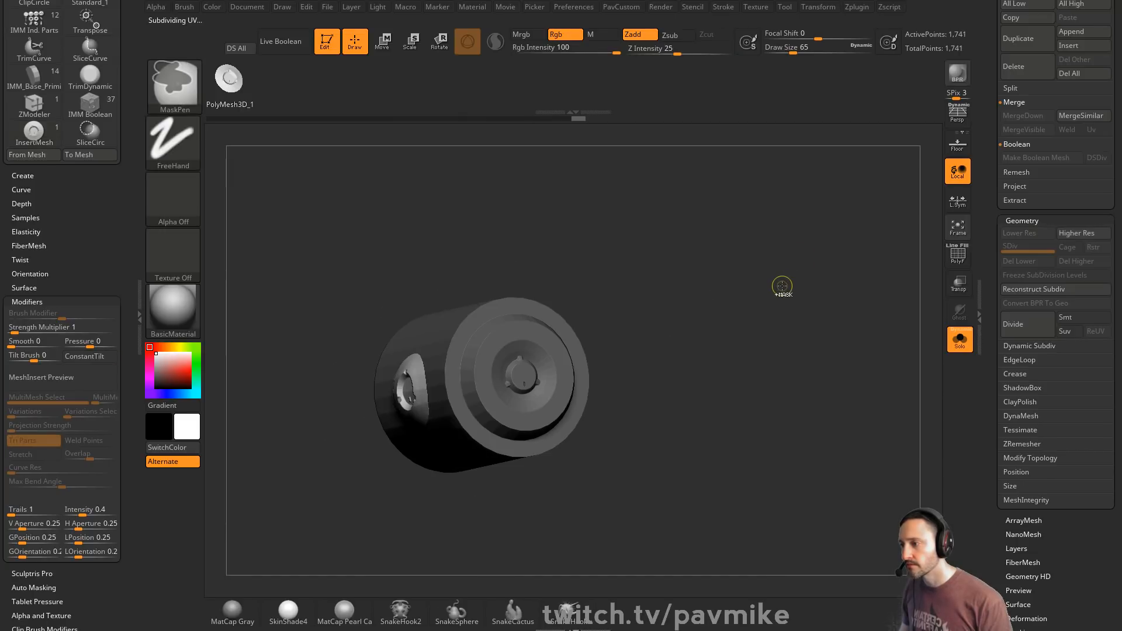
- Replace the cylinder on the canvas with a newly drawn Sphere3D and convert it to a PolyMesh3D
mouse_move(799, 326)
mouse_down()
mouse_move(762, 290)
mouse_move(786, 326)
mouse_move(635, 256)
mouse_move(809, 291)
mouse_move(742, 296)
mouse_up()
key(shift+f)
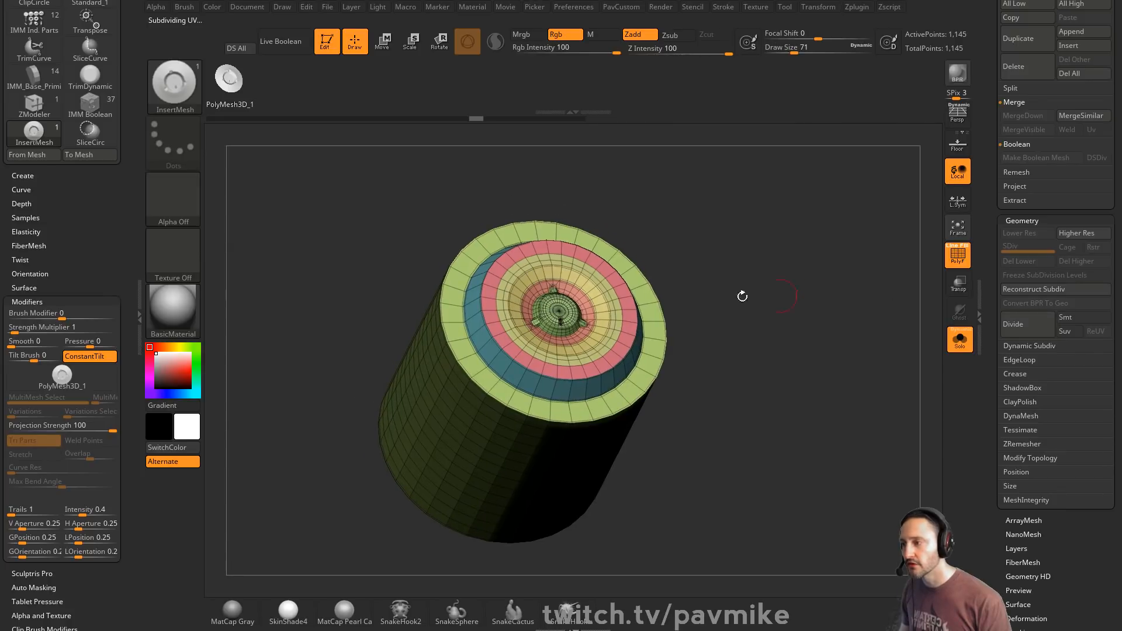
drag(731, 242, 830, 252)
drag(992, 222, 986, 435)
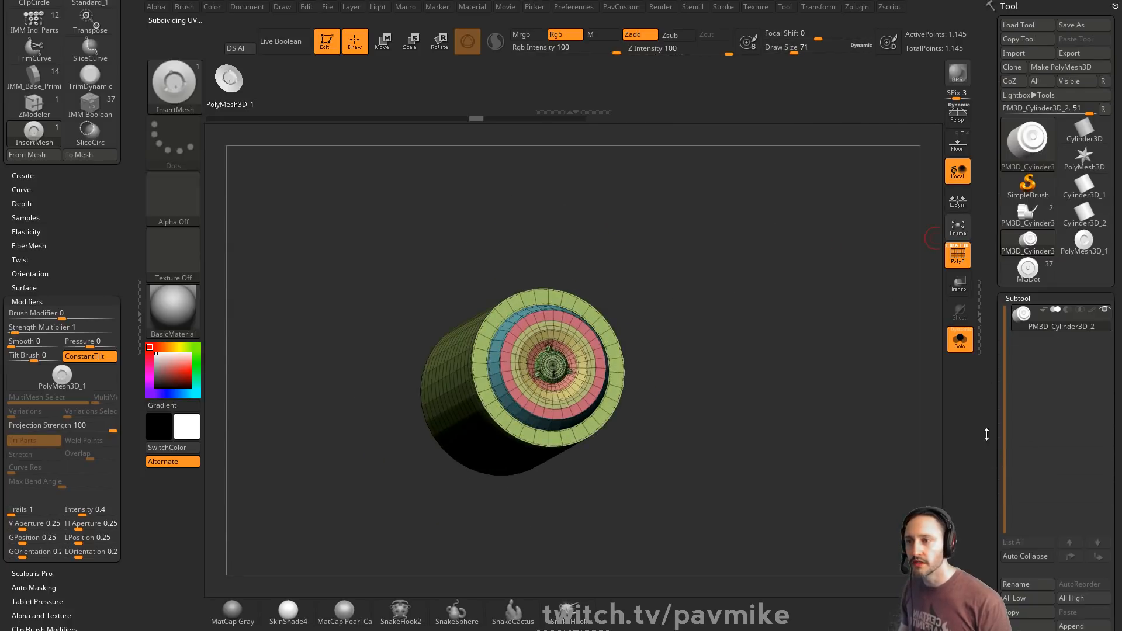
click(1036, 194)
click(475, 199)
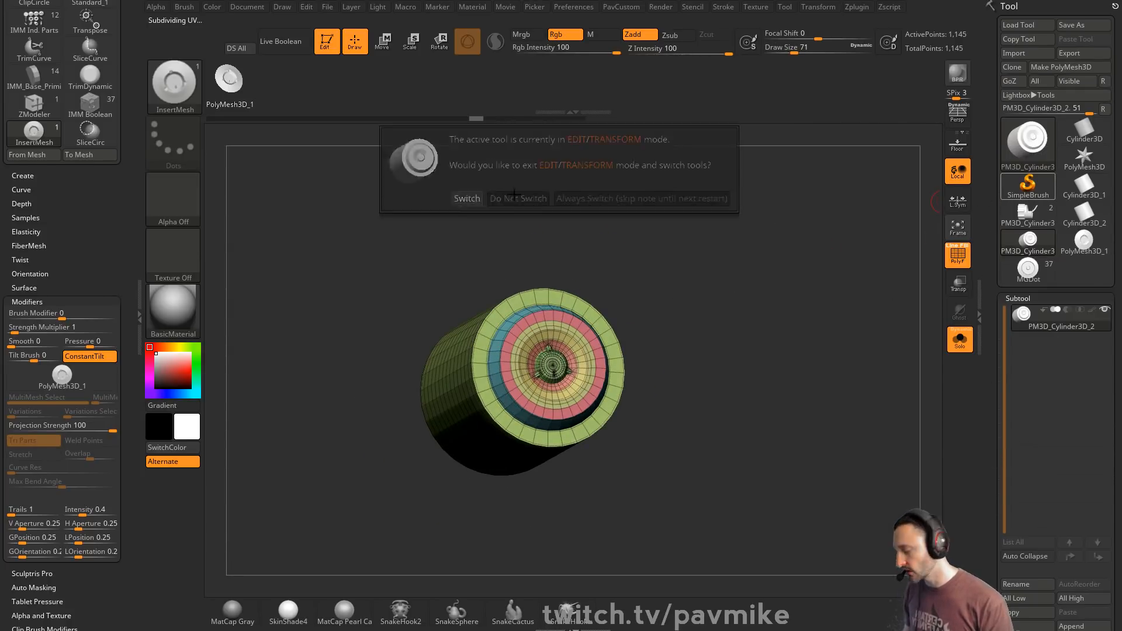
click(1033, 165)
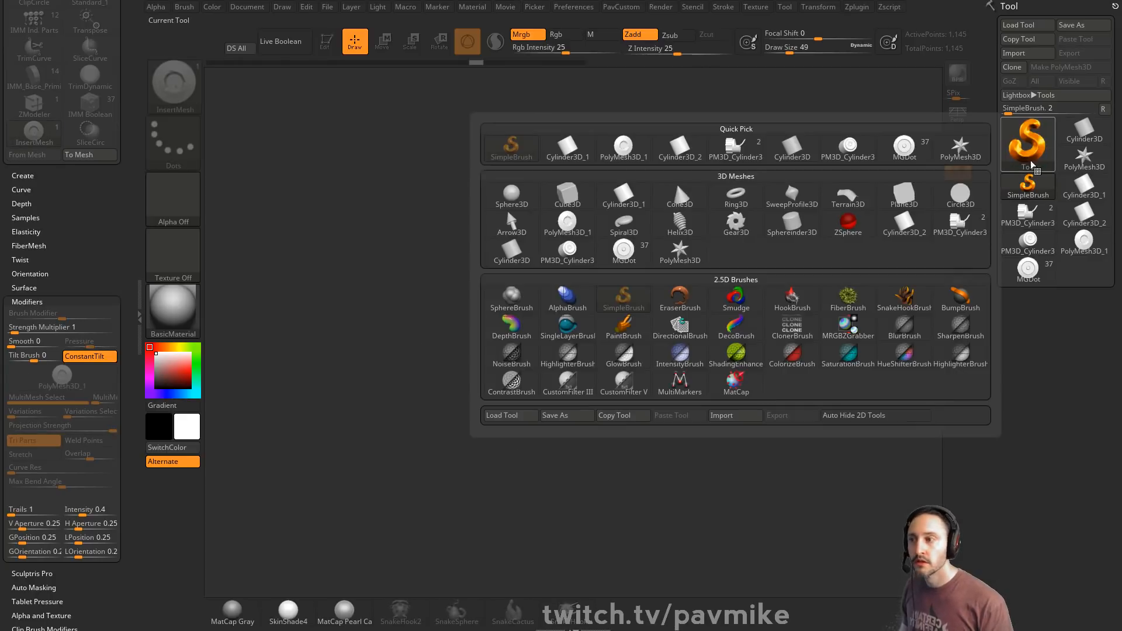
click(511, 195)
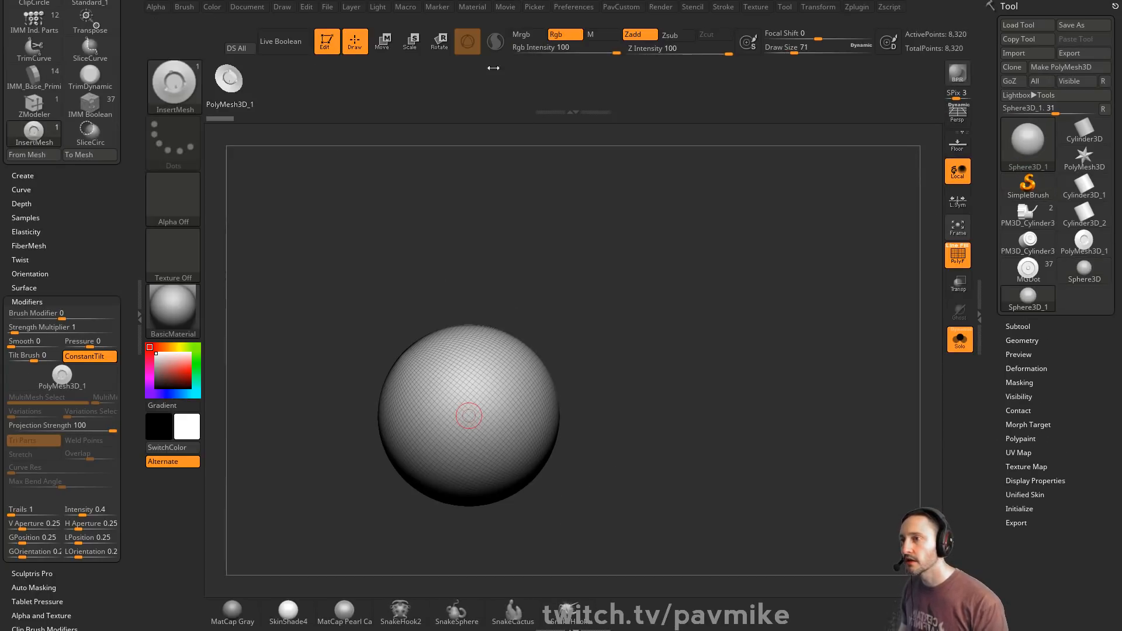
click(1050, 68)
- Scale the sphere along one axis into an elongated ellipsoid and choose the Move brush with a large draw size
key(w)
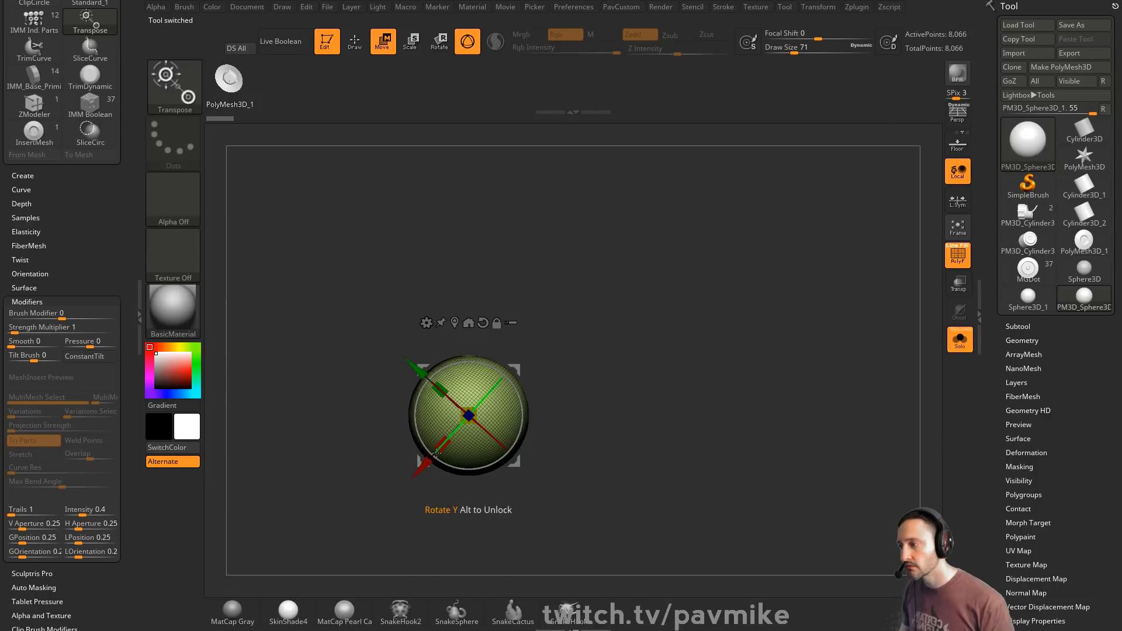
drag(440, 449, 397, 491)
key(q)
key(b)
key(m)
key(v)
right_drag(531, 328, 607, 307)
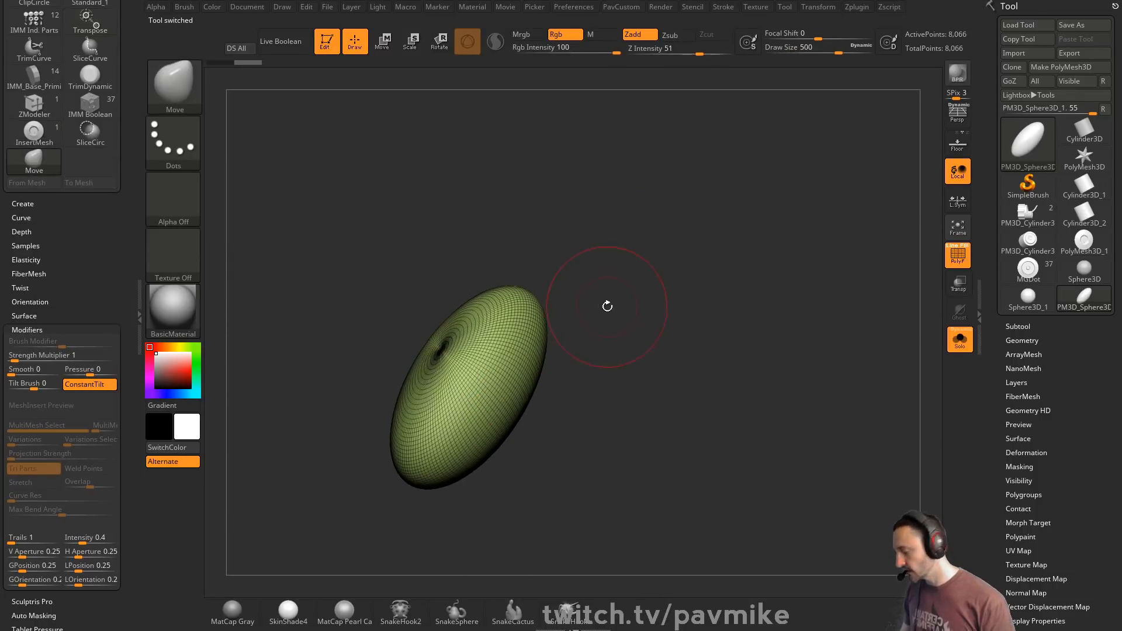
- Reshape the ellipsoid with the Move brush into a rounded body with two tapered prongs extending forward
right_drag(534, 324, 497, 398)
mouse_move(497, 397)
mouse_down()
mouse_move(584, 333)
mouse_move(520, 371)
mouse_move(659, 312)
mouse_up()
mouse_move(660, 313)
right_down()
mouse_move(680, 242)
mouse_move(649, 263)
right_up()
drag(475, 388, 425, 424)
key(])
mouse_move(497, 374)
right_down()
mouse_move(632, 328)
mouse_move(615, 344)
right_up()
key(s)
drag(614, 345, 602, 344)
shift+right_drag(629, 345, 619, 335)
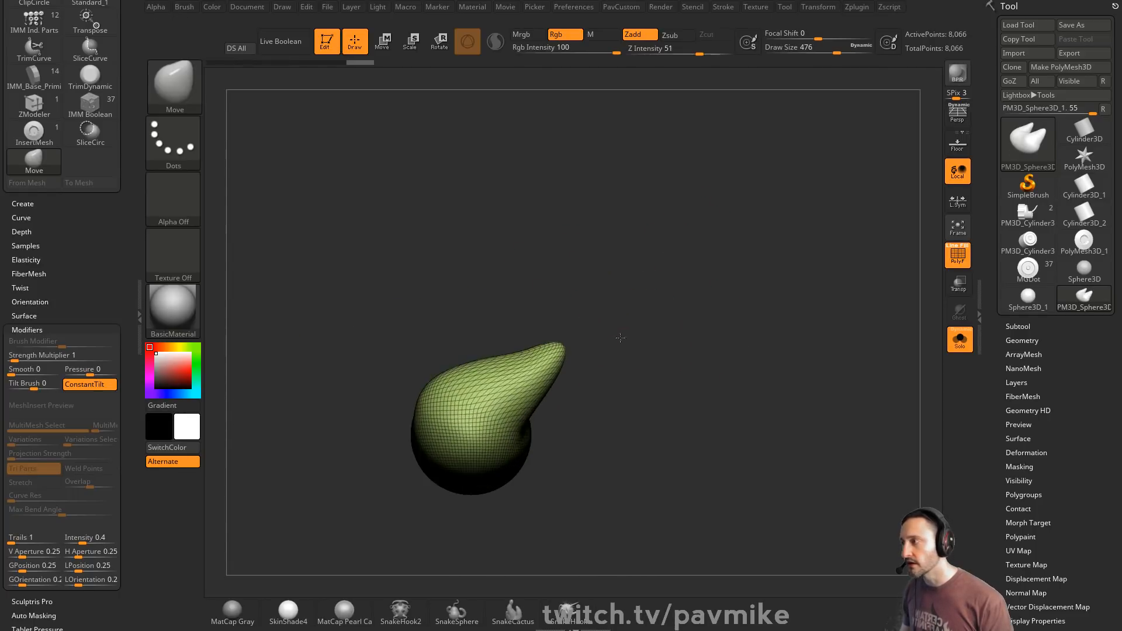
- Slice the body lengthwise with the SliceCurve brush into upper and lower polygroups, and check them by isolating one
ctrl+shift+click(174, 93)
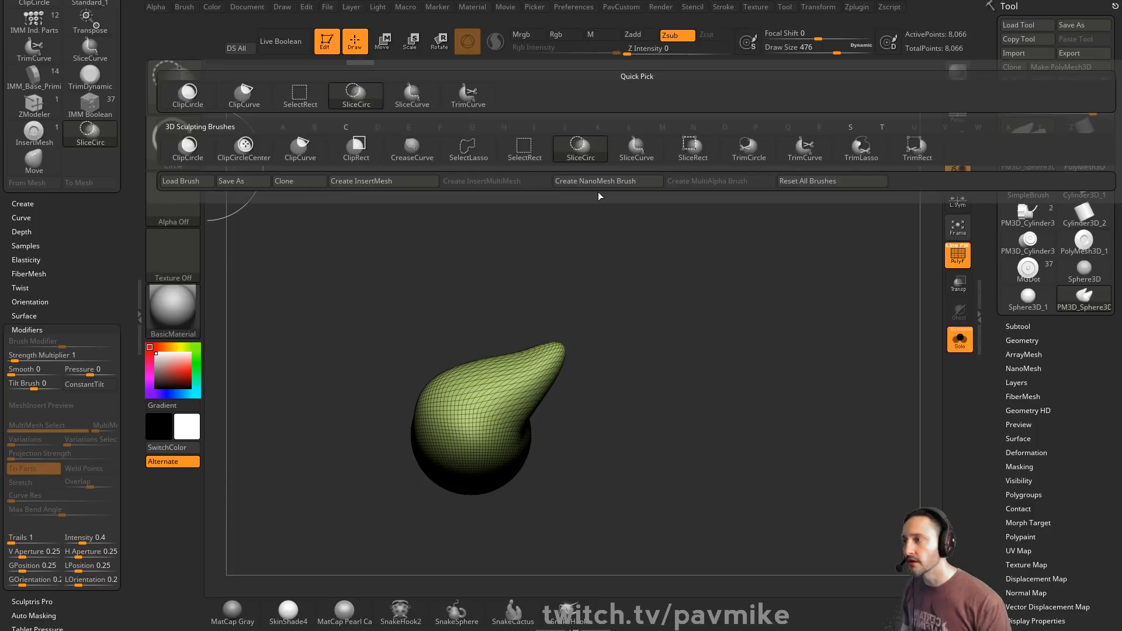
click(635, 150)
mouse_move(712, 264)
mouse_down()
mouse_move(428, 453)
mouse_move(403, 591)
mouse_up()
mouse_move(732, 323)
right_down()
mouse_move(719, 339)
mouse_move(699, 324)
mouse_move(691, 343)
right_up()
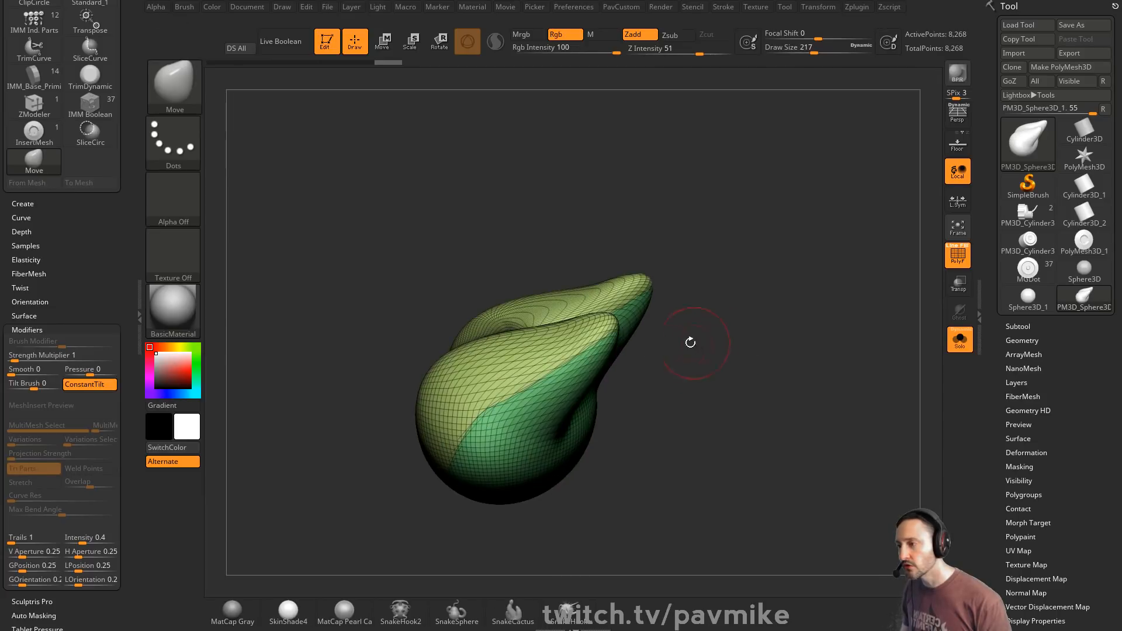
ctrl+shift+click(613, 325)
ctrl+shift+click(767, 315)
- Remesh the sliced body with ZRemesher at Half density, with KeepGroups on and SmoothGroups at 1
right_drag(754, 325, 786, 326)
key(s)
drag(784, 327, 766, 328)
mouse_move(735, 366)
alt+right_down()
mouse_move(764, 345)
mouse_move(755, 331)
alt+right_up()
key(2)
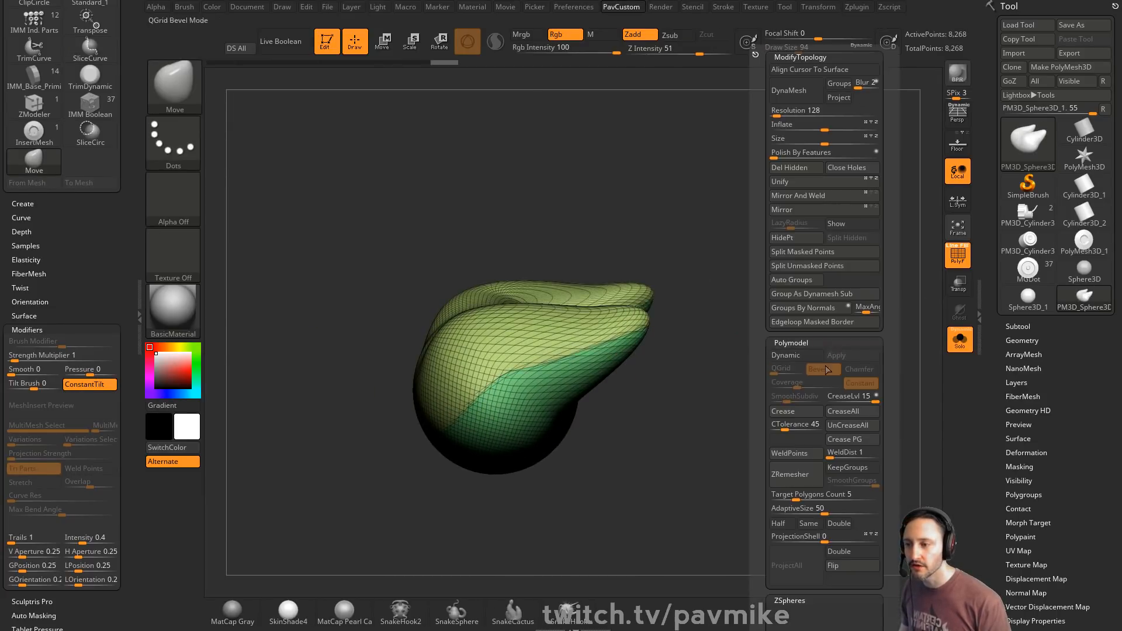
click(780, 523)
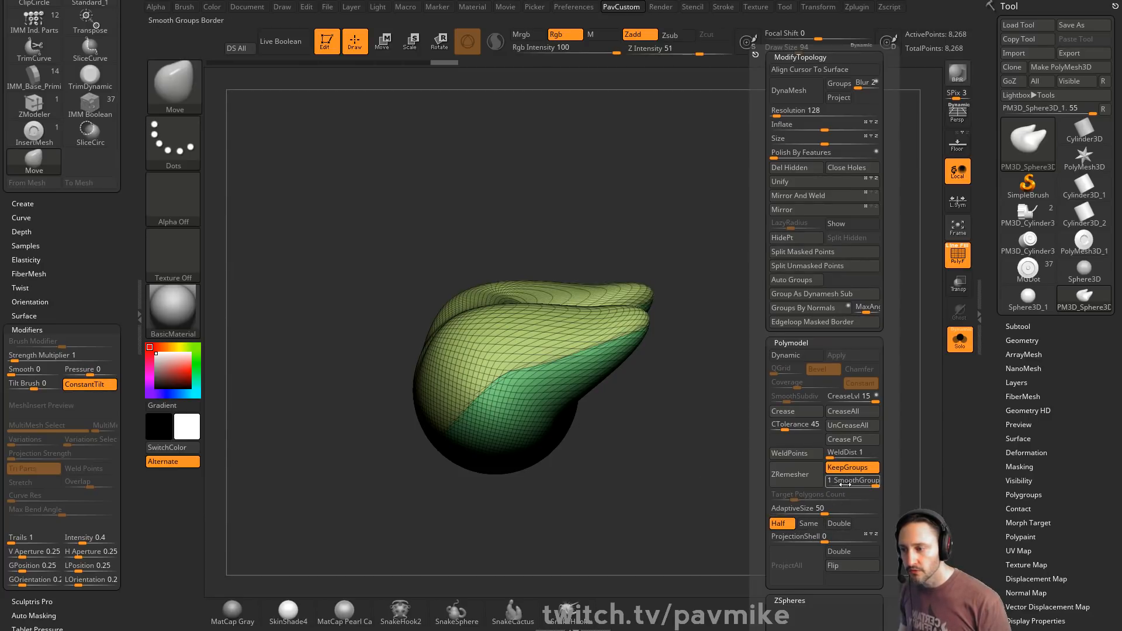
click(790, 474)
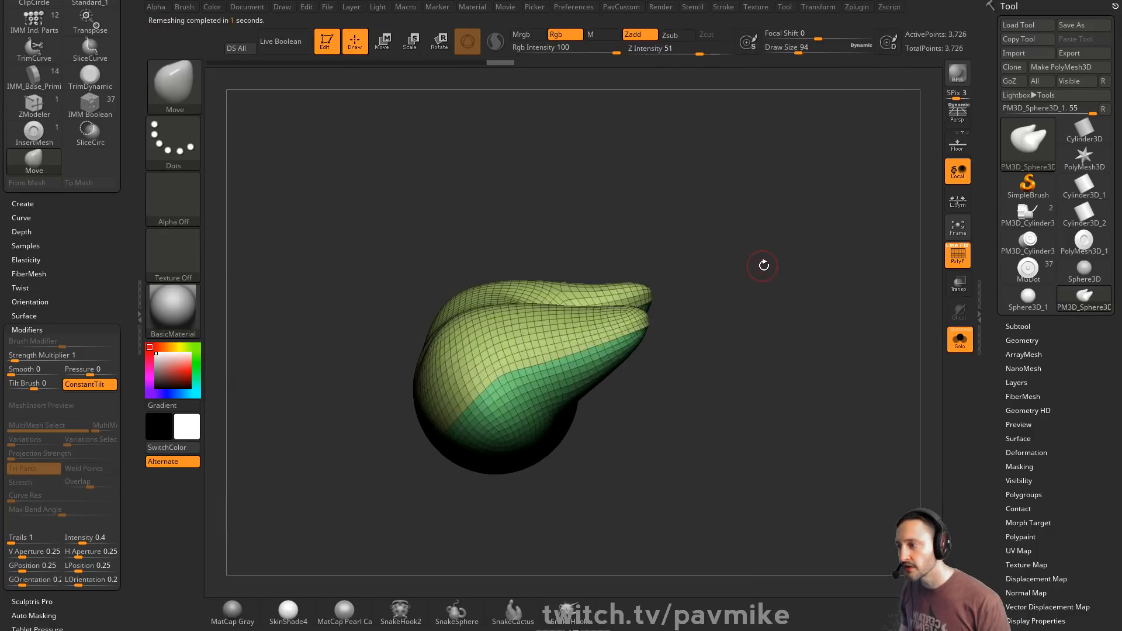
- Isolate the upper polygroup and split the hidden lower part into its own subtool
drag(793, 302, 701, 307)
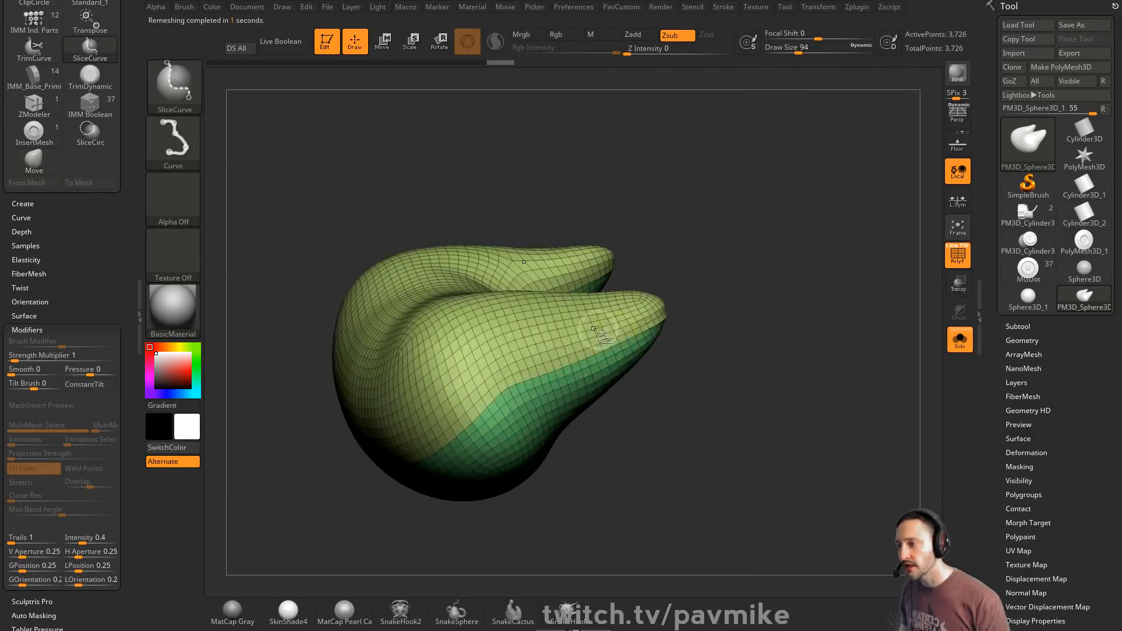
ctrl+shift+click(597, 328)
key(2)
alt+drag(710, 250, 729, 316)
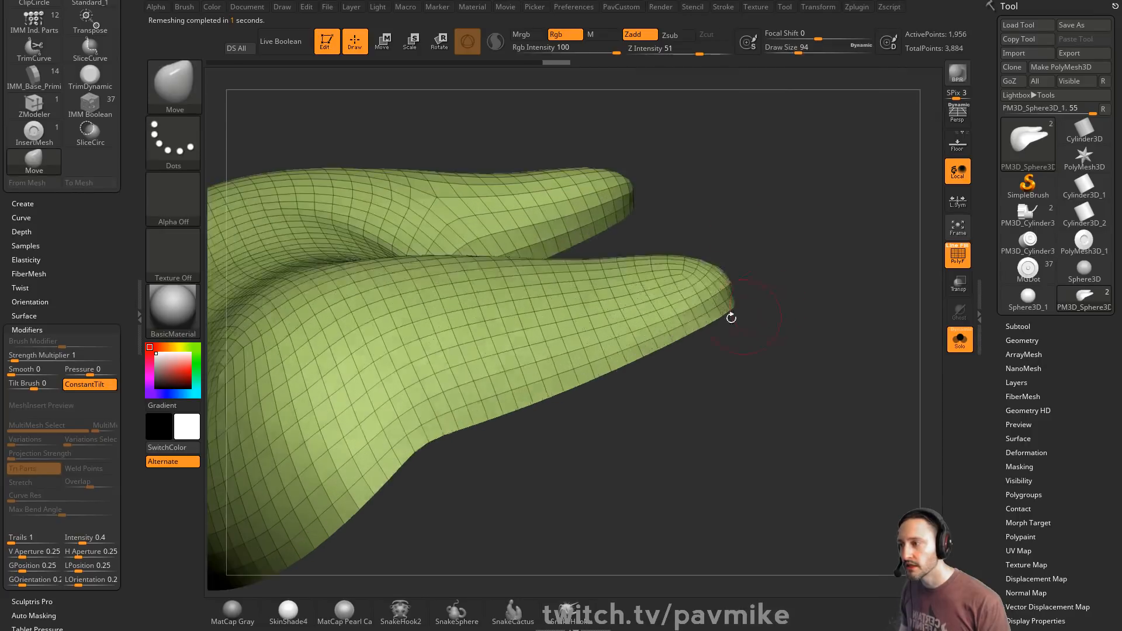
- Thicken the open upper shell into a closed solid with the ZModeler brush
key(b)
key(z)
key(m)
key(space)
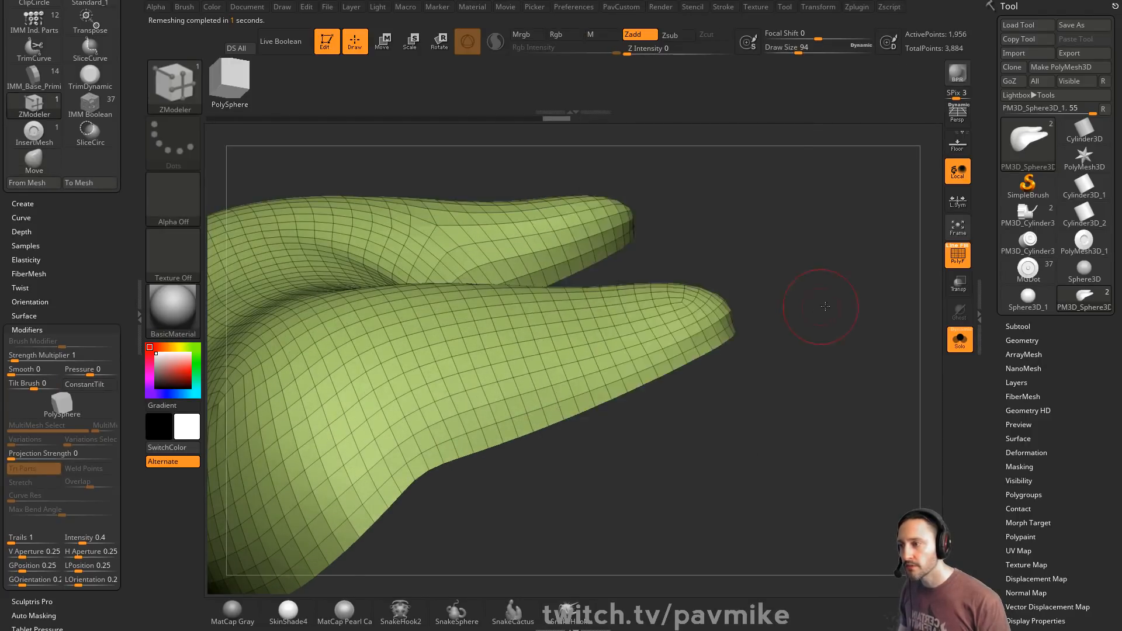
drag(801, 300, 672, 318)
- Bevel the edge loop running along the upper shell's rim with ZModeler
key(space)
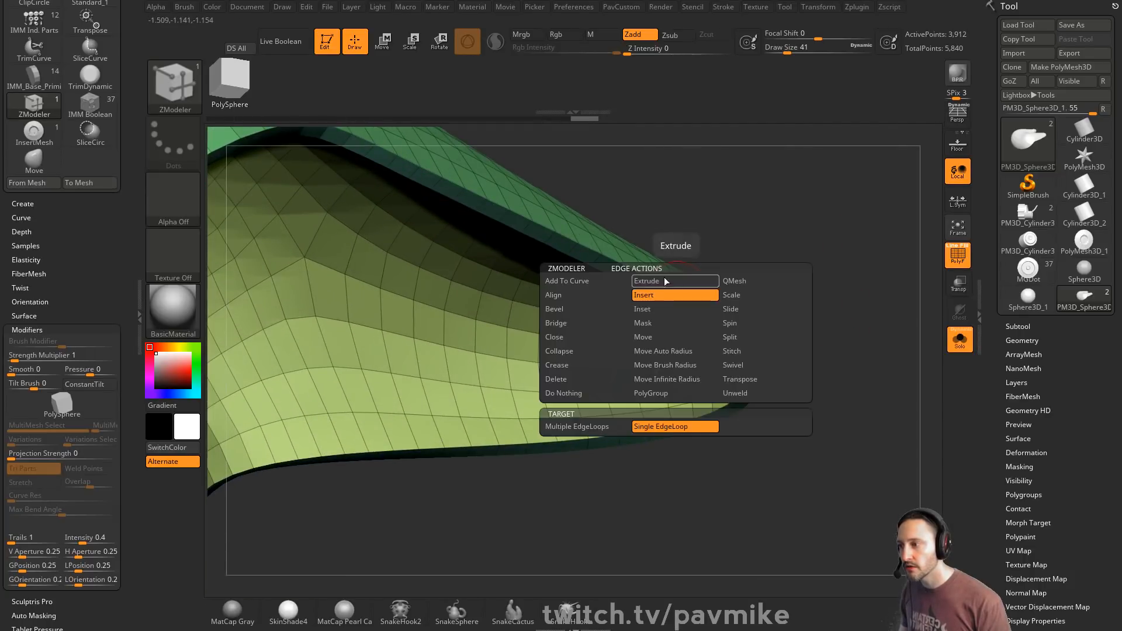
click(577, 313)
drag(725, 234, 653, 275)
click(641, 306)
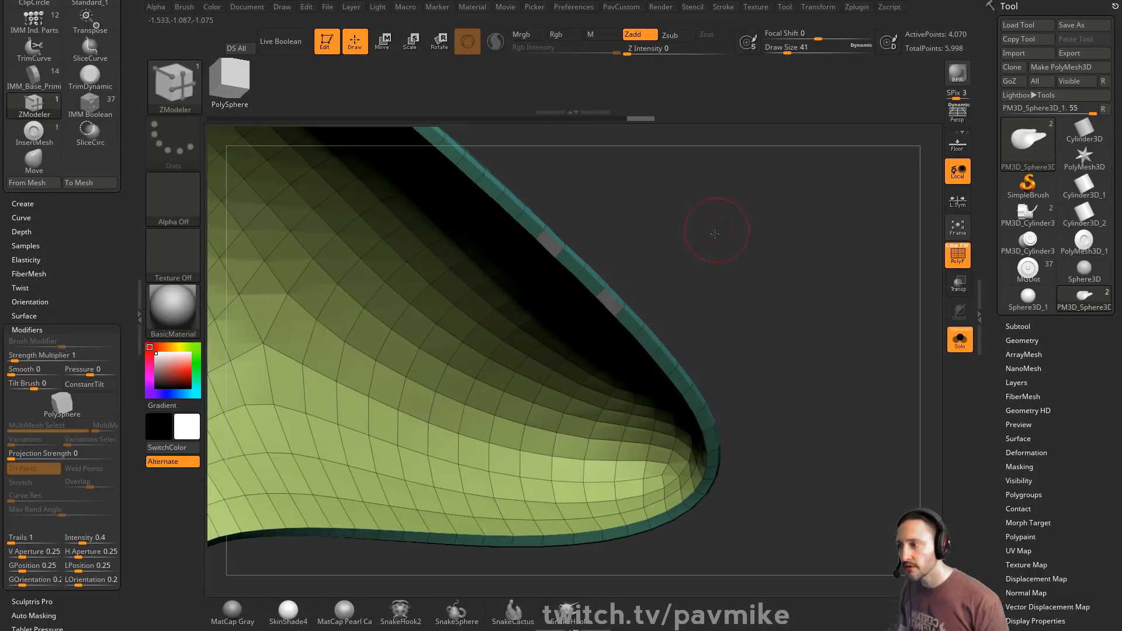
- Extrude the marked polygons on the upper shell's rim into small tabs with the ZModeler QMesh action
drag(715, 234, 710, 274)
key(space)
drag(771, 234, 783, 240)
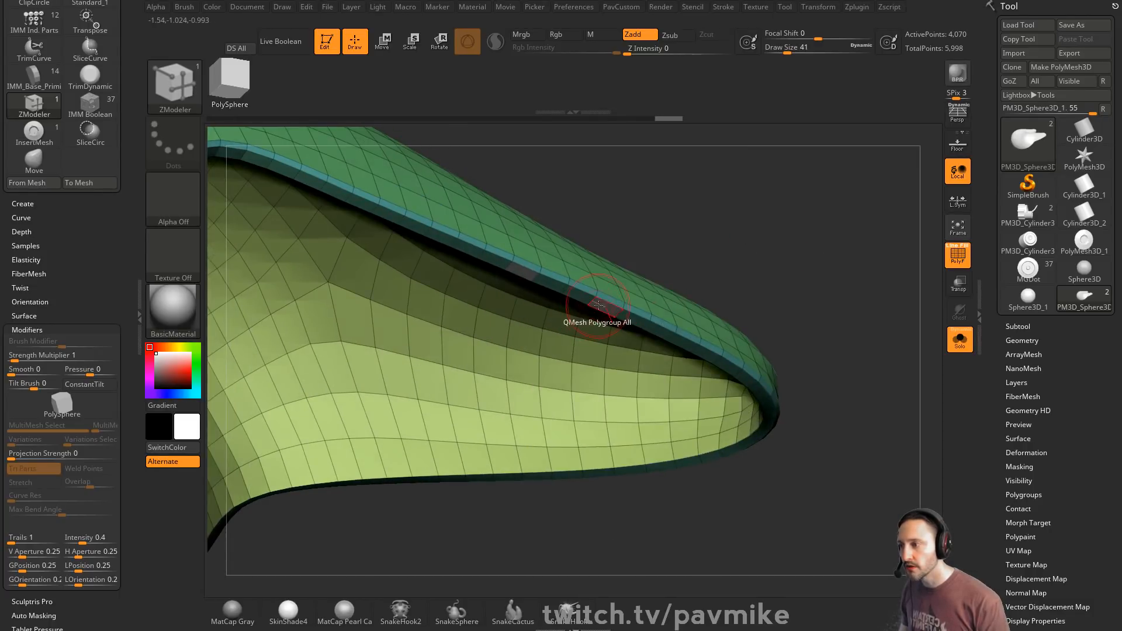
drag(601, 328, 598, 336)
- Crease the upper shell's edges and preview it with dynamic subdivision at a crease level of 2, without the polyframe
alt+drag(789, 275, 812, 315)
key(2)
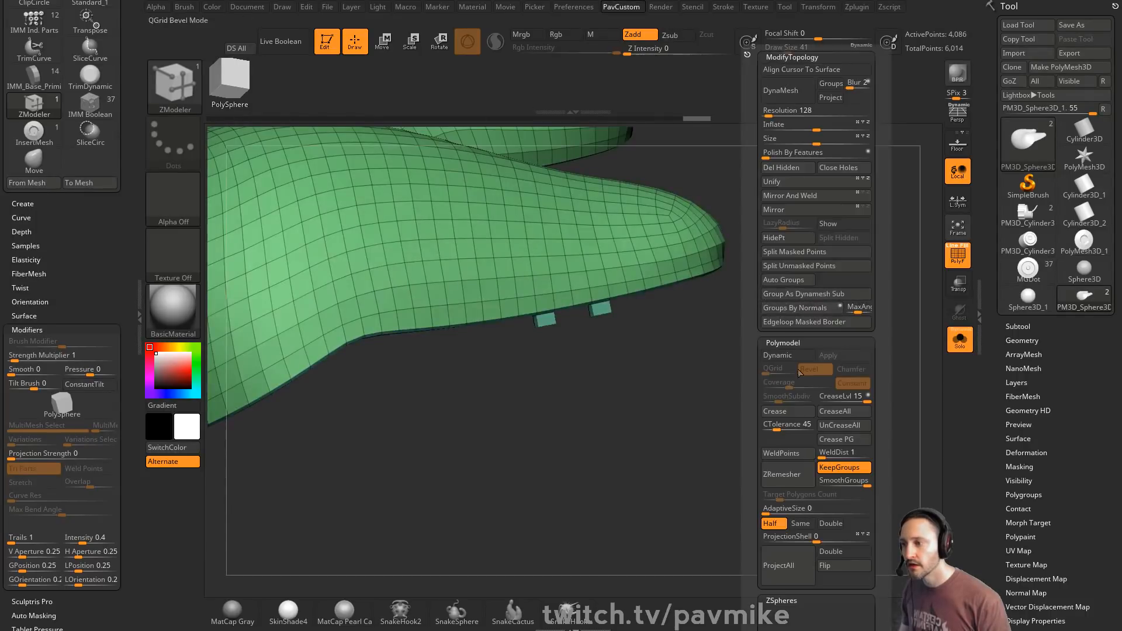
click(783, 413)
click(796, 358)
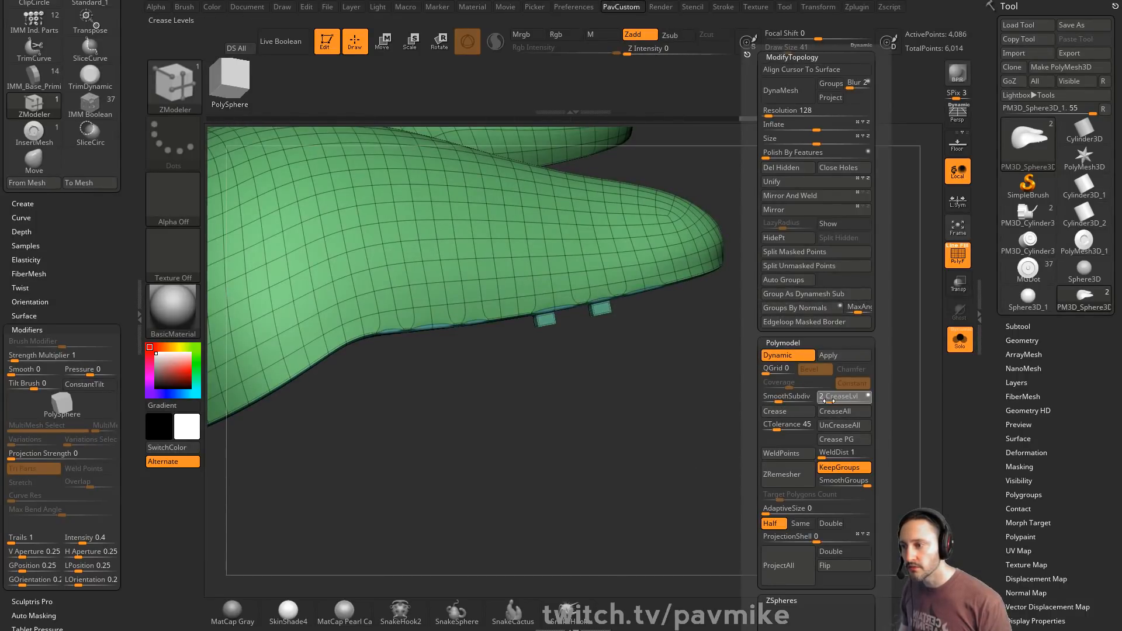
drag(790, 400, 868, 301)
click(957, 256)
mouse_move(757, 293)
mouse_down()
mouse_move(872, 314)
mouse_move(845, 377)
mouse_up()
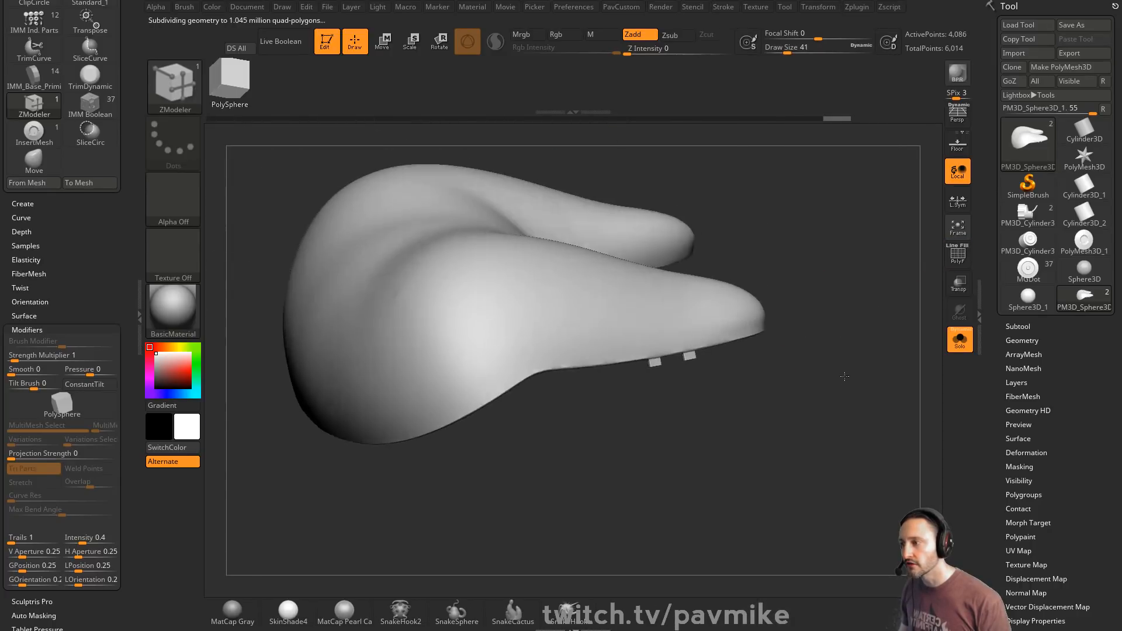
- Show both shells together and make the lower shell the active subtool with its polyframe displayed
key(])
click(1011, 327)
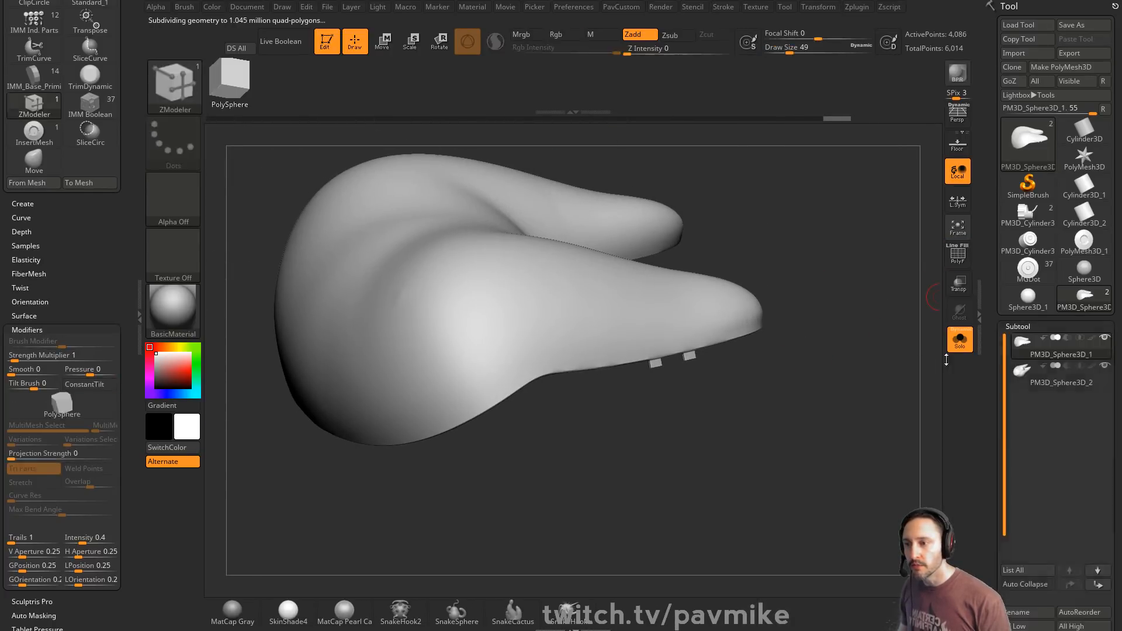
click(960, 339)
drag(854, 370, 661, 399)
key(Down)
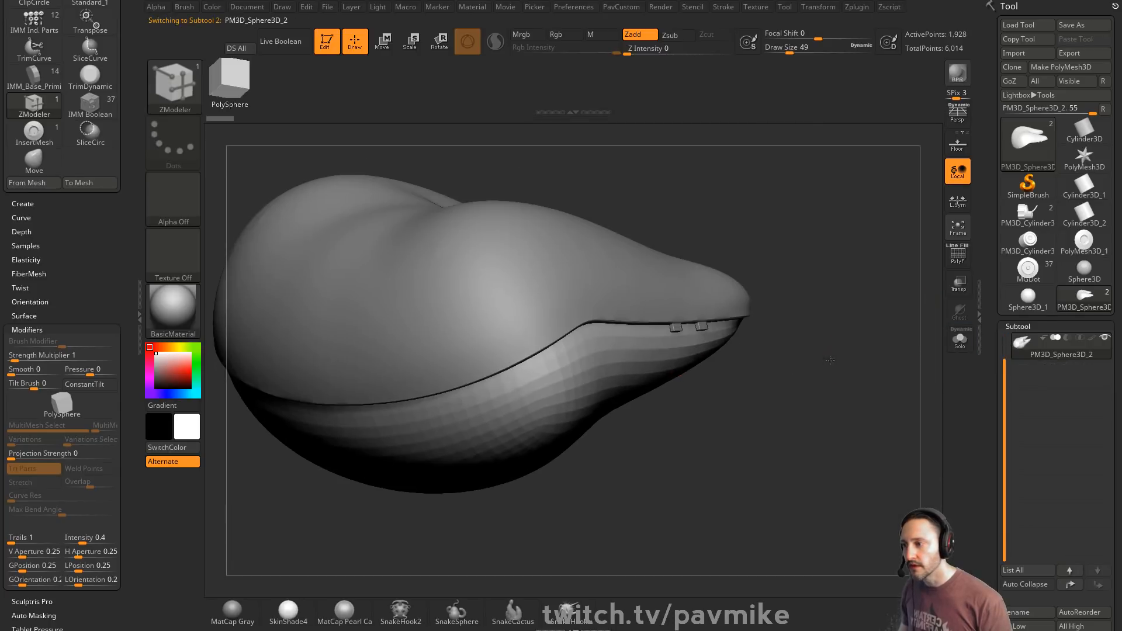
drag(835, 356, 934, 355)
click(962, 266)
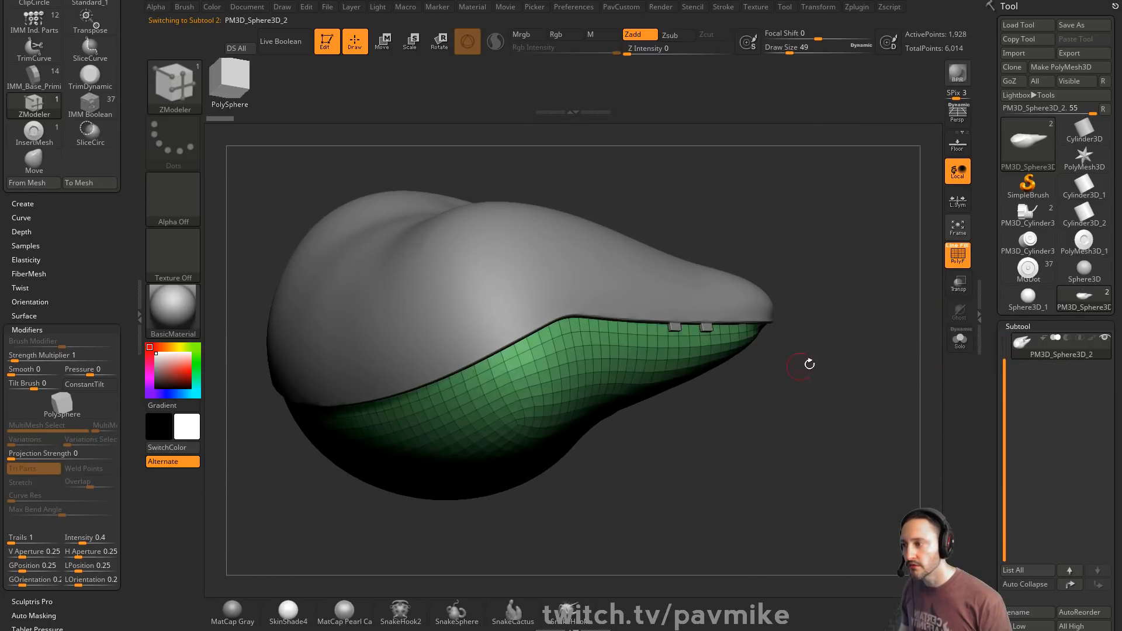
drag(807, 366, 731, 374)
click(962, 342)
click(960, 340)
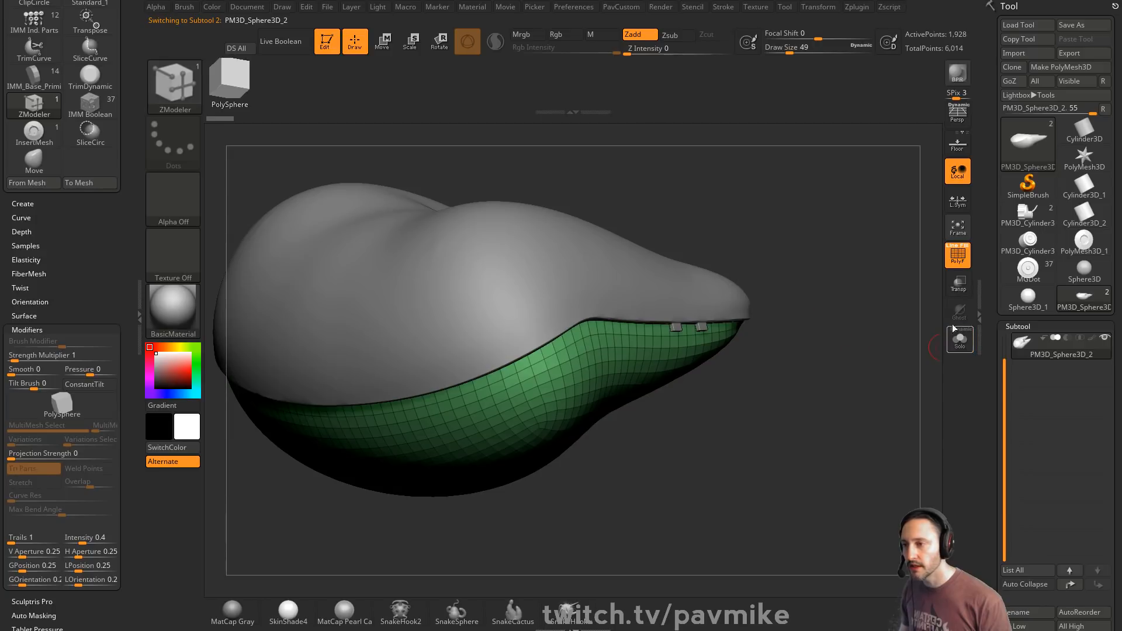
- Slice the lower shell into separate back, middle and tip polygroups with the SliceCurve brush
mouse_move(849, 321)
mouse_down()
mouse_move(835, 271)
mouse_move(867, 259)
mouse_move(821, 309)
mouse_up()
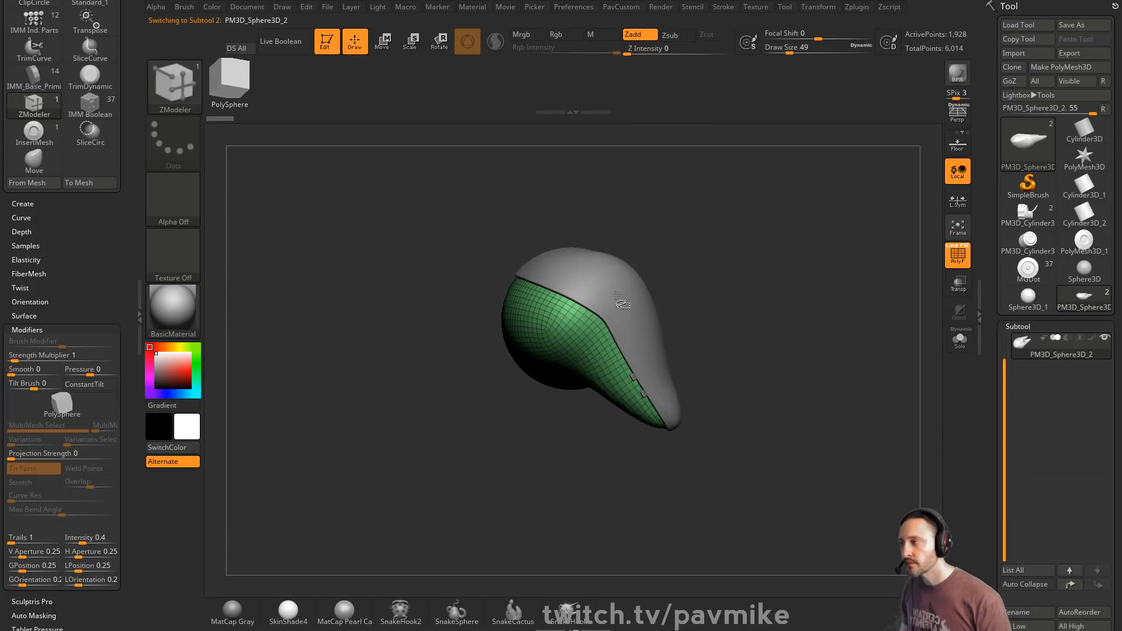
key(ctrl+shift)
ctrl+shift+drag(479, 469, 523, 438)
mouse_move(731, 339)
mouse_down()
mouse_move(846, 300)
mouse_move(924, 290)
mouse_up()
- Try Panel Loops on the lower shell, first as set and again with a thickness of 0.09646, undoing each attempt
drag(992, 377, 993, 227)
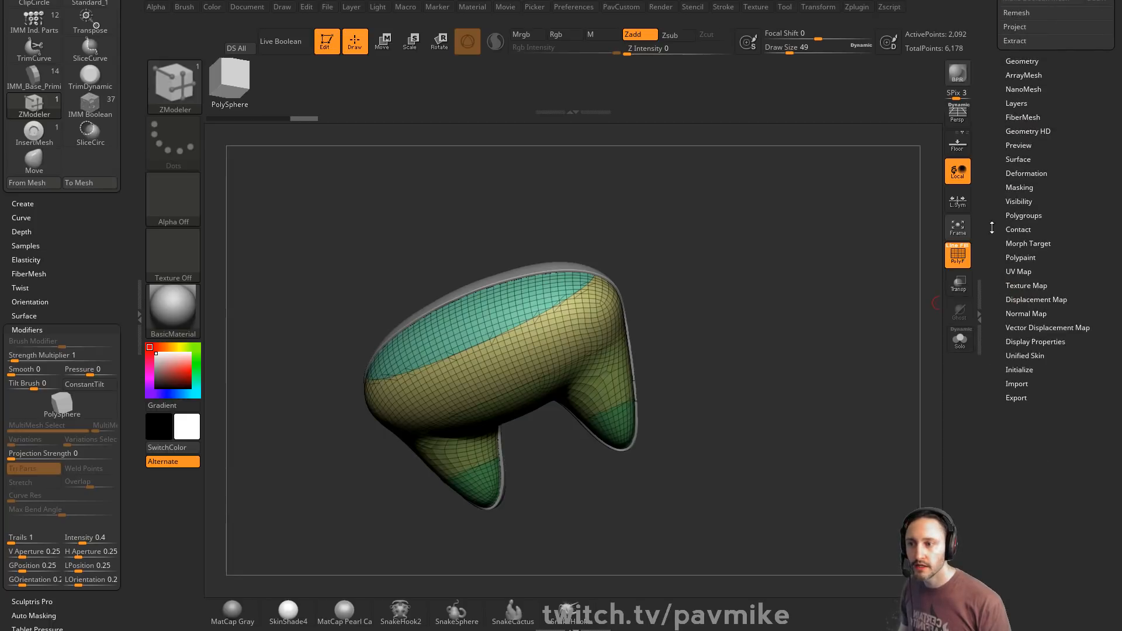
click(1011, 62)
click(1020, 200)
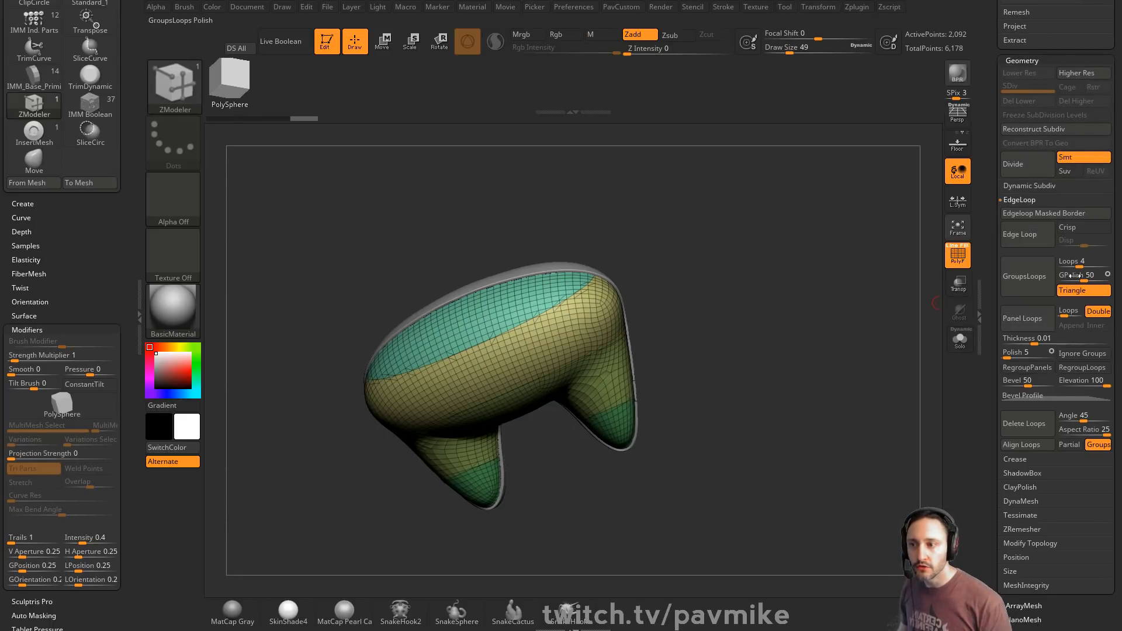
click(1024, 322)
key(ctrl+z)
drag(1041, 343, 1052, 343)
click(1050, 329)
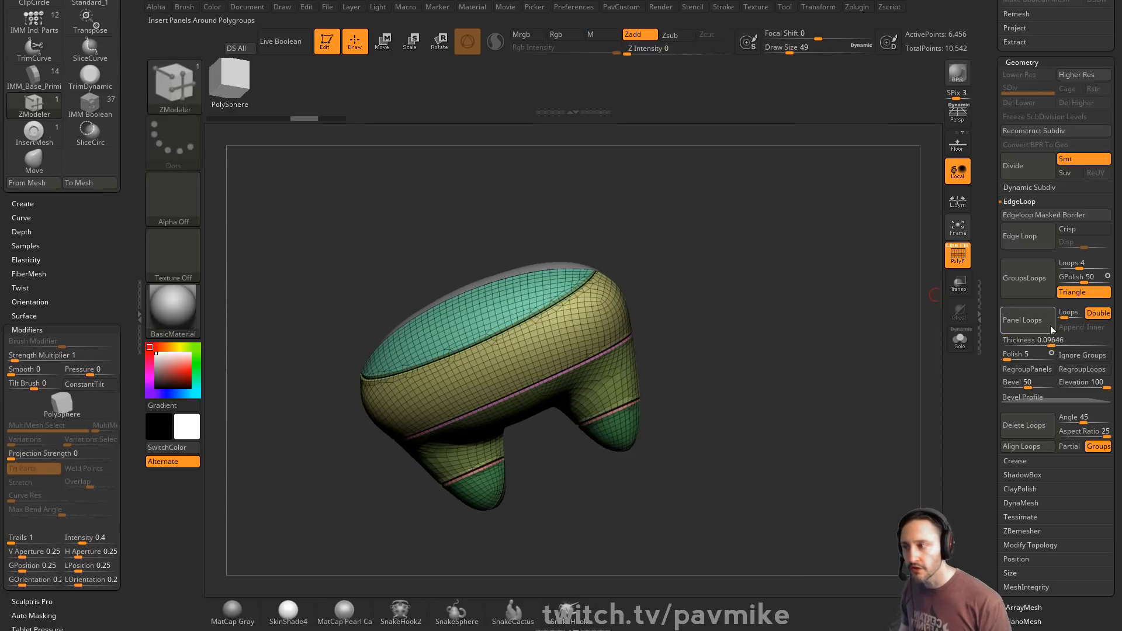
drag(883, 321, 854, 359)
key(ctrl+z)
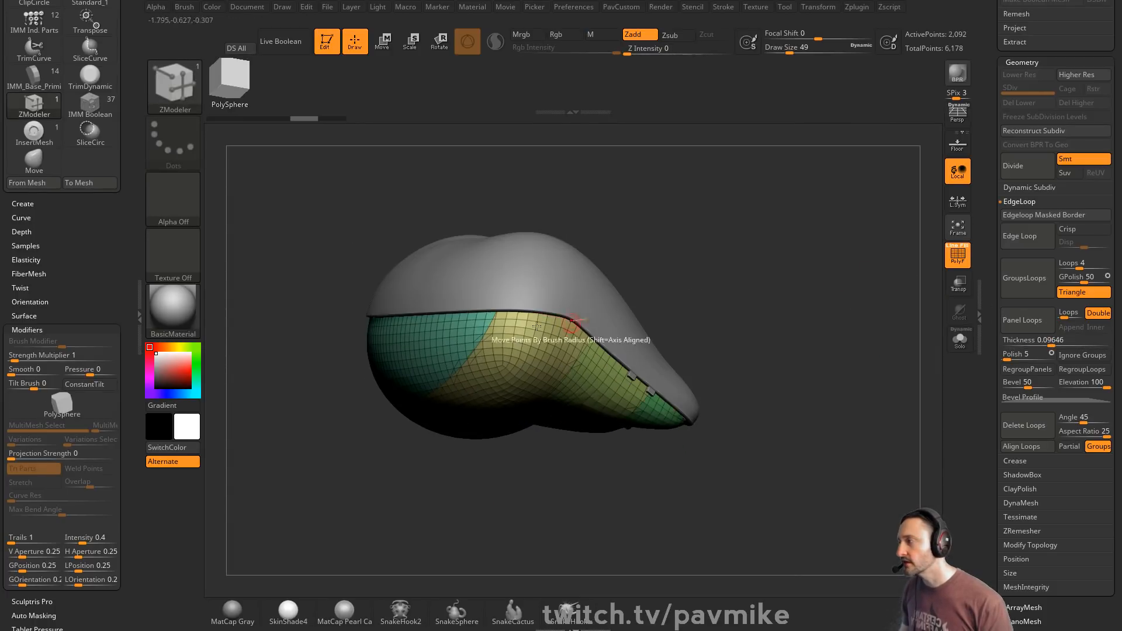
- Dock the Zplugin palette in the tray, collapse IMM Extractor, and expand the PanelLoop Presets plugin
click(857, 7)
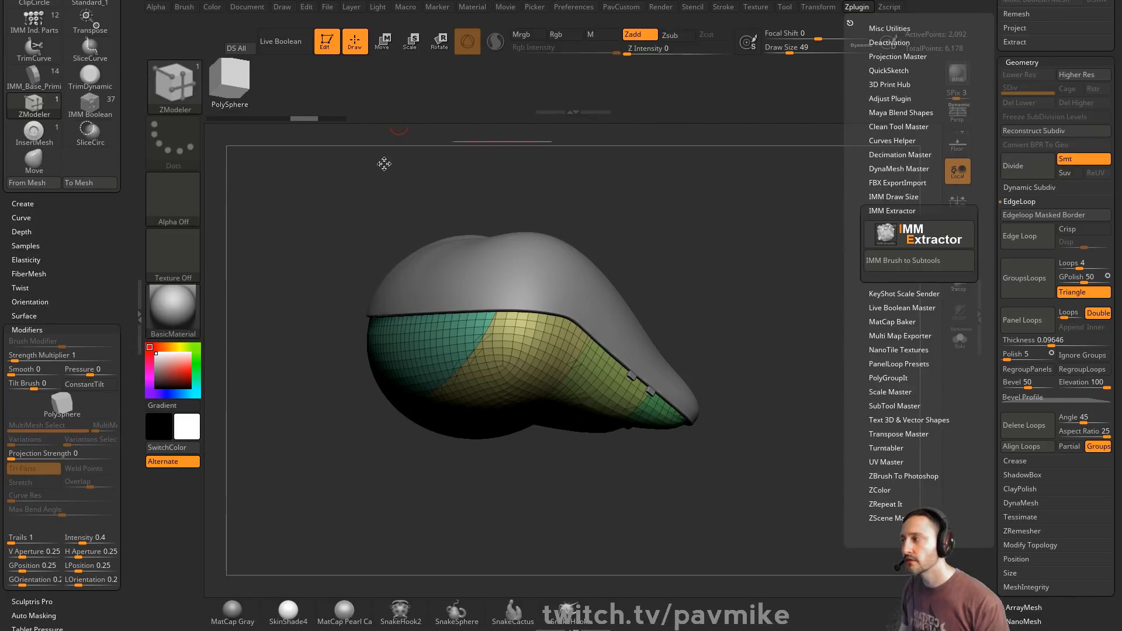
scroll(106, 36, up, 5)
drag(107, 167, 96, 428)
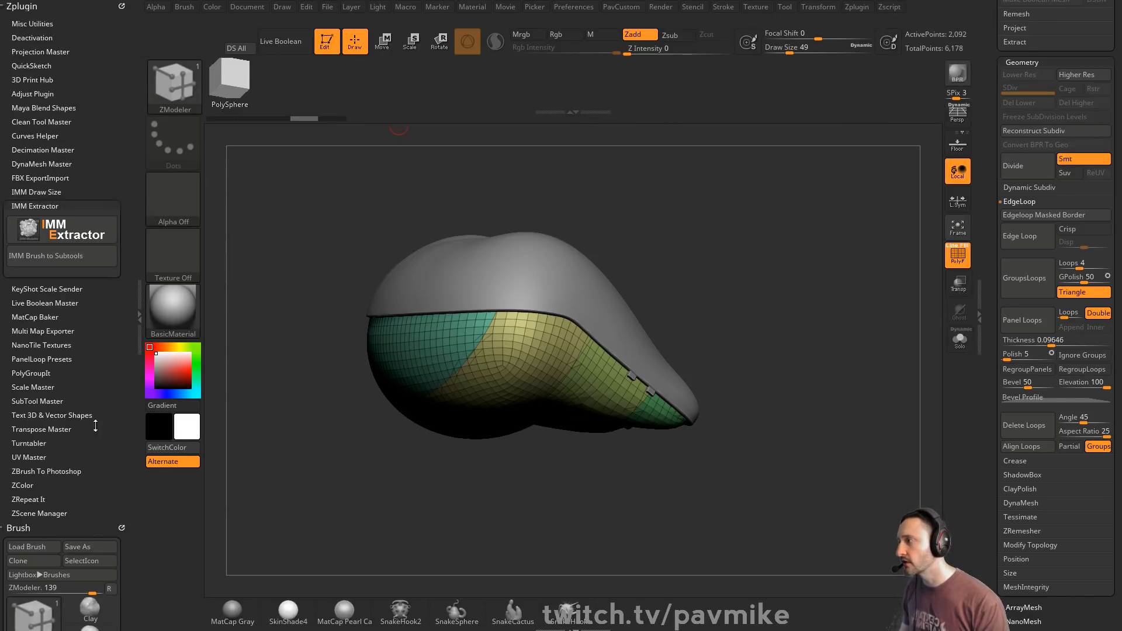
click(58, 205)
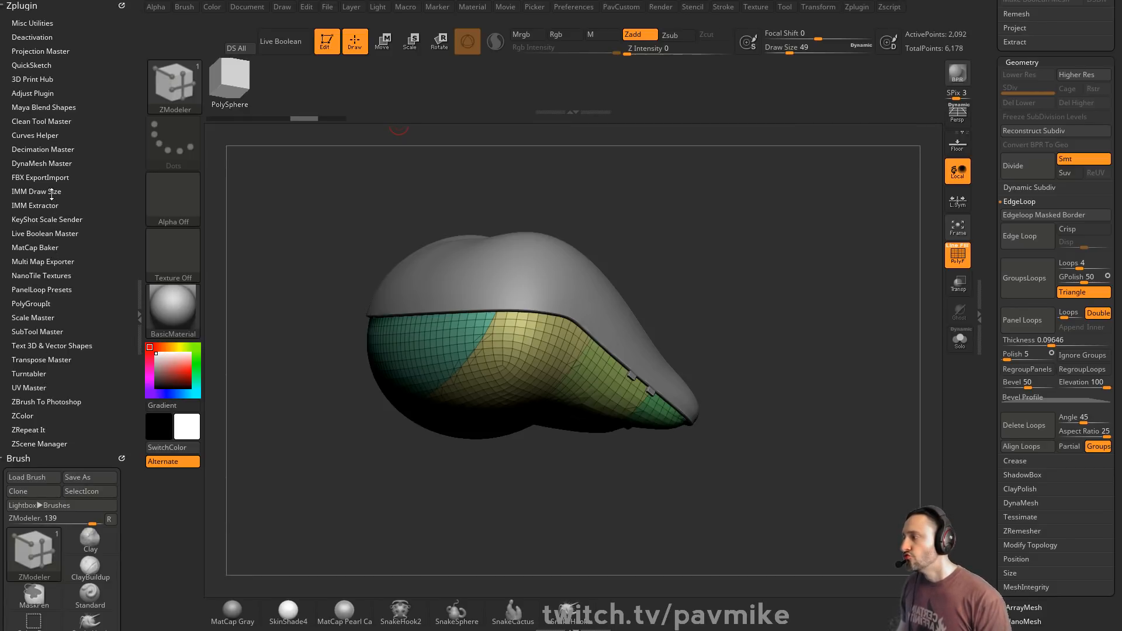
click(38, 289)
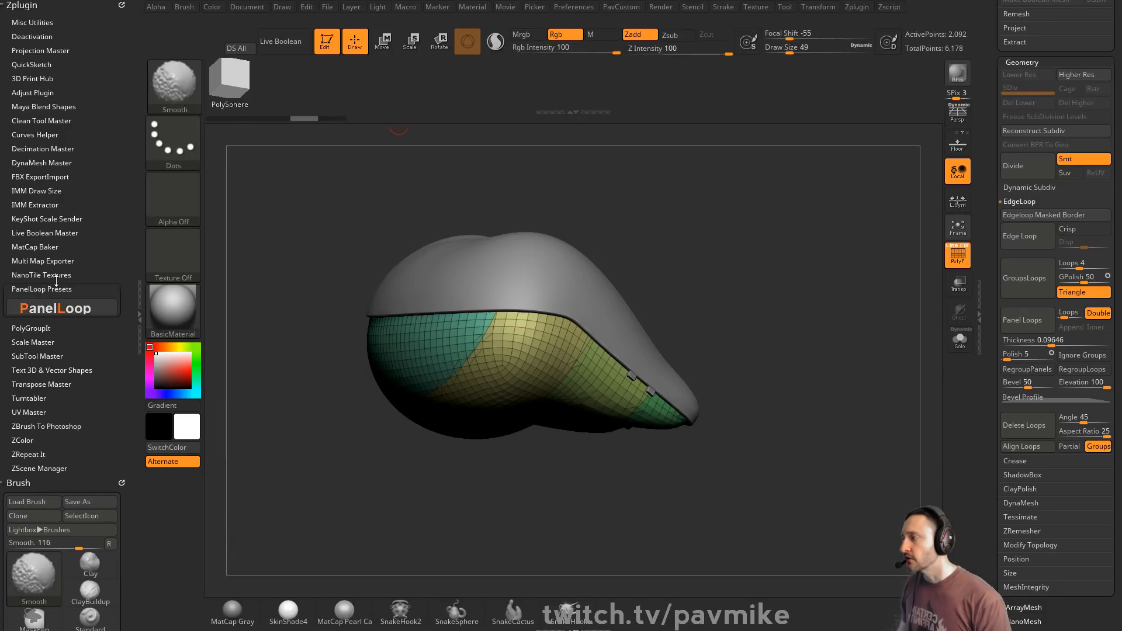
- Clear the current model from the canvas and place a new Cube3D primitive in Edit mode
click(327, 42)
key(ctrl+n)
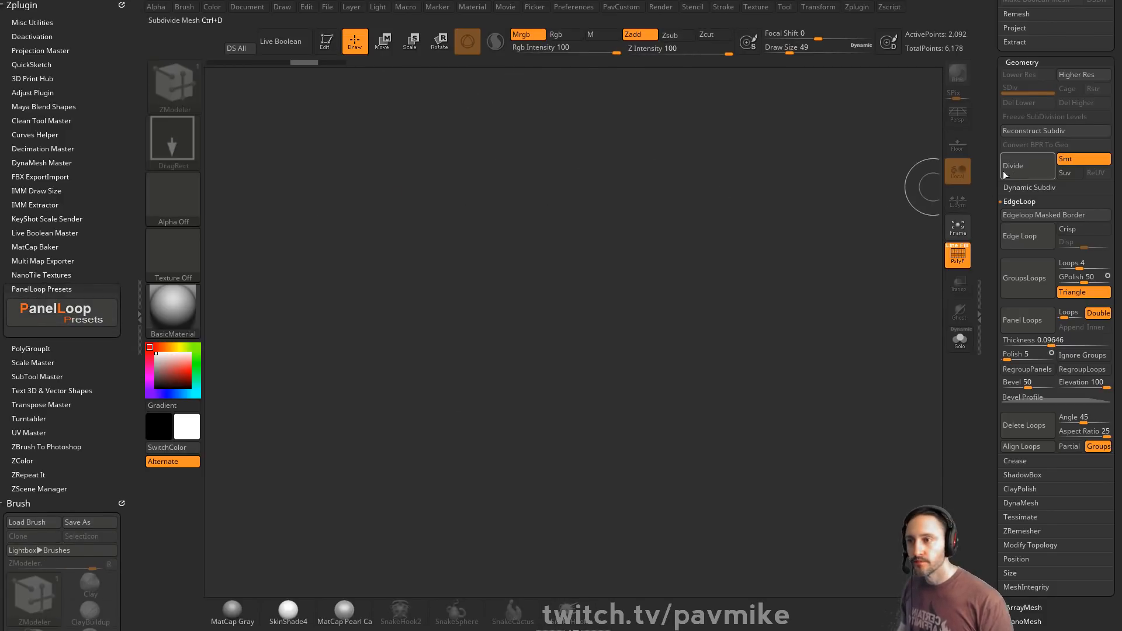
drag(988, 208, 992, 468)
click(1040, 192)
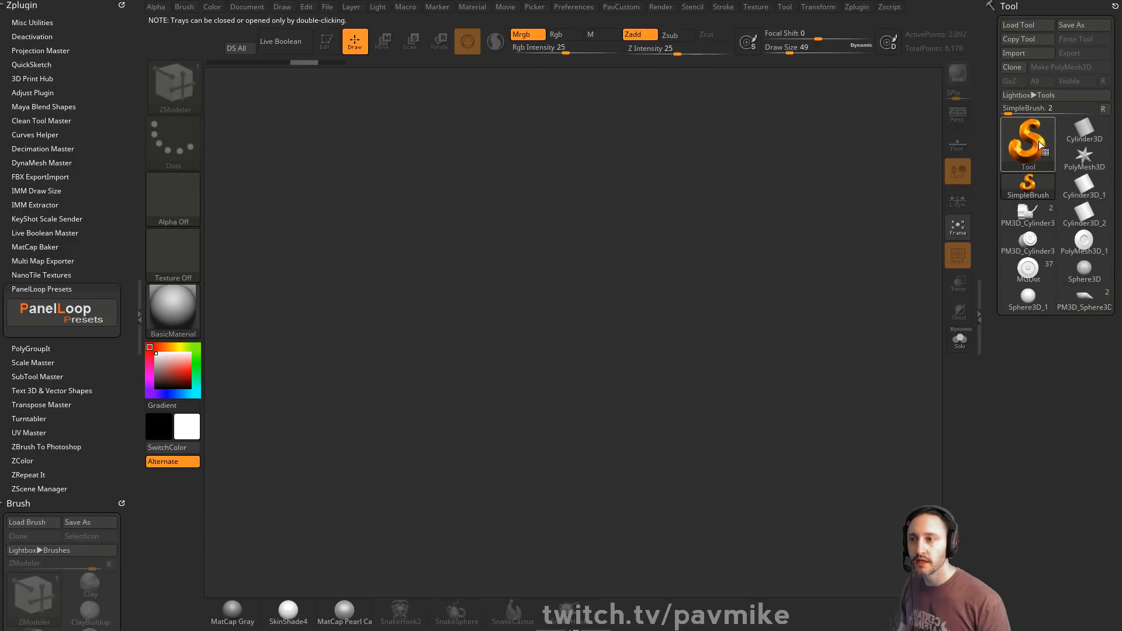
click(1027, 146)
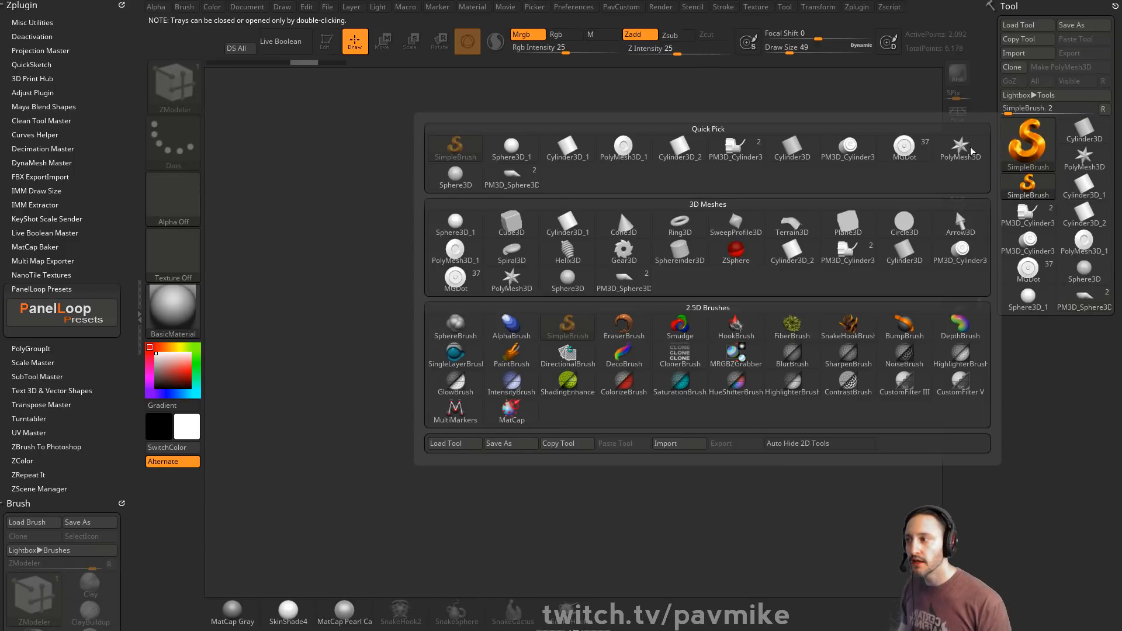
click(508, 231)
drag(475, 347, 403, 208)
click(327, 42)
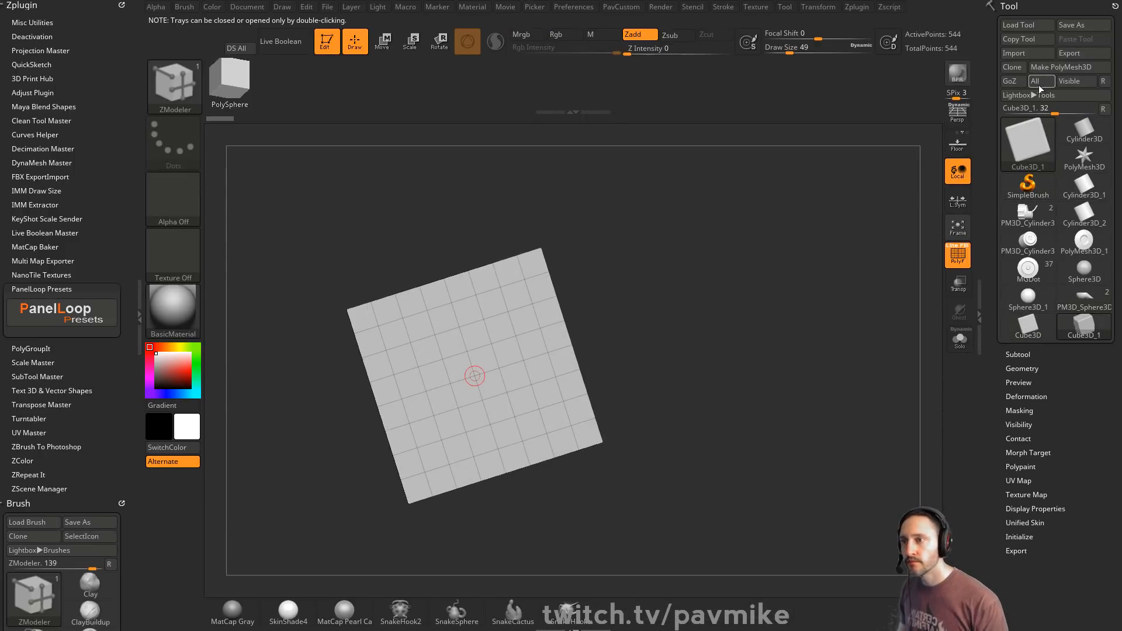
- Convert the cube to a PolyMesh3D, subdivide it three times, select ZModeler, and expand the Geometry settings
click(1060, 67)
key(ctrl+d)
key(ctrl+d)
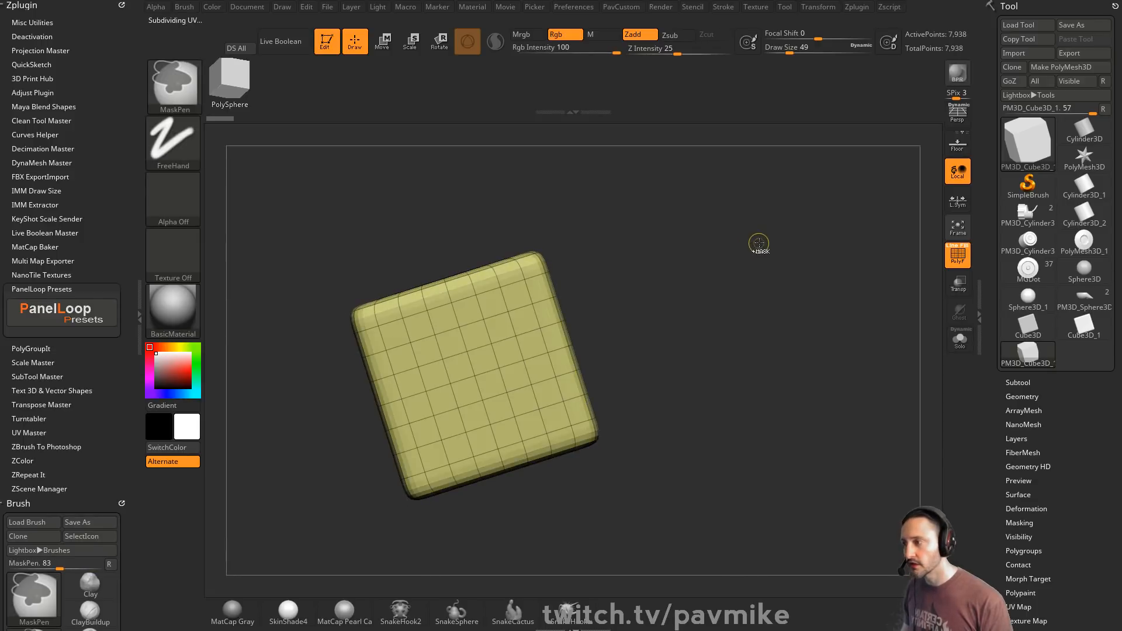
key(b)
key(z)
key(m)
drag(833, 305, 854, 325)
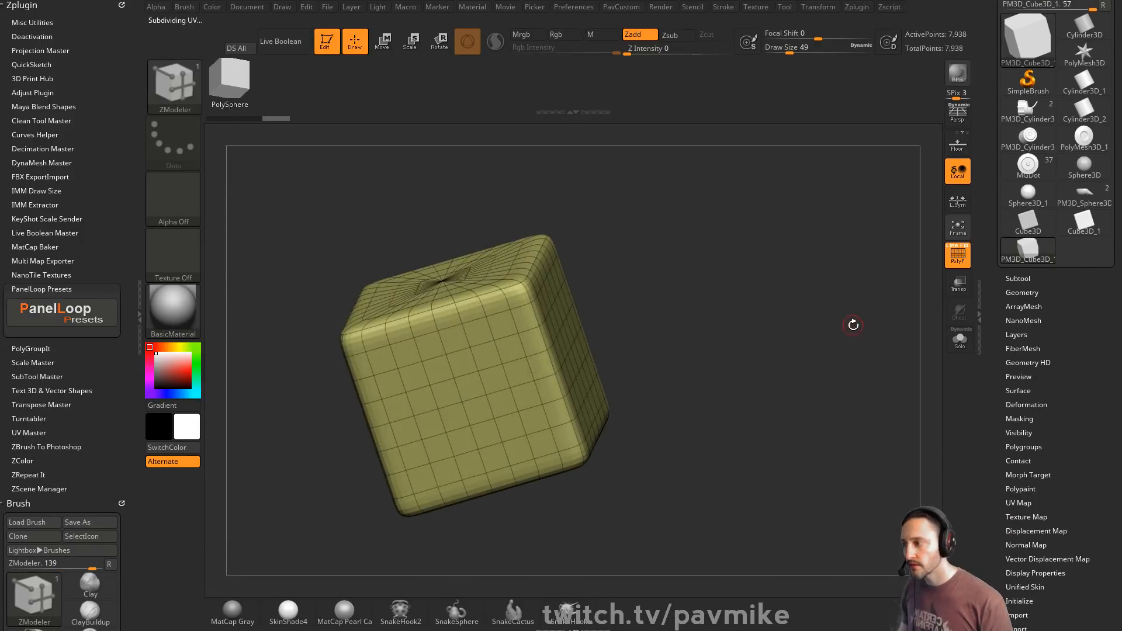
key(ctrl+d)
shift+drag(611, 318, 936, 269)
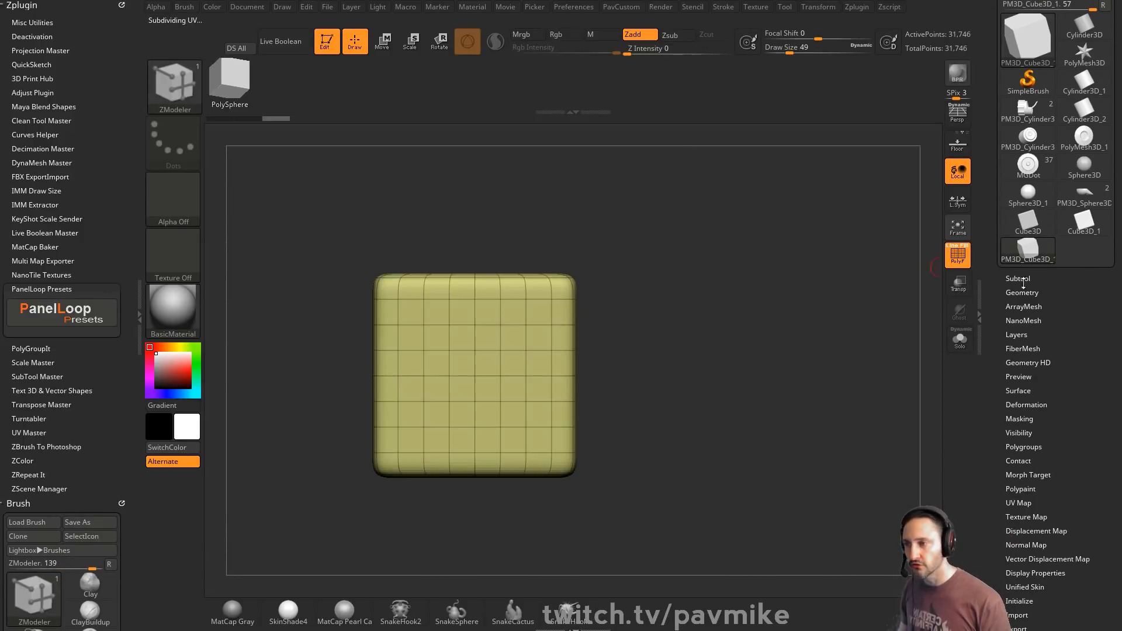
click(1030, 292)
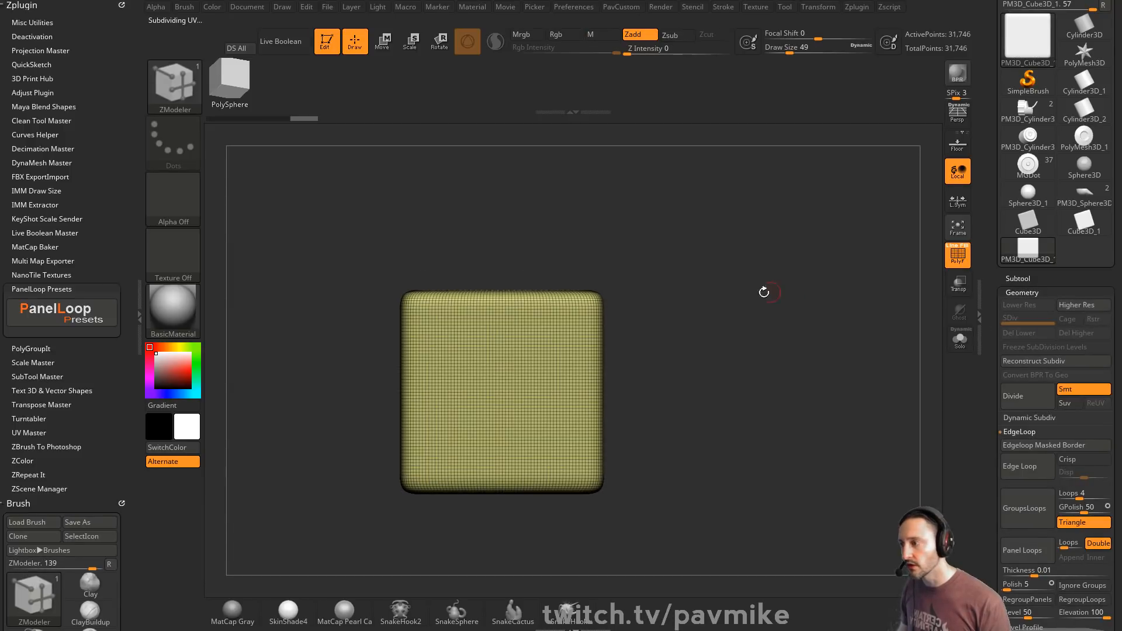
- Slice the cube into upper and lower polygroups along a curved line dipping toward one side
key(ctrl+shift)
mouse_move(350, 243)
ctrl+shift+mouse_down()
mouse_move(476, 401)
mouse_move(608, 450)
mouse_move(610, 533)
ctrl+shift+mouse_up()
mouse_move(787, 238)
mouse_down()
mouse_move(794, 272)
mouse_move(723, 240)
mouse_up()
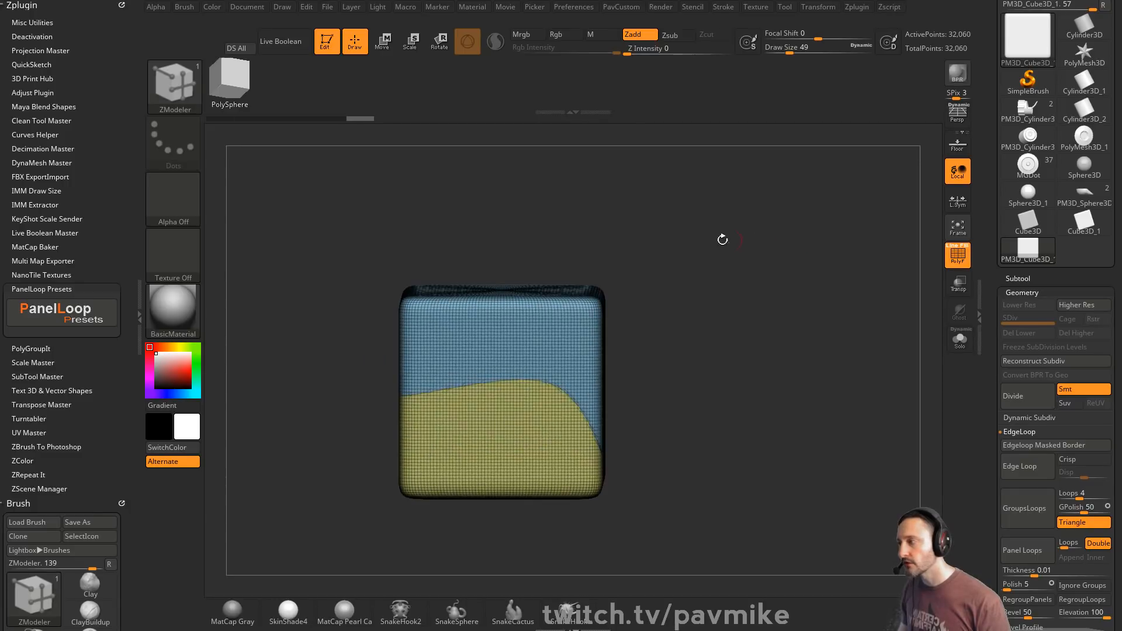
- Apply and accept the middle Shell preset from PanelLoop Presets on the cube, and hide the polyframe
click(69, 323)
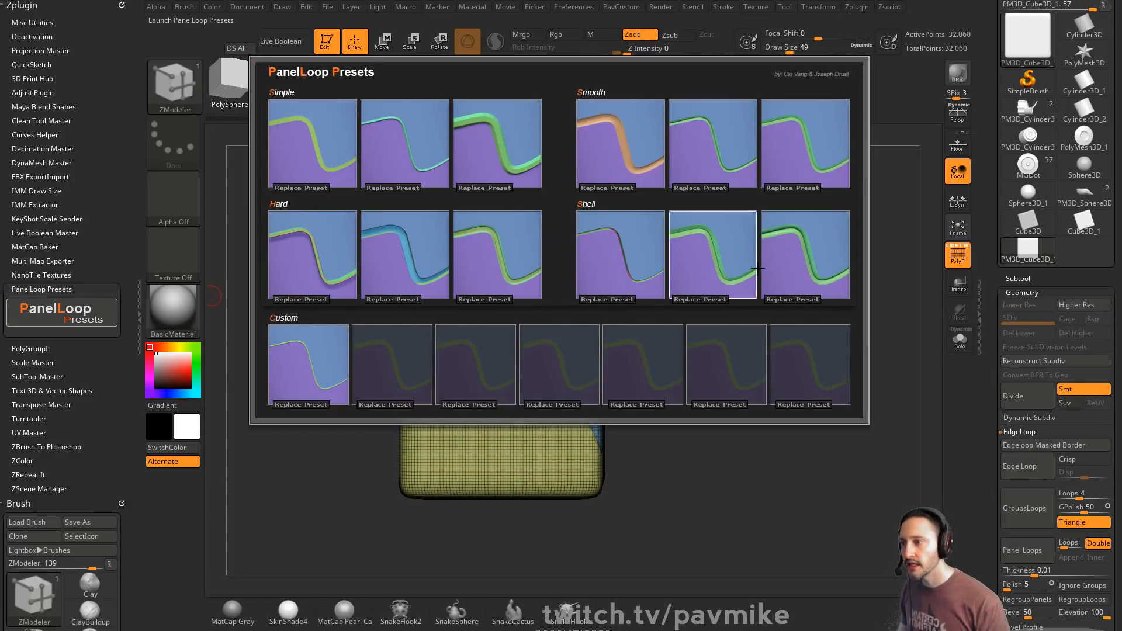
click(758, 268)
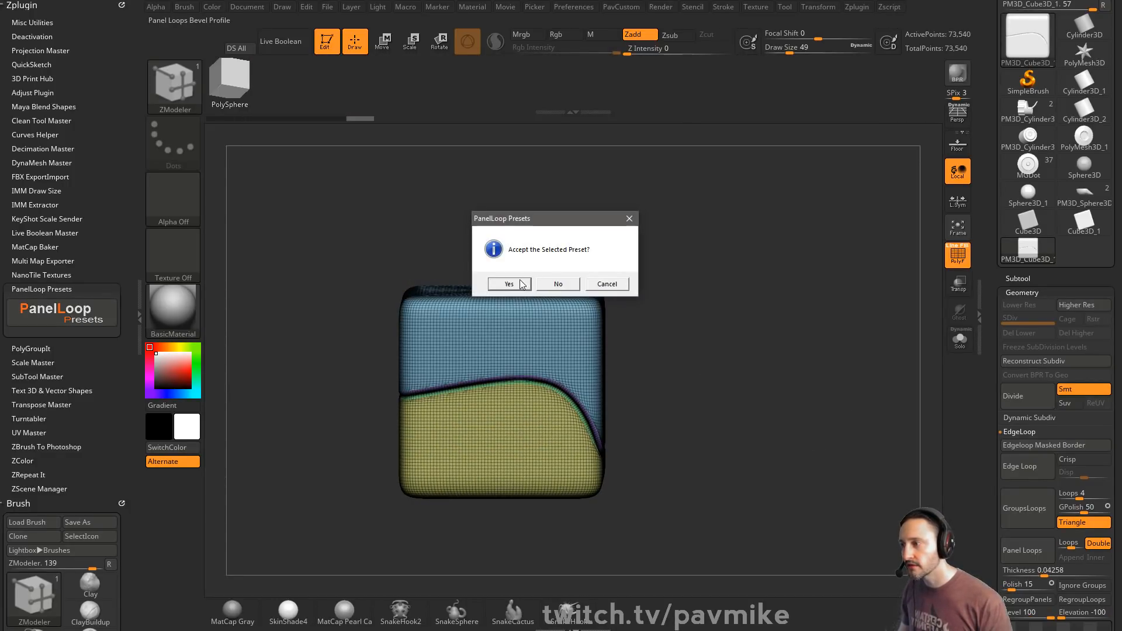
click(509, 284)
click(958, 255)
drag(921, 266, 895, 289)
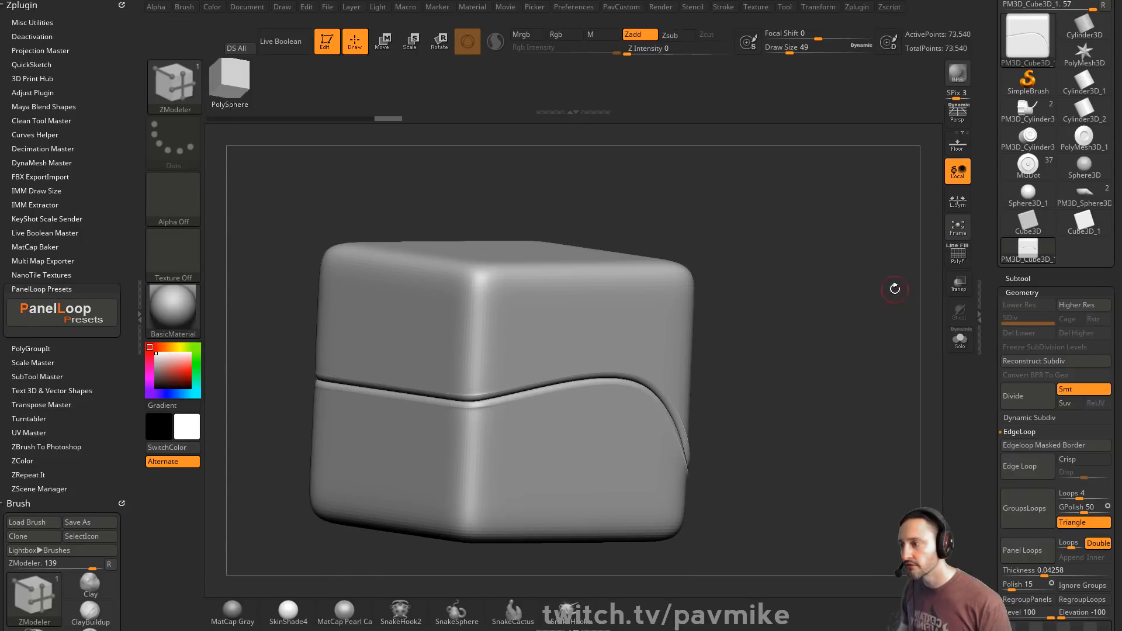
- Examine the panel loop seam around the cube, isolating a panel and viewing it from other sides
ctrl+shift+click(631, 313)
mouse_move(760, 281)
mouse_down()
mouse_move(839, 244)
mouse_move(832, 294)
mouse_move(843, 312)
mouse_up()
key(ctrl+shift)
key(b)
key(z)
key(m)
mouse_move(889, 305)
mouse_down()
mouse_move(791, 258)
mouse_move(859, 210)
mouse_up()
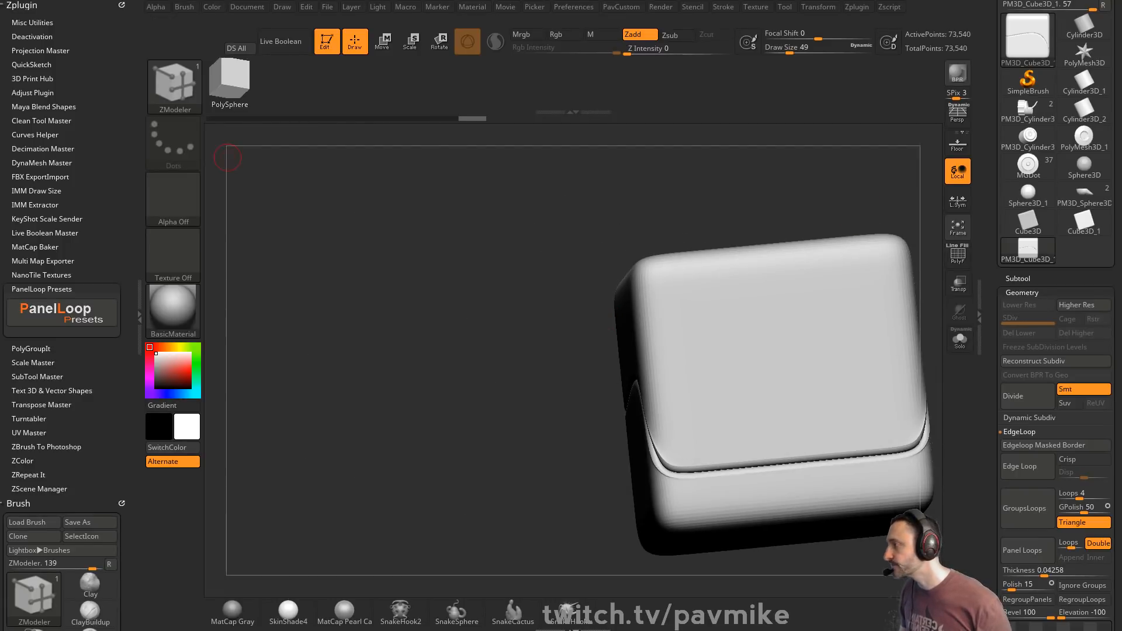
- Expand the Subtool settings, choose the IMM Boolean brush, and try an insert on the cube's side, undoing it
alt+drag(483, 216, 860, 234)
click(1007, 278)
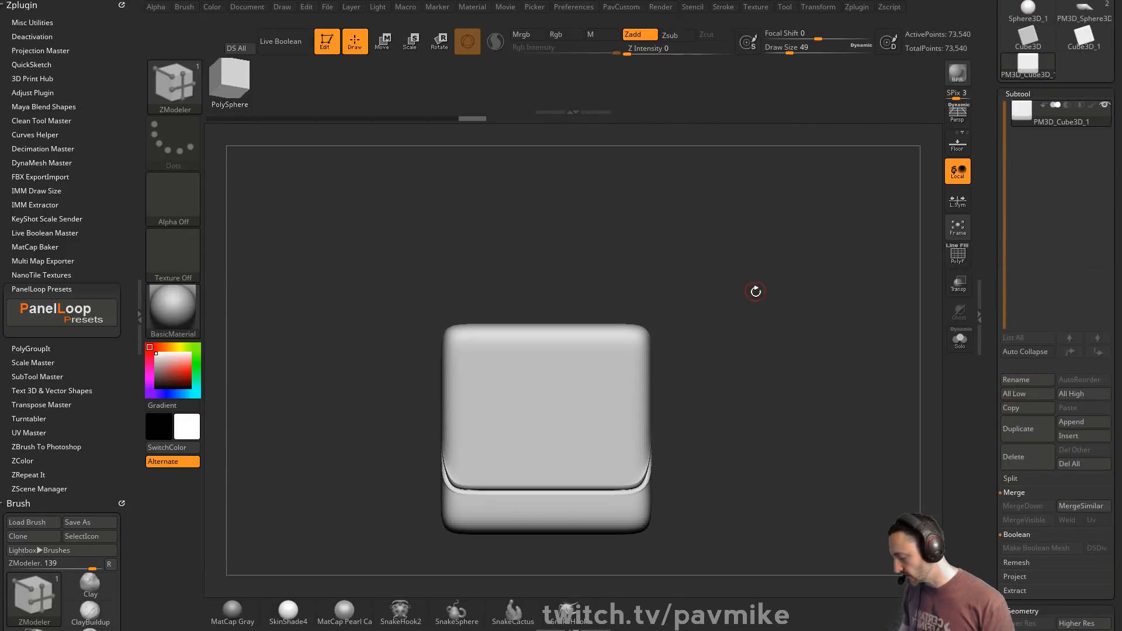
key(b)
key(i)
click(471, 436)
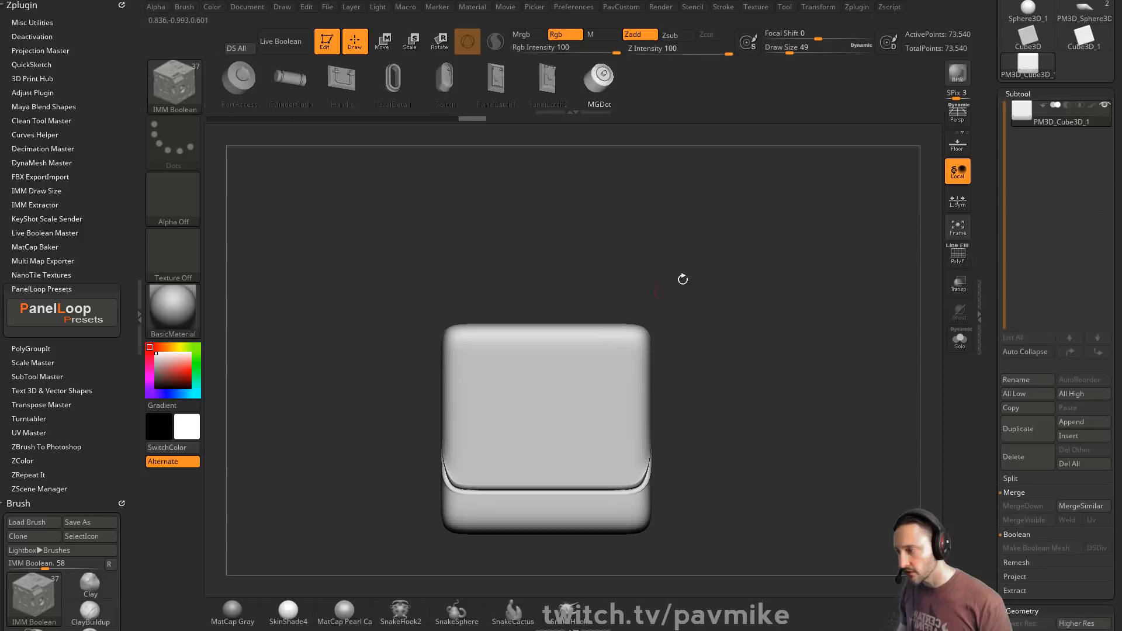
key(m)
click(611, 385)
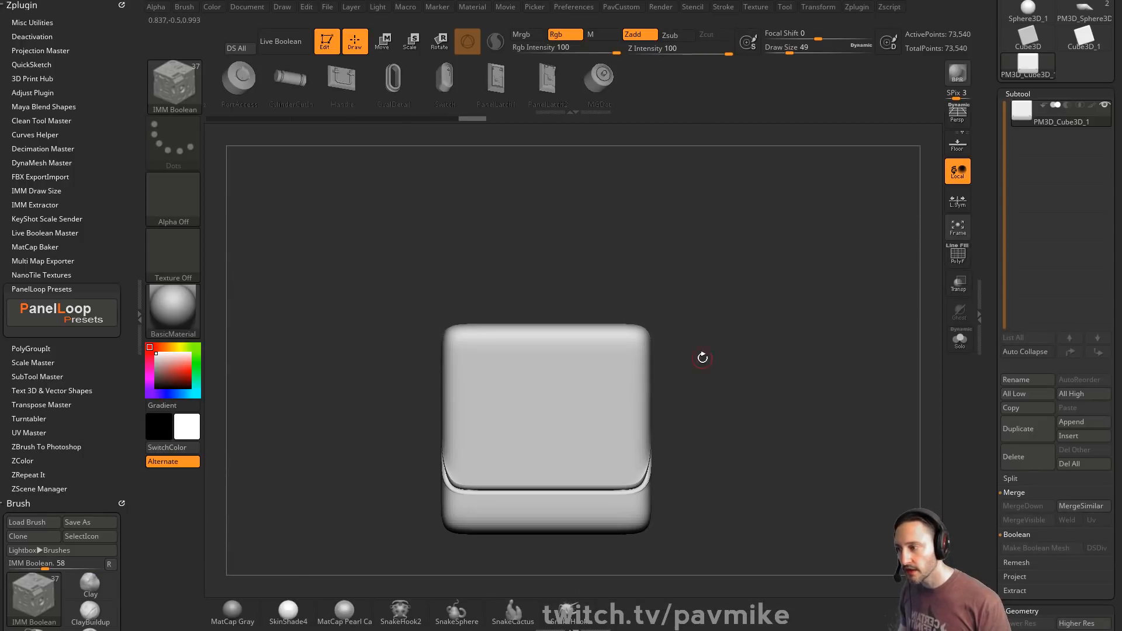
drag(589, 387, 591, 391)
key(ctrl+z)
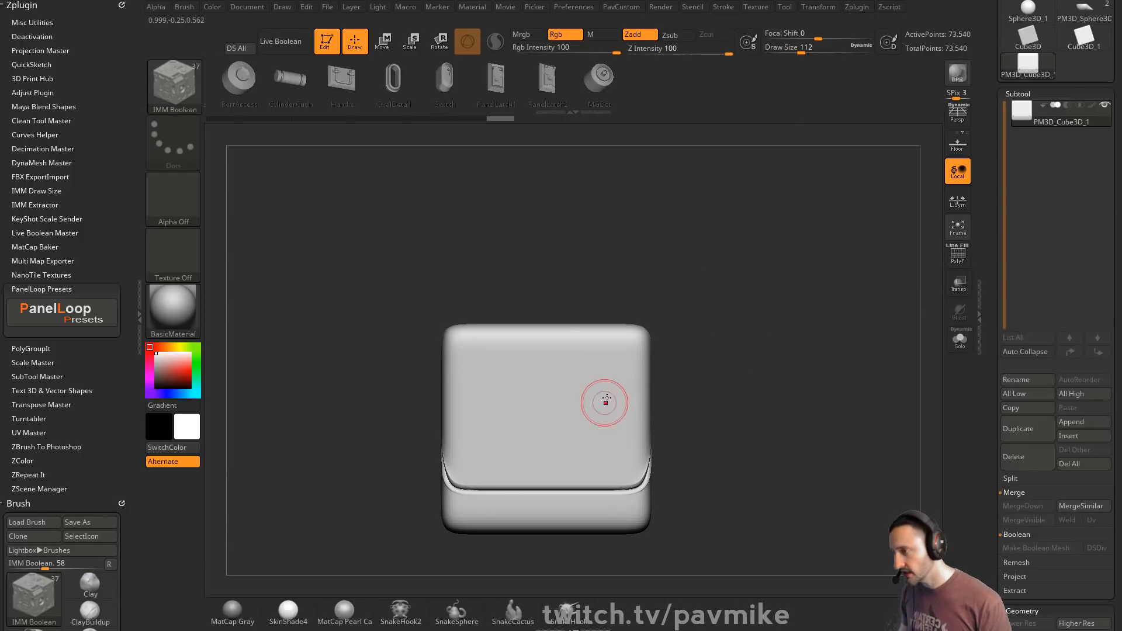
- Insert a mirrored pair of pill-shaped double-screw meshes above the curved seam on the opposite cube face
shift+drag(737, 349, 727, 321)
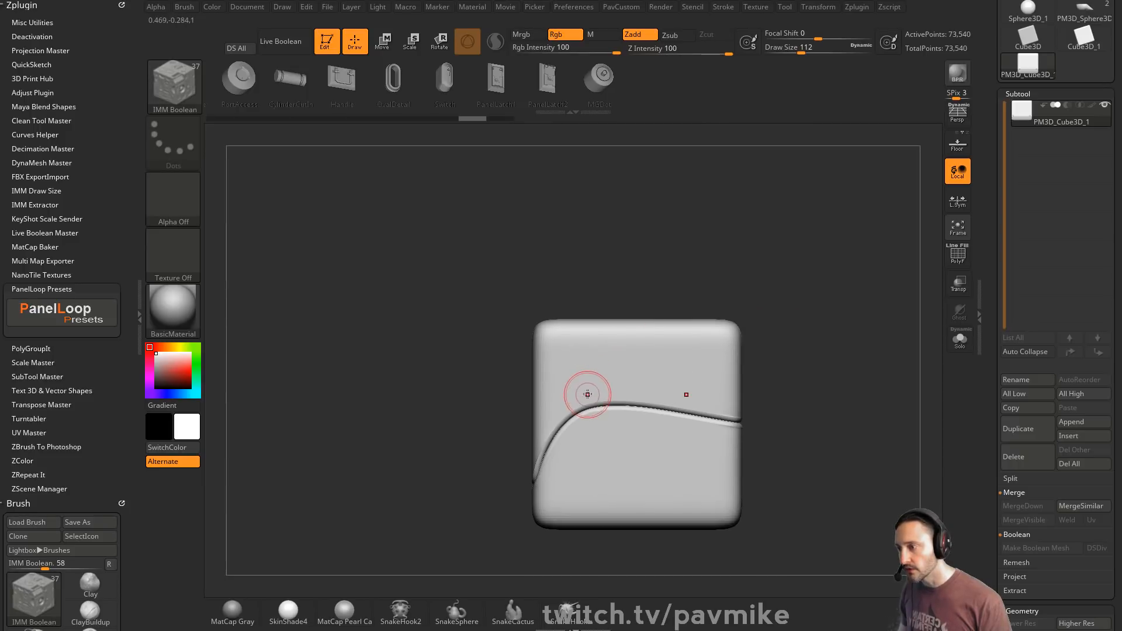
key(m)
click(609, 363)
drag(587, 366, 589, 374)
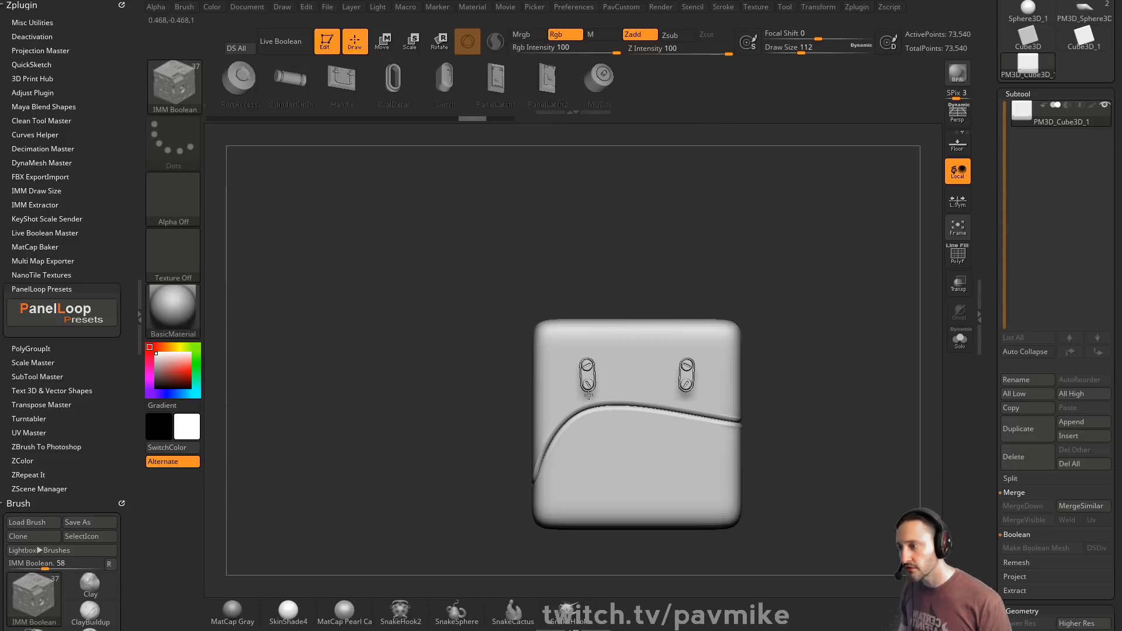
drag(811, 298, 842, 298)
- Split the unmasked screw inserts into their own subtool and turn on Live Boolean to preview the subtraction
key(space)
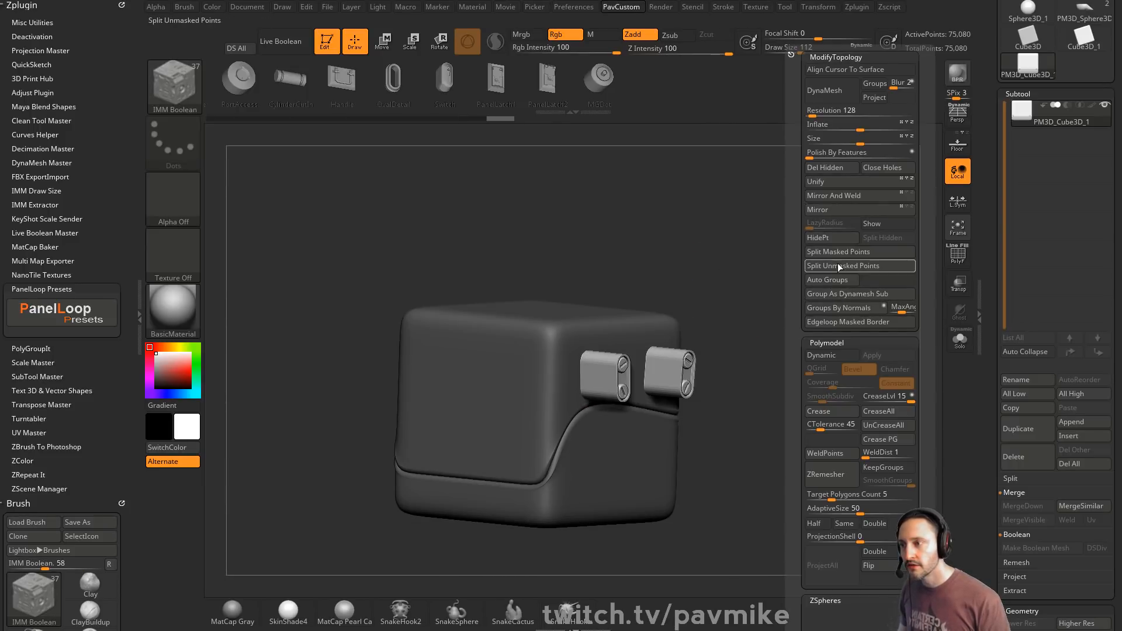
click(875, 264)
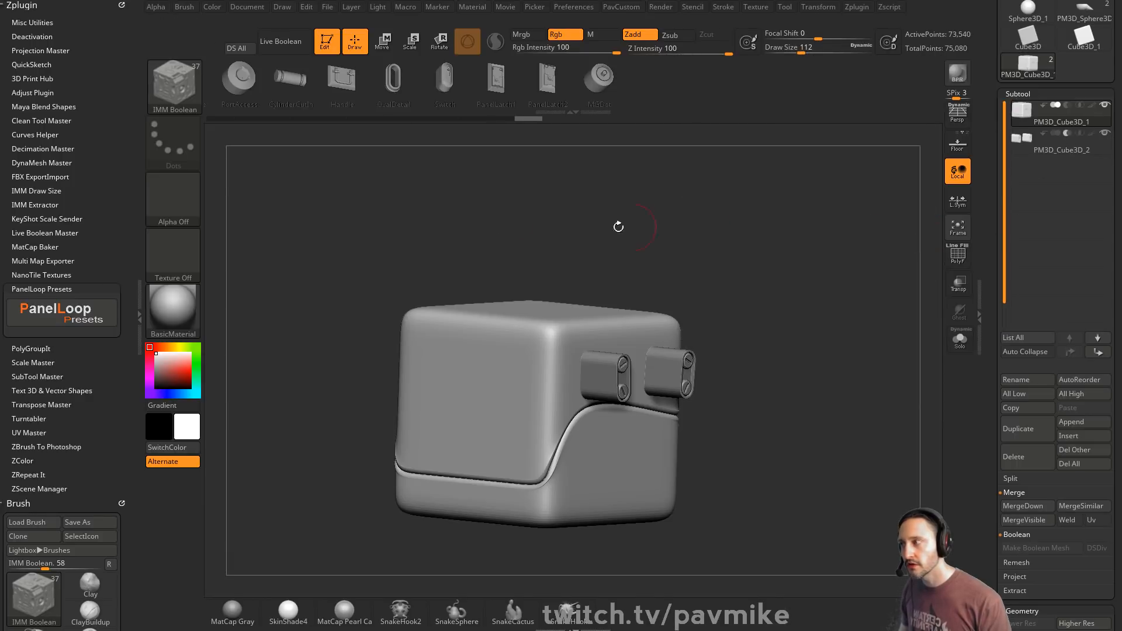
click(280, 41)
drag(742, 288, 678, 351)
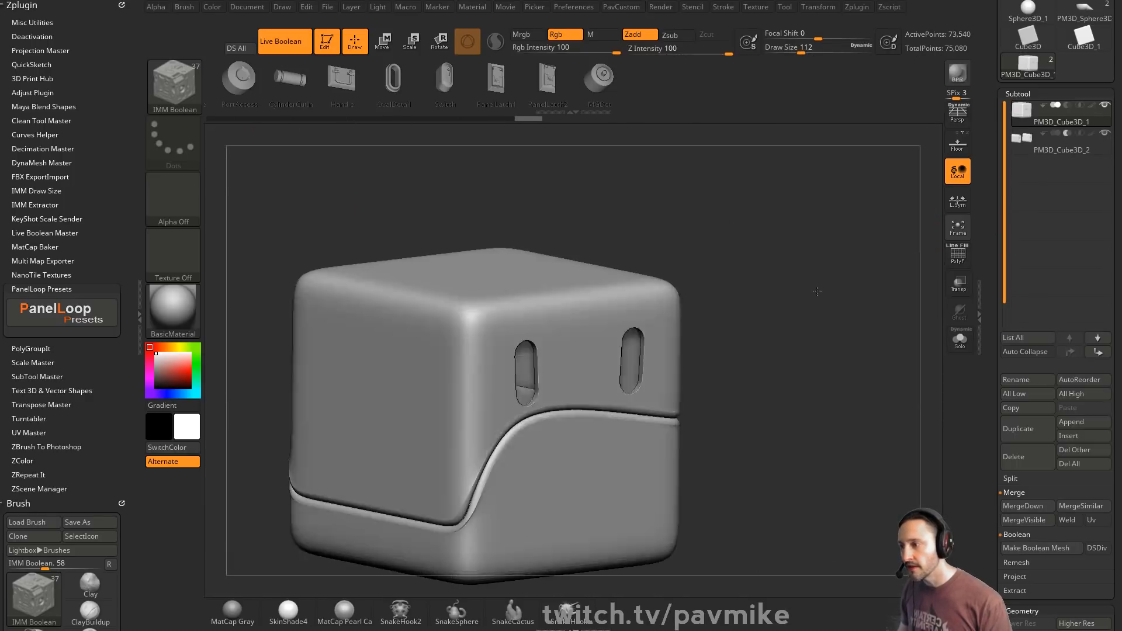
- Select the screw-insert subtool, move it slightly along Z to adjust its cut, and return to Draw mode
key(w)
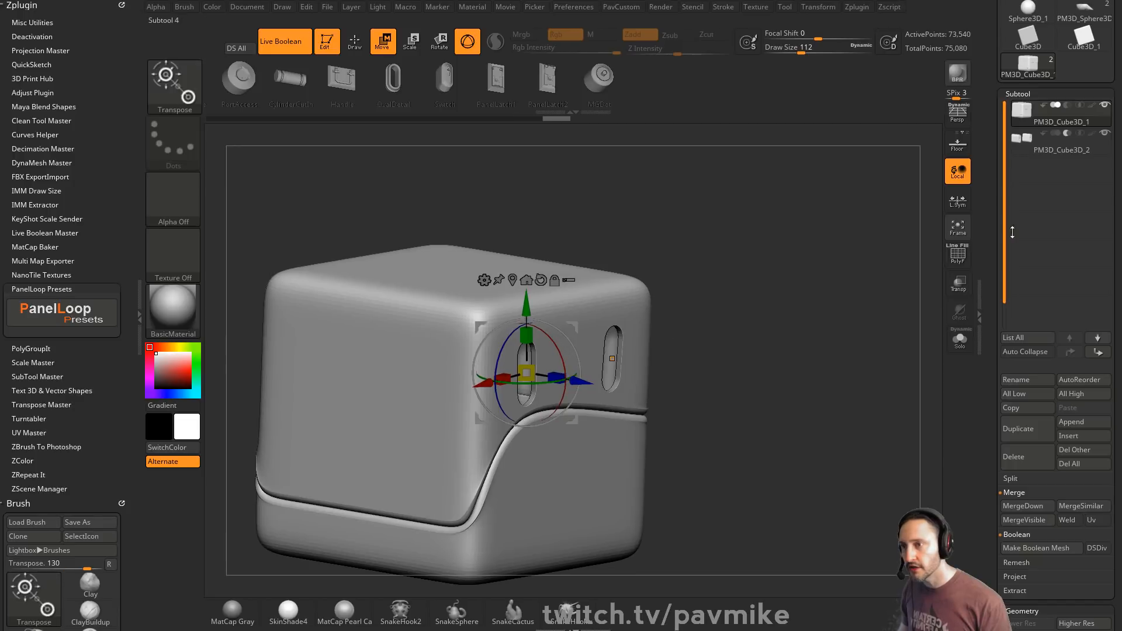
click(1080, 151)
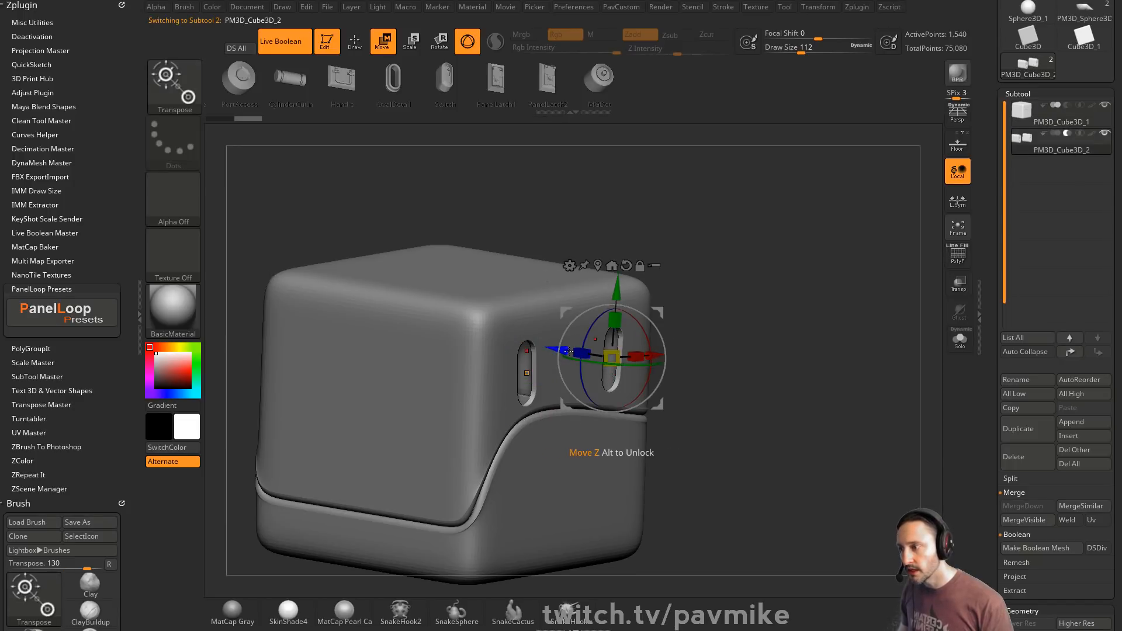
mouse_move(567, 351)
mouse_down()
mouse_move(578, 353)
mouse_move(564, 355)
mouse_up()
key(q)
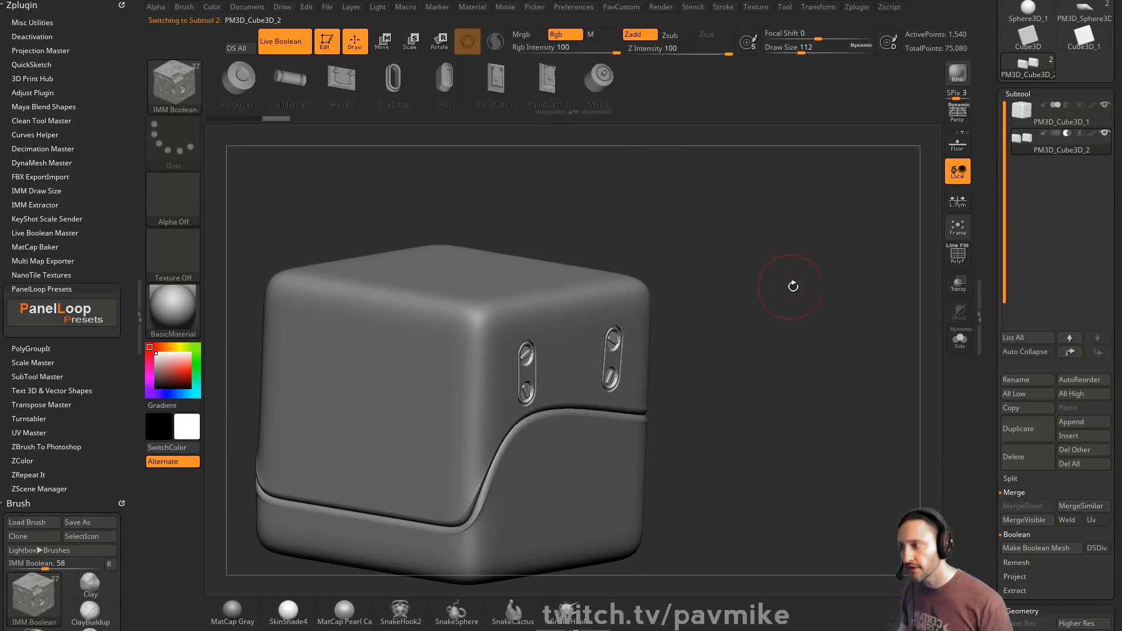
- Make the cube the active subtool, switch to the Standard brush, and check its polygroups with the polyframe
click(959, 254)
key(b)
key(s)
key(t)
alt+click(596, 262)
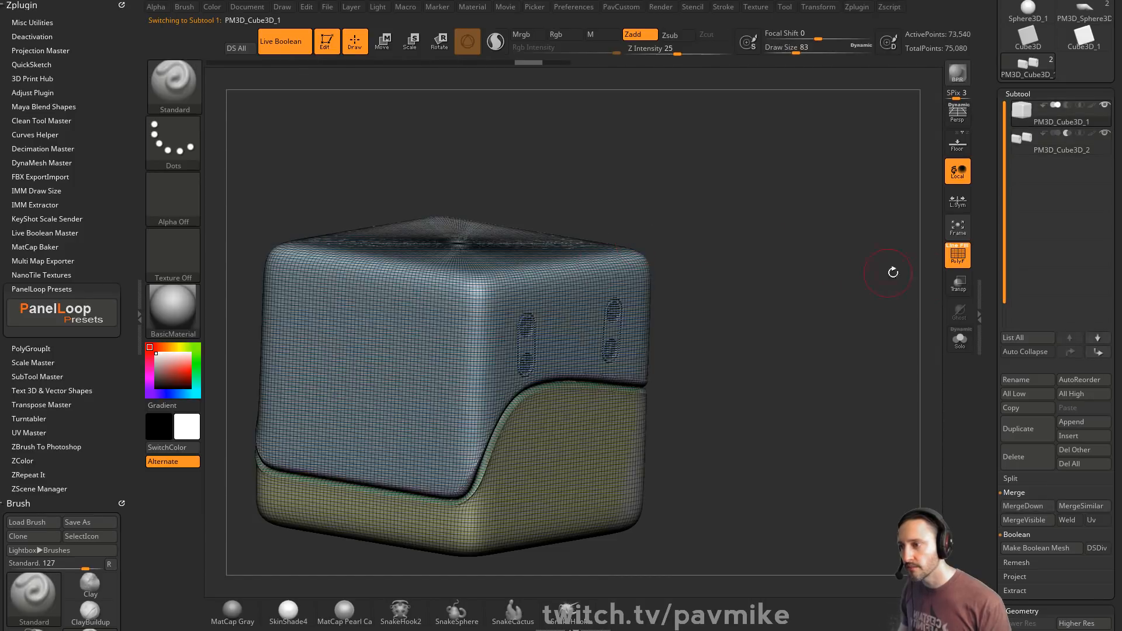
click(958, 257)
alt+drag(815, 270, 855, 279)
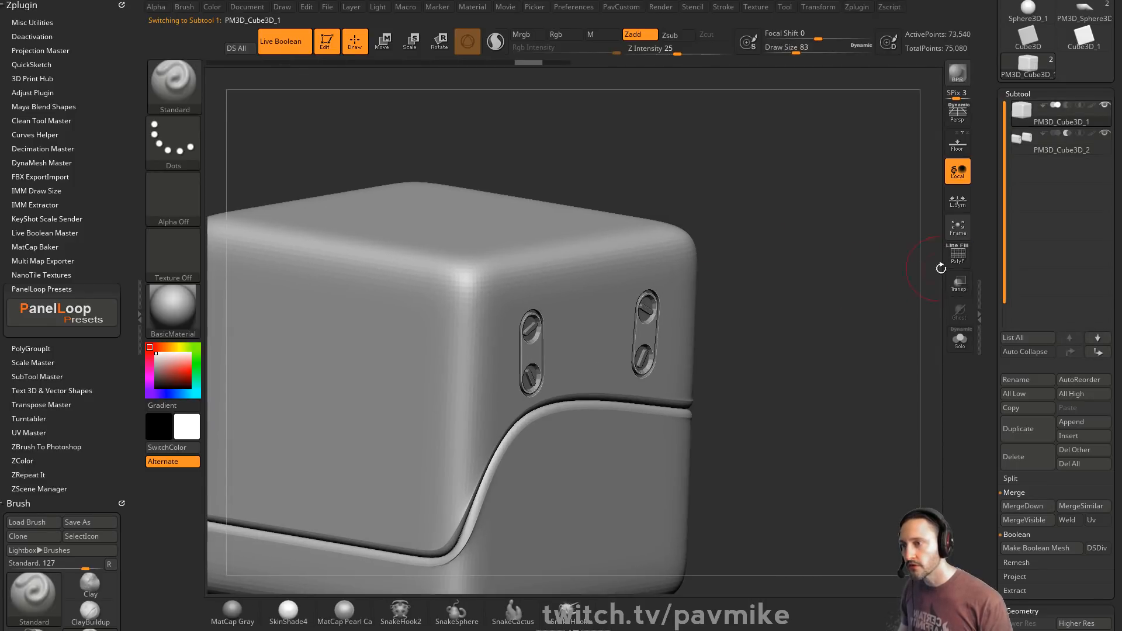
- Isolate the cube's upper panel, split the hidden lower part into its own subtool, and display the polyframe
ctrl+shift+click(648, 260)
key(ctrl+shift+a)
key(2)
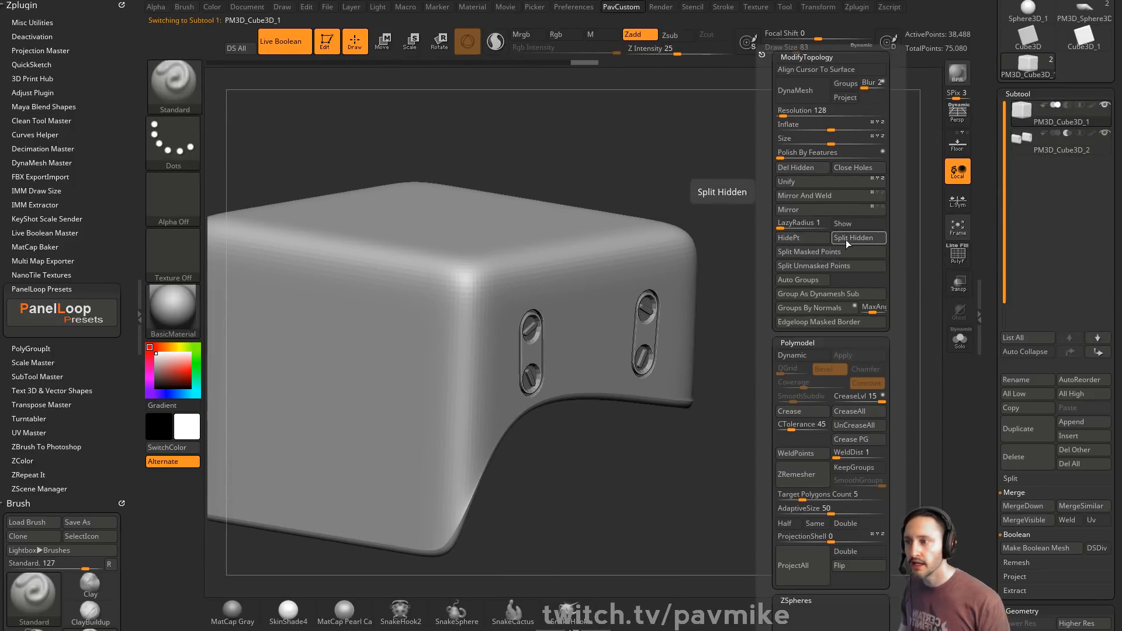
click(838, 238)
drag(757, 268, 710, 264)
key(shift+f)
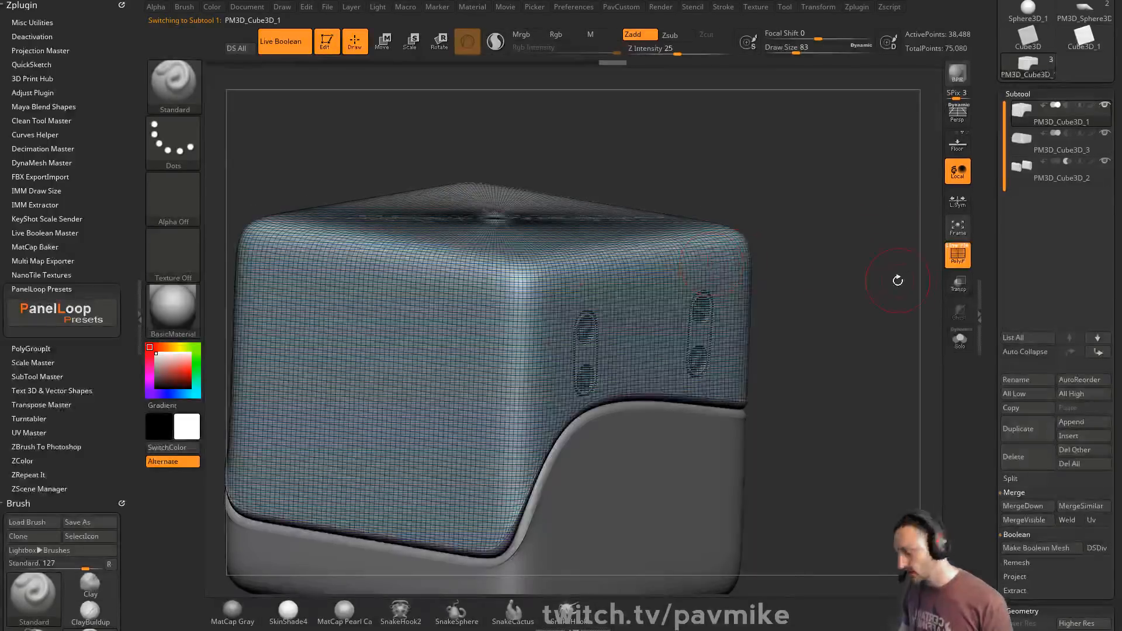
- Solo the upper panel subtool, switch to the ZModeler brush, and open its action options
click(960, 340)
alt+drag(872, 283, 853, 321)
key(b)
key(z)
key(m)
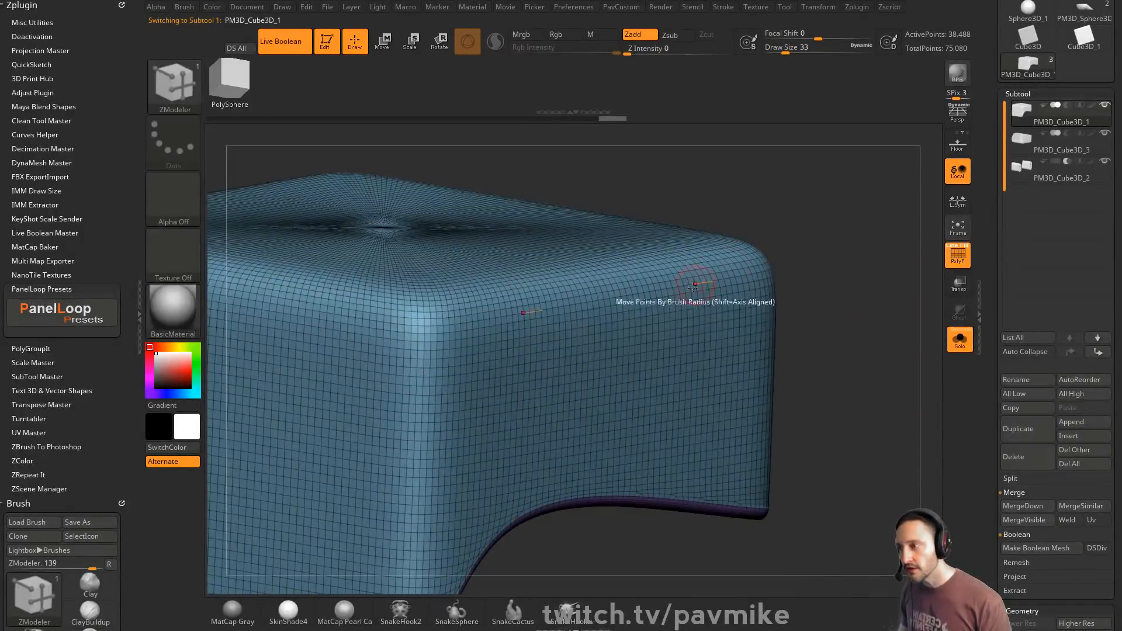
key(space)
alt+drag(834, 269, 855, 315)
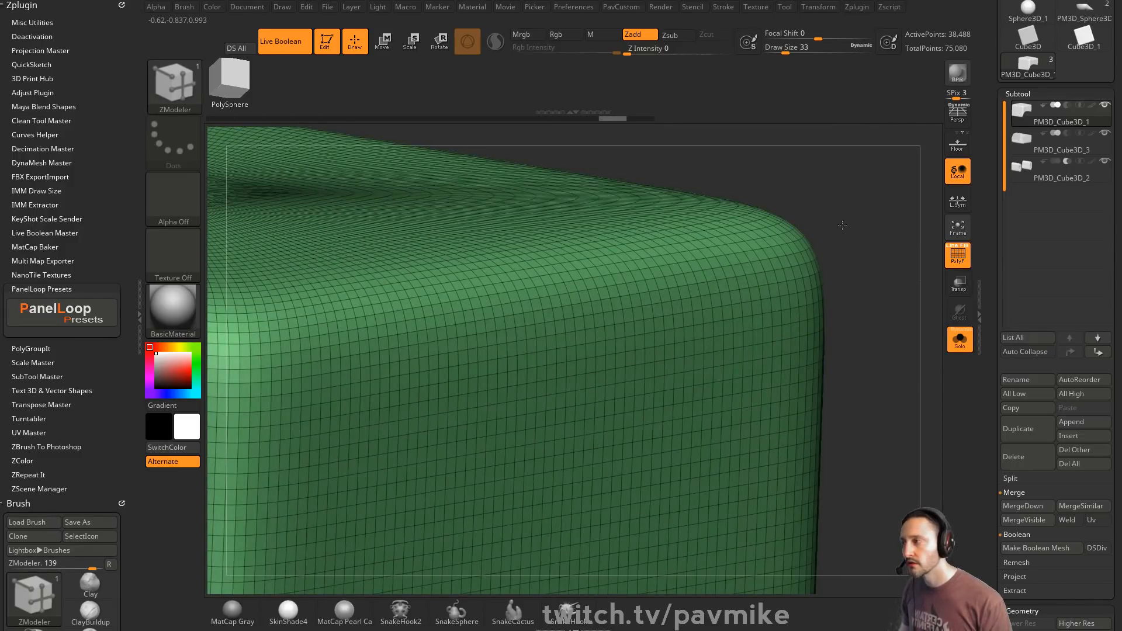
- Turn off Live Boolean and isolate the outer surface polygroup of the upper panel
drag(843, 233, 825, 248)
click(280, 41)
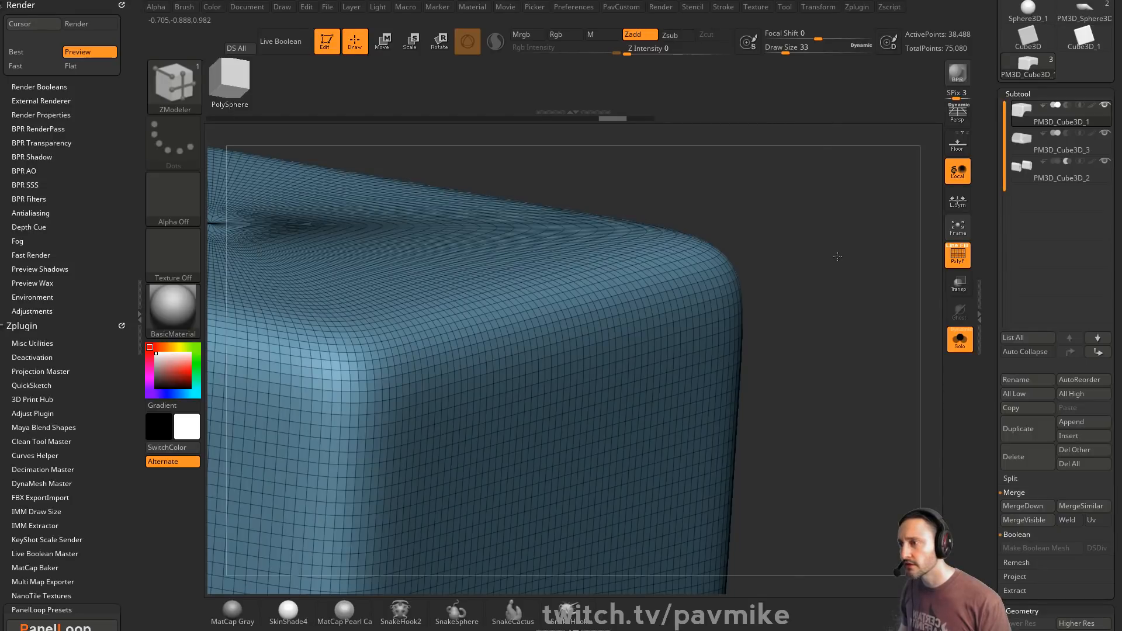
drag(796, 243, 788, 222)
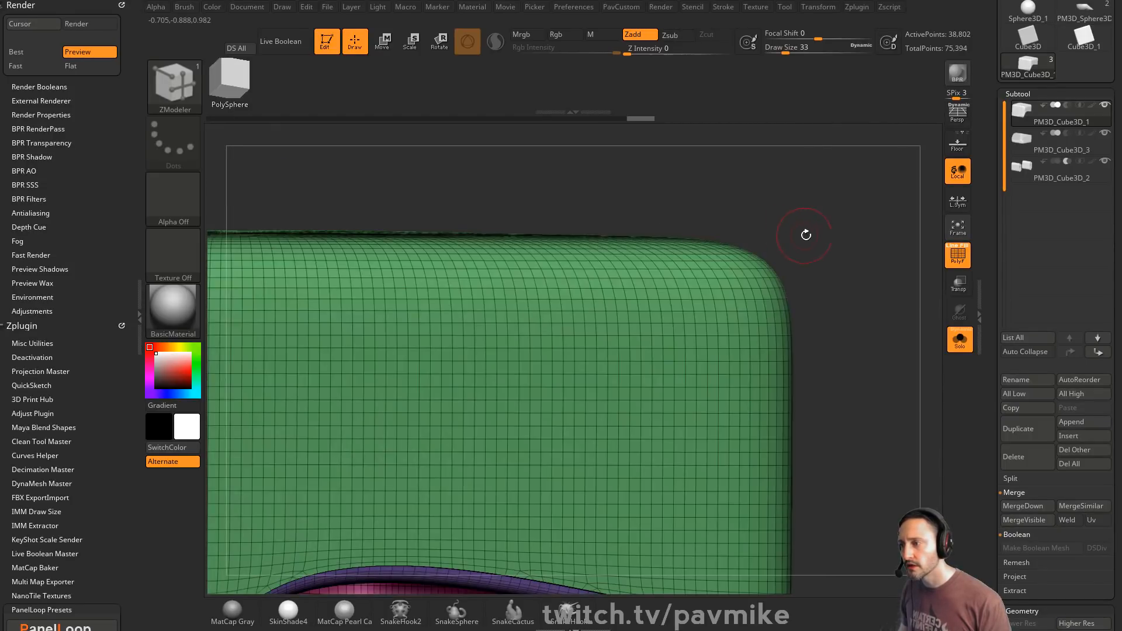
key(2)
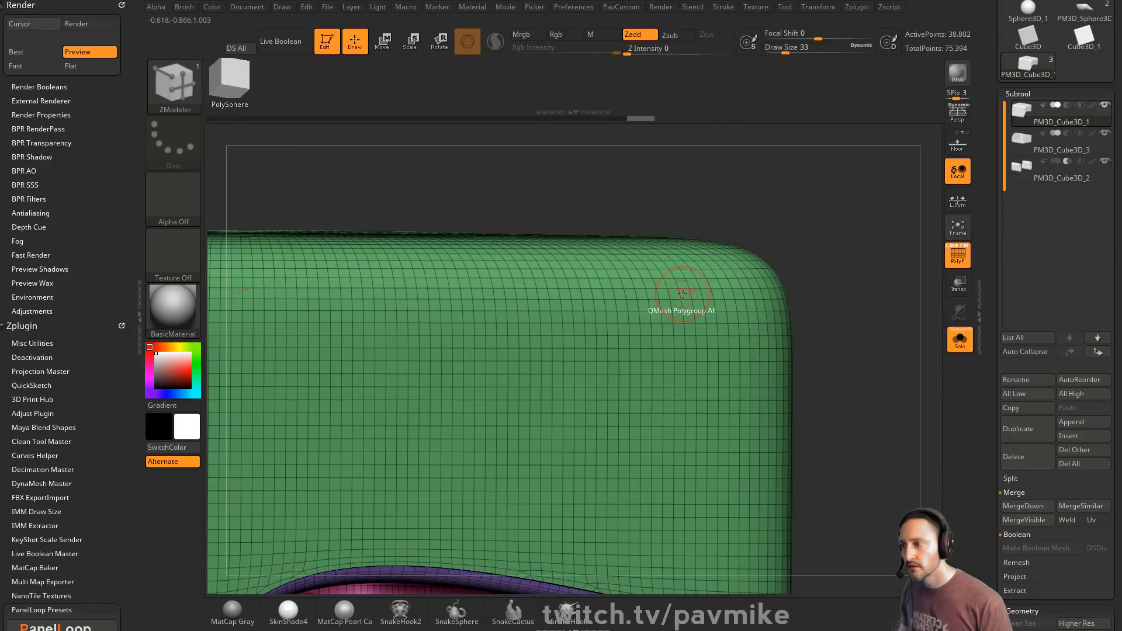
key(space)
alt+drag(839, 249, 877, 216)
ctrl+shift+click(649, 296)
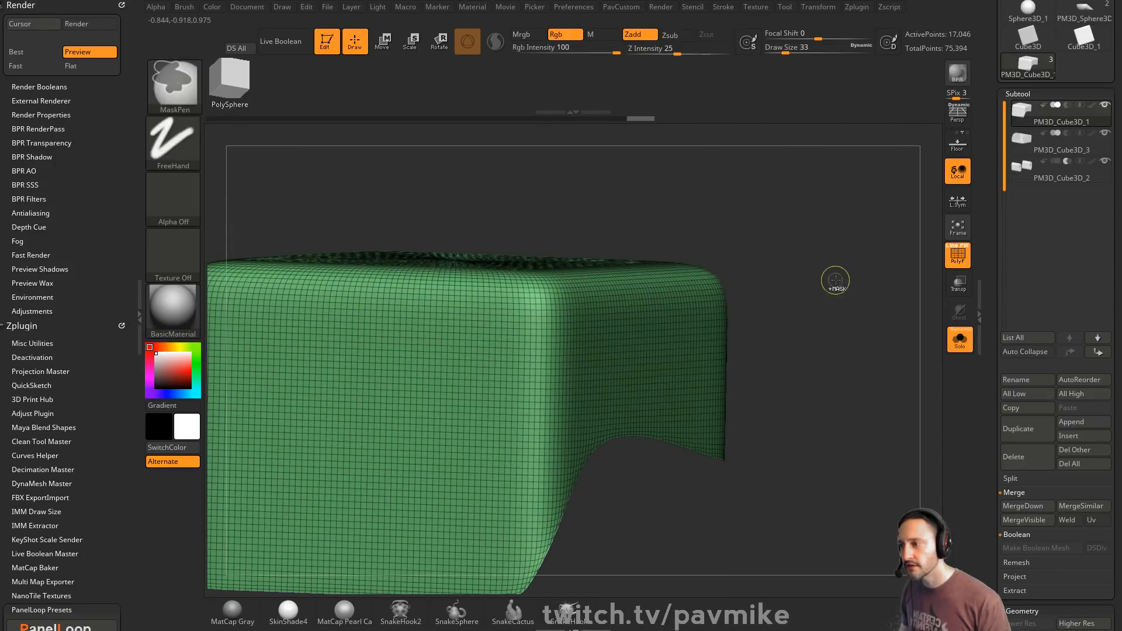
- Bring back the upper panel's hidden polygroups and inflate the whole panel slightly with the Inflate slider
key(ctrl+z)
key(shift+space)
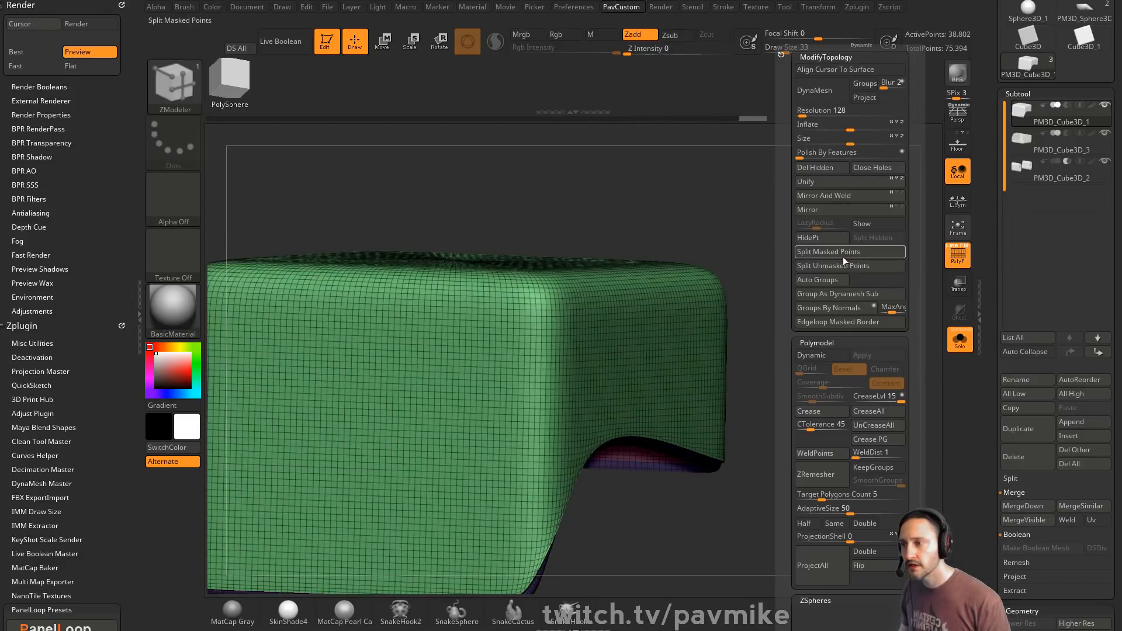
drag(851, 130, 863, 130)
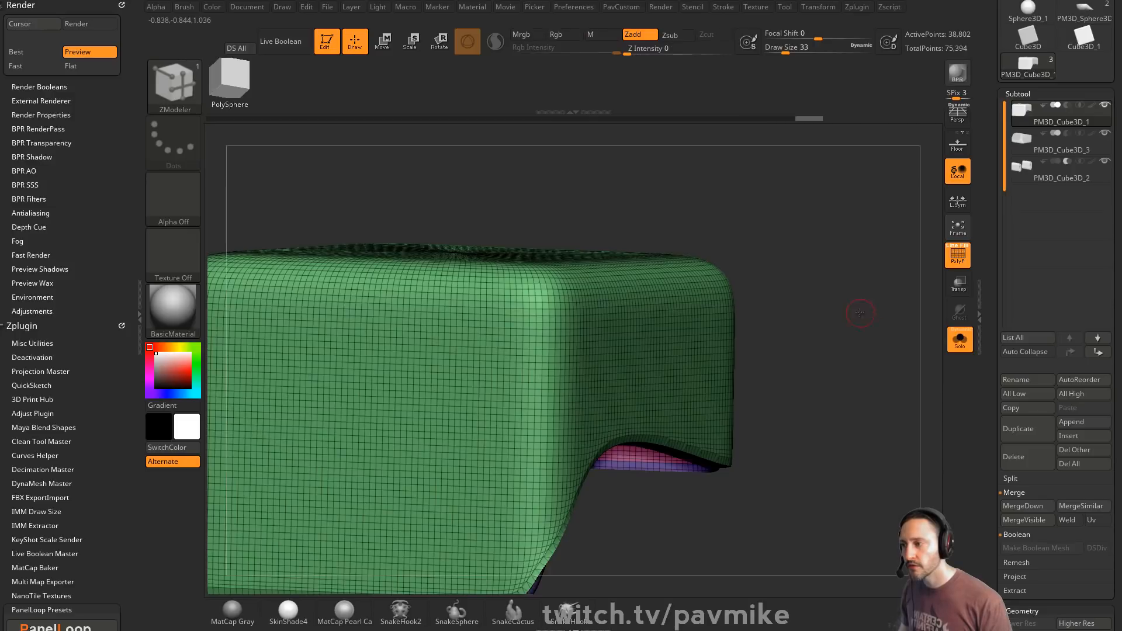
mouse_move(819, 269)
mouse_down()
mouse_move(849, 179)
mouse_move(847, 235)
mouse_move(719, 266)
mouse_up()
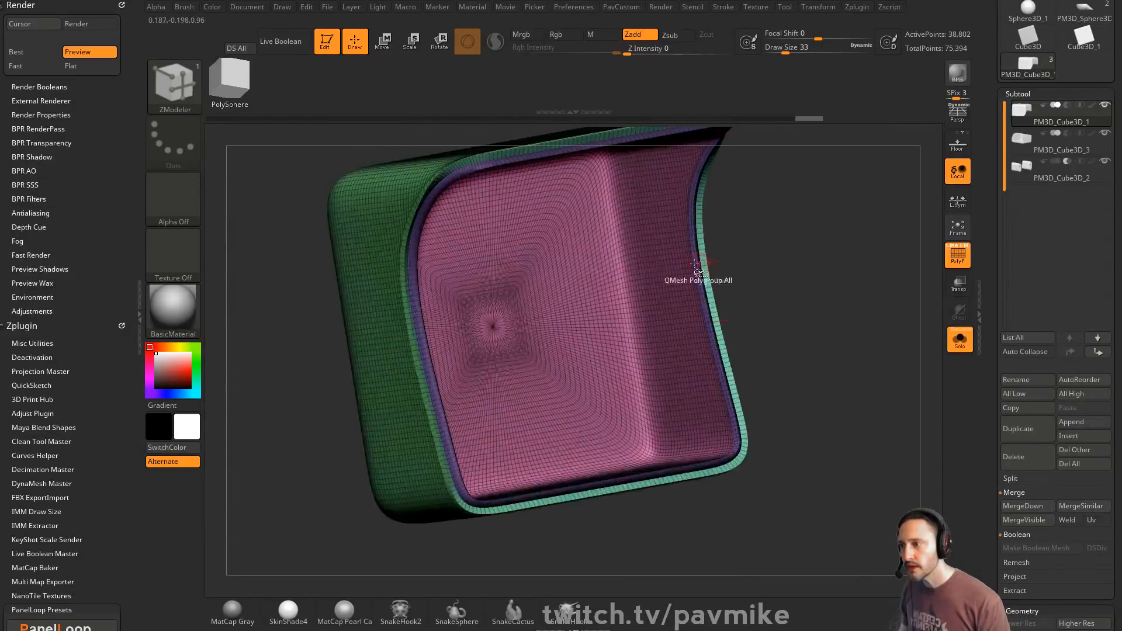
- Isolate the panel's inner surface polygroup, mask it, unhide the rest and invert the mask so only that surface is editable
ctrl+shift+click(674, 264)
key(2)
ctrl+click(806, 286)
ctrl+shift+click(842, 246)
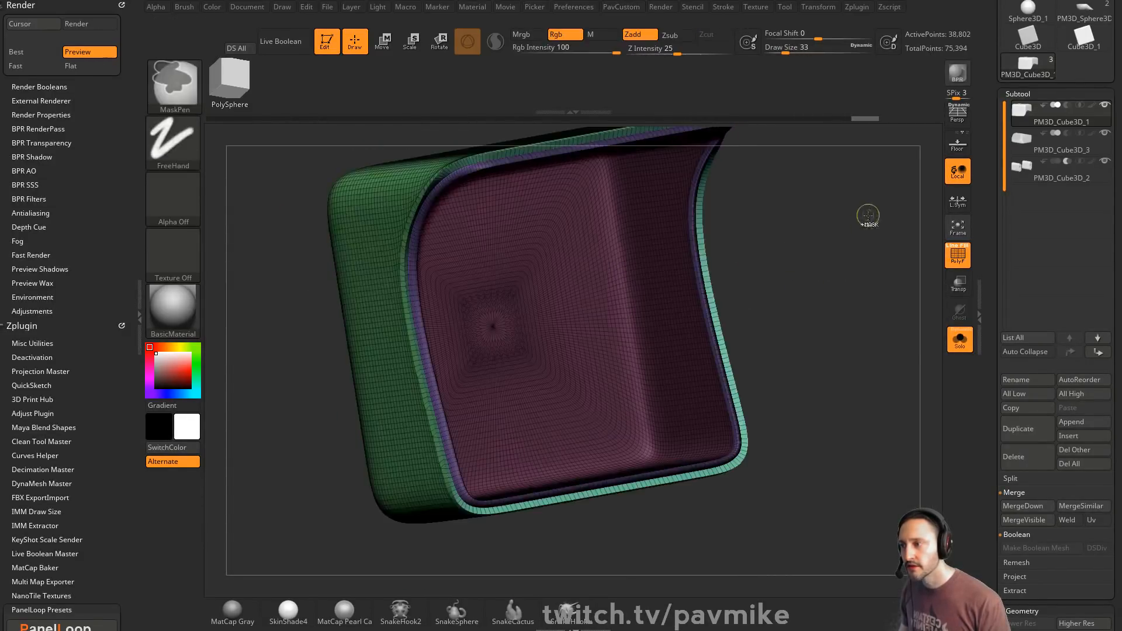
ctrl+click(869, 218)
- Apply a negative Inflate to the unmasked inner surface of the panel and clear the mask
key(2)
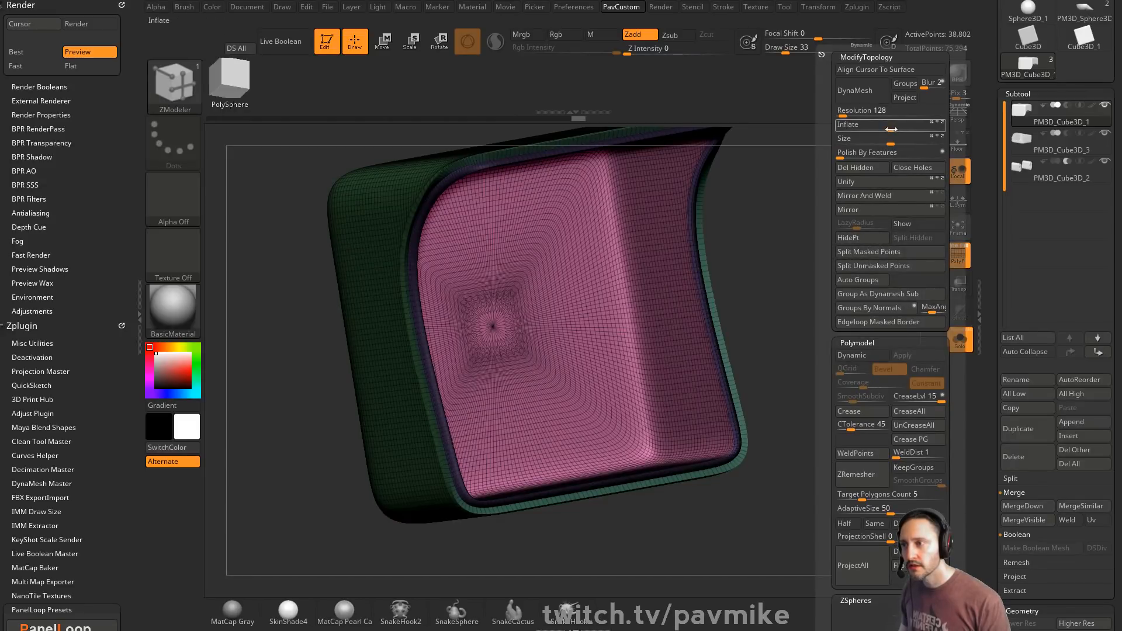
drag(891, 130, 847, 130)
drag(756, 264, 811, 283)
ctrl+drag(883, 205, 918, 322)
key(2)
drag(911, 261, 936, 281)
- Turn off the polyframe and Solo to show the whole cube with its Live Boolean cuts
click(958, 255)
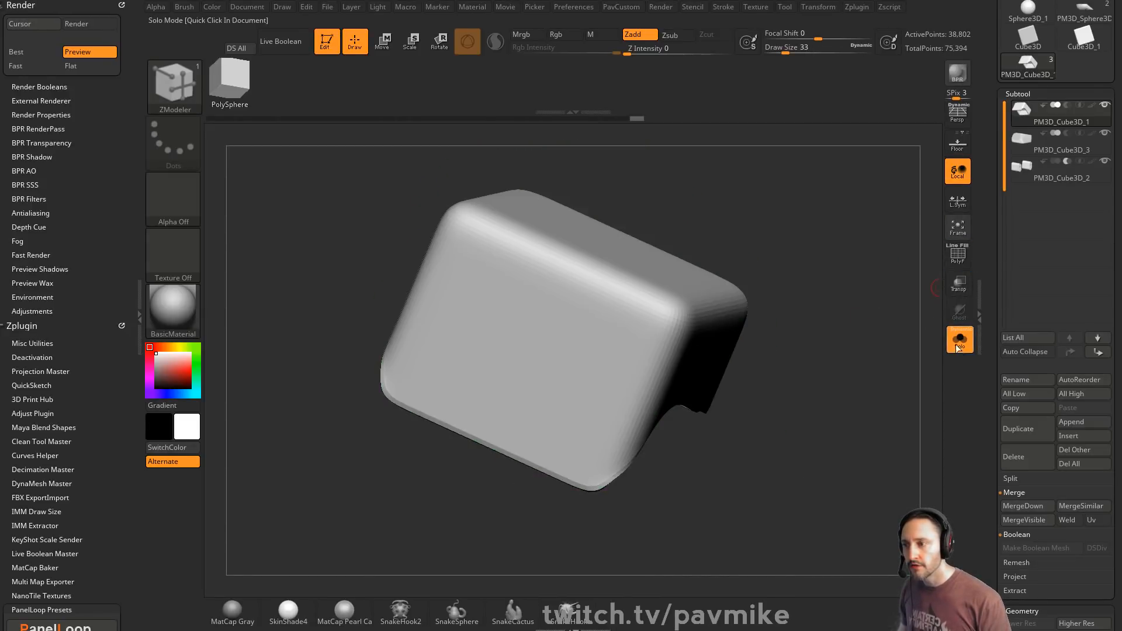
click(960, 340)
drag(900, 327, 812, 312)
- Make the insert subtool PM3D_Cube3D_2 active and choose the IMM Boolean brush
key(w)
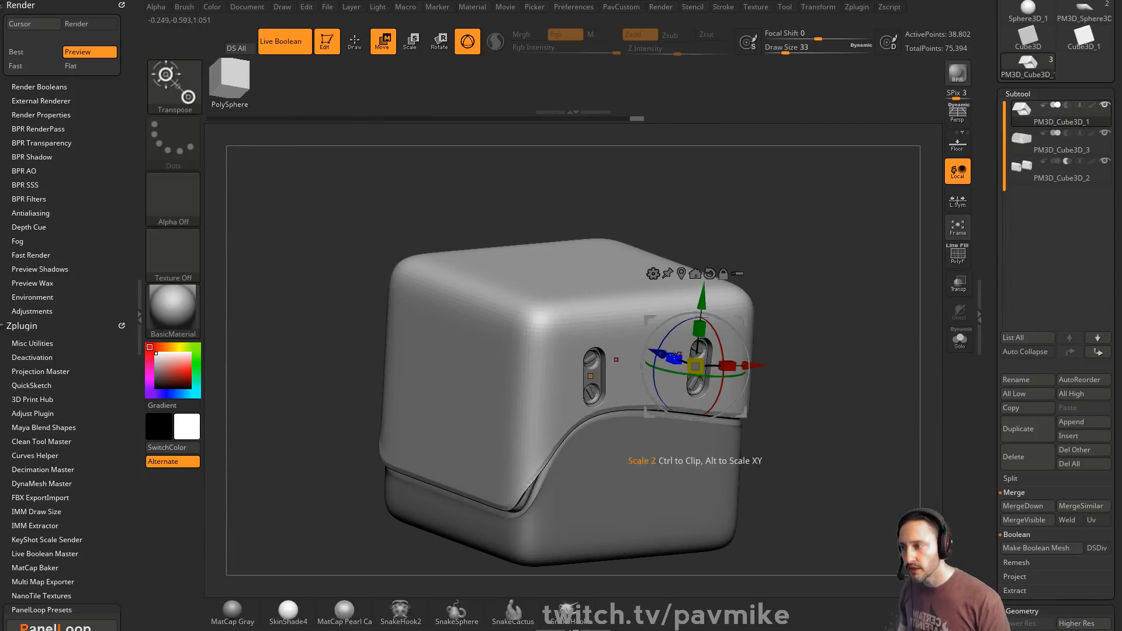
drag(655, 352, 657, 353)
click(1023, 175)
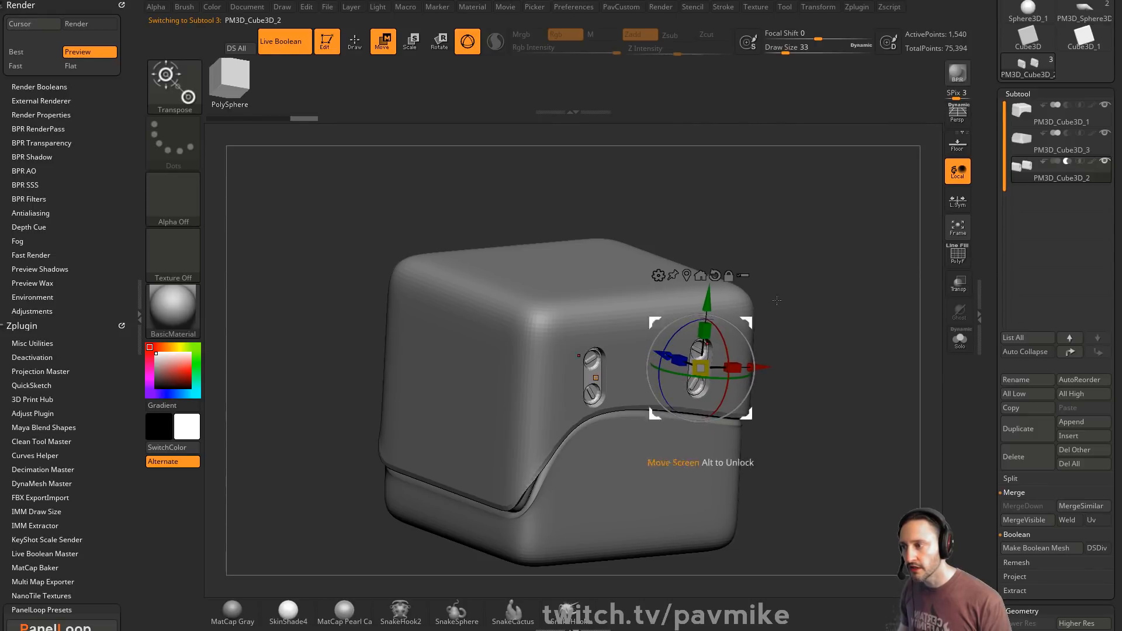
alt+drag(856, 260, 827, 268)
key(b)
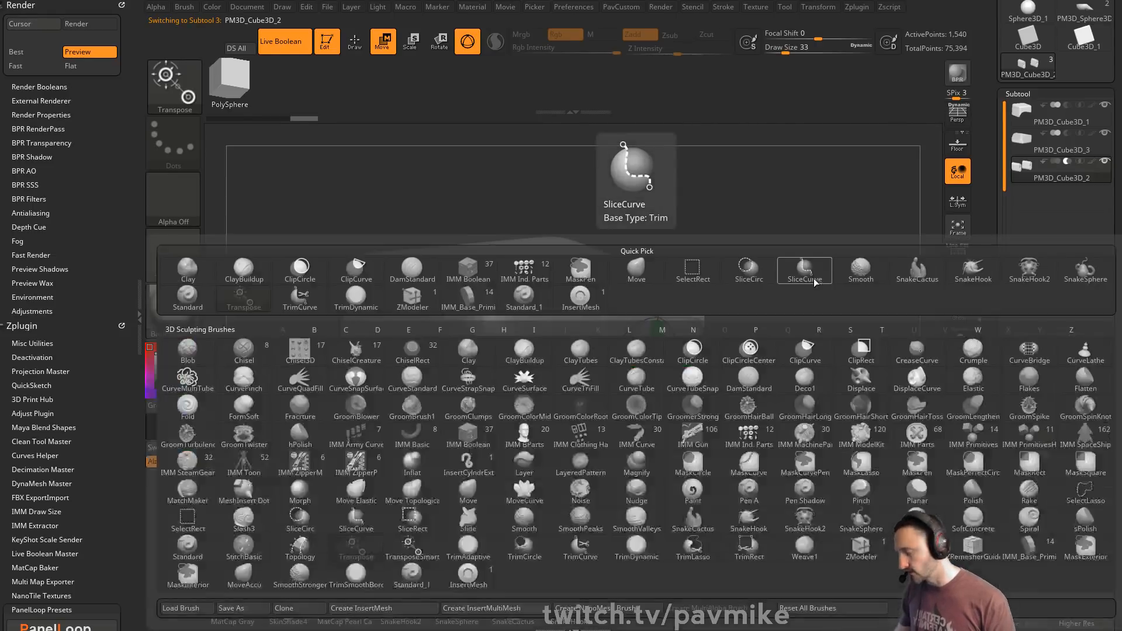
key(z)
key(m)
key(b)
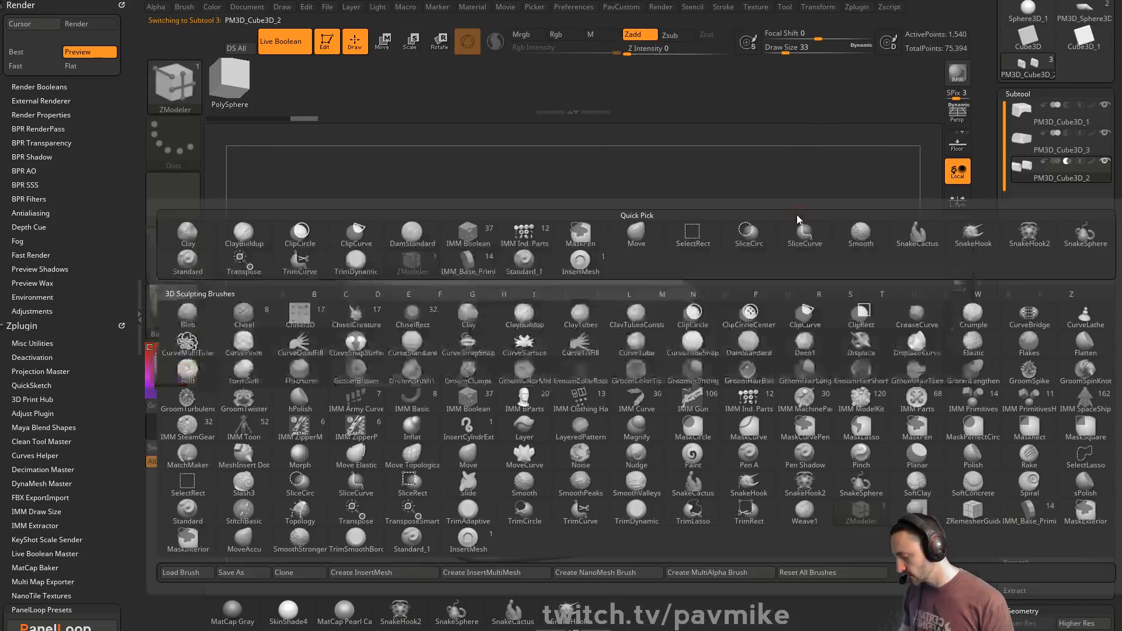
key(i)
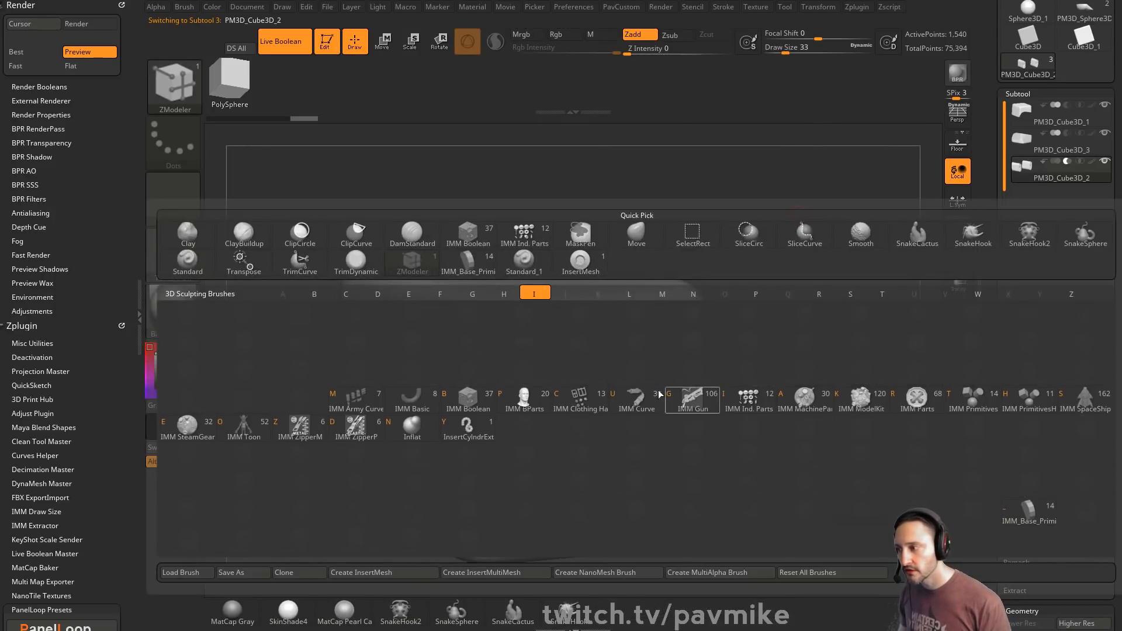
click(485, 400)
- Replace the two oval inserts with the PortAccess mesh, adjust their depth with the gizmo, and return to Draw mode
key(w)
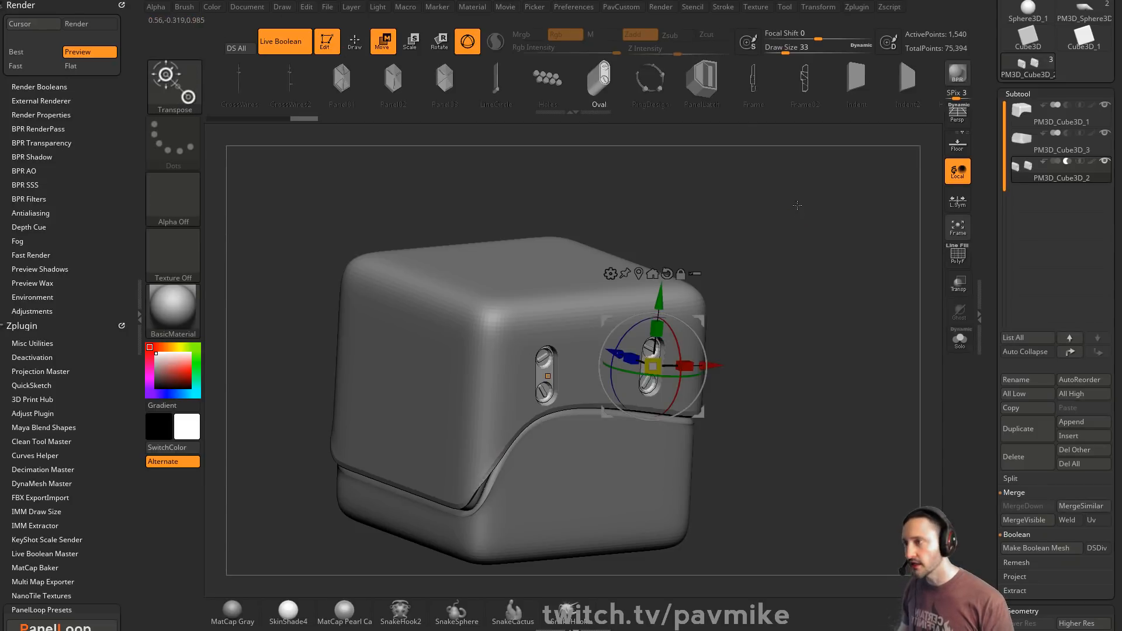
drag(891, 101, 612, 88)
drag(610, 353, 627, 359)
mouse_move(877, 283)
mouse_down()
mouse_move(822, 285)
mouse_move(861, 300)
mouse_move(851, 253)
mouse_move(876, 269)
mouse_move(859, 274)
mouse_move(881, 310)
mouse_up()
key(q)
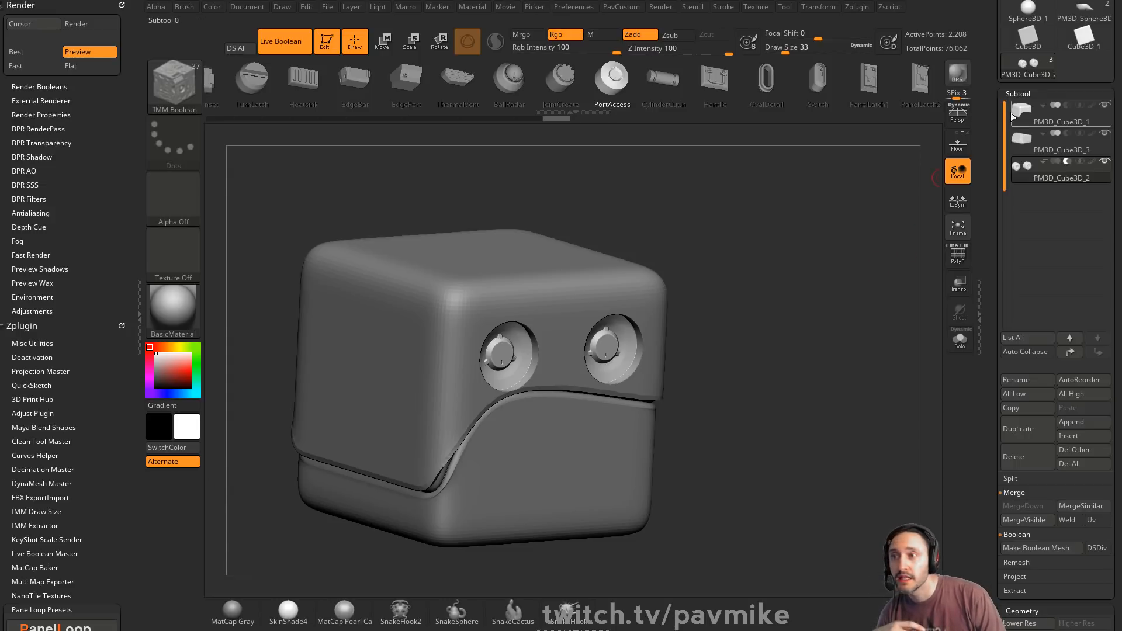
- Initialize ZBrush to clear the session and confirm the reset
scroll(1046, 175, up, 5)
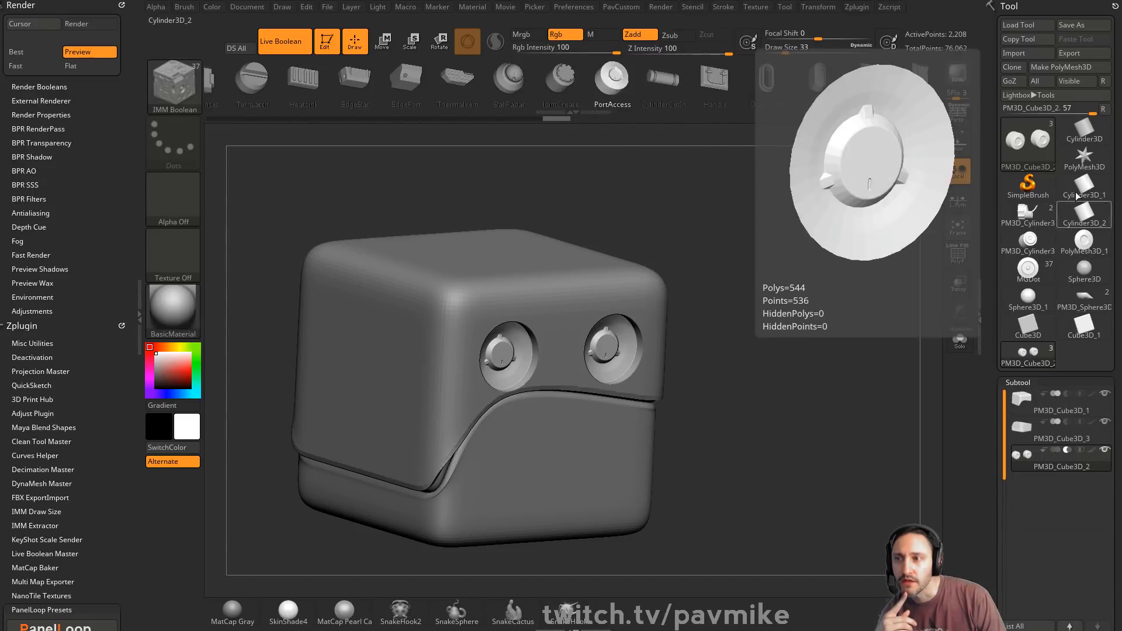
click(578, 7)
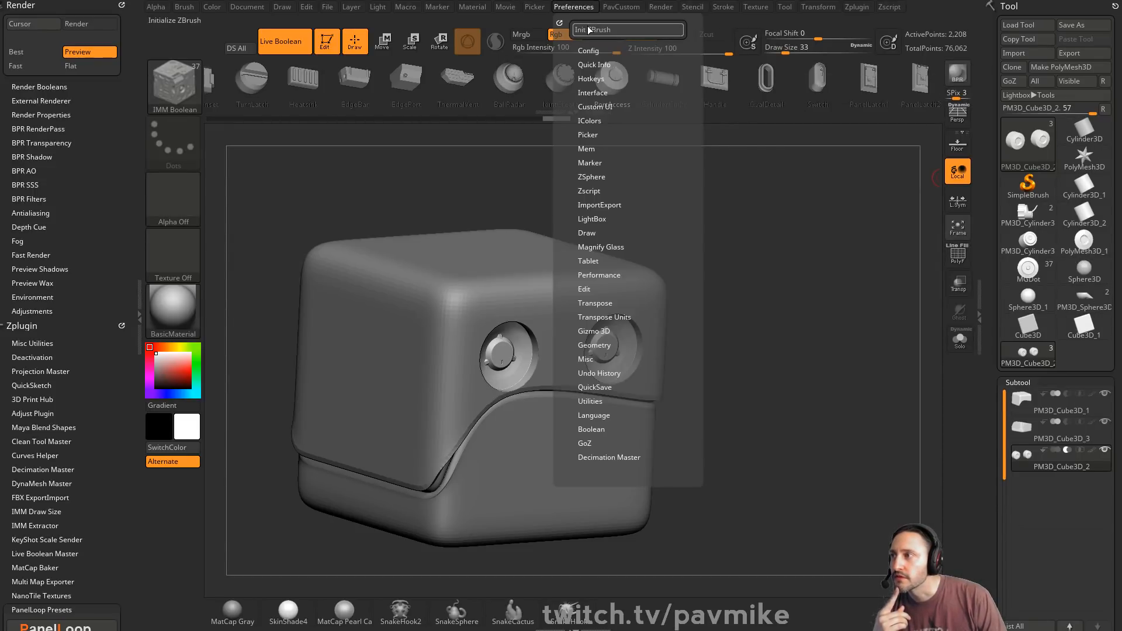
click(596, 29)
click(593, 289)
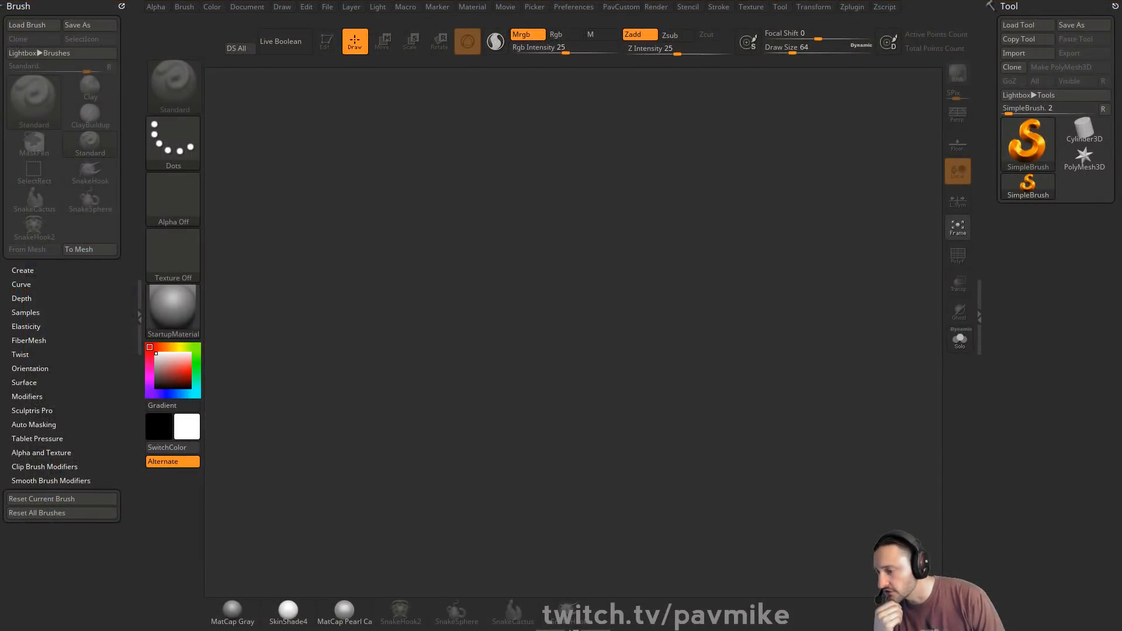
- Switch to the browser, look through the YouTube channel's created playlists, and return to ZBrush
drag(1121, 0, 884, 10)
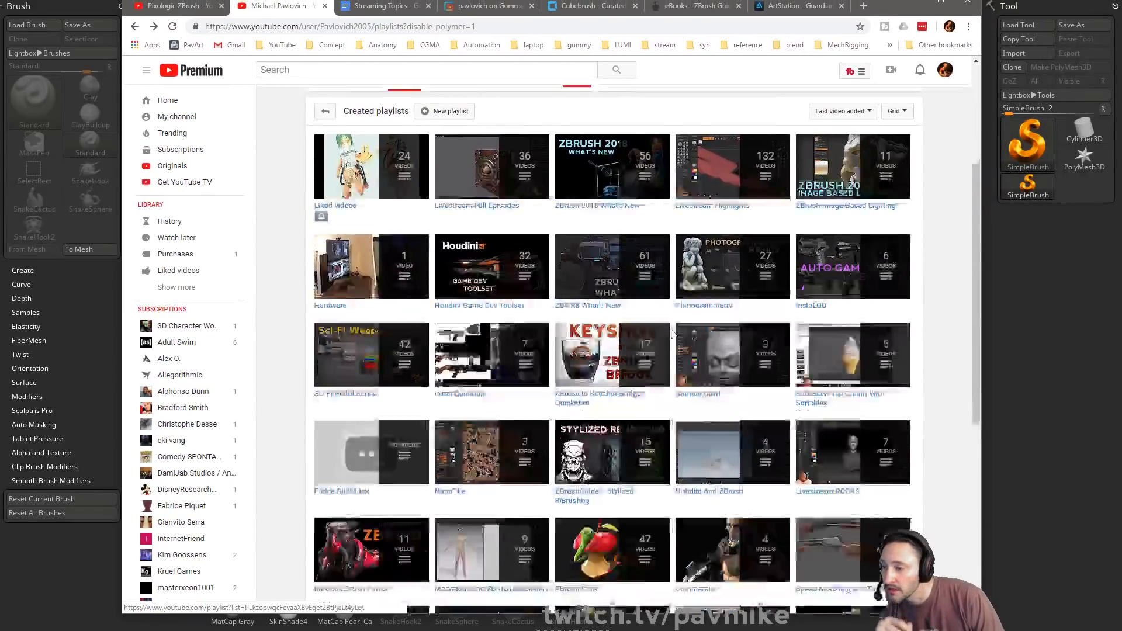
scroll(672, 334, down, 4)
scroll(672, 334, up, 4)
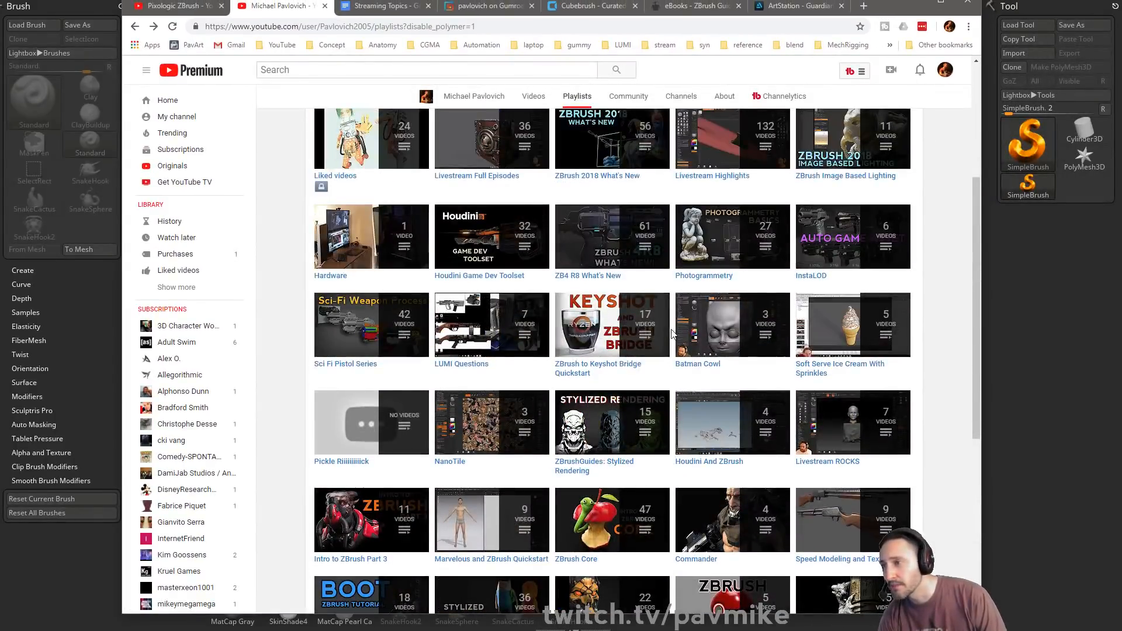
scroll(671, 333, up, 5)
scroll(678, 331, down, 4)
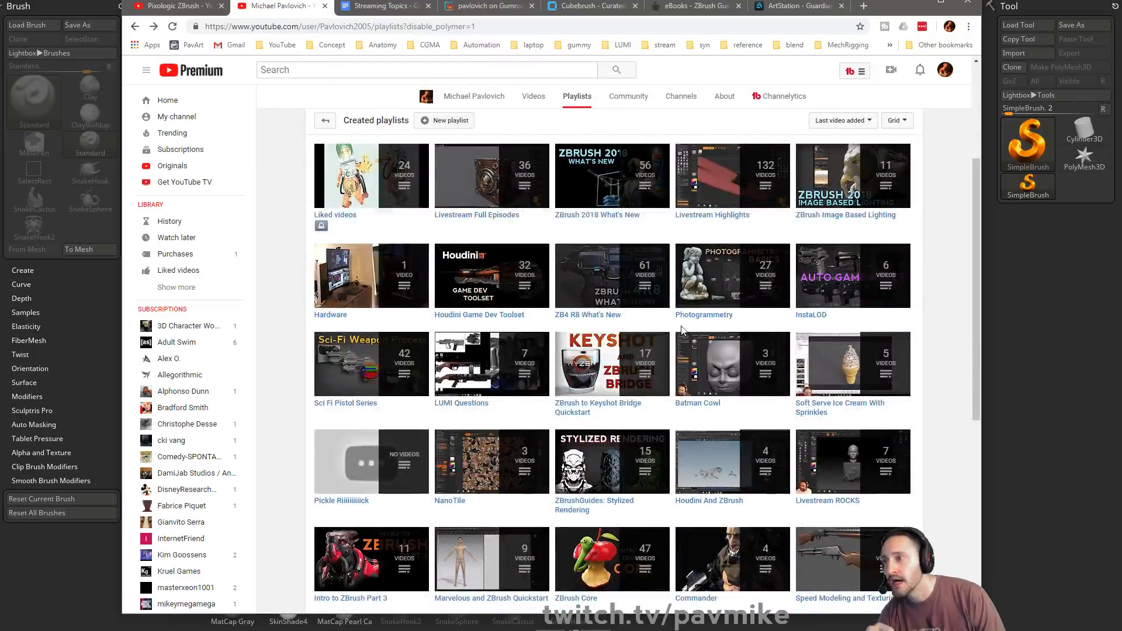
scroll(681, 330, up, 1)
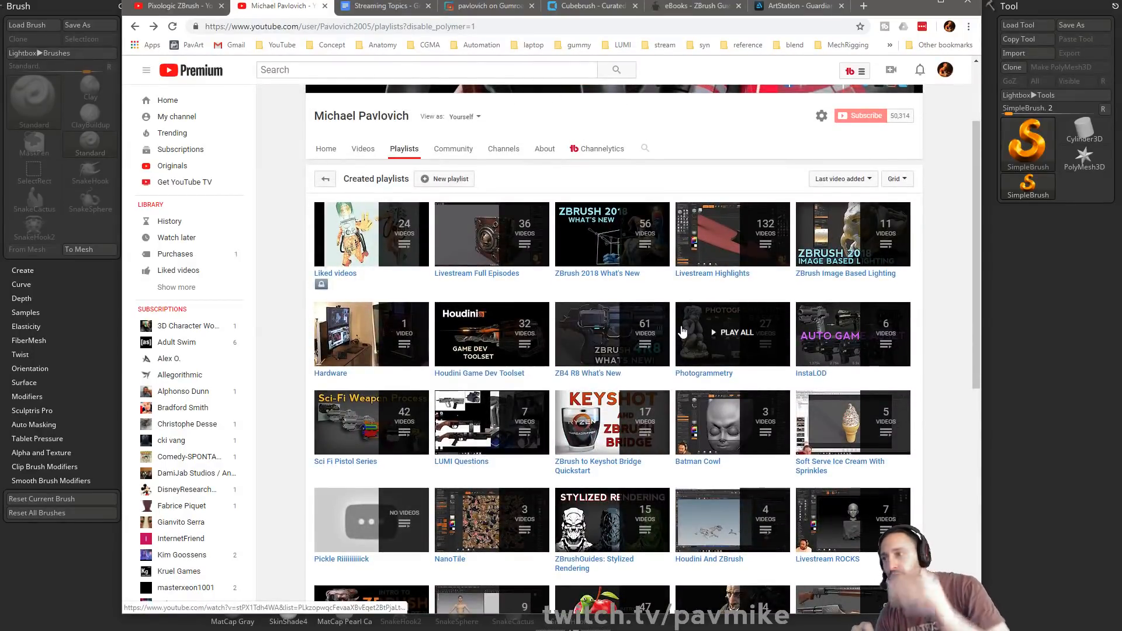
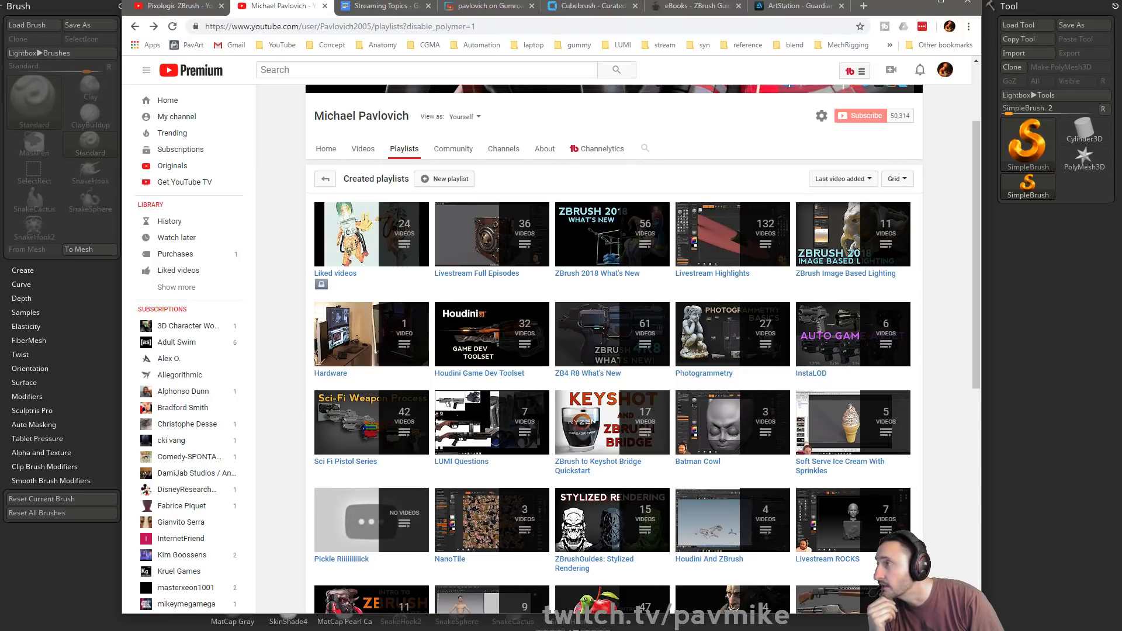
click(988, 29)
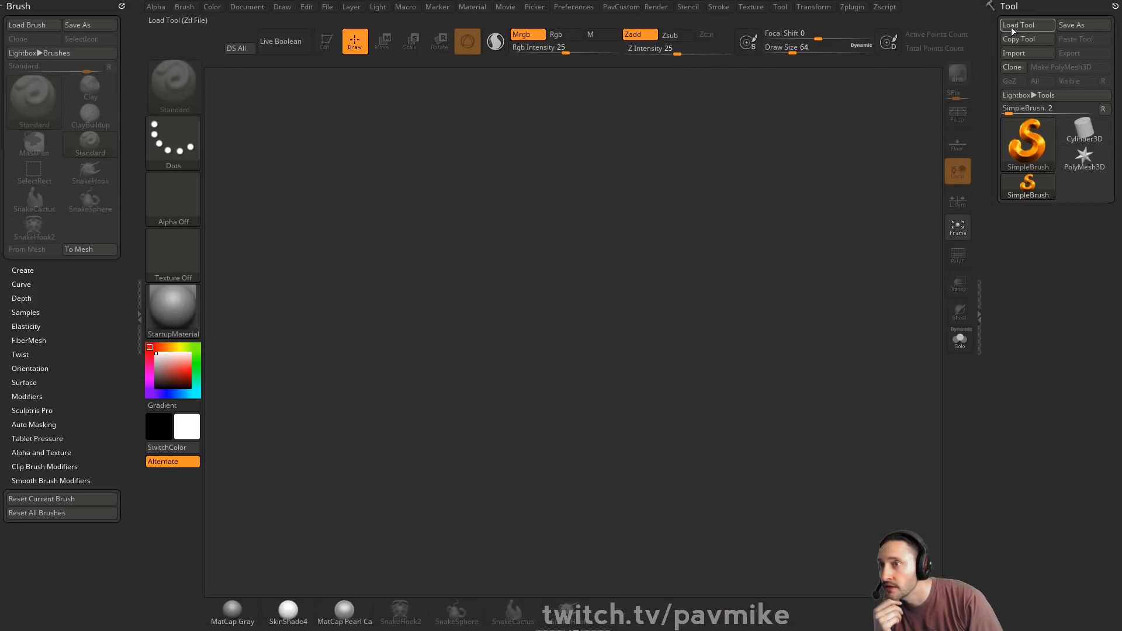
- Load the Earthworm Jim ZTool from the EarthwormJim folder inside the streaming folder
click(1027, 24)
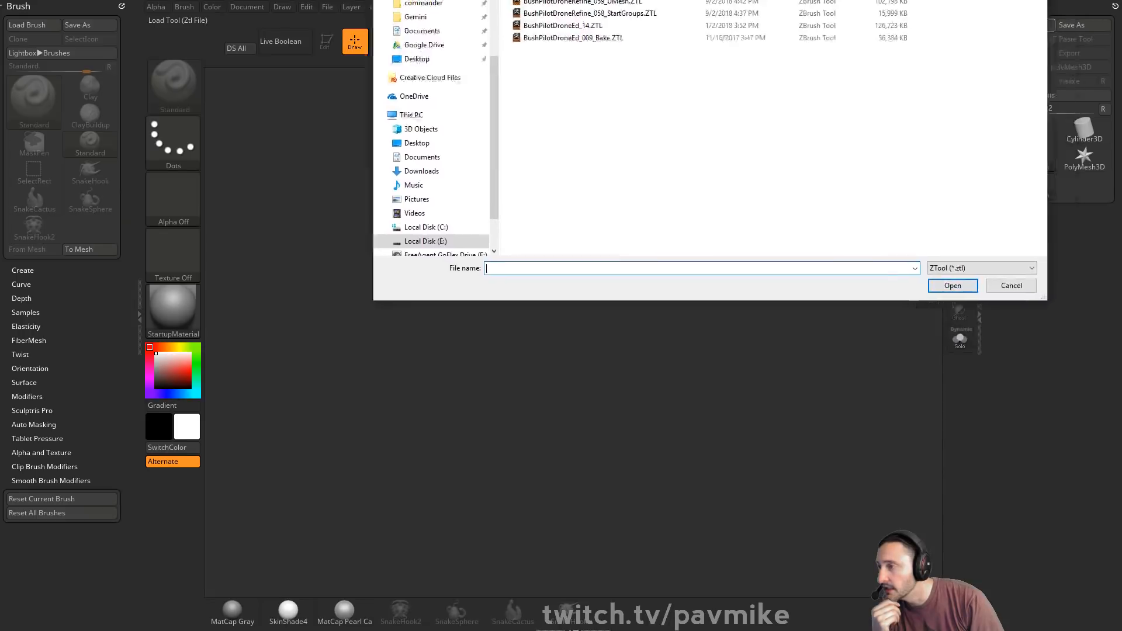
scroll(183, 236, up, 5)
click(199, 205)
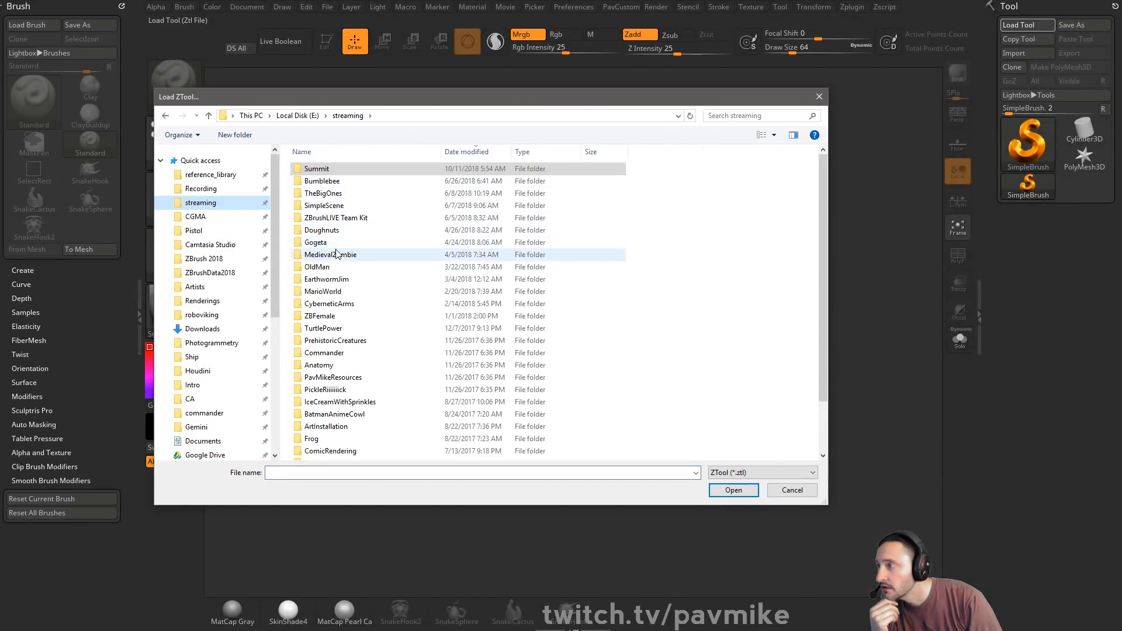
double_click(326, 280)
double_click(351, 172)
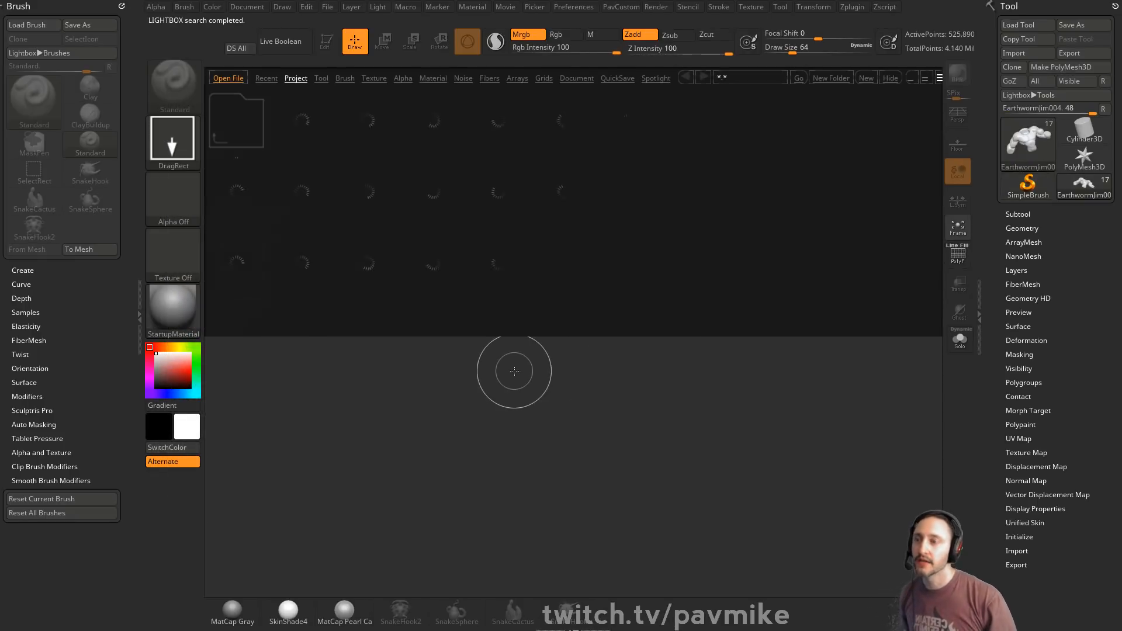
- Draw the Earthworm Jim model on the canvas, enter Edit mode and frame the head
drag(574, 383, 377, 201)
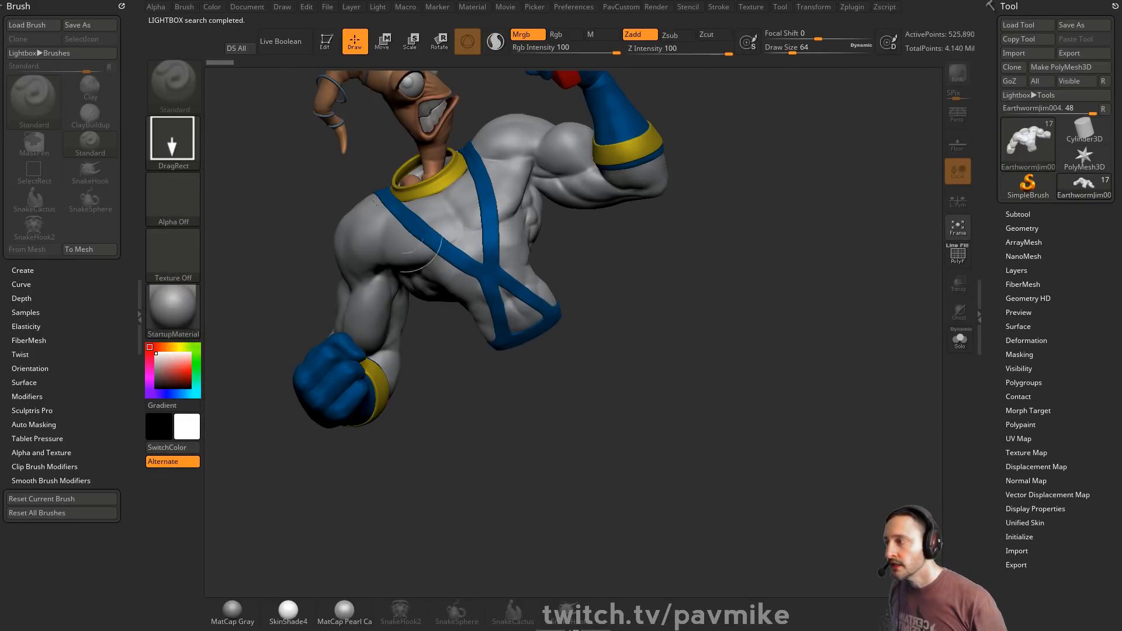
click(326, 41)
shift+drag(887, 315, 830, 309)
alt+drag(802, 145, 762, 398)
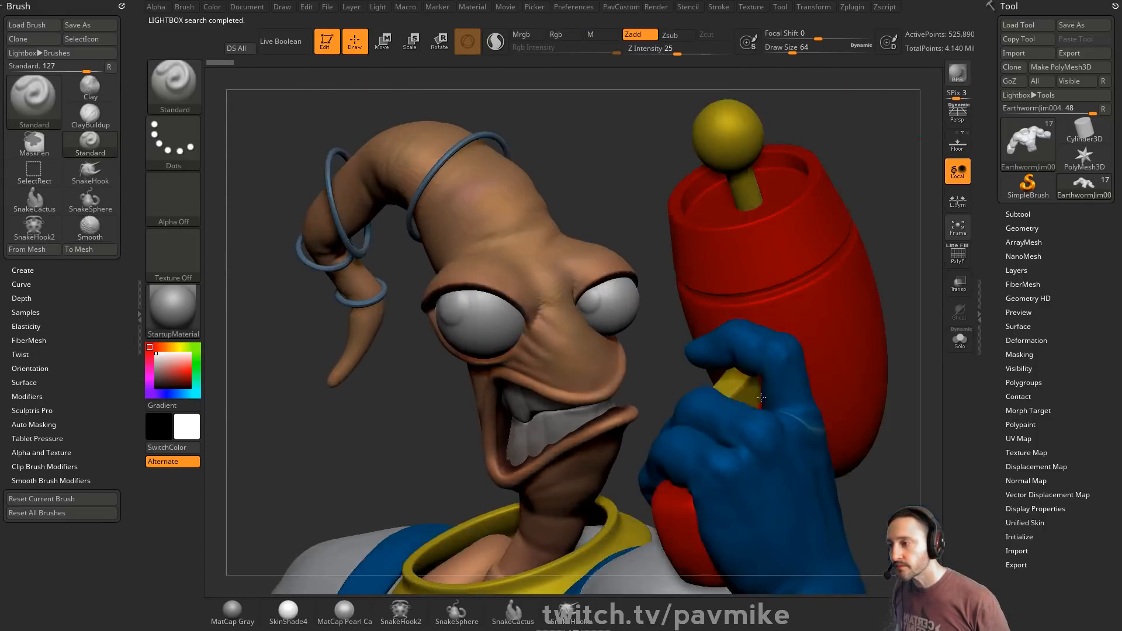
- Make the outer eyeball subtool active, solo it and open the subtool list
alt+click(470, 308)
drag(592, 172, 607, 168)
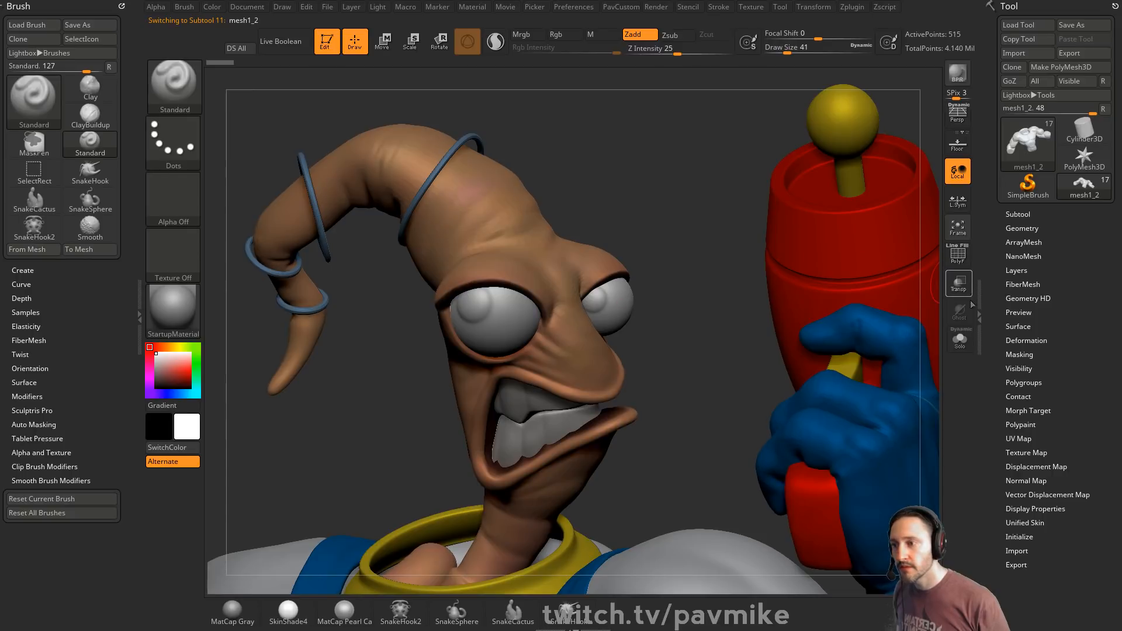
click(960, 339)
click(1017, 214)
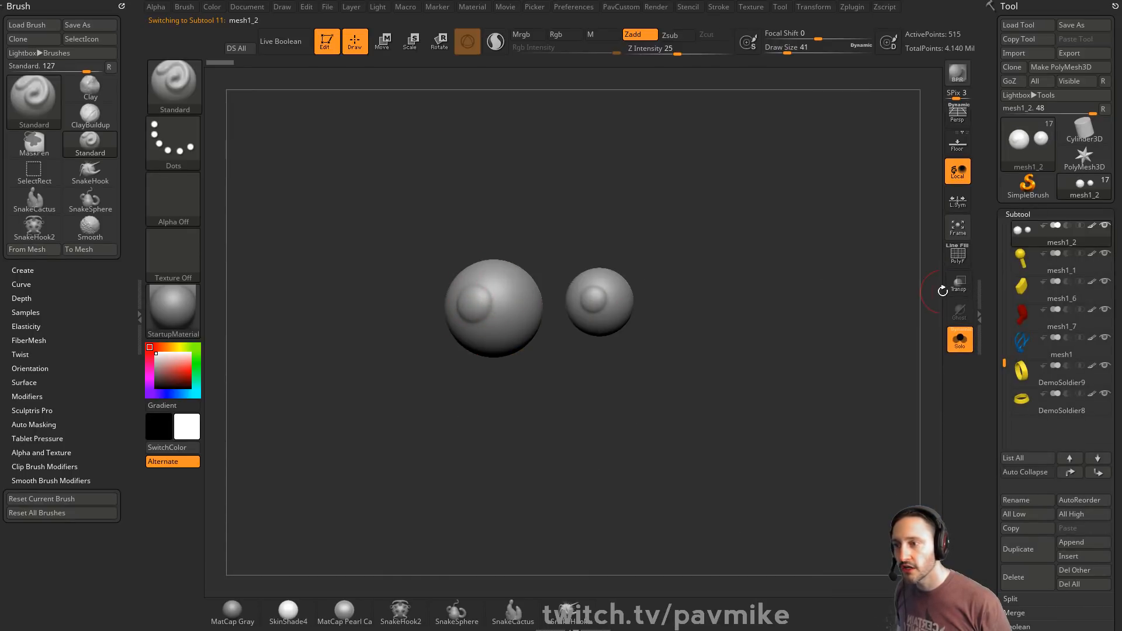
- Inspect the other eye parts by activating subtools mesh1_4, mesh1_5 and mesh1_3 in turn
drag(1005, 363, 1008, 326)
click(1053, 264)
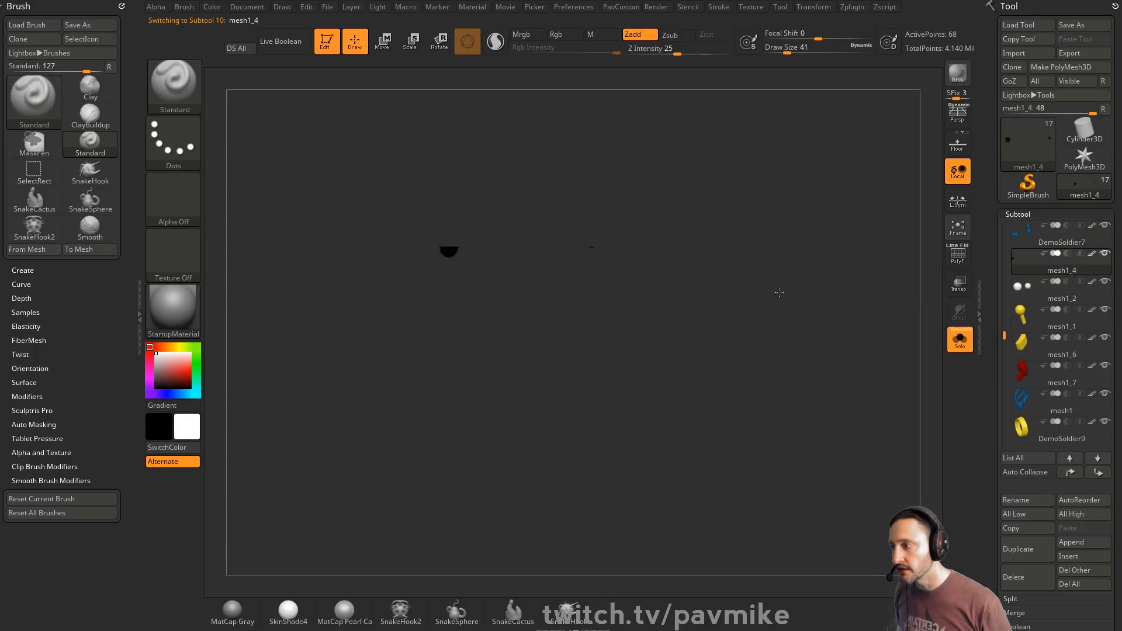
drag(1008, 337, 997, 233)
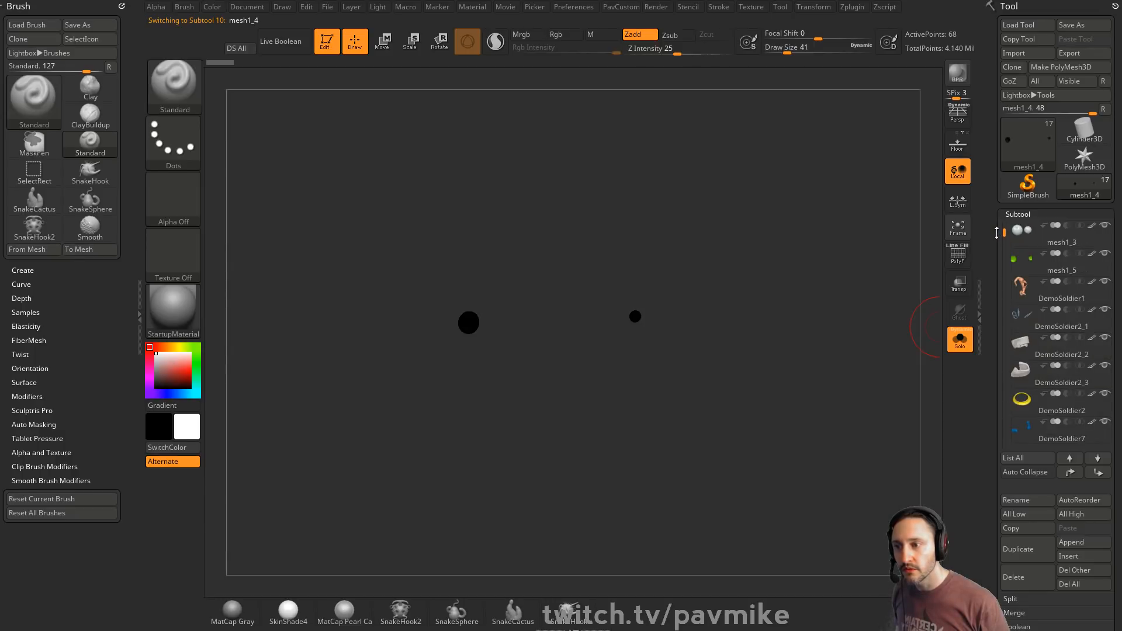
click(1054, 271)
click(1069, 244)
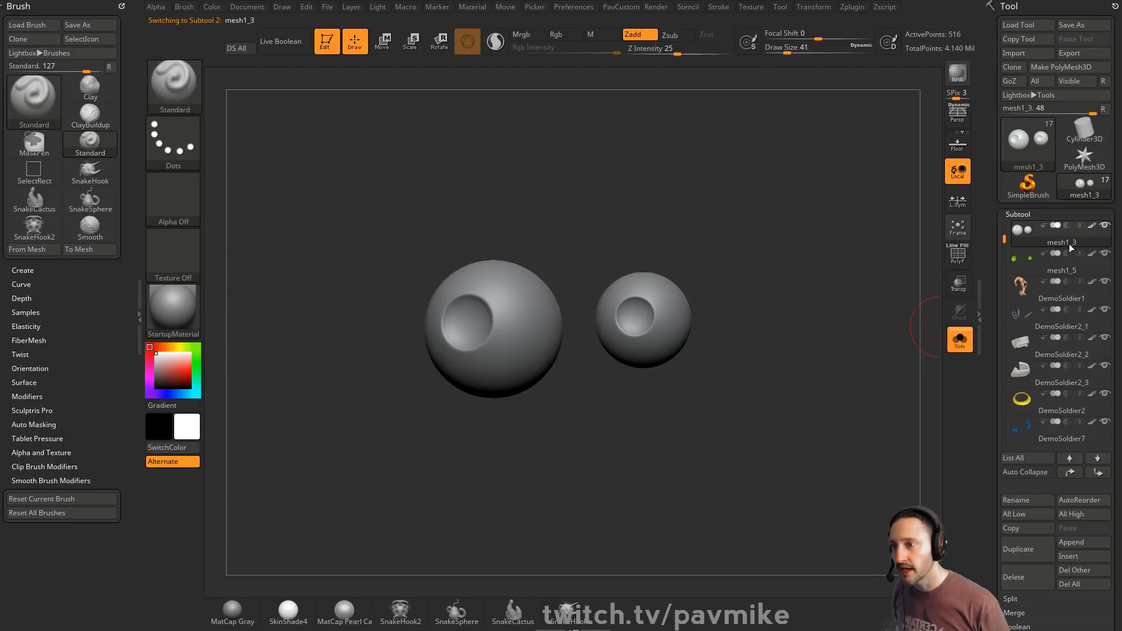
- Hide all subtools except the eye parts mesh1_3, mesh1_5 and mesh1_4
click(1106, 230)
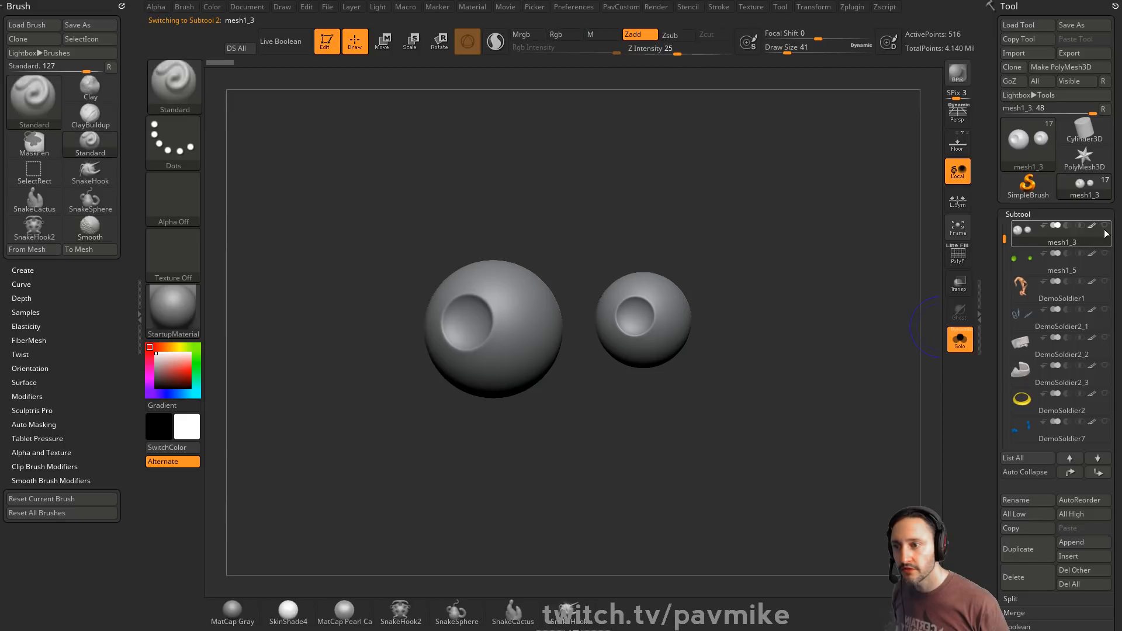
click(1106, 253)
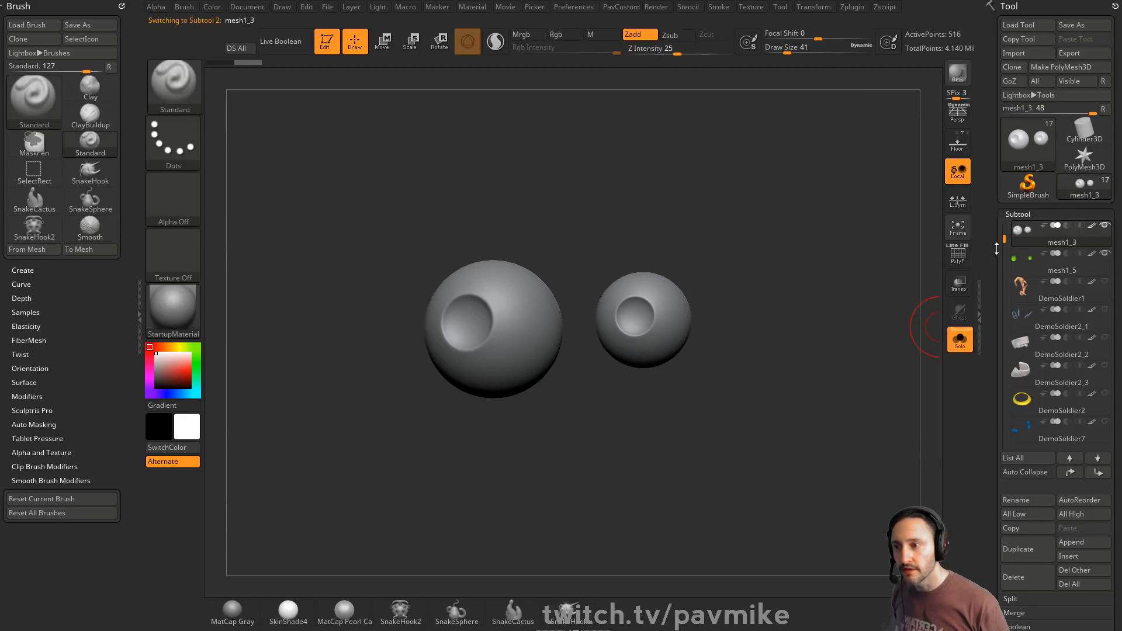
drag(997, 247, 1003, 283)
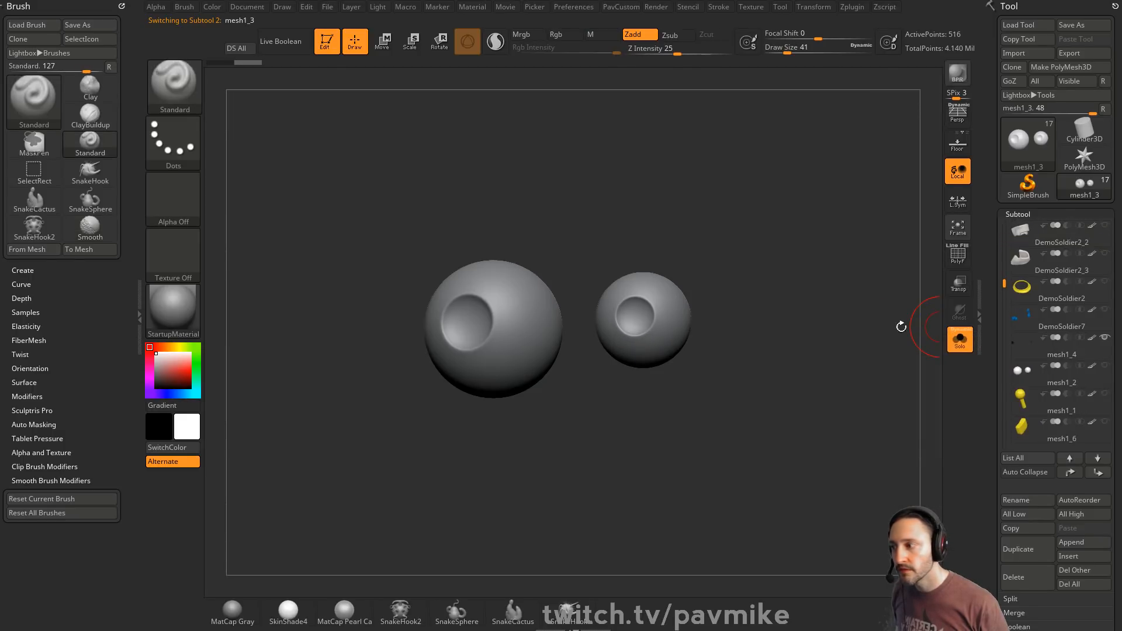
- Turn off Solo and show the outer eyeball subtool mesh1_2 together with the inner eye parts
click(960, 340)
drag(870, 310, 802, 293)
click(1106, 372)
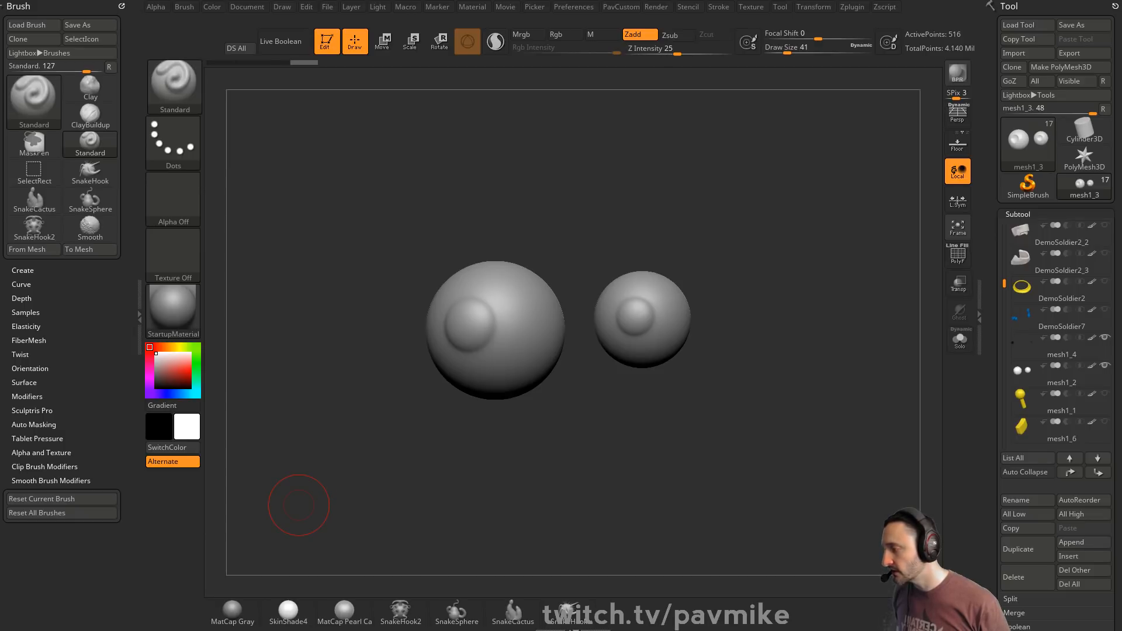
- Switch to the browser and open the Earthworm Jim speedsculpt artwork from the artist's ArtStation portfolio
key(alt+Tab)
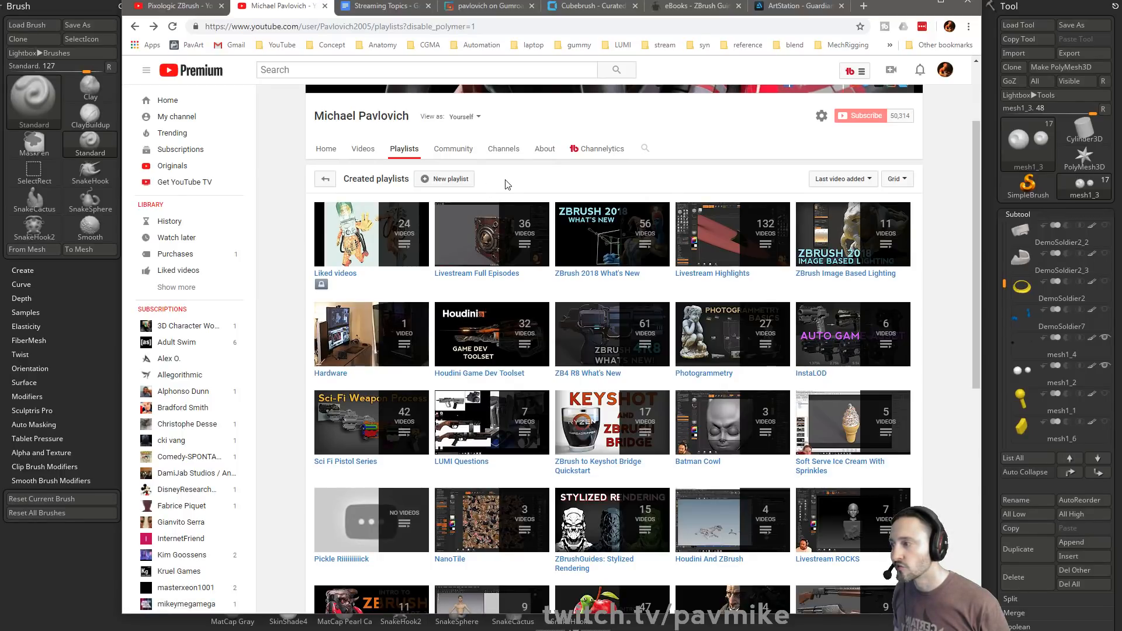
click(812, 10)
mouse_move(935, 71)
click(865, 117)
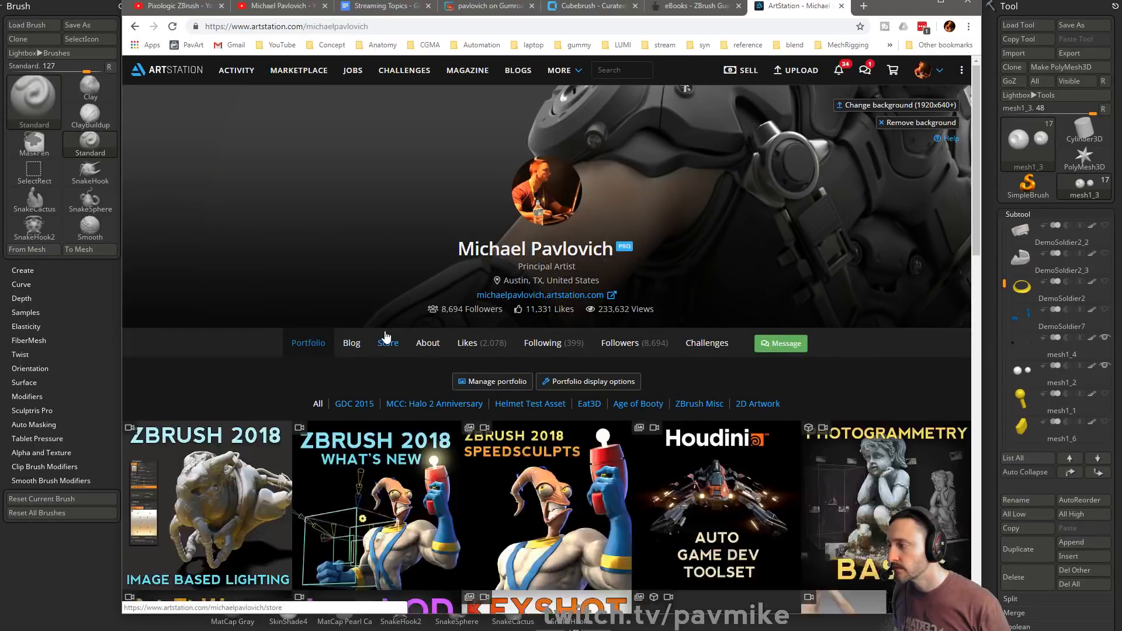
scroll(404, 315, down, 3)
click(534, 277)
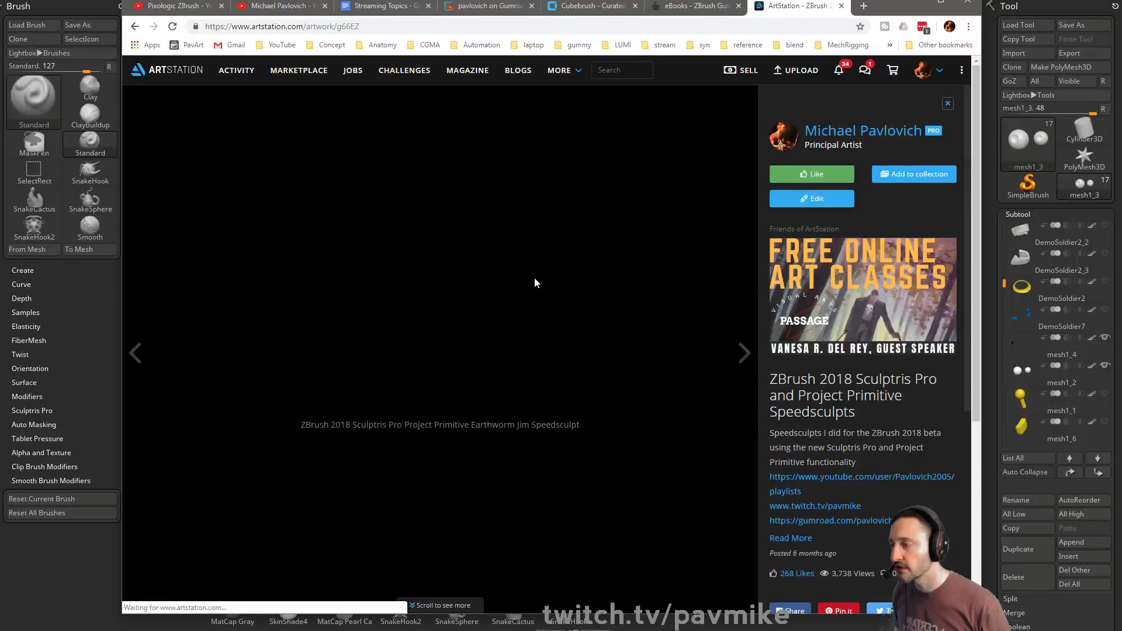
- Skim the Earthworm Jim speedsculpt video from start to finish and return to ZBrush
click(435, 246)
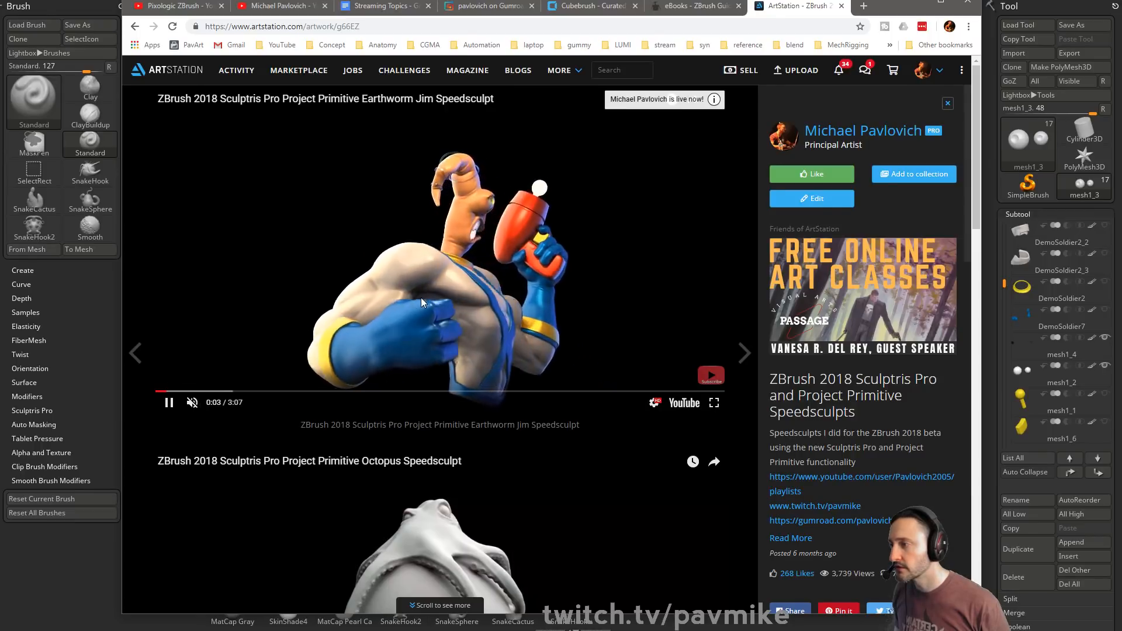
click(234, 391)
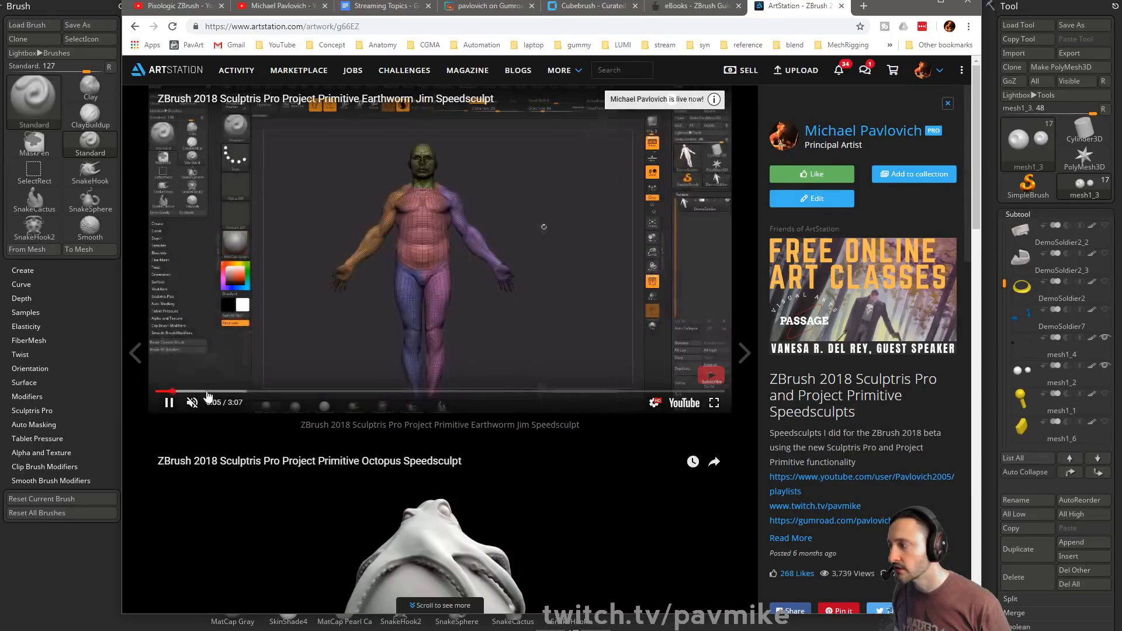
click(388, 393)
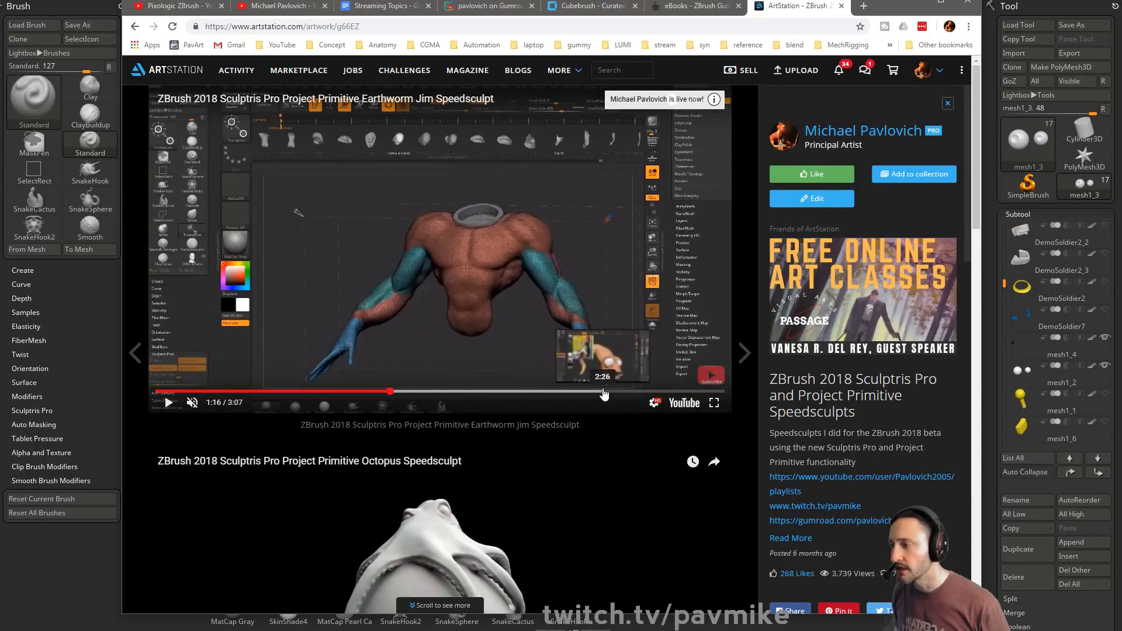
click(607, 393)
click(698, 393)
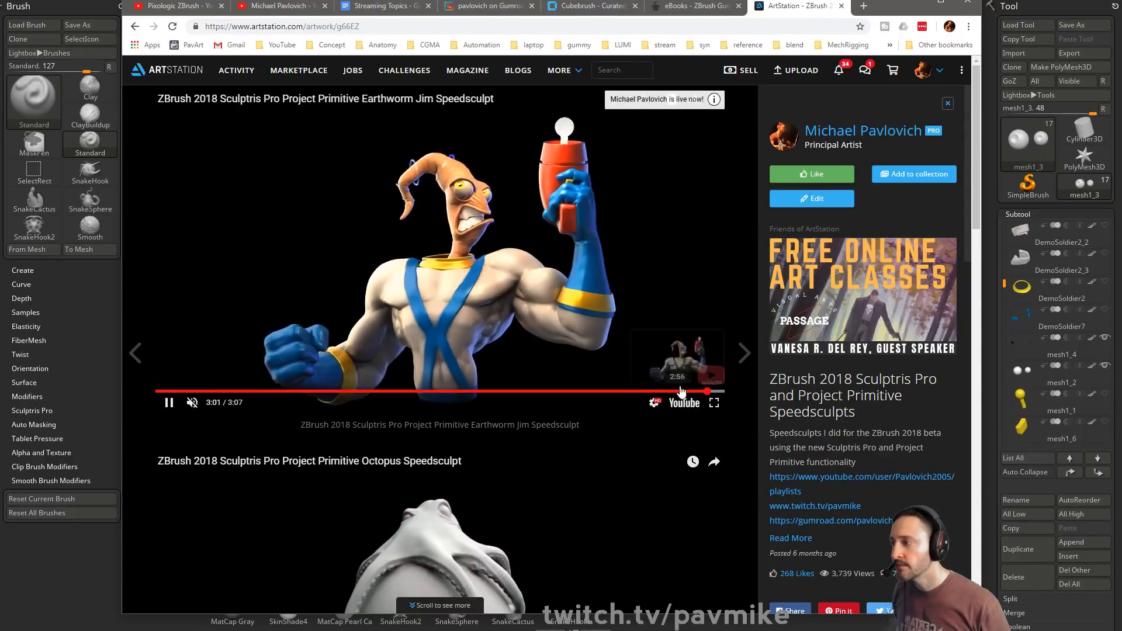
key(alt+Tab)
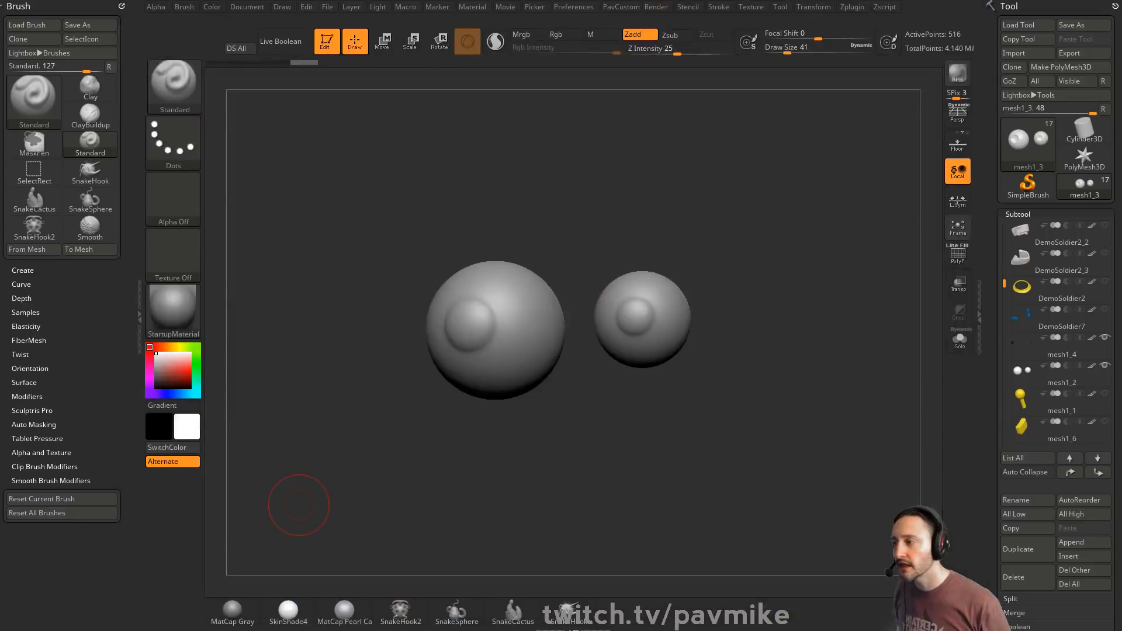
- Clear the eye model from the canvas, draw a Sphere3D primitive and enter Edit mode
click(329, 43)
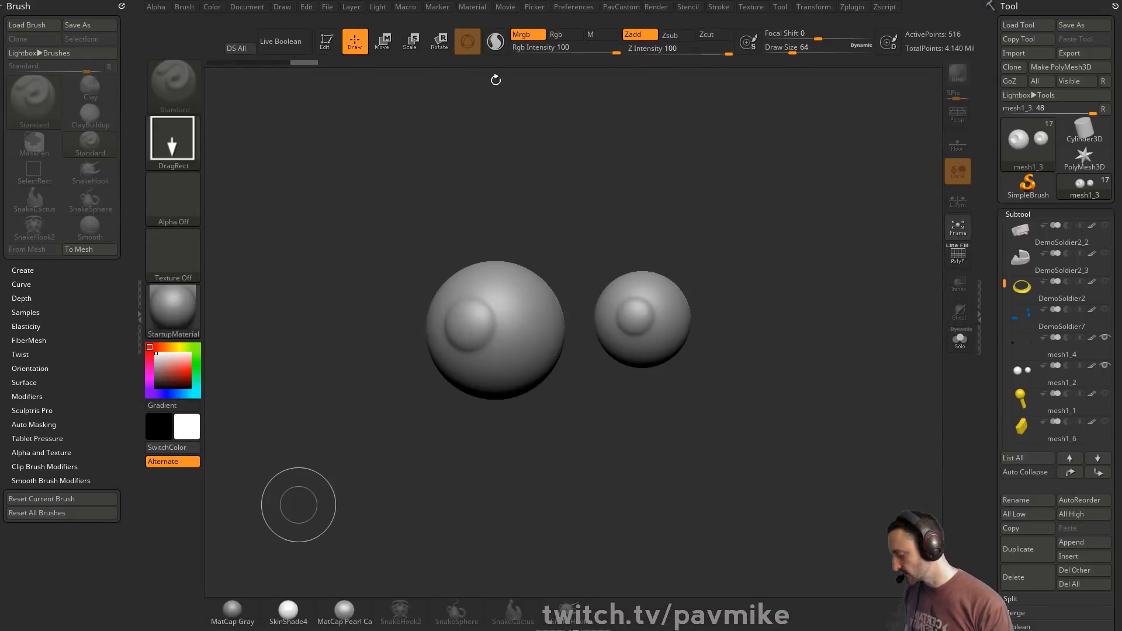
key(ctrl+n)
click(1028, 186)
click(1032, 150)
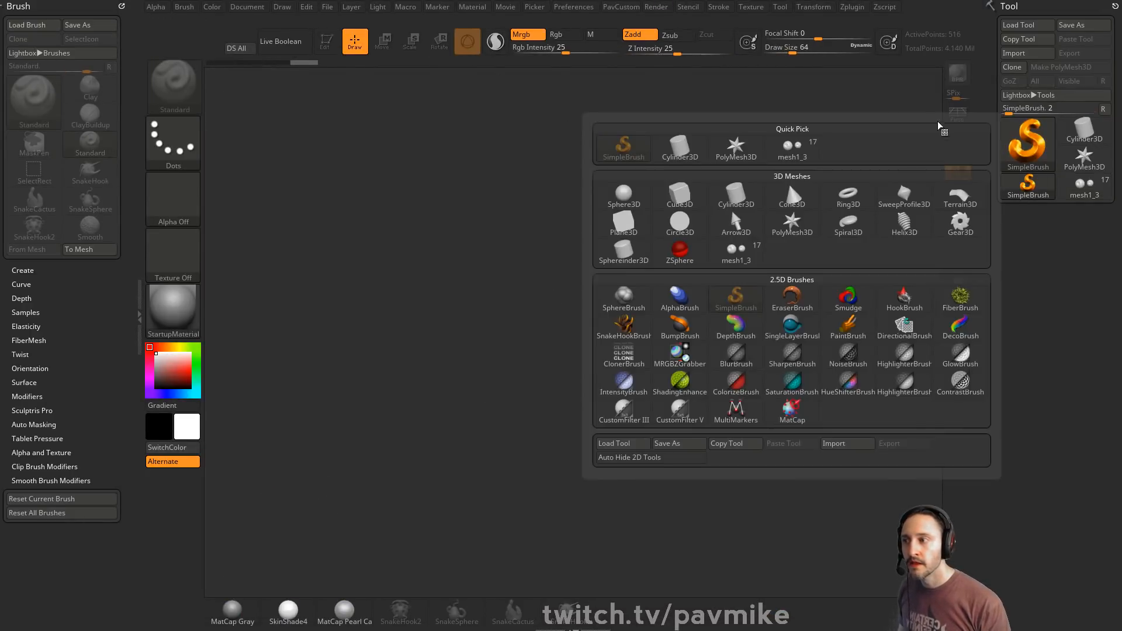
click(622, 198)
drag(536, 341, 503, 294)
click(326, 41)
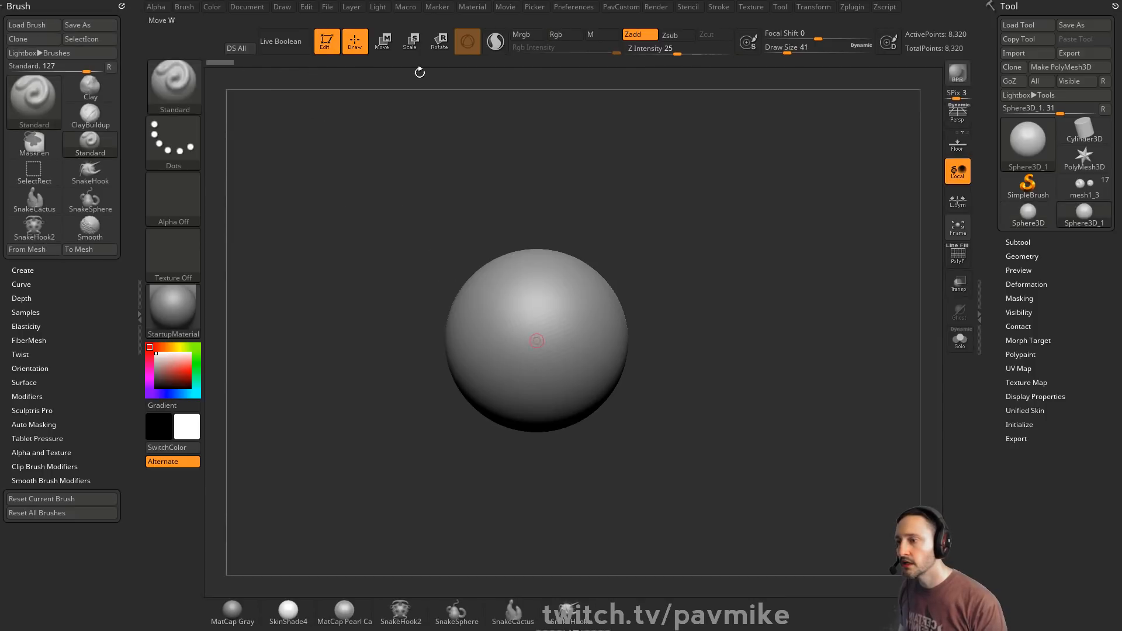
- Display the sphere's wireframe and set its initial HDivide and VDivide to 24 each
click(957, 255)
click(1018, 424)
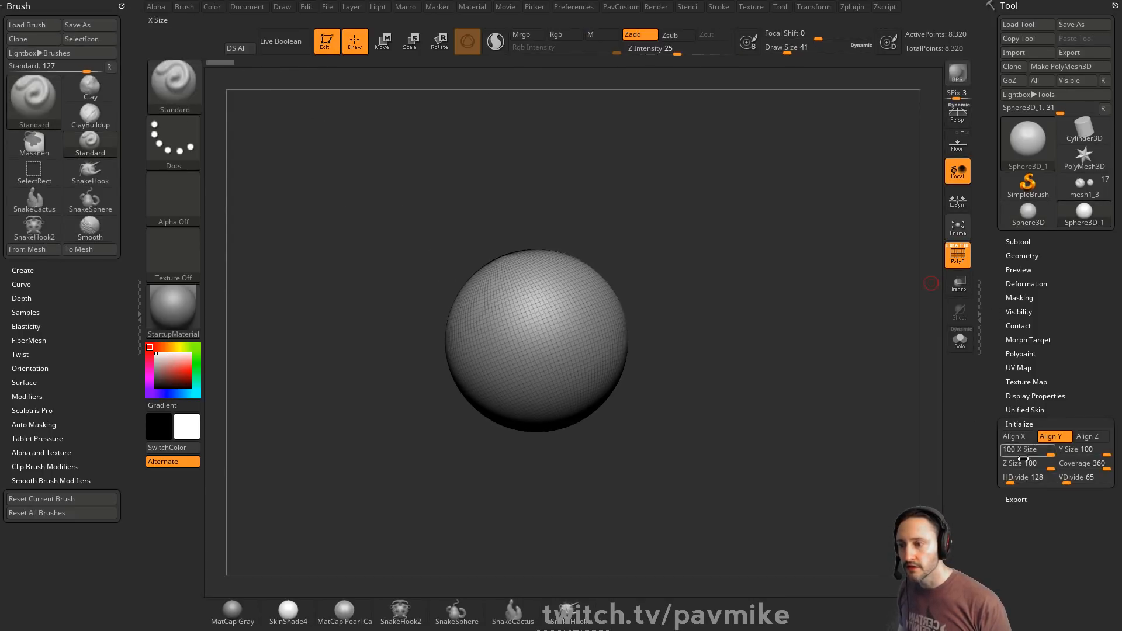
drag(1022, 478, 1013, 483)
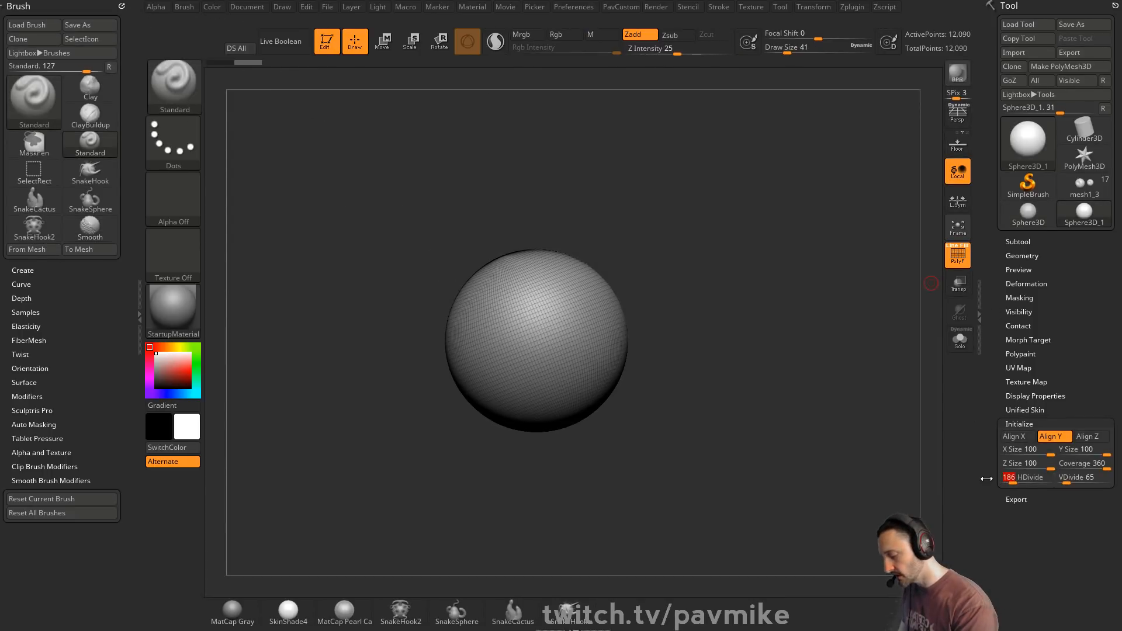
text(24)
key(Tab)
text(24)
key(Tab)
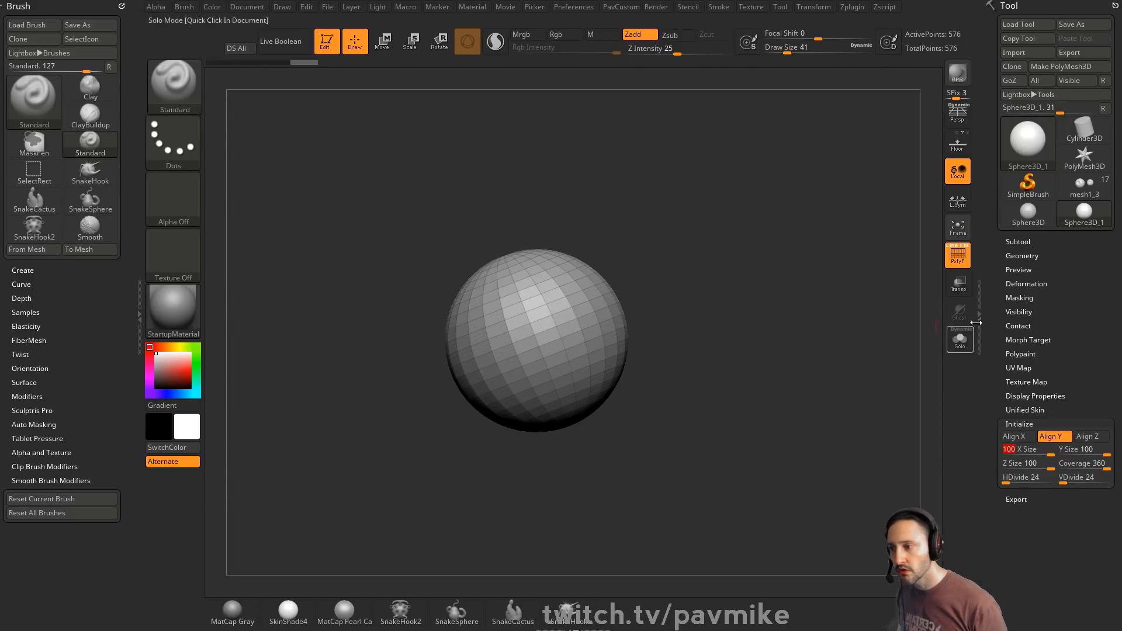
- Convert the sphere to a PolyMesh3D, duplicate its subtool and solo the copy
drag(912, 305, 844, 289)
click(1061, 67)
mouse_move(932, 121)
alt+mouse_down()
mouse_move(762, 248)
mouse_move(802, 258)
alt+mouse_up()
key(s)
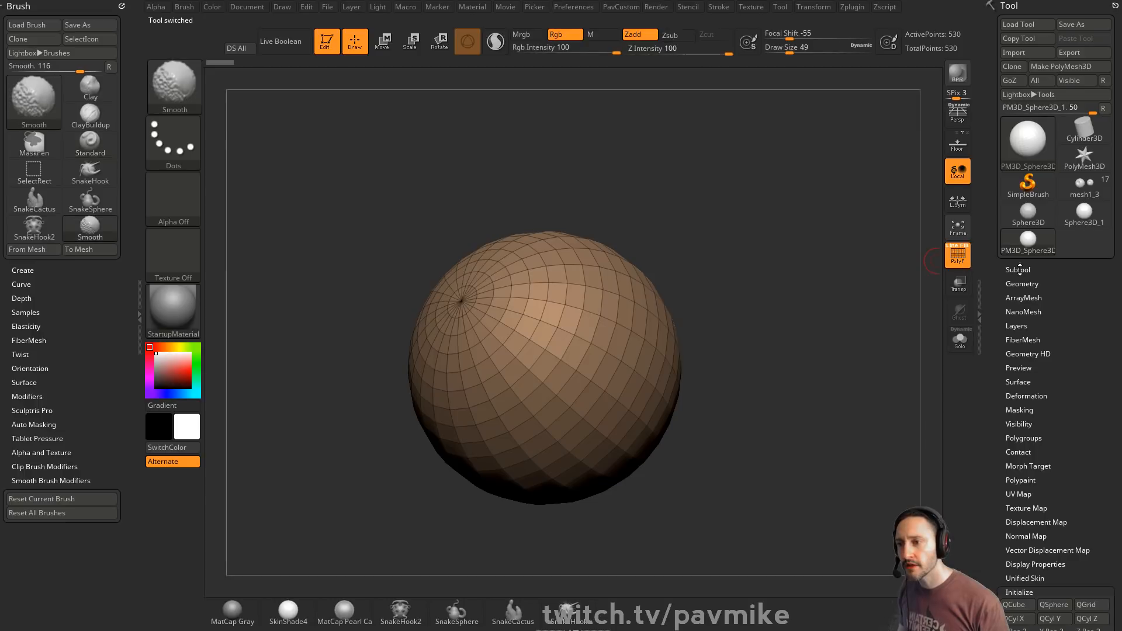
click(1029, 270)
click(1027, 483)
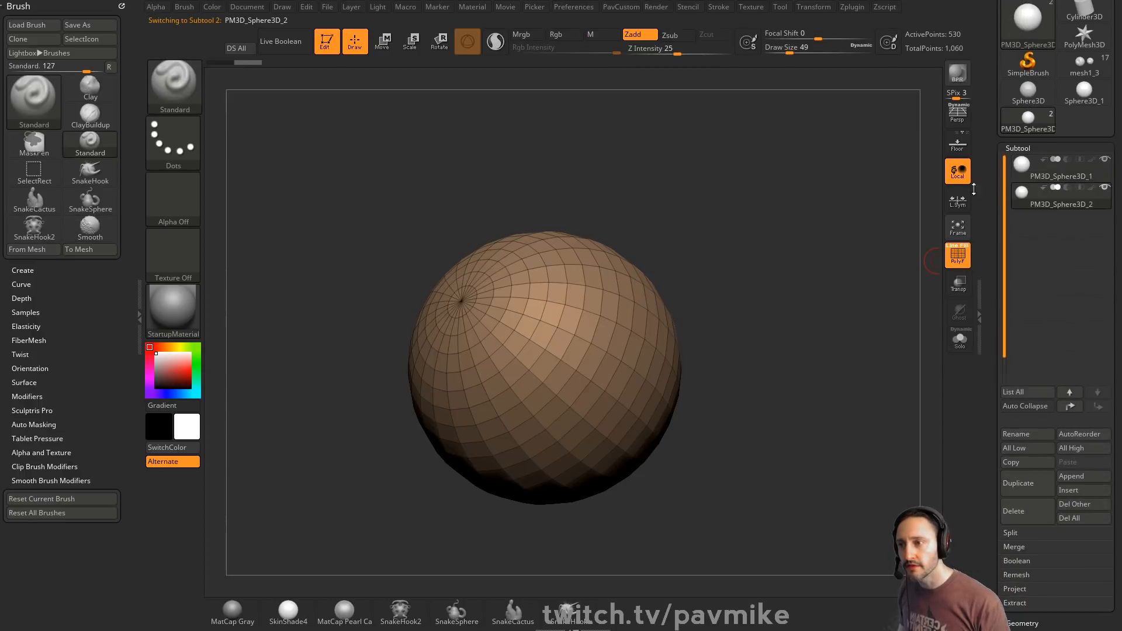
drag(935, 261, 938, 336)
- Hide the cap of polygons around the sphere's upper pole and delete the hidden part
alt+drag(791, 298, 766, 195)
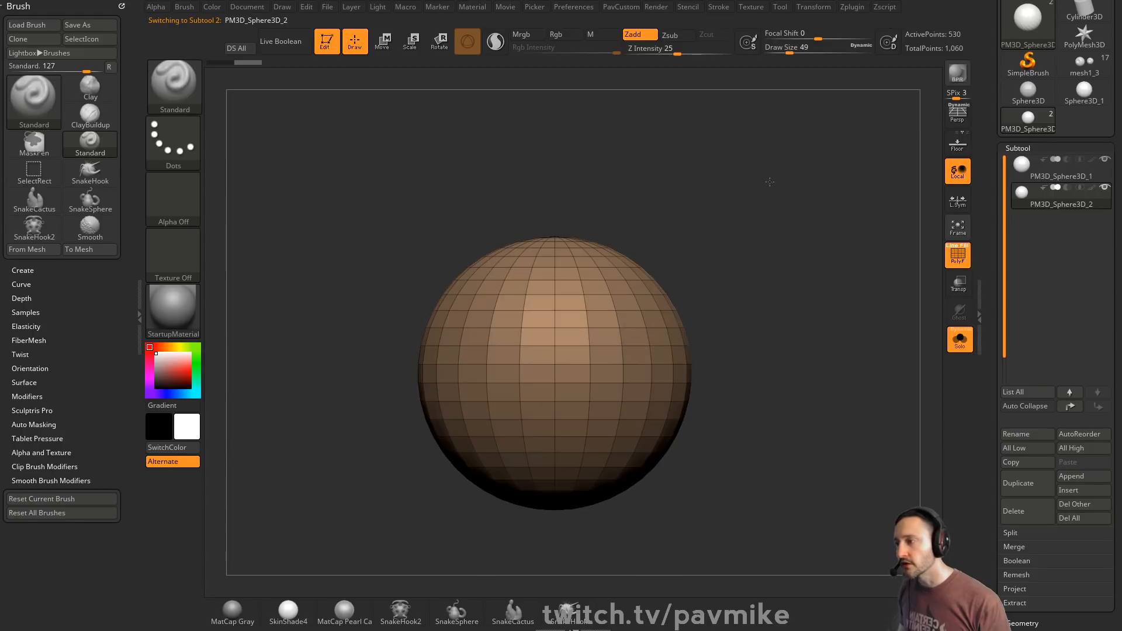
key(ctrl+shift)
mouse_move(332, 186)
ctrl+shift+mouse_down()
mouse_move(764, 218)
mouse_move(766, 246)
mouse_move(783, 252)
ctrl+shift+mouse_up()
key(space)
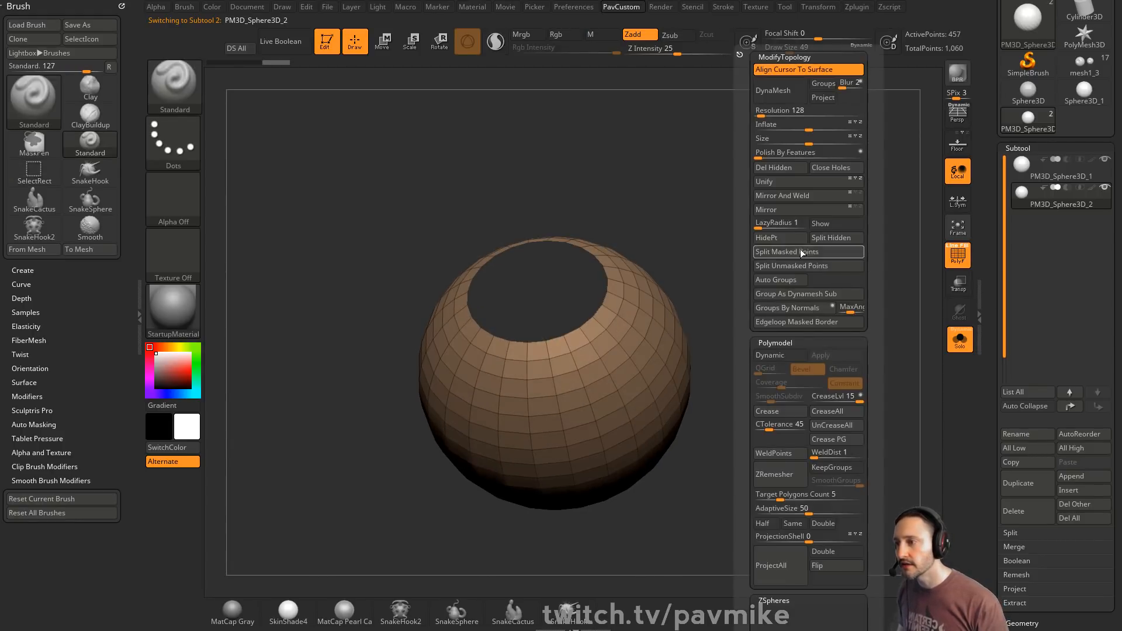
click(783, 168)
- Try to cap the opening with the ZModeler brush's Close edge action and undo it
key(b)
key(z)
key(m)
key(space)
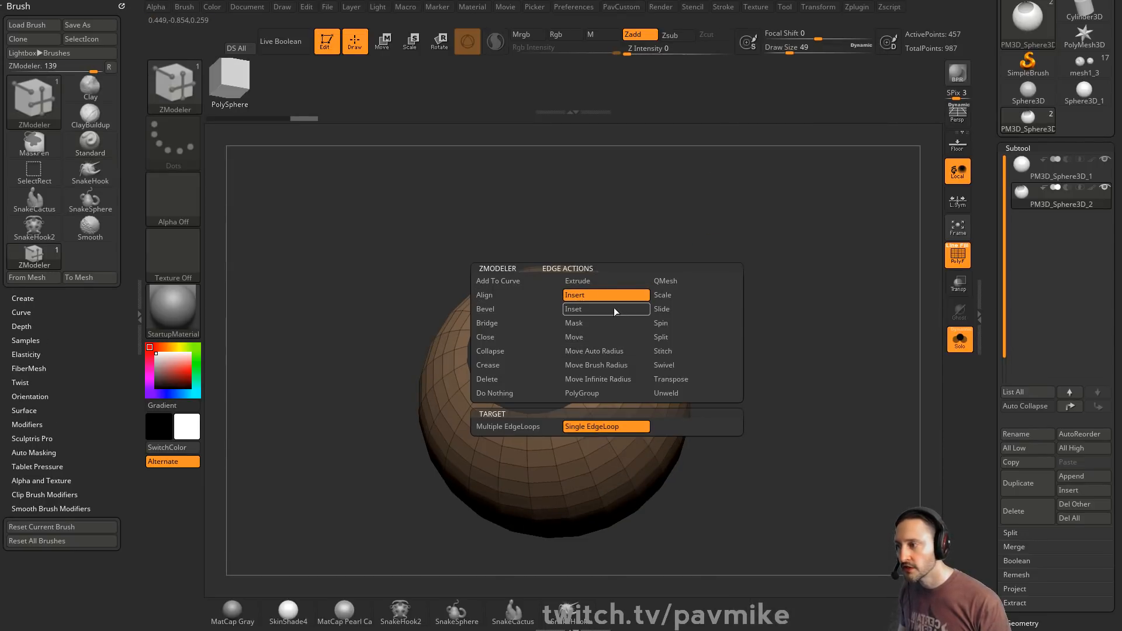
click(529, 336)
click(606, 426)
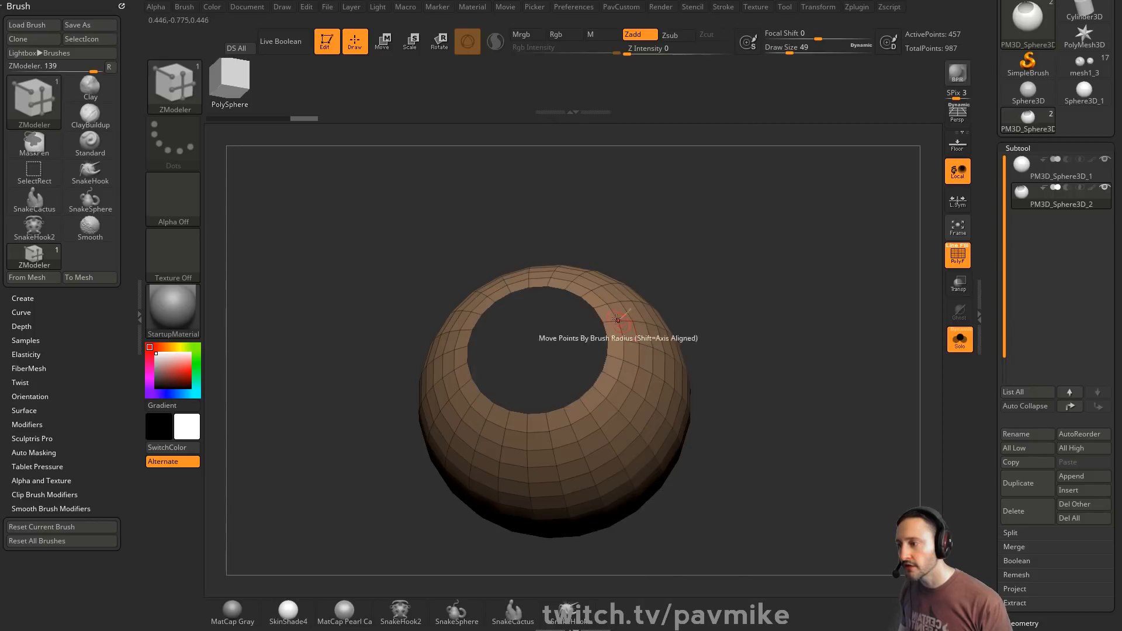
click(601, 313)
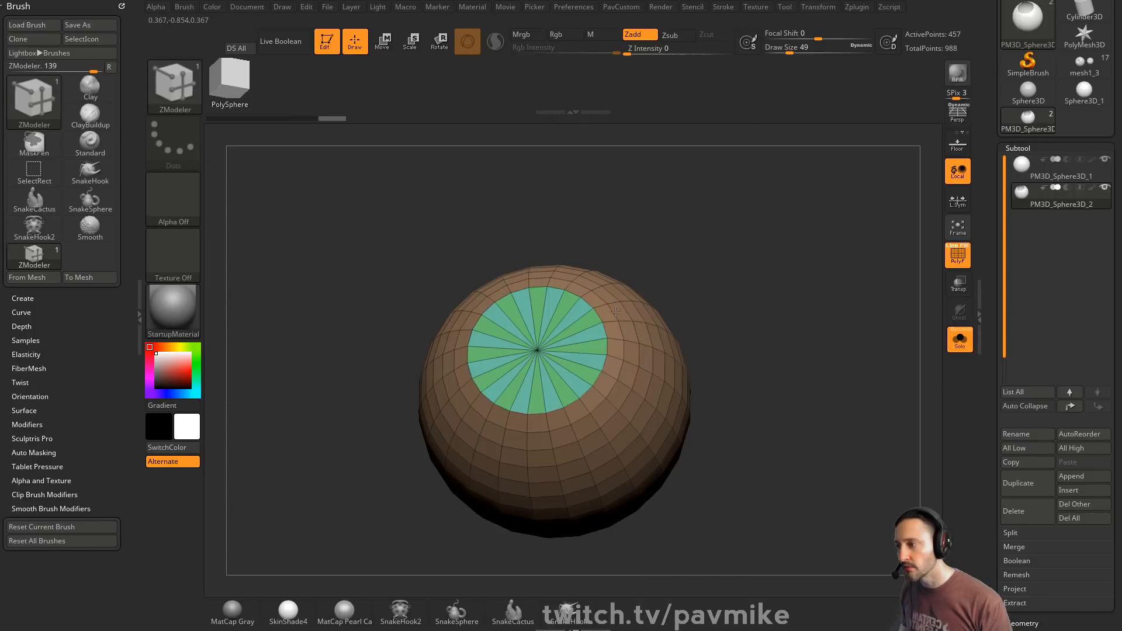
key(ctrl+z)
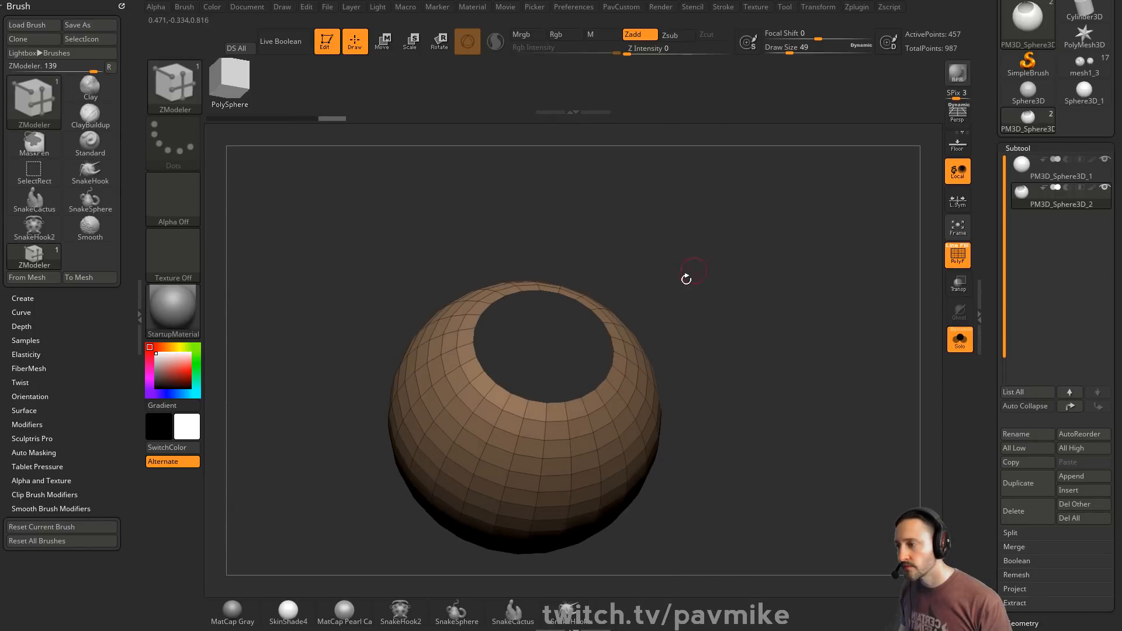
- Try closing the opening with Interactive Curvature and undo back to the intact sphere
click(607, 325)
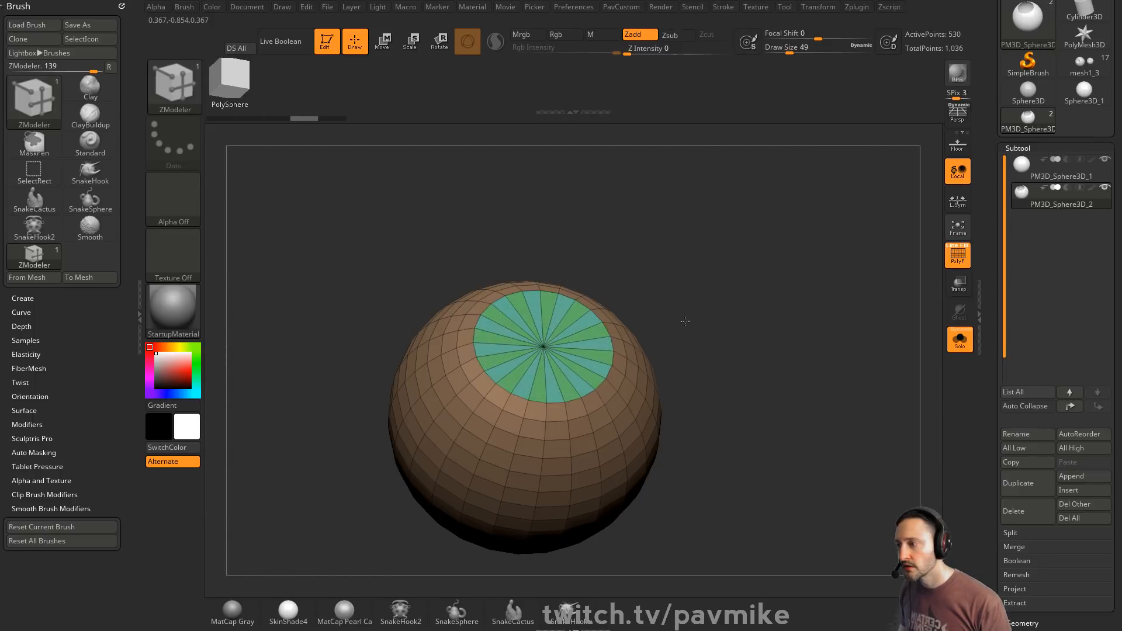
key(ctrl+z)
key(space)
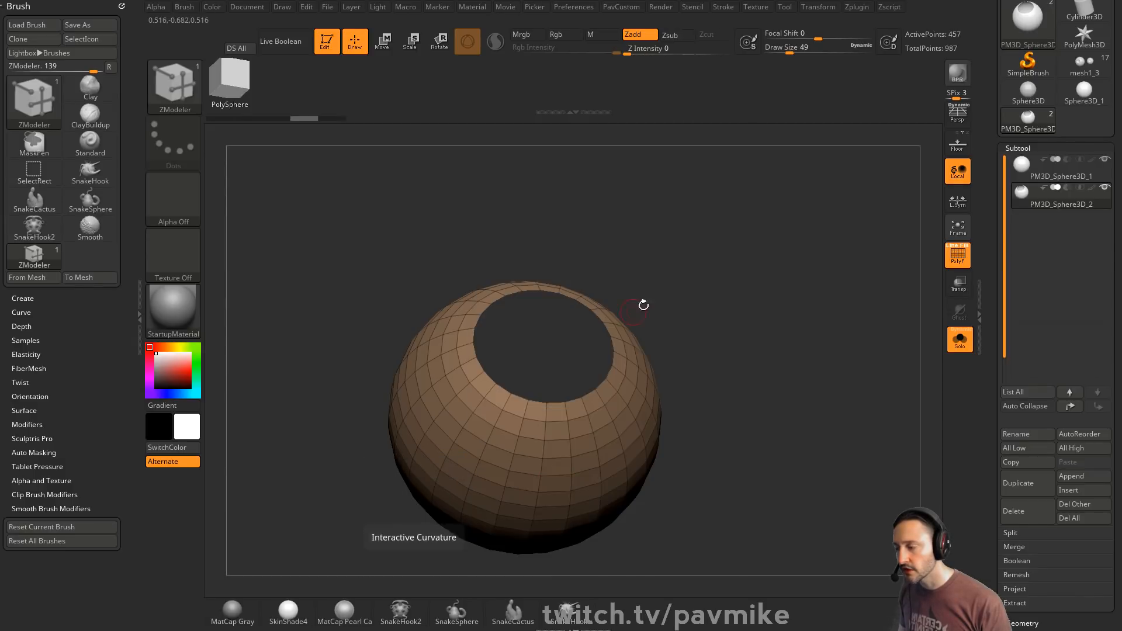
click(583, 374)
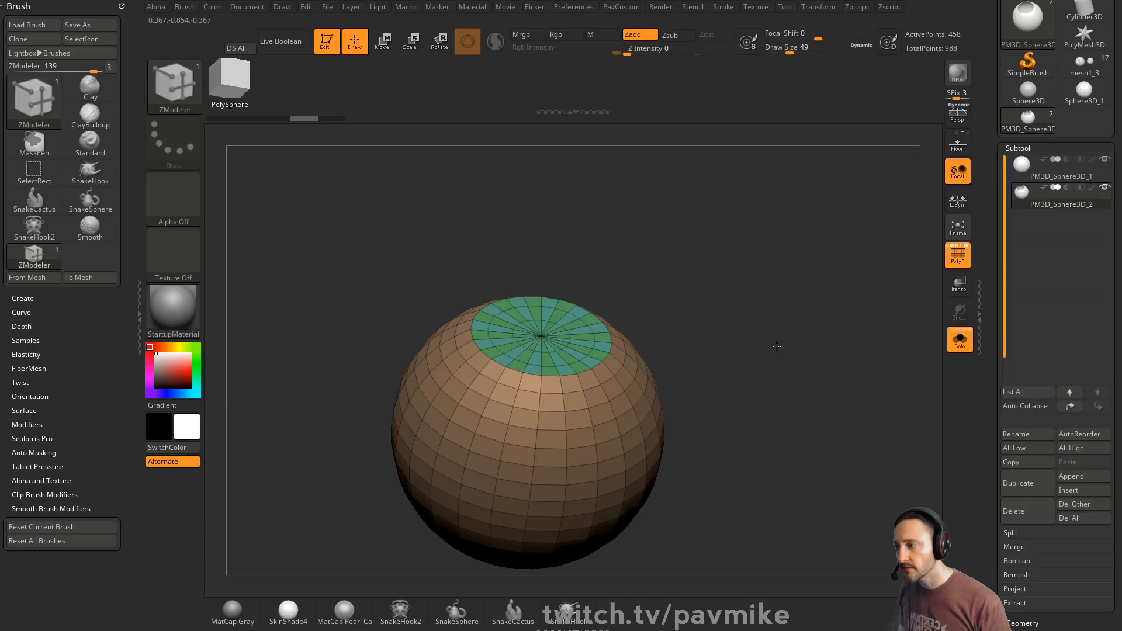
key(ctrl+z)
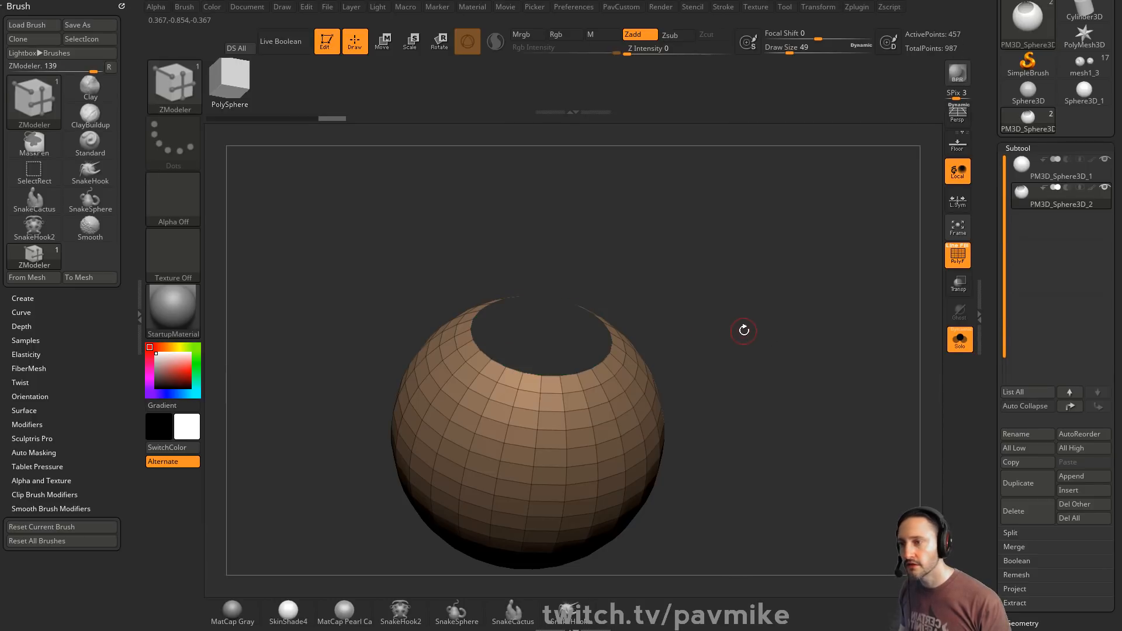
key(ctrl+z)
key(ctrl+z)
key(ctrl+z)
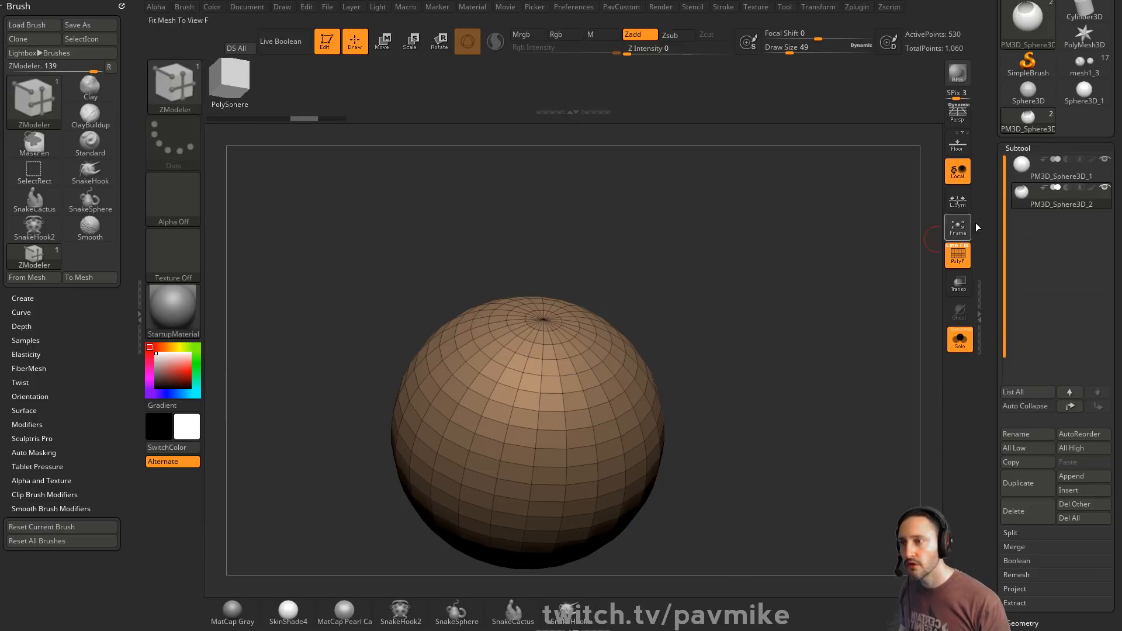
- Set the original Sphere3D_1 primitive's HDivide and VDivide to 16 and convert it to a PolyMesh3D
click(1083, 104)
drag(996, 336, 1011, 190)
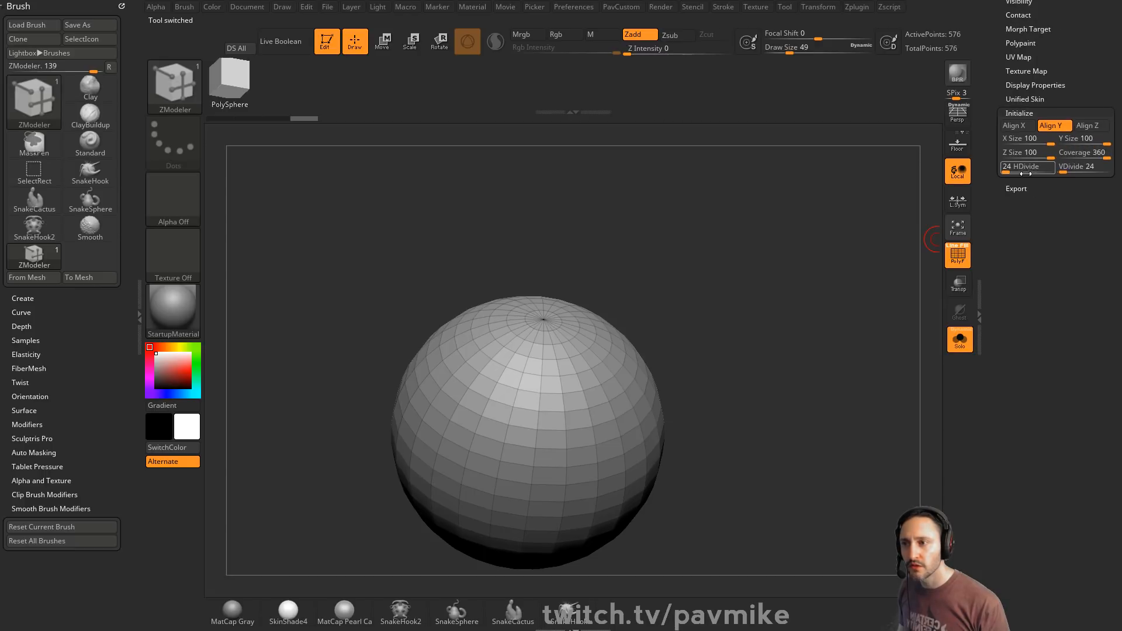
click(1007, 168)
text(42)
key(Return)
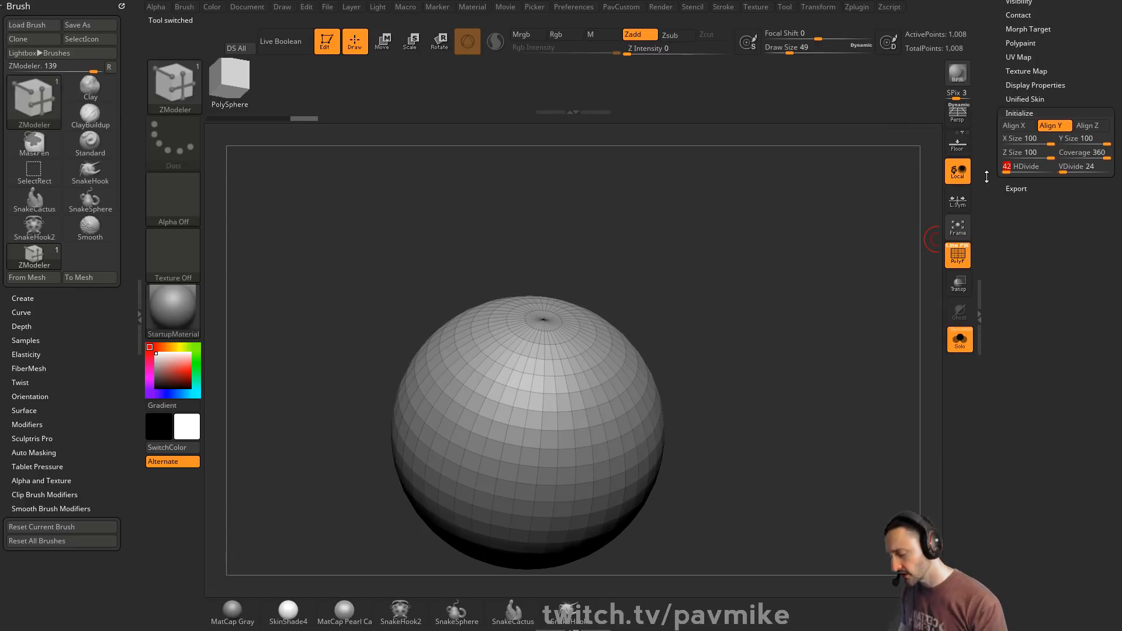
text(16)
key(Tab)
text(16)
key(Tab)
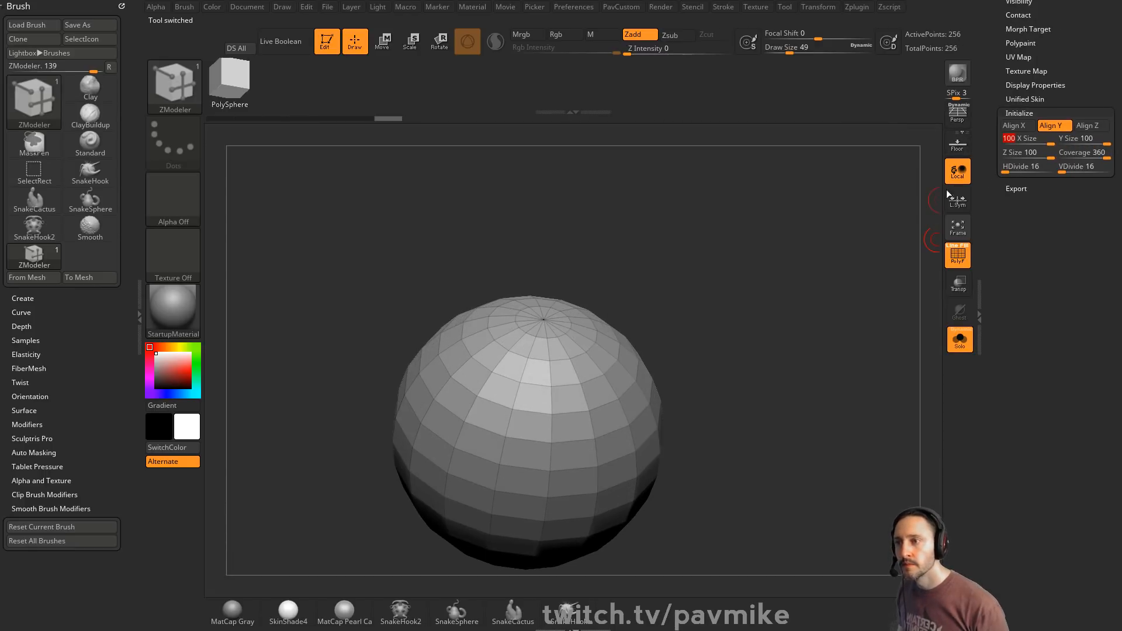
drag(990, 82, 1067, 172)
click(1074, 68)
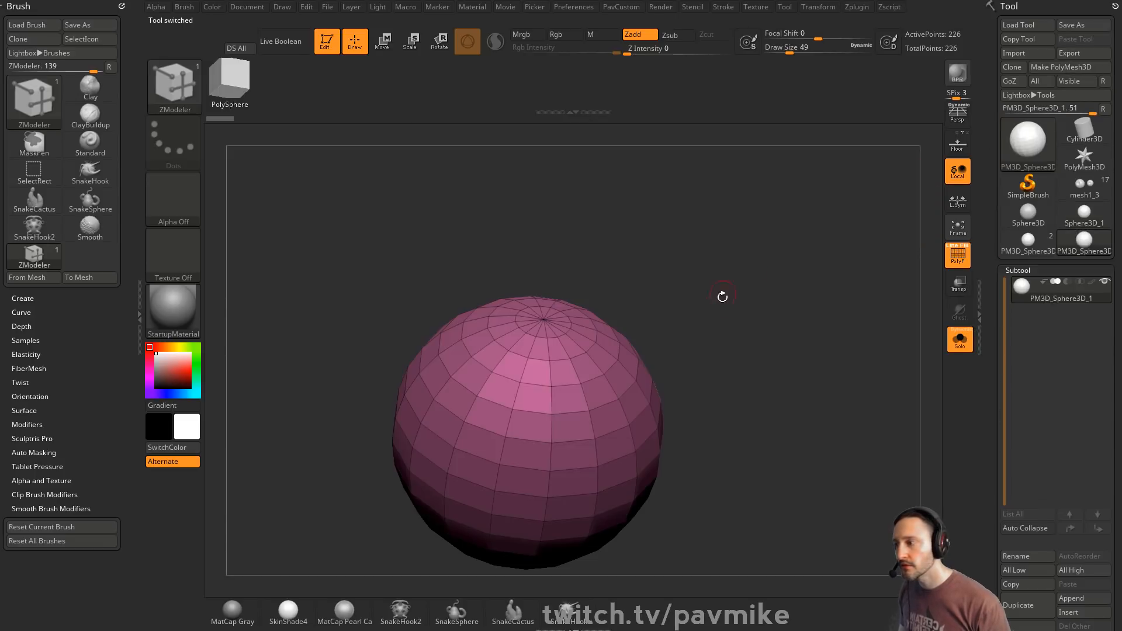
- Delete the cap around the upper pole of the low-resolution sphere and close the opening with a domed patch
shift+drag(721, 295, 699, 253)
ctrl+shift+drag(386, 263, 686, 313)
drag(731, 282, 814, 270)
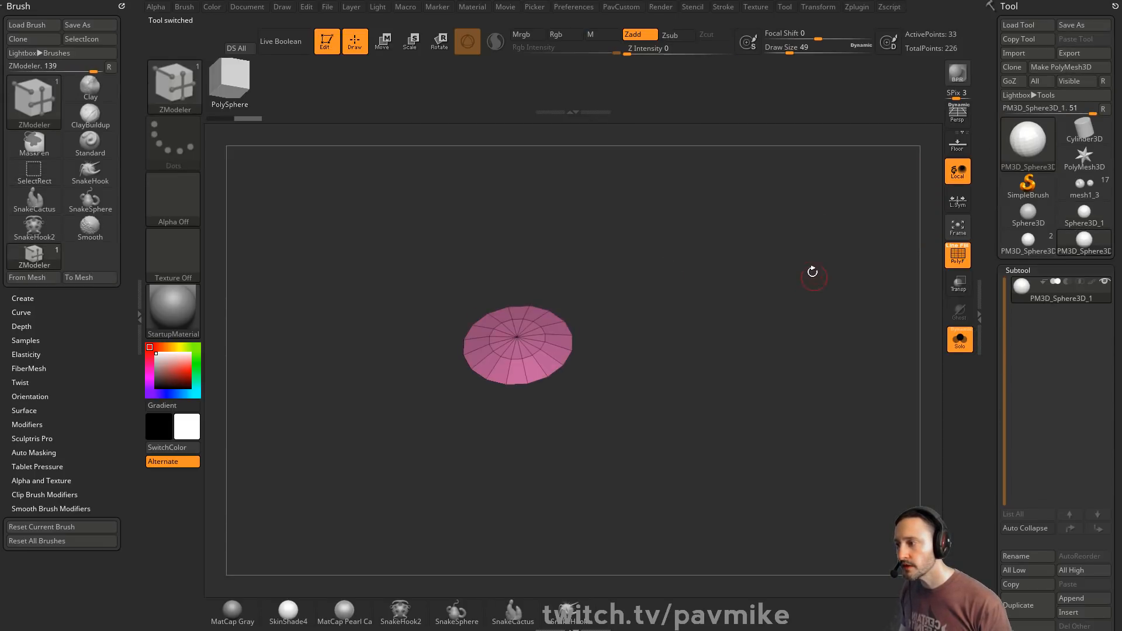
ctrl+shift+click(832, 275)
key(alt+q)
click(809, 168)
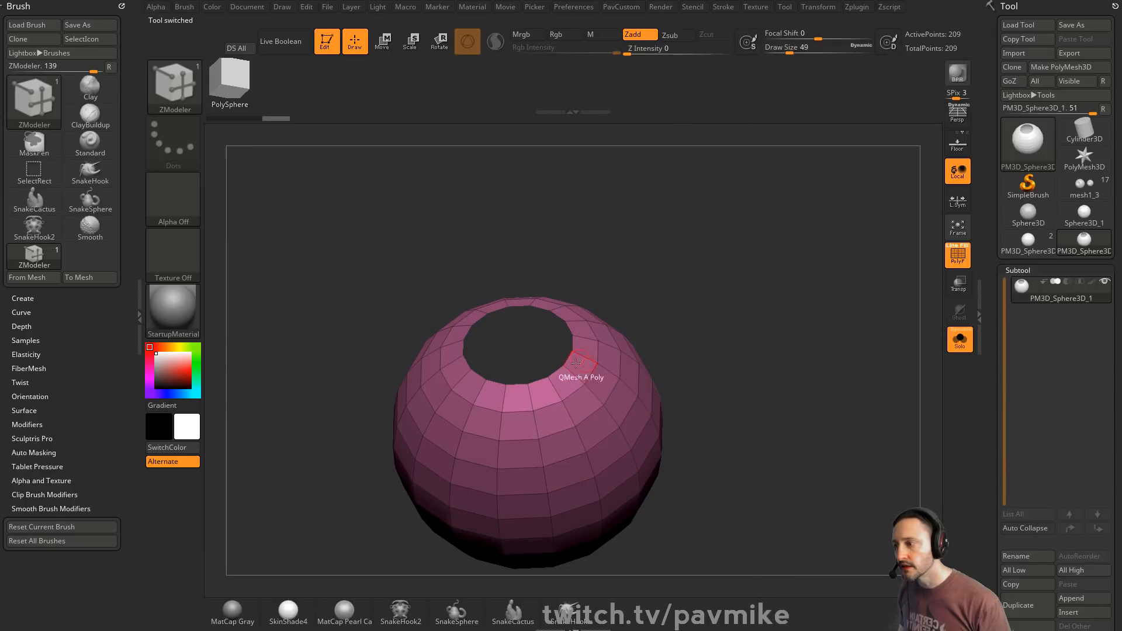
click(518, 383)
drag(663, 313, 761, 320)
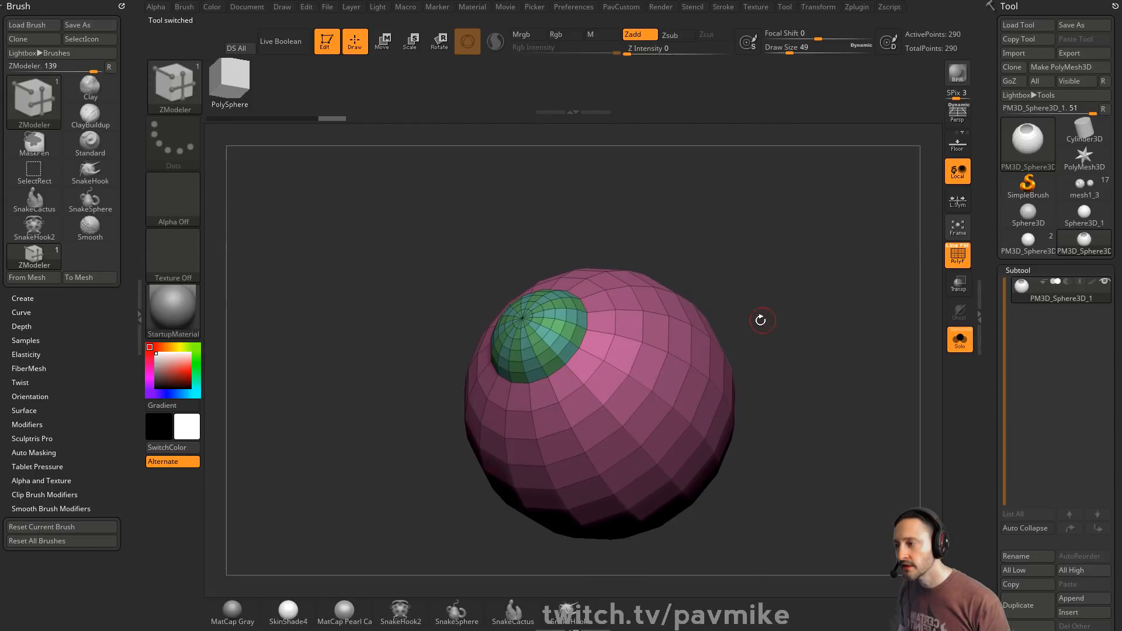
- Give the domed cap a single polygroup, crease the polygroup borders and enable Dynamic Subdiv on the sphere
ctrl+shift+click(532, 323)
key(ctrl+w)
ctrl+shift+click(760, 263)
key(2)
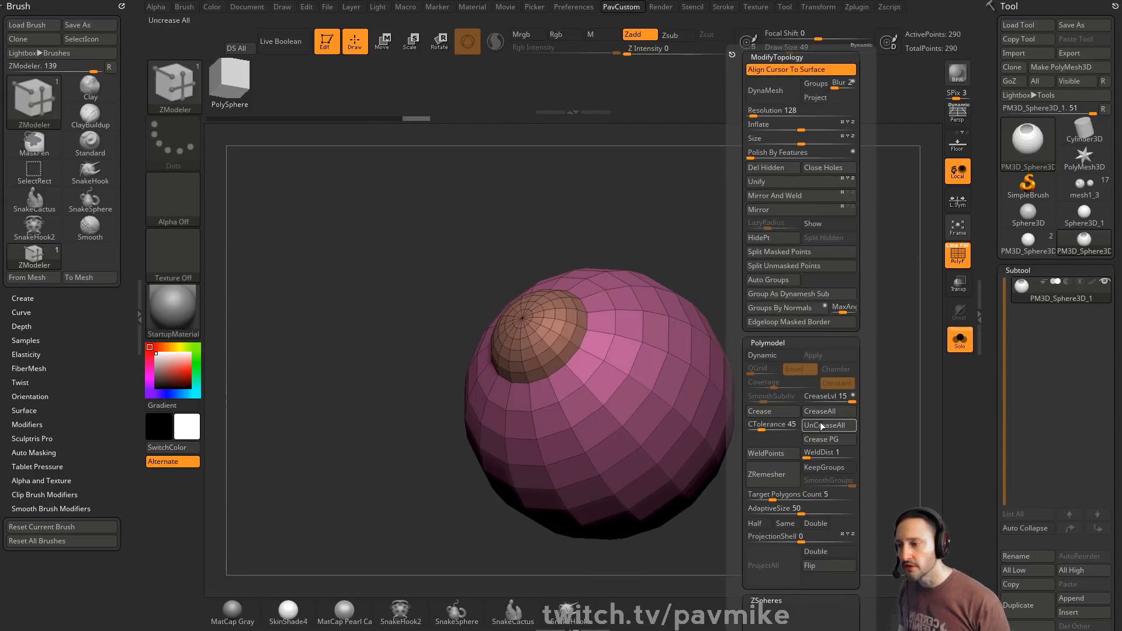
click(826, 440)
key(ctrl+d)
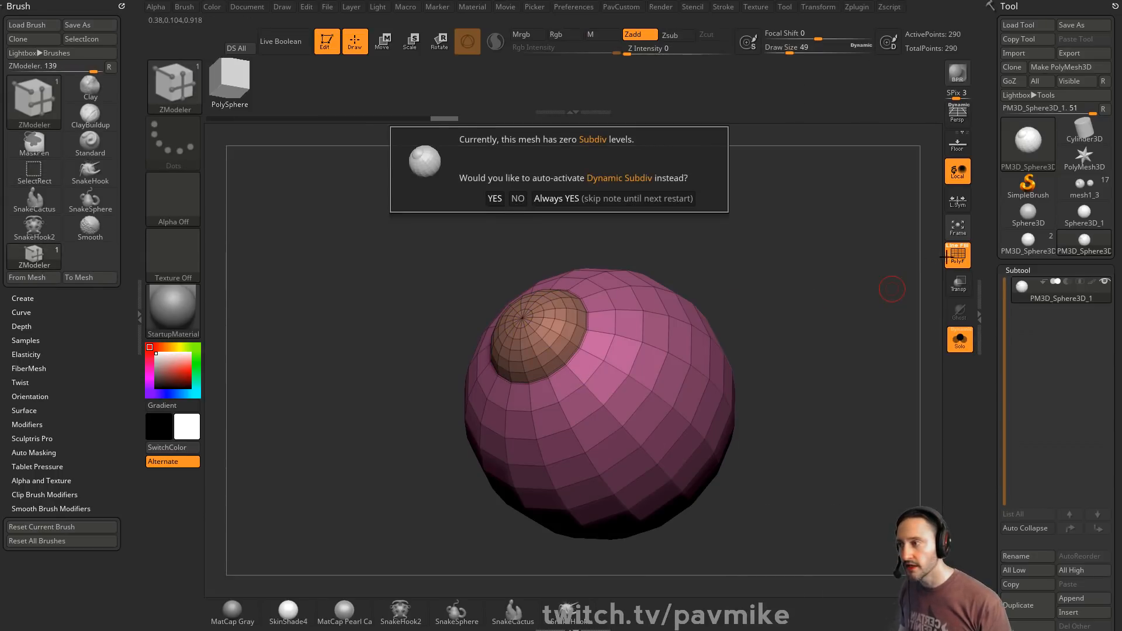
click(695, 199)
- Examine the Dynamic Subdiv settings and compare the eyeball with the smoothing preview on and off
scroll(1026, 311, down, 5)
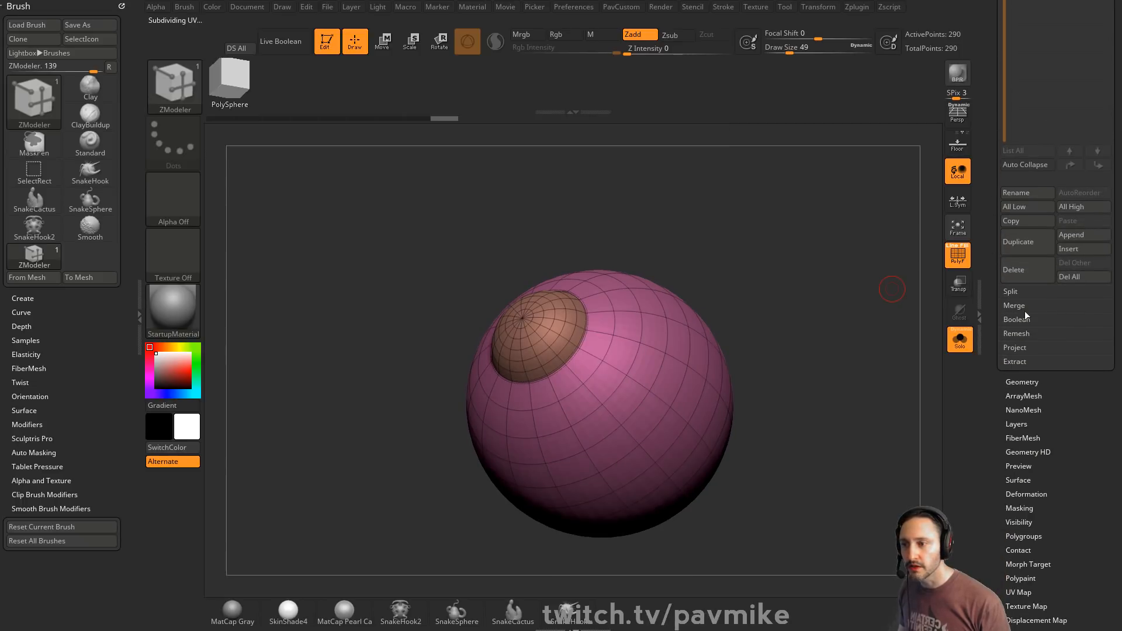
key(shift)
click(1019, 381)
click(1017, 405)
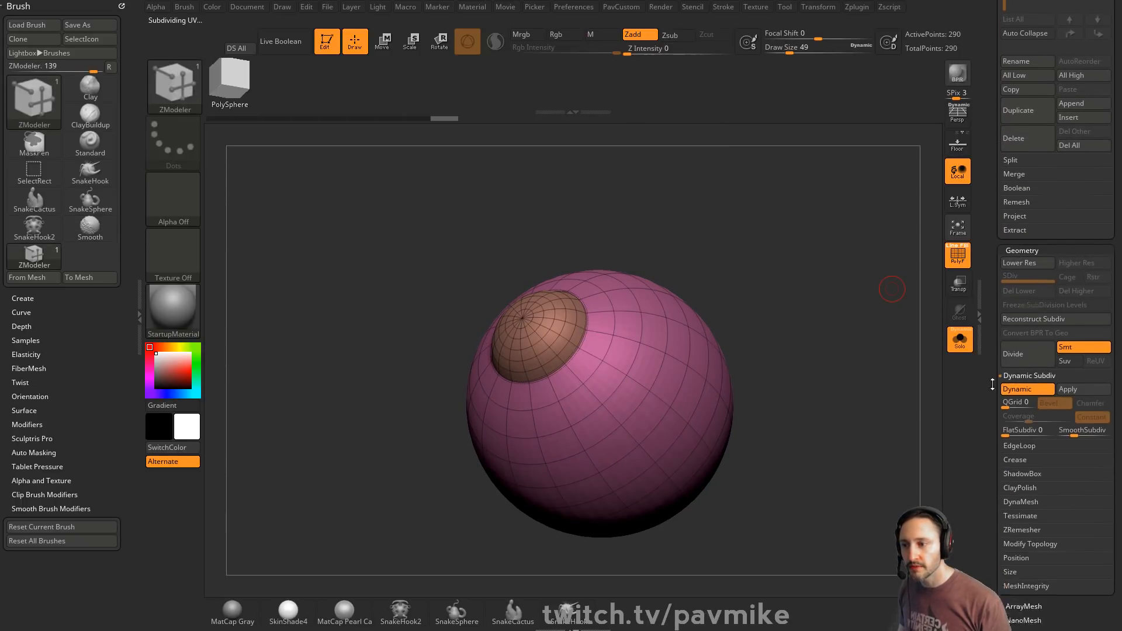
click(1018, 343)
click(1023, 345)
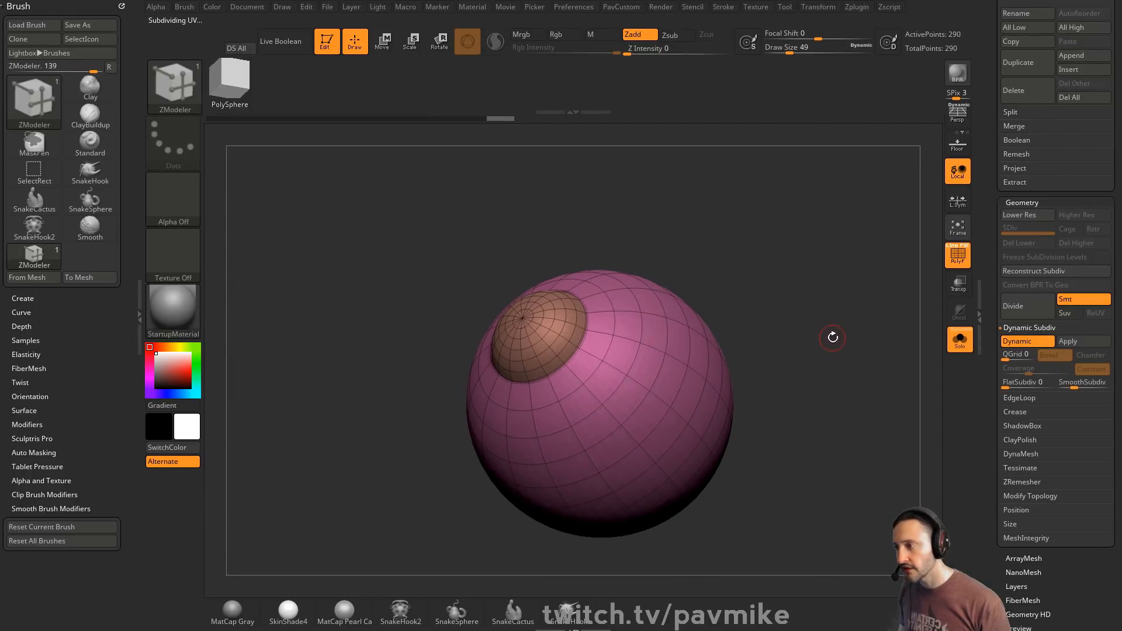
key(shift+d)
drag(854, 340, 843, 279)
key(d)
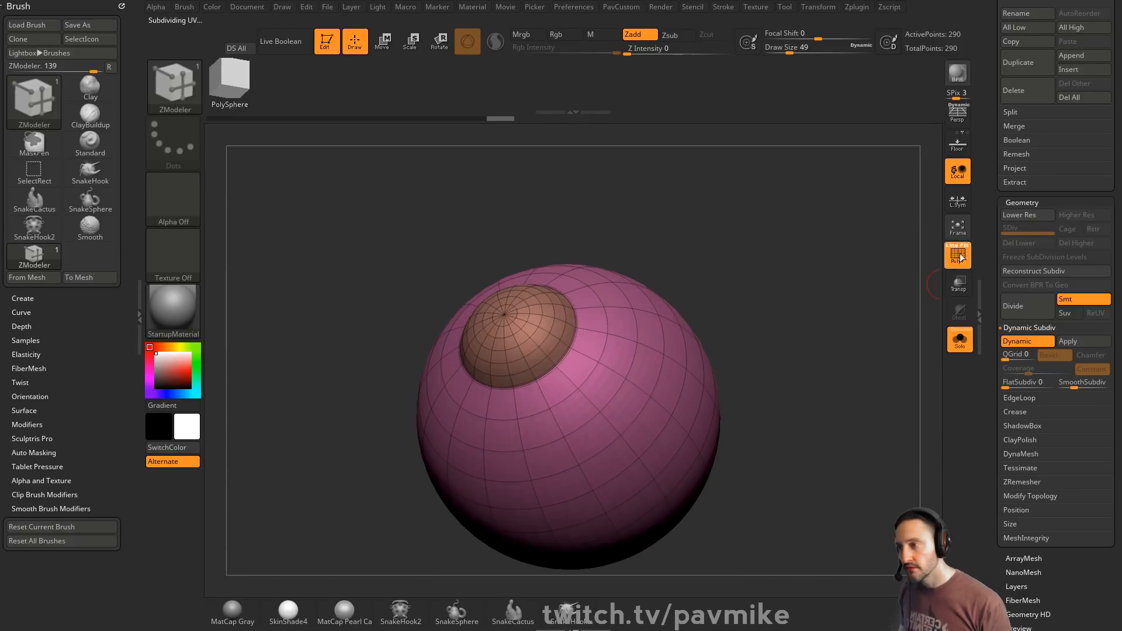
click(964, 257)
click(966, 257)
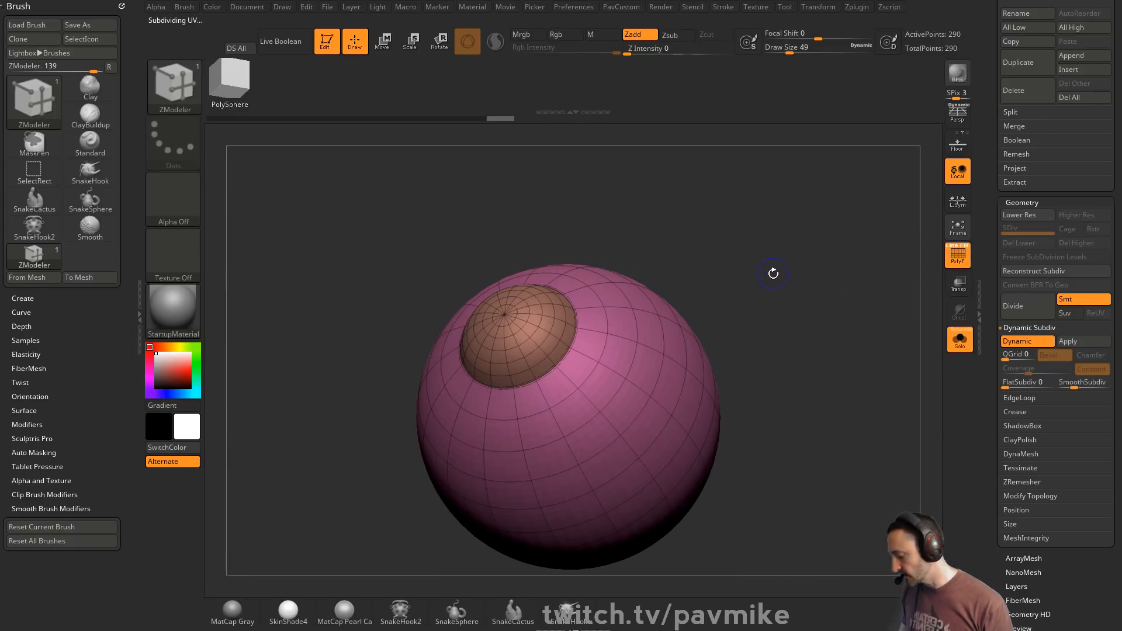
key(shift+d)
key(ctrl)
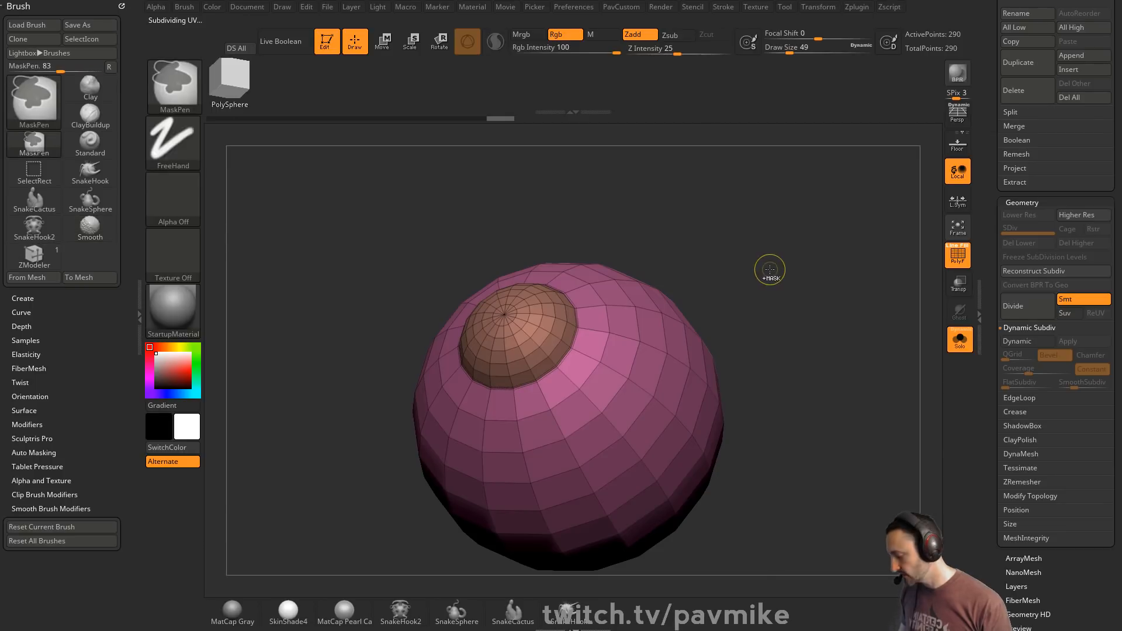
- Undo the creasing, the cap's polygroup and the domed patch, back to the sphere with its open hole
key(ctrl+z)
key(ctrl+z)
key(ctrl+z)
key(ctrl+z)
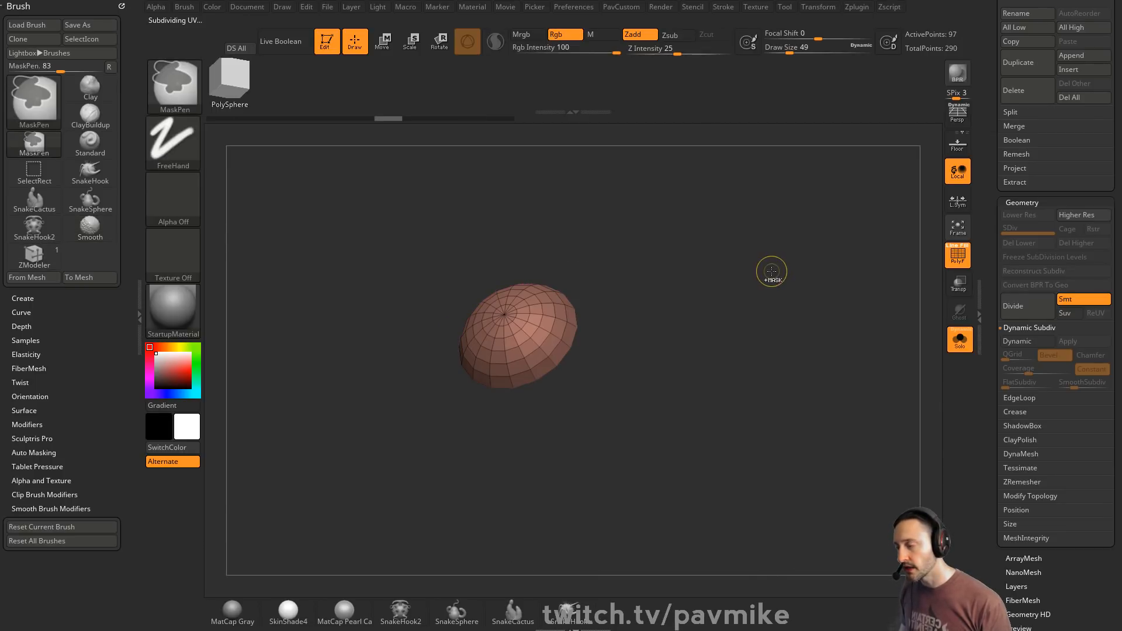
key(ctrl+z)
key(ctrl+z)
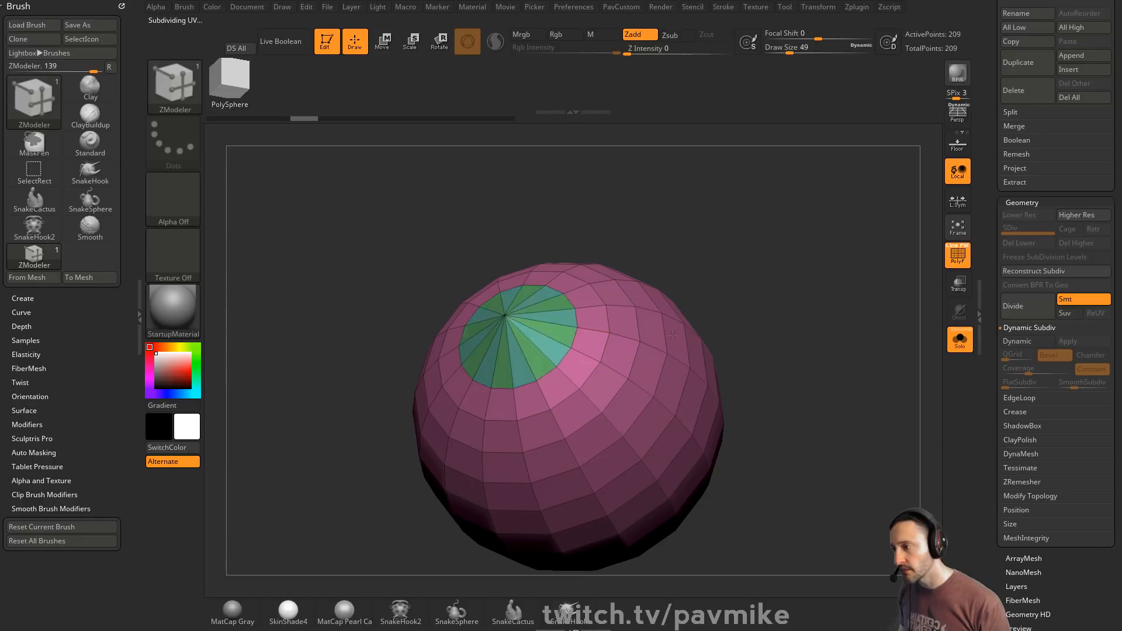
key(ctrl+z)
key(ctrl+z)
key(ctrl+z)
key(ctrl+z)
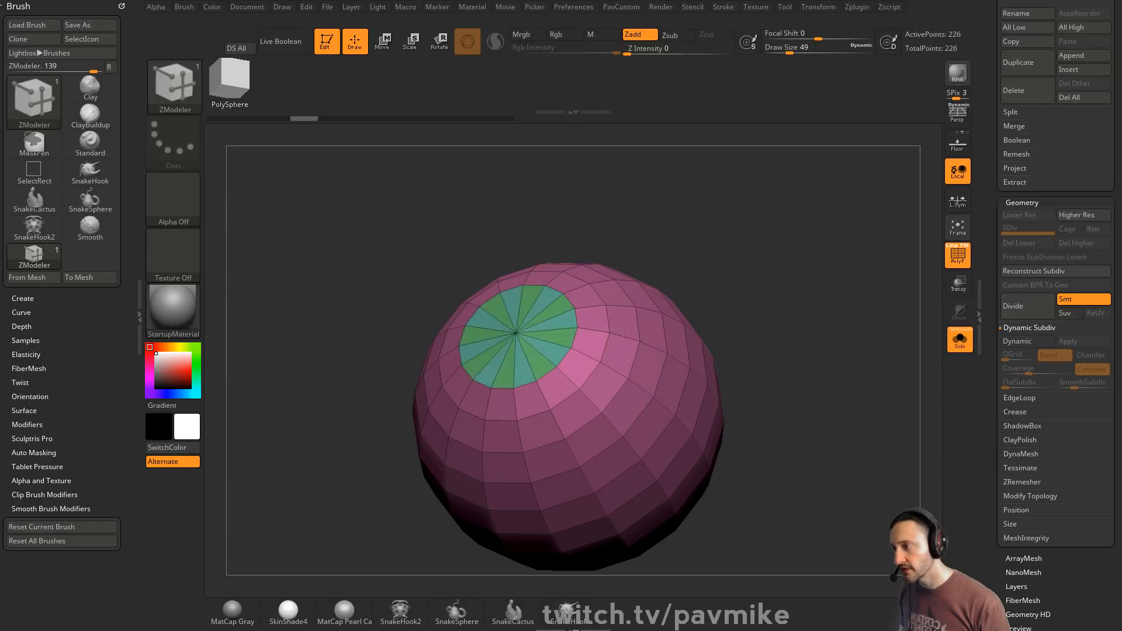
key(ctrl+z)
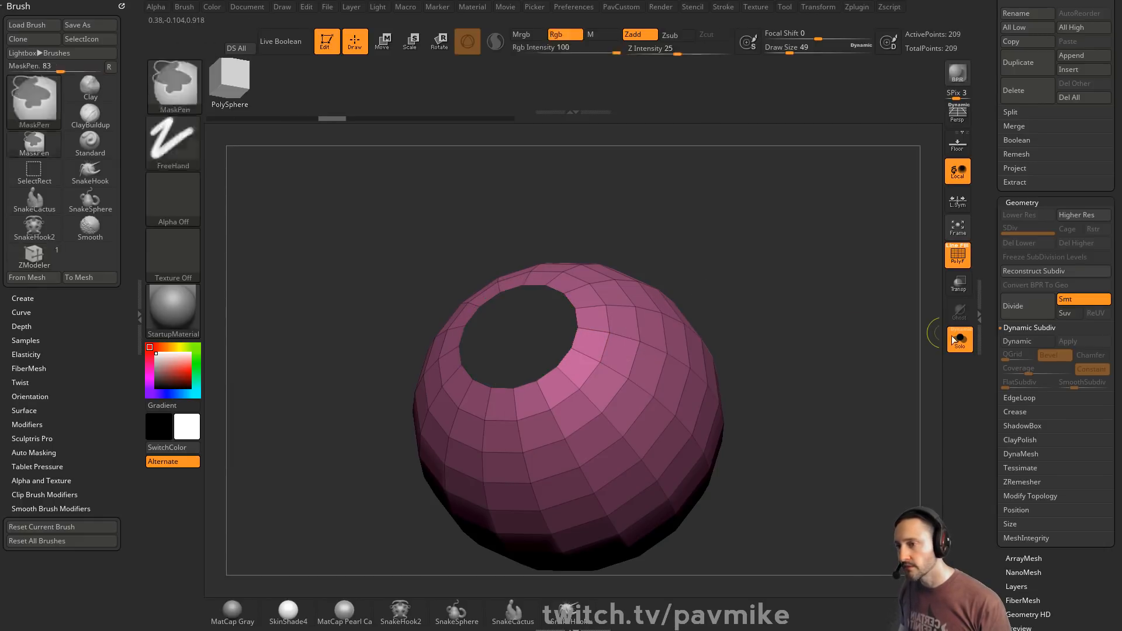
- Flip the sphere's normals so its inner surface can be worked on
scroll(1052, 172, up, 5)
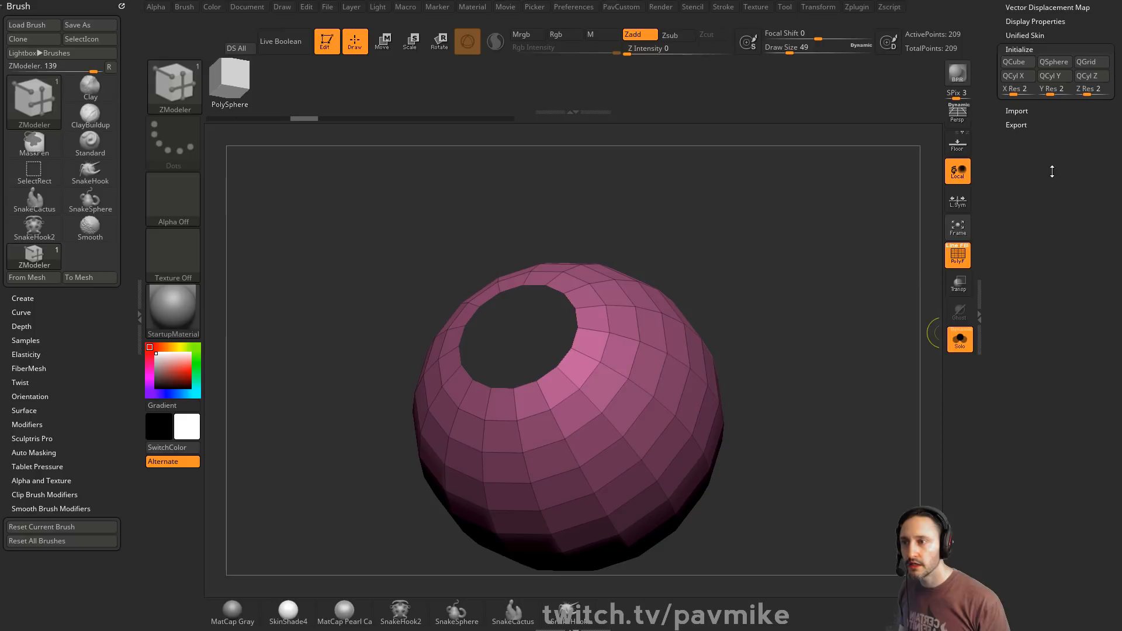
scroll(1024, 36, up, 2)
click(1024, 36)
drag(778, 351, 704, 243)
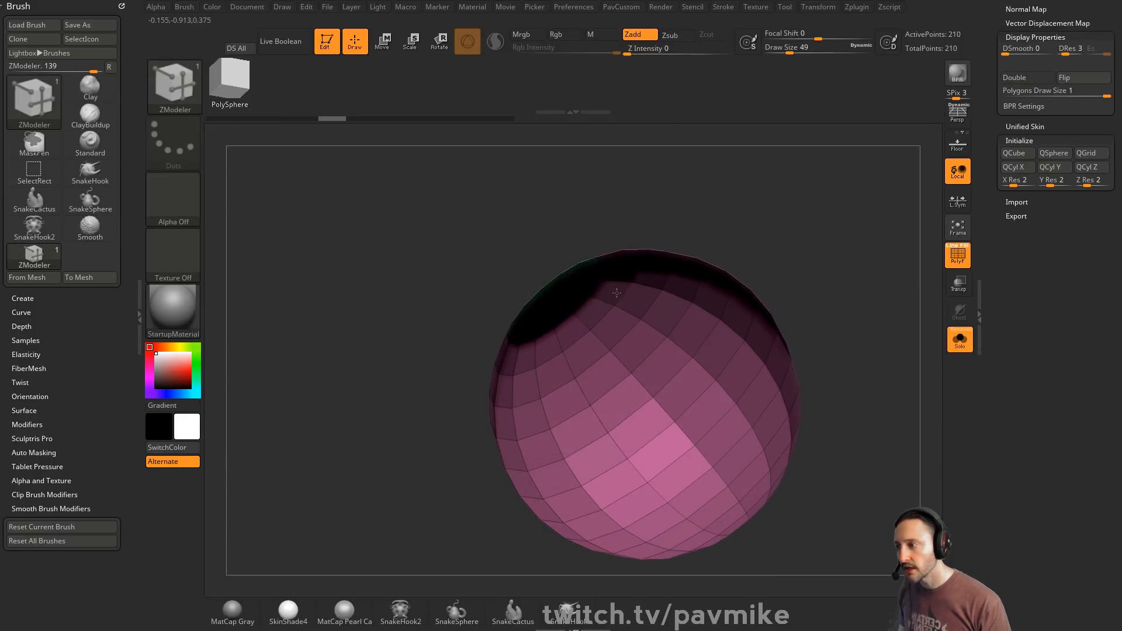
- Close the opening with a domed patch curving into the sphere and flip the normals back outward
drag(617, 293, 694, 316)
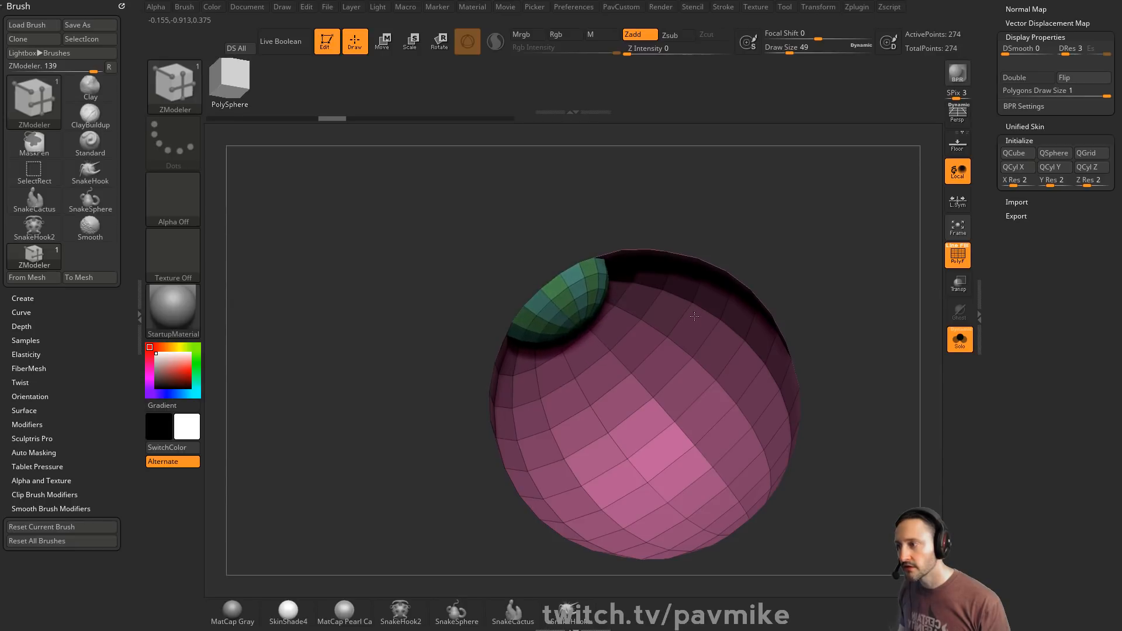
scroll(992, 113, up, 4)
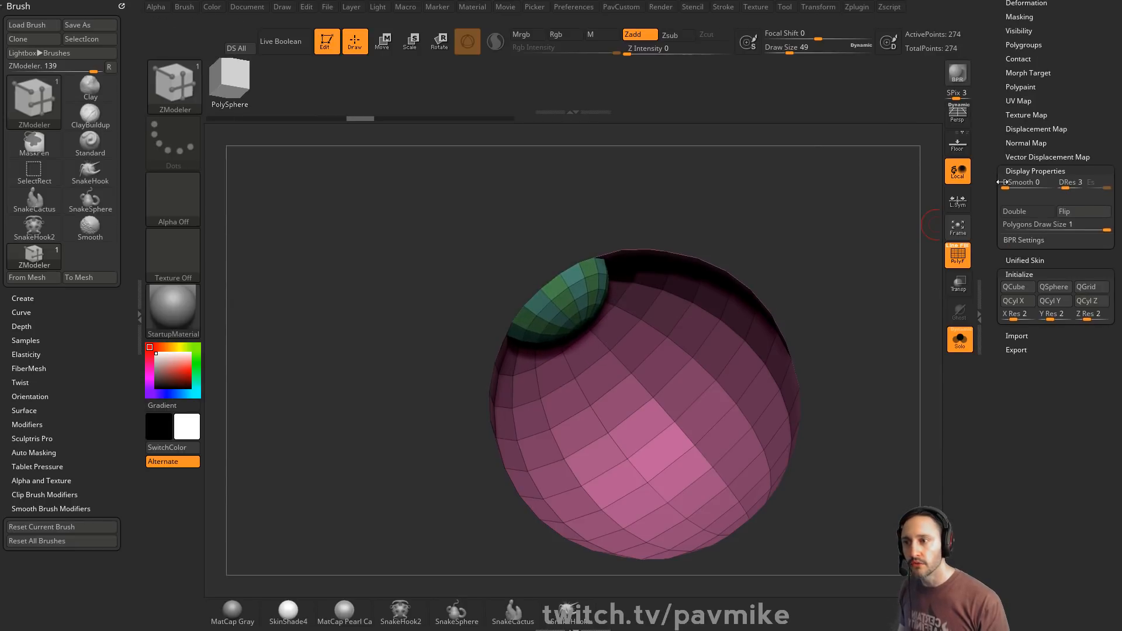
click(1067, 210)
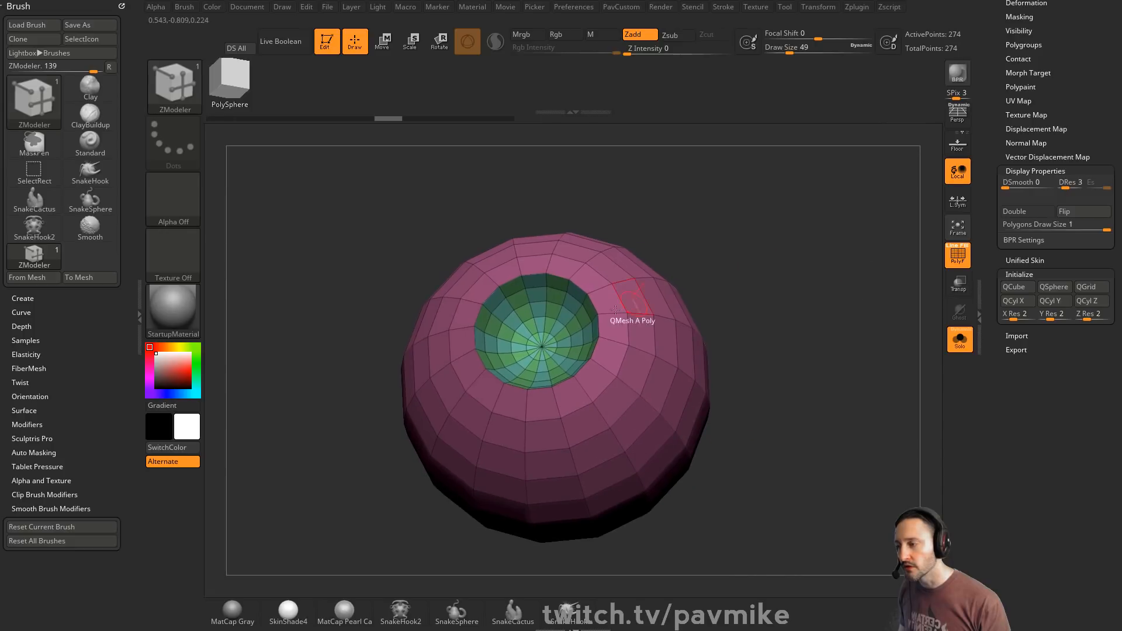
- Isolate the concave patch, assign it its own polygroup and show the whole sphere again
ctrl+shift+click(562, 330)
ctrl+shift+click(816, 256)
mouse_move(817, 256)
mouse_down()
mouse_move(760, 257)
mouse_move(817, 257)
mouse_up()
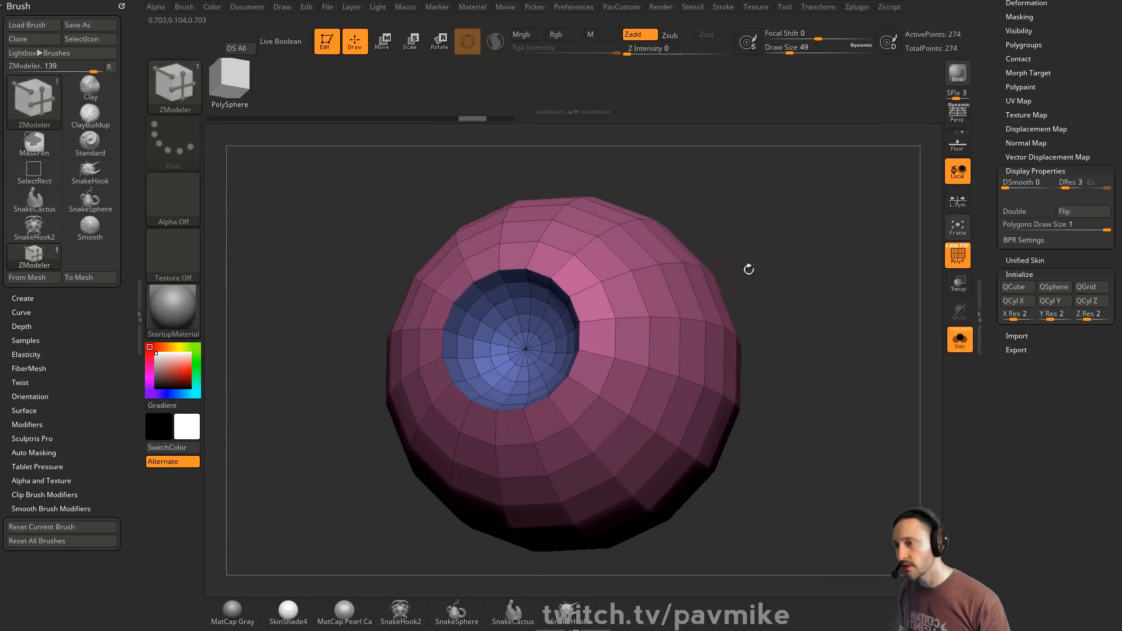
- Try to raise the concave patch's inner rings with QMesh on Polygroup All, then undo it
drag(987, 207, 988, 304)
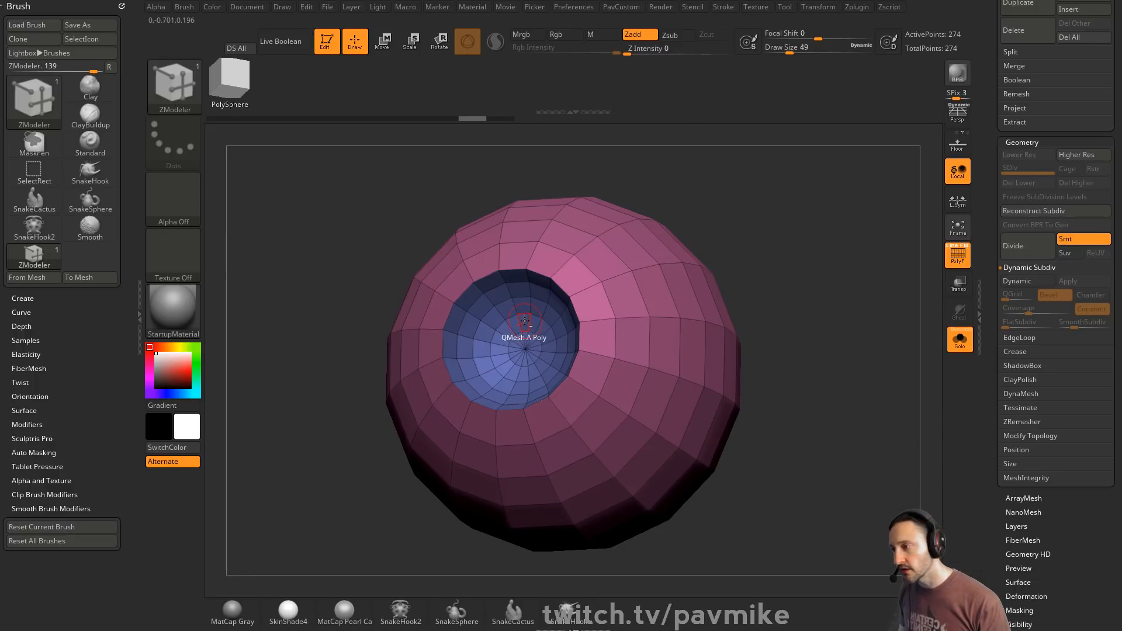
mouse_move(525, 328)
mouse_down()
mouse_move(526, 369)
mouse_move(523, 347)
mouse_up()
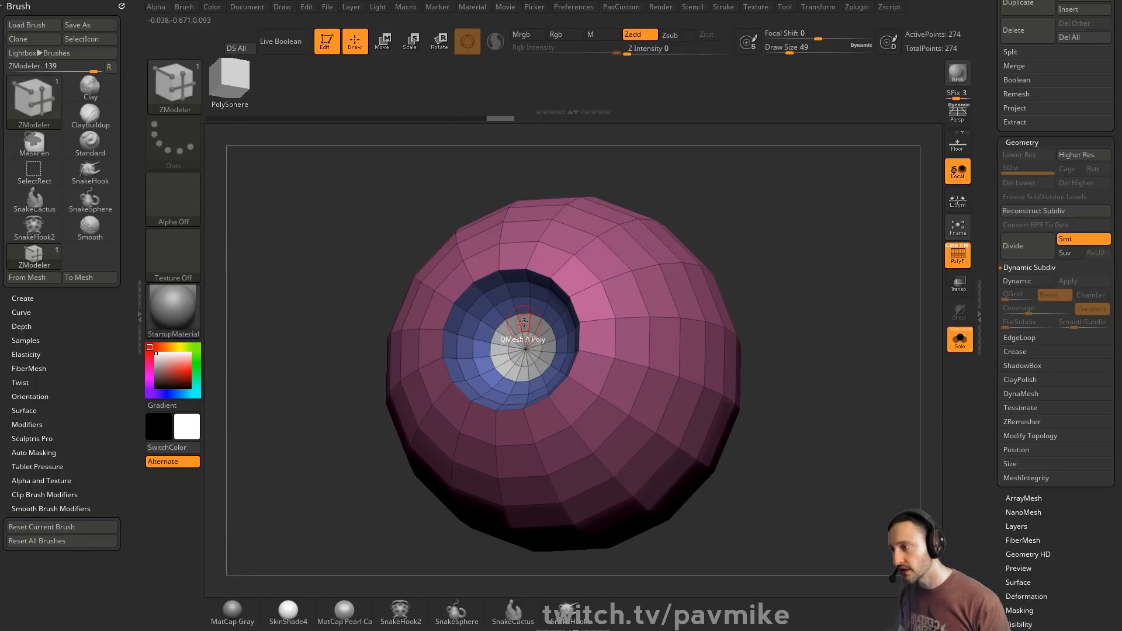
key(space)
click(591, 312)
ctrl+right_drag(737, 196, 706, 223)
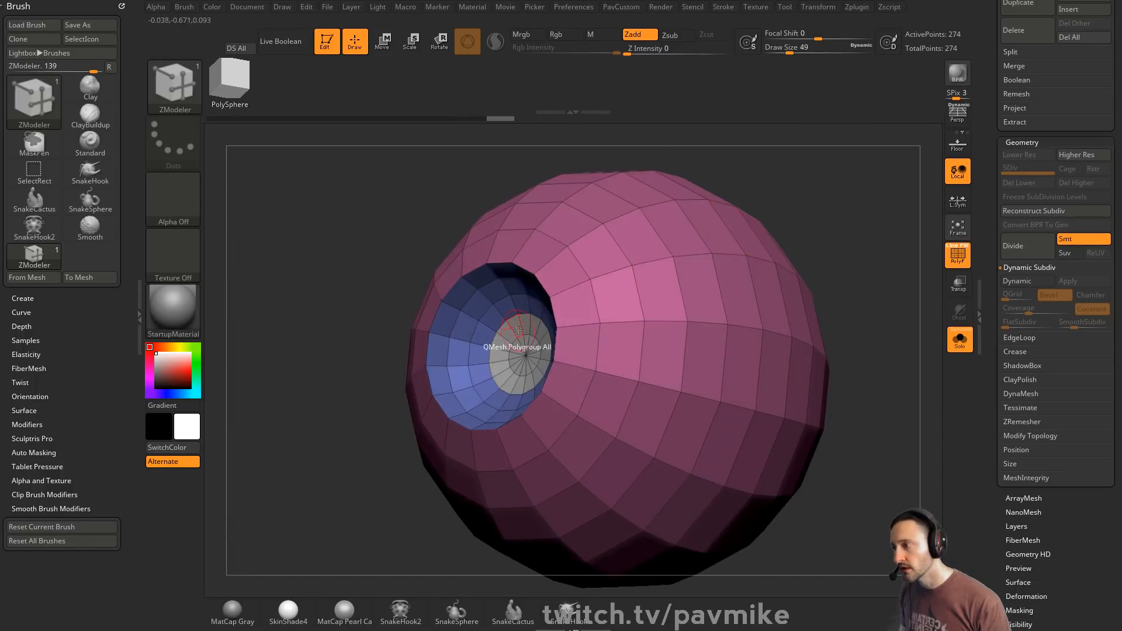
drag(520, 349, 509, 326)
shift+right_drag(672, 233, 713, 259)
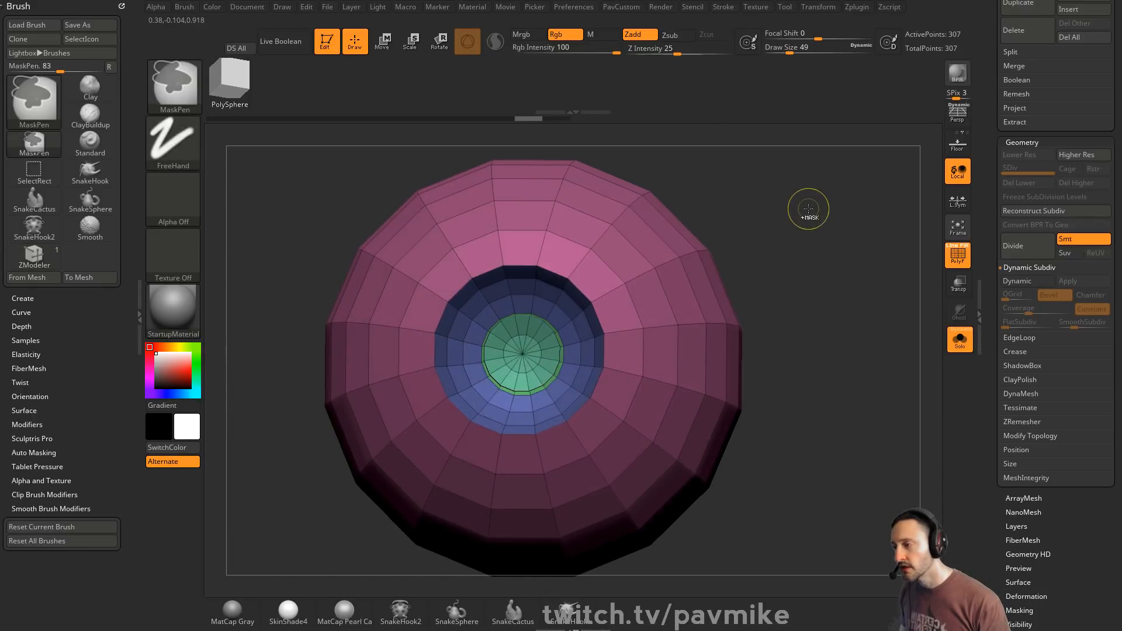
key(ctrl+z)
right_drag(809, 211, 889, 257)
key(ctrl+z)
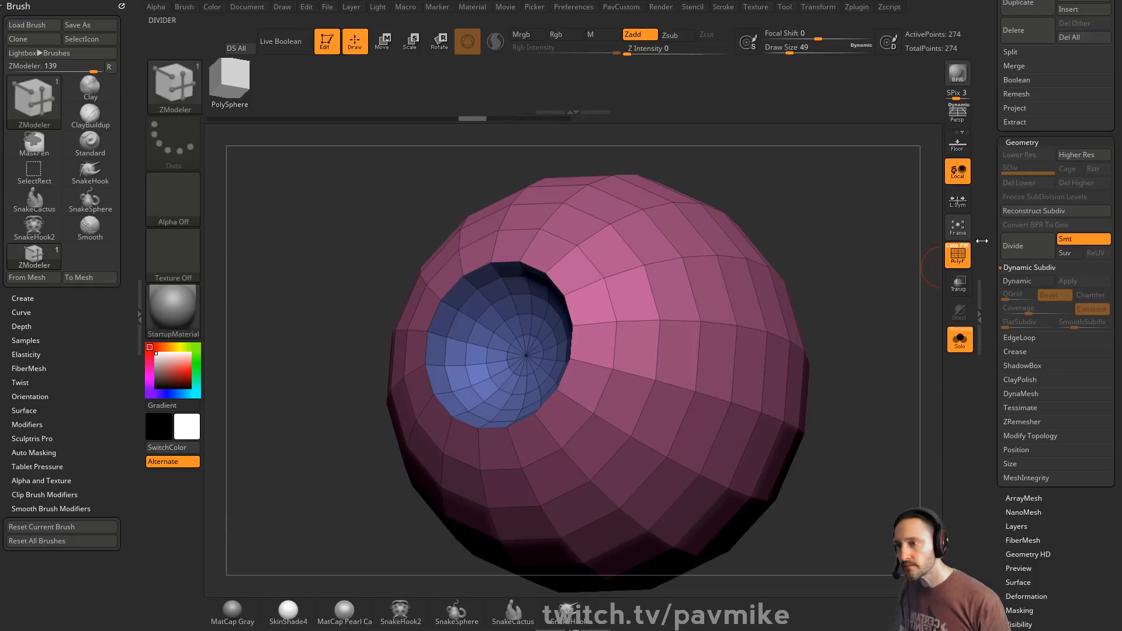
- Duplicate the eyeball subtool and delete everything from the copy except the central disc of the concave patch
scroll(1024, 456, up, 8)
click(1020, 477)
shift+right_drag(877, 292, 526, 327)
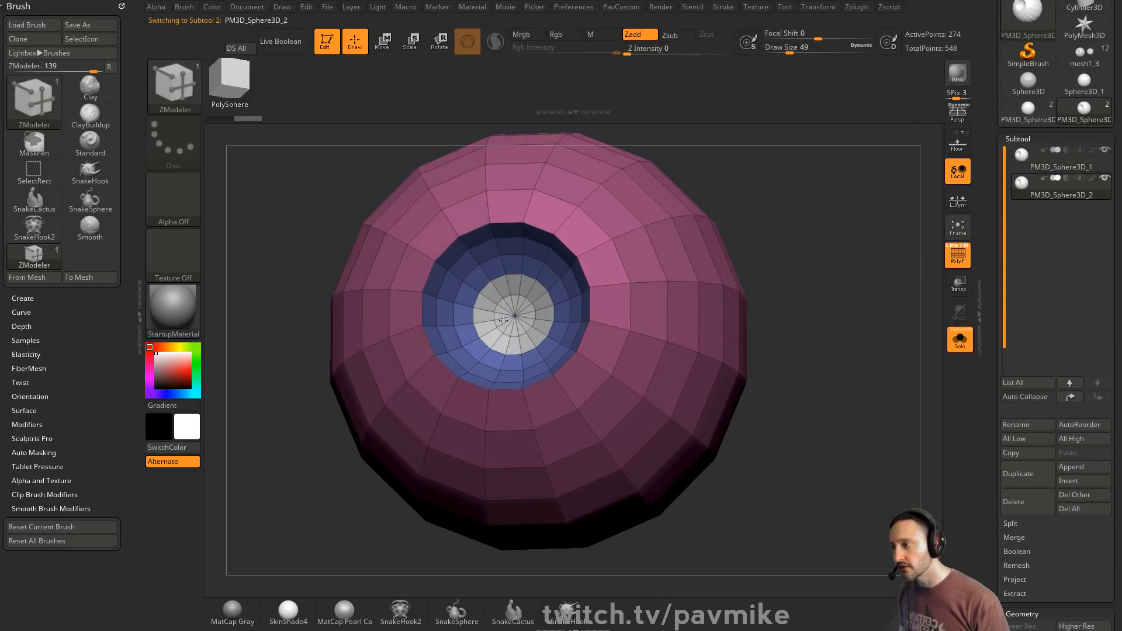
ctrl+shift+click(520, 328)
key(shift+q)
click(806, 176)
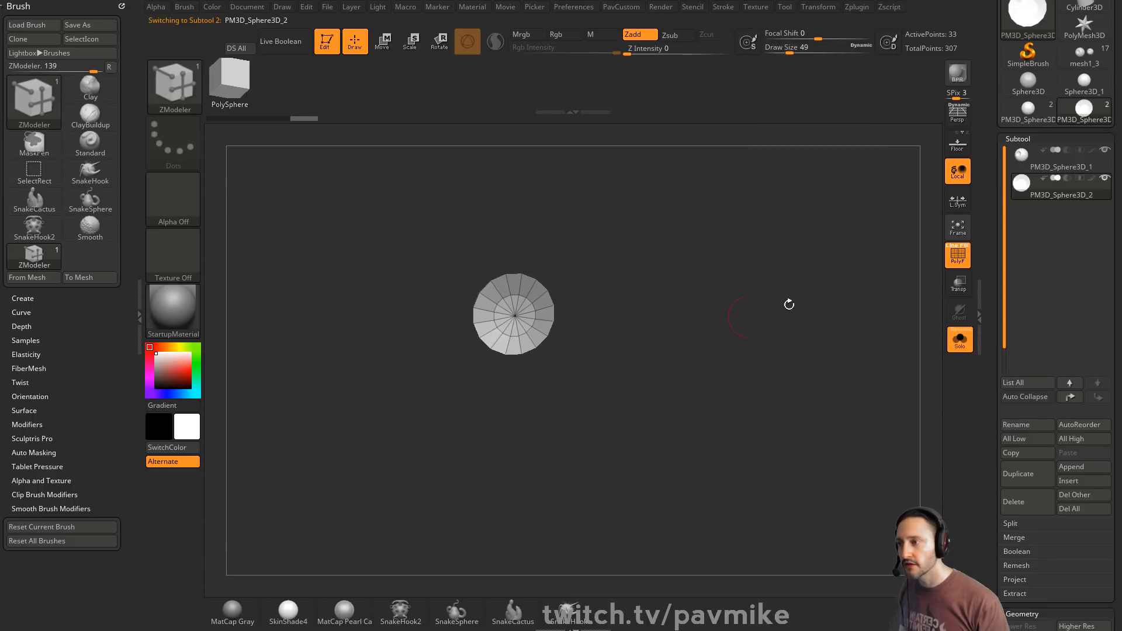
- Thicken the separated disc into a solid pupil with QMesh targeting Island
key(space)
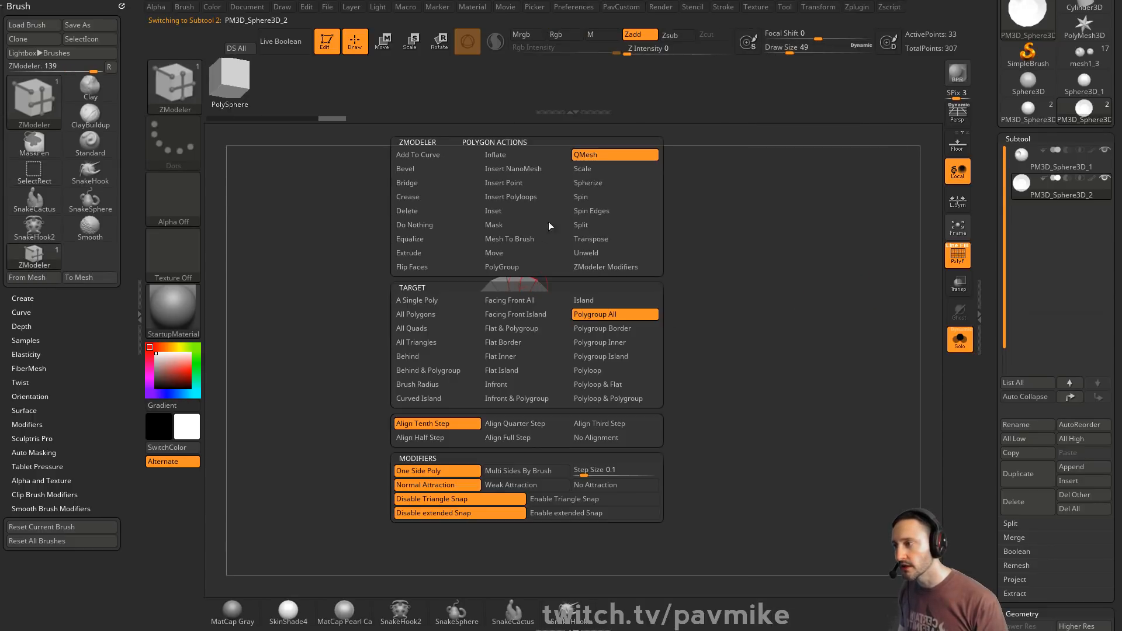
click(614, 302)
drag(529, 287, 518, 285)
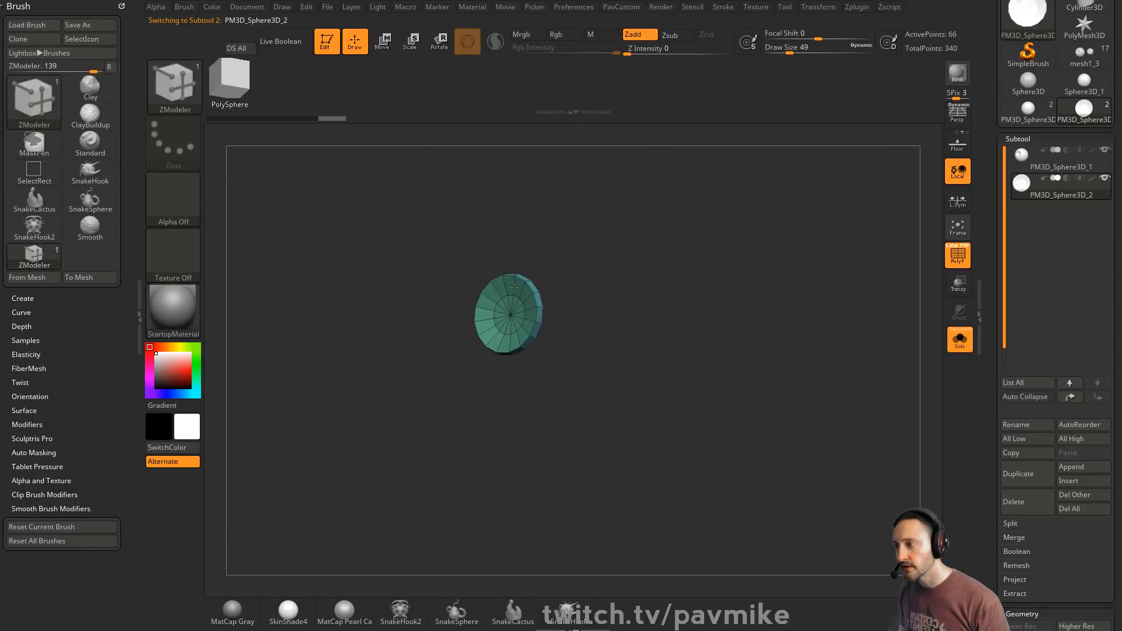
- Crease the pupil disc's polygroup borders, lower its crease level and enable Dynamic Subdiv
key(shift+q)
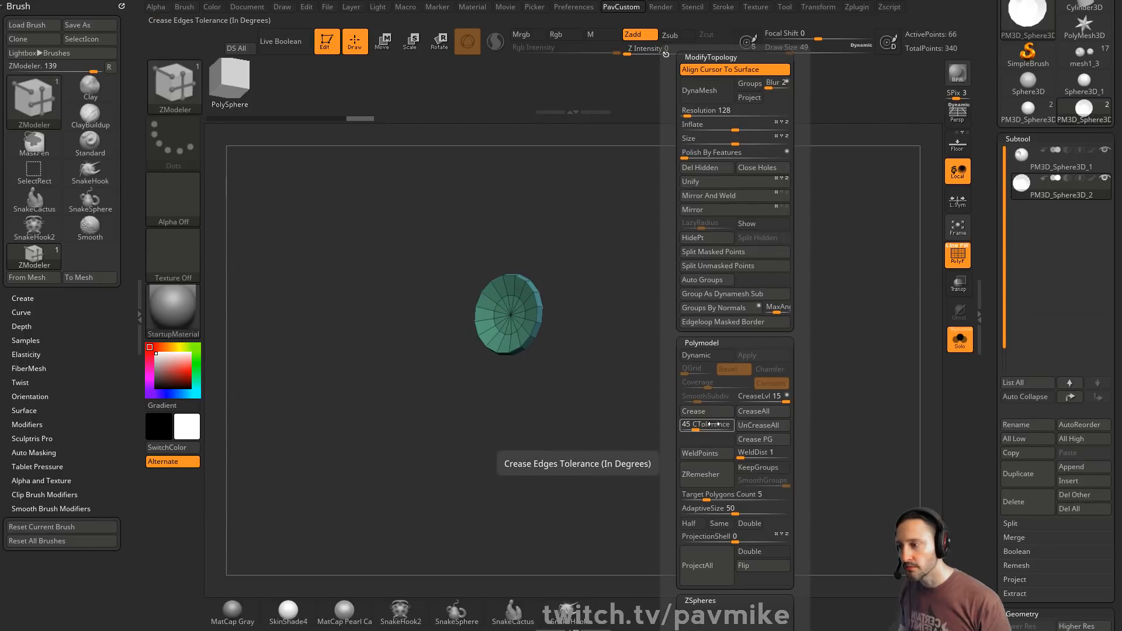
click(754, 439)
key(d)
drag(762, 399, 750, 401)
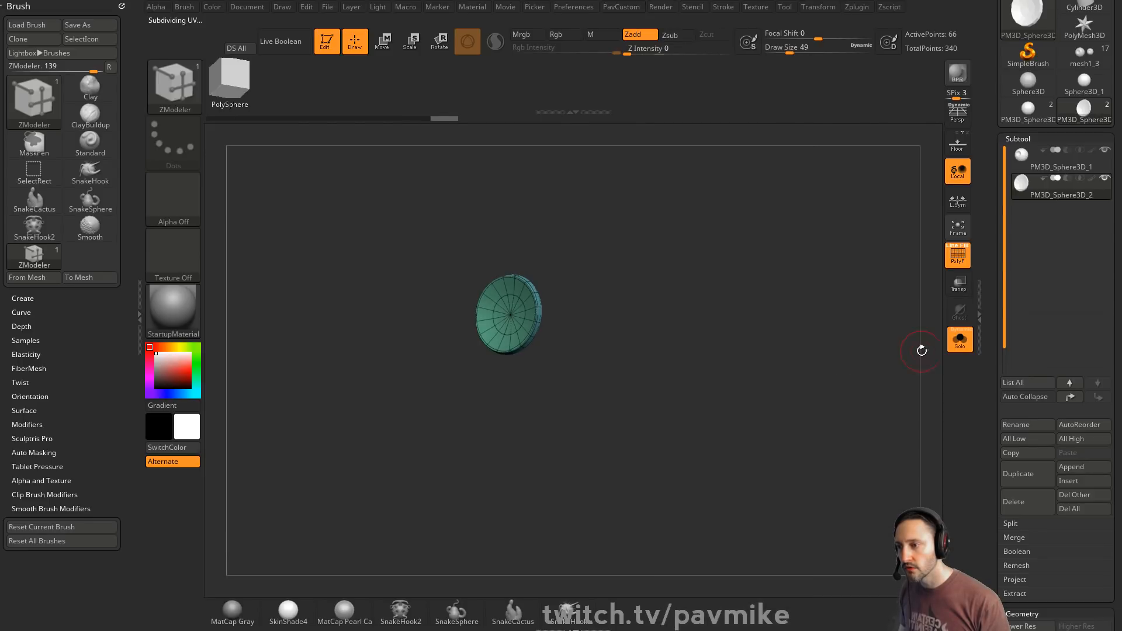
- Show both subtools, crease the eyeball's polygroup borders at crease level 3 and enable Dynamic Subdiv on it
click(960, 340)
drag(832, 292, 874, 266)
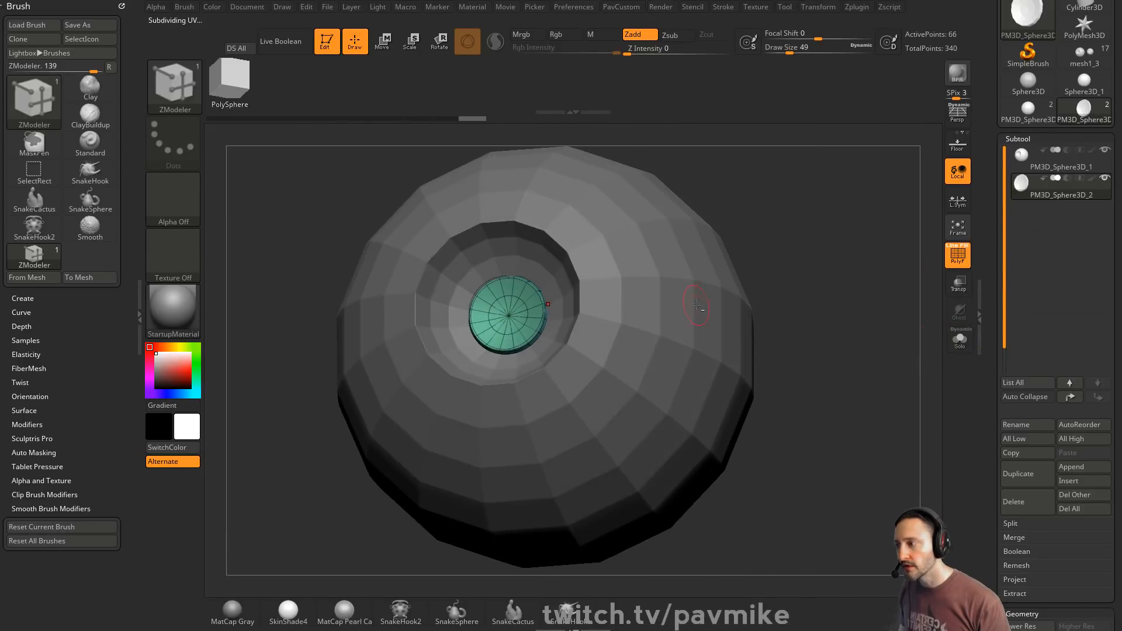
alt+click(701, 307)
key(2)
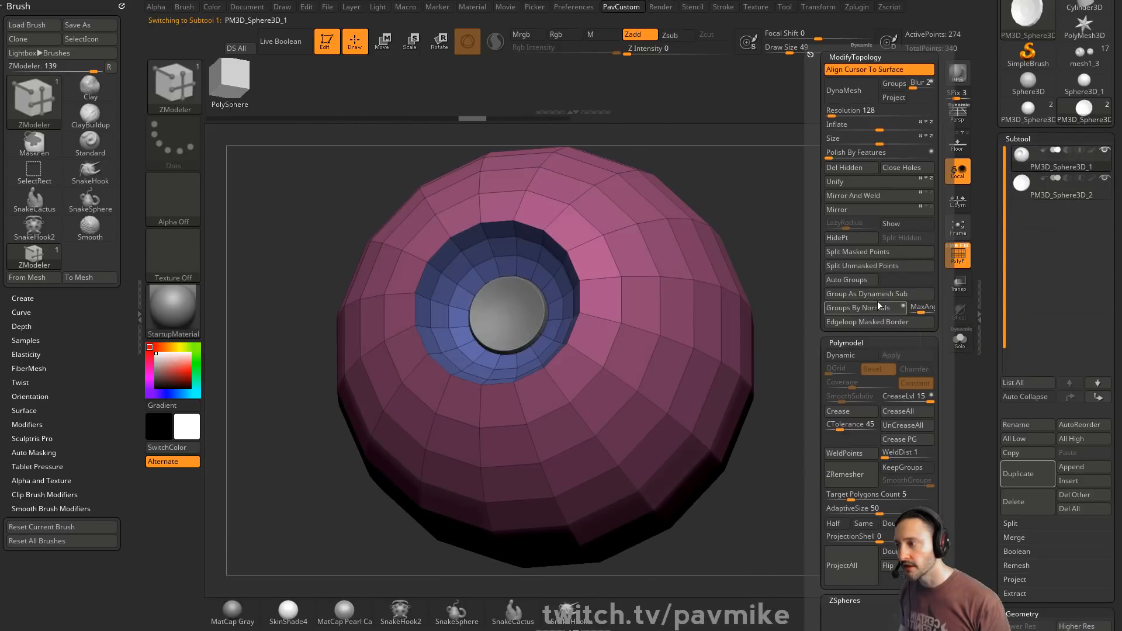
click(898, 441)
drag(897, 400, 849, 399)
click(840, 355)
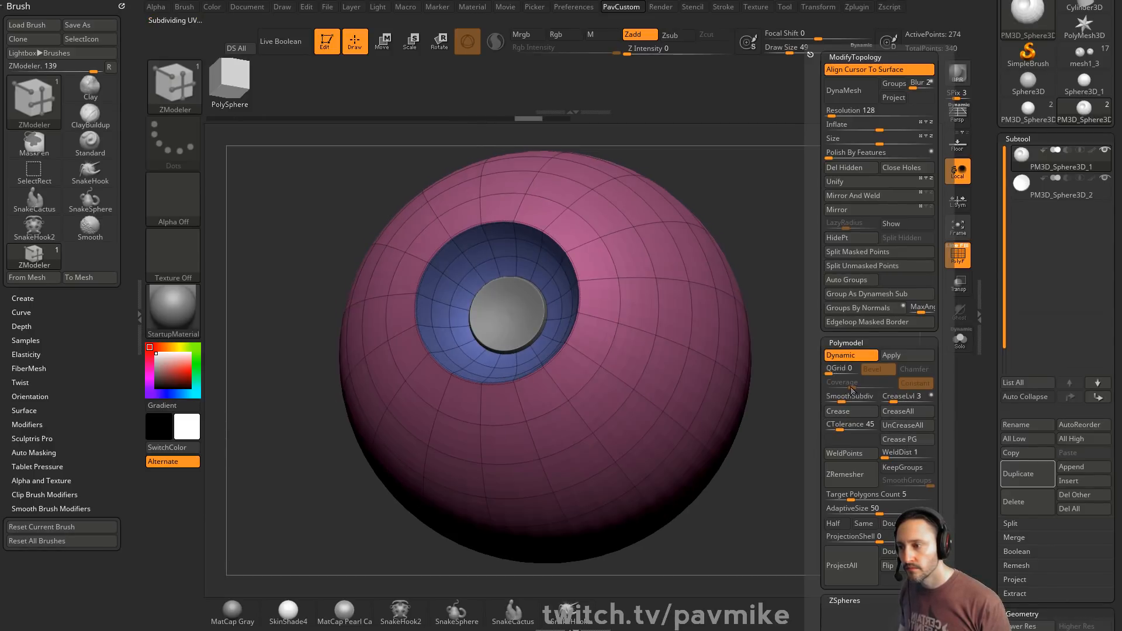
- Turn off the polyframe display and examine the sphere's round socket cutout from the side
click(953, 268)
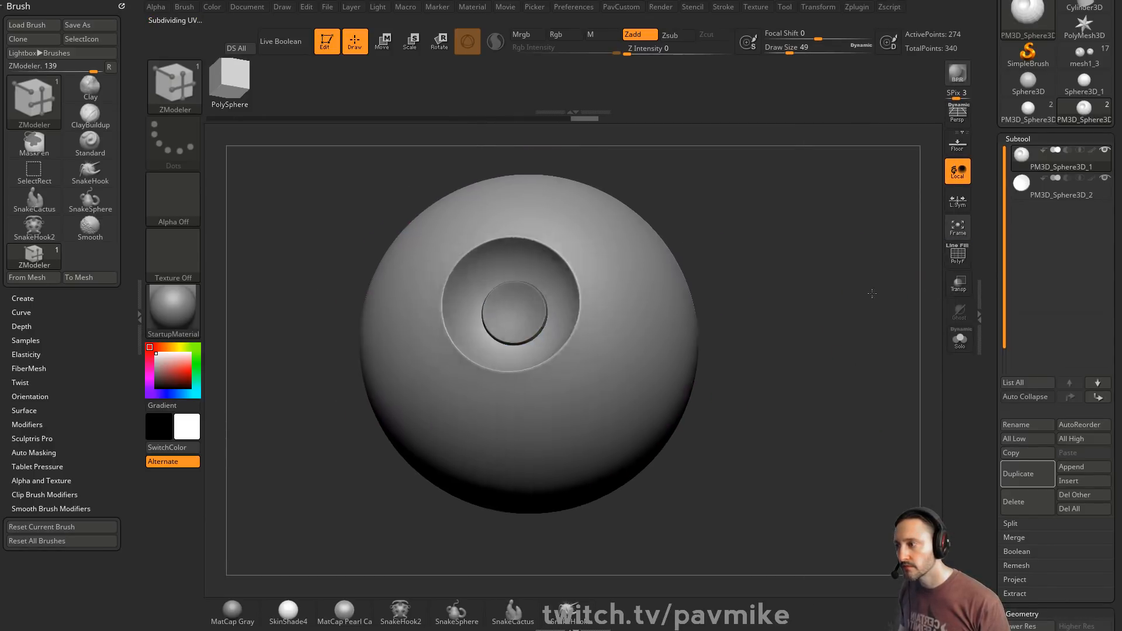
drag(932, 274, 853, 299)
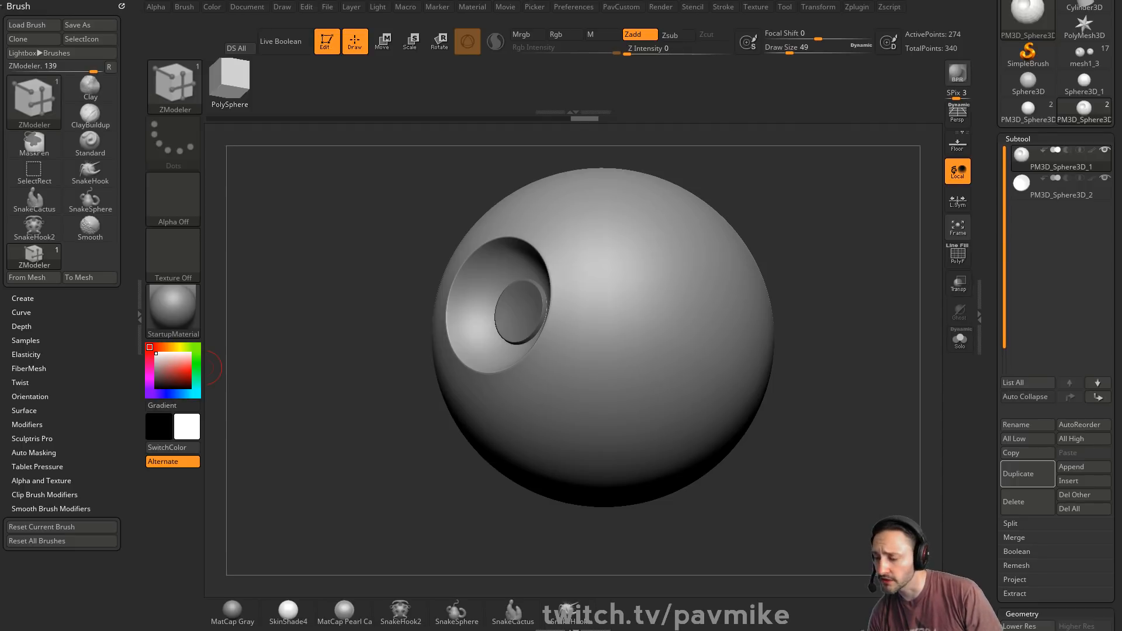
key(ctrl+s)
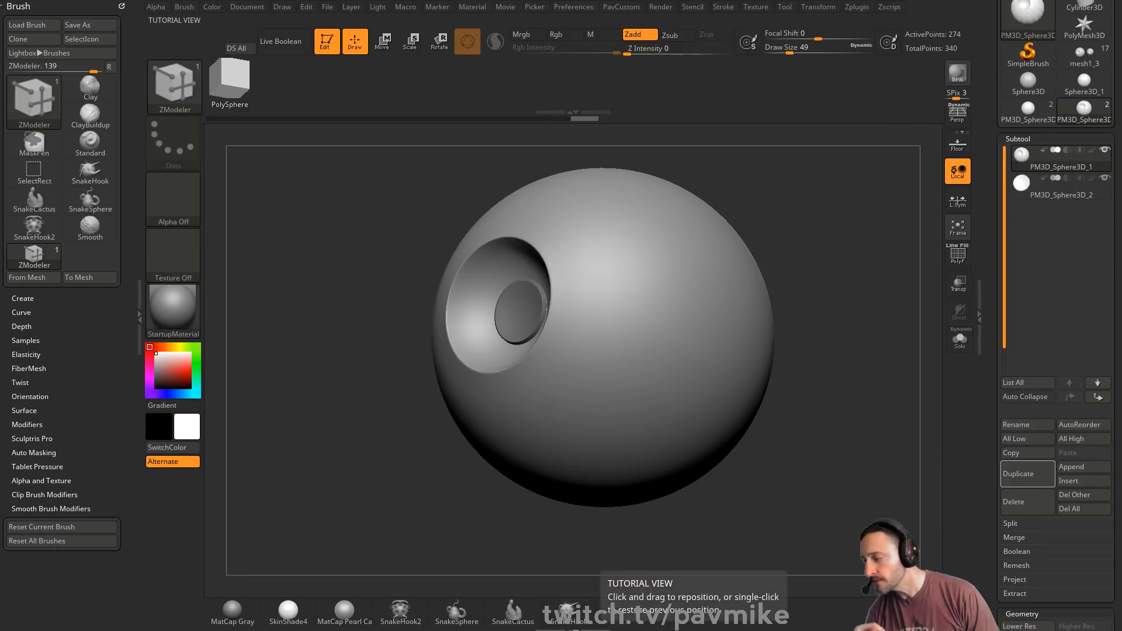
- Switch to the web browser and look through the YouTube channel's created playlists
key(alt+Tab)
key(alt+Left)
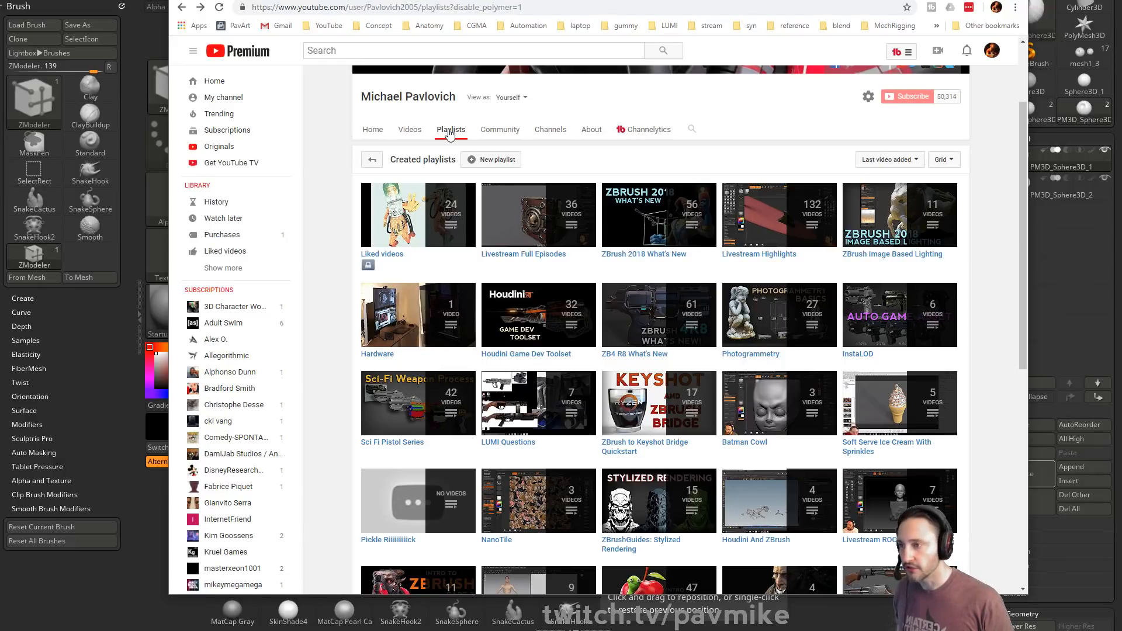
scroll(595, 520, down, 7)
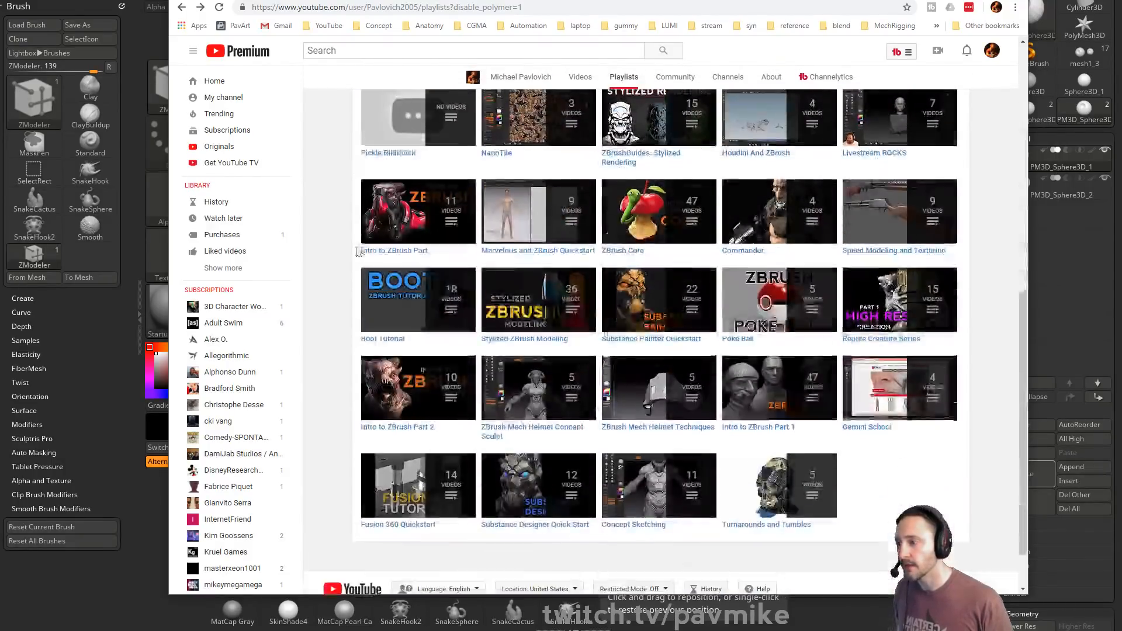
scroll(695, 480, up, 2)
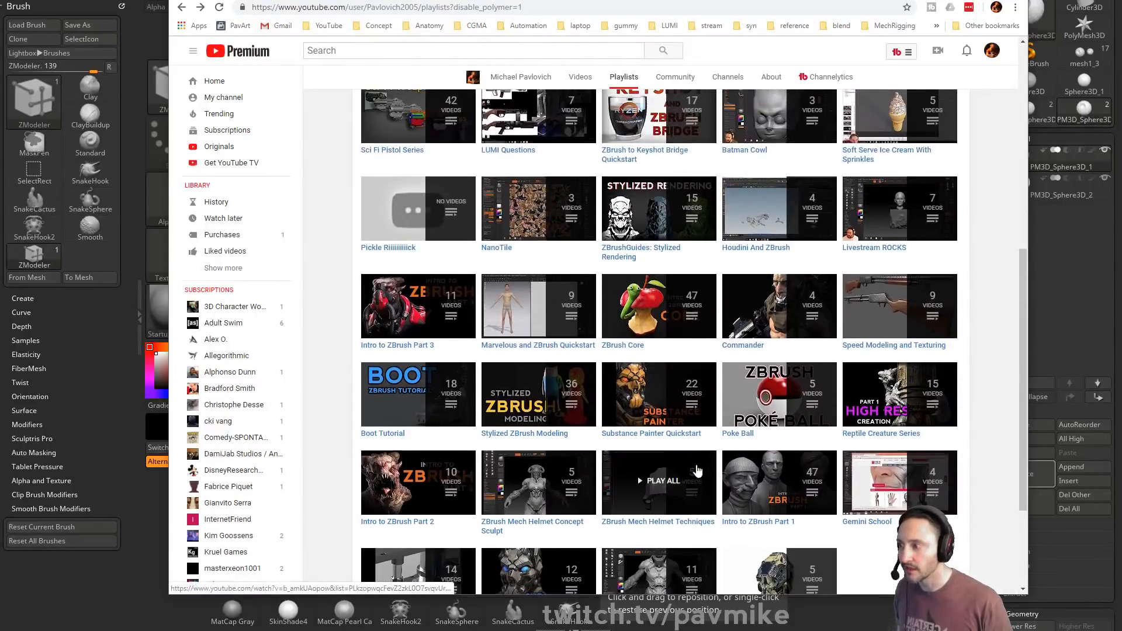
scroll(760, 316, up, 5)
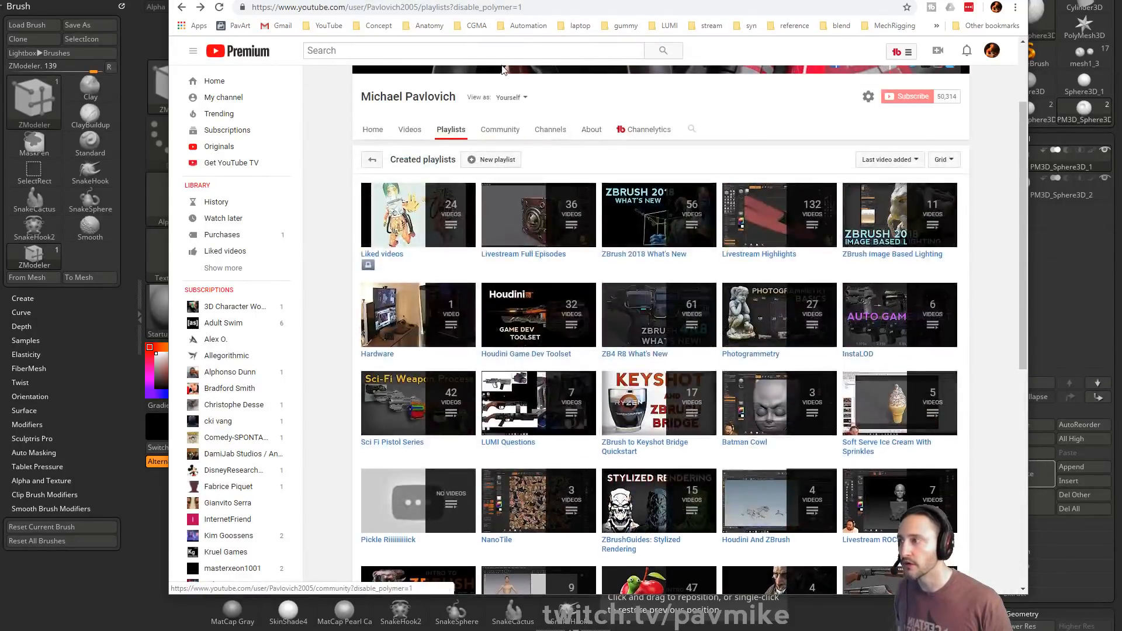
click(561, 9)
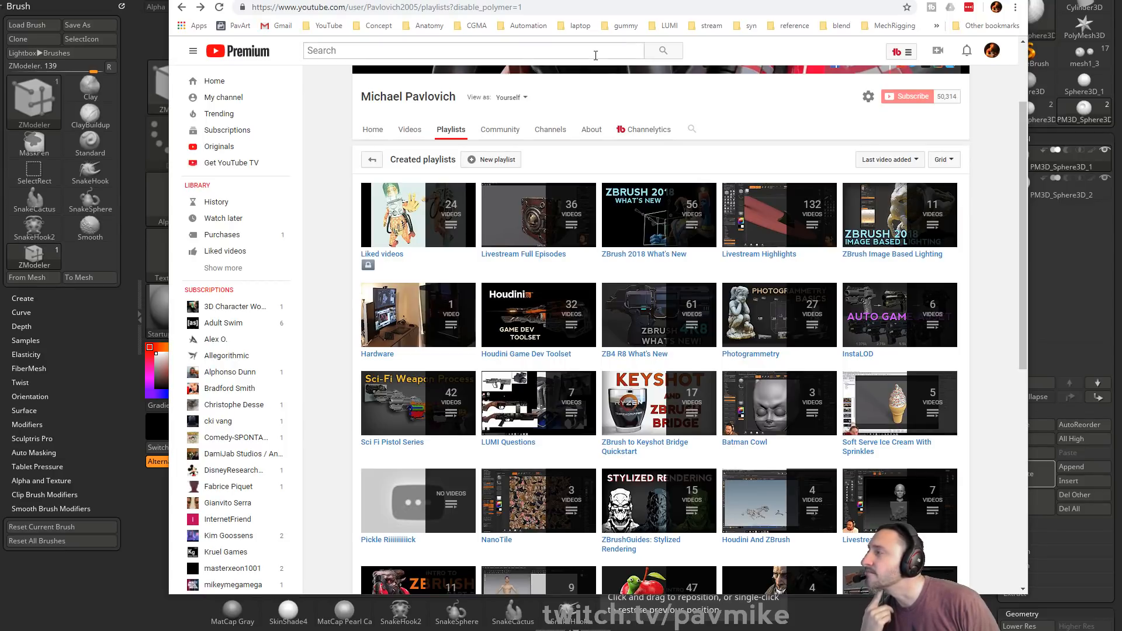
- Switch to ZBrush and remove the docked Brush palette from the tray
key(alt+Tab)
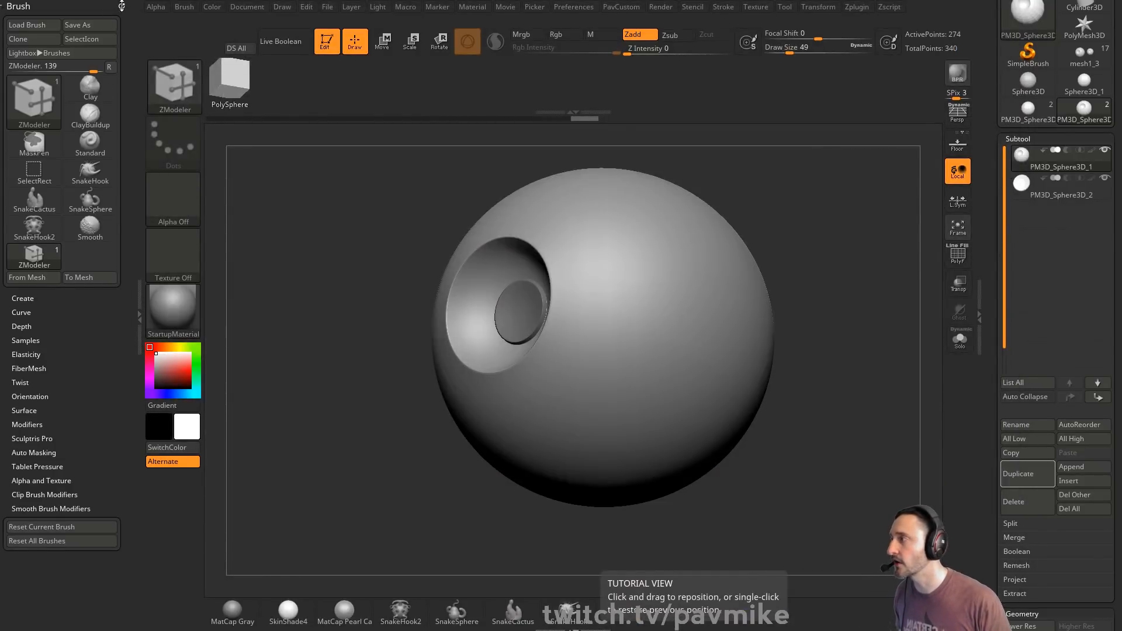
click(121, 6)
- Switch to the browser, open the ZB4 R8 What's New playlist and look through its video list
key(alt+Tab)
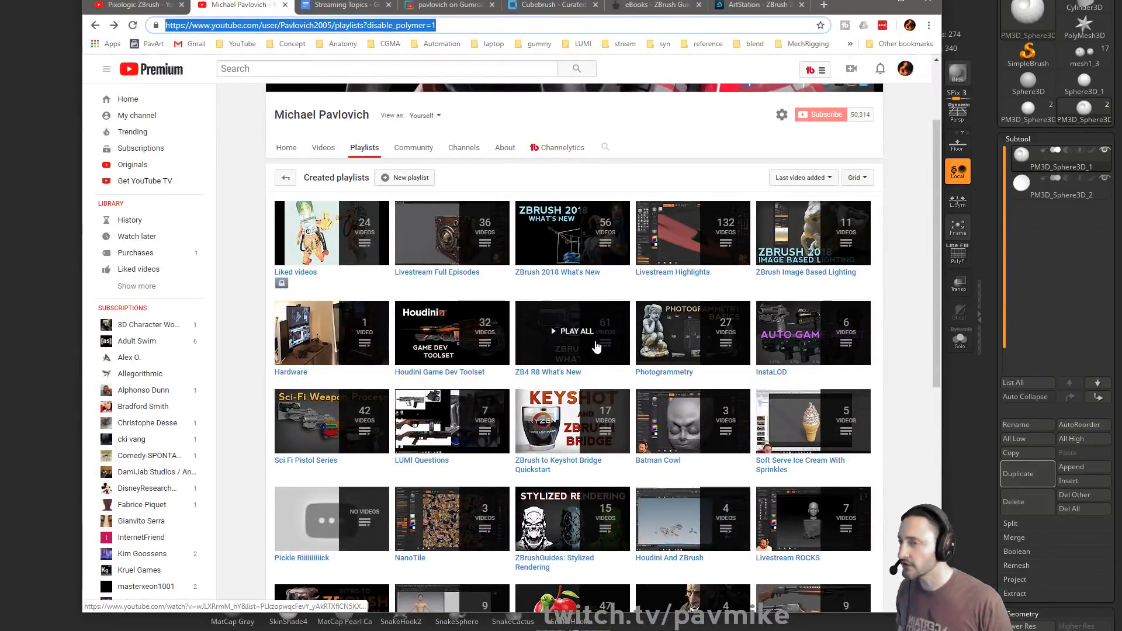
scroll(596, 347, down, 2)
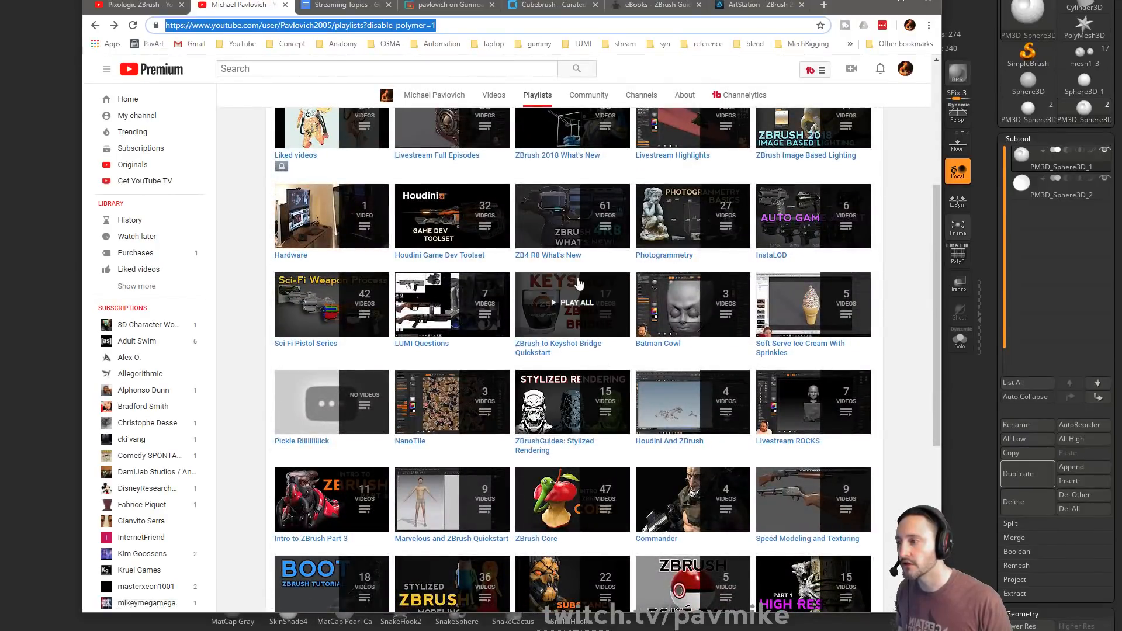
click(566, 258)
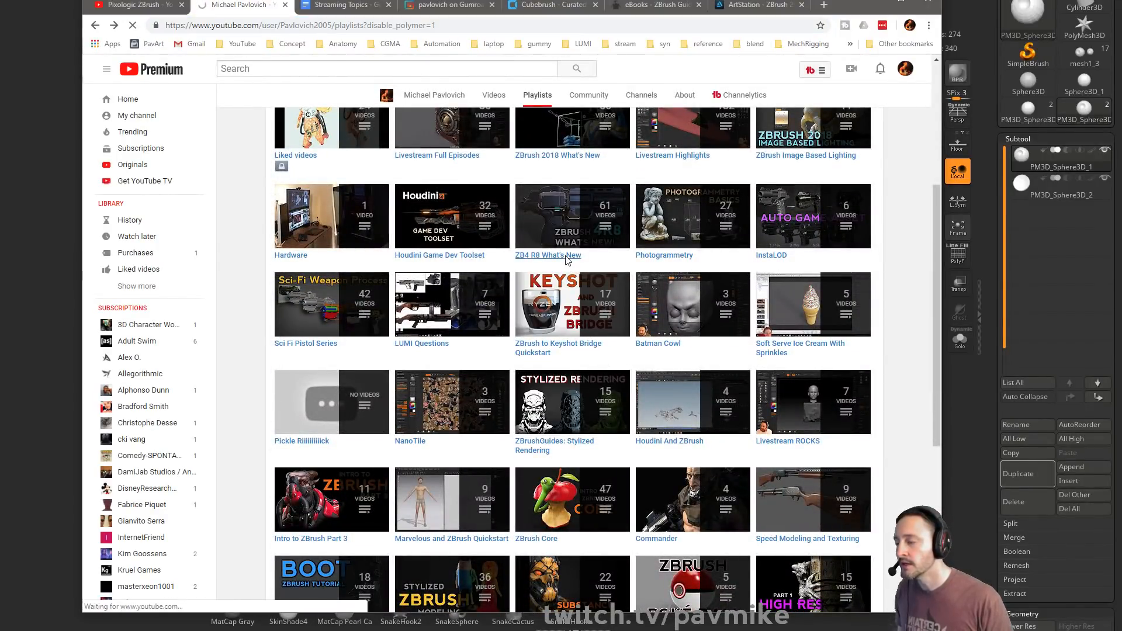
scroll(529, 335, down, 7)
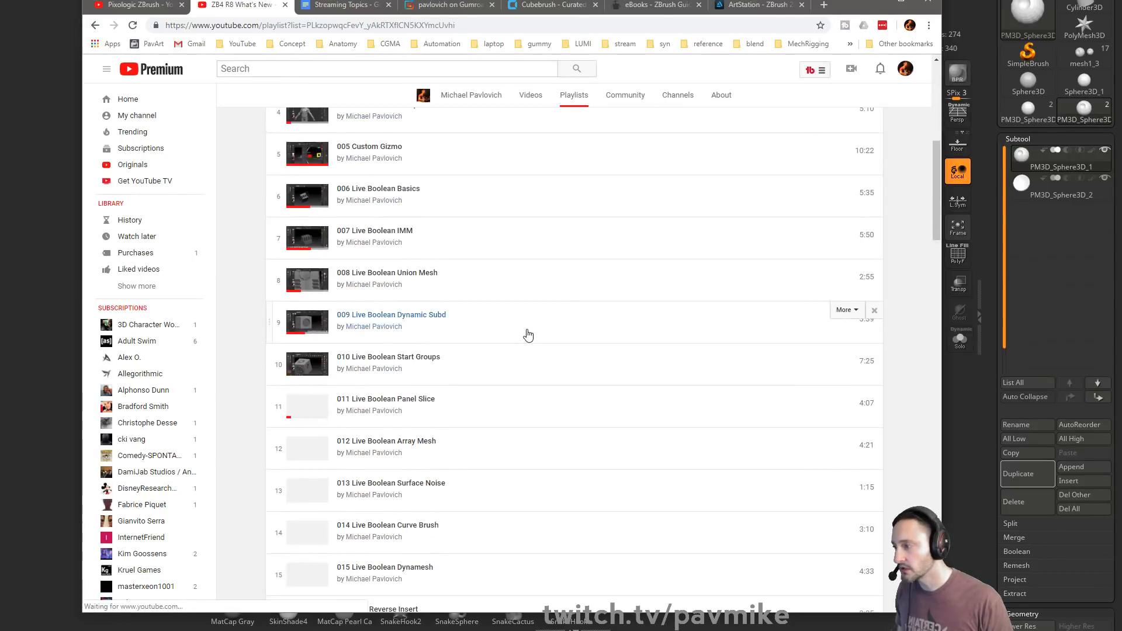
scroll(528, 335, down, 11)
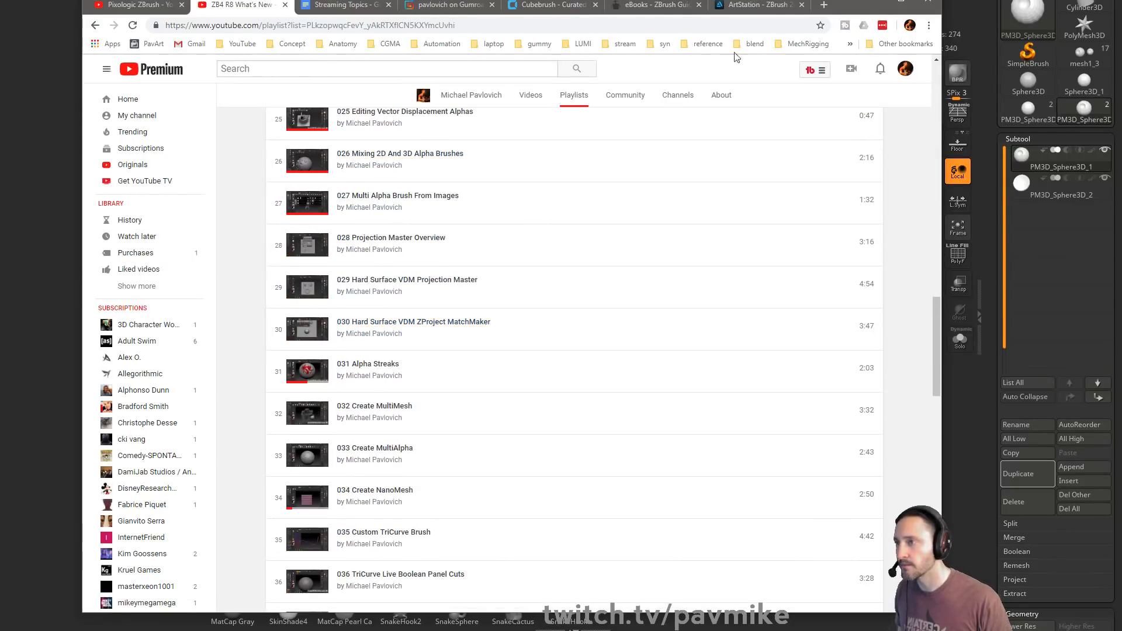
- Switch to ZBrush and choose the PolyMesh3D star as the active tool
key(alt+Tab)
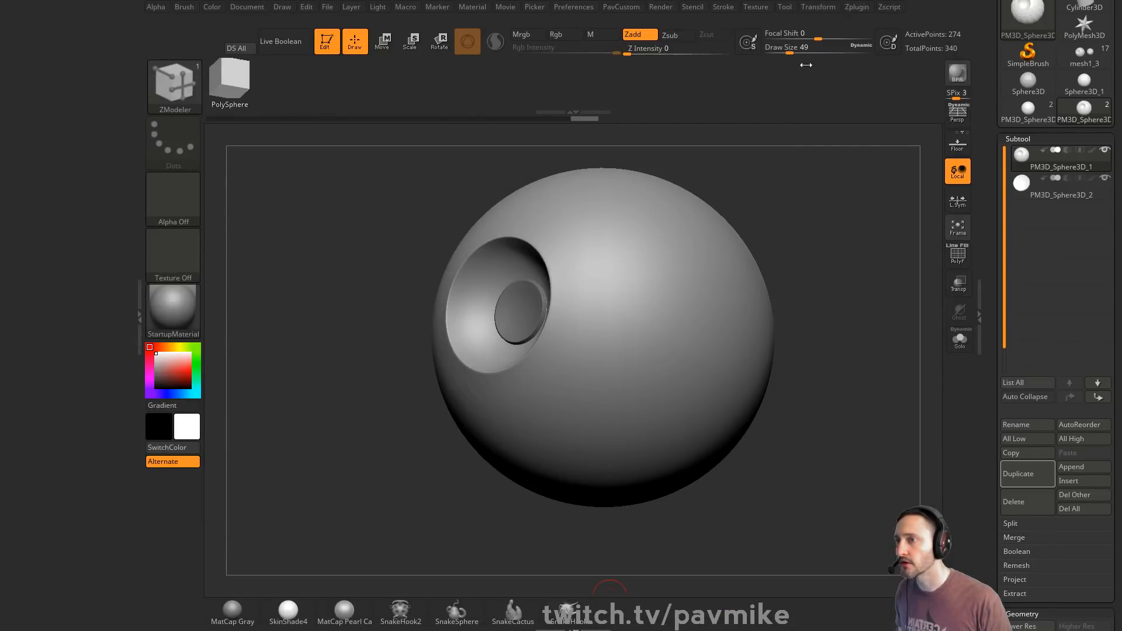
click(1029, 54)
click(467, 198)
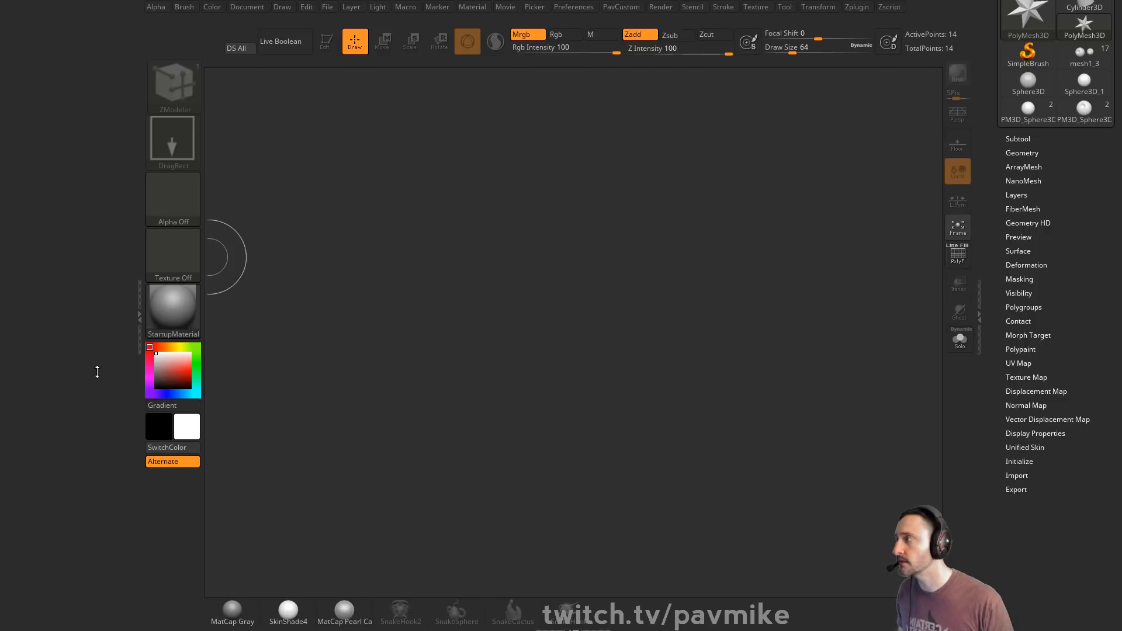
- Dock the Brush palette and the Zplugin palette in the empty side tray
click(862, 7)
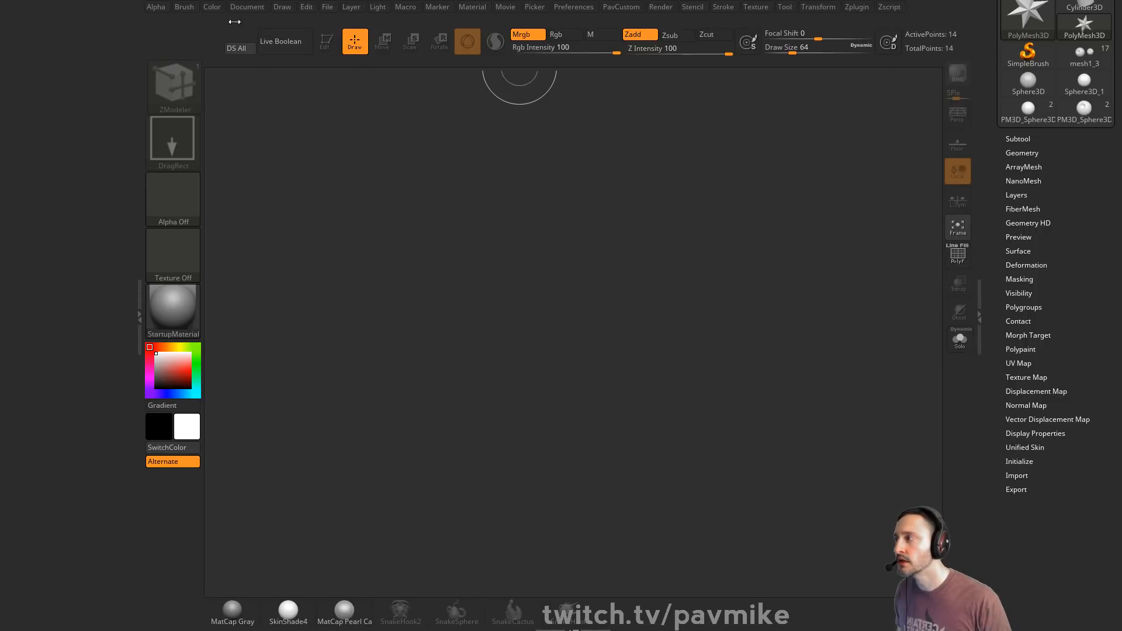
click(183, 9)
drag(181, 22, 55, 55)
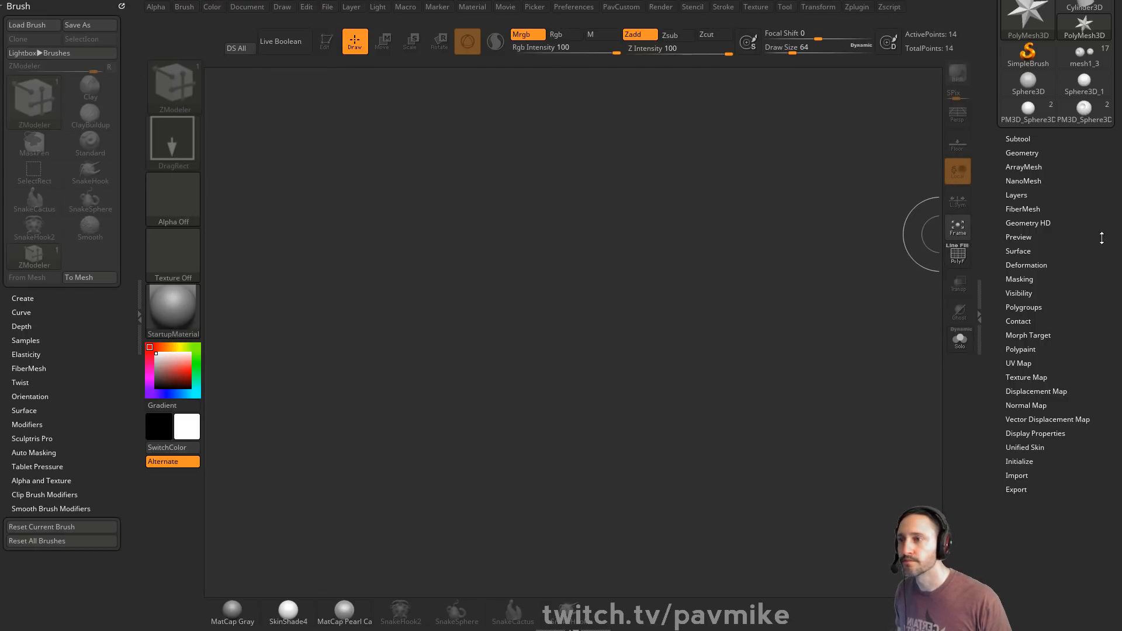
click(864, 7)
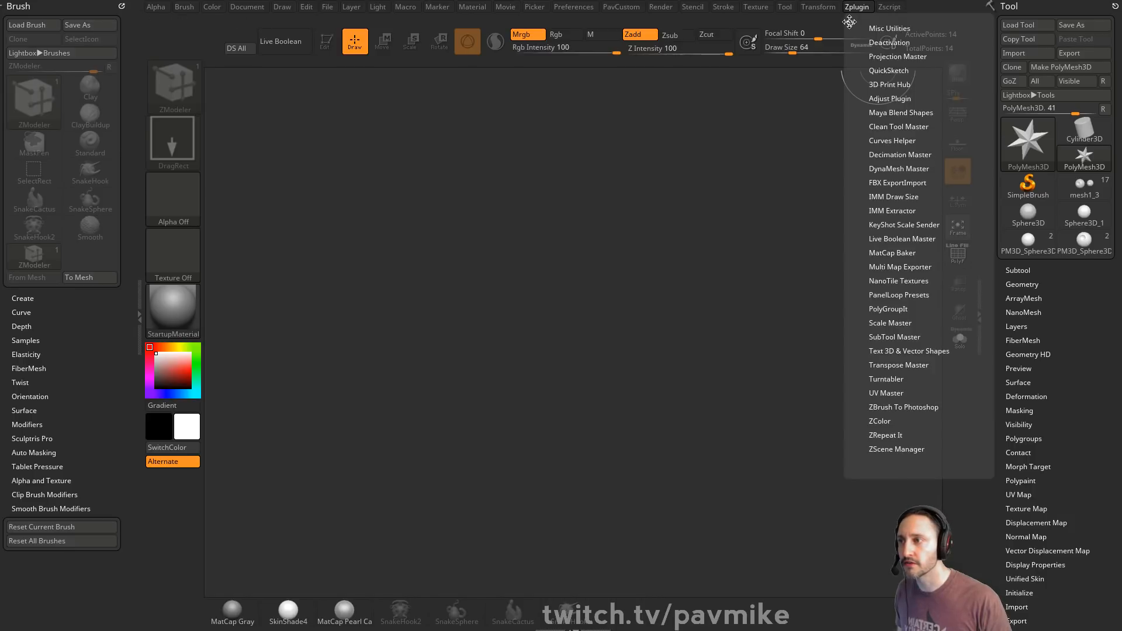
mouse_move(849, 17)
mouse_down()
mouse_move(155, 95)
mouse_move(49, 143)
mouse_up()
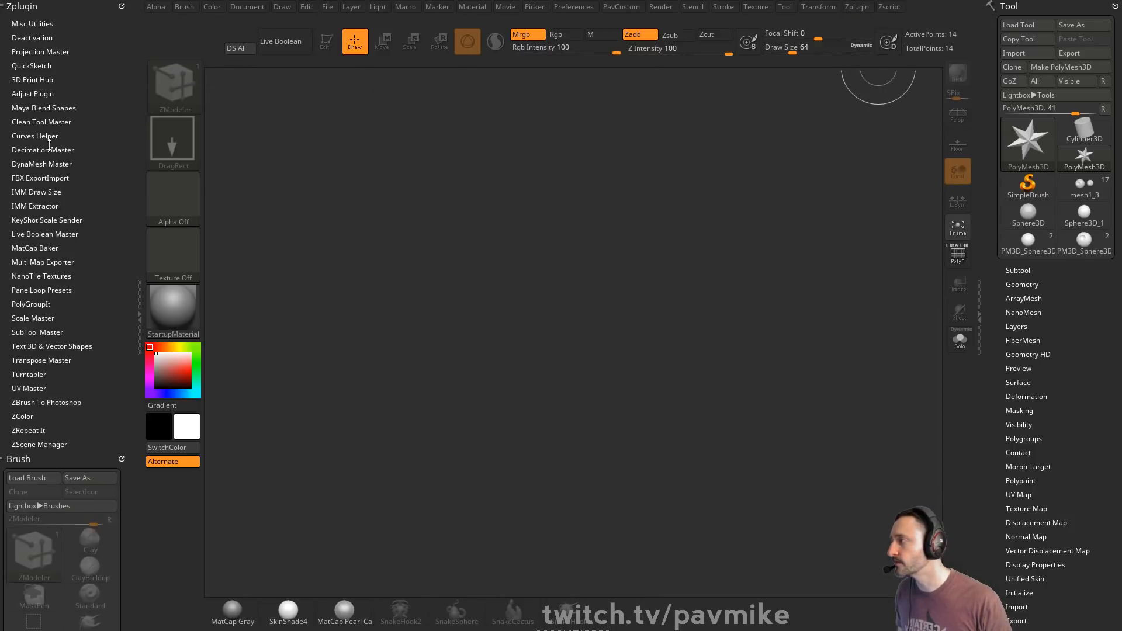
- Expand the Text 3D & Vector Shapes plugin, and draw the star on the canvas in Edit mode
click(26, 347)
drag(553, 376, 604, 470)
key(t)
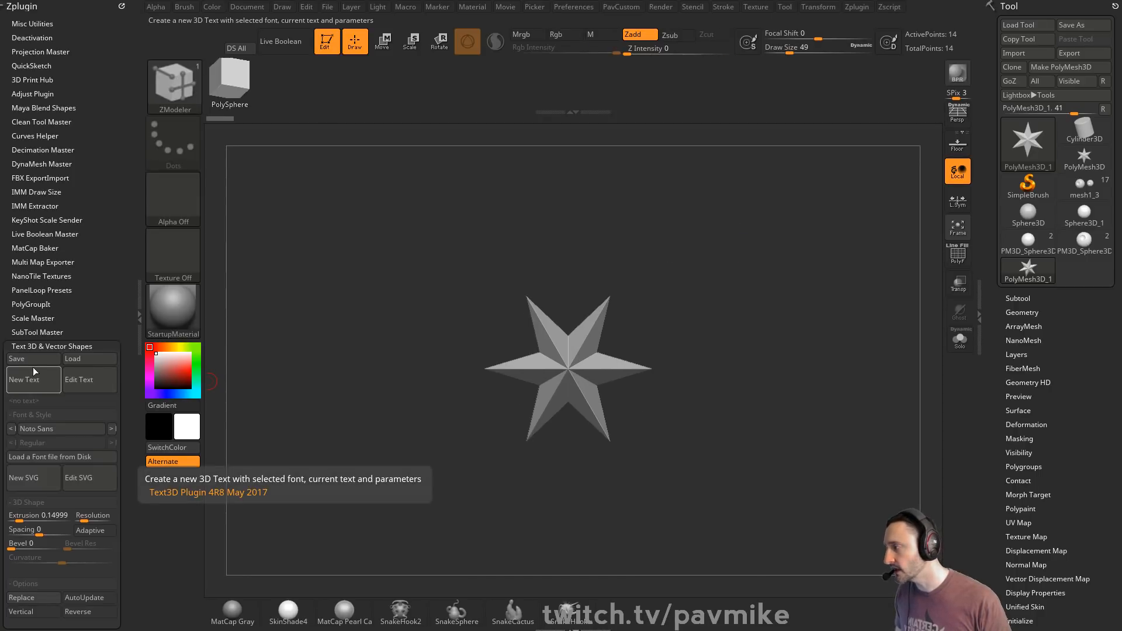
click(45, 476)
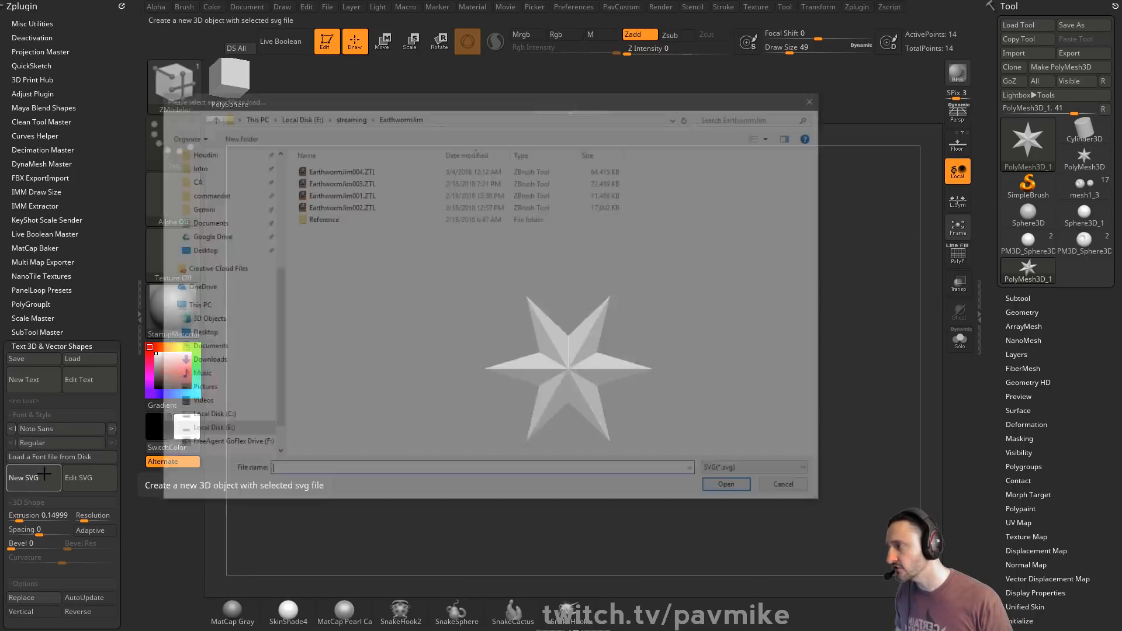
scroll(226, 258, up, 4)
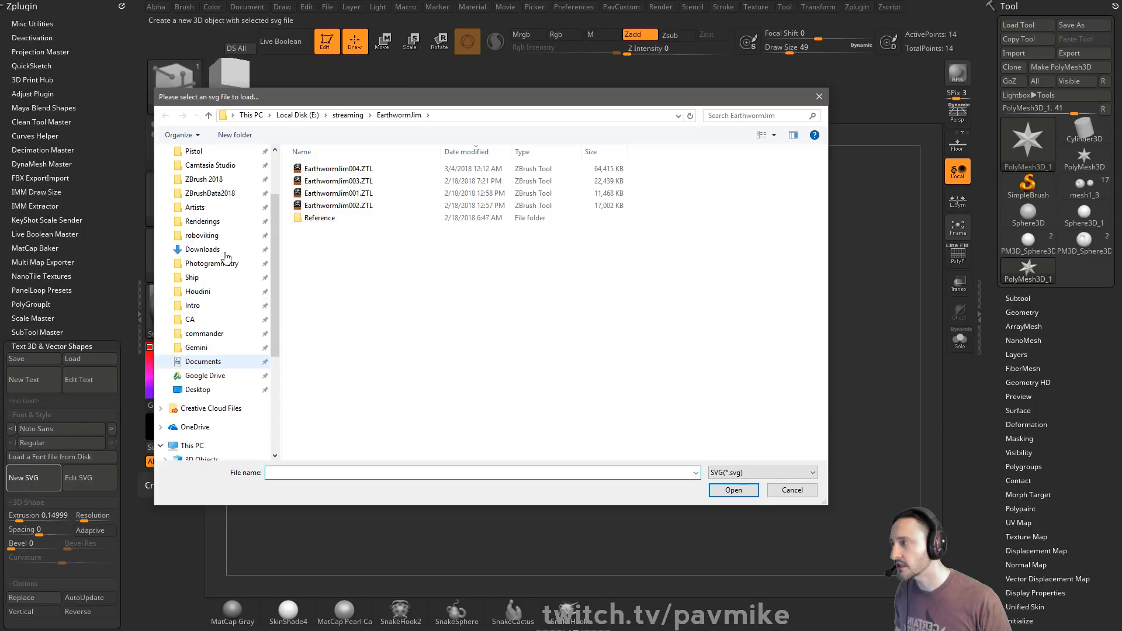
scroll(226, 258, up, 2)
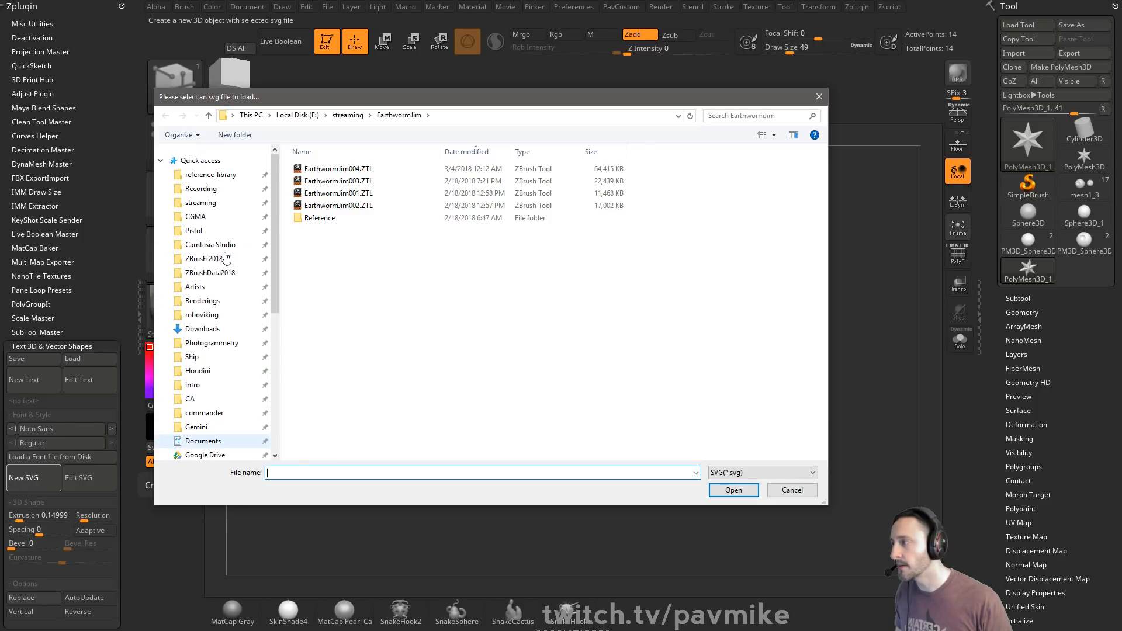
click(201, 188)
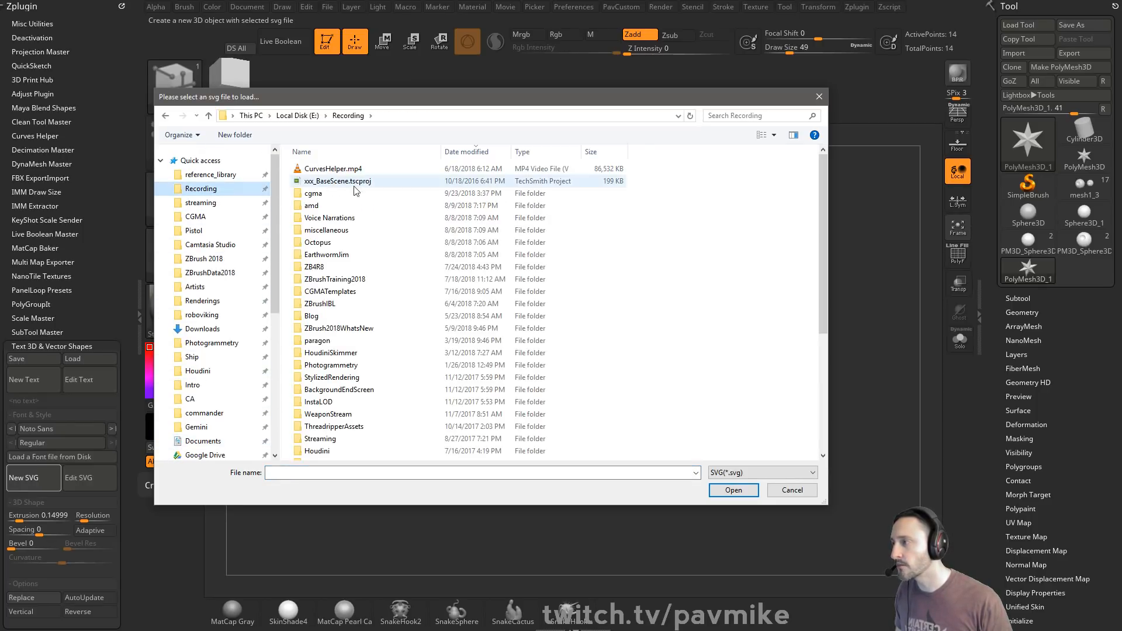
double_click(370, 268)
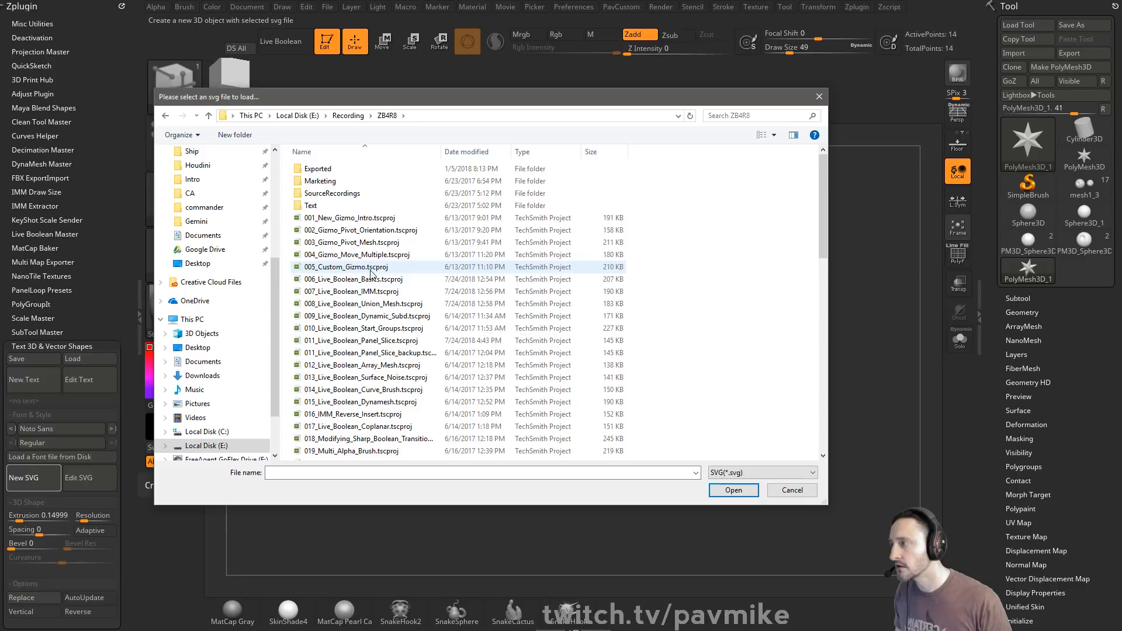
double_click(358, 207)
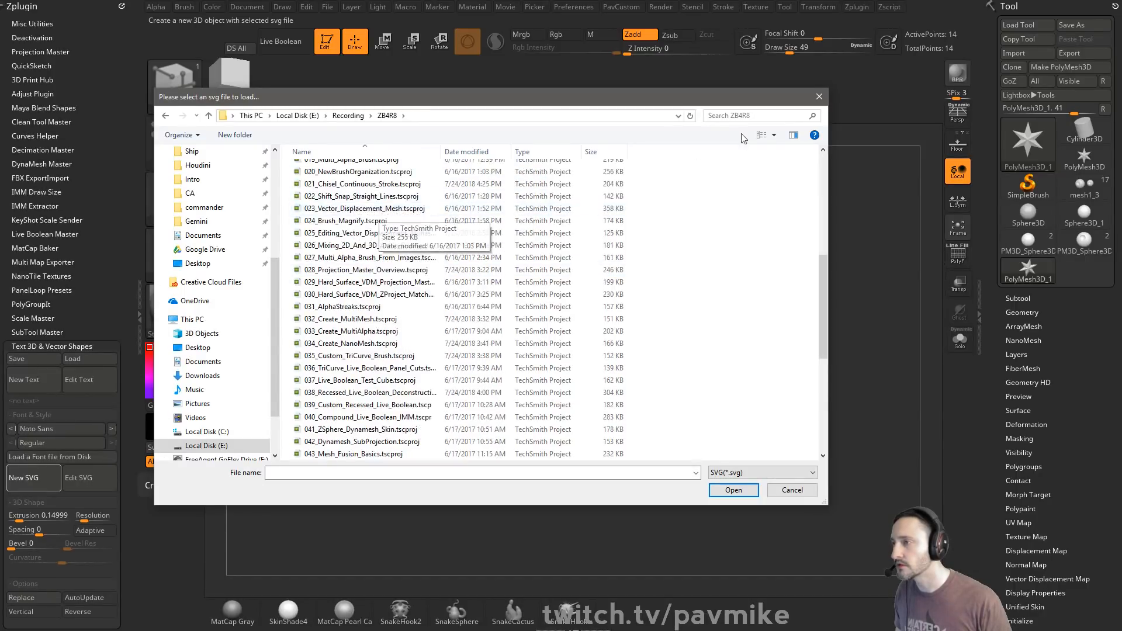
click(819, 96)
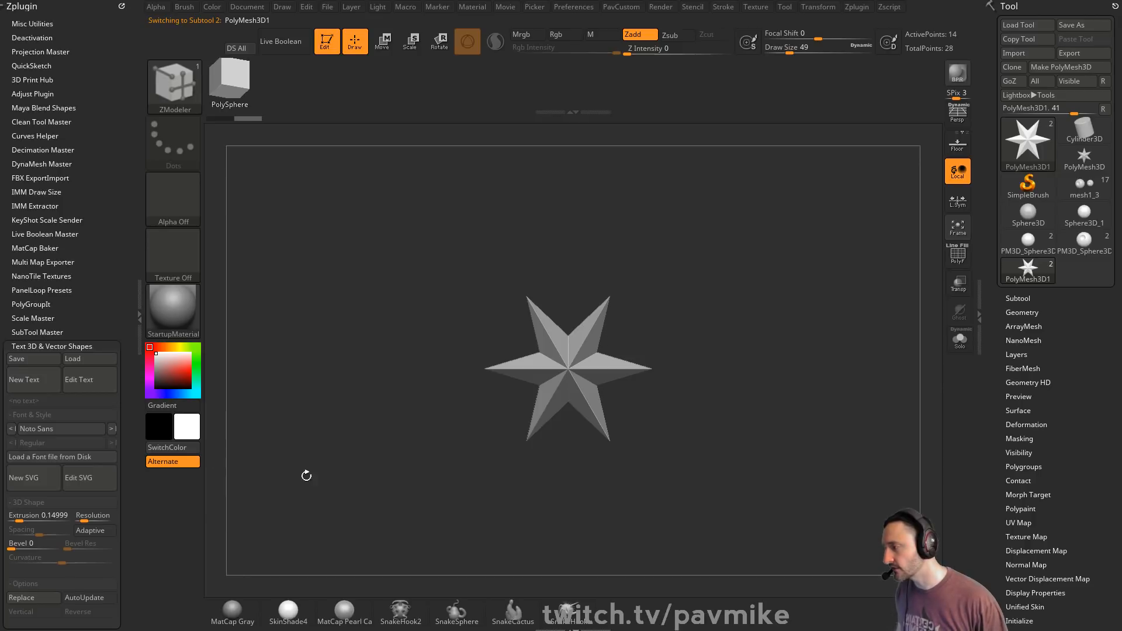
- Create a new 3D text object reading "something like this" in Noto Sans
click(47, 386)
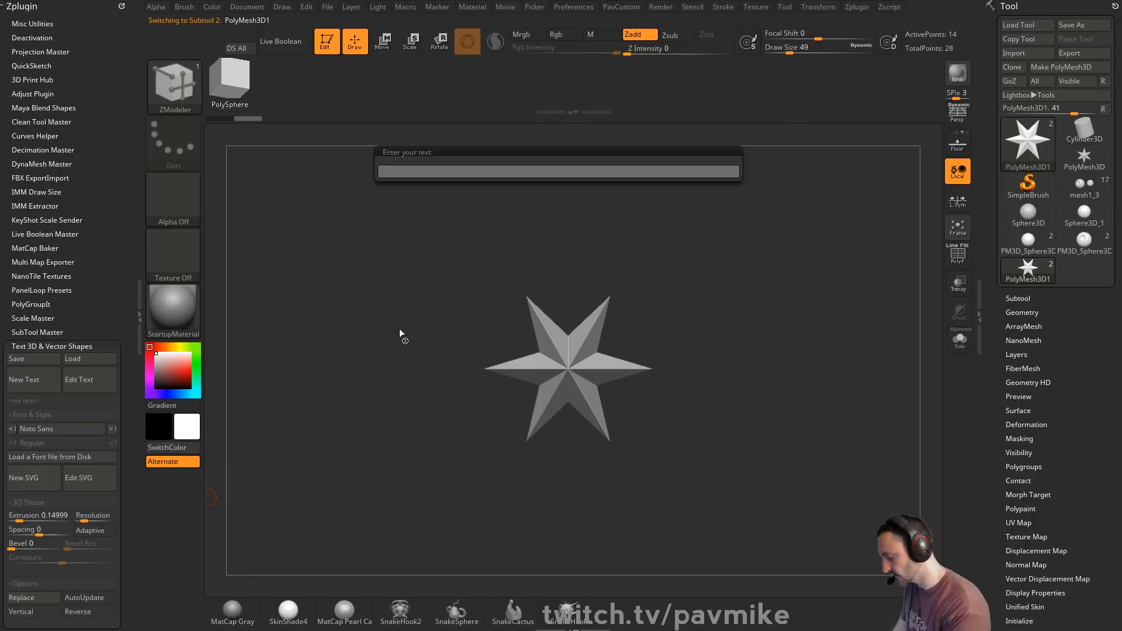
text(somethihng like)
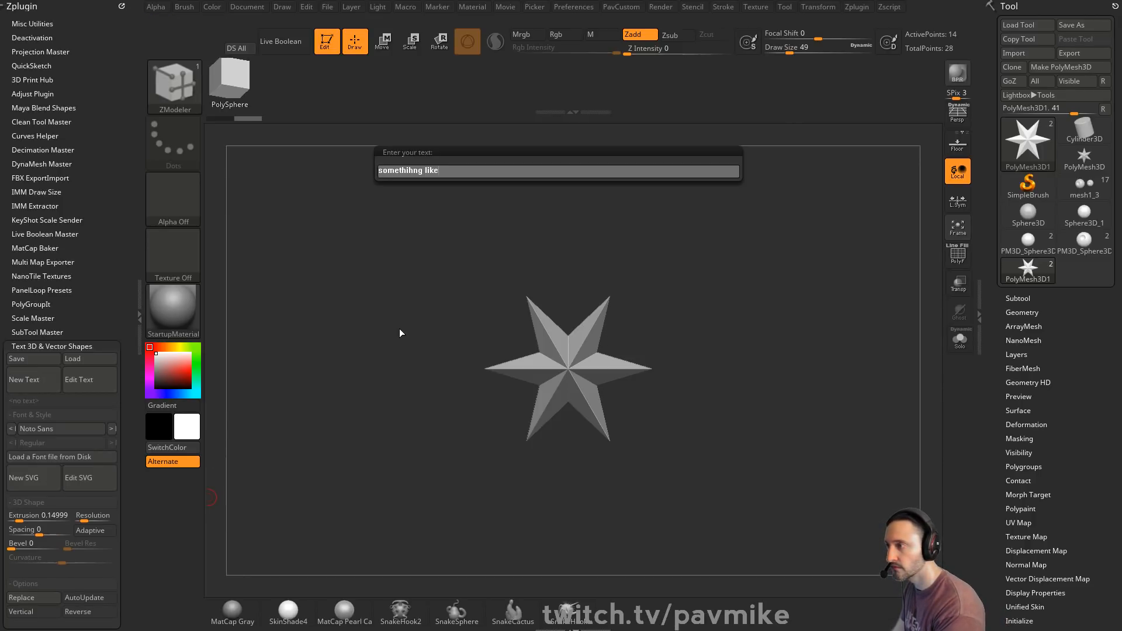
key(BackSpace)
key(BackSpace)
key(BackSpace)
key(BackSpace)
key(BackSpace)
key(BackSpace)
key(BackSpace)
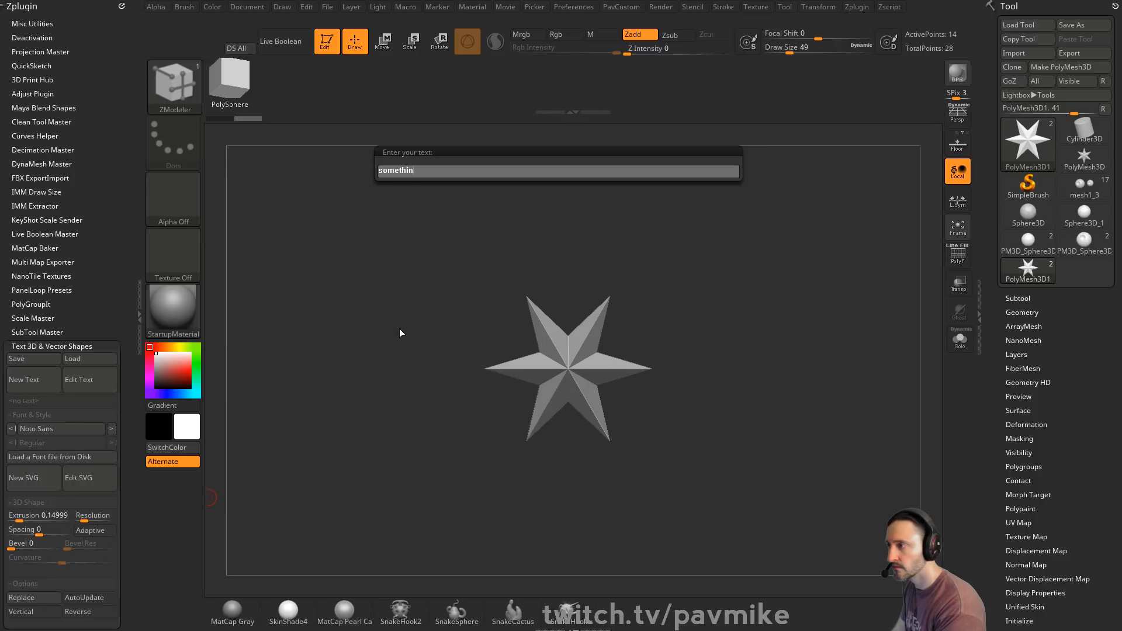
text(g like)
key(Return)
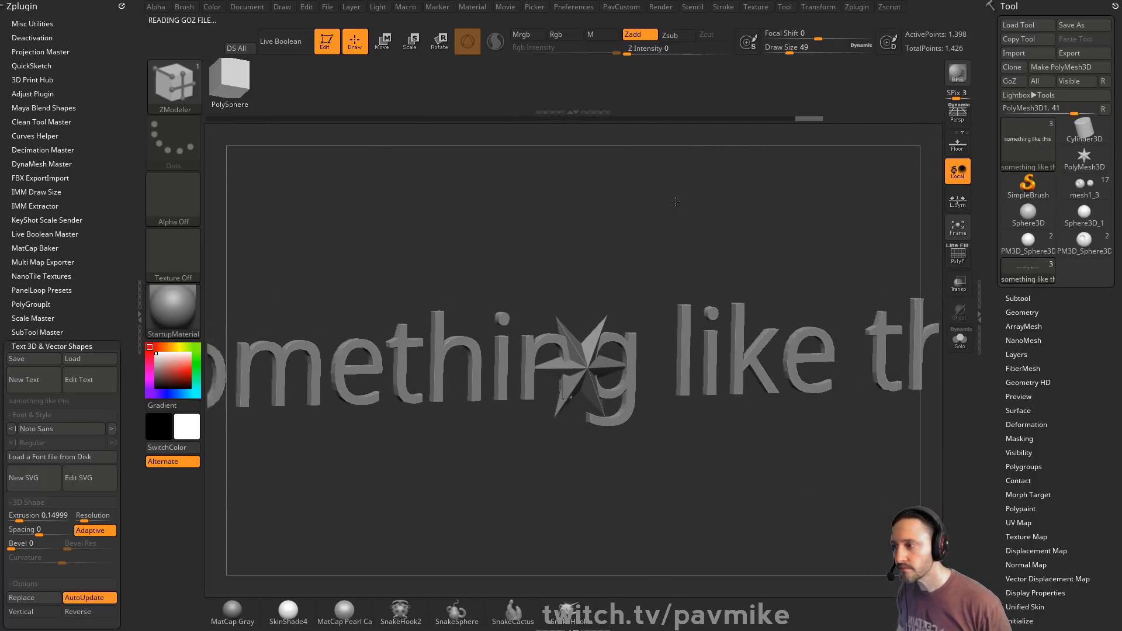
- Show the polyframe on the 3D text and set its extrusion to 0.27835
drag(676, 202, 860, 196)
key(shift+f)
drag(515, 246, 671, 204)
drag(107, 282, 107, 49)
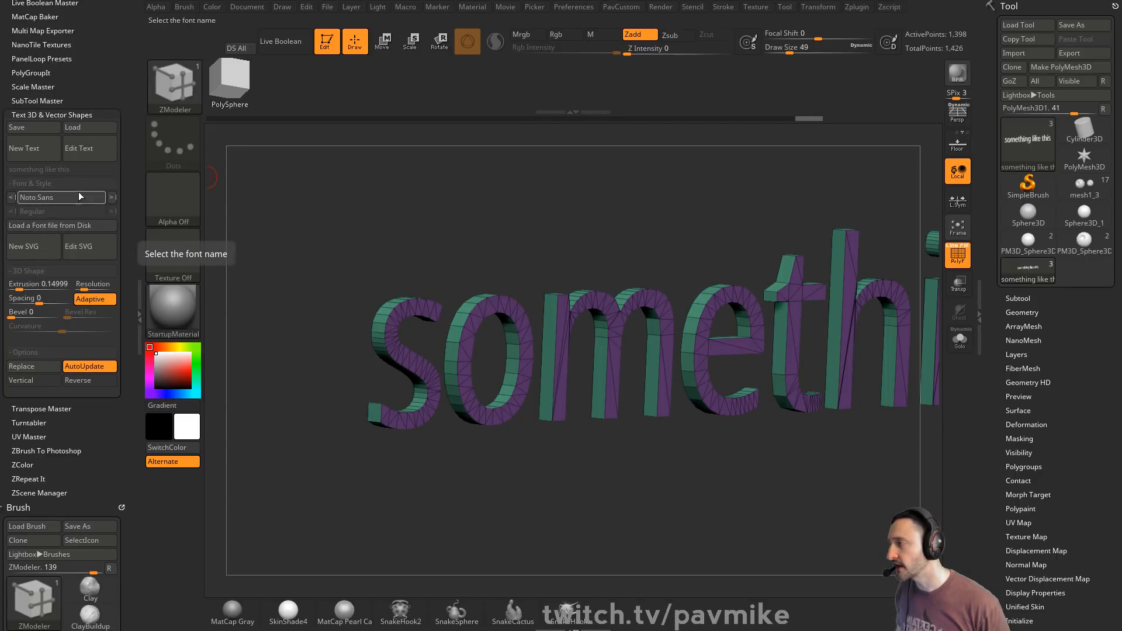
drag(28, 290, 35, 291)
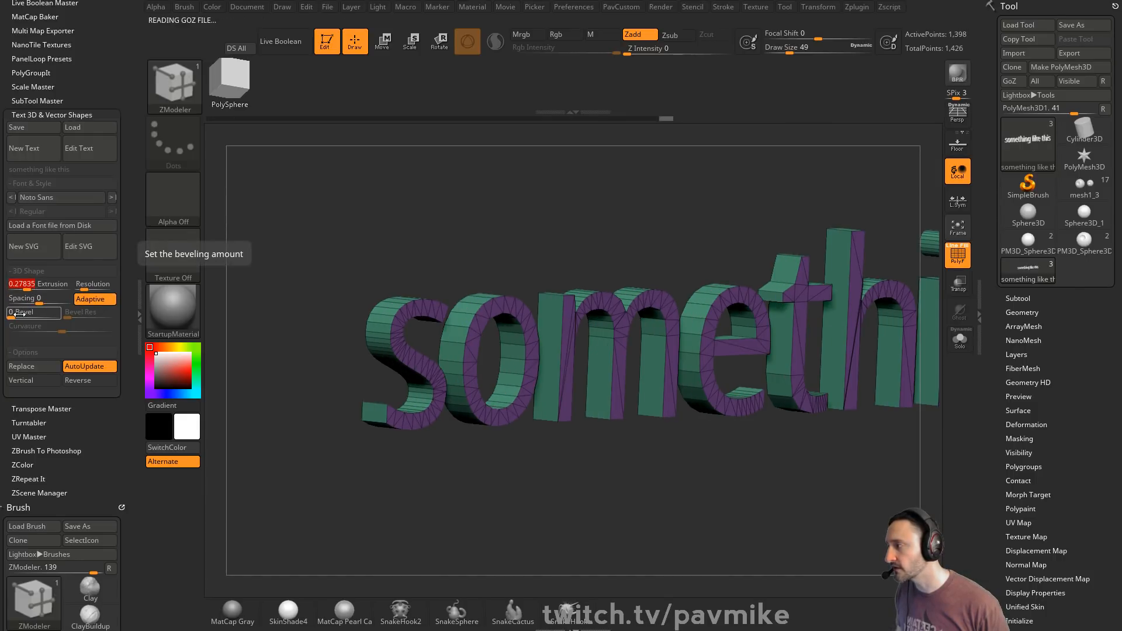
- Set the 3D text's bevel to 28 and curvature to 0.40828, and hide the polyframe
click(20, 314)
drag(21, 317, 84, 331)
click(958, 254)
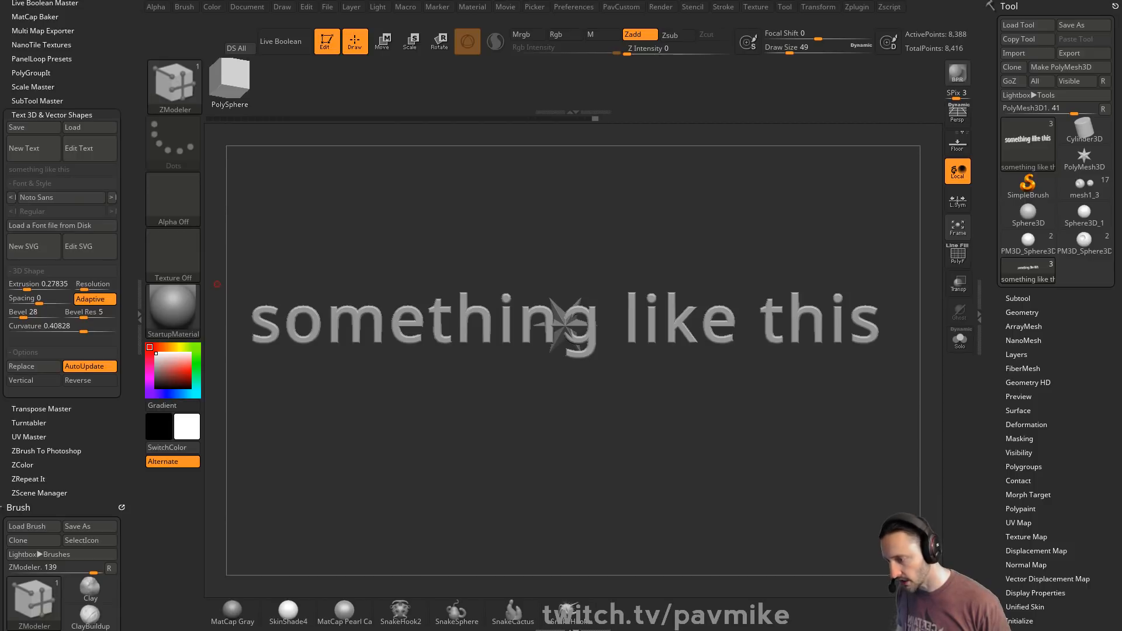
- Switch to the browser, select the Intro to ZBrush Part 1 playlist address, and move the window off the ZBrush workspace
key(alt+Tab)
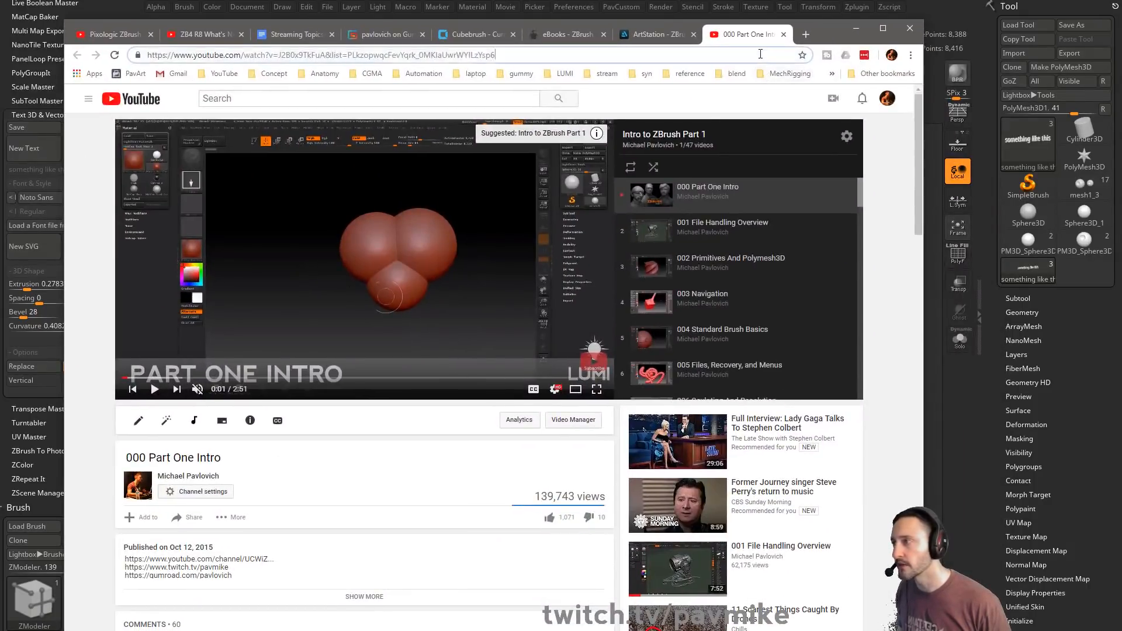
click(760, 54)
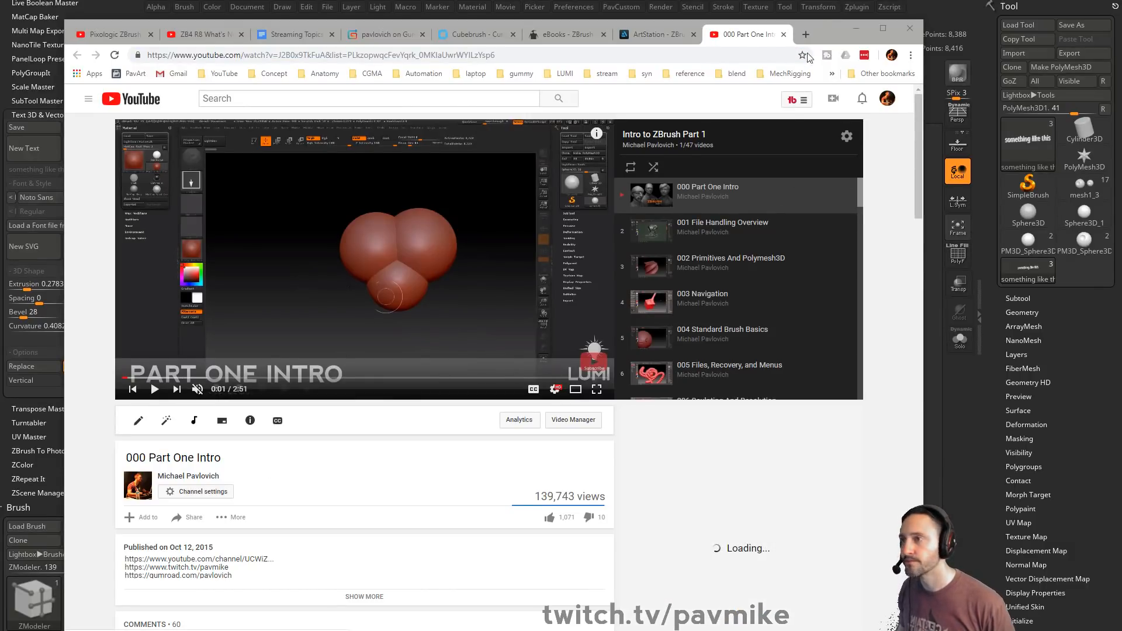
drag(821, 24, 765, 630)
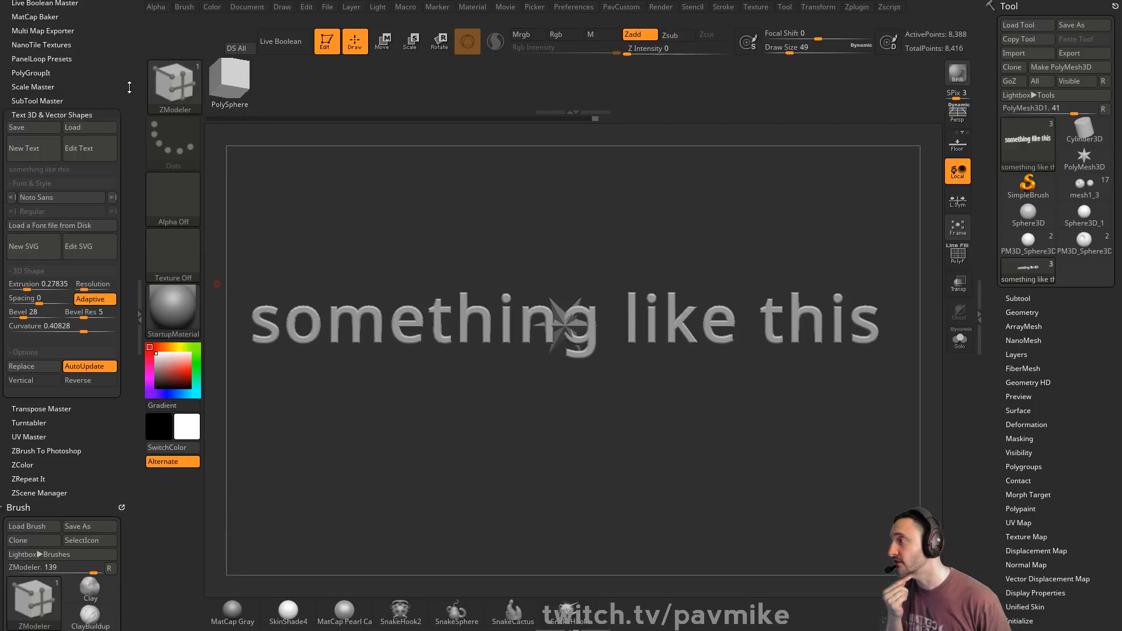
scroll(62, 316, up, 5)
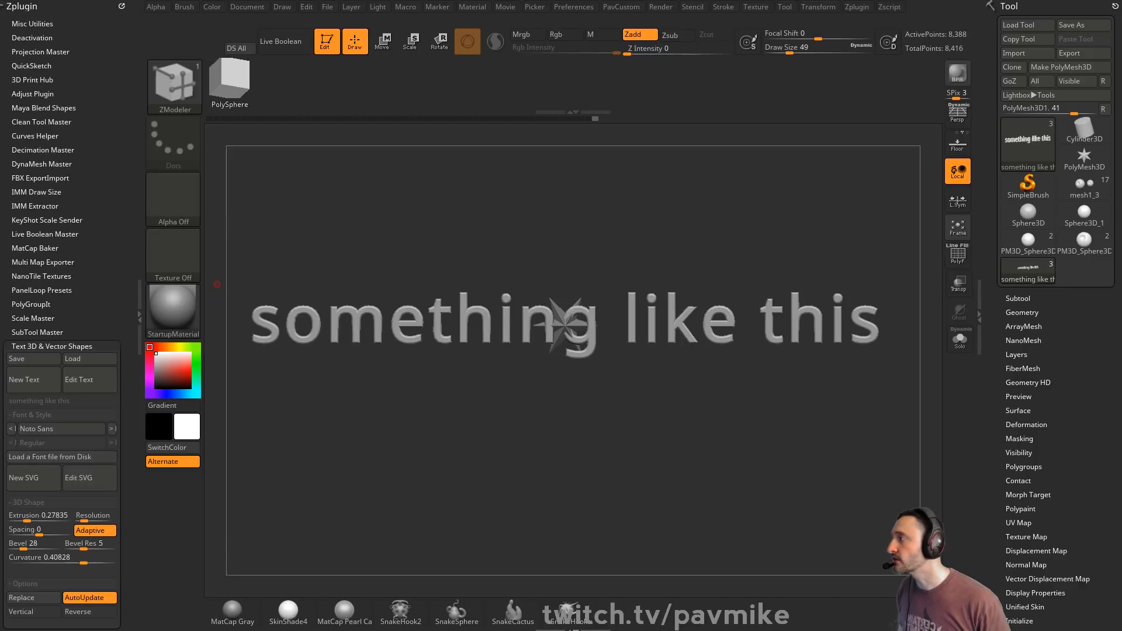
- Search for "zbrush plugins" in a new browser tab and open the Pixologic Download Center result
key(alt+Tab)
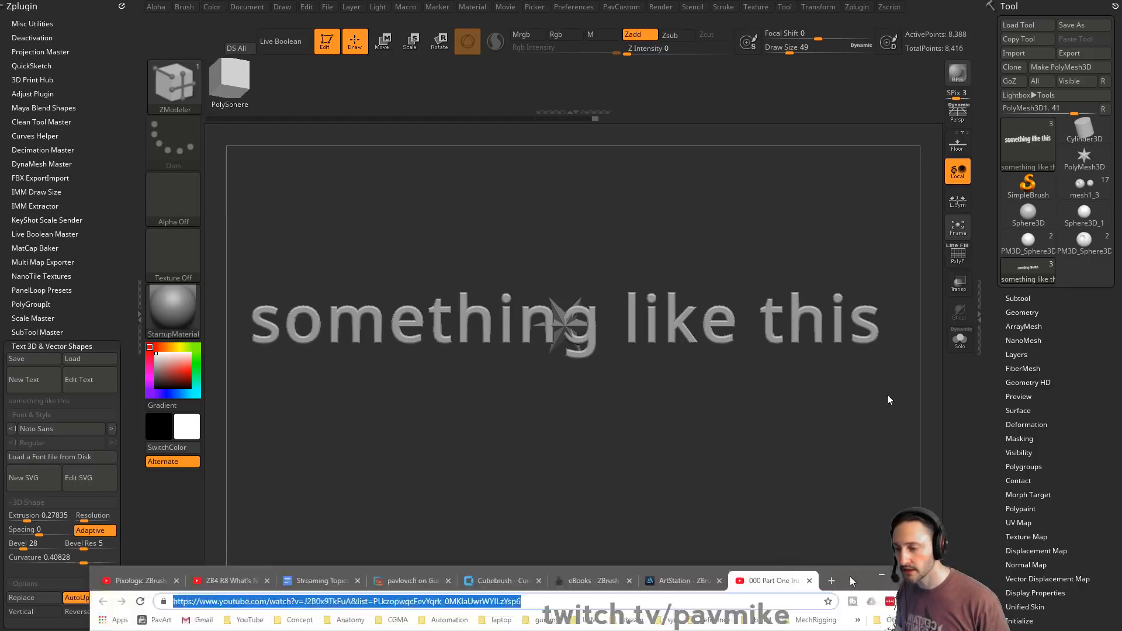
key(ctrl+t)
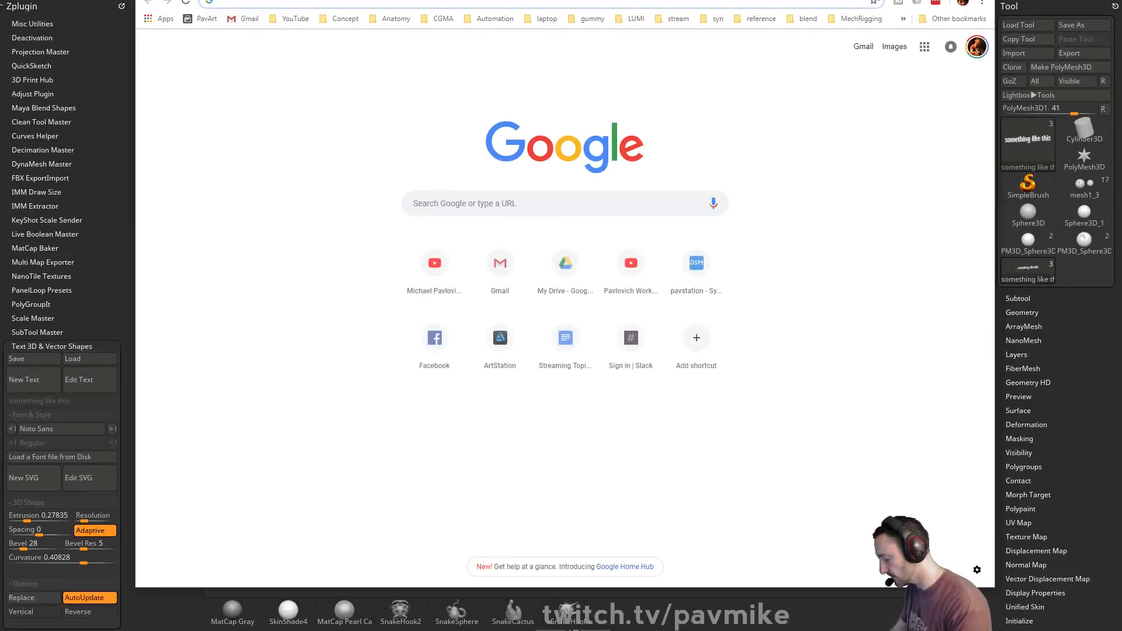
text(zbrush plugins)
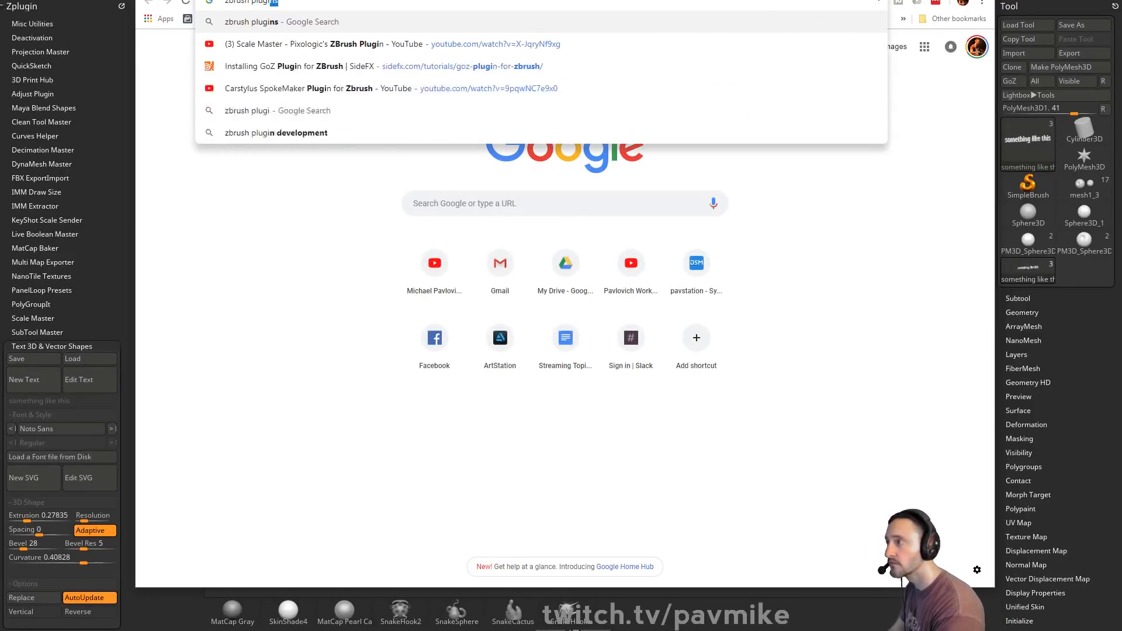
key(Return)
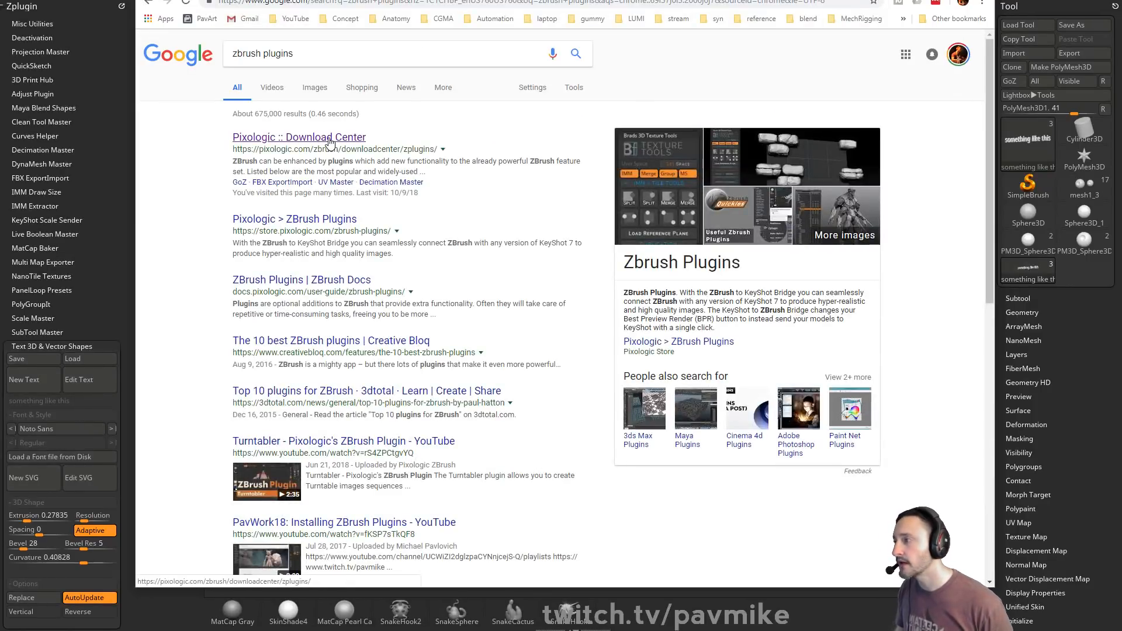
click(328, 137)
- Examine the plugins offered on the Pixologic Download Center page, including the default and employee-made ones
scroll(441, 337, down, 20)
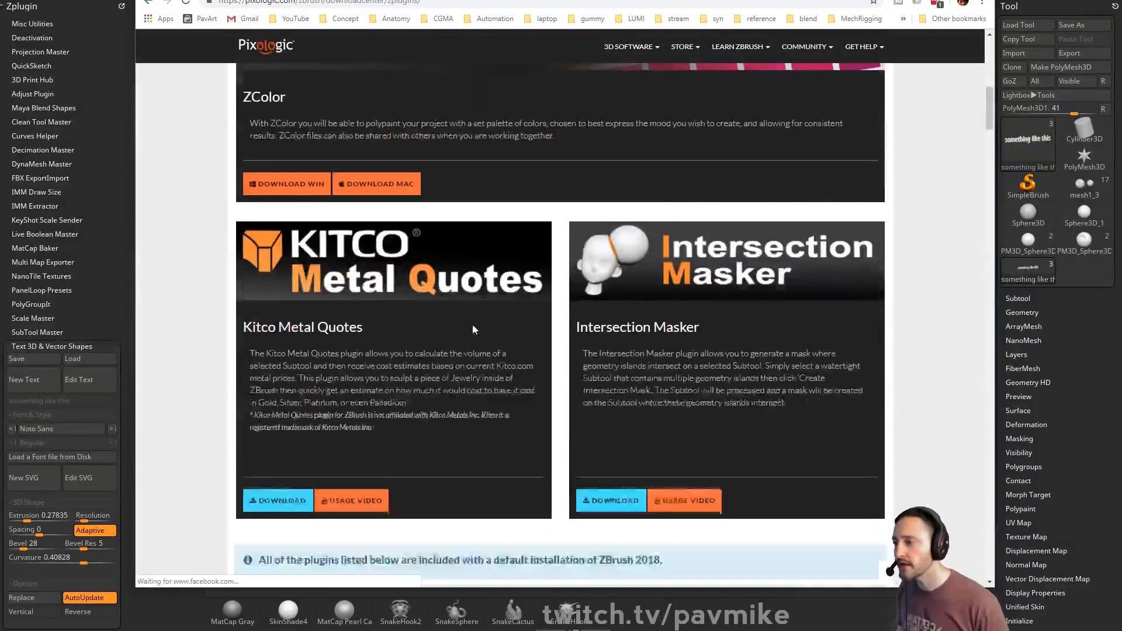
scroll(486, 331, down, 15)
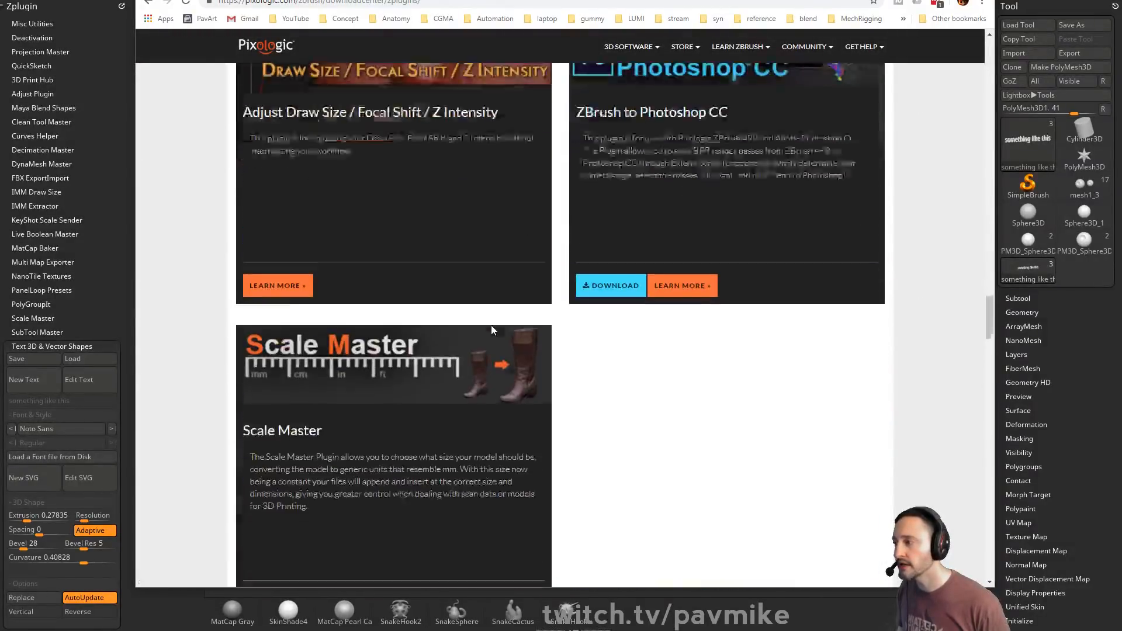
scroll(487, 331, up, 20)
scroll(486, 328, up, 20)
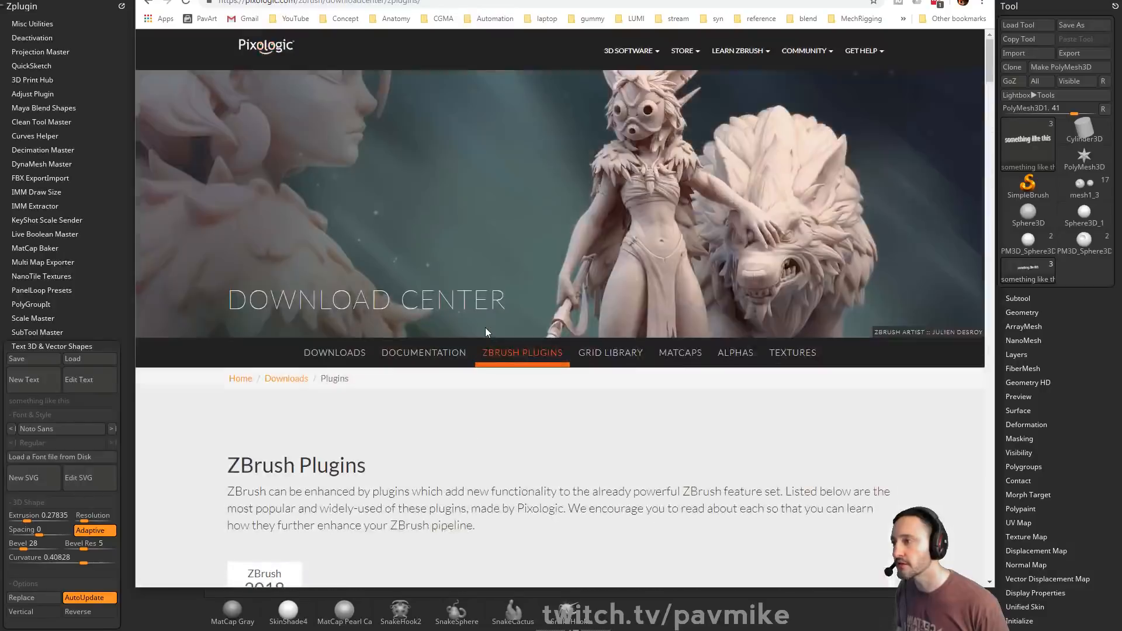
scroll(485, 328, down, 5)
scroll(352, 294, down, 3)
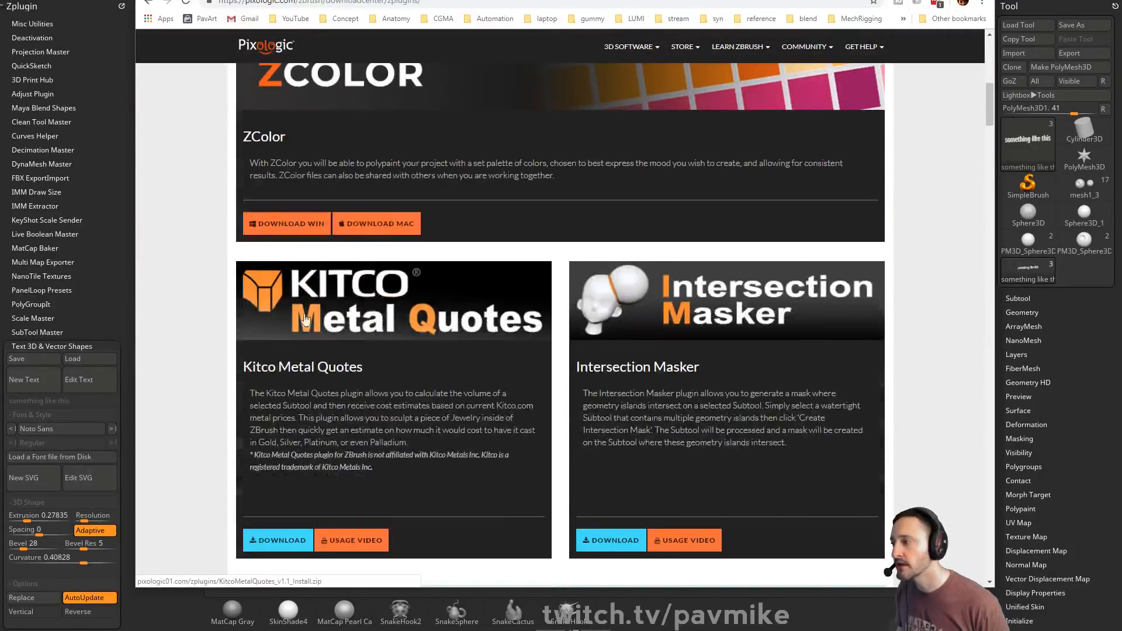
scroll(754, 311, down, 1)
scroll(754, 312, down, 3)
scroll(584, 333, up, 2)
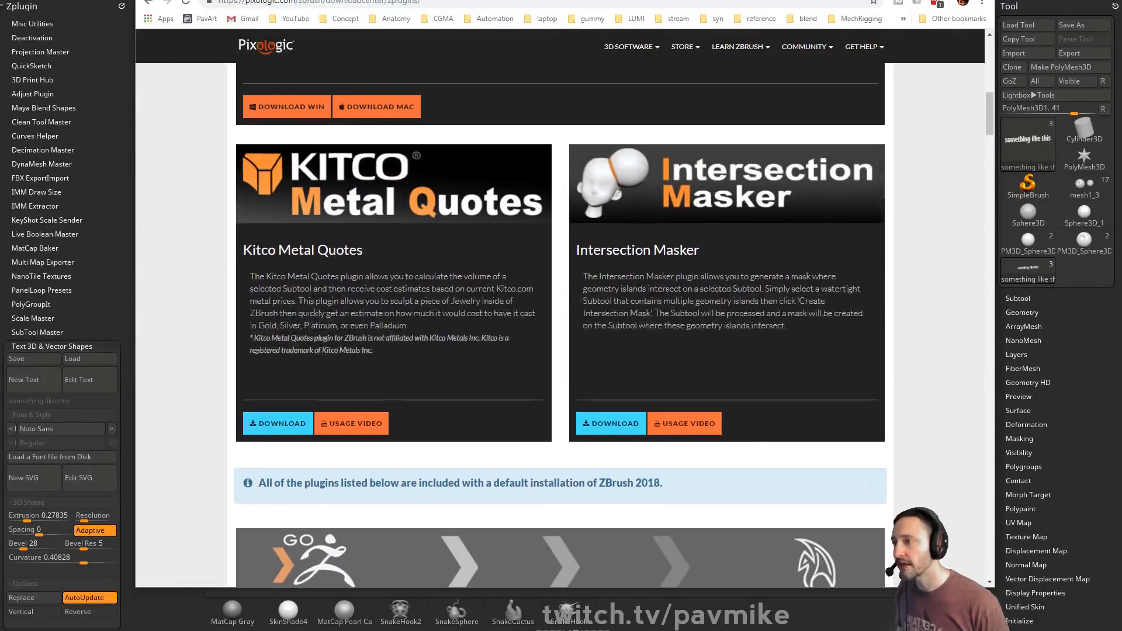
scroll(465, 352, down, 10)
scroll(466, 352, down, 12)
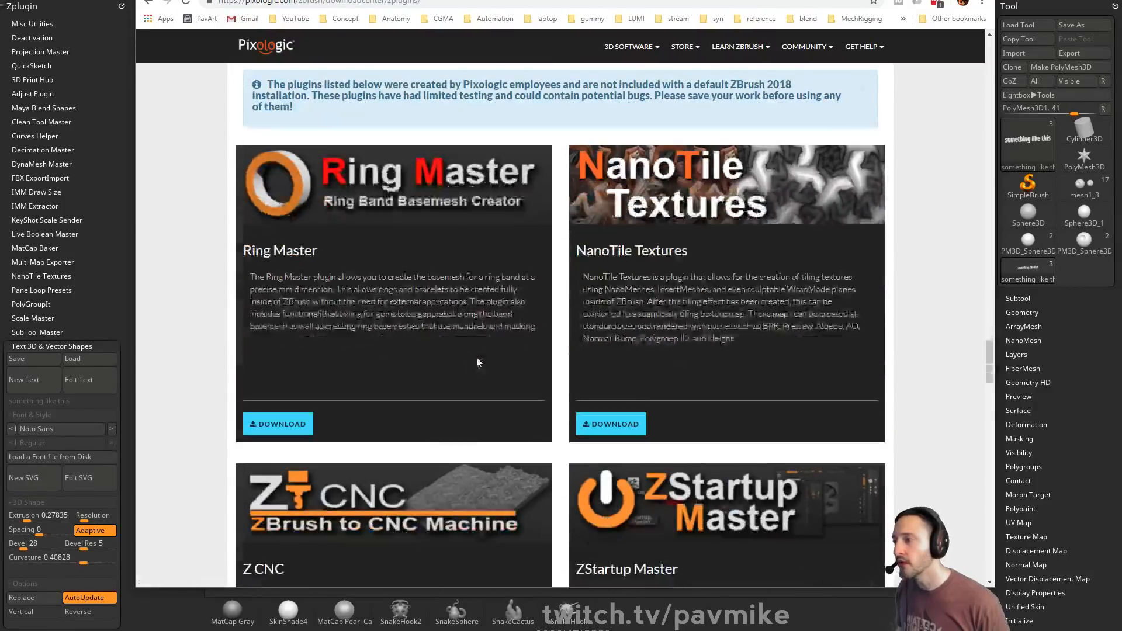
scroll(476, 359, up, 2)
scroll(497, 204, up, 4)
scroll(456, 323, down, 12)
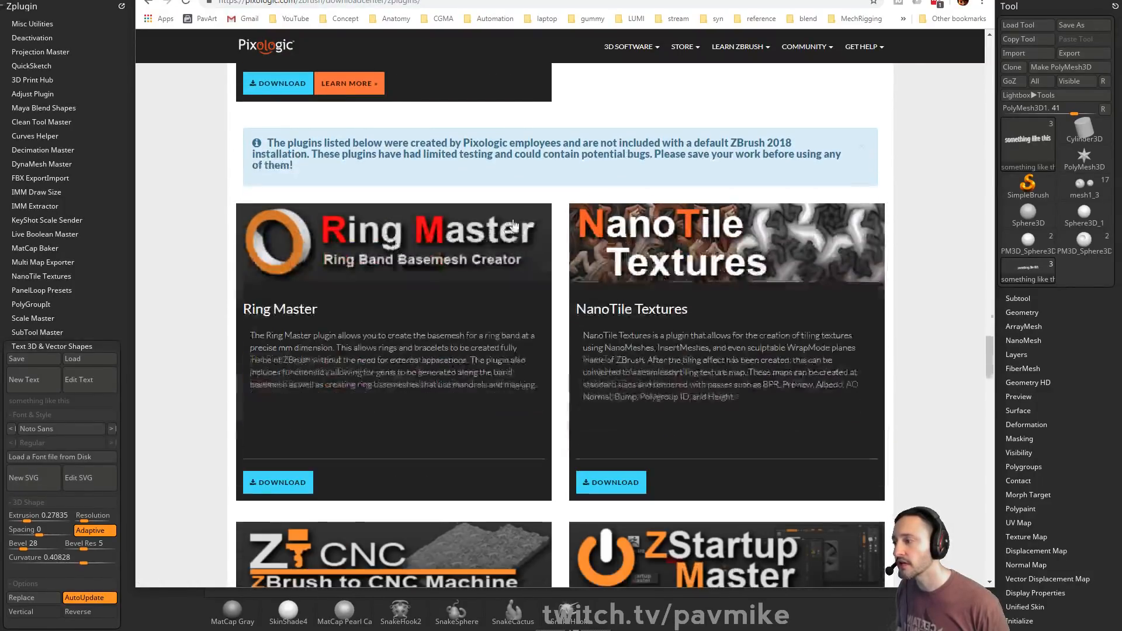
scroll(456, 324, down, 4)
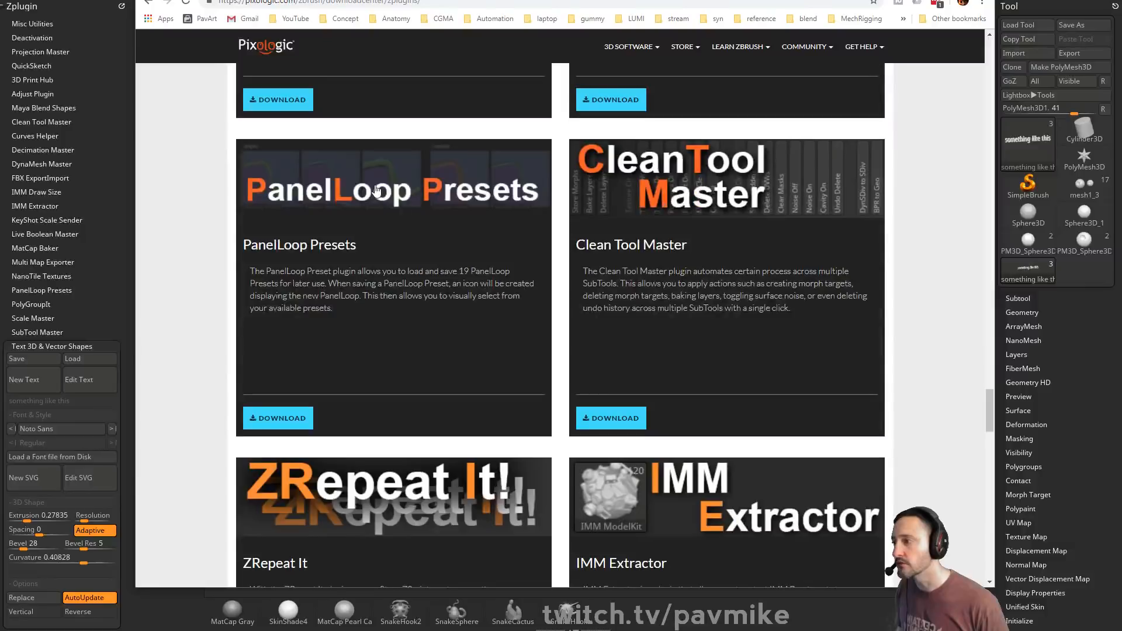
- Switch back to ZBrush and expand the FBX ExportImport plugin, keeping Text 3D & Vector Shapes open
key(alt+Tab)
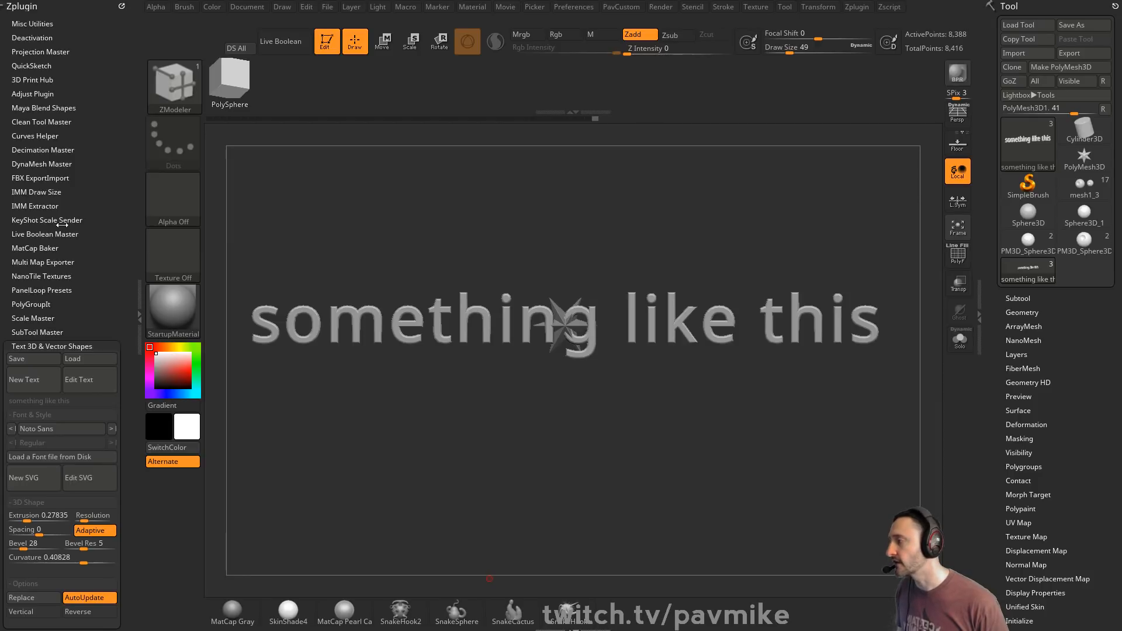
shift+click(47, 178)
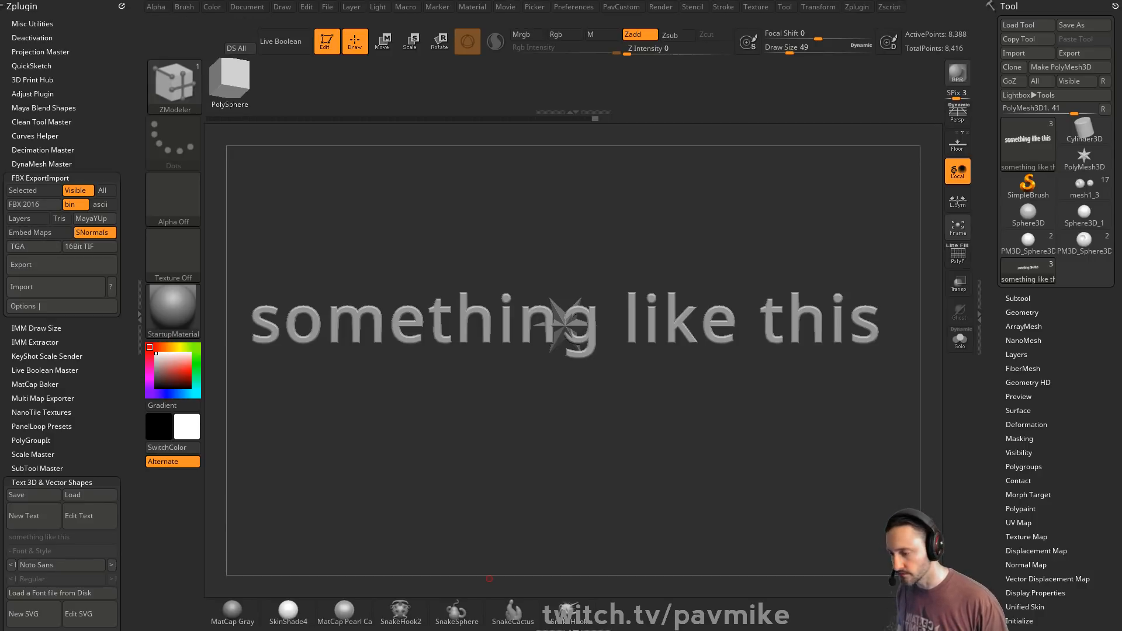
- Switch to PowerPoint to show slide 58 with the sculpted and rendered female character, and return to ZBrush
key(alt+Tab)
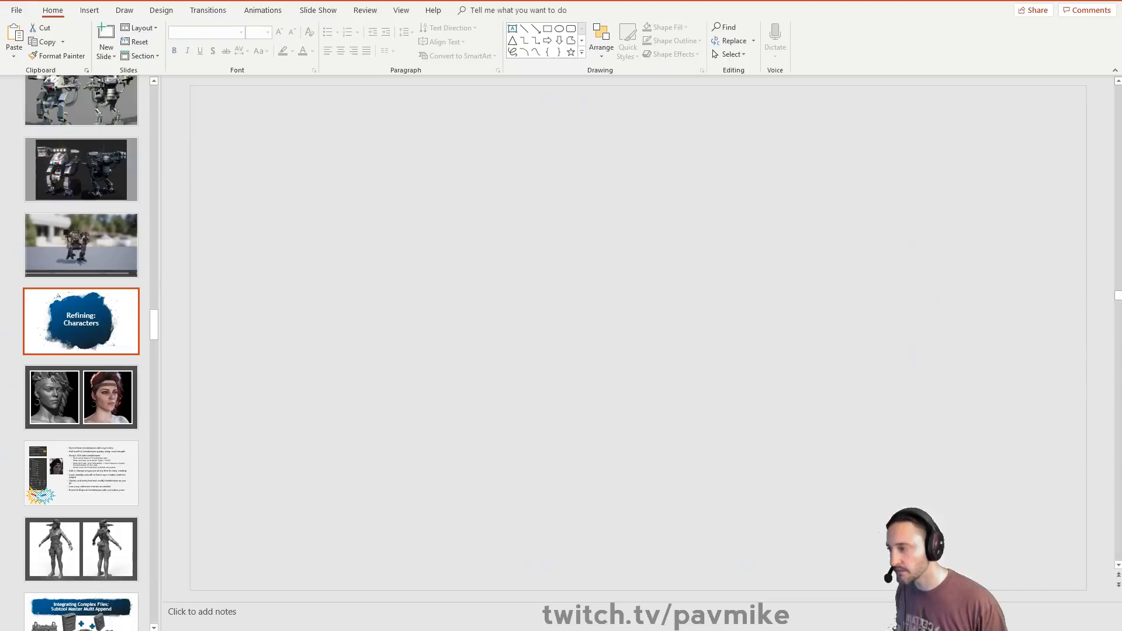
click(91, 395)
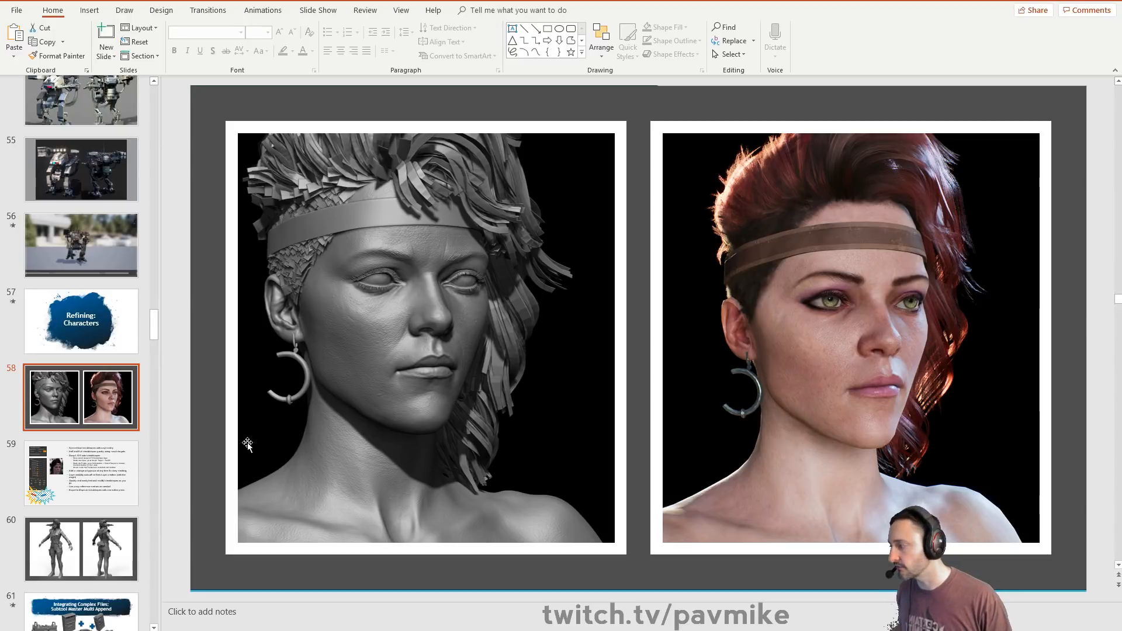
key(alt+Tab)
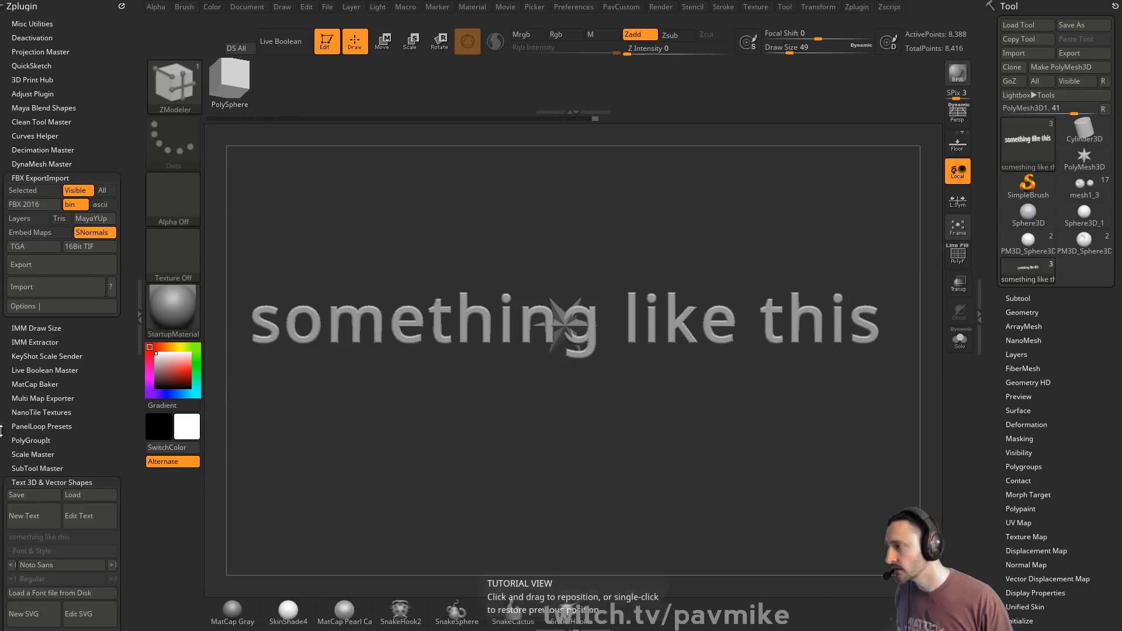
- Leave Edit mode, clear the 3D text from the canvas, and make SimpleBrush the active tool
click(325, 41)
key(ctrl)
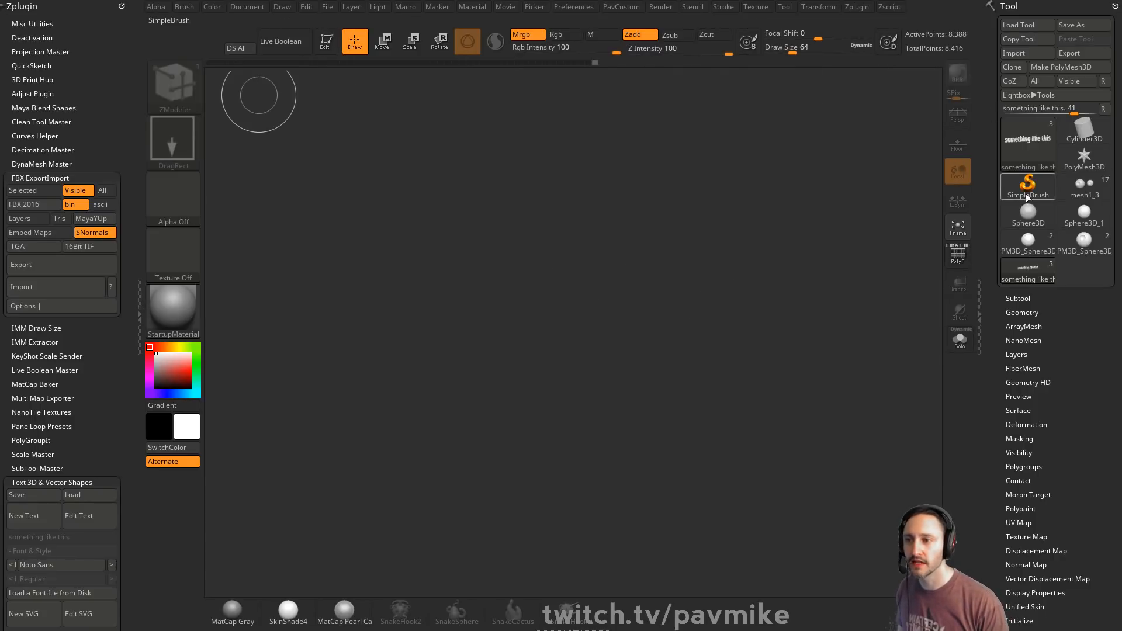
click(1027, 198)
- Load ChopsMcGeePolypaint.ZTL from the OldMan folder in streaming, and draw it on the canvas in Edit mode
click(1026, 24)
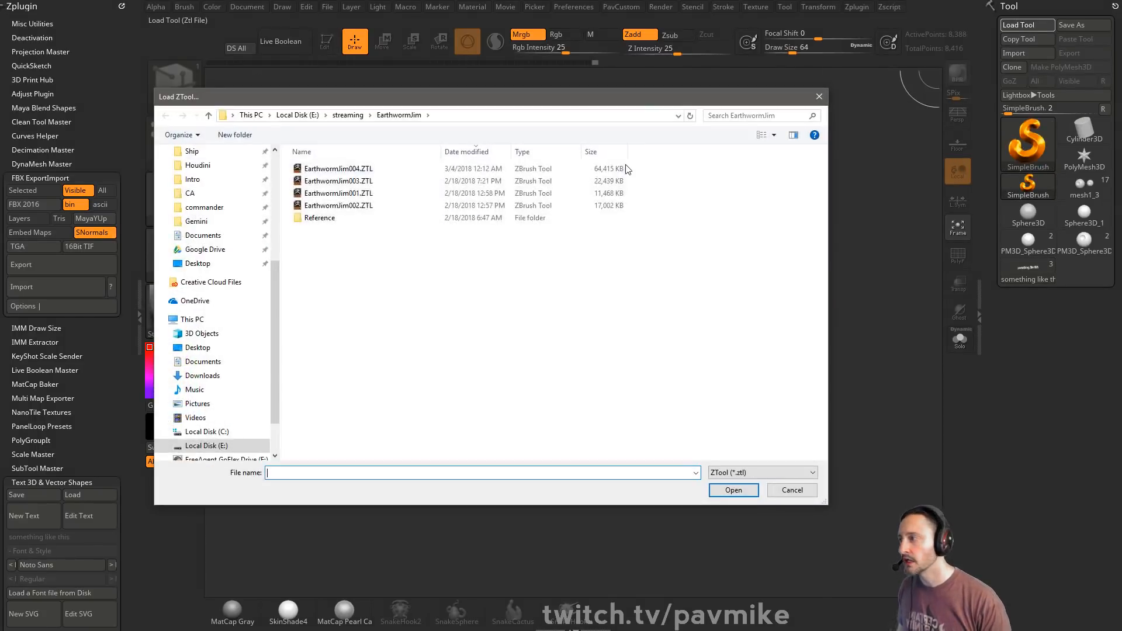
scroll(243, 264, up, 3)
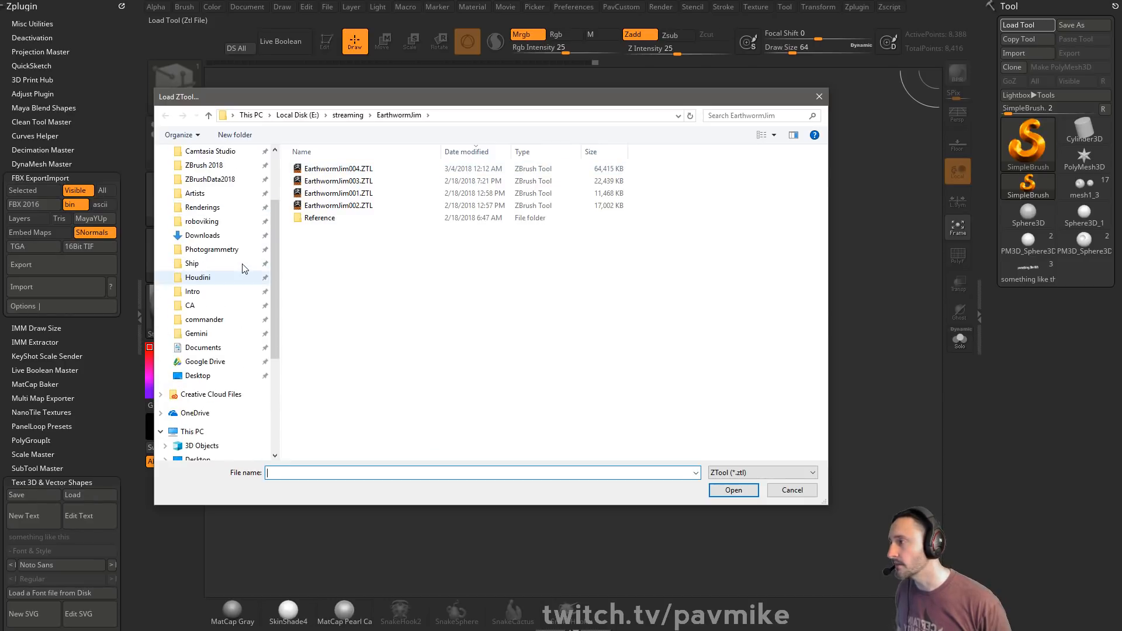
scroll(245, 269, up, 3)
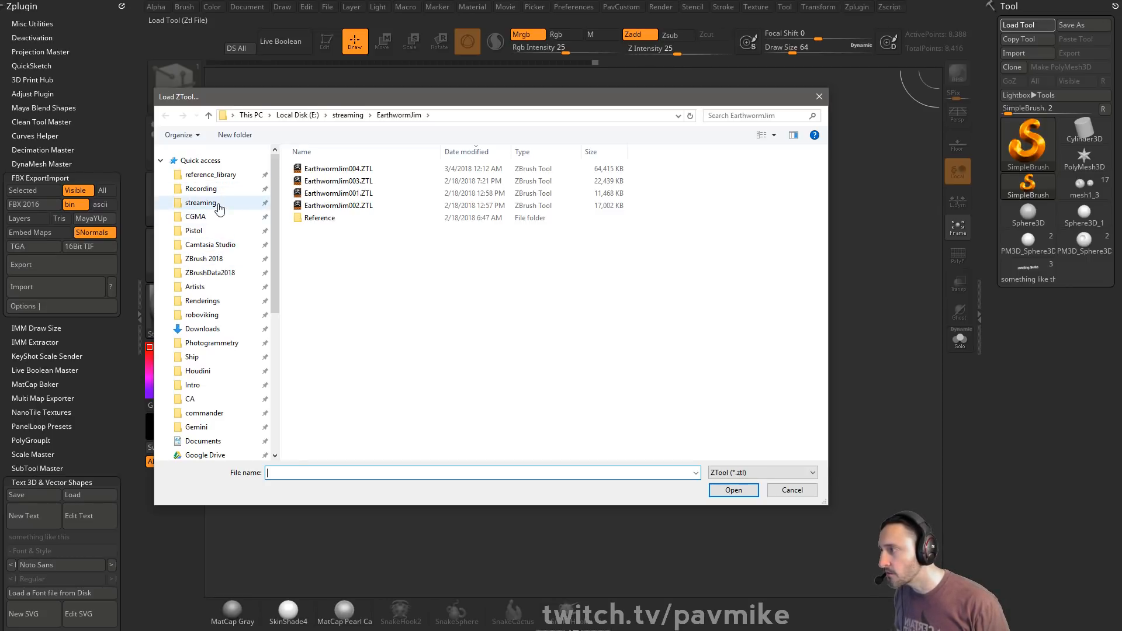
click(201, 203)
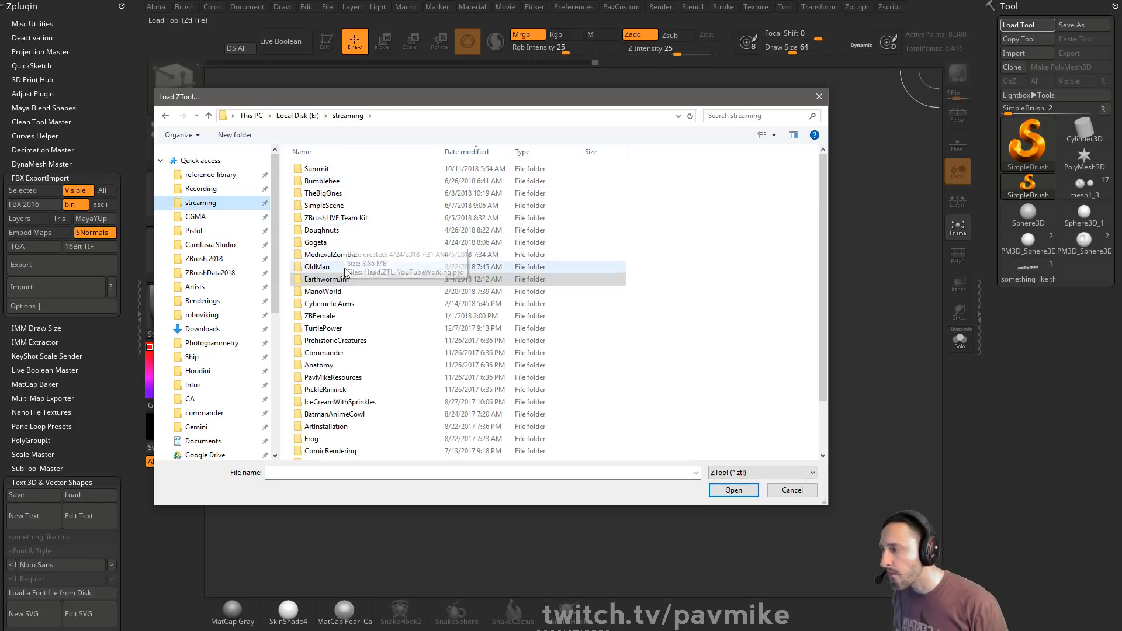
double_click(345, 268)
click(478, 153)
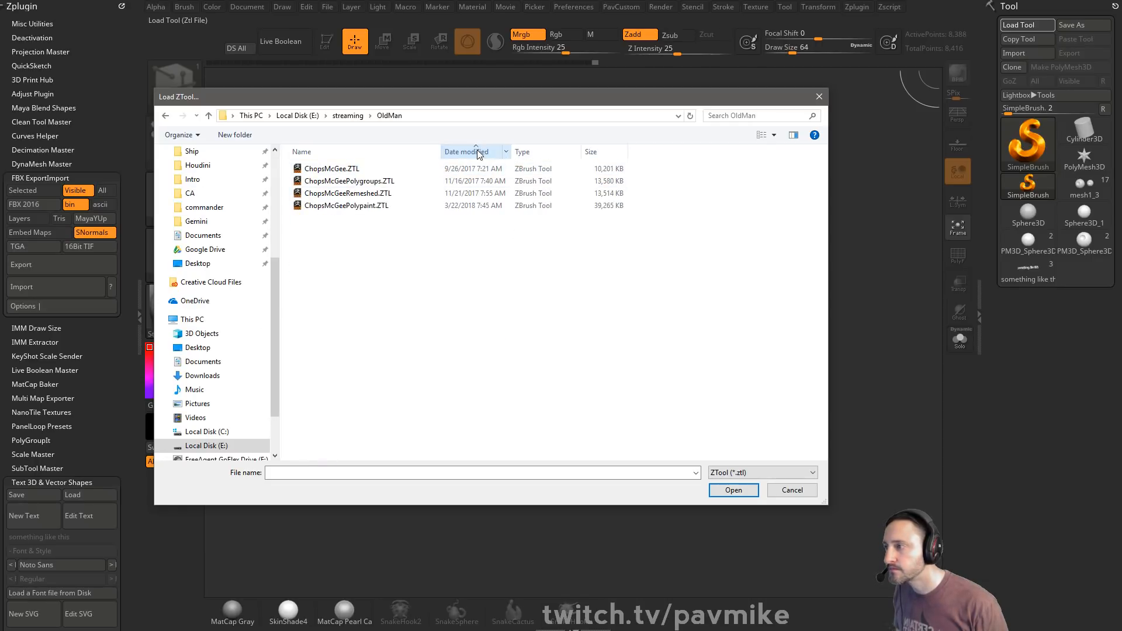
click(478, 154)
double_click(365, 169)
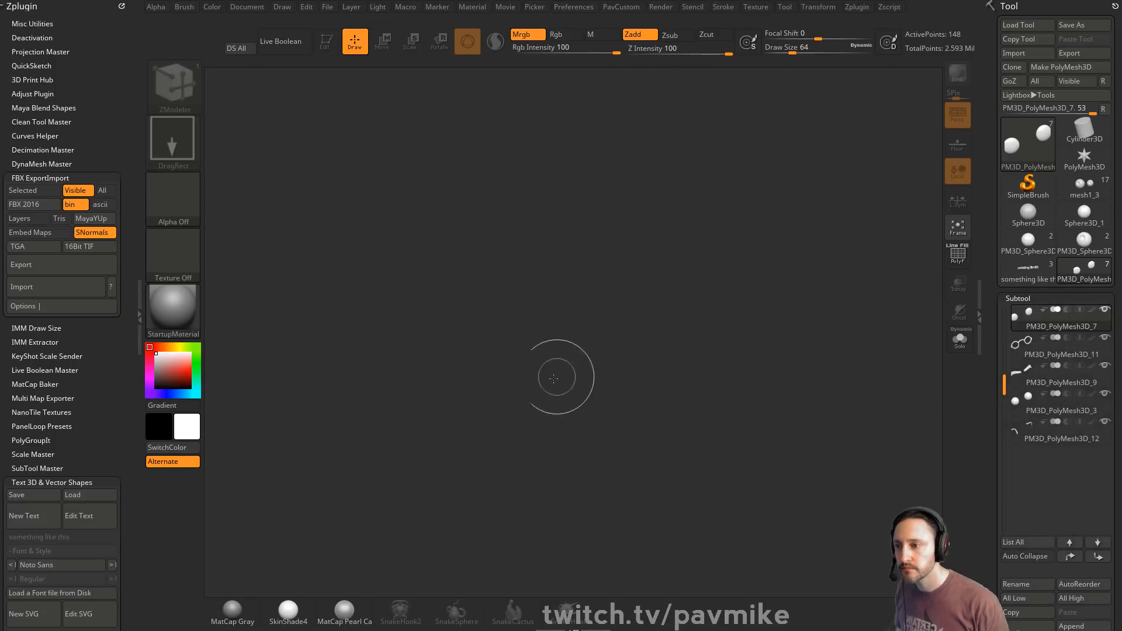
click(325, 40)
drag(801, 317, 526, 299)
- Select the ChopsMcGeePolypaint head subtool and hide the hair, eyebrows, glasses and all other subtools
alt+click(550, 279)
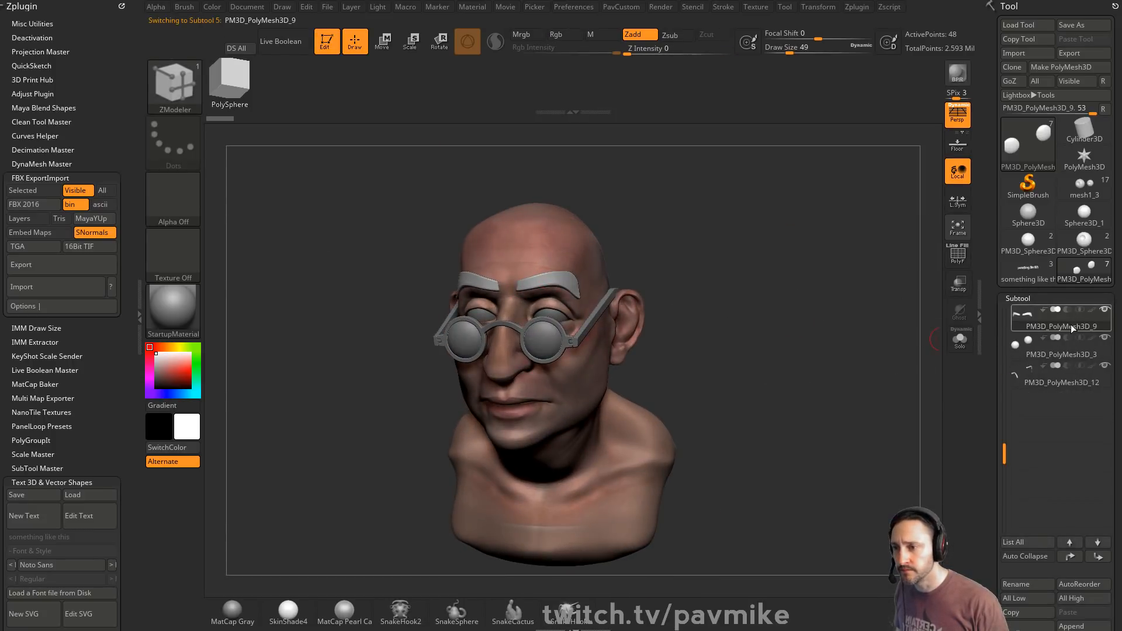
alt+click(566, 349)
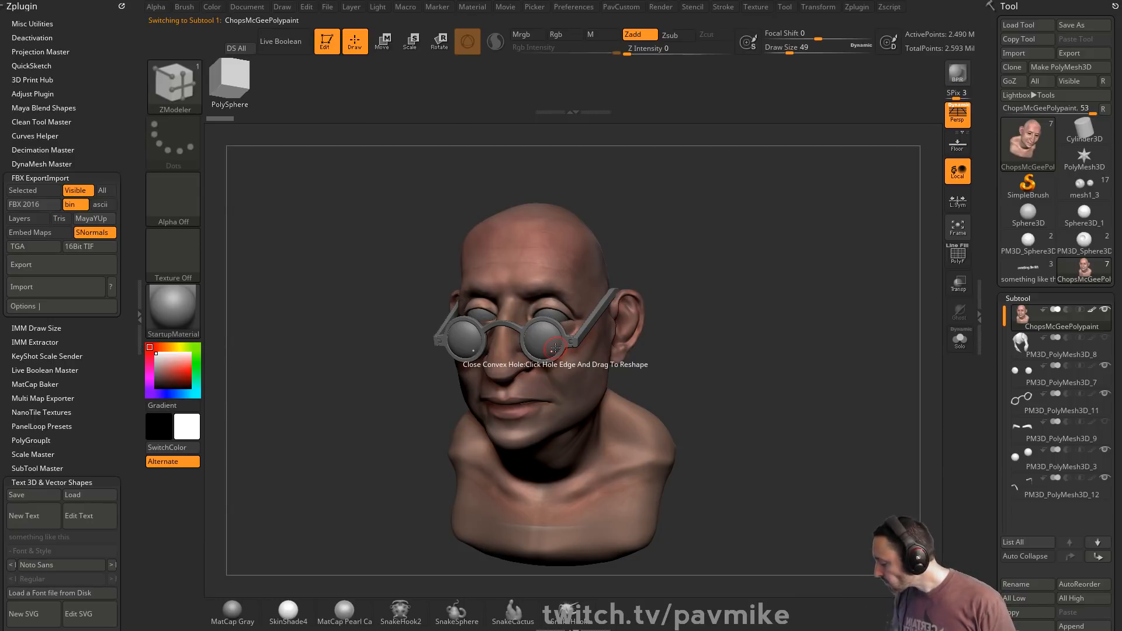
alt+click(554, 349)
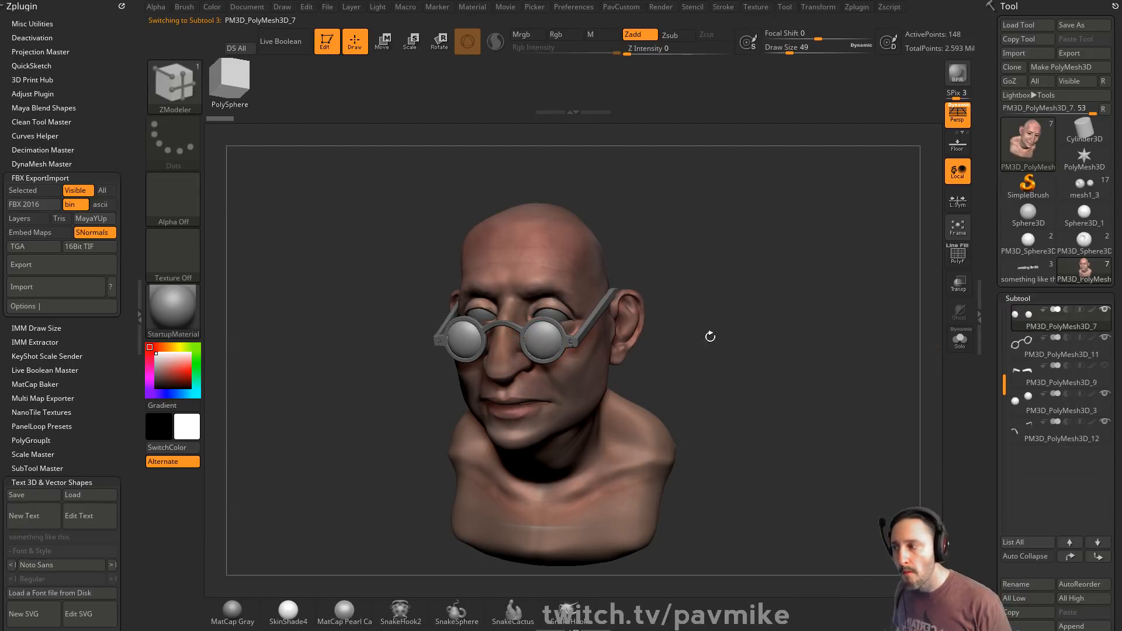
click(1081, 324)
shift+click(1104, 310)
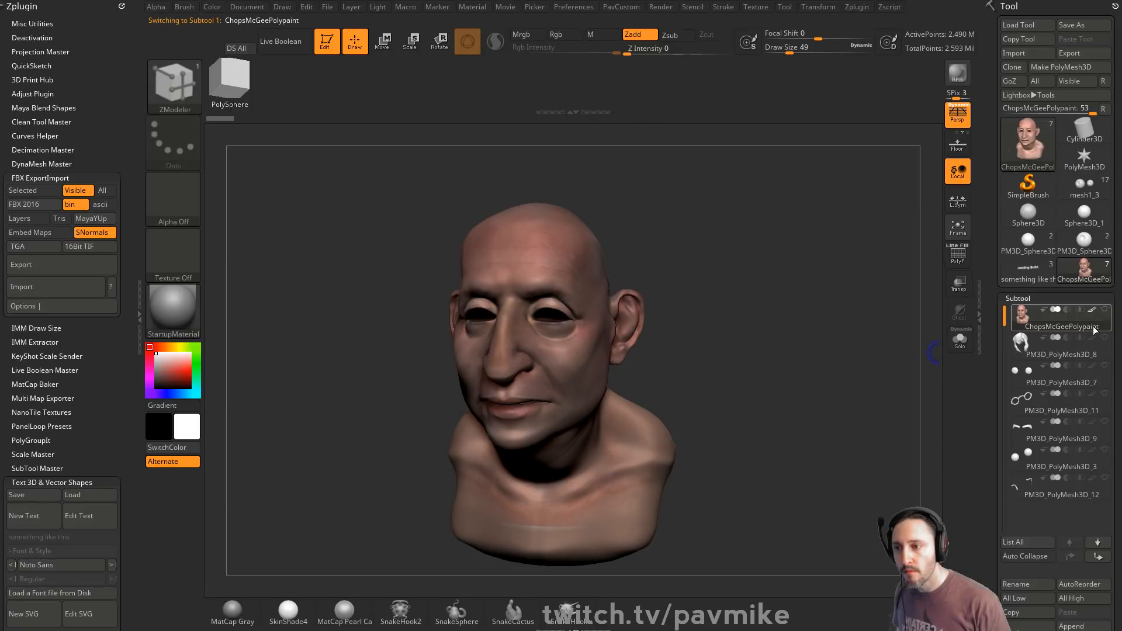
- Apply the SkinShade4 material to the head and frame it in a three-quarter view
drag(817, 325, 670, 356)
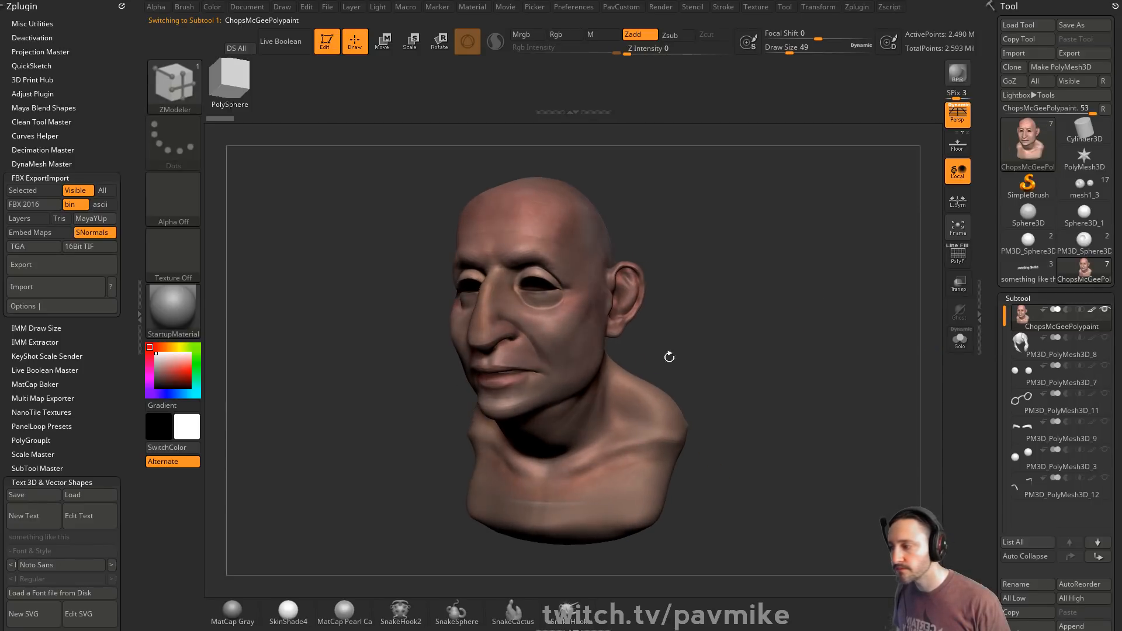
click(301, 615)
drag(762, 338, 833, 325)
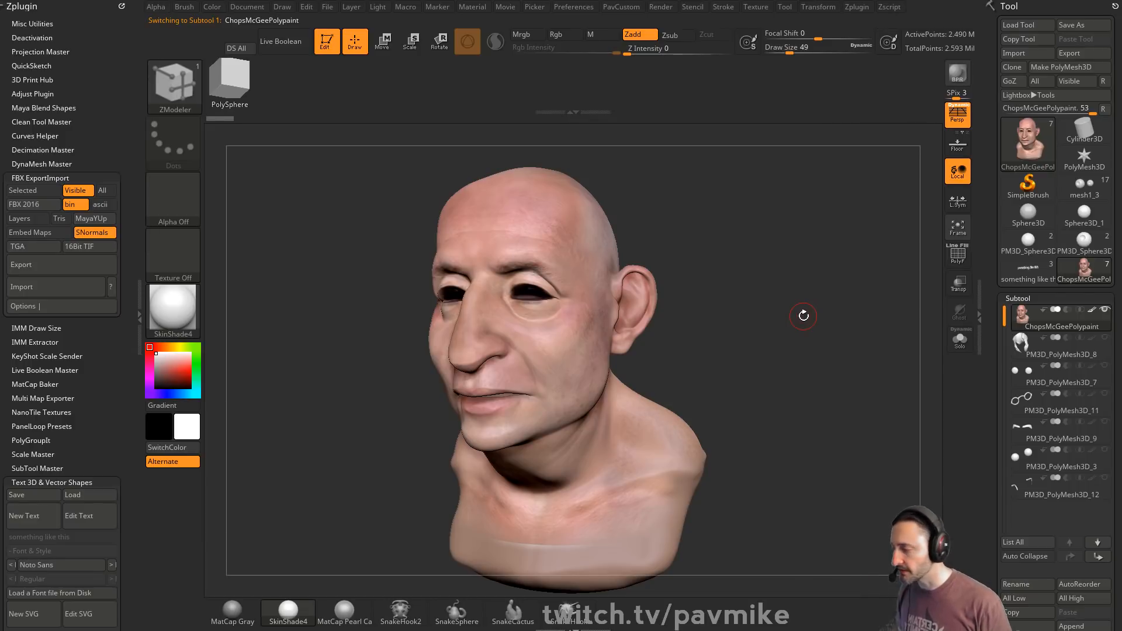
key(f)
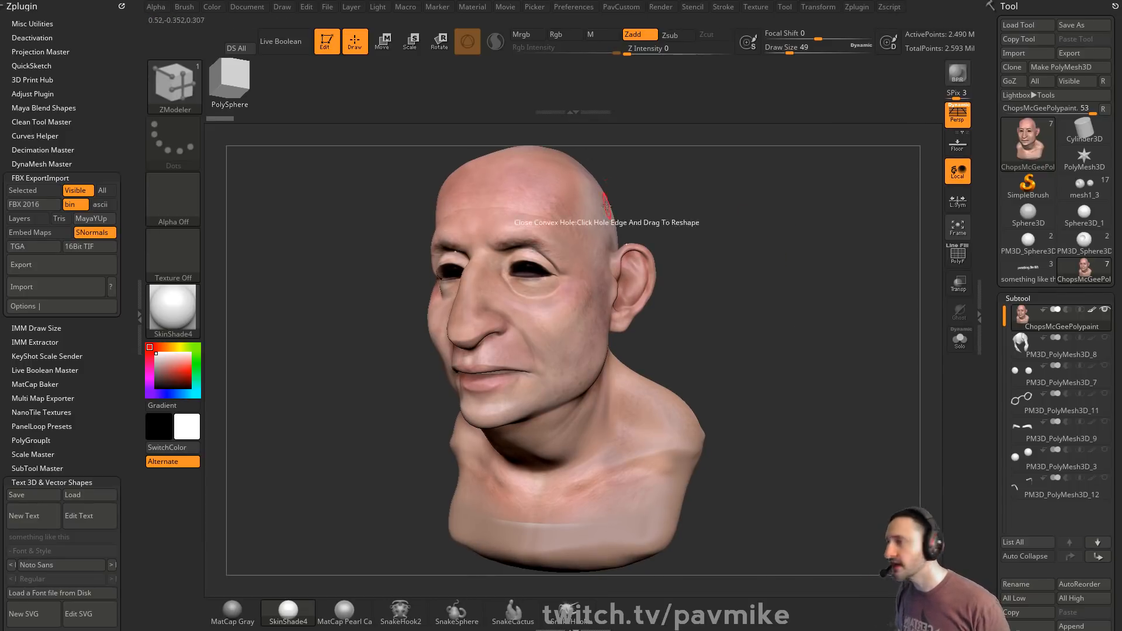
- Import the three-quarter-view head photo numbered 0163 from the Desktop's polypainthead folder as a texture
click(760, 7)
click(783, 82)
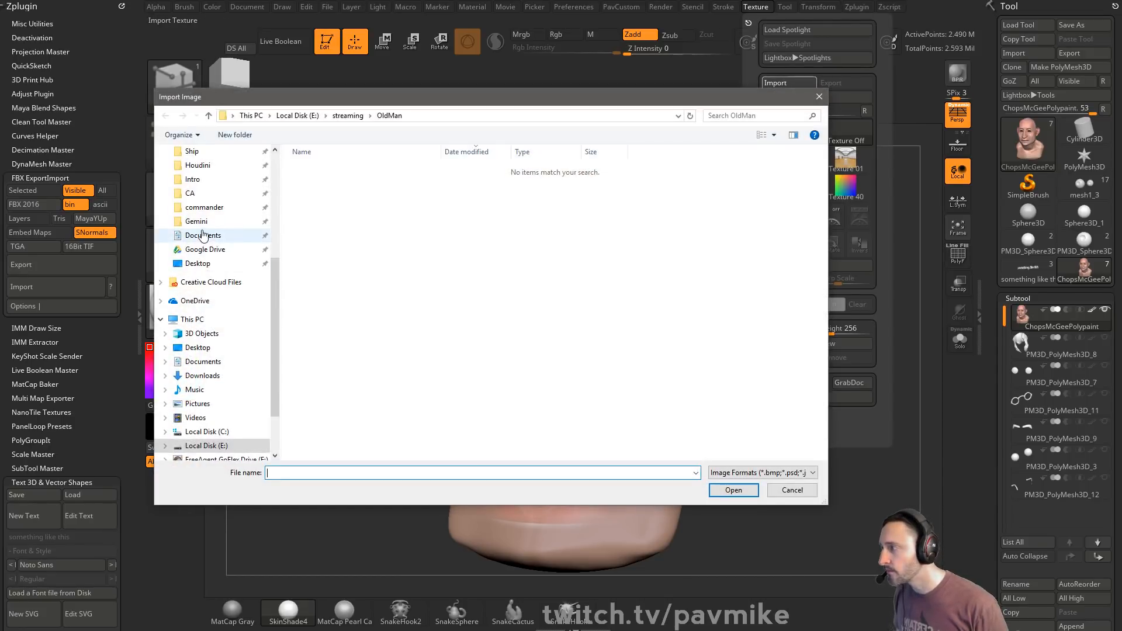
click(199, 263)
double_click(341, 207)
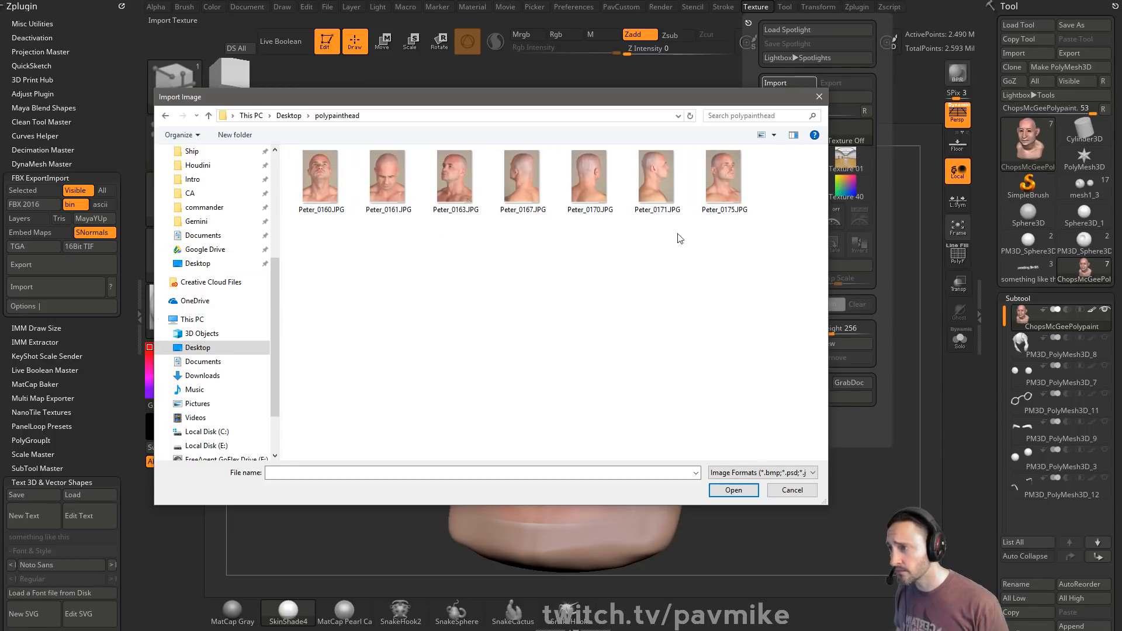
click(445, 180)
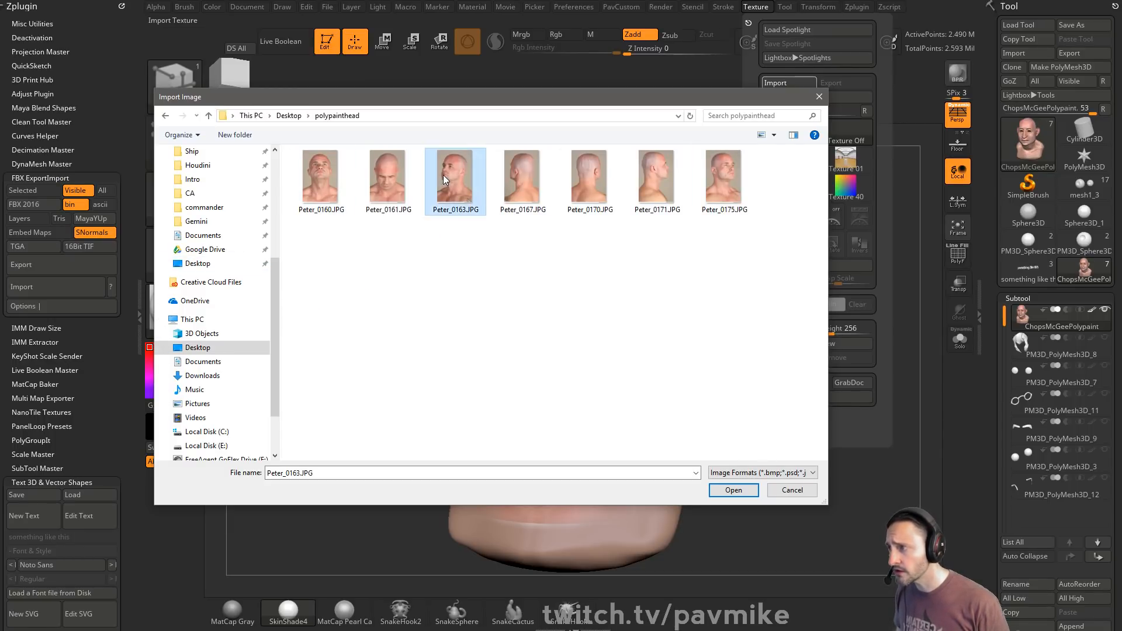
double_click(444, 180)
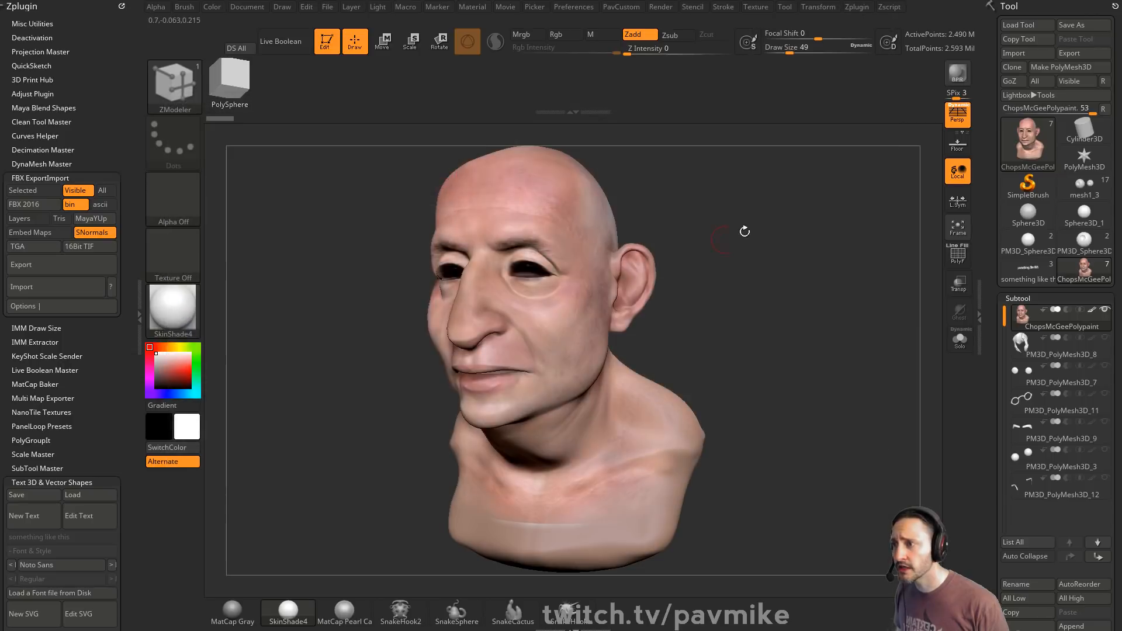
- Load the imported head photo into Spotlight and move it over the bust
click(763, 8)
click(790, 214)
click(860, 246)
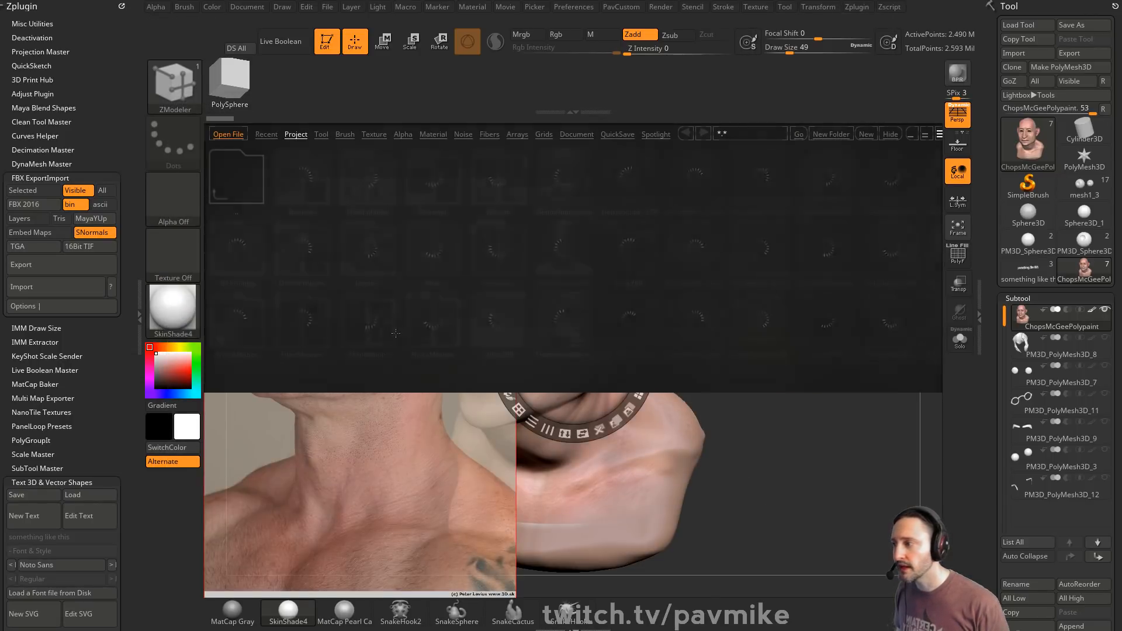
drag(550, 438, 582, 405)
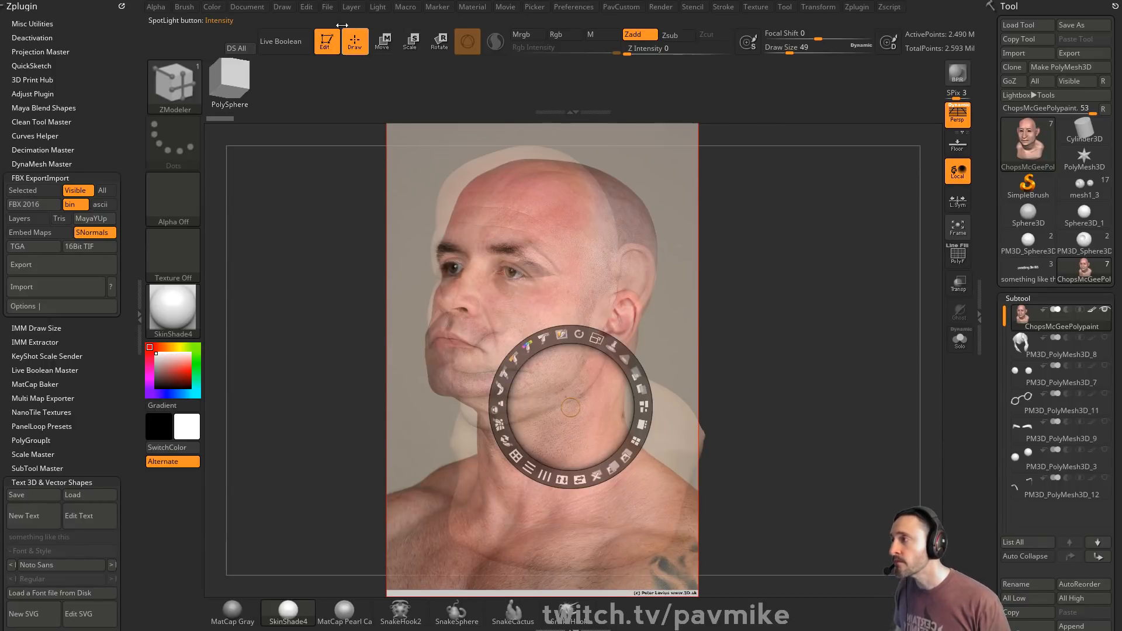
- Check the Draw perspective settings, and rotate the Spotlight photo slightly counterclockwise over the bust
click(281, 8)
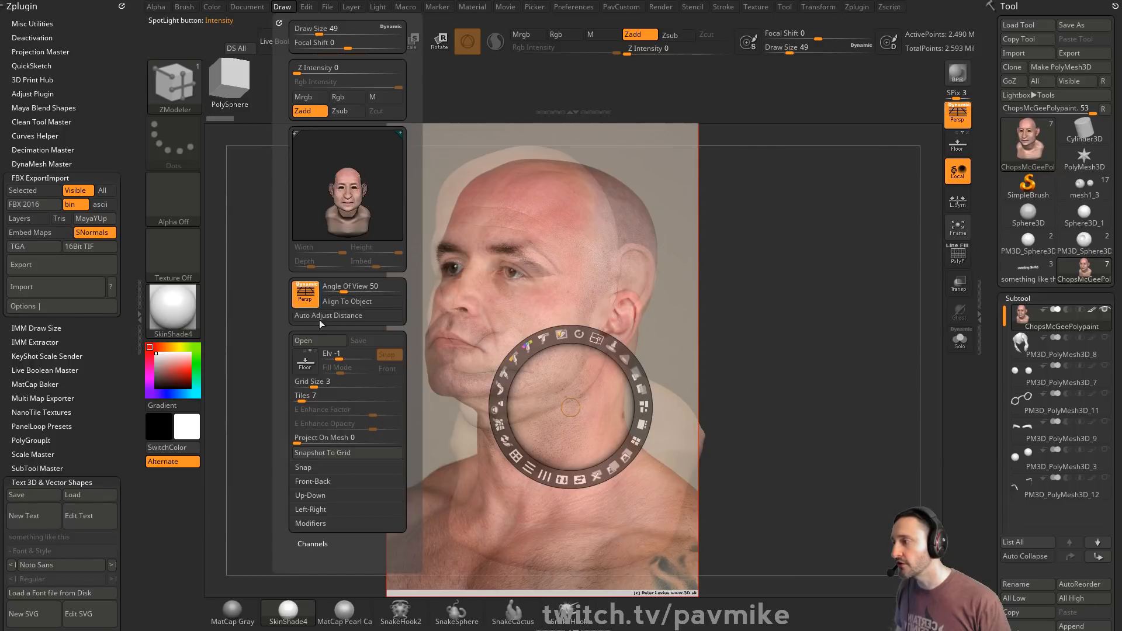
click(349, 284)
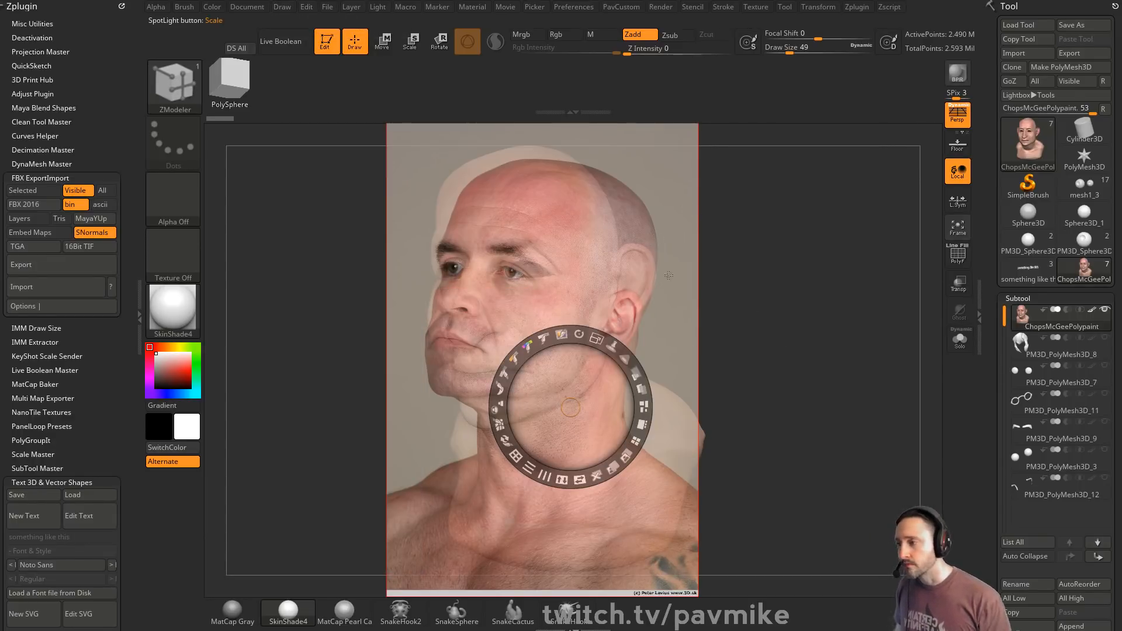
drag(577, 327, 604, 318)
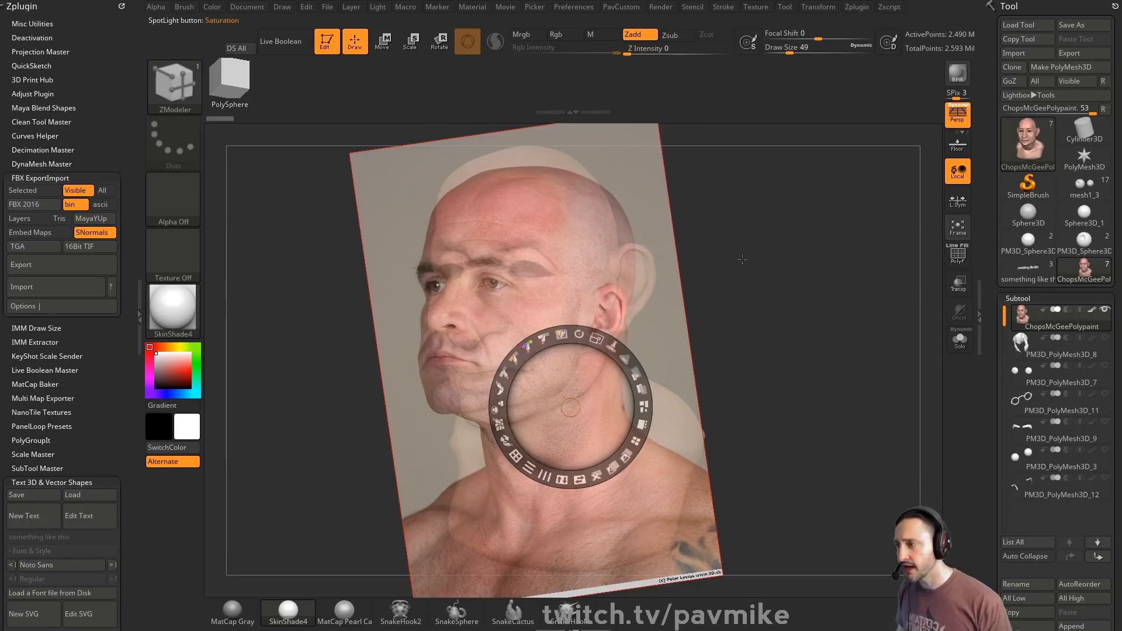
- Turn, scale and reposition the bust beneath the Spotlight photo so its face and ear line up with the reference head
key(z)
drag(751, 258, 610, 321)
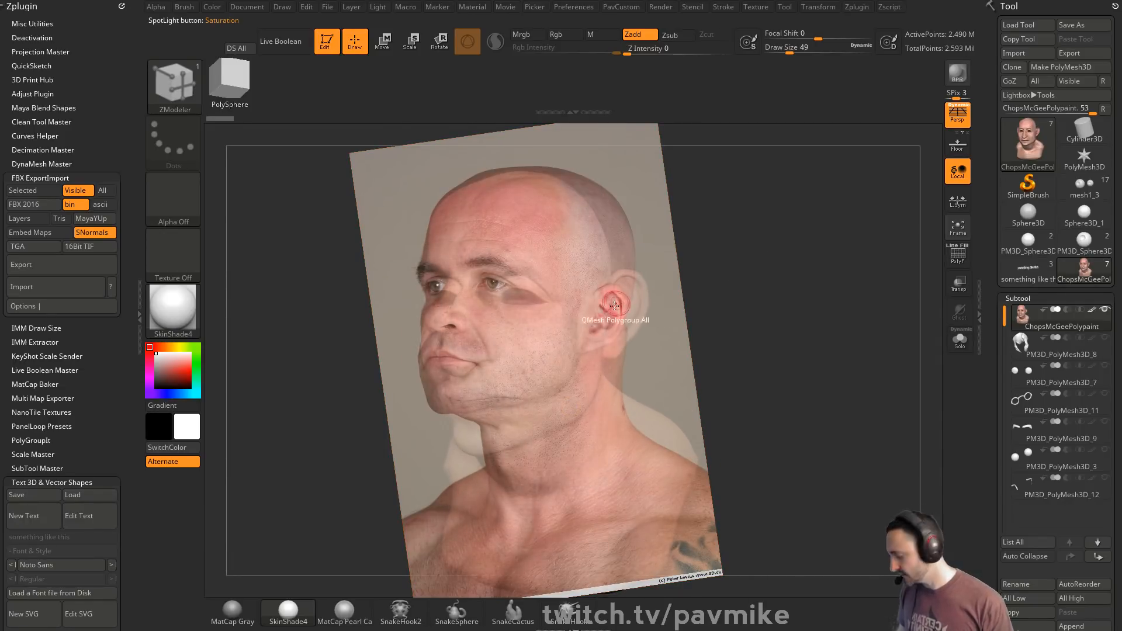
key(z)
drag(637, 372, 616, 353)
key(z)
mouse_move(762, 308)
mouse_down()
mouse_move(786, 326)
mouse_move(790, 280)
mouse_move(819, 283)
mouse_move(817, 260)
mouse_move(537, 133)
mouse_up()
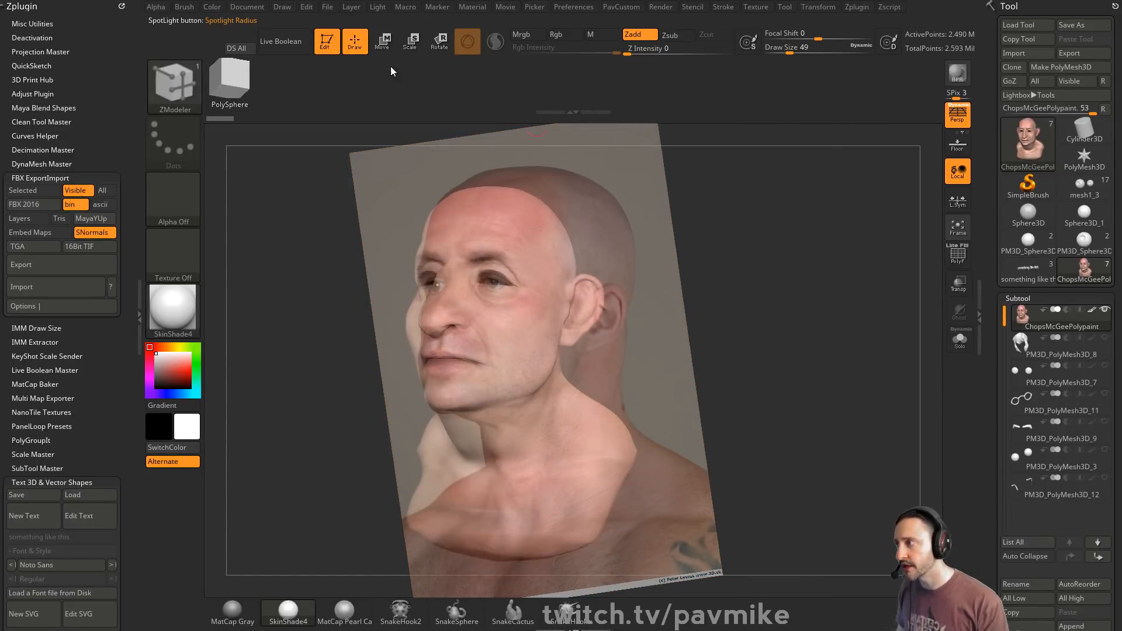
click(281, 7)
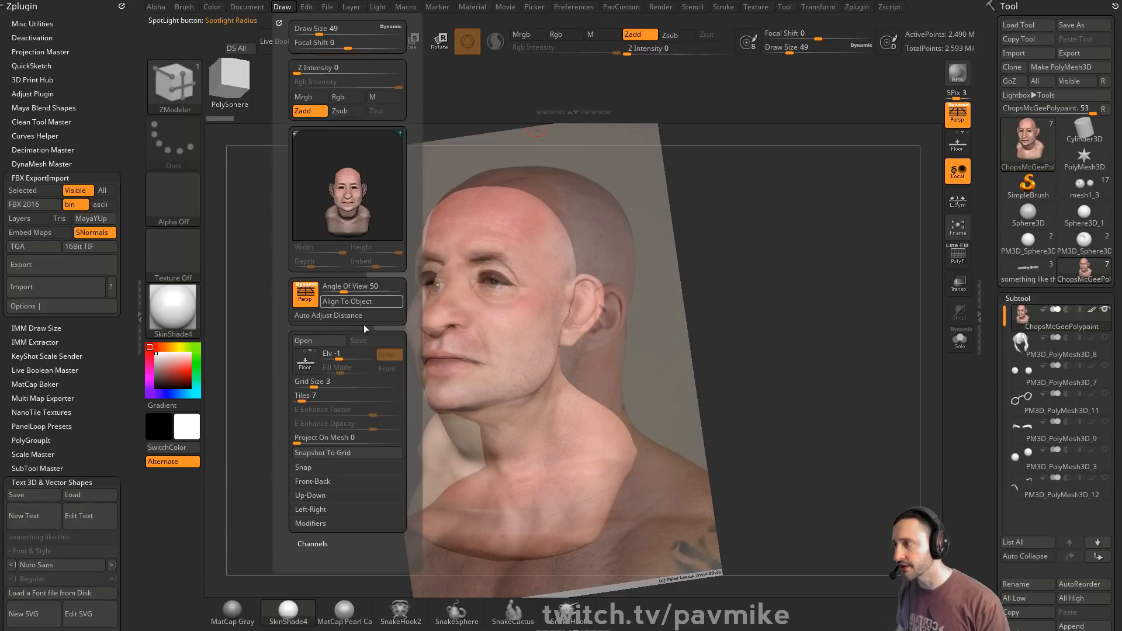
click(331, 291)
mouse_move(895, 305)
mouse_down()
mouse_move(902, 291)
mouse_move(890, 298)
mouse_up()
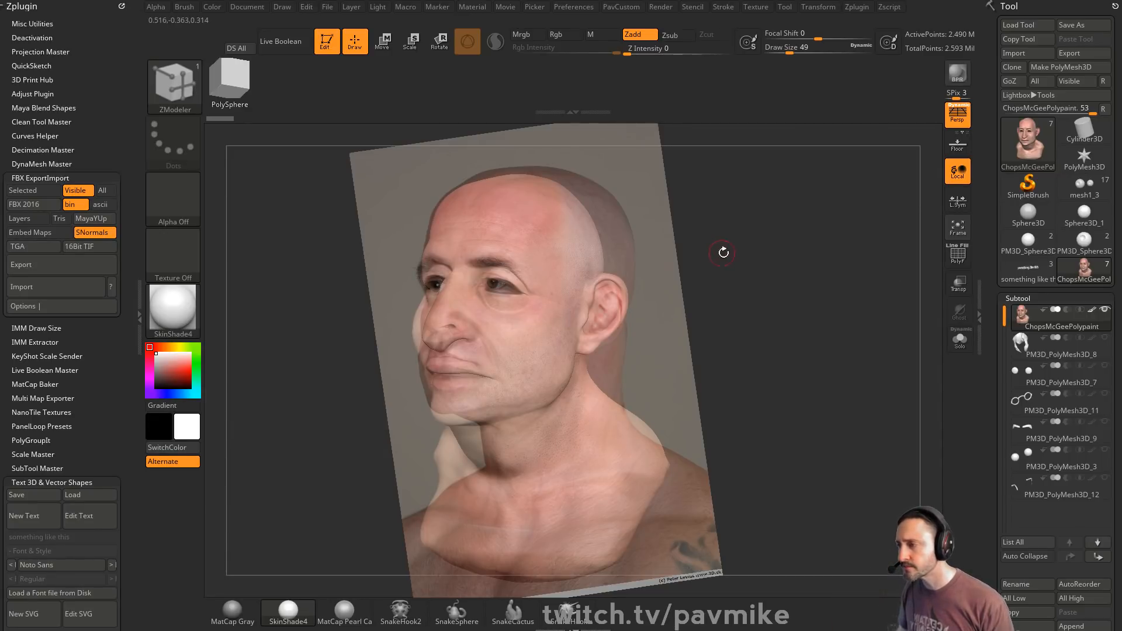
drag(722, 250, 777, 266)
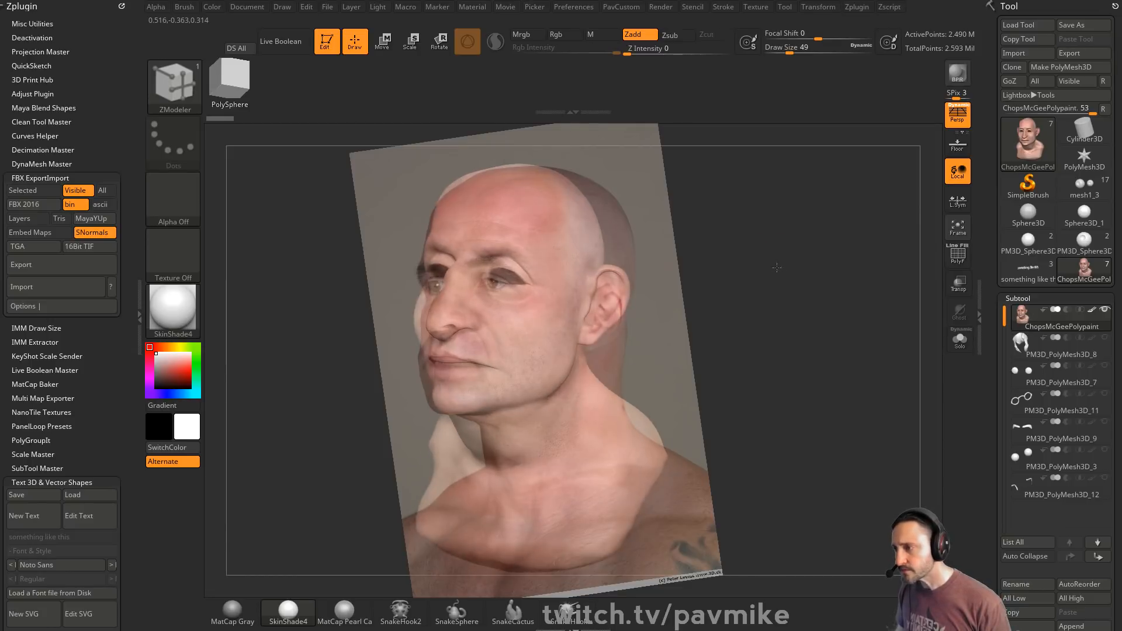
- Set up the Standard brush for colour-only painting with Rgb on, Zadd off, Align Cursor To Surface off, and Draw Size 71
key(b)
key(s)
key(t)
click(556, 34)
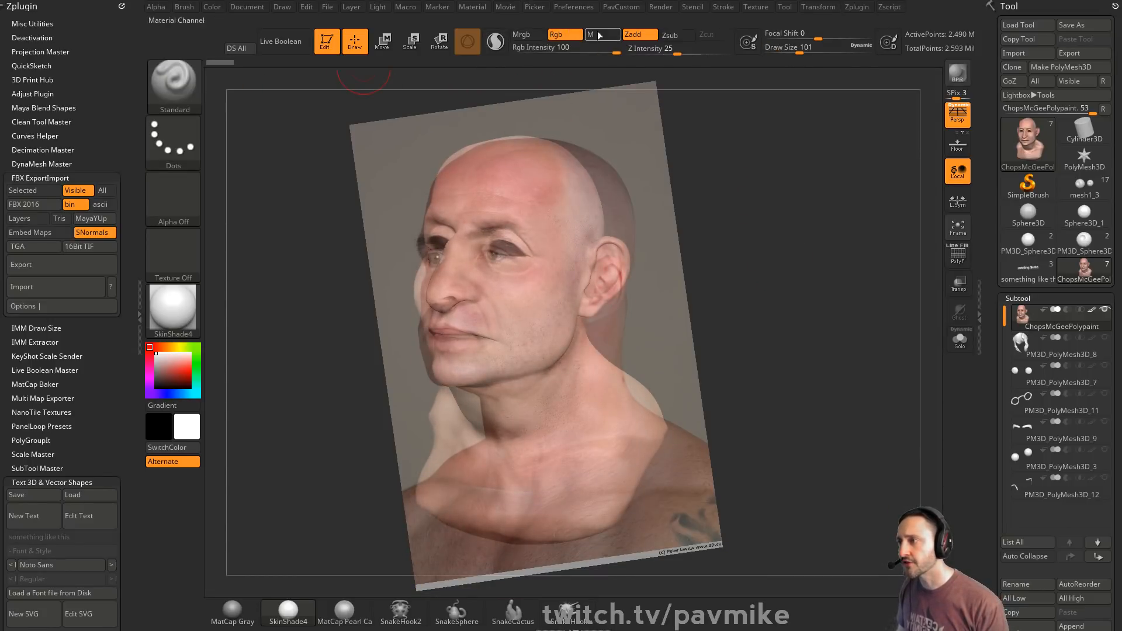
click(633, 34)
click(620, 6)
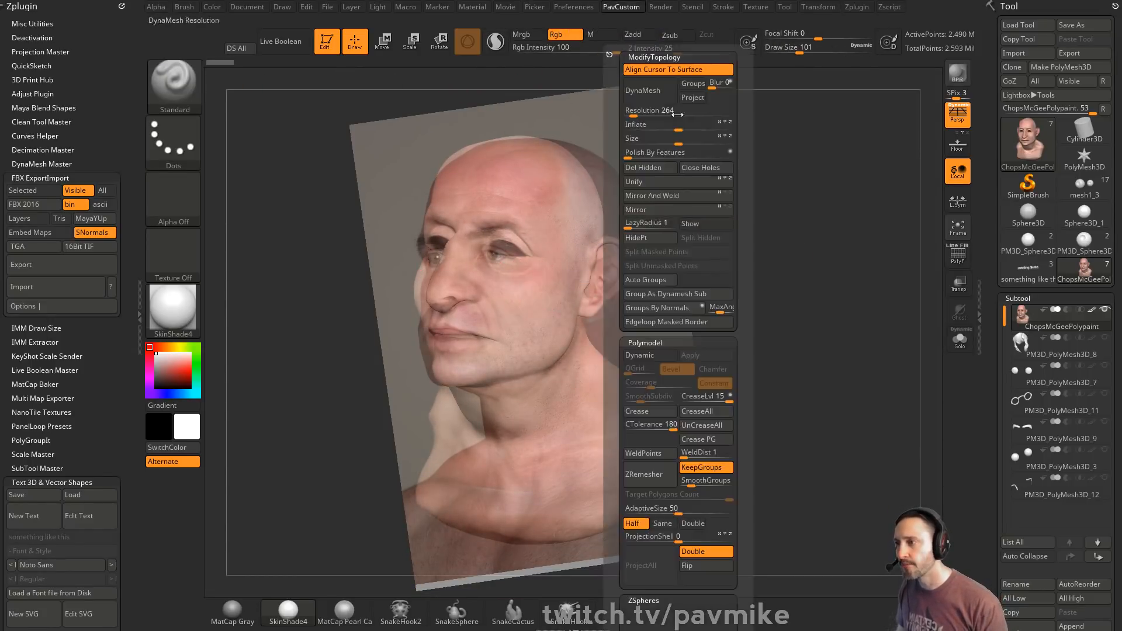
click(664, 70)
key(bracketleft)
key(bracketleft)
key(bracketleft)
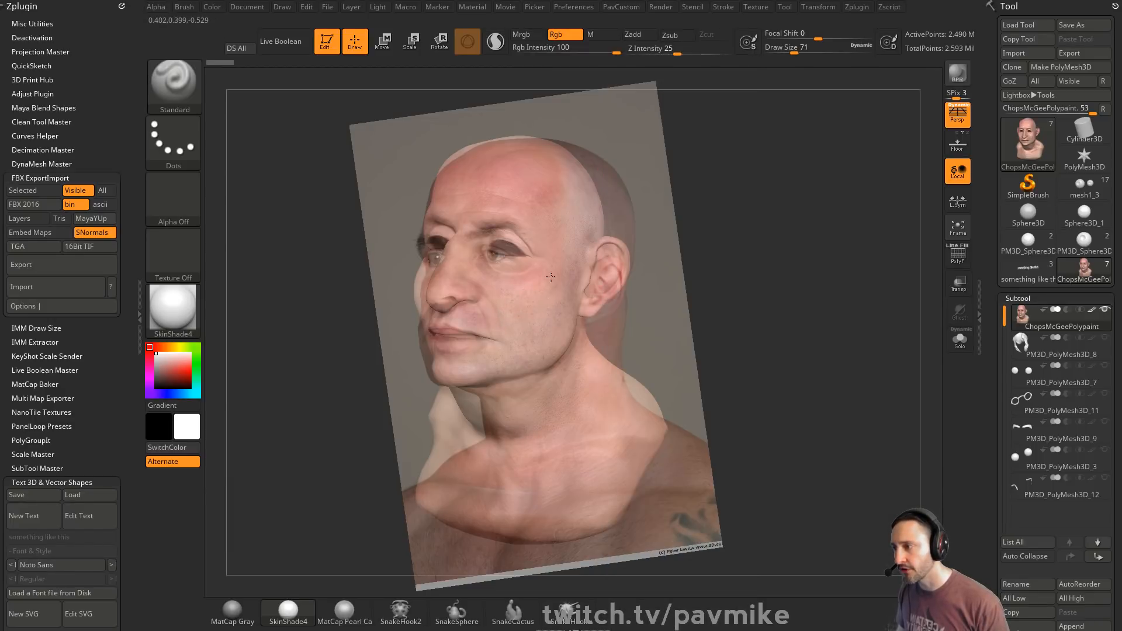
- Hide the Spotlight photo and turn the bust to a three-quarter view to inspect the cheek
key(shift+z)
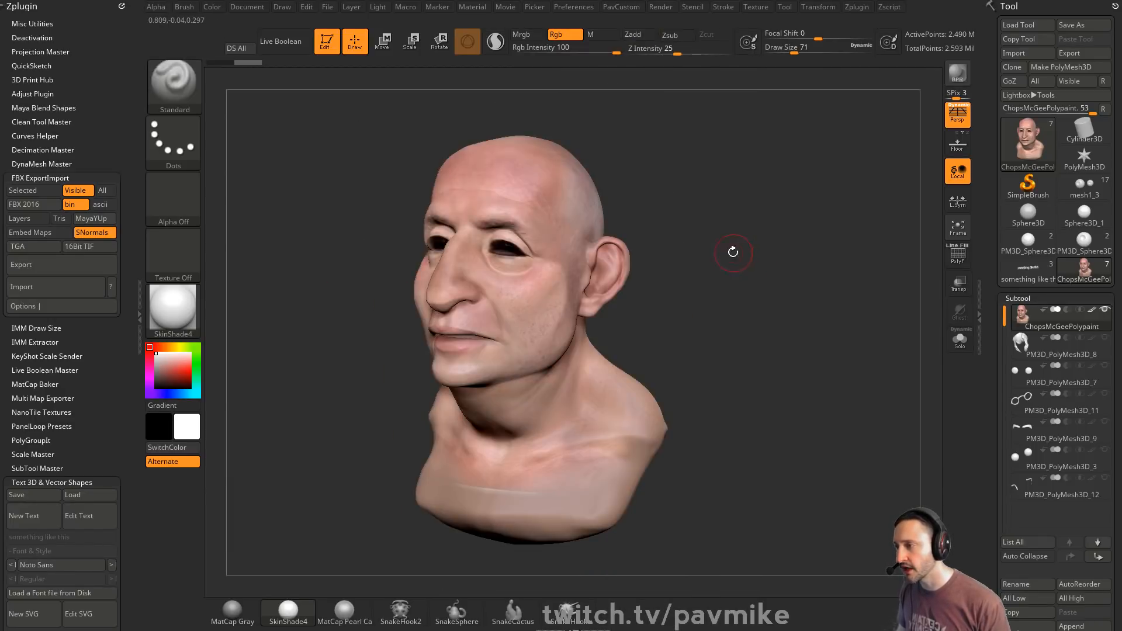
mouse_move(733, 252)
mouse_down()
mouse_move(672, 257)
mouse_move(800, 271)
mouse_move(760, 252)
mouse_move(826, 258)
mouse_move(575, 324)
mouse_up()
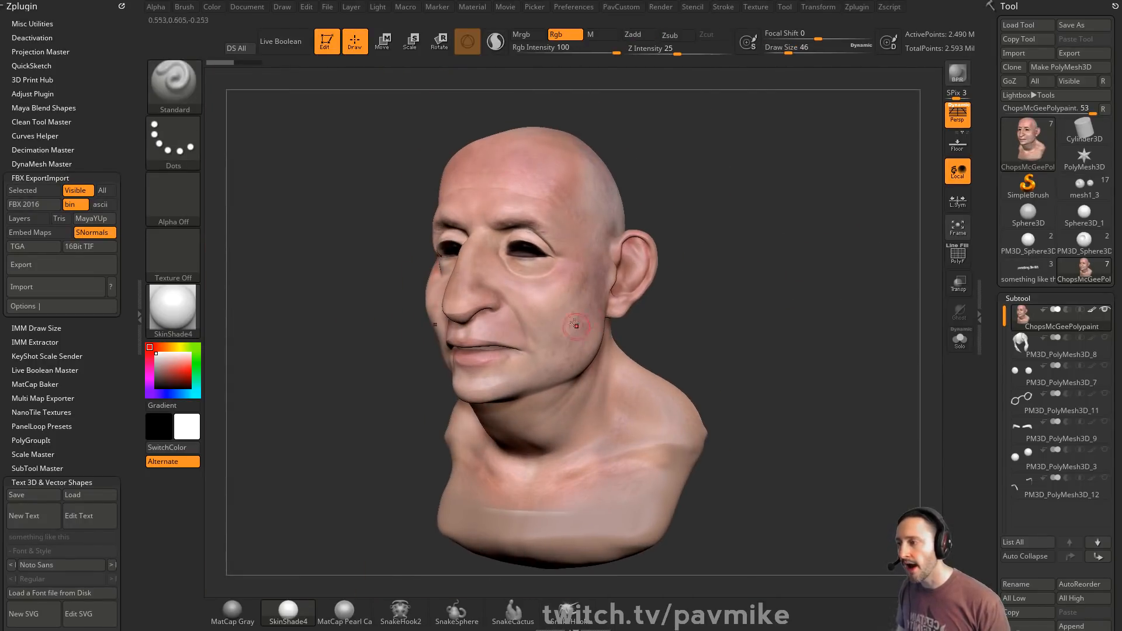
- Create a new texture map for the head from its polypaint
drag(1040, 515, 1029, 249)
key(shift)
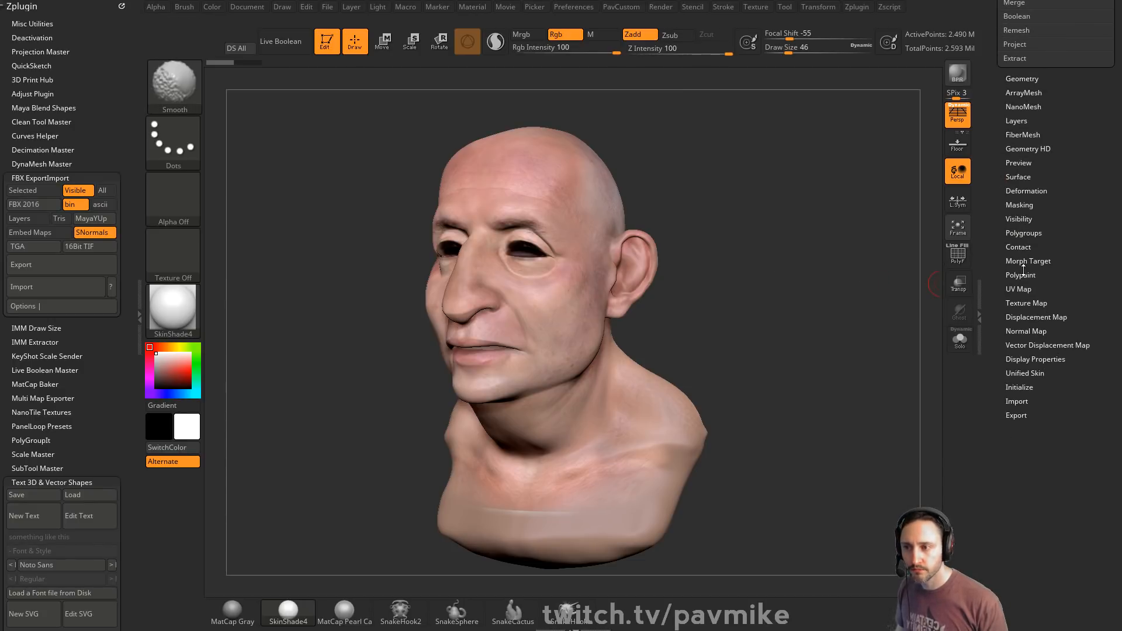
click(1017, 302)
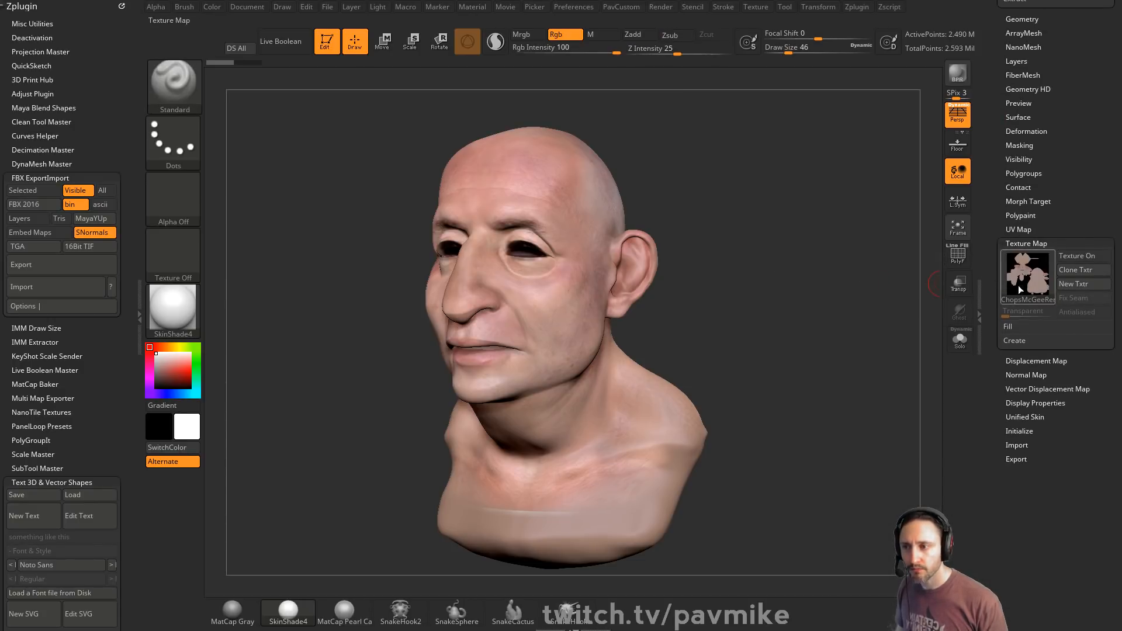
click(1011, 341)
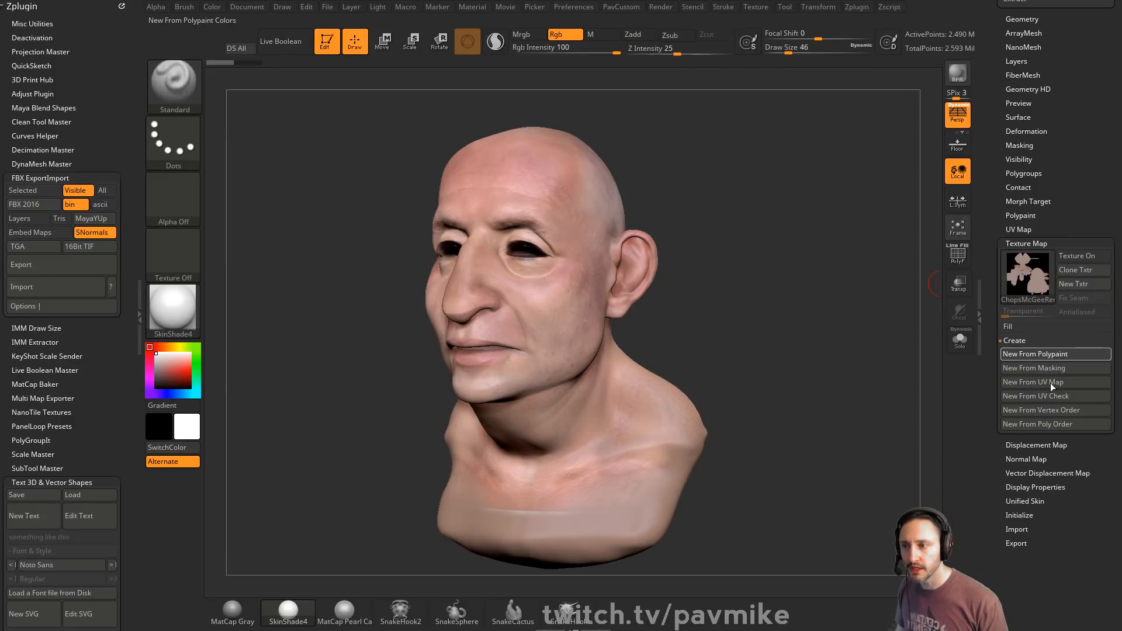
mouse_move(1032, 283)
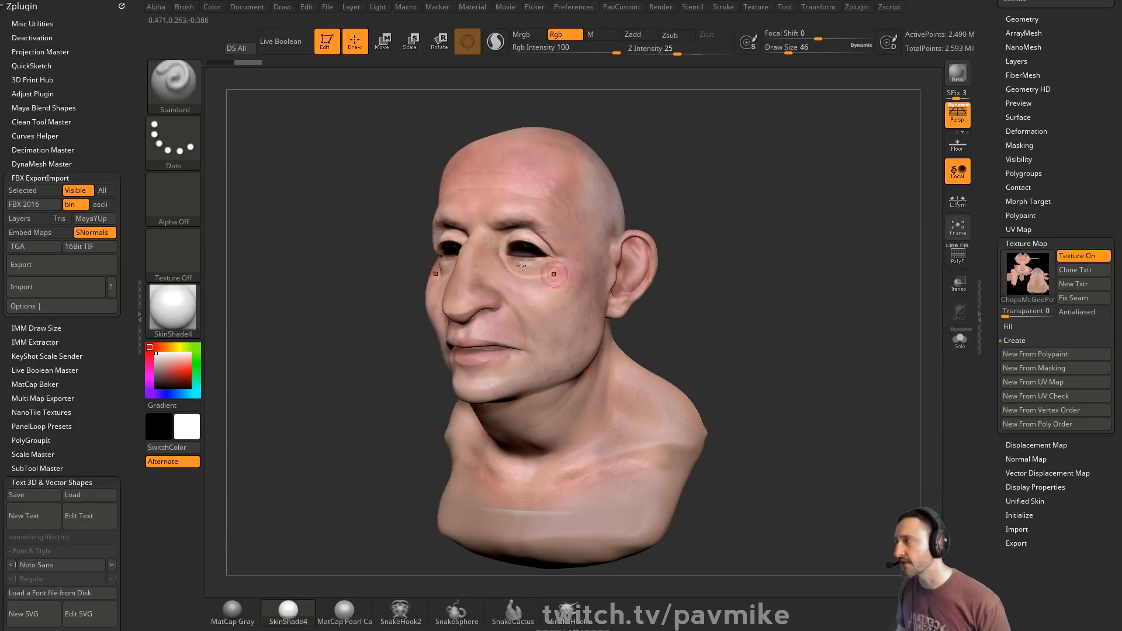
- Collapse the FBX ExportImport settings, and show the Multi Map Exporter with its export options expanded
shift+click(40, 178)
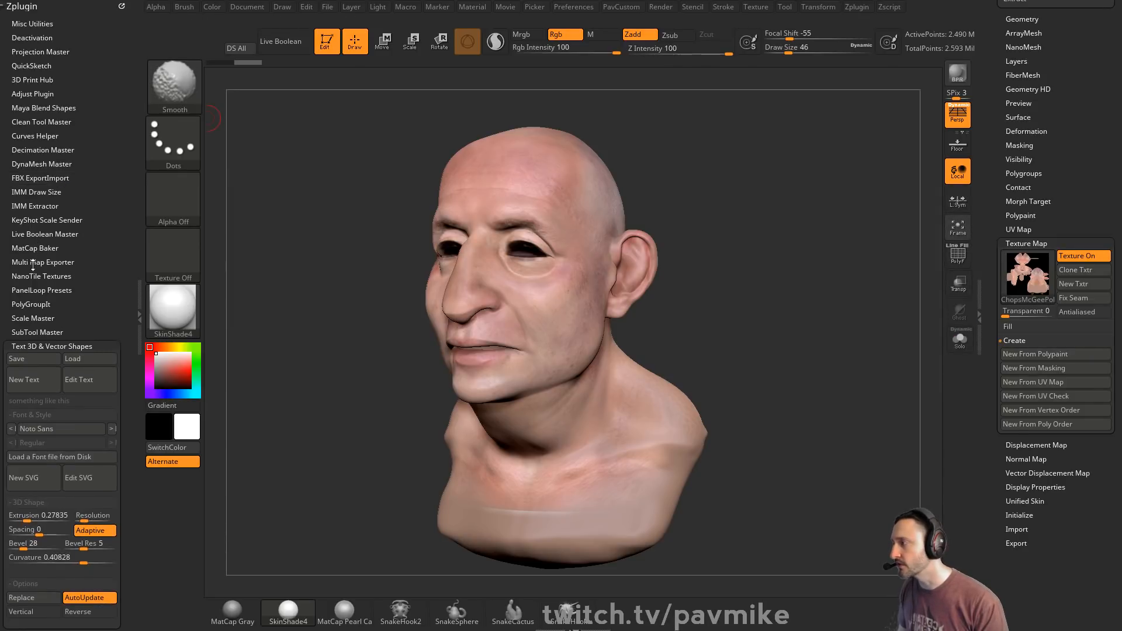
click(35, 262)
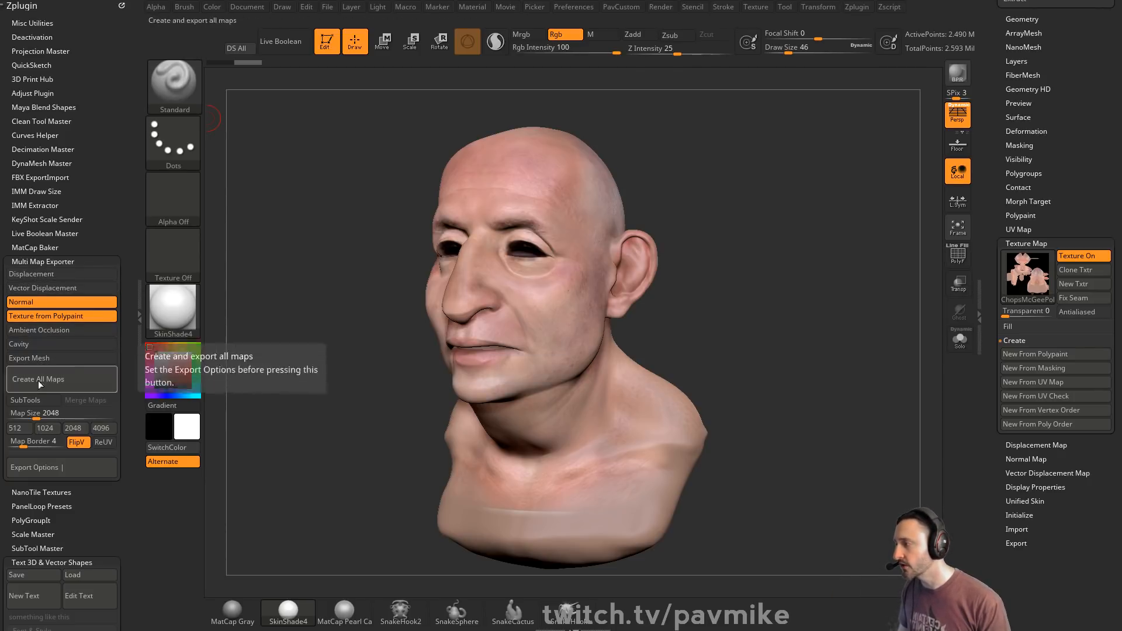
click(57, 466)
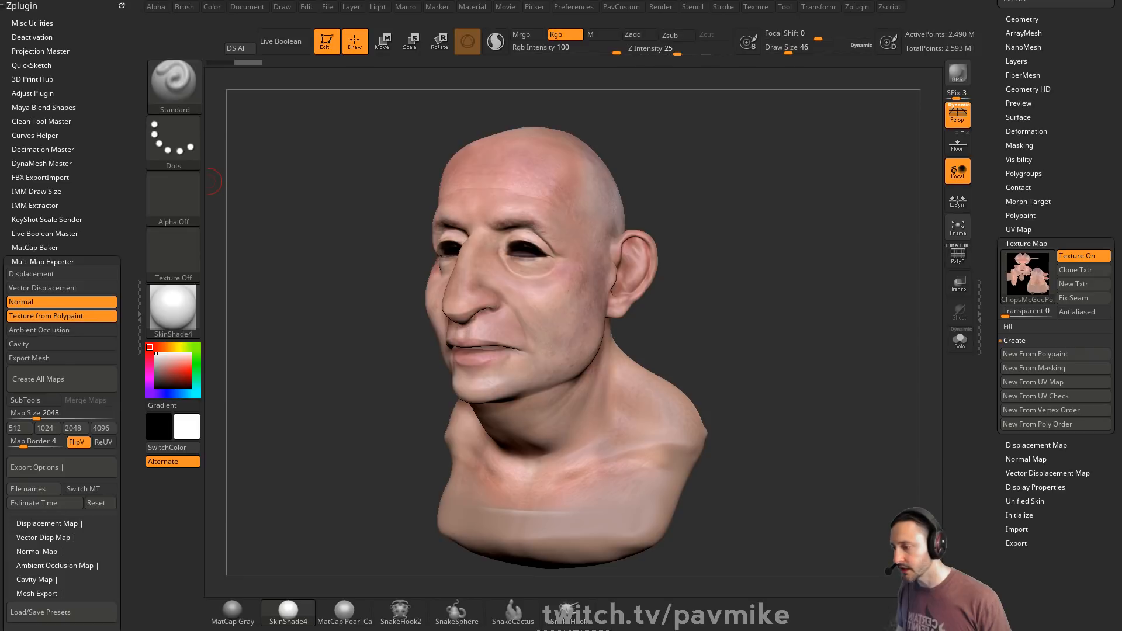
- In OBS, set the StreamCam Chroma Key filter's similarity to 473, and inspect the webcam's device properties
mouse_move(506, 630)
mouse_down()
mouse_move(509, 370)
mouse_move(524, 266)
mouse_move(491, 324)
mouse_move(497, 630)
mouse_up()
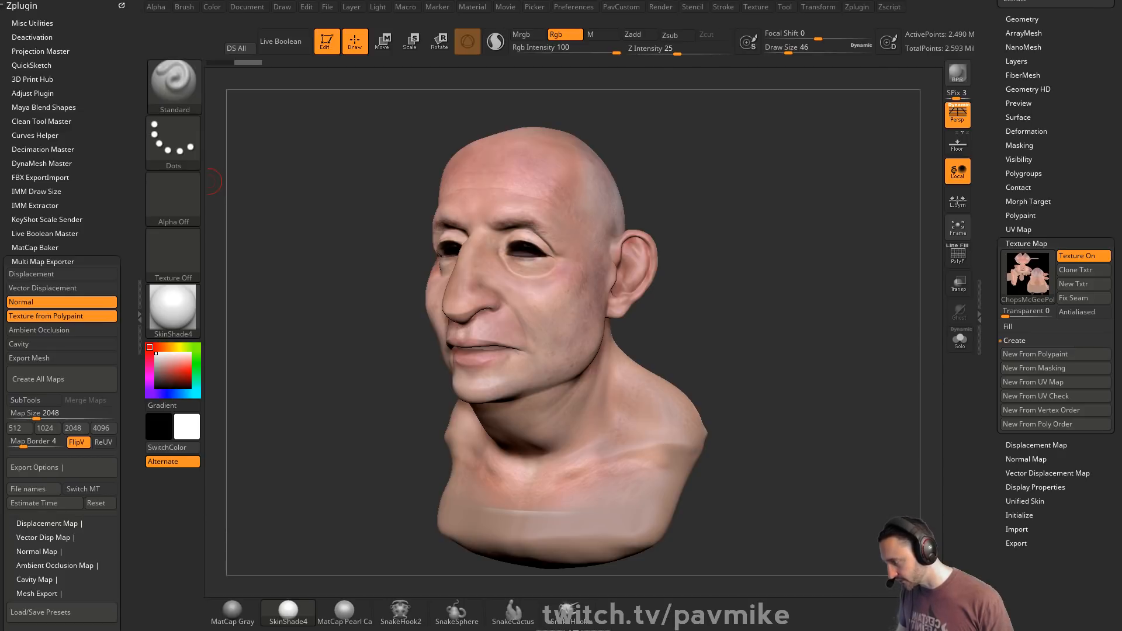
drag(304, 630, 446, 88)
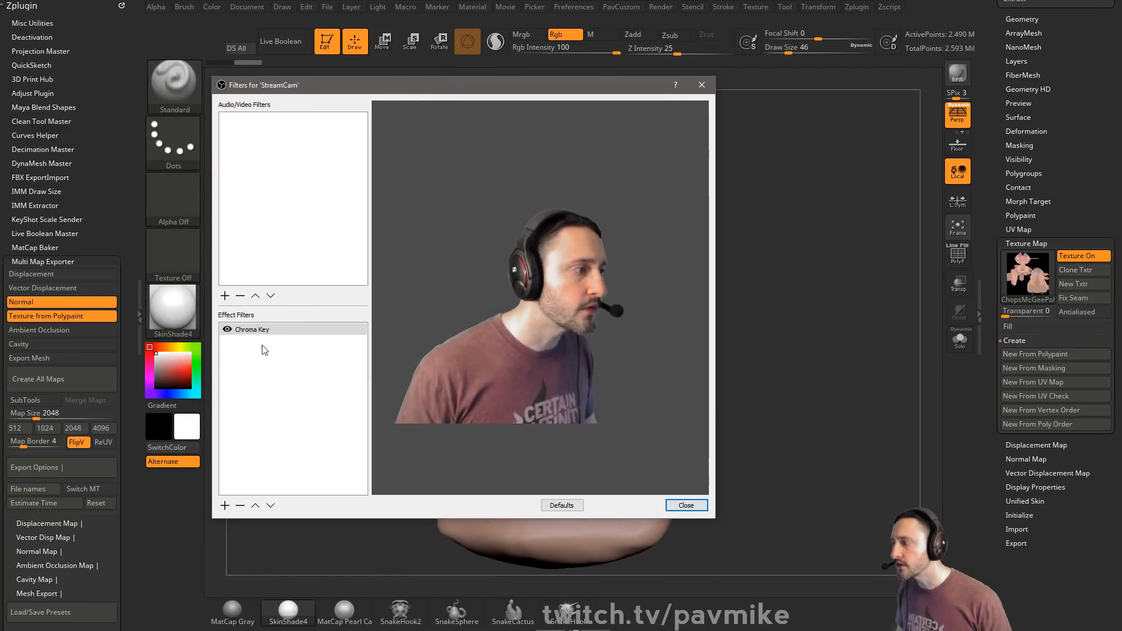
click(270, 331)
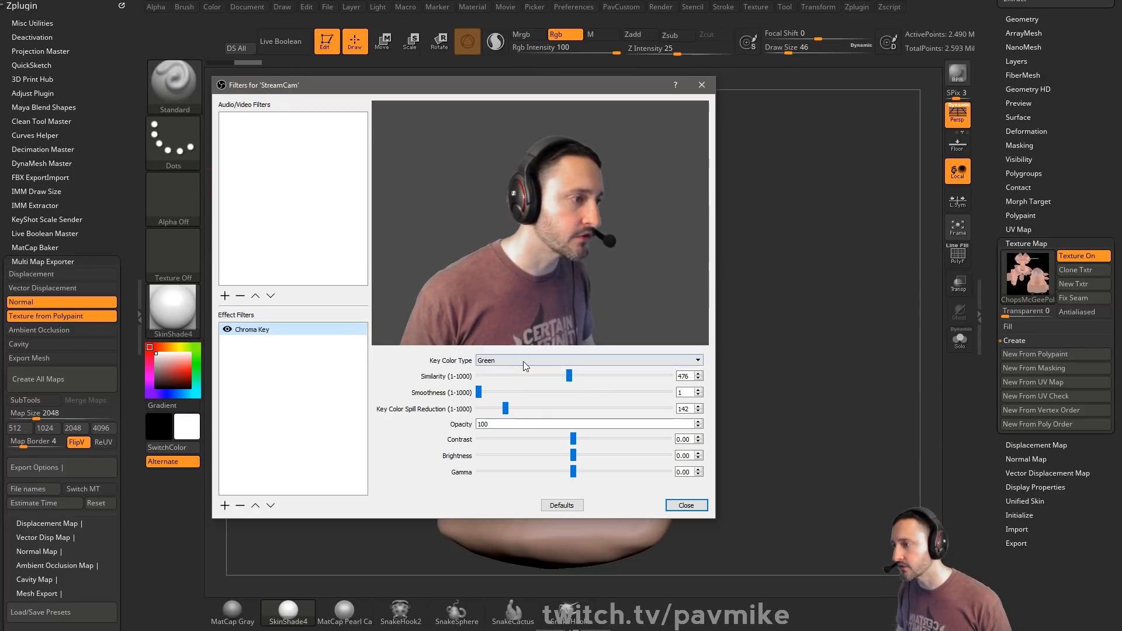
mouse_move(569, 379)
mouse_down()
mouse_move(552, 377)
mouse_move(579, 377)
mouse_move(548, 376)
mouse_move(567, 378)
mouse_up()
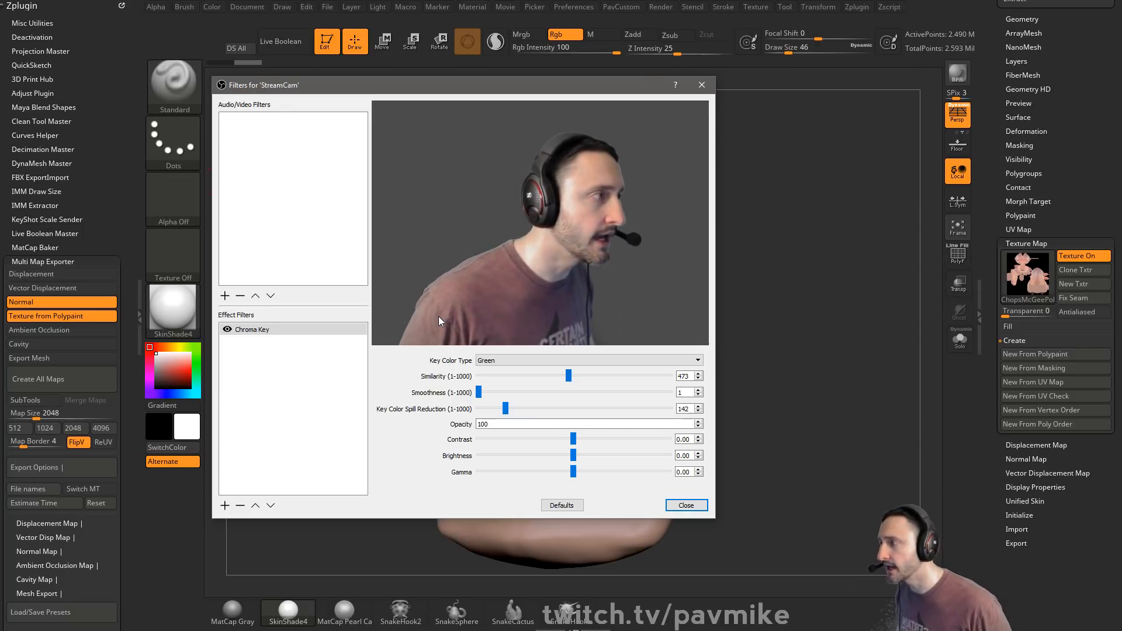
click(667, 506)
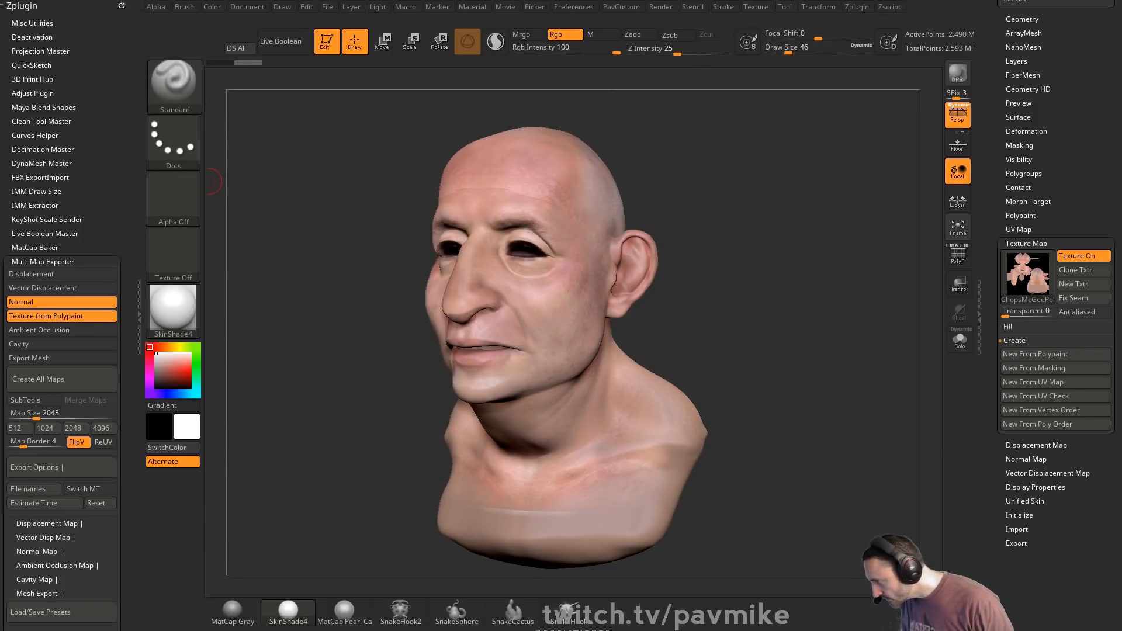
drag(570, 630, 557, 139)
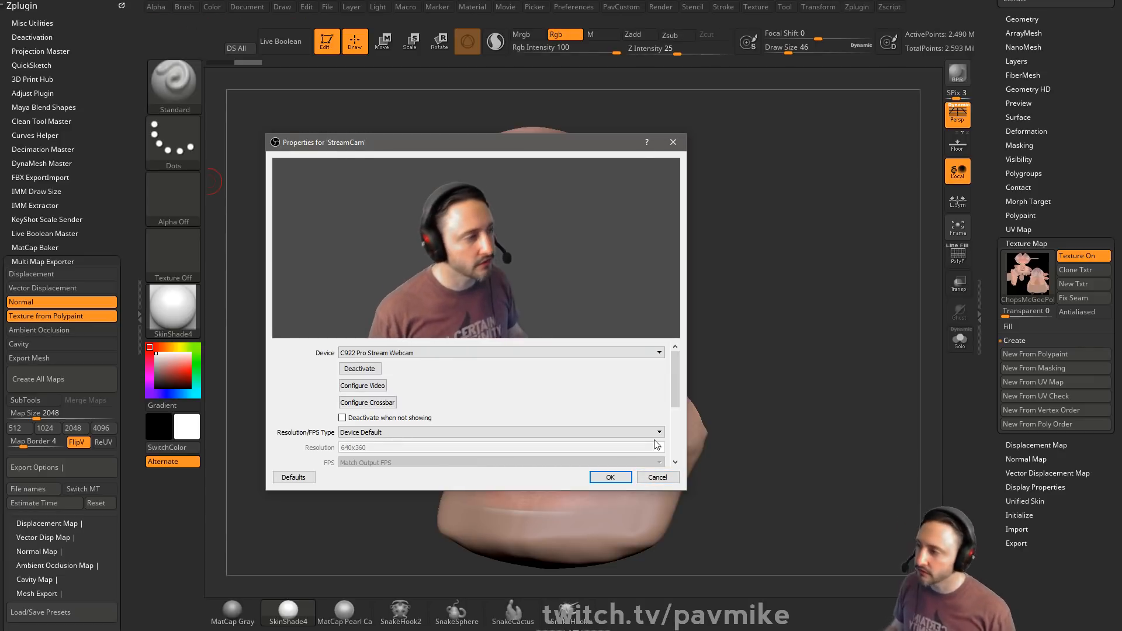
click(657, 477)
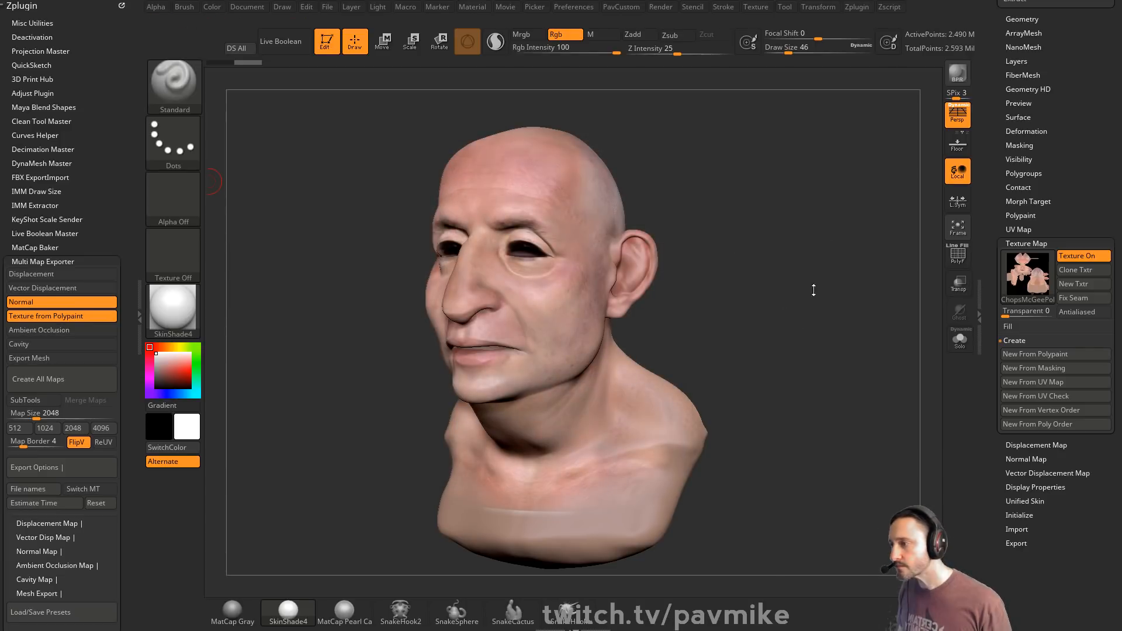
- Turn the bust slightly and switch to the PowerPoint presentation
drag(697, 163, 702, 162)
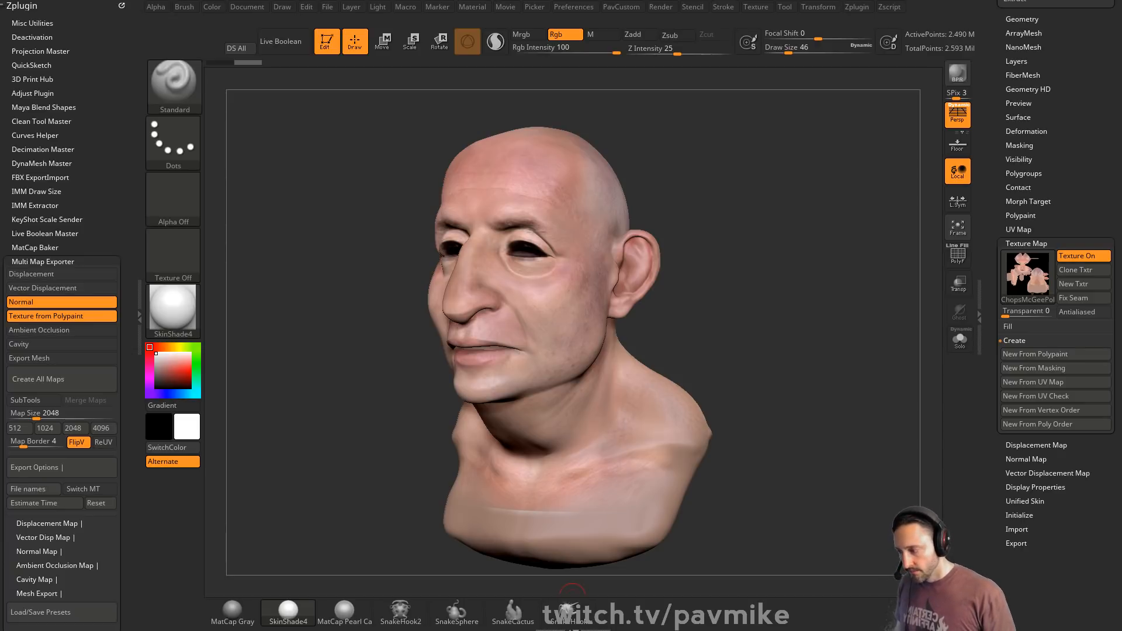
key(alt+Tab)
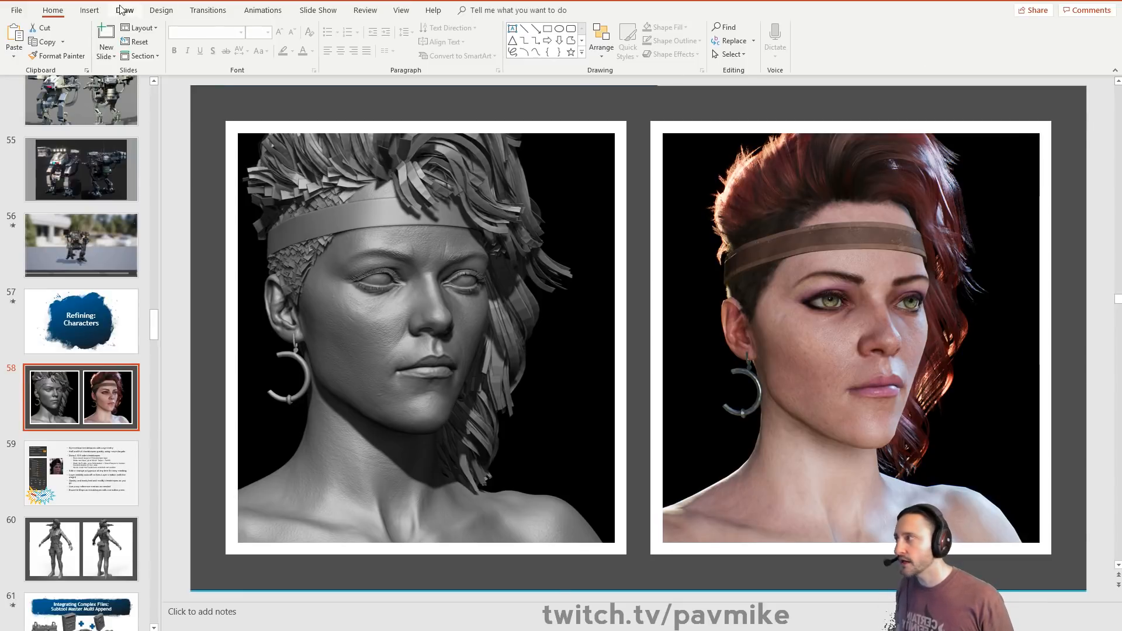
- Return to ZBrush and inspect the texture list and the head's displacement map settings with its alpha choices
key(alt+Tab)
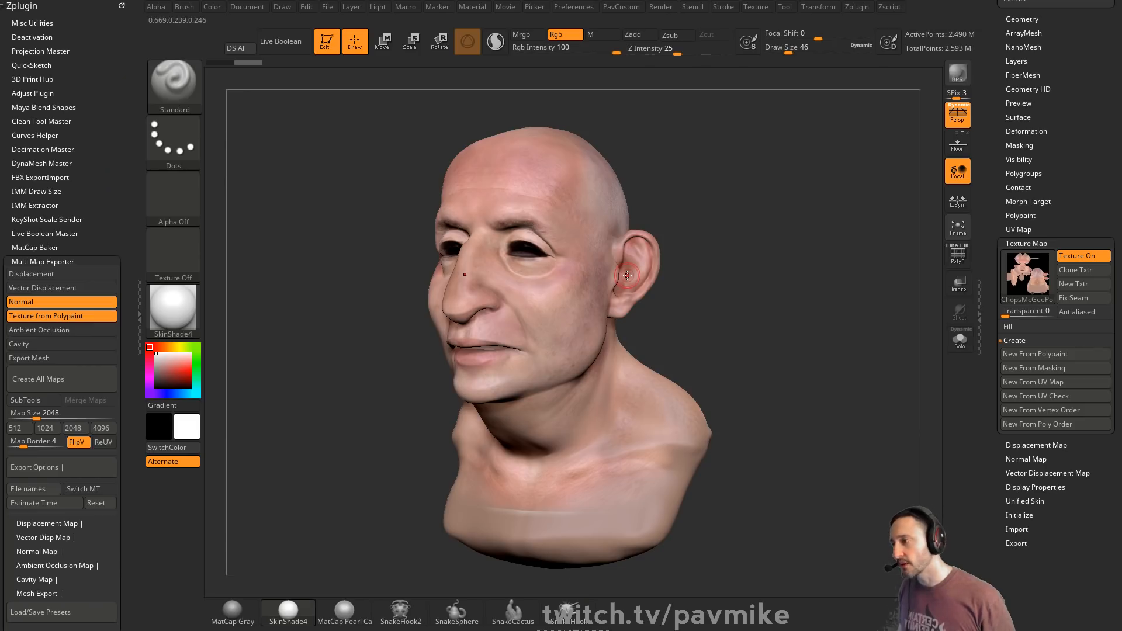
click(757, 7)
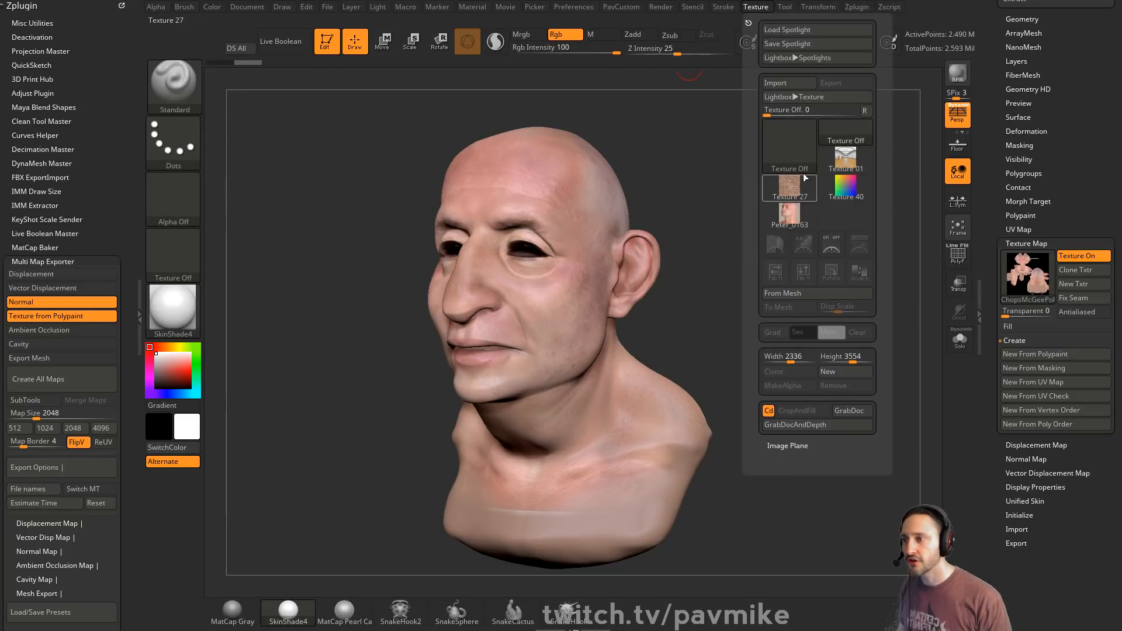
click(1023, 445)
click(1027, 479)
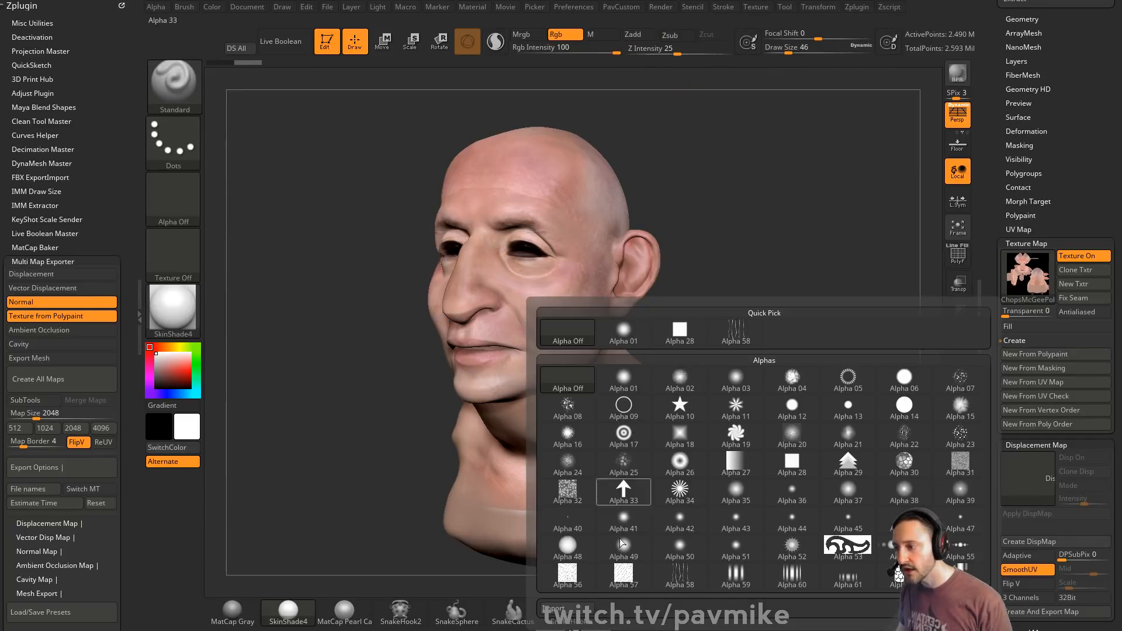
scroll(997, 263, down, 3)
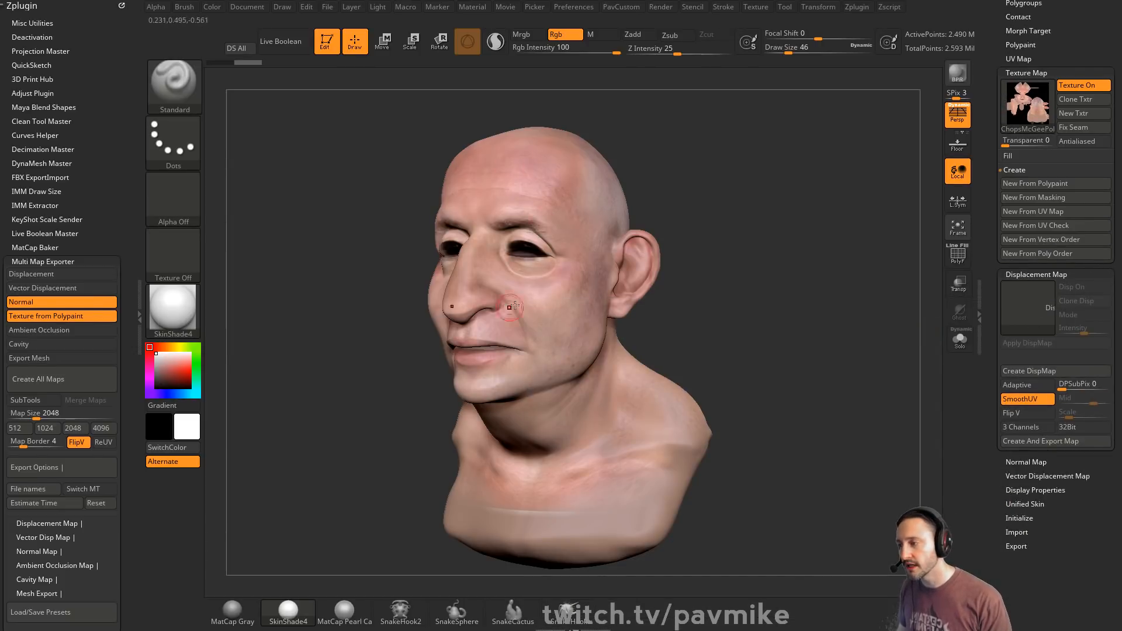
scroll(1030, 289, up, 5)
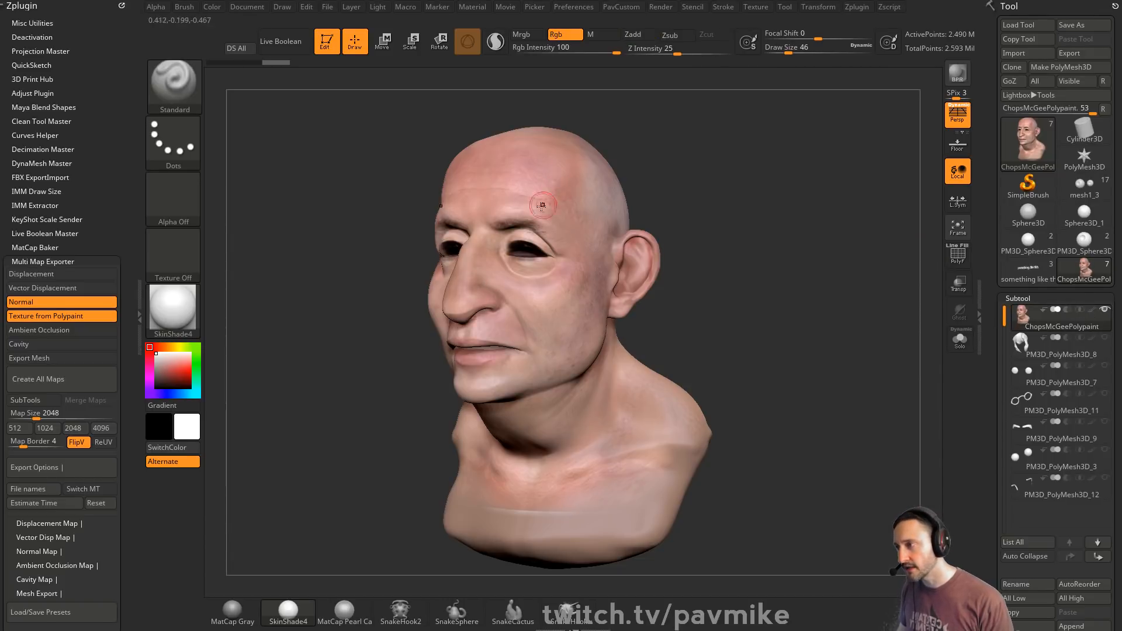
- Enable Zadd for sculpting, and display the head untextured with the MatCap Gray material
click(636, 34)
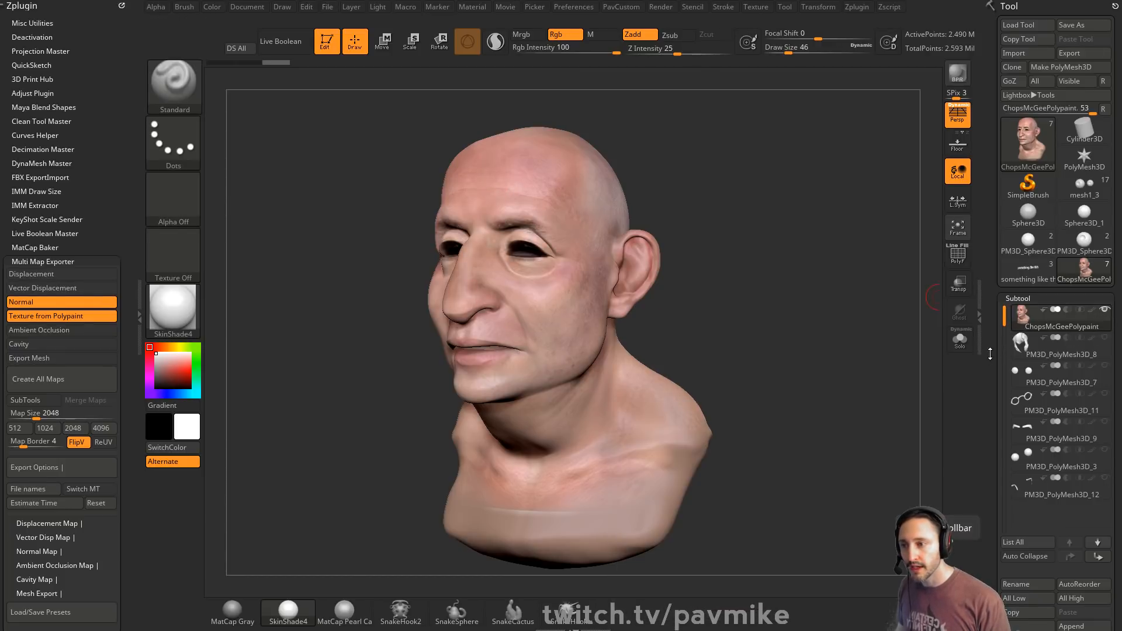
scroll(981, 220, down, 5)
click(1082, 484)
scroll(986, 498, up, 10)
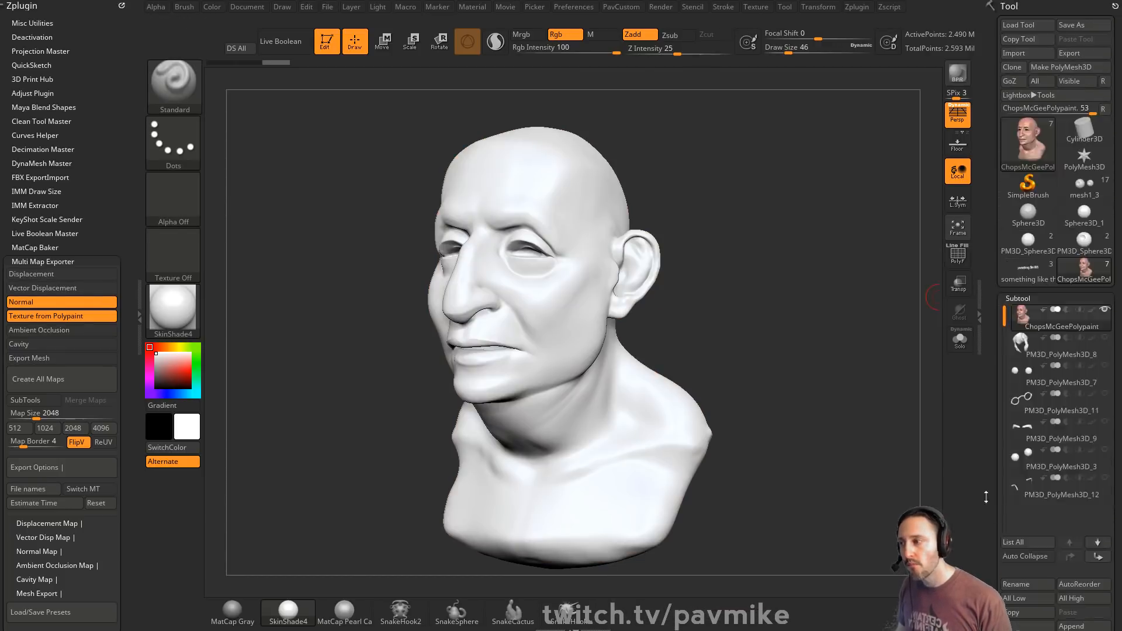
click(237, 607)
- Set up the Standard brush with draw size 35, the Spray stroke and Alpha 45, framing the face closer
mouse_move(728, 252)
alt+mouse_down()
mouse_move(766, 253)
mouse_move(751, 265)
alt+mouse_up()
key(s)
click(768, 270)
alt+drag(748, 193, 727, 232)
click(196, 155)
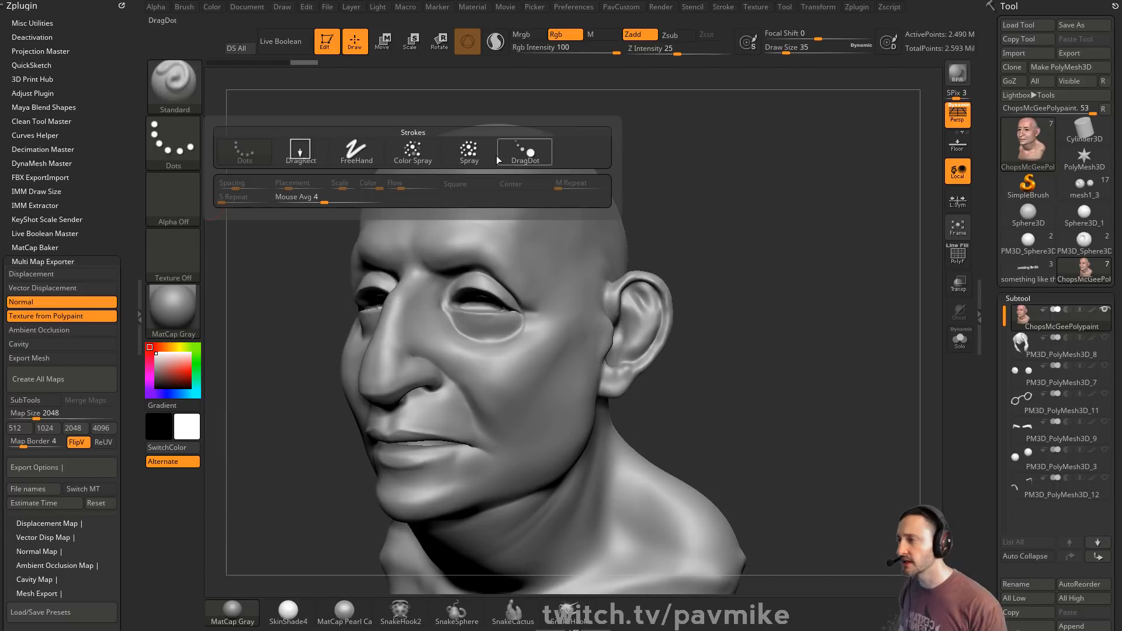
click(469, 151)
click(169, 208)
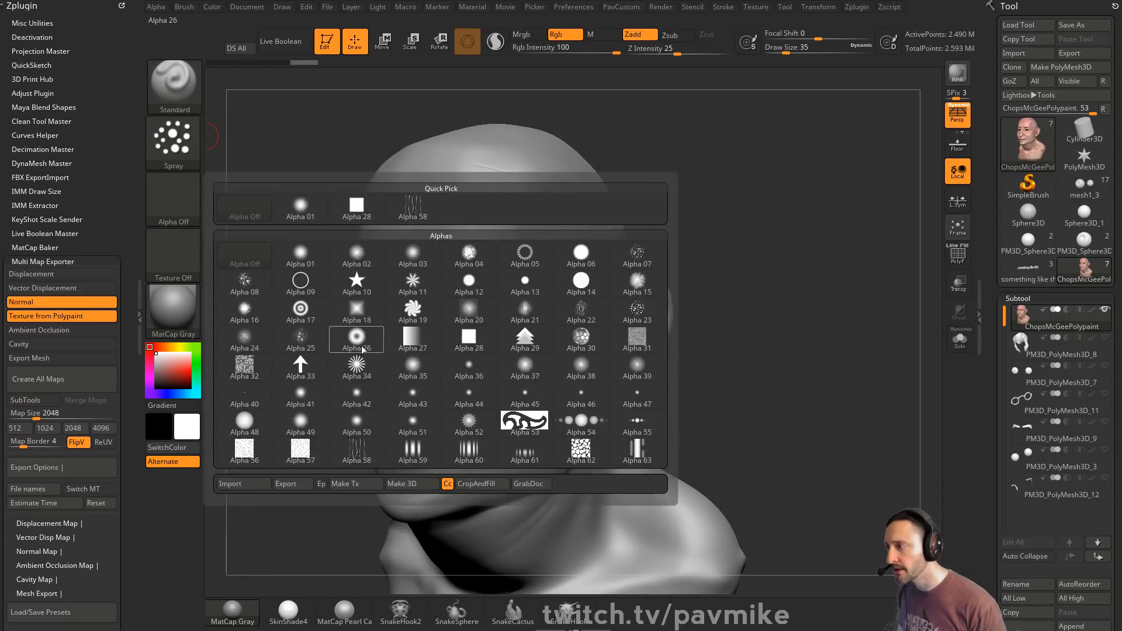
click(524, 396)
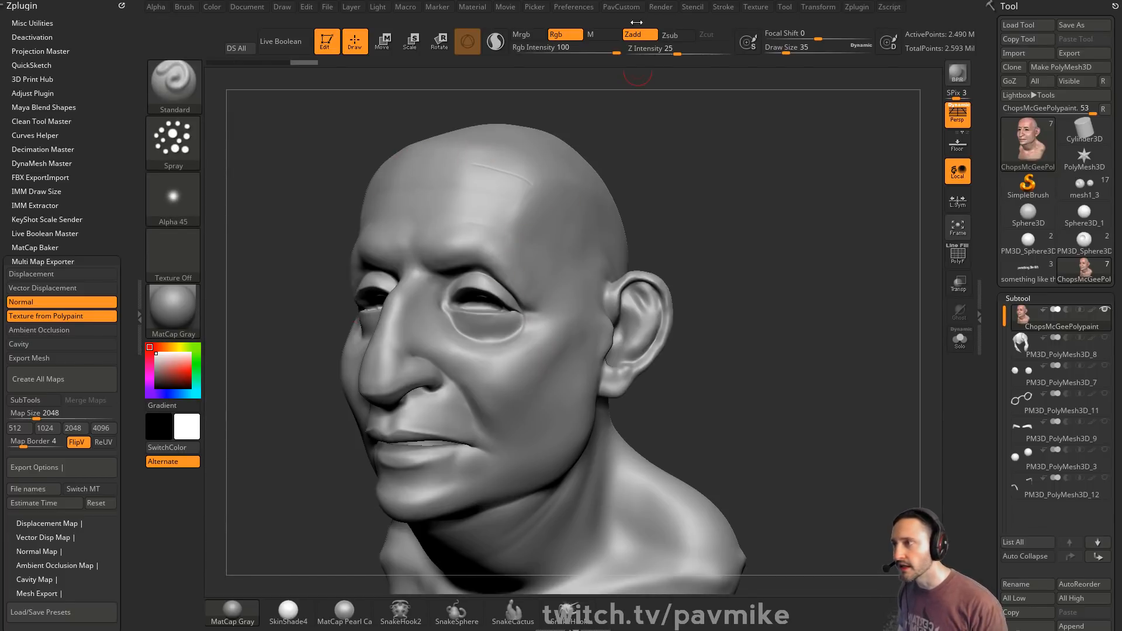
- Turn off Rgb on the brush, and set its draw size to 39 and Z Intensity to 19
click(565, 35)
click(649, 52)
key(s)
drag(514, 288, 522, 288)
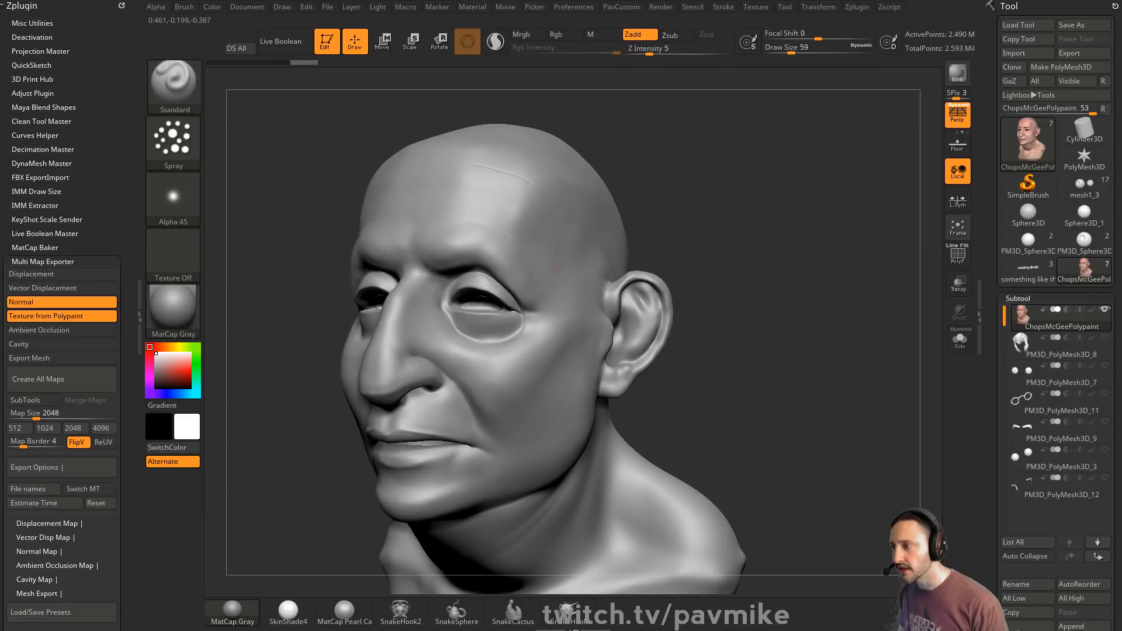
mouse_move(558, 285)
alt+right_down()
mouse_move(774, 230)
mouse_move(690, 245)
alt+right_up()
key(s)
drag(610, 271, 604, 271)
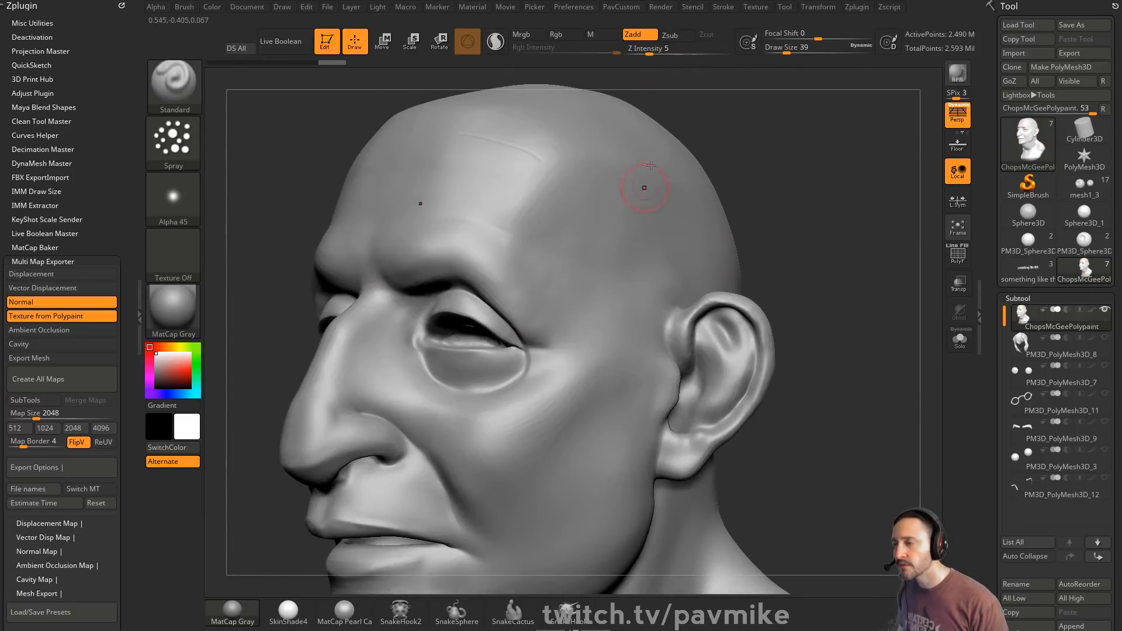
drag(650, 52, 671, 51)
- Try spraying fine skin pores on the temple with a draw size down to 9, and undo the strokes
mouse_move(565, 289)
mouse_down()
mouse_move(612, 332)
mouse_move(560, 280)
mouse_up()
key(ctrl+z)
key(s)
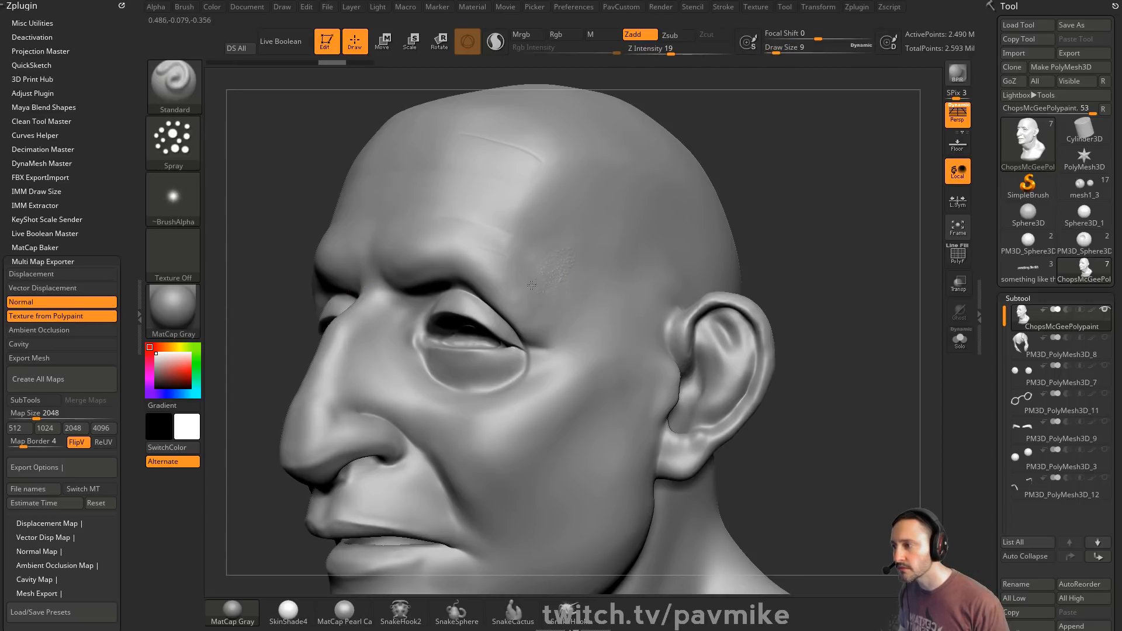
key(ctrl+z)
key(ctrl+z)
- Increase the brush alpha's horizontal and vertical tiling to turn the single dot into a grid of dots
click(174, 198)
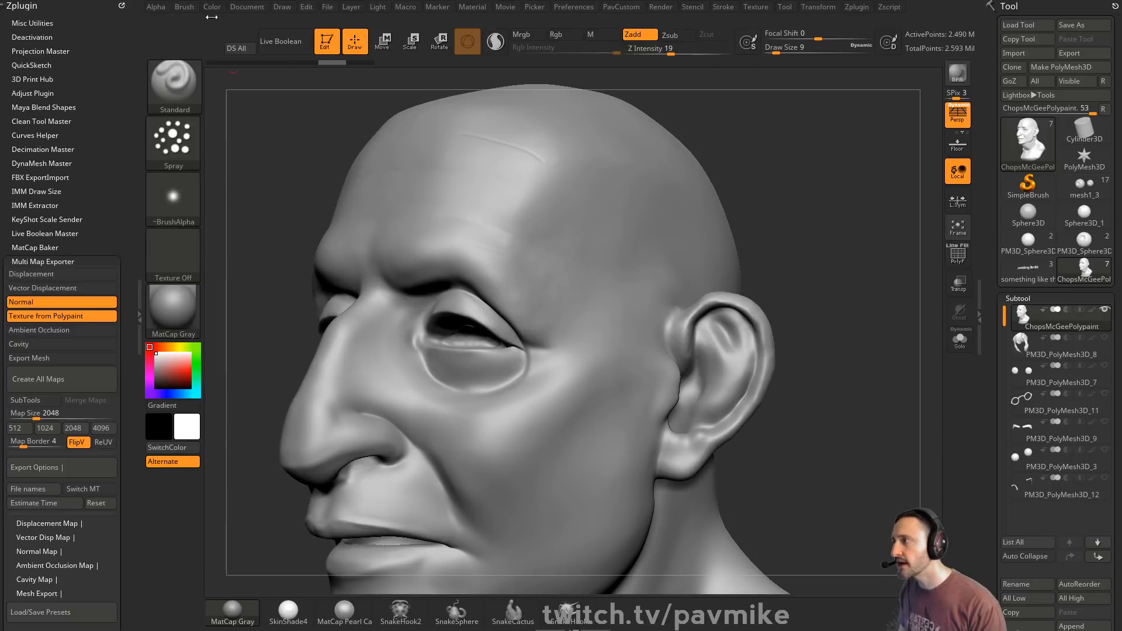
click(186, 7)
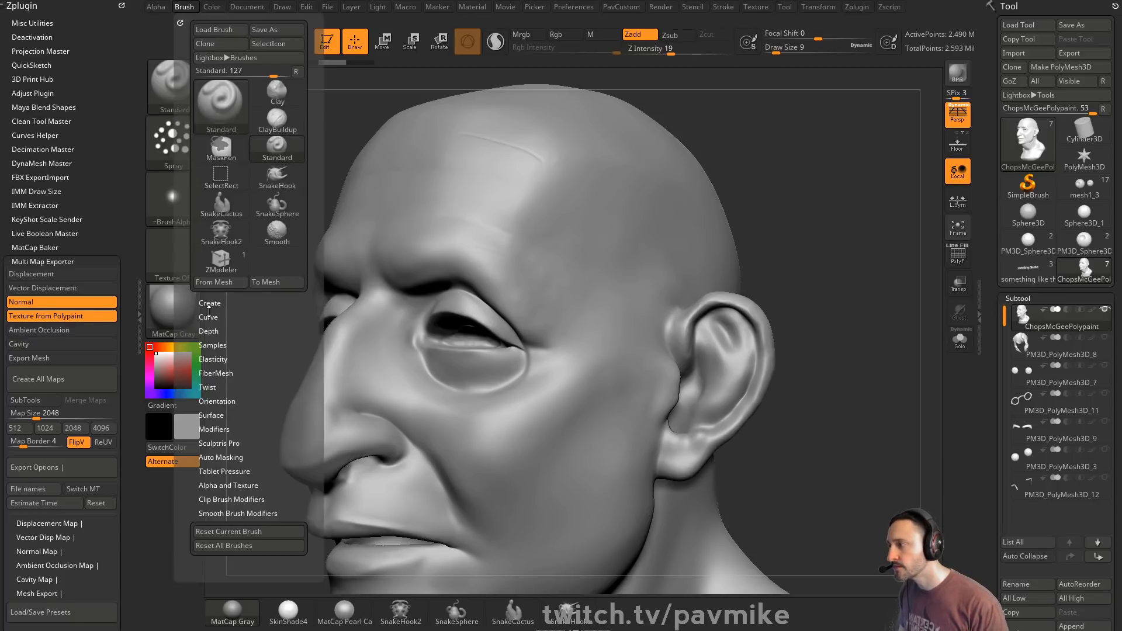
click(159, 7)
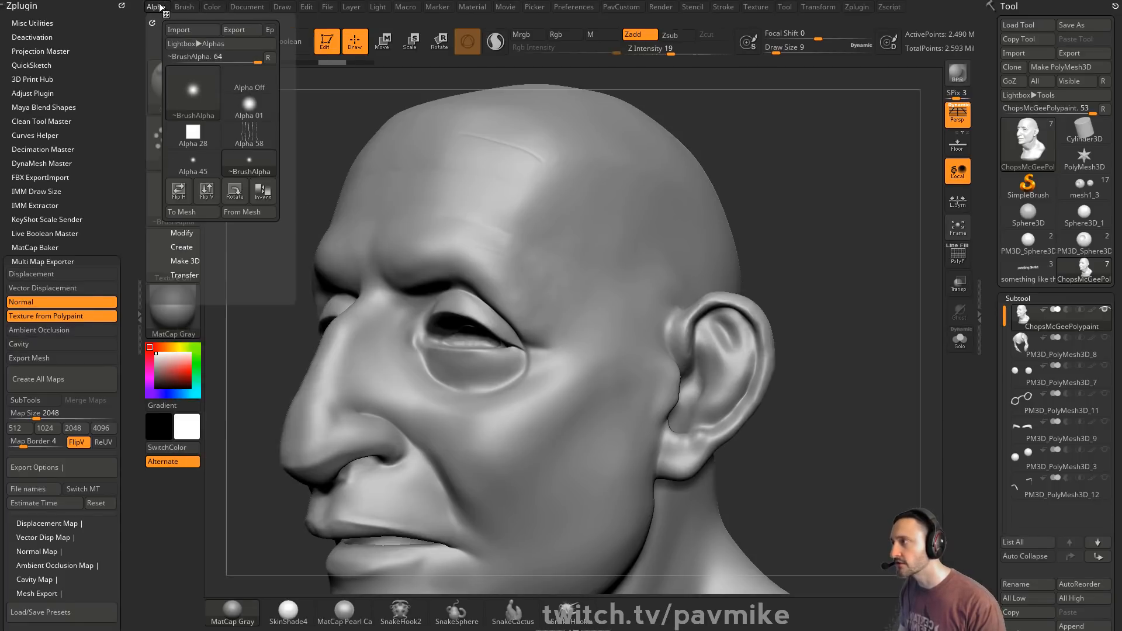
click(181, 232)
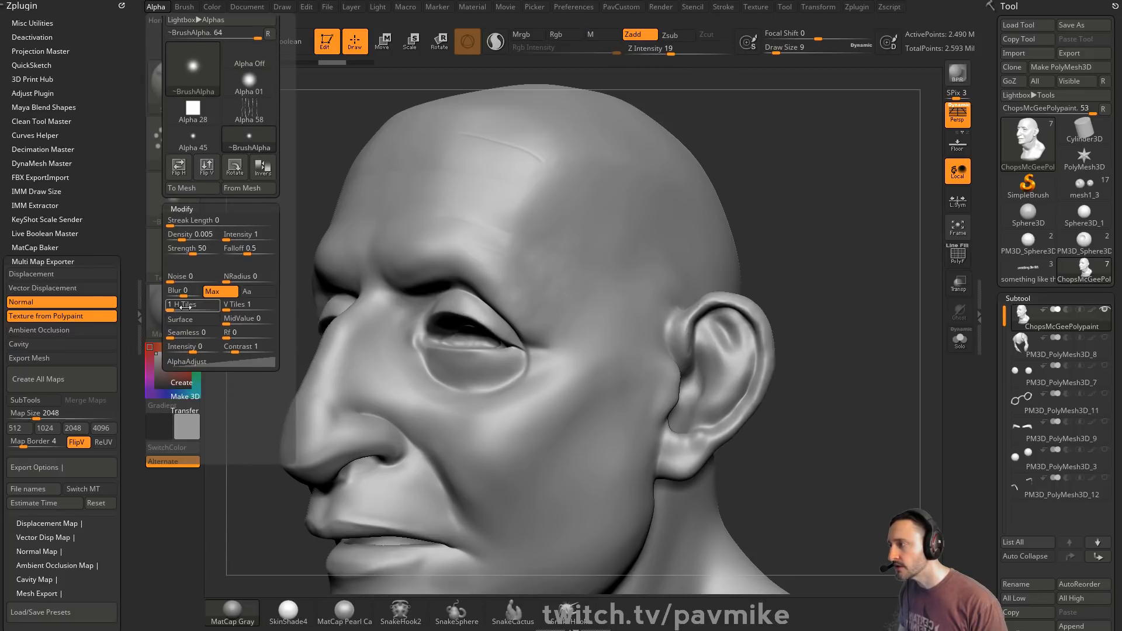
drag(185, 307, 187, 308)
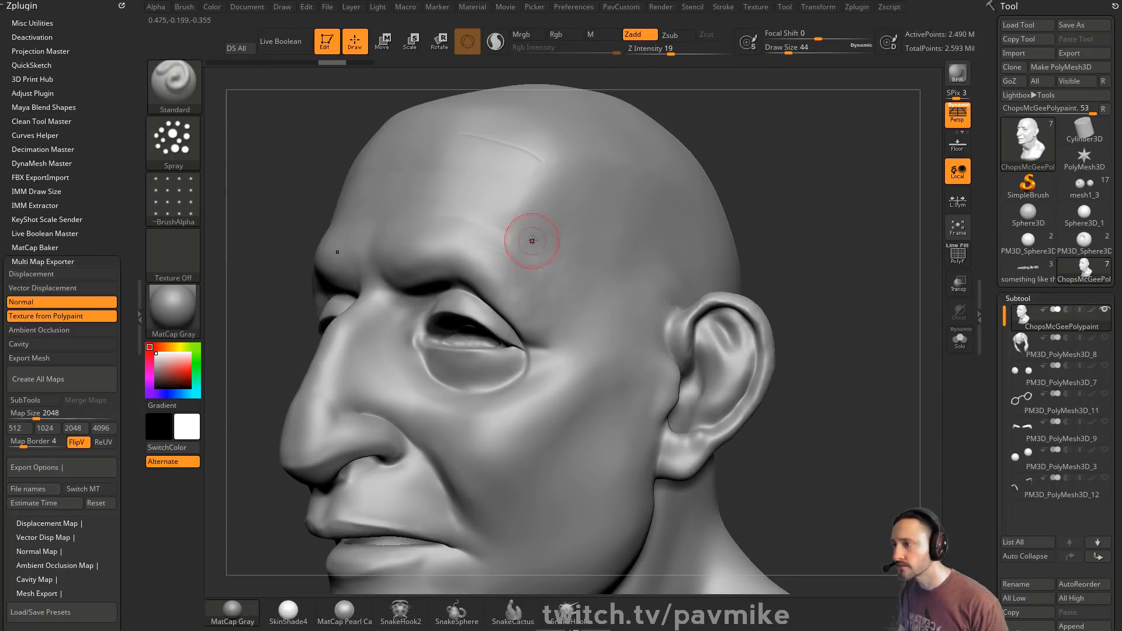
- Spray and smooth the tiled dot alpha over the temple at draw size 44, and undo the last stroke
drag(516, 249, 526, 281)
mouse_move(527, 281)
shift+mouse_down()
mouse_move(581, 258)
mouse_move(577, 232)
shift+mouse_up()
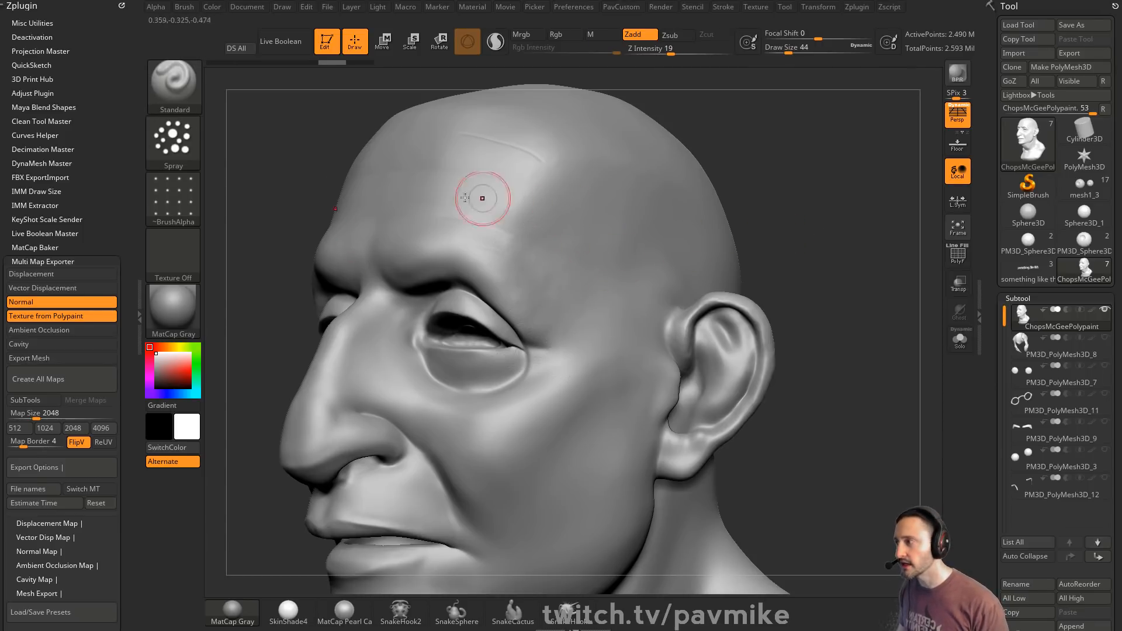
mouse_move(545, 285)
mouse_down()
mouse_move(569, 376)
mouse_move(526, 347)
mouse_up()
key(ctrl+z)
- Switch to the DamStandard brush at draw size 11, and reset the alpha's tiling to a single dot
key(s)
key(b)
key(d)
key(s)
key(s)
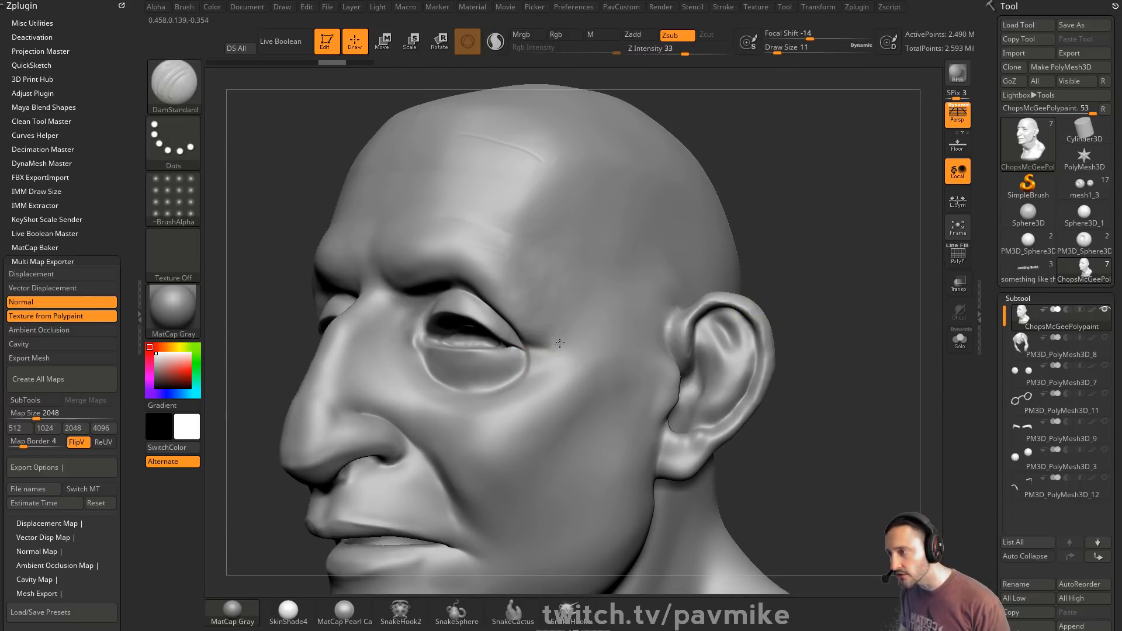
click(178, 208)
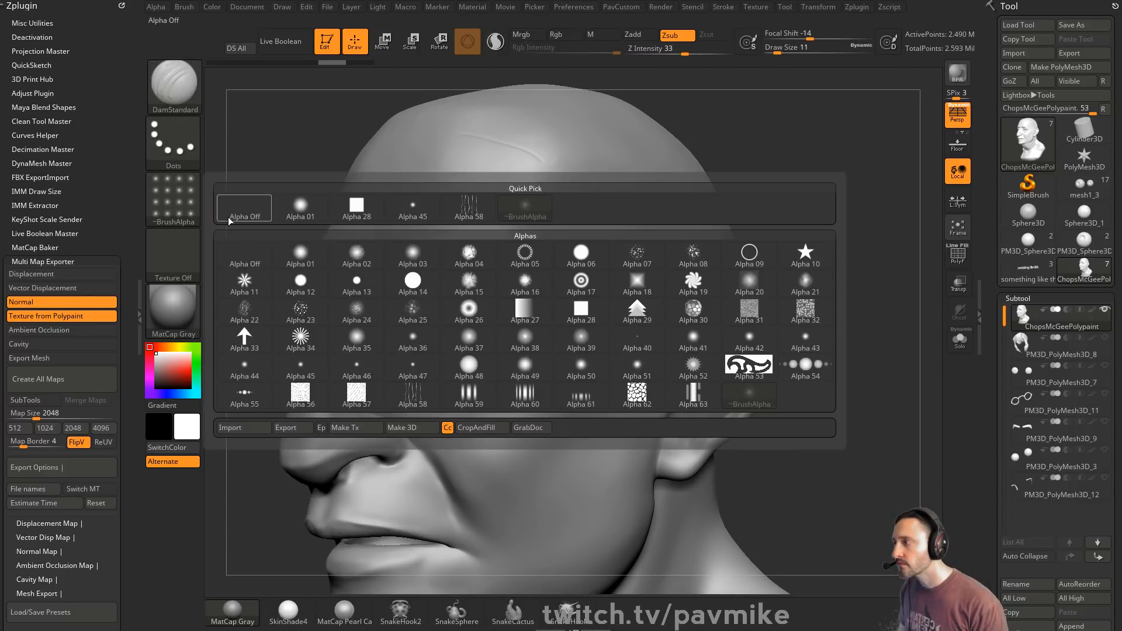
click(155, 6)
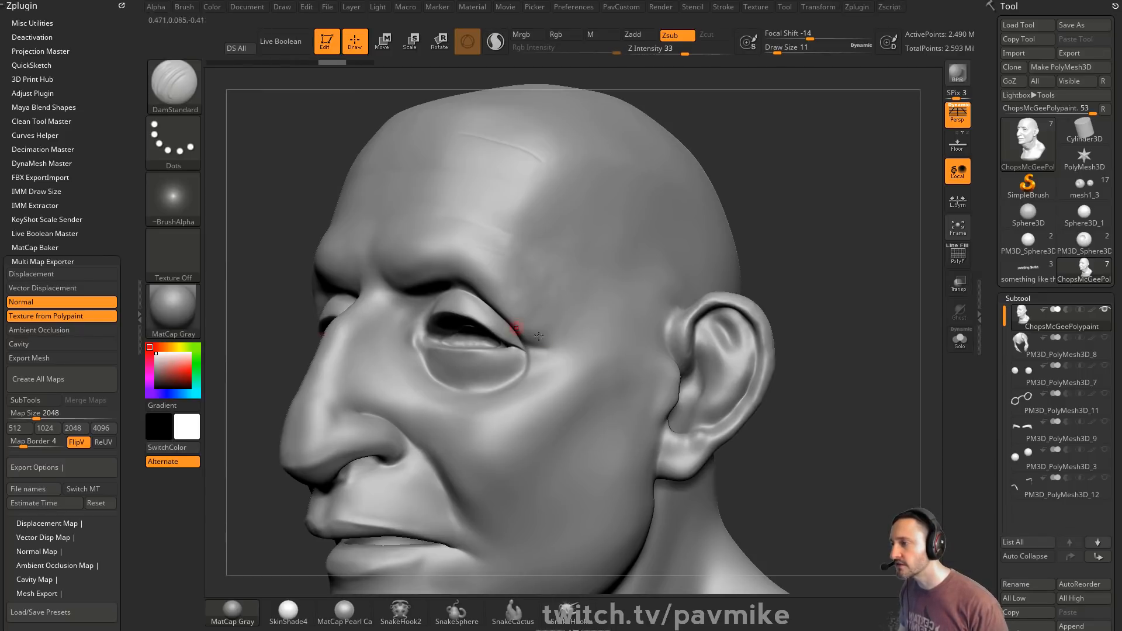
- Carve a crow's-foot crease at the outer corner of the eye, and return to the Standard brush at draw size 17
drag(549, 347, 544, 347)
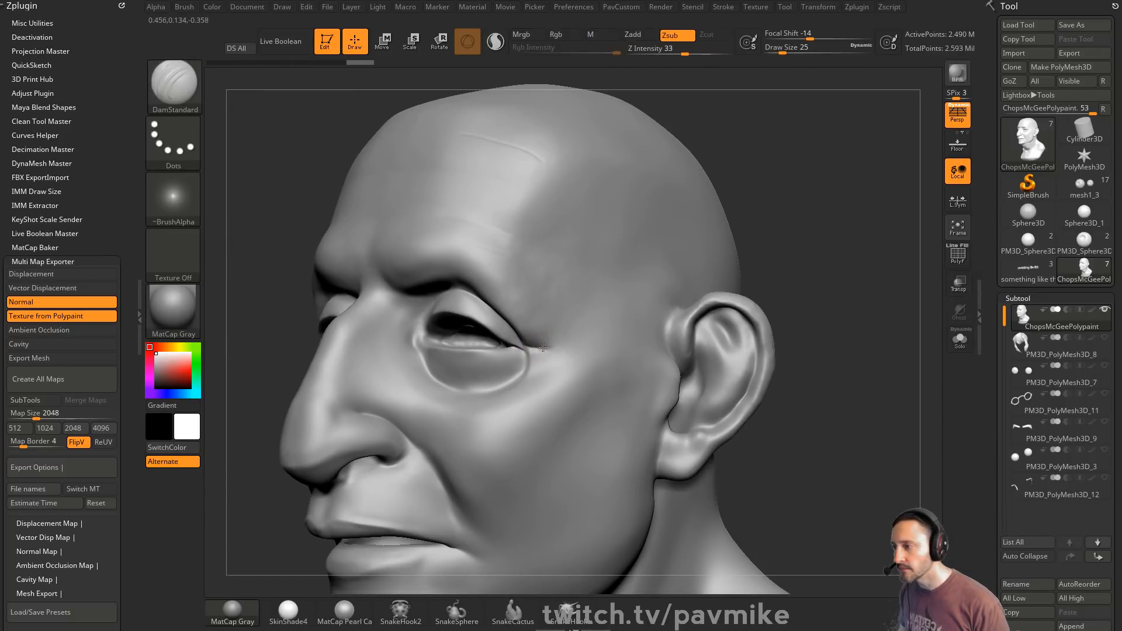
key(bracketleft)
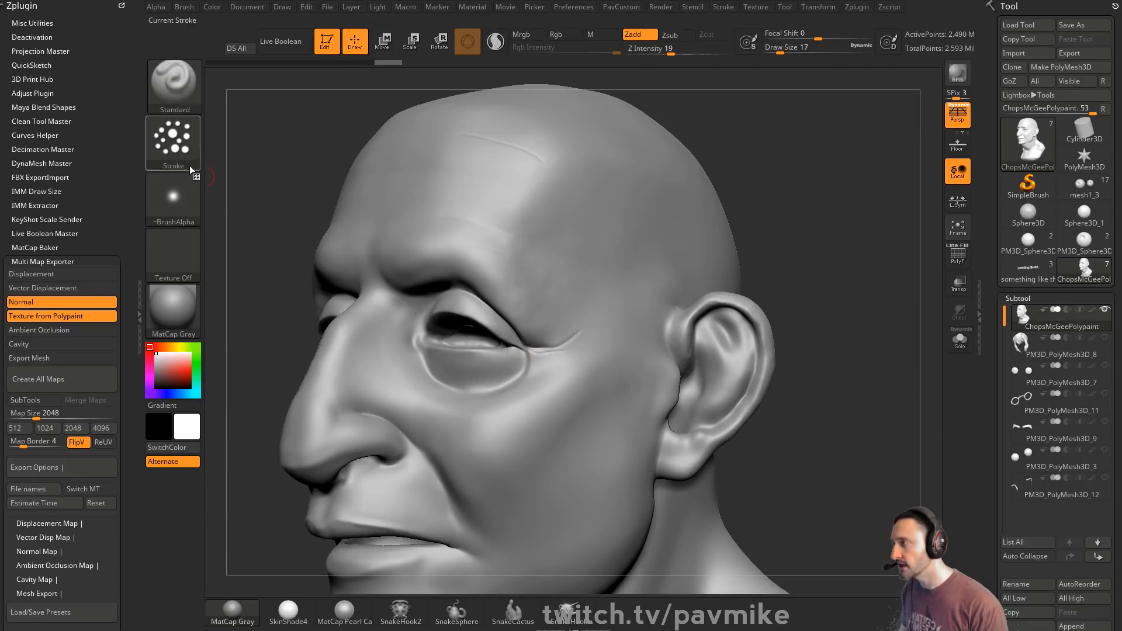
click(174, 84)
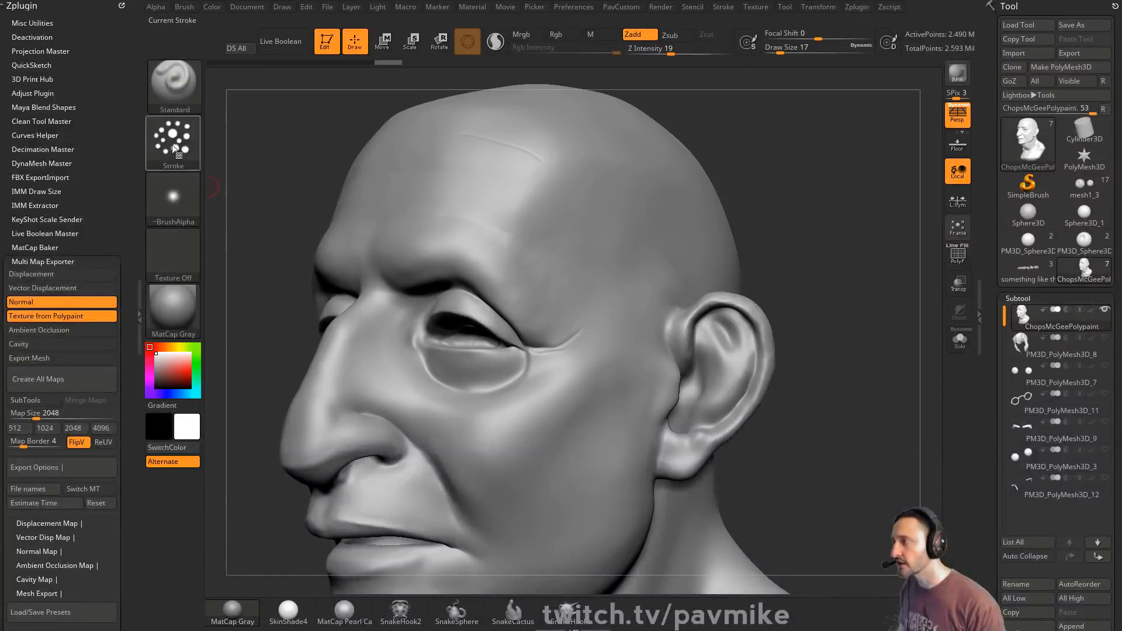
- Try stamping wrinkles beside the eye using the DragRect stroke with Alpha 58
click(174, 141)
click(294, 153)
click(173, 197)
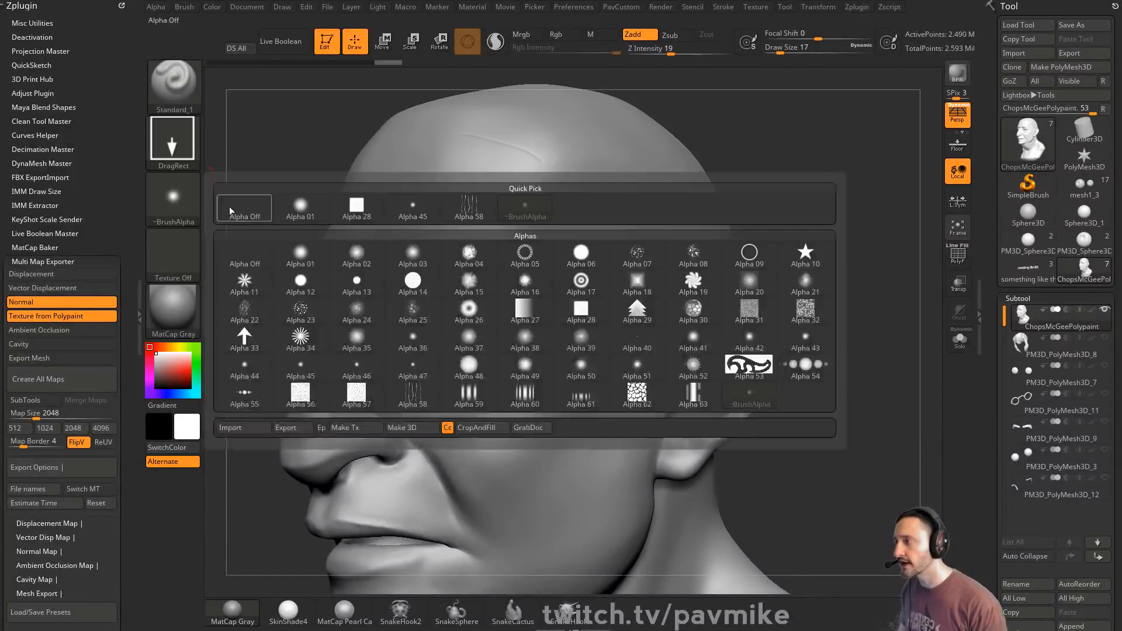
click(416, 397)
key(s)
mouse_move(592, 325)
mouse_down()
mouse_move(608, 325)
mouse_move(517, 340)
mouse_up()
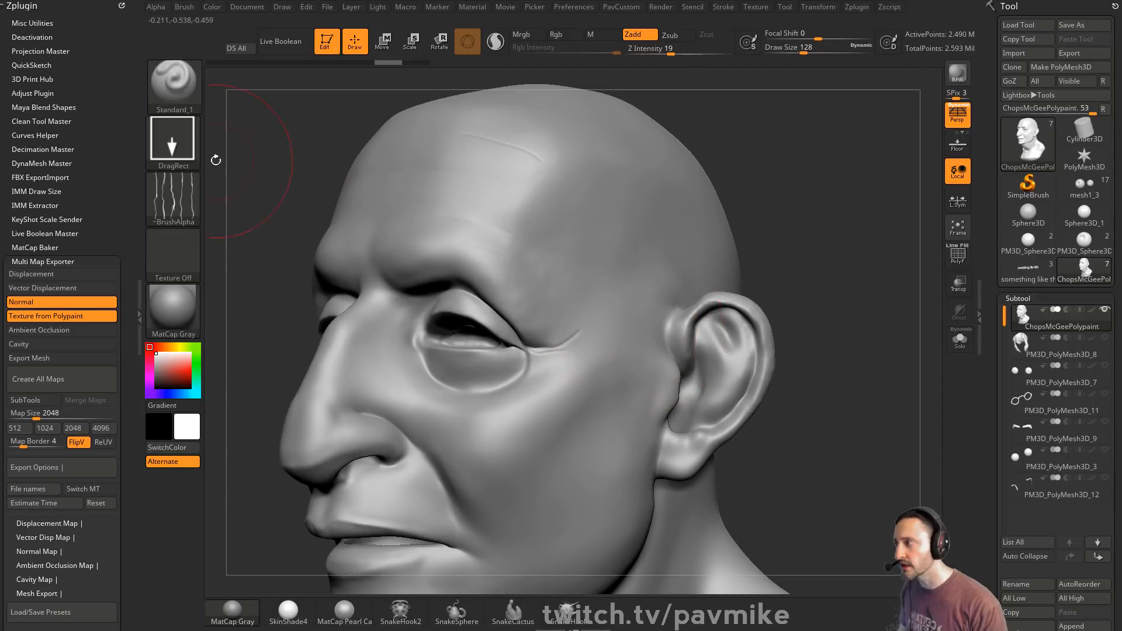
- Change the brush stroke to Spray and reduce the draw size to 90
click(174, 198)
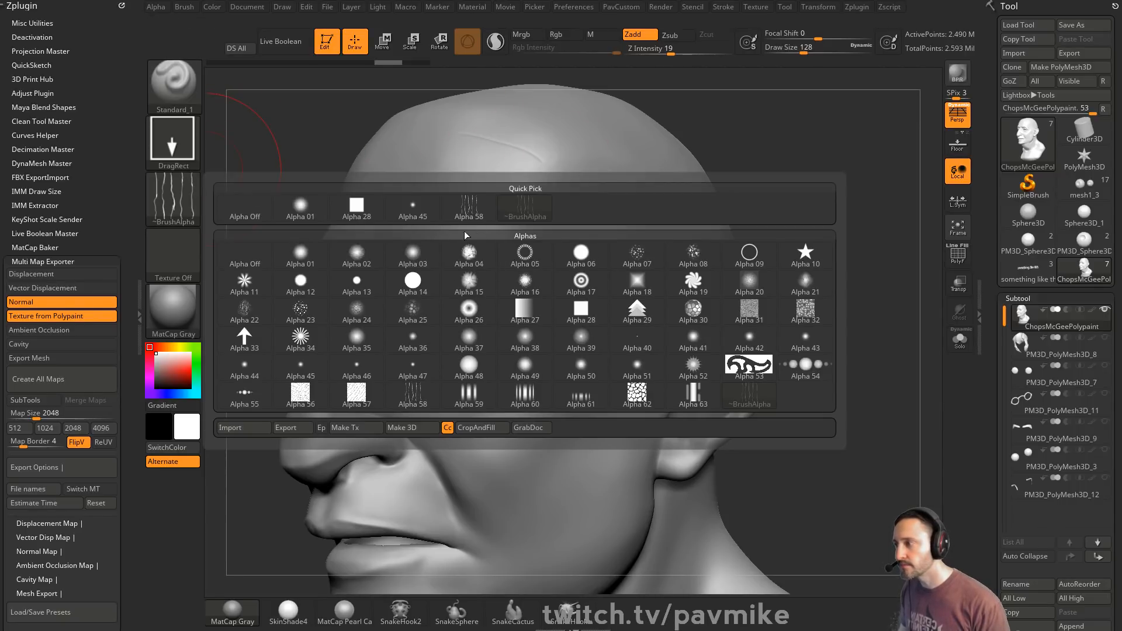
click(173, 141)
click(468, 157)
key(bracketleft)
key(bracketleft)
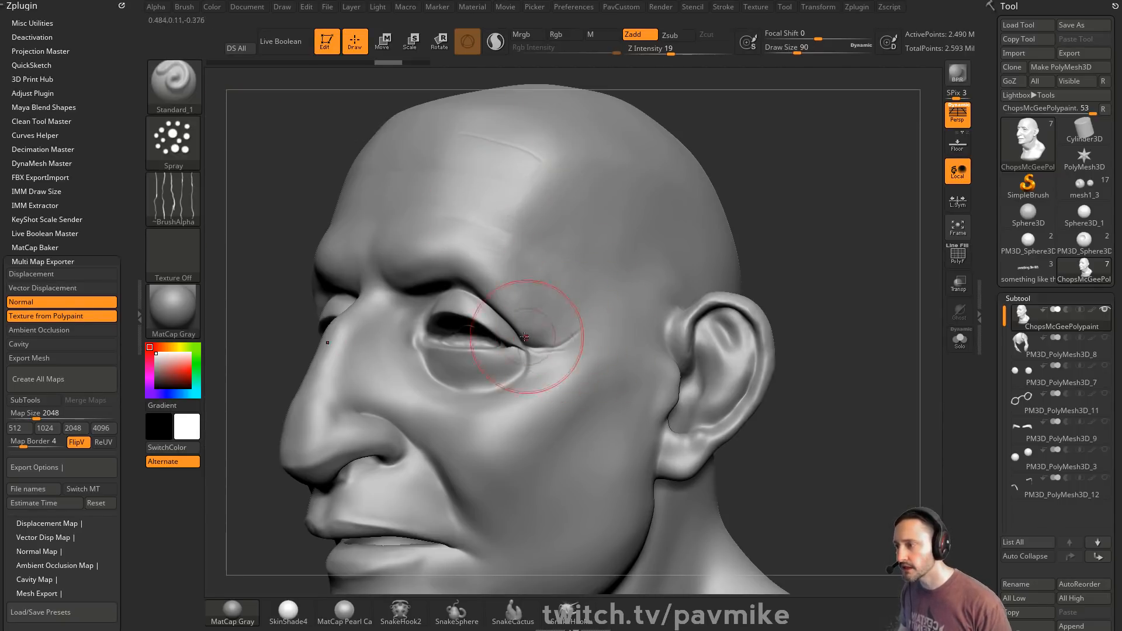
- Try spraying Alpha 58 wrinkles across the eye corner and temple, and undo the strokes
drag(524, 337, 593, 339)
key(ctrl+z)
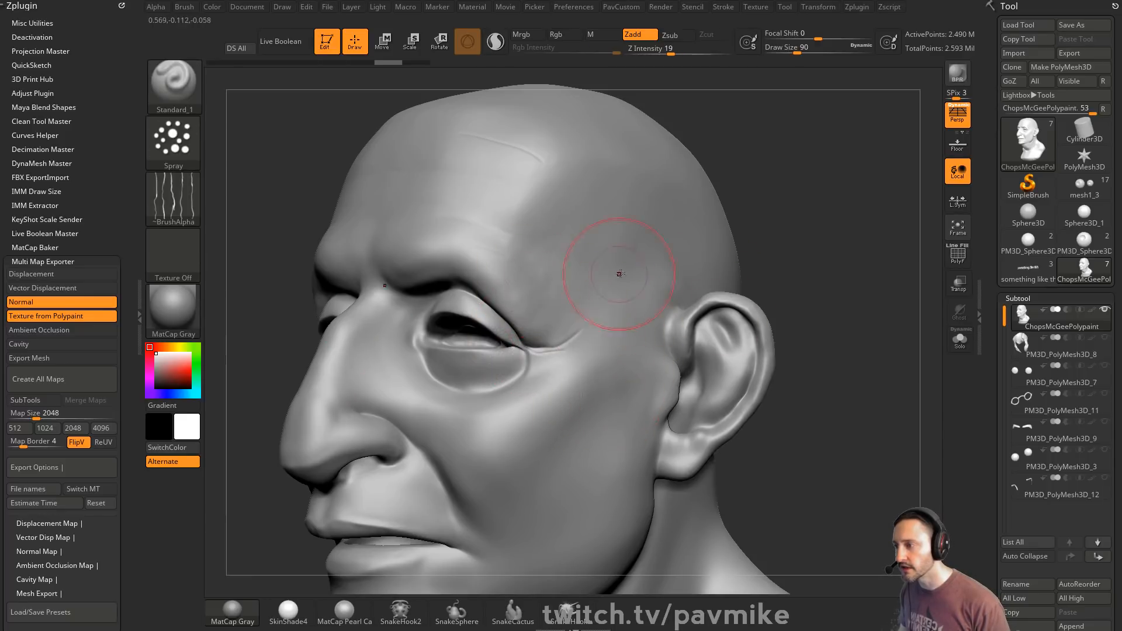
drag(620, 281, 526, 342)
key(ctrl+z)
drag(637, 275, 520, 327)
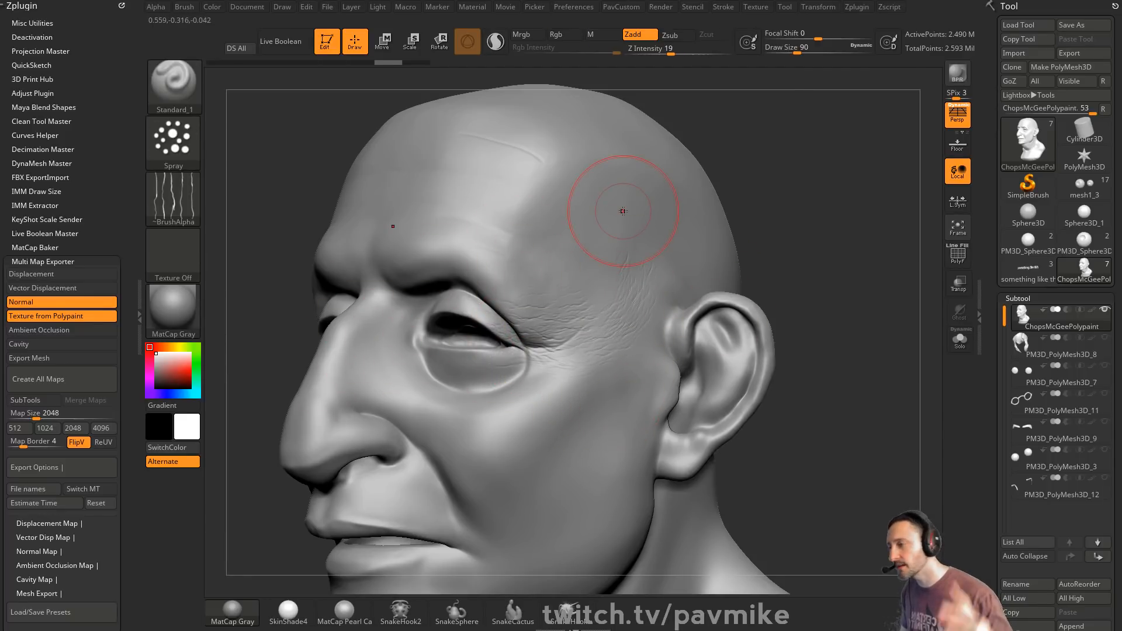
key(ctrl+z)
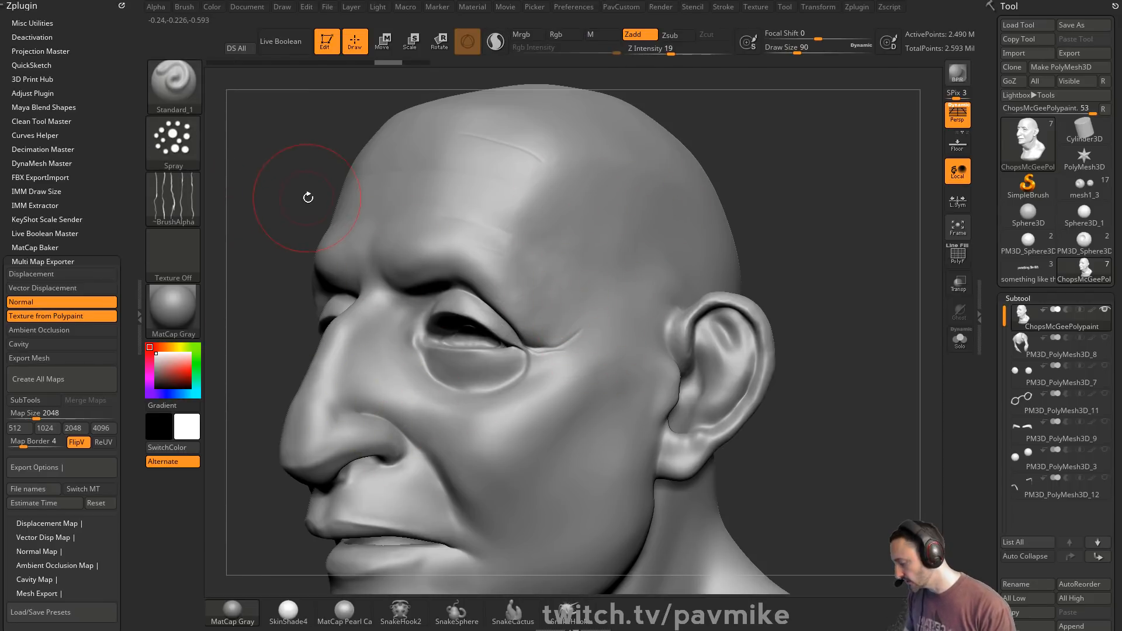
- Load the Leathery Skin15 alpha from the Lightbox alpha library into the brush, and hide Lightbox
key(comma)
click(402, 78)
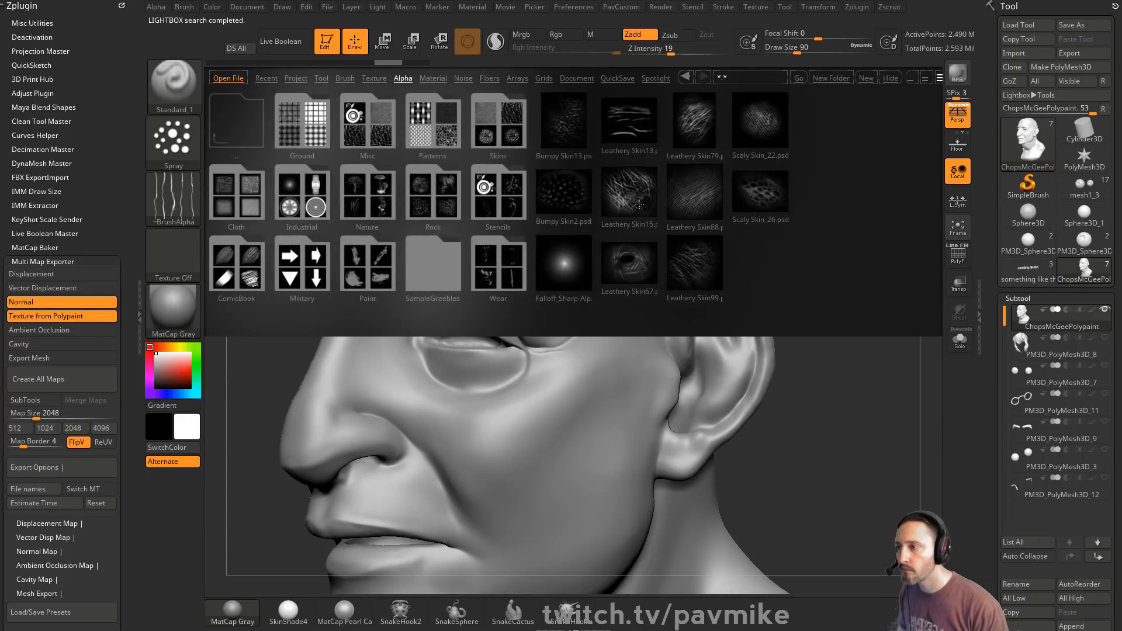
double_click(635, 192)
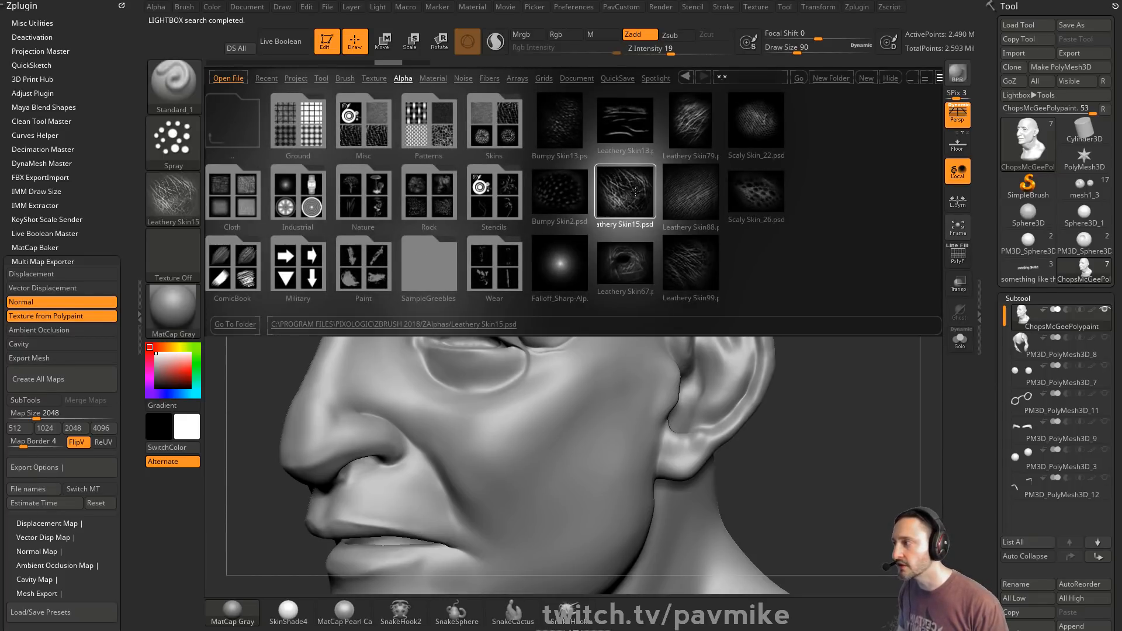
click(889, 77)
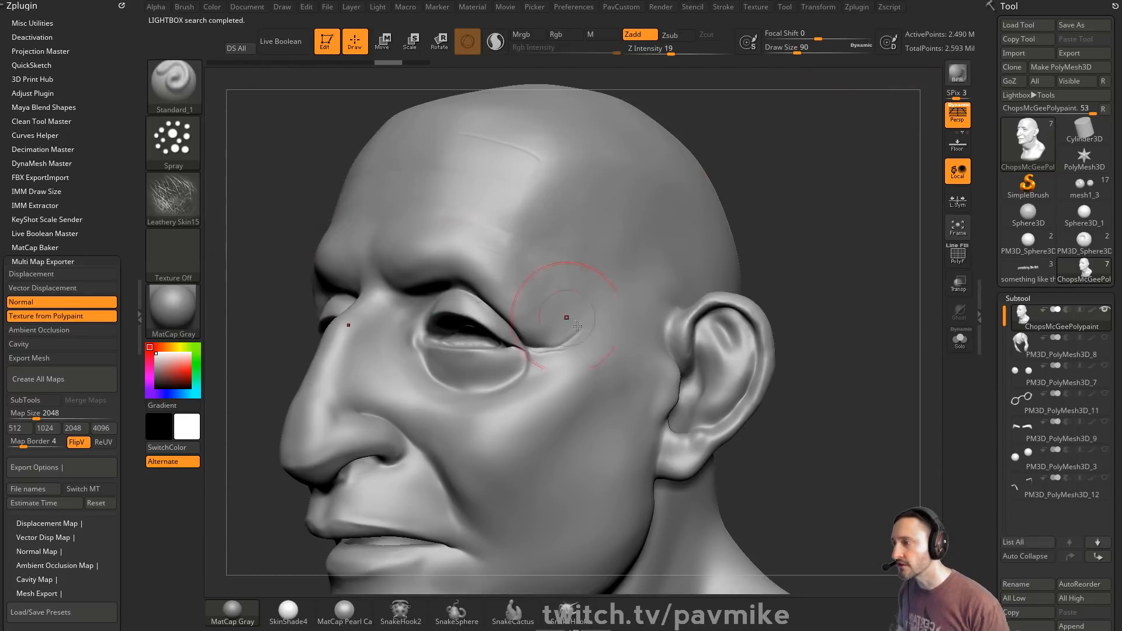
- Try the Leathery Skin15 alpha beside the eye with the Spray stroke and with DragRect, and undo the strokes
drag(571, 318, 596, 288)
shift+drag(611, 245, 553, 332)
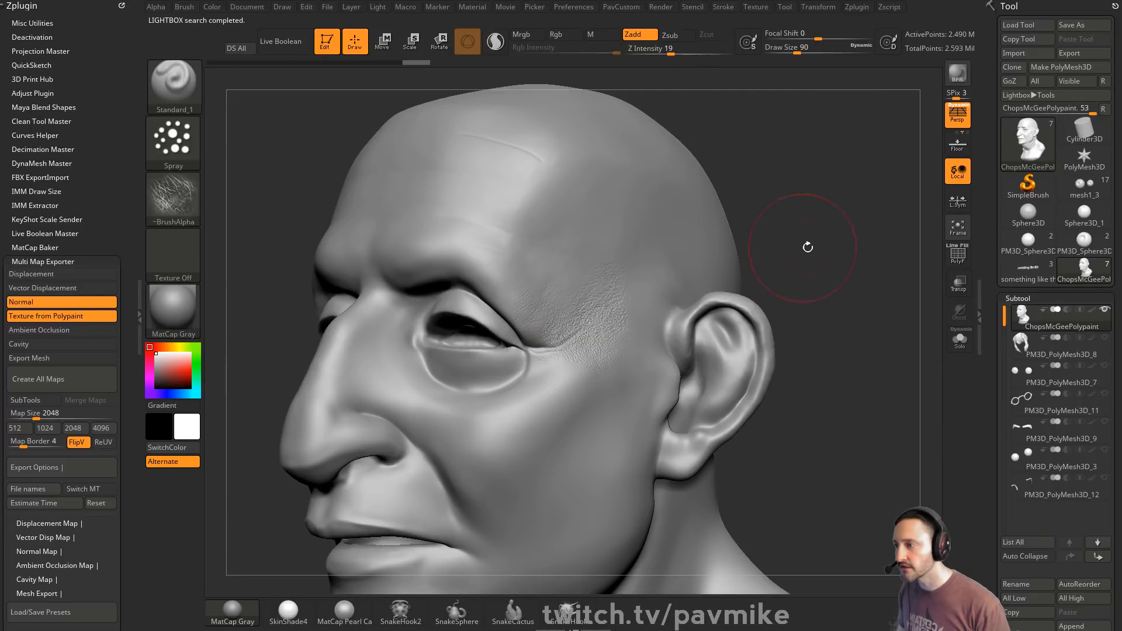
click(173, 141)
click(299, 160)
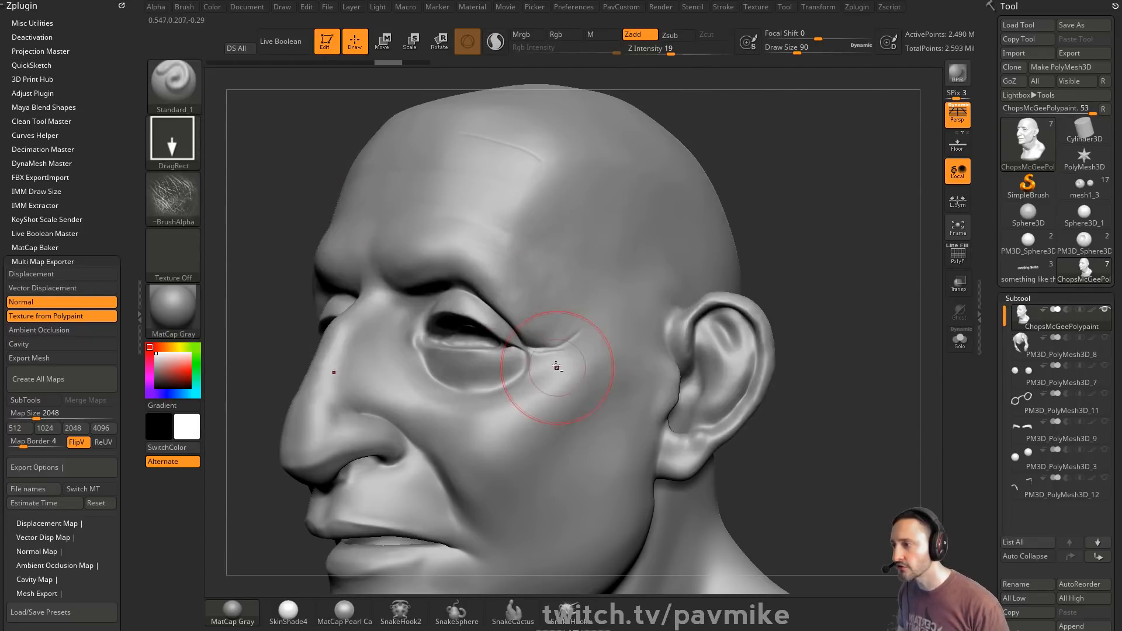
drag(546, 326, 579, 350)
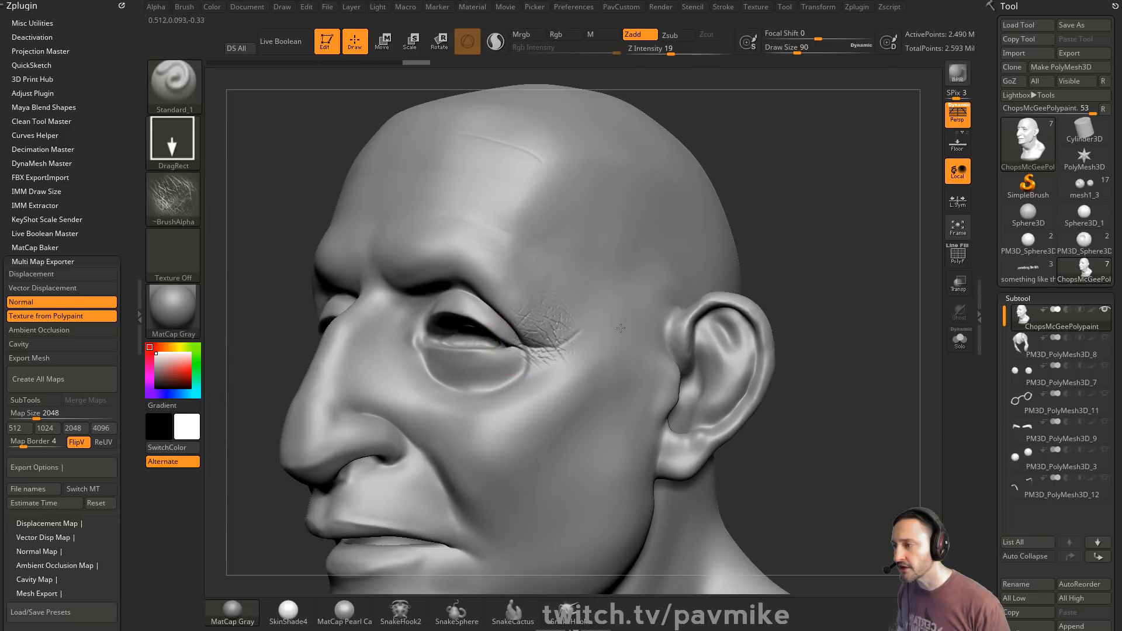
key(ctrl+z)
drag(784, 211, 686, 253)
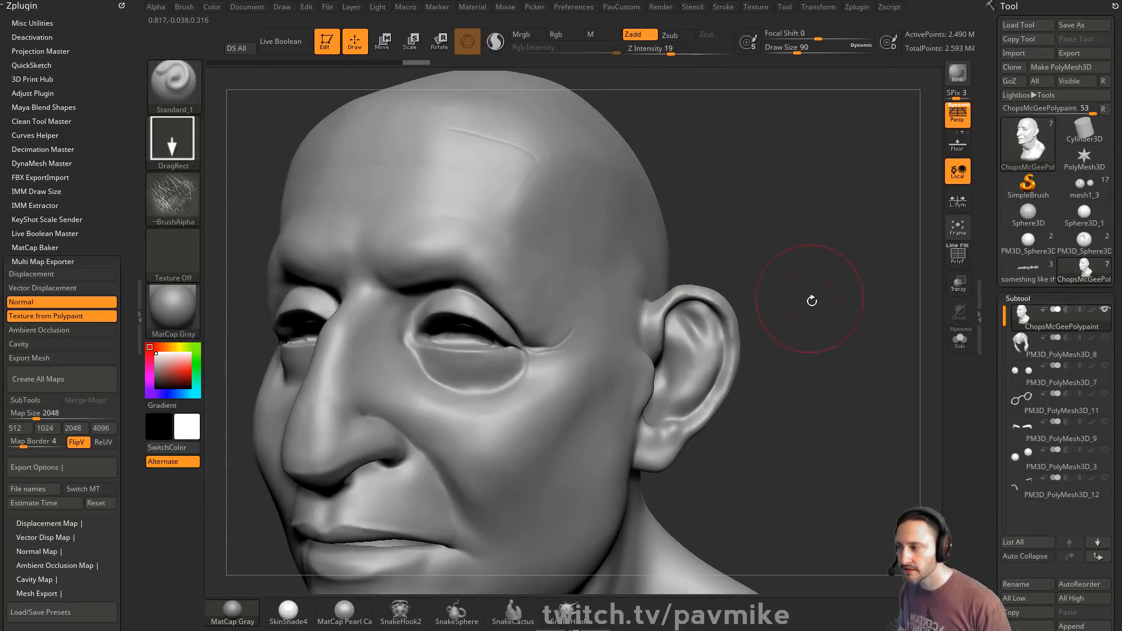
alt+drag(812, 301, 795, 248)
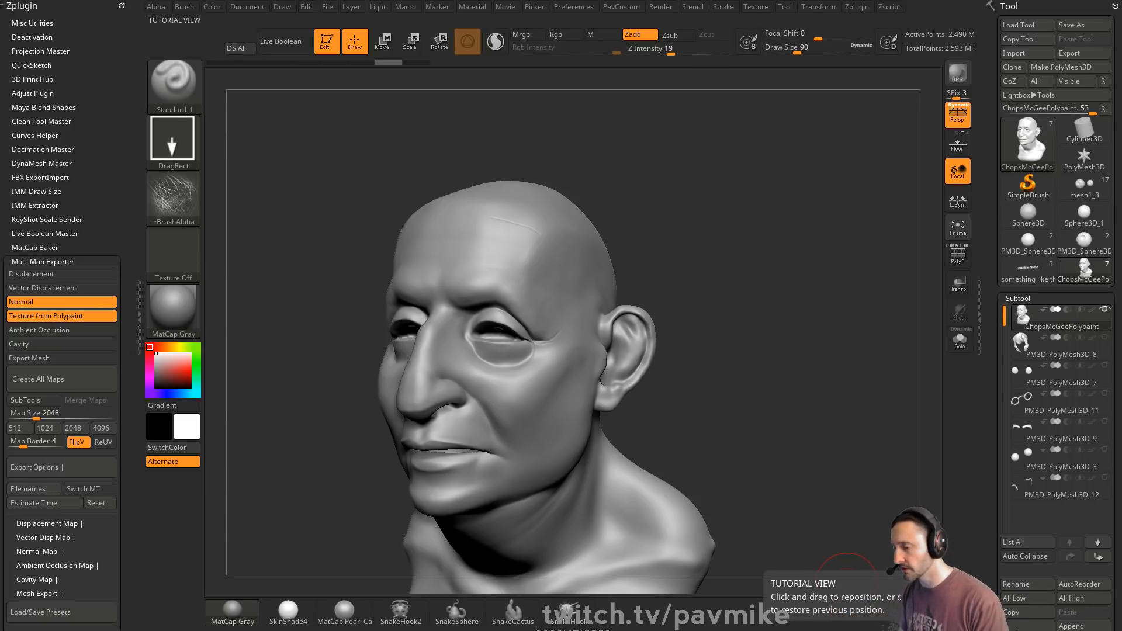
drag(740, 270, 839, 579)
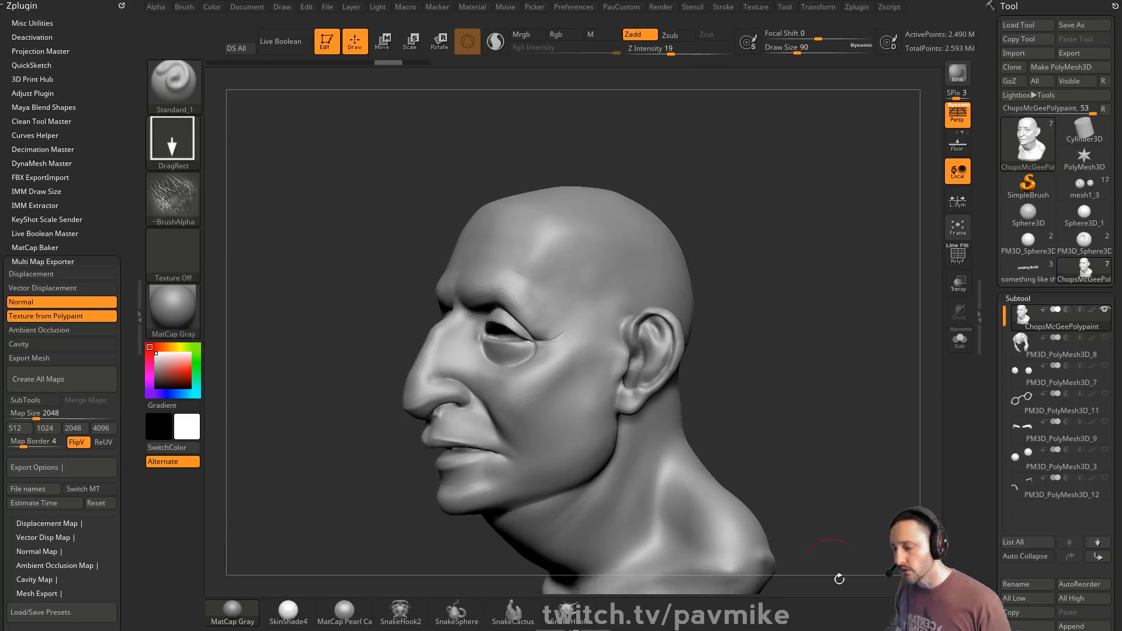
drag(760, 341, 794, 292)
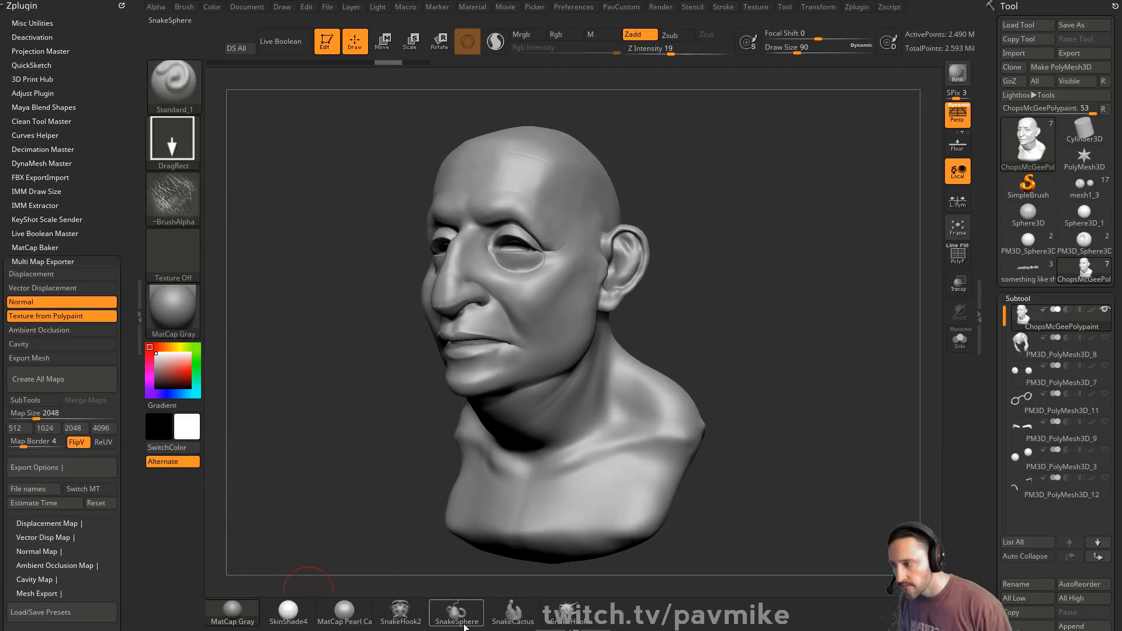
- Switch to PowerPoint to view slide 59 about Maya blend shapes, and return to ZBrush
key(alt+Tab)
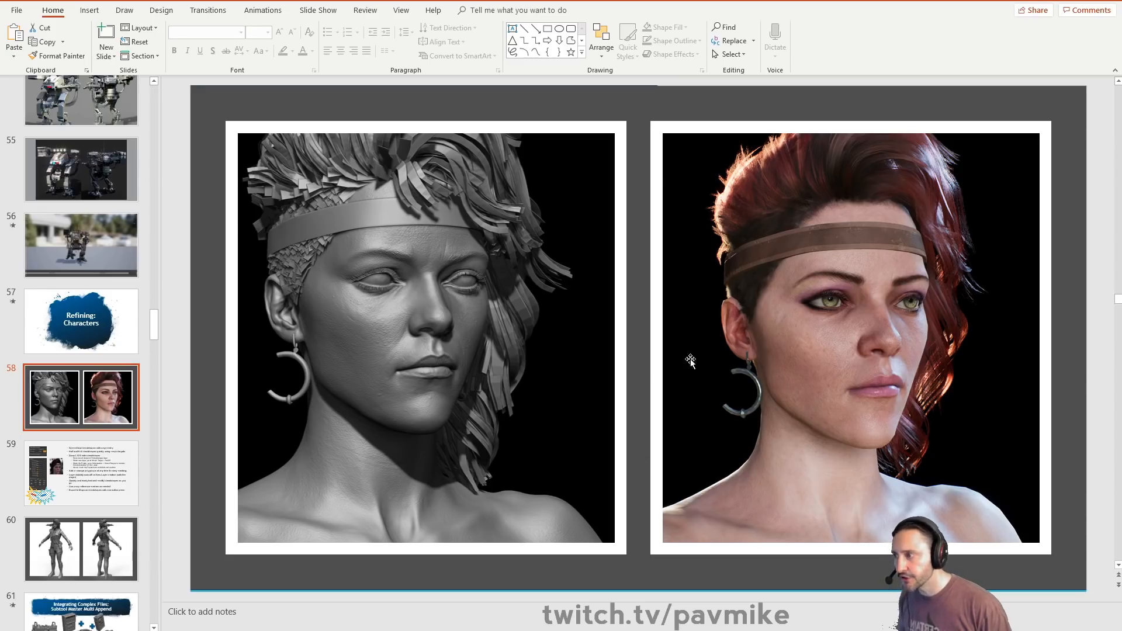
scroll(117, 323, down, 4)
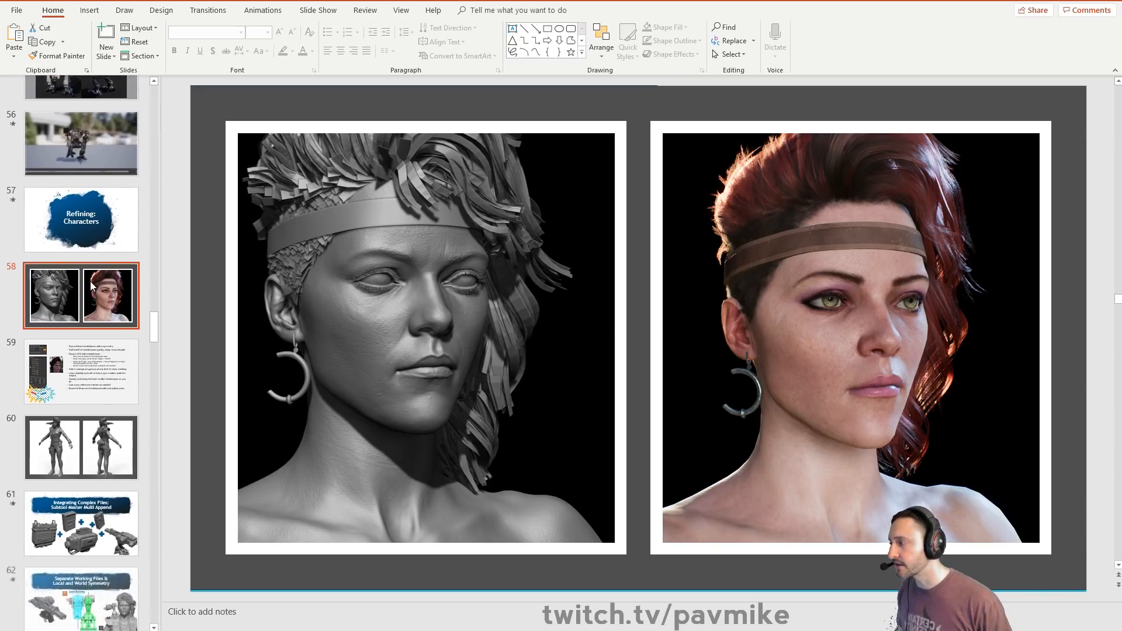
click(87, 214)
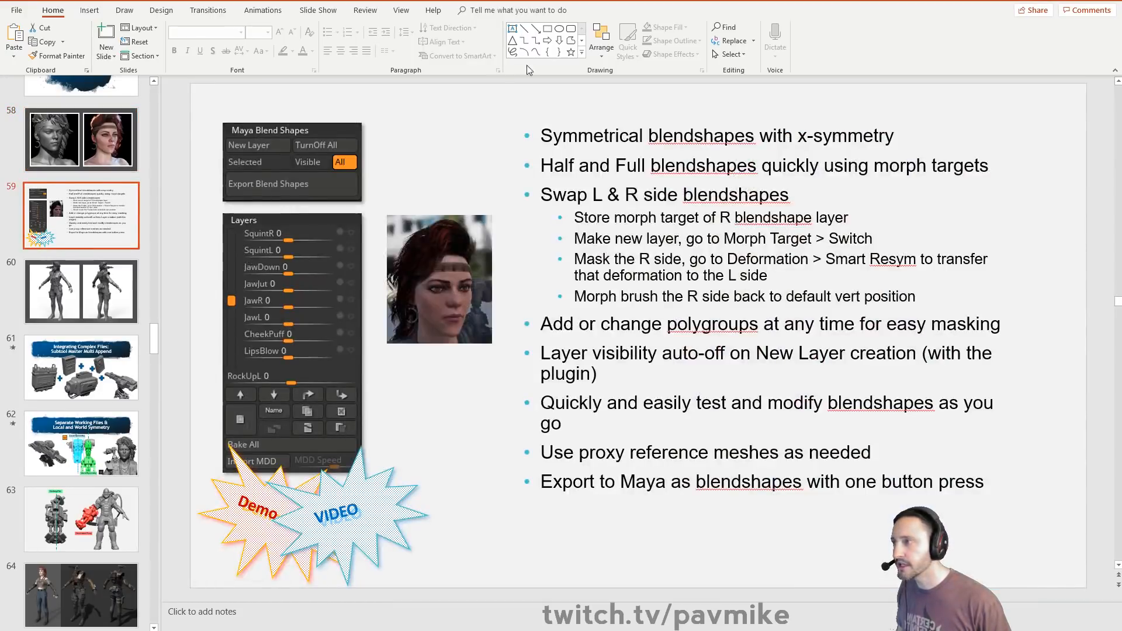
key(alt+Tab)
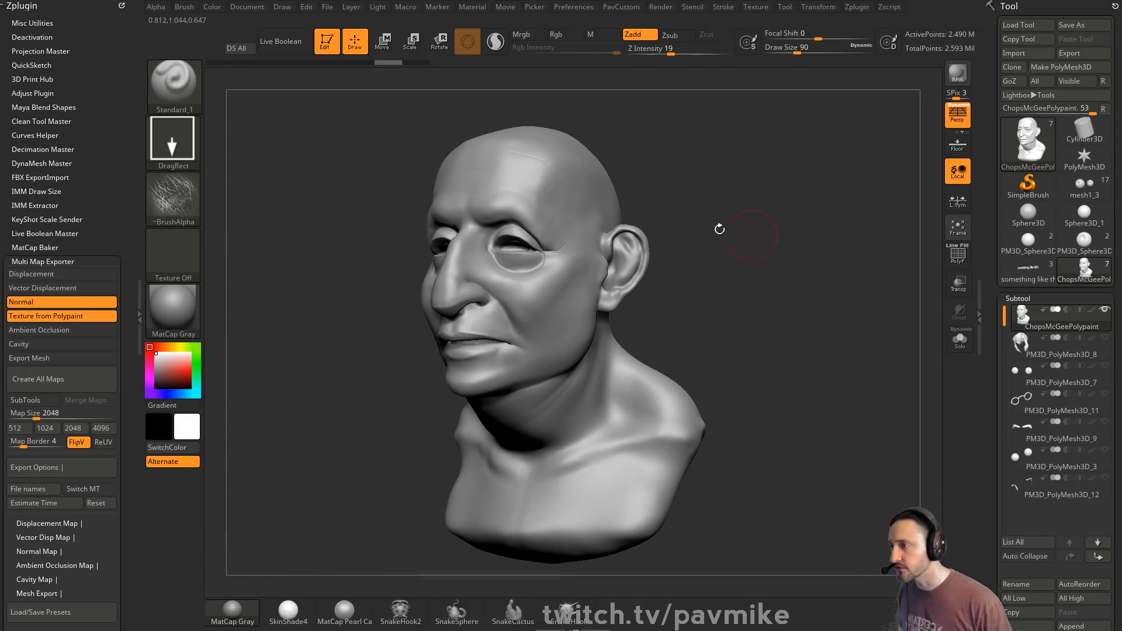
- Clear the old man bust from the canvas and load ReconBlendshapes.ZTL from the Summit Demos folder 005_Blendshapes
click(321, 44)
key(ctrl+n)
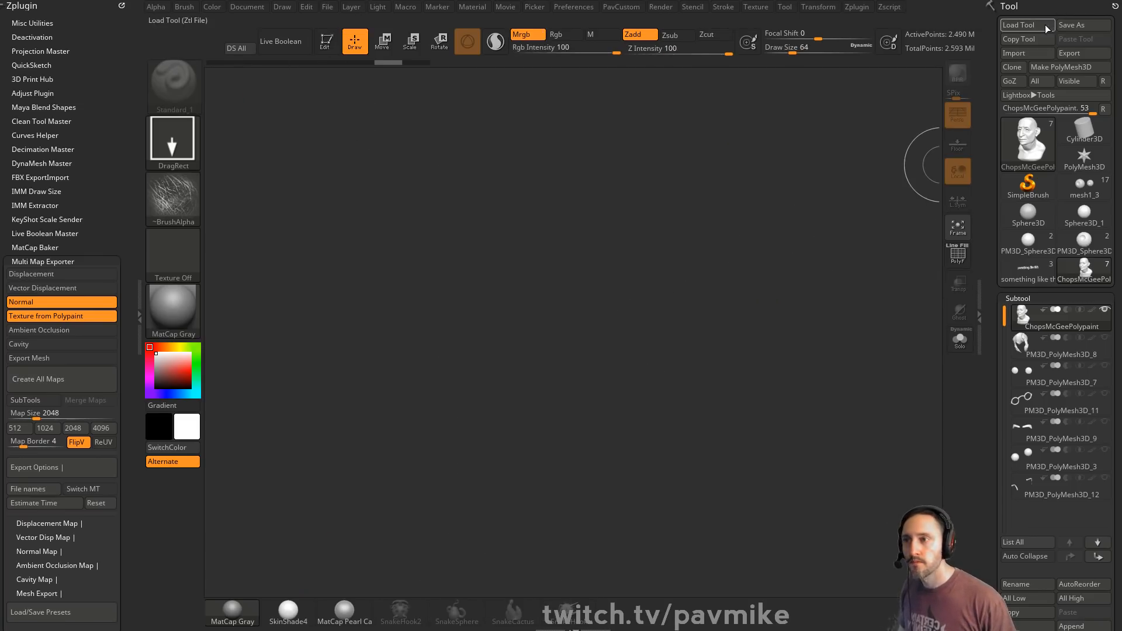
click(1019, 24)
scroll(233, 304, up, 3)
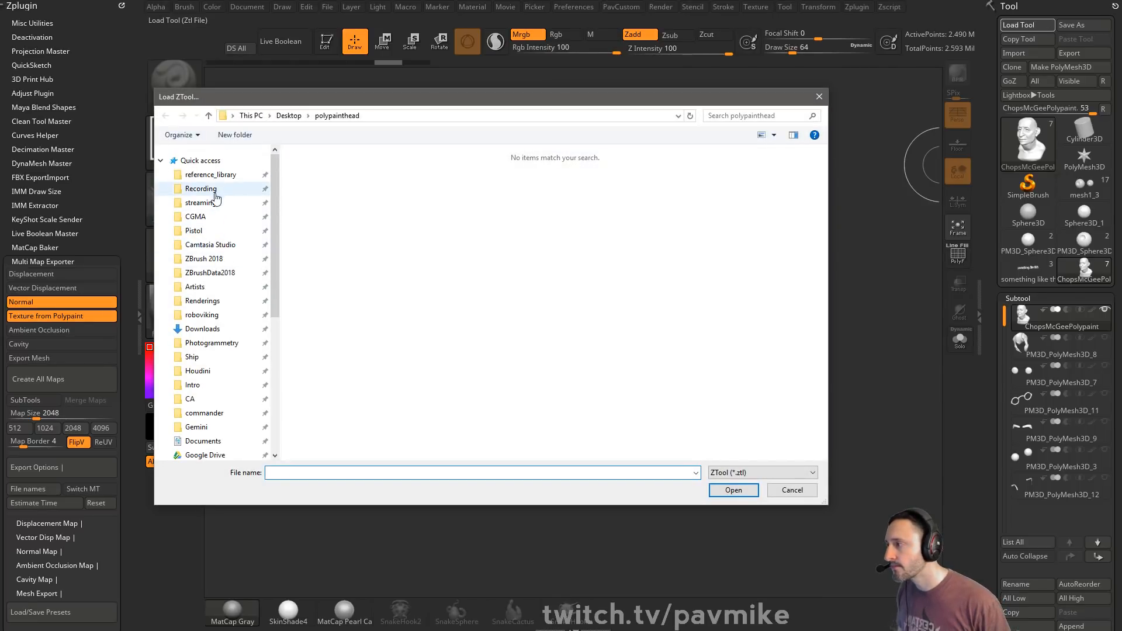
click(214, 204)
double_click(317, 169)
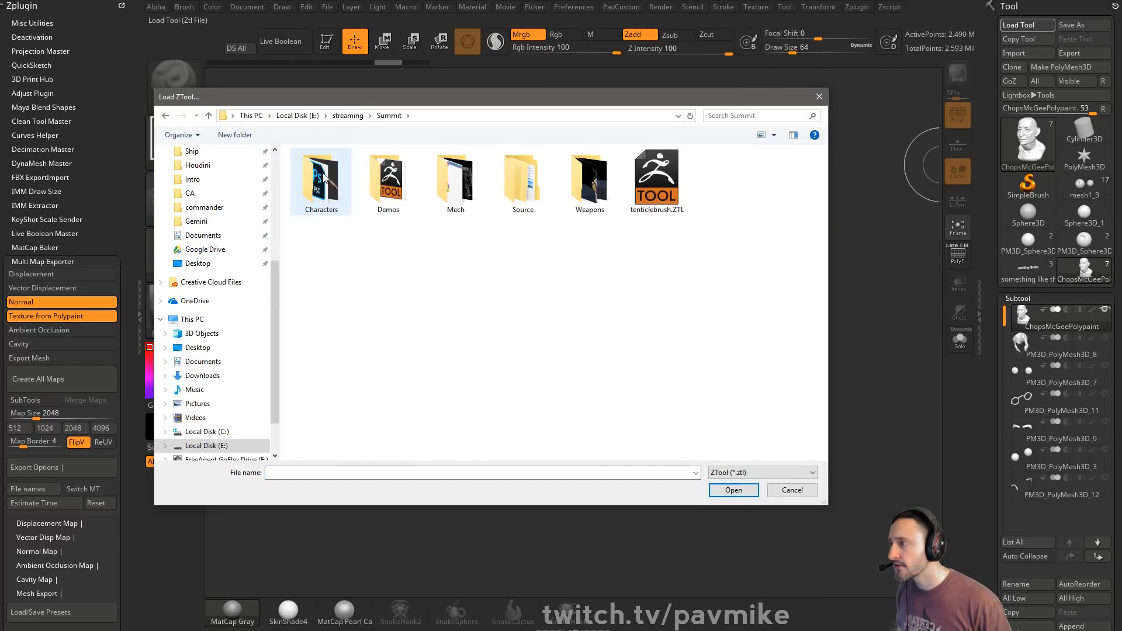
double_click(403, 194)
double_click(345, 215)
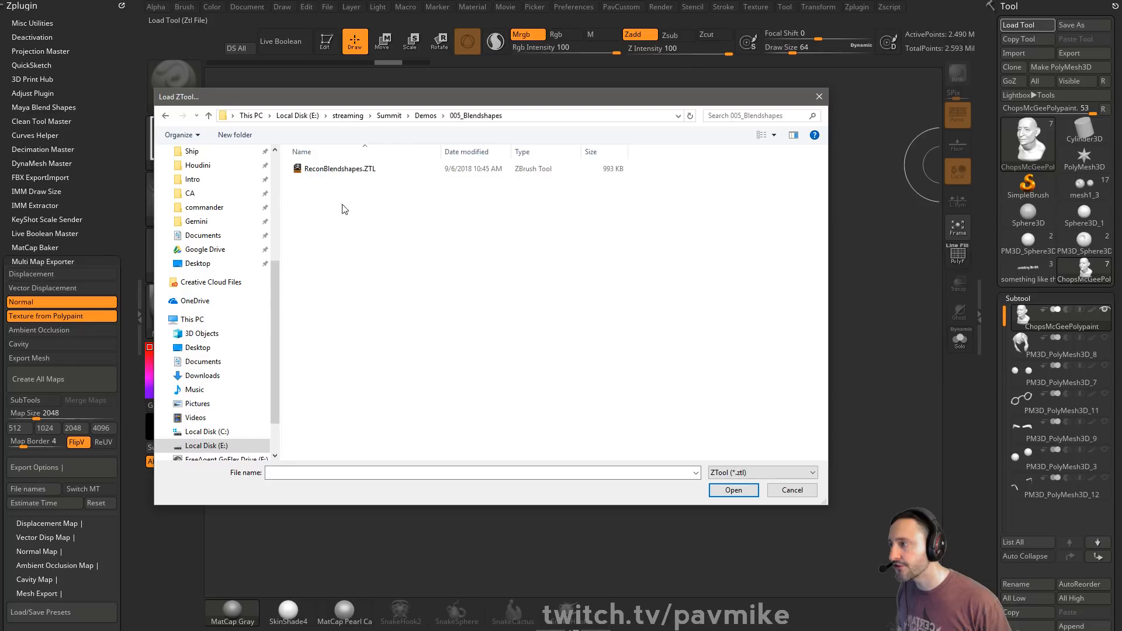
double_click(345, 172)
- Place the ReconBlendshapes figure on the canvas, enter Edit mode and frame it in a straight front view
drag(597, 346, 643, 409)
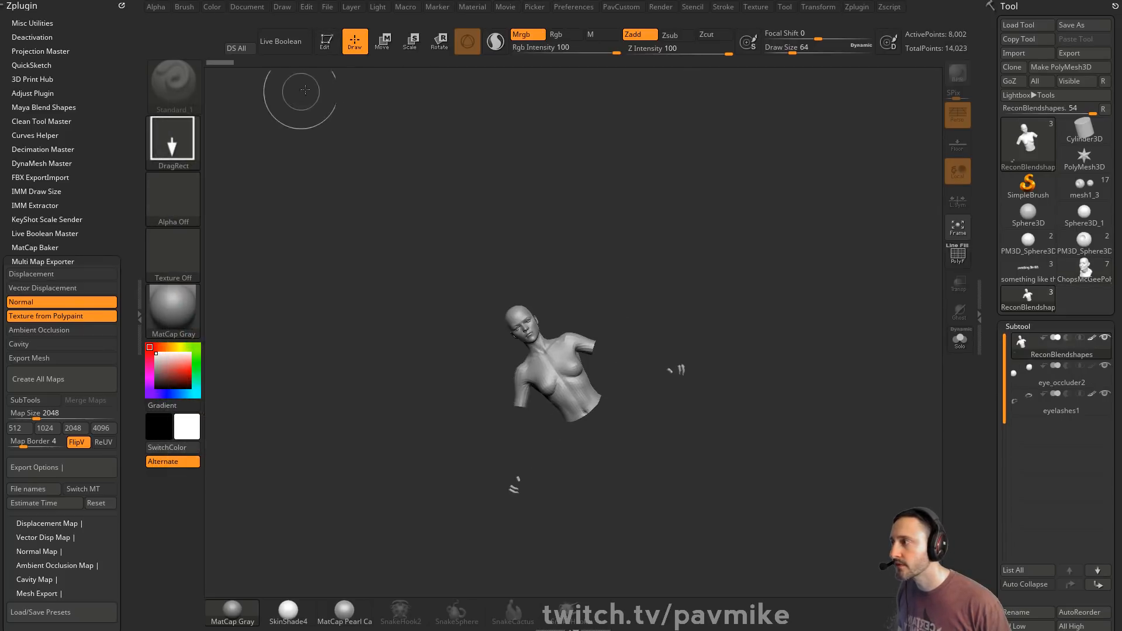
click(324, 41)
shift+drag(476, 204, 585, 246)
key(f)
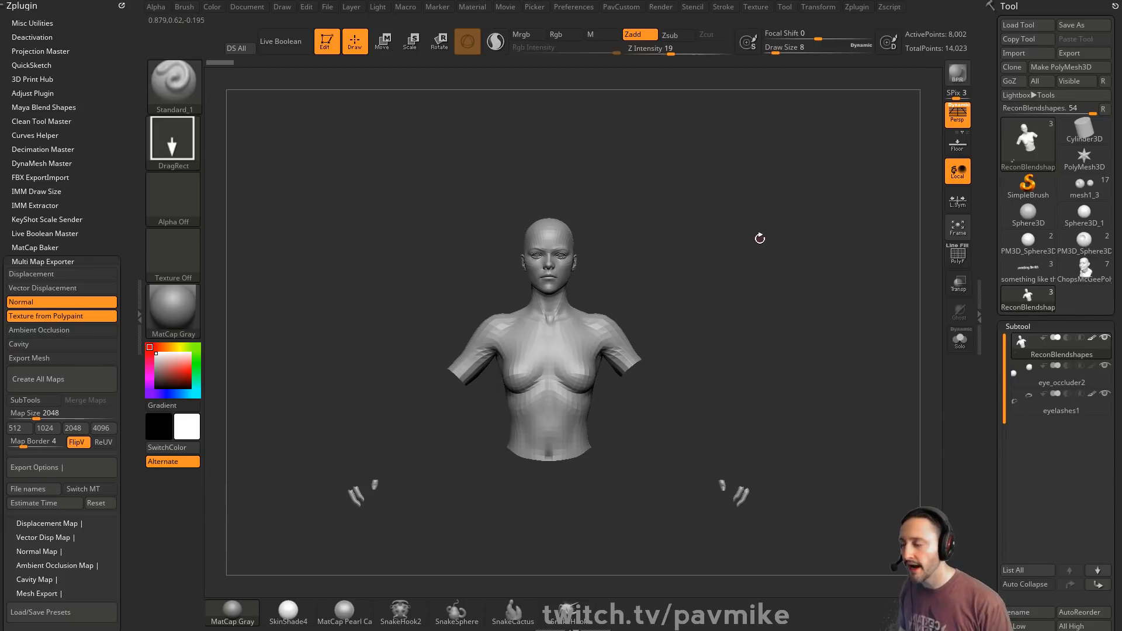
- Hide the eyelashes1 subtool to leave the female head clear in a close view
drag(791, 216, 750, 235)
key(s)
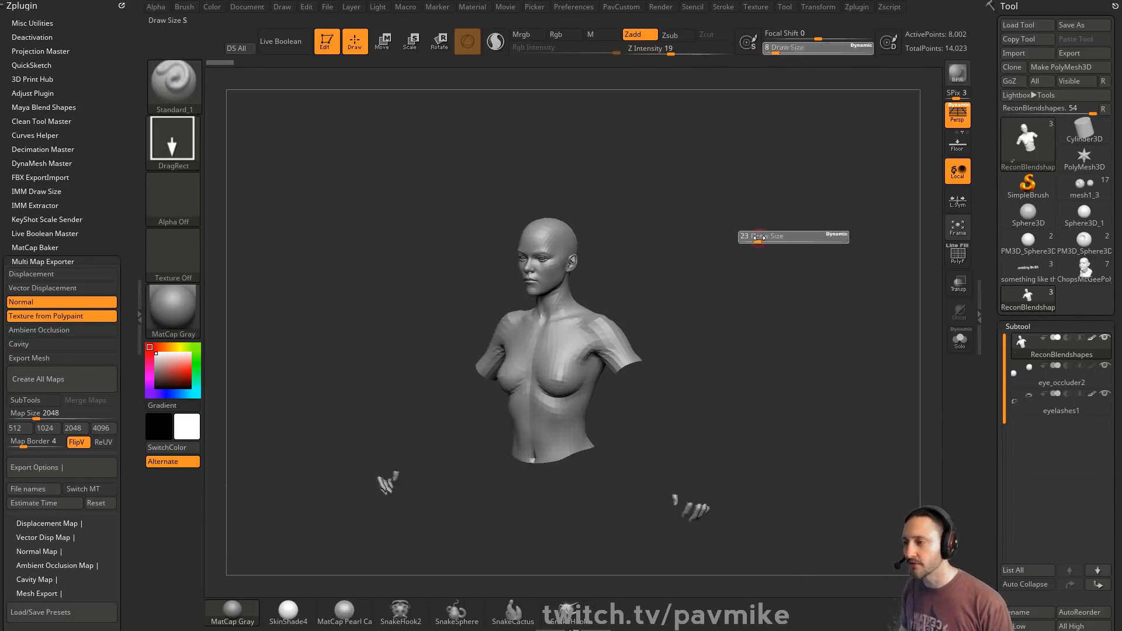
click(759, 236)
mouse_move(698, 299)
mouse_down()
mouse_move(762, 290)
mouse_move(679, 362)
mouse_move(679, 477)
mouse_move(693, 276)
mouse_move(606, 464)
mouse_up()
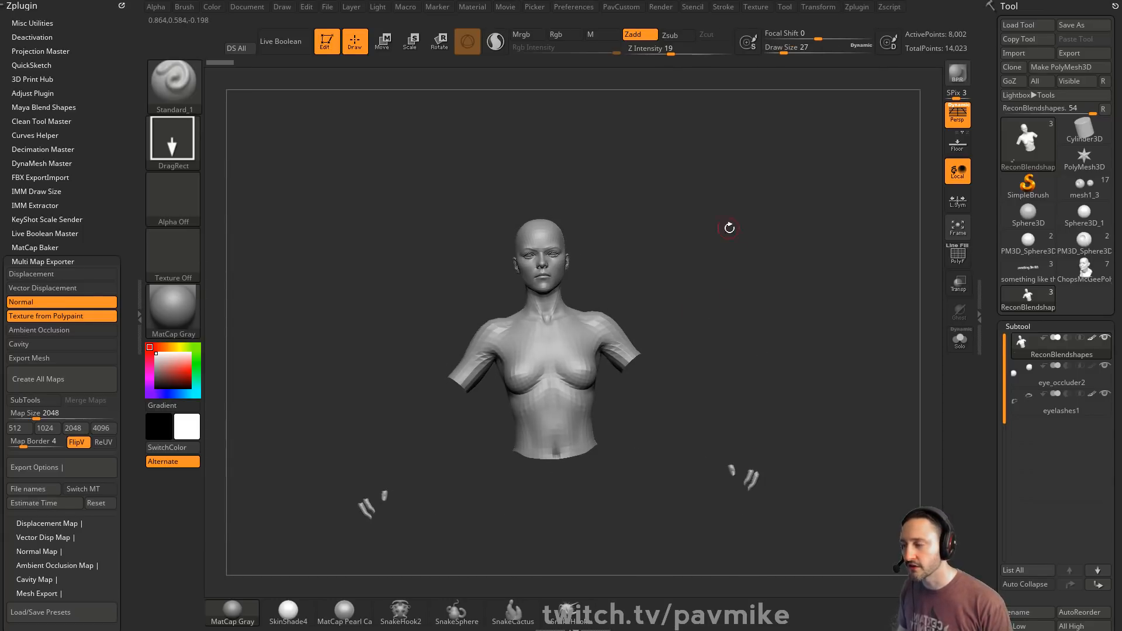
alt+drag(730, 228, 753, 326)
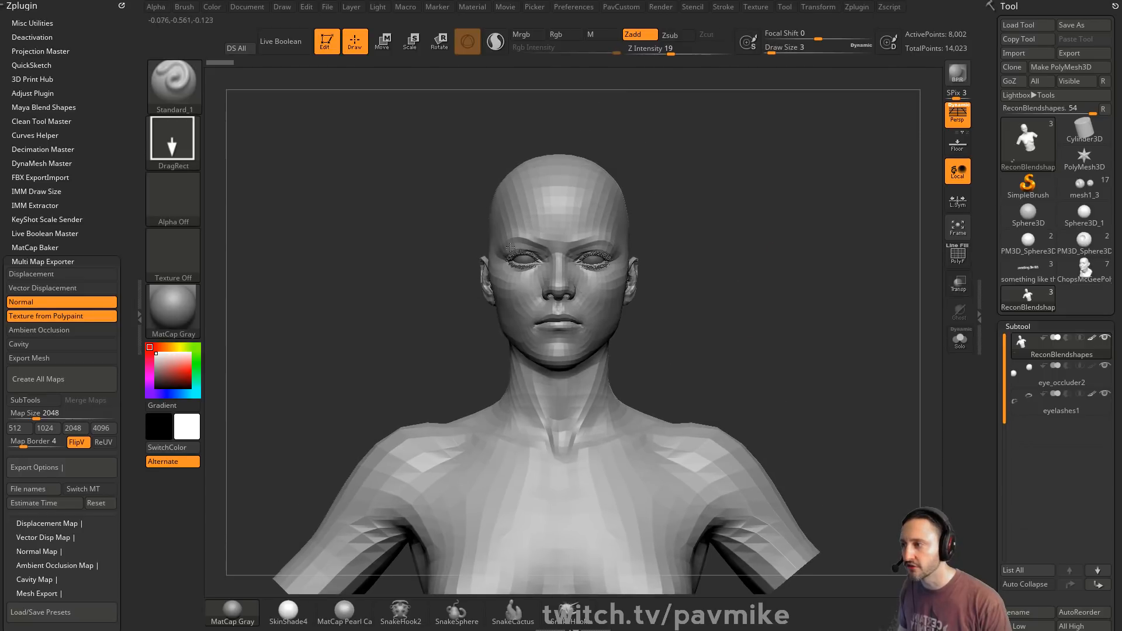
mouse_move(756, 241)
alt+mouse_down()
mouse_move(792, 328)
mouse_move(803, 320)
alt+mouse_up()
key(s)
drag(809, 271, 908, 369)
click(1104, 401)
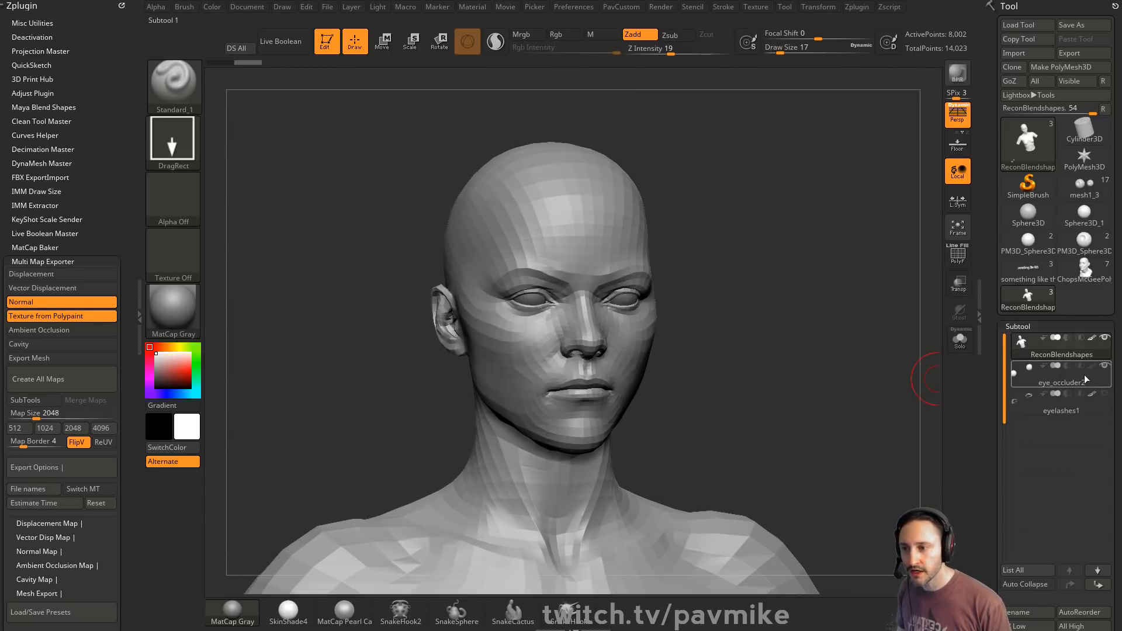
- Make ReconBlendshapes the active subtool and open its list of blendshape layers
key(s)
drag(777, 328, 769, 329)
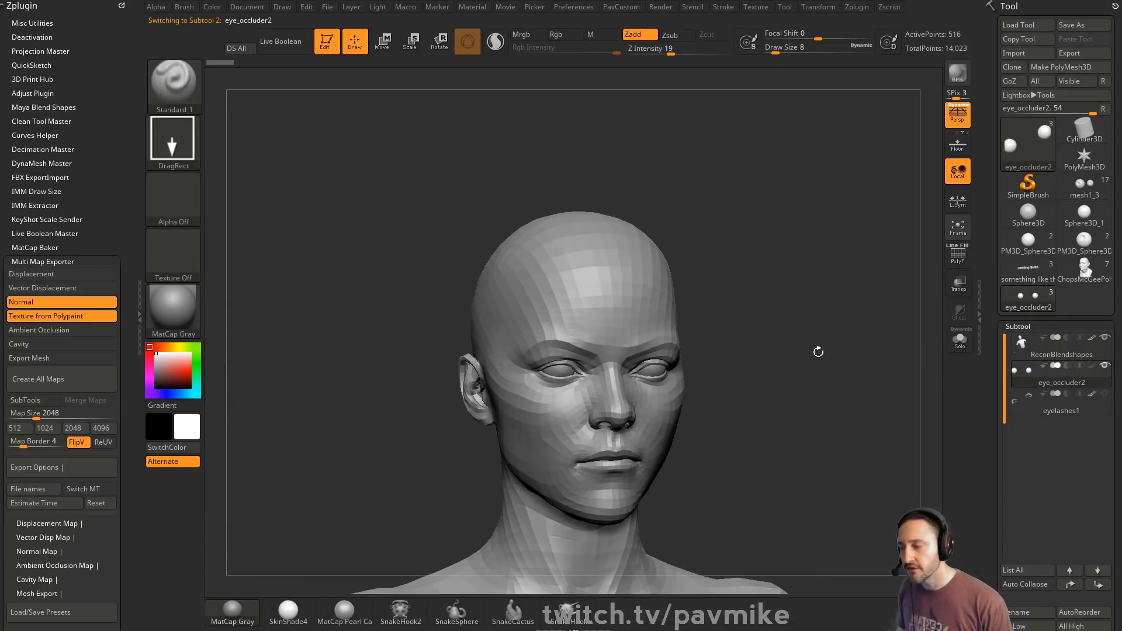
mouse_move(817, 351)
mouse_down()
mouse_move(847, 333)
mouse_move(812, 283)
mouse_move(788, 305)
mouse_move(803, 301)
mouse_move(763, 319)
mouse_up()
key(s)
key(s)
click(1033, 353)
scroll(1017, 304, down, 10)
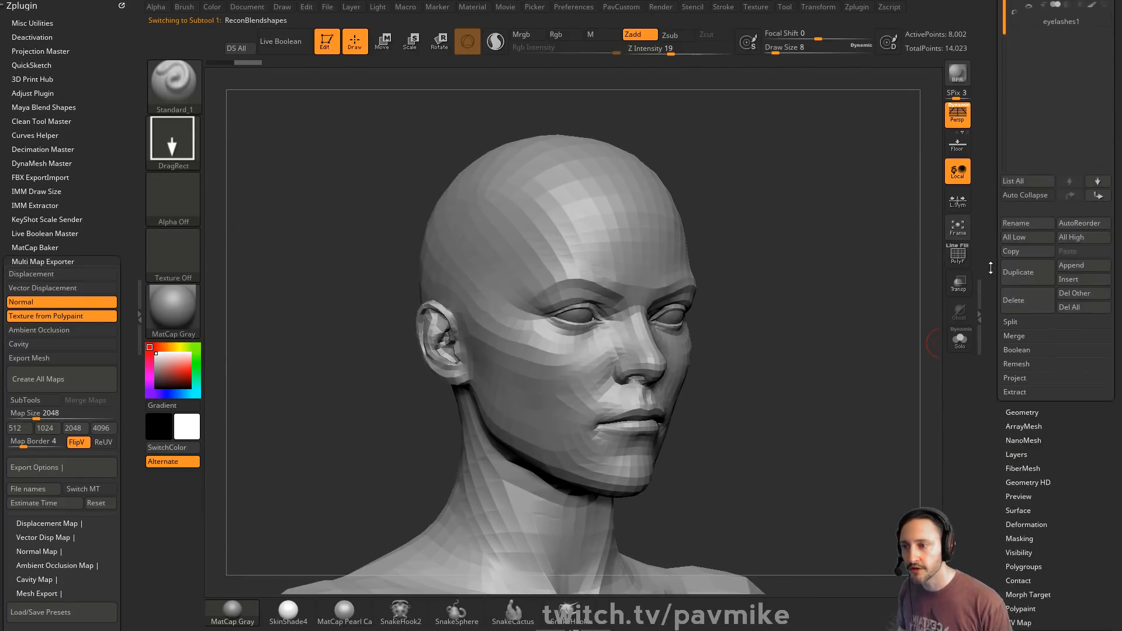
key(shift)
click(1016, 298)
scroll(1017, 280, down, 3)
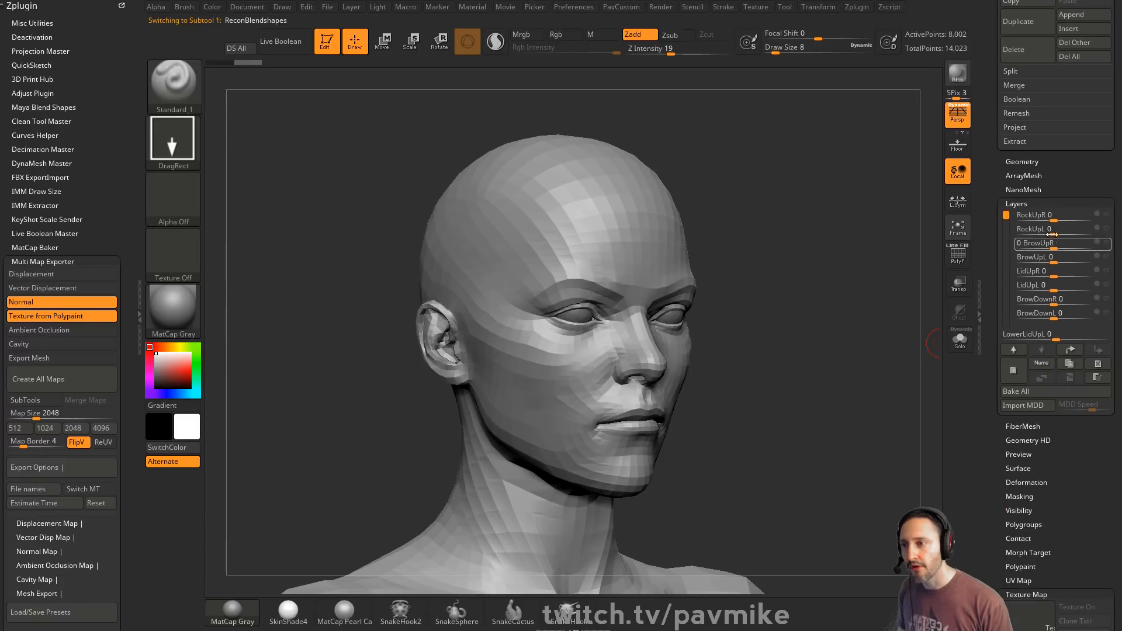
- Test the blendshape layer sliders and reset the JawJut layer intensity to 0
drag(1054, 219, 1085, 219)
drag(1083, 220, 1101, 274)
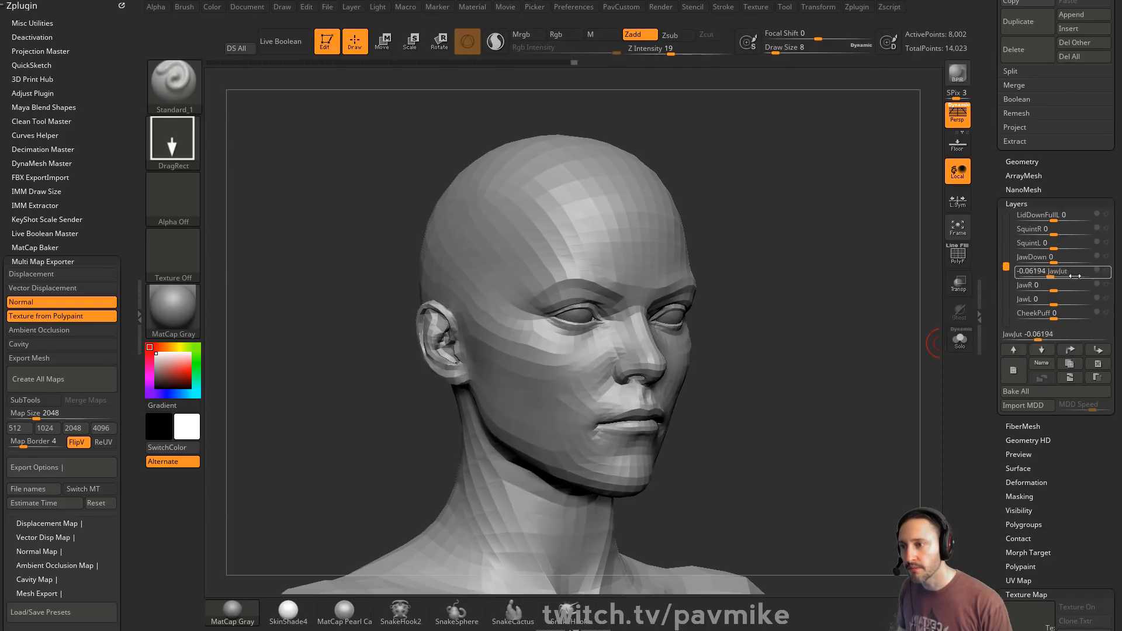
drag(1091, 338, 1062, 334)
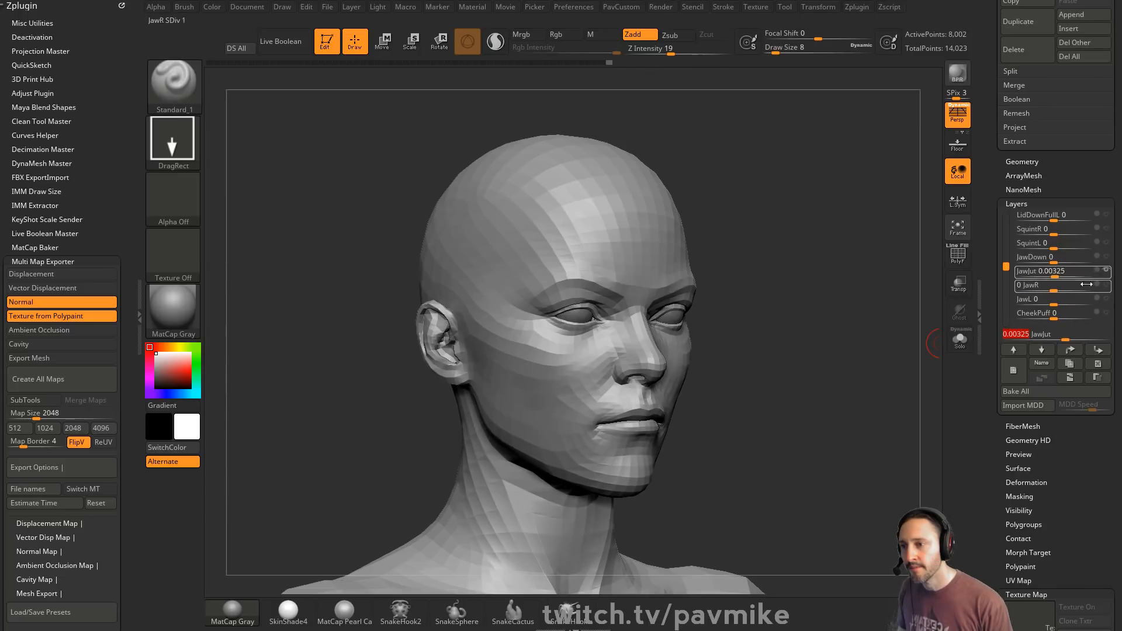
mouse_move(1056, 275)
mouse_down()
mouse_move(1012, 274)
mouse_move(1055, 274)
mouse_up()
click(1033, 284)
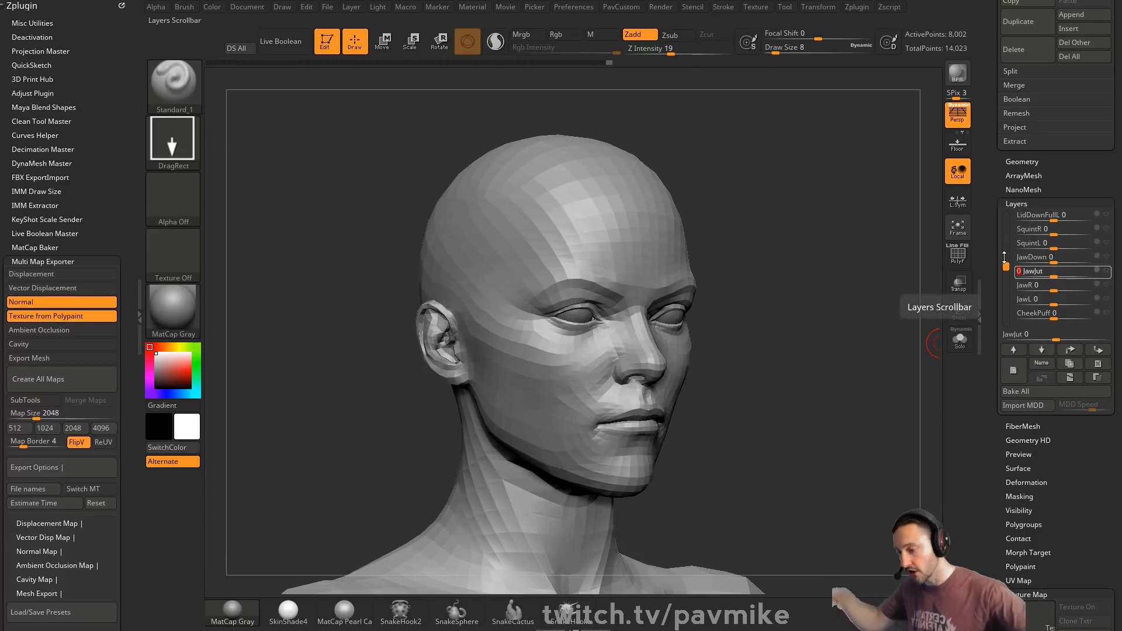
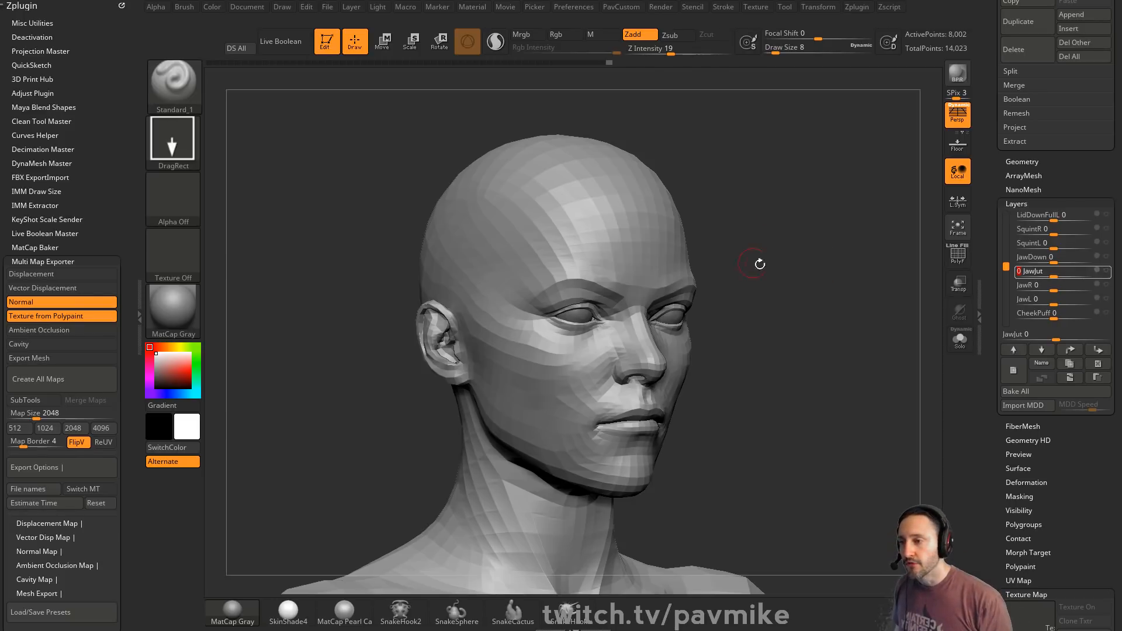
- Raise the CheekPuff layer to about 0.82 and the LipsBlow layer to about 0.58
mouse_move(843, 278)
mouse_down()
mouse_move(832, 263)
mouse_move(841, 290)
mouse_move(827, 268)
mouse_move(919, 268)
mouse_up()
key(s)
key(s)
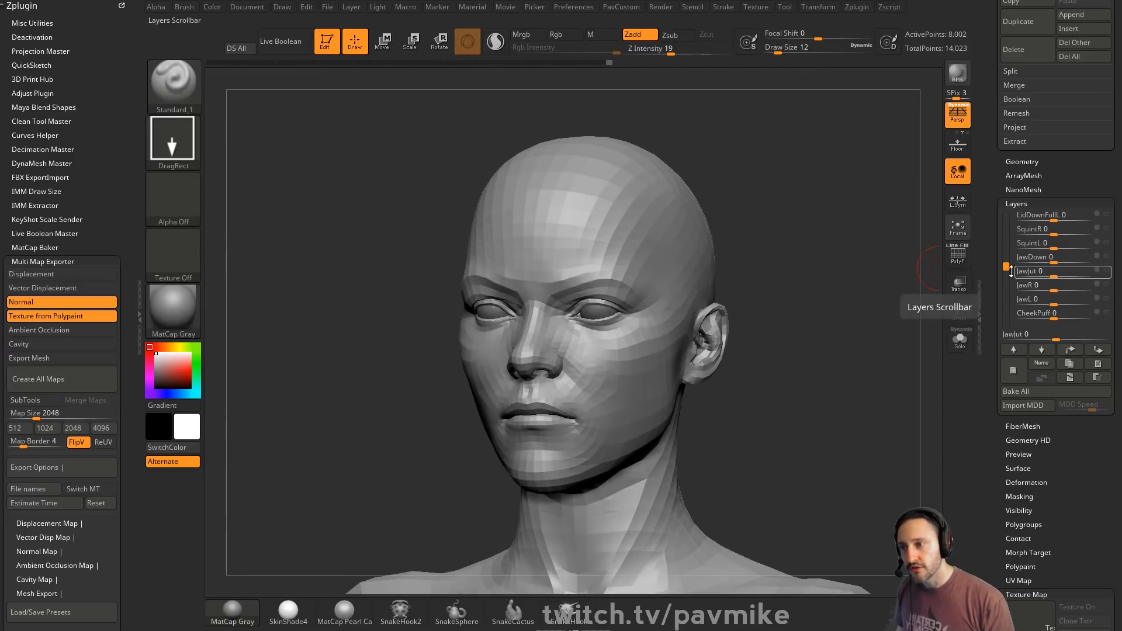
click(1074, 317)
drag(1074, 316, 1076, 287)
scroll(1076, 304, down, 3)
click(1063, 289)
mouse_move(1076, 273)
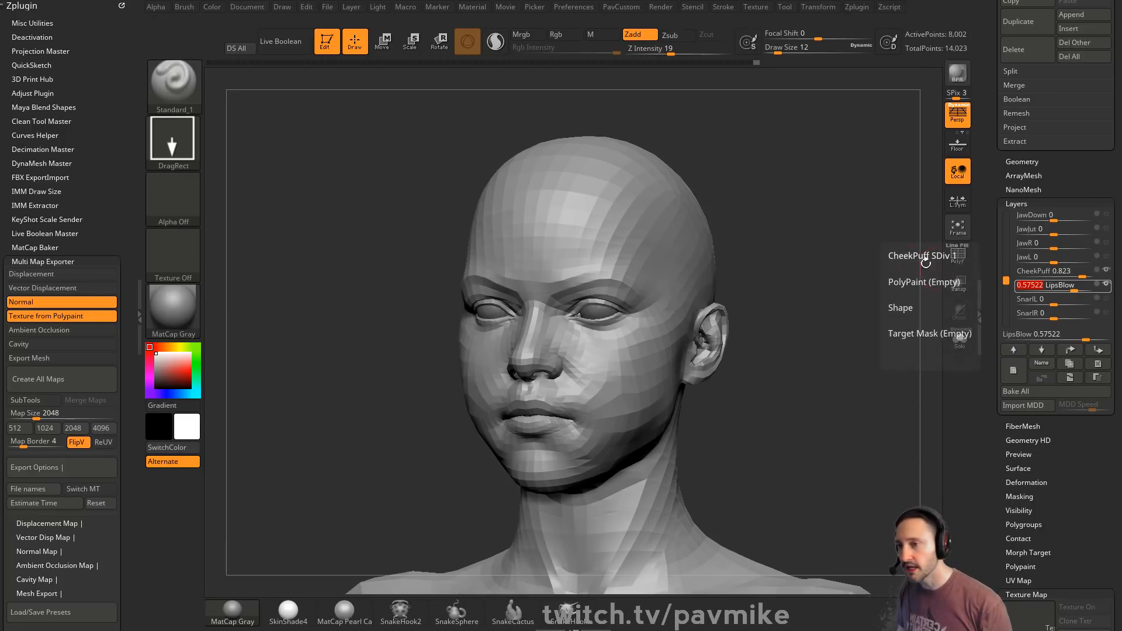
- Try the SnarlL layer and set its intensity back to 0
mouse_move(1056, 302)
mouse_move(1055, 303)
mouse_down()
mouse_move(1067, 308)
mouse_move(1054, 309)
mouse_up()
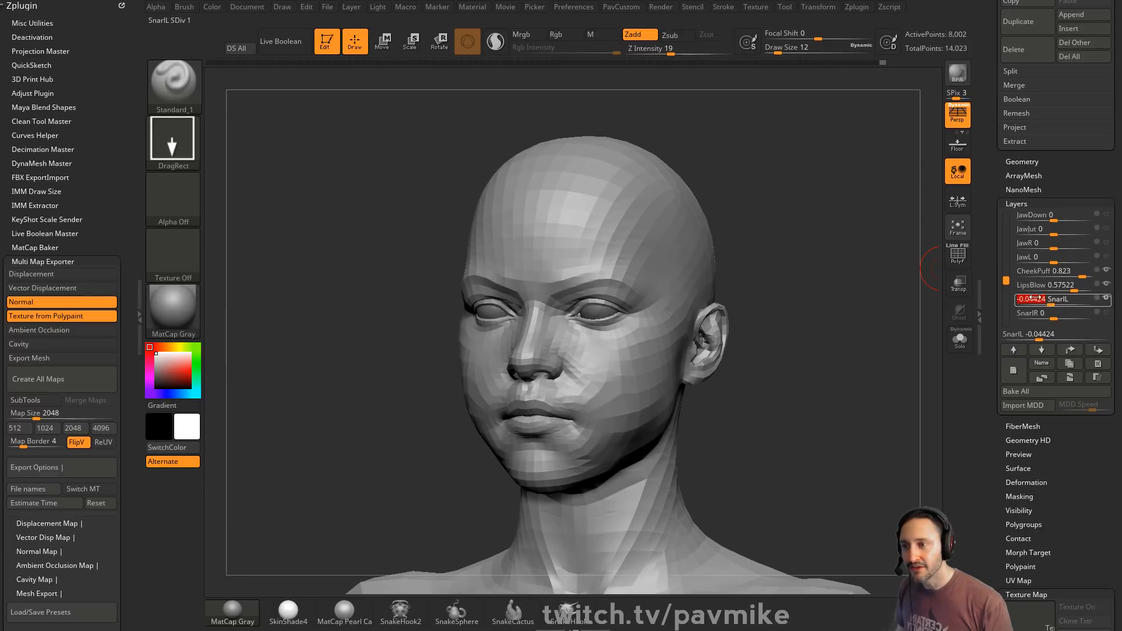
text(0)
key(Return)
- Raise LowerLidUpR to about 0.73 and LowerLidUpL to about 0.65, and test JawDown, leaving it at 0
drag(1006, 281, 1076, 319)
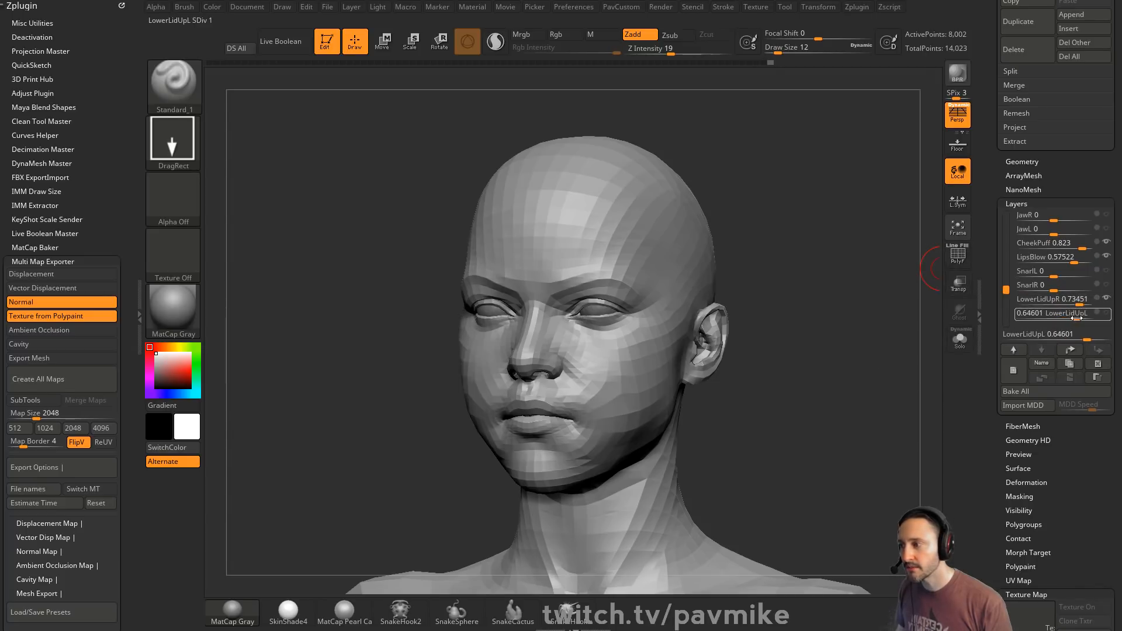
drag(1006, 286, 1007, 267)
mouse_move(1055, 273)
mouse_down()
mouse_move(1087, 263)
mouse_move(1049, 268)
mouse_up()
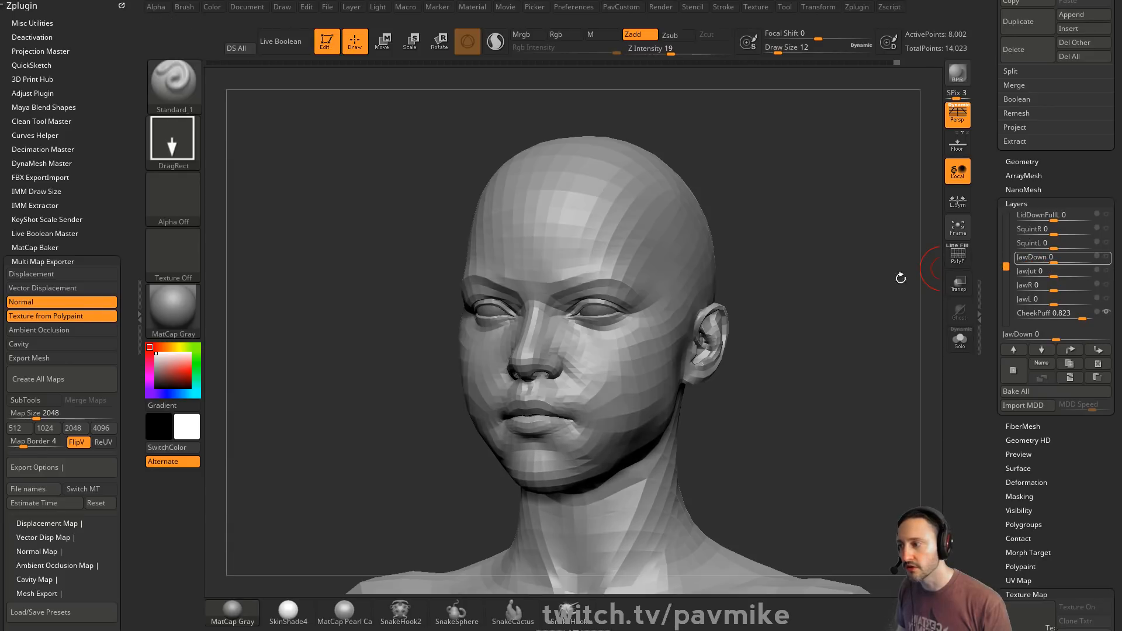
drag(901, 279, 871, 310)
- Show the brush settings and switch the active tool back to ChopsMcGeePolypaint
click(96, 260)
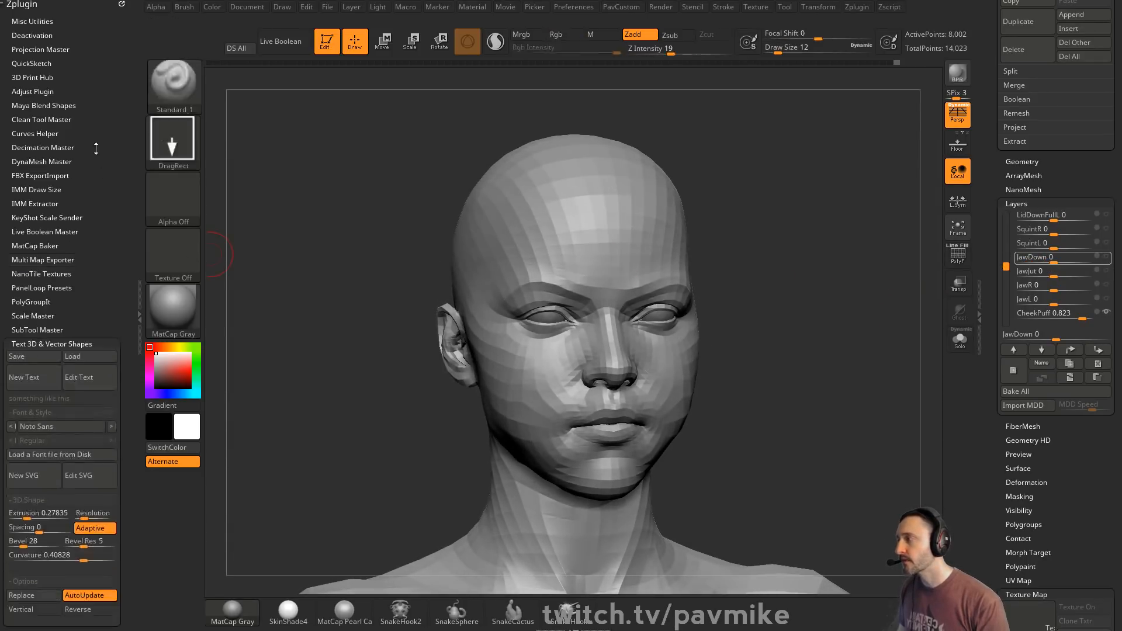
click(184, 7)
drag(990, 52, 994, 281)
click(1064, 282)
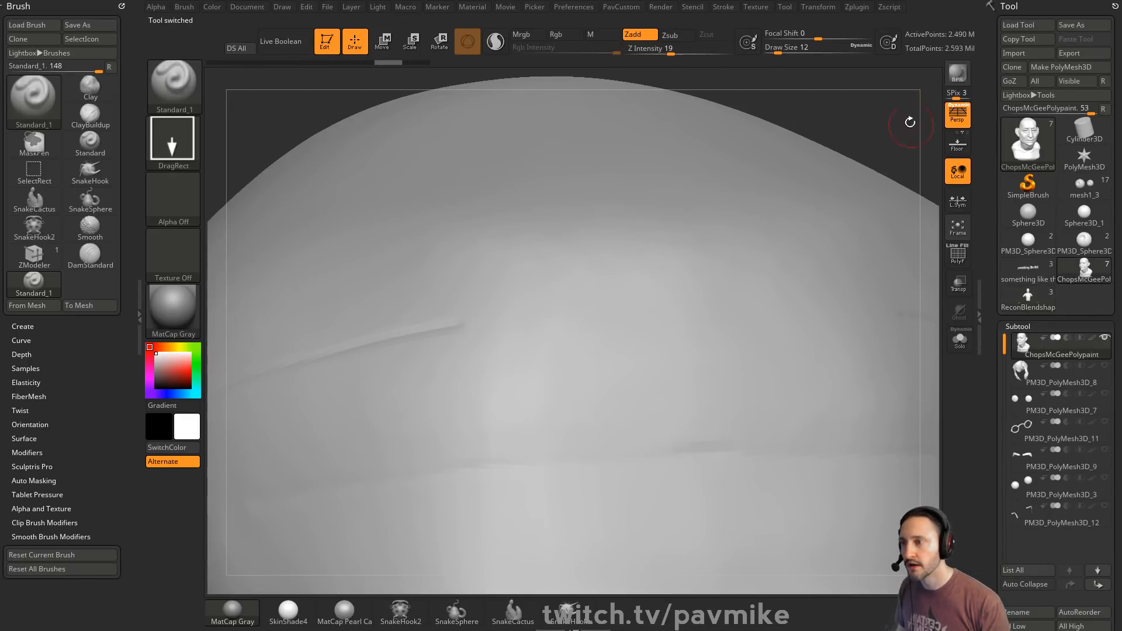
- Frame the whole bust, lower it to subdivision level 1 and set Draw Size to 31
key(f)
drag(887, 133, 856, 192)
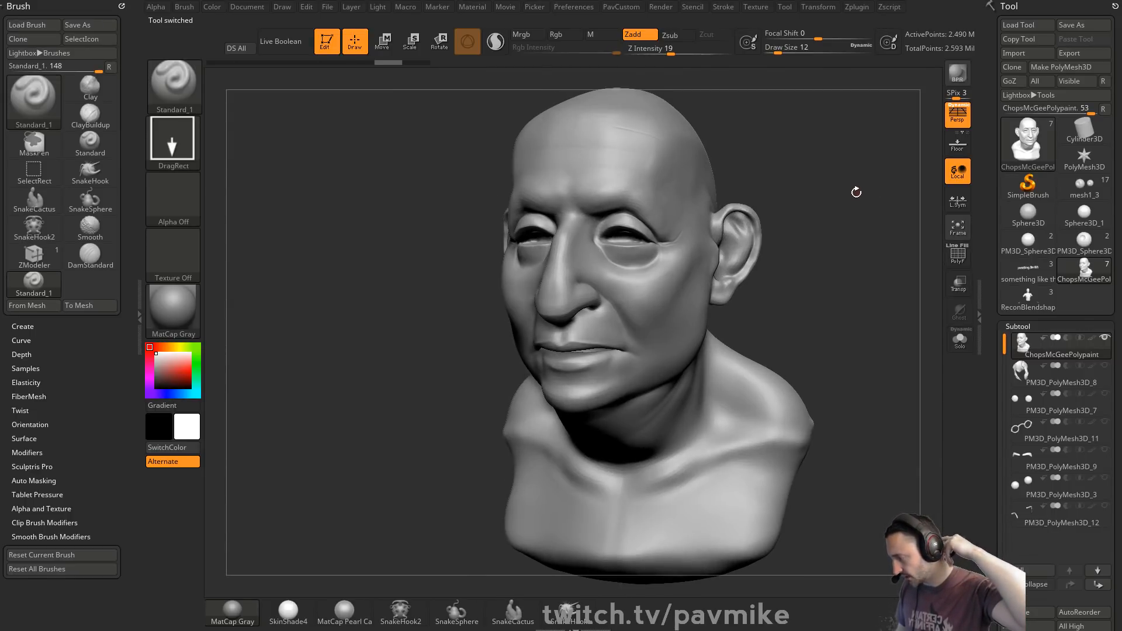
alt+drag(876, 237, 836, 241)
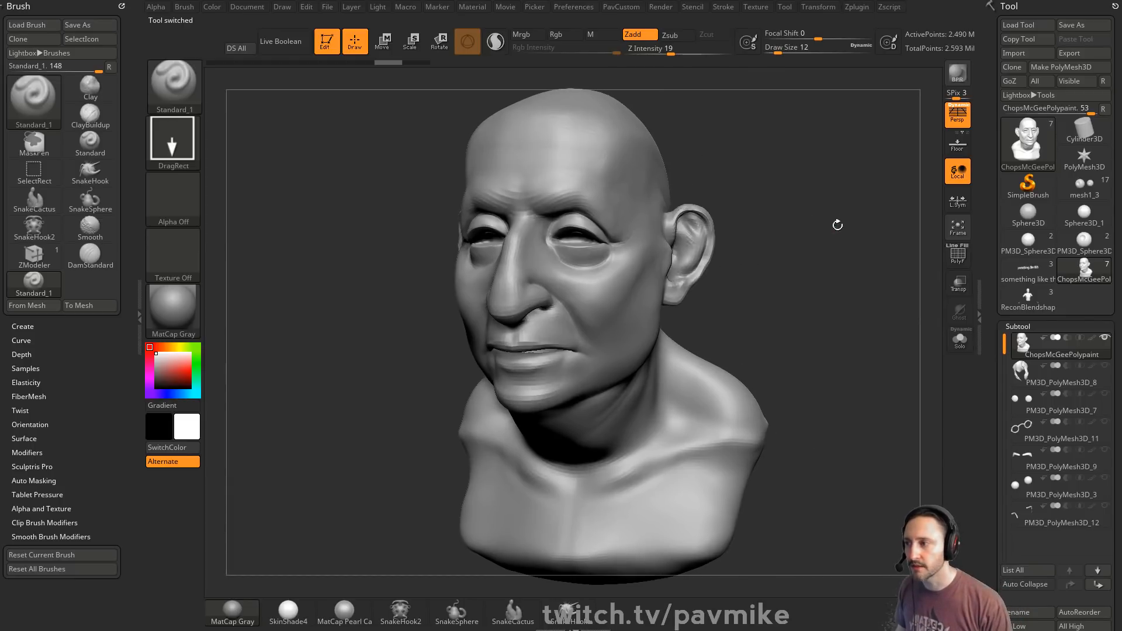
scroll(991, 366, down, 5)
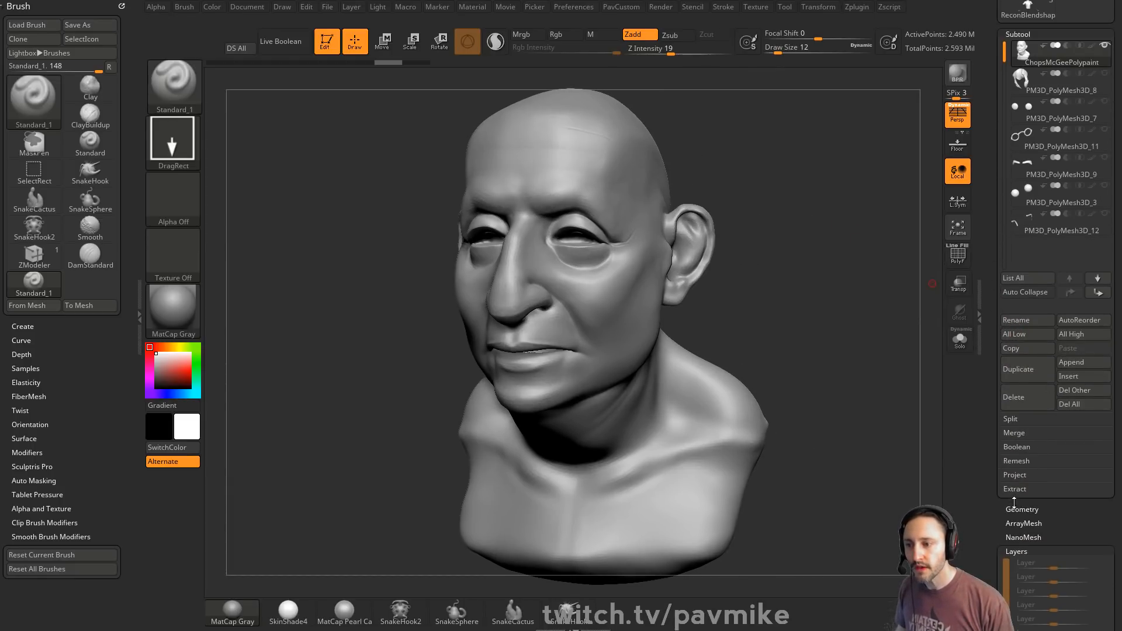
scroll(1017, 497, down, 1)
click(1022, 493)
scroll(1026, 351, down, 4)
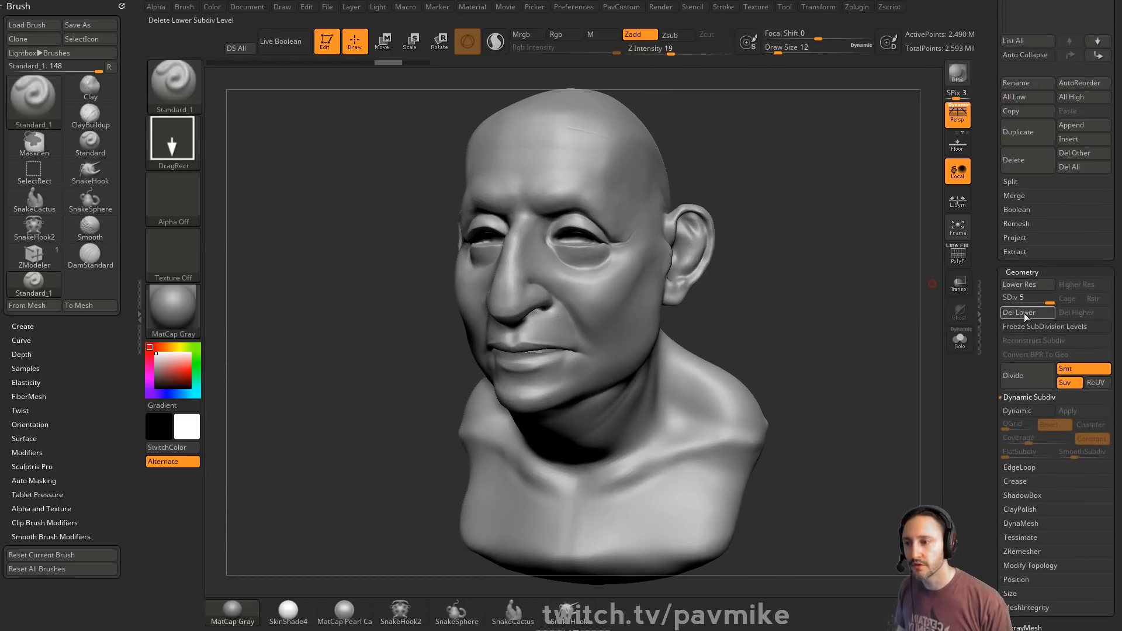
click(1025, 317)
key(s)
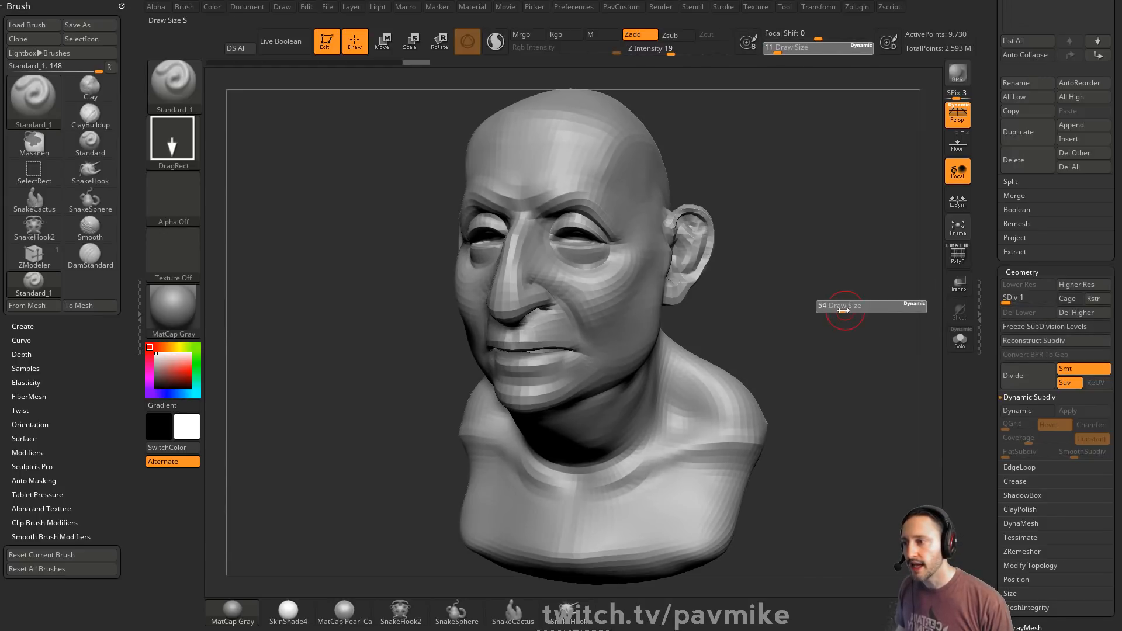
drag(844, 311, 776, 321)
- Try to add a new layer while the bust is at subdivision level 1
scroll(994, 363, up, 5)
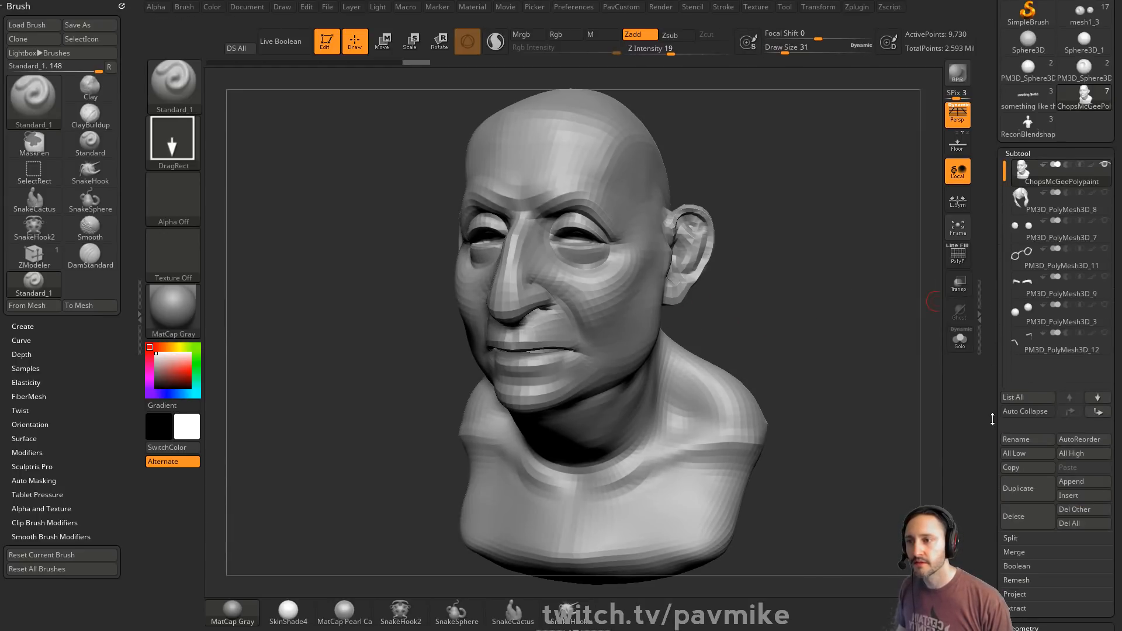
scroll(993, 420, down, 7)
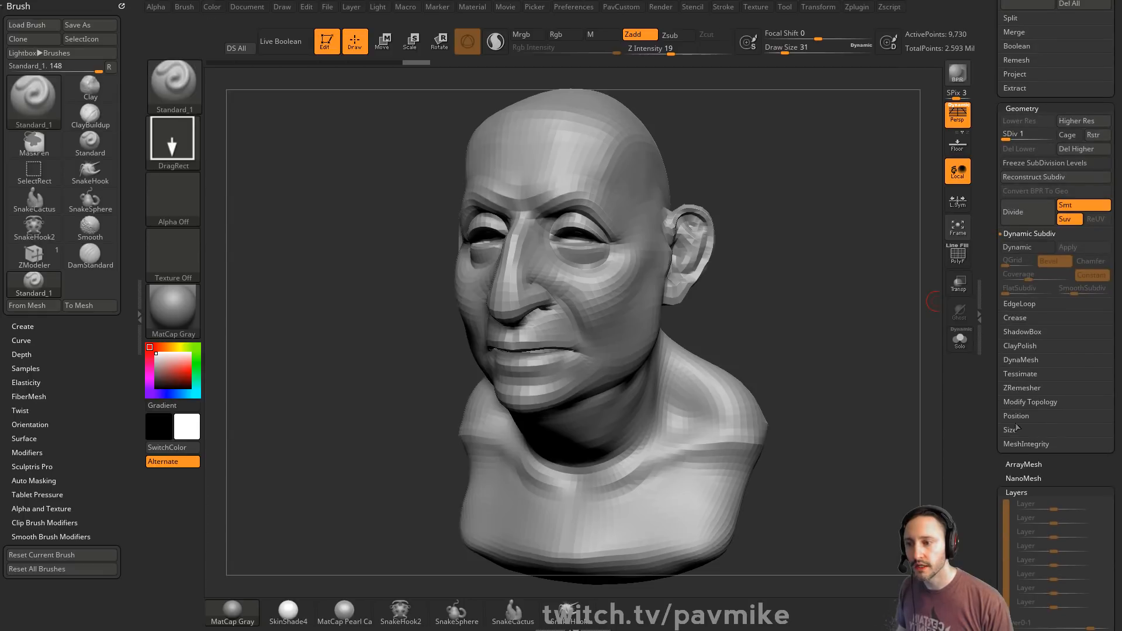
scroll(999, 469, down, 5)
click(1015, 262)
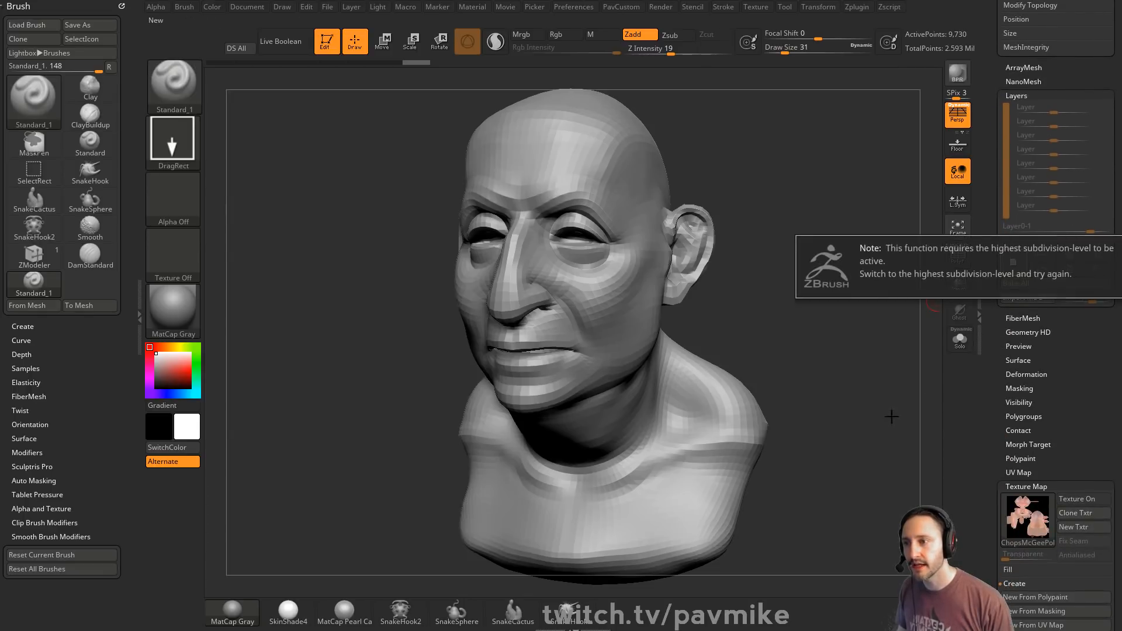
- Add a new layer with the bust at subdivision level 5, and drop the bust back to level 1
scroll(991, 198, up, 4)
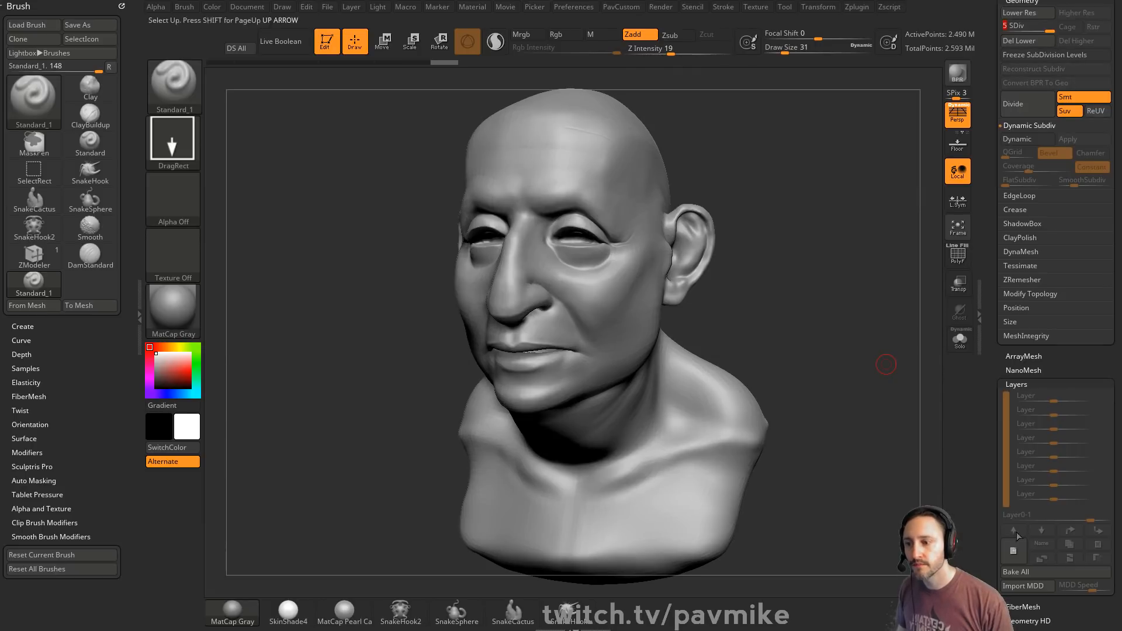
click(1014, 550)
click(1044, 55)
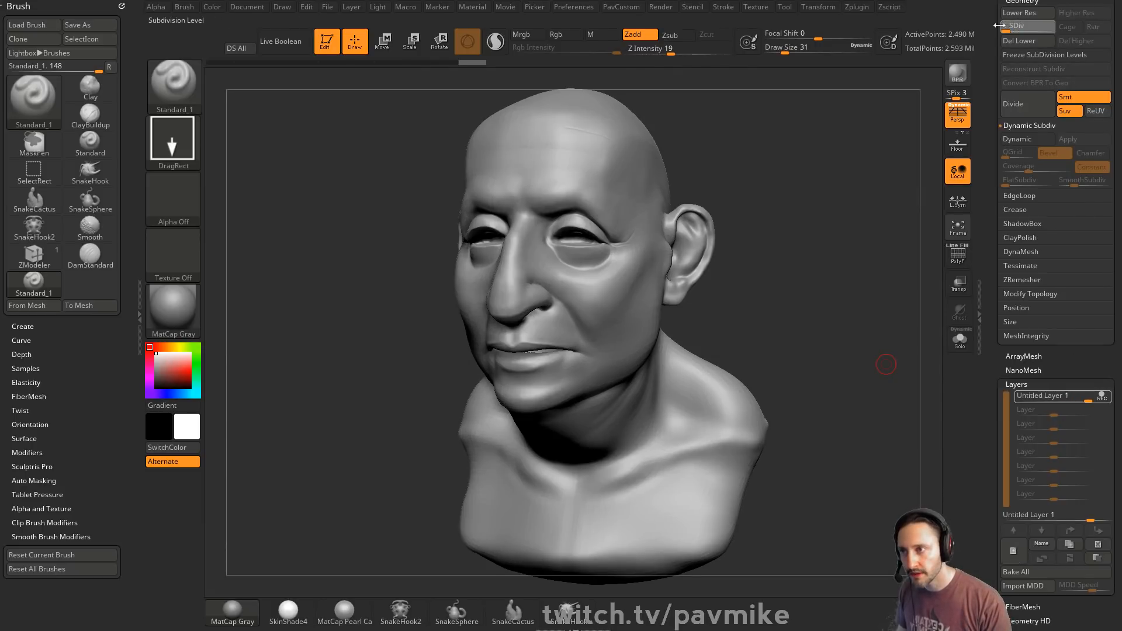
- Reshape the outer end of the bust's left brow with the Move brush at Draw Size 120
mouse_move(790, 188)
mouse_down()
mouse_move(805, 183)
mouse_move(763, 229)
mouse_up()
key(b)
key(m)
key(v)
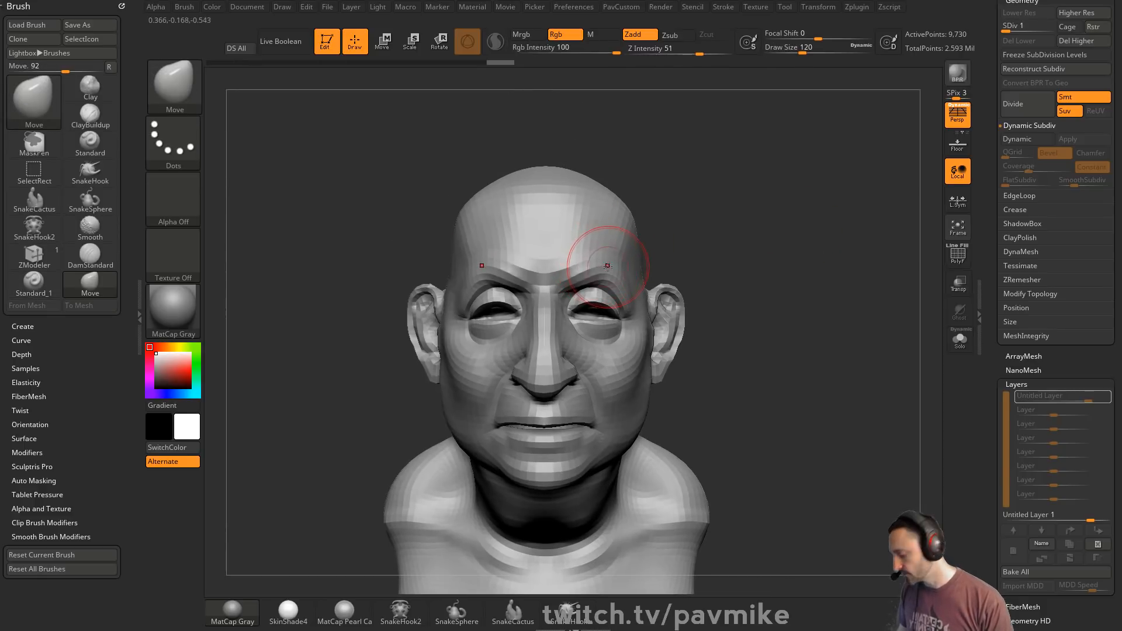
drag(601, 268, 597, 289)
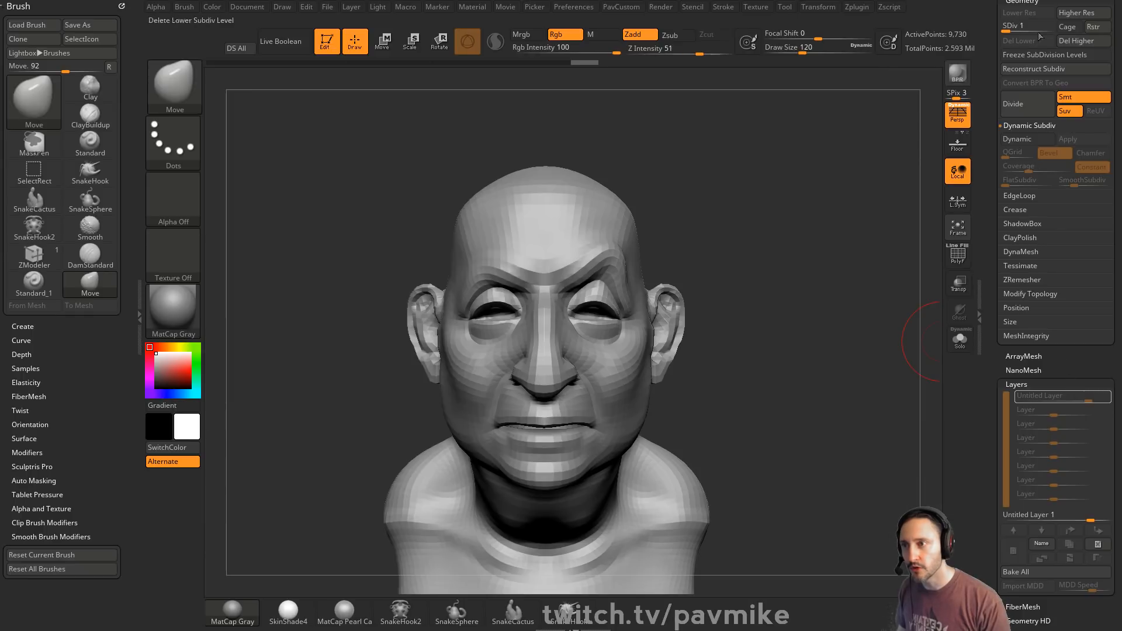
- Return the bust to subdivision level 5 and compare it with the brow layer shown and hidden
drag(1009, 27, 1051, 26)
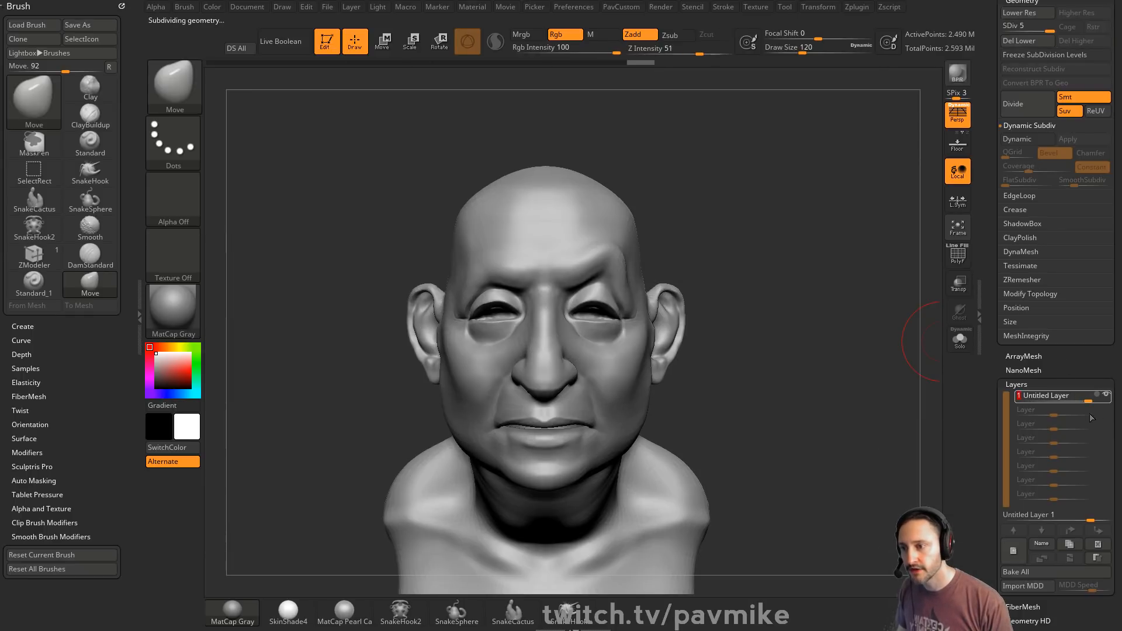
mouse_move(1079, 400)
mouse_down()
mouse_move(1058, 402)
mouse_move(1093, 406)
mouse_up()
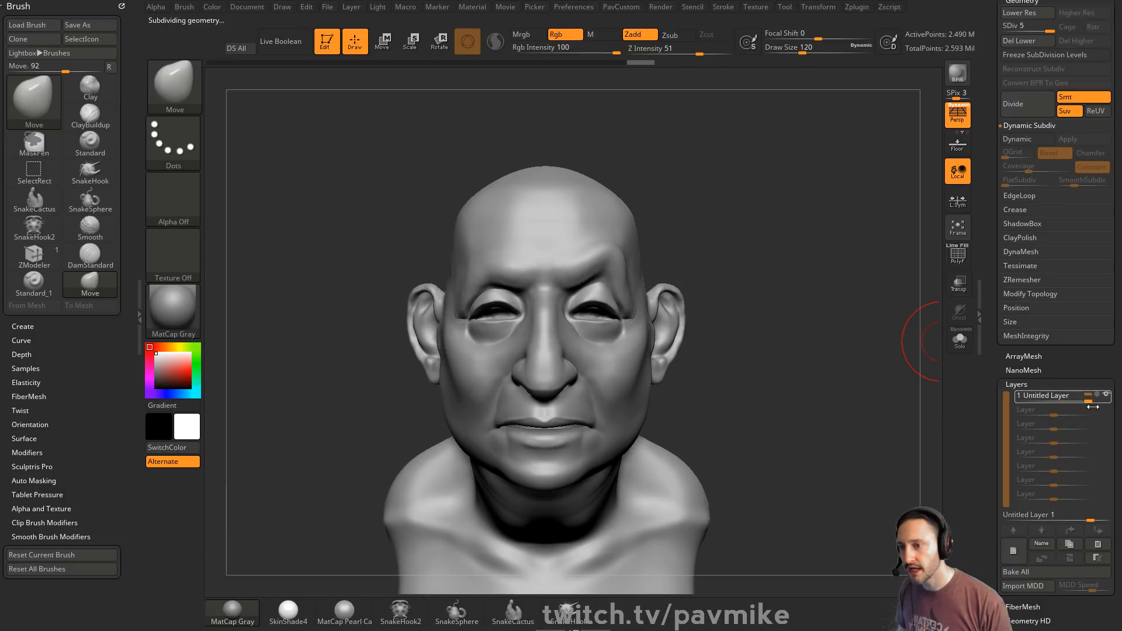
click(1107, 396)
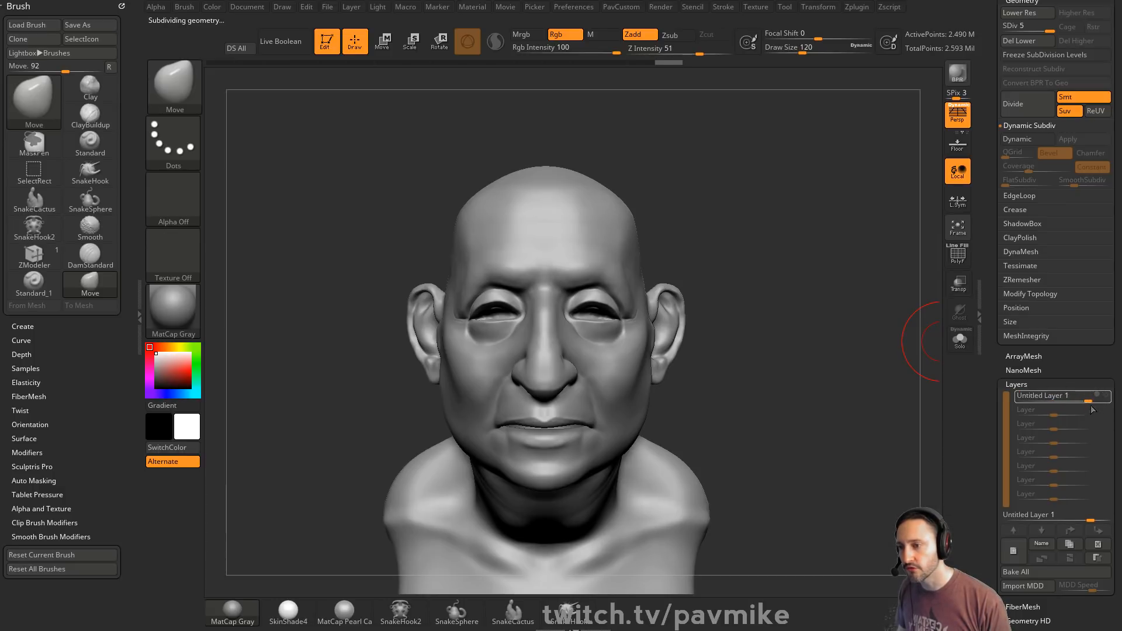
- Reduce the brow layer's intensity to about 0.03 and delete the layer
click(1056, 398)
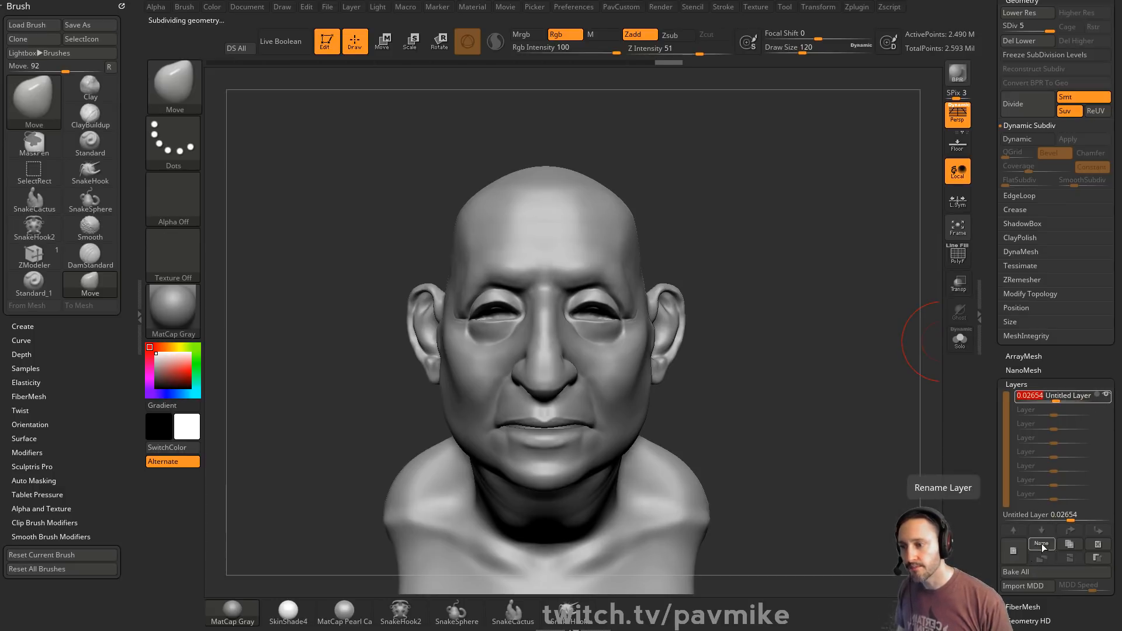
click(1107, 546)
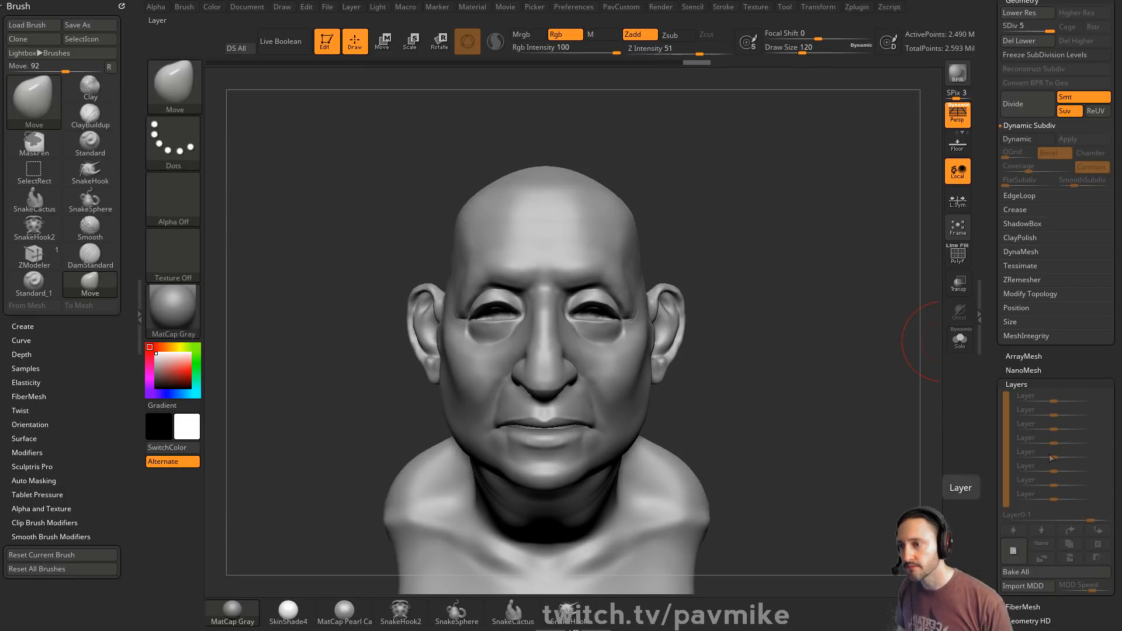
- Lower the bust to subdivision level 1 and delete its higher subdivision levels
drag(986, 222, 991, 266)
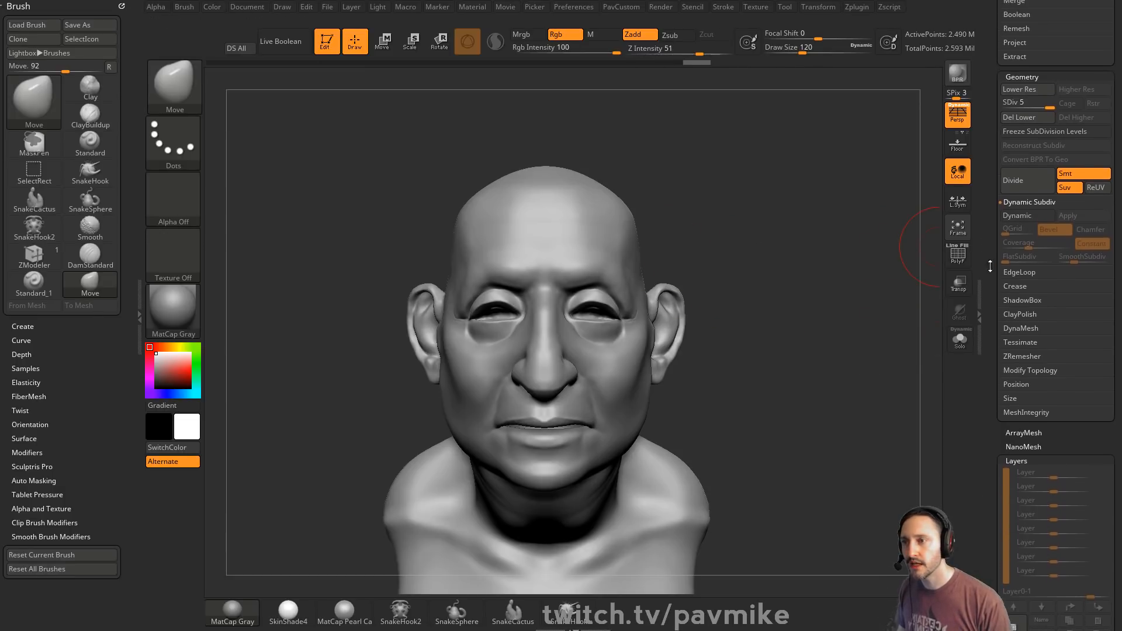
click(1016, 102)
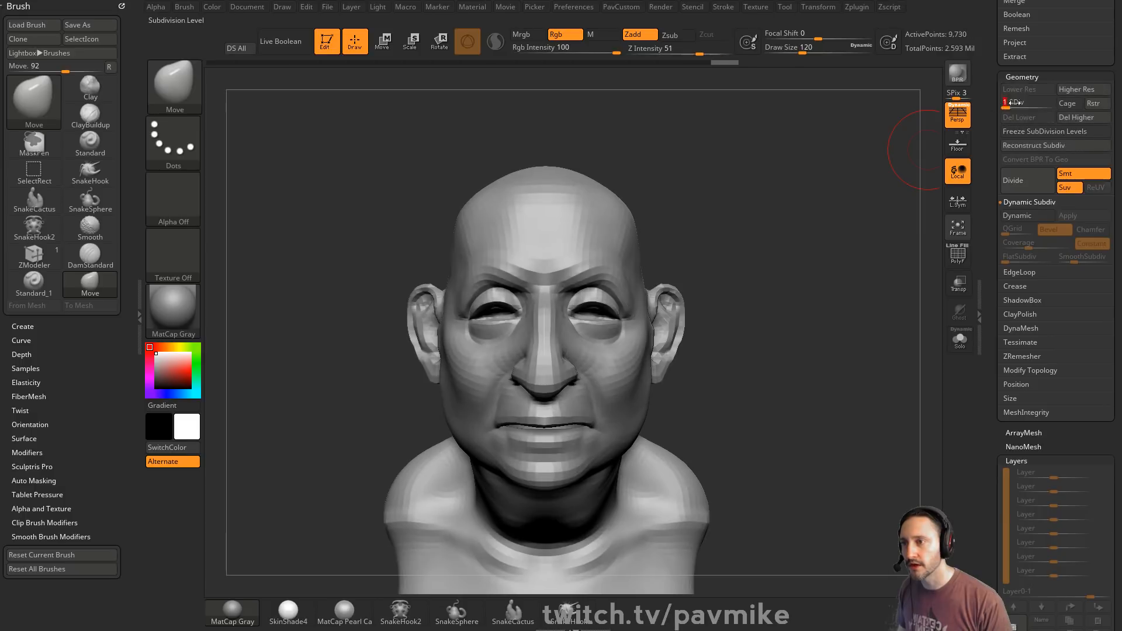
key(s)
drag(818, 277, 812, 276)
mouse_move(820, 316)
alt+mouse_down()
mouse_move(794, 260)
mouse_move(806, 261)
alt+mouse_up()
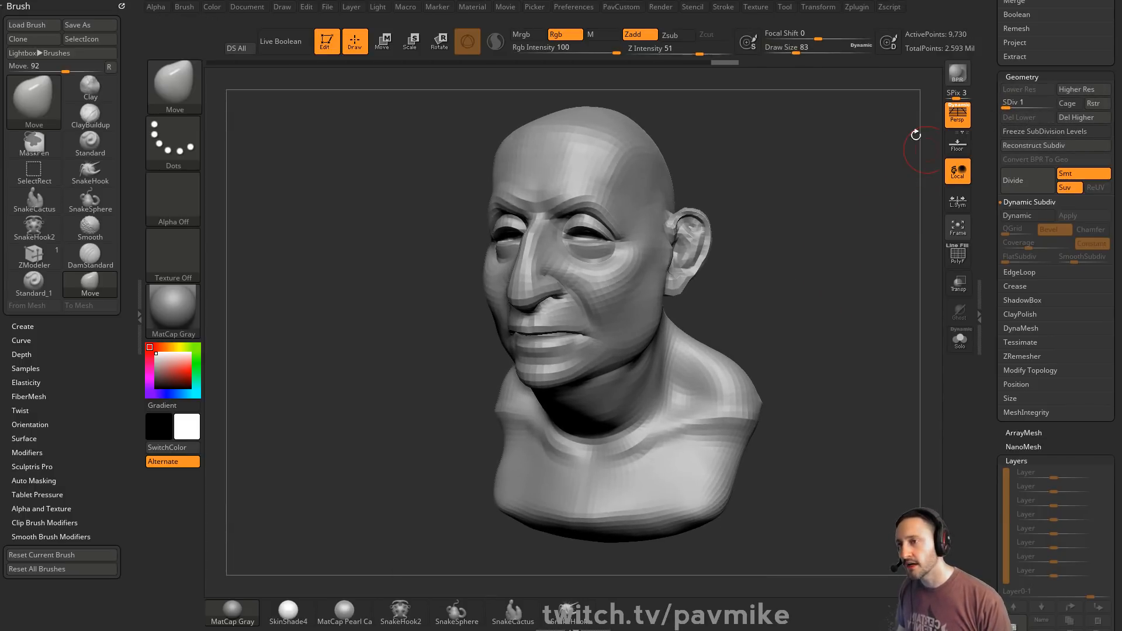
alt+drag(830, 194, 822, 196)
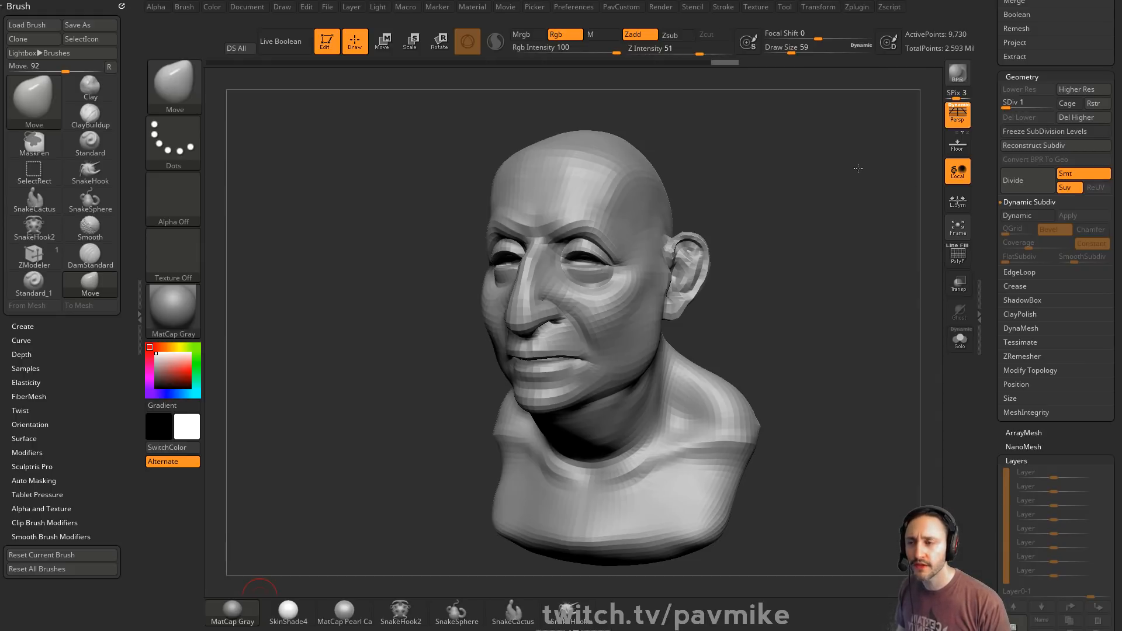
alt+drag(859, 169, 722, 232)
click(1083, 117)
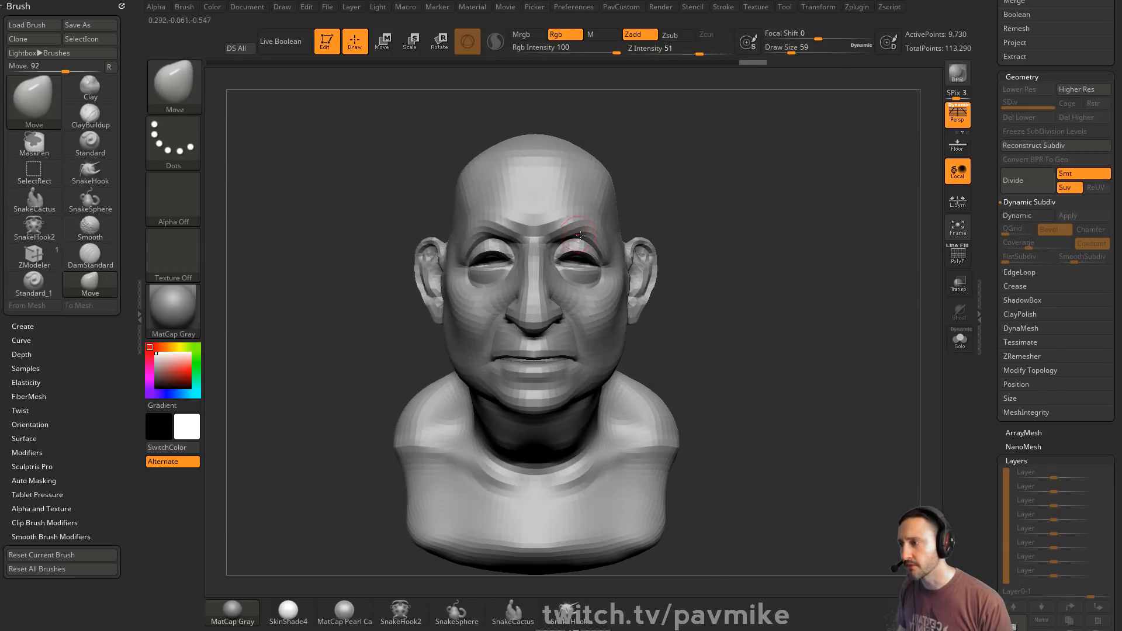
- Add a new layer and pull the bust's left ear up into a point with the Move brush
drag(994, 301, 994, 61)
click(1013, 387)
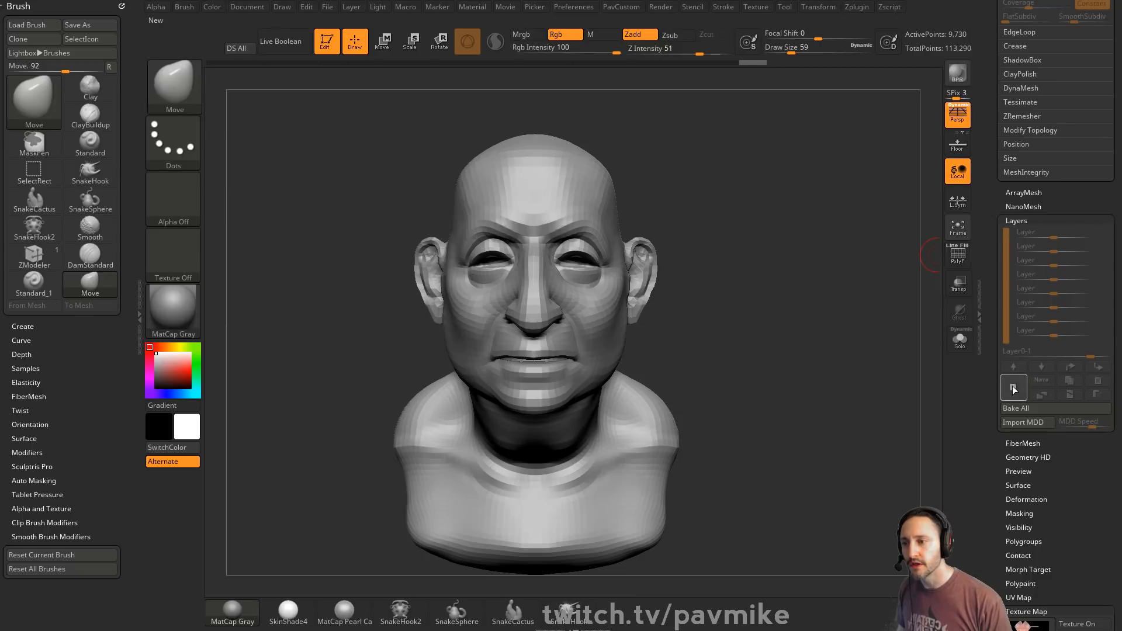
drag(651, 253, 664, 212)
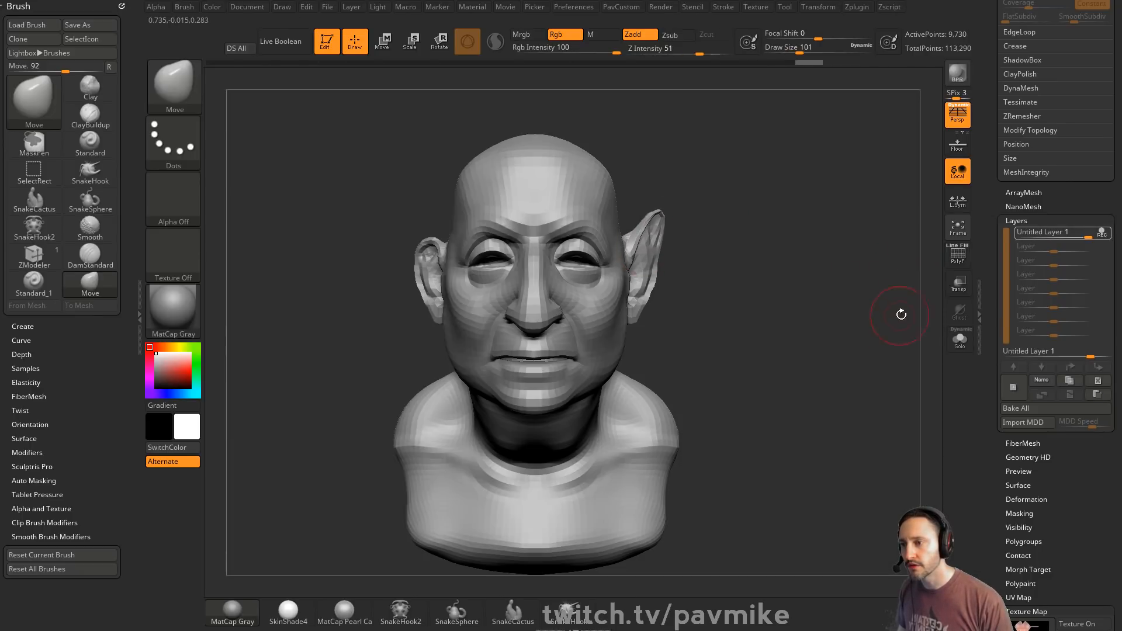
- Stop recording the ear layer and test its intensity slider, leaving it at 1
drag(1089, 237, 1108, 298)
mouse_move(1079, 233)
mouse_down()
mouse_move(1067, 234)
mouse_move(1099, 234)
mouse_up()
drag(783, 284, 757, 273)
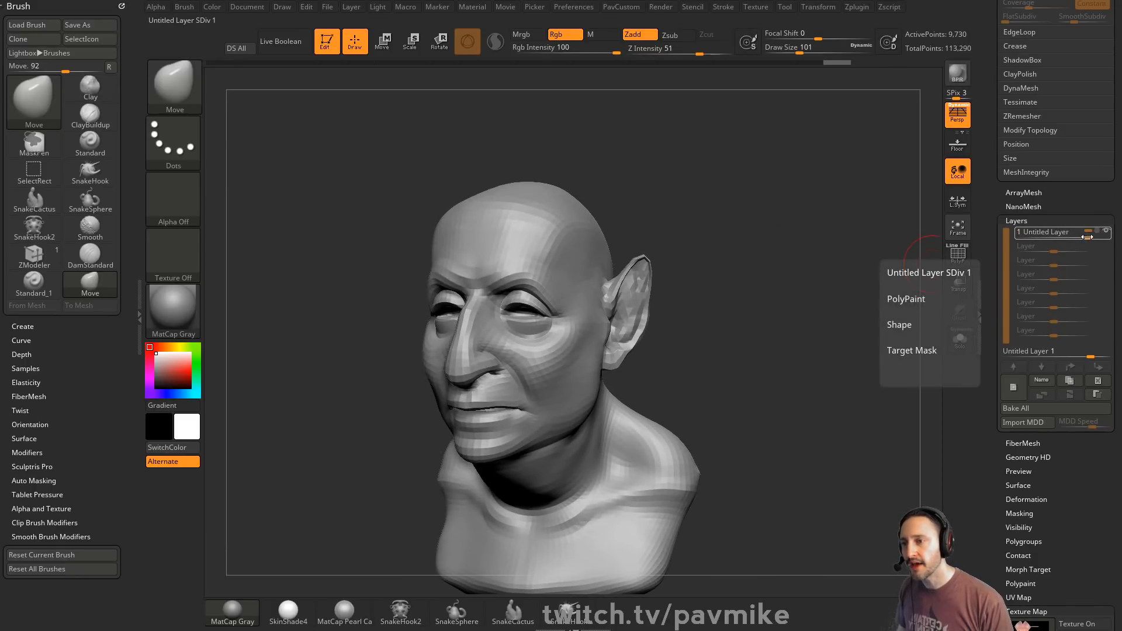
mouse_move(1087, 235)
mouse_down()
mouse_move(1068, 236)
mouse_move(1092, 235)
mouse_up()
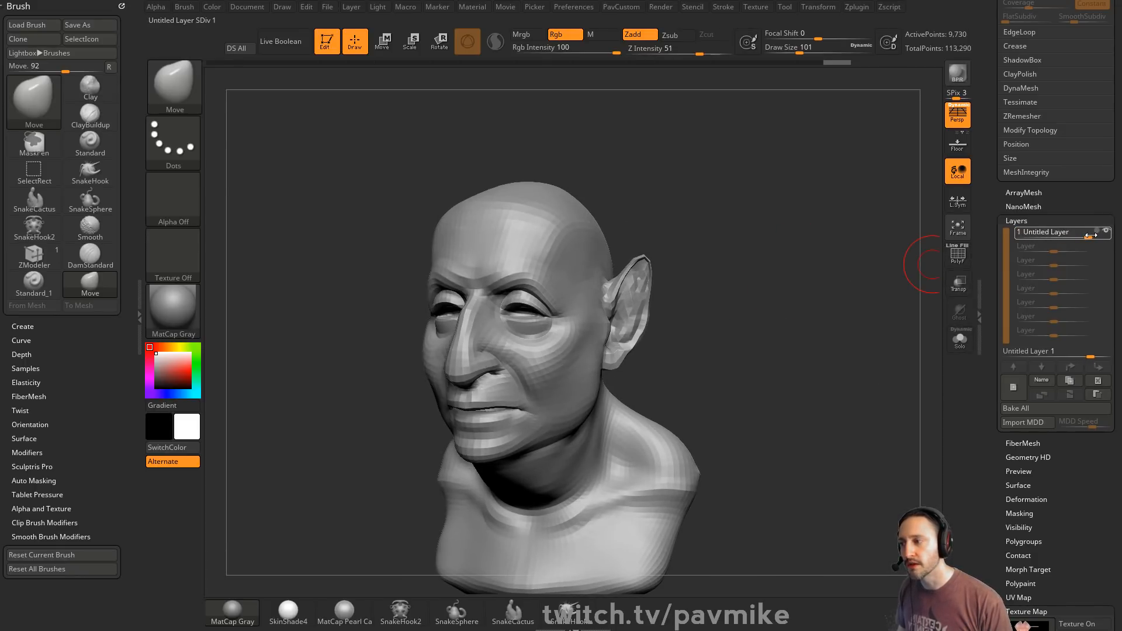
drag(1091, 353, 1099, 353)
mouse_move(1088, 235)
mouse_down()
mouse_move(1069, 235)
mouse_move(1080, 234)
mouse_up()
click(1078, 233)
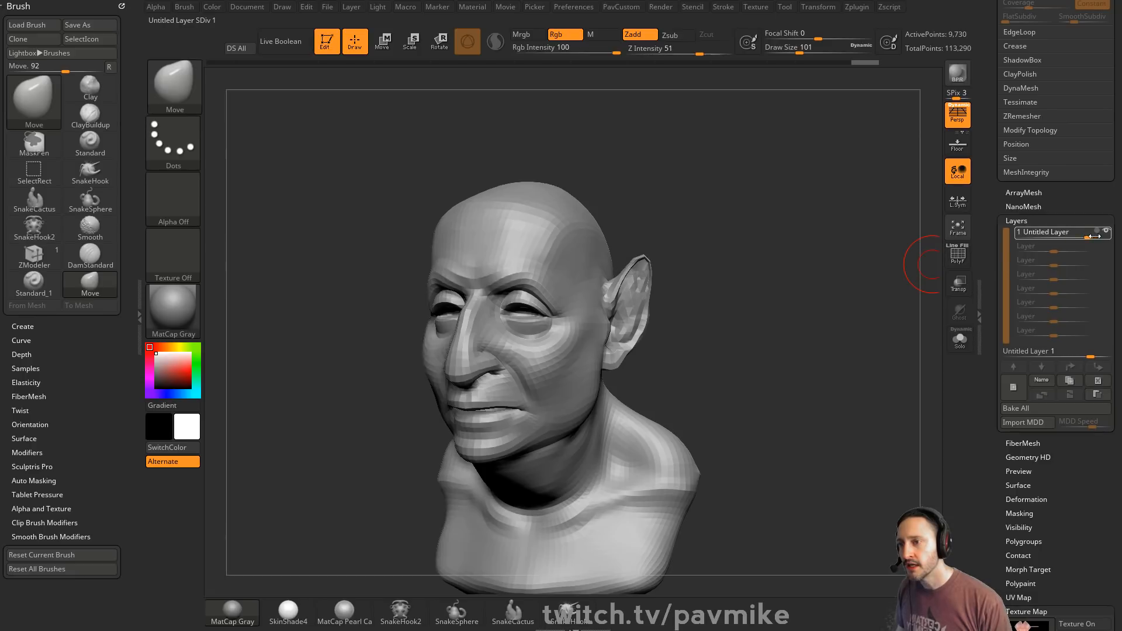
- Reshape the left ear in the recording layer with the Move brush at Draw Size 120, and reduce the layer's intensity to about 0.08
mouse_move(733, 254)
alt+mouse_down()
mouse_move(756, 281)
mouse_move(731, 280)
alt+mouse_up()
key(s)
drag(671, 301, 664, 328)
key(s)
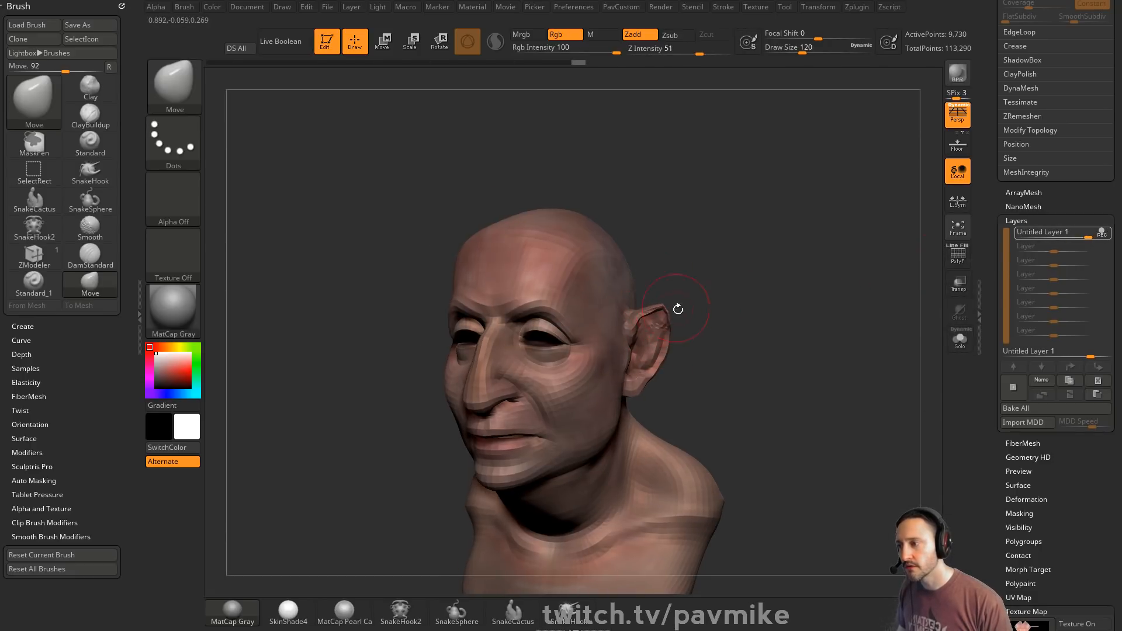
drag(790, 330, 643, 339)
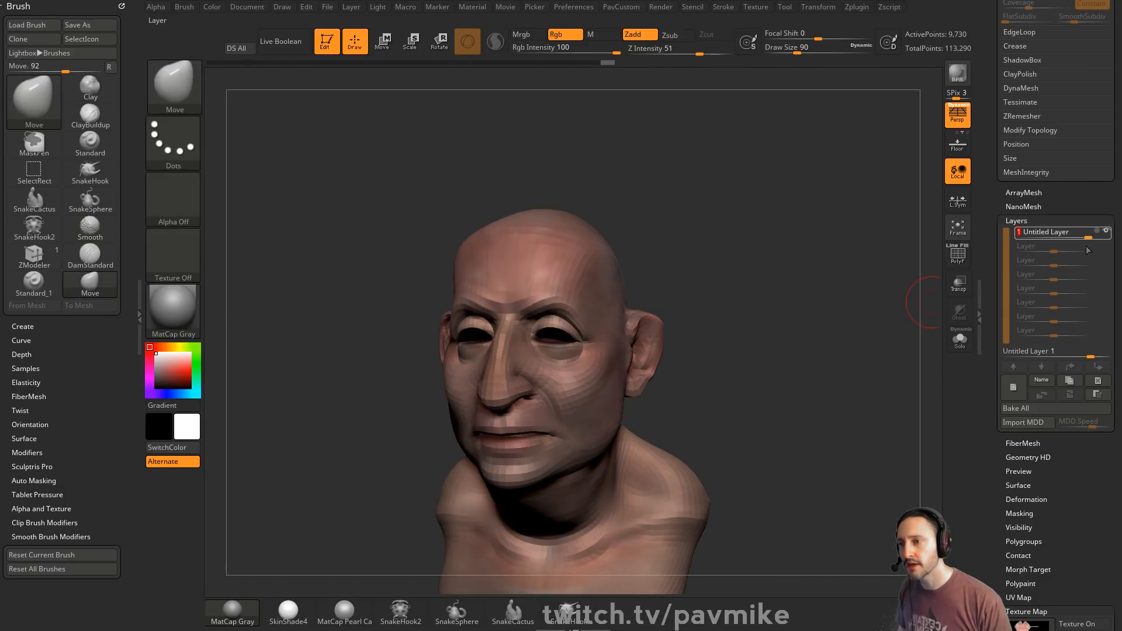
drag(1086, 235, 1058, 238)
- Turn off the bust subtool's polypaint display and fill the object with plain white
scroll(1042, 301, up, 5)
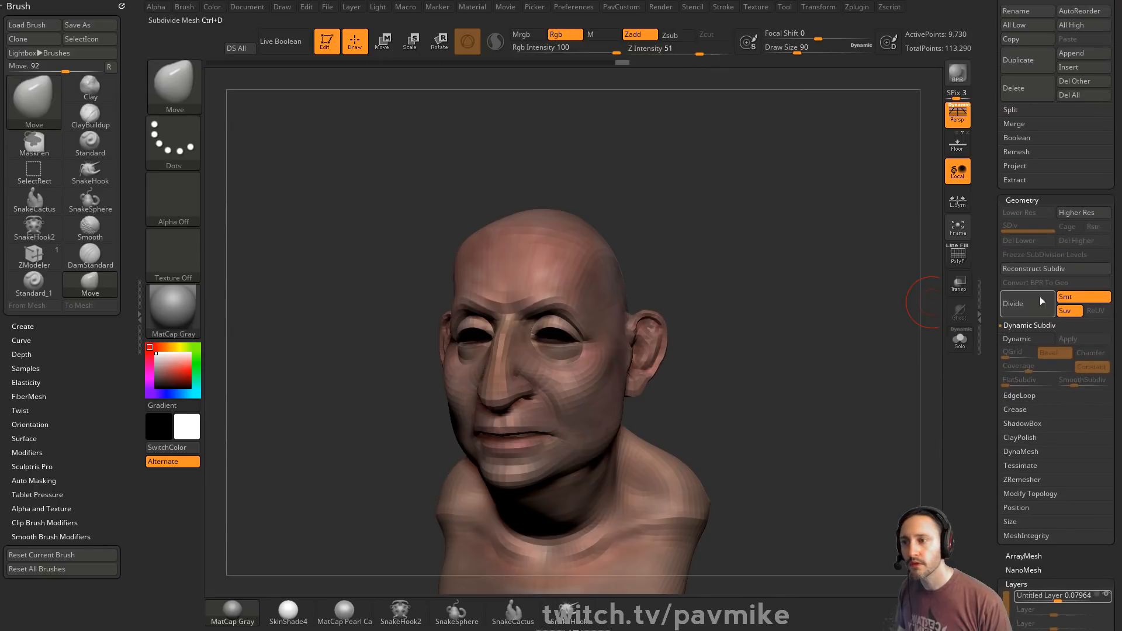
scroll(1081, 290, up, 10)
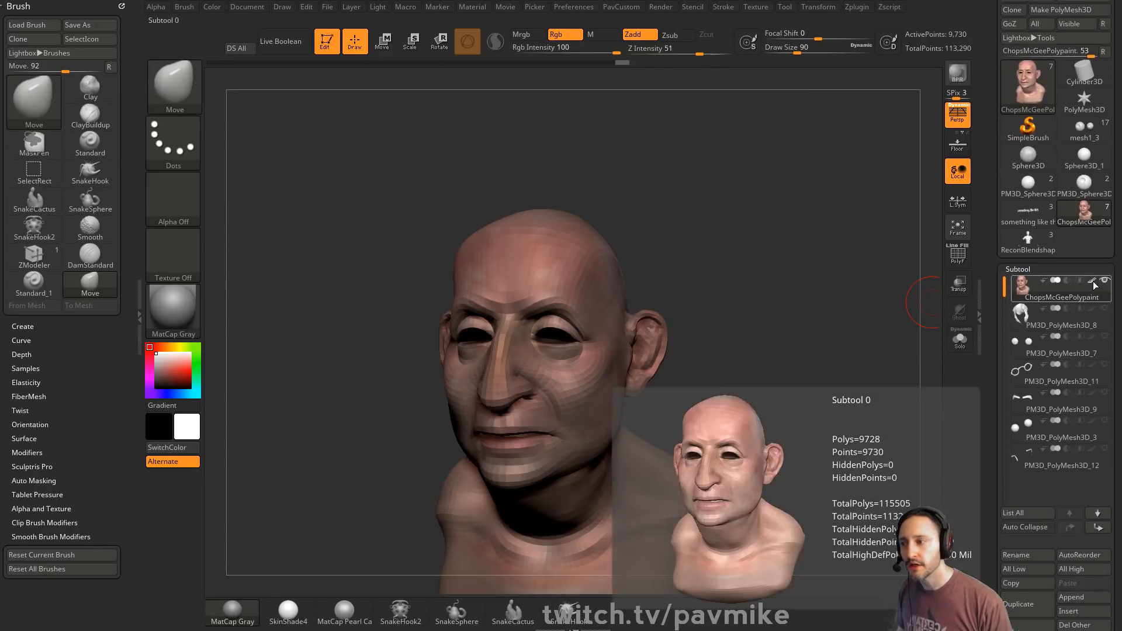
click(1094, 283)
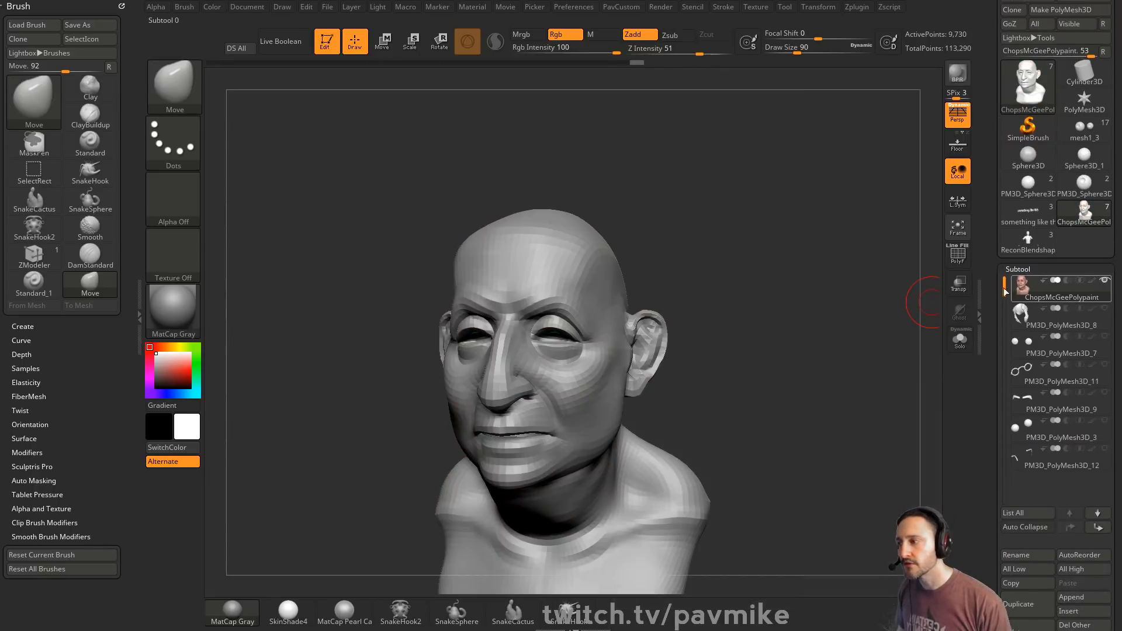
click(209, 8)
drag(827, 346, 946, 267)
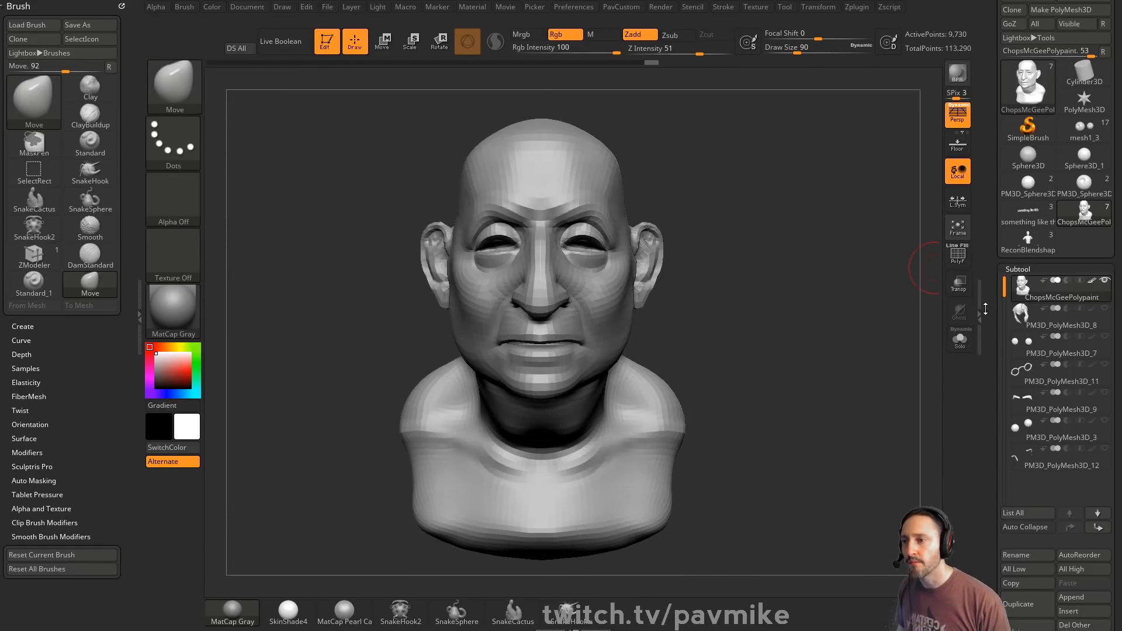
- Delete the remaining untitled layer from the bust
scroll(986, 310, down, 10)
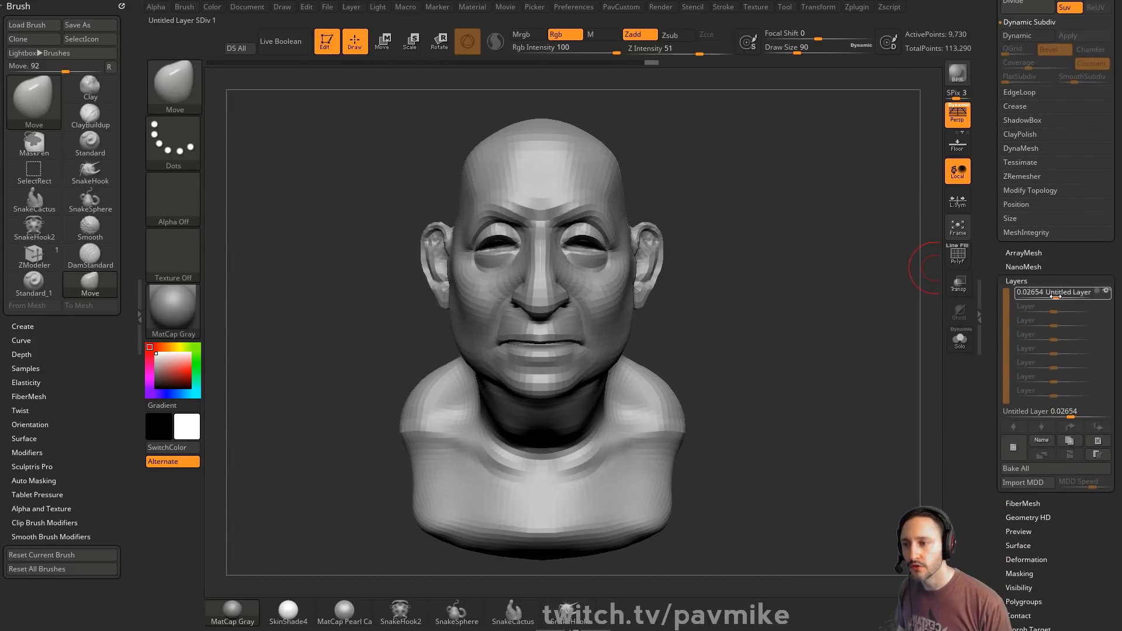
click(1098, 440)
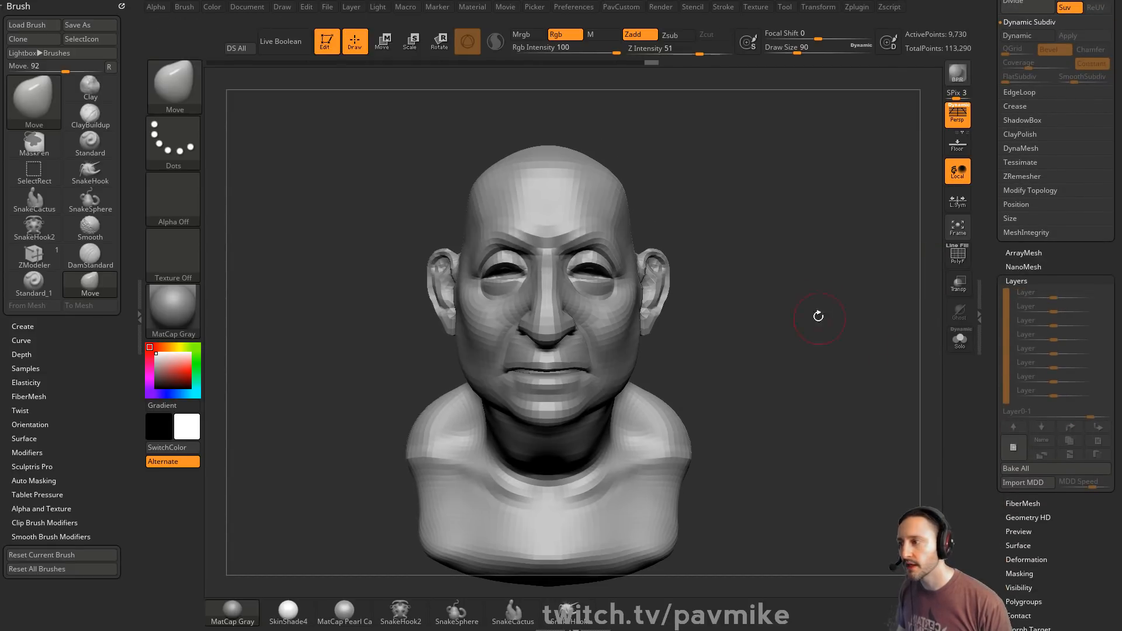
- Replace the Brush palette docked in the tray with the Zplugin palette and show its list of plugins
click(122, 6)
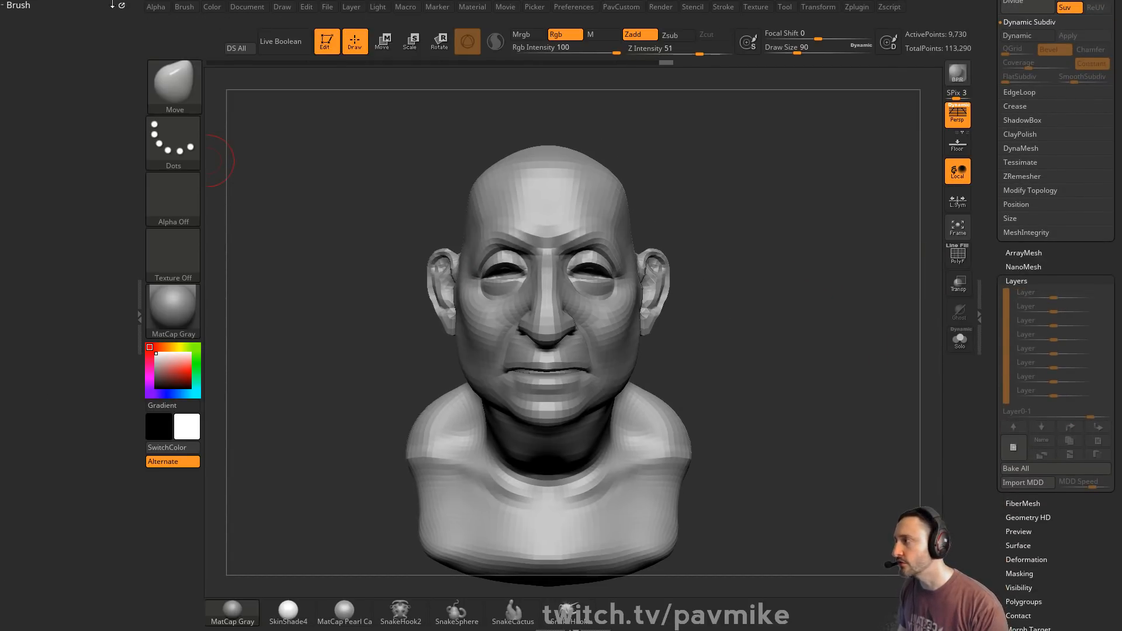
click(856, 11)
drag(849, 8, 38, 196)
drag(83, 334, 82, 326)
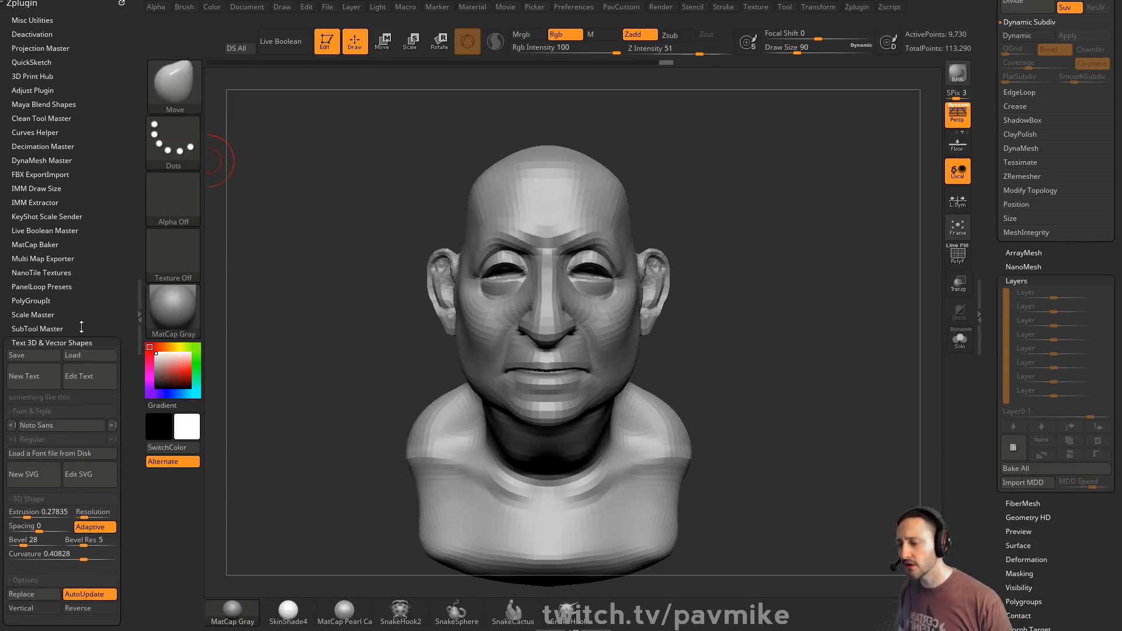
- Switch to the browser and open the "ZBrush Maya Blendshapes Plugin" video from the YouTube channel's uploads
key(alt+Tab)
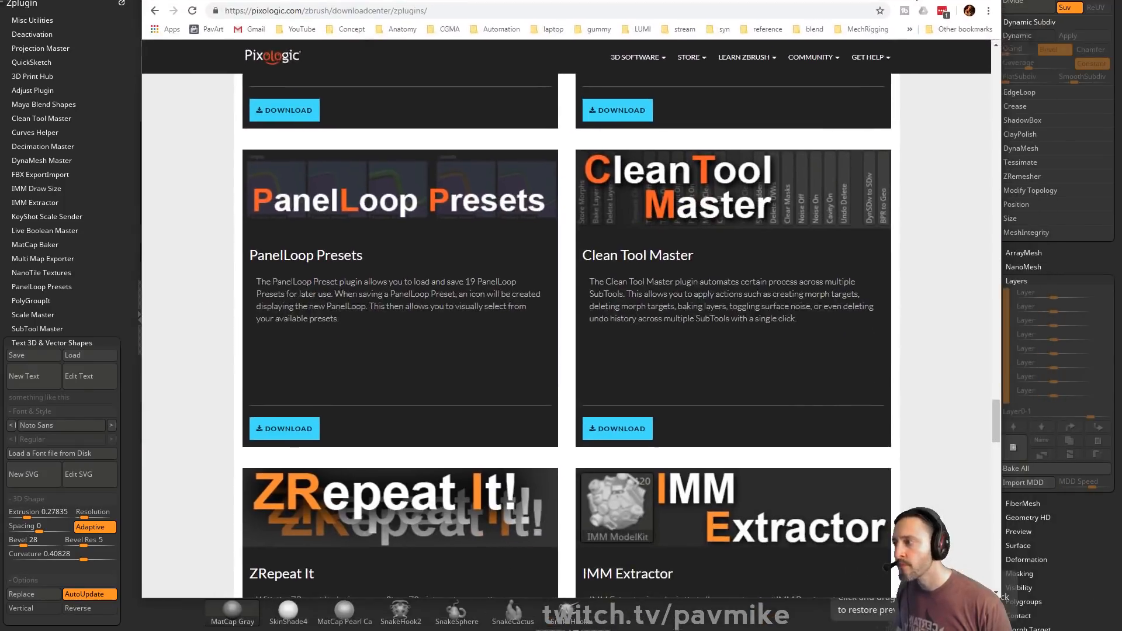
key(ctrl+Tab)
key(ctrl+Tab)
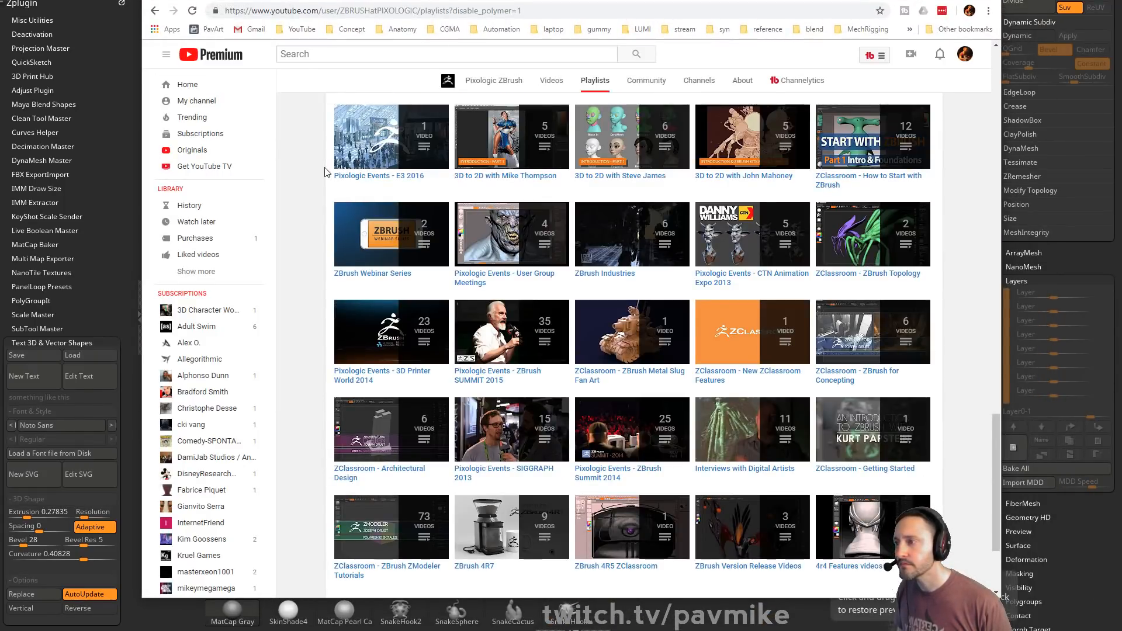
key(ctrl+shift+Tab)
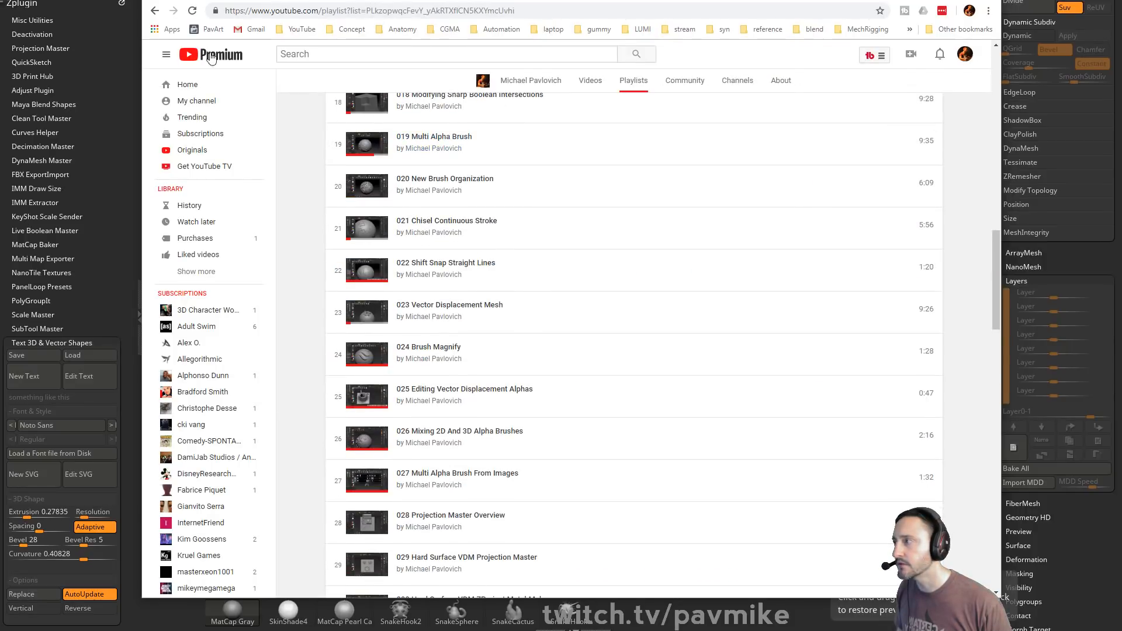
click(155, 11)
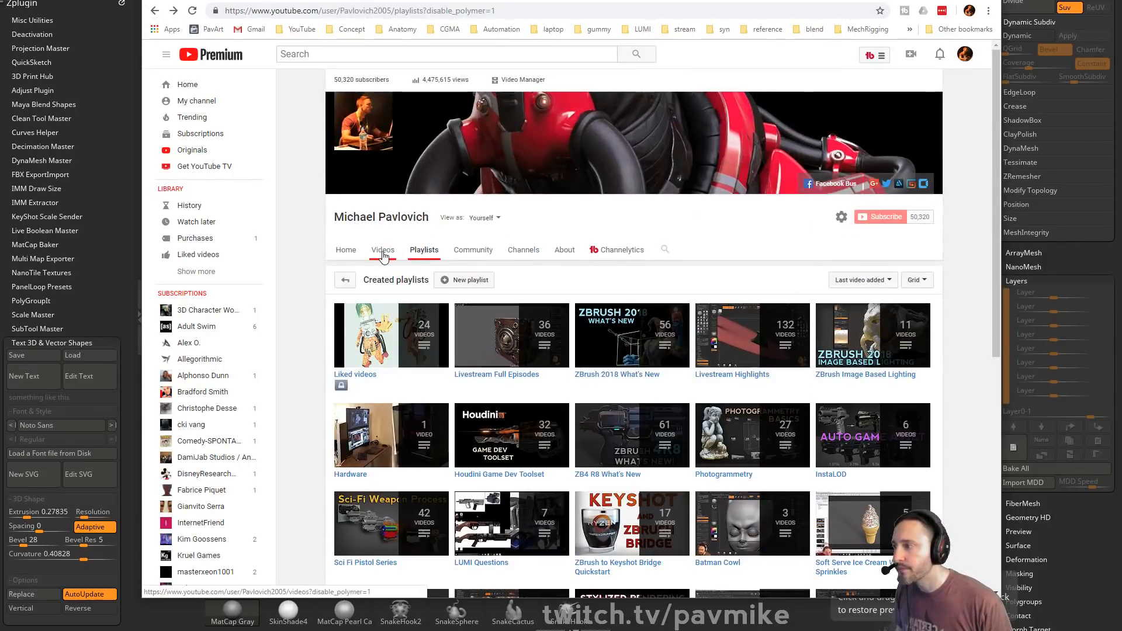
click(383, 253)
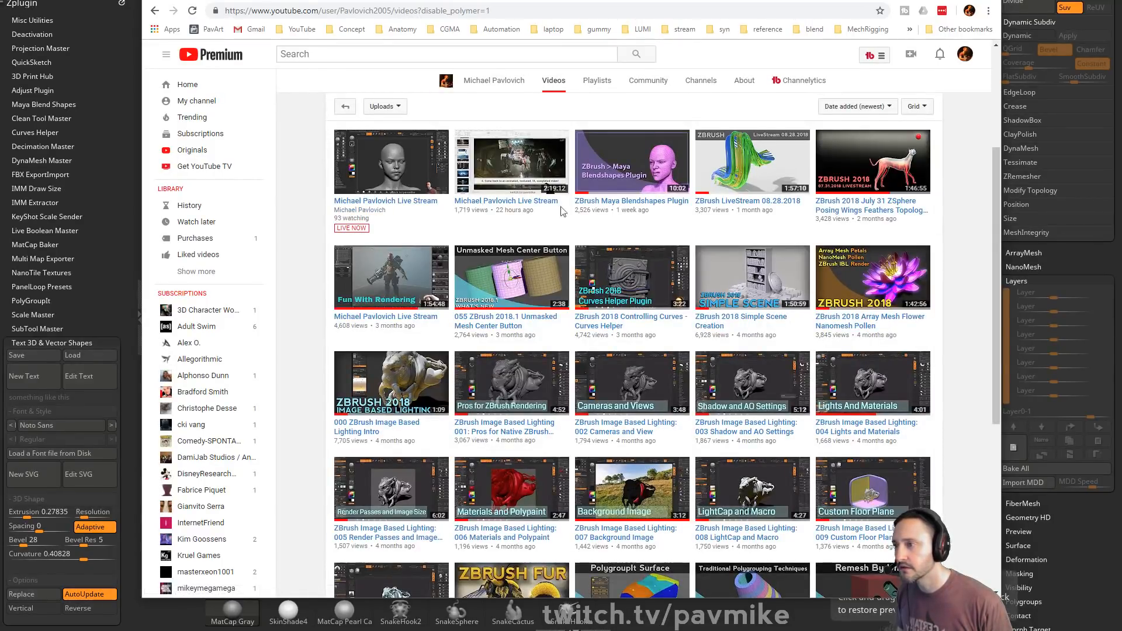
click(663, 204)
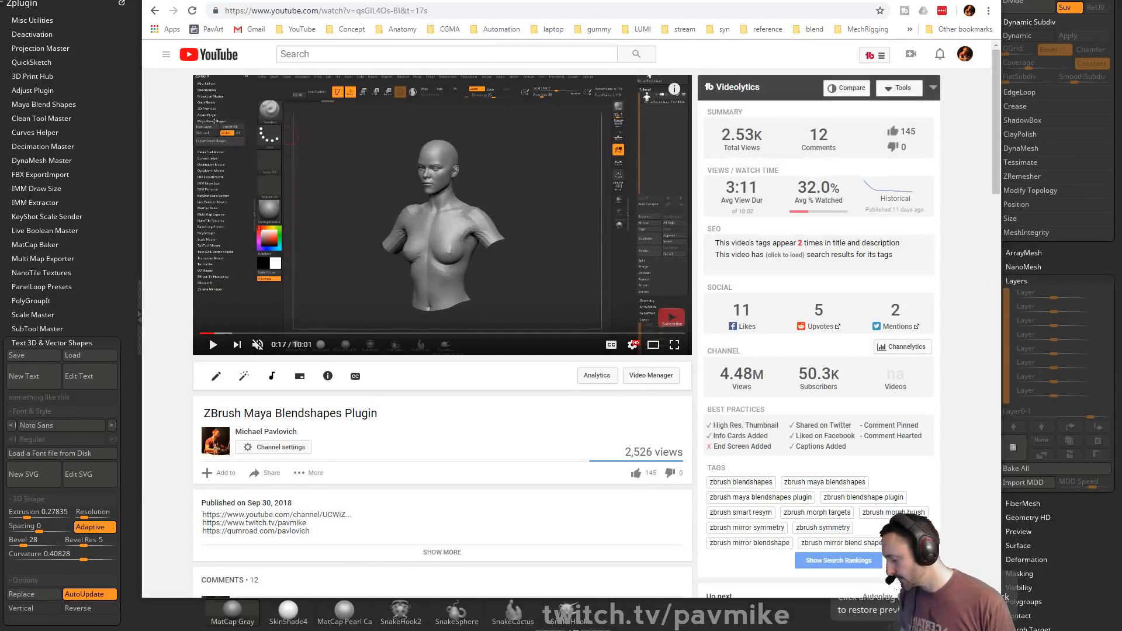
- Switch to PowerPoint and go to slide 61, "Integrating Complex Files: Subtool Master Multi Append"
drag(814, 1, 883, 630)
key(alt+Tab)
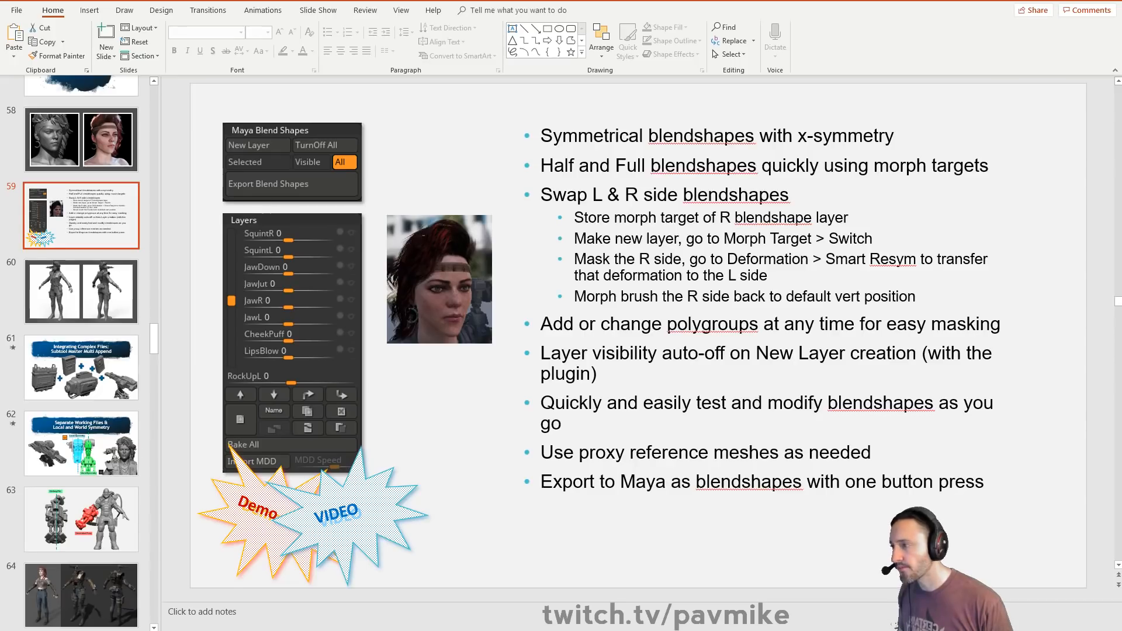
click(81, 292)
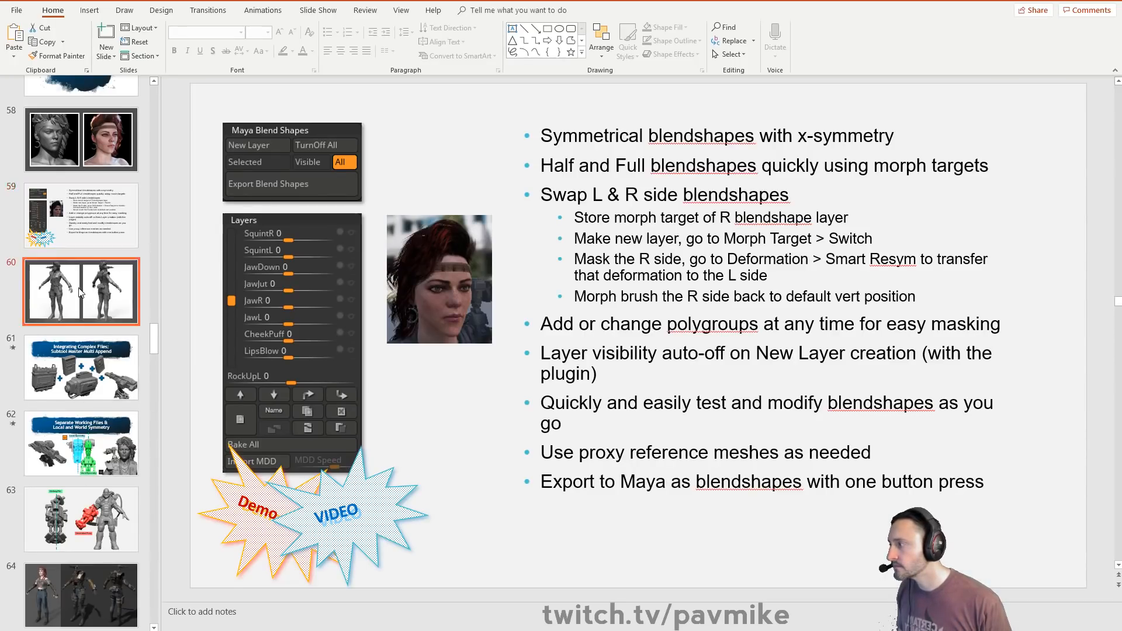
key(Down)
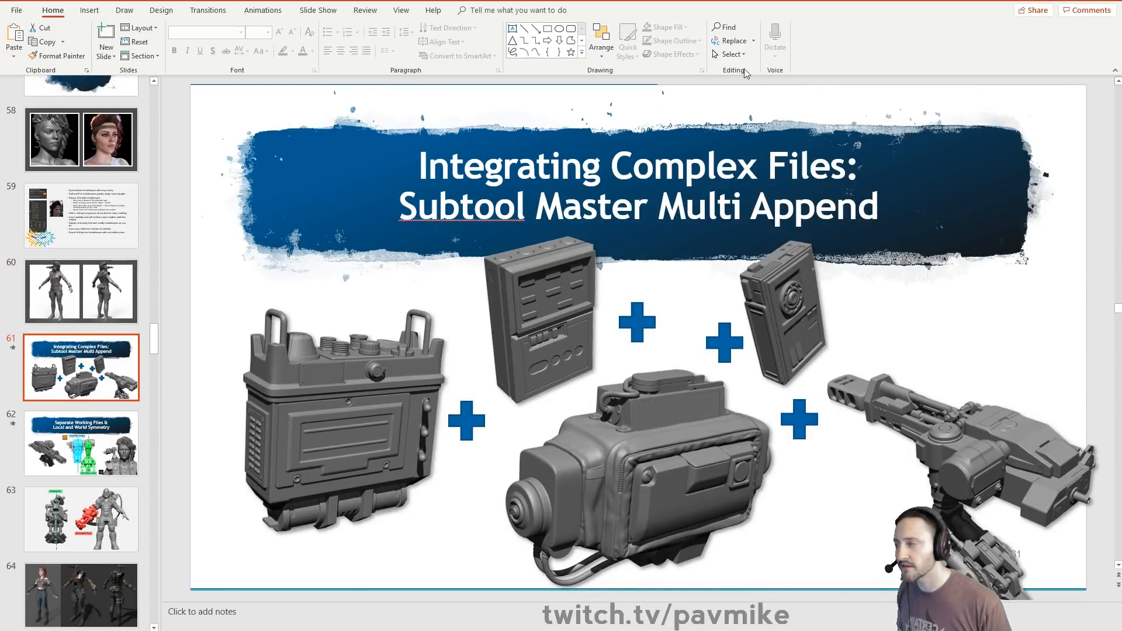
- Switch back to ZBrush, start loading a tool, and browse to the Characters folder under streaming > Summit
key(alt+Tab)
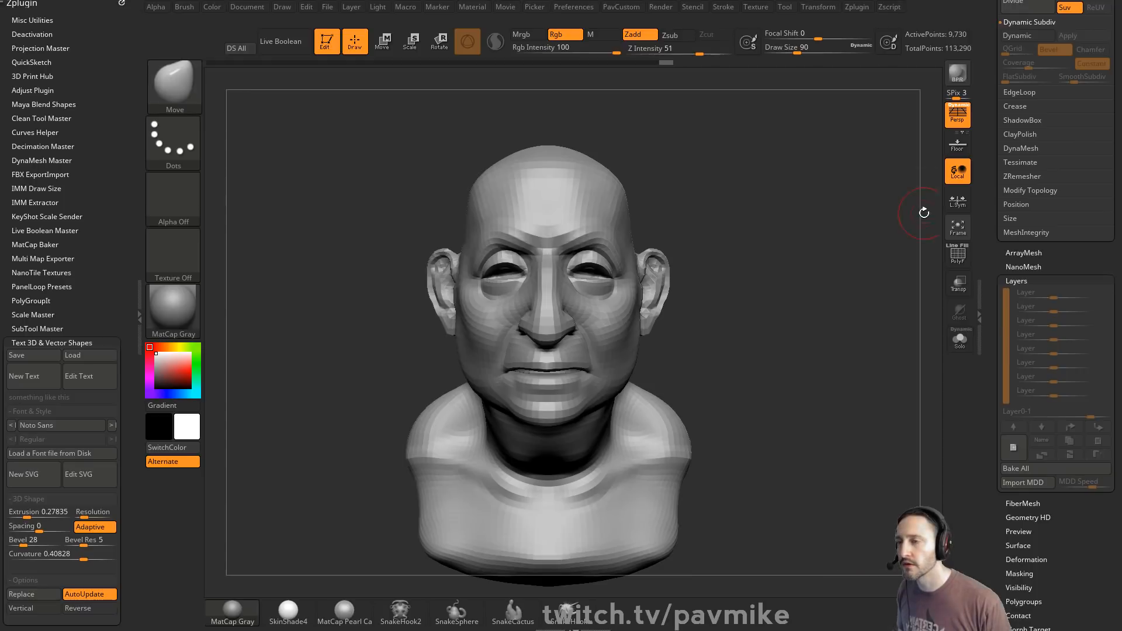
scroll(987, 71, up, 10)
click(1019, 24)
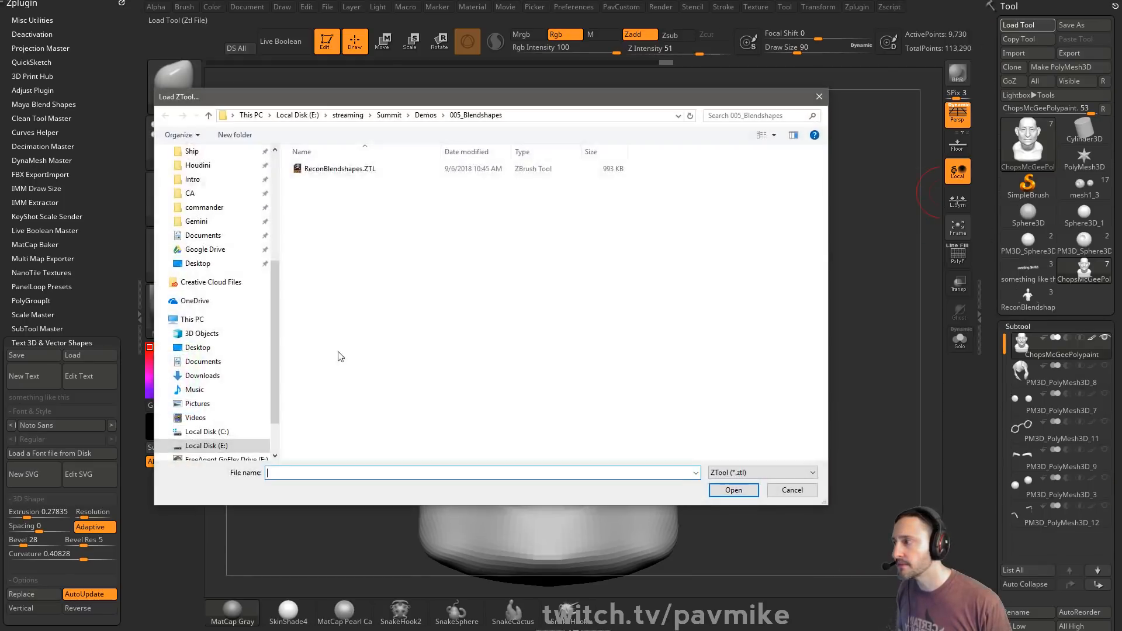
scroll(216, 236, up, 4)
scroll(218, 212, down, 6)
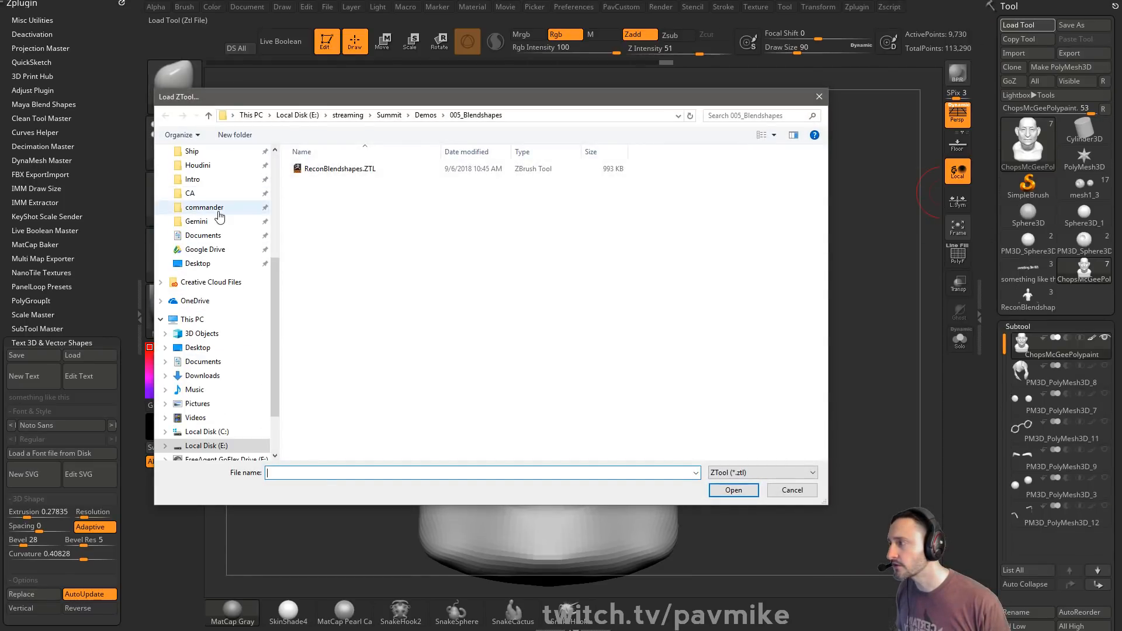
scroll(219, 199, up, 3)
scroll(220, 199, up, 3)
click(200, 202)
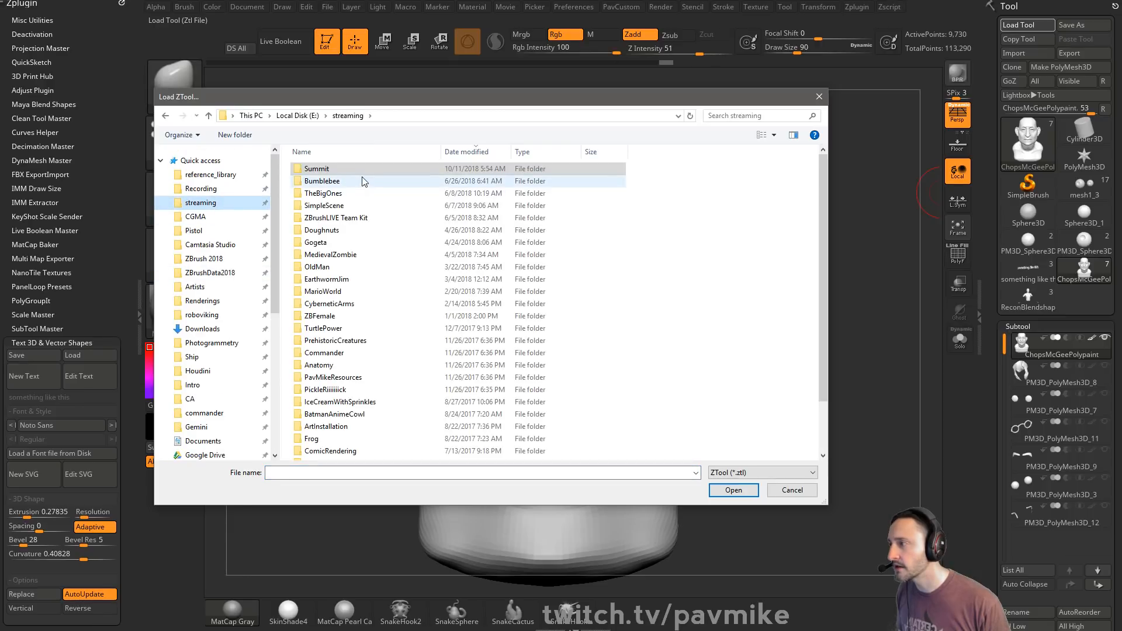
double_click(358, 170)
double_click(339, 185)
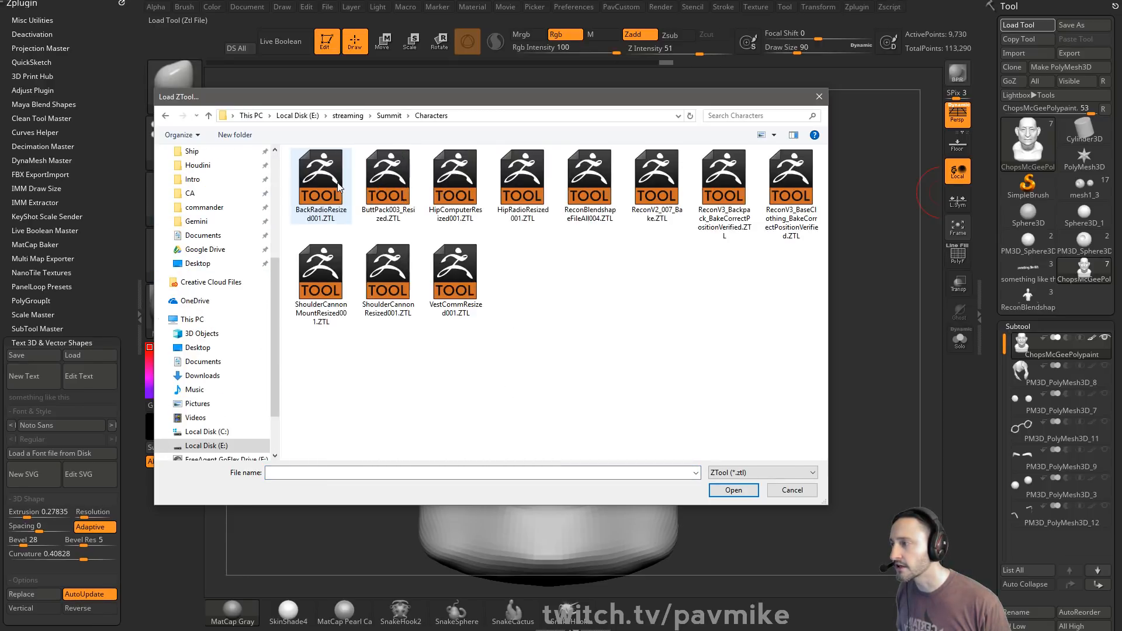
- Show the folder's files in Details view with a wider name column, and load the BackRadioResized001 tool
right_click(636, 288)
mouse_move(584, 295)
click(661, 359)
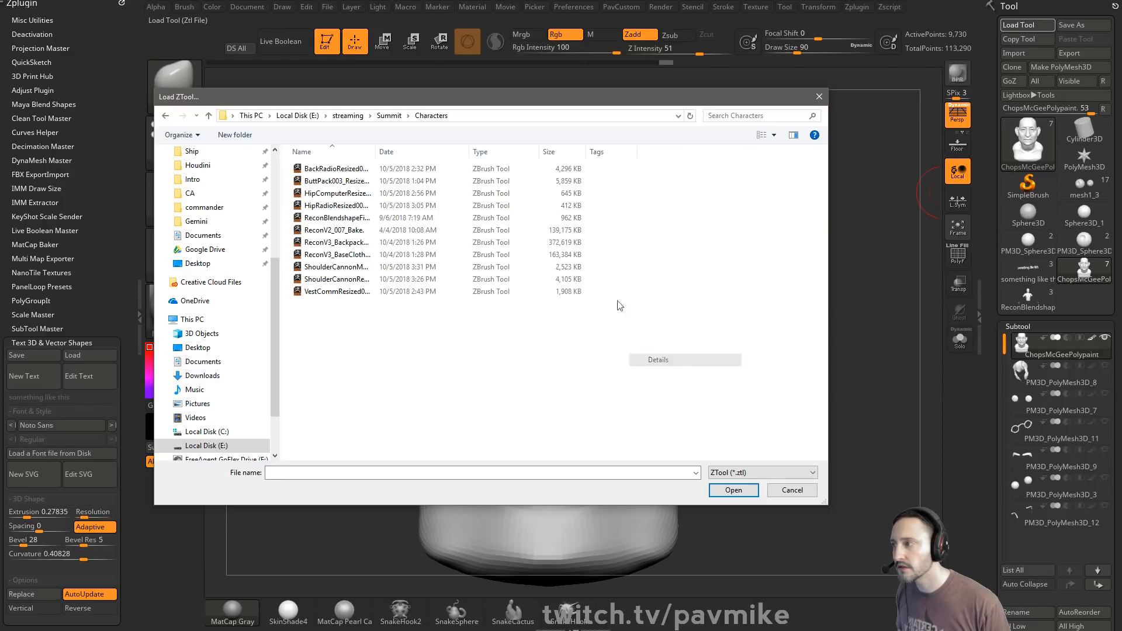
double_click(376, 151)
double_click(358, 169)
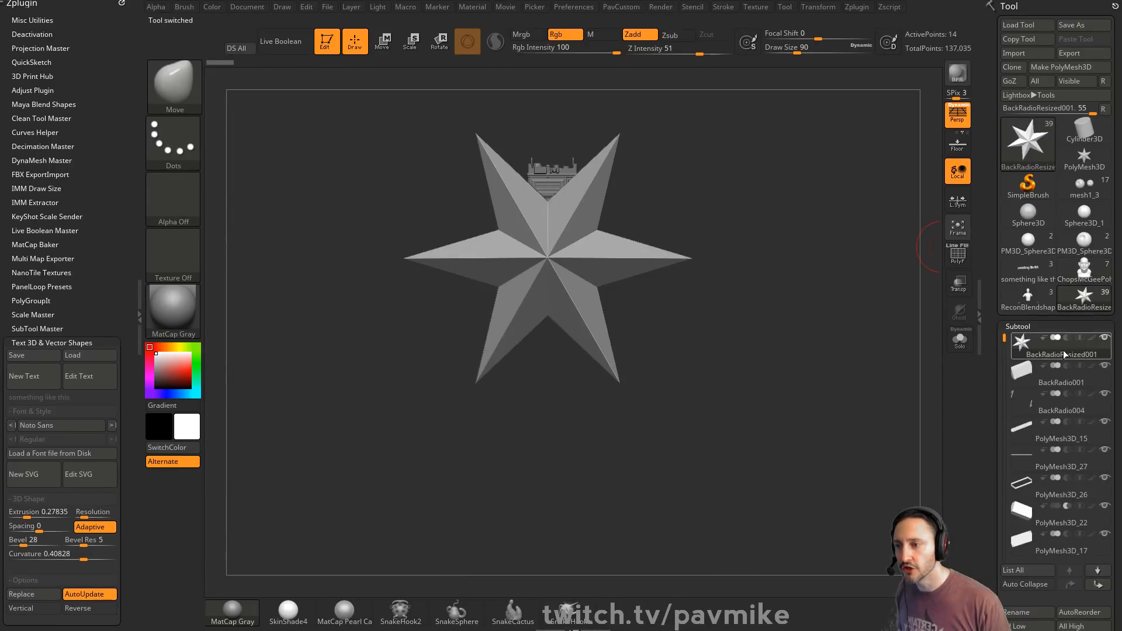
- Select the BackRadio001 subtool, set Draw Size to 1, and frame the whole radio in an angled front view
click(1062, 380)
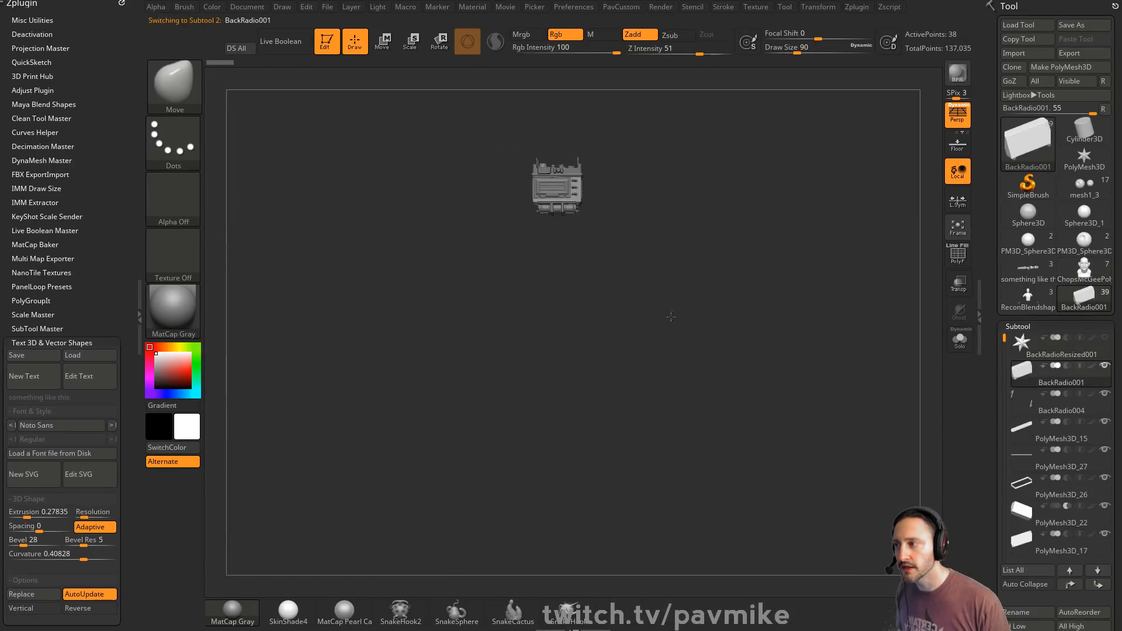
text(s1)
key(Return)
key(f)
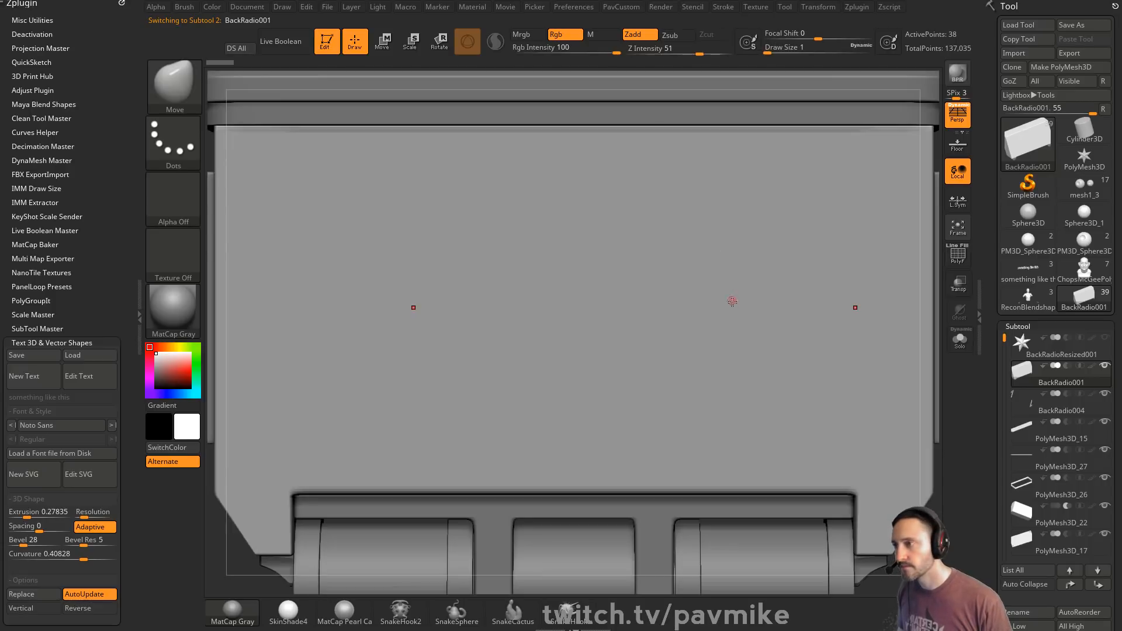
key(f)
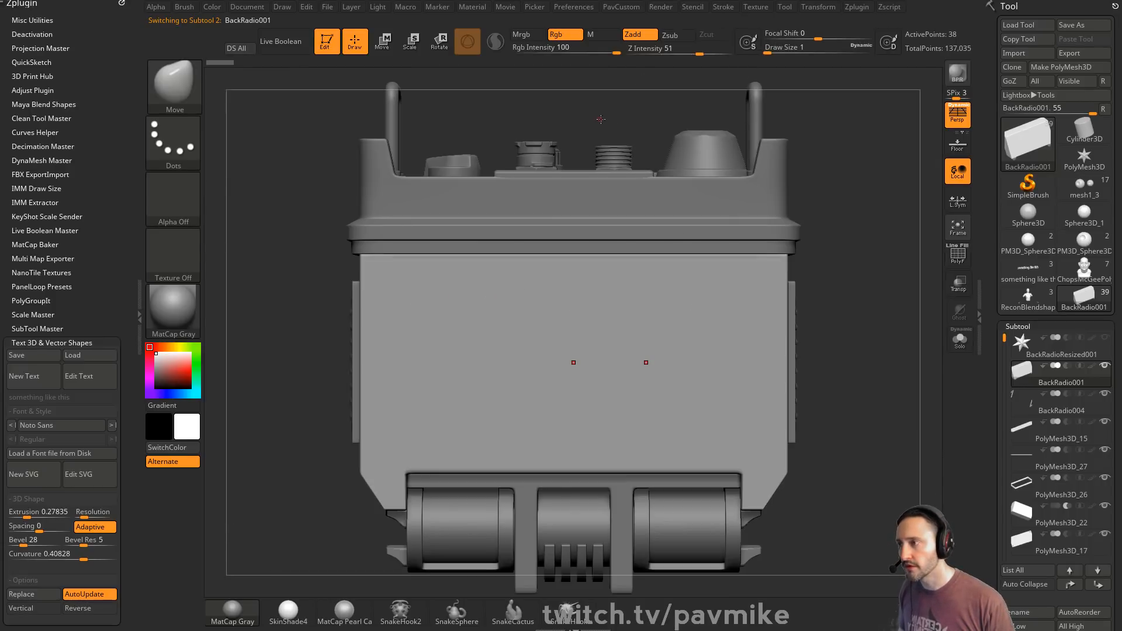
drag(601, 120, 826, 200)
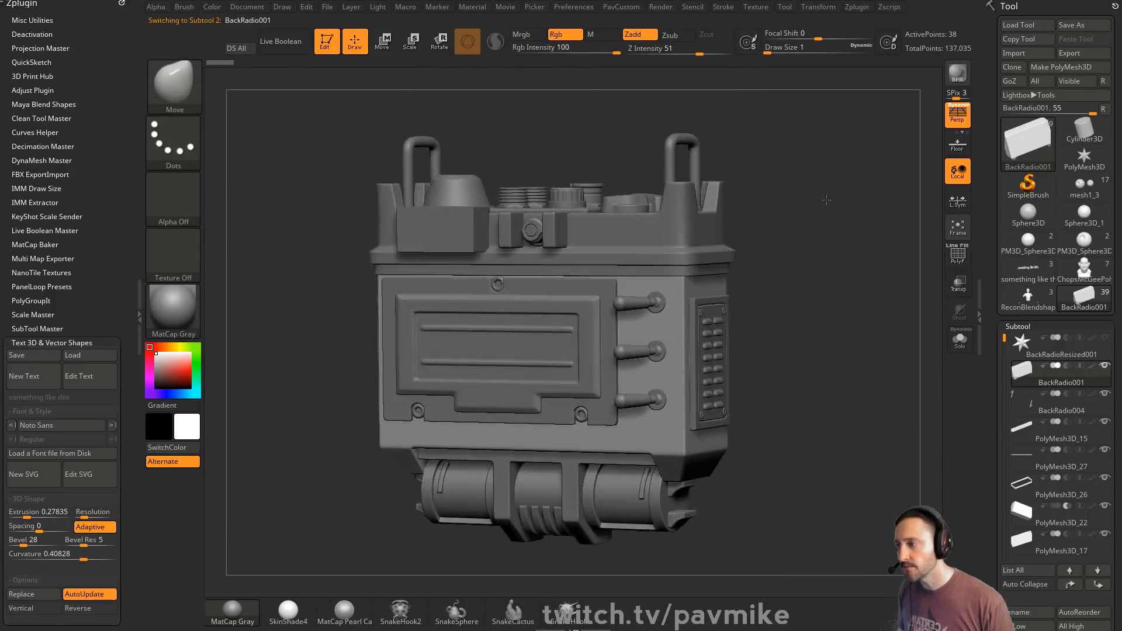
- Turn on the polyframe display for the radio and set Draw Size to 14
drag(890, 236, 833, 305)
key(shift+f)
text(s)
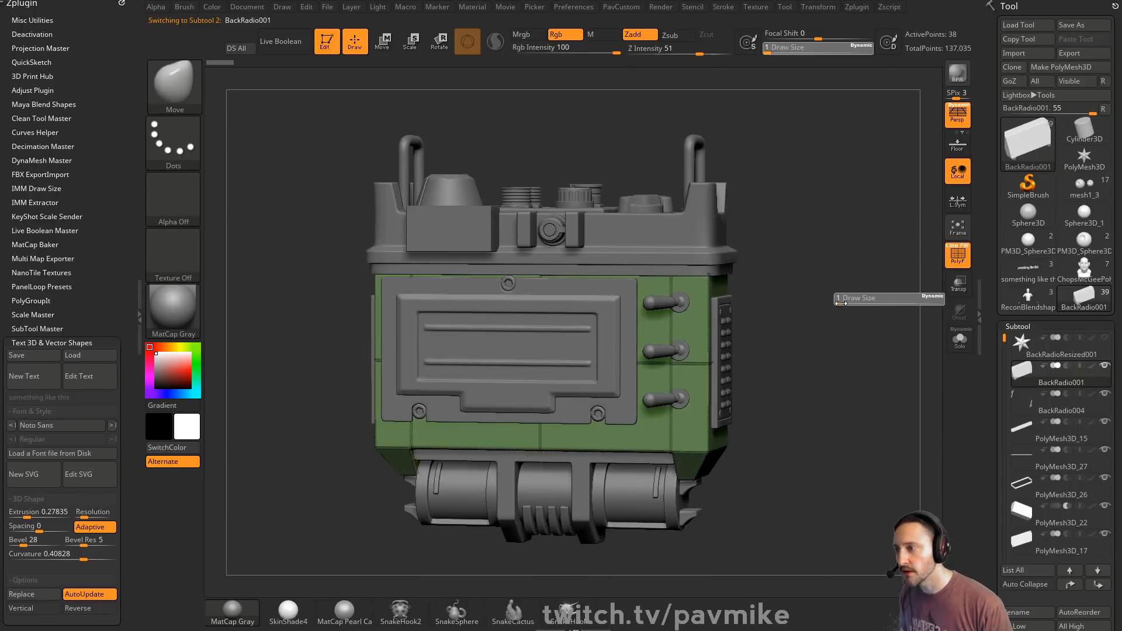
text(14)
key(Return)
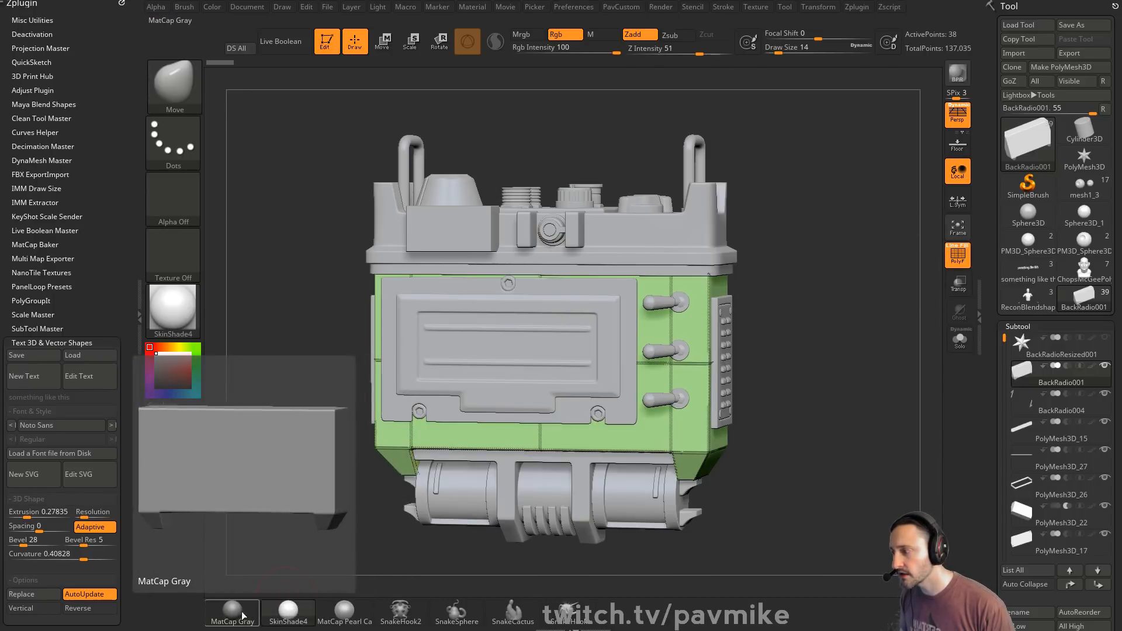
- Brighten the MatCap Gray material by raising its Intensity A modifier to about 1.46
click(470, 10)
click(498, 284)
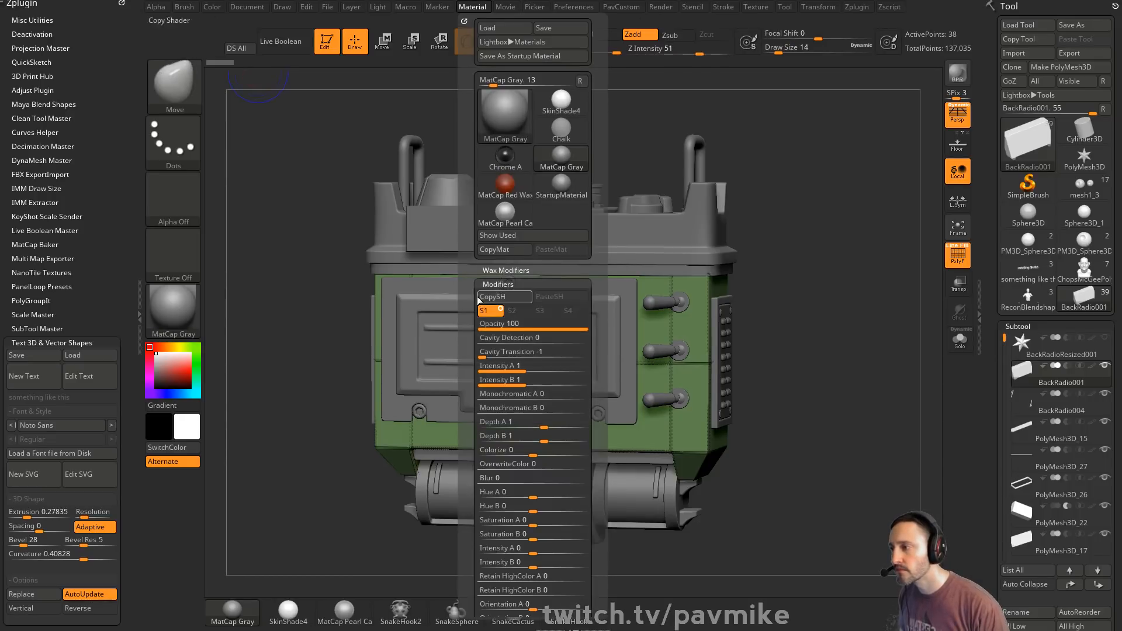
drag(533, 365, 567, 366)
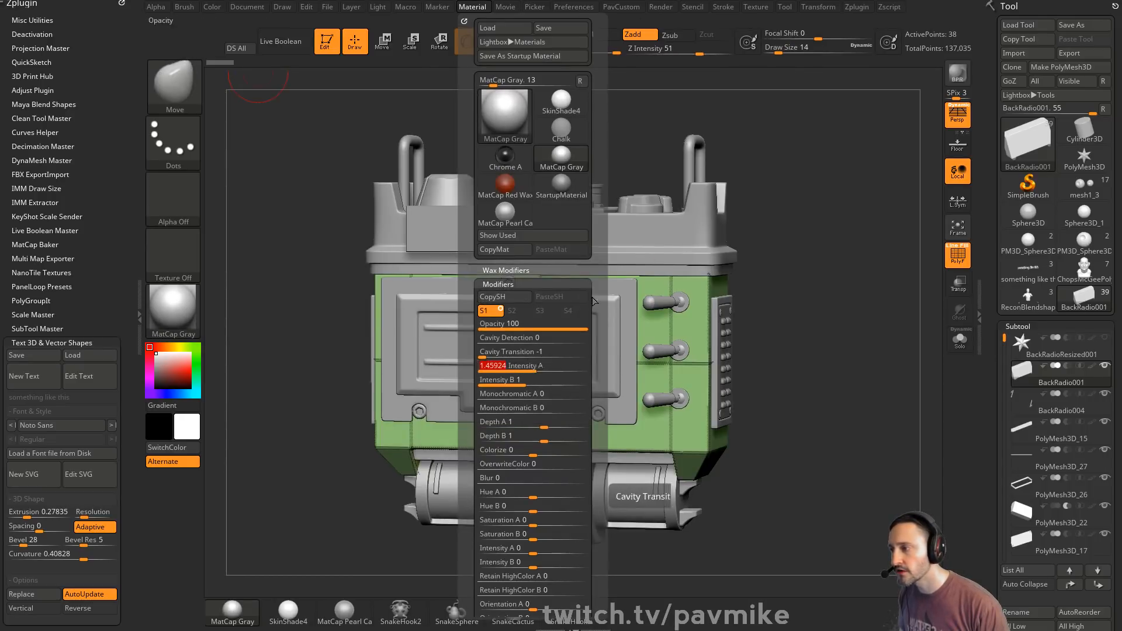
- Turn off the polyframe display and preview the radio with Live Boolean switched on and off again
mouse_move(823, 299)
mouse_down()
mouse_move(845, 305)
mouse_move(834, 306)
mouse_move(863, 285)
mouse_move(845, 292)
mouse_up()
key(ctrl+shift+b)
key(shift+f)
key(ctrl+shift+b)
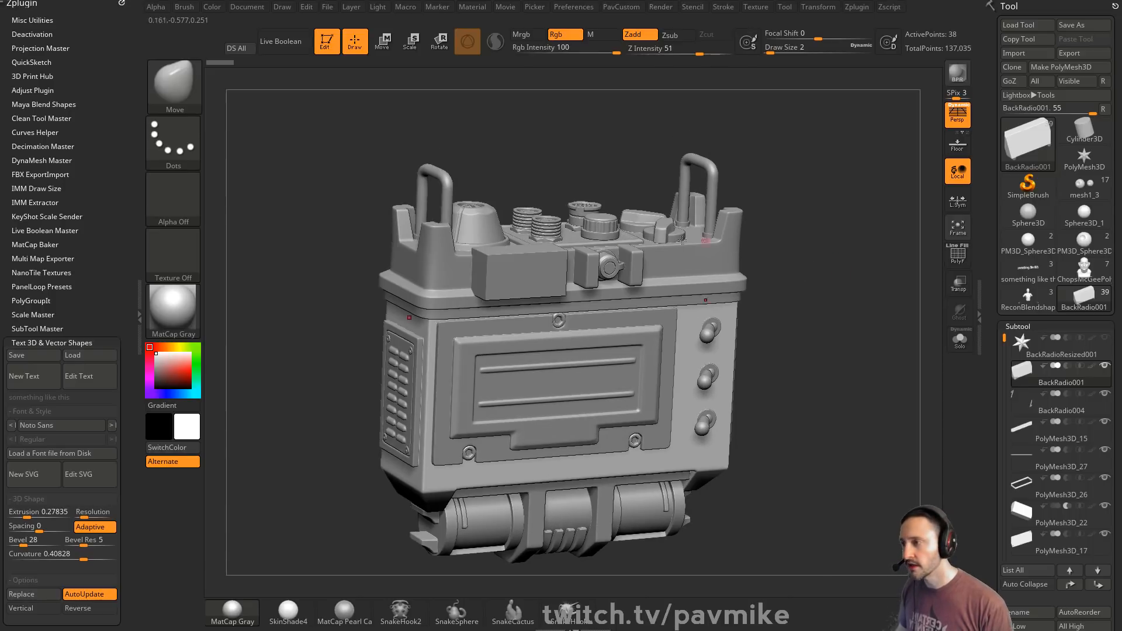
- Select the rectangular box on the radio's upper casing and move its subtool to the end of the subtool list
alt+click(534, 273)
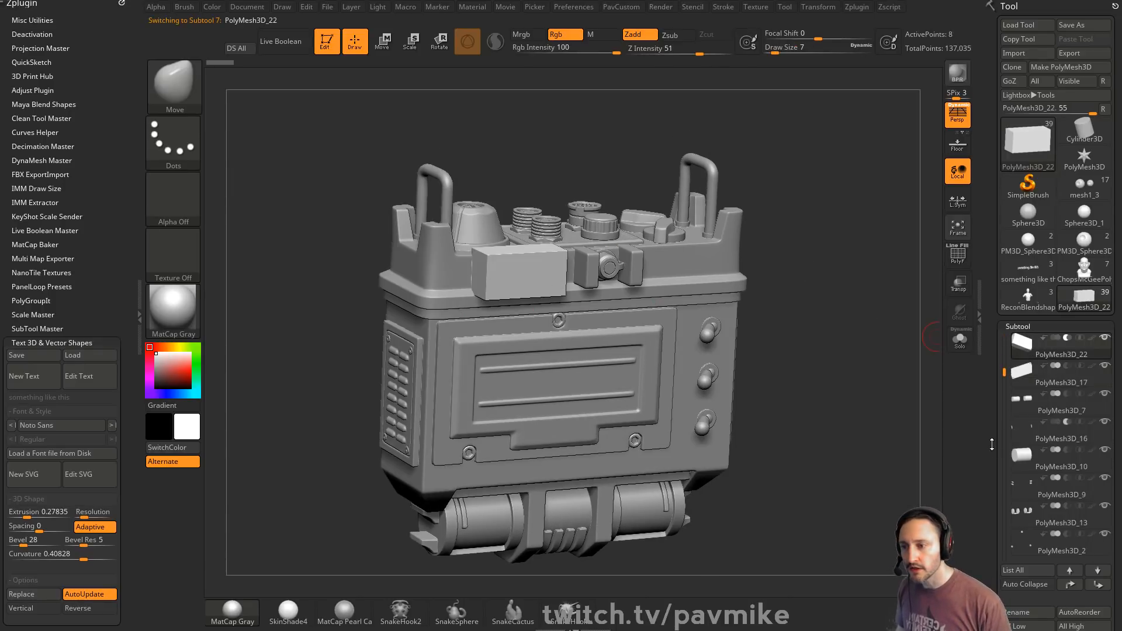
scroll(992, 444, down, 1)
key(shift)
shift+click(1090, 549)
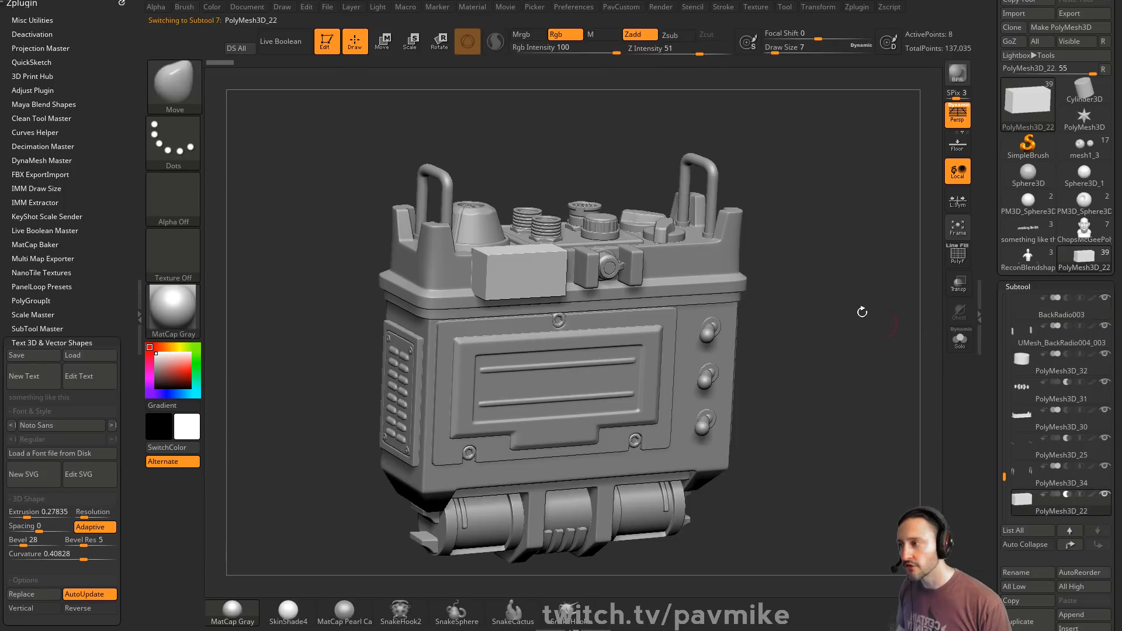
- Compare the box's cutout with Live Boolean on and off, and turn on the polyframe display
drag(829, 269, 832, 277)
key(ctrl+shift+b)
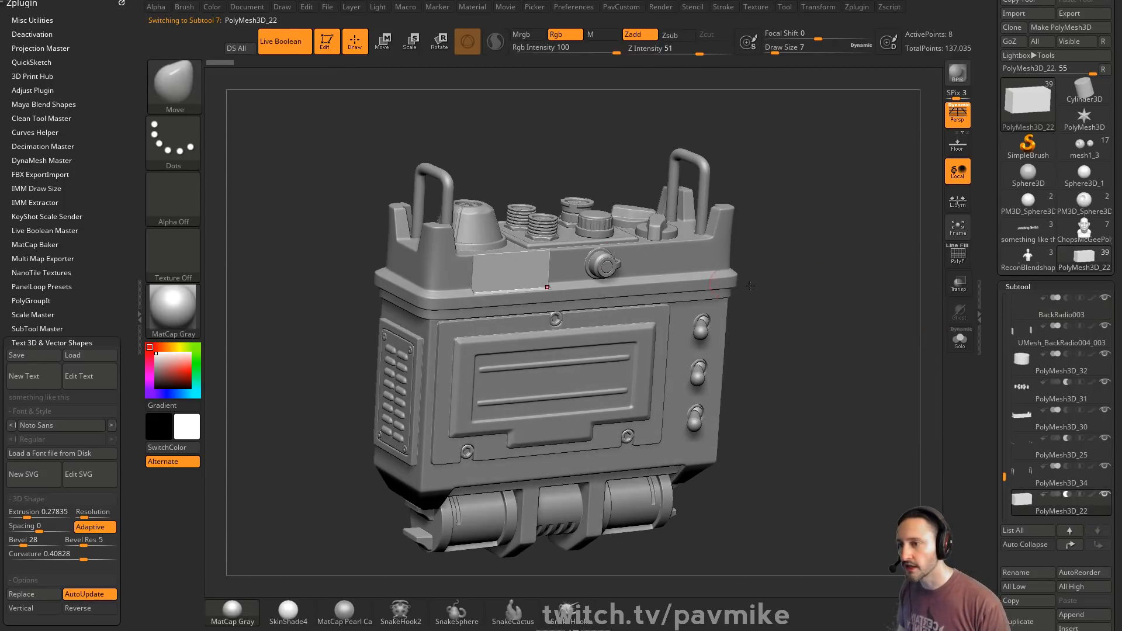
drag(904, 351, 933, 279)
key(shift+f)
key(ctrl+shift+b)
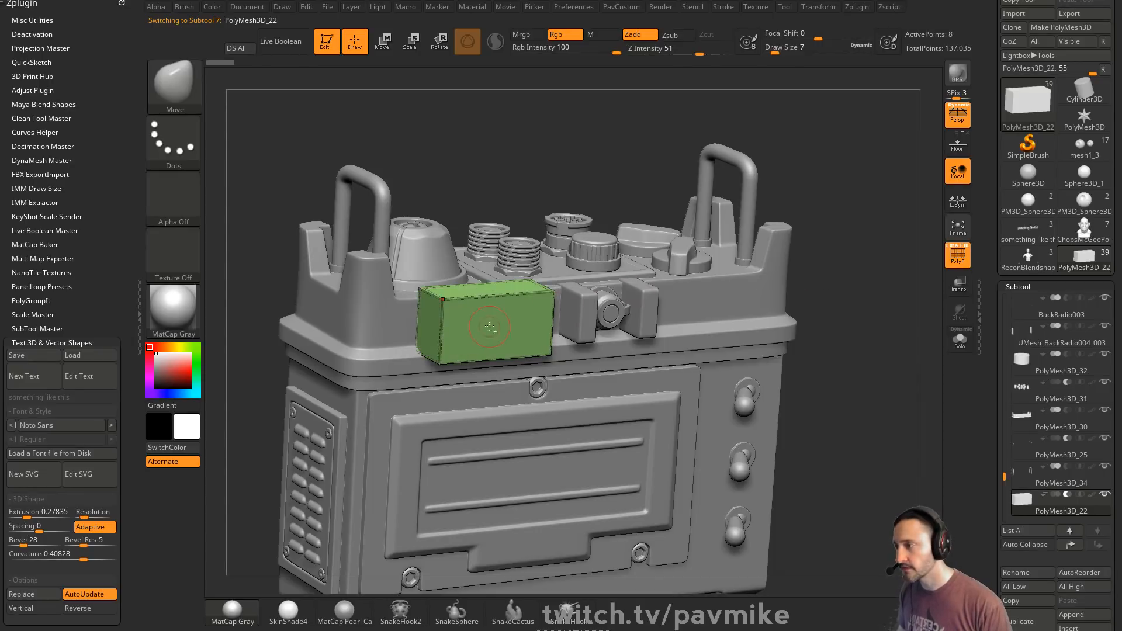
- Hide the rectangular box and the radio's upper casing, and select the small panel behind them
alt+click(674, 434)
alt+click(495, 308)
click(1104, 298)
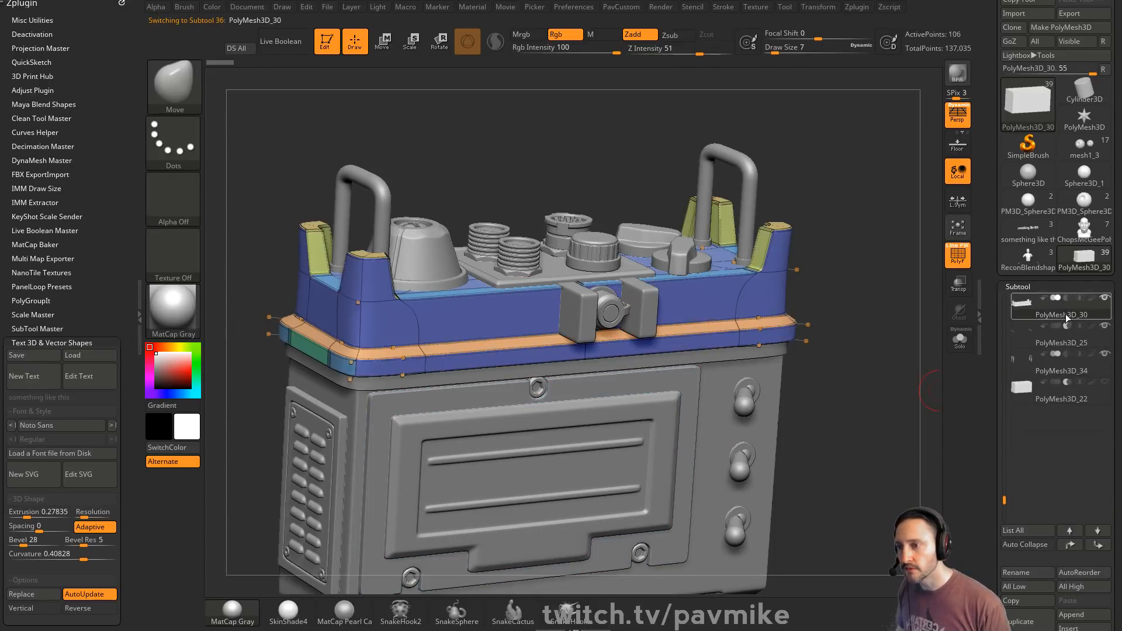
alt+click(539, 389)
alt+click(489, 333)
- Move the small panel sideways and down over the radio's front edge, and hide all other subtools
key(w)
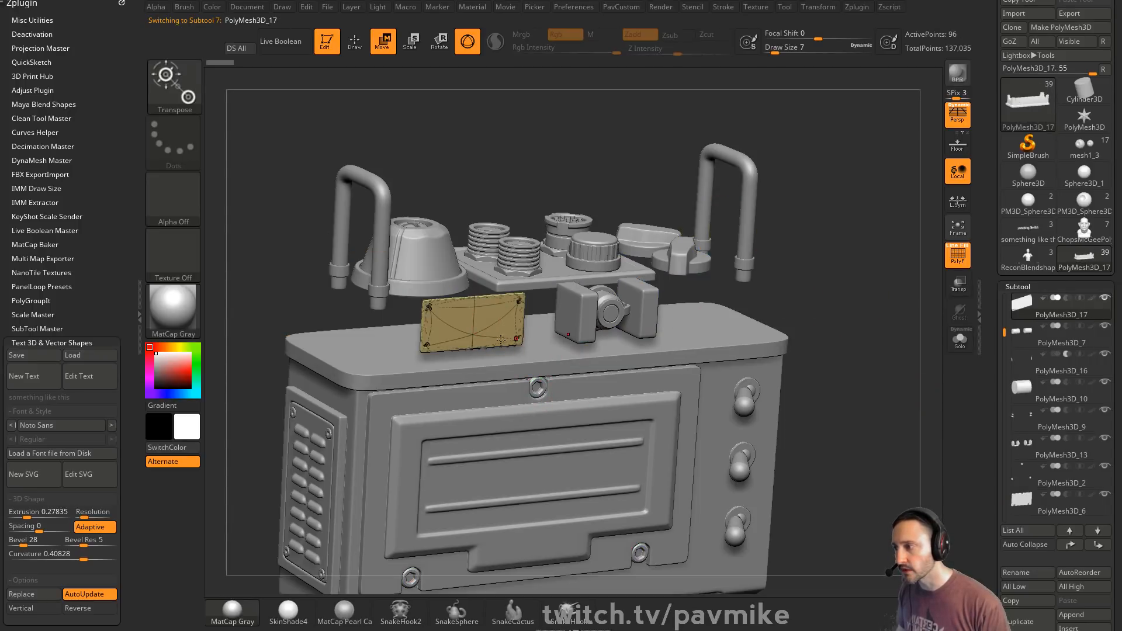
drag(472, 340, 524, 370)
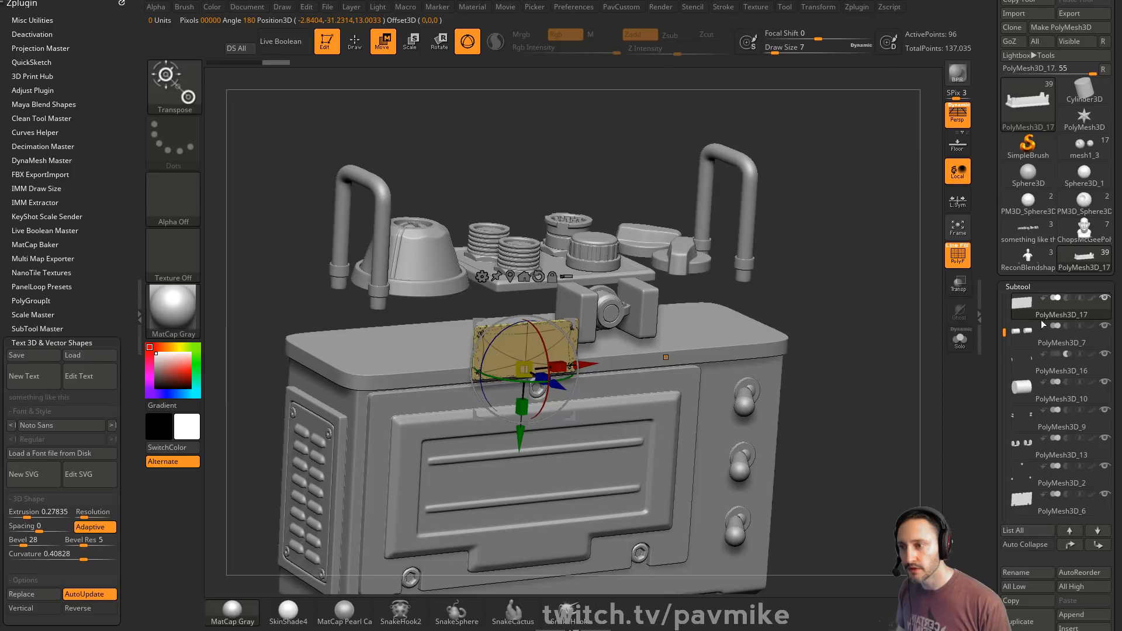
shift+click(1104, 299)
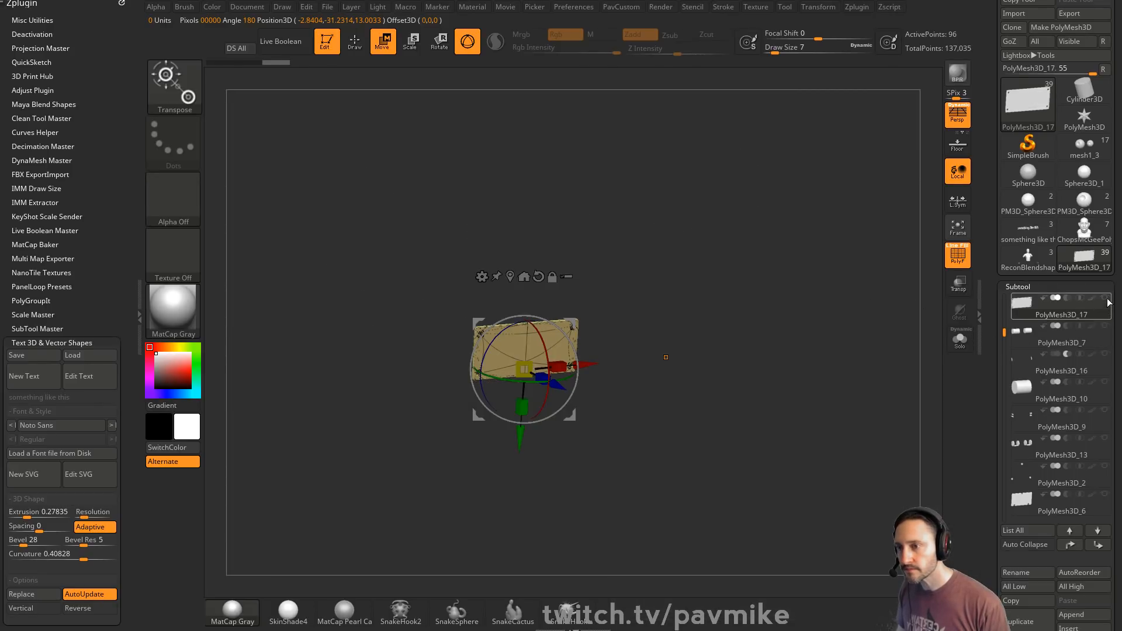
- Move the small panel's subtool to the end of the subtool list and show all subtools except BackRadioResized001
shift+click(1105, 299)
click(1098, 545)
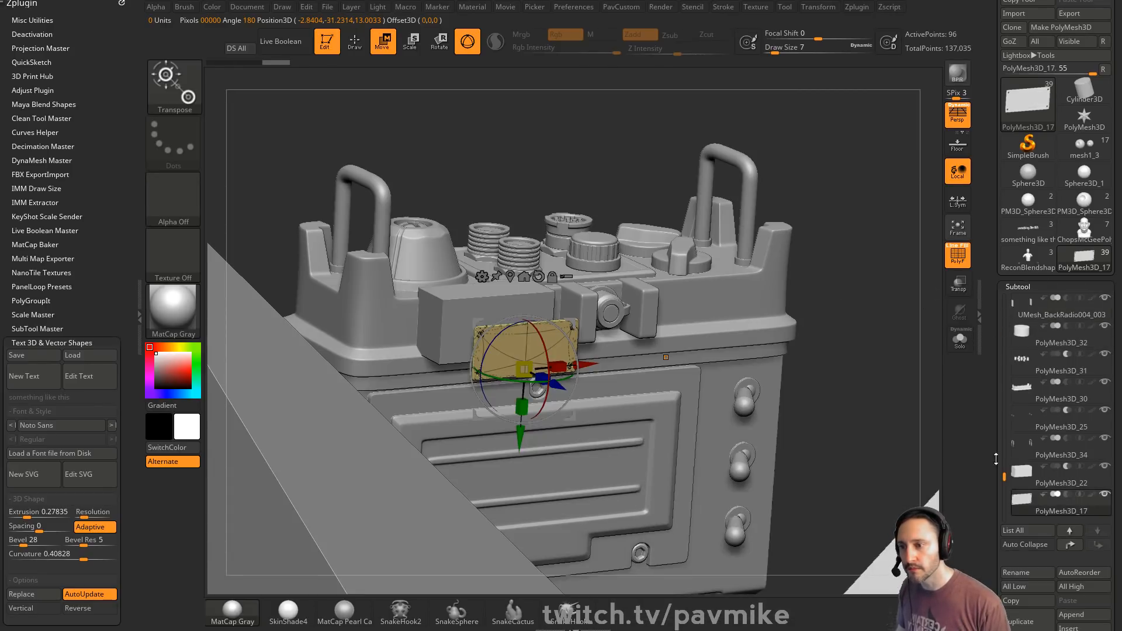
drag(1004, 477, 1004, 298)
click(1106, 299)
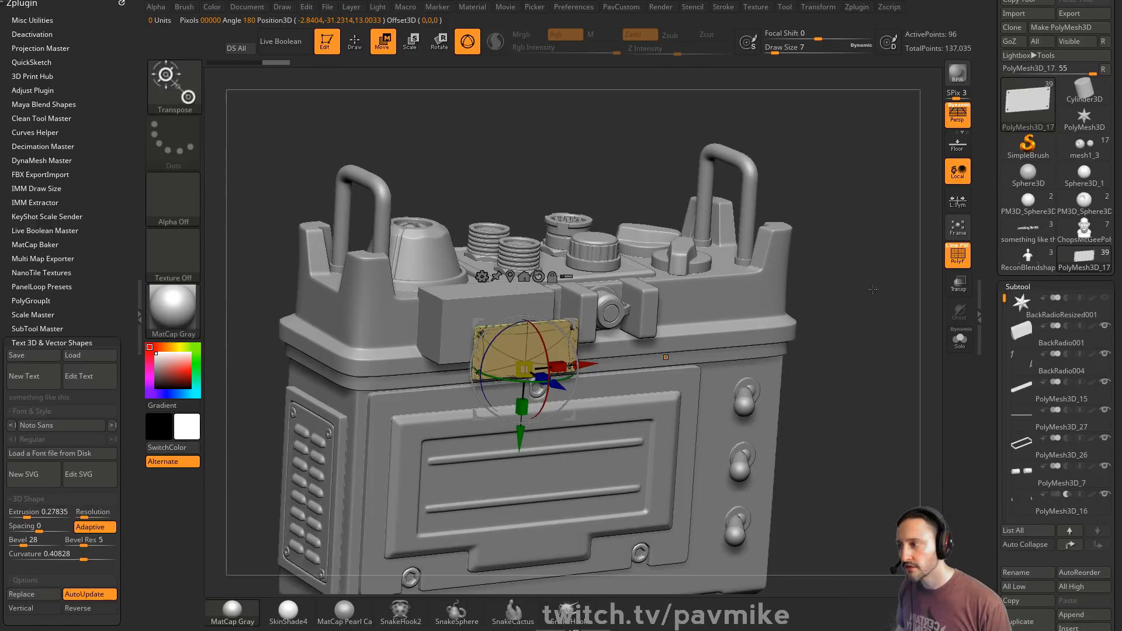
- With Live Boolean on and the polyframe off, move and scale the small panel to fit the rectangular cutout in the upper casing
key(ctrl+shift+b)
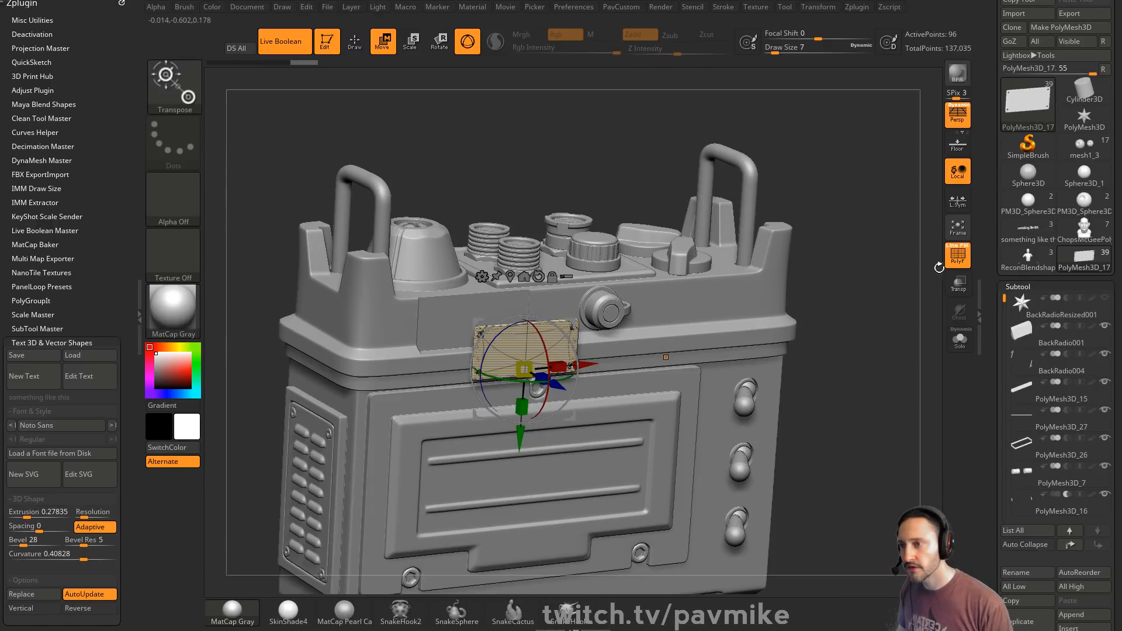
click(958, 256)
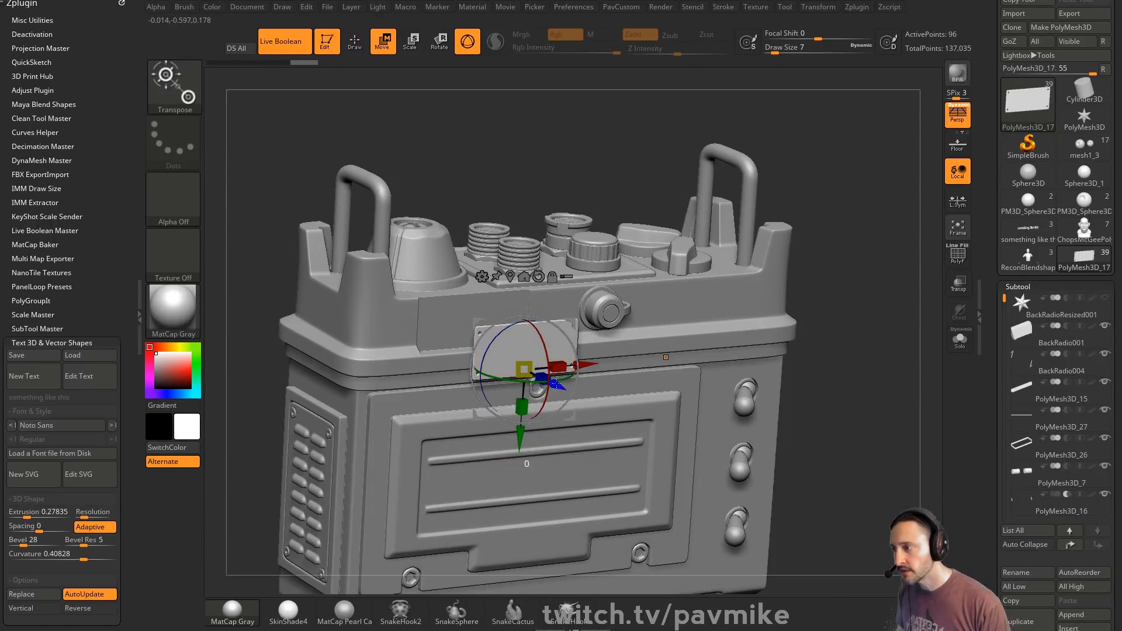
drag(558, 374, 505, 343)
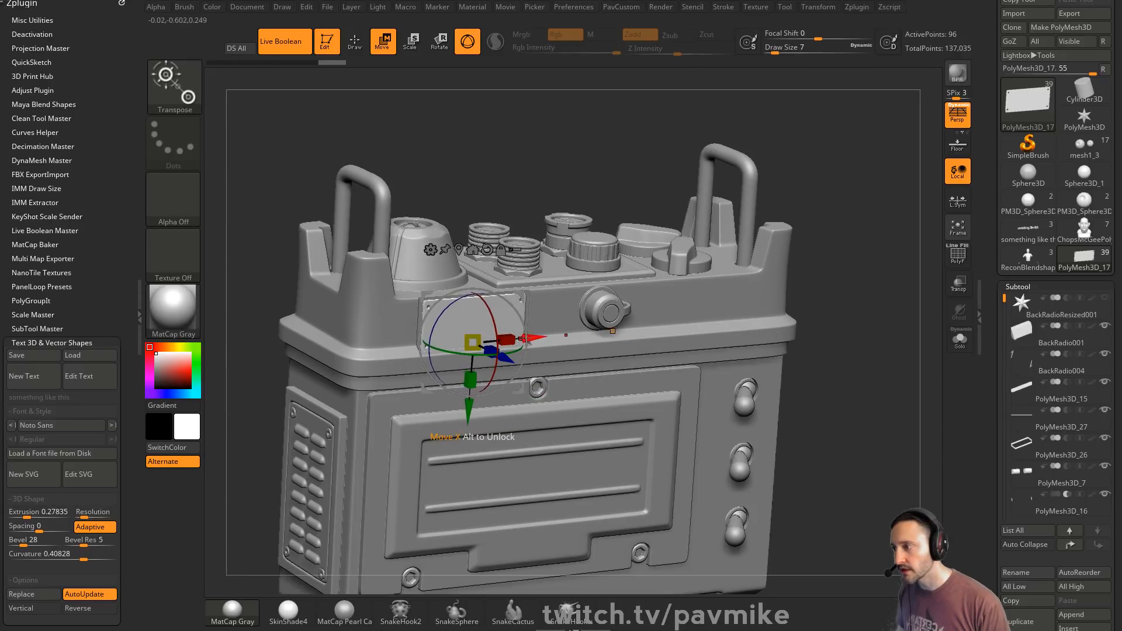
shift+drag(888, 261, 877, 250)
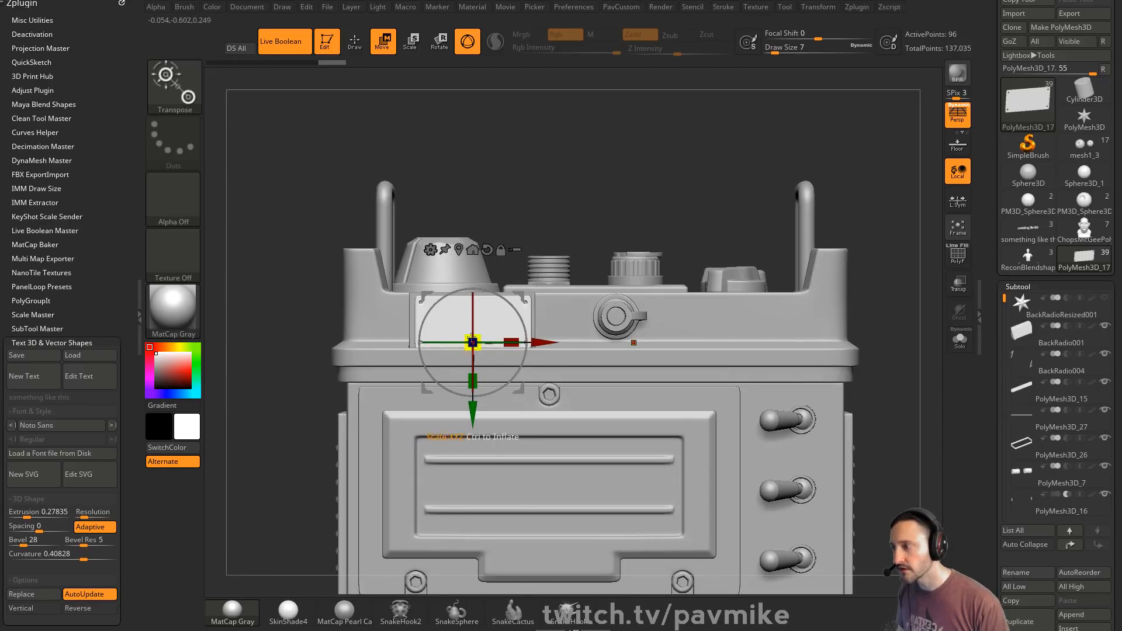
drag(478, 334, 477, 369)
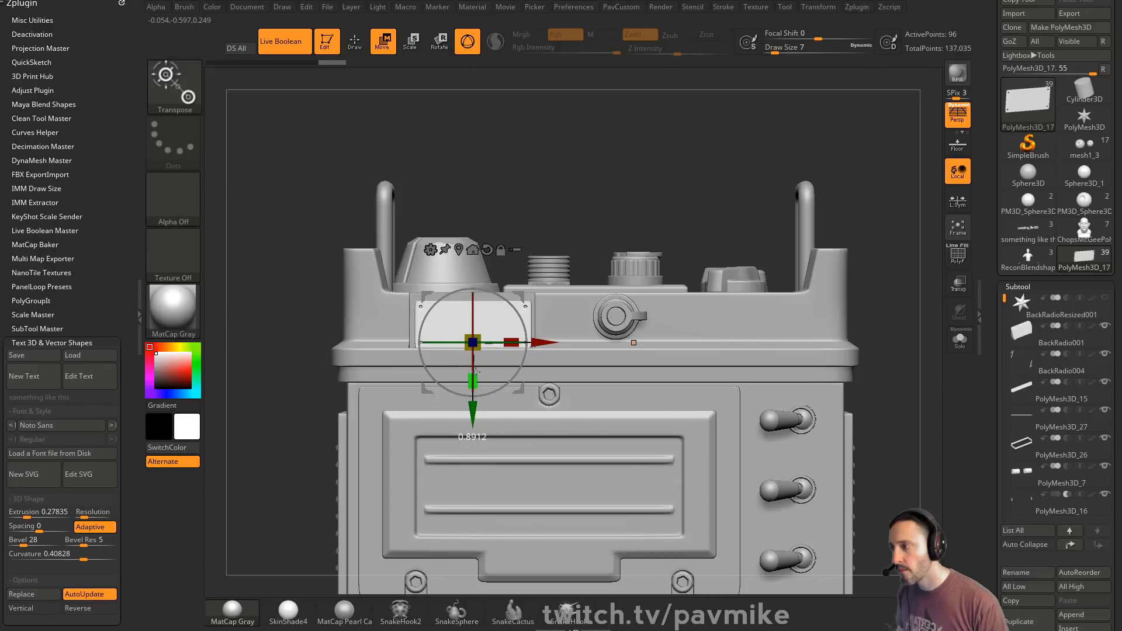
drag(472, 417, 471, 410)
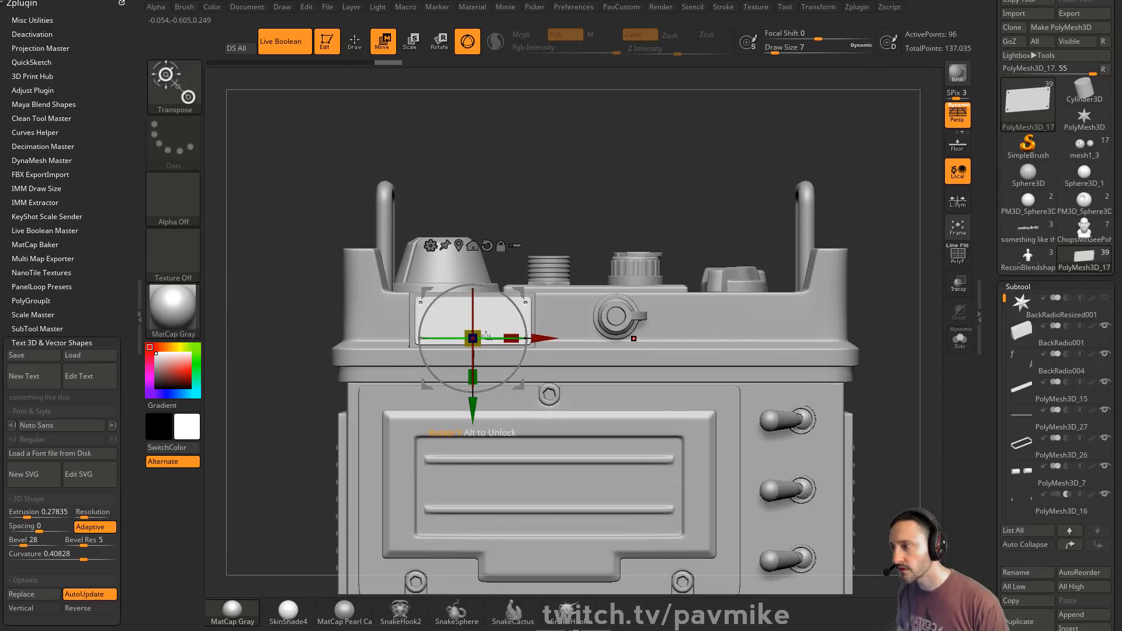
drag(475, 336, 485, 331)
key(q)
mouse_move(875, 148)
mouse_down()
mouse_move(895, 166)
mouse_move(814, 238)
mouse_move(801, 229)
mouse_move(823, 268)
mouse_up()
key(s)
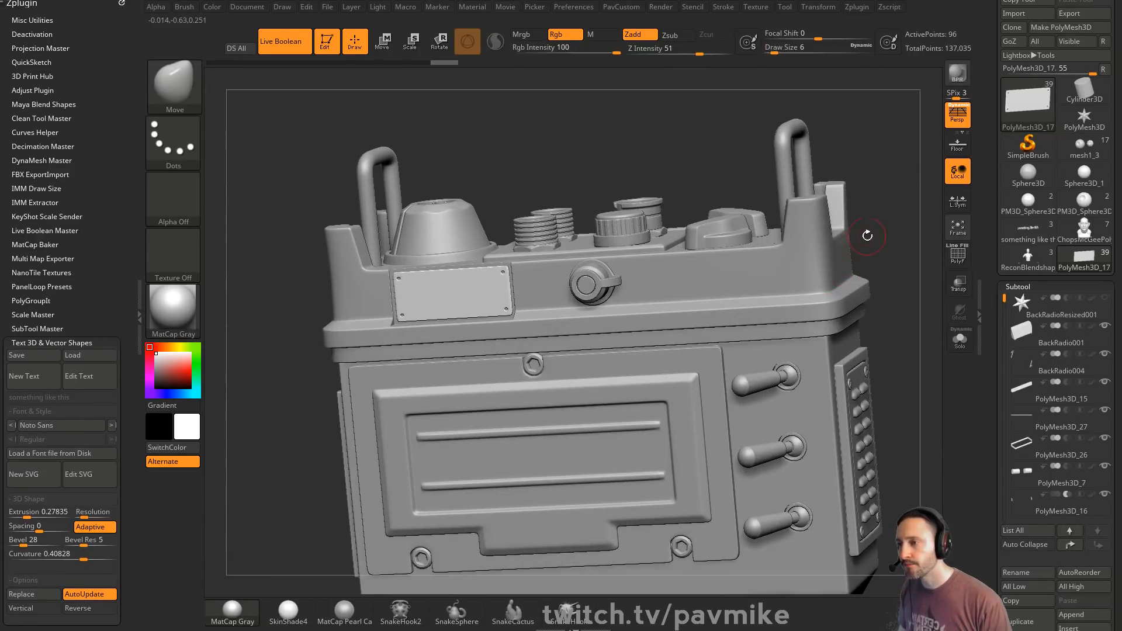
- Turn on the polyframe, merge the visible subtools into a new tool, and switch to the merged tool
mouse_move(867, 235)
mouse_down()
mouse_move(902, 237)
mouse_move(865, 199)
mouse_move(862, 156)
mouse_up()
click(958, 255)
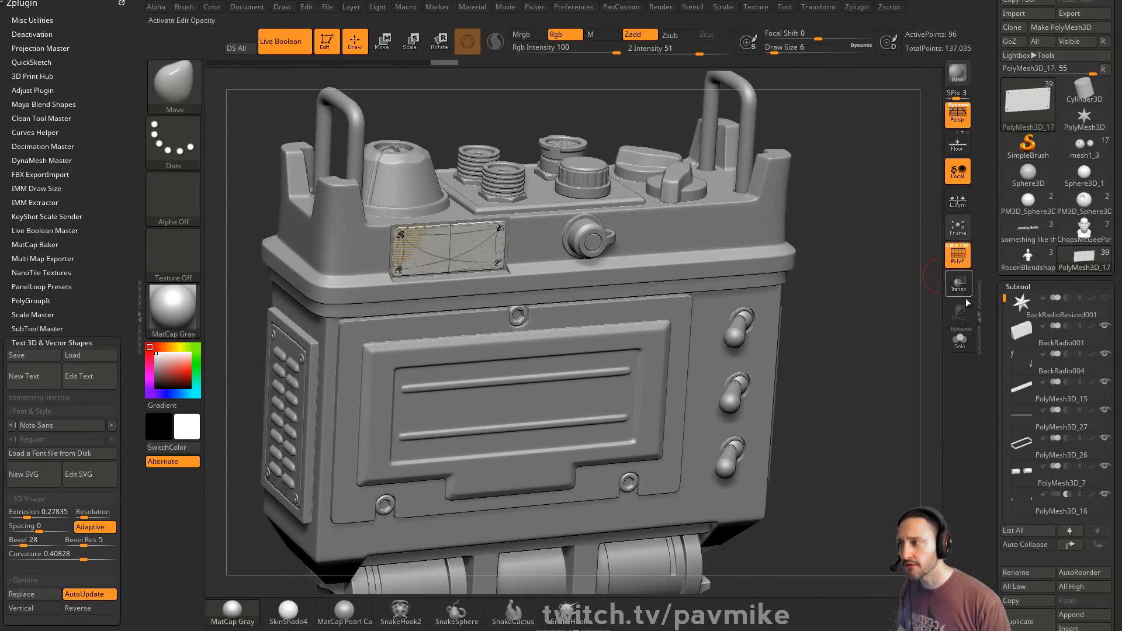
scroll(1006, 262, down, 5)
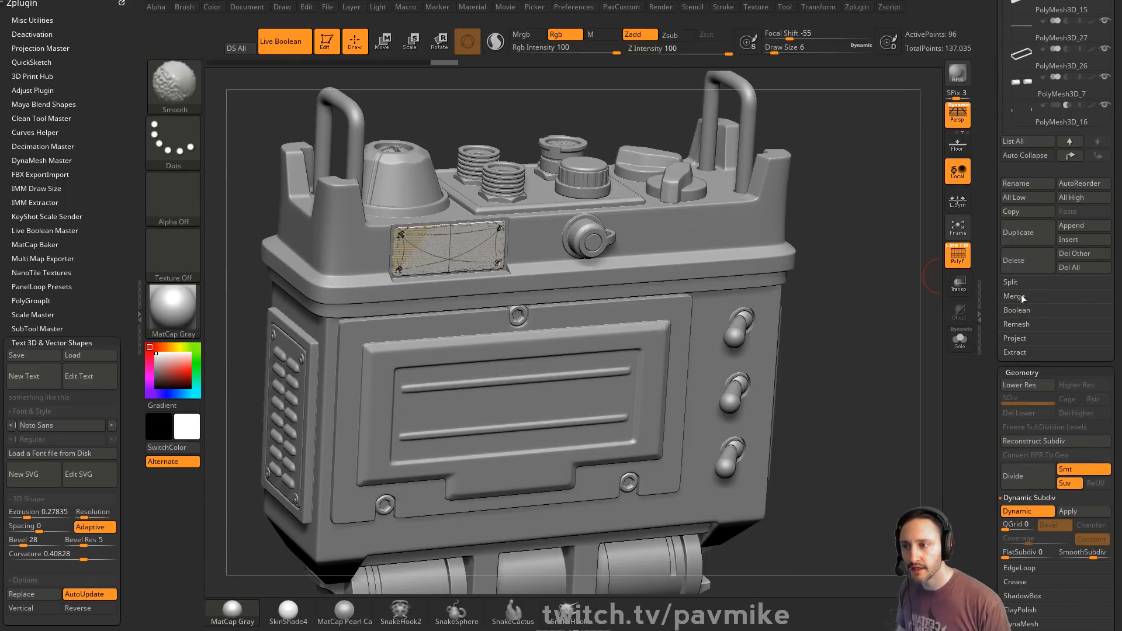
scroll(1022, 294, up, 6)
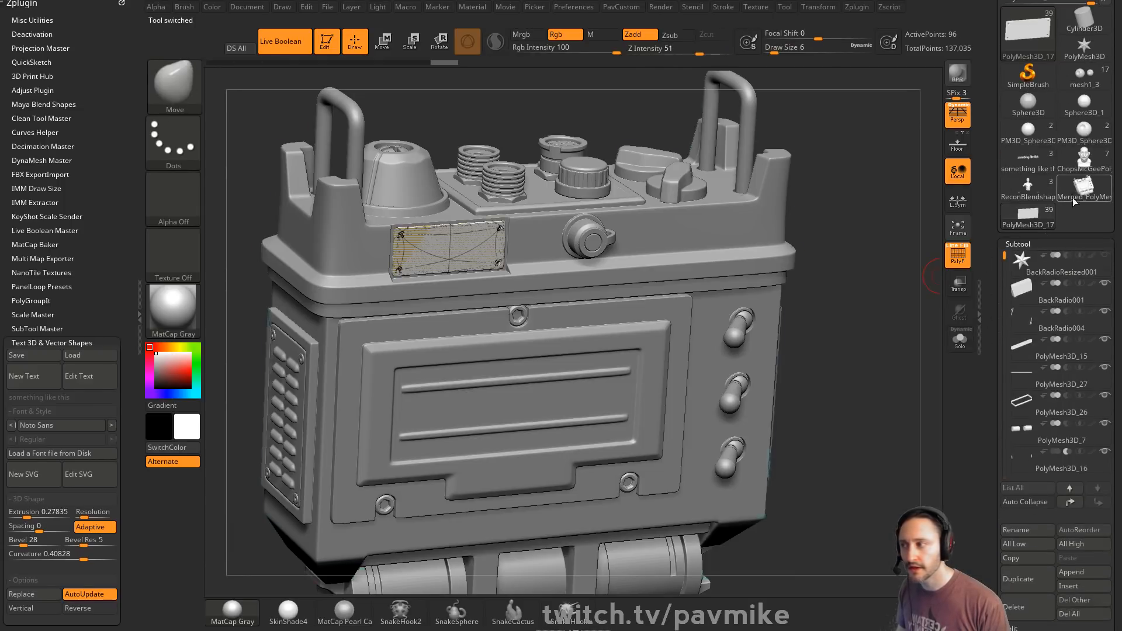
click(1084, 186)
- Subdivide the merged radio mesh and turn off its polyframe display
mouse_move(889, 273)
mouse_down()
mouse_move(853, 264)
mouse_move(870, 327)
mouse_move(835, 248)
mouse_move(872, 311)
mouse_move(845, 238)
mouse_move(861, 401)
mouse_up()
key(s)
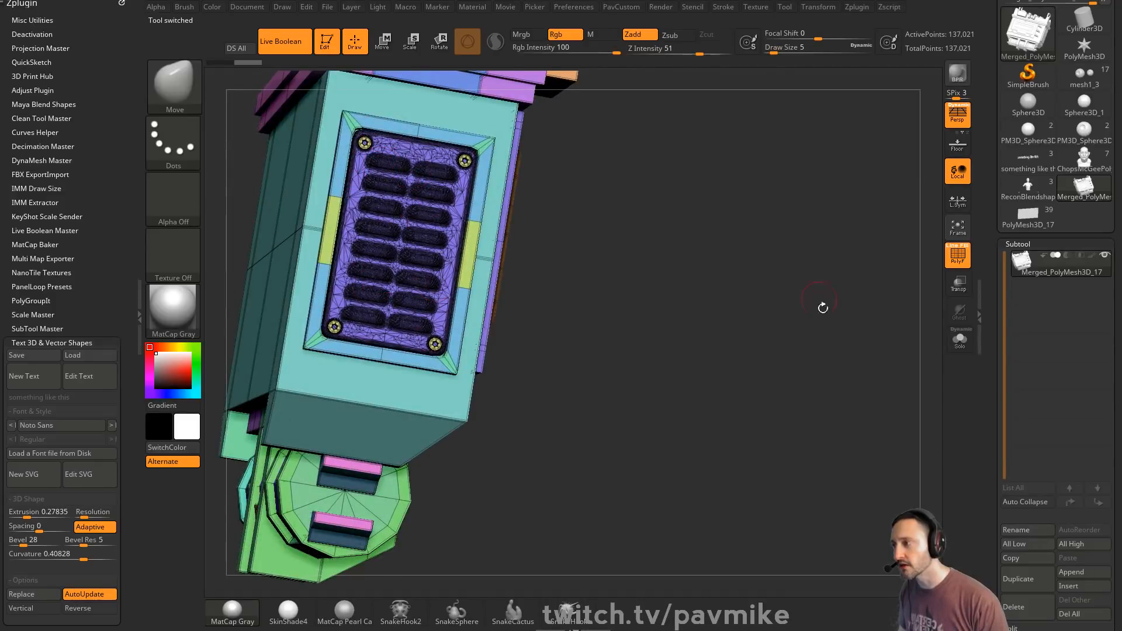
mouse_move(823, 308)
mouse_down()
mouse_move(842, 295)
mouse_move(863, 325)
mouse_move(829, 421)
mouse_move(842, 328)
mouse_move(595, 331)
mouse_up()
drag(654, 297, 838, 407)
scroll(838, 407, up, 5)
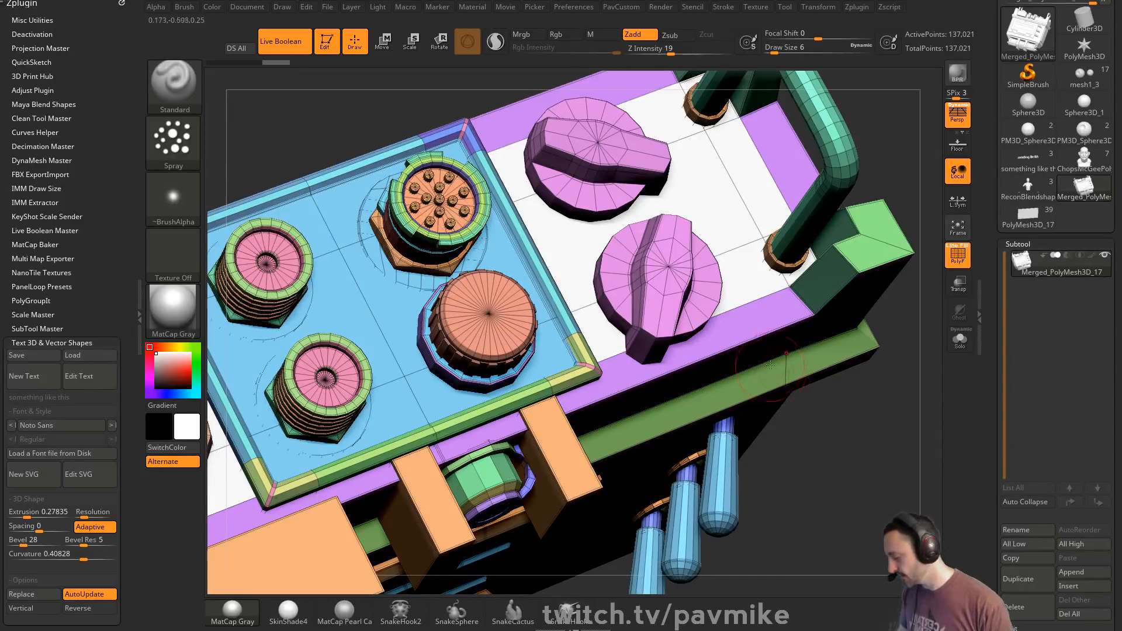
key(ctrl+d)
click(958, 255)
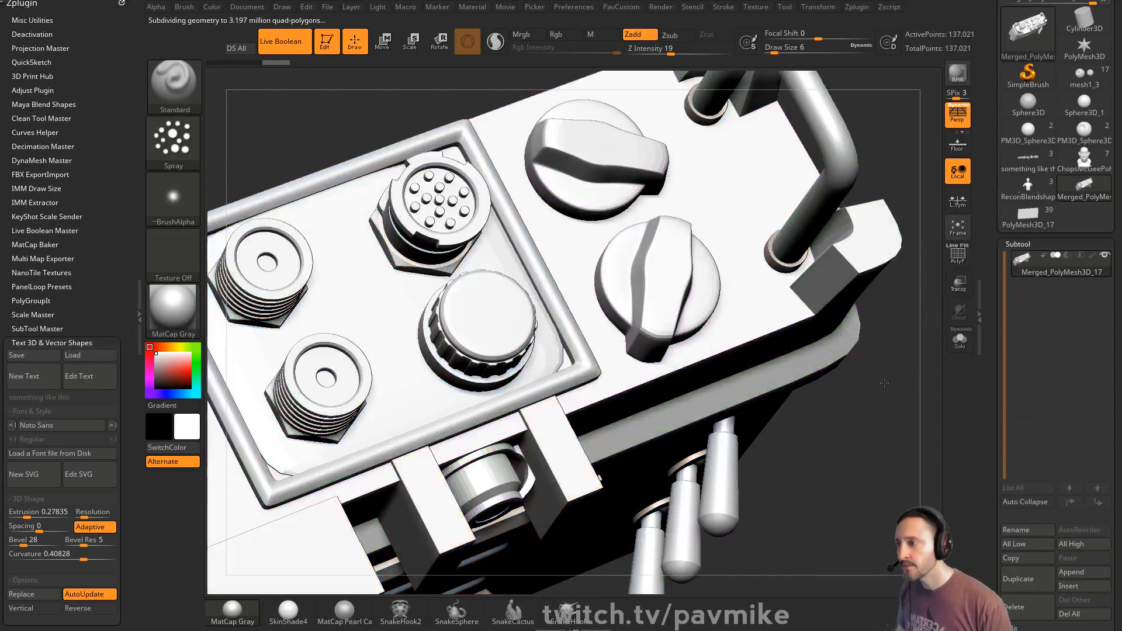
scroll(884, 383, down, 5)
mouse_move(884, 383)
mouse_down()
mouse_move(847, 326)
mouse_move(855, 281)
mouse_move(869, 314)
mouse_move(856, 333)
mouse_move(875, 300)
mouse_move(599, 241)
mouse_up()
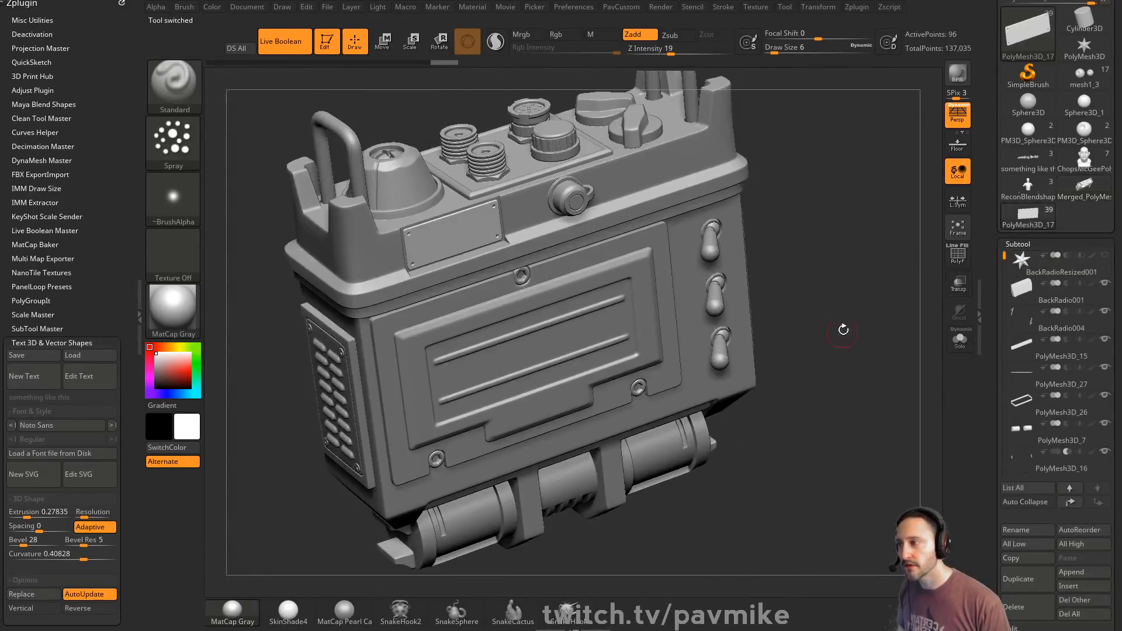
- Compare the original multi-subtool radio with Live Boolean on and off
drag(844, 330, 868, 364)
key(ctrl+b)
key(ctrl+b)
key(ctrl+b)
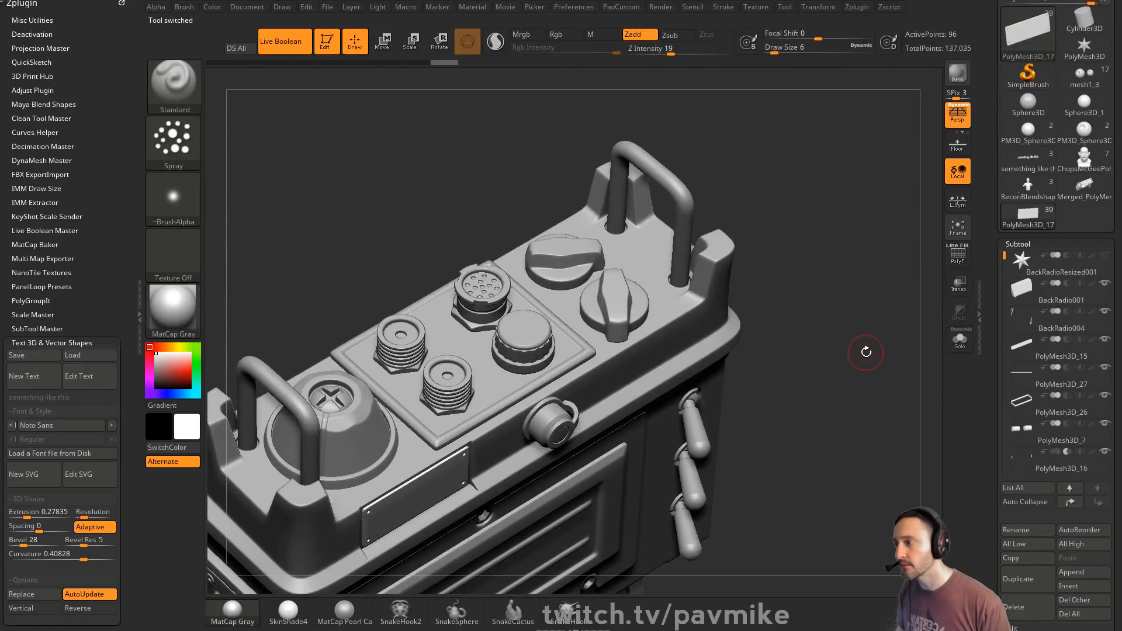
key(ctrl+b)
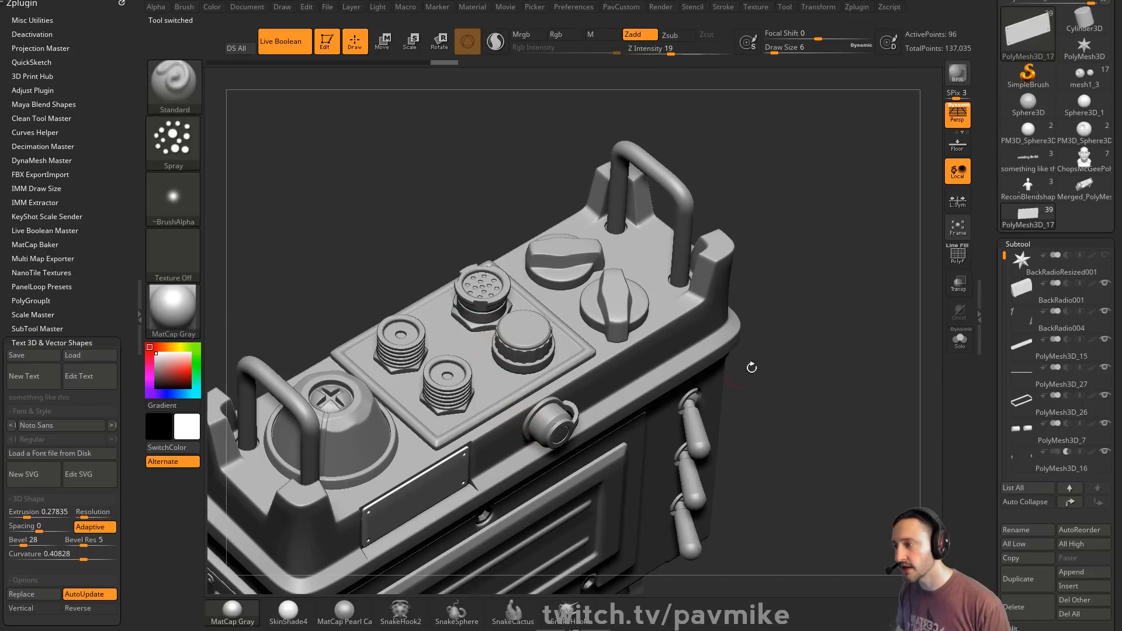
alt+drag(751, 367, 790, 263)
- Select the two blocks flanking the front knob and move their subtool to the end of the subtool list
key(ctrl+b)
key(s)
click(630, 304)
alt+click(634, 301)
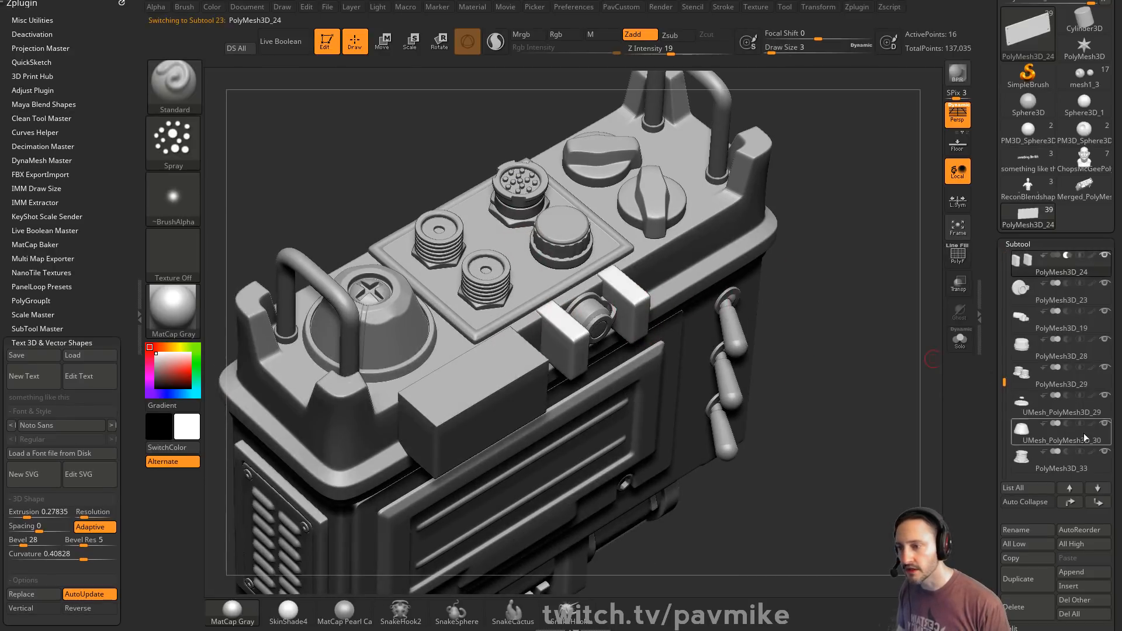
key(ctrl+b)
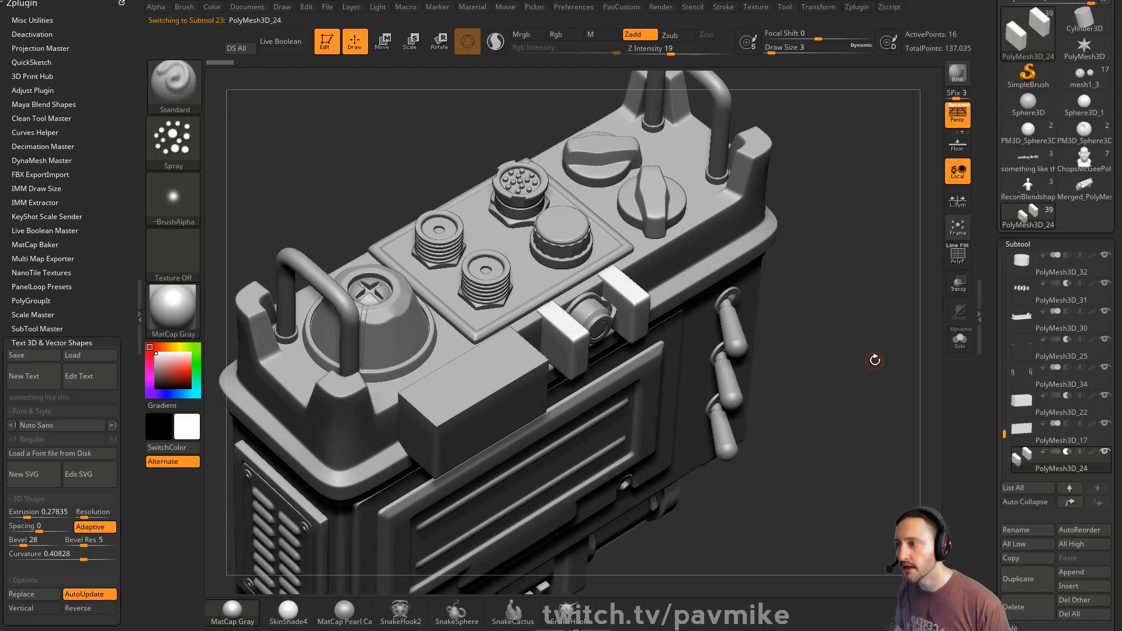
- Compare the cutouts of the two blocks with Live Boolean on and off from several angles
drag(870, 325, 763, 267)
key(ctrl+b)
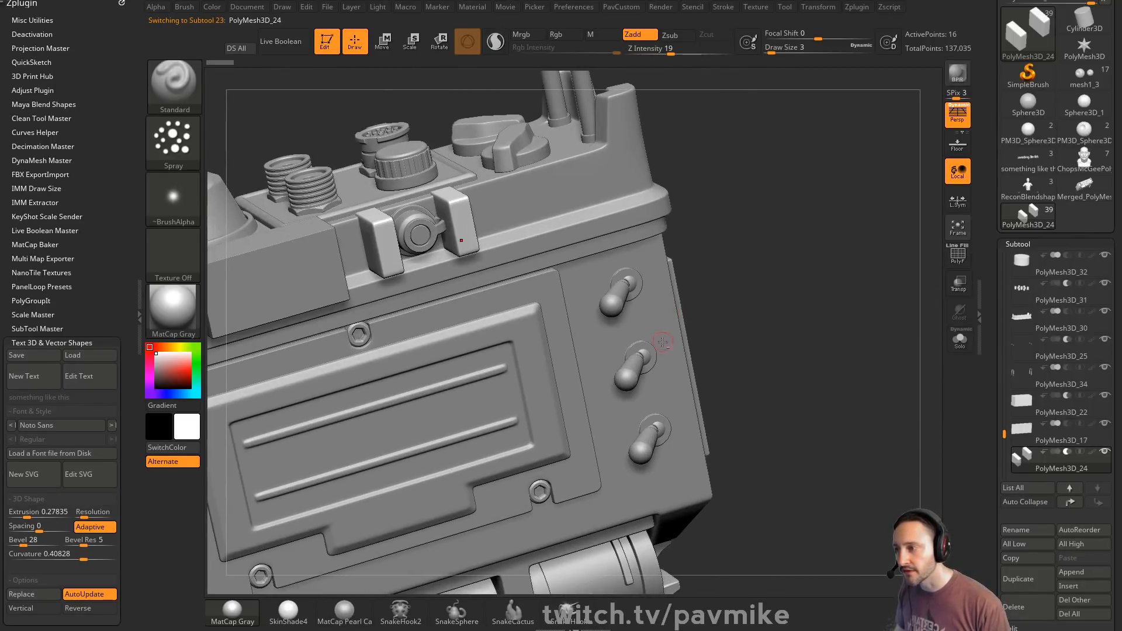
mouse_move(786, 311)
shift+mouse_down()
mouse_move(781, 279)
mouse_move(633, 271)
shift+mouse_up()
key(ctrl+b)
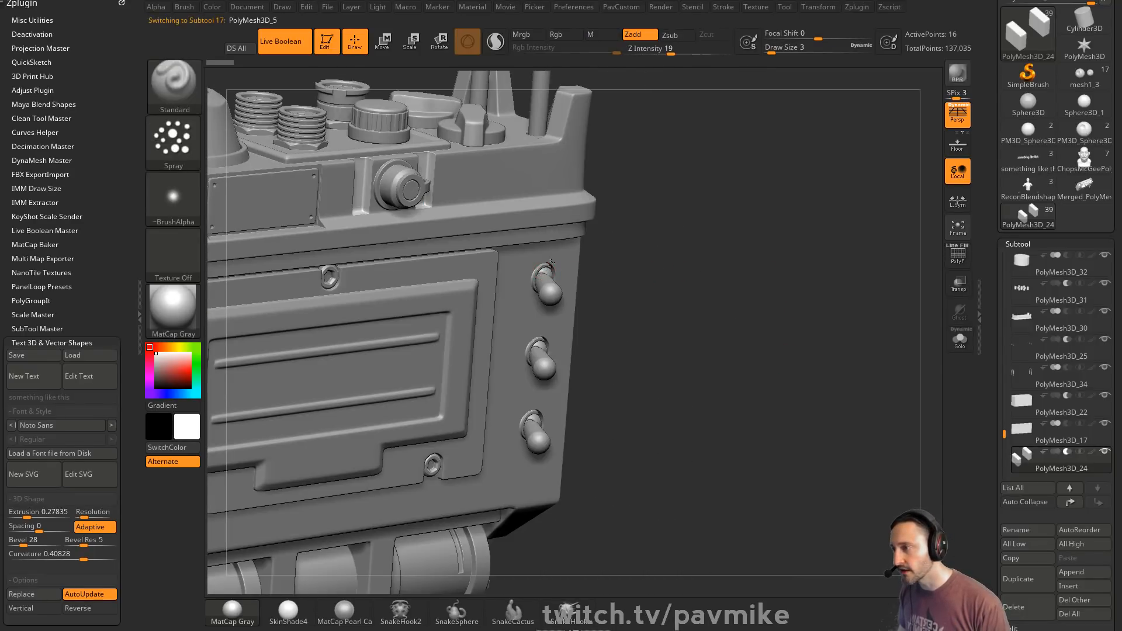
- Isolate the three toggle switches, examine their shape with and without the polyframe, and show the whole radio again
click(959, 264)
click(959, 339)
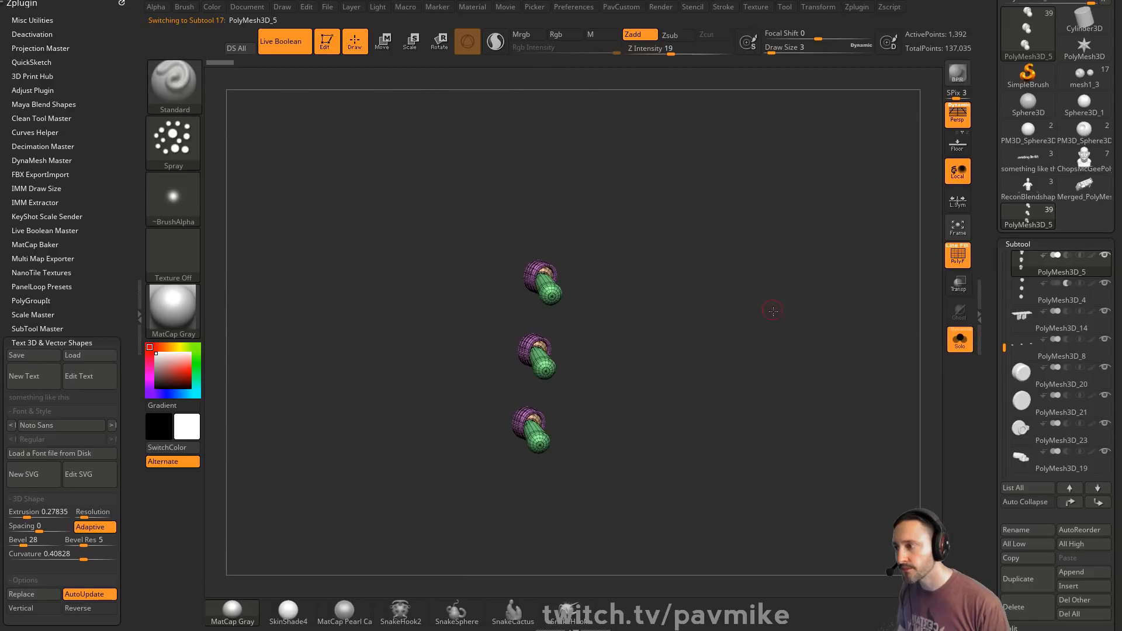
drag(773, 311, 770, 205)
drag(798, 160, 827, 220)
click(960, 265)
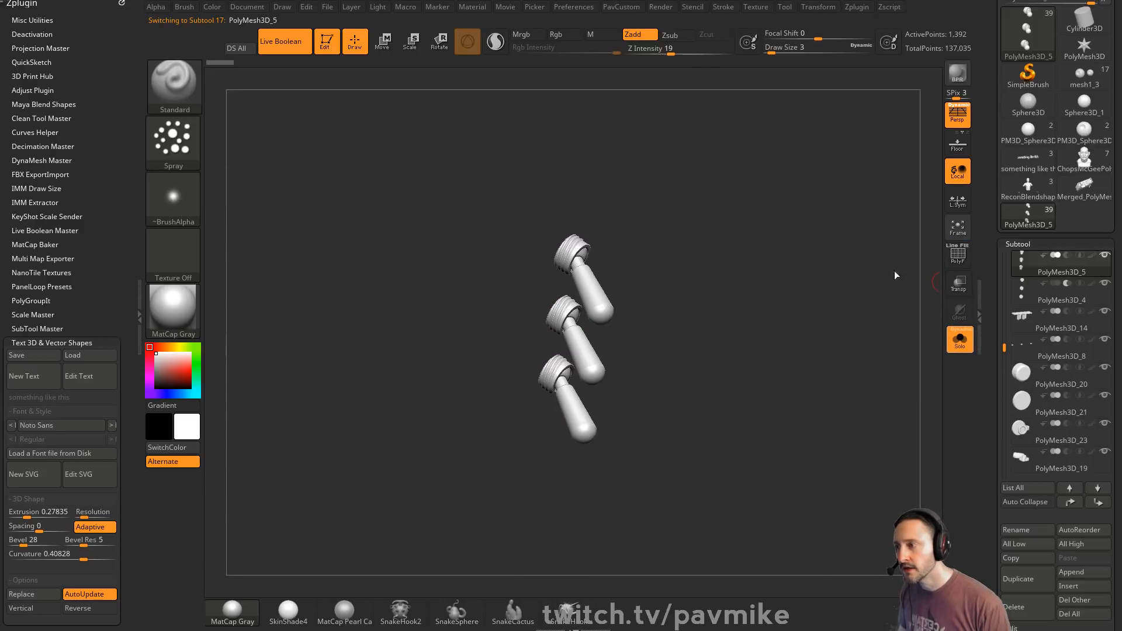
click(960, 340)
drag(829, 321, 717, 284)
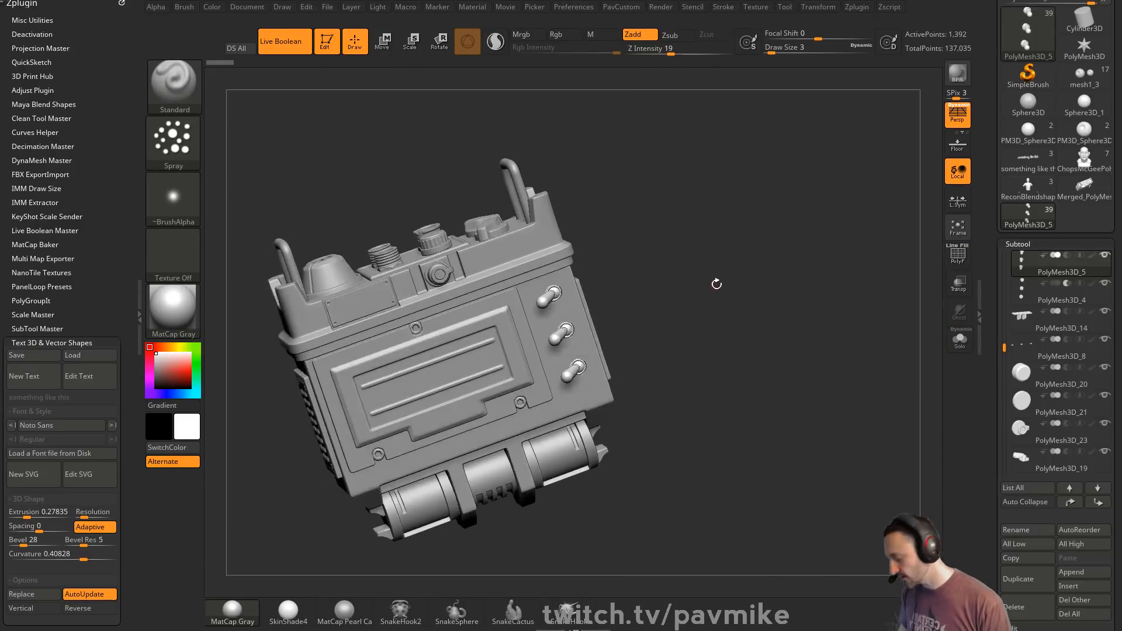
- Load the BoltsKnobsSwitchesButtons brush from the HardSurfaceKitbash brush folder in LightBox and choose its Switch13 mesh
key(b)
key(comma)
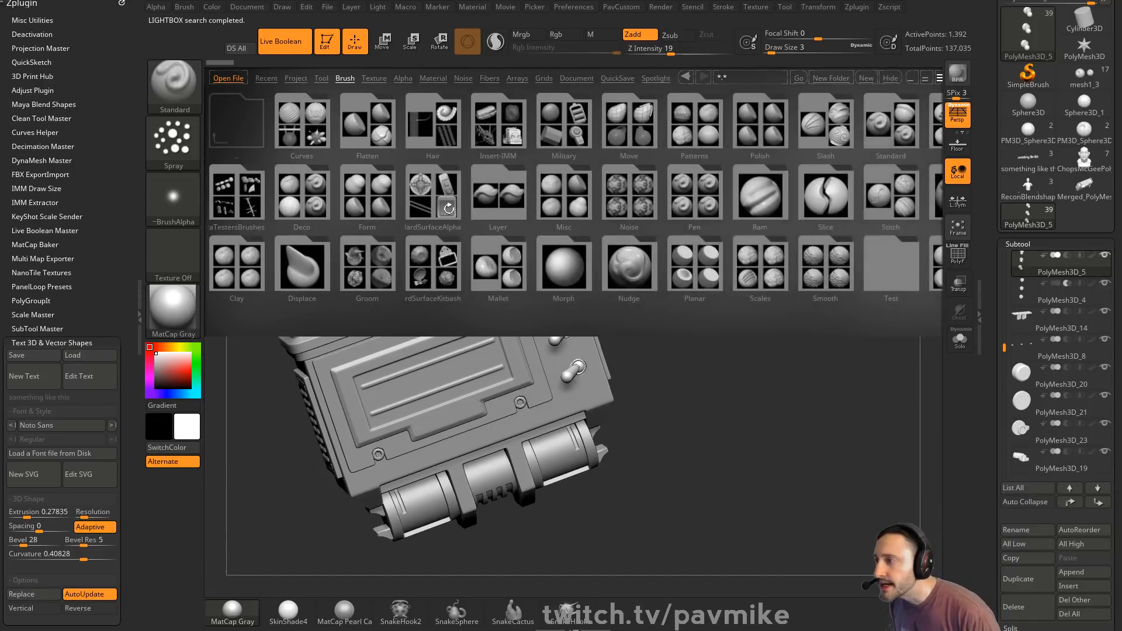
click(455, 256)
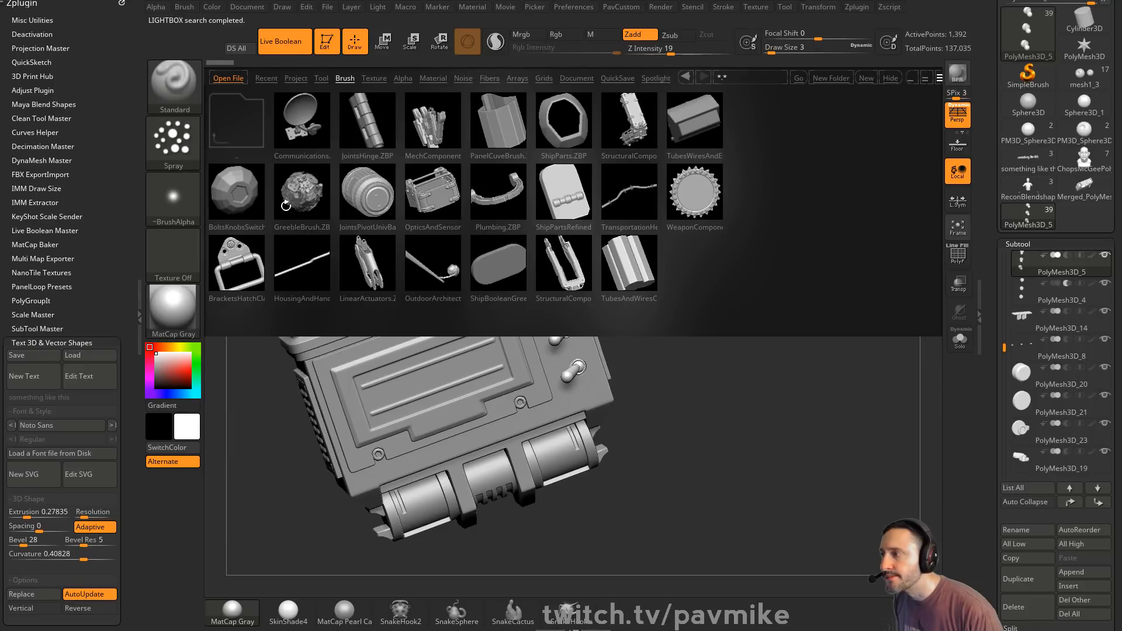
double_click(264, 200)
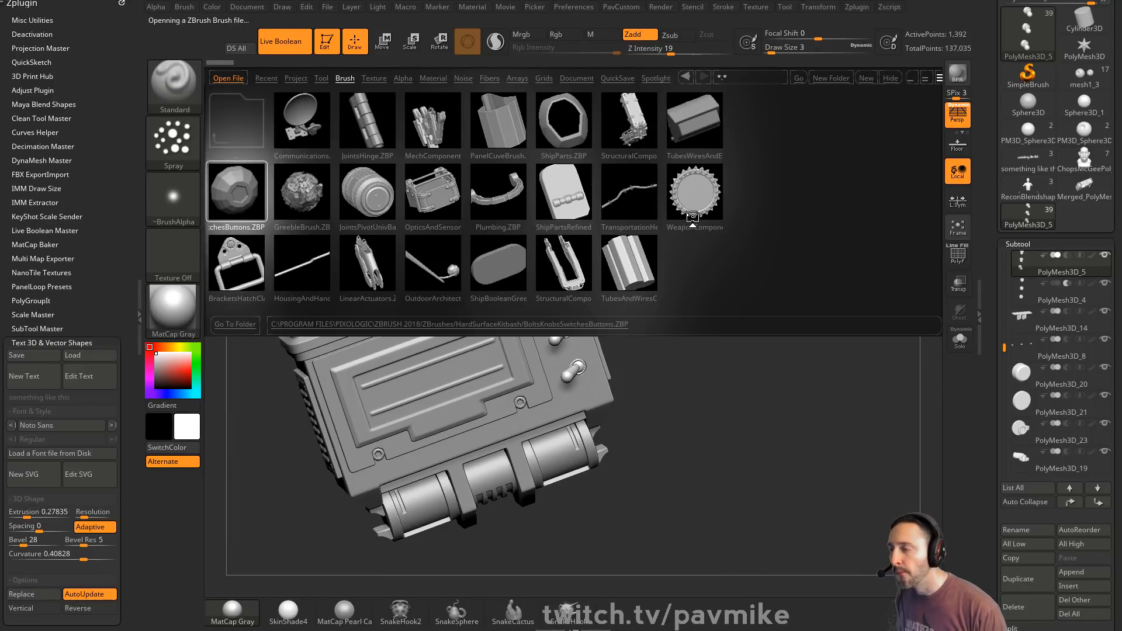
key(m)
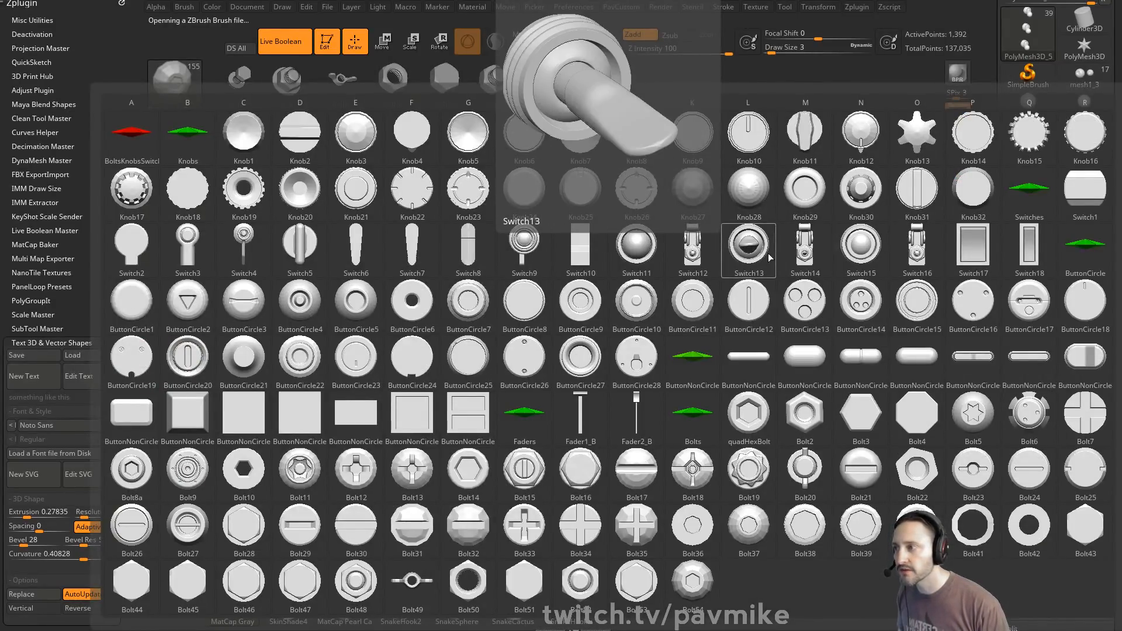
click(751, 252)
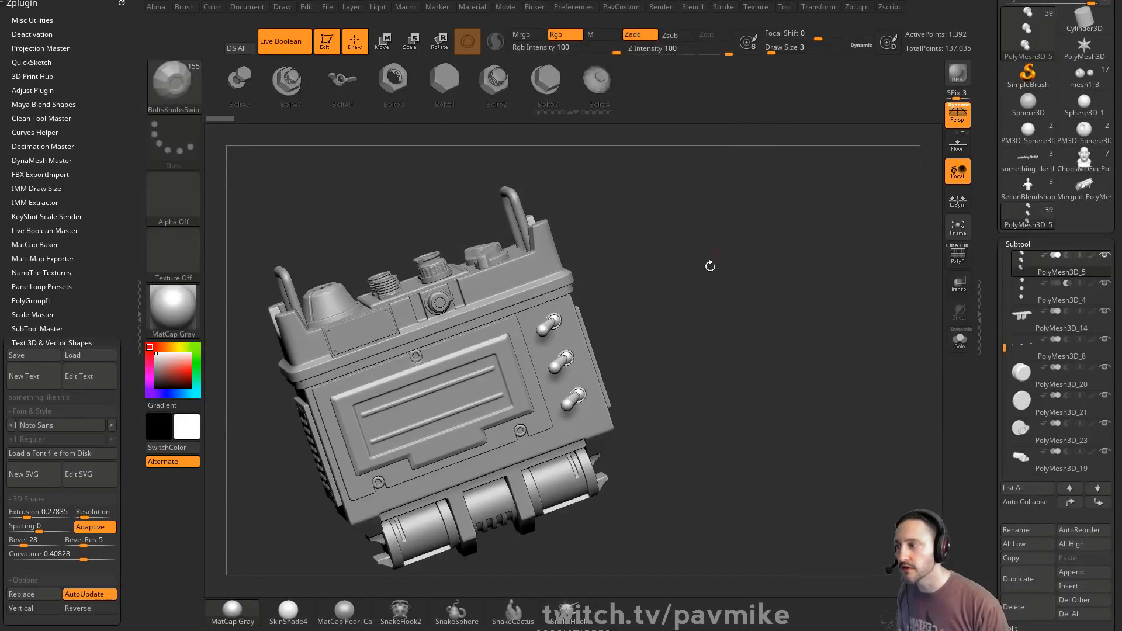
- Turn off Live Boolean, set the draw size to 8, and insert the Switch13 mesh beside the uppermost toggle switch
key(shift+b)
ctrl+right_drag(715, 261, 759, 289)
key(s)
drag(759, 289, 752, 289)
right_drag(713, 248, 699, 254)
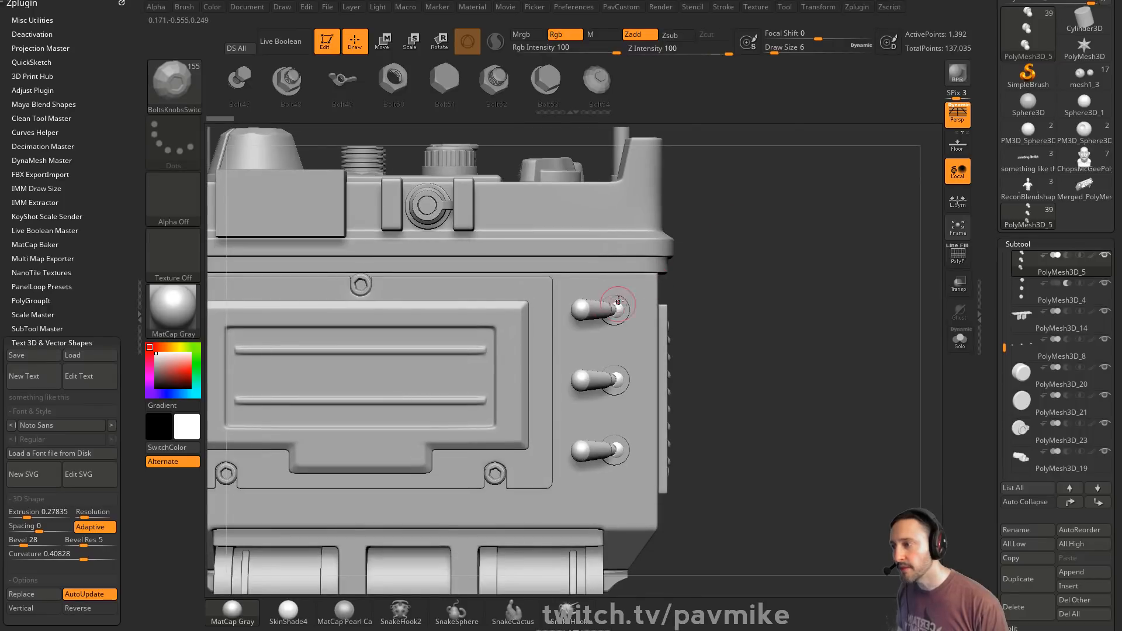
key(s)
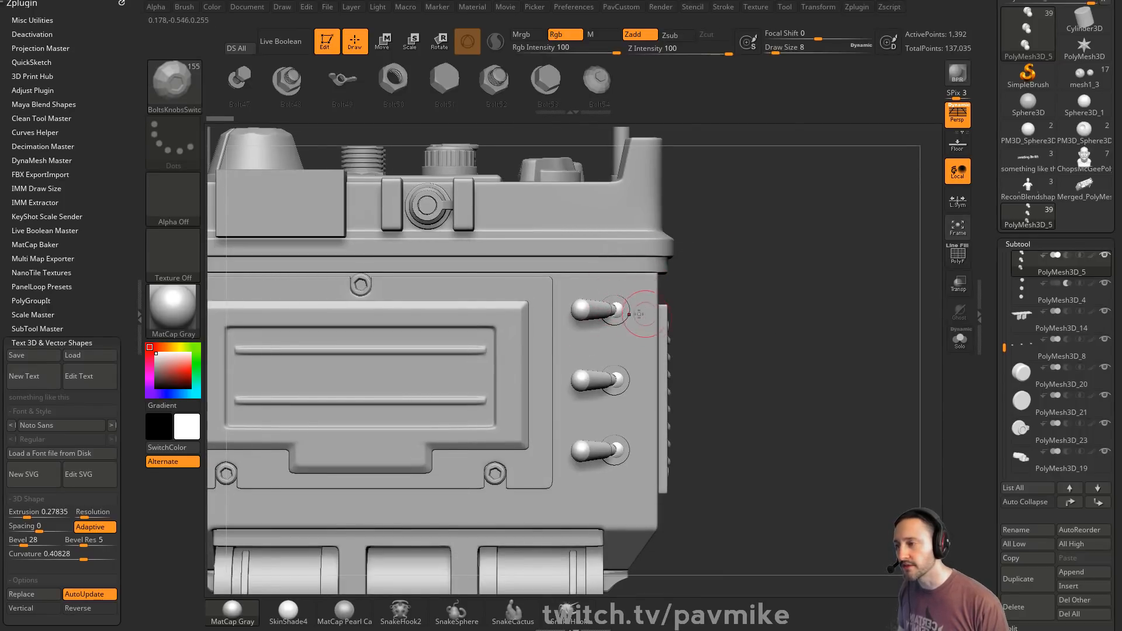
drag(639, 363, 639, 364)
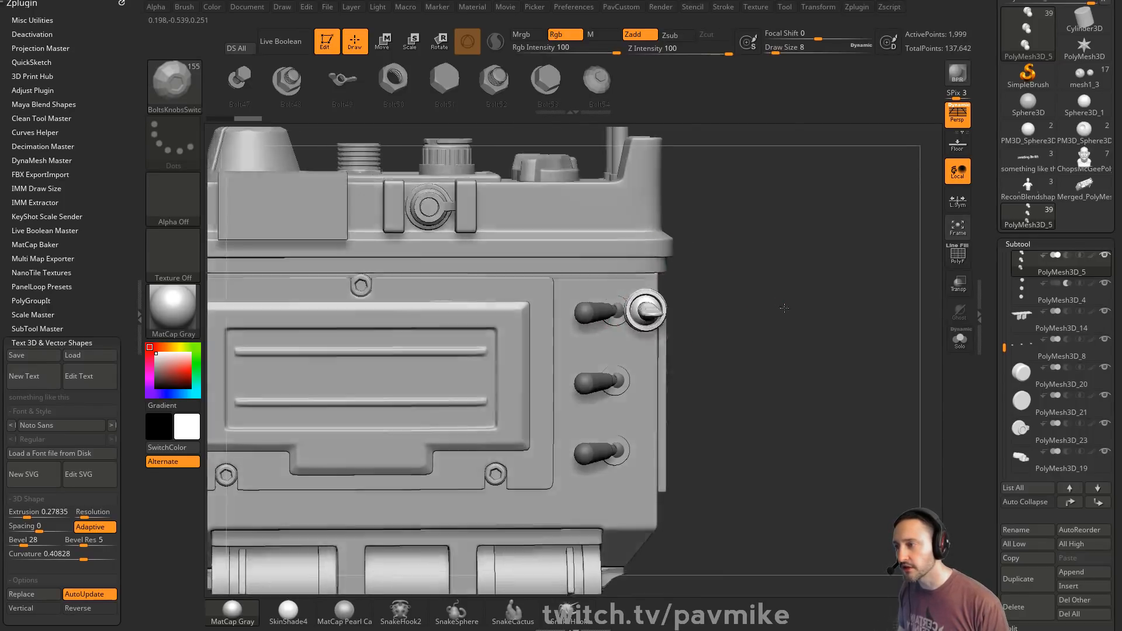
- Split the inserted switch from the original toggle switches into its own subtool
drag(731, 307, 646, 346)
key(ctrl+z)
key(2)
click(824, 255)
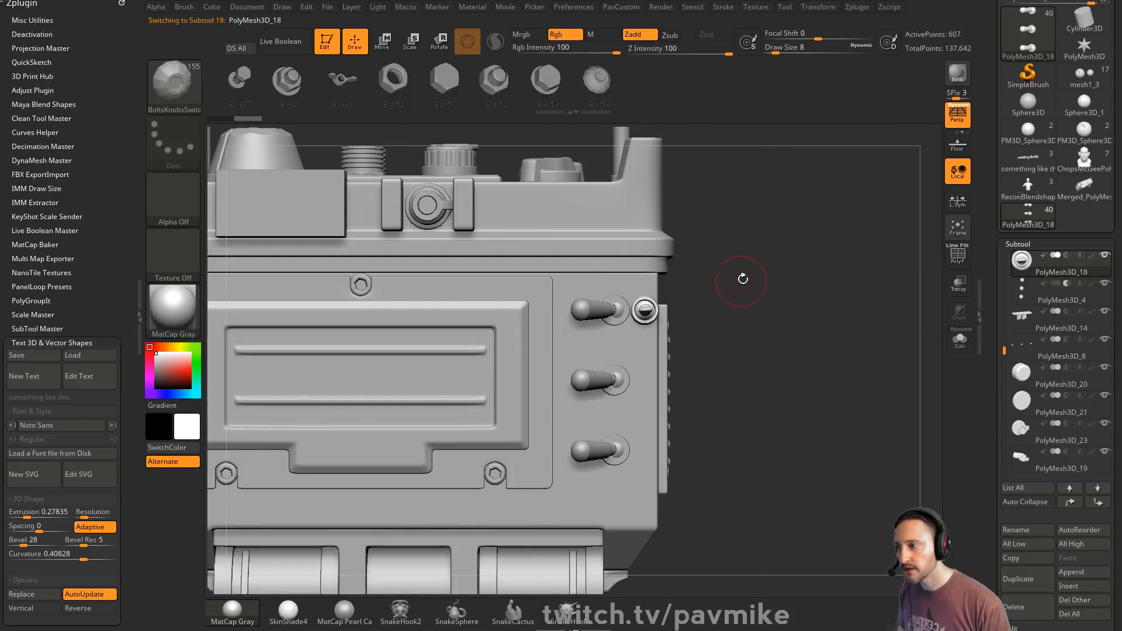
- Isolate the original toggle switches, hide the uppermost one, delete the hidden geometry, and show the whole radio again
alt+click(639, 321)
click(960, 339)
ctrl+shift+drag(475, 249, 721, 348)
key(2)
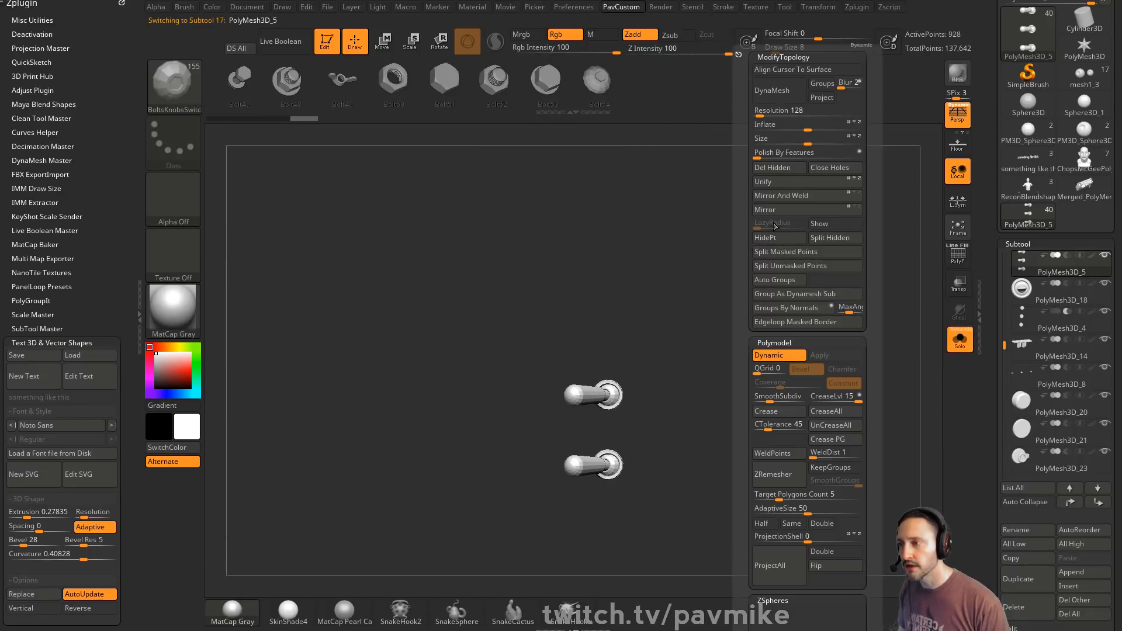
click(775, 168)
click(959, 339)
ctrl+right_drag(840, 296, 802, 298)
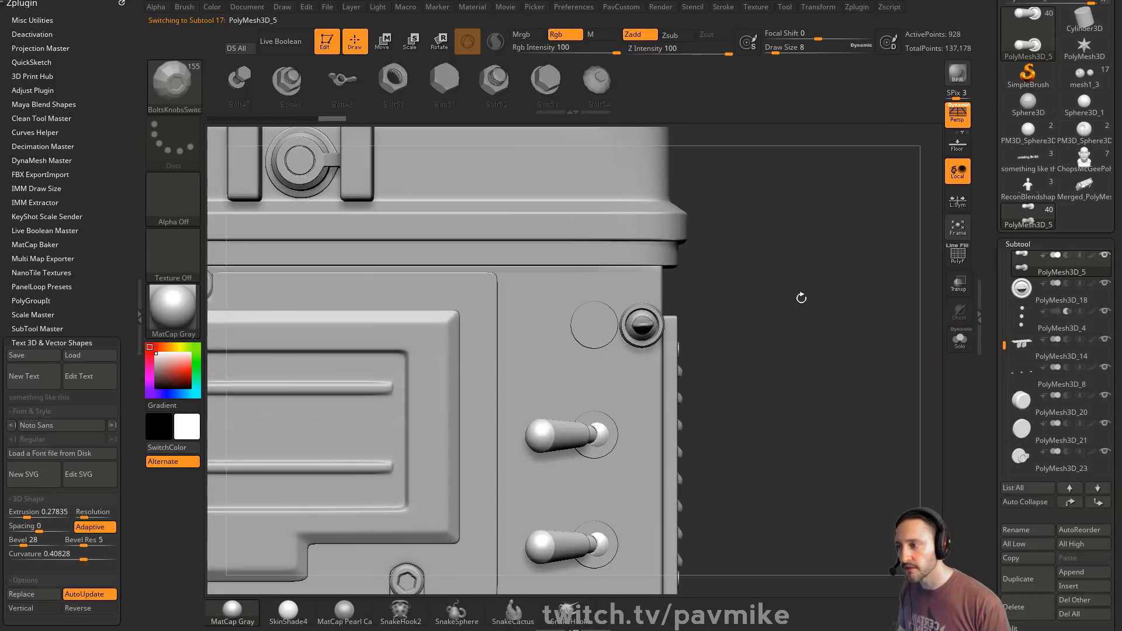
- Set the draw size to 1, centre and align the gizmo on the inserted switch, and move it over the uppermost socket
key(s)
drag(783, 301, 760, 301)
alt+click(659, 322)
key(w)
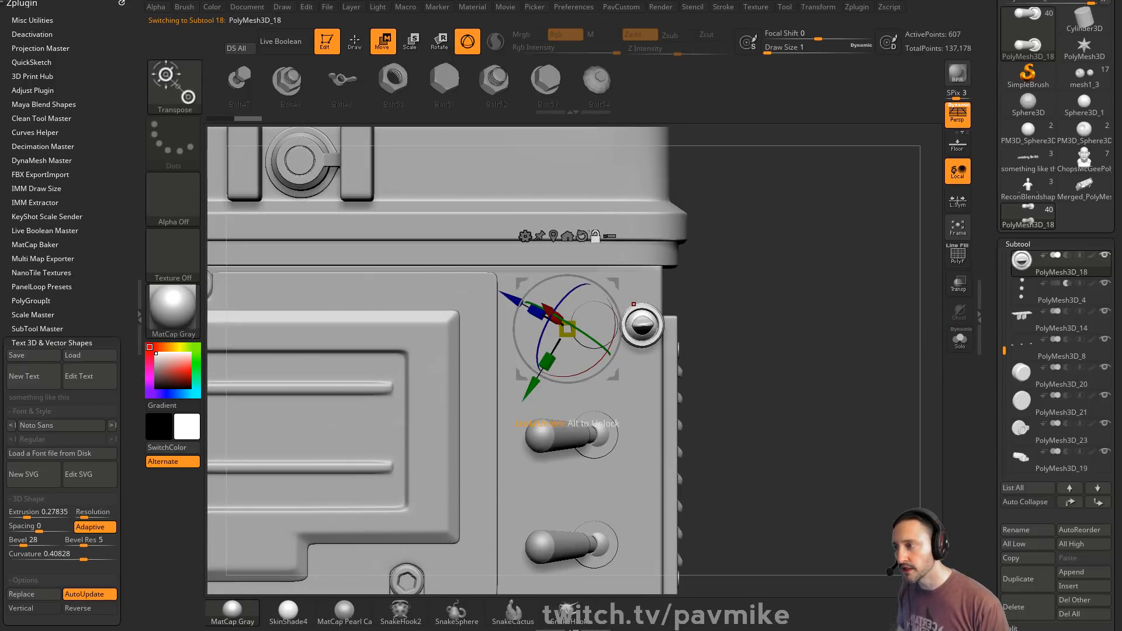
click(568, 237)
drag(556, 321, 518, 321)
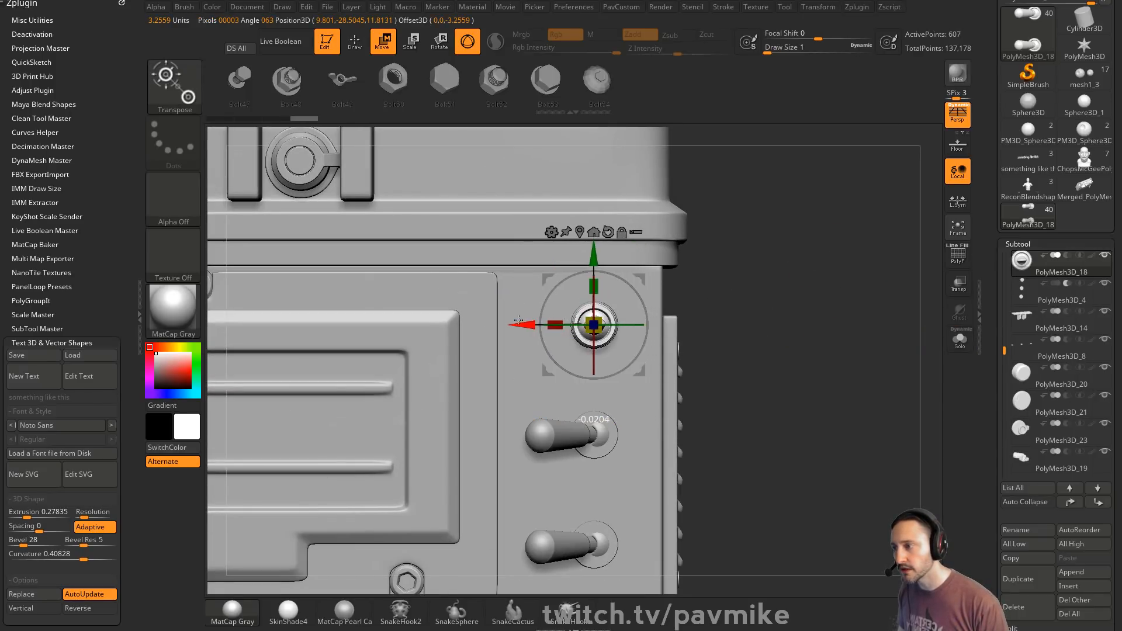
right_drag(520, 322, 634, 334)
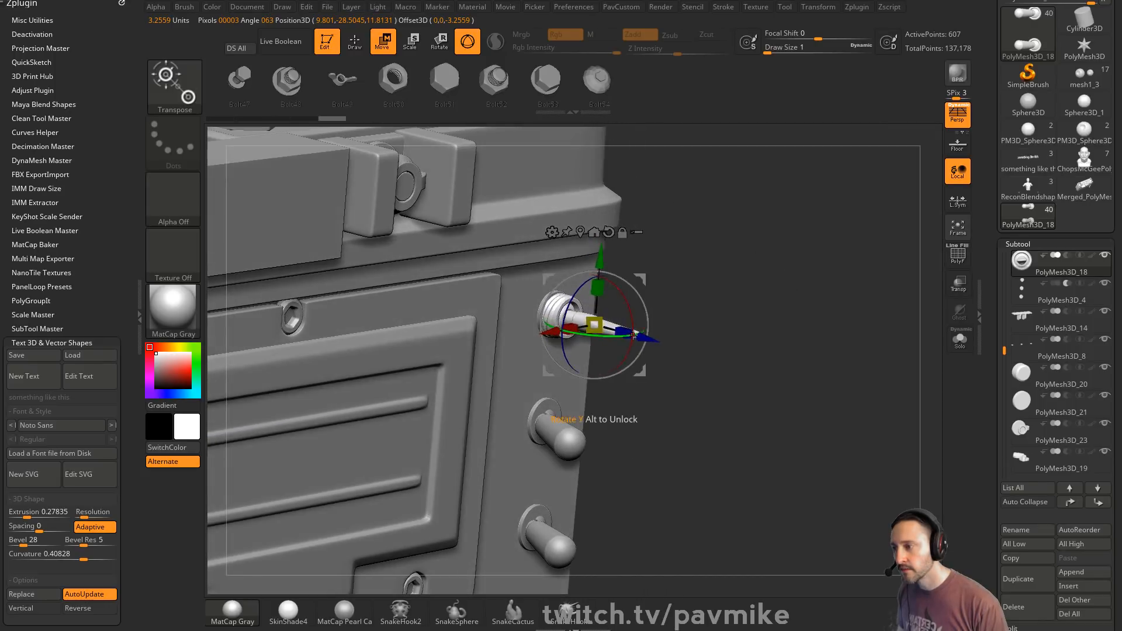
right_drag(694, 303, 646, 287)
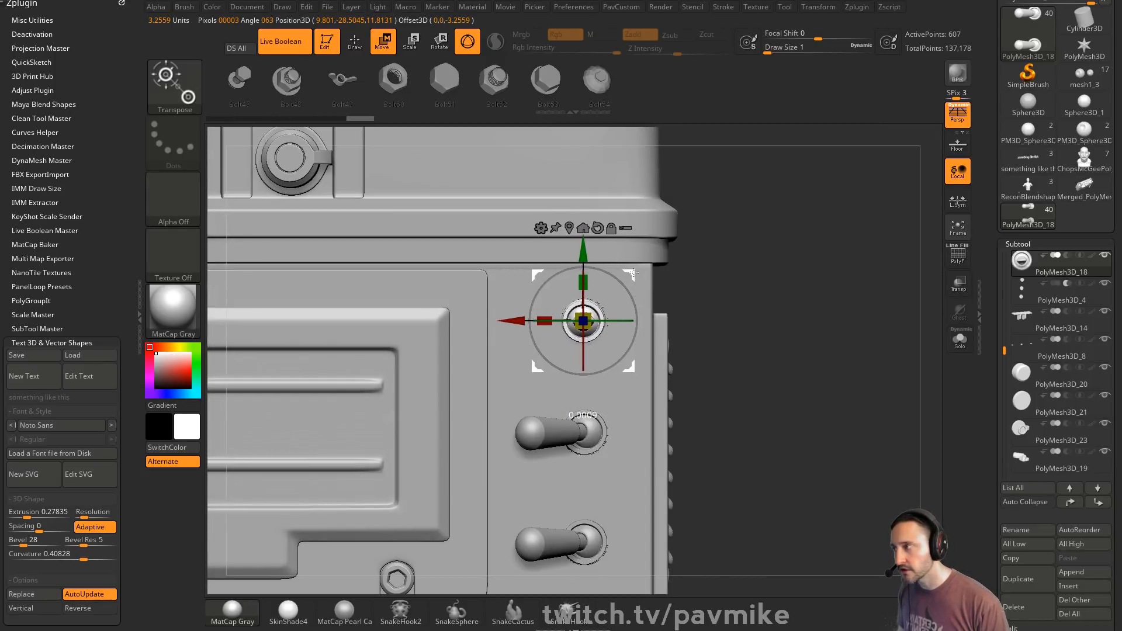
- Move the inserted switch's subtool to the end of the subtool list
right_drag(765, 269, 796, 293)
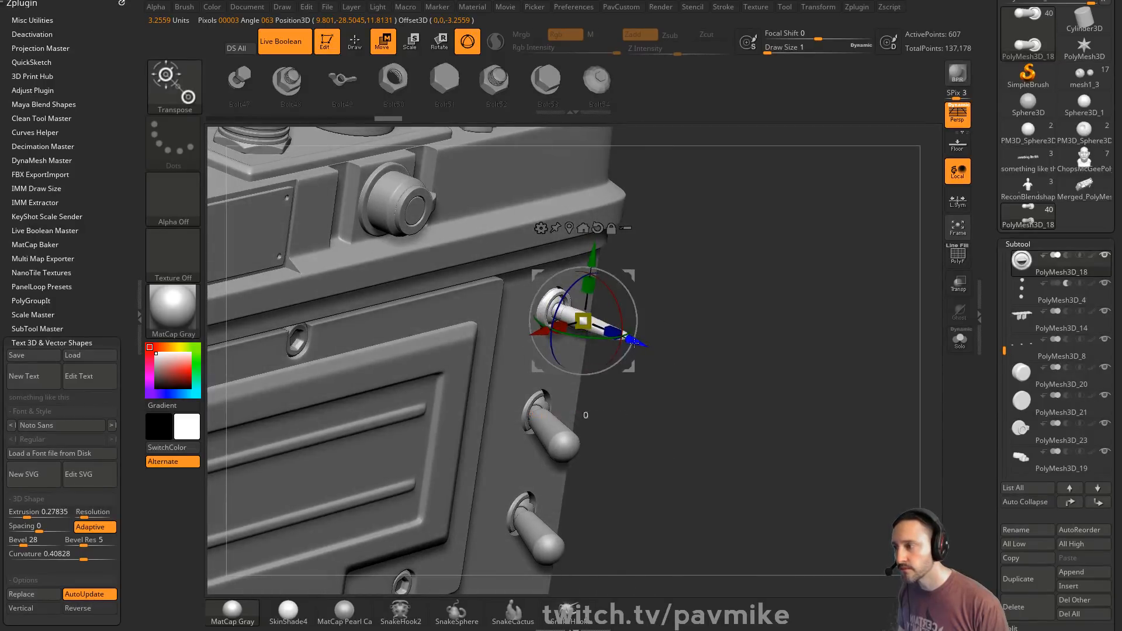
key(q)
mouse_move(725, 316)
right_down()
mouse_move(764, 300)
mouse_move(756, 273)
mouse_move(819, 312)
mouse_move(737, 258)
mouse_move(762, 293)
mouse_move(752, 290)
right_up()
shift+click(1097, 502)
key(w)
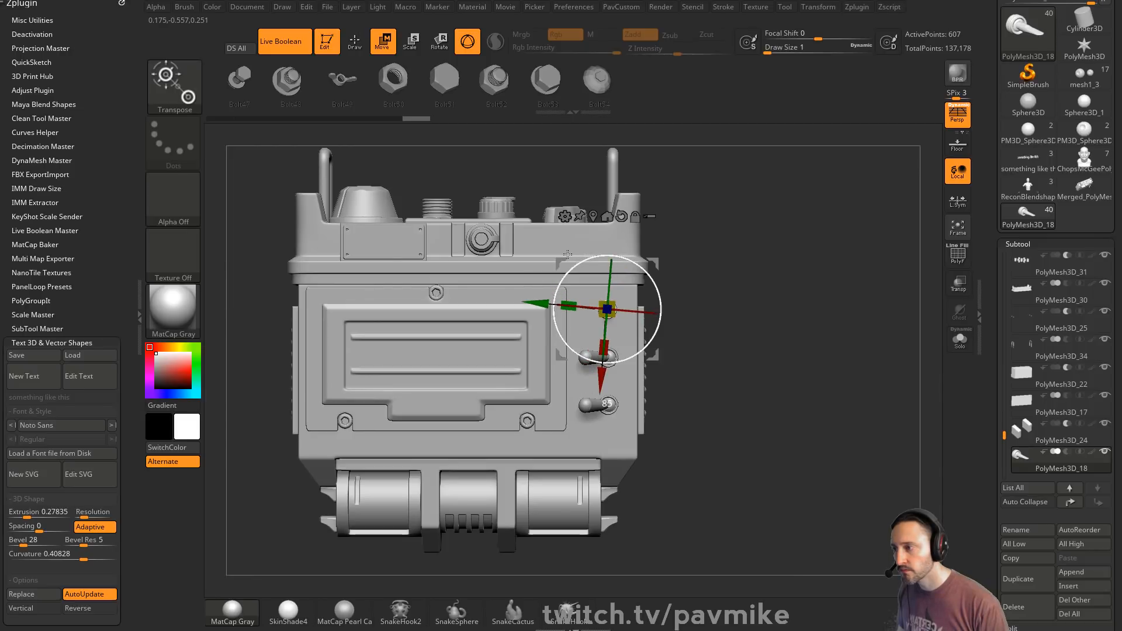
key(q)
- Isolate the inserted switch, show its polyframe, and use polygroup visibility to mask its threaded collar
mouse_move(798, 293)
right_down()
mouse_move(841, 318)
mouse_move(836, 359)
mouse_move(844, 279)
mouse_move(853, 327)
mouse_move(877, 350)
right_up()
click(959, 340)
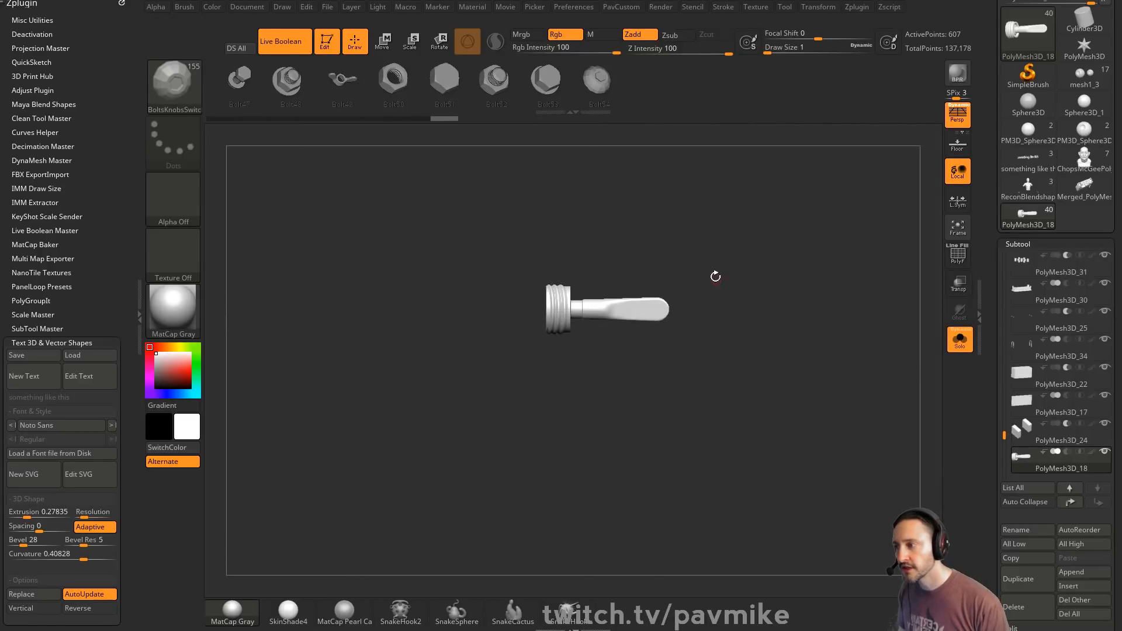
key(shift+f)
right_drag(797, 276, 426, 240)
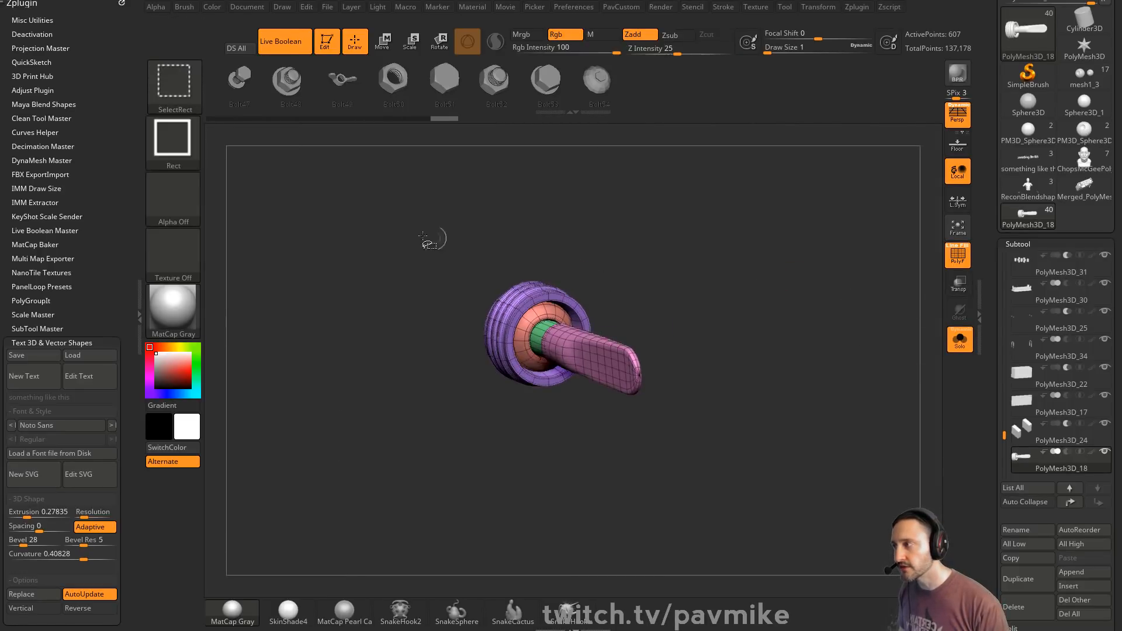
ctrl+shift+click(494, 290)
ctrl+shift+click(760, 316)
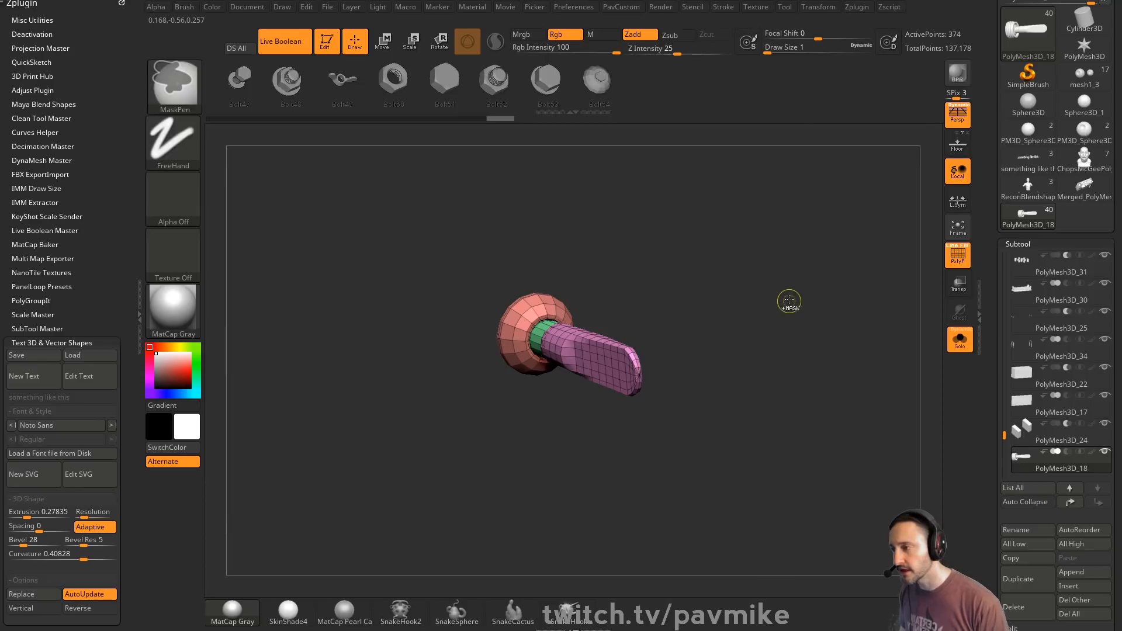
ctrl+alt+shift+click(523, 294)
ctrl+shift+click(782, 273)
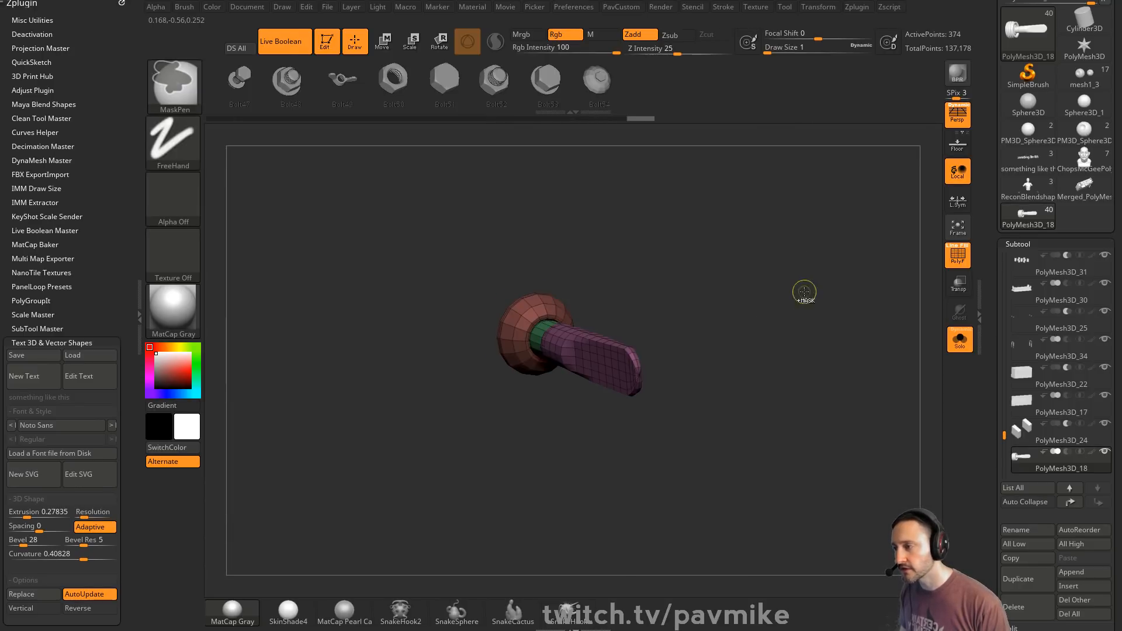
key(w)
mouse_move(745, 270)
mouse_down()
mouse_move(825, 263)
mouse_move(784, 269)
mouse_up()
drag(659, 353, 547, 353)
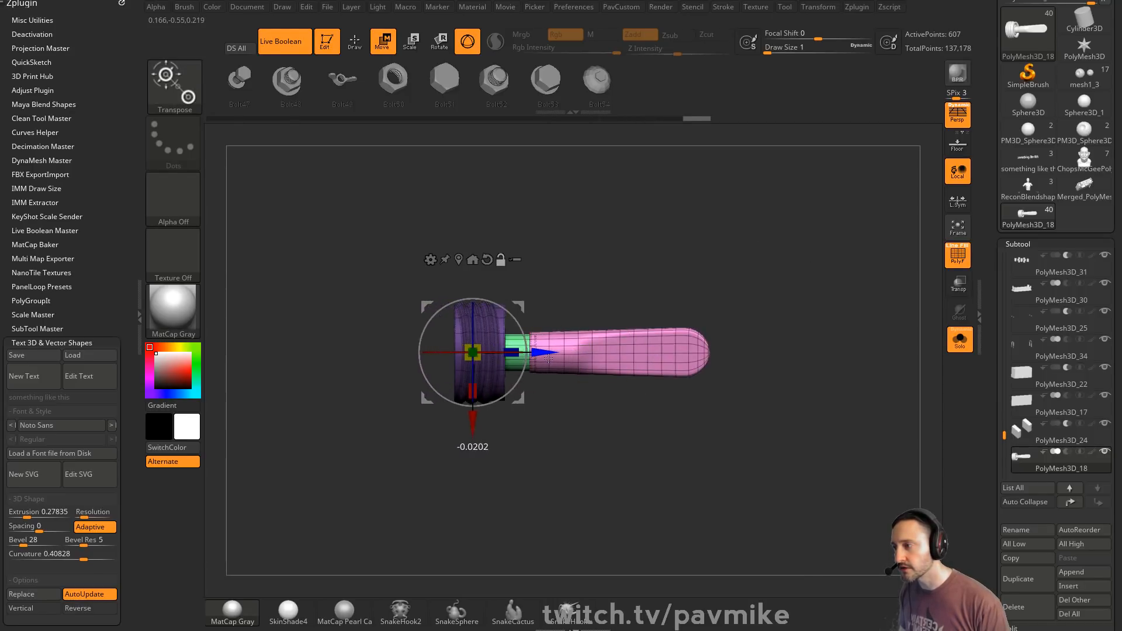
key(ctrl+z)
key(q)
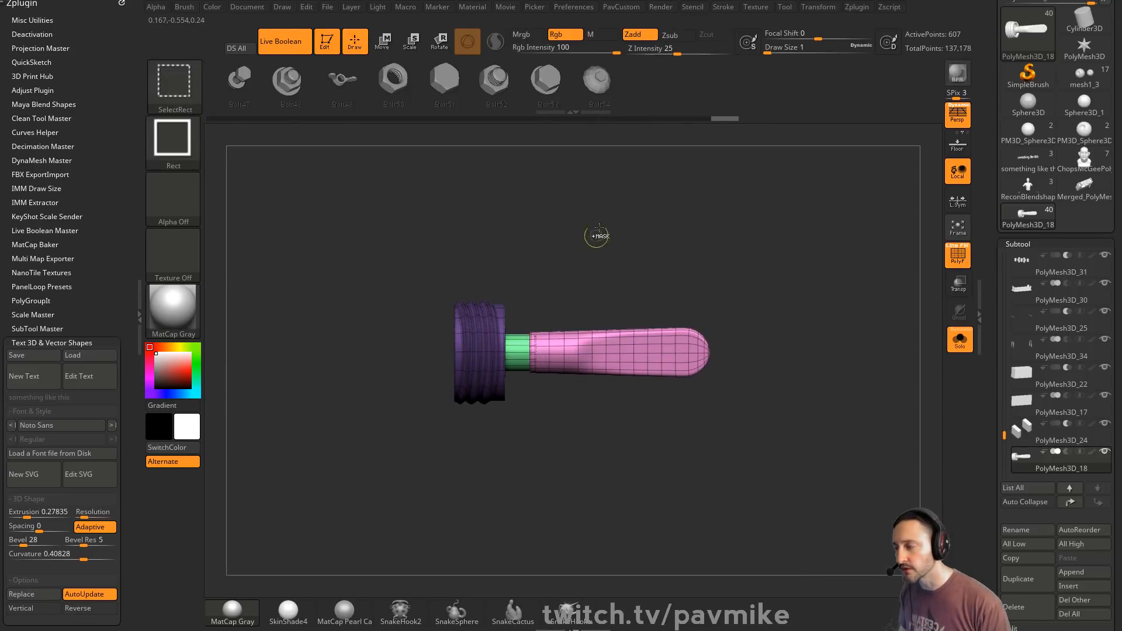
- Isolate the switch's ball joint polygroup, centre the gizmo on it, and show all parts of the switch again
drag(596, 235, 606, 275)
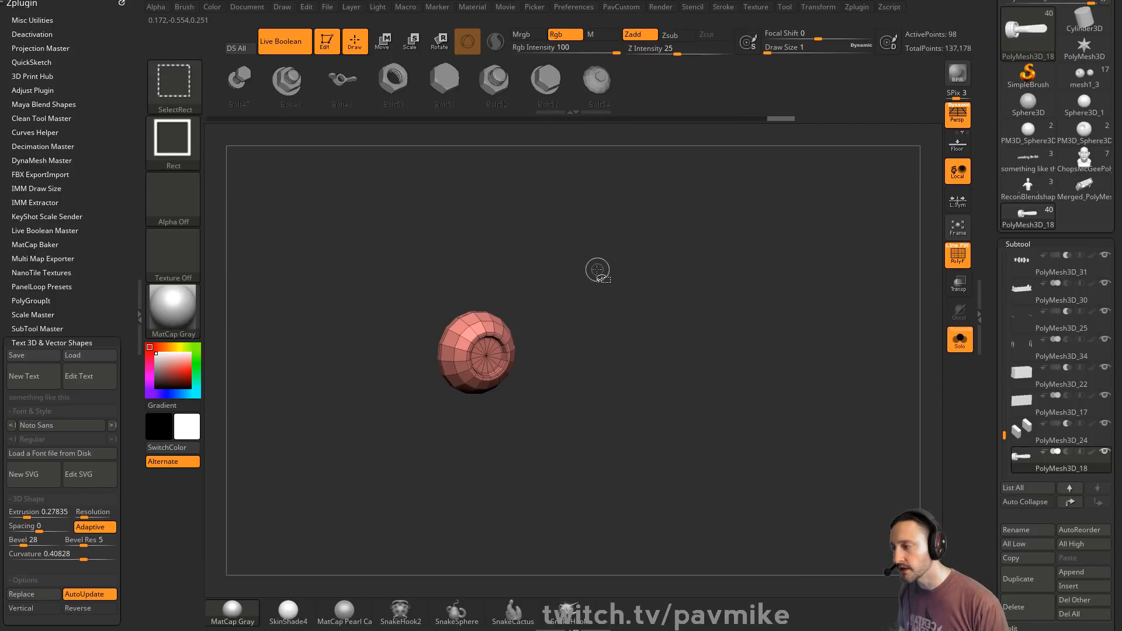
ctrl+shift+click(603, 290)
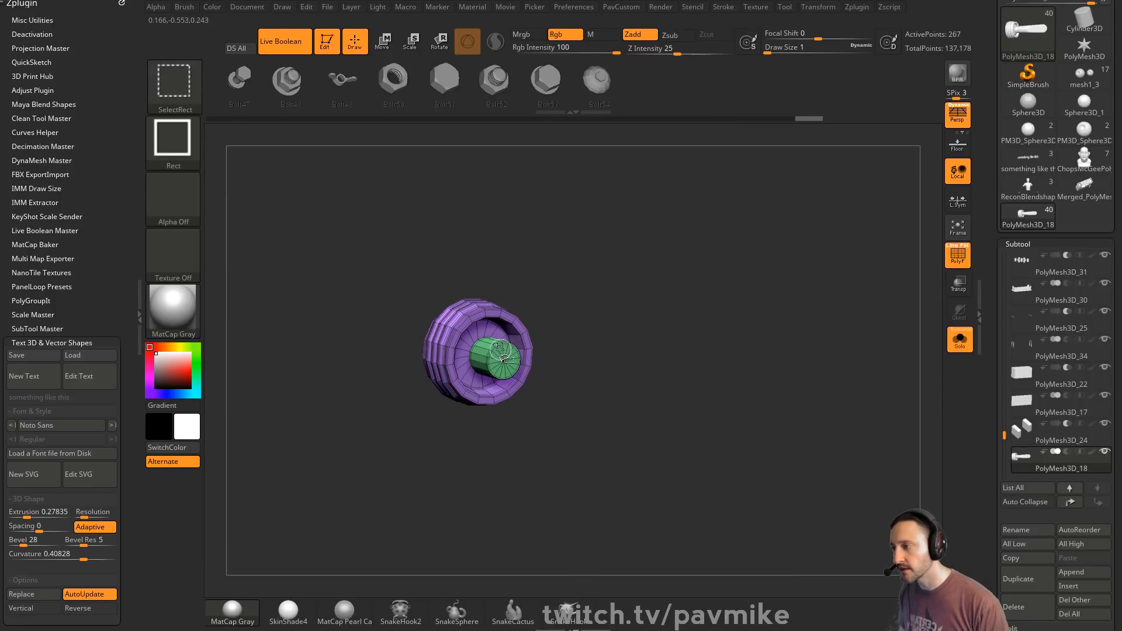
ctrl+shift+click(625, 272)
key(w)
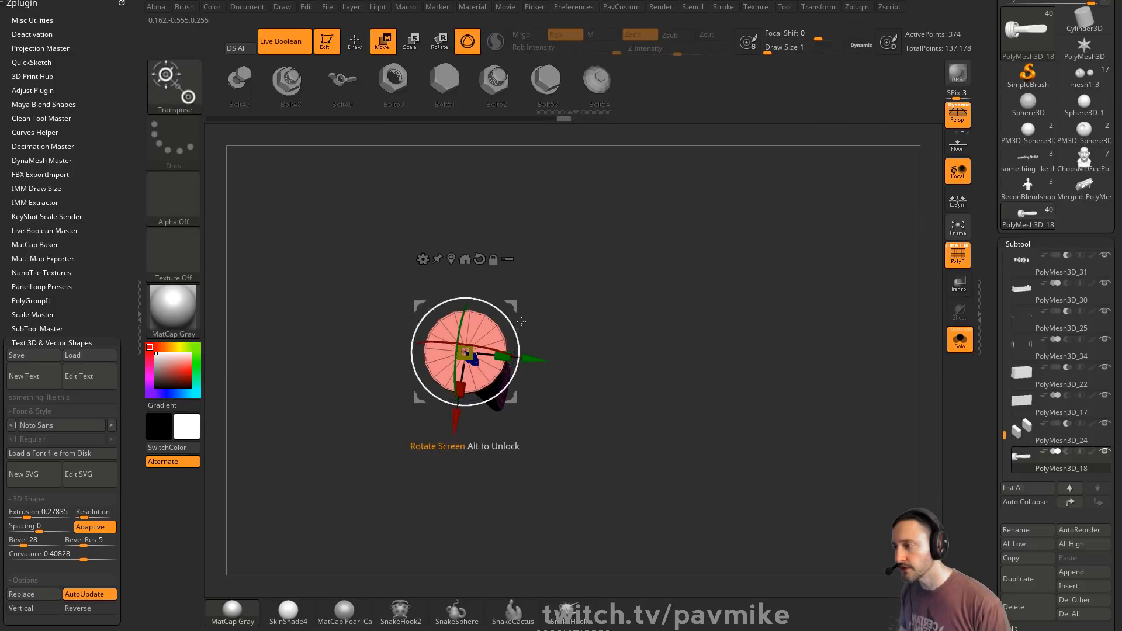
alt+drag(466, 352, 596, 265)
alt+click(466, 352)
ctrl+shift+click(714, 277)
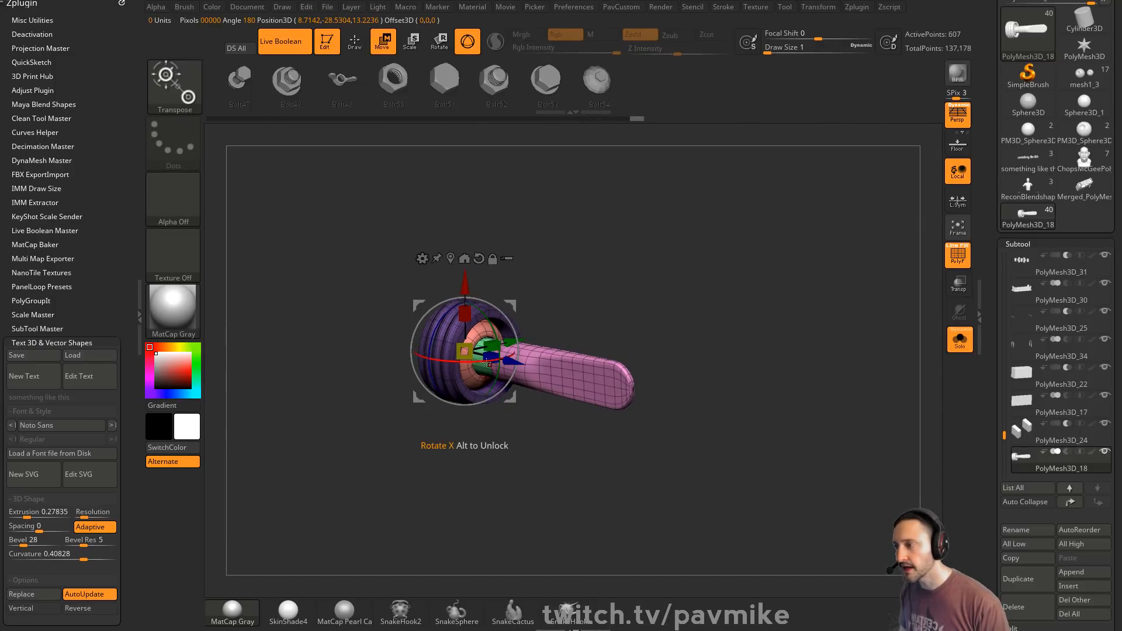
- Rotate the unmasked lever downward about its ball joint, and show the whole radio without the polyframe
drag(488, 365, 678, 263)
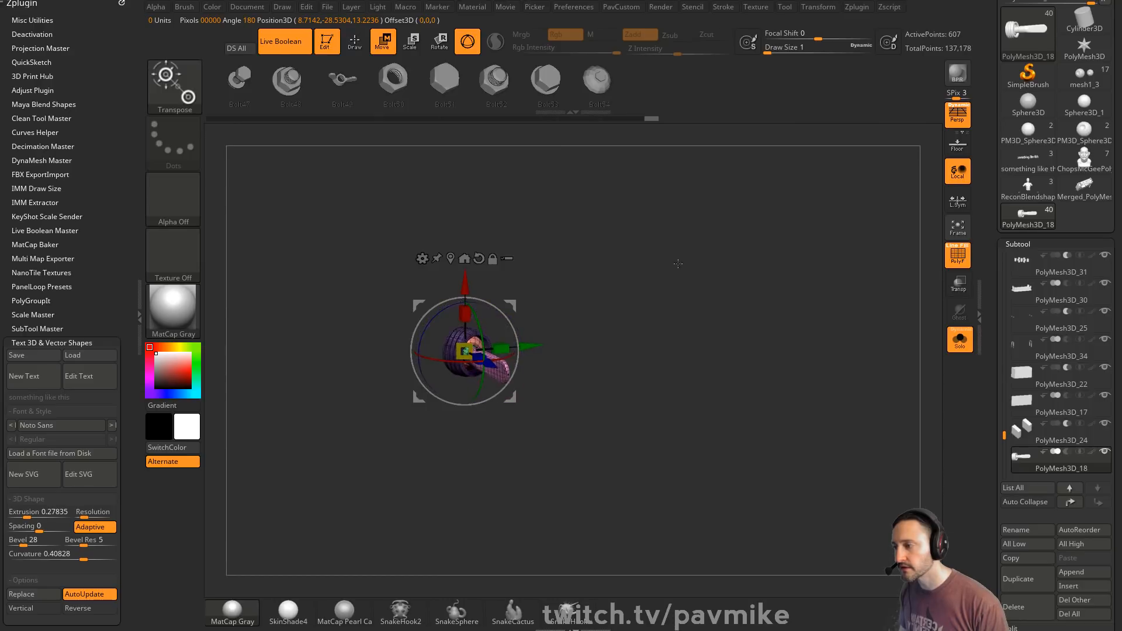
click(958, 338)
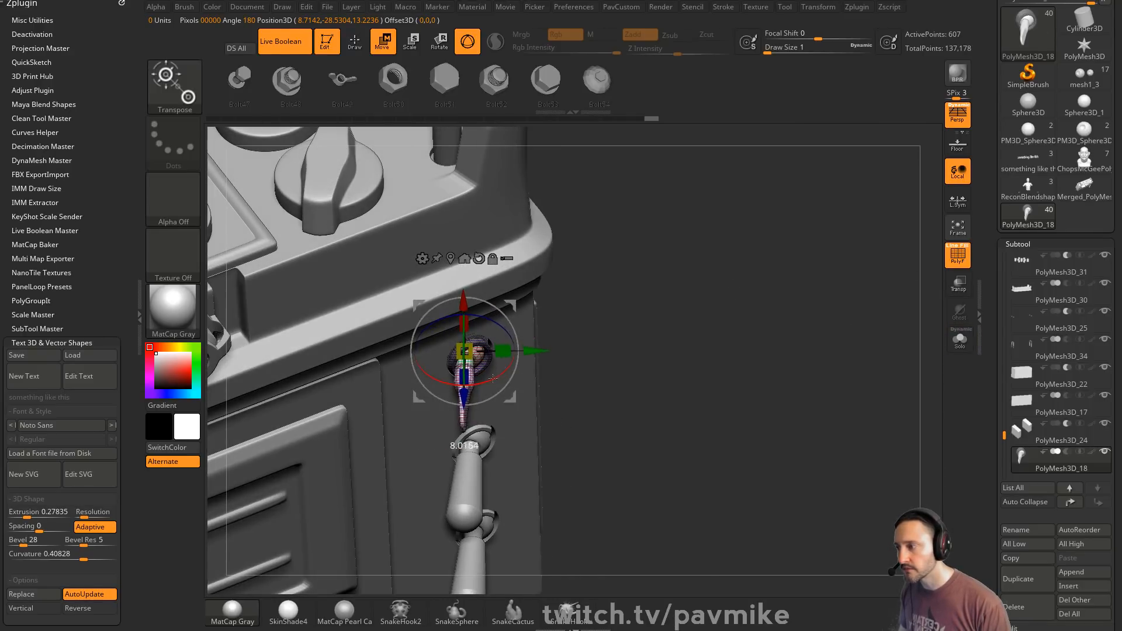
key(q)
key(f)
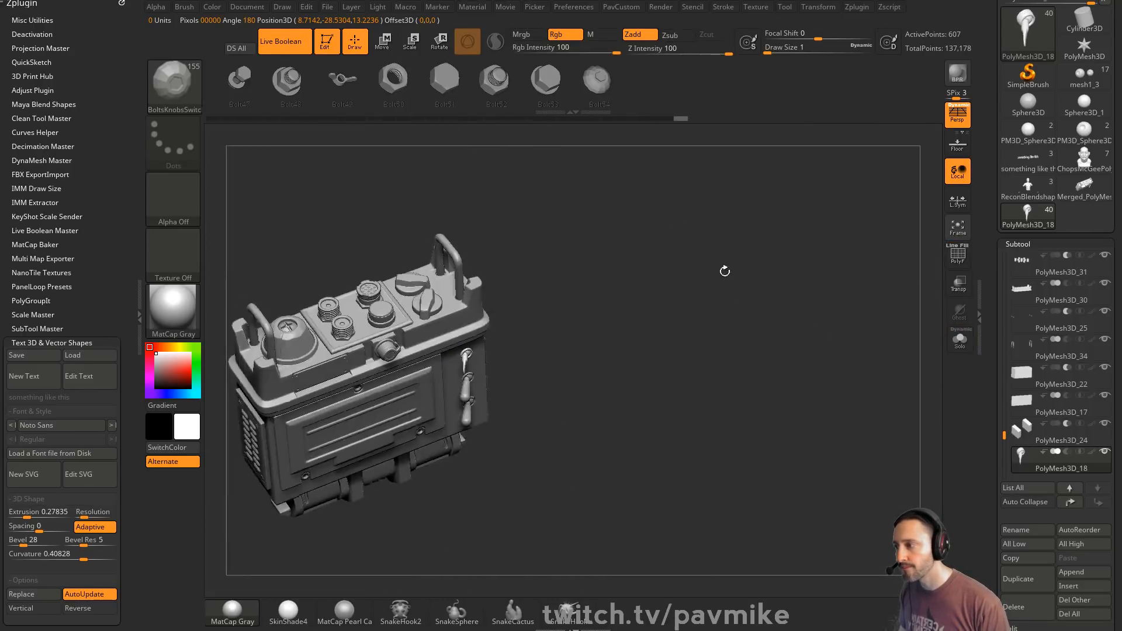
drag(723, 270, 878, 219)
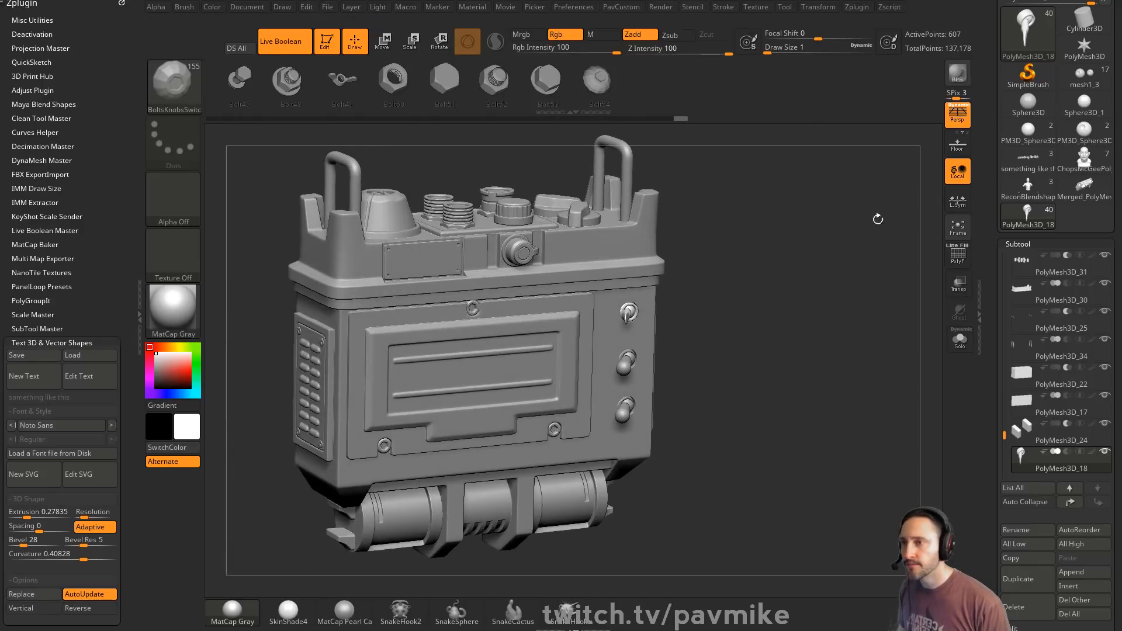
- Load the ButtPack003_Resized.ZTL tool from the Characters folder and view the whole model up close
scroll(991, 99, up, 3)
click(1024, 27)
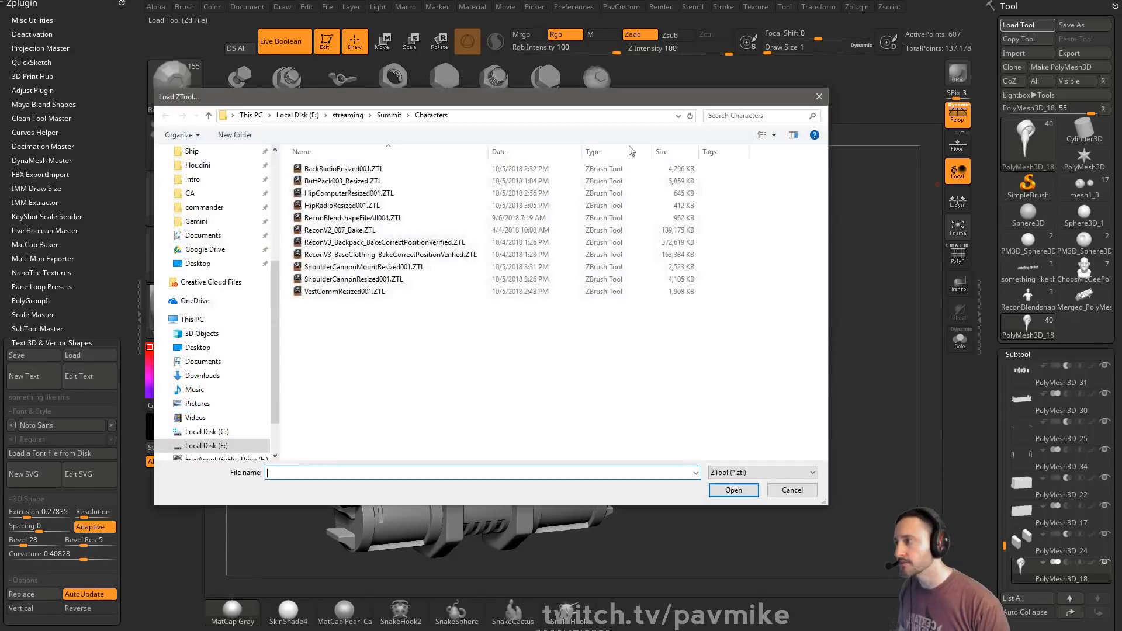
key(Escape)
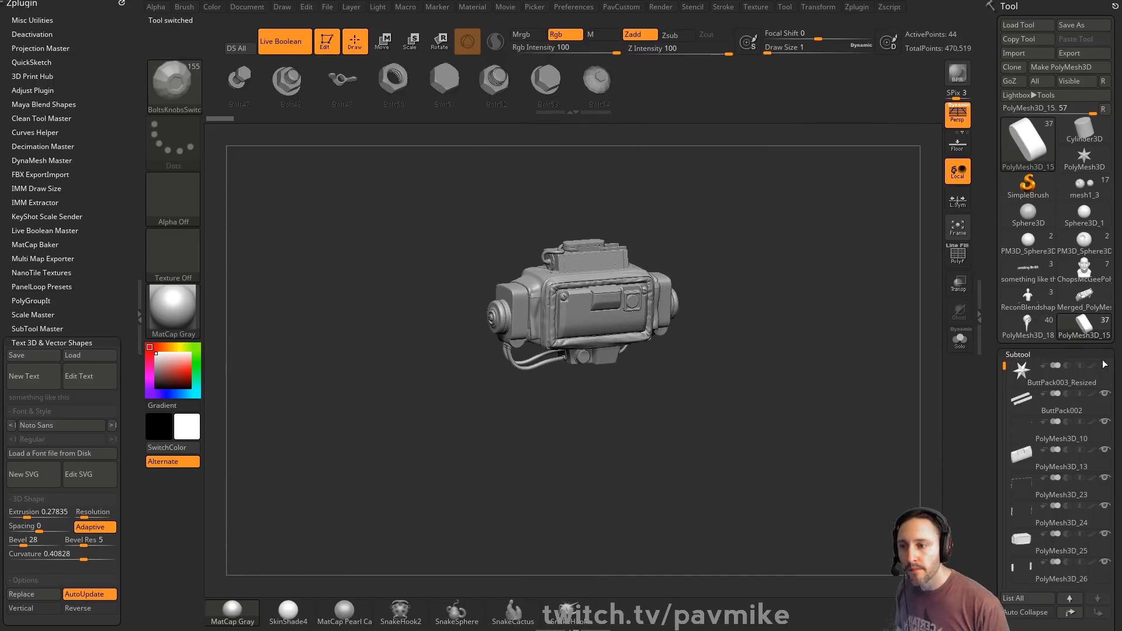
alt+drag(817, 288, 879, 381)
mouse_move(912, 134)
alt+mouse_down()
mouse_move(872, 246)
mouse_move(929, 245)
mouse_move(894, 257)
mouse_move(851, 237)
mouse_move(879, 225)
mouse_move(873, 219)
alt+mouse_up()
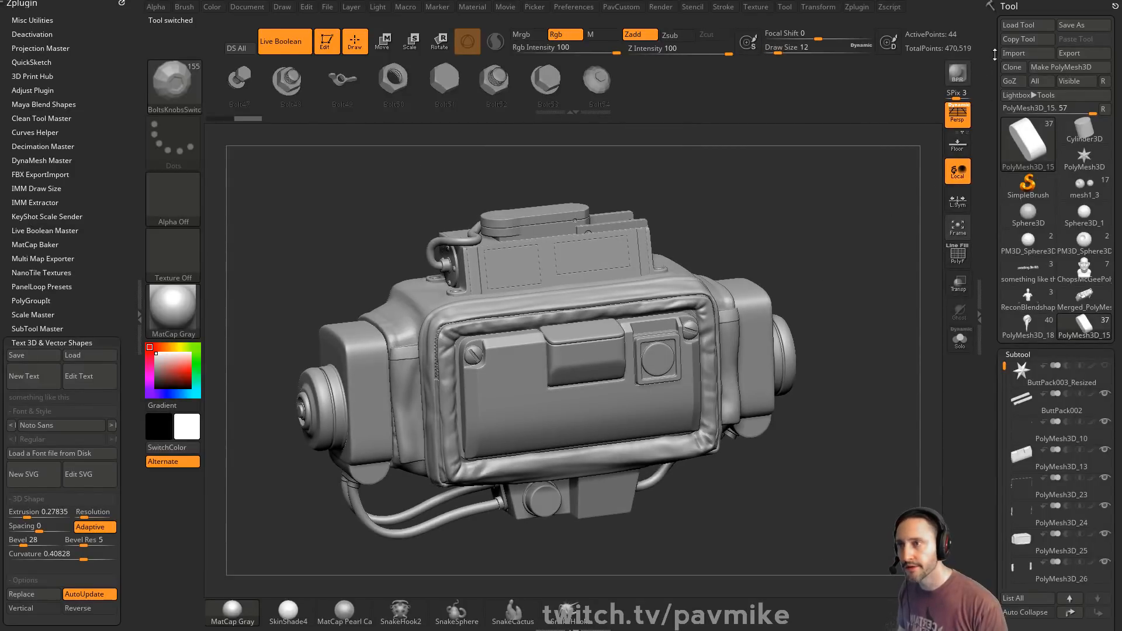
- Load the ShoulderCannonResized001.ZTL tool from the Characters folder
click(1018, 24)
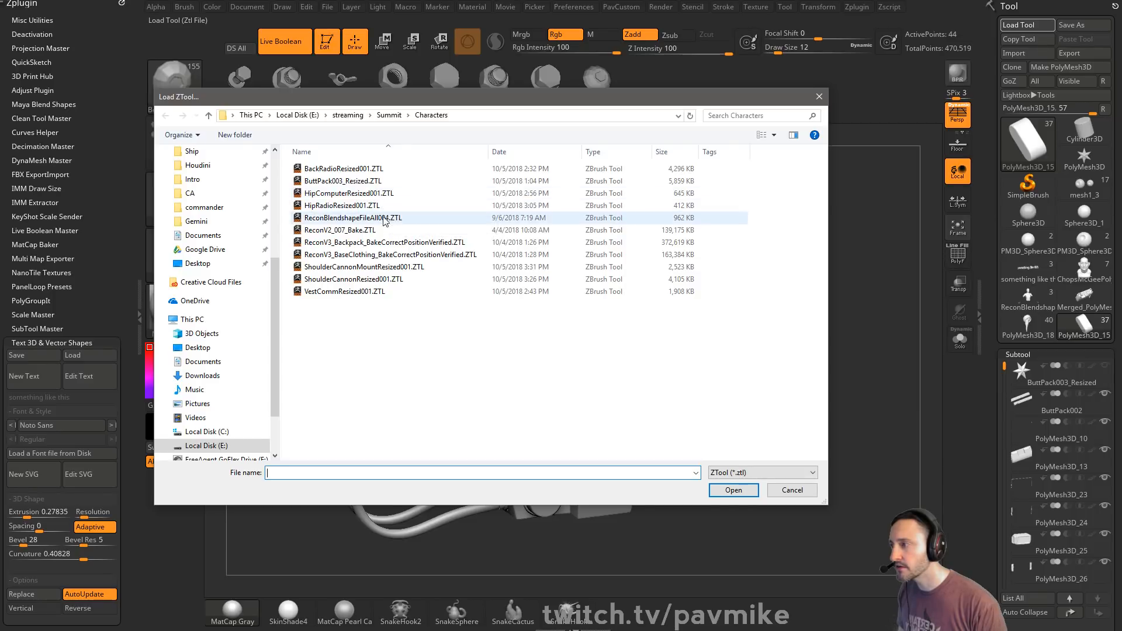
double_click(380, 281)
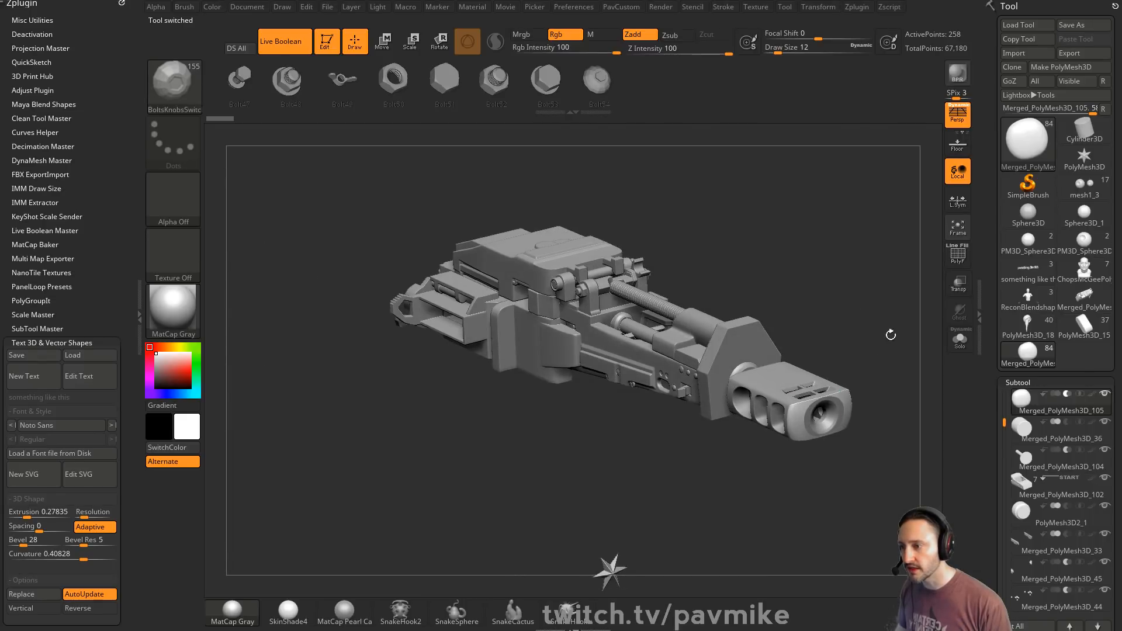
drag(890, 335, 852, 375)
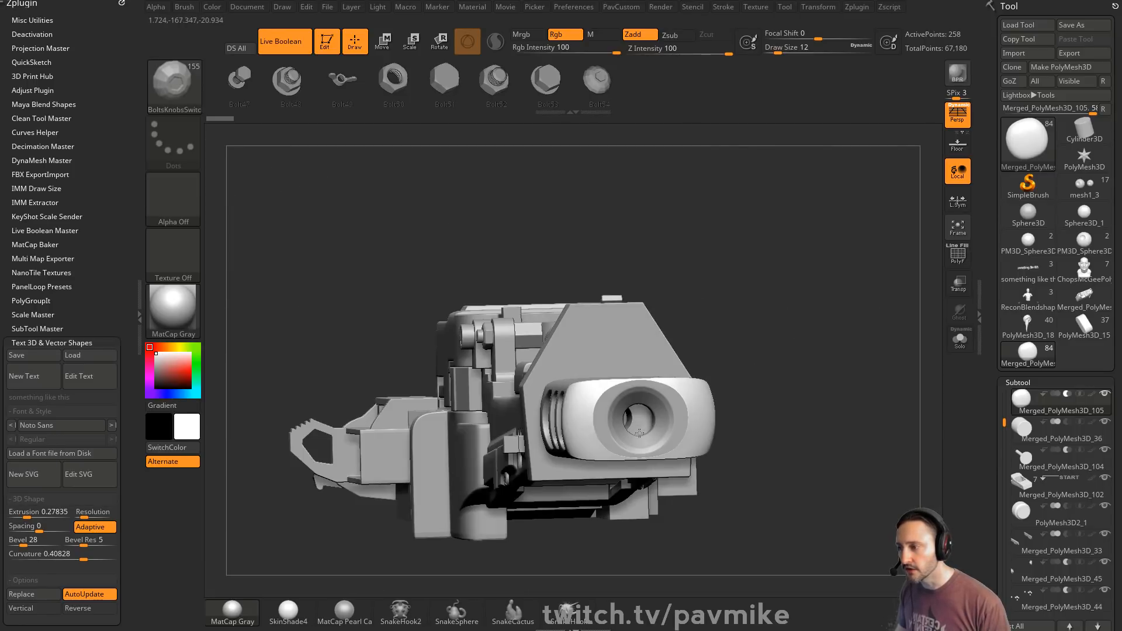
- Examine the rounded Boolean shape at the cannon's muzzle with the polyframe on, and hide the polyframe again
click(965, 266)
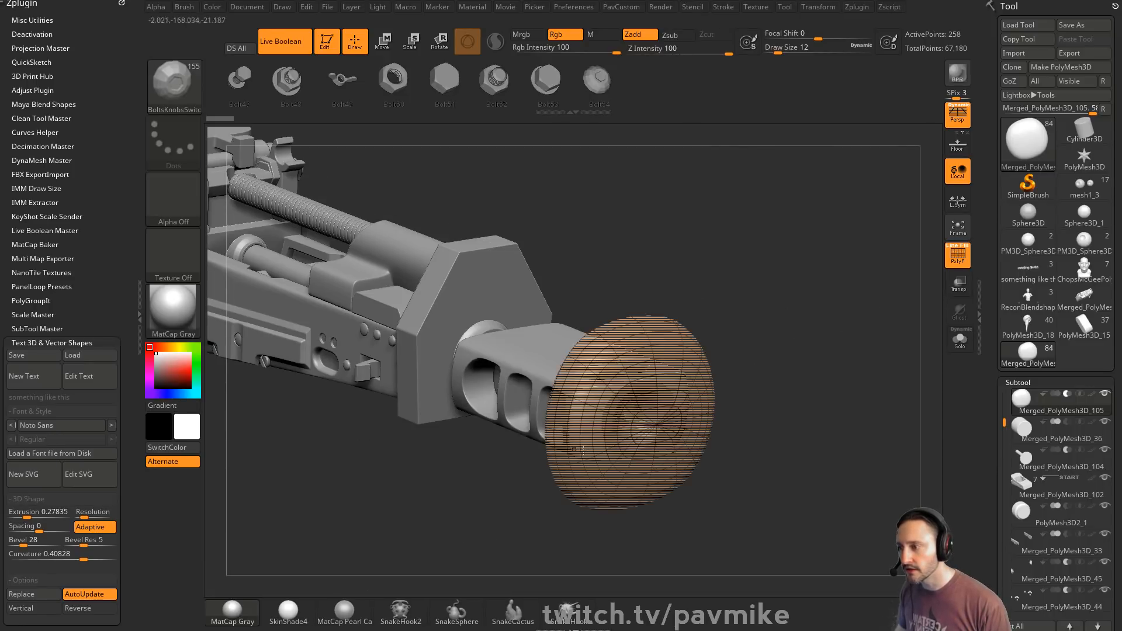
click(957, 262)
mouse_move(658, 170)
mouse_down()
mouse_move(826, 201)
mouse_move(585, 202)
mouse_move(796, 308)
mouse_up()
- Set the draw size to 177 and switch to the Standard brush
key(s)
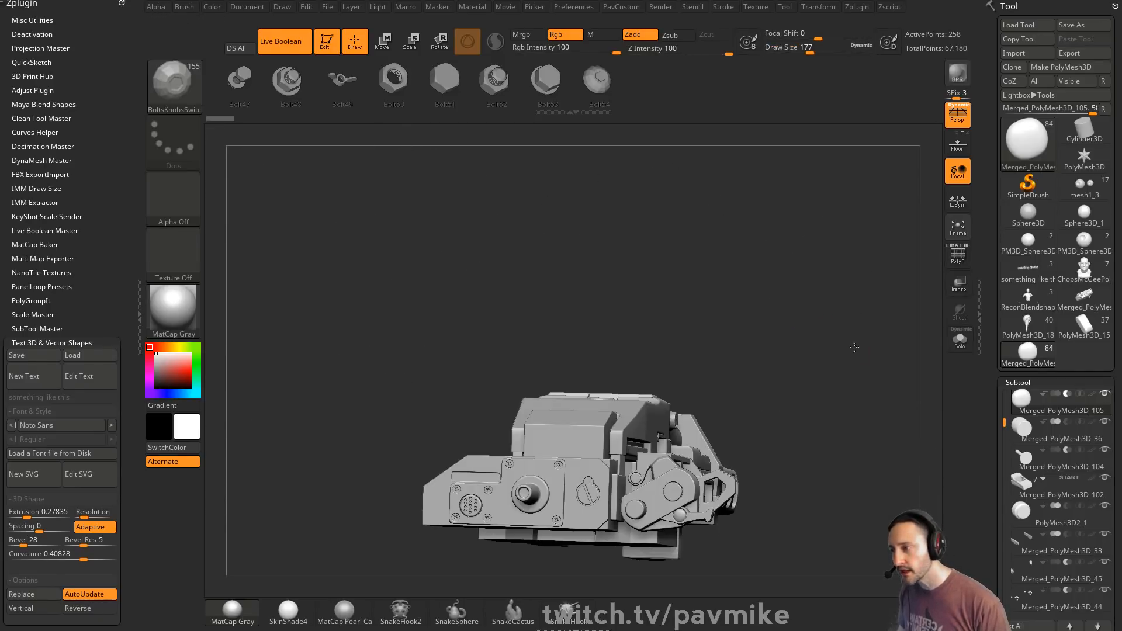
mouse_move(854, 345)
mouse_down()
mouse_move(791, 241)
mouse_move(757, 207)
mouse_move(706, 225)
mouse_move(534, 347)
mouse_up()
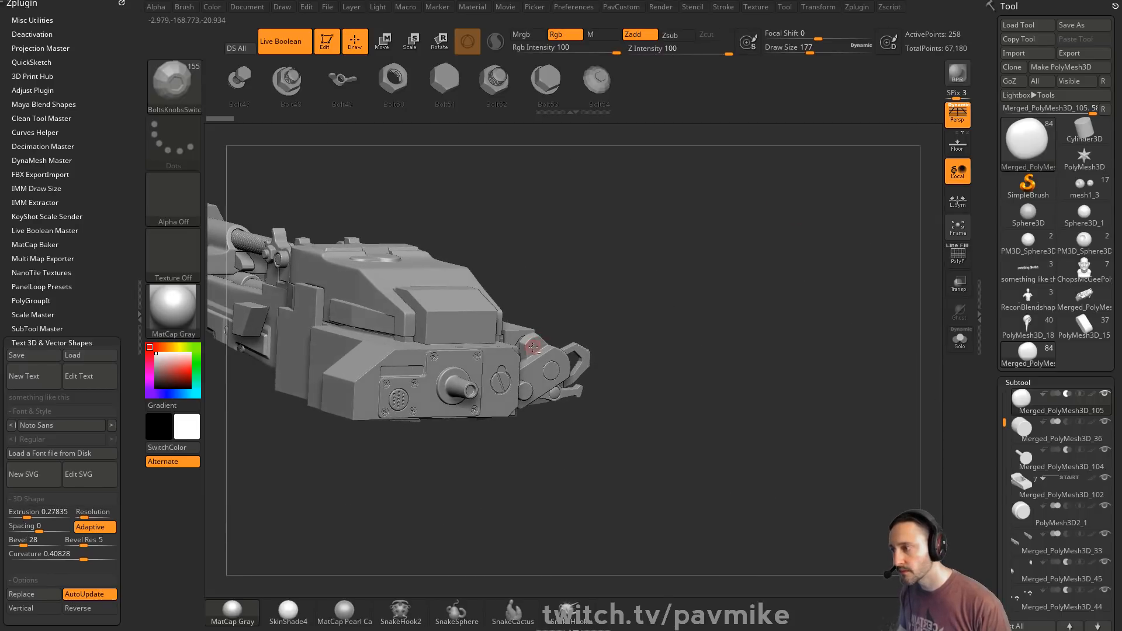
key(b)
key(s)
key(t)
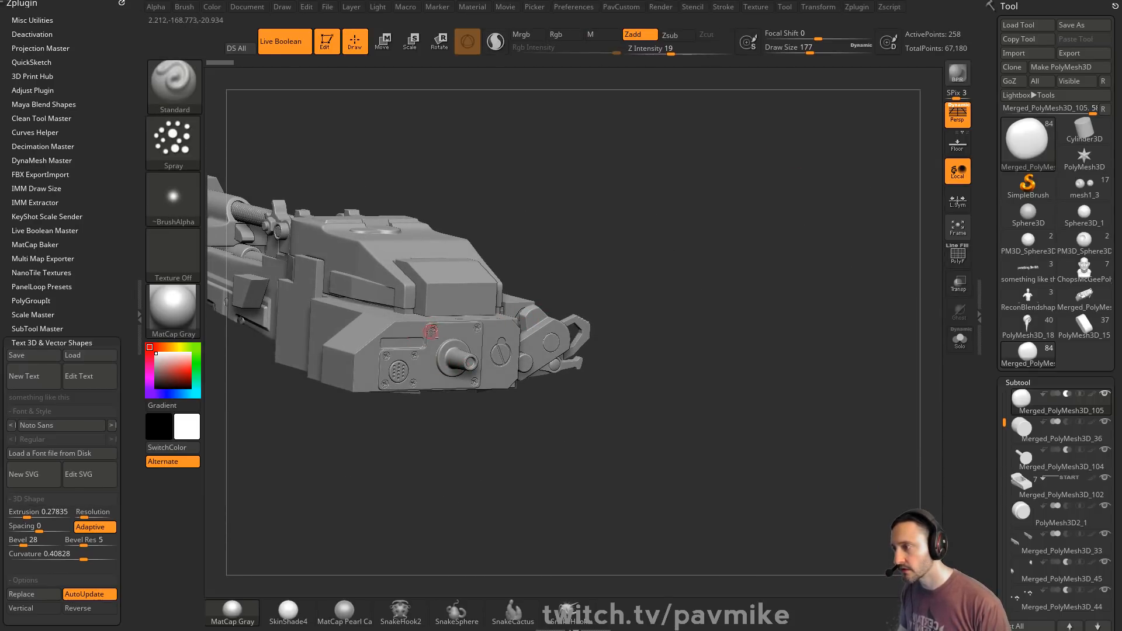
- Examine the polygroups and topology of the cannon's rear housing subtools with Live Boolean off and the polyframe on
alt+click(431, 331)
alt+drag(665, 248, 735, 228)
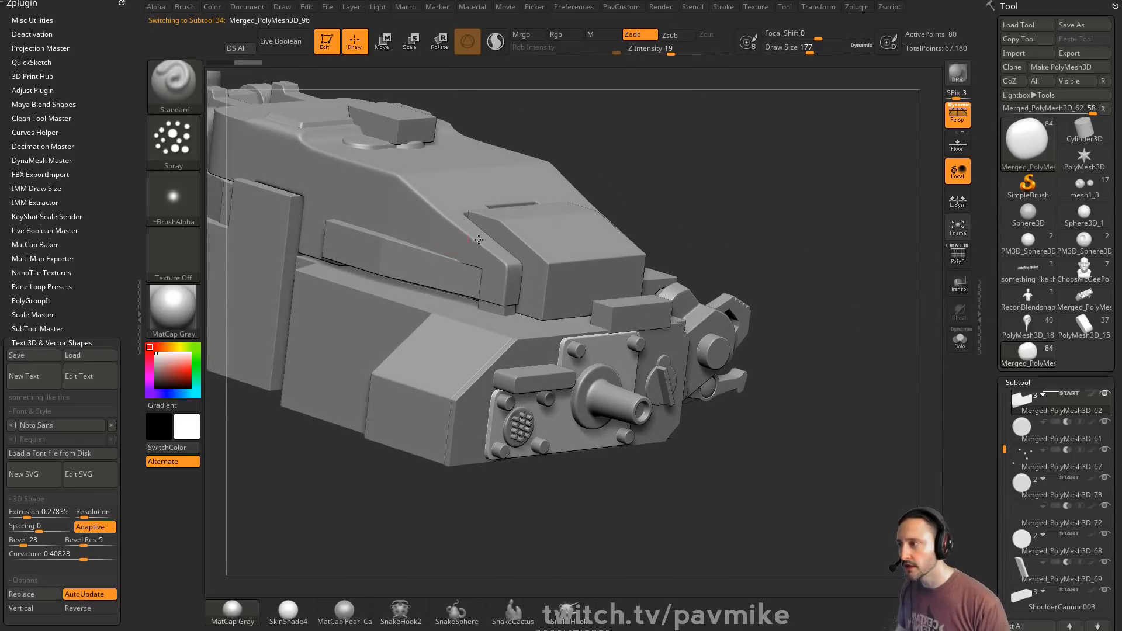
click(957, 255)
drag(815, 251, 405, 303)
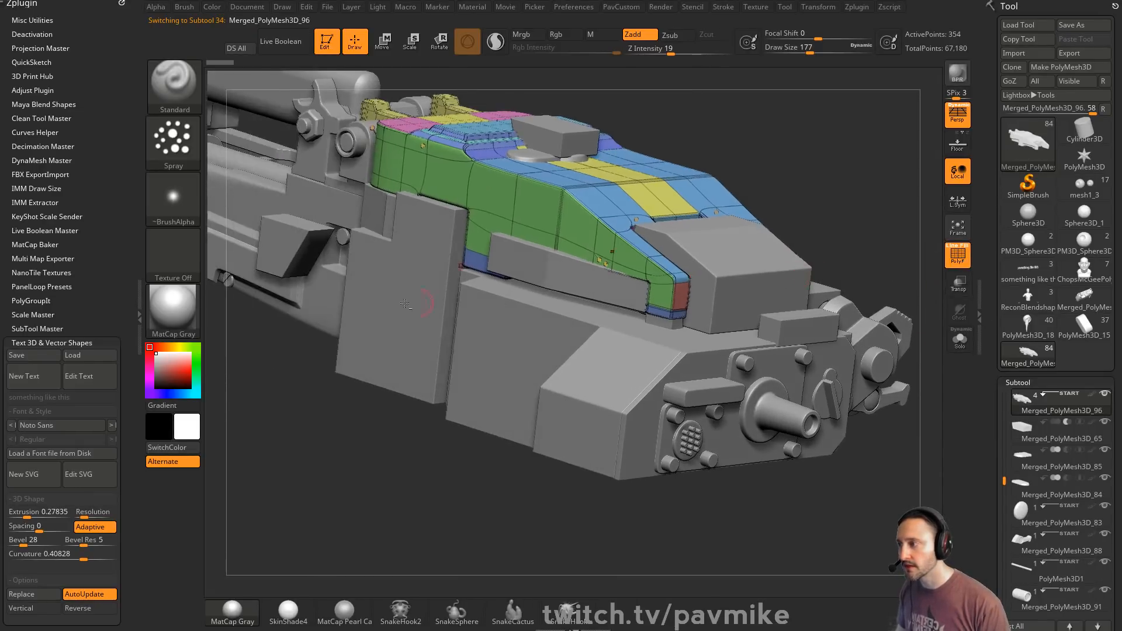
alt+click(459, 291)
alt+drag(827, 170, 919, 277)
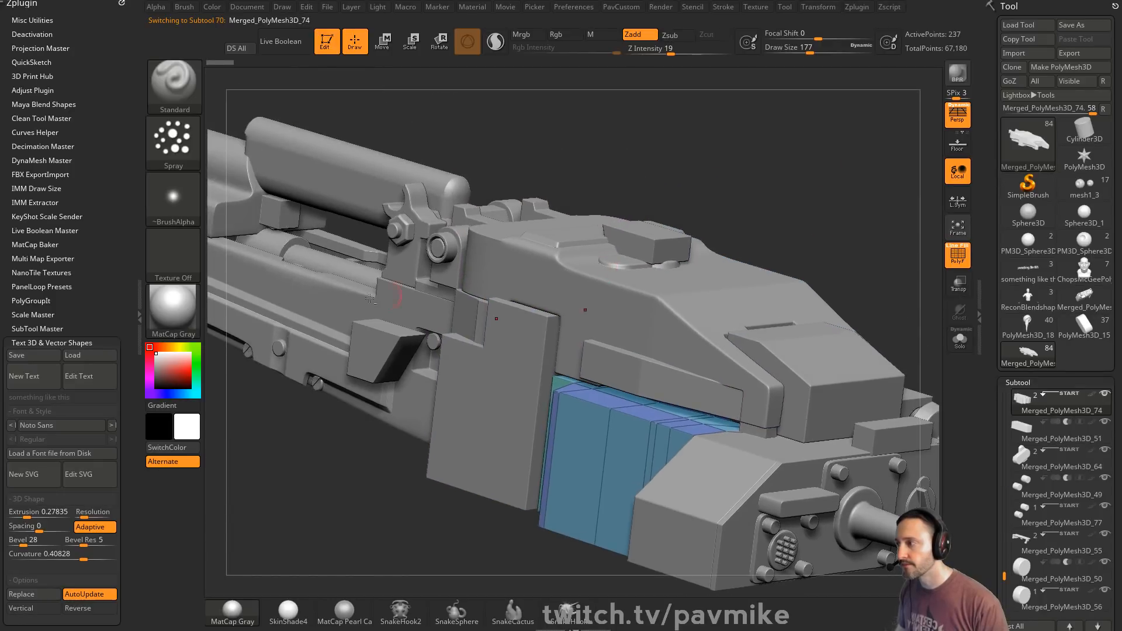
- Examine the polygroups of the cannon's long barrel subtool, then hide the polyframe and turn Live Boolean back on to view the whole cannon
alt+click(429, 315)
key(b)
key(b)
key(b)
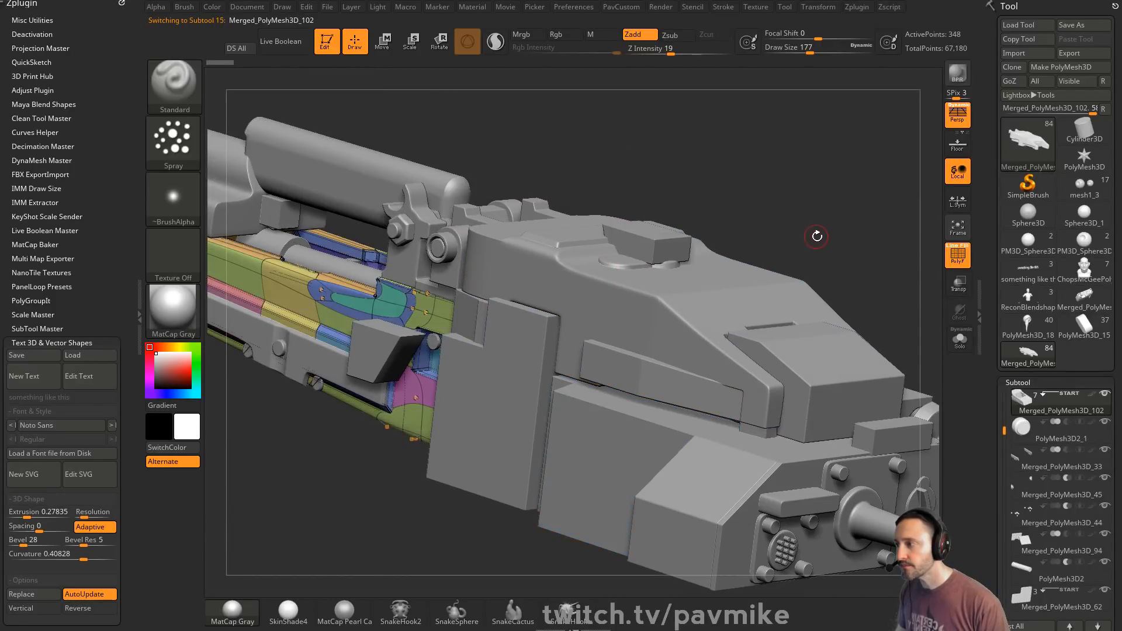
click(958, 255)
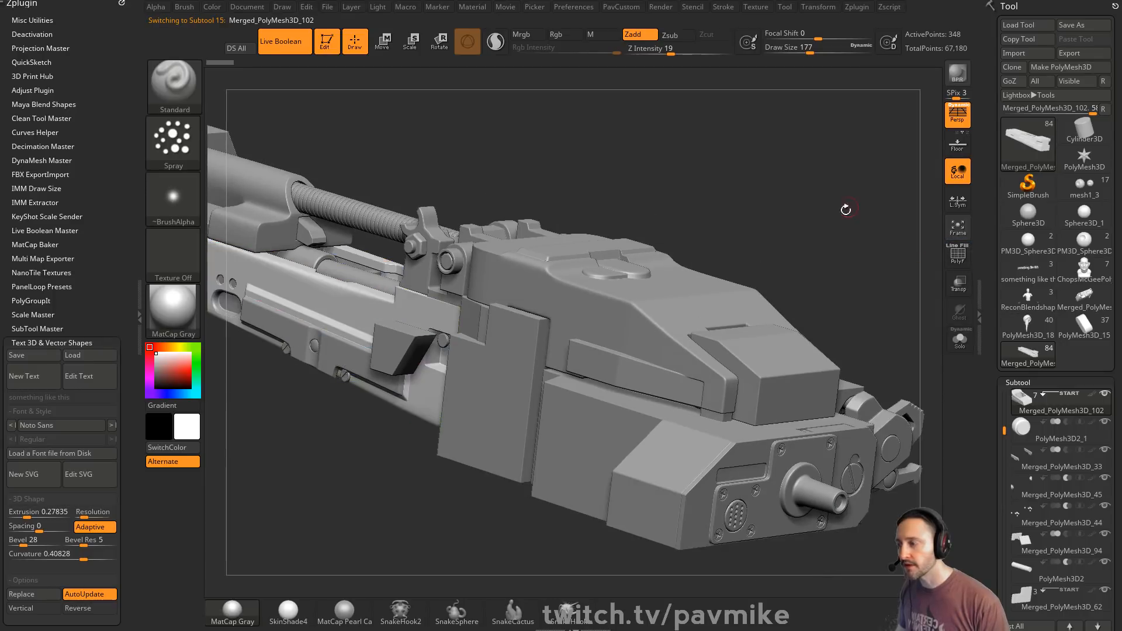
alt+drag(846, 210, 787, 214)
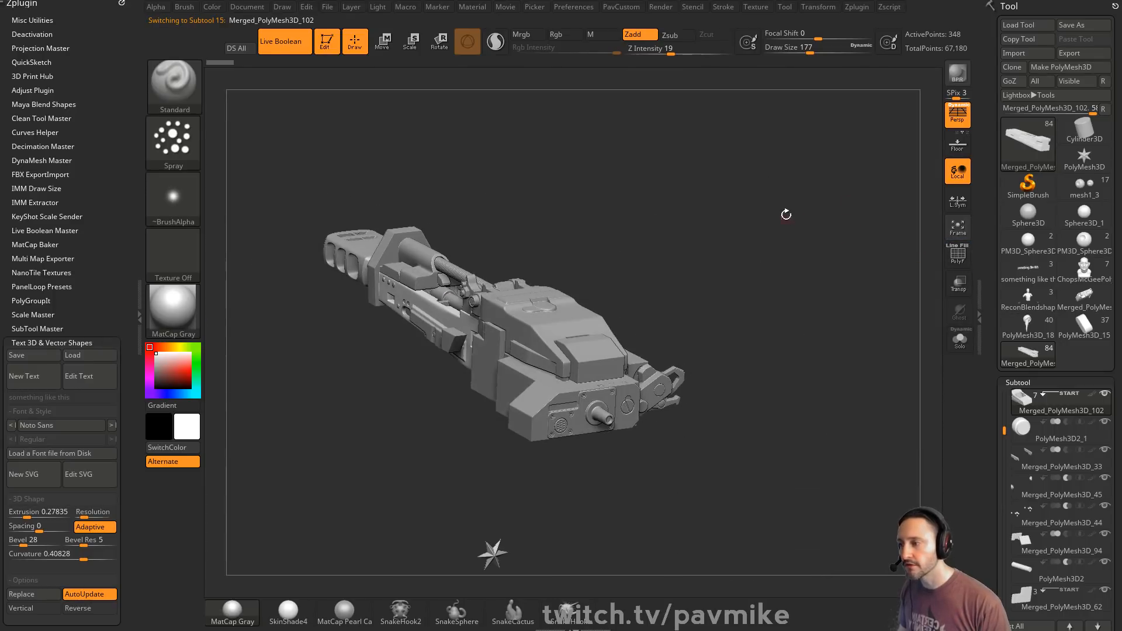
- Load the ShoulderCannonMountResized001.ZTL tool from the Characters folder and make the mount's head subtool Merged_PolyMesh3D_57 active
click(1021, 25)
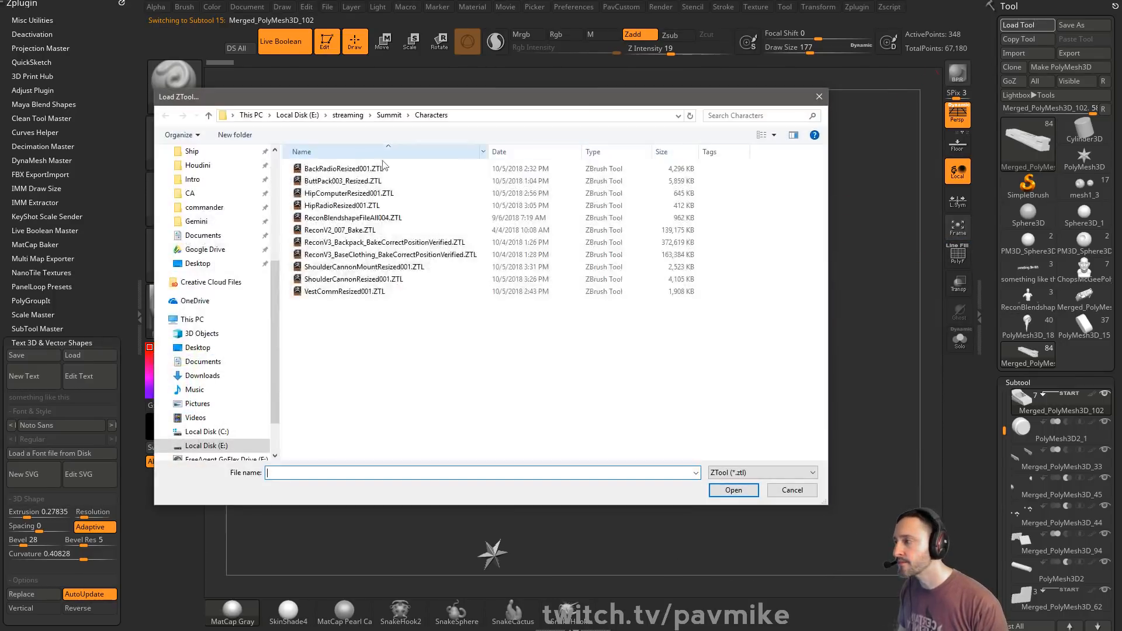
double_click(350, 280)
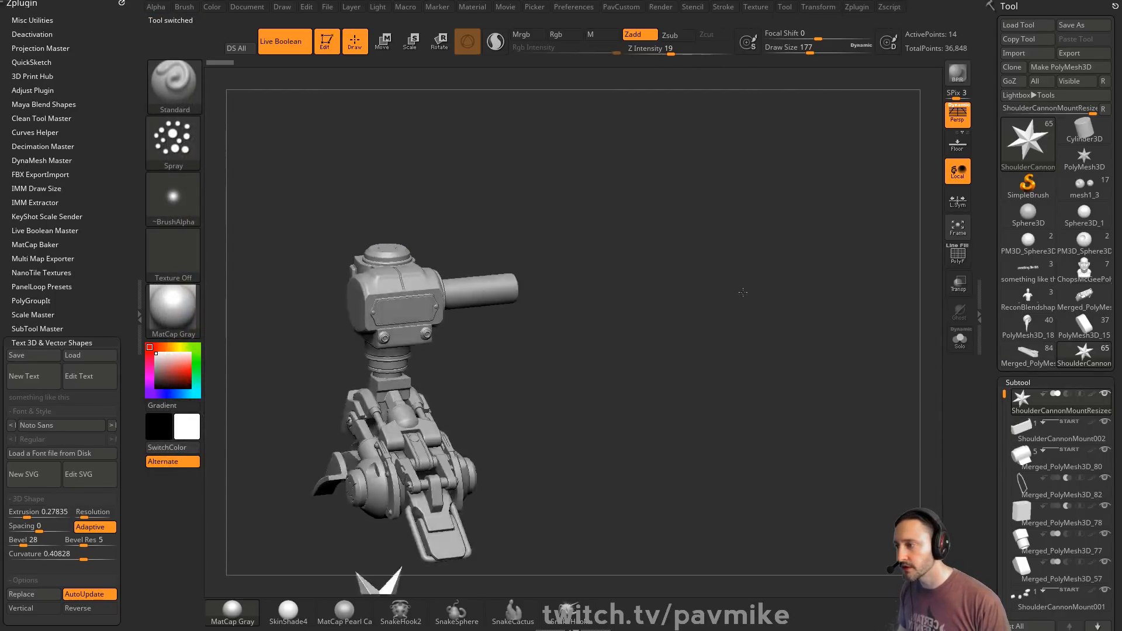
drag(699, 277, 782, 242)
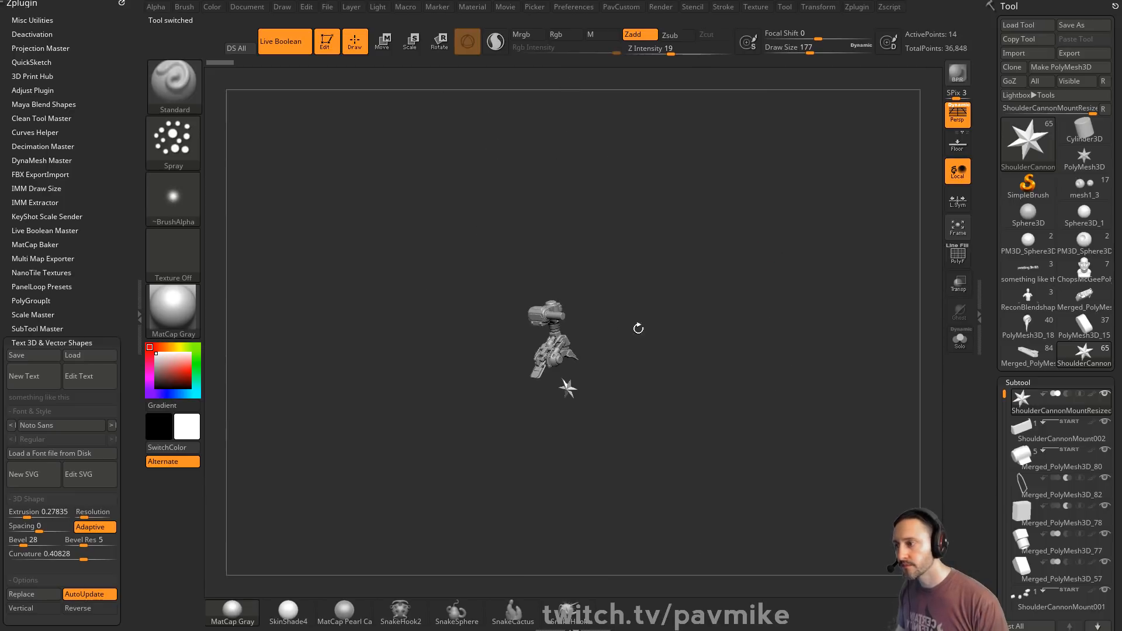
alt+click(561, 319)
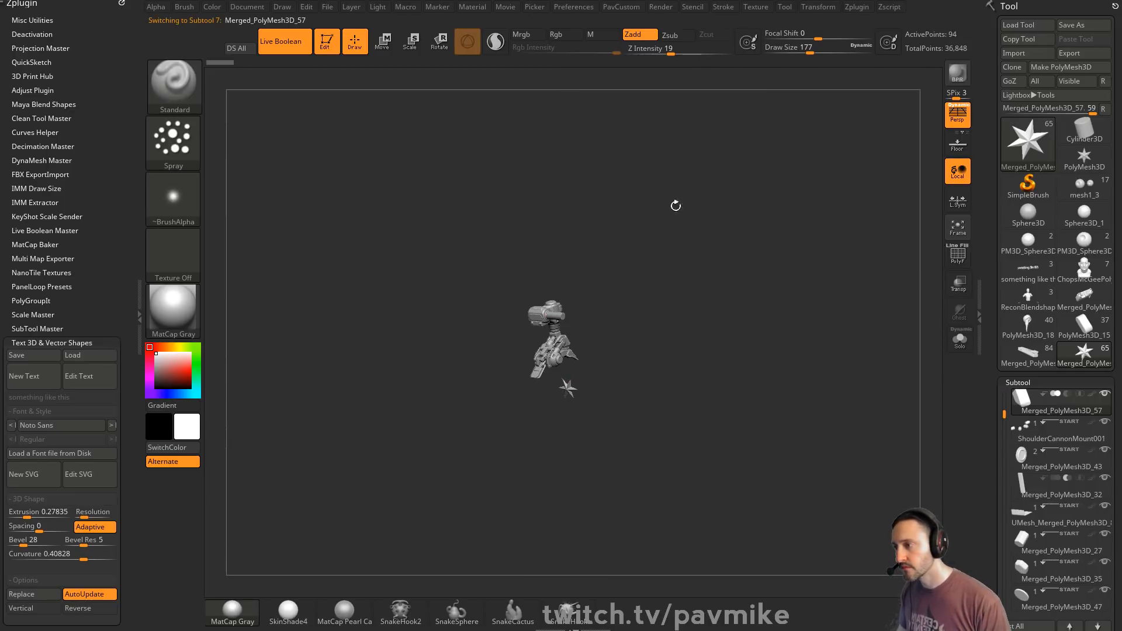
- Compare the mount's head and barrel with Live Boolean off and on to examine the subtractive shapes
drag(675, 206, 891, 247)
key(ctrl+shift+b)
key(ctrl+shift+b)
key(shift+f)
key(shift+f)
key(ctrl+shift+b)
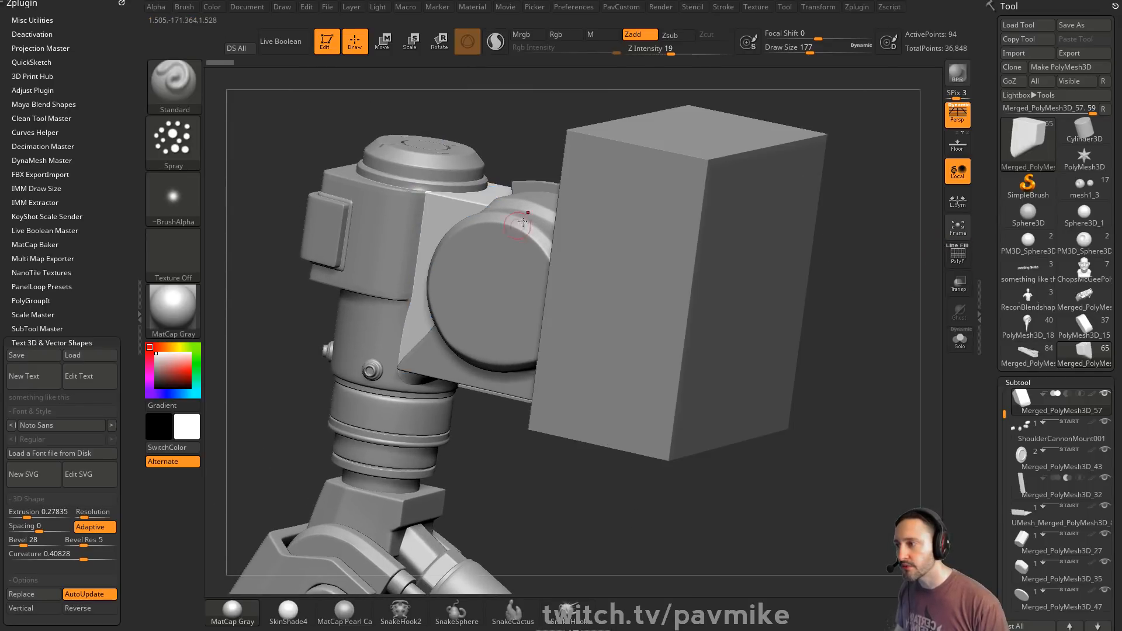
key(ctrl+shift+b)
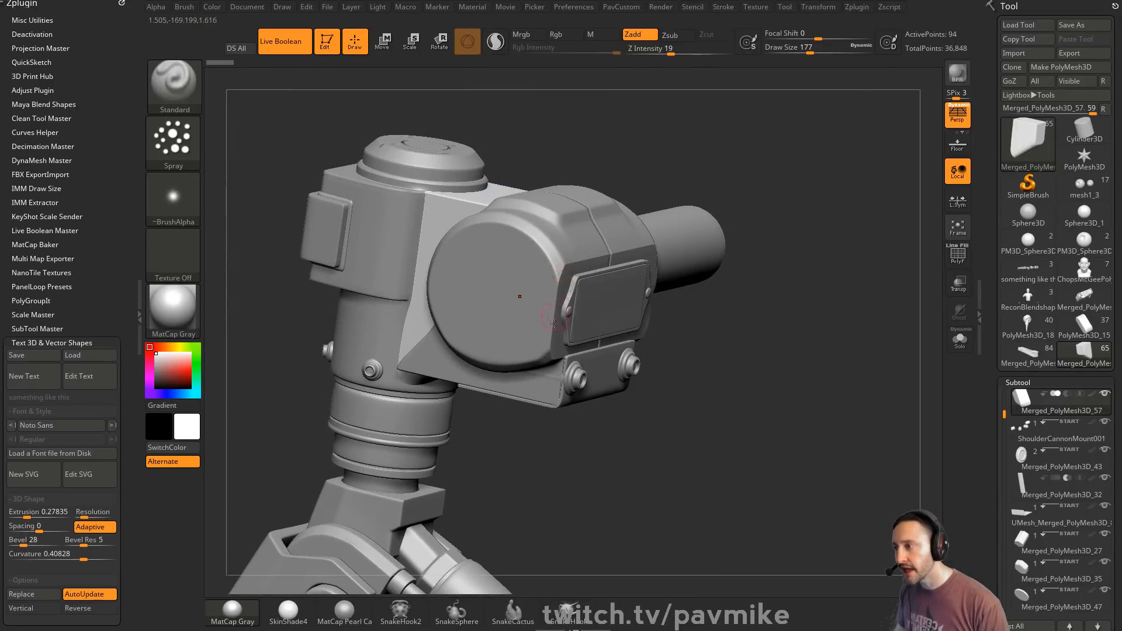
right_drag(553, 323, 442, 258)
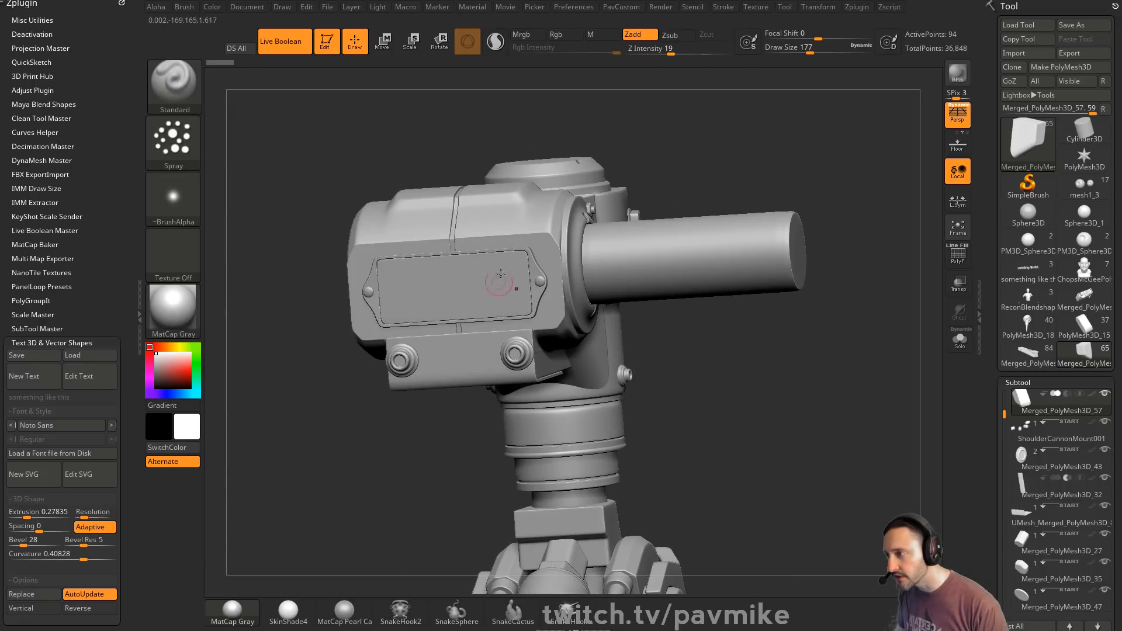
mouse_move(795, 151)
right_down()
mouse_move(861, 202)
mouse_move(784, 166)
mouse_move(788, 147)
mouse_move(842, 170)
mouse_move(852, 288)
mouse_move(469, 185)
right_up()
key(ctrl+shift+b)
key(ctrl+shift+b)
- Set the draw size to 187 with the whole shoulder cannon mount in view
key(s)
click(844, 196)
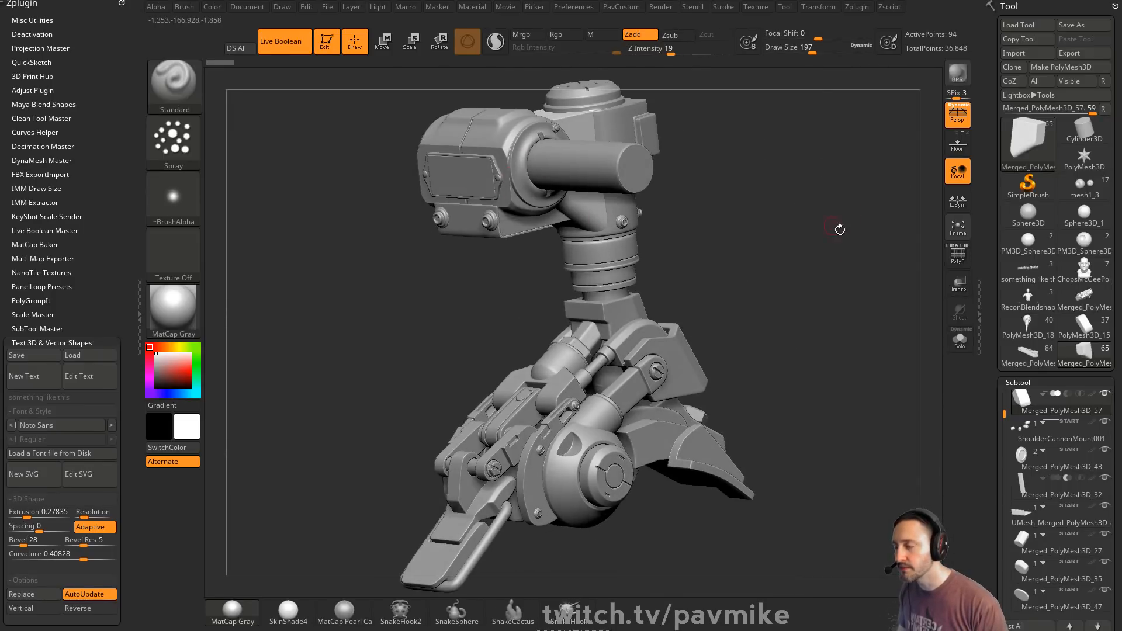
mouse_move(840, 230)
right_down()
mouse_move(812, 246)
mouse_move(797, 240)
mouse_move(870, 234)
mouse_move(798, 249)
mouse_move(856, 265)
mouse_move(905, 242)
right_up()
key(s)
click(812, 245)
- Merge all visible subtools of the shoulder cannon mount into a new tool and switch to that merged tool
drag(988, 324, 992, 193)
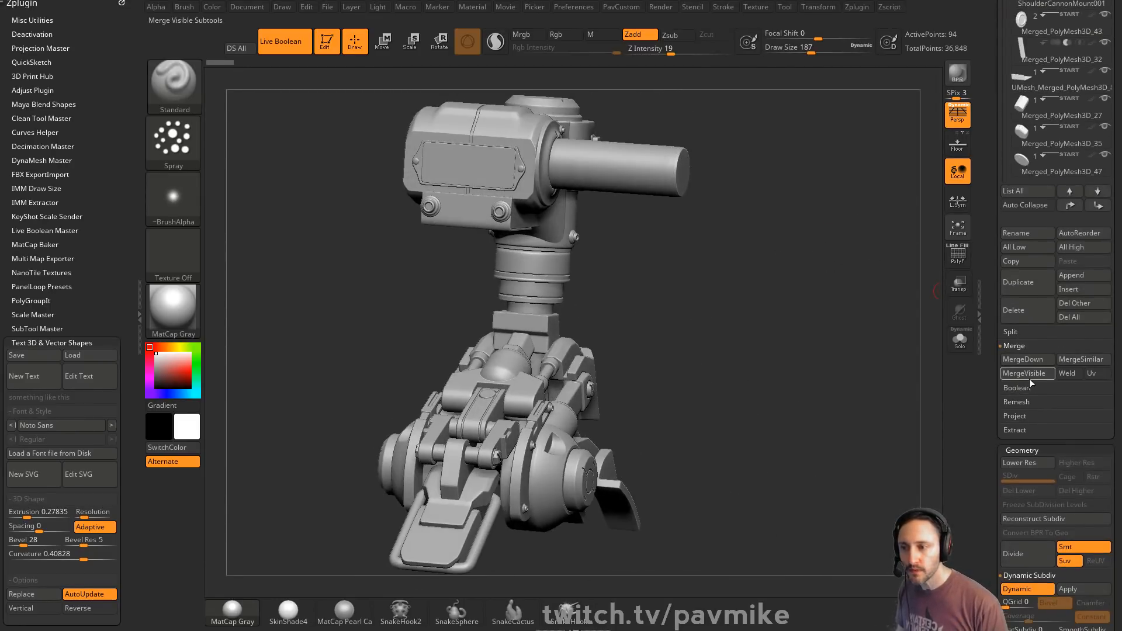
drag(1001, 389, 1002, 473)
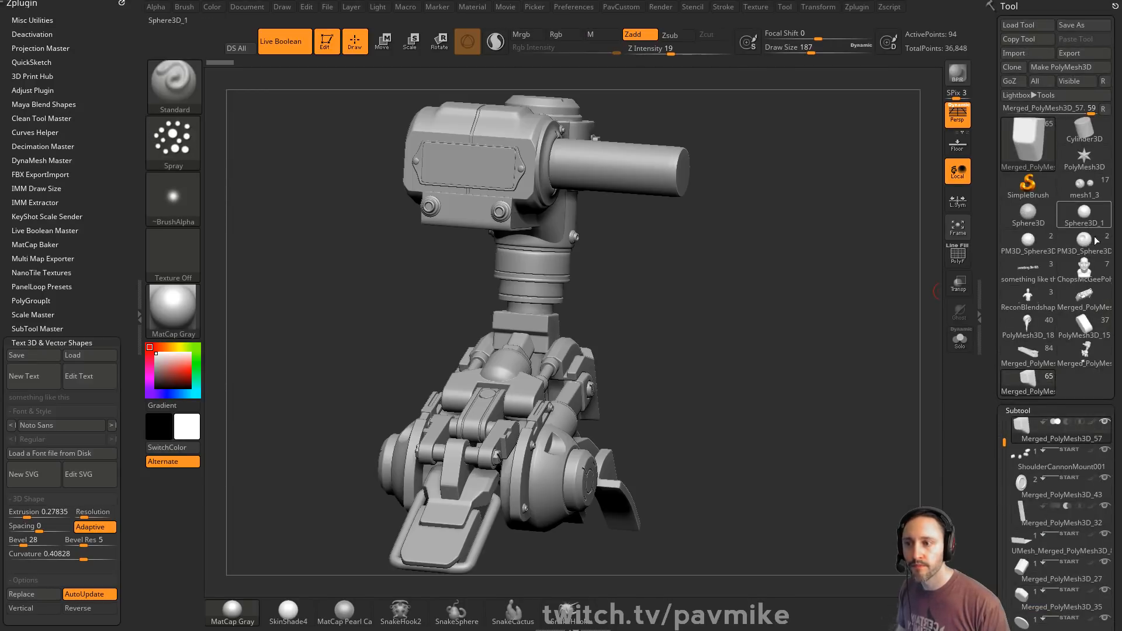
click(1085, 354)
- Examine the merged mount's polygroups and topology with the polyframe on, and hide the polyframe again
click(962, 257)
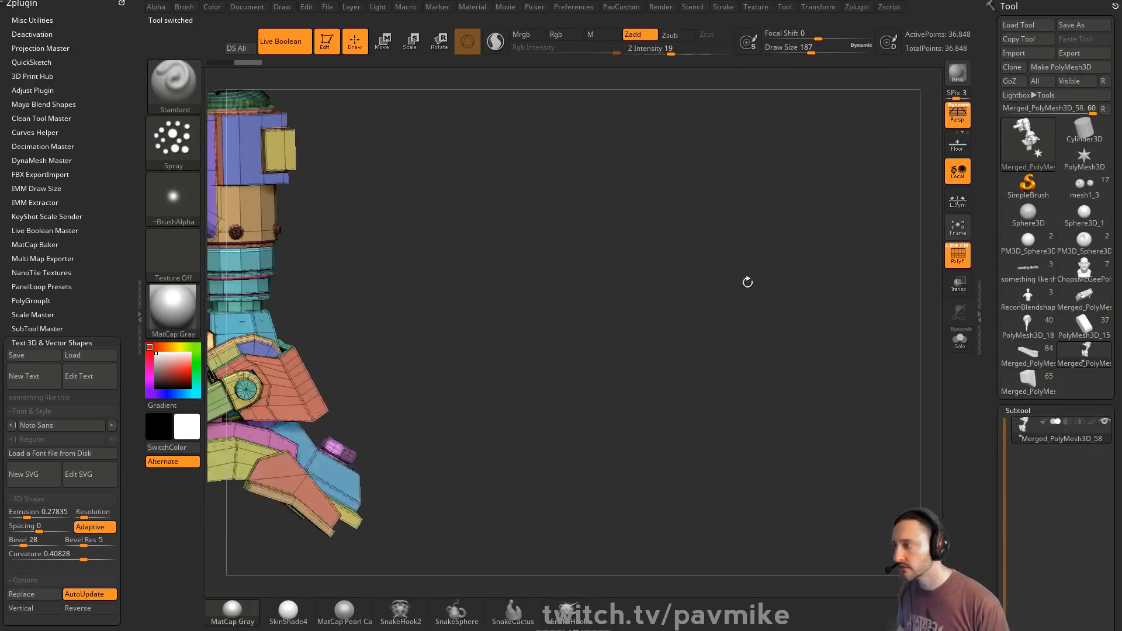
key(f)
drag(790, 233, 861, 222)
click(951, 252)
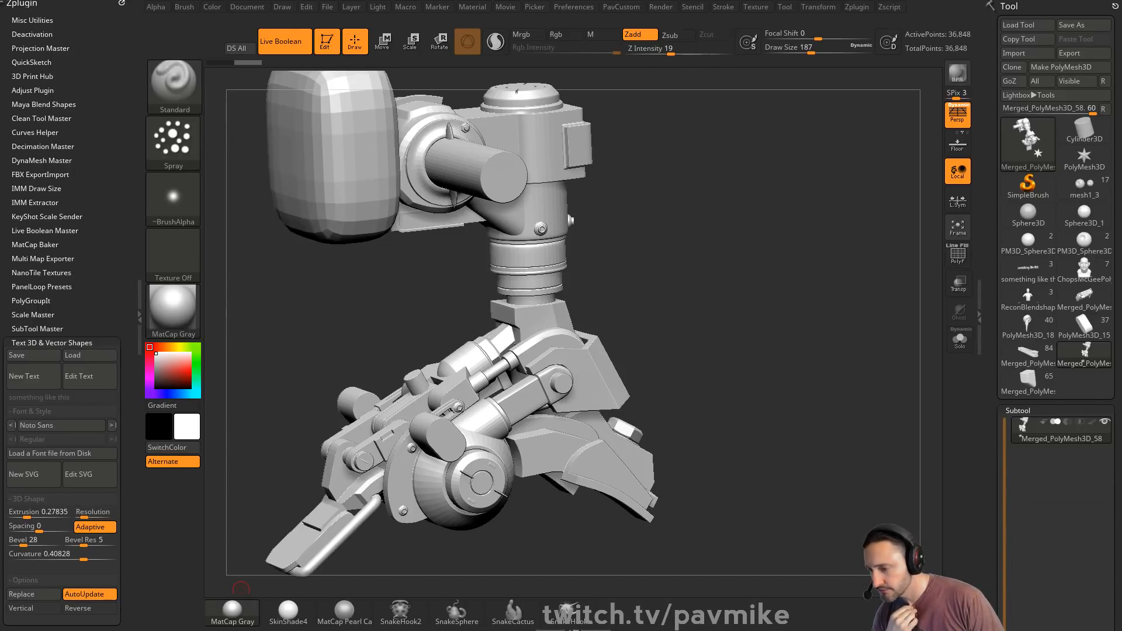
- Switch to the browser, find the Commander playlist on the YouTube channel and open the video 003 Painter Walkthrough Skin And Rendering
key(alt+Tab)
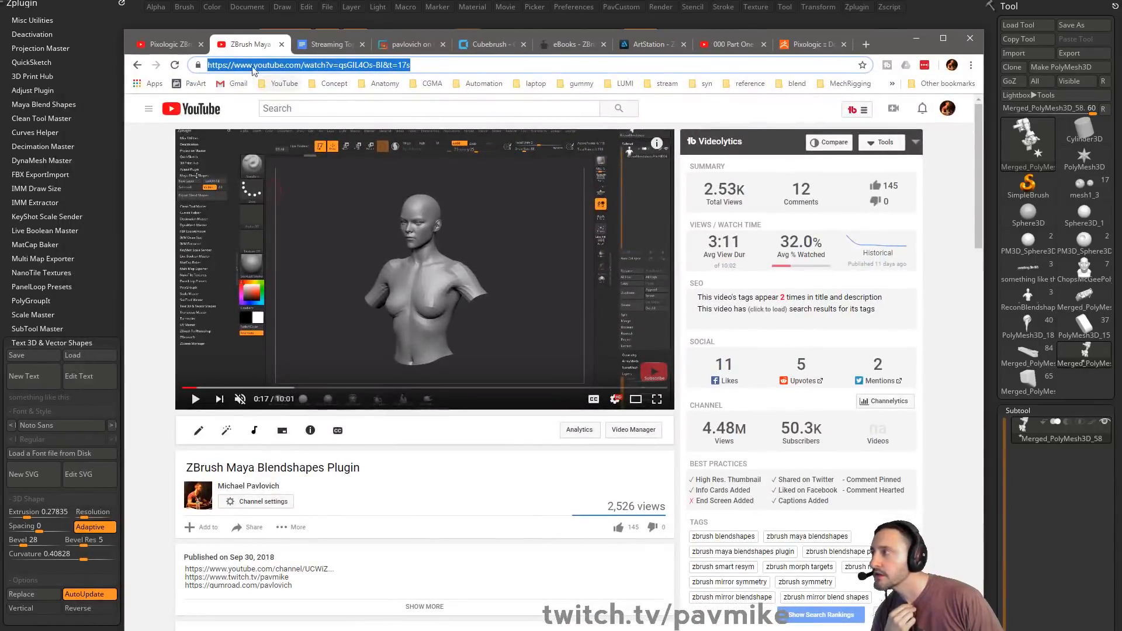
click(139, 65)
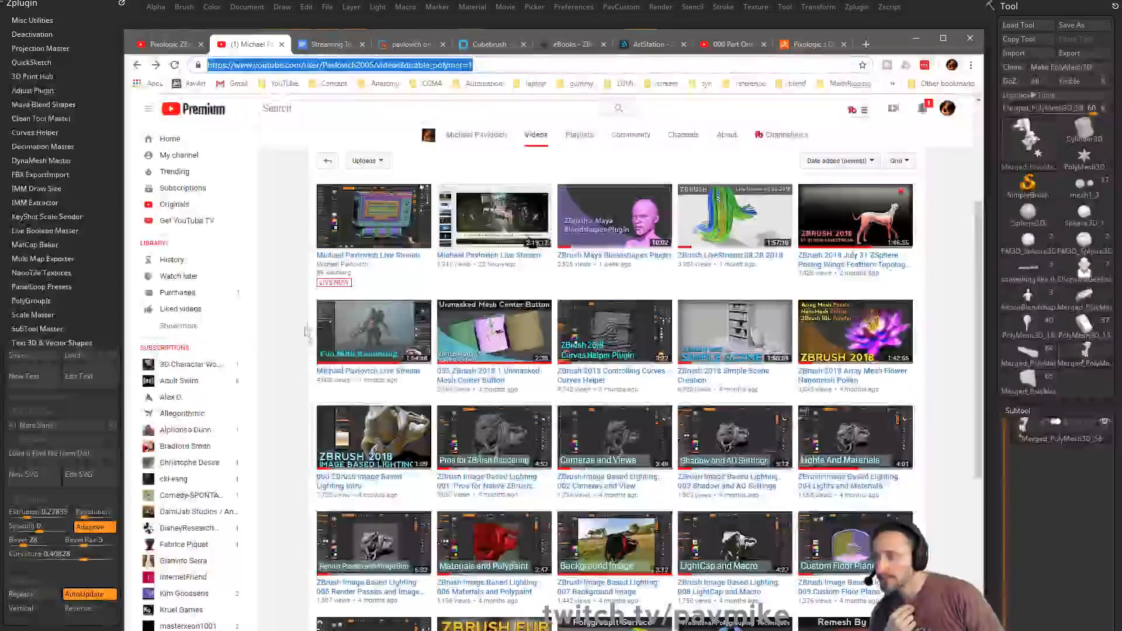
click(588, 139)
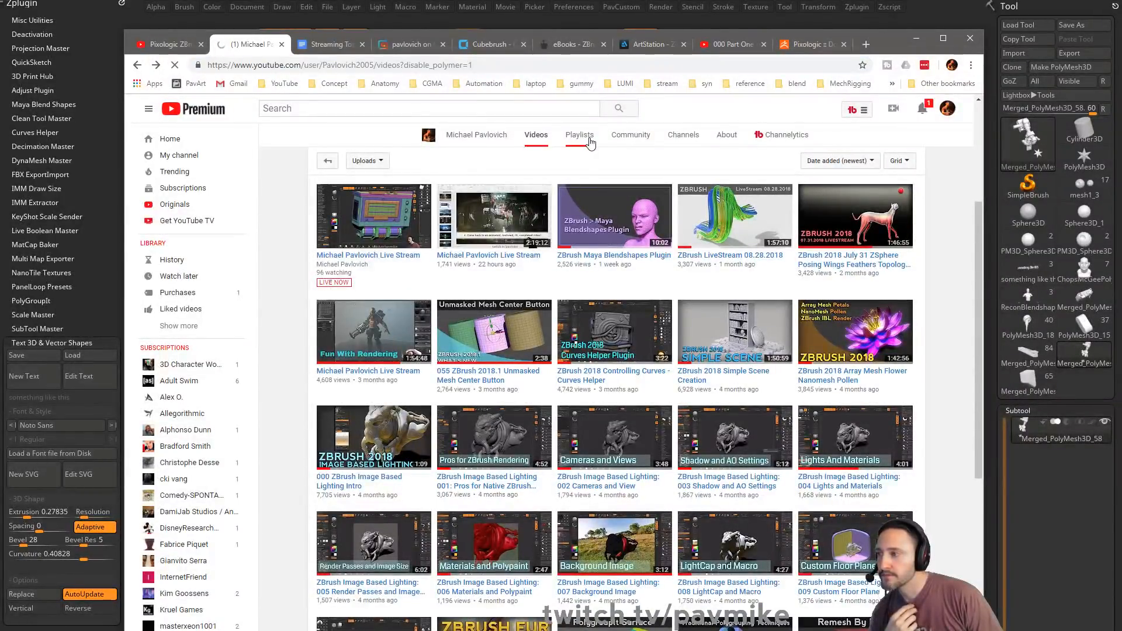
scroll(304, 281, down, 5)
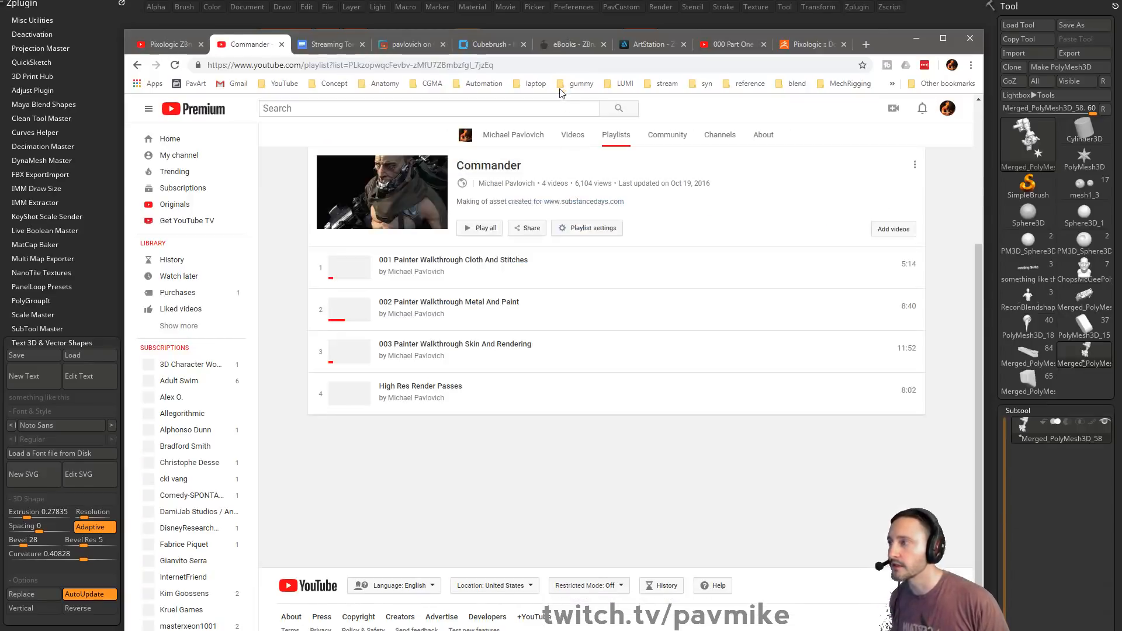
click(557, 69)
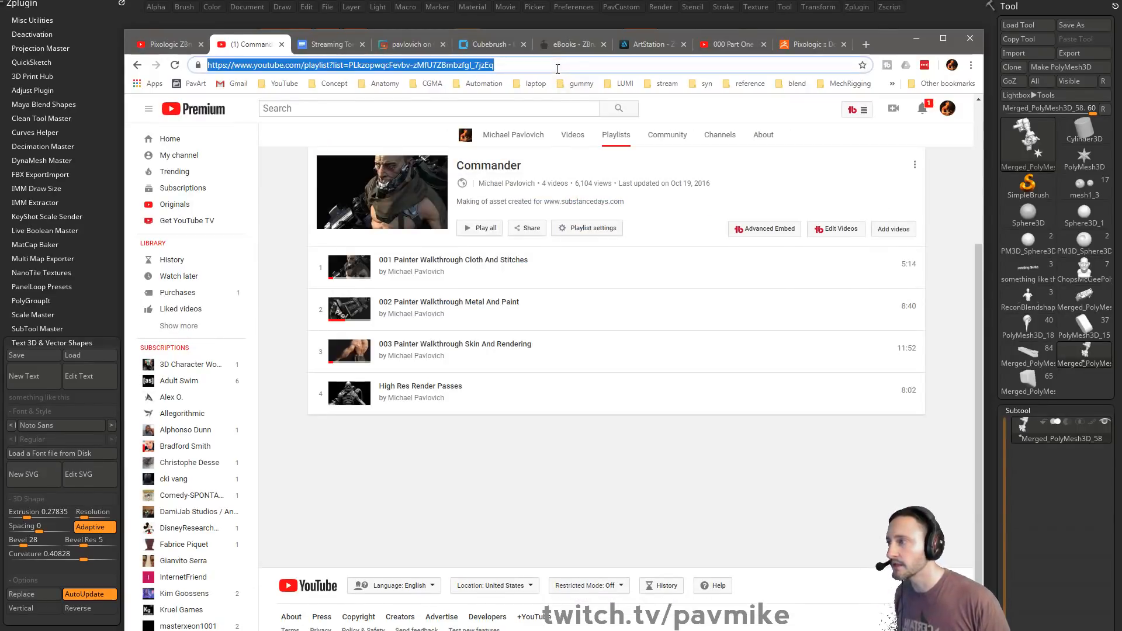
click(502, 345)
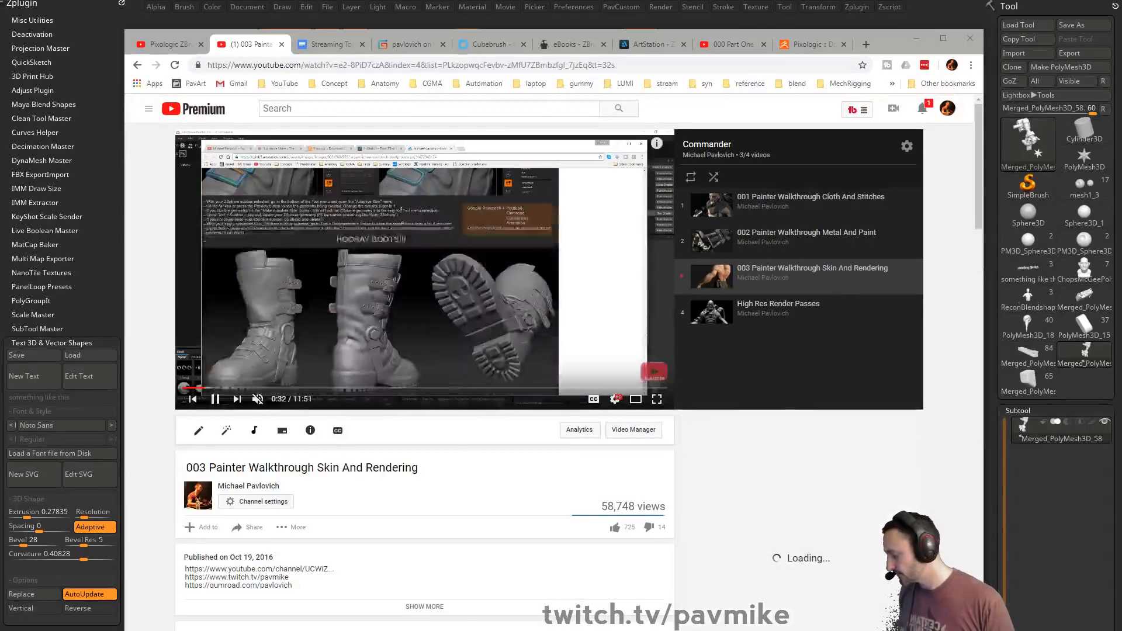
- Skim the Skin And Rendering video for its skin texturing passages and the final character renders
click(282, 388)
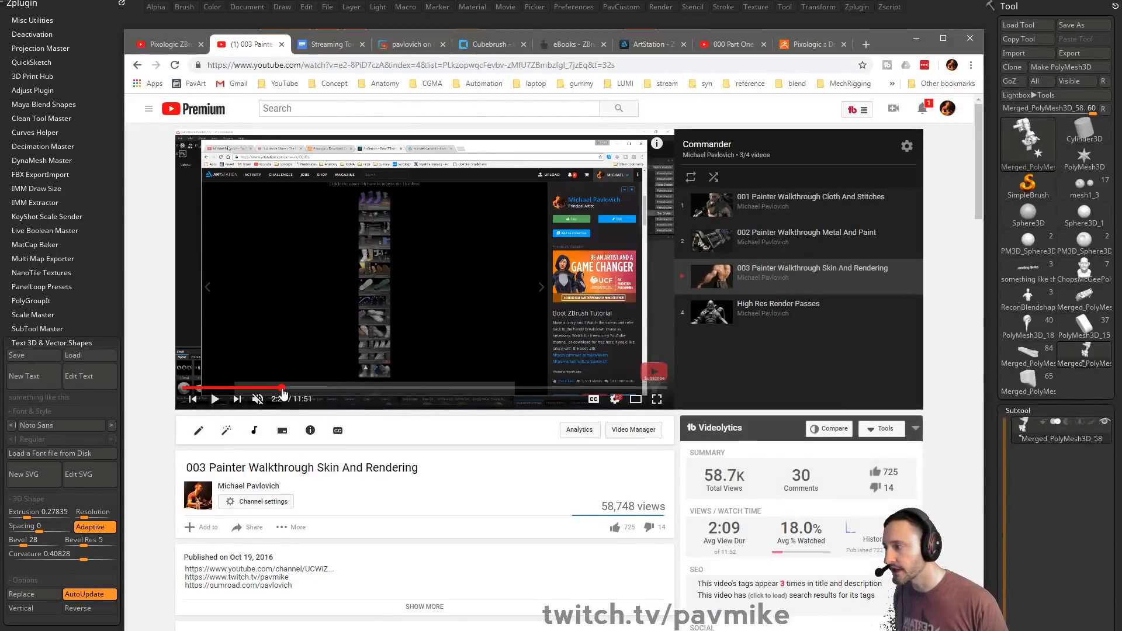
click(276, 388)
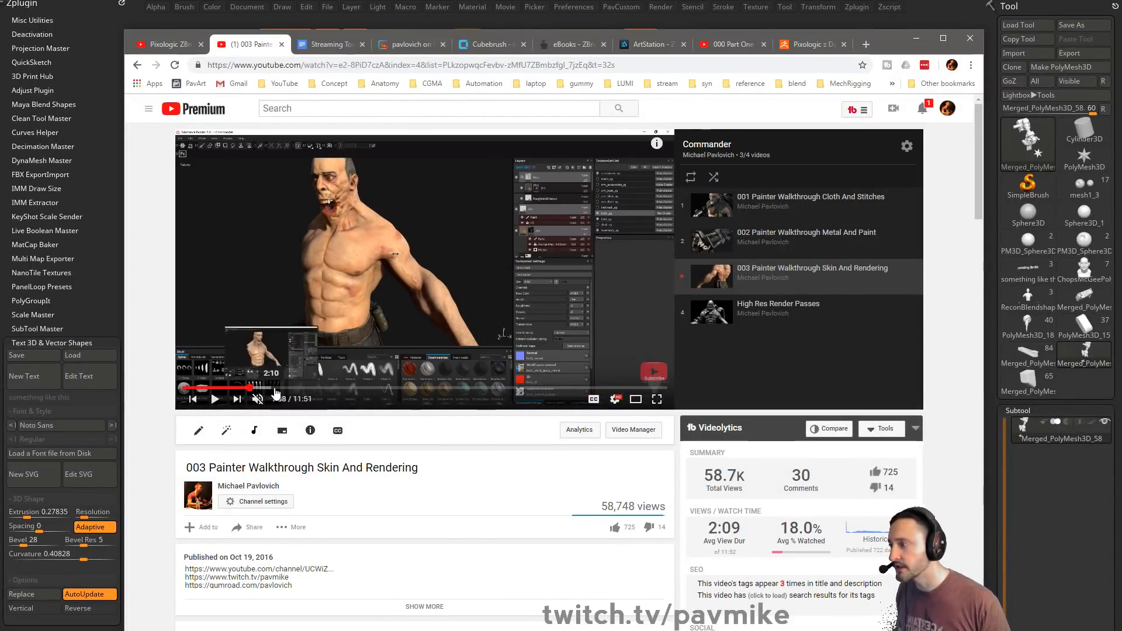
drag(274, 390, 517, 388)
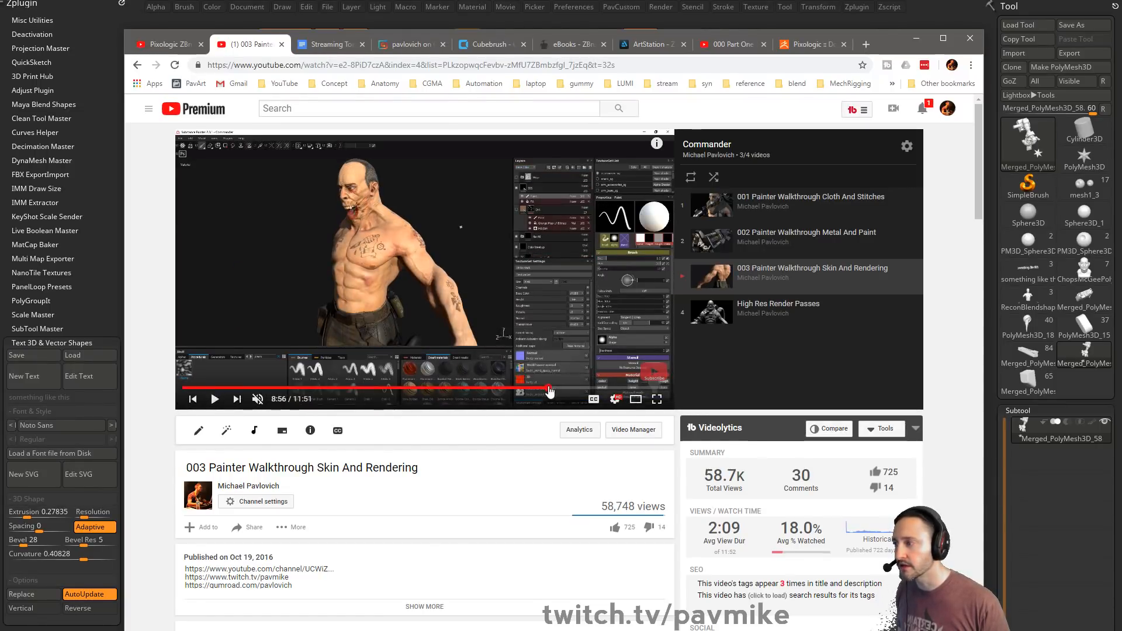
click(548, 389)
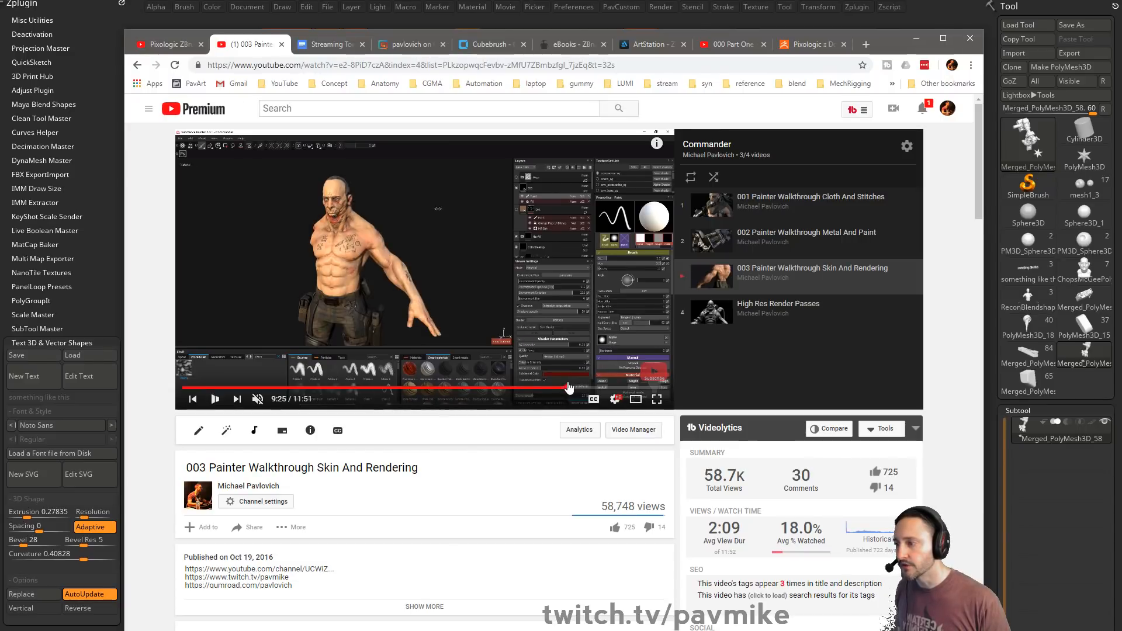
click(590, 389)
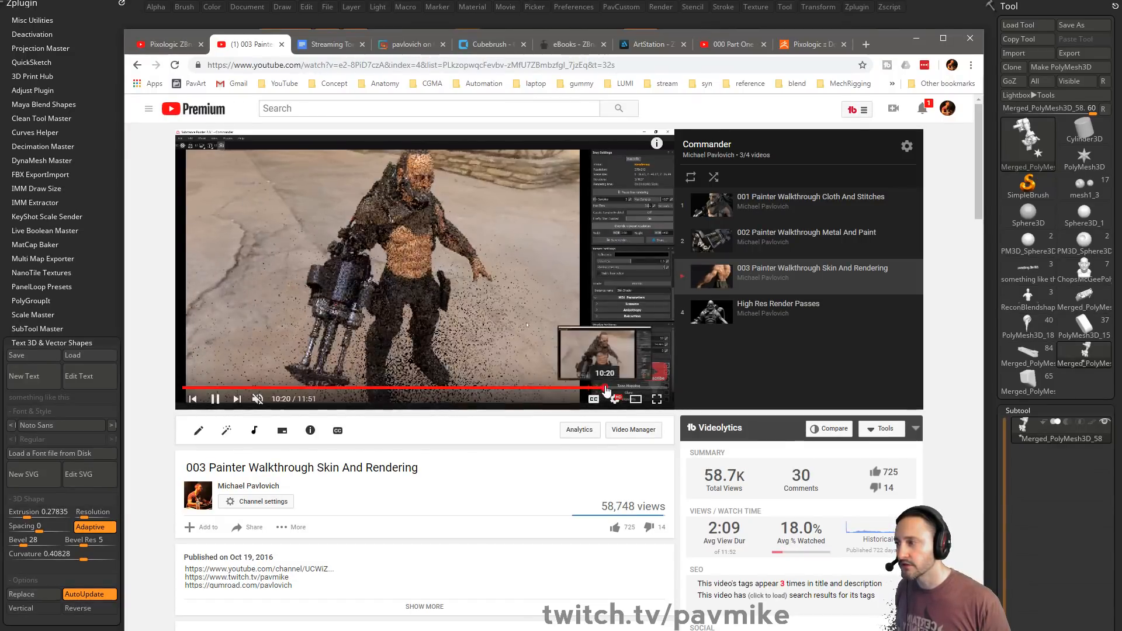
click(624, 389)
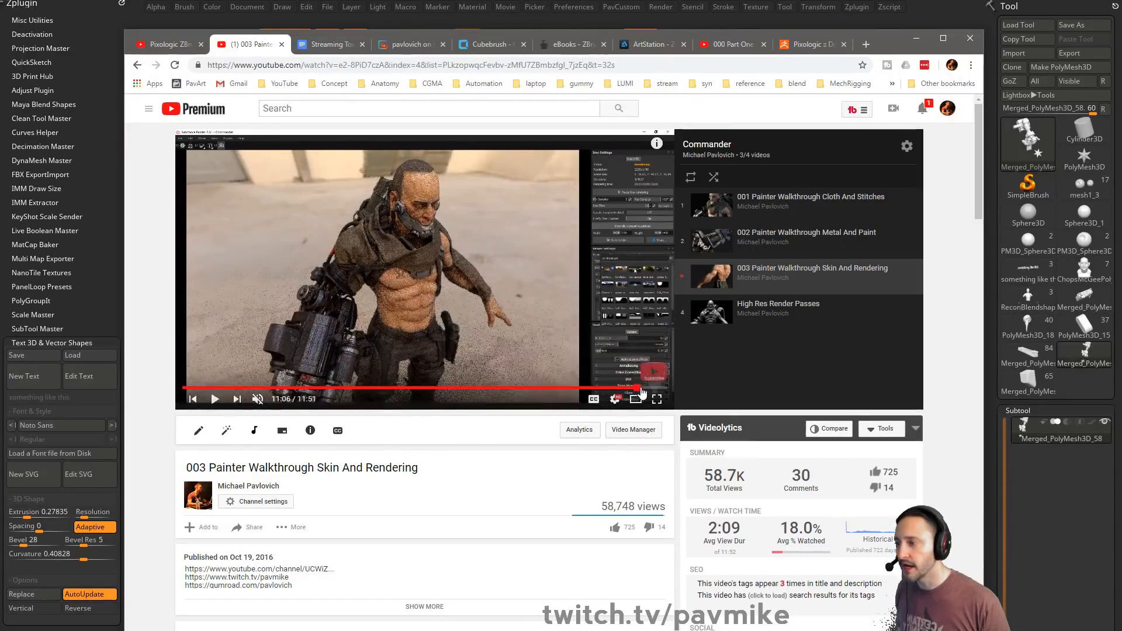
click(660, 388)
click(584, 389)
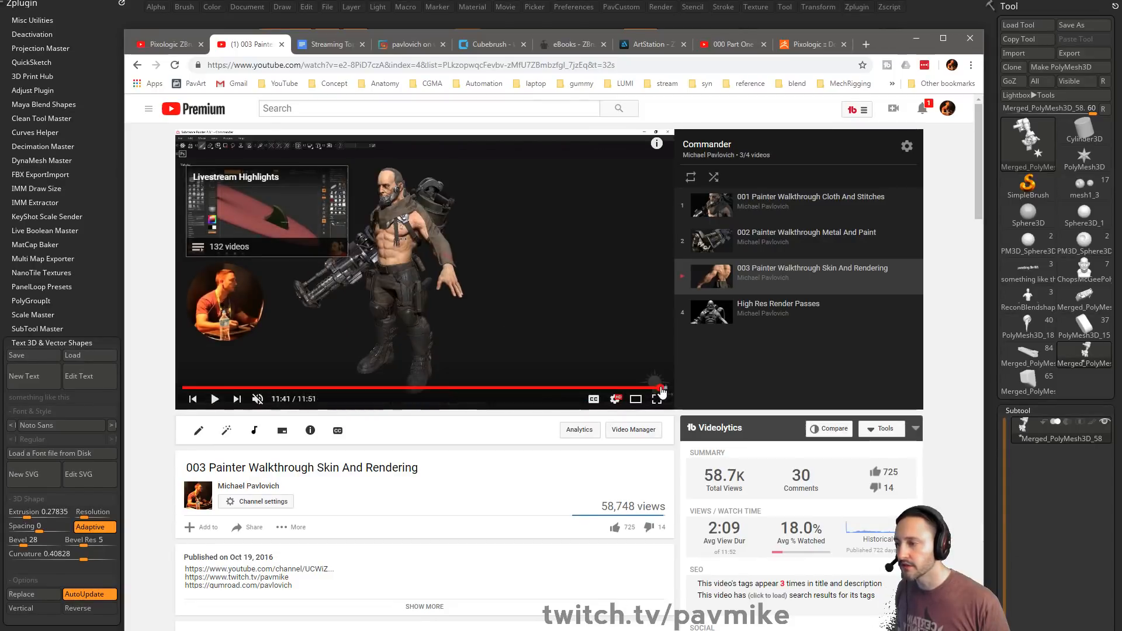
click(549, 389)
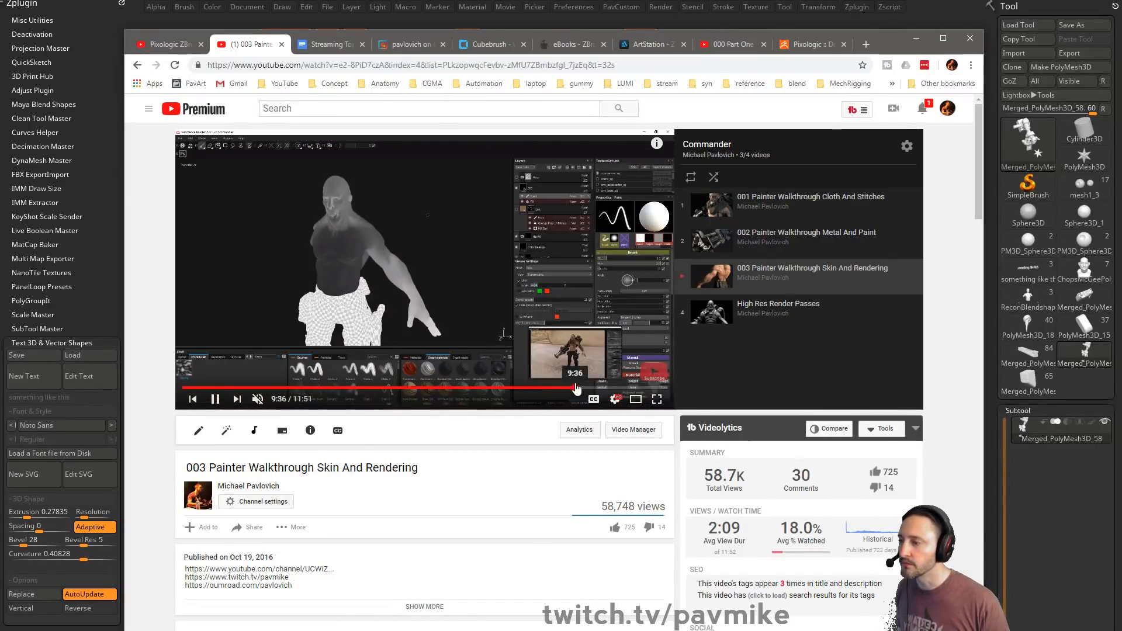
click(575, 389)
click(603, 389)
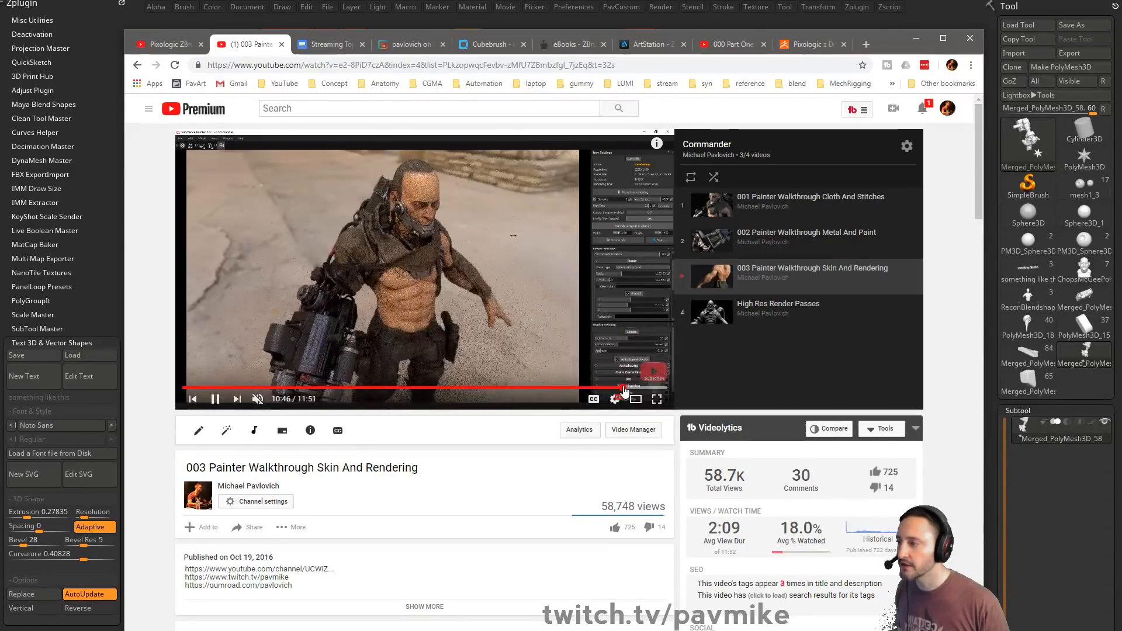
click(469, 389)
click(516, 389)
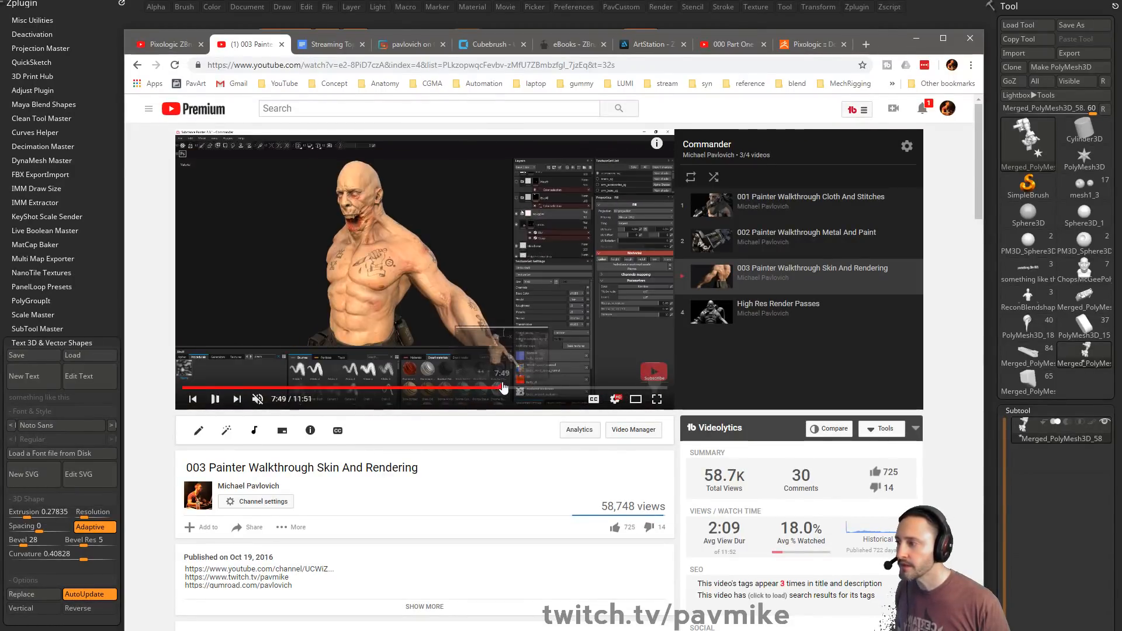
click(539, 388)
click(554, 389)
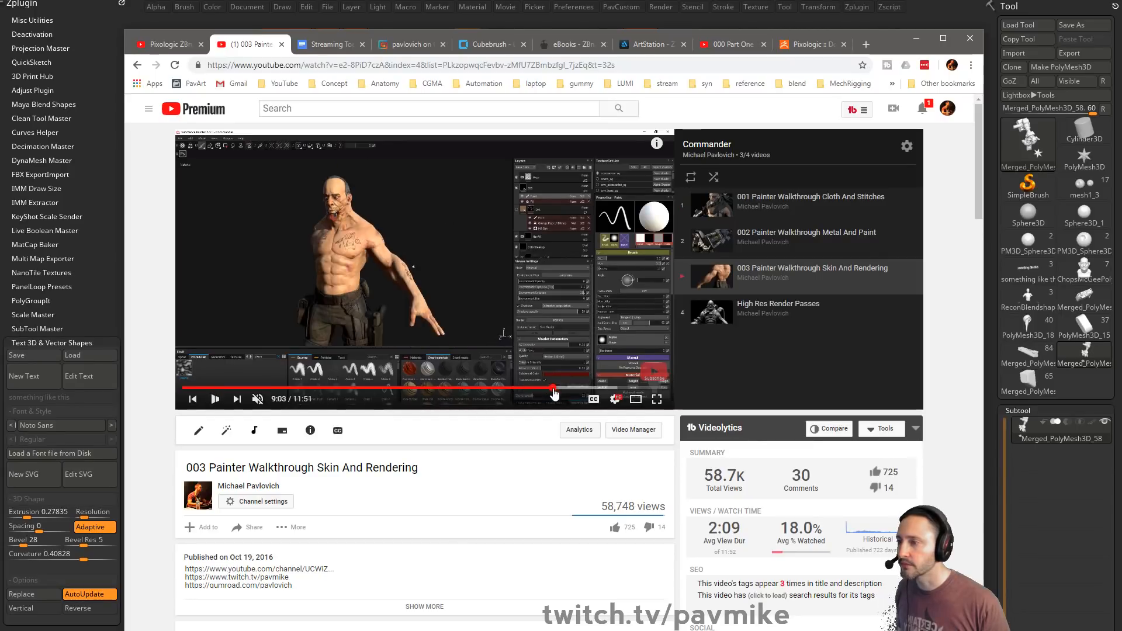
- Open the playlist's video 002 Painter Walkthrough Metal And Paint and skim its metal and paint texturing passages
click(764, 251)
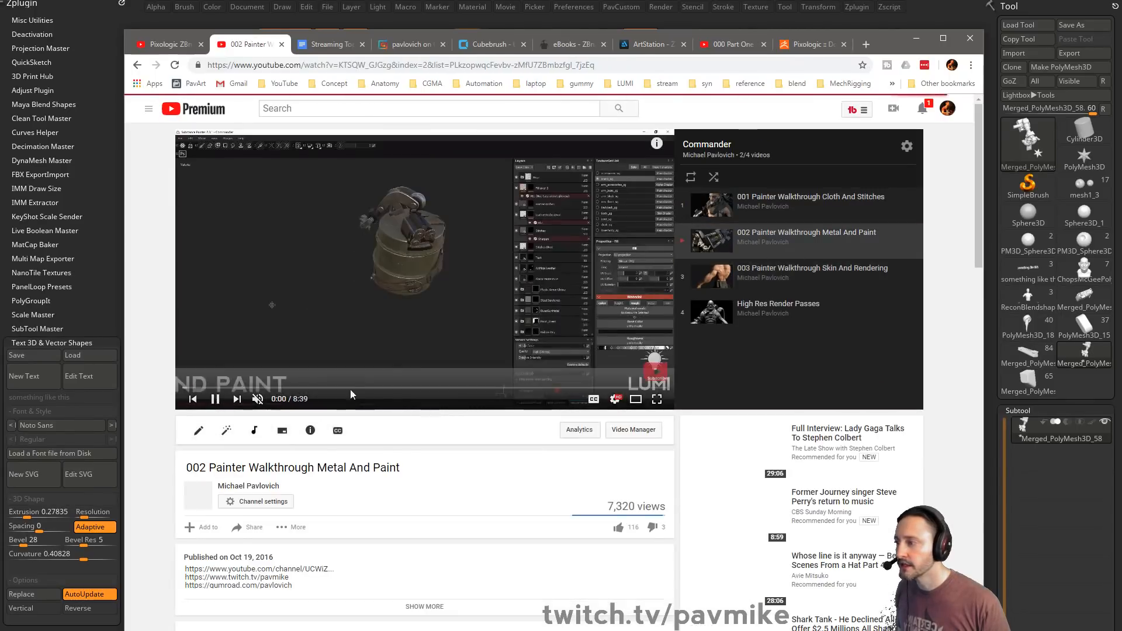
click(347, 388)
click(397, 389)
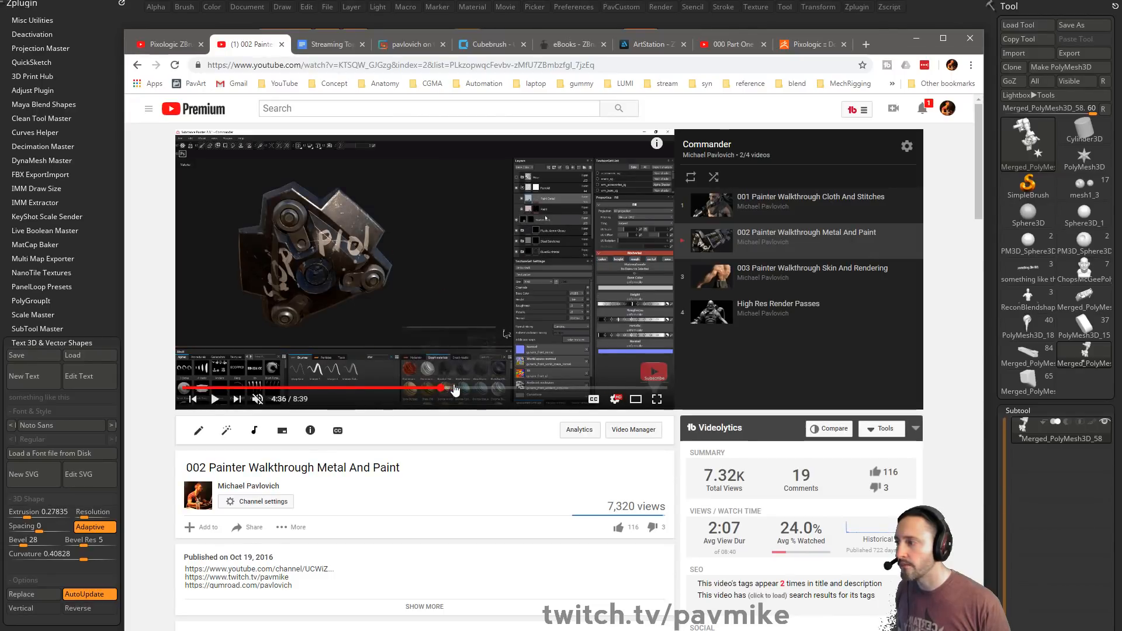
click(464, 388)
click(496, 388)
click(523, 388)
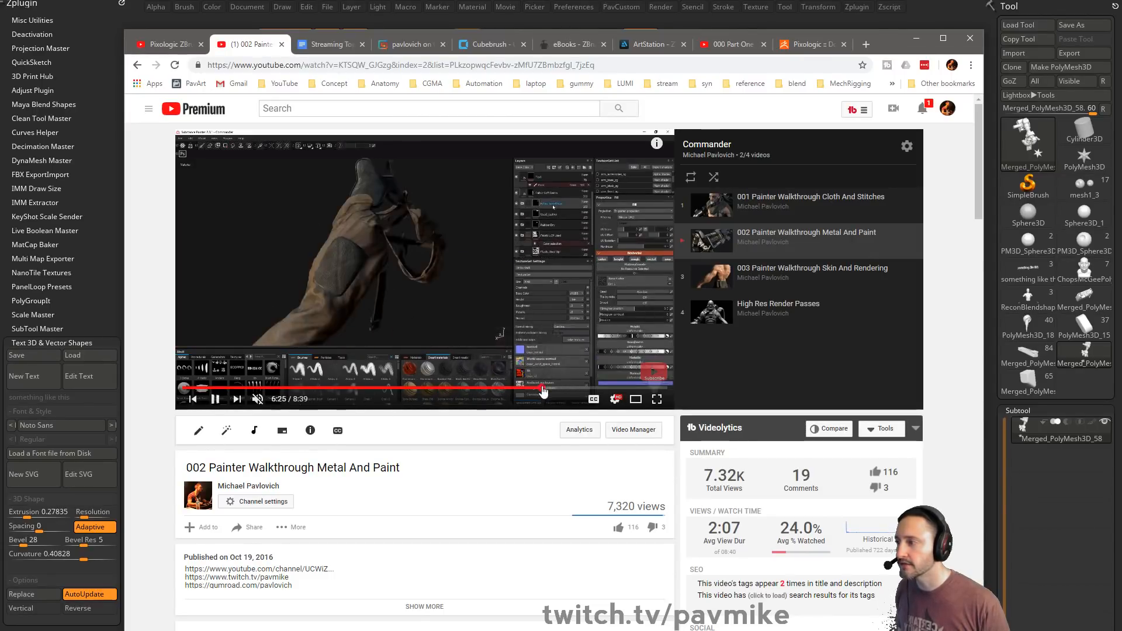
- Skim the last part of the Metal And Paint video up to the textured character in its final lighting
click(552, 388)
click(580, 389)
click(599, 388)
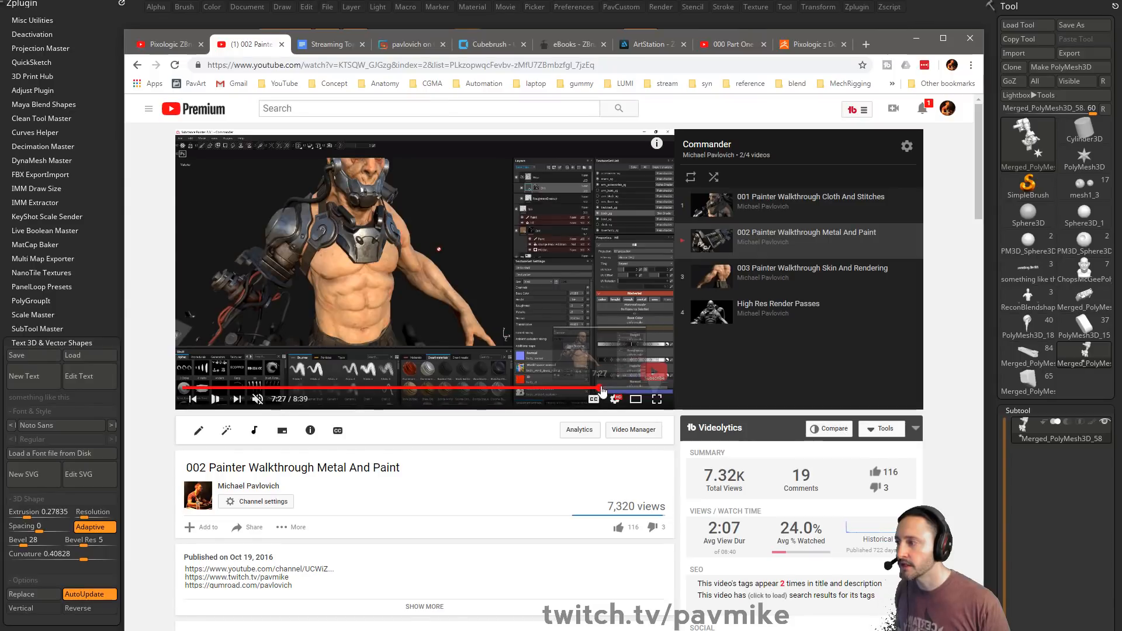
click(613, 388)
click(627, 388)
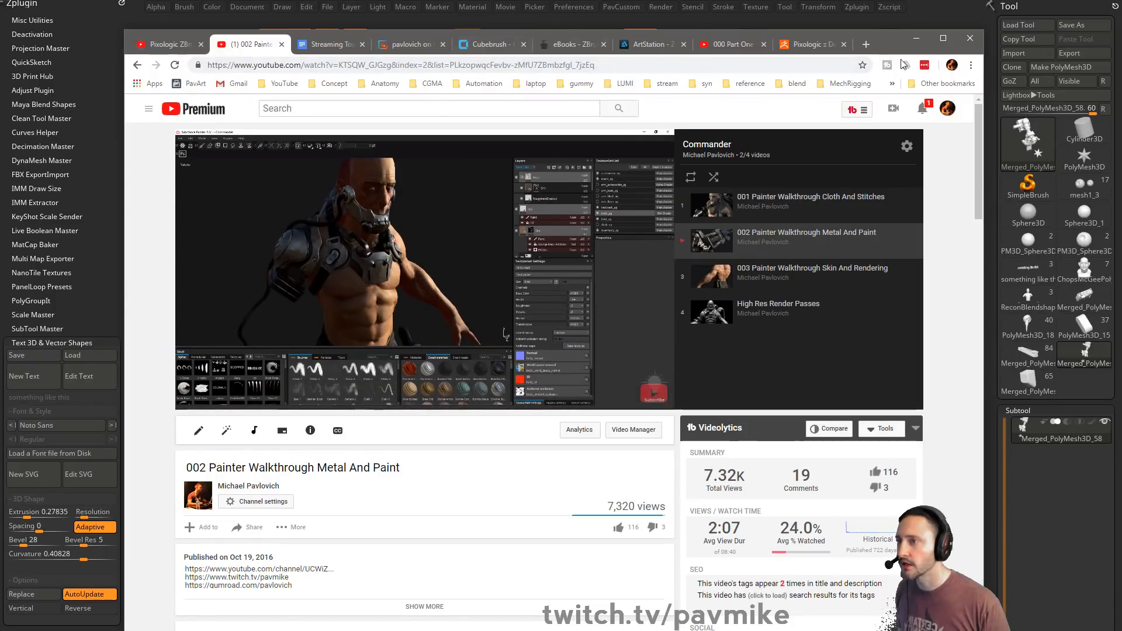
- Switch to ZBrush, quick-save the mount and close the program without saving the project
key(alt+Tab)
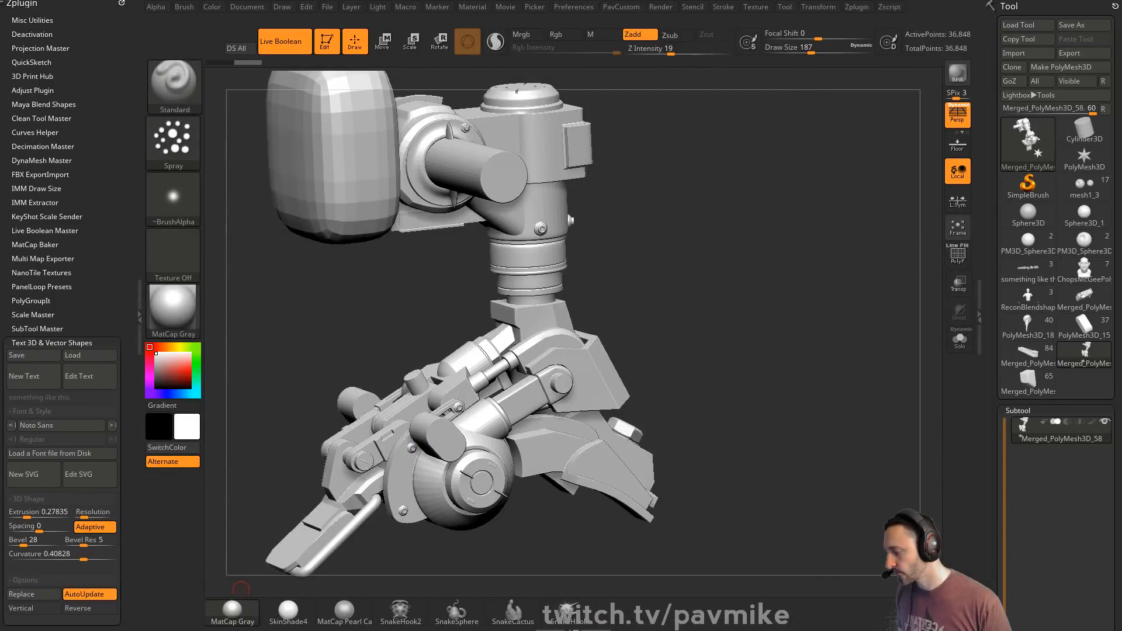
key(ctrl+s)
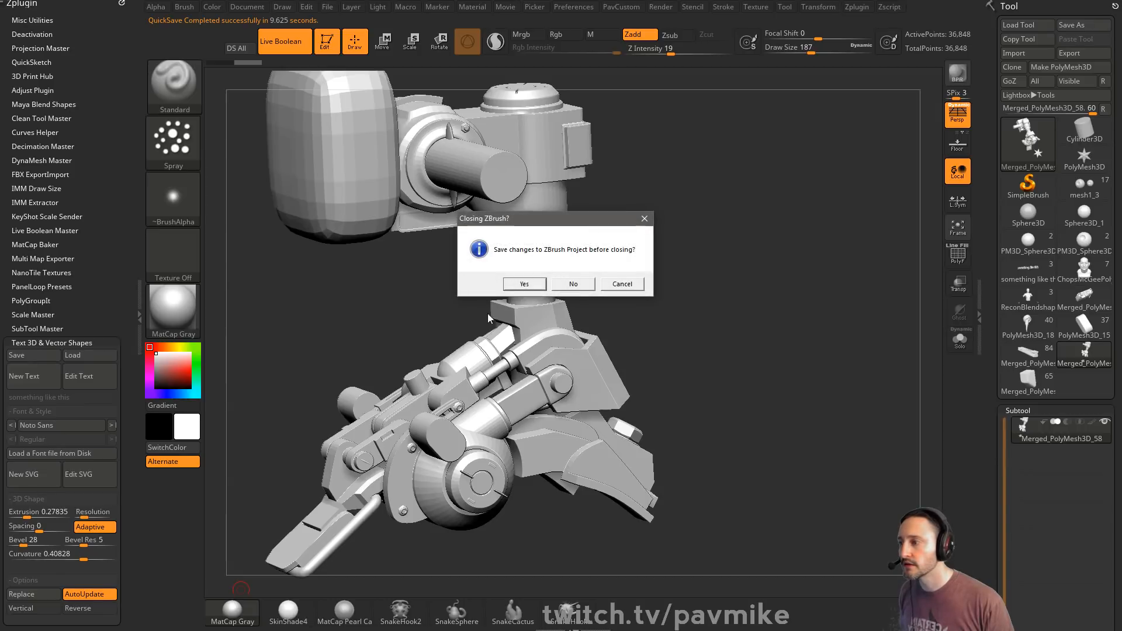
click(560, 285)
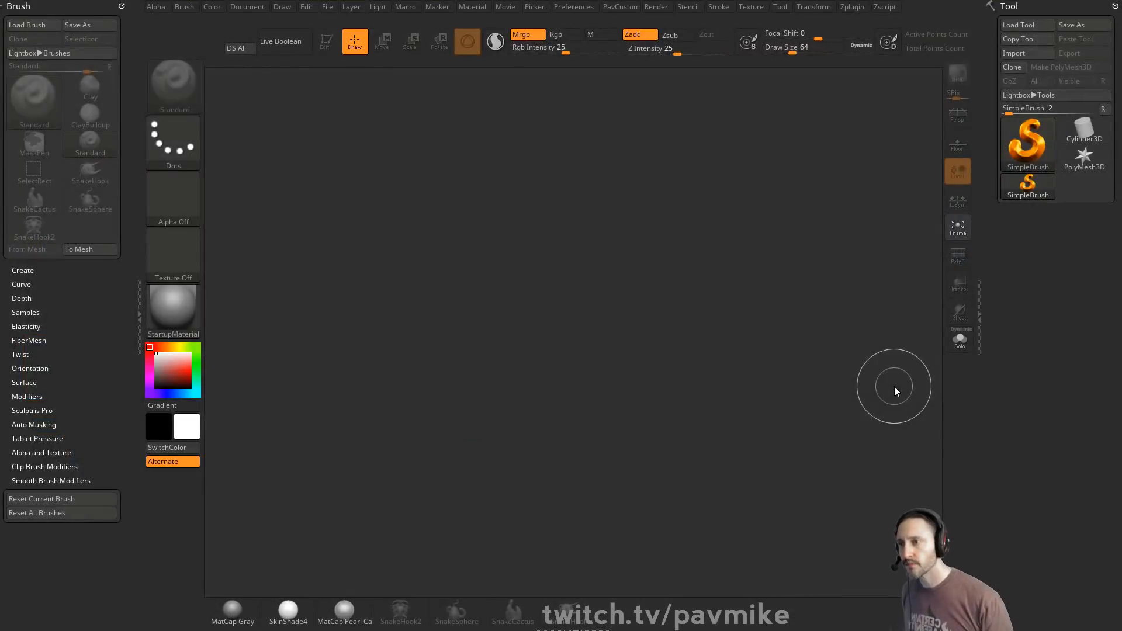
- Load the DemoHead tool from Lightbox into the empty ZBrush document
click(1029, 94)
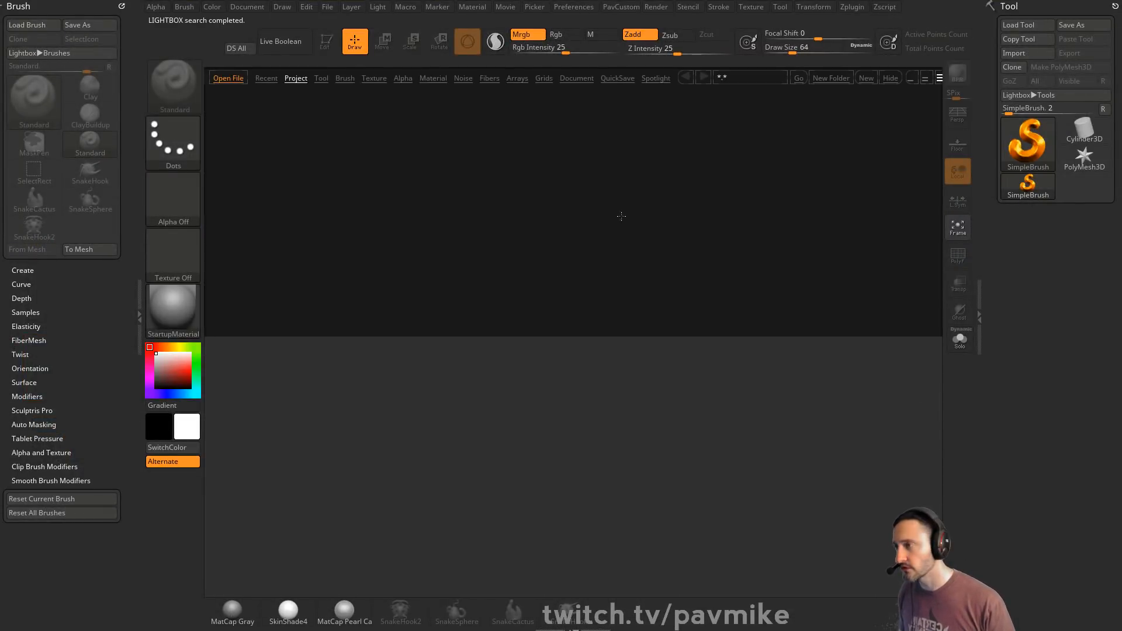
click(322, 78)
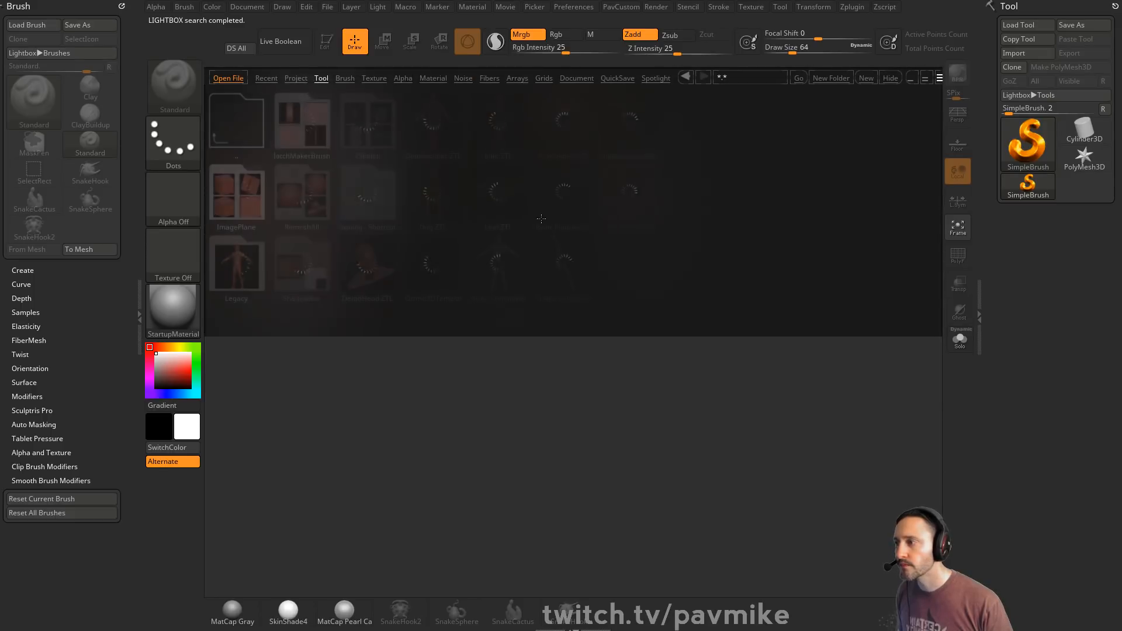
double_click(356, 259)
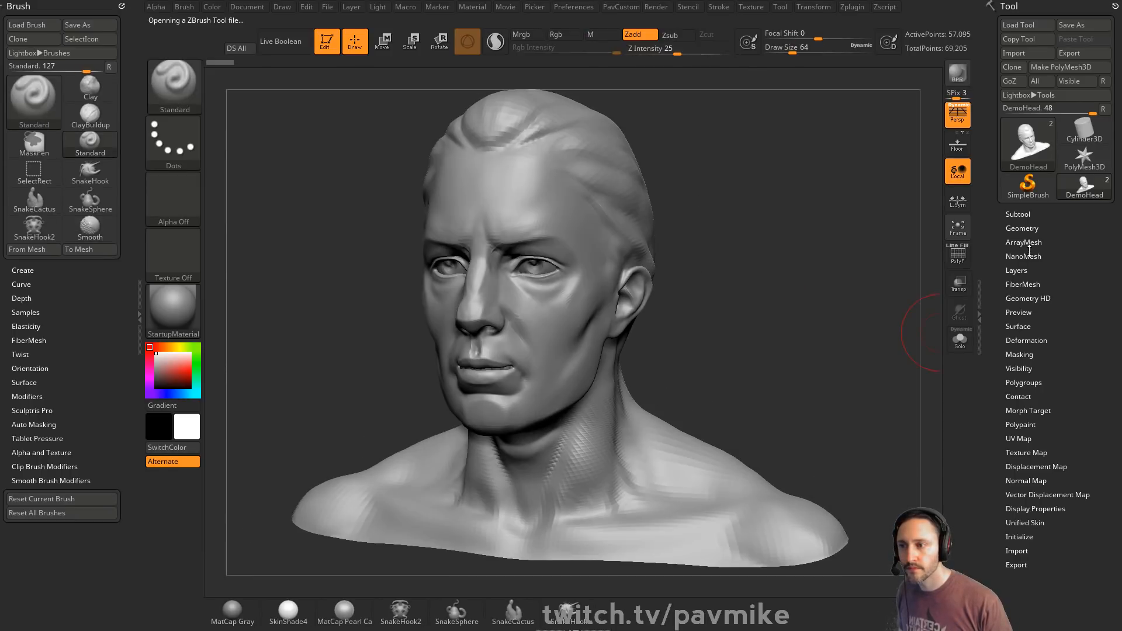
- Add surface noise to the head in NoiseMaker and set its strength to -0.00237
key(shift)
click(1020, 332)
click(1023, 342)
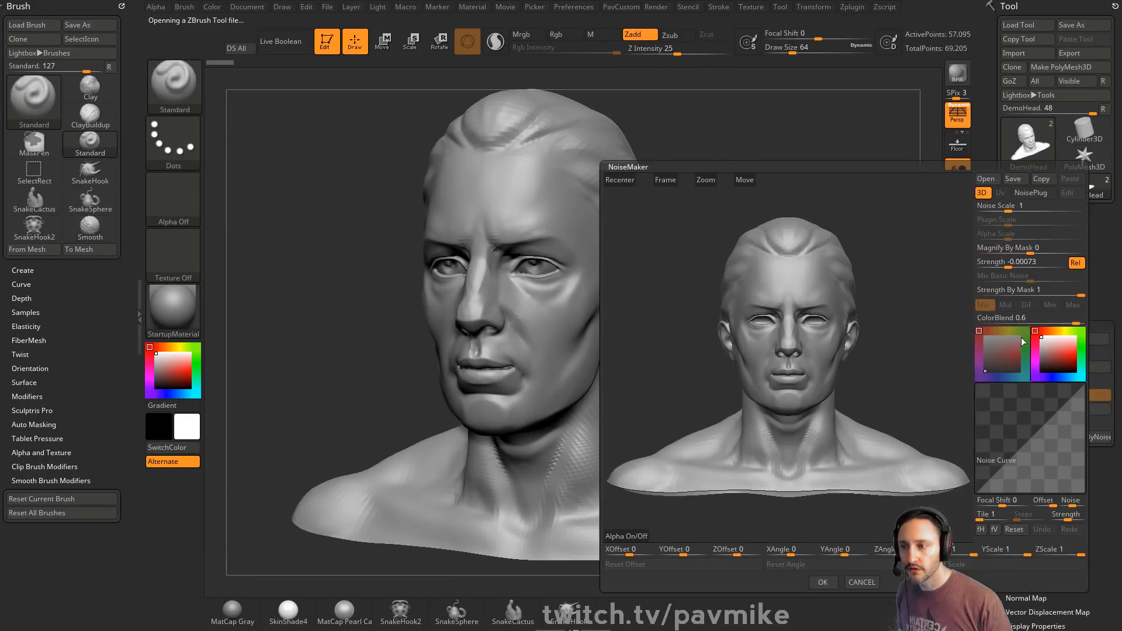
drag(965, 251, 940, 308)
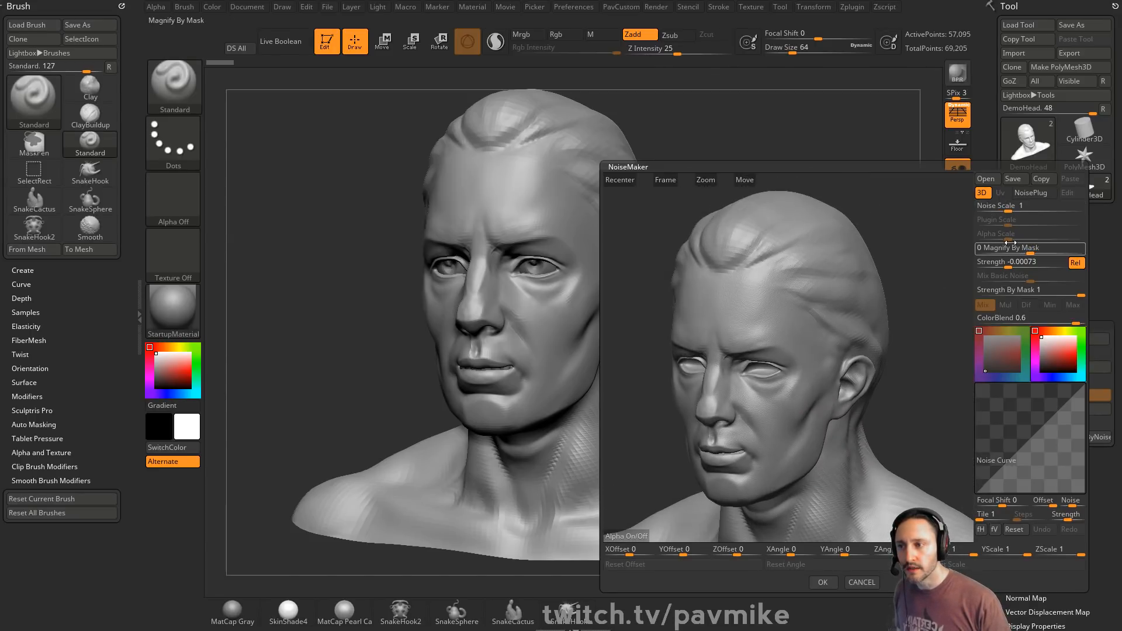
drag(1008, 265, 1008, 268)
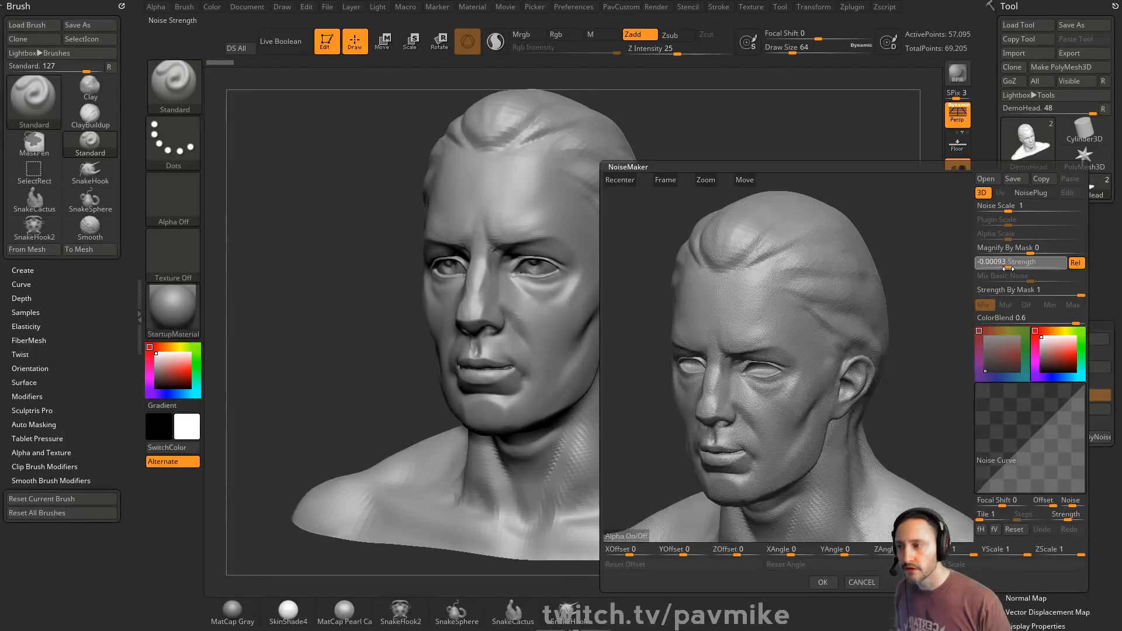
alt+drag(937, 251, 939, 328)
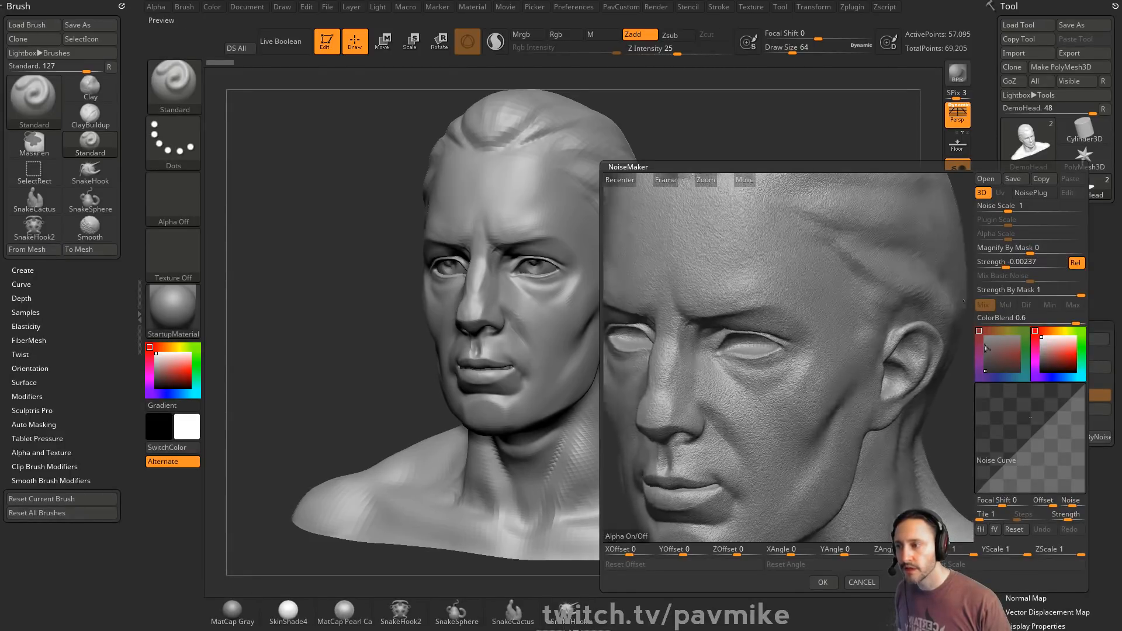
- Reshape the noise curve with a low bump and a steep rise, and set the noise scale to 1.61561
click(1002, 468)
click(1053, 487)
click(1054, 479)
click(1055, 409)
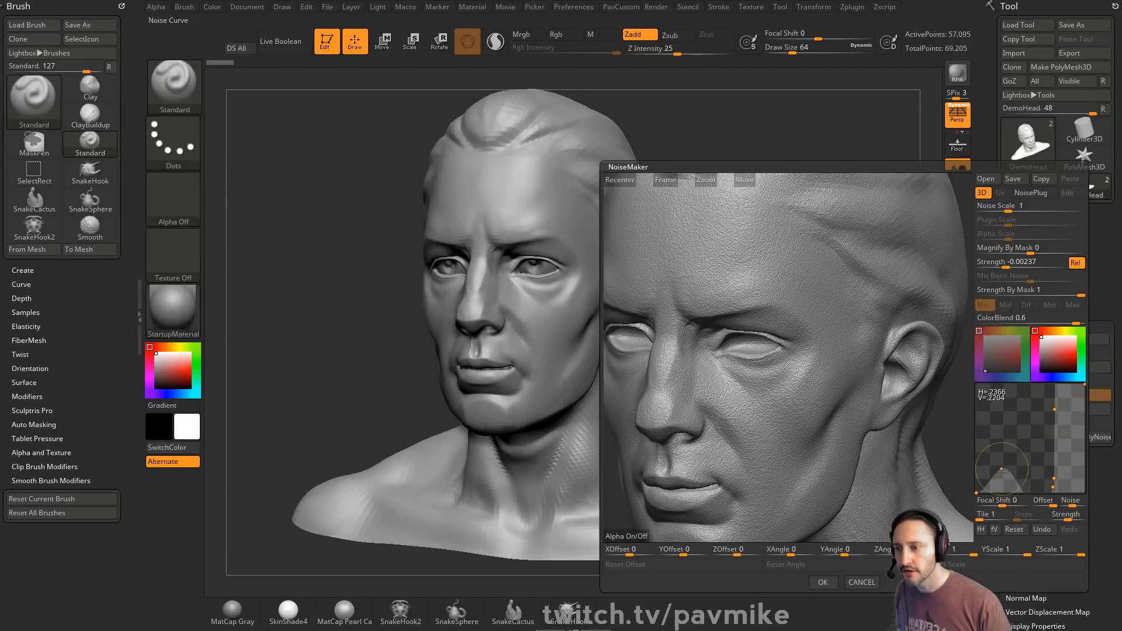
mouse_move(1009, 209)
mouse_down()
mouse_move(997, 216)
mouse_move(1012, 216)
mouse_up()
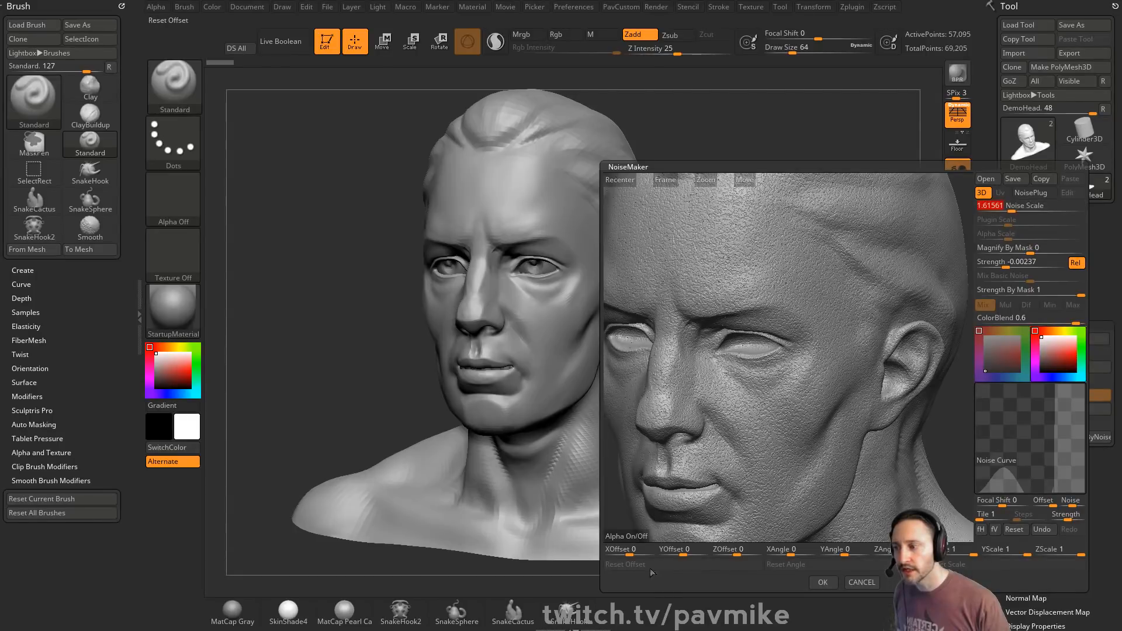
- View the alpha image import and the NoisePlug procedural pattern list without applying either
click(635, 539)
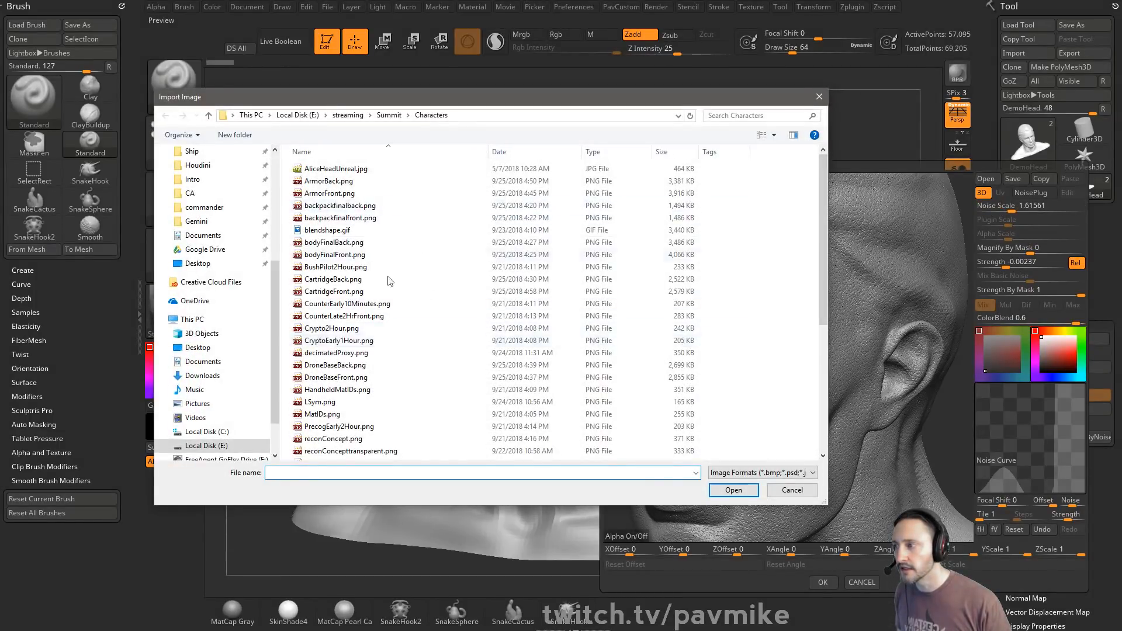
click(789, 490)
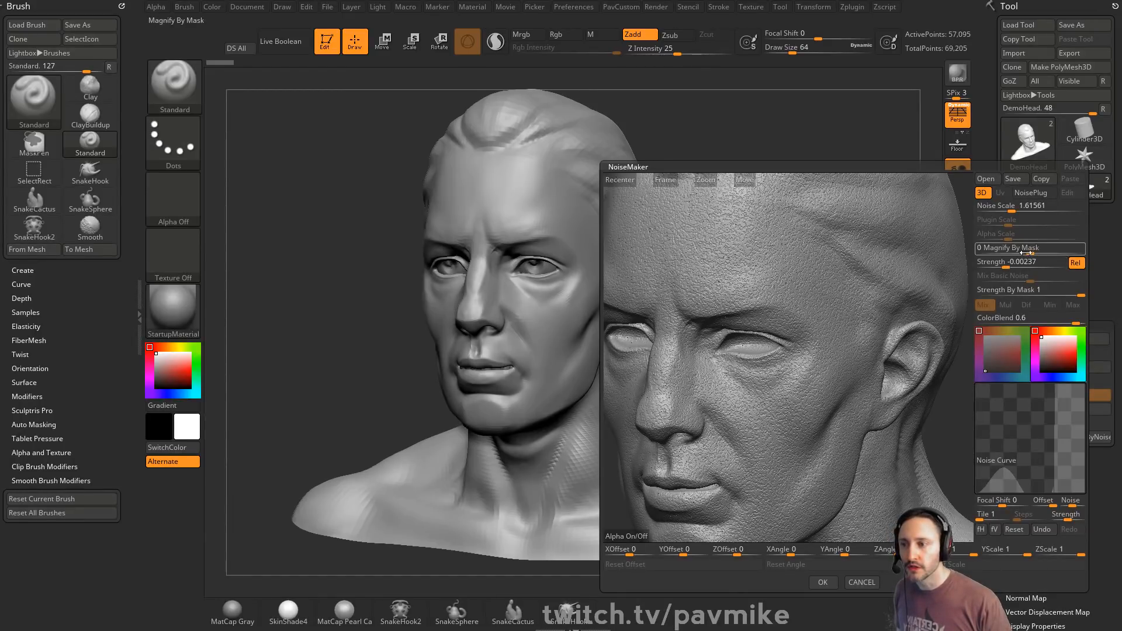
click(1030, 193)
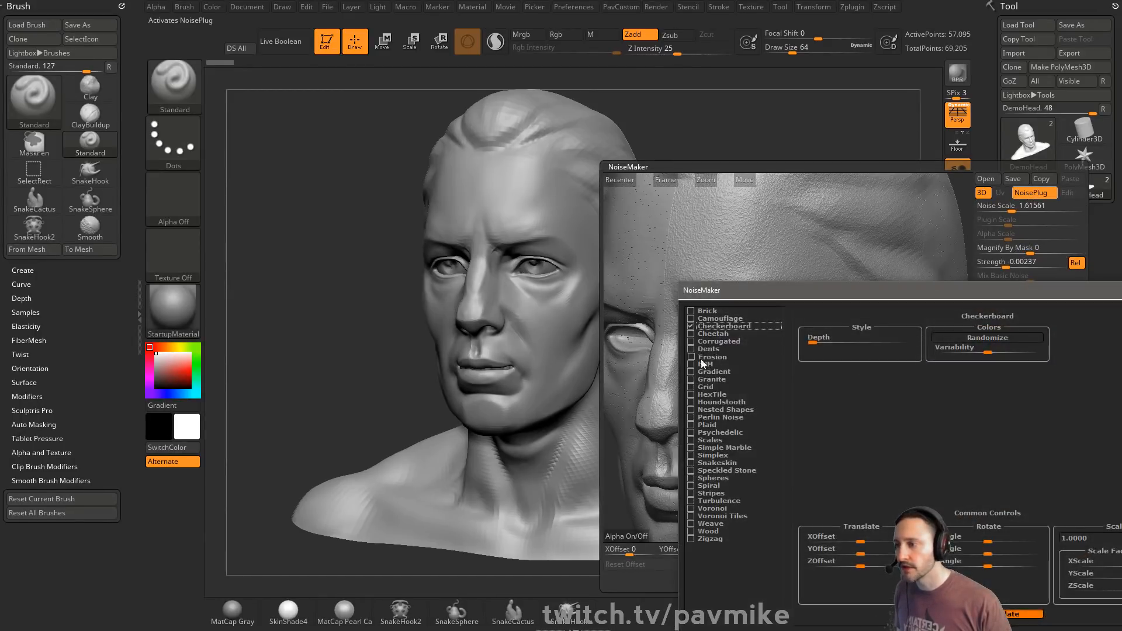
key(Escape)
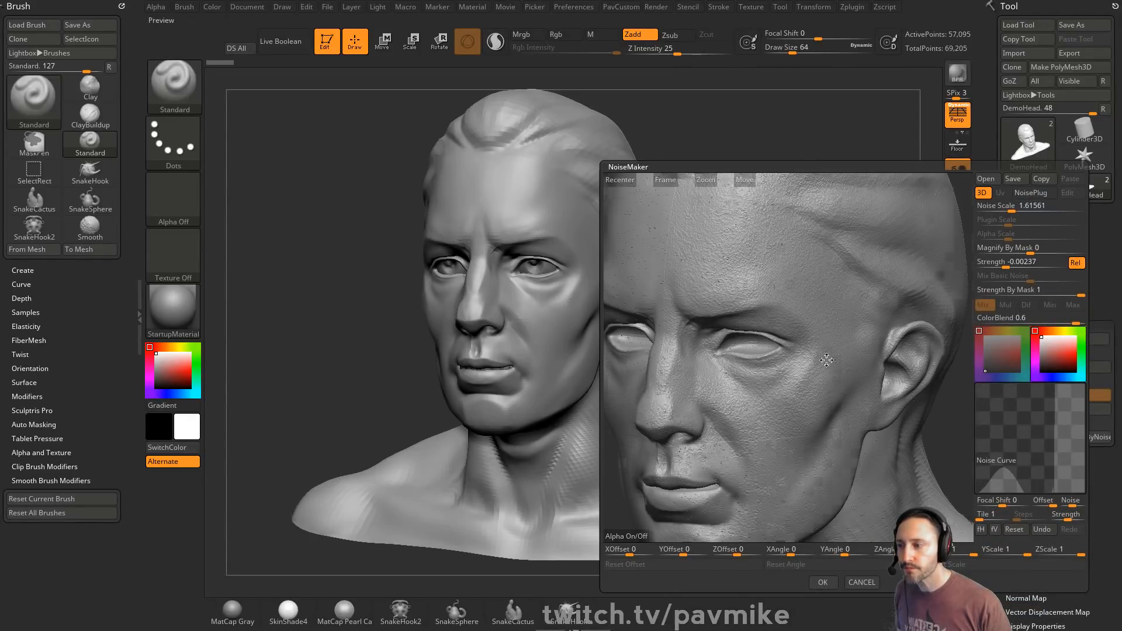
- Accept the noise settings for the head and open its layer options alongside the surface settings
drag(880, 322, 783, 346)
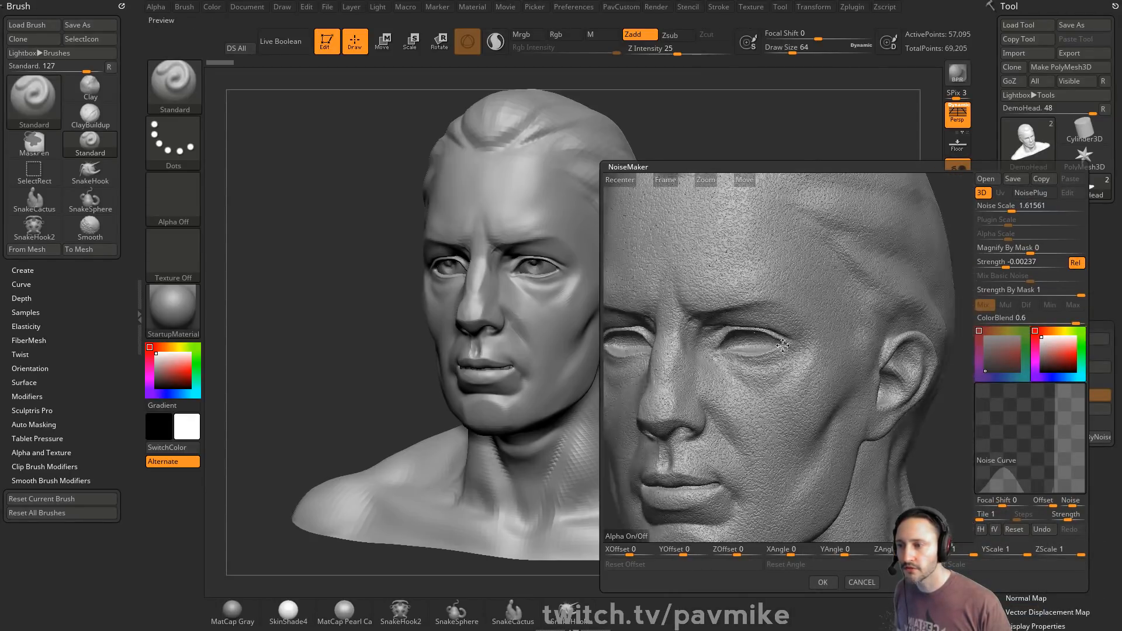
click(826, 583)
alt+drag(714, 170, 776, 245)
drag(864, 263, 991, 245)
click(1017, 271)
drag(894, 303, 924, 305)
scroll(1029, 321, down, 4)
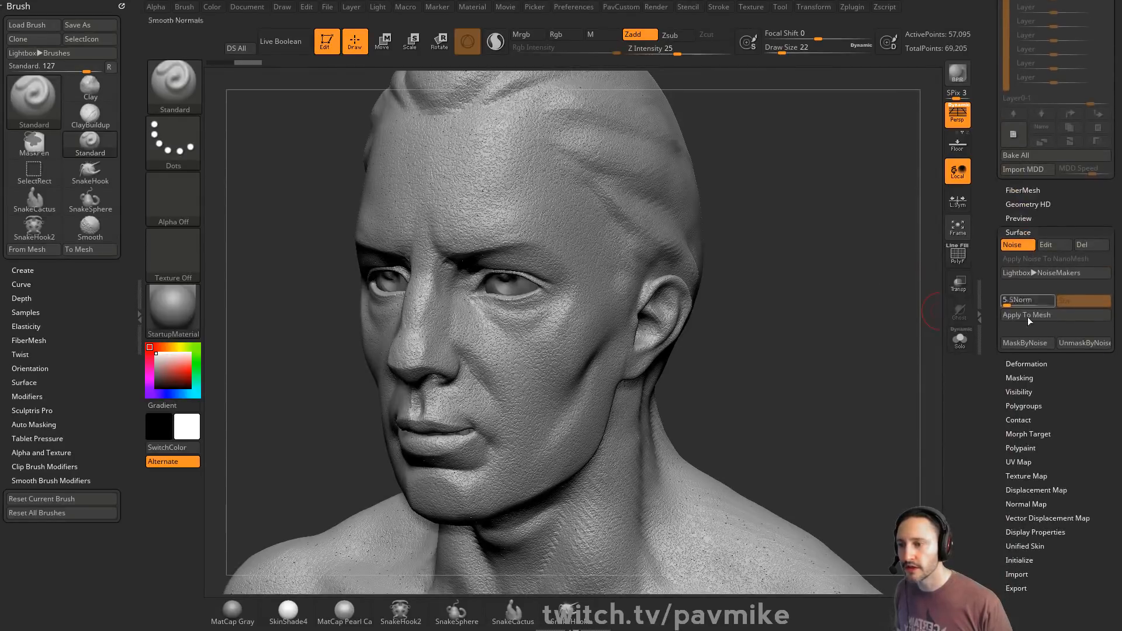
- Subdivide the head to 3.644 million polygons and undo the premature application of the noise to the mesh
click(1053, 320)
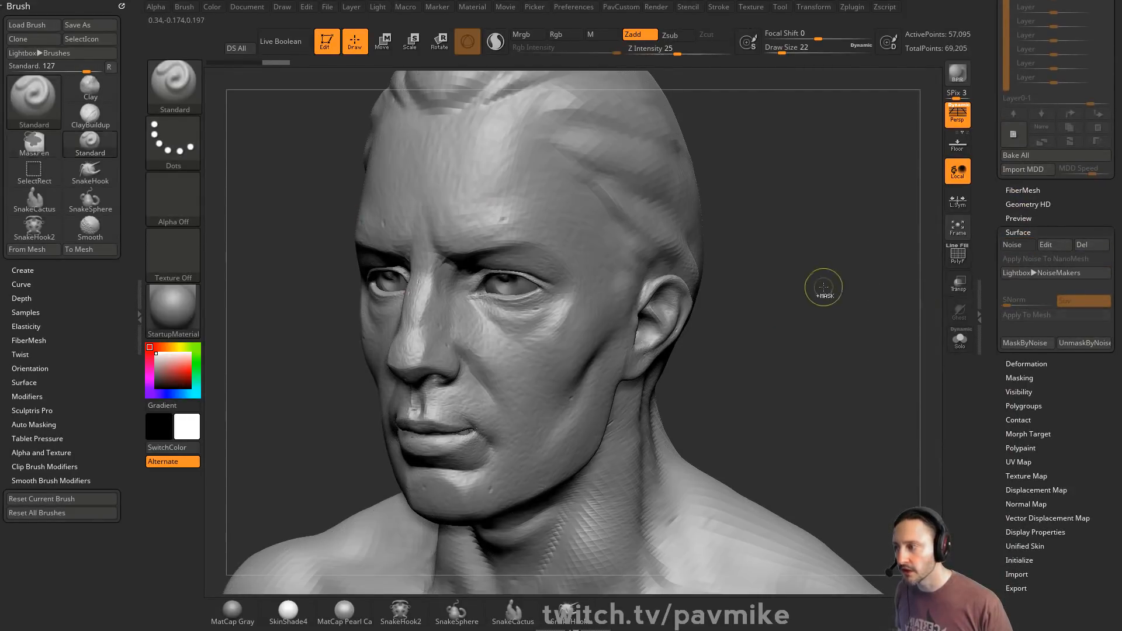
key(ctrl+d)
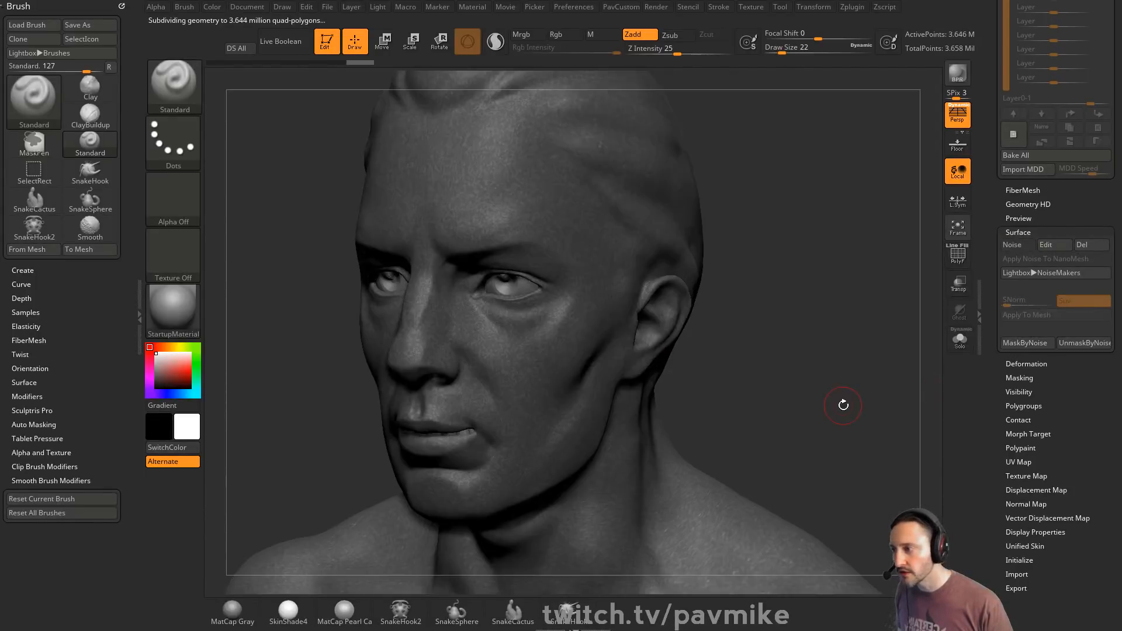
key(2)
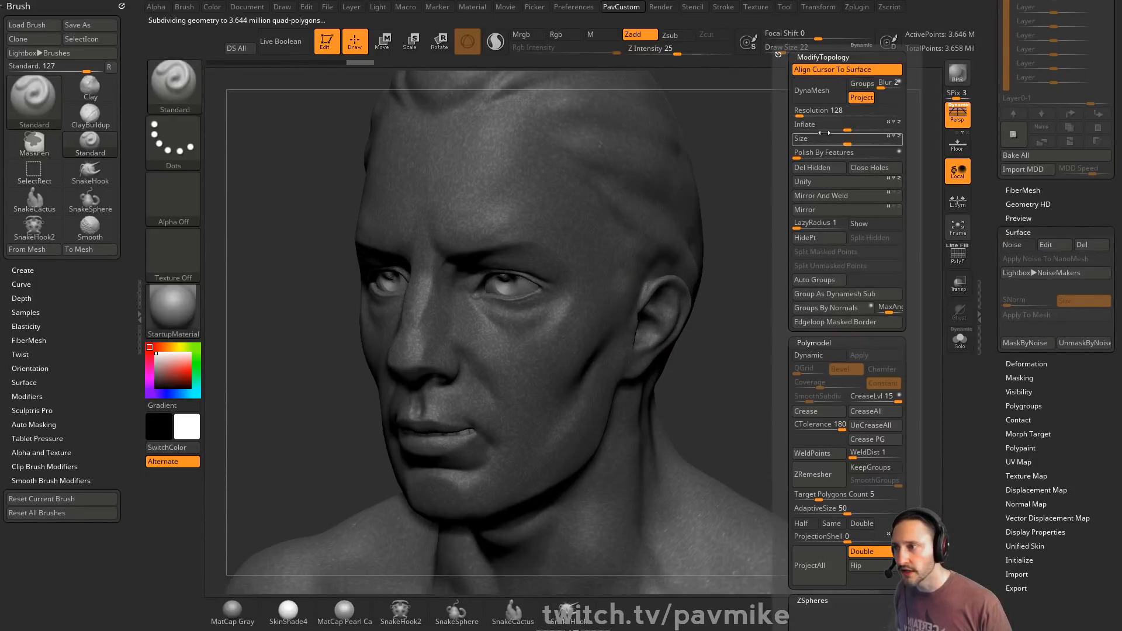
drag(844, 128, 848, 129)
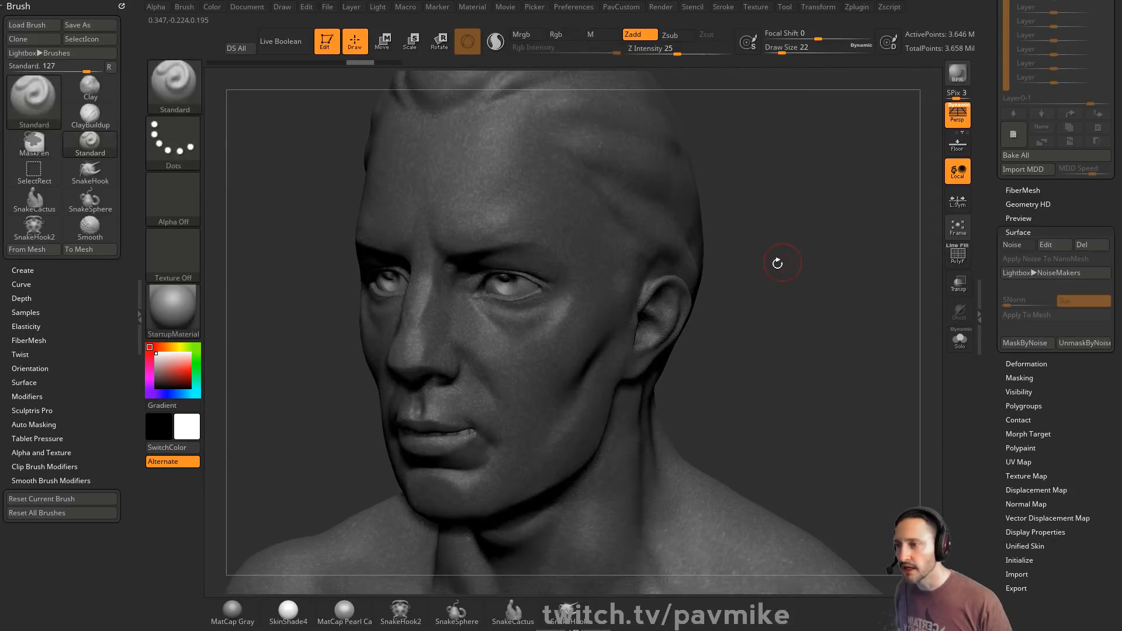
key(ctrl+z)
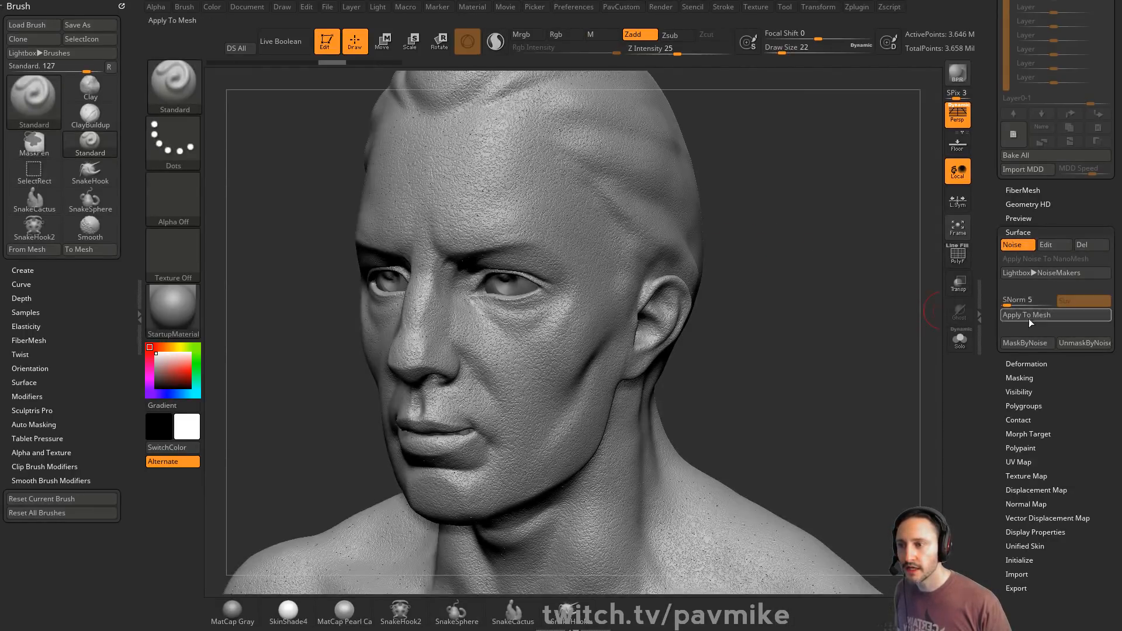
- Add a new recording layer to the subdivided head and store a morph target
click(1013, 134)
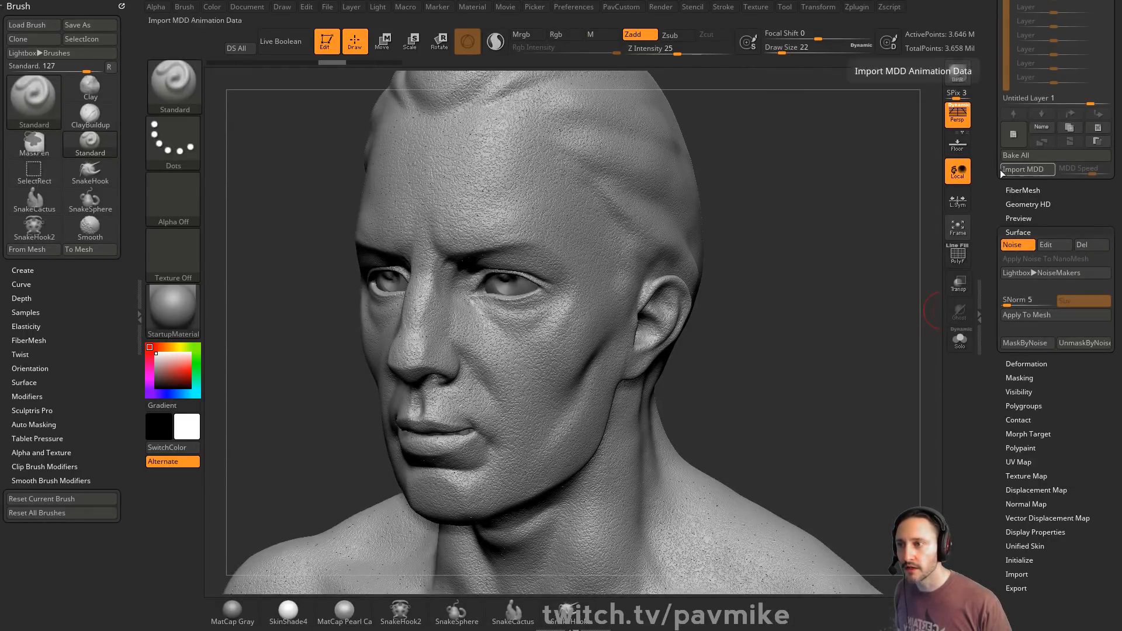
click(1029, 434)
scroll(1012, 318, up, 2)
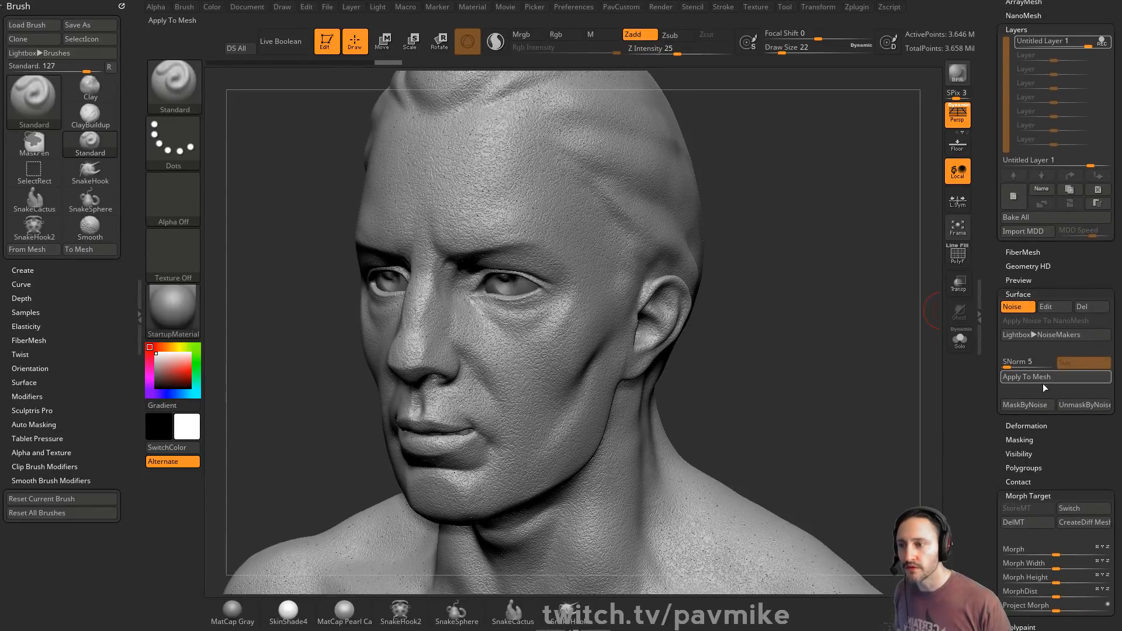
- Apply the surface noise to the mesh and vary the layer's intensity, raising it to about 4.3 and lowering it again
click(1013, 305)
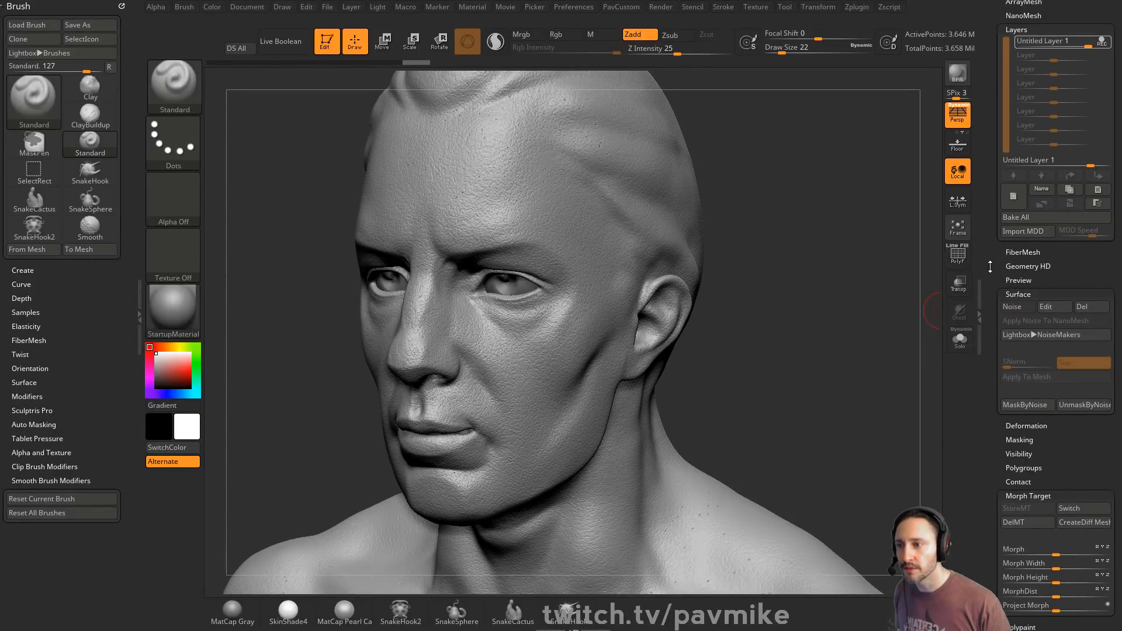
drag(990, 266, 992, 420)
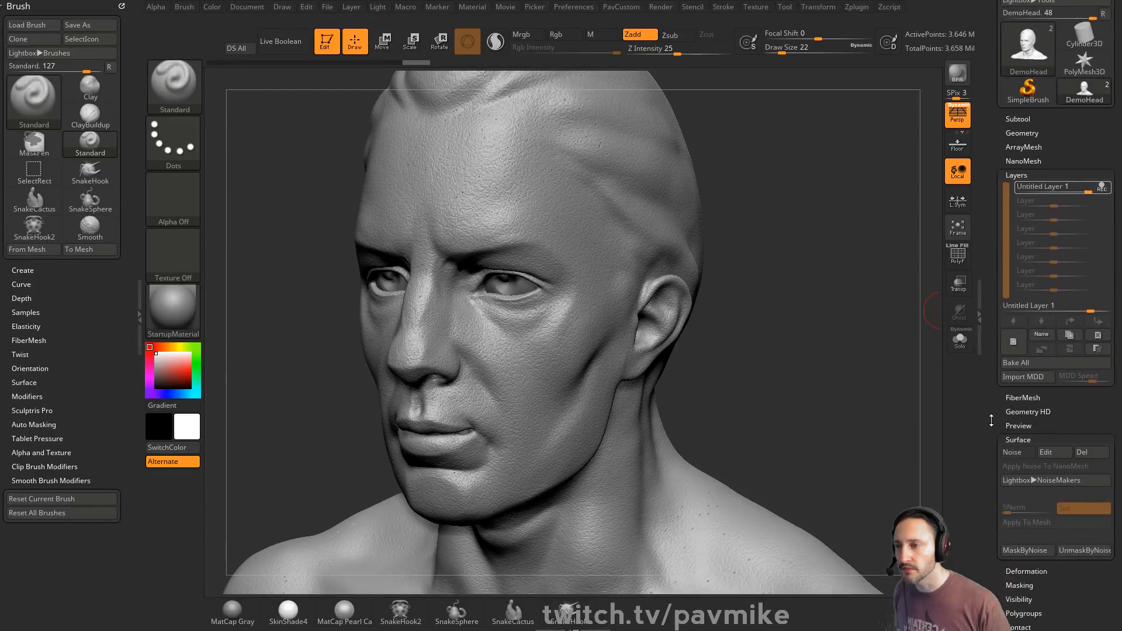
drag(1073, 192, 1031, 192)
drag(1028, 307, 1106, 307)
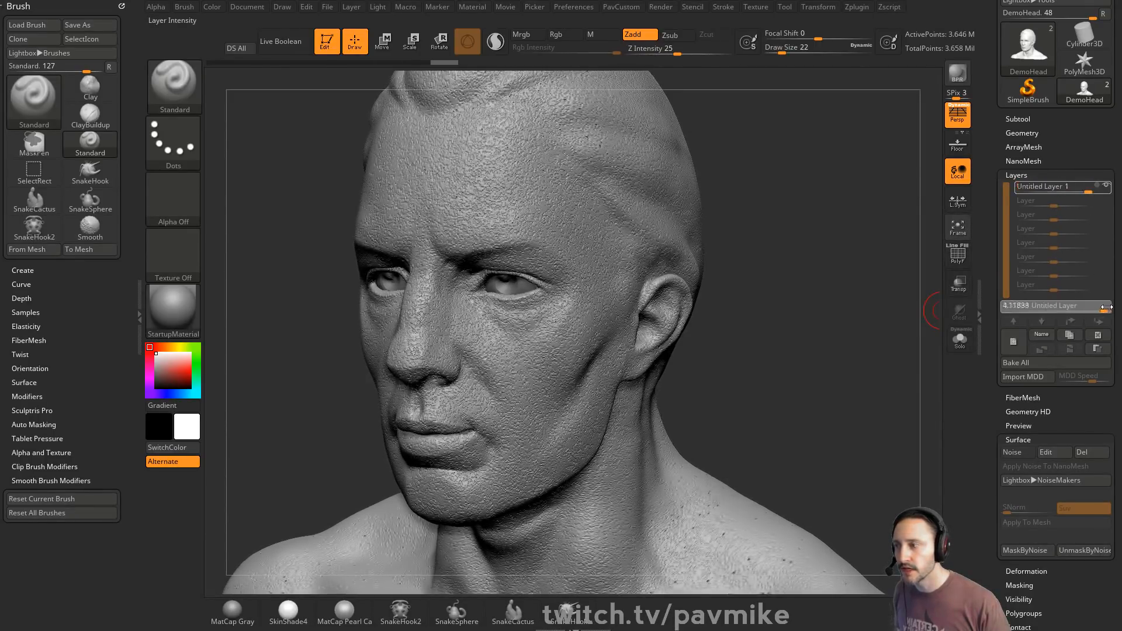
drag(1089, 192, 1071, 192)
- Show the head's morph target options and list the sculpting brushes beginning with M
scroll(995, 249, down, 8)
scroll(994, 249, down, 1)
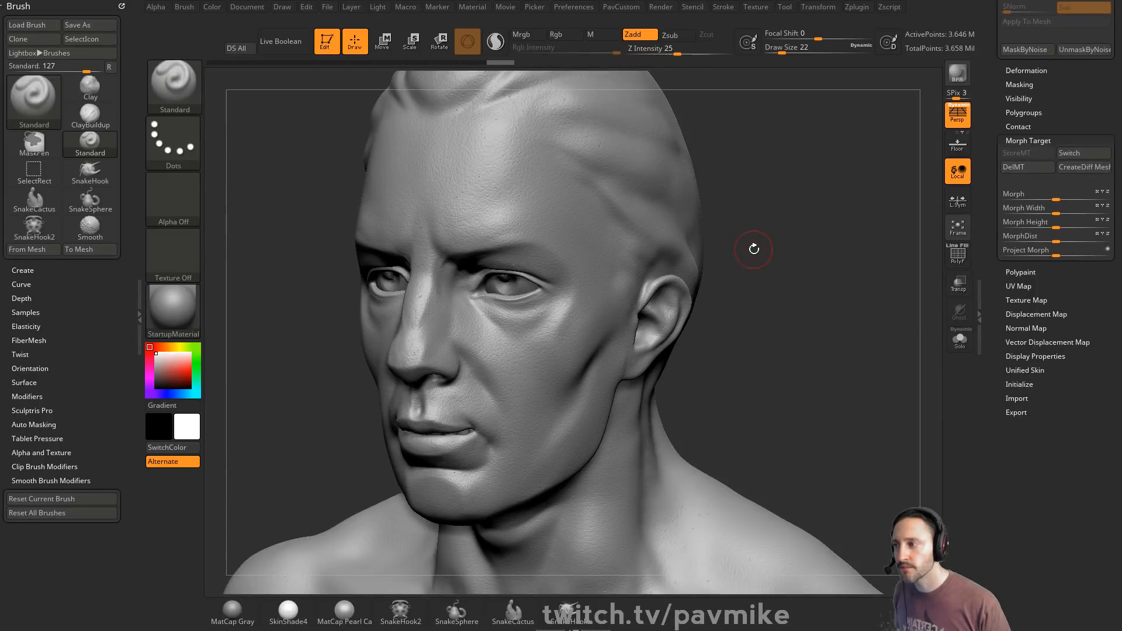
drag(839, 219, 852, 206)
key(b)
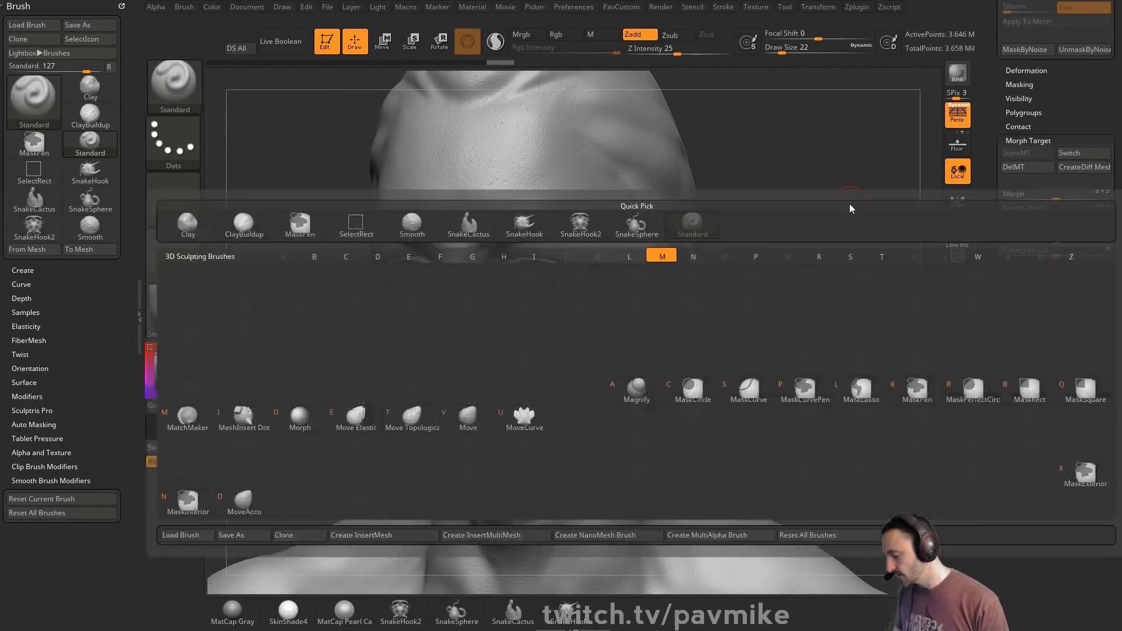
- Select the Morph brush with Z Intensity 100, turn off Rgb, and set the draw size to 41
key(m)
key(o)
drag(685, 48, 733, 48)
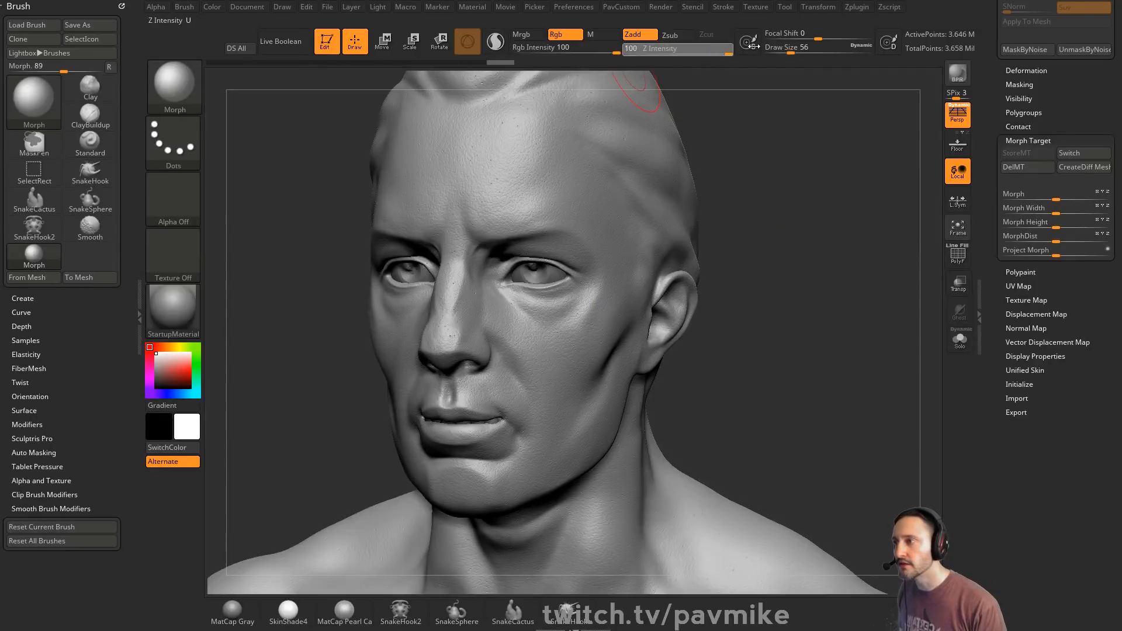
click(559, 34)
key(s)
drag(598, 234, 595, 234)
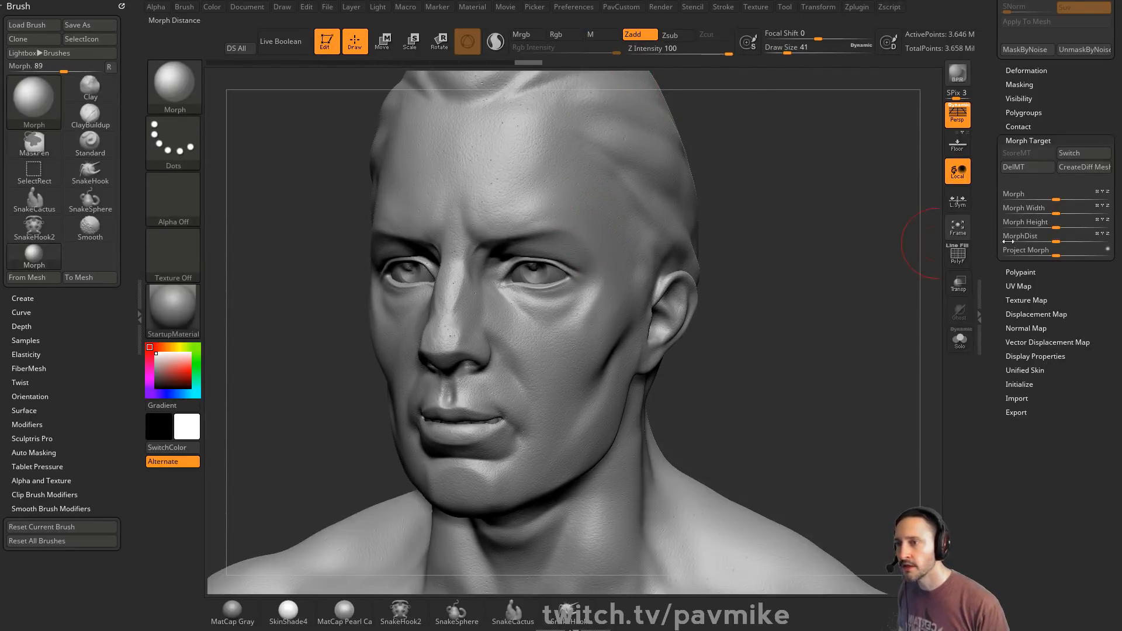
- Switch the morph target and brush over the forehead with the Morph brush at draw size 31
click(1077, 153)
key([)
click(483, 205)
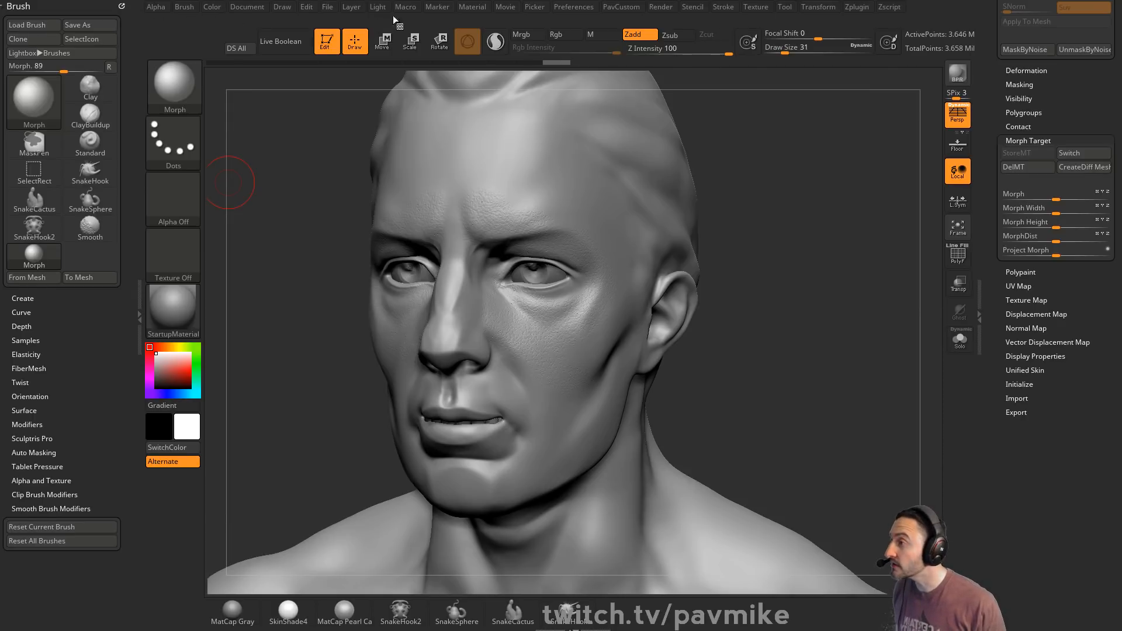
- Examine the StartupMaterial's modifiers down to its matcap texture
click(467, 7)
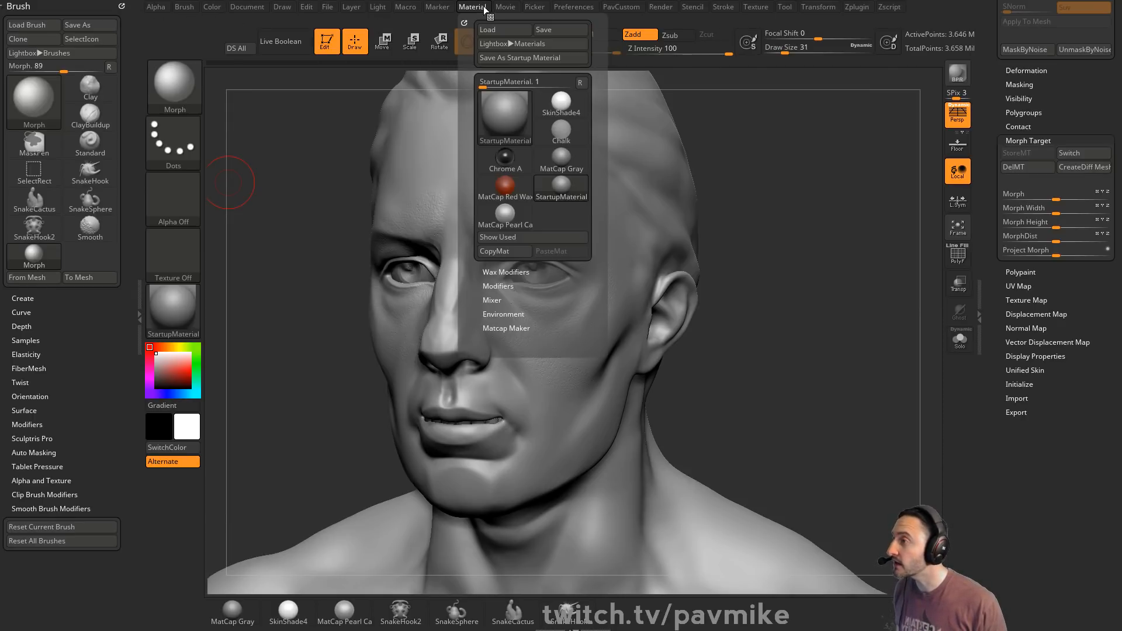
click(501, 286)
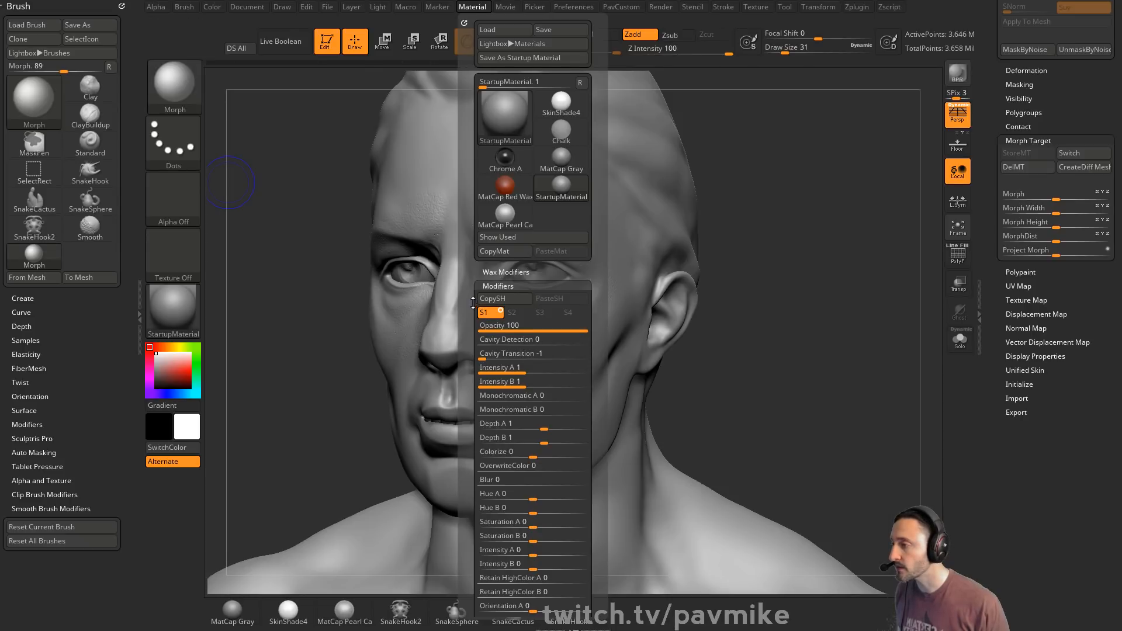
drag(468, 301, 468, 218)
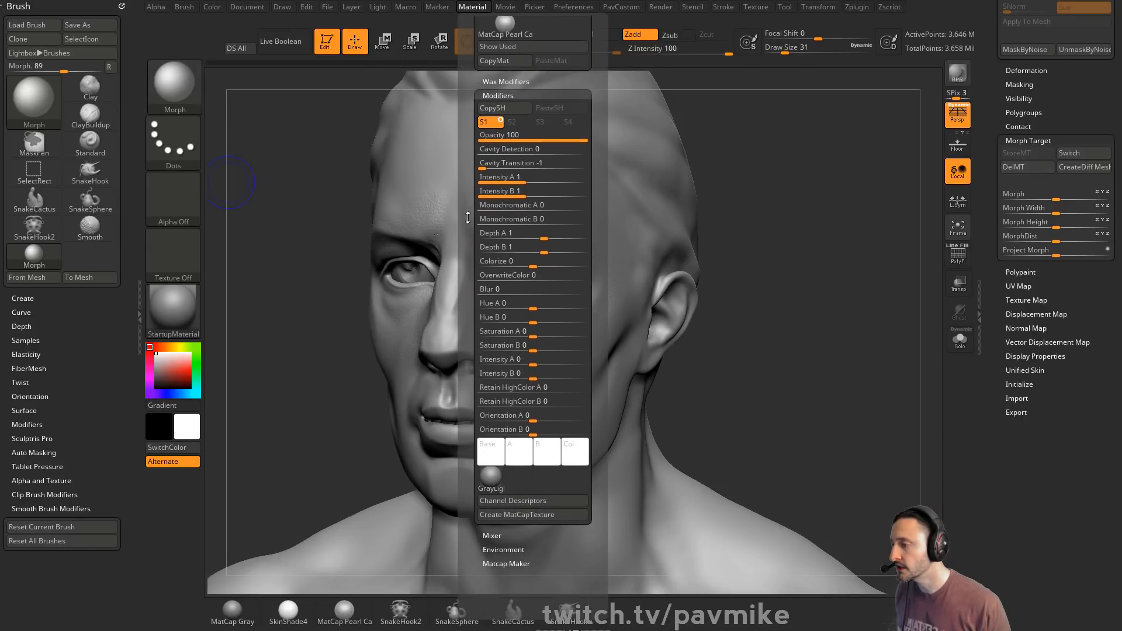
click(493, 480)
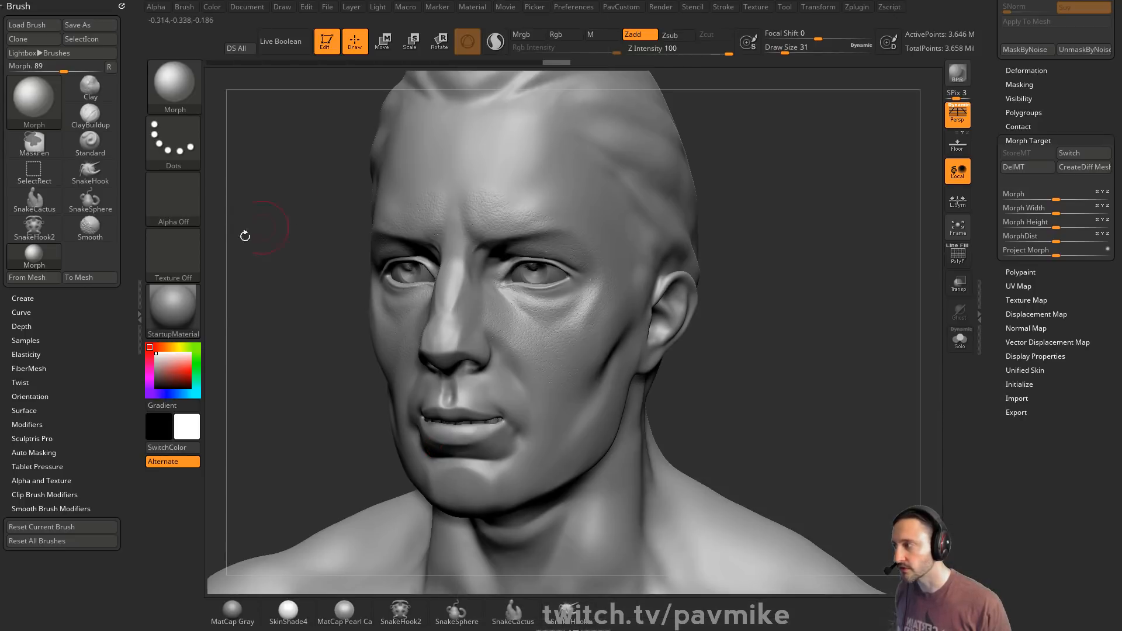
- Apply the Chrome BrightBlueTint material to the head and dock the Material palette beside the canvas
click(174, 313)
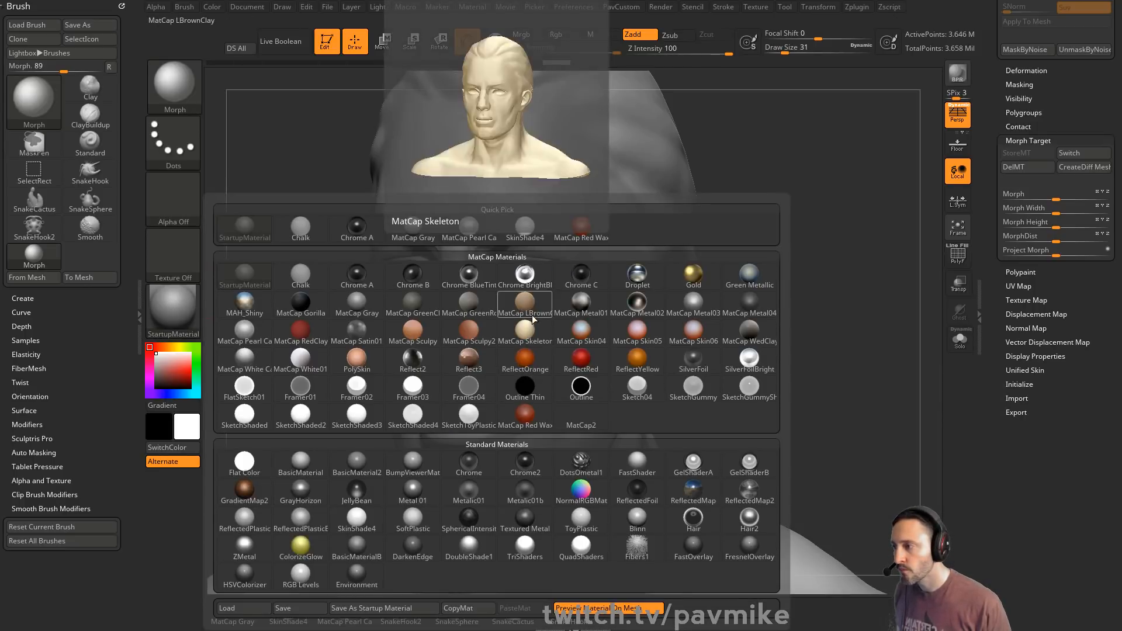
click(525, 275)
click(189, 312)
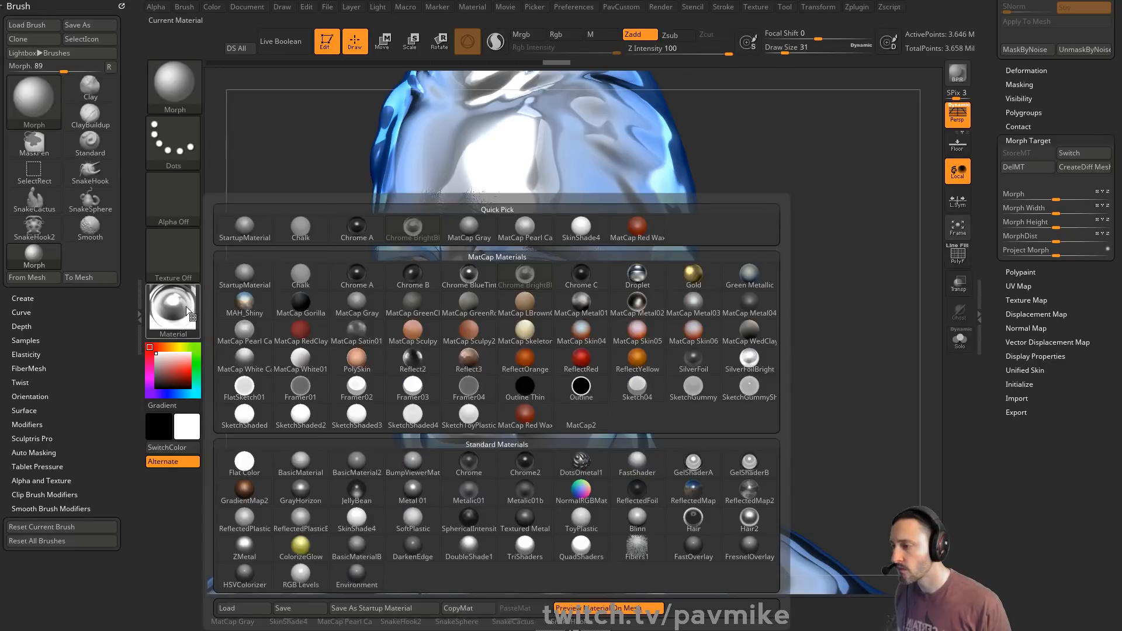
click(472, 6)
click(464, 23)
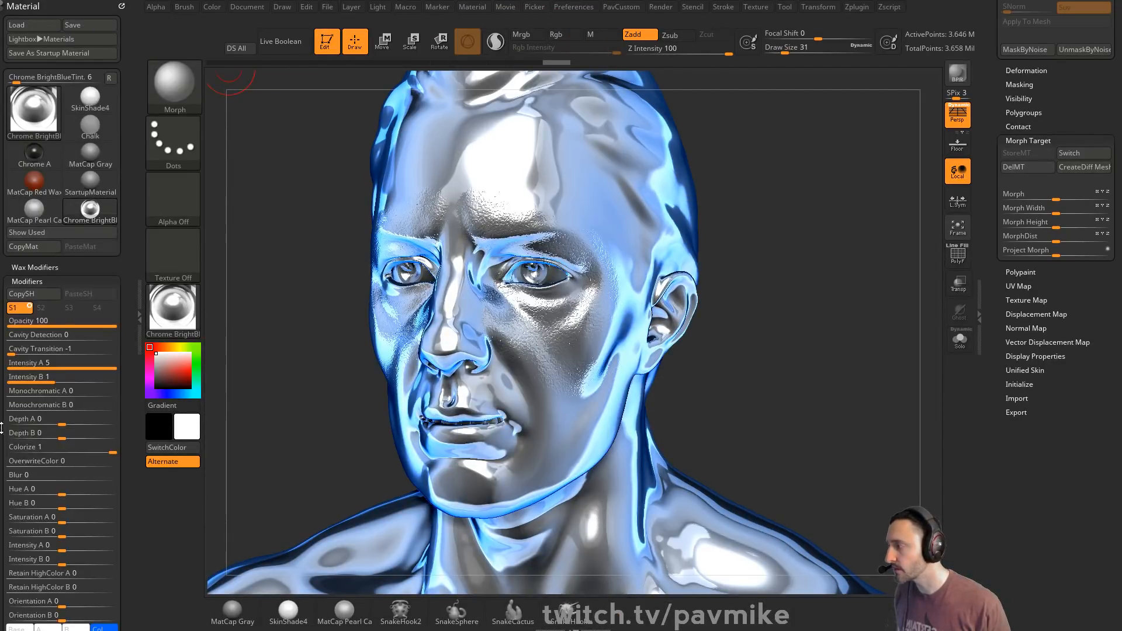
scroll(61, 351, down, 5)
- Apply the Green Metallic material to the head and replace its matcap texture with Texture 39
click(173, 308)
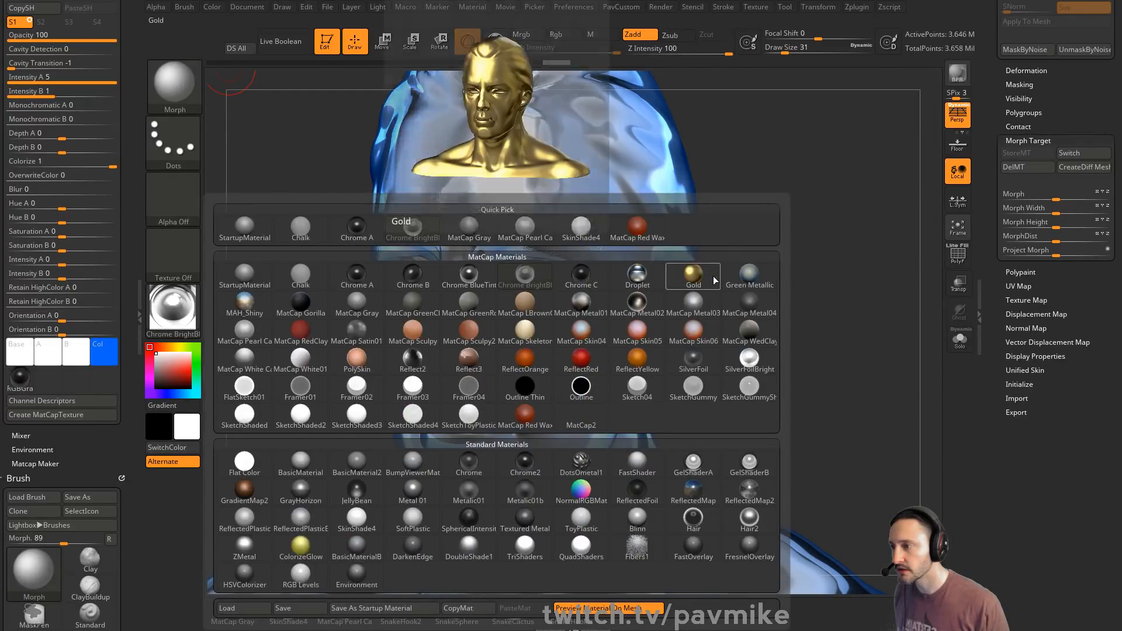
click(747, 279)
click(21, 406)
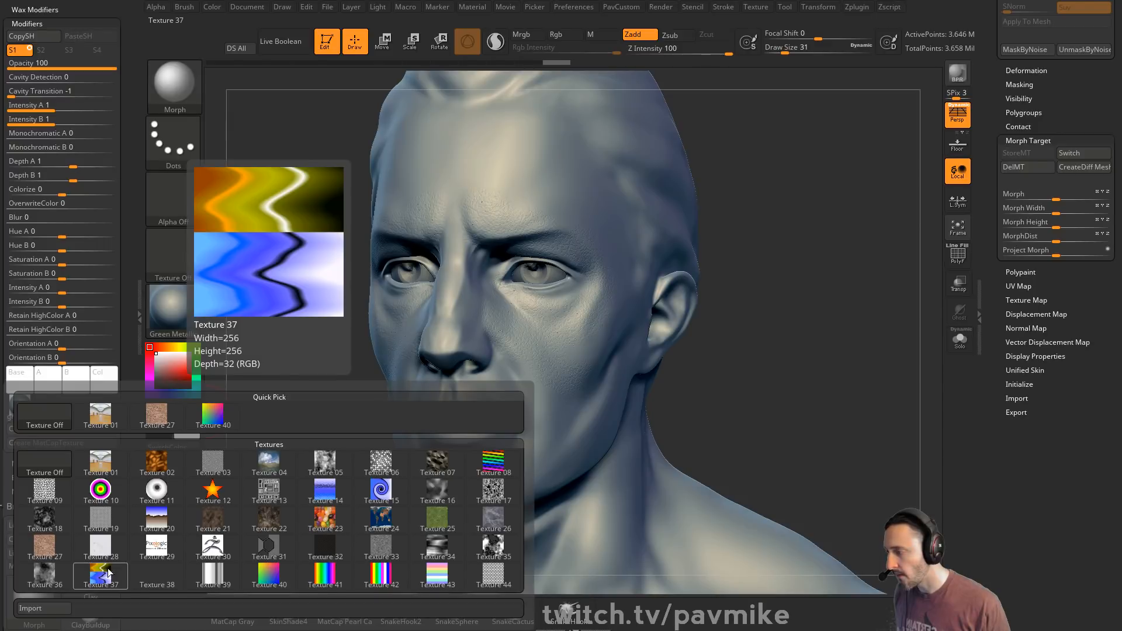
click(213, 576)
drag(732, 438, 813, 412)
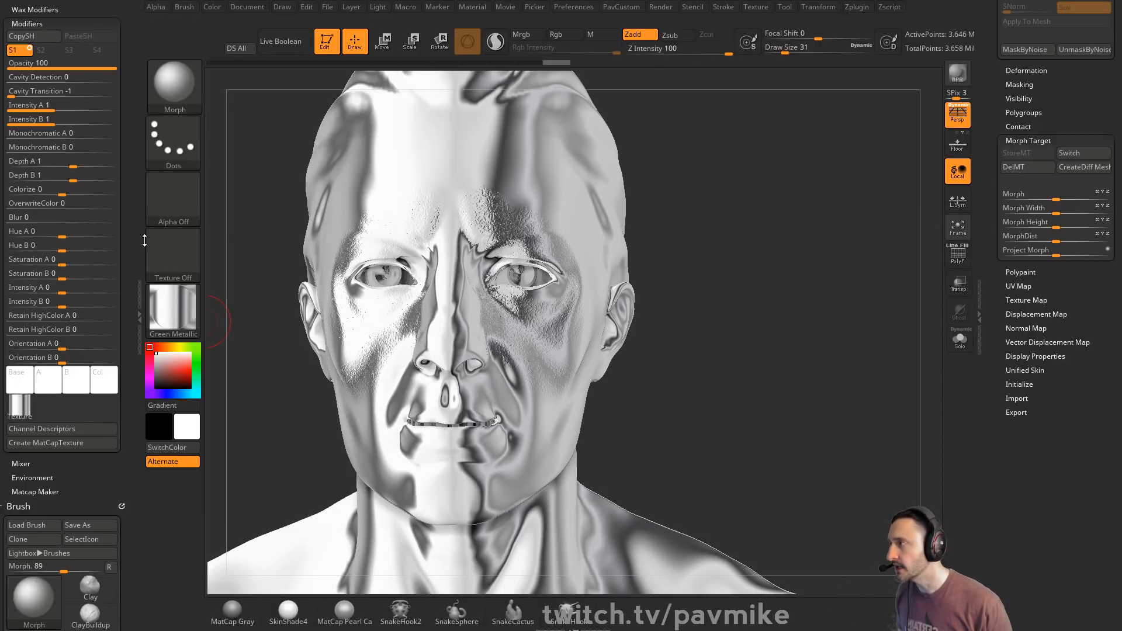
- Set the Green Metallic material's texture to Texture Off and assign StartupMaterial to the head
click(19, 408)
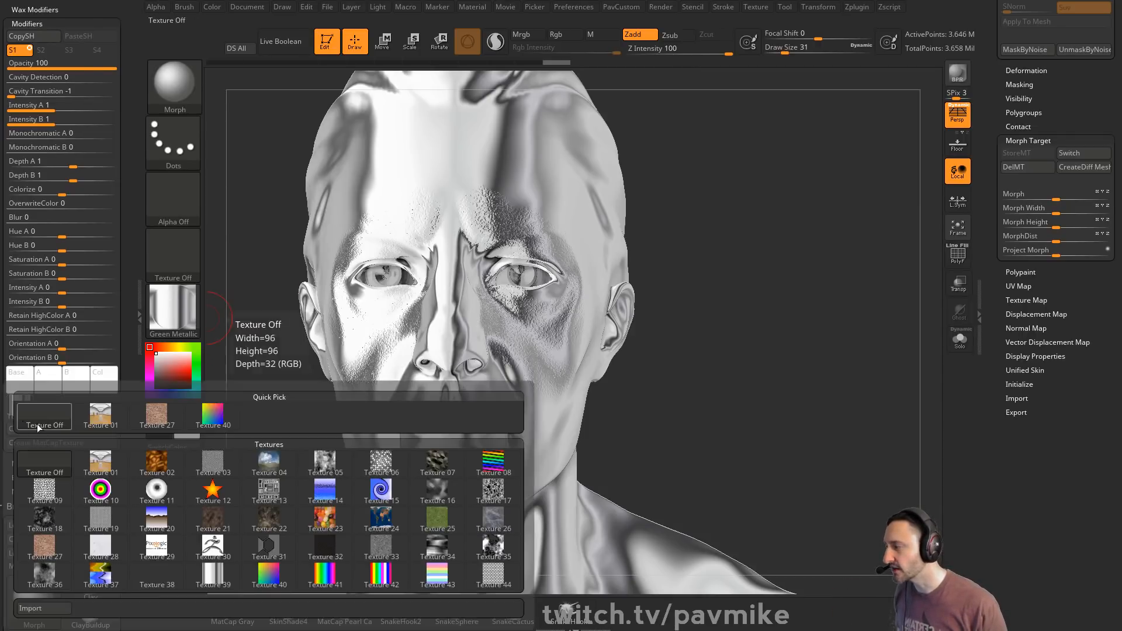
click(48, 461)
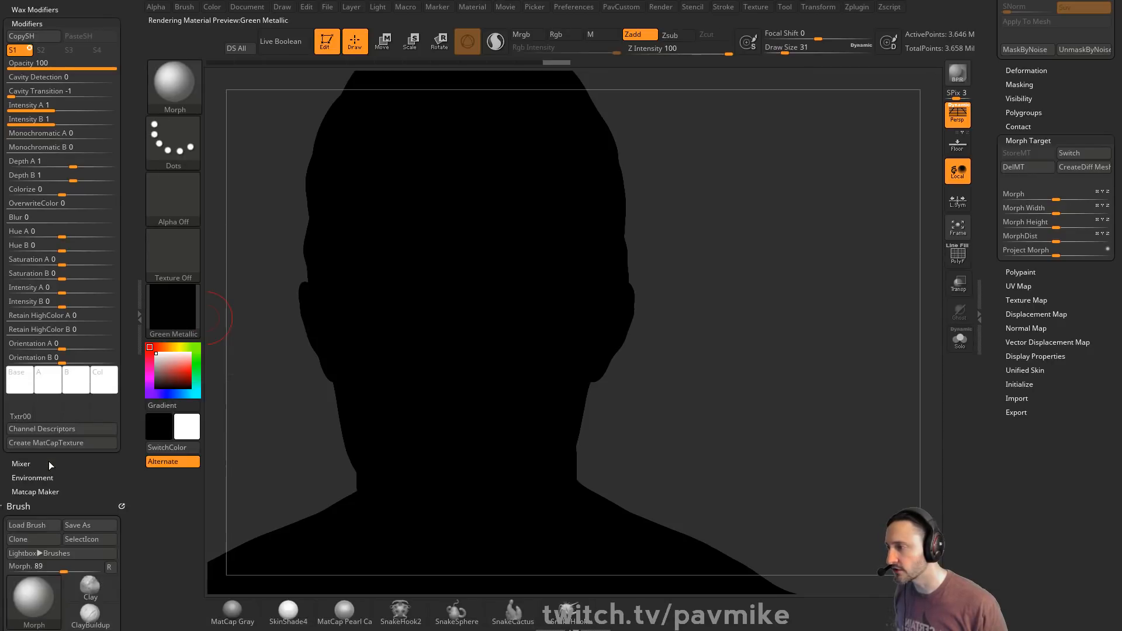
click(170, 307)
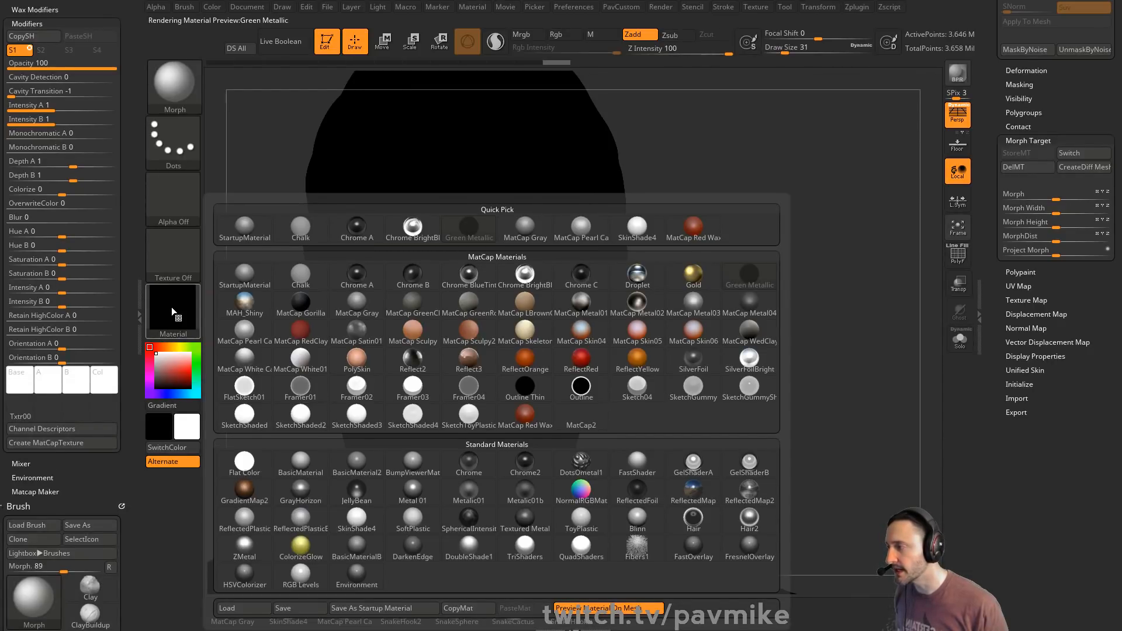
click(245, 274)
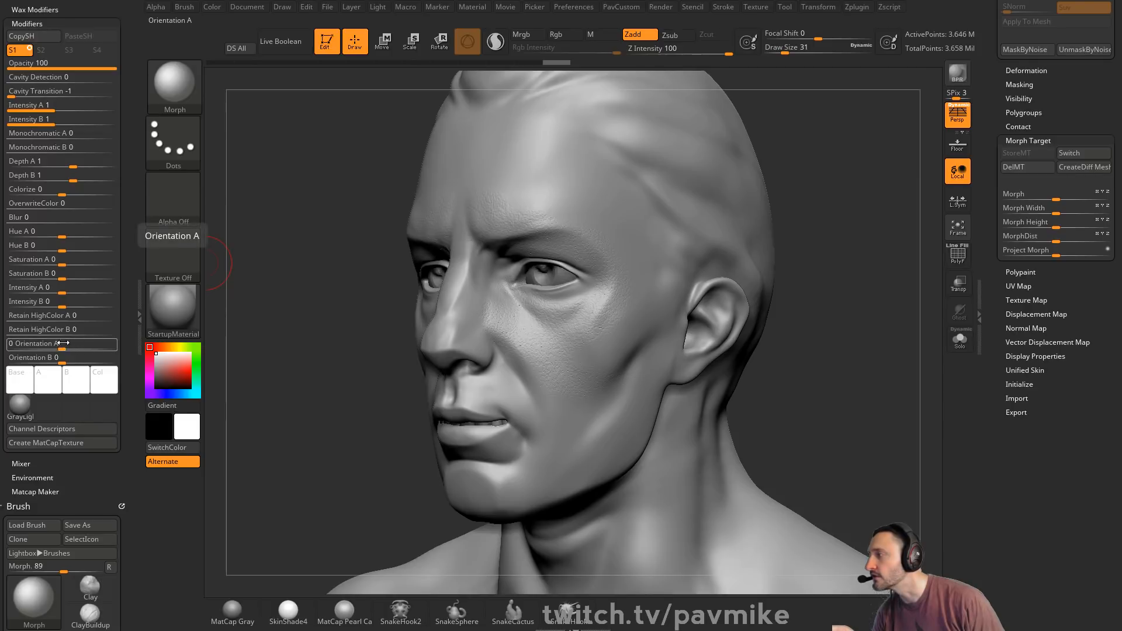
- Apply the Droplet material and set its Orientation A to about 86.27 and Orientation B to about -41.54
click(21, 391)
click(167, 302)
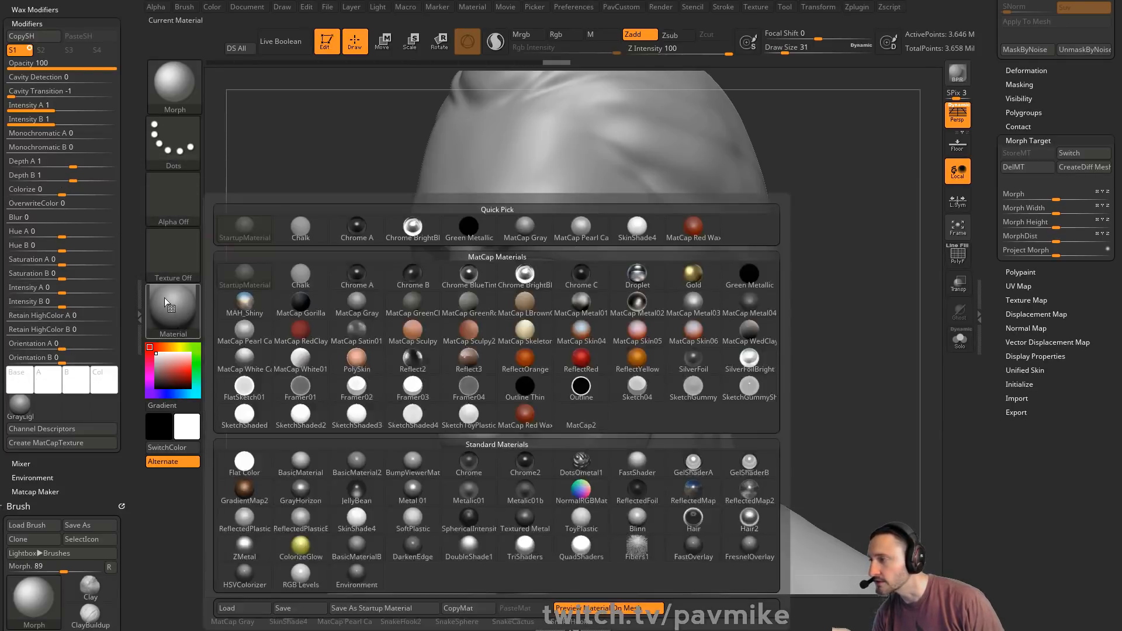
click(655, 281)
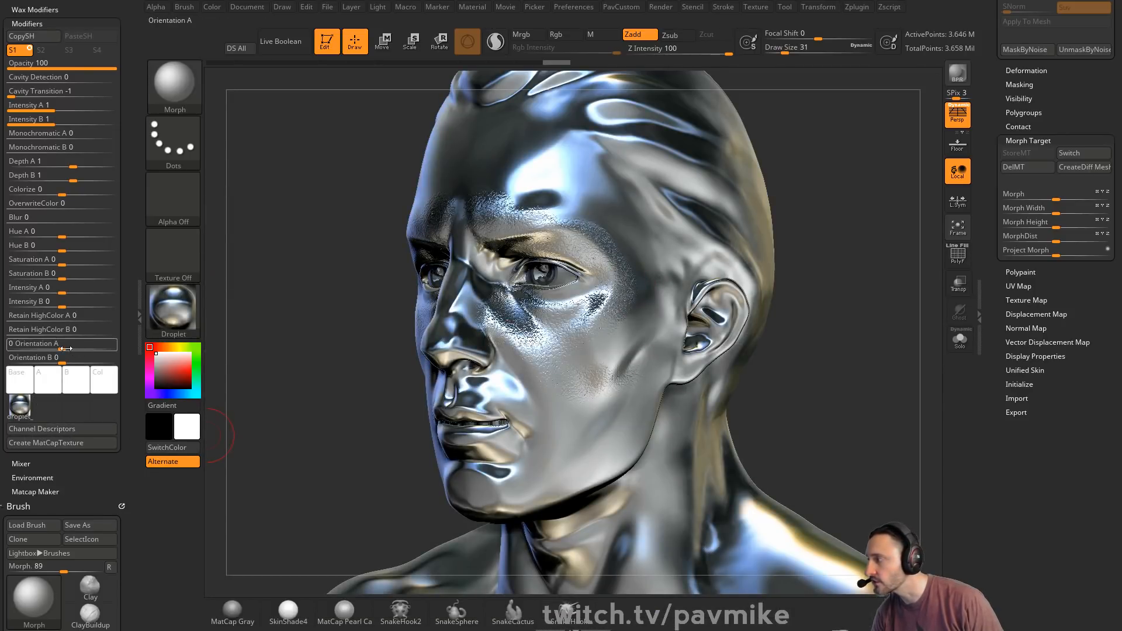
mouse_move(66, 349)
mouse_down()
mouse_move(102, 348)
mouse_move(39, 349)
mouse_move(87, 348)
mouse_up()
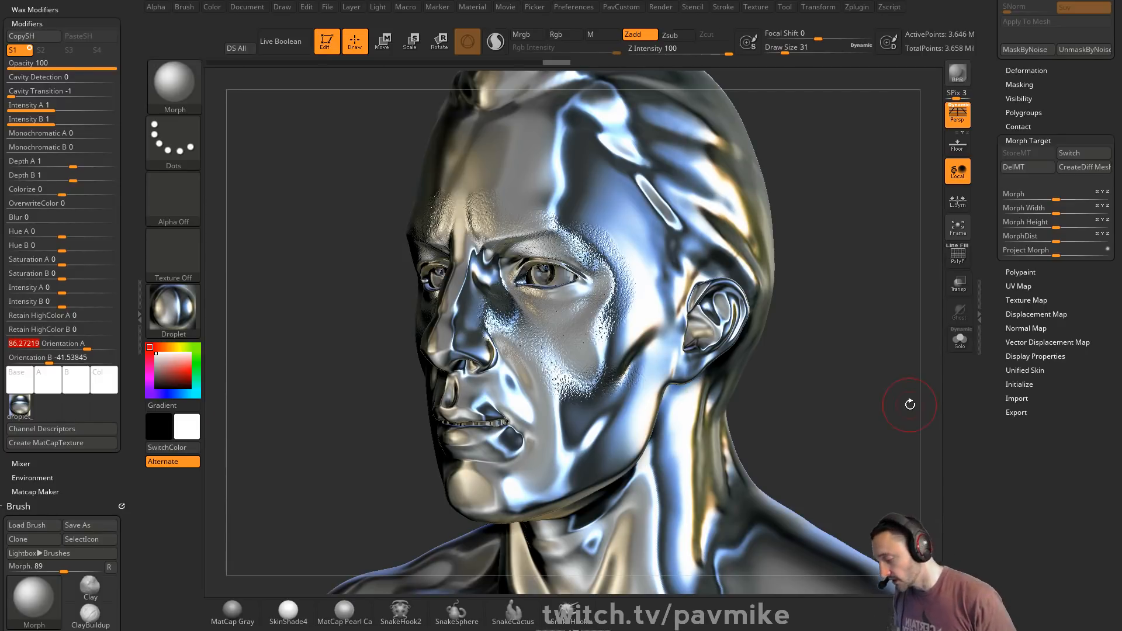
- Set the Morph brush's draw size to 37
key(s)
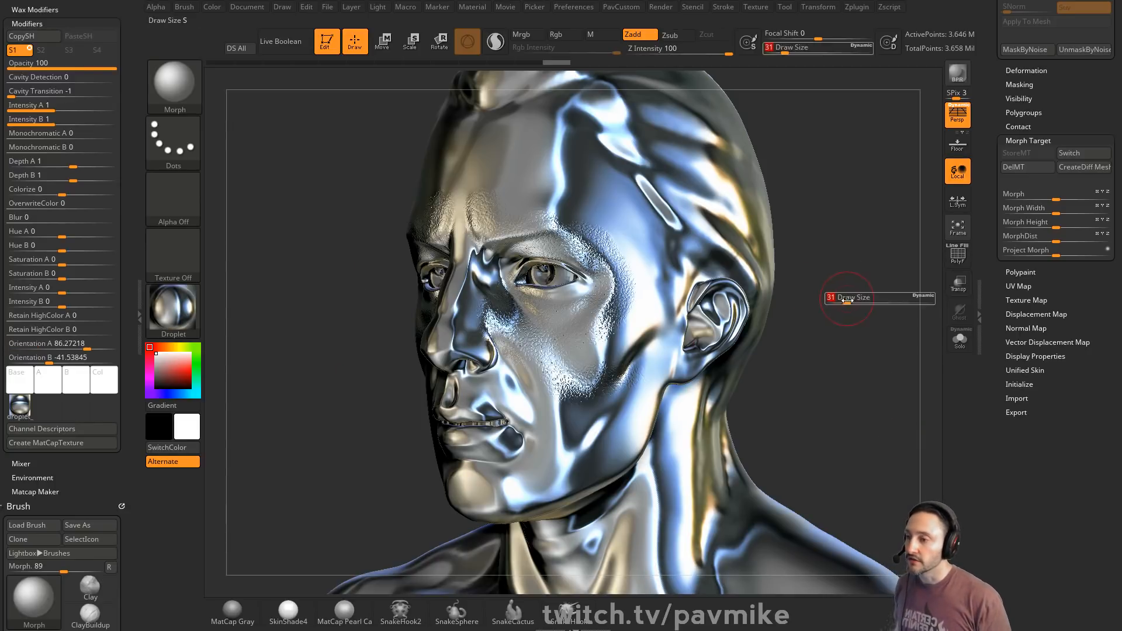
drag(837, 298, 857, 297)
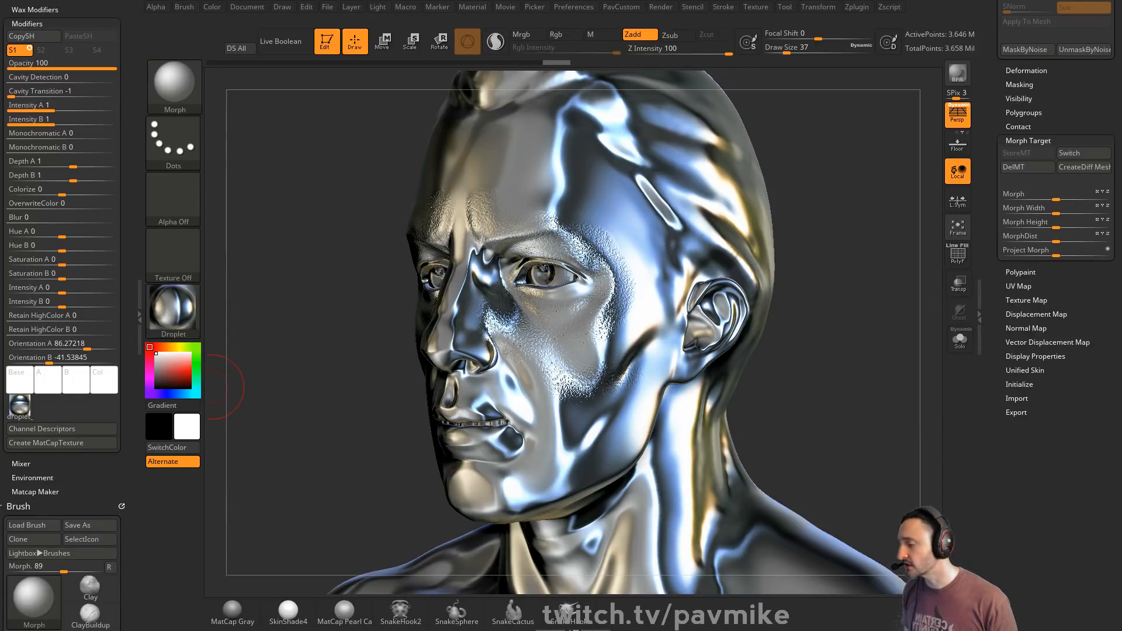
mouse_move(344, 610)
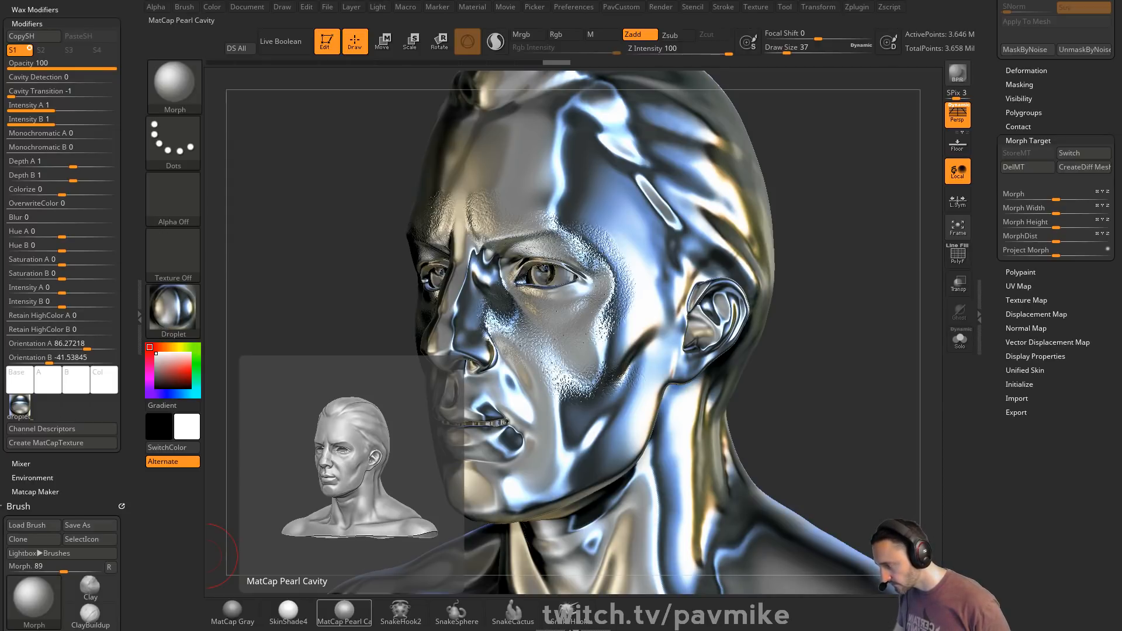
- Switch to the browser, open the #AskZBrush video on centering the ArrayMesh pivot, and return to ZBrush
key(alt+Tab)
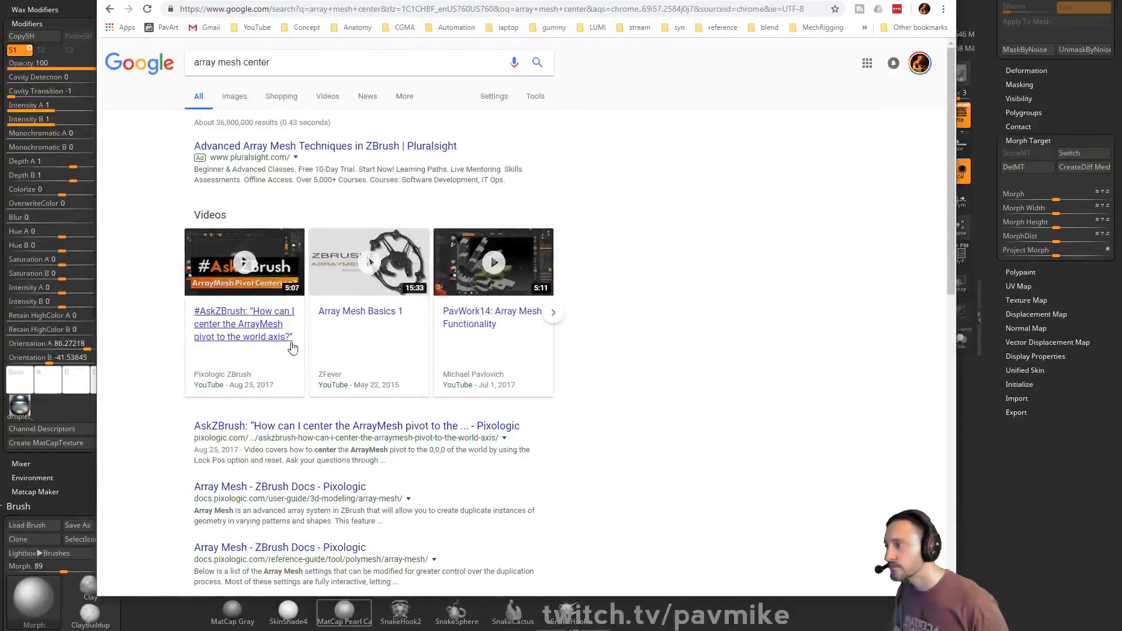
click(246, 345)
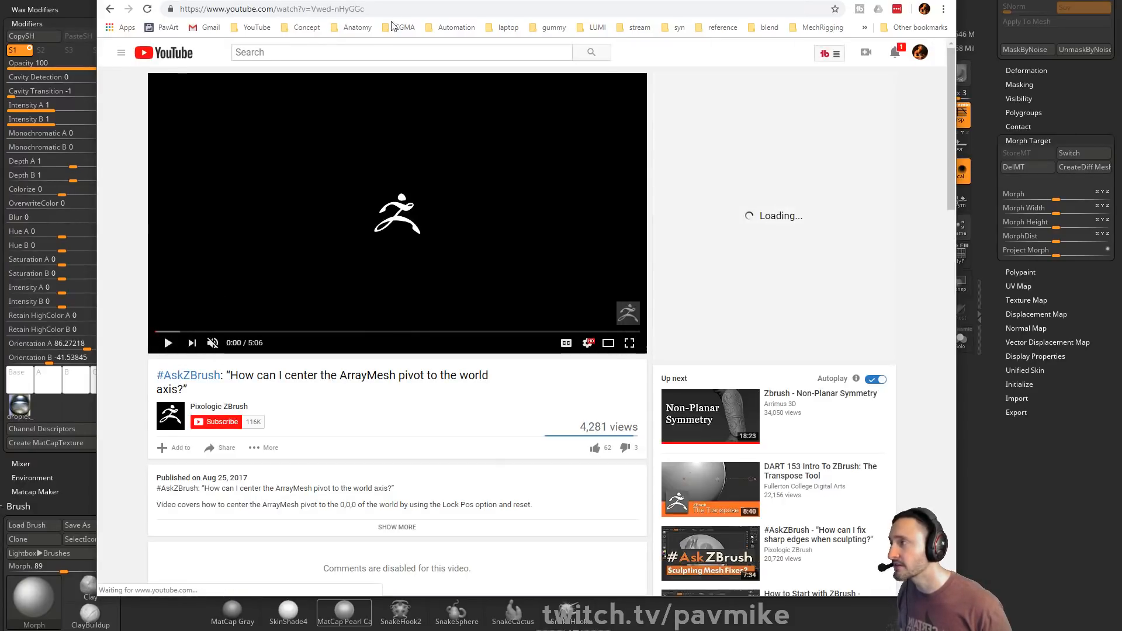
click(269, 9)
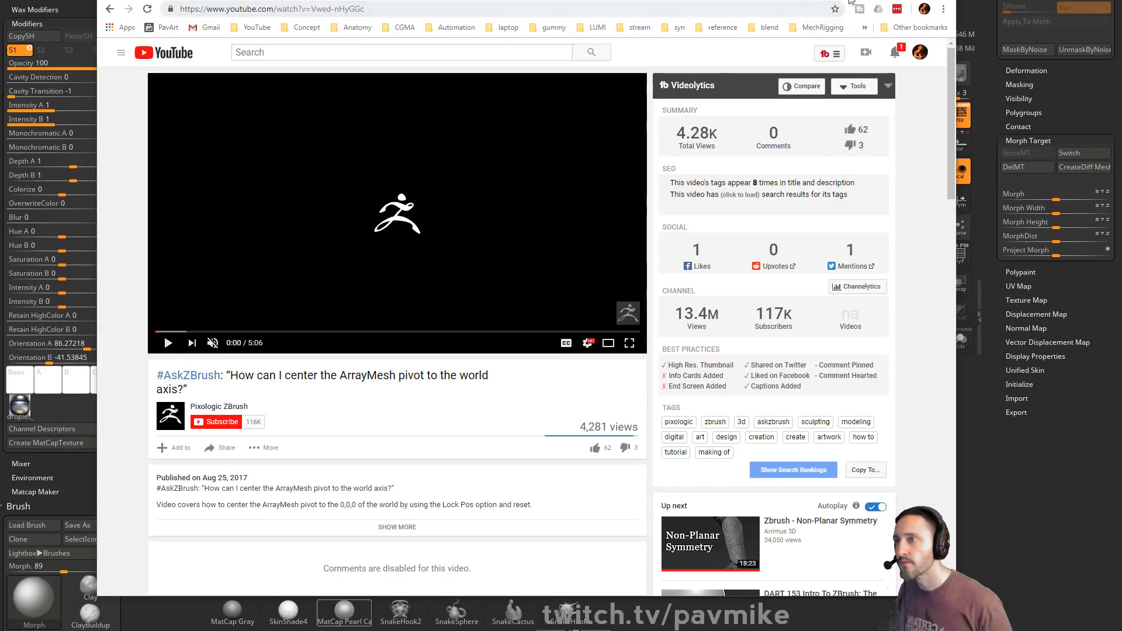
key(alt+Tab)
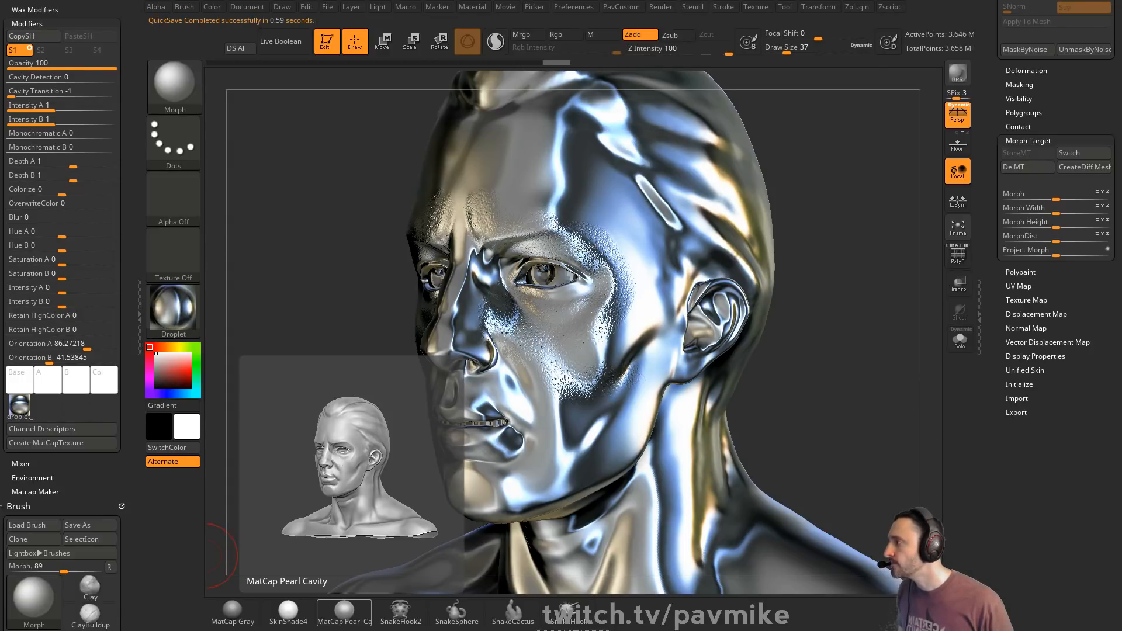
- Leave Edit mode and clear the head from the canvas, and switch to the PowerPoint presentation
drag(997, 138, 996, 323)
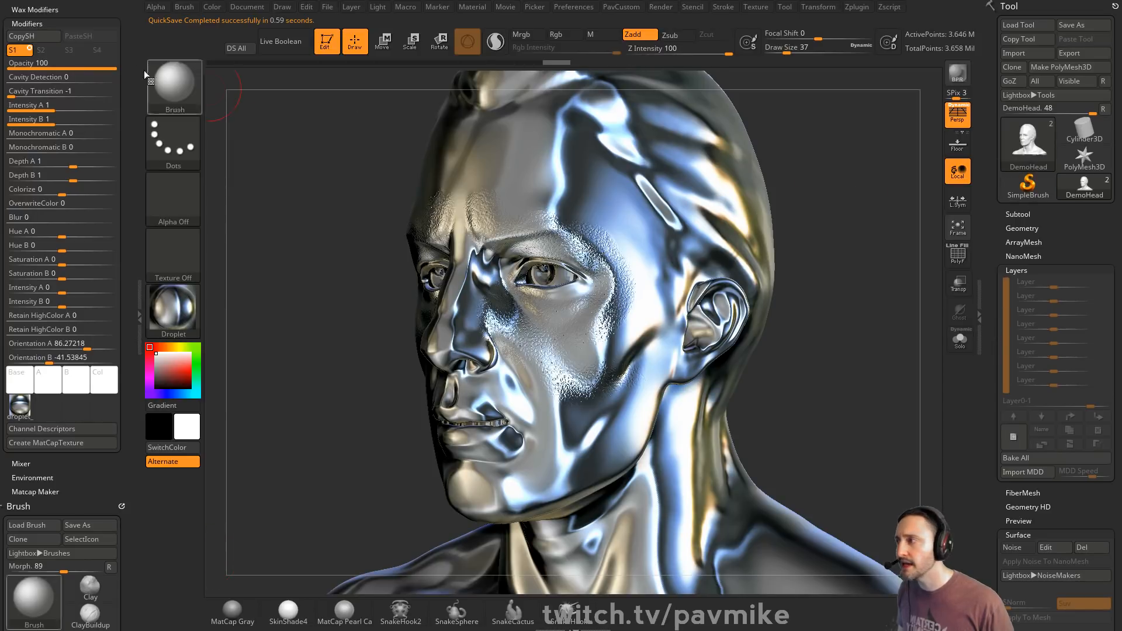
click(331, 46)
key(ctrl+n)
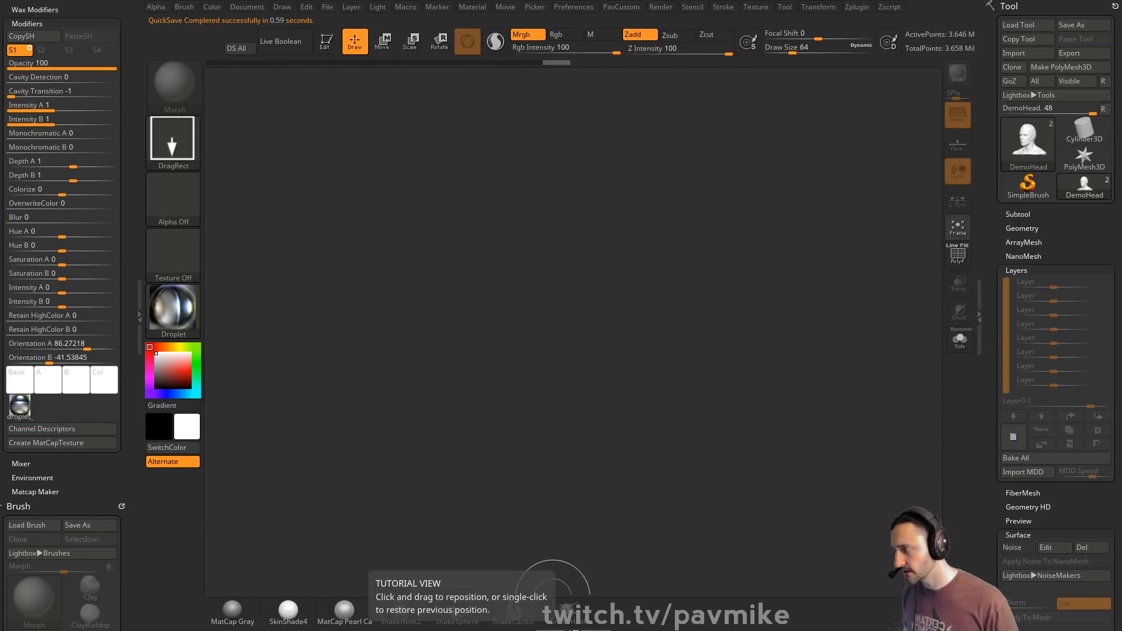
key(alt+Tab)
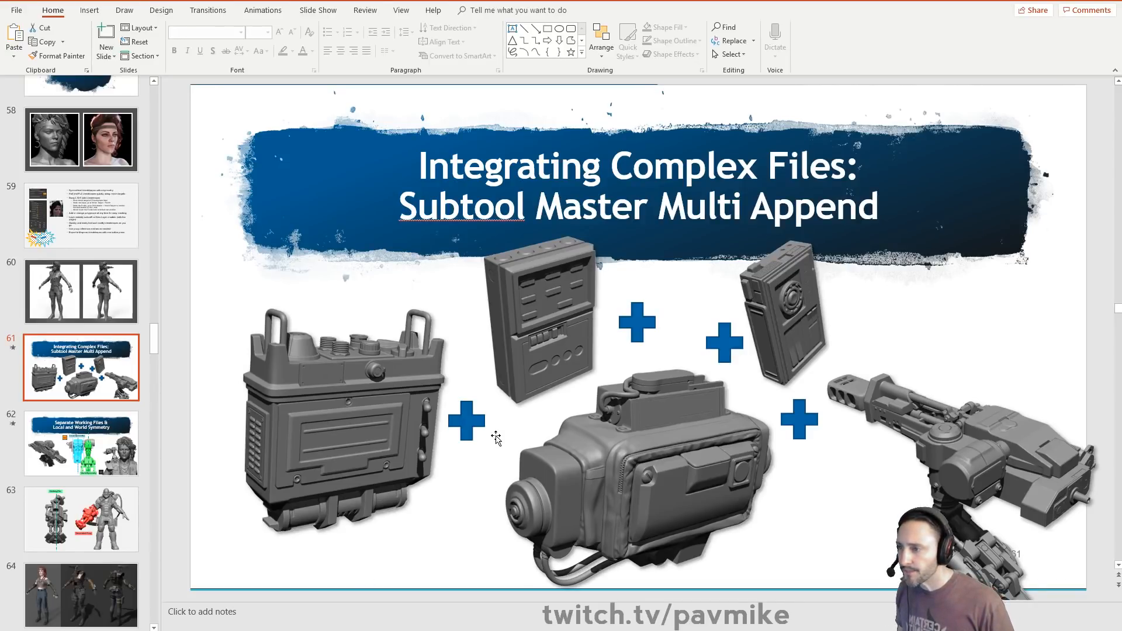
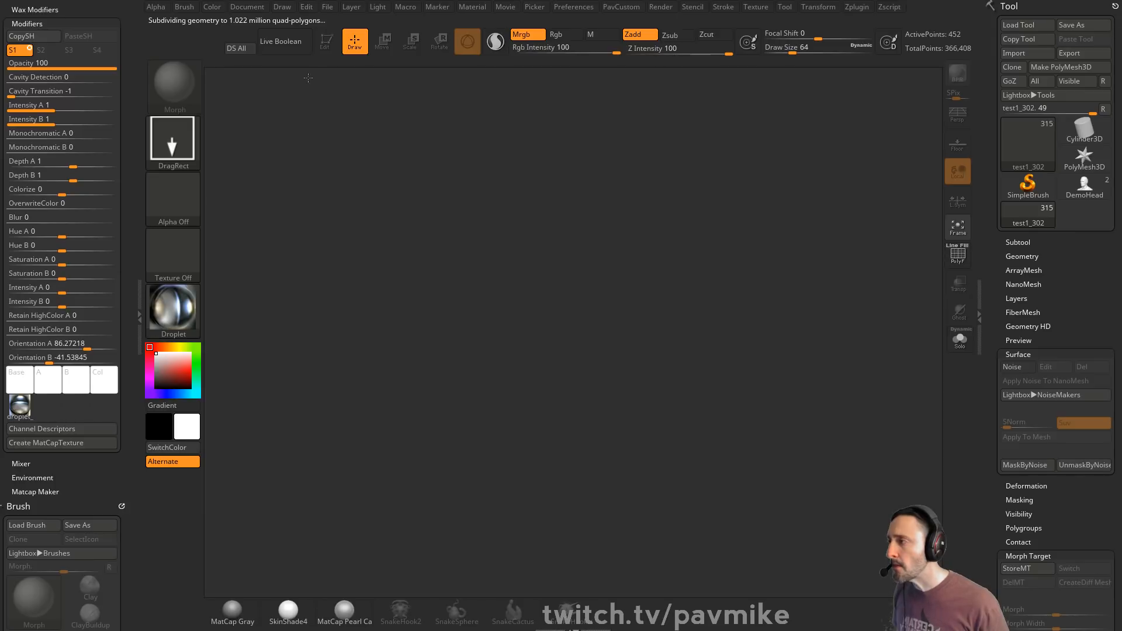
- Place the test1_302 mech on the canvas in Edit mode with StartupMaterial assigned
click(308, 78)
click(270, 104)
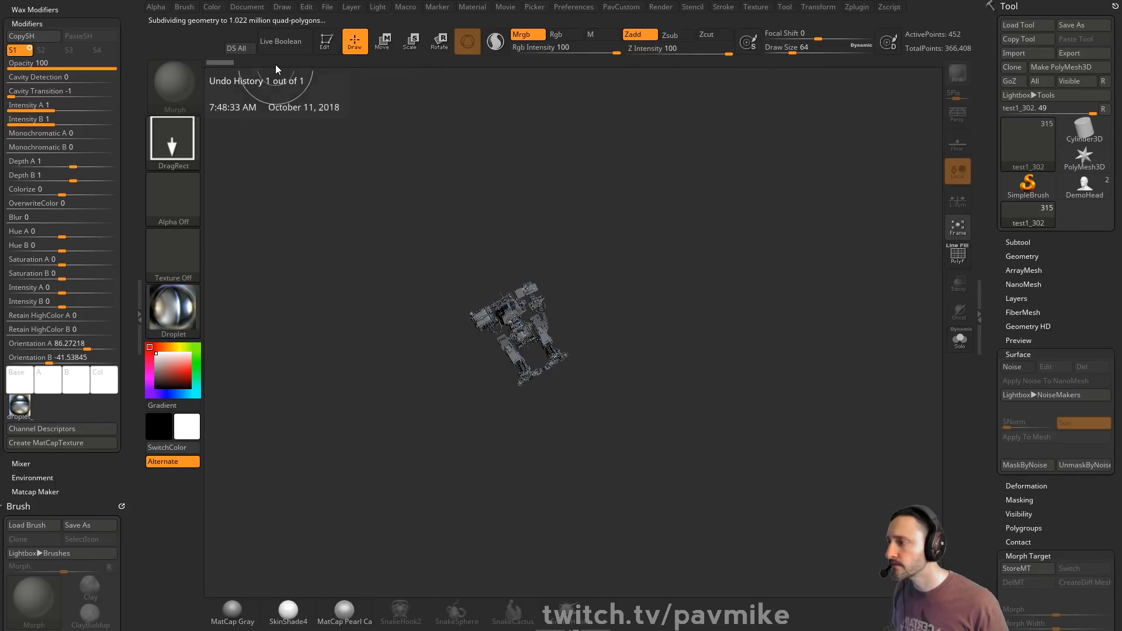
click(173, 310)
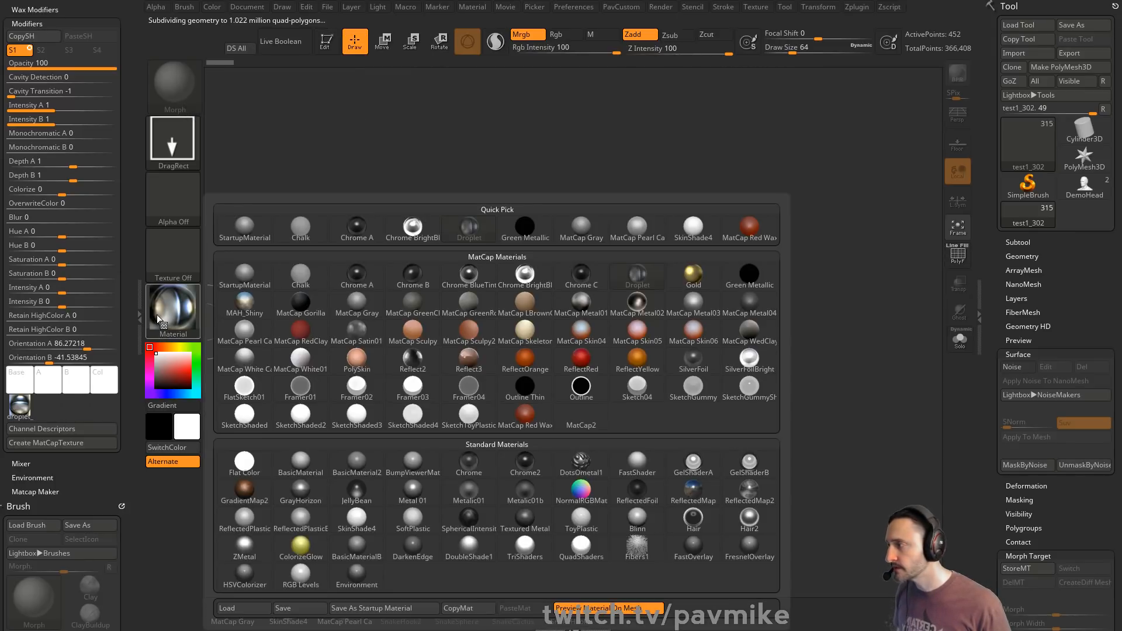
click(243, 296)
click(328, 42)
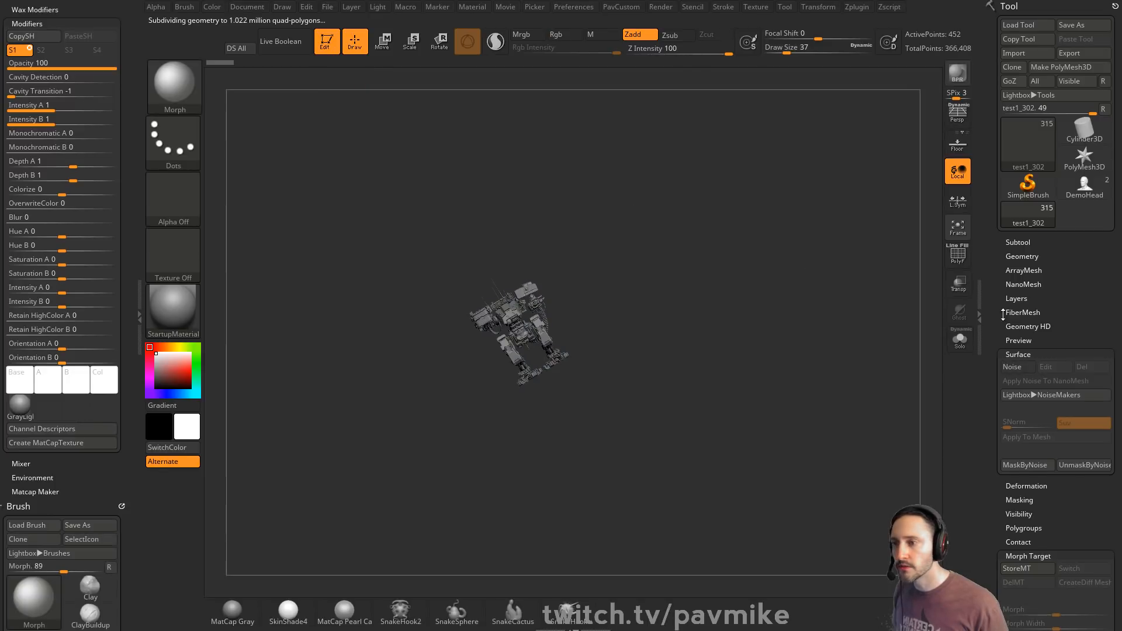
- Merge all visible subtools of the mech into a single mesh and switch to the merged tool
scroll(1003, 315, down, 5)
shift+click(1018, 364)
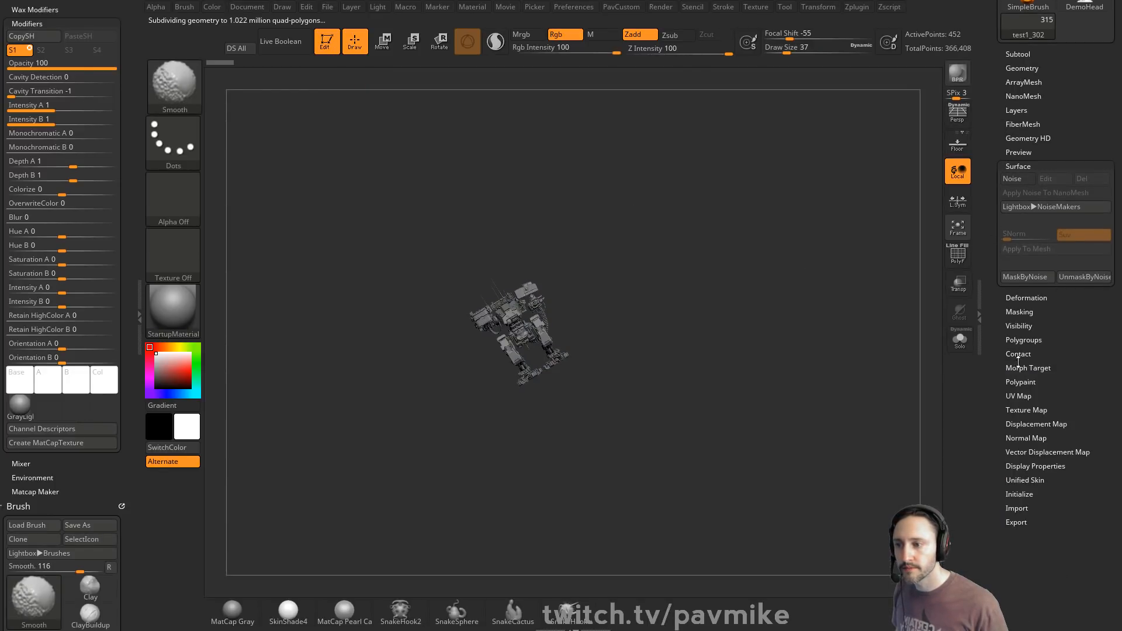
click(1026, 326)
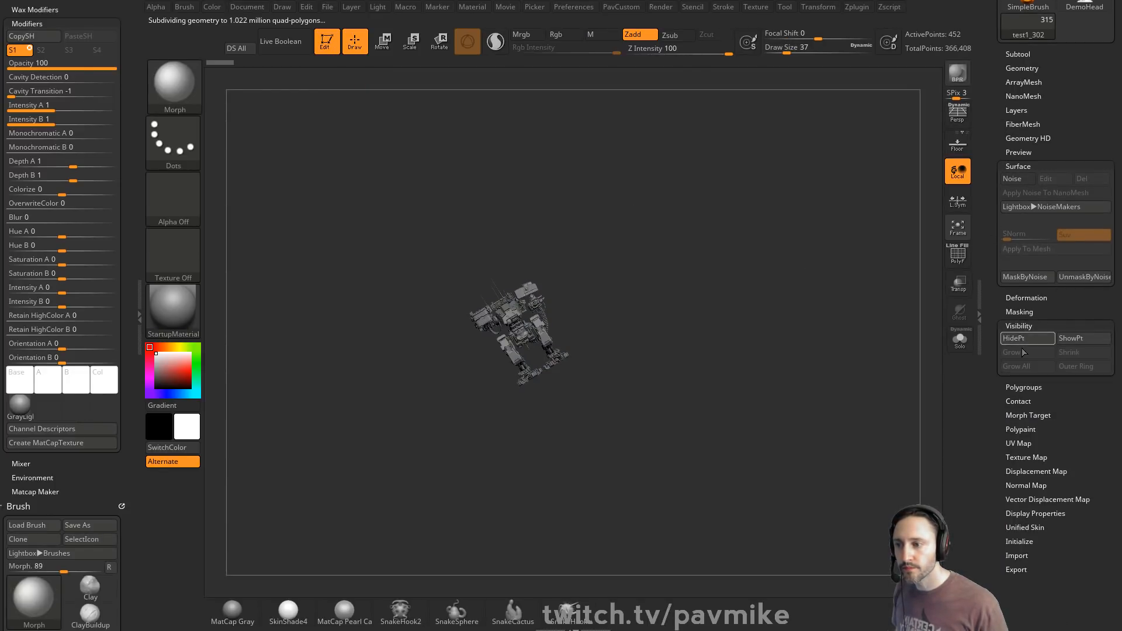
click(1027, 313)
shift+click(1026, 313)
drag(1011, 245, 1007, 368)
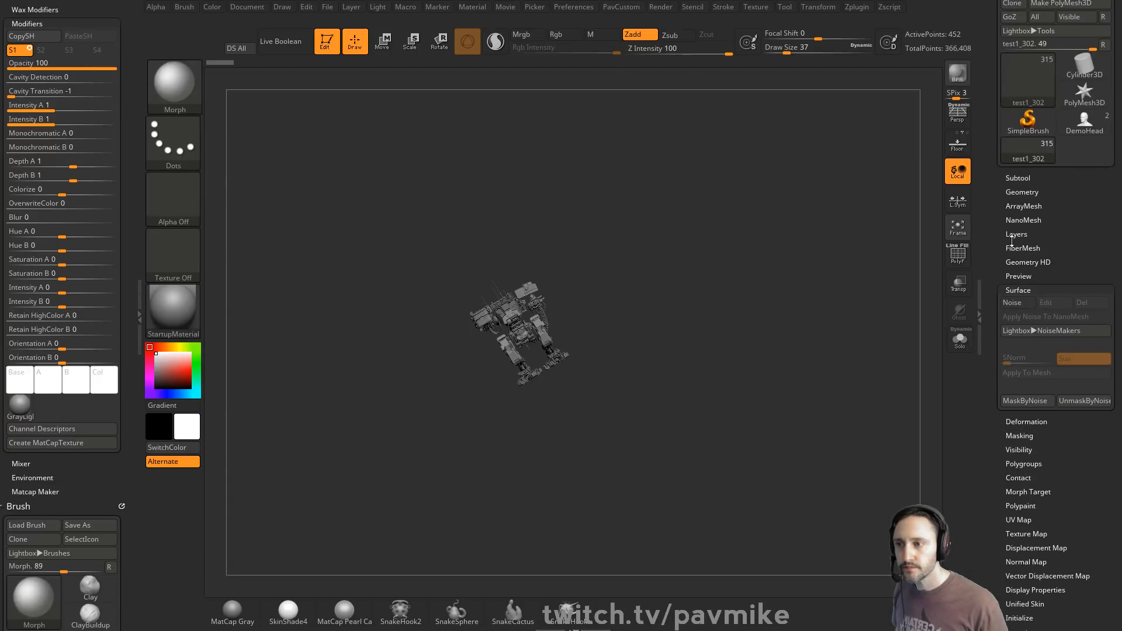
shift+click(1018, 181)
click(1016, 576)
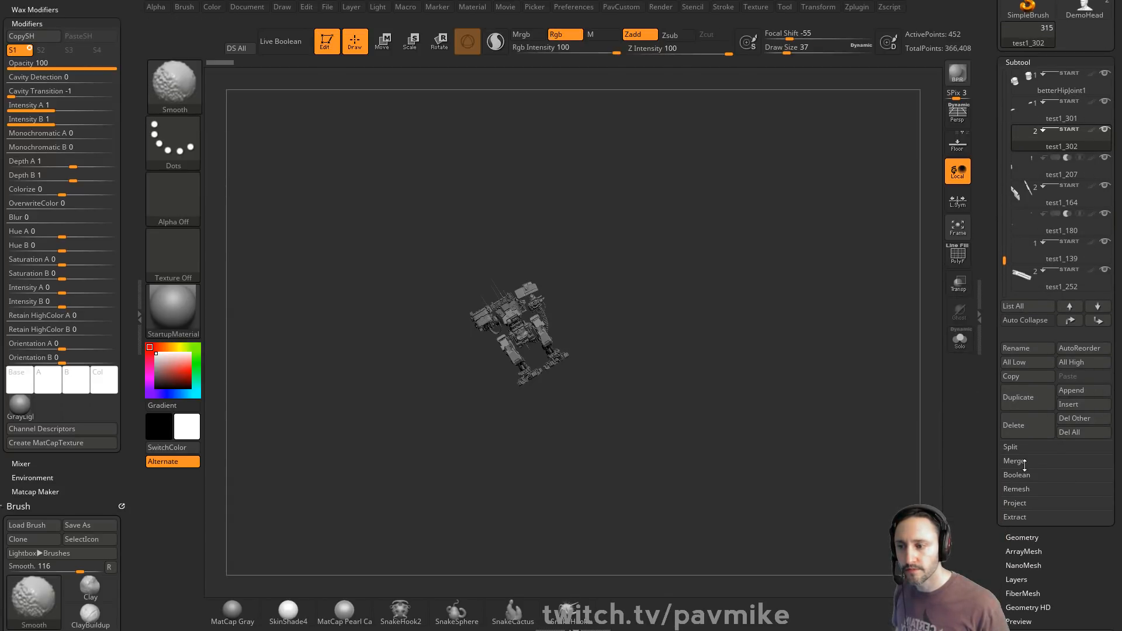
click(1024, 487)
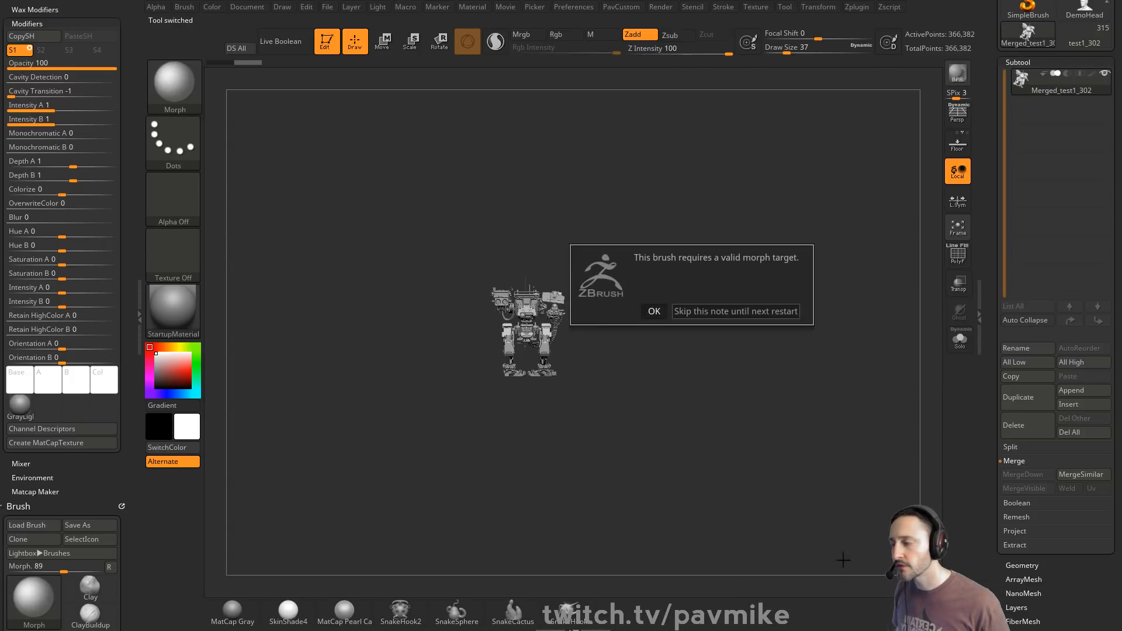
click(654, 311)
- Frame the merged mech and switch to the Standard brush with a draw size of 51
key(s)
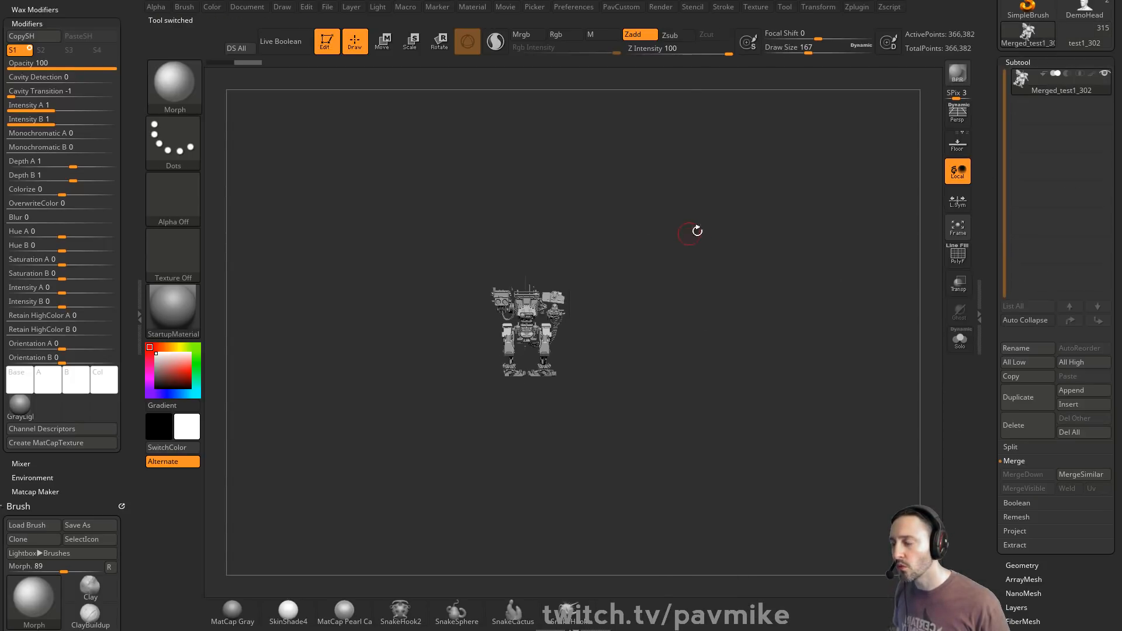
key(f)
click(769, 524)
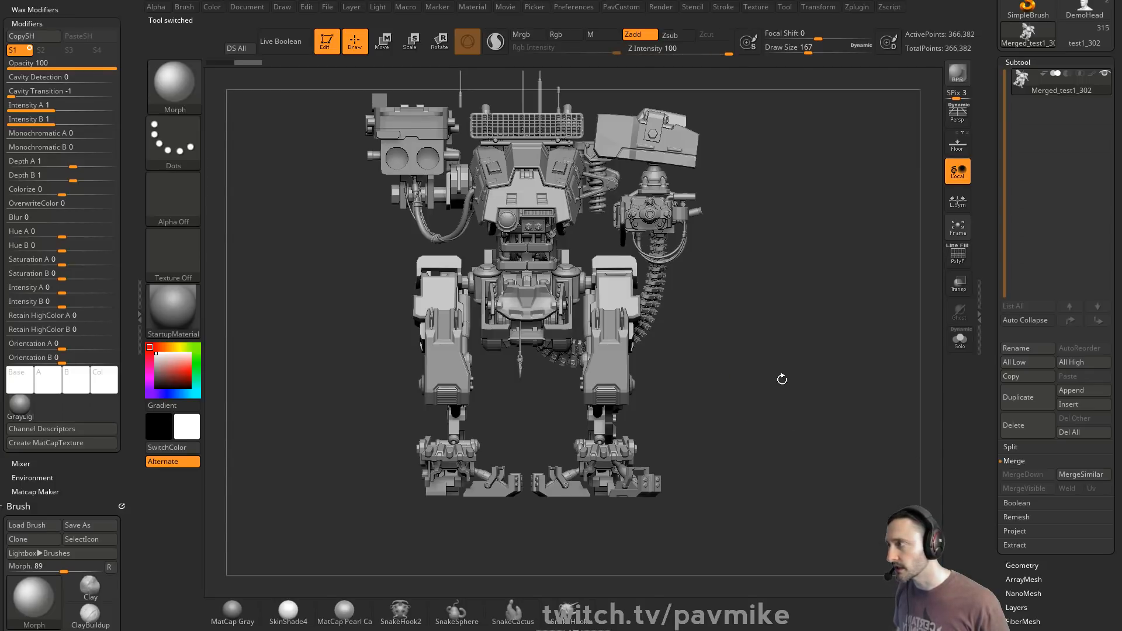
key(b)
key(s)
key(t)
mouse_move(800, 205)
alt+mouse_down()
mouse_move(766, 238)
mouse_move(775, 224)
alt+mouse_up()
key(s)
mouse_move(775, 225)
alt+mouse_down()
mouse_move(812, 228)
mouse_move(802, 229)
alt+mouse_up()
key(s)
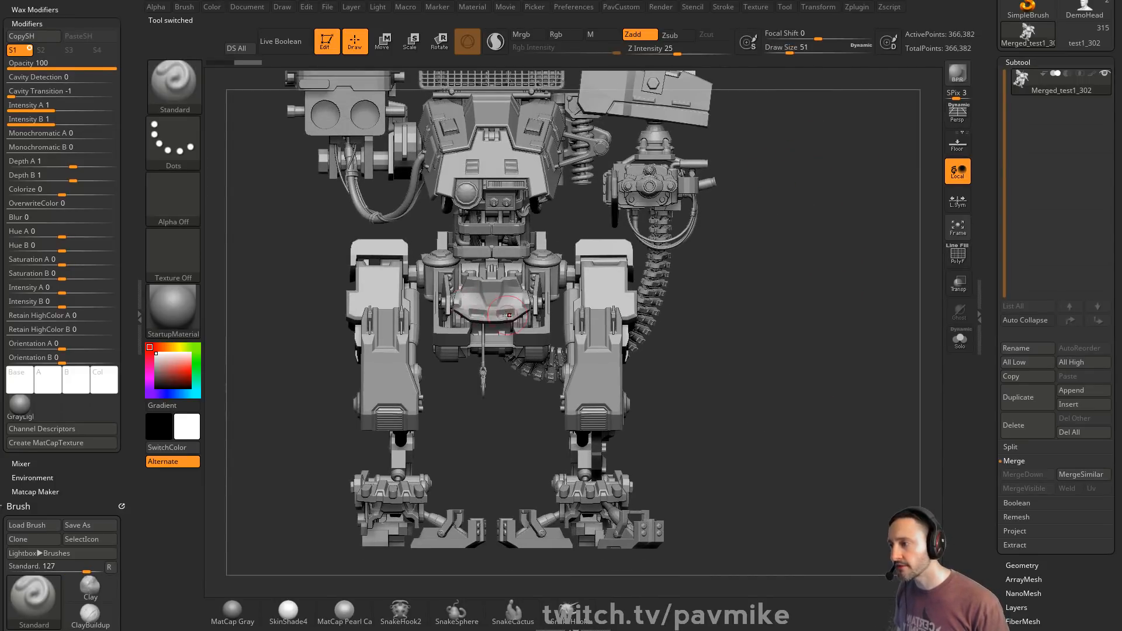
- Turn on the polyframe and floor grid display for the merged mech
key(shift+f)
key(shift+p)
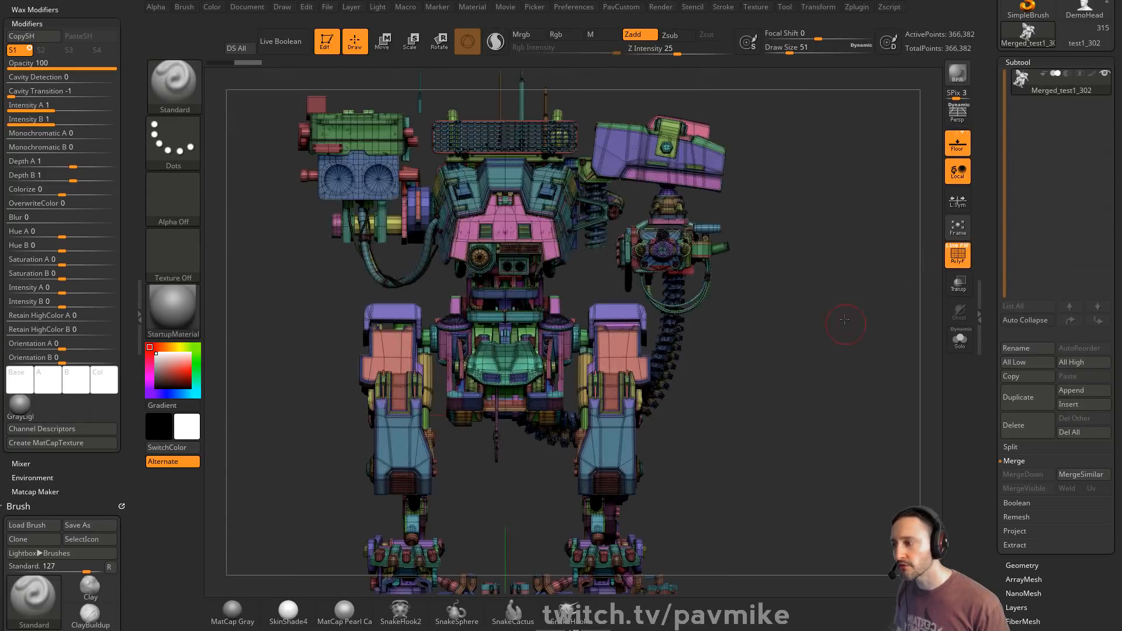
drag(912, 260, 558, 429)
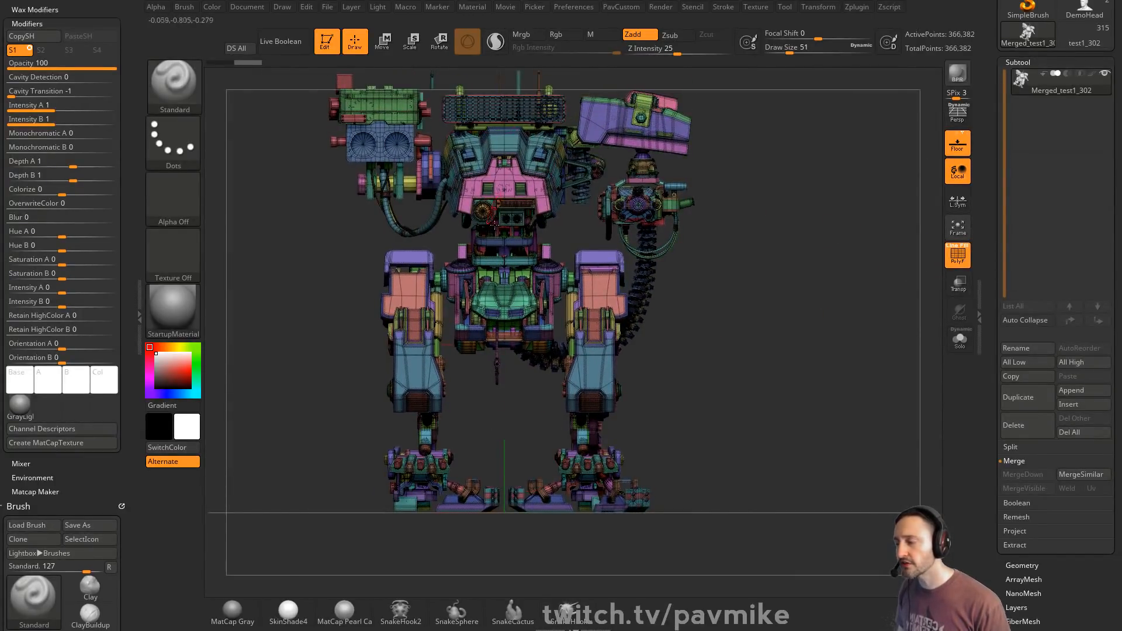
alt+drag(492, 176, 502, 272)
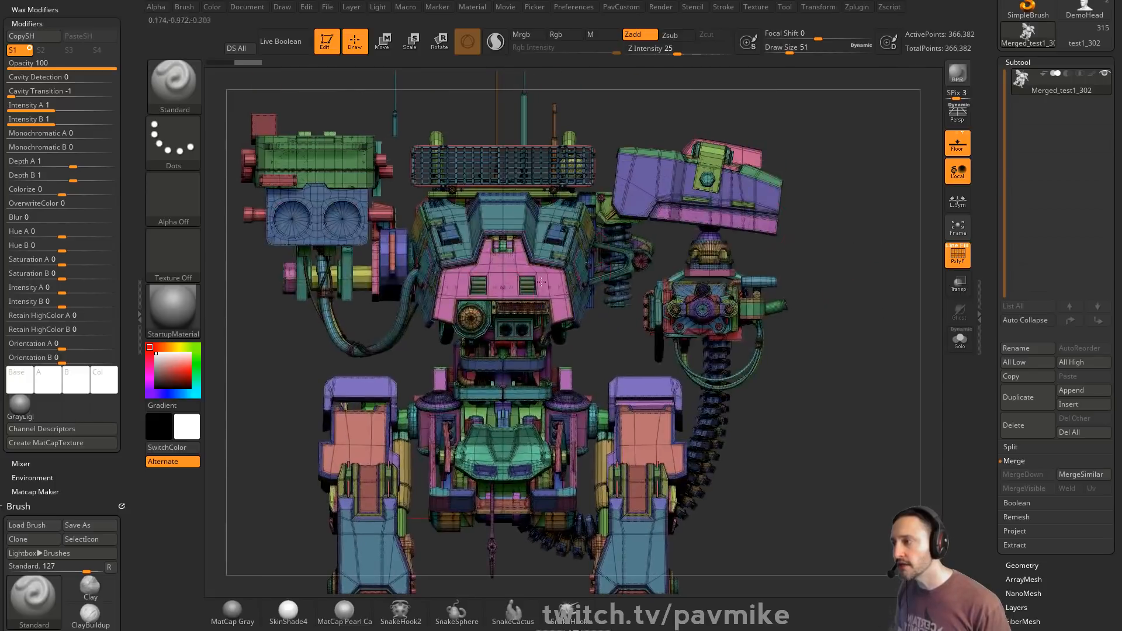
- Isolate the pink chest plate polygroup, split the hidden geometry into its own subtool, and solo the plate
key(ctrl+shift)
ctrl+shift+click(503, 273)
key(space)
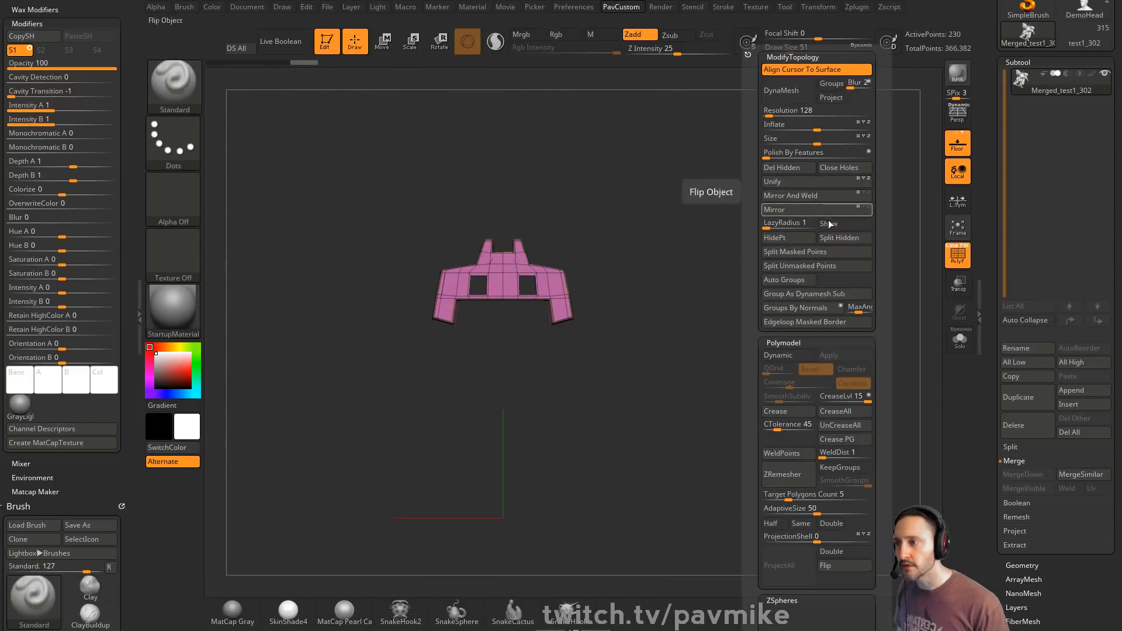
ctrl+shift+click(738, 258)
click(957, 345)
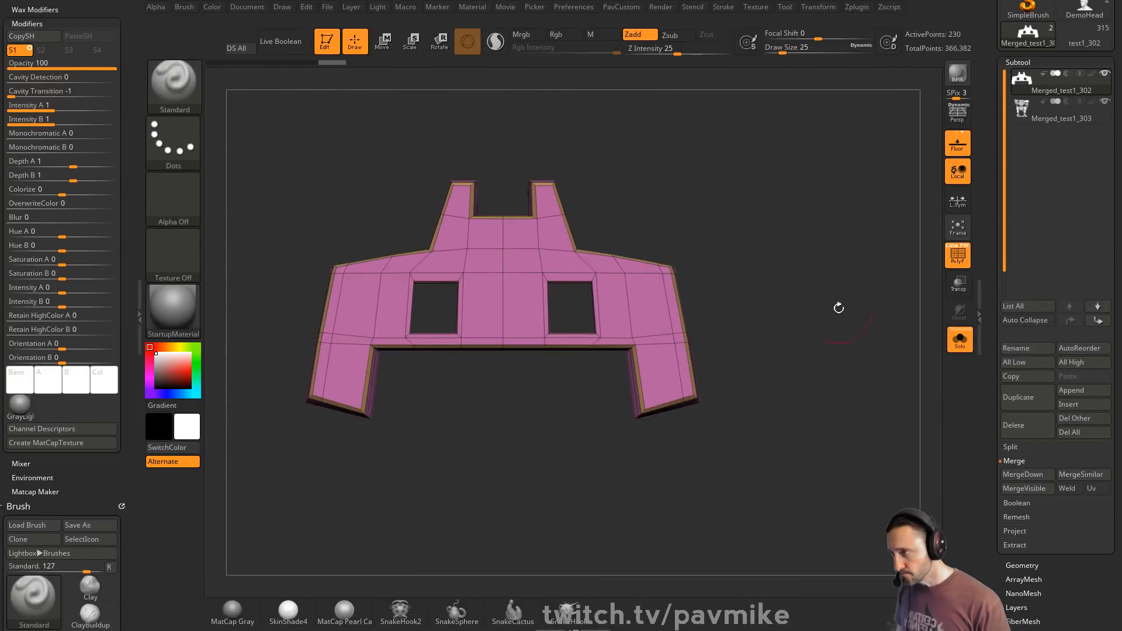
- Set the draw size to 4 and activate symmetry for the chest plate
key(s)
drag(705, 298, 676, 320)
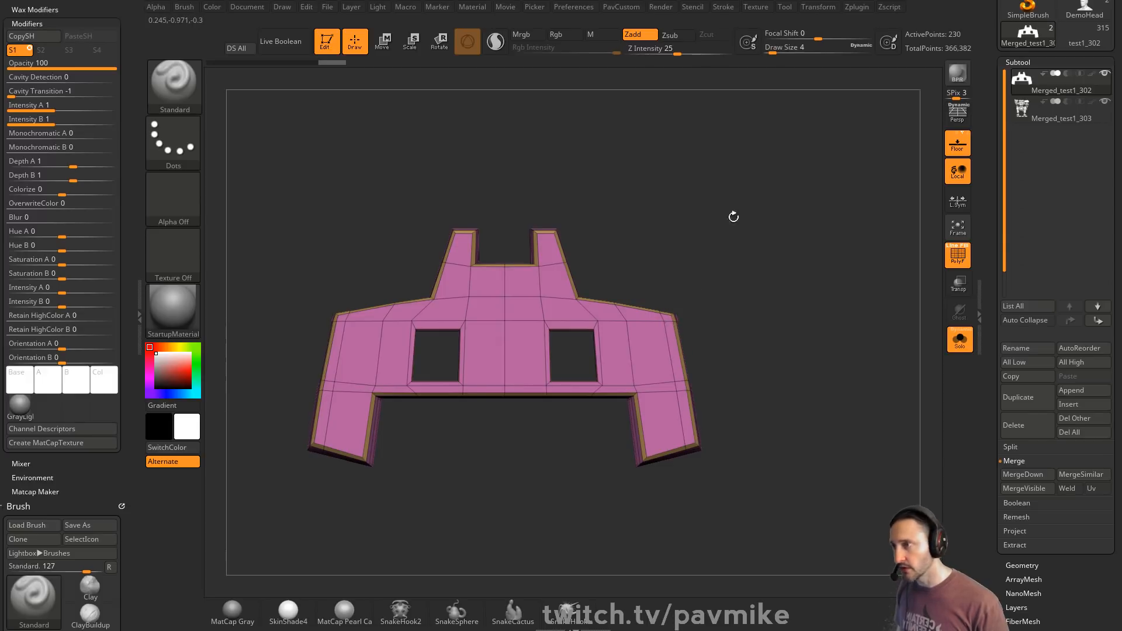
click(818, 7)
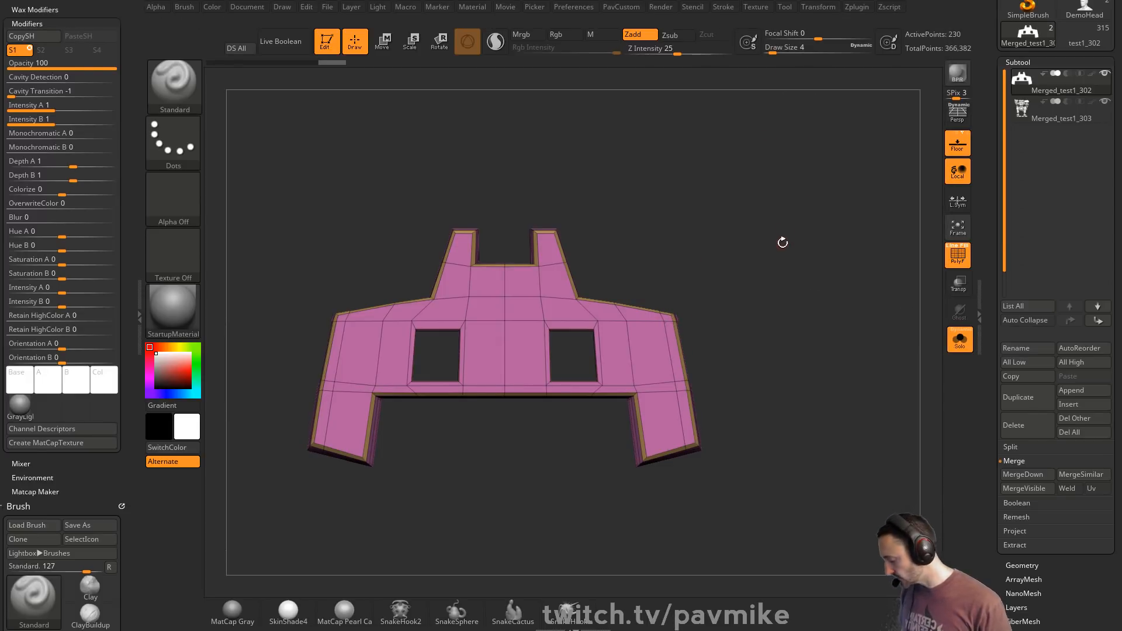
key(b)
key(i)
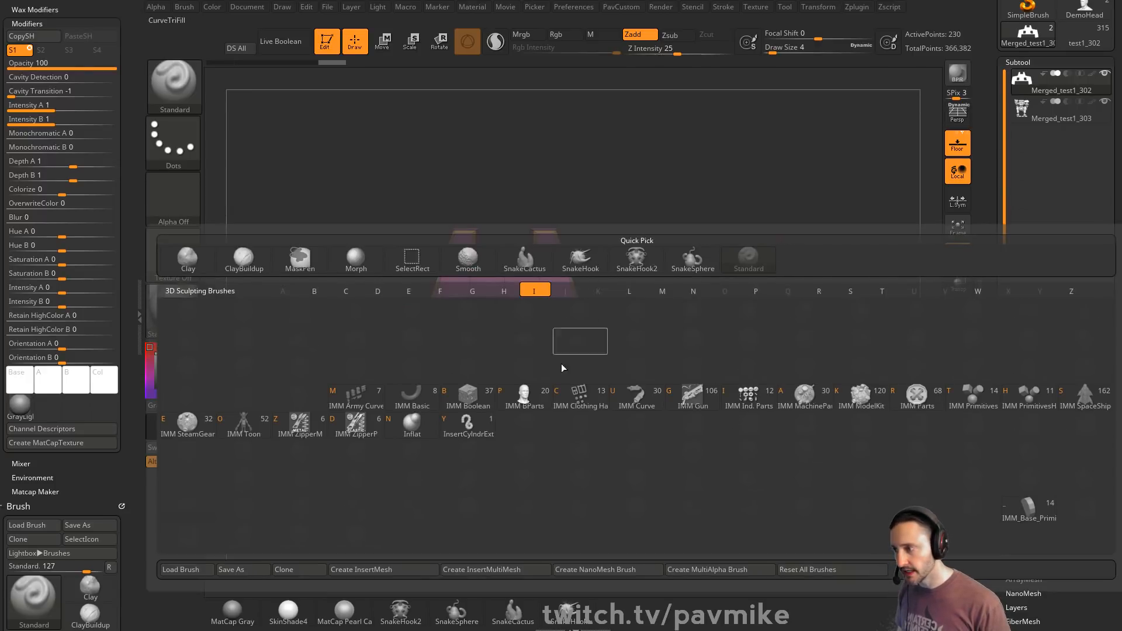
click(808, 396)
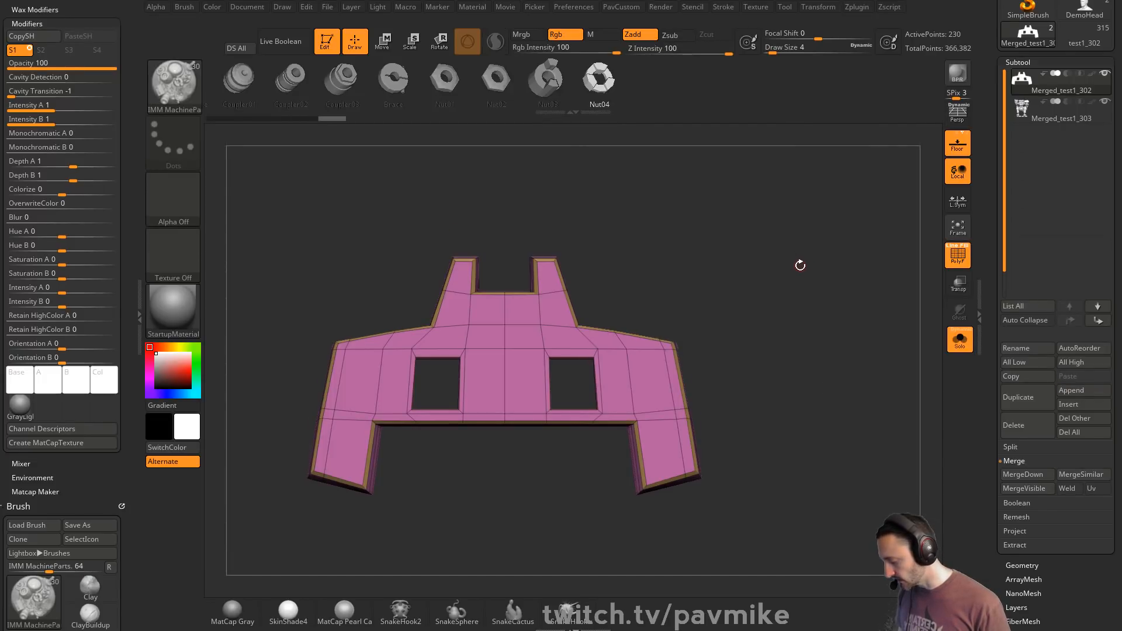
- Switch to the IMM ModelKit brush and set its draw size to 7
key(b)
key(i)
key(Escape)
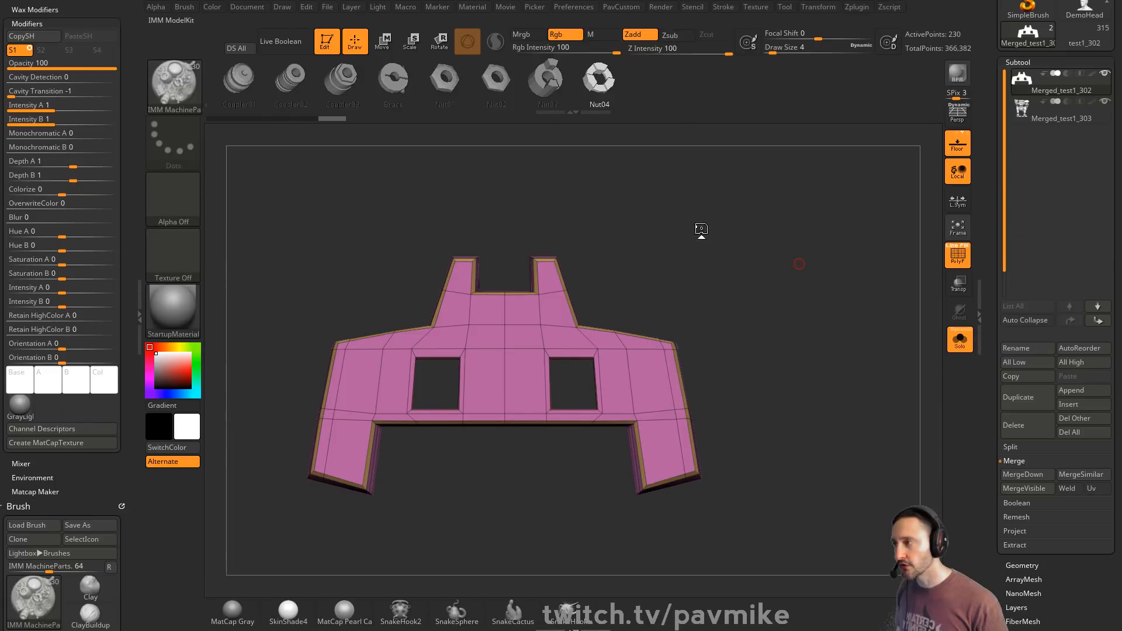
key(m)
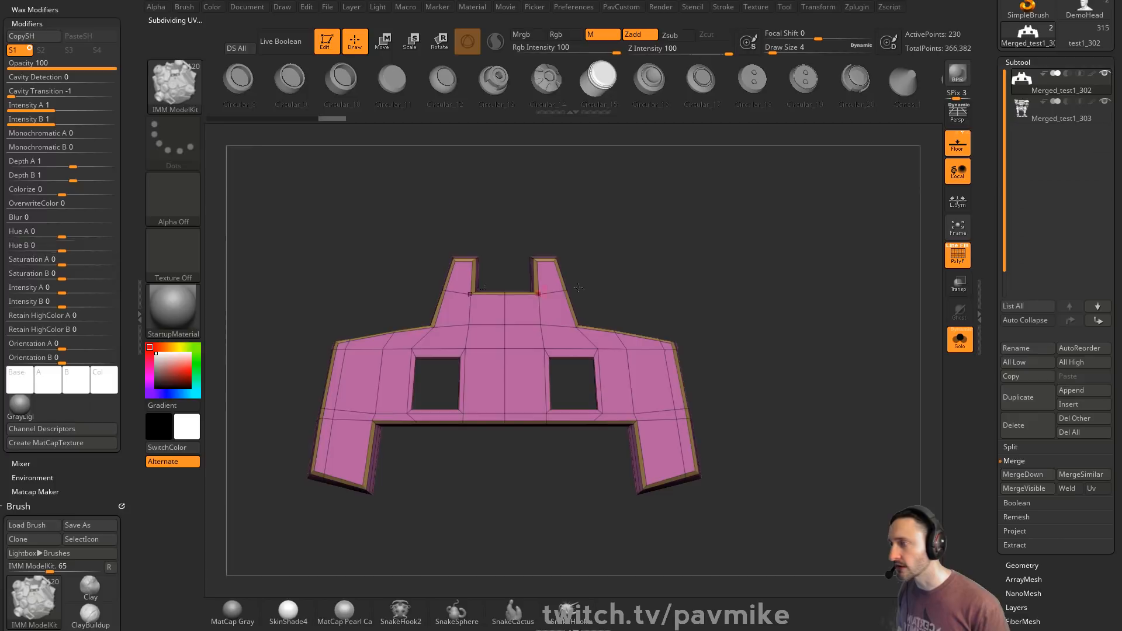
click(82, 258)
key(s)
drag(721, 272, 723, 271)
- Try inserting a mirrored pair of ModelKit cylinders on the outer sides of the chest plate
drag(681, 335, 730, 329)
mouse_move(813, 288)
mouse_down()
mouse_move(778, 292)
mouse_move(818, 304)
mouse_up()
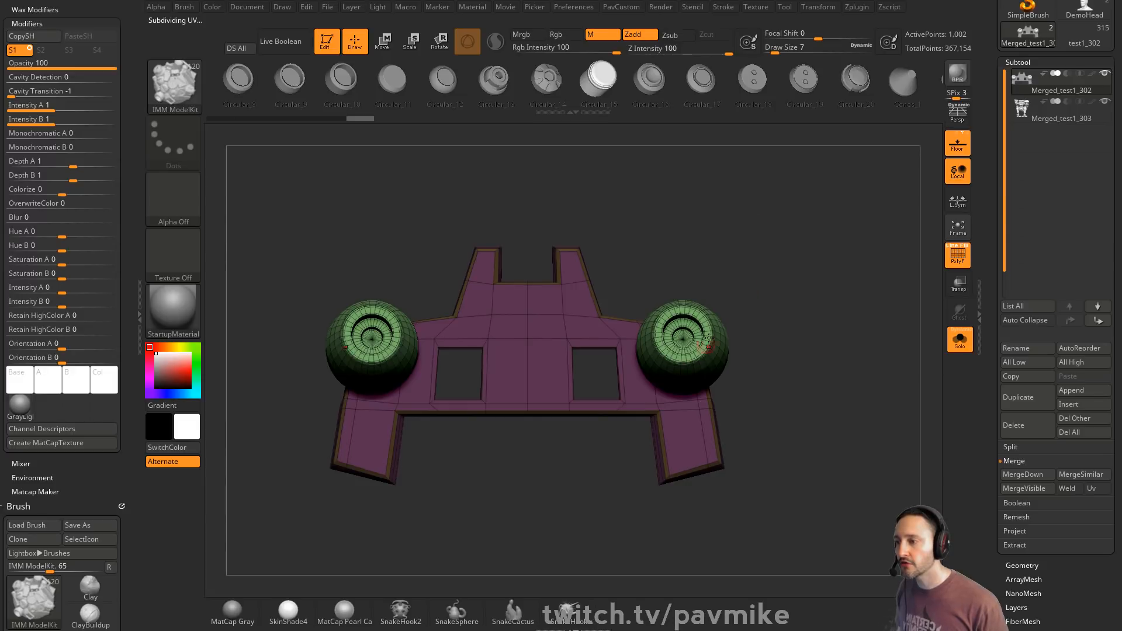
key(ctrl+z)
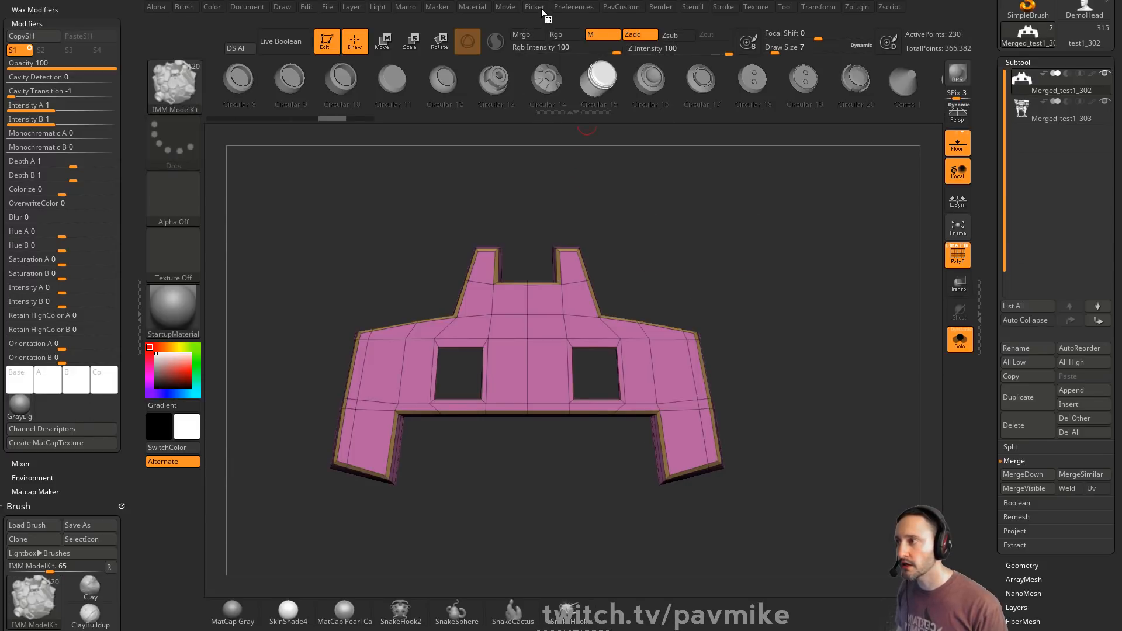
- Try a tilted Selected Orientation in the Picker by inserting mirrored cylinders on the chest plate
click(541, 8)
click(550, 42)
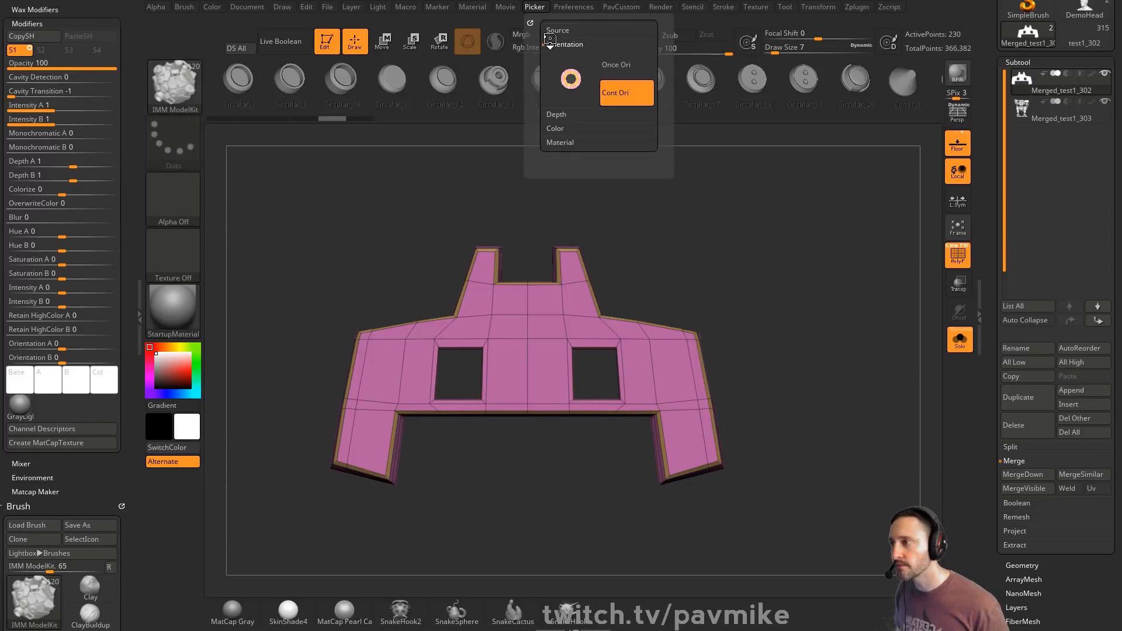
drag(577, 97, 582, 72)
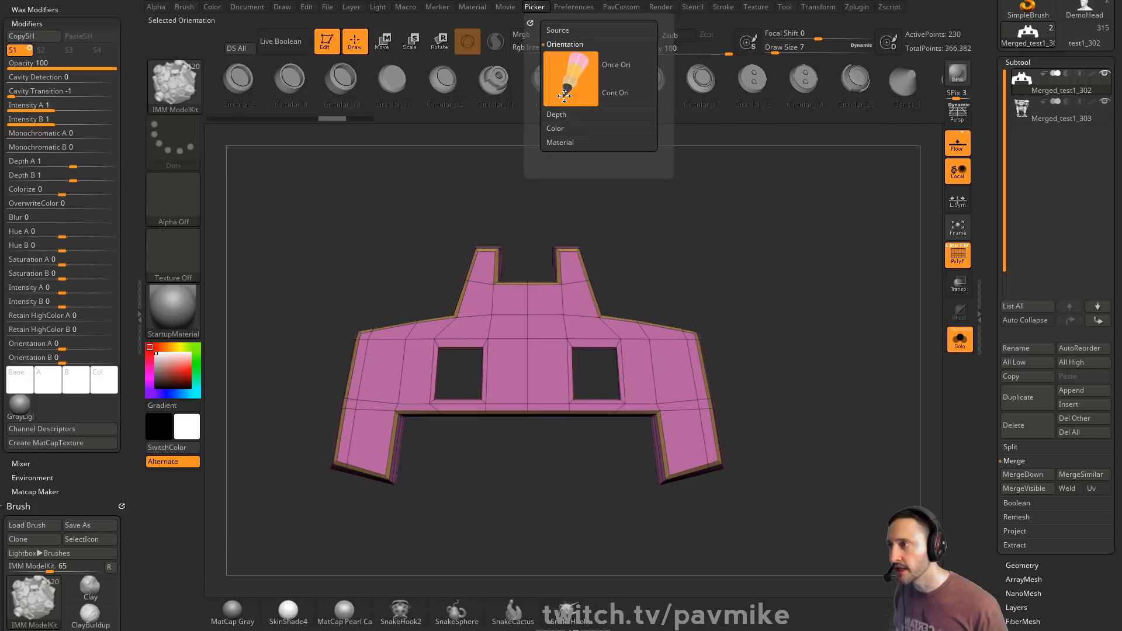
click(678, 383)
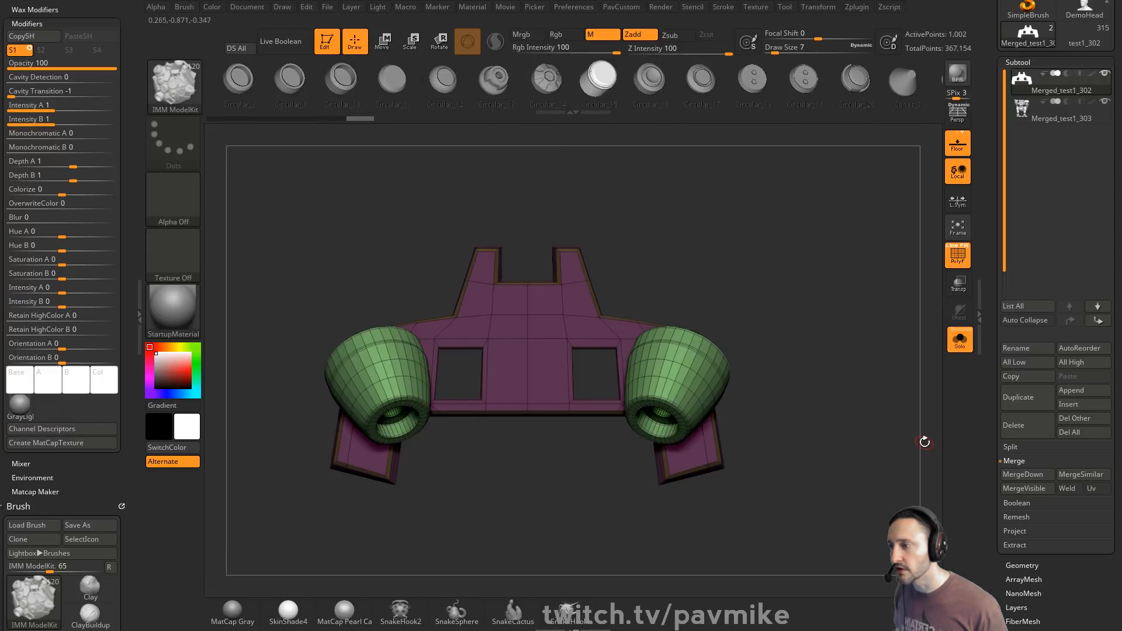
key(ctrl+z)
- Set the Picker to use a Selected Orientation that faces straight toward the camera
click(560, 7)
click(542, 8)
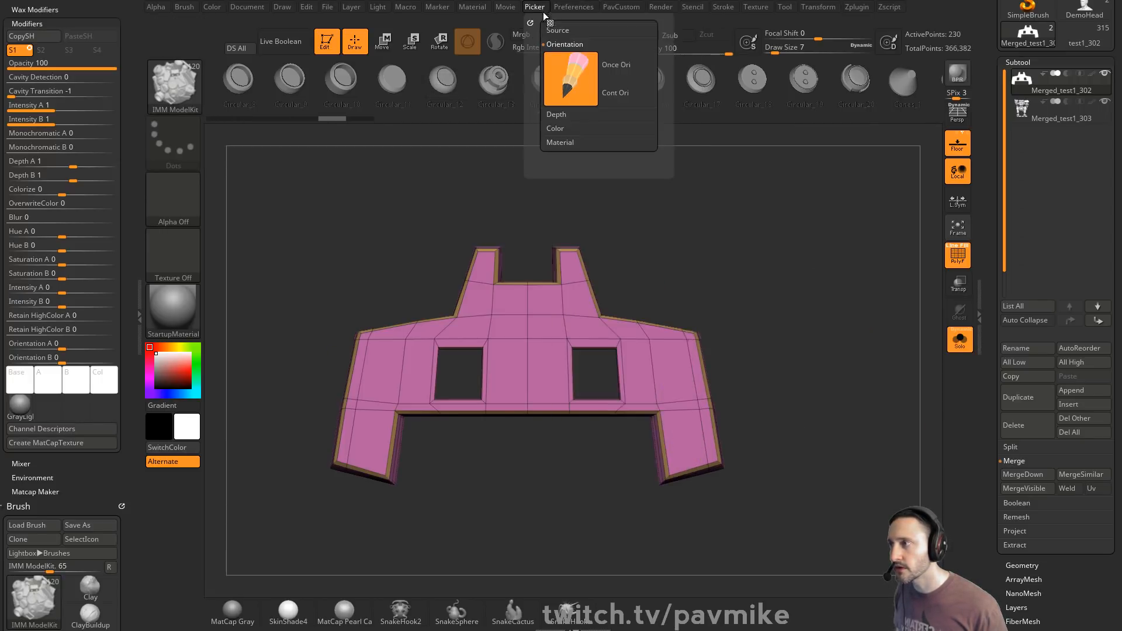
click(610, 93)
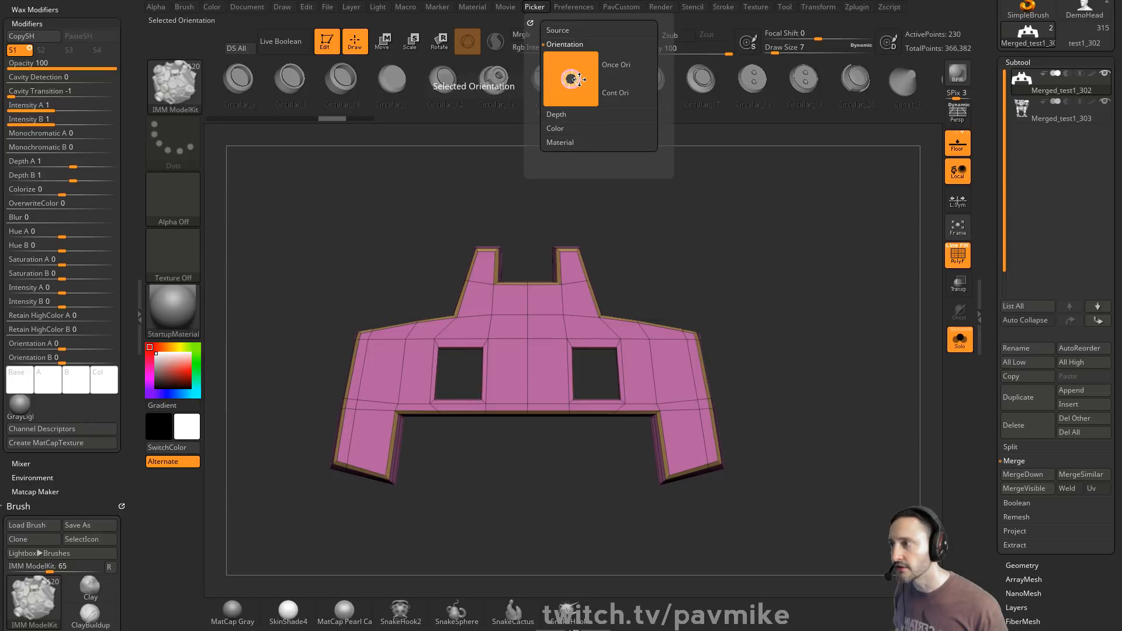
click(610, 99)
click(570, 79)
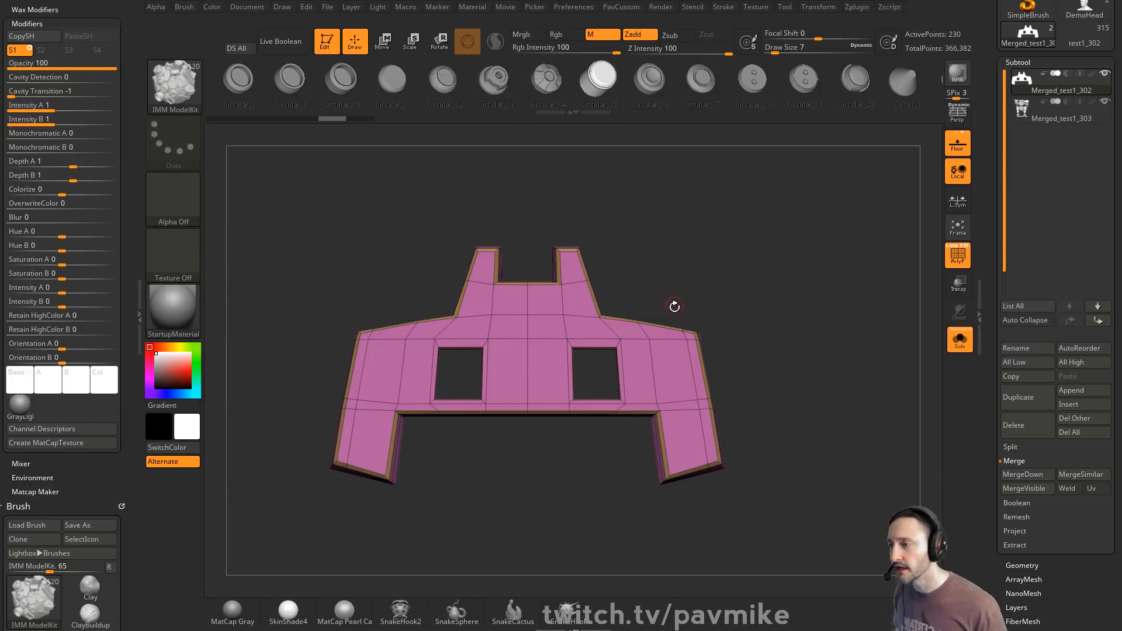
- Insert a mirrored pair of ModelKit cylinders on the chest plate's upper outer corners and check them from the side
drag(679, 341, 687, 350)
drag(805, 333, 770, 301)
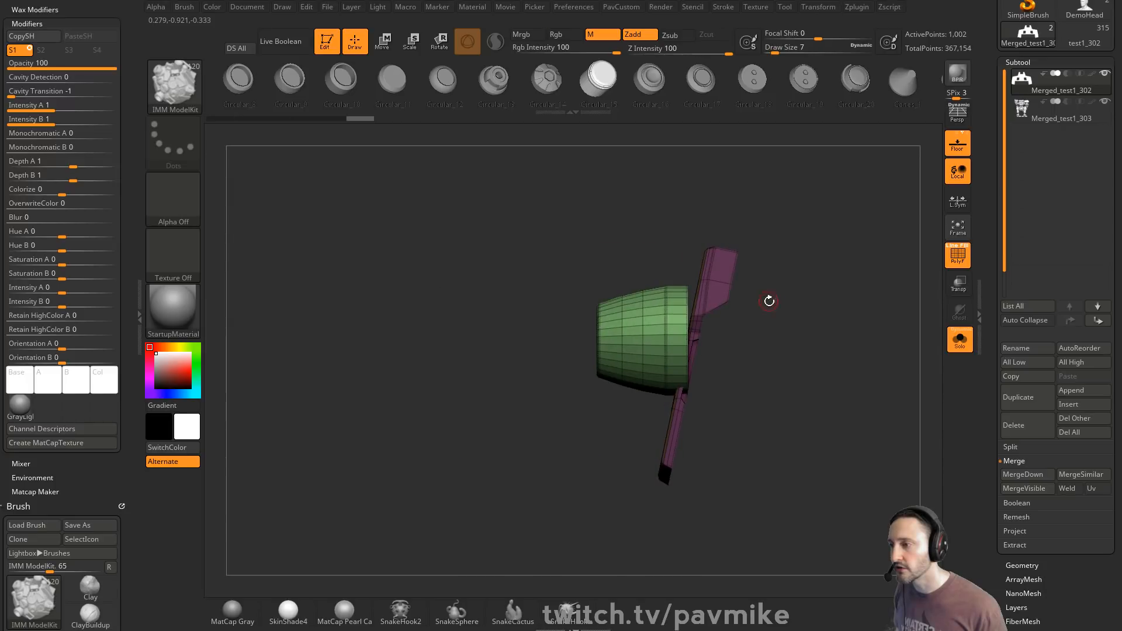
shift+drag(788, 345, 866, 342)
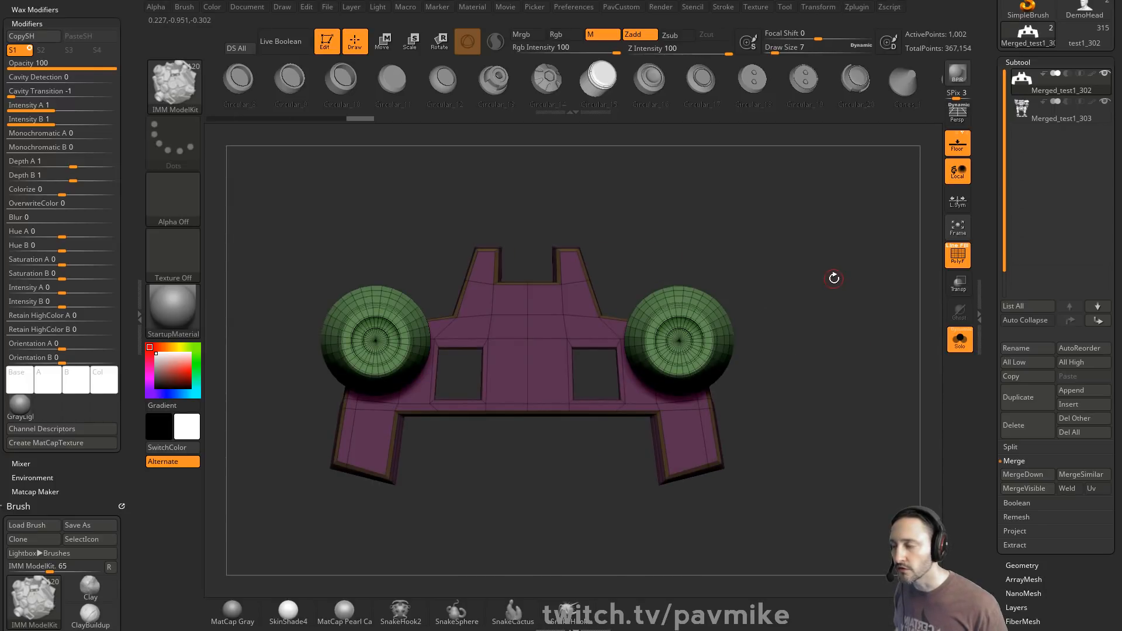
- Split the unmasked cylinders off into their own subtool and select that subtool
key(1)
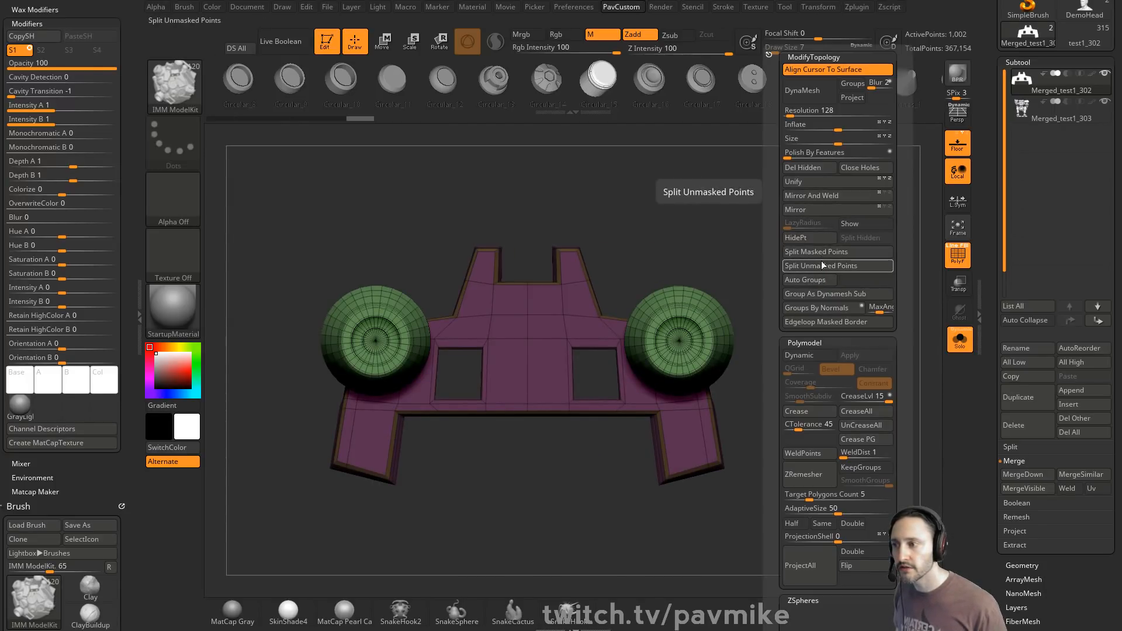
click(822, 265)
click(1057, 120)
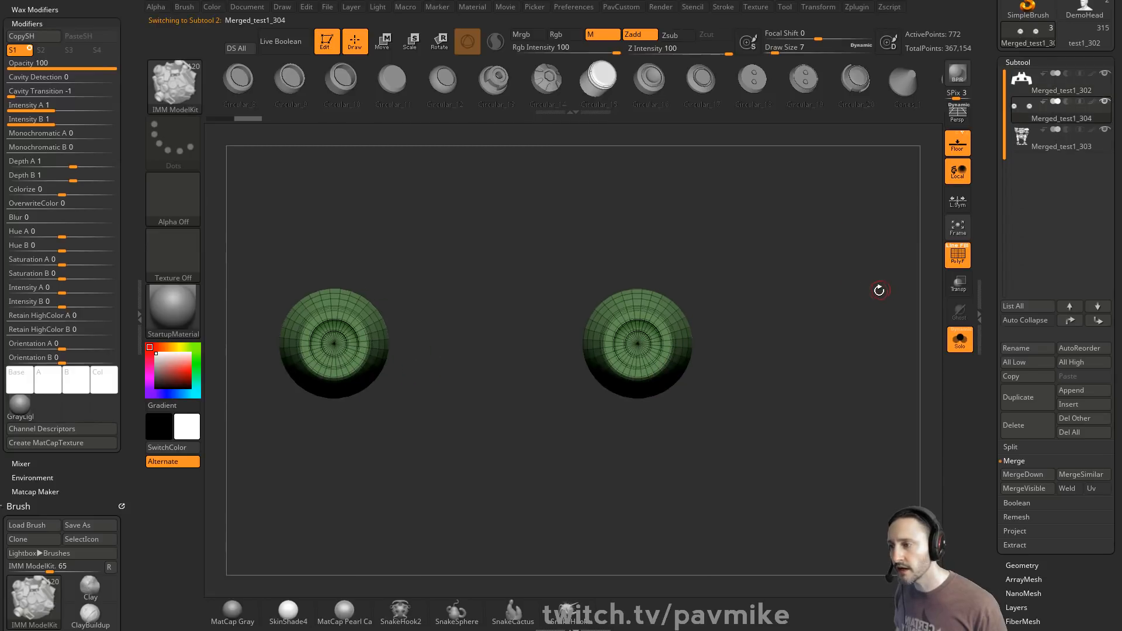
click(954, 268)
alt+drag(777, 288, 800, 281)
click(959, 259)
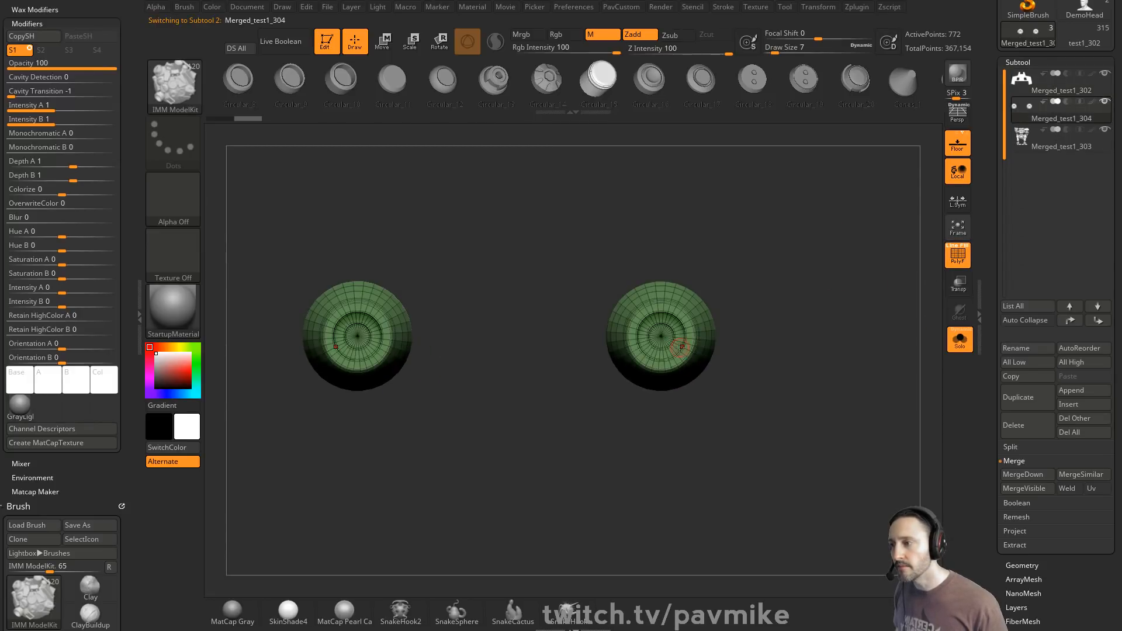
- Leave Solo mode with only the chest plate and cylinder subtools visible, and set the draw size to 13
click(954, 344)
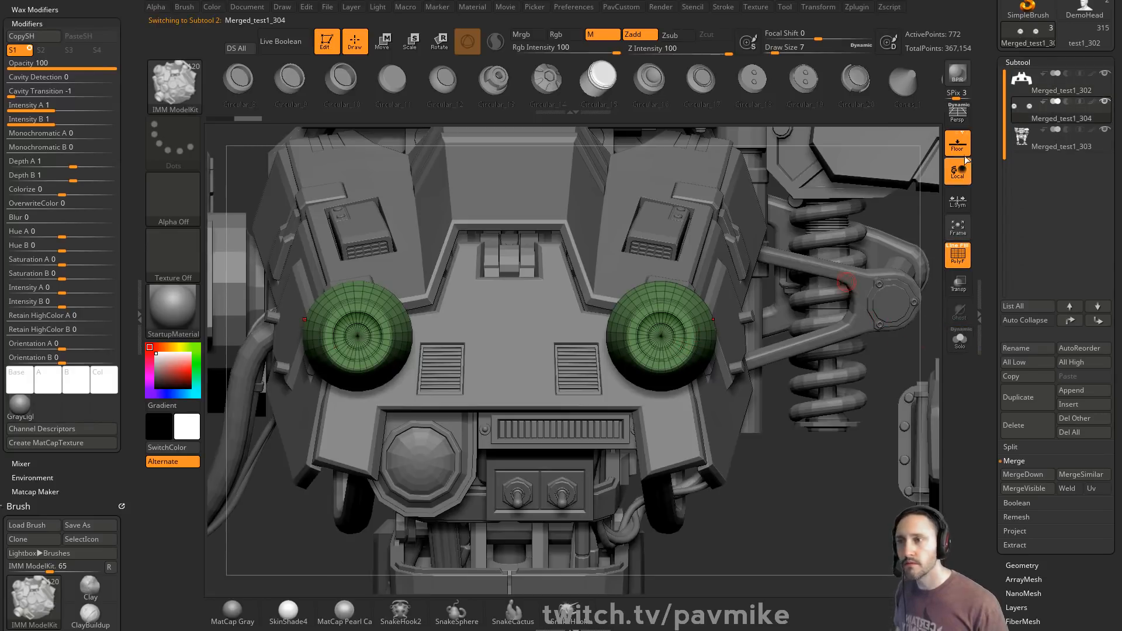
shift+click(1104, 102)
click(1105, 74)
alt+drag(778, 235, 775, 216)
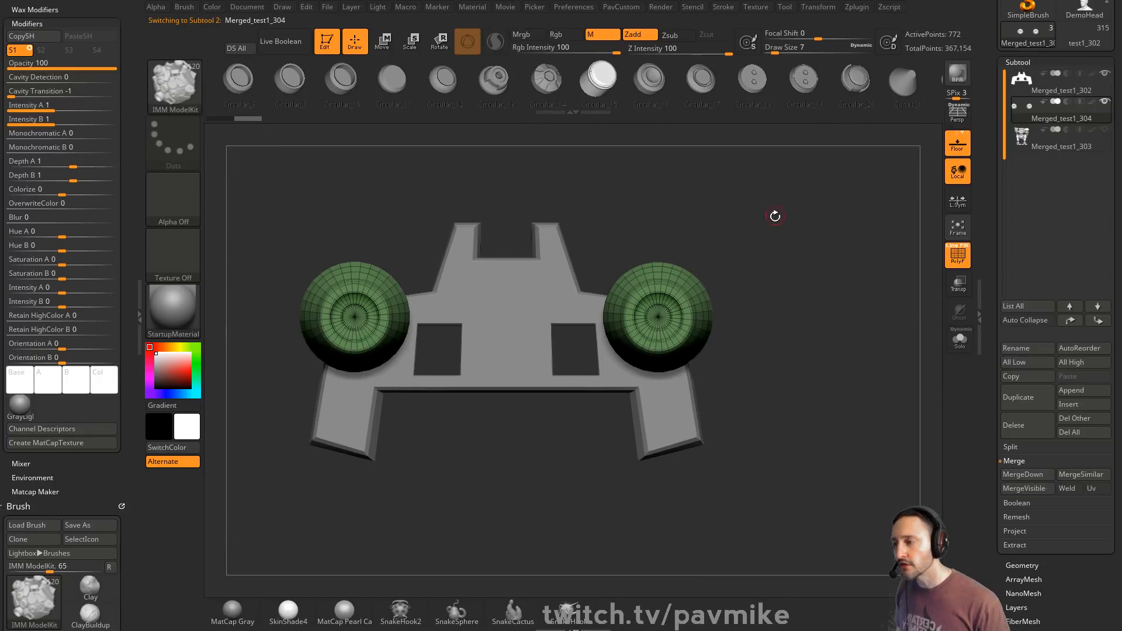
key(s)
click(775, 222)
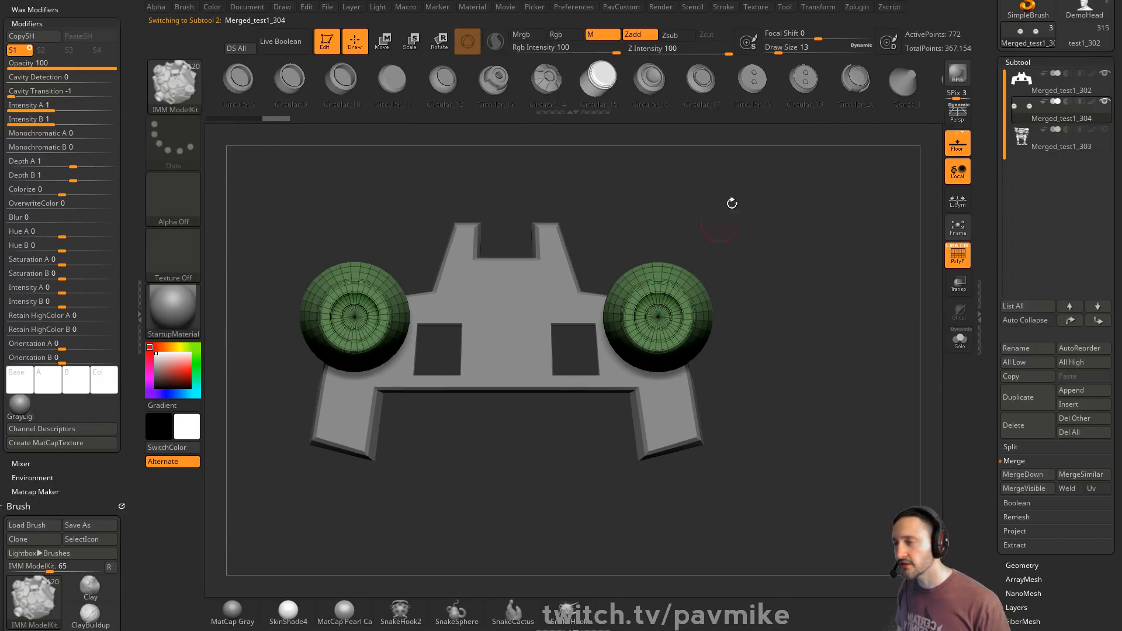
- Make the cylinder subtool active, view it at an angle and switch to the ZModeler brush
click(818, 7)
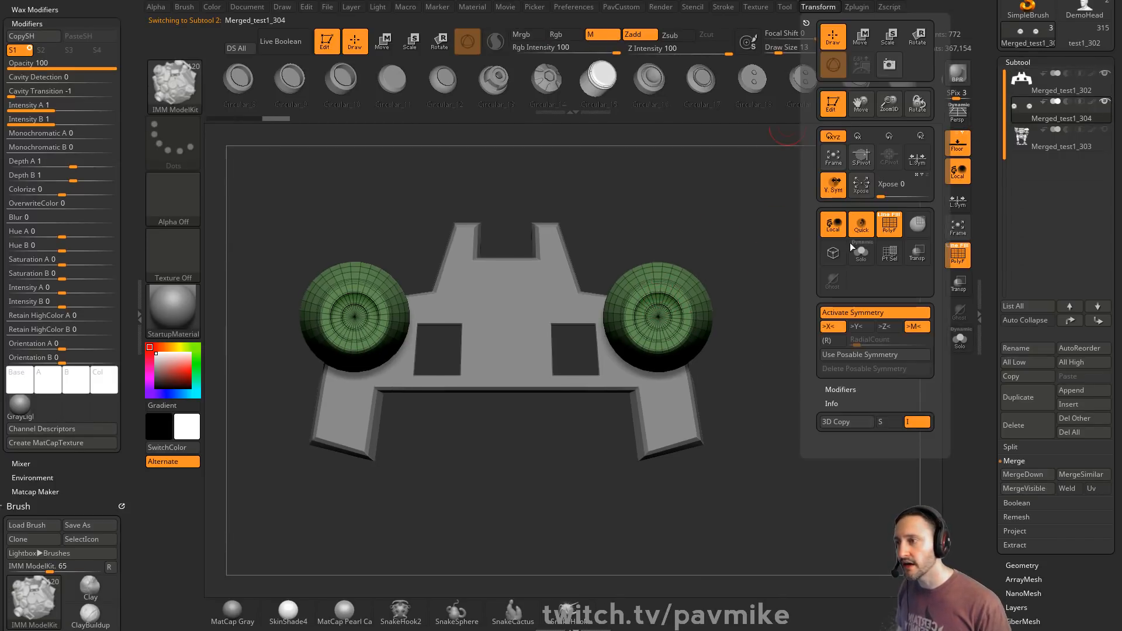
alt+click(553, 304)
alt+click(681, 273)
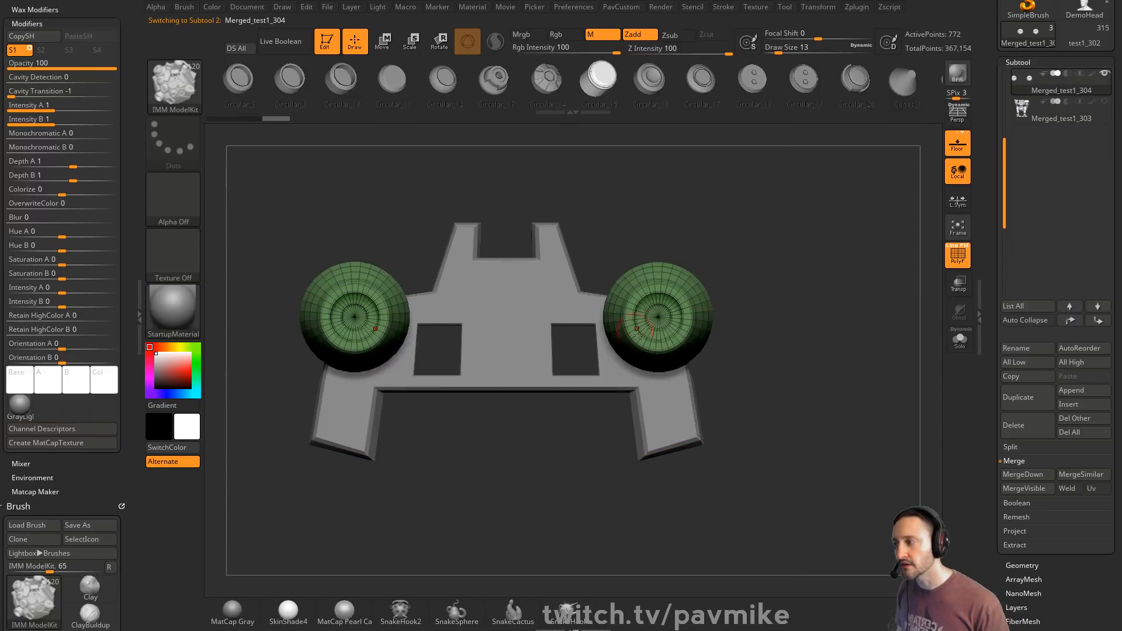
drag(799, 287, 784, 281)
key(b)
key(z)
key(m)
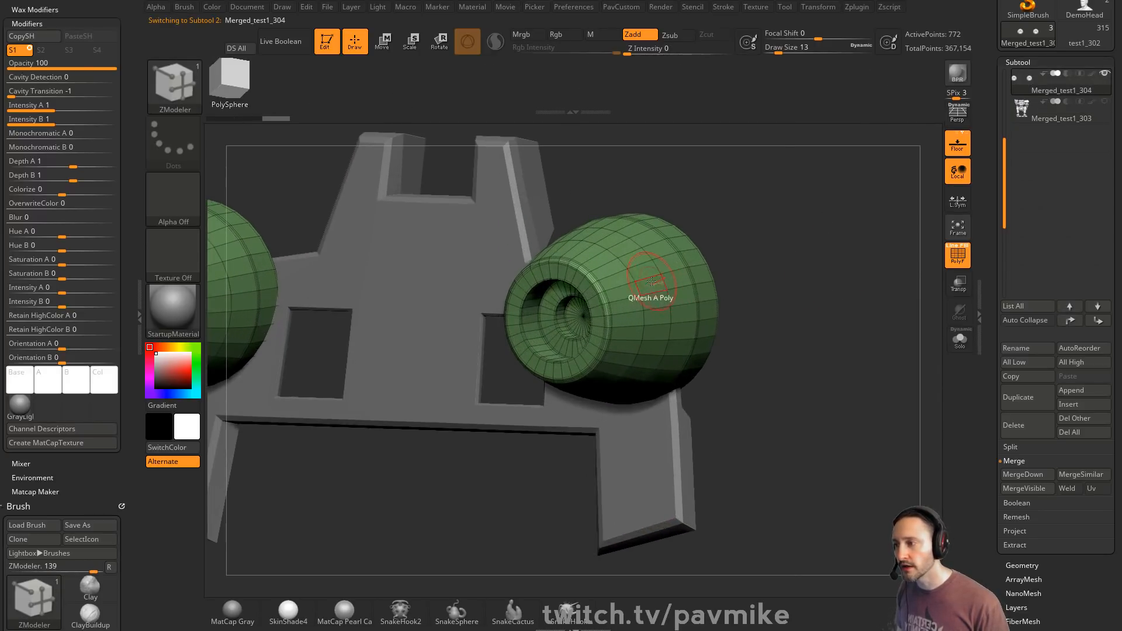
- Inset the polygroup band around the mirrored cylinders with ZModeler's Inset polygon action targeting Polygroup All
key(space)
click(626, 308)
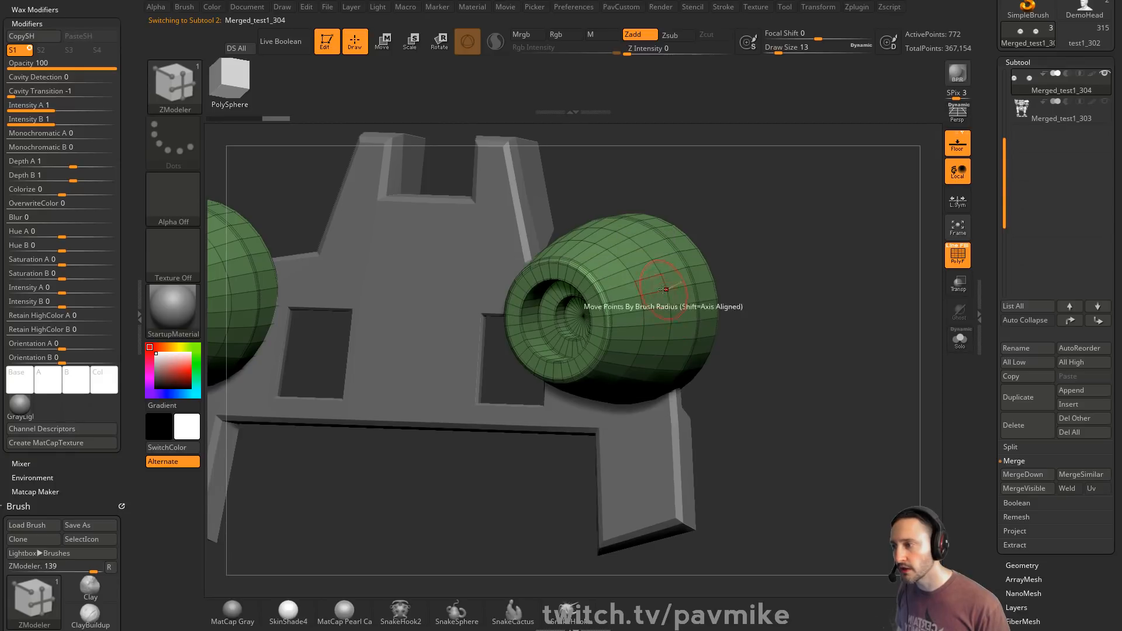
key(space)
click(636, 216)
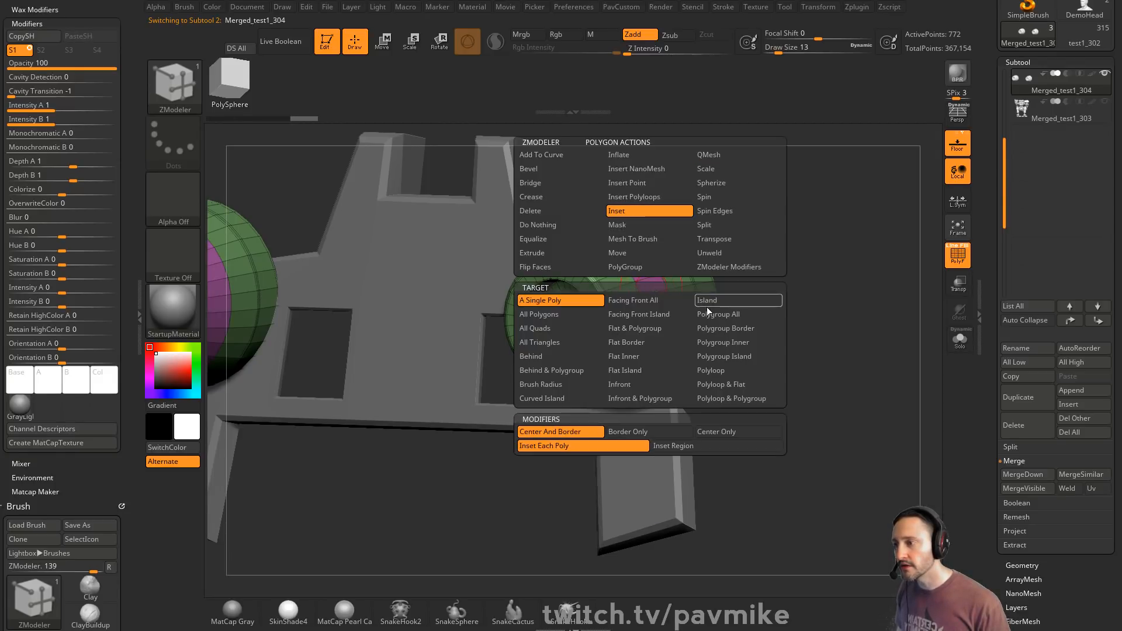
click(711, 314)
key(ctrl+z)
key(space)
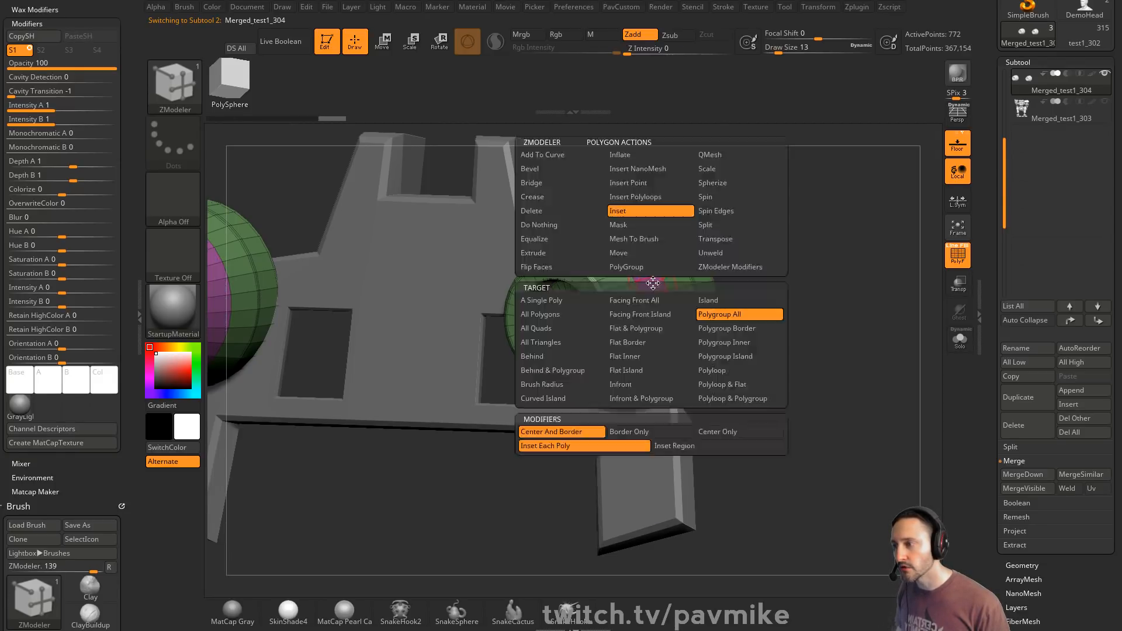
click(657, 274)
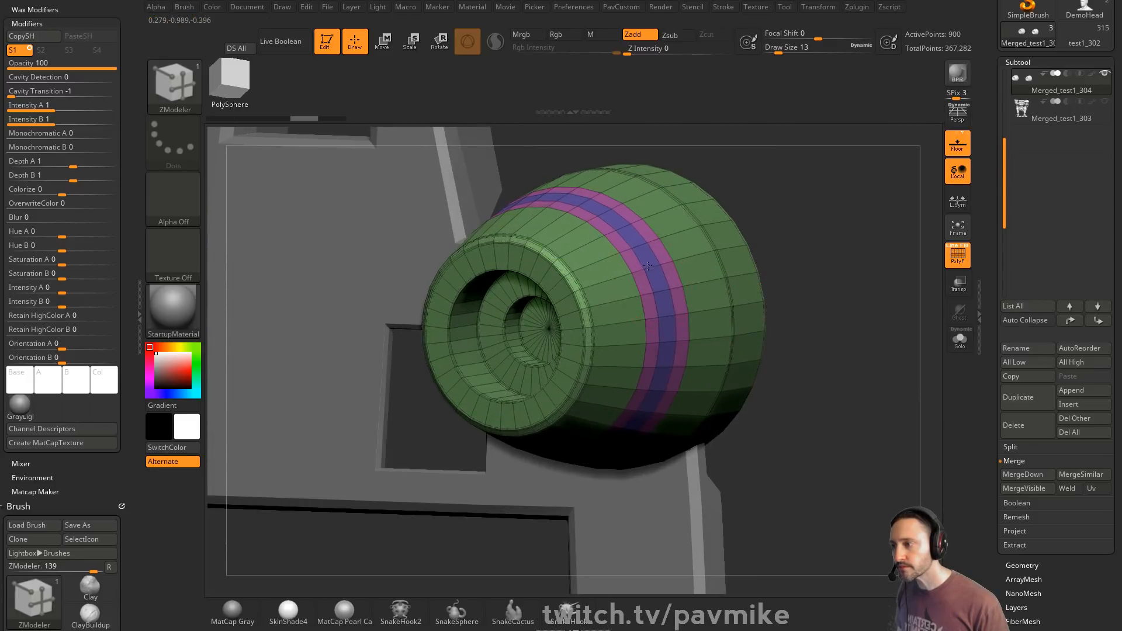
- Offset the polygroup band around the cylinders with ZModeler's QMesh targeting Polygroup All to form a stepped ring
key(space)
click(744, 155)
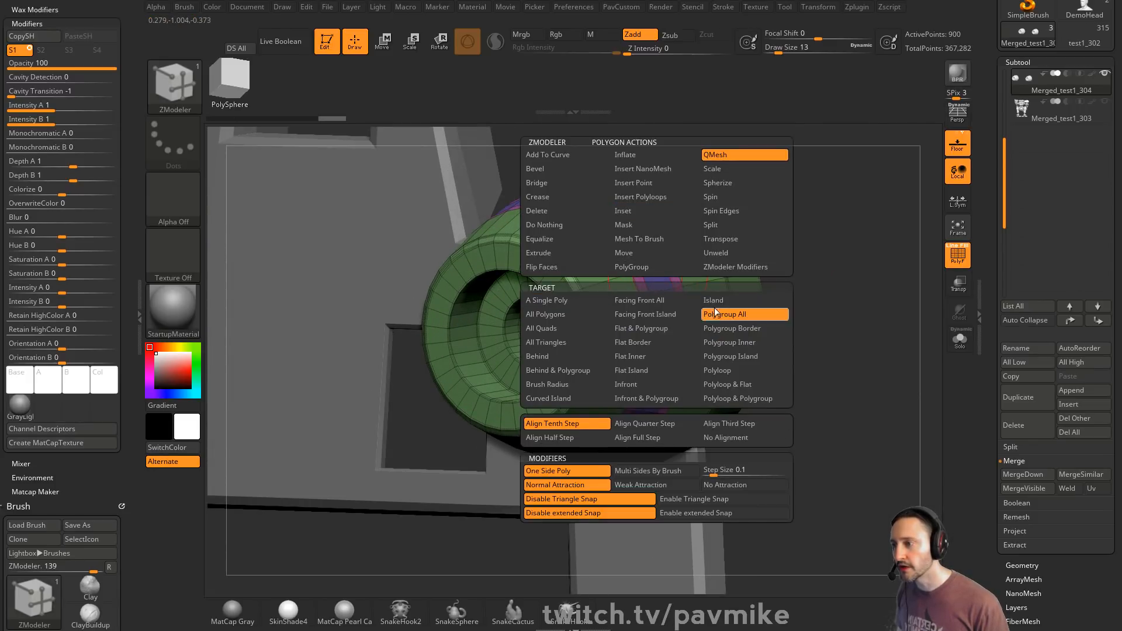
click(754, 314)
drag(659, 298, 667, 284)
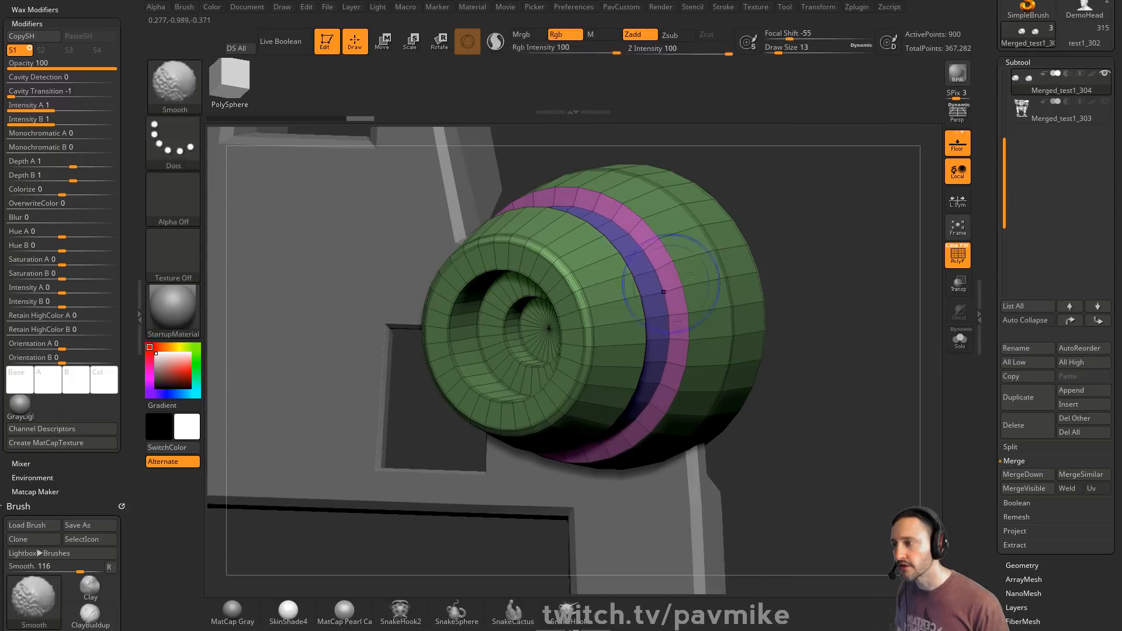
- Crease the cylinders by polygroup with Crease PG and preview them with Dynamic Subdiv and the polyframe hidden
drag(781, 281, 812, 260)
key(2)
click(871, 439)
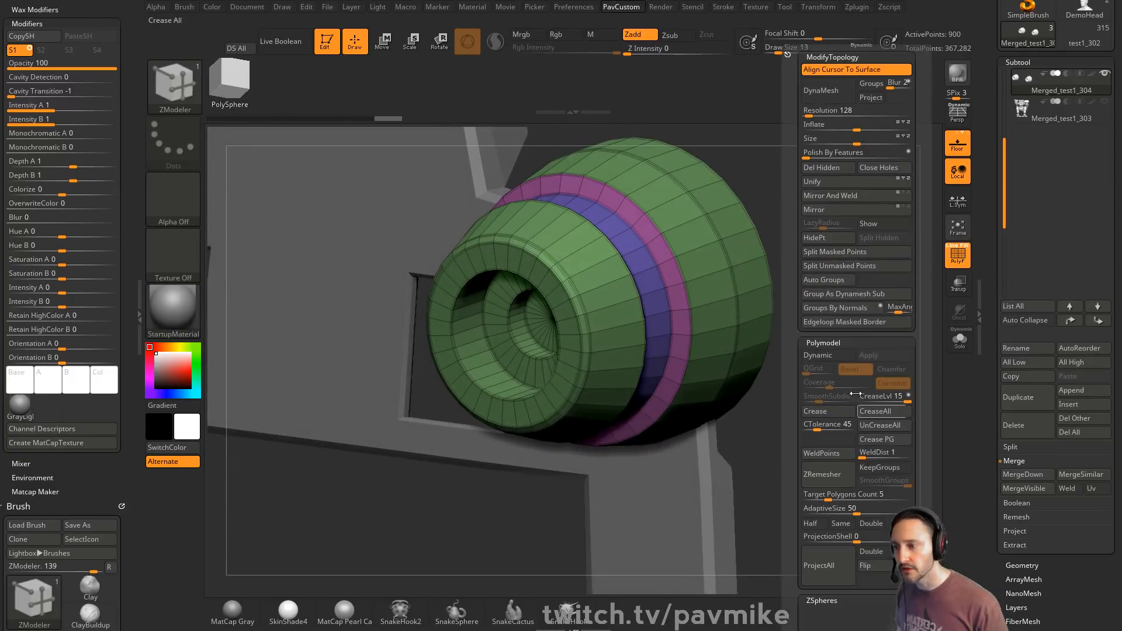
key(d)
click(643, 199)
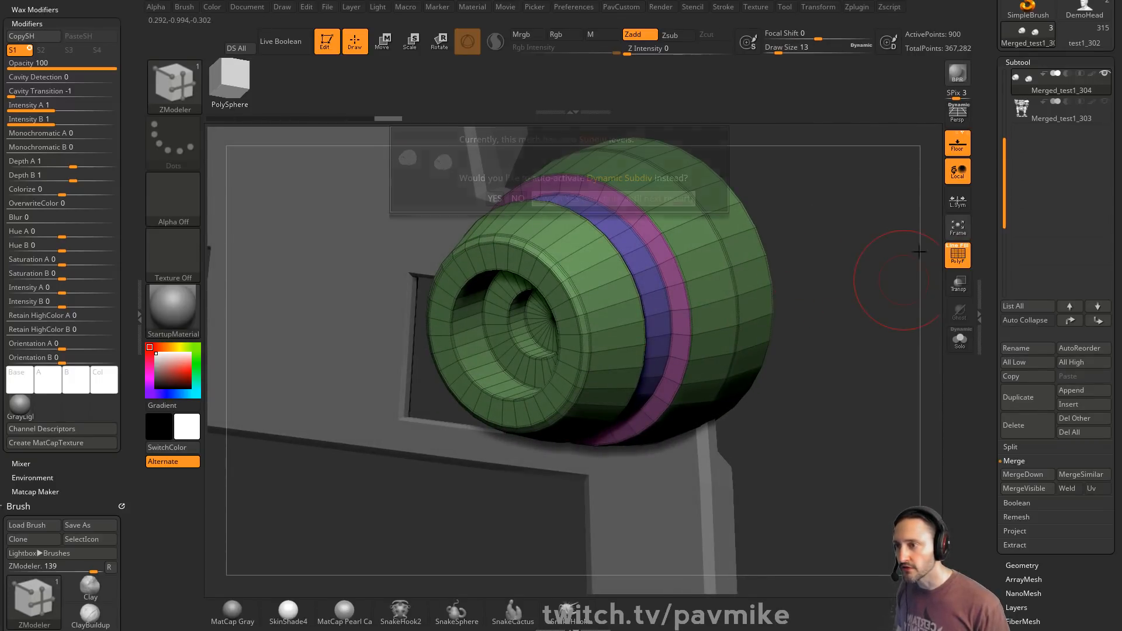
key(shift+f)
drag(872, 283, 832, 265)
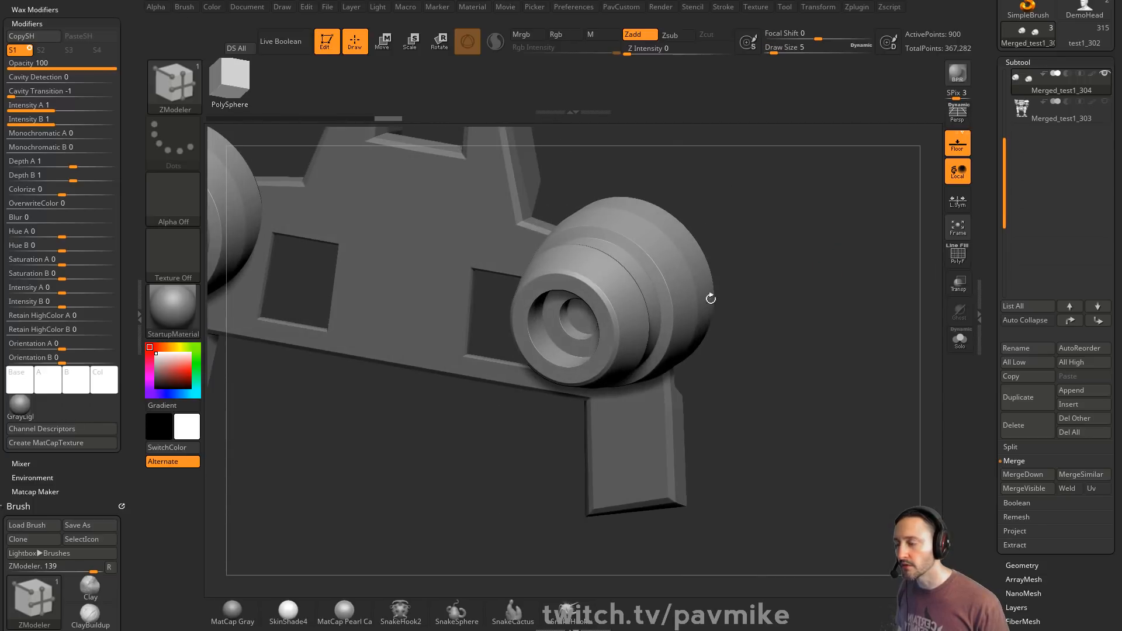
- Try scaling both cylinders down uniformly from the front view without Local Symmetry, and undo the scaling
mouse_move(709, 296)
shift+mouse_down()
mouse_move(732, 230)
mouse_move(844, 223)
mouse_move(842, 266)
mouse_move(829, 273)
shift+mouse_up()
key(f)
key(w)
drag(688, 331, 548, 336)
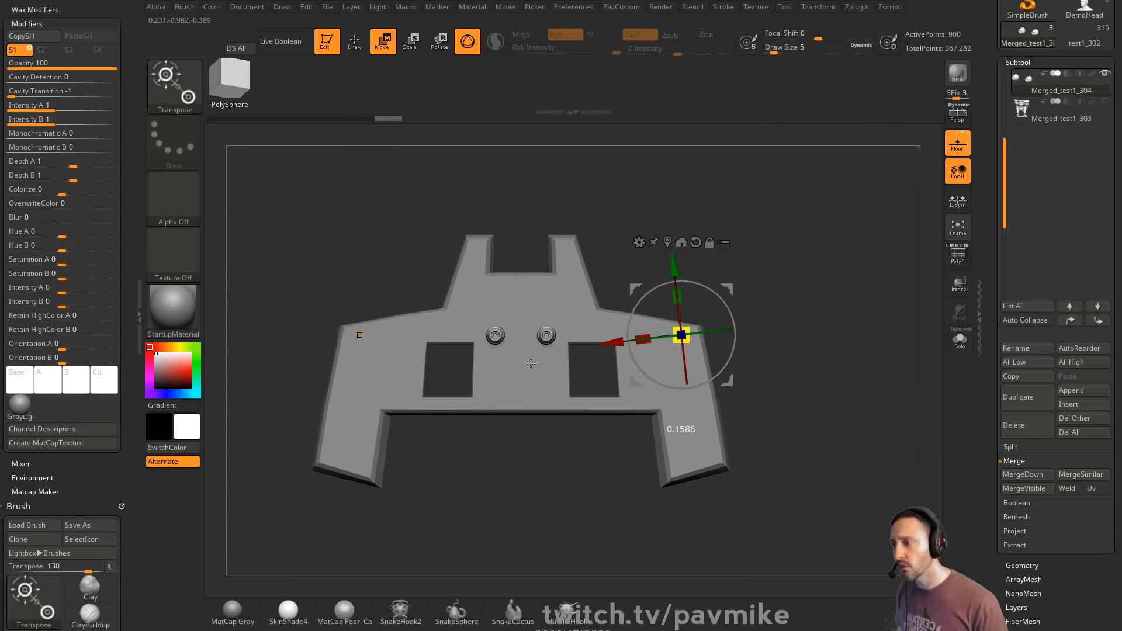
key(ctrl+z)
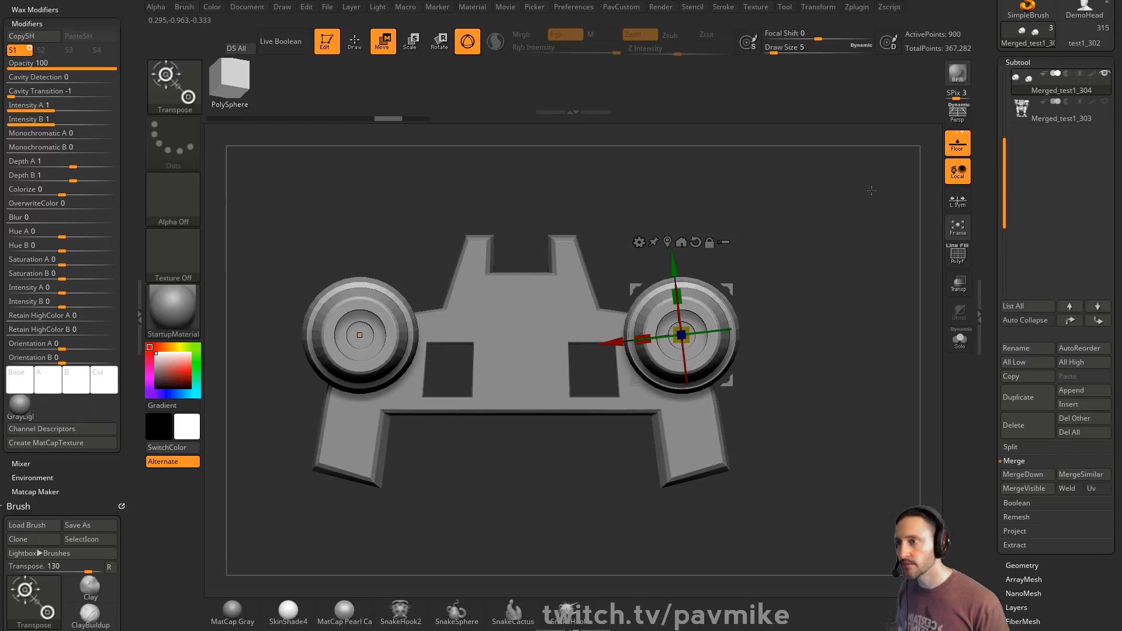
- Enable Local Symmetry and try scaling the mirrored cylinders uniformly about their own centres, undoing the scaling
click(966, 202)
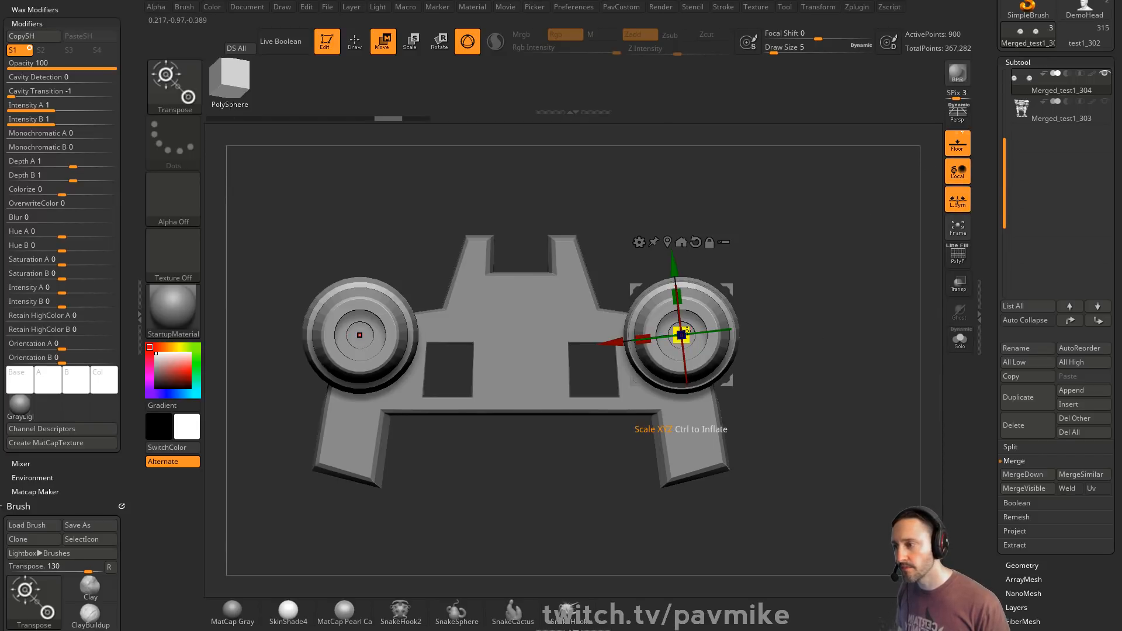
drag(681, 335, 608, 397)
key(ctrl+z)
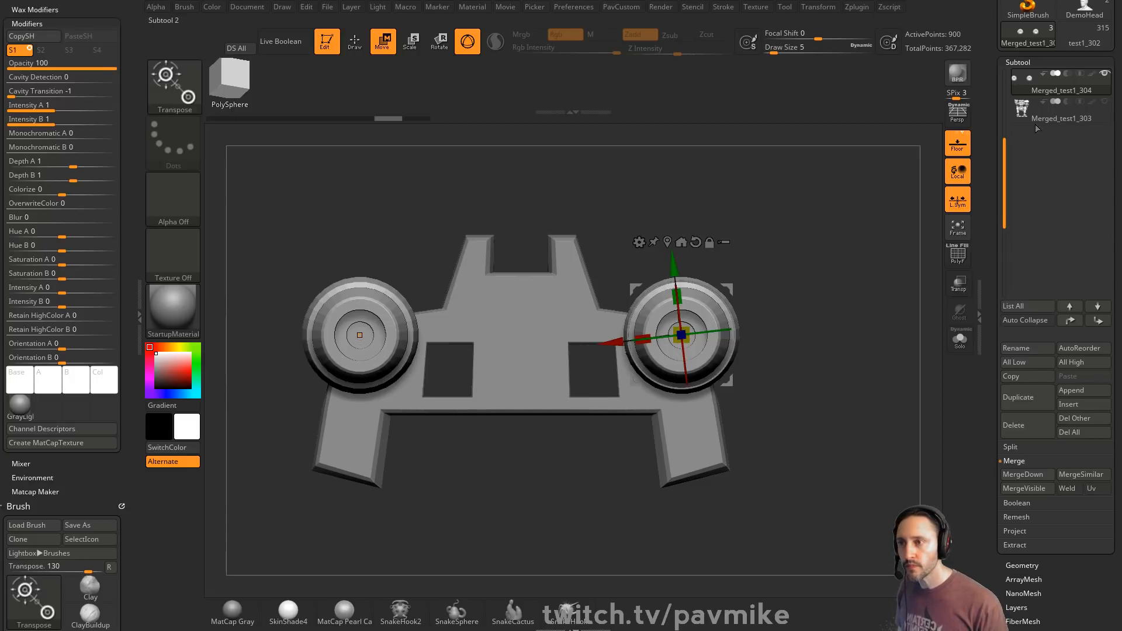
- Make the chest plate subtool active, hide the cylinder subtool and return to Draw mode
drag(1004, 154, 1004, 107)
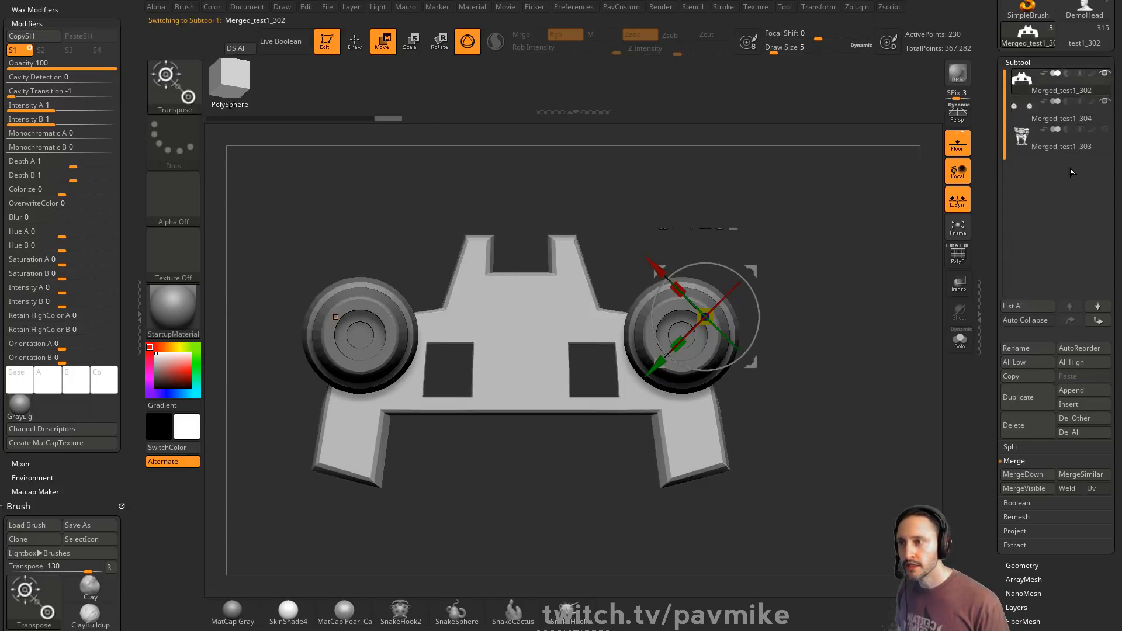
click(1105, 102)
key(q)
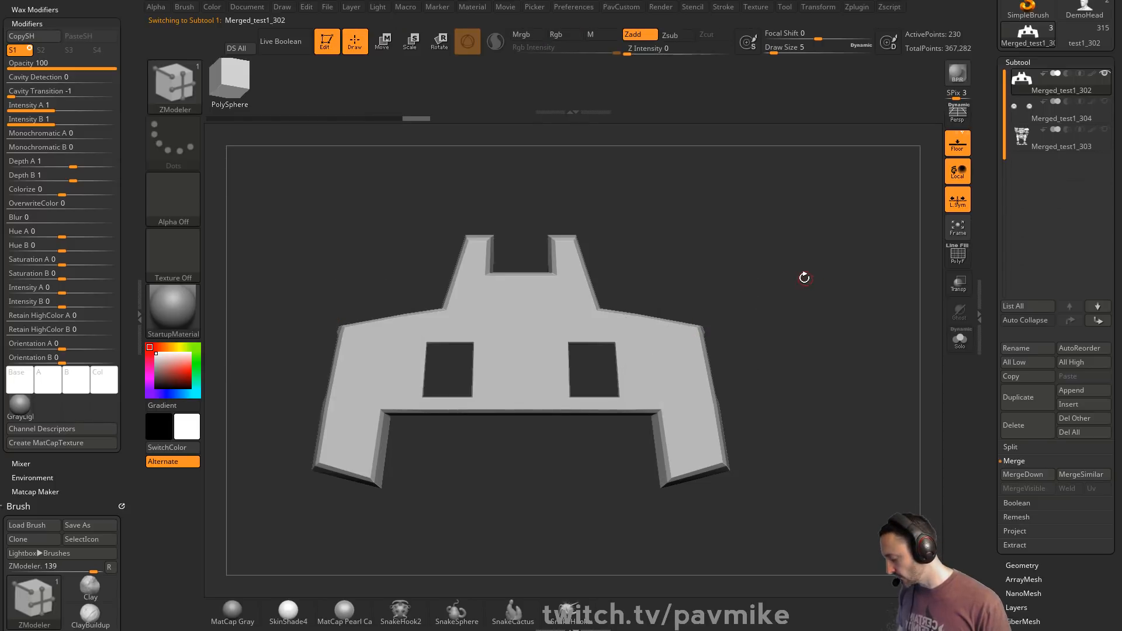
- Choose the Cube from the IMM_Base_Primitives brush and try a mirrored pair on the plate's upper outer corners, undoing the insertion
key(4)
key(m)
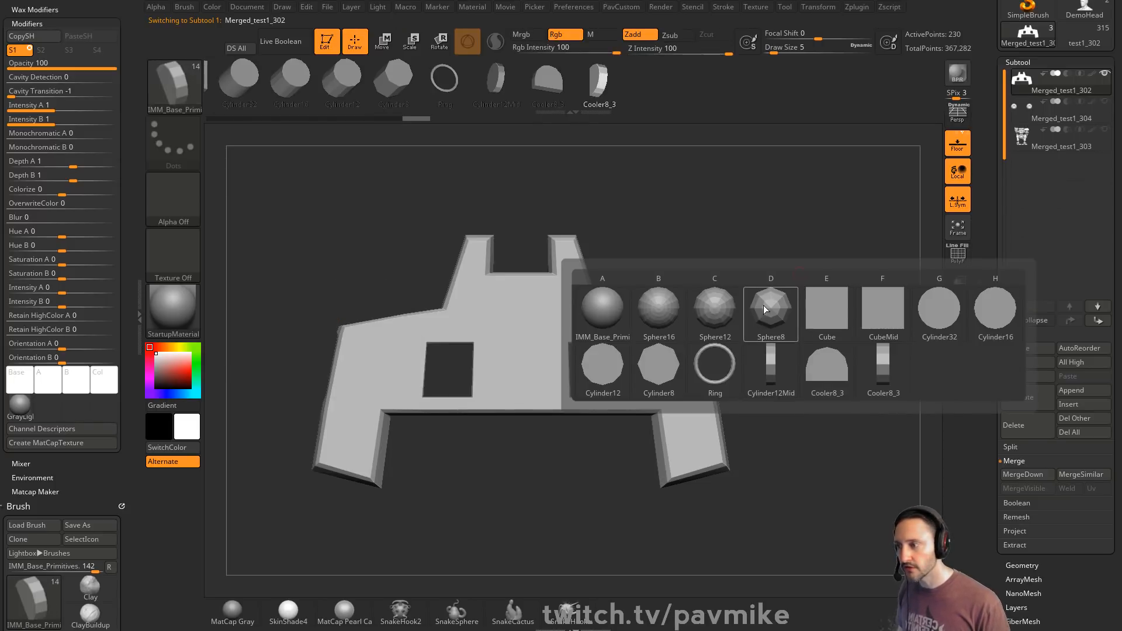
click(814, 316)
drag(684, 336, 684, 298)
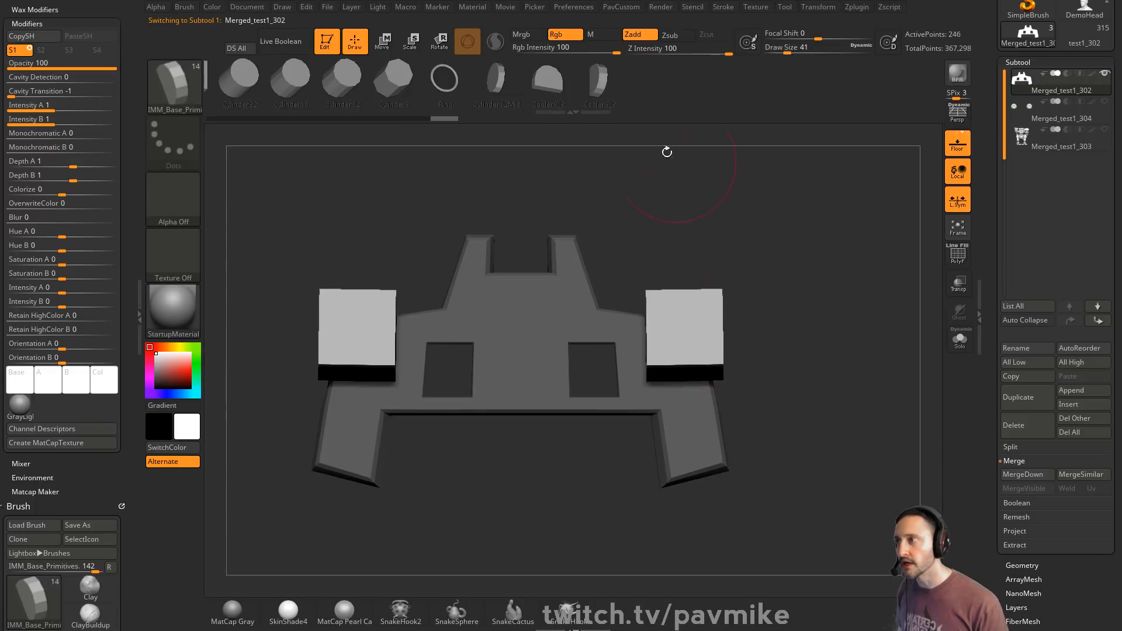
key(ctrl+z)
- Adjust the Picker orientation, insert mirrored camera-facing cubes on the plate's upper outer corners, and set the draw size to 20
click(542, 7)
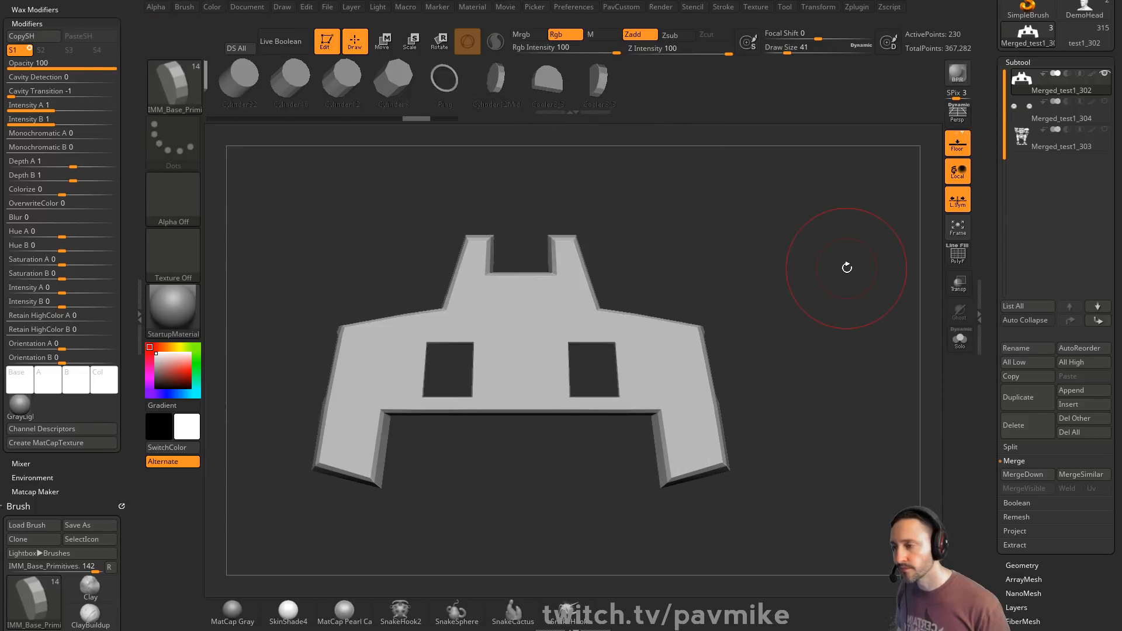
drag(684, 339, 688, 379)
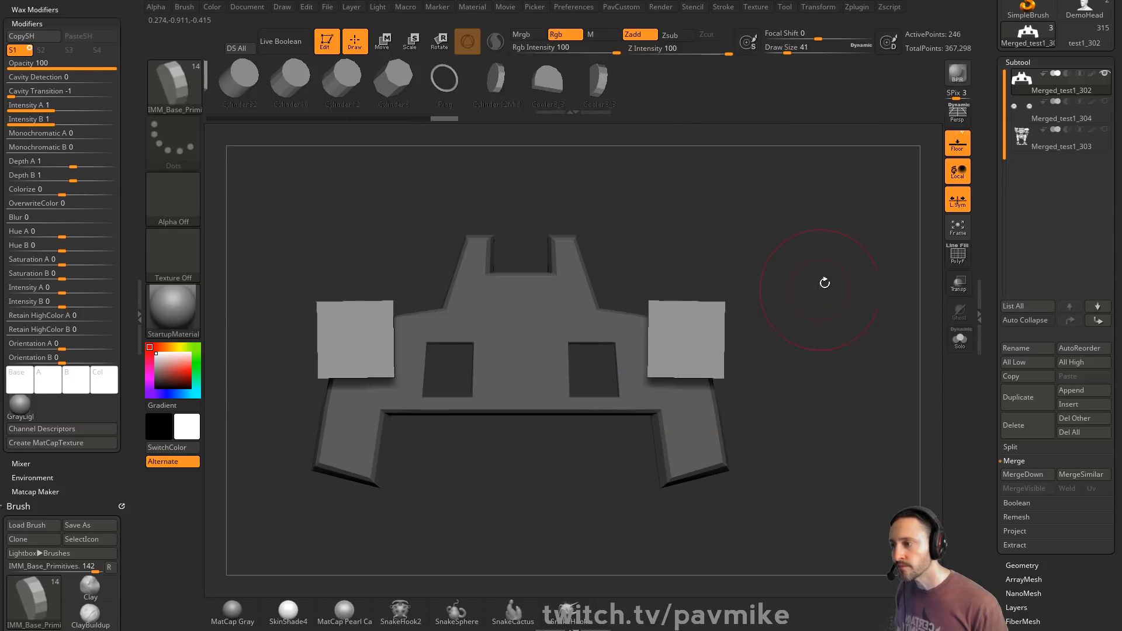
key(ctrl+z)
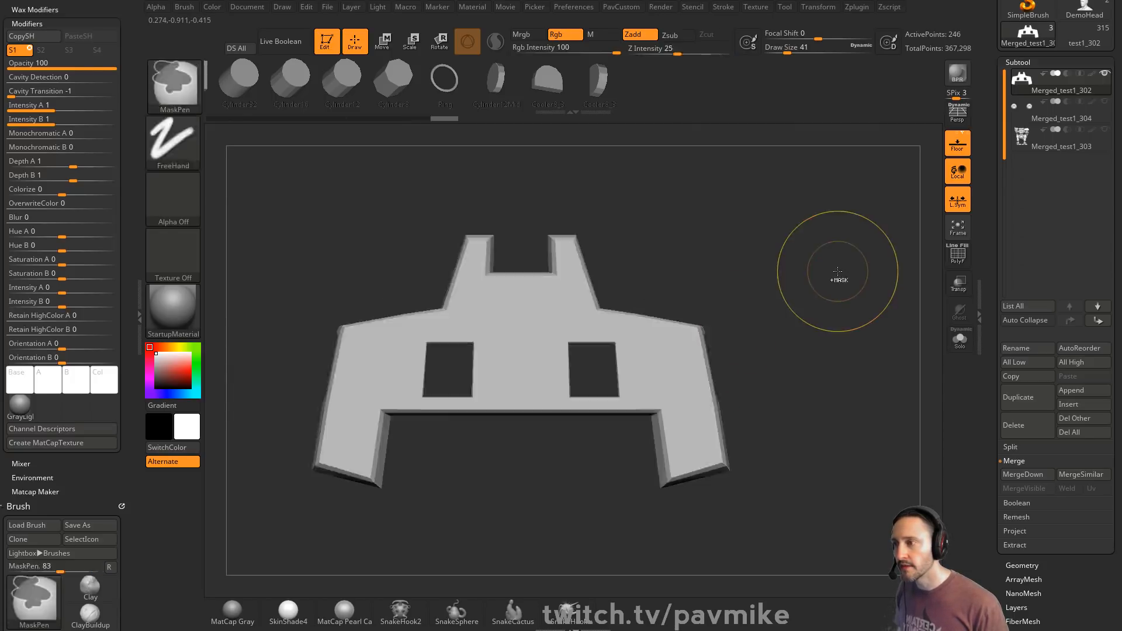
drag(684, 351, 686, 401)
key(s)
drag(871, 293, 842, 293)
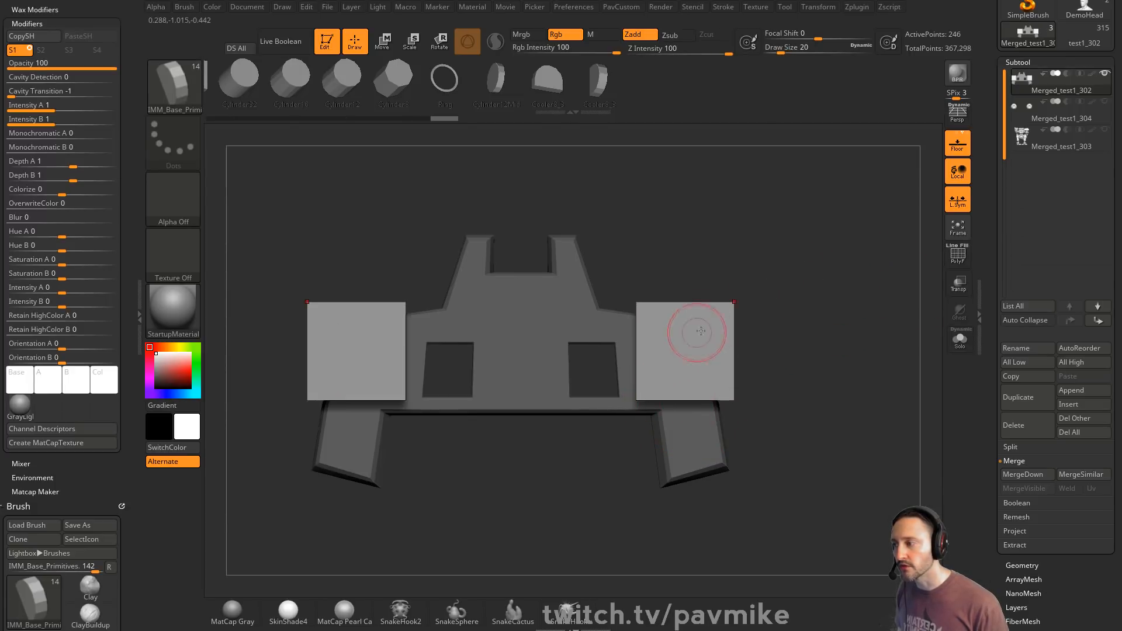
- Split the unmasked cubes off into their own subtool, make that subtool active and show its polyframe
key(1)
click(827, 252)
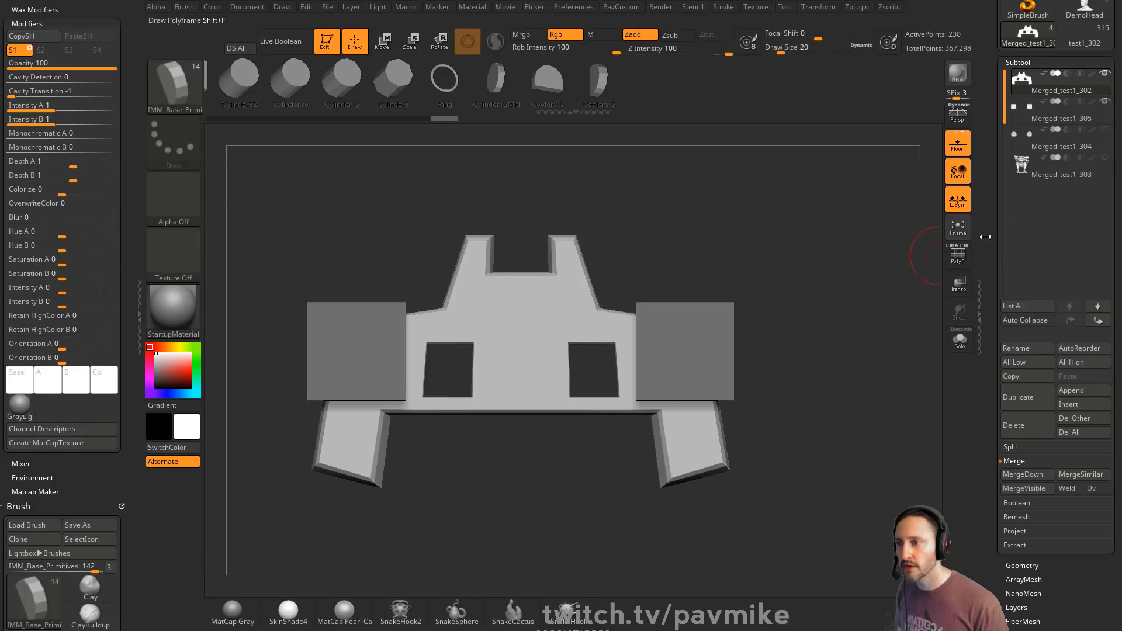
alt+click(718, 302)
click(959, 261)
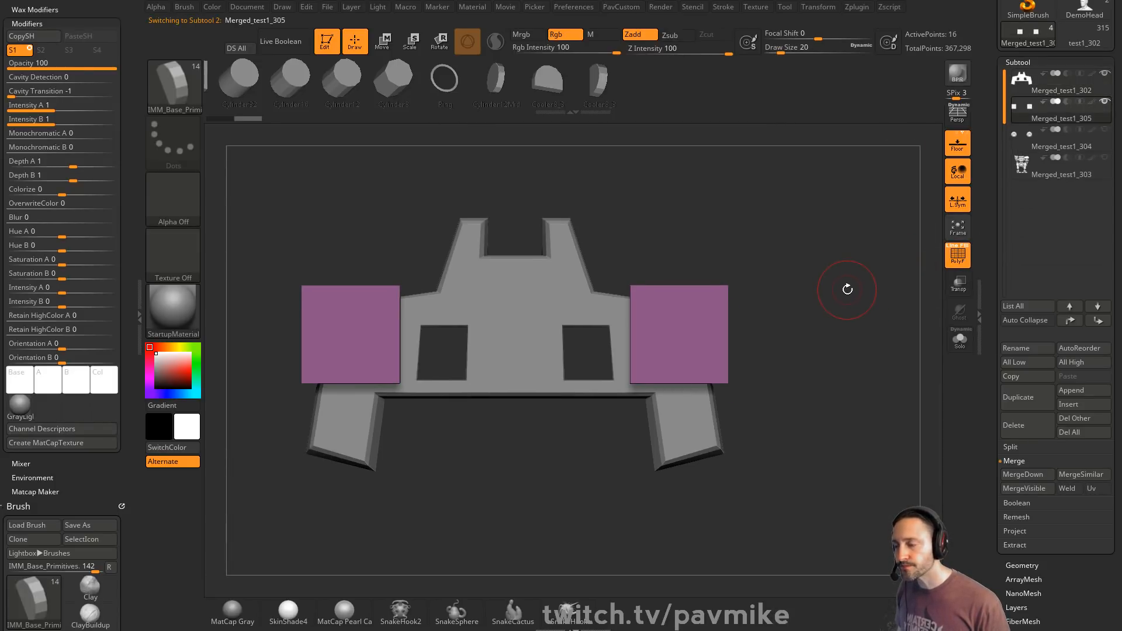
- Set the draw size to 14 and insert a vertical edge loop through the middle of both cubes with ZModeler
key(1)
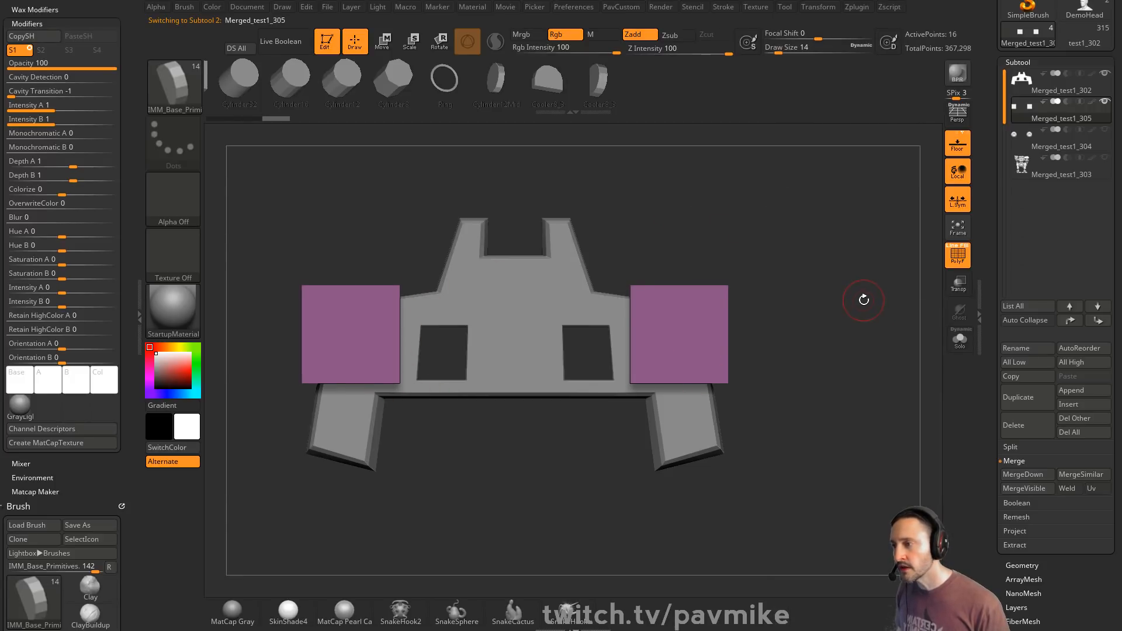
ctrl+drag(808, 227, 735, 438)
key(b)
key(z)
key(m)
key(space)
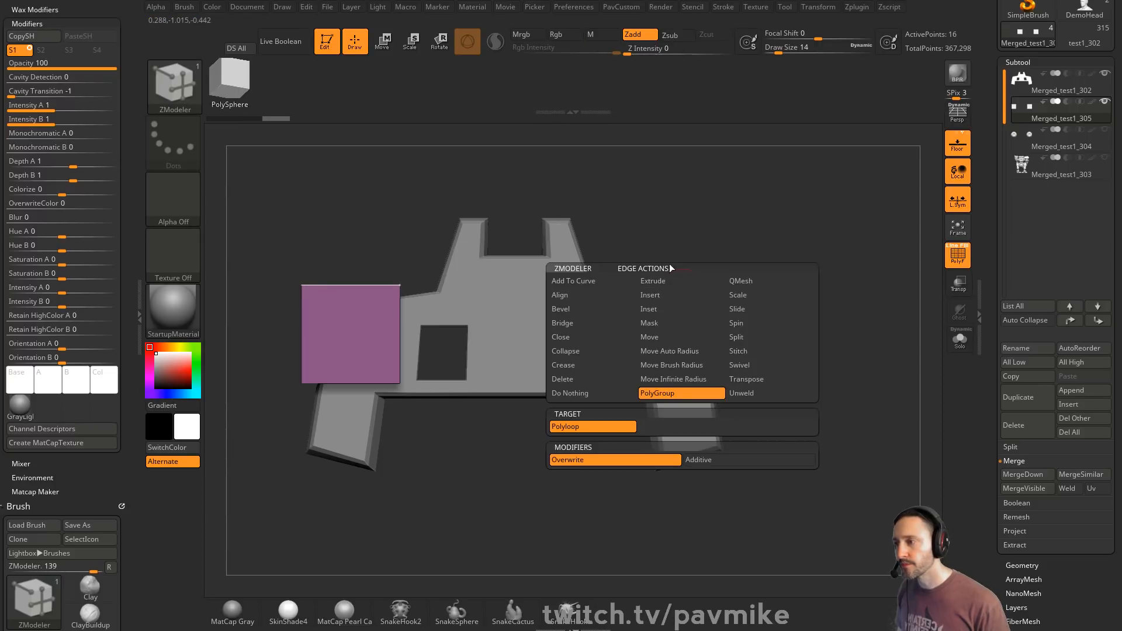
click(677, 285)
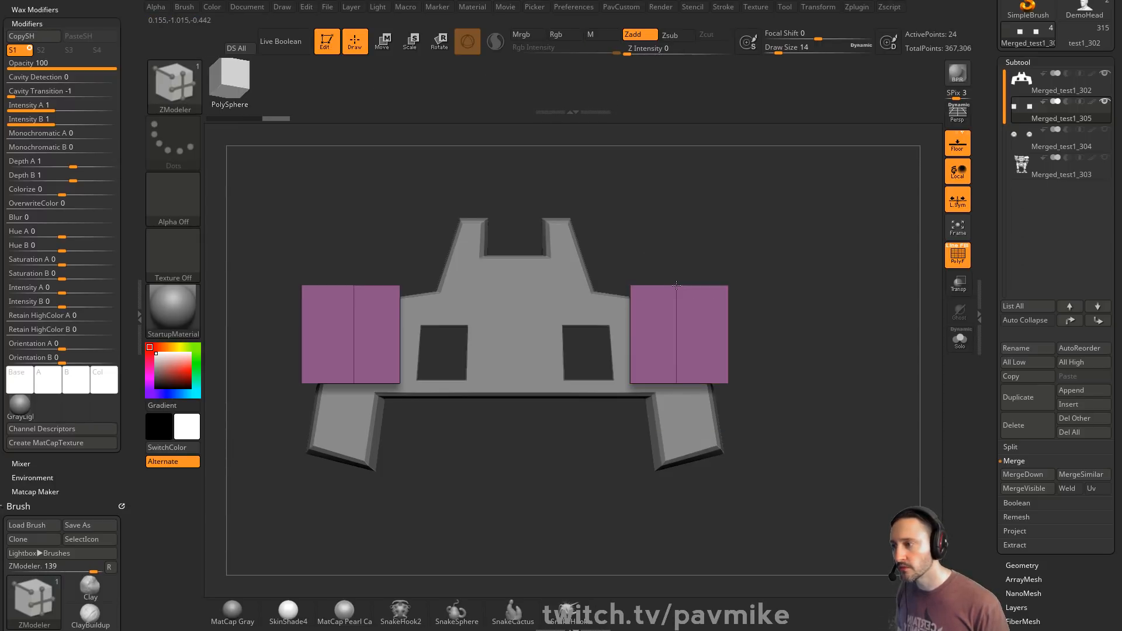
- Bevel the vertical centre edge loop of both cubes into a narrow band with ZModeler
key(space)
click(585, 309)
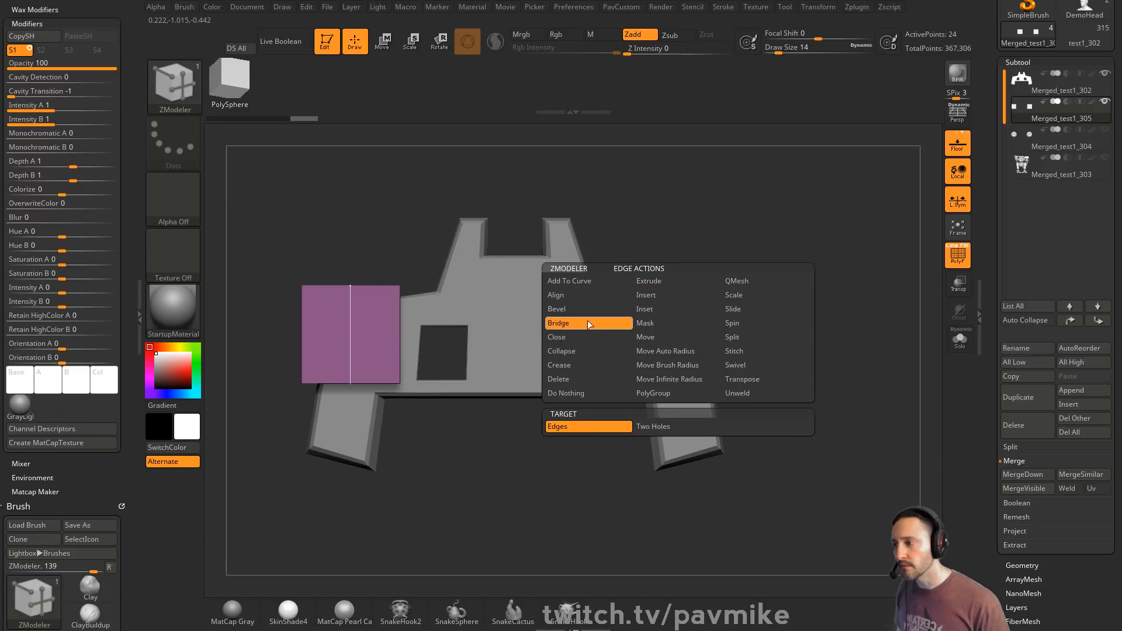
click(678, 330)
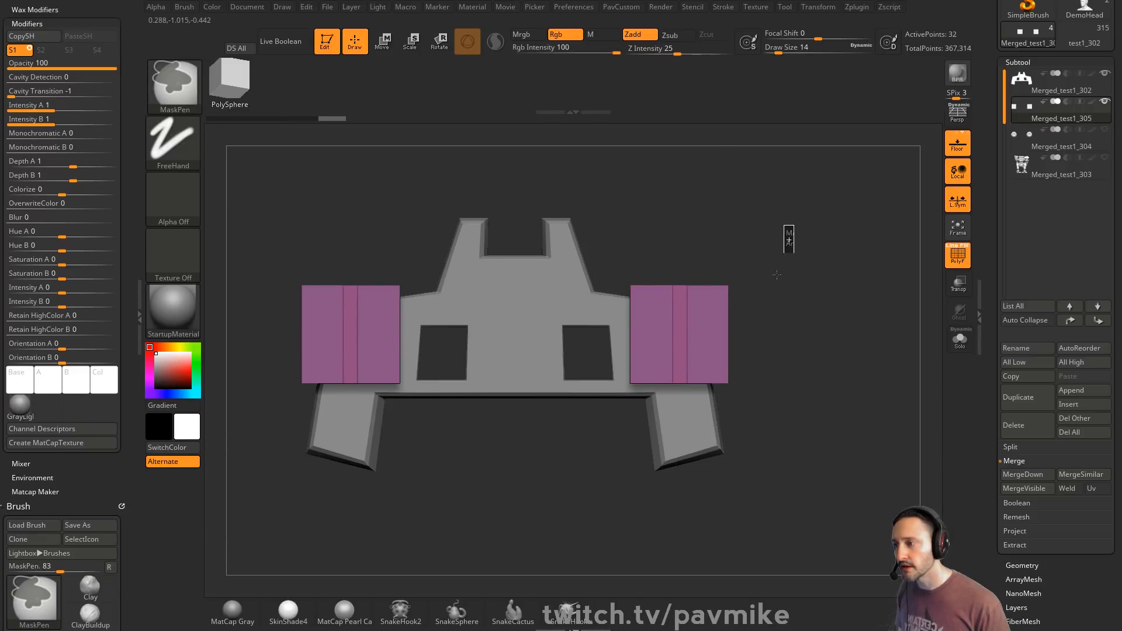
- Mask the inner halves of the cubes, scale the outer halves taller vertically, and clear the mask
ctrl+drag(791, 229, 680, 429)
ctrl+click(680, 429)
key(w)
click(664, 242)
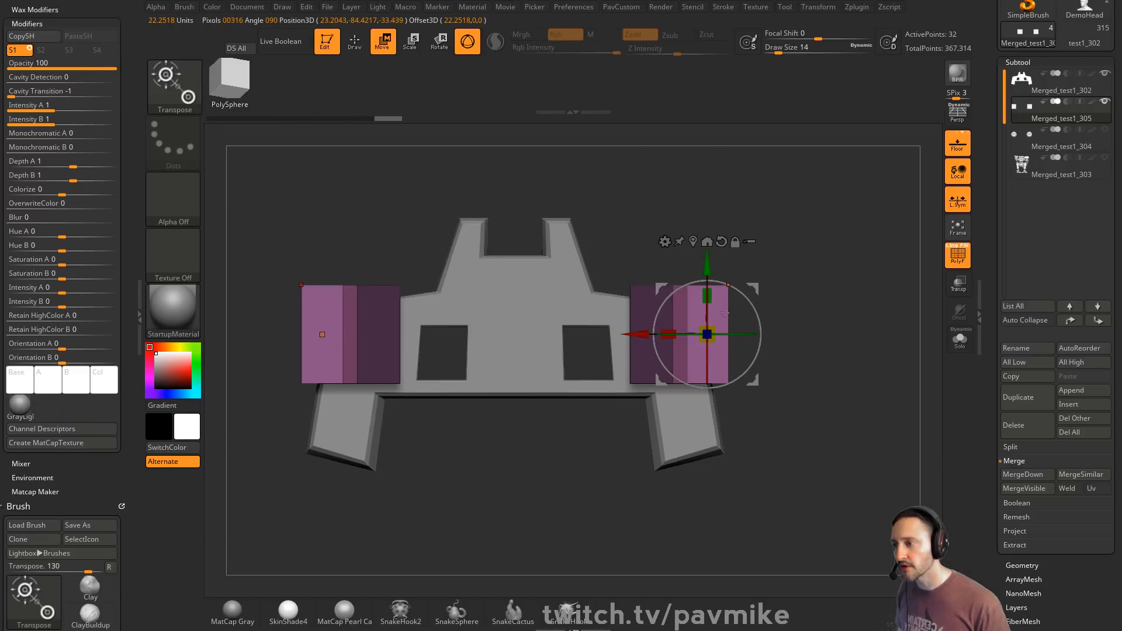
drag(713, 293, 712, 274)
mouse_move(836, 263)
ctrl+mouse_down()
mouse_move(866, 288)
mouse_move(817, 293)
mouse_move(859, 281)
mouse_move(848, 252)
ctrl+mouse_up()
key(q)
key(space)
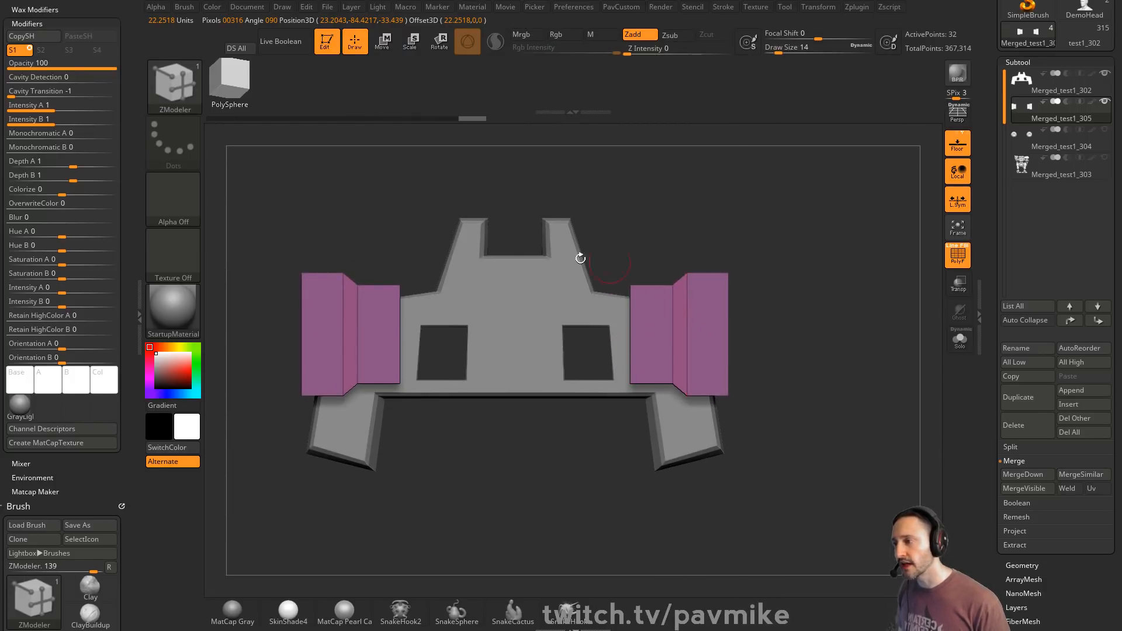
drag(878, 325, 850, 280)
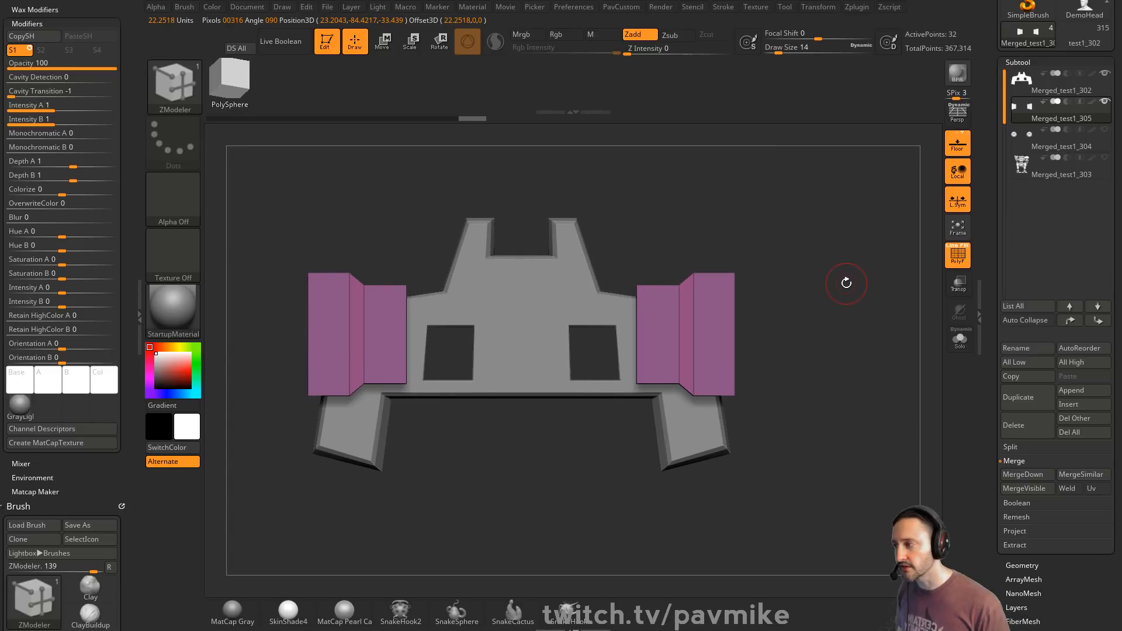
key(ctrl+shift)
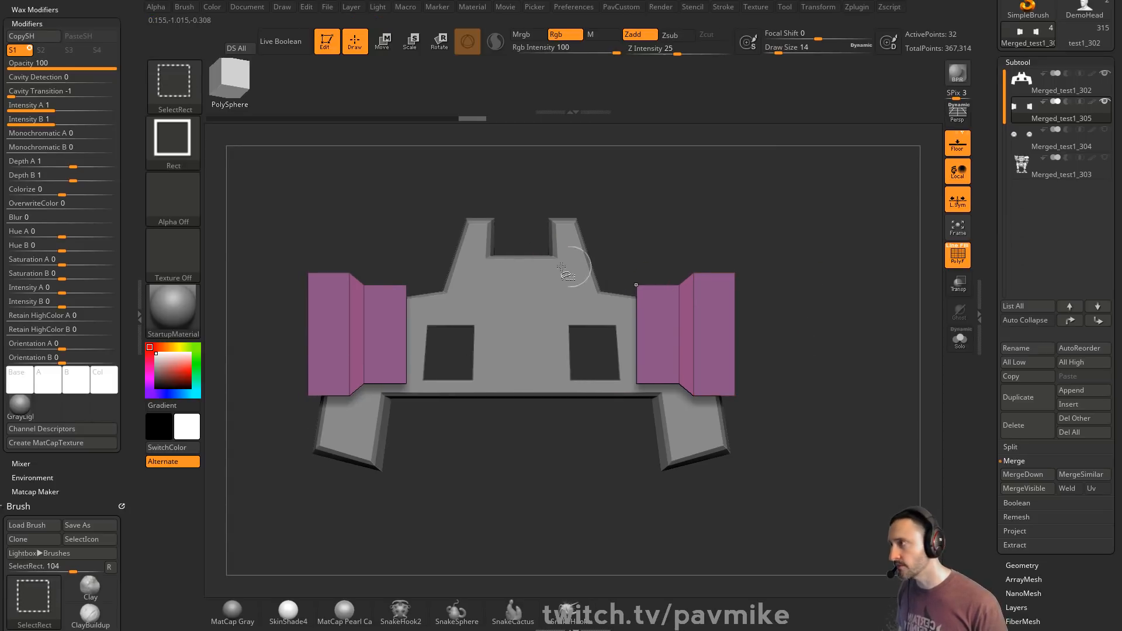
- Hide the left magenta block of the active subtool and delete the hidden geometry so only the right block remains
ctrl+alt+shift+drag(281, 190, 444, 526)
key(space)
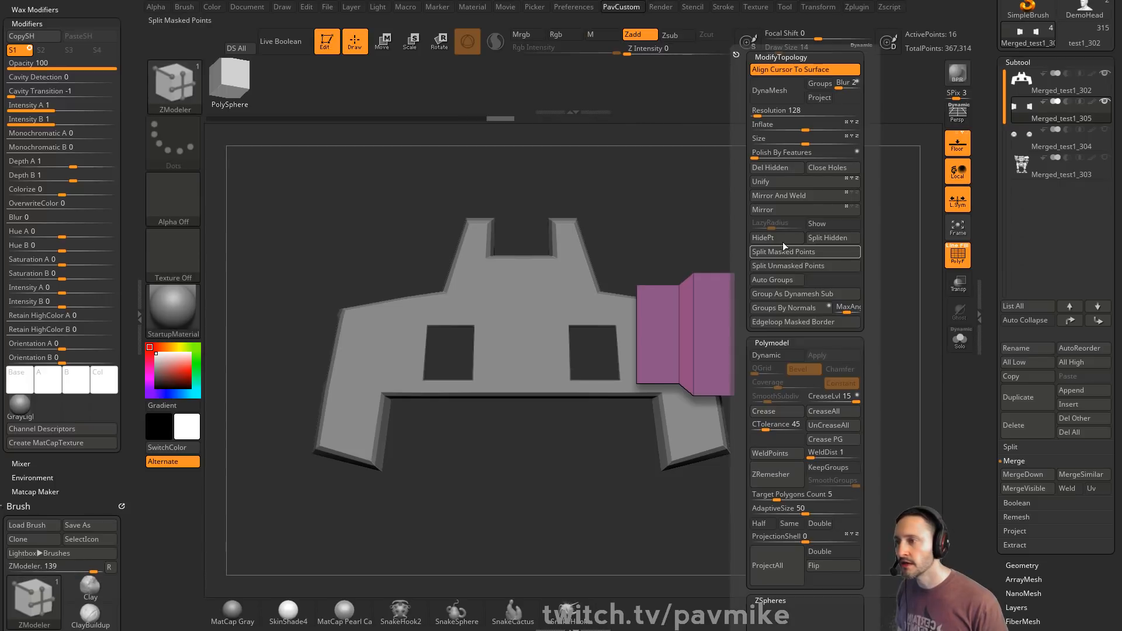
click(783, 170)
drag(844, 314, 839, 301)
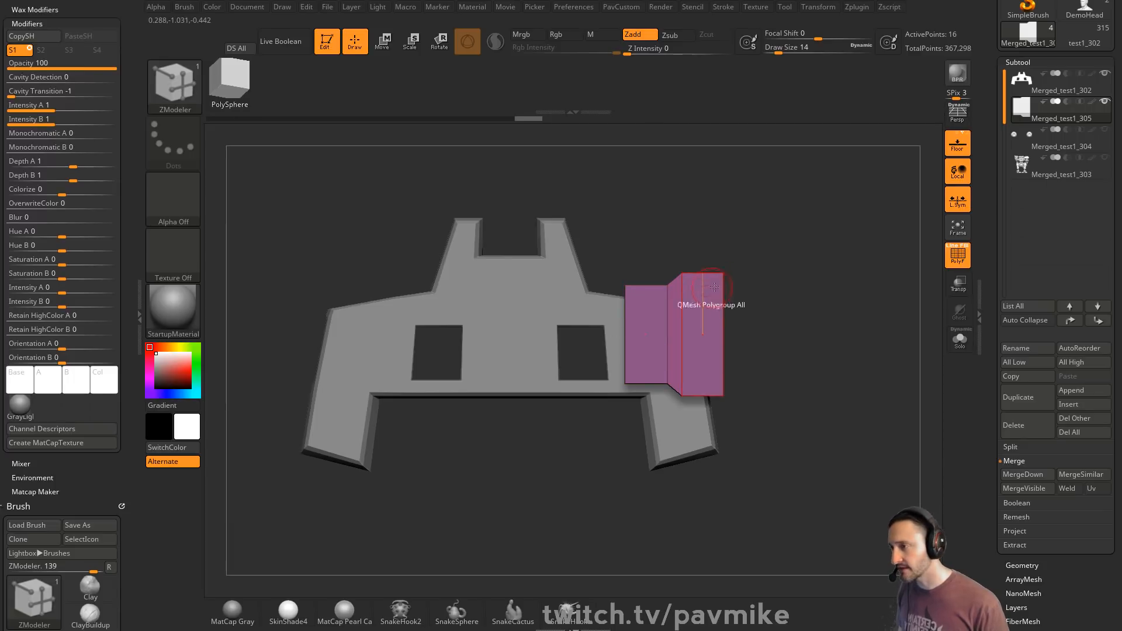
- Turn off Local Symmetry and try to Mirror And Weld the remaining right block
click(959, 202)
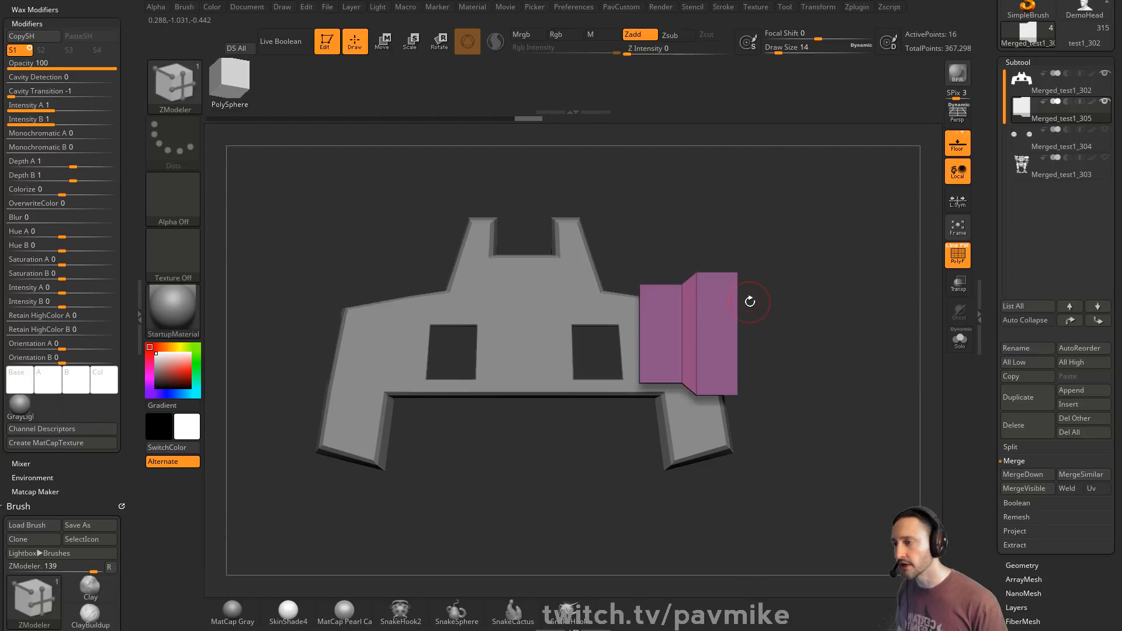
key(2)
click(831, 203)
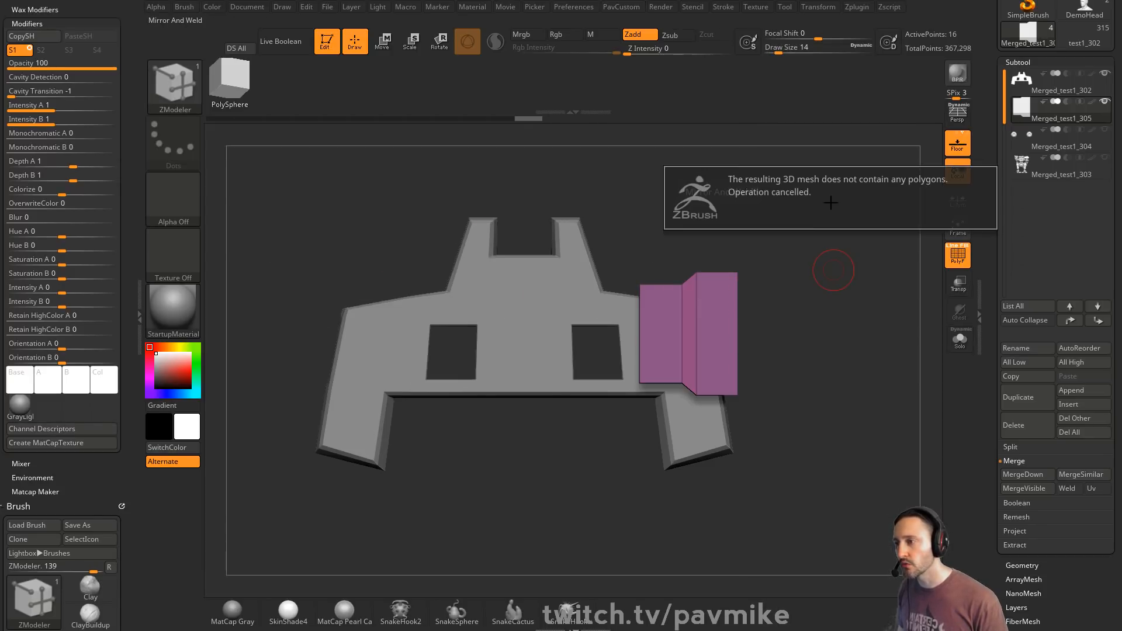
- Flip the block to the opposite side of the world centre with Mirror, and Mirror And Weld it into a pair
click(959, 139)
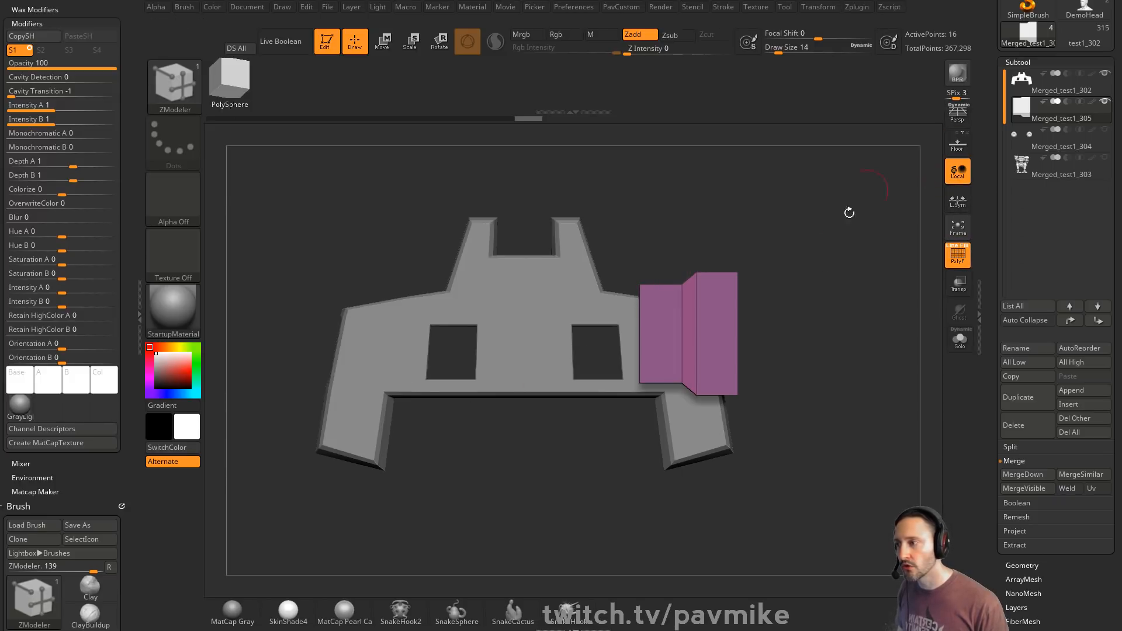
alt+drag(876, 276, 876, 211)
click(958, 144)
alt+drag(818, 275, 749, 239)
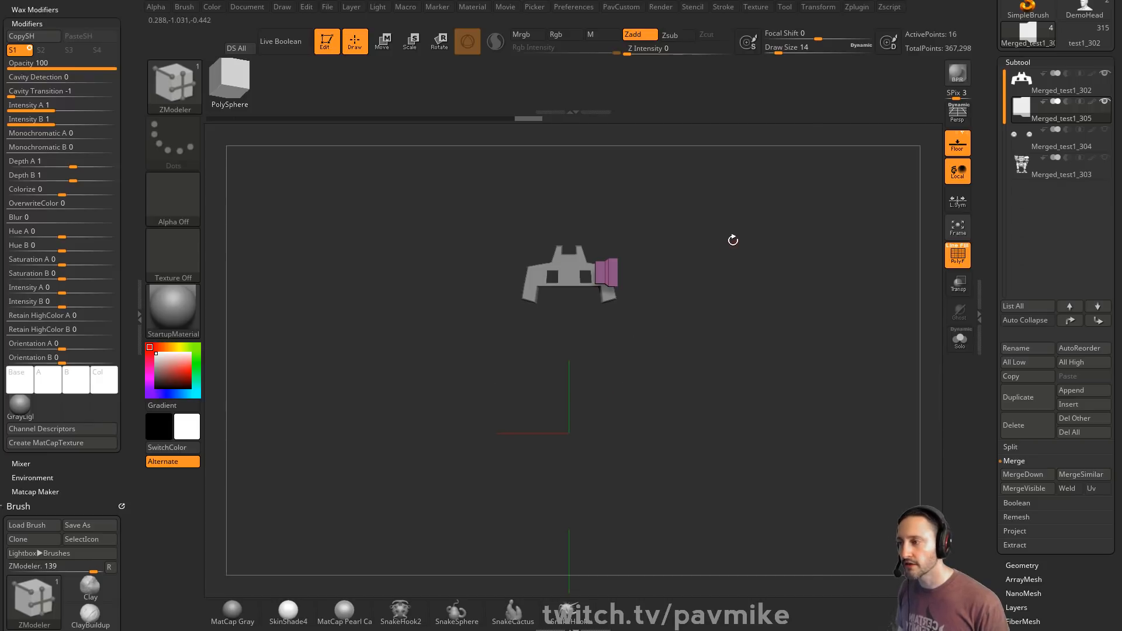
key(space)
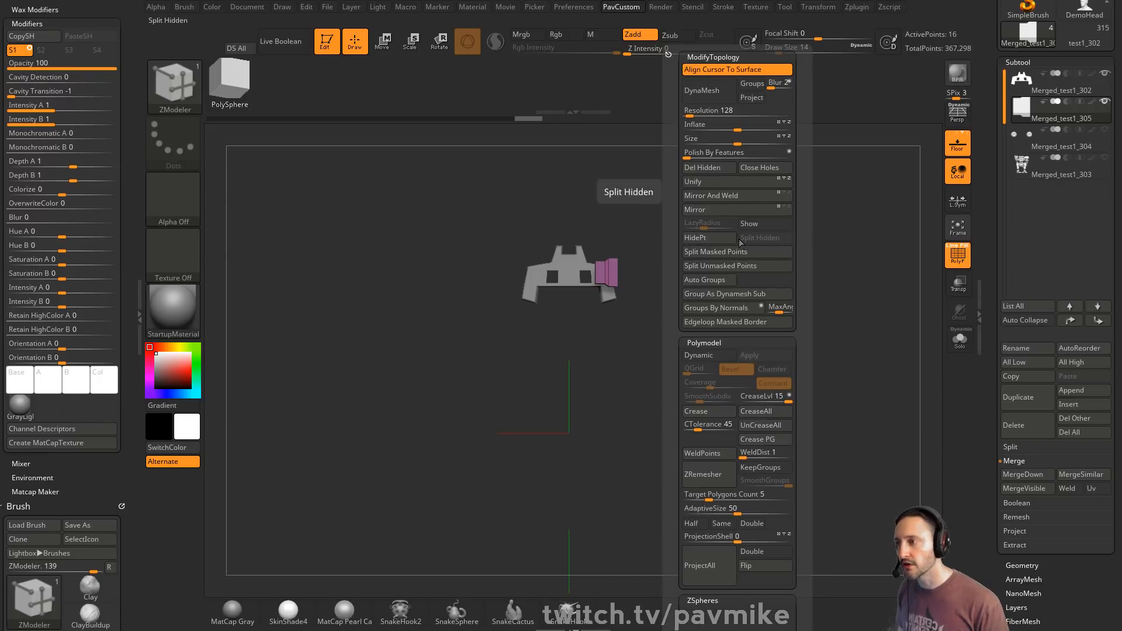
click(742, 209)
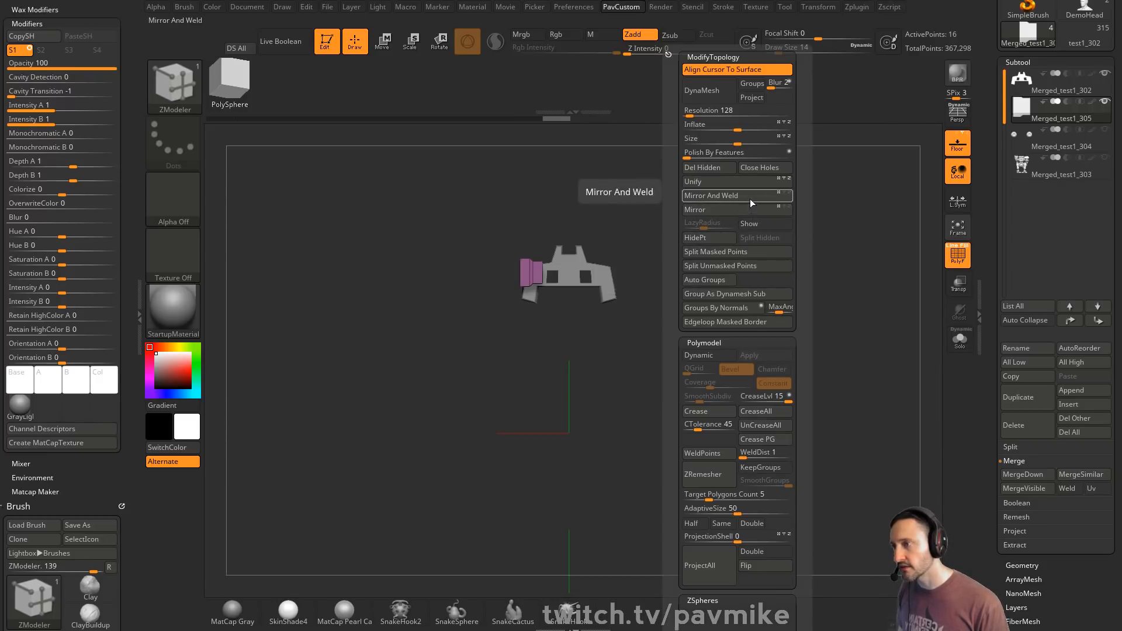
click(752, 201)
ctrl+right_drag(807, 241, 680, 255)
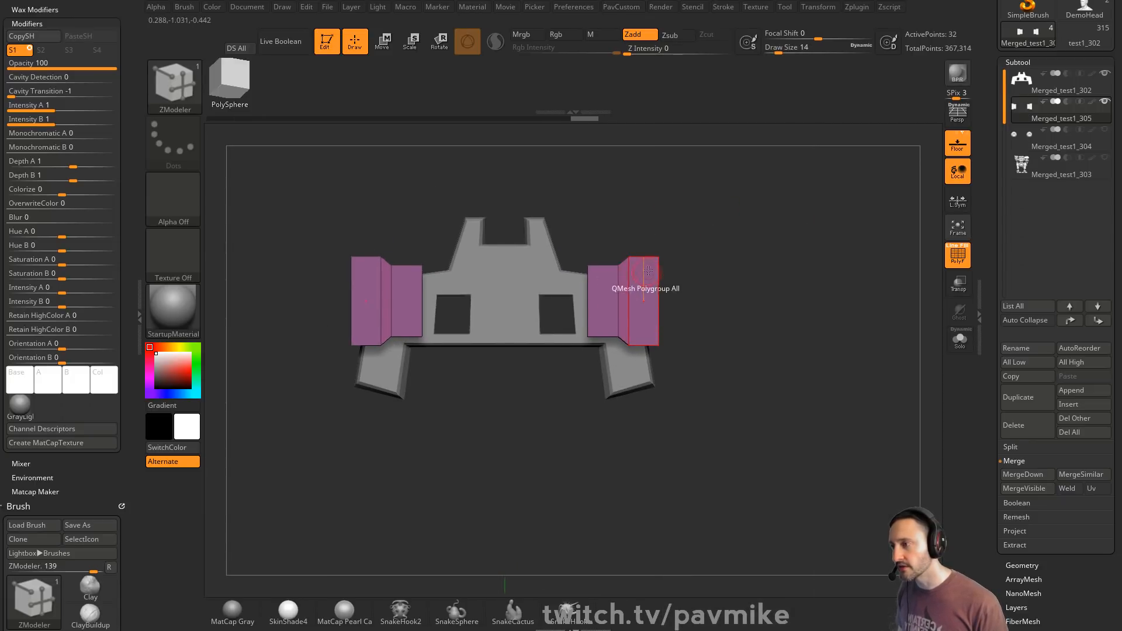
key(w)
drag(698, 244, 781, 222)
key(ctrl+z)
key(q)
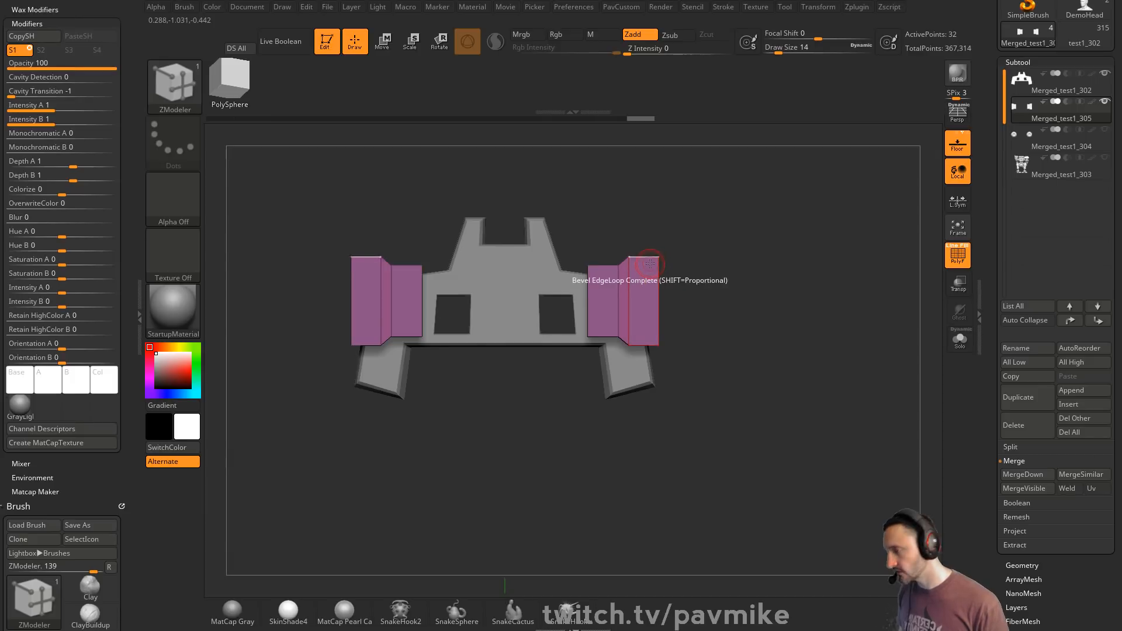
- Isolate the right block again by hiding the left one and deleting the hidden geometry
ctrl+alt+shift+drag(291, 208, 441, 439)
key(grave)
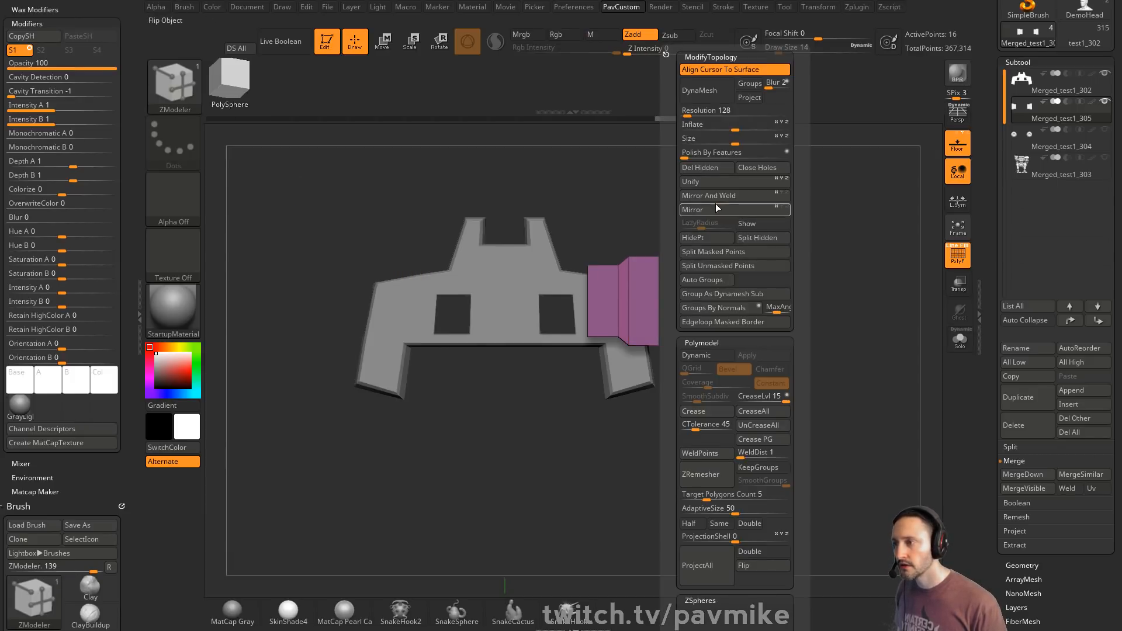
click(718, 169)
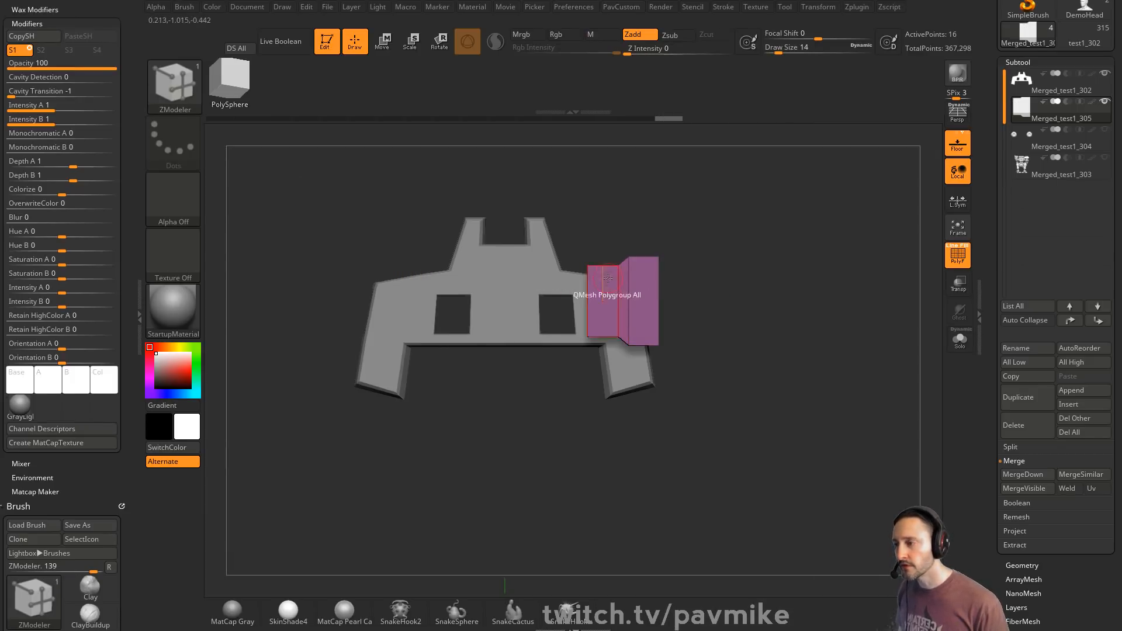
alt+drag(741, 246, 742, 282)
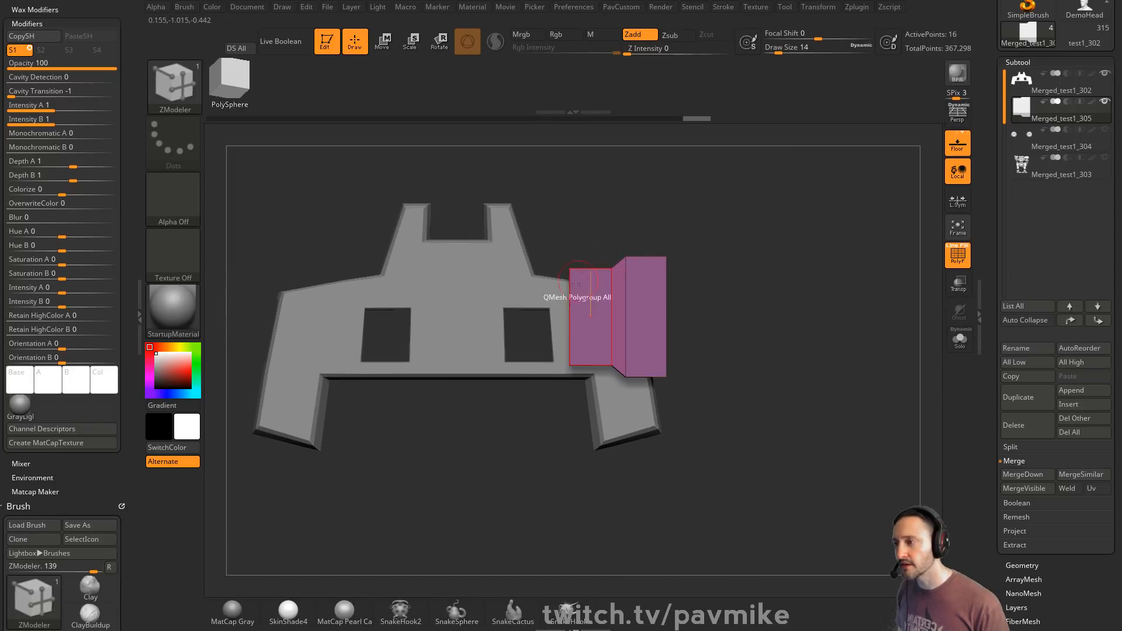
- Flip the single block over to the left side of the chest plate with Mirror
key(w)
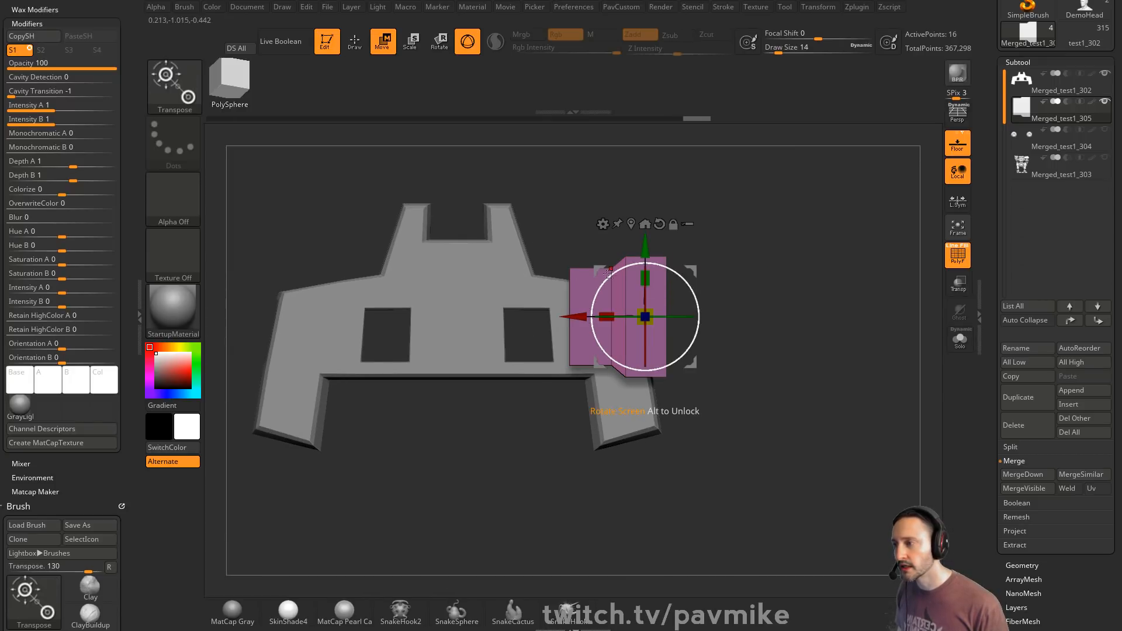
key(q)
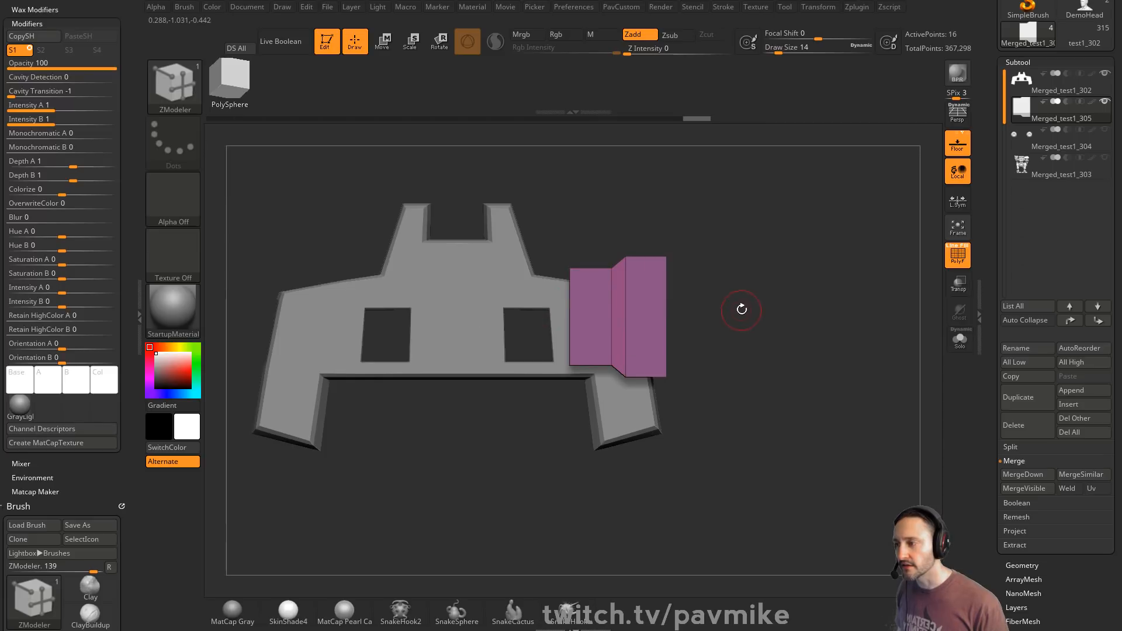
alt+drag(809, 262, 839, 241)
key(1)
click(815, 208)
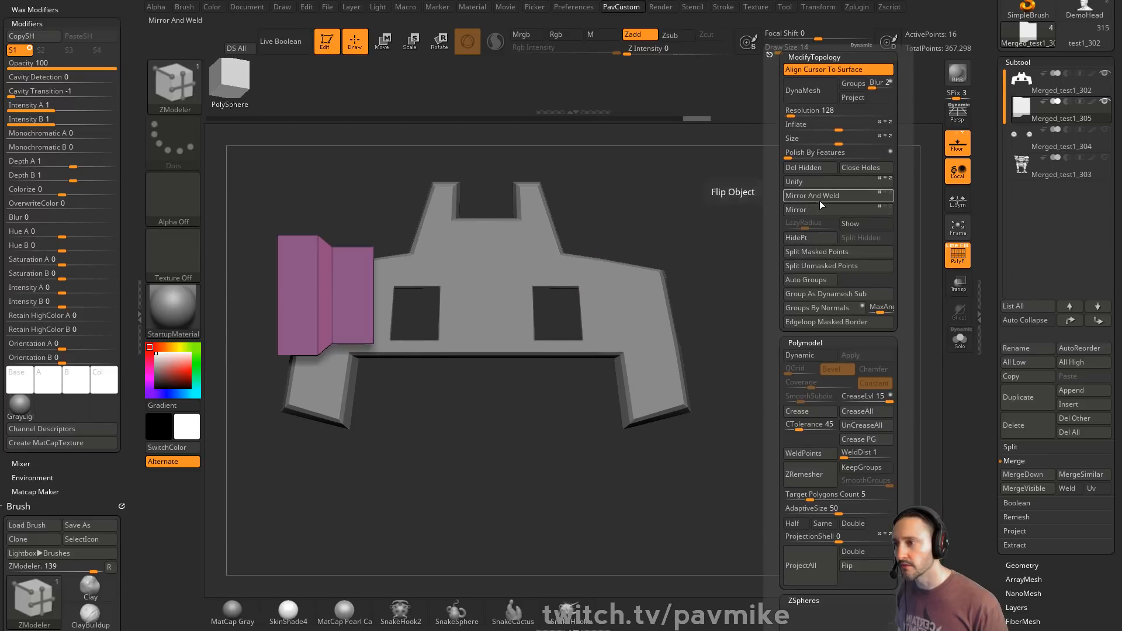
- Try Mirror And Weld on the flipped block across the world centre with Local Symmetry off, and undo it
alt+drag(388, 229, 536, 250)
key(1)
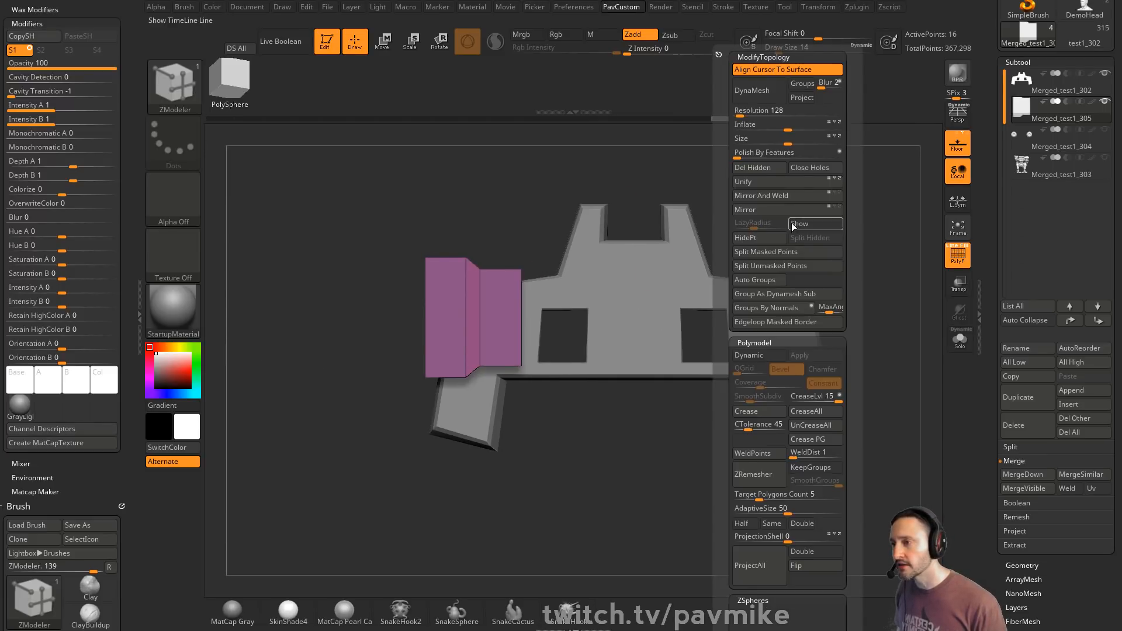
click(791, 197)
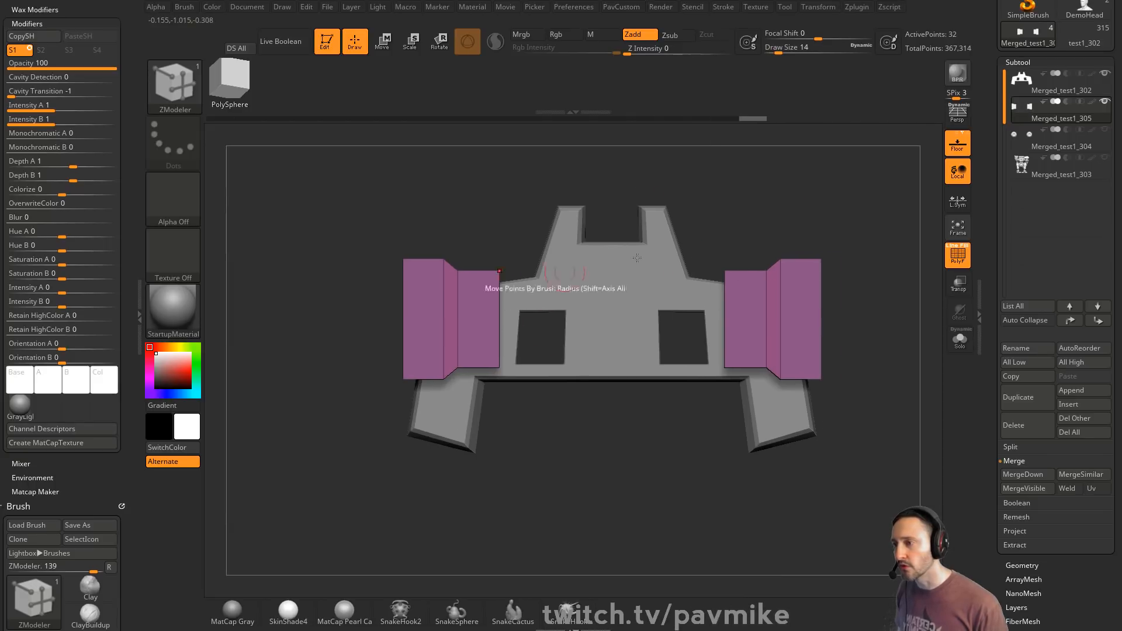
key(ctrl+z)
- Turn on Local Symmetry and Mirror And Weld the left block about its own centre
click(962, 209)
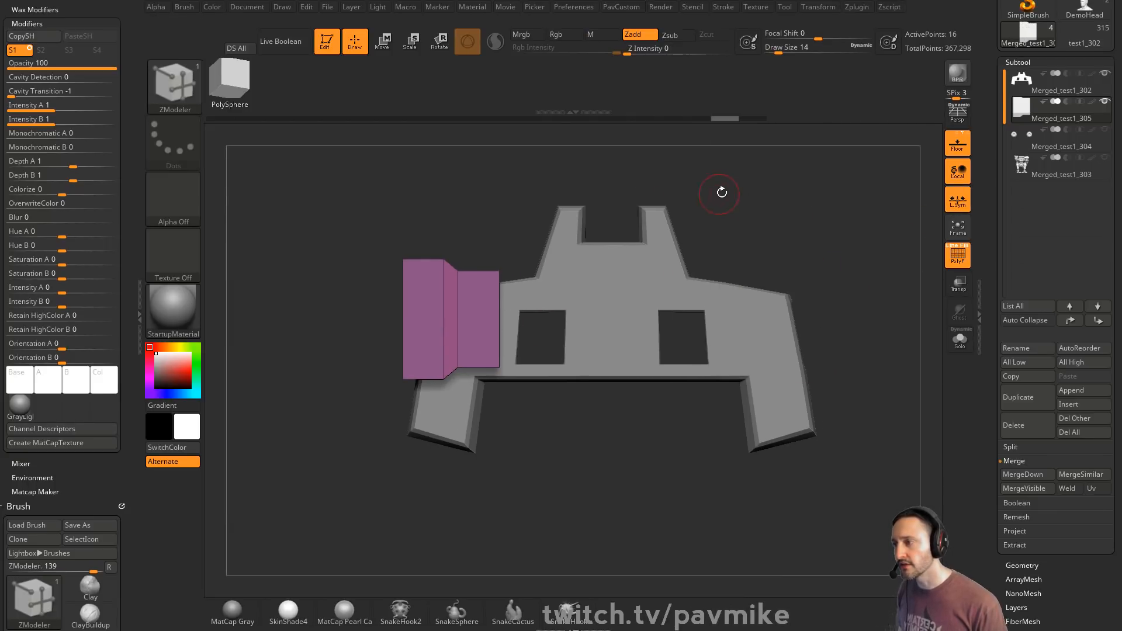
key(1)
click(720, 199)
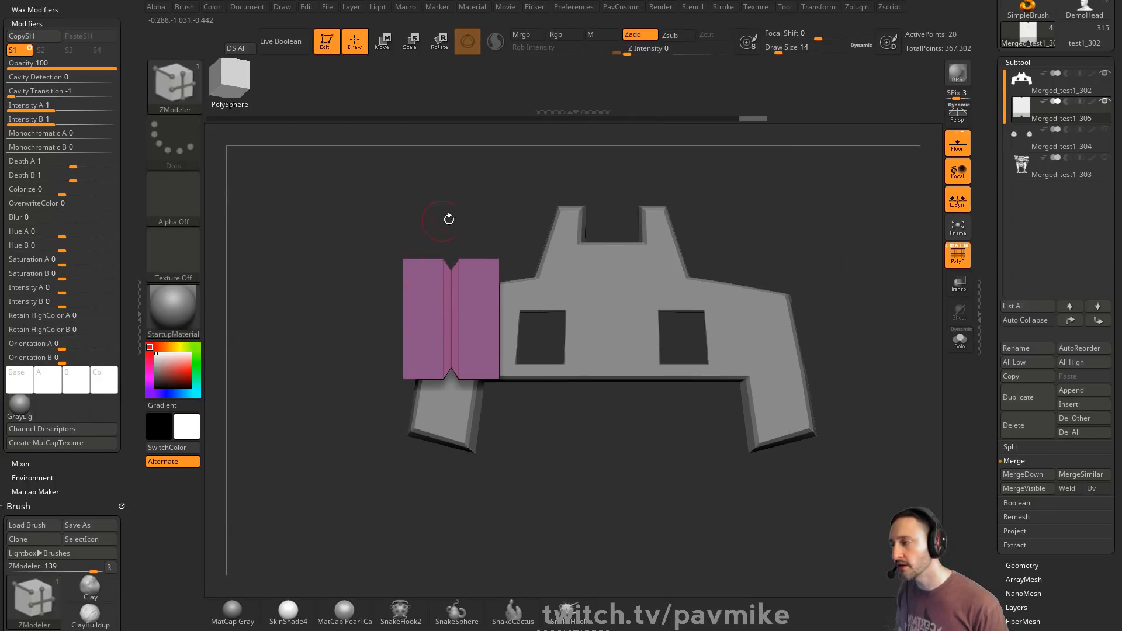
- Mask the block except its inner edge, extrude that end toward the plate's centre with a taller flare, and clear the mask
drag(466, 205, 511, 235)
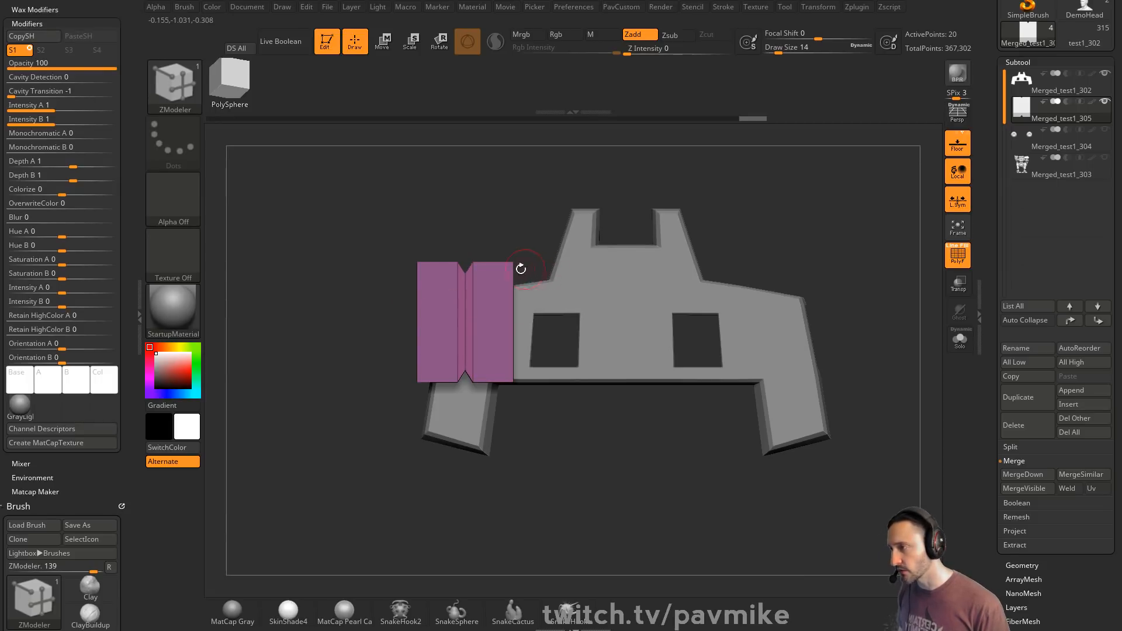
key(w)
ctrl+drag(554, 207, 496, 435)
click(825, 7)
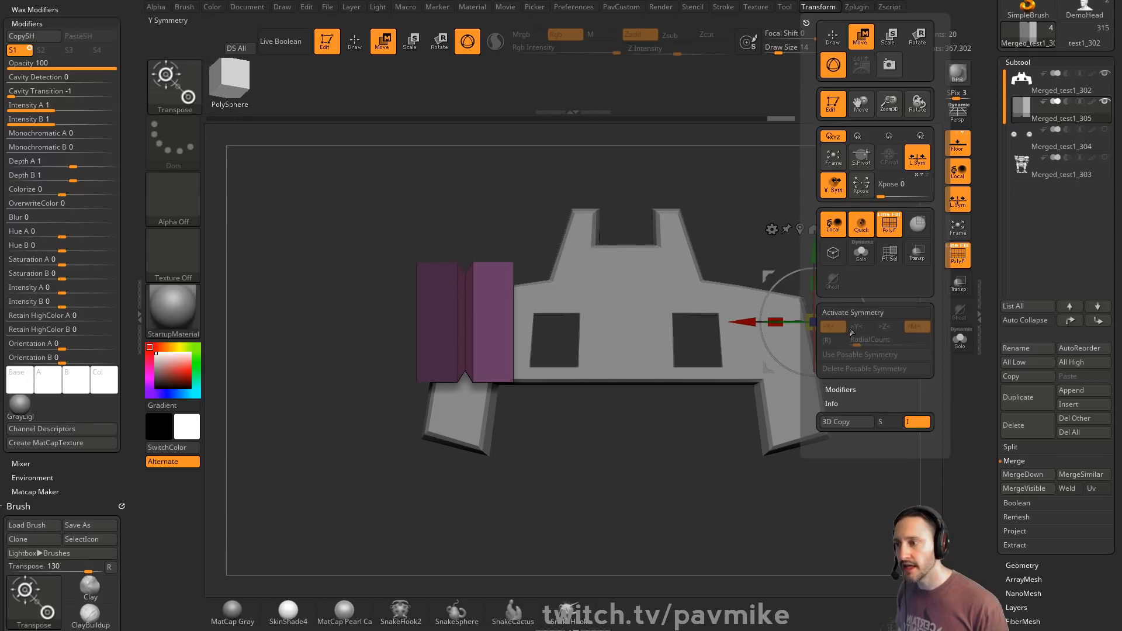
click(795, 231)
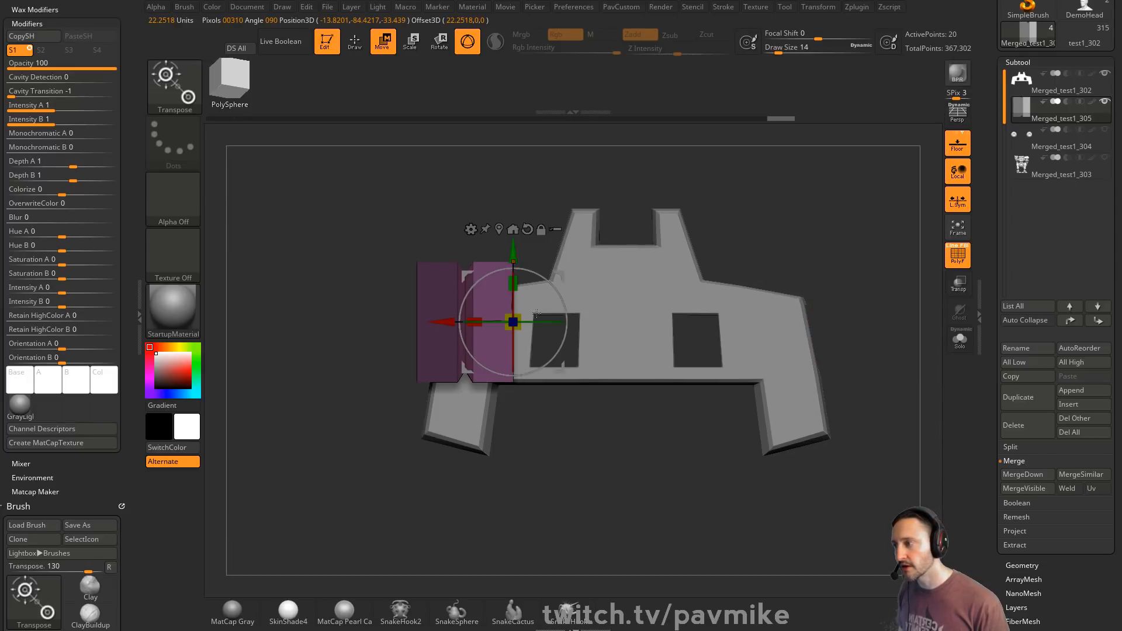
drag(501, 316, 521, 322)
key(b)
key(z)
key(m)
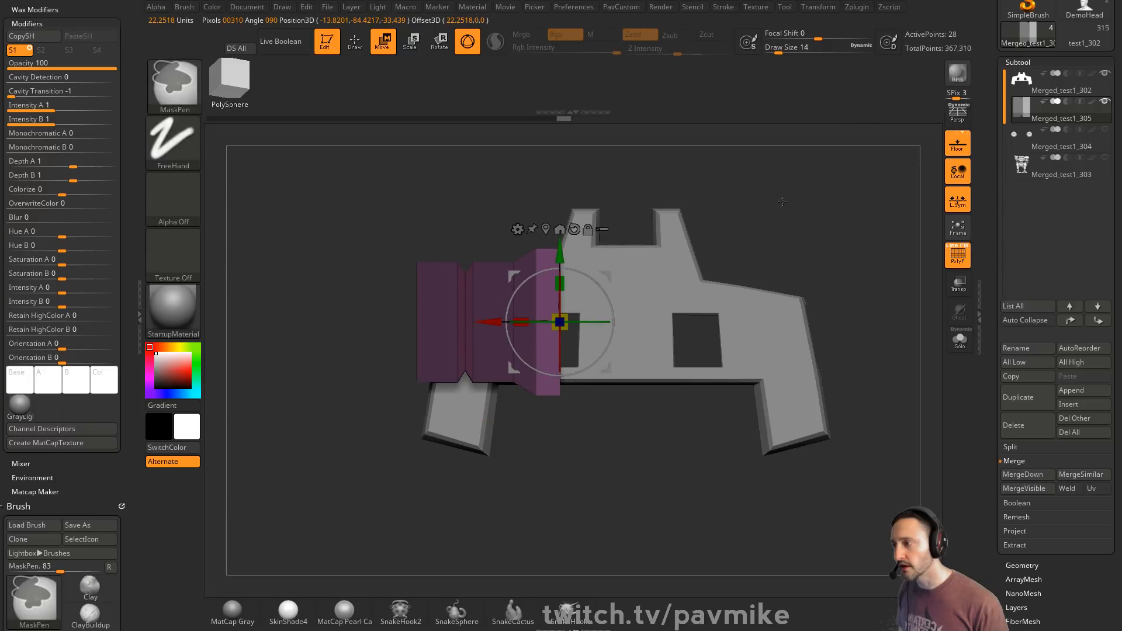
drag(823, 231, 819, 239)
- Try Mirror And Weld on the extended block about its local centre, and undo it
key(2)
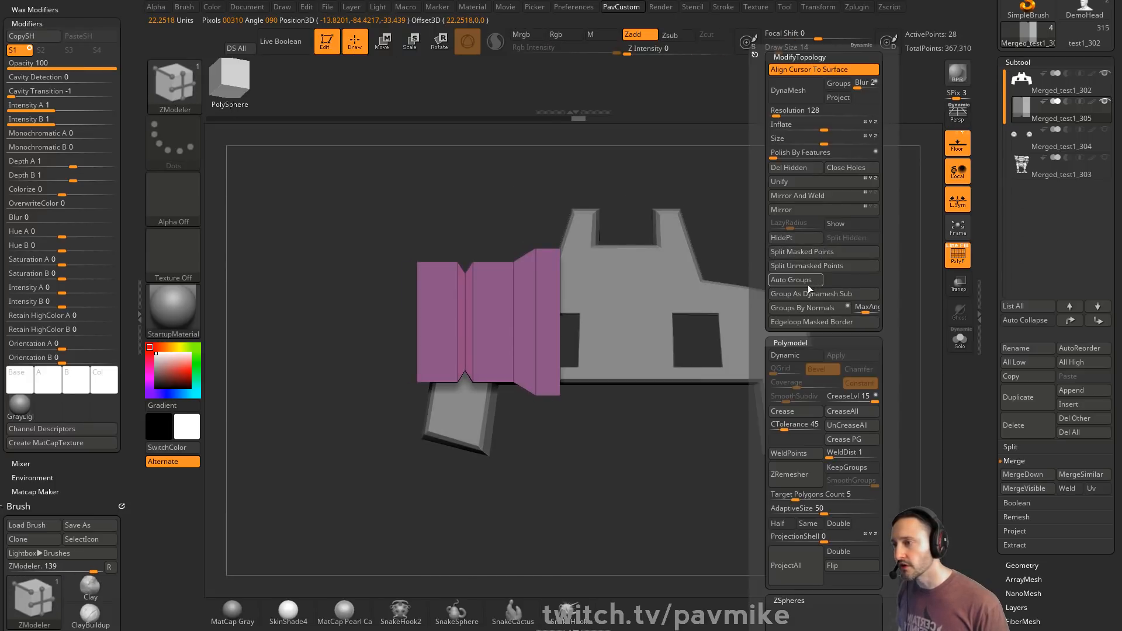
click(812, 201)
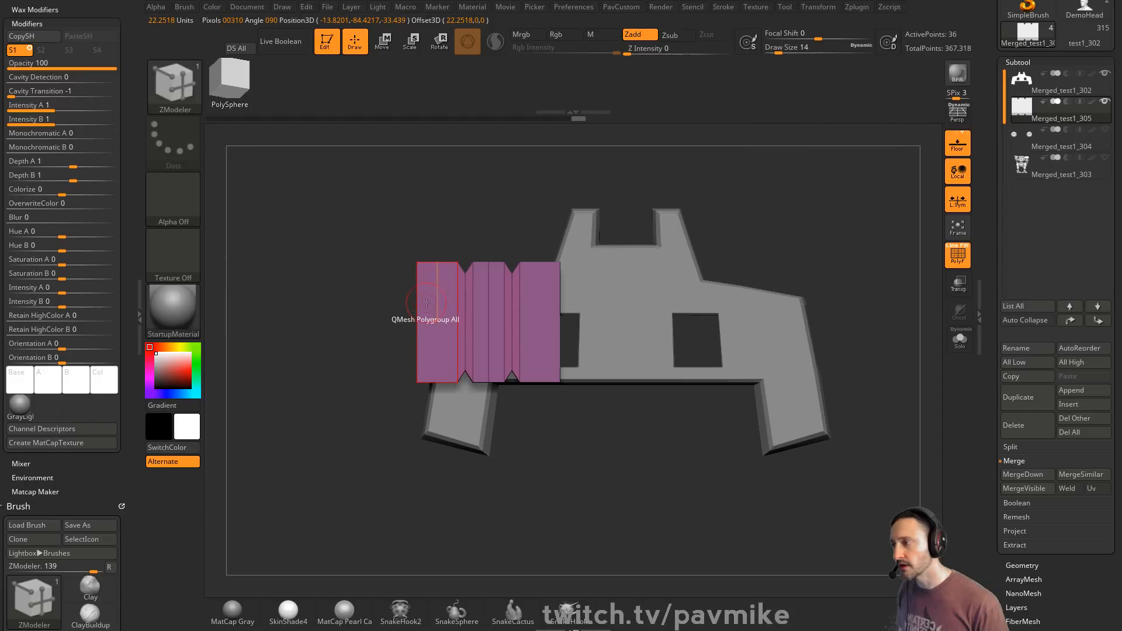
key(ctrl+z)
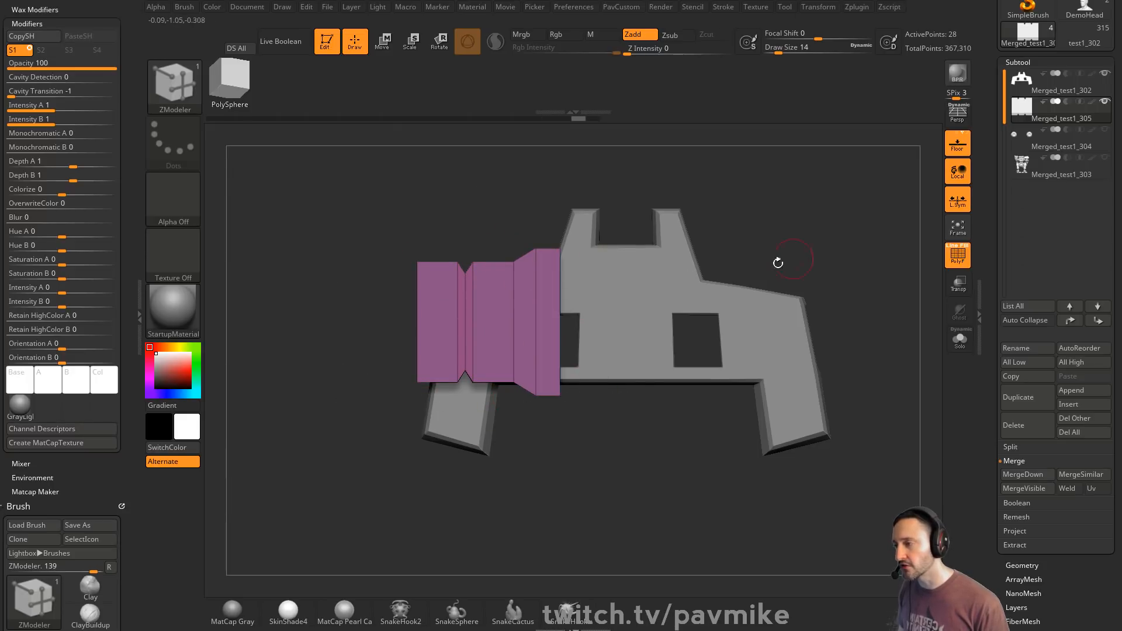
- Flip the block with Mirror, Mirror And Weld its flared end onto both sides, and flip it back to the left
key(space)
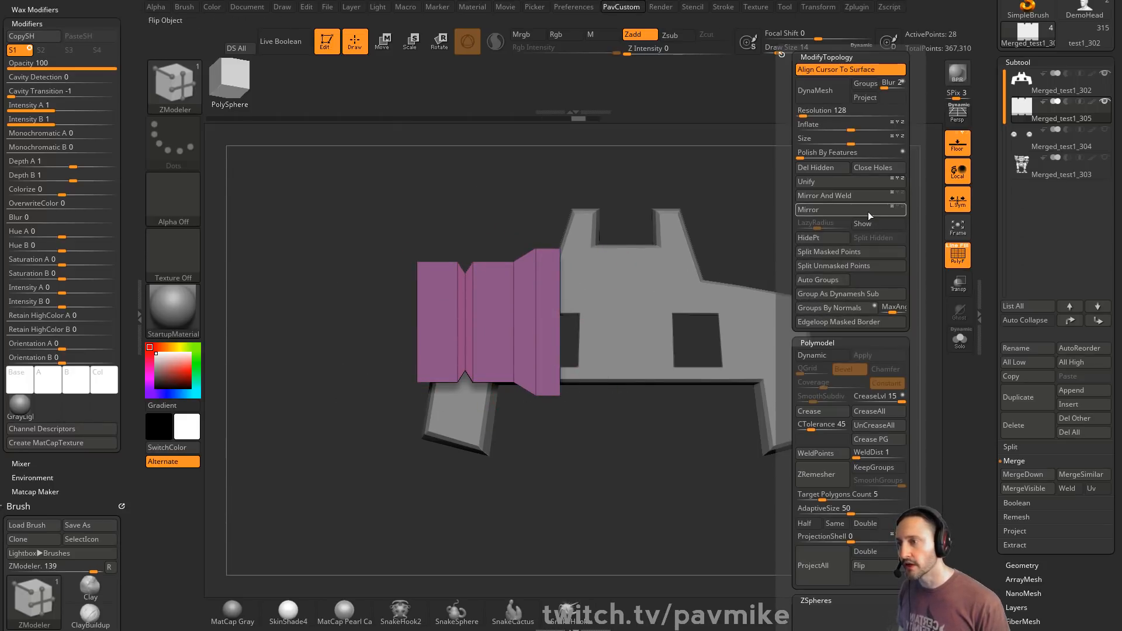
click(841, 211)
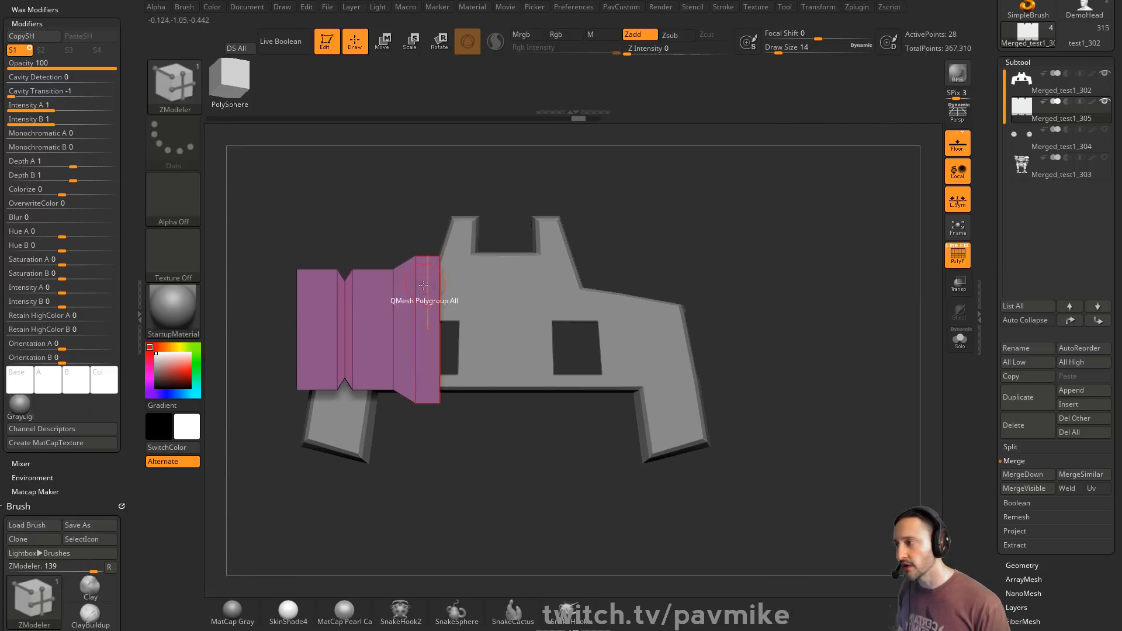
key(space)
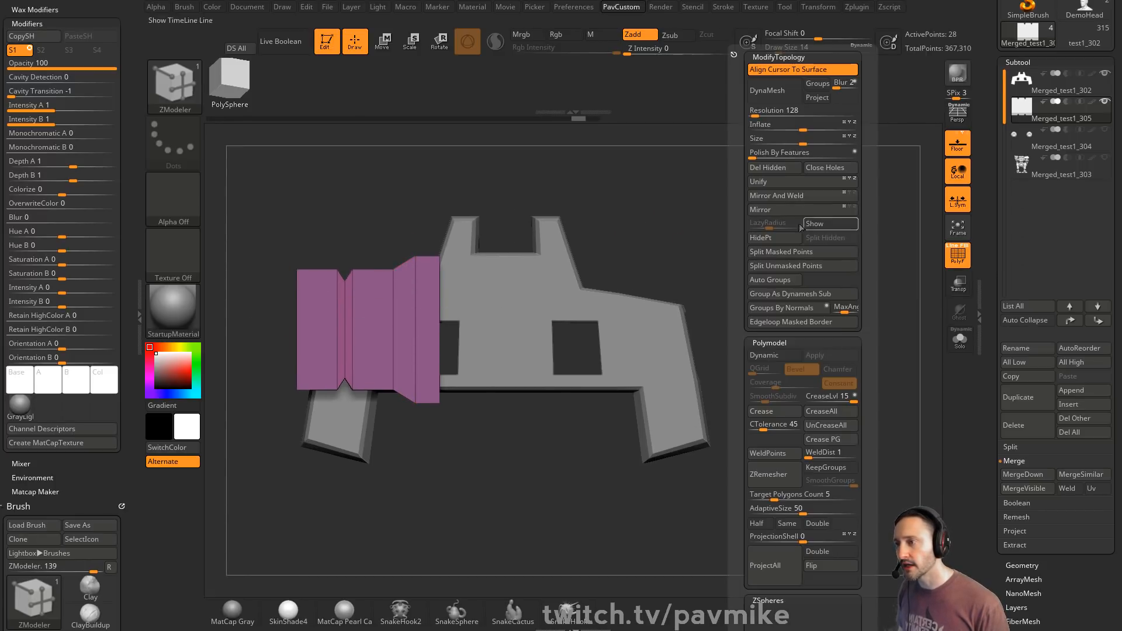
click(799, 209)
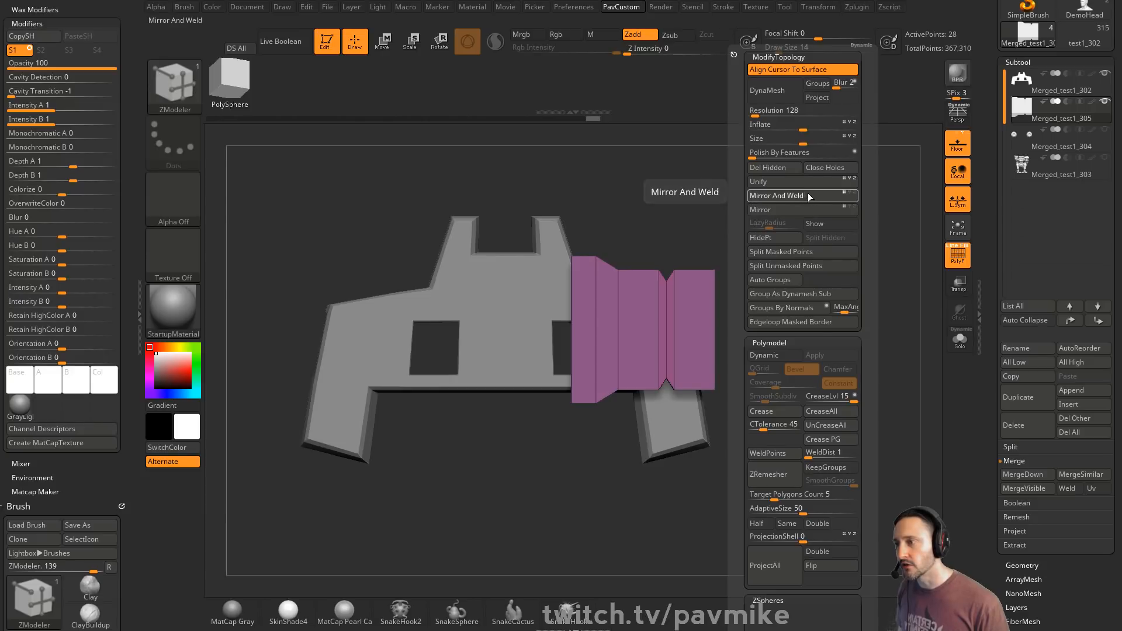
click(802, 211)
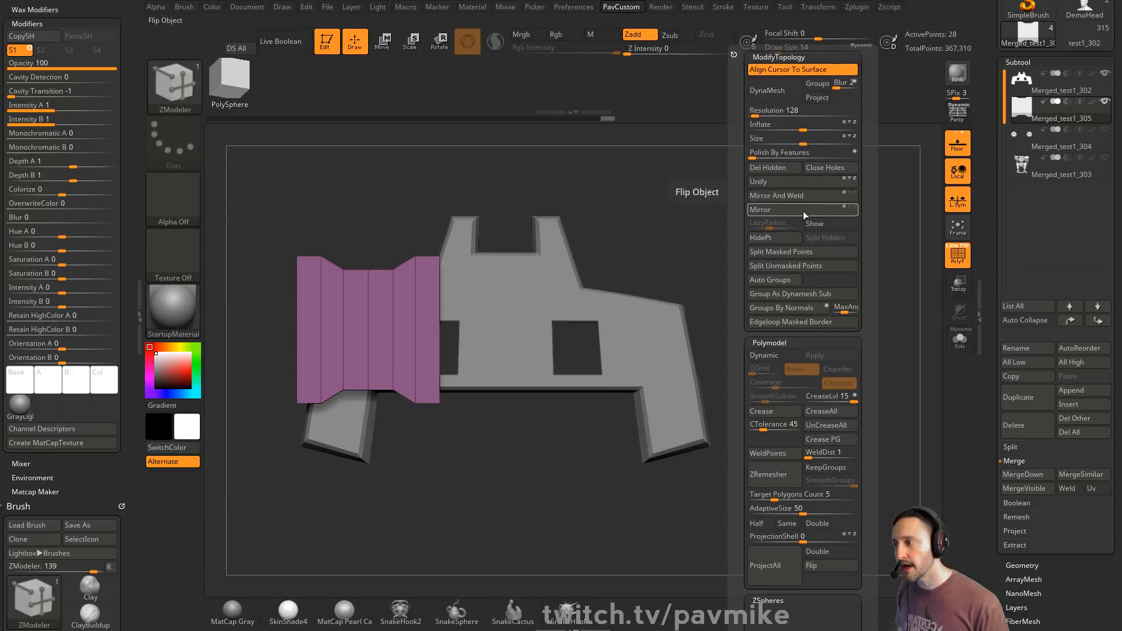
- Set the ZModeler polygon action to Inset with A Single Poly and Inset Each Poly, and inset the block's inner end face
drag(739, 244, 491, 257)
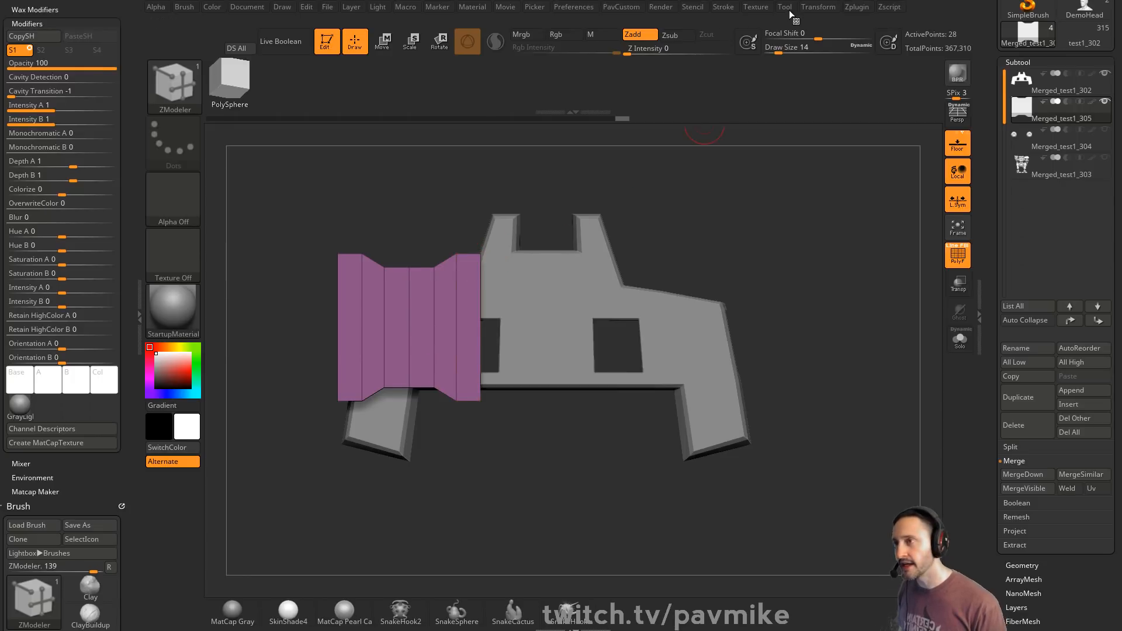
click(815, 9)
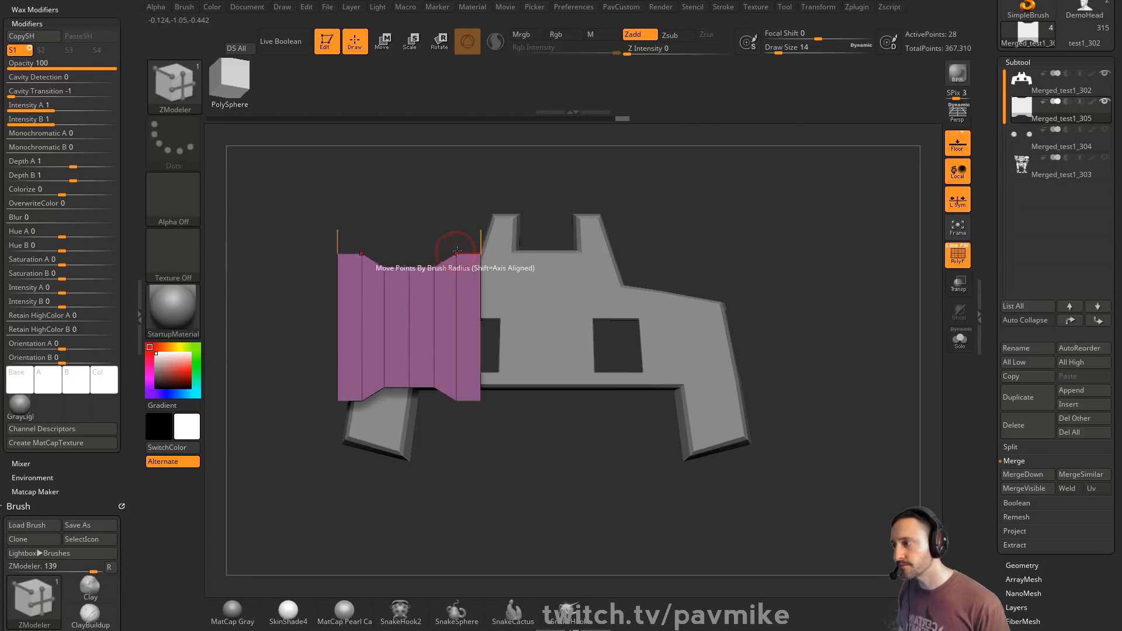
mouse_move(460, 249)
mouse_down()
mouse_move(477, 209)
mouse_move(462, 233)
mouse_up()
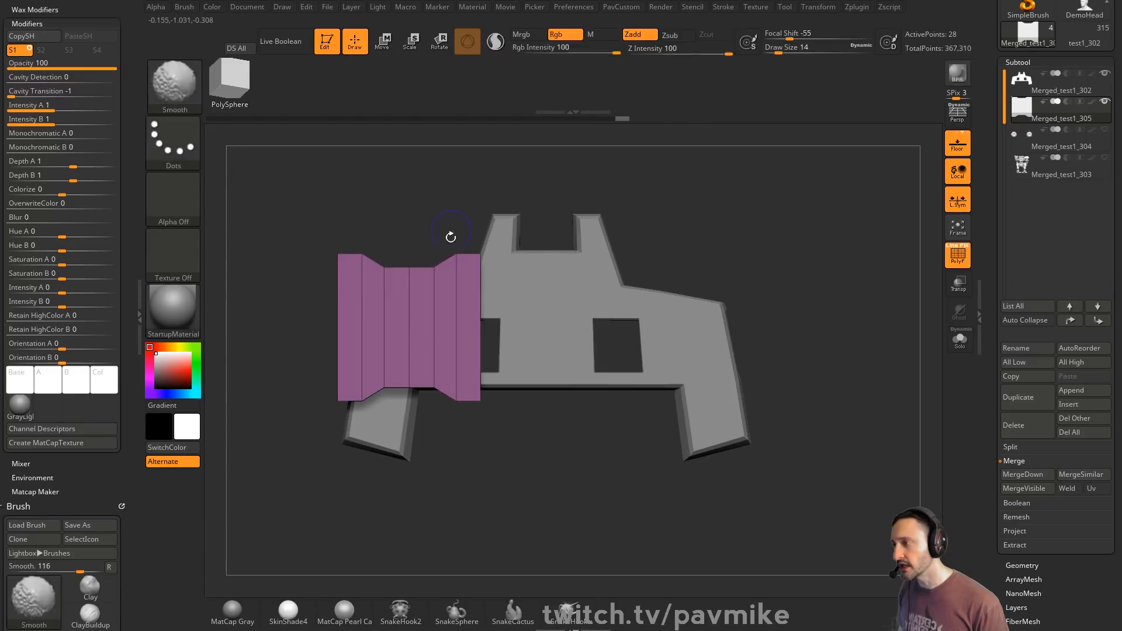
shift+drag(451, 303, 451, 238)
drag(709, 189, 606, 228)
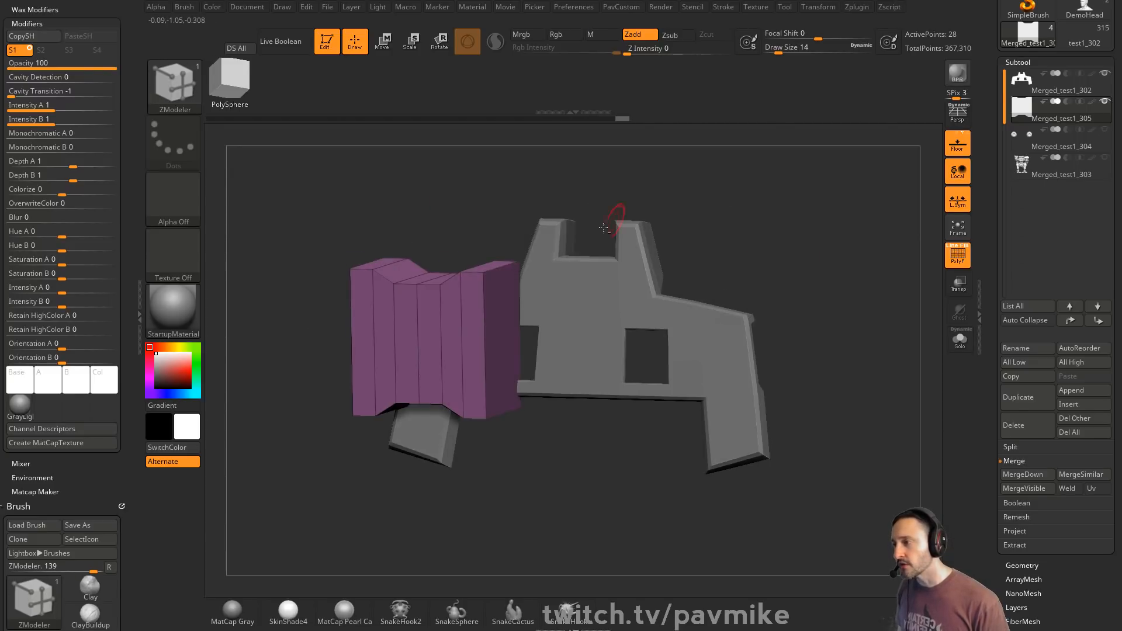
key(space)
click(486, 211)
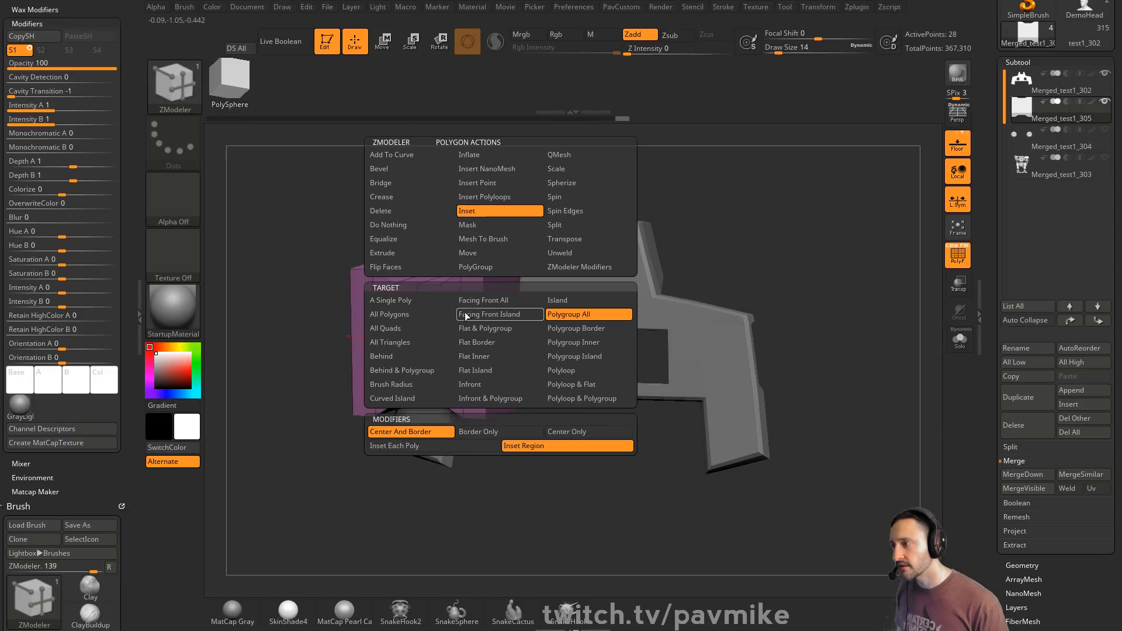
click(417, 302)
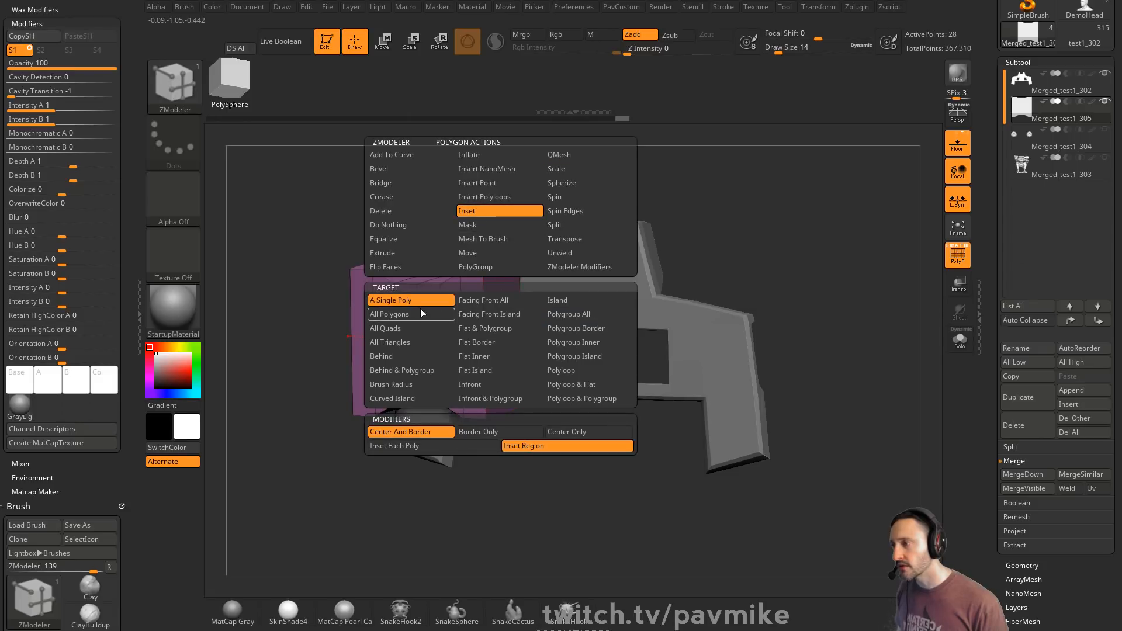
click(450, 446)
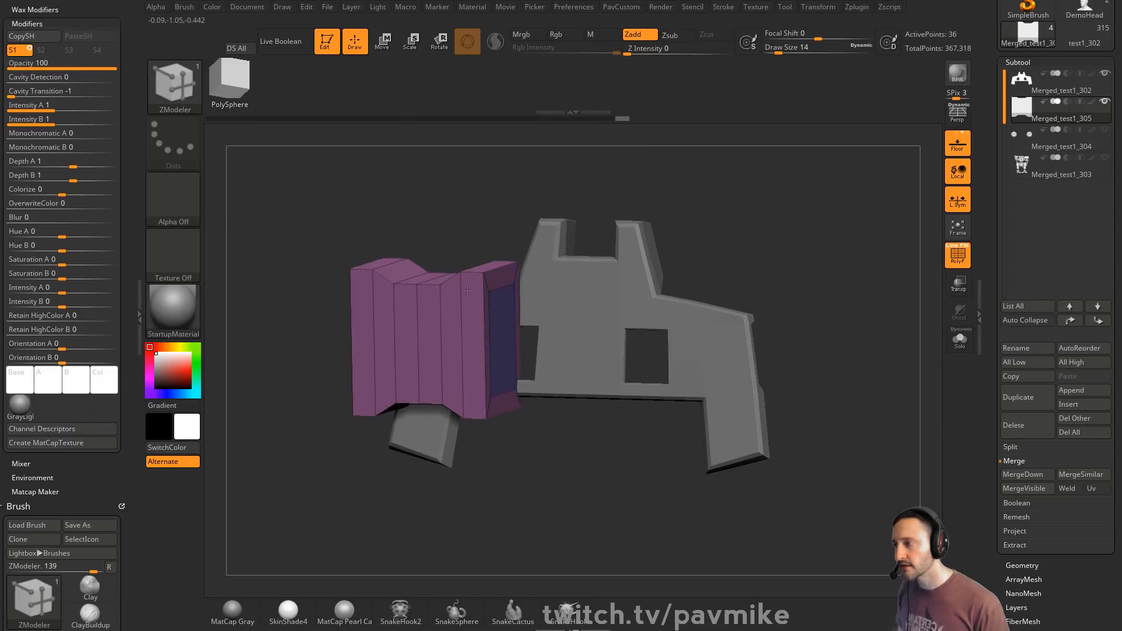
drag(467, 233, 546, 213)
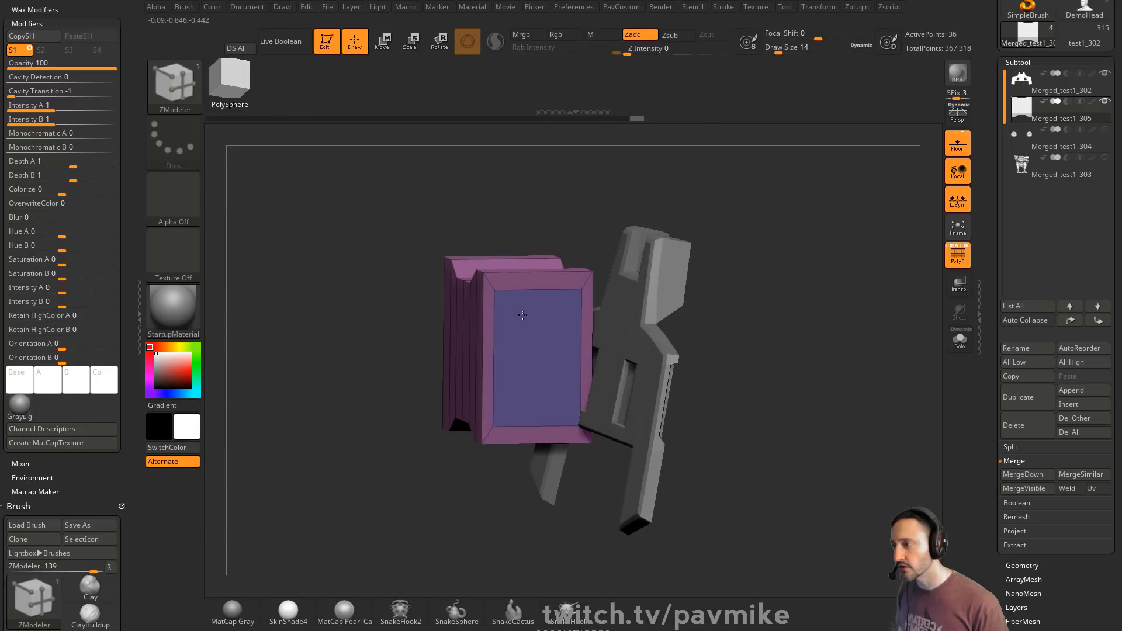
drag(522, 315, 704, 321)
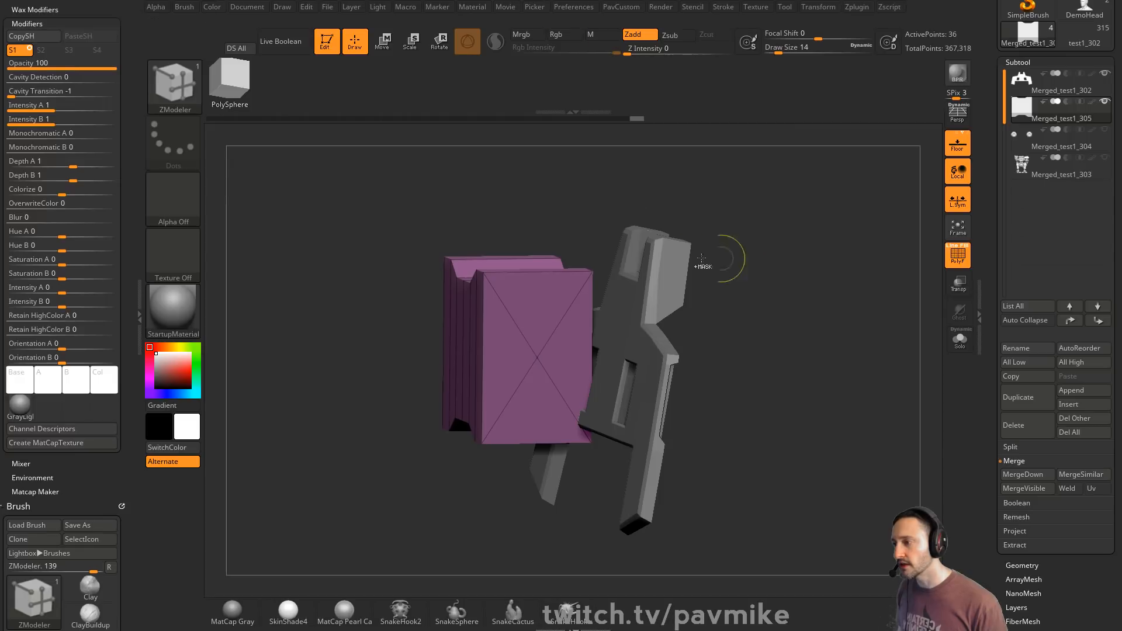
drag(526, 338, 501, 326)
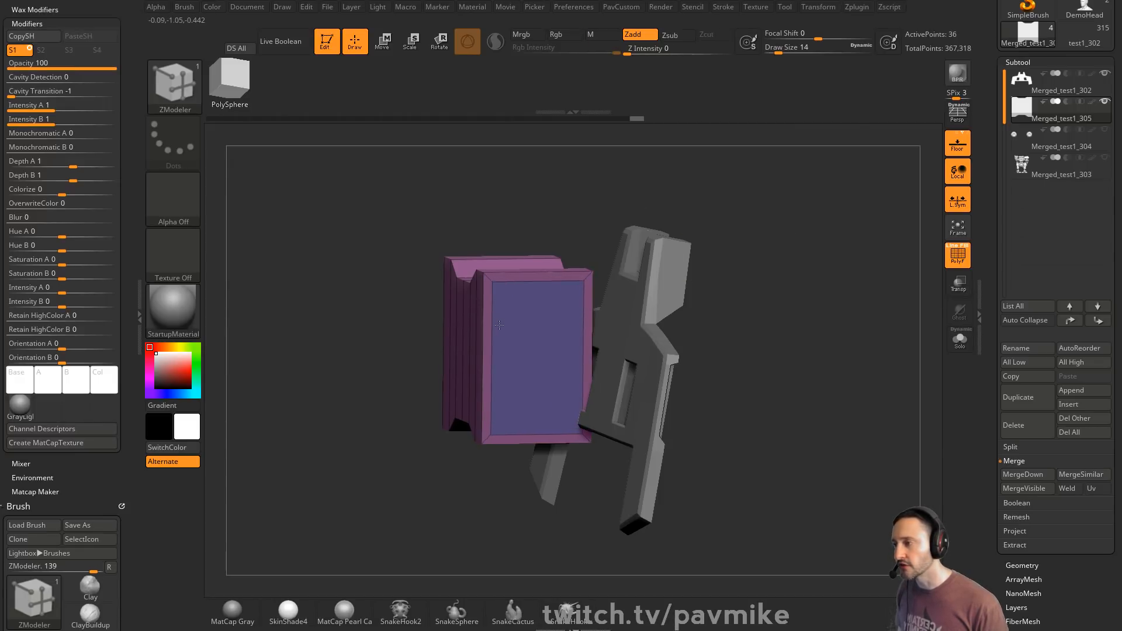
- Inset the block's inner end panel a second time and QMesh its centre inward to form a rectangular recess
right_drag(509, 268, 535, 286)
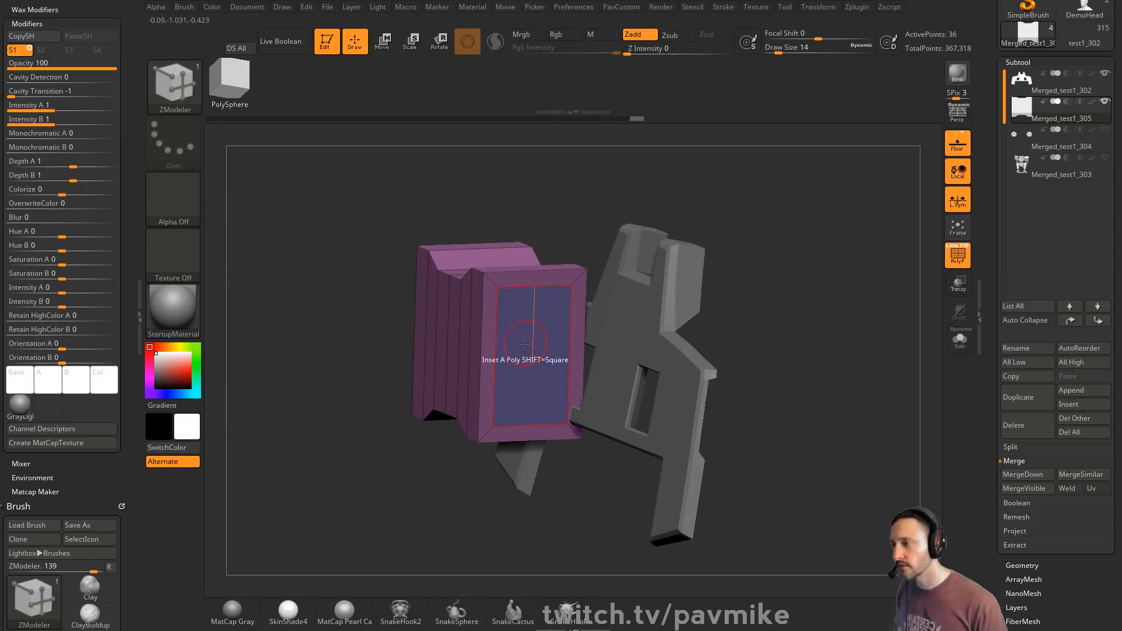
drag(536, 340, 515, 351)
key(space)
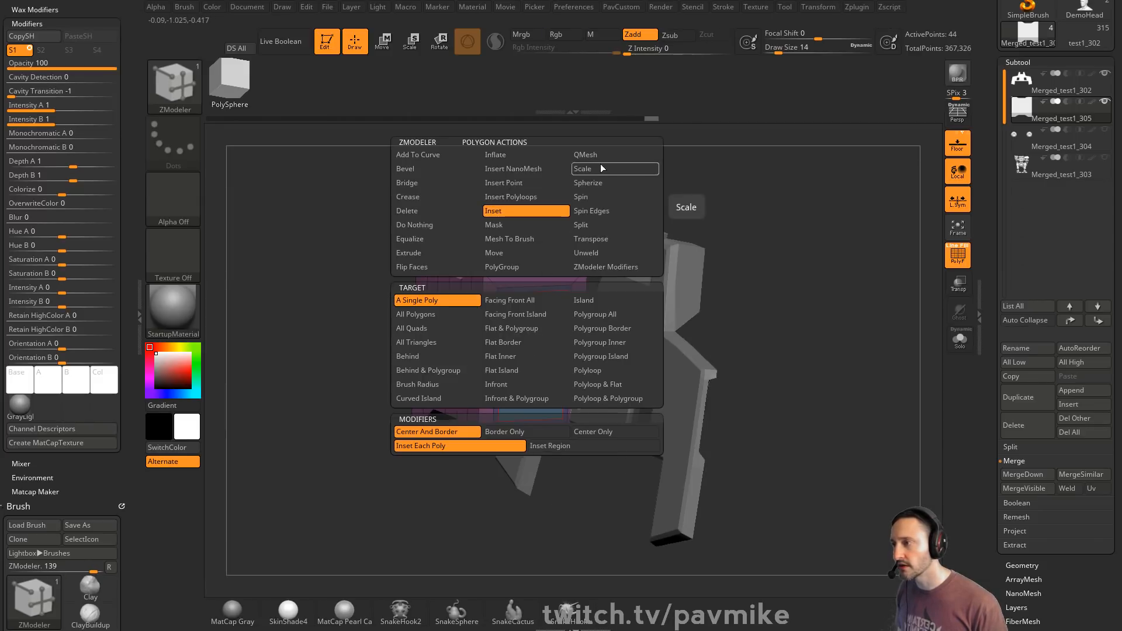
click(601, 156)
right_drag(561, 216, 550, 237)
drag(539, 328, 513, 350)
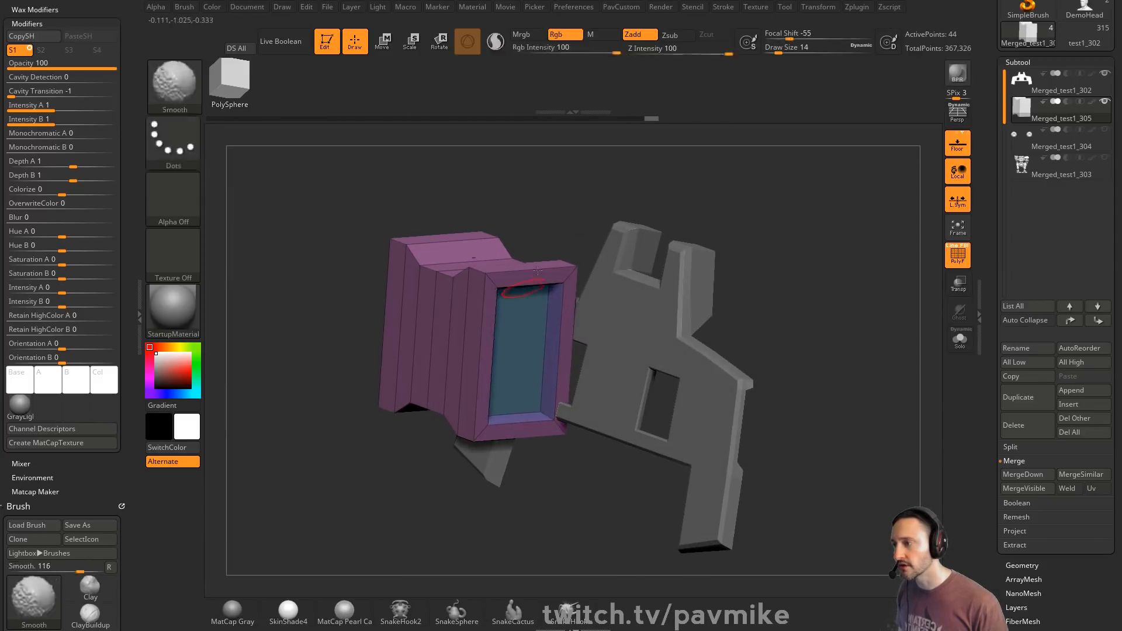
shift+right_drag(608, 245, 550, 246)
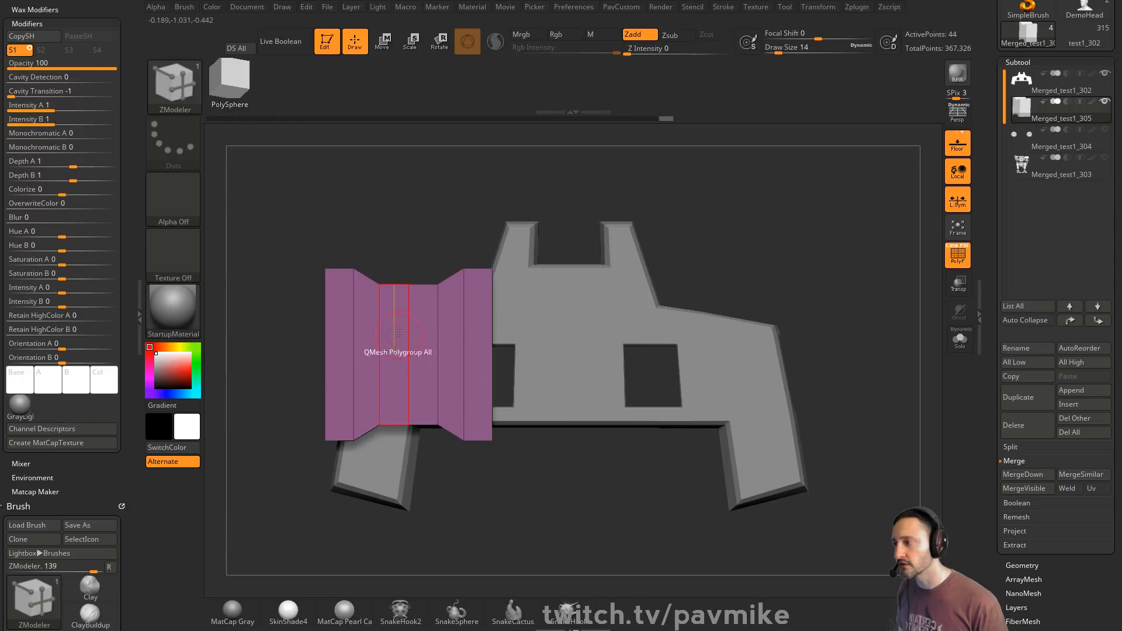
- Switch to the Standard brush, make the flared block the active subtool again, and set Draw Size to 14
key(b)
key(s)
key(t)
alt+click(775, 317)
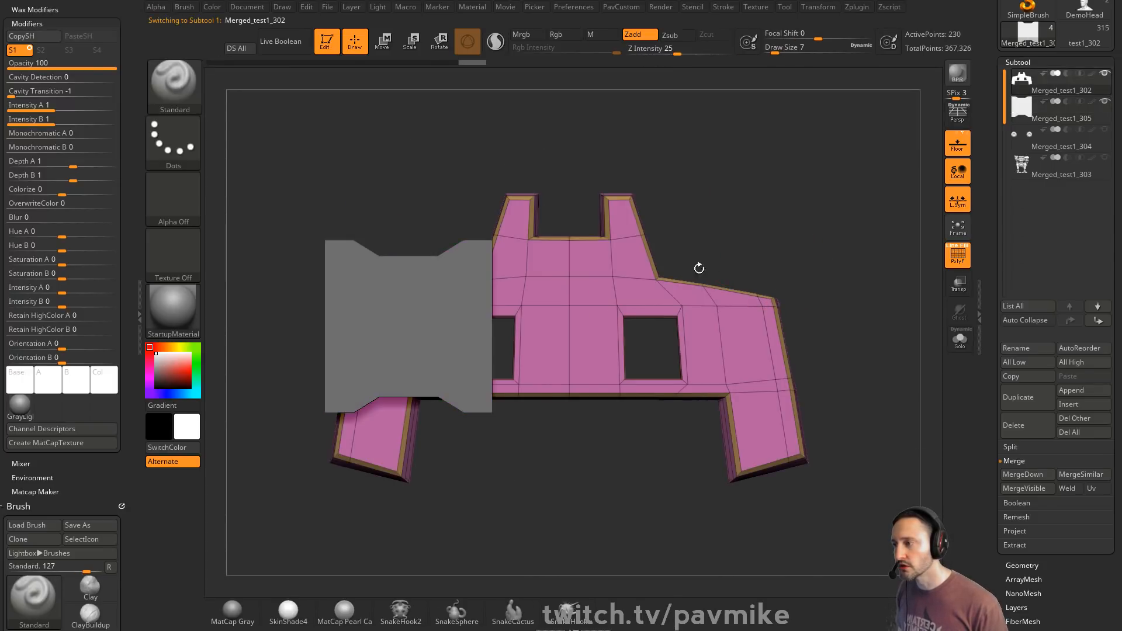
right_drag(757, 174, 902, 209)
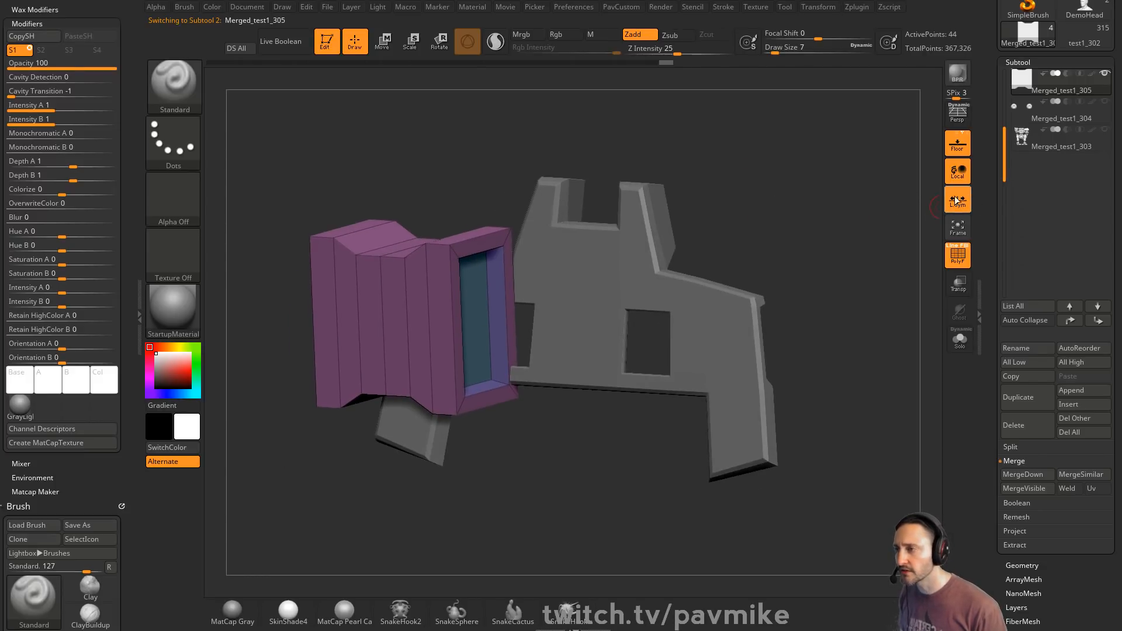
mouse_move(810, 200)
right_down()
mouse_move(840, 208)
mouse_move(804, 208)
right_up()
key(s)
drag(582, 227, 587, 227)
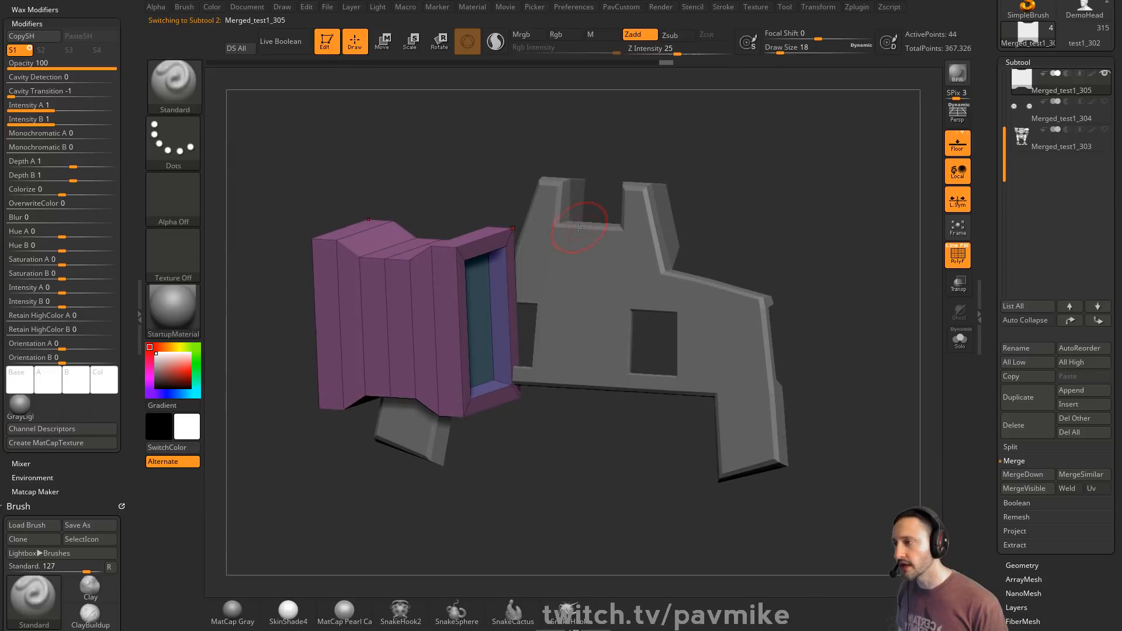
mouse_move(756, 203)
ctrl+right_down()
mouse_move(710, 152)
mouse_move(744, 179)
ctrl+right_up()
key(s)
drag(661, 225, 667, 225)
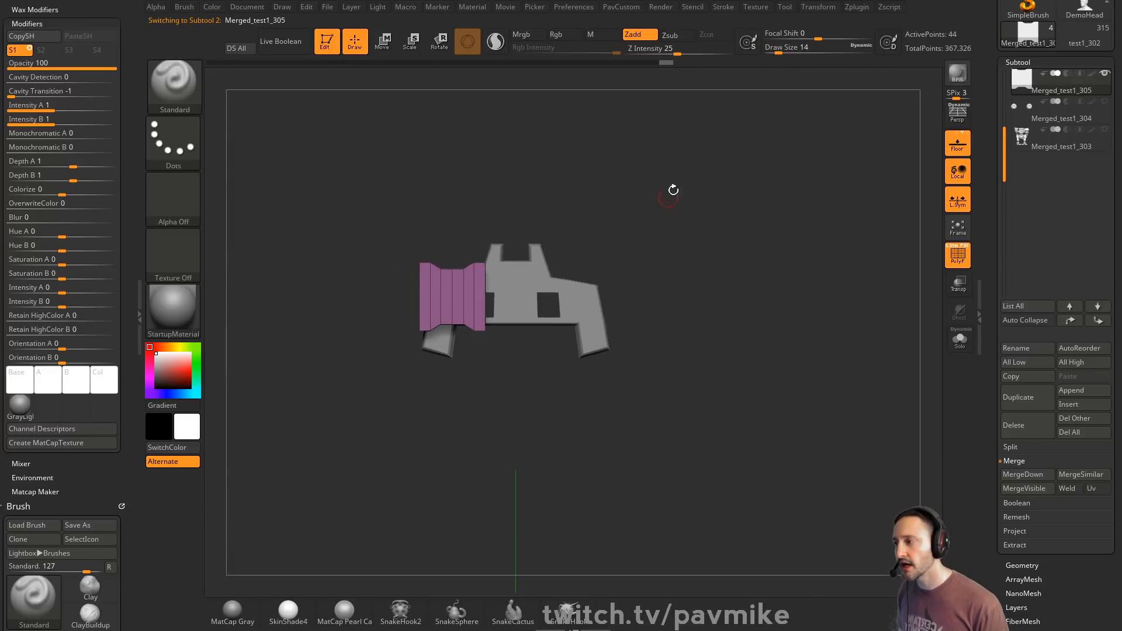
- Mirror And Weld the recessed block along its local Z axis
ctrl+right_drag(667, 287, 607, 303)
right_drag(746, 186, 780, 149)
key(2)
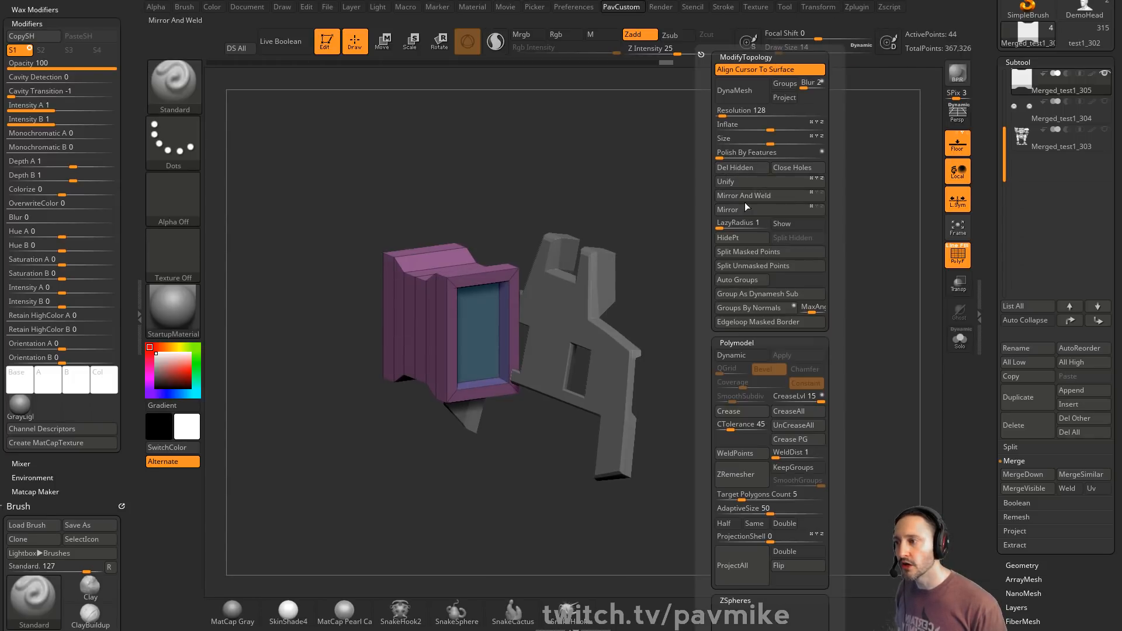
click(801, 199)
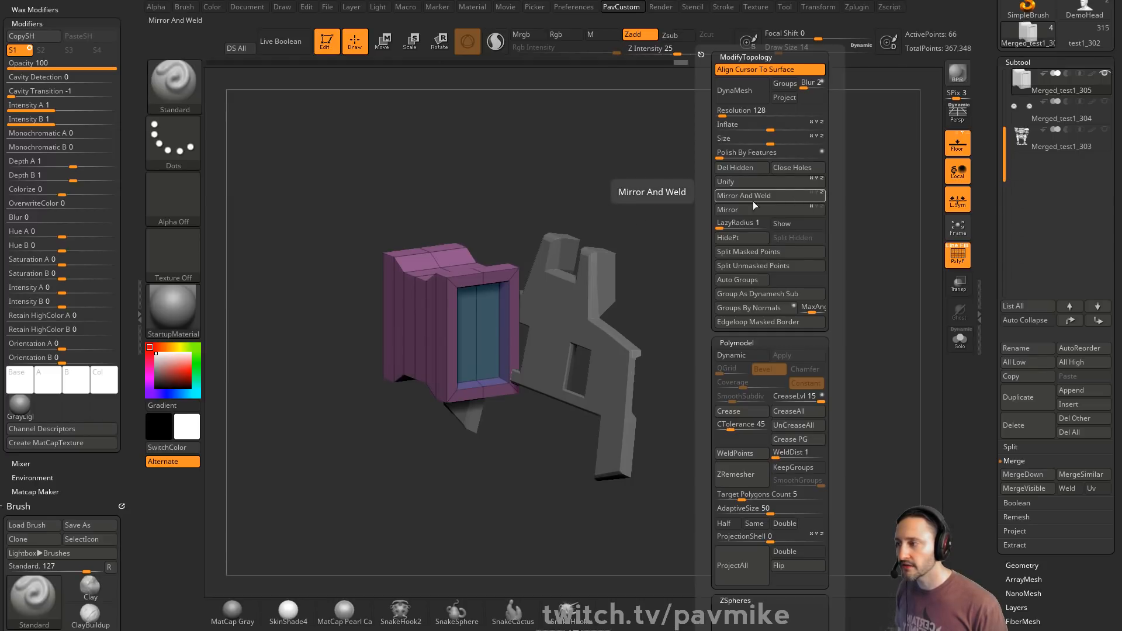
- Scale the block along Z with the gizmo to make it slightly deeper, and return to Draw mode
drag(602, 234, 539, 247)
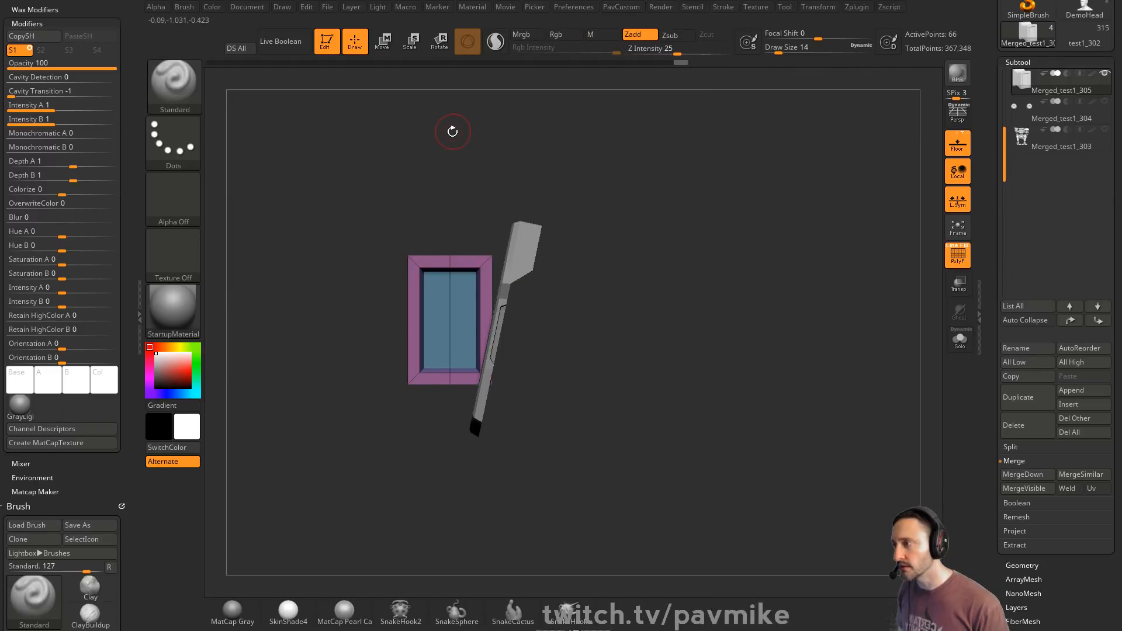
drag(452, 524, 739, 232)
key(w)
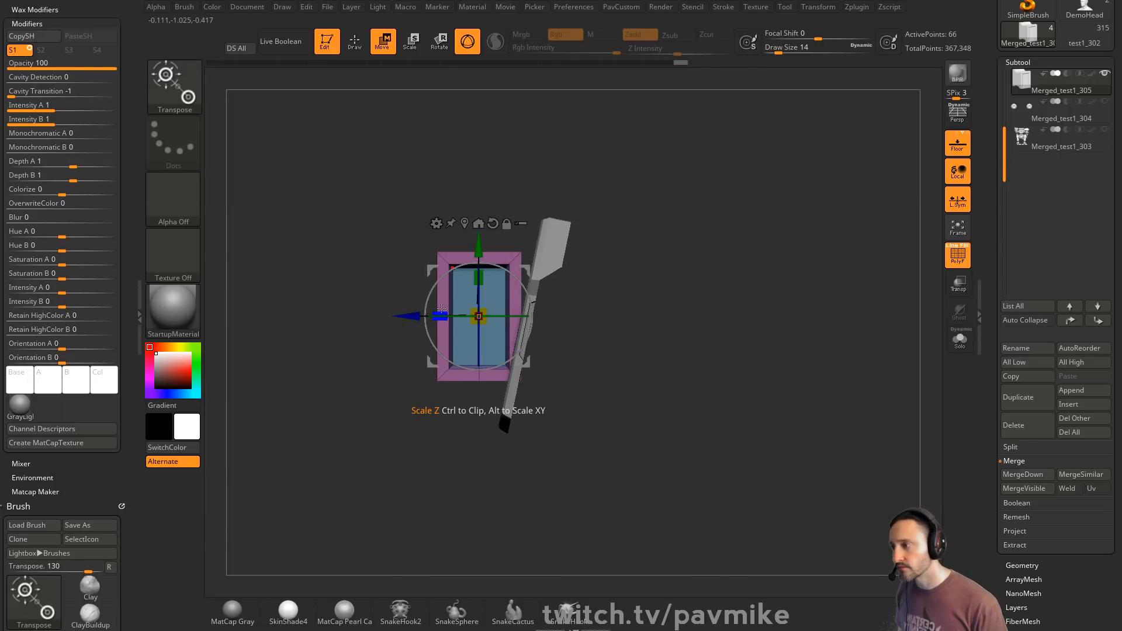
drag(441, 309, 423, 310)
key(q)
- Mirror And Weld the block along Y, declining the FloorGrid warning and turning the floor grid off before repeating the operation
drag(678, 187, 711, 224)
key(space)
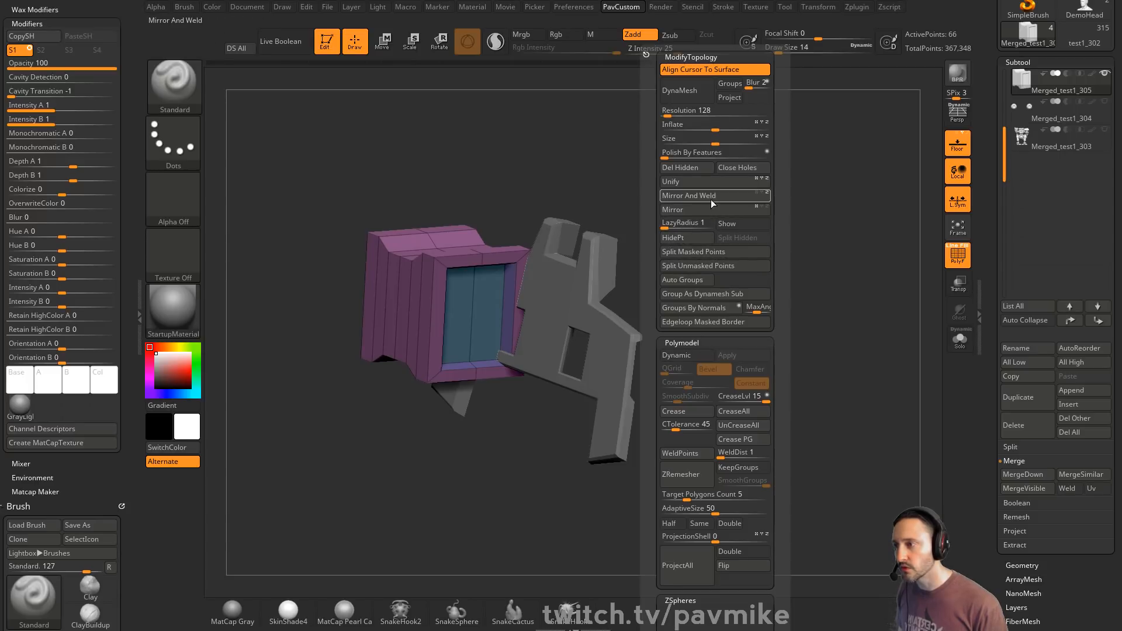
click(751, 196)
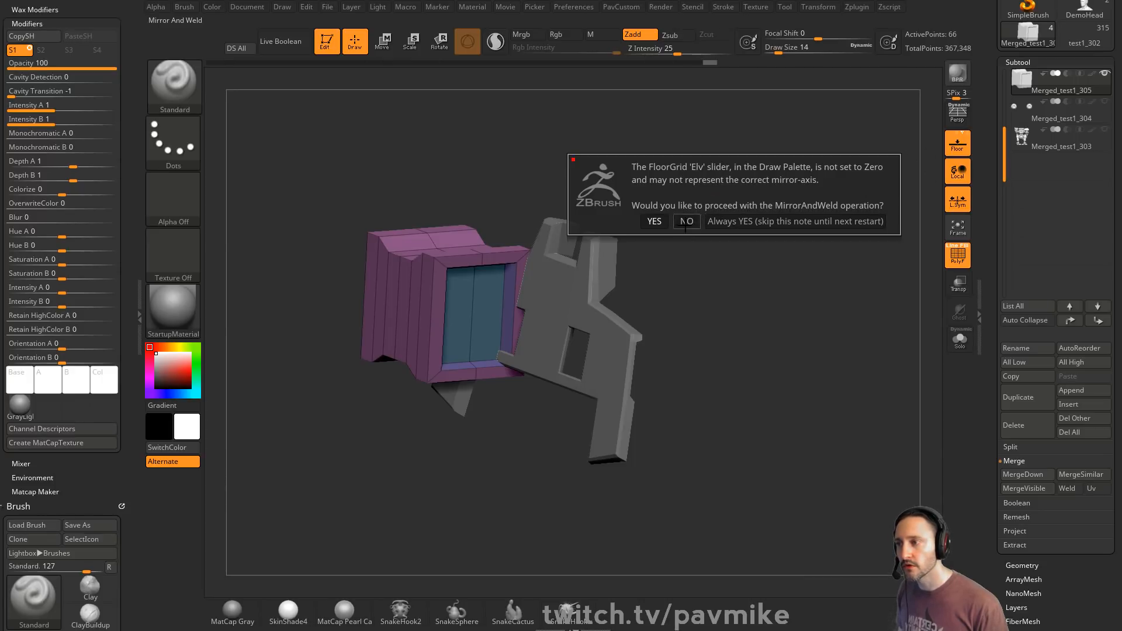
click(686, 222)
key(shift+p)
key(space)
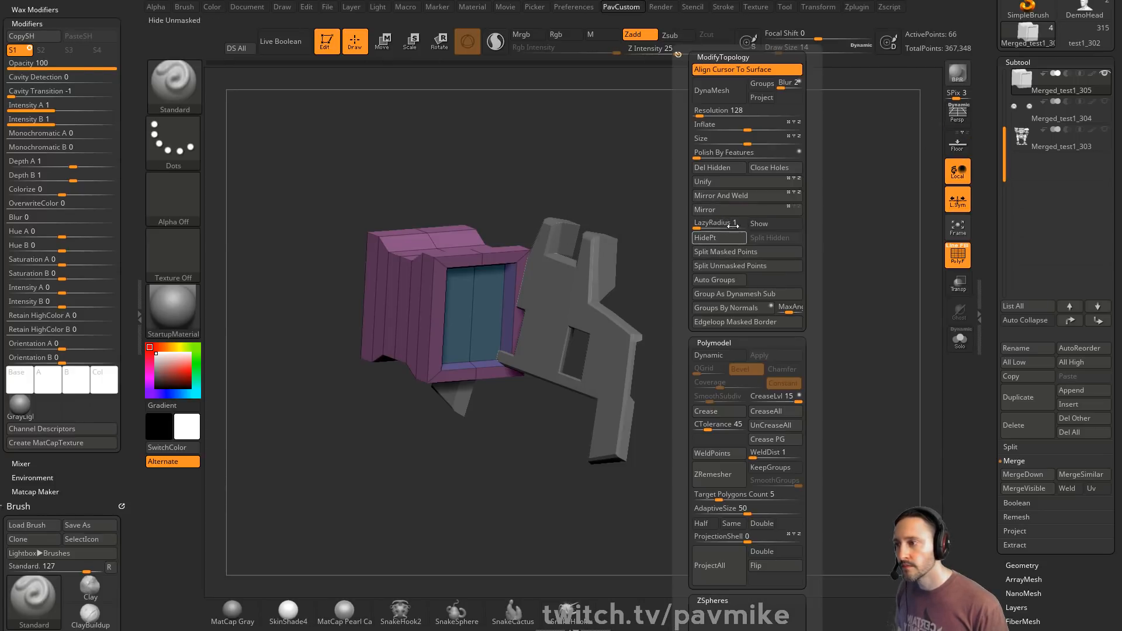
click(742, 198)
drag(744, 201, 806, 72)
- Turn on Y symmetry and use ZModeler to split the block's horizontal middle edge loop into a narrow band
click(838, 8)
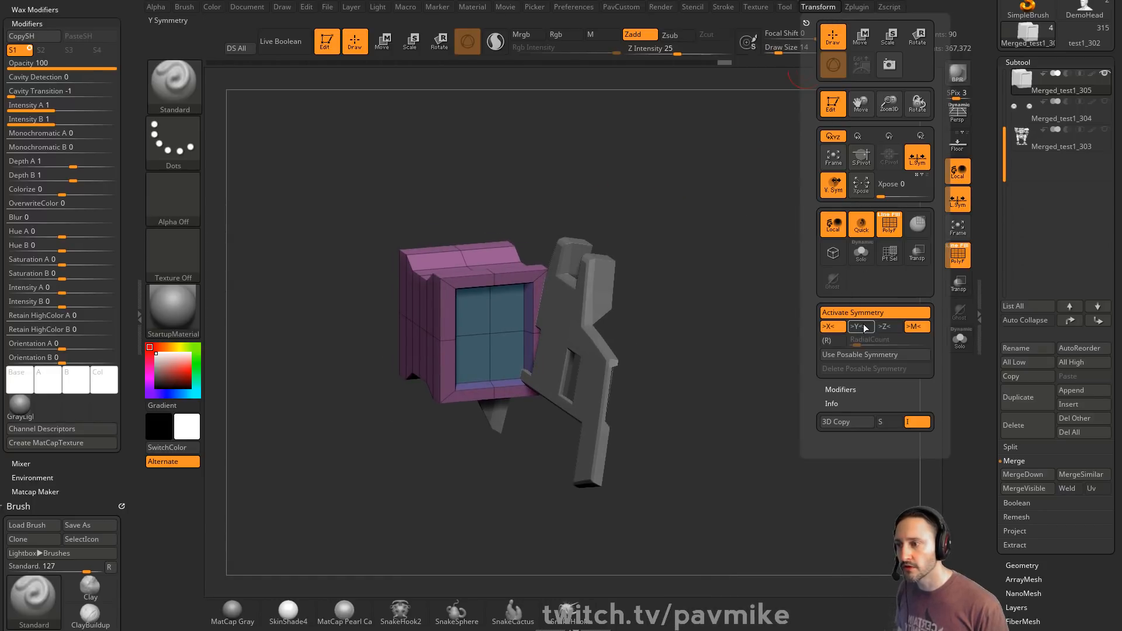
mouse_move(689, 229)
mouse_down()
mouse_move(824, 216)
mouse_move(729, 218)
mouse_up()
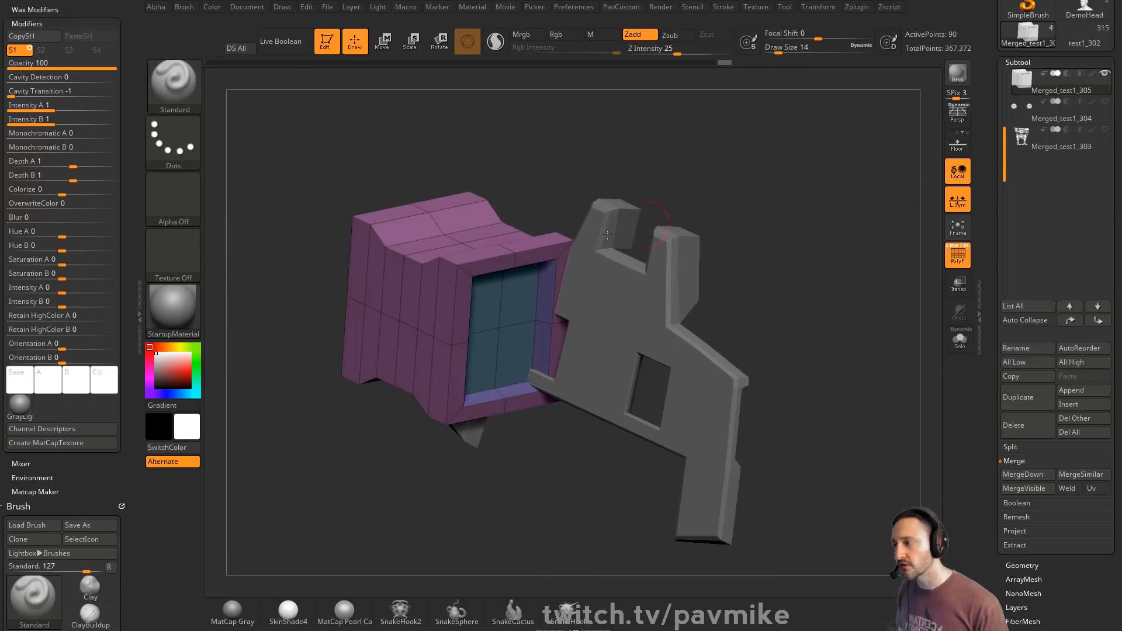
key(b)
key(z)
key(m)
alt+click(445, 308)
mouse_move(549, 204)
mouse_down()
mouse_move(563, 203)
mouse_move(526, 202)
mouse_move(574, 191)
mouse_up()
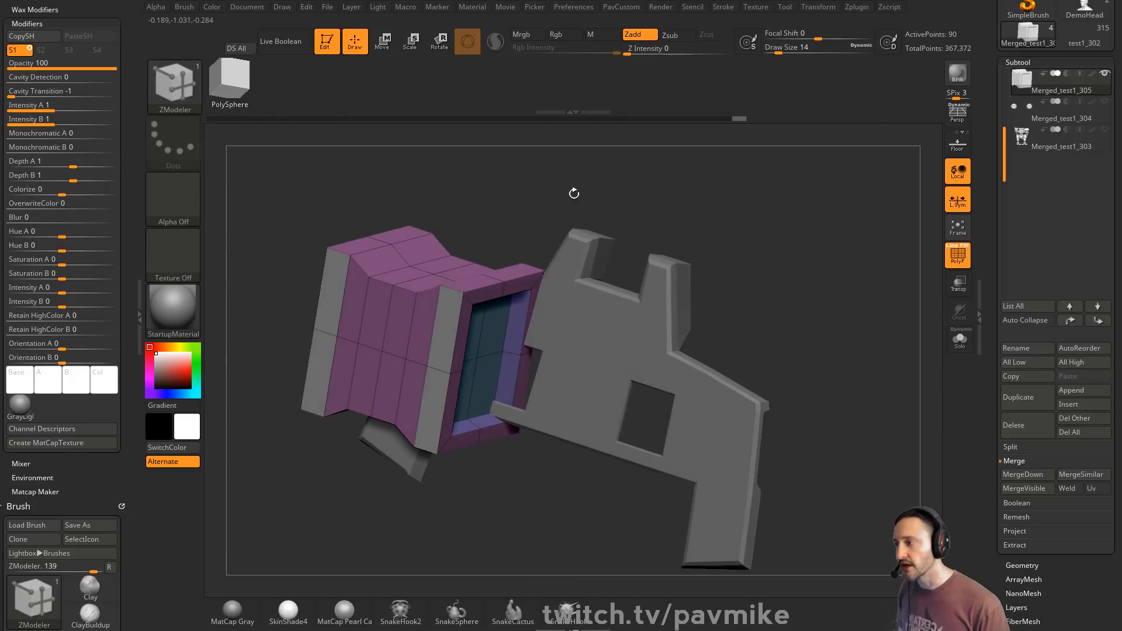
key(space)
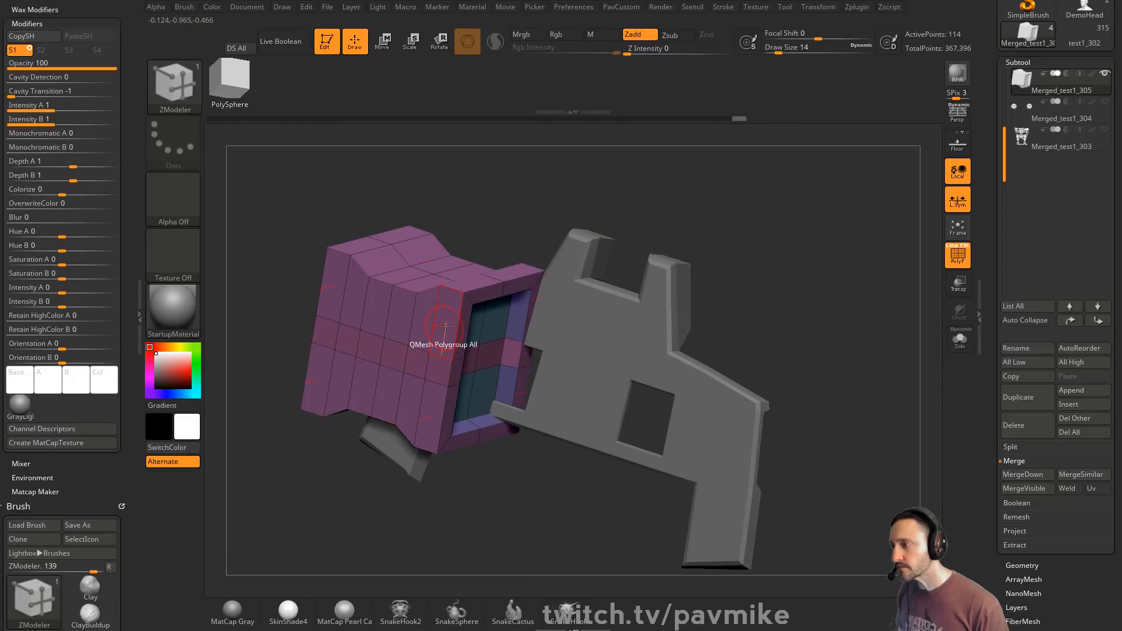
- Mark the front faces of the flared ends above and below the middle band, and inset each of them twice
mouse_move(445, 325)
mouse_down()
mouse_move(501, 251)
mouse_move(526, 246)
mouse_move(468, 257)
mouse_move(439, 319)
mouse_up()
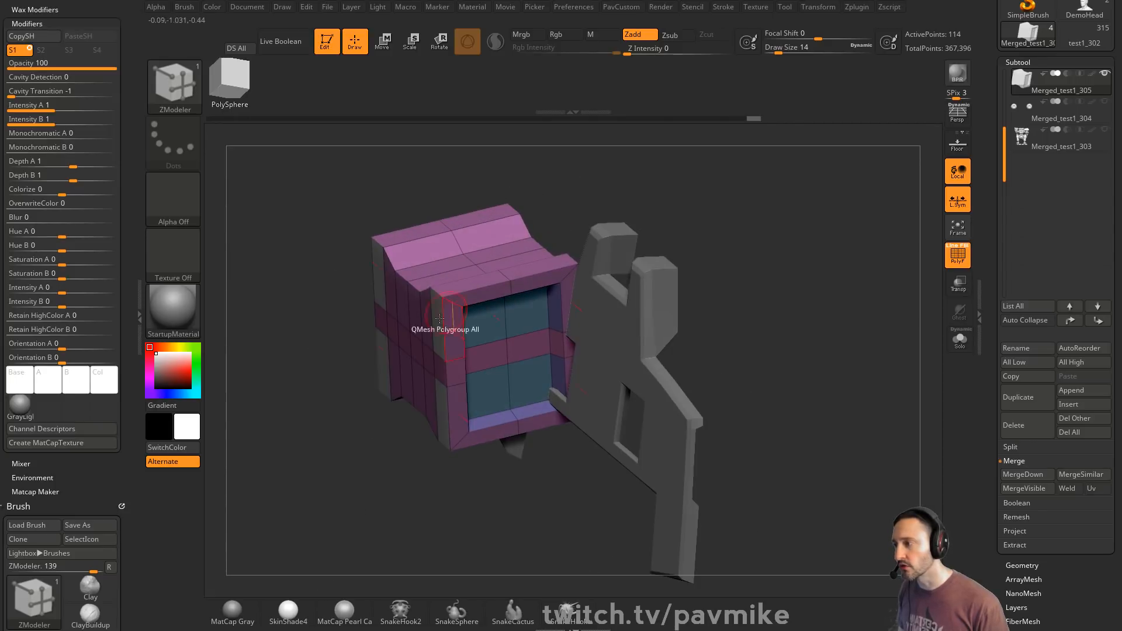
key(space)
drag(613, 212, 632, 175)
click(441, 337)
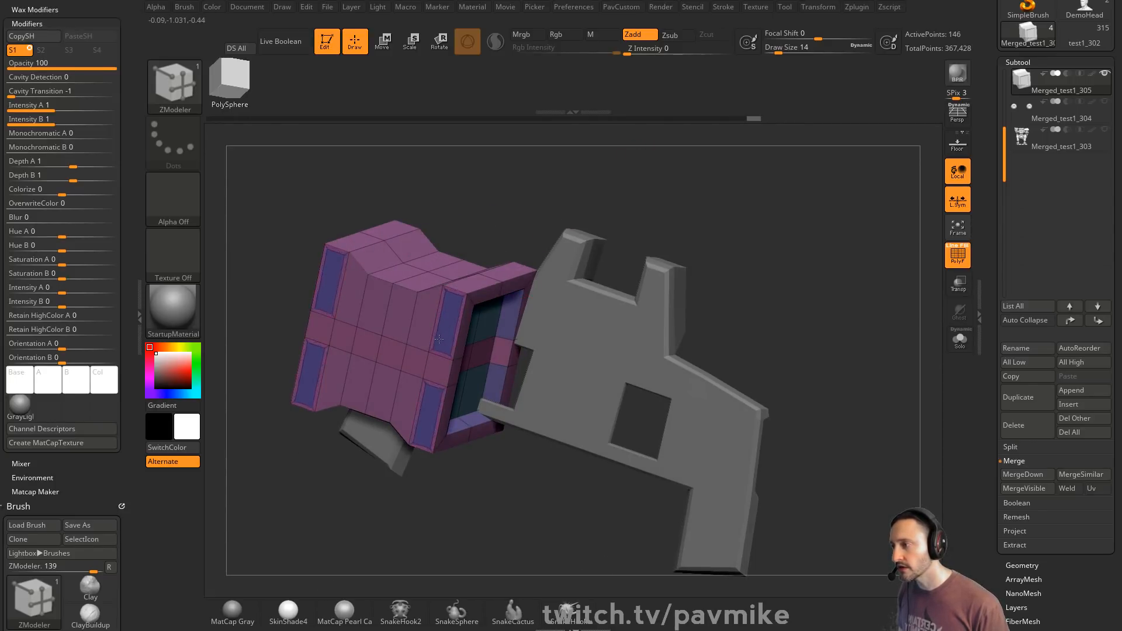
click(439, 338)
- Switch the polygon action to QMesh and push the inset panels on the flared ends inward as narrow slots
key(space)
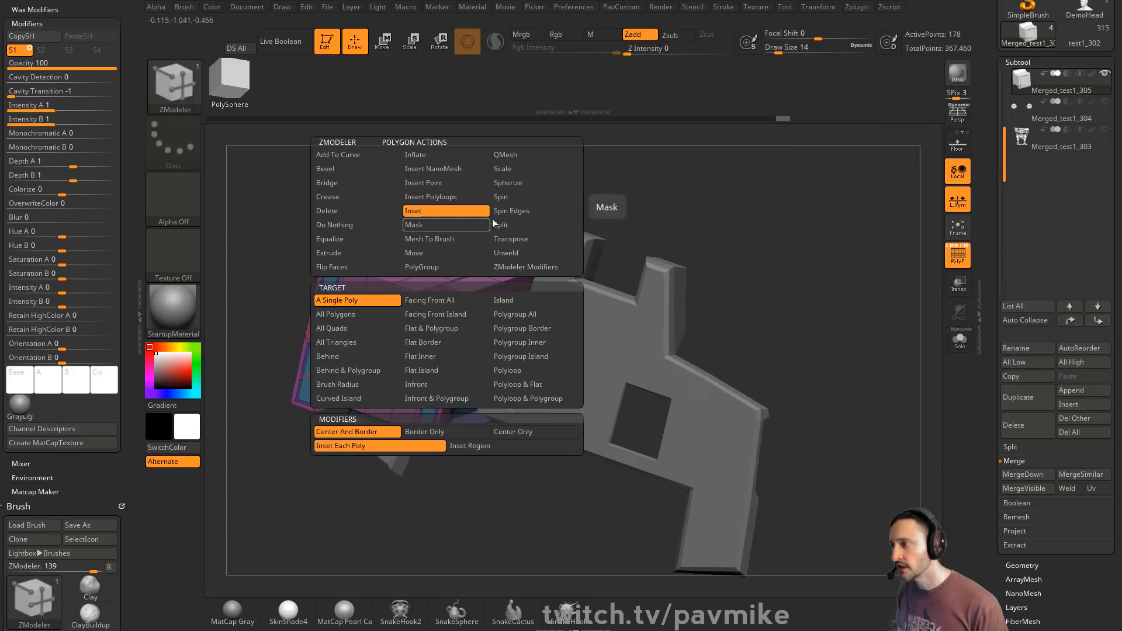
click(526, 155)
drag(618, 184, 585, 205)
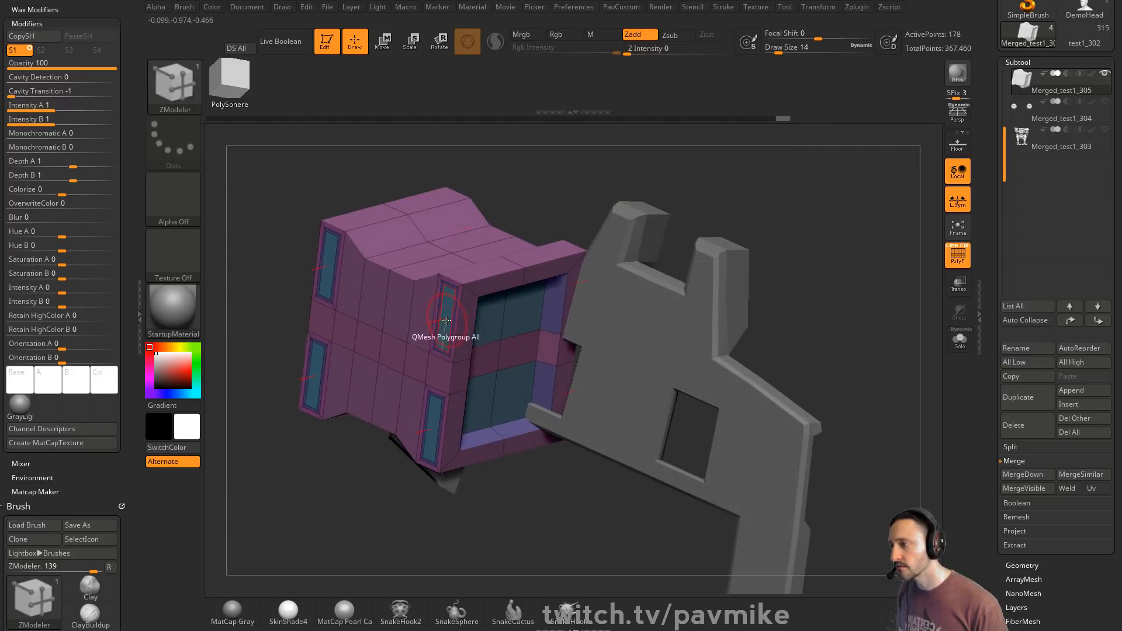
alt+drag(754, 251, 780, 230)
- Select the full mech subtool to show the detailed block in place on the chest
scroll(713, 230, down, 3)
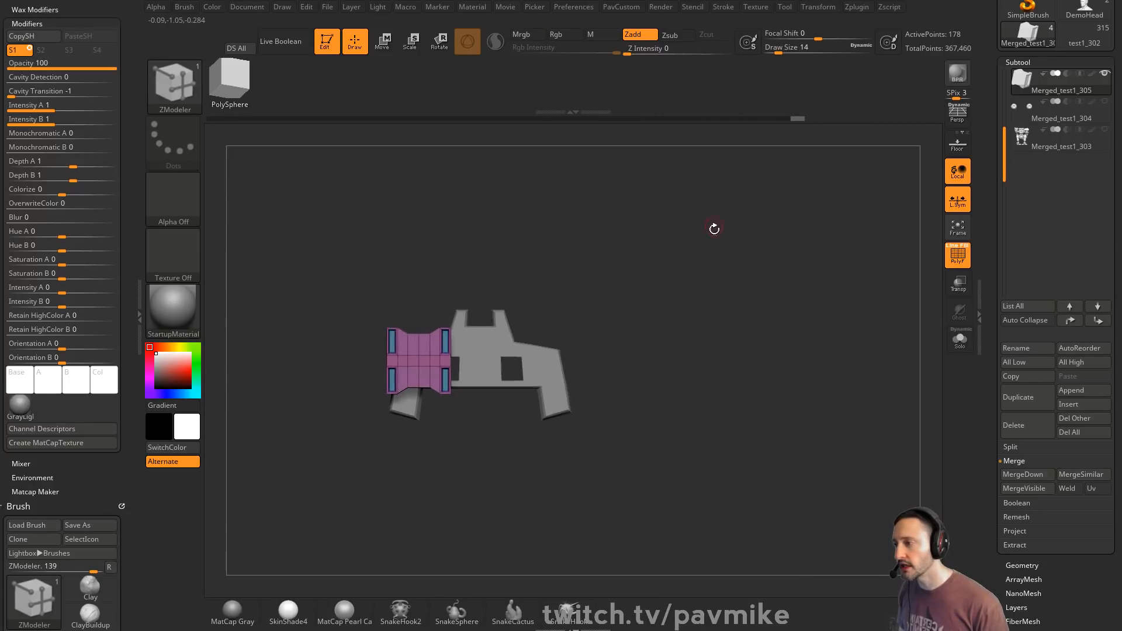
drag(713, 231, 796, 210)
click(1036, 146)
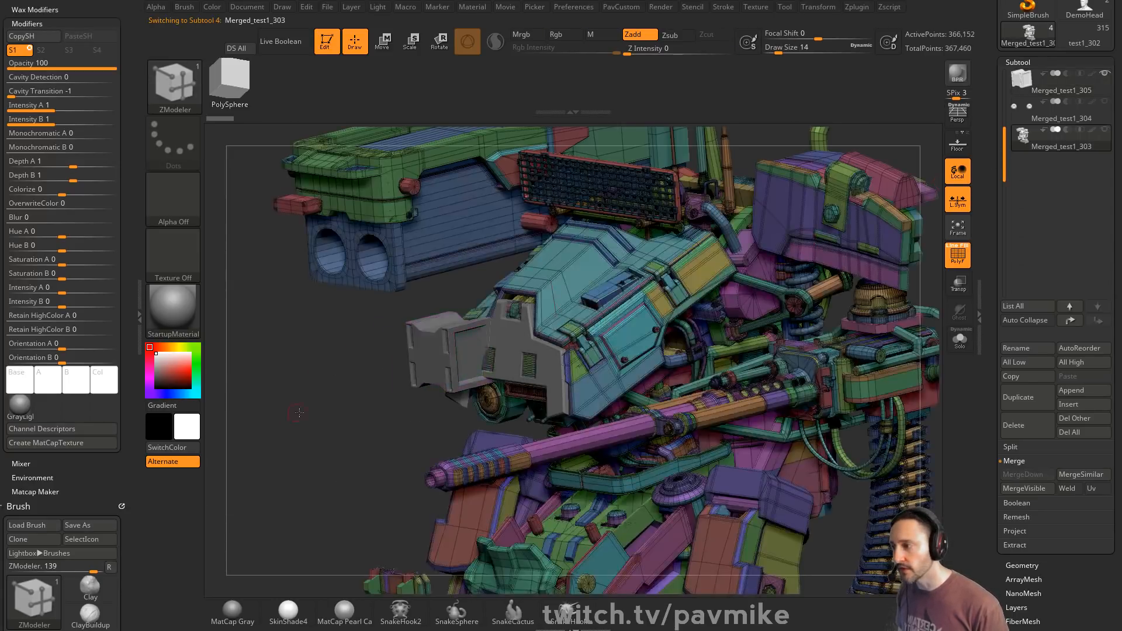
- Show the whole mech straight from the front and set the draw size to 27
shift+drag(912, 193, 896, 206)
scroll(897, 206, down, 4)
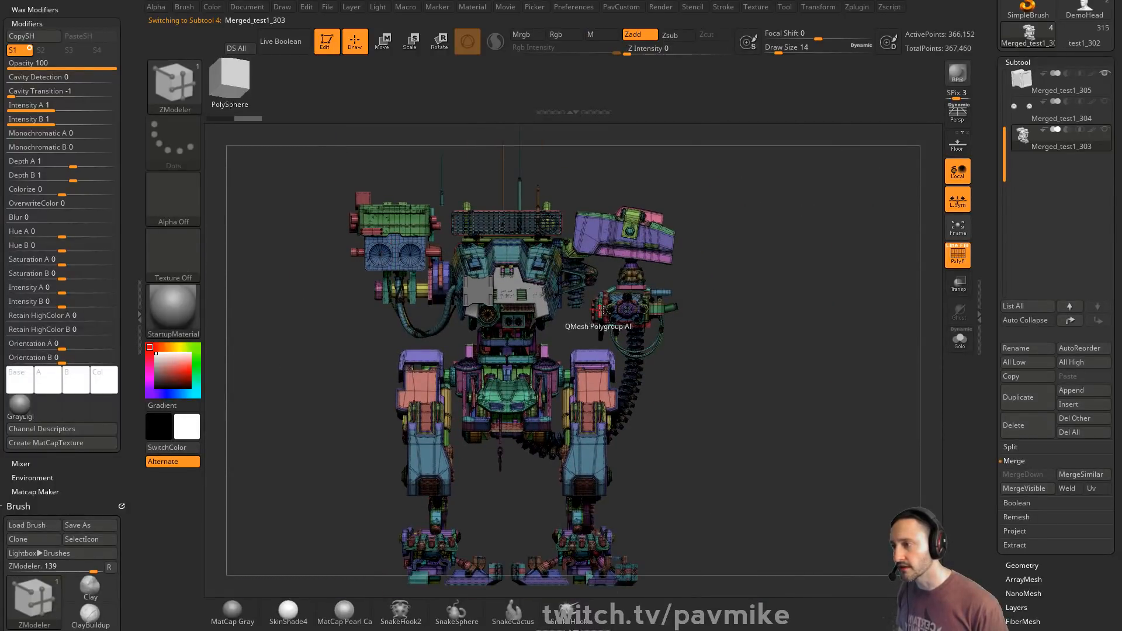
mouse_move(689, 234)
mouse_down()
mouse_move(728, 213)
mouse_move(649, 218)
mouse_move(777, 226)
mouse_move(742, 211)
mouse_move(770, 238)
mouse_up()
key(s)
drag(773, 231, 780, 231)
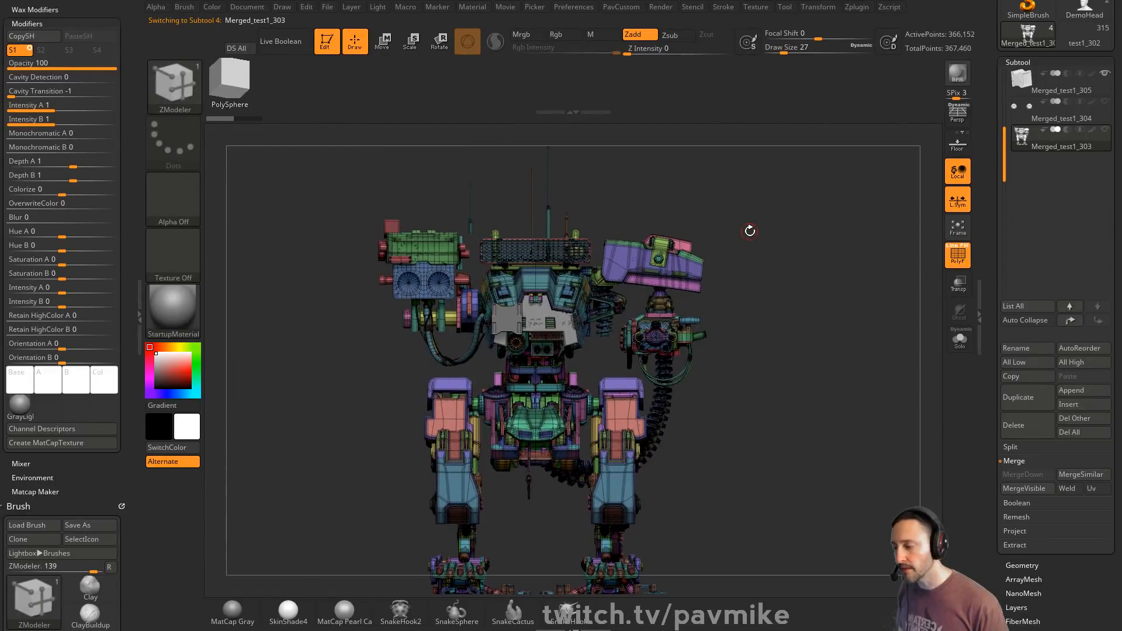
- Switch to PowerPoint and view the slides on Local and World Symmetry and on working file versus decimated proxy
key(alt+Tab)
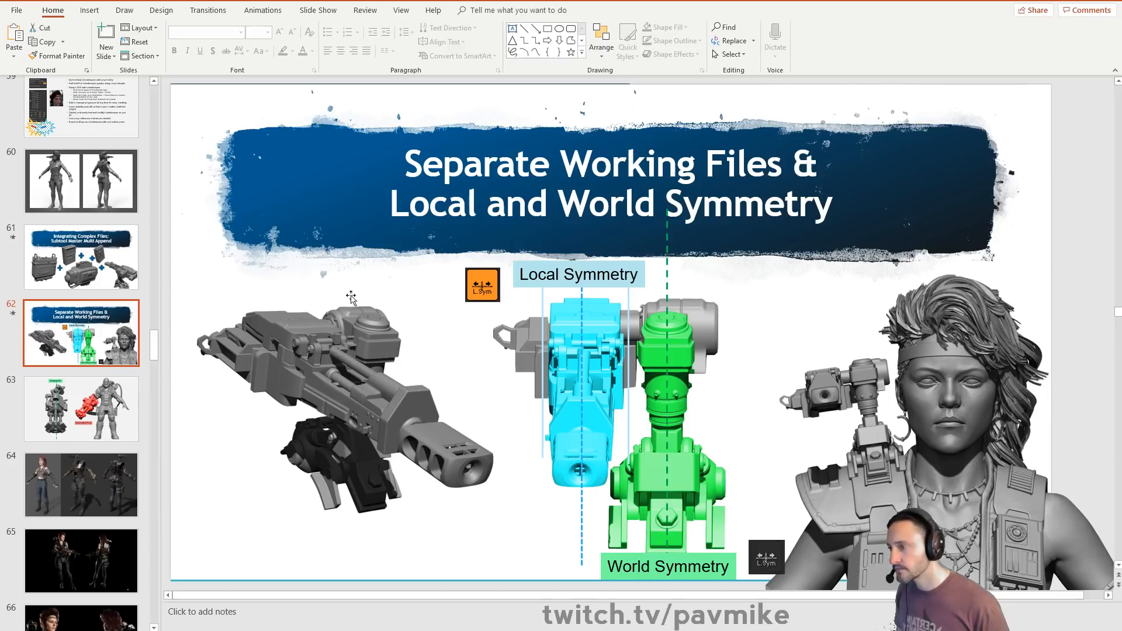
key(Page_Down)
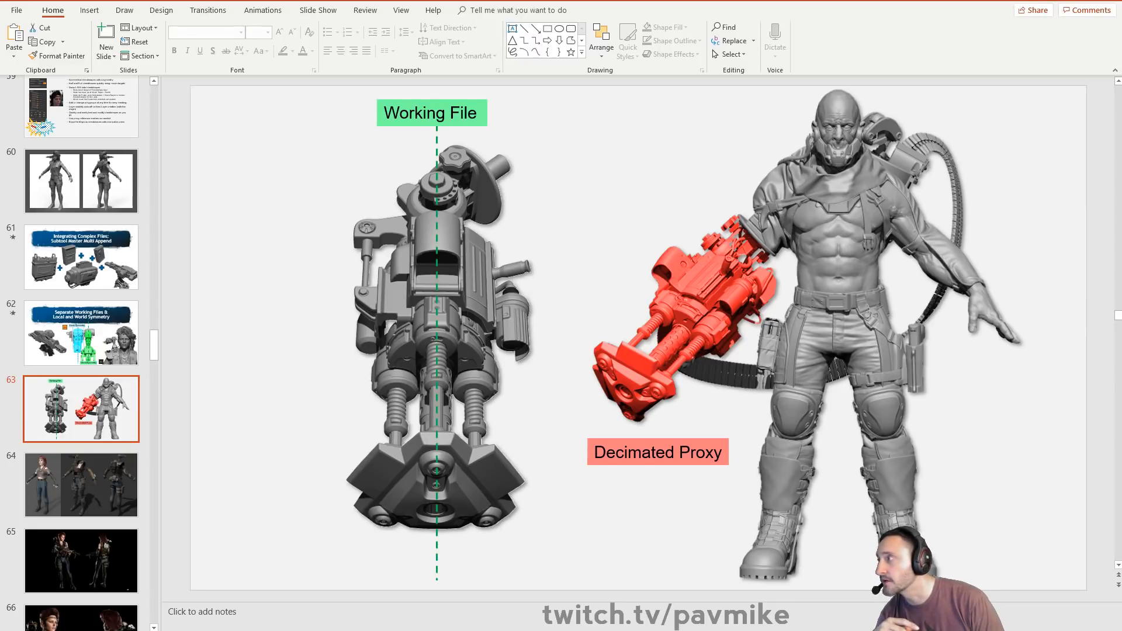
- Switch back to ZBrush and view the mech's chest and shoulder weapons up close
key(alt+Tab)
drag(825, 273, 819, 275)
mouse_move(841, 210)
mouse_down()
mouse_move(842, 230)
mouse_move(797, 270)
mouse_move(833, 285)
mouse_move(847, 217)
mouse_up()
key(s)
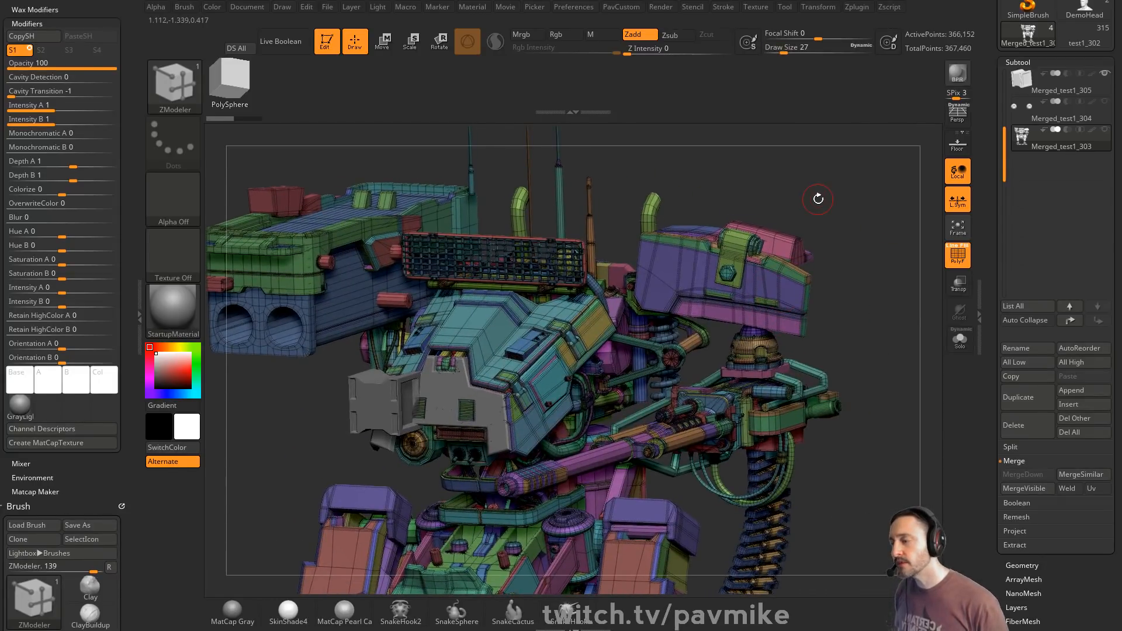
drag(860, 318, 882, 322)
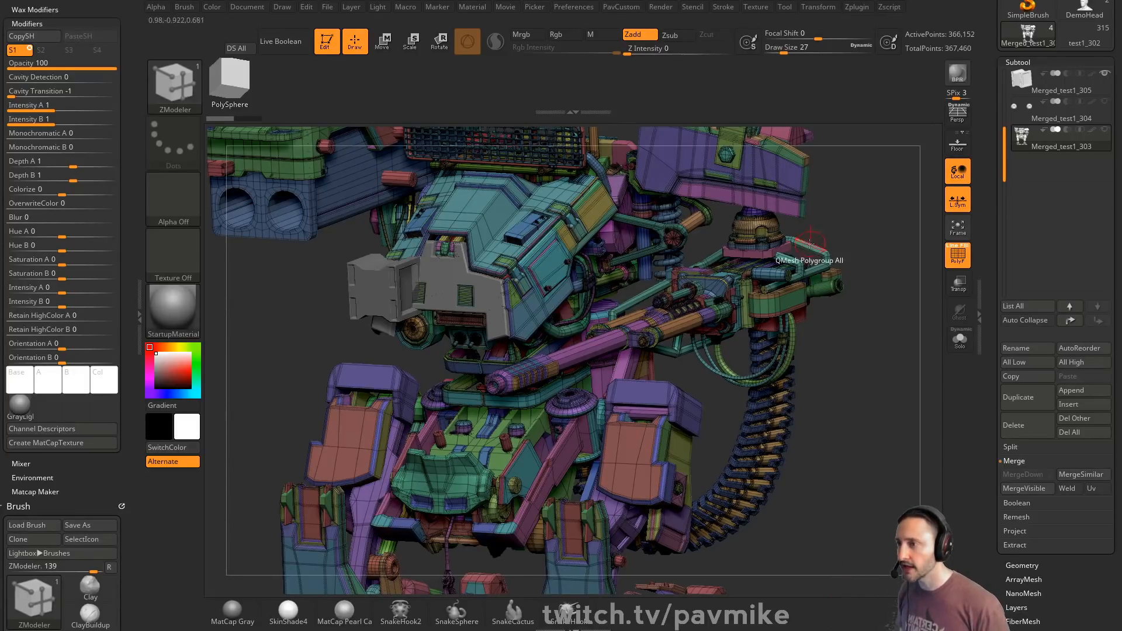
- Isolate the four-barrel missile pod together with its green brackets and split the hidden rest of the mech into a separate subtool
mouse_move(810, 244)
mouse_down()
mouse_move(859, 178)
mouse_move(906, 243)
mouse_up()
ctrl+shift+click(430, 311)
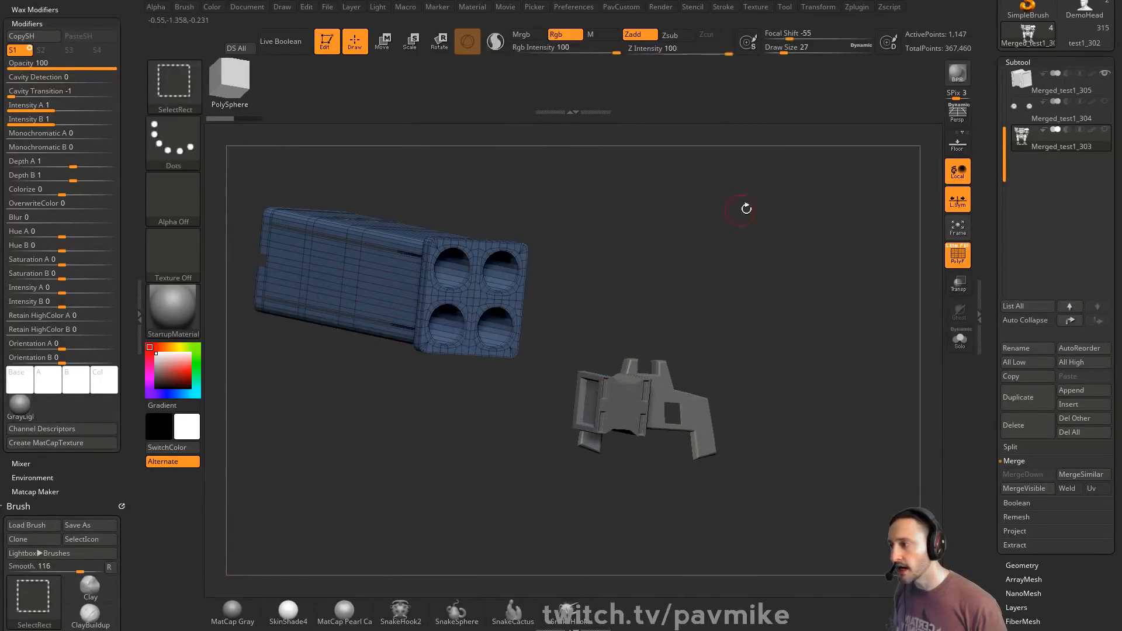
drag(746, 209, 703, 255)
key(2)
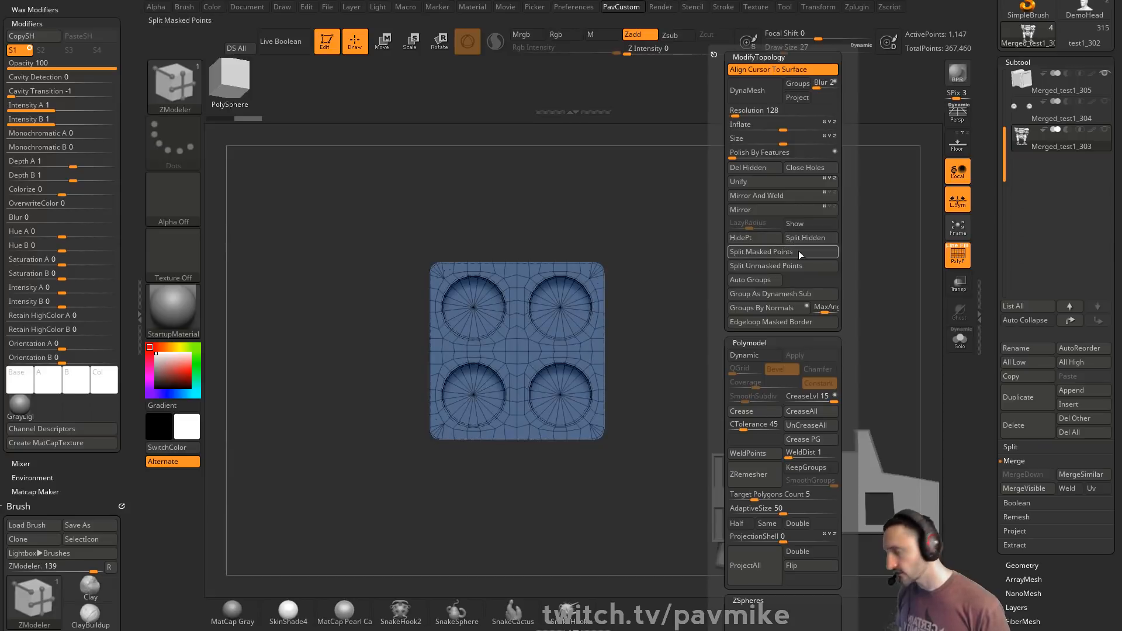
ctrl+shift+click(718, 294)
key(2)
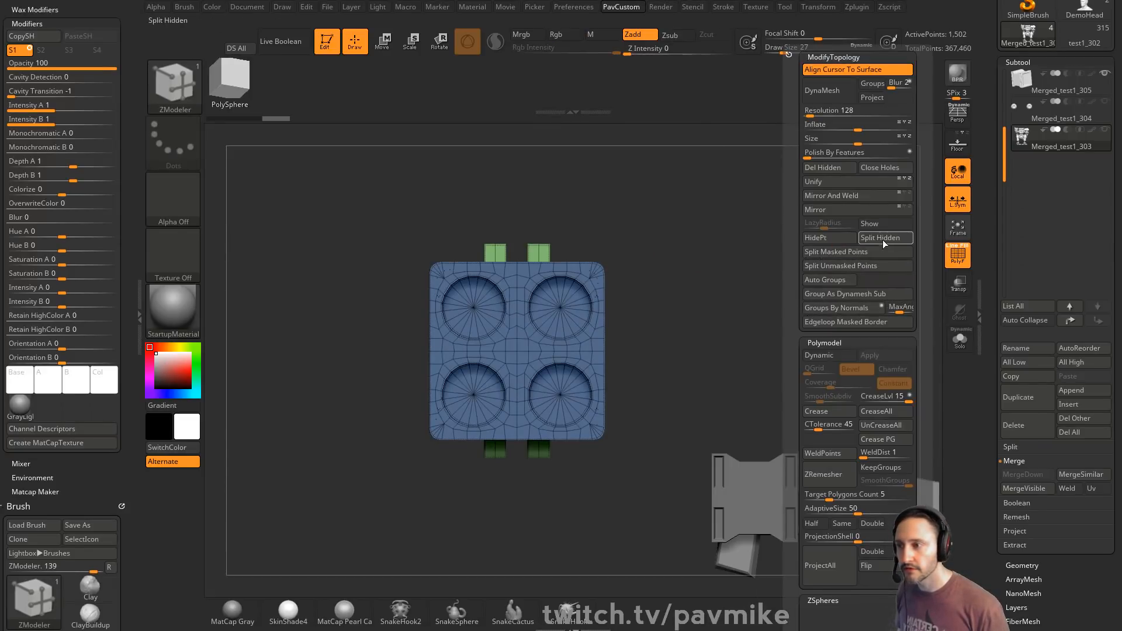
click(884, 244)
- Turn on dynamic subdivision for the missile pod with crease level 3 and four smooth subdivision levels
mouse_move(853, 236)
mouse_down()
mouse_move(782, 228)
mouse_move(875, 233)
mouse_move(834, 238)
mouse_up()
key(shift+f)
key(2)
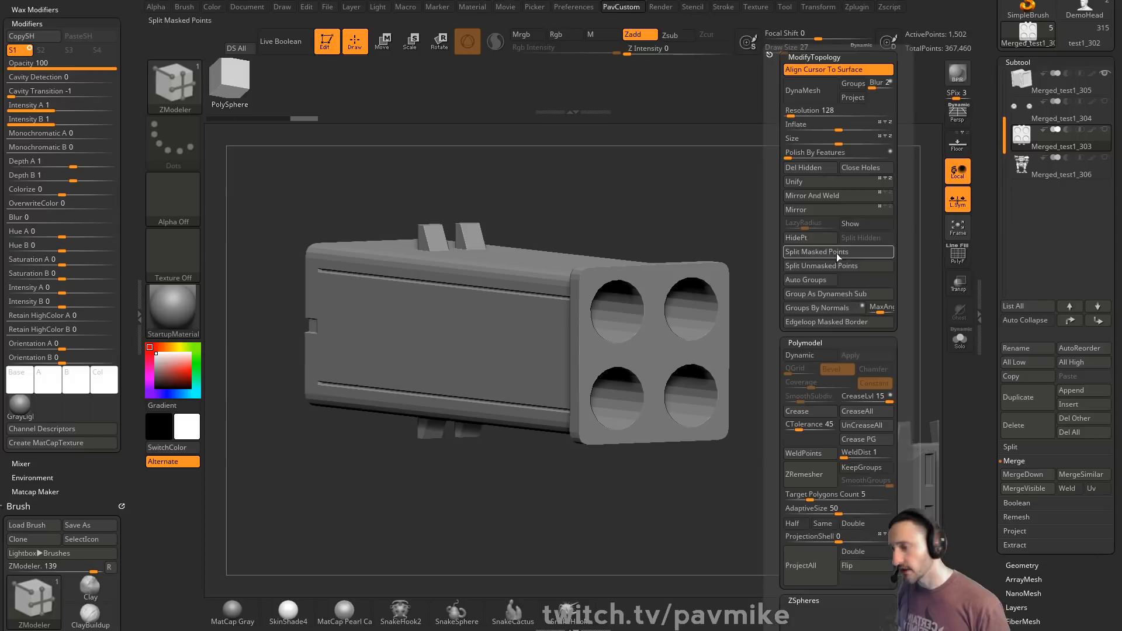
click(825, 357)
click(851, 397)
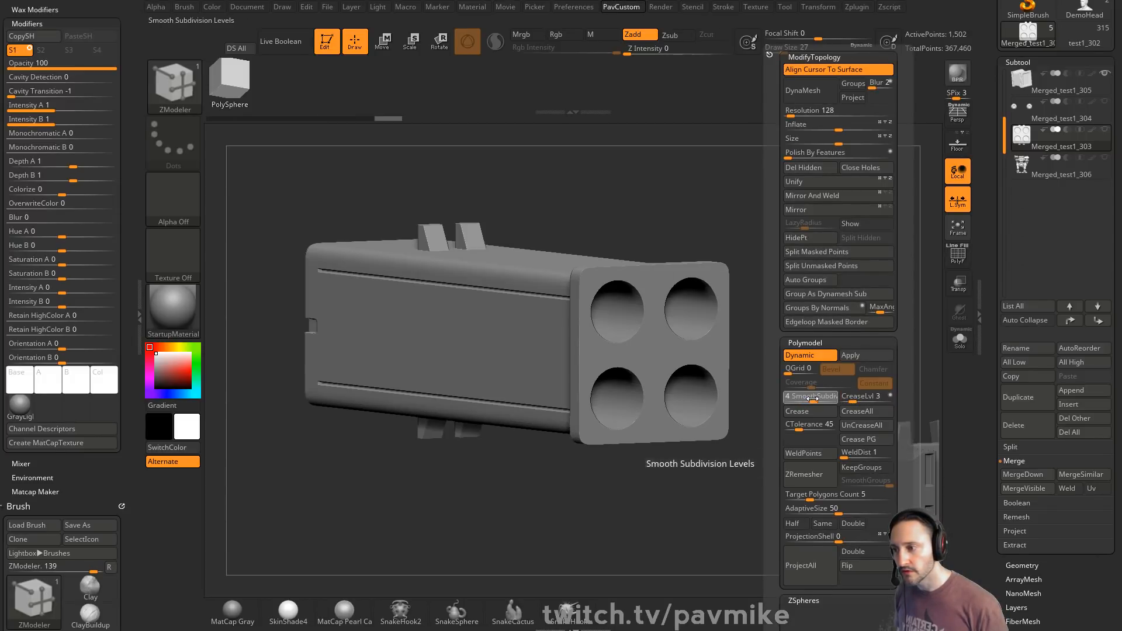
drag(809, 290, 929, 257)
click(958, 254)
click(952, 260)
ctrl+right_drag(842, 275, 789, 288)
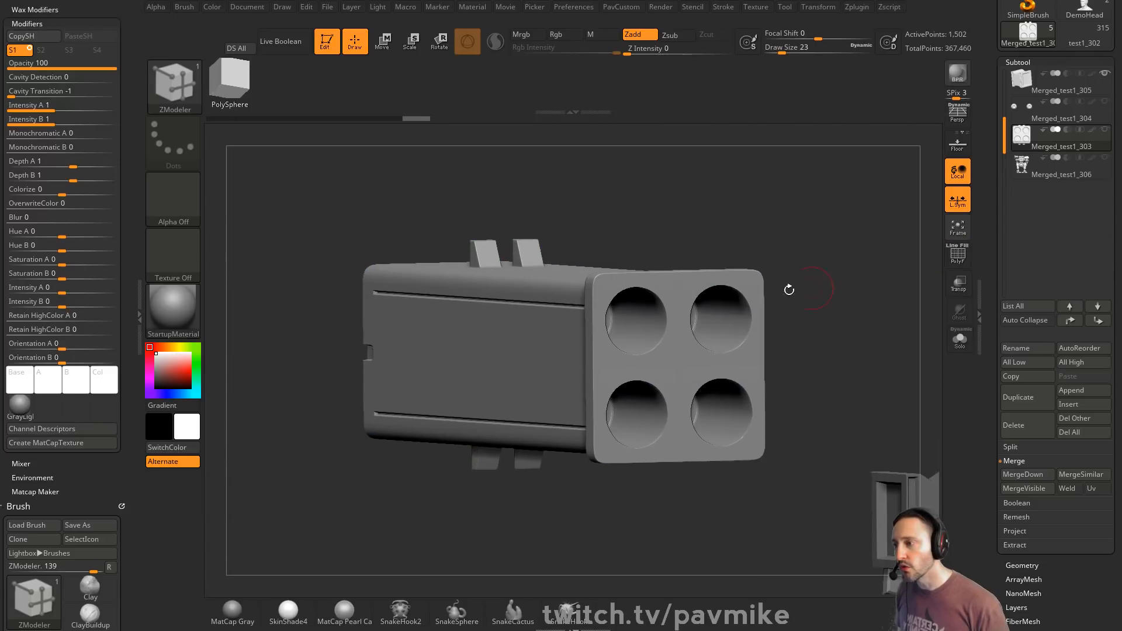
- Set the ZModeler edge action to Insert with Single EdgeLoop and delete two surplus edge loops around the pod's body
right_drag(609, 333, 519, 330)
alt+right_drag(513, 176, 520, 280)
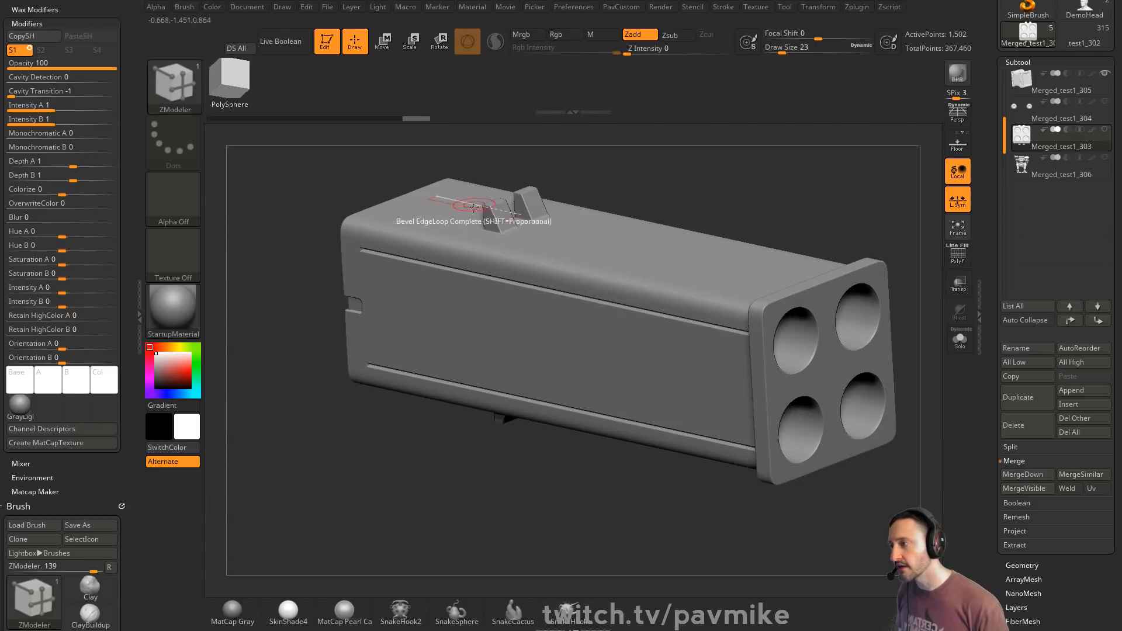
right_drag(468, 205, 842, 184)
right_drag(760, 234, 924, 241)
key(shift+f)
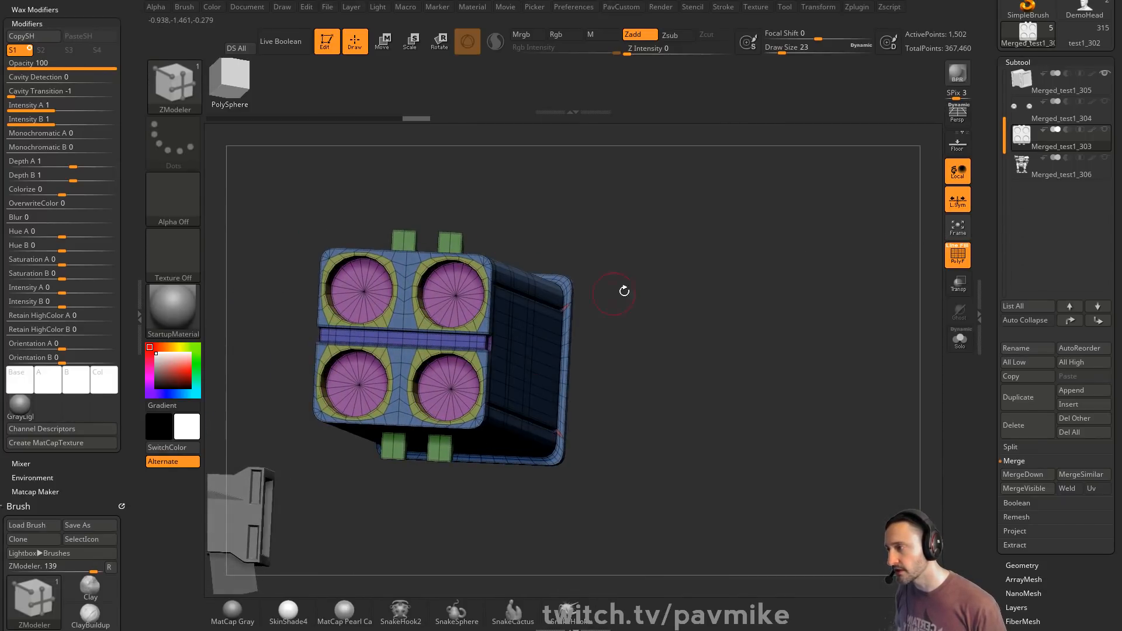
right_drag(837, 246, 585, 263)
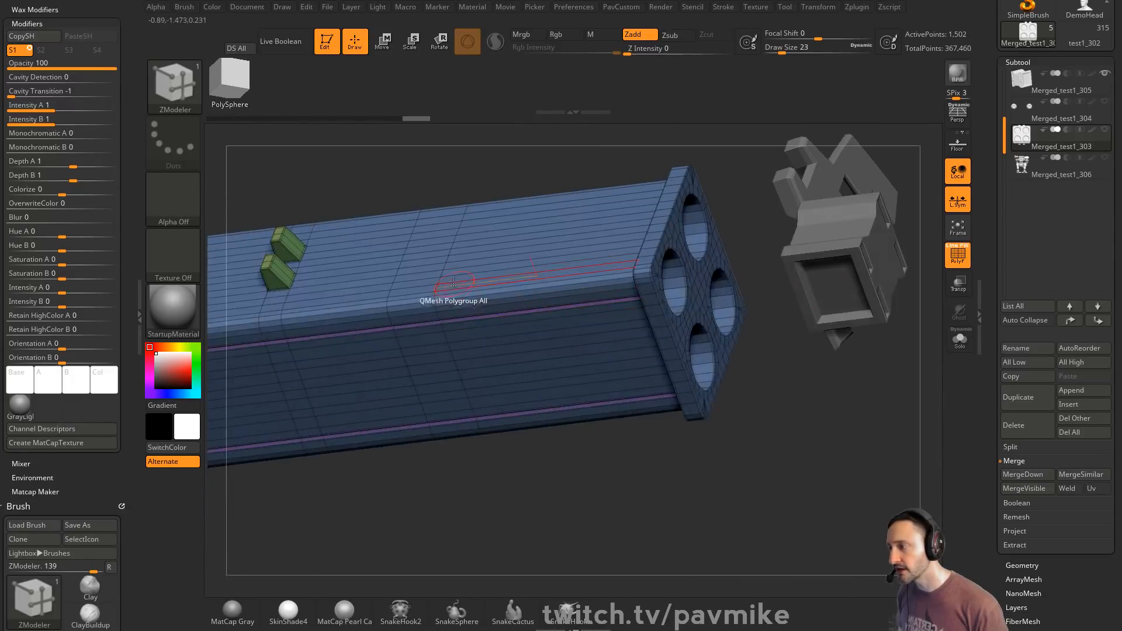
key(space)
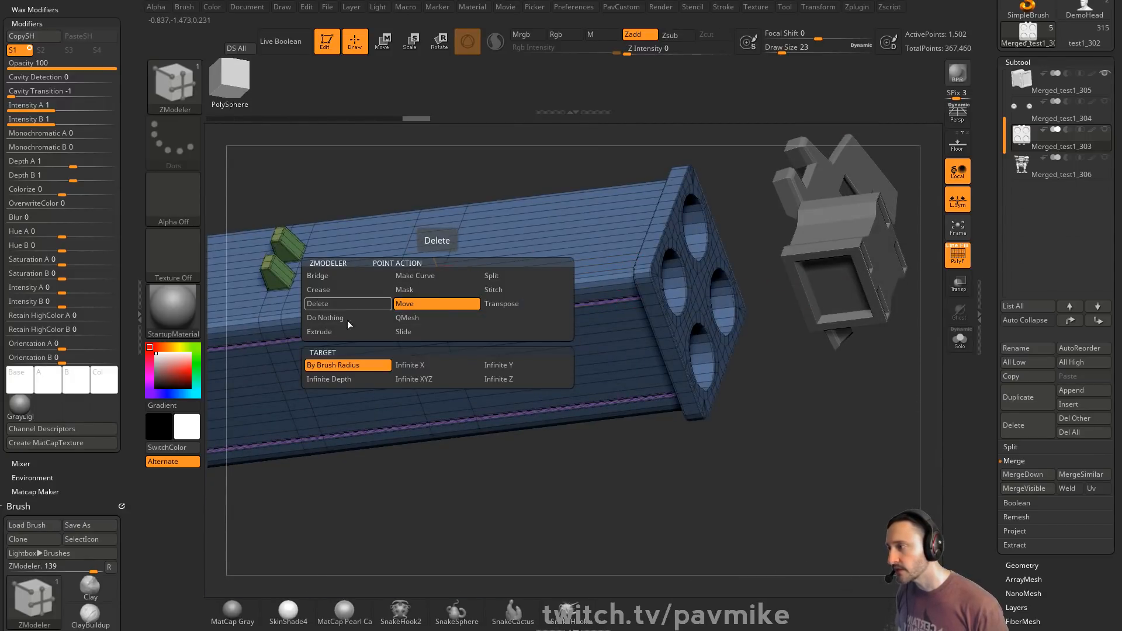
key(space)
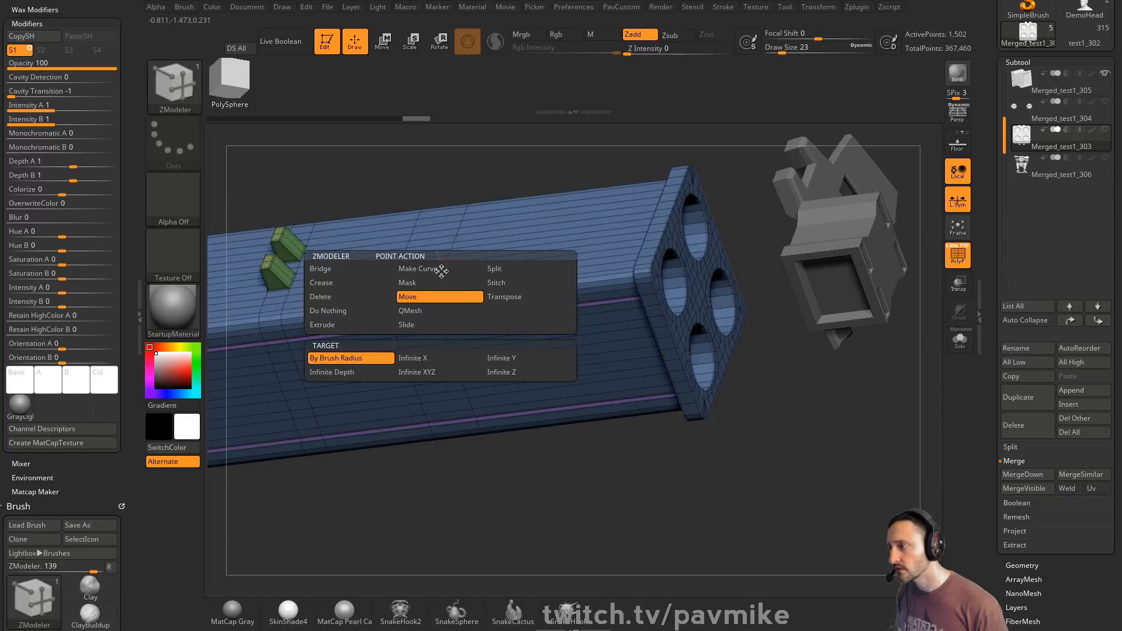
key(space)
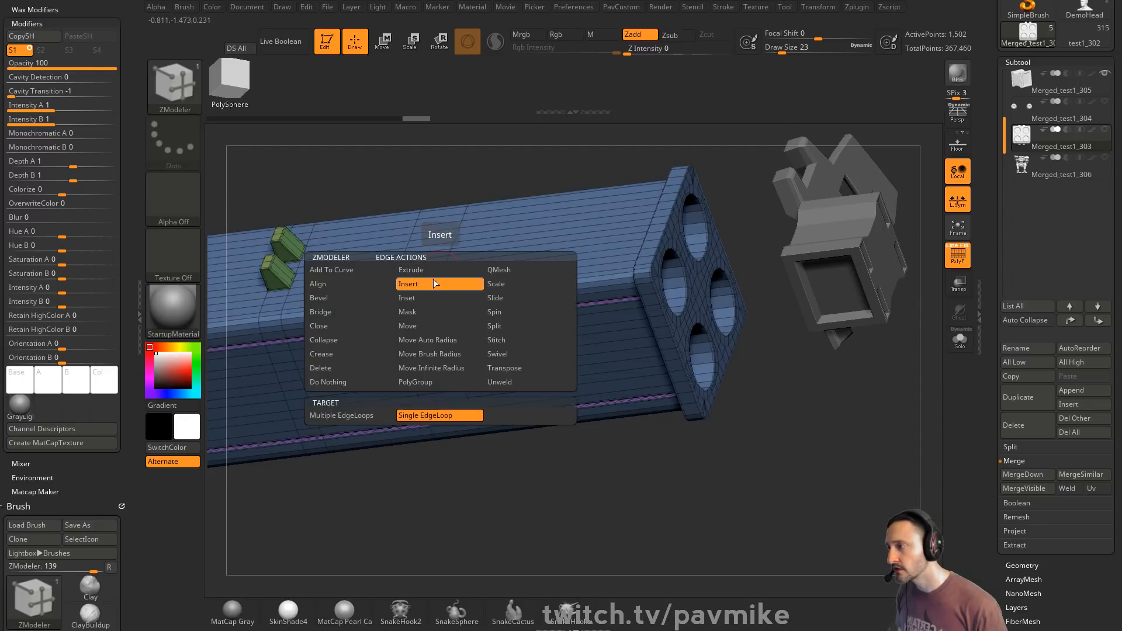
click(434, 284)
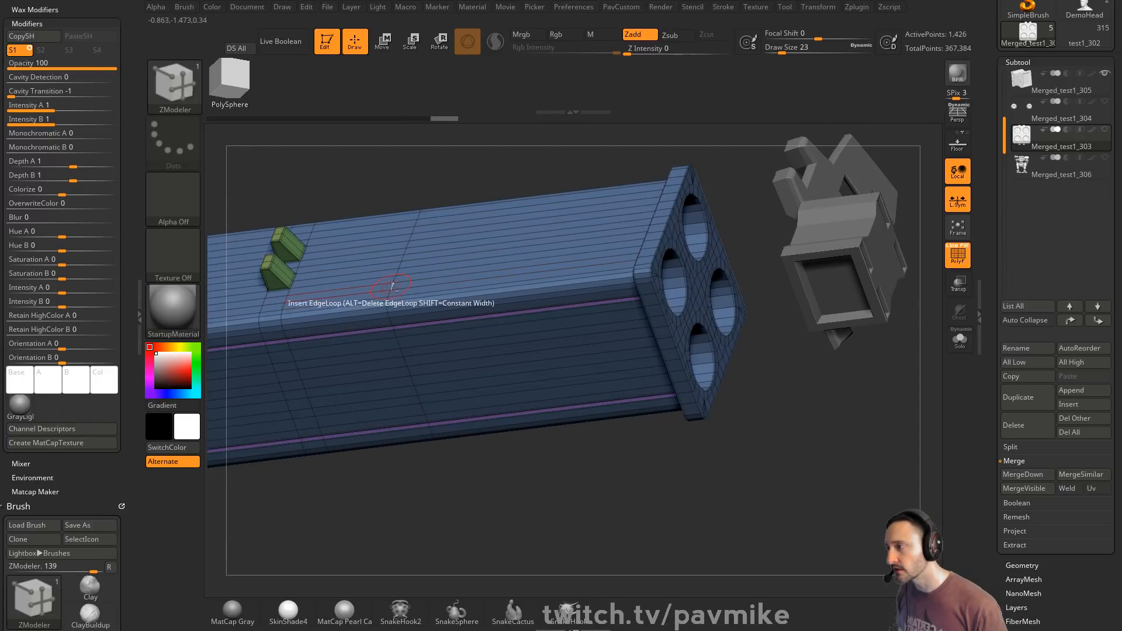
alt+click(394, 278)
- Try to simplify the pod's rear face by collapsing the polyloop around each of its four round openings with ZModeler
drag(459, 193, 631, 204)
alt+drag(632, 204, 750, 257)
key(space)
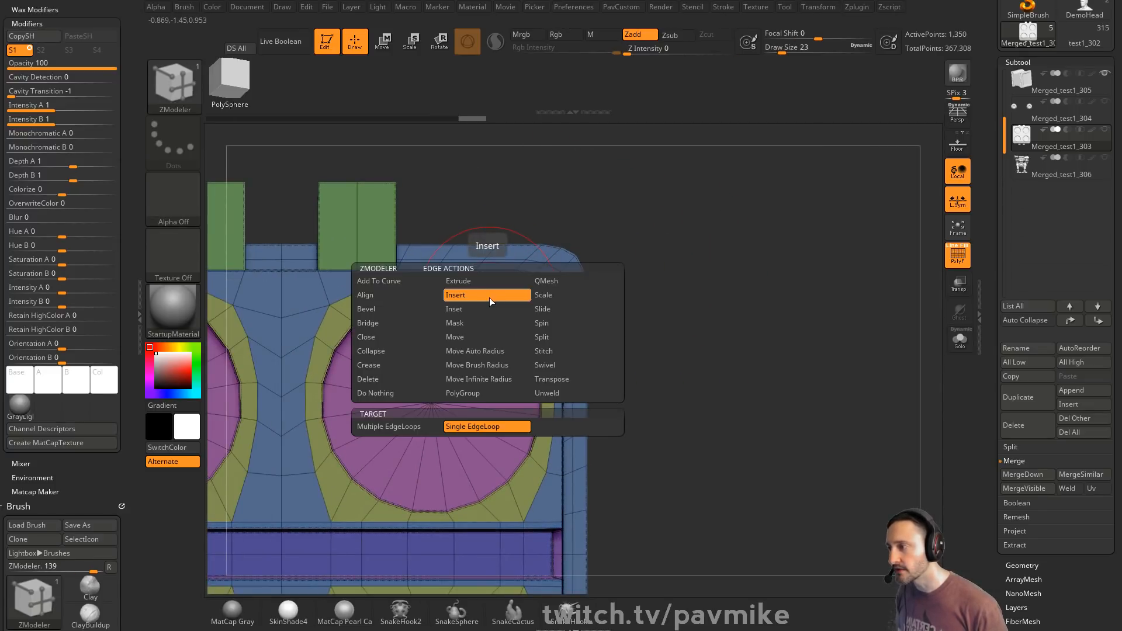
click(372, 351)
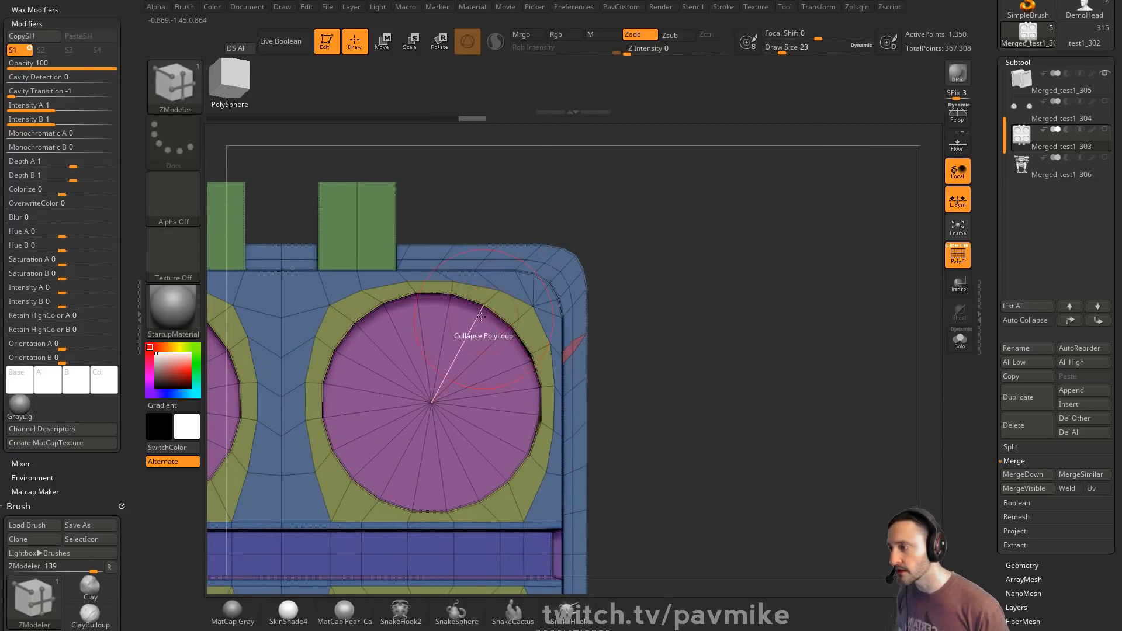
click(491, 297)
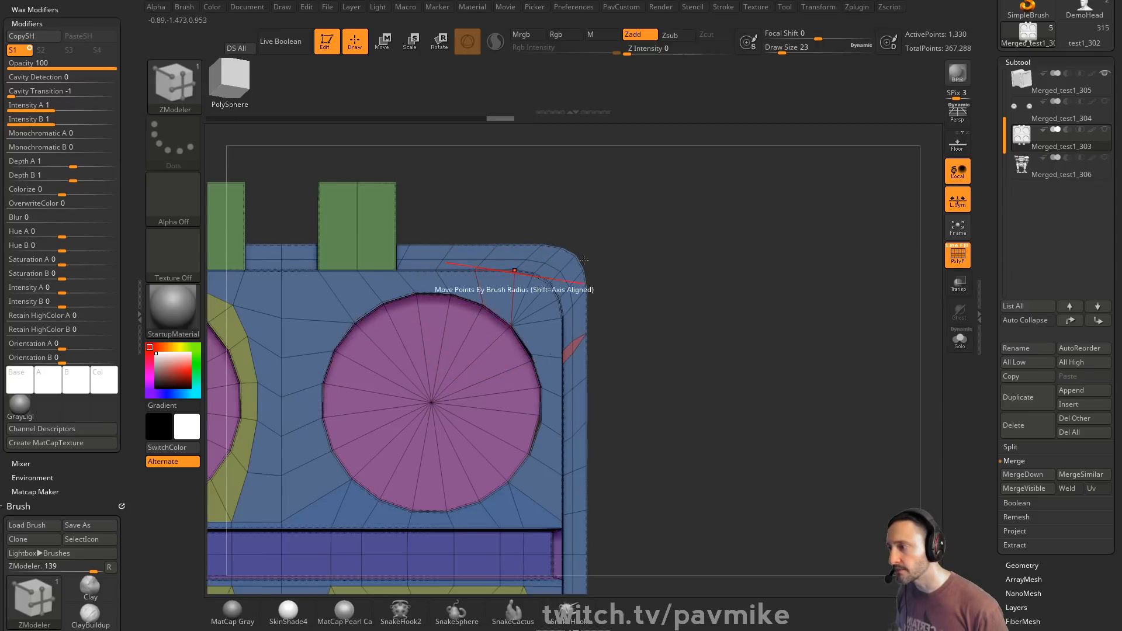
alt+drag(632, 327, 760, 263)
click(448, 287)
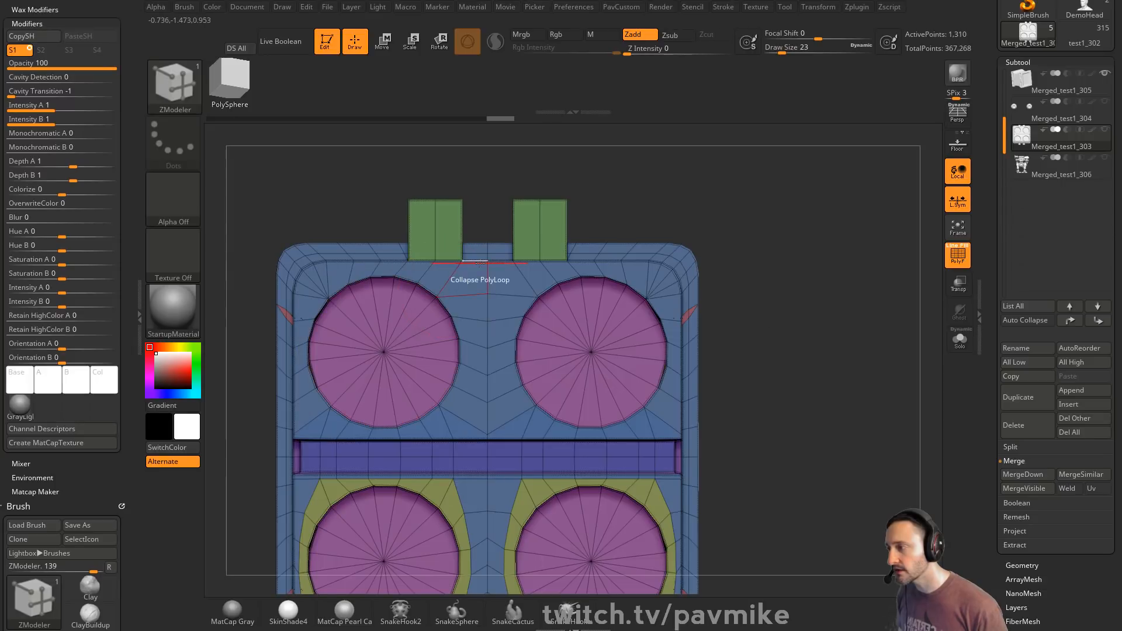
mouse_move(730, 497)
alt+mouse_down()
mouse_move(725, 293)
mouse_move(766, 316)
mouse_move(760, 292)
mouse_move(736, 277)
alt+mouse_up()
click(647, 284)
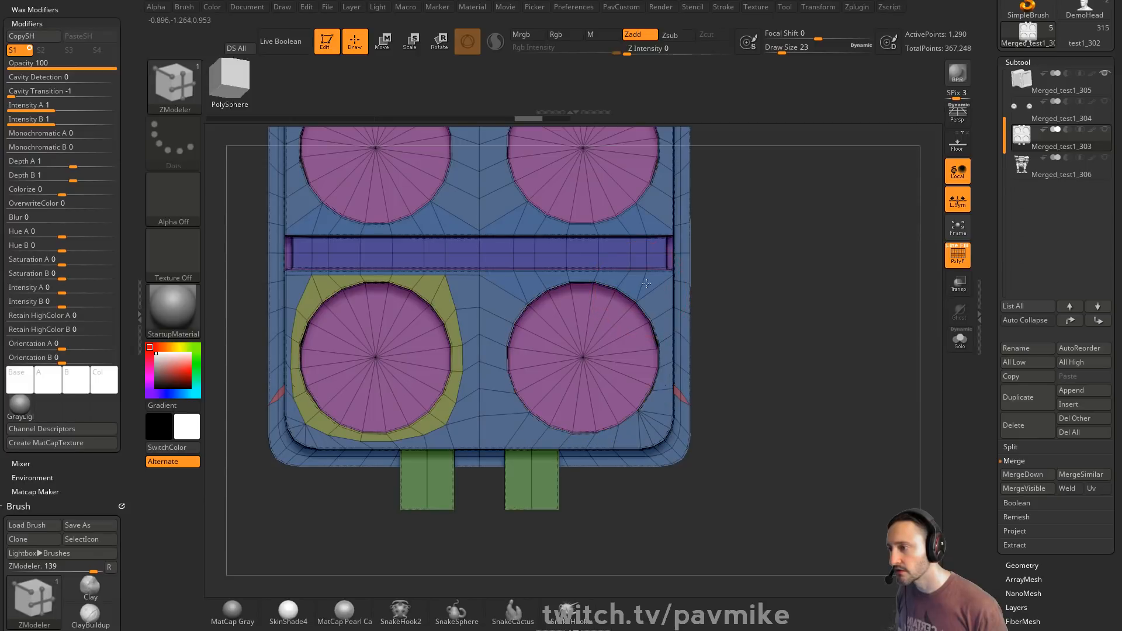
click(439, 296)
- Try to collapse the polyloop around each of the four barrel openings on the pod's front face
alt+drag(760, 245, 794, 218)
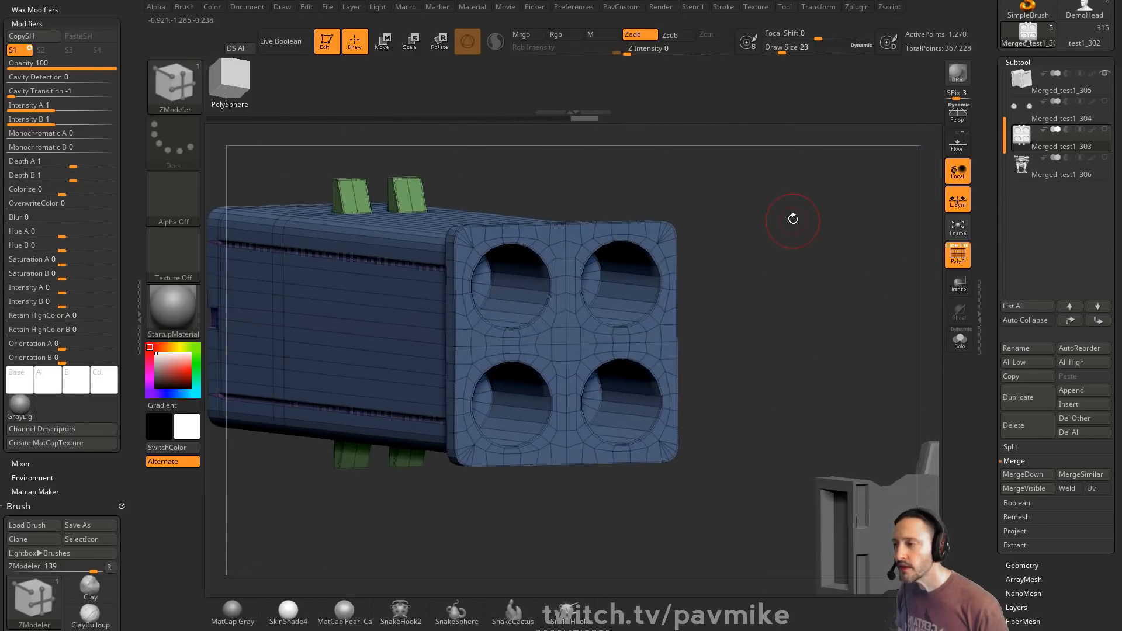
click(644, 248)
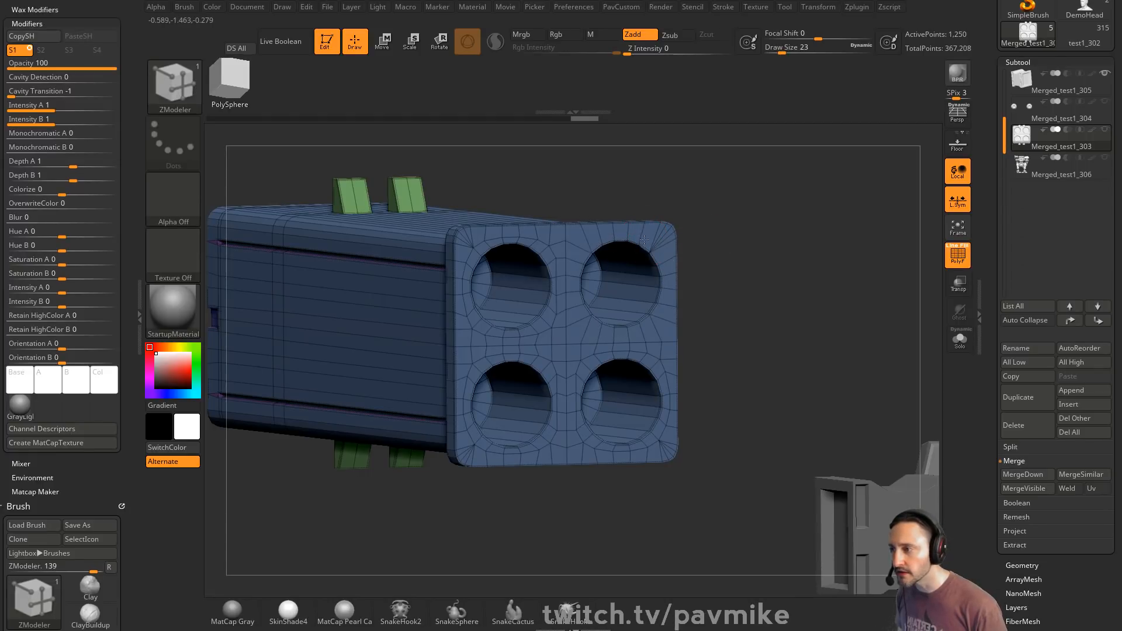
click(533, 245)
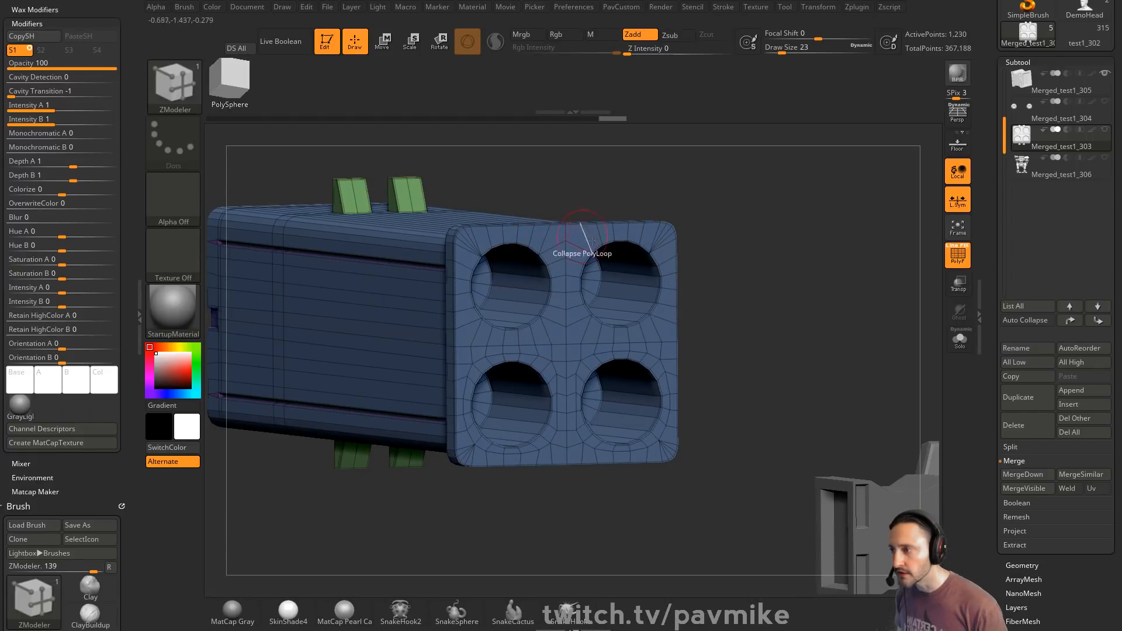
click(657, 365)
click(534, 365)
- Set the draw size to 17 and inspect the pod's front and side with and without the polyframe
right_drag(544, 350, 798, 268)
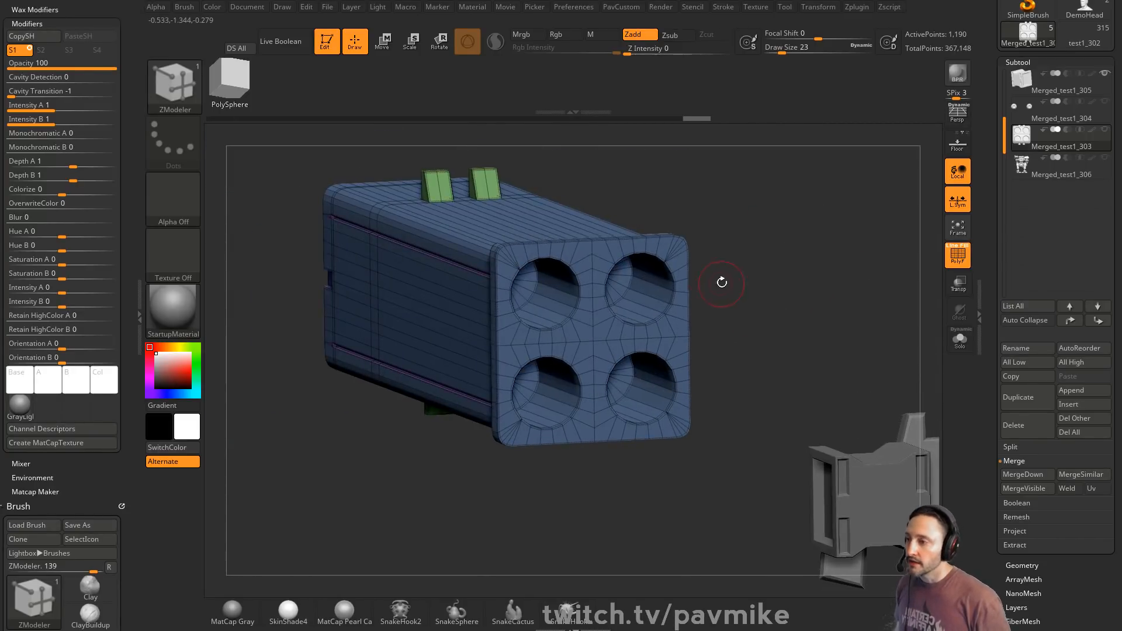
right_drag(684, 295, 750, 277)
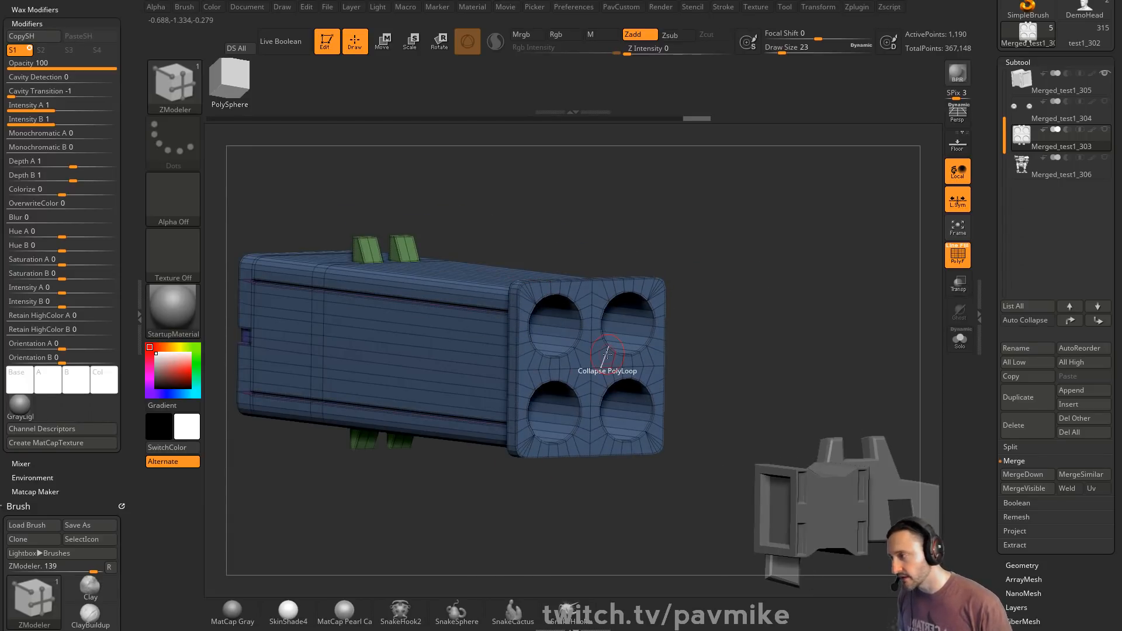
right_drag(747, 229, 739, 203)
text(s)
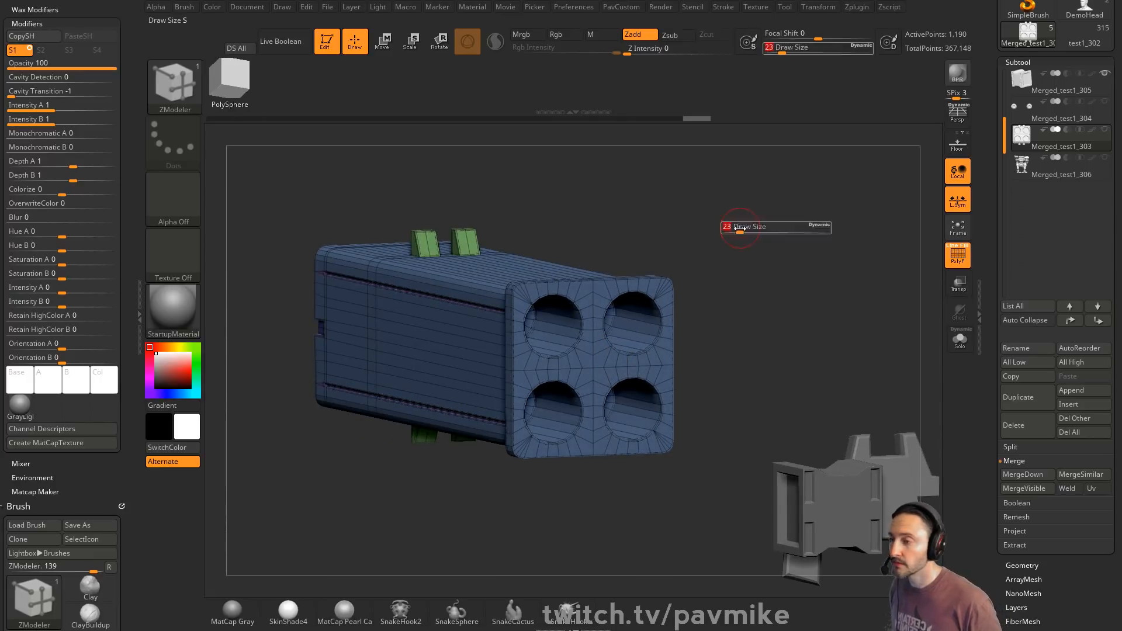
text(17)
key(Return)
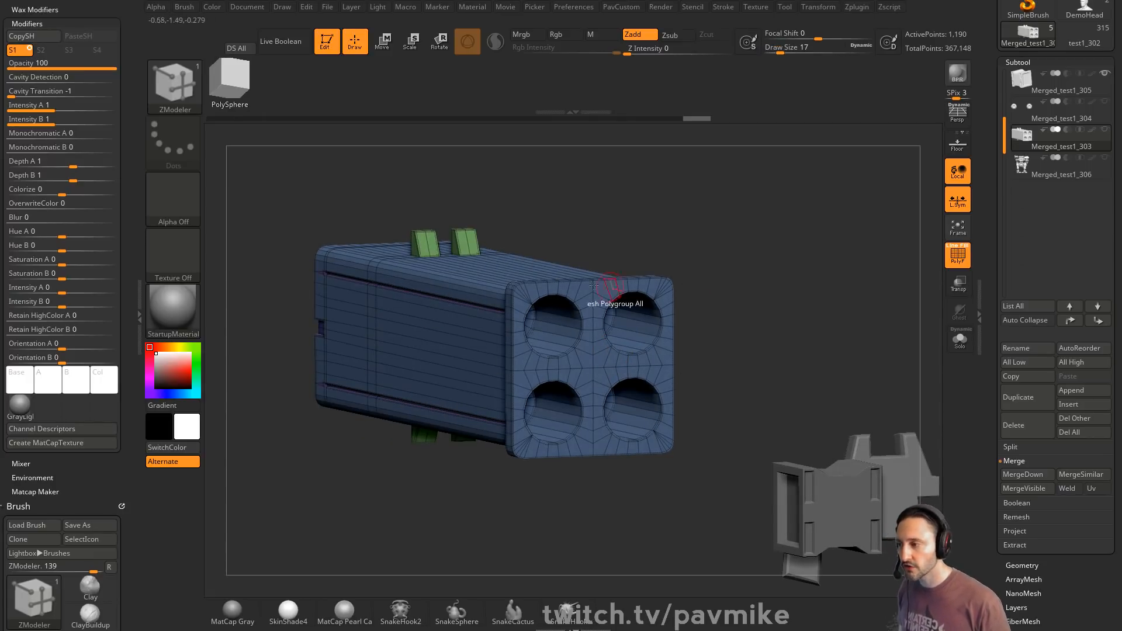
right_drag(763, 242, 635, 265)
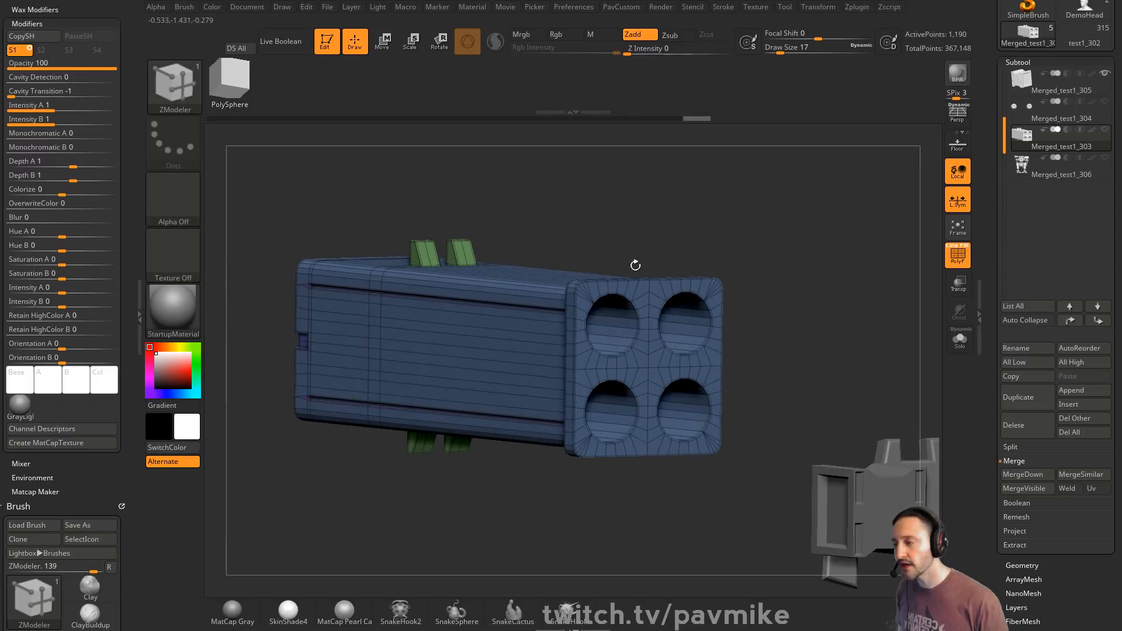
right_drag(807, 263, 839, 240)
key(shift+f)
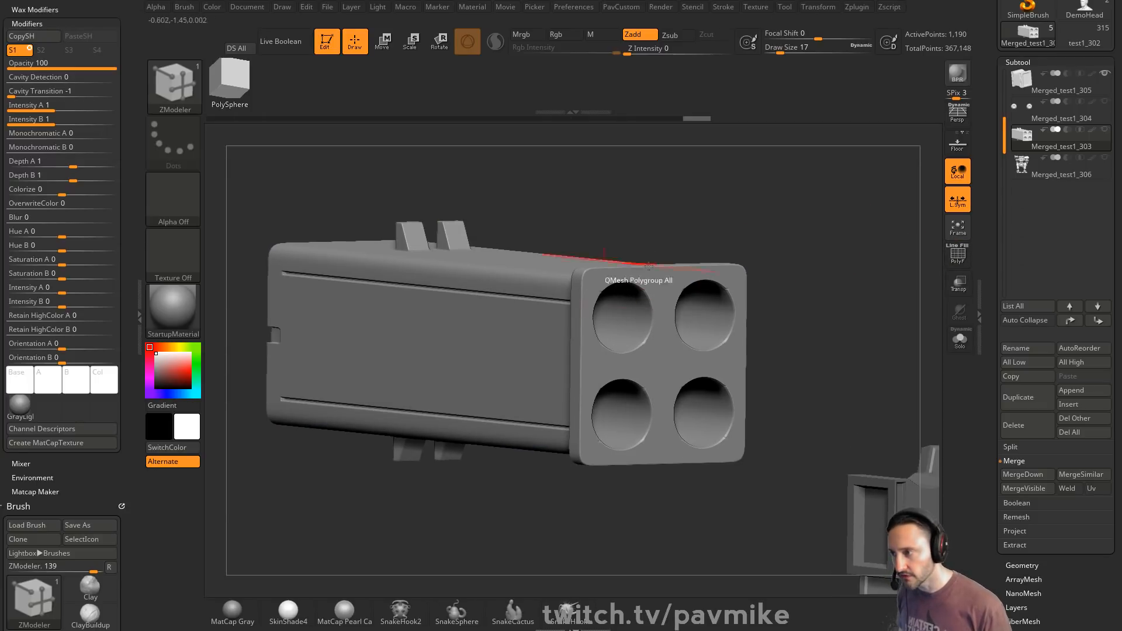
- Show the polyframe and undo the polyloop collapses on the pod's front and rear faces
key(shift+f)
key(ctrl)
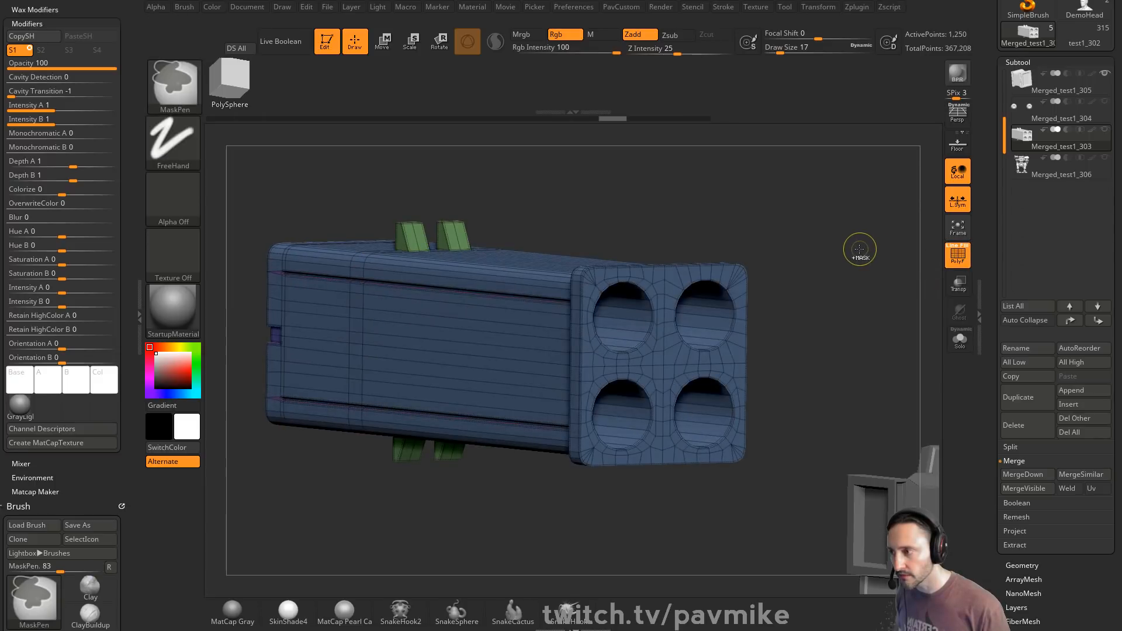
mouse_move(801, 213)
right_down()
mouse_move(851, 215)
mouse_move(812, 201)
mouse_move(855, 191)
right_up()
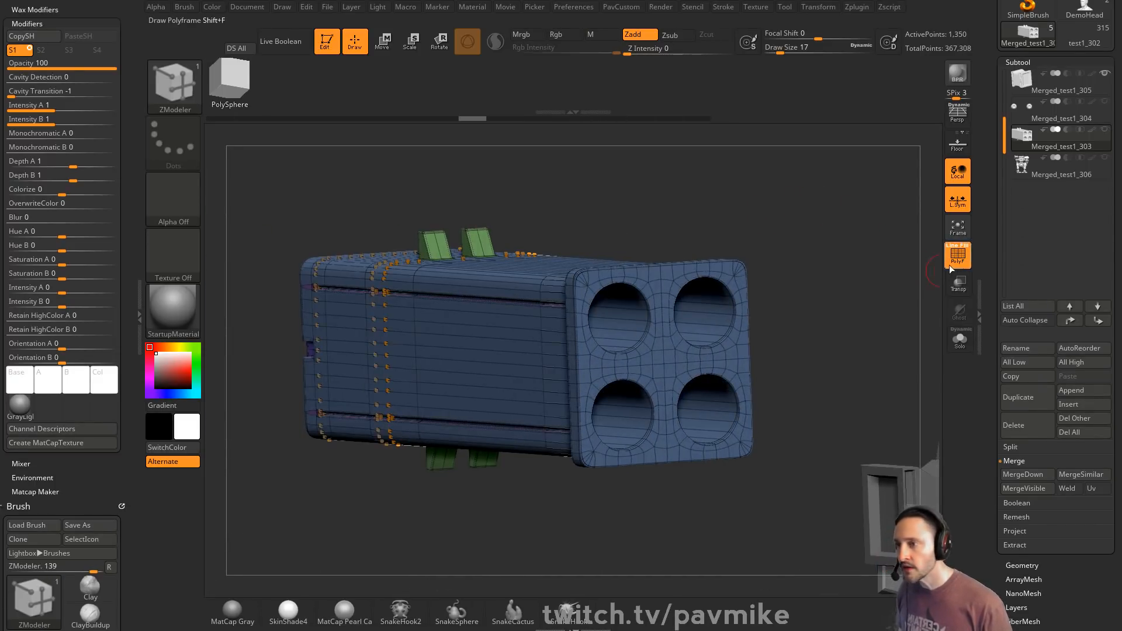
- Hide the polyframe and choose the Switch insert of the IMM Boolean brush
key(shift+f)
alt+right_drag(839, 243, 824, 256)
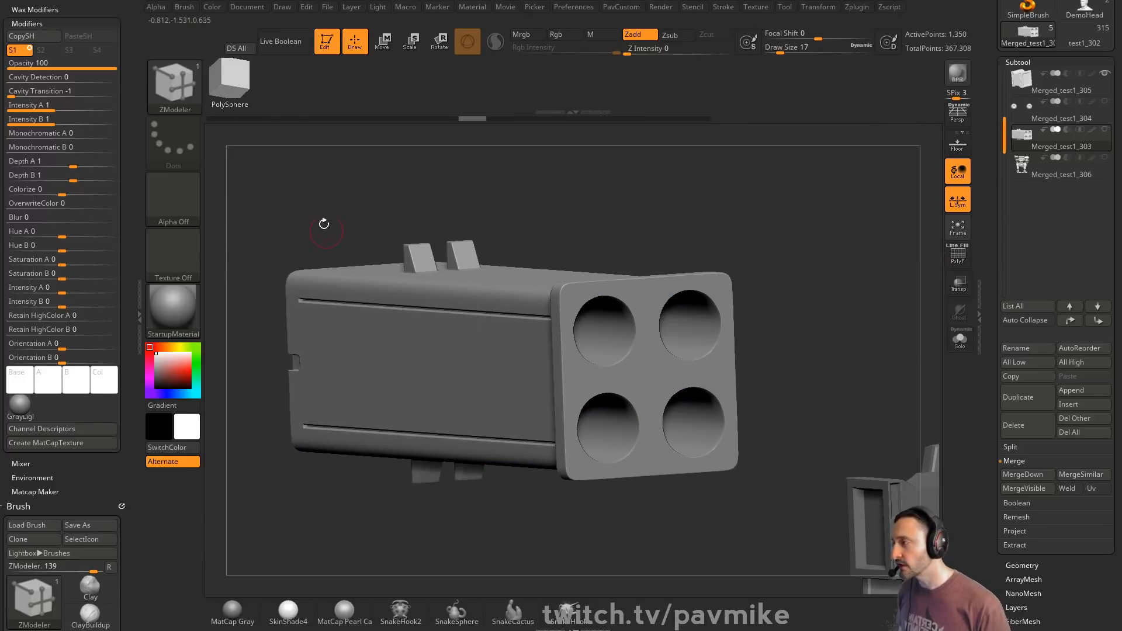
key(b)
key(i)
key(b)
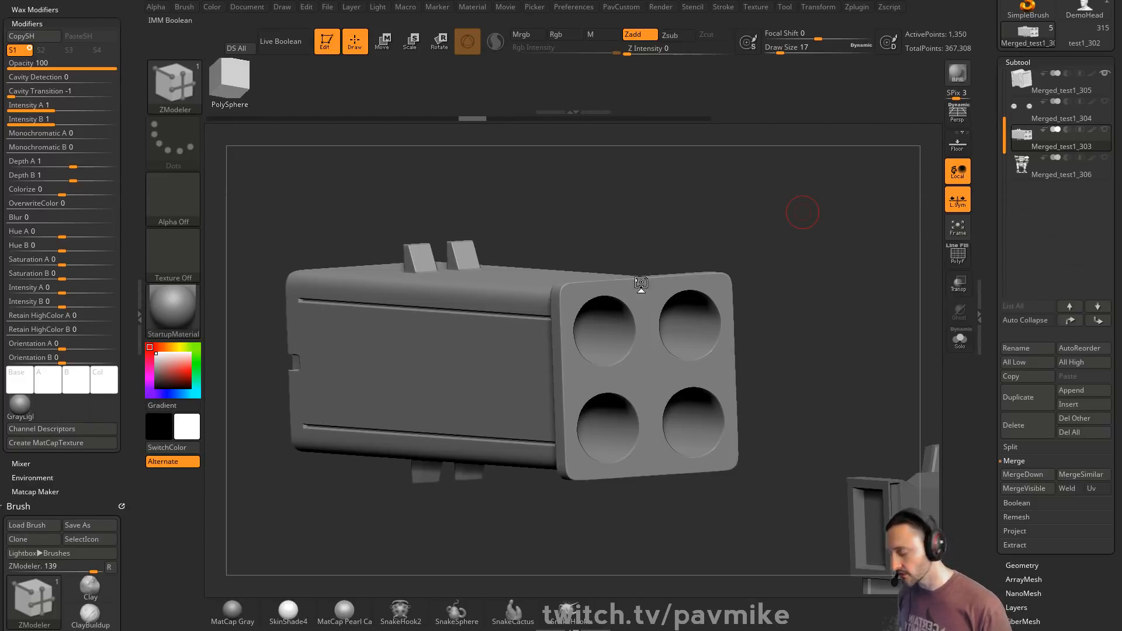
key(m)
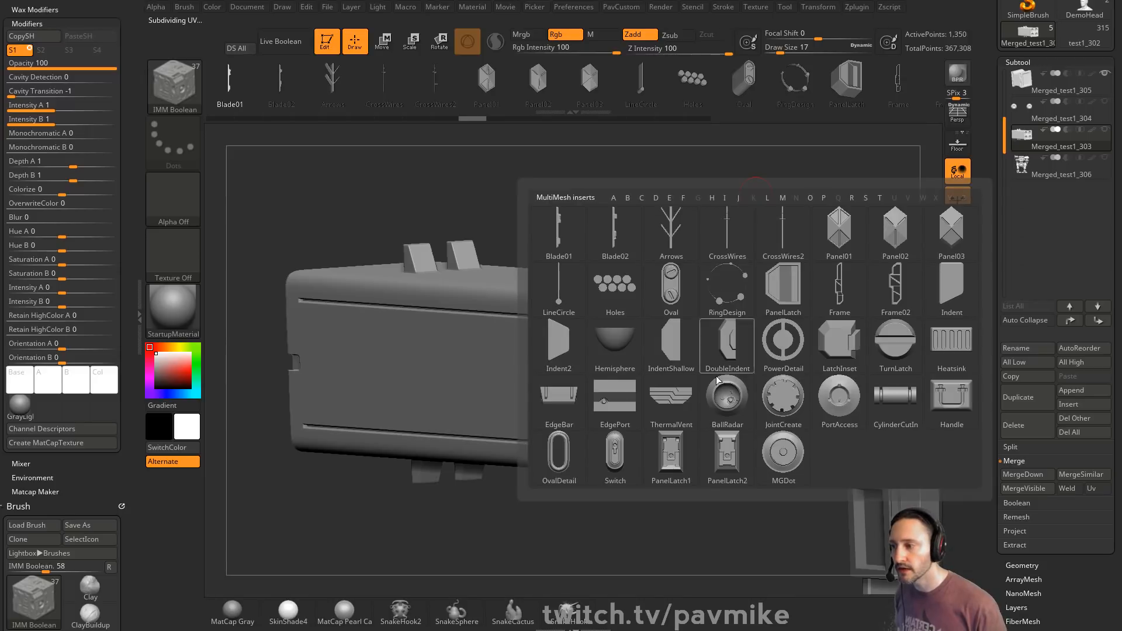
click(614, 453)
- Insert a small switch on the pod's side near the barrel end and split it off into its own subtool
drag(760, 258, 815, 234)
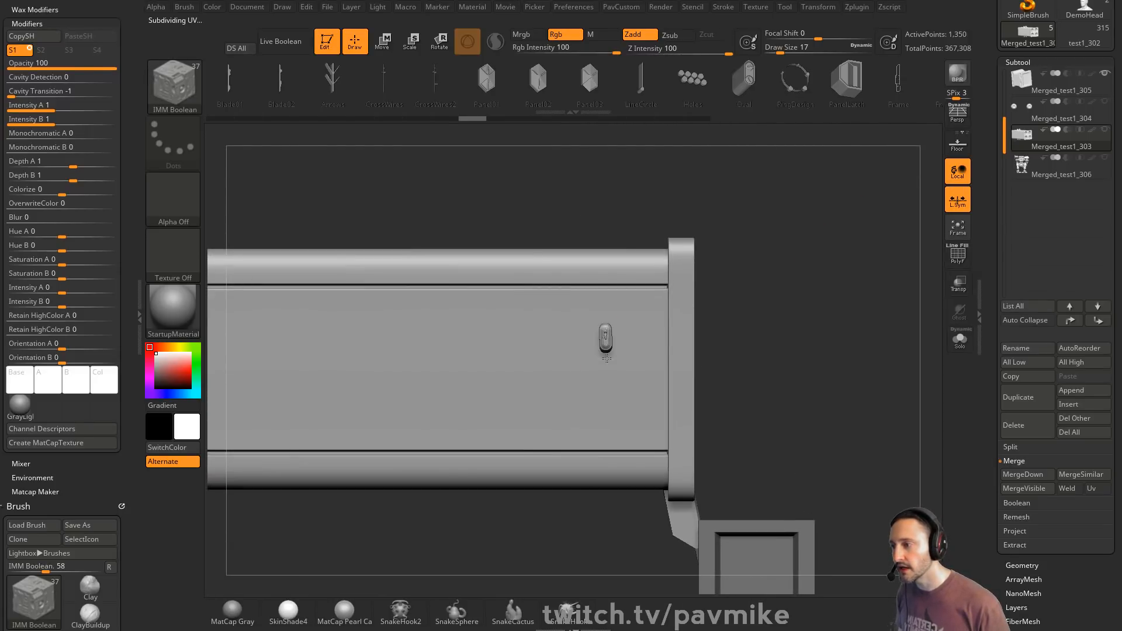
drag(607, 358, 608, 375)
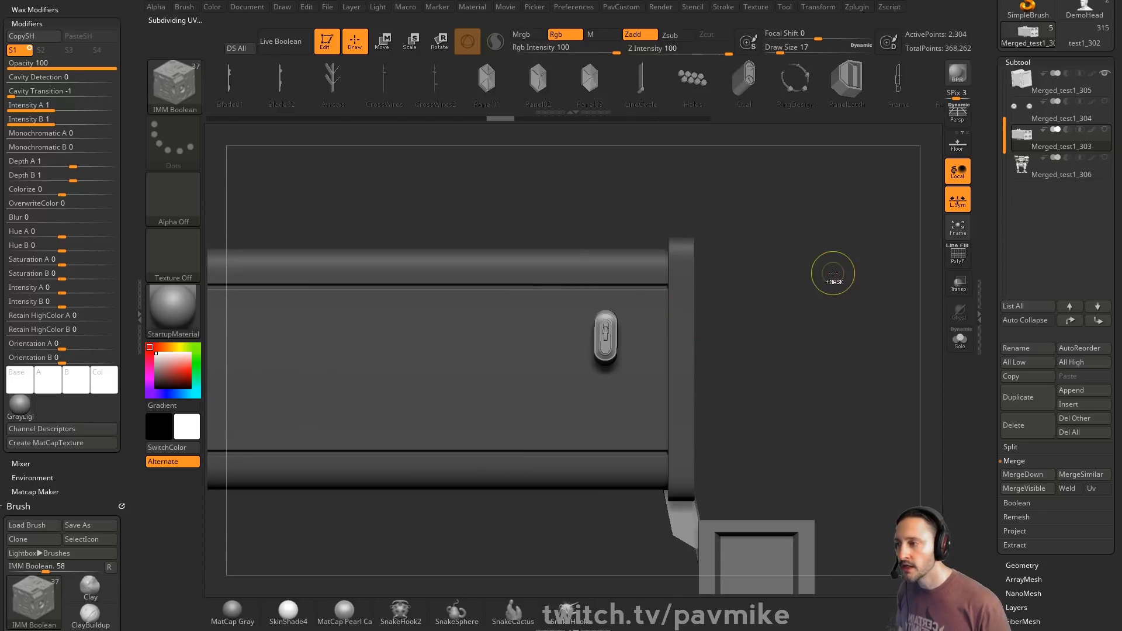
ctrl+click(833, 273)
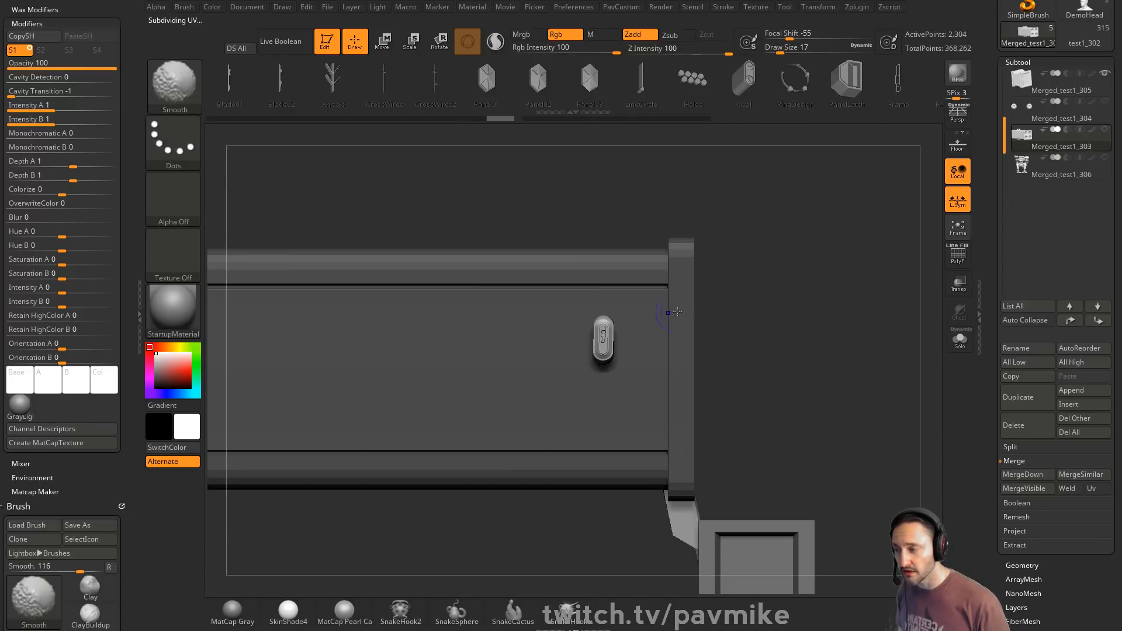
click(785, 6)
click(819, 261)
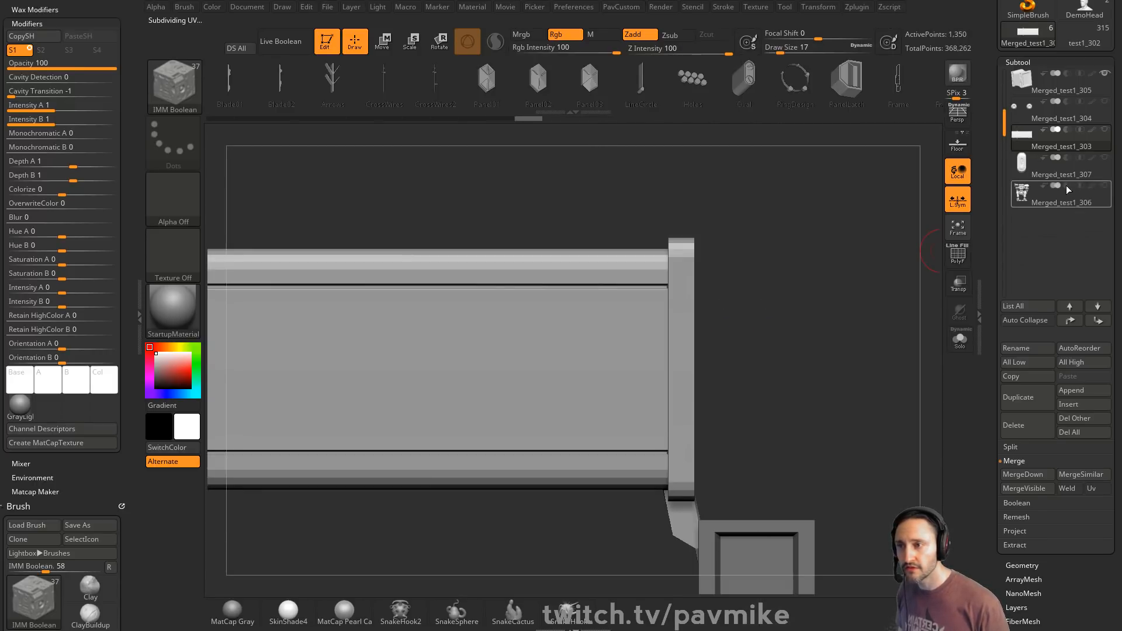
- Select the switch subtool and make the pod visible together with it
click(1040, 177)
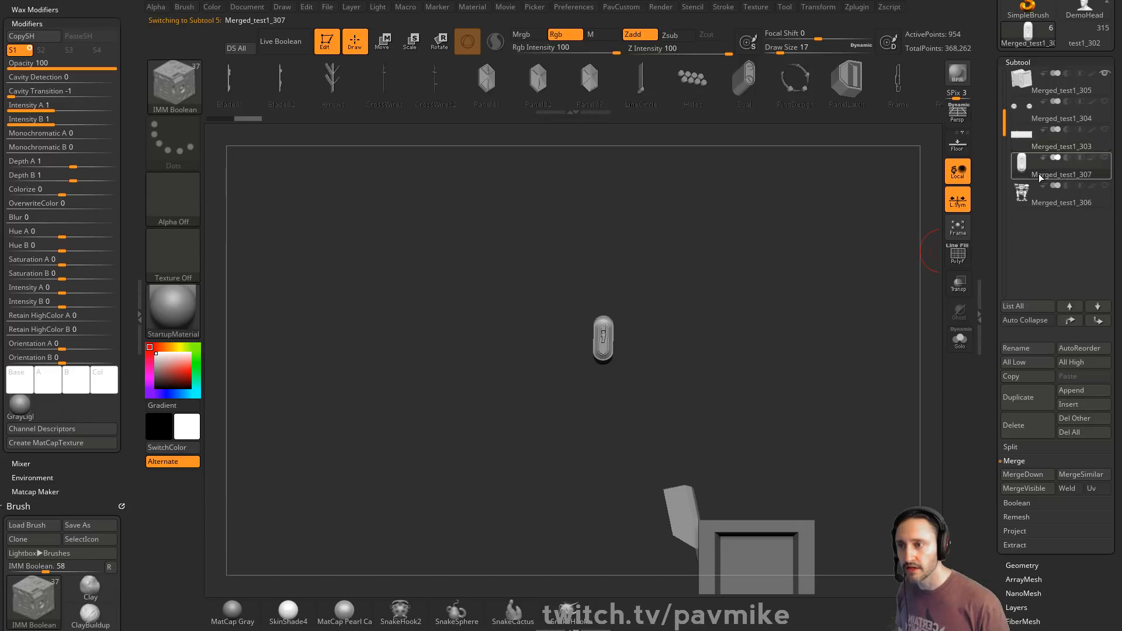
shift+click(1105, 157)
shift+click(1105, 158)
click(1104, 129)
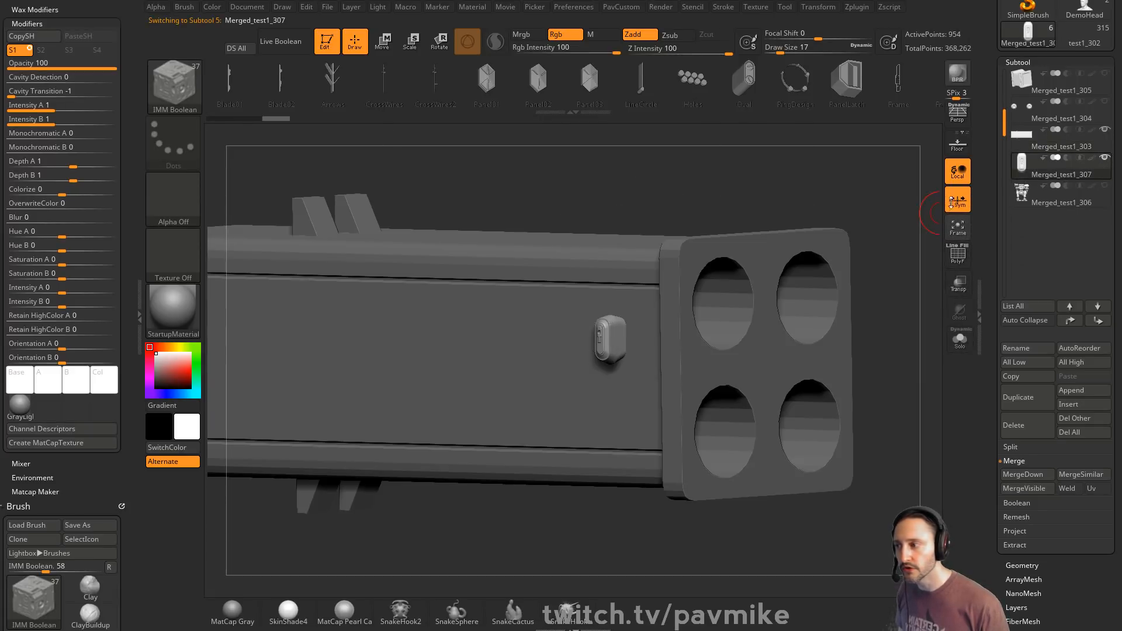
- Turn on Array Mesh with Transpose for the switch, viewing the pod straight from the side
drag(813, 215, 859, 234)
key(w)
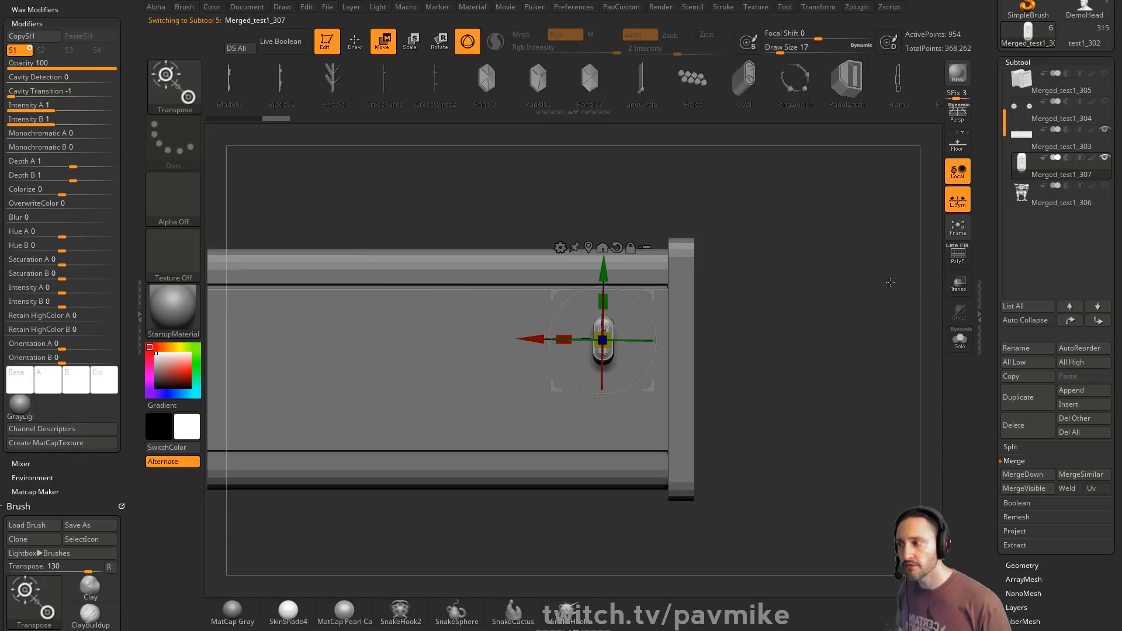
scroll(1061, 196, down, 8)
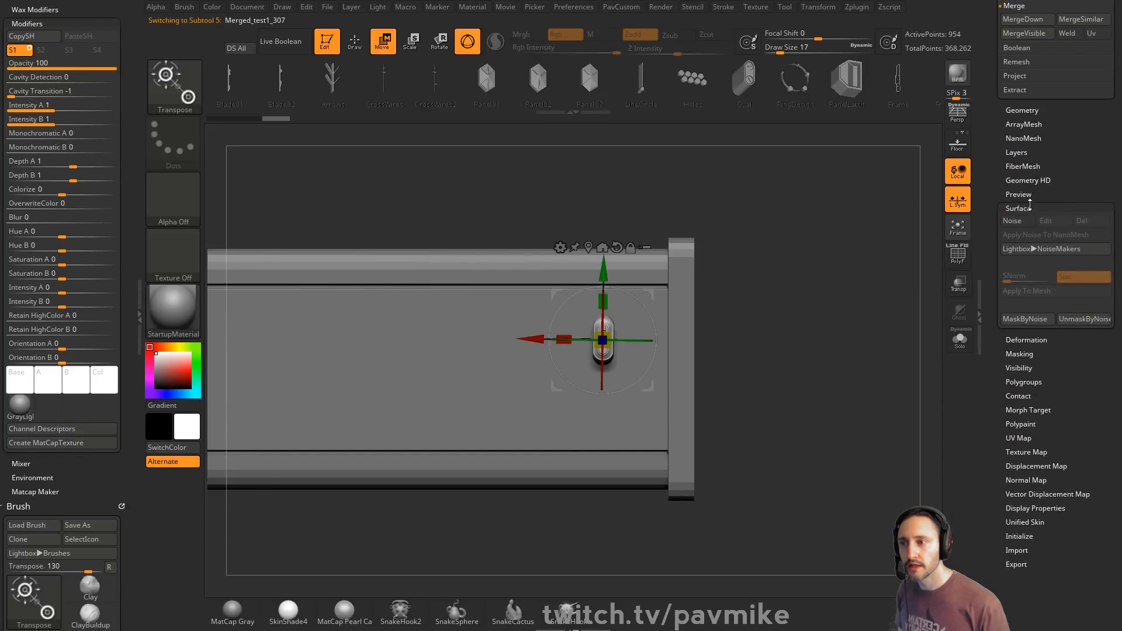
click(1020, 208)
click(1023, 124)
click(1046, 164)
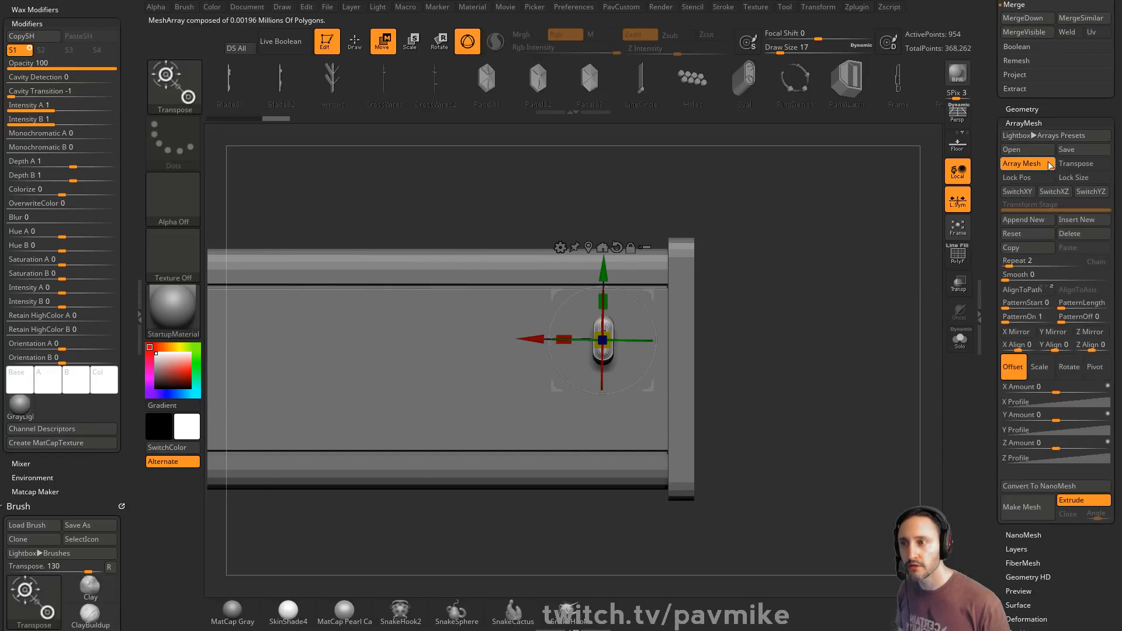
click(1076, 164)
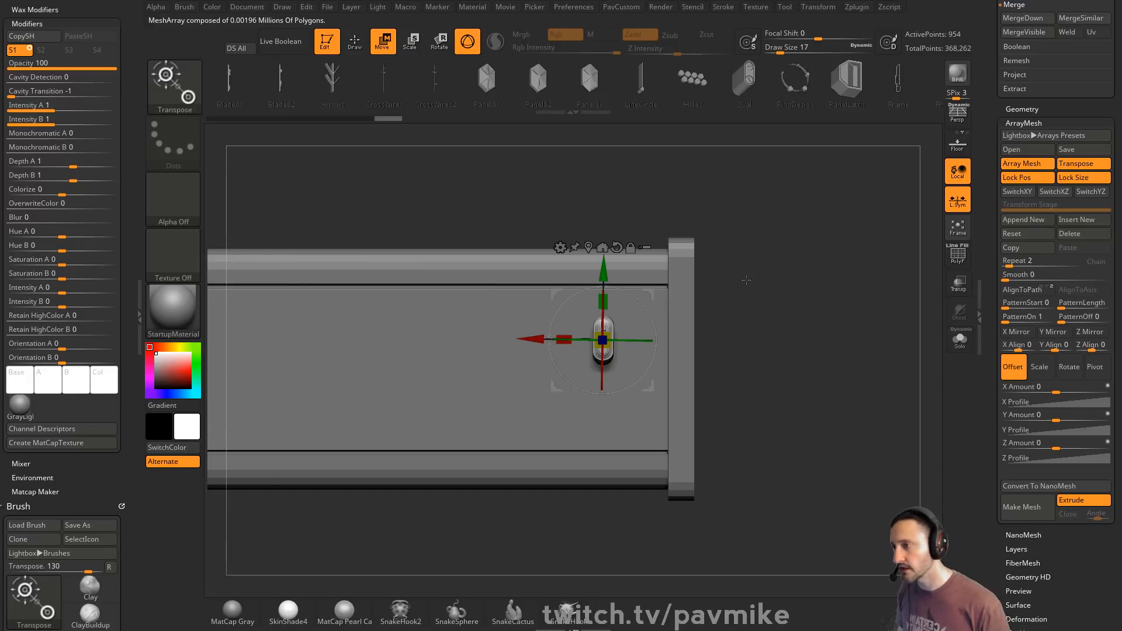
- Array the switch along the pod's side with a Z Amount of 17.58 and a Repeat of 7
key(y)
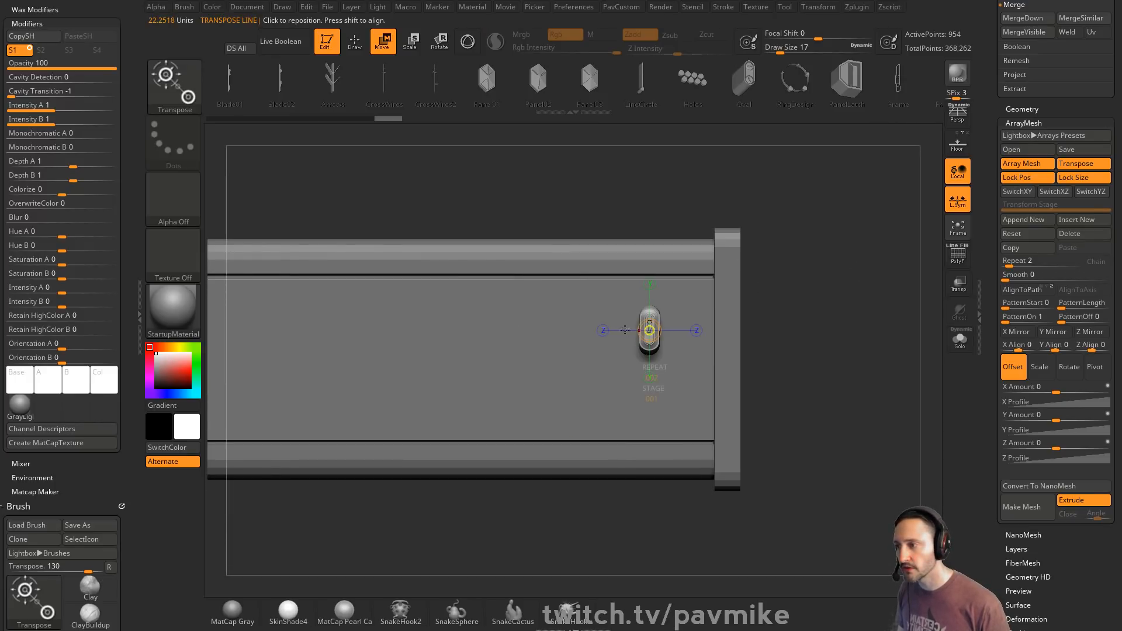
drag(570, 329, 385, 330)
alt+right_drag(396, 332, 497, 326)
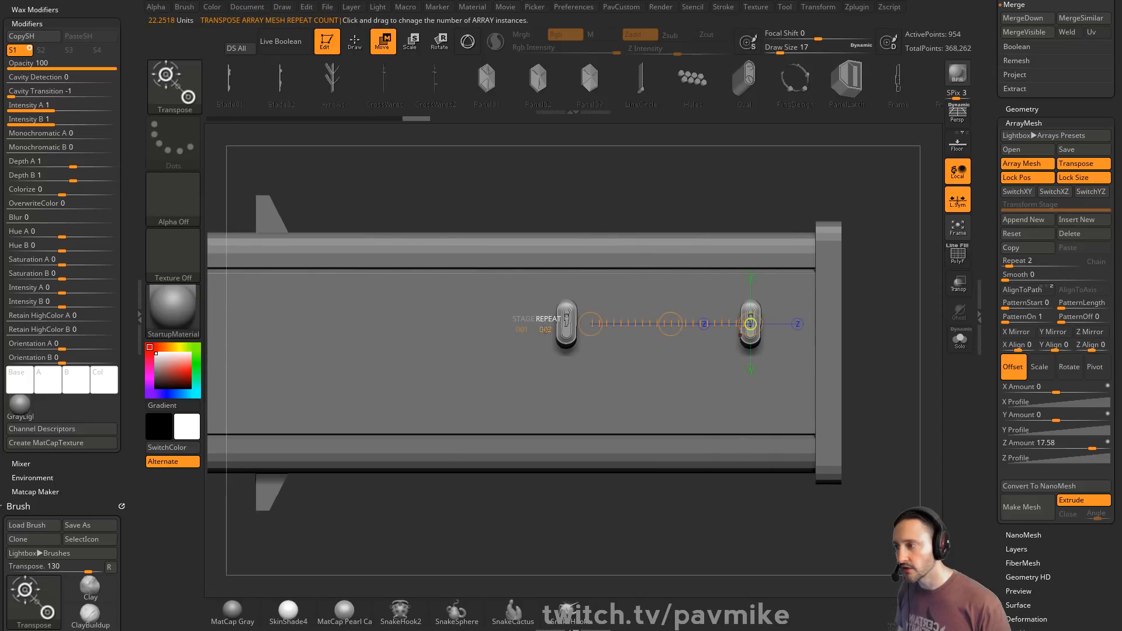
drag(546, 329, 658, 330)
alt+drag(546, 188, 581, 200)
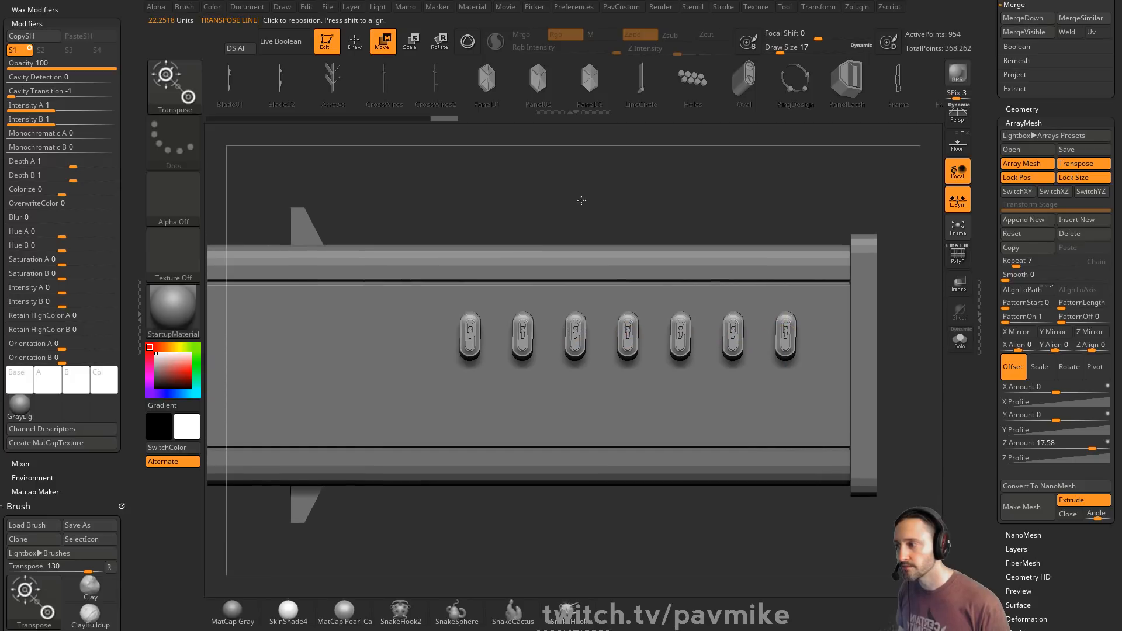
- Tighten the spacing of the switch array to a Z Amount of 9.37 and return to Draw mode
drag(627, 336, 830, 249)
key(ctrl+z)
key(q)
drag(889, 188, 781, 196)
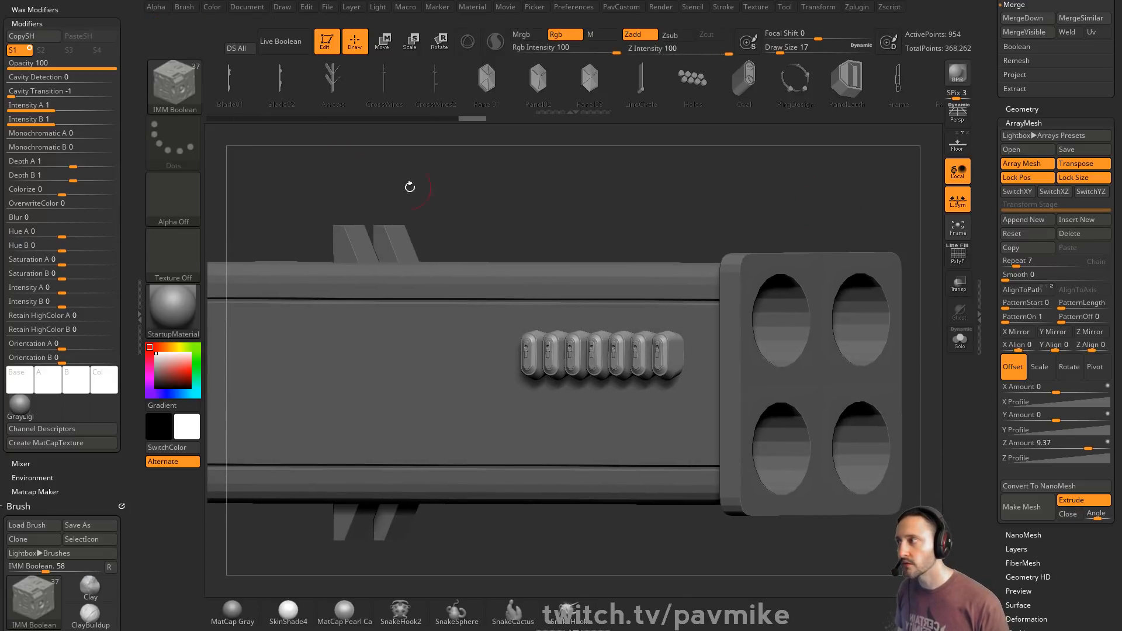
- Turn on Live Boolean, select the pod with the DamStandard brush, and set the switch array subtool to subtract from the pod
click(275, 47)
alt+click(822, 257)
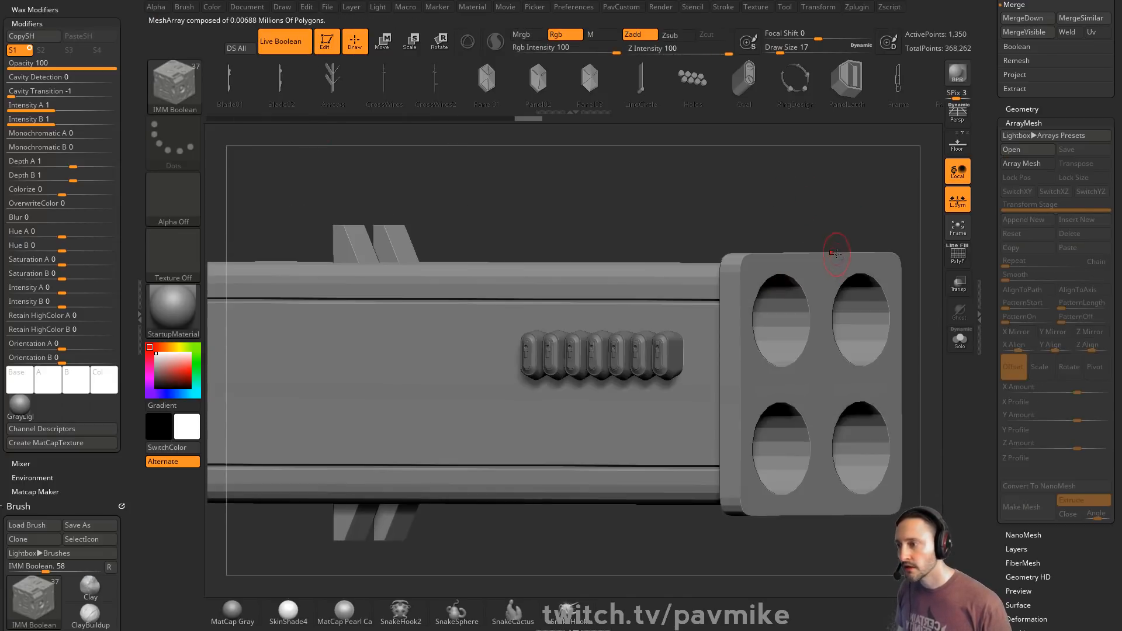
key(b)
key(d)
key(s)
drag(833, 200, 760, 196)
scroll(1052, 175, up, 10)
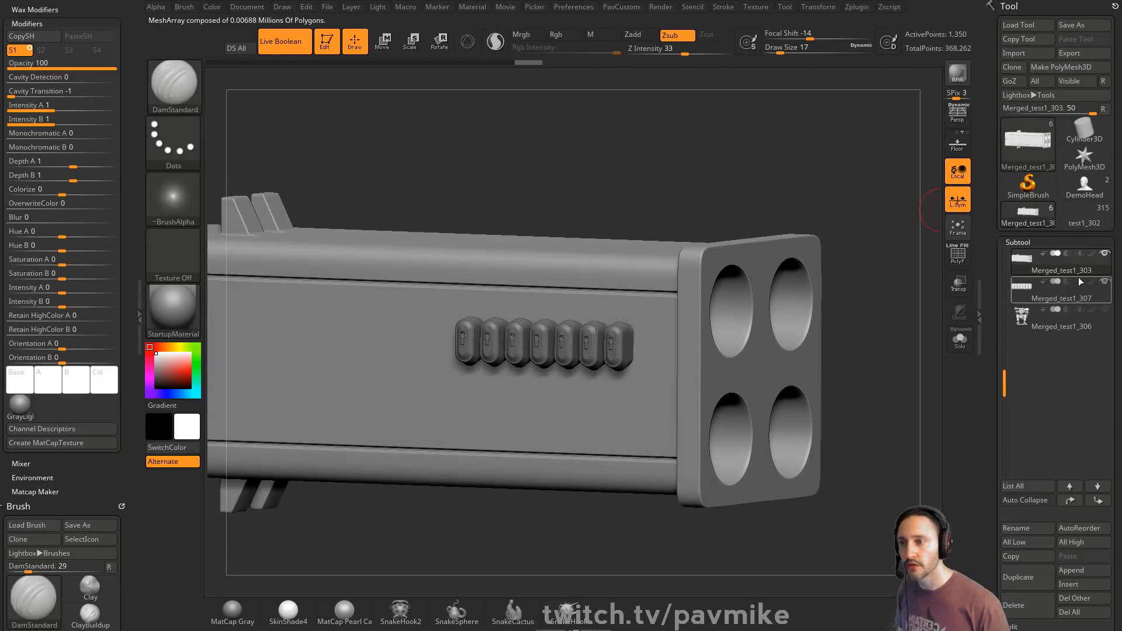
mouse_move(834, 183)
mouse_down()
mouse_move(883, 195)
mouse_move(829, 176)
mouse_move(837, 191)
mouse_move(840, 146)
mouse_up()
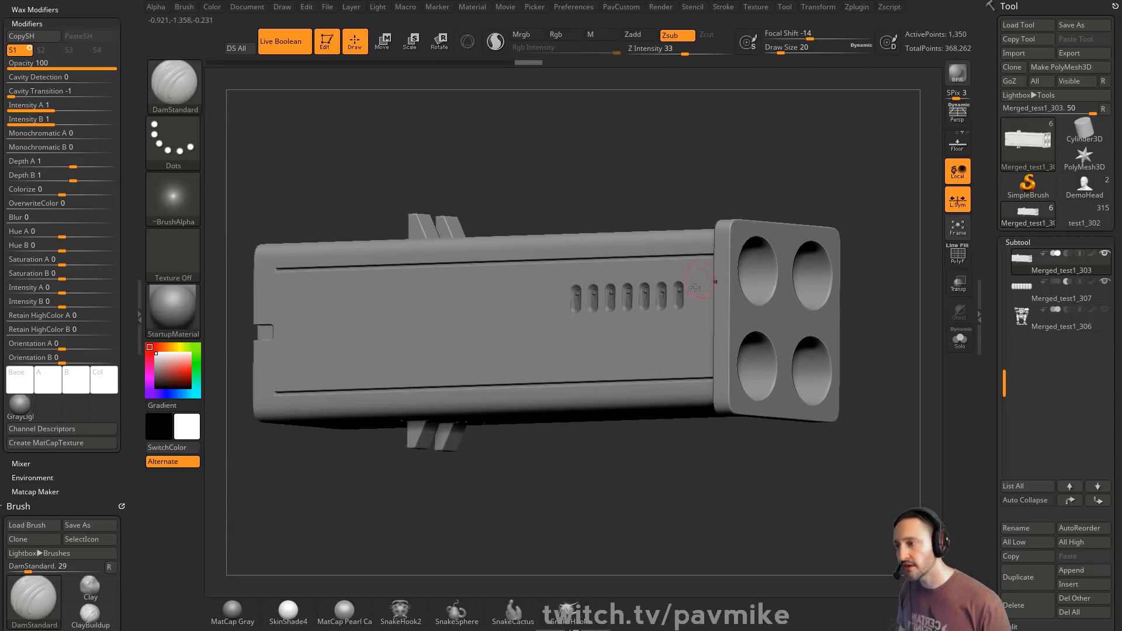
- Make a boolean mesh from the pod and the subtracted switch array
scroll(992, 258, down, 10)
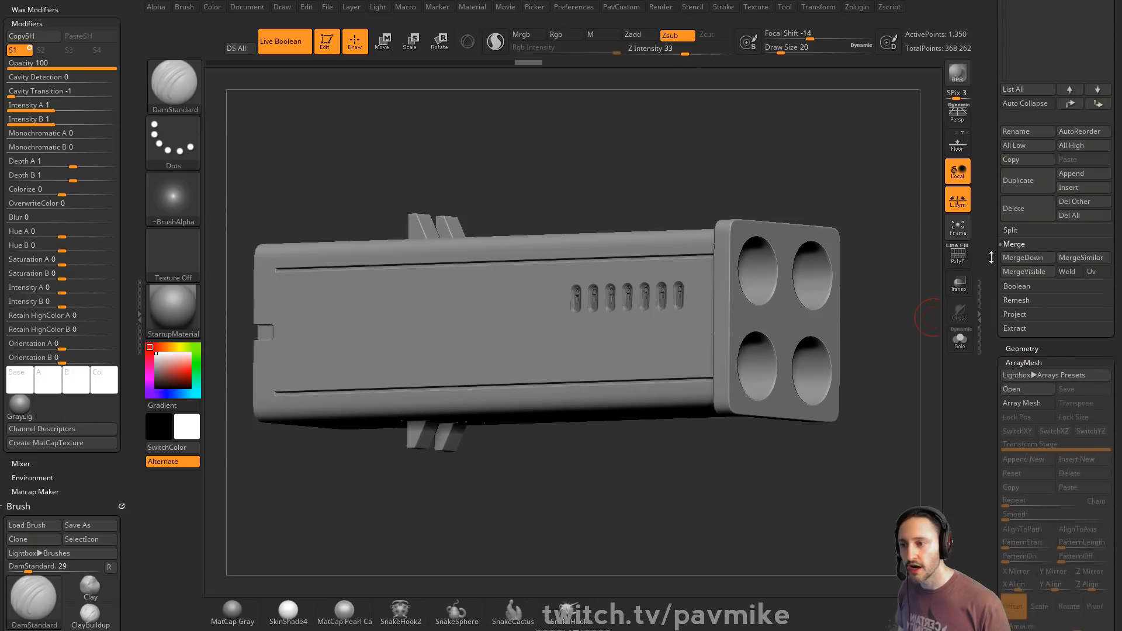
click(1022, 348)
scroll(987, 269, down, 5)
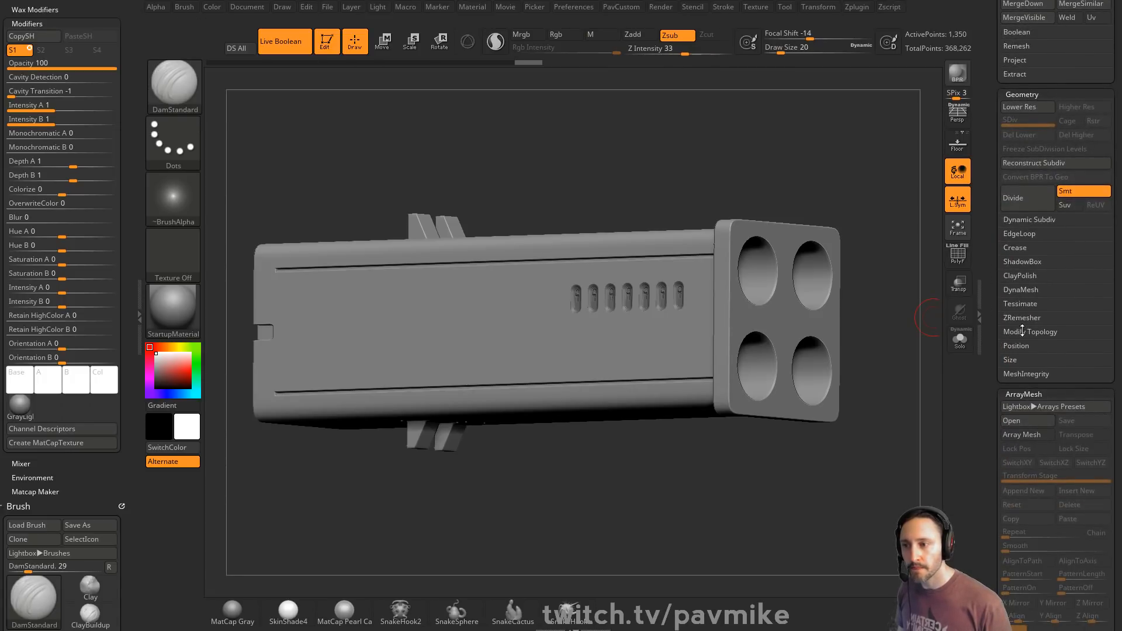
scroll(996, 271, up, 5)
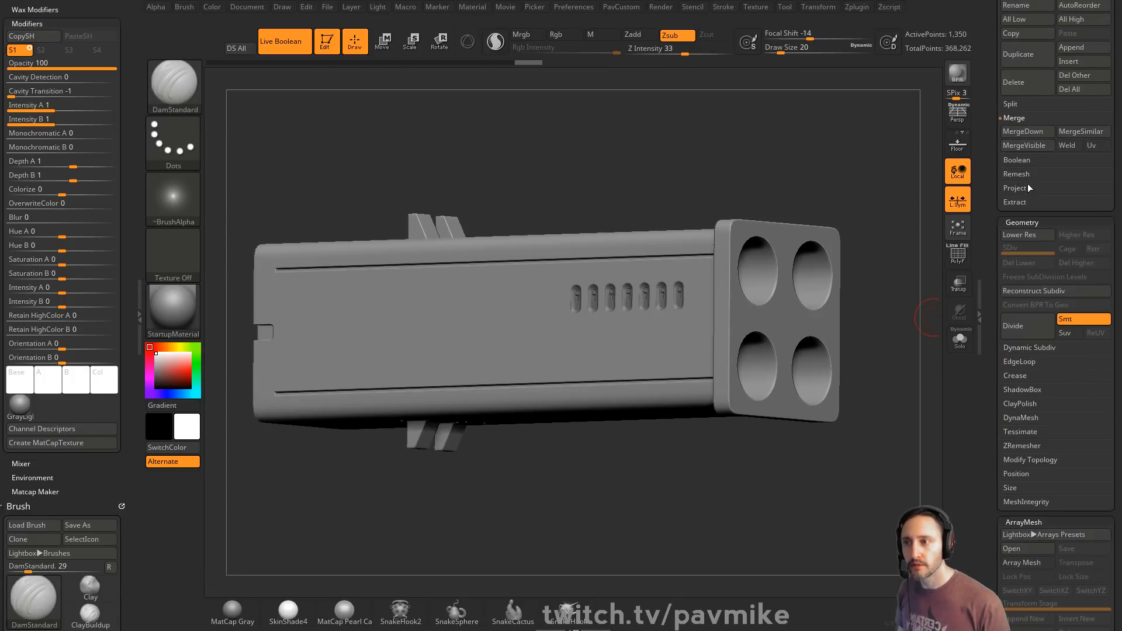
key(shift)
click(1031, 171)
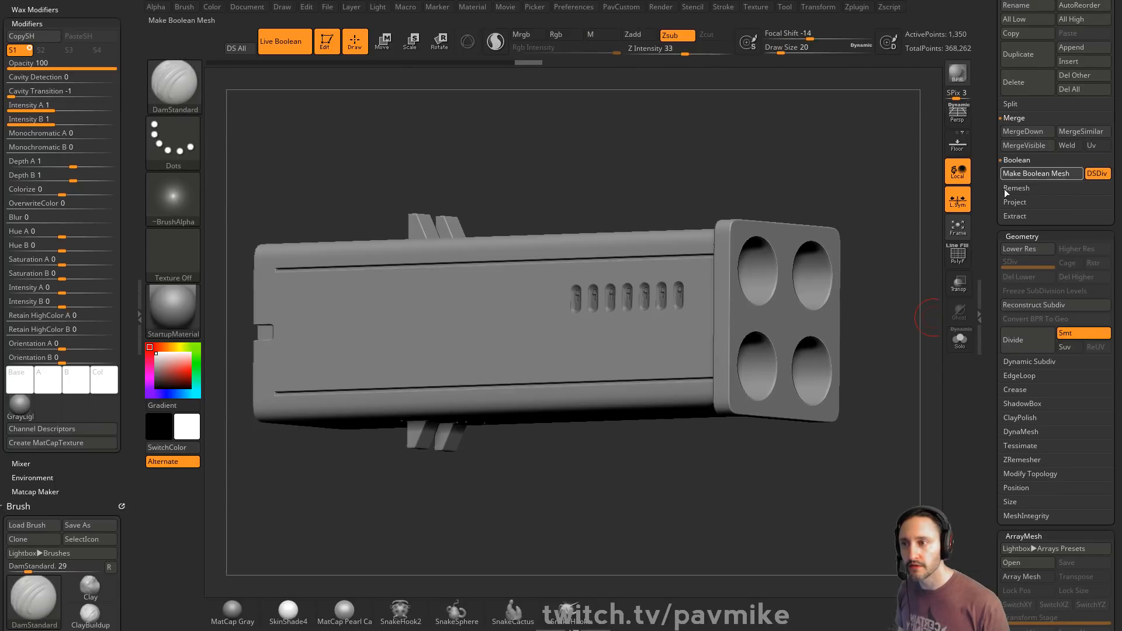
scroll(993, 176, up, 5)
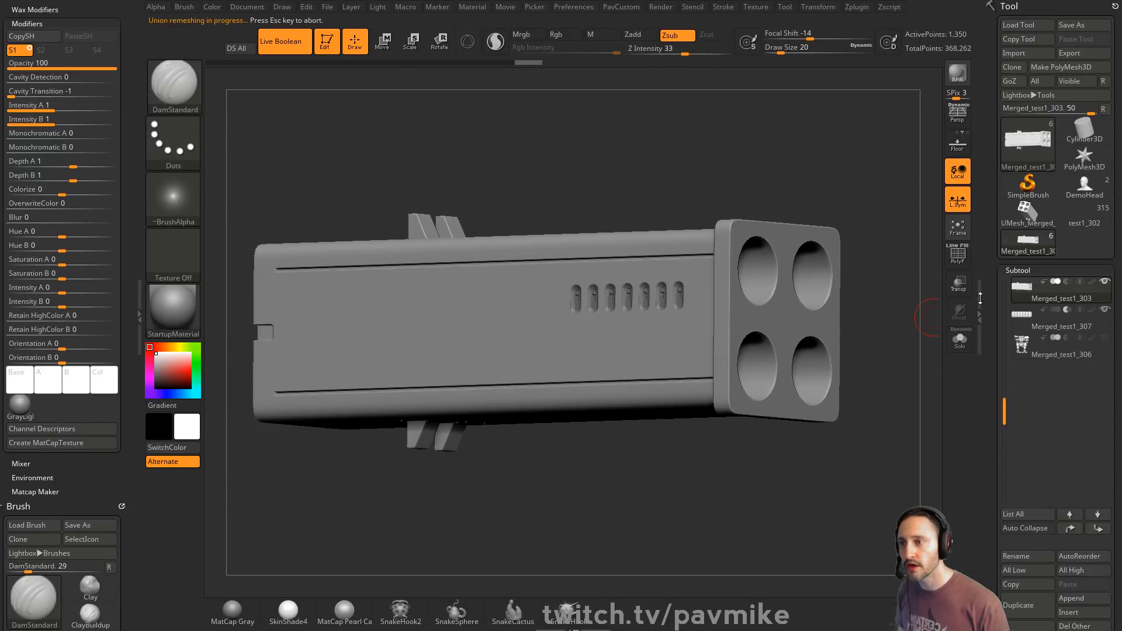
- Look up the Live Boolean Master plugin and inspect the generated boolean mesh with and without the polyframe
click(857, 7)
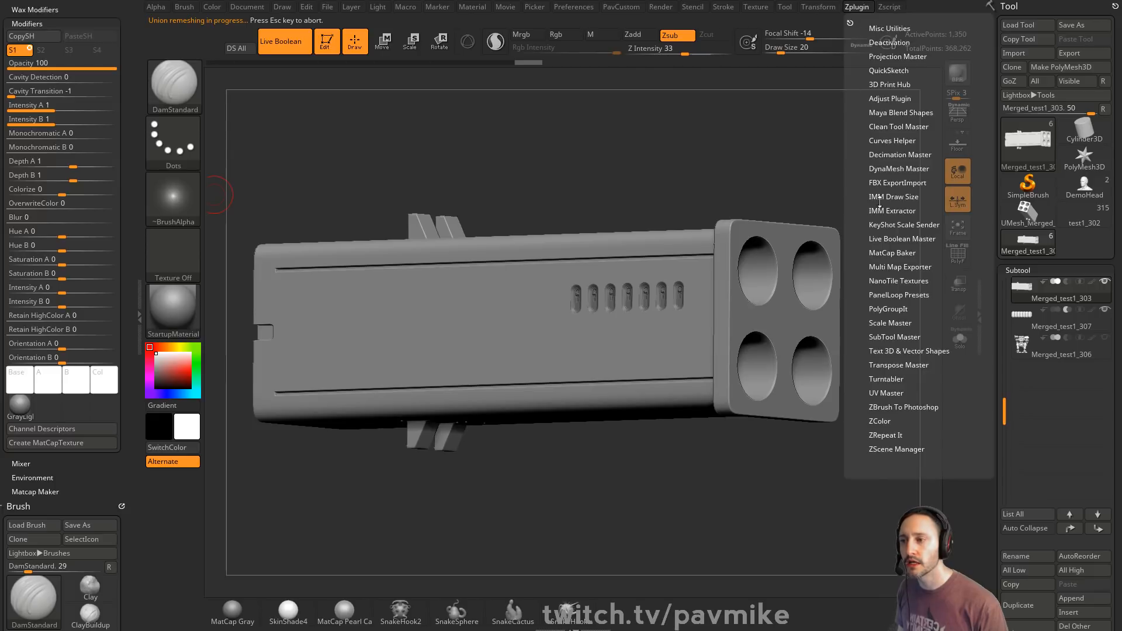
click(889, 238)
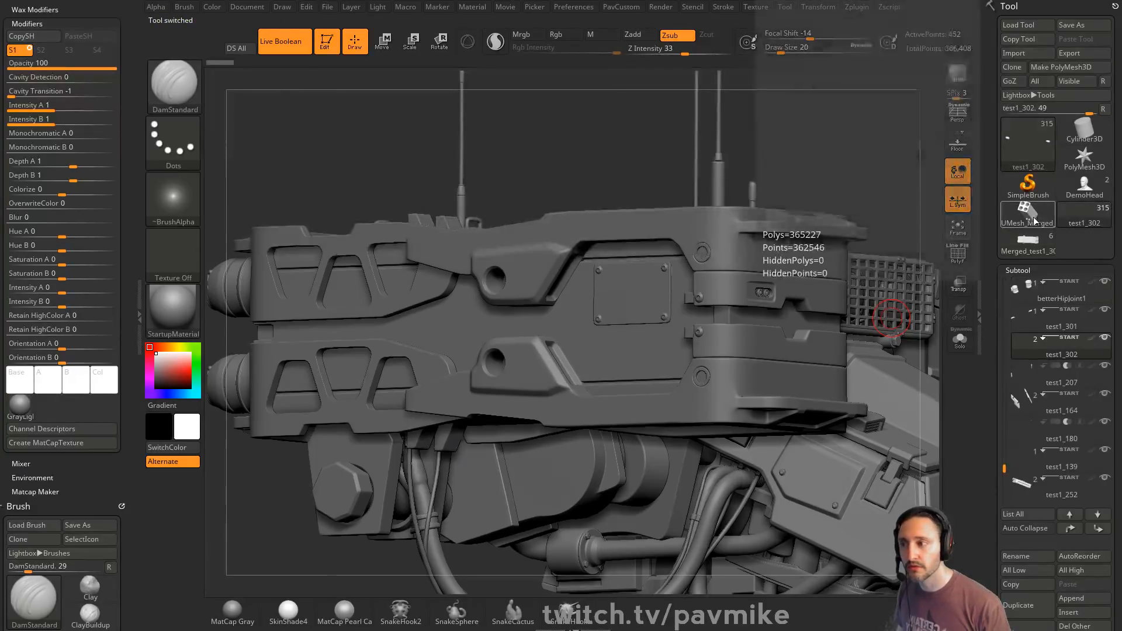
click(1033, 216)
mouse_move(870, 196)
mouse_down()
mouse_move(862, 152)
mouse_move(819, 224)
mouse_move(938, 243)
mouse_move(742, 563)
mouse_move(890, 258)
mouse_up()
key(shift+f)
key(shift+f)
mouse_move(703, 156)
mouse_down()
mouse_move(859, 130)
mouse_move(792, 144)
mouse_move(796, 136)
mouse_up()
- Return to the original pod tool, hide the switch array subtool, and show the pod's polyframe
click(1038, 240)
key(f)
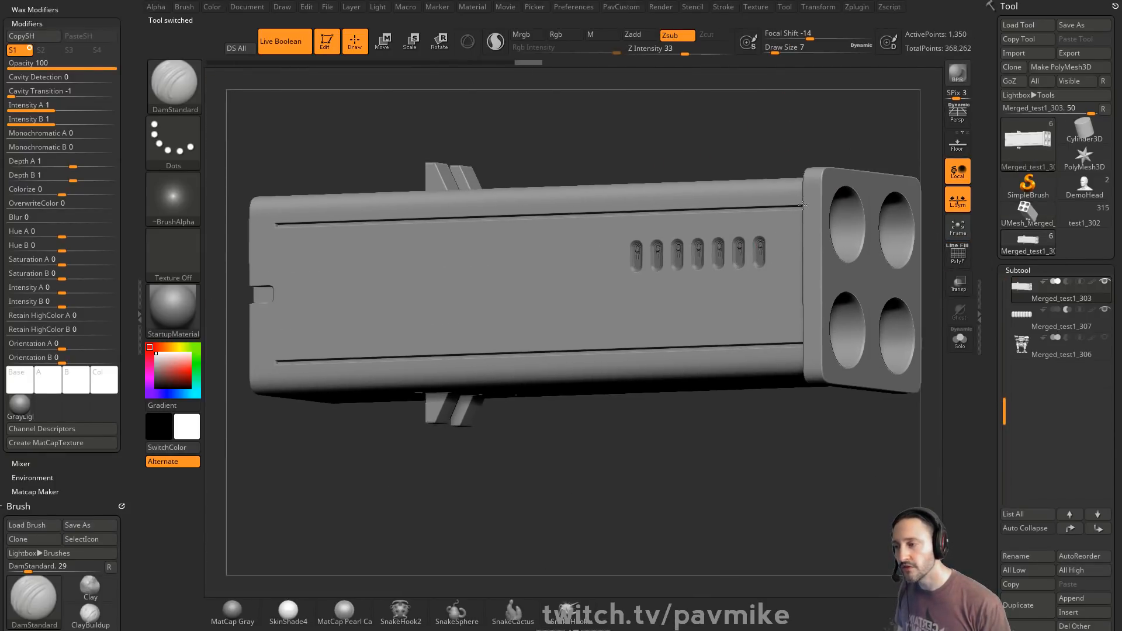
click(1076, 328)
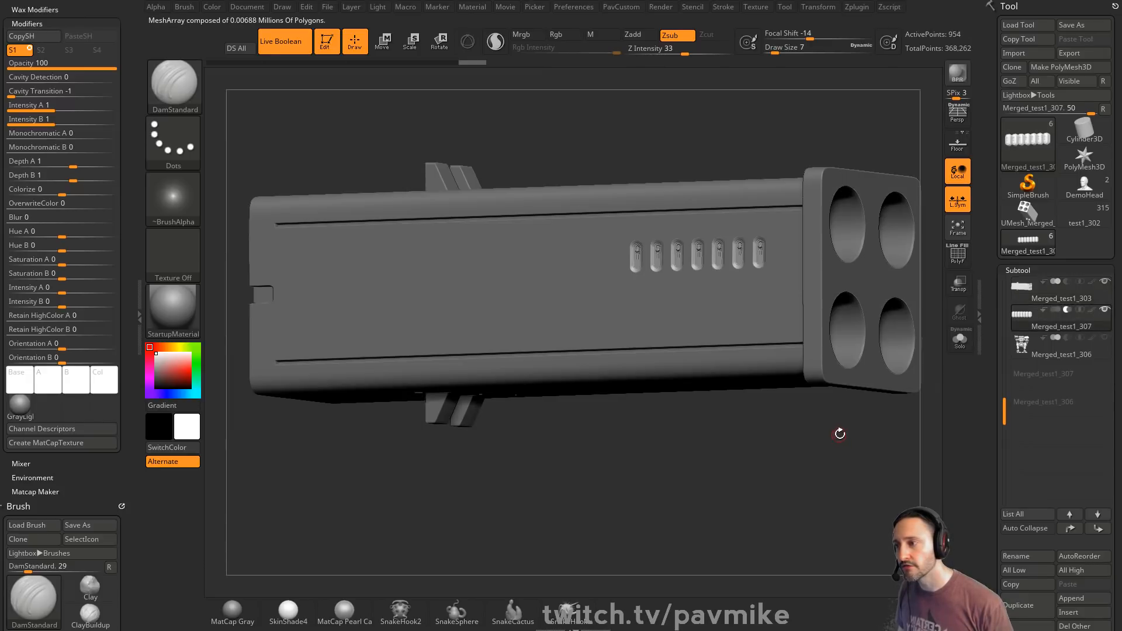
click(1062, 288)
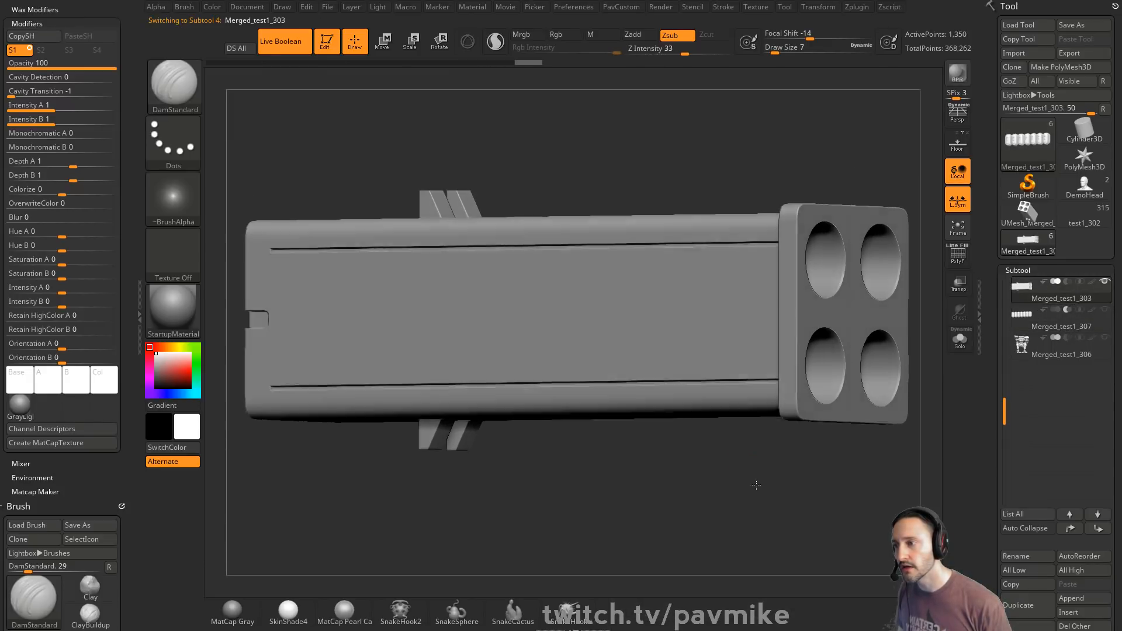
key(shift+f)
mouse_move(649, 476)
mouse_down()
mouse_move(761, 475)
mouse_move(671, 493)
mouse_move(744, 488)
mouse_move(717, 483)
mouse_move(693, 489)
mouse_move(761, 507)
mouse_move(742, 509)
mouse_move(740, 494)
mouse_up()
key(s)
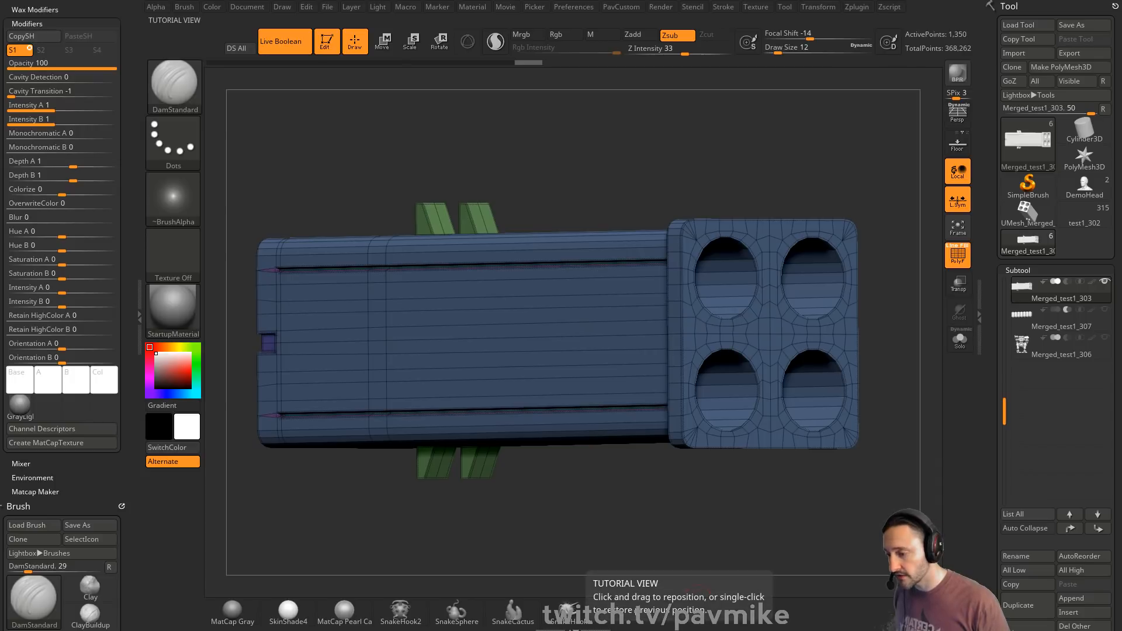
- Switch to the Chrome browser and open the own YouTube channel's created playlists from the bookmarks
click(859, 617)
click(225, 83)
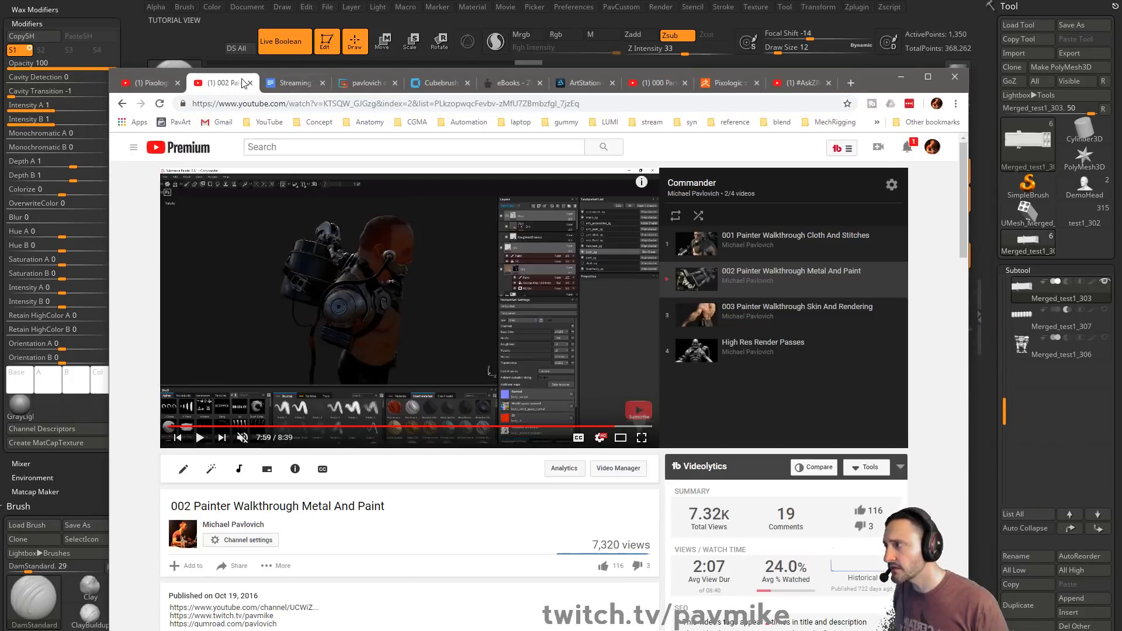
click(169, 86)
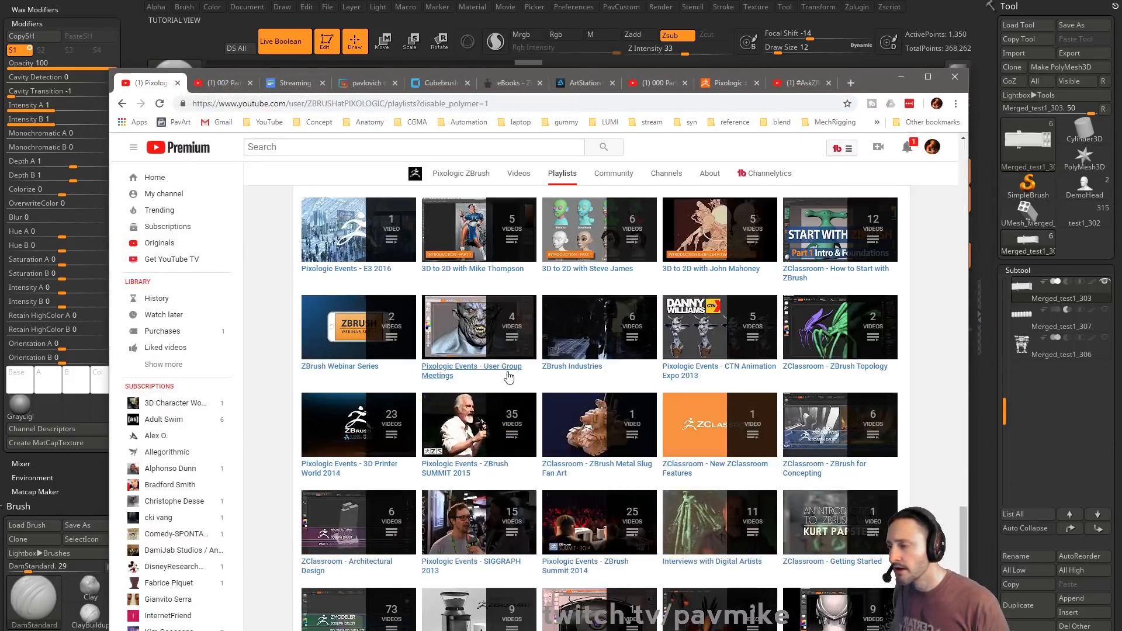
scroll(519, 349, up, 5)
click(225, 83)
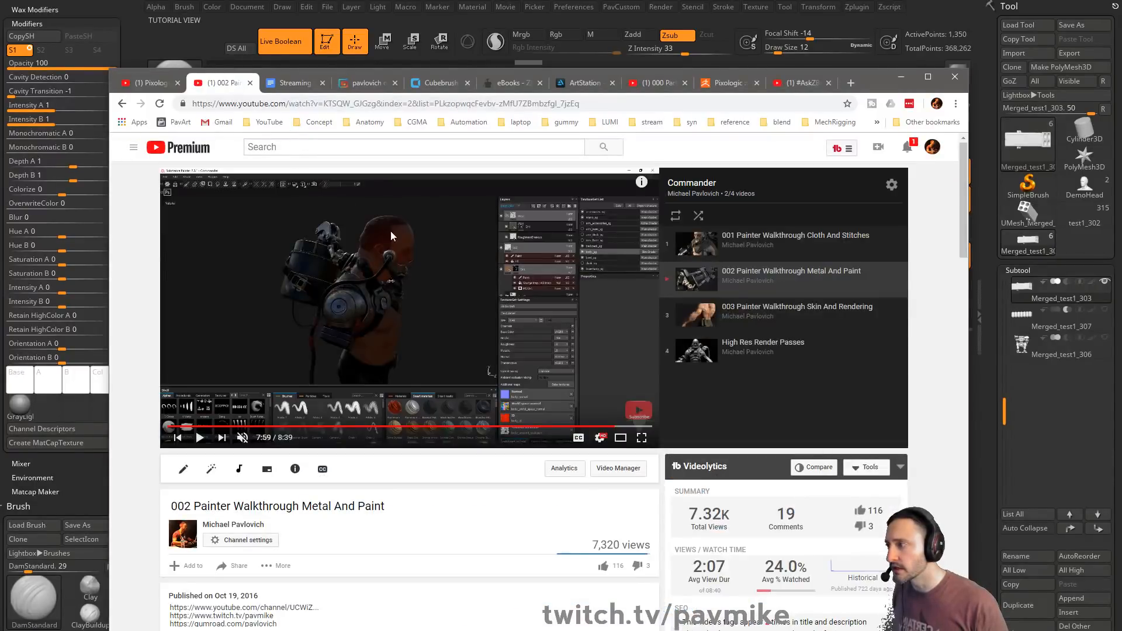
click(265, 122)
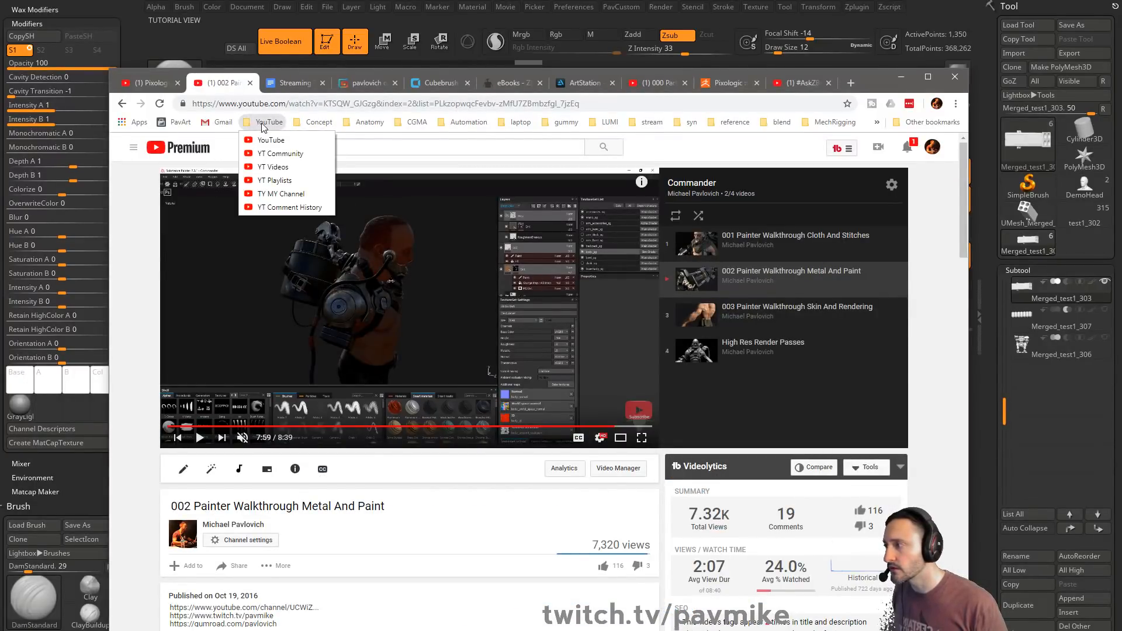
click(272, 182)
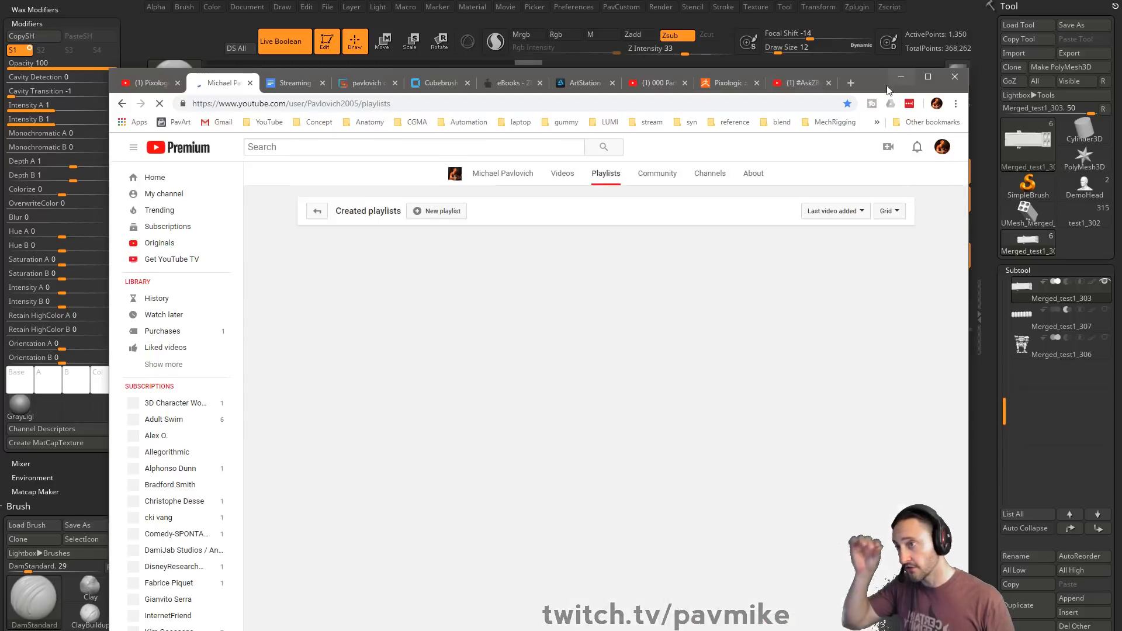
- Look through the channel's created playlists in the repositioned browser window, and return to ZBrush
drag(888, 89, 886, 27)
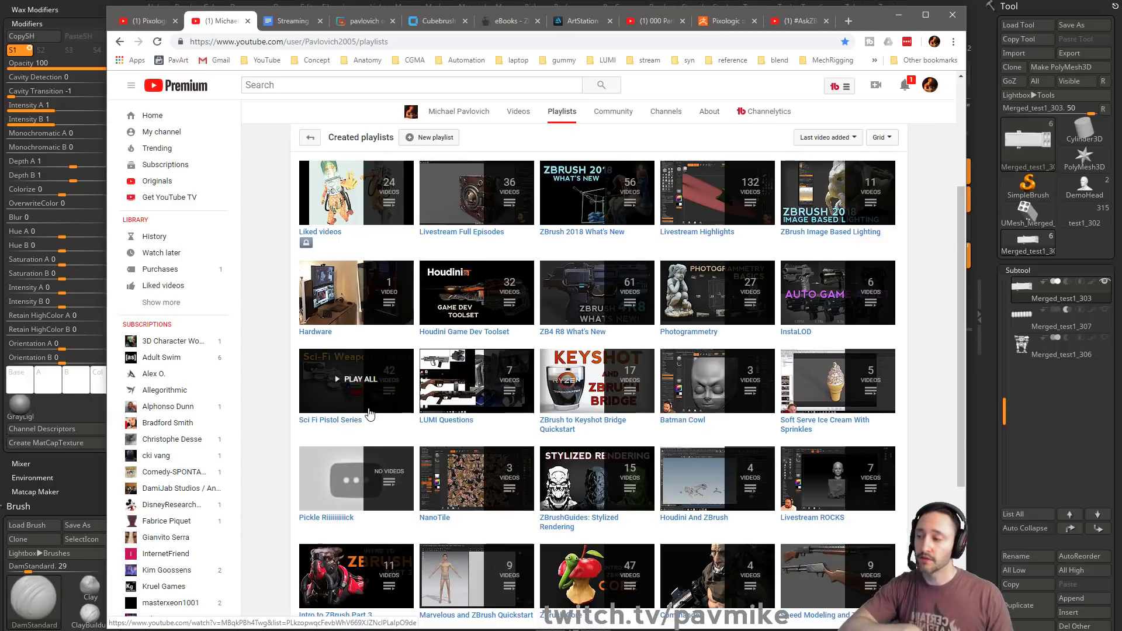
scroll(772, 467, down, 2)
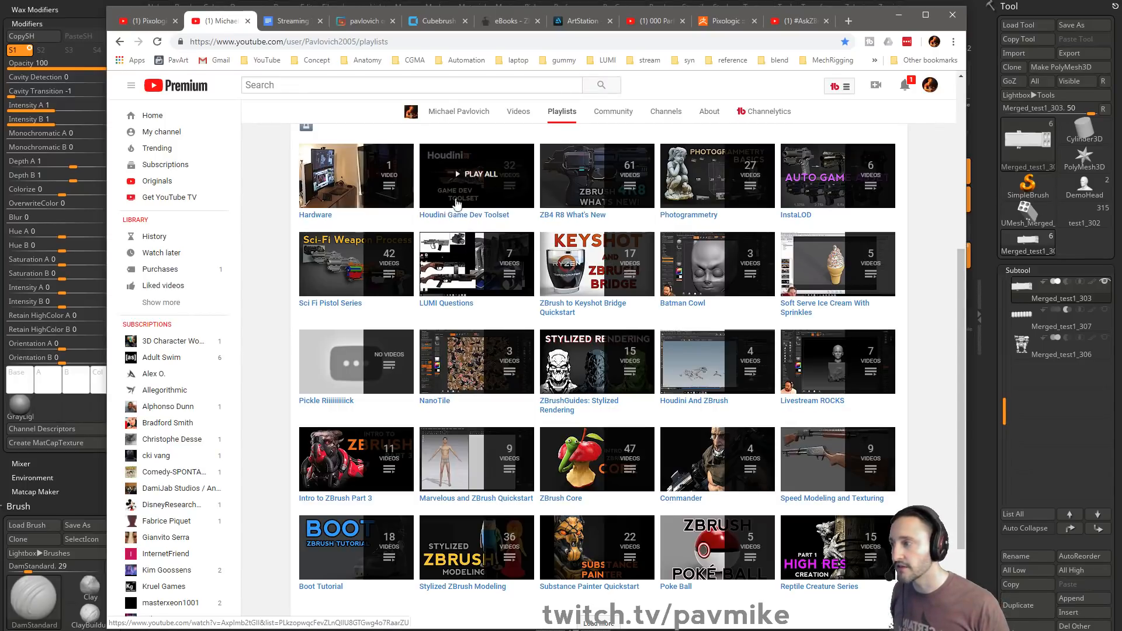
scroll(509, 345, up, 4)
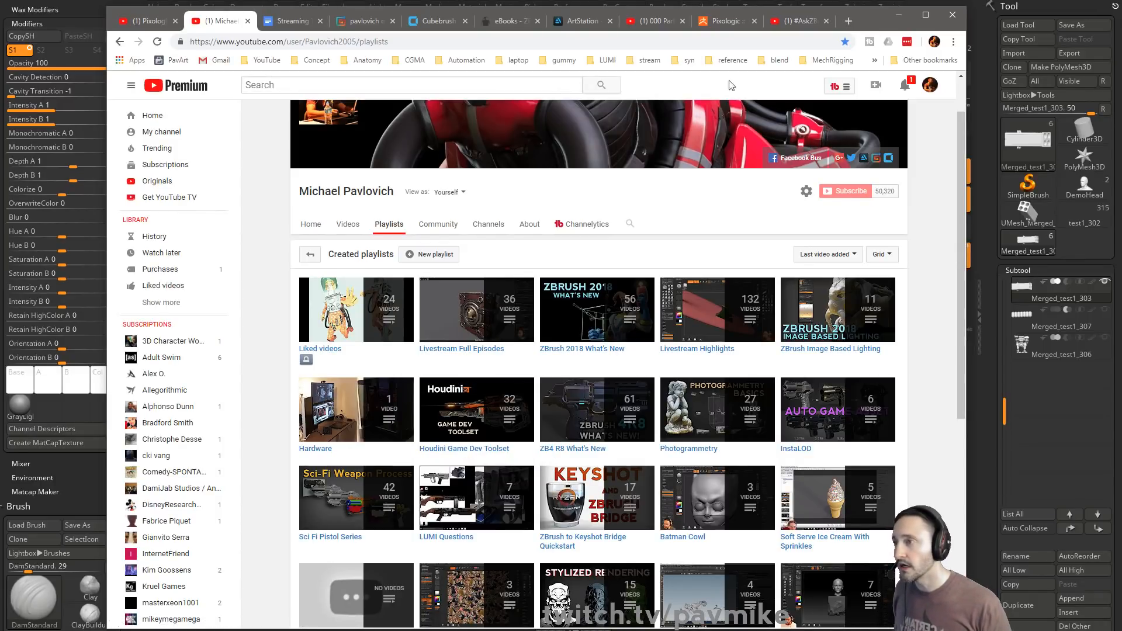
key(alt+Tab)
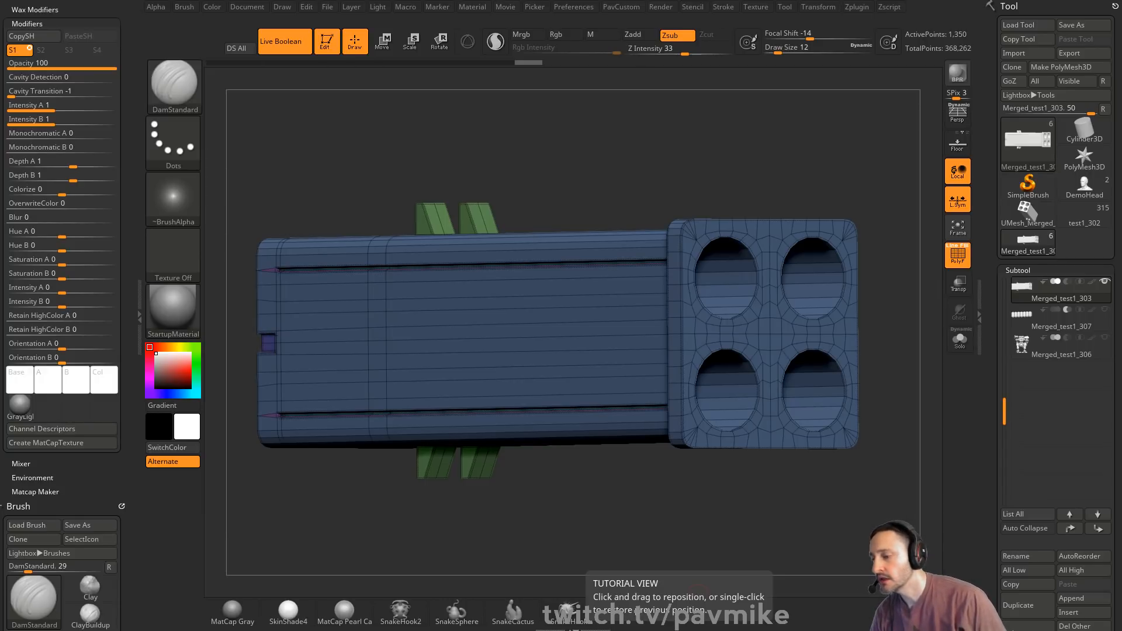
- Look at the NoiseMaker surface noise settings and alpha image import for the pod, and cancel without applying noise
key(ctrl+s)
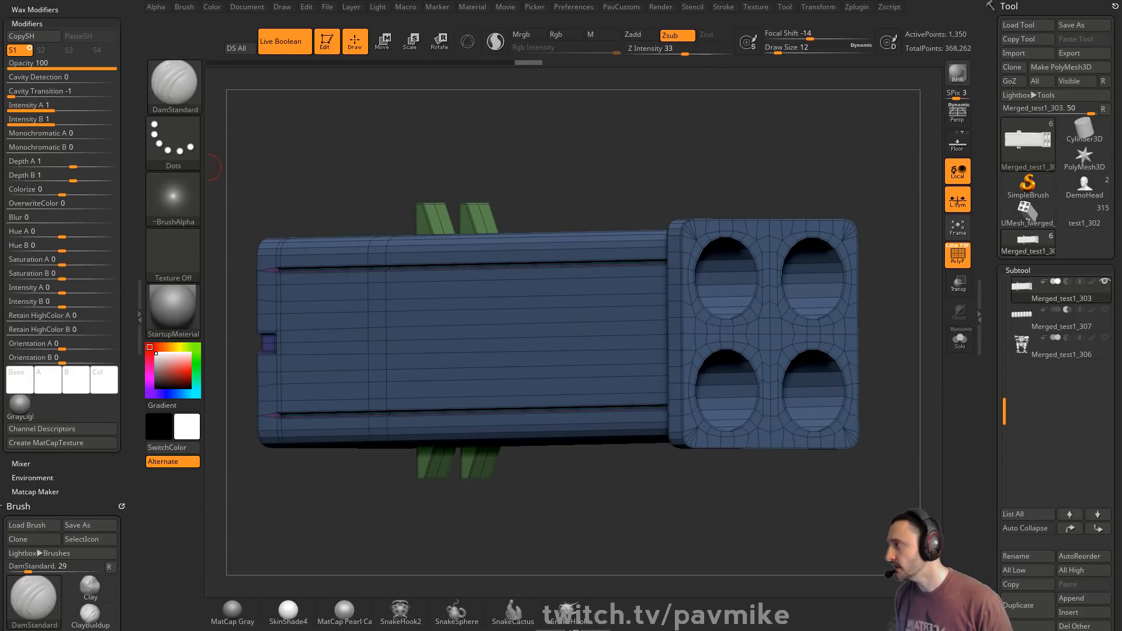
scroll(997, 219, down, 5)
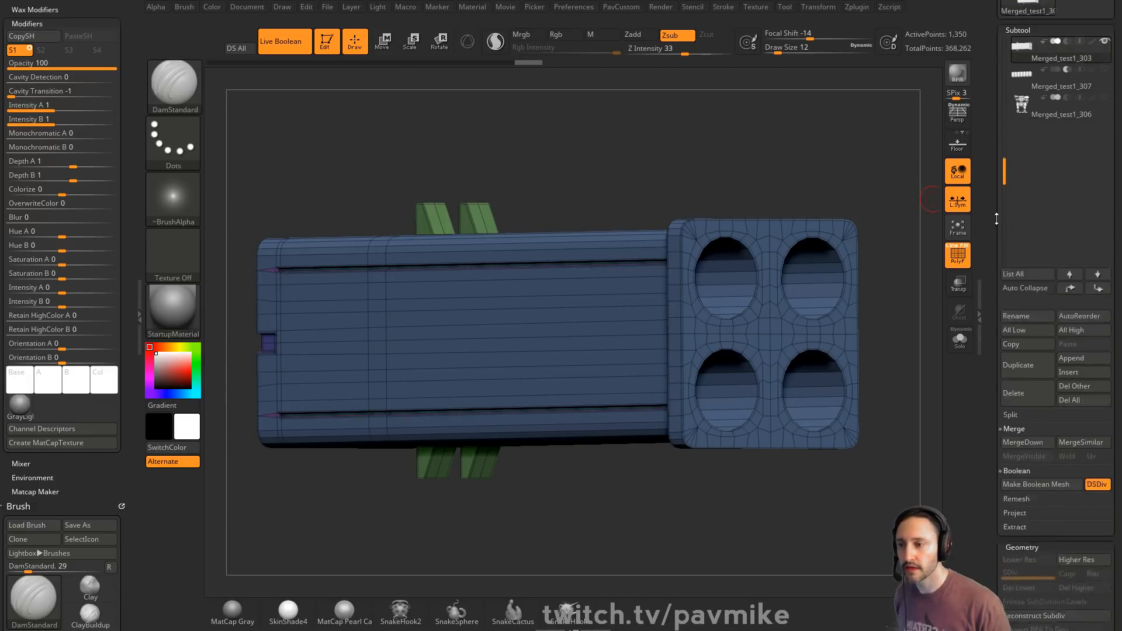
scroll(997, 219, down, 4)
scroll(999, 256, down, 5)
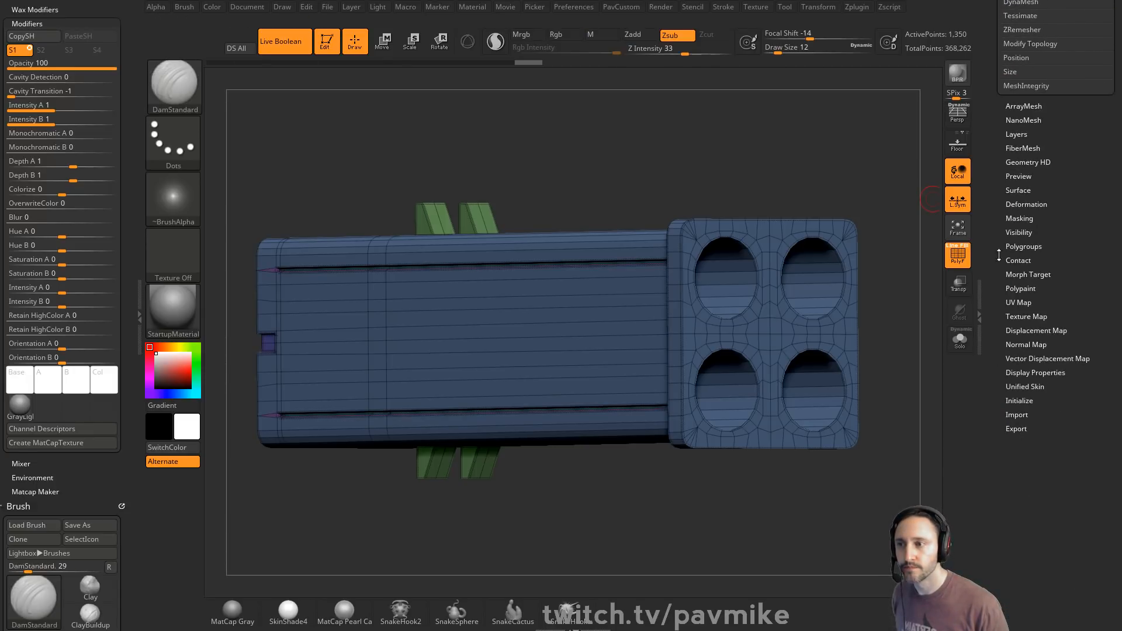
key(shift)
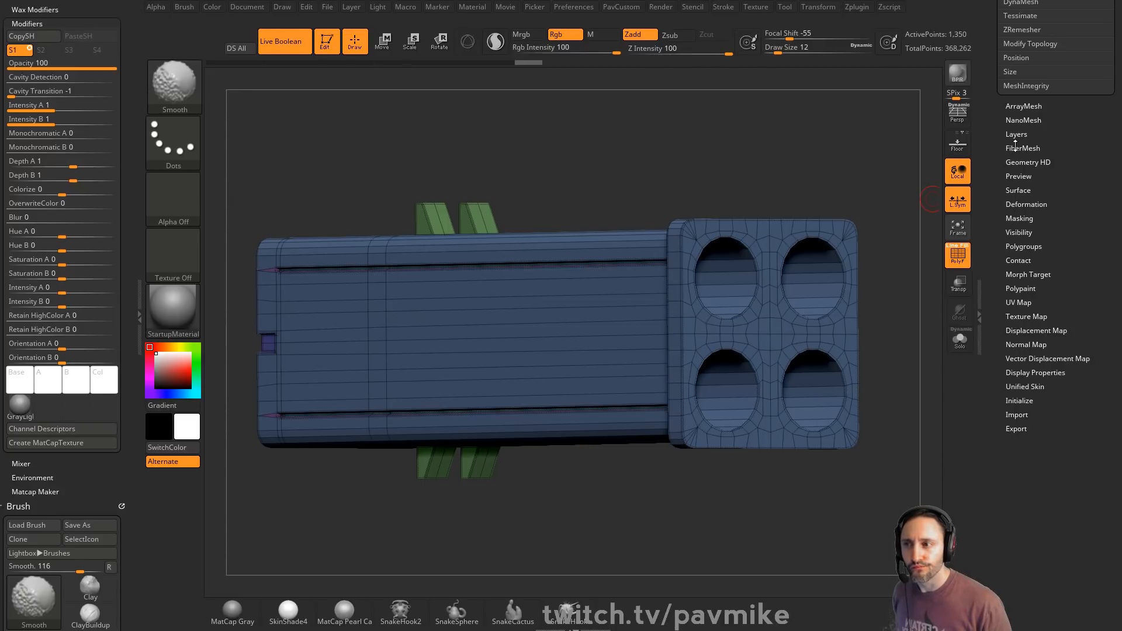
click(1018, 191)
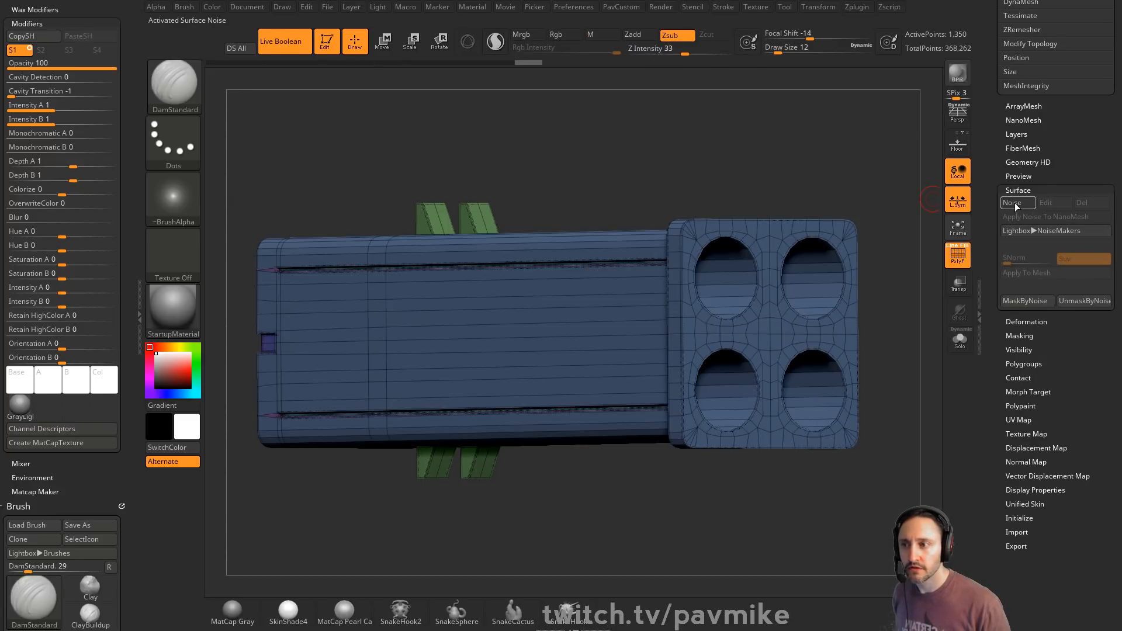
click(1015, 202)
click(622, 536)
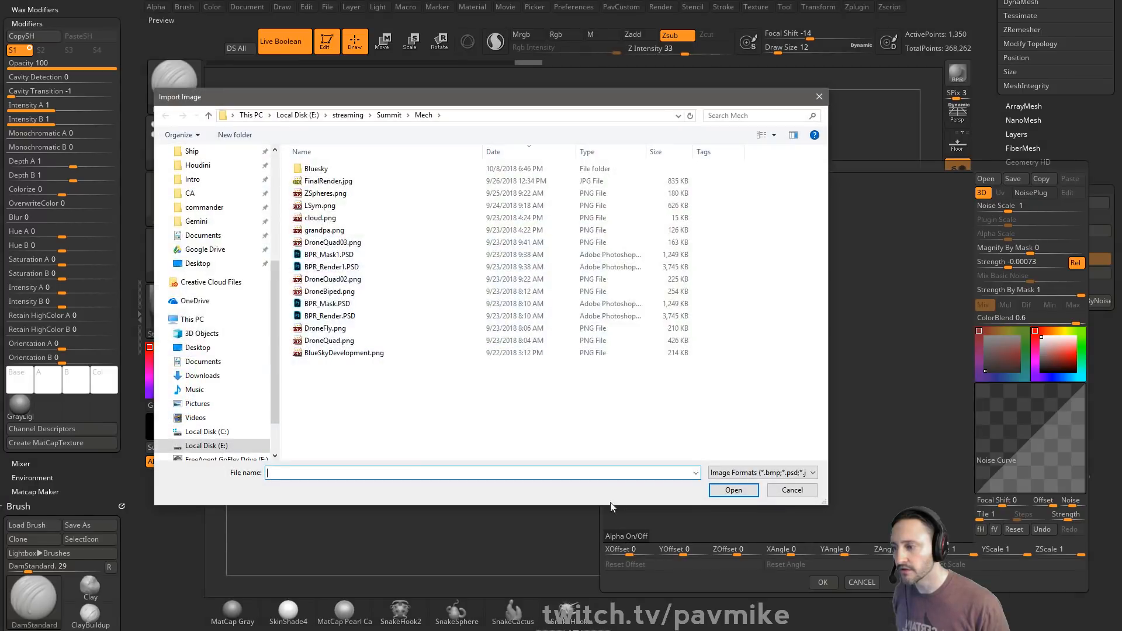
click(791, 491)
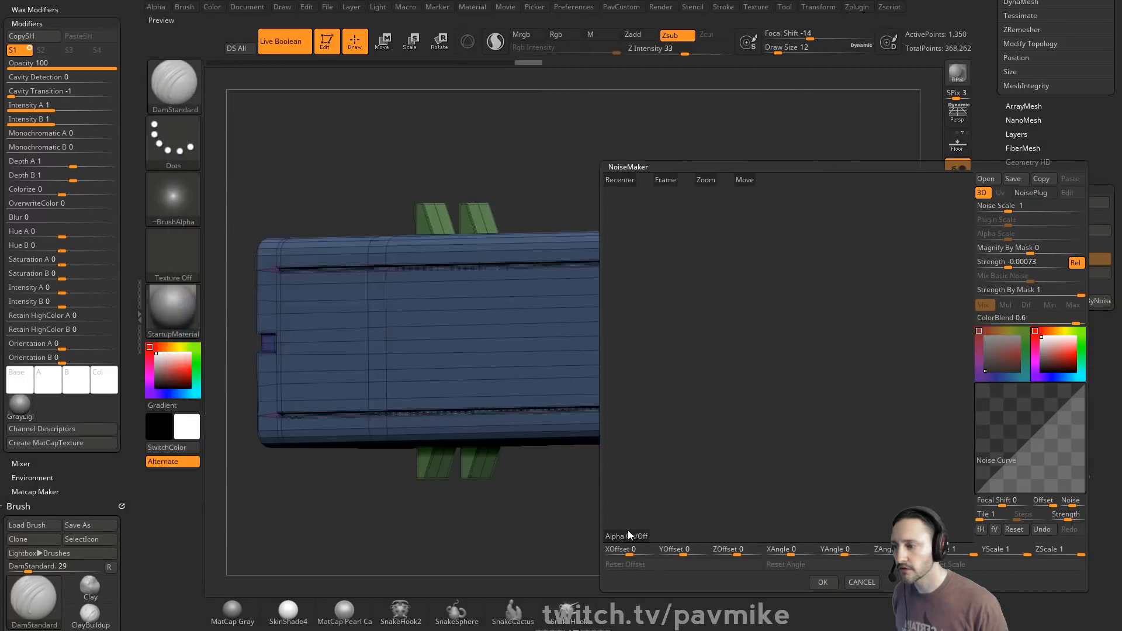
click(629, 536)
click(791, 491)
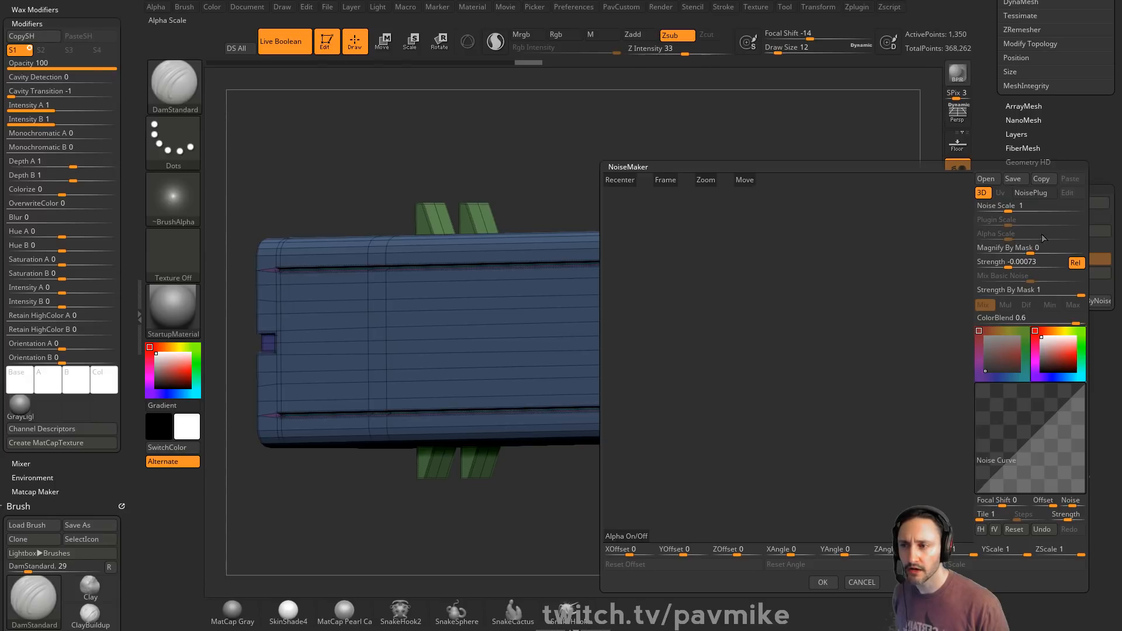
click(850, 582)
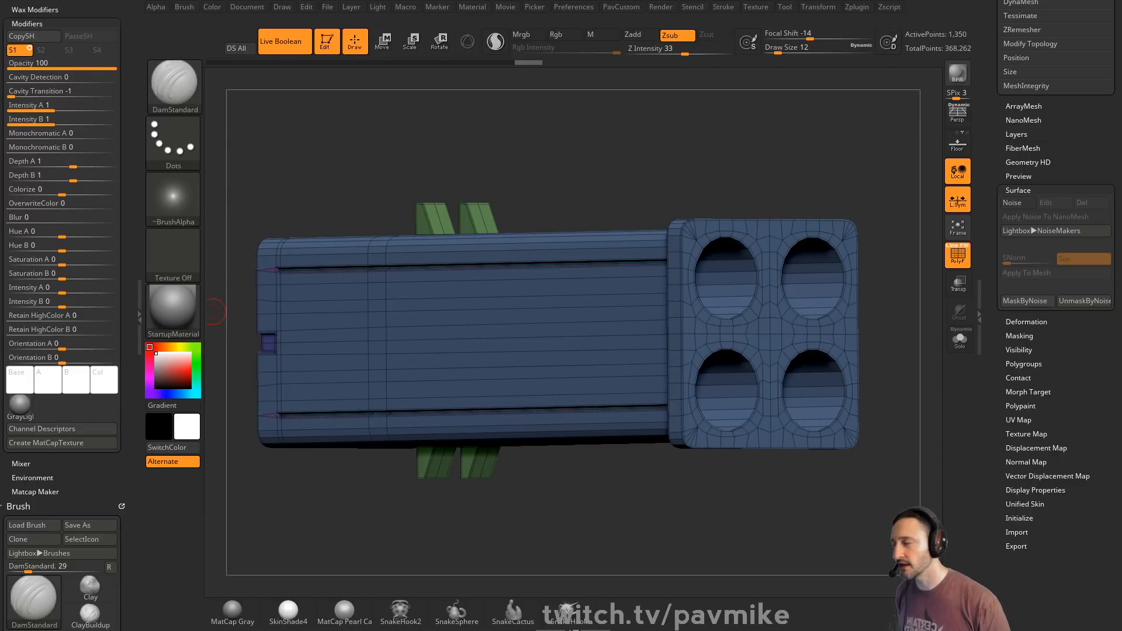
- Inspect the missile pod's polyframe around the four barrel openings and along both long sides
mouse_move(225, 105)
mouse_down()
mouse_move(270, 141)
mouse_move(293, 123)
mouse_move(296, 183)
mouse_move(471, 158)
mouse_move(425, 128)
mouse_move(298, 120)
mouse_up()
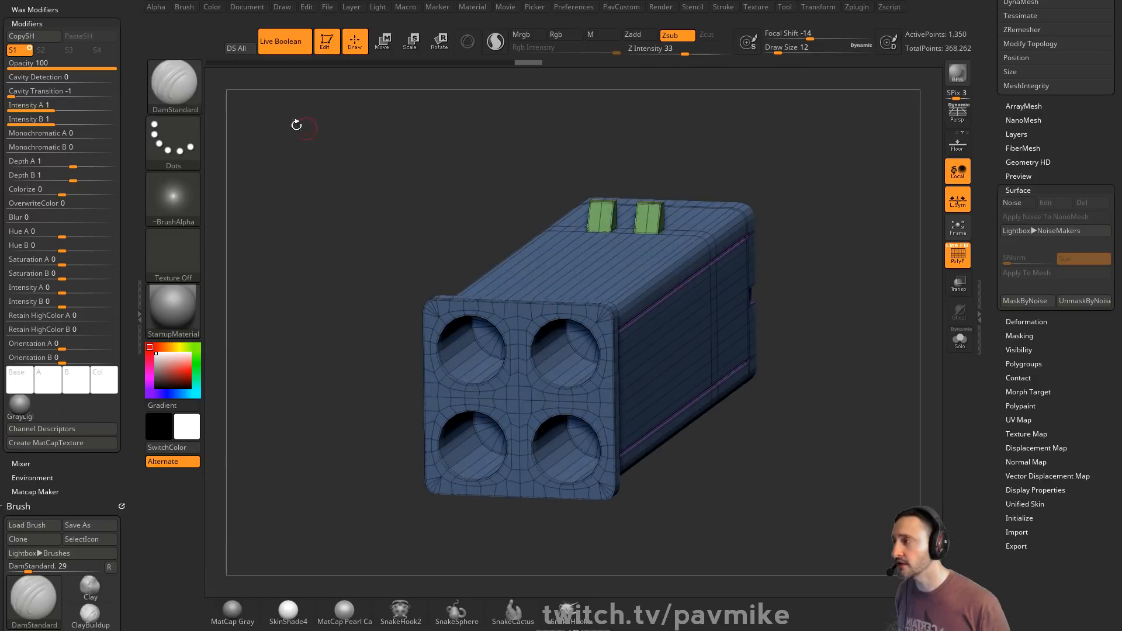
click(173, 85)
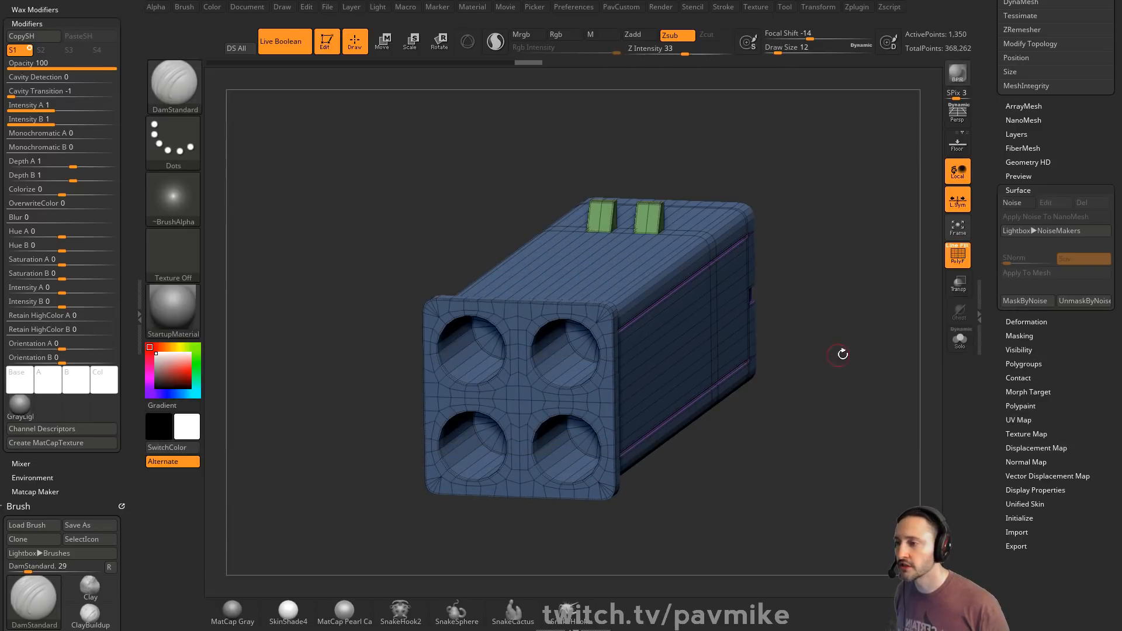
drag(842, 354, 815, 369)
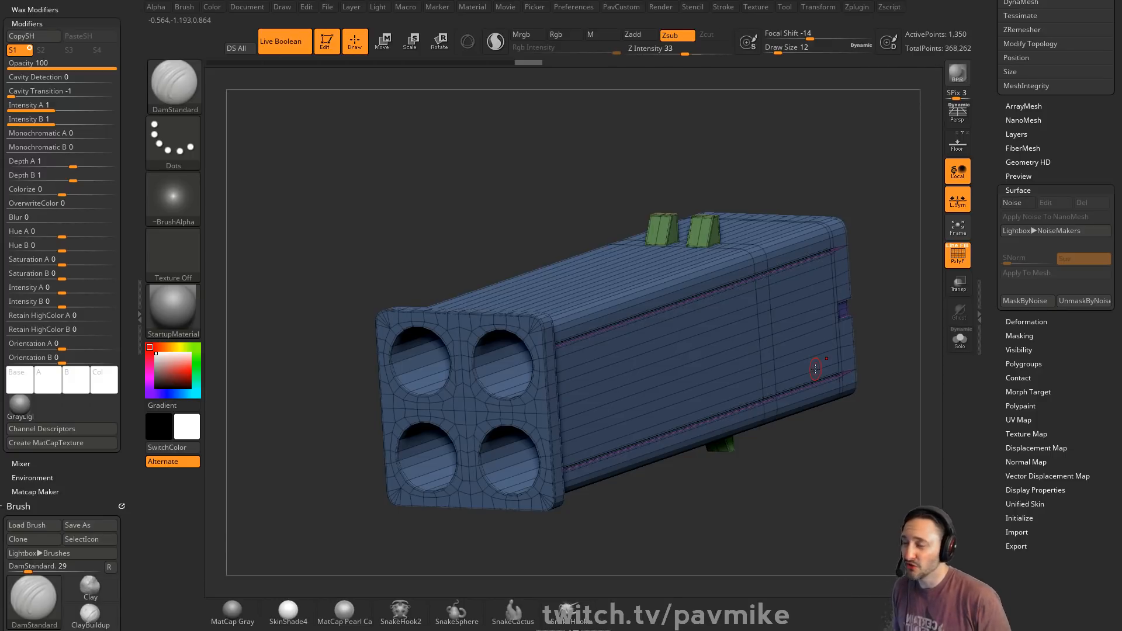
drag(779, 122, 805, 113)
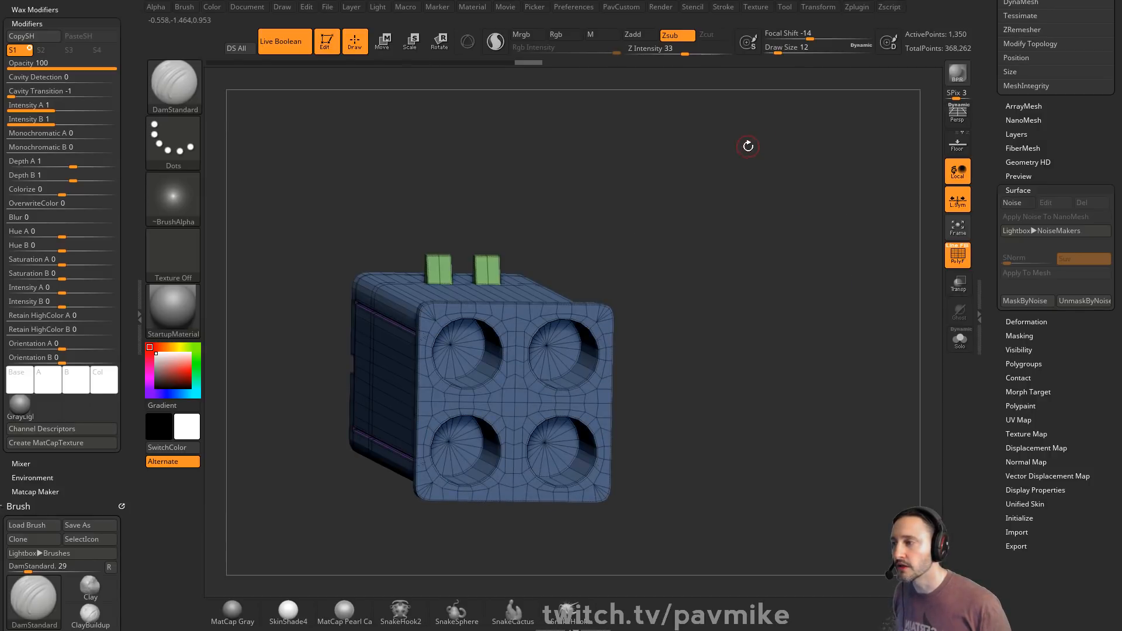
key(s)
click(749, 148)
mouse_move(745, 146)
alt+mouse_down()
mouse_move(810, 145)
mouse_move(760, 177)
alt+mouse_up()
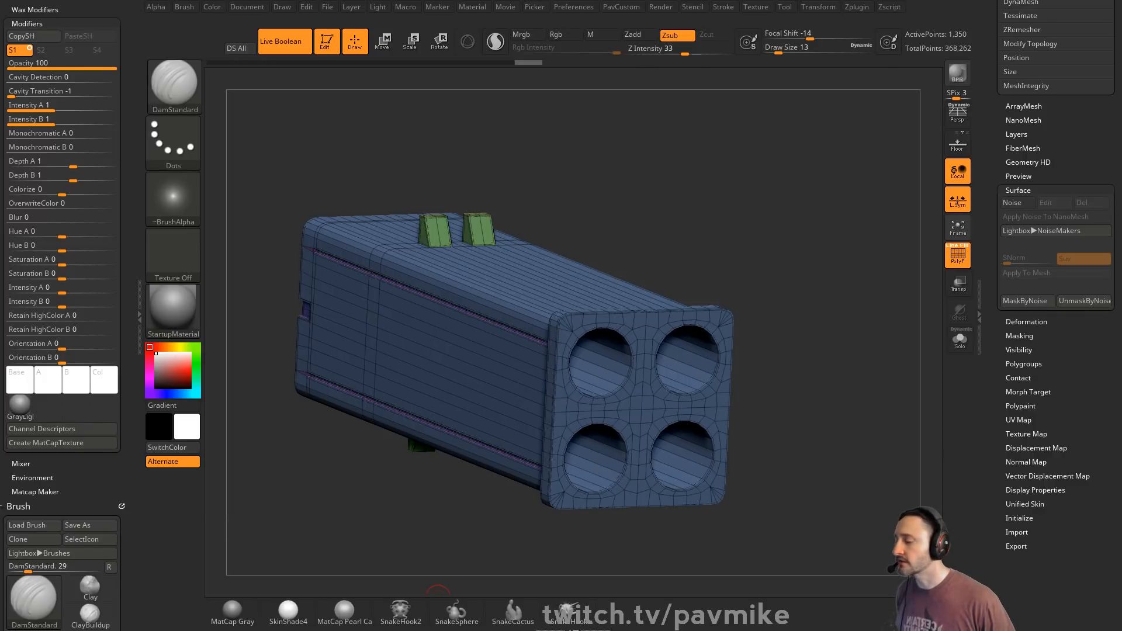
- Switch to the browser, search the YouTube channel for "retopo", look through the videos, and return to ZBrush
key(alt+Tab)
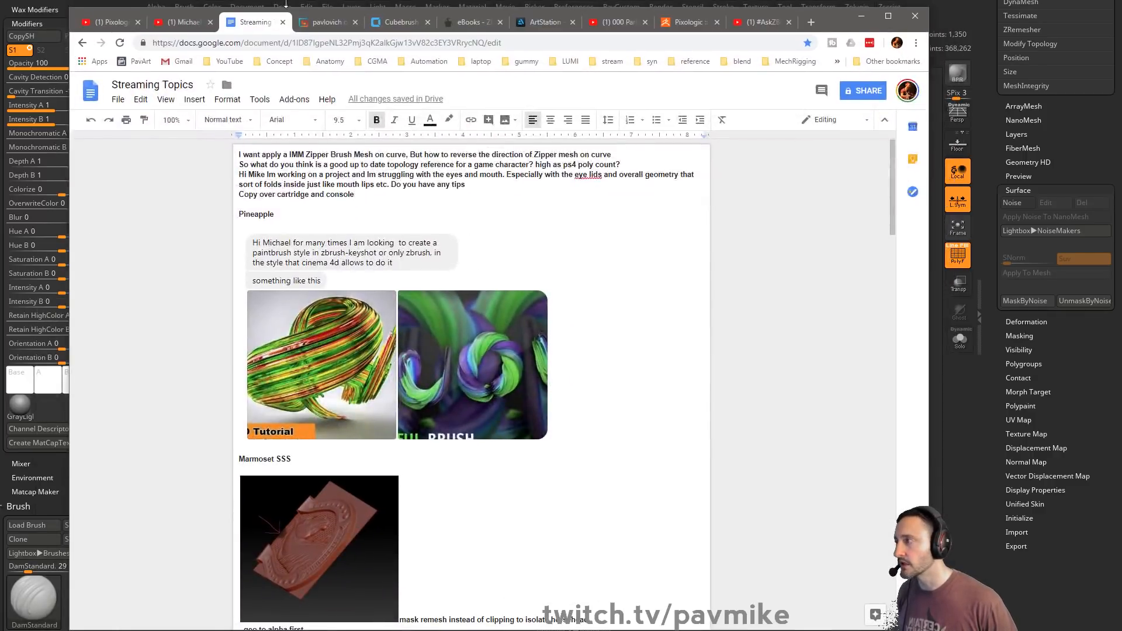
click(186, 22)
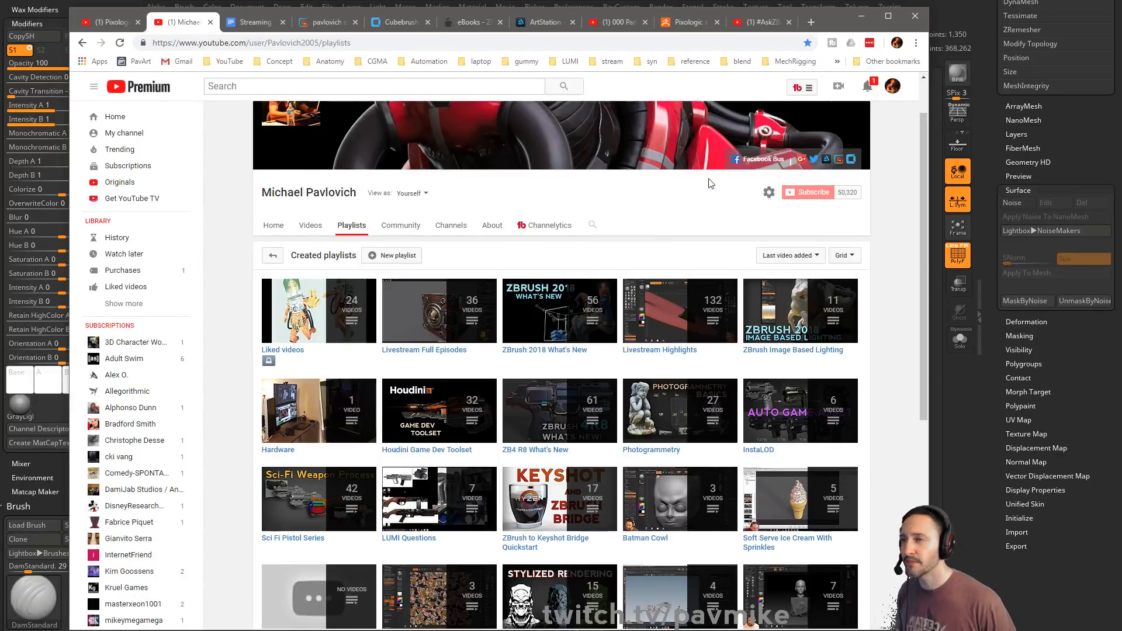
click(592, 226)
text(retopo)
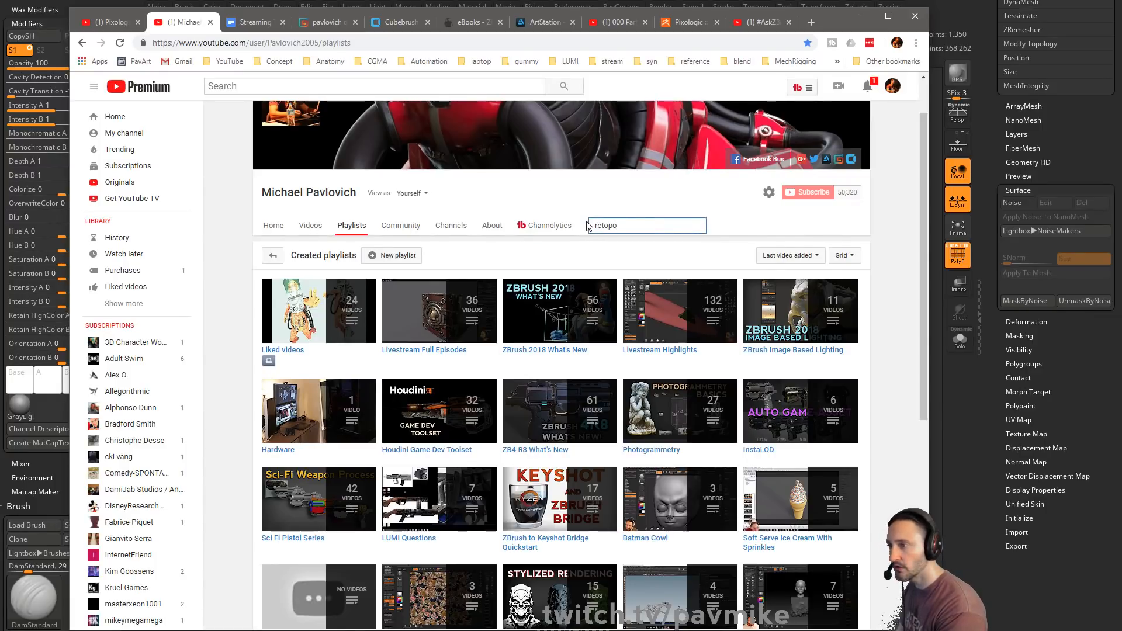
key(Return)
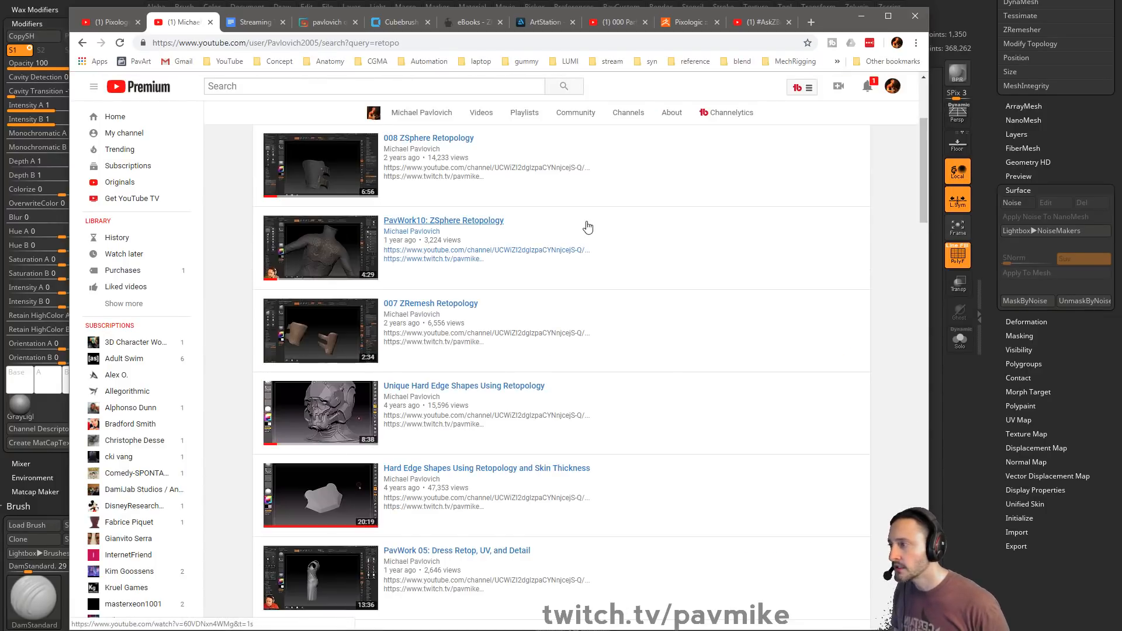
scroll(573, 208, down, 10)
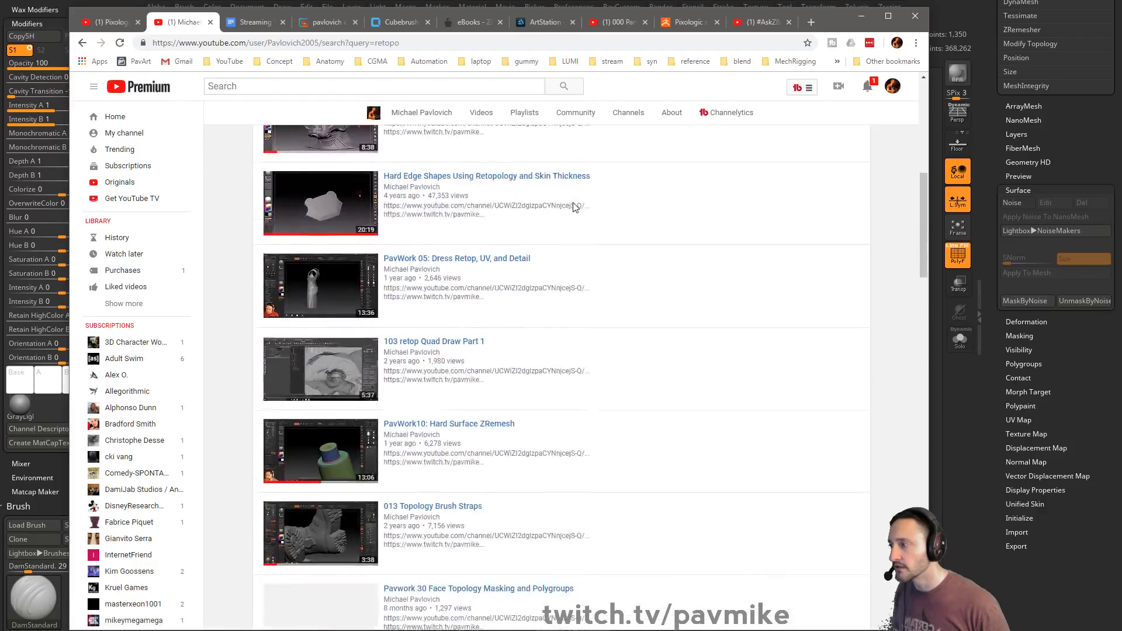
scroll(572, 208, down, 15)
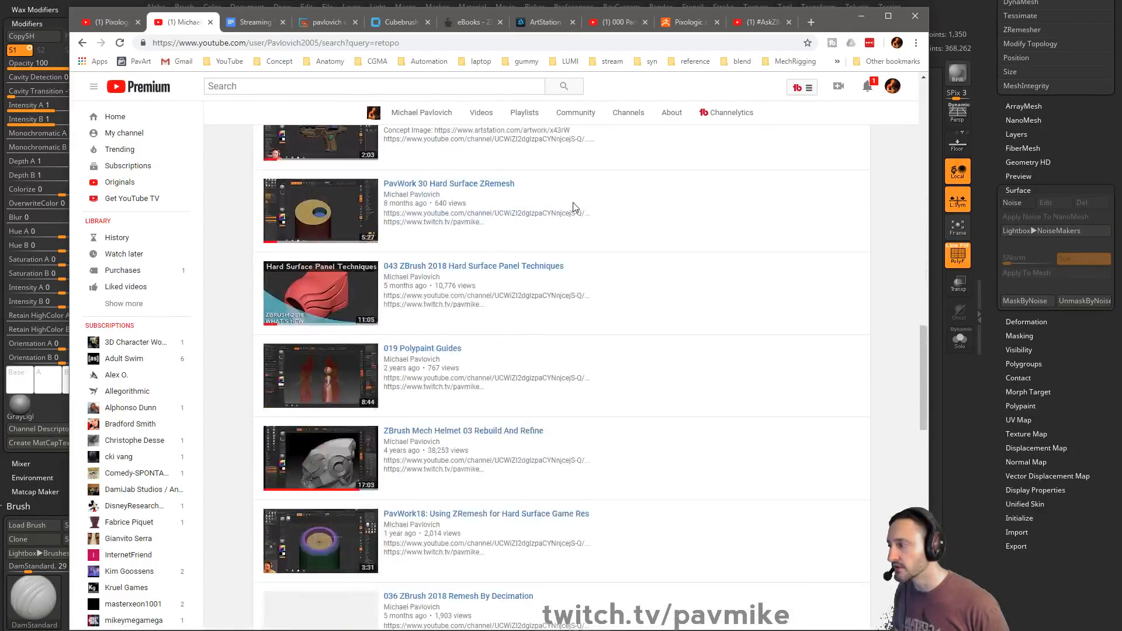
scroll(575, 208, down, 8)
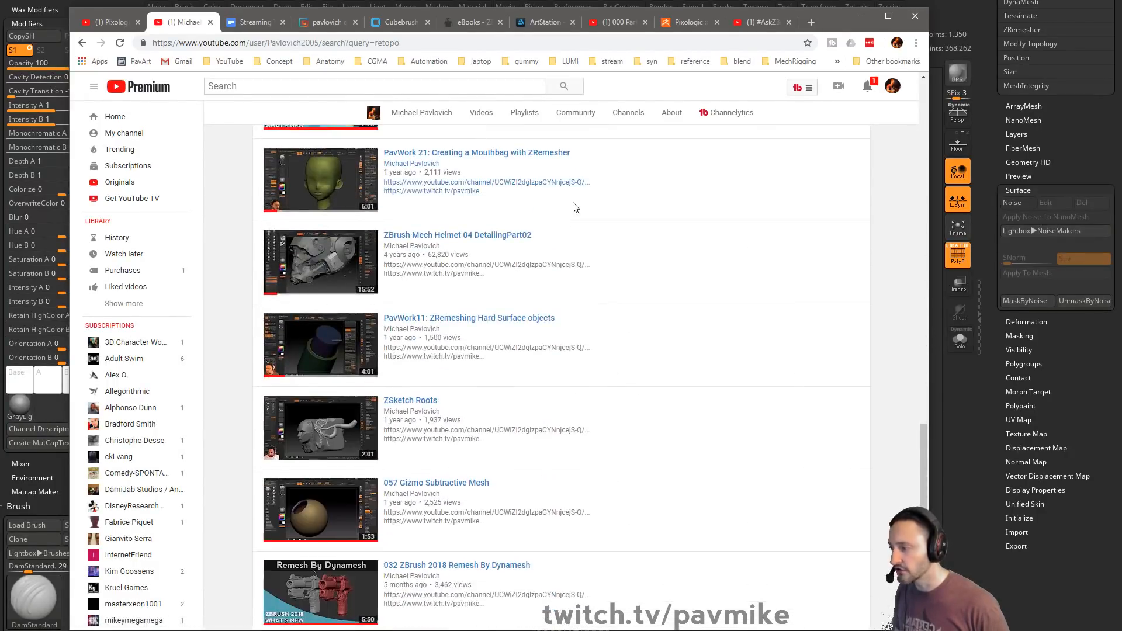
scroll(575, 208, up, 13)
scroll(574, 208, up, 20)
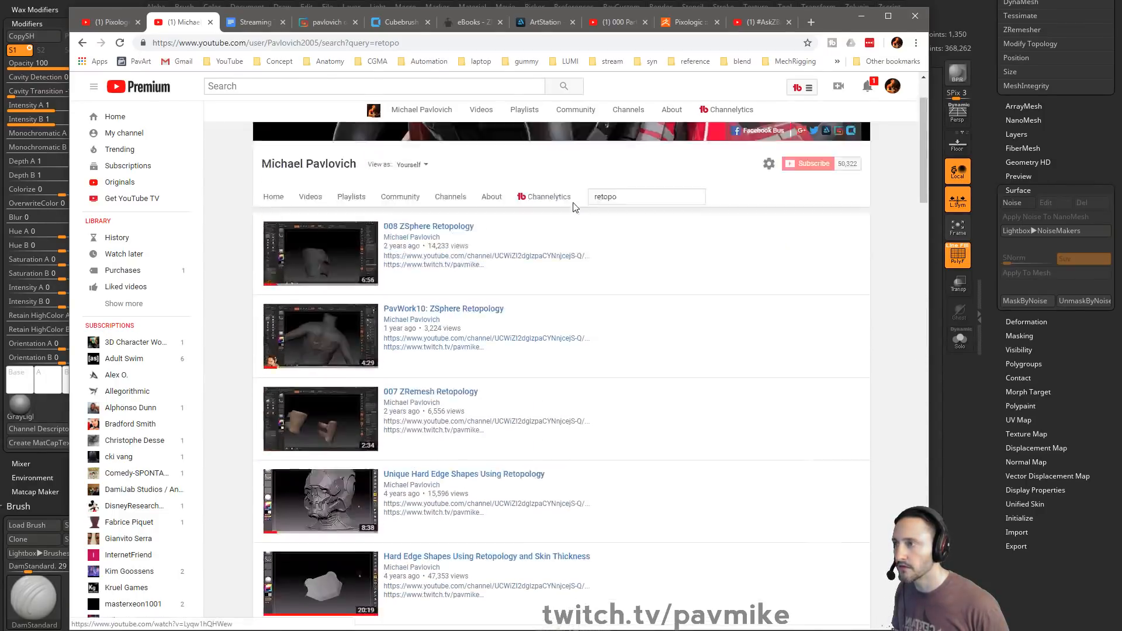
click(861, 15)
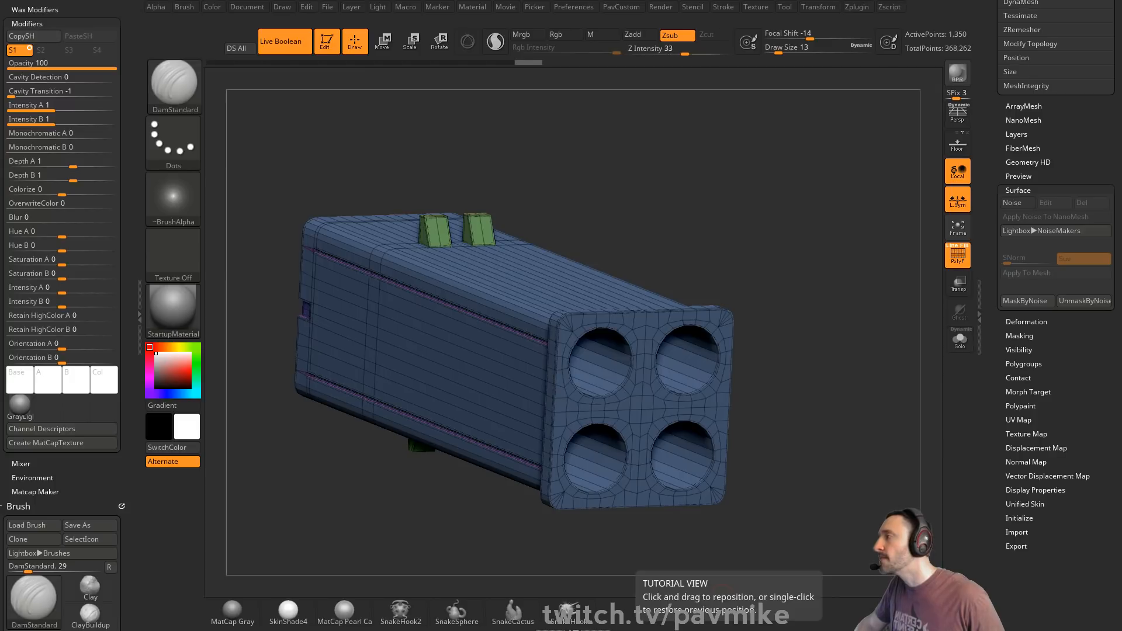
- Switch to PowerPoint to view the slide comparing the working file with the decimated proxy, and return to ZBrush
key(alt+Tab)
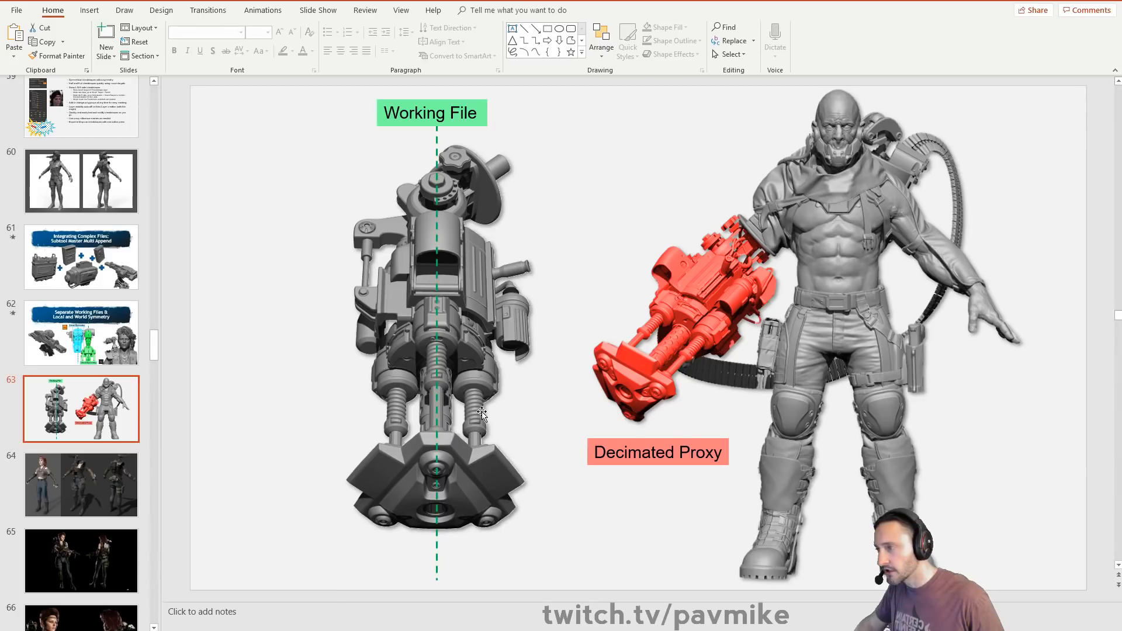
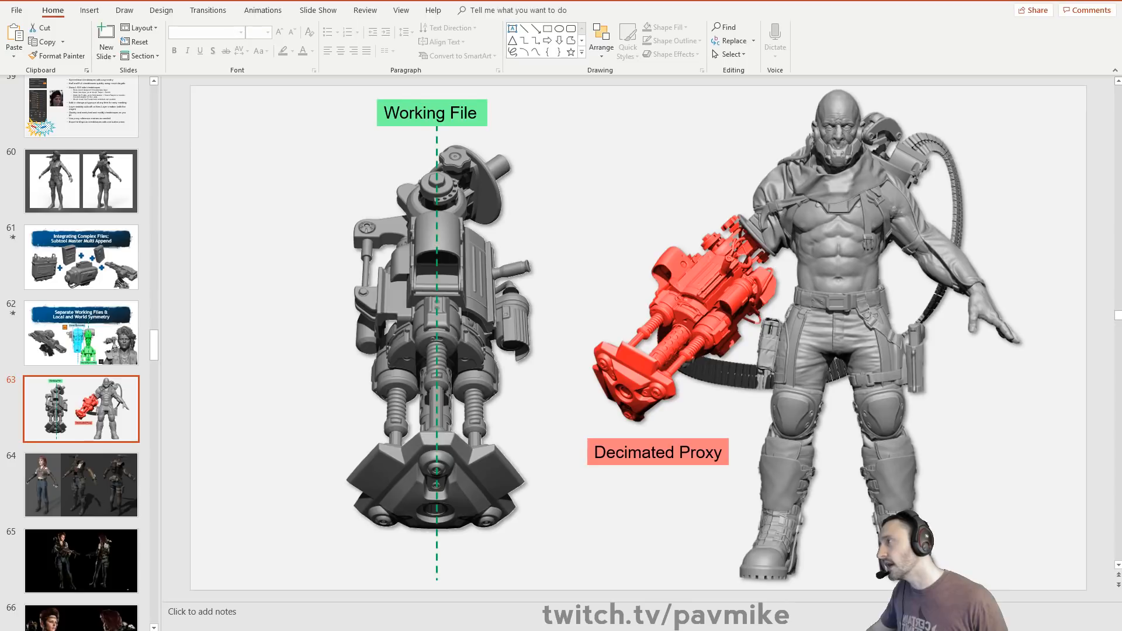
key(alt+Tab)
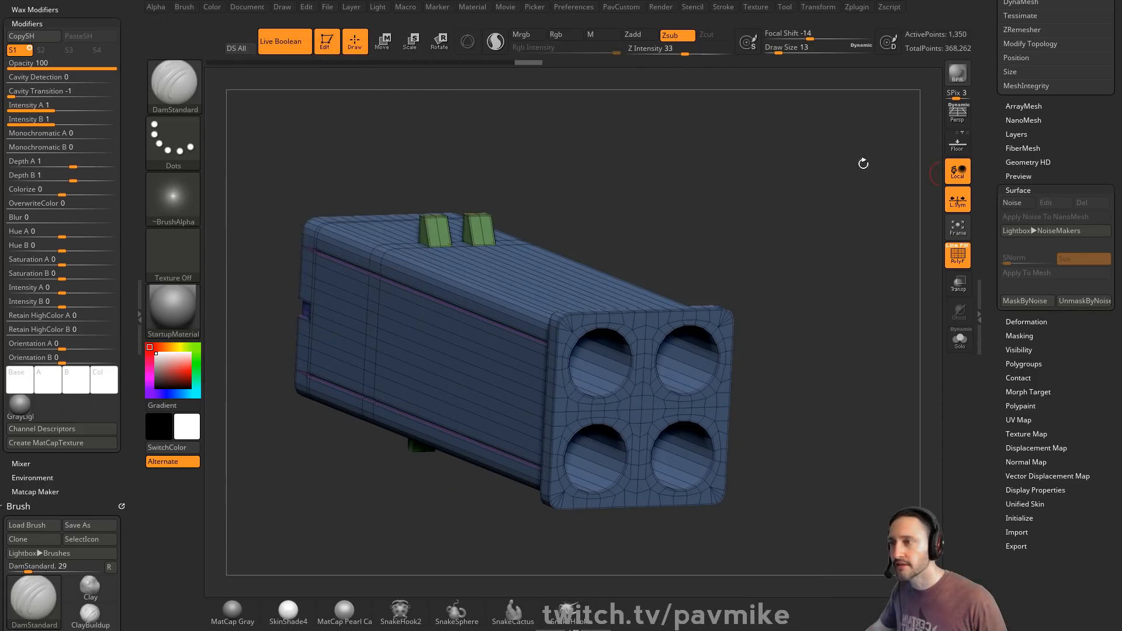
- Dock the Zplugin palette in the tray and expand DynaMesh Master with its additional options
click(82, 23)
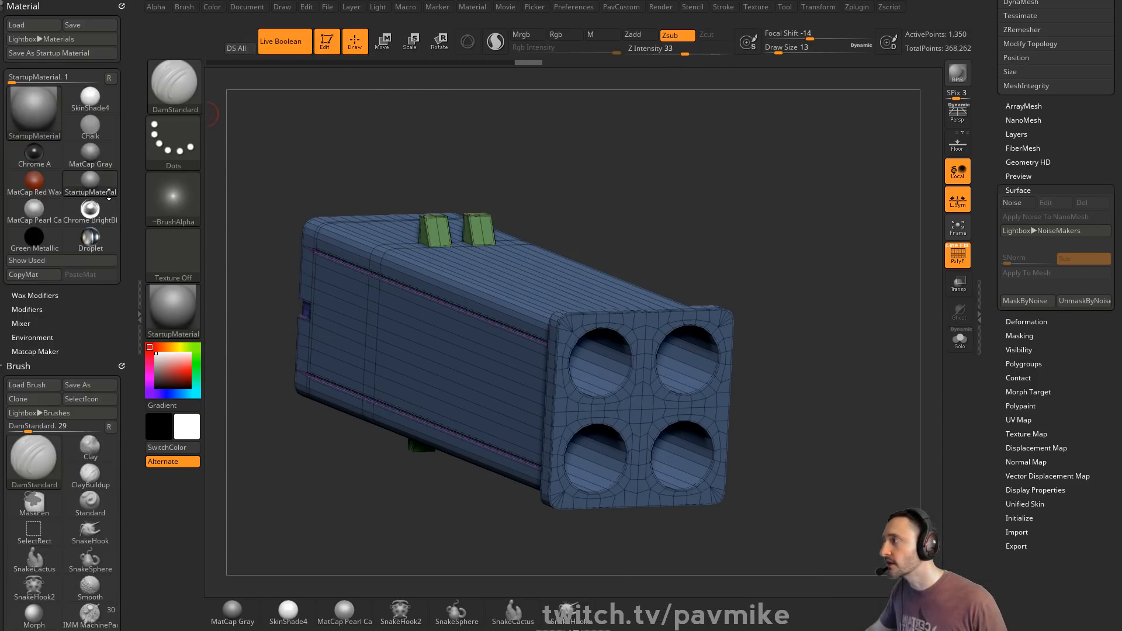
click(861, 7)
drag(851, 19, 57, 60)
click(57, 231)
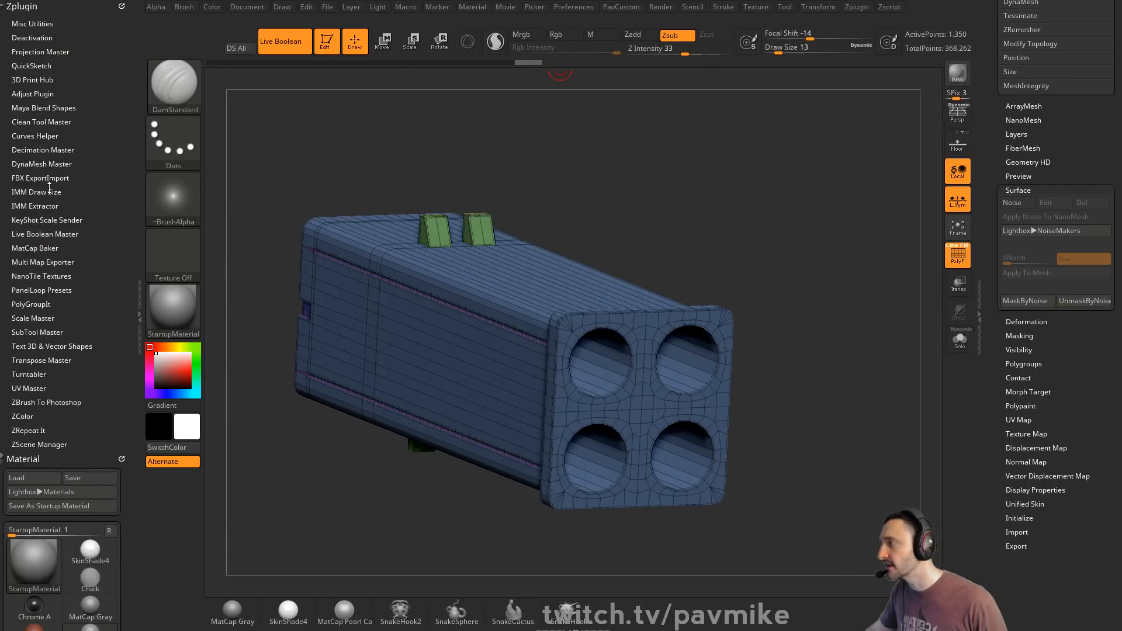
click(45, 164)
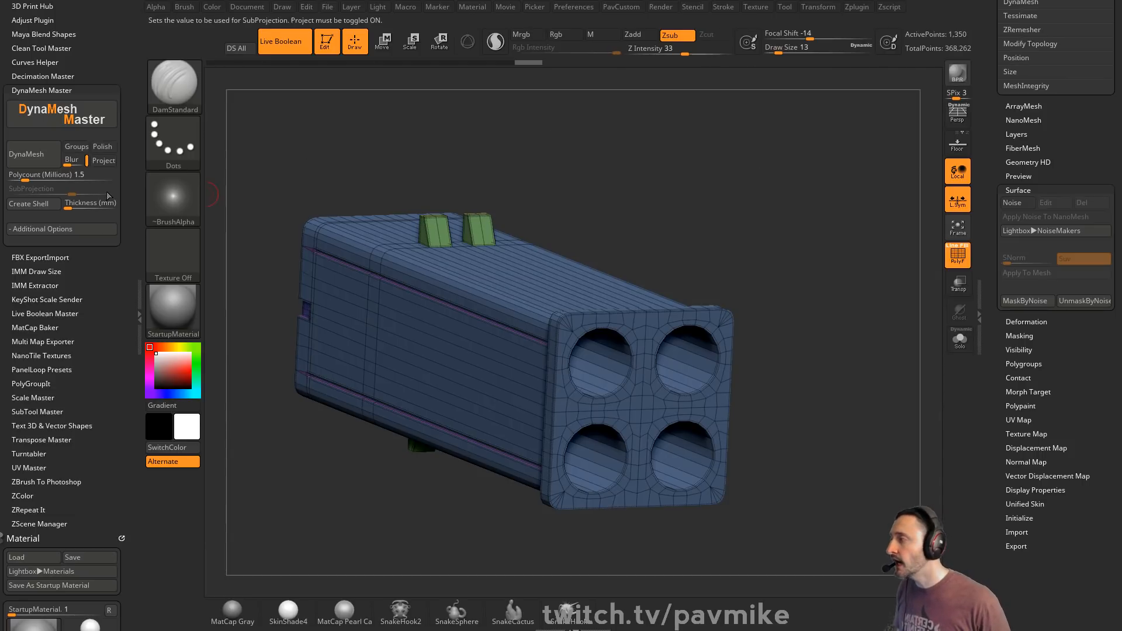
click(47, 230)
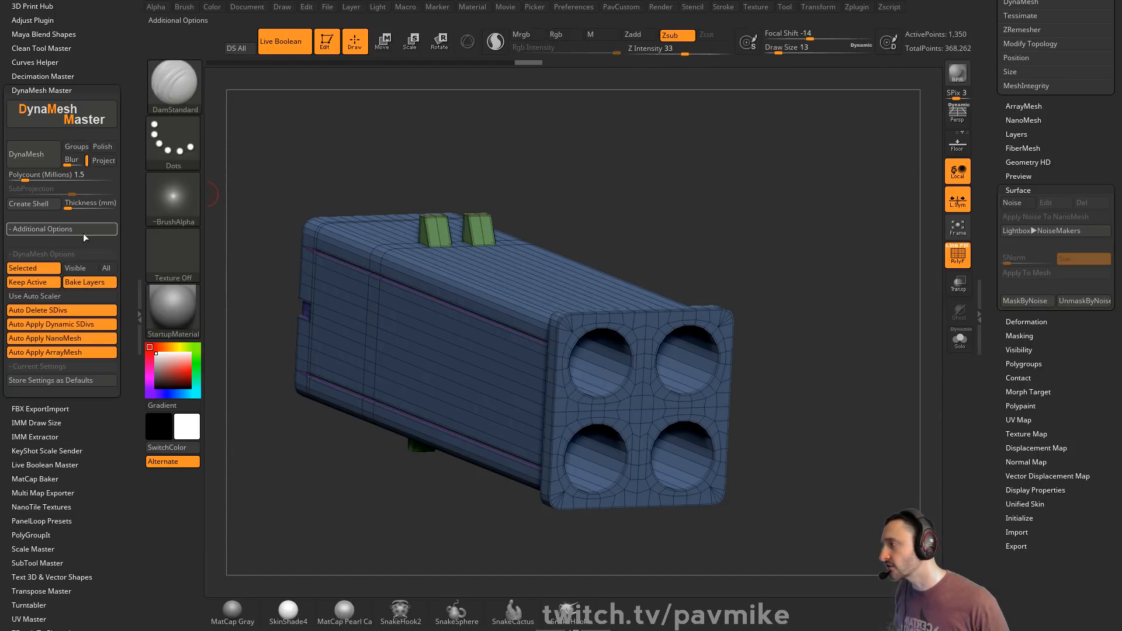
- Turn on Use Auto Scaler in the DynaMesh Master options
click(50, 294)
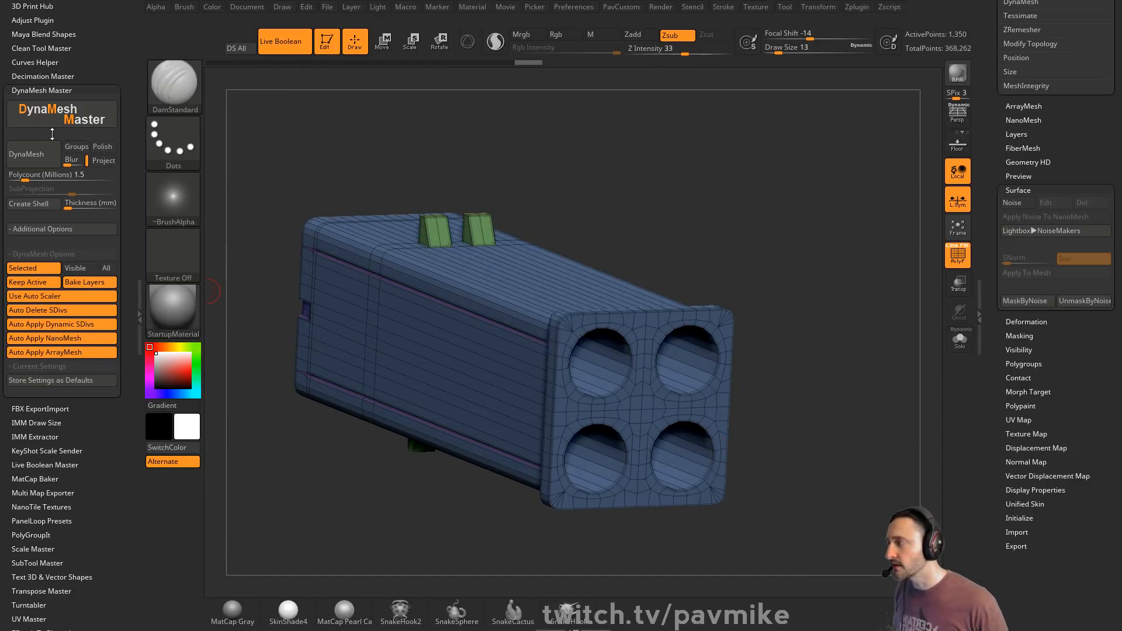
click(47, 296)
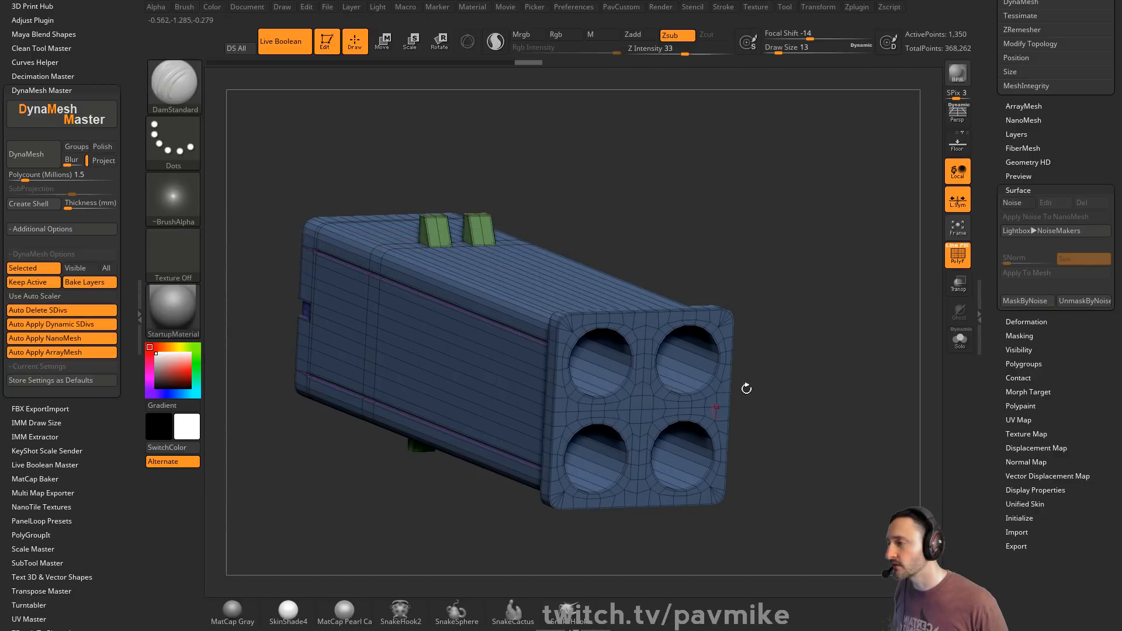
click(35, 296)
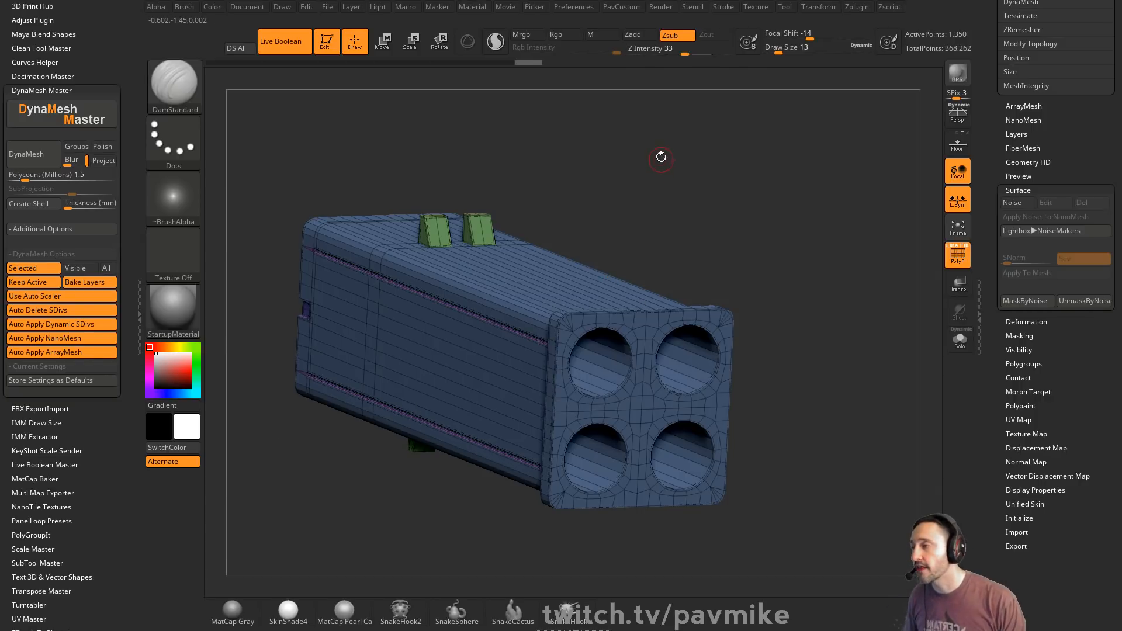
- Turn off Live Boolean and open the subtool Remesh and Project settings
click(304, 50)
scroll(1029, 193, up, 5)
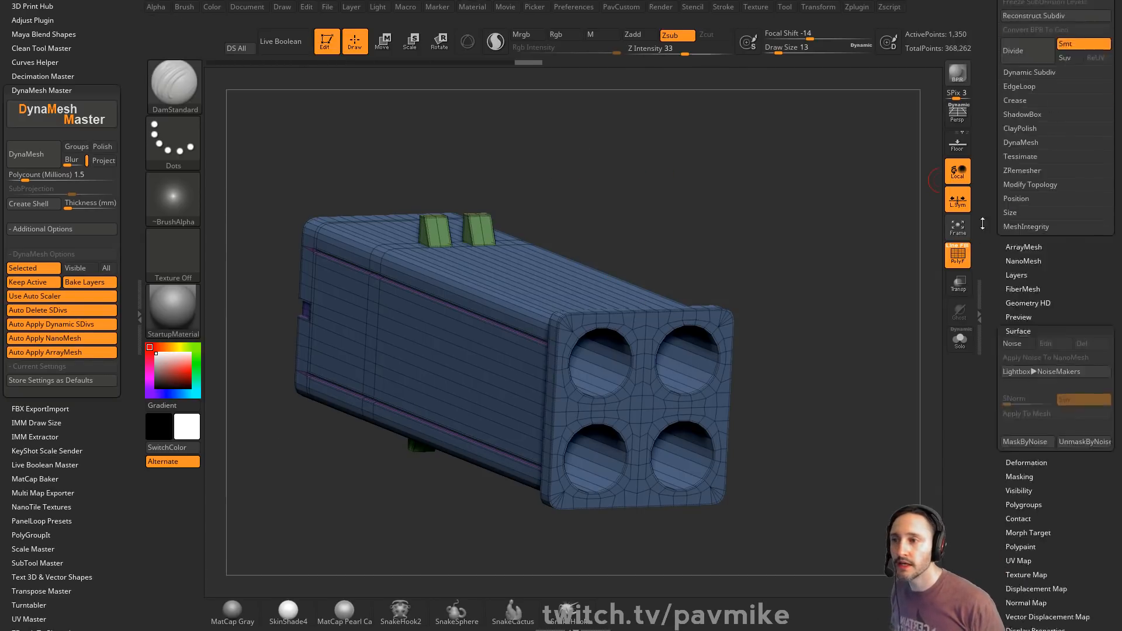
click(1022, 171)
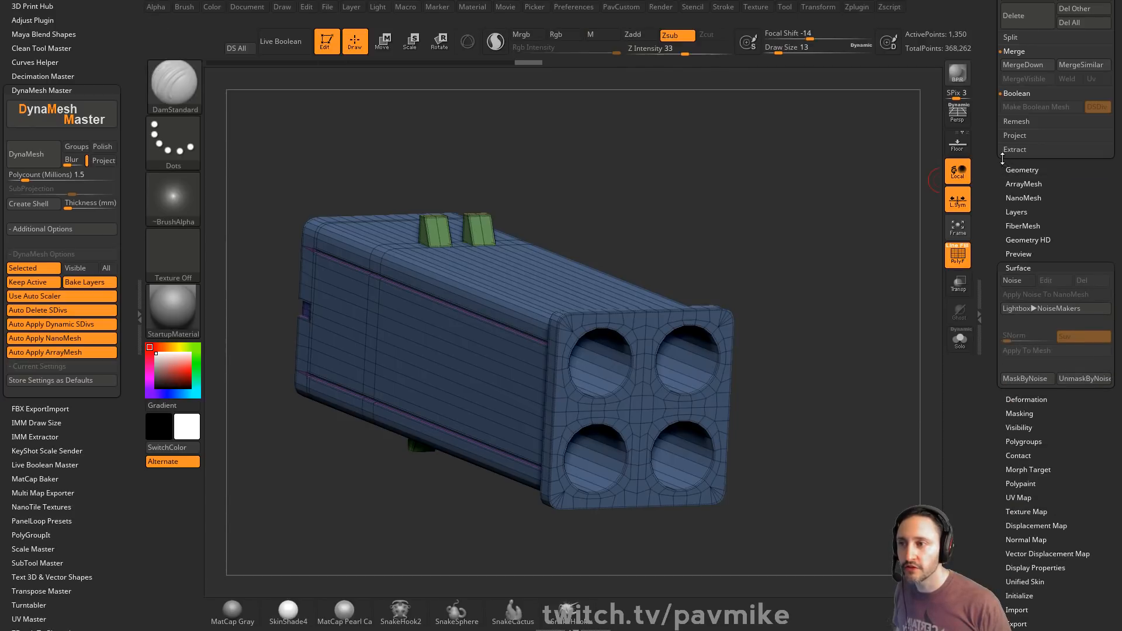
scroll(1000, 299, up, 5)
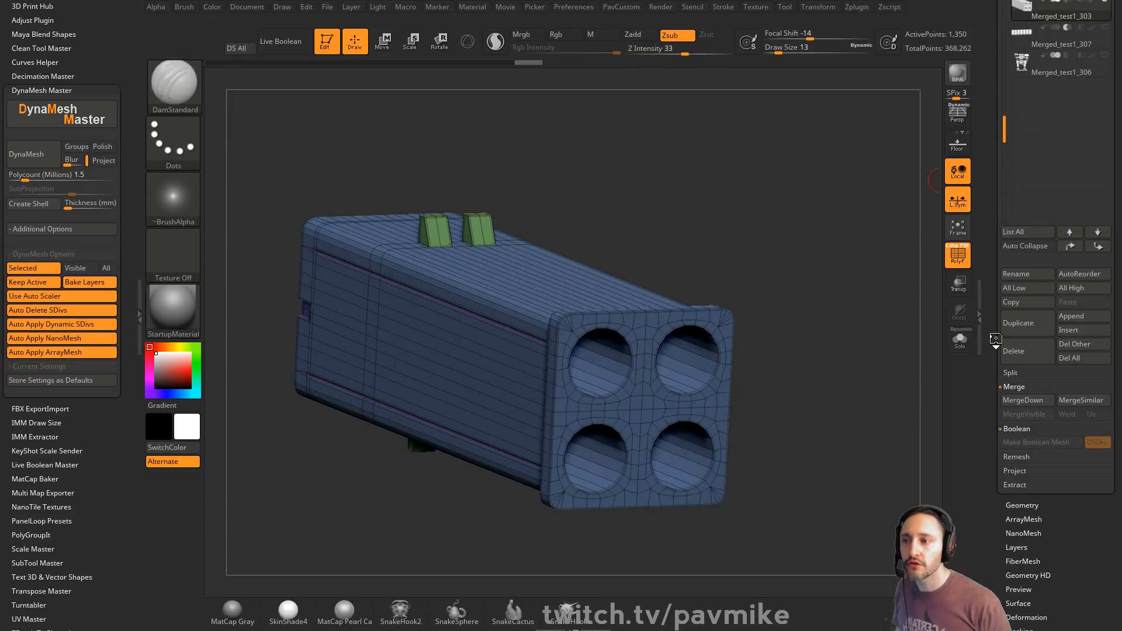
drag(996, 339, 996, 424)
drag(986, 263, 970, 81)
click(1016, 280)
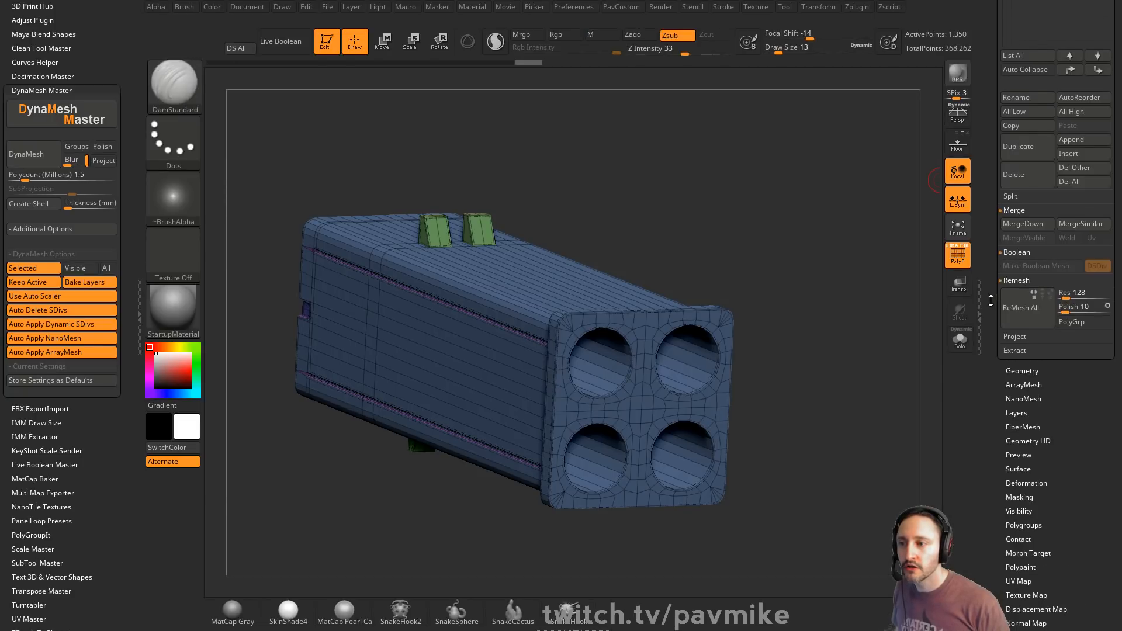
drag(991, 301, 991, 252)
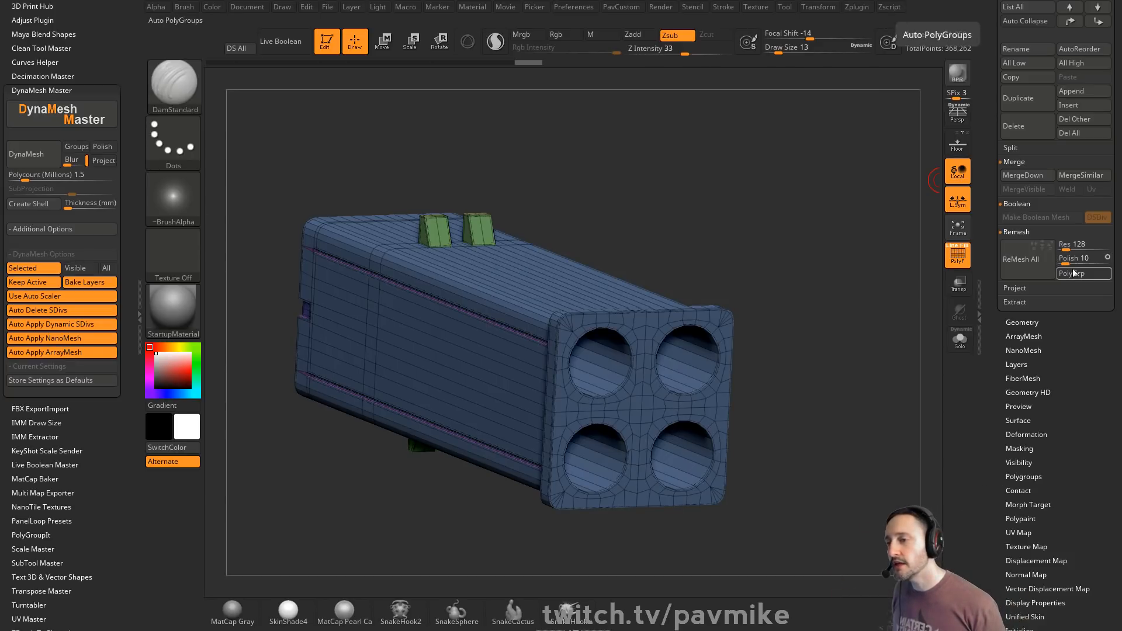
click(1016, 288)
drag(993, 311, 1017, 265)
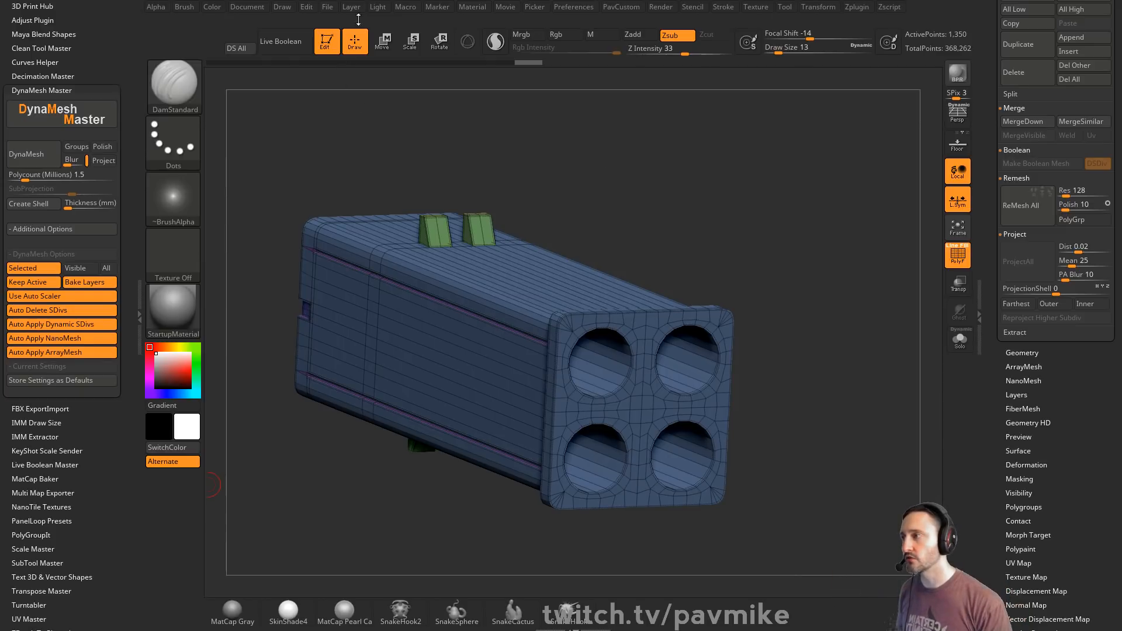
- Face the missile pod's four barrel openings straight on and center the transform gizmo on the mesh
drag(715, 213, 673, 216)
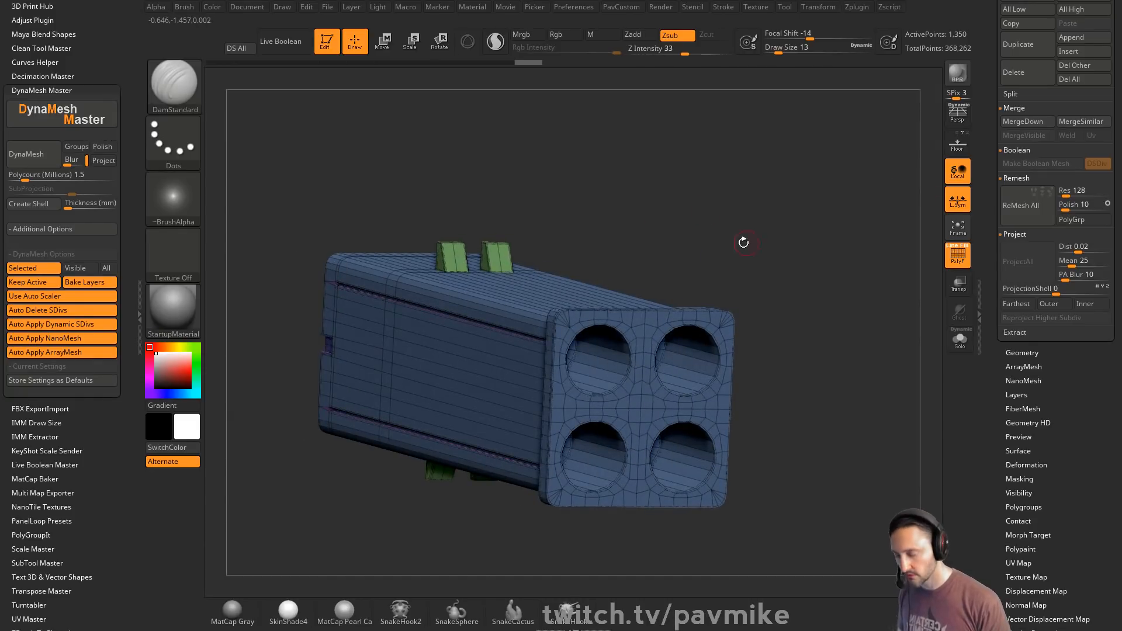
drag(742, 243, 712, 262)
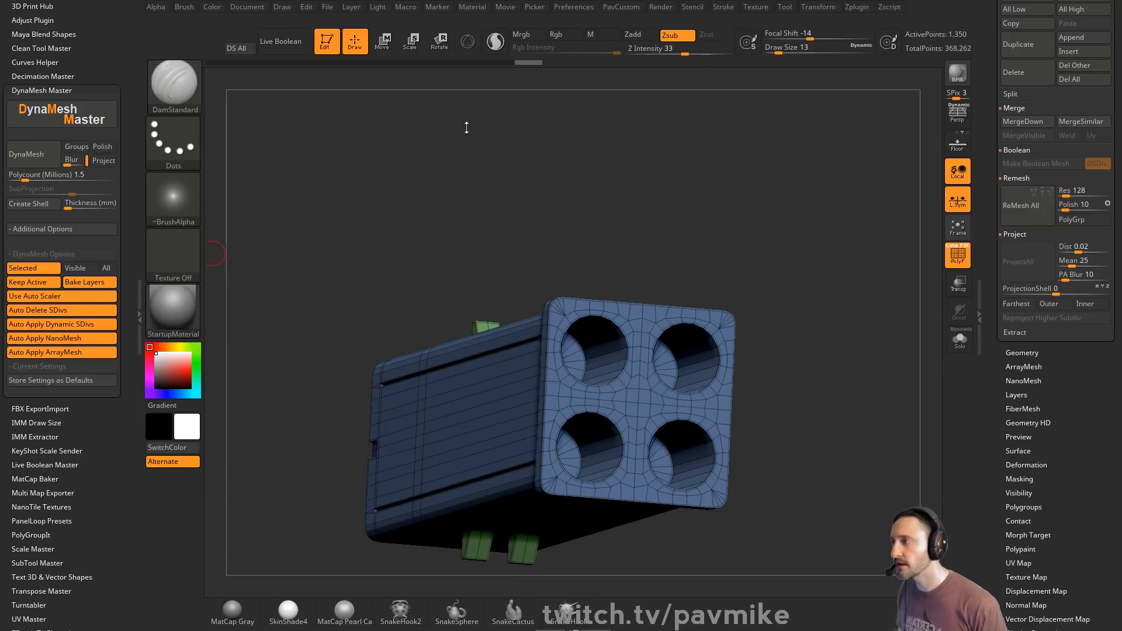
key(w)
mouse_move(569, 148)
mouse_down()
mouse_move(603, 180)
mouse_move(607, 156)
mouse_move(601, 180)
mouse_up()
key(y)
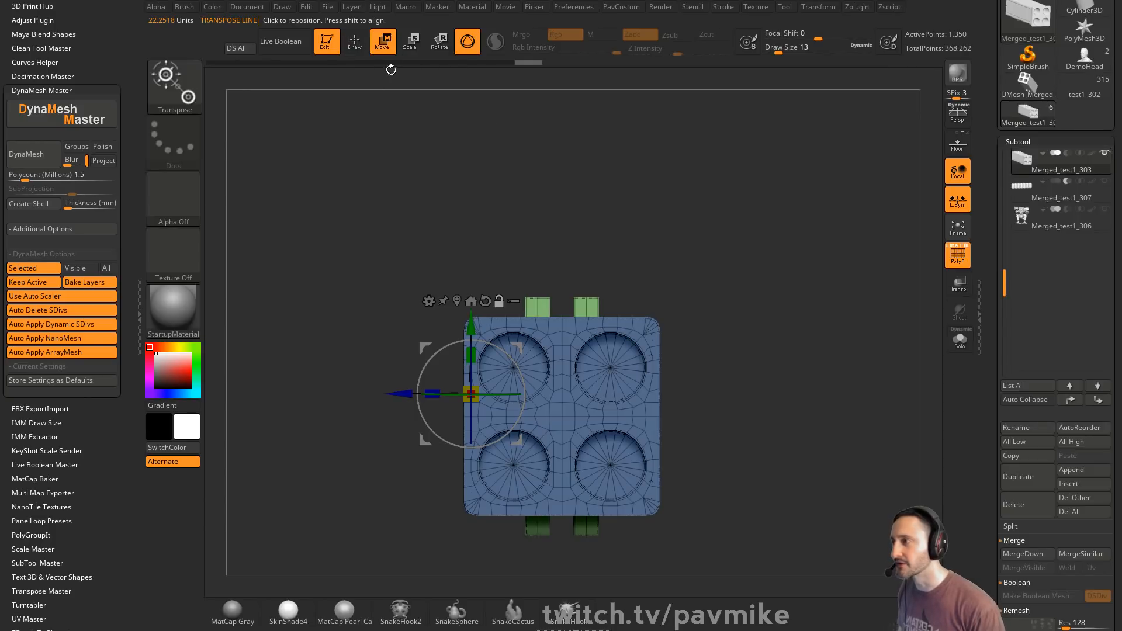
alt+drag(689, 241, 628, 248)
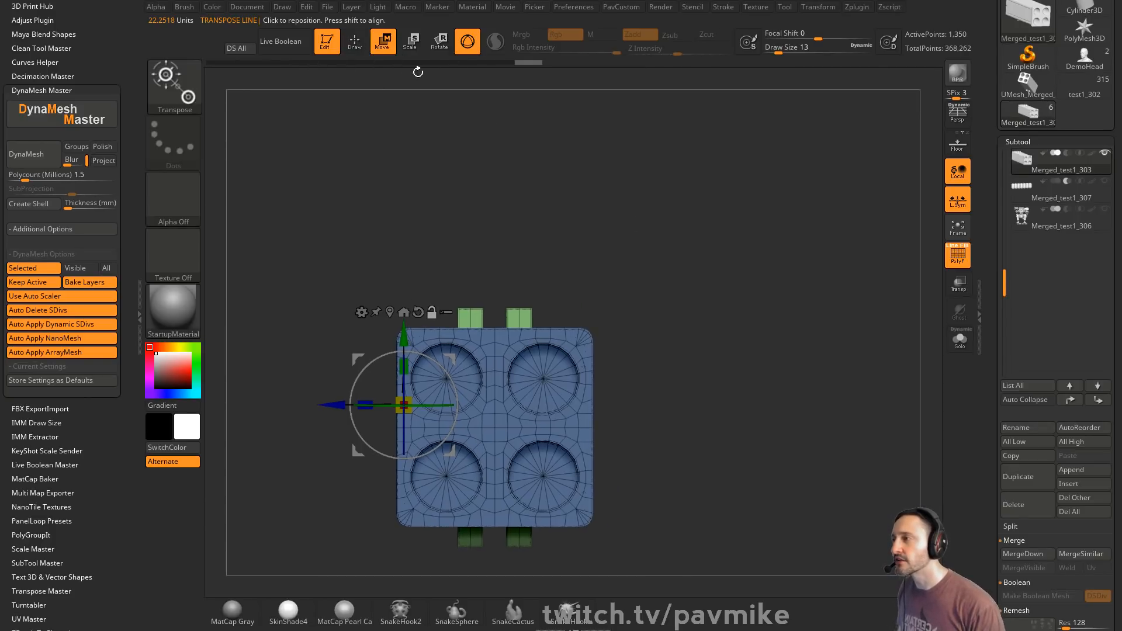
click(390, 312)
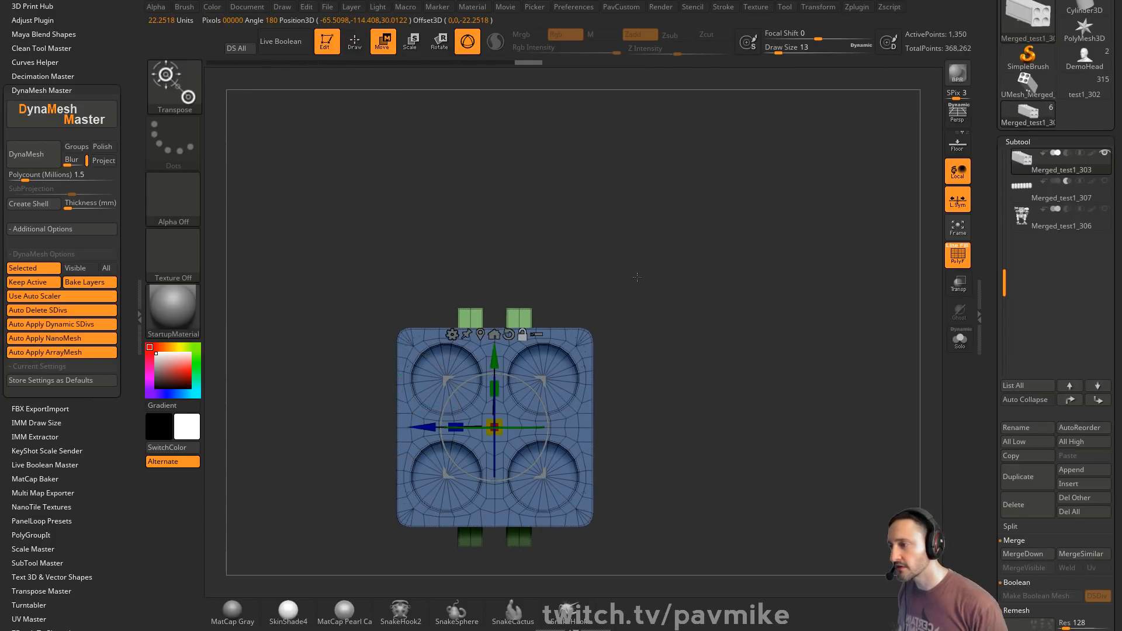
alt+drag(717, 292, 706, 285)
key(b)
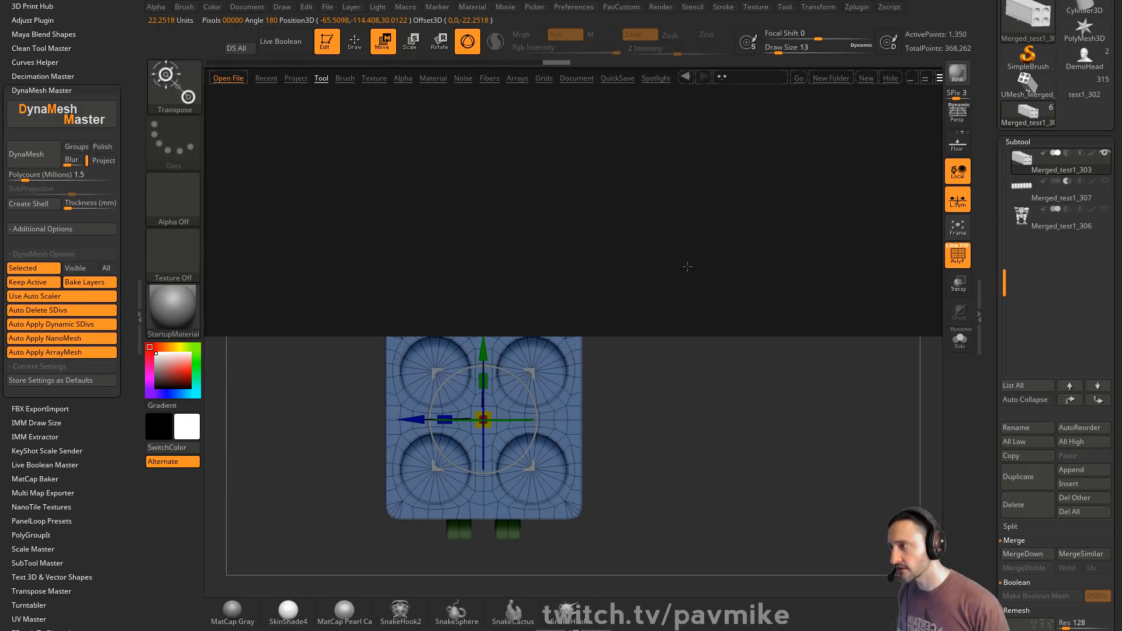
key(Escape)
key(comma)
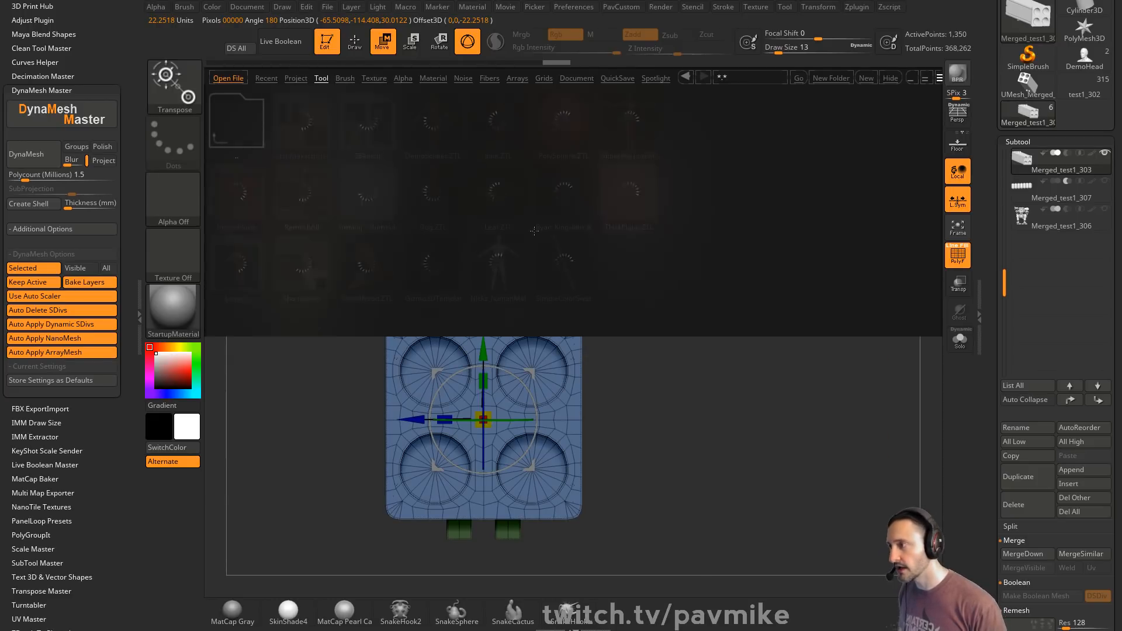
key(comma)
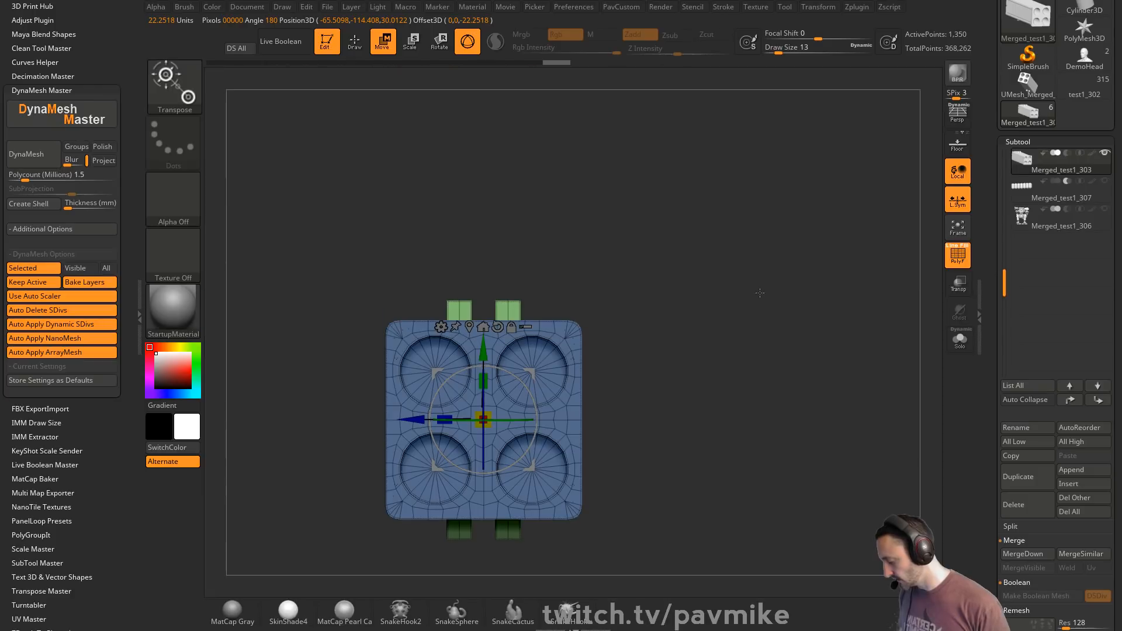
- Choose the IMM ZipperM brush and replace the pod mesh with its Closed-Zipper part
key(b)
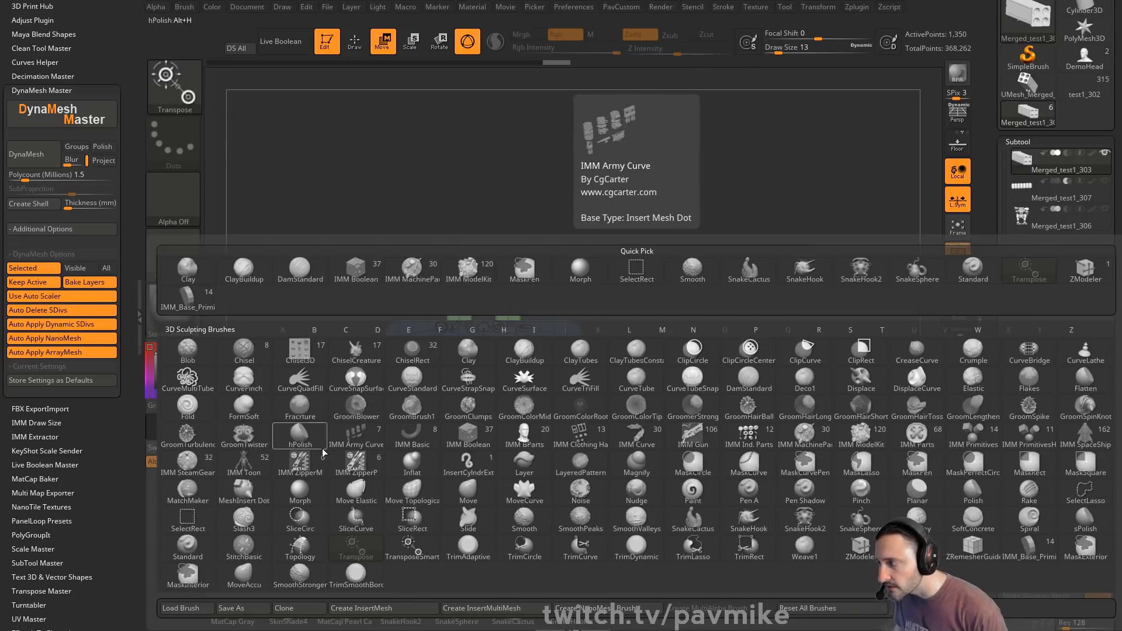
click(299, 464)
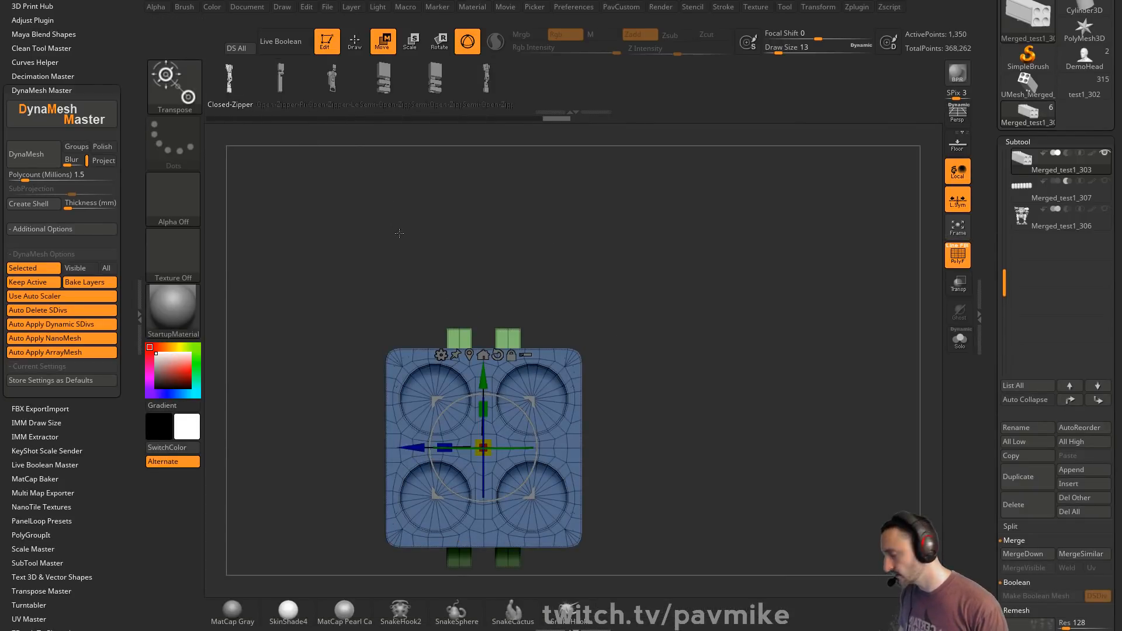
mouse_move(401, 232)
mouse_down()
mouse_move(399, 221)
mouse_move(388, 230)
mouse_up()
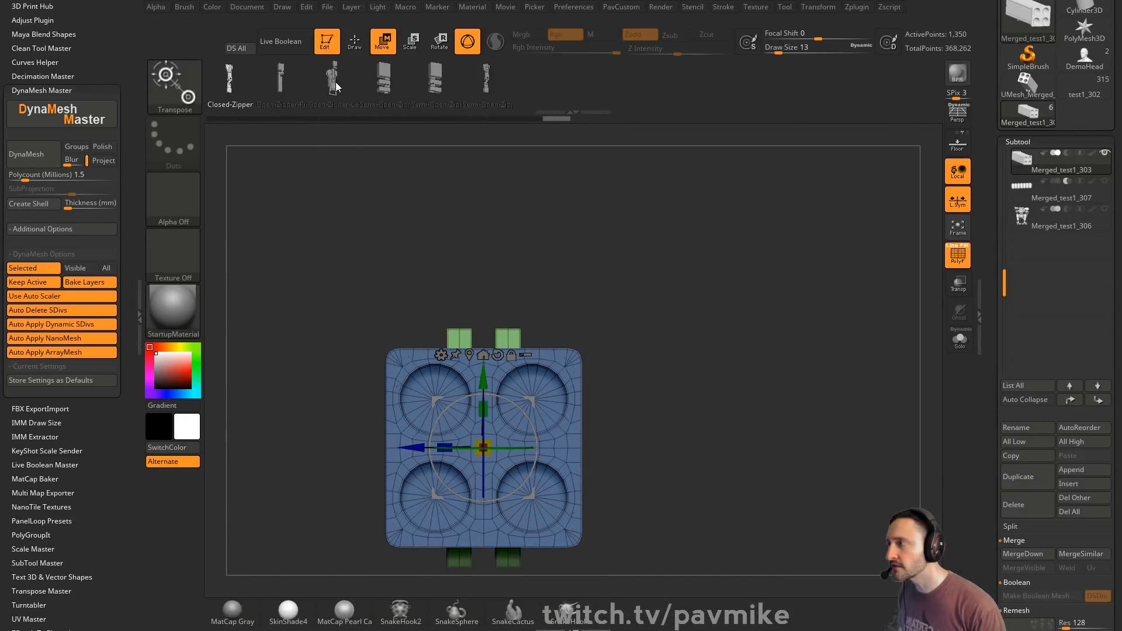
click(236, 88)
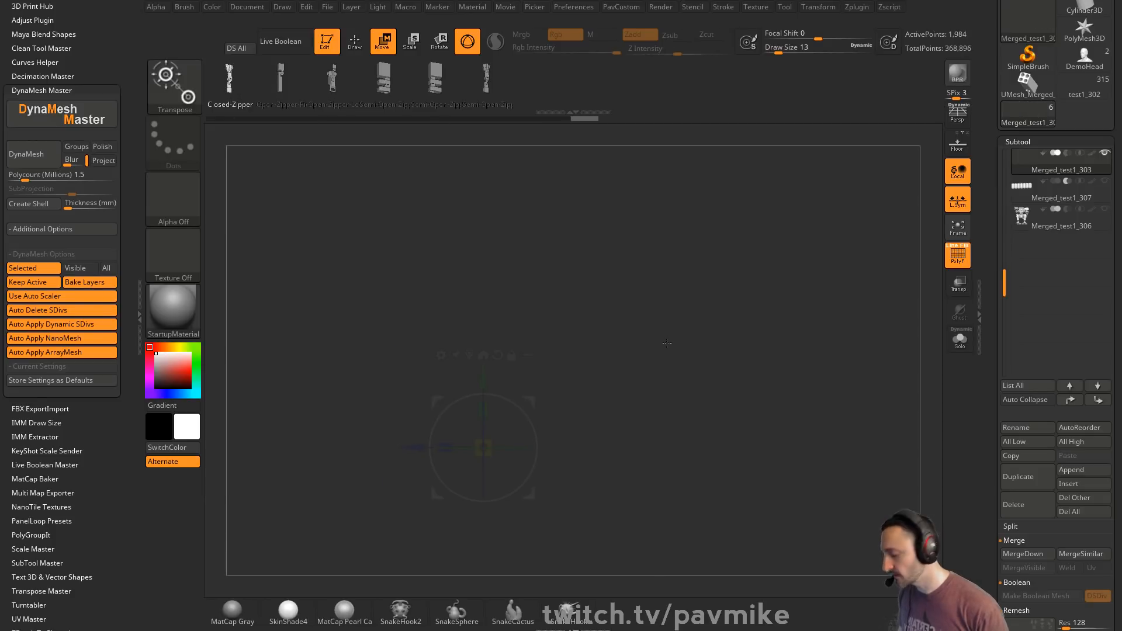
- Bring the zipper mesh into view and place the transform gizmo on its wide slider head
key(space)
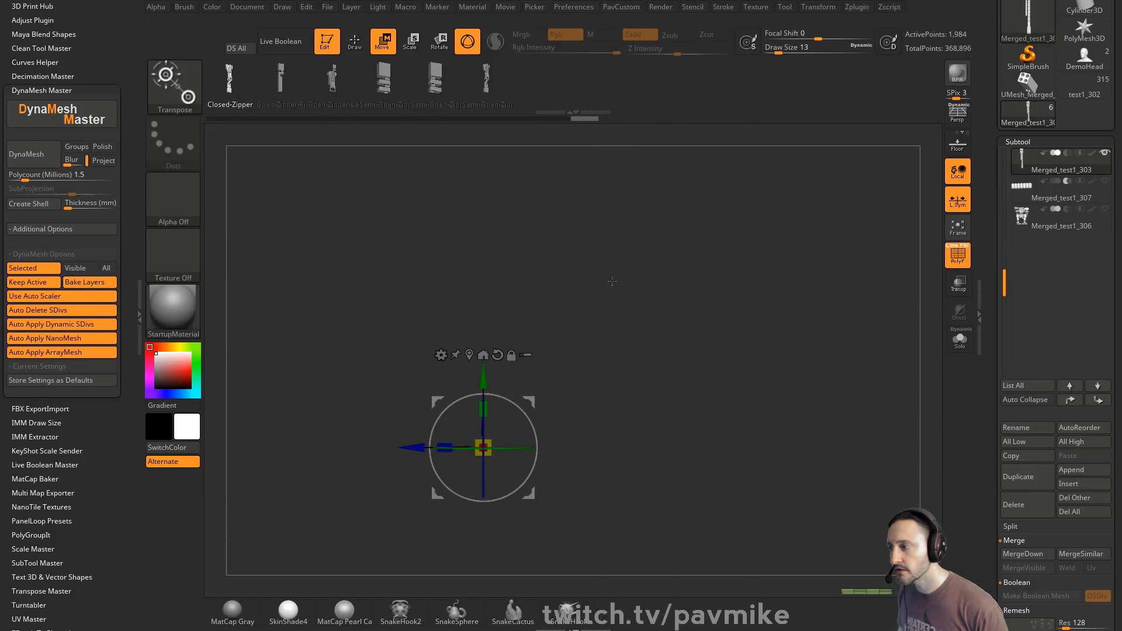
key(q)
mouse_move(670, 322)
alt+mouse_down()
mouse_move(696, 280)
mouse_move(410, 126)
alt+mouse_up()
key(w)
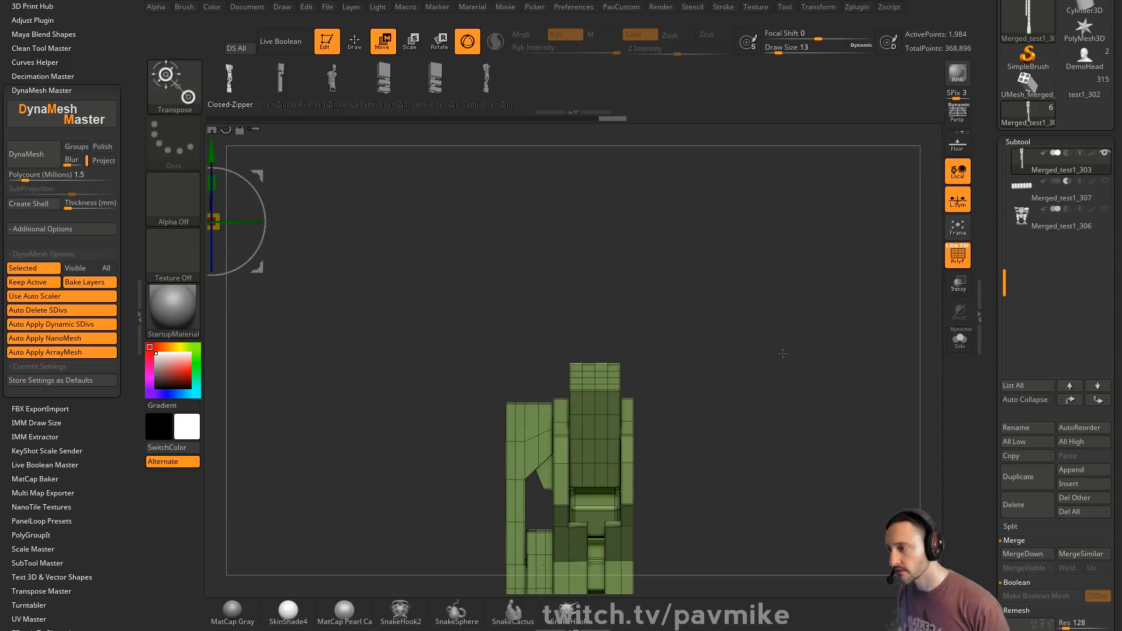
mouse_move(782, 353)
shift+mouse_down()
mouse_move(752, 410)
mouse_move(828, 332)
shift+mouse_up()
shift+drag(596, 329, 605, 284)
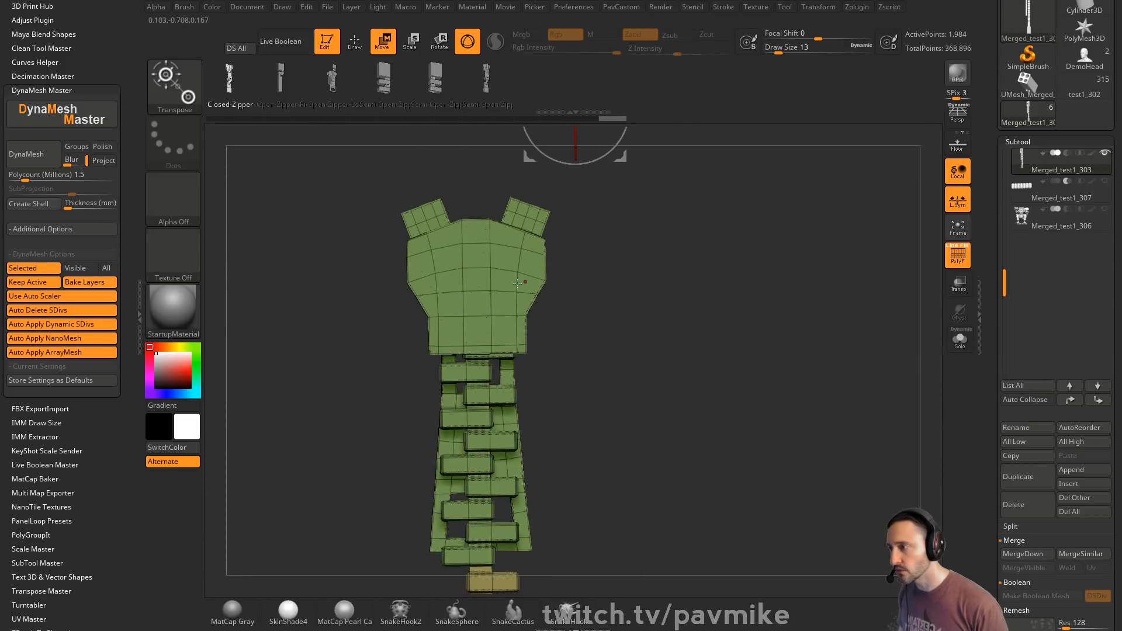
alt+click(481, 267)
key(space)
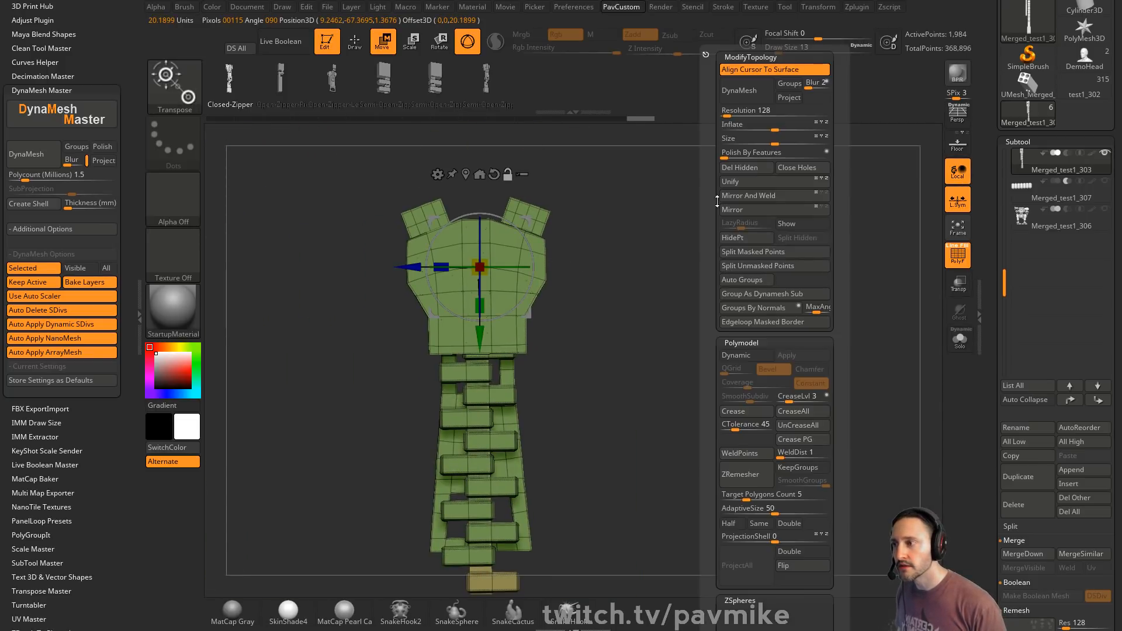
- Return to Draw mode, face the zipper's detailed side, and create a new InsertMesh brush from the zipper mesh
key(q)
mouse_move(626, 295)
alt+mouse_down()
mouse_move(654, 263)
mouse_move(662, 284)
alt+mouse_up()
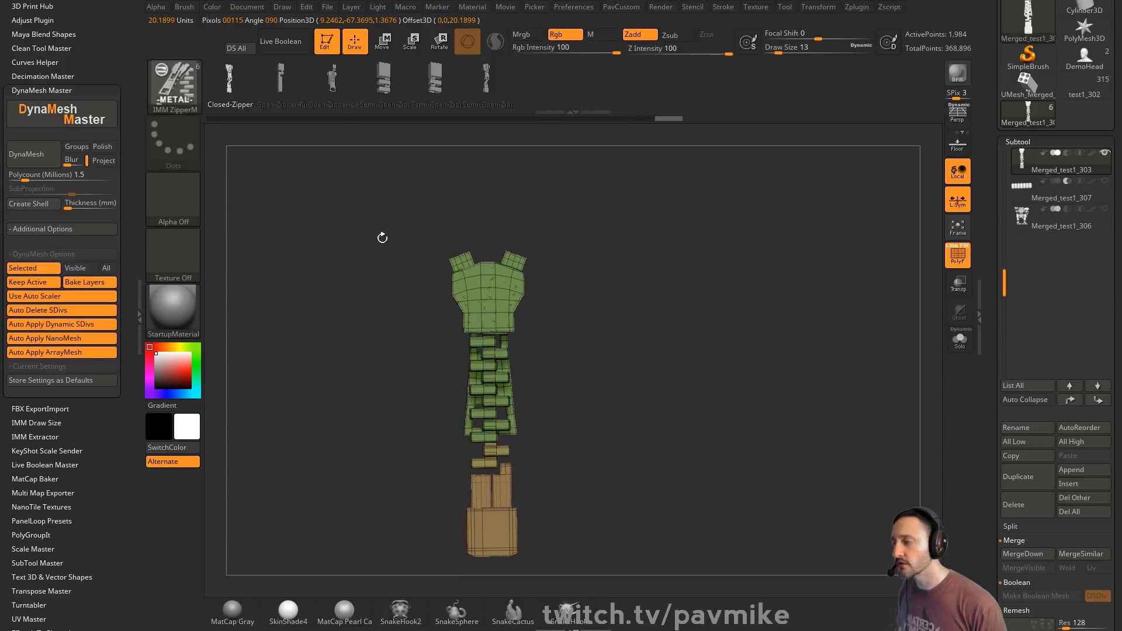
mouse_move(691, 345)
alt+mouse_down()
mouse_move(718, 302)
mouse_move(647, 305)
mouse_move(719, 251)
mouse_move(649, 296)
mouse_move(521, 346)
alt+mouse_up()
mouse_move(618, 253)
alt+mouse_down()
mouse_move(623, 273)
mouse_move(658, 295)
mouse_move(653, 303)
alt+mouse_up()
key(s)
key(b)
click(383, 608)
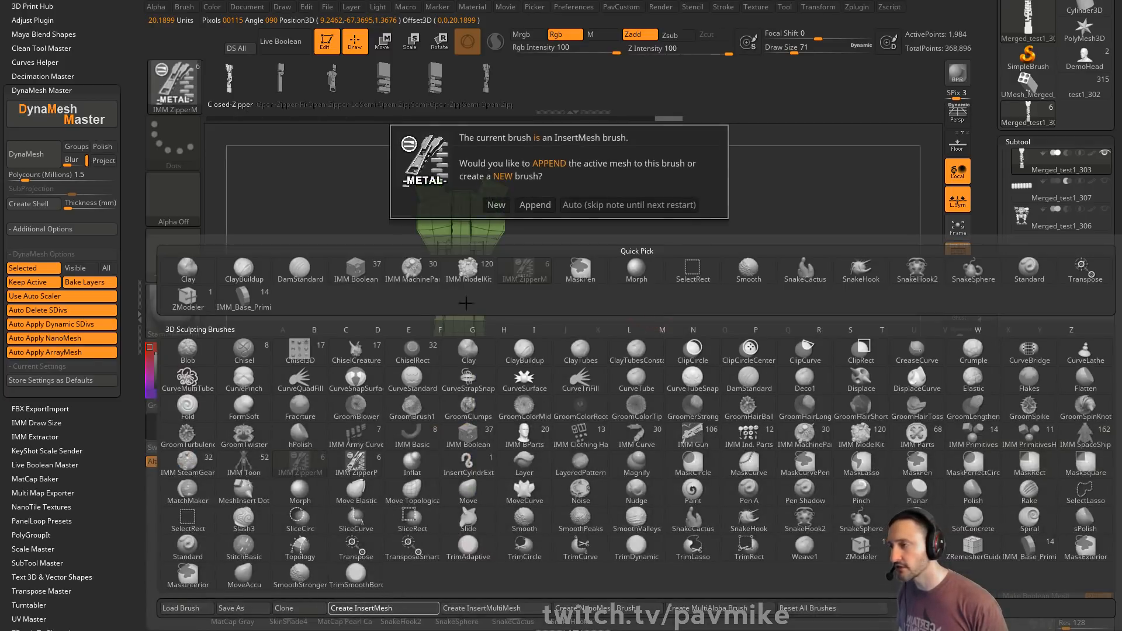
click(498, 206)
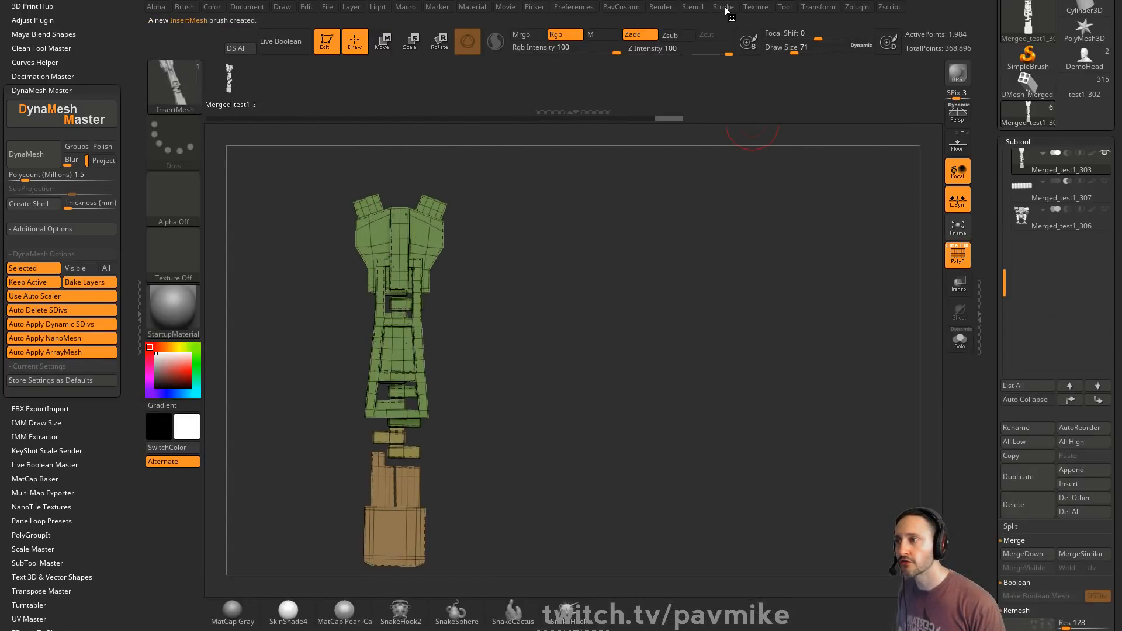
- Enable Curve Mode for the new InsertMesh brush and set the draw size to 65
click(725, 7)
shift+click(752, 214)
click(760, 228)
key(s)
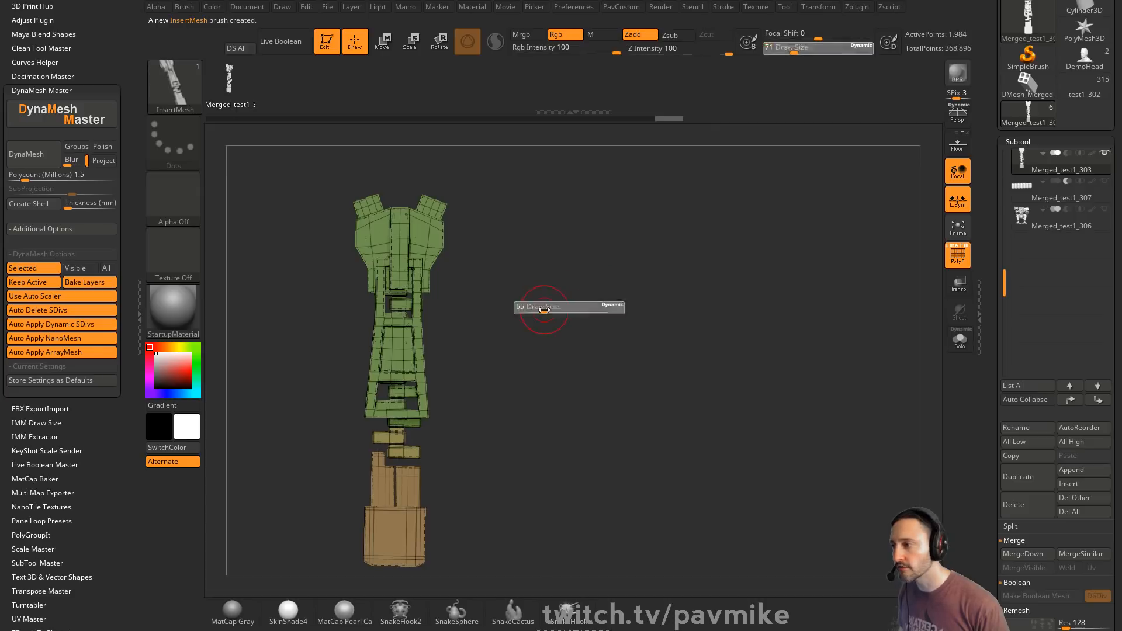
- Try the zipper brush along a curved stroke from the existing zipper across the canvas, and undo it
mouse_move(408, 344)
mouse_down()
mouse_move(448, 317)
mouse_move(710, 221)
mouse_up()
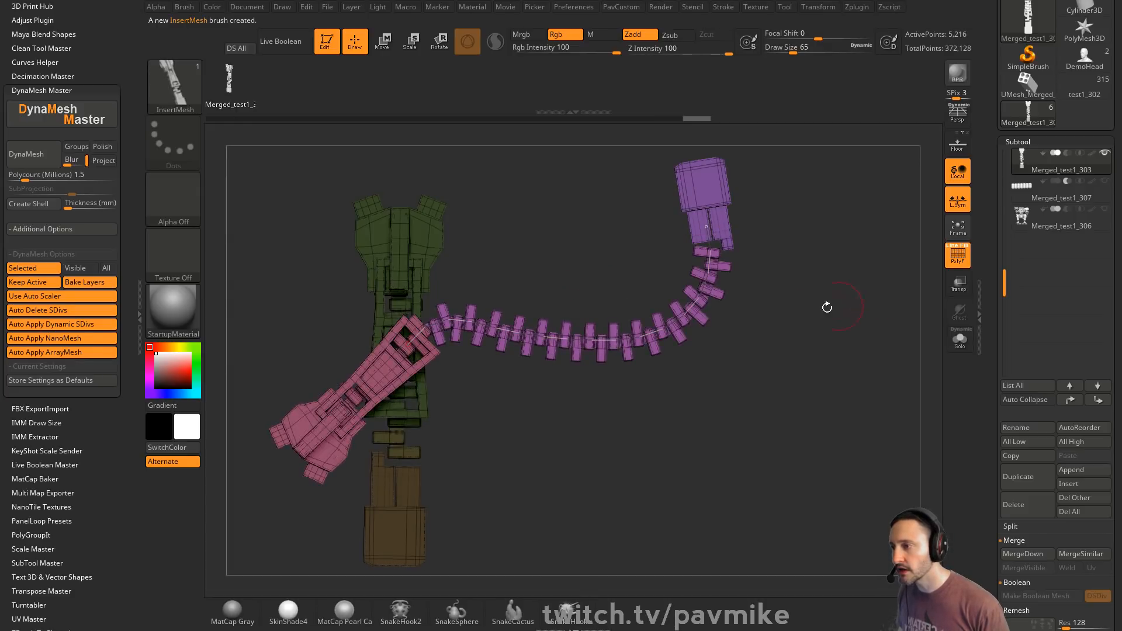
key(ctrl+z)
drag(667, 378, 682, 333)
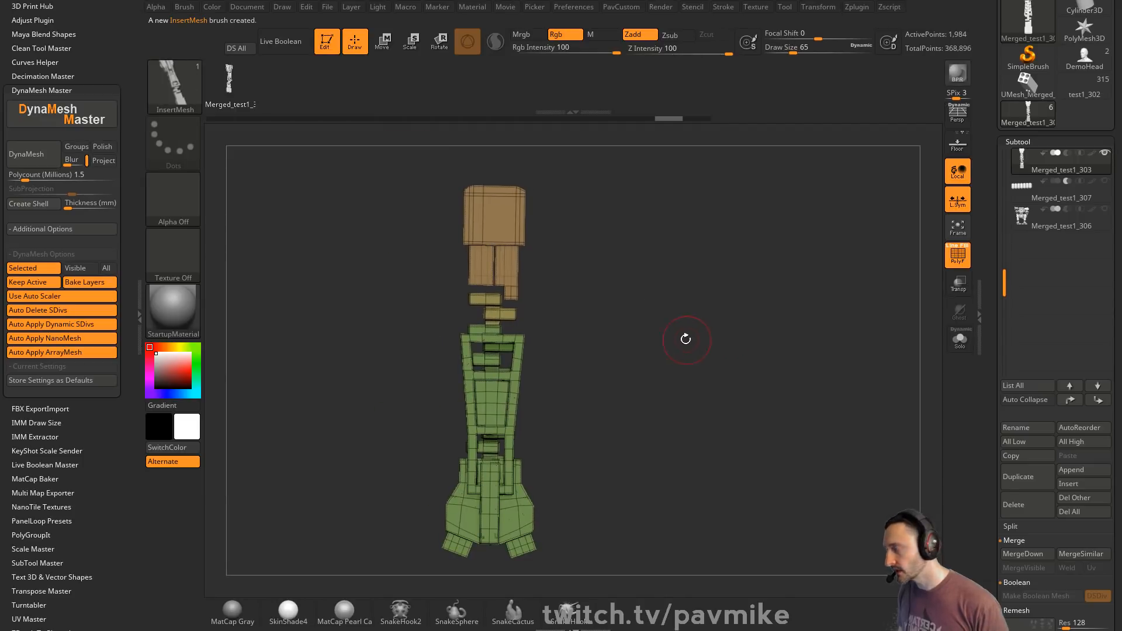
- Append the active zipper mesh to the current InsertMesh brush and dismiss the multi-mesh note
key(b)
click(362, 608)
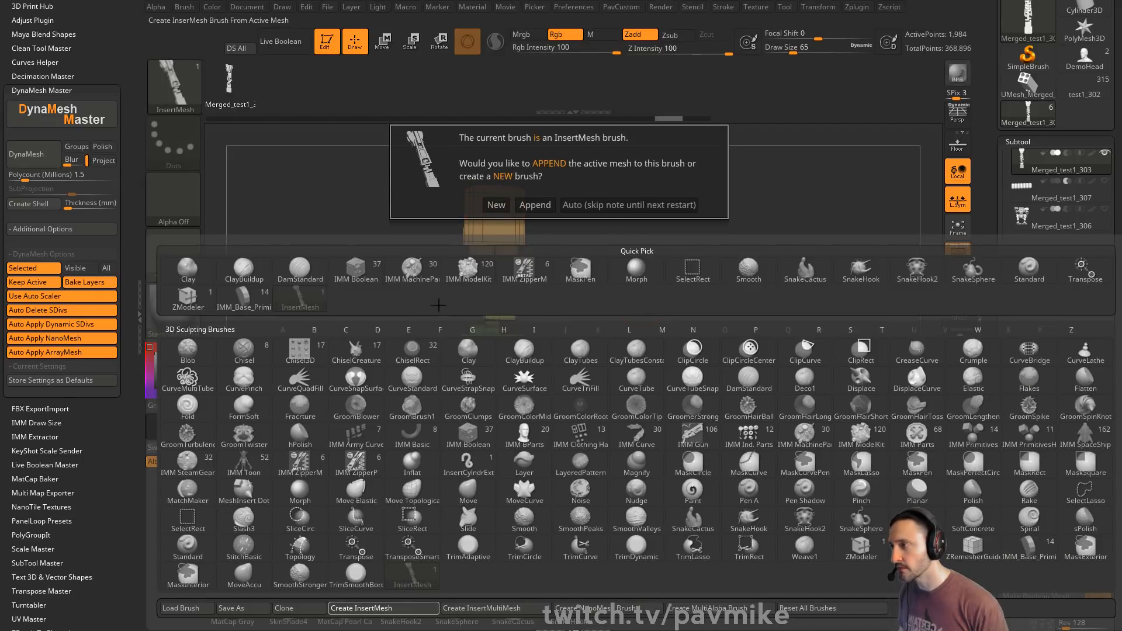
click(533, 210)
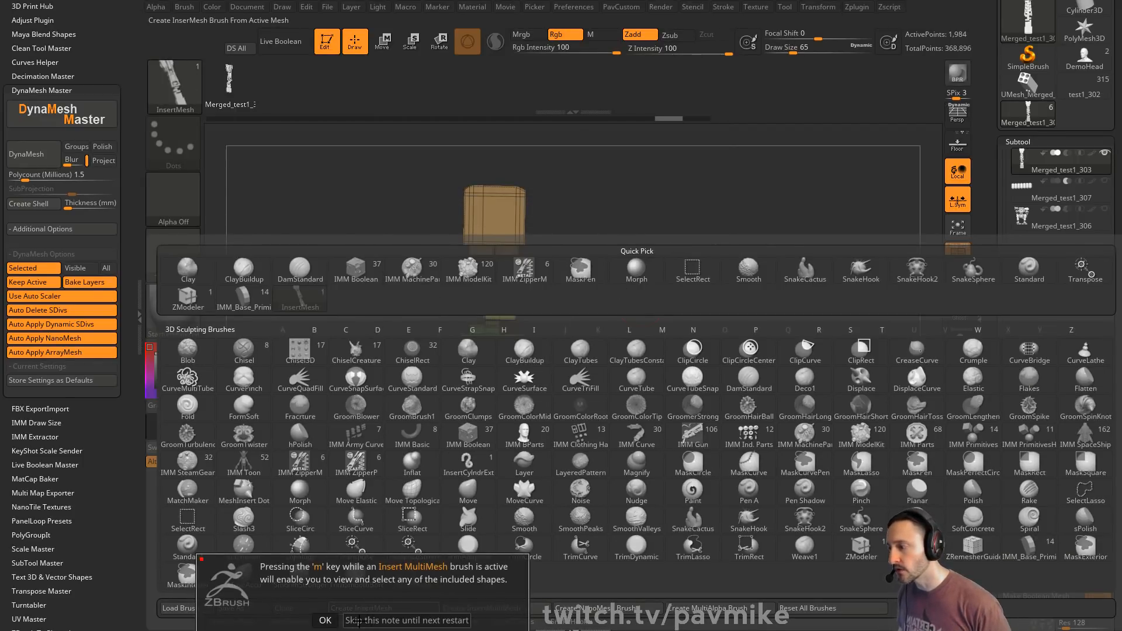
click(326, 620)
- Try the appended zipper brush with two curved strokes across the canvas, and undo both
drag(400, 292, 715, 279)
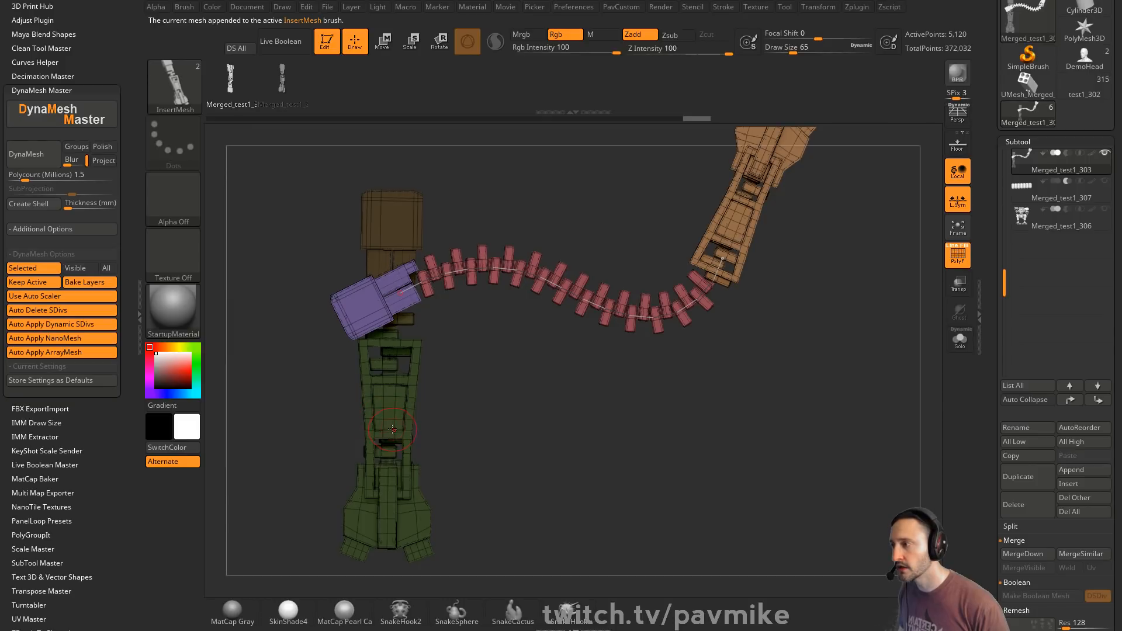
mouse_move(386, 432)
mouse_down()
mouse_move(579, 476)
mouse_move(774, 345)
mouse_up()
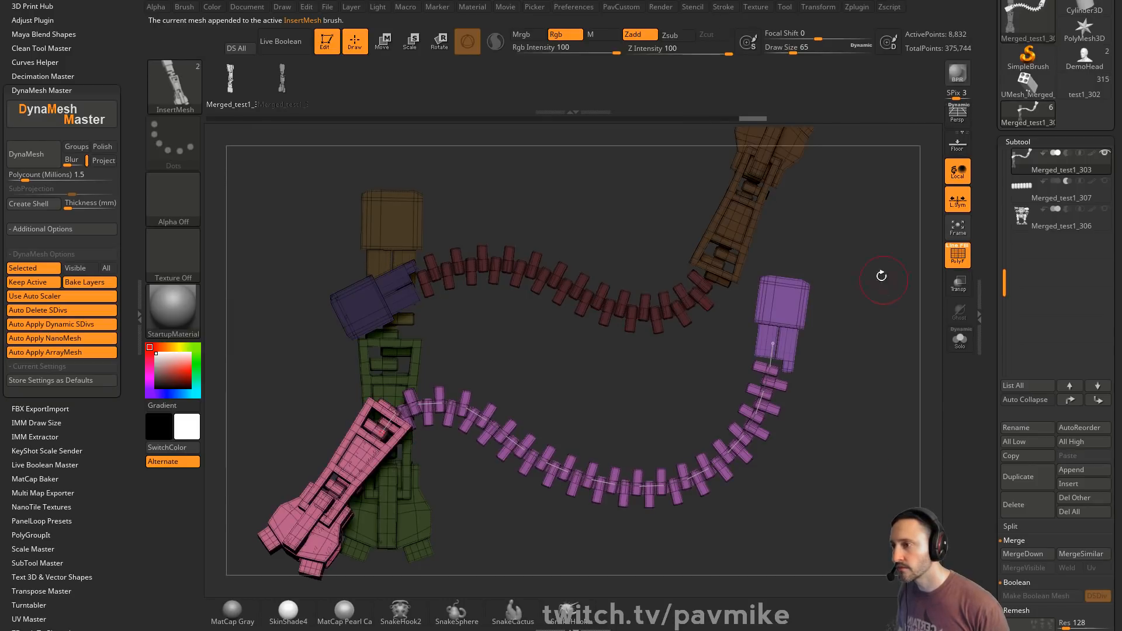
key(f)
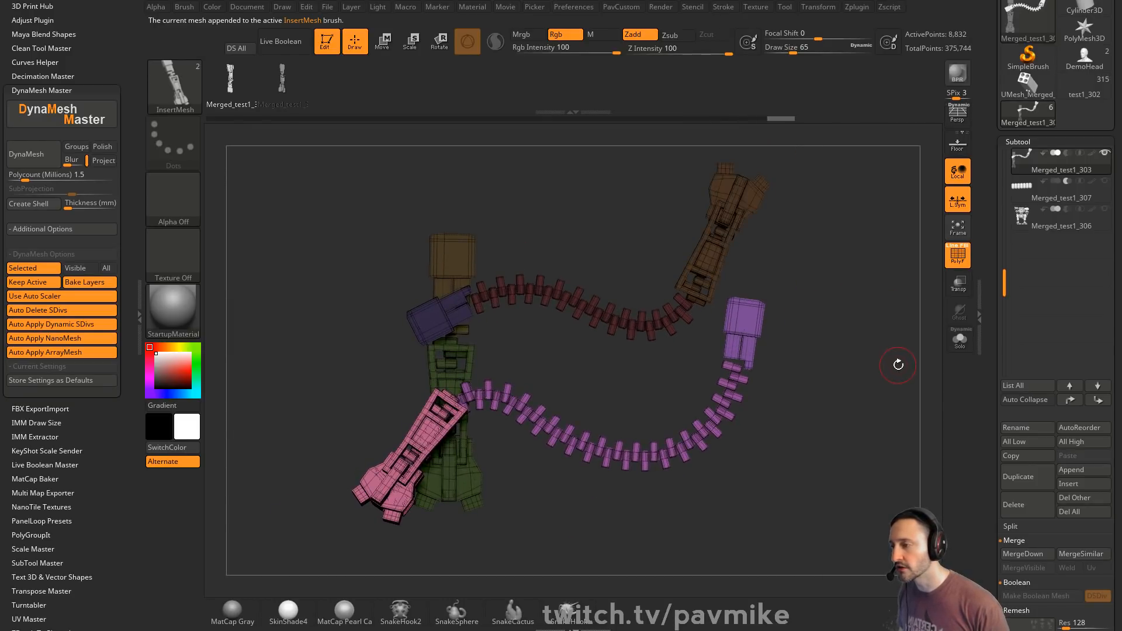
key(ctrl+z)
key(ctrl+z)
key(ctrl+z)
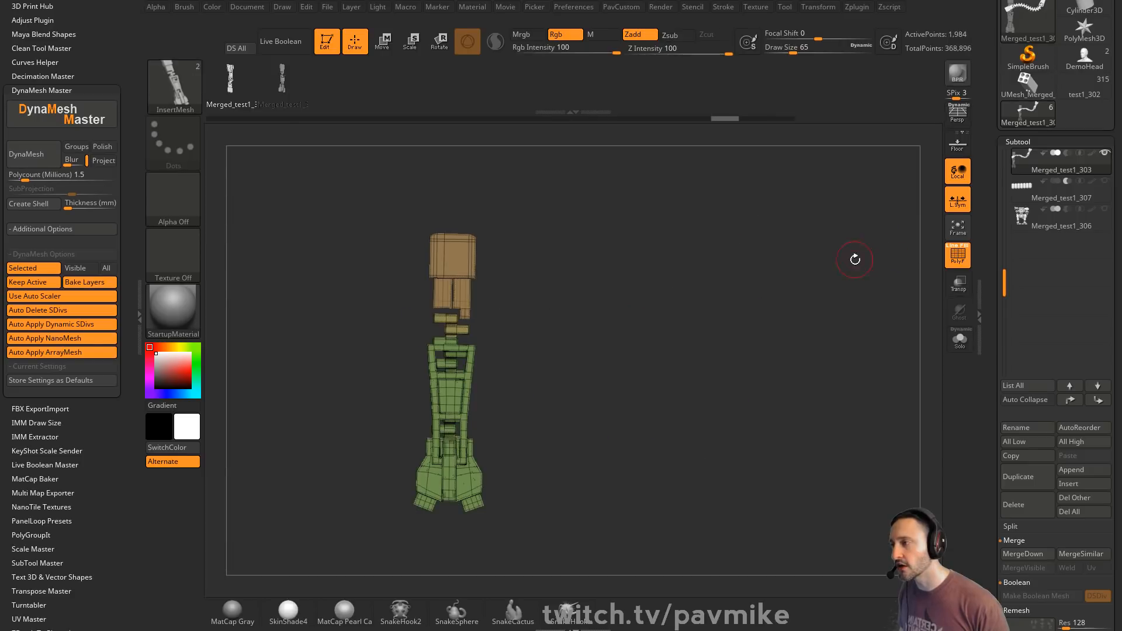
- Leave Edit mode, clear the canvas, and draw a Sphere3D on it in Edit mode
key(t)
key(ctrl+n)
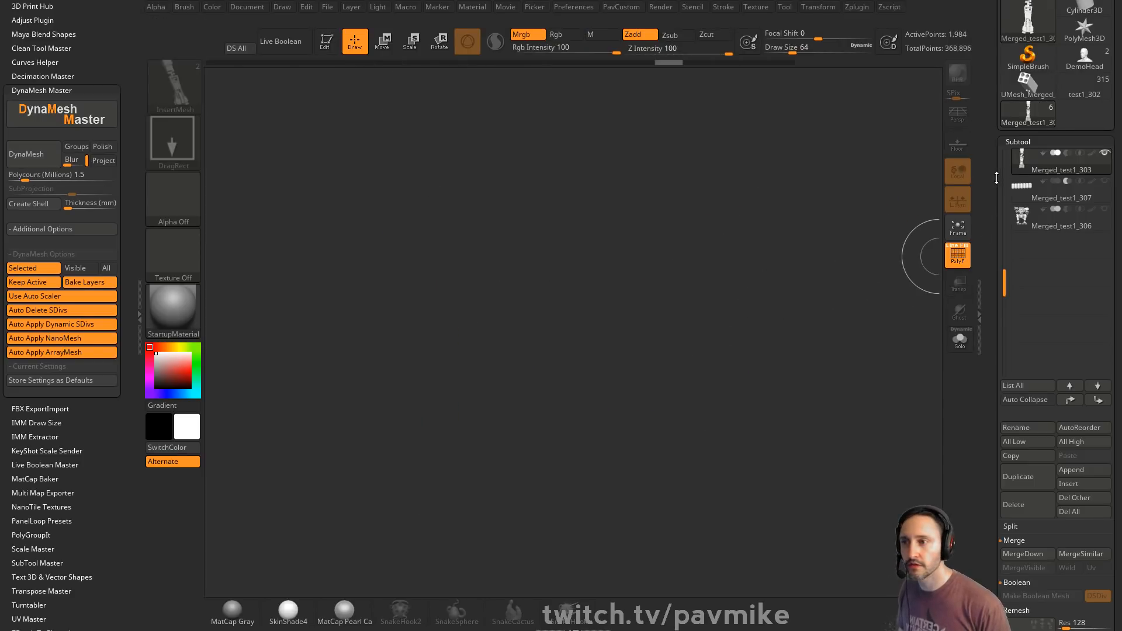
scroll(1002, 179, up, 10)
scroll(1003, 293, down, 8)
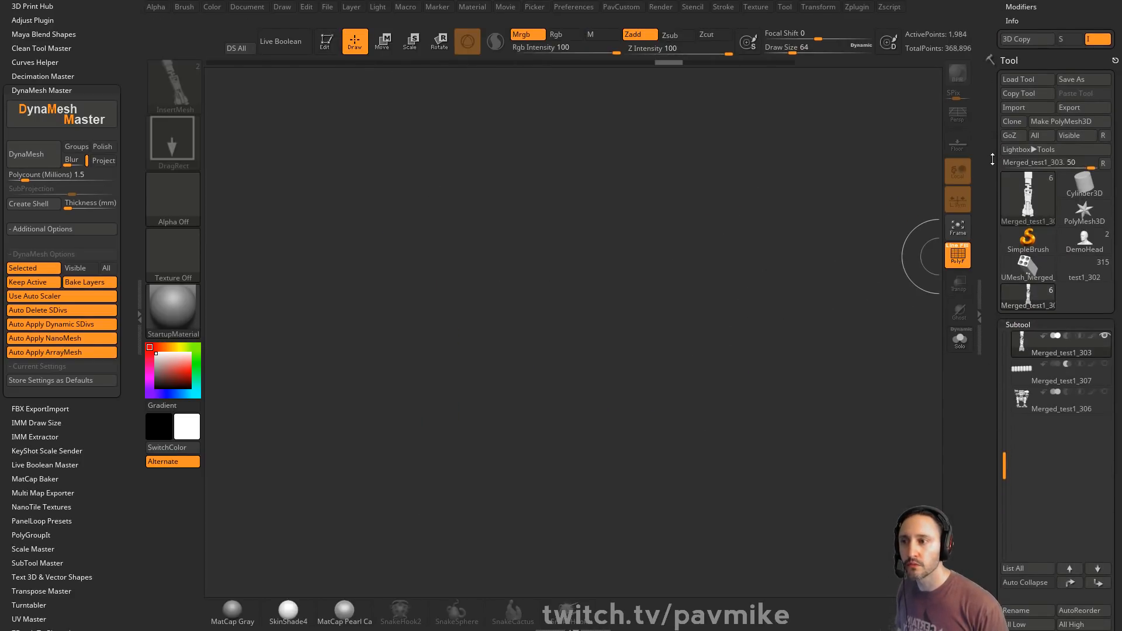
click(1028, 240)
click(1028, 164)
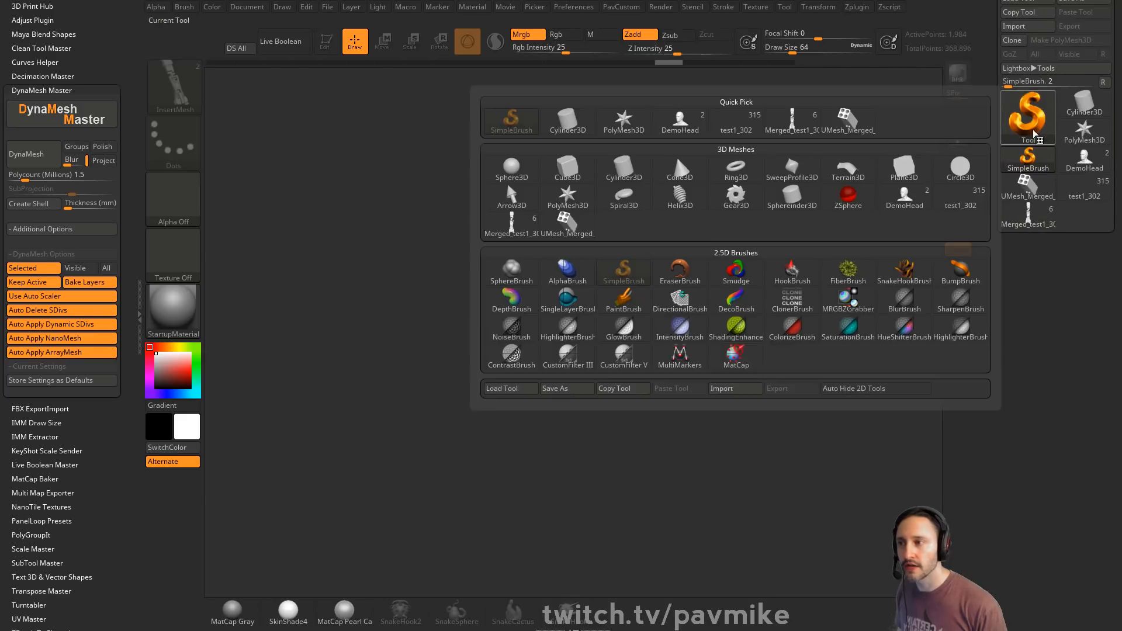
click(567, 171)
drag(482, 371, 397, 292)
click(326, 41)
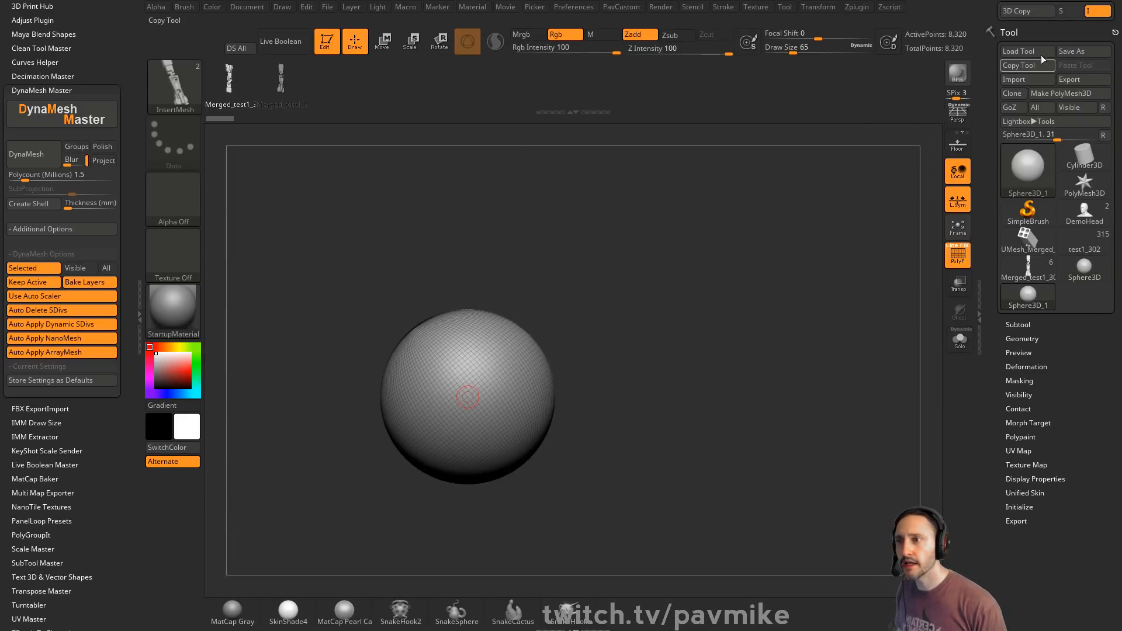
- Convert the sphere into a PolyMesh3D
scroll(992, 84, up, 8)
click(1101, 6)
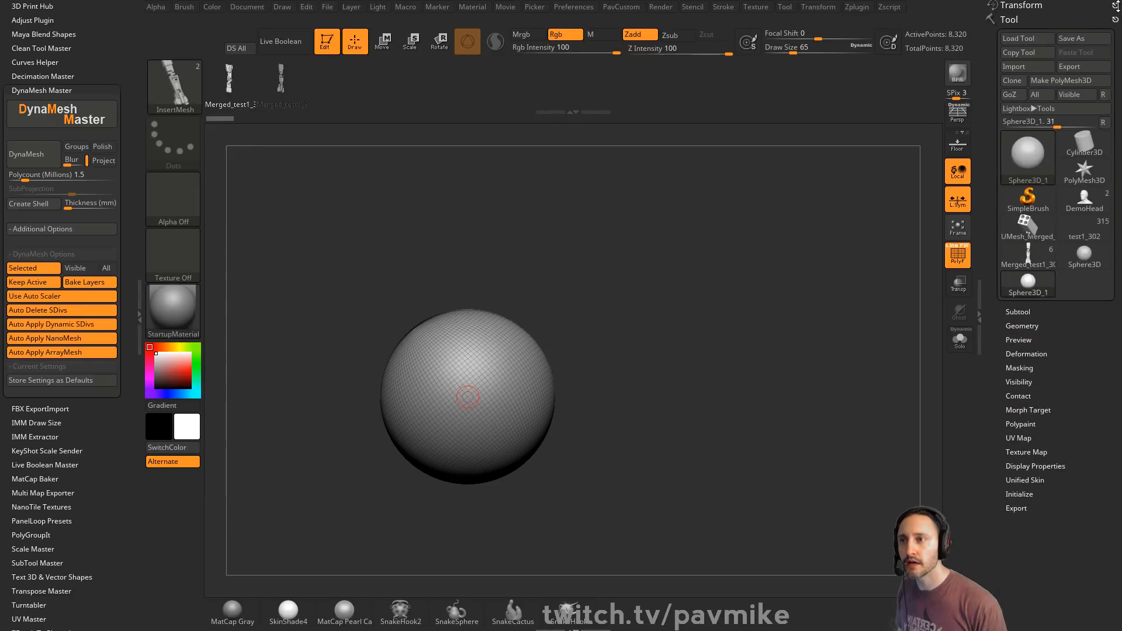
click(1060, 66)
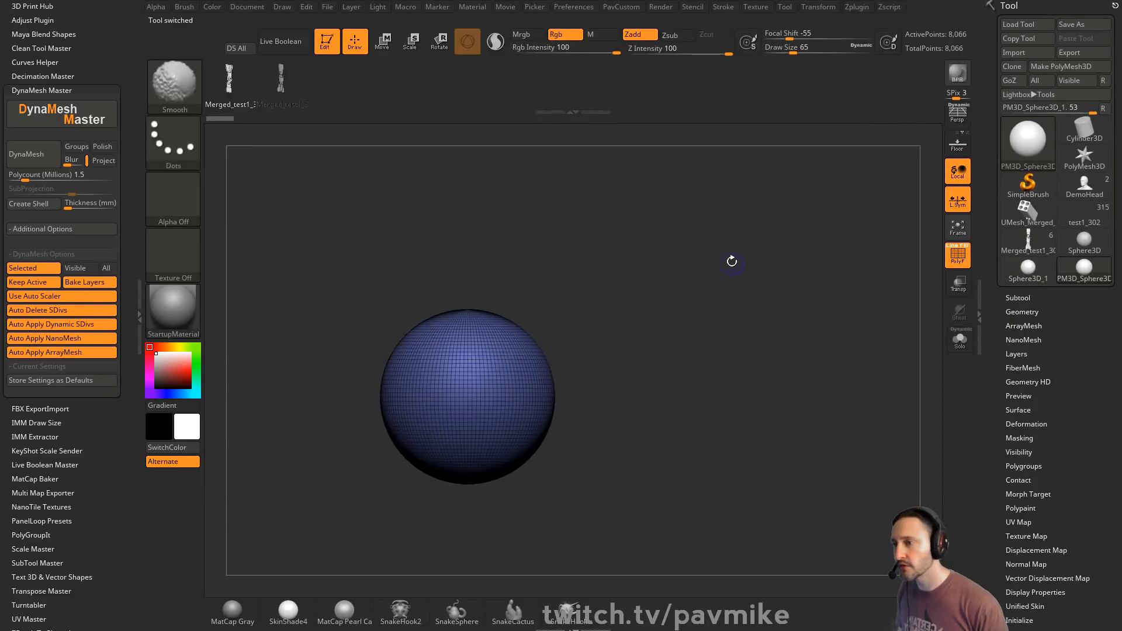
- Try slicing the sphere with two SliceCurve cuts across it, and undo them
key(ctrl+shift+b)
click(641, 154)
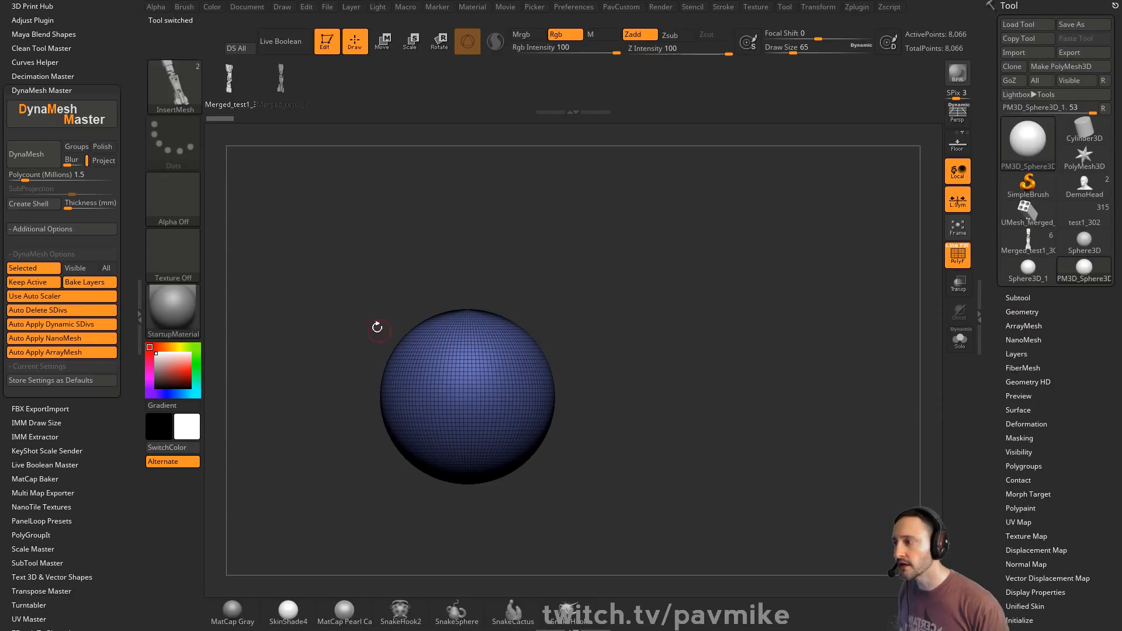
ctrl+shift+drag(376, 251, 641, 479)
mouse_move(744, 314)
right_down()
mouse_move(717, 300)
mouse_move(743, 329)
right_up()
right_drag(742, 329, 712, 324)
ctrl+shift+drag(451, 195, 482, 552)
mouse_move(679, 281)
right_down()
mouse_move(684, 314)
mouse_move(674, 291)
mouse_move(689, 270)
right_up()
key(ctrl+z)
key(ctrl+z)
right_drag(689, 271, 734, 277)
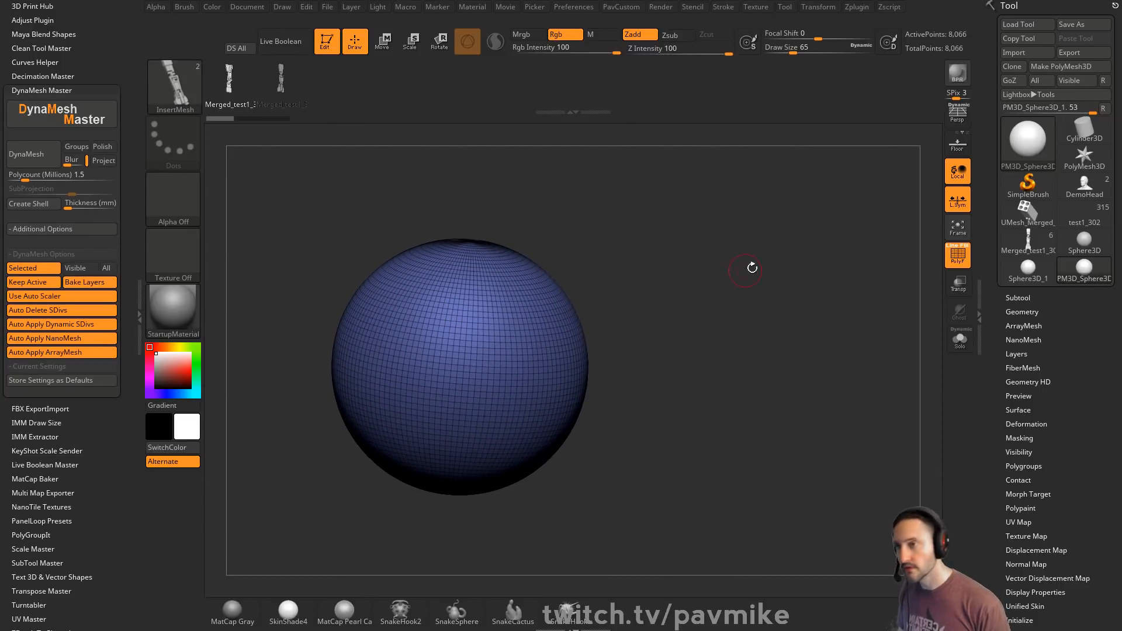
- Switch the active tool to Cylinder3D and convert it into a PolyMesh3D
mouse_move(1040, 193)
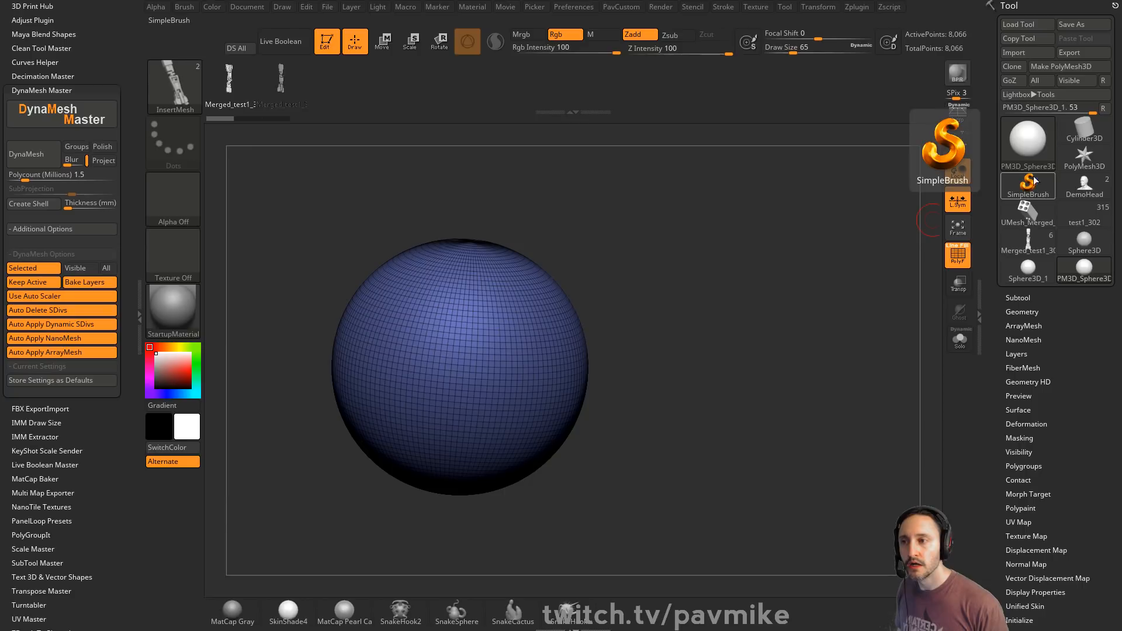
click(1028, 146)
click(614, 154)
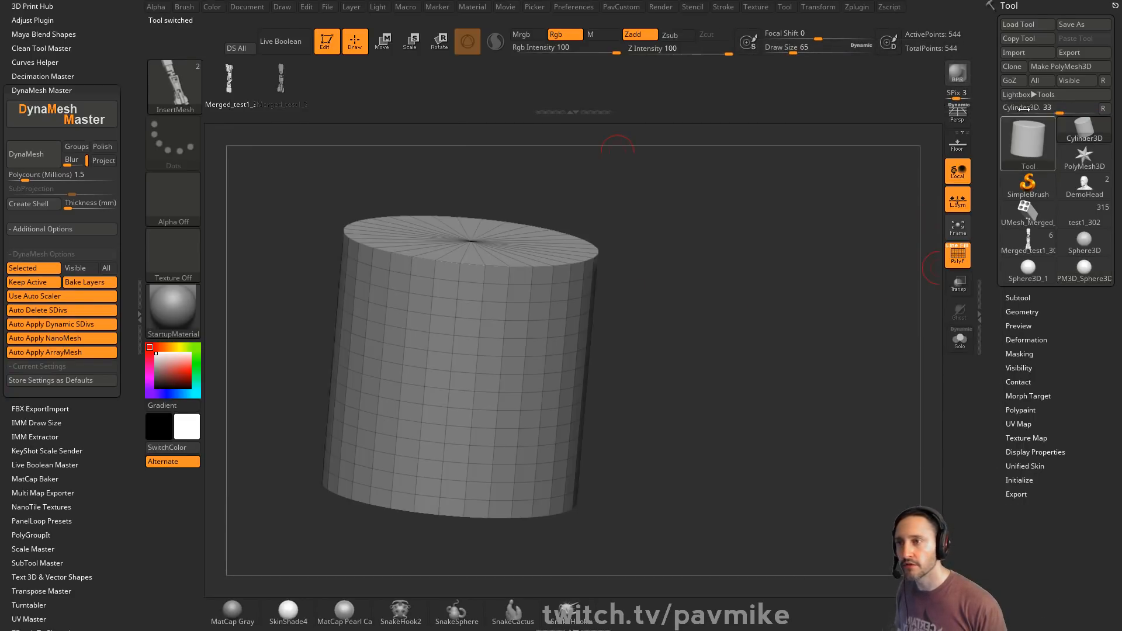
click(1061, 67)
- Scale the cylinder along Y into a long, thin tube, frame it, and return to Draw mode
key(w)
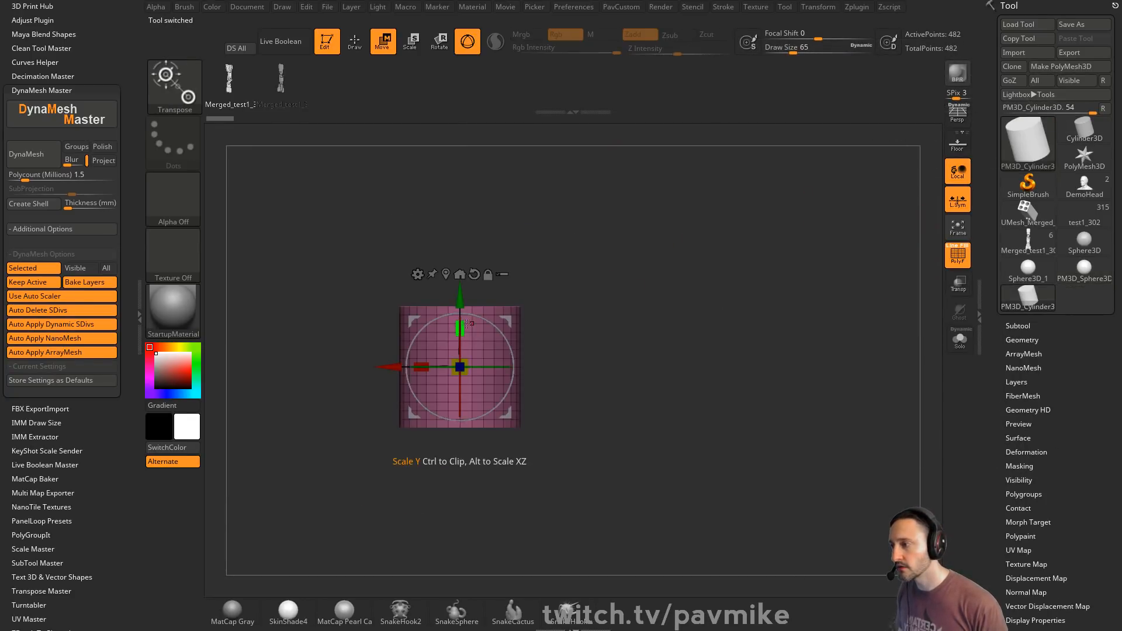
drag(468, 323, 471, 266)
drag(462, 328, 620, 268)
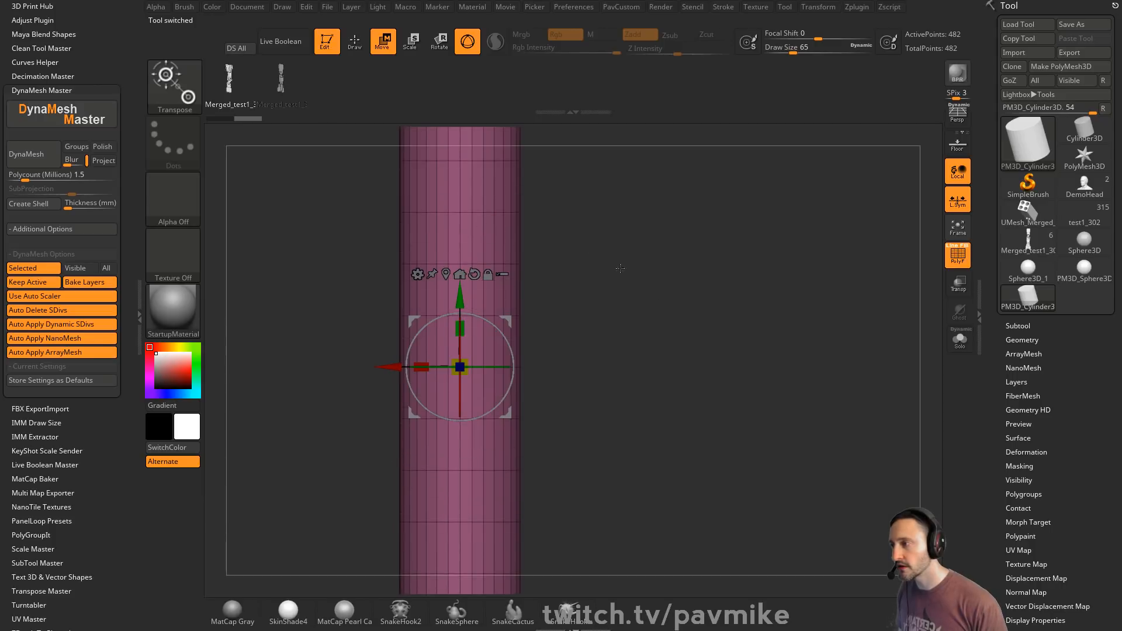
key(f)
key(q)
key(space)
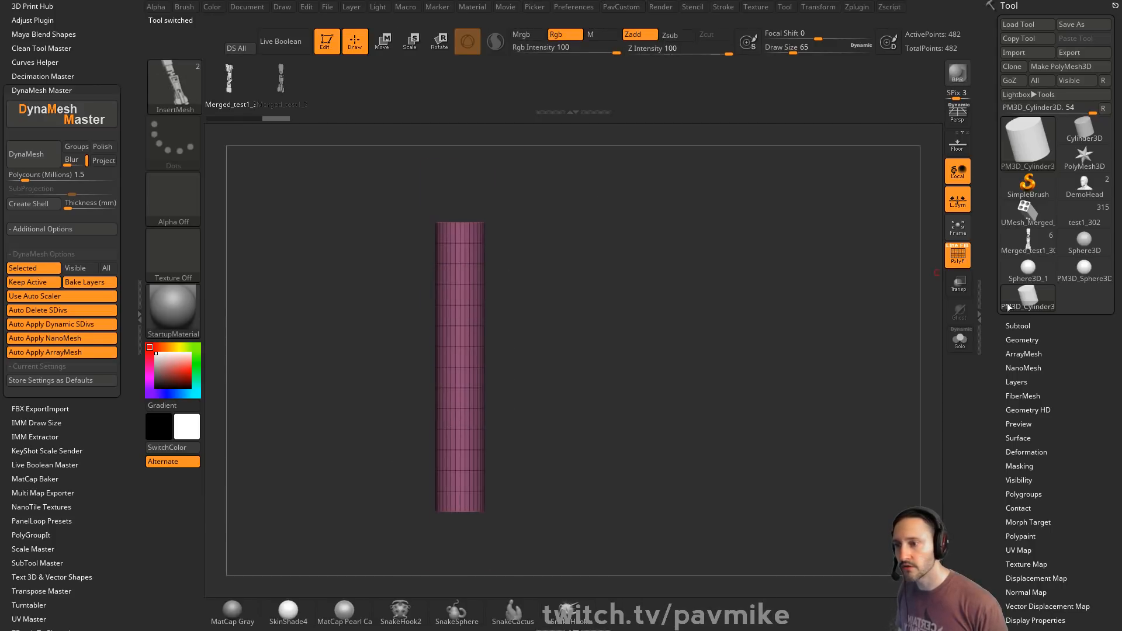
- Remove the cylinder's redundant edge loops with the Delete Loops function of the EdgeLoop settings
scroll(1027, 178, down, 3)
click(1024, 181)
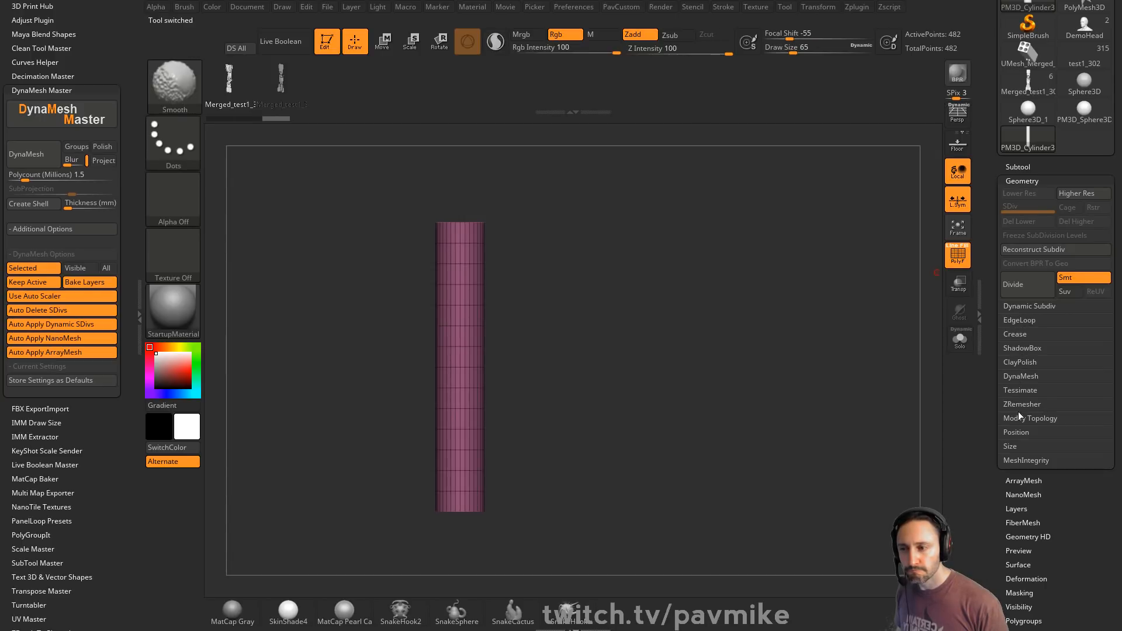
click(1022, 322)
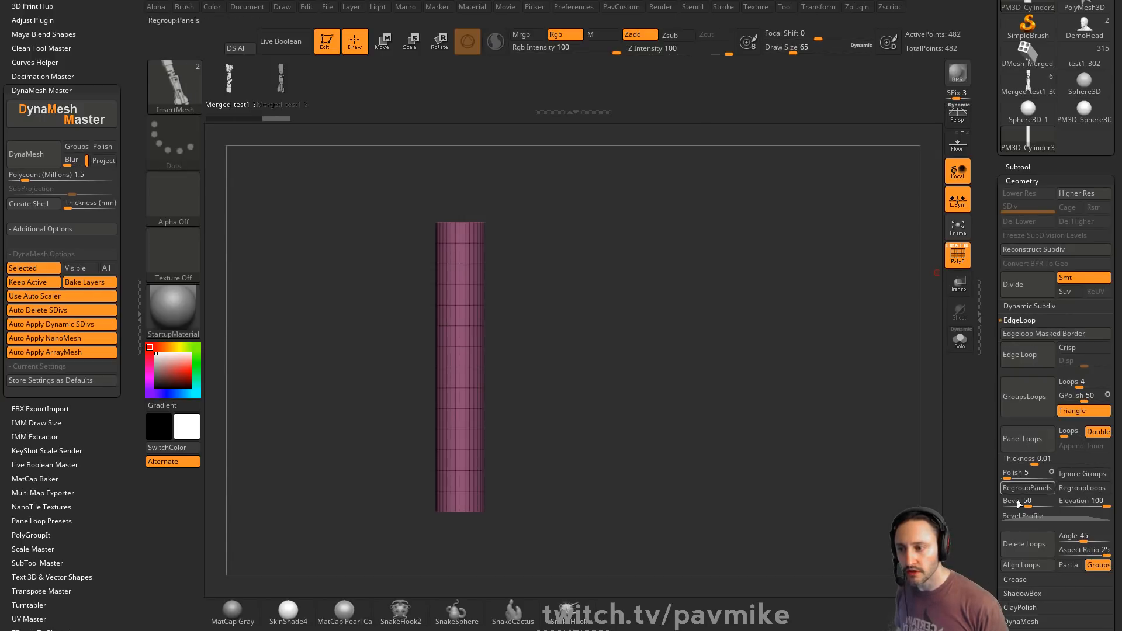
click(1025, 543)
- With the ZModeler brush, insert multiple evenly spaced edge loops along the cylinder's length
alt+drag(819, 391, 819, 444)
key(b)
key(z)
key(m)
key(space)
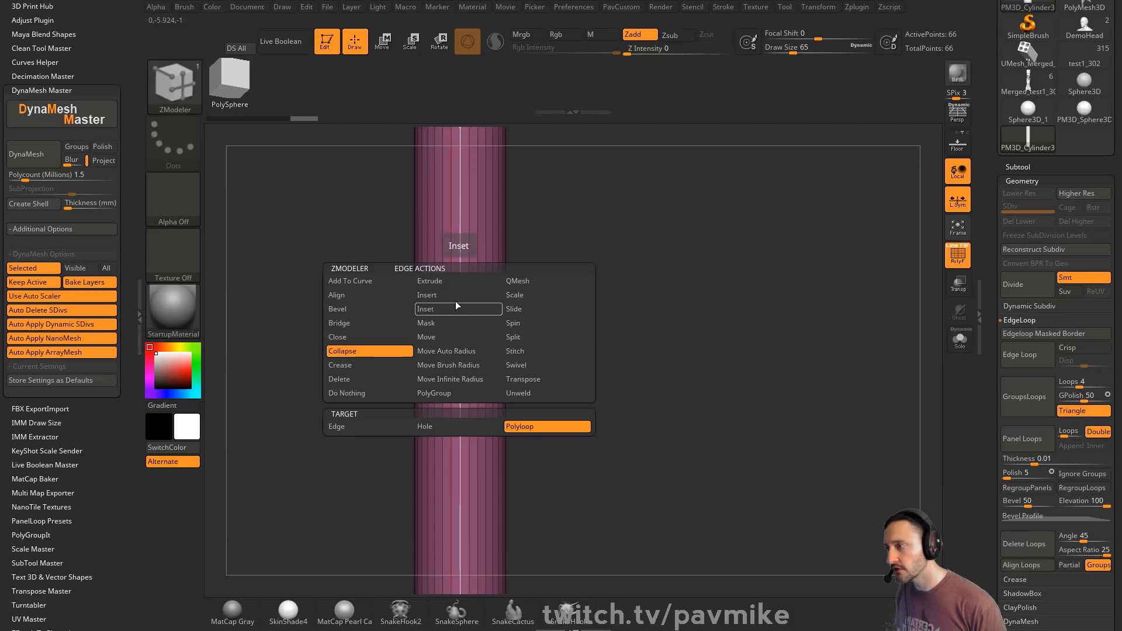
click(458, 309)
drag(459, 348, 459, 176)
- Stretch the segmented cylinder further along Y with the transform gizmo
ctrl+right_drag(599, 279, 588, 379)
key(w)
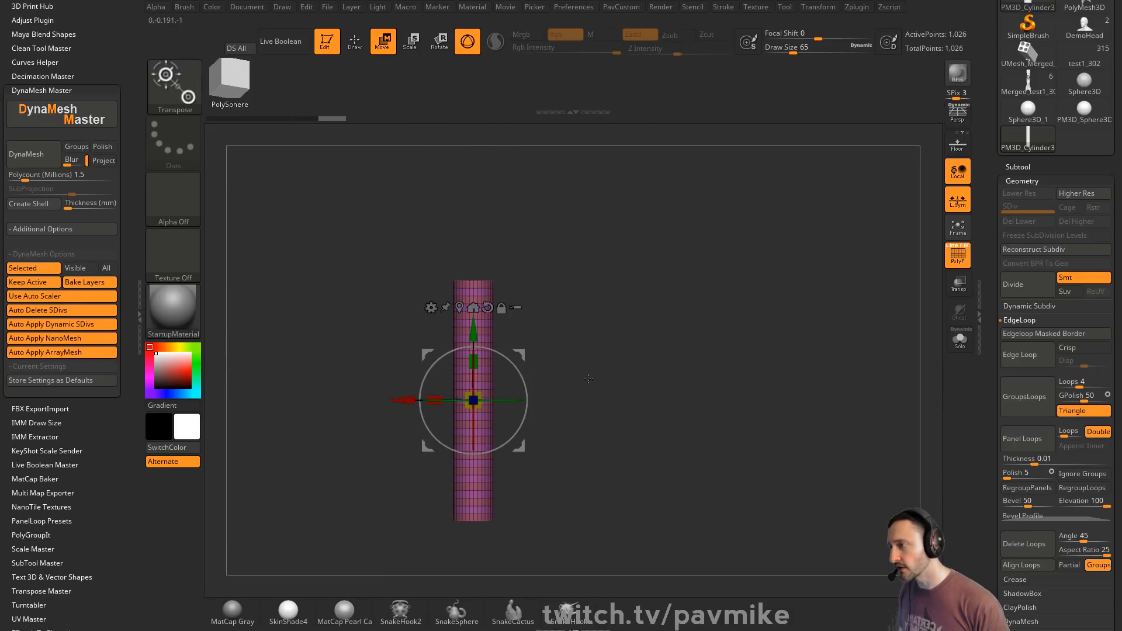
drag(473, 361, 473, 321)
- Apply the Bend Curve deformer along the cylinder's length, bend it into an S-shape with its control points, and return to Draw mode
click(432, 309)
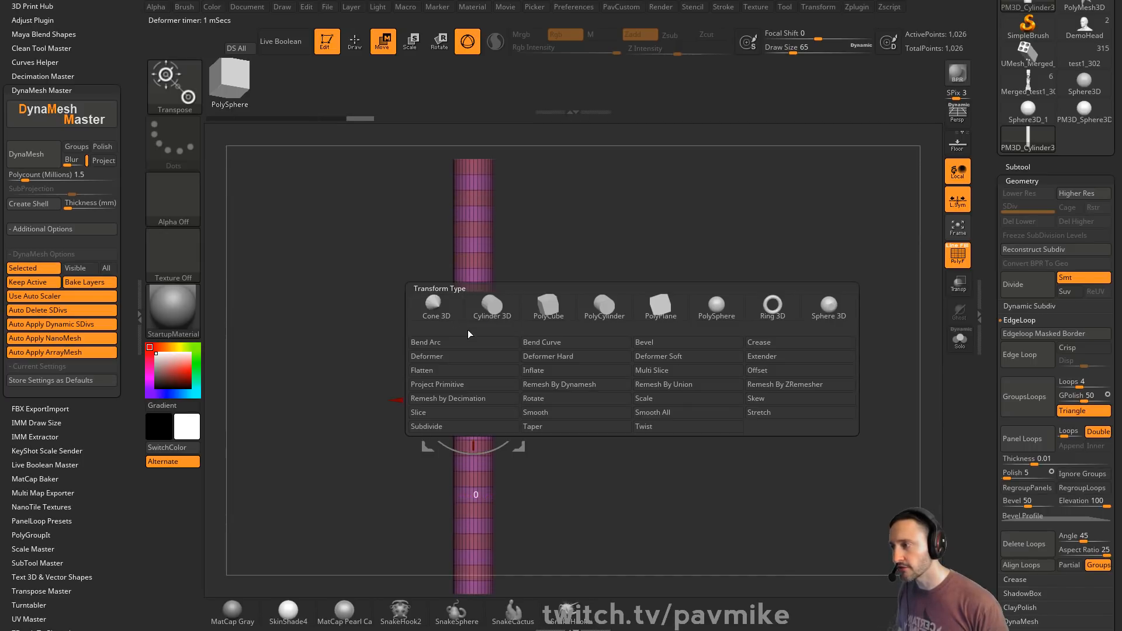
click(543, 347)
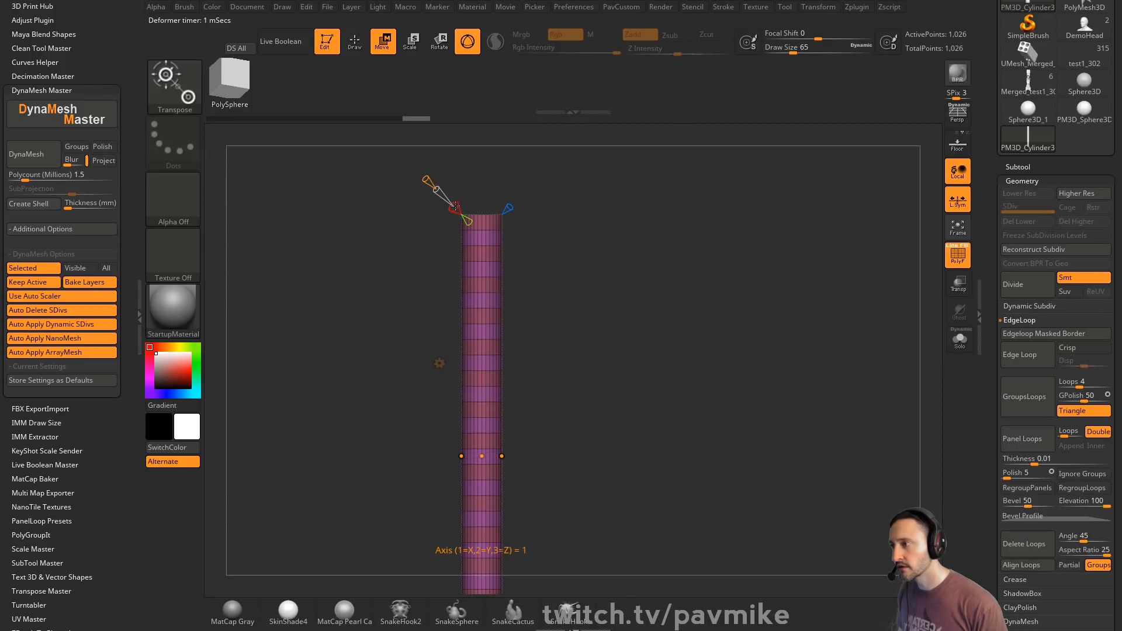
alt+right_drag(456, 208, 455, 234)
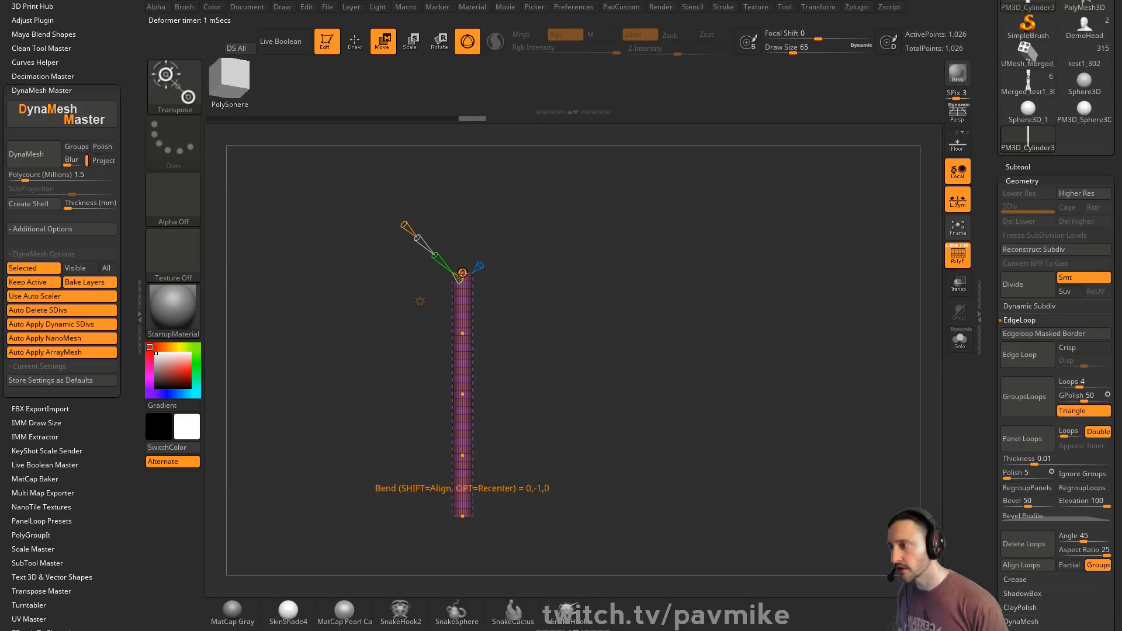
drag(463, 278, 534, 319)
drag(463, 394, 428, 387)
drag(462, 455, 501, 451)
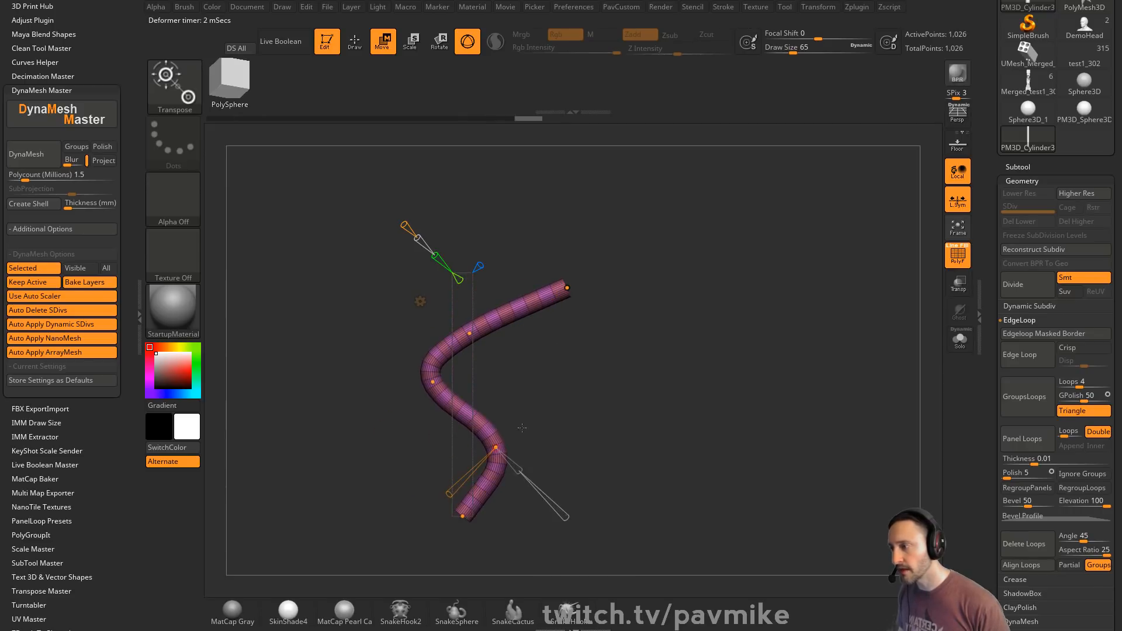
mouse_move(671, 367)
alt+right_down()
mouse_move(679, 328)
mouse_move(688, 342)
mouse_move(699, 323)
mouse_move(760, 333)
alt+right_up()
key(q)
- Put the bent tube into a single polygroup and delete its end caps
key(ctrl+w)
key(b)
key(z)
key(m)
key(2)
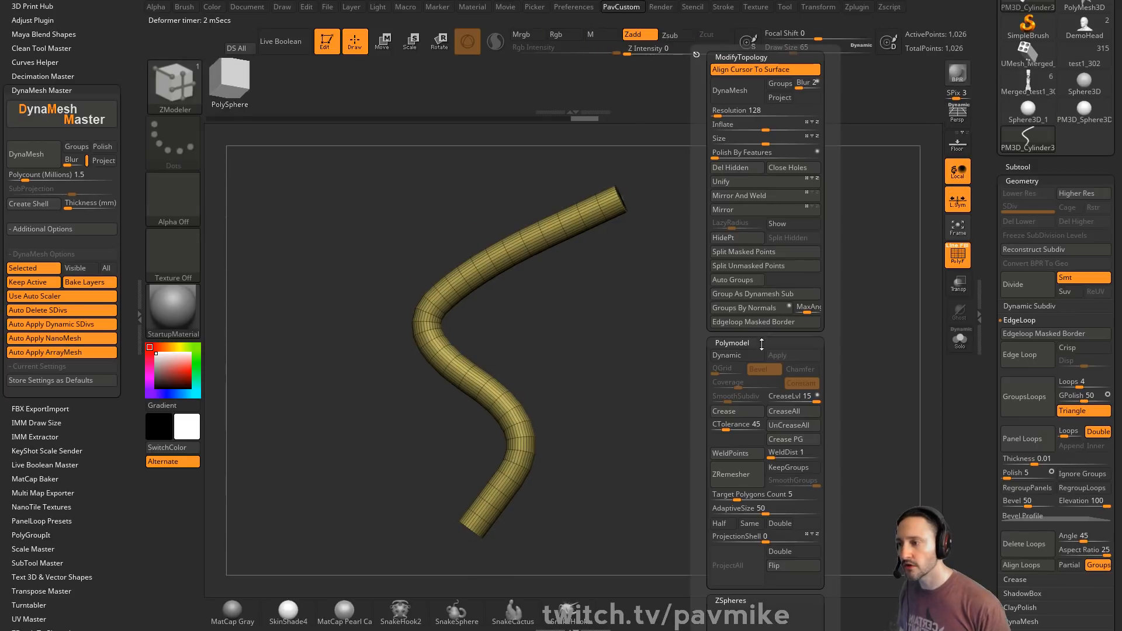
click(743, 323)
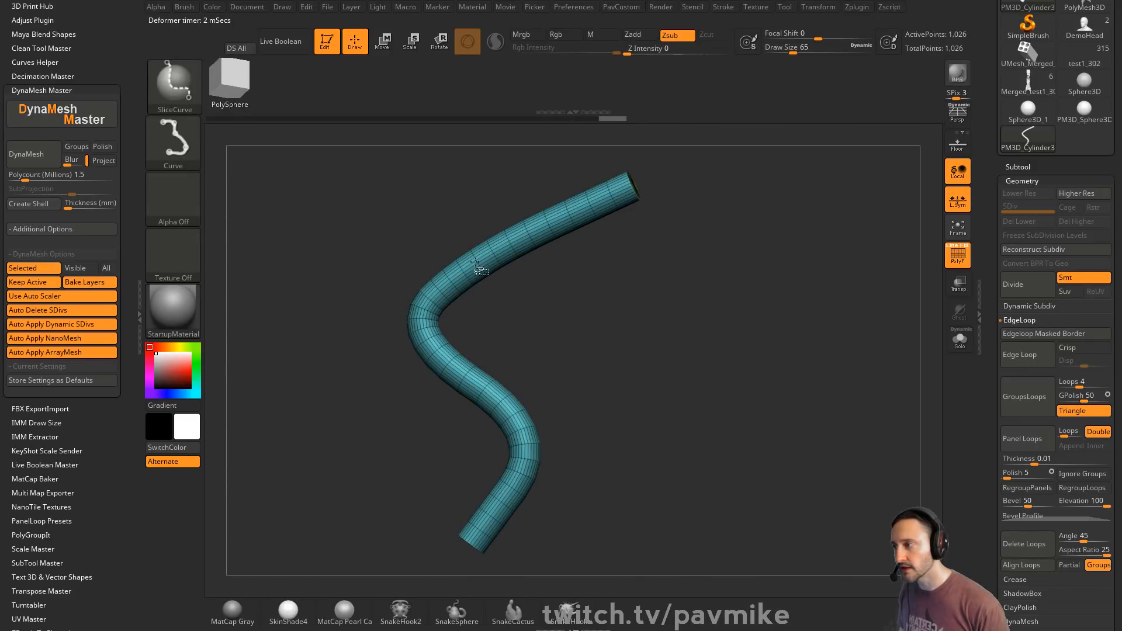
key(2)
click(740, 195)
- Assign new polygroups to the two face strips beside a lengthwise edge with ZModeler's PolyGroup edge action on Polyloop
ctrl+right_drag(611, 270, 718, 362)
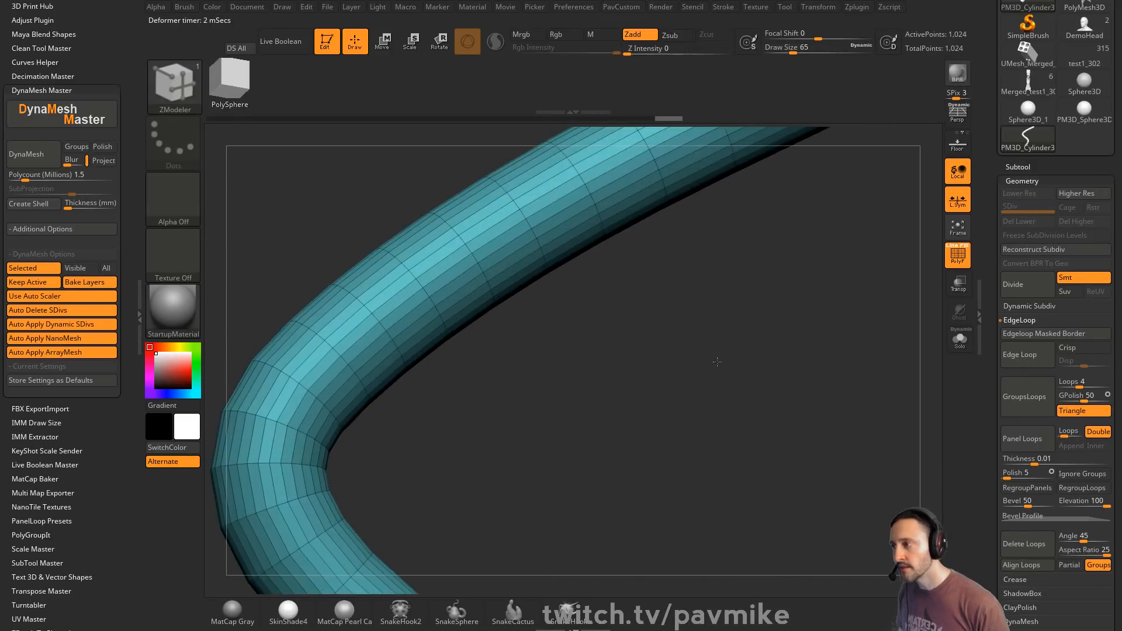
key(space)
click(446, 359)
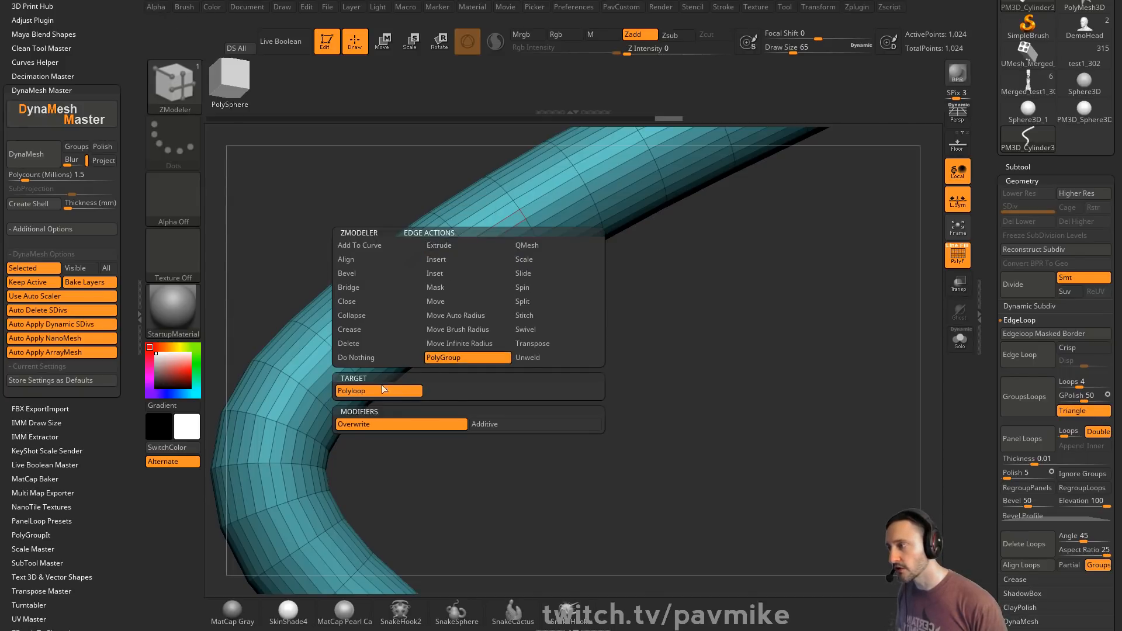
click(469, 248)
click(474, 258)
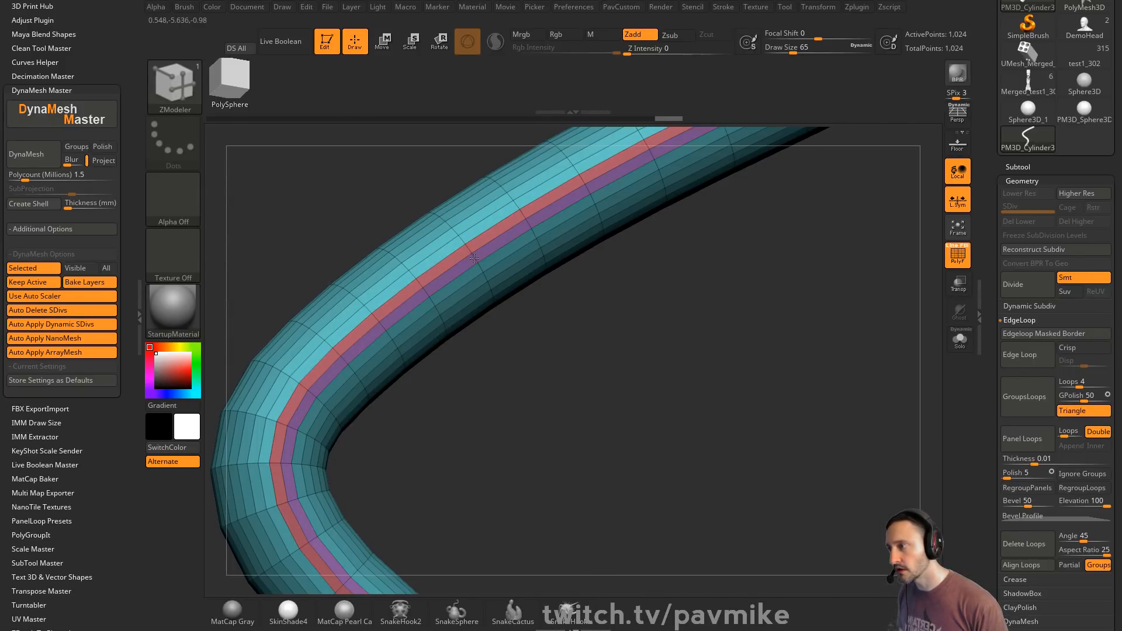
- Isolate the two polygrouped strips and delete the hidden rest of the tube
ctrl+shift+click(481, 251)
key(2)
click(582, 167)
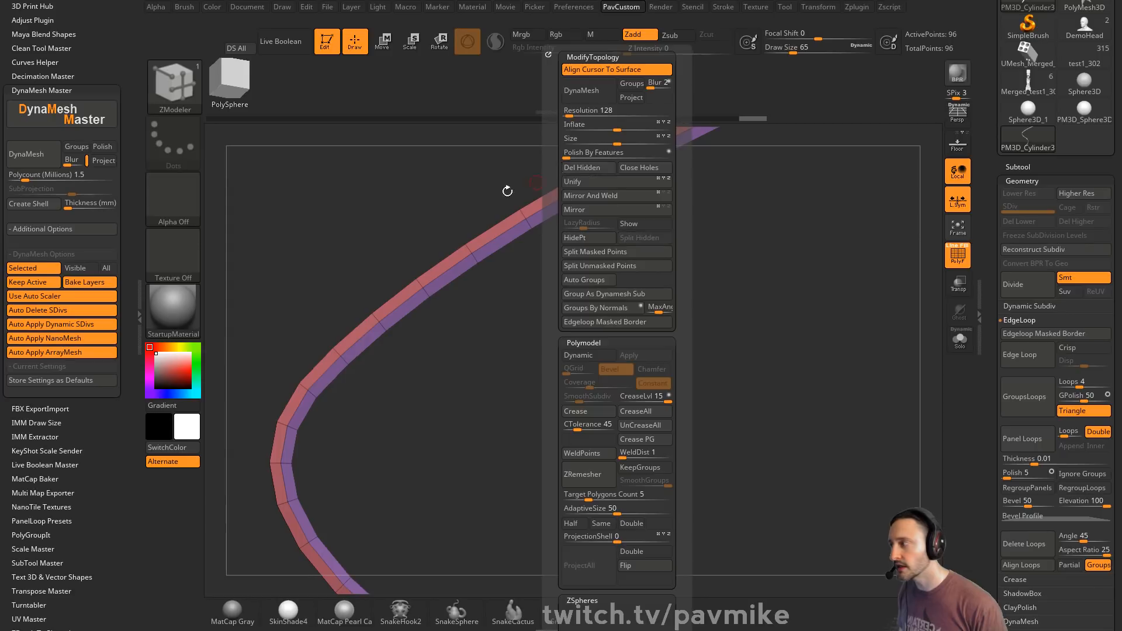
- Turn off Border in the curve functions and frame the strip mesh with a curve along its Polygroups boundary
click(730, 7)
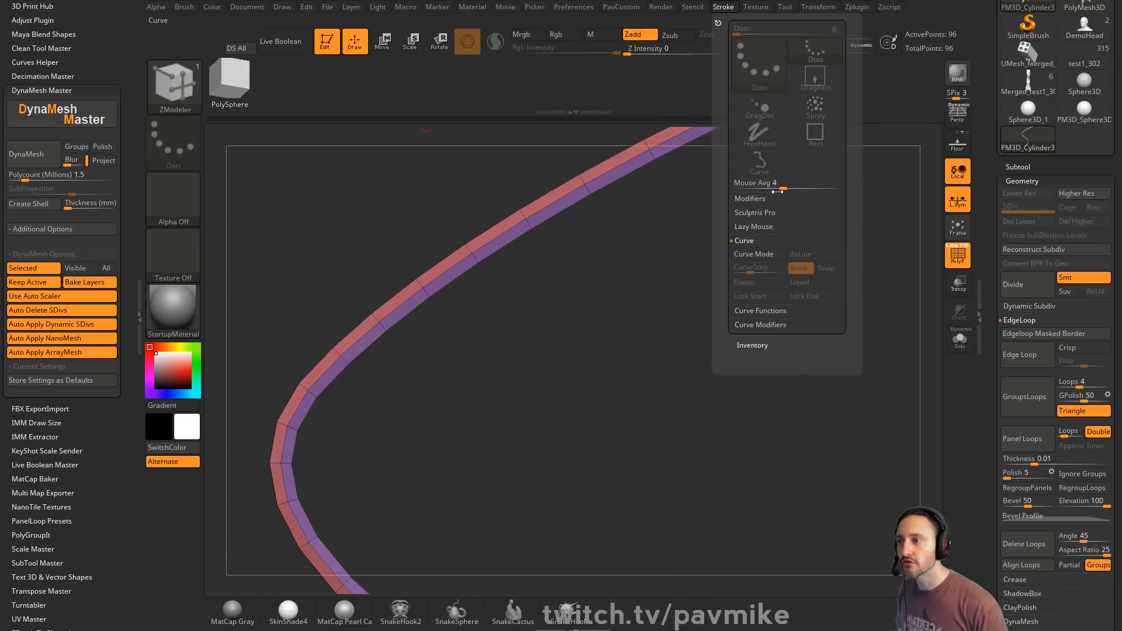
click(761, 311)
click(801, 366)
click(754, 380)
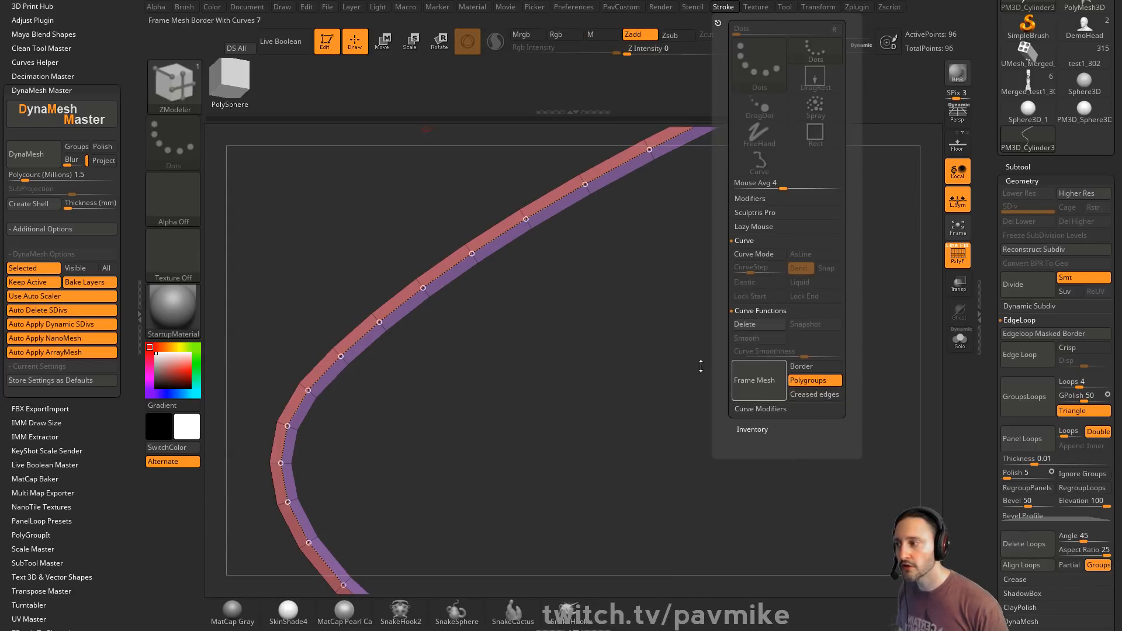
- Choose the custom zipper InsertMesh brush and apply it along the framed curve
mouse_move(701, 366)
ctrl+right_down()
mouse_move(612, 345)
mouse_move(655, 356)
mouse_move(637, 388)
ctrl+right_up()
key(b)
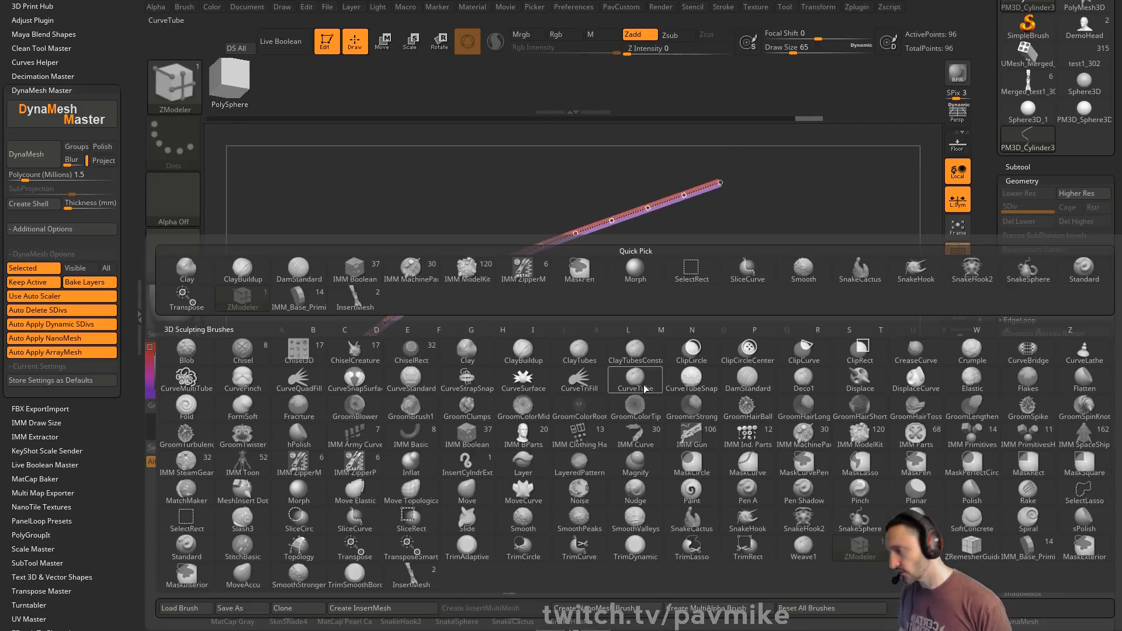
click(412, 577)
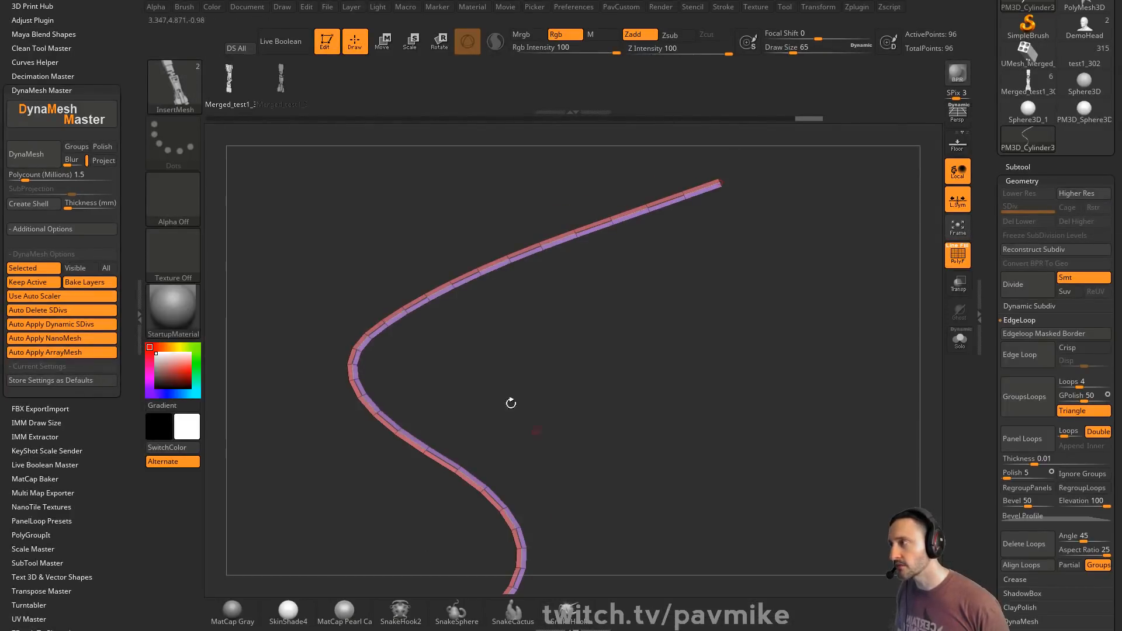
click(551, 243)
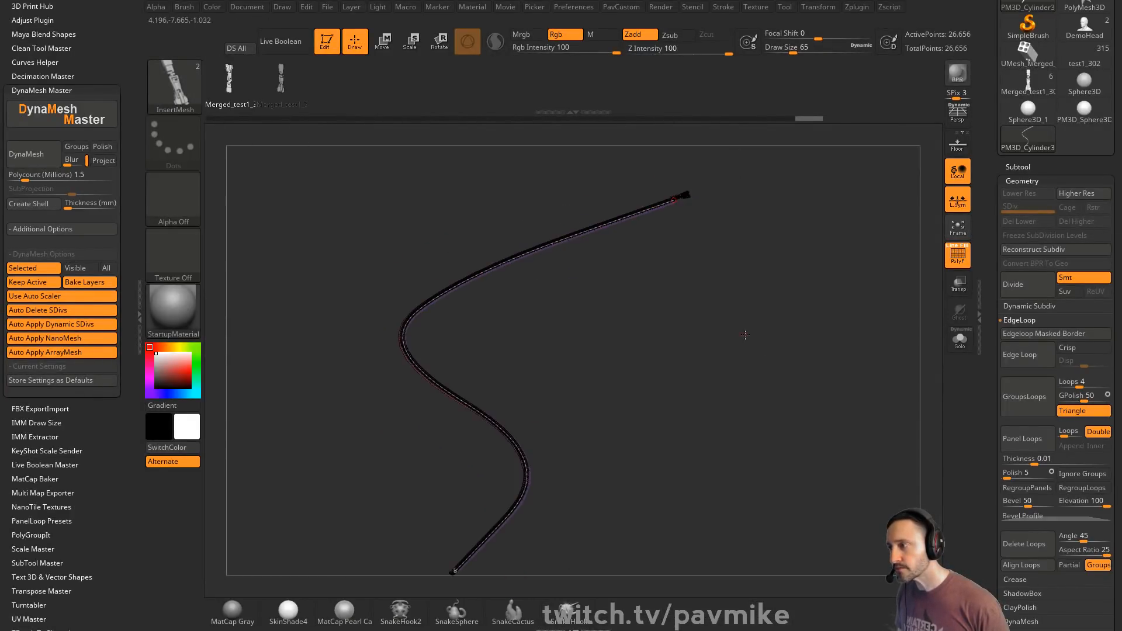
- Set the Draw Size to 484, regenerate the zipper along the curve and reverse its direction
drag(656, 288, 667, 293)
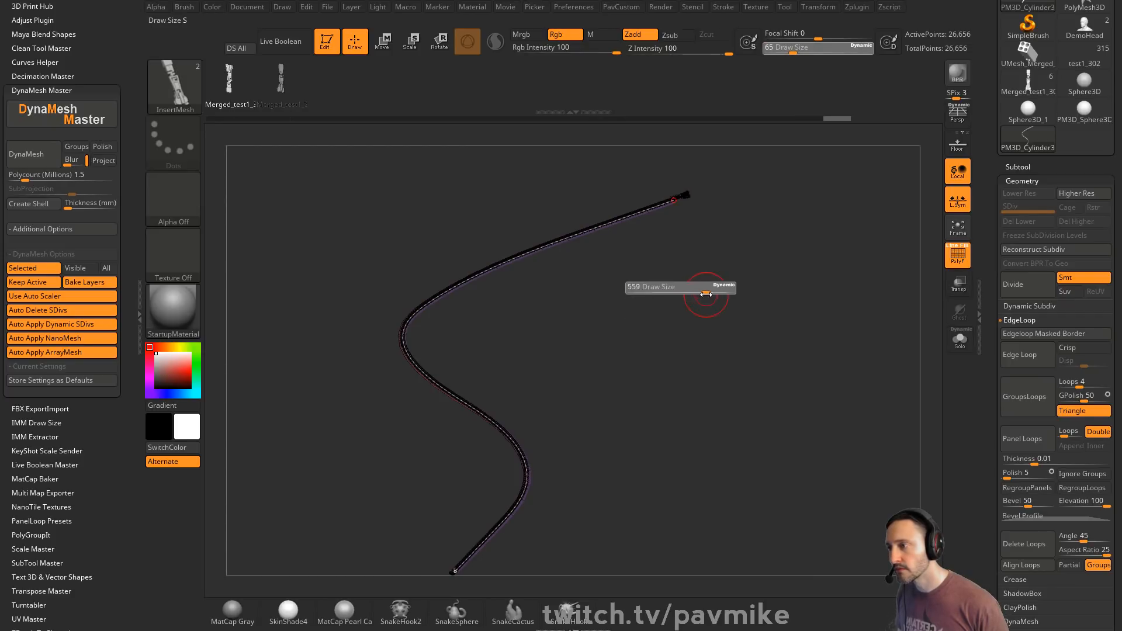
click(553, 243)
key(s)
drag(609, 316, 603, 316)
click(553, 244)
mouse_move(687, 330)
ctrl+right_down()
mouse_move(682, 292)
mouse_move(716, 343)
ctrl+right_up()
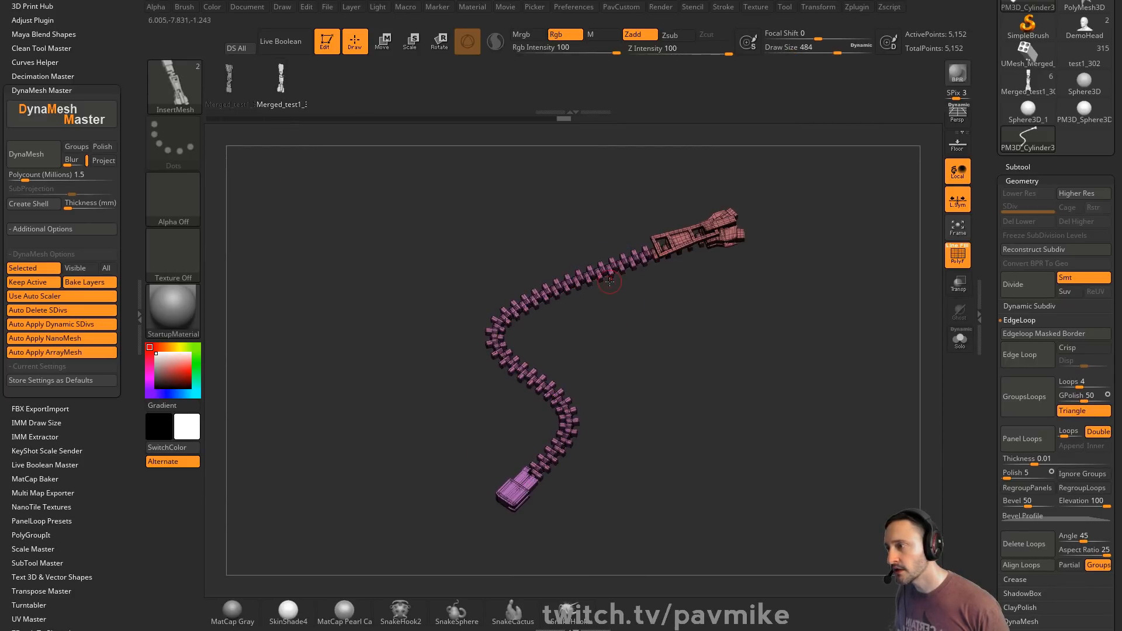
click(622, 269)
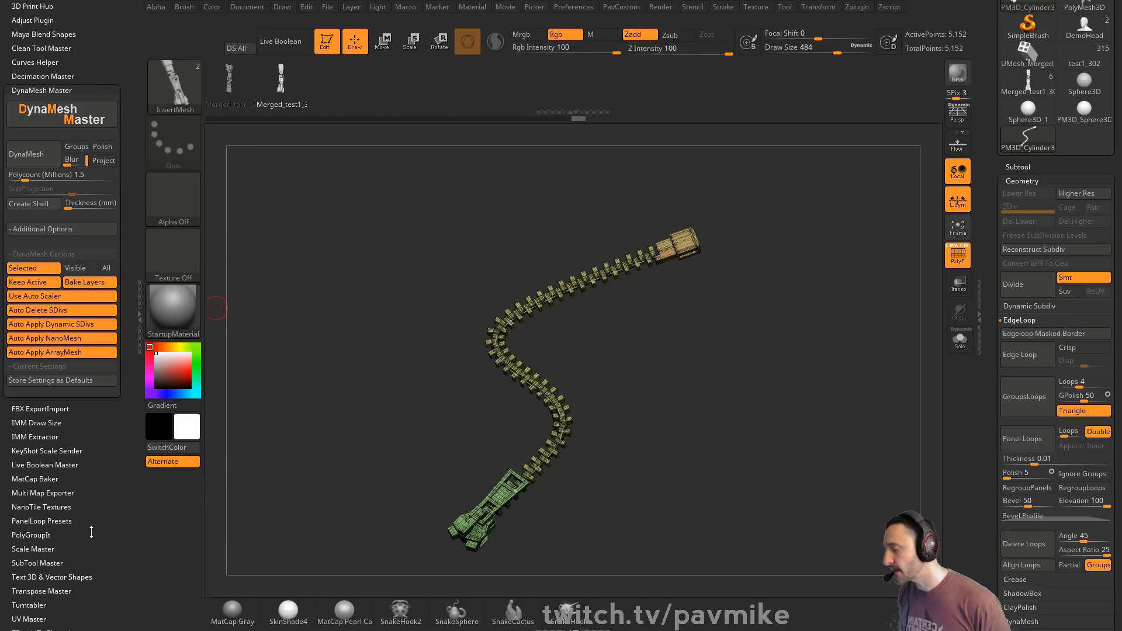
- Switch to the browser and open the playlists of the tutorial author's YouTube channel
key(alt+Tab)
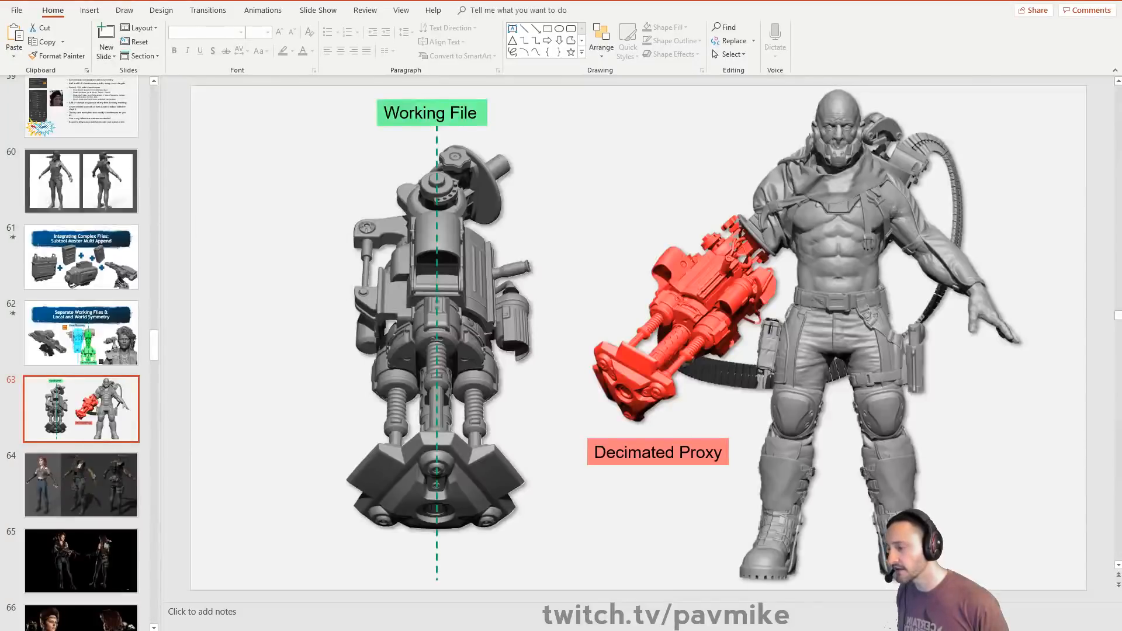
key(alt+Tab)
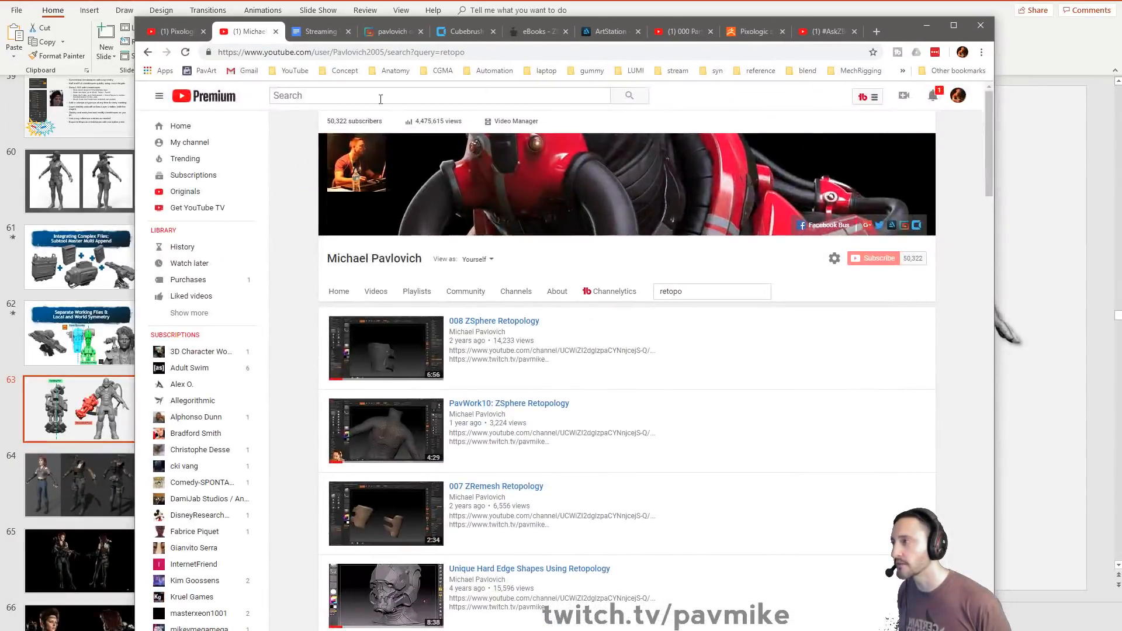
click(184, 32)
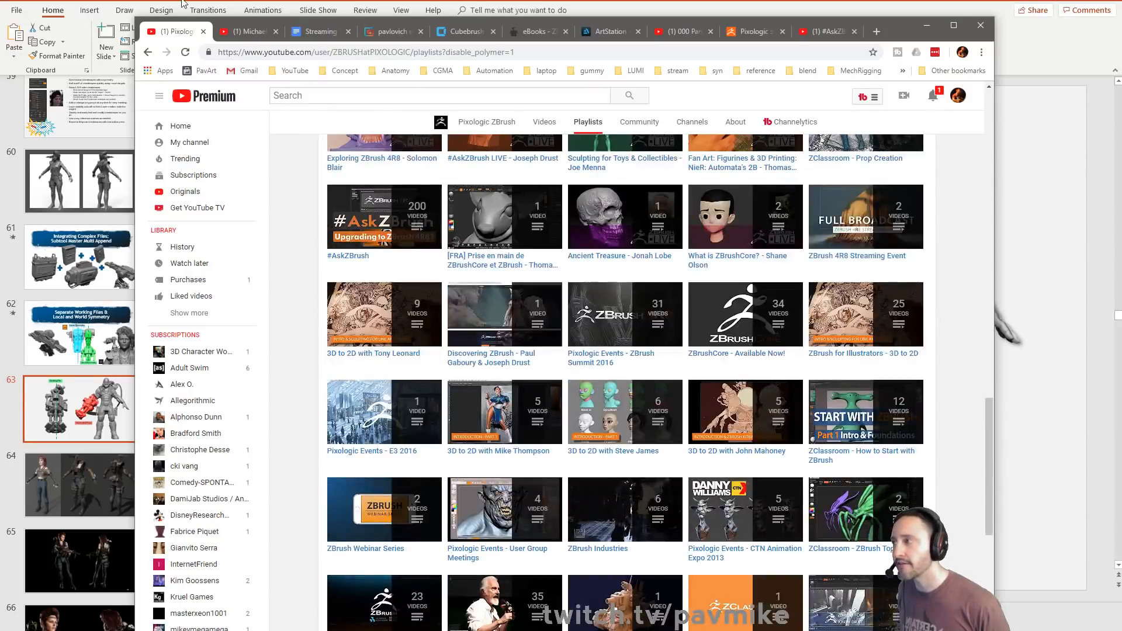
click(253, 31)
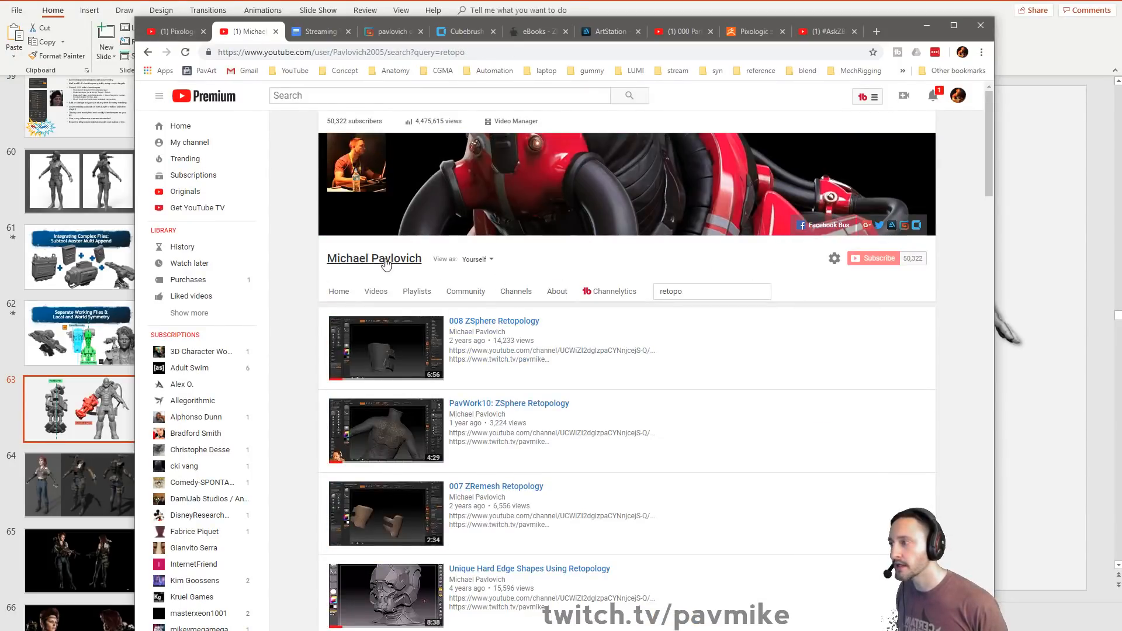
click(419, 292)
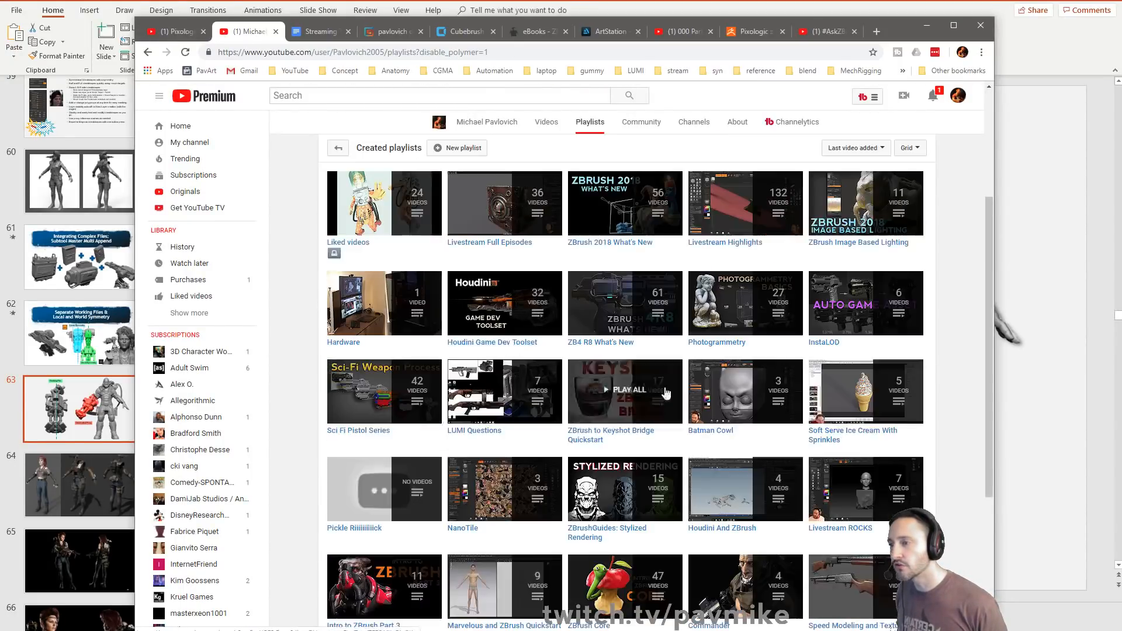
- Find the Boot Tutorial playlist, open it and select its web address
scroll(791, 325, down, 2)
scroll(791, 325, up, 2)
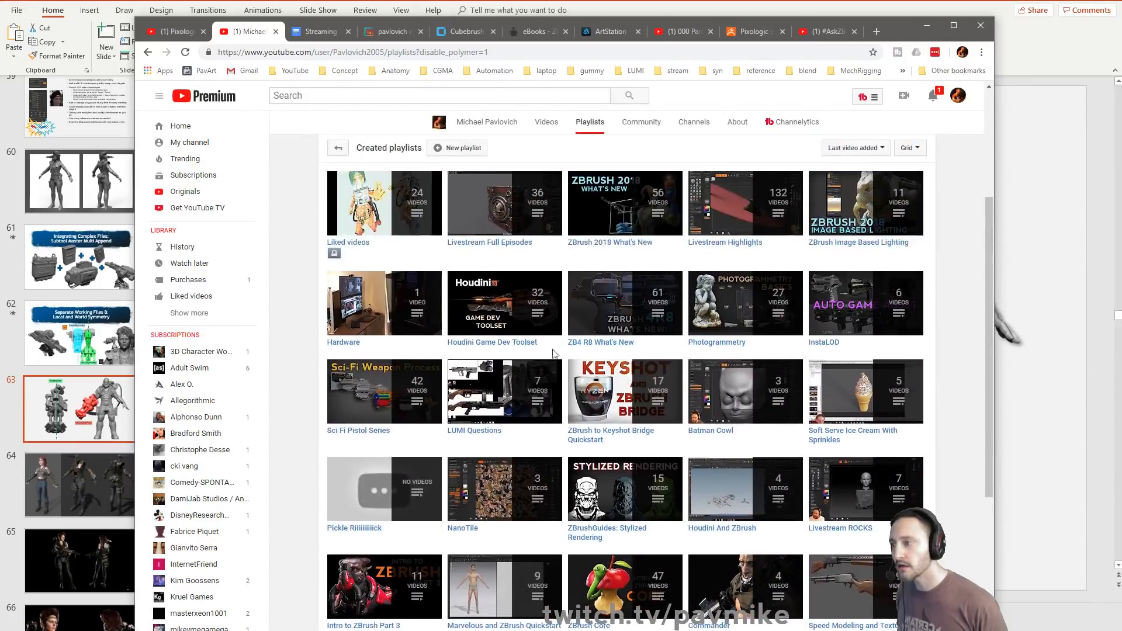
scroll(504, 342, down, 1)
scroll(504, 342, down, 2)
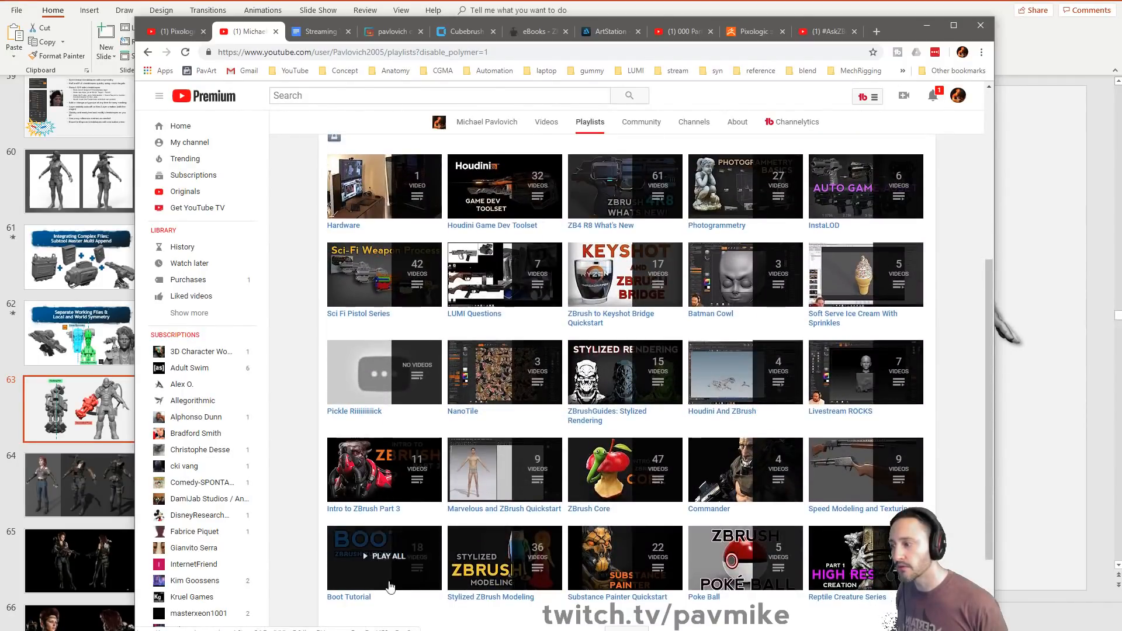
click(370, 599)
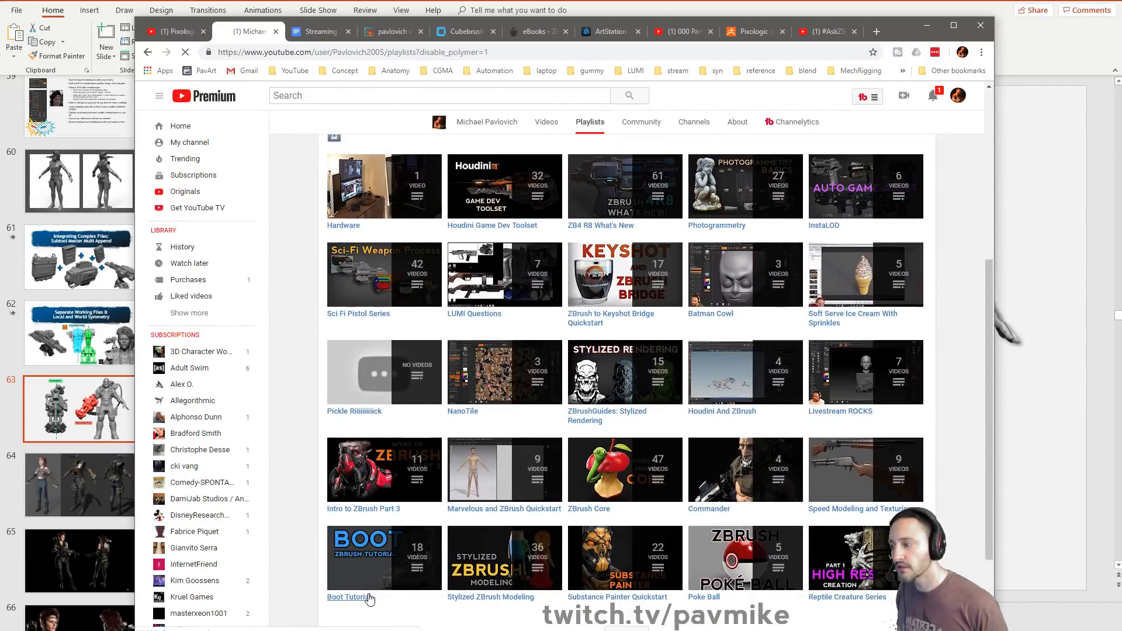
click(572, 52)
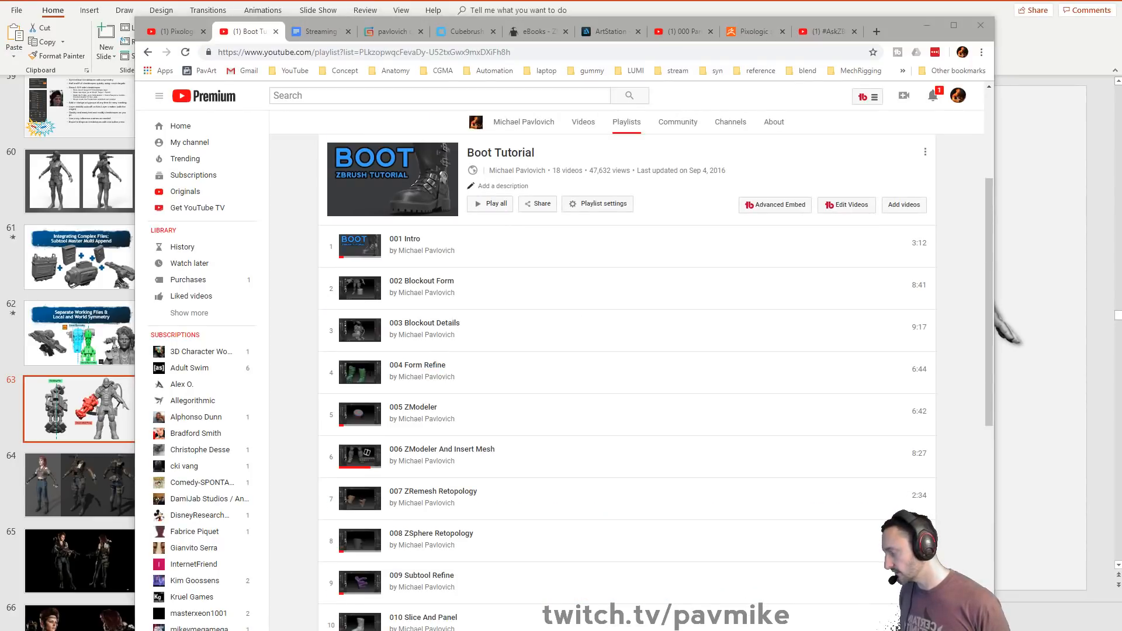
key(Return)
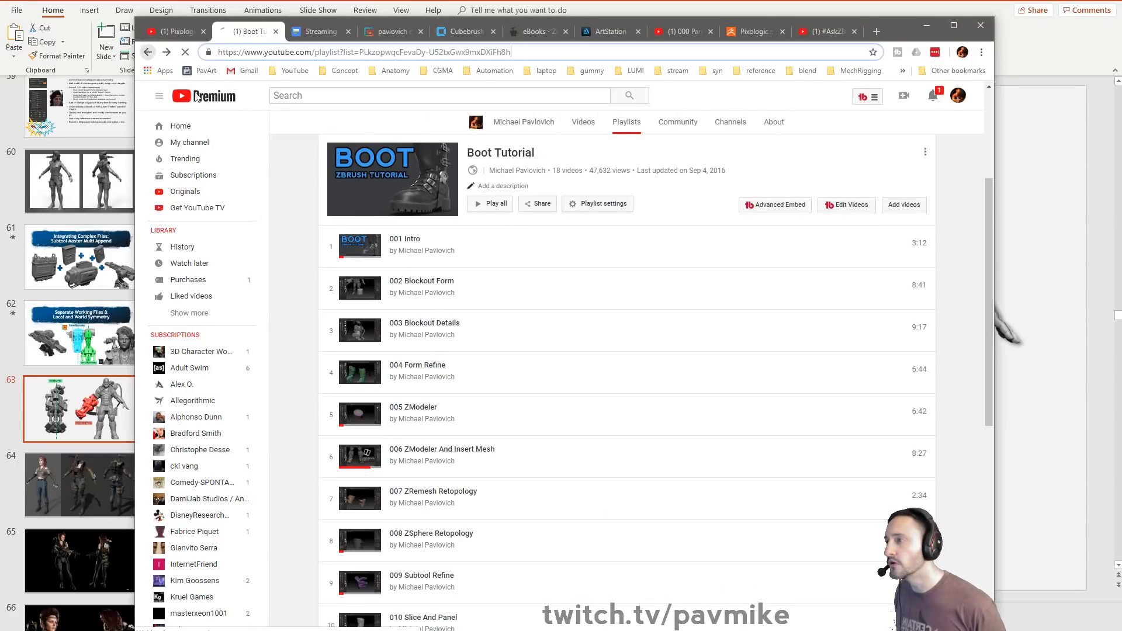
- Return to the channel's playlists, open PavWork01 Full Episode from Livestream Full Episodes and skip towards its end
key(alt+Left)
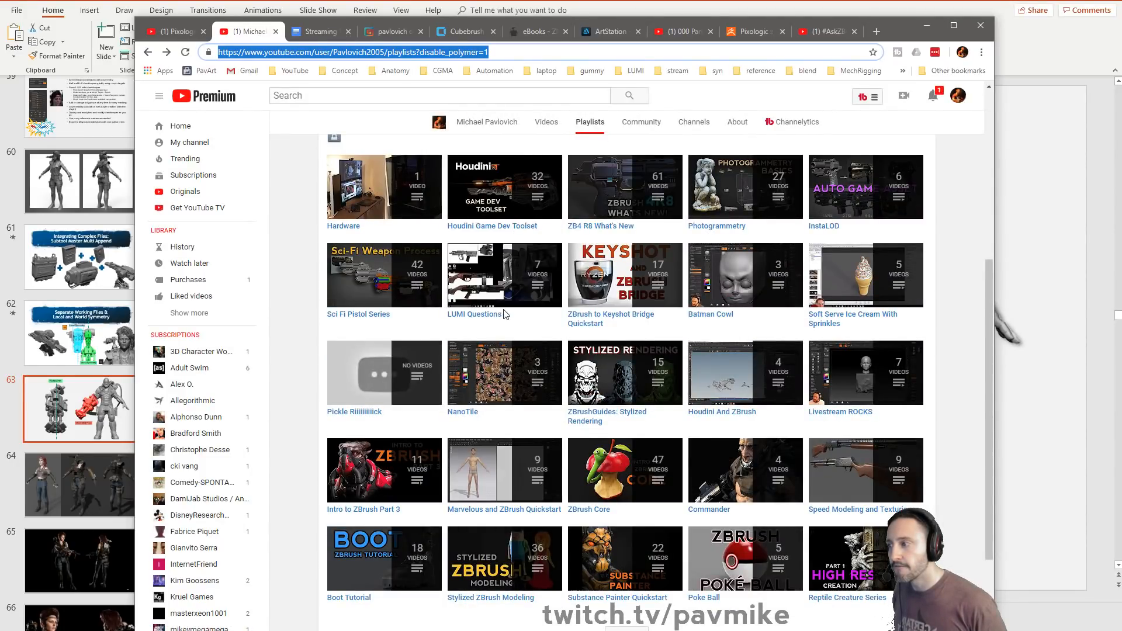
scroll(552, 205, up, 4)
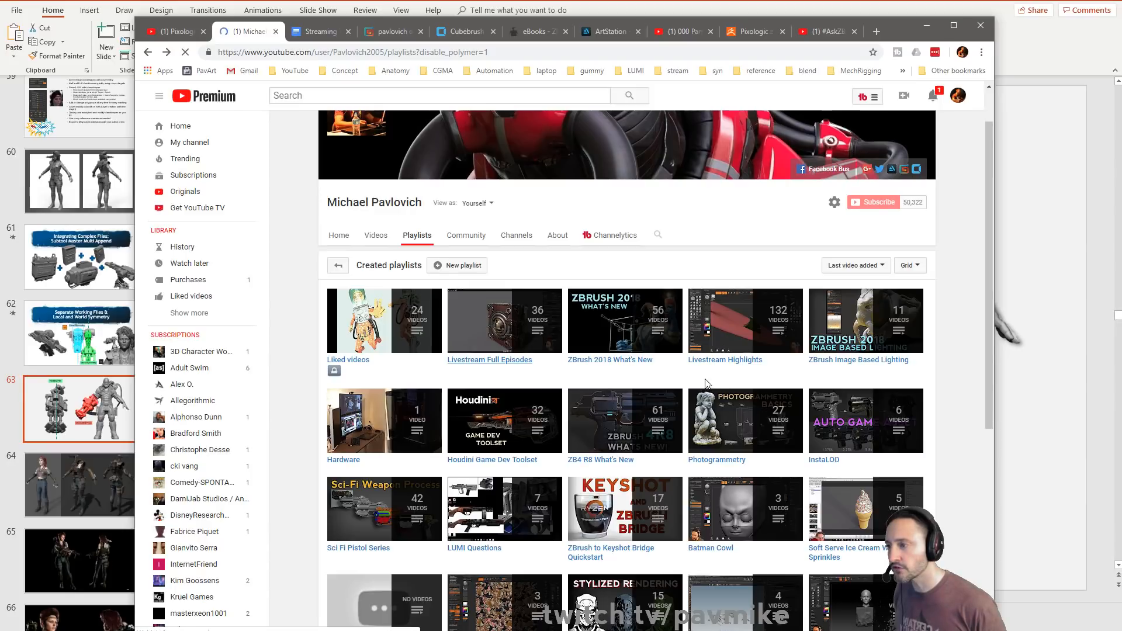
scroll(714, 380, down, 20)
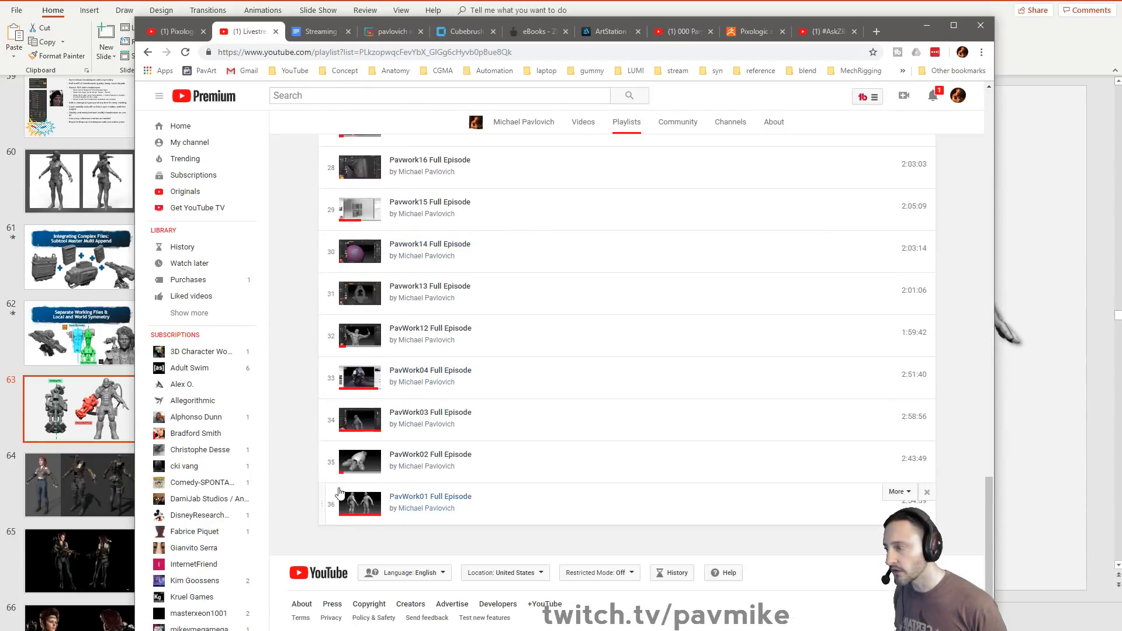
click(416, 501)
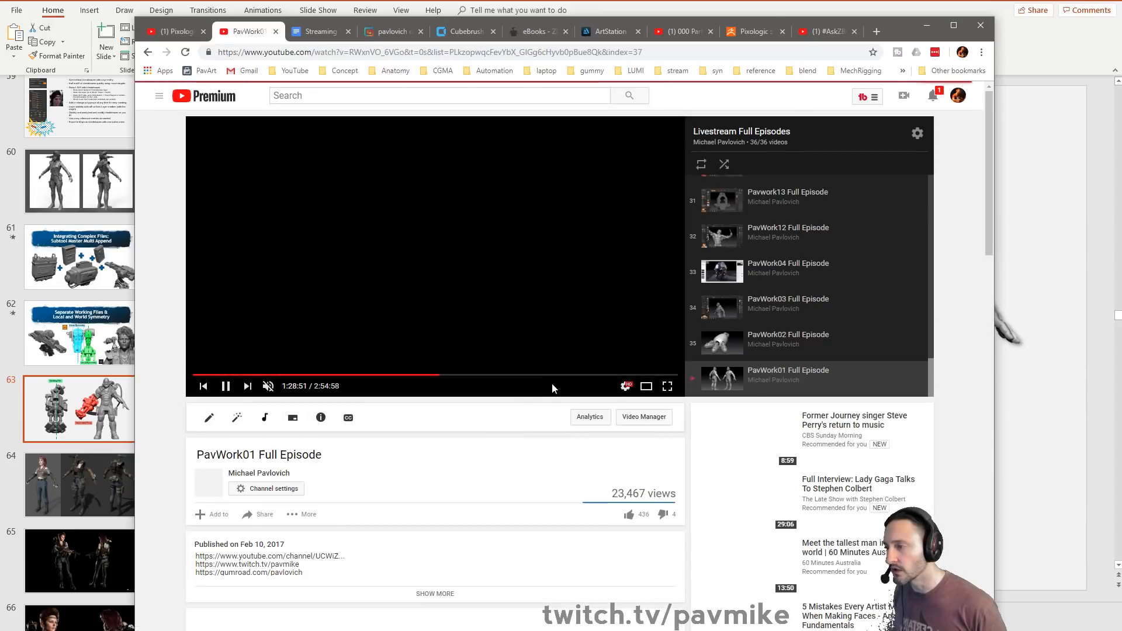
click(649, 374)
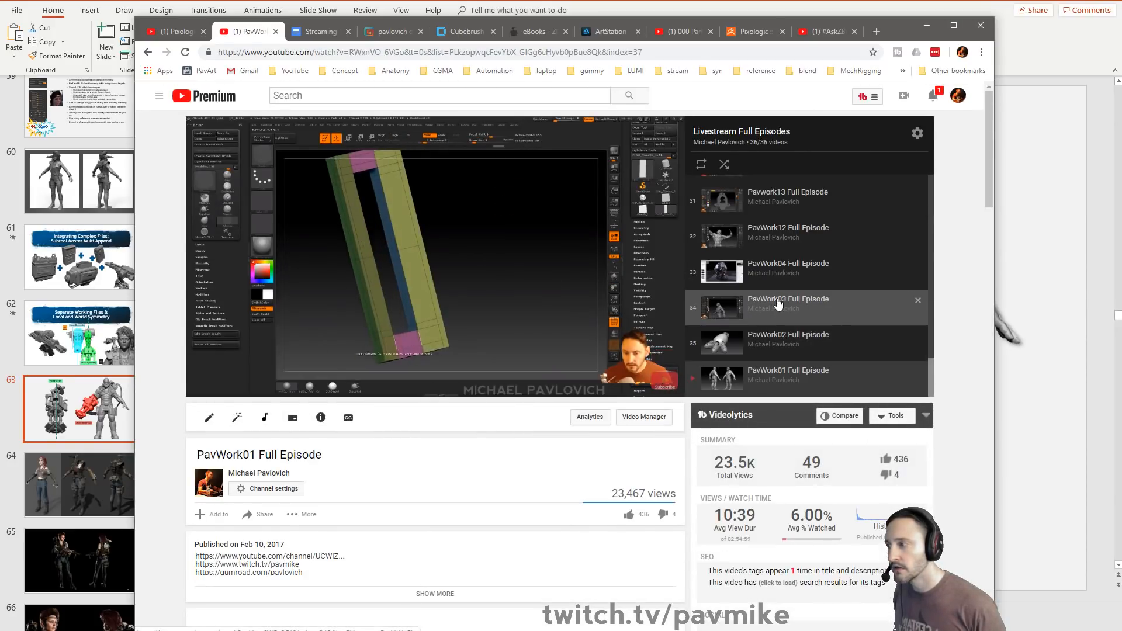
- Open PavWork03 Full Episode and skip through it in stages to about 2:48:28
click(777, 300)
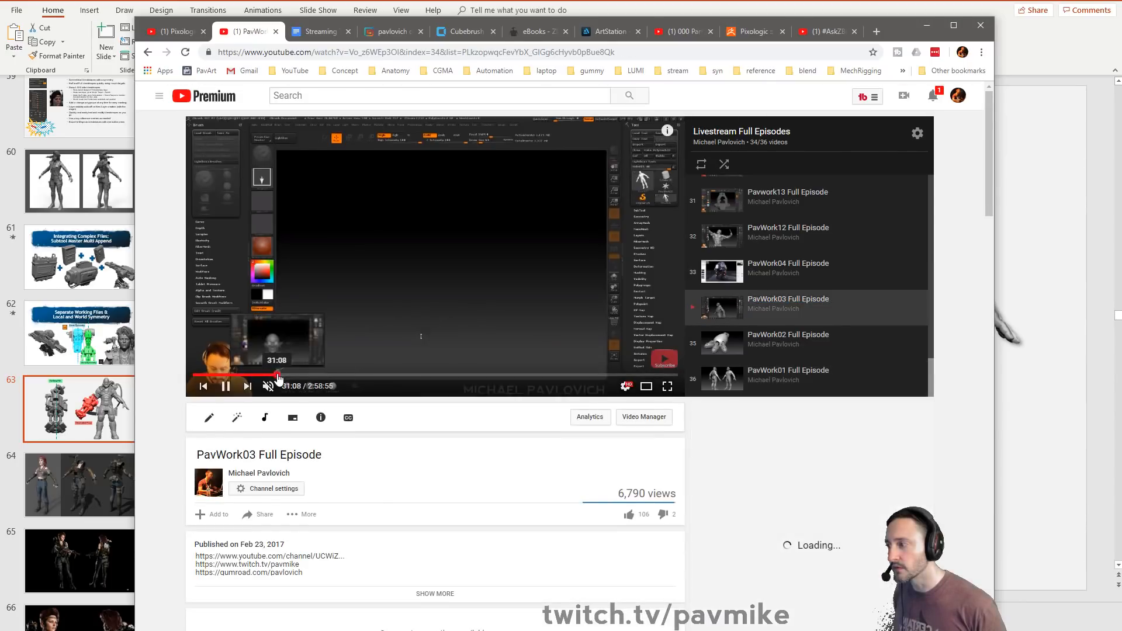
click(351, 375)
click(459, 375)
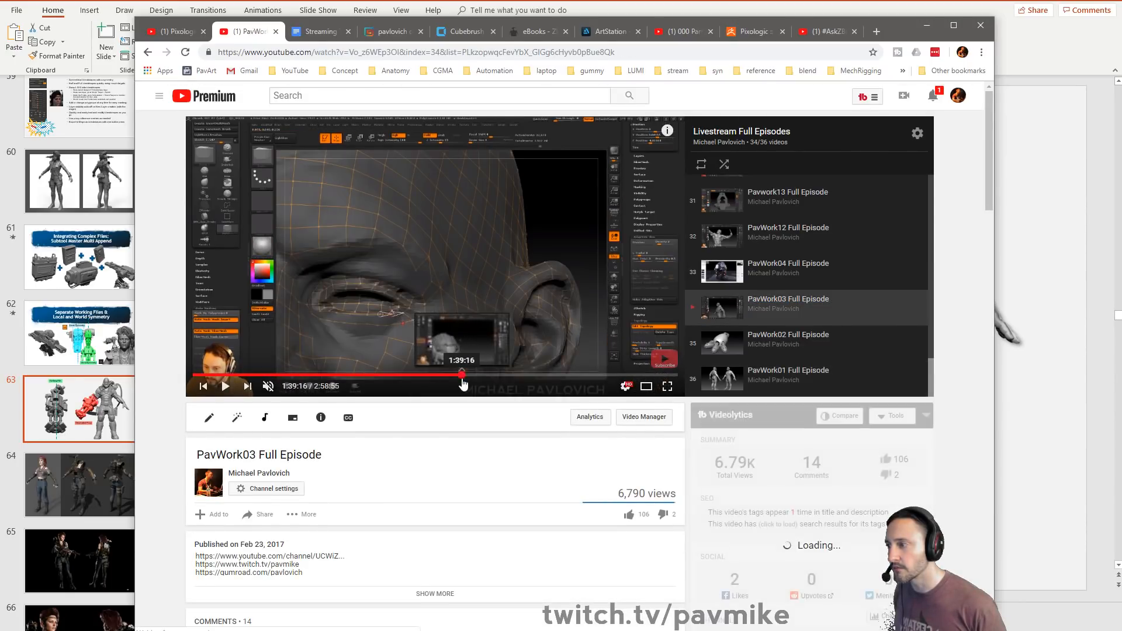
click(557, 375)
click(619, 375)
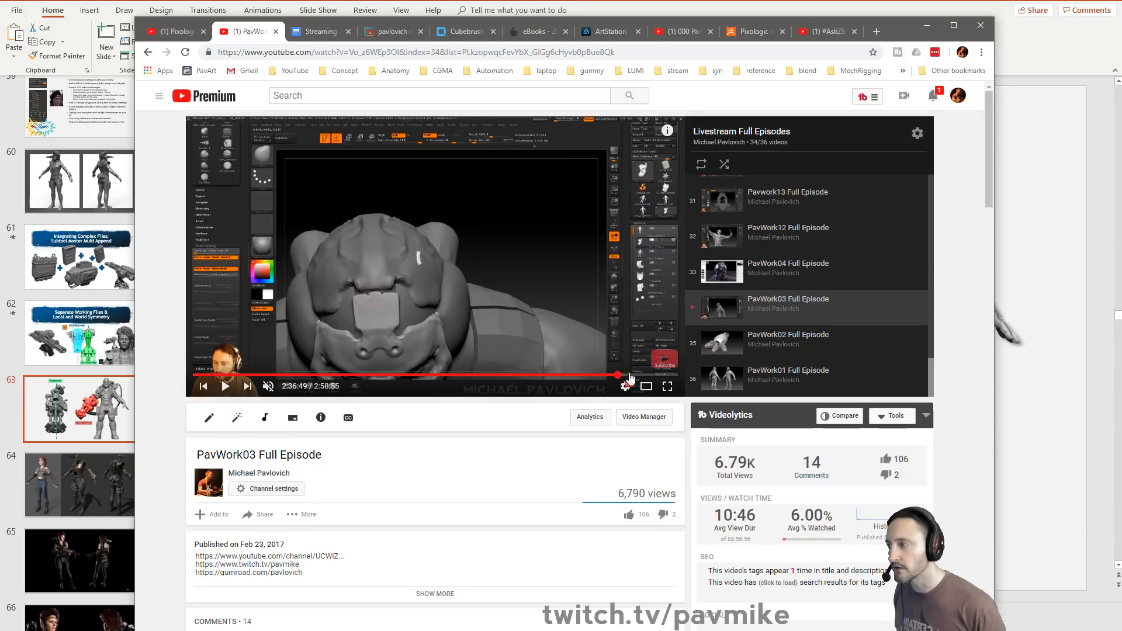
click(650, 375)
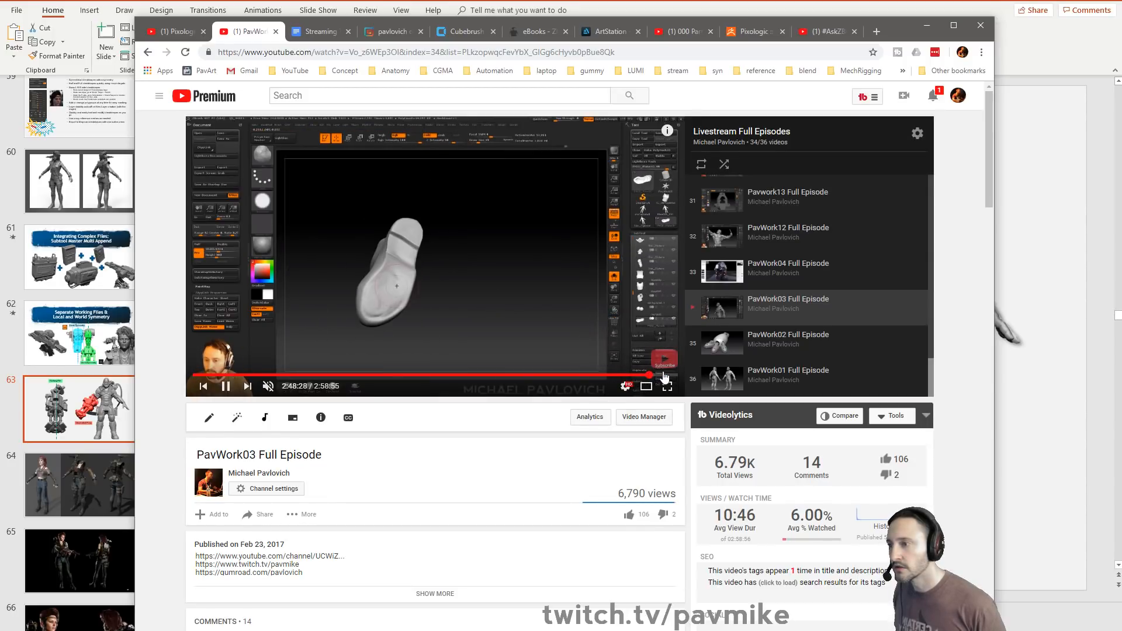
- Open Pavwork16 Full Episode from the same playlist and skip to about 1:33:36
scroll(760, 292, up, 2)
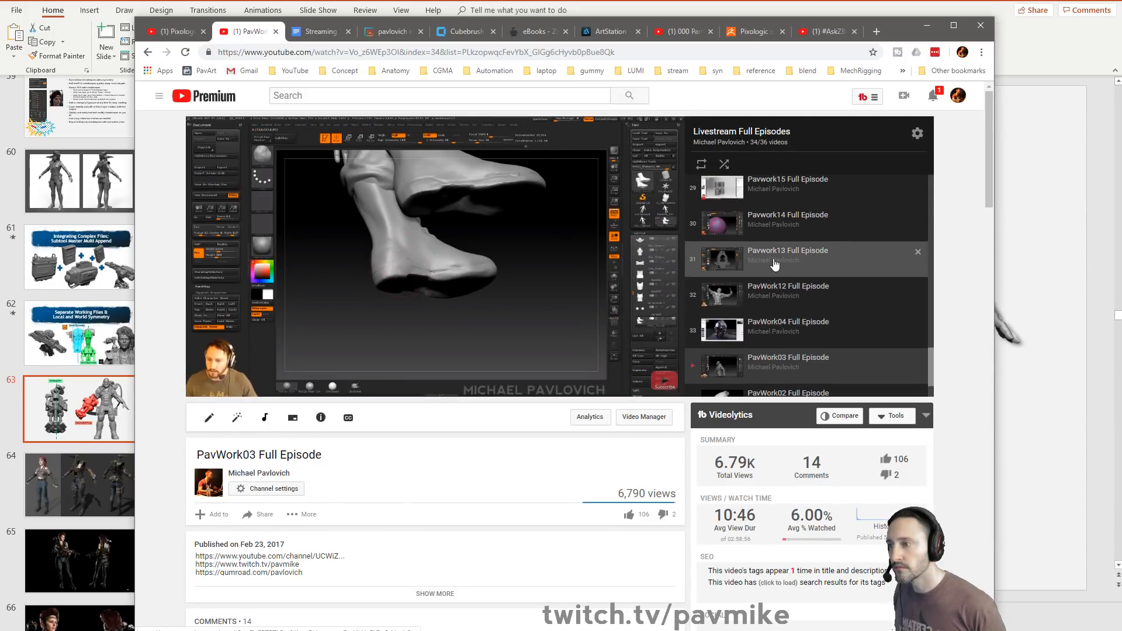
scroll(774, 264, up, 3)
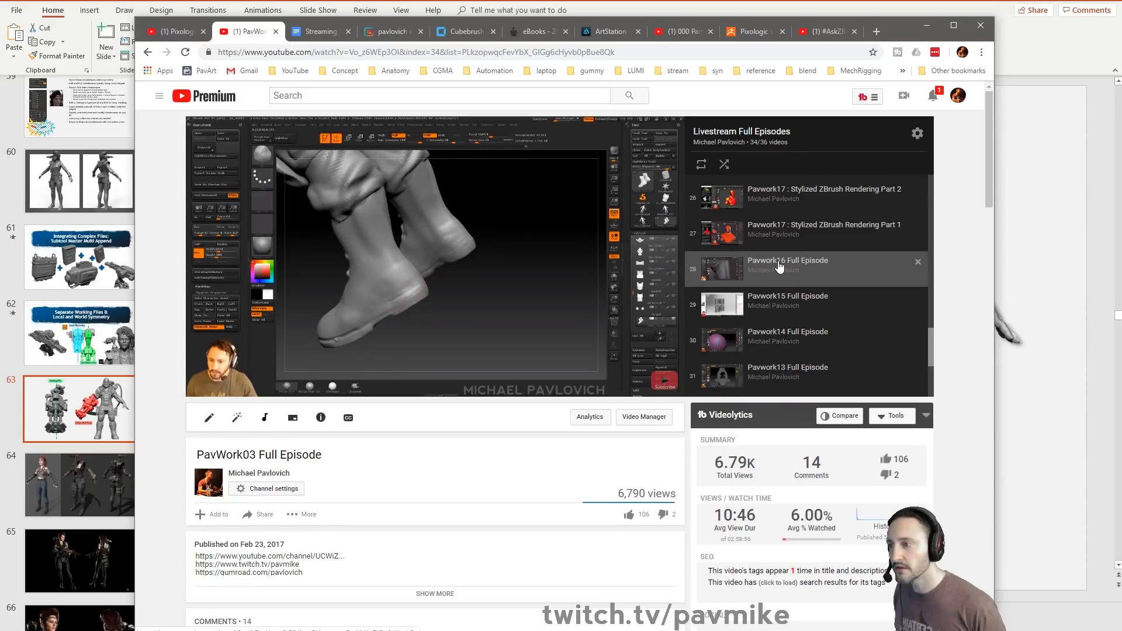
click(780, 266)
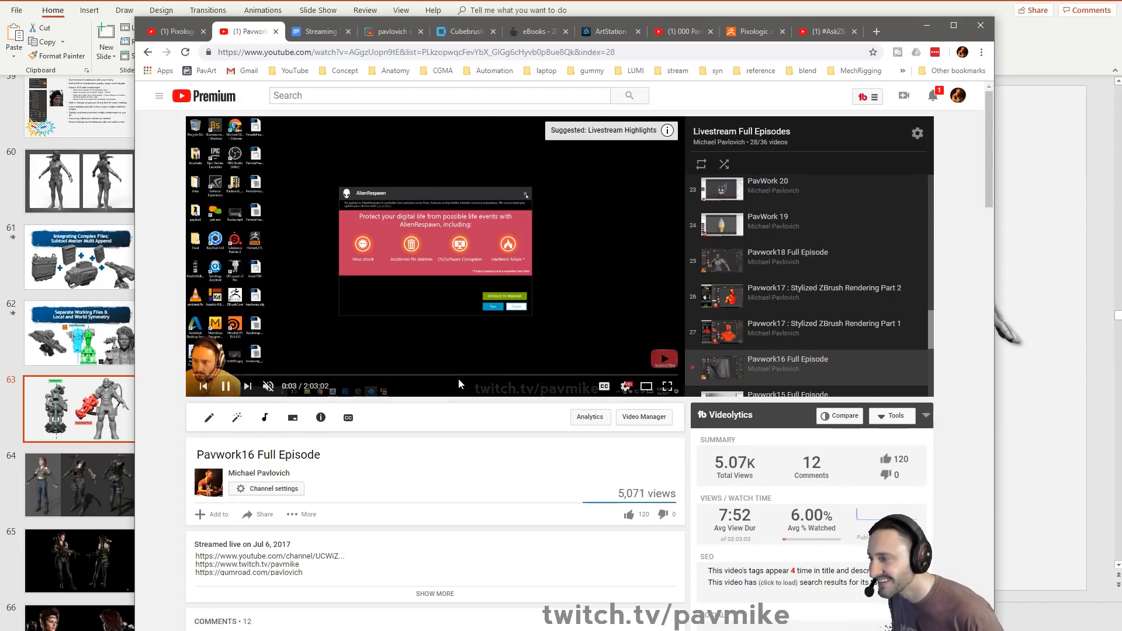
drag(458, 377, 562, 379)
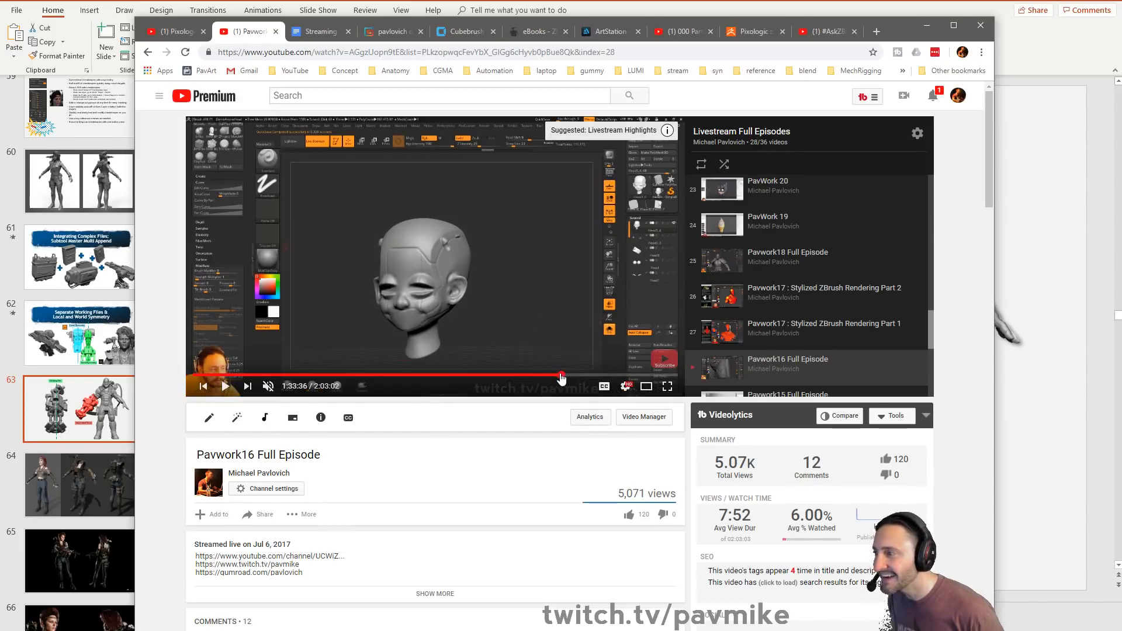
click(396, 15)
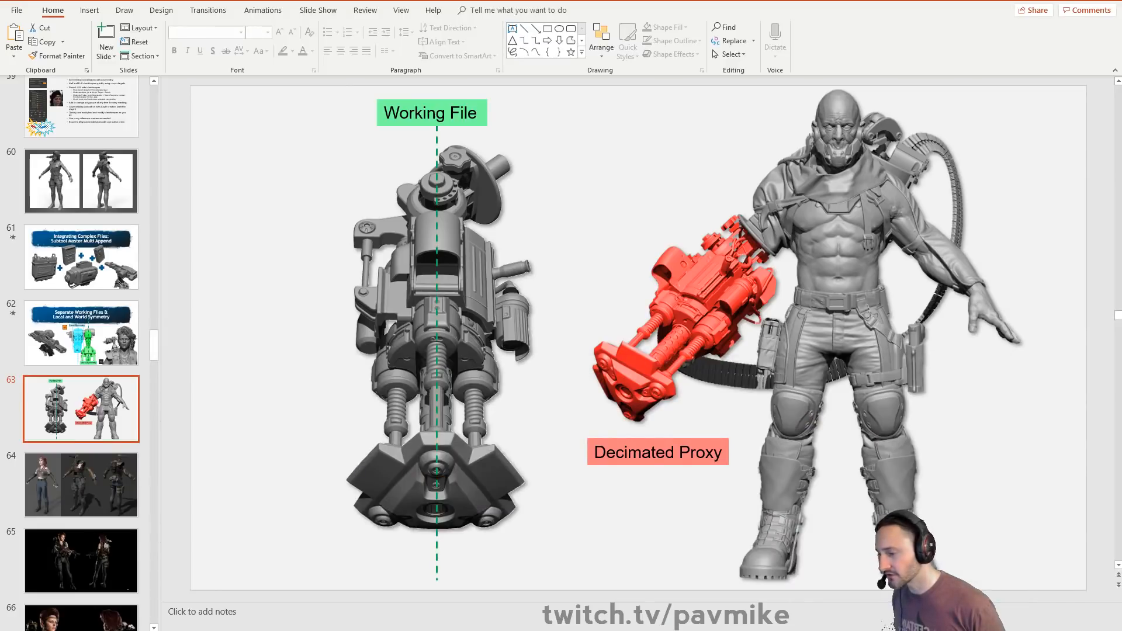
- Go back to the channel's home page in the browser and search the channel for "pouch"
key(alt+Tab)
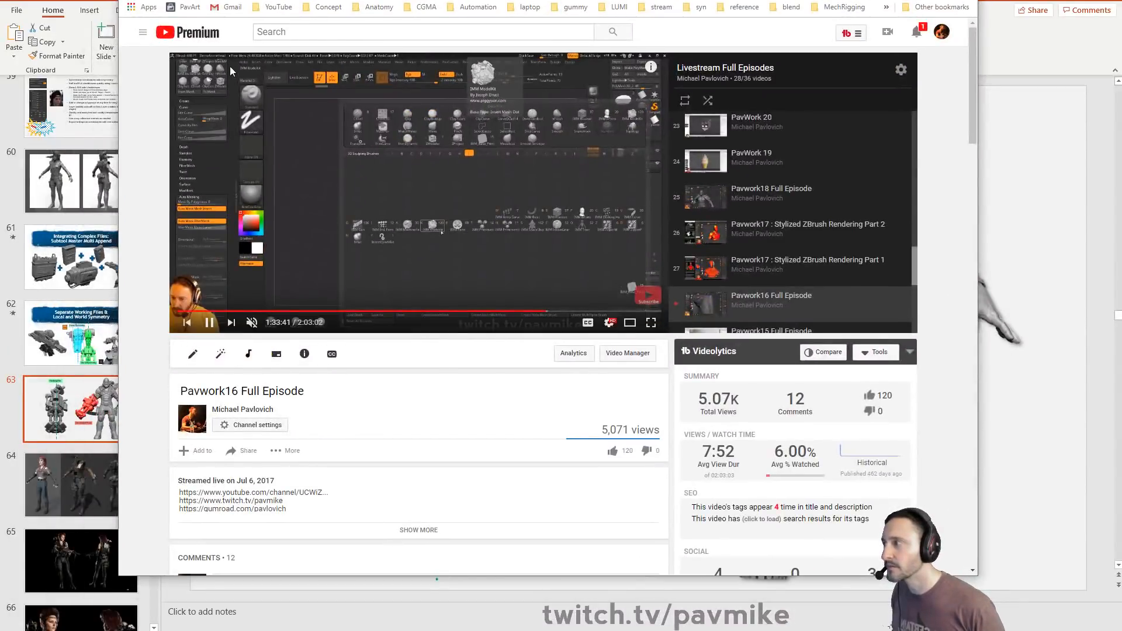
click(278, 6)
click(278, 7)
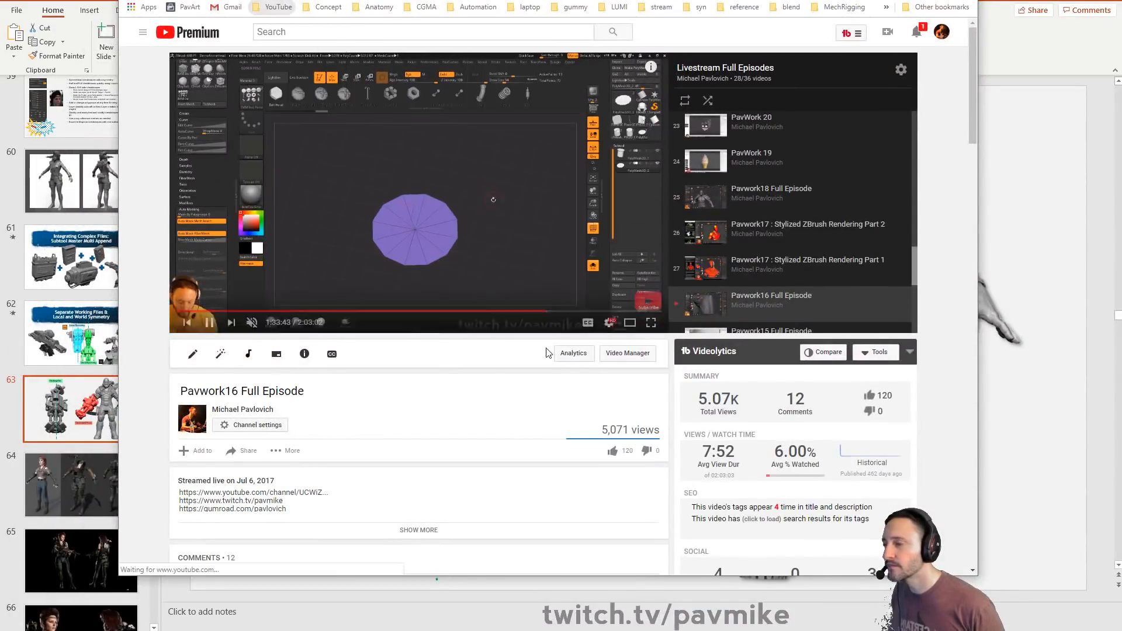
click(575, 351)
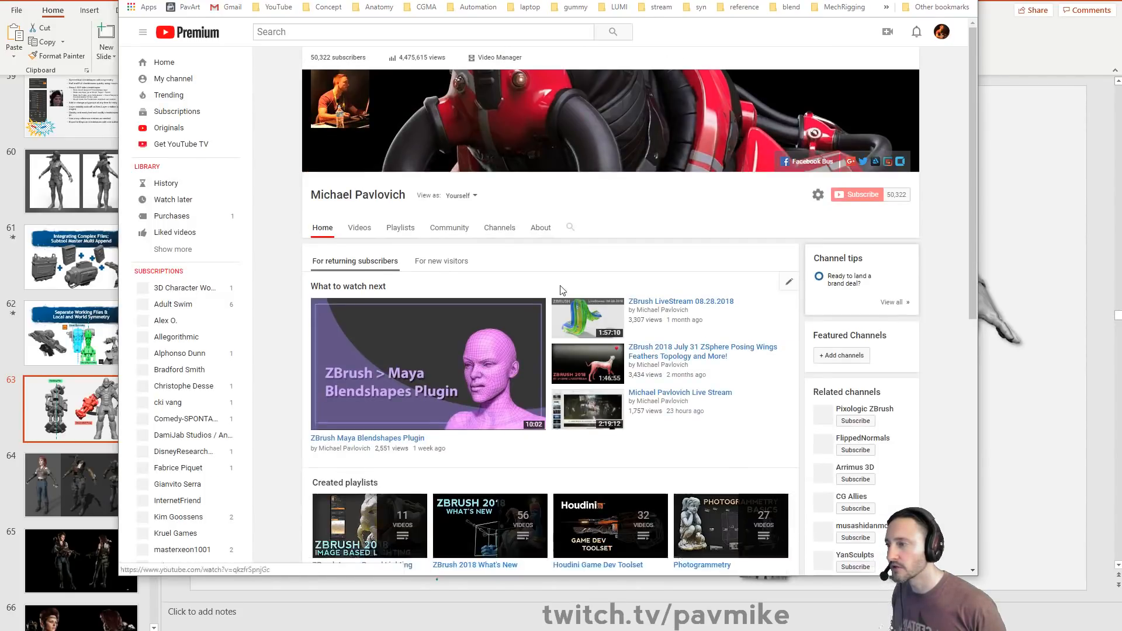
click(573, 233)
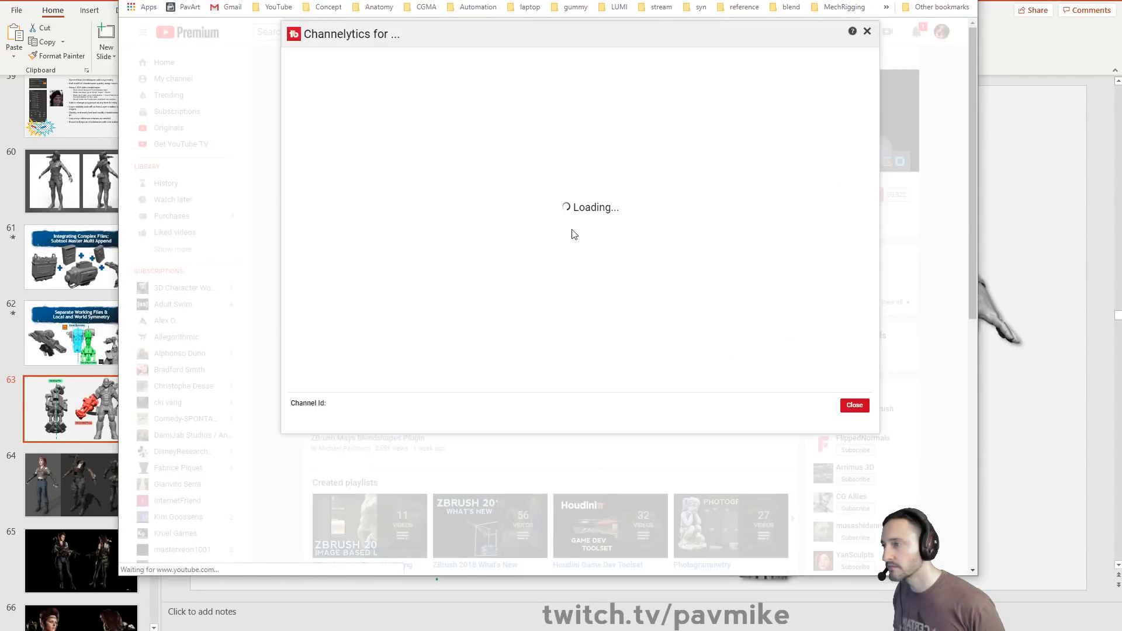
click(869, 32)
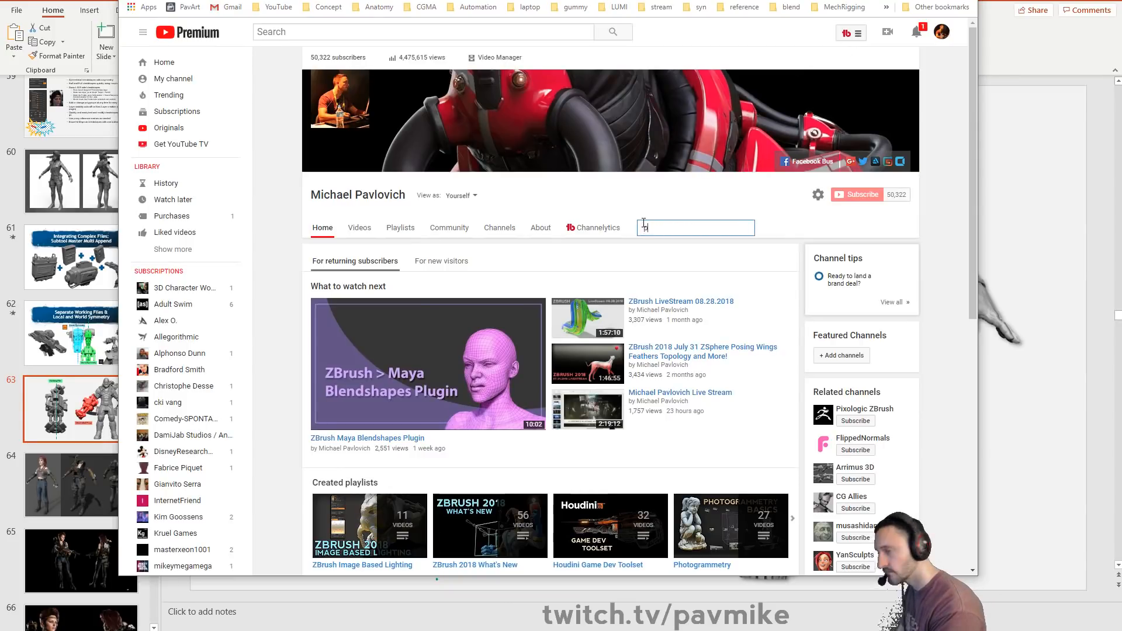
key(Return)
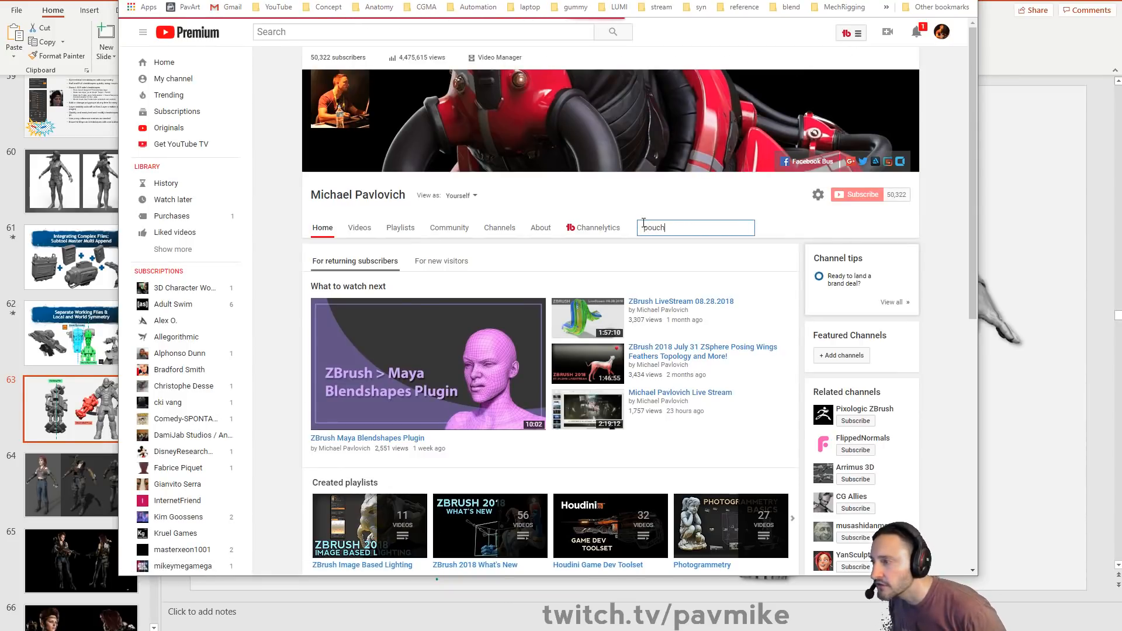
- Open the video PavWork 05: Mag Pouch Blockout Part 1, then switch to the PowerPoint presentation
scroll(517, 207, up, 2)
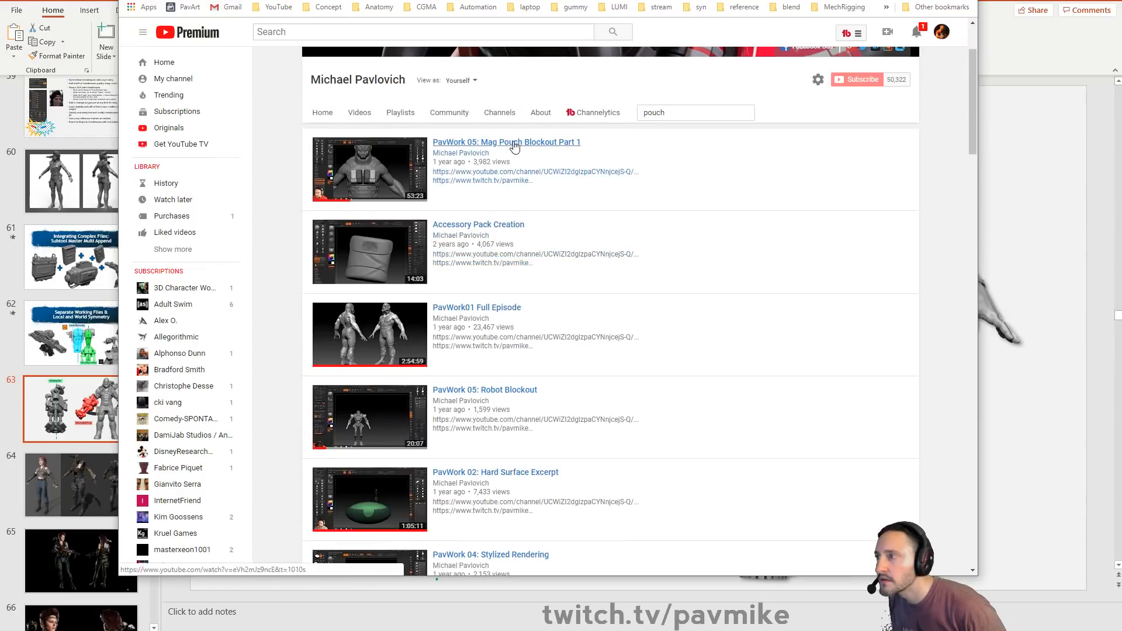
click(514, 143)
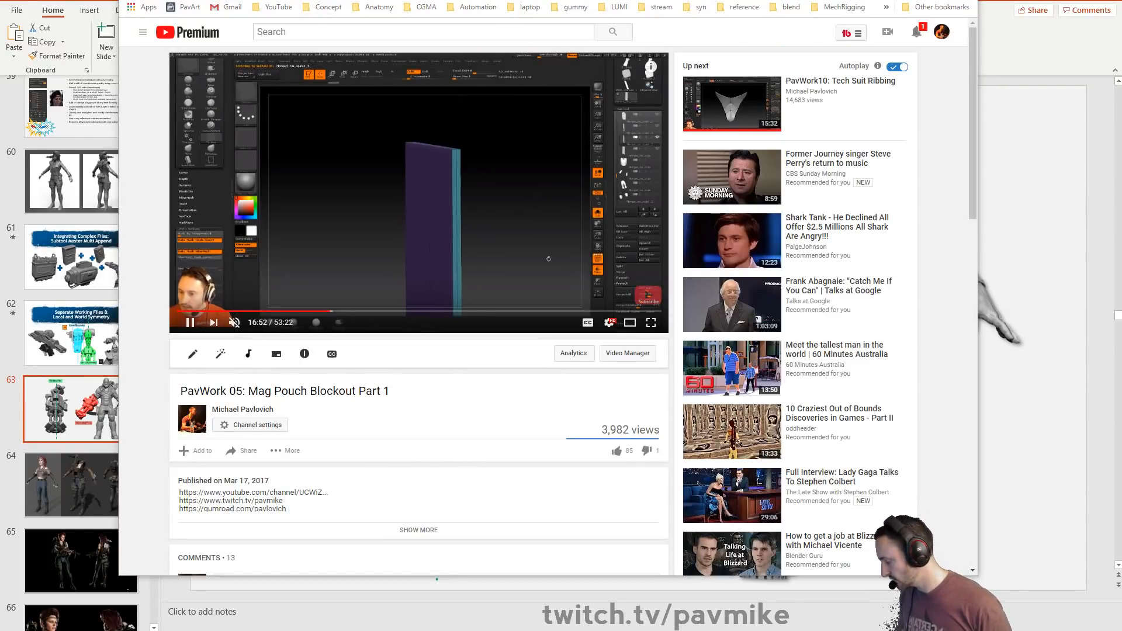
key(alt+Tab)
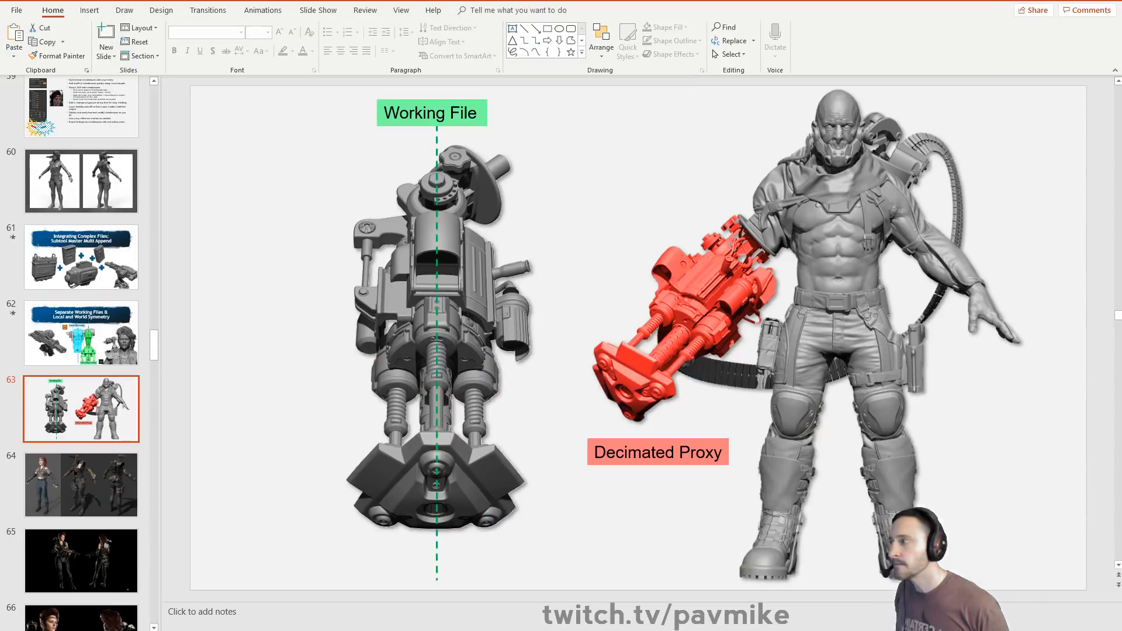